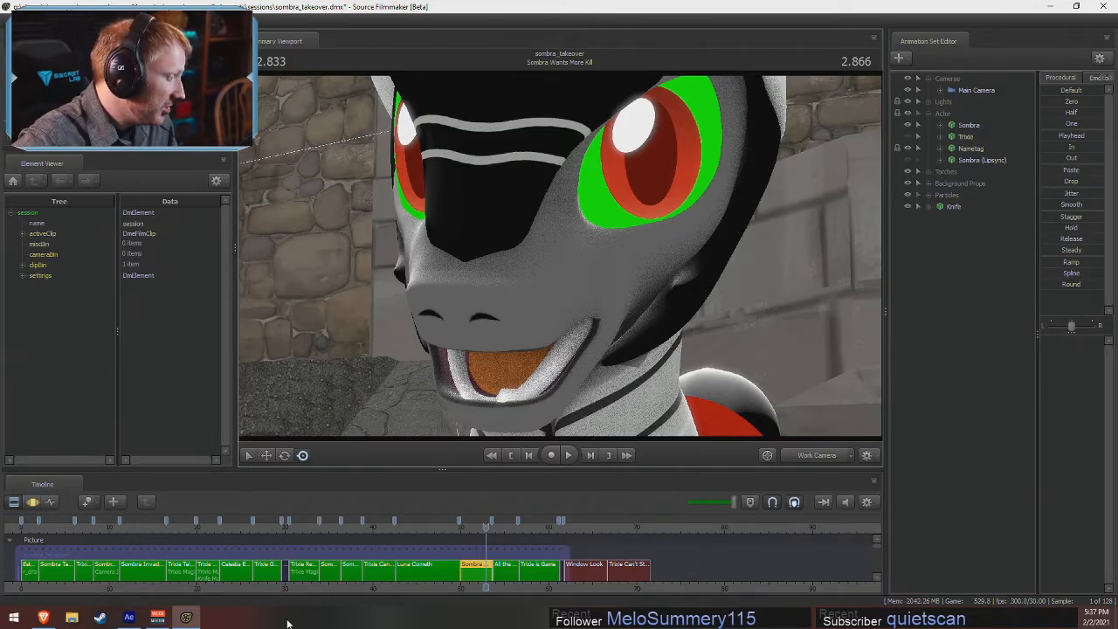
- Preview the Sombra Talks Rebellion shot through the main camera and move the playhead to the Sombra Time to Kill Someone shot
left_click(51, 524)
left_click(793, 455)
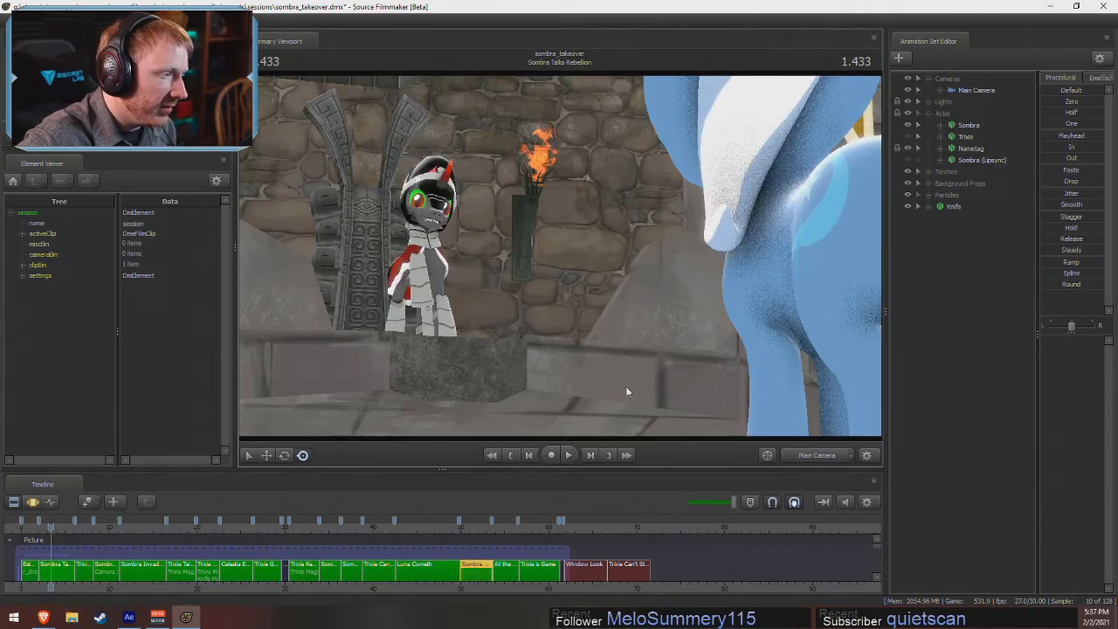
left_click(105, 525)
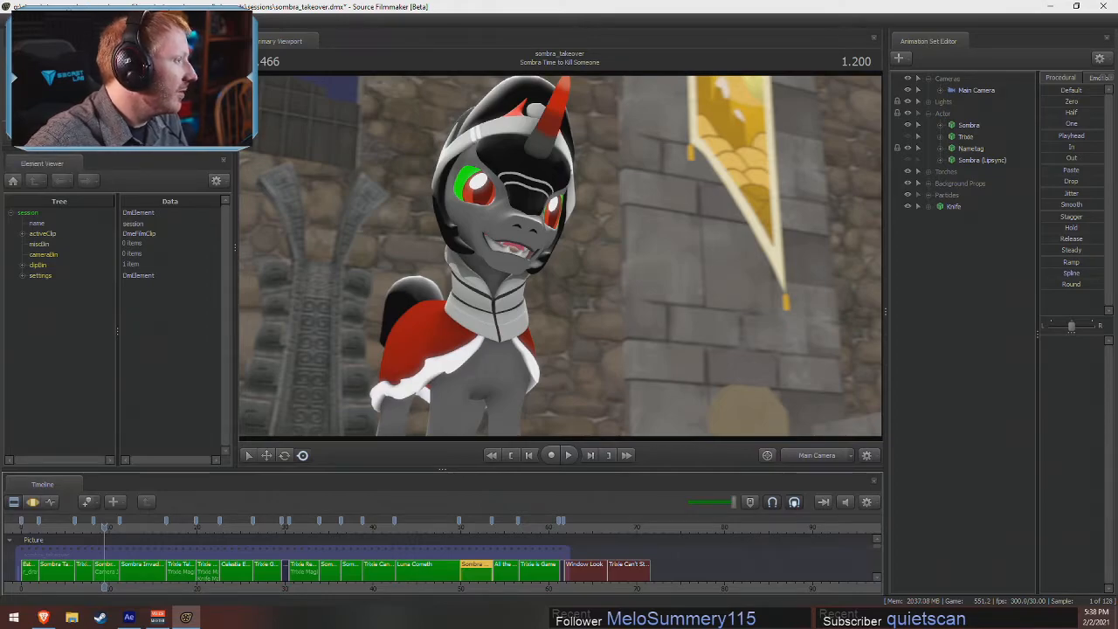
- Save the session, and save a copy of it as sombra_takeover_picture.dmx
key("ctrl+s")
left_click(14, 20)
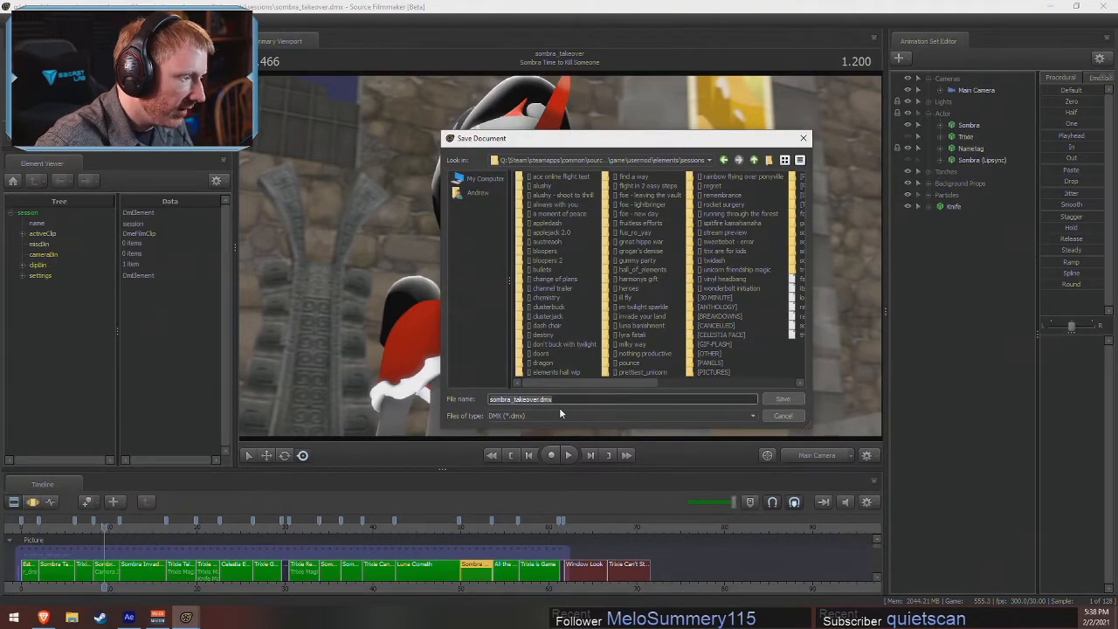
left_click(538, 399)
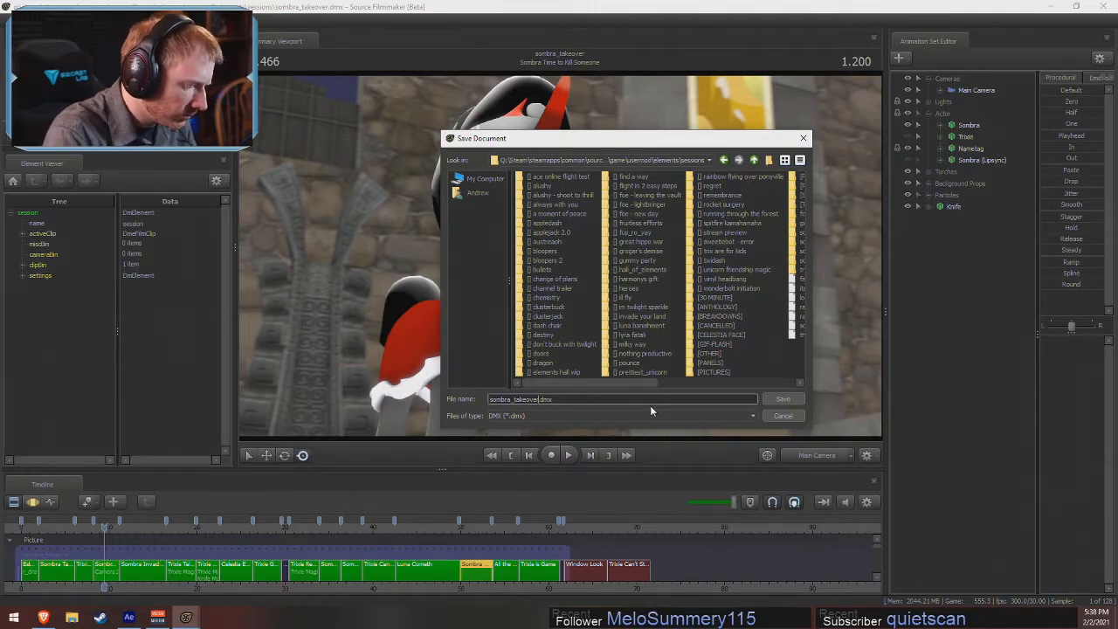
type("_")
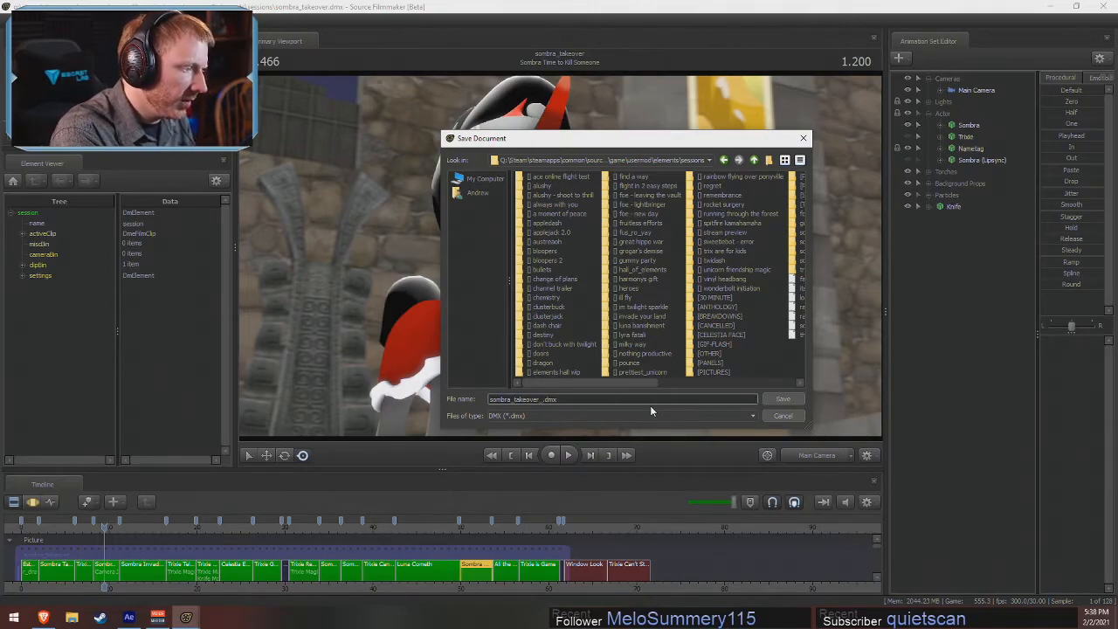
type("final")
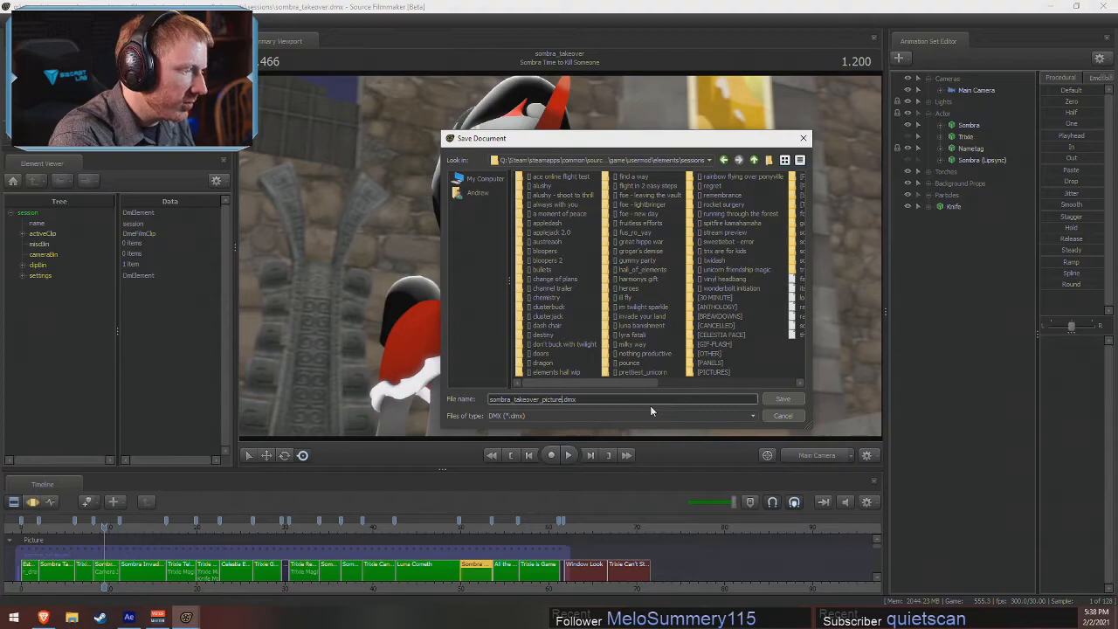
key("Return")
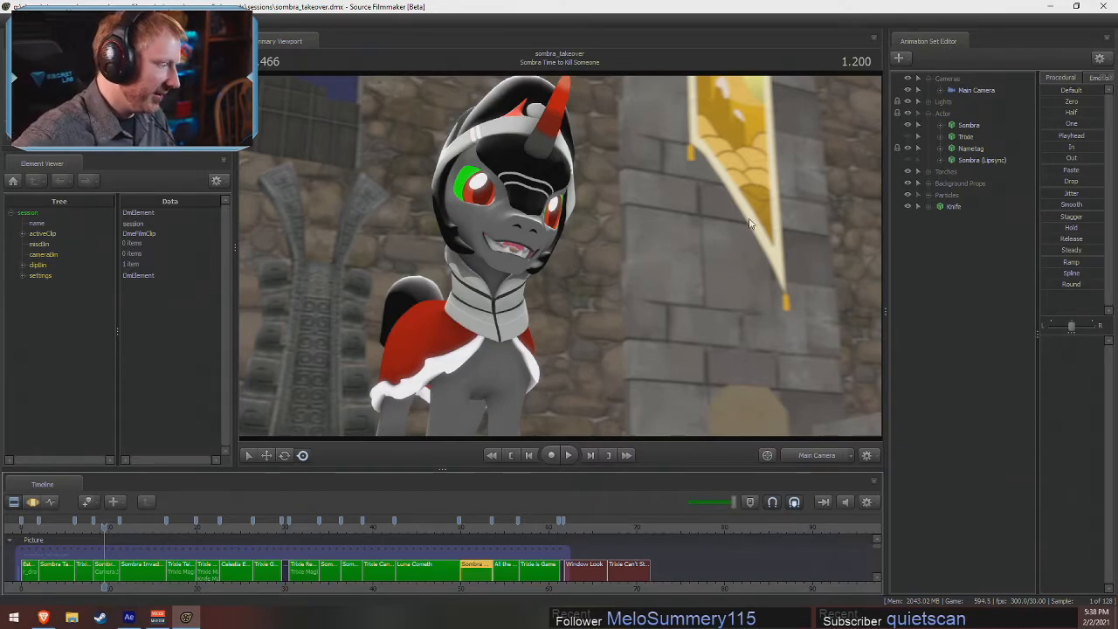
- Turn on viewport lighting for the Sombra Time to Kill Someone shot and look around it with the work camera
double_click(113, 568)
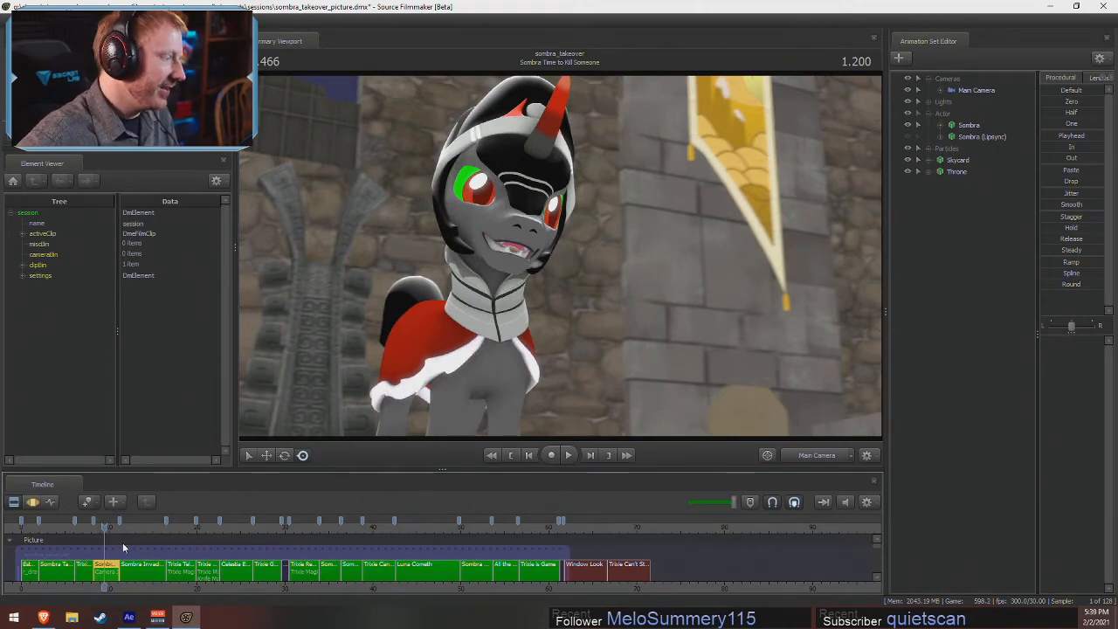
scroll(122, 544, "up", 5)
middle_click_drag(131, 597, 267, 605)
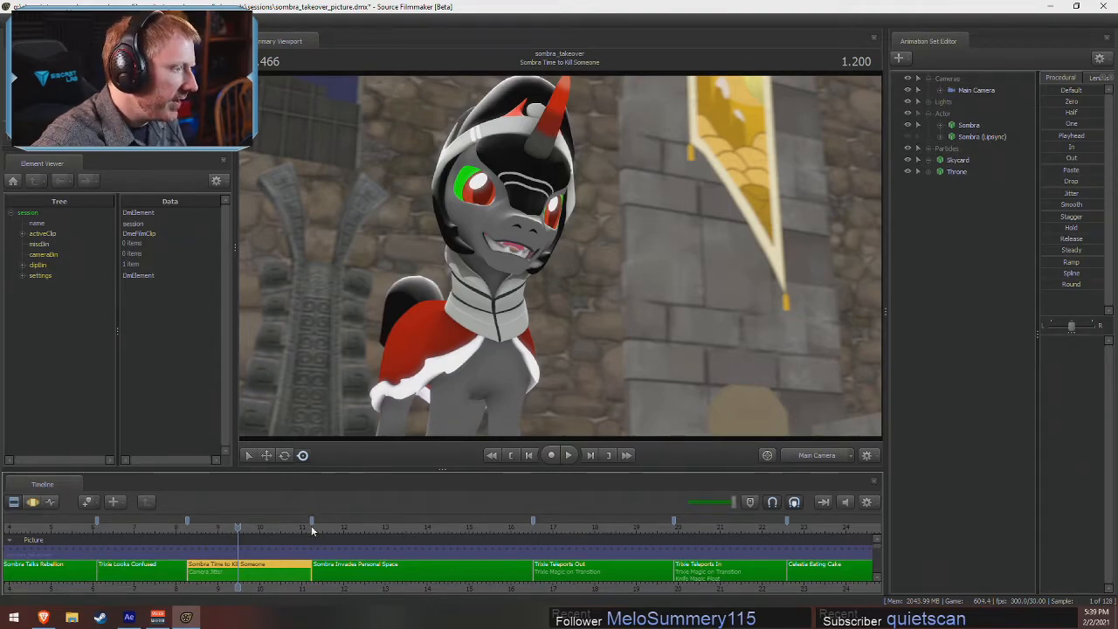
right_click(756, 249)
left_click(768, 280)
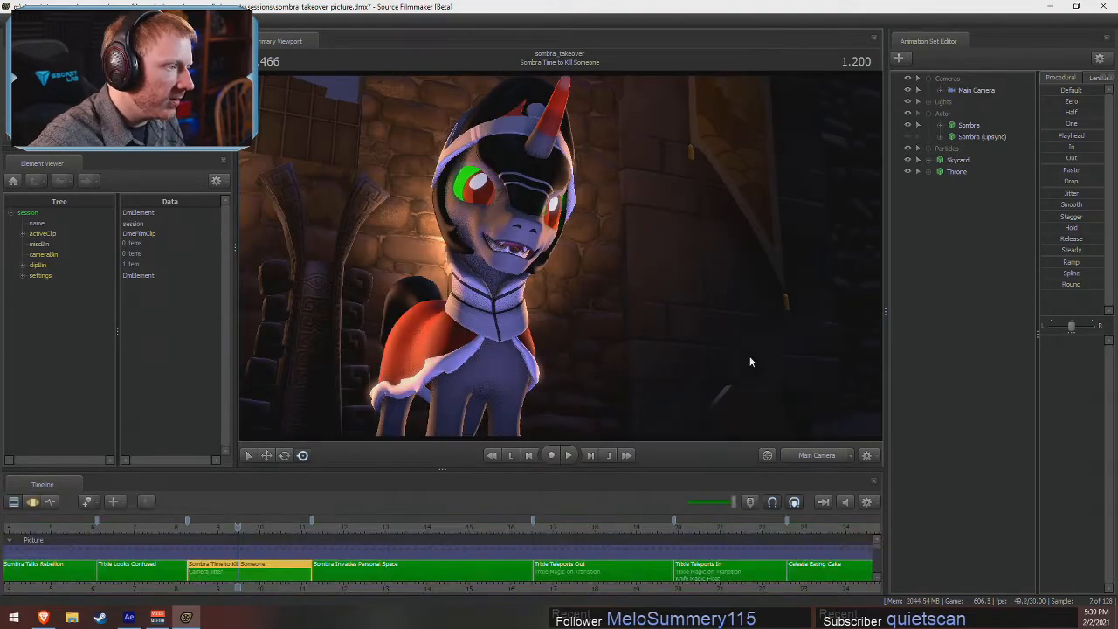
left_click(766, 455)
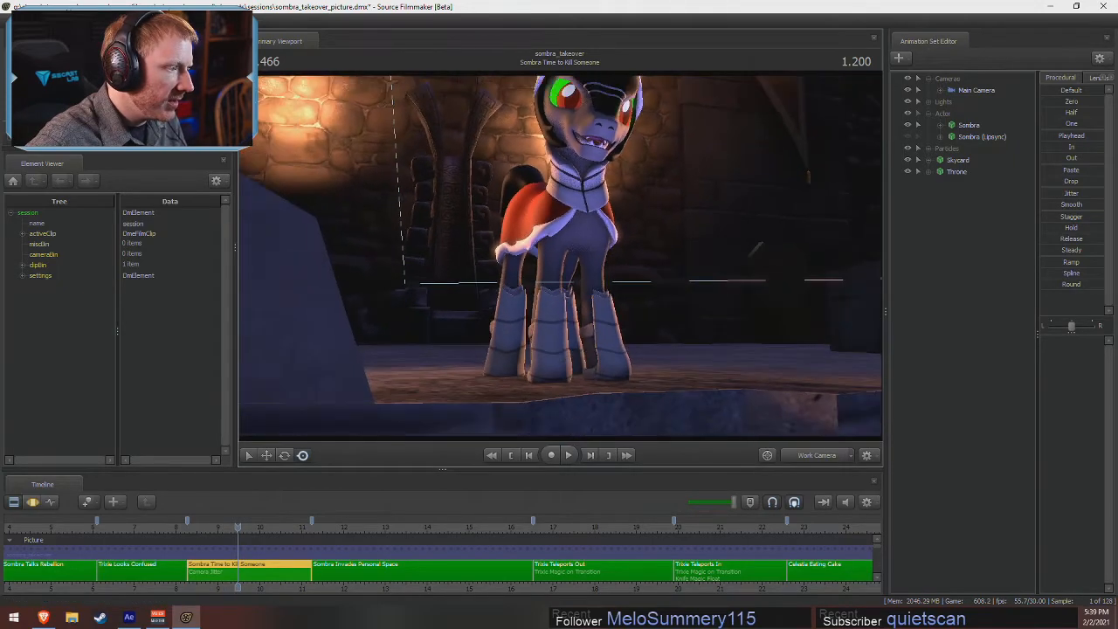
key("w")
mouse_move(559, 255)
left_mouse_down()
mouse_move(567, 262)
mouse_move(559, 255)
left_mouse_up()
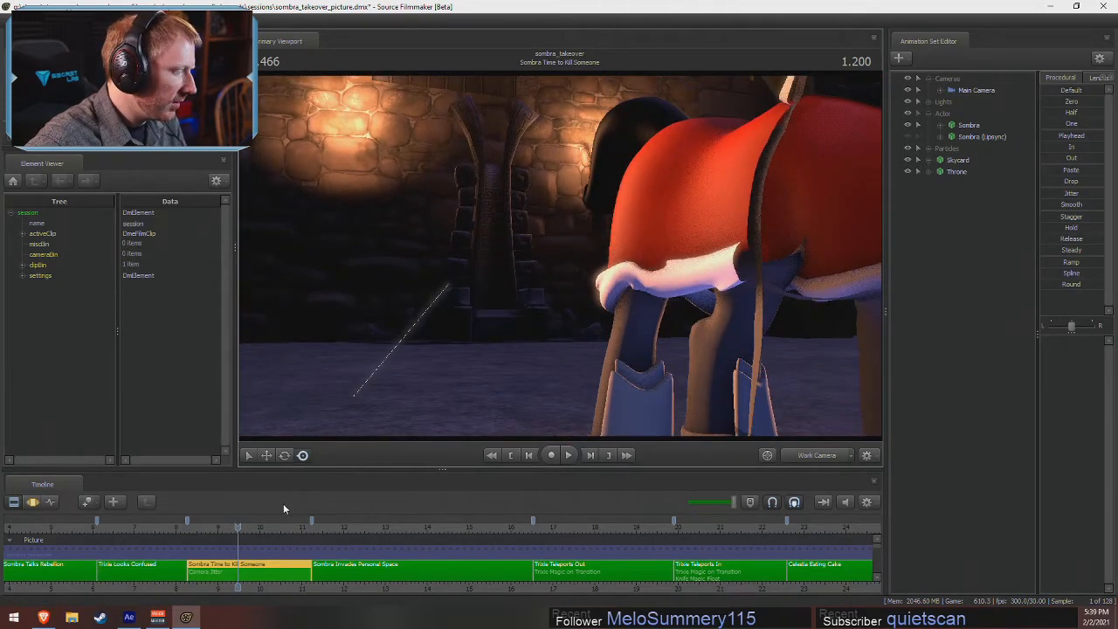
- Delete the sound clips from the last effects clip back to the first dialog clip
scroll(205, 566, "down", 5)
left_click(118, 569)
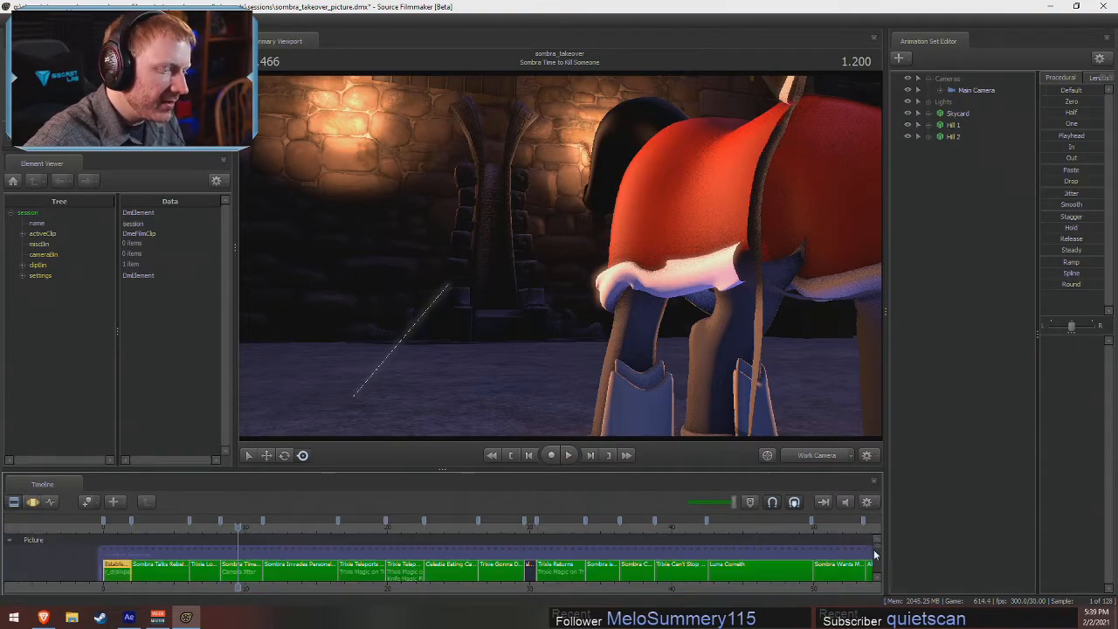
left_click_drag(810, 472, 806, 305)
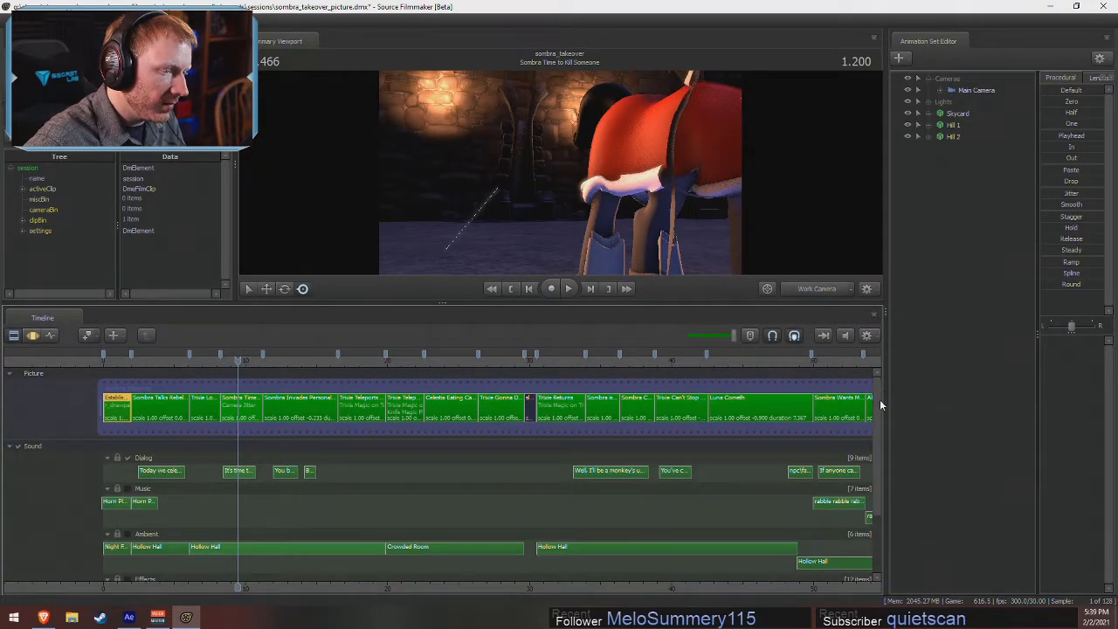
left_click_drag(879, 399, 879, 480)
scroll(220, 472, "up", 2)
scroll(221, 472, "down", 3)
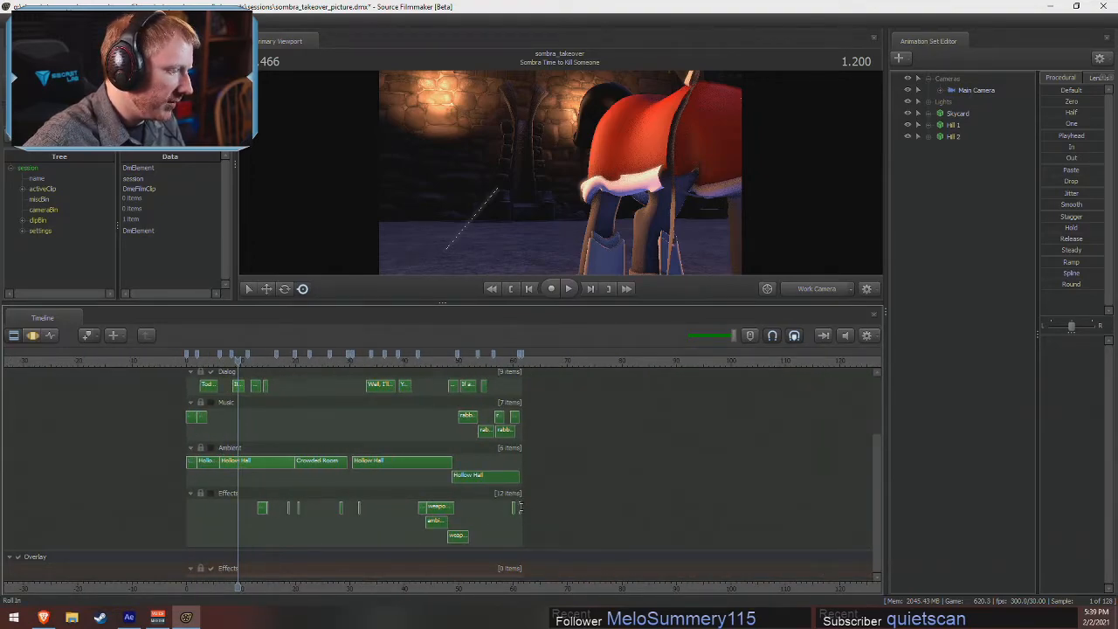
scroll(621, 501, "up", 3)
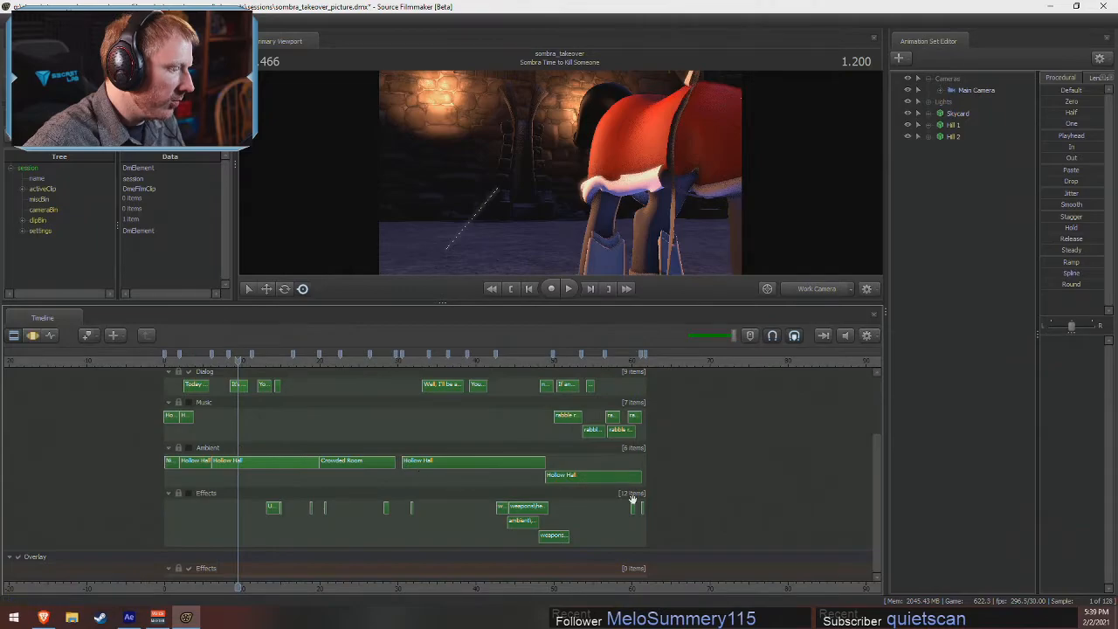
left_click(817, 508)
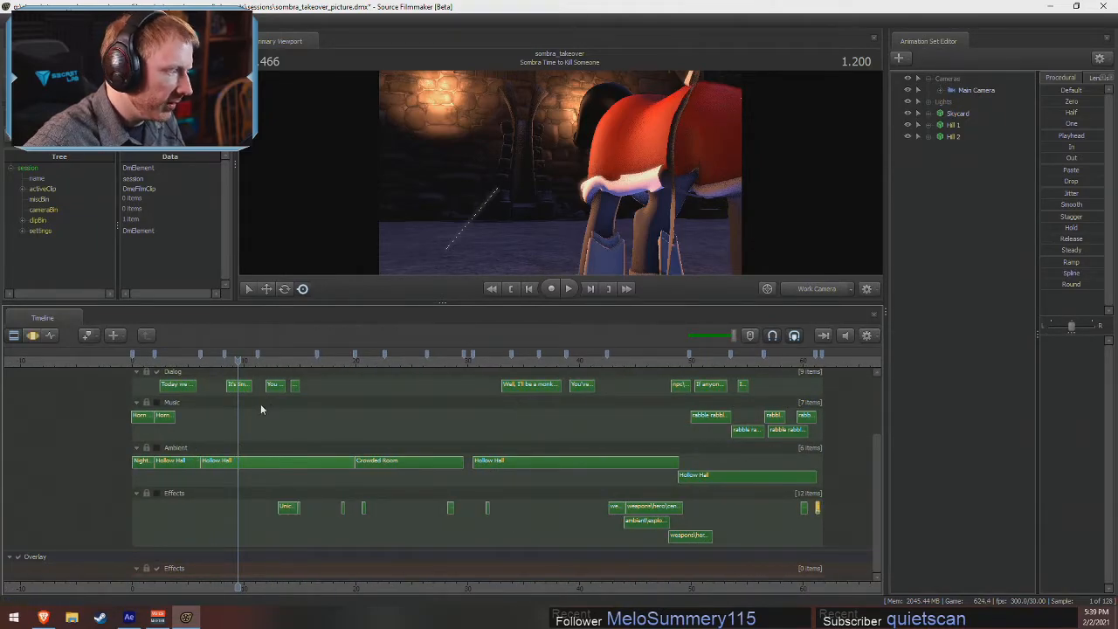
left_click(170, 390, "shift")
key("Delete")
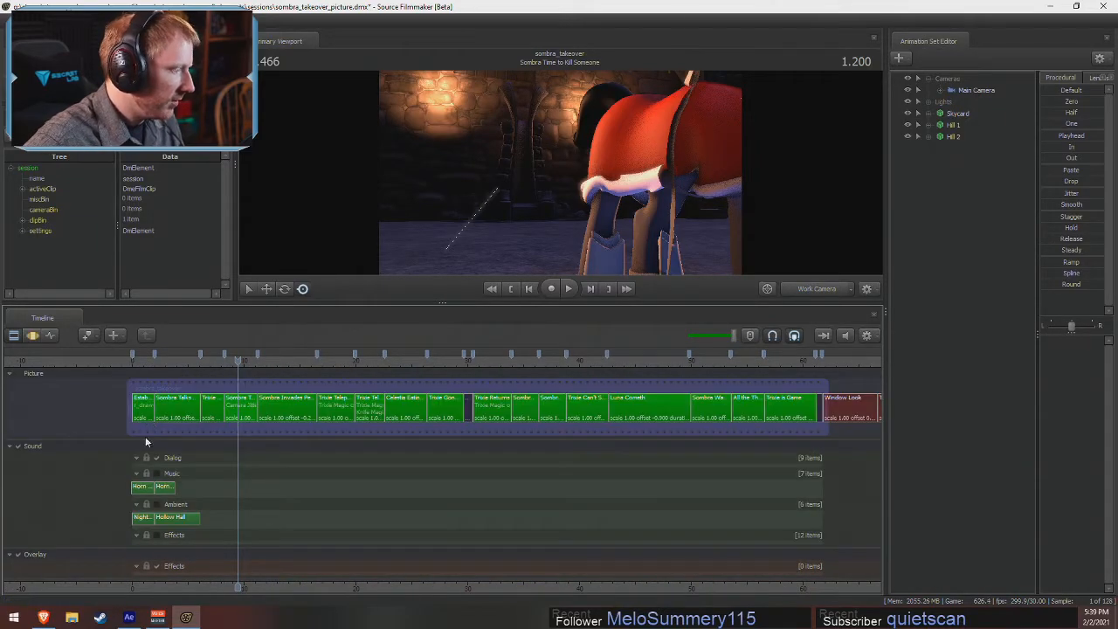
- Delete the remaining Horn clips on the Music track and the Night and Hollow Hall clips on the Ambient track
left_click(144, 487)
key("Delete")
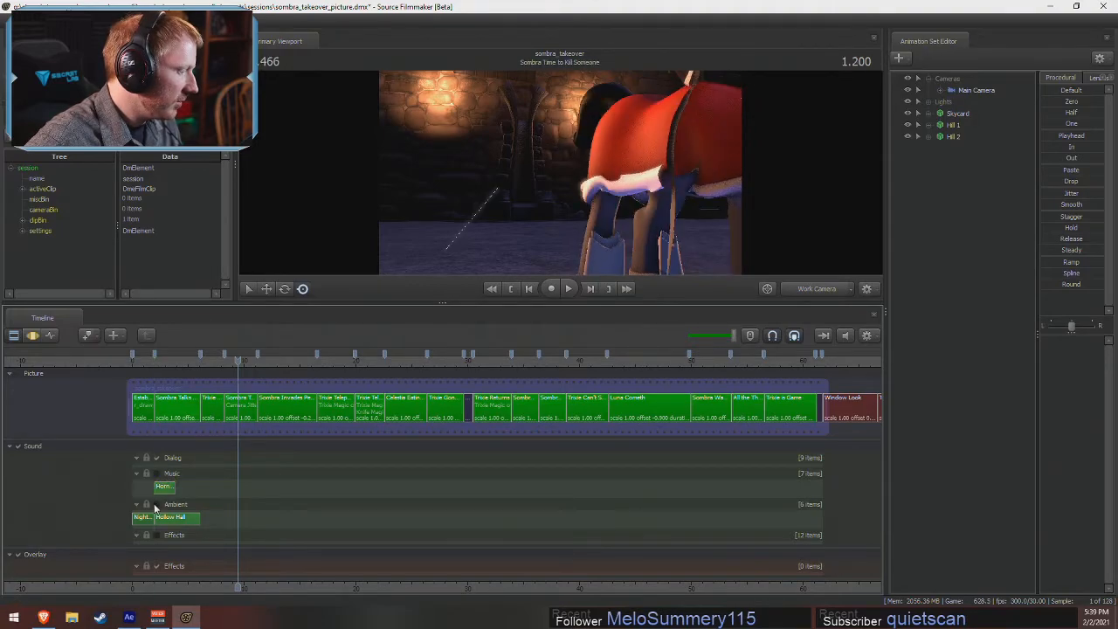
left_click(164, 487)
key("Delete")
left_click(142, 503)
key("Delete")
left_click(175, 503)
key("Delete")
- Delete the Music, Ambient and Effects sound tracks, keeping only the Dialog track
right_click(180, 473)
left_click(199, 522)
right_click(193, 479)
left_click(218, 521)
right_click(204, 475)
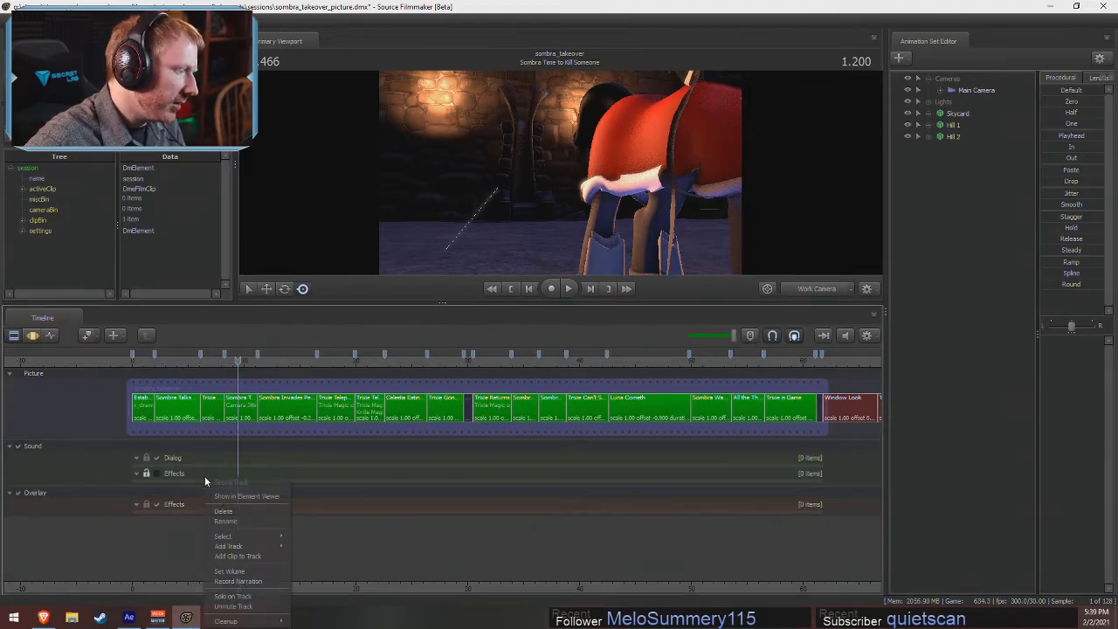
left_click(224, 512)
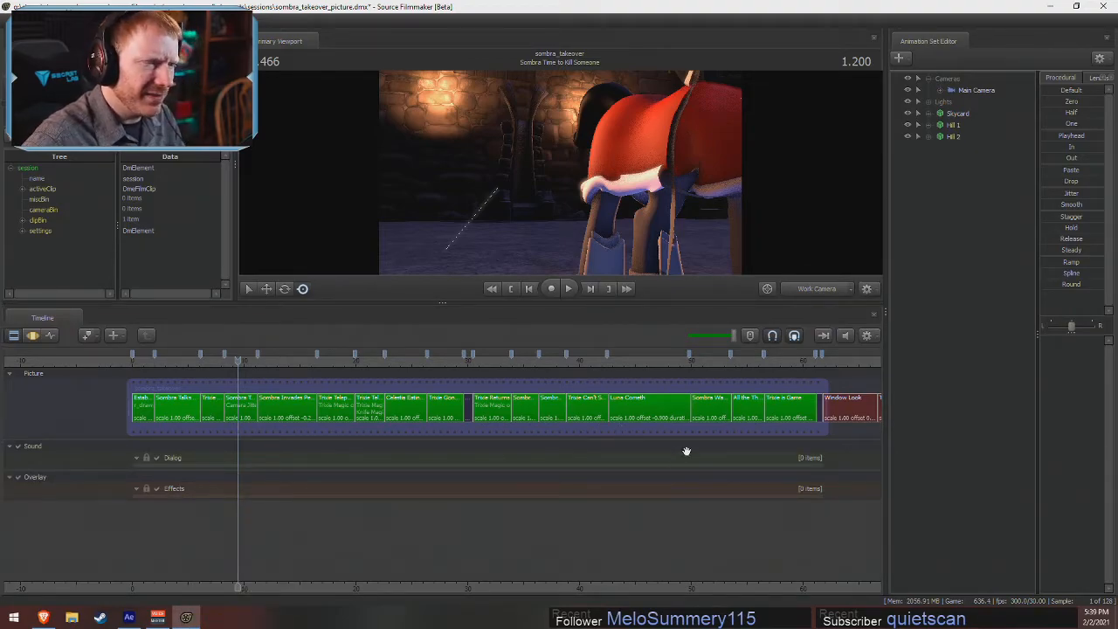
- Delete all shots from Sombra Invades Personal Space through the last shot on the timeline
scroll(875, 423, "down", 5)
left_click(647, 411)
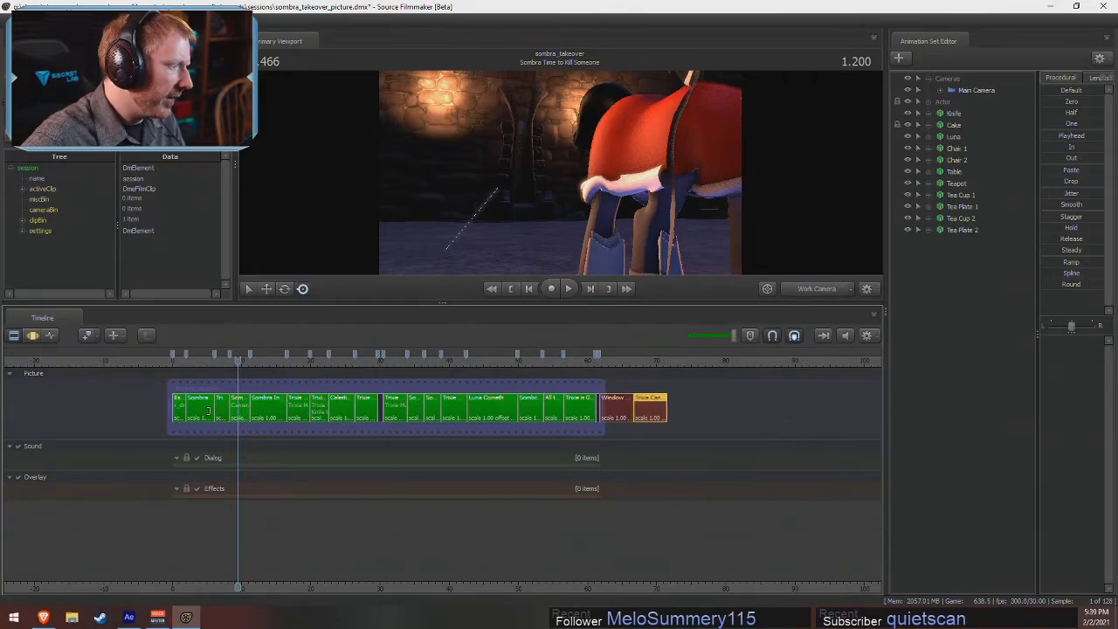
left_click(273, 408, "shift")
right_click(274, 409)
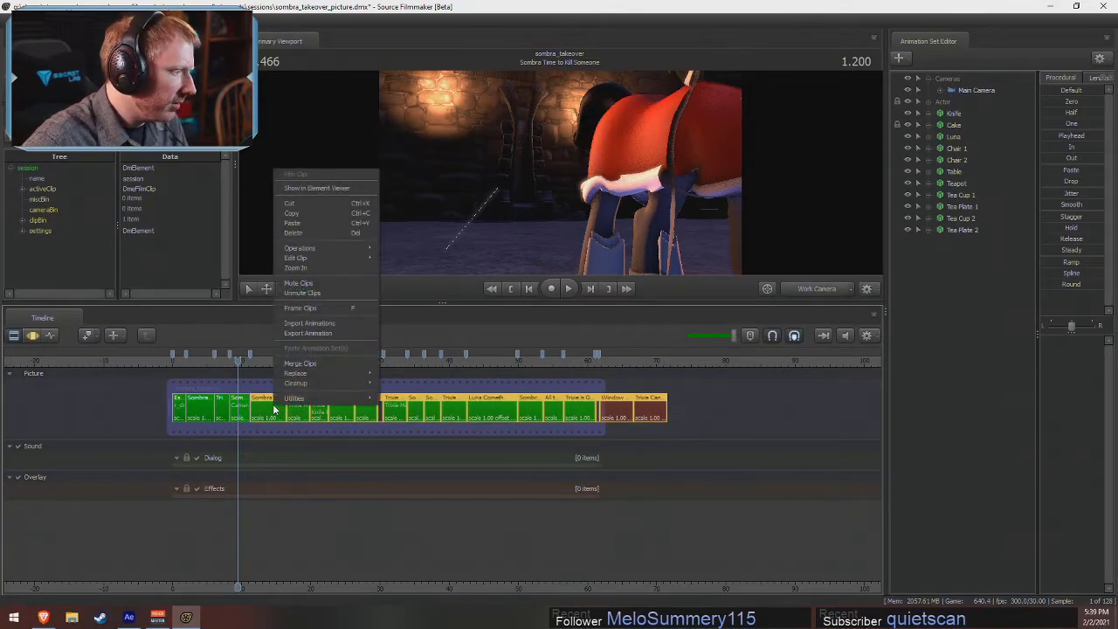
left_click(306, 233)
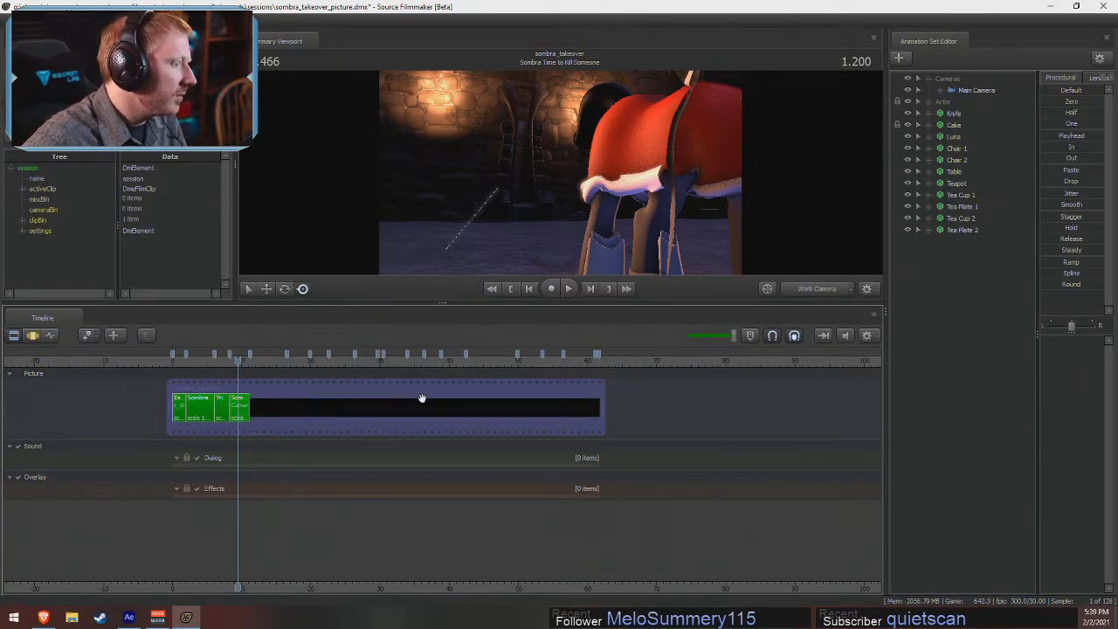
- Clear all bookmarks from the timeline and delete the three shots preceding Sombra Time to Kill Someone
right_click(181, 357)
left_click(199, 428)
left_click(182, 406)
right_click(222, 404)
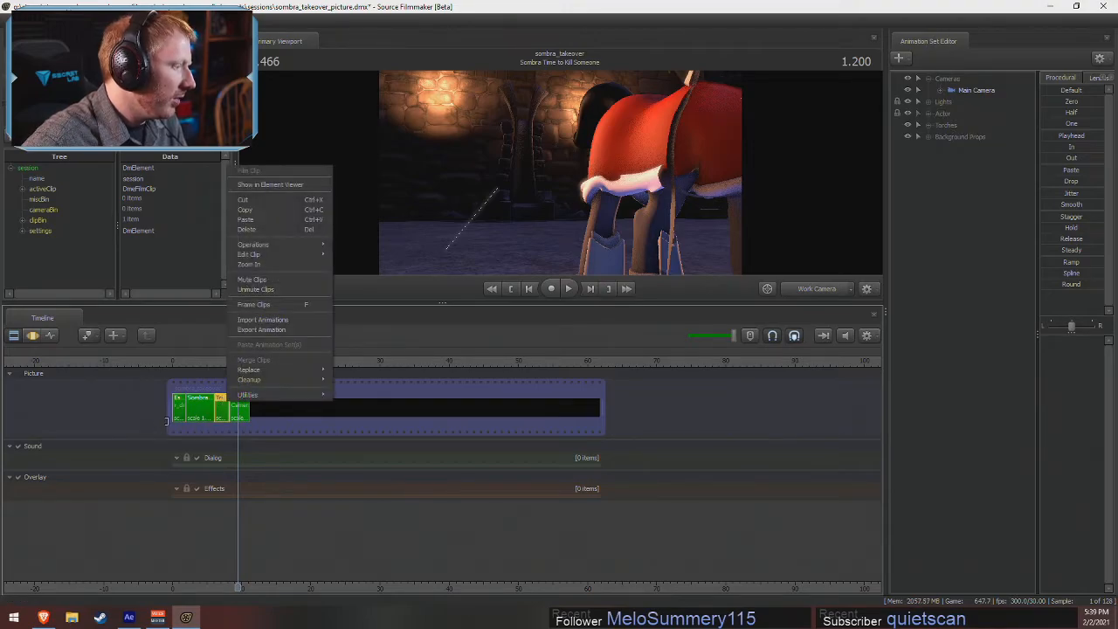
left_click(177, 406)
right_click(214, 407)
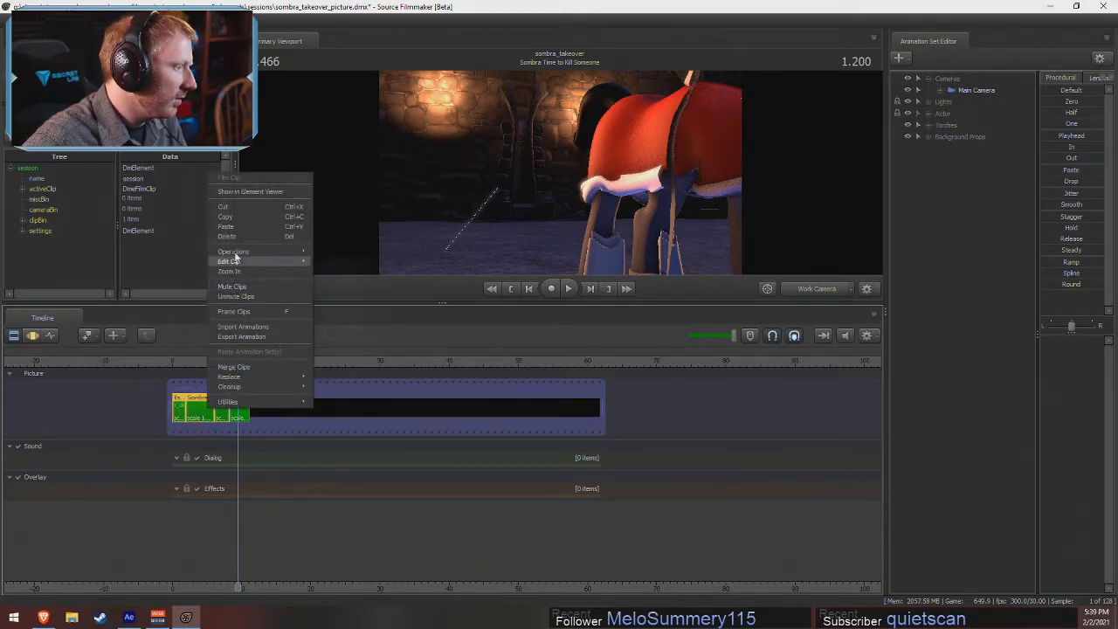
left_click(232, 235)
- Shorten the sequence to end with the Sombra Time to Kill Someone shot and place the playhead inside that shot
left_click_drag(602, 409, 193, 399)
left_click(177, 362)
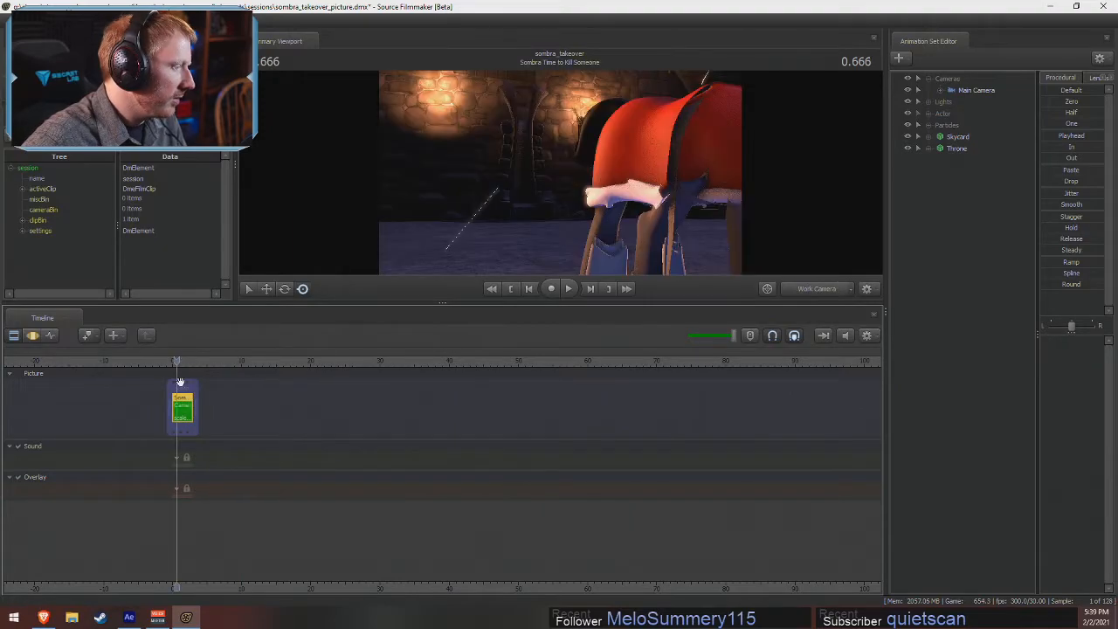
scroll(183, 386, "up", 6)
scroll(192, 398, "up", 2)
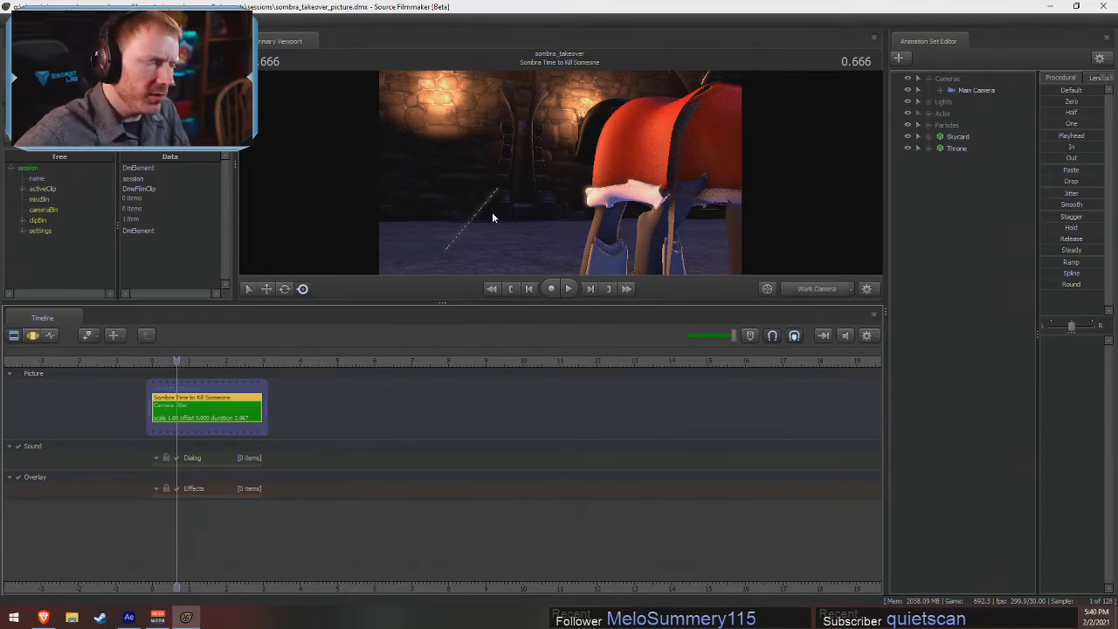
- Enlarge the viewport and show the shot through the main camera at 1.066 seconds
left_click_drag(554, 305, 530, 449)
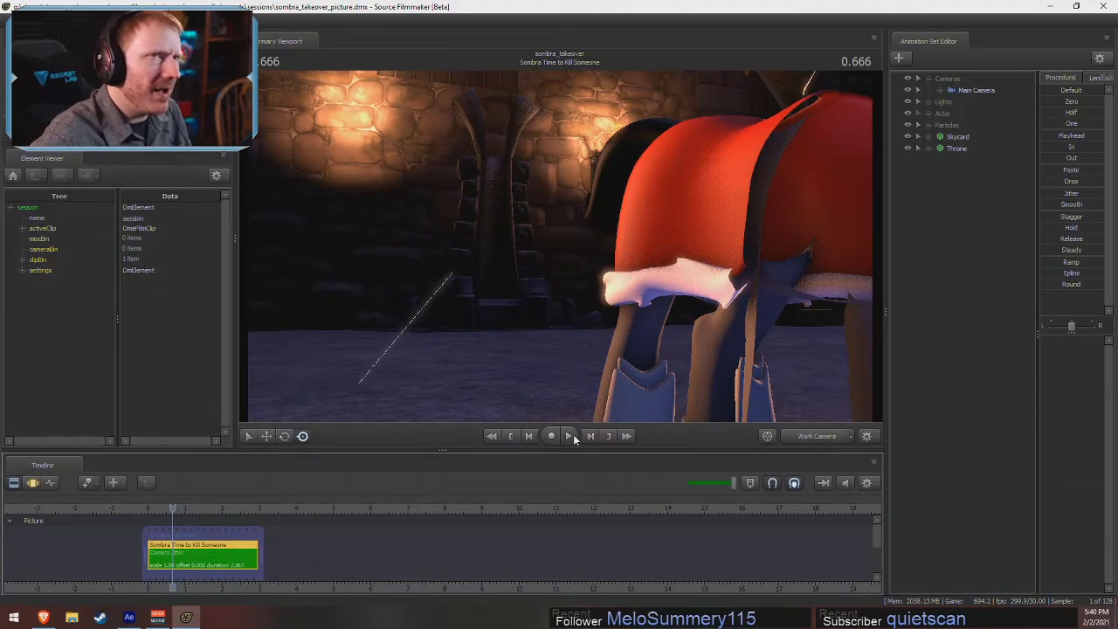
left_click(807, 437)
left_click_drag(172, 508, 187, 507)
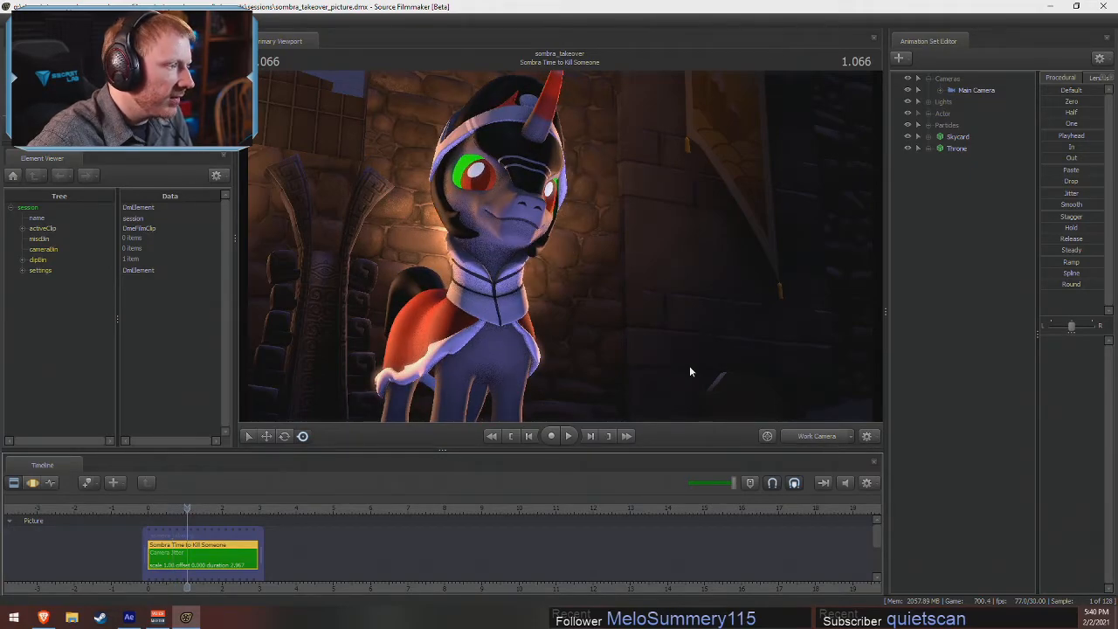
key("F3")
key("F2")
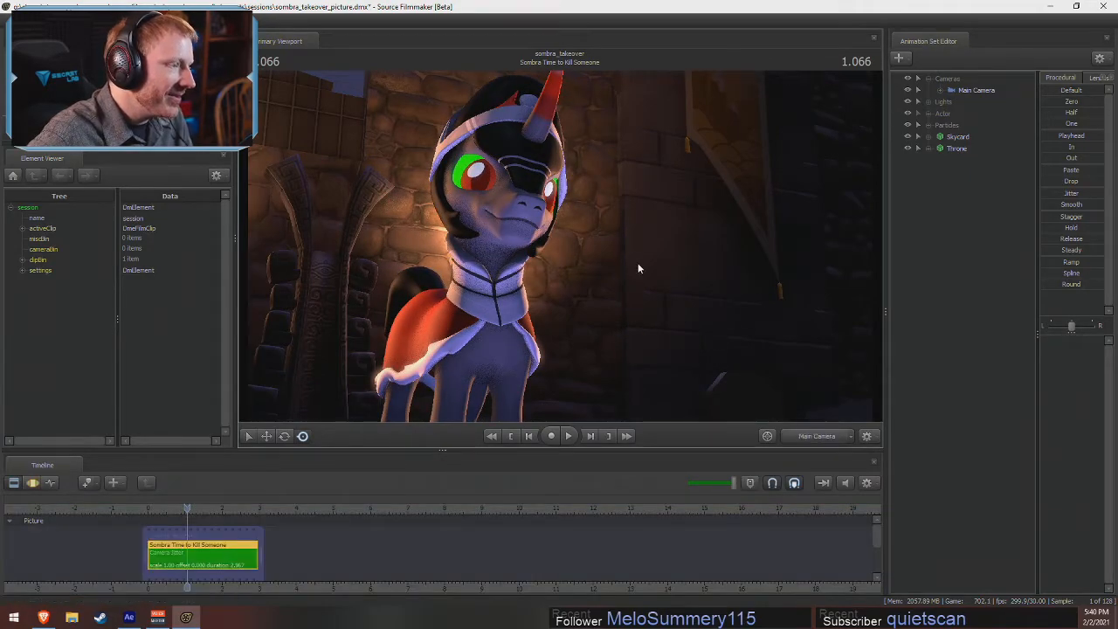
- Switch to the motion editor and select the Head control on Sombra's body
key("w")
left_click_drag(526, 288, 527, 288)
key("F3")
left_click(511, 267)
- Try moving Sombra's head, undo the move and activate the Rotate tool
key("w")
left_click_drag(511, 241, 518, 303)
key("ctrl+z")
key("e")
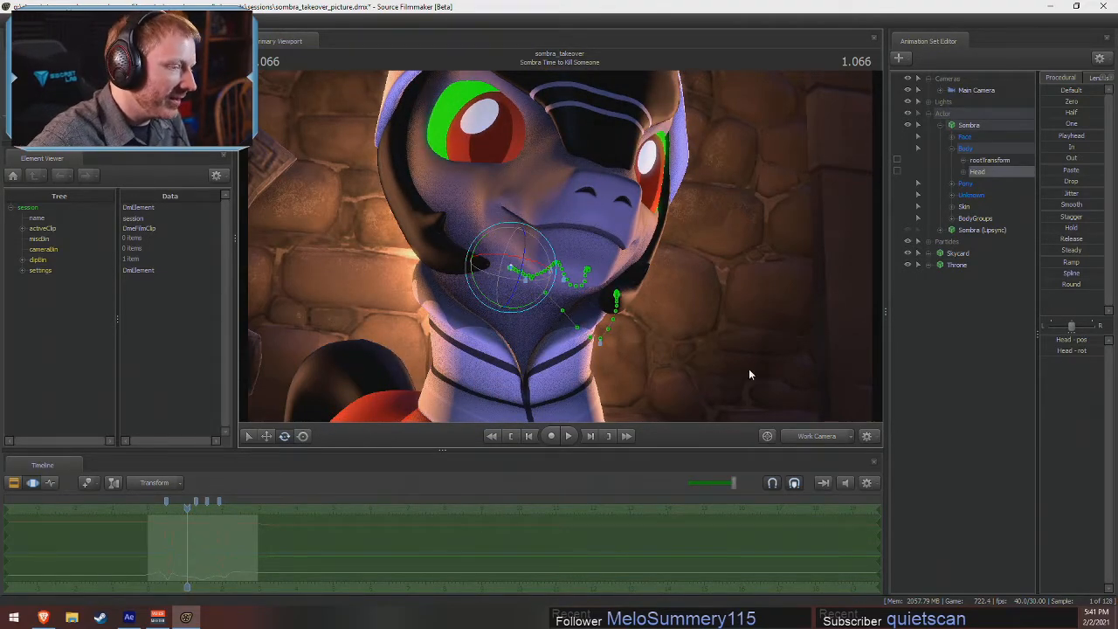
- Expand Sombra's face controls and try a stronger lower-face expression along with a higher Angry value for the upper face
key("s")
mouse_move(792, 406)
left_mouse_down()
mouse_move(781, 400)
mouse_move(792, 406)
left_mouse_up()
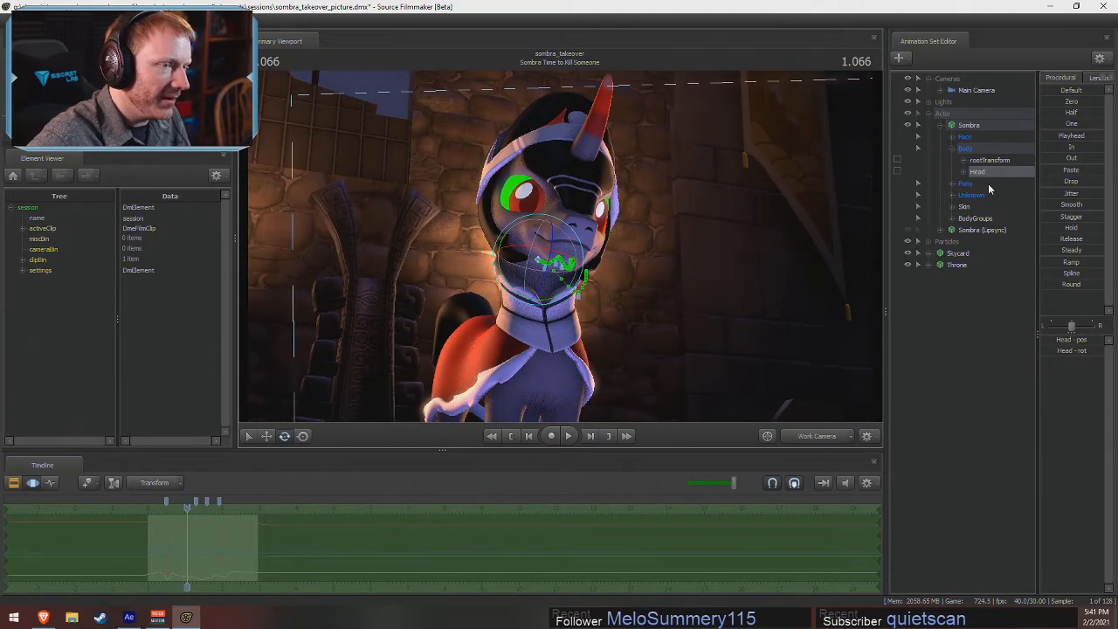
left_click(952, 138)
left_click(984, 217)
left_click_drag(1073, 398, 1102, 385)
left_click(985, 183)
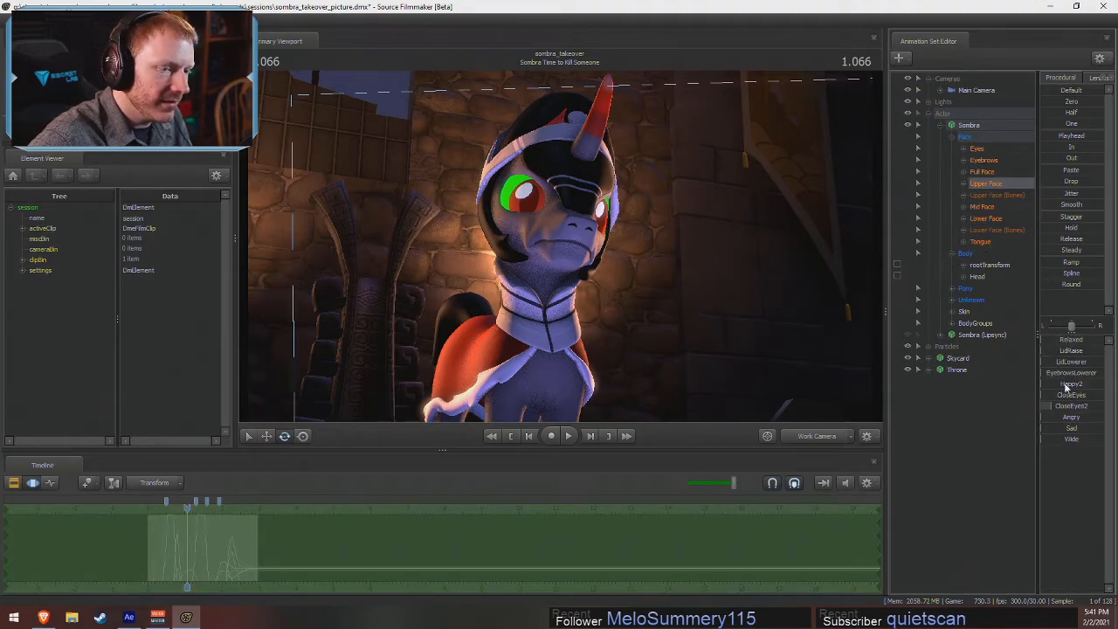
left_click_drag(1065, 418, 1102, 417)
- Try reducing the JawOpen value in Sombra's lower-face controls
key("w")
left_click_drag(676, 279, 691, 275)
left_click(986, 218)
left_click_drag(1065, 340, 1042, 341)
key("s")
left_click_drag(690, 275, 673, 277)
- Undo the recent trial changes to Sombra's facial expression
key("ctrl+z")
key("ctrl+z")
key("ctrl+z")
key("ctrl+z")
key("ctrl+z")
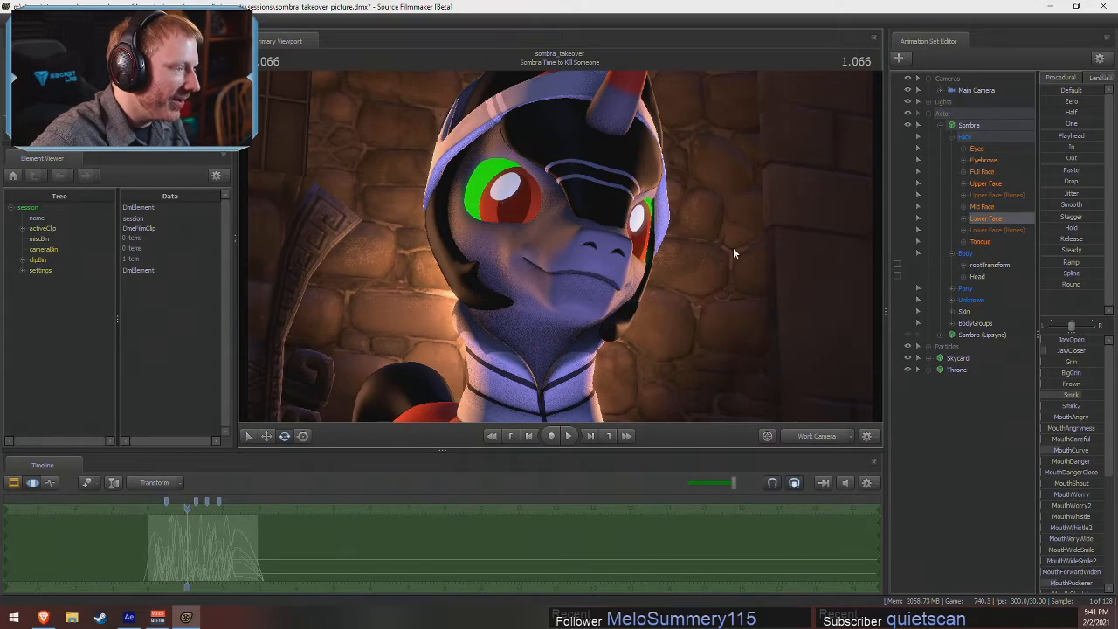
- Play the shot briefly, select all of Sombra's controls and place the playhead at about 1.033
key("space")
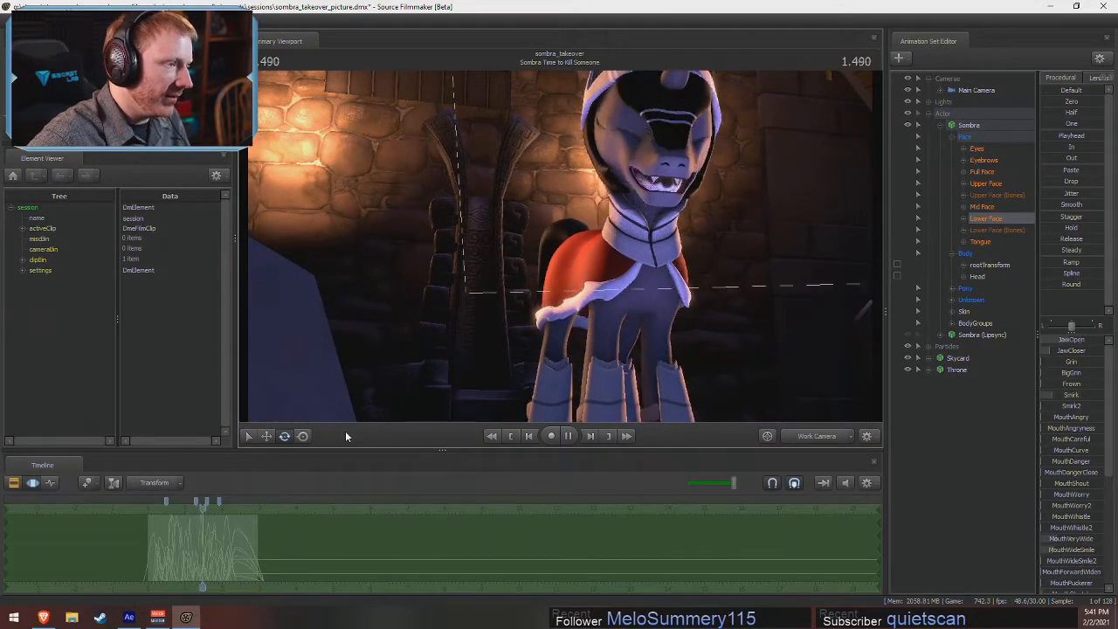
key("space")
left_click(968, 124)
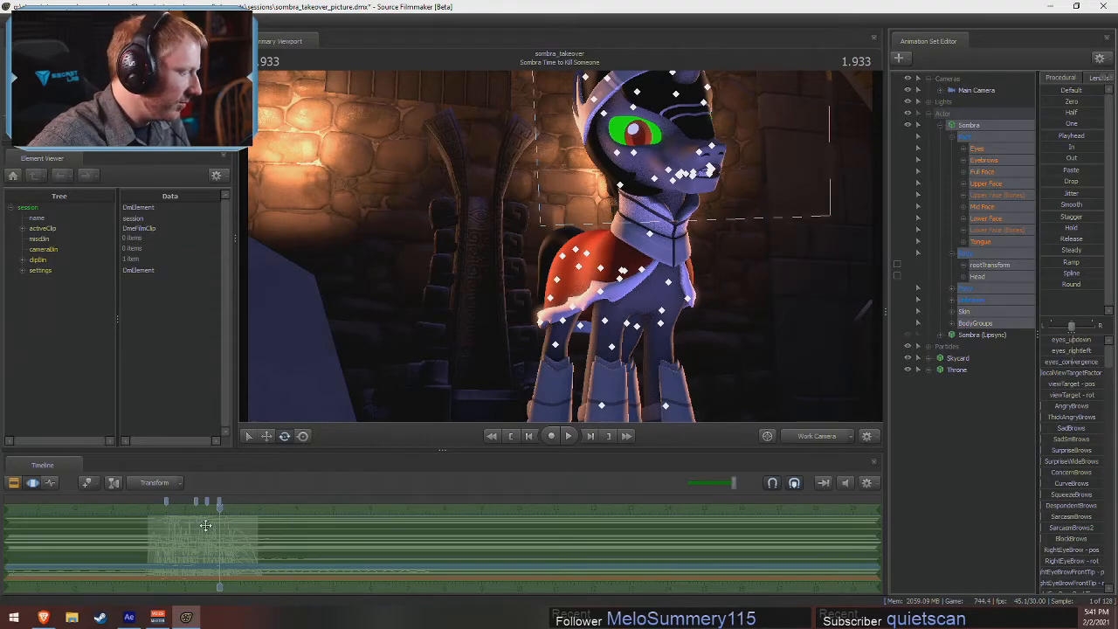
left_click_drag(219, 506, 186, 507)
key("F2")
left_click_drag(570, 246, 570, 222)
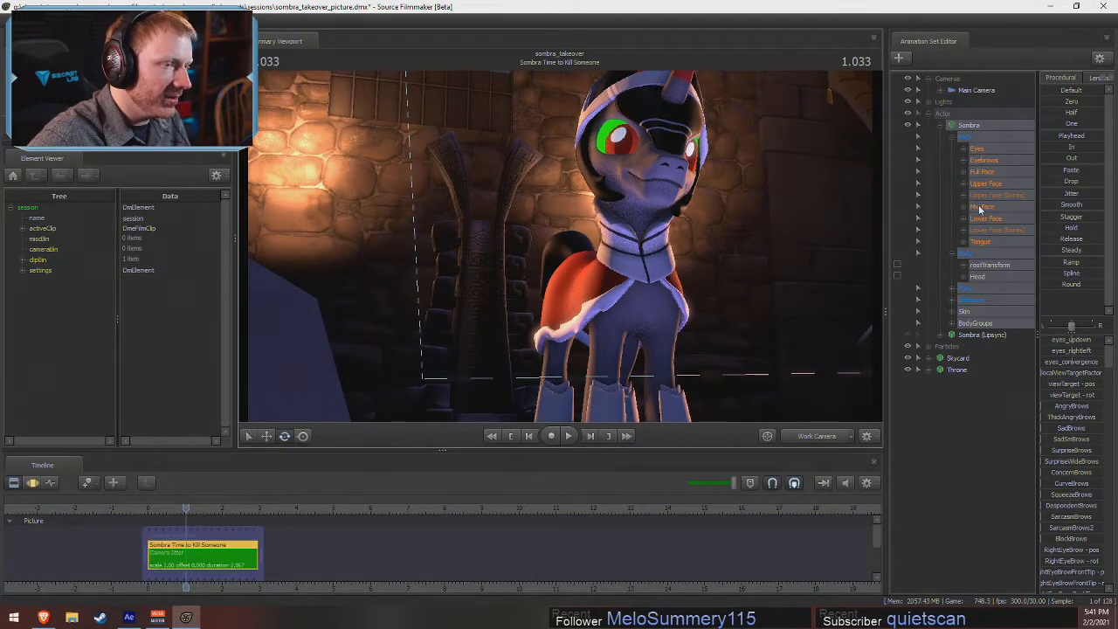
- Apply the Playhead preset to all of Sombra's controls to hold the current pose throughout the shot
key("F3")
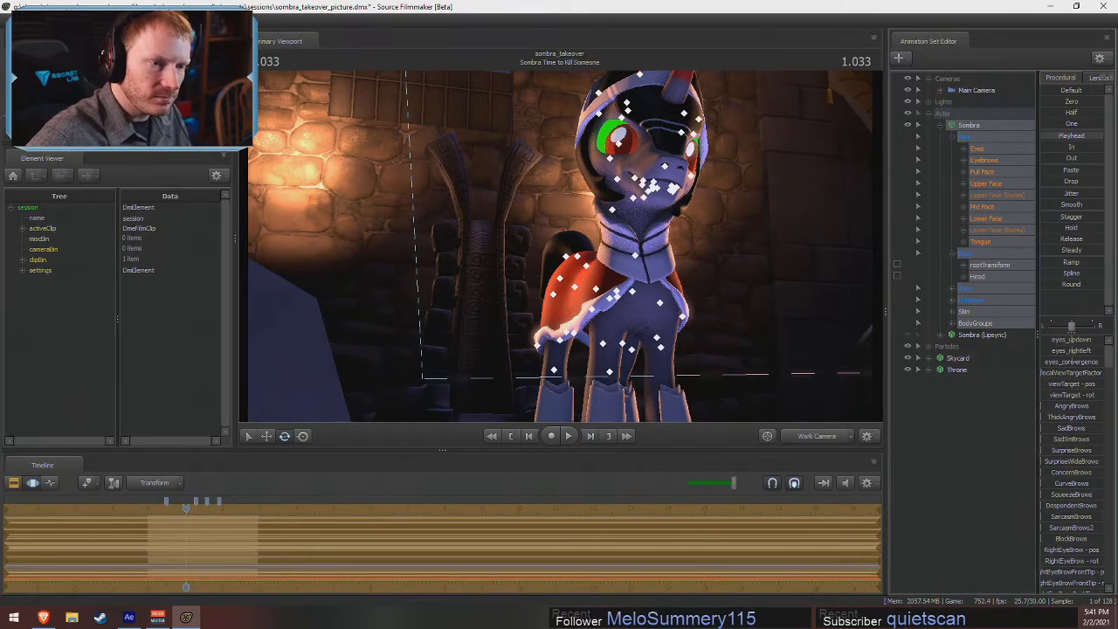
key("F2")
key("F3")
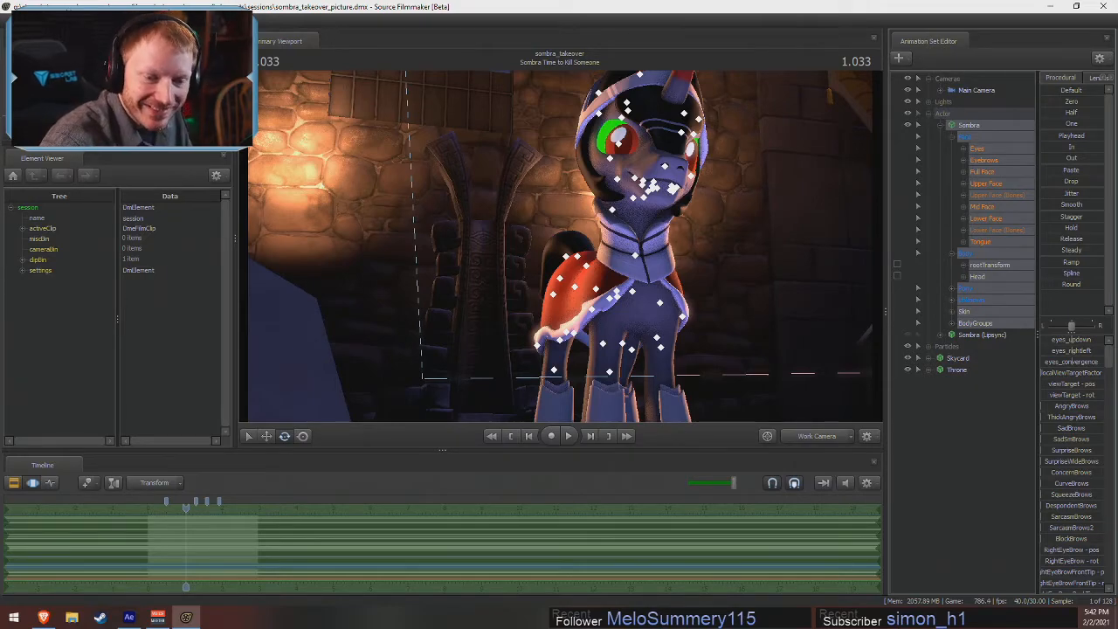
- Select the Throne and move it forward, closer behind Sombra
key("F3")
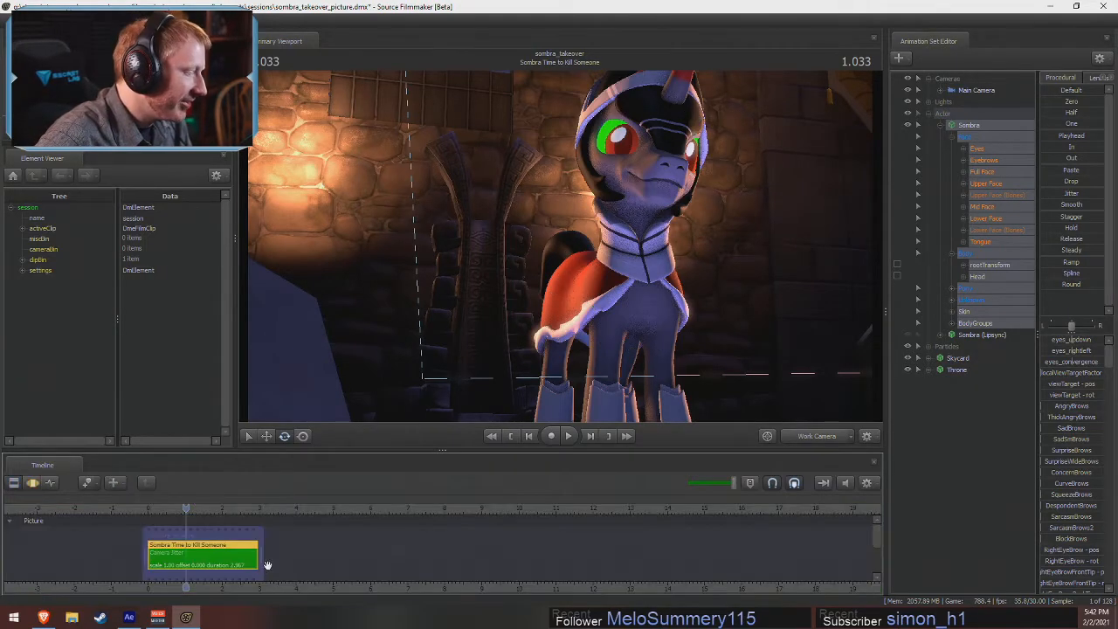
middle_click_drag(270, 591, 576, 593)
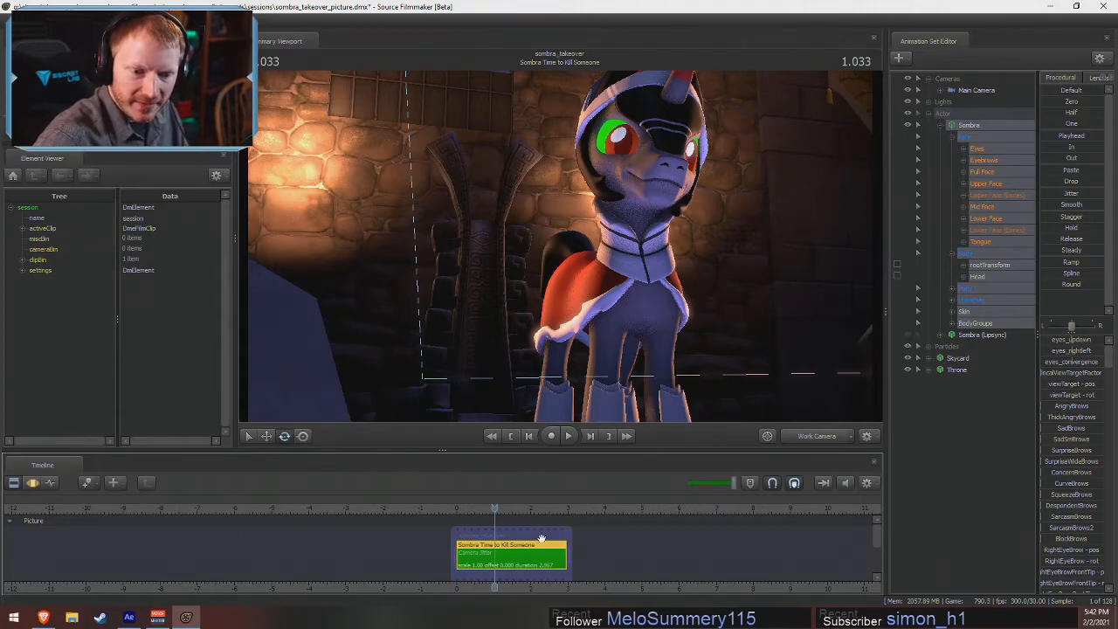
scroll(499, 562, "up", 3)
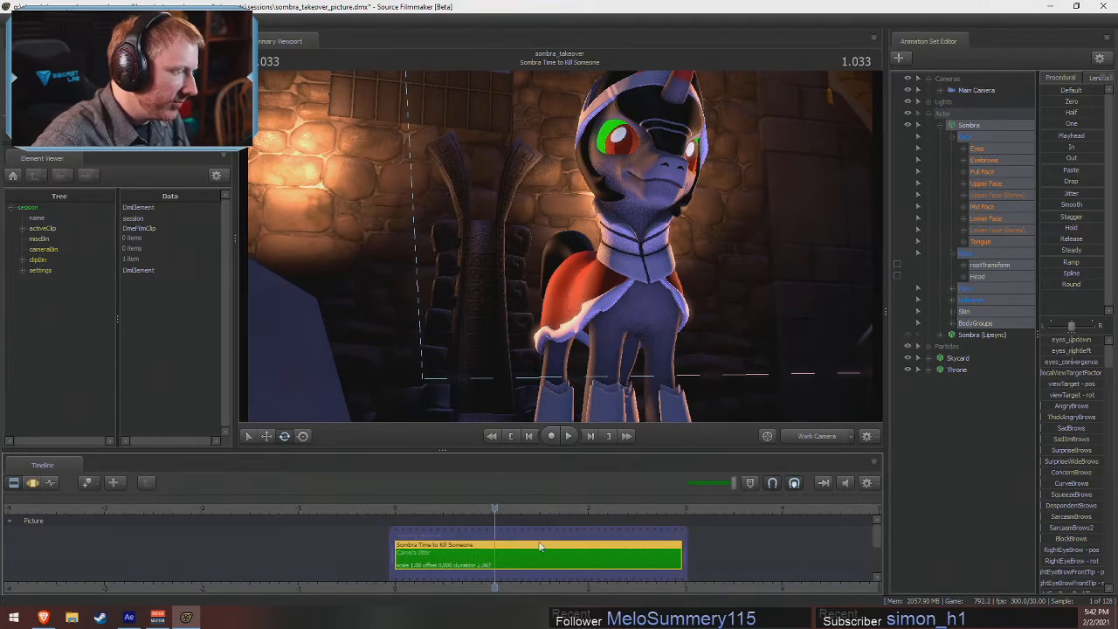
left_click(811, 435)
key("s")
left_click_drag(611, 288, 690, 233)
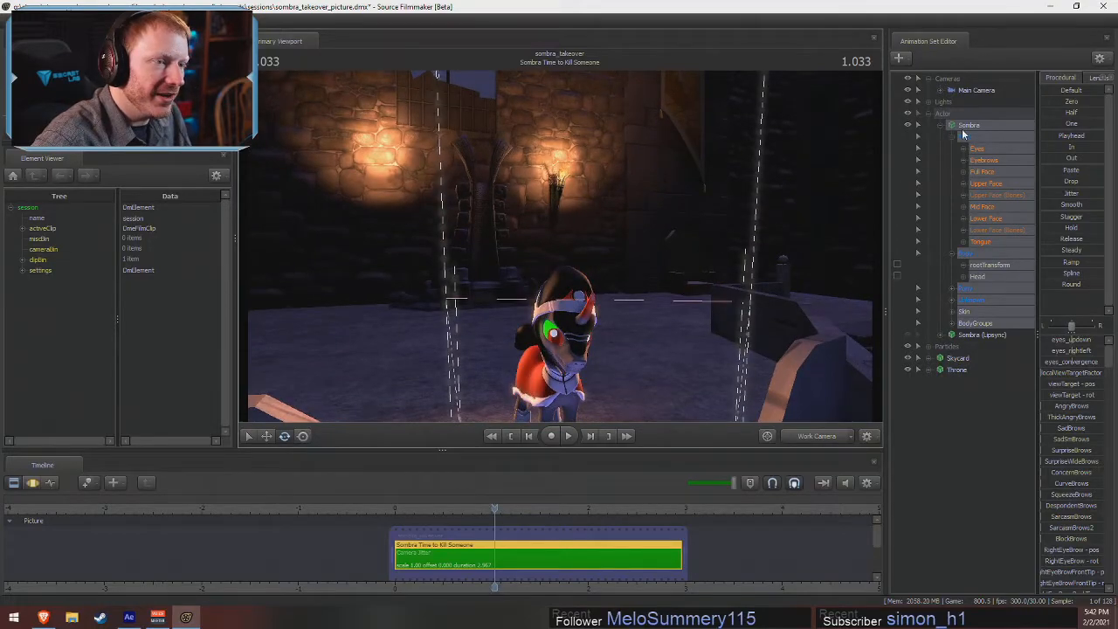
left_click_drag(497, 283, 488, 312)
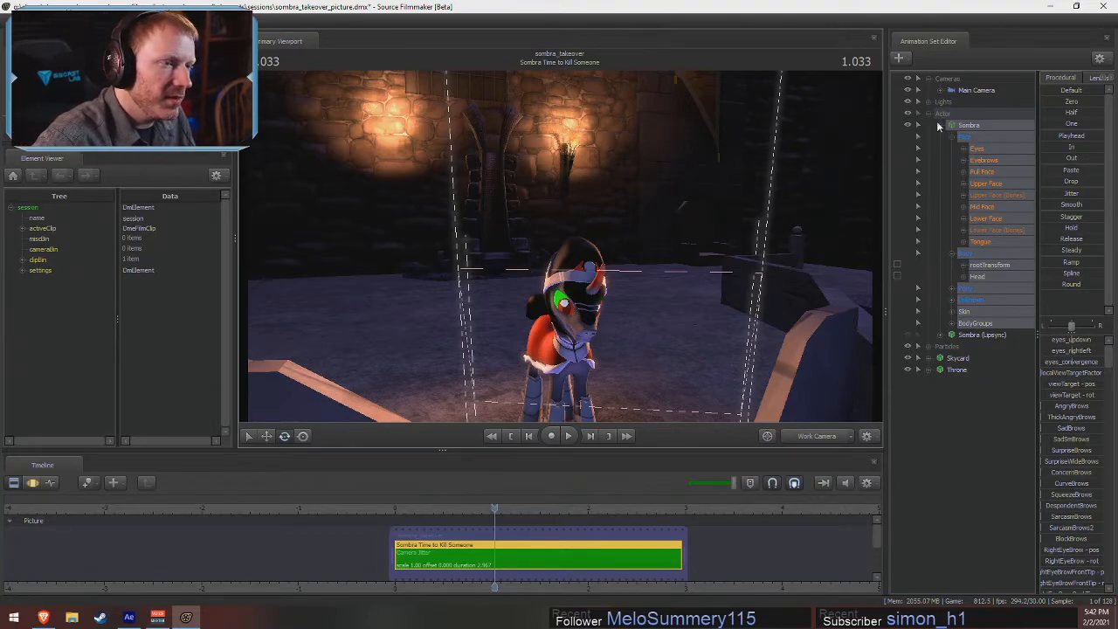
left_click(950, 369)
left_click_drag(509, 273, 514, 302)
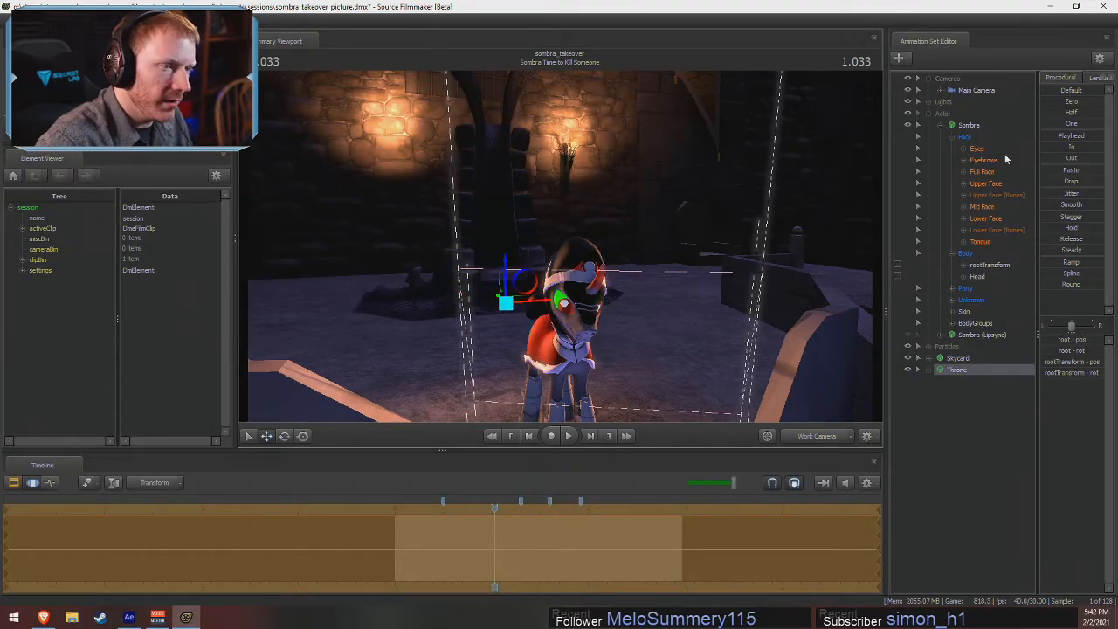
- Select the scene lights, leaving out Main Light, Ambient Light, Torch Wall Small 1, Torch Wall Large 1 and Torch Base 1
left_click(967, 127)
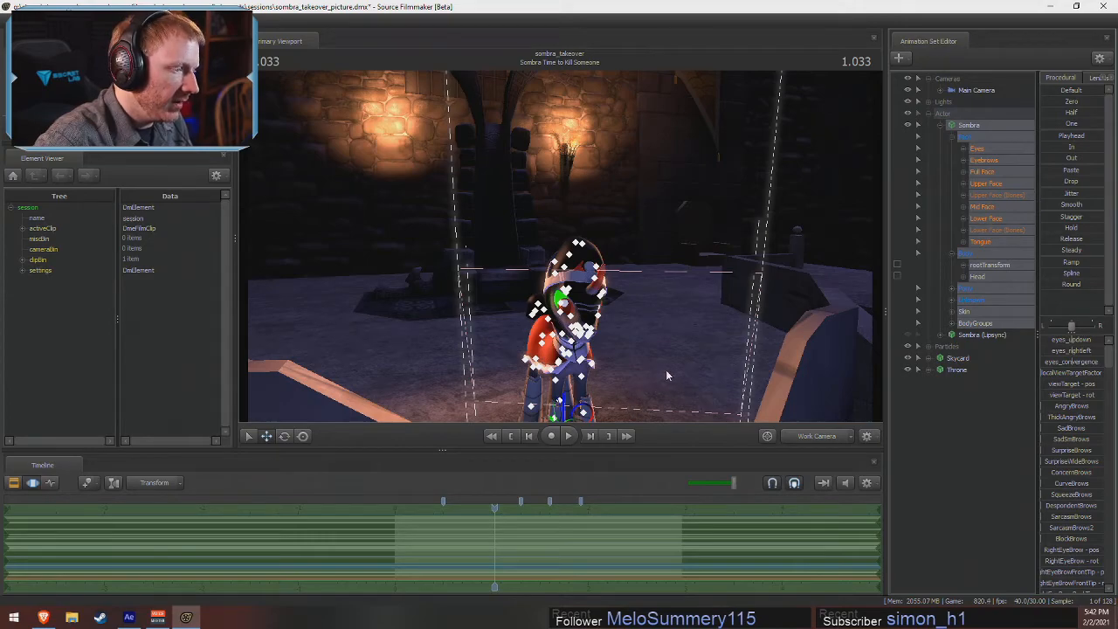
left_click_drag(667, 371, 659, 412)
mouse_move(582, 374)
left_mouse_down()
mouse_move(580, 359)
mouse_move(582, 373)
left_mouse_up()
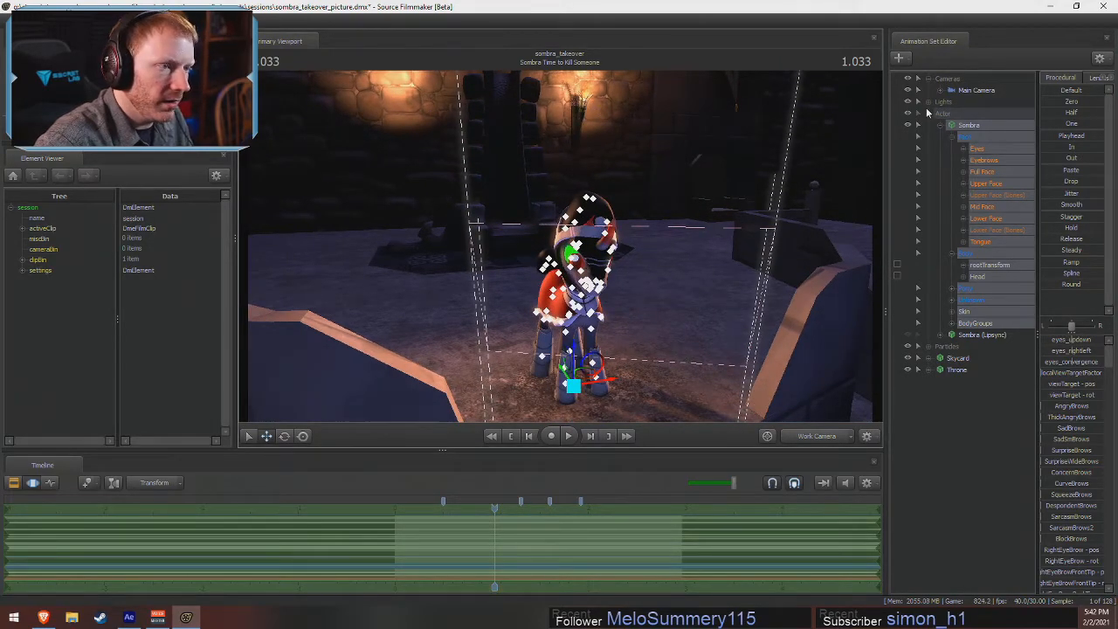
left_click(918, 102)
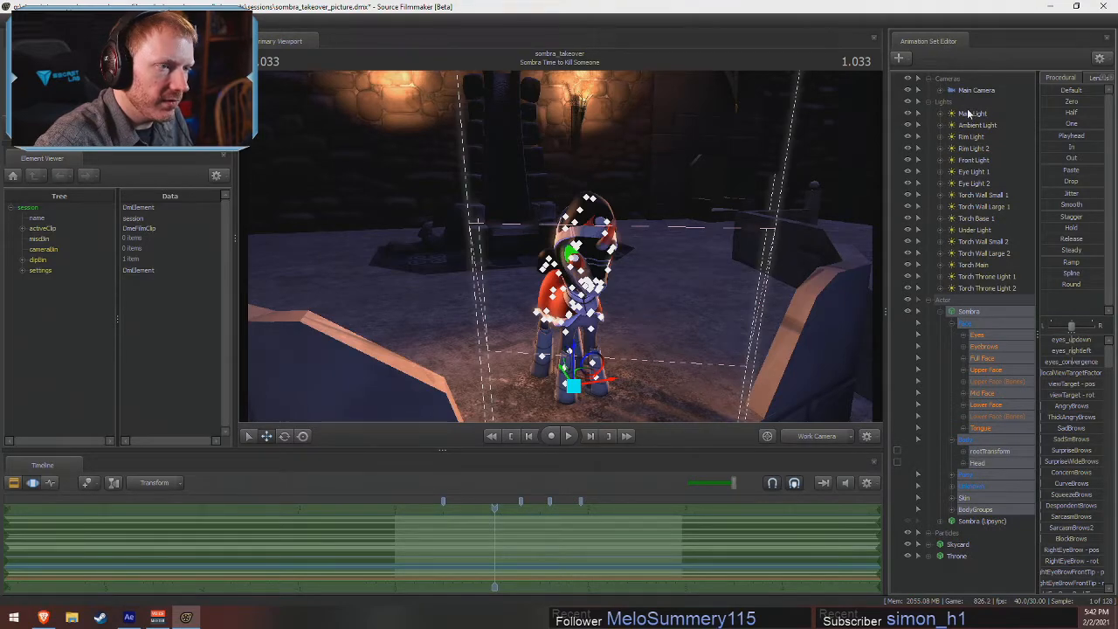
left_click(969, 113)
left_click(976, 124, "ctrl")
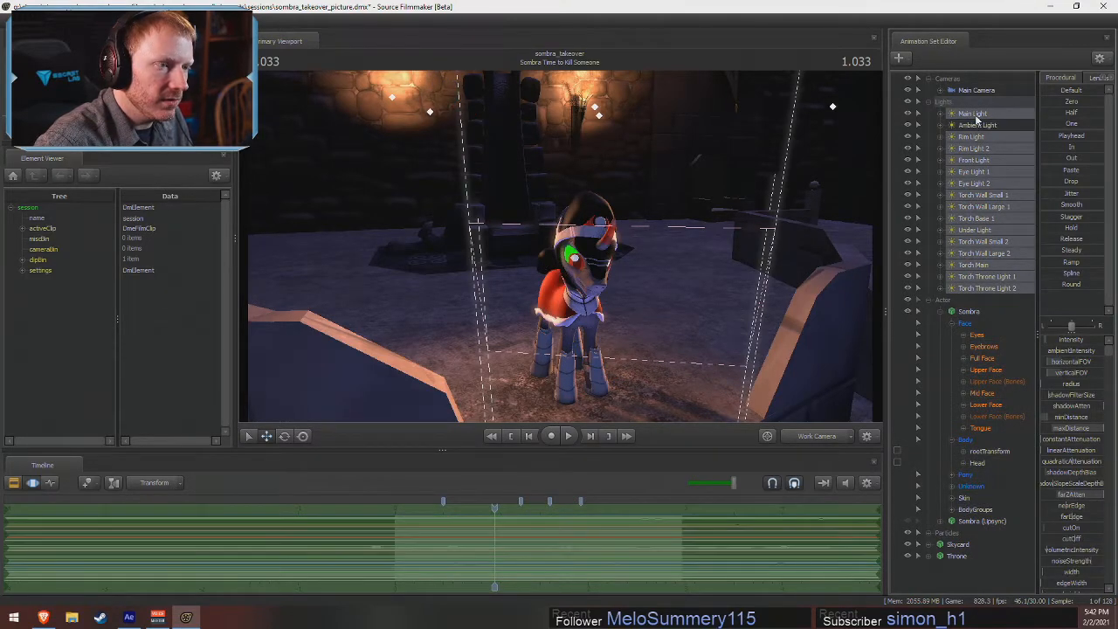
left_click(975, 116, "ctrl")
left_click(976, 195, "ctrl")
left_click(977, 206, "ctrl")
left_click(976, 218, "ctrl")
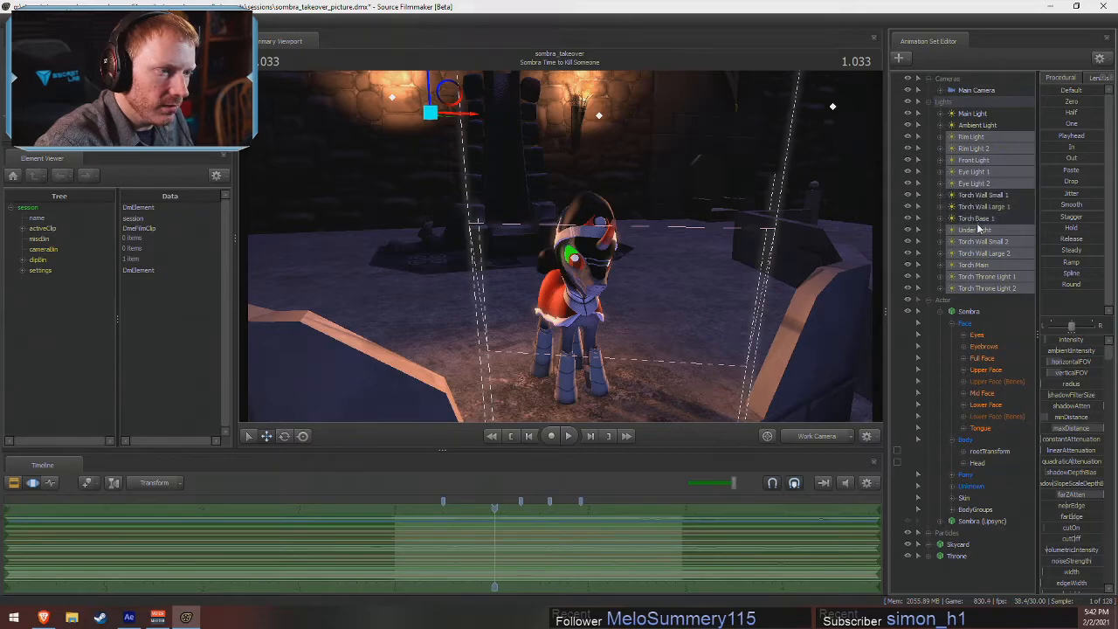
- Remove Torch Wall Small 2, Torch Wall Large 2, Torch Main and both Torch Throne Lights from the selection and add Sombra to it
left_click(978, 241, "ctrl")
left_click(978, 253, "ctrl")
left_click(978, 265, "ctrl")
left_click(980, 276, "ctrl")
left_click(982, 288, "ctrl")
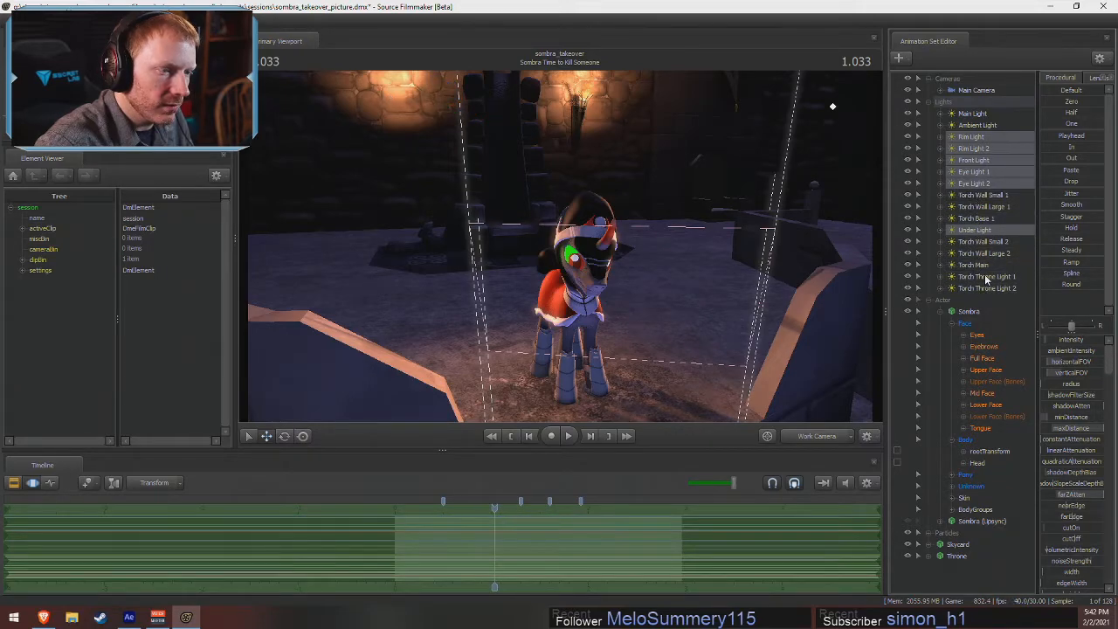
left_click(986, 278, "ctrl")
left_click(983, 288, "ctrl")
left_click(986, 277, "ctrl")
left_click(991, 288, "ctrl")
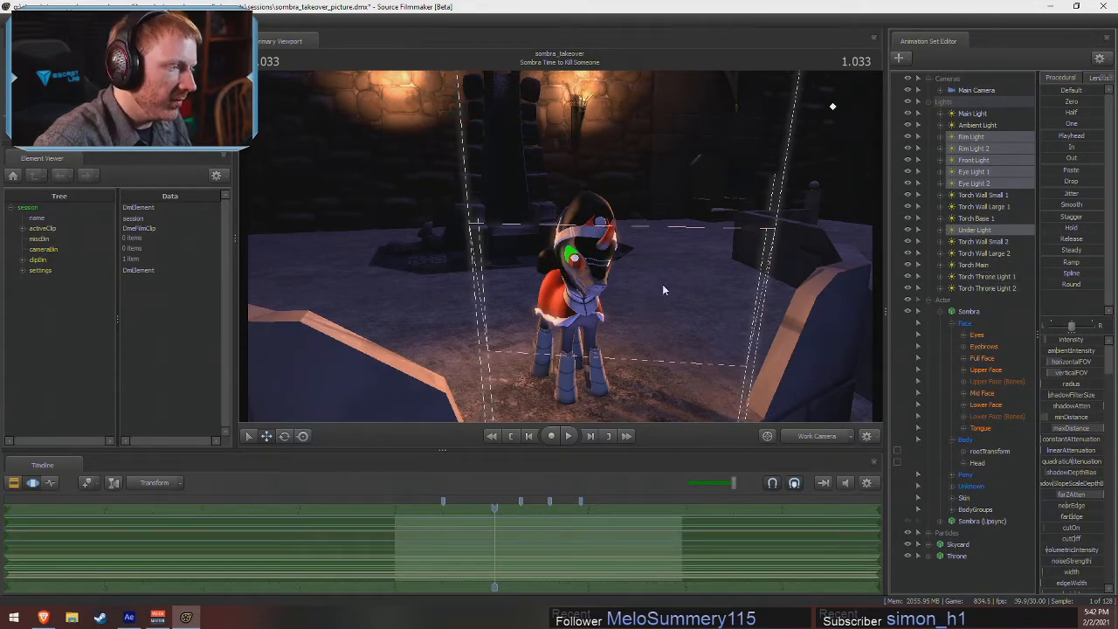
left_click(968, 313, "ctrl")
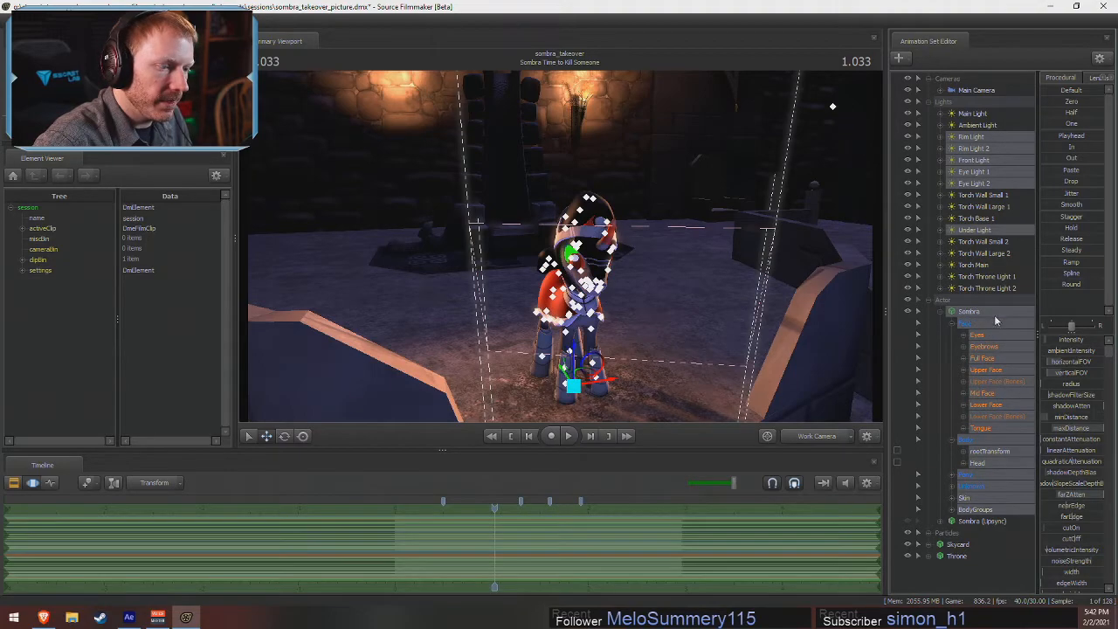
- Move Sombra together with the selected character lights onto the Throne's seat and turn them to face forward
left_click_drag(587, 376, 561, 247)
key("w")
key("a")
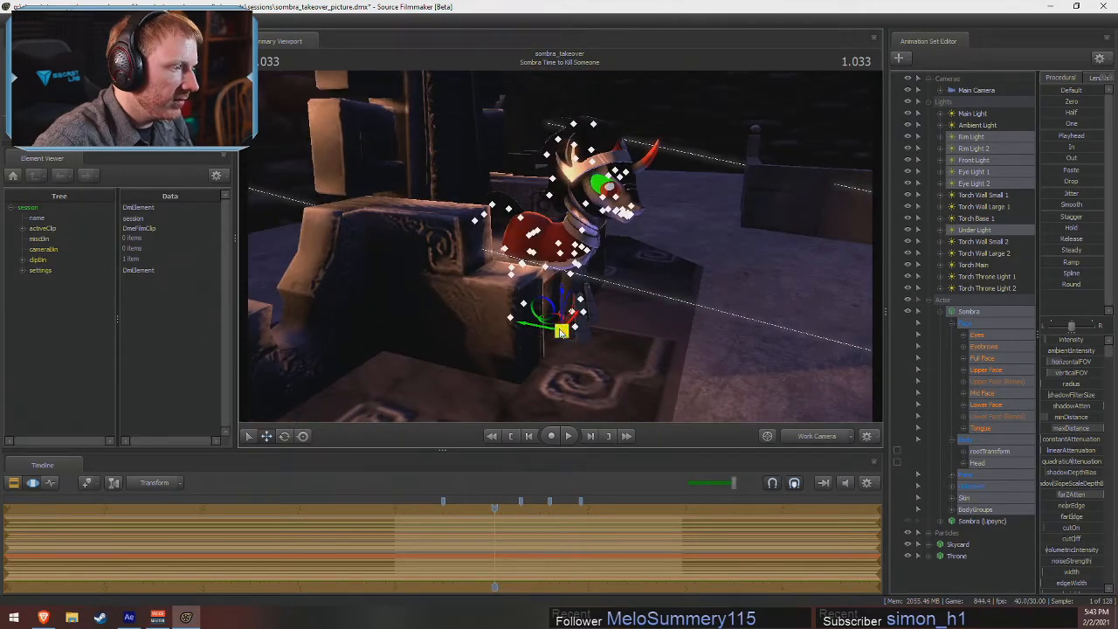
left_click_drag(542, 312, 499, 264)
key("d")
mouse_move(561, 247)
left_mouse_down()
mouse_move(666, 247)
mouse_move(562, 247)
left_mouse_up()
left_click_drag(739, 286, 738, 286)
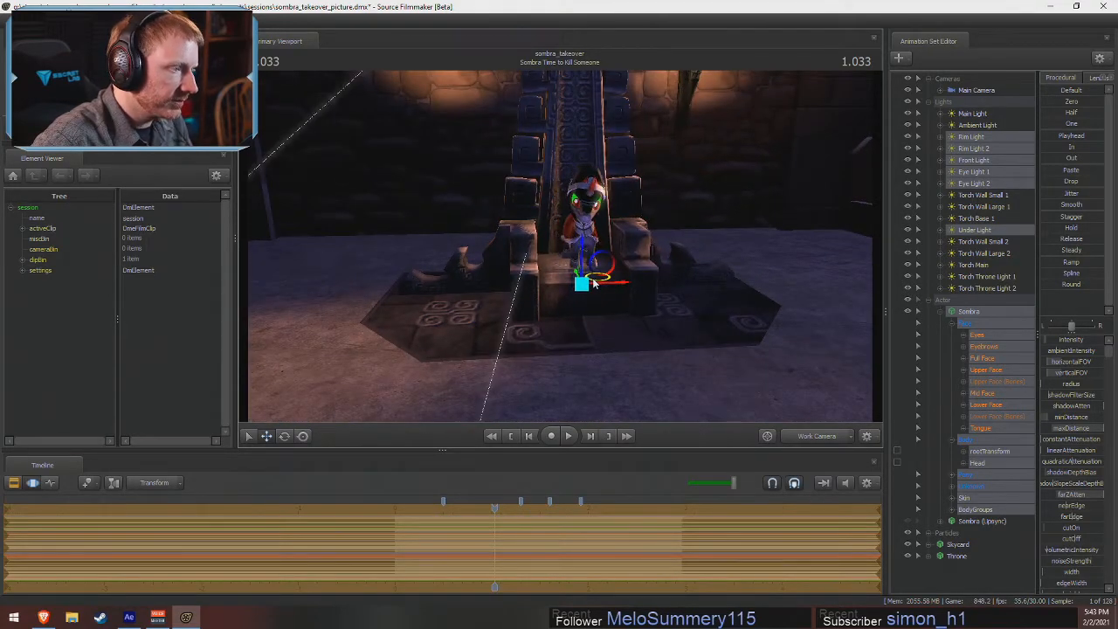
key("F2")
left_click_drag(719, 274, 719, 274)
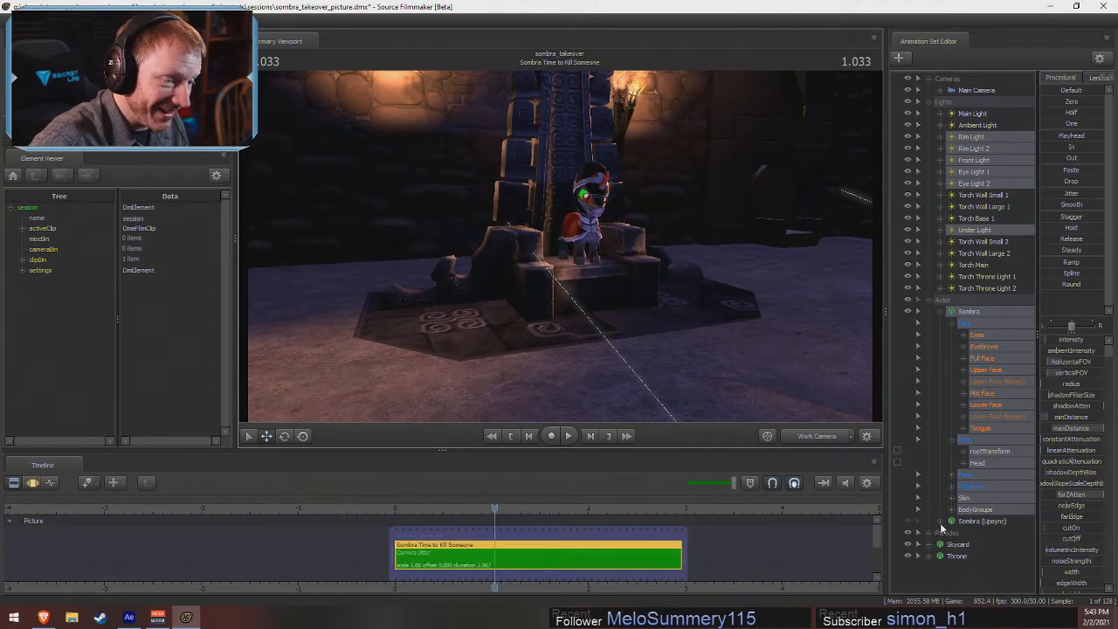
- Expand the Throne's body controls and add a scale control to its root bone
left_click(929, 556)
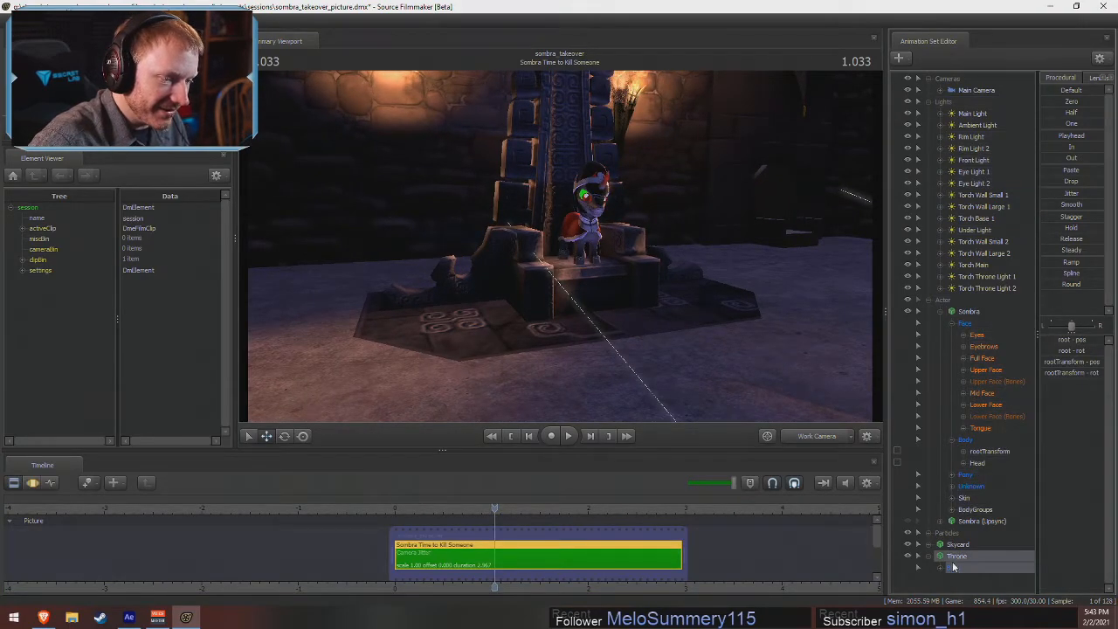
left_click(941, 567)
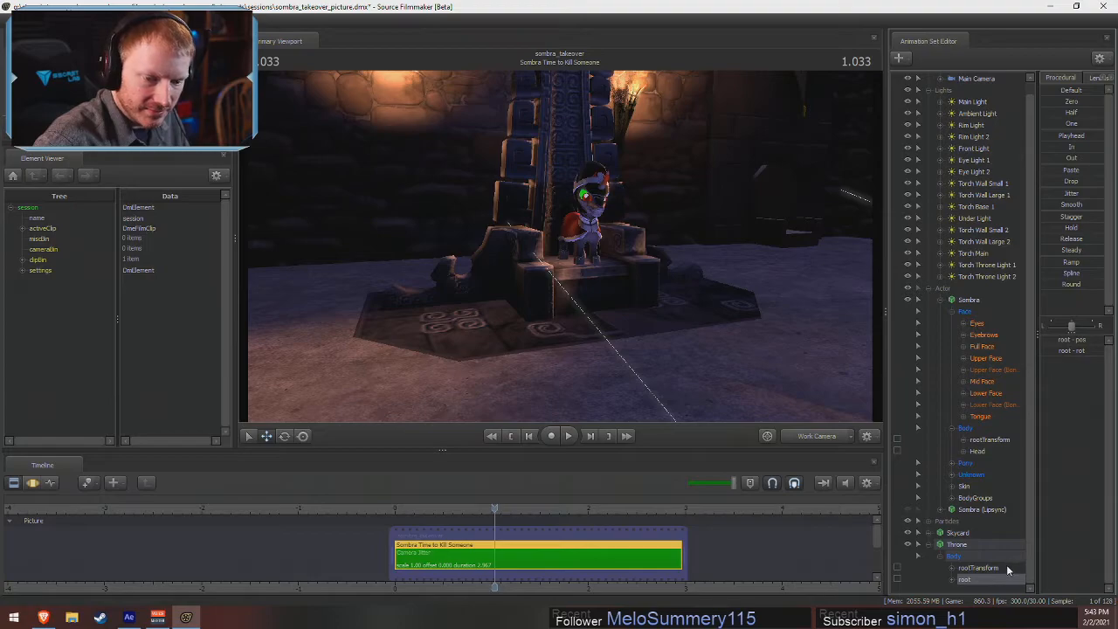
right_click(981, 577)
left_click(1013, 498)
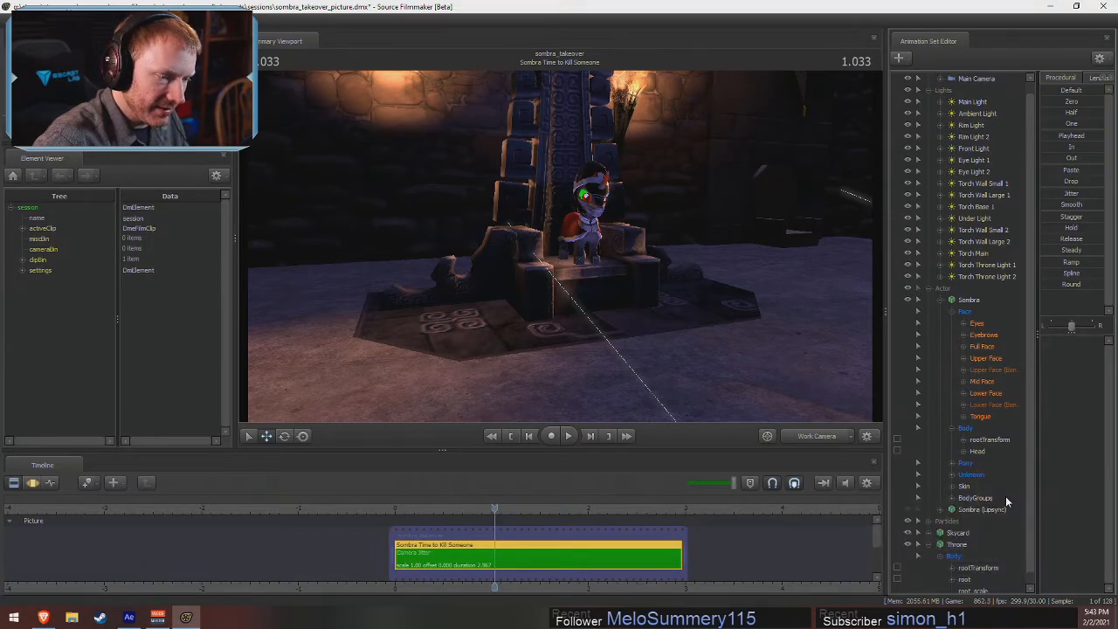
- Reduce the Throne's root_scale value slightly so the throne is smaller relative to Sombra
left_click(975, 579)
key("F3")
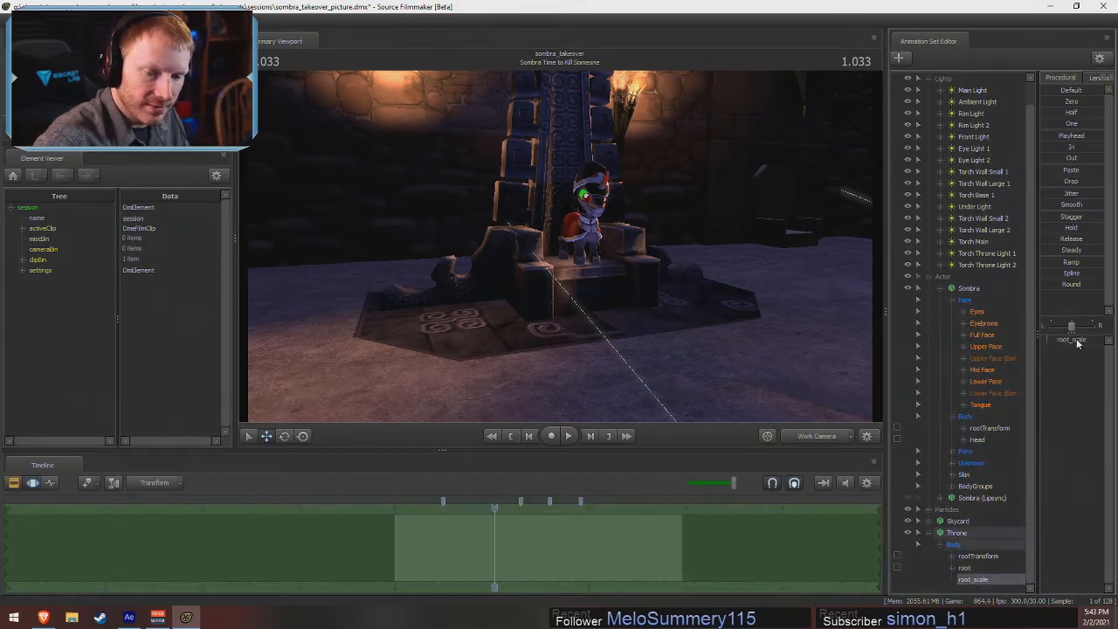
left_click_drag(1075, 340, 1067, 341)
left_click_drag(699, 279, 626, 277)
key("d")
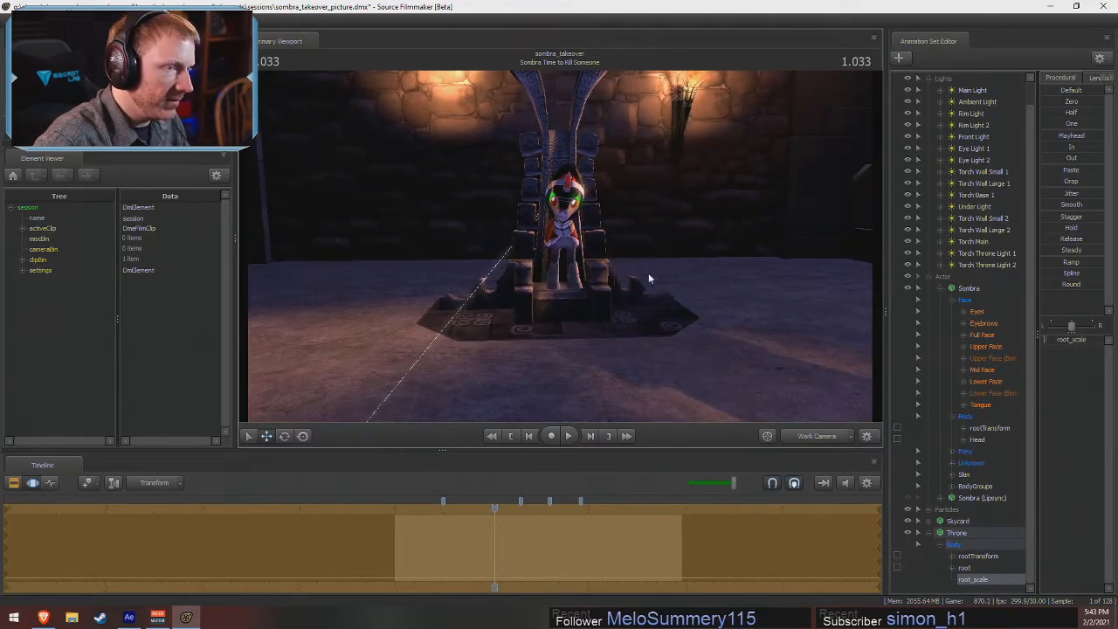
key("a")
left_click_drag(731, 218, 560, 245)
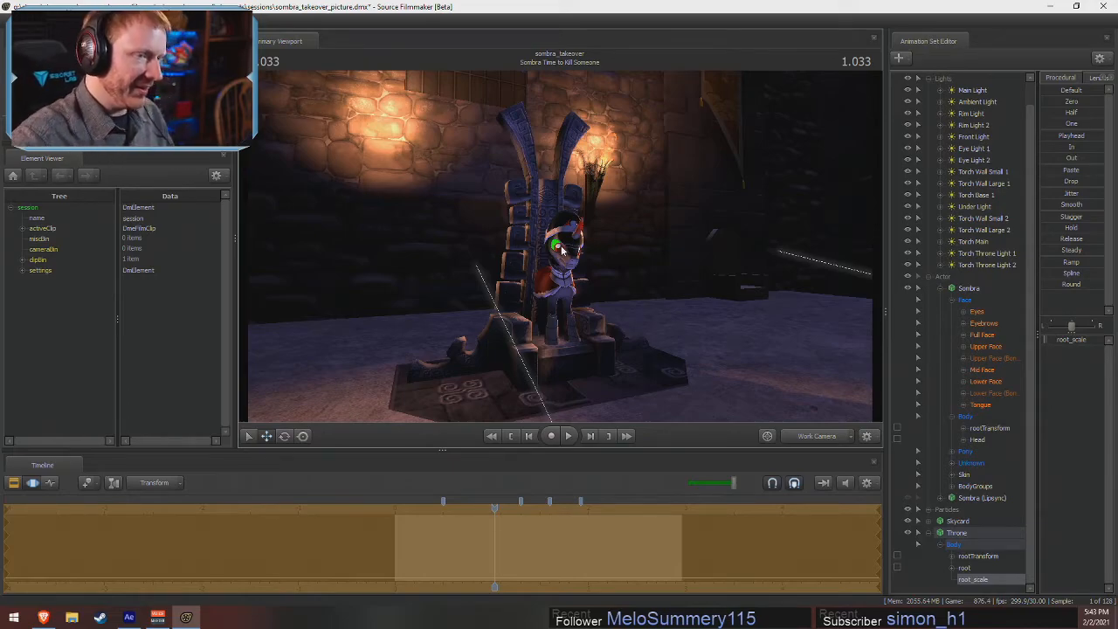
- Collapse Sombra's control groups and select the Throne
left_click(951, 299)
left_click(951, 335)
left_click(944, 312)
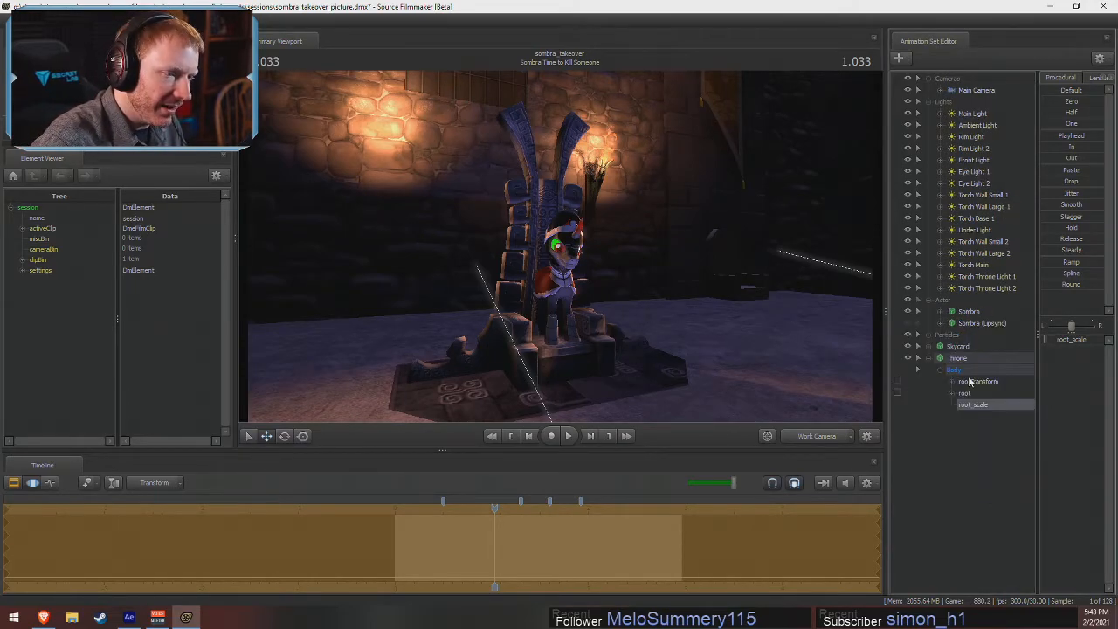
left_click(960, 358)
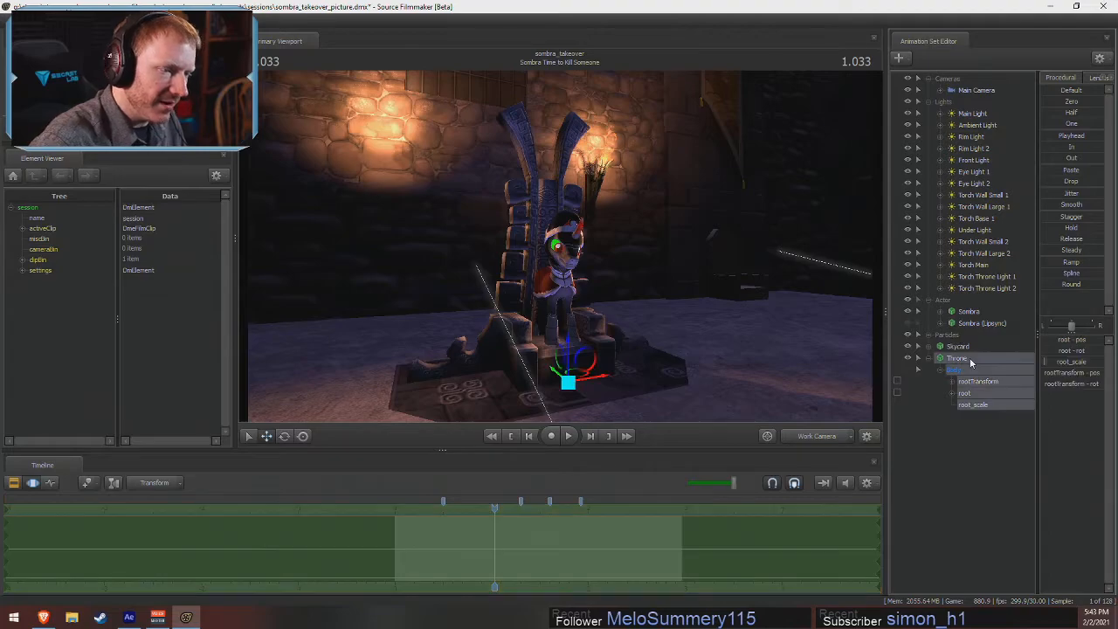
- Aim the Main Camera head-on at Sombra on the Throne and adjust the Throne's height under the hooves
left_click(974, 90)
left_click_drag(733, 234, 589, 321)
key("a")
key("w")
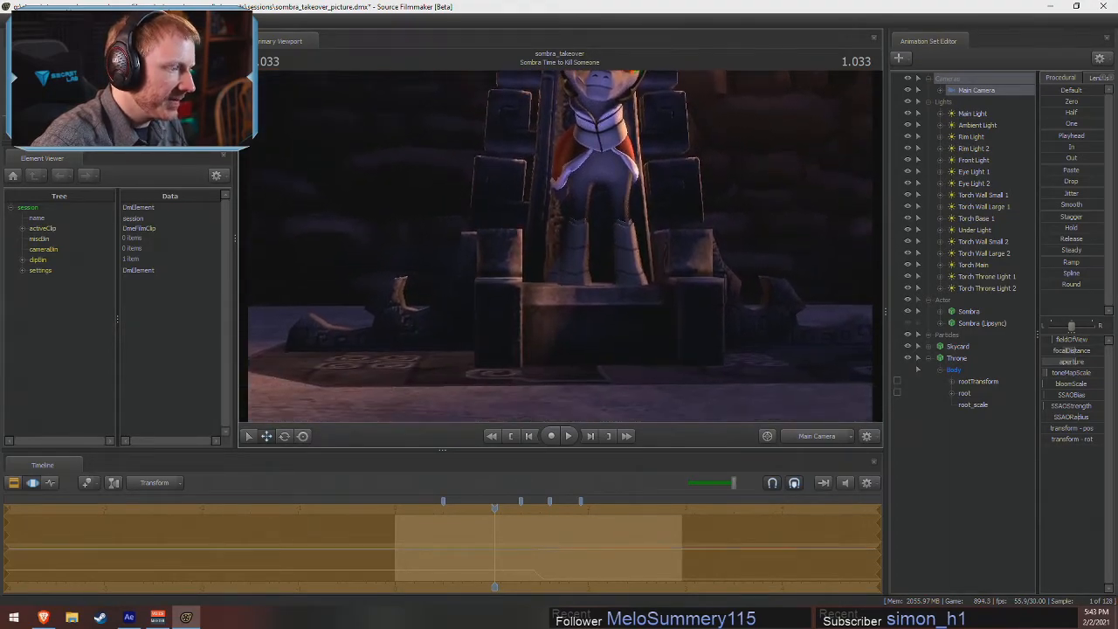
key("s")
left_click(965, 360)
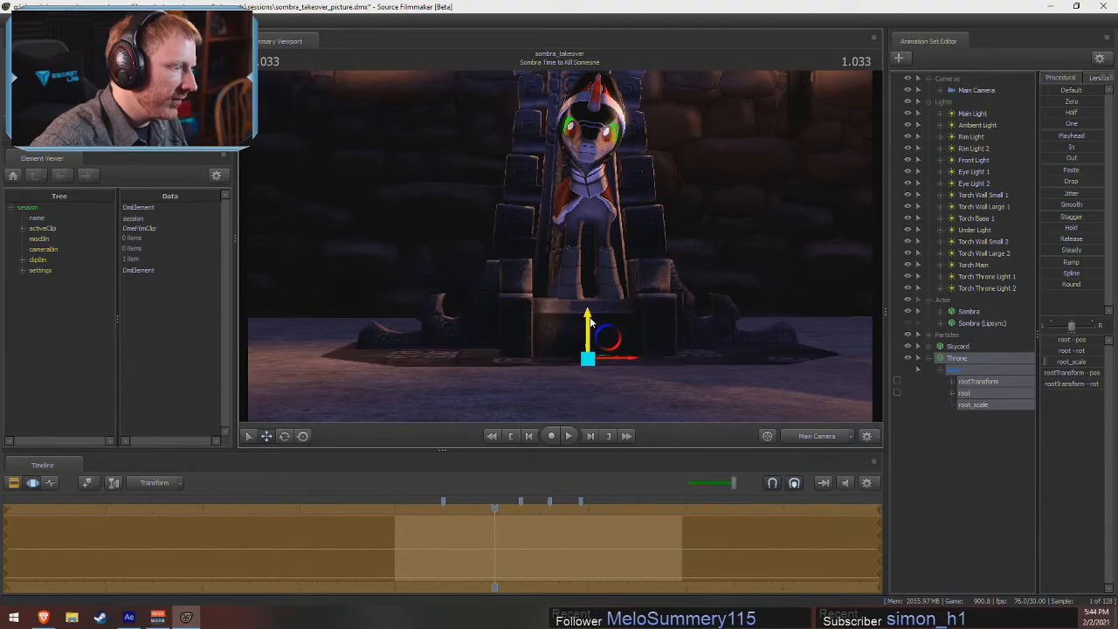
- Reposition the Main Camera to frame Sombra's full figure against the throne back
left_click(975, 91)
left_click_drag(703, 272, 576, 224)
key("w")
key("s")
key("s")
- Widen the lens preset list, apply the 35 mm lens to the Main Camera and switch it to 85 mm
left_click(1092, 78)
left_click_drag(1037, 89, 996, 113)
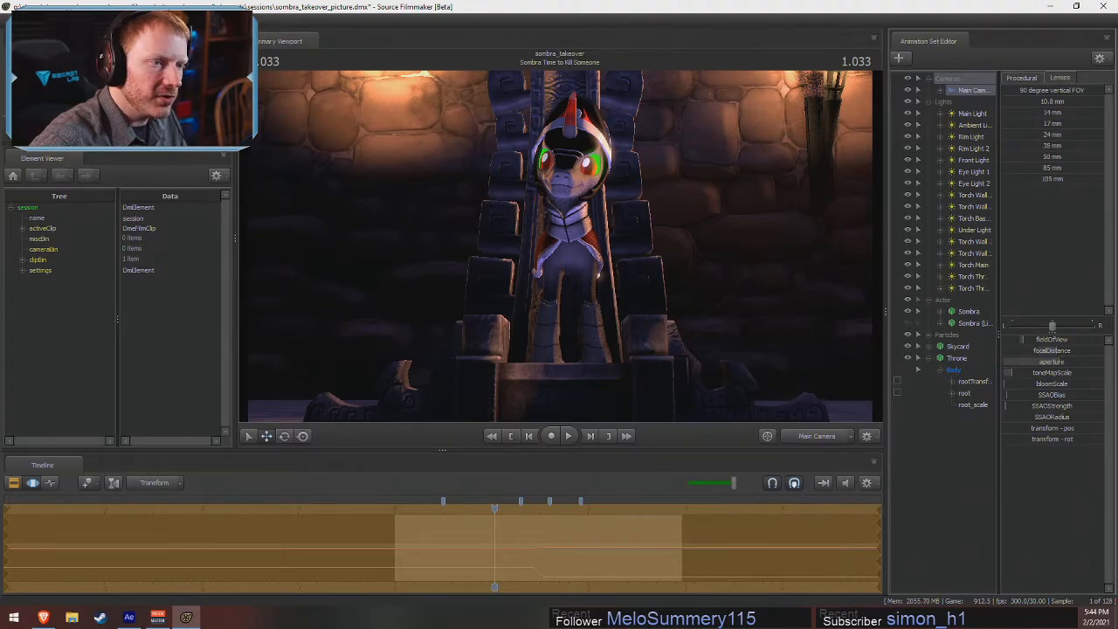
left_click(1041, 147)
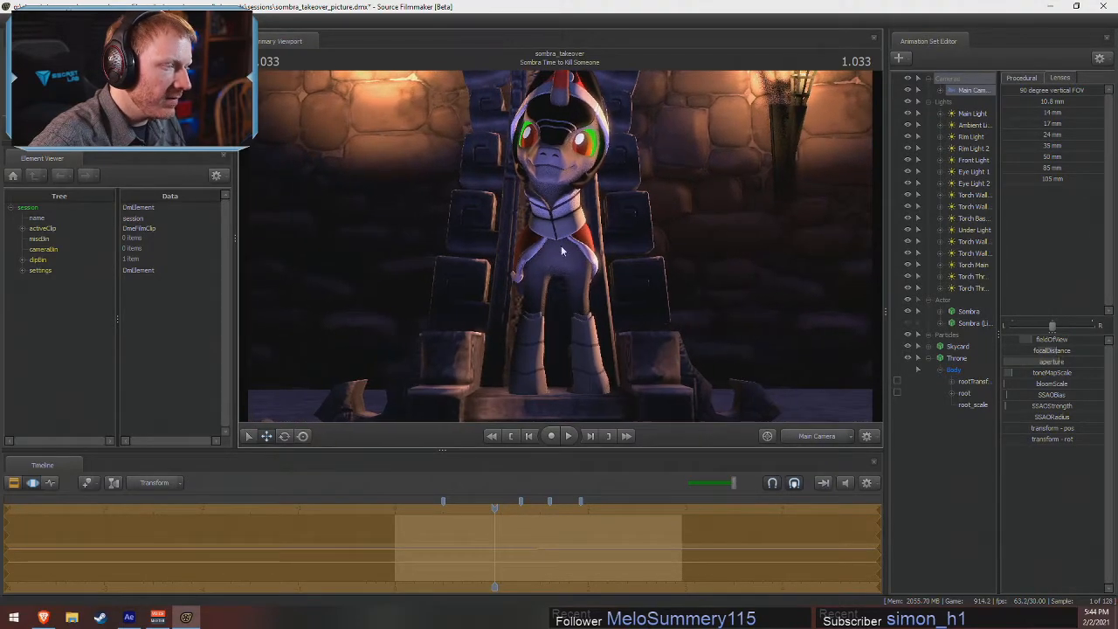
left_click(1013, 167)
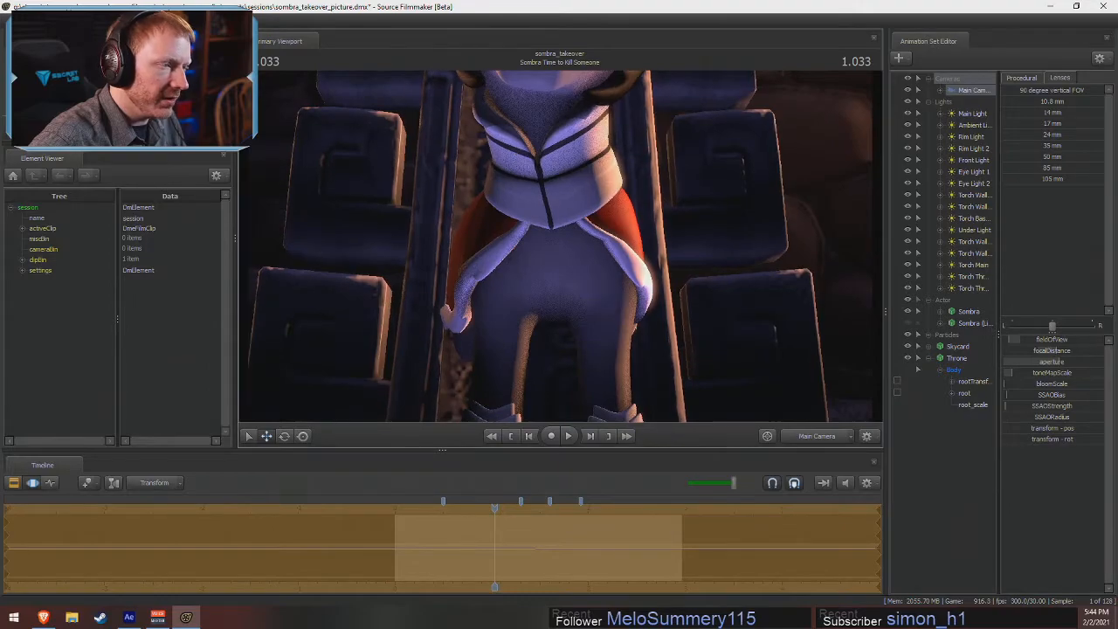
- Pull the Main Camera far back until the whole throne and the low stone walls in front are in frame
key("s")
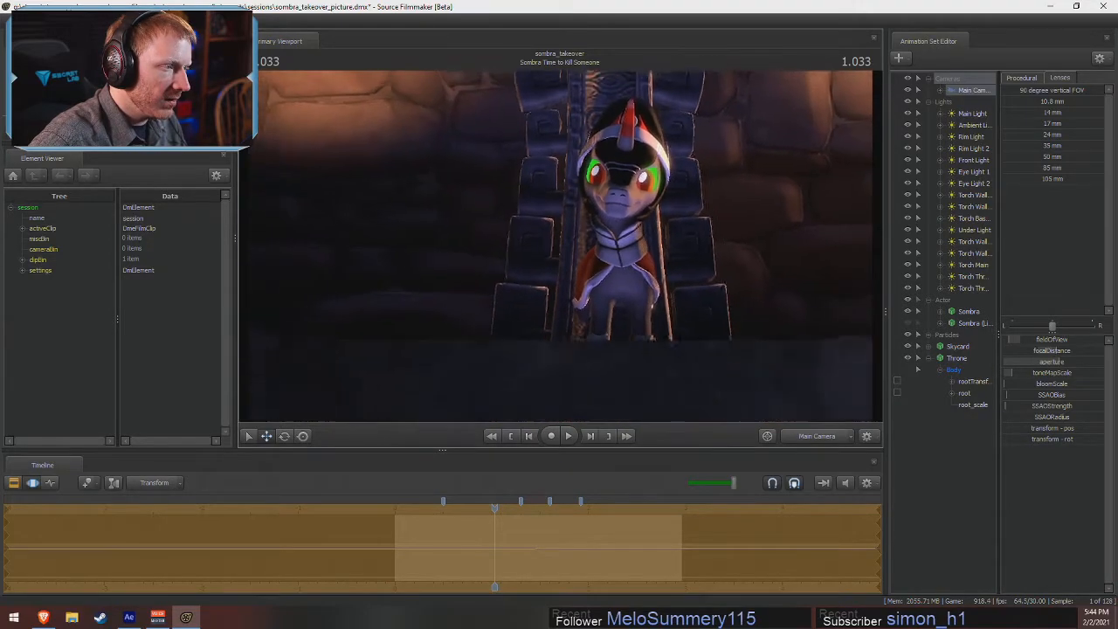
key("s")
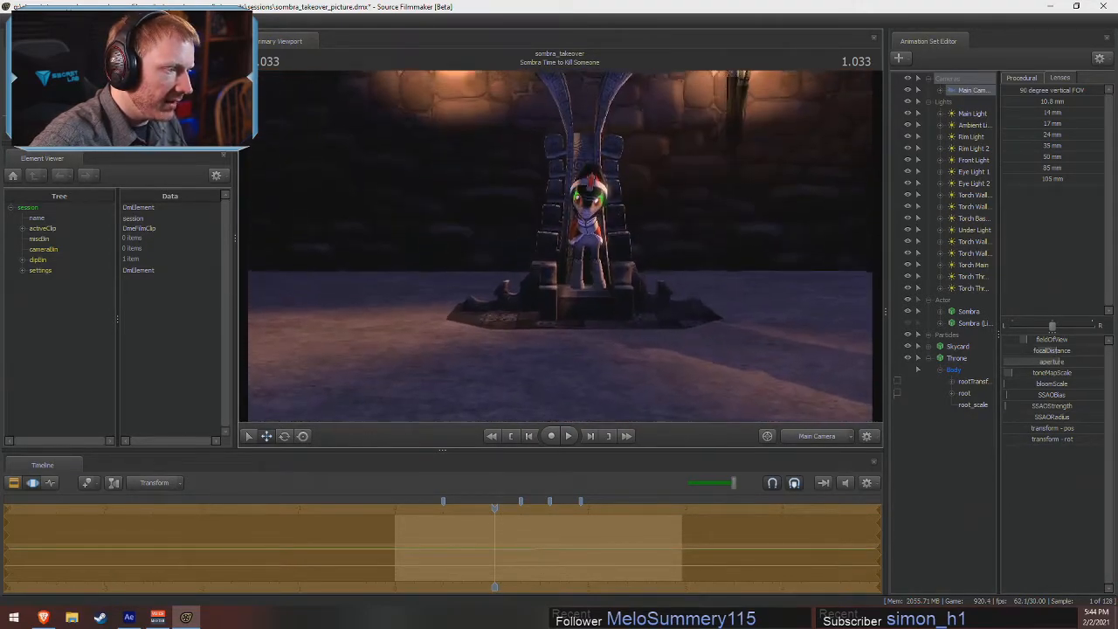
key("s")
- Delete the second Sombra animation set from the Actor group
left_click(969, 358)
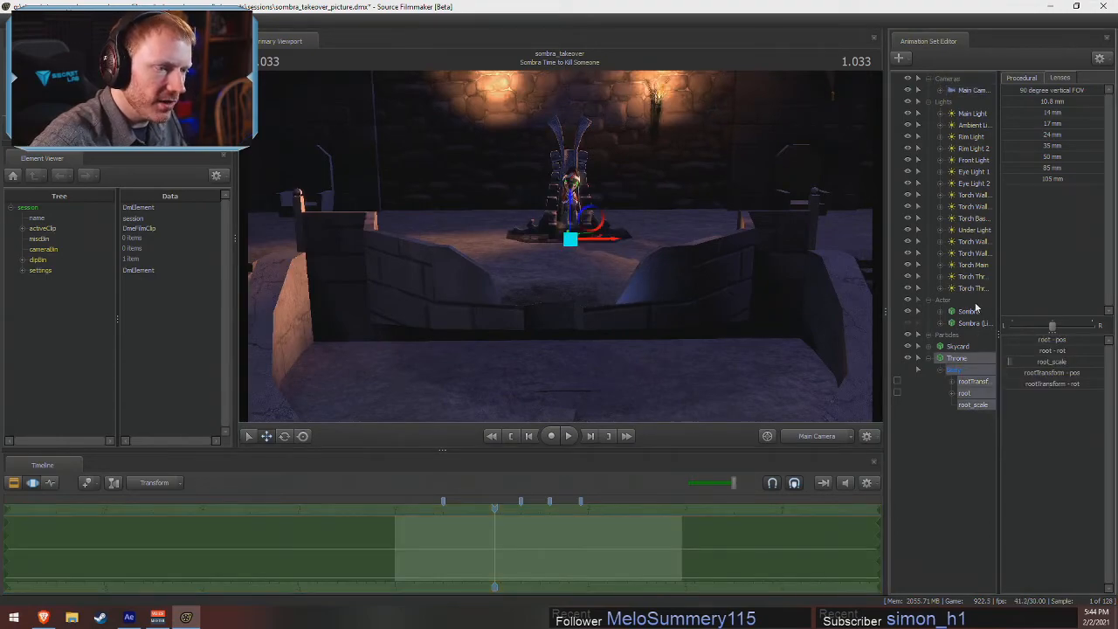
left_click(960, 106)
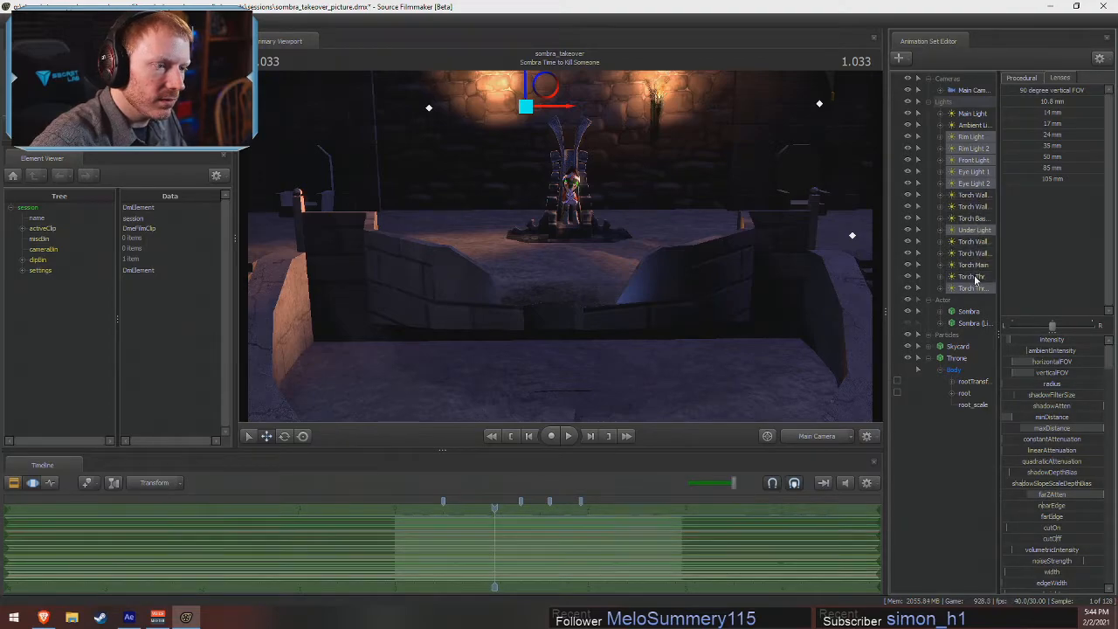
left_click(971, 311)
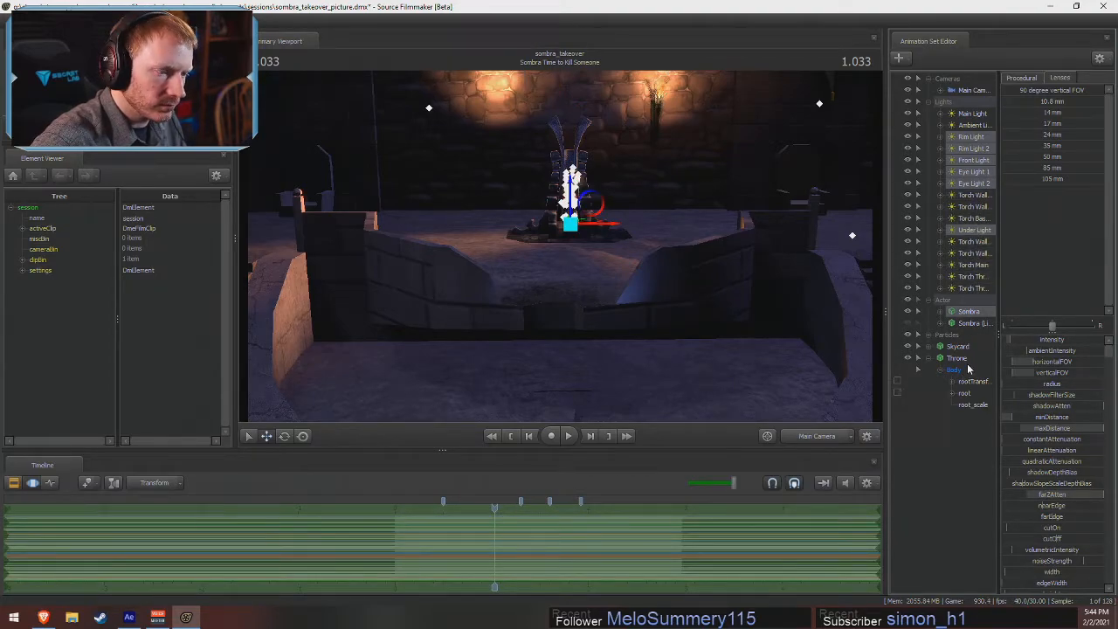
right_click(973, 324)
left_click(985, 364)
- Select the Throne, Sombra and the rim, front, eye and under lights together, without the torch lights, and move them forward toward the low walls
left_click(954, 345)
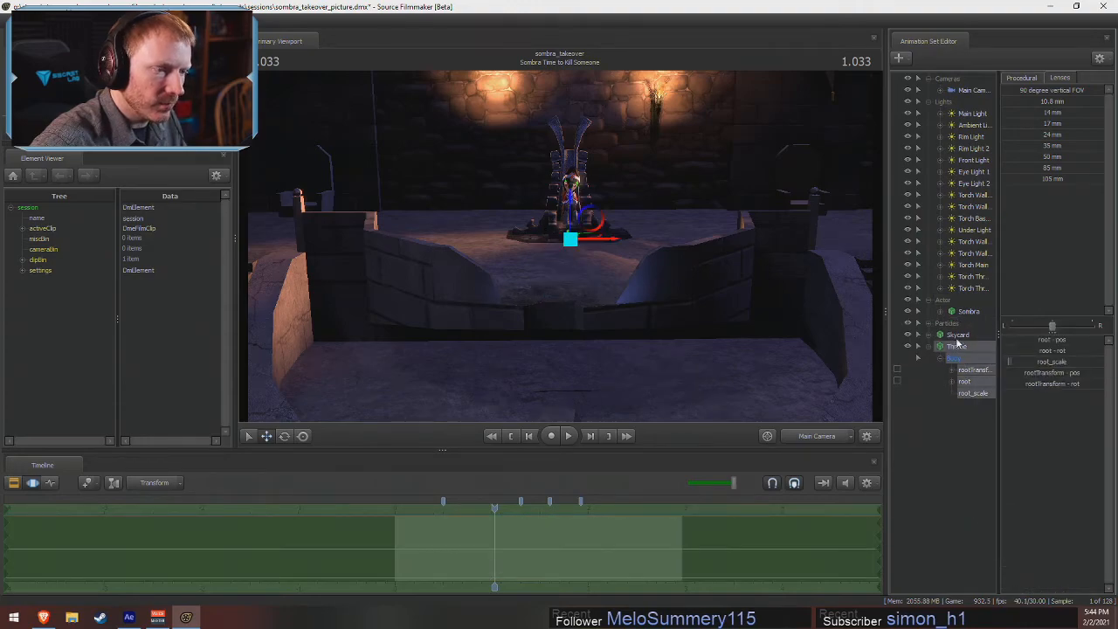
left_click(960, 104, "ctrl")
left_click(963, 118, "ctrl")
left_click(972, 127, "ctrl")
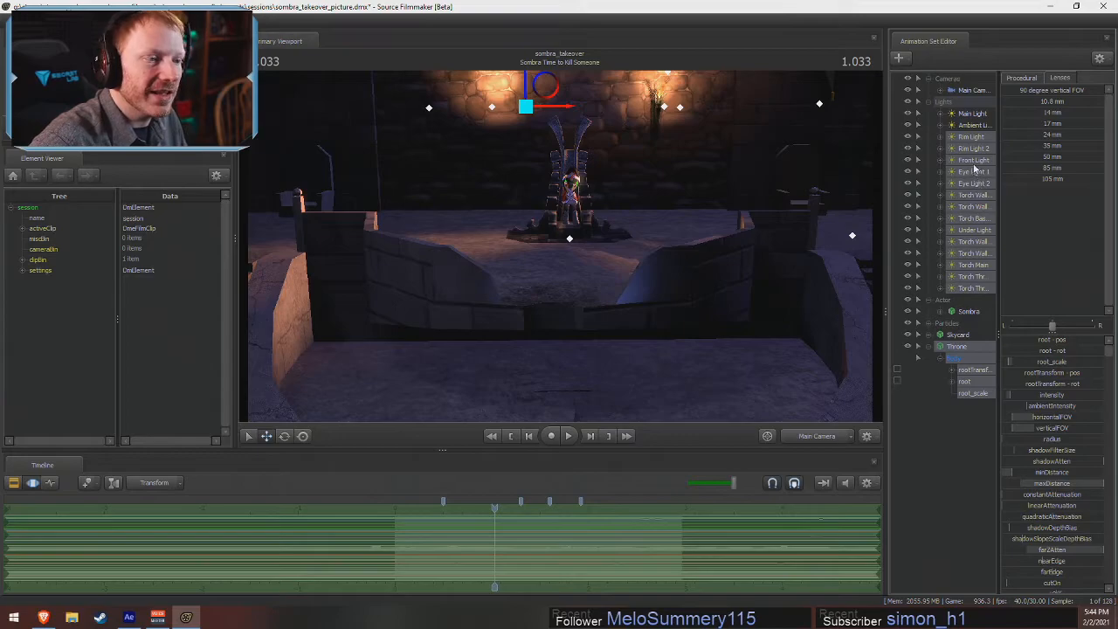
left_click(973, 196, "ctrl")
left_click(974, 208, "ctrl")
left_click(975, 231, "ctrl")
left_click(976, 219, "ctrl")
left_click(976, 230, "ctrl")
left_click(975, 242, "ctrl")
left_click(975, 254, "ctrl")
left_click(975, 255, "ctrl")
left_click(975, 265, "ctrl")
left_click(976, 256, "ctrl")
left_click(976, 277, "ctrl")
left_click(977, 289, "ctrl")
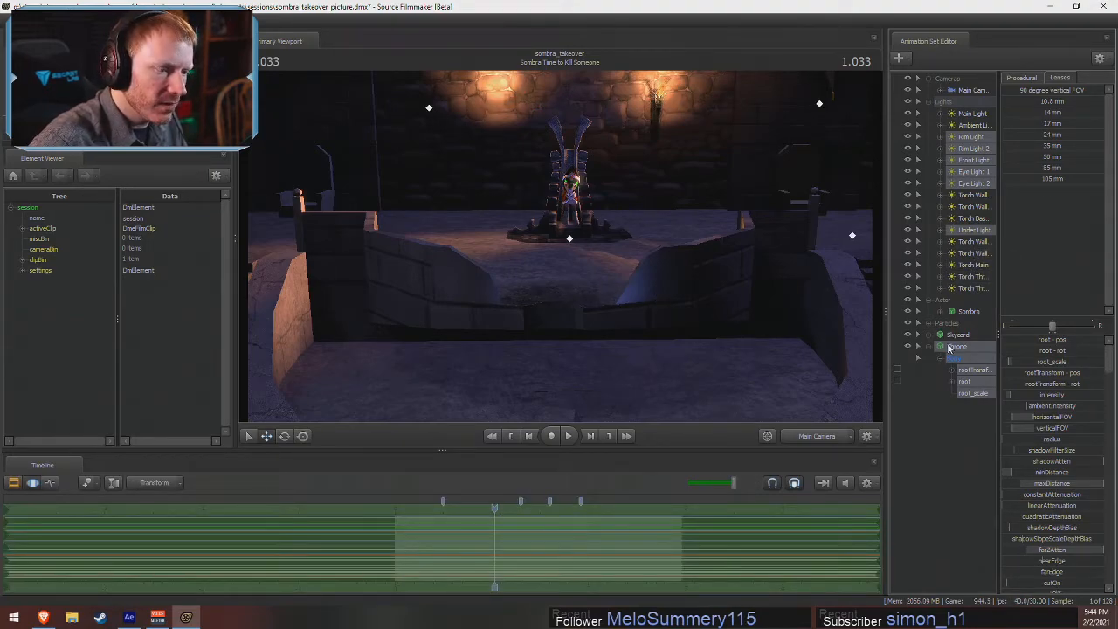
left_click(968, 312)
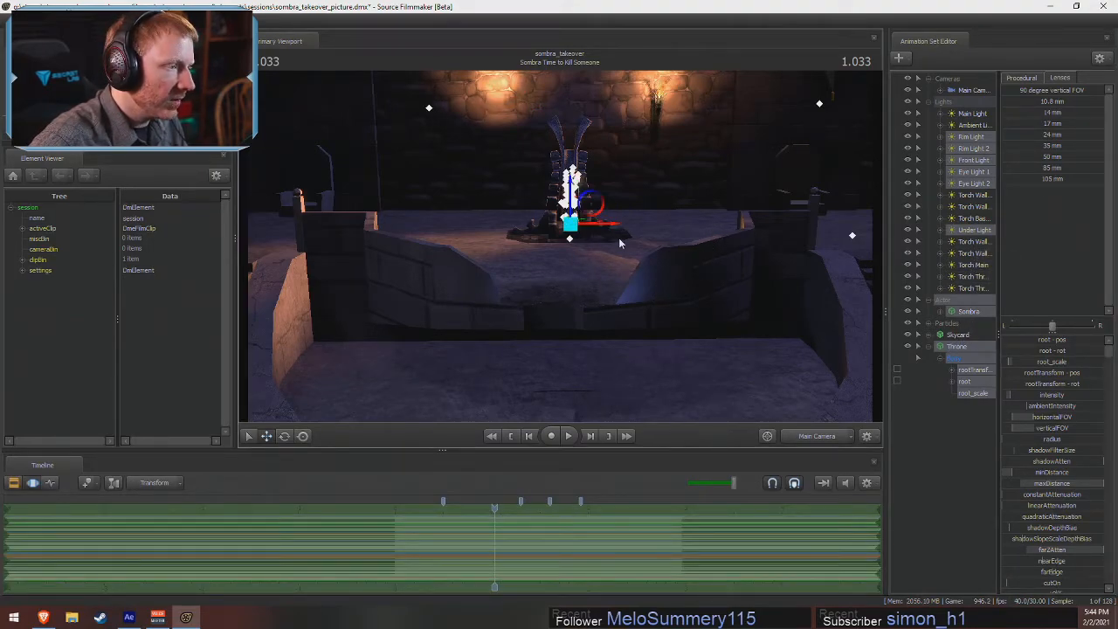
left_click_drag(591, 225, 598, 267)
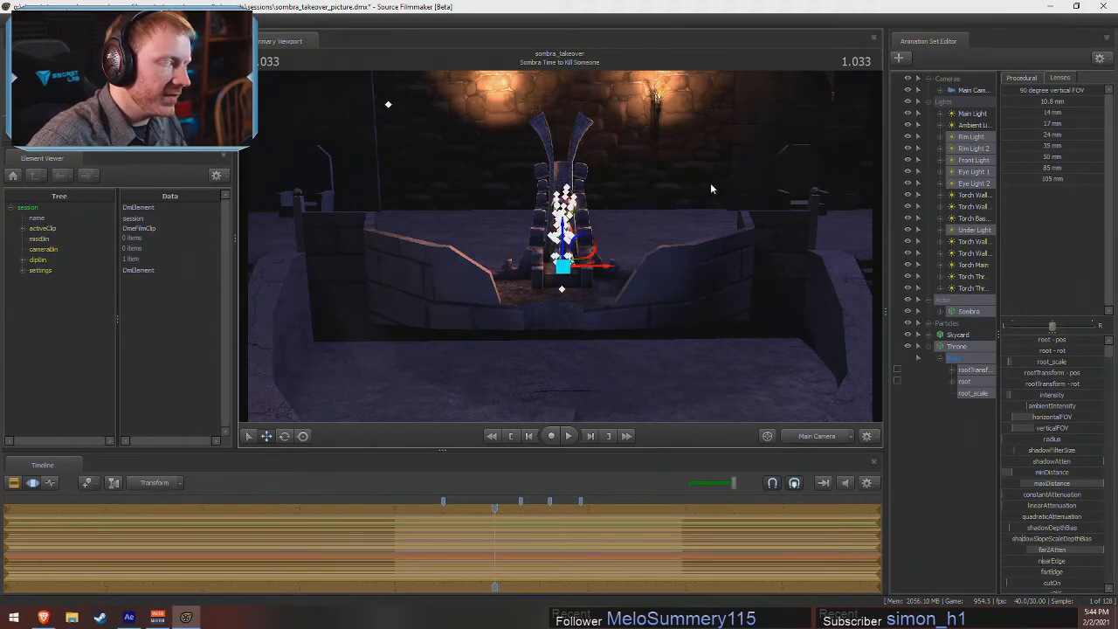
- Bring the Main Camera closer to frame Sombra standing on the relocated Throne
left_click(1018, 78)
left_click(964, 92)
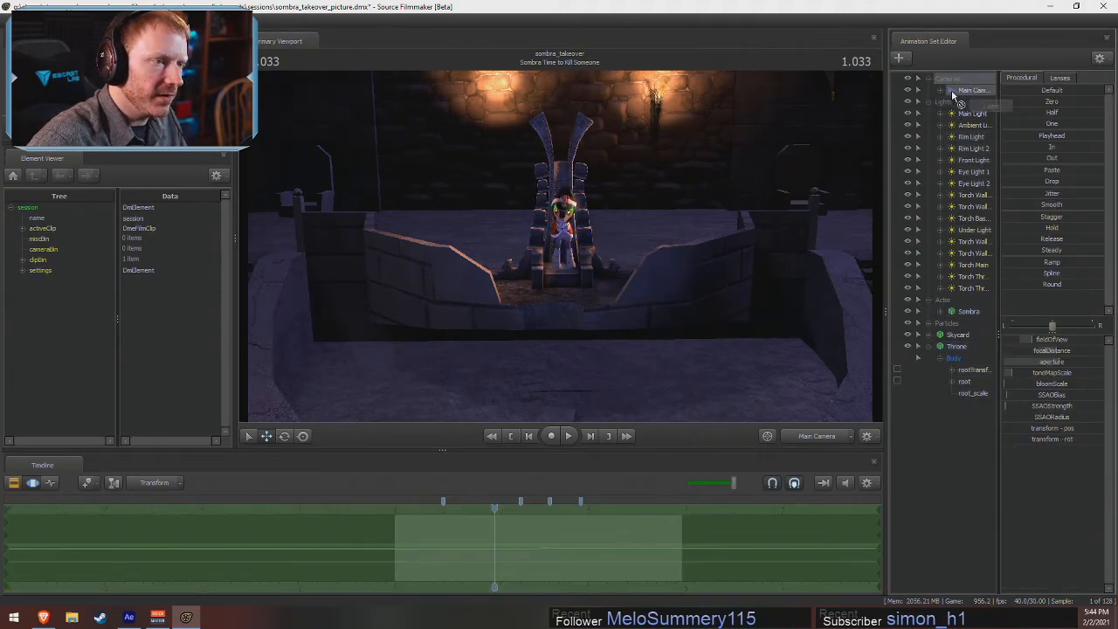
key("w")
mouse_move(683, 245)
left_mouse_down()
mouse_move(672, 253)
mouse_move(677, 240)
left_mouse_up()
scroll(674, 243, "up", 3)
key("s")
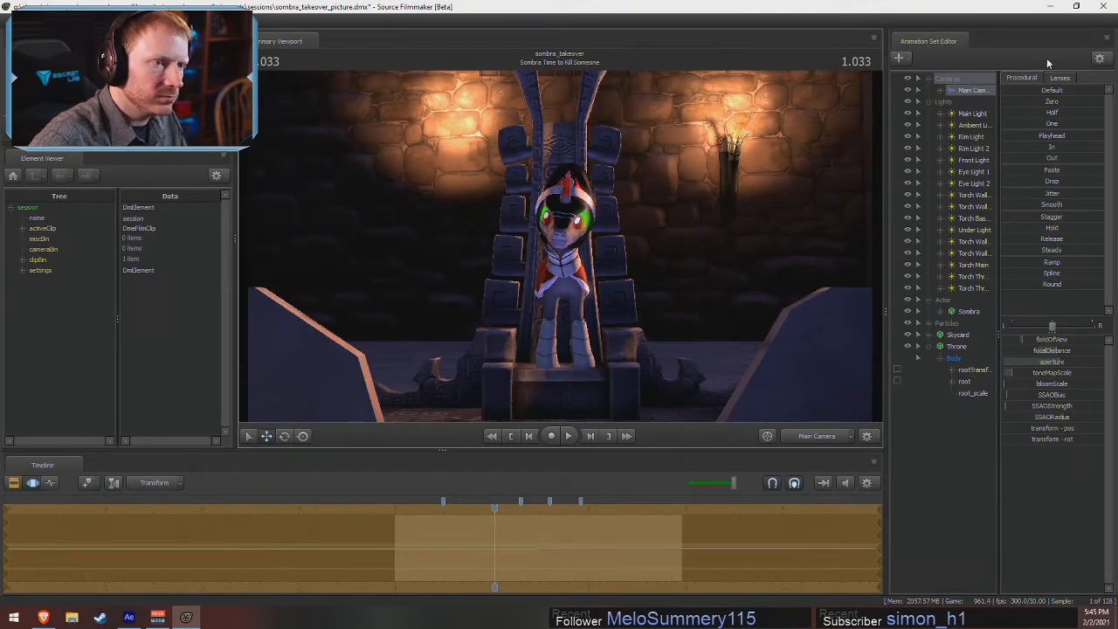
- Apply the 105 mm lens to the Main Camera and reframe it on Sombra, offset against the throne back
left_click(1053, 78)
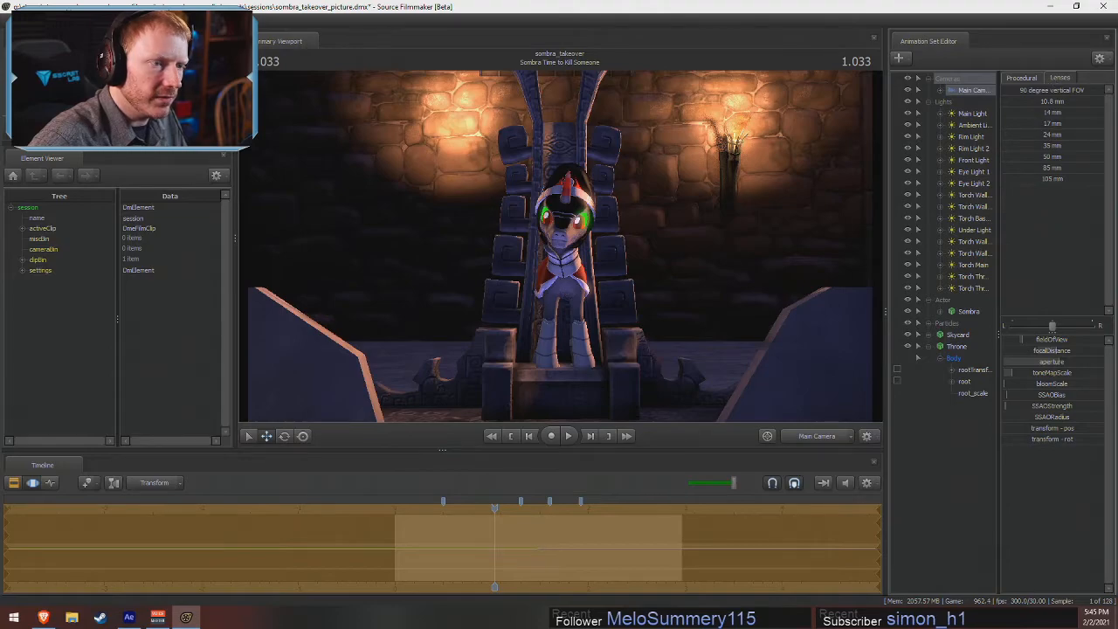
left_click(1052, 178)
mouse_move(742, 222)
left_mouse_down()
mouse_move(740, 246)
mouse_move(730, 236)
left_mouse_up()
key("s")
key("w")
left_click_drag(574, 249, 574, 249)
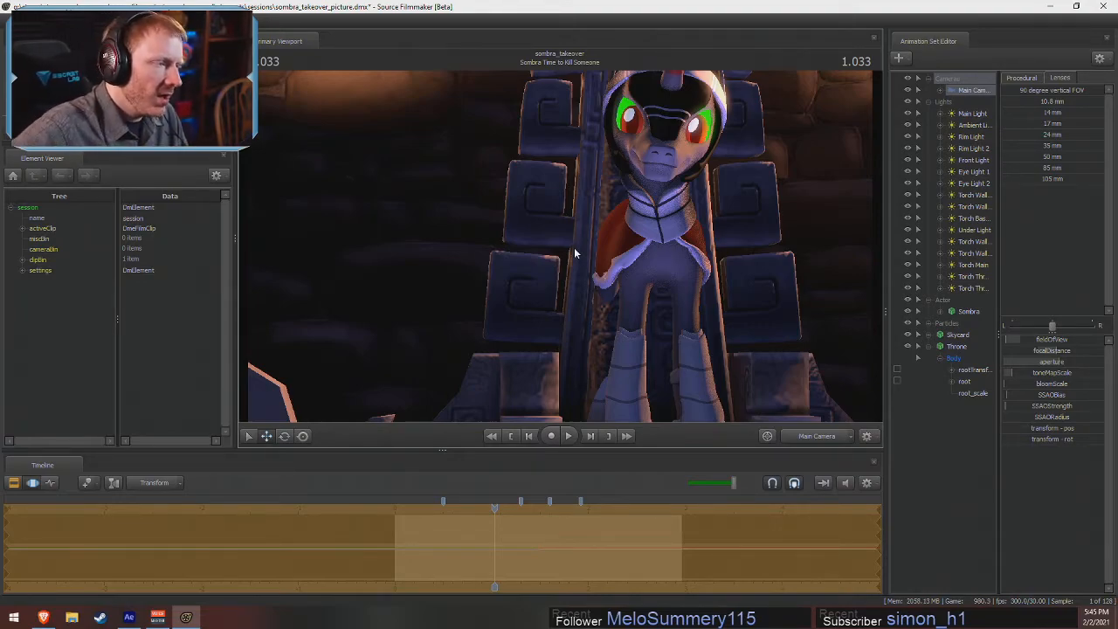
right_click_drag(574, 247, 569, 252)
left_click_drag(569, 252, 572, 241)
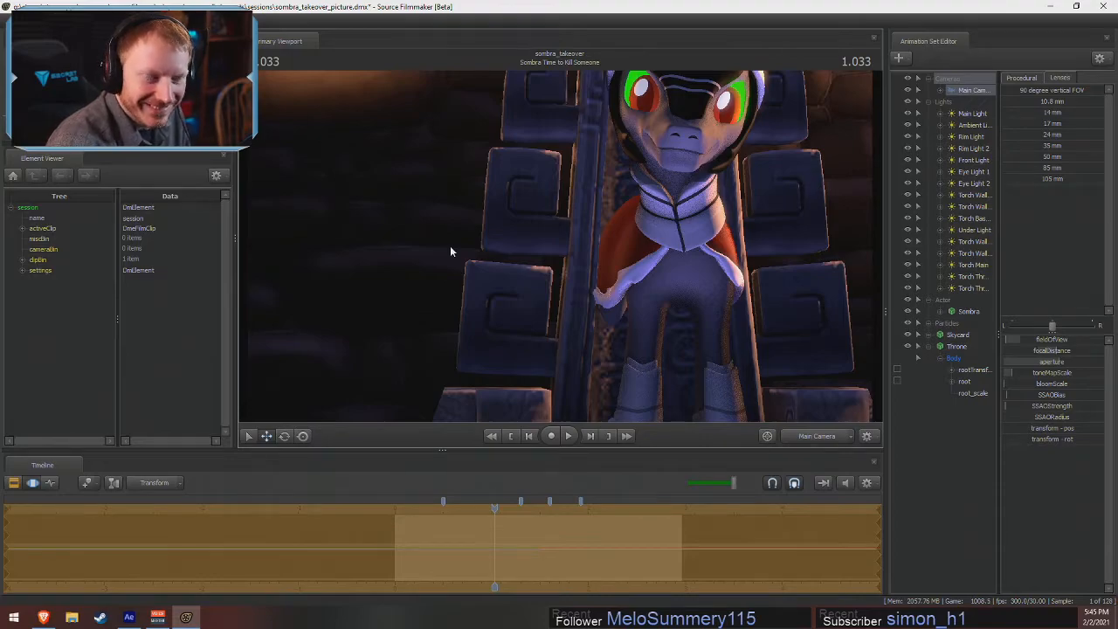
- Rename the Sombra animation set as Tim and widen the animation set list to show full names
left_click(982, 313)
right_click(984, 314)
left_click(992, 322)
type("Tin")
key("Return")
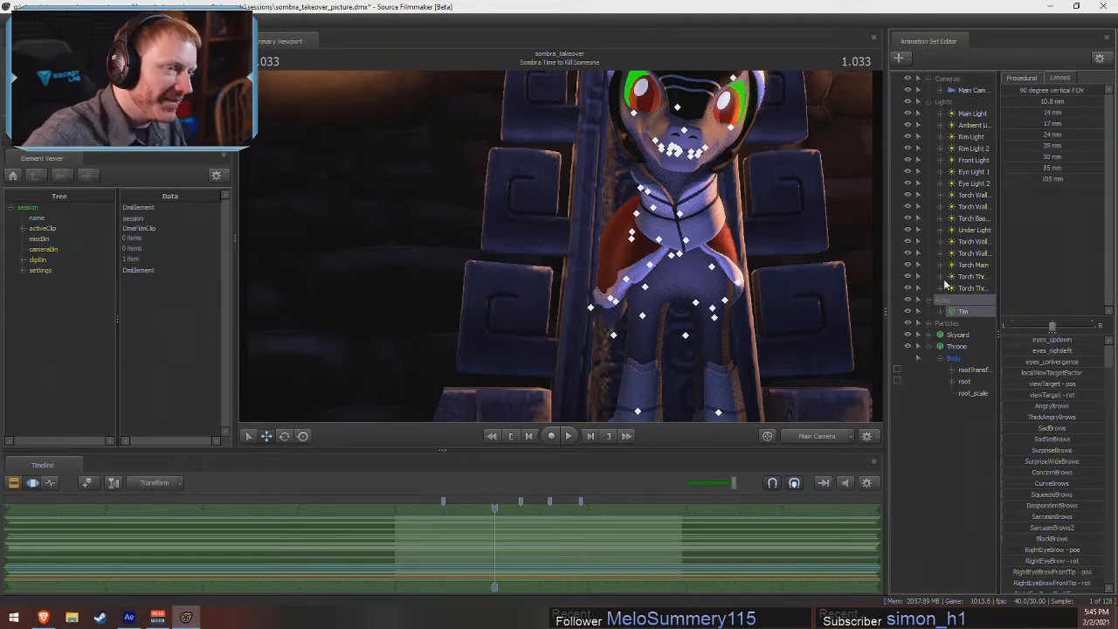
left_click_drag(887, 251, 835, 251)
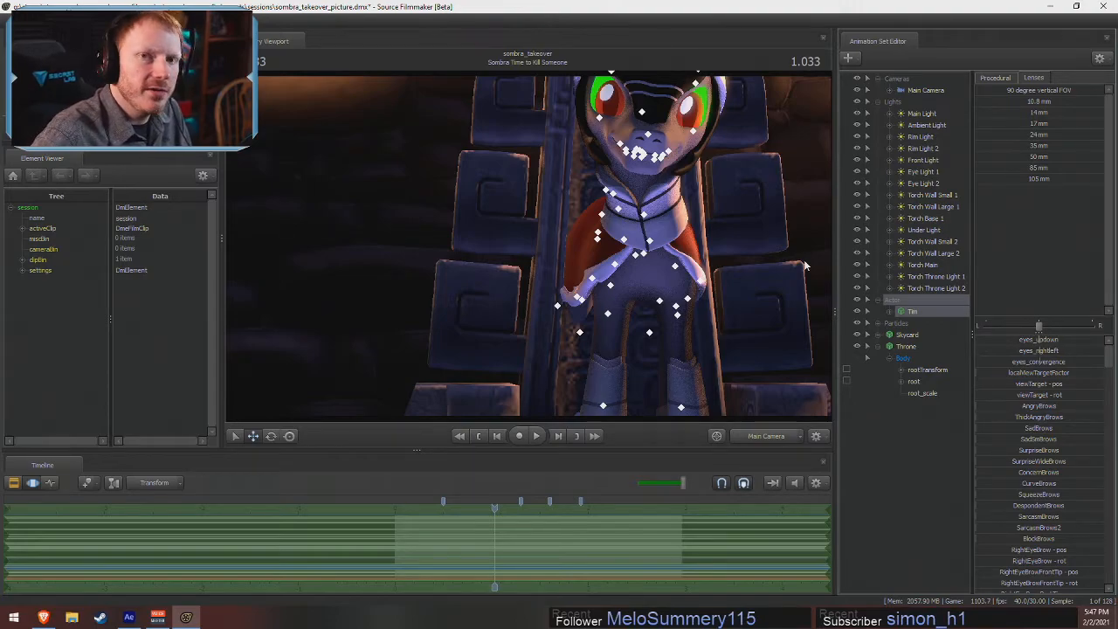
- Switch the primary viewport to the Work Camera and position it for a side view of Tim on the Throne
left_click(778, 435)
left_click_drag(730, 373, 670, 280)
key("s")
key("w")
key("a")
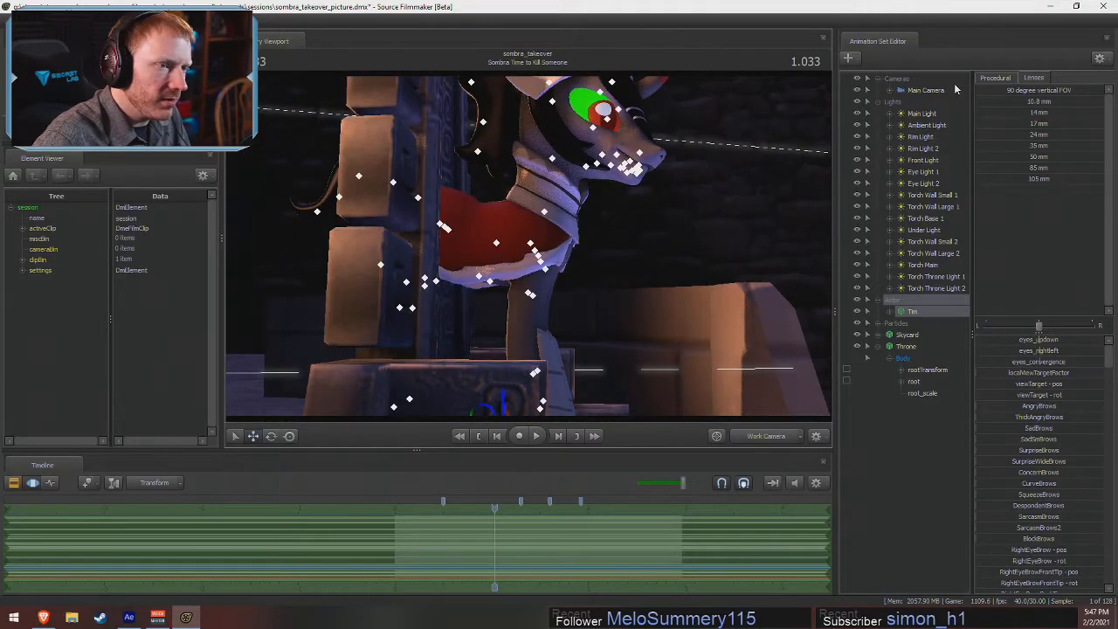
- Show the secondary viewport and dock it above the animation set list
left_click(64, 20)
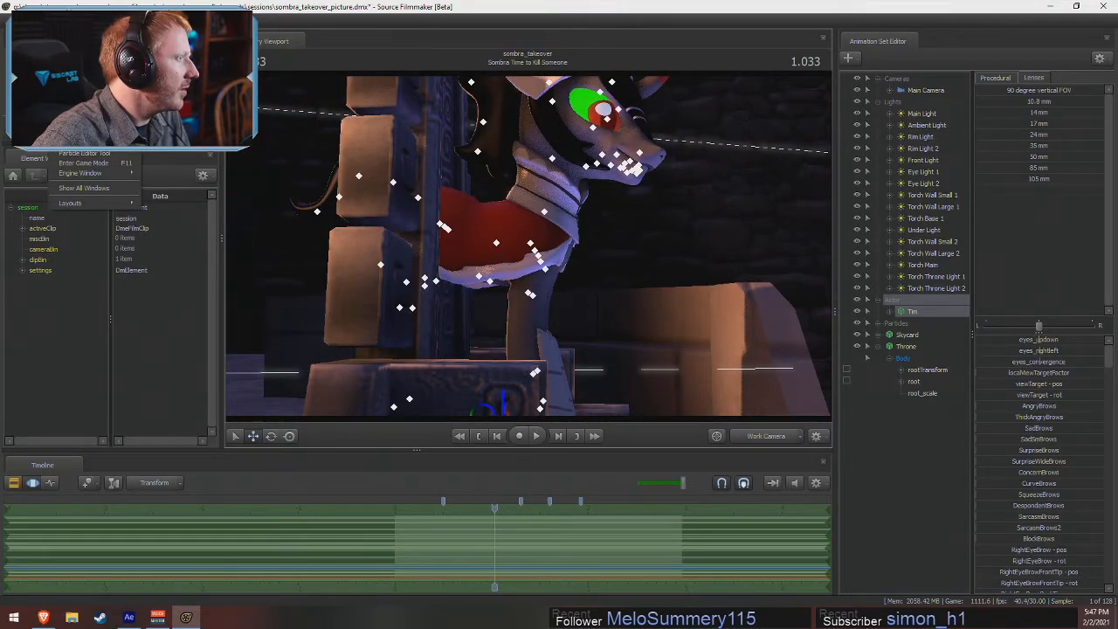
left_click(85, 72)
left_click_drag(462, 244, 975, 289)
left_click_drag(990, 172, 970, 281)
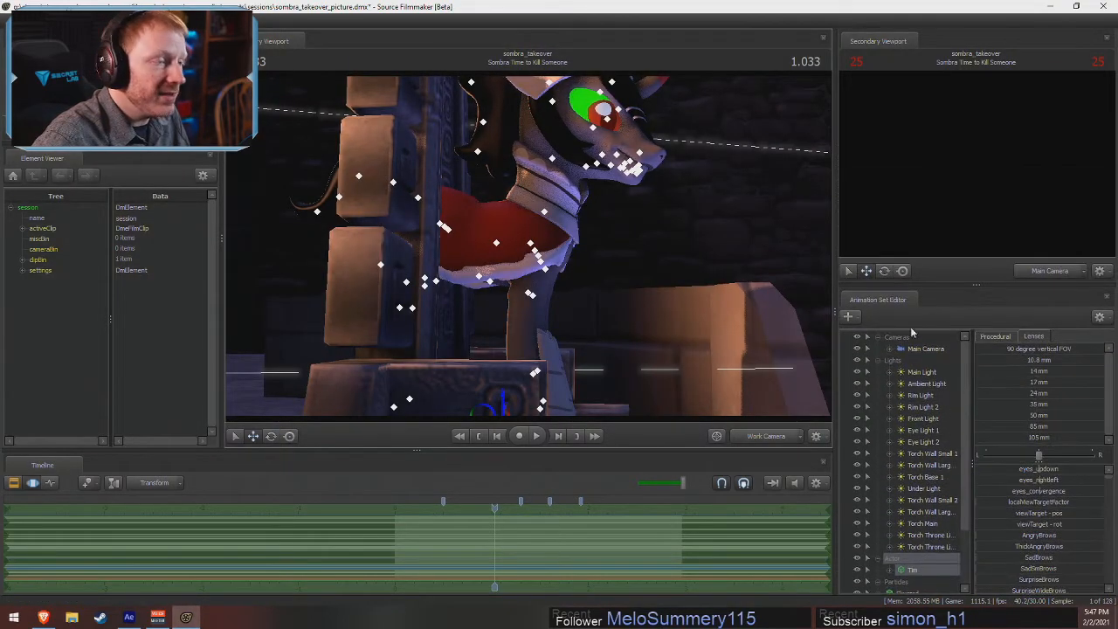
- Switch to After Effects, examine the frame at 0:00:43:19 in Comp - Video, and return to Source Filmmaker
left_click(129, 617)
scroll(673, 536, "down", 3, "alt")
scroll(611, 534, "down", 1)
left_click(920, 495)
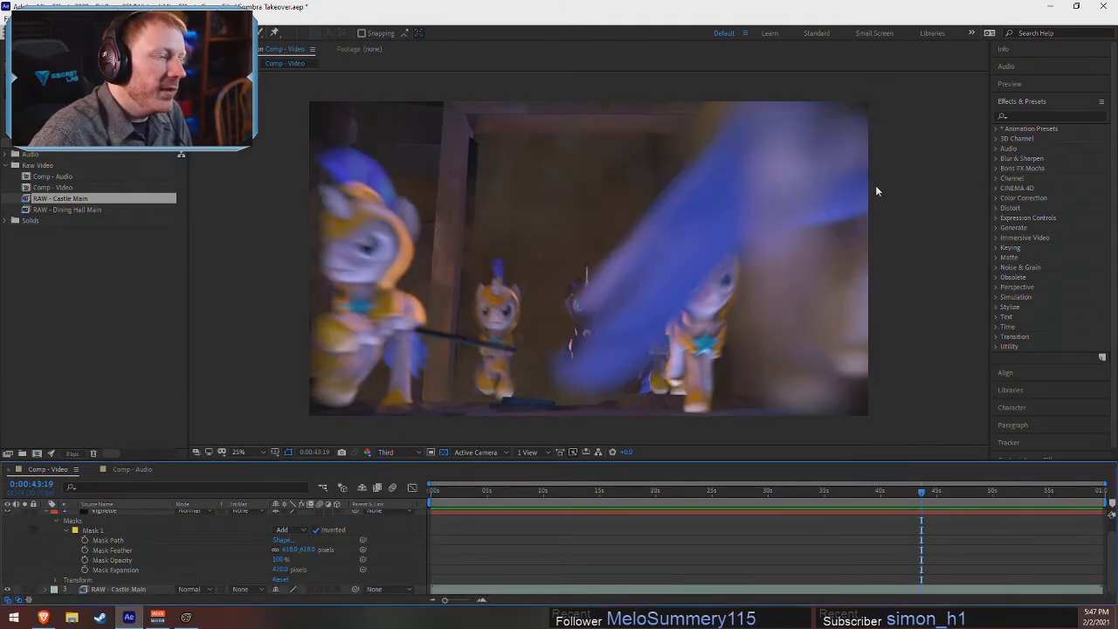
left_click(1049, 6)
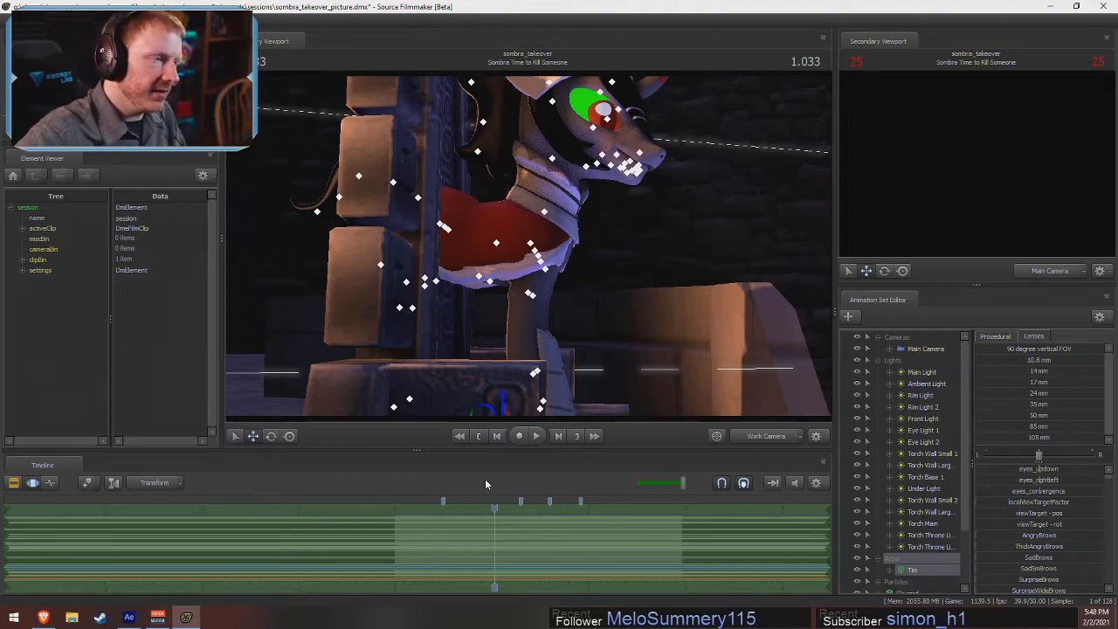
- Move the playhead to refresh the secondary viewport and remove all bookmarks from the timeline
left_click_drag(496, 513, 502, 514)
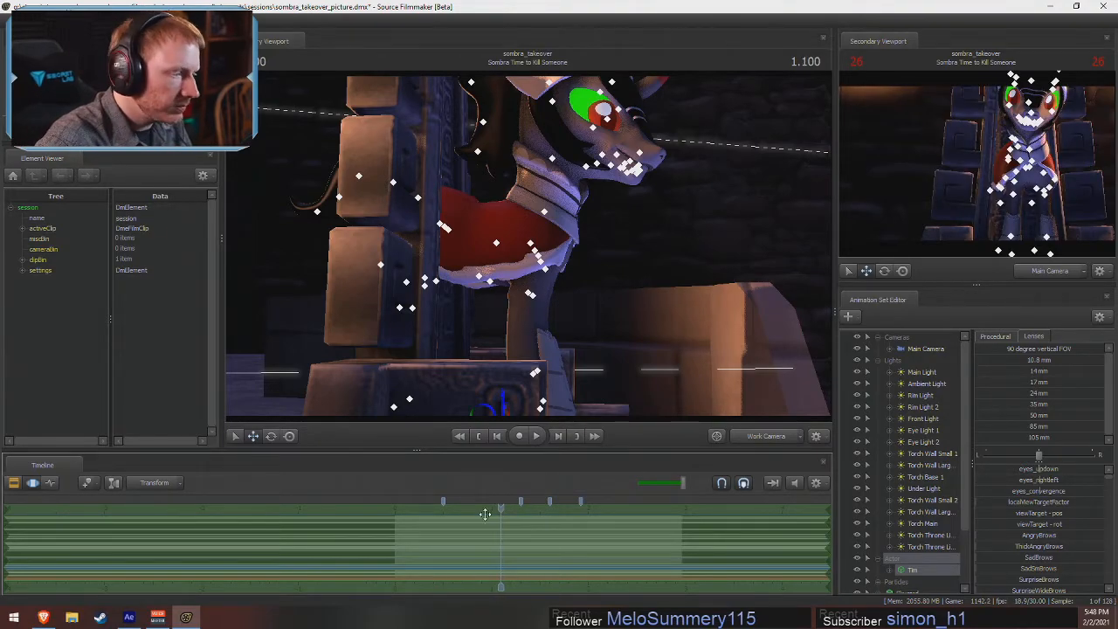
right_click(581, 500)
left_click(616, 402)
- Apply the Out procedural preset to the Main Camera and collapse the Lights and Actor groups
left_click(926, 349)
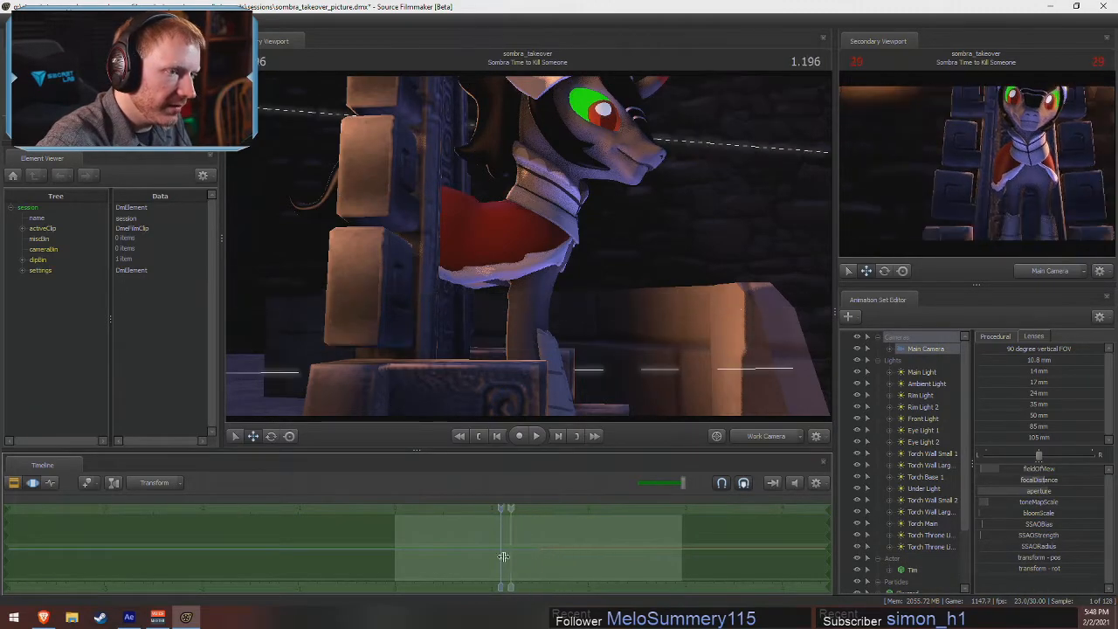
left_click(998, 338)
double_click(1005, 417)
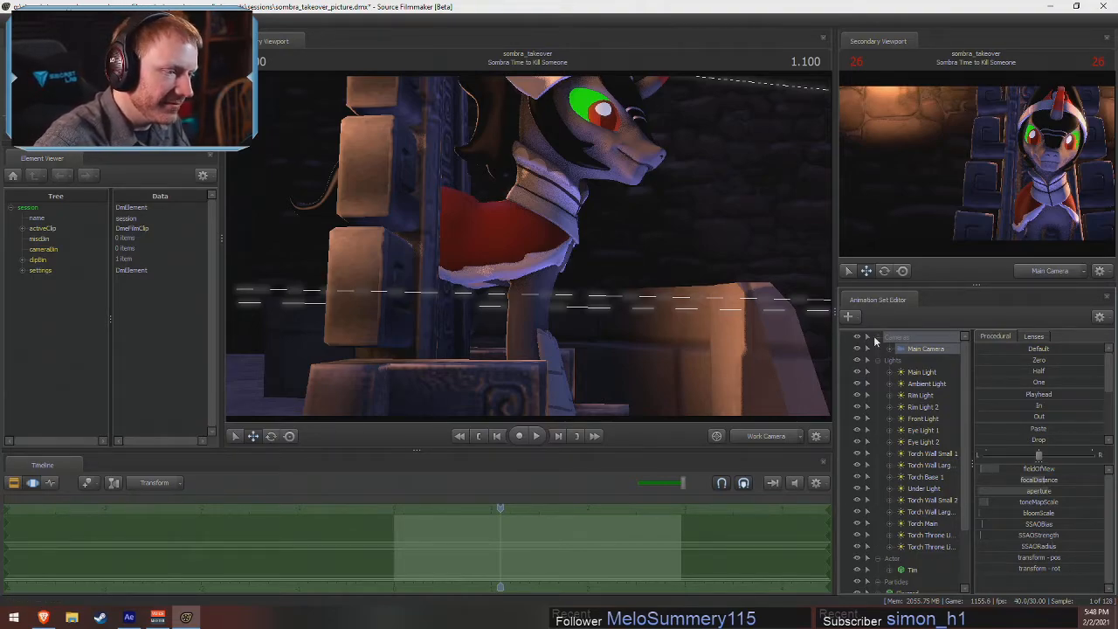
left_click(878, 360)
left_click(877, 371)
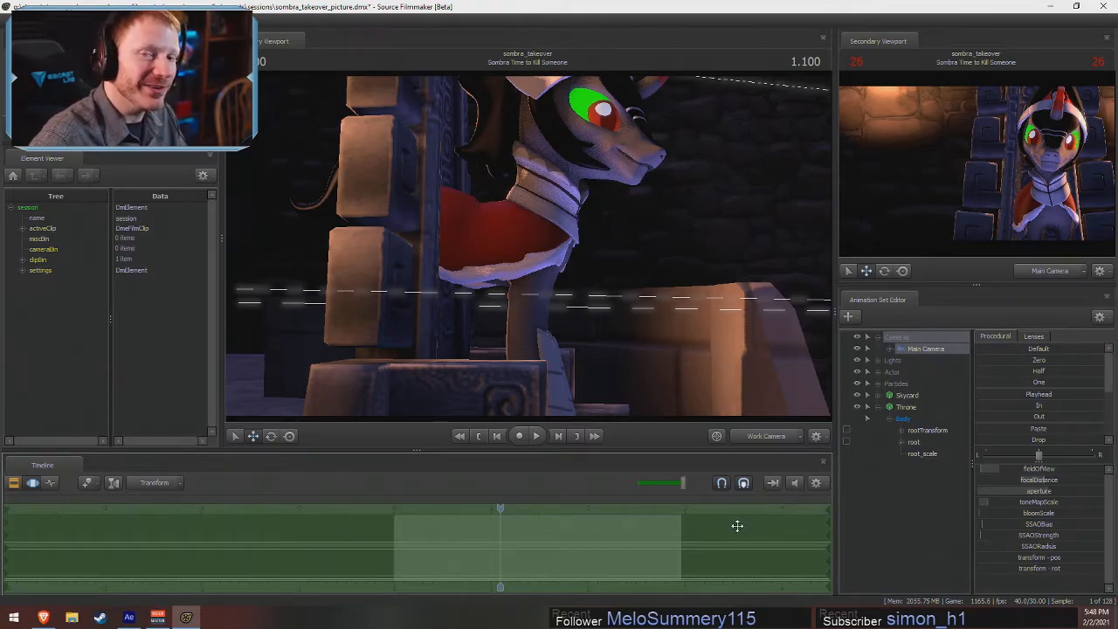
- Examine the extent of the Sombra Time to Kill Someone shot in the Clip Editor and return to the Motion Editor
scroll(669, 544, "up", 4)
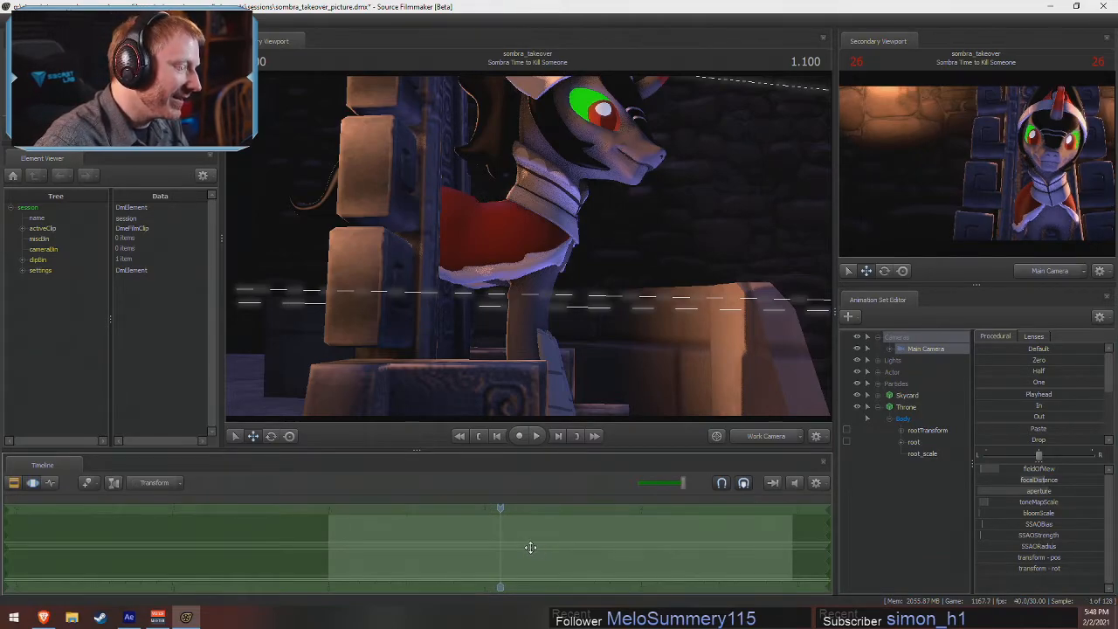
key("F2")
middle_click_drag(526, 588, 399, 574)
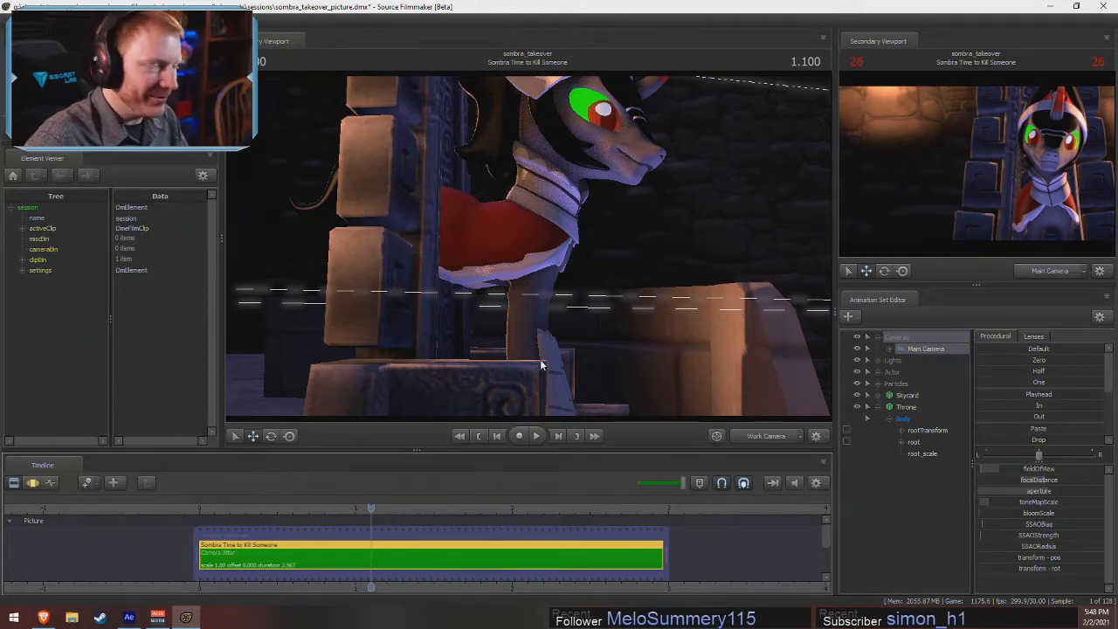
double_click(353, 550)
scroll(353, 547, "down", 2)
key("F2")
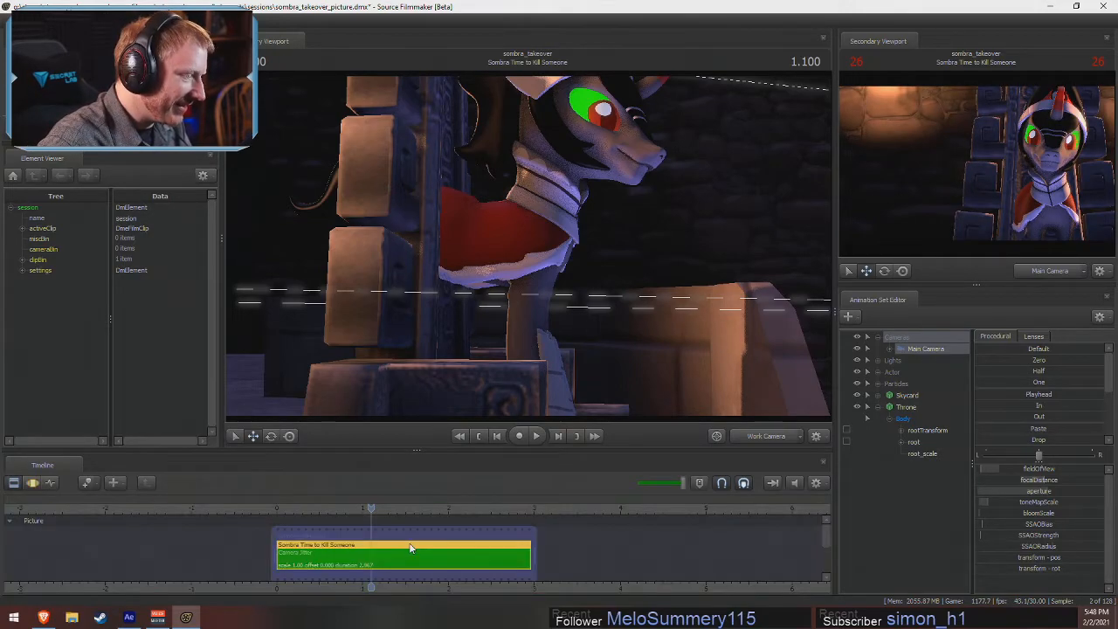
key("F3")
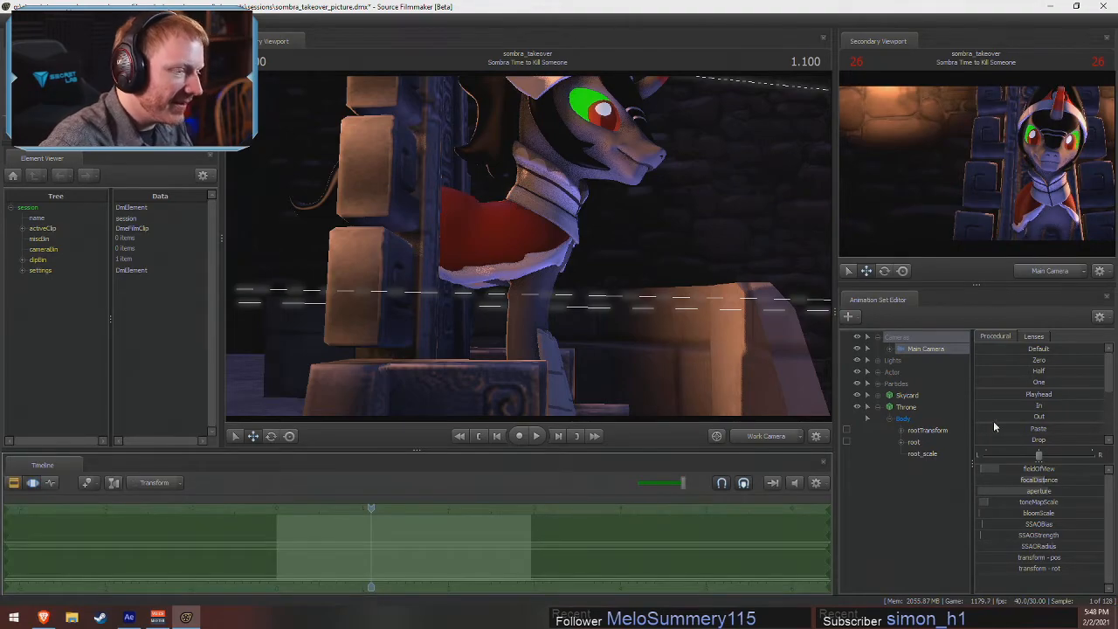
- Rotate Tim's Pelvis bone so the body rears back against the Throne, lower it toward the seat, and view it through the Main Camera
left_click(445, 226, "ctrl")
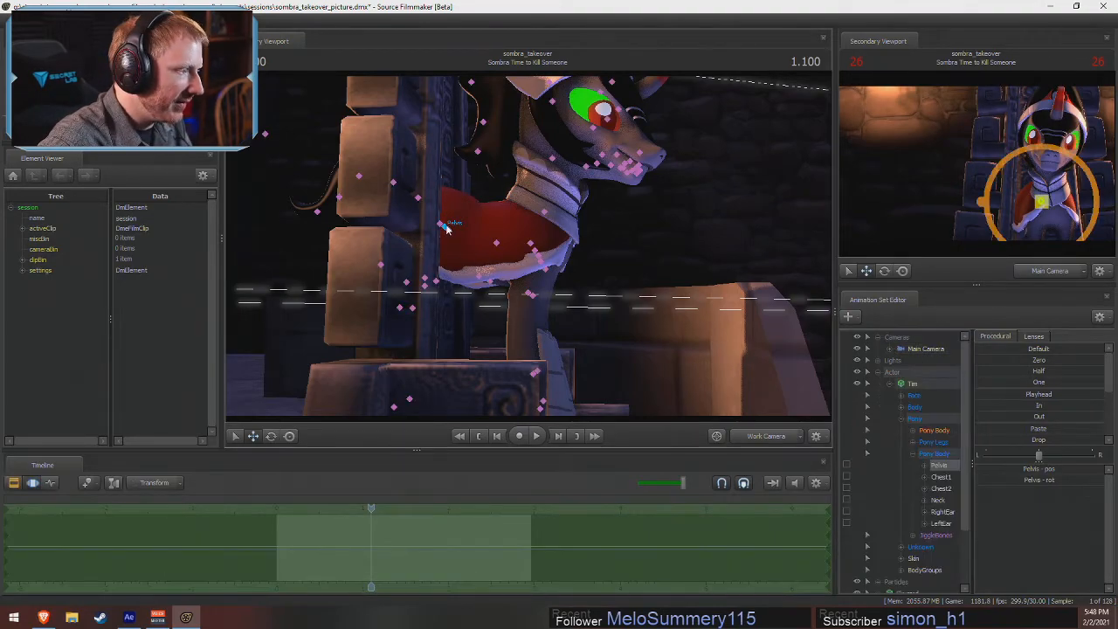
key("e")
left_click_drag(487, 225, 462, 188)
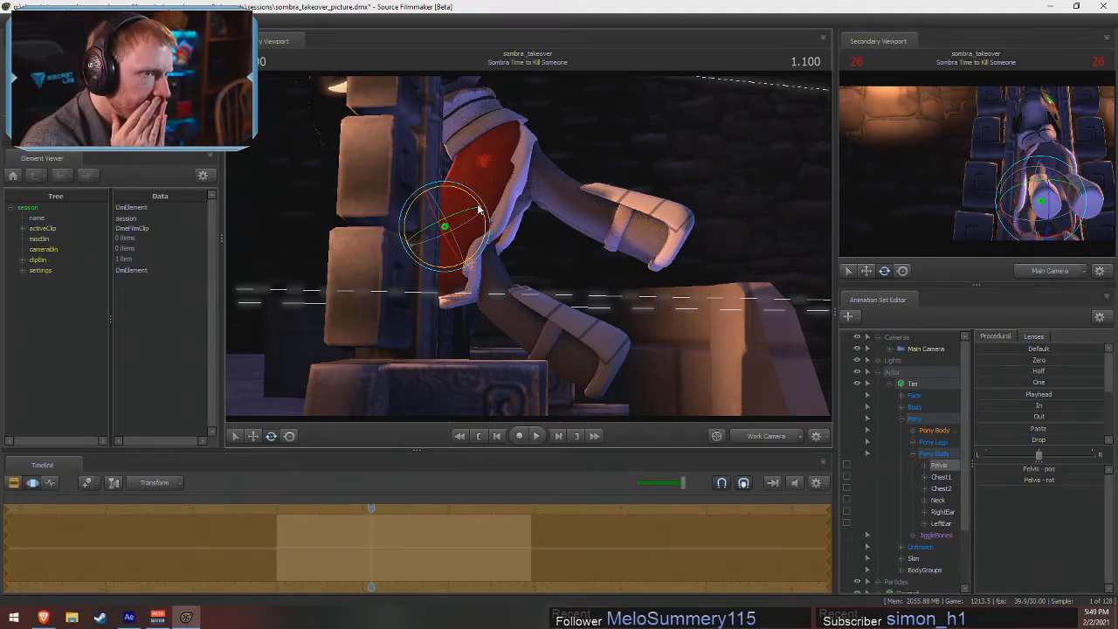
key("w")
left_click_drag(469, 224, 521, 341)
left_click_drag(563, 229, 564, 236)
left_click(777, 436)
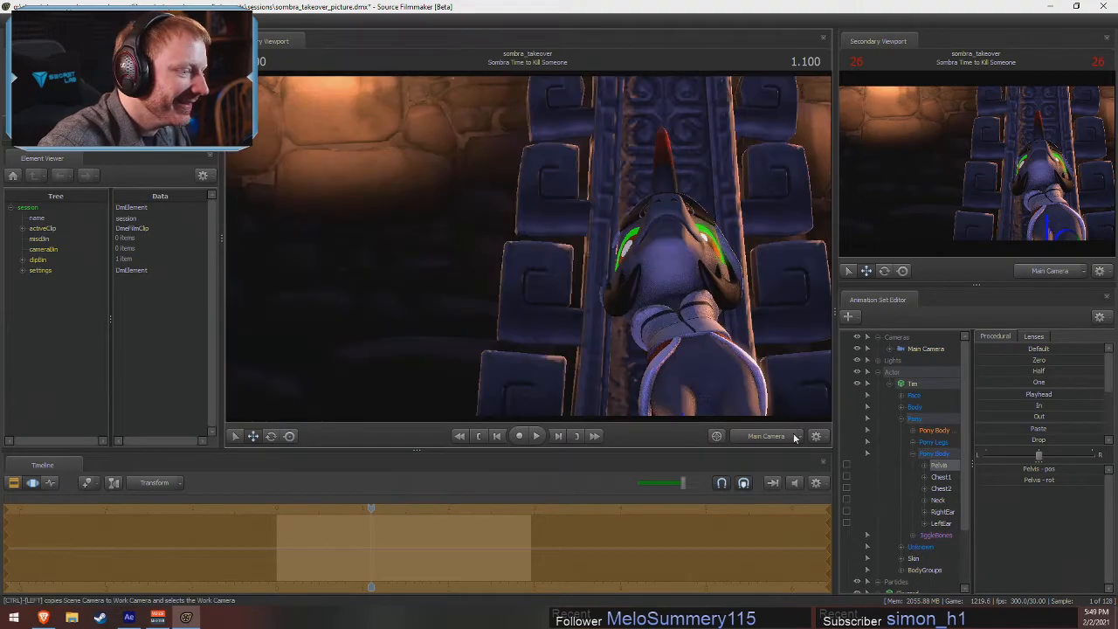
- Select the Lower Face controls in Tim's Face group and raise the Smirk and JawOpen values
left_click(903, 397)
left_click(943, 422)
left_click(939, 452)
left_click(940, 466)
left_click(939, 476)
left_click_drag(1034, 524, 1076, 524)
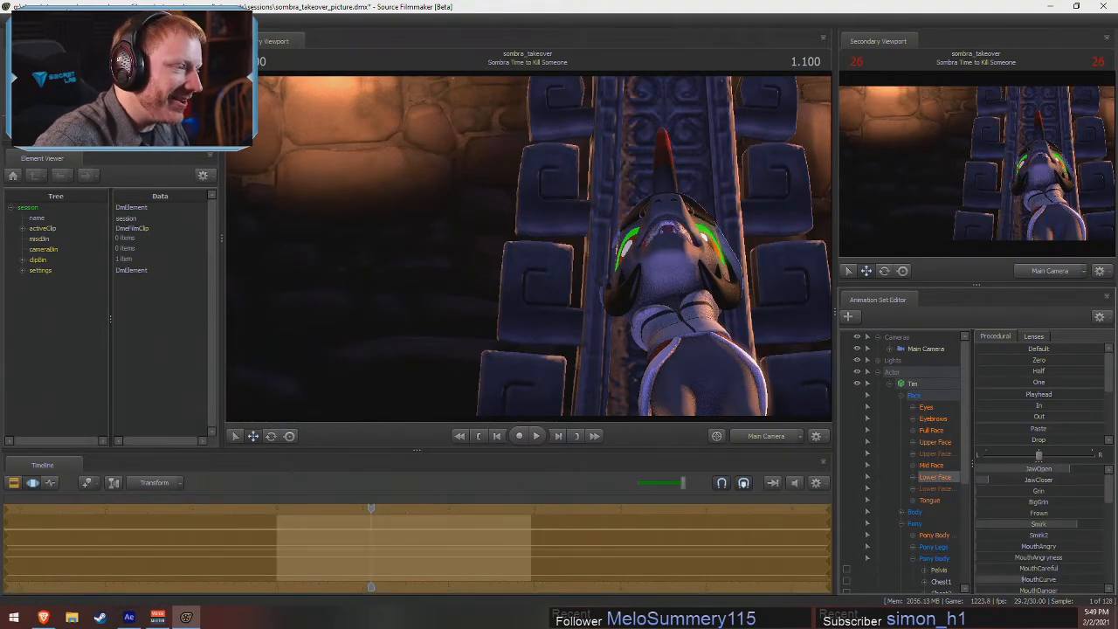
- Try a wider JawOpen on Tim while viewing through the Work Camera, undo it, and centre the view on the head
left_click(758, 435)
left_click_drag(690, 340, 743, 323)
key("w")
left_click_drag(1015, 470, 1060, 470)
key("ctrl+z")
left_click_drag(574, 334, 577, 335)
key("s")
left_click_drag(529, 247, 529, 246)
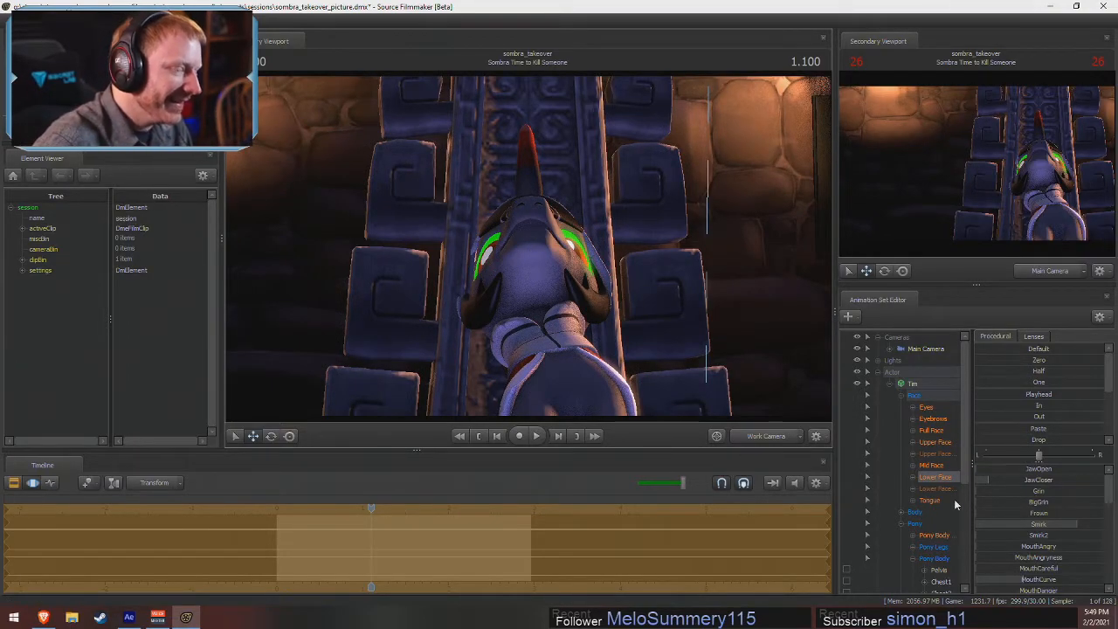
- Try a wider JawOpen value on Tim, undo it, and select his Body group
left_click_drag(1053, 472, 1096, 471)
key("ctrl+z")
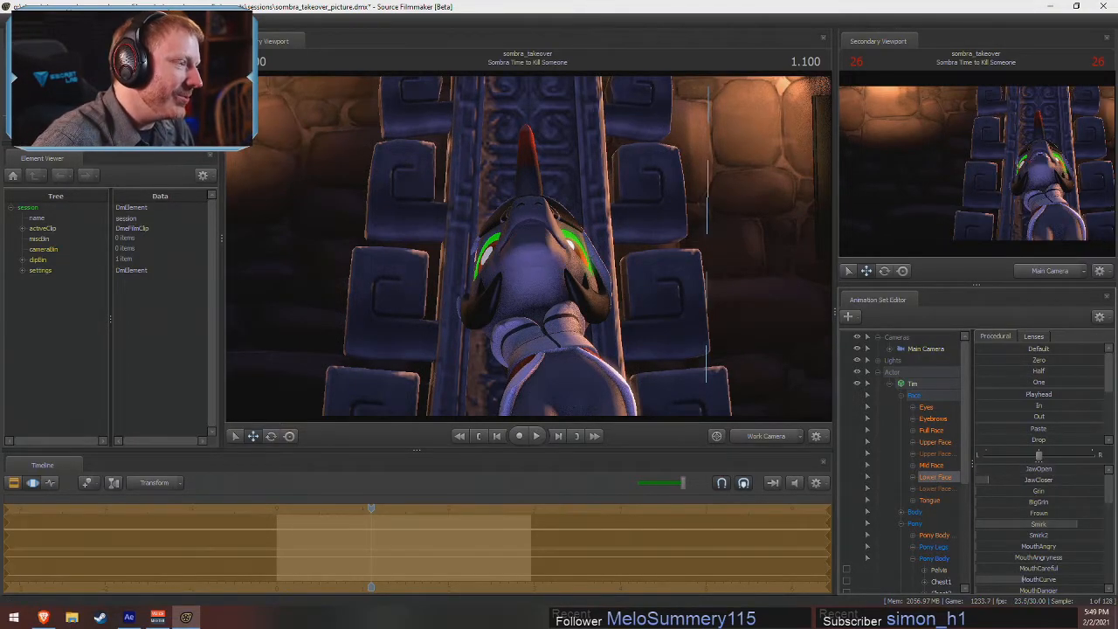
left_click(937, 383)
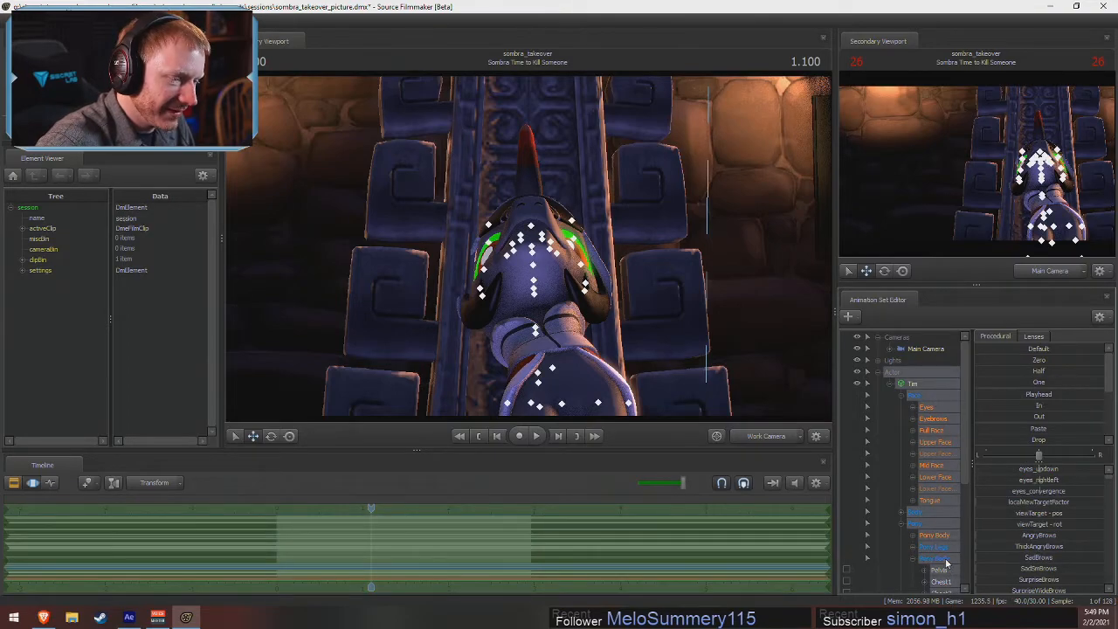
left_click(930, 511)
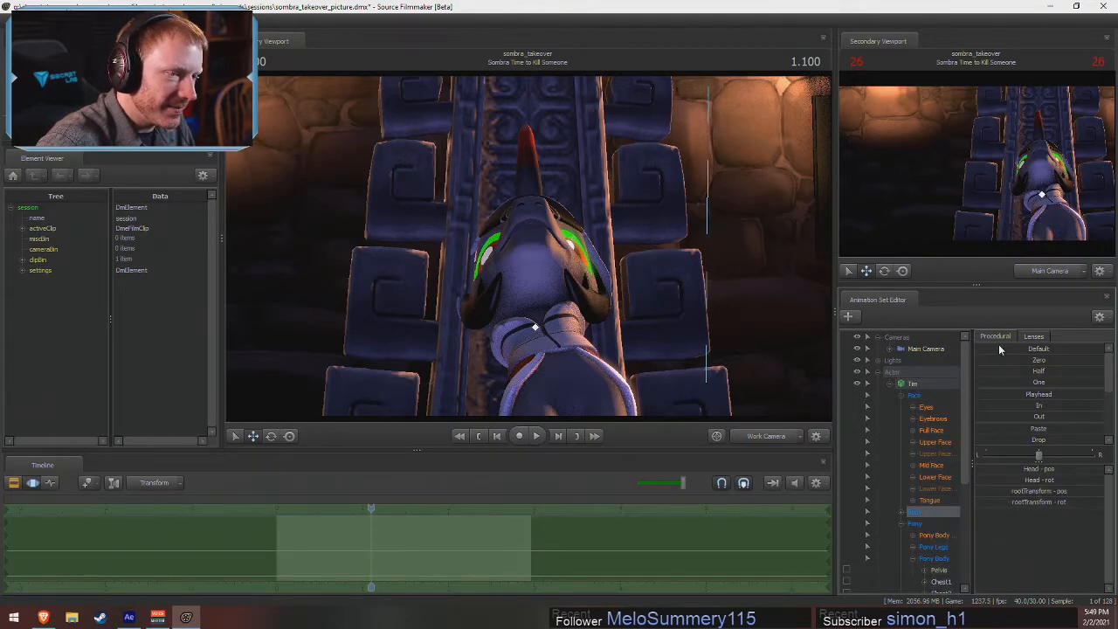
- Try lowering Tim on the Throne while comparing the Main and Work Camera views, and undo the change
left_click(771, 438)
left_click(1048, 272)
key("s")
left_click_drag(976, 163, 975, 185)
left_click(933, 476)
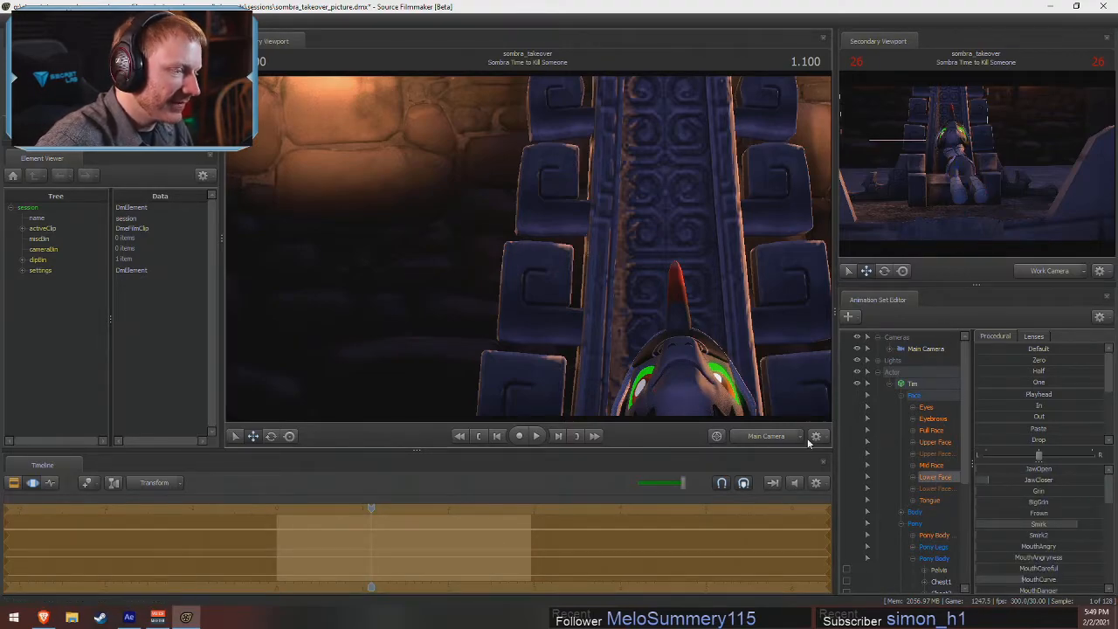
key("ctrl+z")
key("ctrl+z")
key("ctrl+z")
key("ctrl+z")
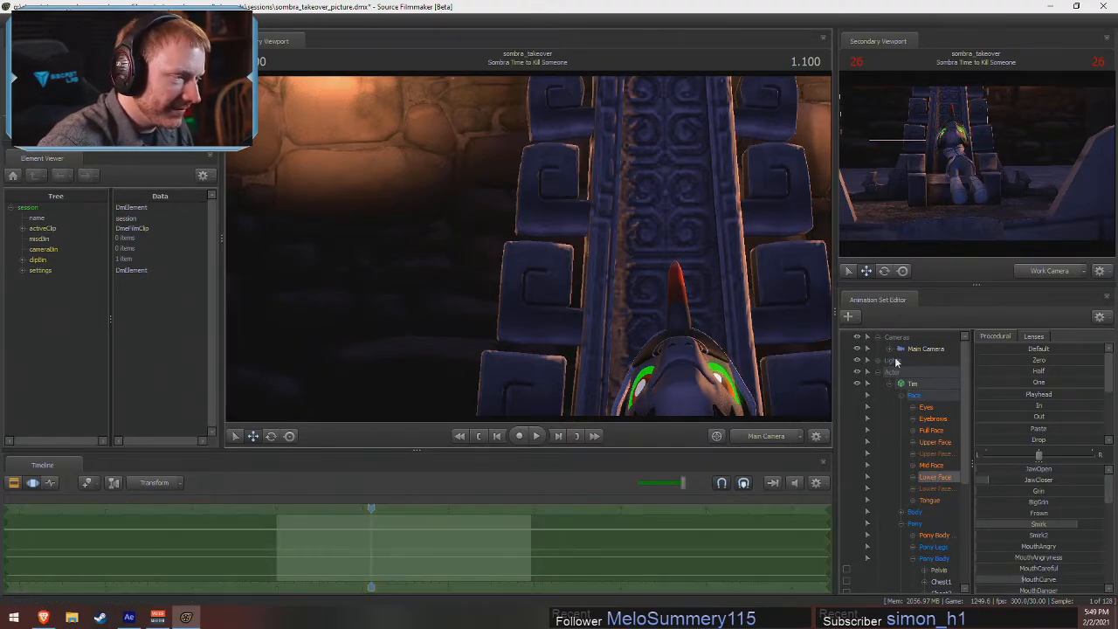
- View Tim's seated pose from the side through the Work Camera, with the Main Camera in the secondary viewport
left_click(759, 439)
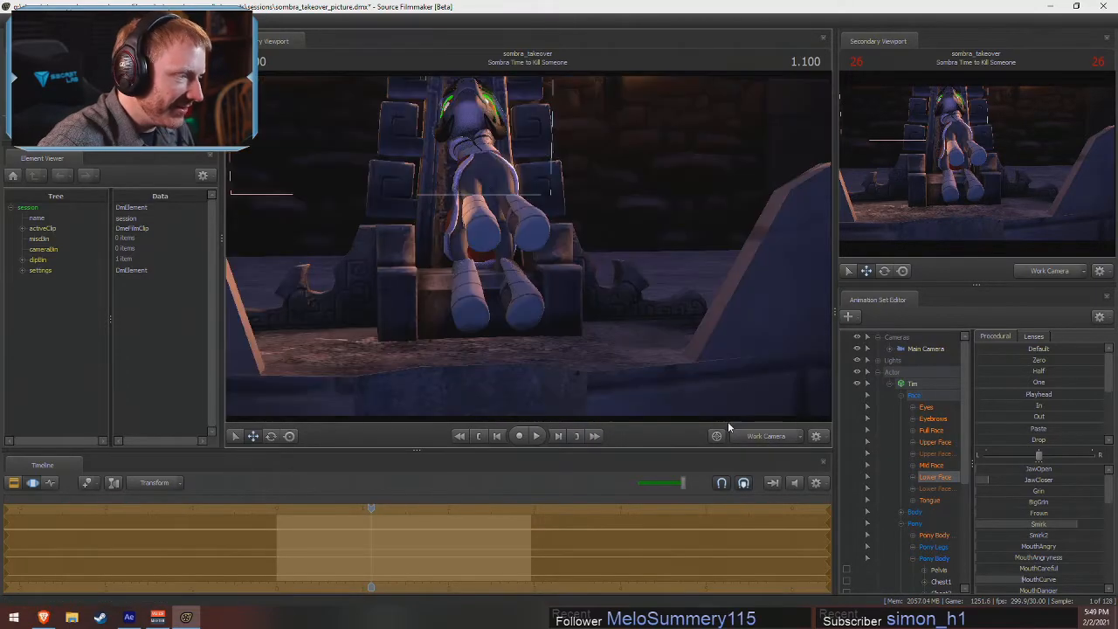
key("a")
left_click_drag(527, 245, 489, 284)
key("w")
key("w")
key("d")
left_click(1047, 270)
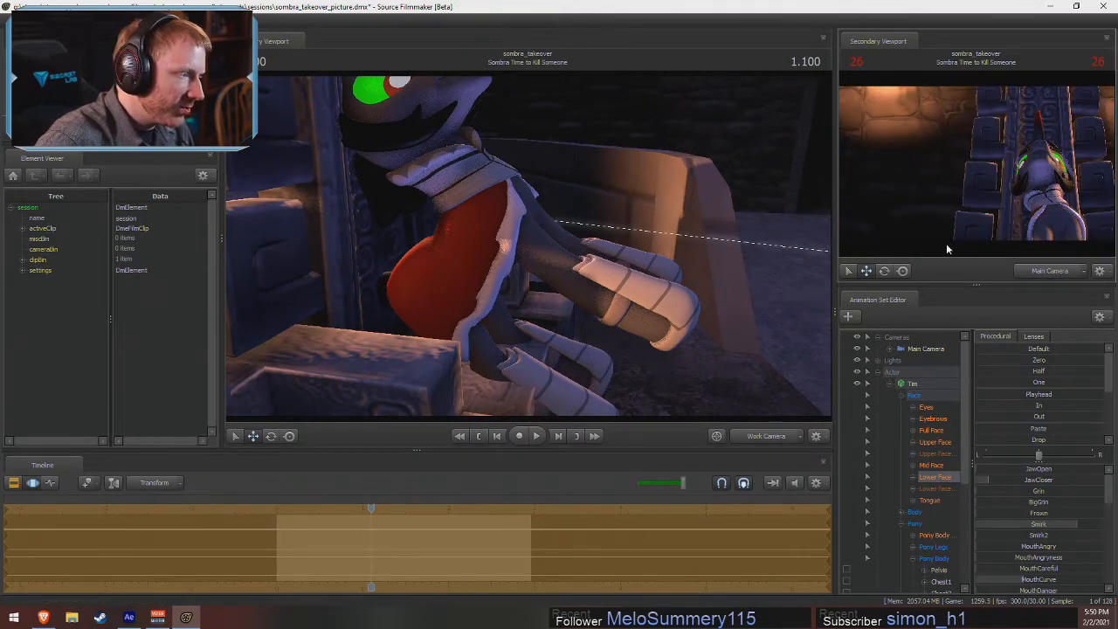
- Rotate Tim's Chest1 bone so his upper body and head sit upright, and check the pose through the Main Camera
left_click(437, 278)
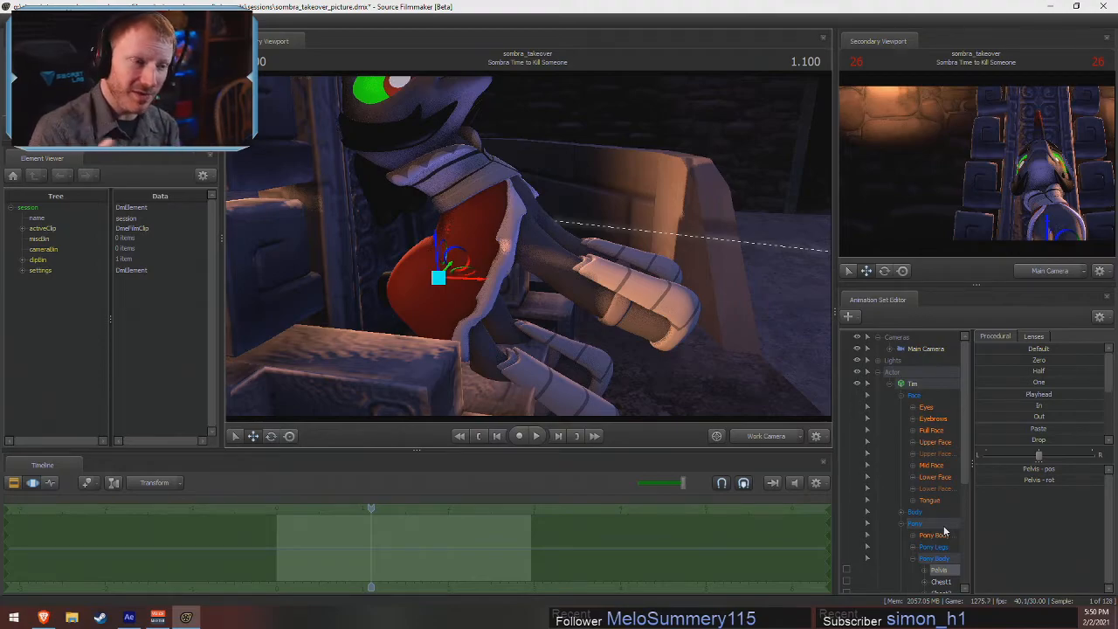
left_click_drag(976, 285, 963, 161)
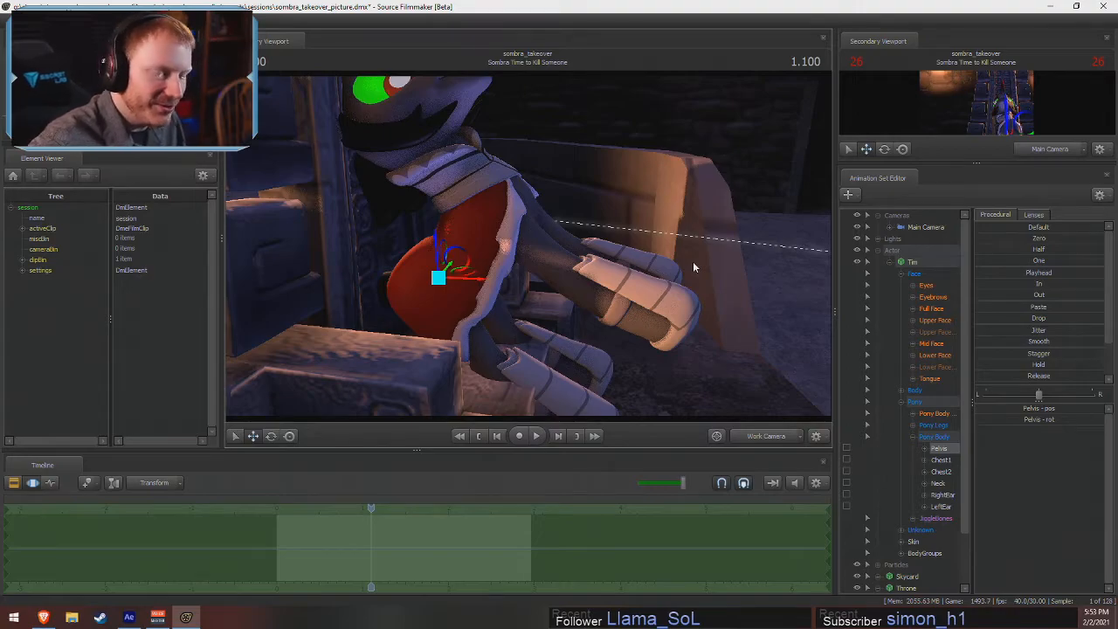
left_click_drag(633, 318, 609, 248)
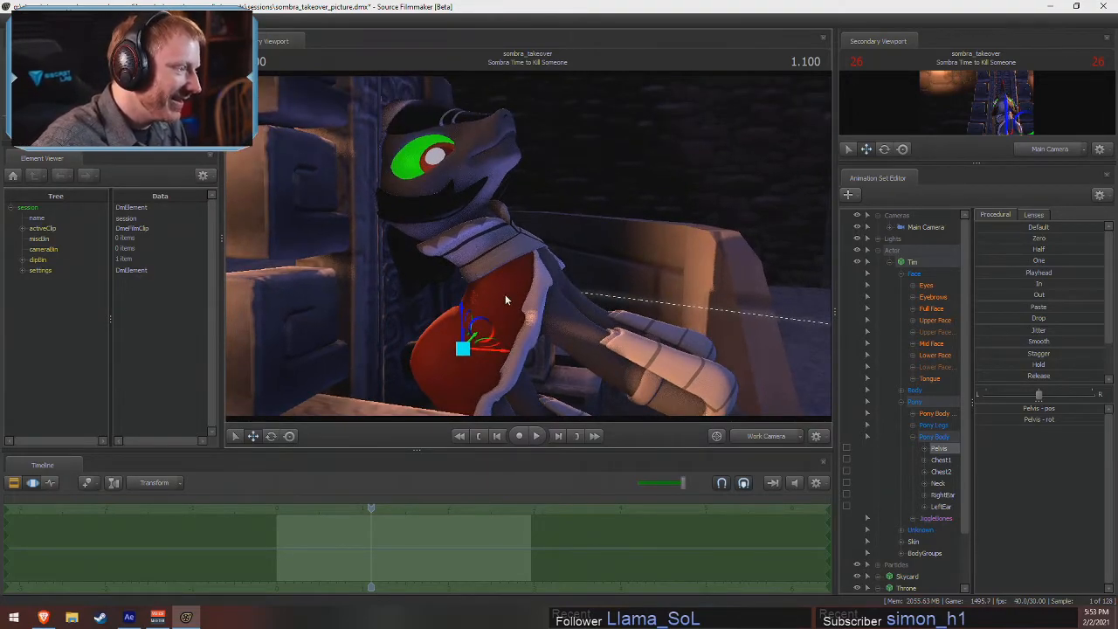
key("ctrl")
left_click(499, 314, "ctrl")
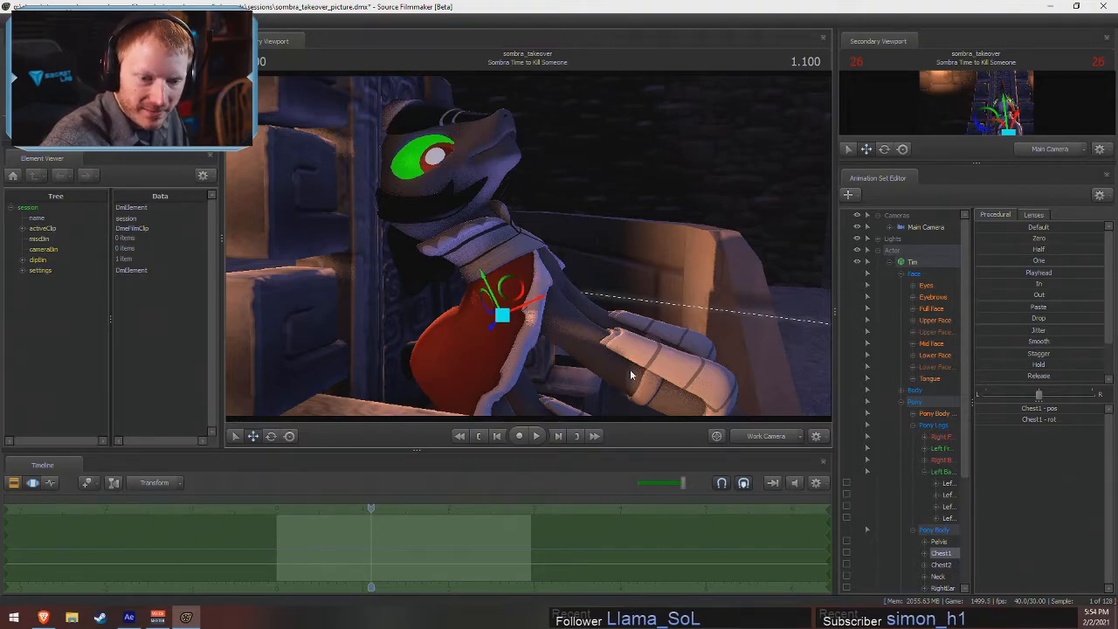
left_click_drag(676, 263, 655, 311)
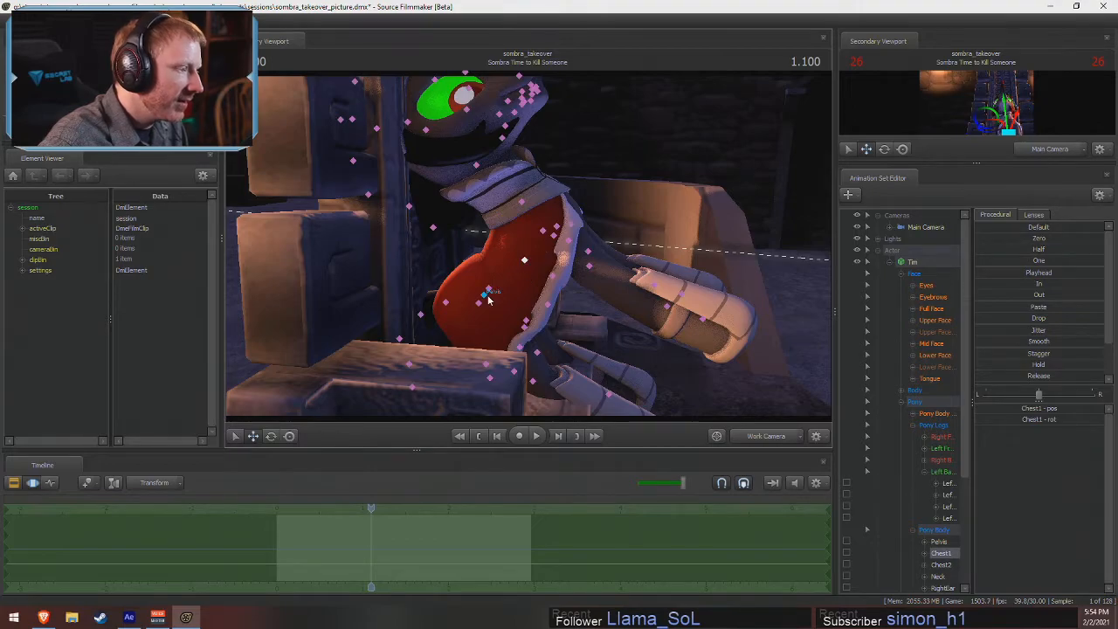
key("e")
left_click_drag(549, 232, 564, 249)
left_click_drag(969, 162, 969, 285)
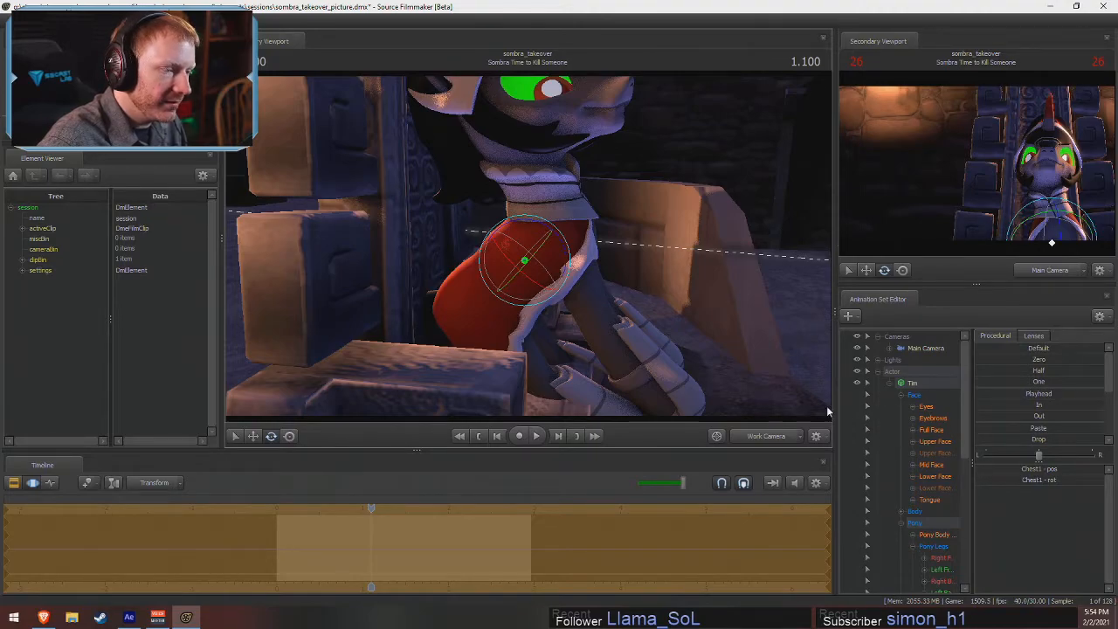
left_click(753, 437)
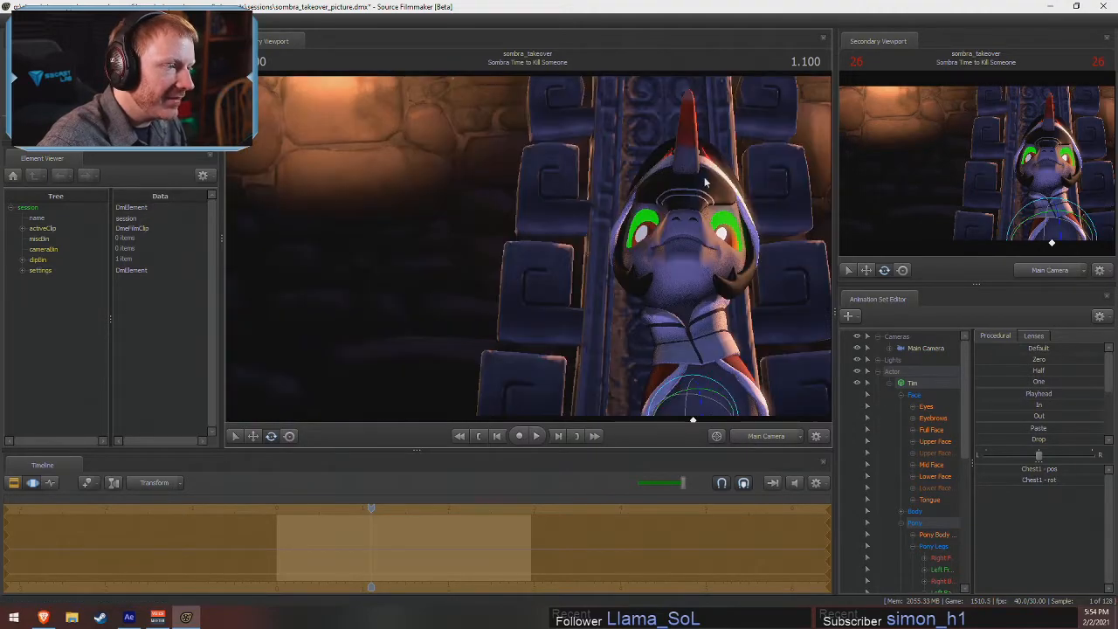
- Select Tim's Face controls and adjust eyes_updown slightly so the eyes look higher
left_click(764, 439)
scroll(576, 302, "up", 10)
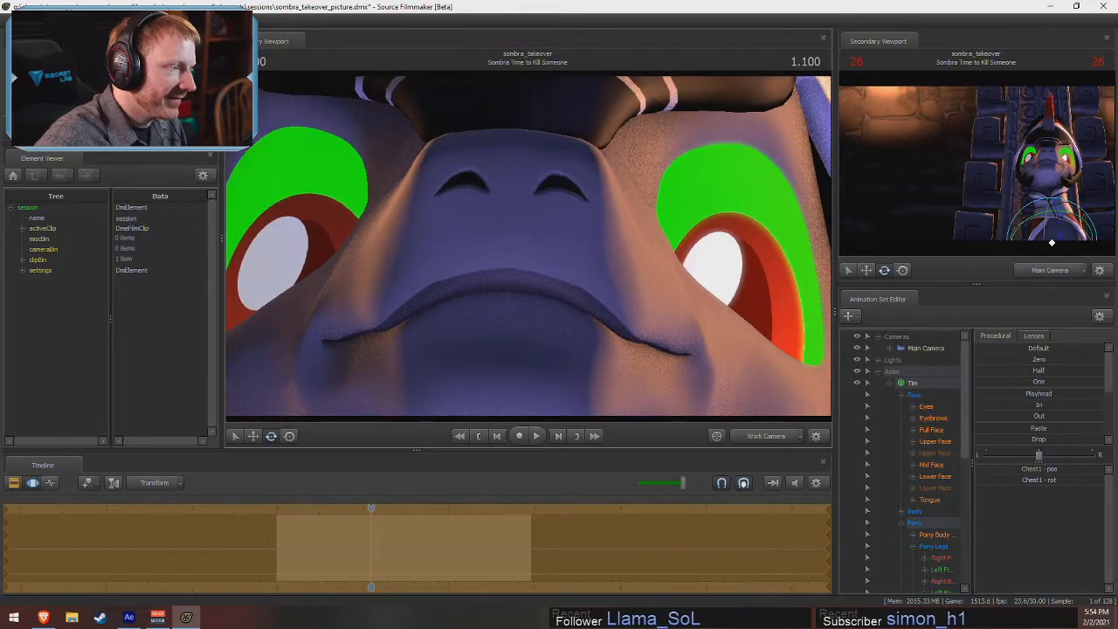
left_click(915, 395)
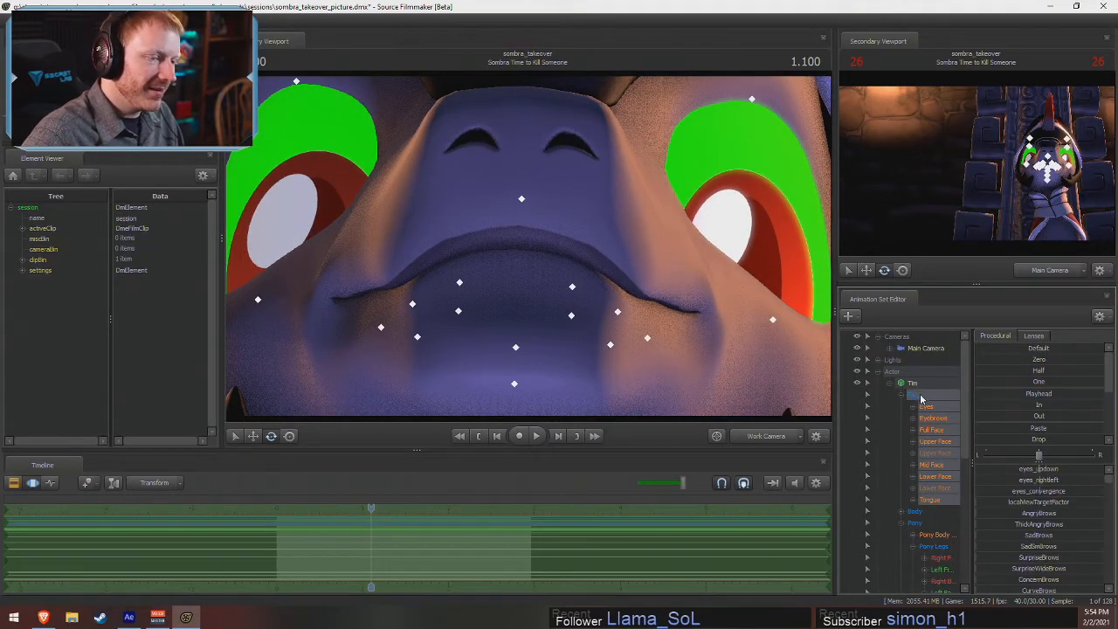
left_click_drag(1039, 469, 1035, 469)
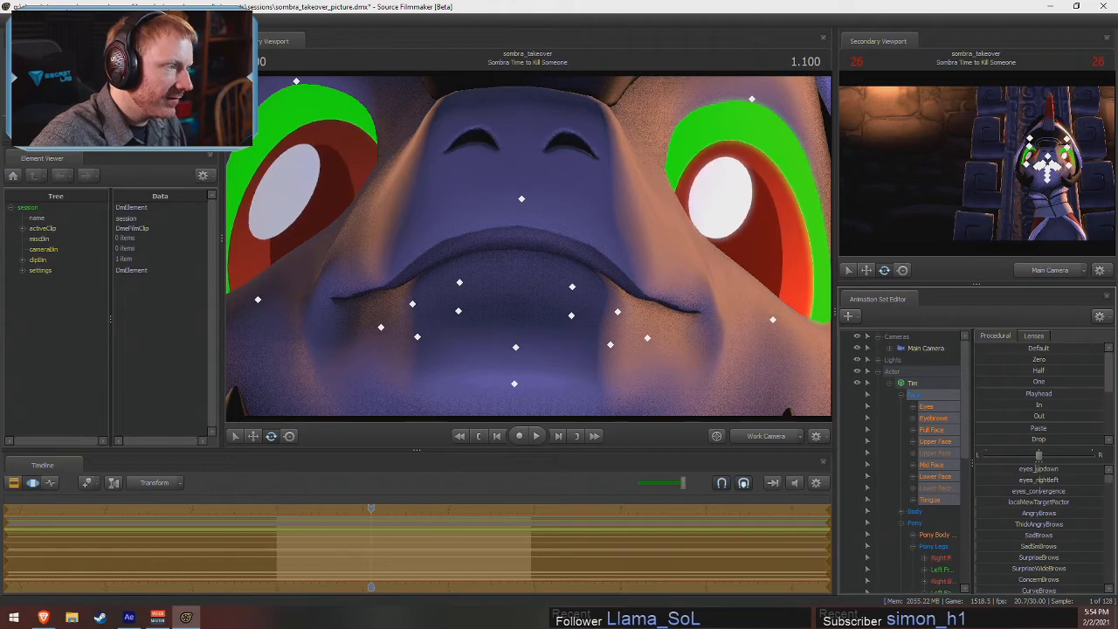
- Try the JawOpen control in Tim's Lower Face group, return it to closed, and compare the face through both cameras
left_click(935, 476)
left_click_drag(1036, 470, 975, 468)
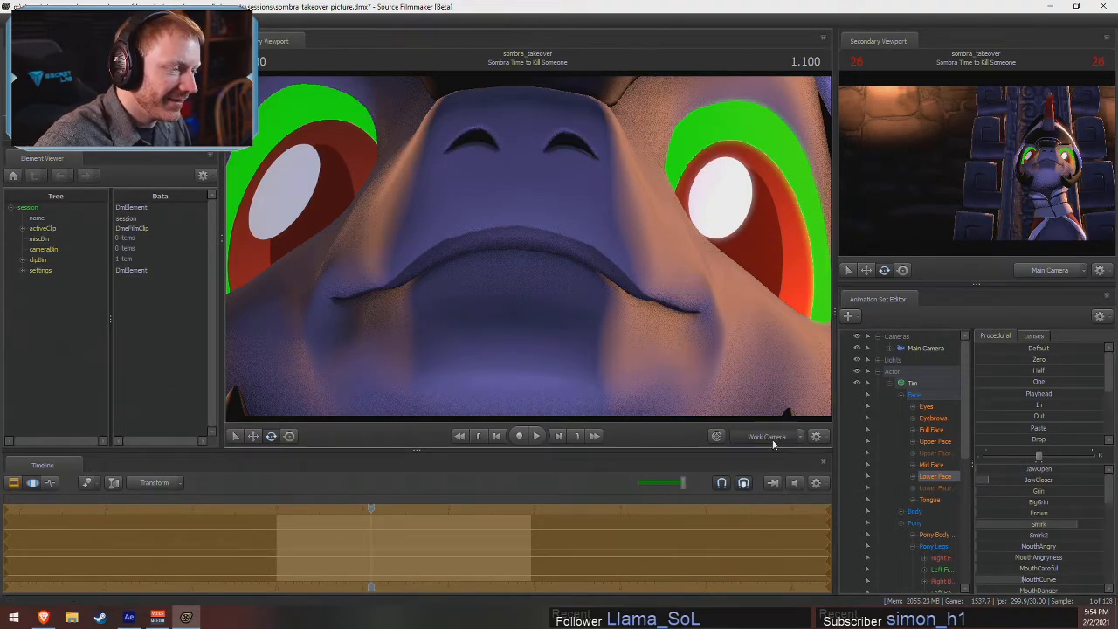
left_click(769, 437)
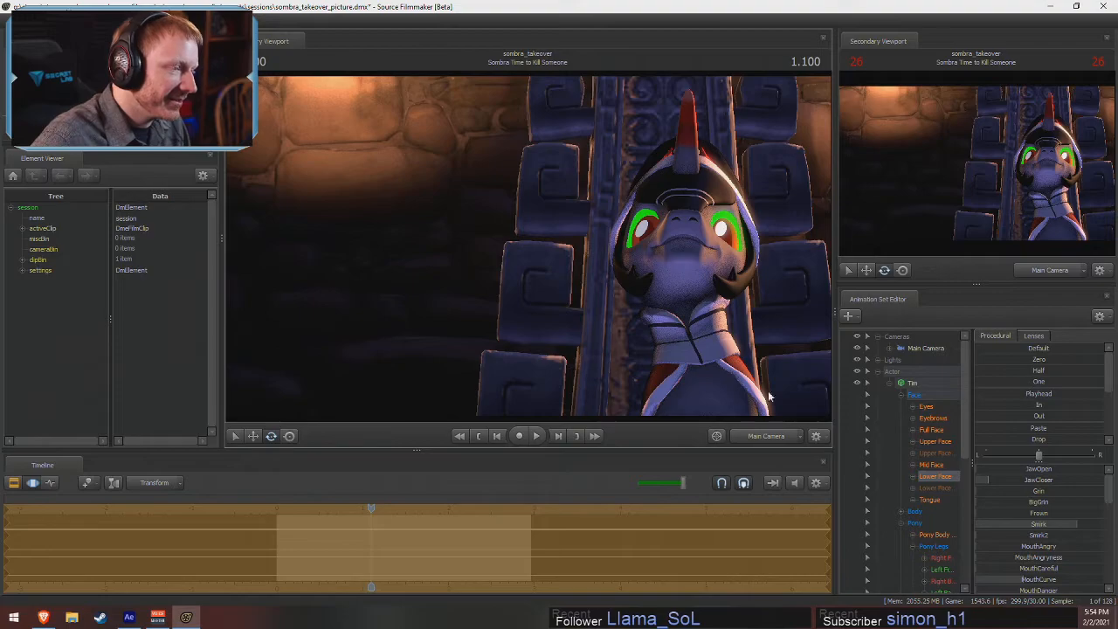
left_click(753, 438)
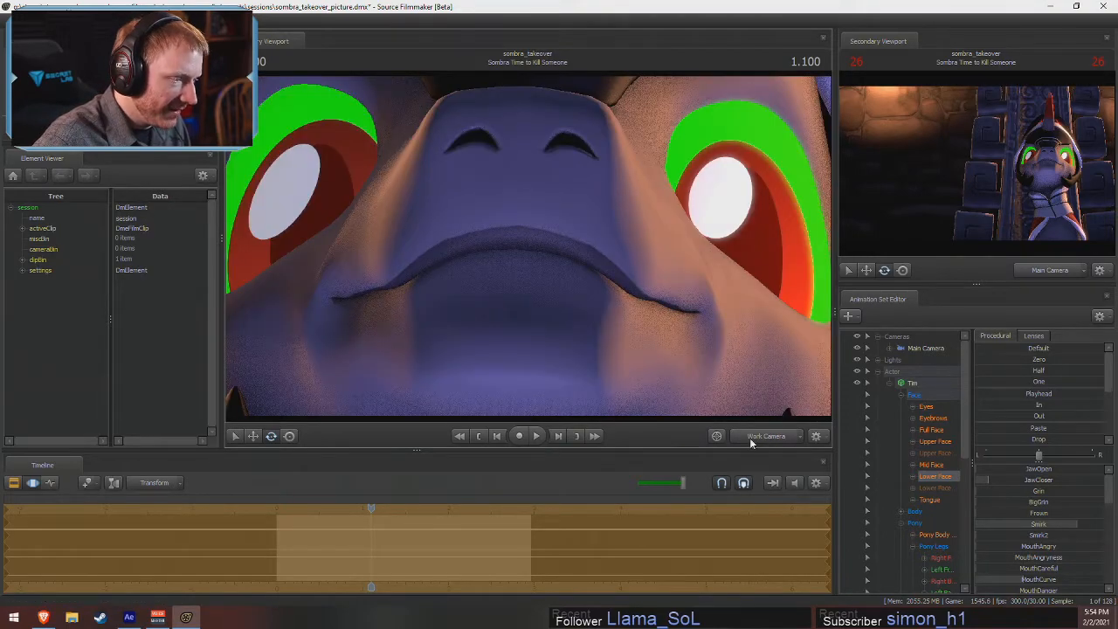
- Add a scale control to the rootTransform in Tim's Body group
left_click(752, 438, "ctrl")
left_click_drag(699, 349, 812, 341)
mouse_move(631, 252)
left_mouse_down()
mouse_move(742, 255)
mouse_move(631, 252)
left_mouse_up()
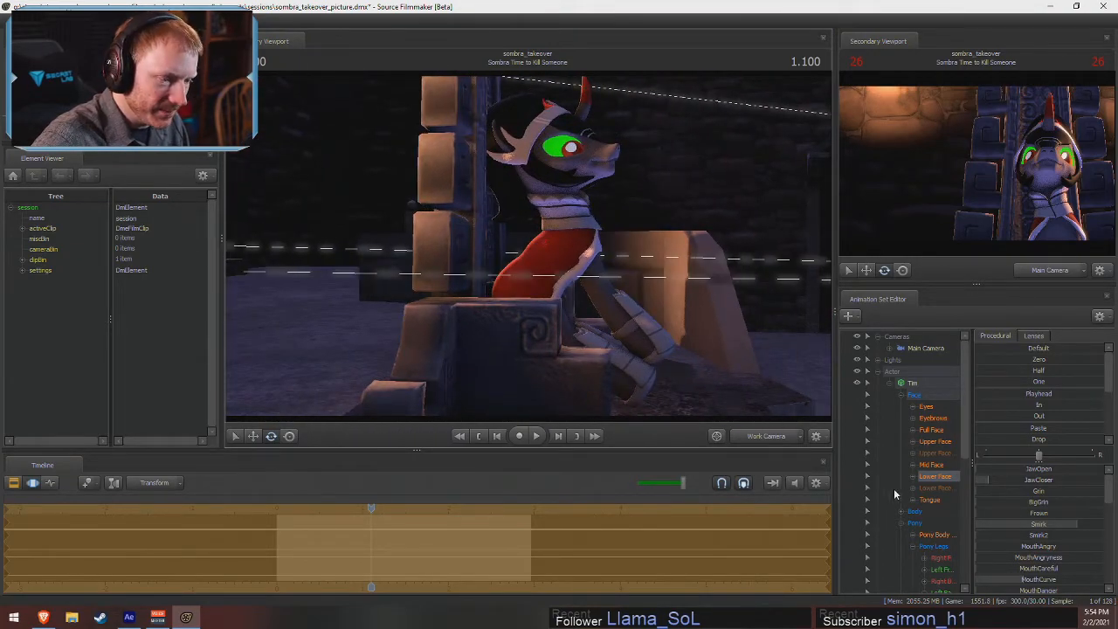
right_click(911, 382)
mouse_move(952, 496)
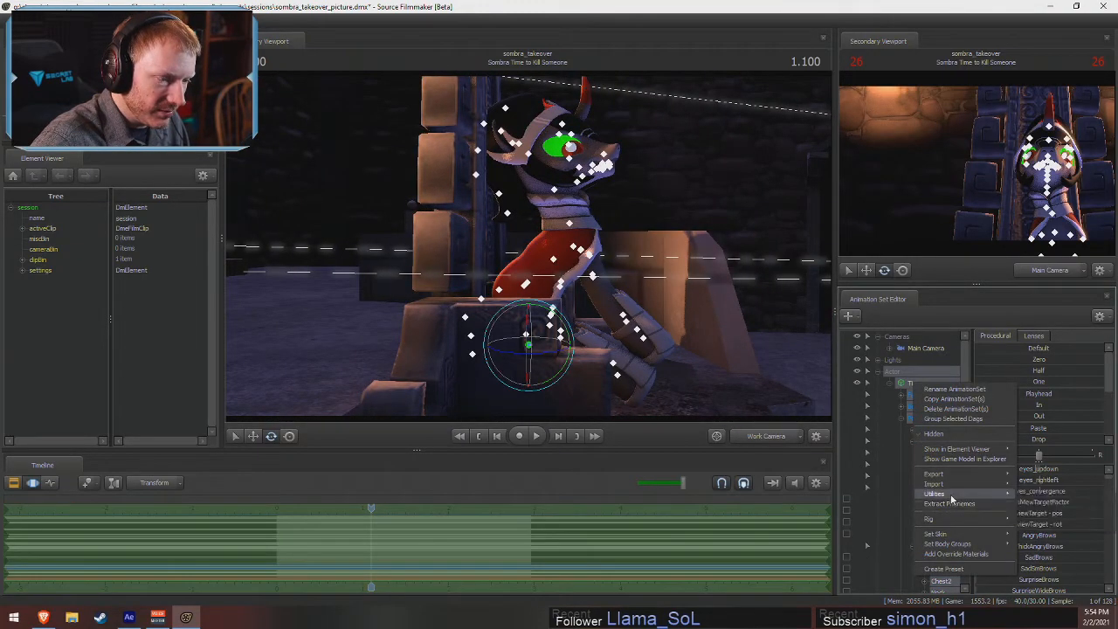
mouse_move(948, 557)
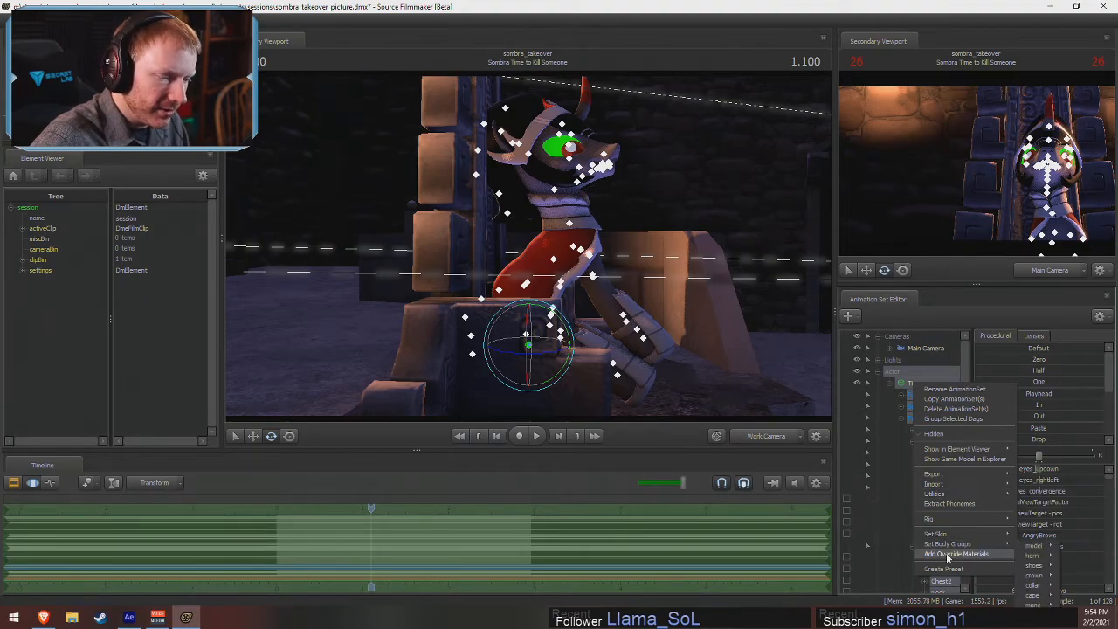
mouse_move(936, 473)
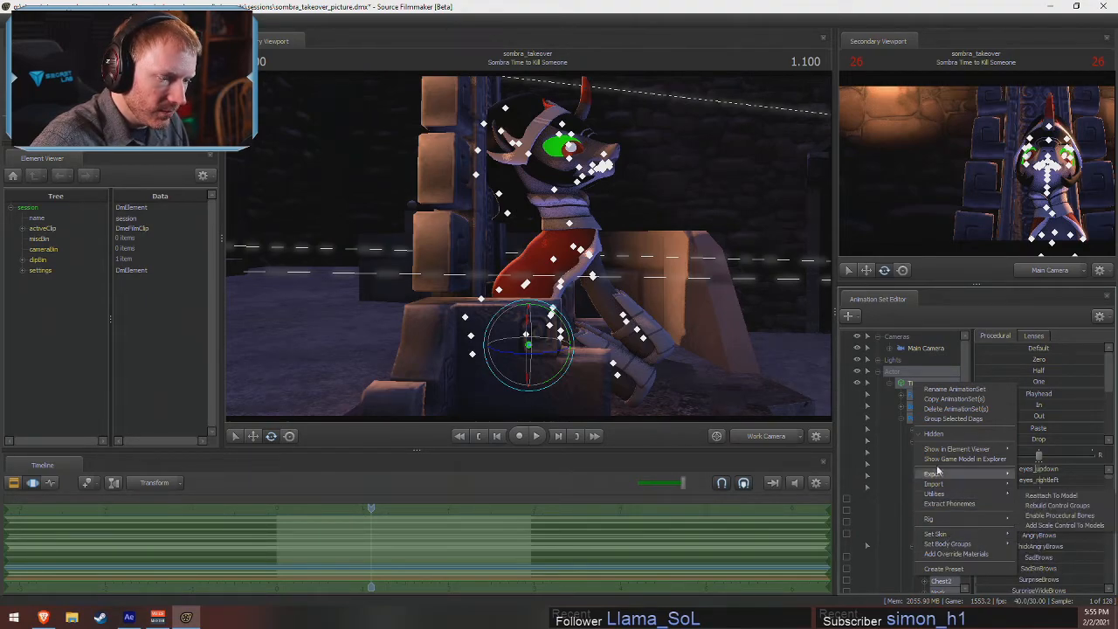
left_click(908, 414)
left_click(902, 442)
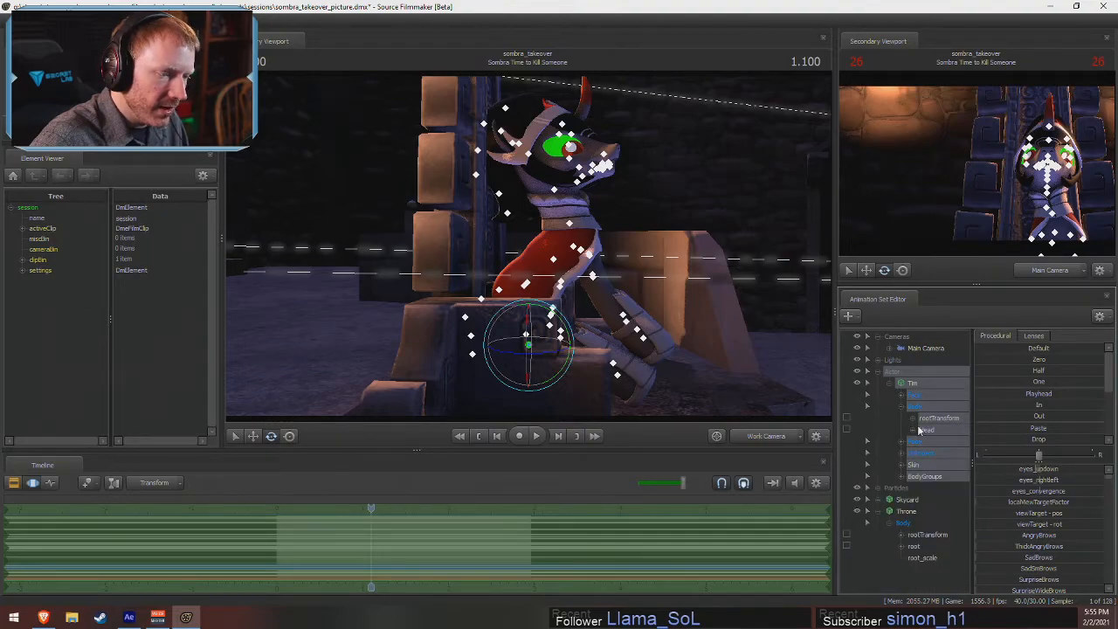
right_click(938, 419)
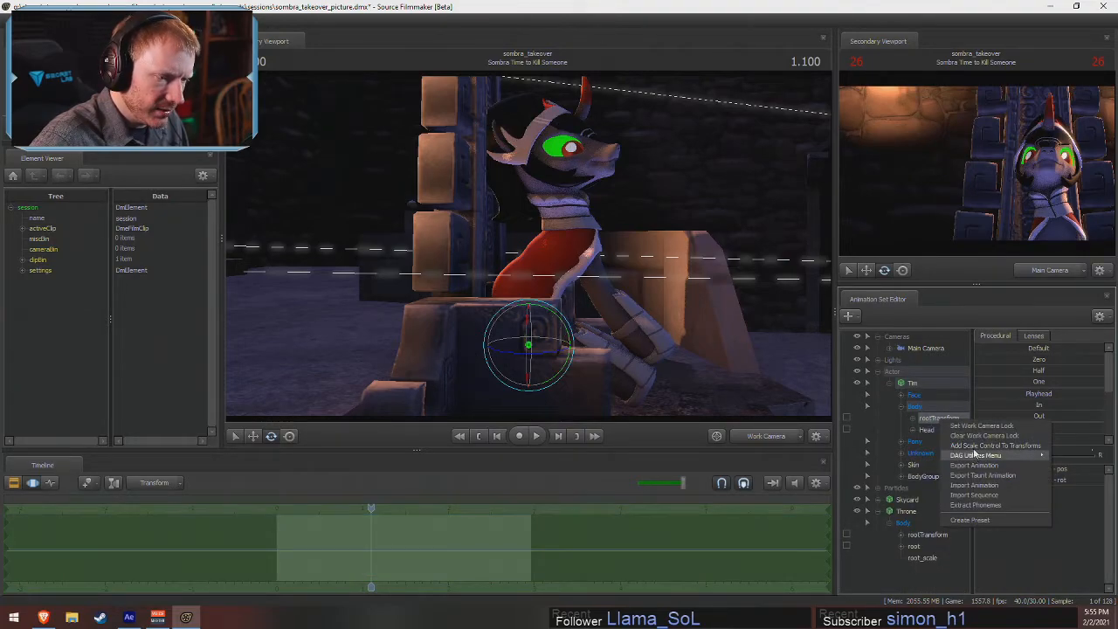
left_click(991, 446)
- Enlarge Tim with the rootTransform_scale control and raise the control's maximum to allow greater scaling
left_click(942, 441)
left_click_drag(987, 469, 1023, 500)
left_click_drag(529, 247, 543, 269)
key("s")
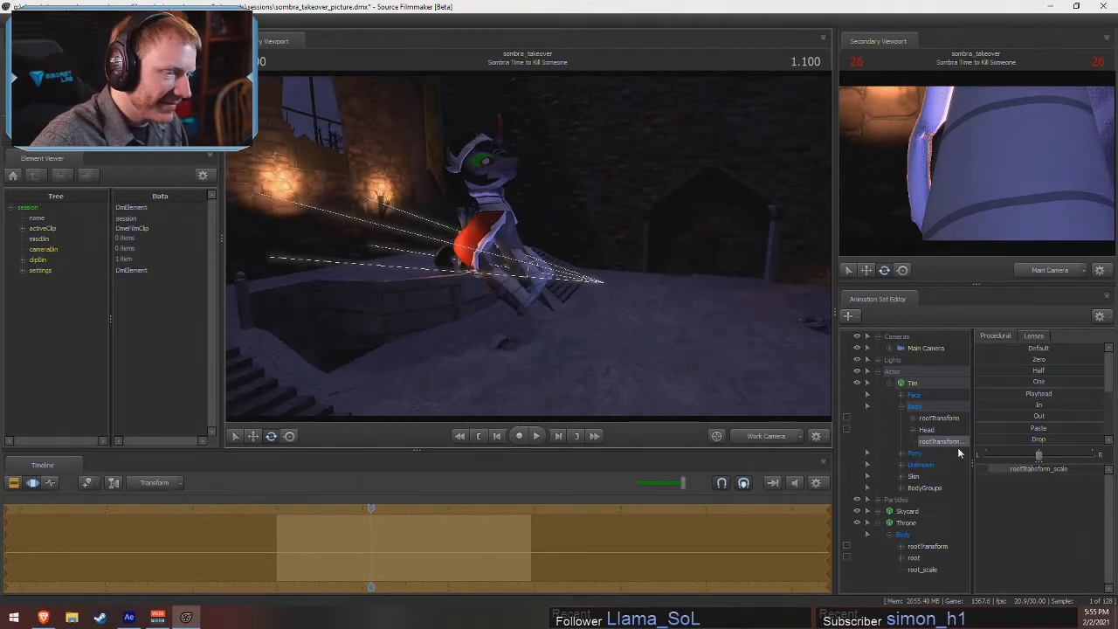
right_click(1010, 471)
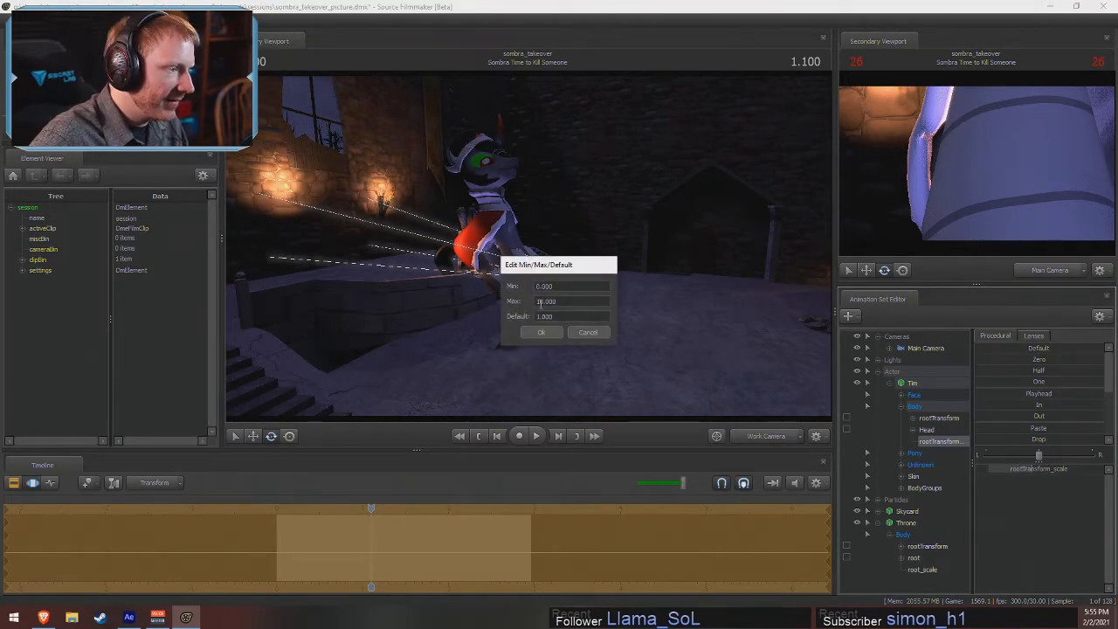
left_click(541, 332)
left_click_drag(1033, 472, 1043, 471)
left_click_drag(541, 279, 531, 245)
- Switch the primary viewport to an unlit display and view the enlarged Tim from farther away
right_click(732, 353)
left_click(759, 386)
left_click_drag(753, 310, 740, 344)
key("s")
- Try the JawOpen control in the enlarged Tim's Lower Face group and return it to closed
left_click(901, 395)
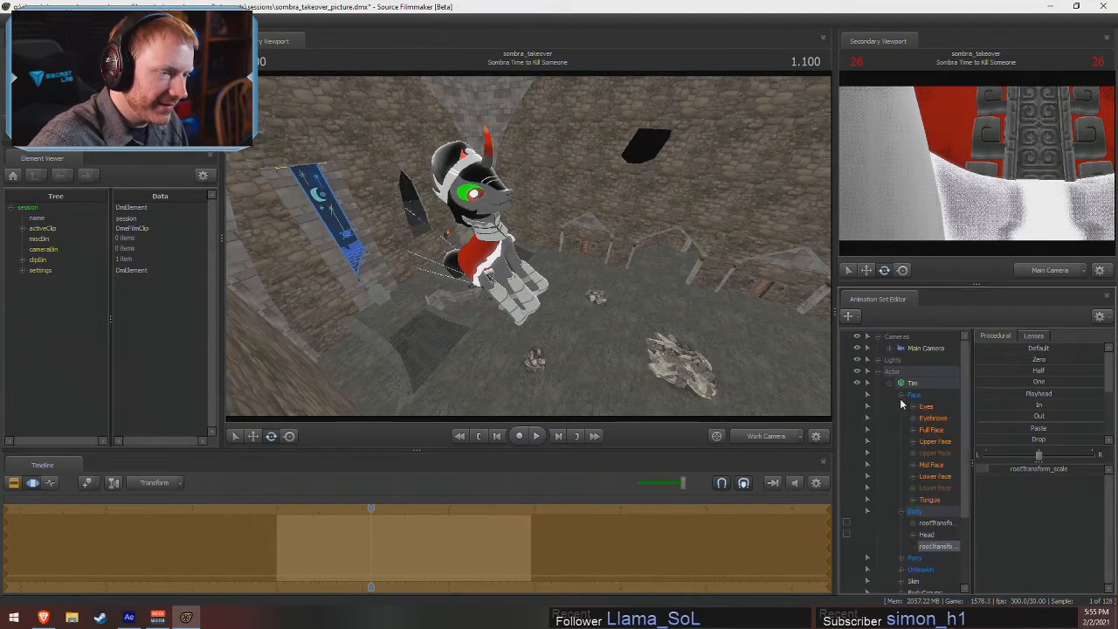
left_click(932, 476)
left_click_drag(1027, 469, 976, 468)
mouse_move(671, 307)
left_mouse_down()
mouse_move(668, 336)
mouse_move(681, 342)
mouse_move(733, 323)
mouse_move(718, 301)
mouse_move(688, 295)
left_mouse_up()
key("s")
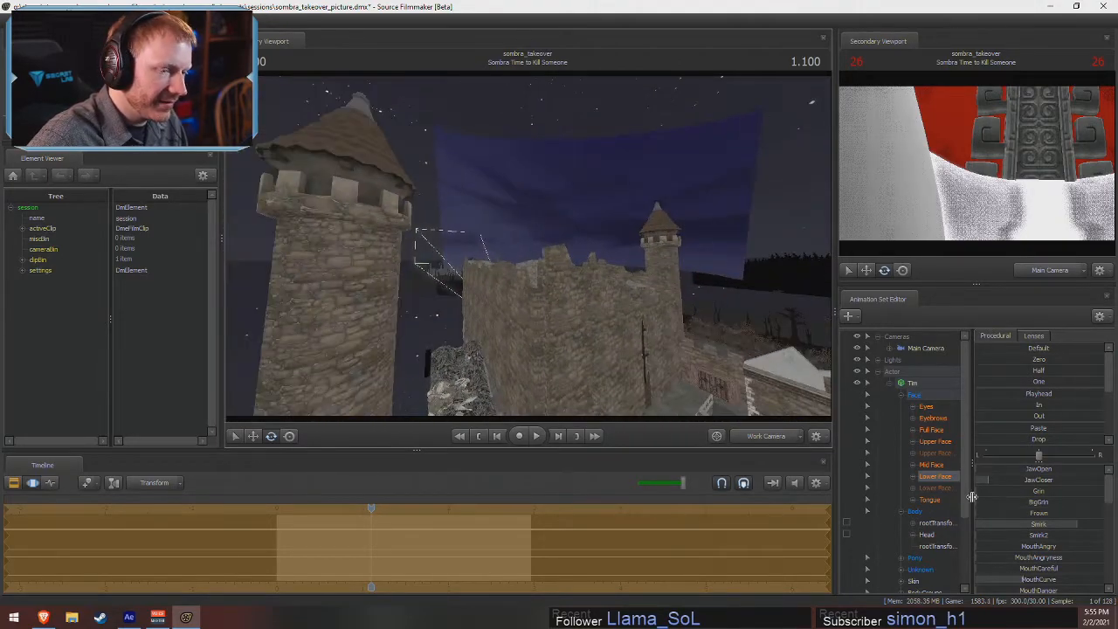
- Scale Tim up until he towers over the castle walls, and rotate his Head to face downward
left_click(939, 535)
left_click(939, 545)
left_click_drag(1021, 469, 1065, 469)
left_click(522, 186, "ctrl")
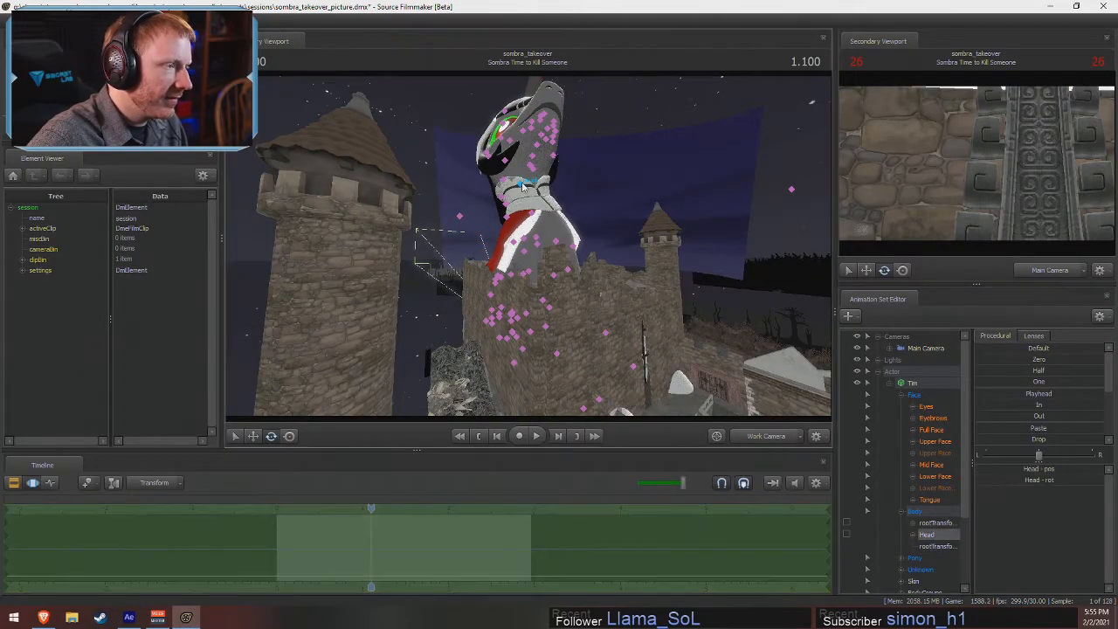
left_click_drag(542, 176, 540, 276)
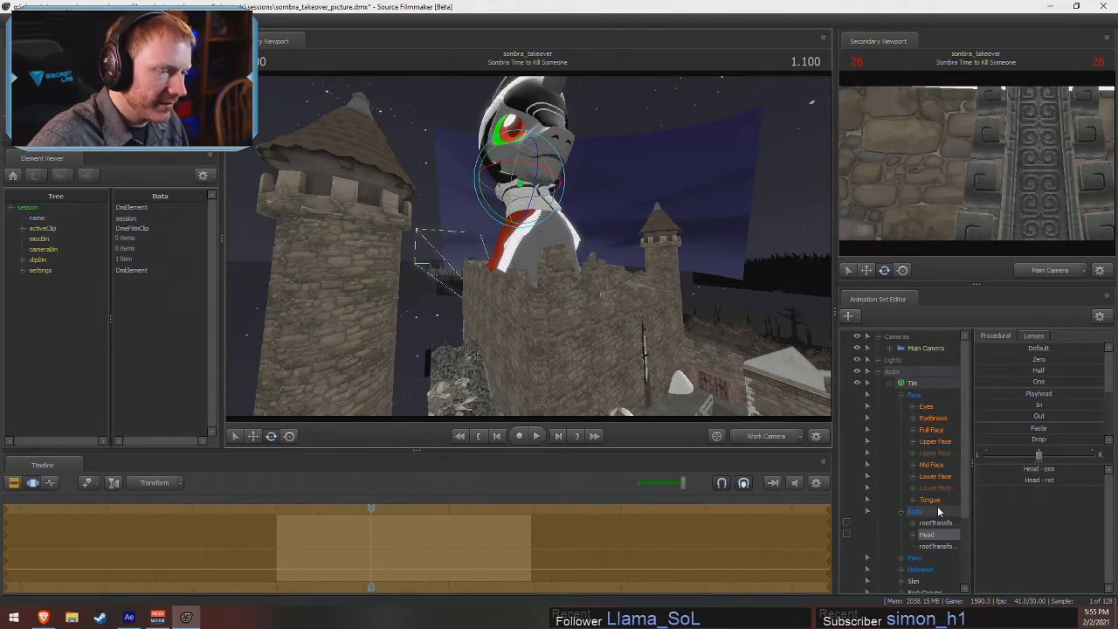
- Open and close the giant Tim's mouth with JawOpen while viewing him from outside the castle
left_click(934, 476)
left_click_drag(1010, 470, 978, 470)
key("w")
left_click_drag(774, 404, 816, 393)
key("s")
key("s")
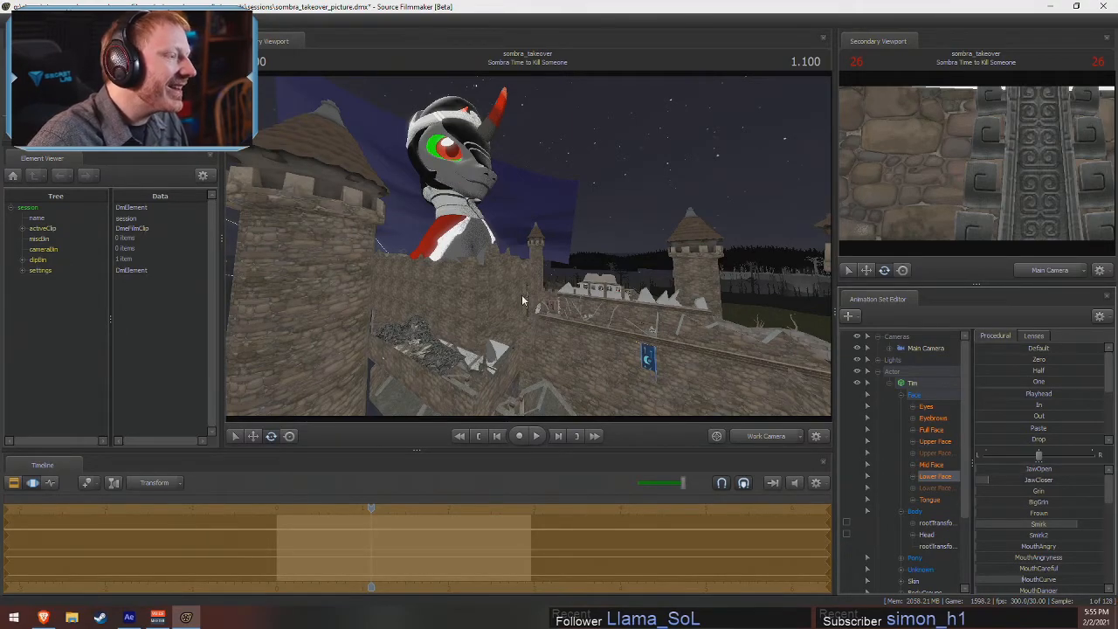
left_click_drag(1037, 469, 976, 469)
key("w")
left_click_drag(646, 349, 527, 246)
- Undo the jaw, head rotation and scale changes on the giant Tim
key("ctrl+z")
key("ctrl+z")
key("ctrl+z")
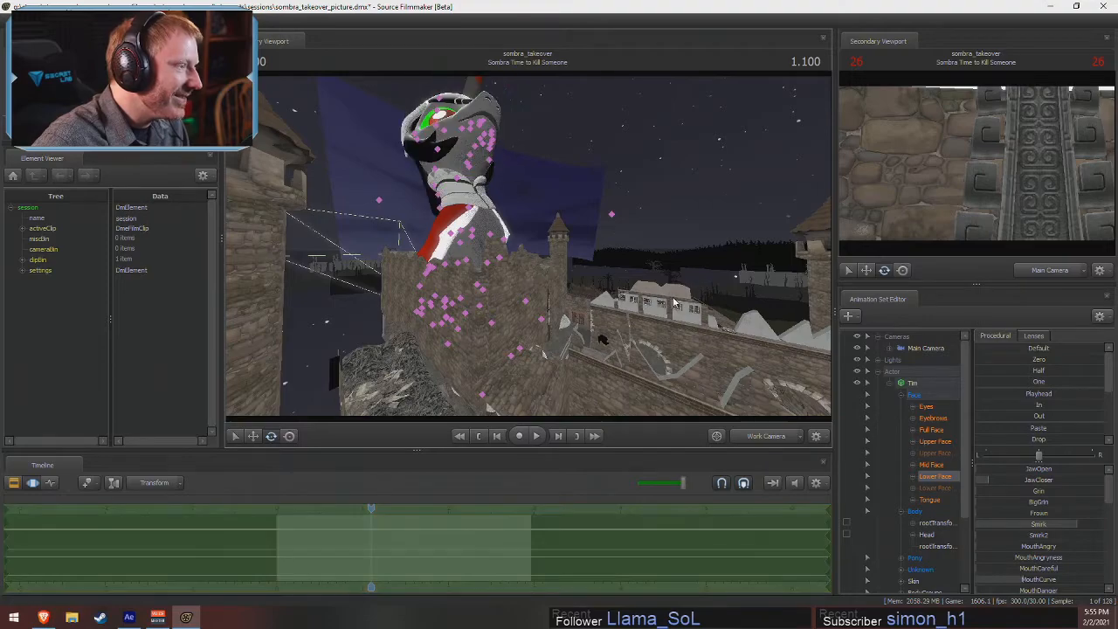
left_click_drag(670, 302, 637, 302)
key("w")
mouse_move(530, 249)
left_mouse_down()
mouse_move(516, 255)
mouse_move(527, 280)
mouse_move(530, 249)
left_mouse_up()
key("ctrl+z")
key("ctrl+z")
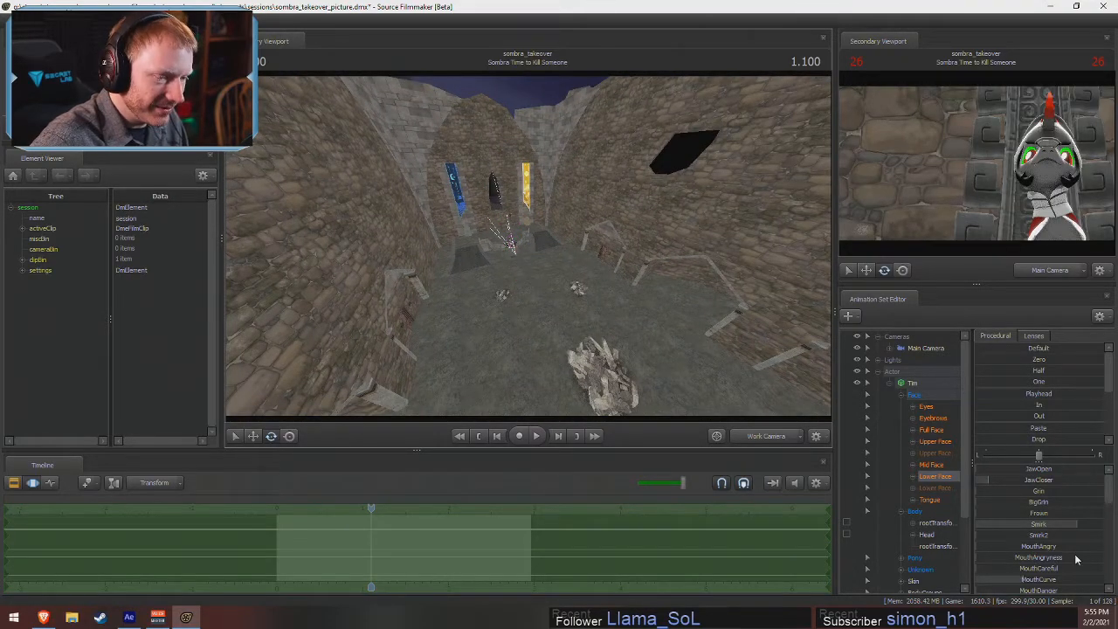
- Undo the remaining recent changes on the enlarged Tim
scroll(1028, 552, "down", 5)
key("ctrl+z")
key("ctrl+z")
key("ctrl+z")
key("ctrl+z")
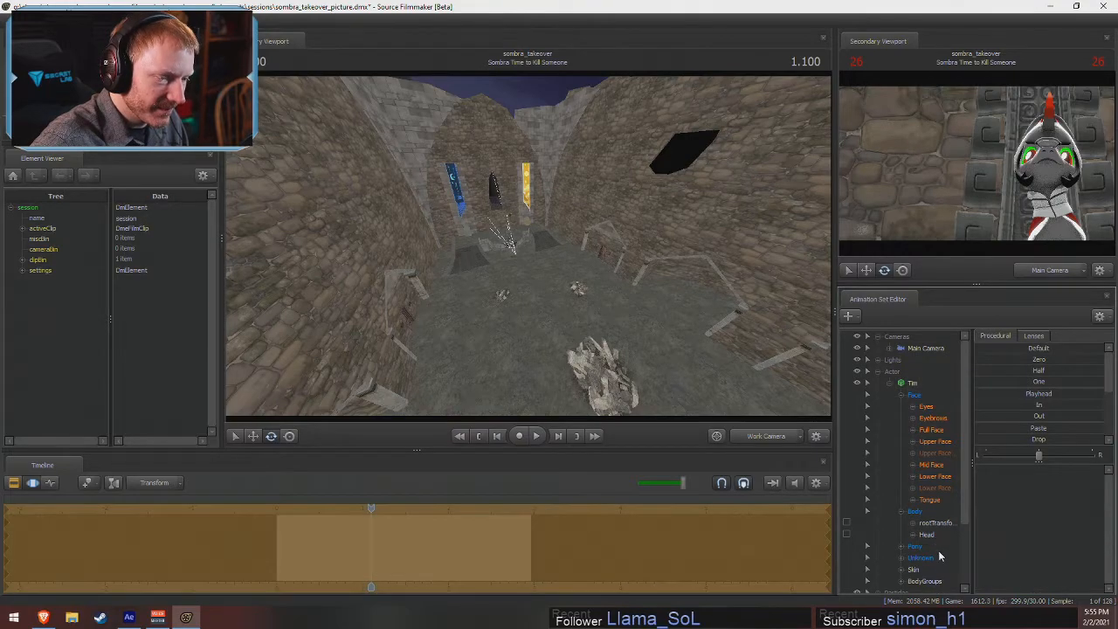
- Shrink Tim with the rootTransform_scale control until he fits on the throne seat
left_click_drag(720, 348, 728, 326)
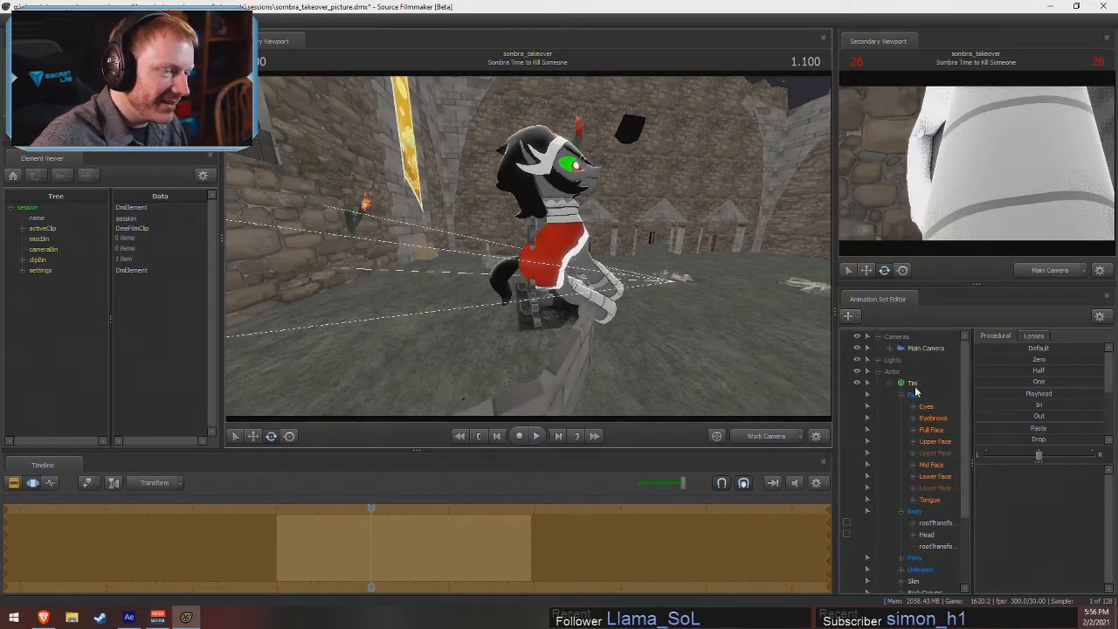
left_click(929, 535)
left_click(937, 545)
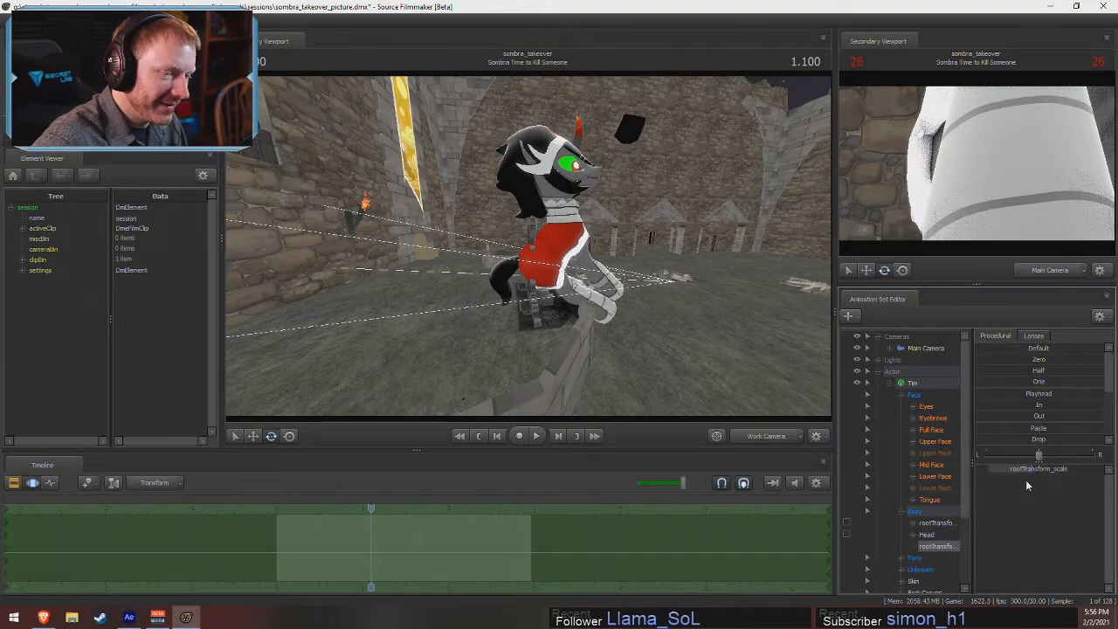
left_click_drag(1041, 470, 985, 469)
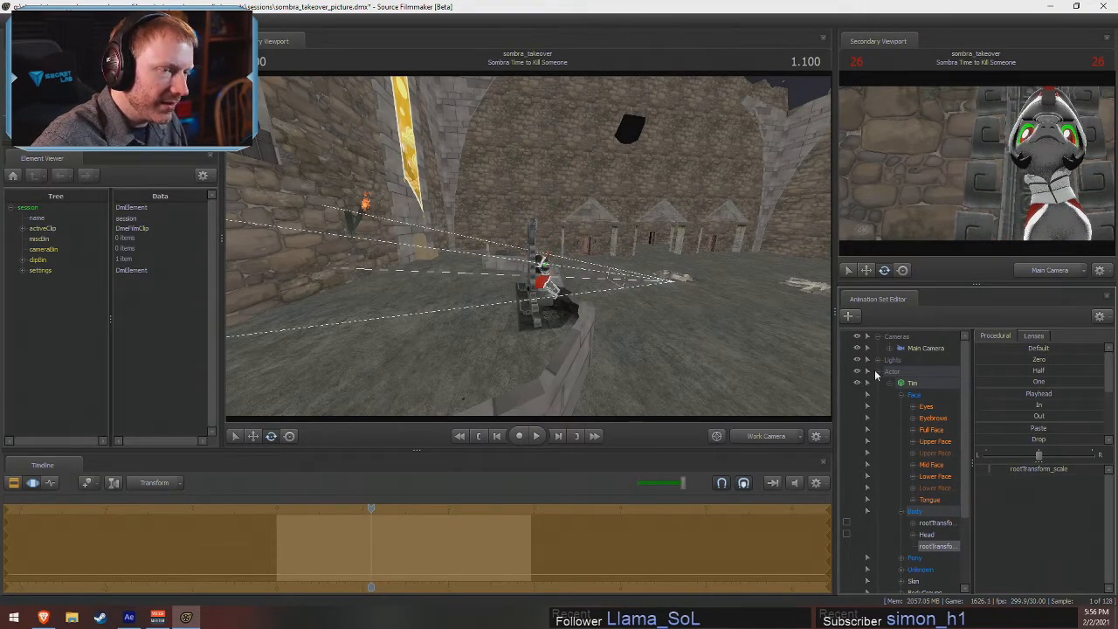
- Check the seated Tim through the Main Camera and from a Work Camera view in front of the throne
left_click_drag(917, 350, 581, 238)
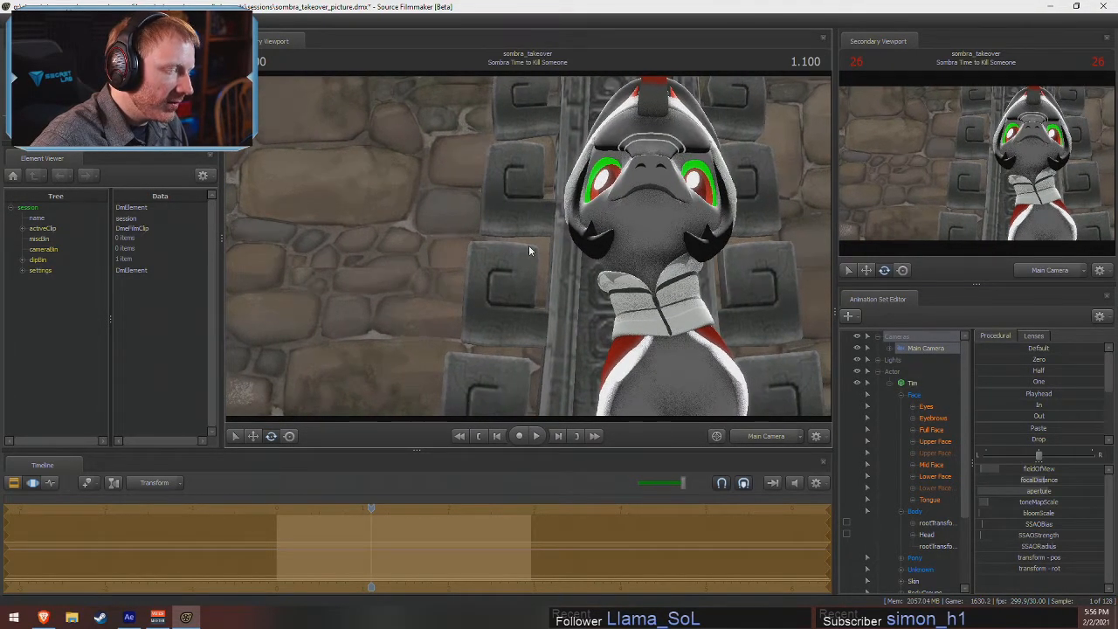
left_click(765, 437)
left_click_drag(599, 346, 527, 248)
key("s")
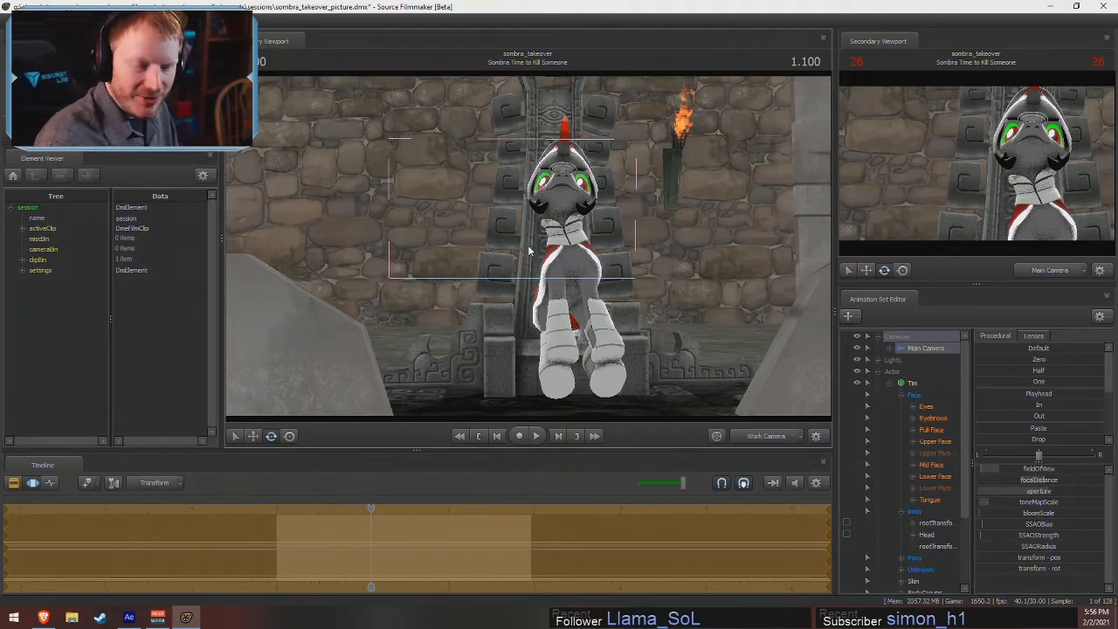
left_click_drag(561, 228, 527, 245)
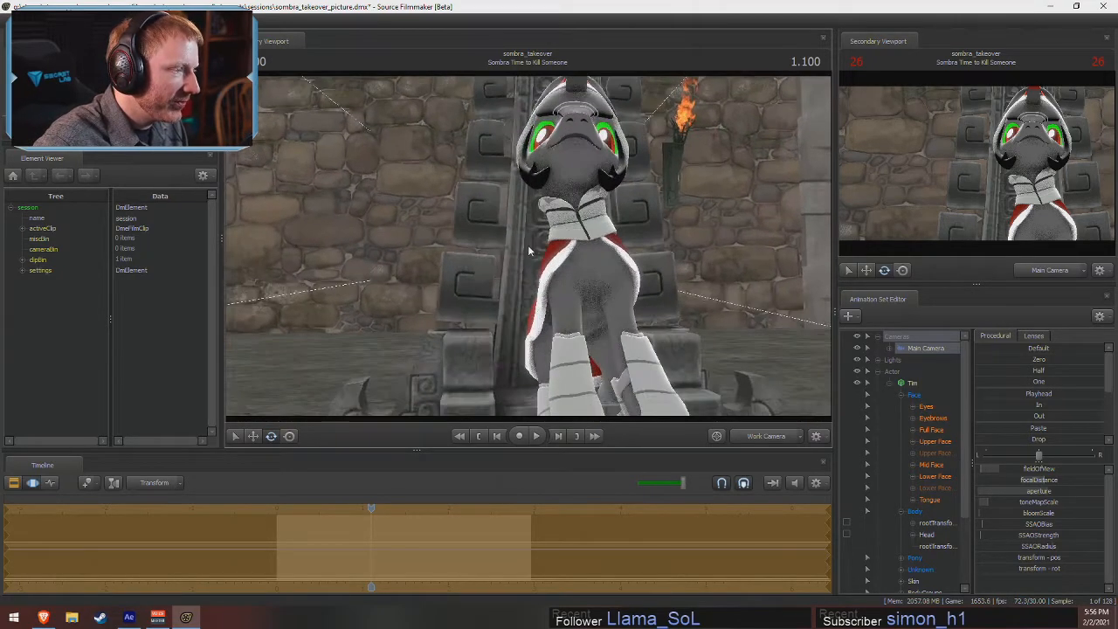
- Rotate Tim's Pelvis backward so his body leans back against the throne with the front legs raised
left_click(583, 280)
left_click_drag(602, 265, 725, 303)
key("ctrl+z")
left_click(474, 309, "ctrl")
left_click_drag(503, 280, 502, 343)
key("w")
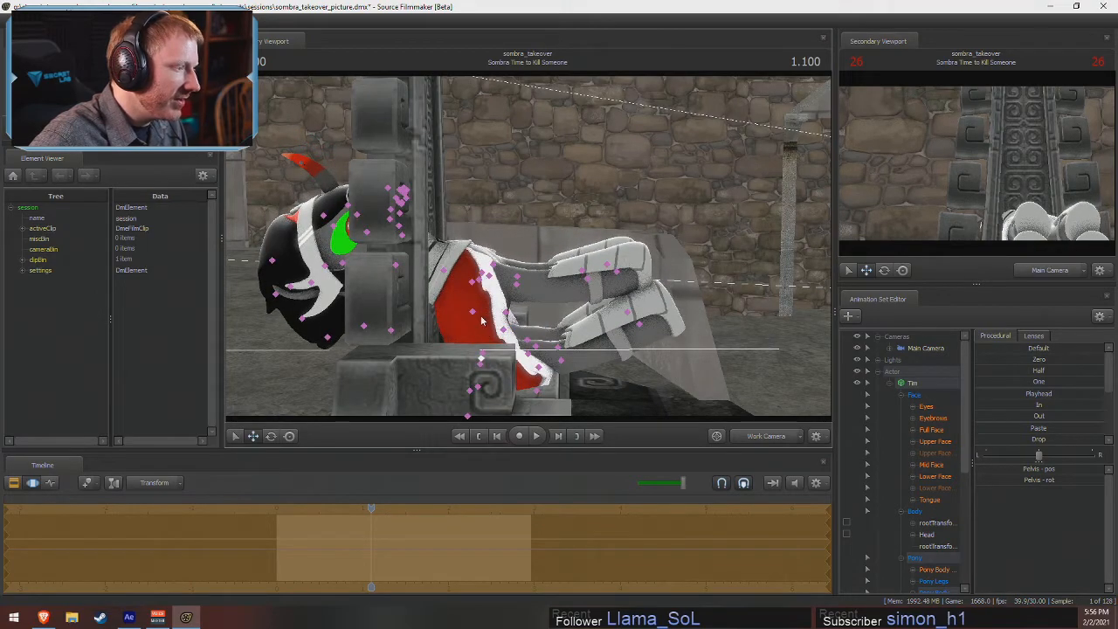
- Rotate Tim's Chest1 bone forward to raise the torso off the throne's back
left_click(473, 310, "ctrl")
key("e")
left_click_drag(506, 300, 476, 295)
key("w")
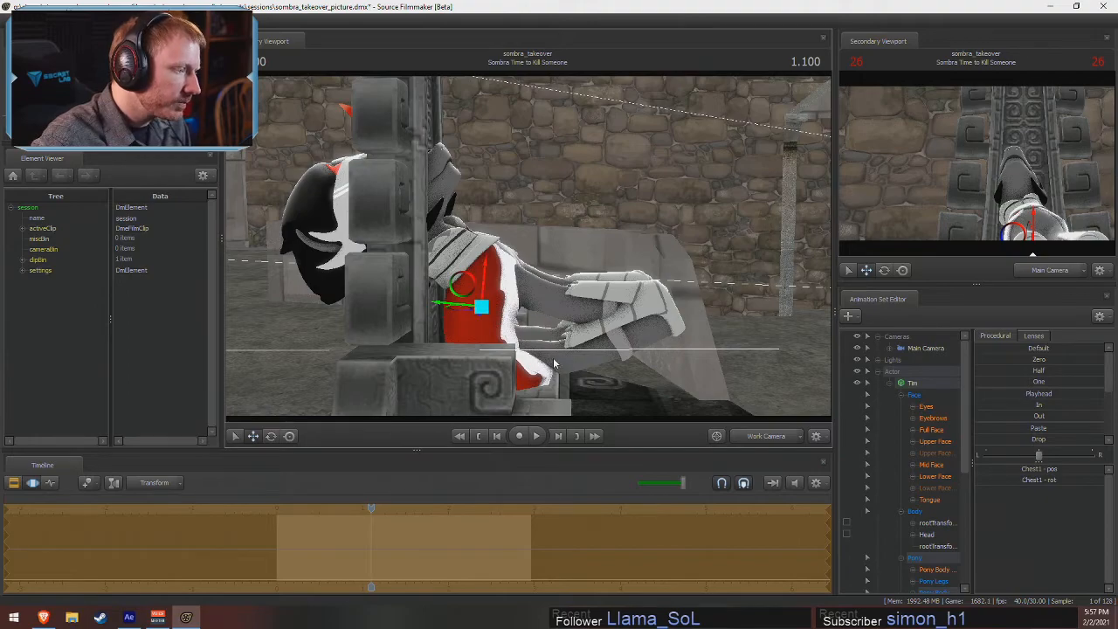
- Select the RightThigh and LeftThigh together and rotate both hind legs down over the front of the seat
left_click(481, 361, "ctrl")
left_click(481, 354, "ctrl+shift")
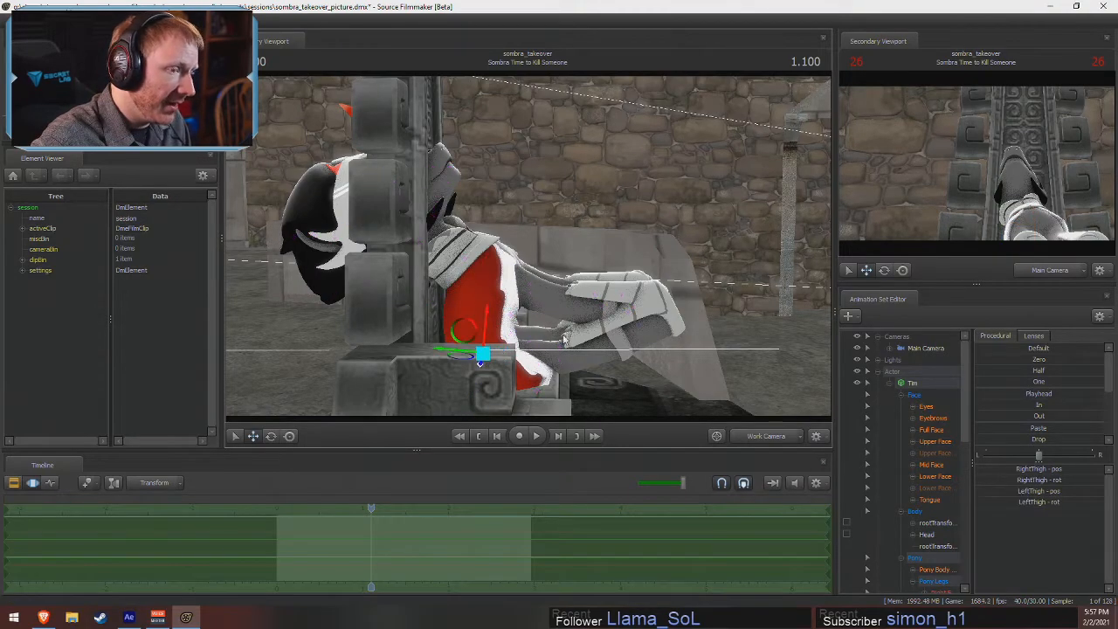
key("e")
left_click_drag(509, 316, 305, 380)
- Rotate Tim's upper body forward so his head lifts out from behind the throne's back
left_click(480, 252, "ctrl")
left_click_drag(490, 266, 548, 210)
left_click(513, 246, "ctrl")
left_click(508, 205, "ctrl")
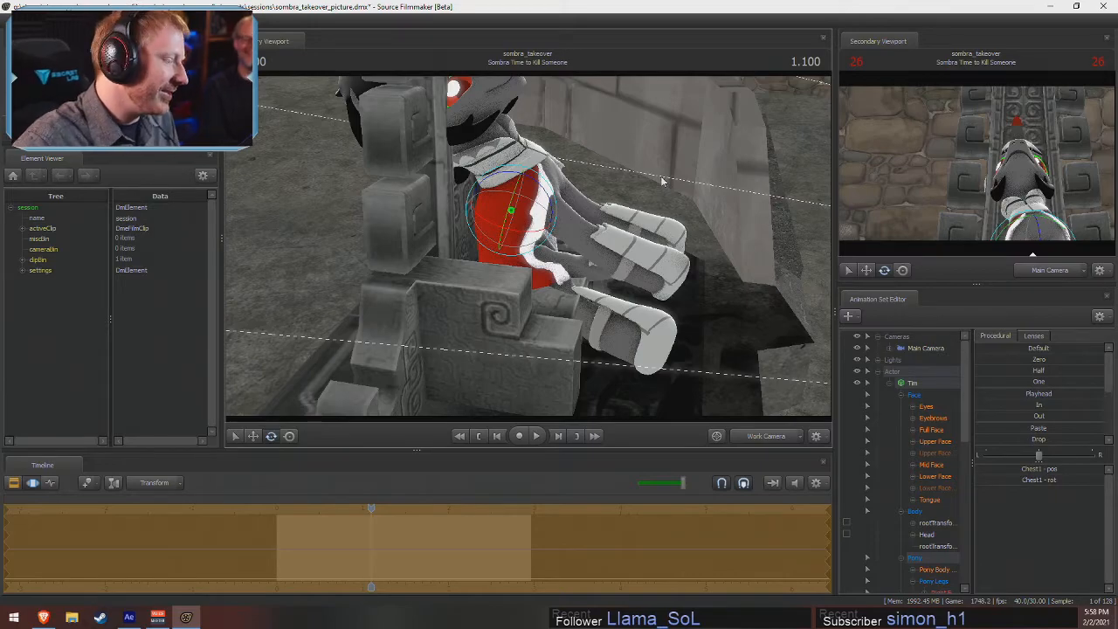
- Switch to the Clip Editor, move the playhead to frame 28, and view Tim's game model in the Element Viewer
key("F2")
left_click_drag(347, 509, 379, 507)
left_click_drag(632, 237, 529, 248)
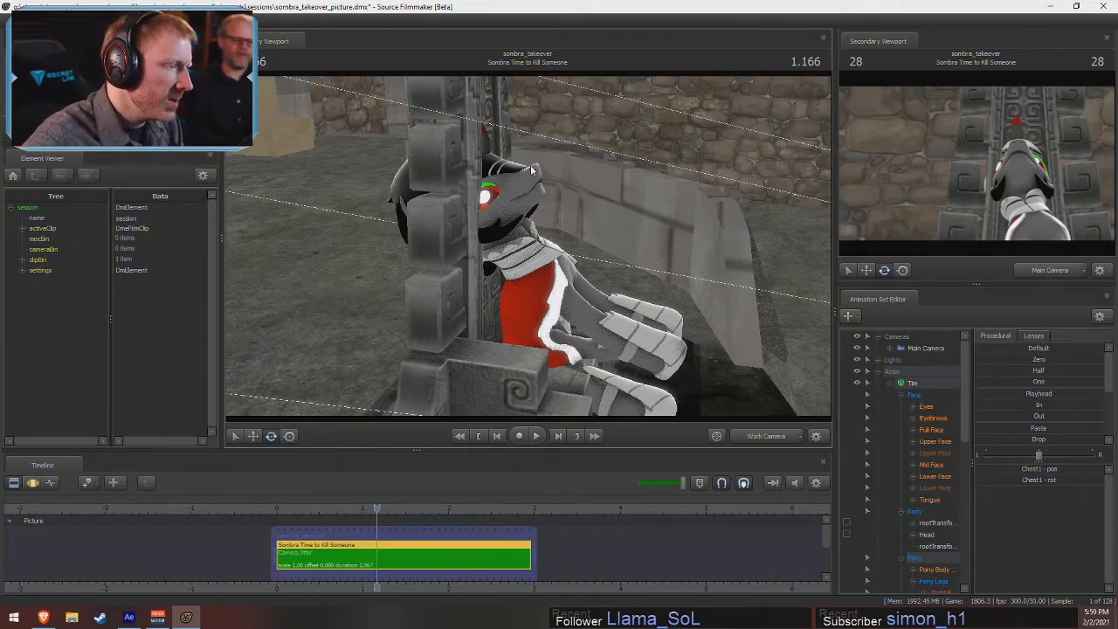
left_click(544, 267)
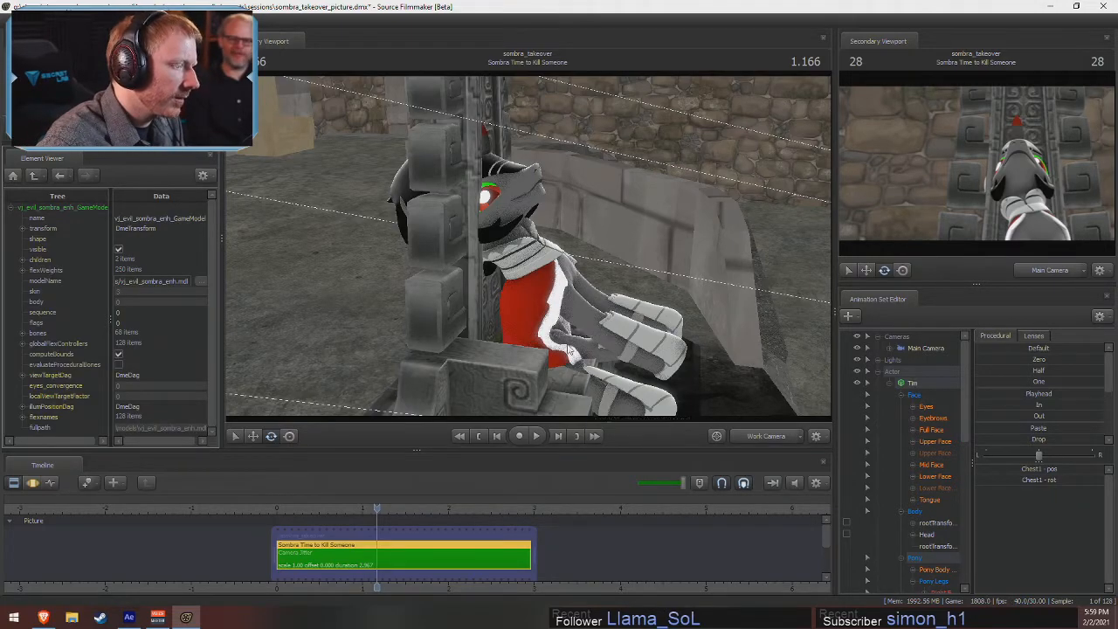
left_click_drag(612, 275, 572, 260, "alt")
- Return to the Motion Editor and rotate Tim's chest forward until he sits upright on the throne
key("F3")
left_click(551, 265, "ctrl")
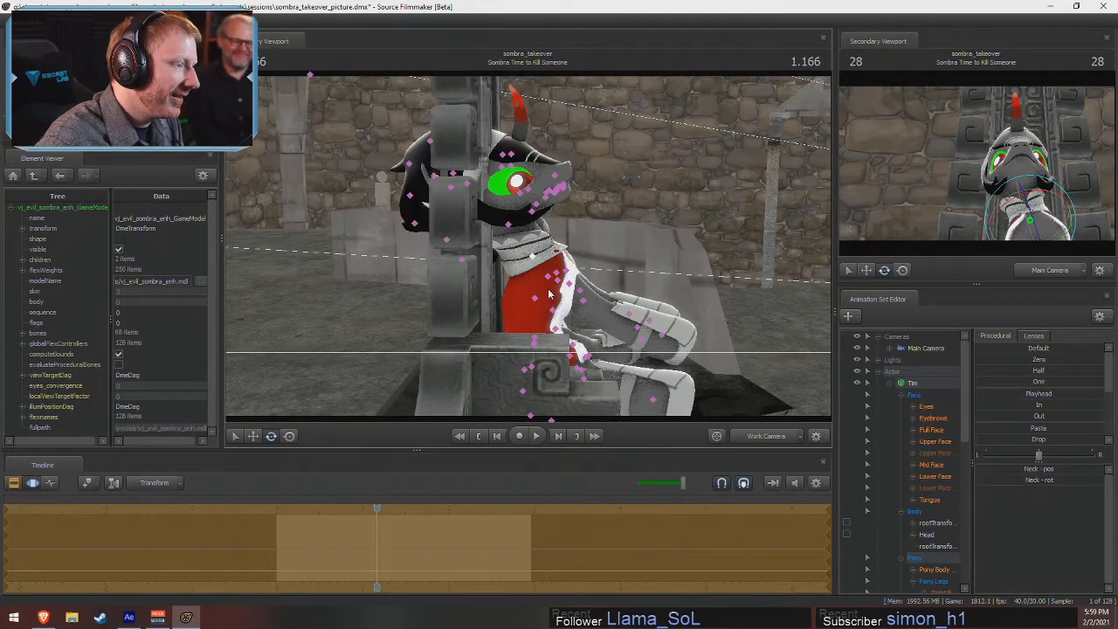
left_click(547, 277, "ctrl")
left_click_drag(587, 261, 552, 260)
key("w")
left_click(561, 235, "ctrl")
key("e")
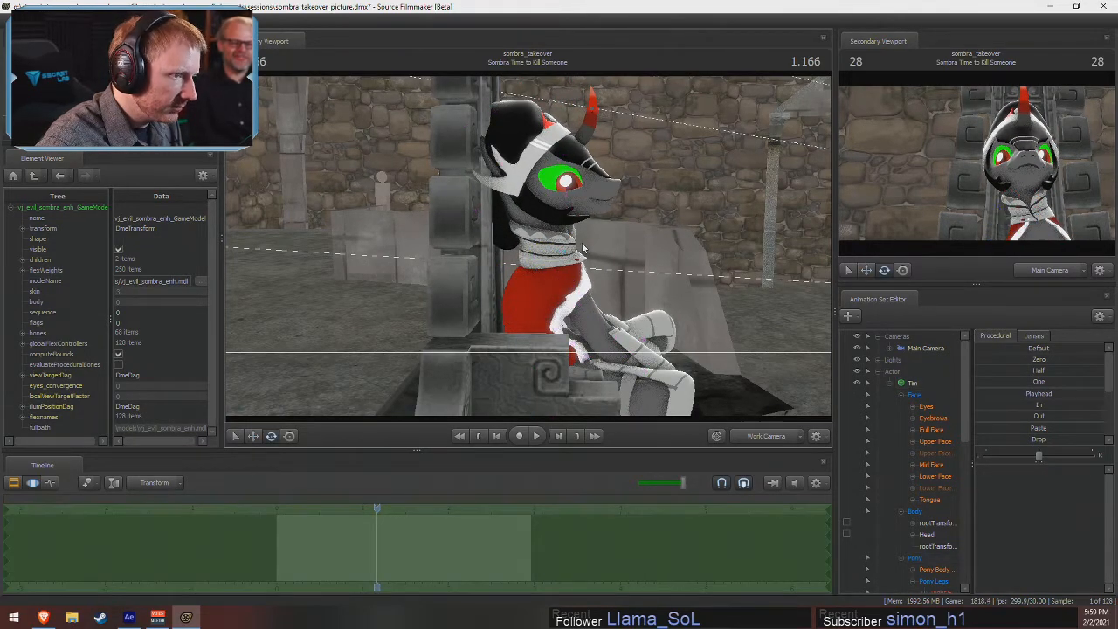
- Rotate Tim's neck and head so his face tilts down toward the Main Camera
left_click(551, 256, "ctrl")
left_click_drag(586, 240, 588, 251)
mouse_move(553, 287)
left_mouse_down()
mouse_move(568, 234)
mouse_move(549, 292)
left_mouse_up()
left_click(549, 231, "ctrl")
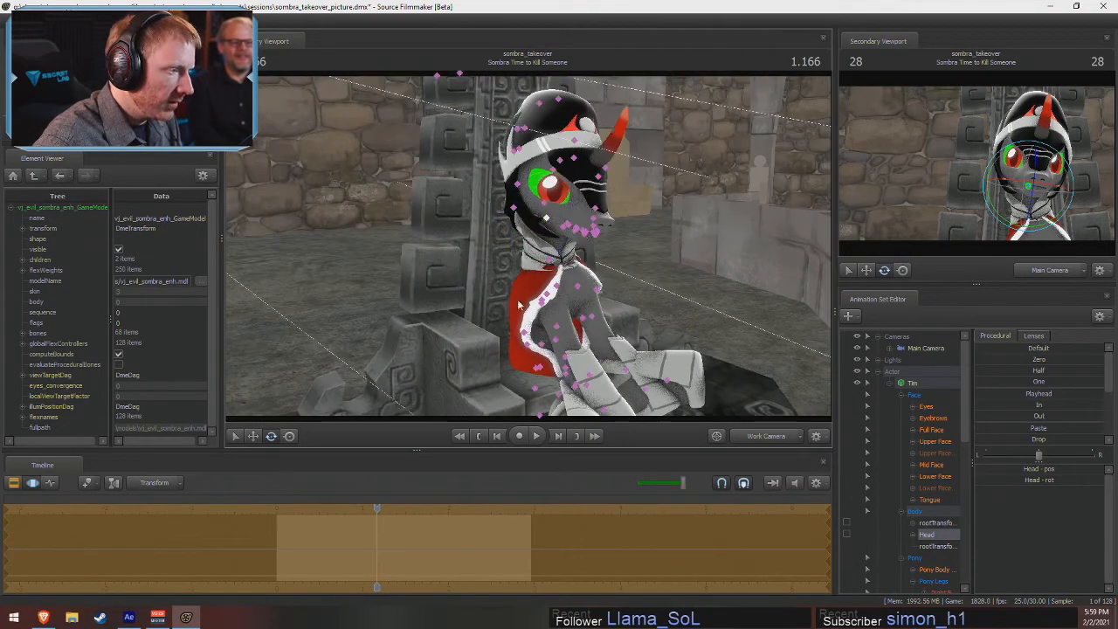
- Rotate Tim's RightShoulder slightly and select the RightForearm bone
left_click(549, 297, "ctrl")
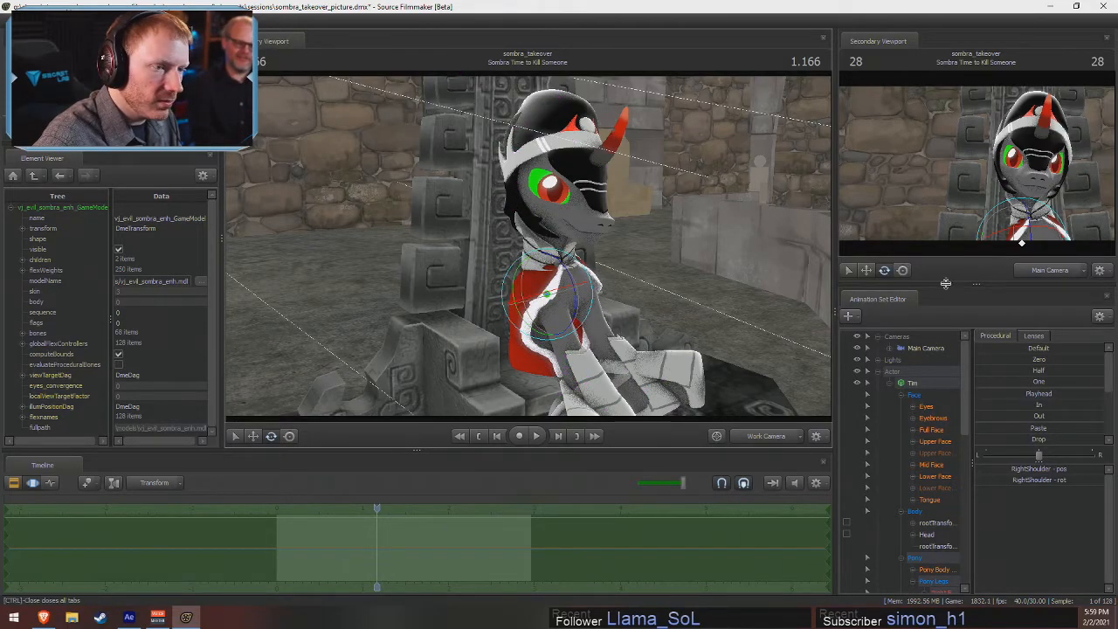
mouse_move(564, 321)
left_mouse_down()
mouse_move(548, 304)
mouse_move(552, 319)
left_mouse_up()
left_click(555, 325)
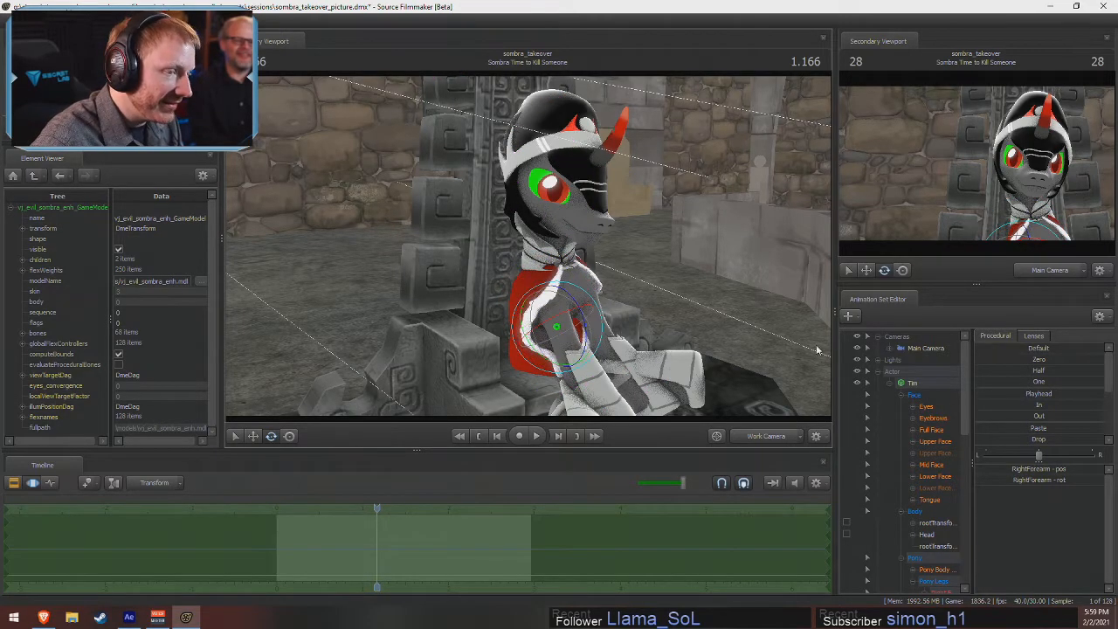
- Check the pose through the Main Camera and move the playhead to frame 24
left_click(769, 436)
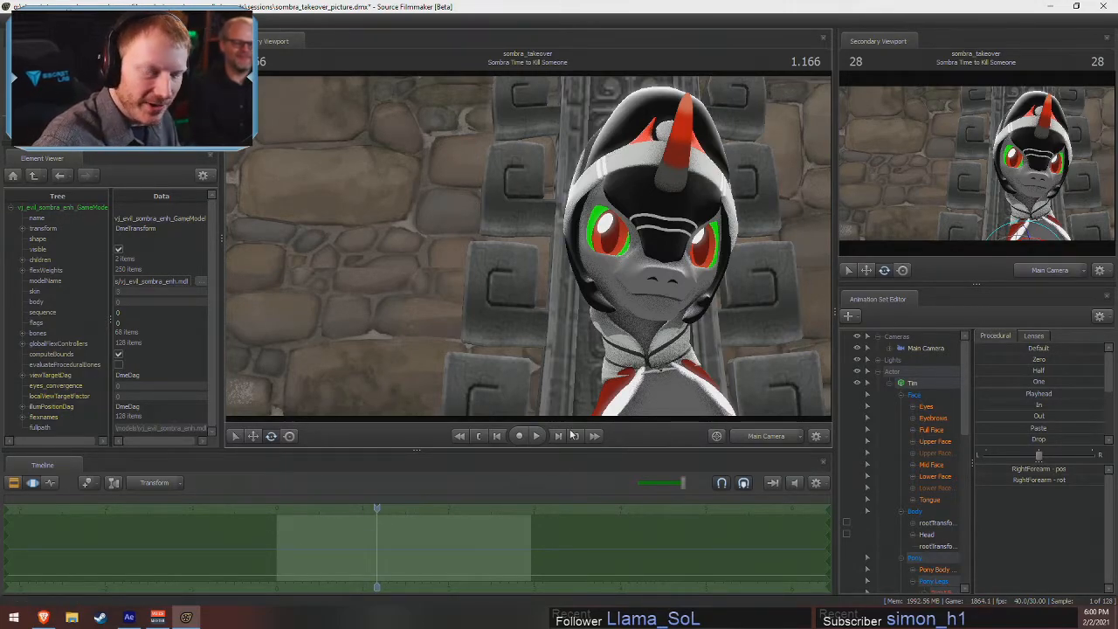
left_click_drag(378, 507, 362, 524)
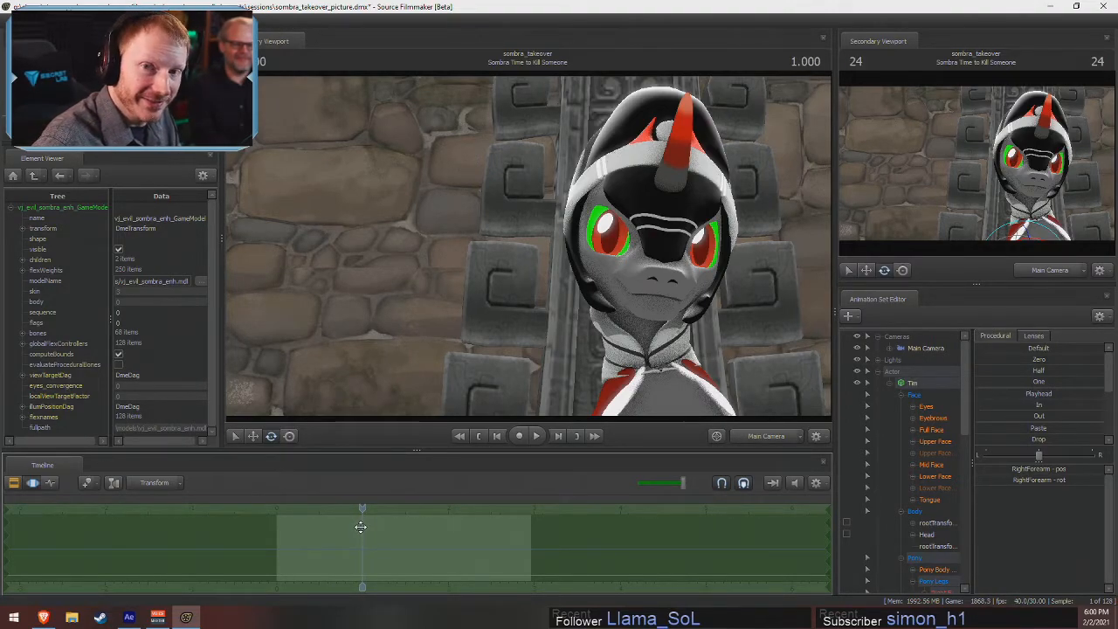
left_click(757, 438)
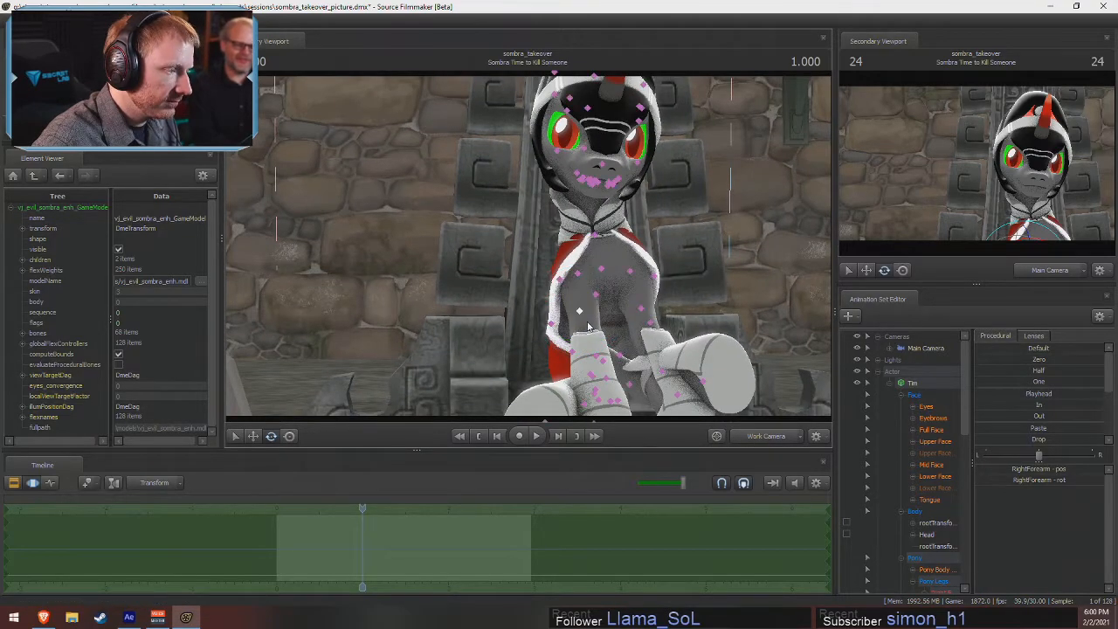
- Raise Tim's RightForearm toward his chin and rotate the RightHand so the hoof folds across his chest
left_click_drag(587, 299, 599, 268)
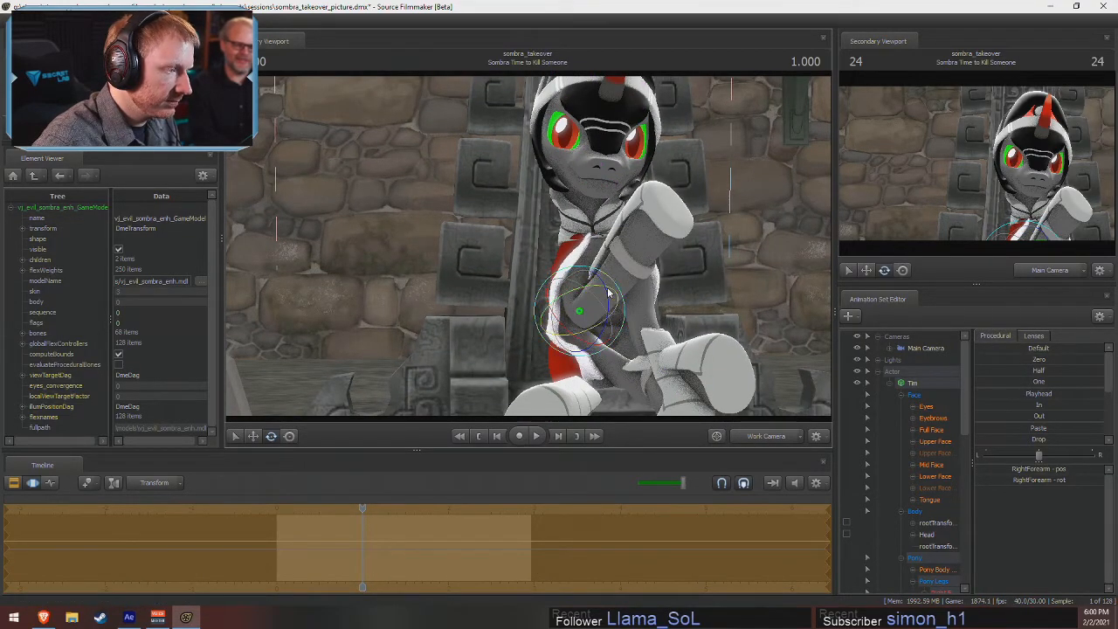
left_click_drag(586, 332, 586, 283)
left_click(581, 202, "ctrl")
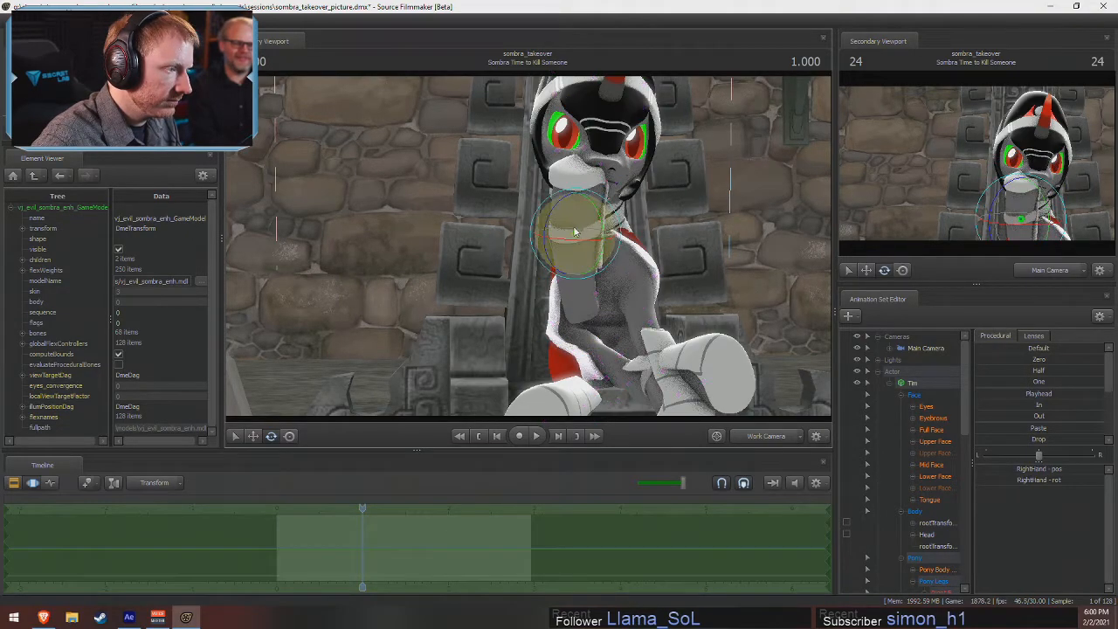
left_click(579, 236)
left_click_drag(551, 270, 553, 280)
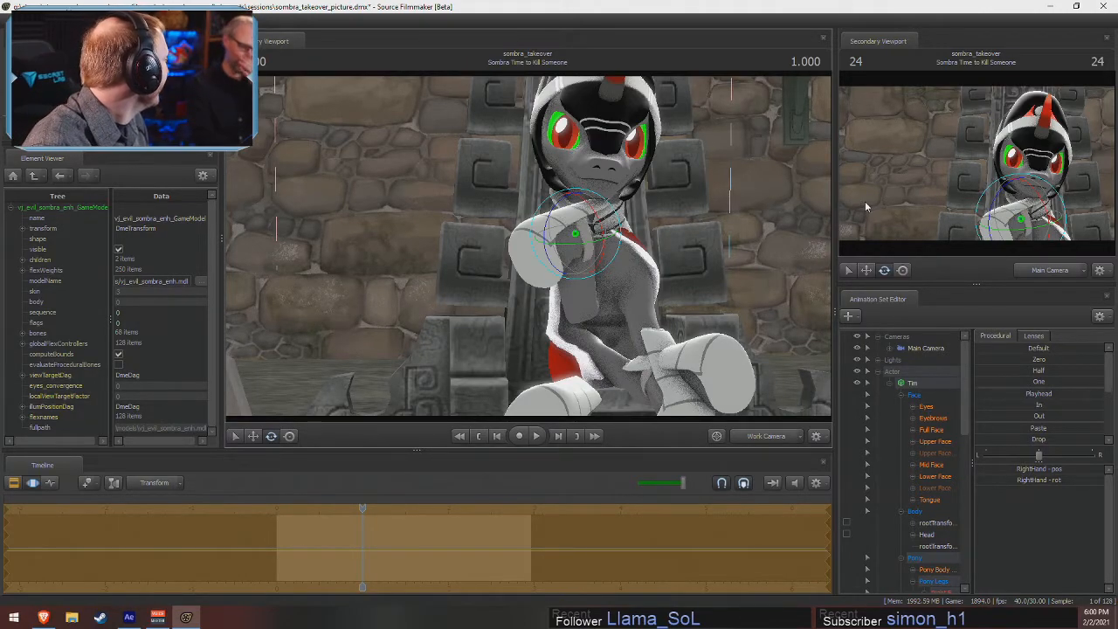
left_click_drag(612, 275, 556, 245, "alt")
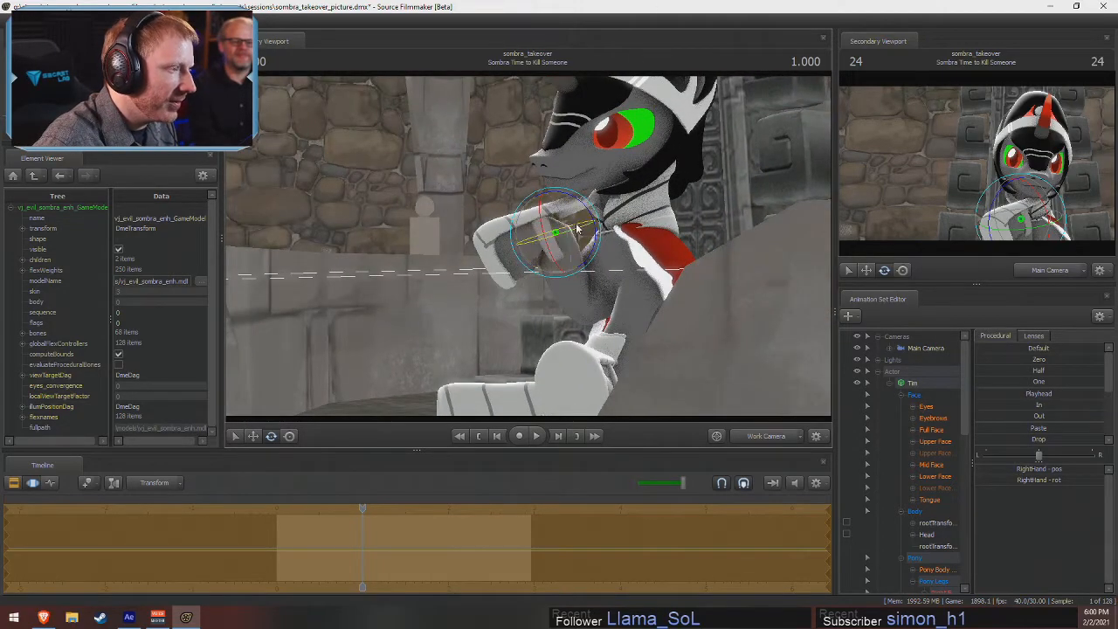
key("ctrl")
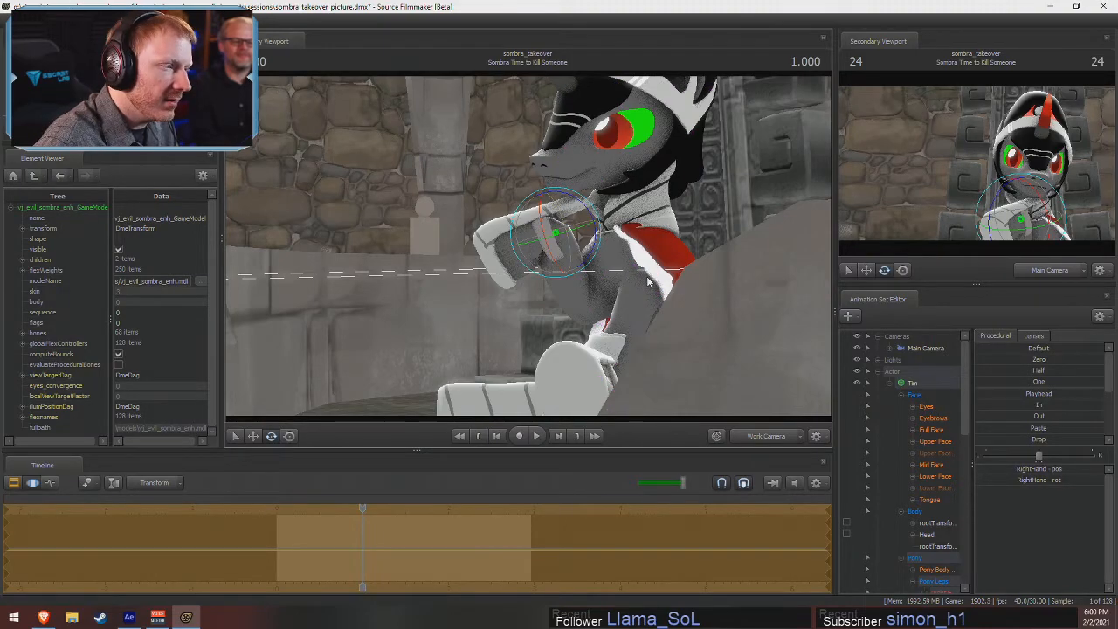
left_click(910, 383)
right_click(910, 382)
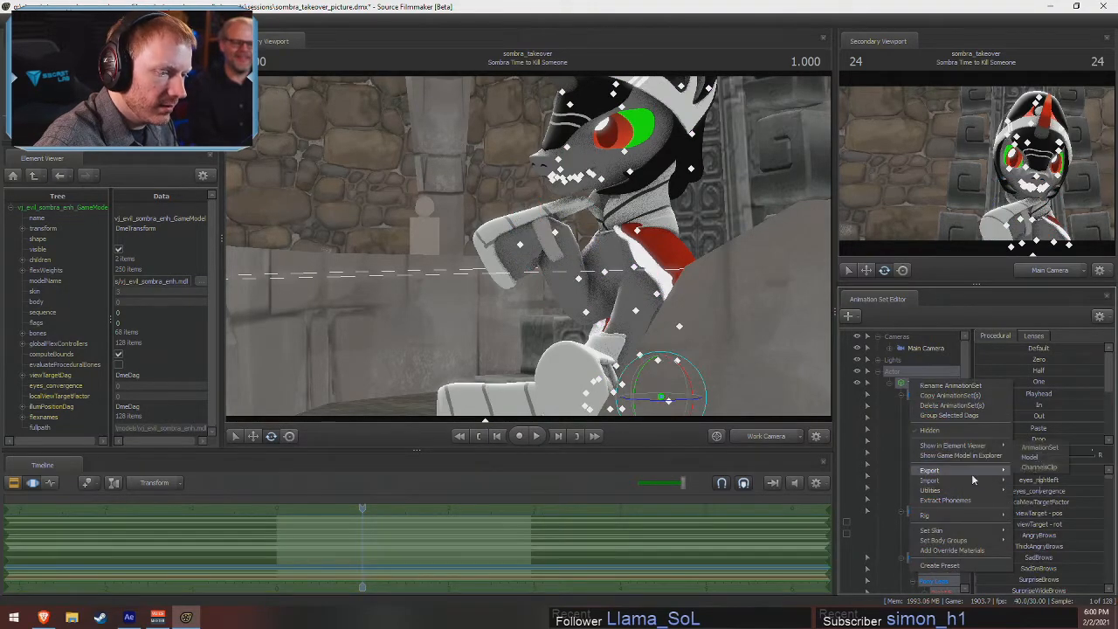
mouse_move(949, 495)
mouse_move(947, 539)
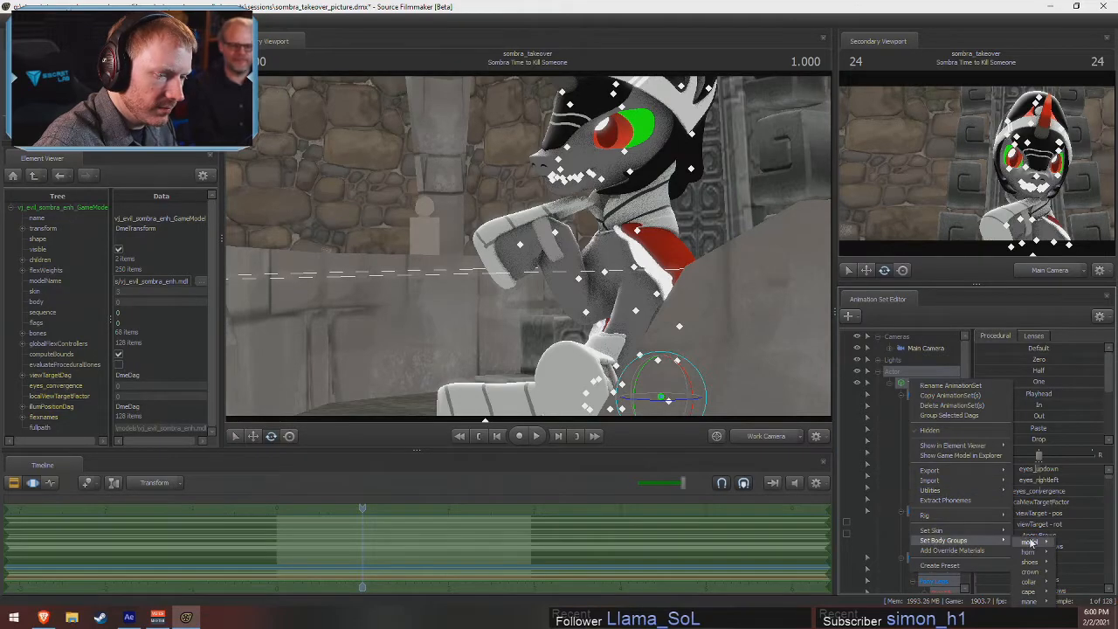
mouse_move(1027, 572)
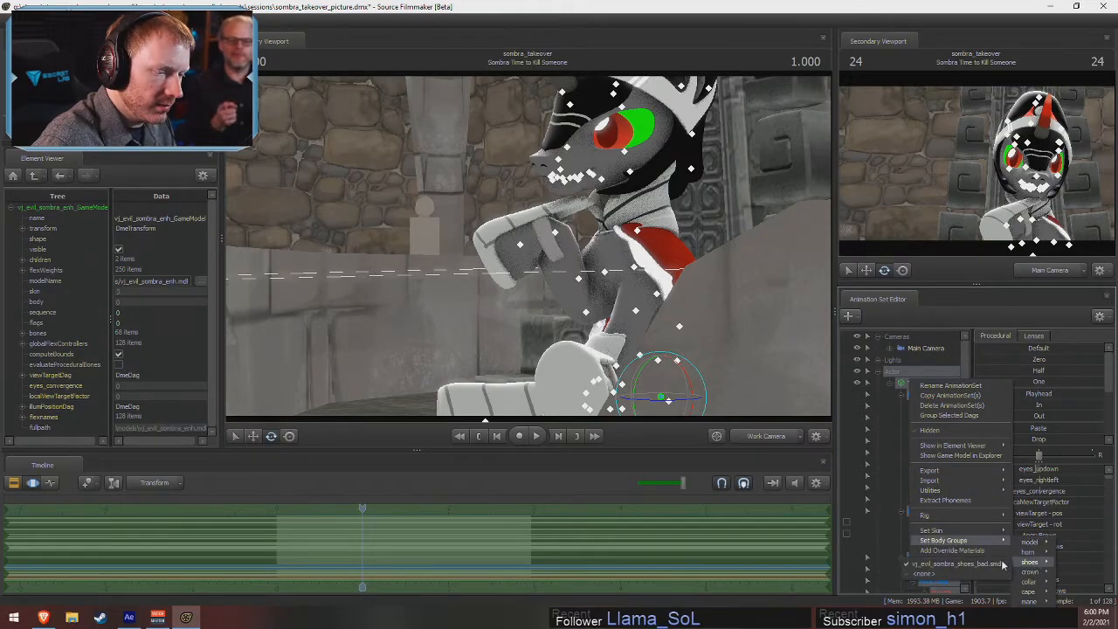
left_click(809, 529)
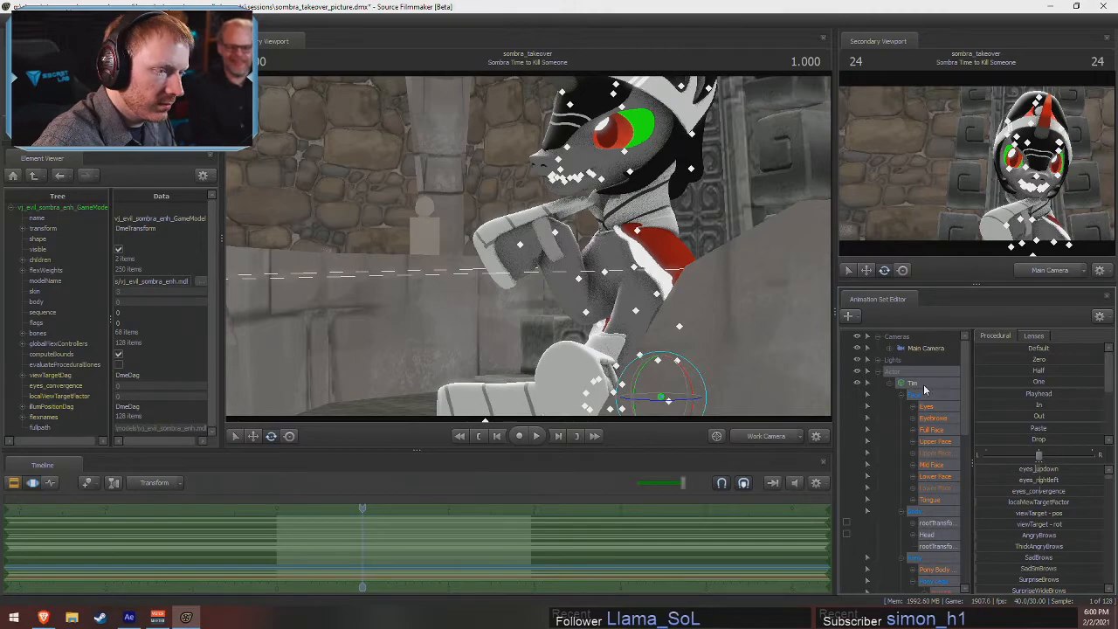
right_click(925, 386)
mouse_move(960, 546)
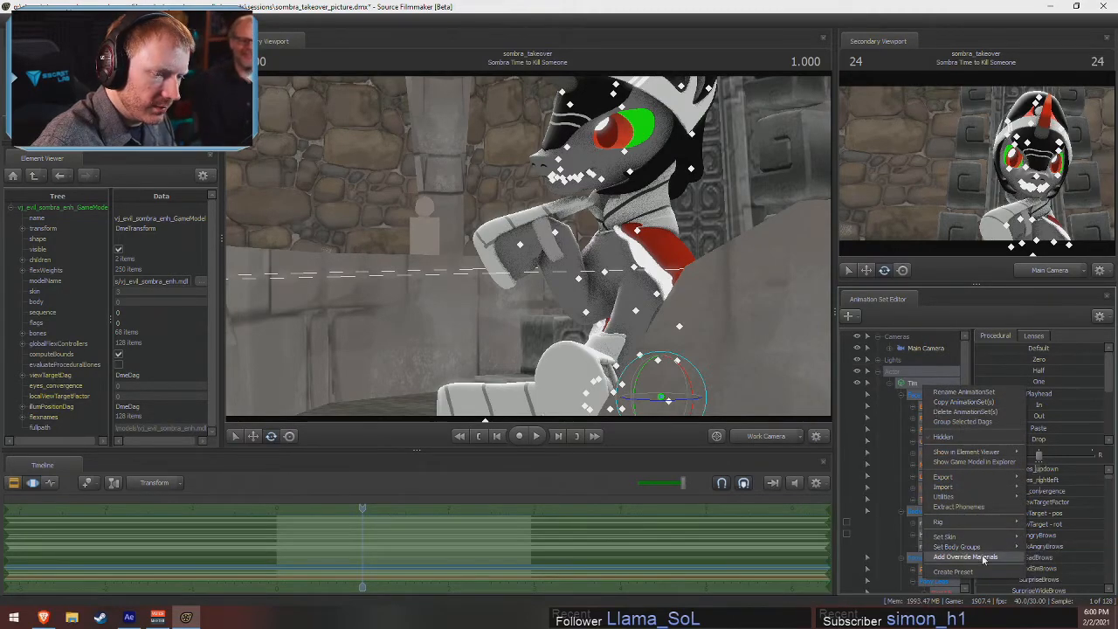
left_click(923, 505)
- Remove Tim's shoes by setting the shoes body group control to its maximum, and check the Main Camera view
scroll(926, 512, "down", 5)
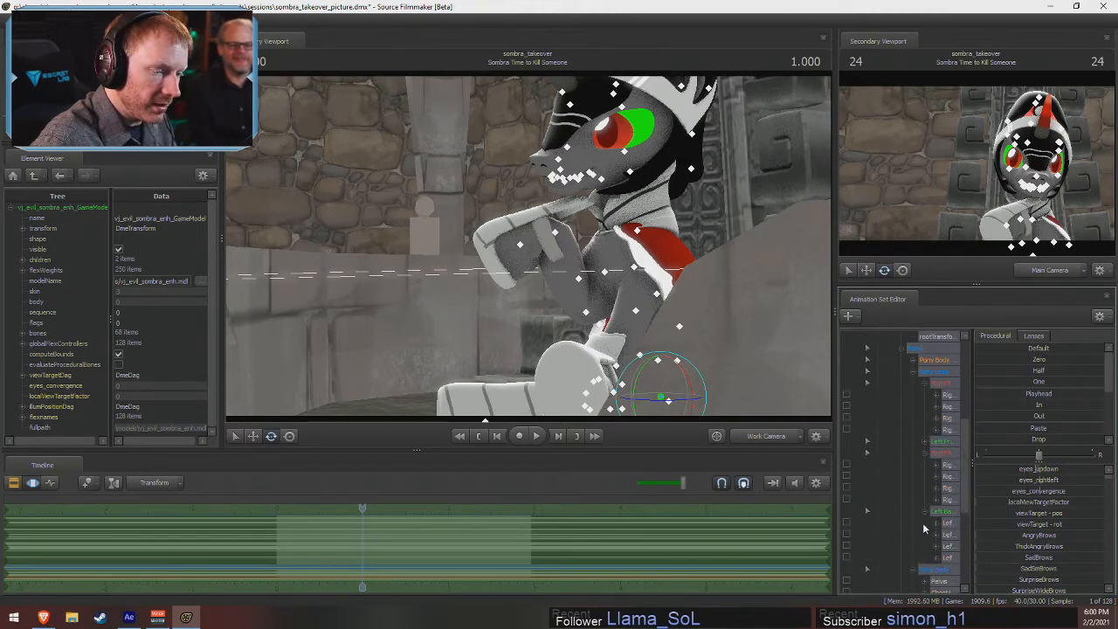
left_click(930, 512)
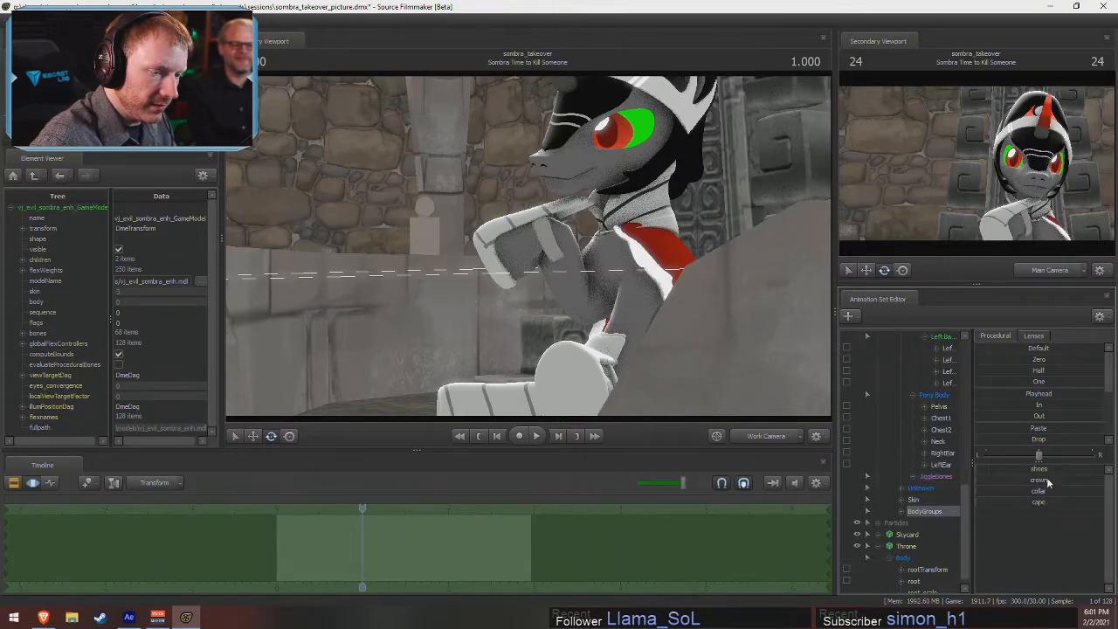
left_click_drag(980, 468, 1102, 469)
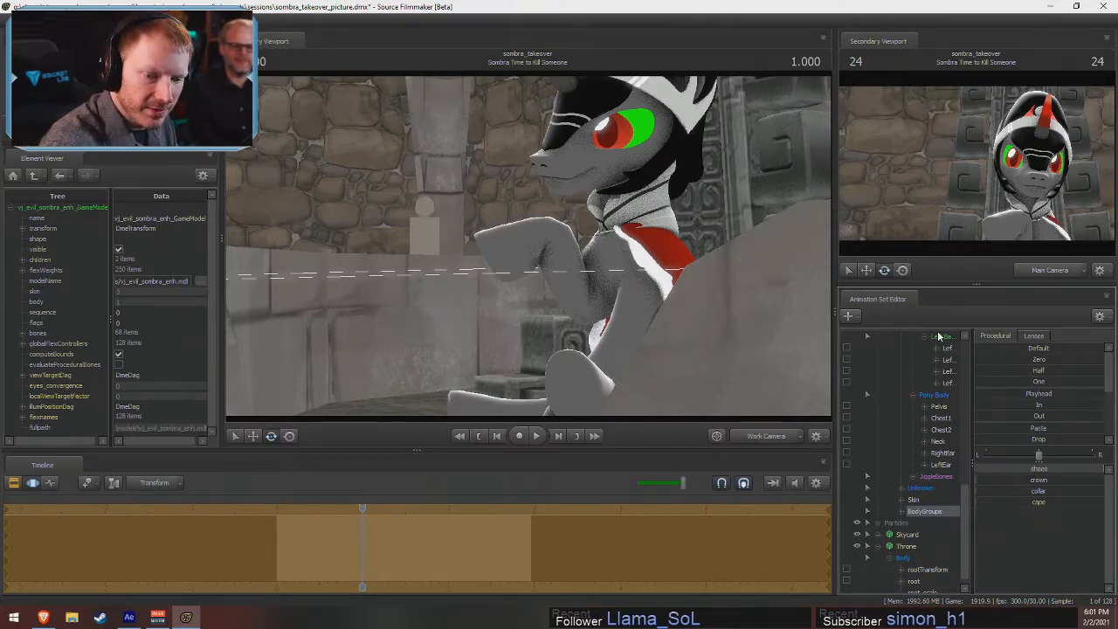
left_click(766, 436)
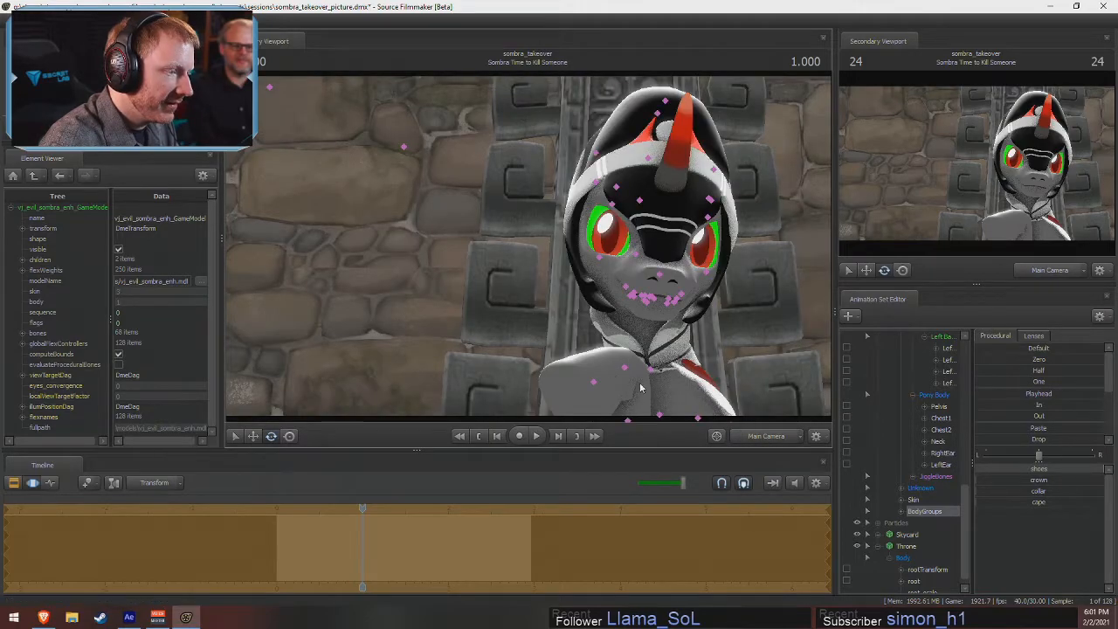
- Using the work camera, select Tim's RightForearm bone and rotate it to swing the hoof upward in front of his chest
left_click(766, 435)
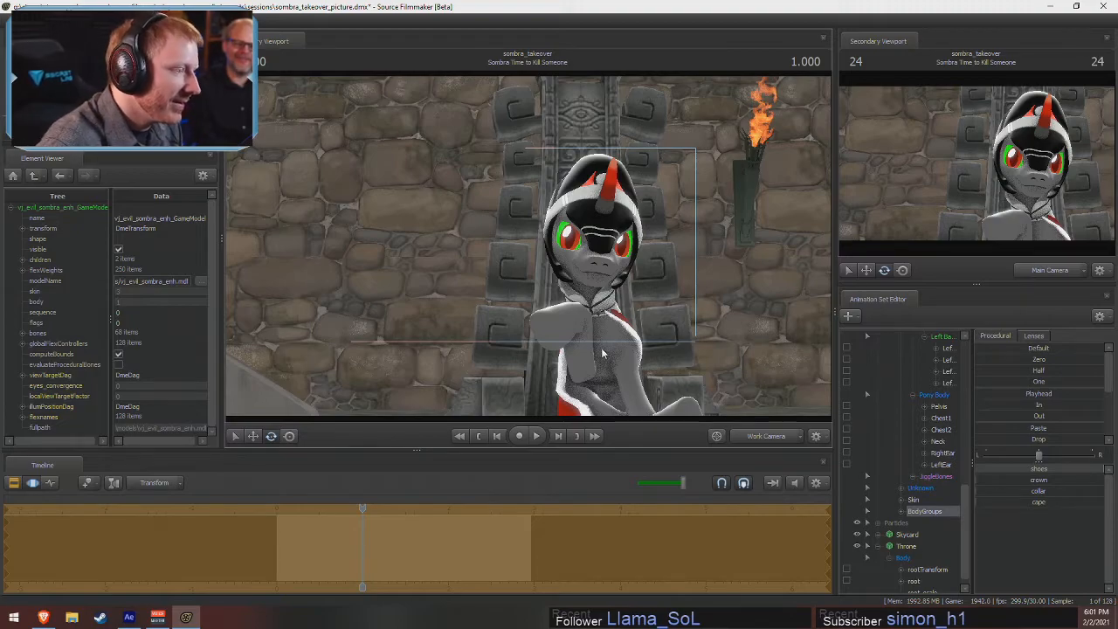
left_click(576, 318)
left_click(578, 366)
left_click_drag(581, 395, 592, 376)
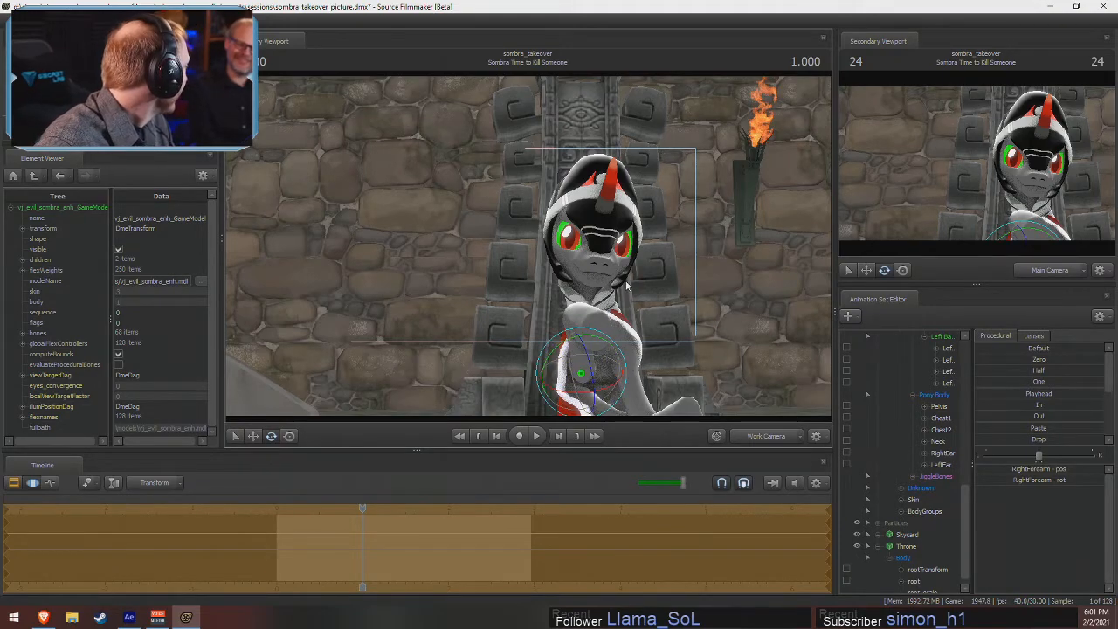
key("ctrl+v")
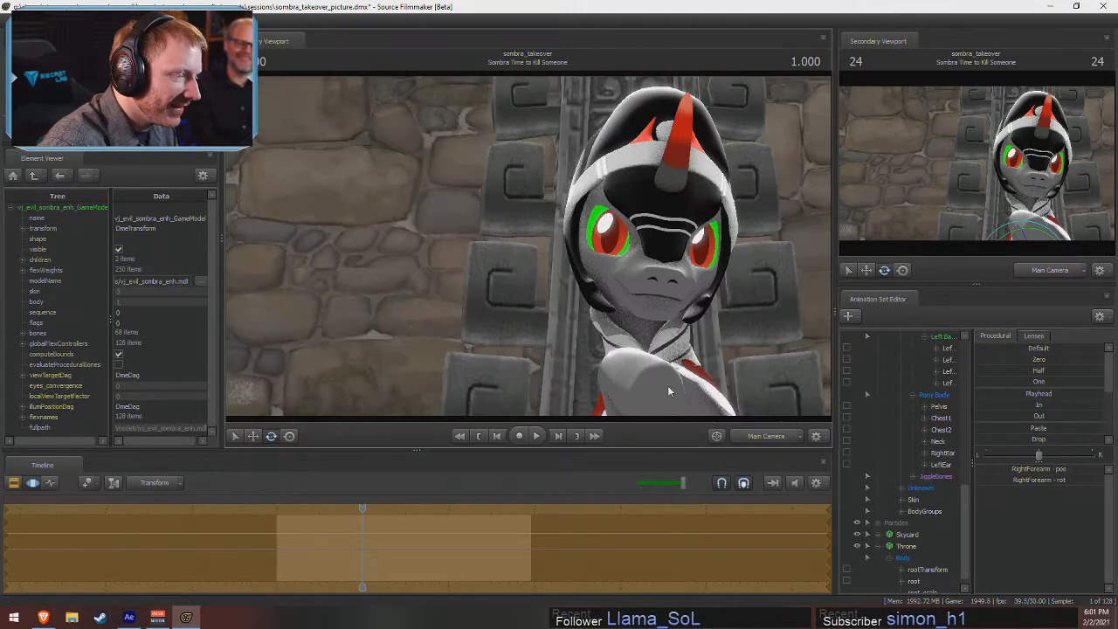
left_click_drag(593, 349, 626, 292)
- Move Tim's RightForearm outward from his body and rotate it so the raised hoof stands beside his chest
left_click(628, 339, "ctrl")
left_click_drag(653, 253, 563, 284, "alt")
left_click(540, 365, "ctrl")
mouse_move(554, 383)
left_mouse_down()
mouse_move(545, 376)
mouse_move(561, 366)
mouse_move(569, 385)
left_mouse_up()
key("w")
left_click_drag(559, 389, 450, 385)
key("e")
left_click_drag(414, 344, 436, 353)
key("w")
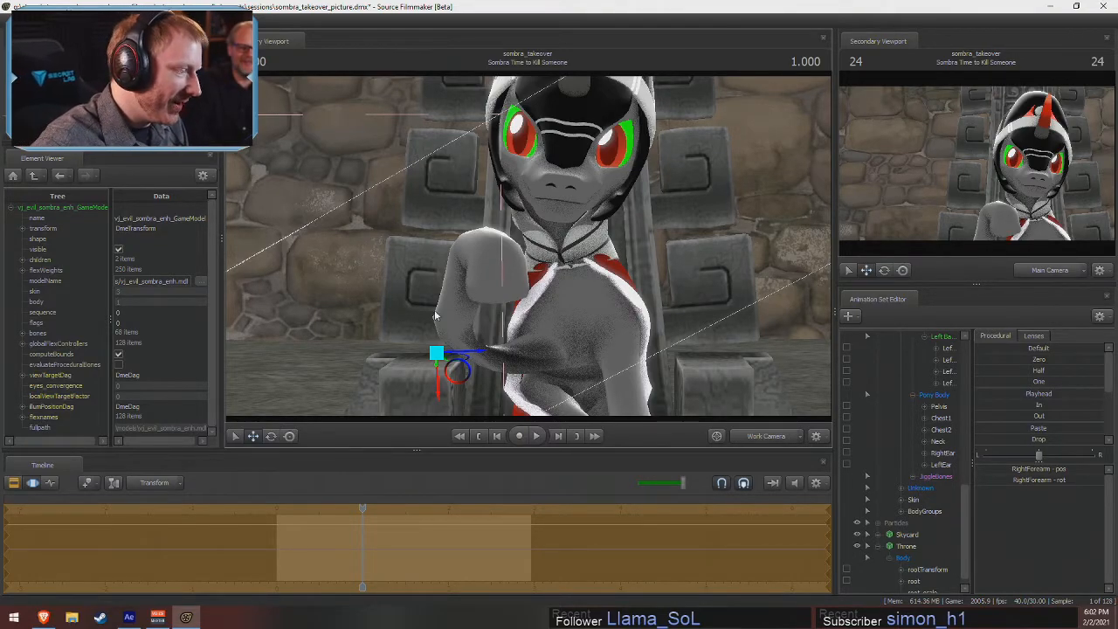
- Move the playhead to frame 18 and rotate Tim's Chest2 bone so his upper body leans toward the raised hoof
left_click_drag(361, 519, 342, 518)
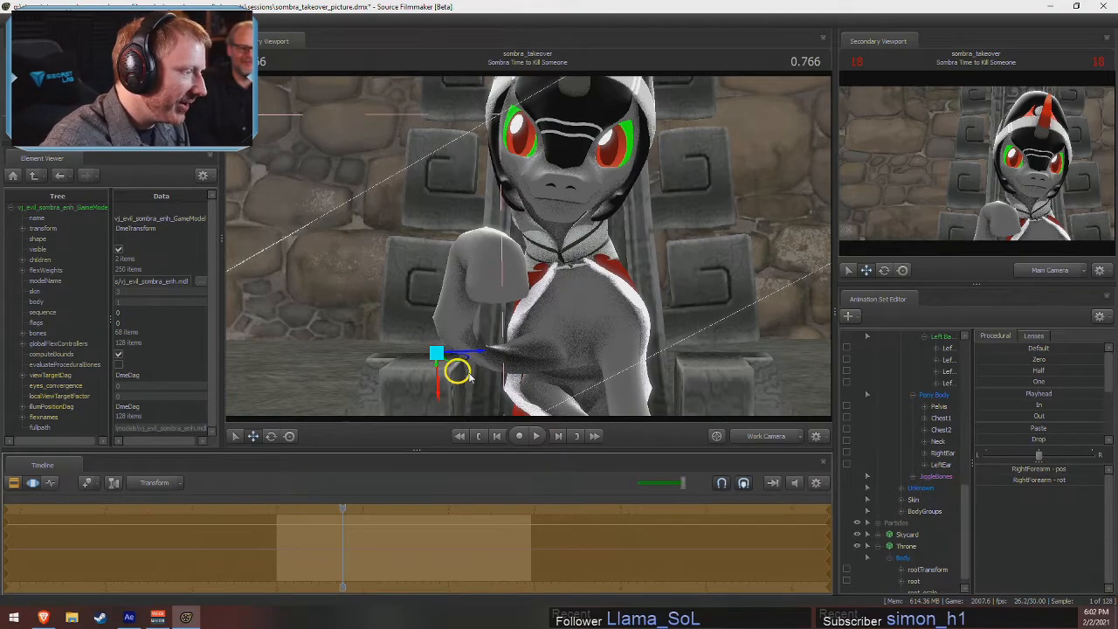
key("ctrl")
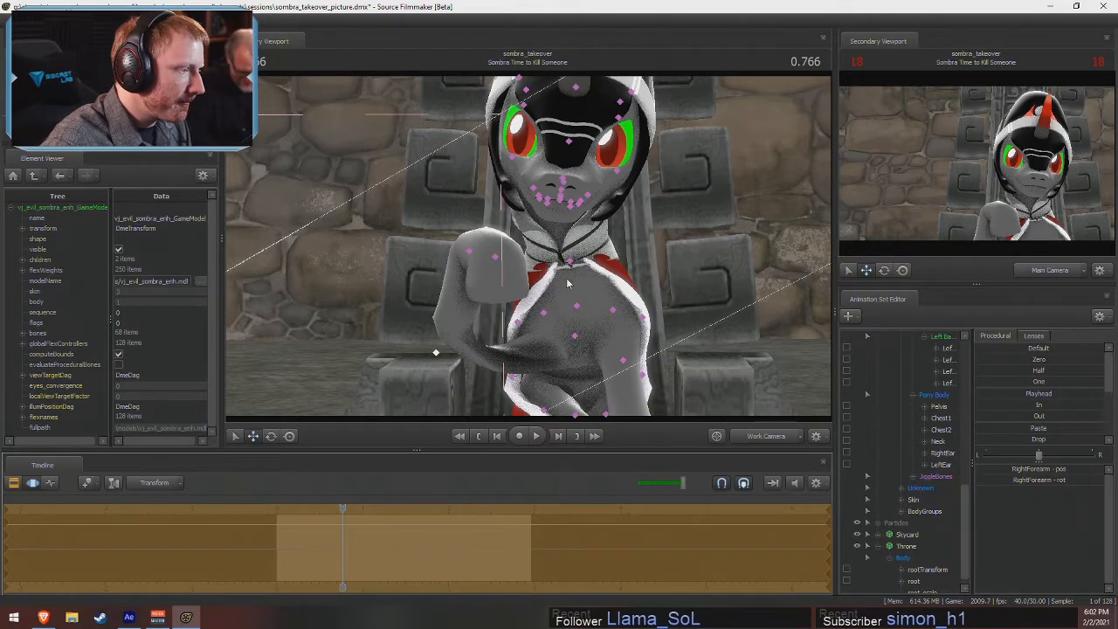
left_click(576, 304, "ctrl")
left_click_drag(605, 276, 596, 276)
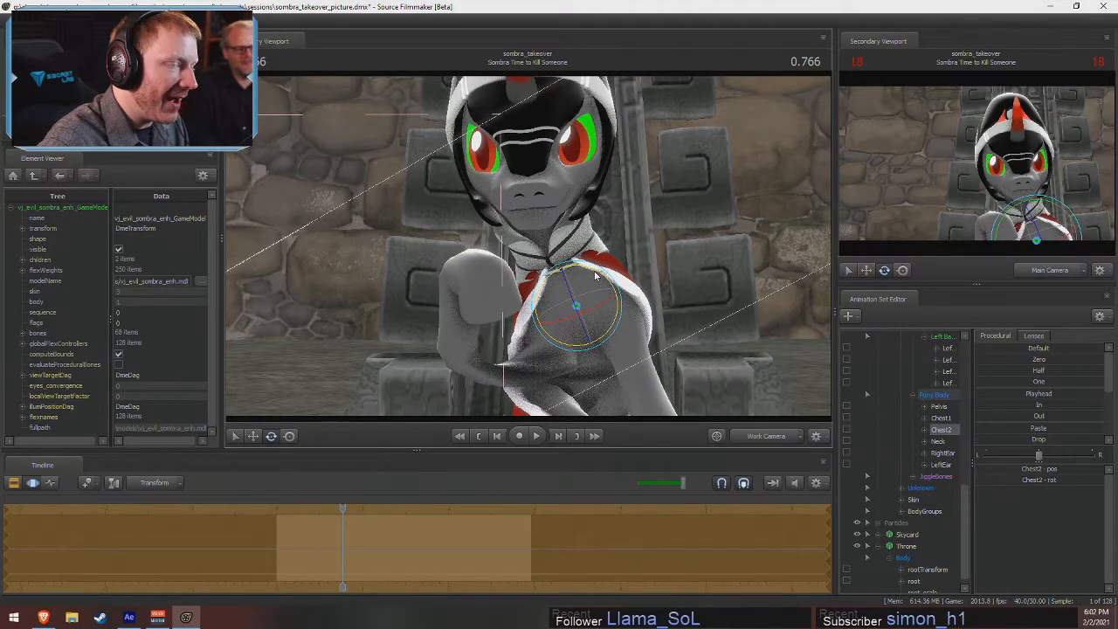
- Select Tim's Head bone and rotate it to tilt and turn his face above the raised hoof
left_click(572, 252, "ctrl")
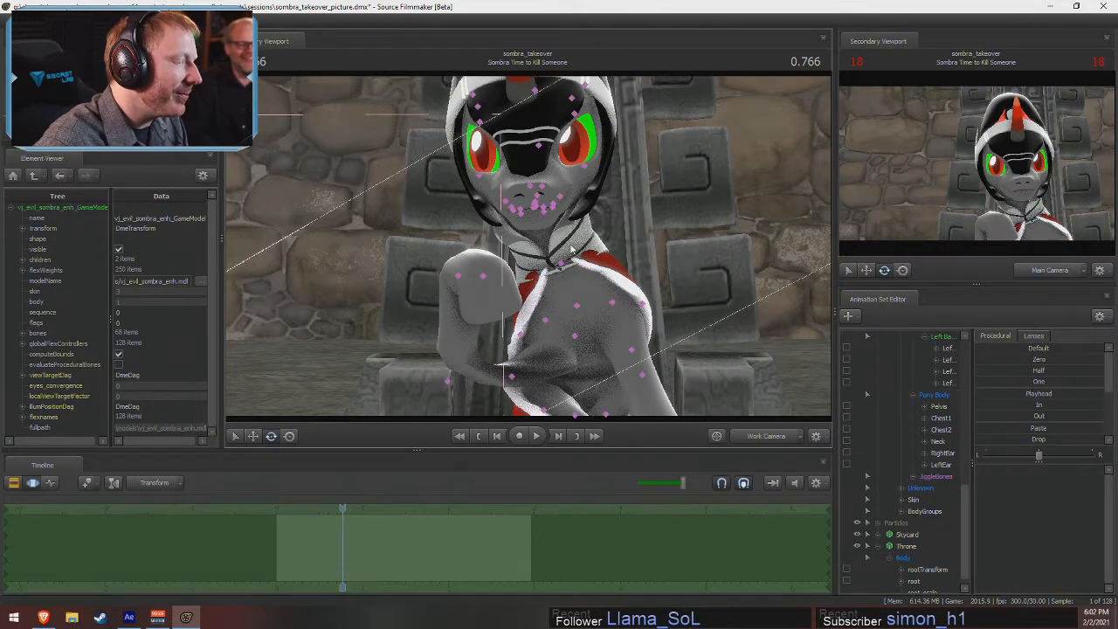
left_click_drag(646, 333, 548, 228)
left_click(548, 228, "ctrl")
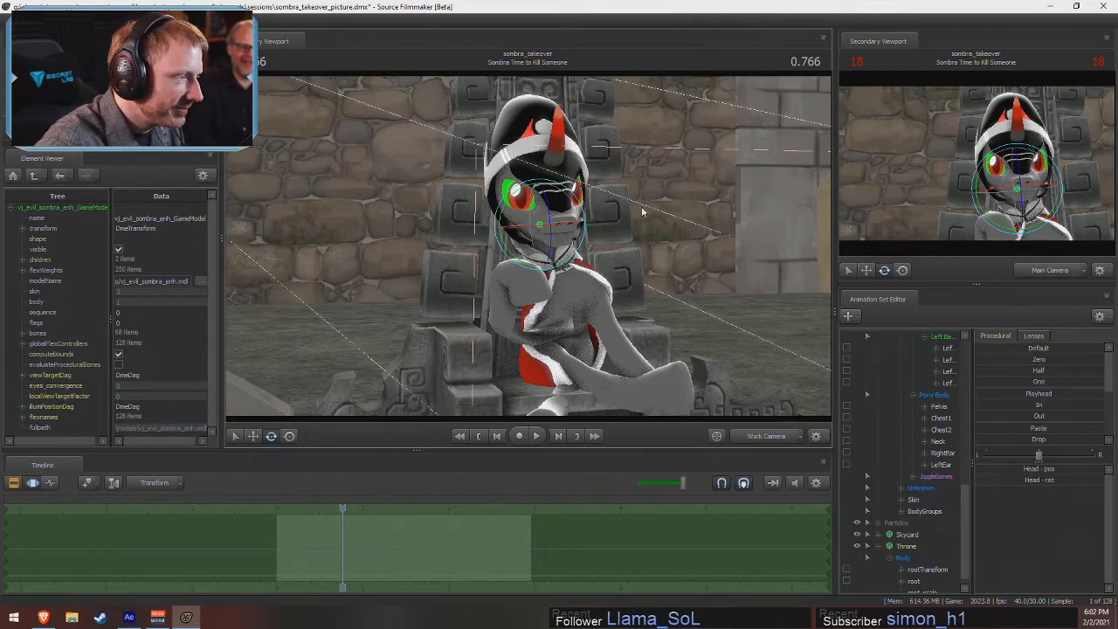
left_click_drag(534, 204, 542, 197)
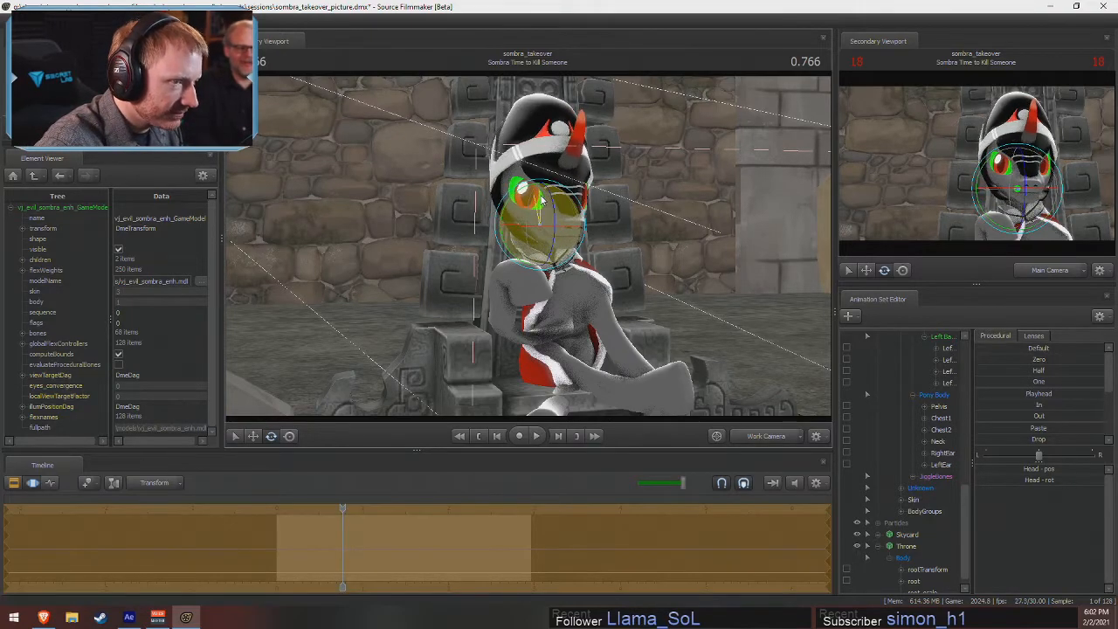
- Adjust Tim's RightForearm to bring the raised hoof up under his chin
left_click(494, 339)
left_click_drag(498, 318, 528, 283)
key("w")
right_click_drag(528, 284, 541, 245, "alt")
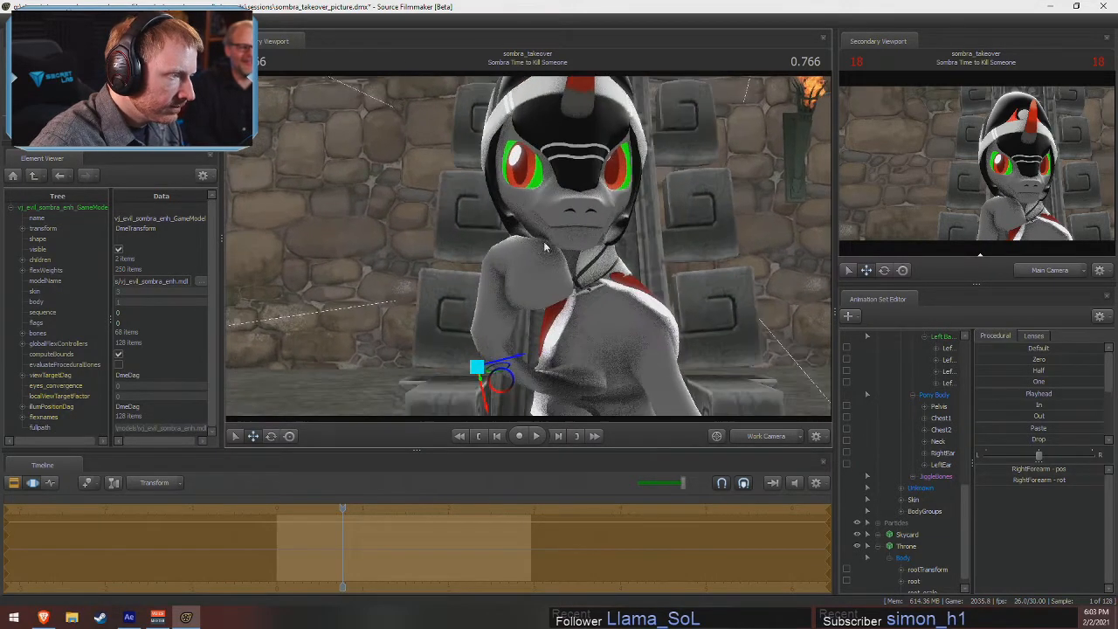
- Select Tim's Jaw bone and rotate it slightly to part his mouth, keeping the work camera active
left_click(574, 230, "ctrl")
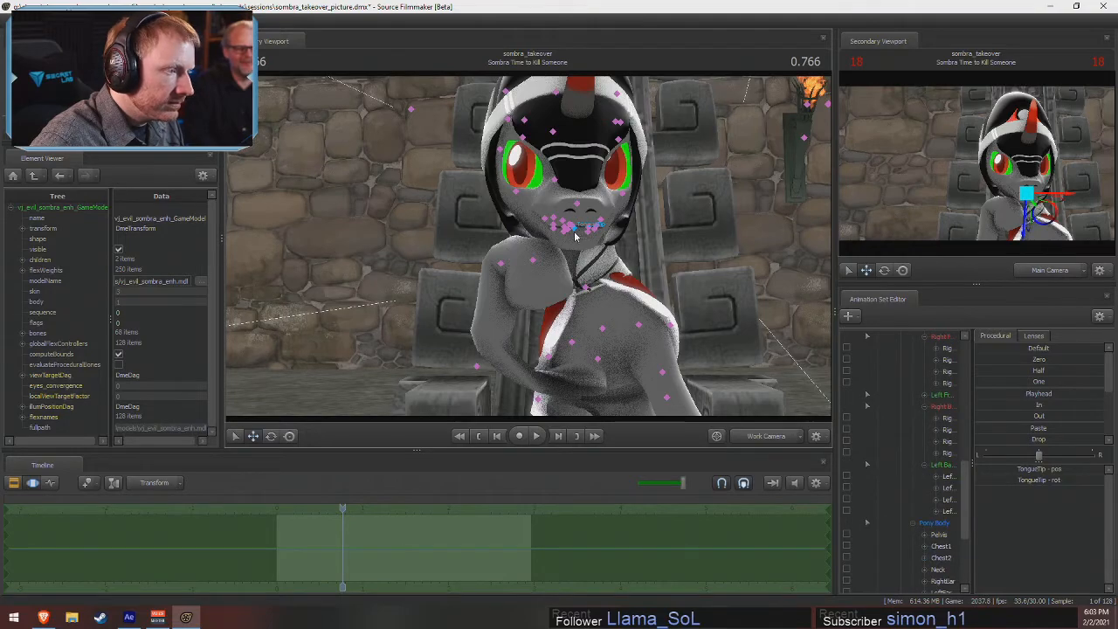
left_click(569, 230, "ctrl")
key("e")
left_click_drag(561, 259, 562, 262)
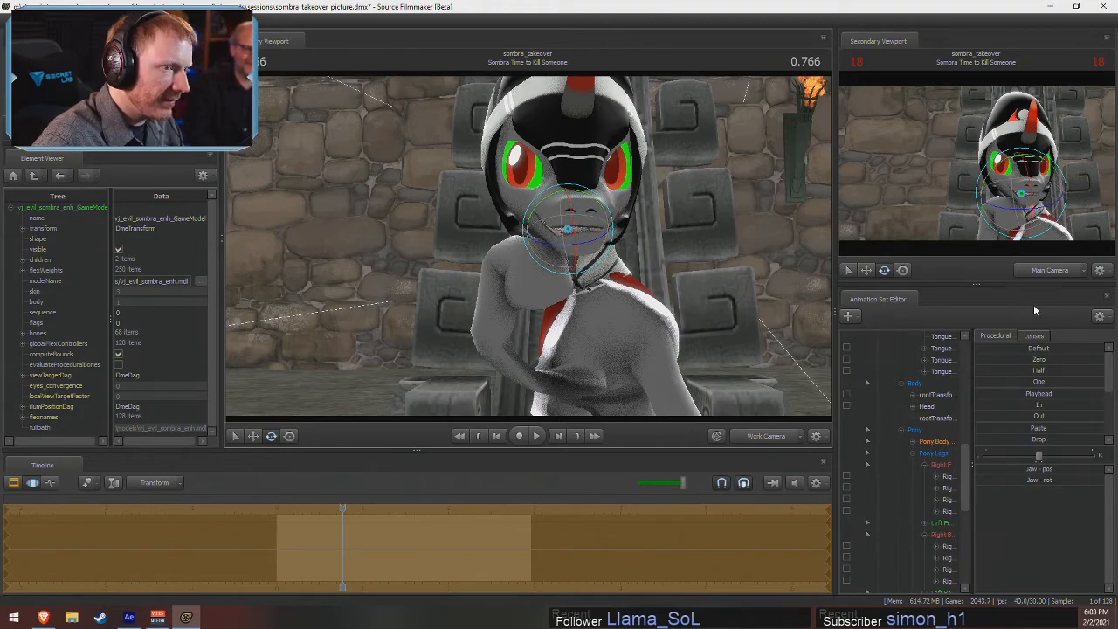
left_click(784, 437)
left_click(782, 437)
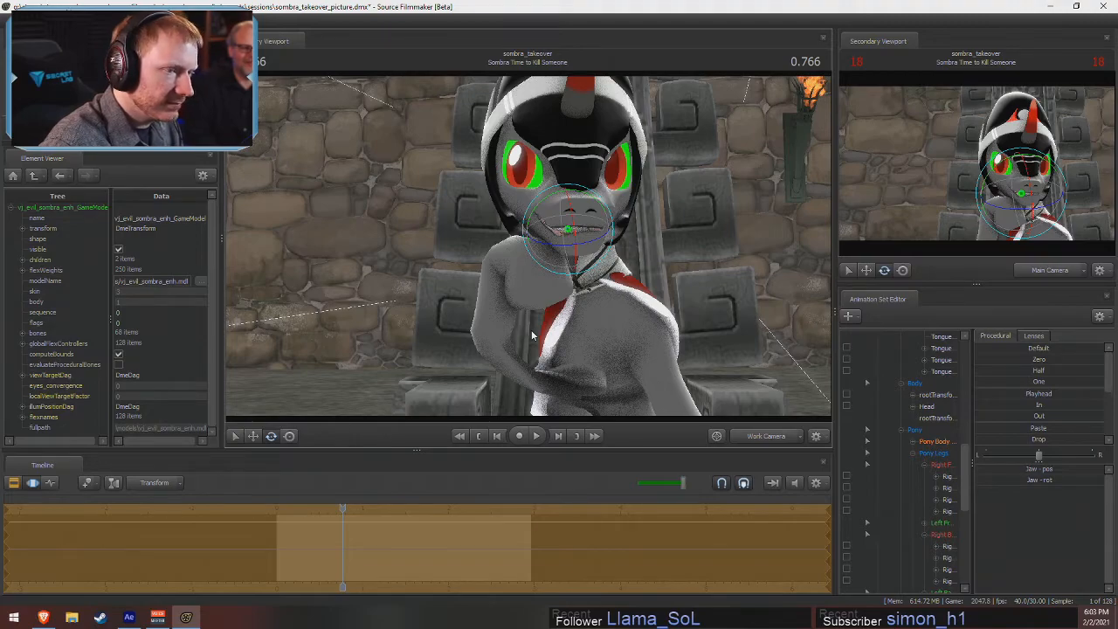
- Add a scale control to Tim's RightHand bone and lower RightHand_scale to shrink the hoof under his chin
left_click_drag(563, 309, 641, 308, "alt")
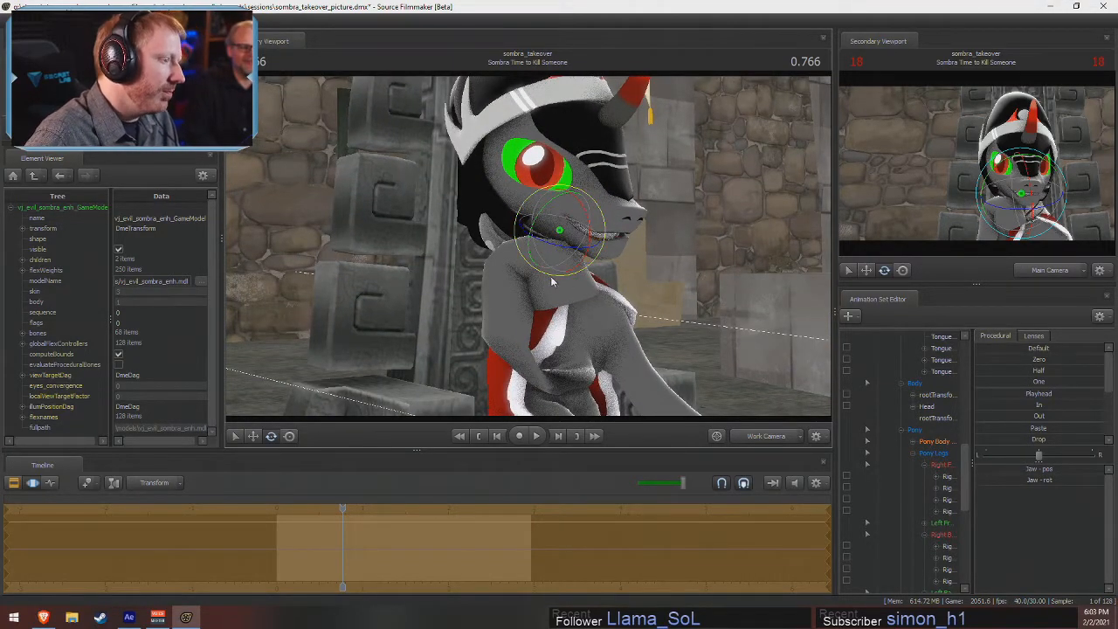
key("ctrl")
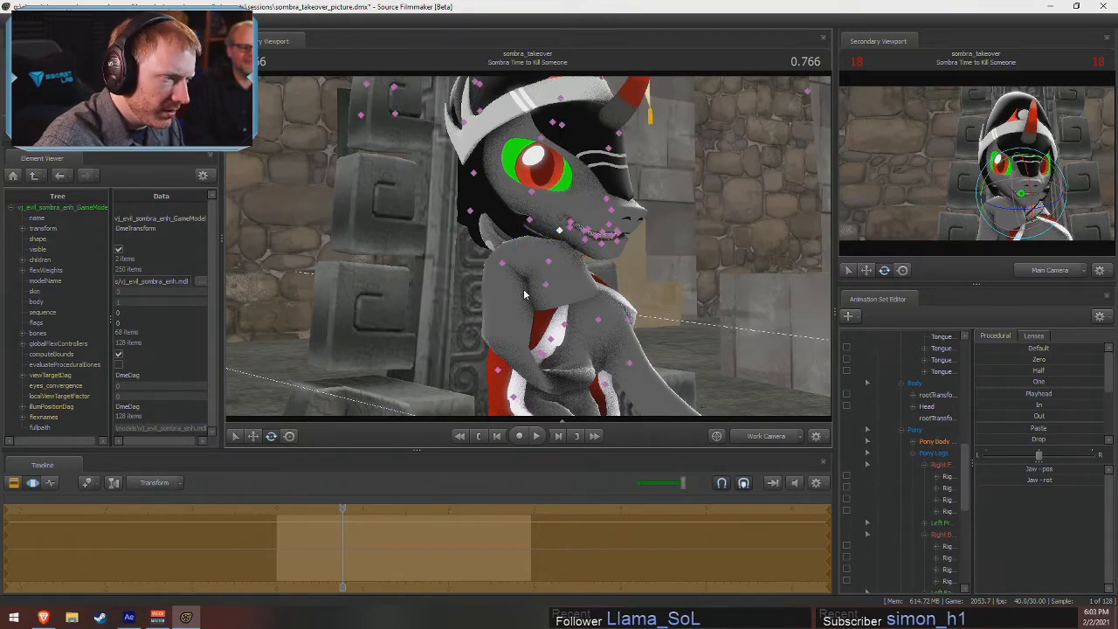
left_click(502, 262, "ctrl")
right_click(957, 508)
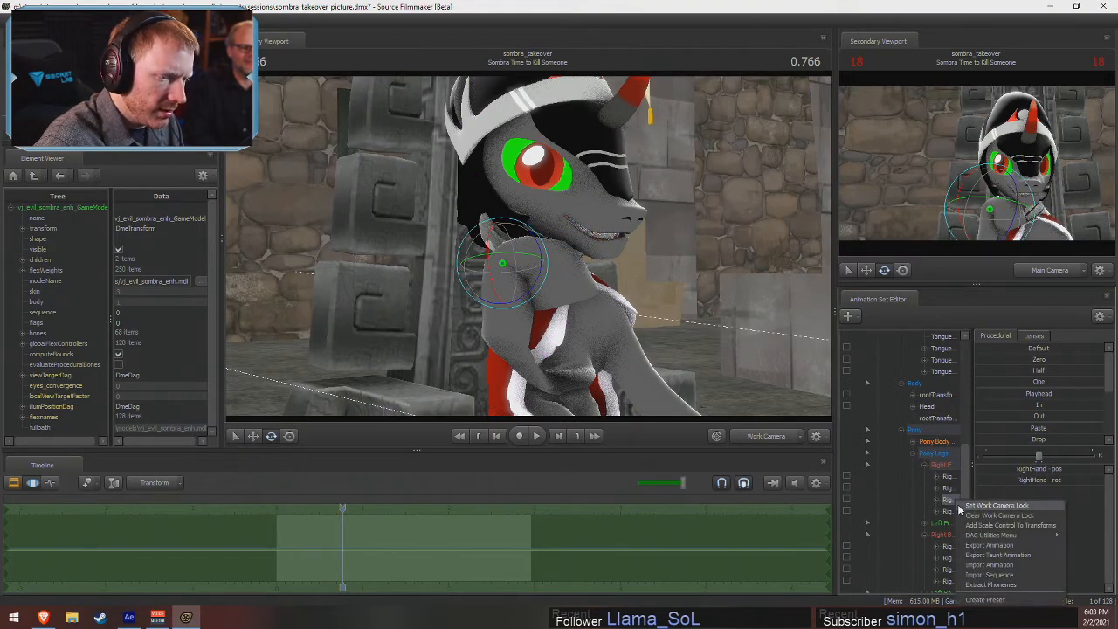
left_click(987, 524)
left_click_drag(1031, 473, 1026, 473)
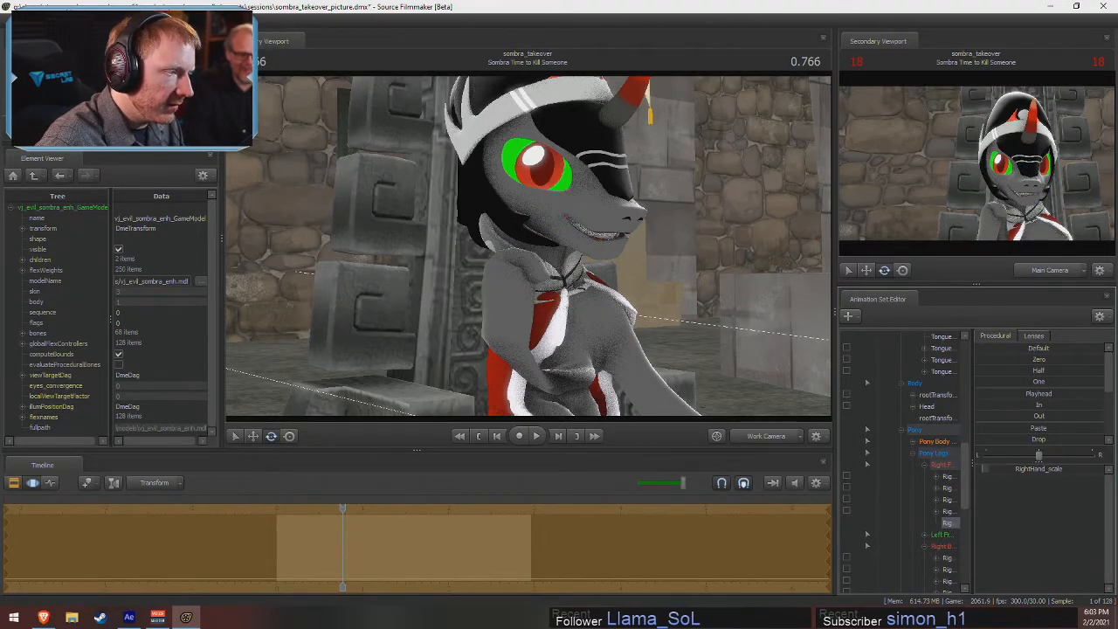
- Try rotating Tim's scaled RightHand bone, and undo the rotation
left_click_drag(509, 229, 491, 236, "alt")
key("ctrl")
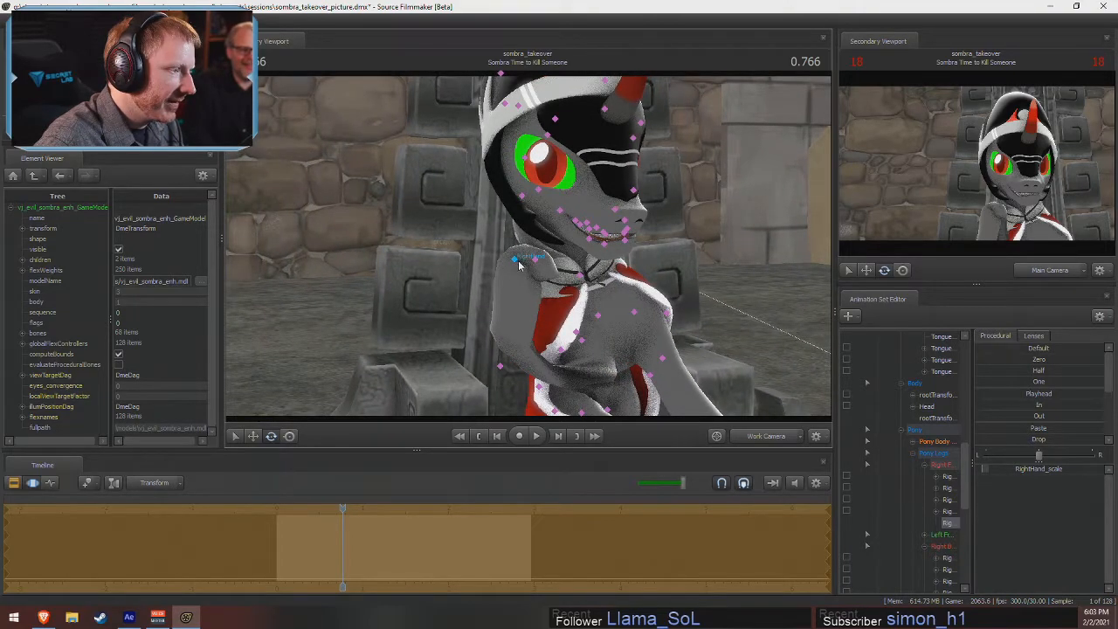
left_click(516, 260)
left_click_drag(383, 207, 531, 263)
key("ctrl+z")
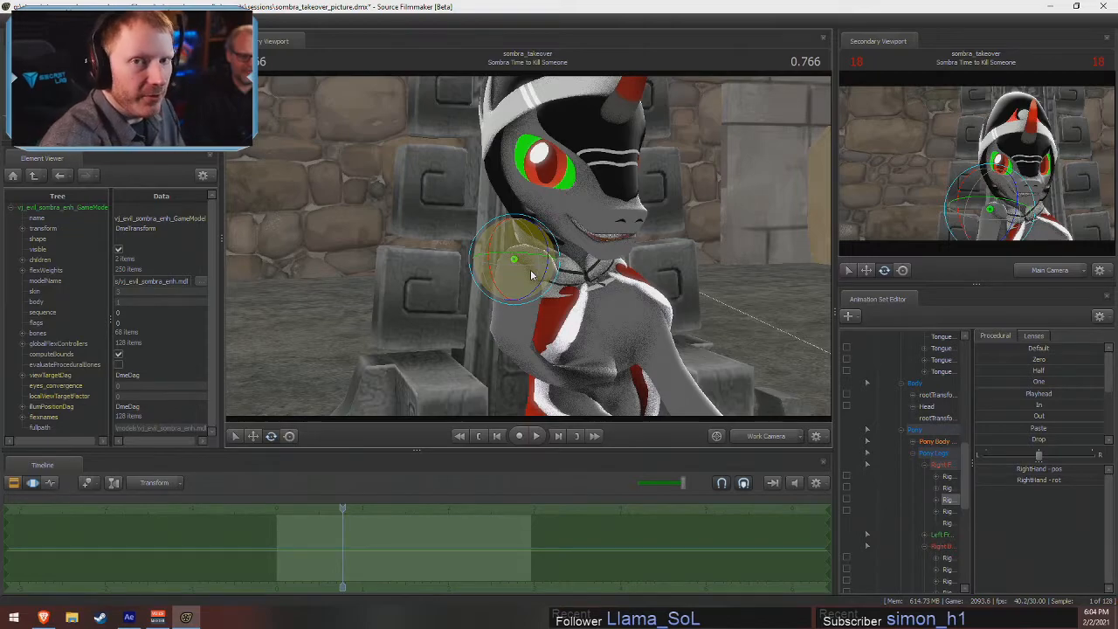
- Switch to After Effects, scrub through Comp - Video to 0:00:24:12 with the timeline zoomed in, and return to Source Filmmaker
left_click(128, 617)
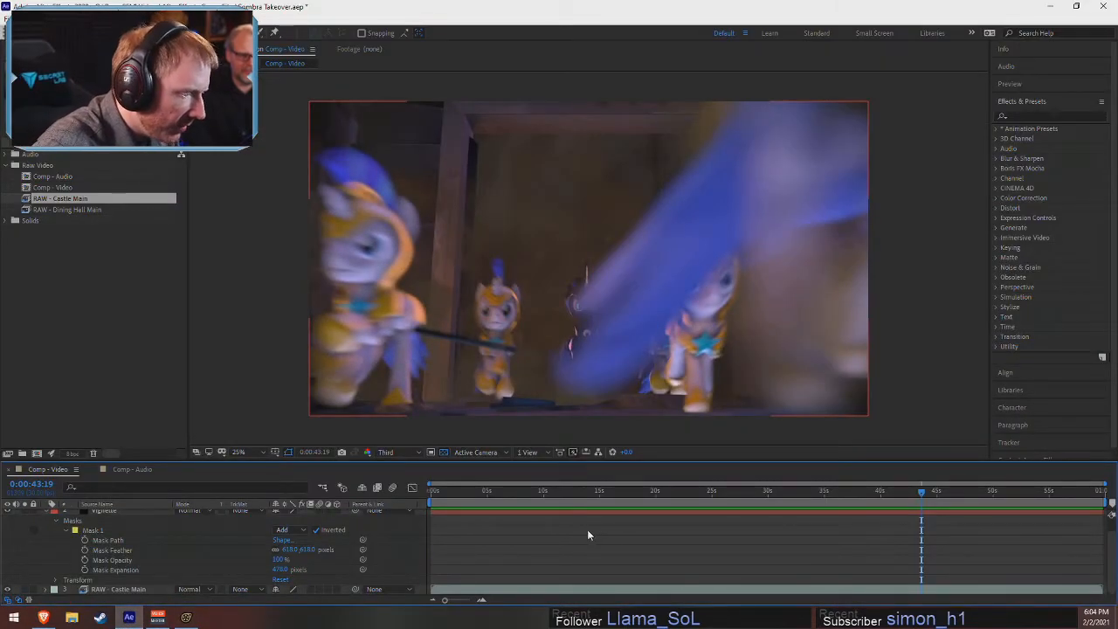
left_click(578, 492)
left_click_drag(599, 493, 536, 494)
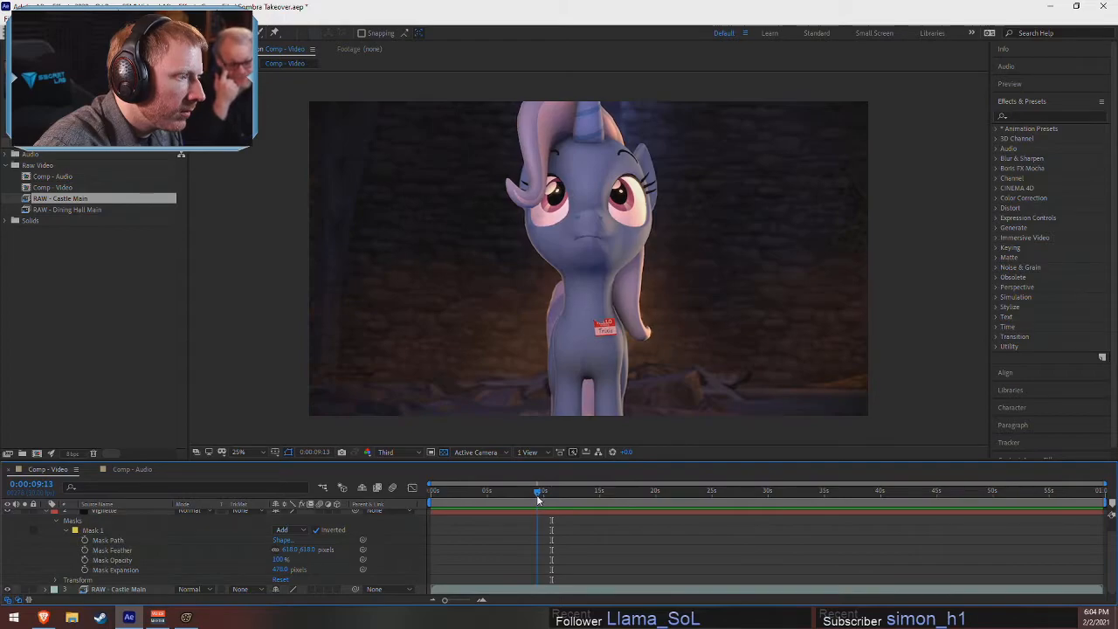
left_click(654, 493)
left_click_drag(654, 500, 708, 495)
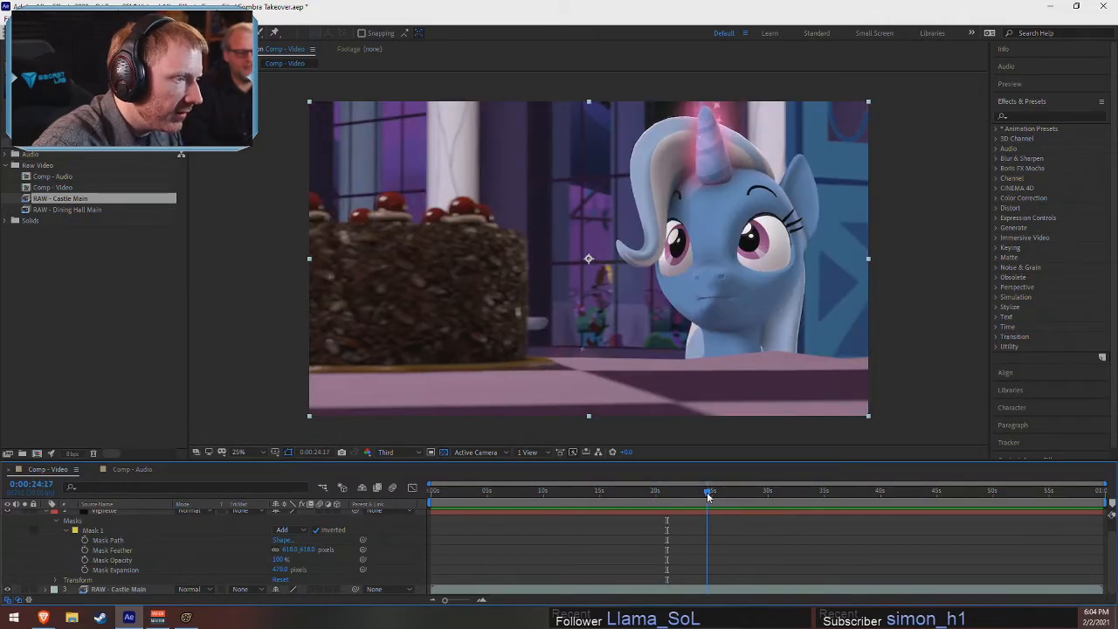
scroll(713, 514, "up", 5, "alt")
left_click_drag(509, 493, 489, 543)
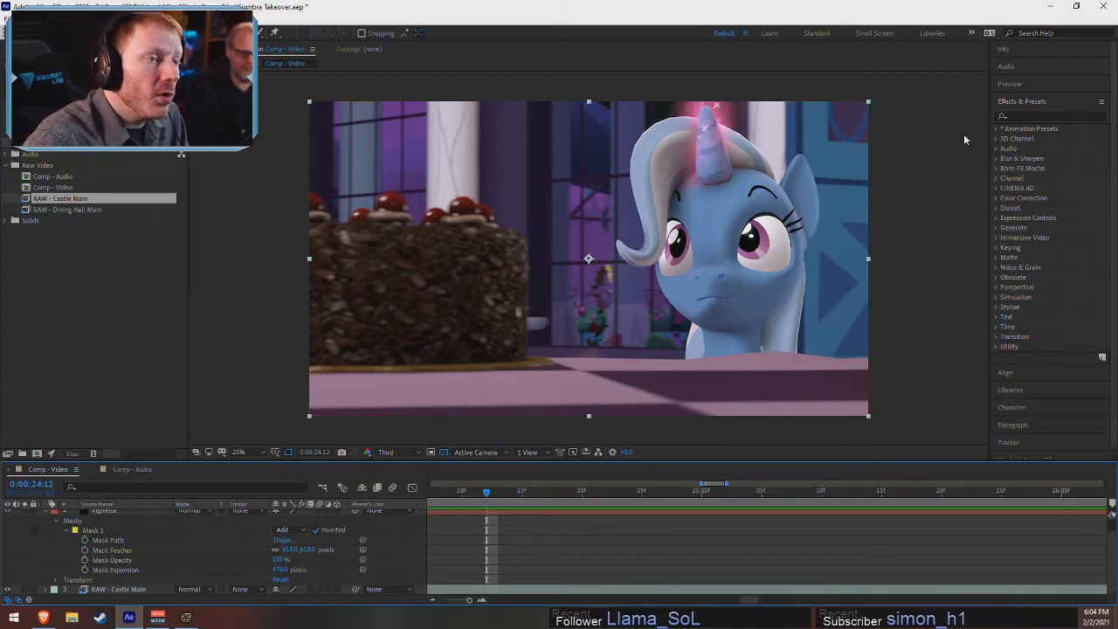
left_click(1051, 7)
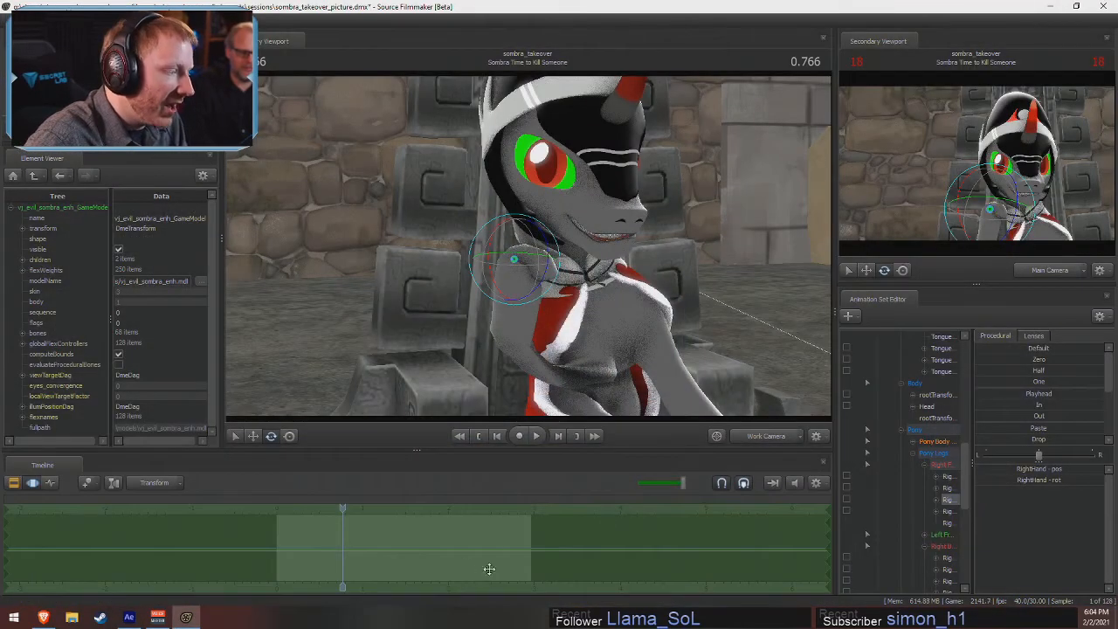
- In the Clip Editor, split the Sombra Time to Kill Someone shot at the playhead and roll the cut back to 0.567
key("F3")
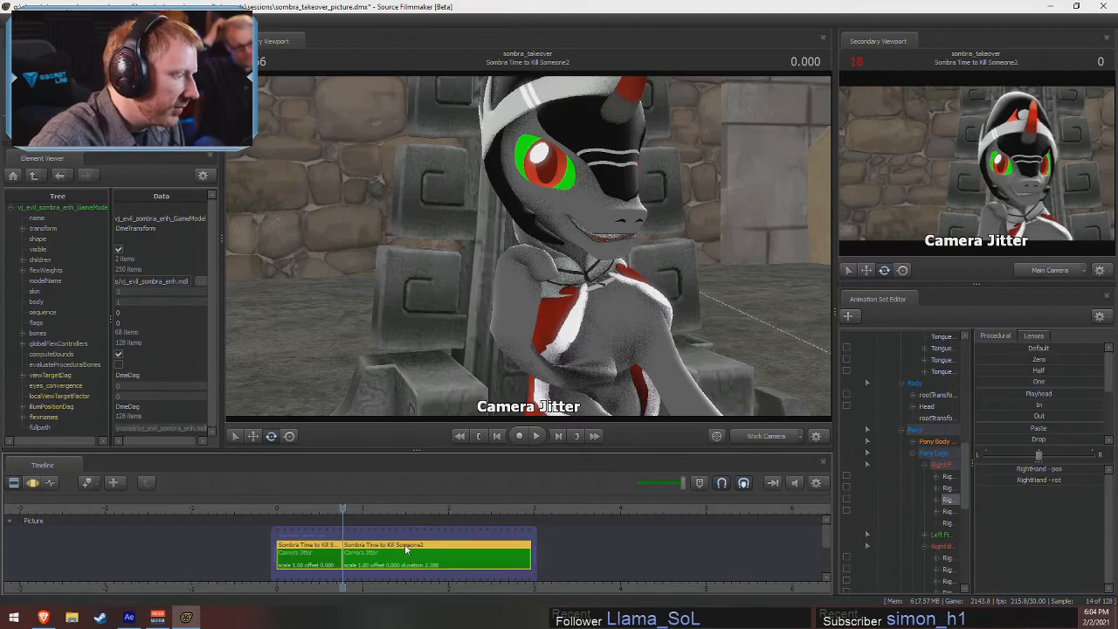
scroll(300, 563, "up", 5)
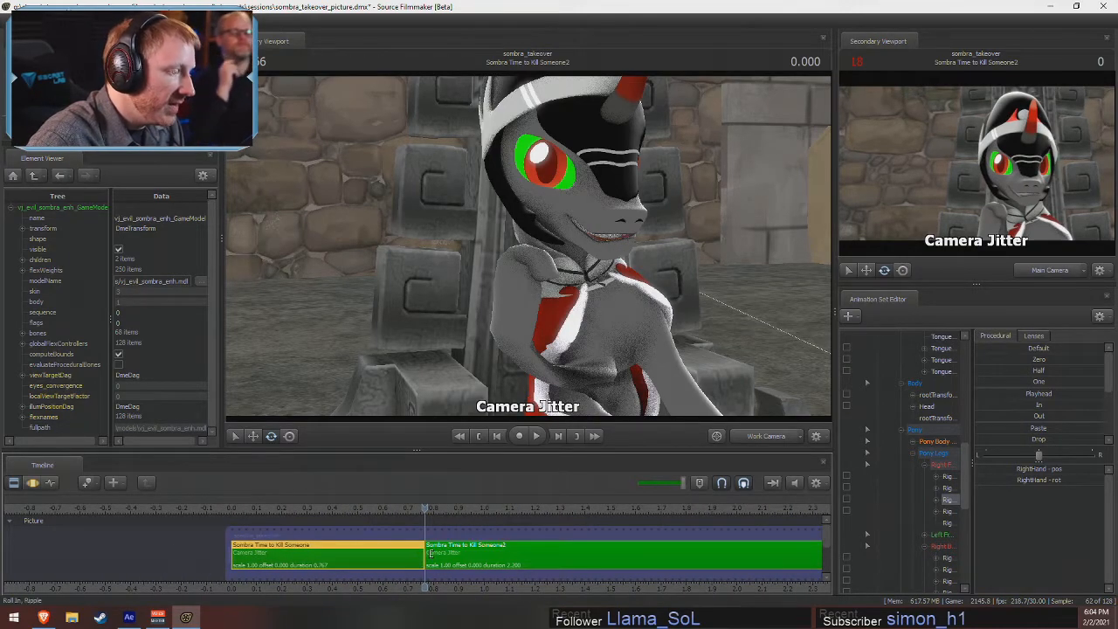
left_click(463, 550)
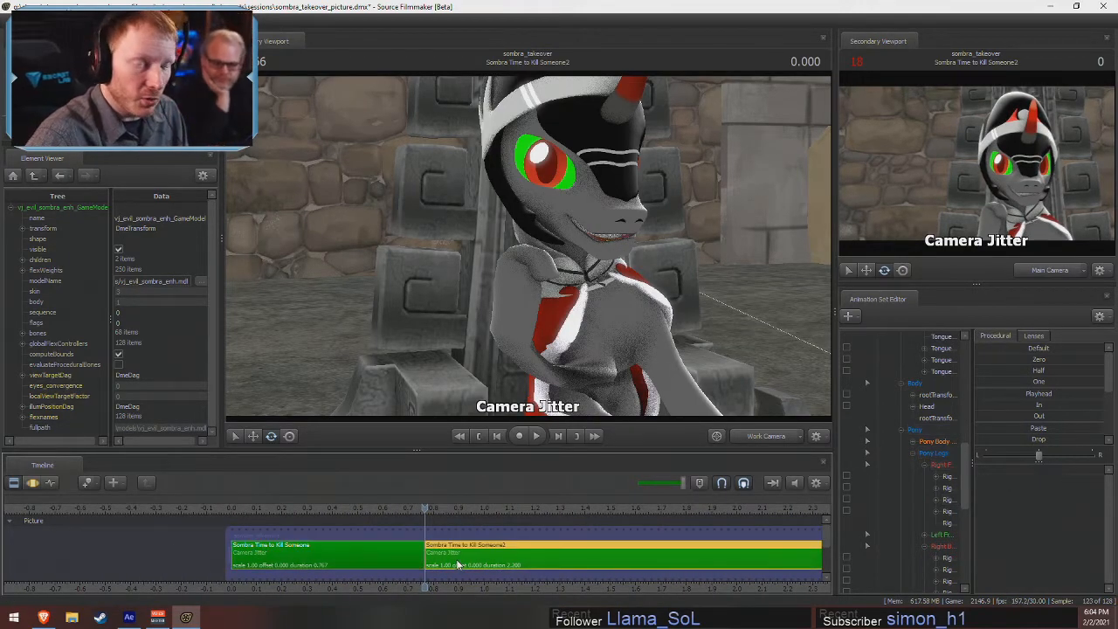
left_click(412, 561)
left_click_drag(425, 551, 376, 550)
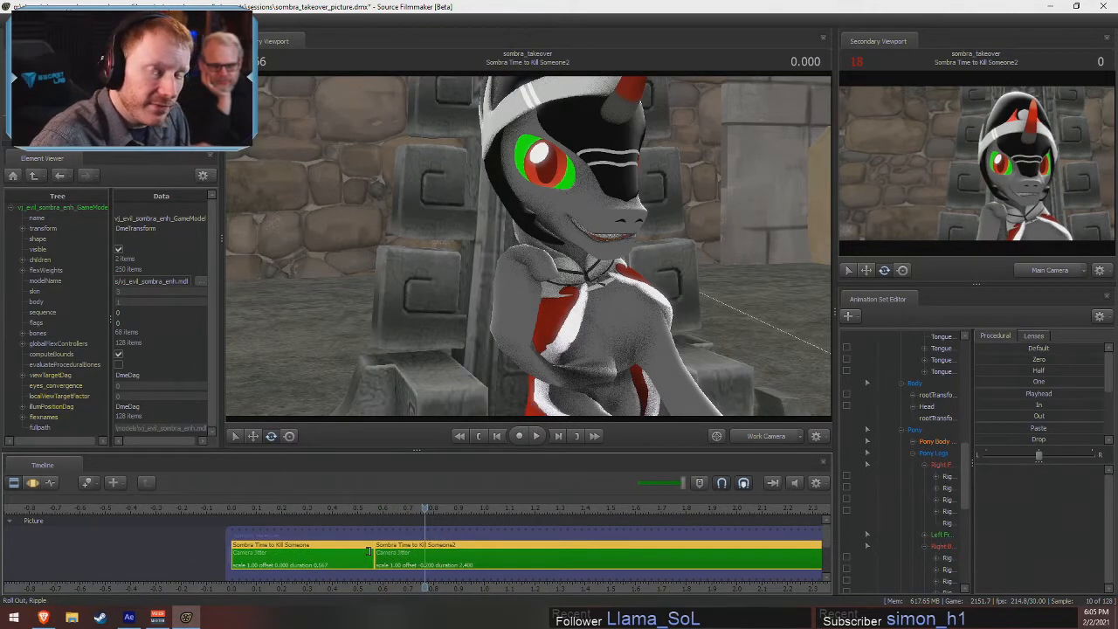
- Select the second shot and scrub the playhead back and forth across it, stopping at frame 24
left_click(434, 557)
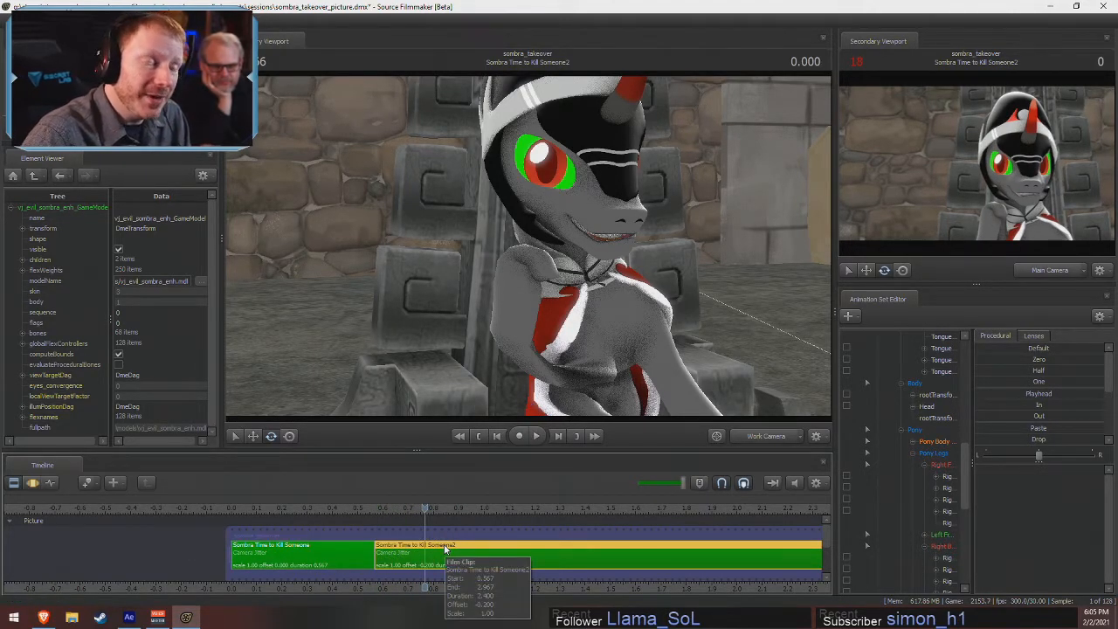
left_click(376, 507)
left_click_drag(376, 507, 506, 509)
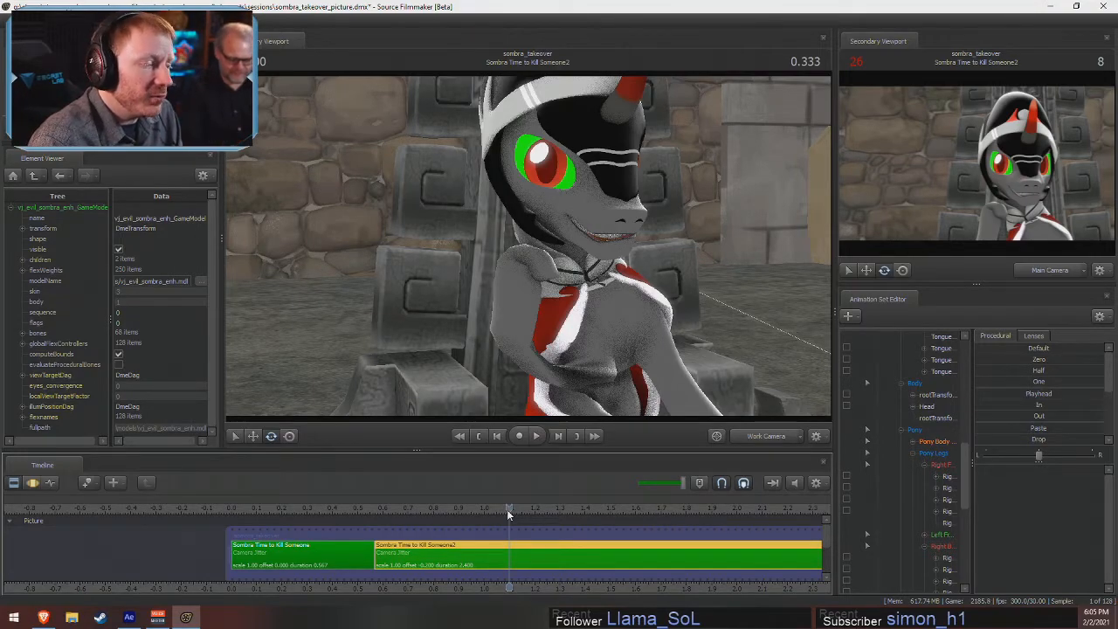
left_click_drag(395, 519, 428, 538)
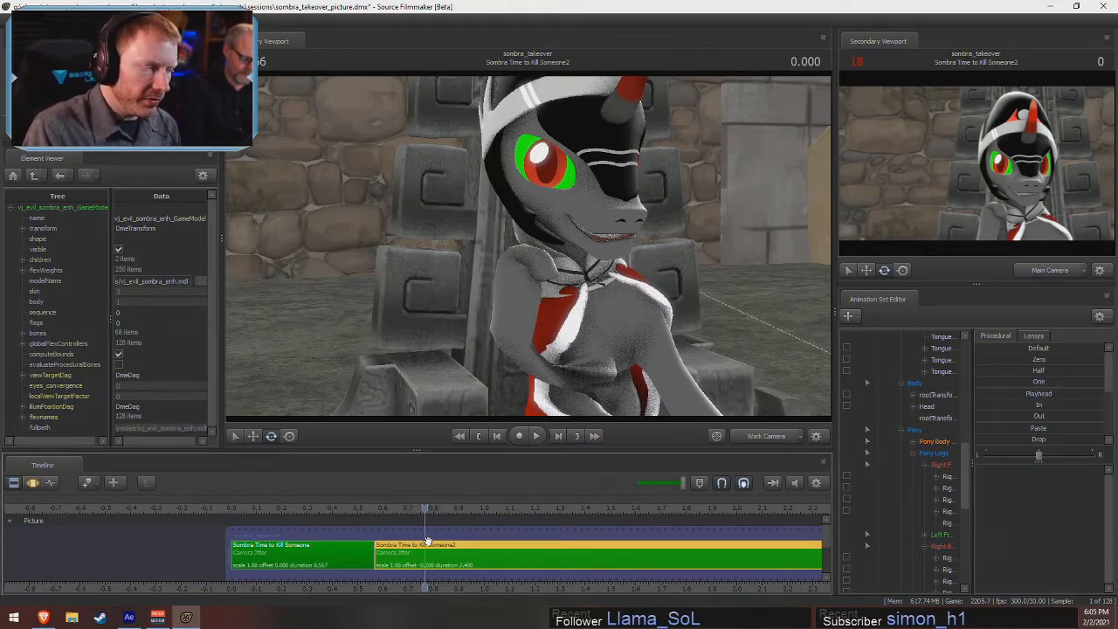
left_click_drag(422, 513, 491, 505)
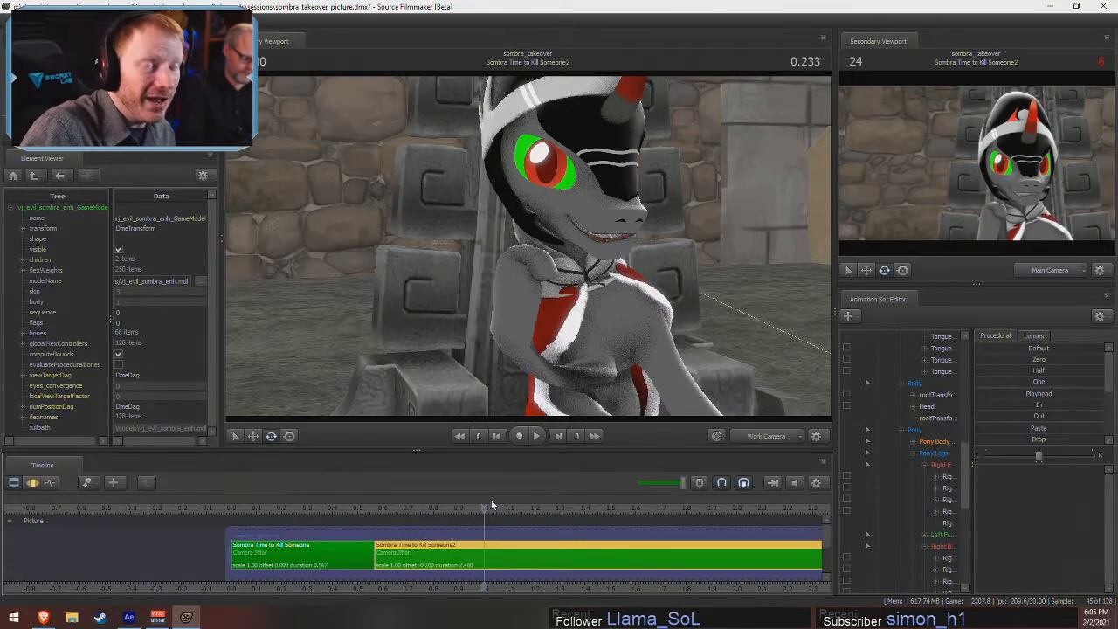
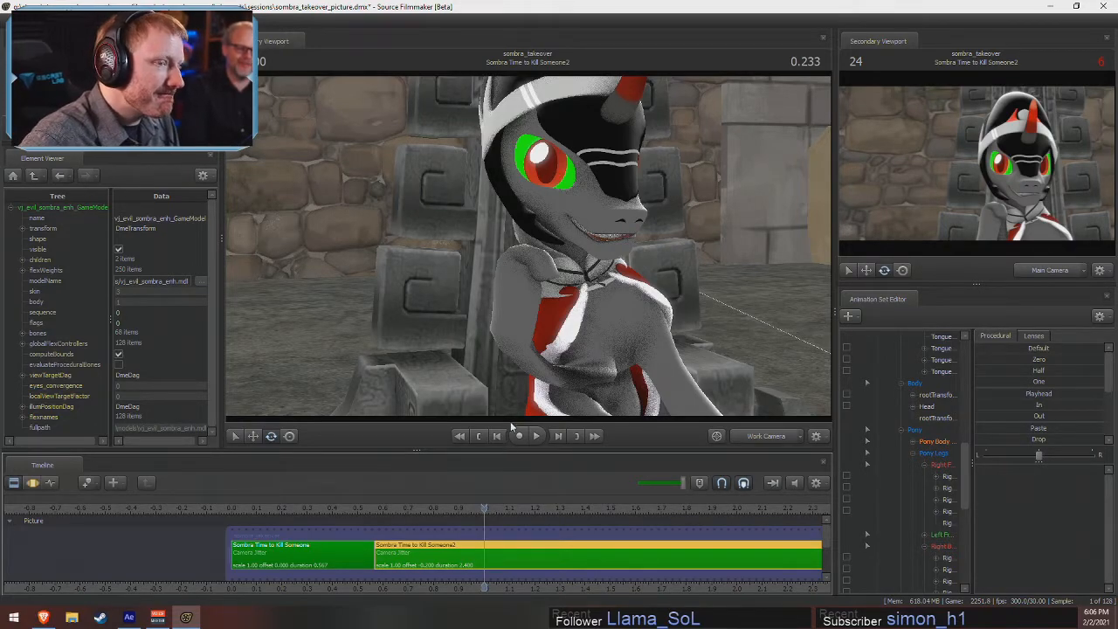
- Undo the cut adjustment and the shot split, and return to the Motion Editor
left_click(623, 285)
key("ctrl+z")
key("ctrl+z")
key("F3")
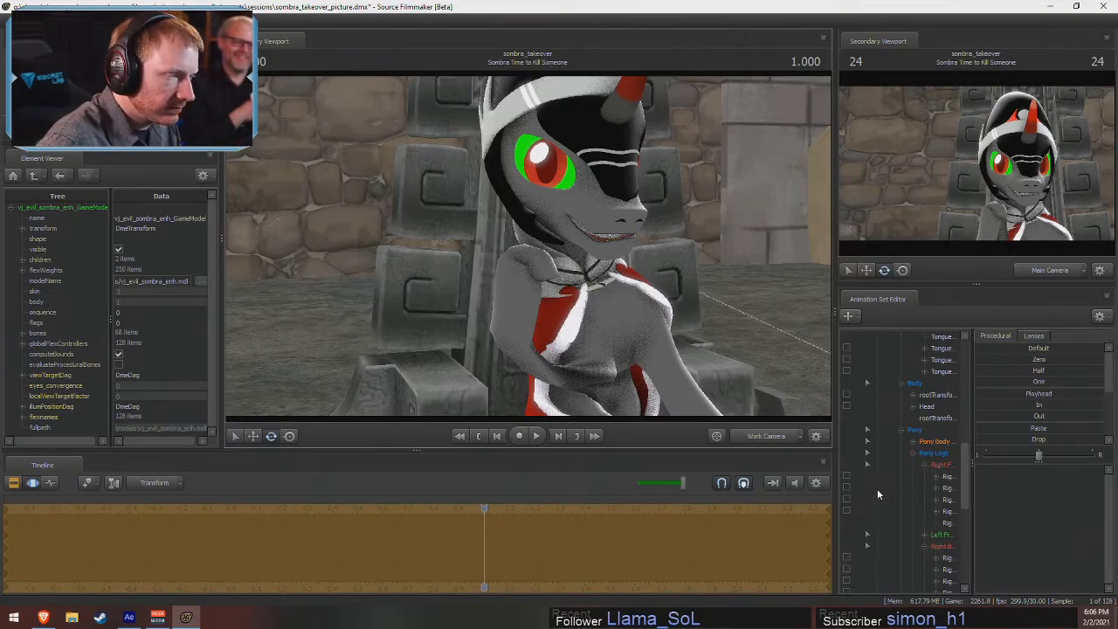
- Try lowering the RightHand_scale of Tim's right front leg, and undo the change
scroll(920, 473, "down", 2)
left_click(947, 454)
left_click_drag(984, 469, 913, 458)
key("ctrl+z")
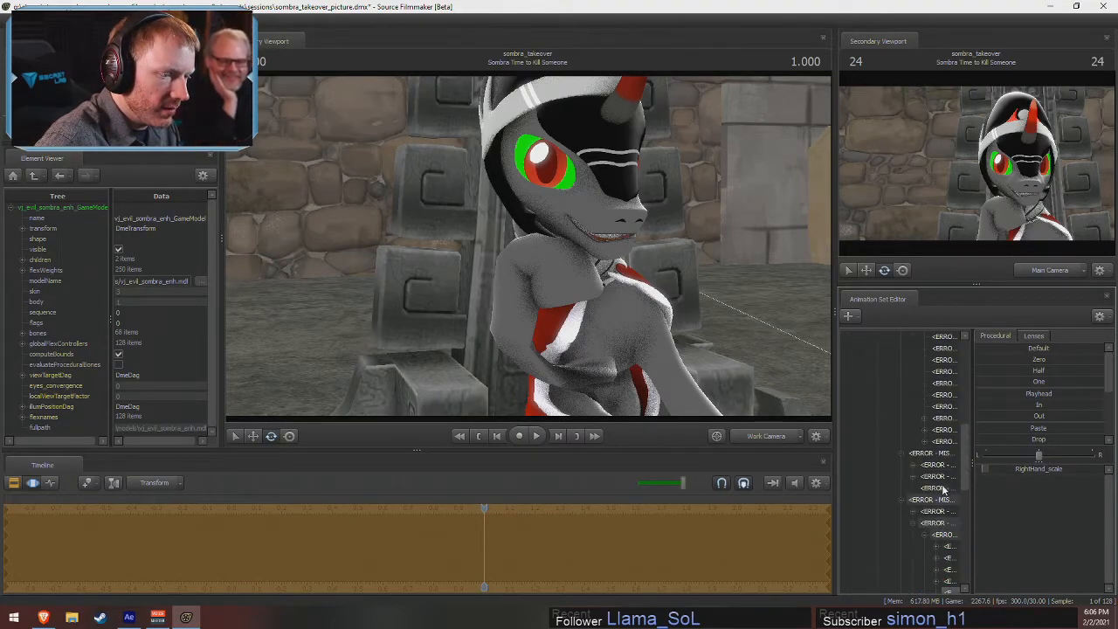
- Return to the Clip Editor, select the Sombra Time to Kill Someone shot, and expand Tim's Pony controls
left_click(879, 371)
left_click(879, 335)
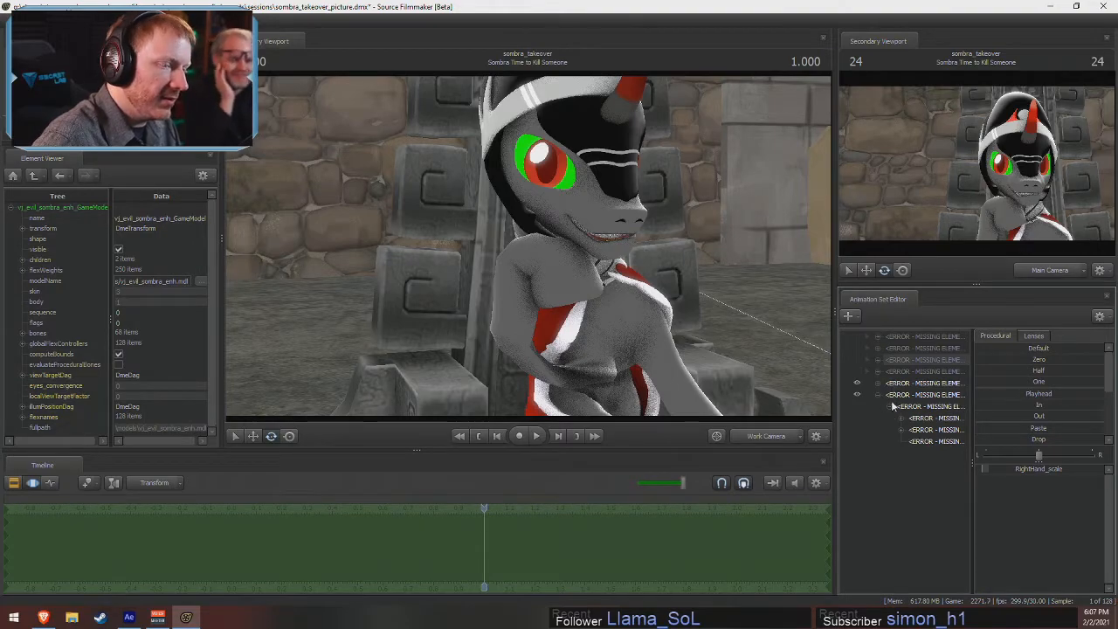
key("F2")
left_click(518, 554)
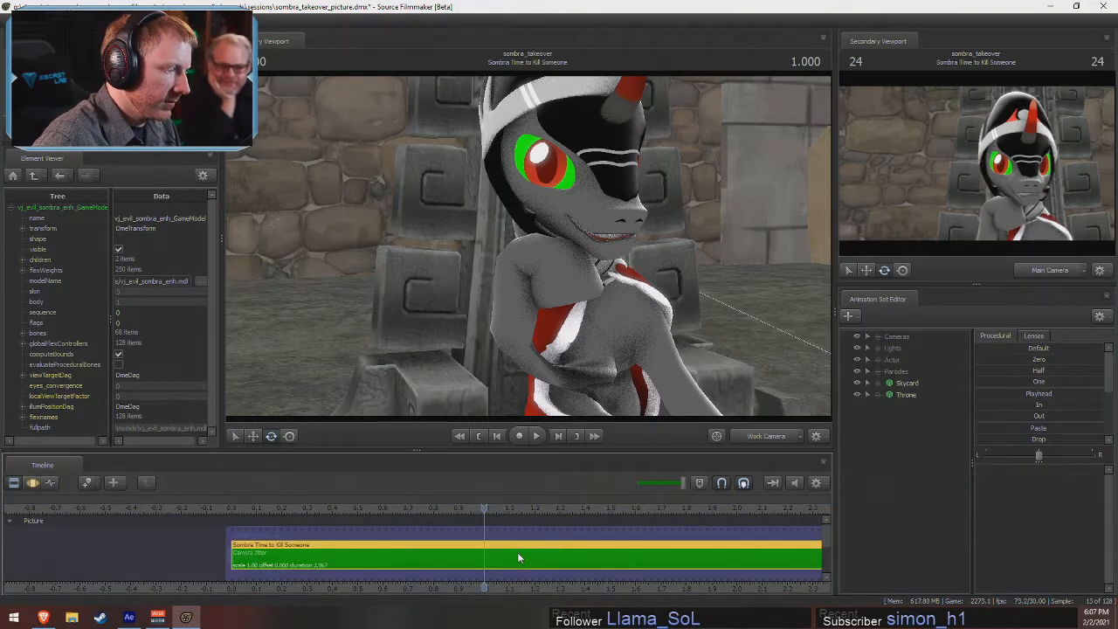
left_click(875, 358)
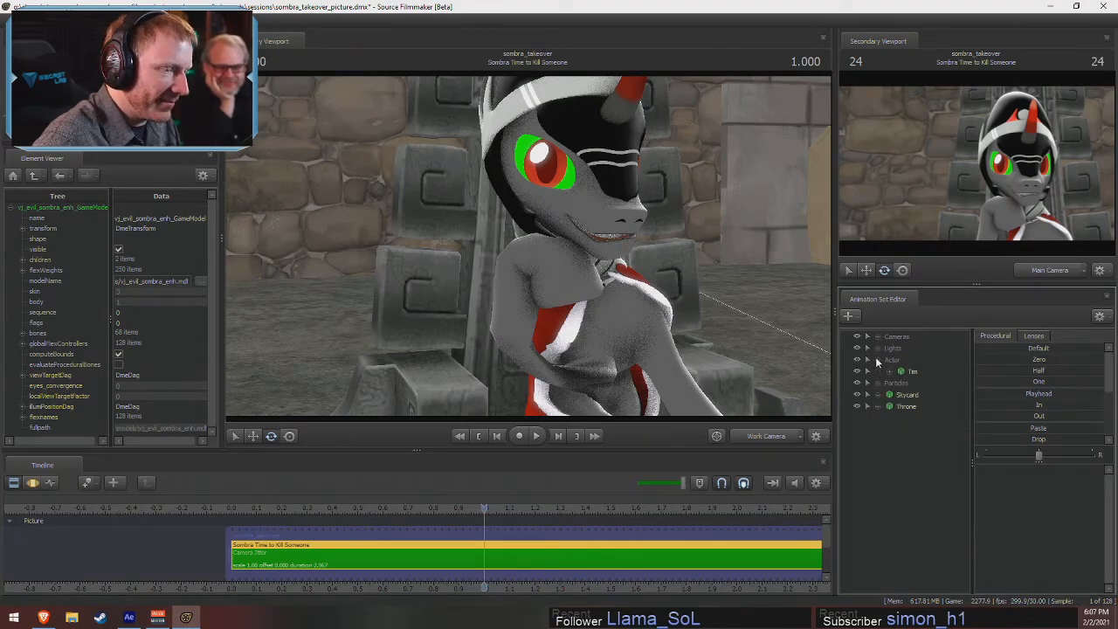
scroll(600, 553, "down", 2)
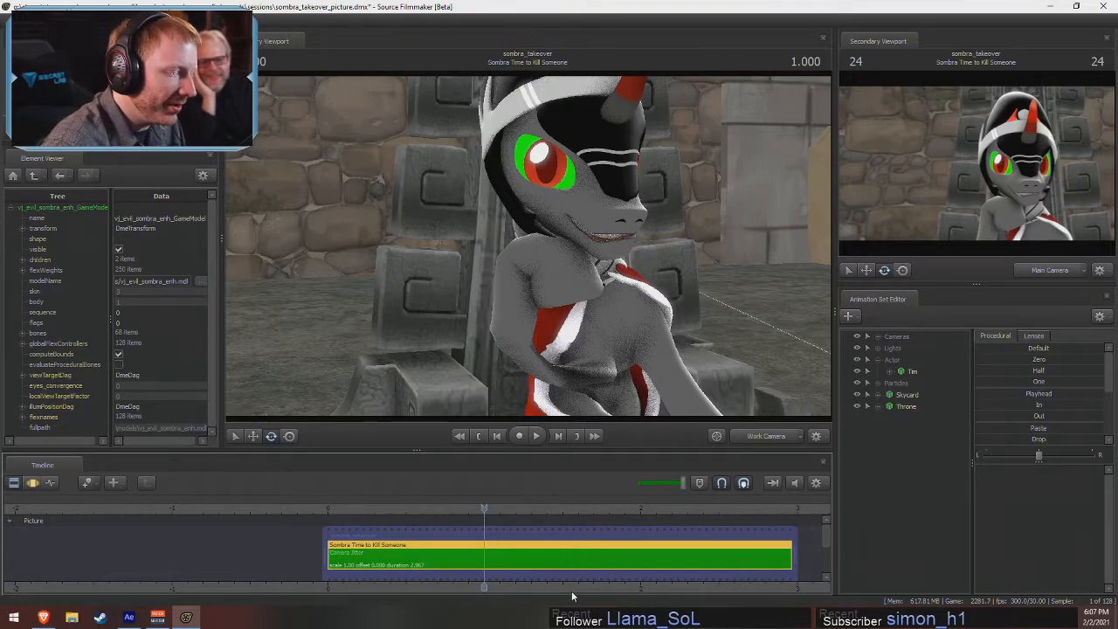
middle_click_drag(561, 572, 541, 571)
left_click(888, 371)
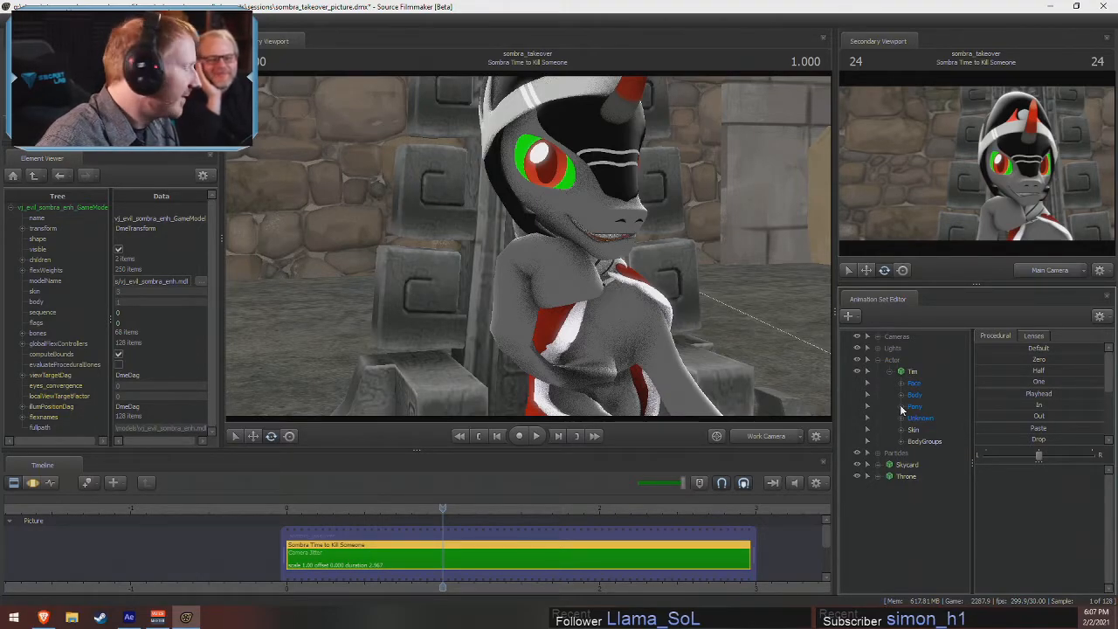
left_click(899, 404)
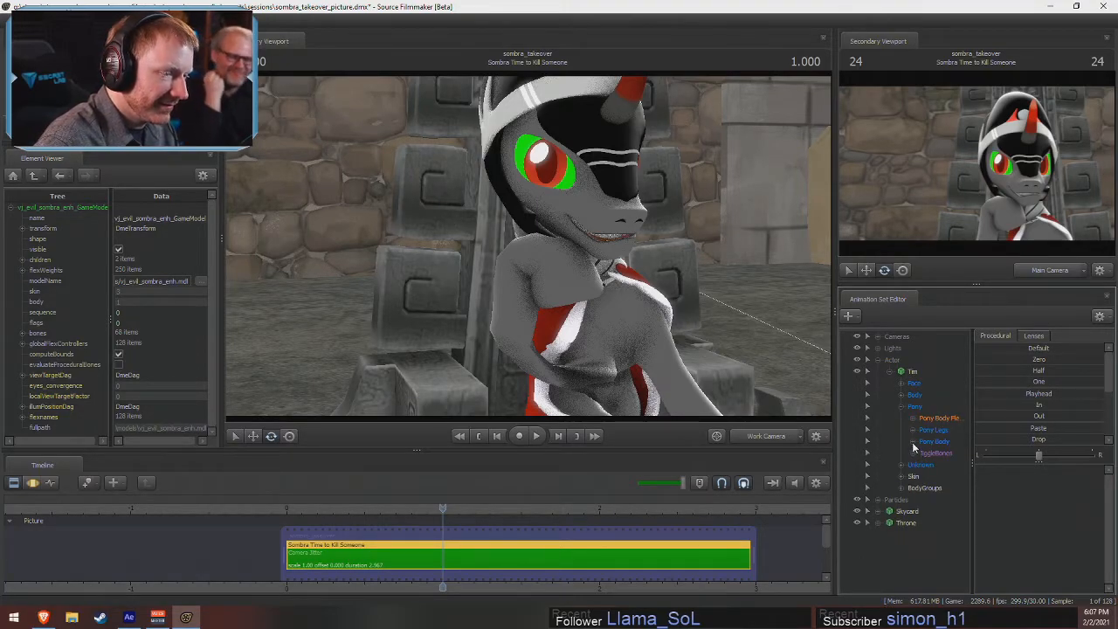
- Widen the Animation Set Editor, select RightHand_scale in Tim's right front leg controls, and switch to the Motion Editor
left_click_drag(835, 399, 821, 398)
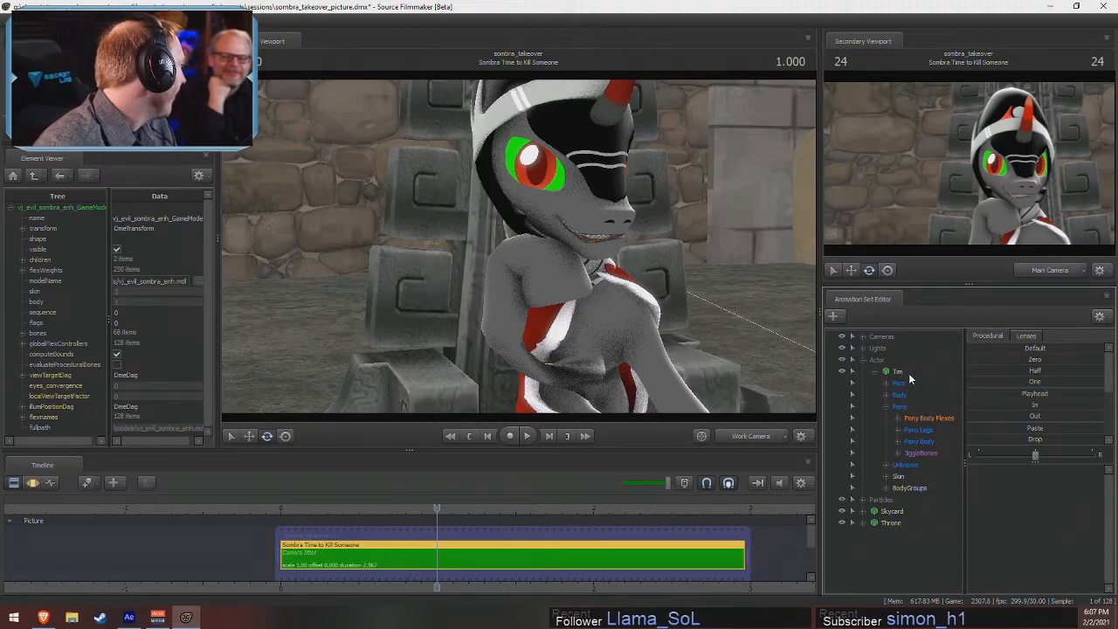
left_click(904, 465)
left_click(884, 464)
left_click(885, 463)
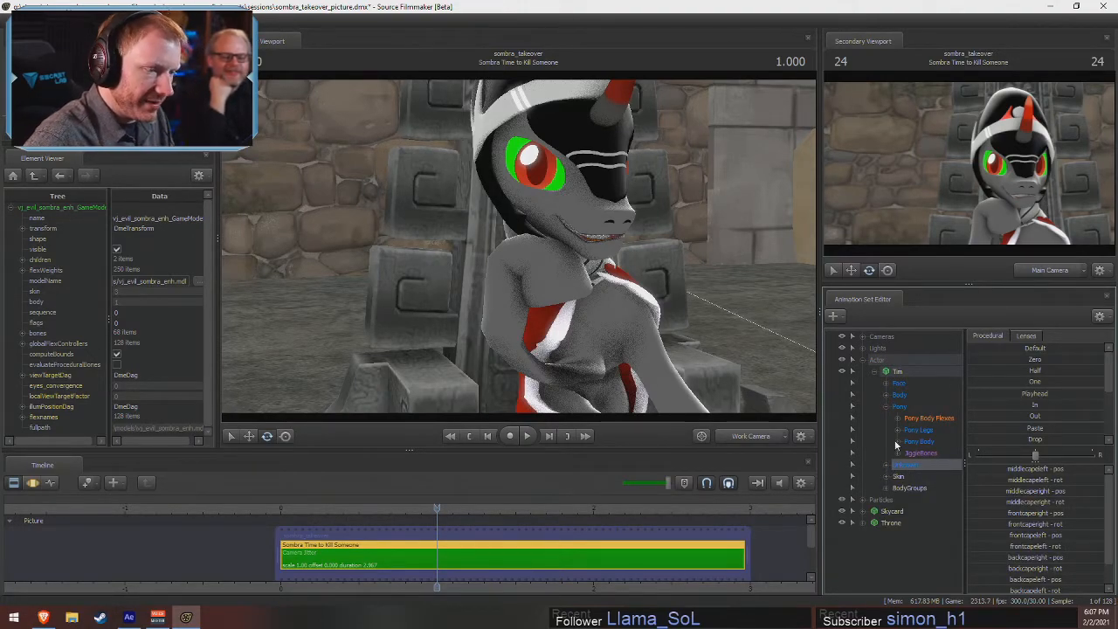
left_click(897, 431)
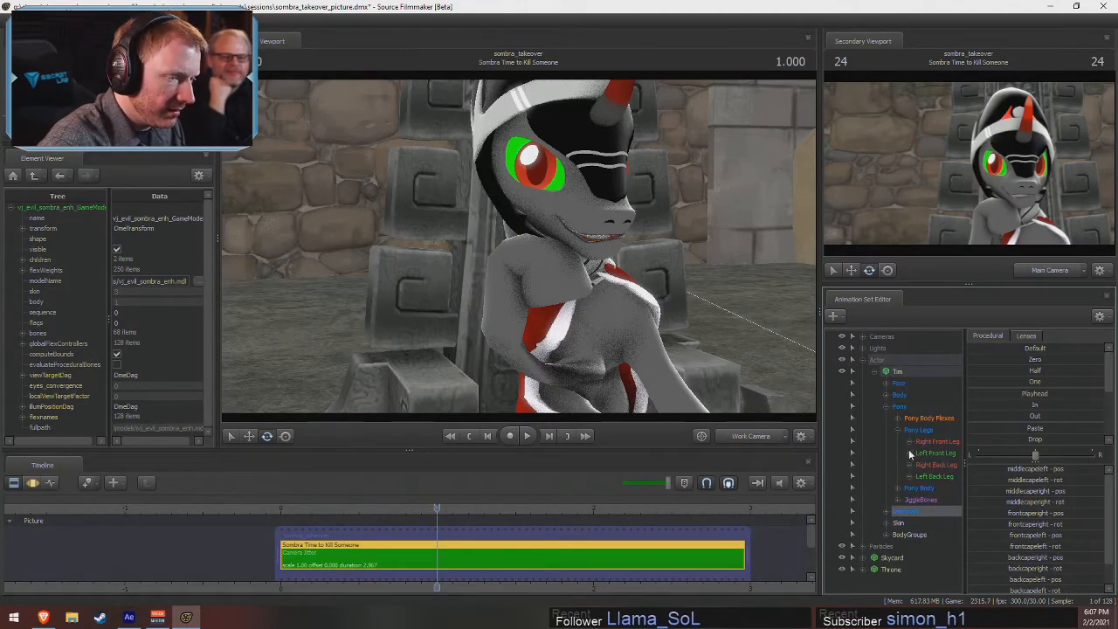
left_click(908, 451)
left_click(908, 440)
left_click(910, 511)
left_click(937, 500)
key("F3")
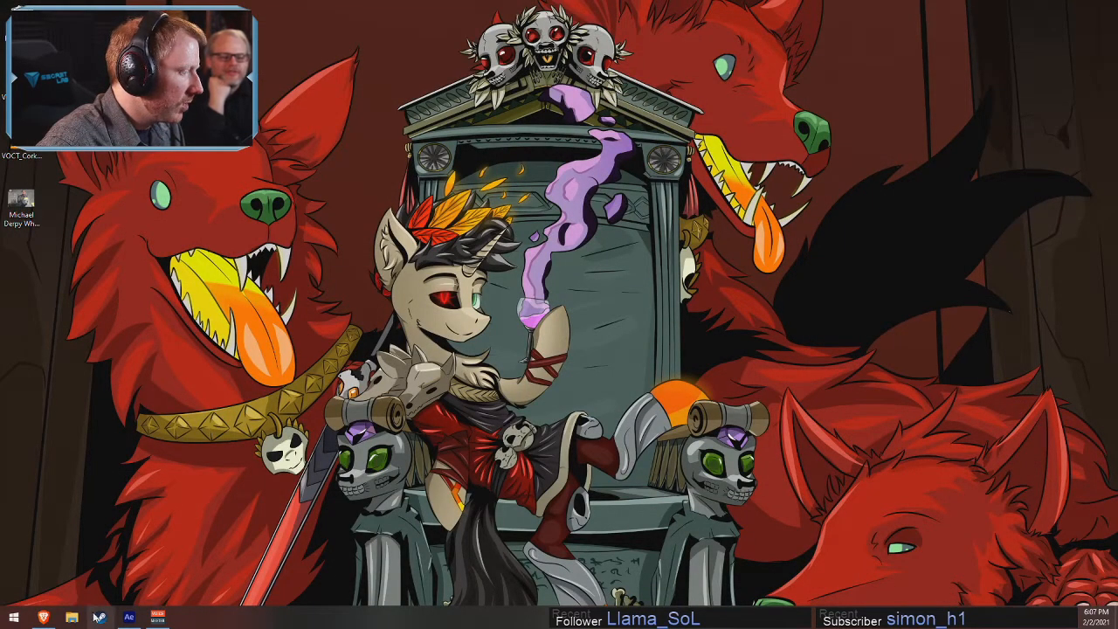
- Relaunch Source Filmmaker from Steam with the autosaved sombra_takeover_picture session and enlarge the primary viewport
right_click(93, 624)
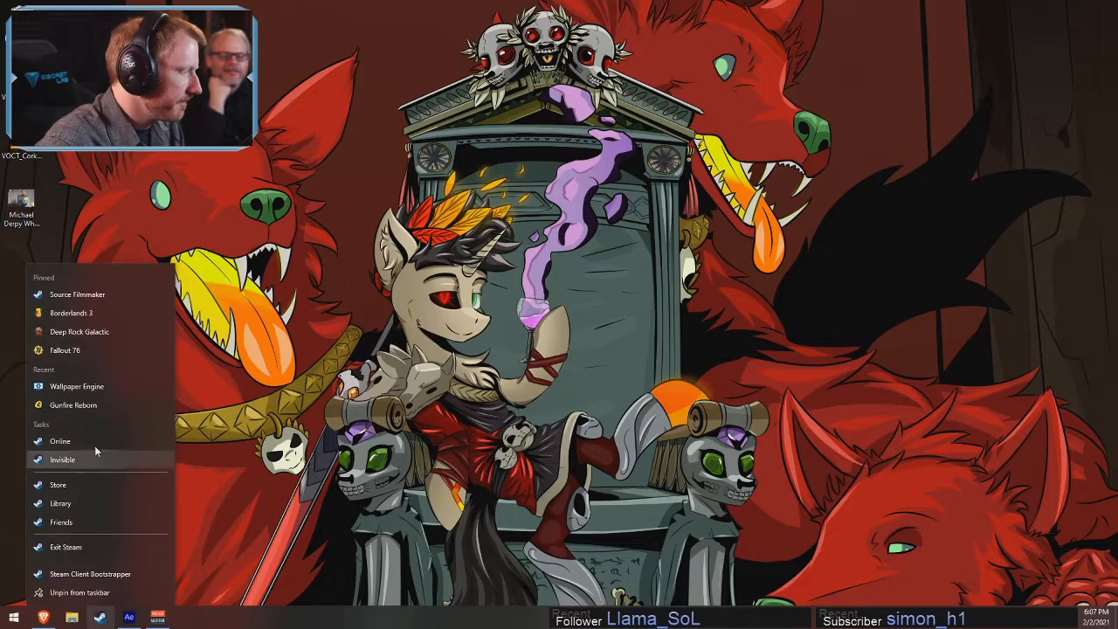
left_click(87, 295)
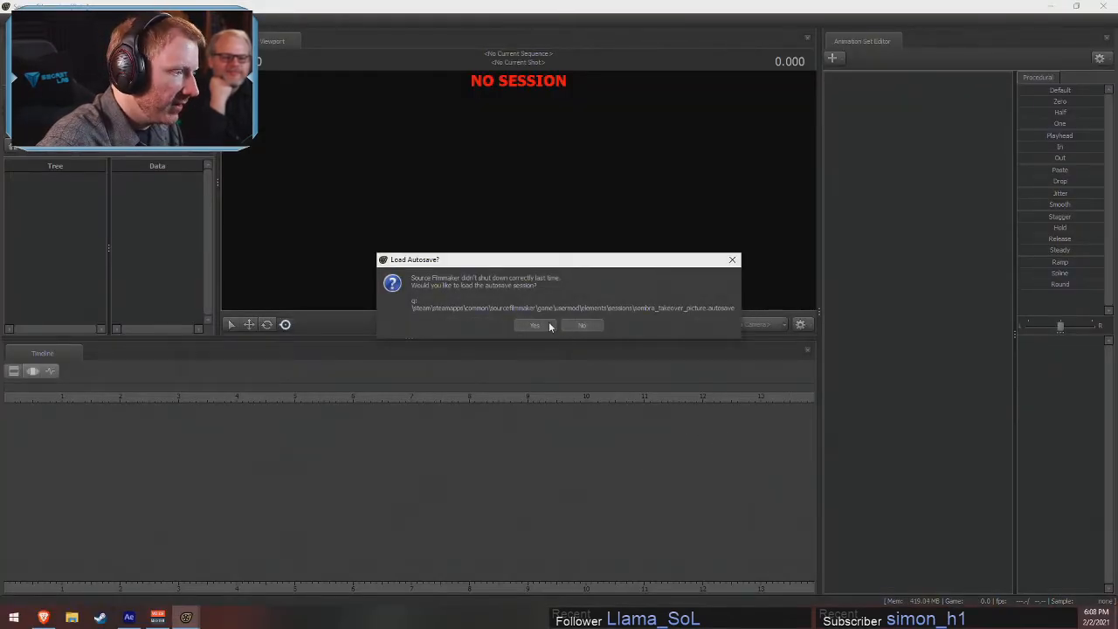
left_click(536, 325)
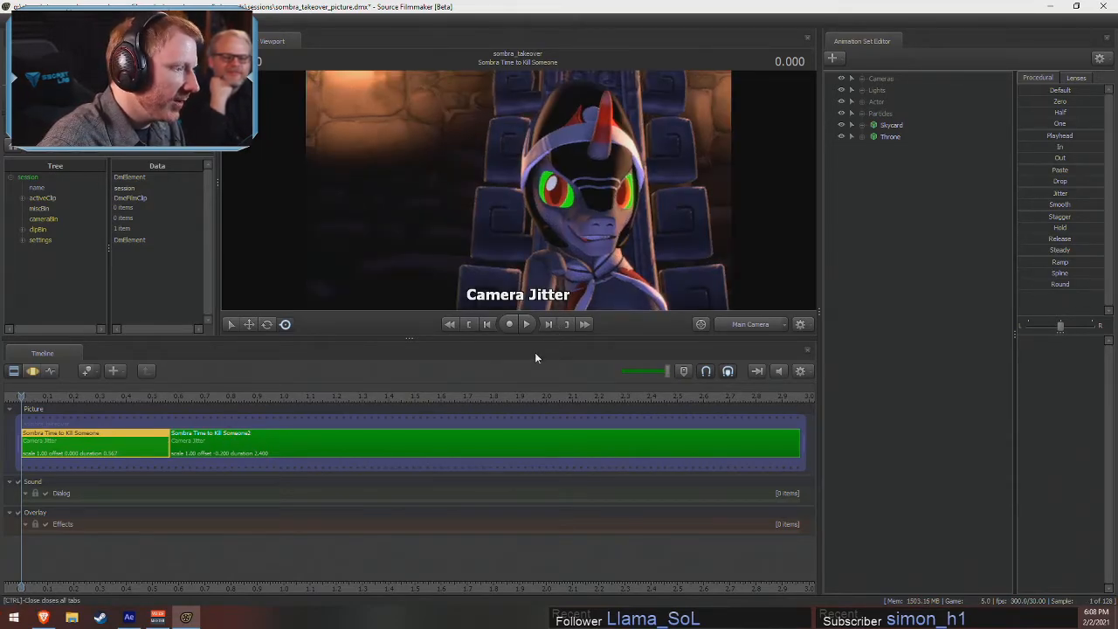
left_click_drag(545, 338, 532, 429)
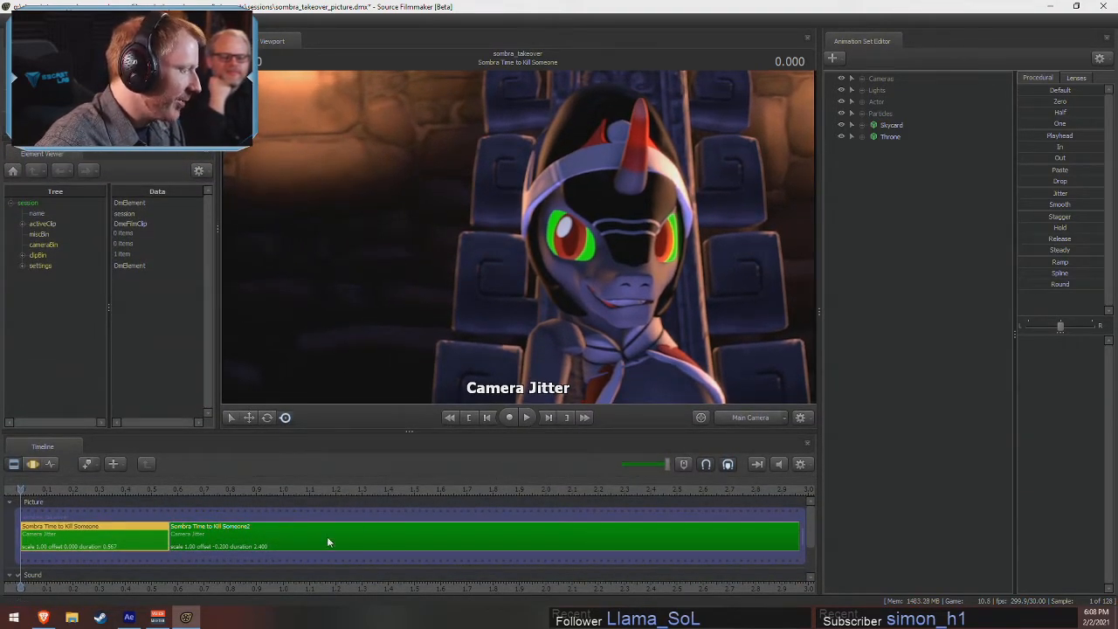
- Merge the Sombra Time to Kill Someone and Sombra Time to Kill Someone2 shots into one clip
left_click(222, 536, "ctrl")
right_click(222, 535)
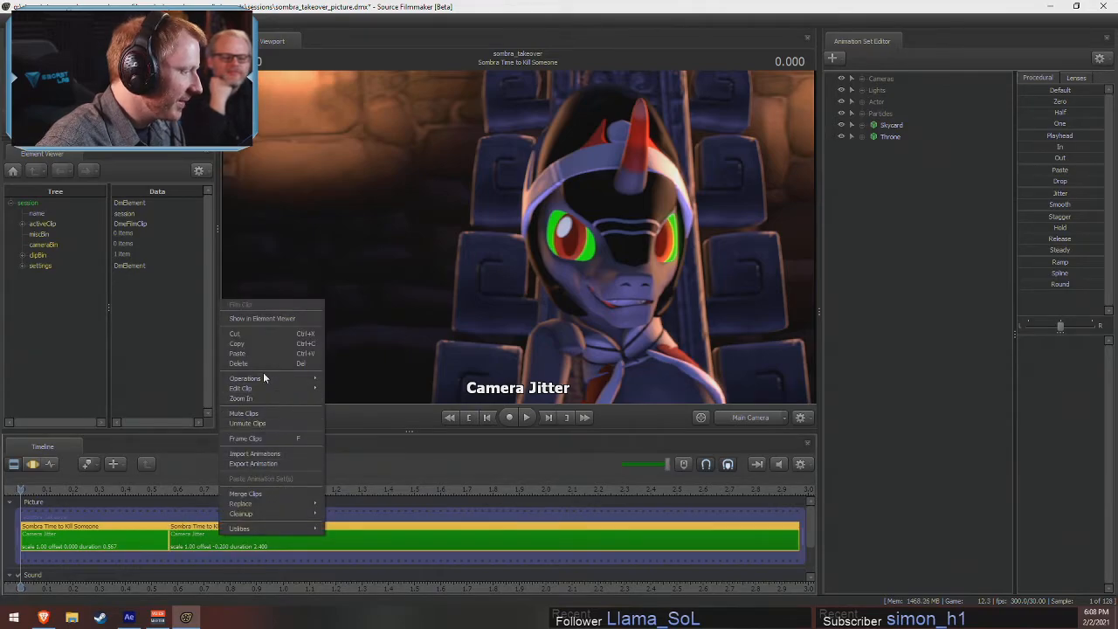
left_click(379, 546)
right_click(224, 533)
left_click(162, 535)
left_click(206, 536, "ctrl")
right_click(209, 533)
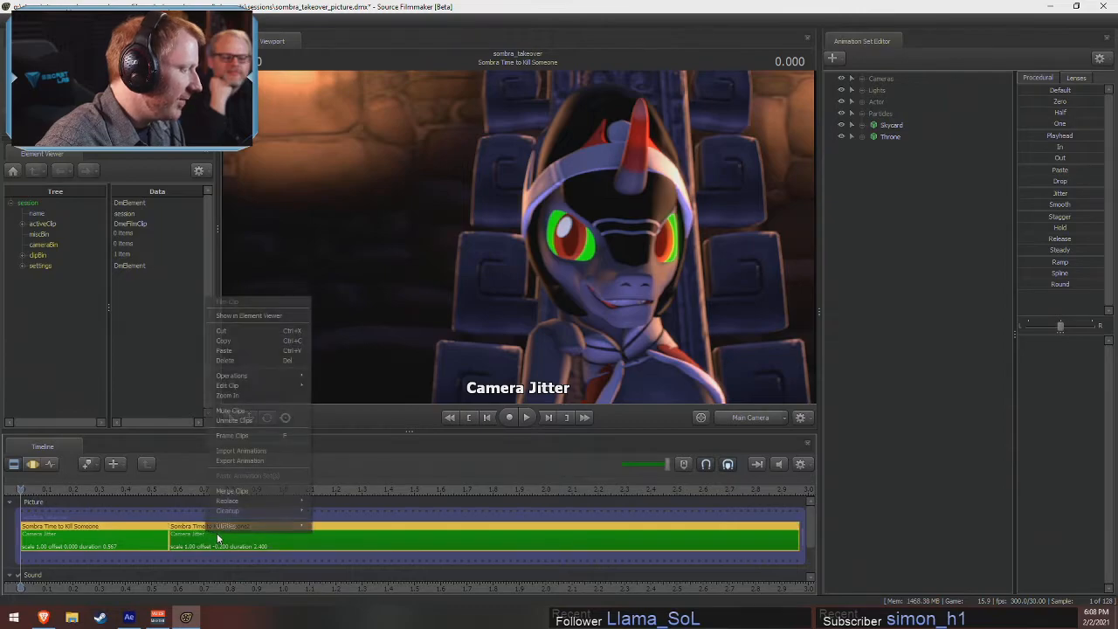
left_click(234, 491)
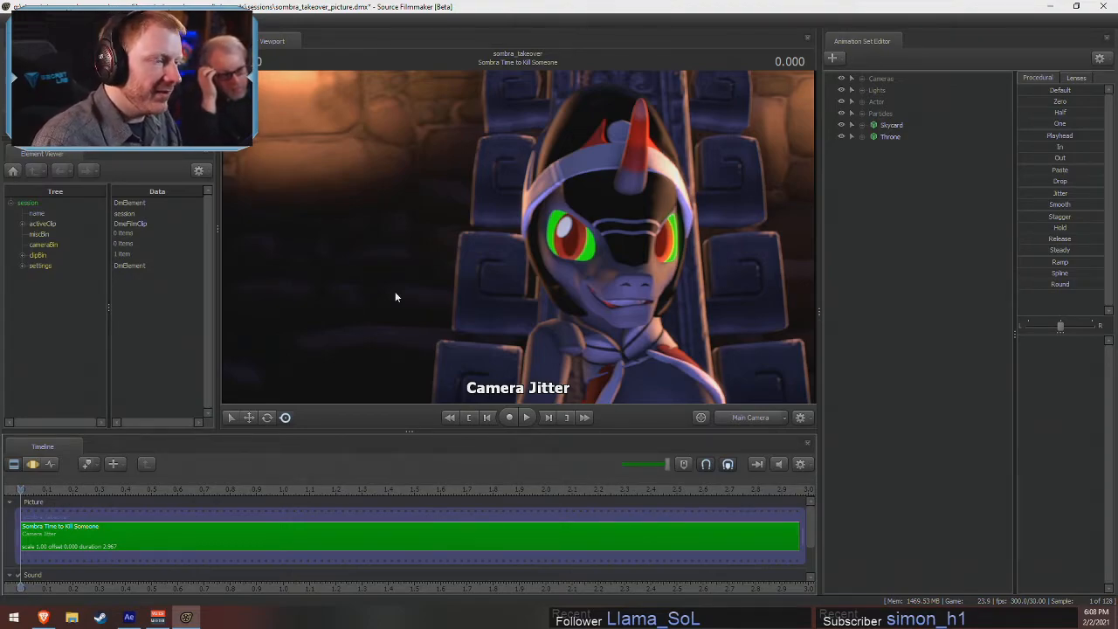
- Select the merged shot and check its Skycard and Particles animation sets in the Clip and Motion Editors
left_click(280, 549)
key("F3")
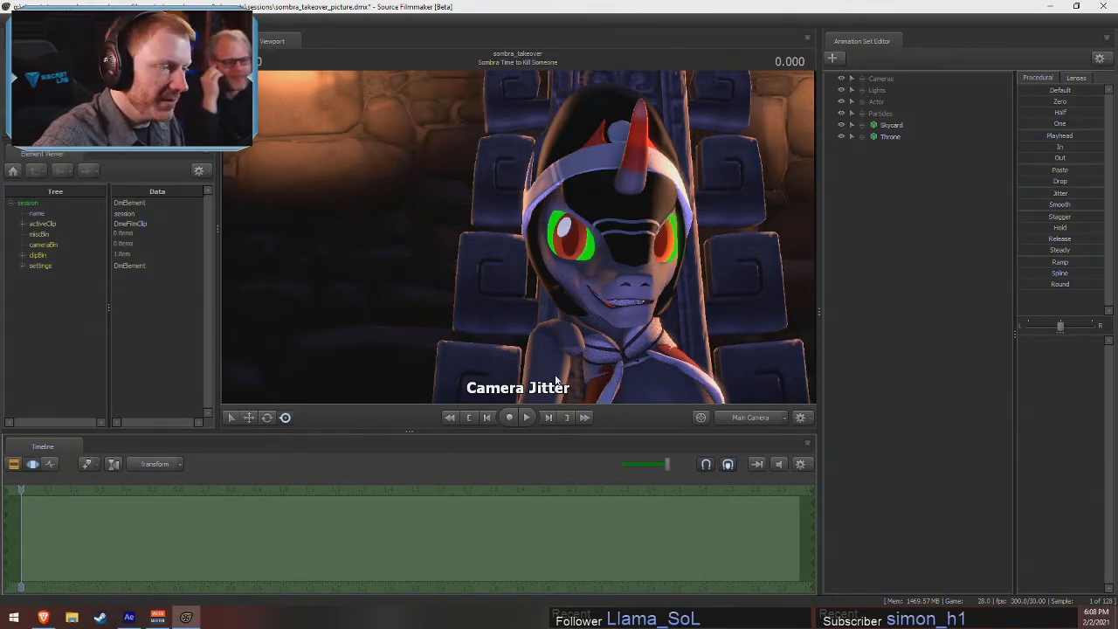
key("F2")
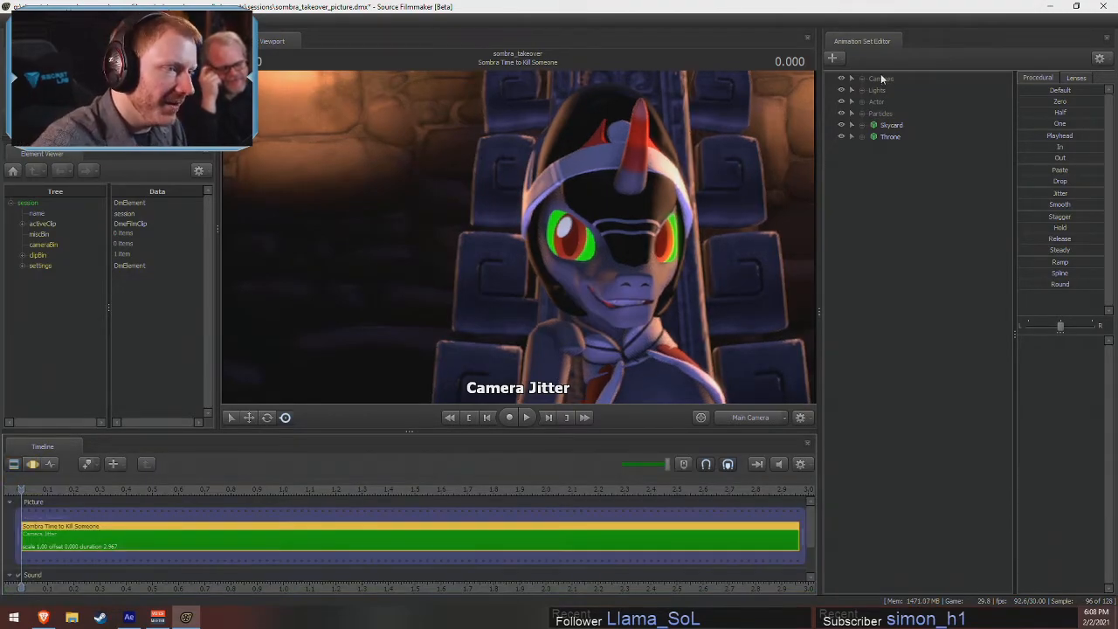
left_click(890, 125)
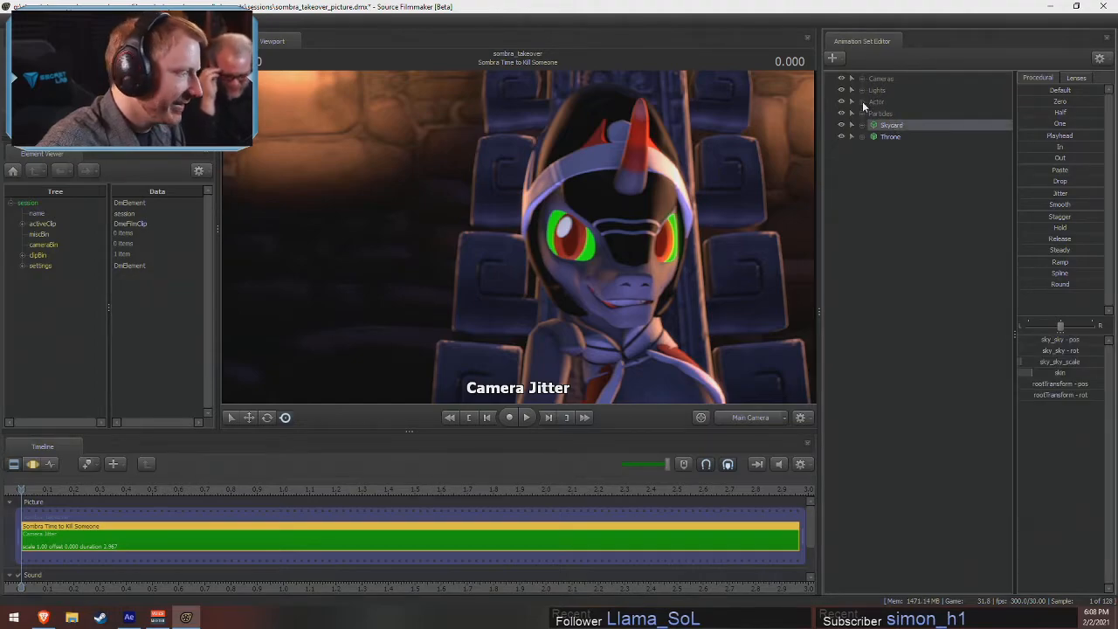
key("F3")
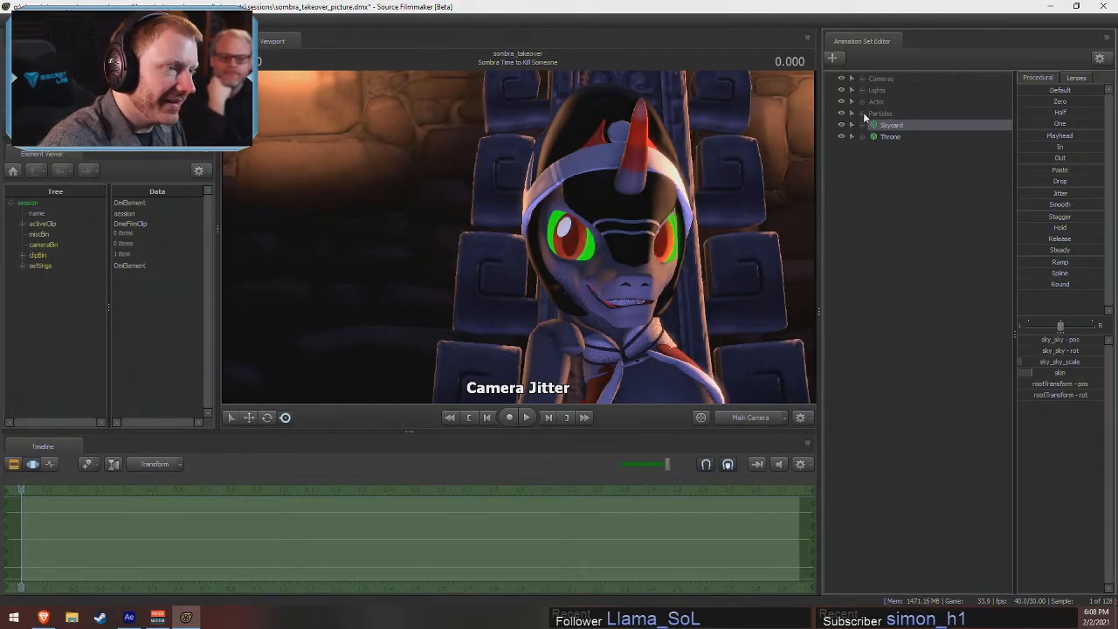
left_click(863, 114)
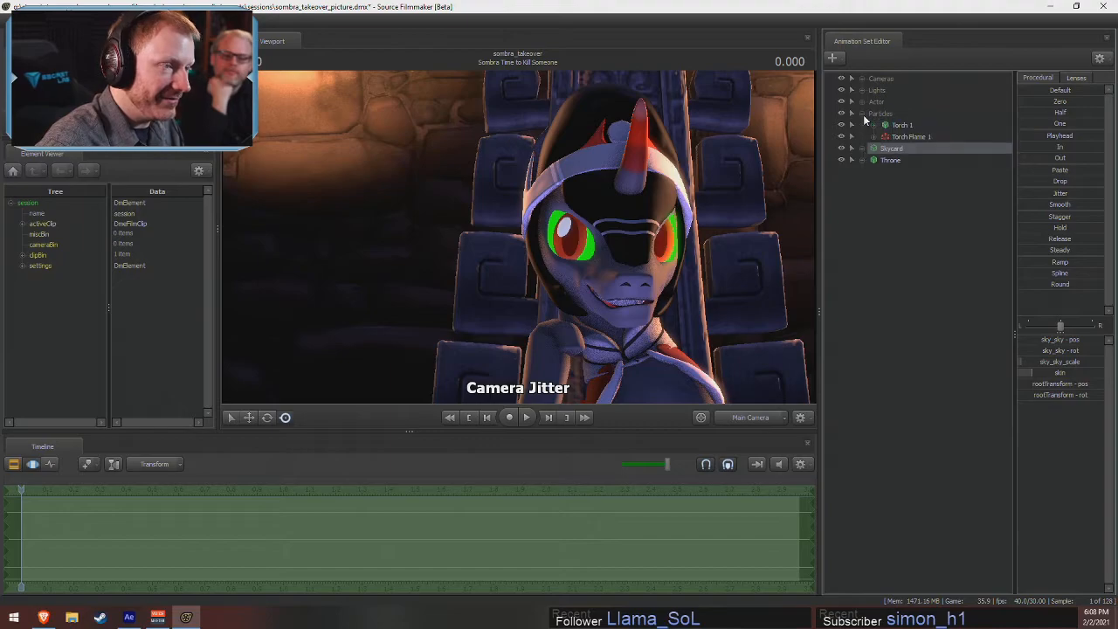
left_click(863, 113)
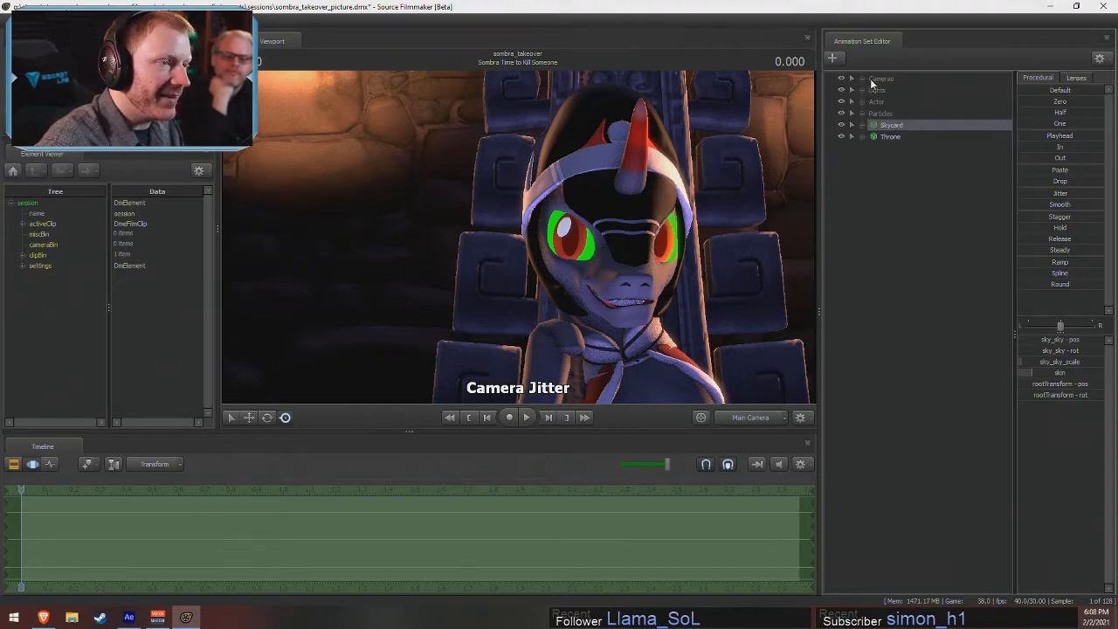
- Raise the maximum of the Cameras group's focalDistance range and readjust the focal distance
left_click(873, 79)
key("F2")
left_click_drag(1050, 348, 1081, 351)
right_click(1081, 351)
left_click(1095, 365)
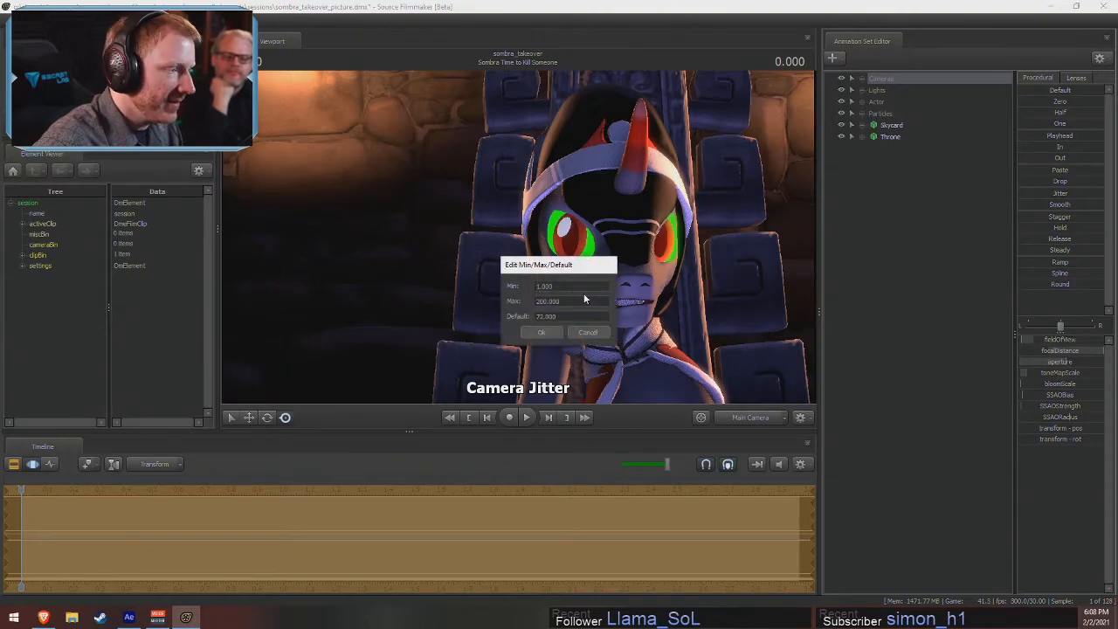
left_click(535, 301)
type("1")
left_click(543, 333)
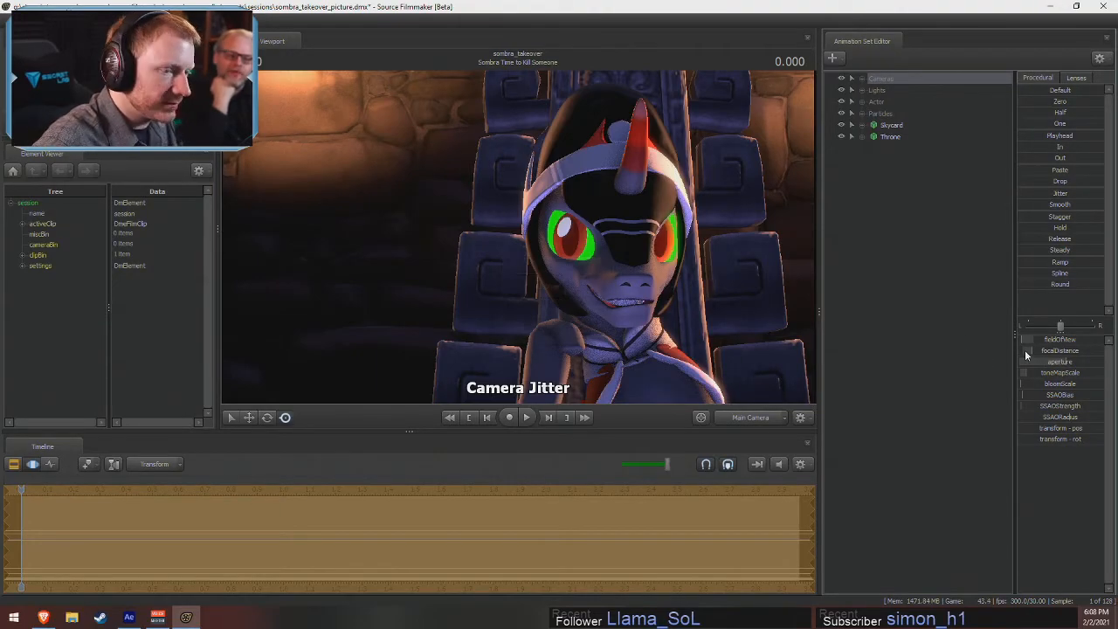
left_click_drag(1041, 349, 1039, 351)
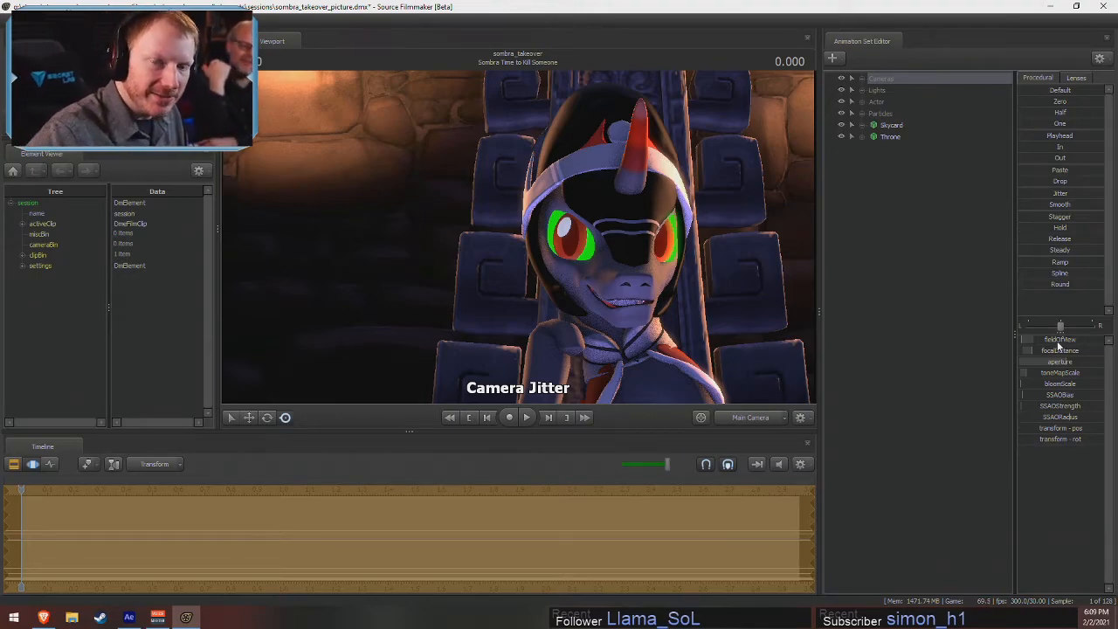
- Reset the Motion Editor time selection, expand Tim's Body controls, and select his Head
left_click(621, 529)
key("Escape")
key("ctrl+a")
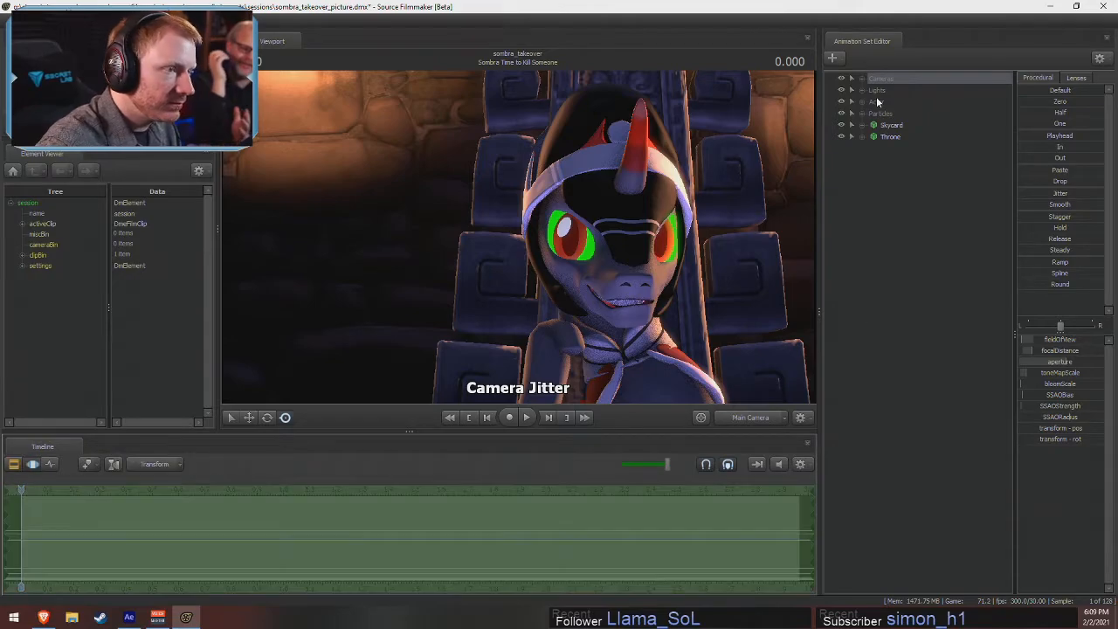
double_click(875, 102)
double_click(894, 114)
double_click(891, 138)
left_click(913, 161)
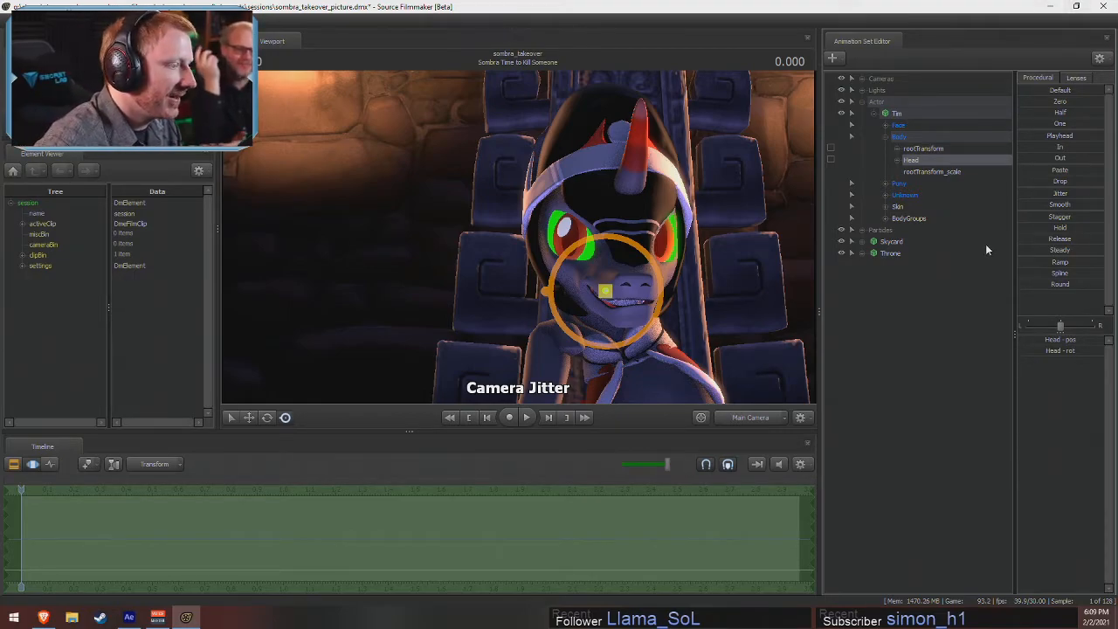
- Increase the RightHand_scale of Tim's right front leg so the hoof rests beneath his chin
left_click(886, 184)
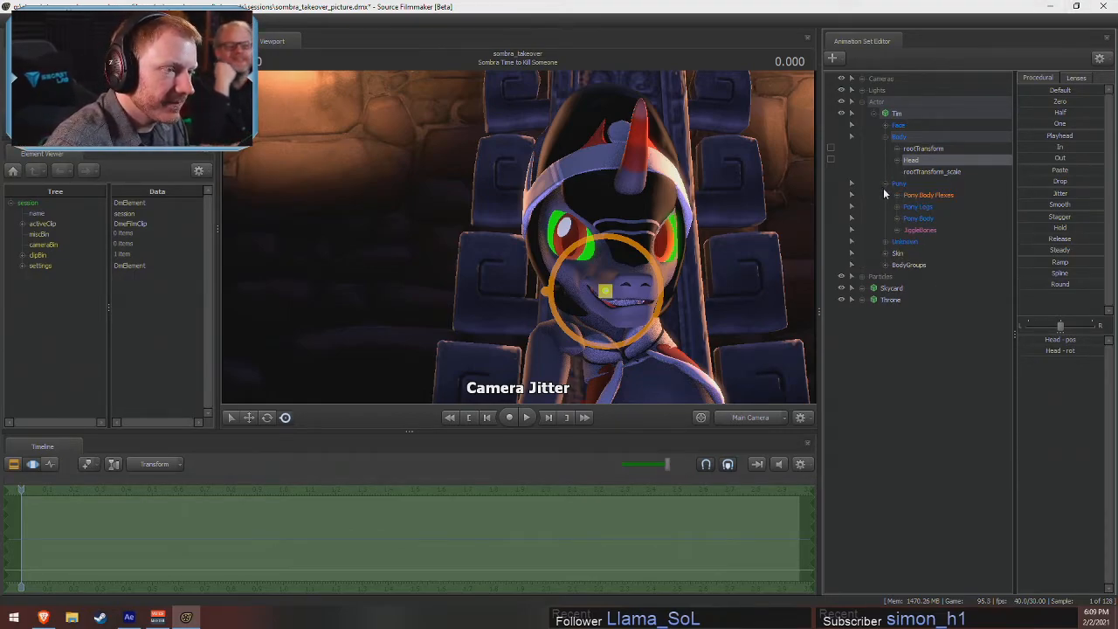
left_click(897, 207)
left_click(909, 219)
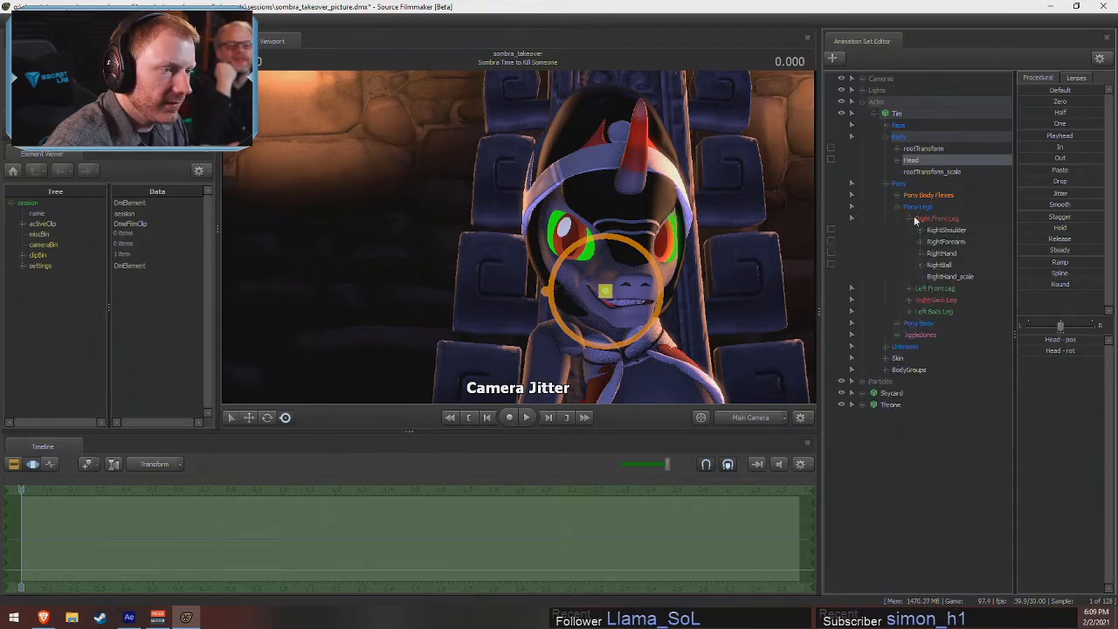
left_click(947, 276)
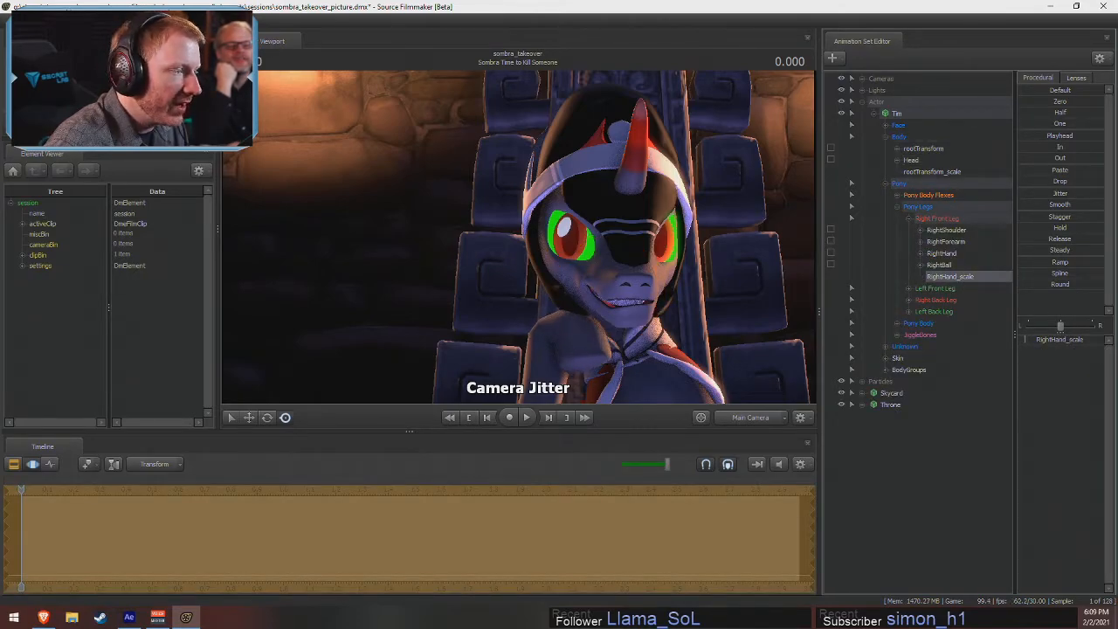
left_click_drag(1059, 339, 1070, 340)
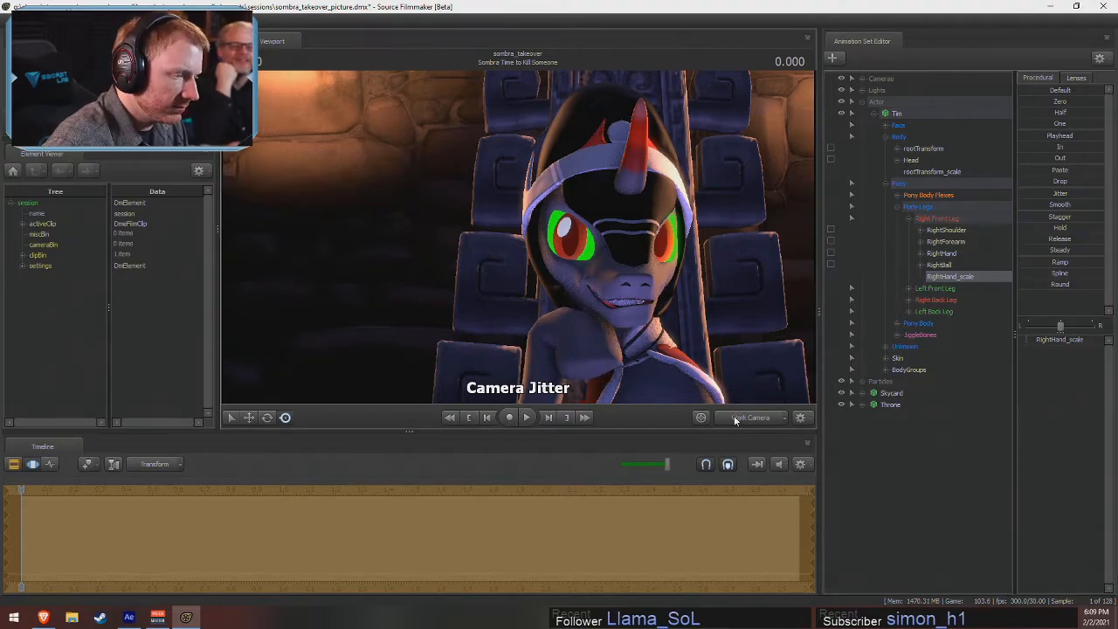
- Save the session and dock a Secondary Viewport showing the Main Camera above the Animation Set Editor, keeping the primary viewport on the Main Camera
left_click(738, 417)
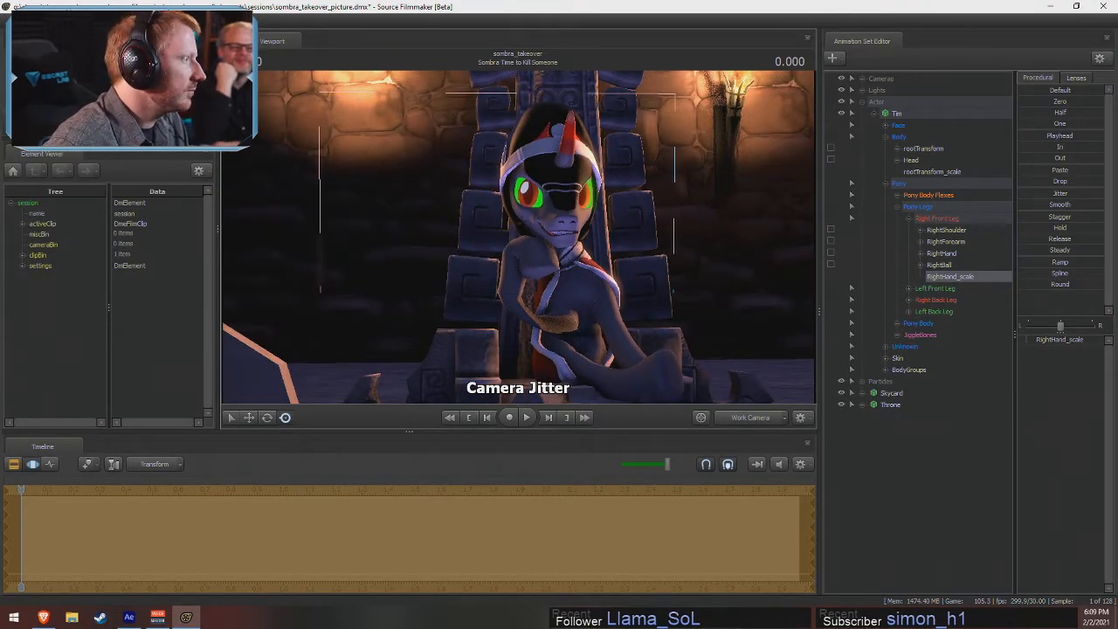
key("ctrl+s")
left_click(63, 19)
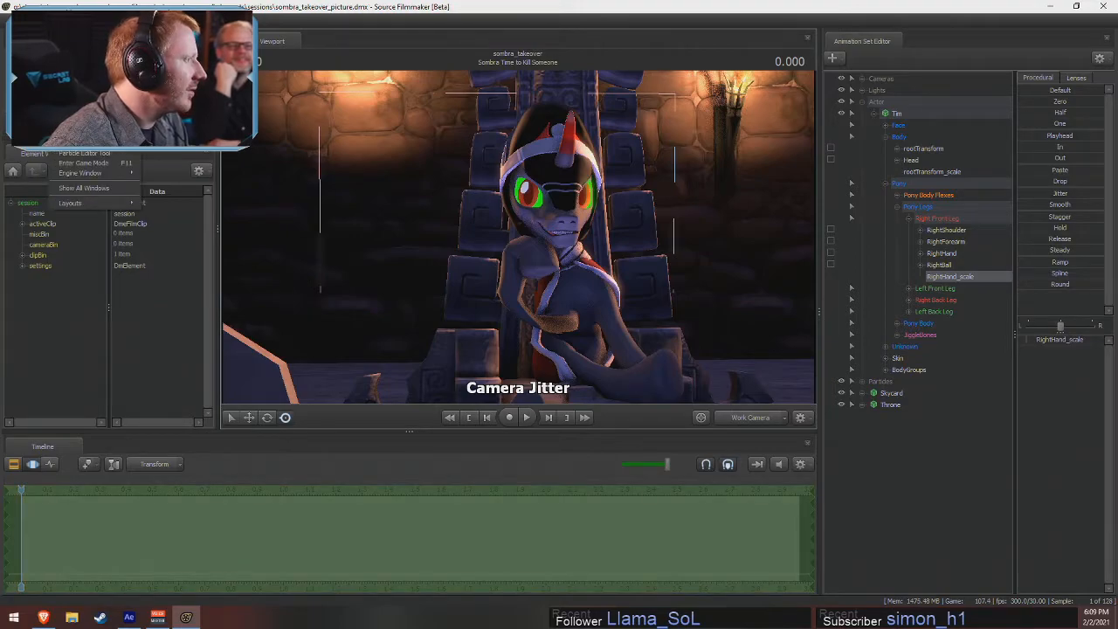
left_click(85, 63)
left_click_drag(469, 245, 970, 291)
left_click_drag(952, 169, 985, 261)
left_click(1052, 271)
left_click(748, 418)
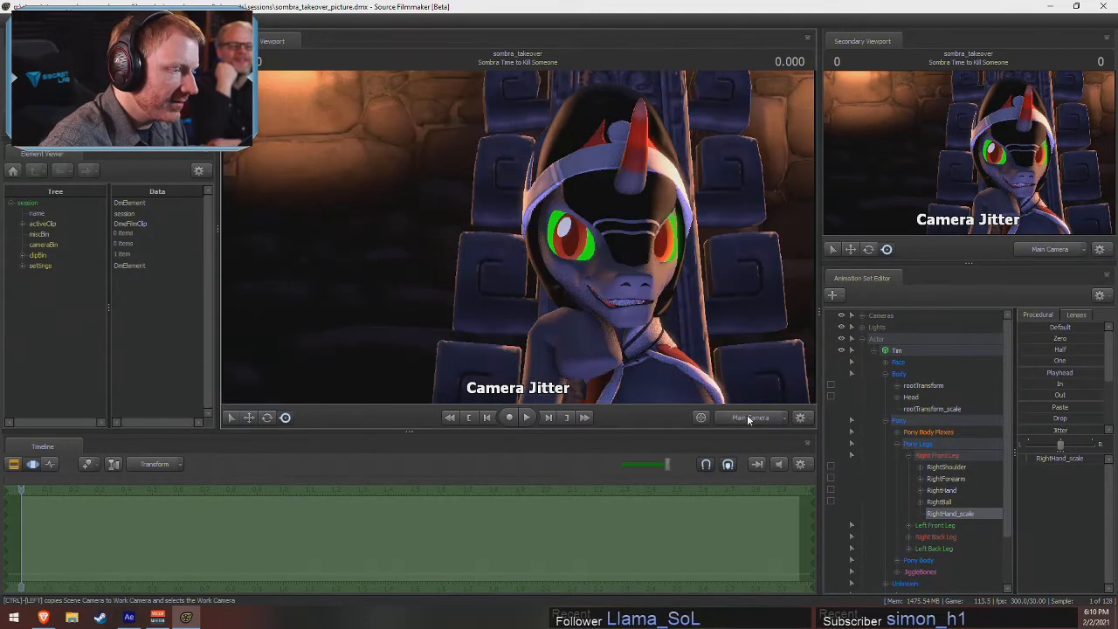
- Collapse the Actor group, select the Main Camera and reframe it closer on Tim's face and raised hoof
key("F2")
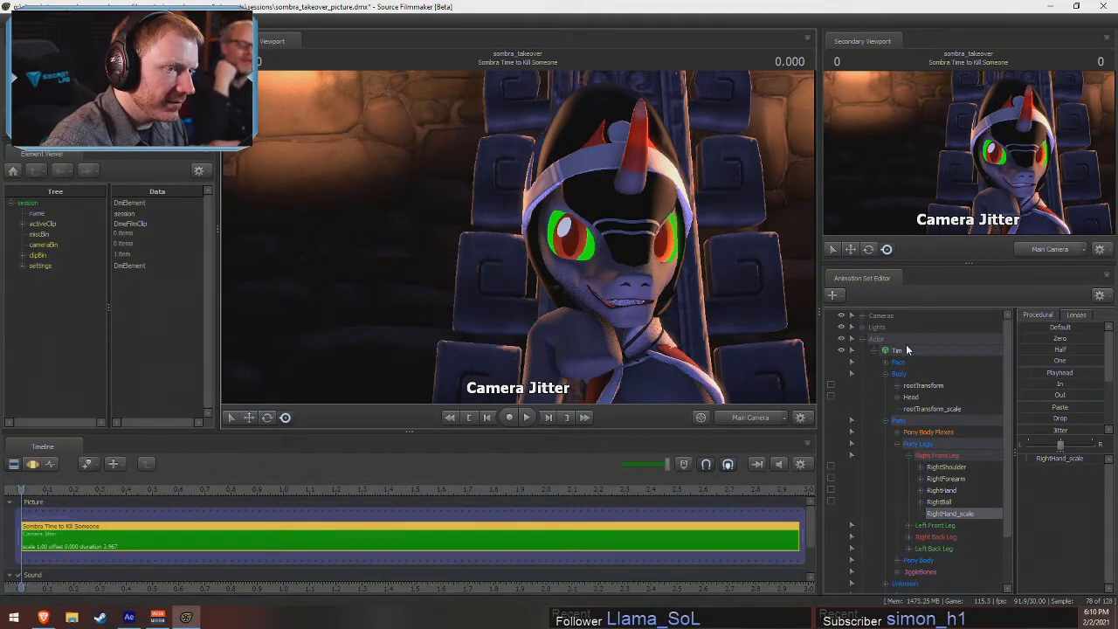
left_click(862, 339)
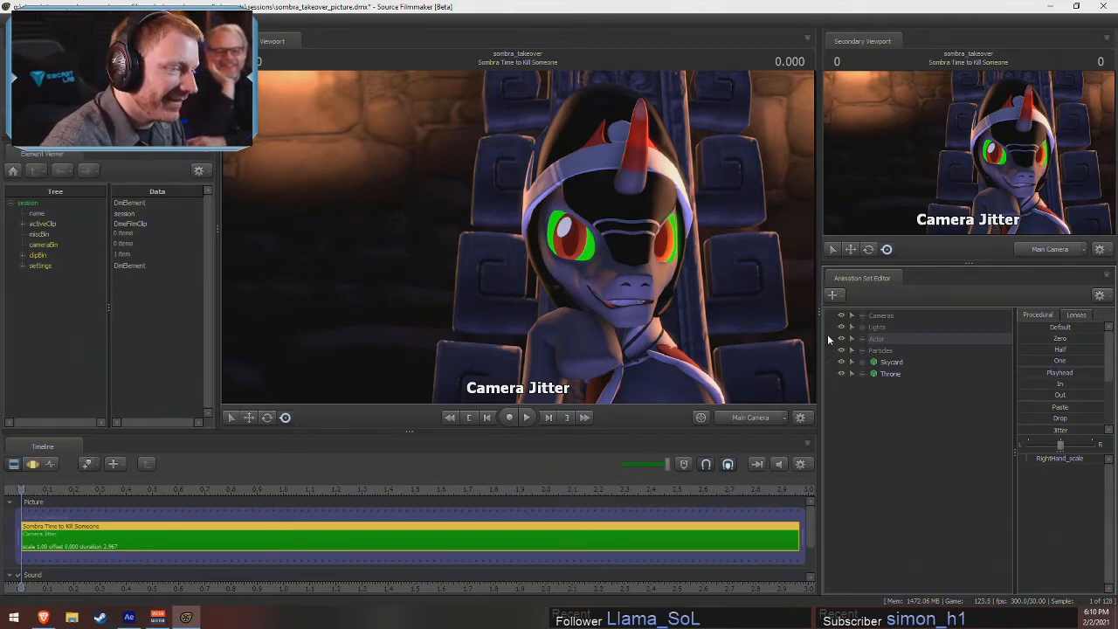
left_click(862, 316)
left_click(899, 326)
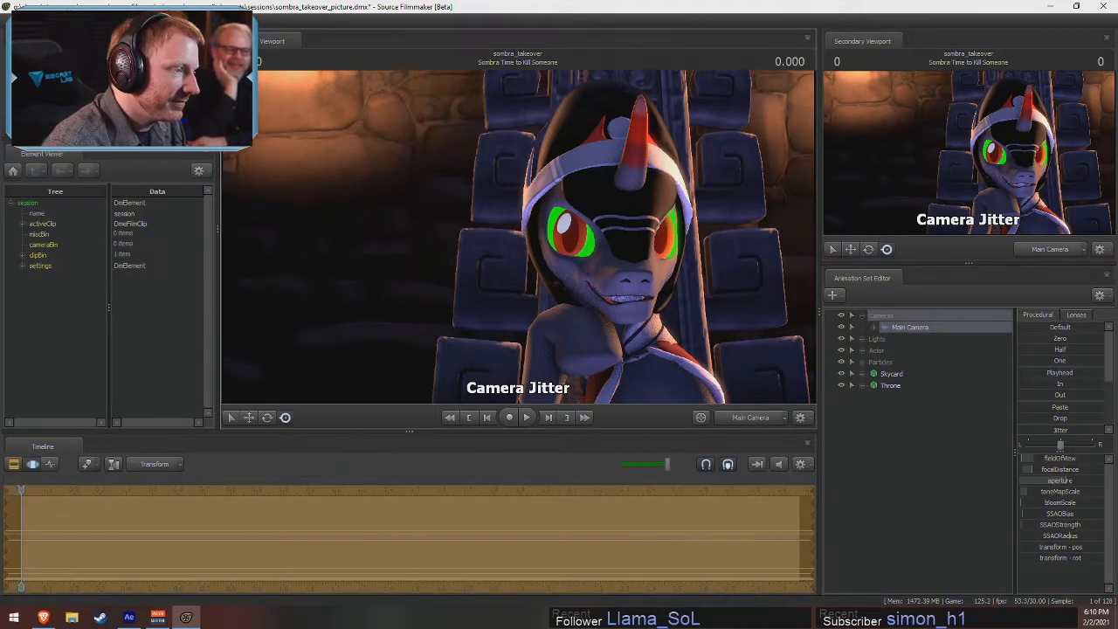
mouse_move(518, 236)
left_mouse_down()
mouse_move(526, 246)
mouse_move(516, 235)
left_mouse_up()
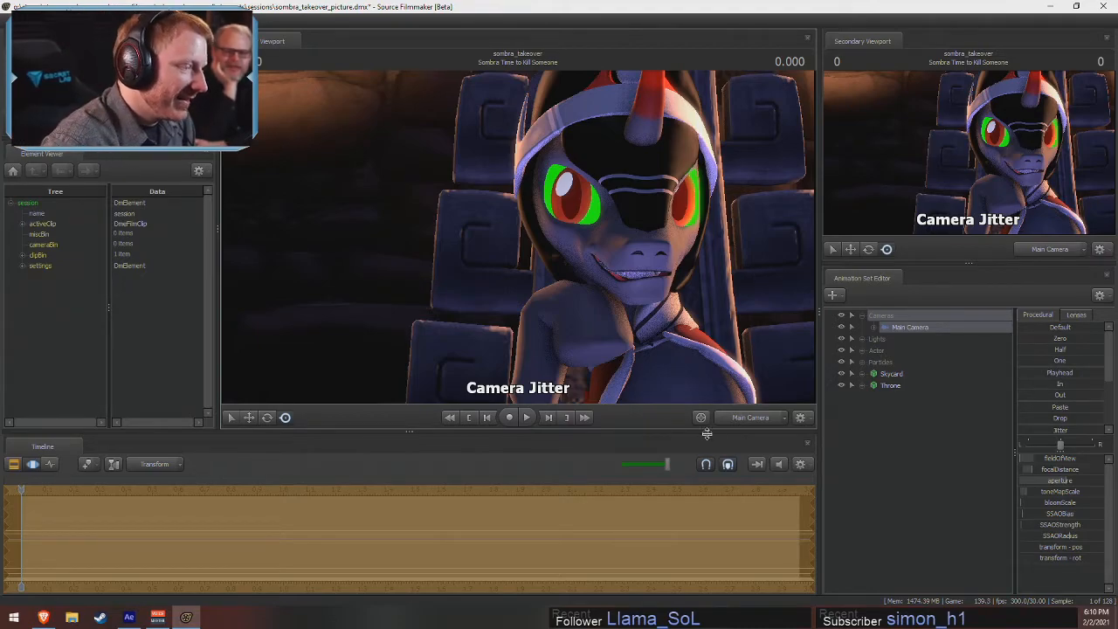
key("F2")
left_click(673, 445)
key("F3")
key("F2")
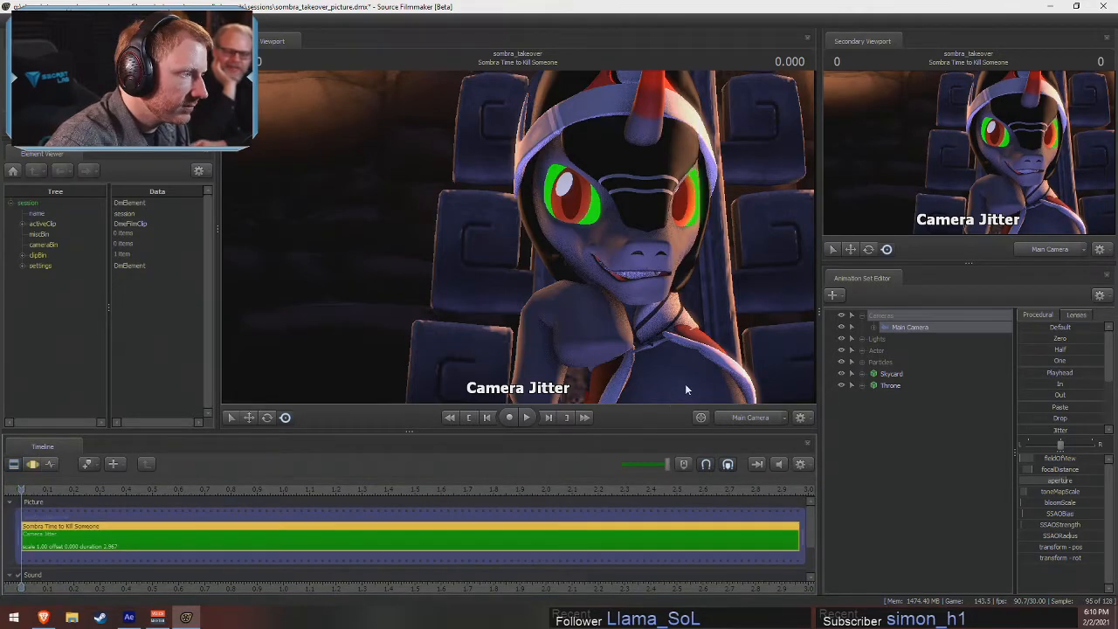
- Show the Work Camera in the Secondary Viewport and set the progressive refinement depth of field to 64 samples
left_click(1060, 249)
right_click(505, 213)
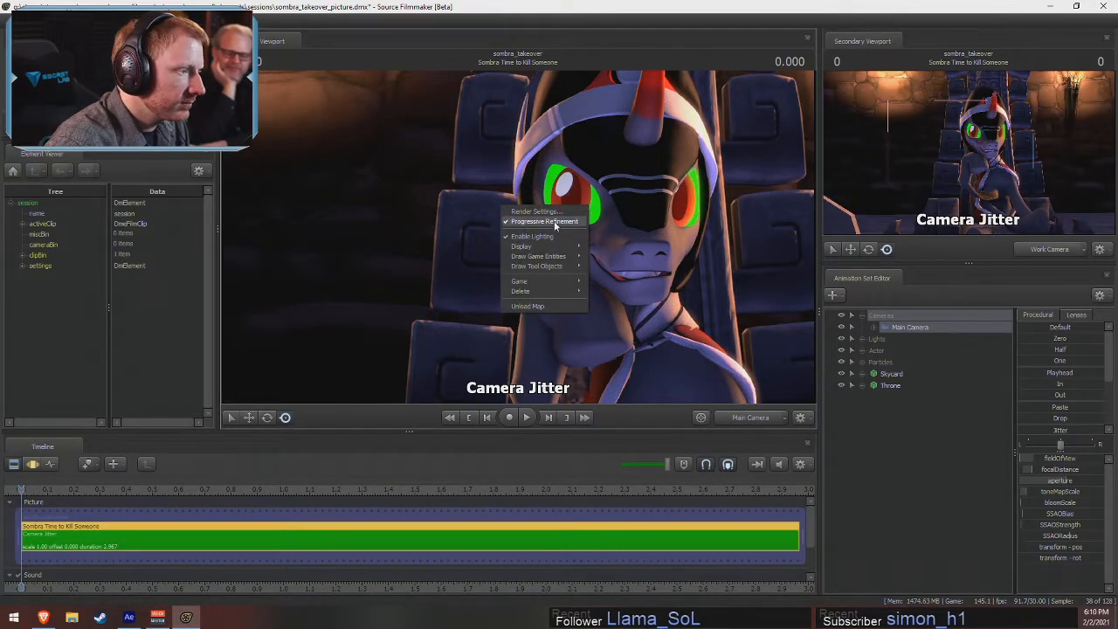
left_click(553, 222)
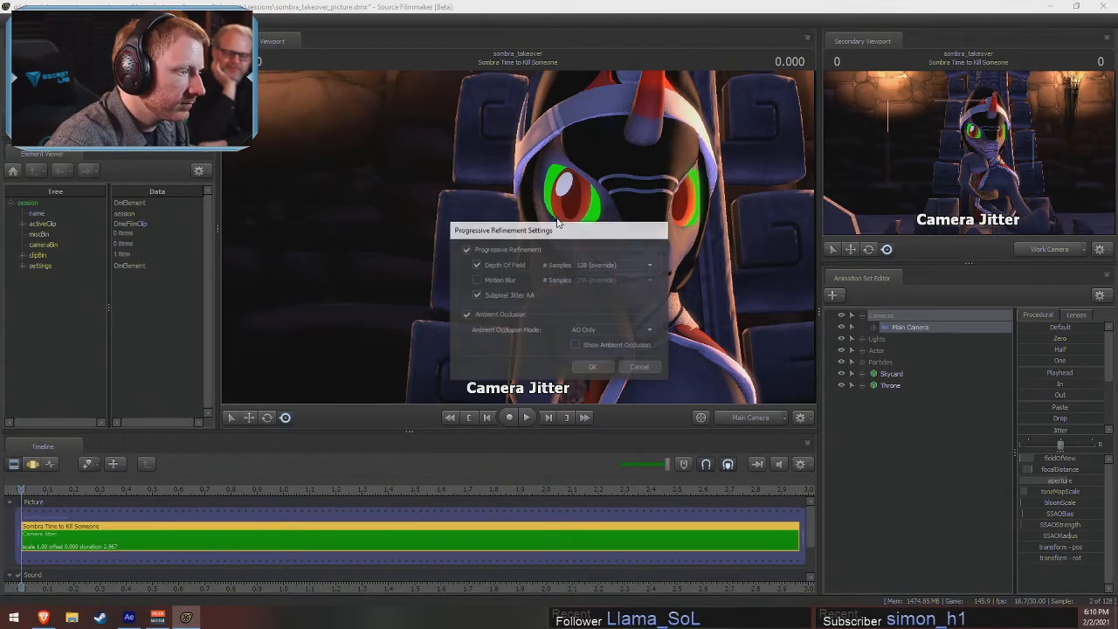
left_click(588, 269)
left_click(594, 305)
left_click(601, 280)
left_click(592, 329)
left_click(592, 367)
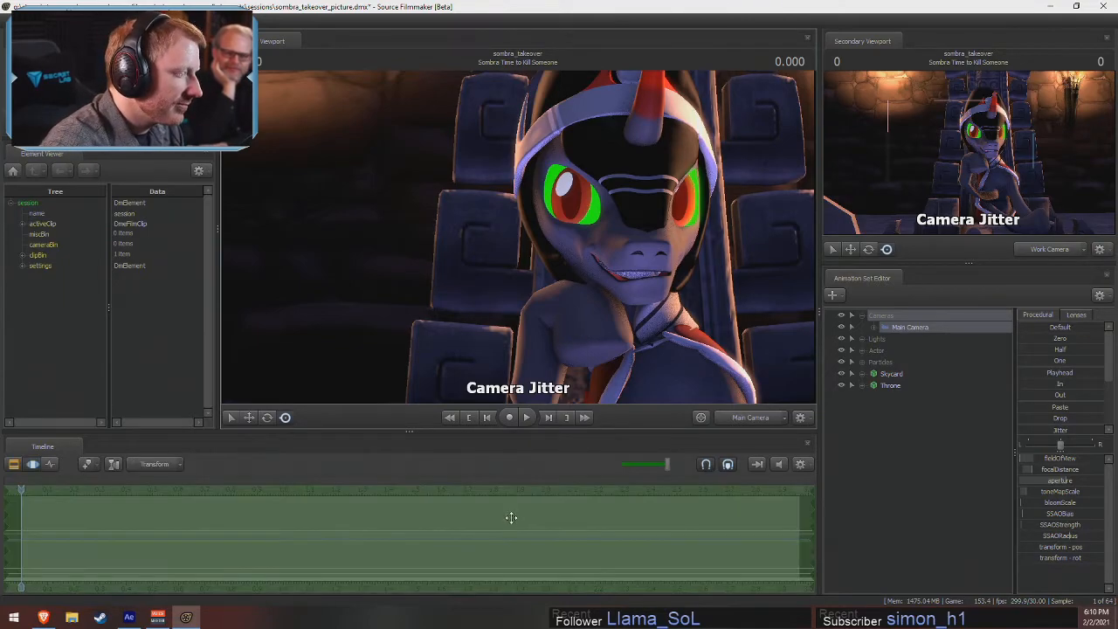
- Show the unlit Work Camera view close to Tim's raised hoof in the primary viewport and the Main Camera in the Secondary Viewport
middle_click_drag(475, 578, 522, 586)
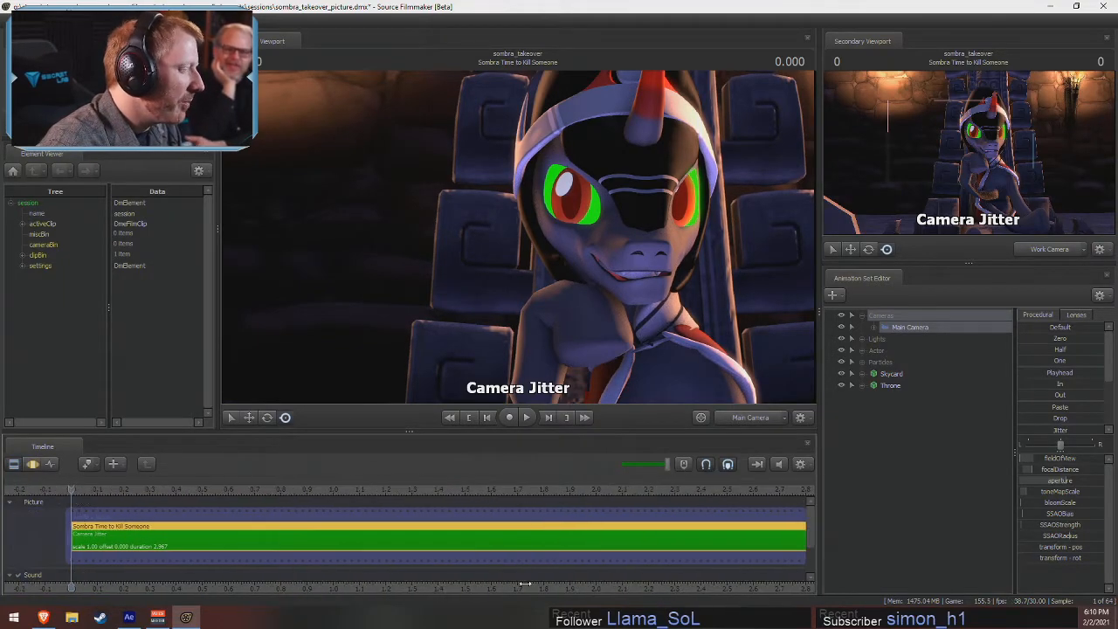
scroll(598, 577, "down", 3)
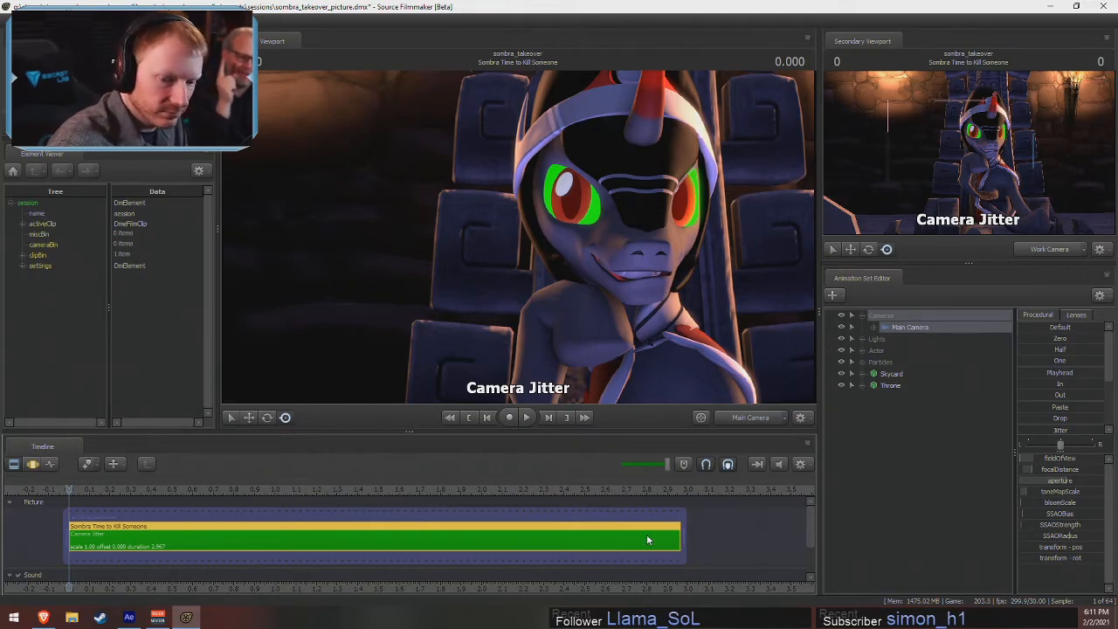
key("F3")
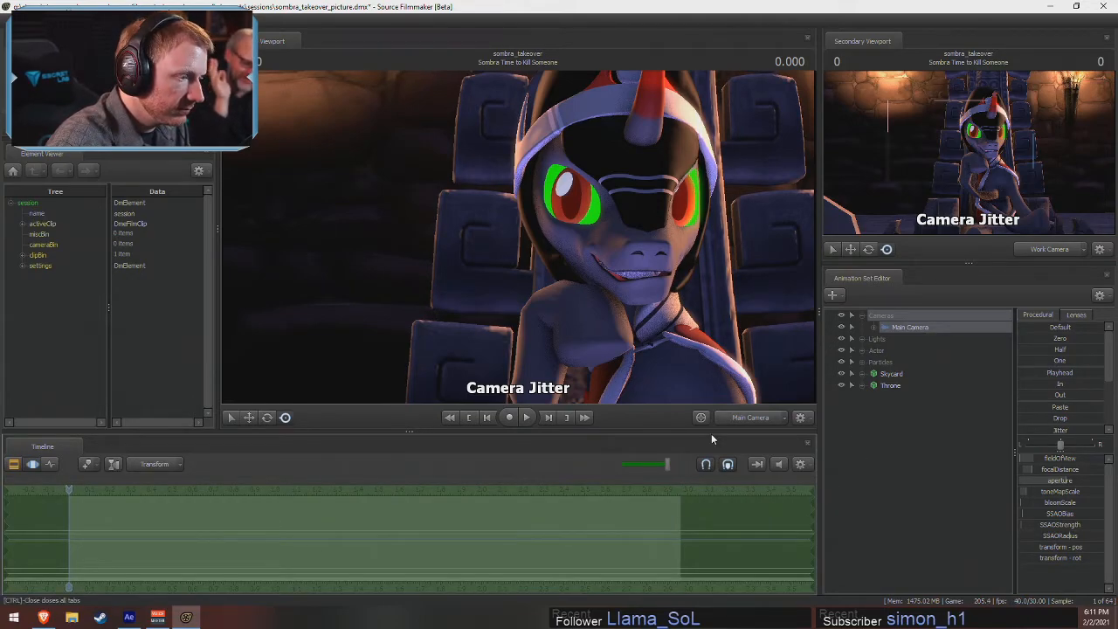
left_click(748, 417)
right_click(613, 308)
left_click(642, 349)
left_click_drag(637, 344, 707, 315)
key("s")
left_click(1034, 248)
left_click_drag(699, 262, 650, 280)
mouse_move(517, 236)
left_mouse_down()
mouse_move(489, 219)
mouse_move(476, 225)
mouse_move(518, 235)
left_mouse_up()
- Try to move Tim's RightBall control away from his neck, and undo the move
key("w")
key("ctrl")
left_click(534, 206, "ctrl")
left_click_drag(611, 238, 580, 268, "alt")
left_click_drag(535, 207, 518, 202)
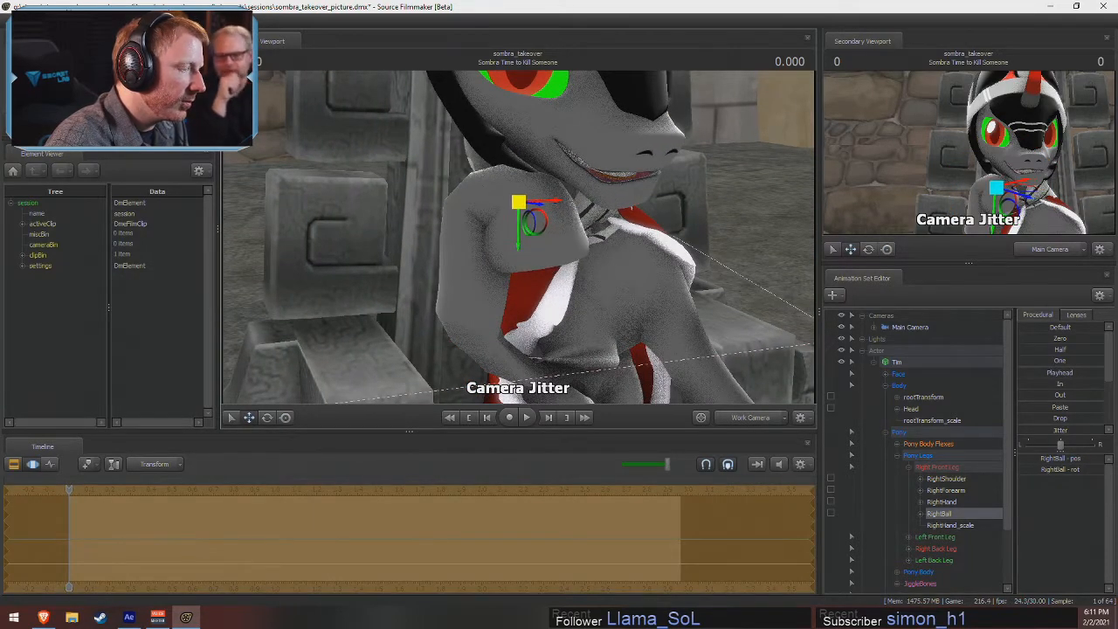
key("ctrl+z")
- Add a scale control to Tim's RightBall, slightly reduce RightBall_scale, and check the hoof from another angle
right_click(952, 514)
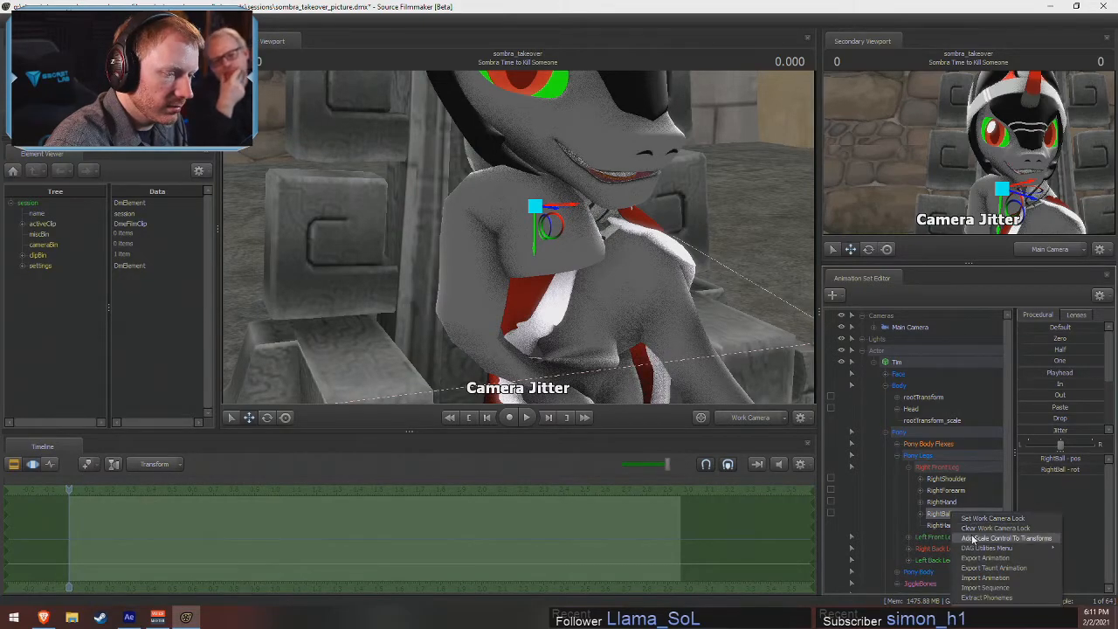
left_click(964, 527)
left_click(978, 536)
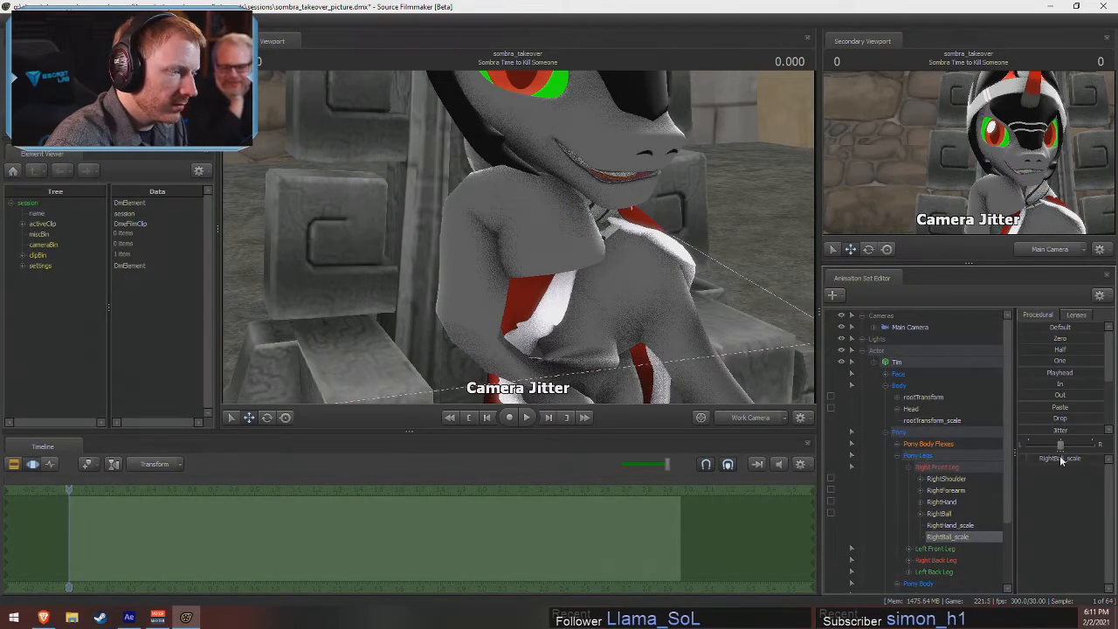
left_click_drag(1058, 462, 1060, 461)
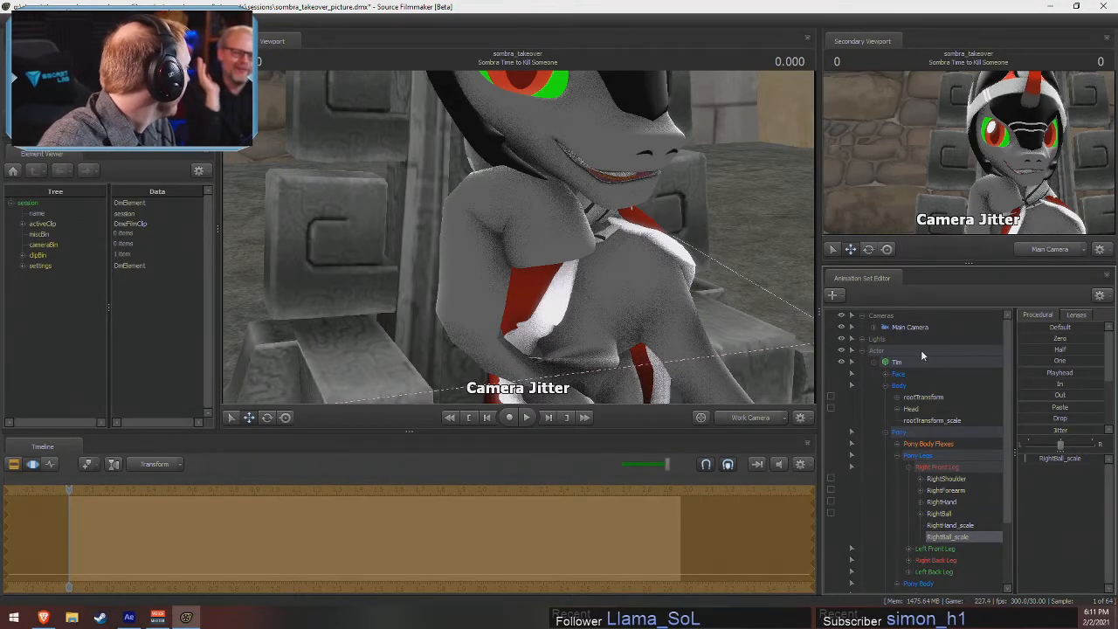
left_click(949, 525)
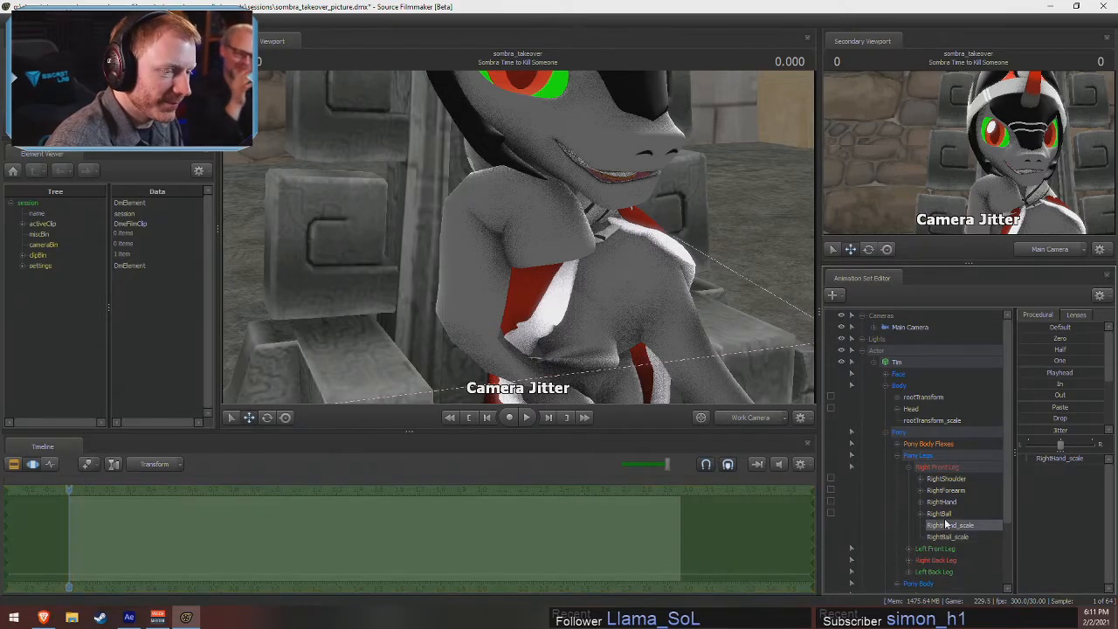
left_click(940, 513)
left_click_drag(524, 226, 547, 225, "alt")
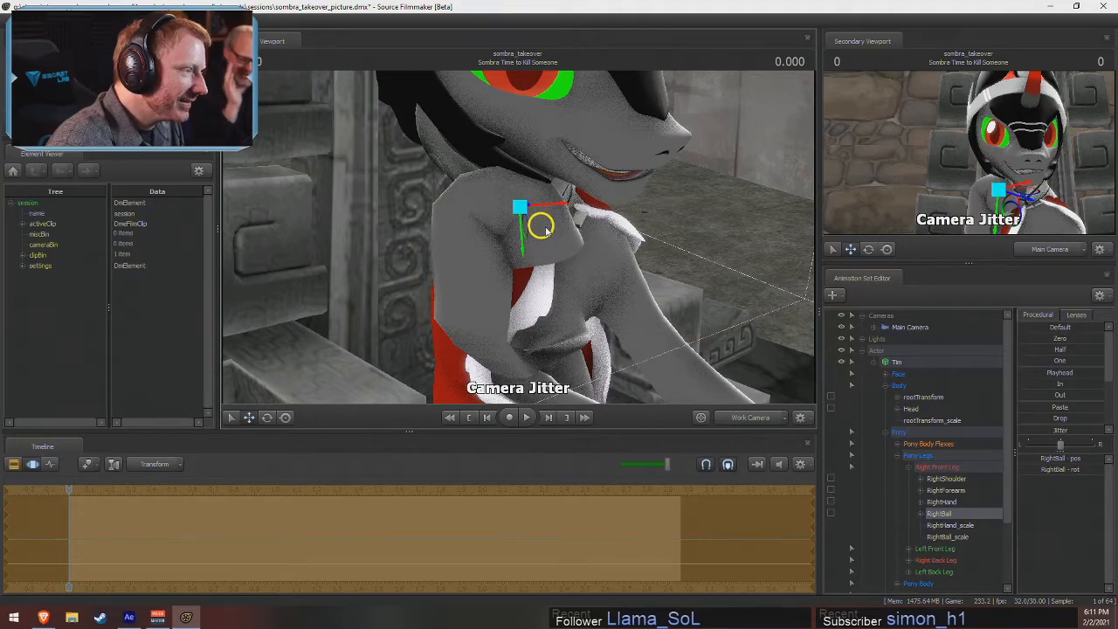
key("F3")
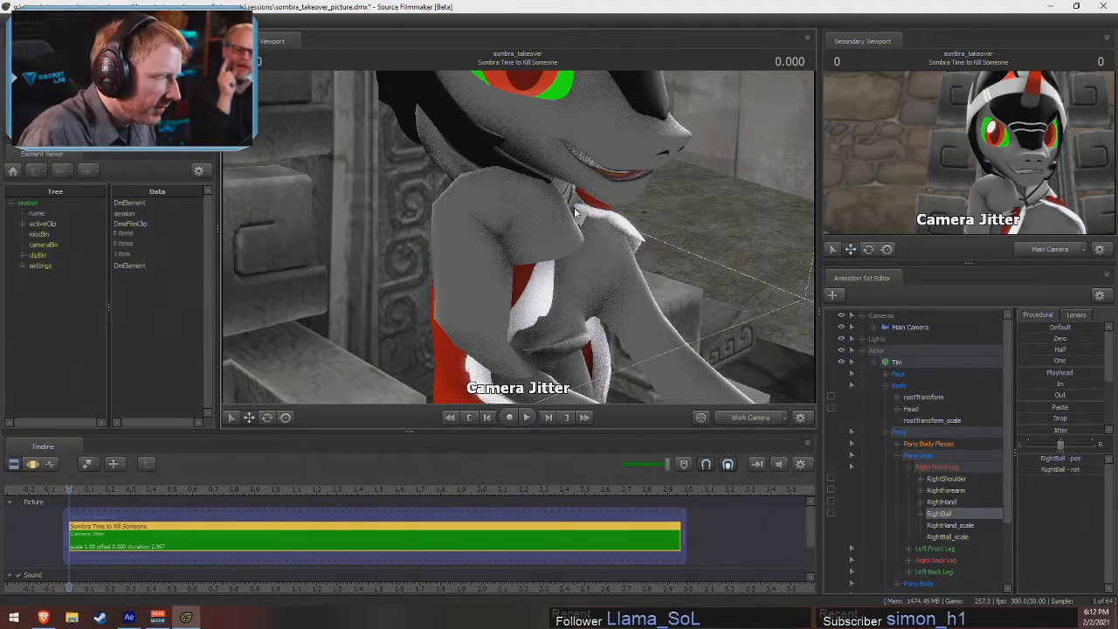
- Switch to the Brave browser, search the web for secret agent mr bean, and return to Source Filmmaker
left_click(44, 616)
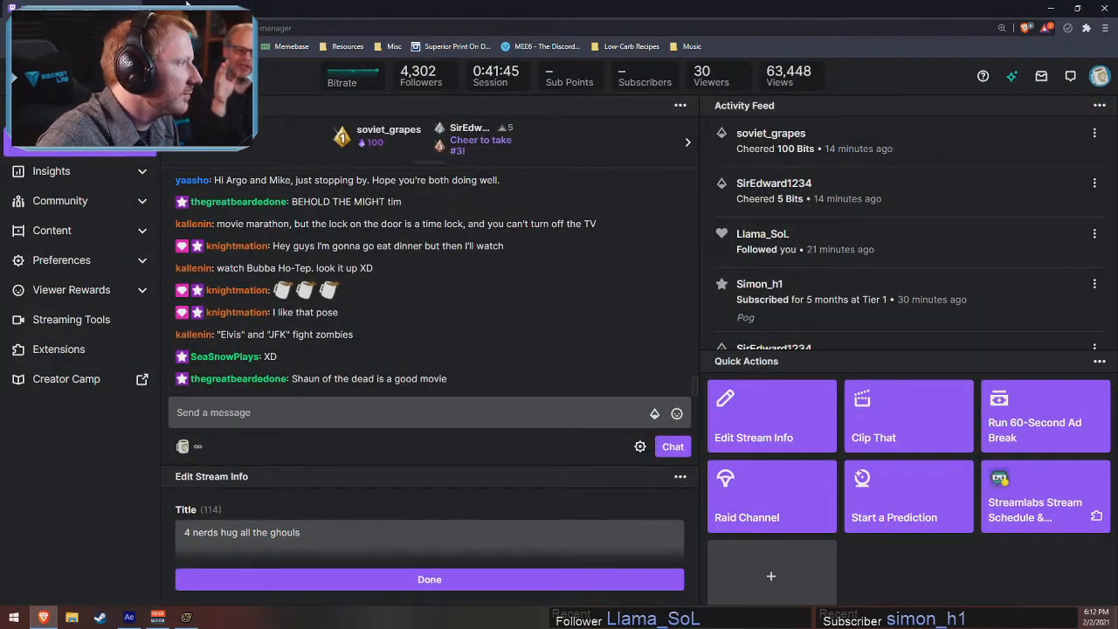
left_click(150, 9)
left_click(165, 28)
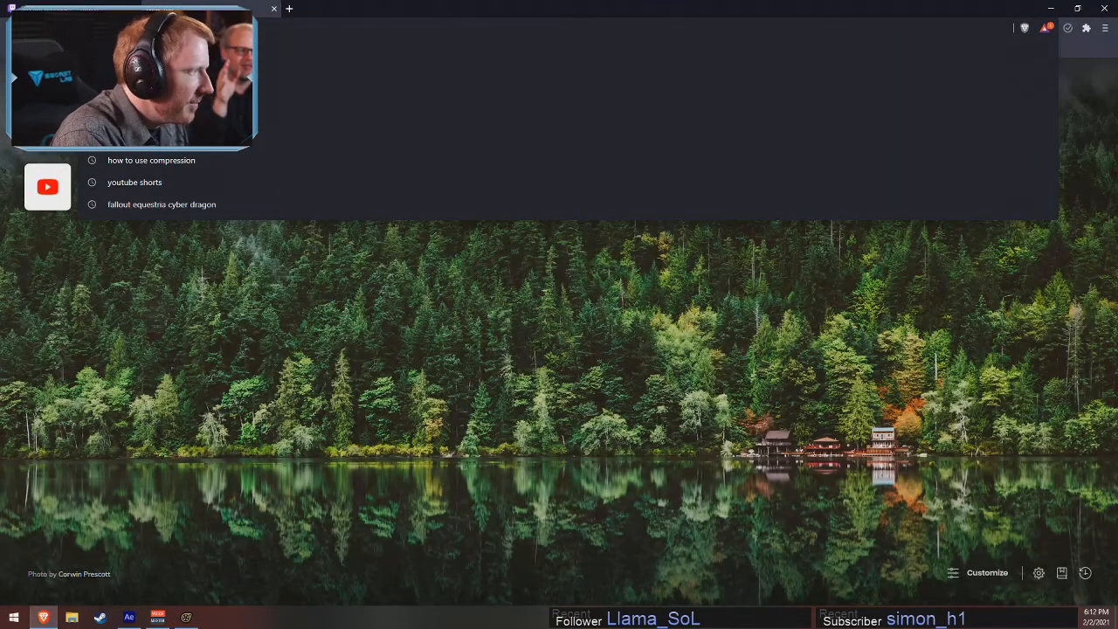
type("mt")
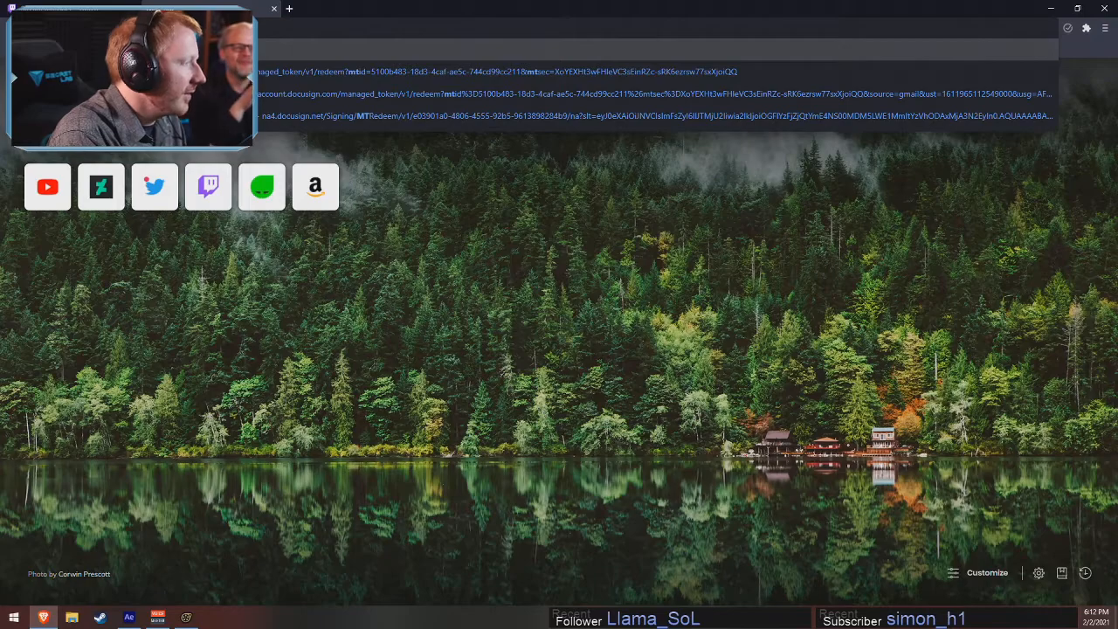
key("BackSpace")
key("BackSpace")
type("dv")
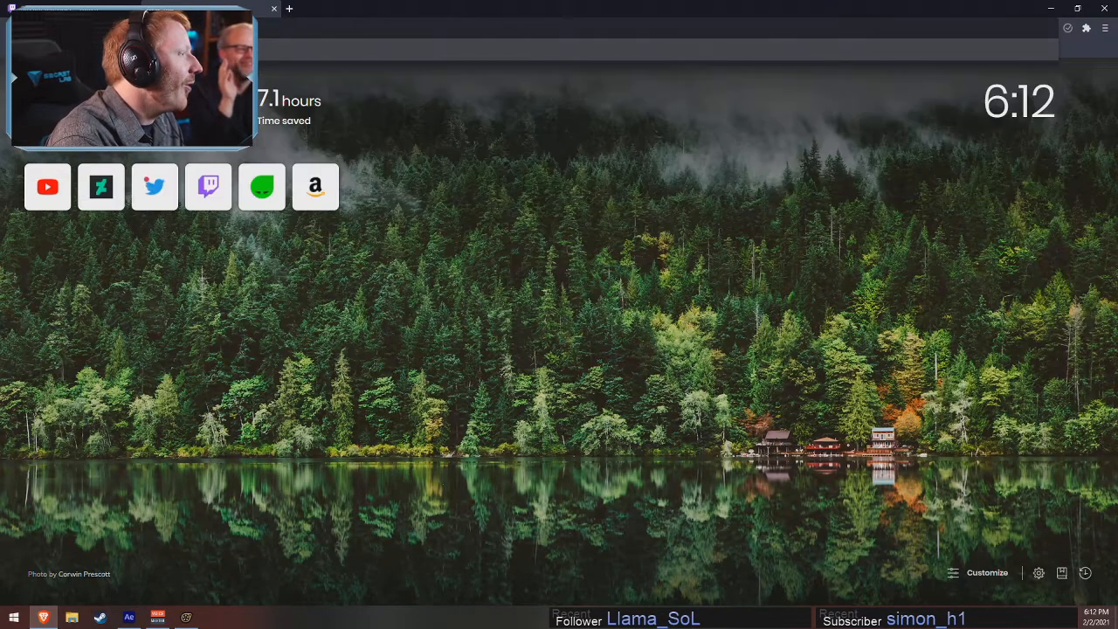
key("BackSpace")
key("BackSpace")
type("sec")
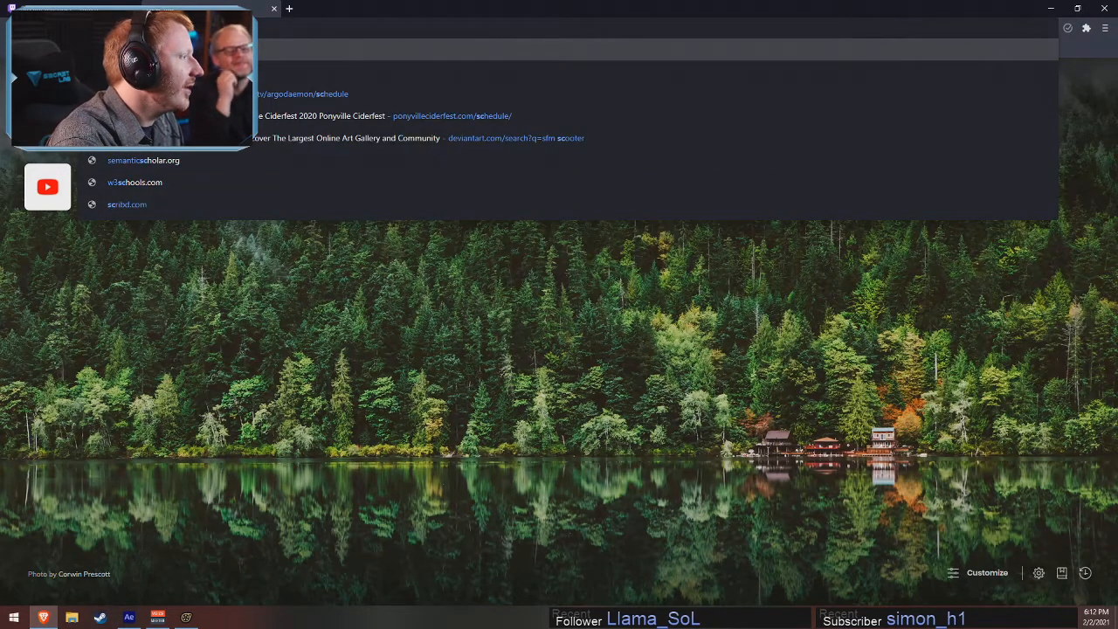
type("retl")
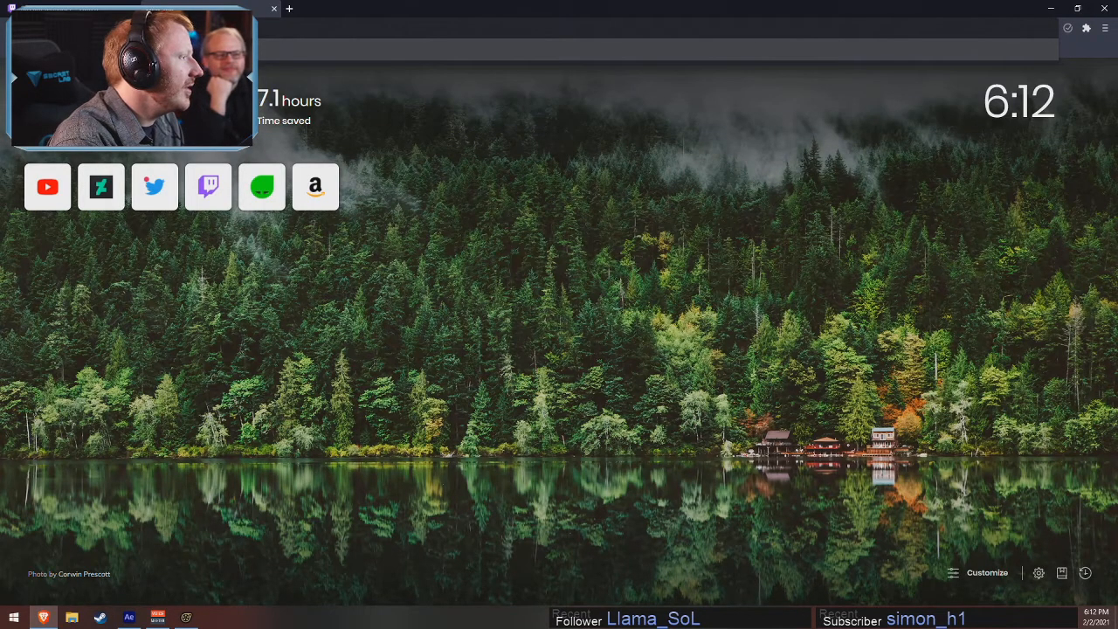
key("Return")
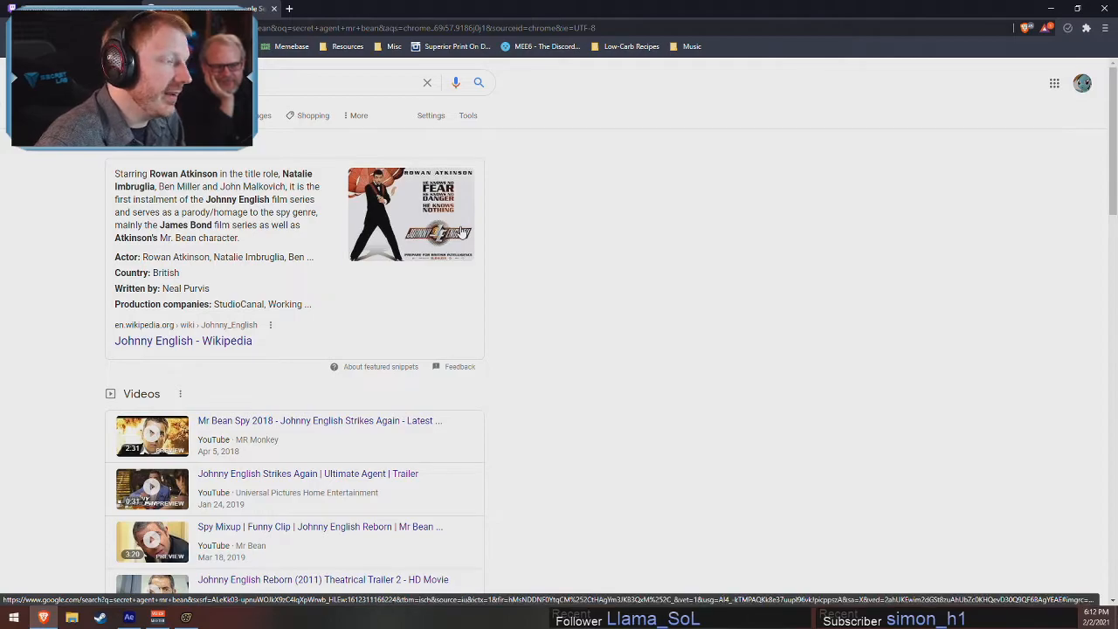
left_click(1050, 8)
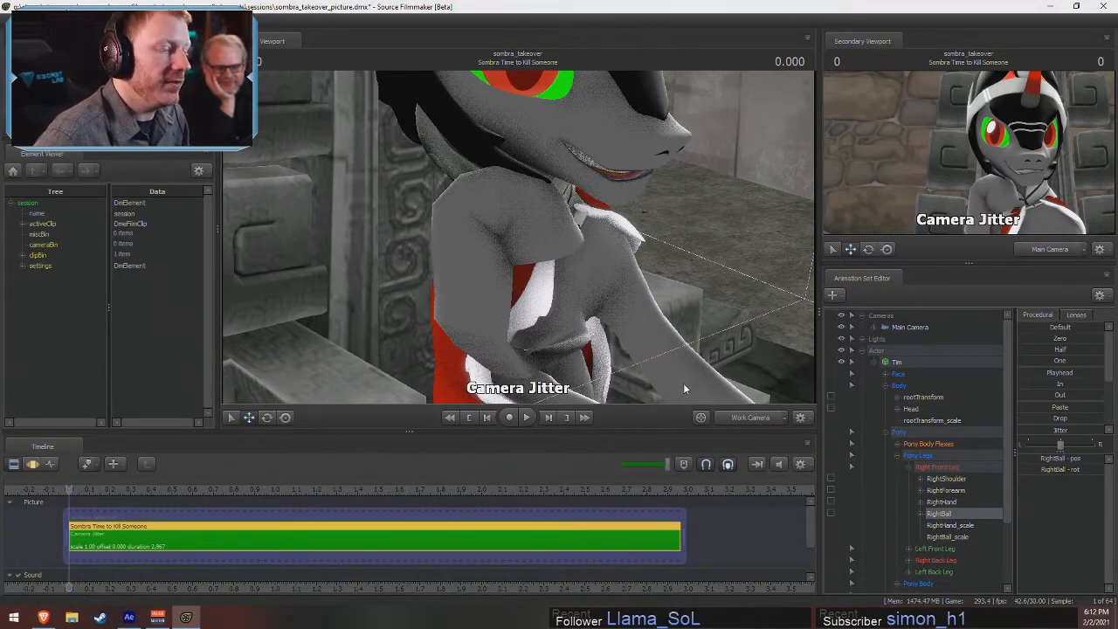
- Show the Main Camera in the primary viewport and collapse Tim's control groups
left_click(738, 417)
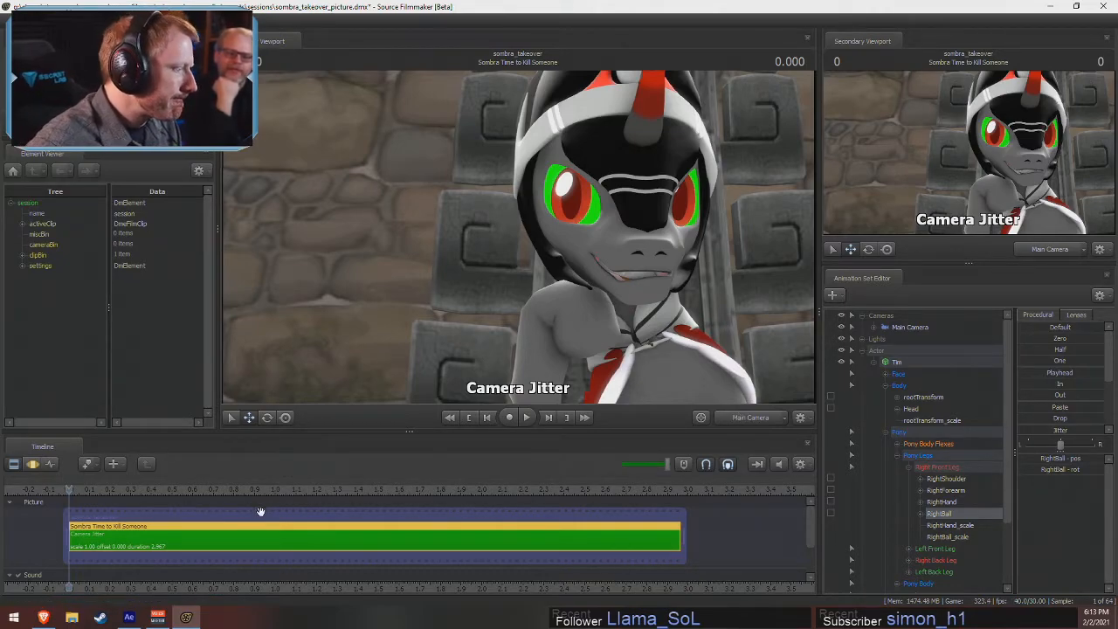
key("F3")
key("F2")
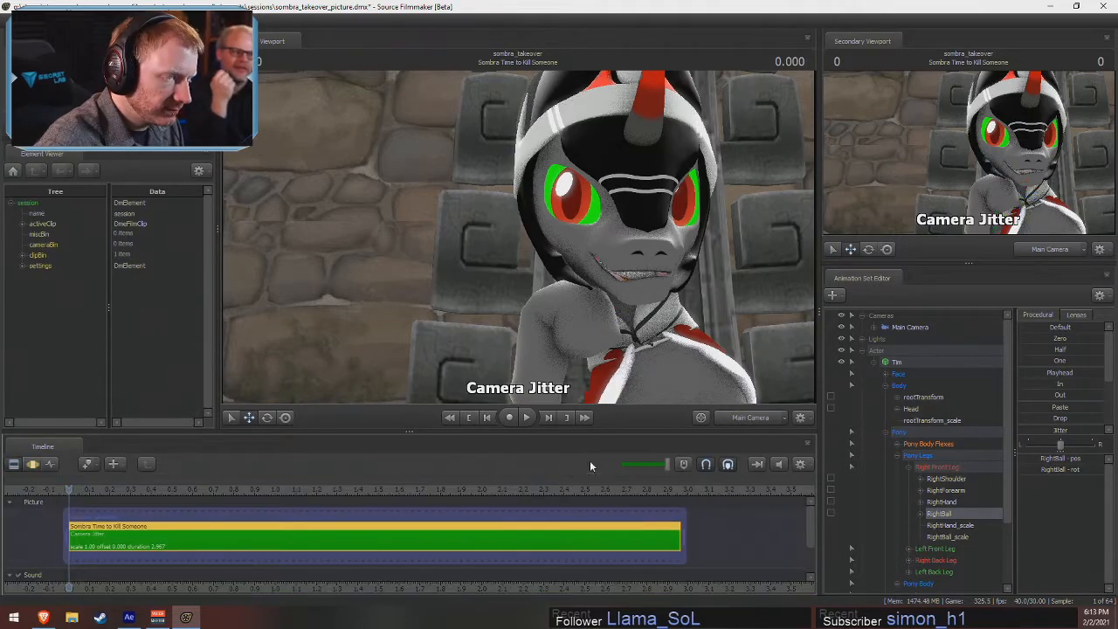
left_click(881, 363)
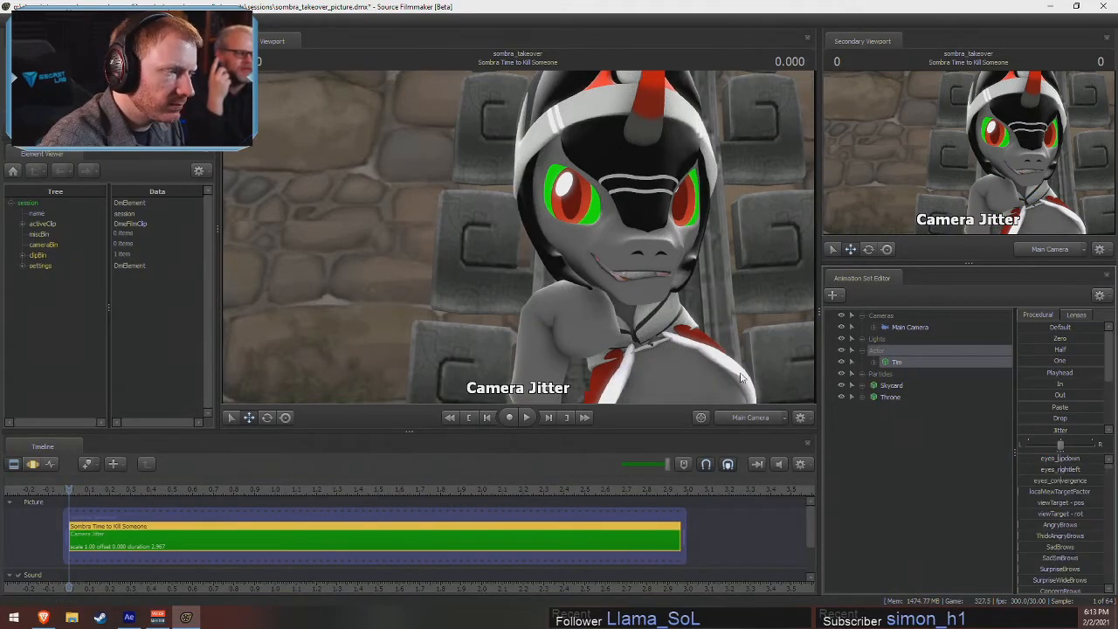
- Rotate Tim's Neck and Head so that his head leans and tilts towards the raised hoof
key("F3")
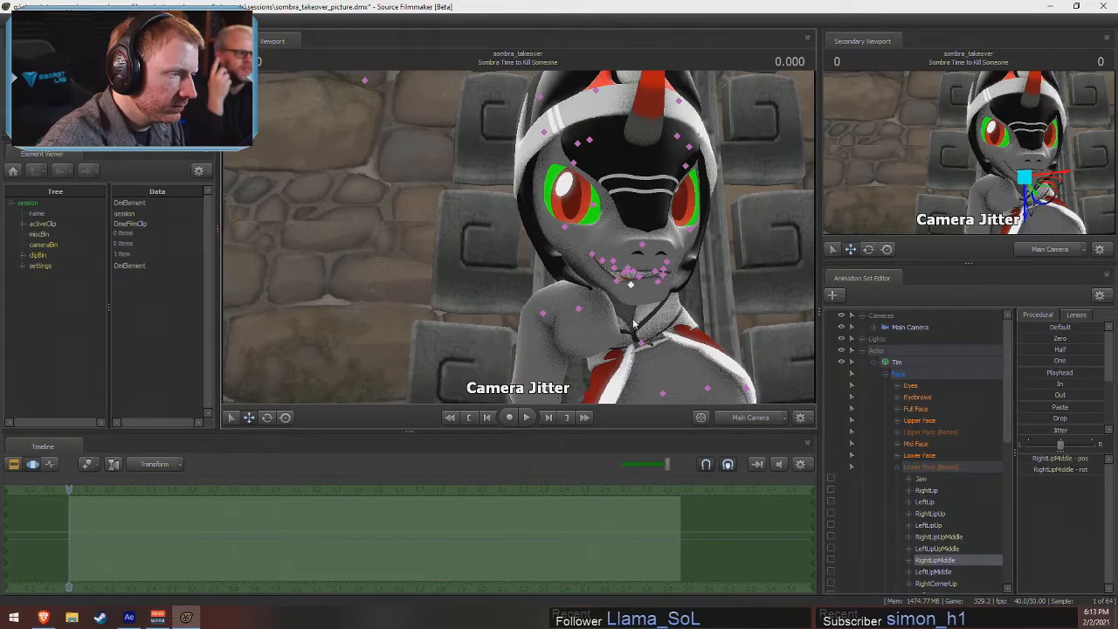
left_click(640, 343, "ctrl")
key("e")
left_click_drag(669, 321, 642, 311)
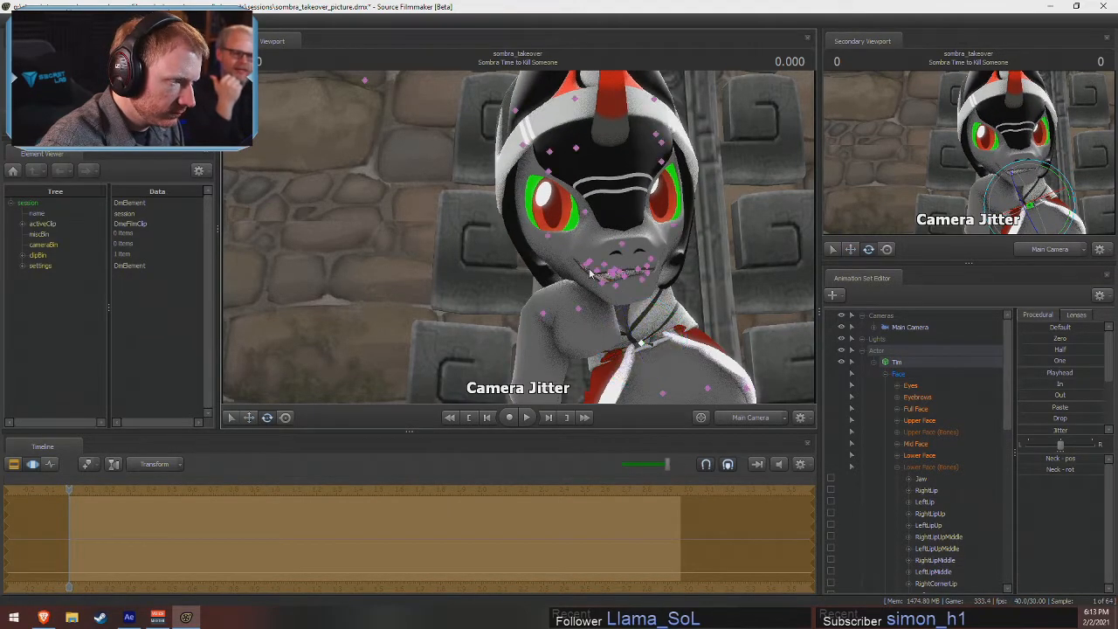
left_click(603, 267, "ctrl")
left_click_drag(603, 267, 604, 284)
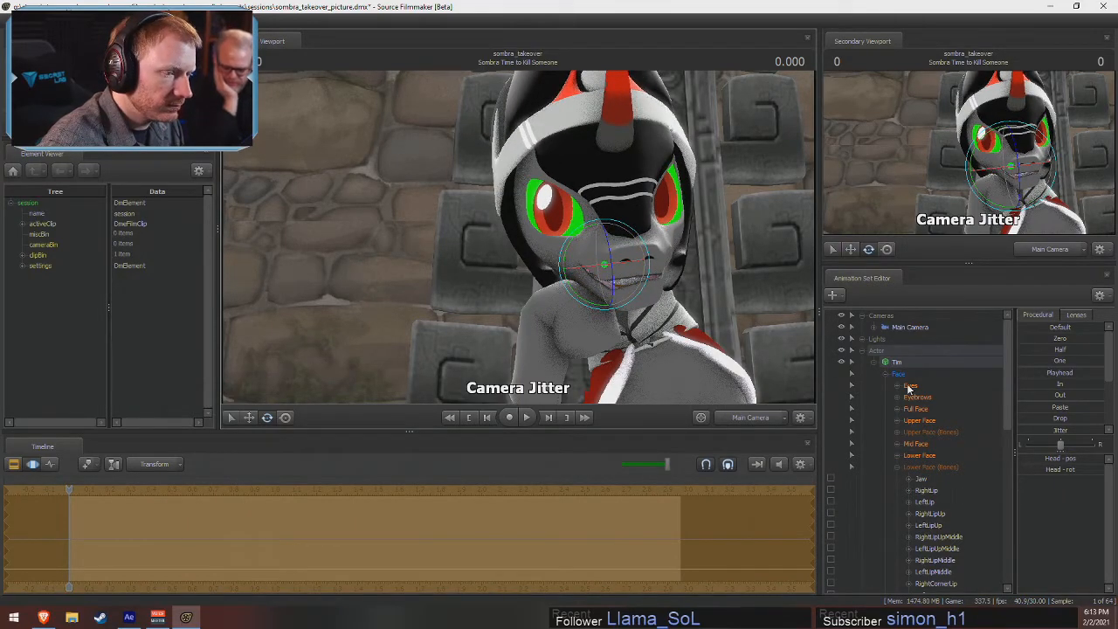
- Lock Tim's viewTarget to the Main Camera's transform and zero the viewTarget so that his eyes aim at the camera
left_click(875, 328)
left_click(885, 338)
scroll(905, 413, "down", 5)
scroll(915, 402, "up", 2)
left_click(897, 398)
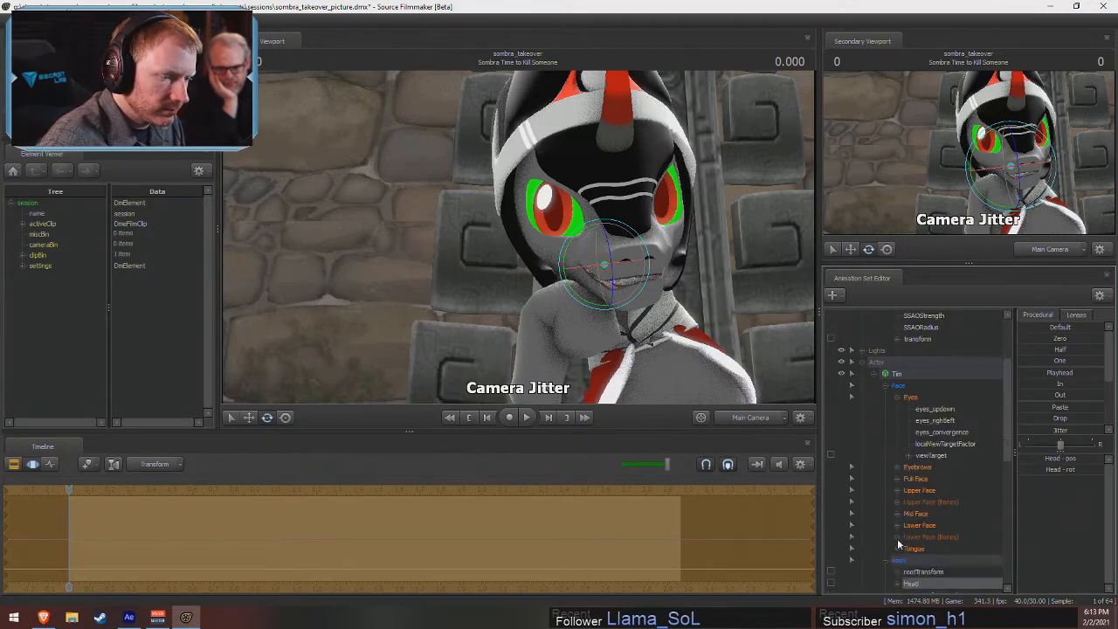
scroll(899, 528, "up", 1)
scroll(898, 539, "up", 2)
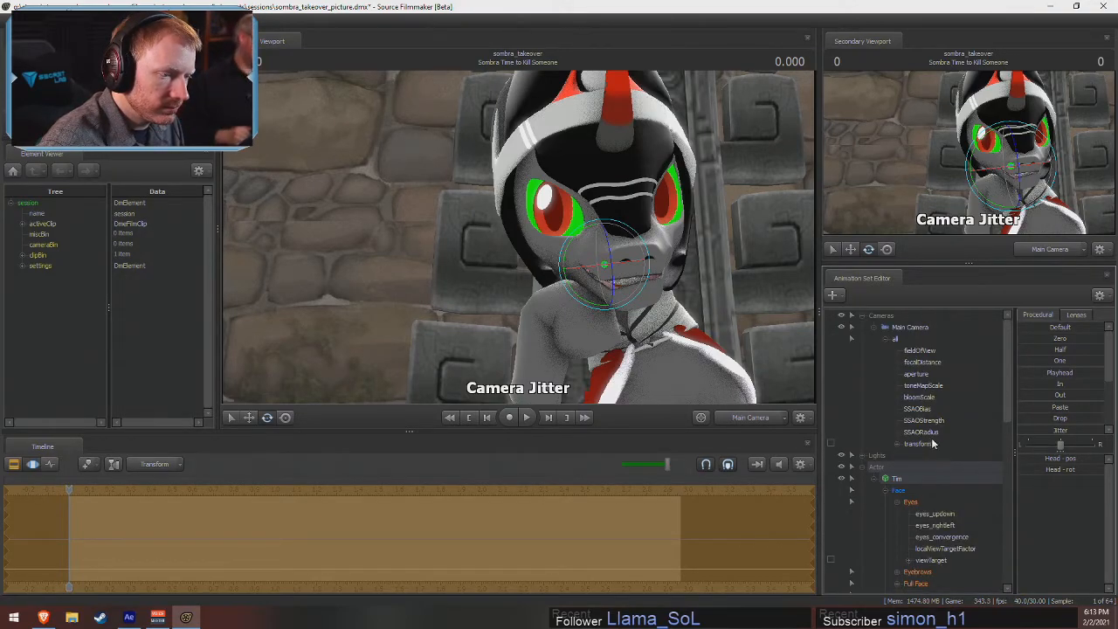
left_click(924, 445)
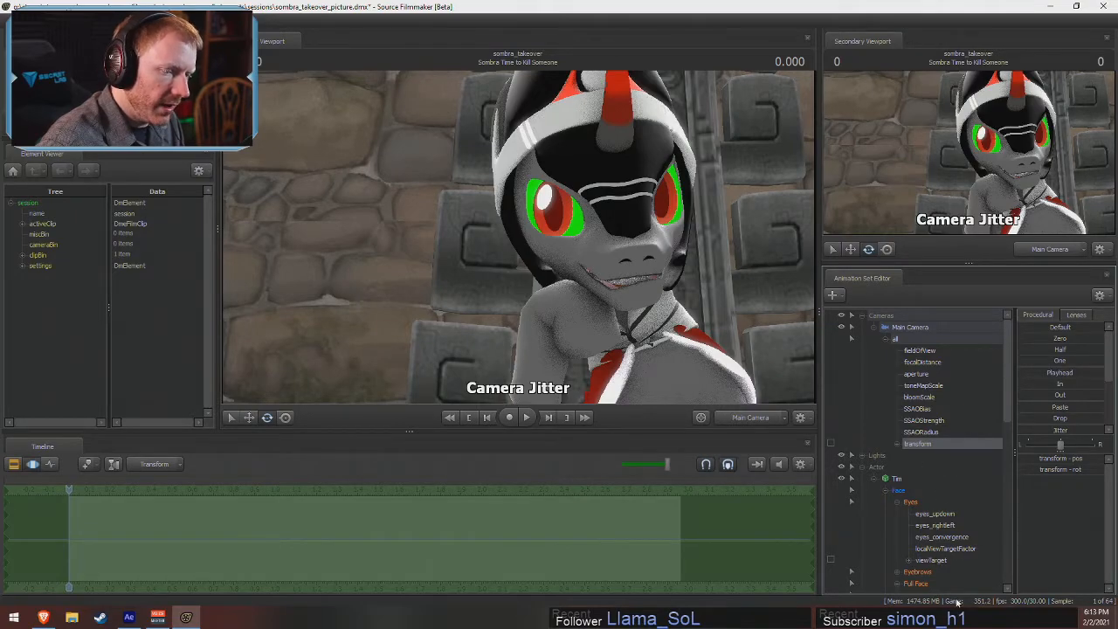
left_click(931, 560)
left_click_drag(1044, 338, 1104, 337)
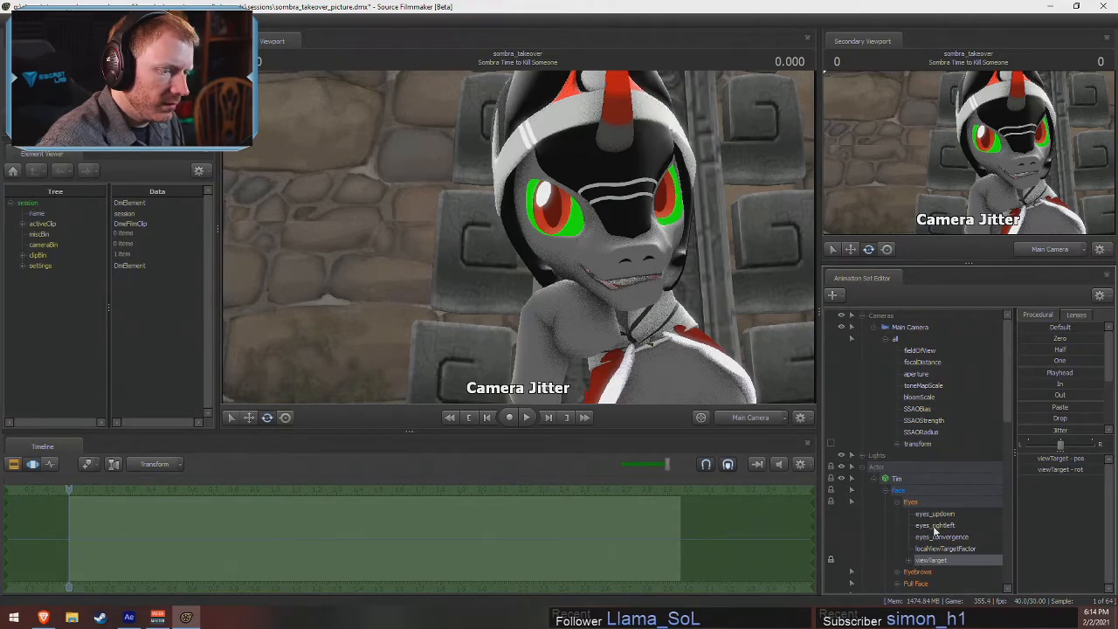
- Set Tim's eyes_updown and eyes_rightleft to the Half preset and check his gaze from the Work Camera
left_click_drag(941, 516, 943, 527)
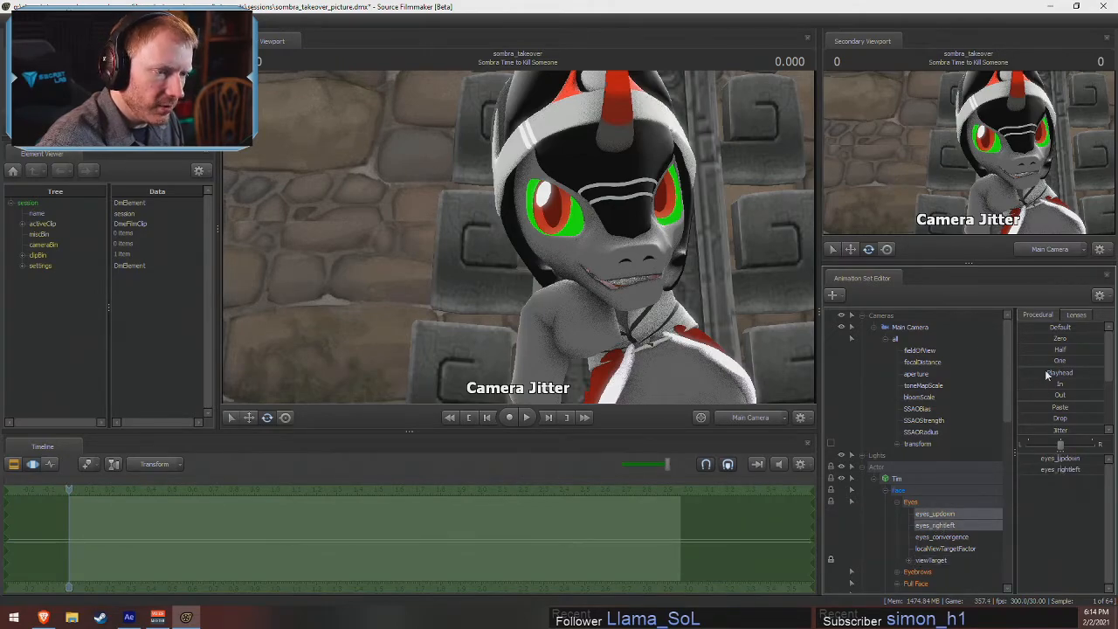
left_click_drag(1049, 349, 1102, 349)
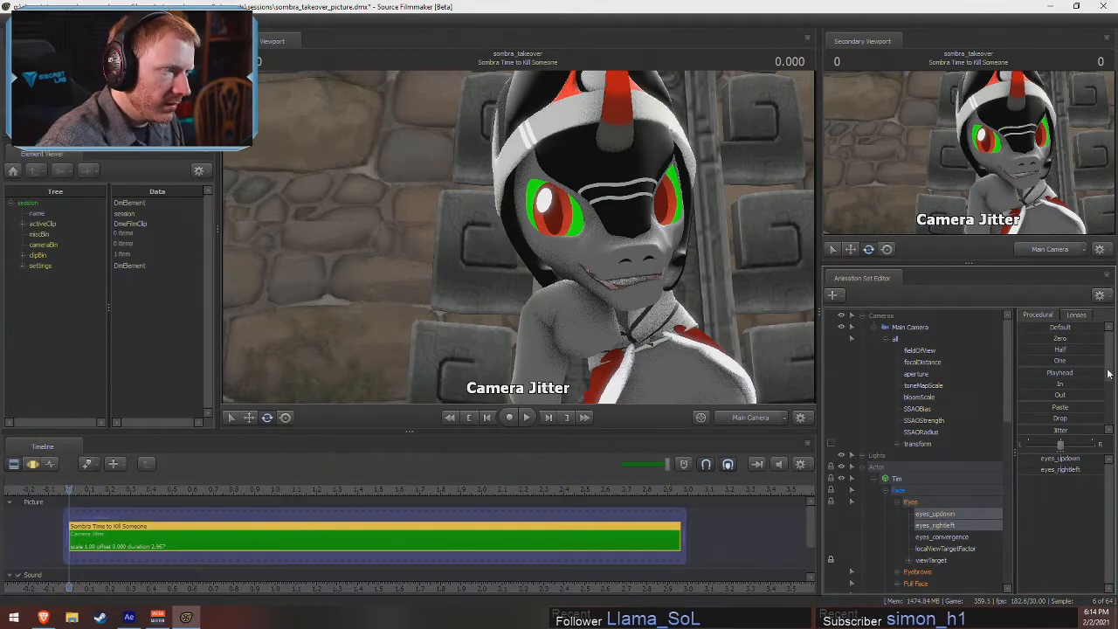
key("s")
left_click_drag(521, 241, 521, 240)
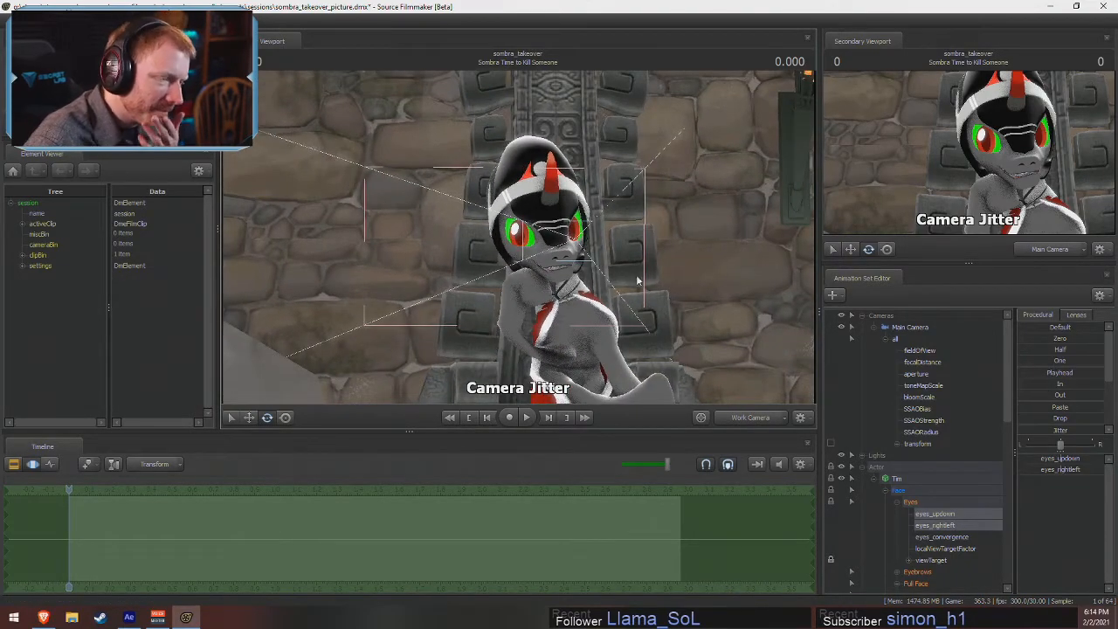
left_click_drag(569, 270, 570, 270)
left_click_drag(521, 240, 521, 240)
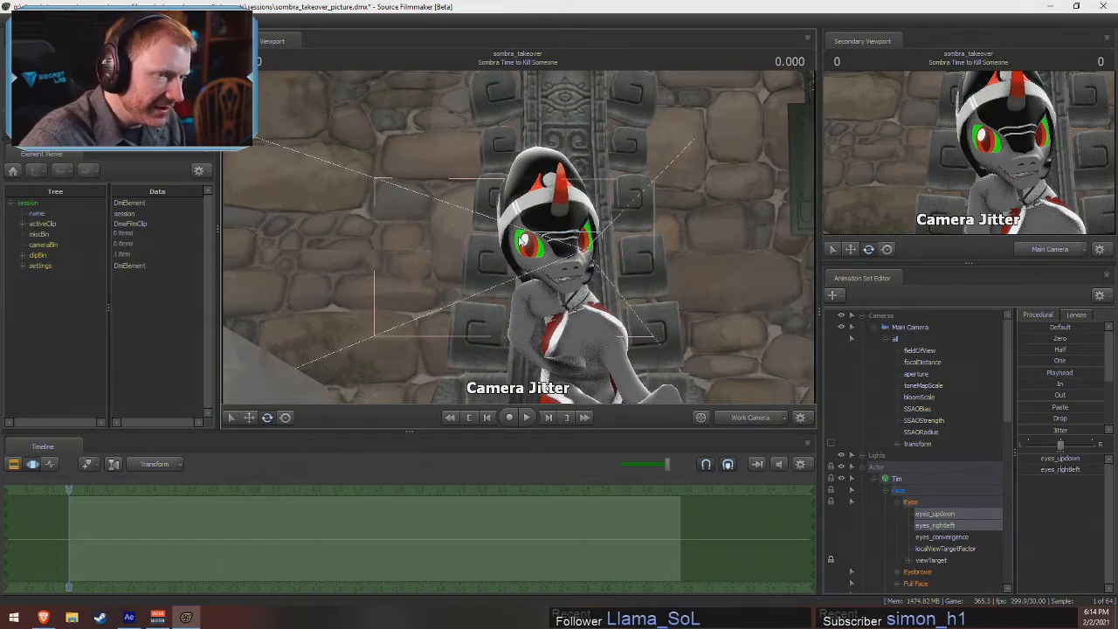
- Try rotating Tim's Head to test whether his eyes keep following the Main Camera
scroll(908, 537, "down", 5)
left_click(911, 514)
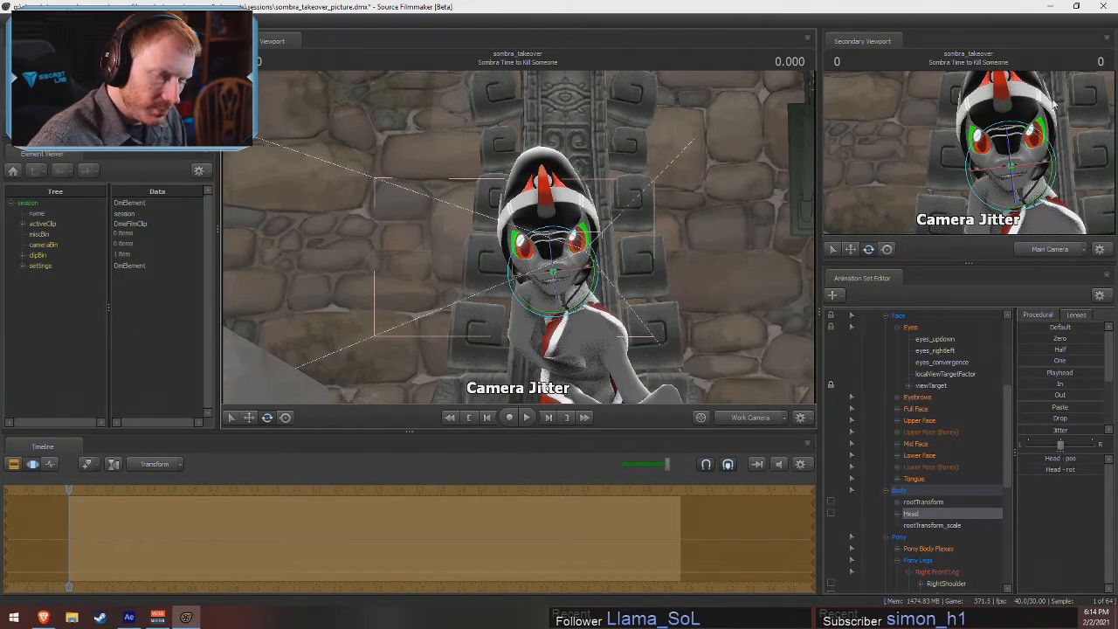
key("ctrl+z")
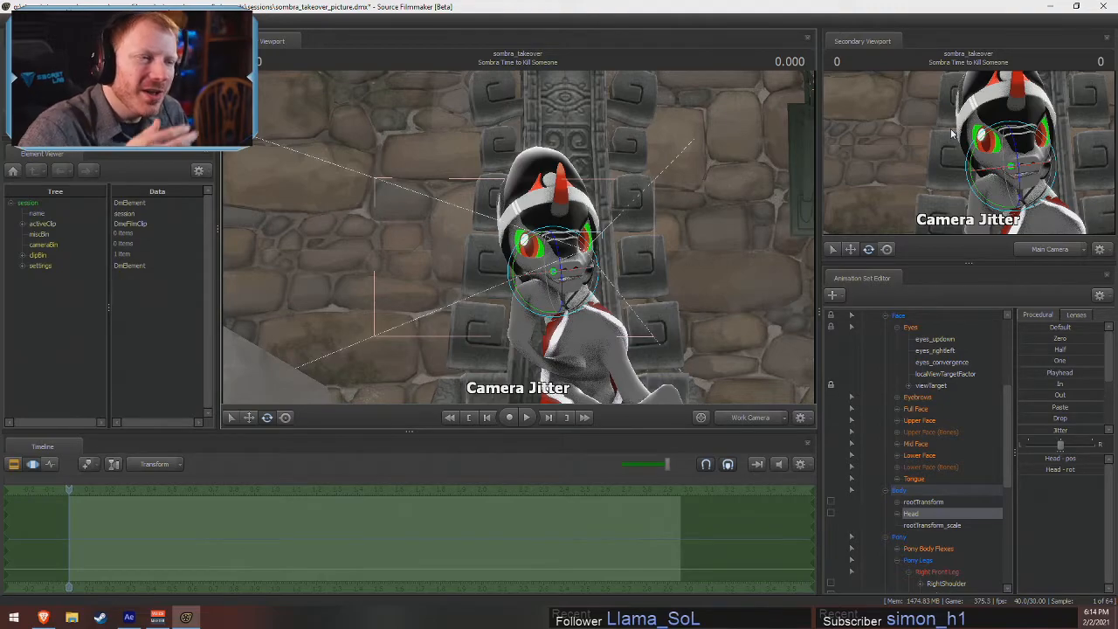
- Return the primary viewport to the Main Camera and collapse Tim's Face and other control groups
left_click(754, 418)
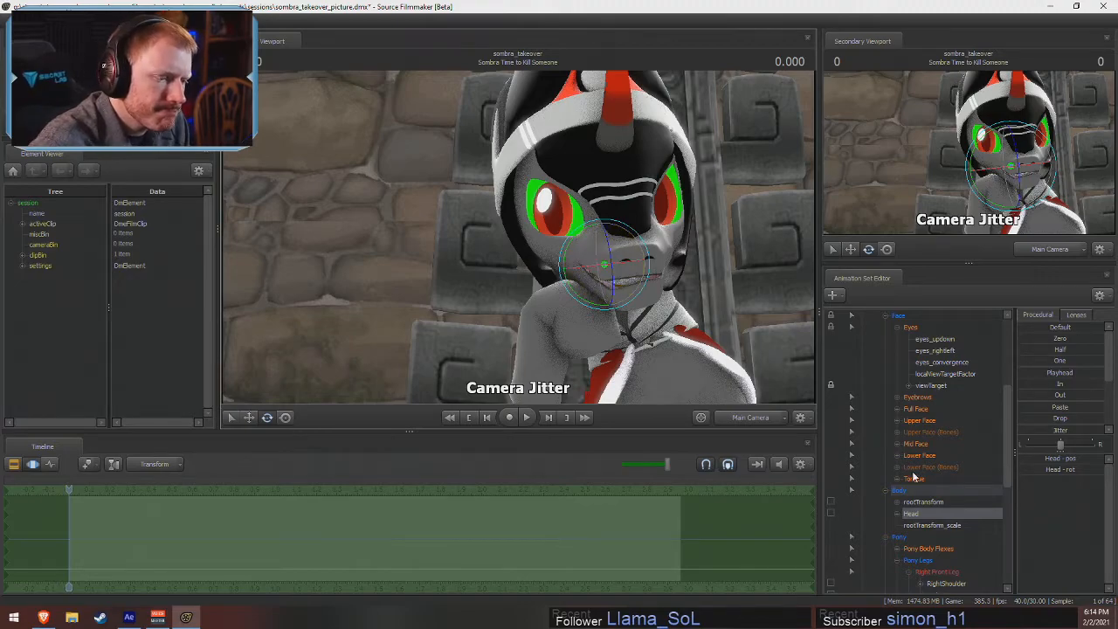
scroll(910, 481, "up", 4)
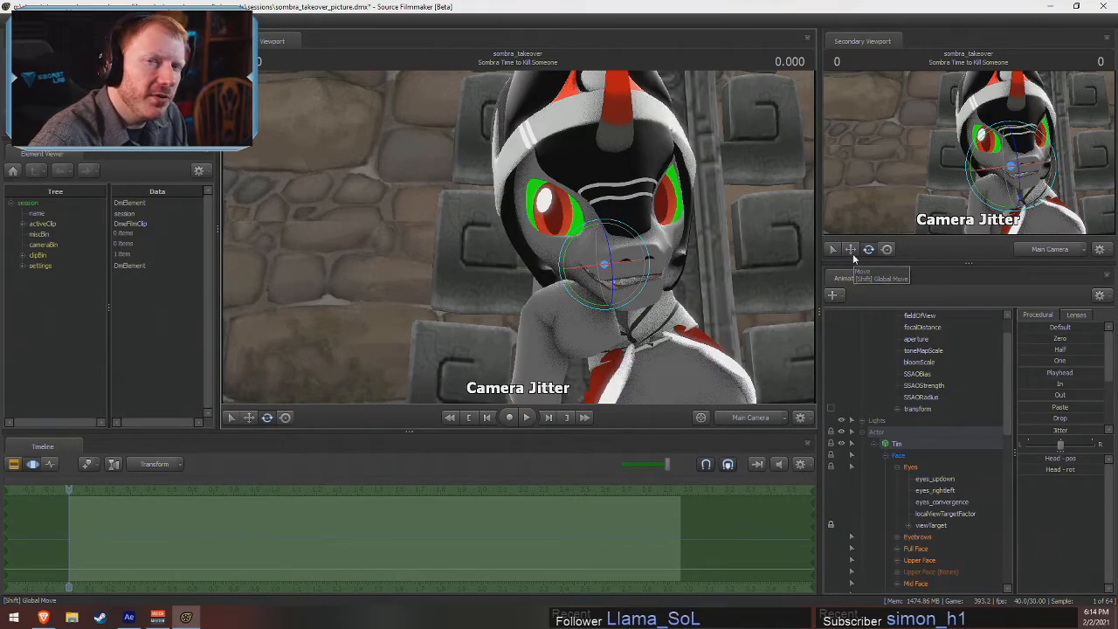
left_click(886, 456)
left_click(886, 467)
left_click(872, 478)
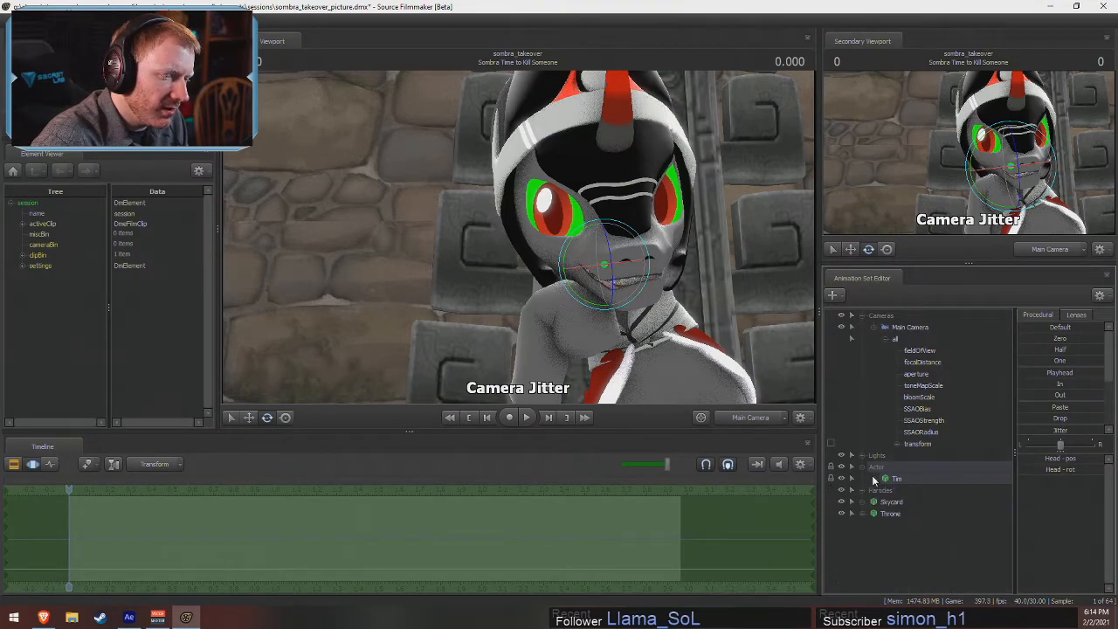
key("F2")
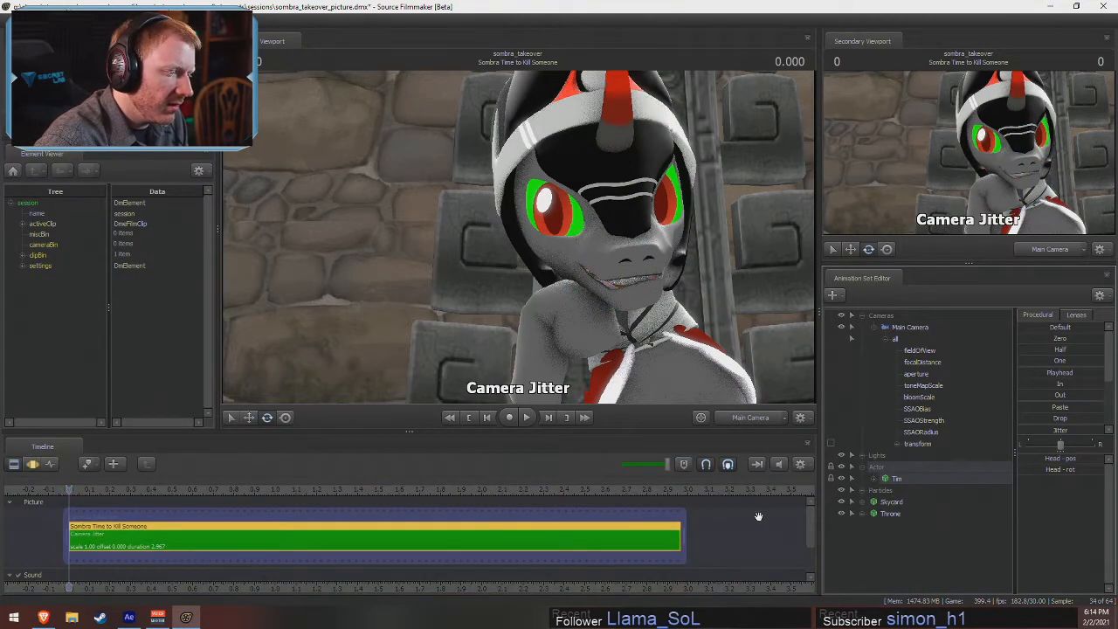
key("F3")
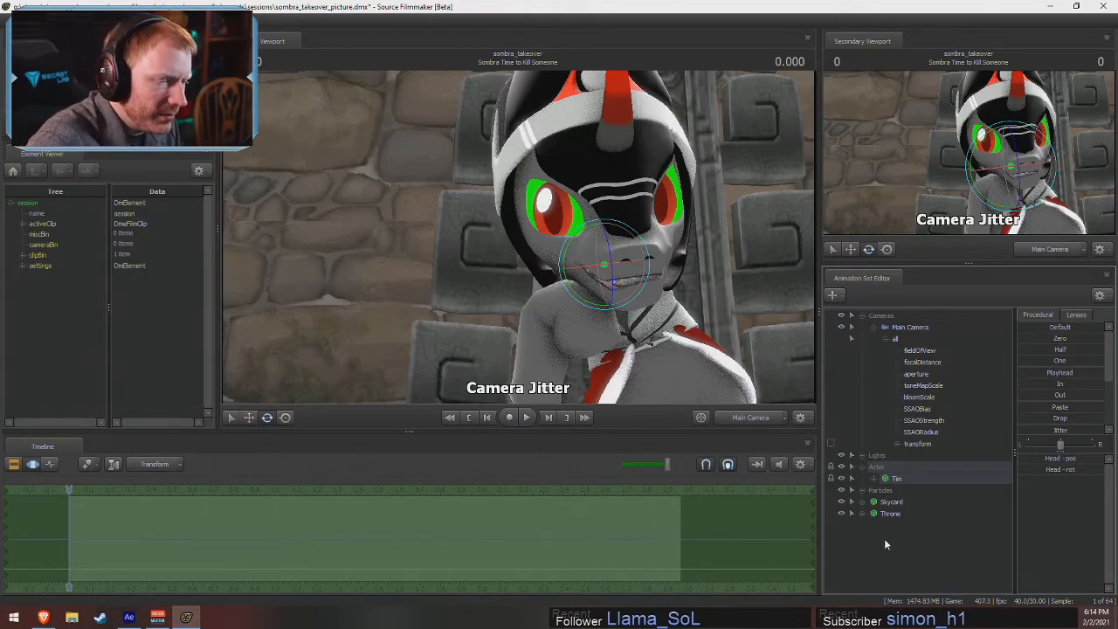
- Try raising Tim's skin value so that his irises become smaller
left_click(896, 479)
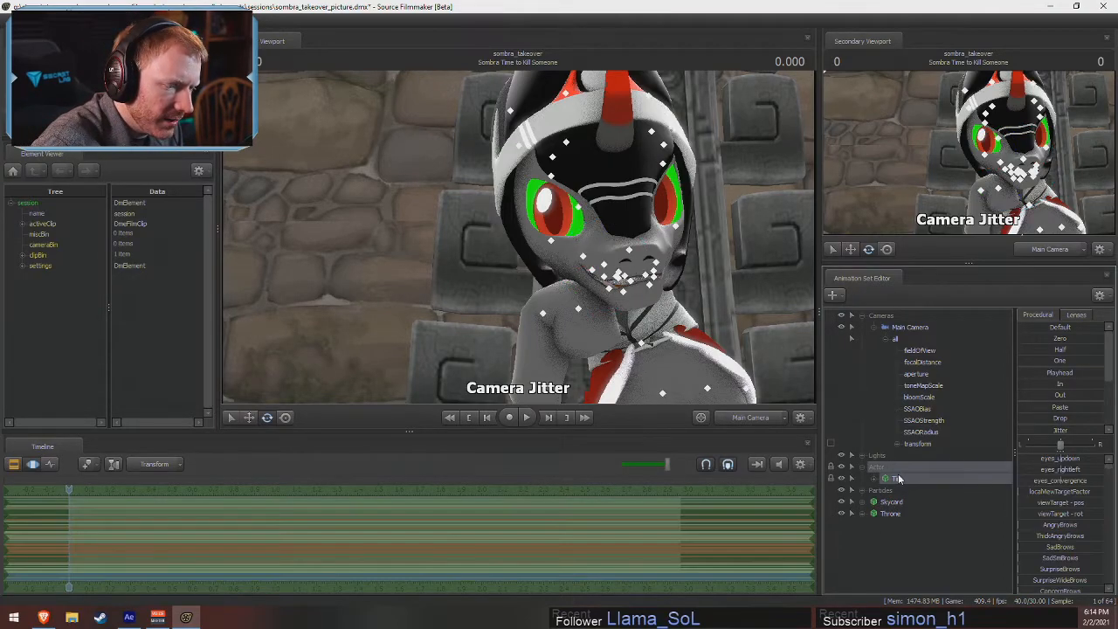
scroll(1060, 515, "down", 10)
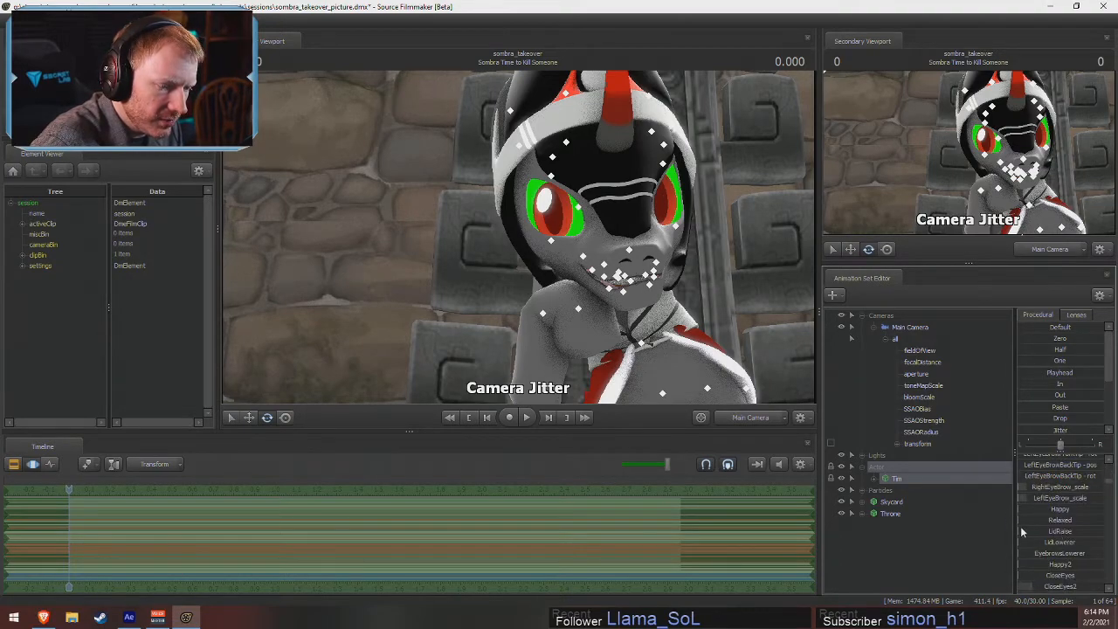
left_click(874, 478)
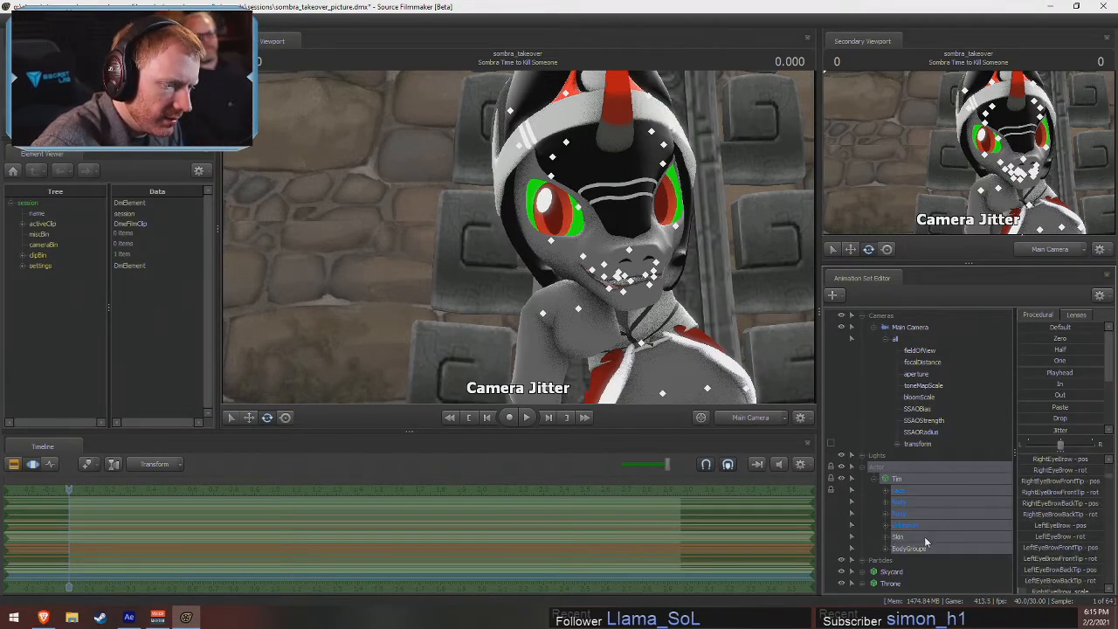
left_click(924, 536)
mouse_move(1075, 459)
left_mouse_down()
mouse_move(1035, 458)
mouse_move(1074, 459)
left_mouse_up()
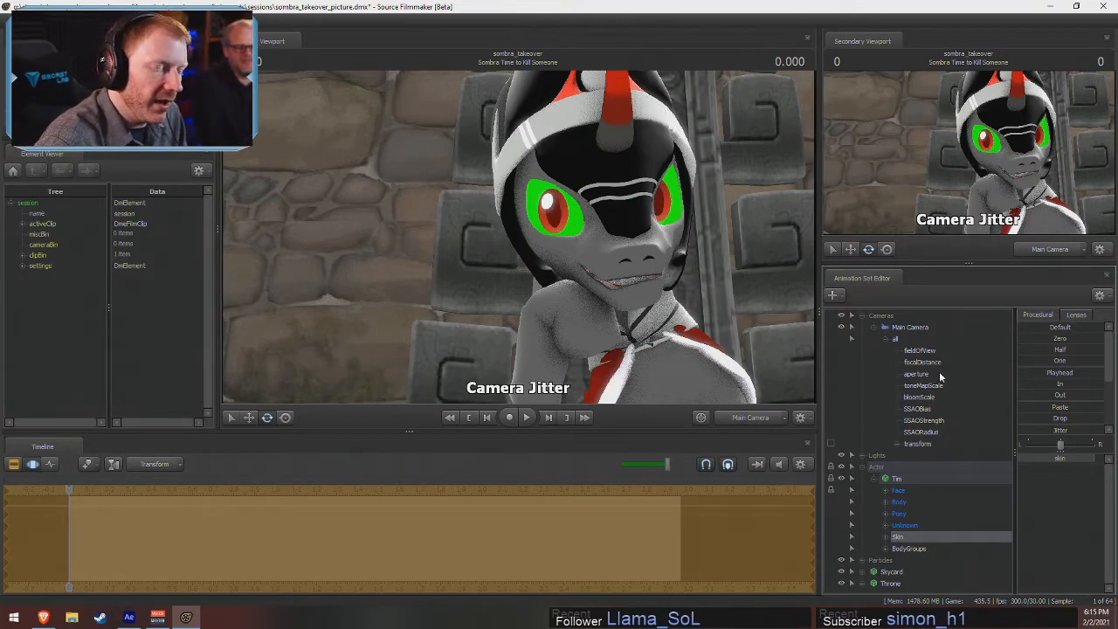
- Try increasing Tim's eyes_convergence to turn his eyes inward, and select the viewTarget in his Eyes group
left_click(898, 490)
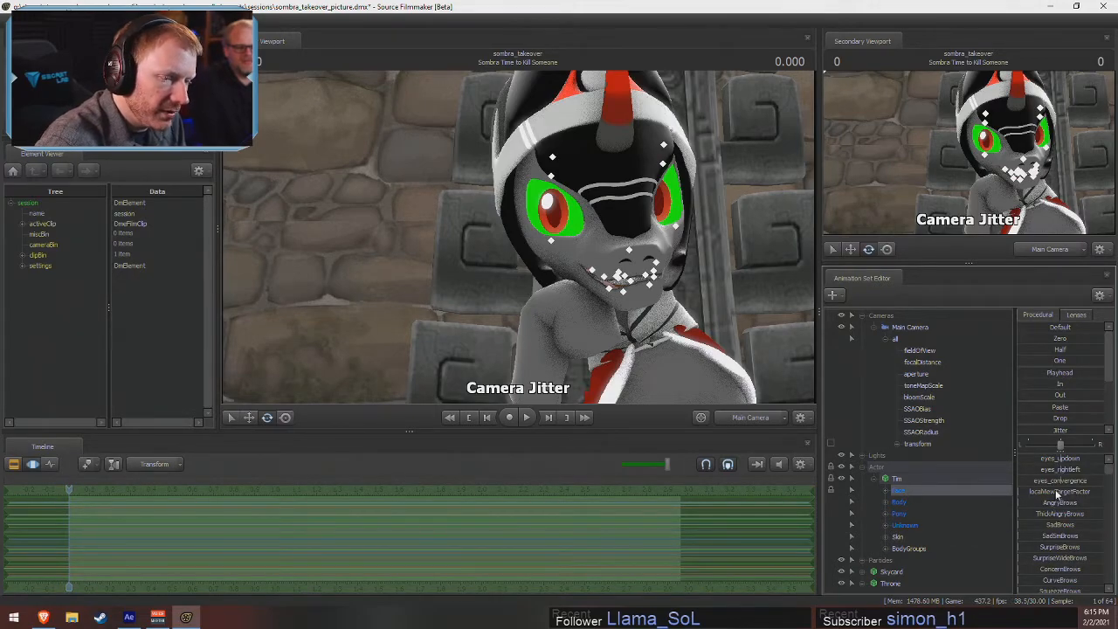
left_click_drag(1058, 482, 1075, 482)
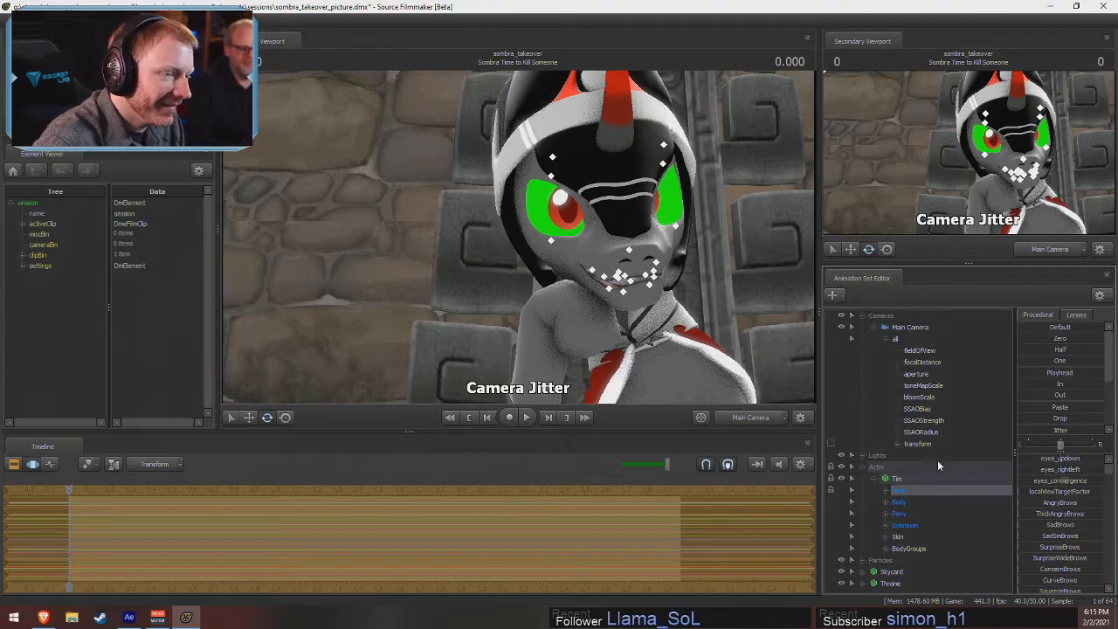
left_click(885, 489)
left_click(921, 561)
scroll(921, 561, "down", 2)
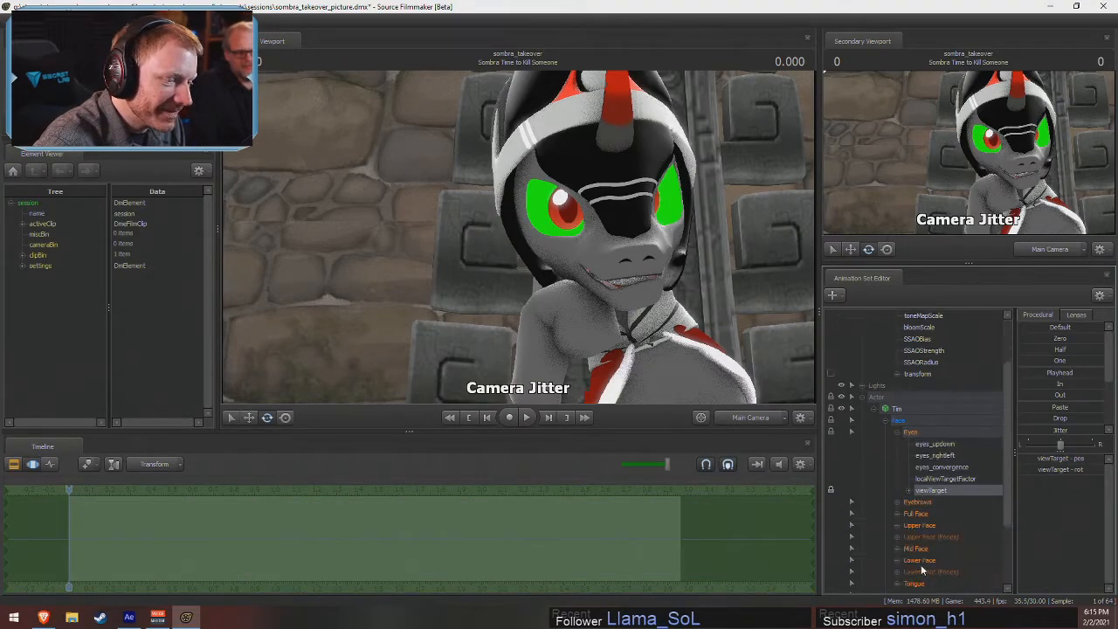
- Try out Tim's Lower Face controls, working JawOpen repeatedly, in a Work Camera close-up of his mouth
left_click(921, 560)
left_click_drag(1069, 504, 1085, 505)
left_click(748, 420)
left_click_drag(728, 346, 750, 343)
key("w")
key("s")
mouse_move(1039, 459)
left_mouse_down()
mouse_move(1079, 458)
mouse_move(1019, 458)
left_mouse_up()
left_click_drag(559, 256, 575, 253)
key("w")
left_click_drag(1049, 459, 1020, 459)
left_click_drag(693, 326, 697, 325)
key("w")
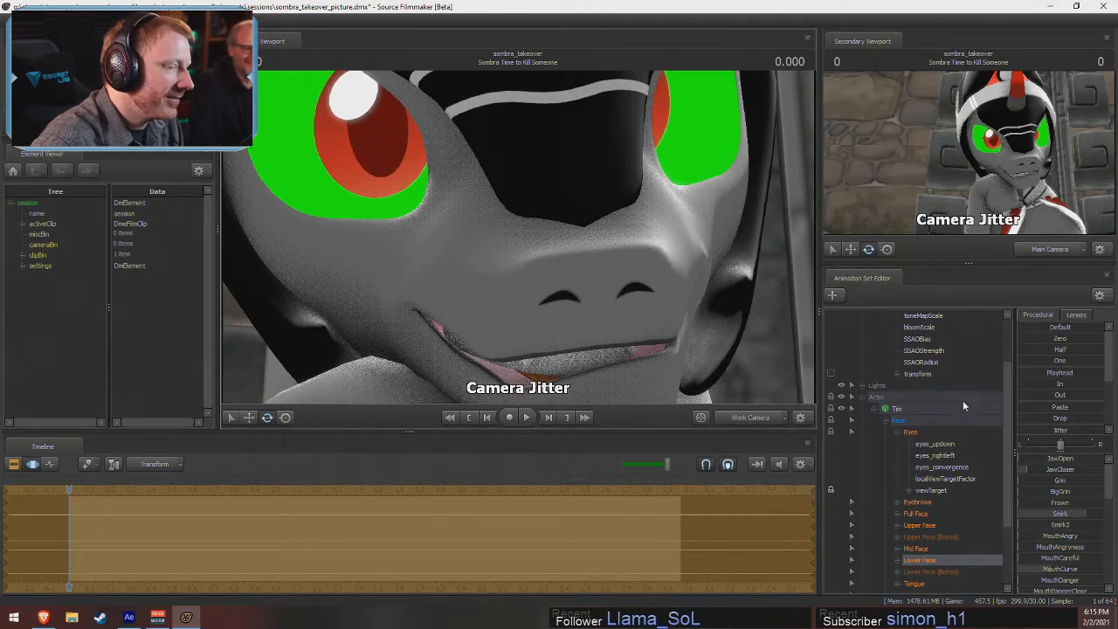
mouse_move(1026, 459)
left_mouse_down()
mouse_move(1061, 459)
mouse_move(1022, 459)
left_mouse_up()
left_click_drag(697, 326, 695, 337)
left_click_drag(1051, 459, 1022, 459)
left_click_drag(579, 260, 517, 236)
key("s")
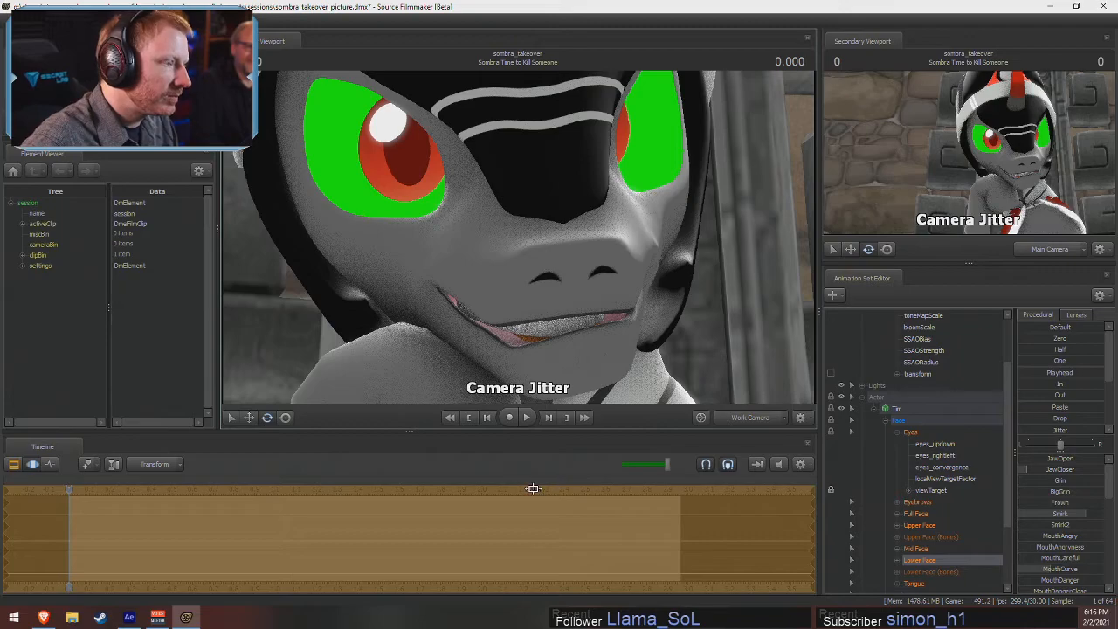
- Undo the skin and eye convergence changes and show the Main Camera in the primary viewport
left_click(915, 563)
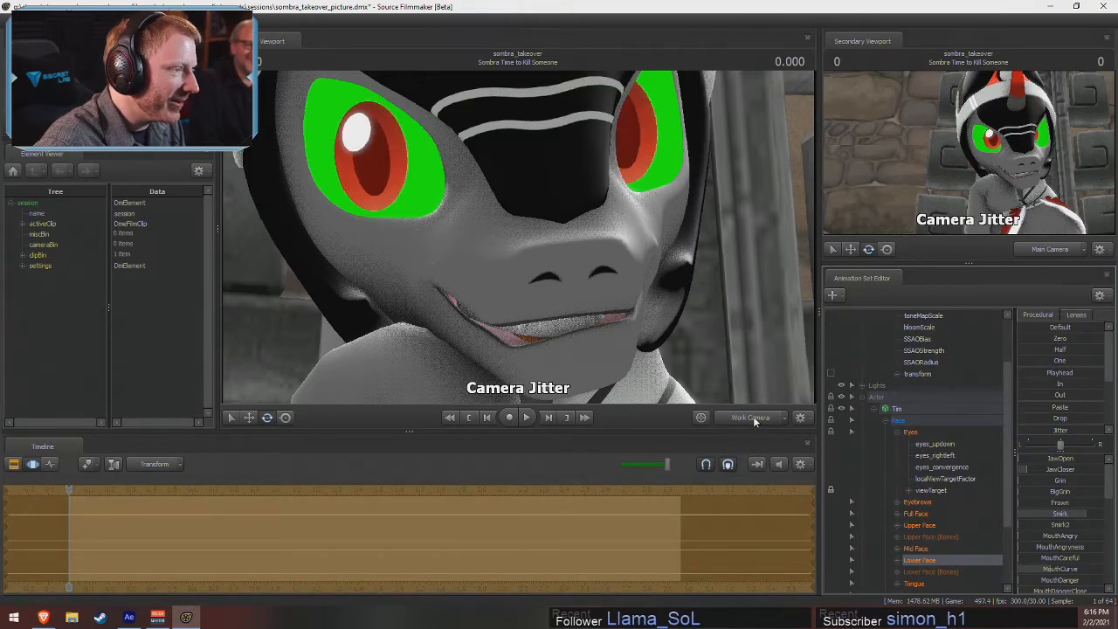
left_click(753, 417)
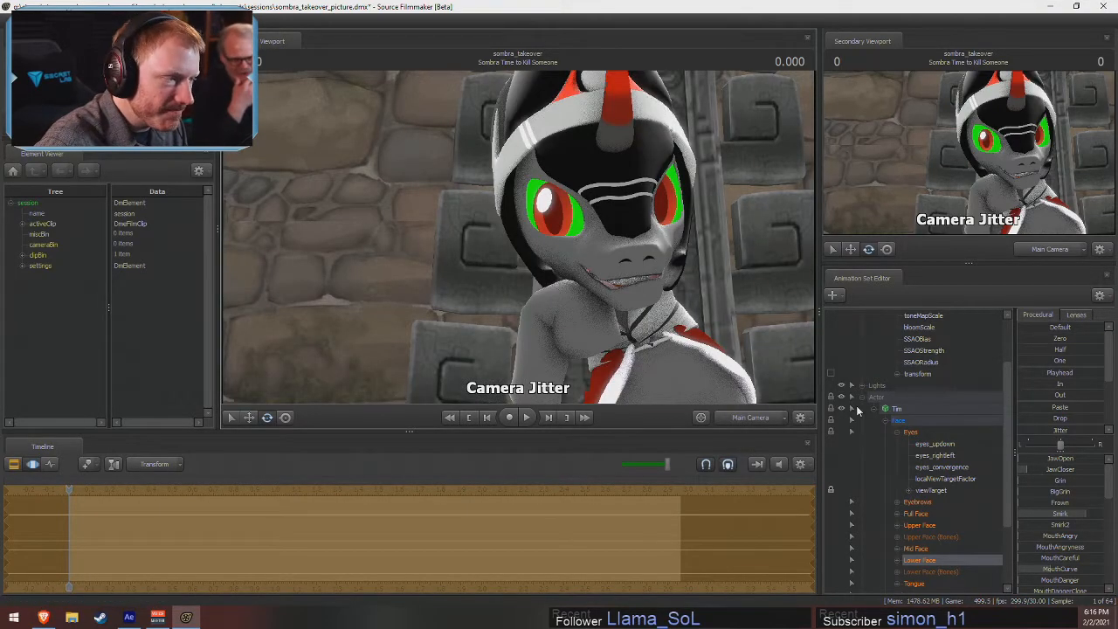
scroll(931, 574, "down", 1)
scroll(931, 573, "down", 3)
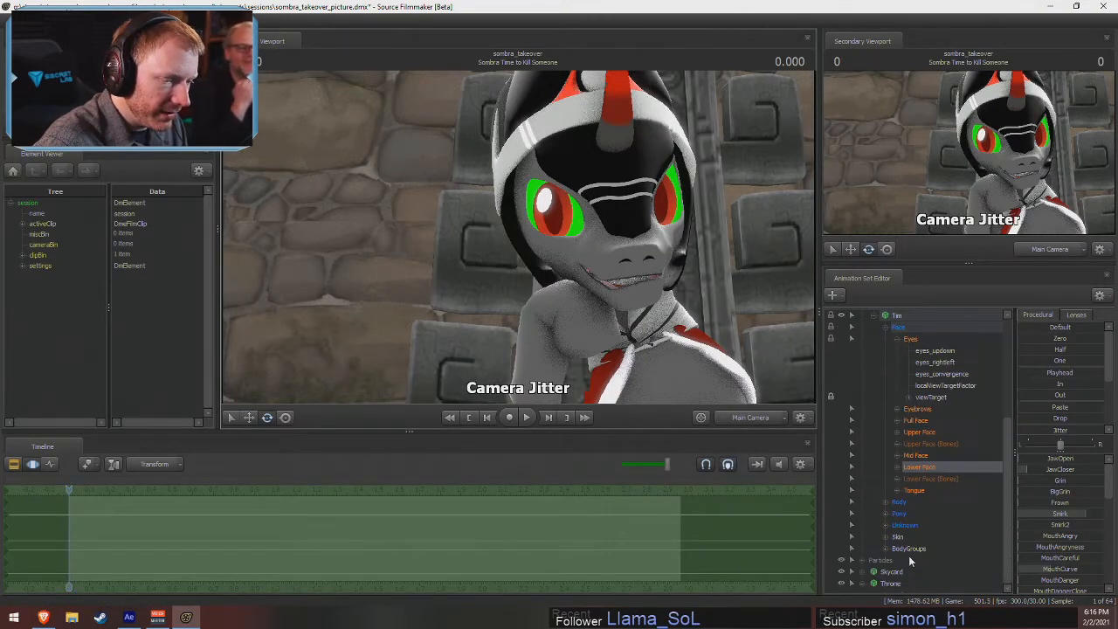
- Raise Tim's skin value to shrink his irises, and slightly adjust the direction of his eyes
left_click(961, 535)
mouse_move(1060, 458)
left_mouse_down()
mouse_move(1097, 457)
mouse_move(1075, 458)
mouse_move(1090, 458)
mouse_move(1073, 471)
mouse_move(1058, 458)
mouse_move(1069, 457)
left_mouse_up()
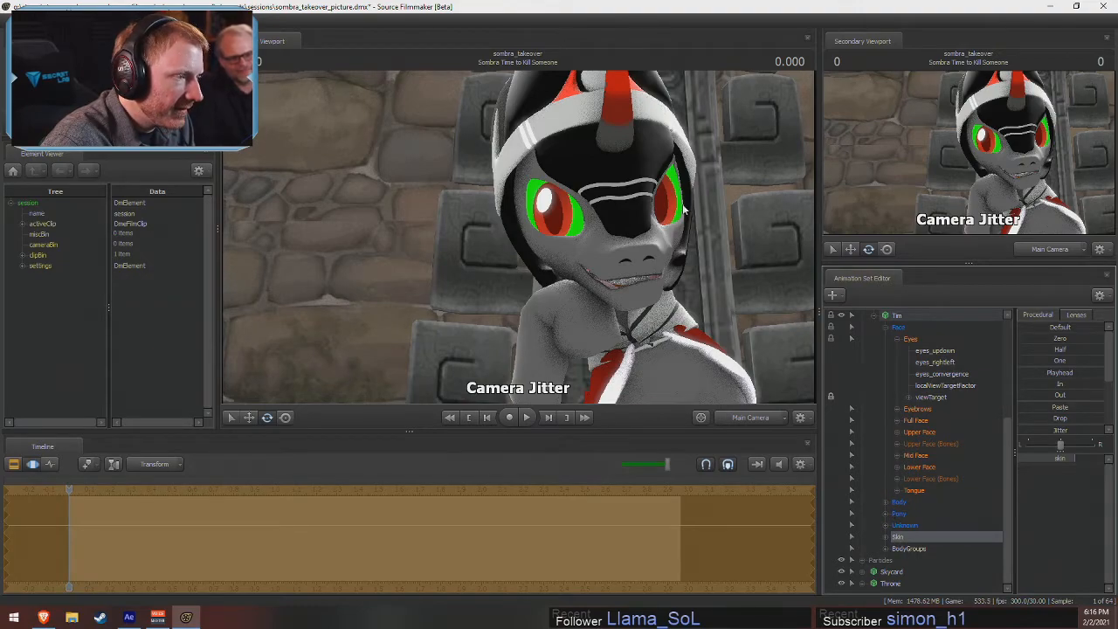
left_click(931, 339)
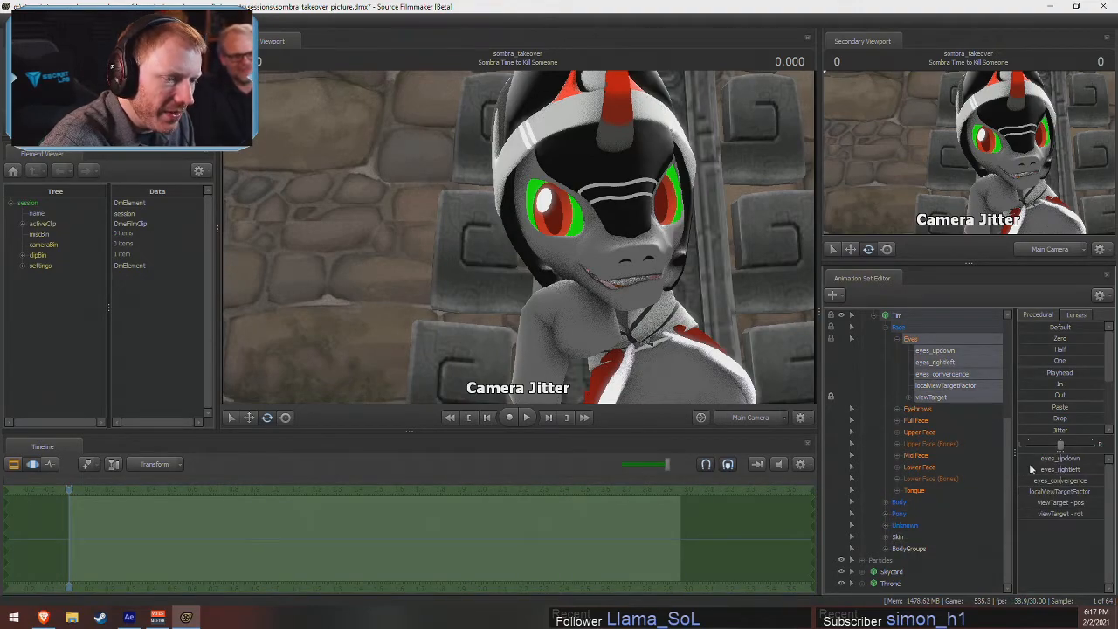
mouse_move(1058, 469)
left_mouse_down()
mouse_move(1070, 461)
mouse_move(1059, 482)
left_mouse_up()
left_click(896, 537)
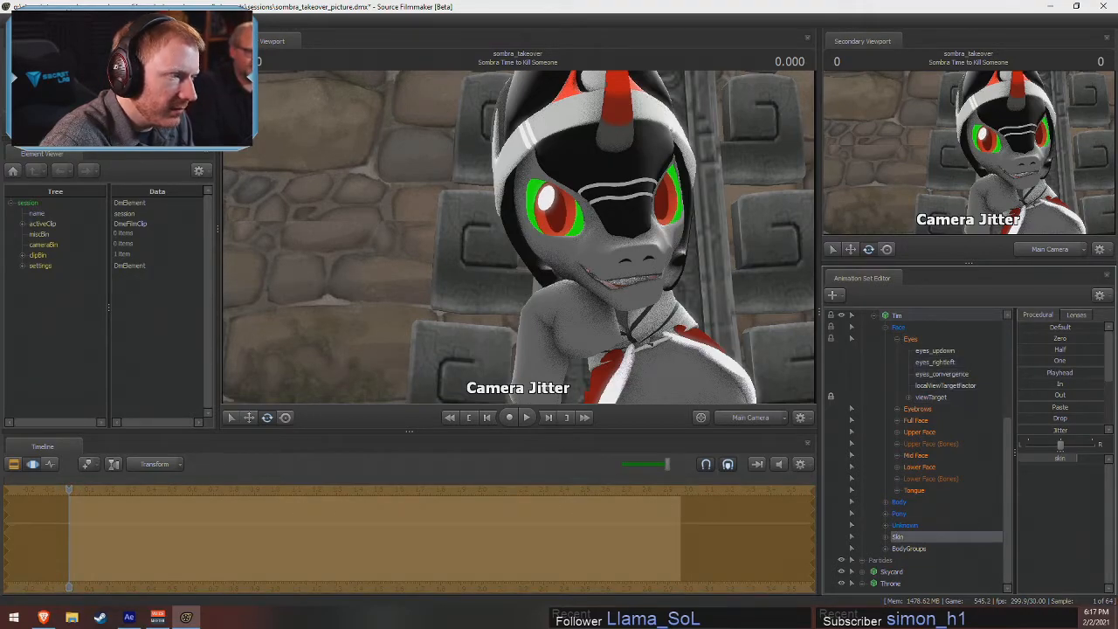
left_click_drag(1067, 459, 1056, 459)
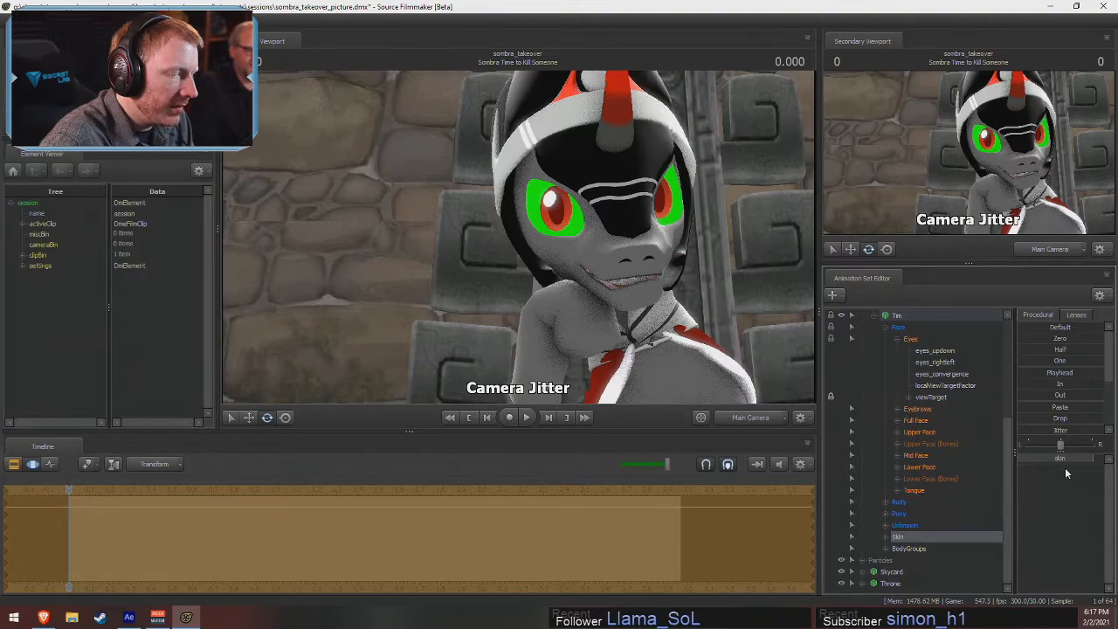
- Fine-tune Tim's eyes_rightleft and eyes_convergence so that his pupils turn slightly towards his muzzle
left_click(933, 351)
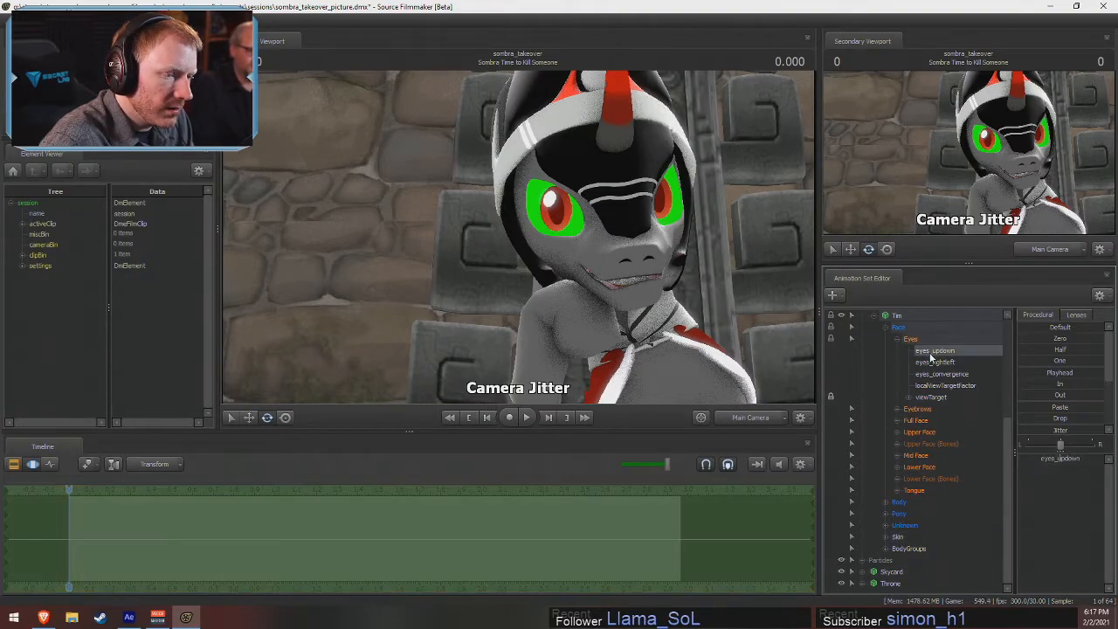
left_click(932, 340)
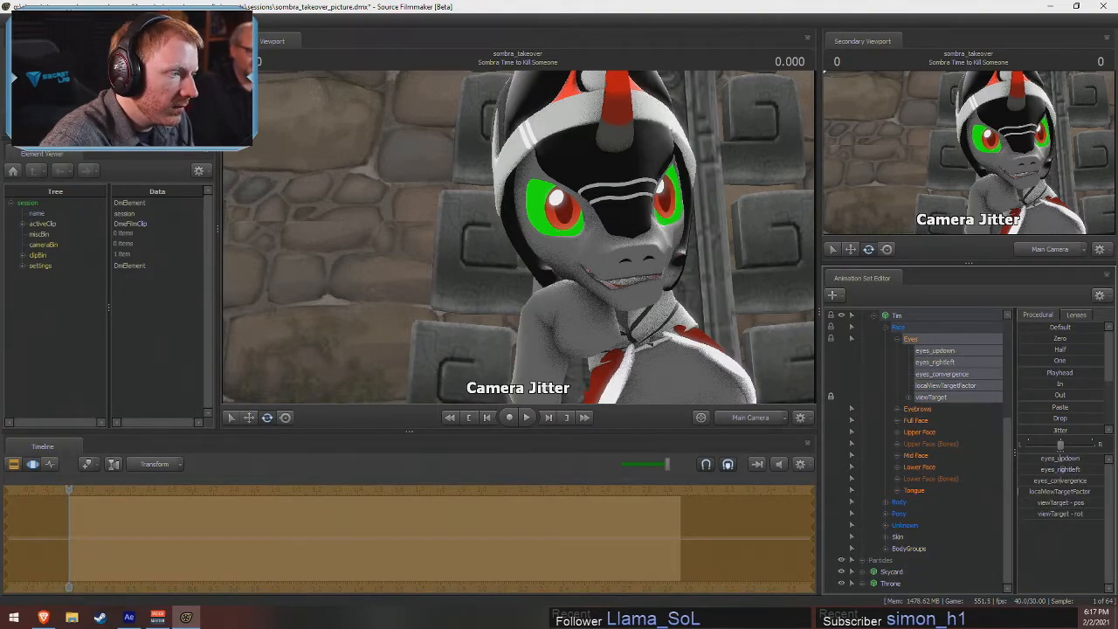
left_click(1072, 471)
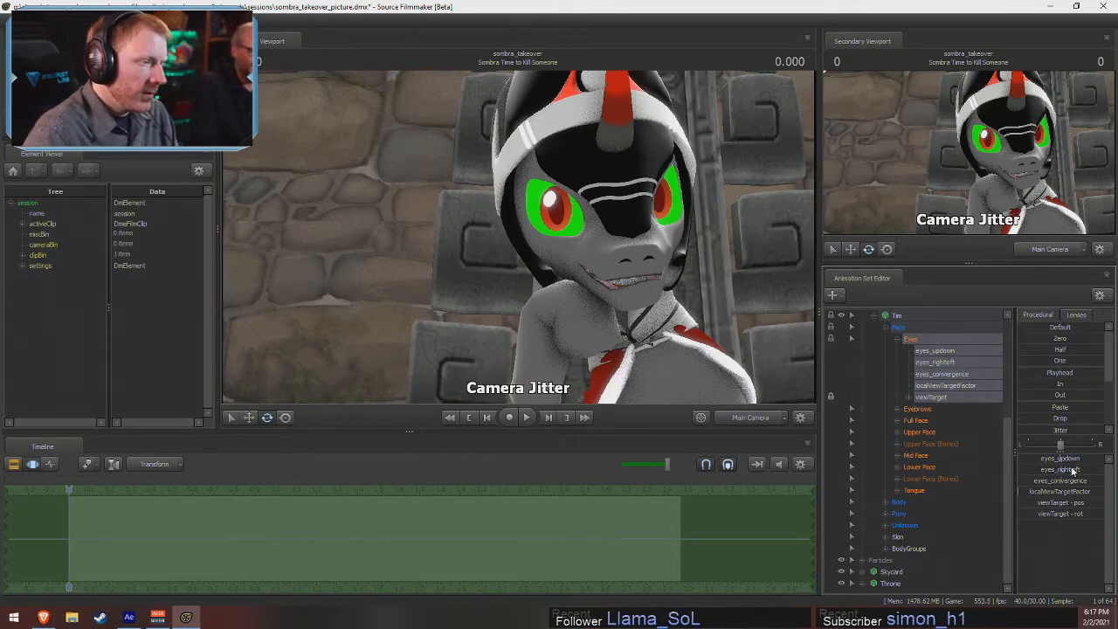
mouse_move(1076, 481)
left_mouse_down()
mouse_move(1053, 481)
mouse_move(1079, 471)
left_mouse_up()
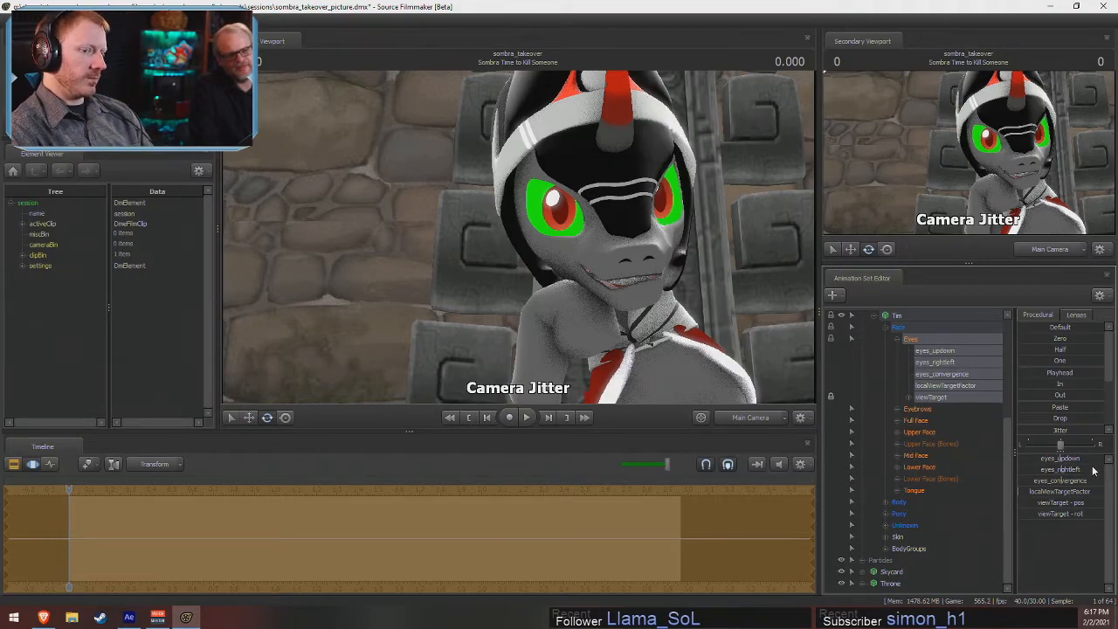
- Nudge Tim's eyes_rightleft slightly to finish aiming his pupils
left_click_drag(1086, 470, 1087, 470)
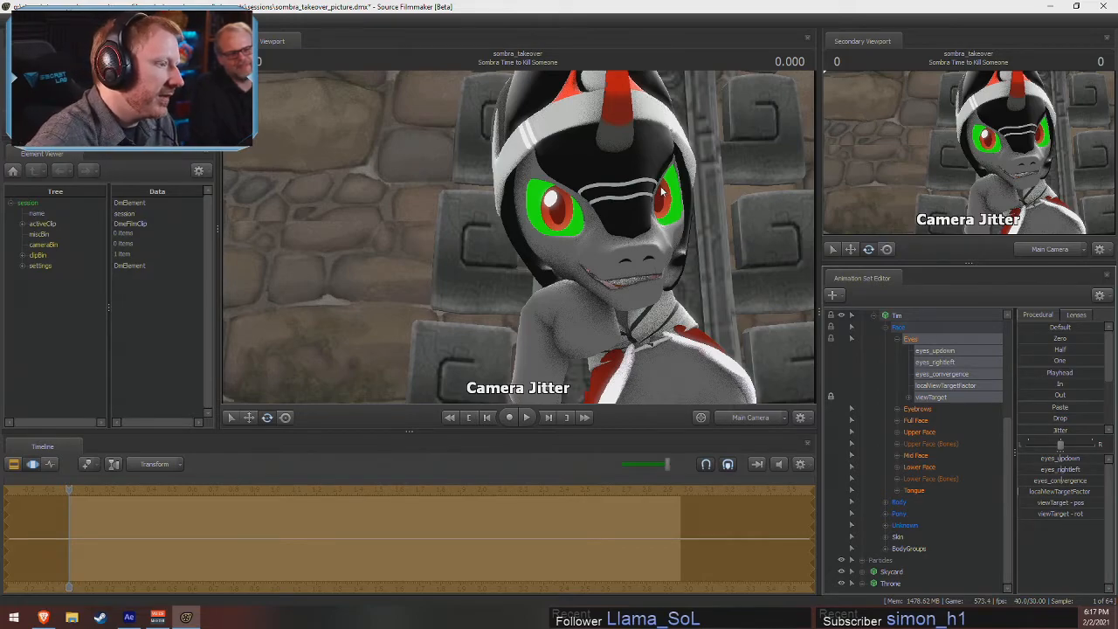
key("ctrl")
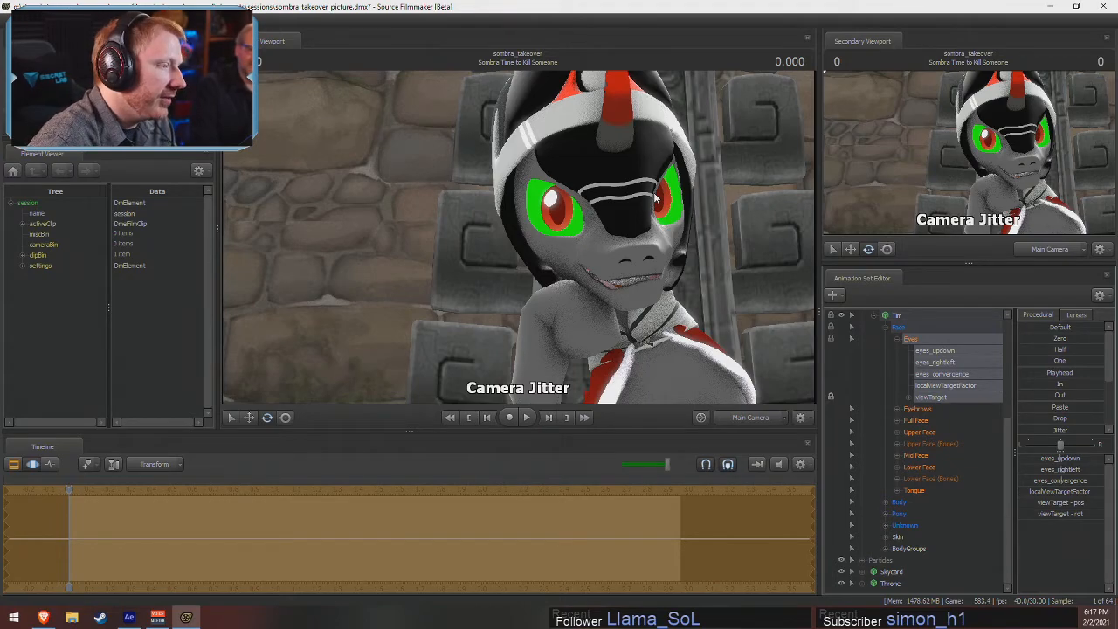
key("F2")
key("F3")
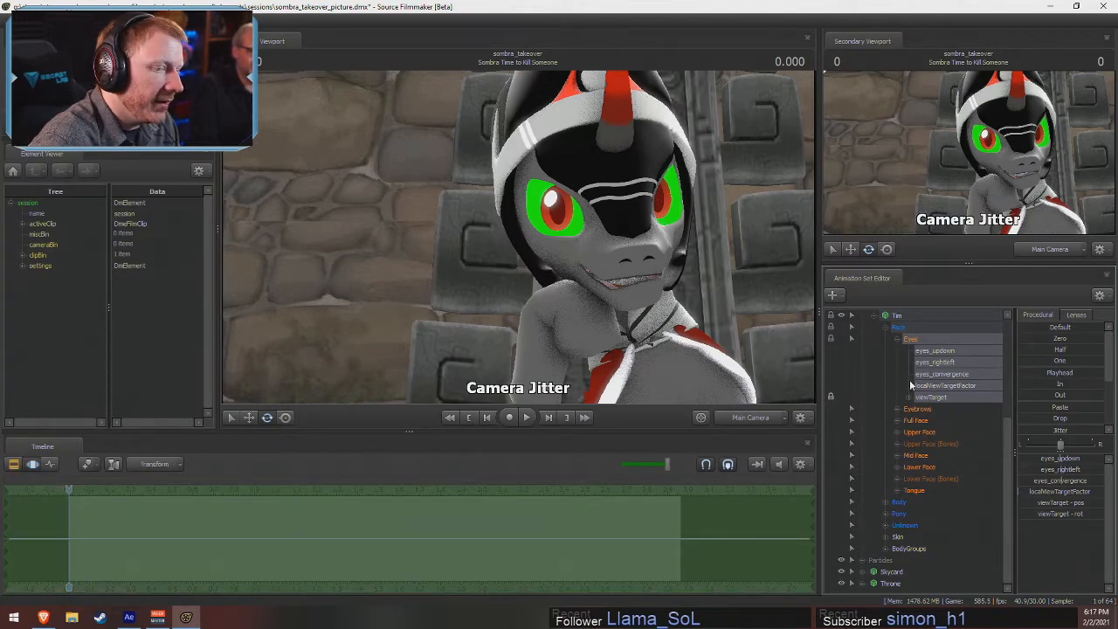
- Rotate Tim's Head bone slightly so that his face tilts down over his hoof
key("ctrl")
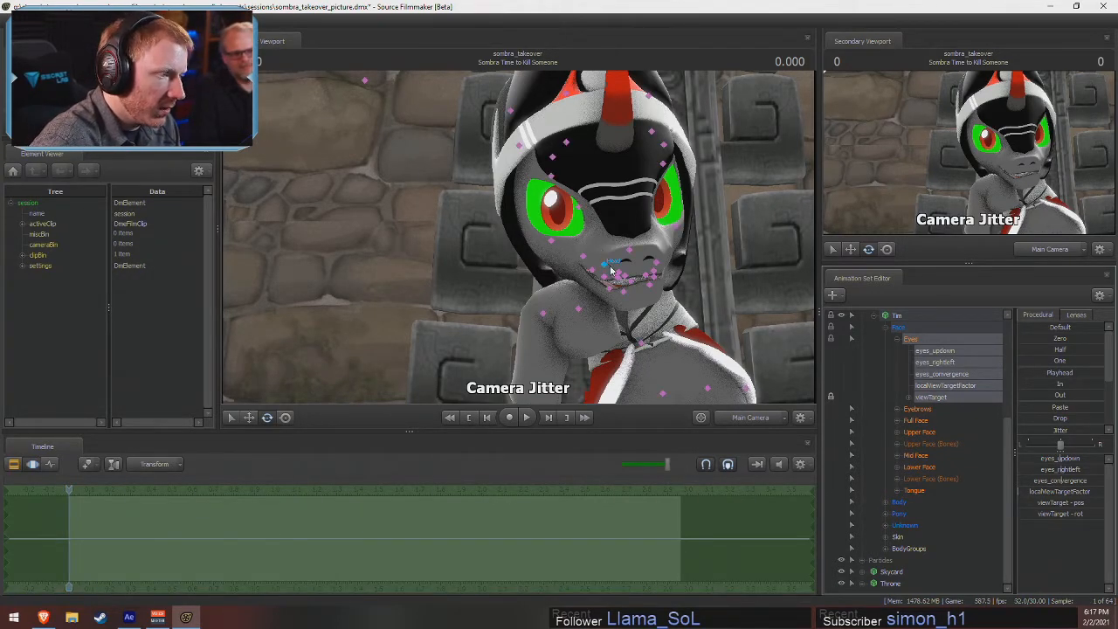
left_click(609, 264)
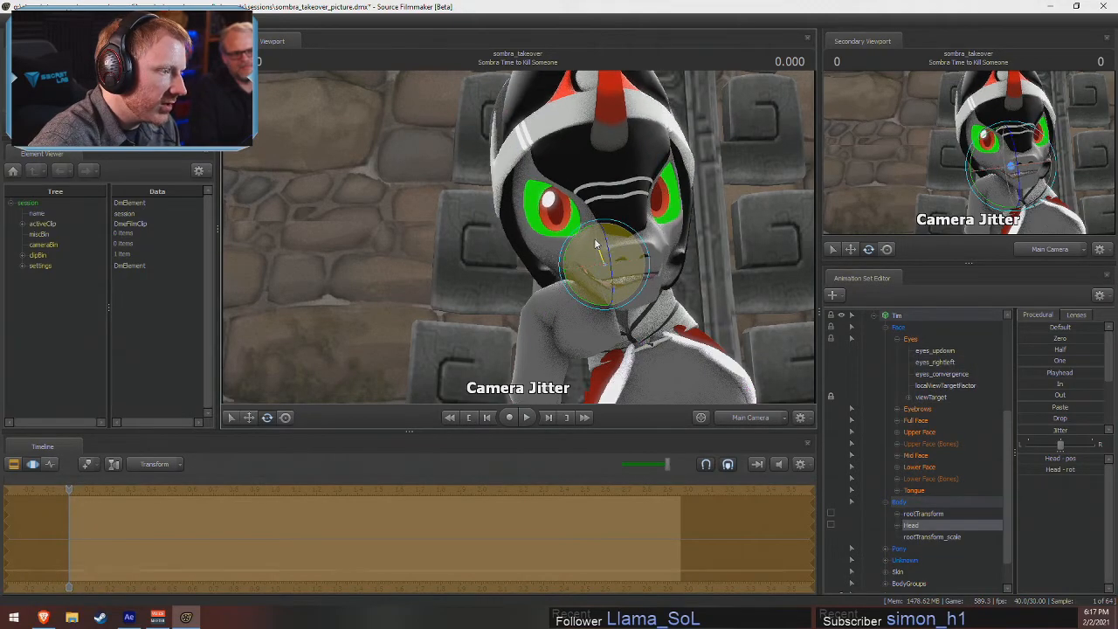
left_click_drag(597, 245, 620, 261)
key("F4")
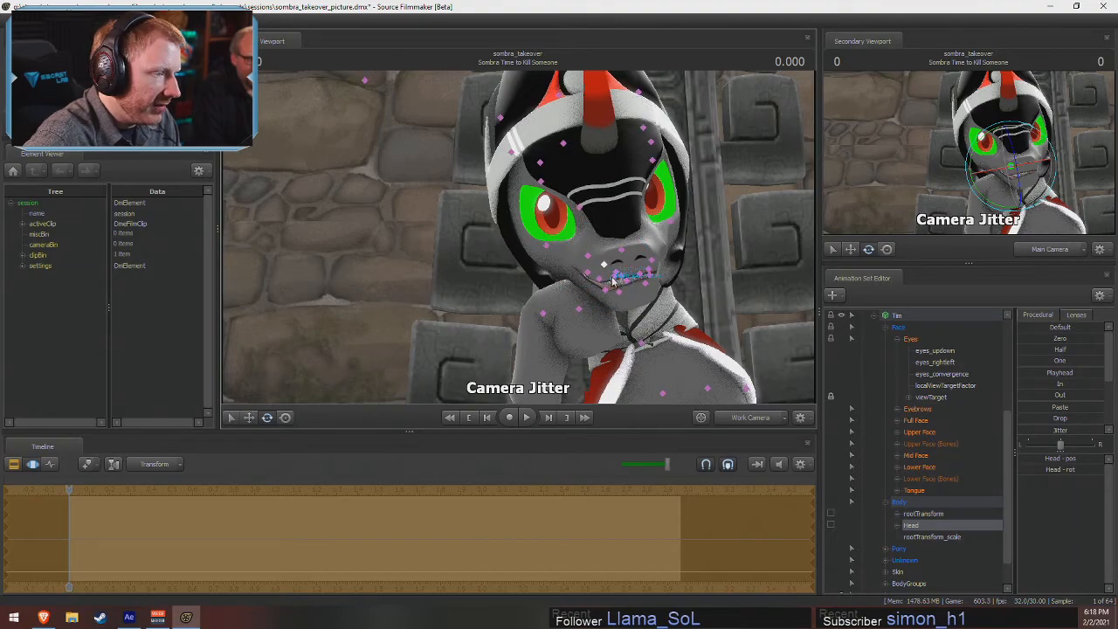
- Rotate Tim's Jaw bone to bring his lower jaw up and narrow the mouth opening
left_click(614, 277)
left_click_drag(614, 239, 644, 277)
key("F2")
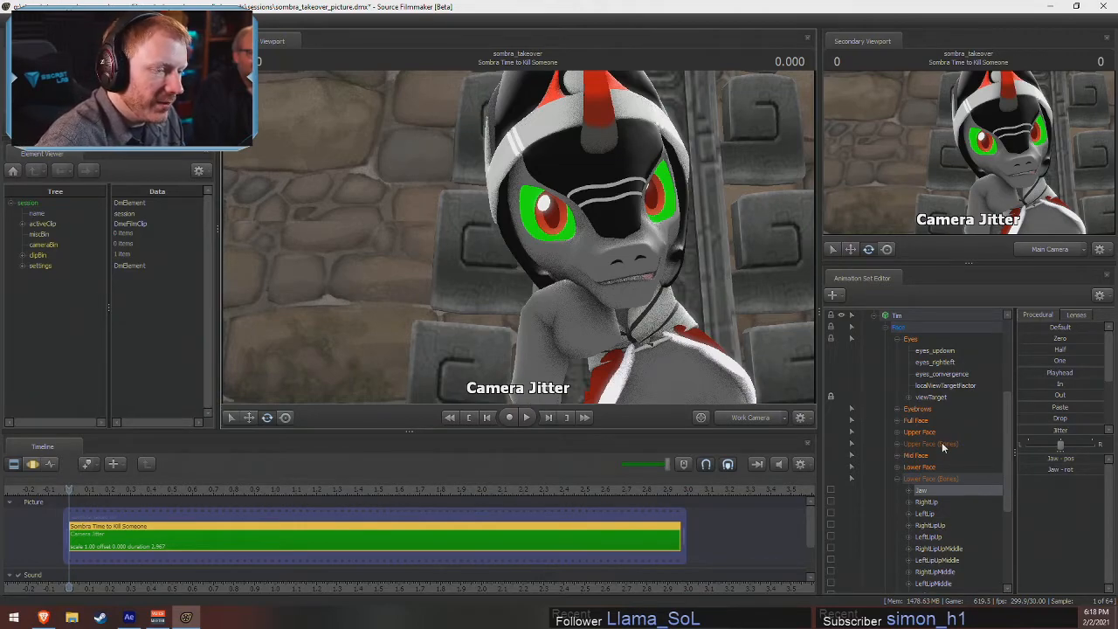
- Try raising Smirk2 and MouthWideSmile2 in Tim's Lower Face controls to widen his smile
scroll(922, 505, "down", 2)
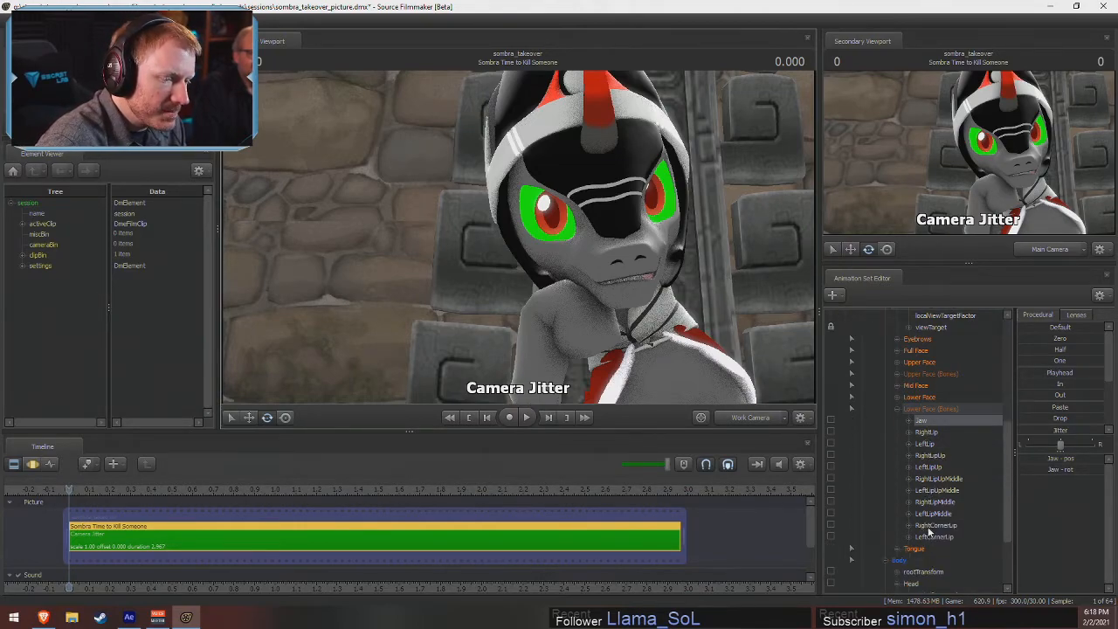
left_click(897, 408)
left_click(897, 432)
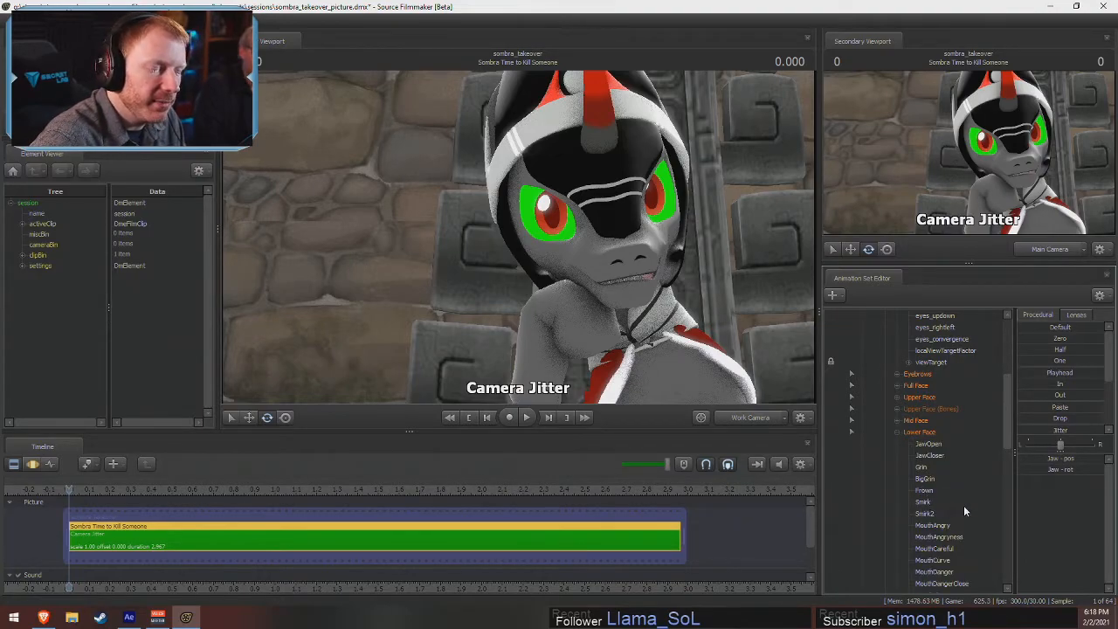
scroll(957, 518, "down", 1)
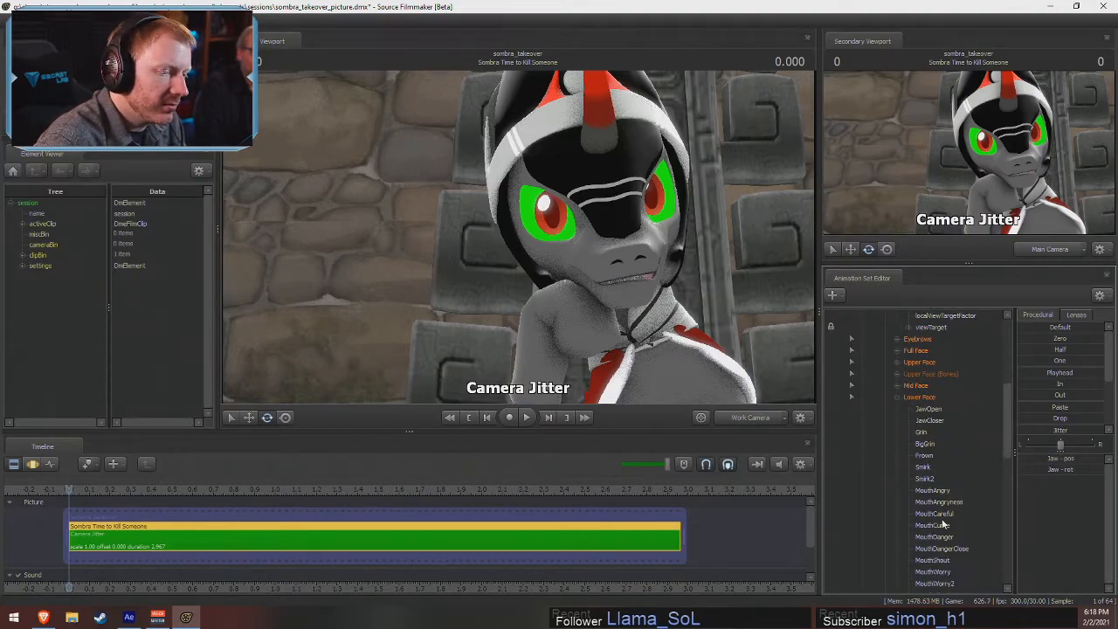
left_click(918, 399)
left_click_drag(1061, 491, 1095, 490)
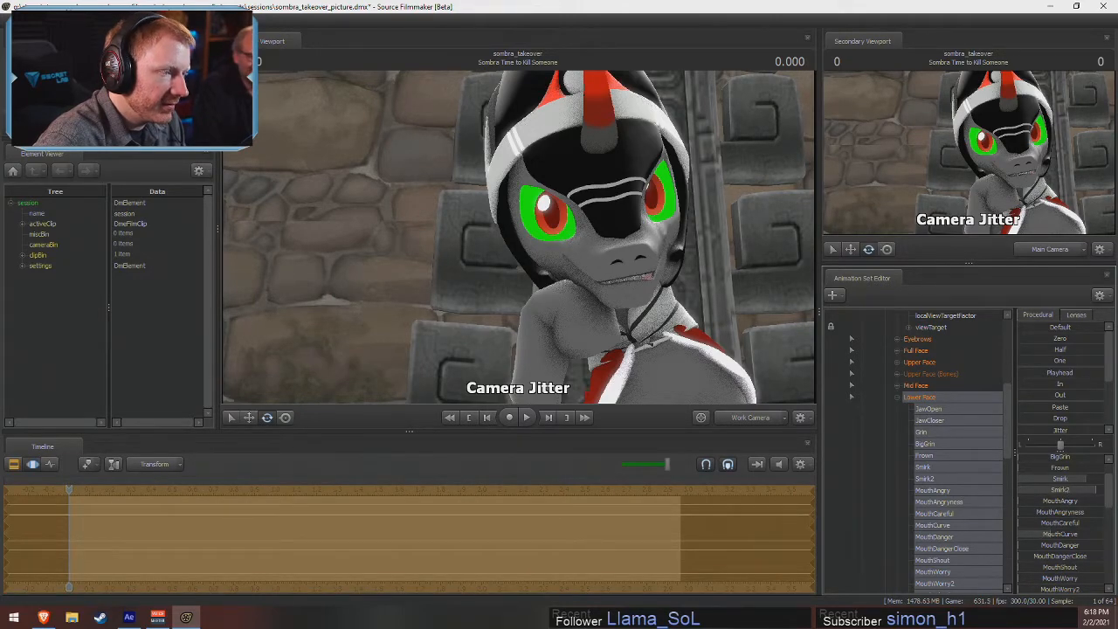
key("Return")
scroll(1086, 540, "down", 3)
scroll(1077, 564, "down", 3)
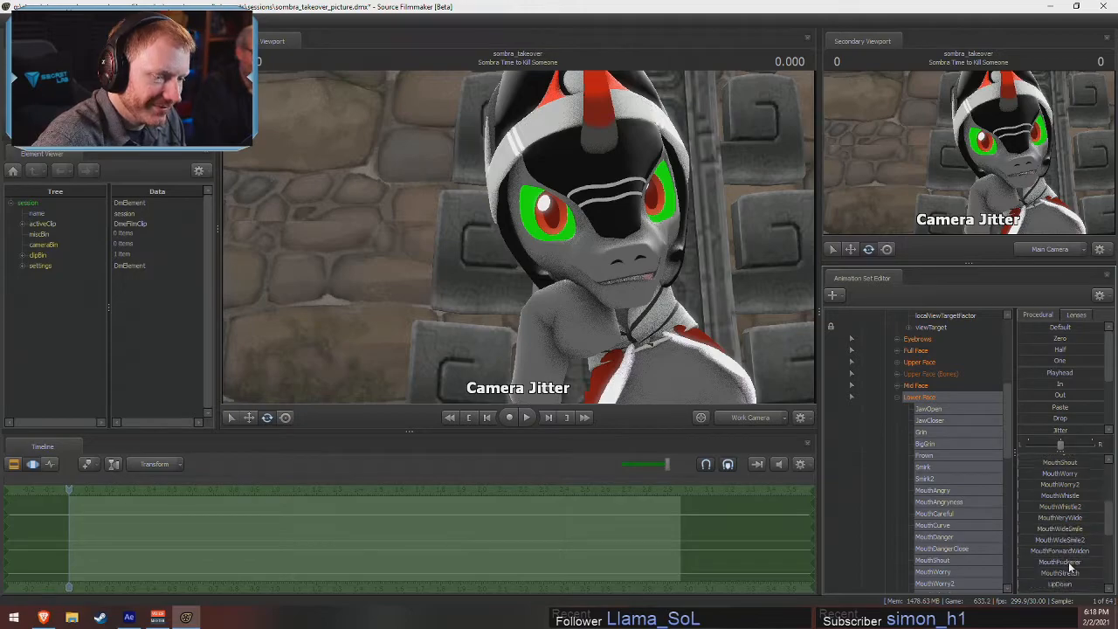
left_click_drag(1067, 542, 1079, 542)
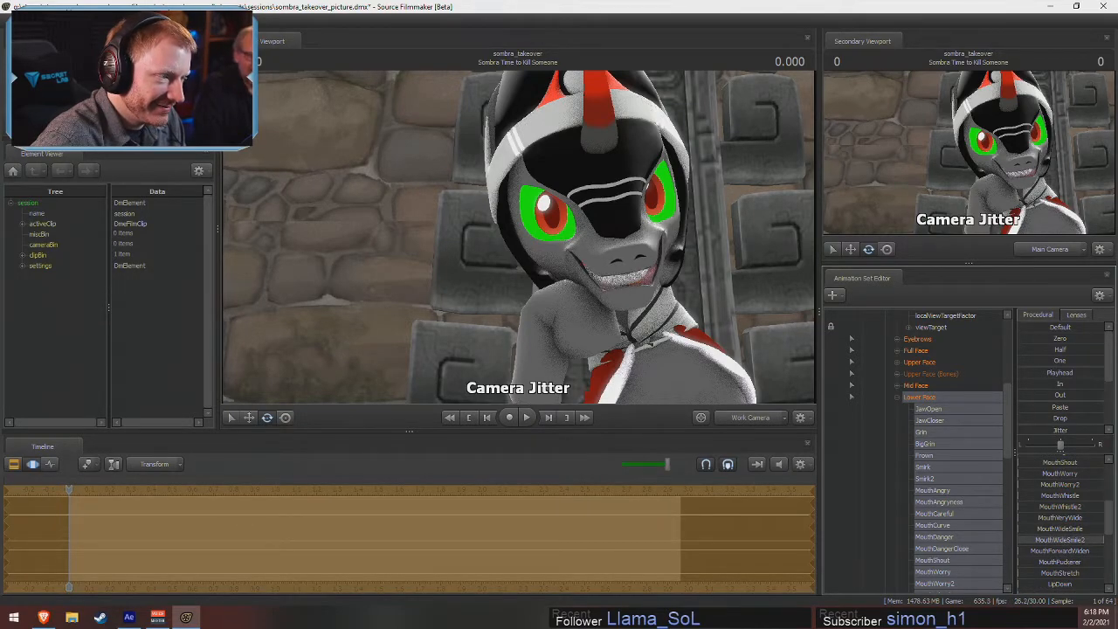
- Bring Tim's JawCloser down to a small value
scroll(1089, 531, "up", 5)
left_click_drag(1069, 470, 1026, 470)
key("F2")
key("F3")
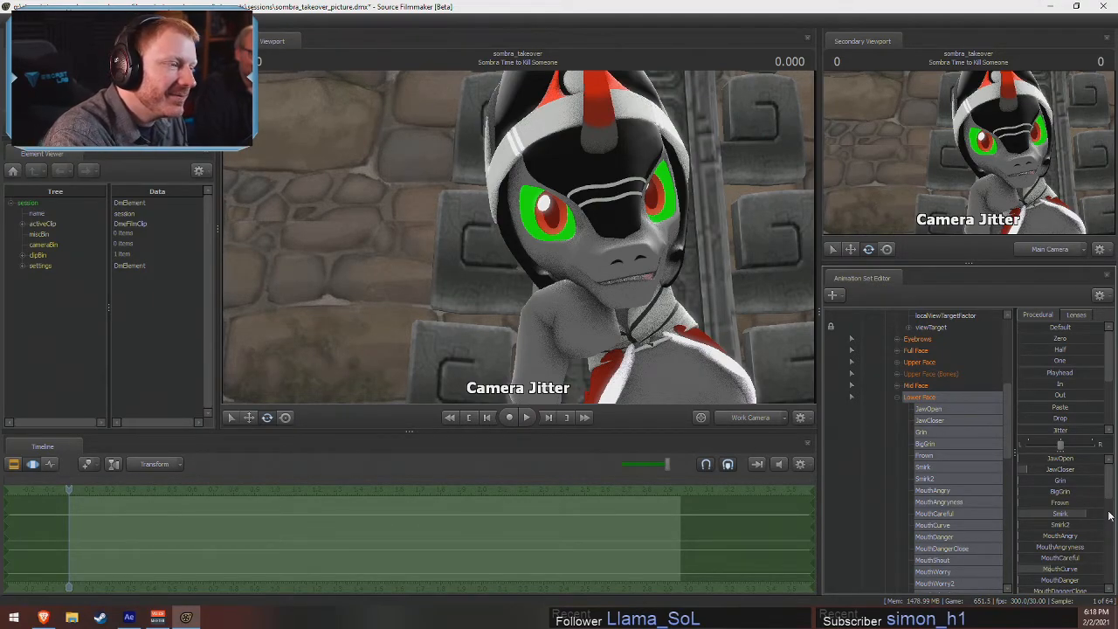
- Try rotating Tim's head up and away from the camera, with viewTarget and Head selected
scroll(947, 377, "up", 2)
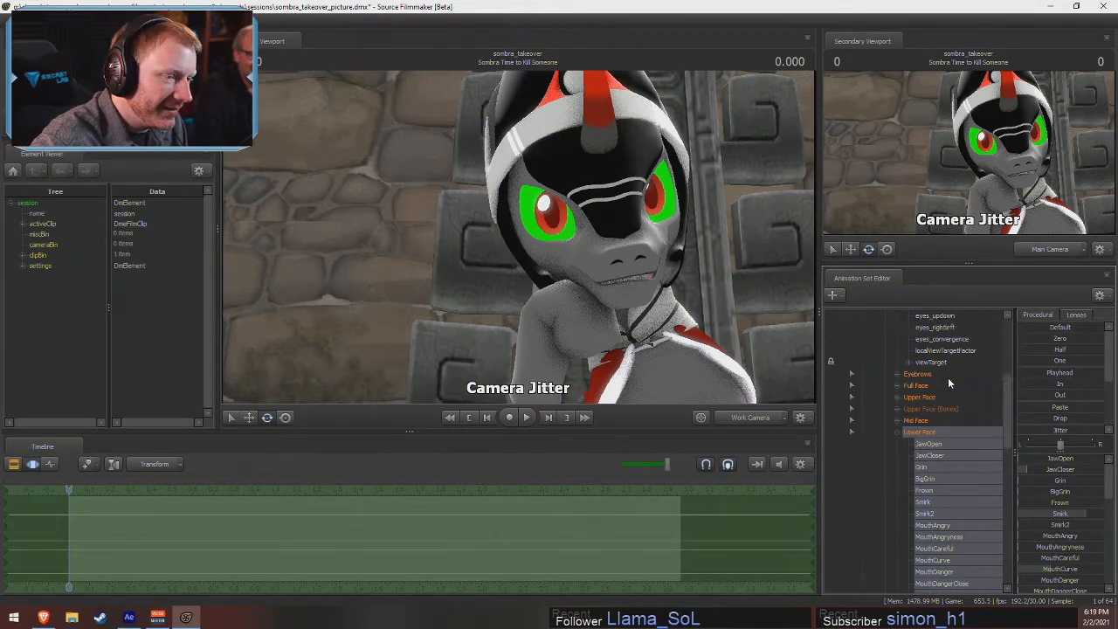
left_click(929, 396)
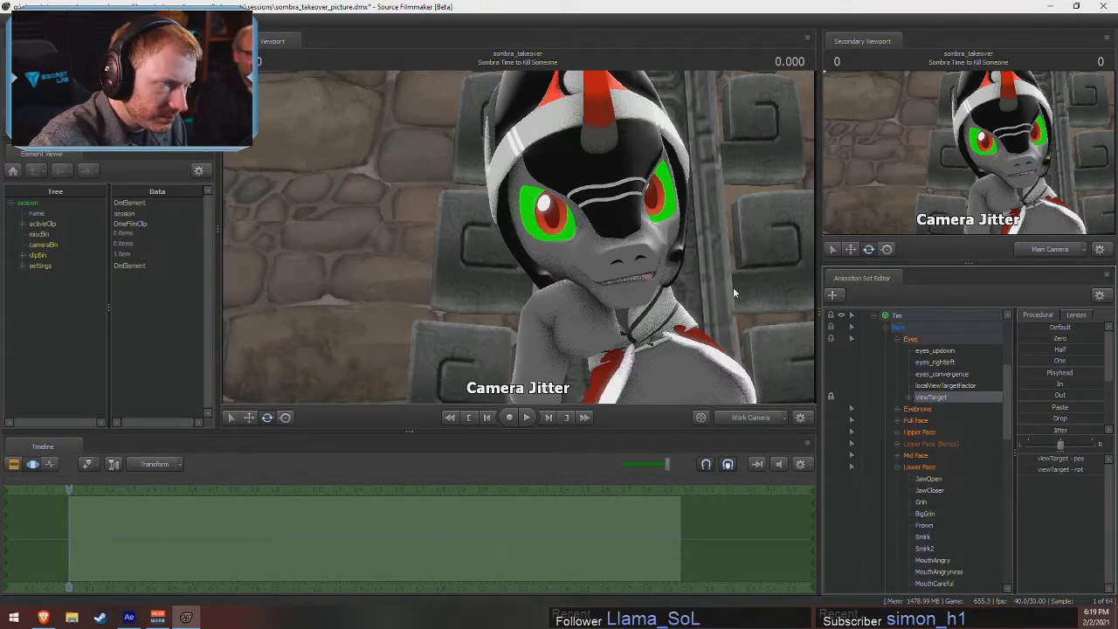
scroll(957, 514, "down", 10)
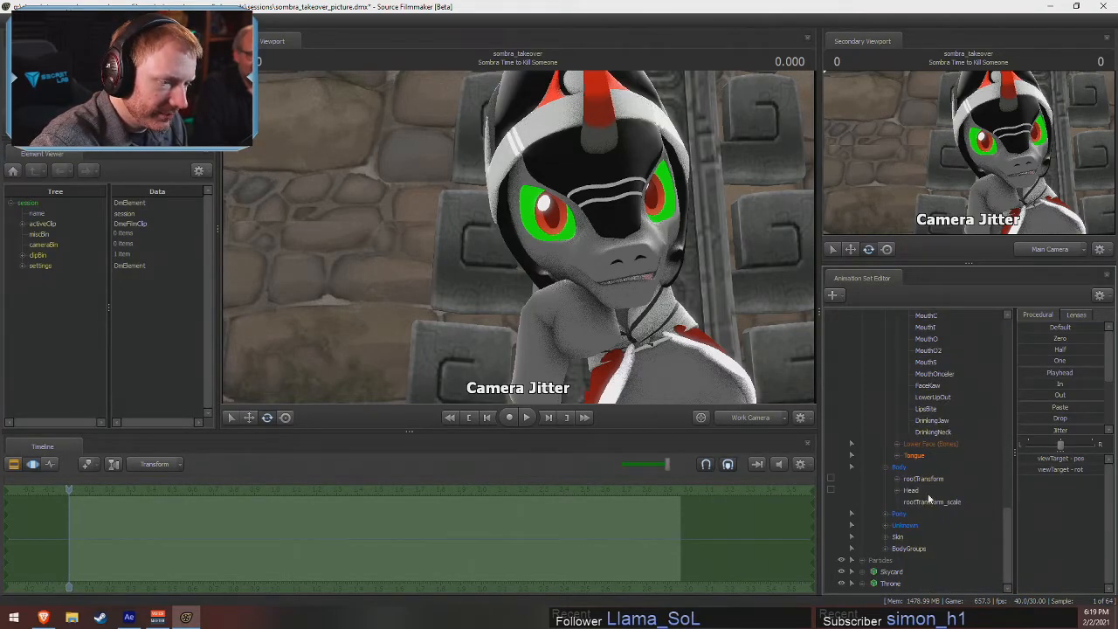
left_click(917, 494, "ctrl")
left_click_drag(594, 253, 820, 409)
scroll(882, 478, "up", 10)
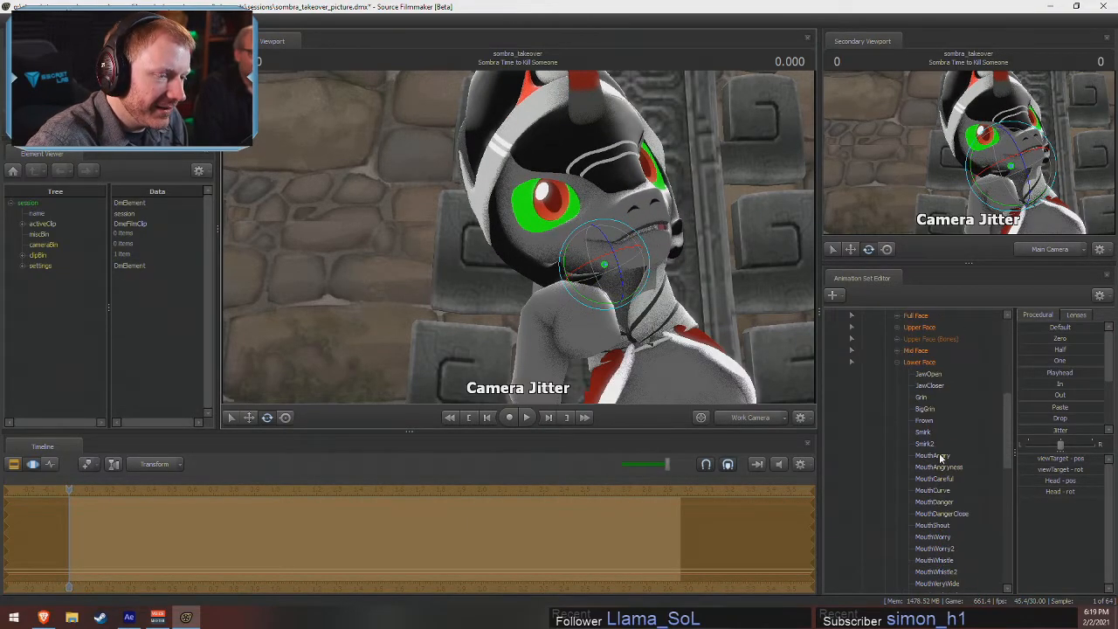
- Try opening Tim's raised mouth slightly with JawOpen while moving in for a close-up
left_click(917, 467)
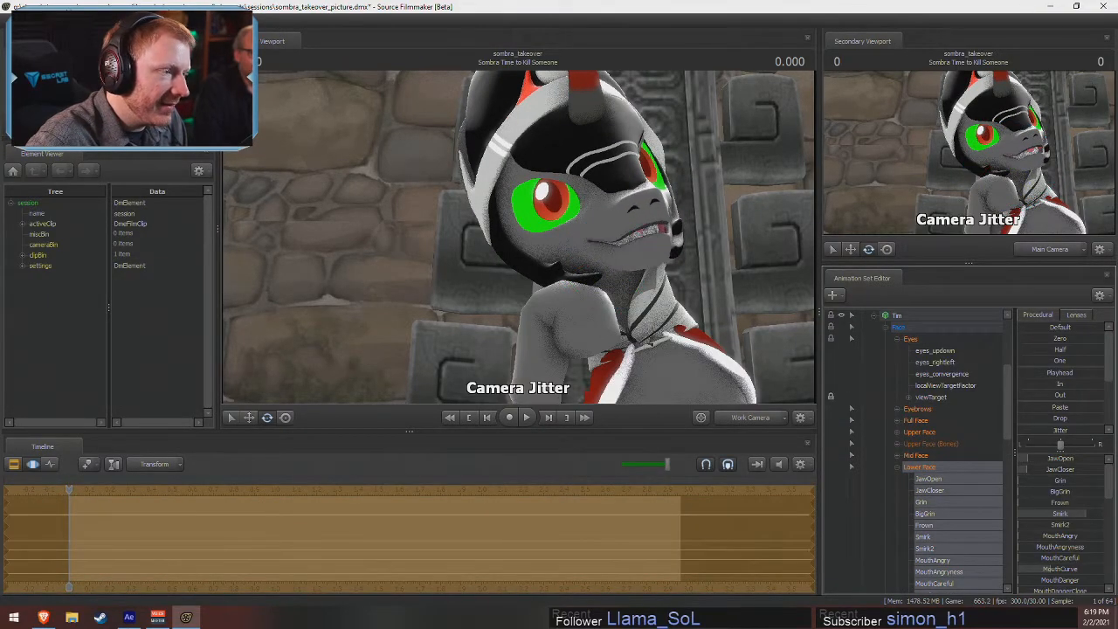
key("w")
left_click_drag(633, 240, 716, 201)
mouse_move(1054, 459)
left_mouse_down()
mouse_move(1092, 459)
mouse_move(1055, 459)
left_mouse_up()
left_click(681, 279)
key("s")
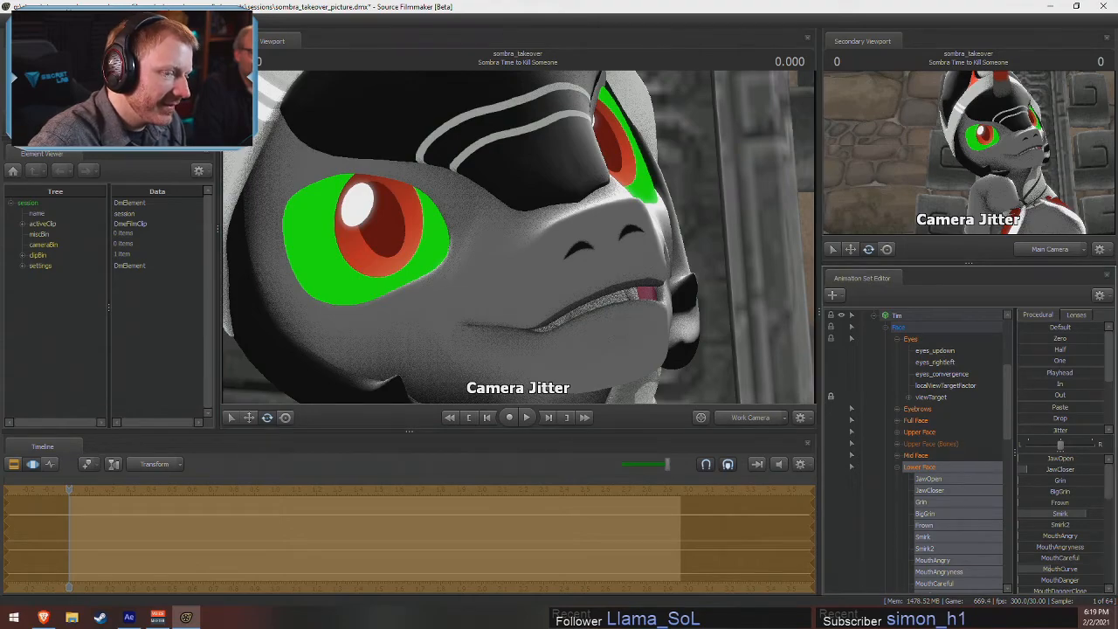
- Work JawOpen back and forth down to closed, checking Tim's lips and teeth from several close-up angles
mouse_move(1060, 459)
left_mouse_down()
mouse_move(1079, 459)
mouse_move(1055, 460)
left_mouse_up()
left_click_drag(608, 252, 492, 256)
key("s")
key("d")
key("w")
key("s")
mouse_move(1029, 461)
left_mouse_down()
mouse_move(1058, 457)
mouse_move(1020, 457)
left_mouse_up()
key("s")
left_click_drag(638, 337, 744, 334)
key("a")
key("w")
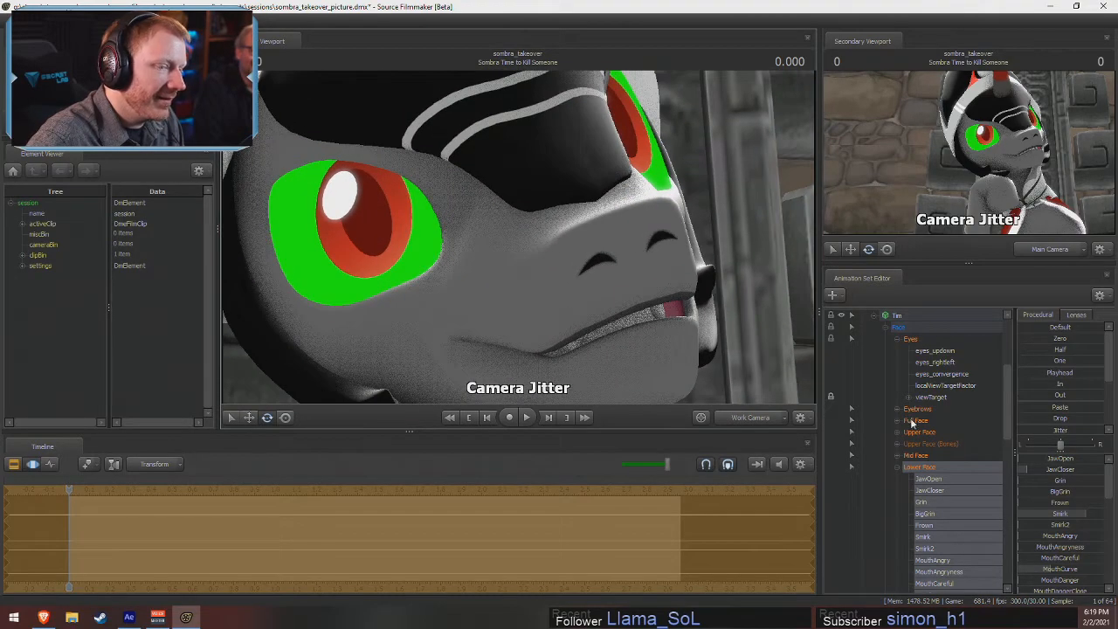
left_click_drag(1025, 458, 1016, 457)
key("s")
left_click_drag(744, 335, 747, 337)
mouse_move(1020, 458)
left_mouse_down()
mouse_move(1053, 458)
mouse_move(1017, 458)
left_mouse_up()
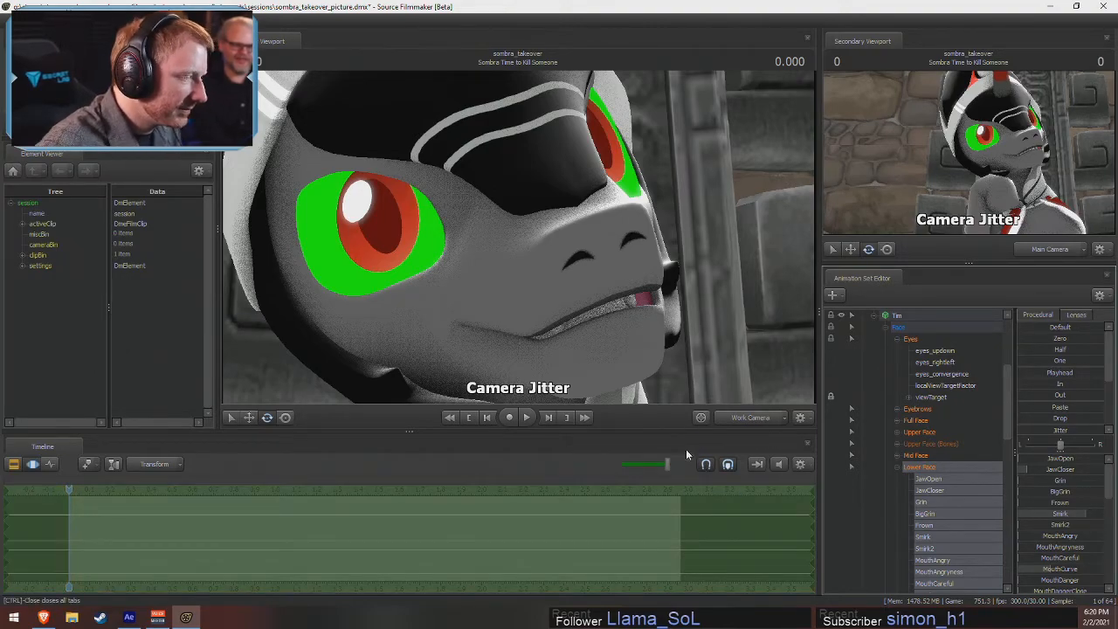
- Return the primary viewport to the Main Camera and undo the upward head rotation
left_click(744, 419)
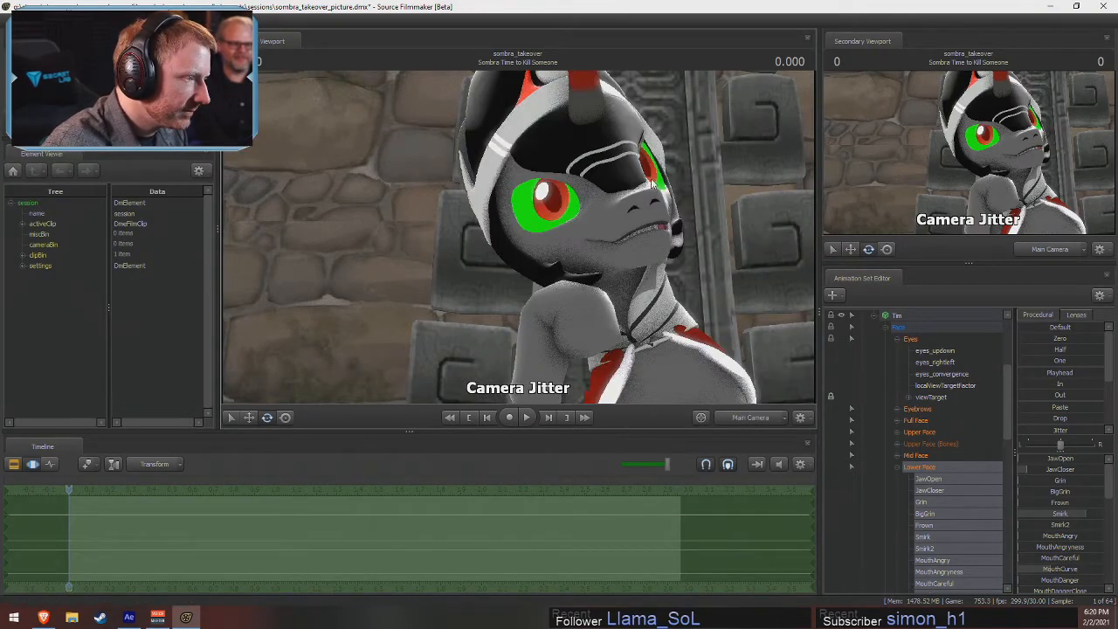
key("ctrl")
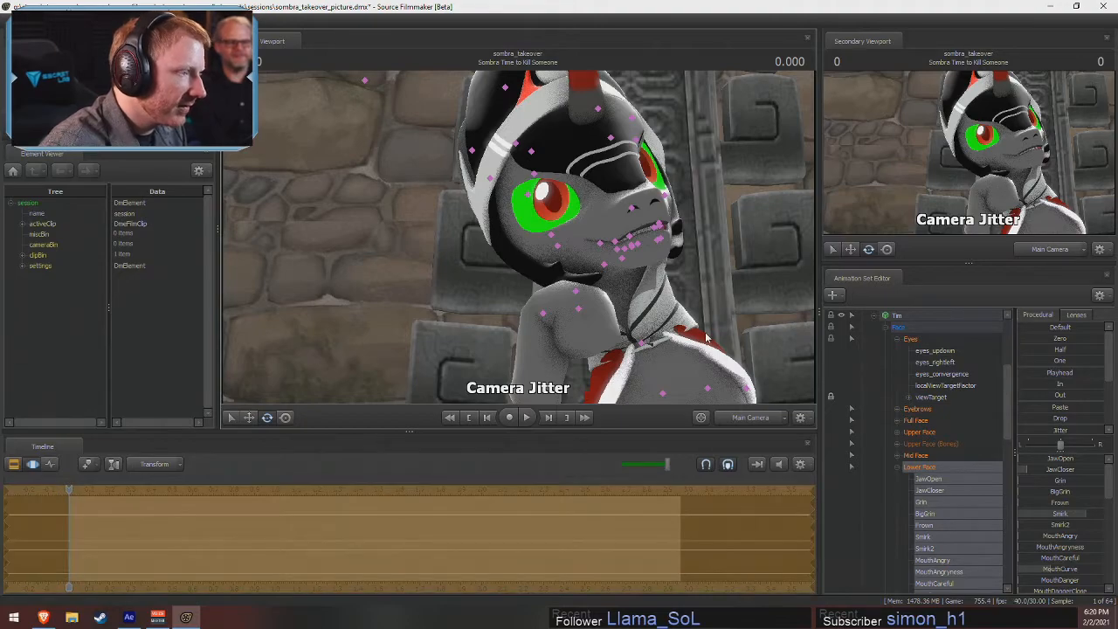
key("F3")
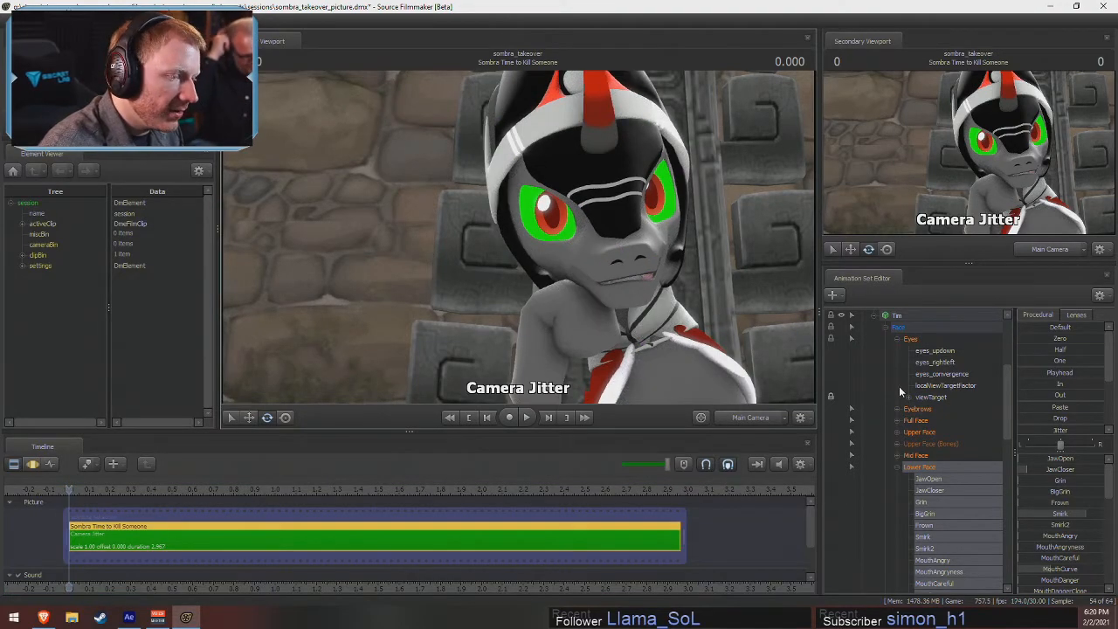
- Raise Tim's LidRaise slightly in the Upper Face and raise Cheeks2 in the Mid Face to make him squint
left_click(919, 432)
key("F2")
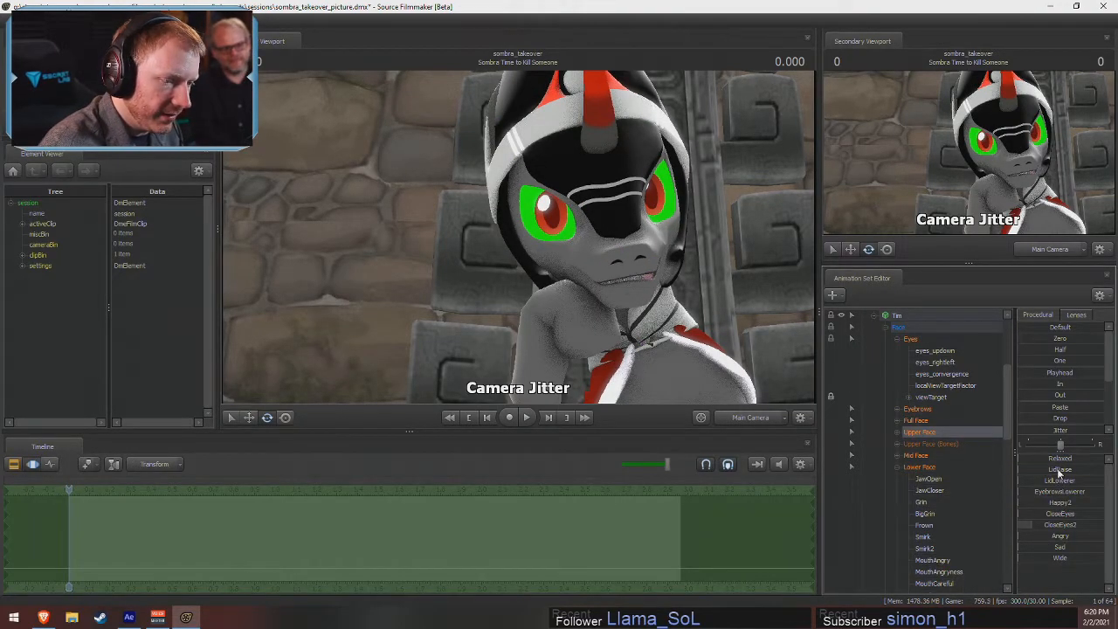
left_click_drag(1059, 470, 1102, 481)
left_click(915, 456)
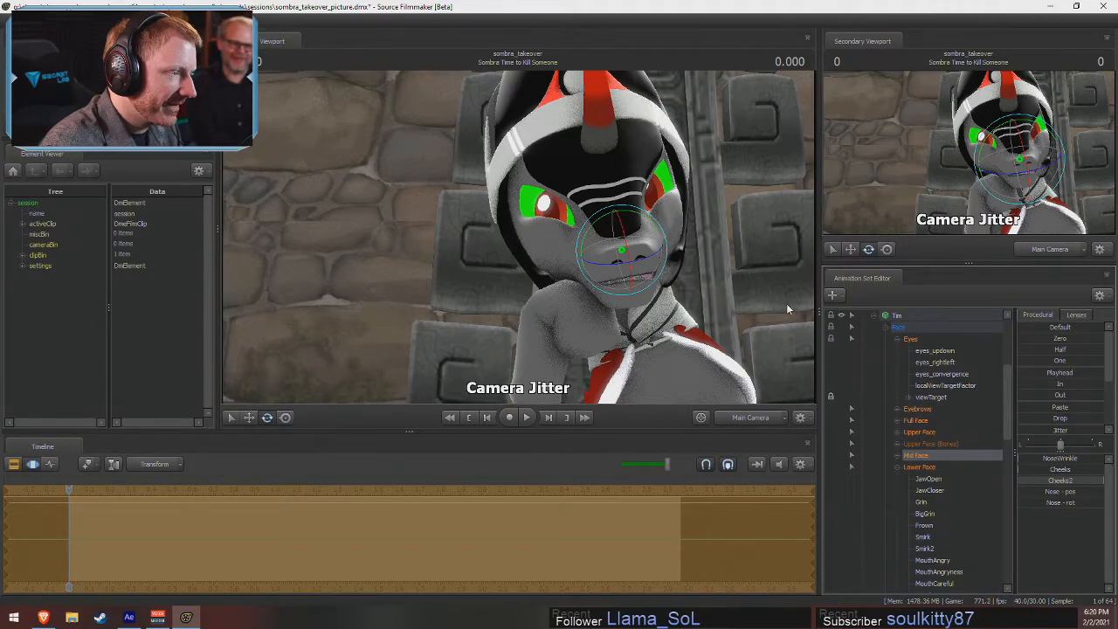
left_click(933, 432)
left_click(928, 459)
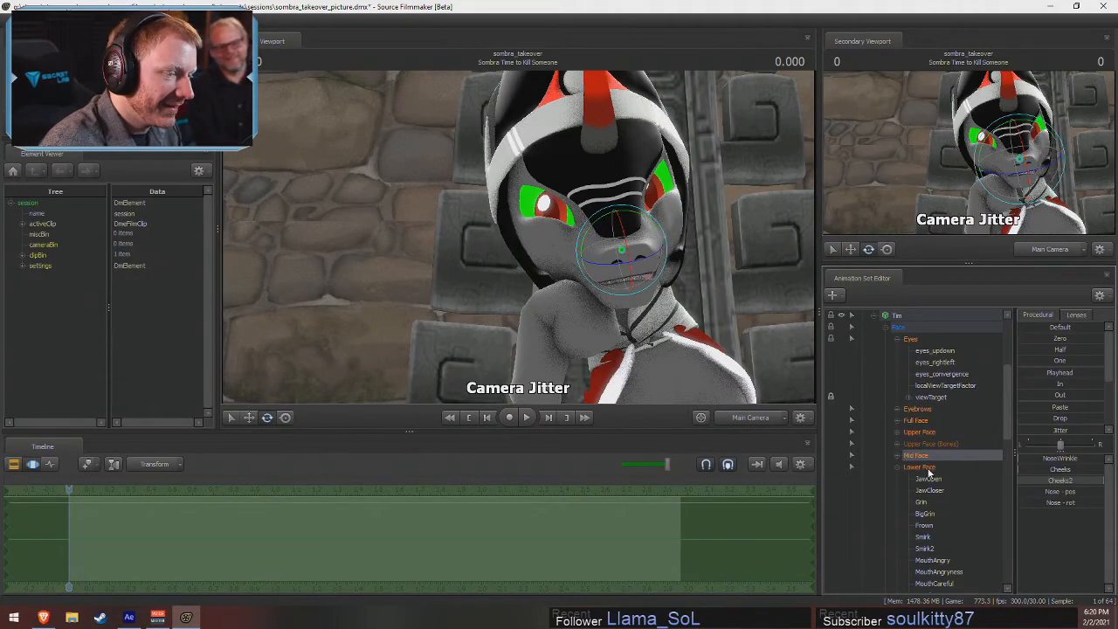
- Try out JawOpen on the squinting face, bringing it back to closed
left_click(928, 468)
left_click_drag(1052, 459, 1019, 459)
left_click(664, 338)
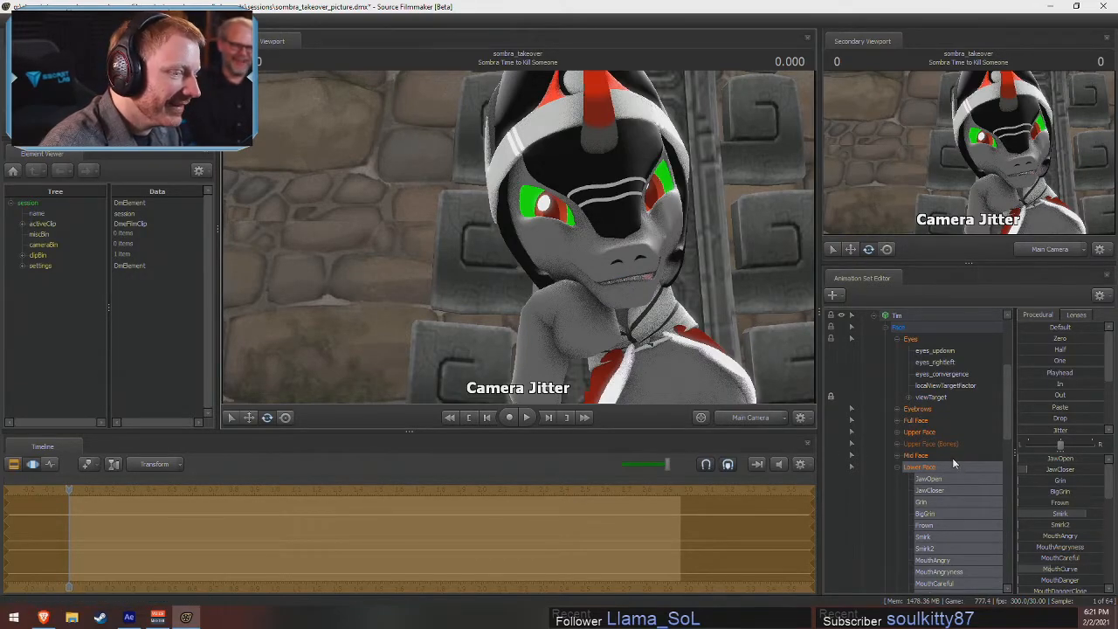
- Raise Tim's Sad control fully and LidLowerer to about half so that his eyelids droop
left_click(921, 431)
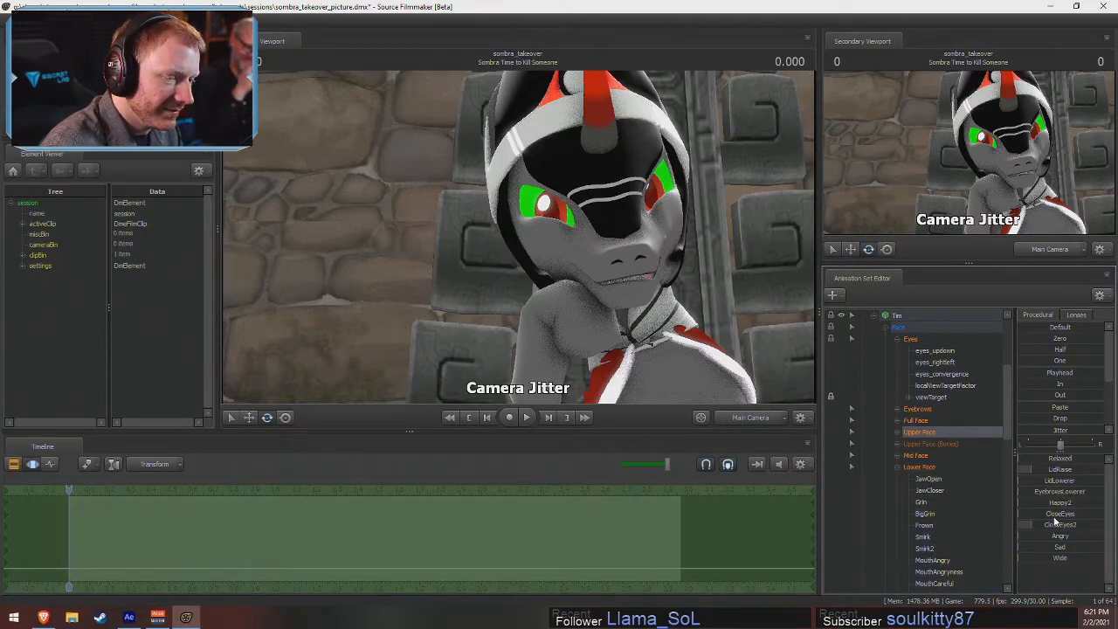
left_click_drag(1042, 547, 1102, 547)
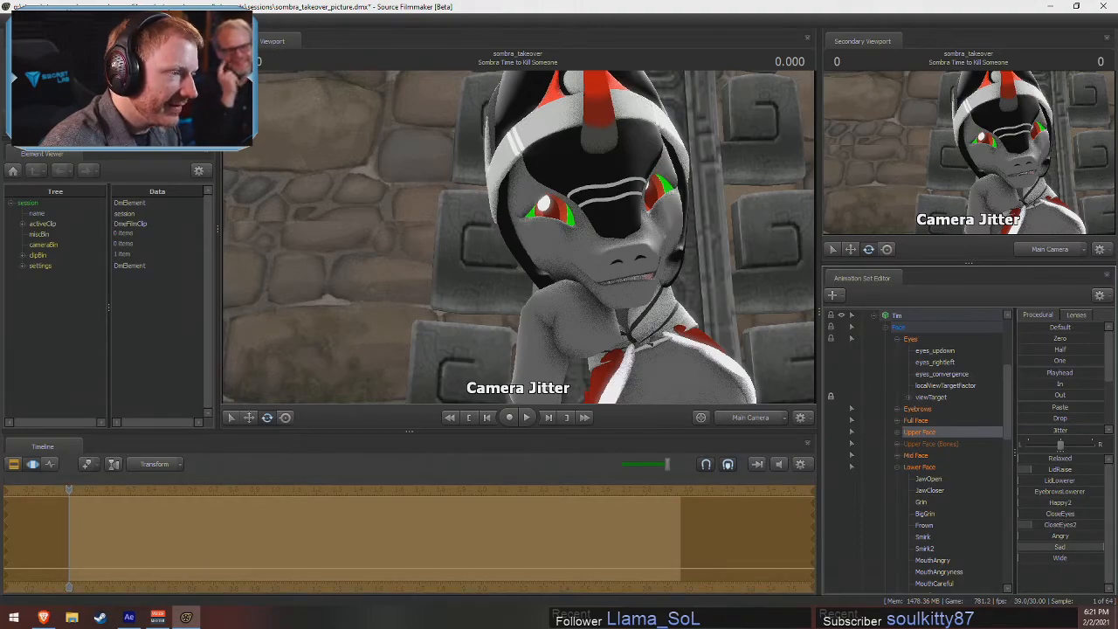
left_click_drag(1049, 483, 1083, 482)
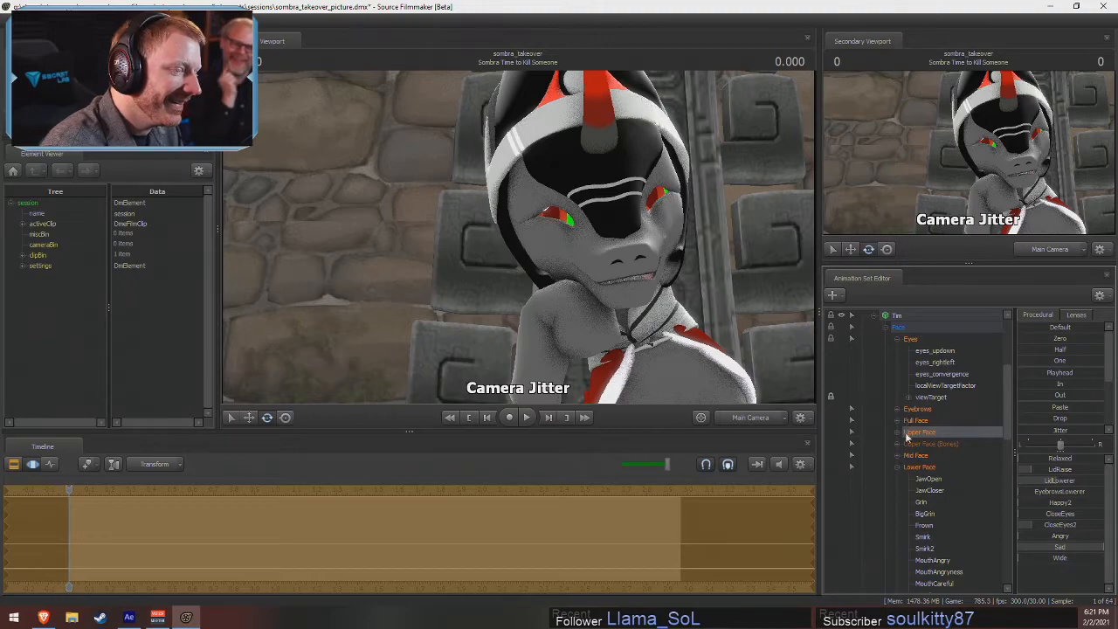
- Look through the Work Camera and move in close on Tim's face to examine his mouth and the Lower Face controls
left_click(917, 467)
mouse_move(1055, 461)
left_mouse_down()
mouse_move(1096, 461)
mouse_move(1058, 461)
left_mouse_up()
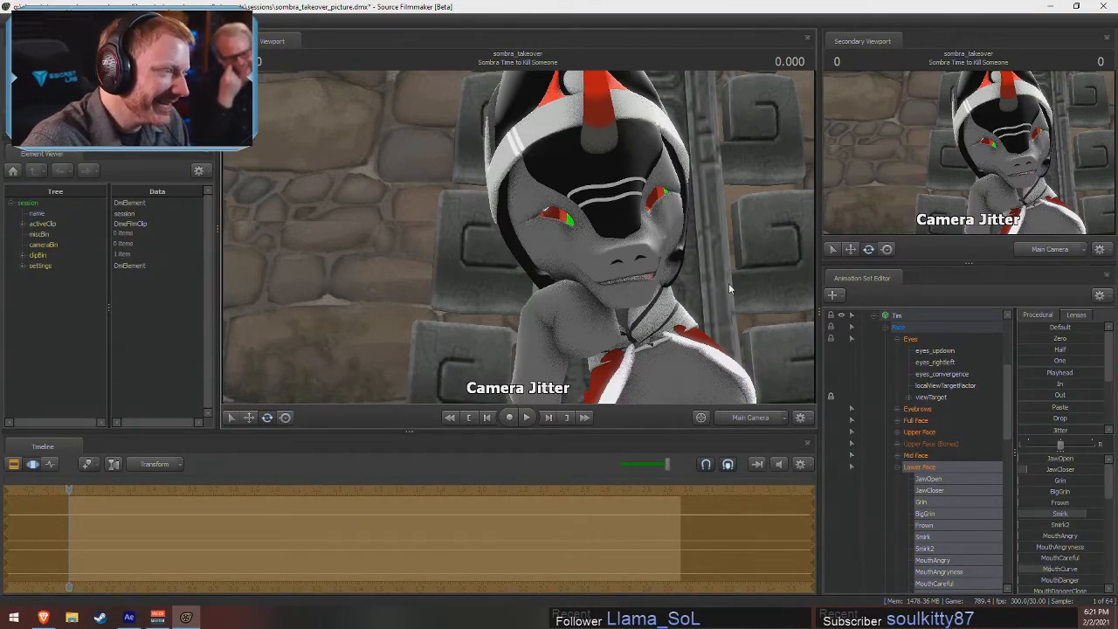
left_click(736, 416)
key("super")
left_click(762, 419)
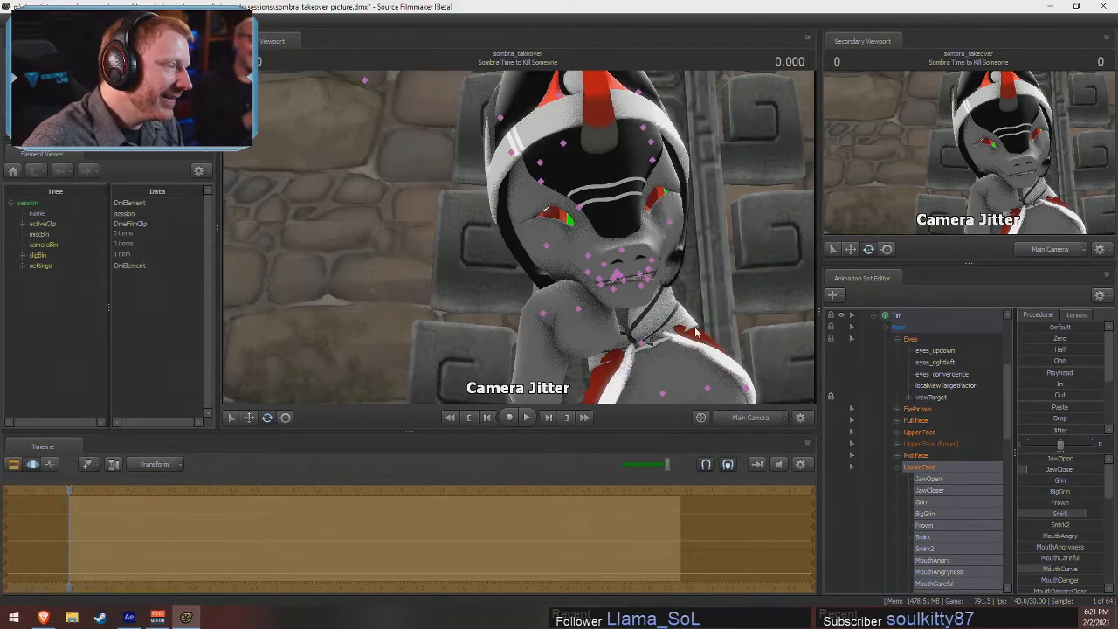
left_click(742, 375, "ctrl")
left_click(756, 419)
key("s")
key("w")
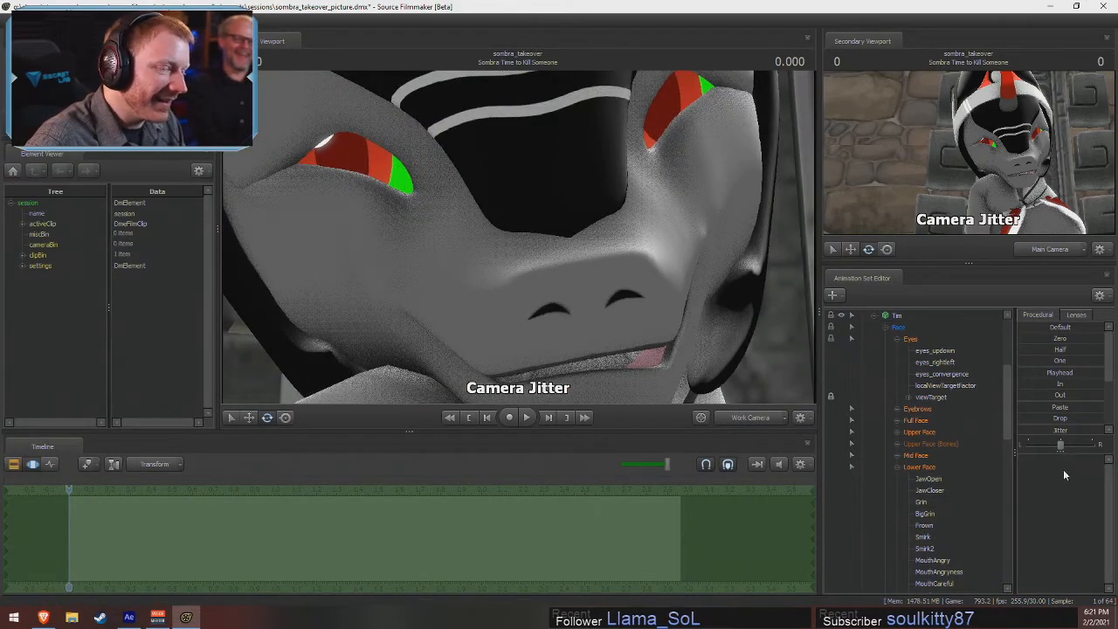
left_click(934, 477)
left_click(959, 469)
left_click_drag(1045, 461, 1020, 461)
left_click_drag(612, 350, 587, 356)
key("s")
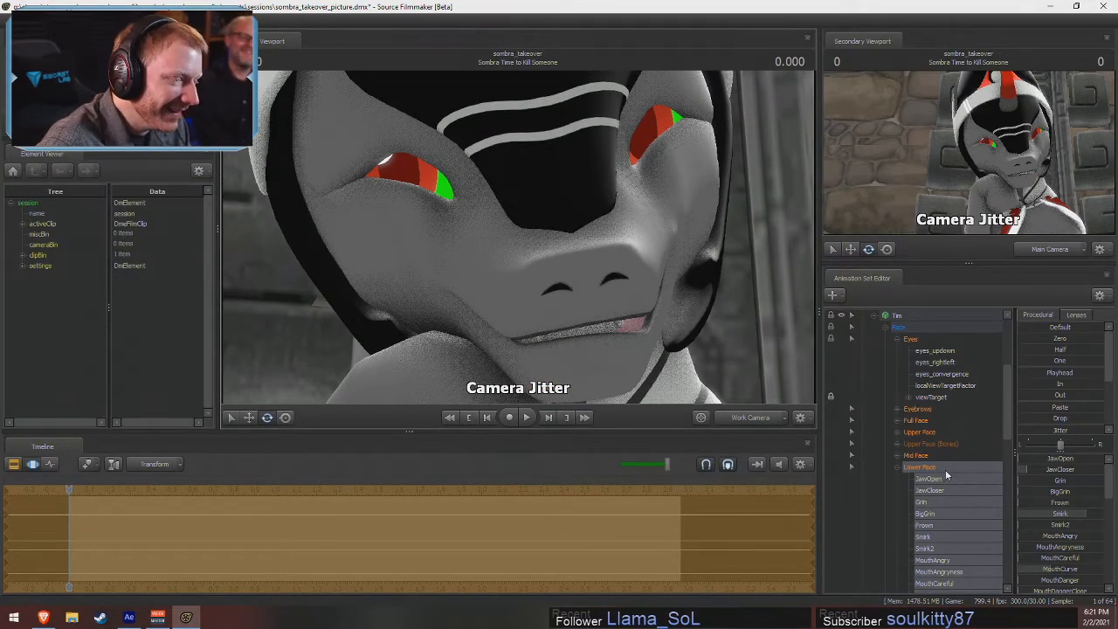
- Try pushing Tim's Upper Face controls to the One preset and examine the distorted face with the Lower Face selected
left_click(930, 433)
left_click_drag(1047, 471, 1035, 471)
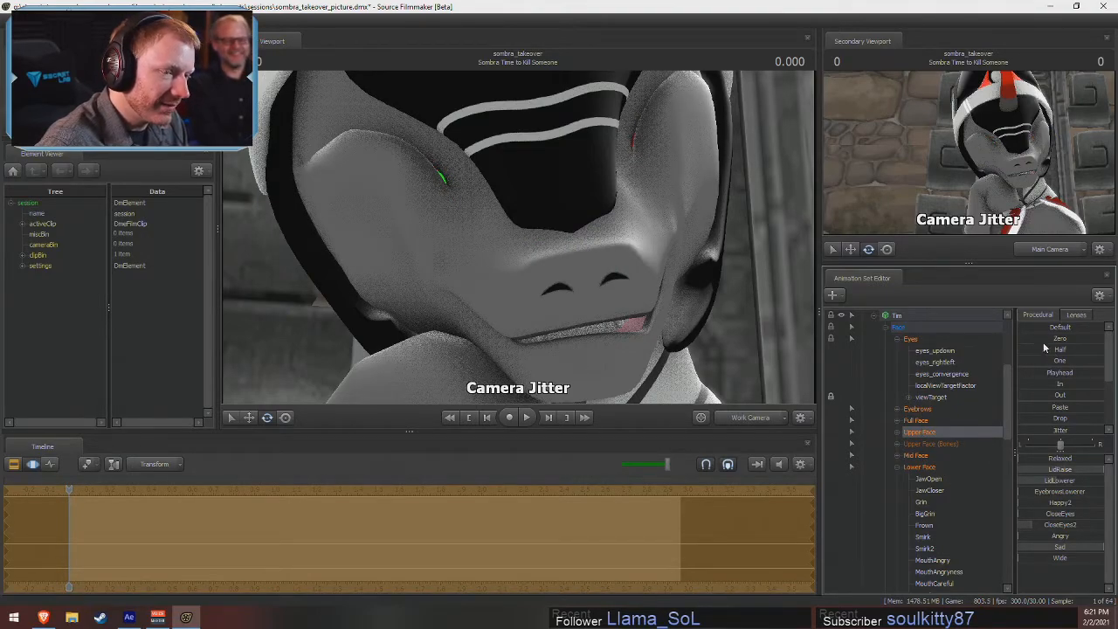
left_click_drag(1045, 360, 1103, 360)
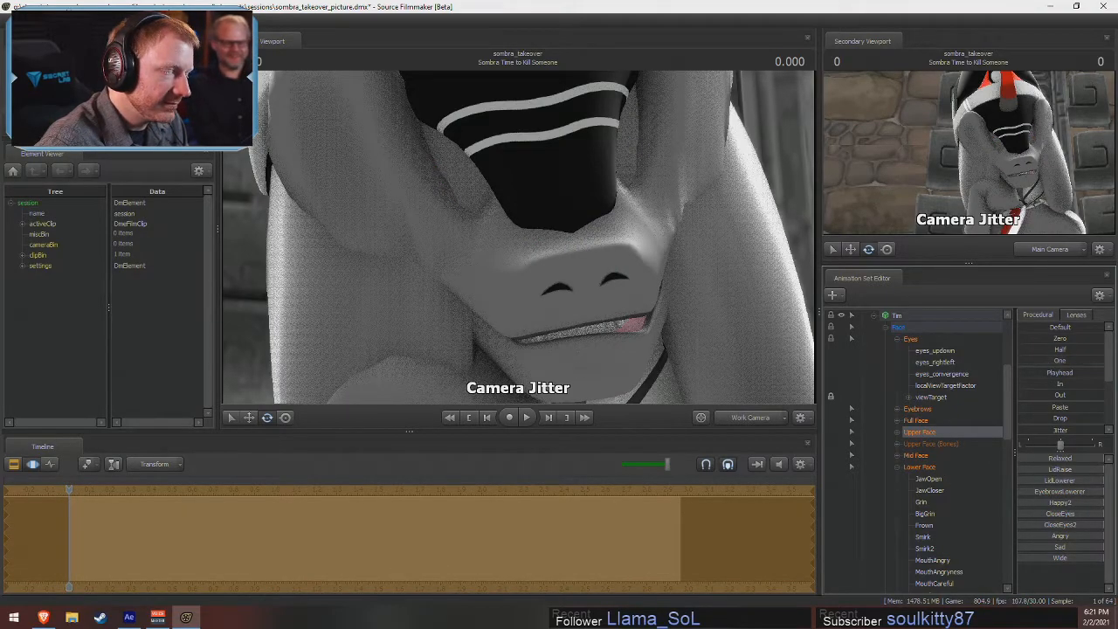
left_click(911, 467)
left_click_drag(1066, 459, 1022, 458)
mouse_move(519, 344)
right_mouse_down("alt")
mouse_move(558, 344)
mouse_move(498, 344)
right_mouse_up("alt")
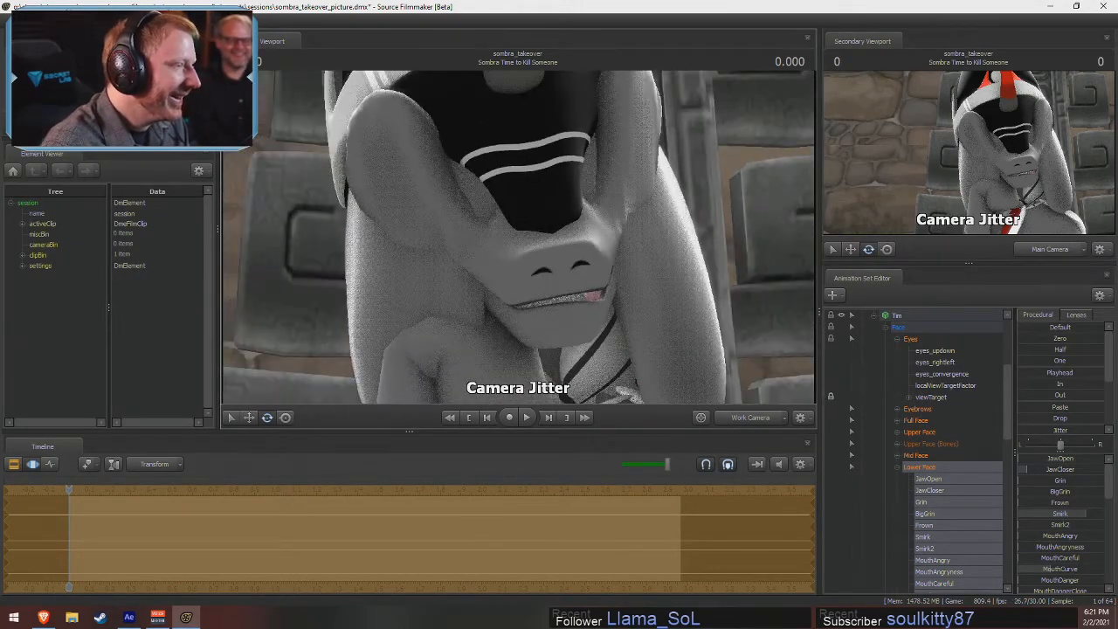
left_click_drag(518, 241, 520, 230)
- Undo the recent Upper Face changes back through the Sad and LidLowerer adjustments so Tim's eyes are open again
key("ctrl+z")
key("ctrl+z")
key("ctrl+z")
key("ctrl+z")
key("ctrl+z")
key("ctrl+z")
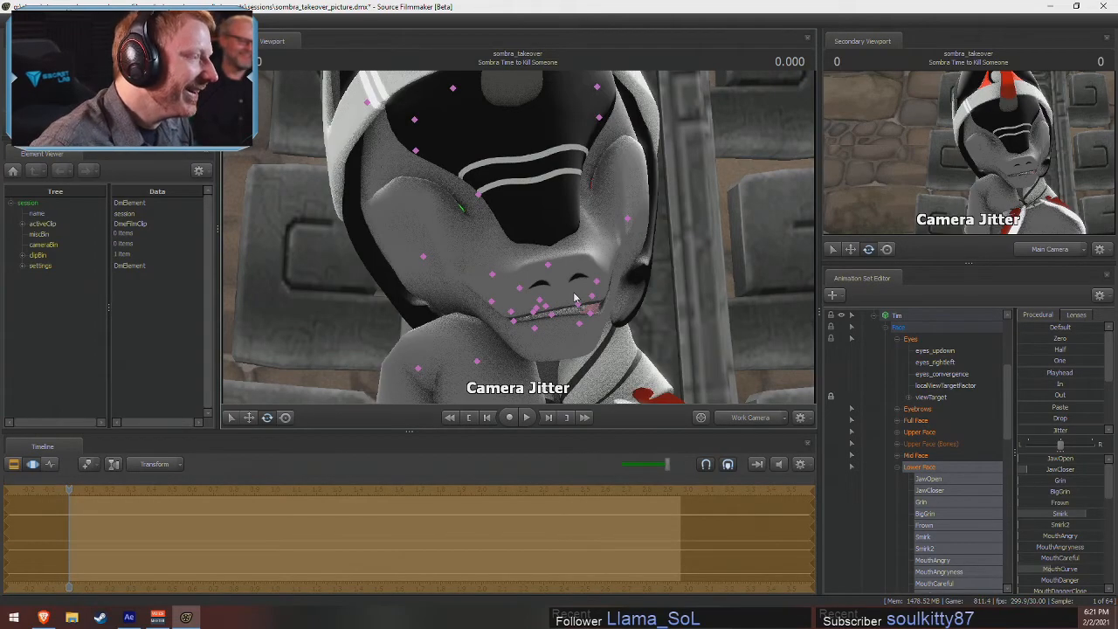
key("ctrl+z")
key("ctrl+z")
key("ctrl+z")
key("ctrl+z")
key("ctrl+z")
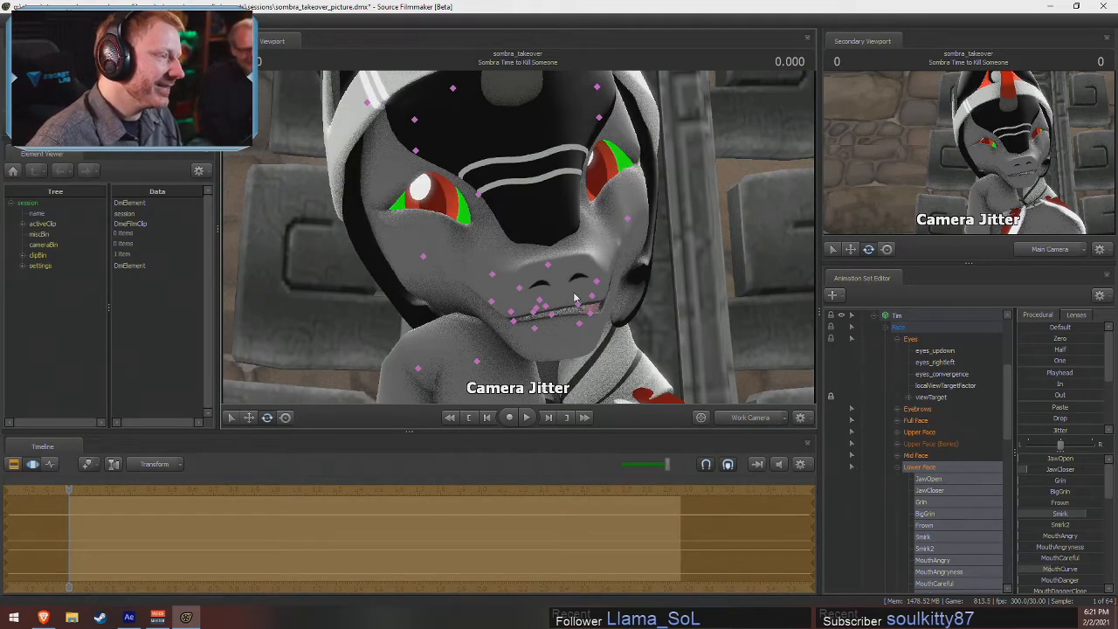
key("ctrl+z")
key("ctrl+z")
key("ctrl+z")
key("ctrl+z")
key("ctrl+z")
key("ctrl+z")
key("ctrl+z")
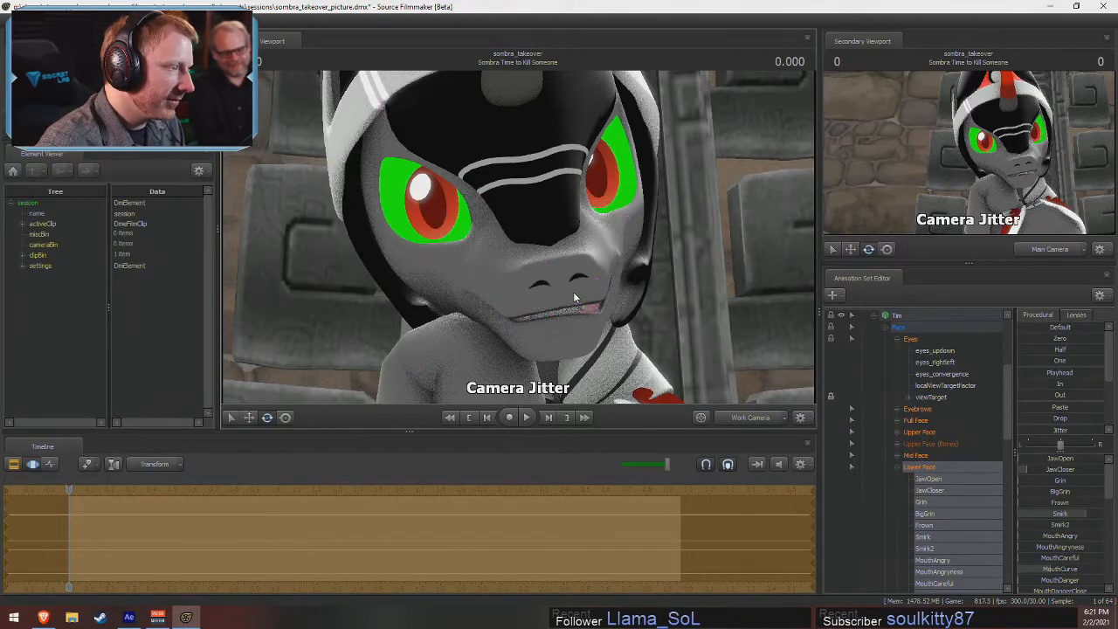
- Raise LidRaise slightly further in Tim's Upper Face while viewing him through the Main Camera
left_click(920, 432)
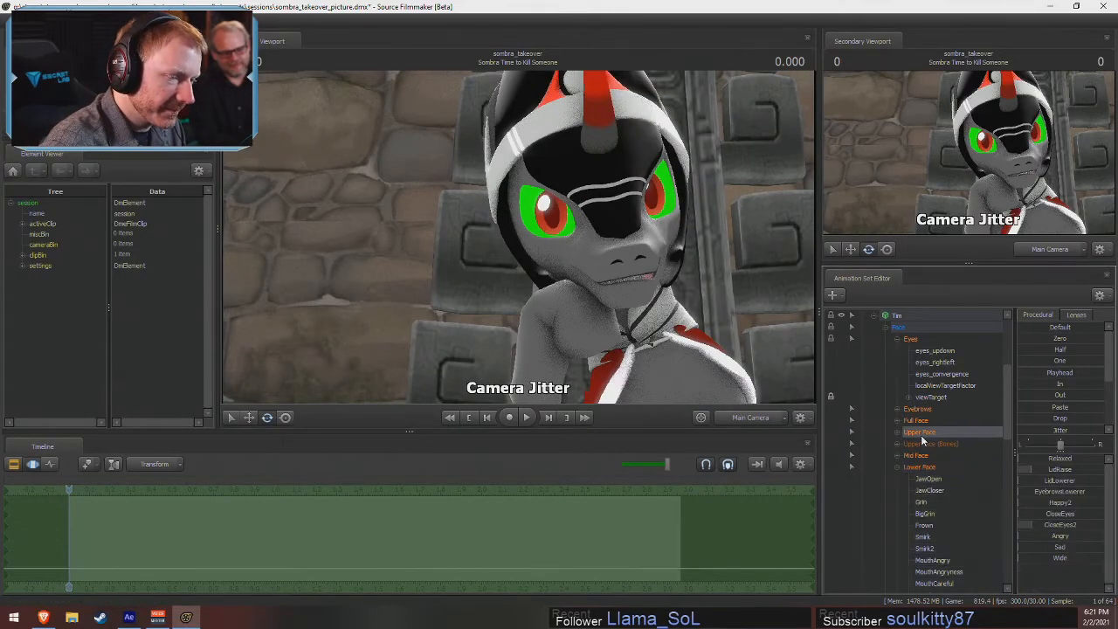
mouse_move(1074, 472)
left_mouse_down()
mouse_move(1100, 472)
mouse_move(1089, 472)
left_mouse_up()
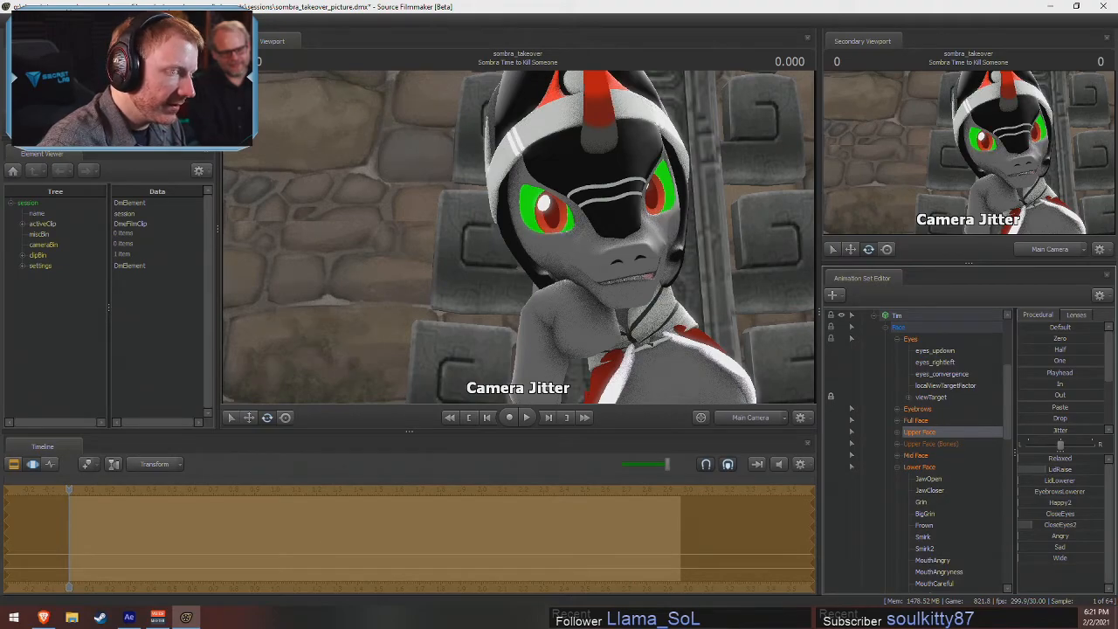
left_click(924, 458)
left_click(926, 432)
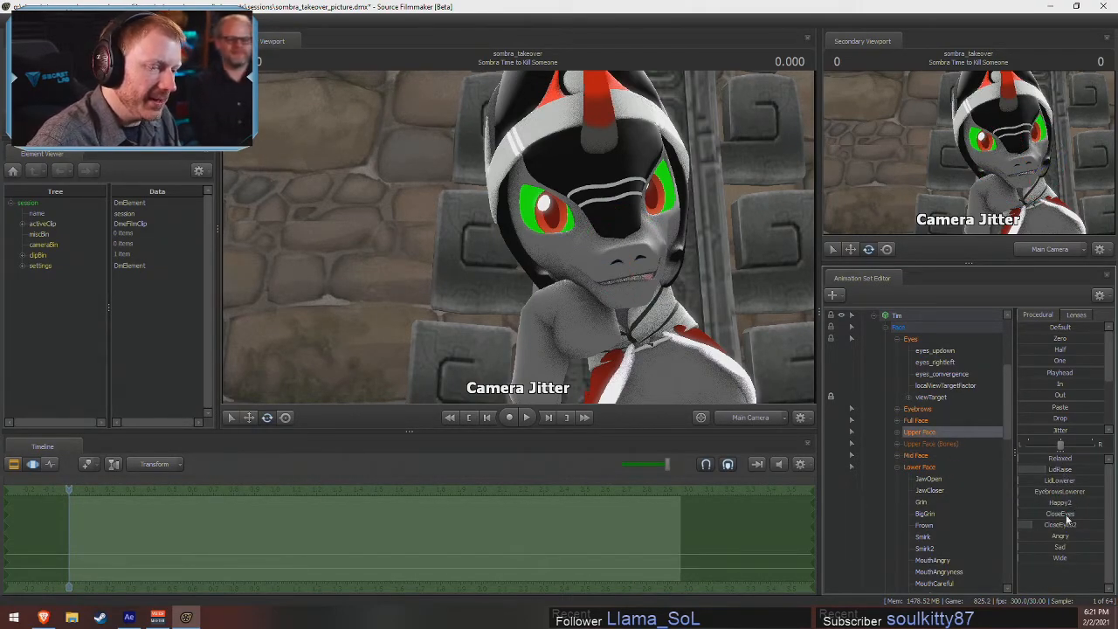
- Try out the Wide control in Tim's Upper Face, undo it, and leave a slight amount of Relaxed
mouse_move(1063, 526)
left_mouse_down()
mouse_move(1047, 526)
mouse_move(1061, 526)
left_mouse_up()
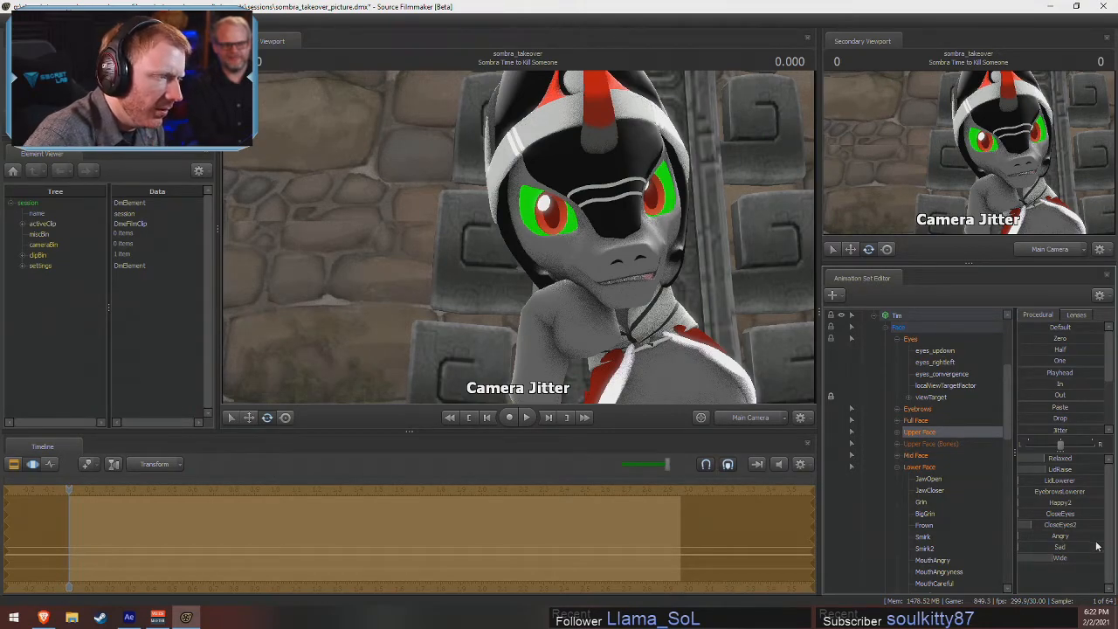
key("ctrl+z")
key("F2")
key("F3")
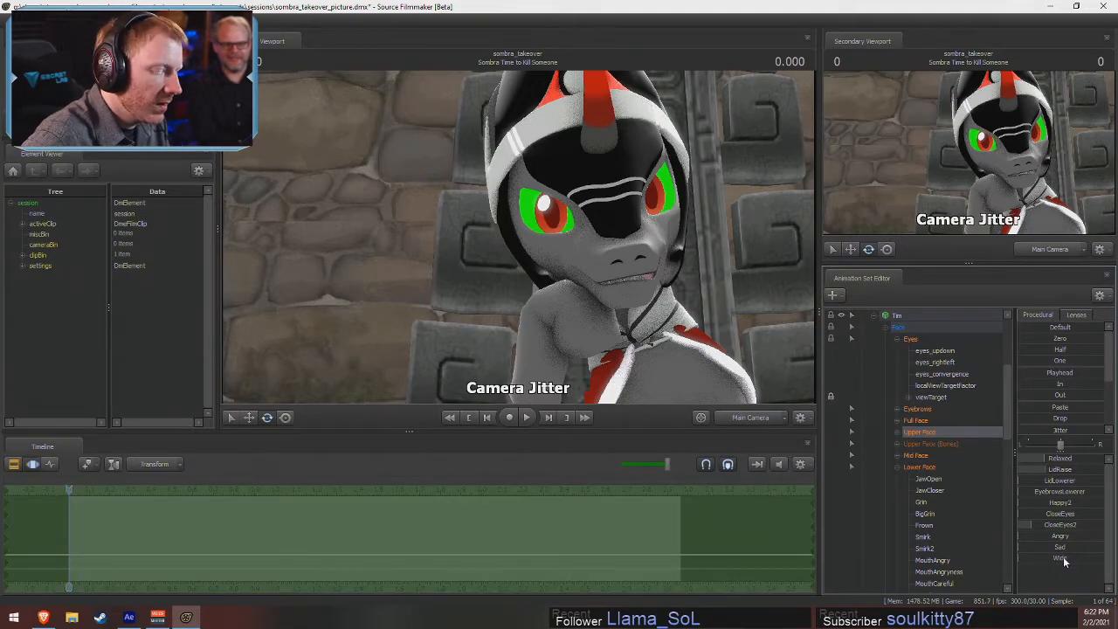
left_click(1054, 471)
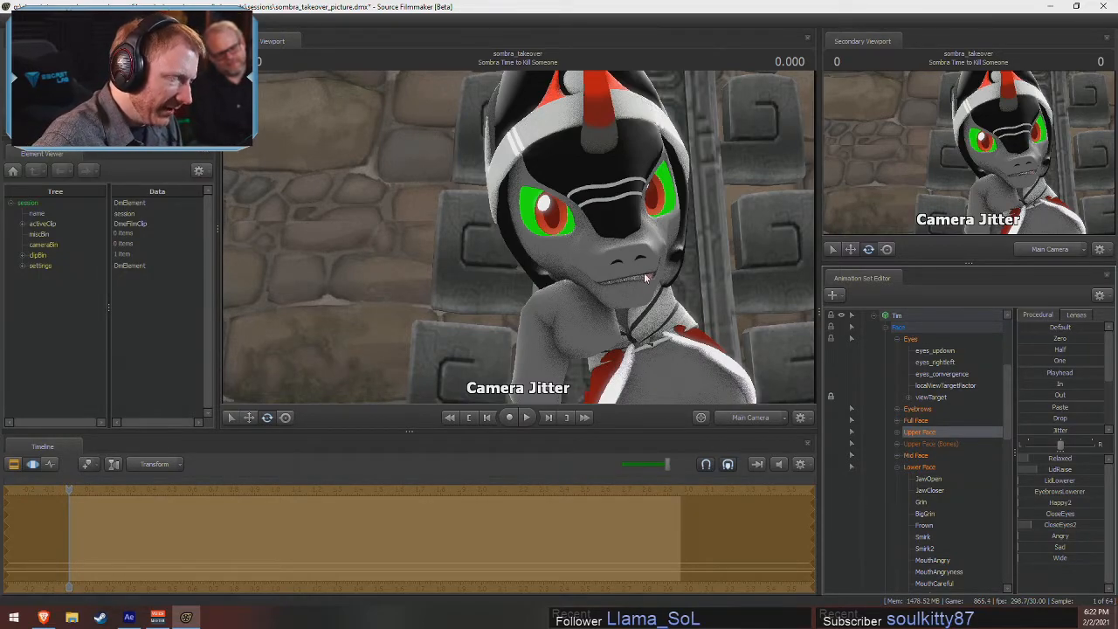
- Collapse the Tim and Cameras entries in the animation set list and turn on scene lighting in the primary viewport
key("Escape")
left_click(873, 316)
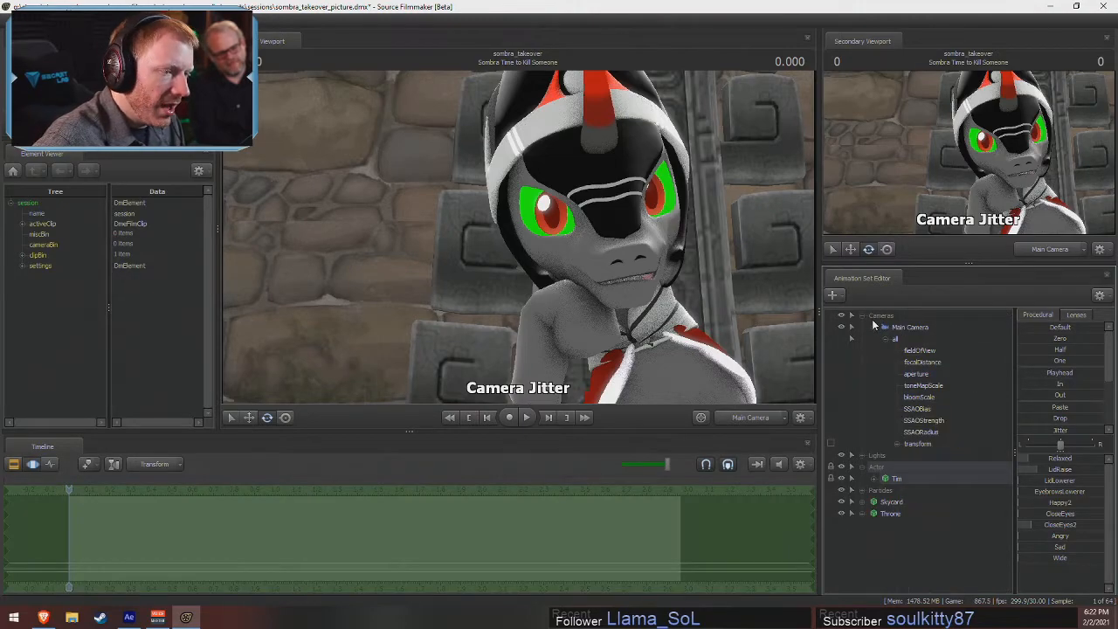
left_click(873, 326)
left_click(862, 316)
right_click(649, 252)
left_click(695, 278)
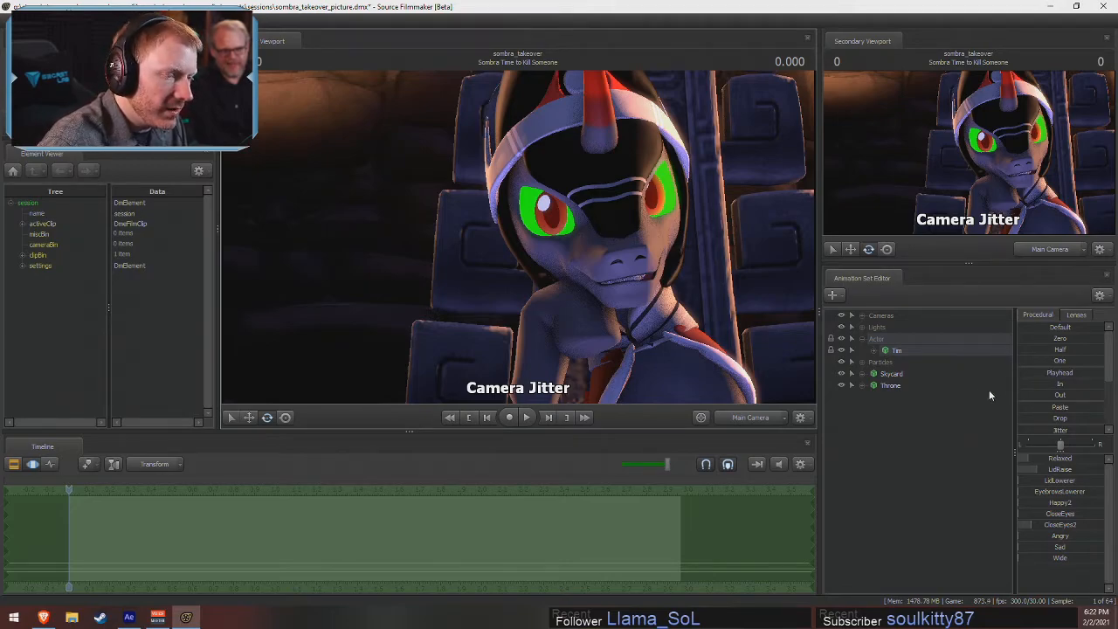
- Collapse the Actor group, expand the Lights group, and hide Main Light and Ambient Light
left_click(862, 337)
left_click(861, 328)
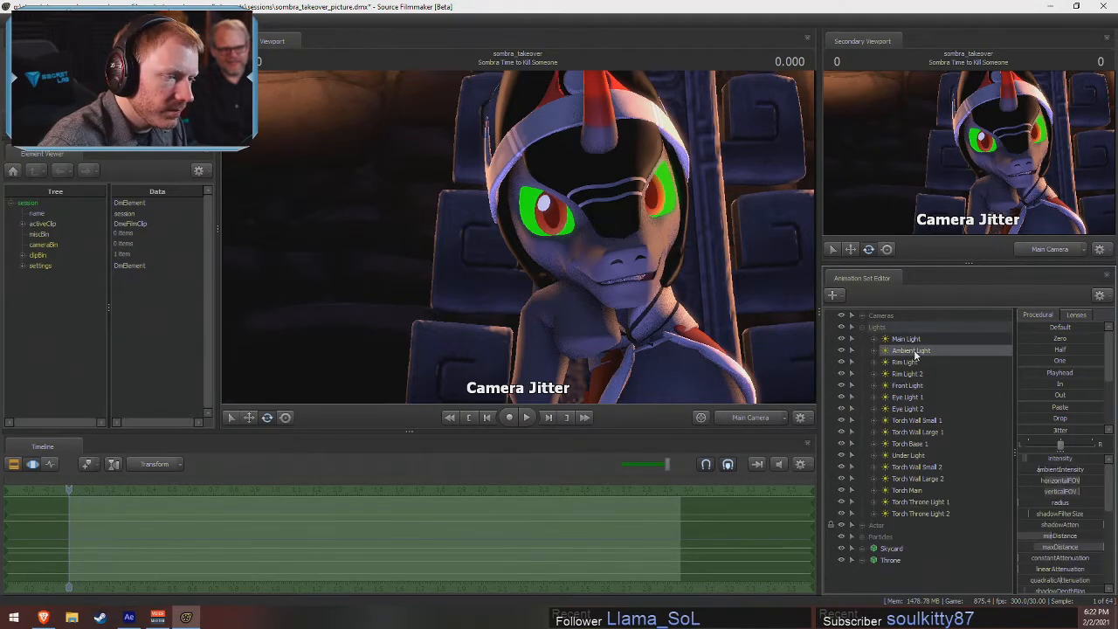
left_click(842, 339)
left_click(843, 351)
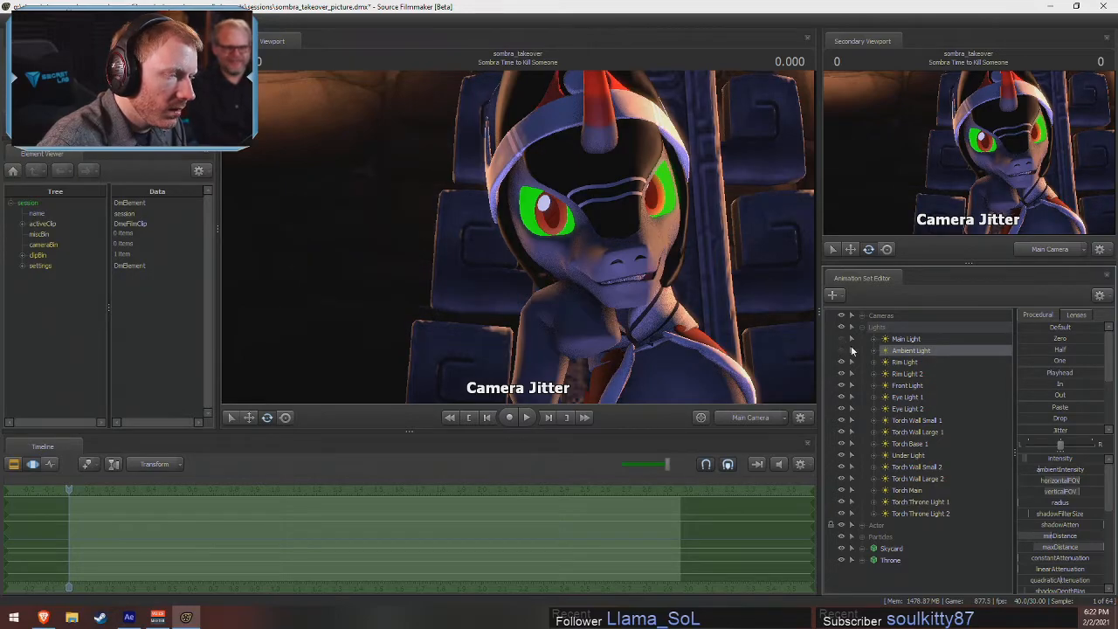
- Delete the Main Light and Ambient Light animation sets together
left_click(907, 341)
left_click(905, 351, "ctrl")
right_click(906, 350)
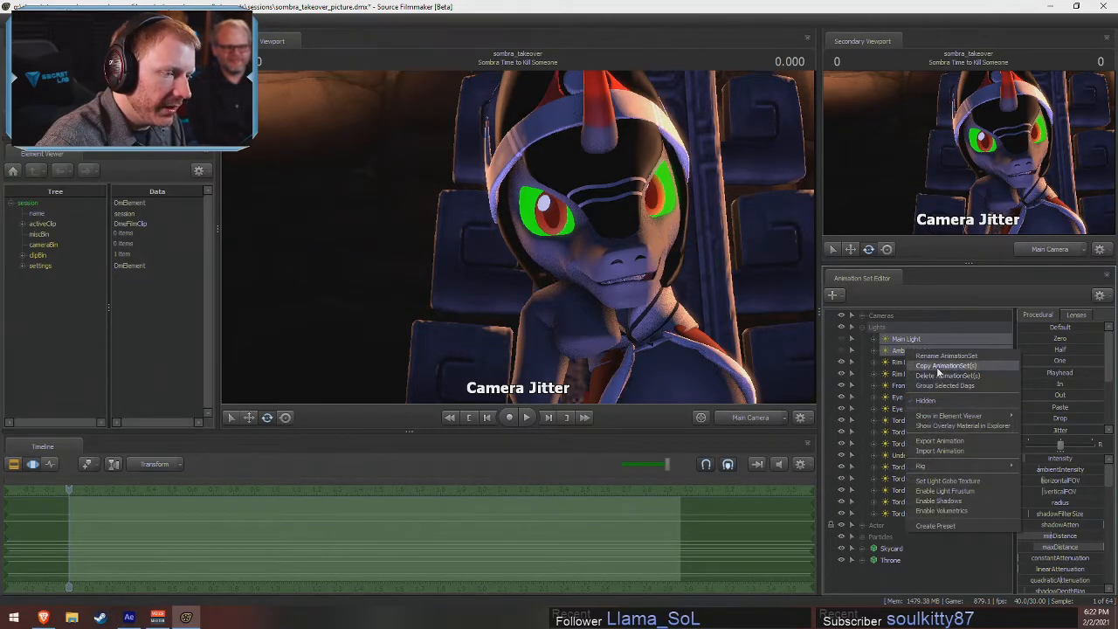
left_click(918, 360)
left_click(919, 348)
left_click(920, 341, "ctrl")
right_click(920, 343)
left_click(936, 371)
- Toggle Rim Light's visibility to check its effect, and look through Rim Light in the primary viewport
left_click(890, 339)
left_click(841, 339)
left_click(841, 339)
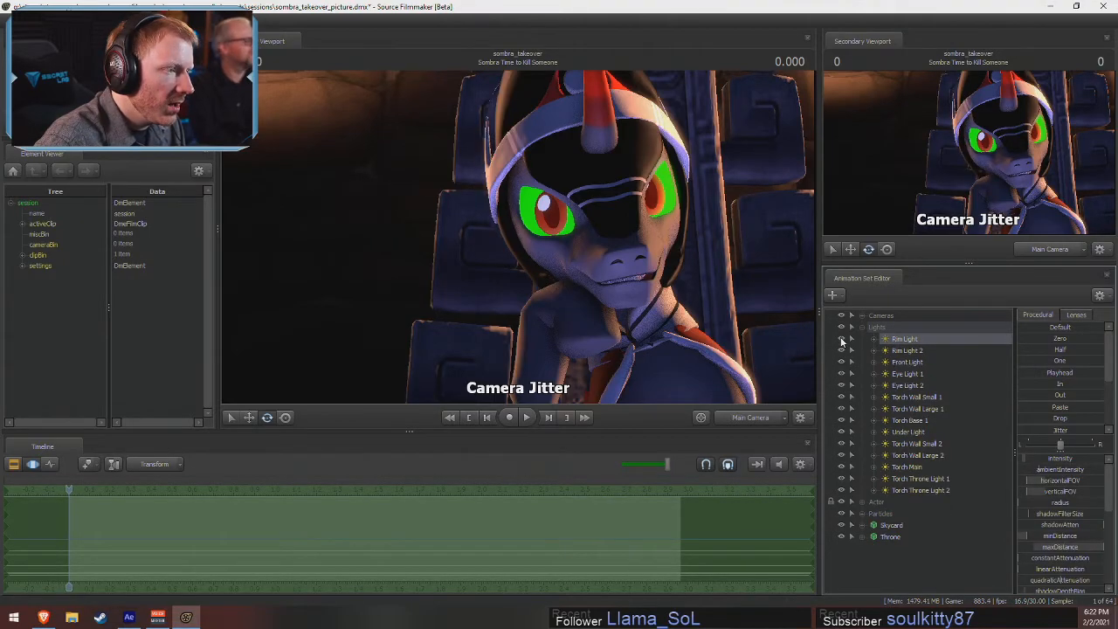
left_click(841, 339)
left_click(841, 339)
left_click(841, 339)
left_click(841, 338)
left_click_drag(895, 340, 646, 255)
- Hide every light except Rim Light, from Torch Throne Light 2 up to Rim Light 2, to isolate it
left_click(843, 478)
left_click(843, 467)
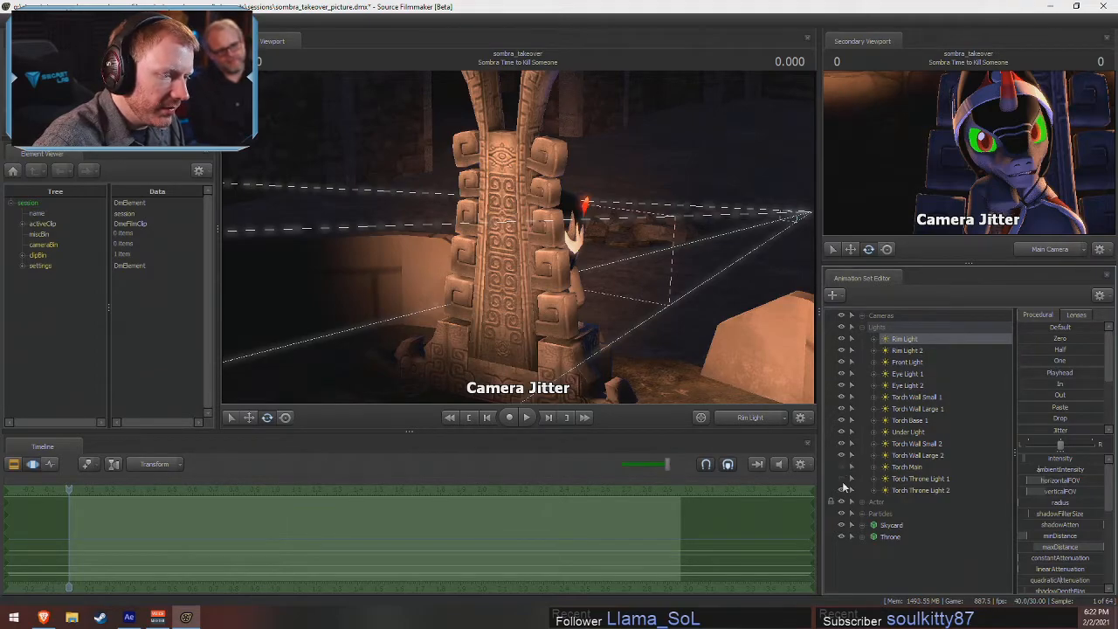
left_click(840, 490)
left_click(842, 479)
left_click(841, 456)
left_click(843, 443)
left_click(843, 433)
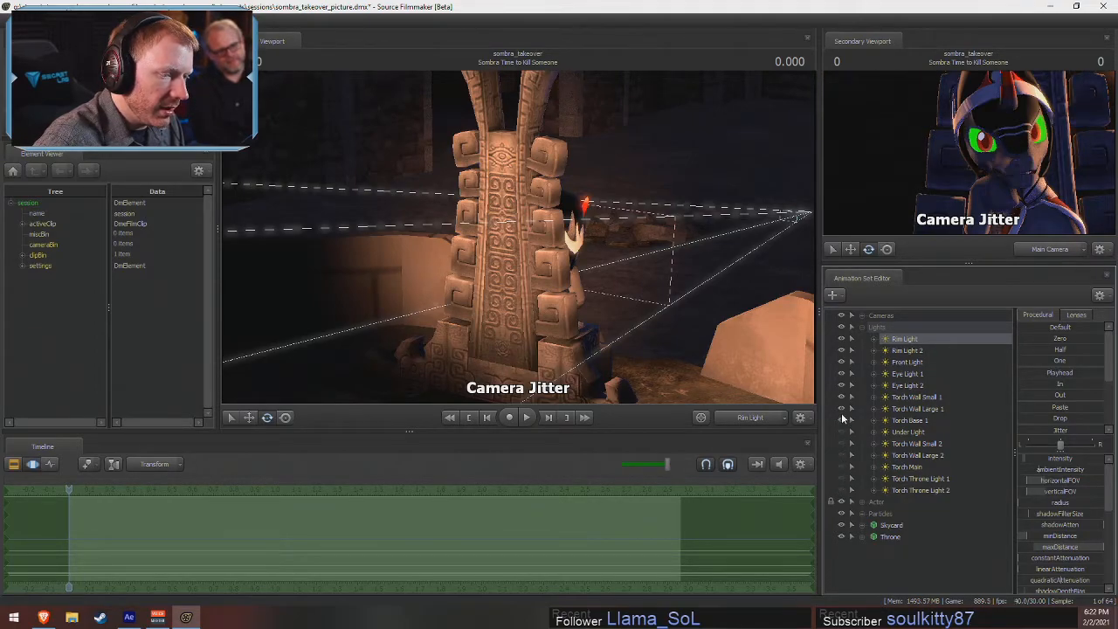
left_click(842, 421)
left_click(841, 409)
left_click(843, 398)
left_click(842, 385)
left_click(841, 374)
left_click(841, 362)
left_click(842, 351)
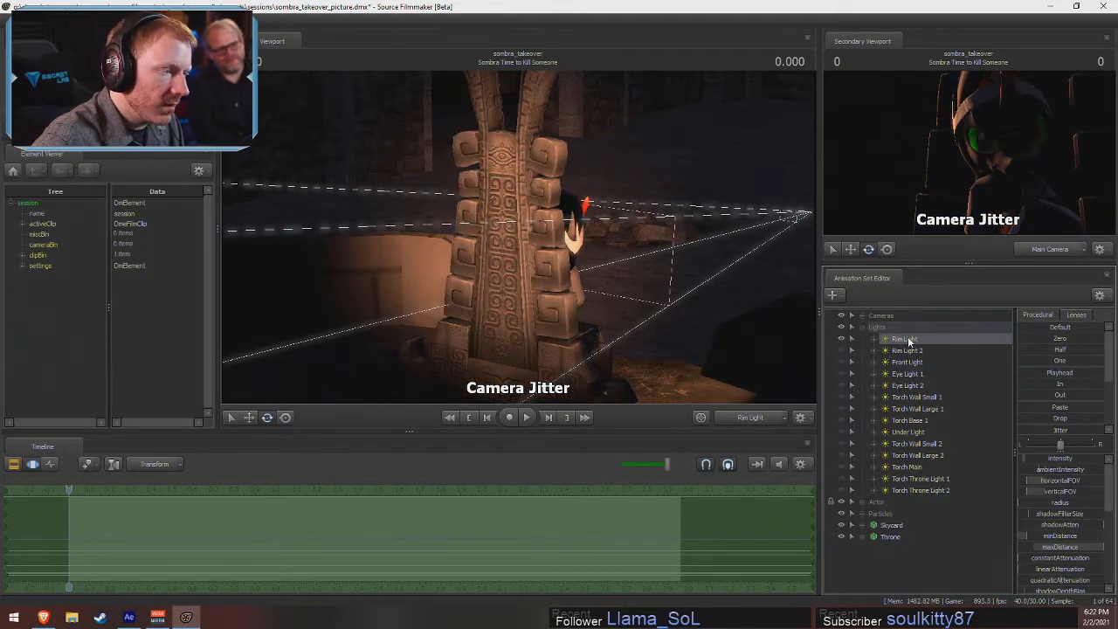
- Reposition and aim Rim Light from behind the throne, checking how it edges Tim in the Main Camera view
left_click_drag(908, 341, 544, 257)
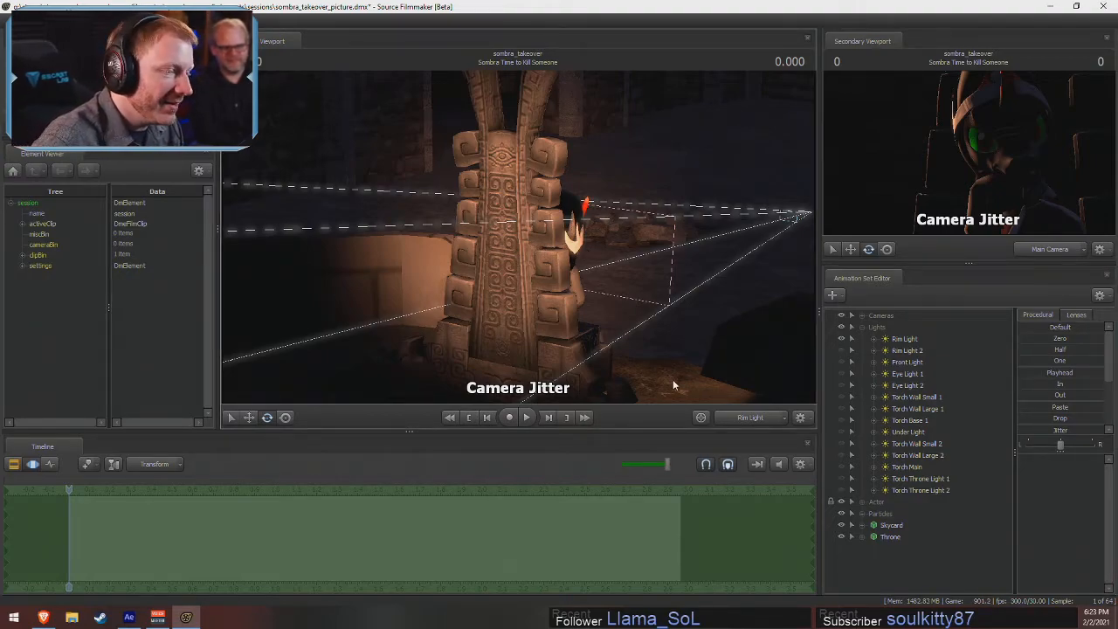
left_click(904, 339)
mouse_move(518, 237)
left_mouse_down()
mouse_move(533, 238)
mouse_move(518, 235)
left_mouse_up()
key("w")
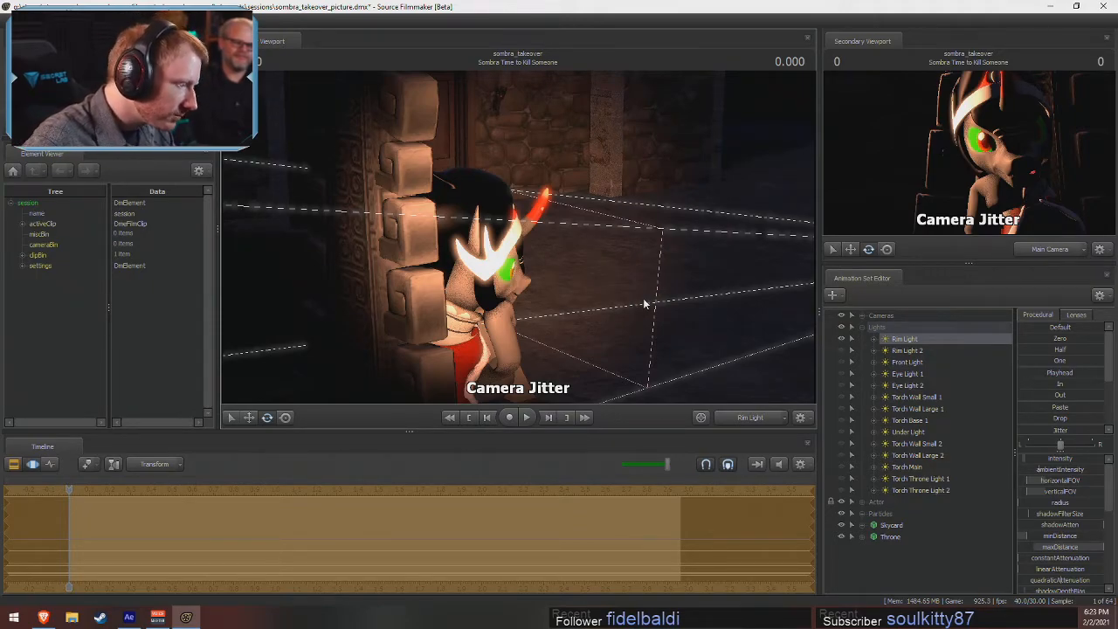
mouse_move(687, 270)
left_mouse_down()
mouse_move(648, 273)
mouse_move(671, 272)
left_mouse_up()
- Select Rim Light in the Lights group and bring up its animation set options
left_click(876, 328)
left_click(904, 340)
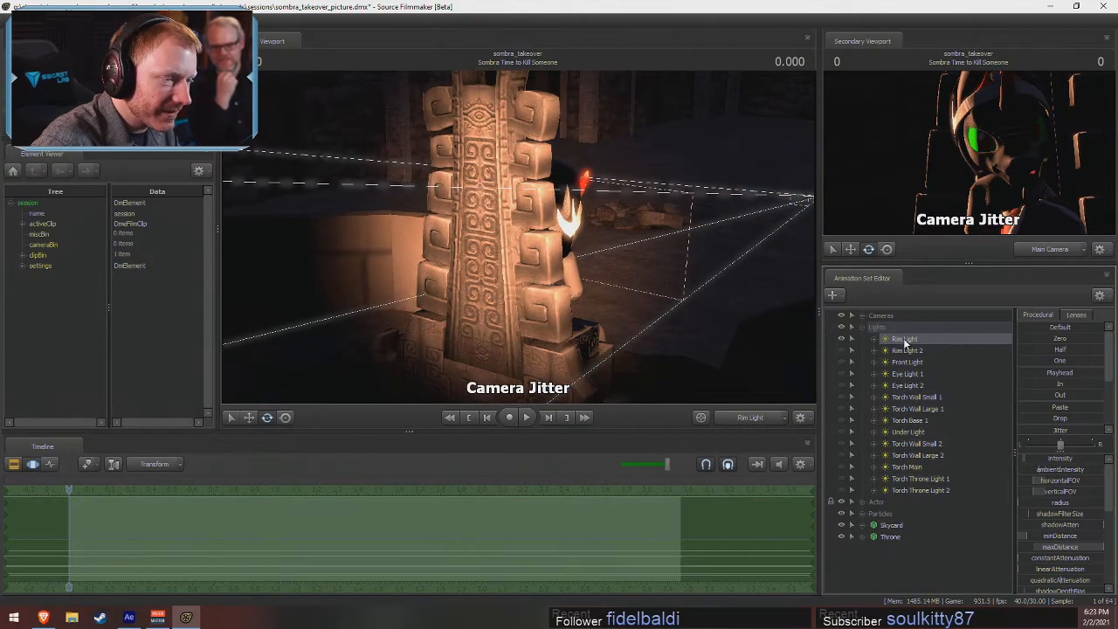
right_click(905, 340)
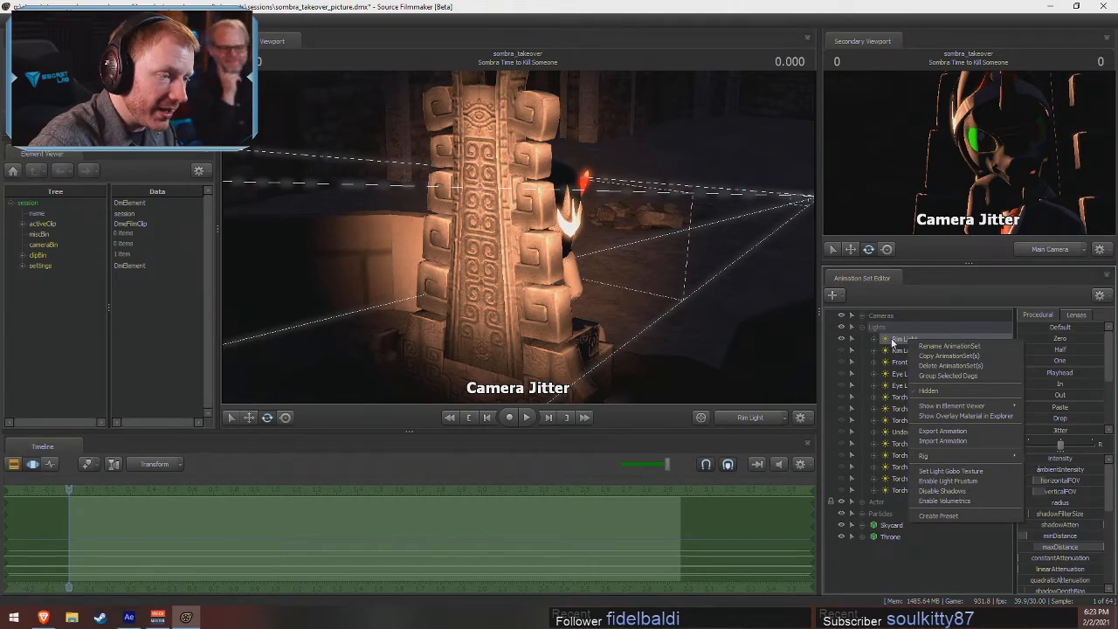
- Lower the Rim Light's minDistance and re-aim the light across the back of the throne and the character
left_click(892, 339)
mouse_move(1043, 534)
left_mouse_down()
mouse_move(1077, 535)
mouse_move(1023, 535)
left_mouse_up()
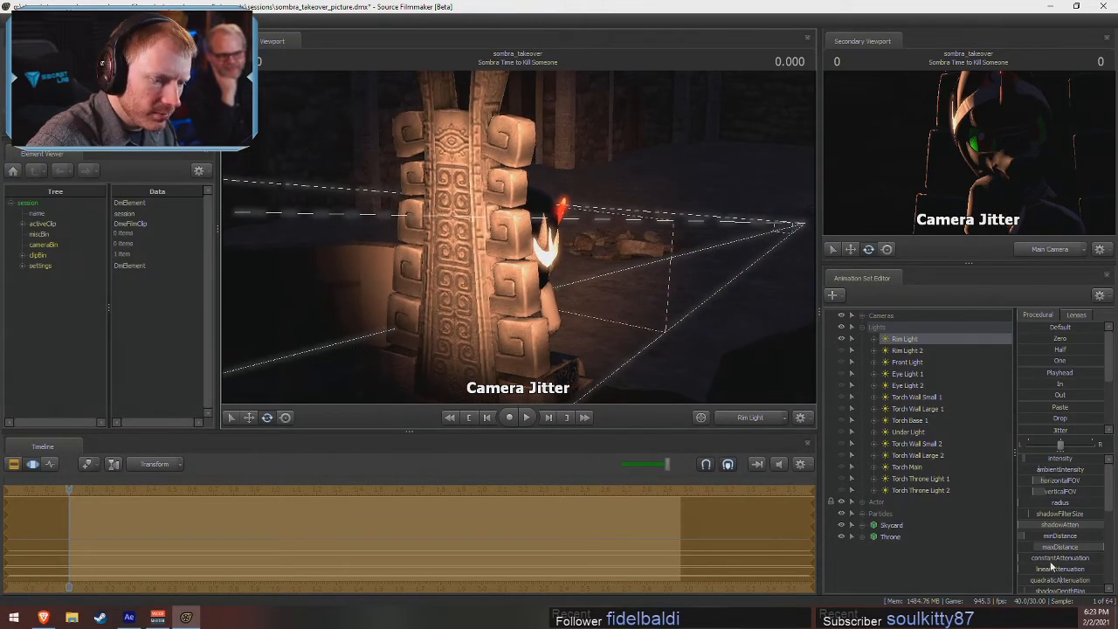
scroll(1050, 566, "down", 1)
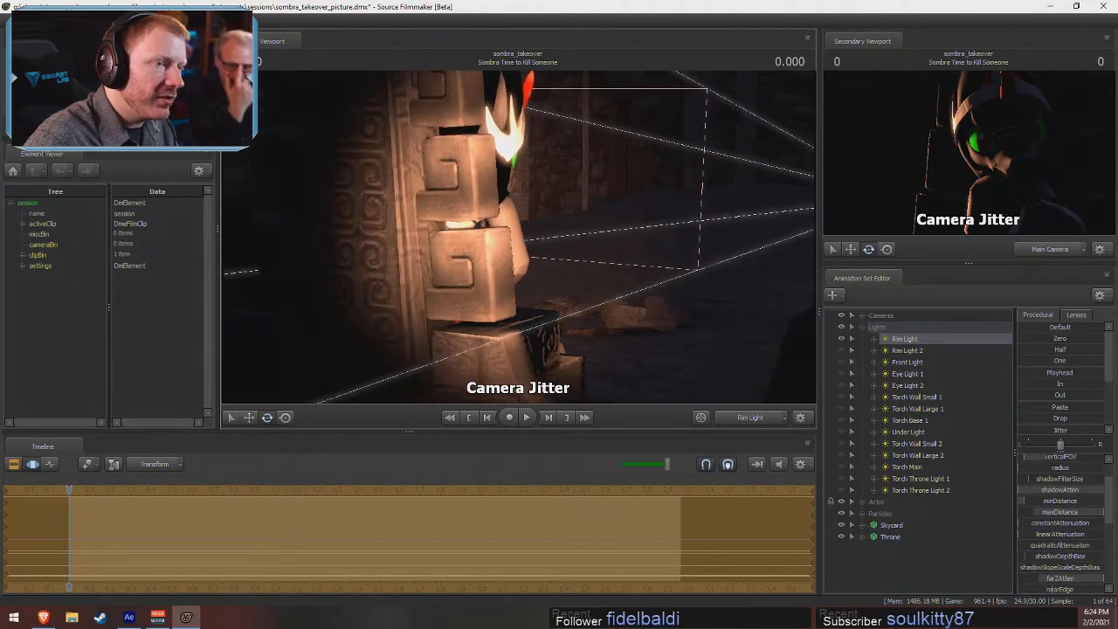
key("F2")
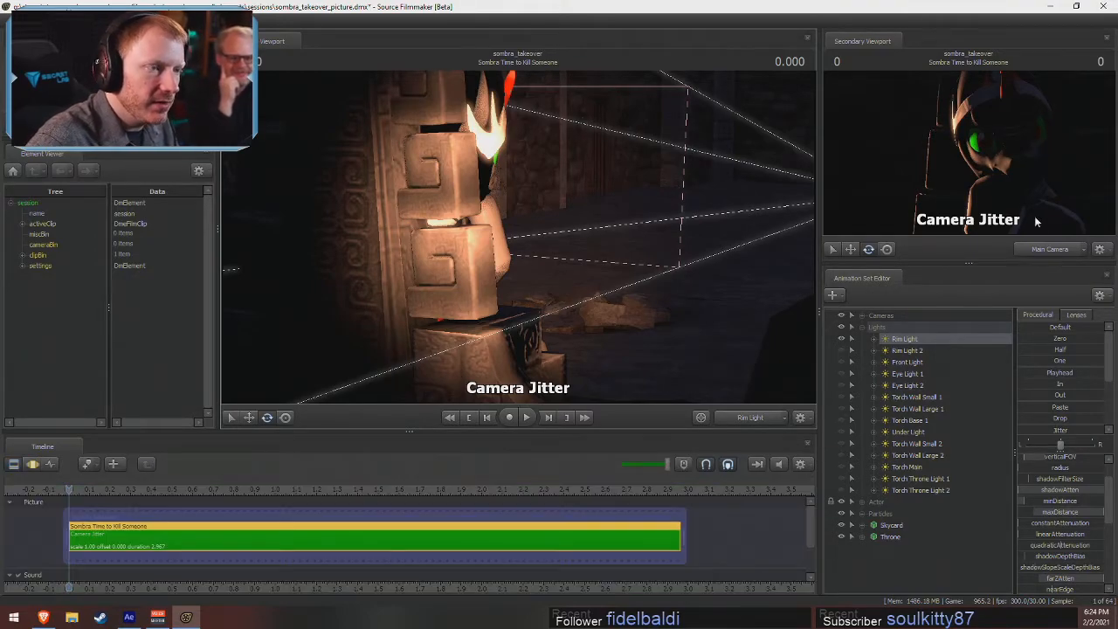
- Make Rim Light 2 visible, look through it, and reposition it to light the character's opposite edge from behind the throne
left_click(905, 351)
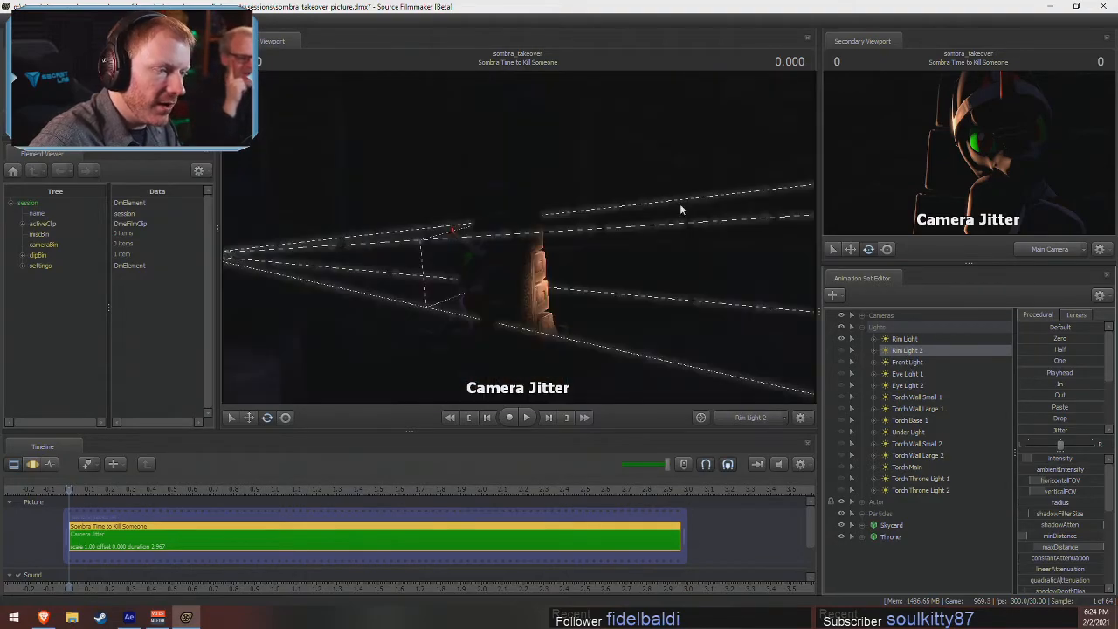
left_click(839, 350)
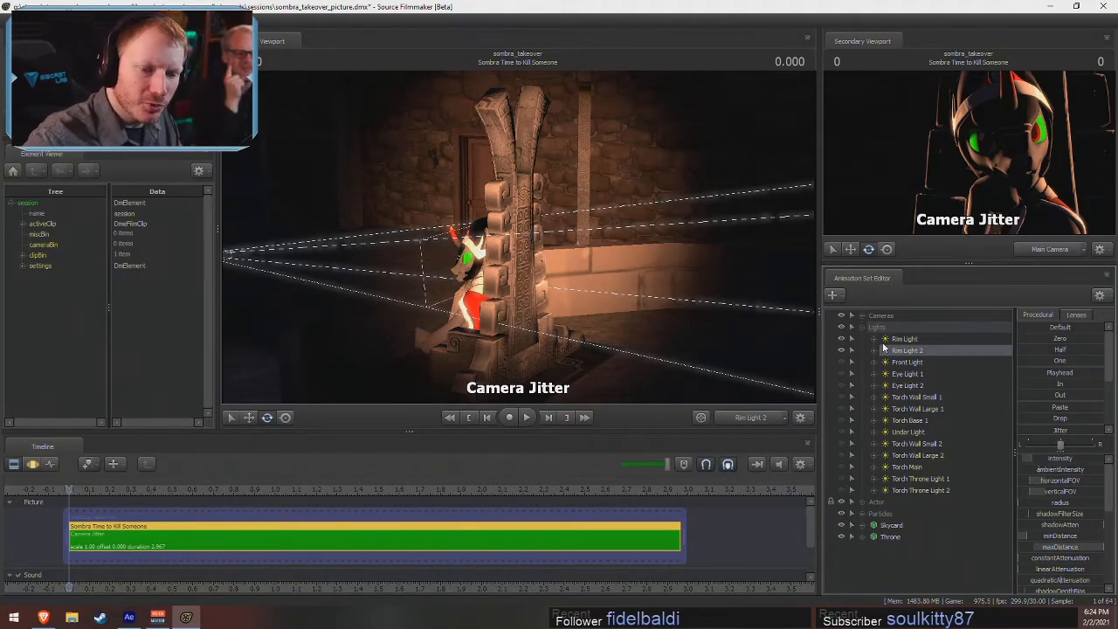
left_click_drag(908, 353, 531, 232)
key("F3")
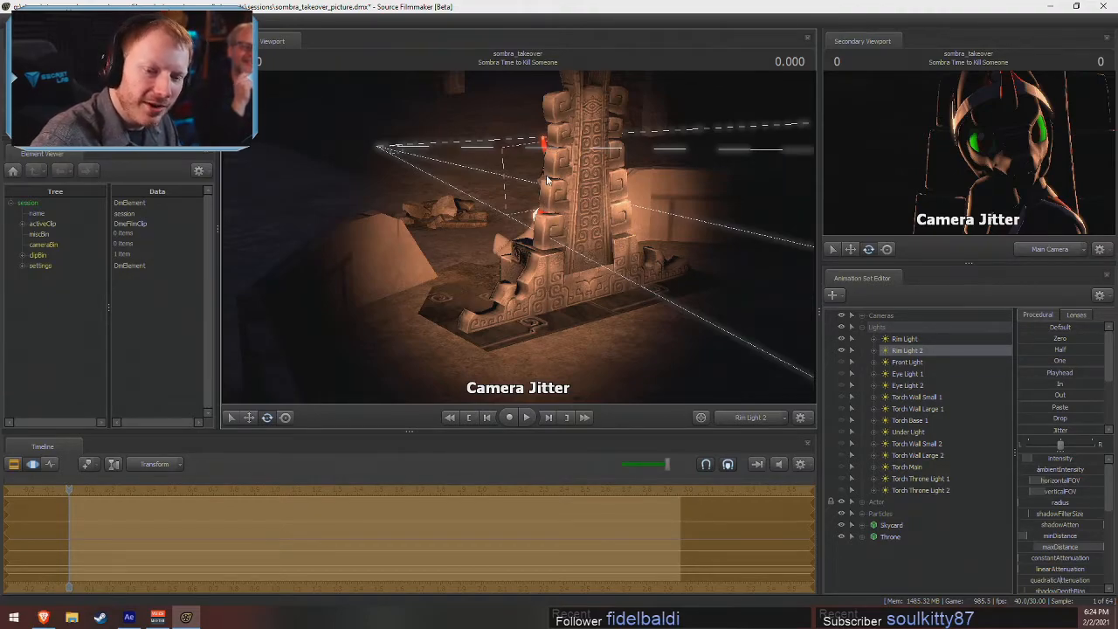
left_click_drag(548, 184, 518, 236)
key("F2")
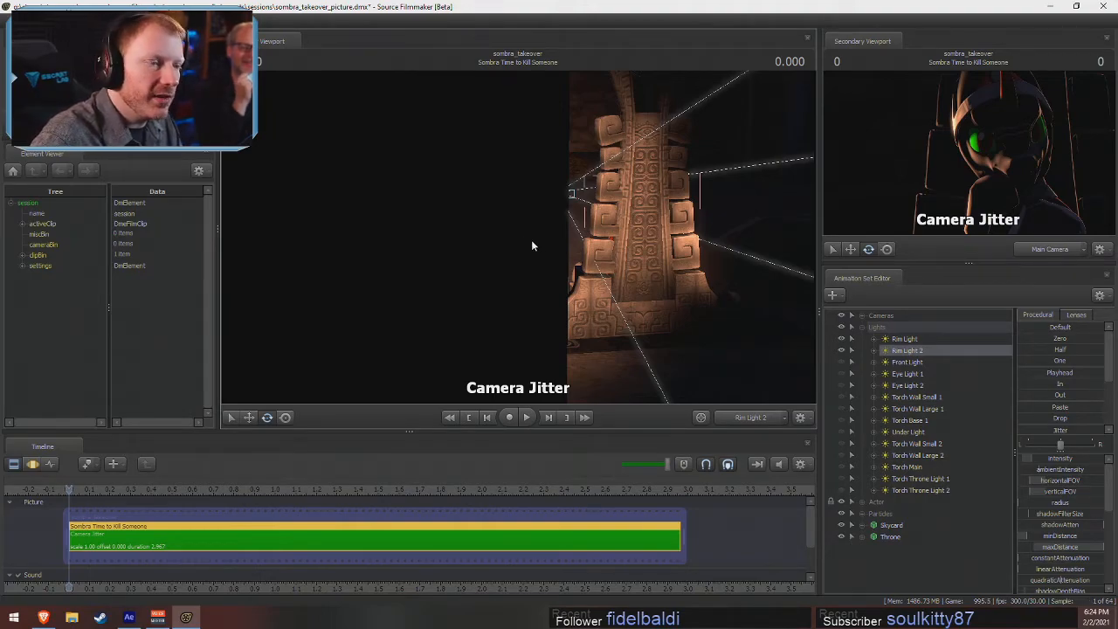
- Examine the effect of the two rim lights on the character's face, viewing the shot through the Main Camera
key("F3")
key("F2")
key("F3")
key("F2")
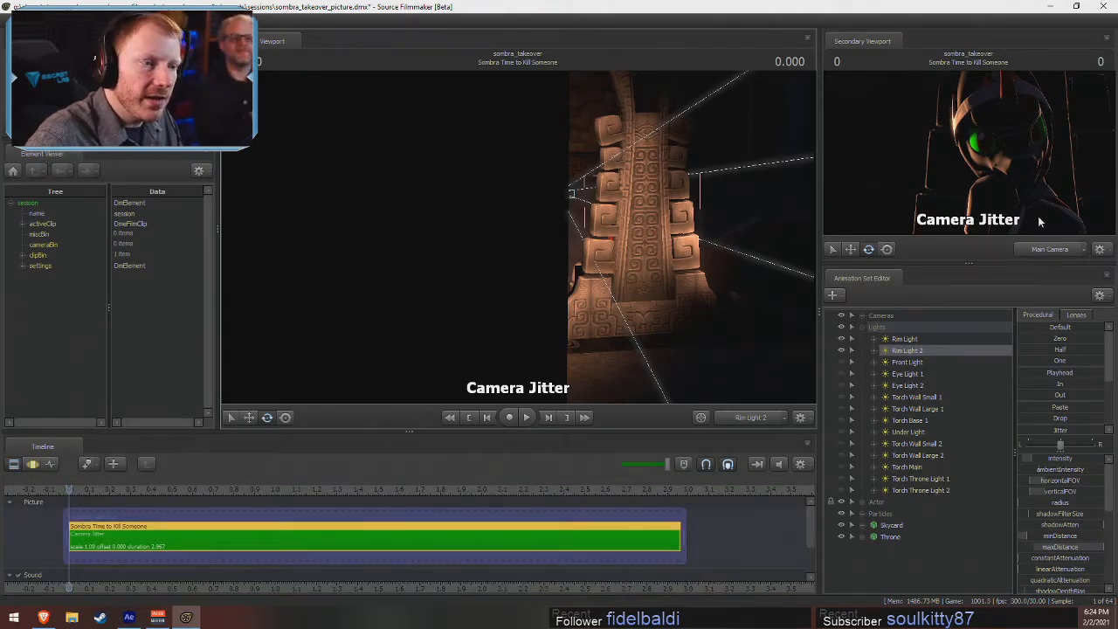
double_click(759, 419)
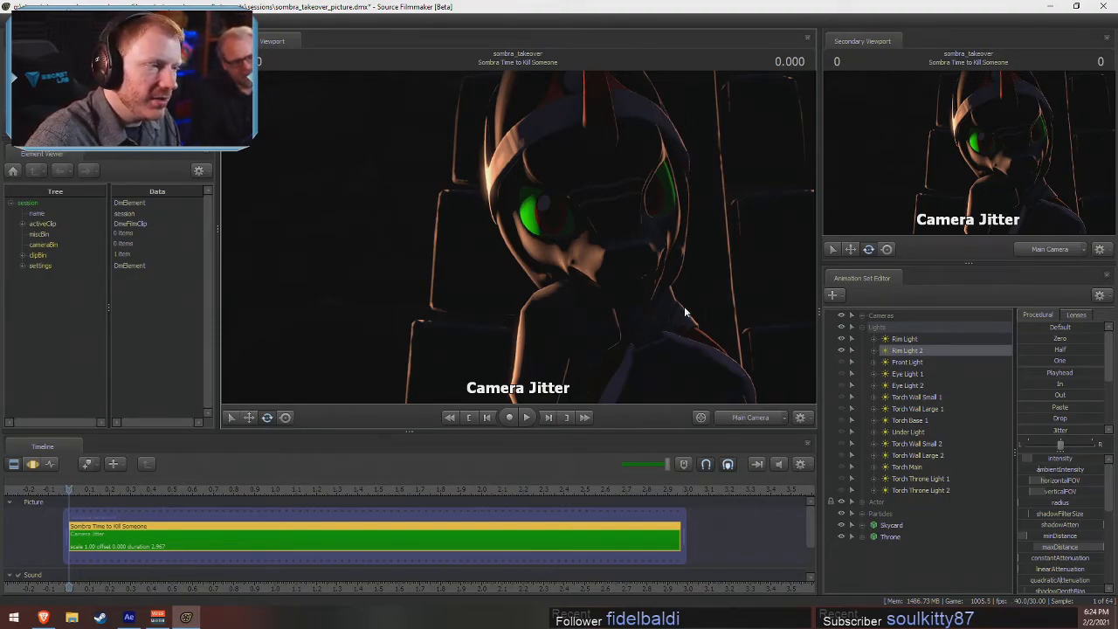
key("F3")
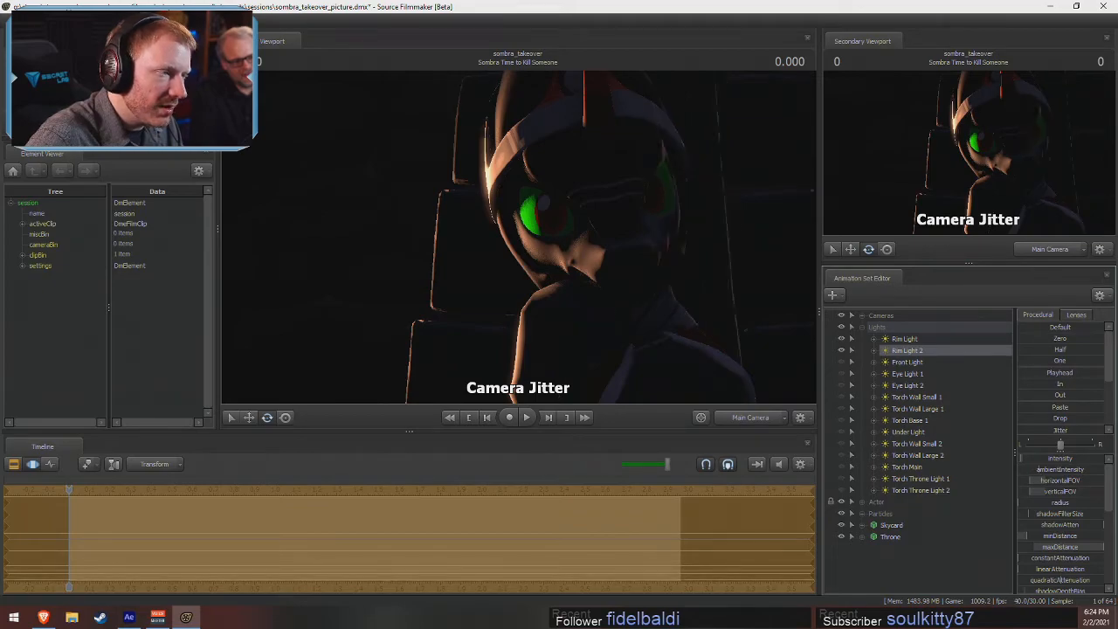
key("F2")
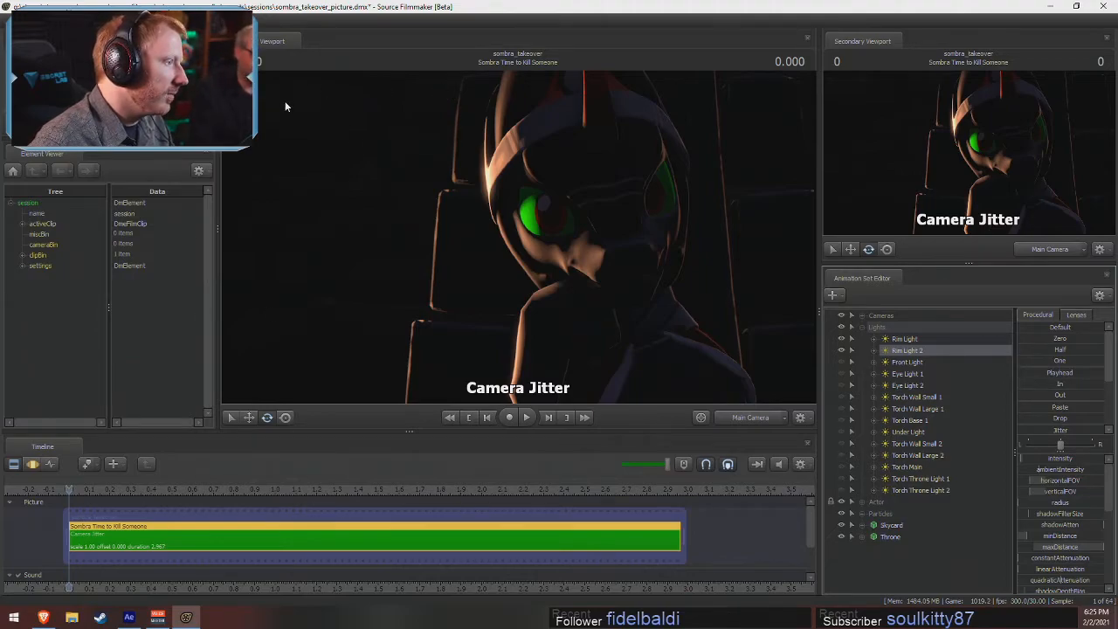
- Make the hidden torch wall, main and throne lights visible in the scene
left_click(841, 444)
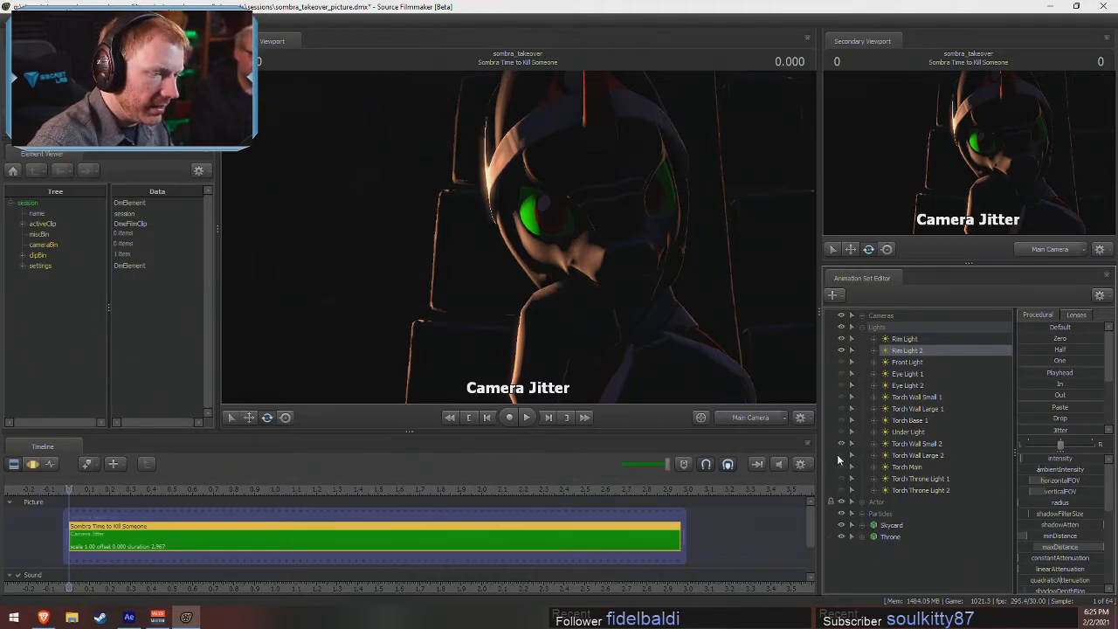
left_click(840, 456)
left_click(841, 467)
left_click(841, 478)
left_click(840, 409)
left_click(840, 397)
- Delete the Torch Base 1, Torch Wall Large 1 and Torch Wall Small 1 lights
left_click(909, 420)
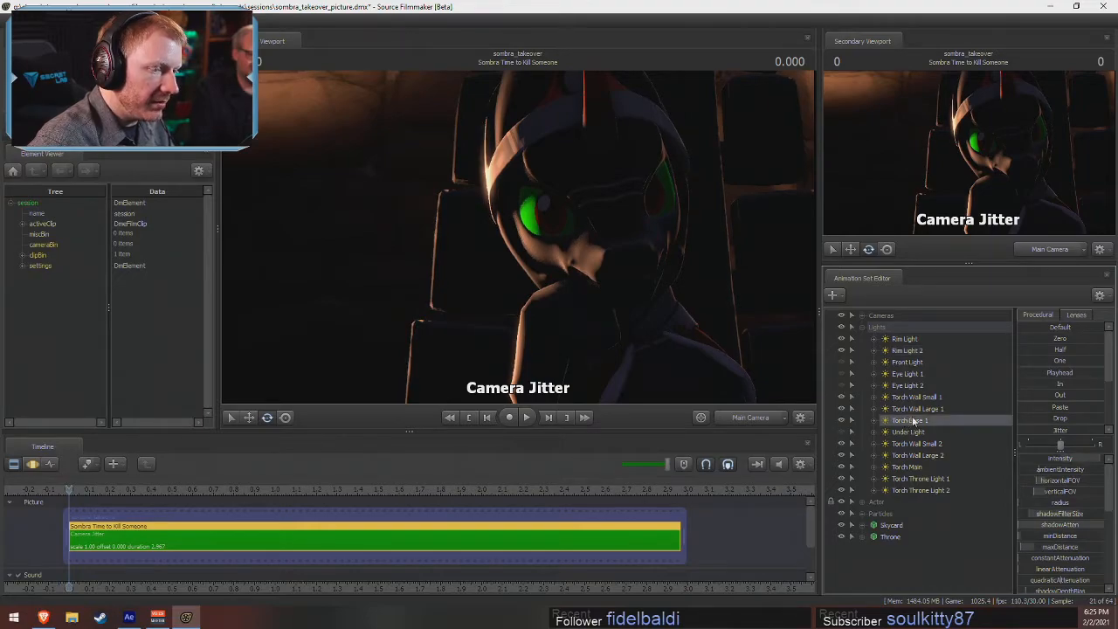
left_click(917, 409, "ctrl")
left_click(915, 397, "ctrl")
right_click(928, 406)
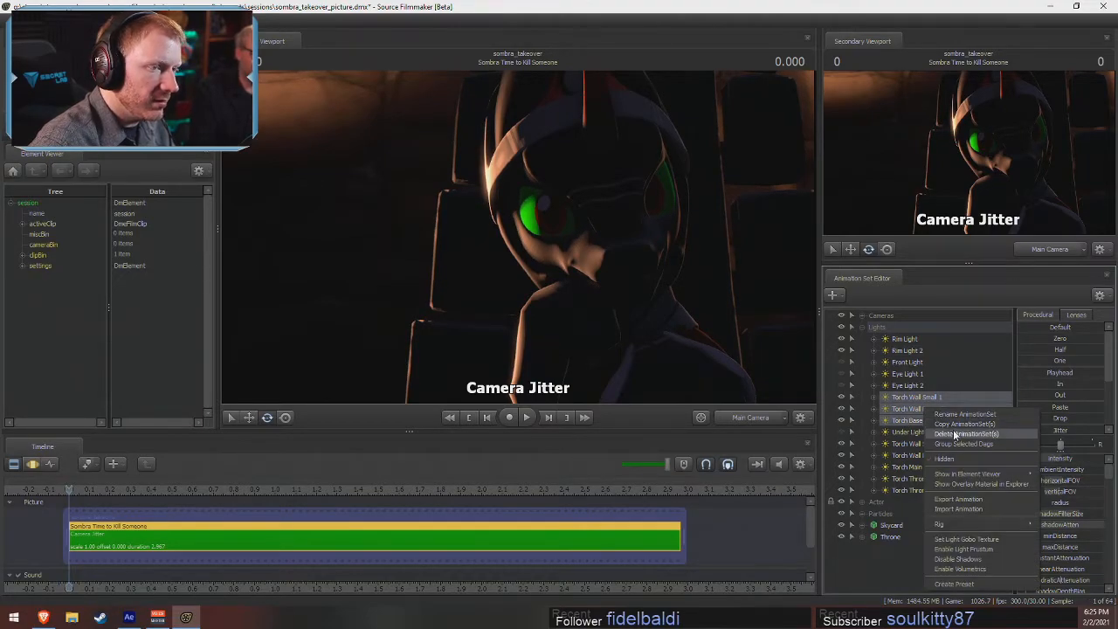
left_click(953, 432)
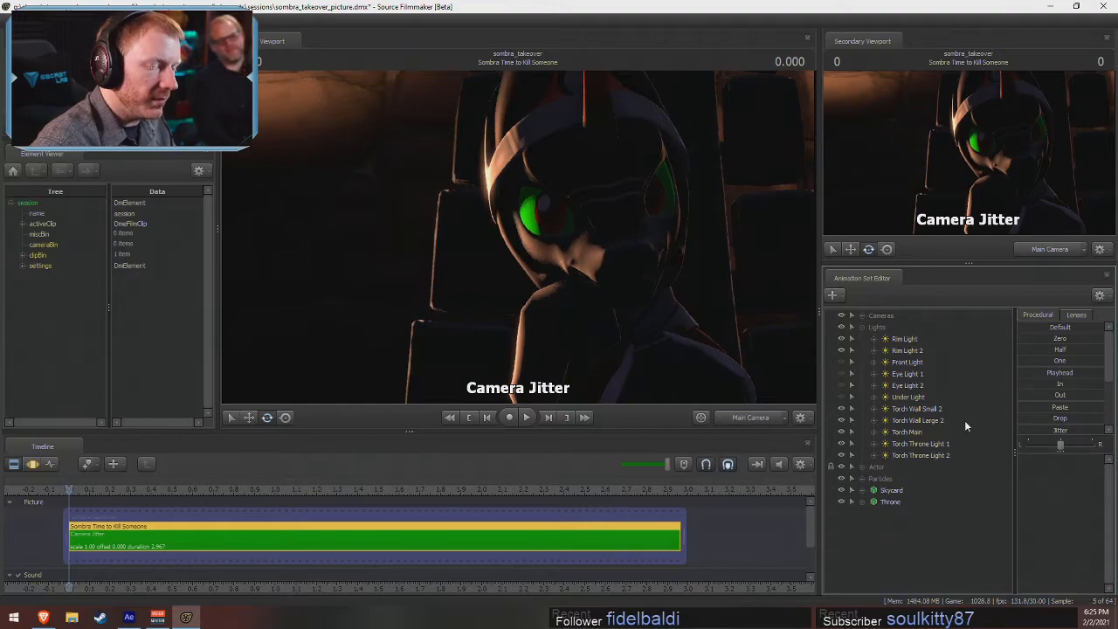
- Look through the Torch Main light and reposition it facing the brick wall by the barred window
left_click(907, 432)
left_click_drag(610, 305, 518, 241)
key("w")
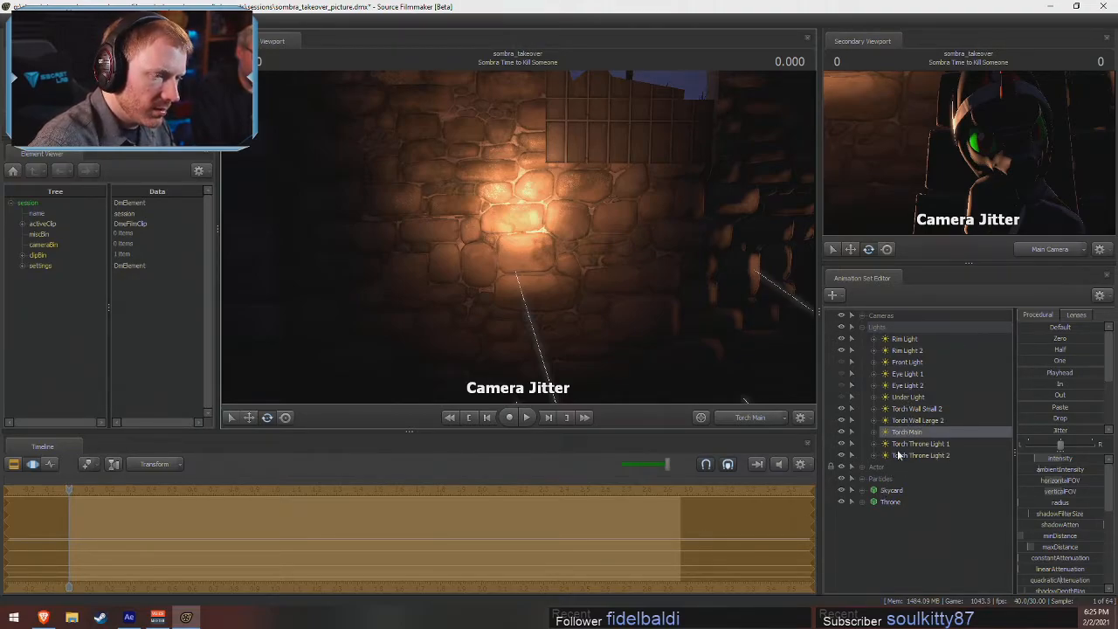
- Start adding a new model to the scene and filter the model list by "throne"
left_click(889, 502)
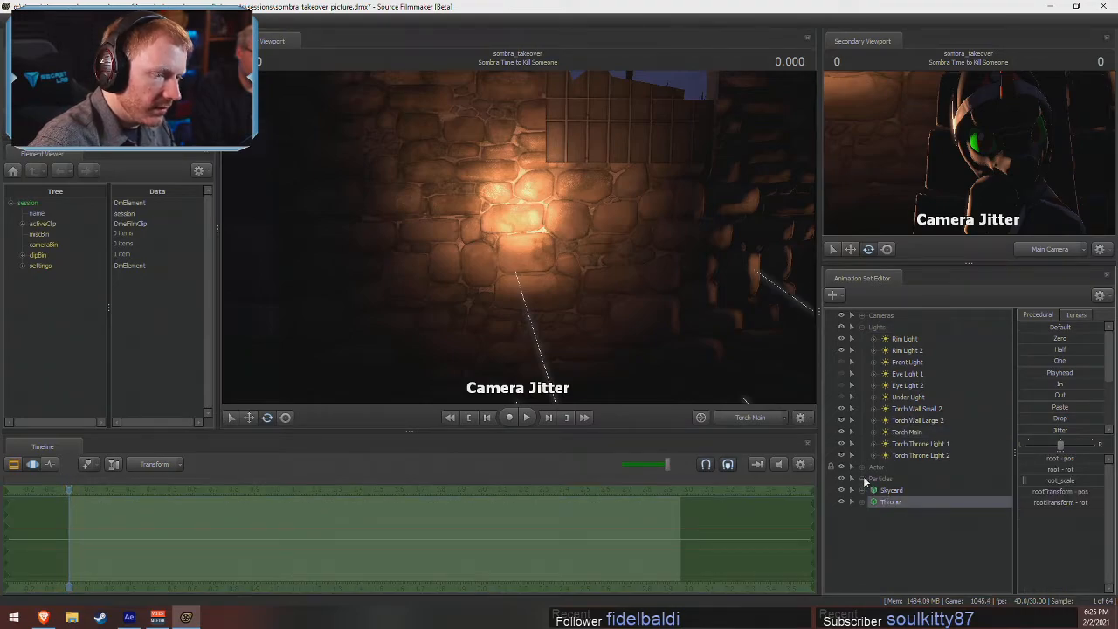
key("F2")
scroll(326, 552, "down", 2)
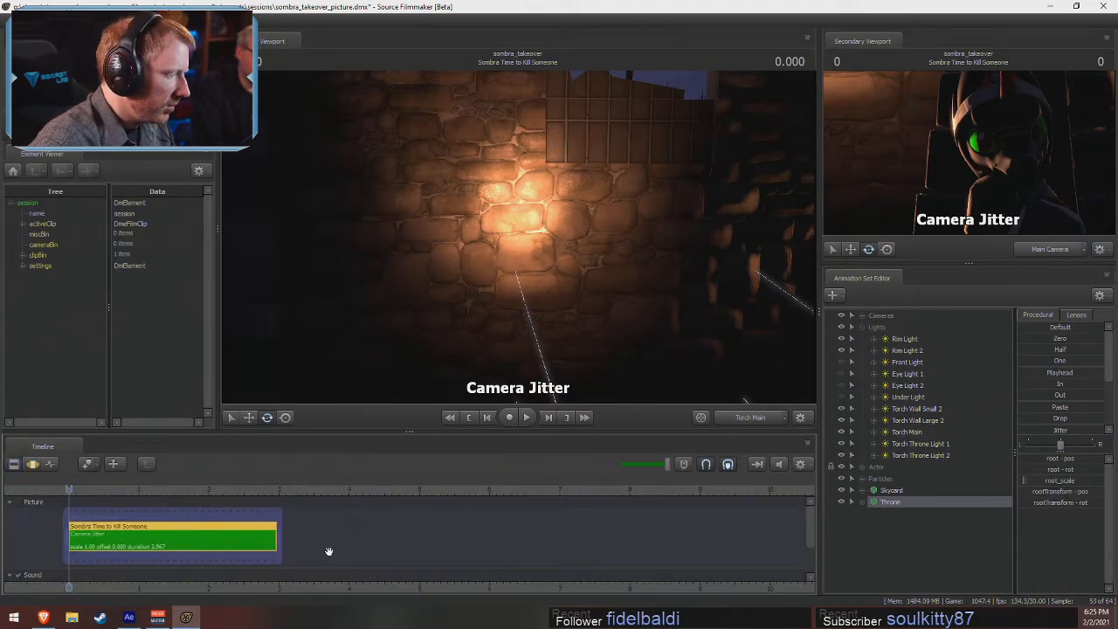
right_click(894, 533)
left_click(967, 444)
type("th")
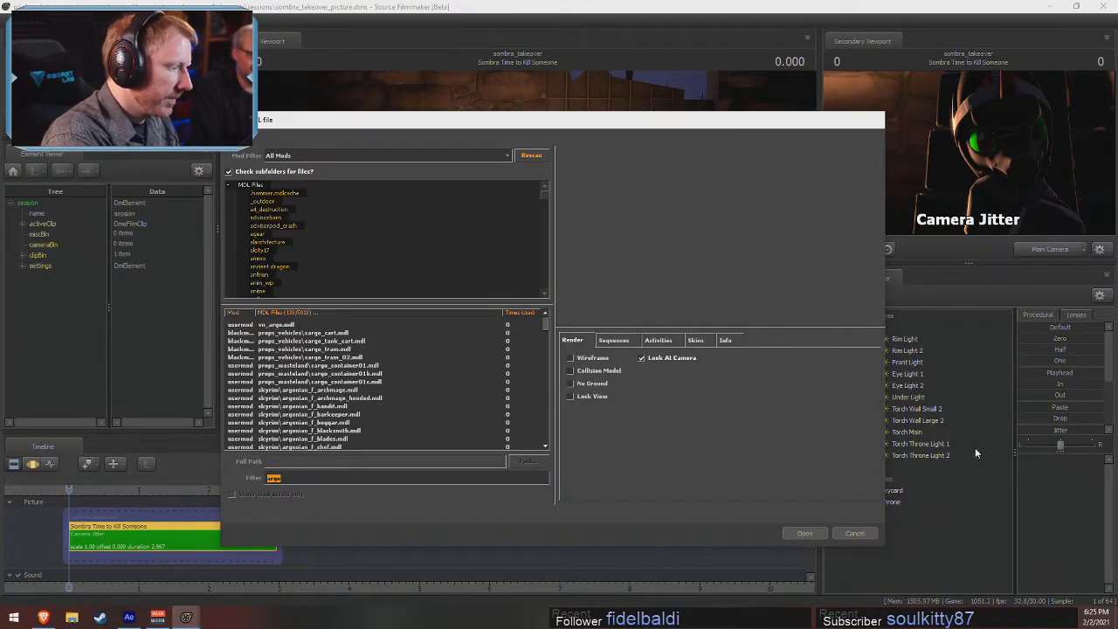
type("rone")
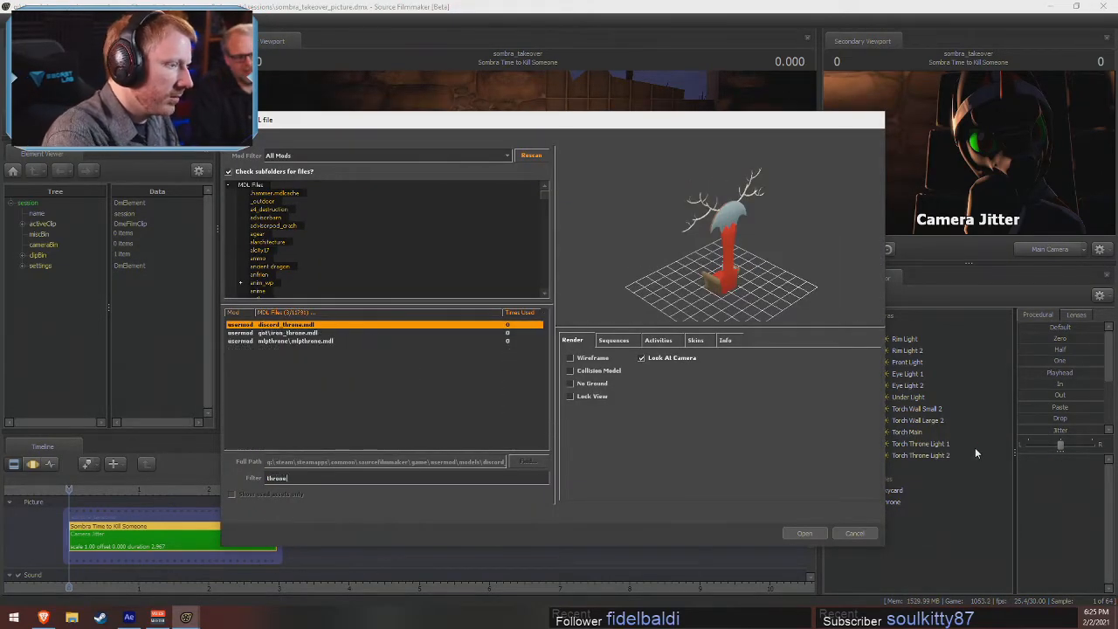
- Replace the model list filter with "torch"
key("BackSpace")
key("BackSpace")
key("BackSpace")
key("BackSpace")
key("BackSpace")
key("BackSpace")
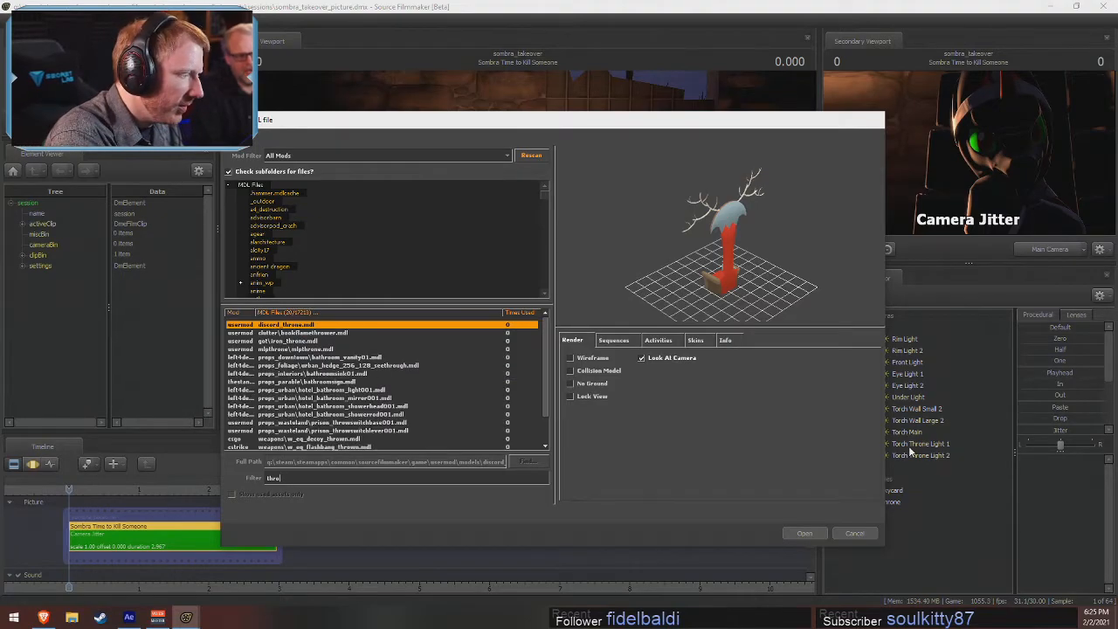
type("torch")
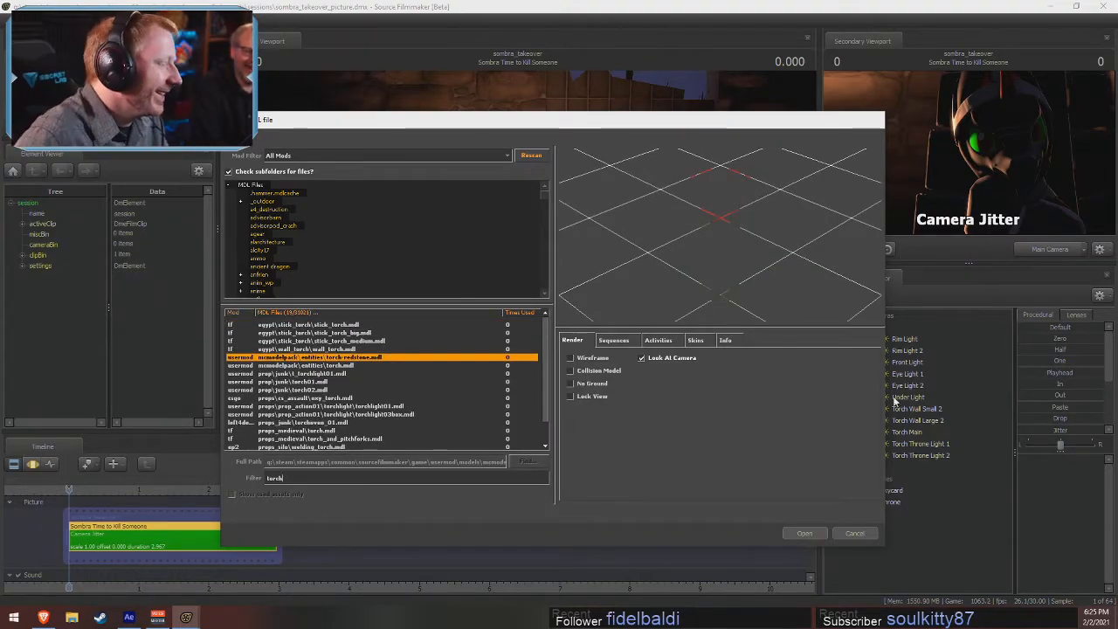
- Preview the torch models one after another and add the props_structures torch001 model to the scene
left_click(319, 339)
key("Up")
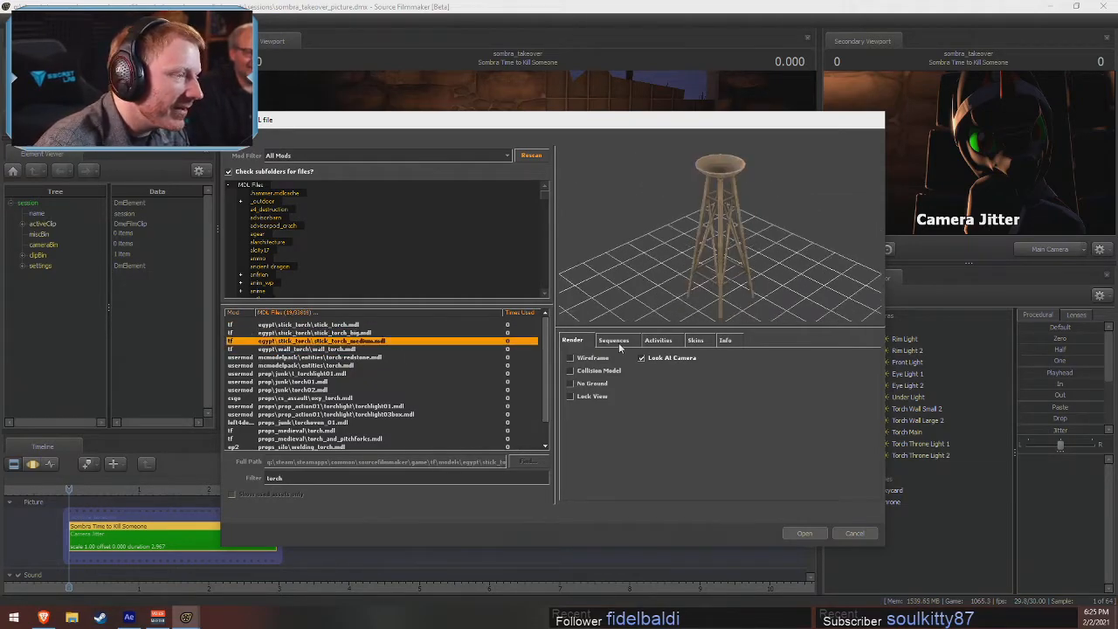
key("Down")
key("Down")
key("Down")
key("Down")
key("Up")
key("Up")
key("Down")
key("Down")
key("Down")
key("Down")
key("Down")
key("Down")
key("Down")
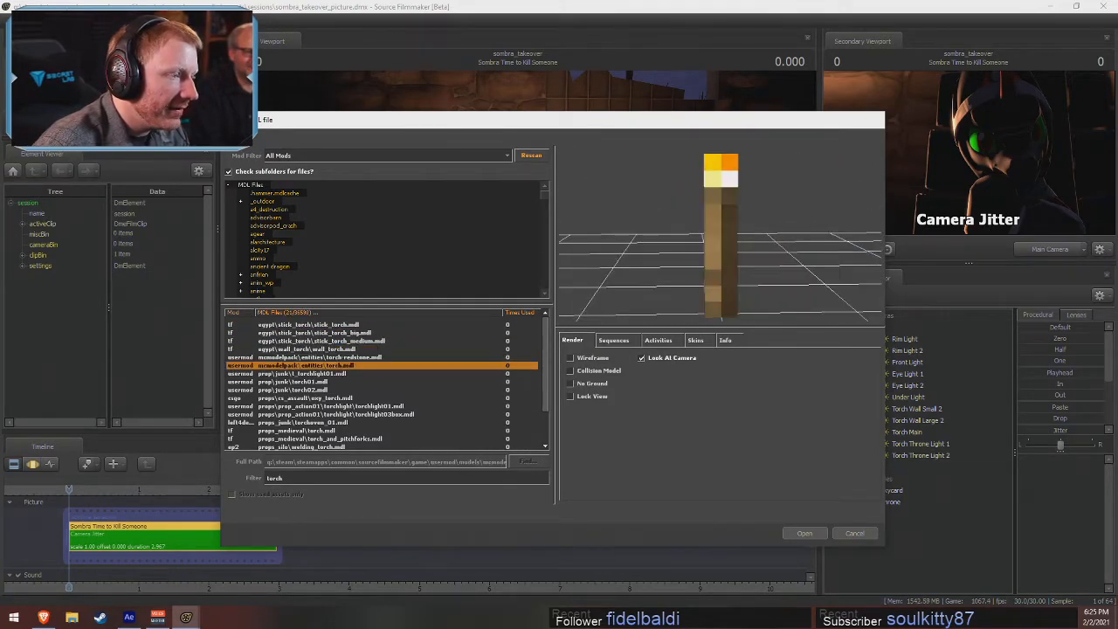
key("Down")
key("Down")
key("Down")
key("Down")
key("Down")
key("Up")
key("Up")
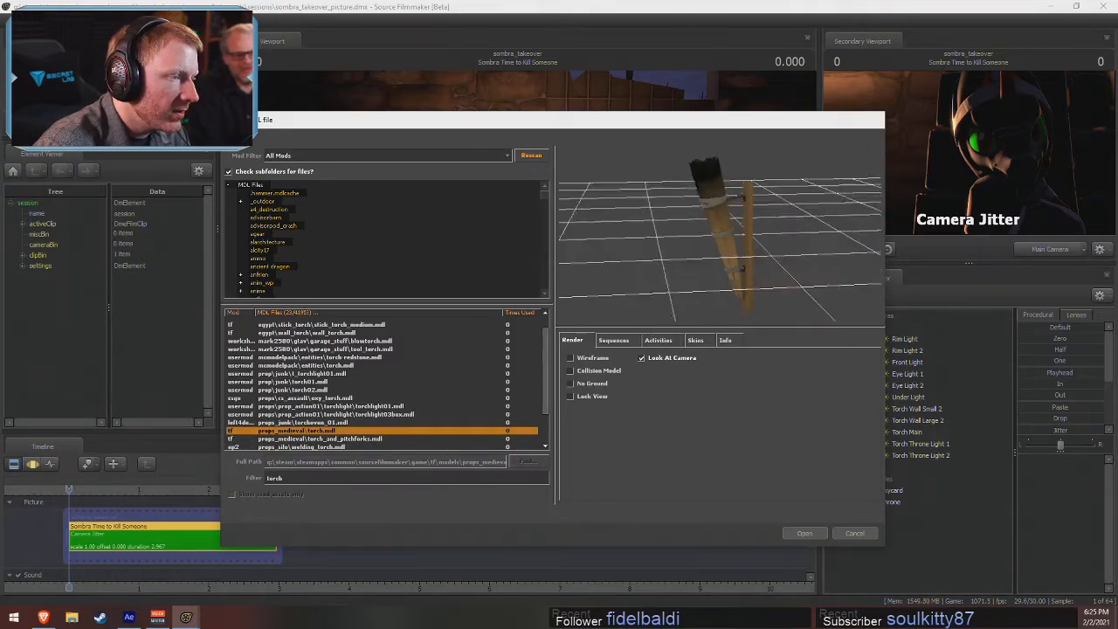
key("Down")
key("Down")
key("Down")
key("Down")
key("Down")
key("Down")
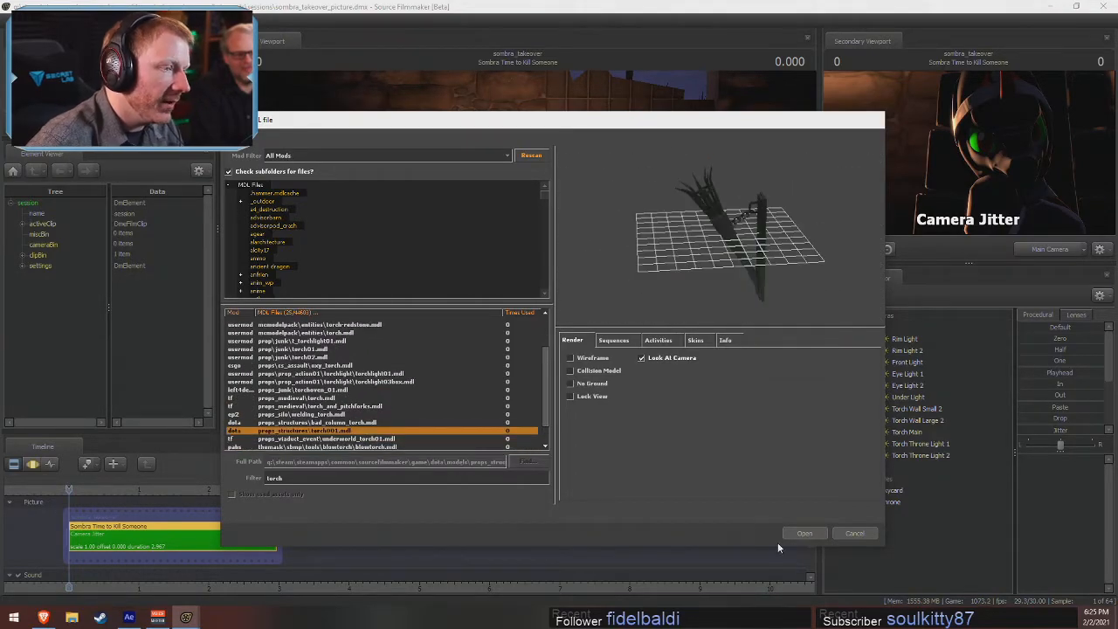
left_click(803, 533)
left_click(886, 514)
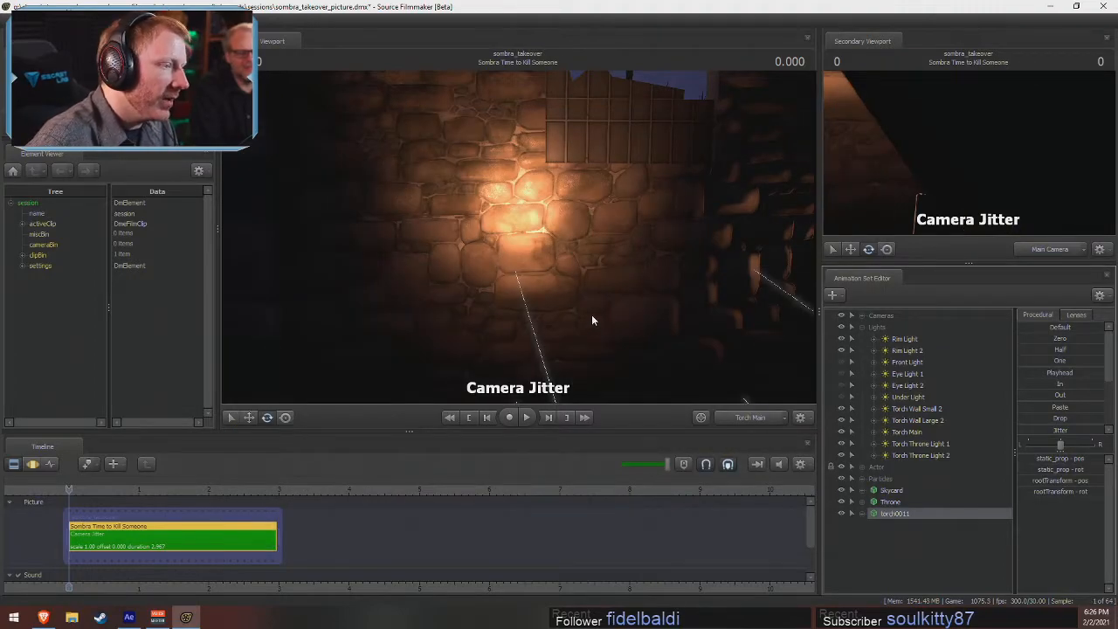
- Switch the primary viewport to the Work Camera and move the new torch model to the wall beside the throne
left_click(742, 419)
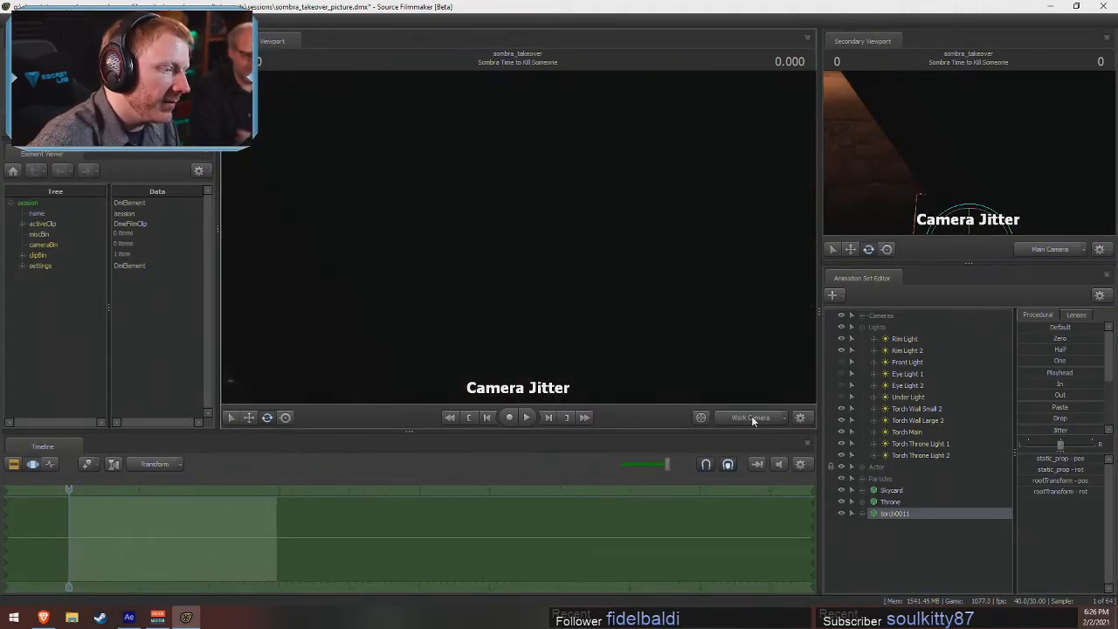
key("r")
left_click_drag(618, 316, 396, 273)
left_click_drag(634, 194, 462, 275)
key("w")
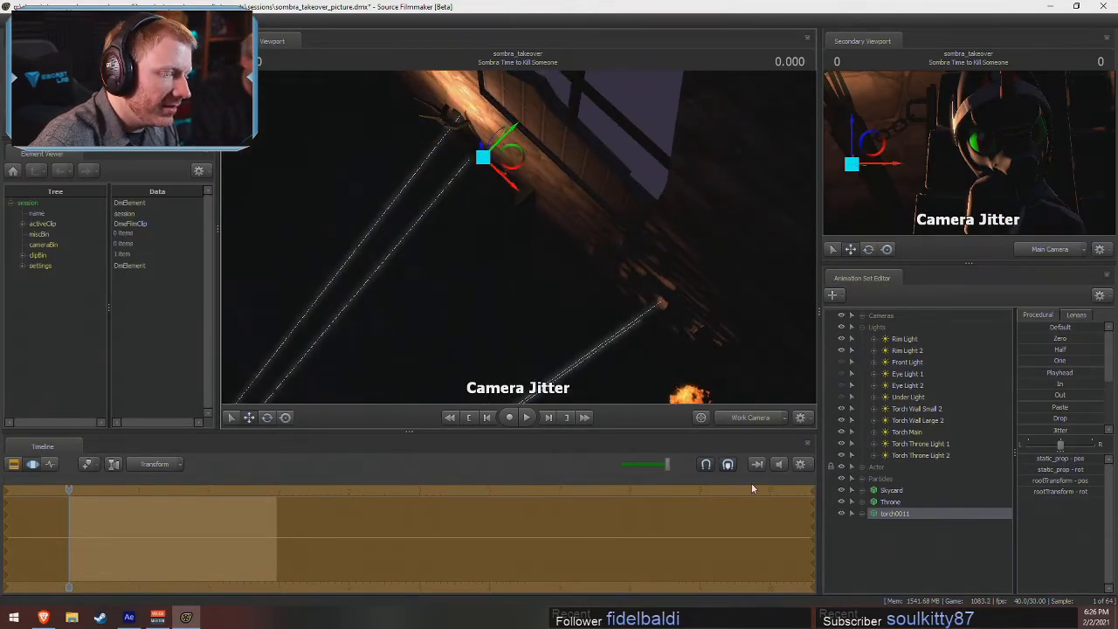
- Expand the Particles group to find the existing Torch 1, and delete the redundant torch0011 model
left_click(862, 479)
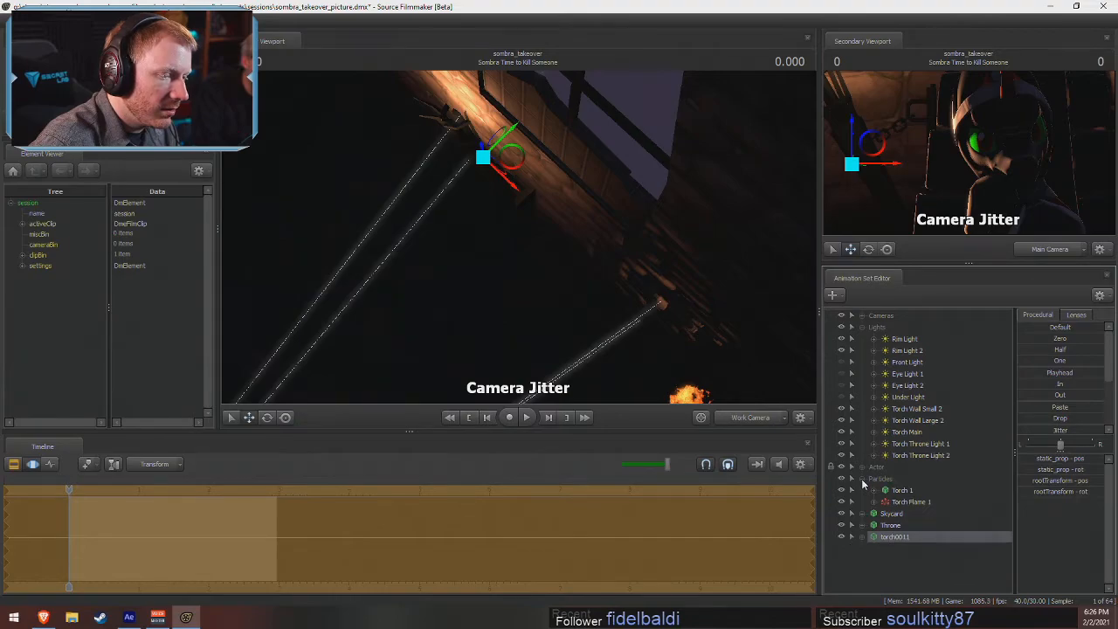
left_click(890, 492)
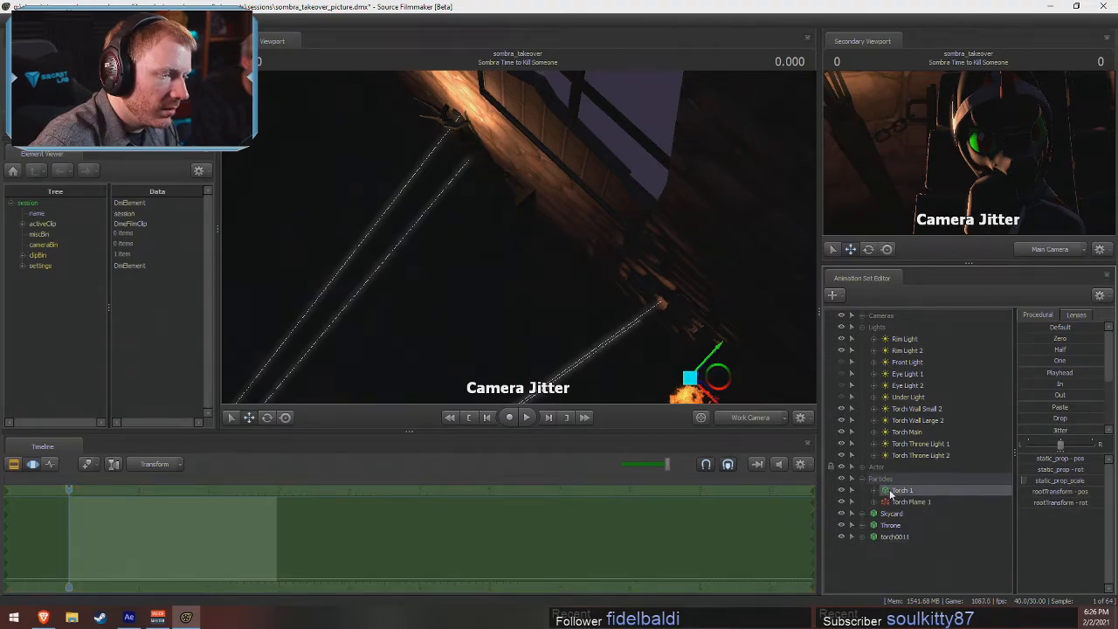
left_click(900, 536)
right_click(899, 536)
left_click(904, 472)
- Select Torch 1 and Torch Flame 1 together and move them to the wall beside the throne, within the Main Camera's view
left_click(903, 491)
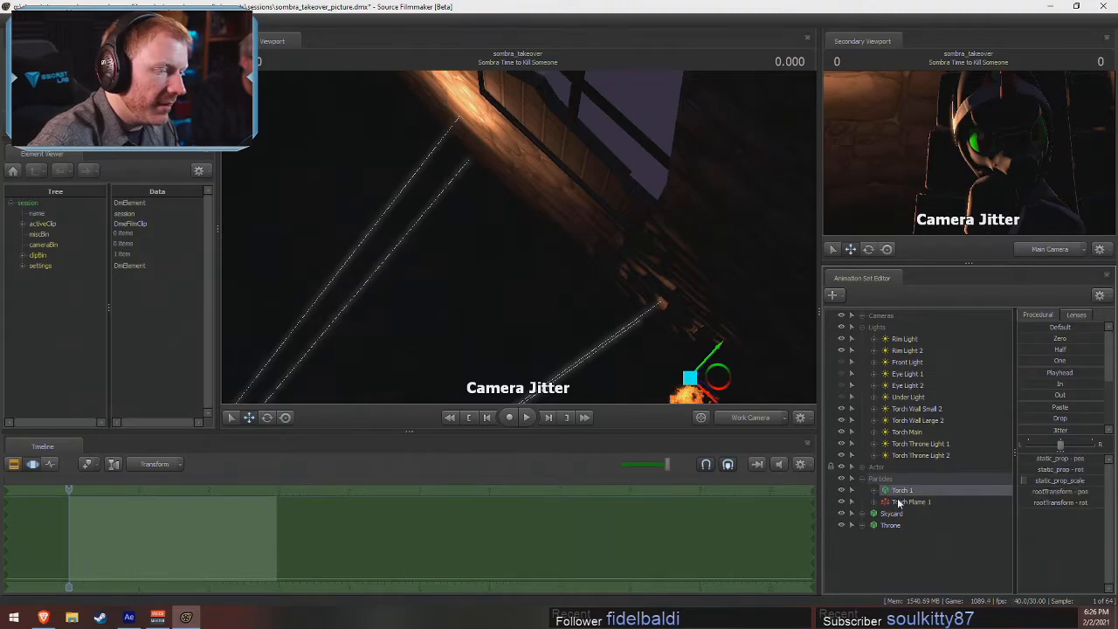
left_click(900, 503, "ctrl")
left_click_drag(485, 250, 562, 240)
left_click_drag(697, 150, 461, 209)
left_click_drag(470, 114, 469, 187)
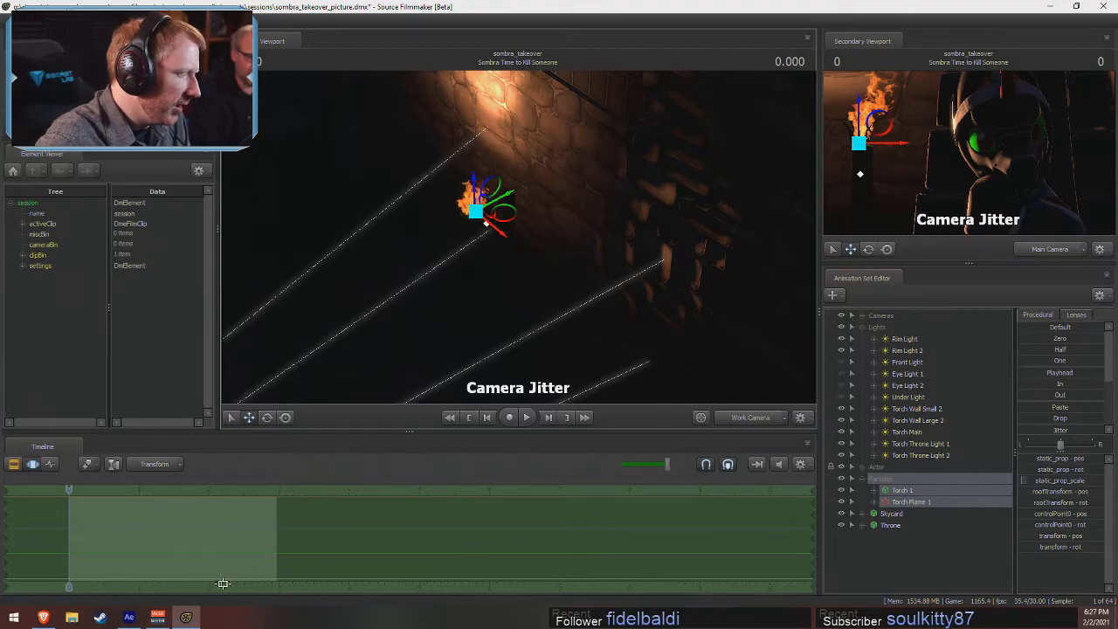
key("F2")
middle_click_drag(210, 592, 393, 556)
scroll(395, 552, "up", 2)
key("F3")
key("F2")
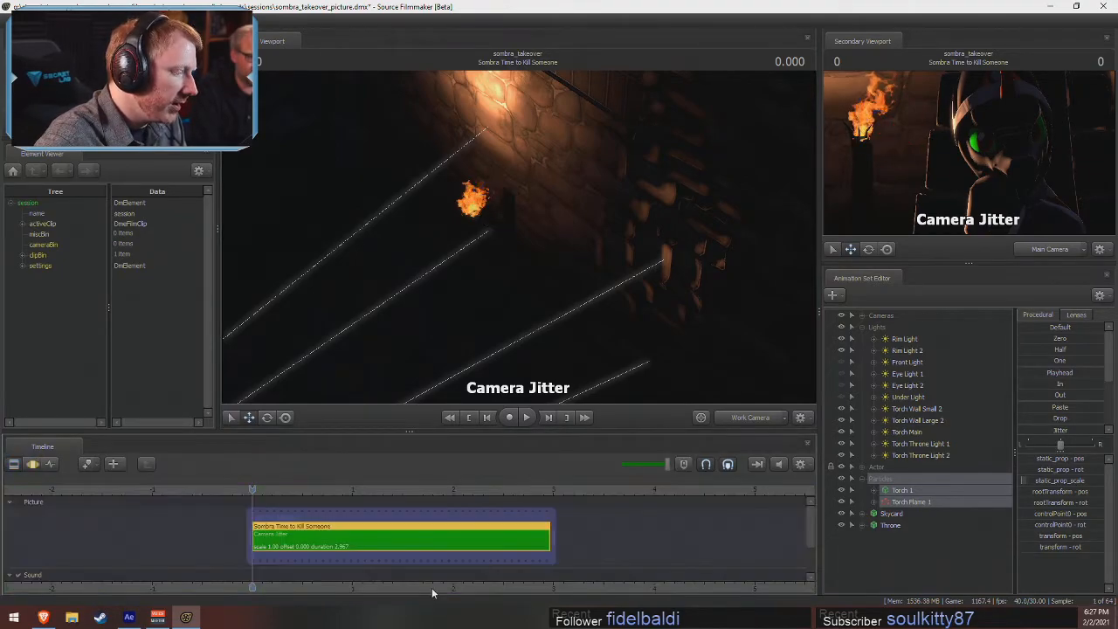
middle_click_drag(427, 593, 382, 591)
scroll(353, 577, "up", 1)
key("F3")
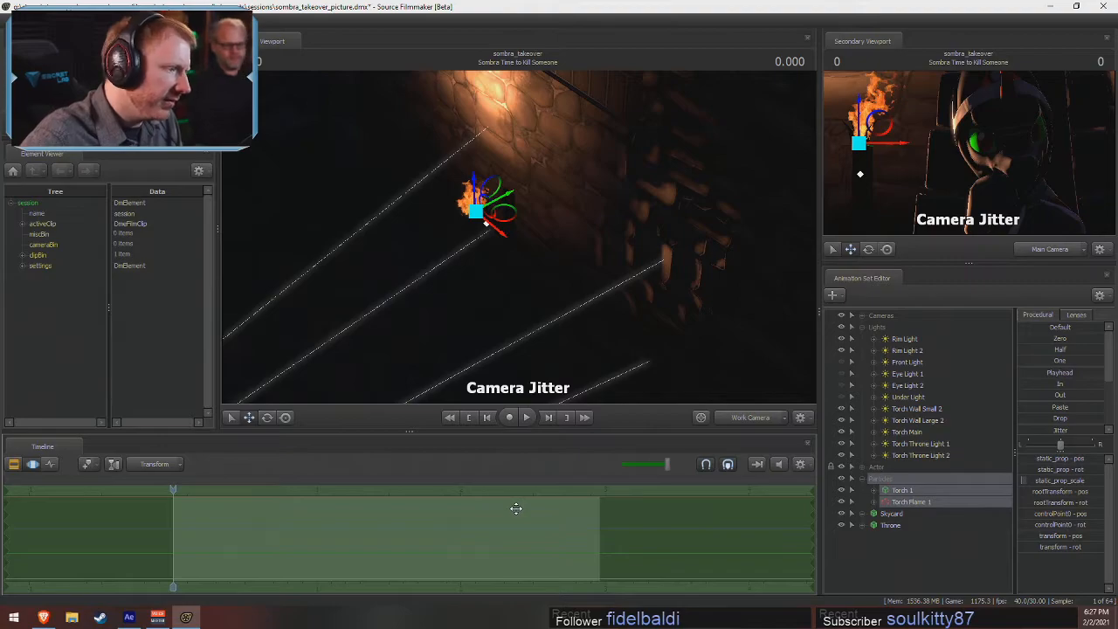
- Select the Torch 1 model and check its placement beside the throne through the Work Camera
key("F2")
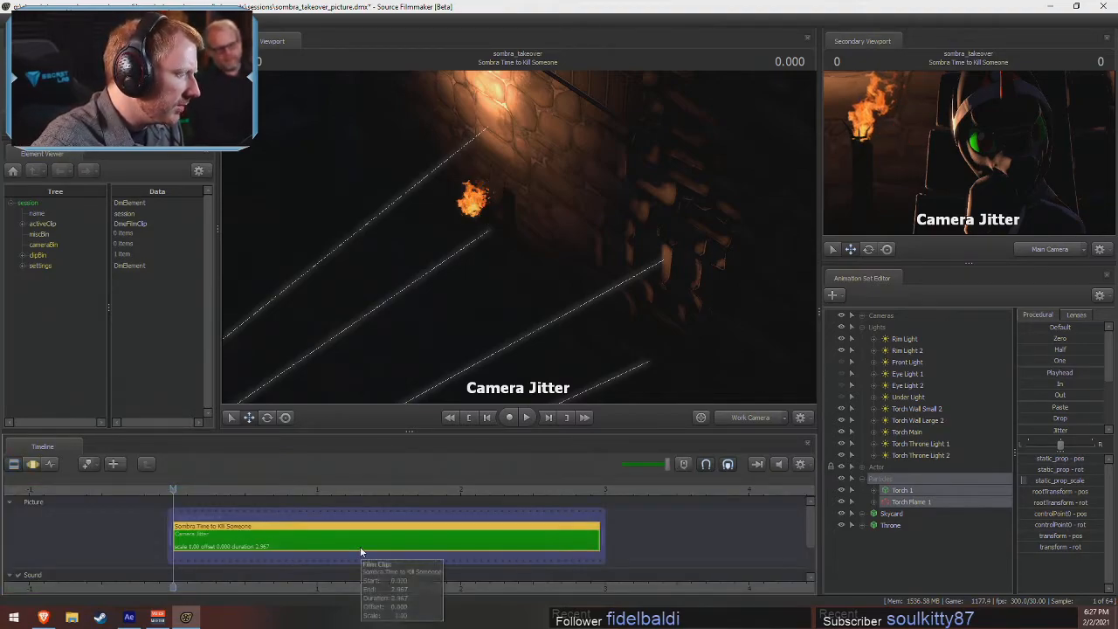
key("F3")
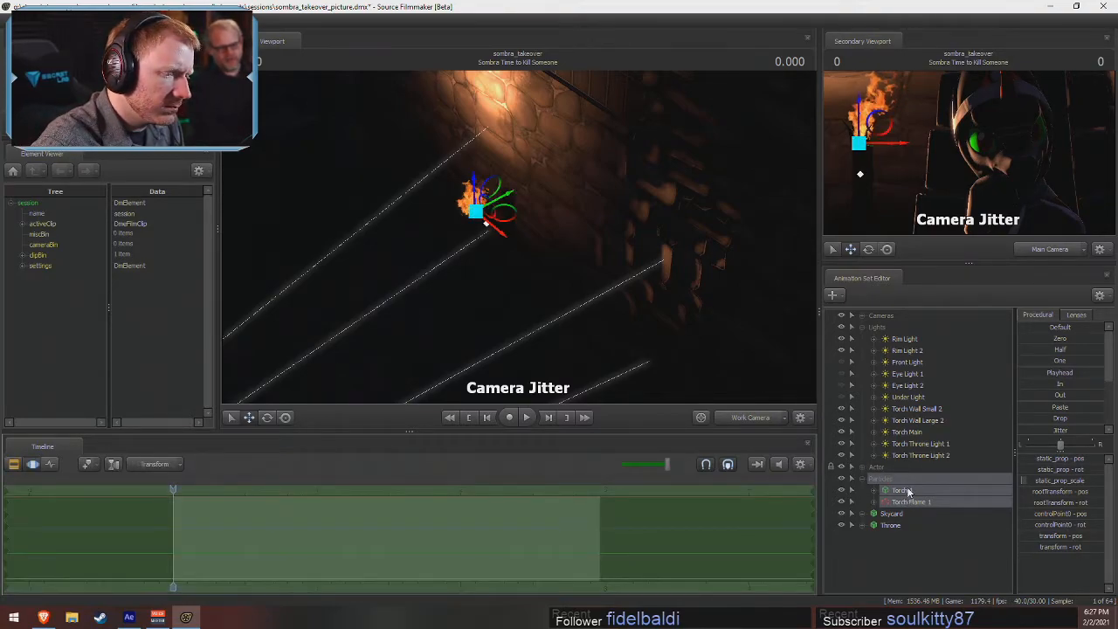
left_click(909, 501)
left_click(910, 492)
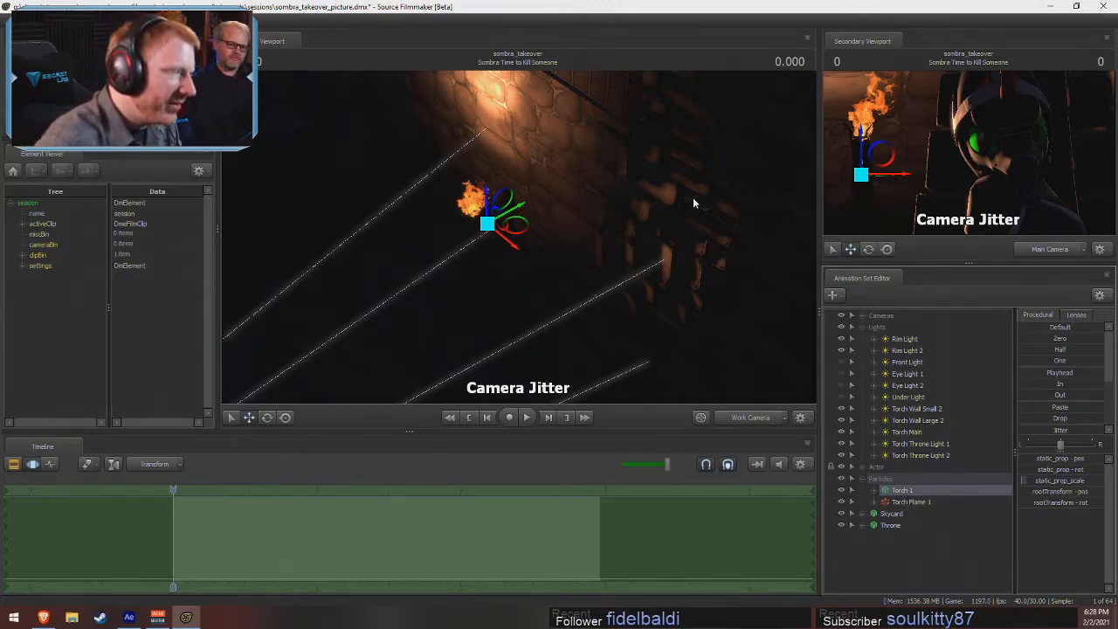
left_click(748, 417, "ctrl")
left_click_drag(510, 241, 510, 242)
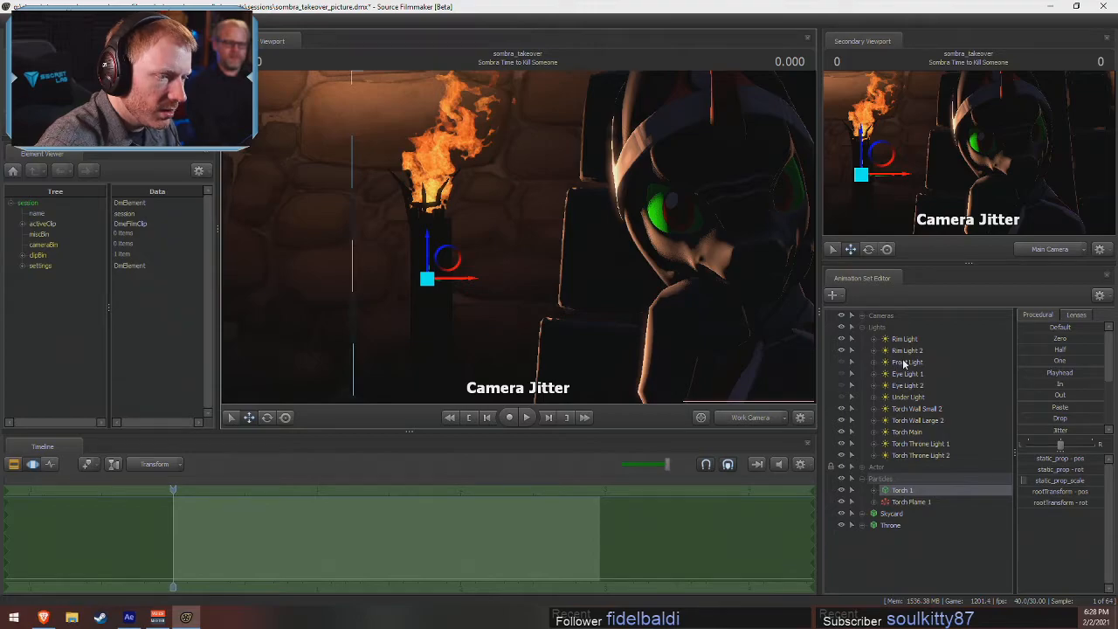
- Look through the Torch Wall Small 2 light and reposition it to shine on the wall directly behind the torch flame
left_click_drag(914, 409, 656, 140)
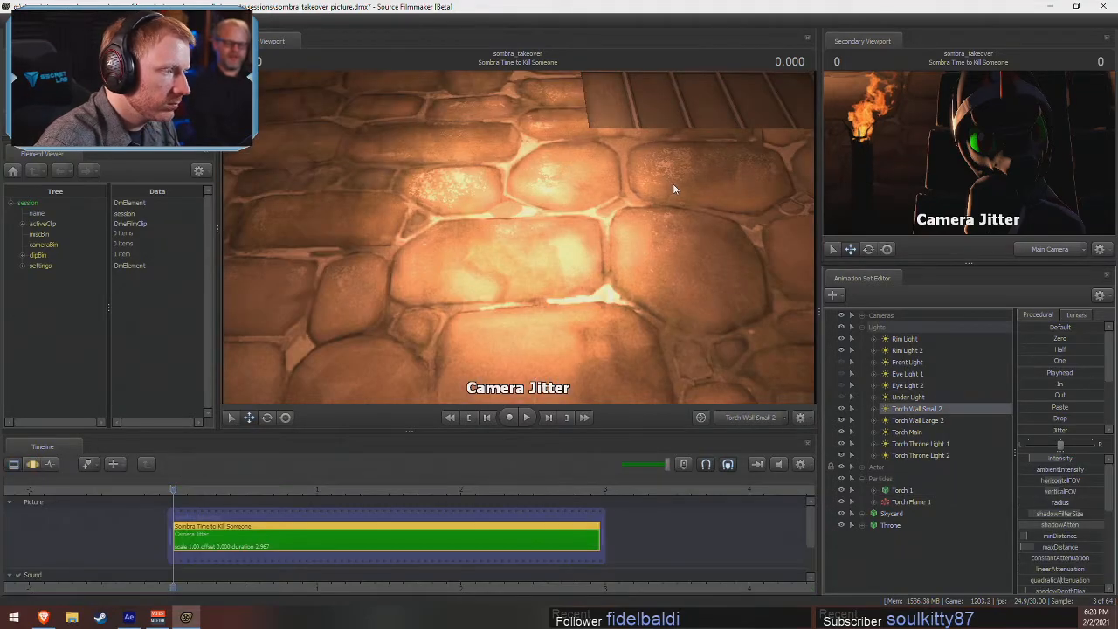
mouse_move(518, 238)
left_mouse_down()
mouse_move(518, 262)
mouse_move(520, 242)
left_mouse_up()
key("s")
key("d")
key("s")
key("w")
key("F2")
key("F3")
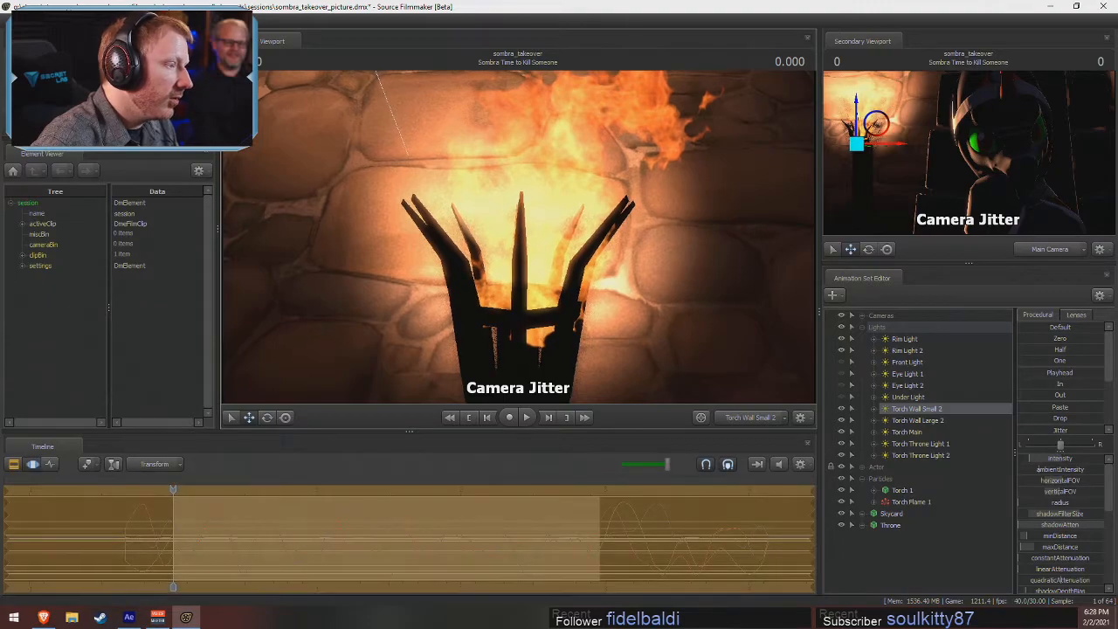
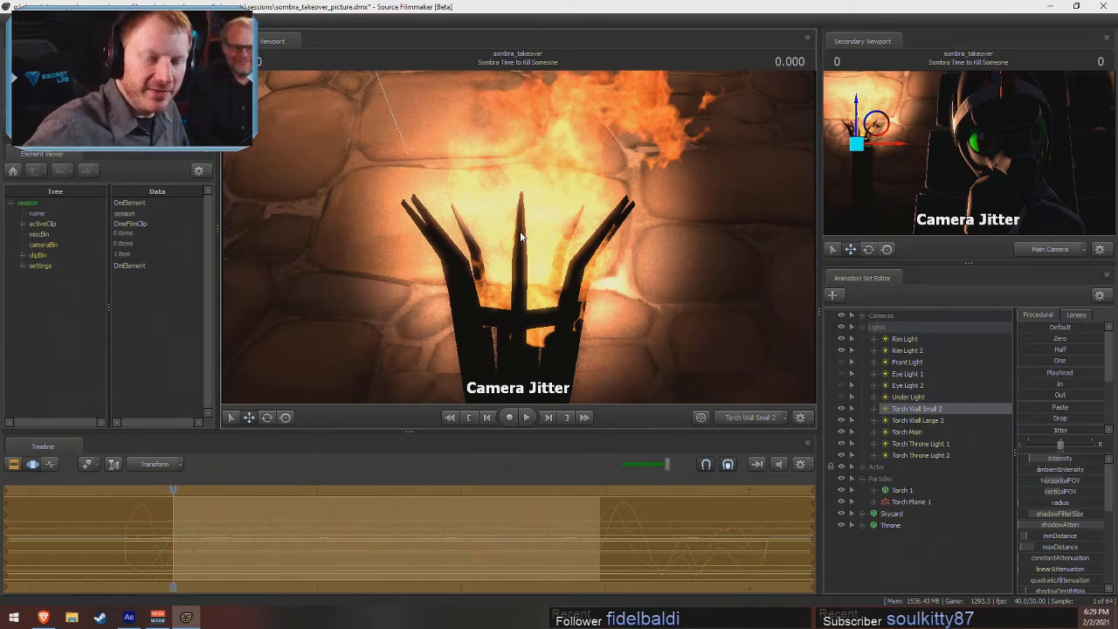
- Fine-tune the position and angle of Torch Wall Small 2 so the torch head sits slightly off-centre in its beam
left_click_drag(574, 188, 572, 212)
key("s")
key("d")
key("w")
key("w")
key("s")
key("s")
key("w")
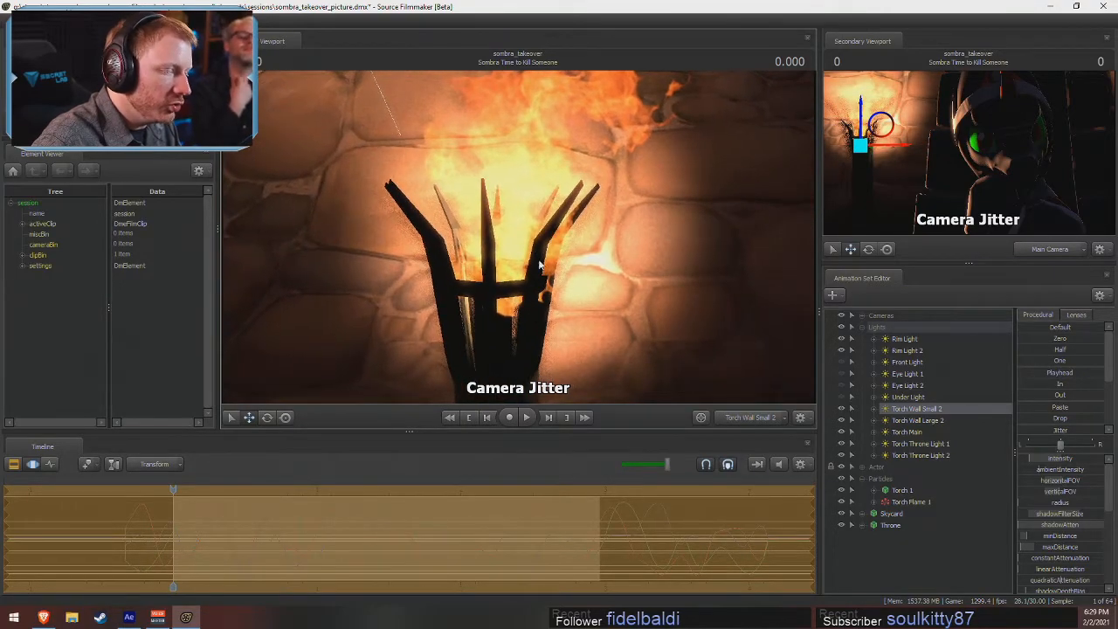
- Look through Torch Wall Large 2 and reposition it to cast a wide glow on the torch and surrounding wall
left_click(915, 420)
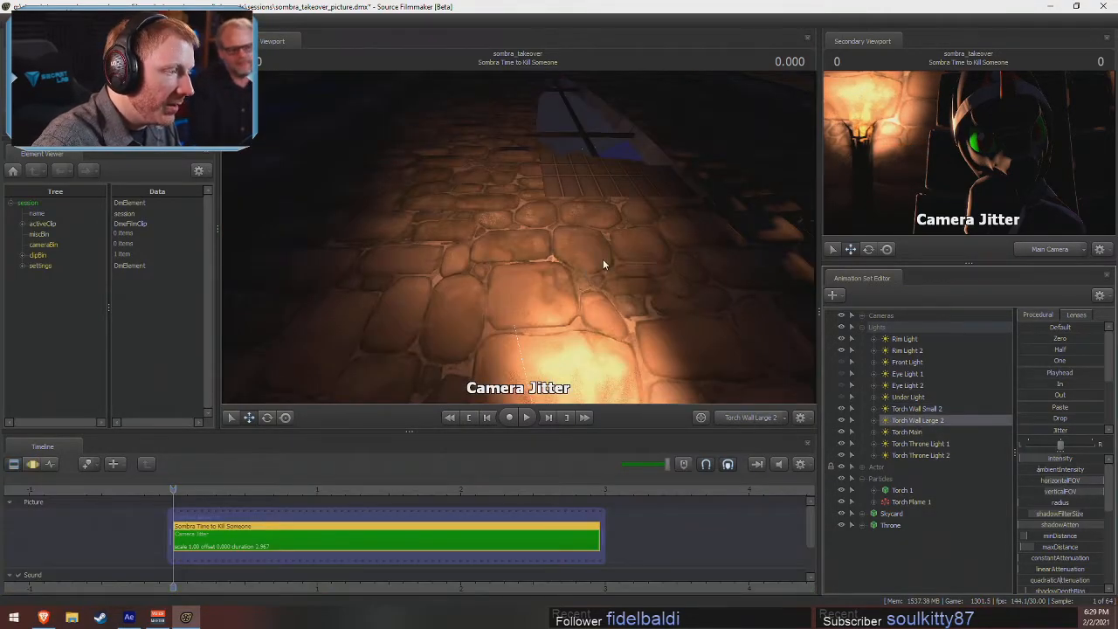
key("s")
left_click_drag(559, 229, 518, 241)
key("d")
key("z")
key("F2")
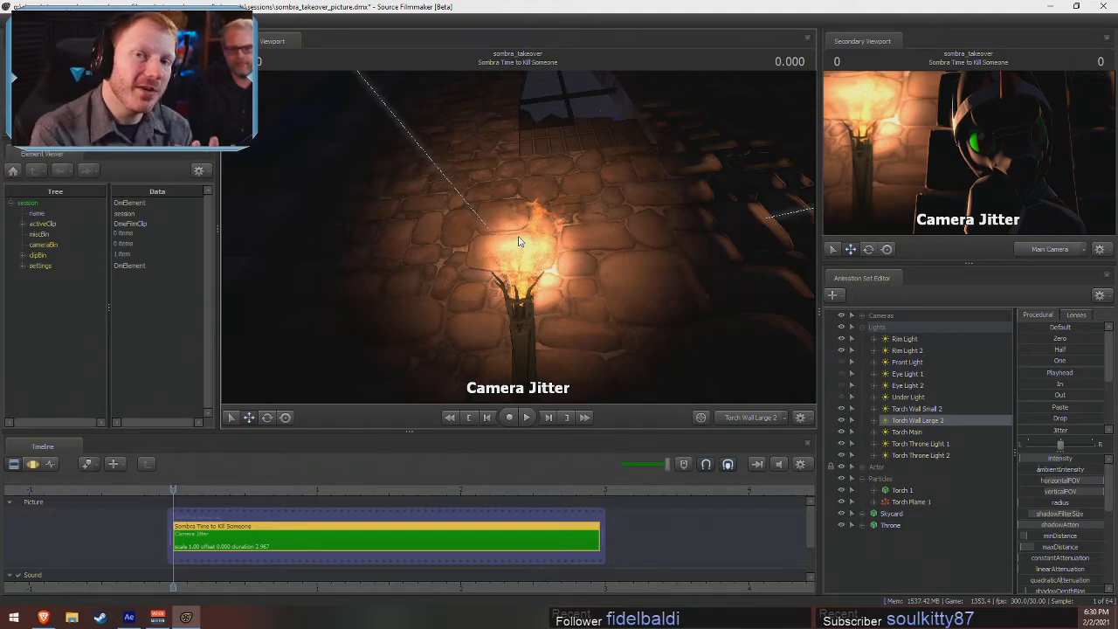
- Switch to the web browser and open the Community posts of the signed-in YouTube channel
left_click(43, 617)
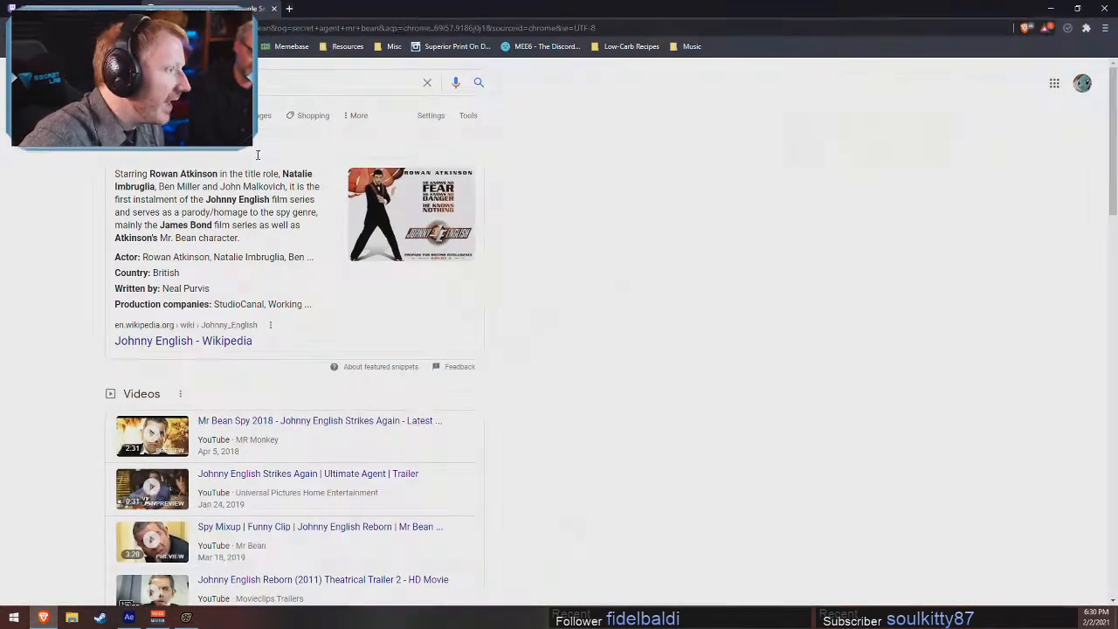
left_click(131, 46)
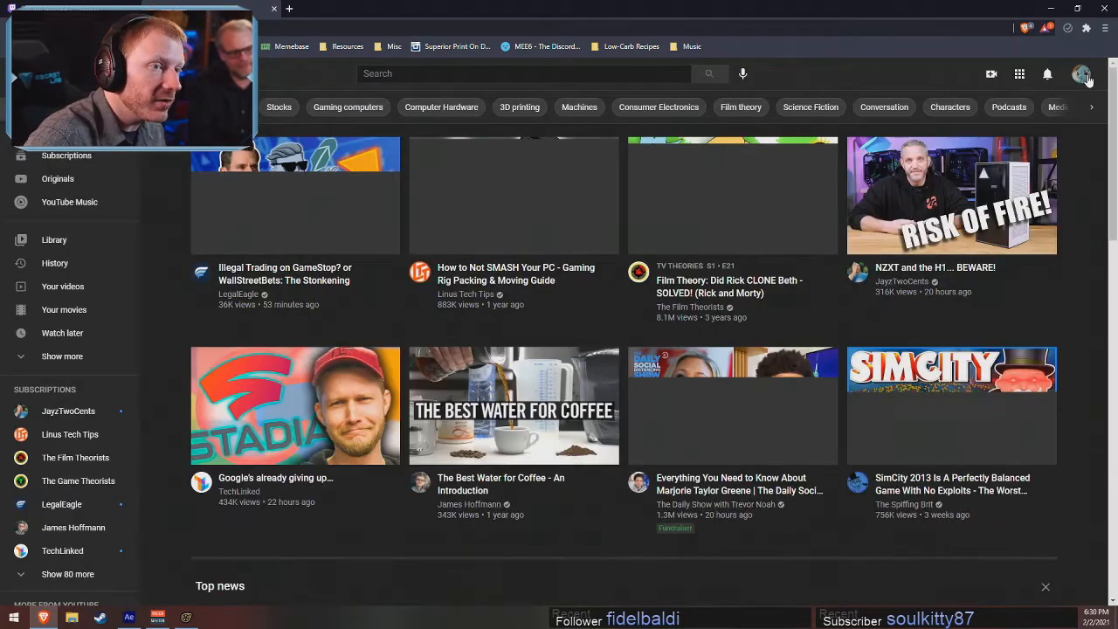
left_click(1082, 75)
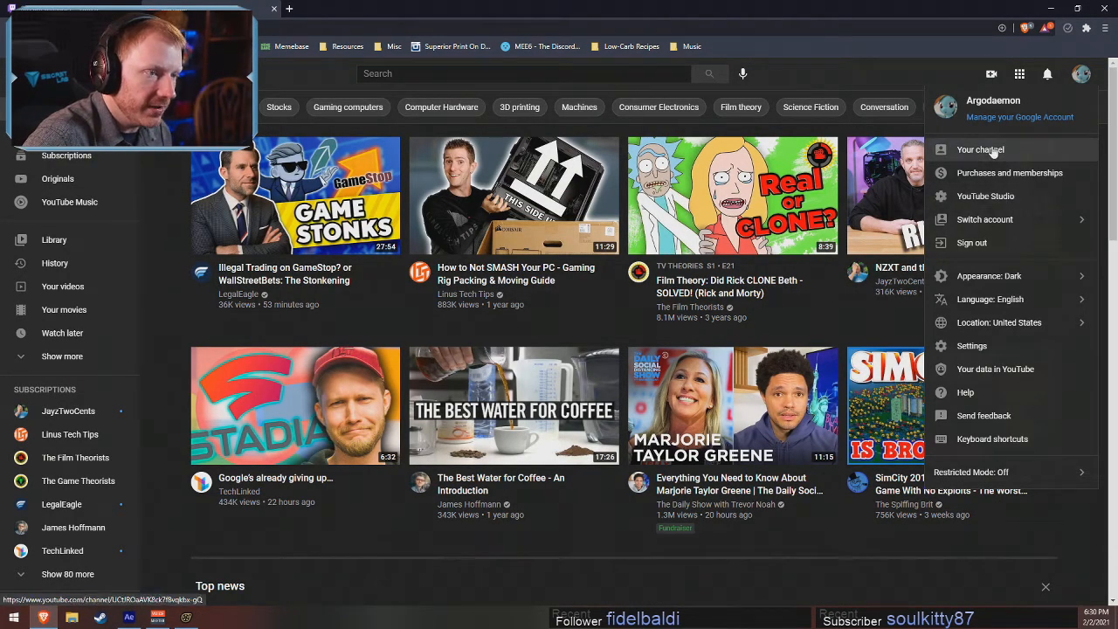
left_click(995, 150)
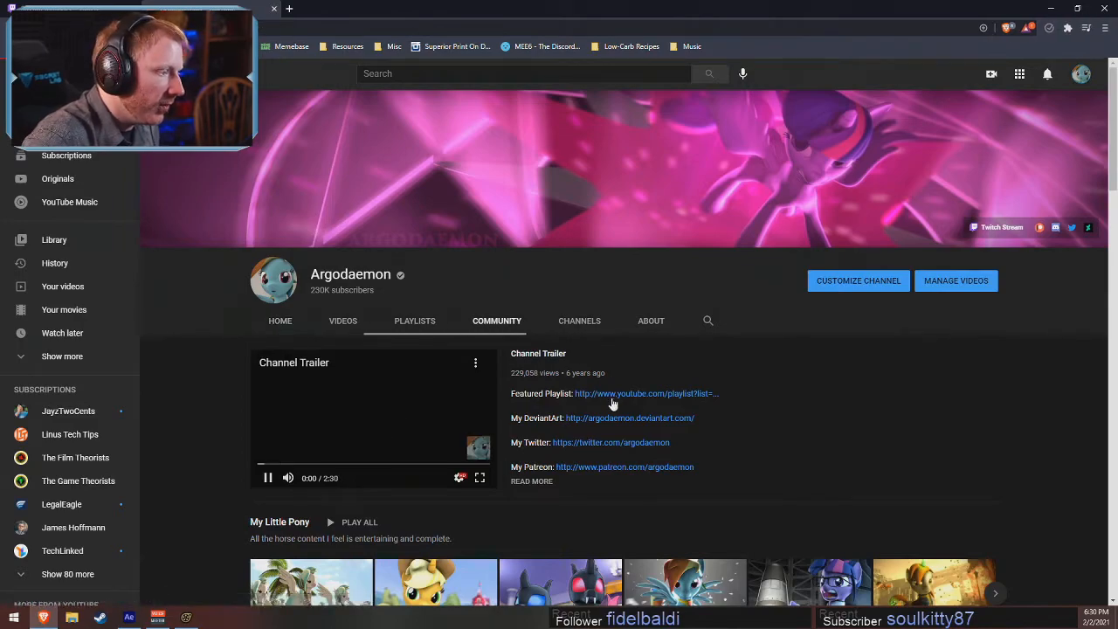
scroll(602, 402, "down", 5)
scroll(524, 374, "up", 1)
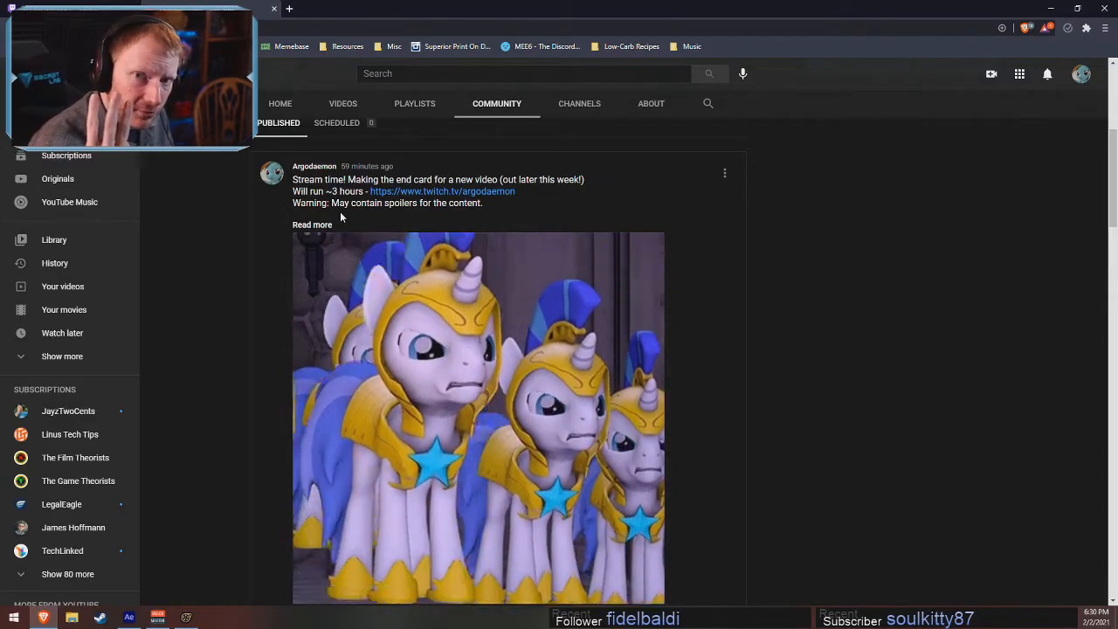
- Expand the latest stream announcement post, examine its keyword line, and return to Source Filmmaker
left_click(311, 224)
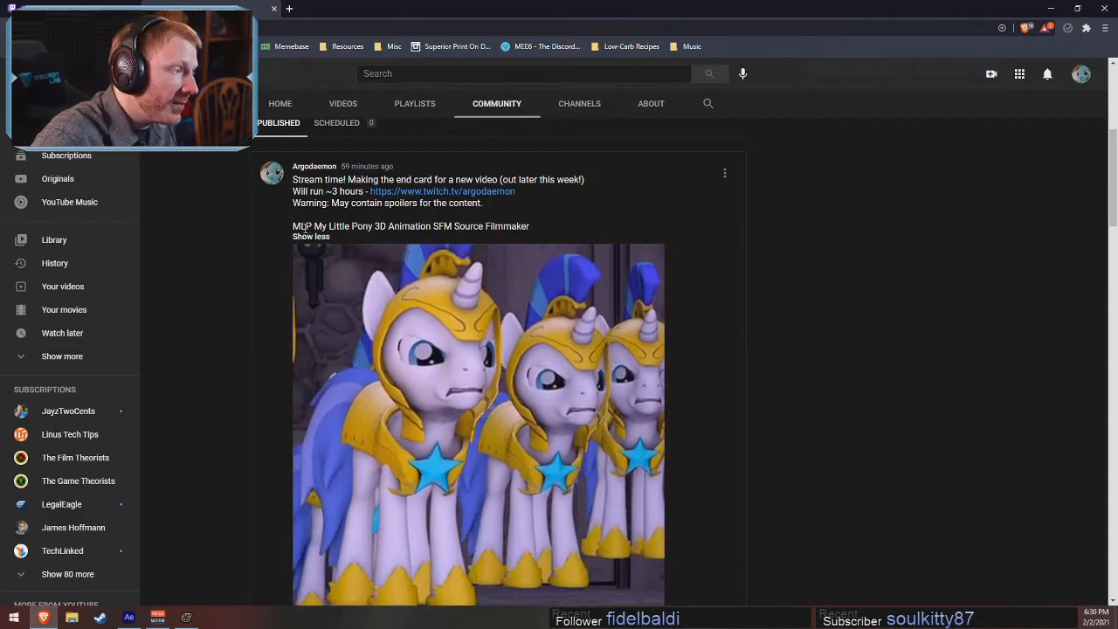
left_click_drag(306, 226, 593, 226)
left_click(871, 214)
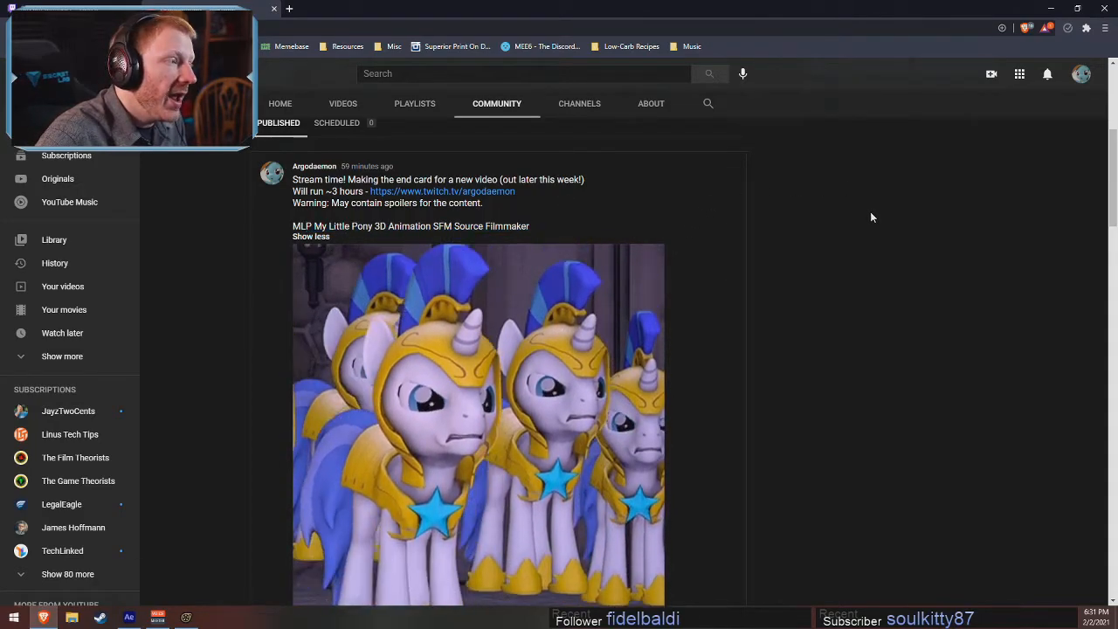
scroll(796, 386, "down", 2)
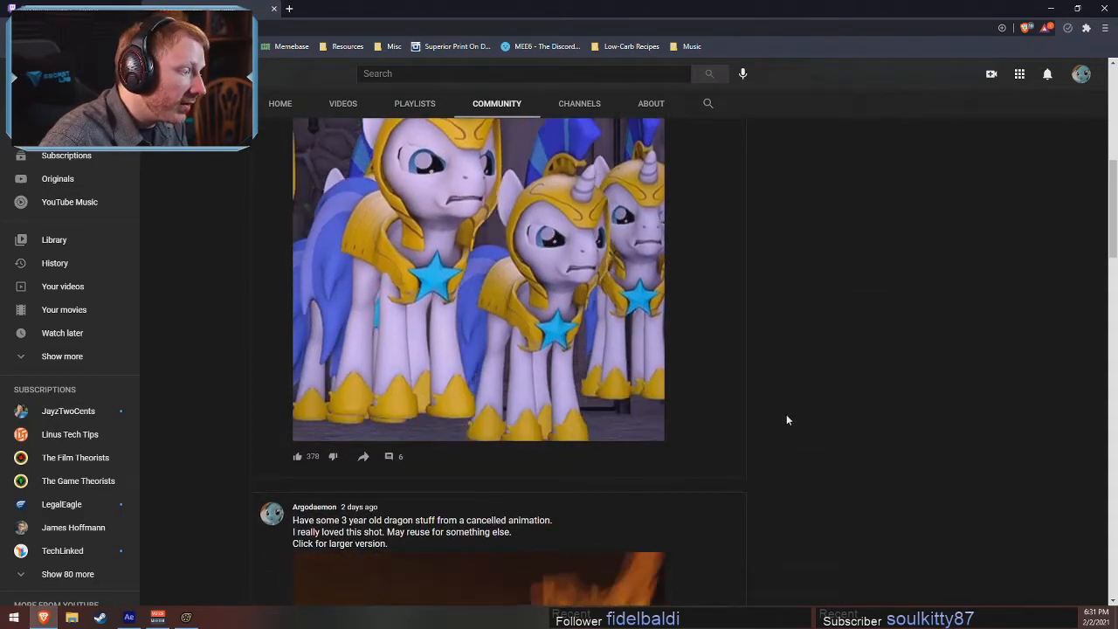
scroll(791, 415, "up", 2)
scroll(800, 412, "up", 1)
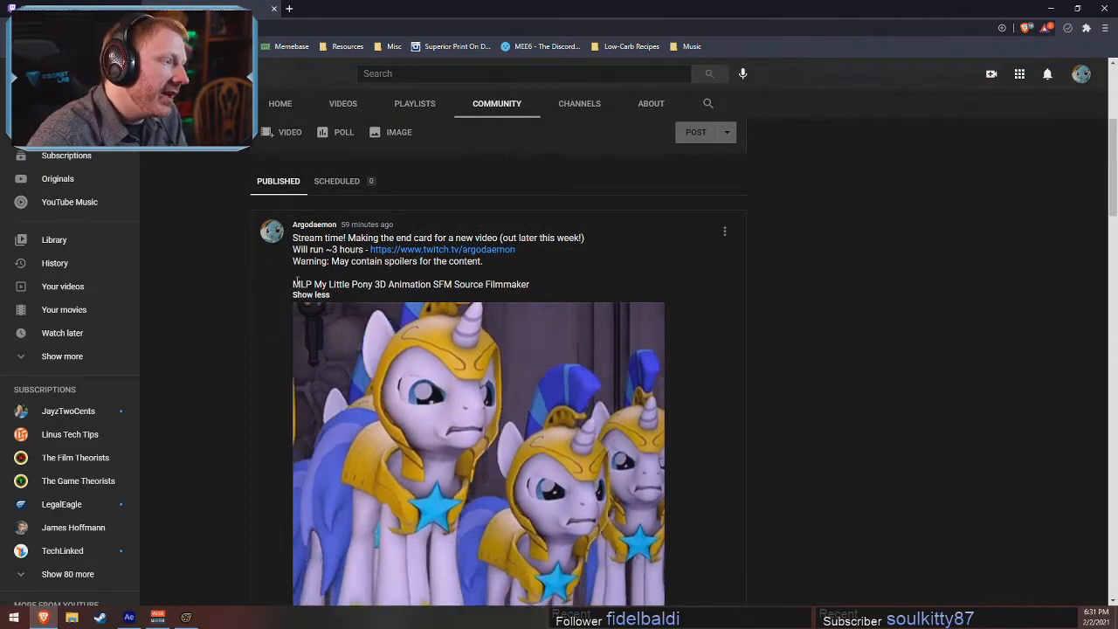
left_click_drag(303, 284, 536, 282)
left_click(537, 280)
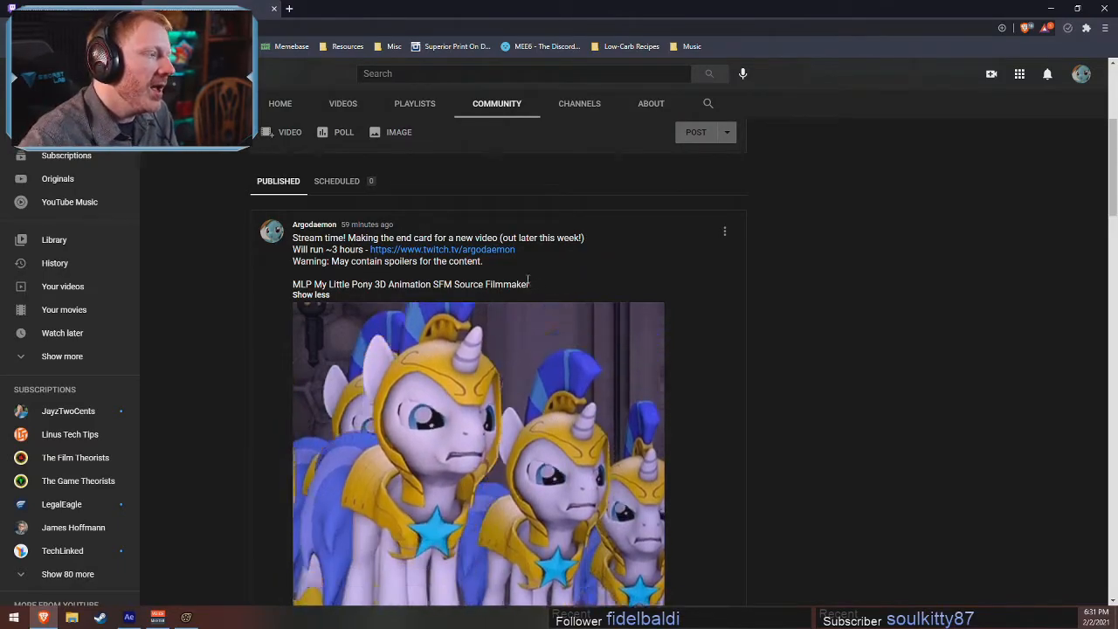
left_click_drag(312, 284, 594, 281)
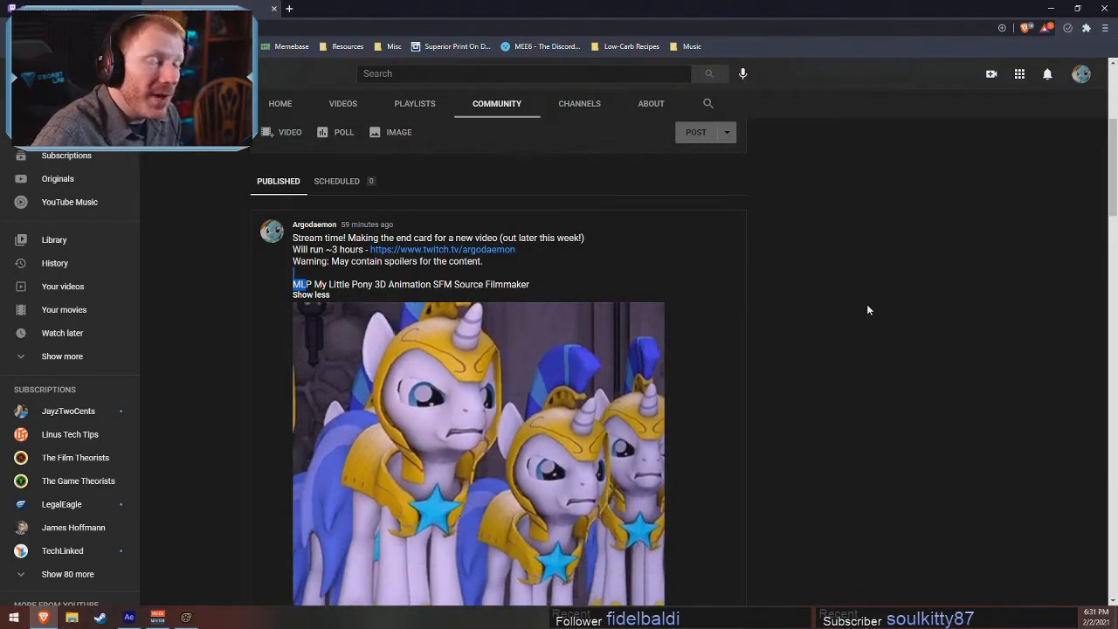
left_click(1051, 9)
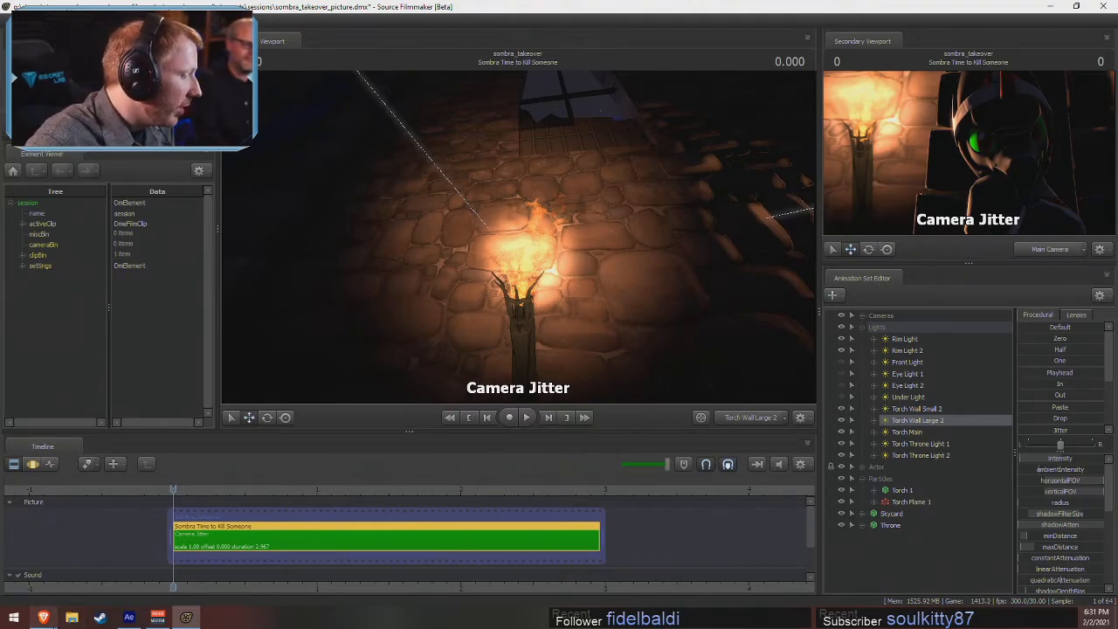
- Switch to the web browser, look through the YouTube channel's uploaded videos, and return to Source Filmmaker
left_click(43, 617)
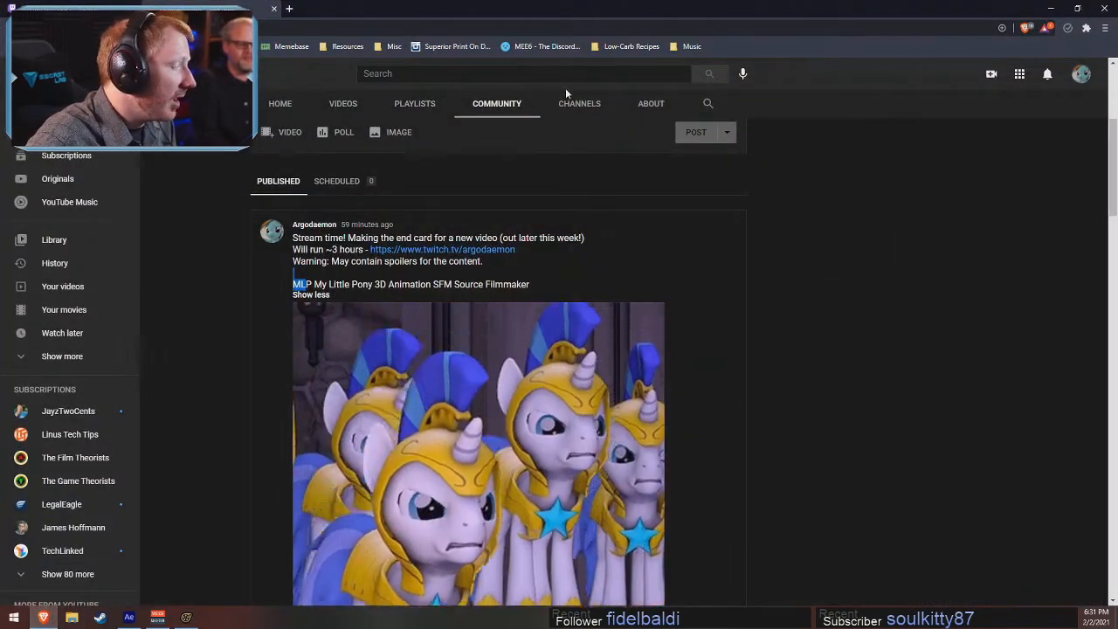
left_click(1079, 76)
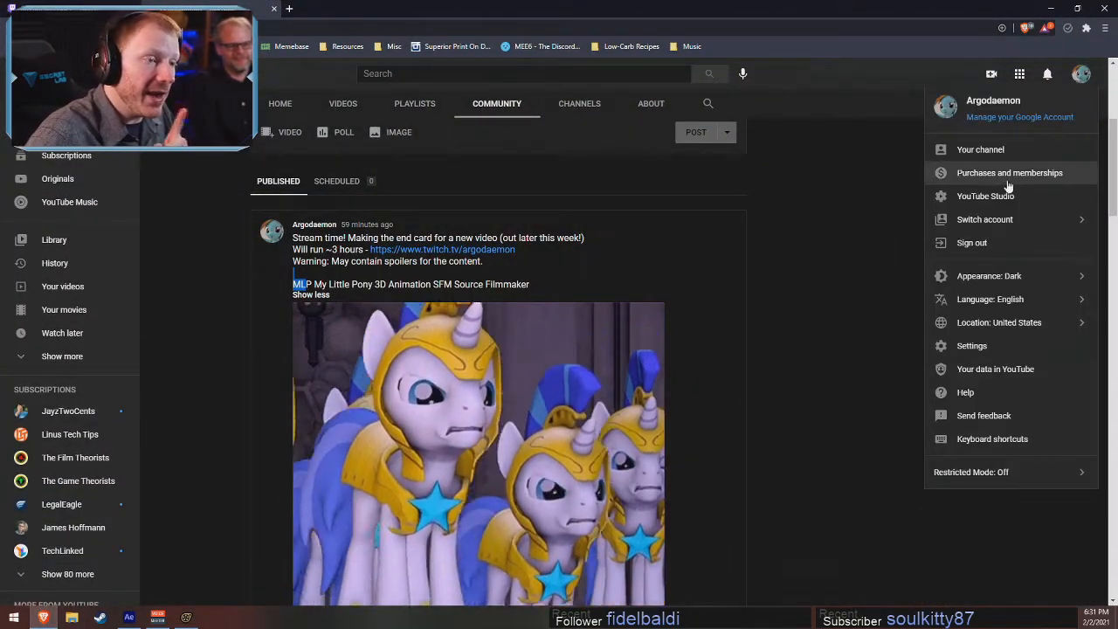
left_click(985, 151)
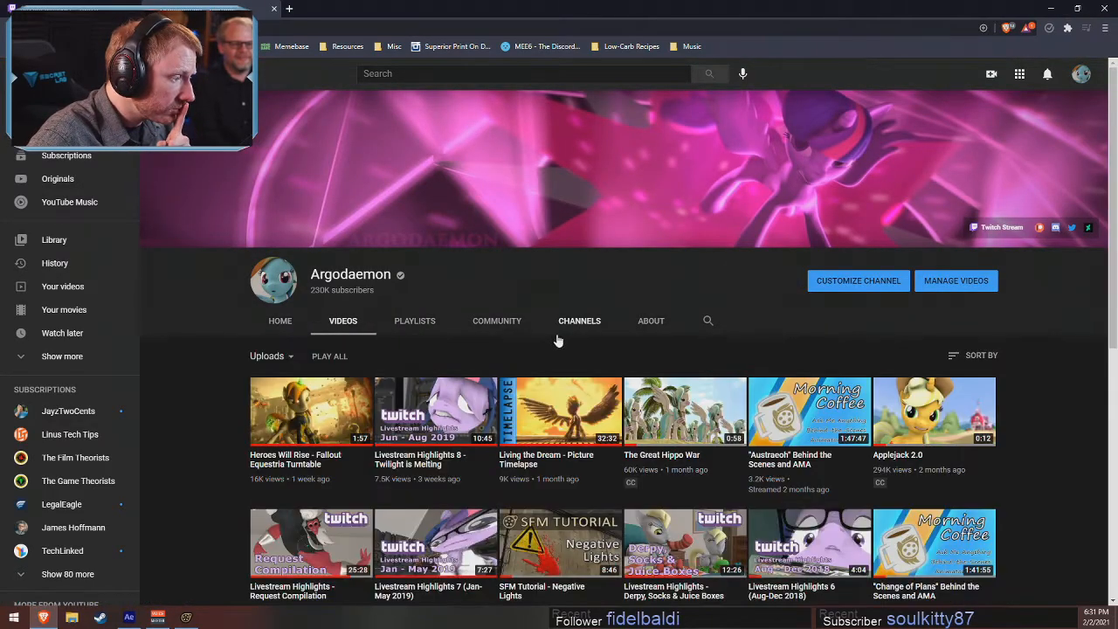
scroll(818, 519, "down", 3)
scroll(818, 518, "down", 3)
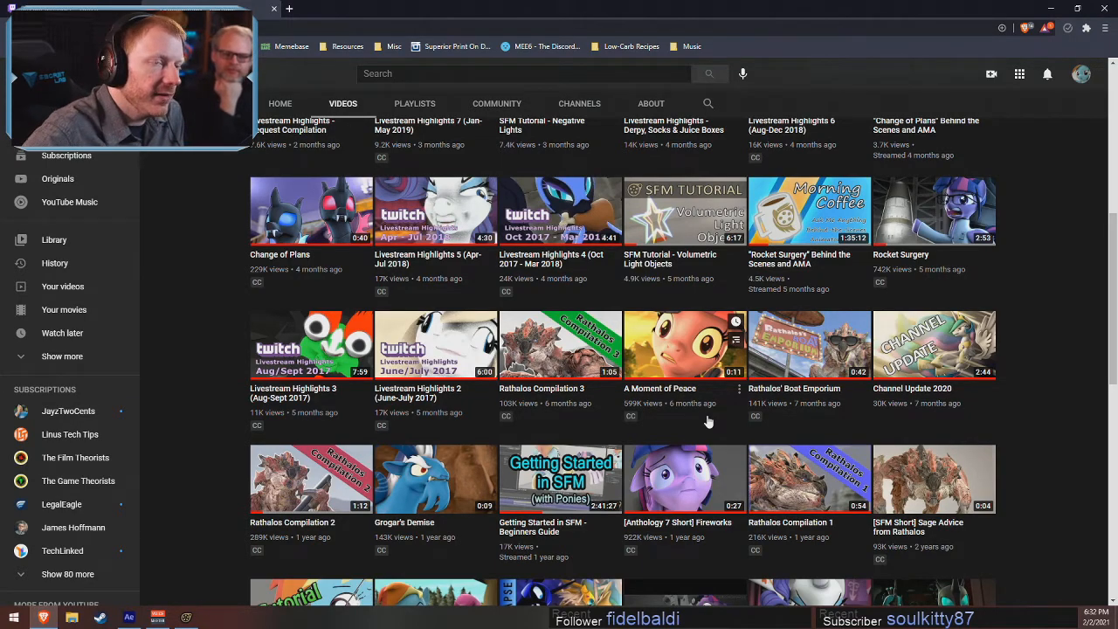
left_click(1050, 9)
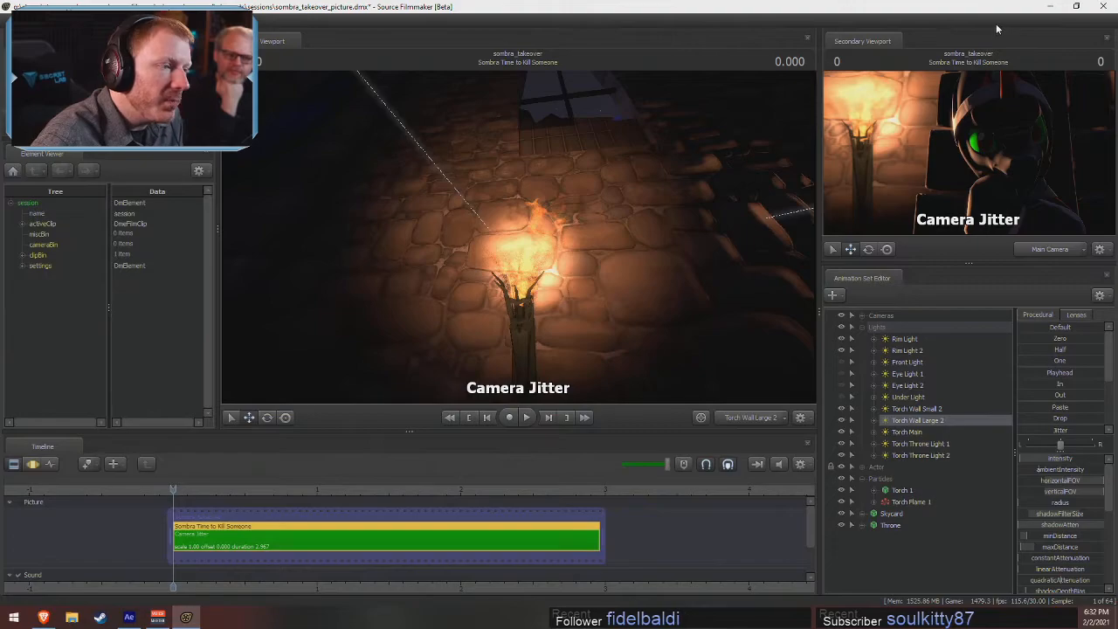
- Show the Main Camera in the primary viewport and turn on the Front Light
left_click(764, 421)
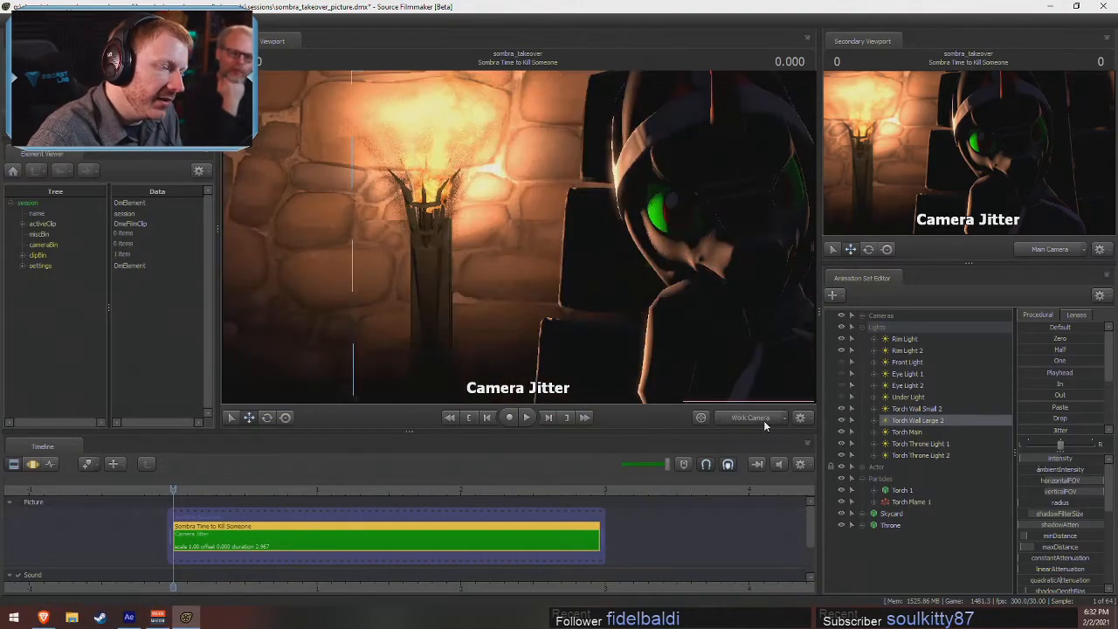
left_click(763, 420)
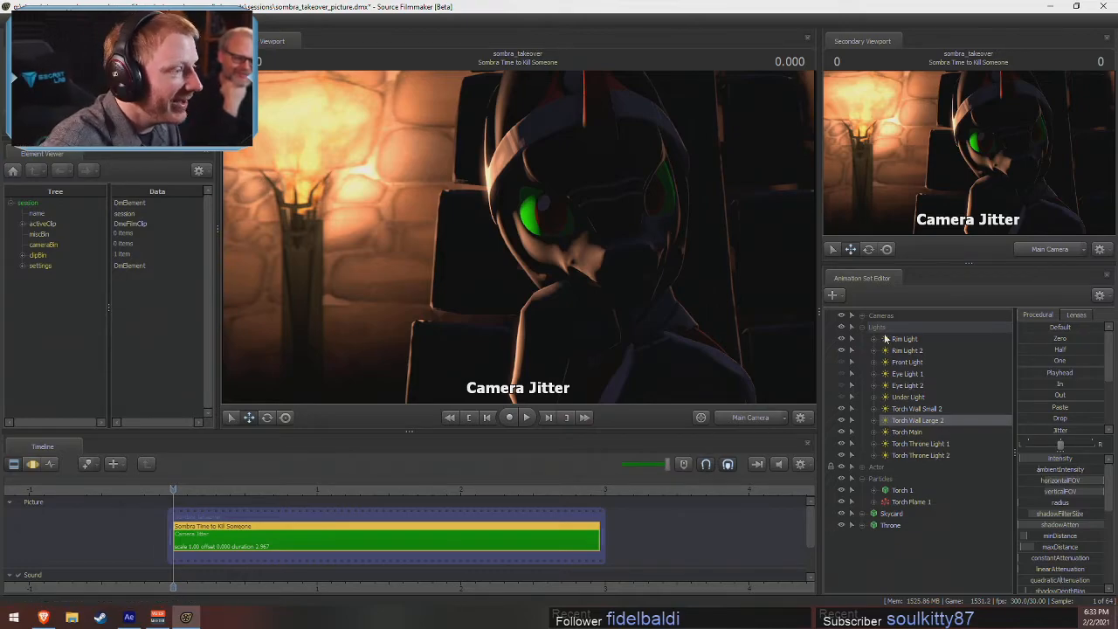
left_click(908, 362)
left_click(841, 361)
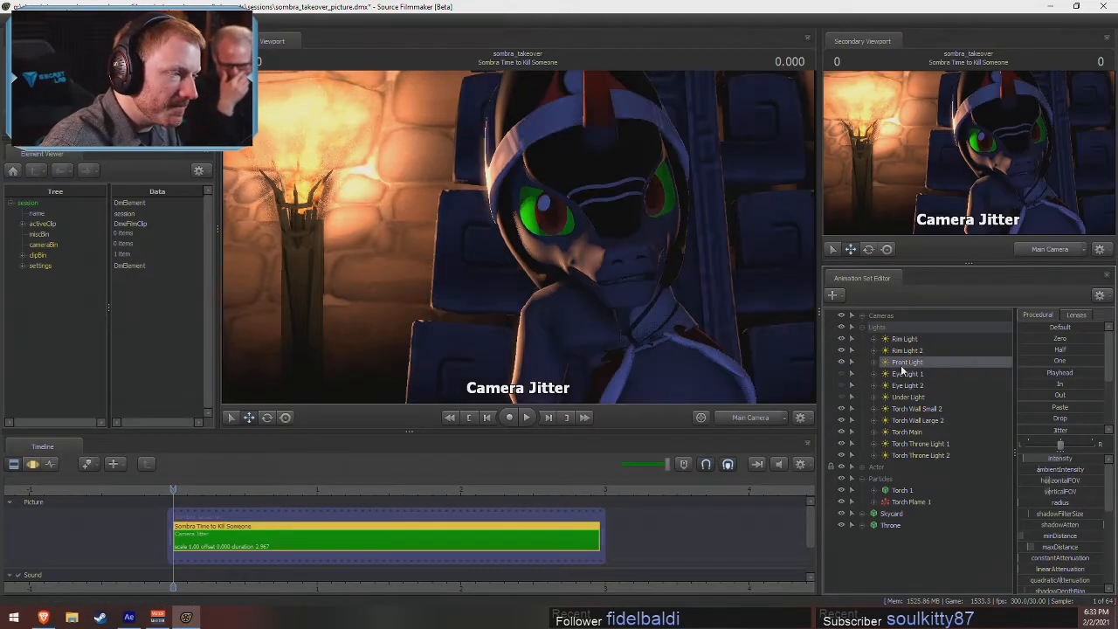
- Look through the Front Light and move it high above the throne, aimed down at Sombra
left_click_drag(747, 291, 651, 236)
key("F3")
key("F2")
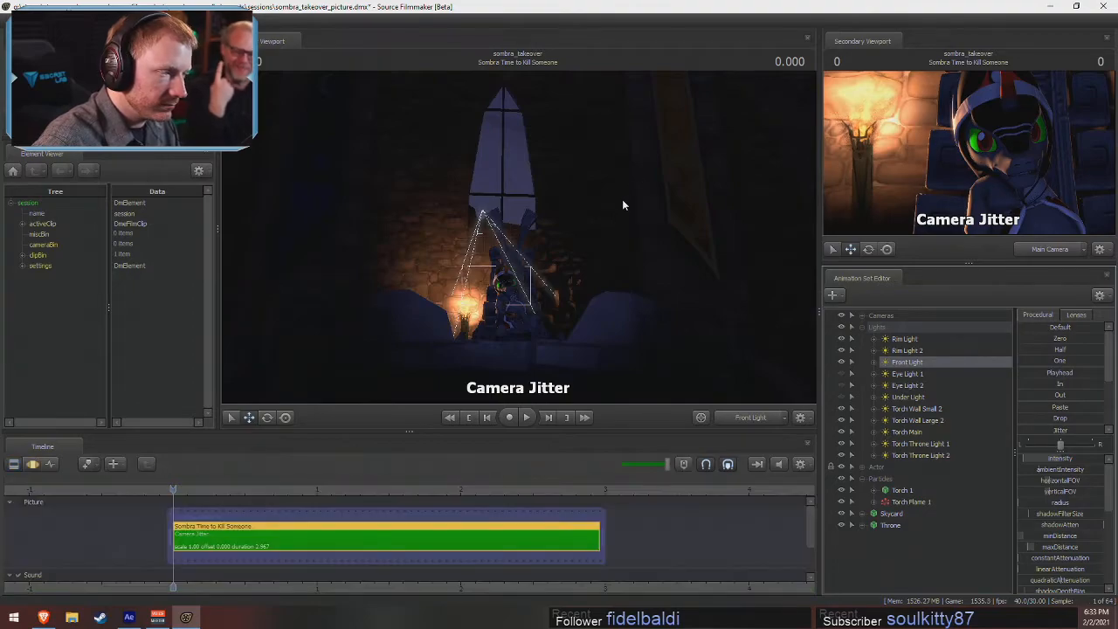
key("F3")
left_click_drag(610, 179, 586, 219)
key("F2")
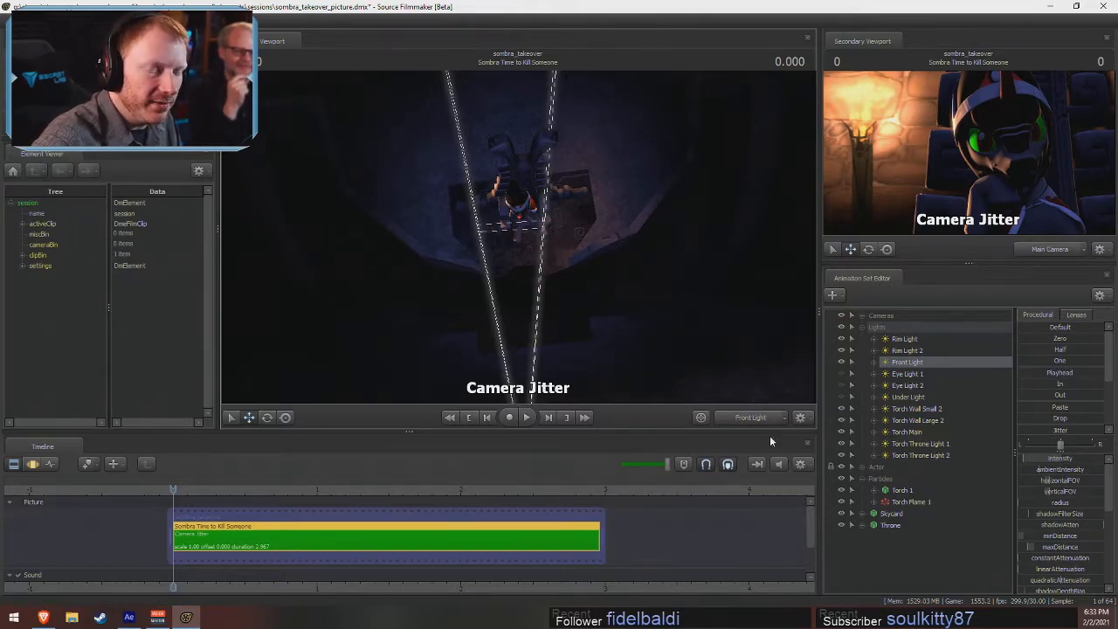
- Look through Eye Light 1 and turn on both Eye Light 1 and Eye Light 2
left_click(908, 373)
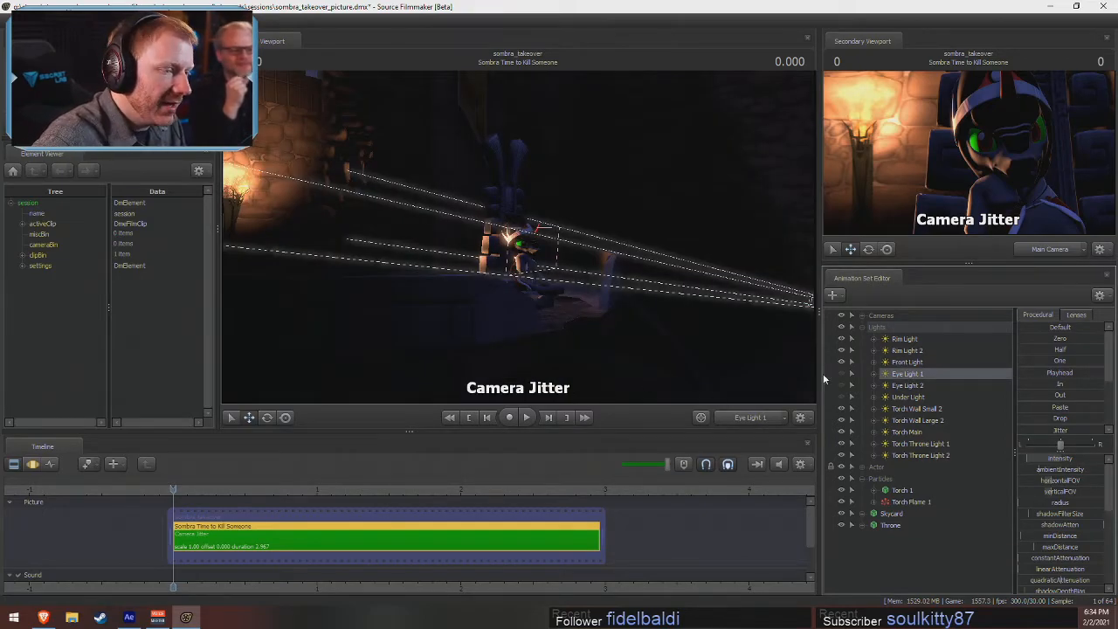
left_click(842, 384)
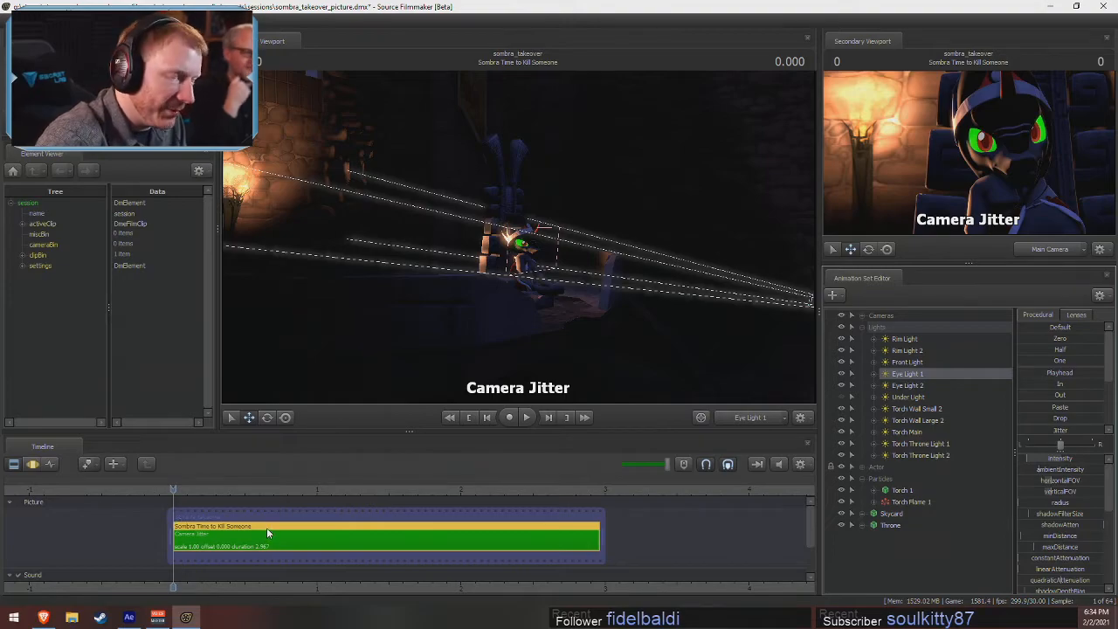
- Switch to After Effects, examine Trixie's eyes close up in the Comp - Video frame, and return to Source Filmmaker
left_click(129, 618)
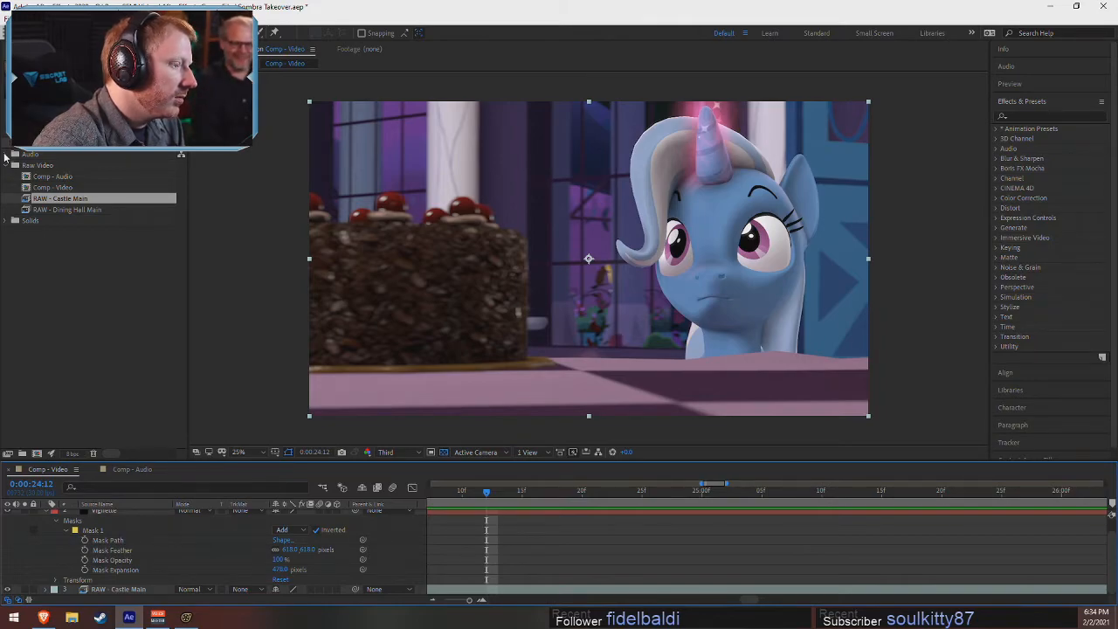
scroll(584, 128, "down", 4)
scroll(722, 319, "up", 1)
left_click(773, 321)
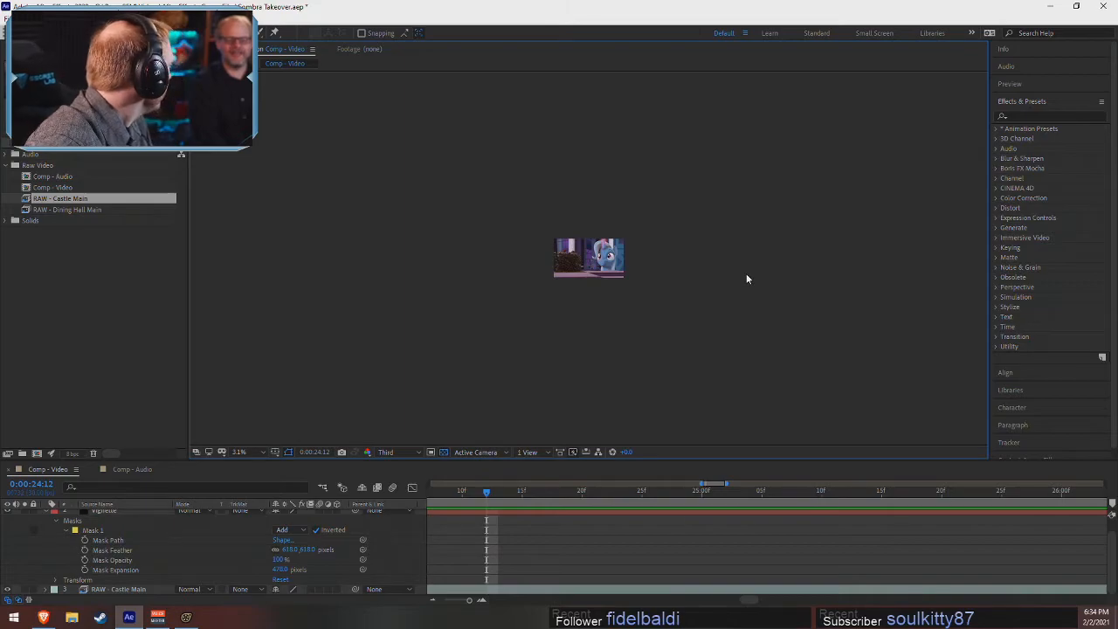
scroll(846, 231, "up", 10)
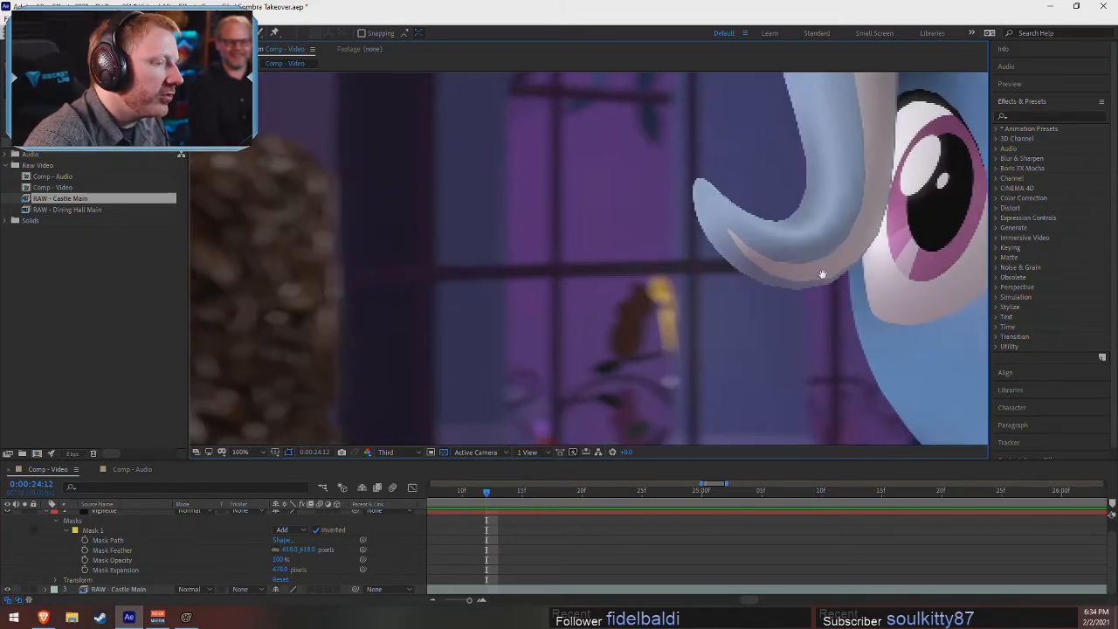
left_click_drag(831, 273, 293, 243)
middle_click_drag(293, 244, 298, 250)
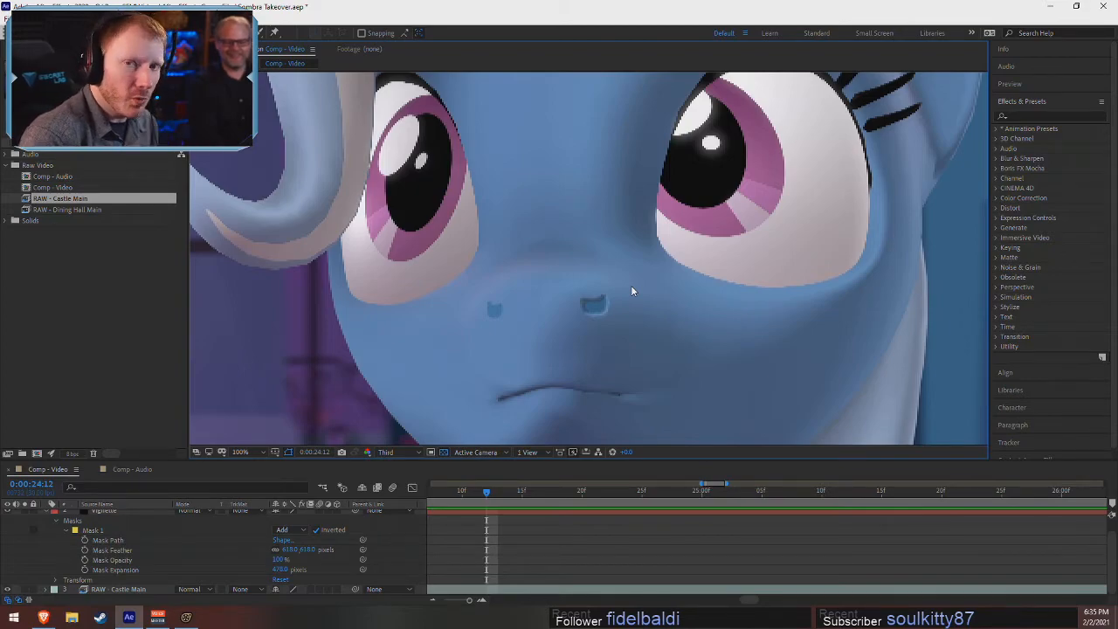
left_click(1051, 6)
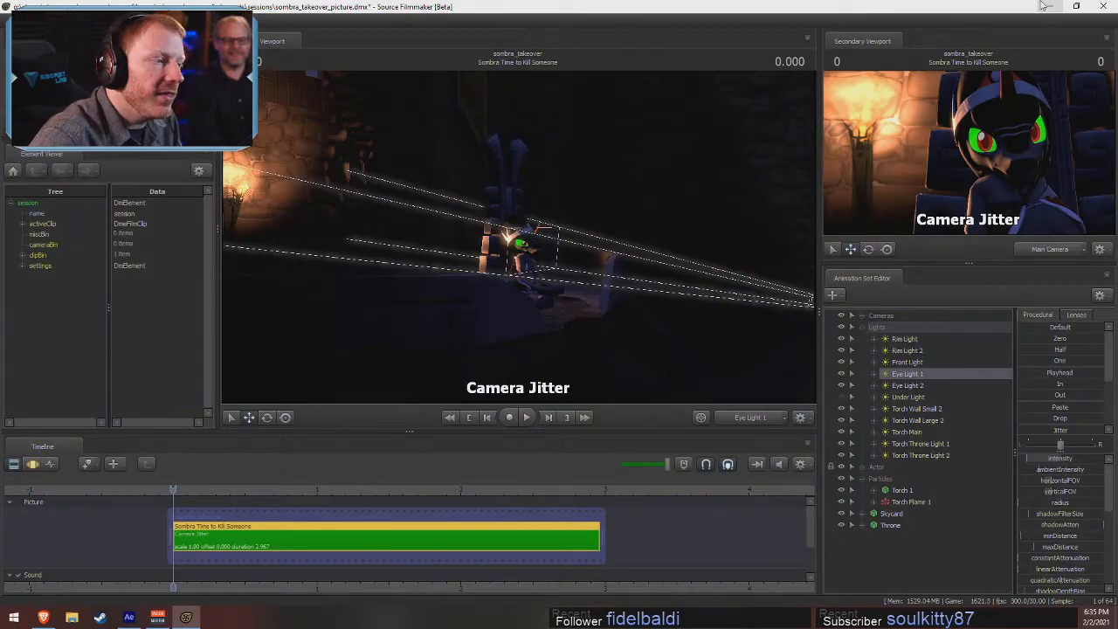
- Show the Main Camera in the primary viewport and shrink the secondary viewport to give the Animation Set Editor more height
left_click(752, 417)
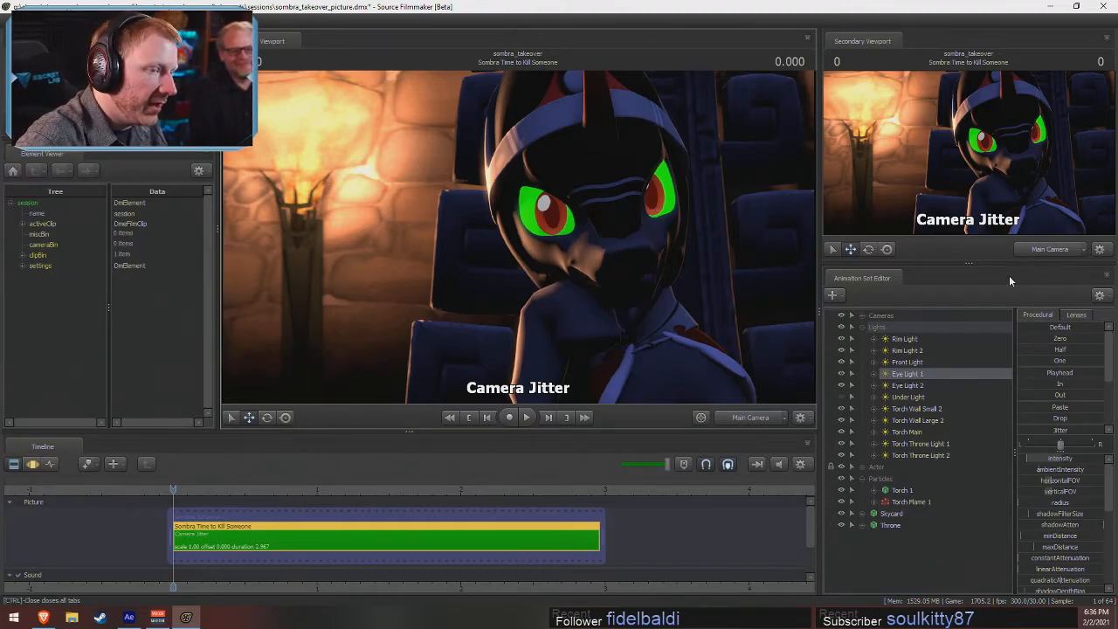
left_click_drag(915, 264, 932, 156)
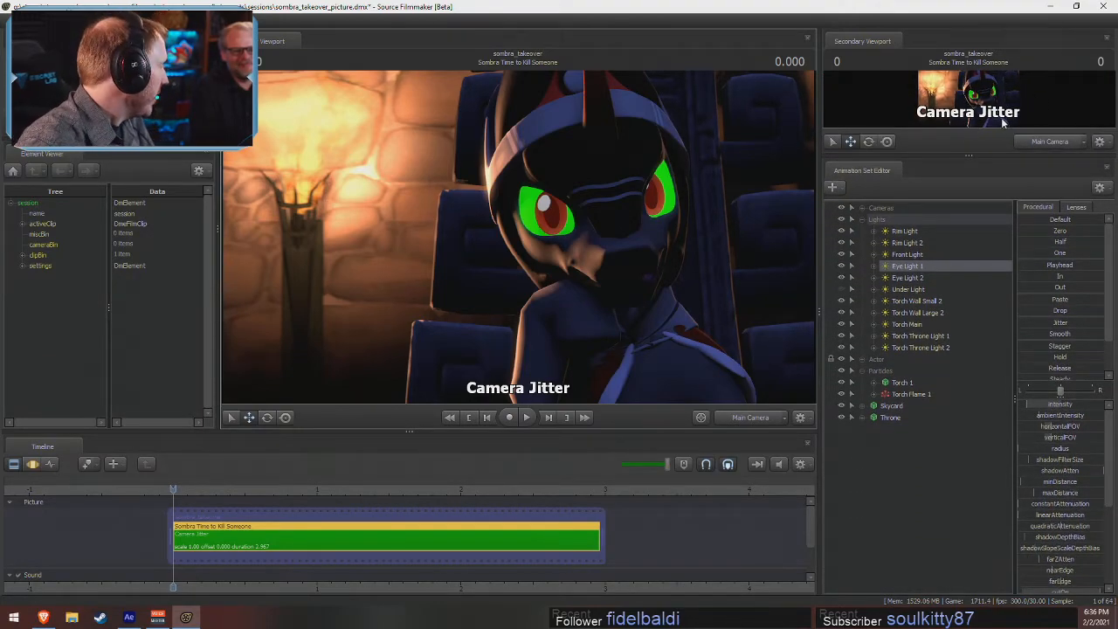
- Remove the Camera Jitter text from the Sombra Time to Kill Someone clip
right_click(274, 536)
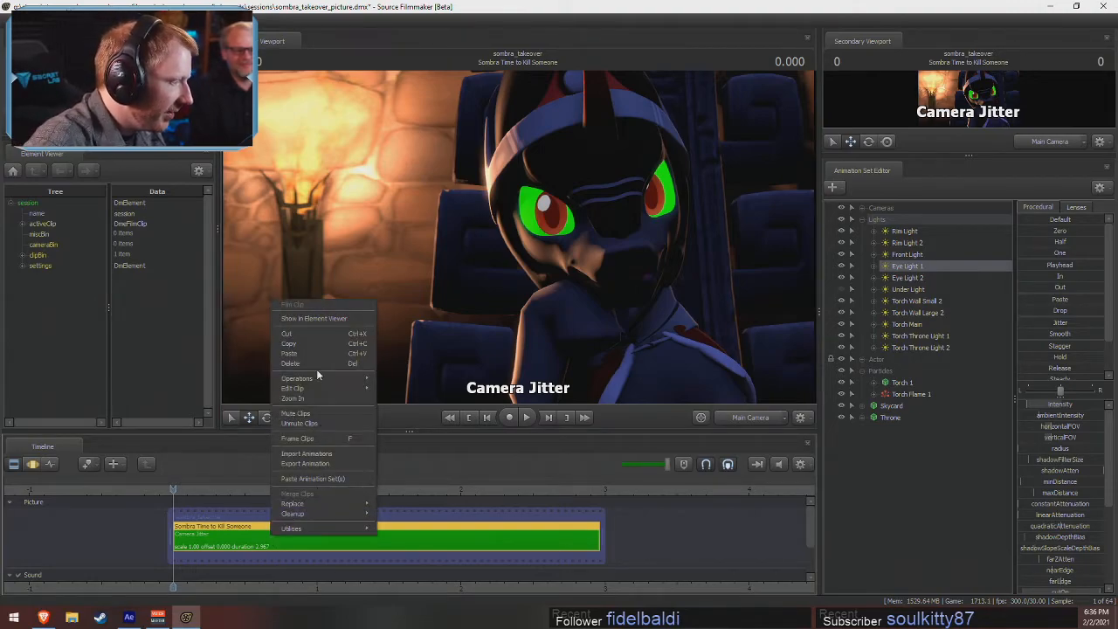
left_click(424, 409)
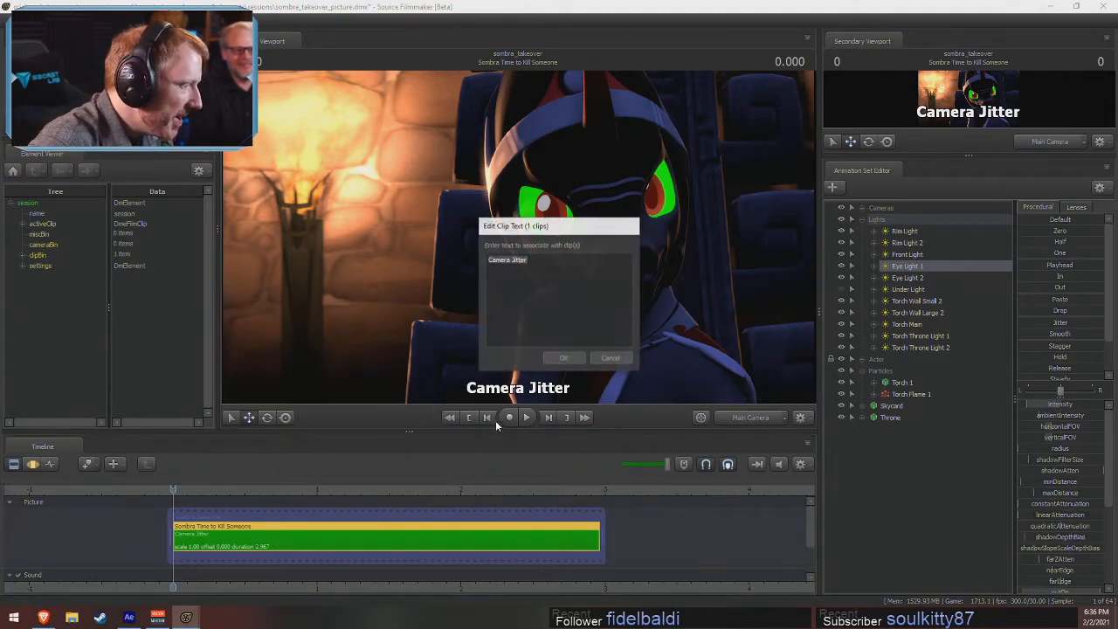
key("BackSpace")
left_click(569, 360)
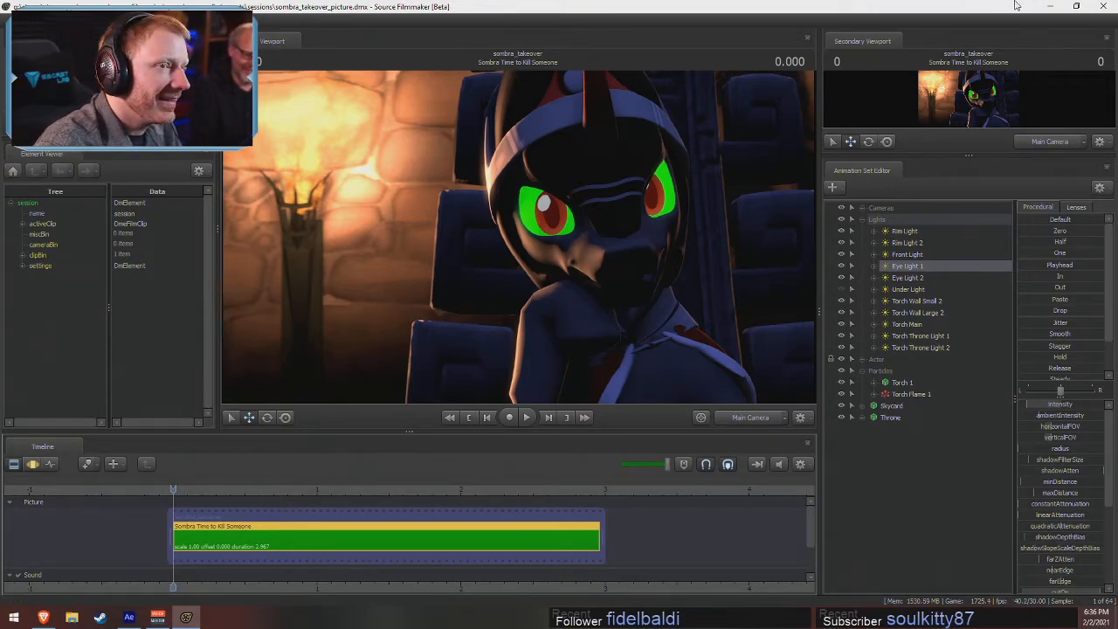
- Turn off lighting in the viewport so the scene shows fully lit
right_click(577, 276)
left_click(554, 167)
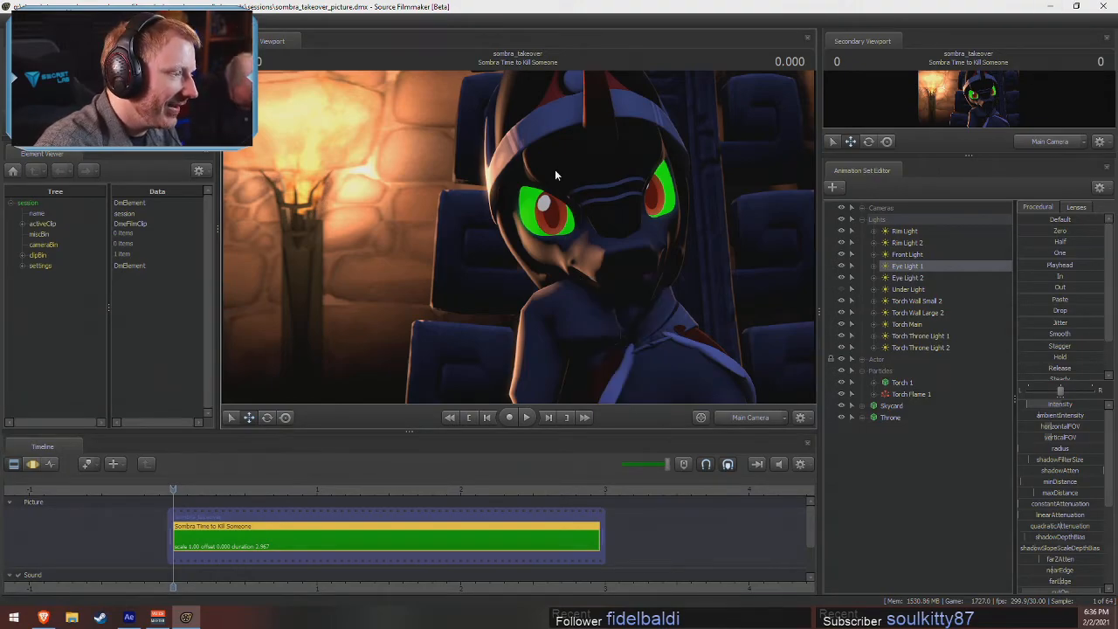
right_click(578, 194)
left_click(588, 227)
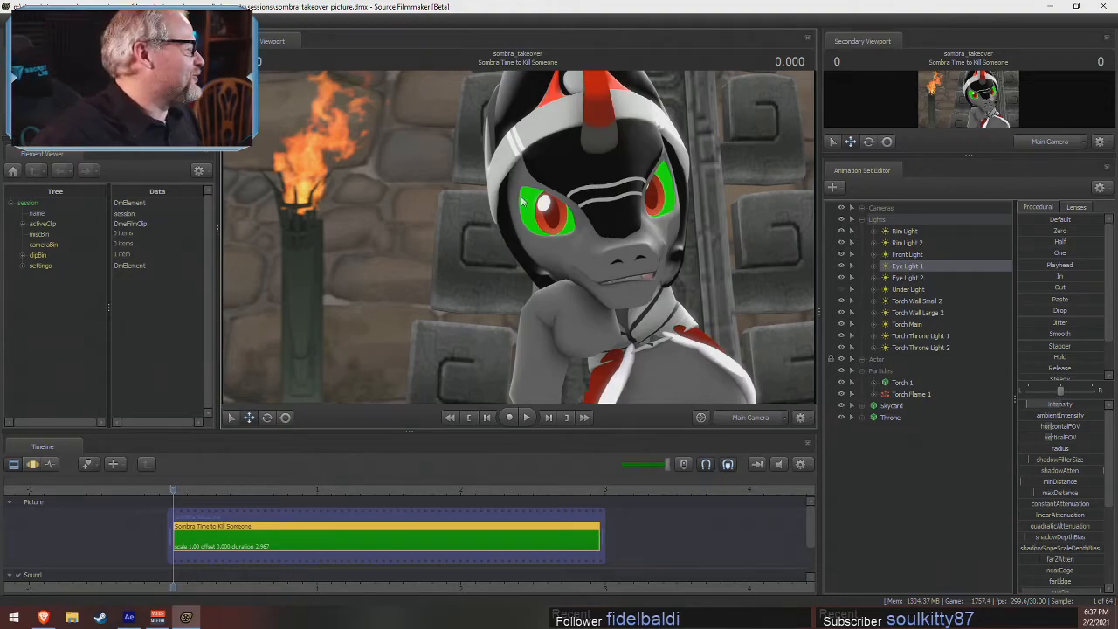
right_click(448, 184)
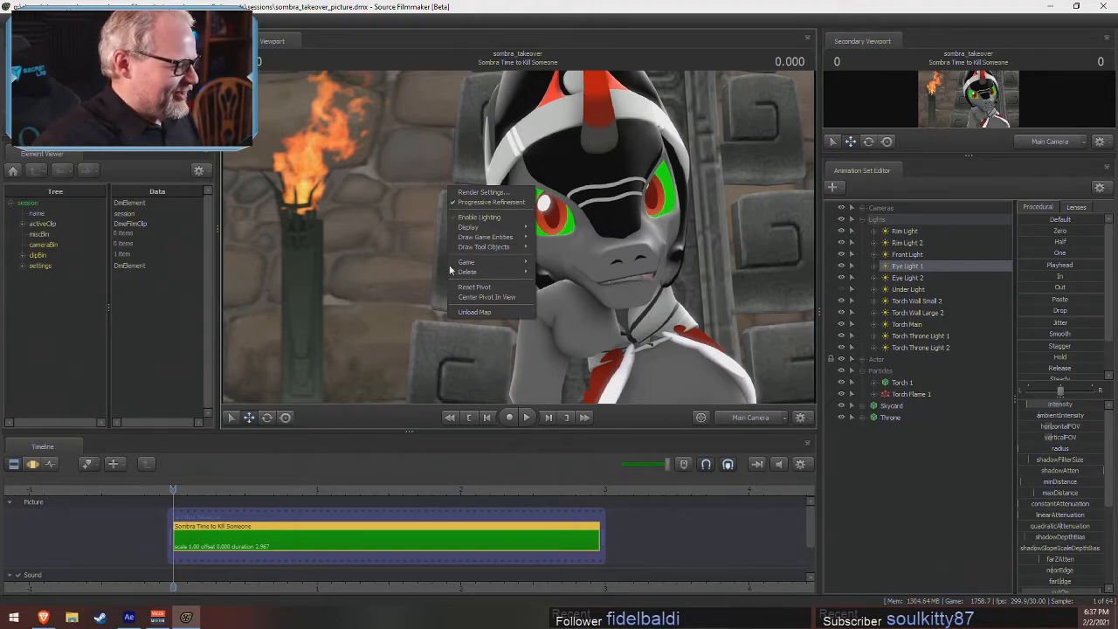
- Start creating an animation set for a new model and filter the model list by "derpy"
right_click(875, 462)
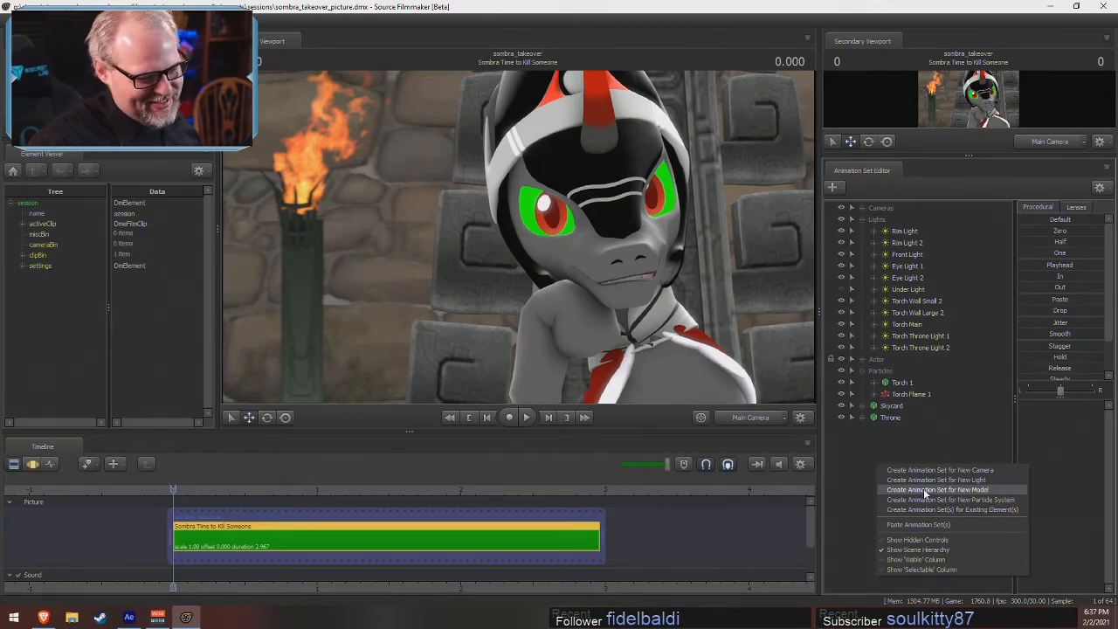
left_click(925, 492)
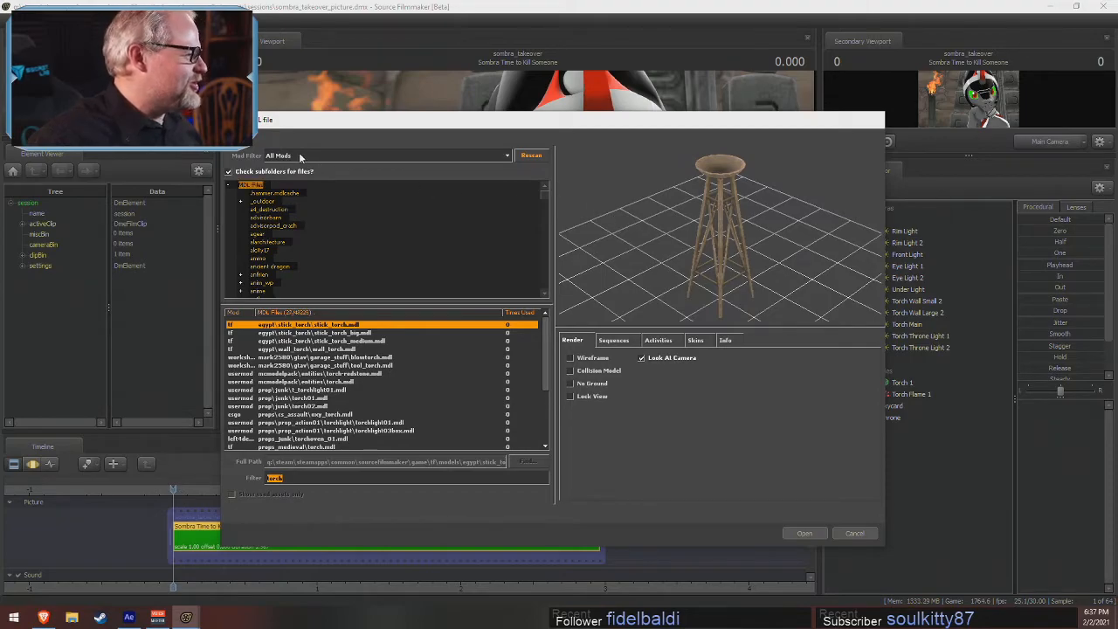
left_click(301, 157)
left_click(301, 157)
left_click(269, 478)
type("l")
left_click_drag(287, 480, 263, 479)
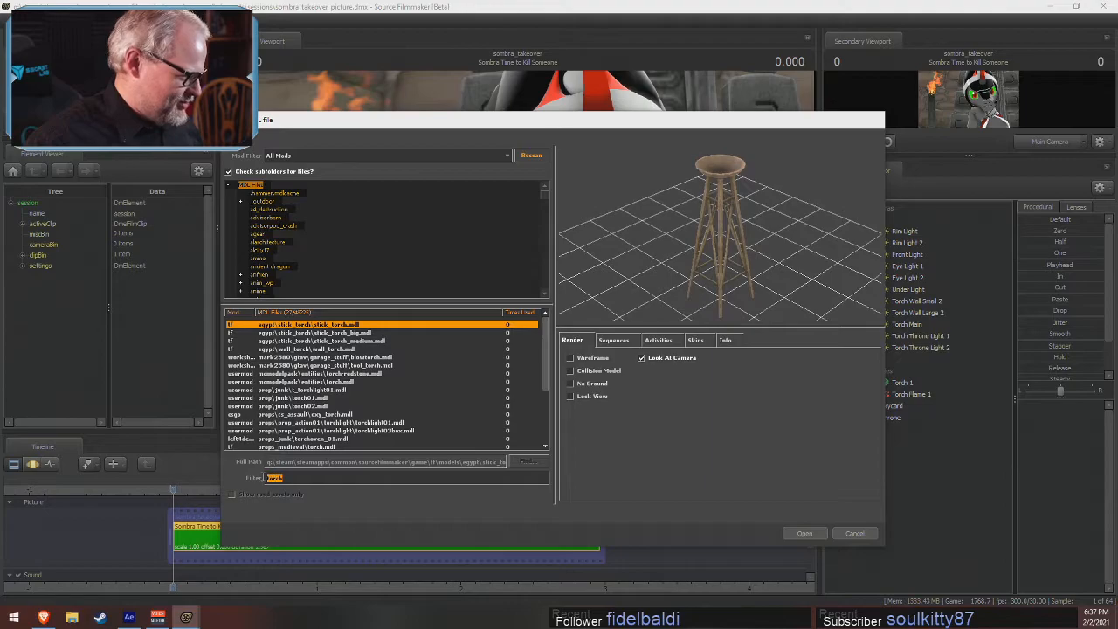
type("d")
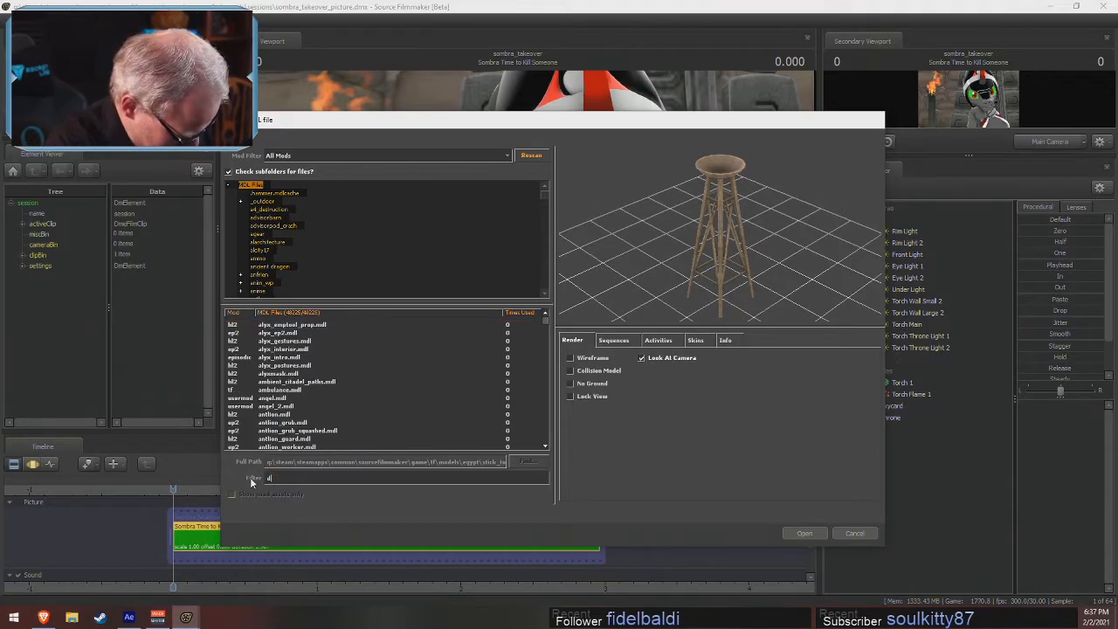
type("erpy")
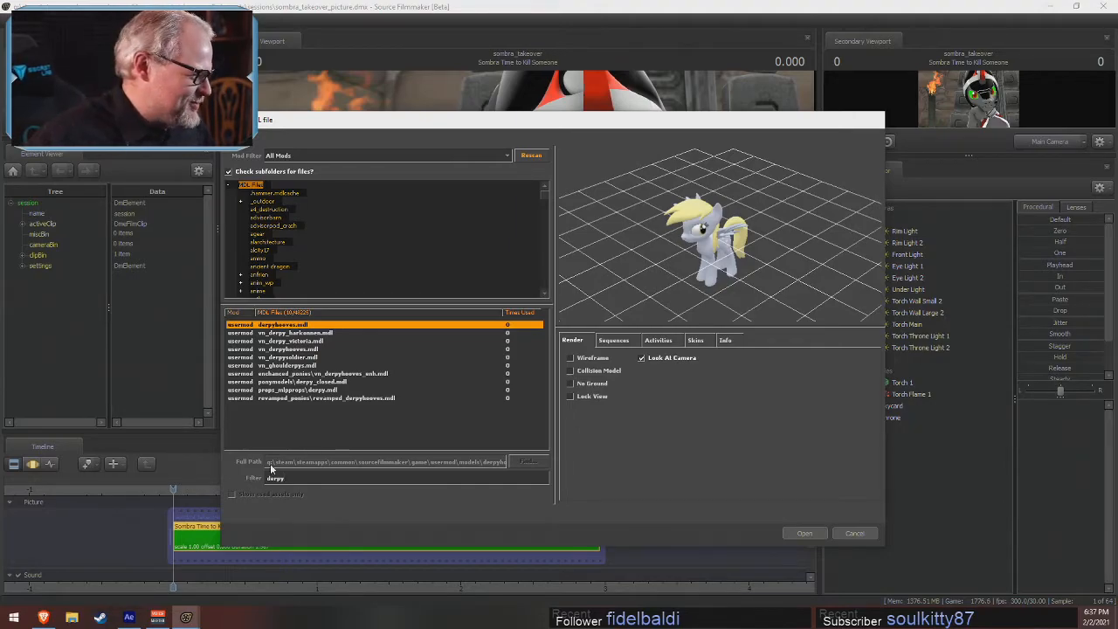
- Preview several of the Derpy models and add vn_derpy_victoria.mdl to the shot
left_click(301, 372)
left_click(302, 366)
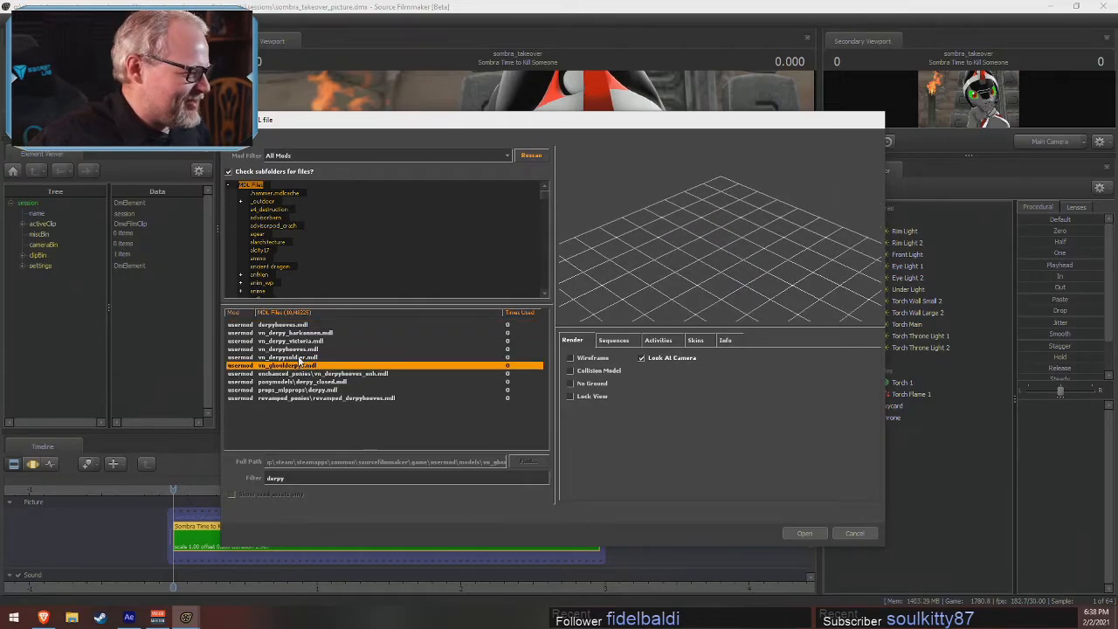
left_click(301, 358)
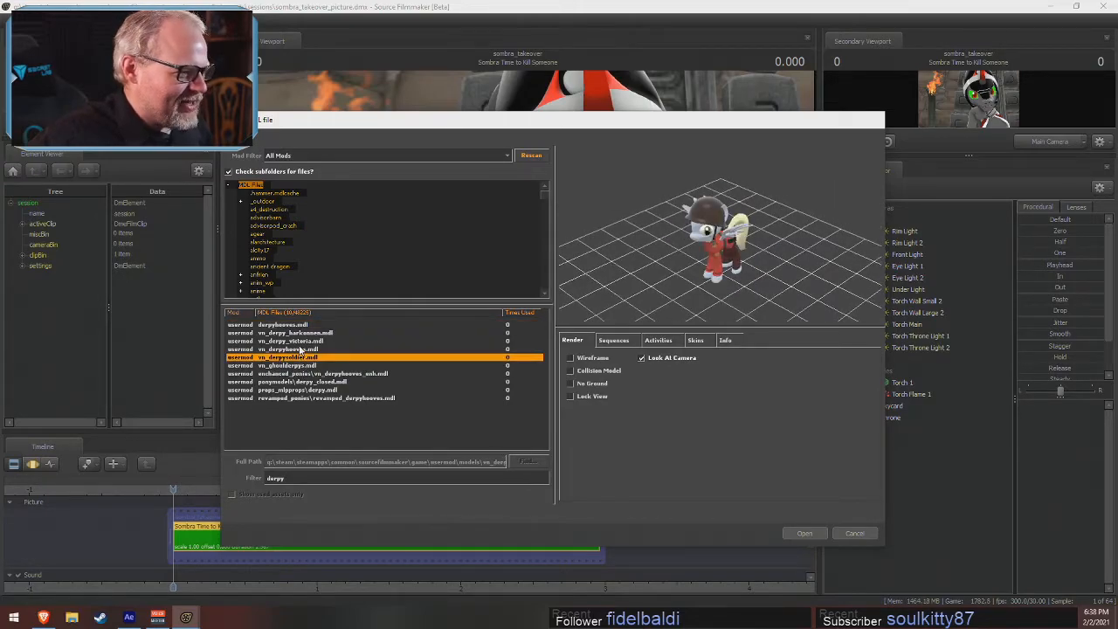
left_click(300, 349)
left_click(303, 341)
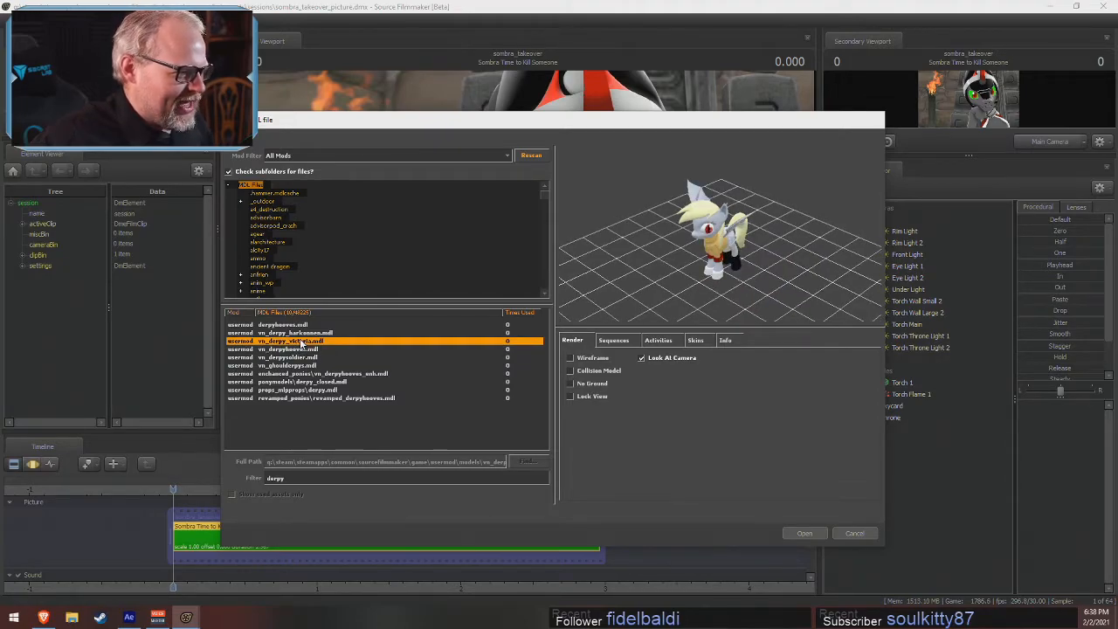
left_click(804, 532)
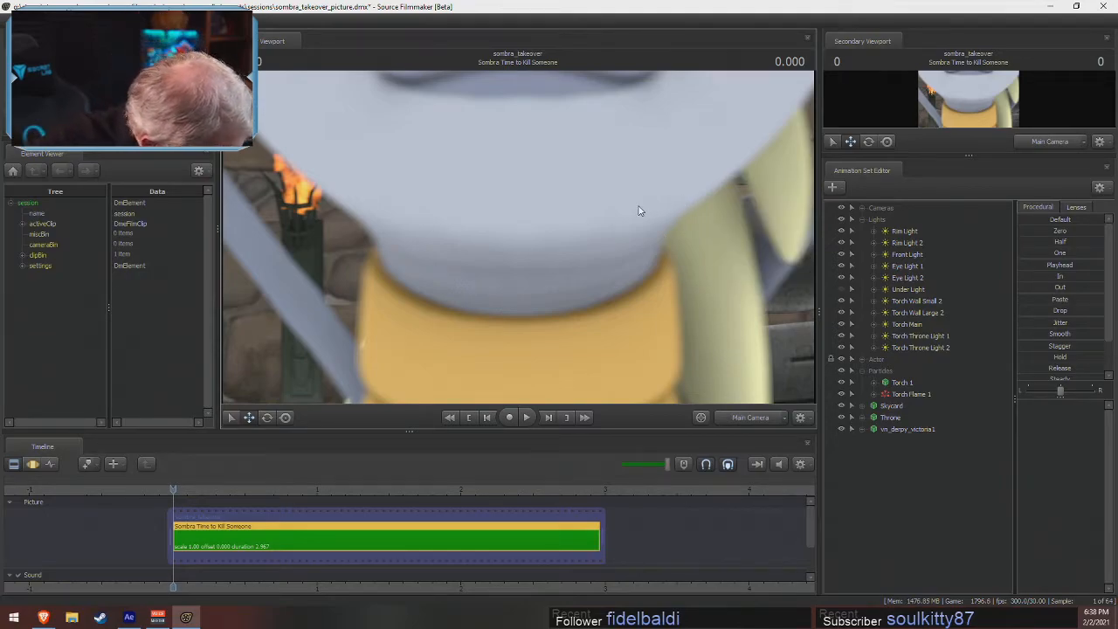
- Switch the timeline to the Motion Editor and move the playhead to the end of the shot
left_click(575, 235)
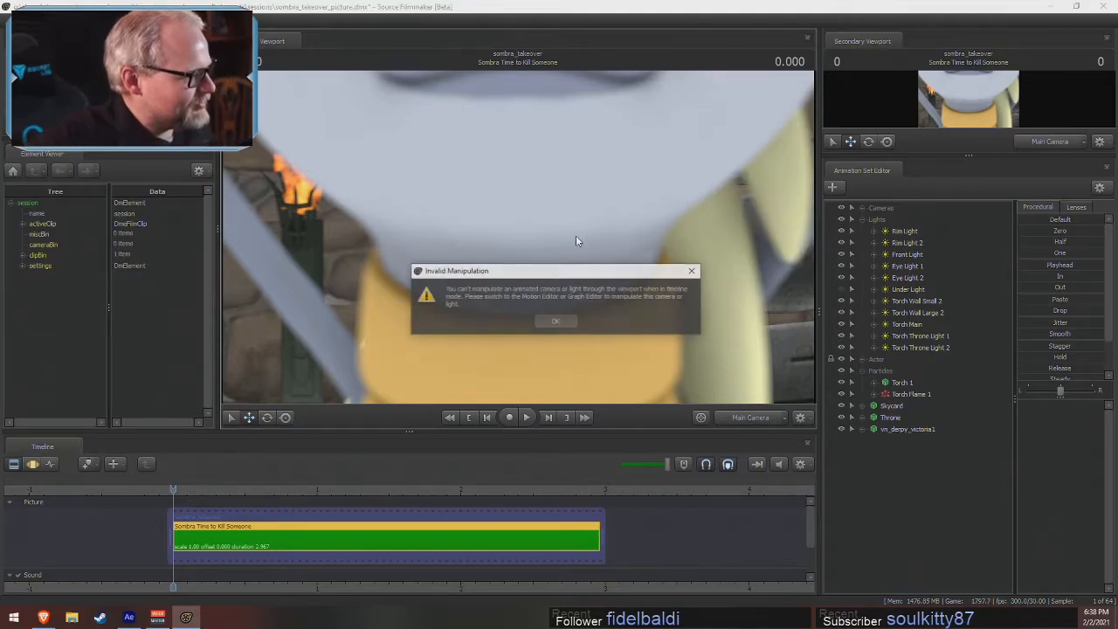
left_click(554, 321)
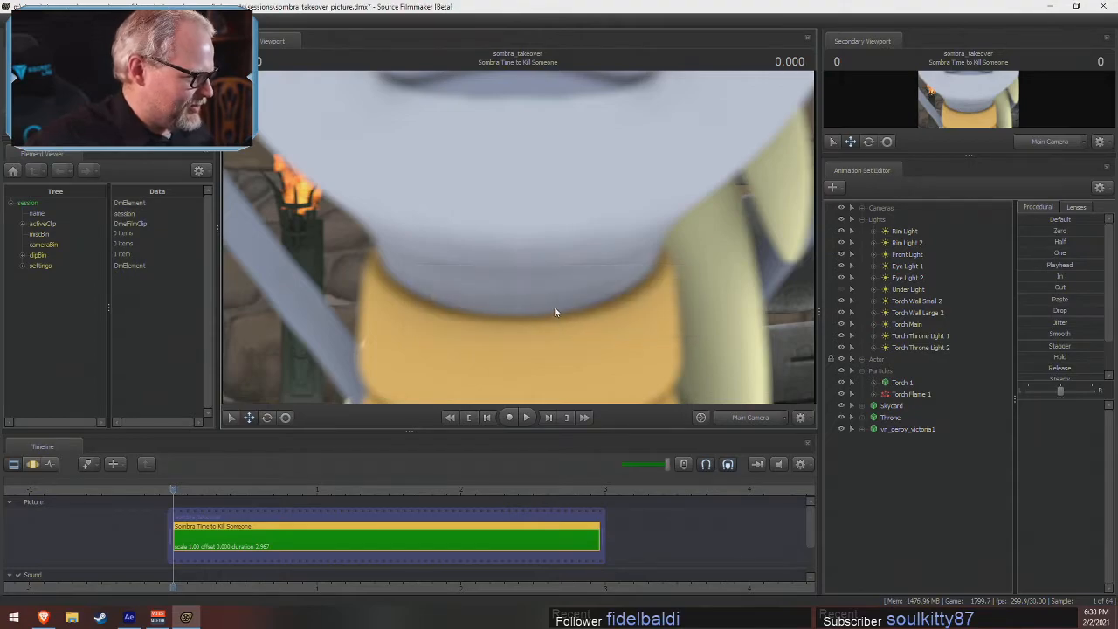
left_click(268, 419)
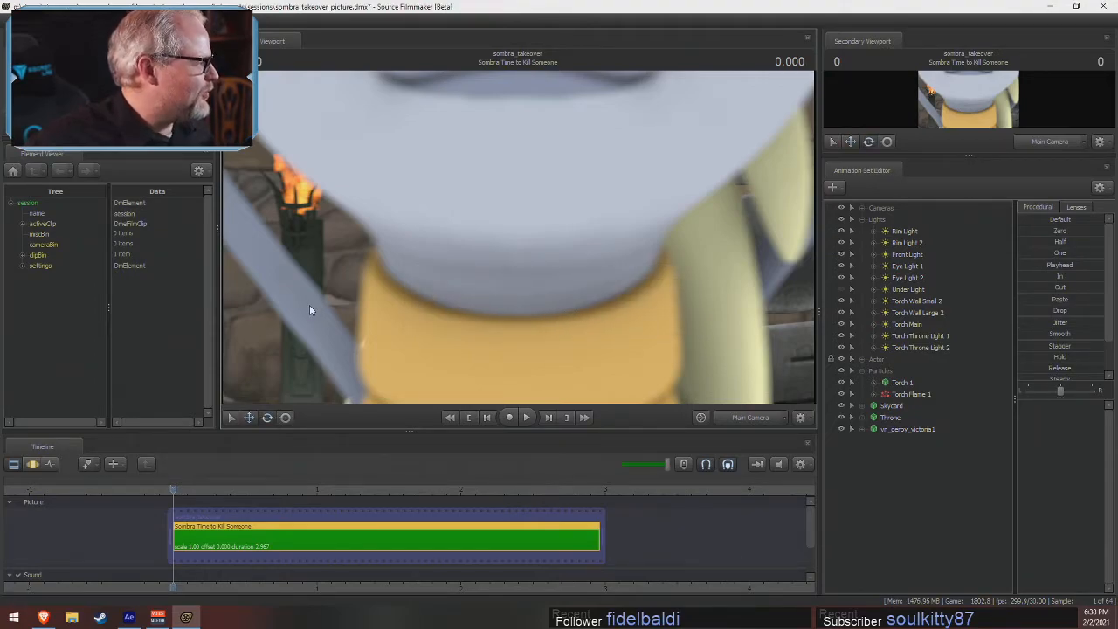
mouse_move(178, 487)
left_mouse_down()
mouse_move(165, 488)
mouse_move(178, 488)
left_mouse_up()
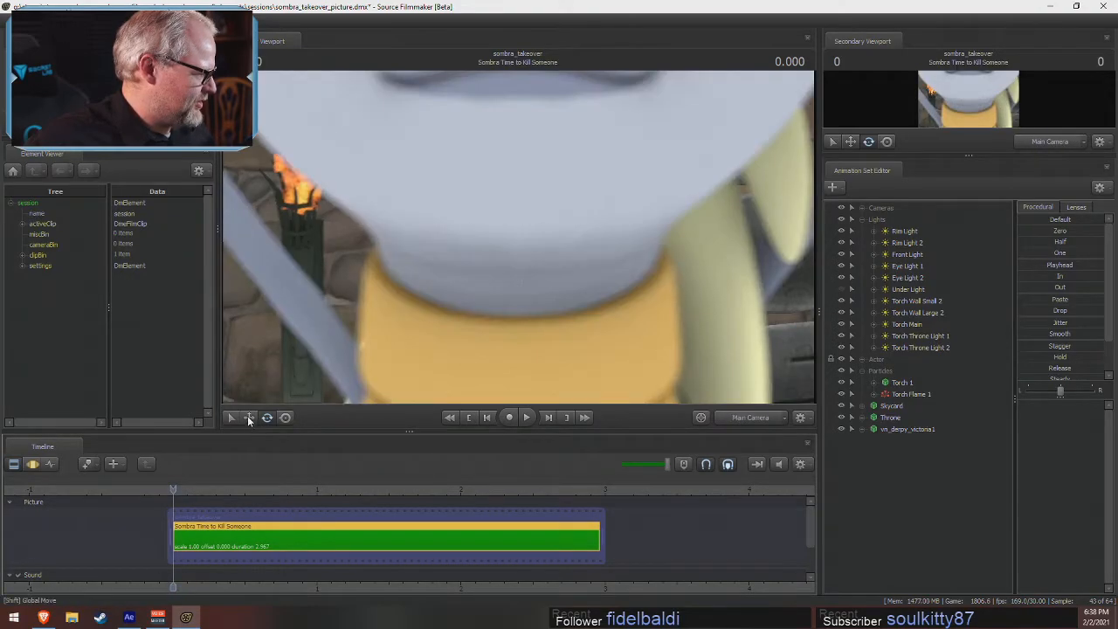
left_click(35, 465)
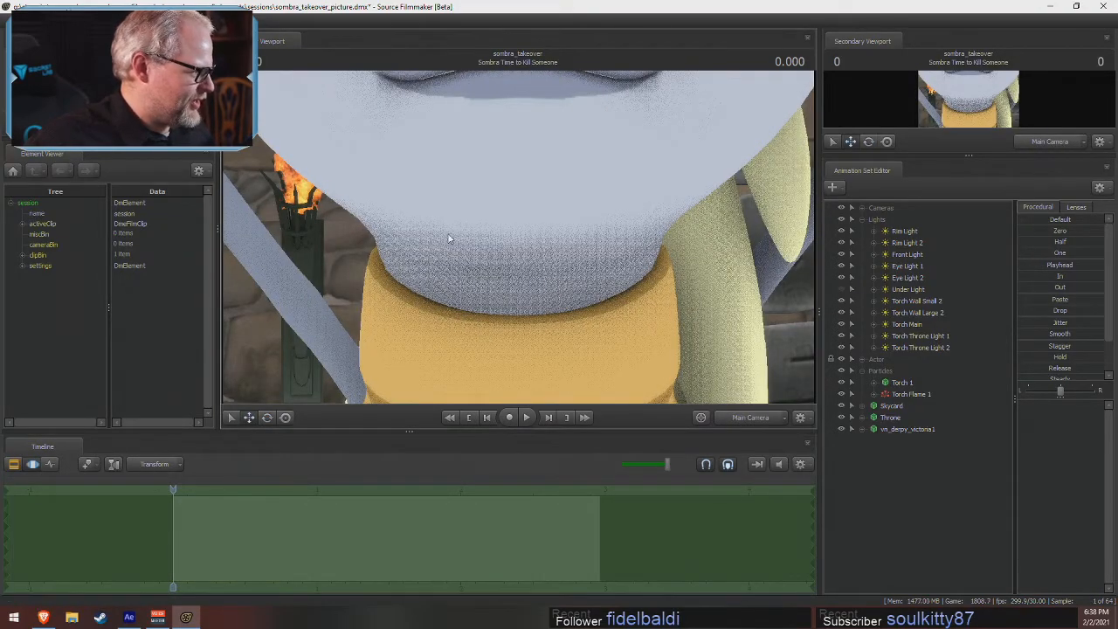
key("End")
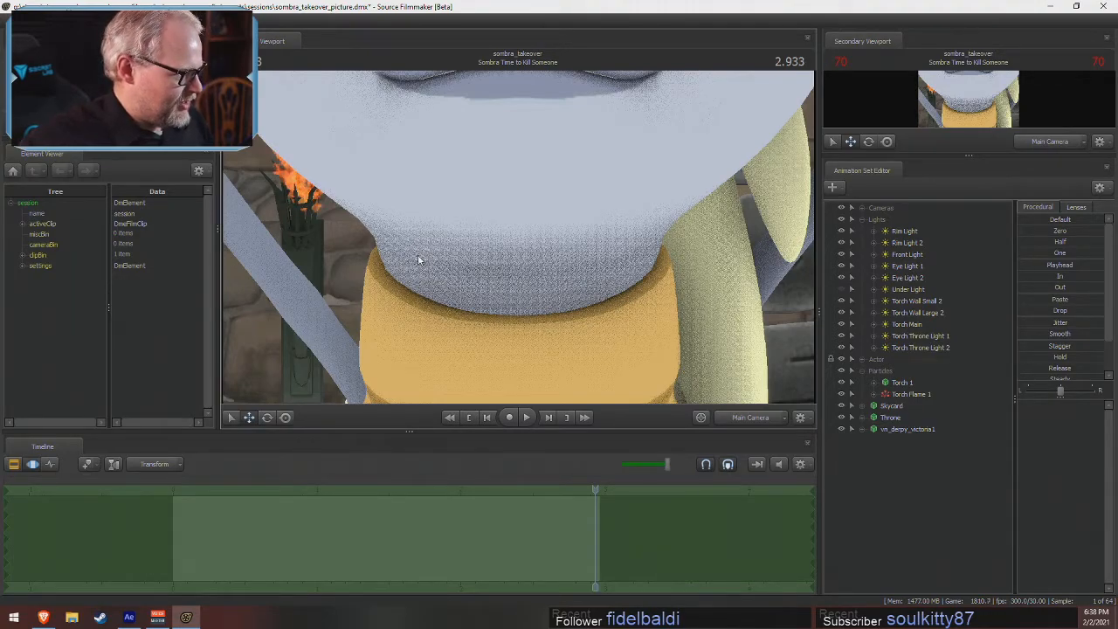
left_click(30, 465)
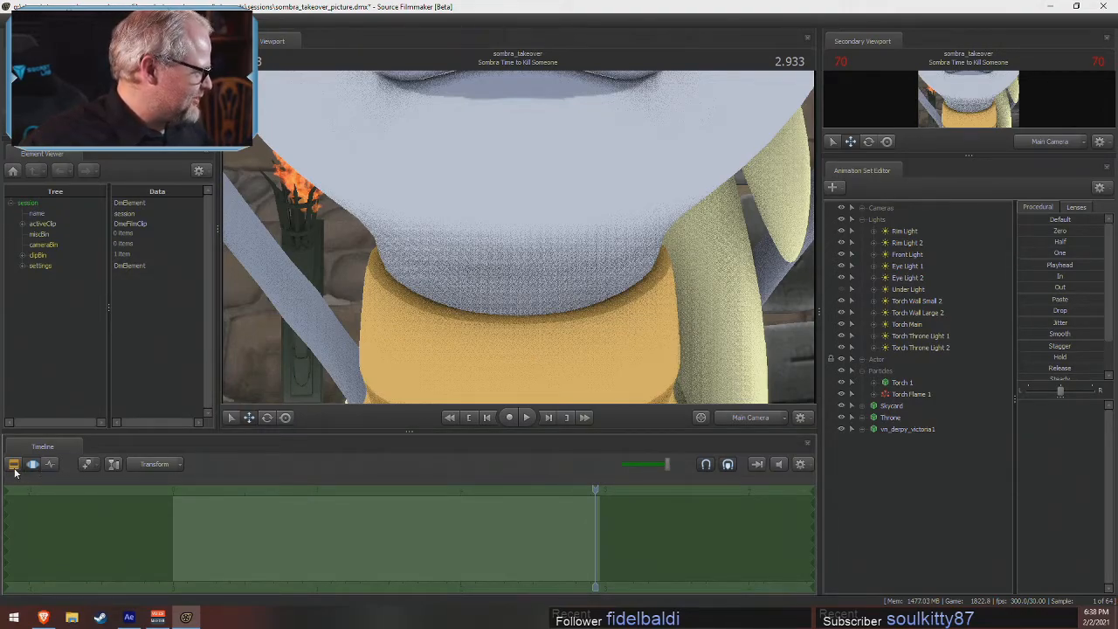
- Select the vn_derpy_victoria1 animation set and step the playhead to frame 69
left_click(917, 429)
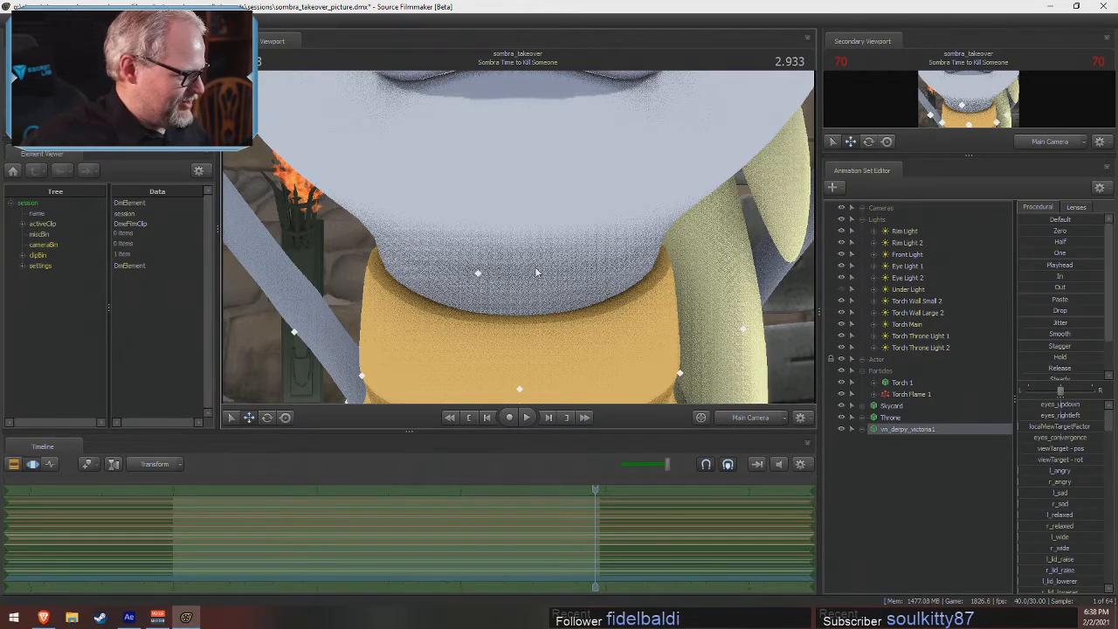
right_click(528, 234)
left_click(449, 204)
key("Right")
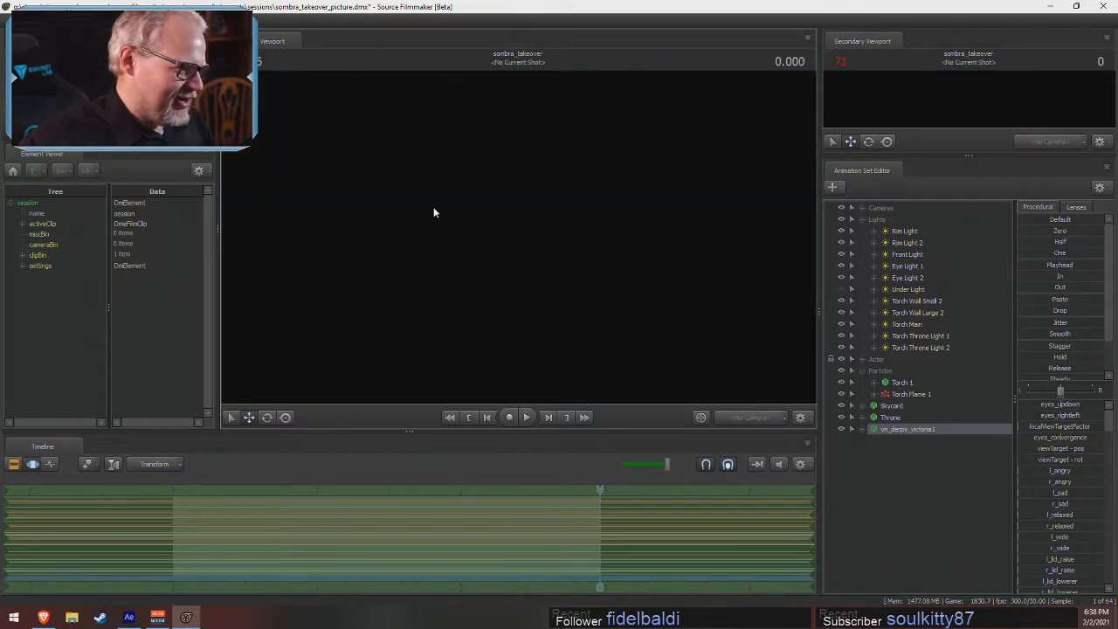
key("Left")
key("Left")
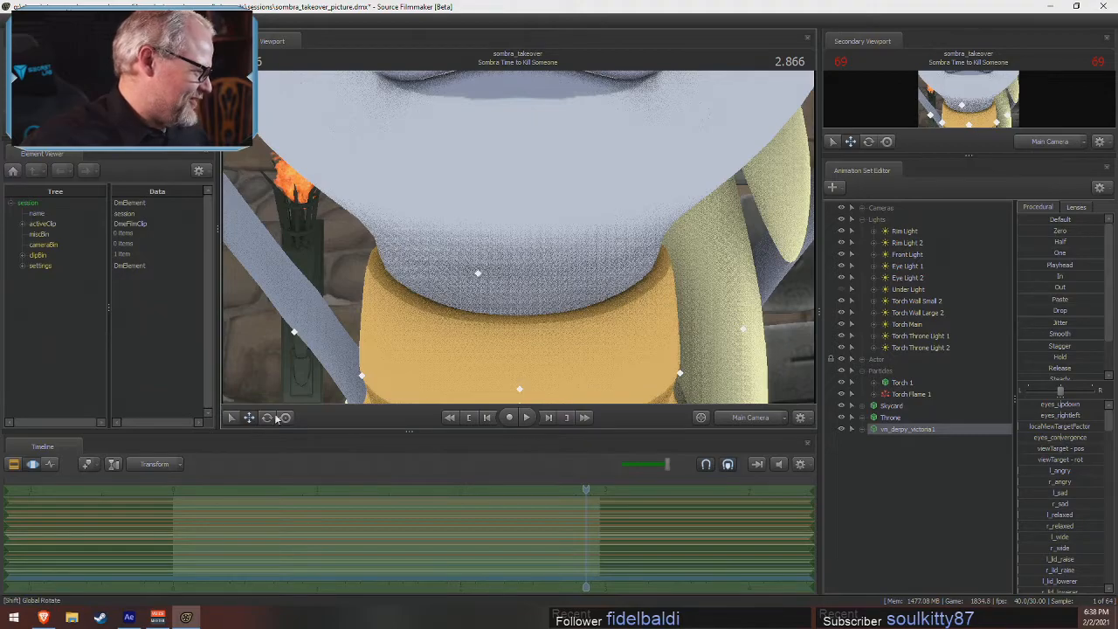
left_click(33, 465)
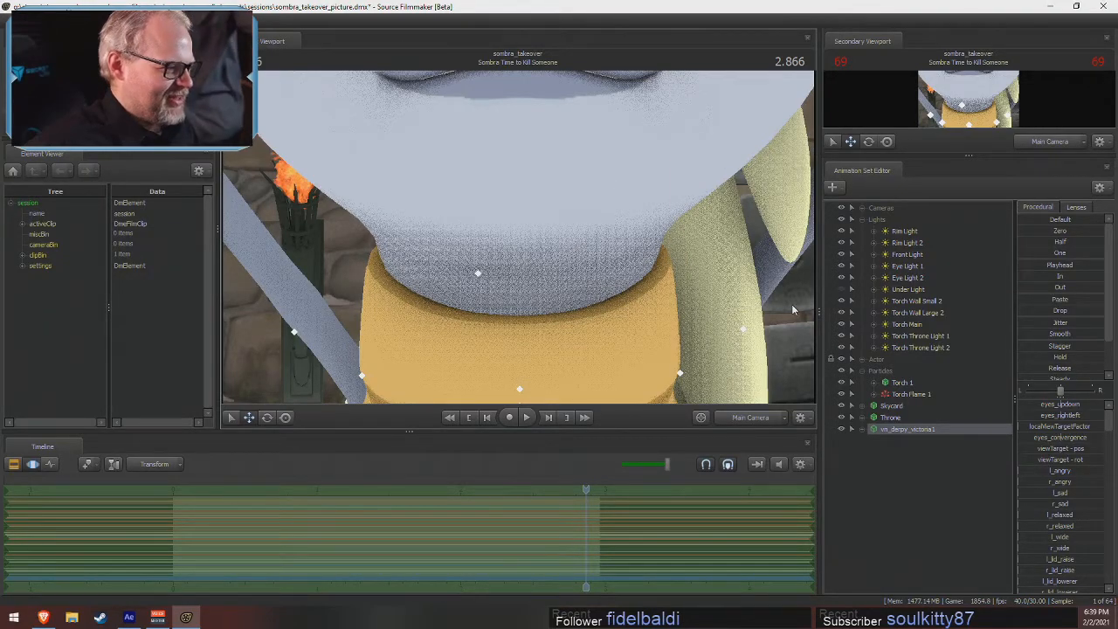
- Switch the primary viewport to the Work Camera and frame the whole Derpy model beside Sombra's throne
left_click(740, 418)
left_click_drag(612, 279, 510, 311)
key("s")
key("d")
key("s")
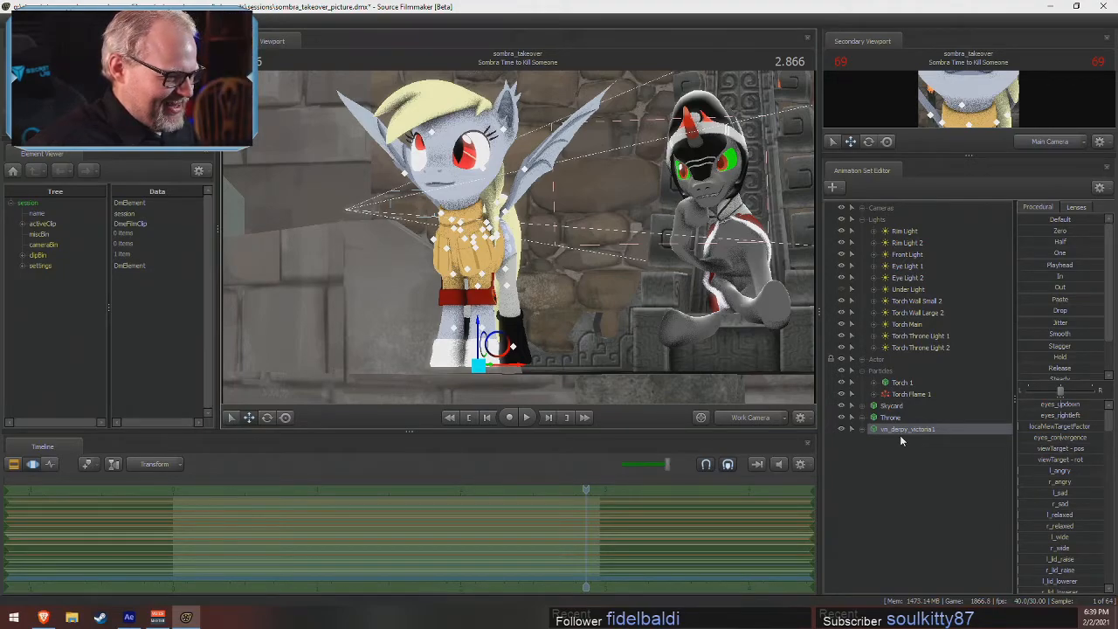
- Expand the Actor group and try to lock the vn_derpy_victoria1 animation set to Sombra's animation set
left_click_drag(892, 430, 904, 404)
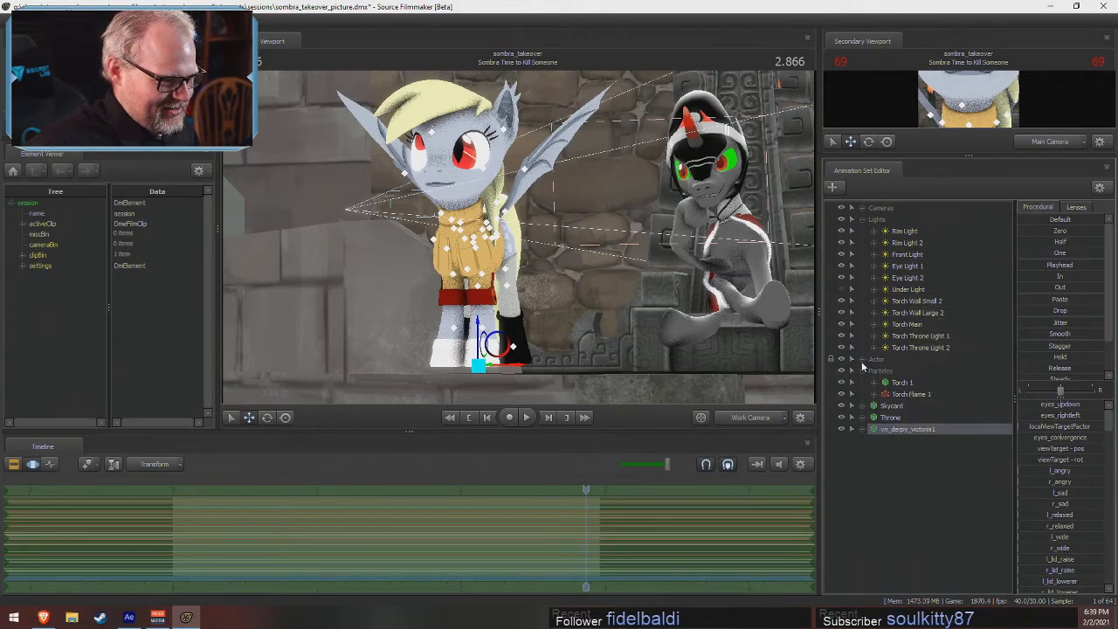
left_click(851, 359)
left_click_drag(896, 442, 895, 369)
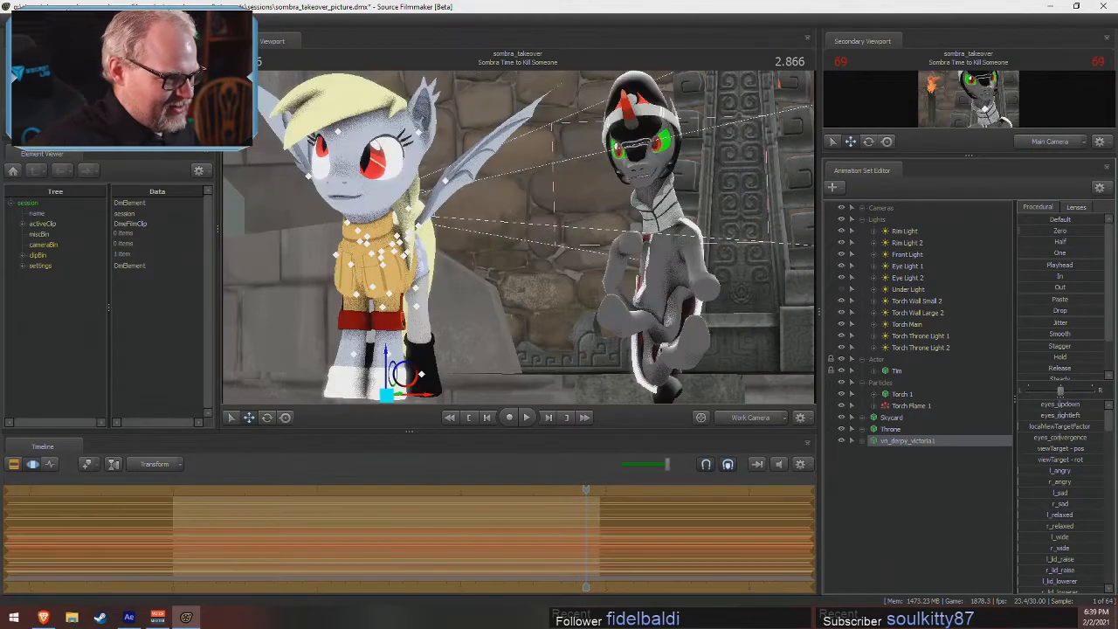
left_click(896, 372)
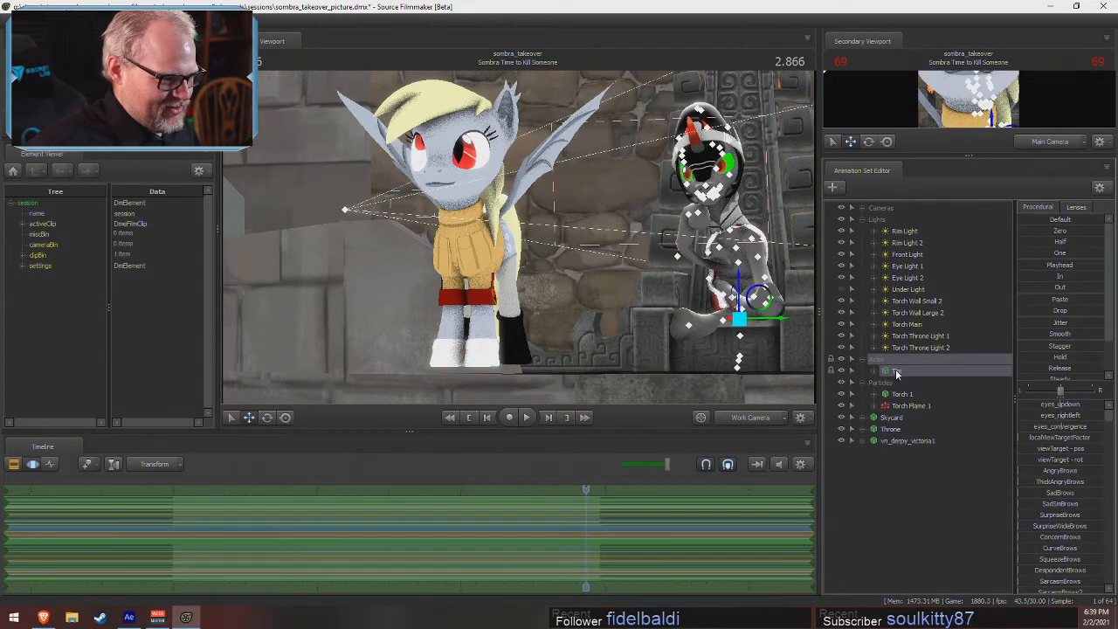
- Try locking Sombra's and Derpy's animation sets to each other and matching their poses with the Zero procedural preset
left_click_drag(896, 372, 900, 443)
mouse_move(1035, 234)
left_mouse_down()
mouse_move(1060, 233)
mouse_move(1030, 233)
left_mouse_up()
left_click(902, 440)
left_click_drag(902, 440, 908, 370)
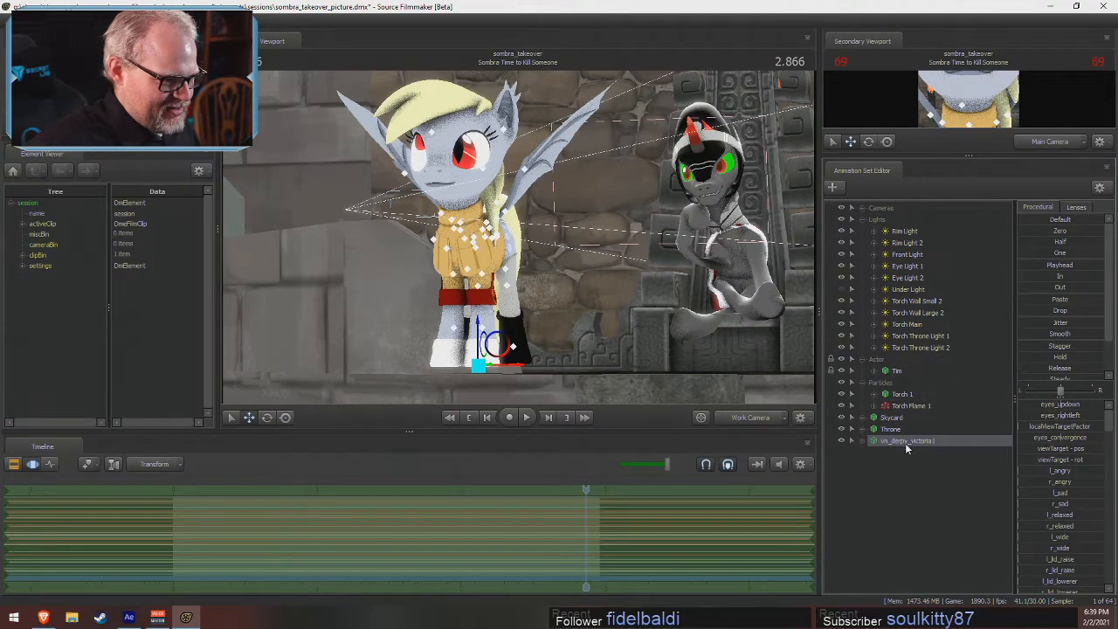
mouse_move(1034, 233)
left_mouse_down()
mouse_move(1079, 229)
mouse_move(1036, 228)
left_mouse_up()
left_click(905, 371)
left_click(906, 441)
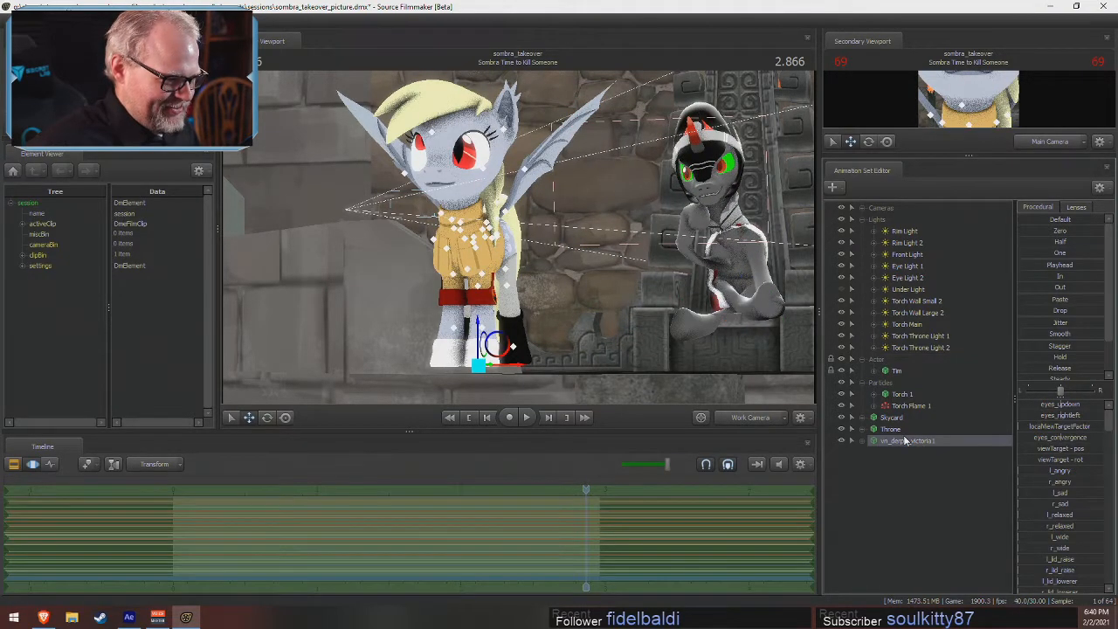
left_click(898, 371)
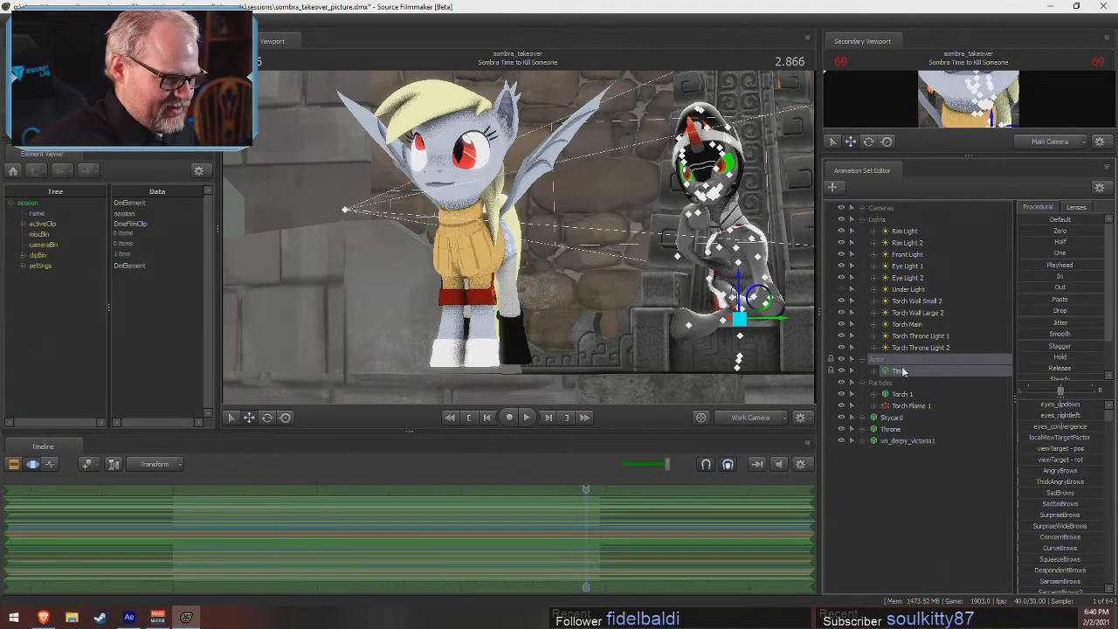
left_click(904, 441)
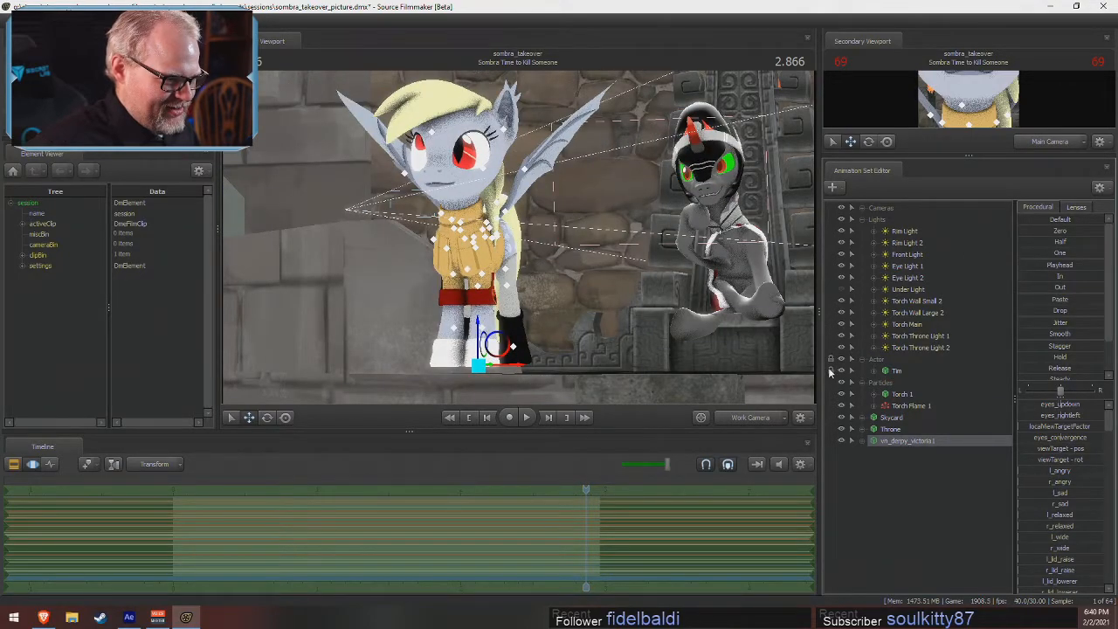
- Expand Sombra's Face and Body control groups and unlock the rootTransform and Head controls
left_click(835, 371)
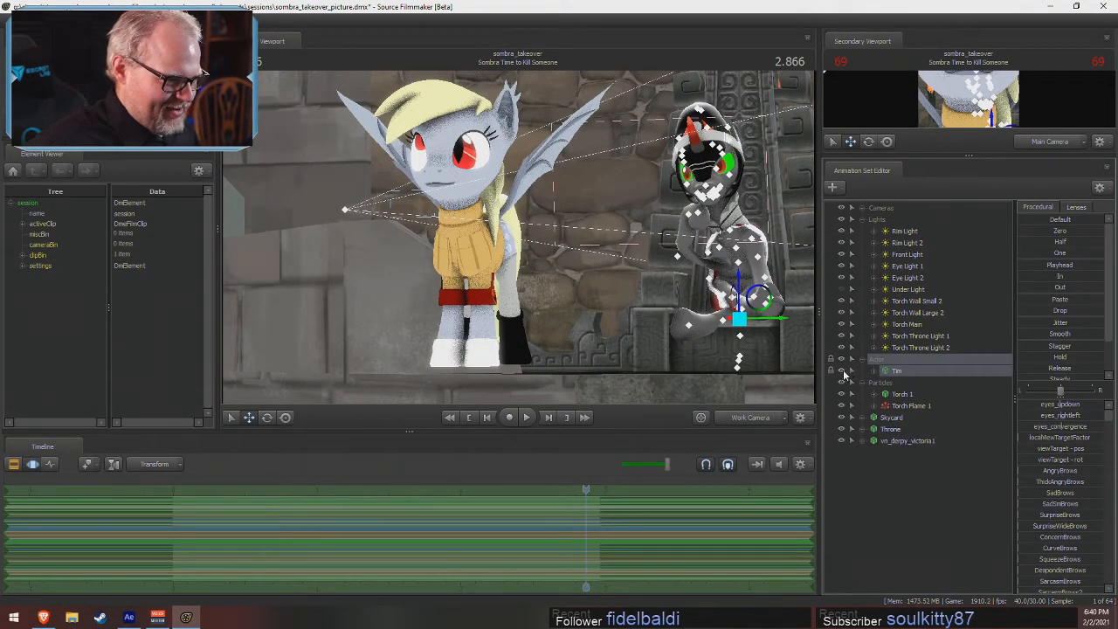
right_click(894, 376)
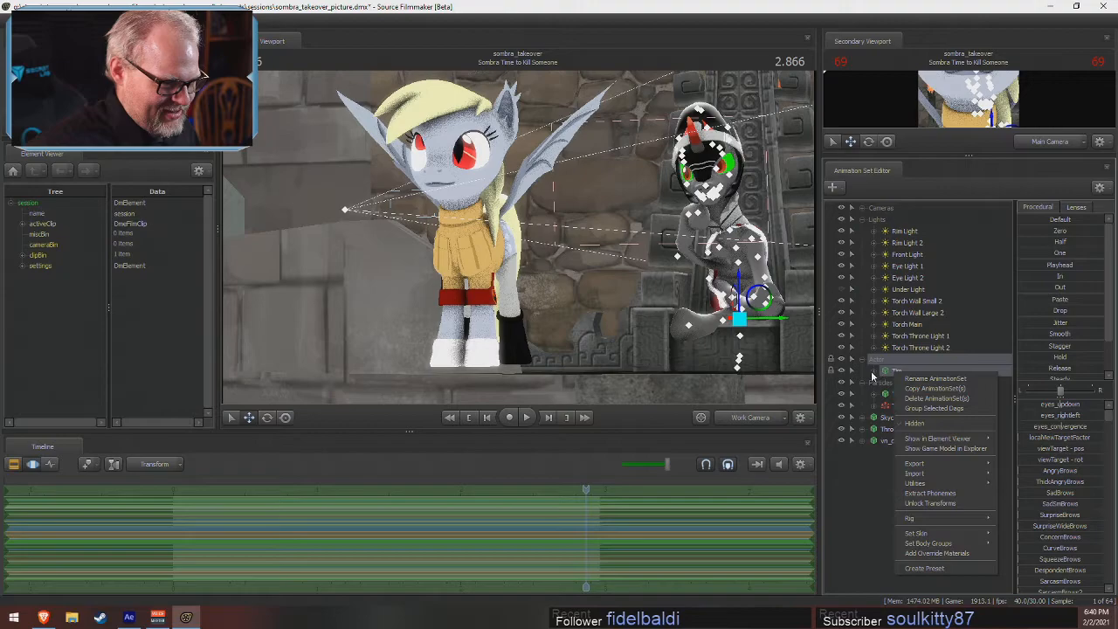
left_click(874, 370)
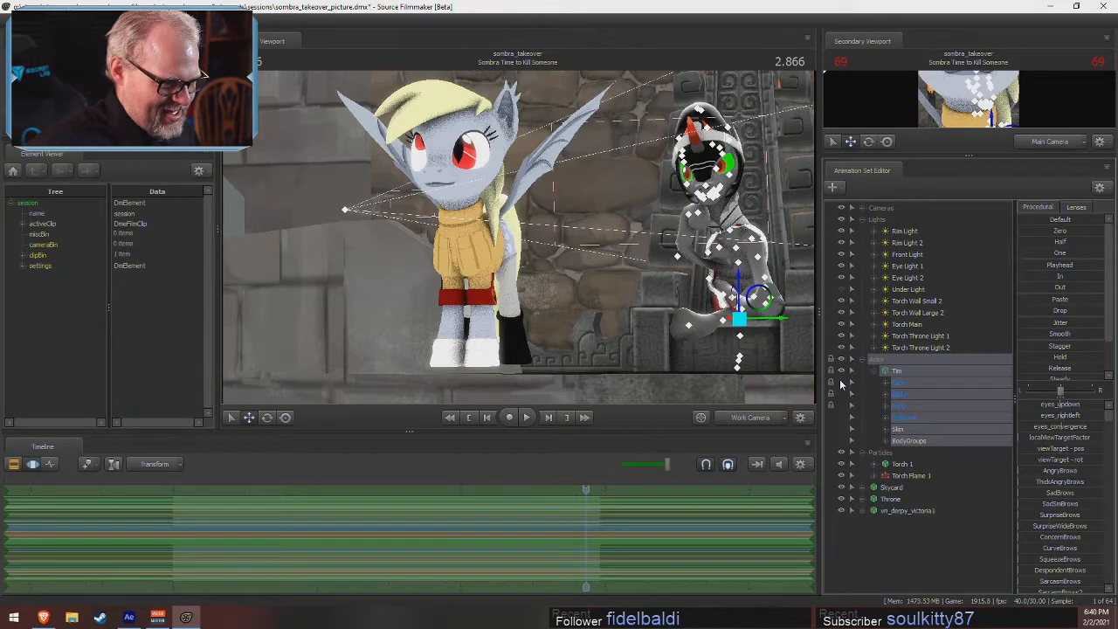
left_click(846, 382)
left_click(884, 384)
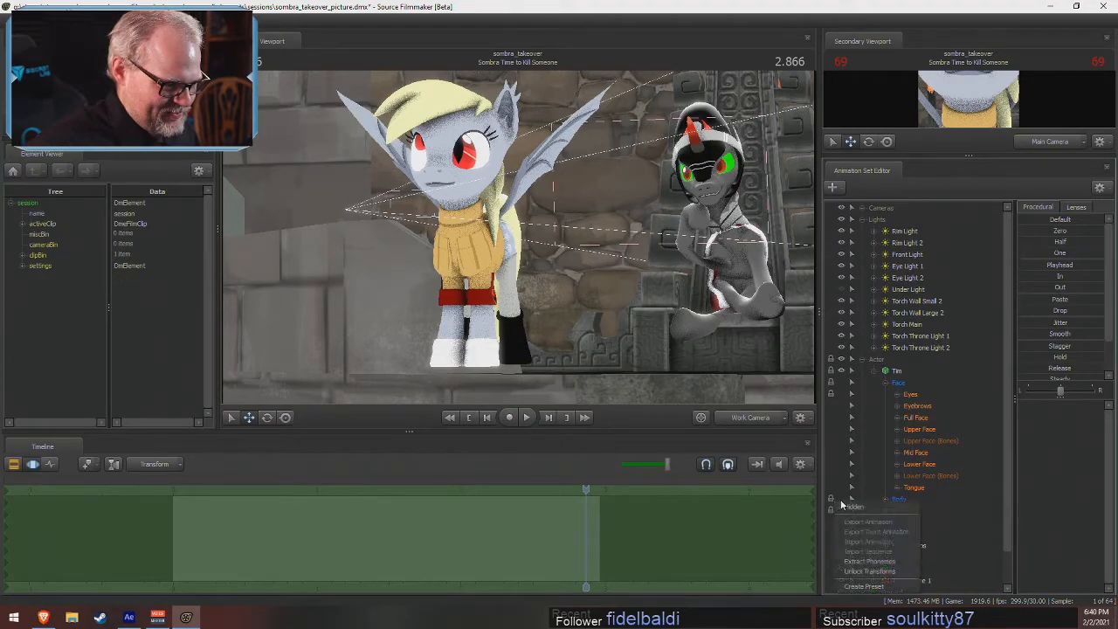
left_click(908, 489)
left_click(886, 498)
left_click(830, 516)
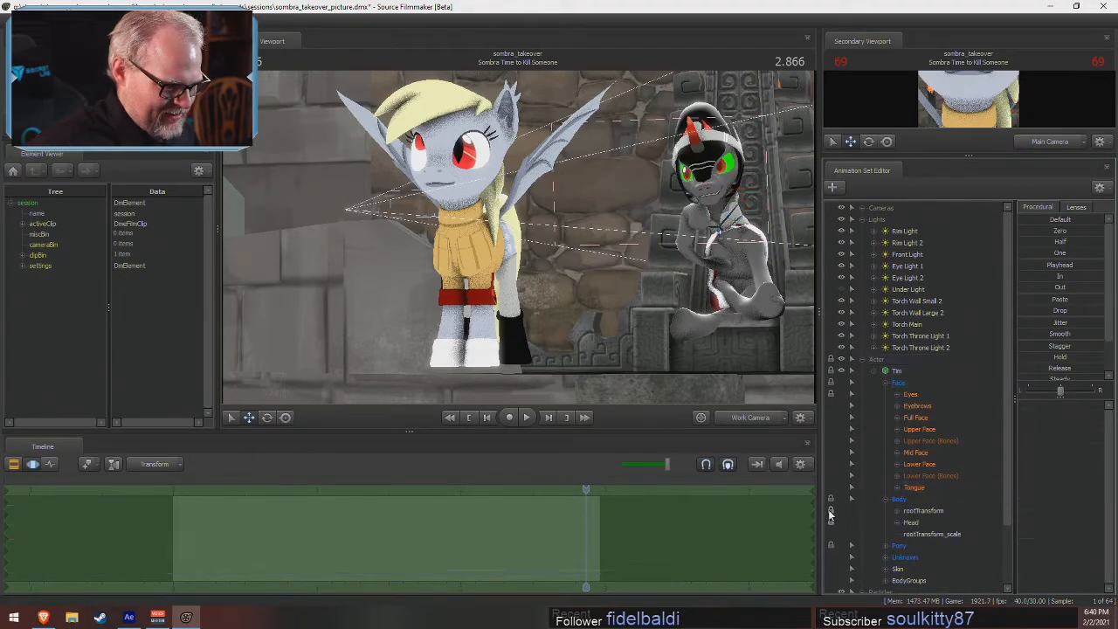
- Expand Sombra's Right Front Leg controls and unlock RightShoulder, RightForearm, RightHand and RightBall
scroll(844, 519, "down", 2)
left_click(884, 476)
left_click(897, 499)
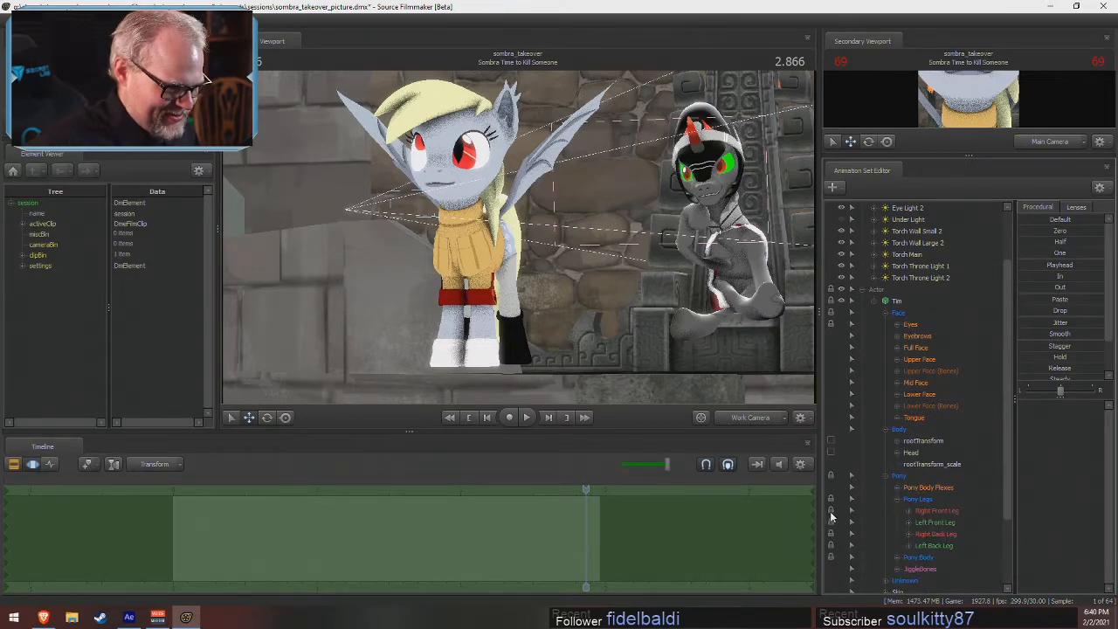
left_click(923, 512)
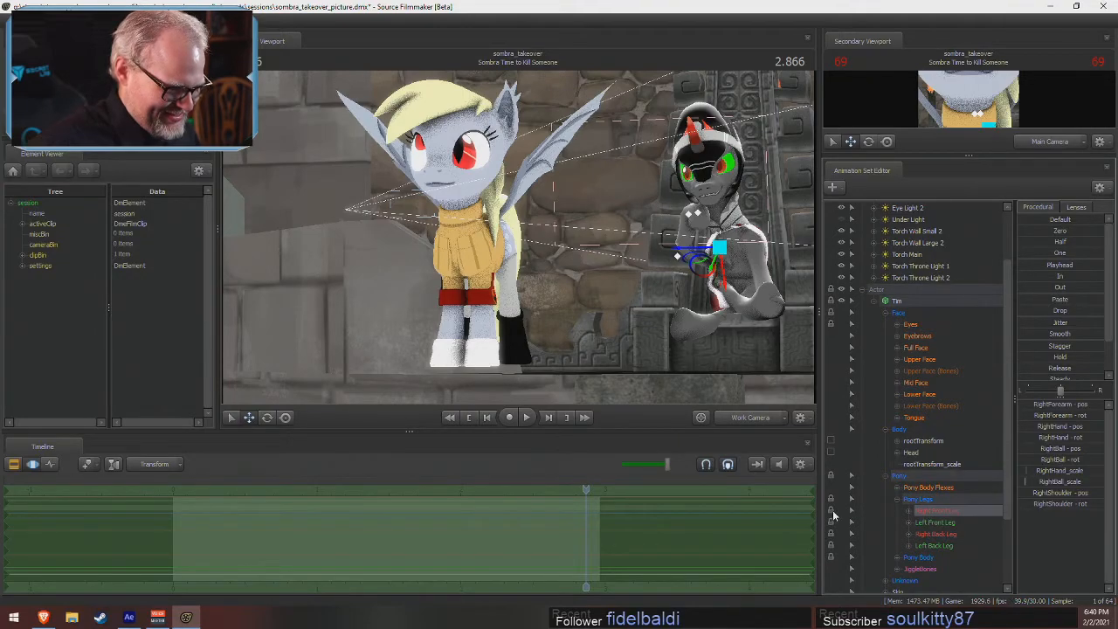
left_click(908, 512)
left_click(832, 523)
left_click(833, 534)
left_click(833, 545)
left_click(831, 555)
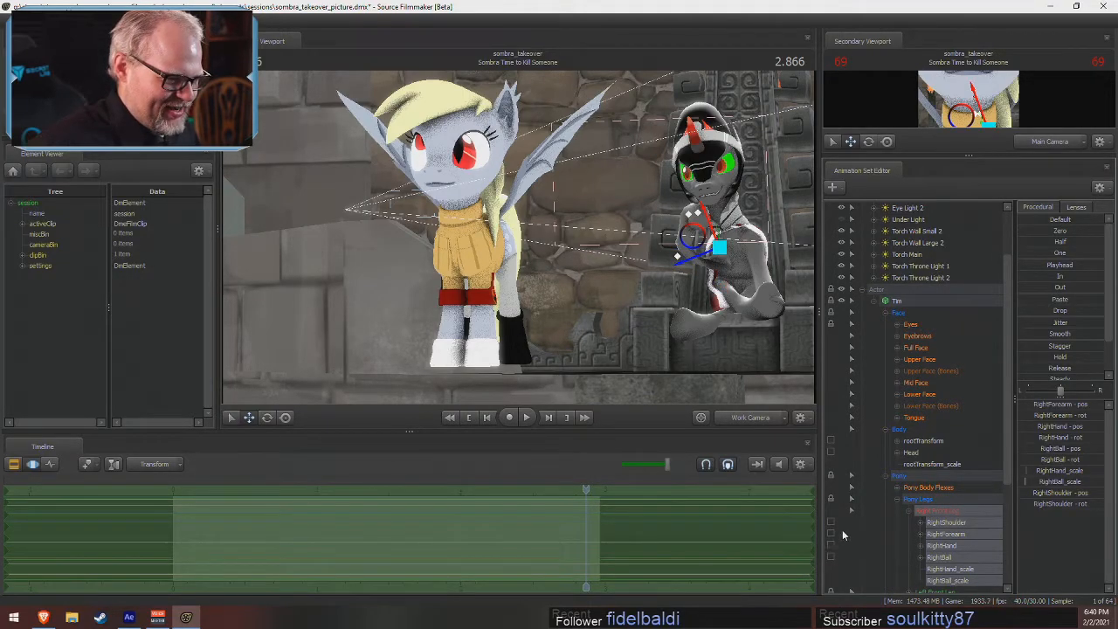
- Collapse Sombra's control groups and unlock all transforms of his animation set
left_click(898, 500)
left_click(886, 476)
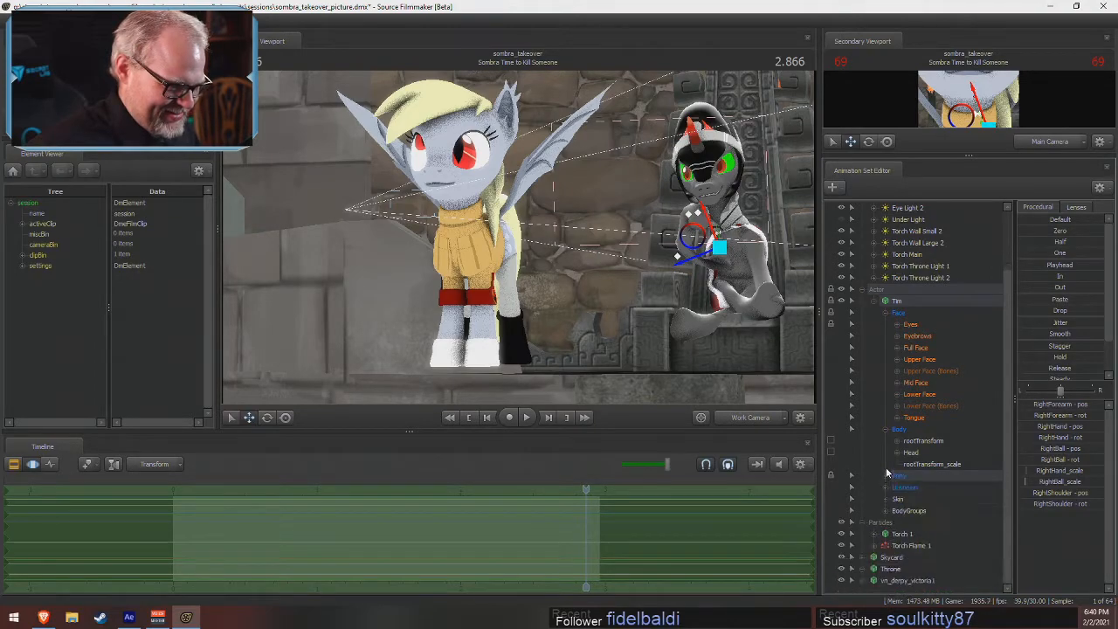
left_click(884, 430)
left_click(886, 348)
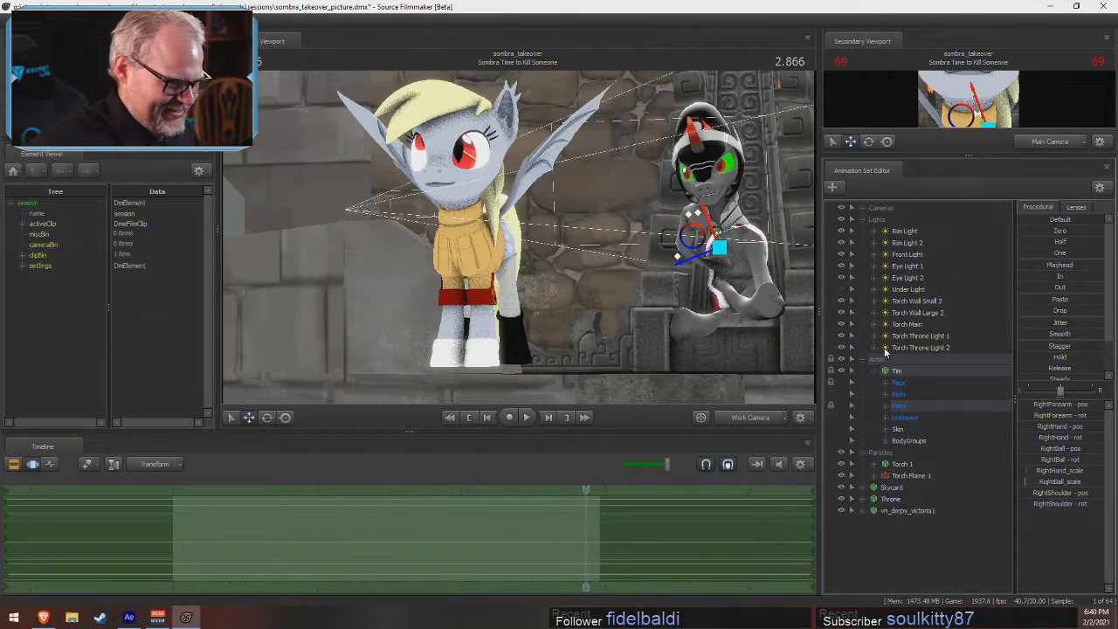
left_click(879, 373)
left_click(897, 371)
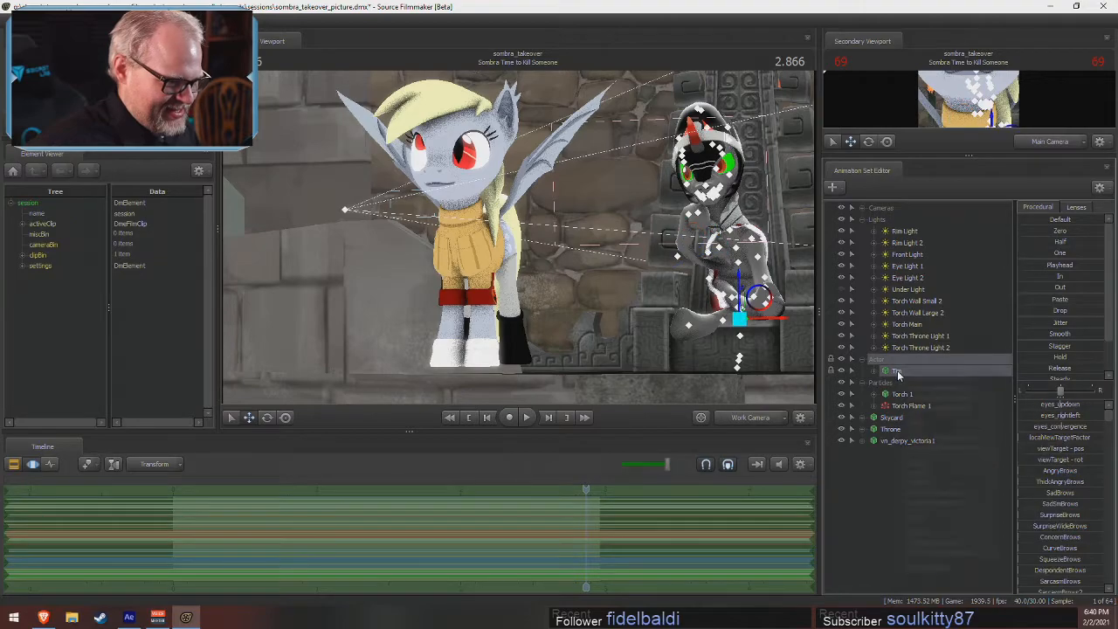
right_click(898, 374)
left_click(943, 502)
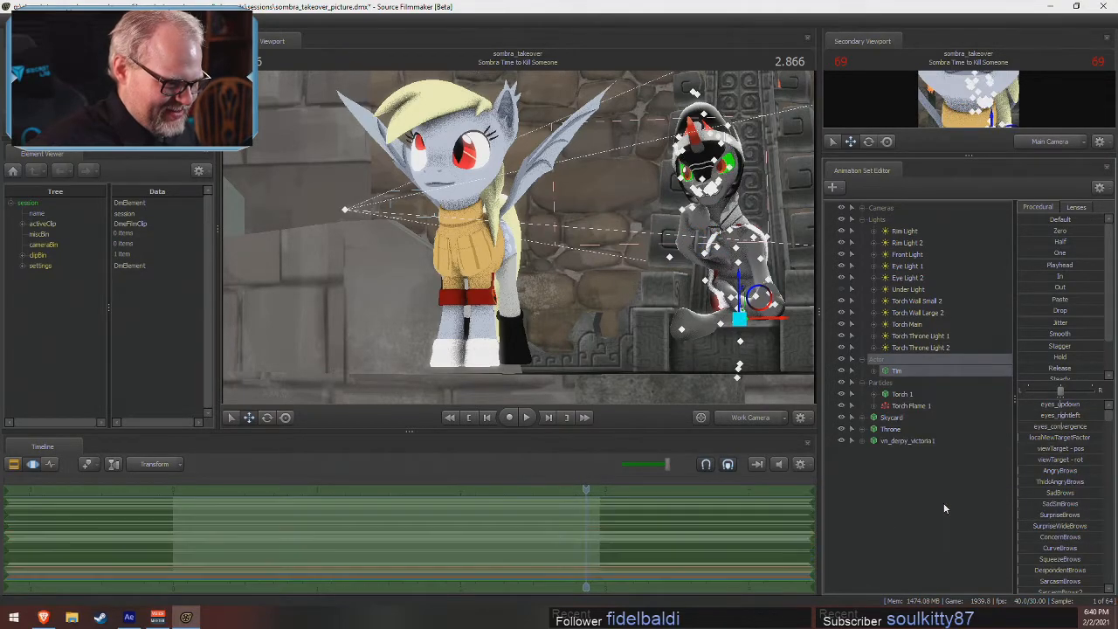
- Lock vn_derpy_victoria1 to Sombra's animation set, zeroed so Derpy takes the seated pose, and hide Sombra's model
left_click_drag(901, 440, 898, 445)
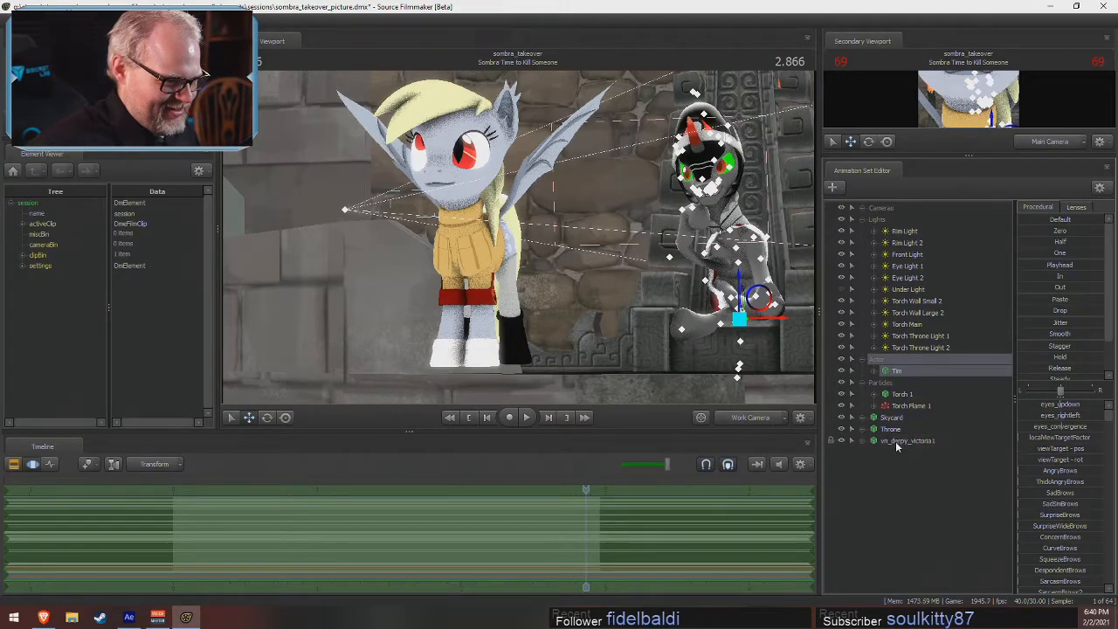
left_click_drag(1024, 231, 1114, 257)
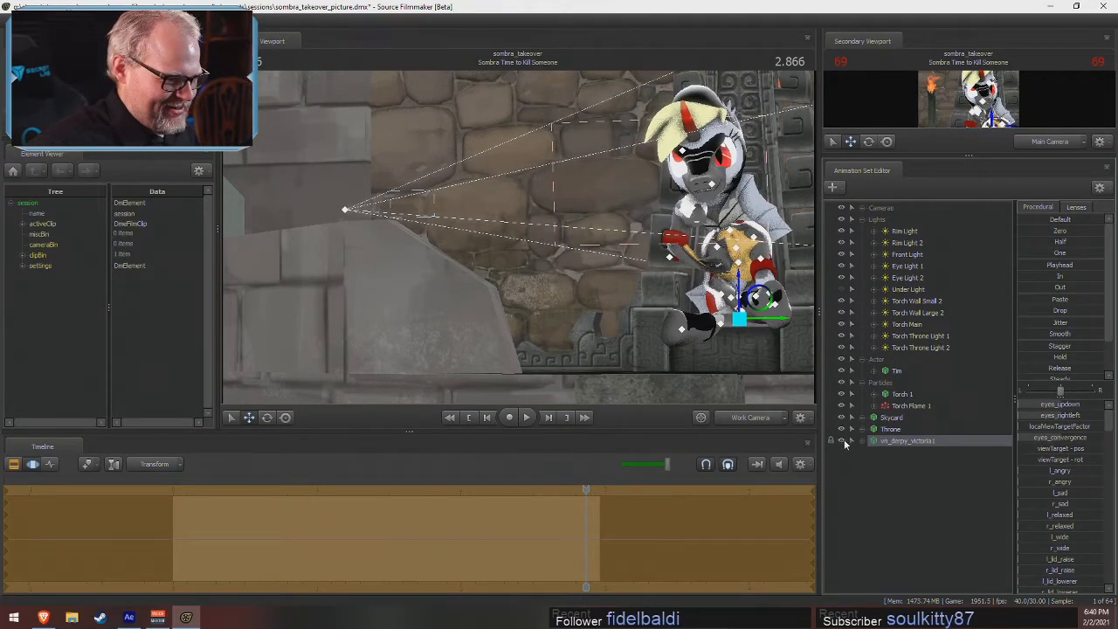
left_click(842, 370)
- Expand the Pony, Pony Legs and Right Front Leg control groups of vn_derpy_victoria1
left_click_drag(768, 227, 971, 190)
key("w")
key("w")
key("w")
mouse_move(519, 242)
left_mouse_down()
mouse_move(524, 234)
mouse_move(519, 242)
left_mouse_up()
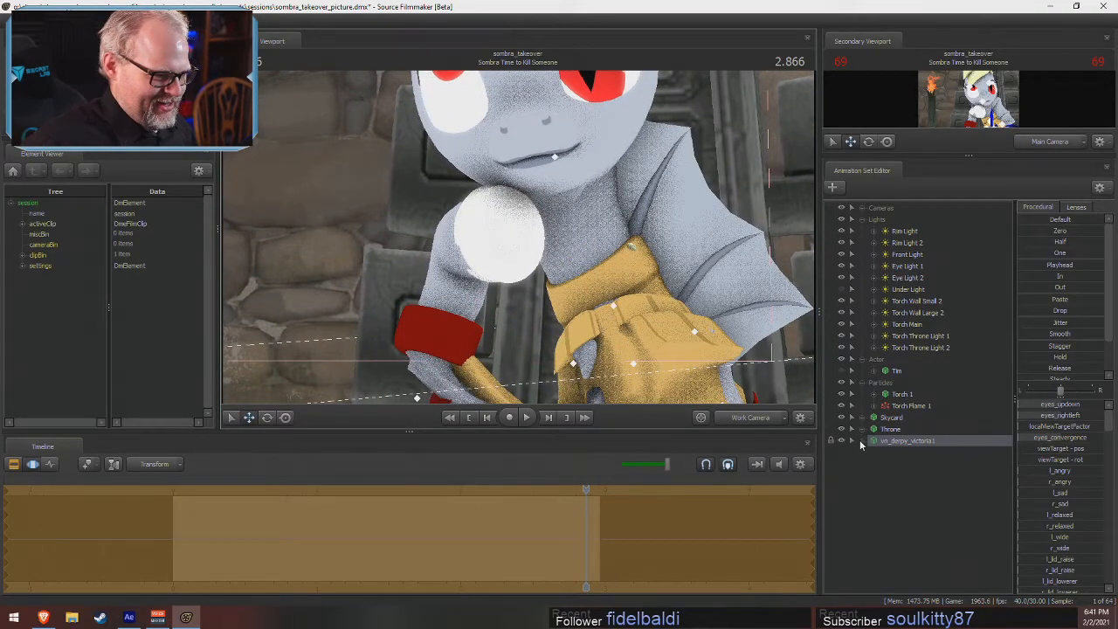
left_click(856, 441)
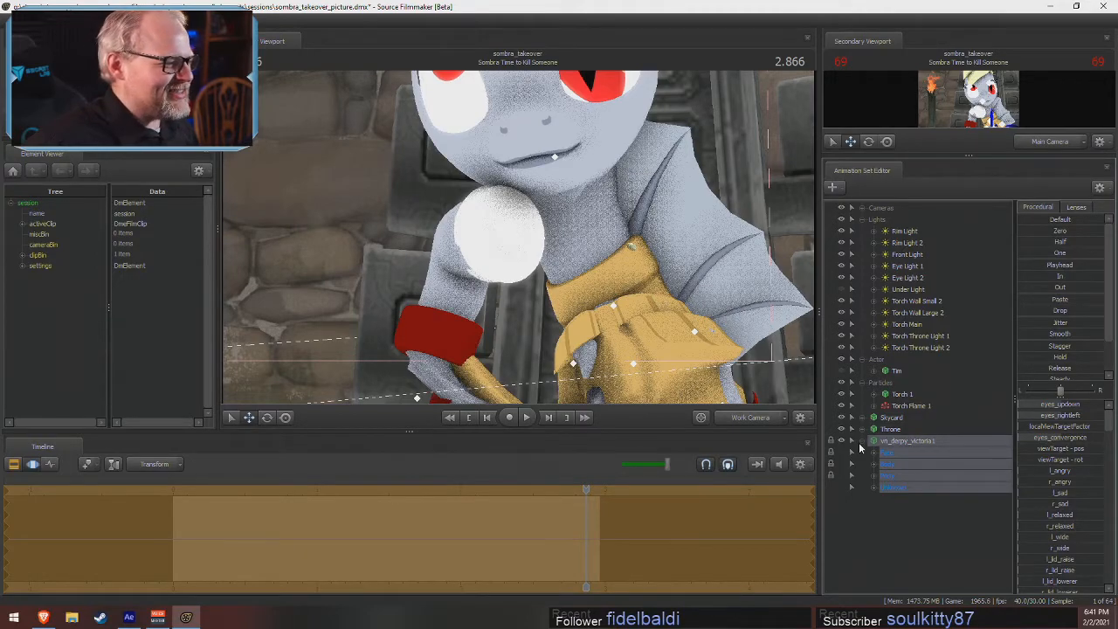
left_click(874, 465)
left_click(873, 464)
left_click(872, 477)
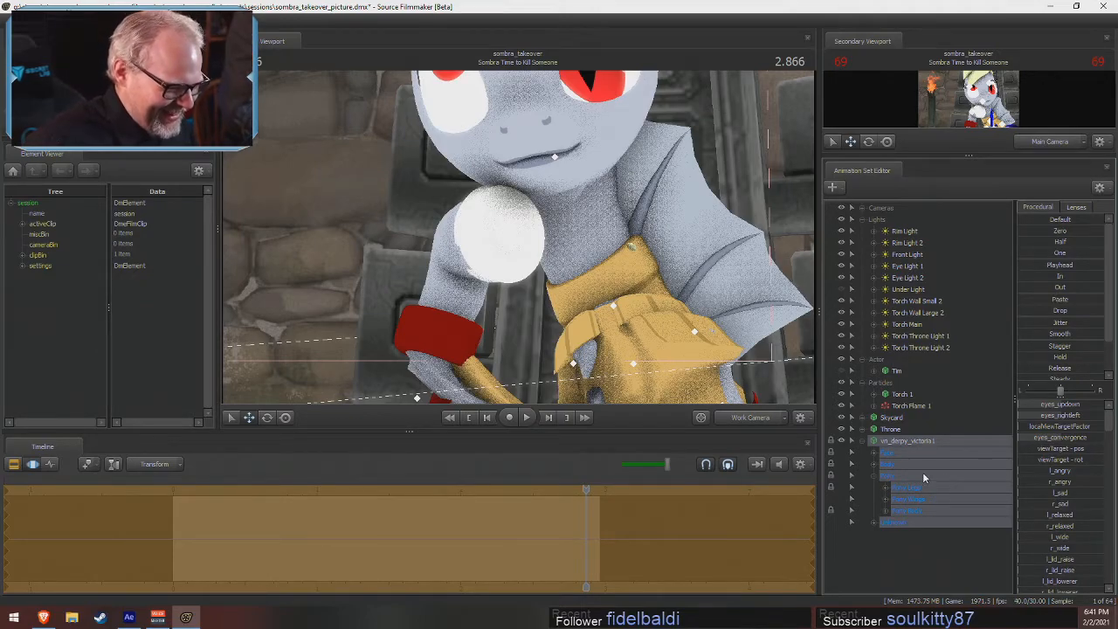
left_click(884, 486)
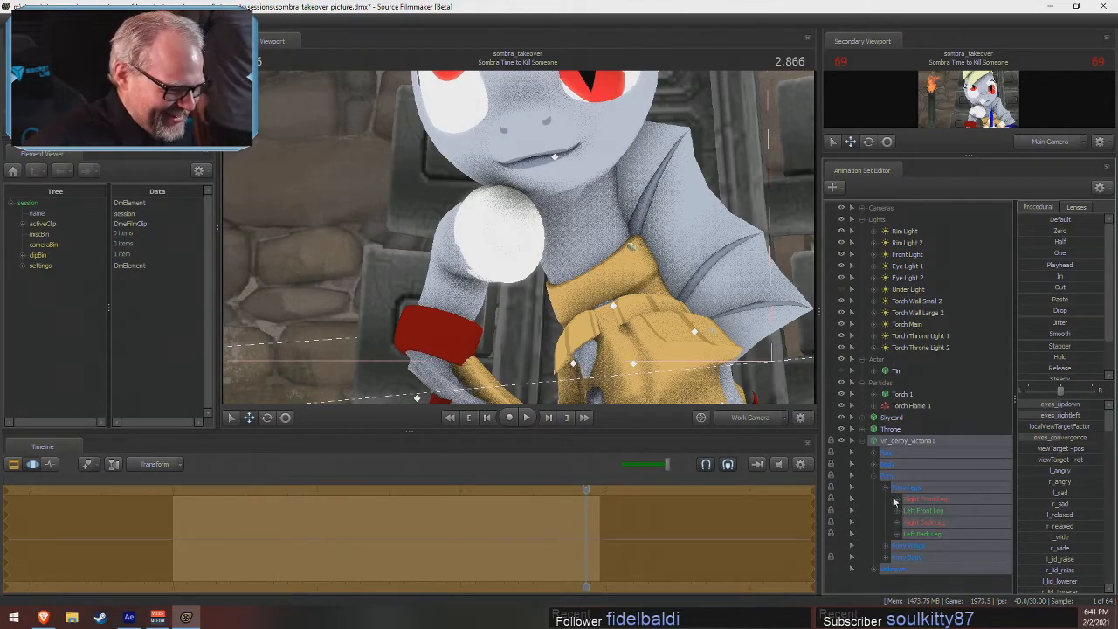
left_click(895, 500)
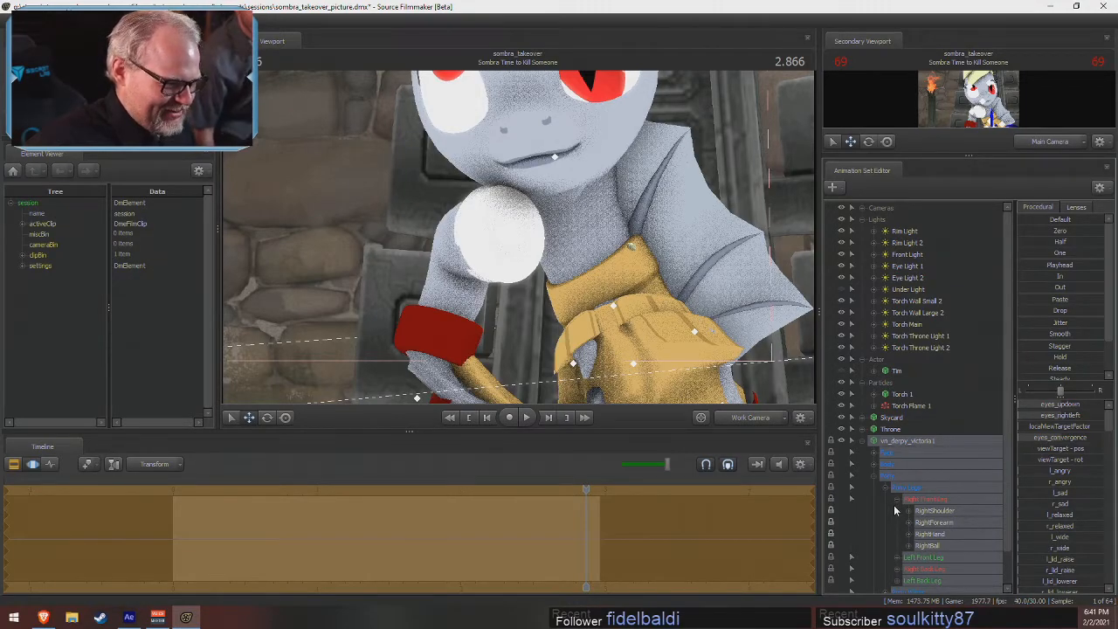
- Expand Derpy's Face control group and check the individual controls inside its Eyes group
left_click_drag(568, 262, 547, 208)
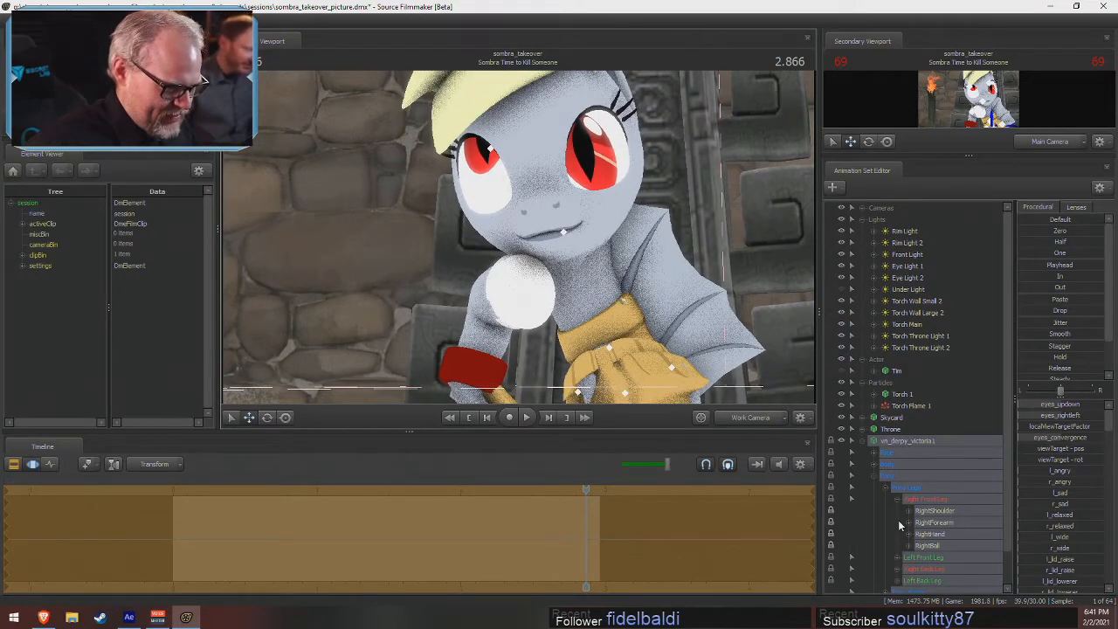
left_click(875, 452)
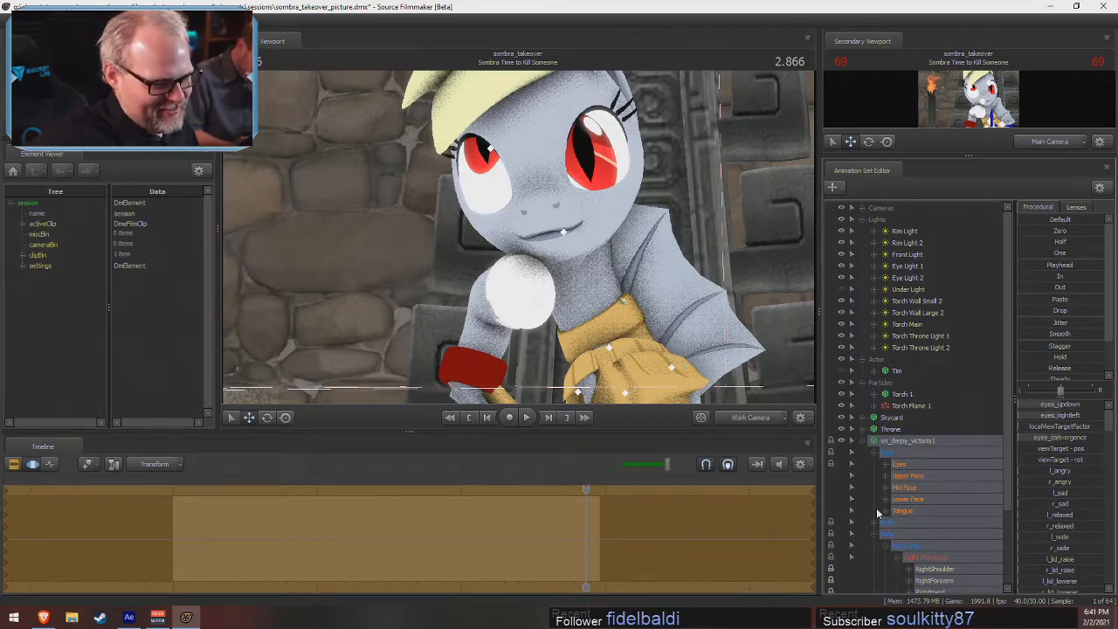
left_click(885, 464)
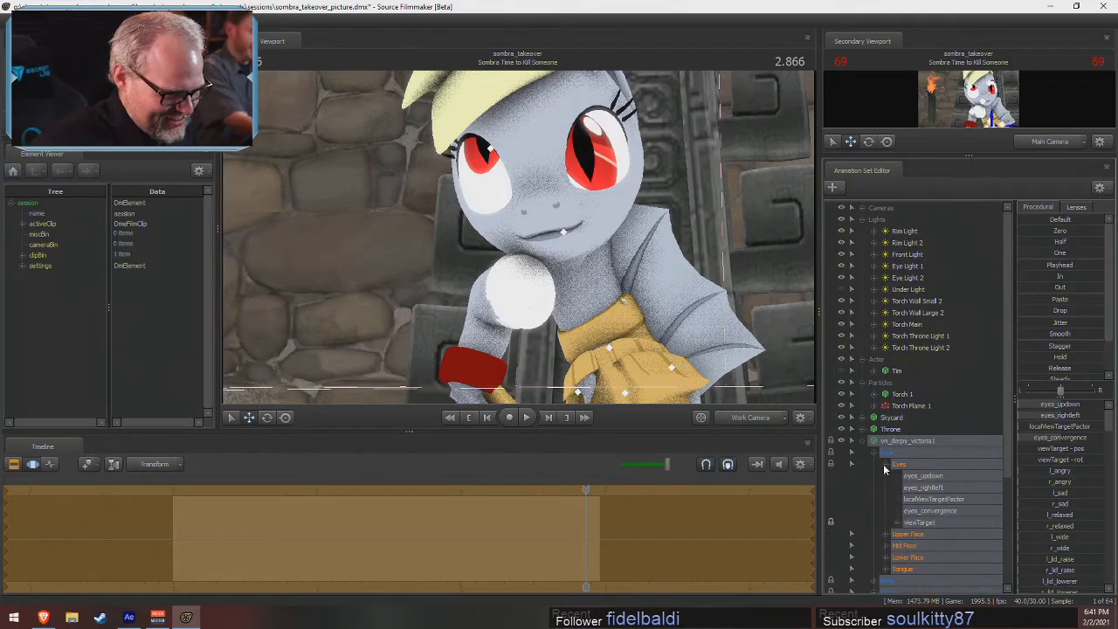
left_click(884, 465)
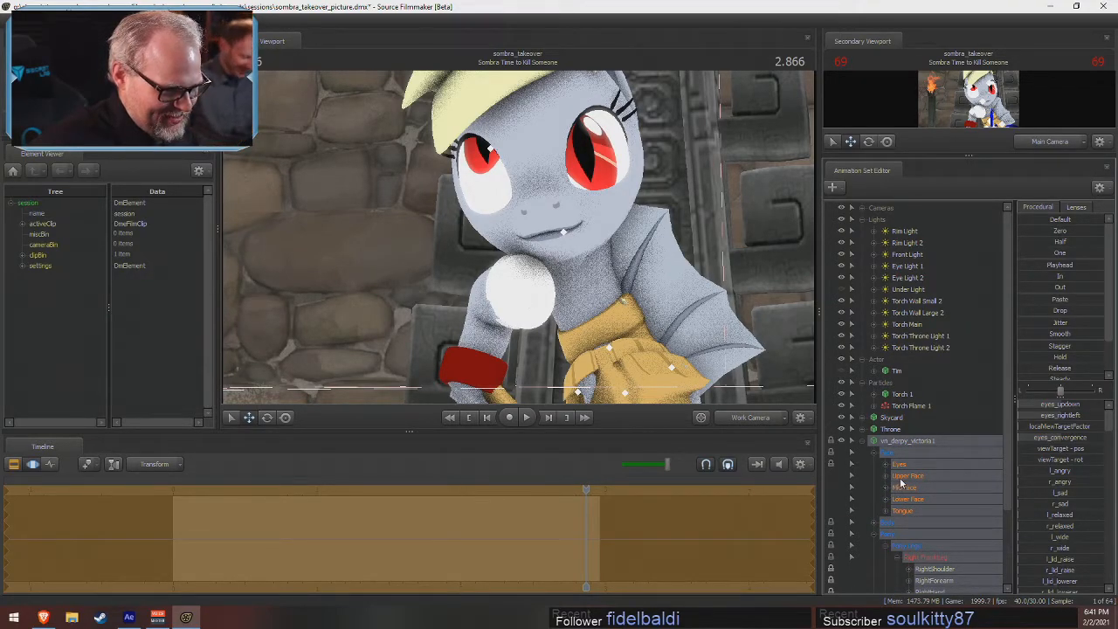
- Raise Derpy's l_happy and r_happy sliders partway and open the mouth partway with jaw_open
scroll(1107, 433, "down", 3)
scroll(1107, 436, "down", 1)
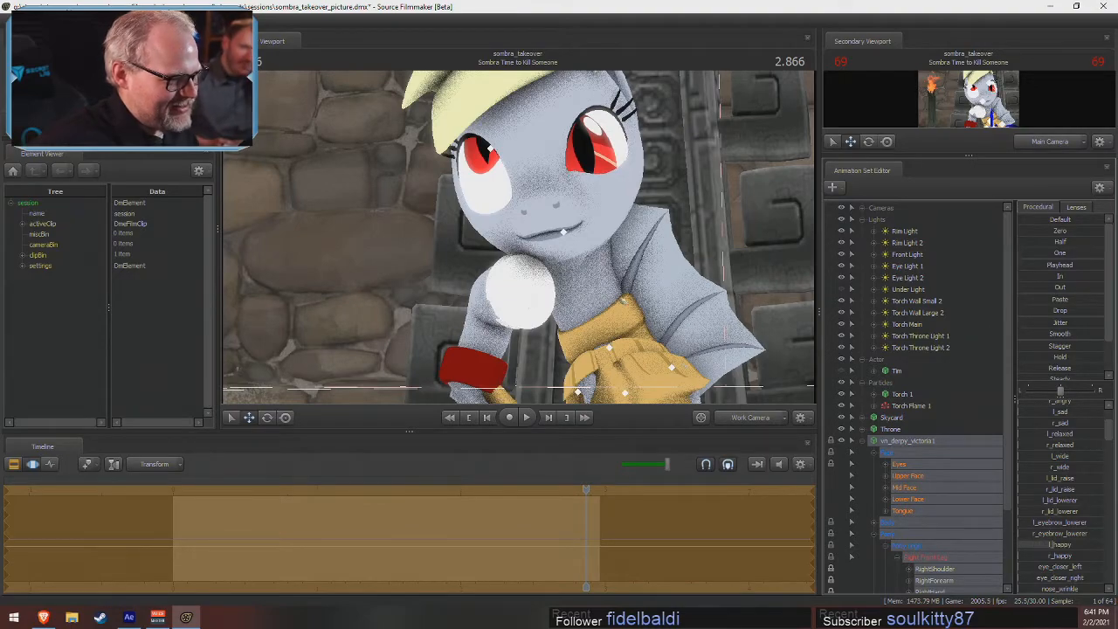
left_click_drag(1035, 558, 1057, 559)
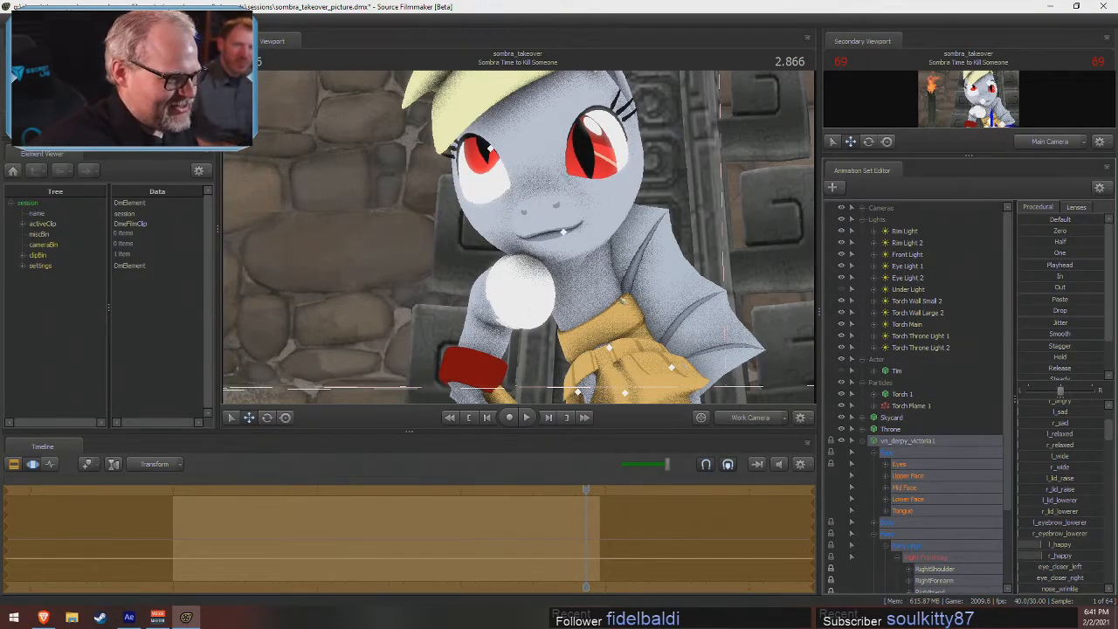
scroll(1105, 449, "down", 4)
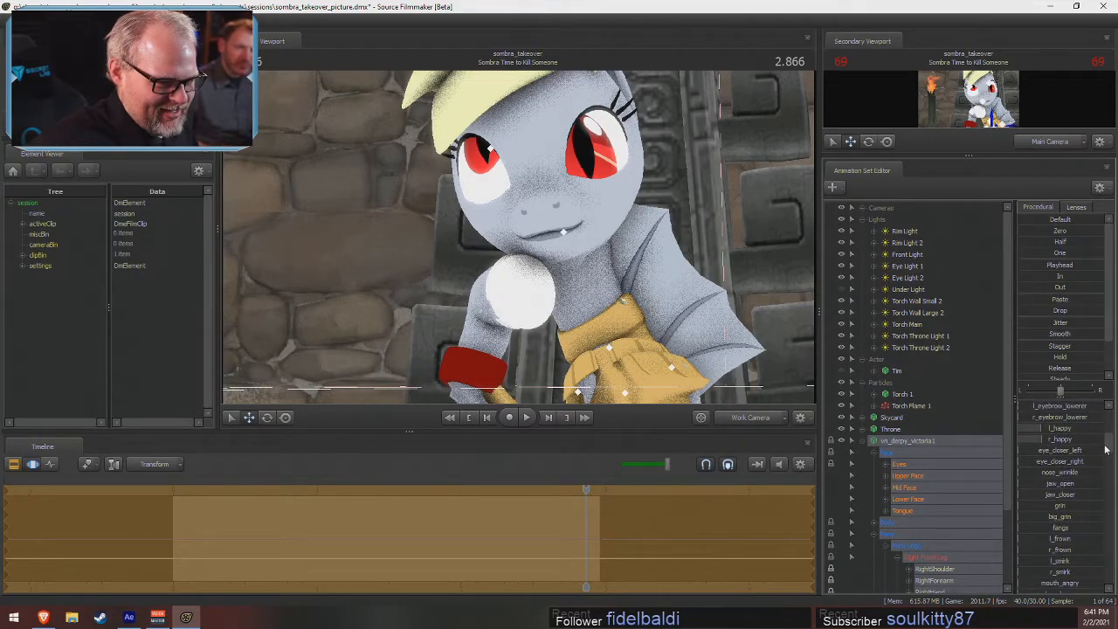
left_click_drag(1047, 487, 1062, 487)
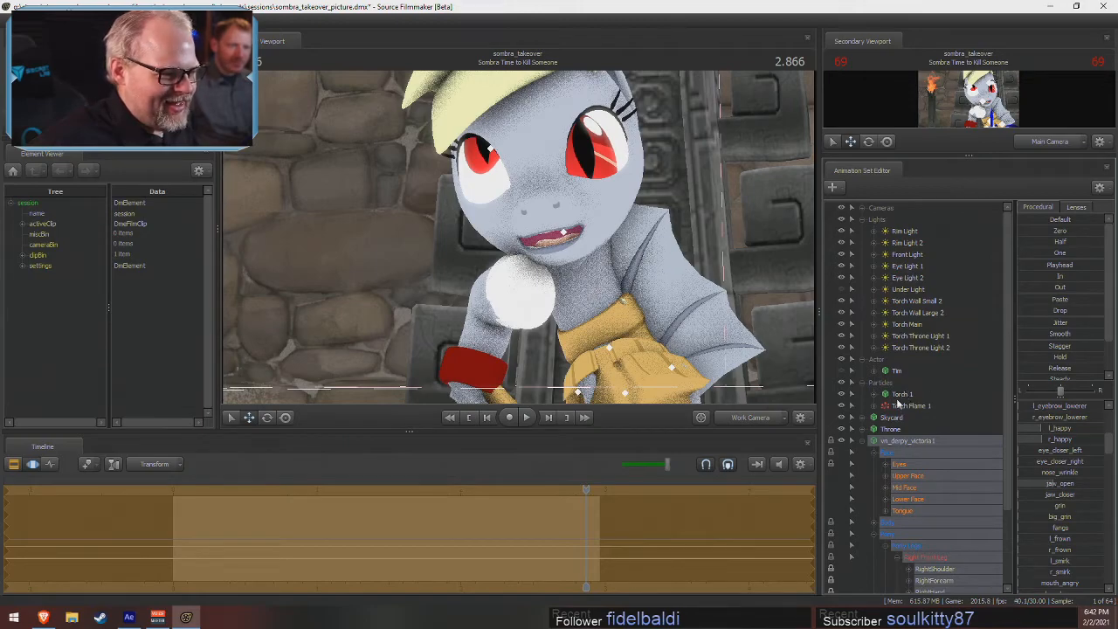
scroll(891, 418, "down", 3)
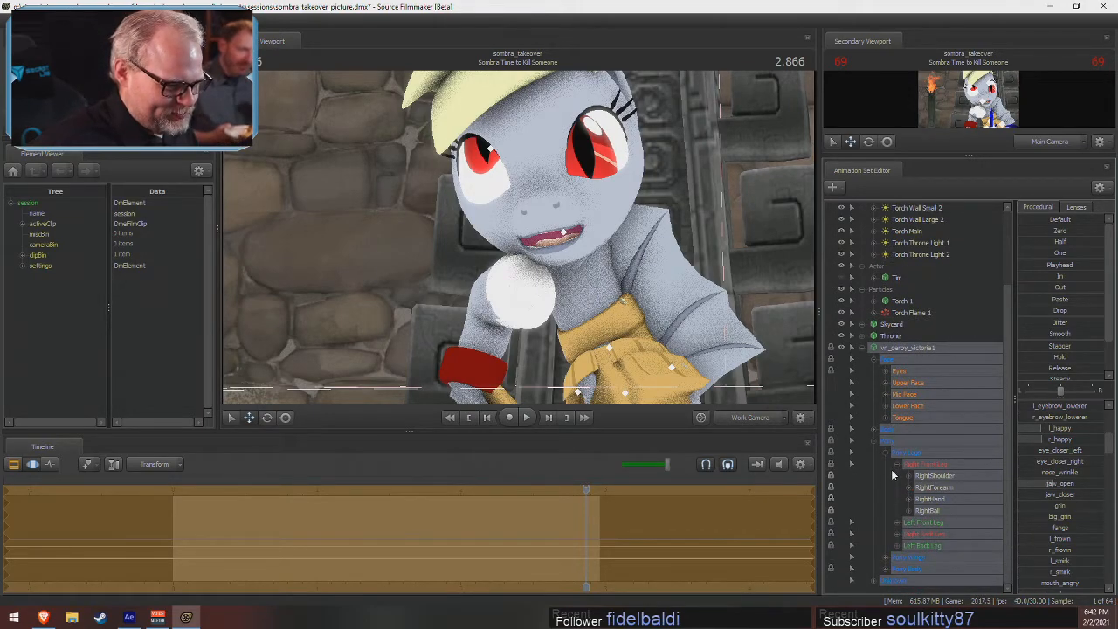
- Try to rotate Derpy's RightShoulder and blend it slightly toward its default pose
left_click(913, 522)
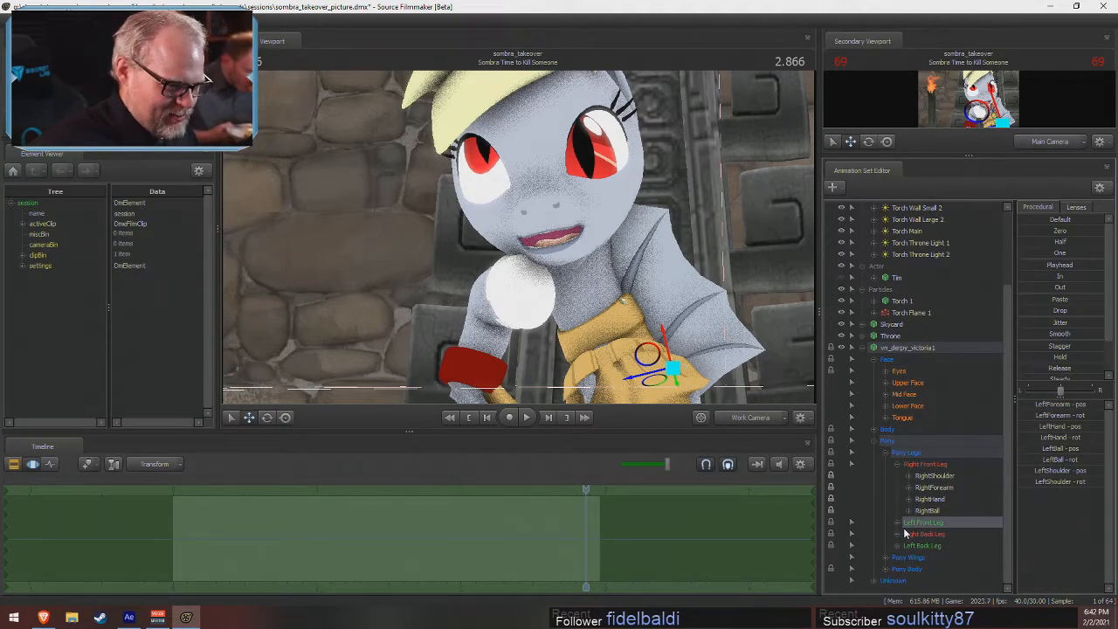
left_click(918, 476)
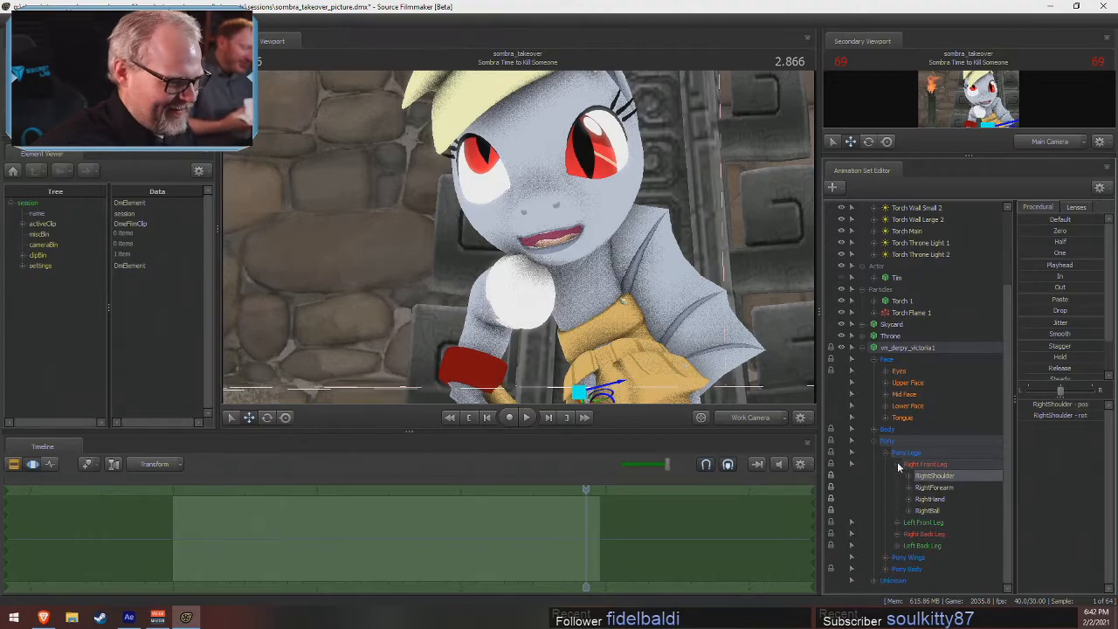
left_click(267, 418)
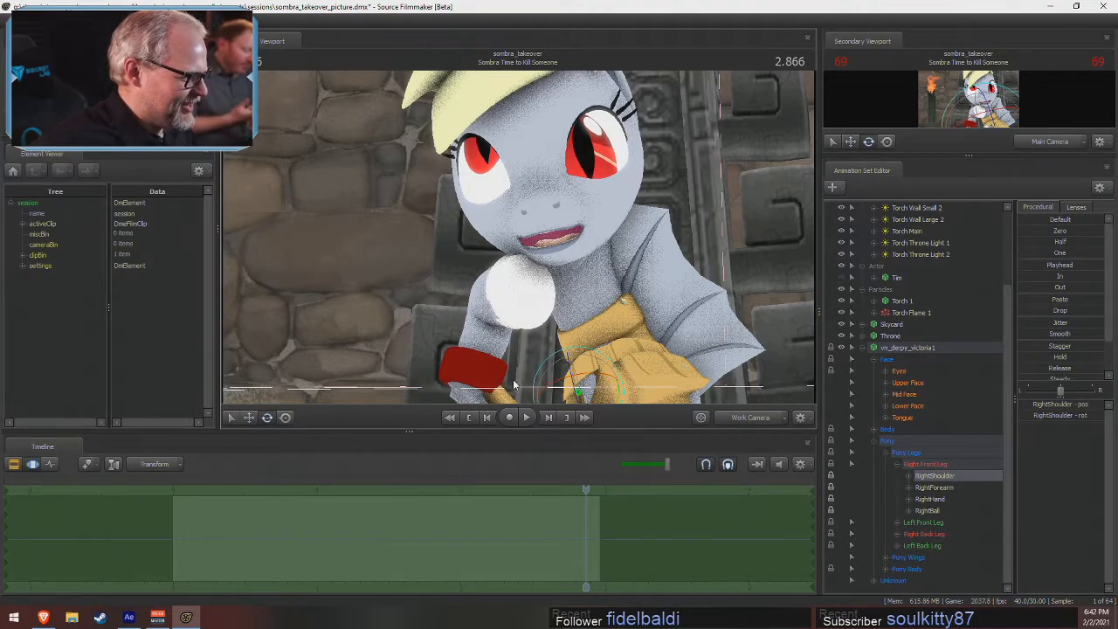
left_click_drag(570, 351, 568, 357)
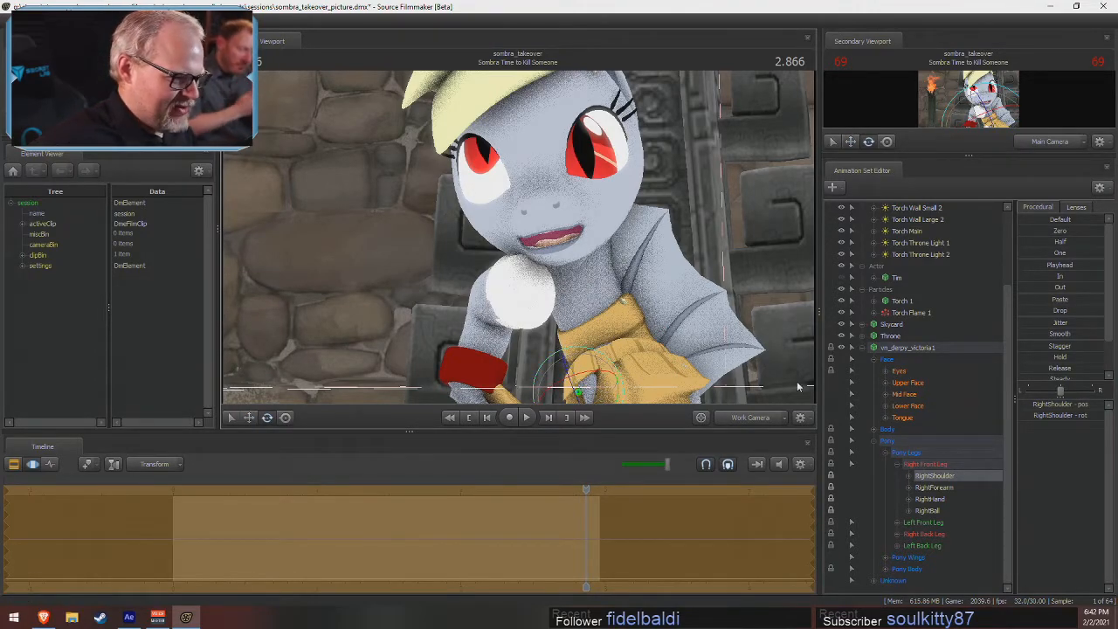
mouse_move(1035, 220)
left_mouse_down()
mouse_move(1092, 220)
mouse_move(1027, 220)
left_mouse_up()
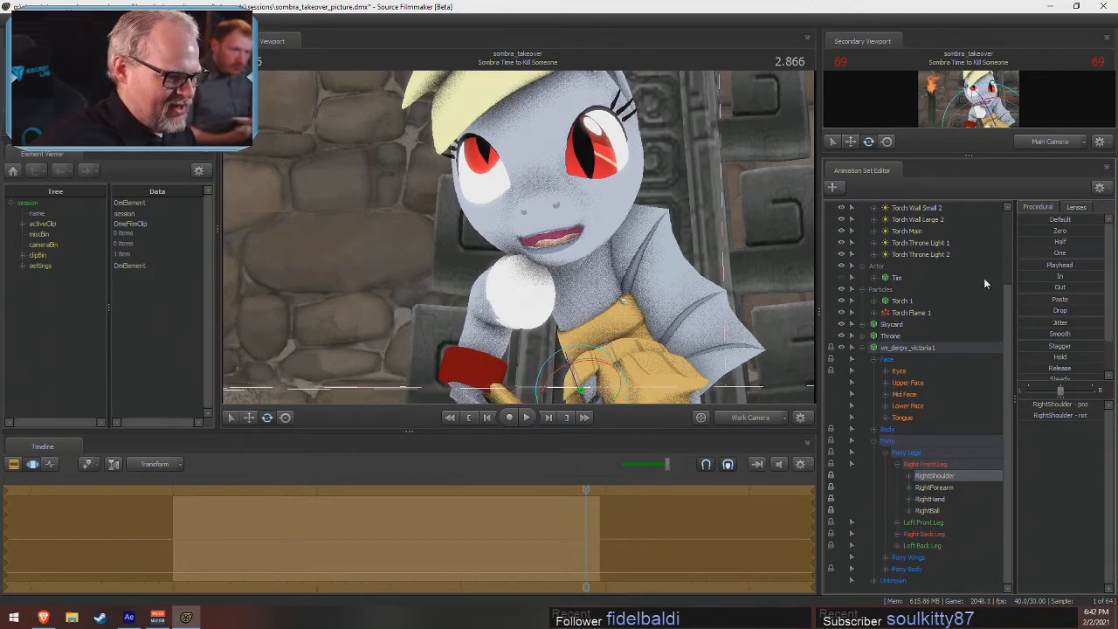
- Unlock the transforms of vn_derpy_victoria1 and reopen its control groups down to the Right Front Leg
right_click(905, 349)
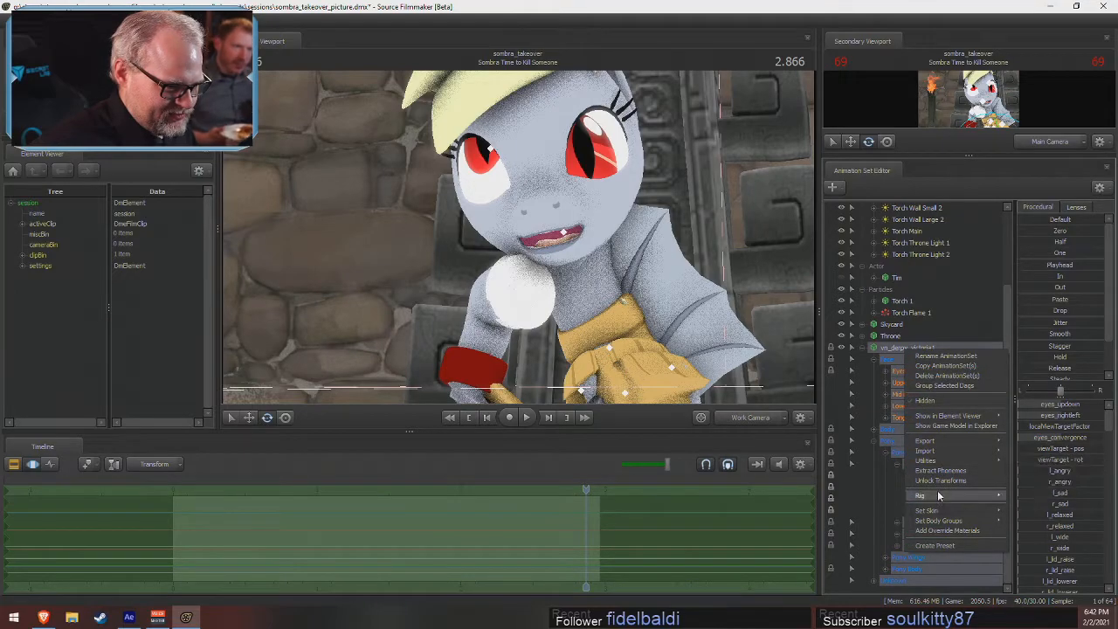
left_click(863, 348)
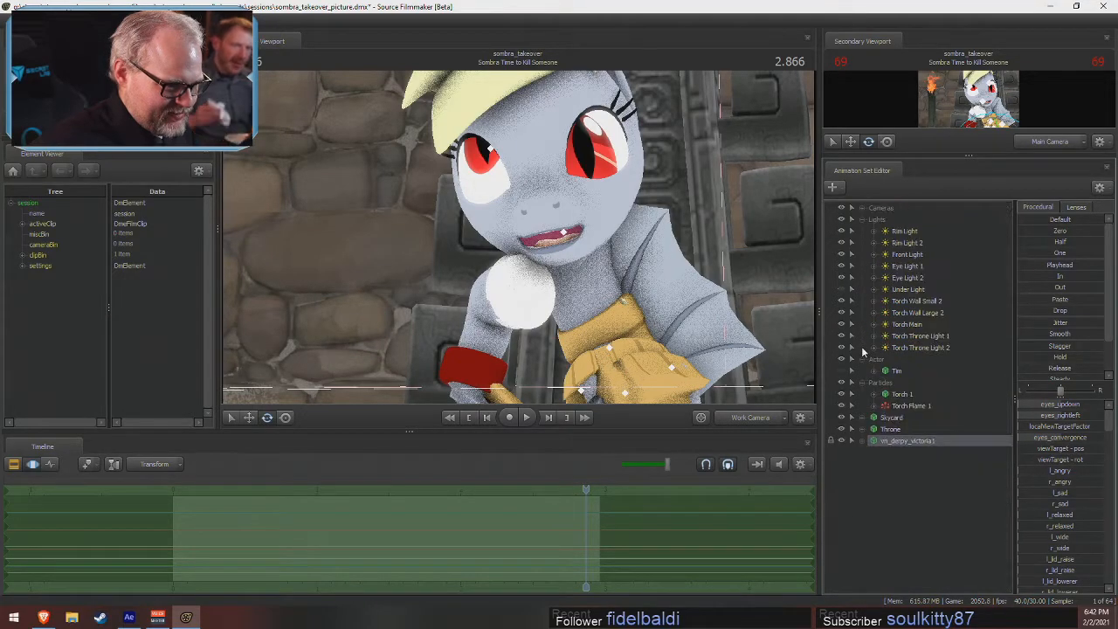
right_click(893, 441)
left_click(926, 365)
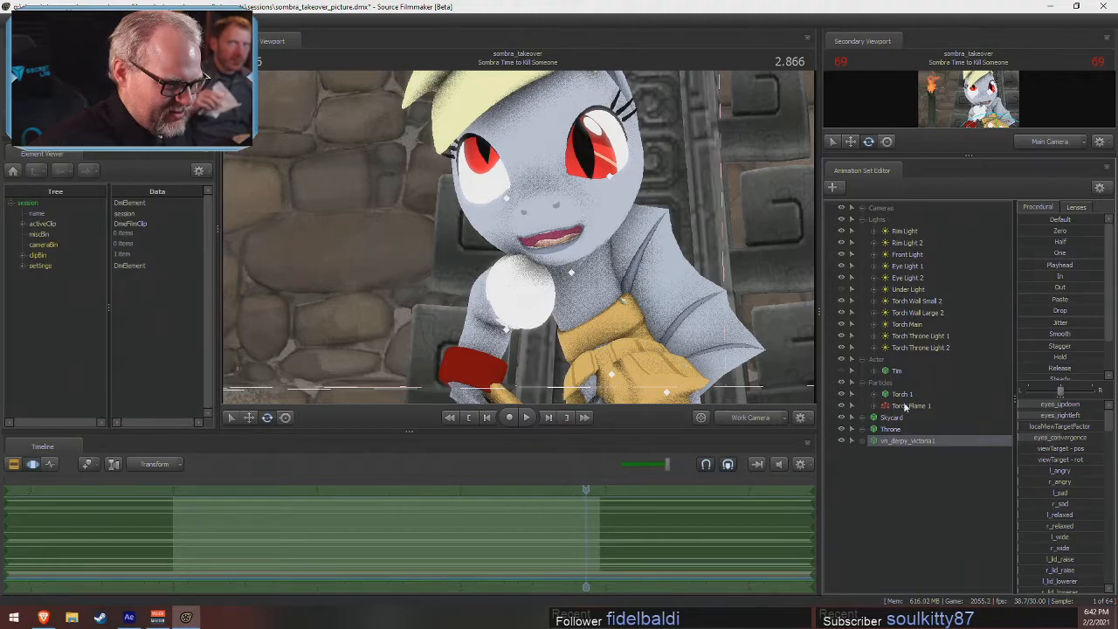
left_click(862, 439)
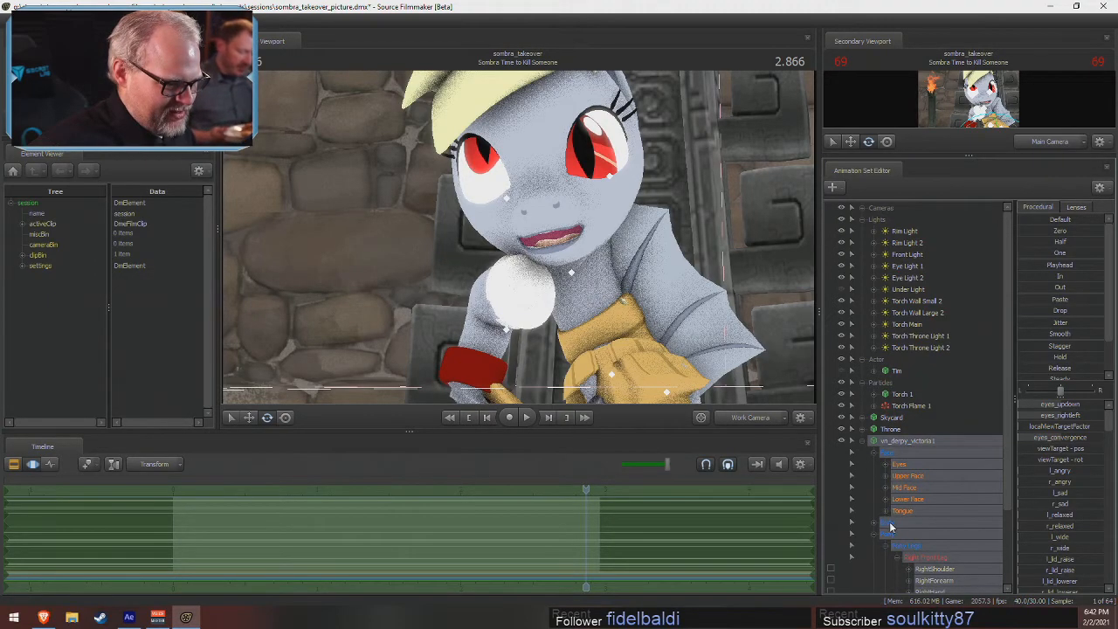
scroll(903, 528, "down", 3)
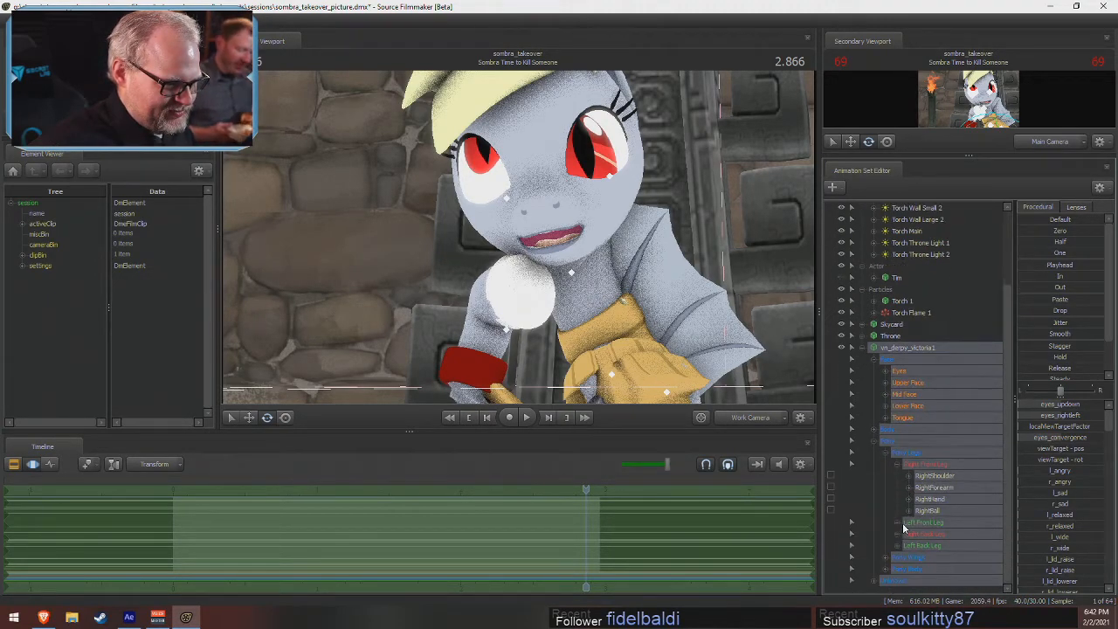
- Try blending only Derpy's RightShoulder toward its default pose and inspect the front legs up close
left_click(922, 480)
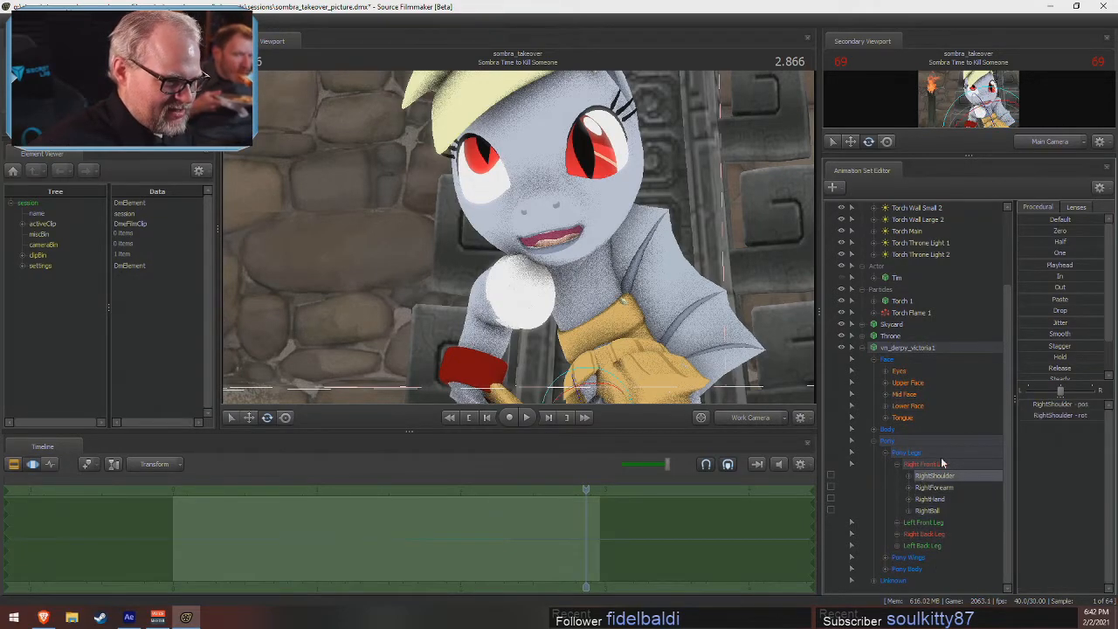
left_click_drag(1030, 223, 1044, 223)
left_click_drag(657, 384, 665, 390)
mouse_move(654, 280)
left_mouse_down()
mouse_move(666, 253)
mouse_move(663, 301)
mouse_move(655, 279)
left_mouse_up()
key("s")
key("w")
mouse_move(518, 237)
left_mouse_down()
mouse_move(529, 234)
mouse_move(519, 239)
left_mouse_up()
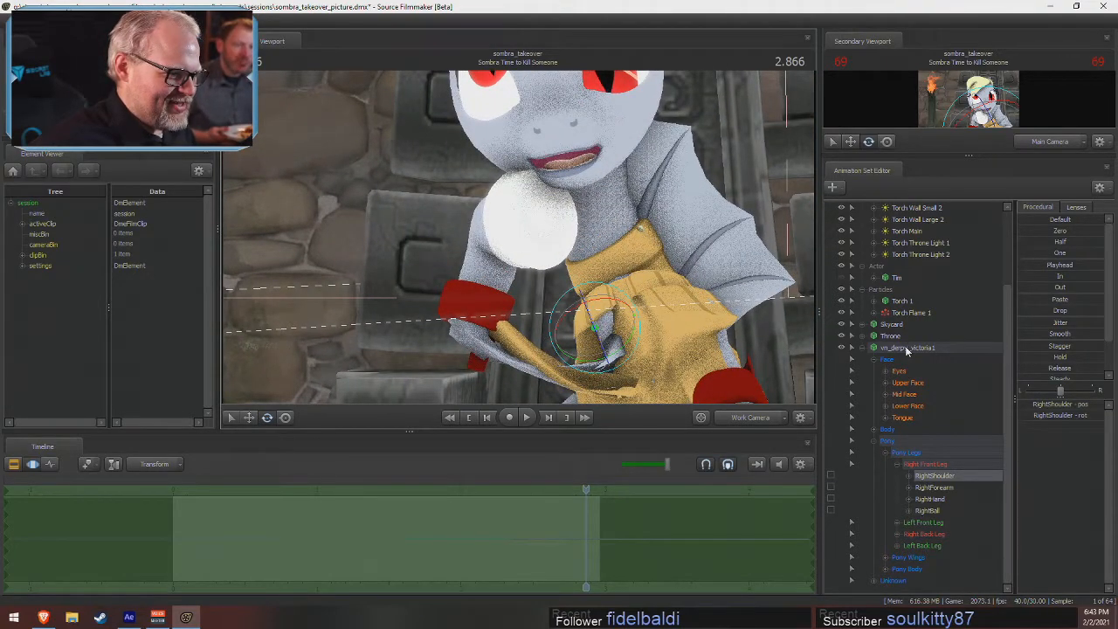
- Reset all of Derpy's Pony Legs controls fully to their default pose
left_click(926, 455)
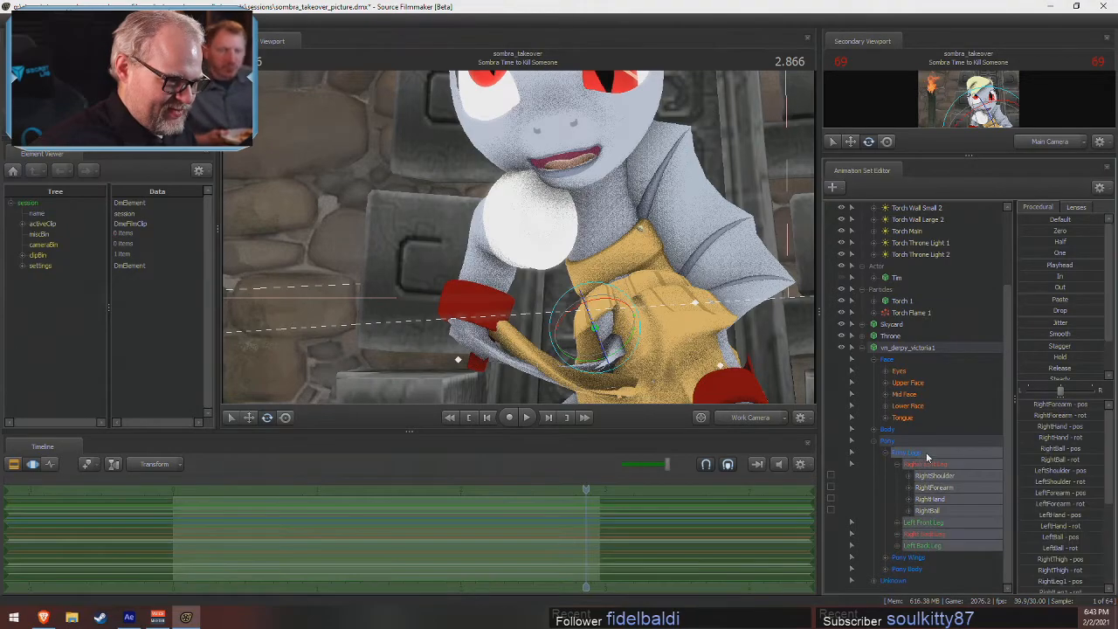
left_click(1028, 223)
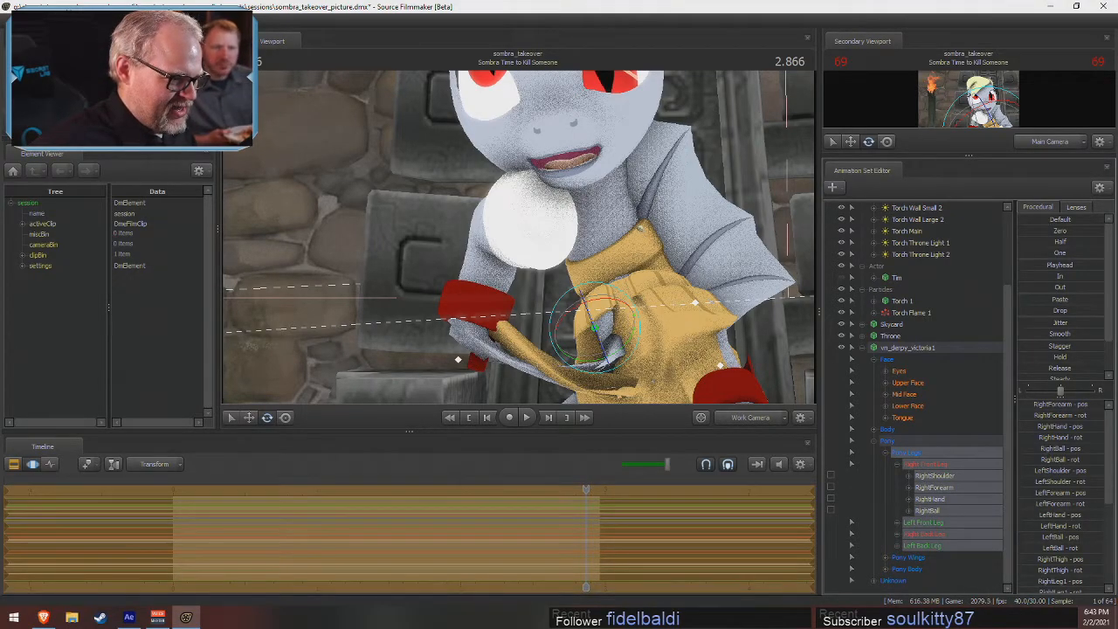
left_click_drag(1029, 221, 1102, 221)
left_click_drag(690, 253, 694, 310)
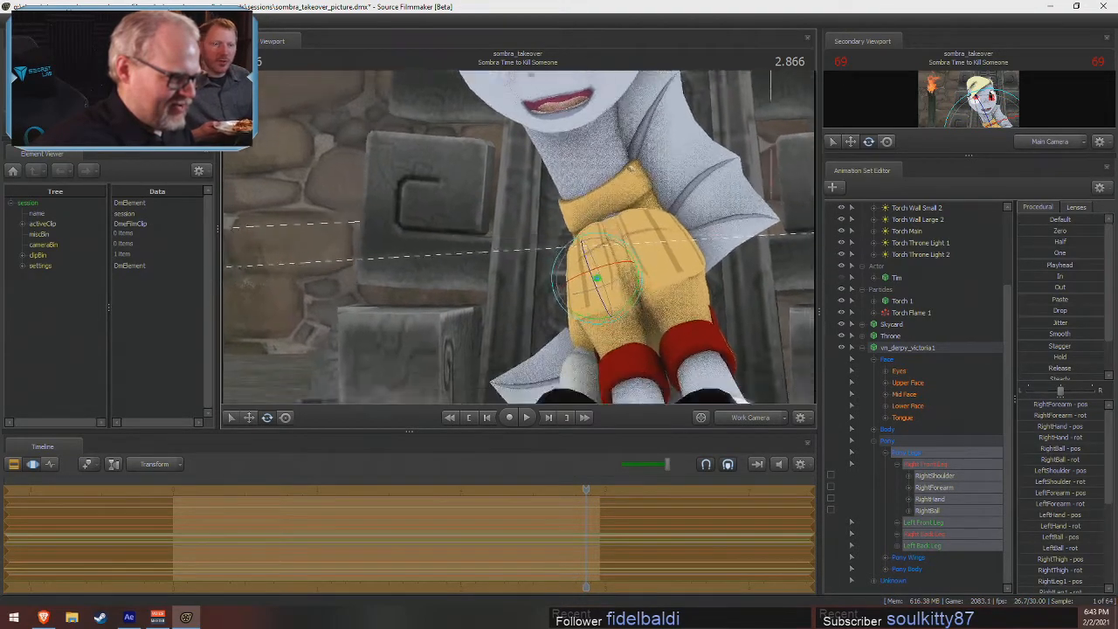
left_click_drag(518, 236, 517, 262)
key("s")
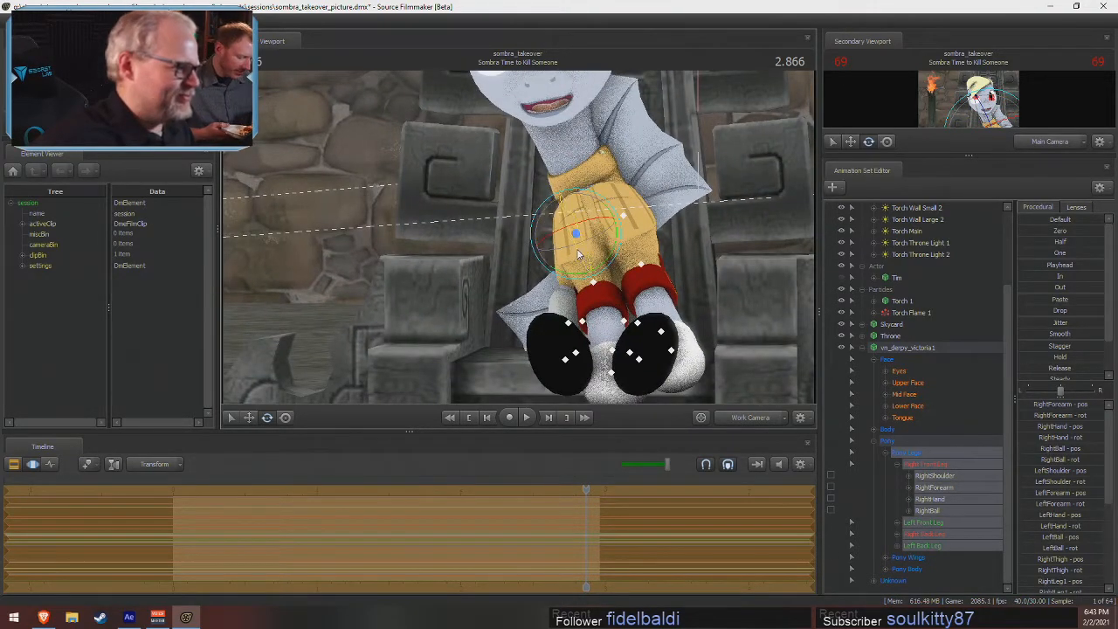
- Rotate Derpy's RightShoulder so the right front leg lifts up and outward beside the chest
left_click(943, 478)
left_click_drag(576, 252, 501, 80)
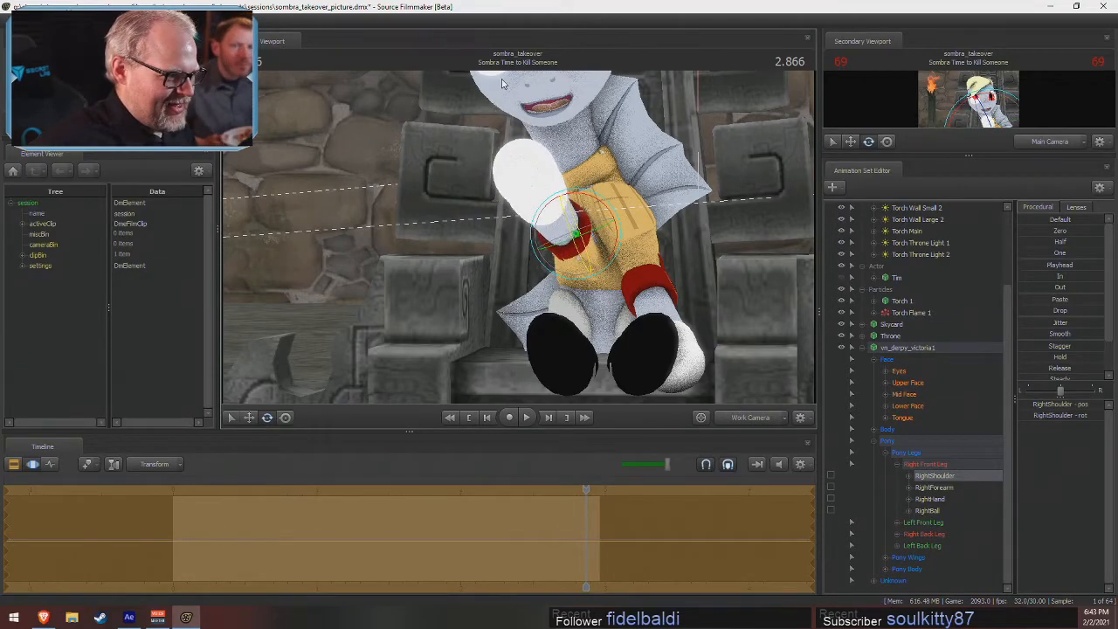
left_click_drag(603, 202, 530, 177)
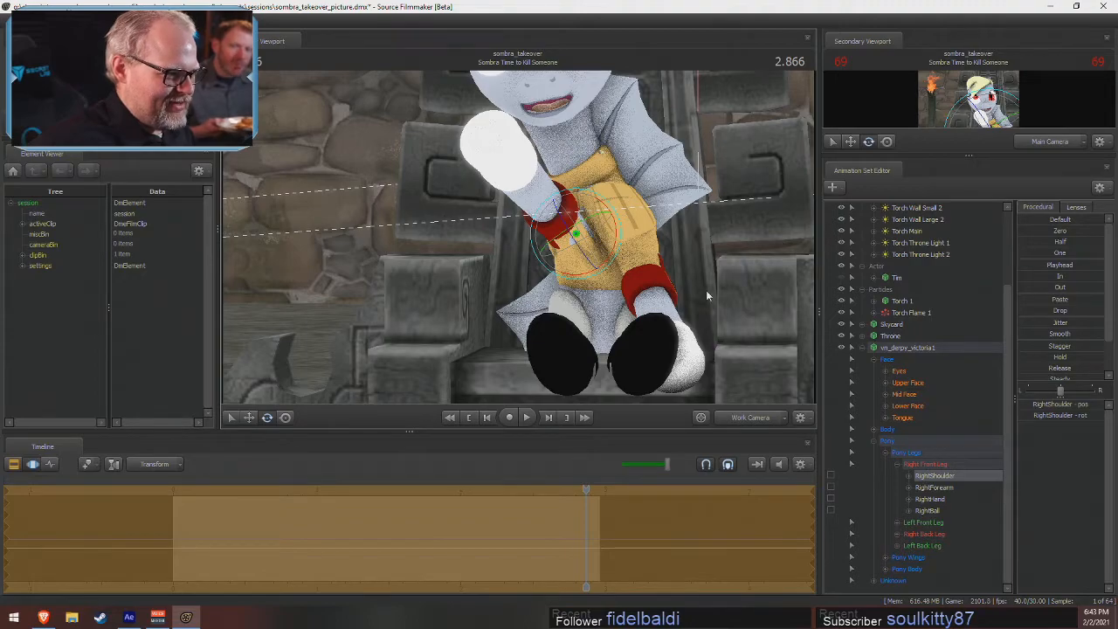
- Expand the Left Front Leg group and rotate LeftShoulder so the left front leg reaches up beside Derpy's face
left_click(924, 523)
left_click(896, 523)
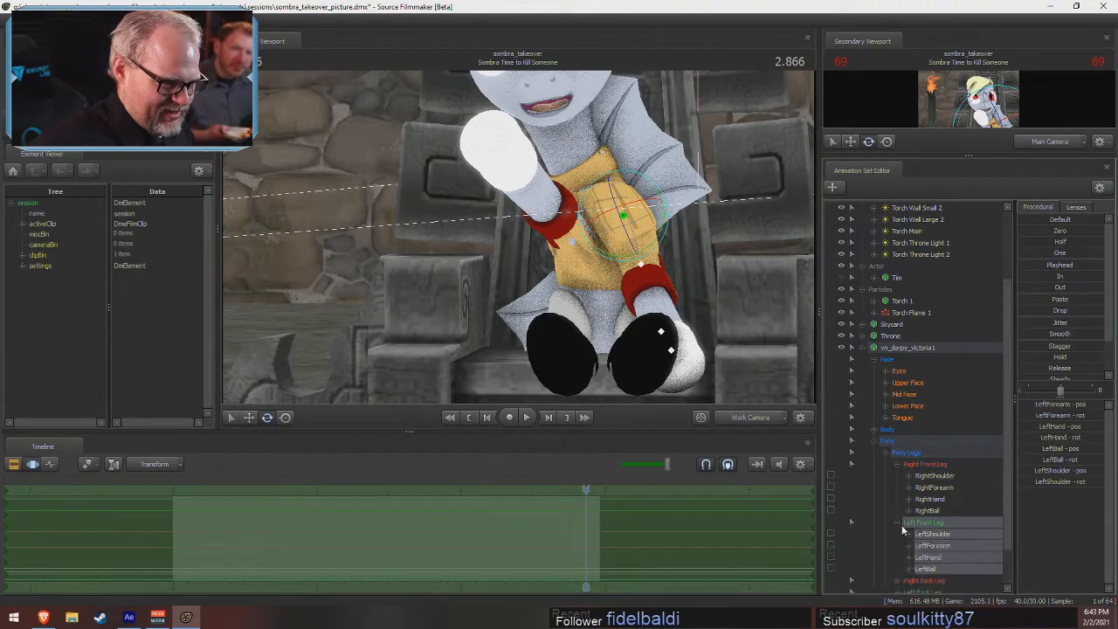
left_click(926, 535)
left_click_drag(630, 235, 654, 183)
left_click_drag(699, 240, 660, 208)
key("w")
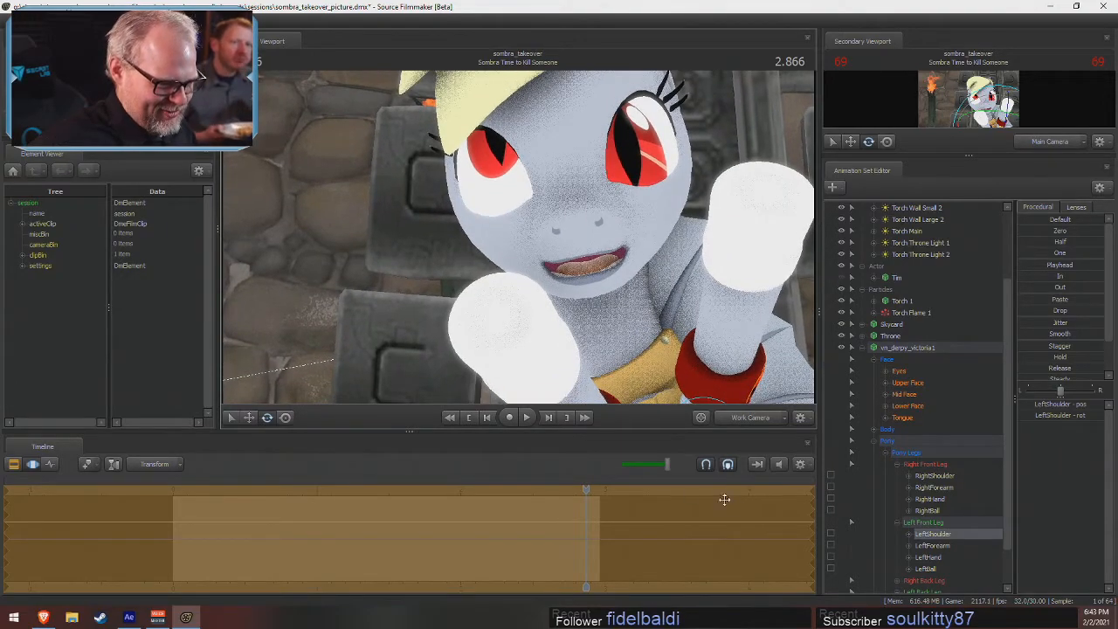
left_click(933, 475)
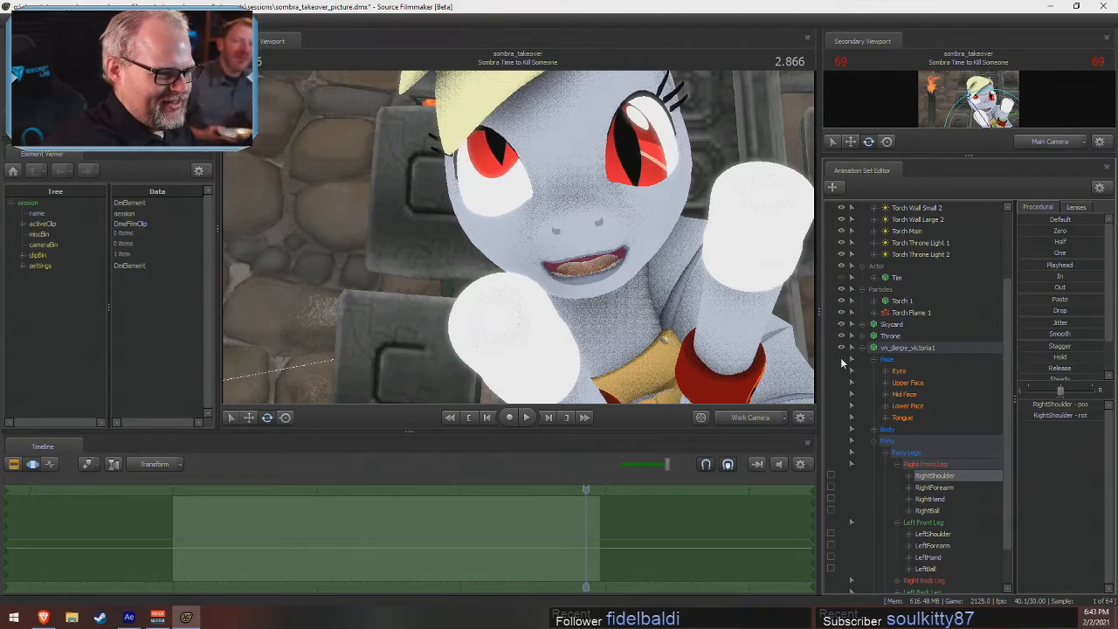
right_click(921, 479)
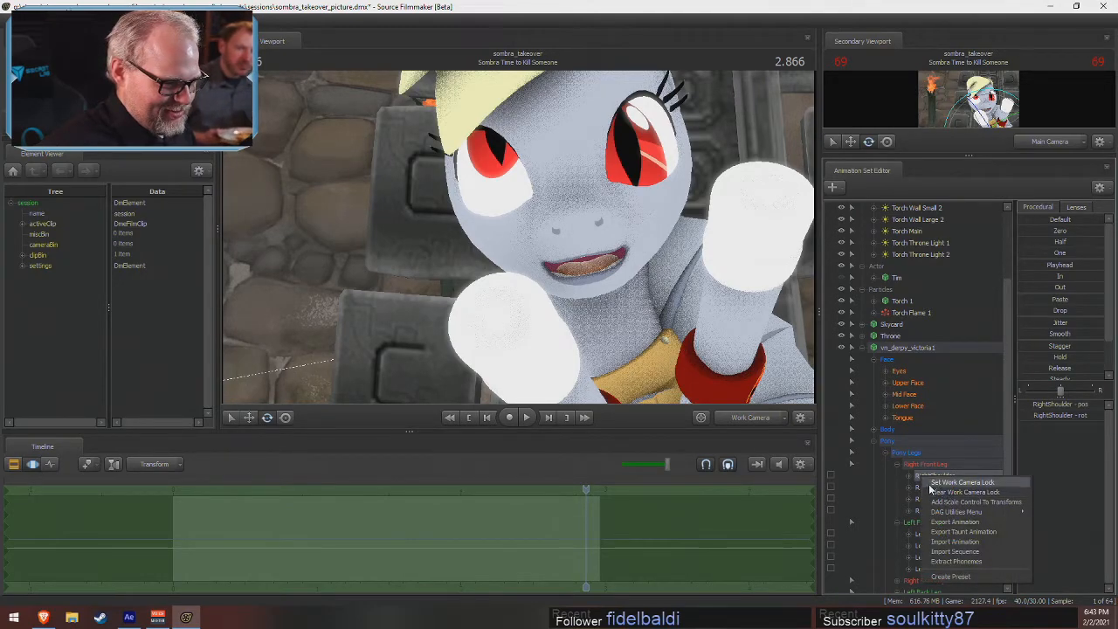
left_click(907, 475)
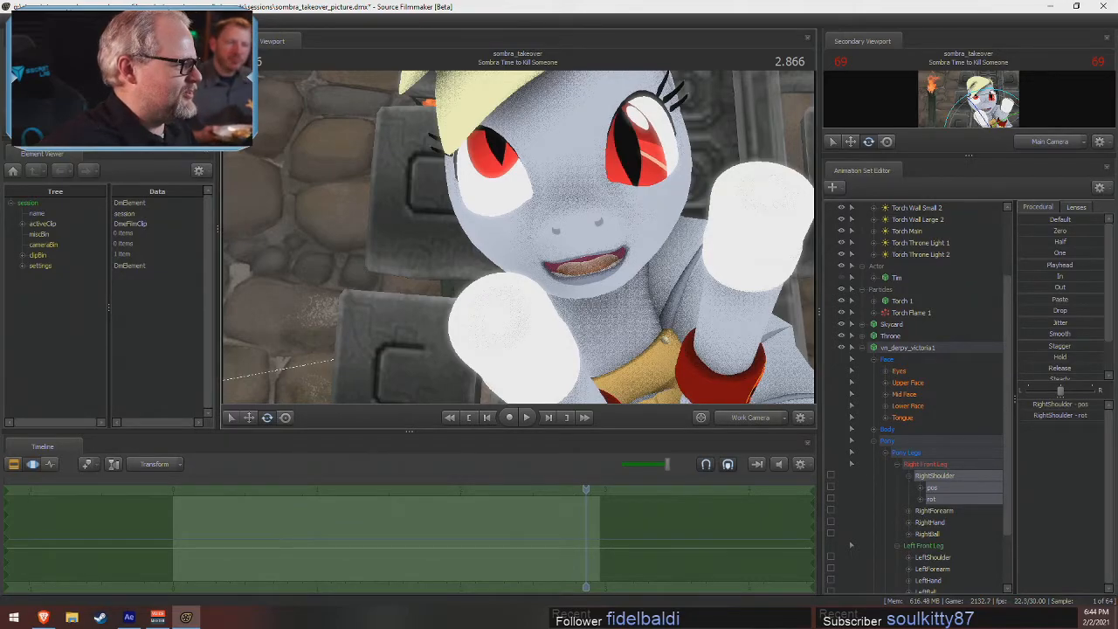
- Collapse the Pony group, filter the models by "socks" and add socks_female_abstract_front.mdl as a new animation set
left_click(874, 442)
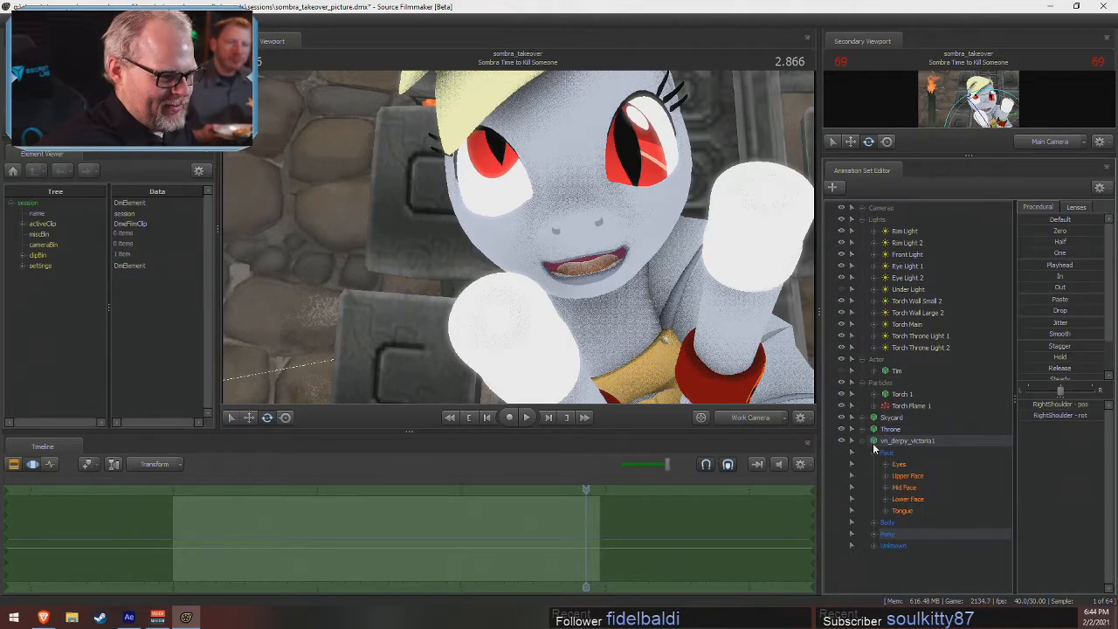
right_click(900, 573)
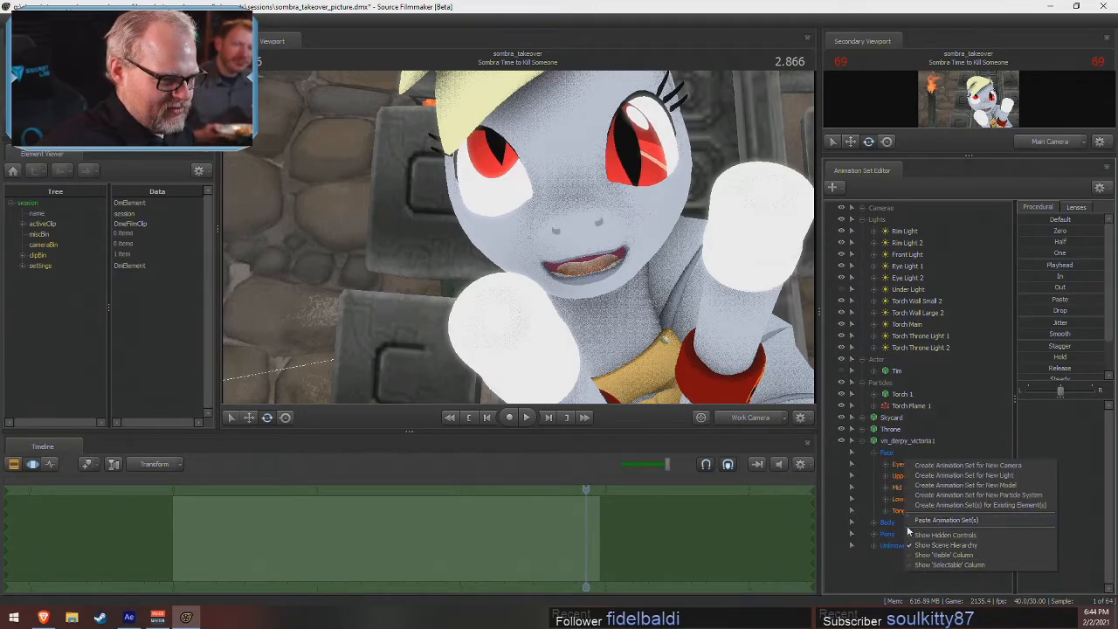
left_click(942, 487)
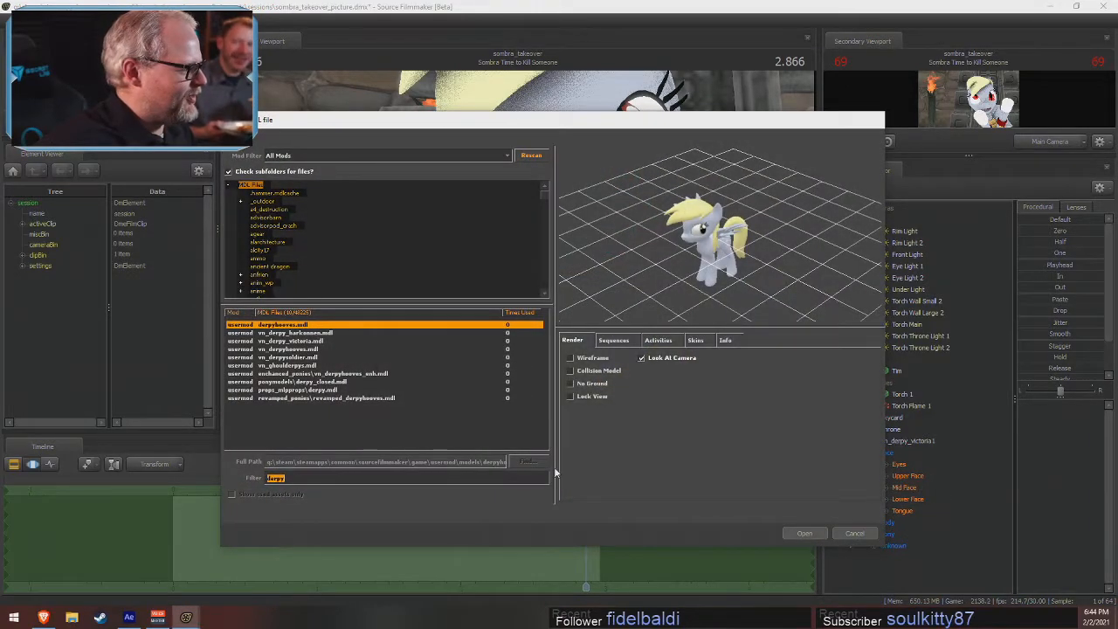
left_click(452, 477)
type("socks")
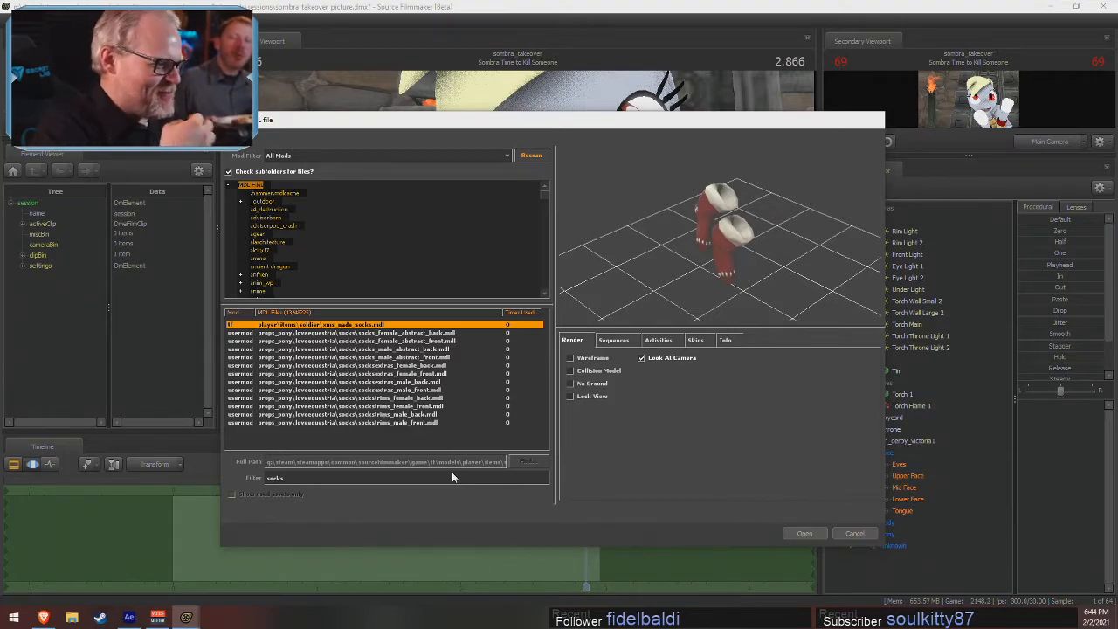
left_click(410, 334)
left_click(411, 339)
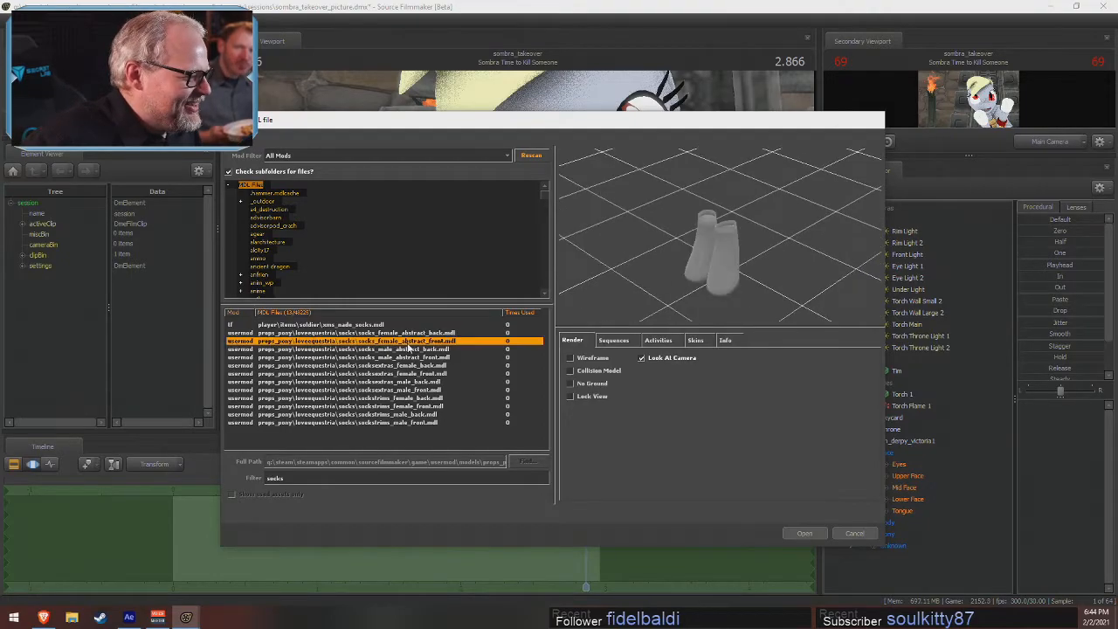
left_click(408, 349)
left_click(407, 341)
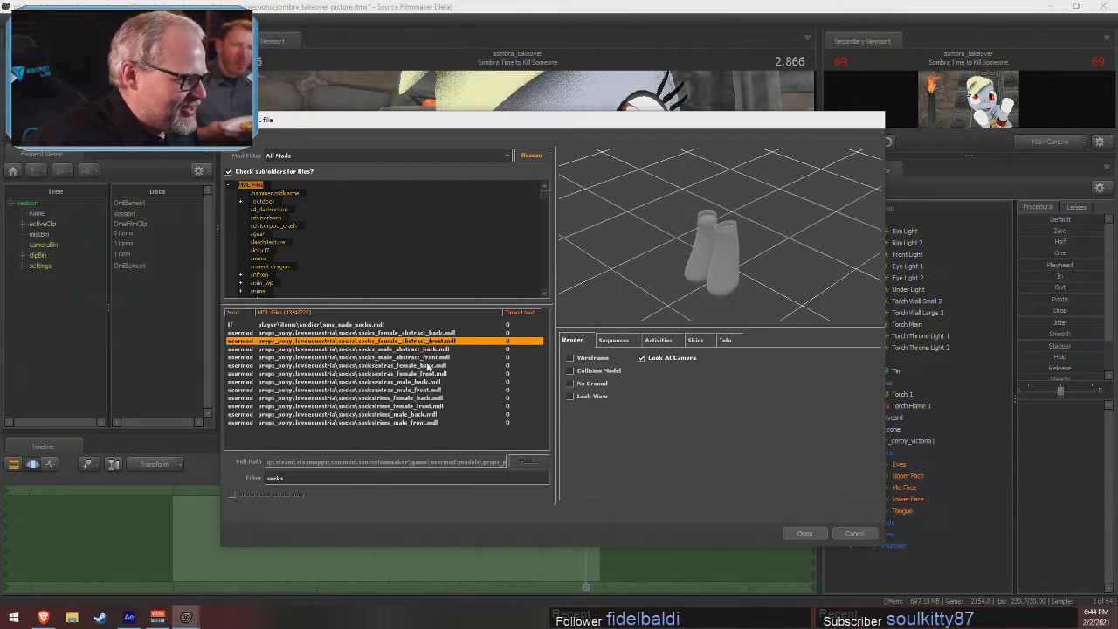
left_click(803, 532)
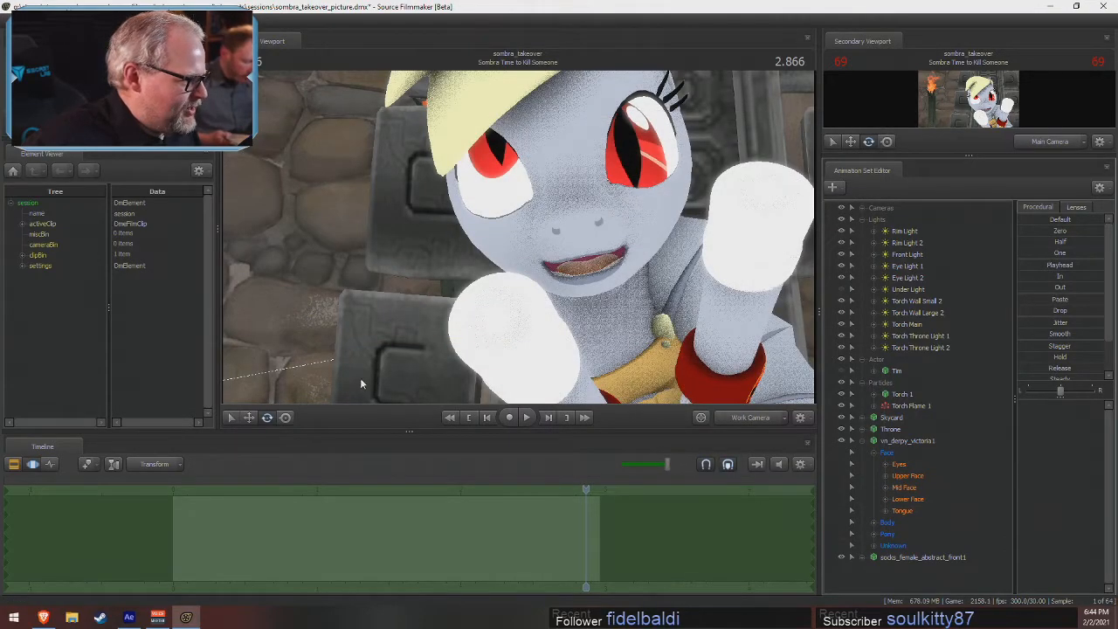
- Lock socks_female_abstract_front1 to vn_derpy_victoria1 and zero its controls so the socks fit onto the front legs
left_click(895, 443)
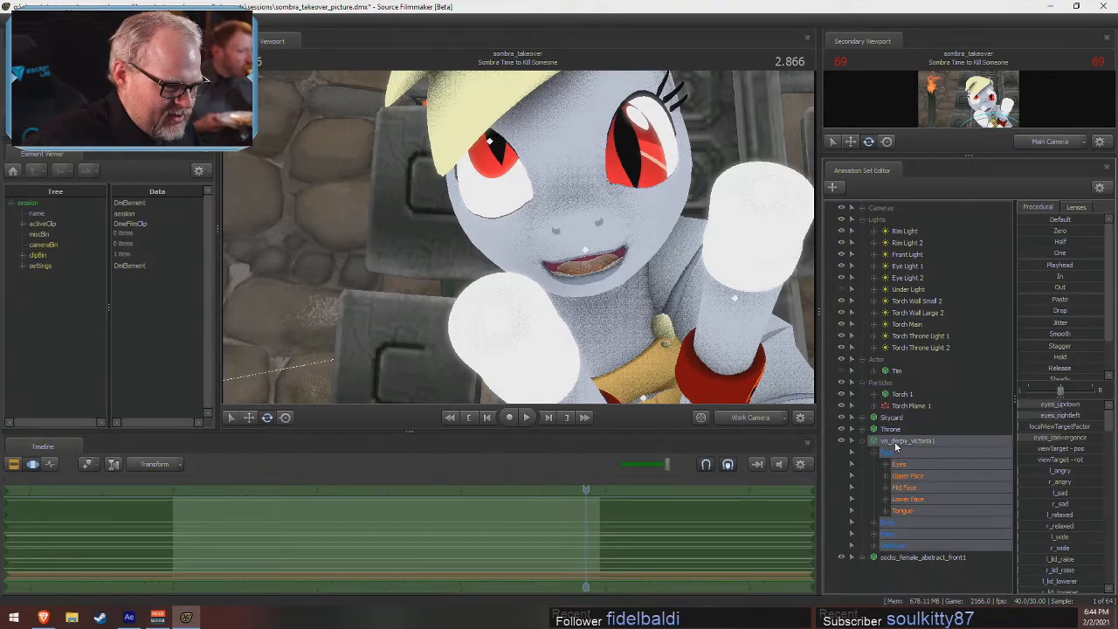
left_click_drag(895, 442, 915, 555)
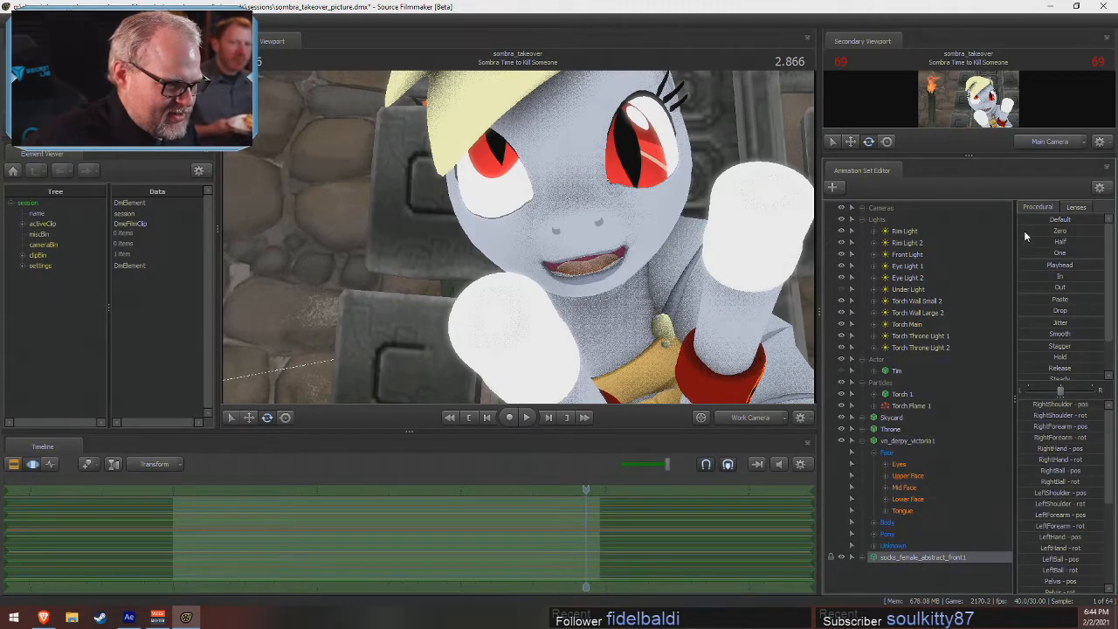
left_click(1025, 231)
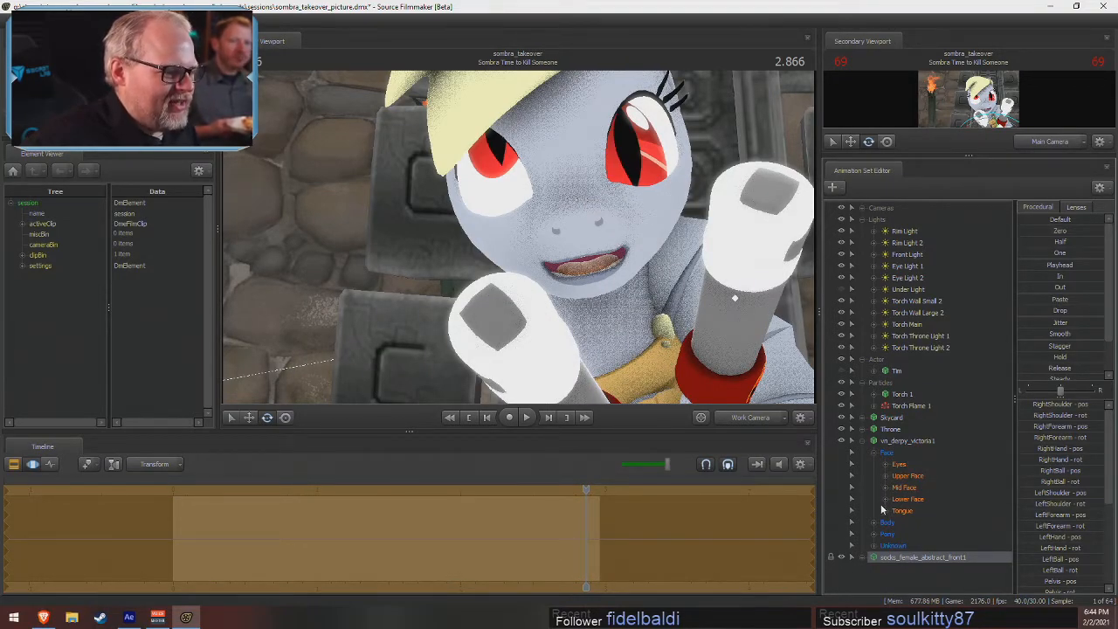
- Switch socks_female_abstract_front1 to the grey striped skin so both front socks show bands
left_click(865, 557)
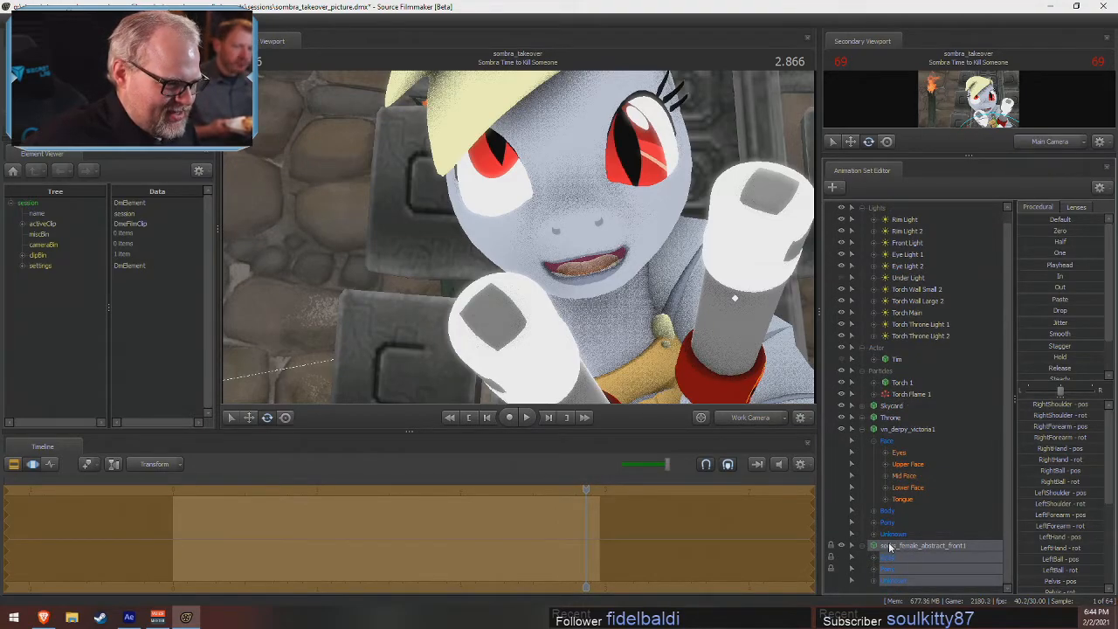
right_click(889, 548)
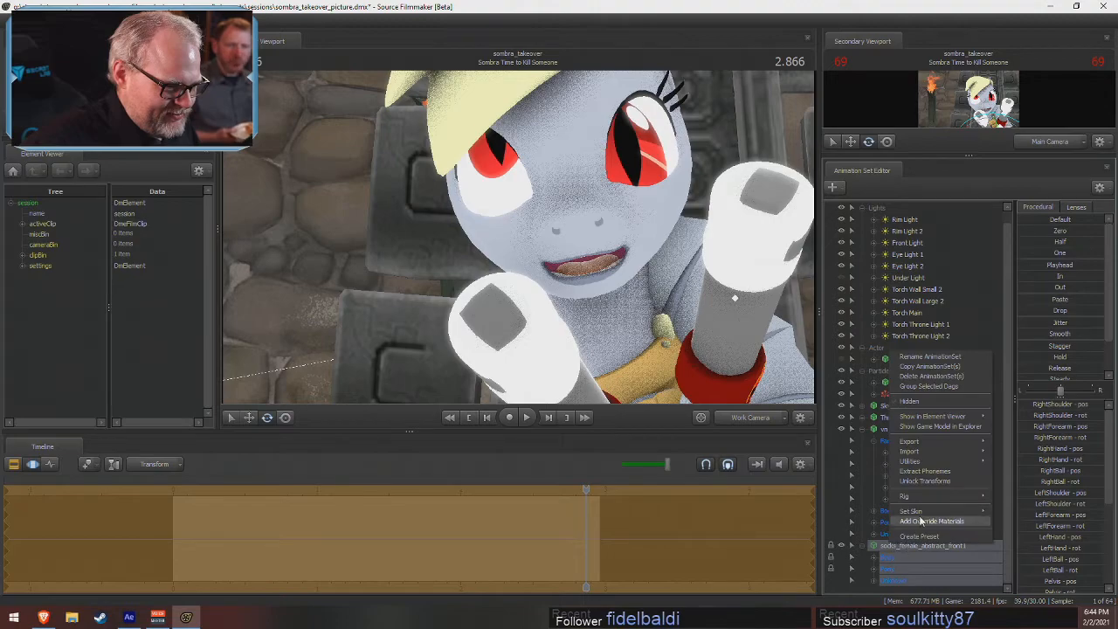
mouse_move(923, 516)
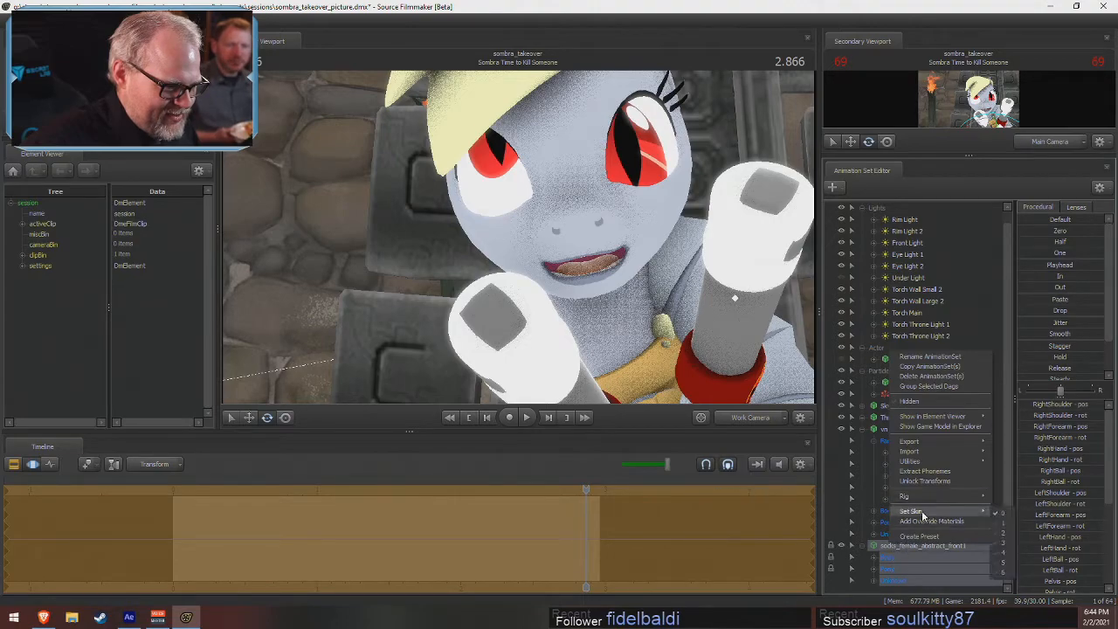
left_click(999, 518)
mouse_move(664, 296)
left_mouse_down()
mouse_move(761, 342)
mouse_move(738, 358)
mouse_move(736, 381)
mouse_move(699, 337)
mouse_move(733, 305)
mouse_move(704, 316)
mouse_move(678, 299)
left_mouse_up()
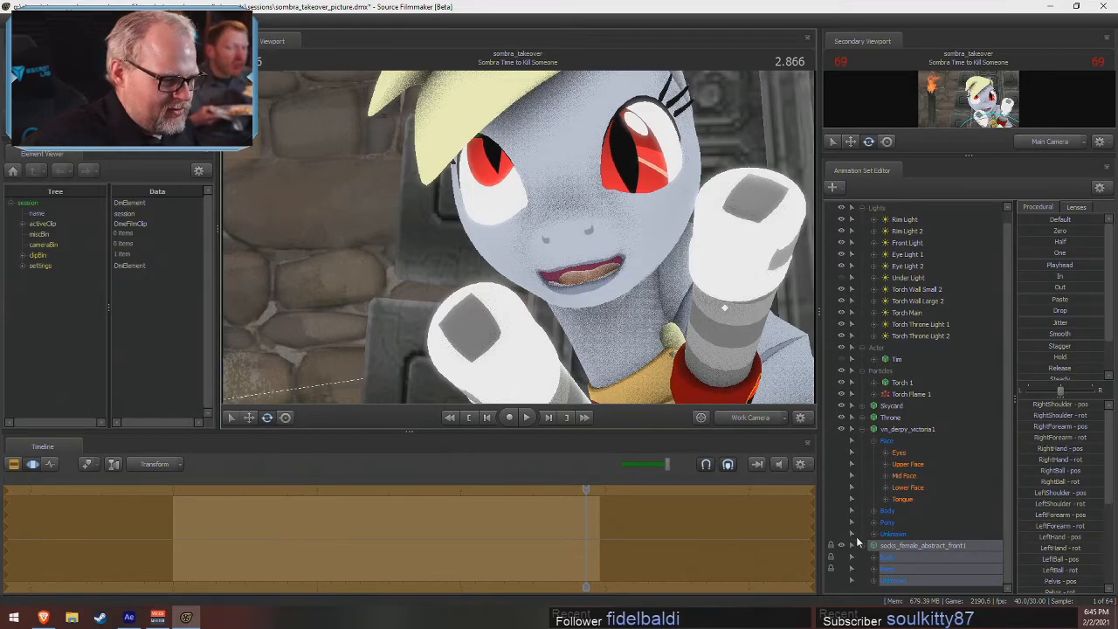
- Collapse the socks and Derpy animation sets, start adding a new model and filter the model list by "juice"
left_click(862, 545)
left_click(862, 441)
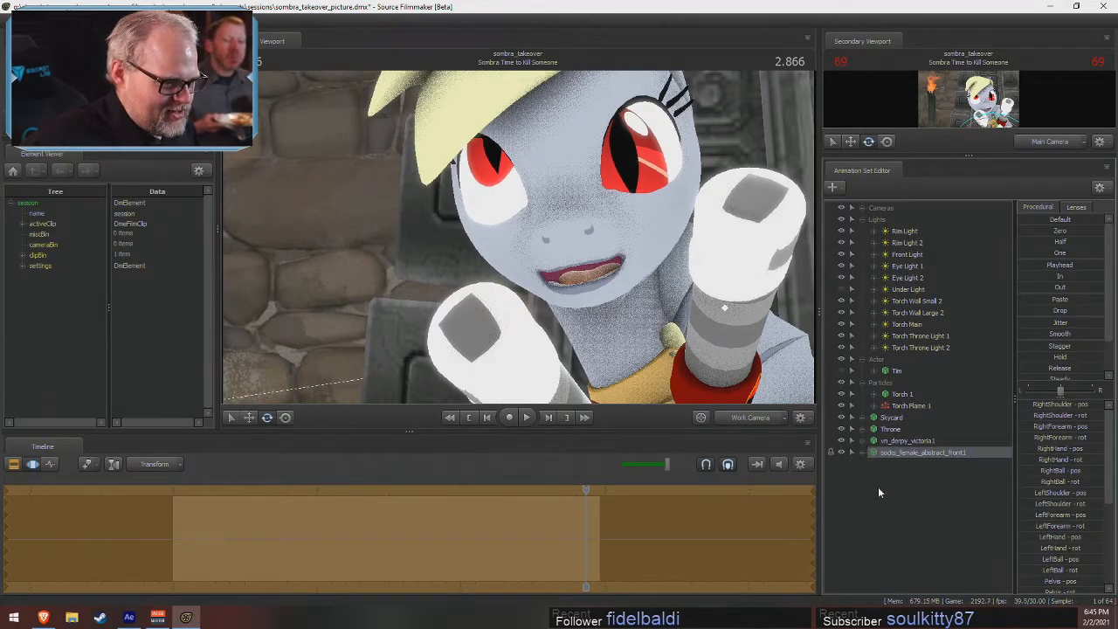
right_click(878, 489)
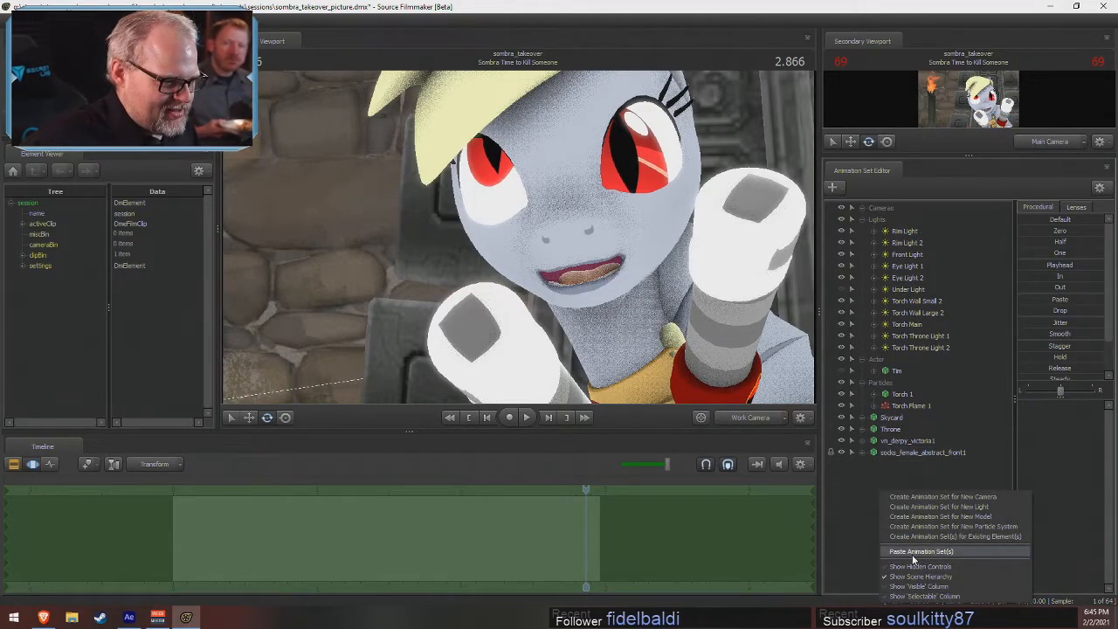
left_click(908, 515)
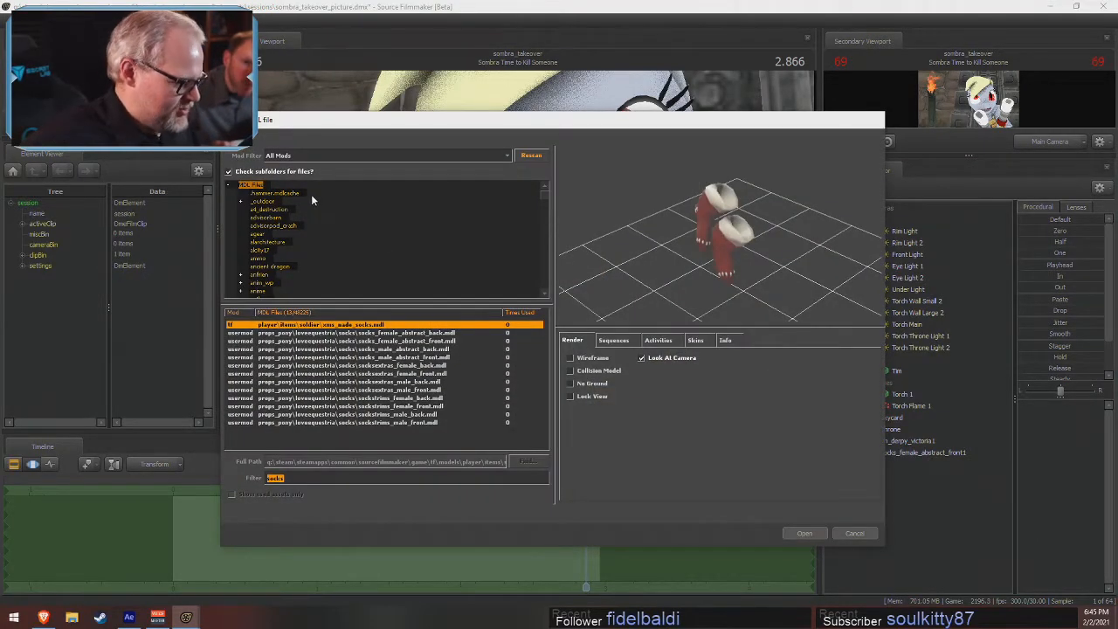
type("uice")
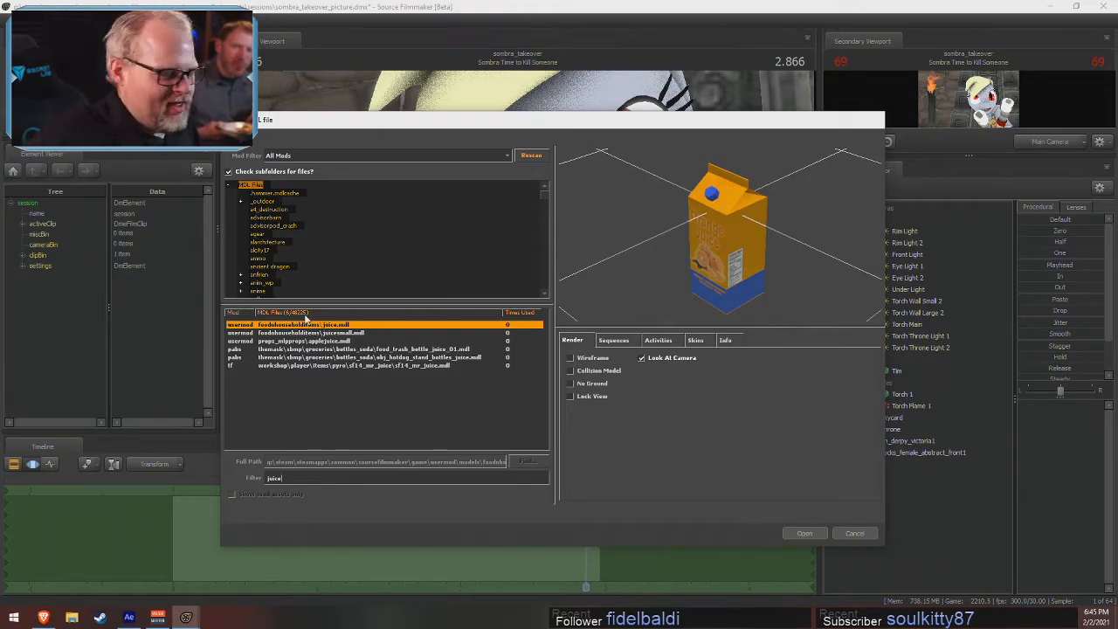
- Preview the juice models and add foodshouseholditems\juice.mdl as a new animation set
left_click(320, 334)
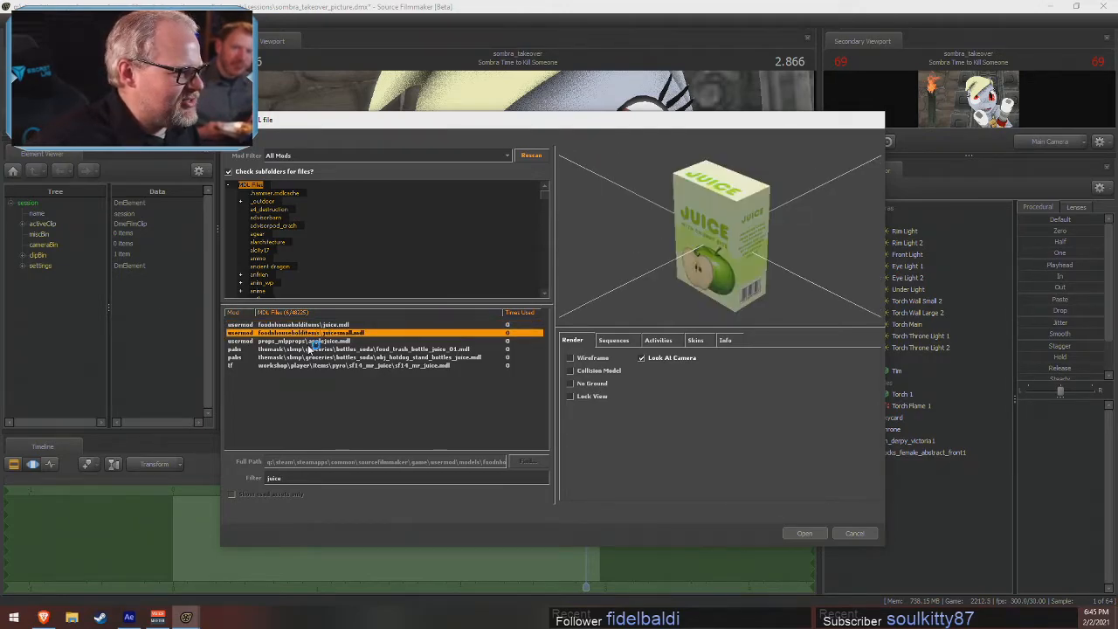
left_click(307, 349)
left_click(308, 357)
left_click(307, 365)
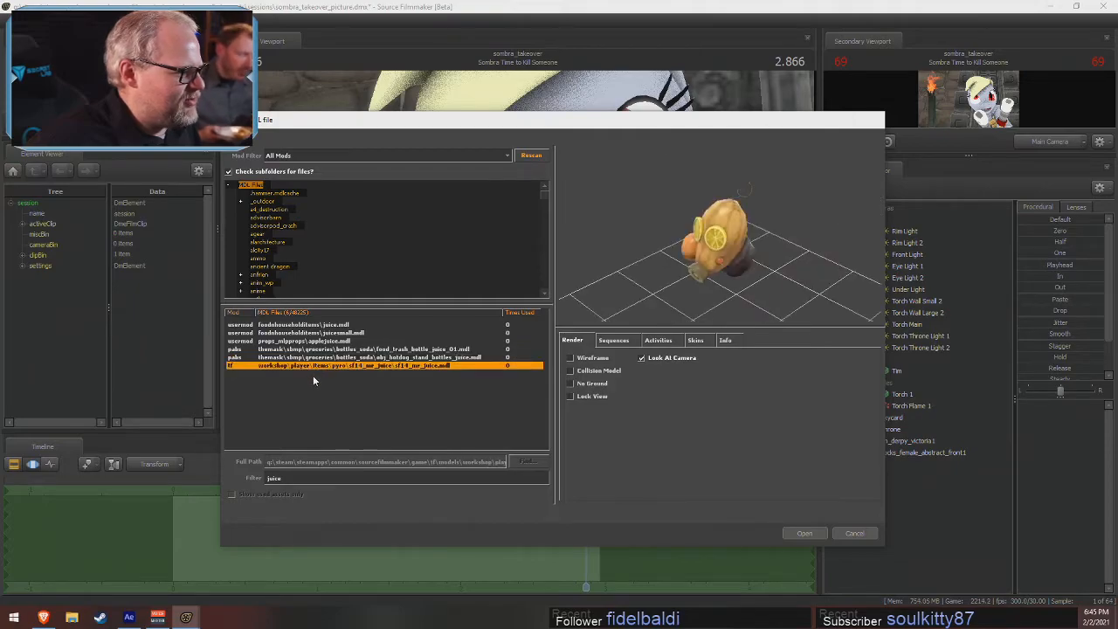
left_click(352, 326)
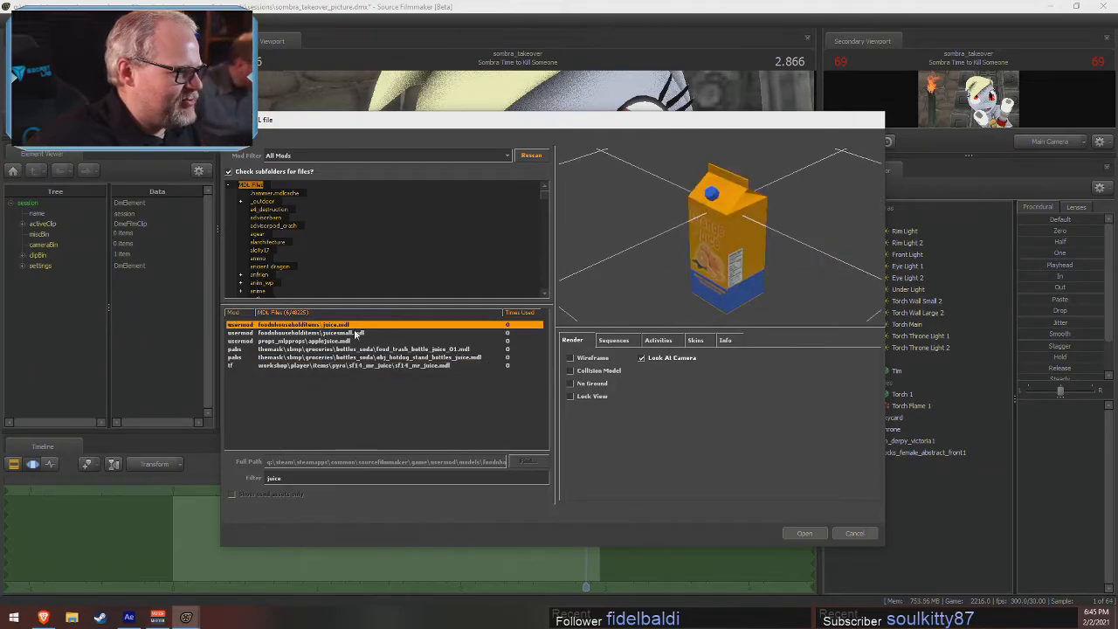
left_click(799, 532)
- Select juice1 and move the orange juice carton toward the throne area in front of Derpy
left_click_drag(709, 312, 683, 327)
key("s")
key("w")
left_click(882, 465)
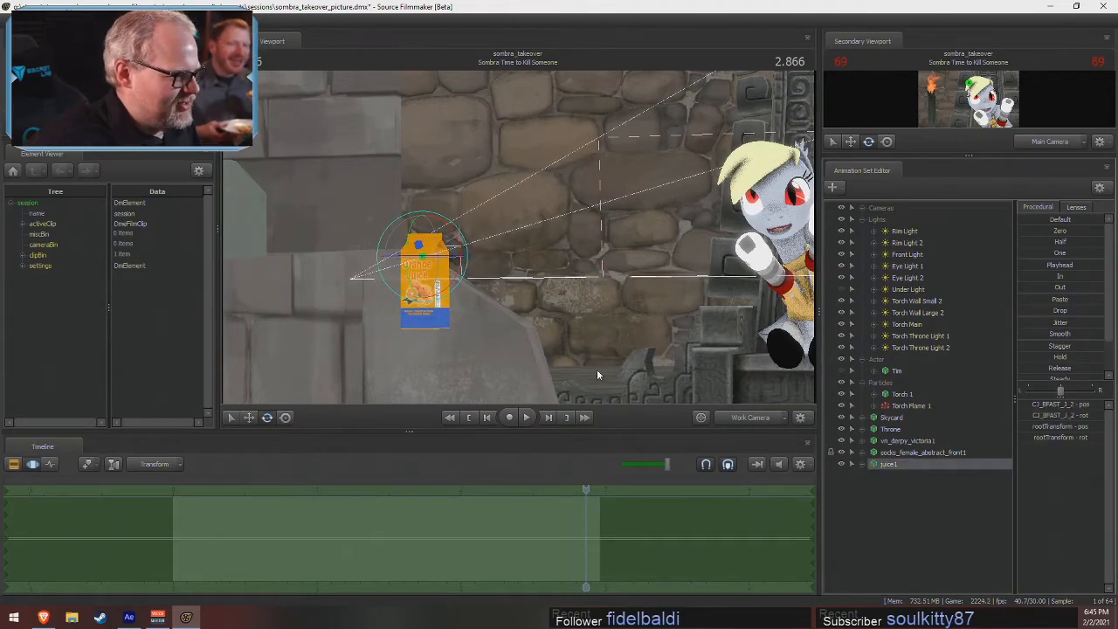
left_click(250, 418)
left_click_drag(424, 253, 550, 209)
key("w")
key("a")
left_click_drag(653, 203, 349, 231)
left_click_drag(604, 187, 313, 138)
left_click_drag(350, 229, 401, 229)
key("s")
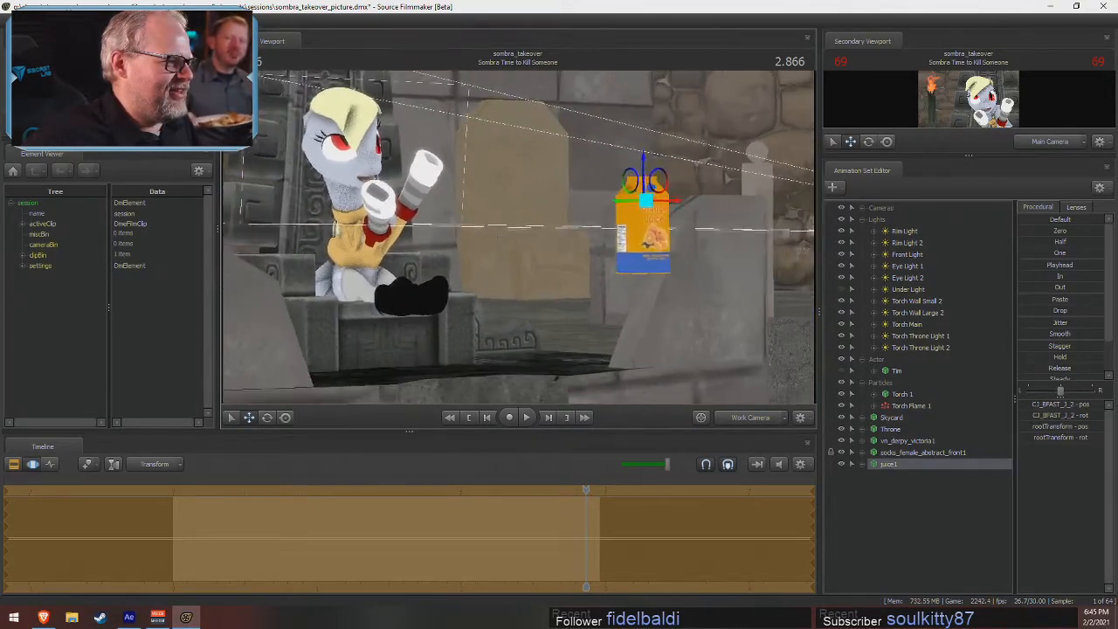
- Bring the juice carton closer to Derpy, beside her raised right front hoof
left_click_drag(619, 197, 751, 136)
mouse_move(539, 240)
left_mouse_down()
mouse_move(555, 245)
mouse_move(516, 244)
mouse_move(539, 240)
left_mouse_up()
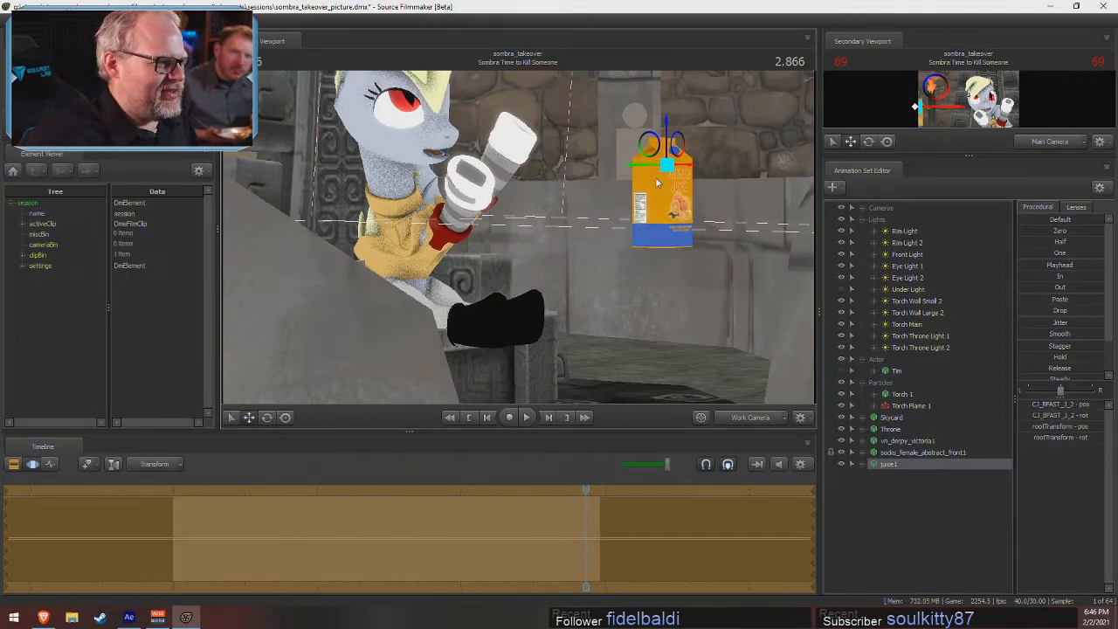
left_click_drag(653, 174, 290, 147)
left_click_drag(496, 199, 520, 242)
left_click_drag(521, 194, 625, 199)
left_click_drag(591, 159, 635, 206)
key("w")
left_click_drag(562, 131, 790, 140)
key("a")
mouse_move(518, 237)
left_mouse_down()
mouse_move(556, 246)
mouse_move(521, 238)
left_mouse_up()
key("s")
left_click_drag(621, 177, 548, 137)
key("a")
key("w")
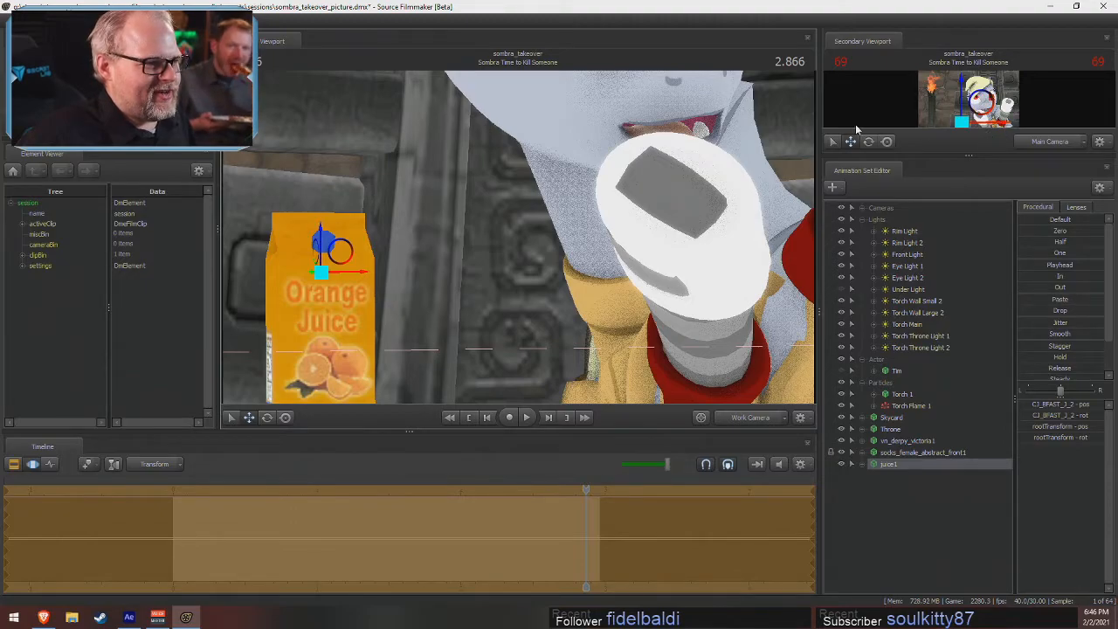
- Enlarge the secondary viewport and move the juice carton up onto Derpy's raised left front hoof
left_click_drag(819, 126, 806, 157)
left_click_drag(974, 154, 984, 356)
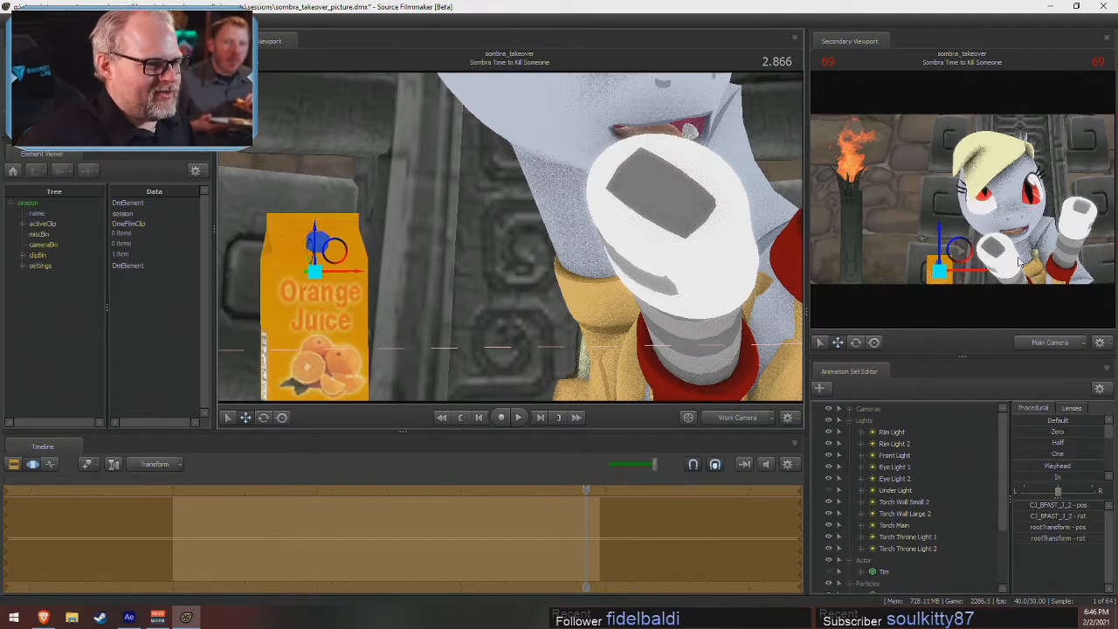
mouse_move(740, 221)
left_mouse_down()
mouse_move(777, 220)
mouse_move(739, 169)
mouse_move(741, 225)
left_mouse_up()
left_click_drag(410, 353, 900, 140)
left_click_drag(629, 218, 632, 181)
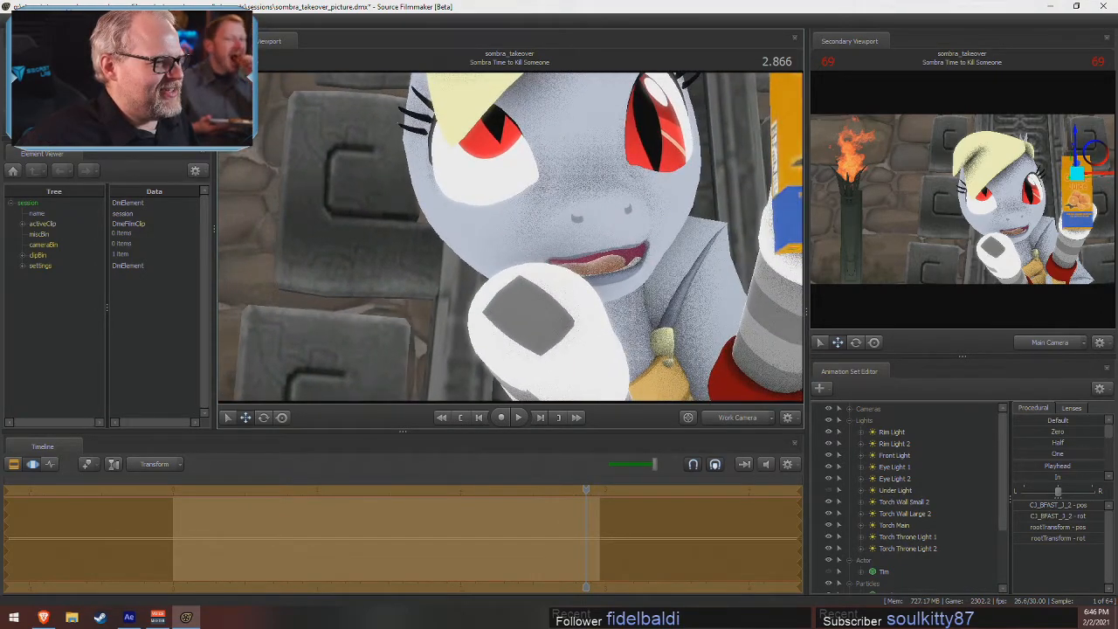
mouse_move(422, 245)
left_mouse_down()
mouse_move(401, 258)
mouse_move(424, 260)
left_mouse_up()
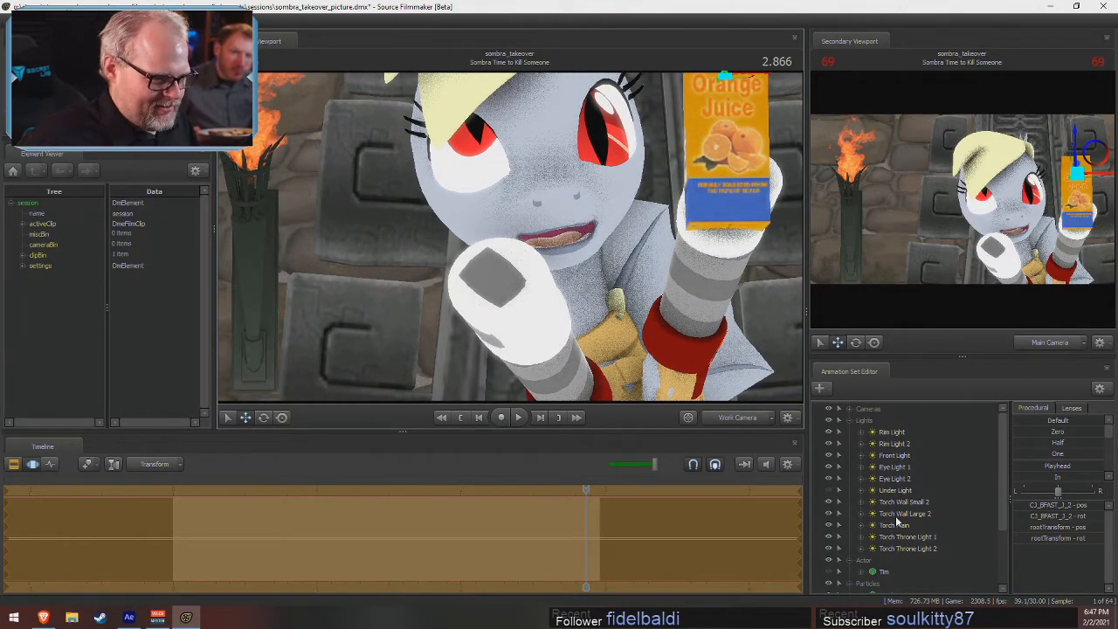
scroll(880, 572, "down", 3)
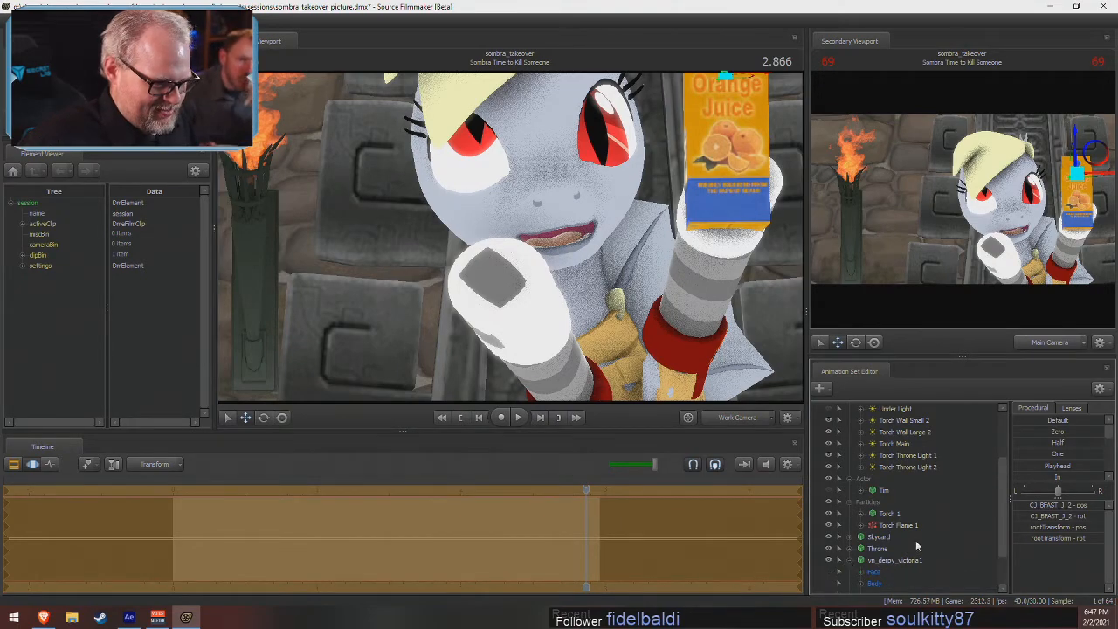
left_click(849, 560)
left_click(860, 526)
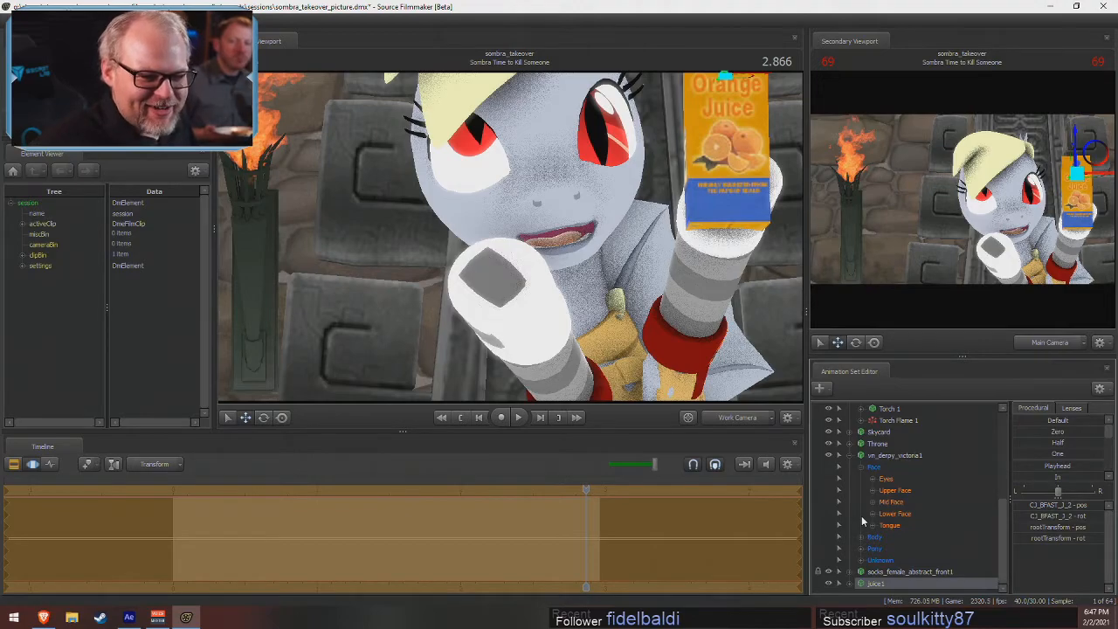
left_click_drag(623, 372, 624, 372)
key("s")
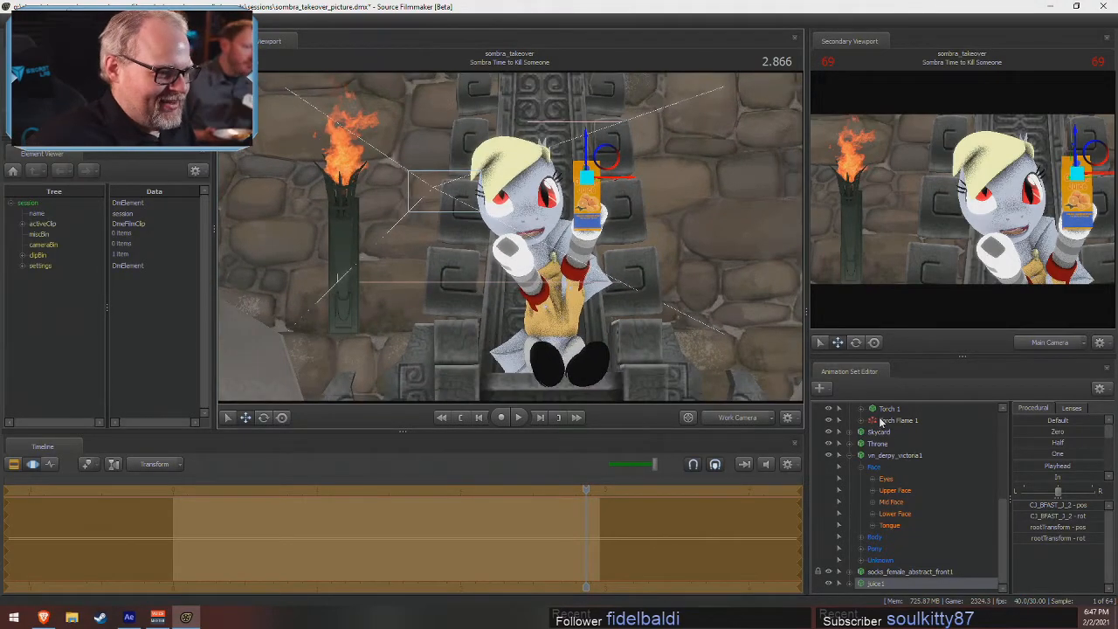
left_click(850, 456)
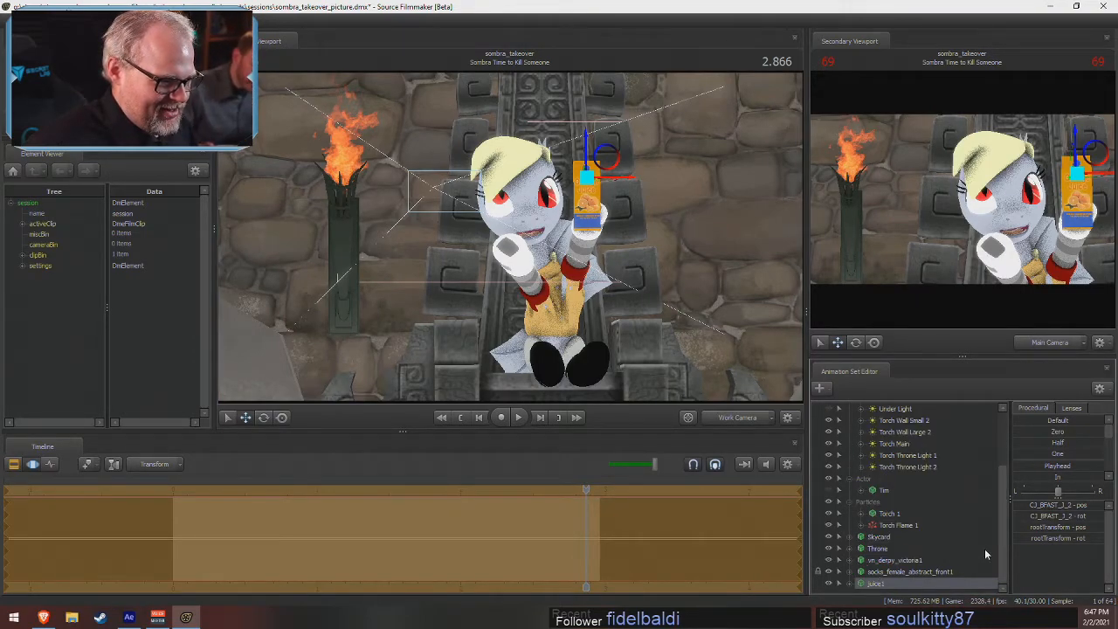
left_click_drag(1003, 559, 1003, 588)
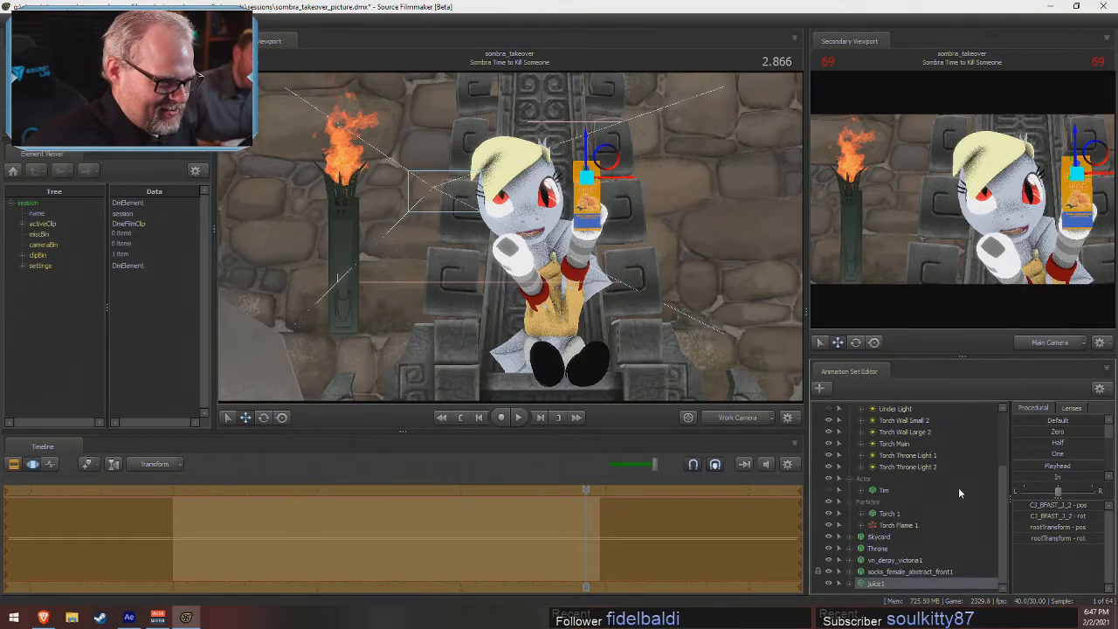
right_click(837, 585)
mouse_move(875, 485)
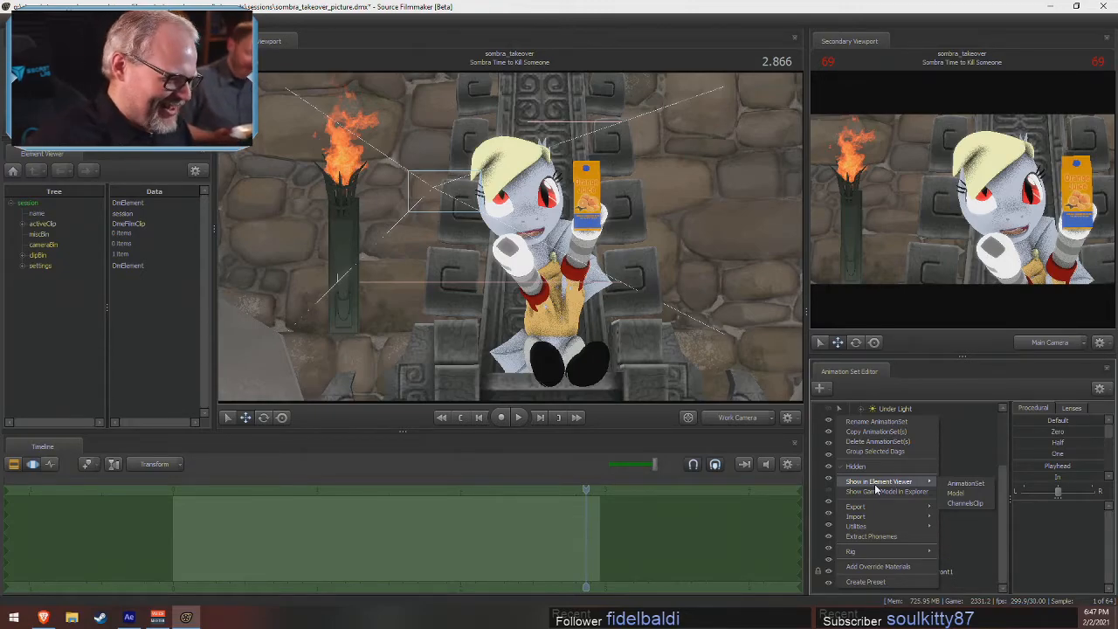
mouse_move(882, 509)
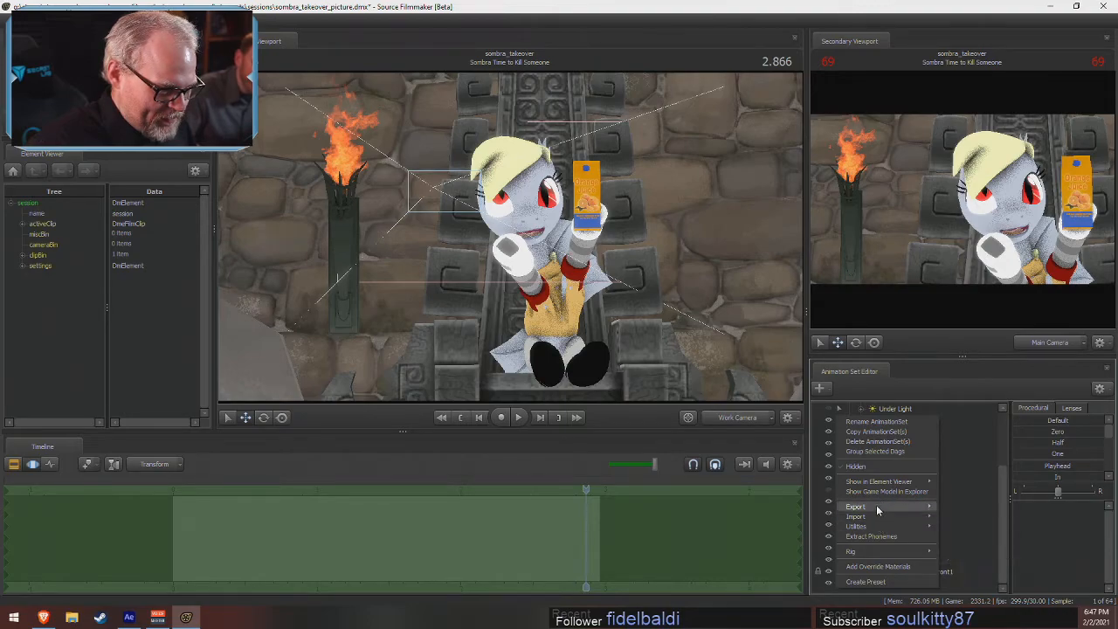
left_click(838, 595)
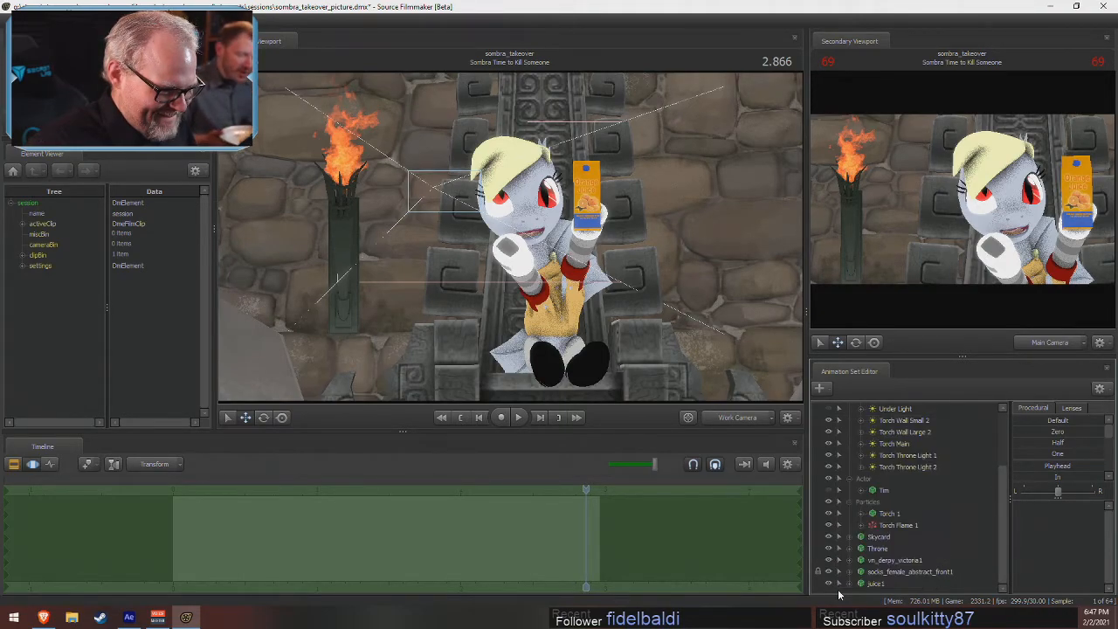
- Start adding another model, filter the model list by "HATS" and preview the bucket hat, dead_roman_hat and helmet_conquistador models
right_click(844, 592)
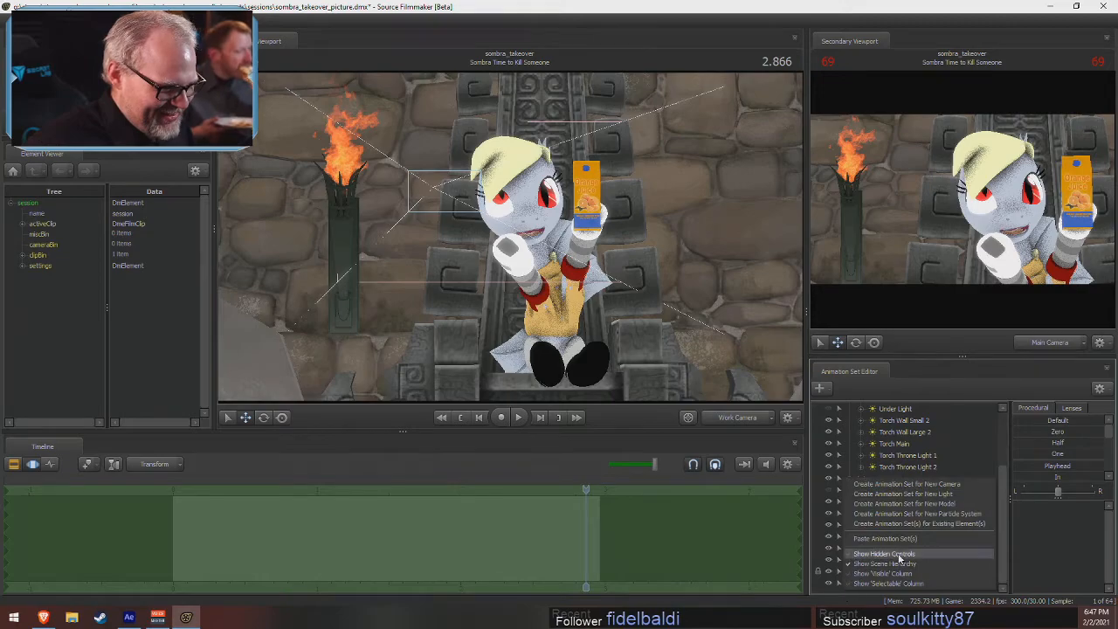
left_click(909, 508)
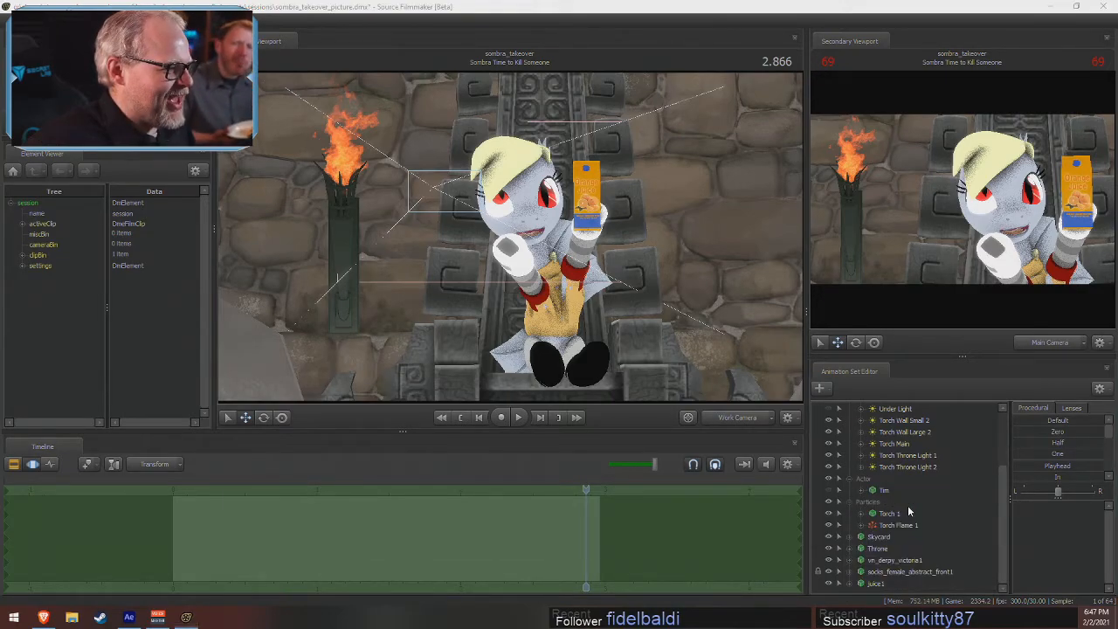
type("HATS")
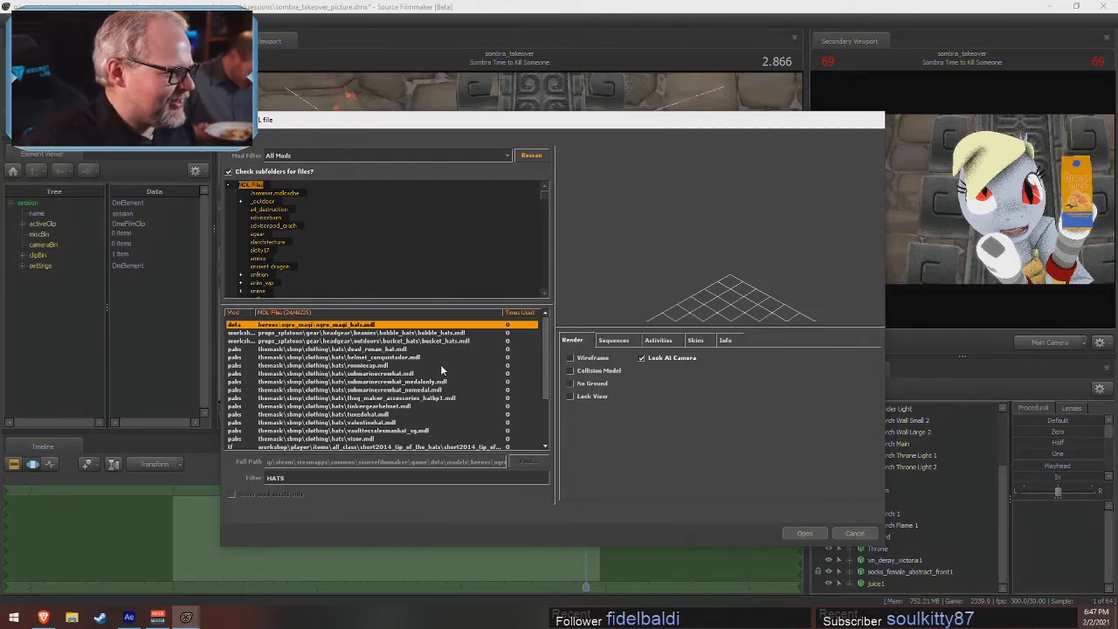
left_click(404, 339)
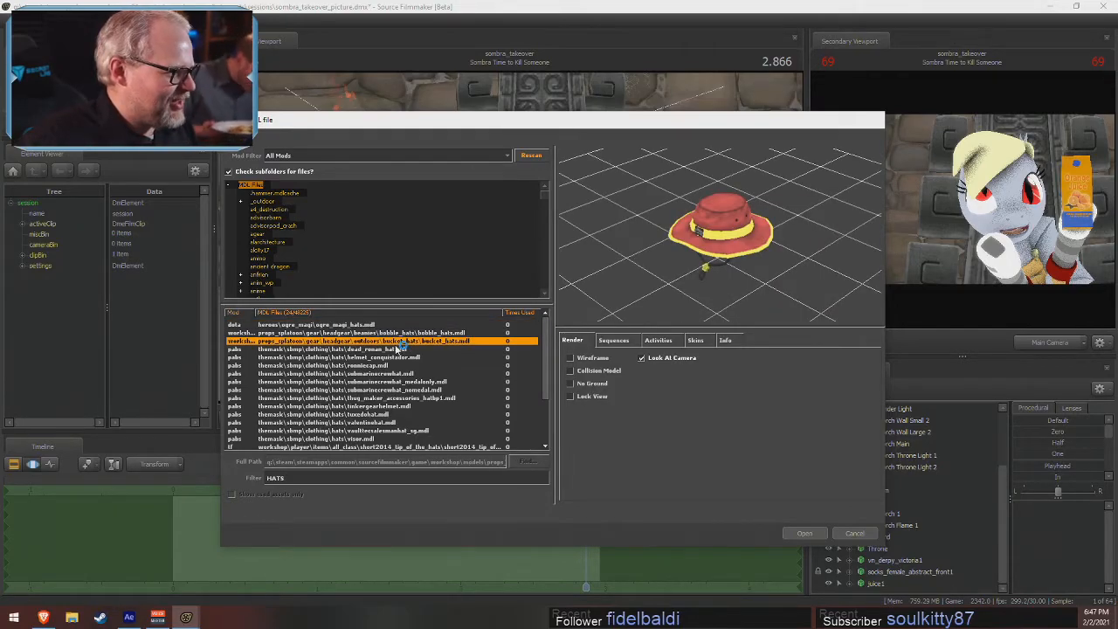
left_click(398, 348)
left_click(394, 358)
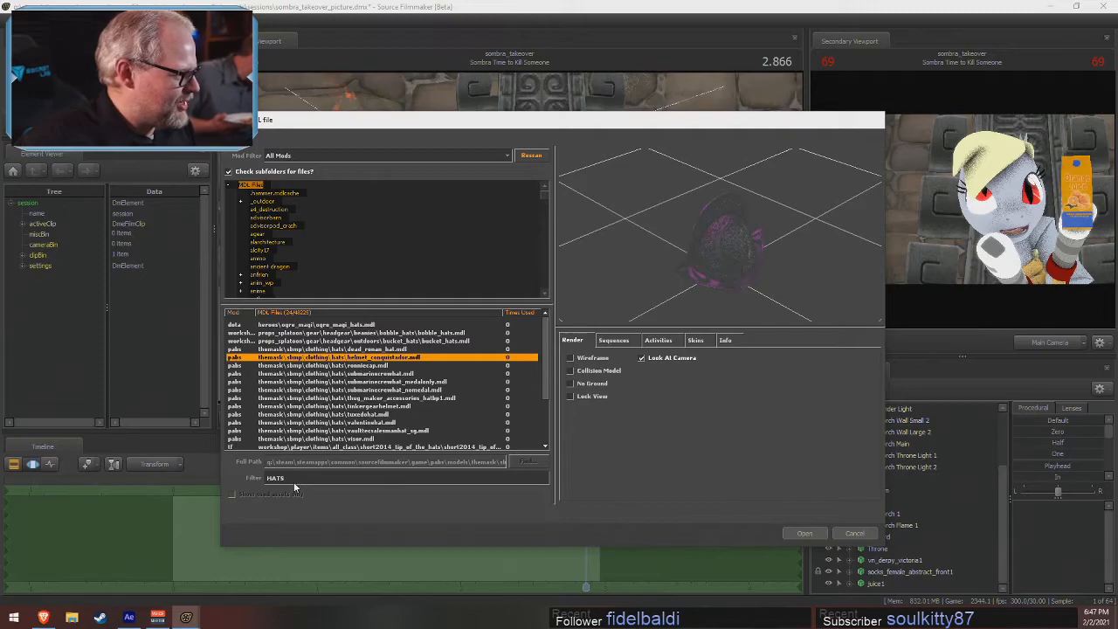
- Try narrowing the model filter to "CUTE HATS" and restore it to "HATS"
type("CUTE")
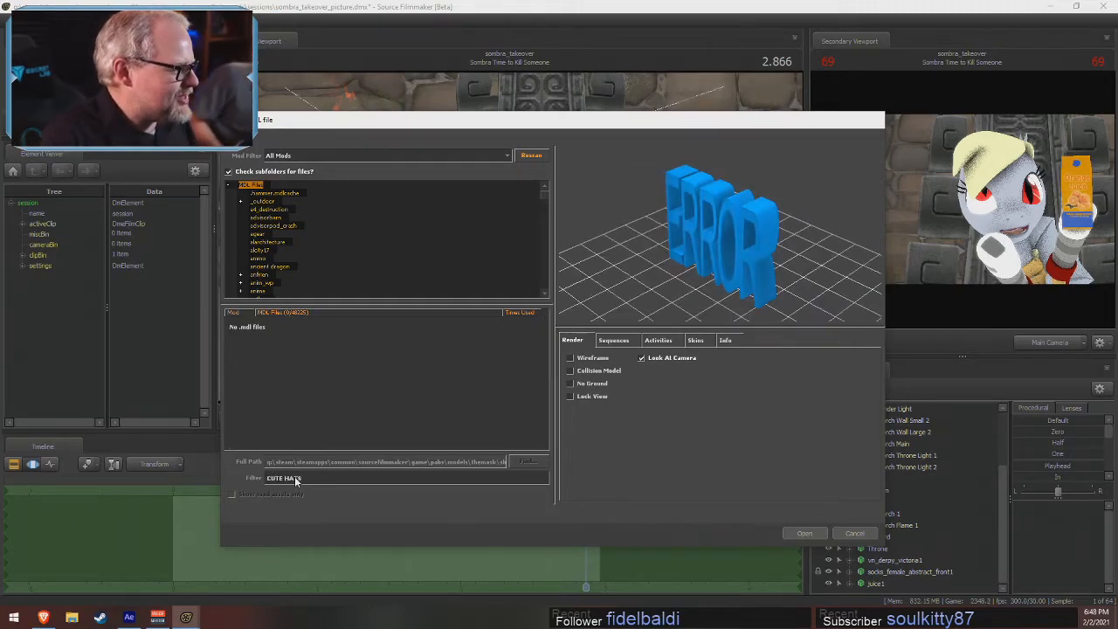
key("BackSpace")
key("BackSpace")
key("BackSpace")
key("BackSpace")
key("BackSpace")
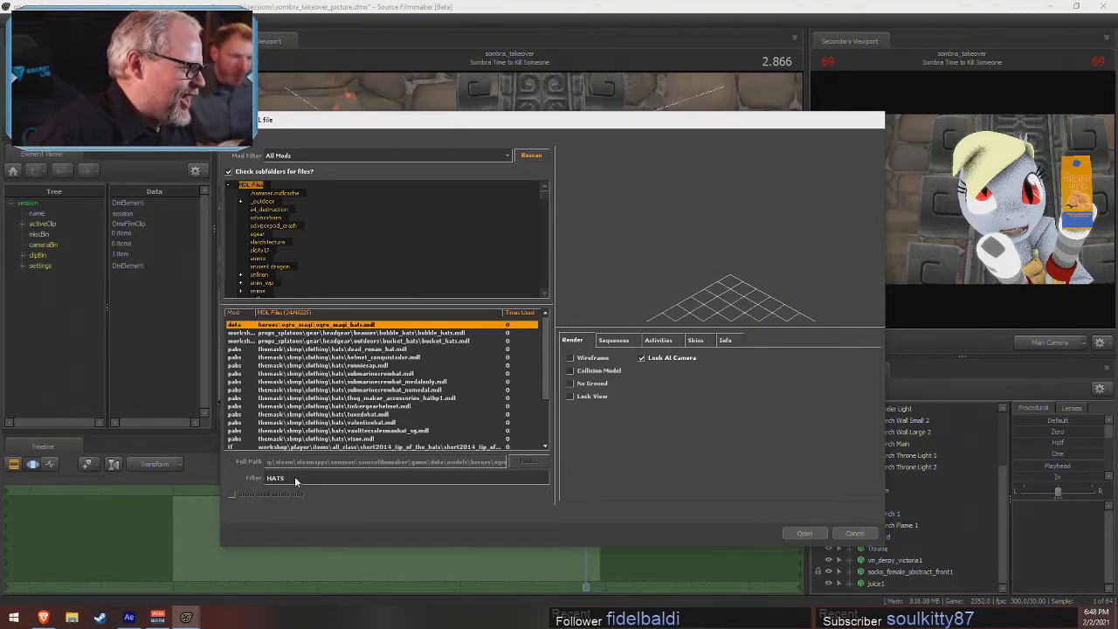
- Preview the remaining hat models in the filtered list, through the clothing hats and the short2014_tip_of_the_hats variants
key("Down")
key("Down")
key("Down")
key("Down")
key("Down")
key("Down")
key("Down")
key("Down")
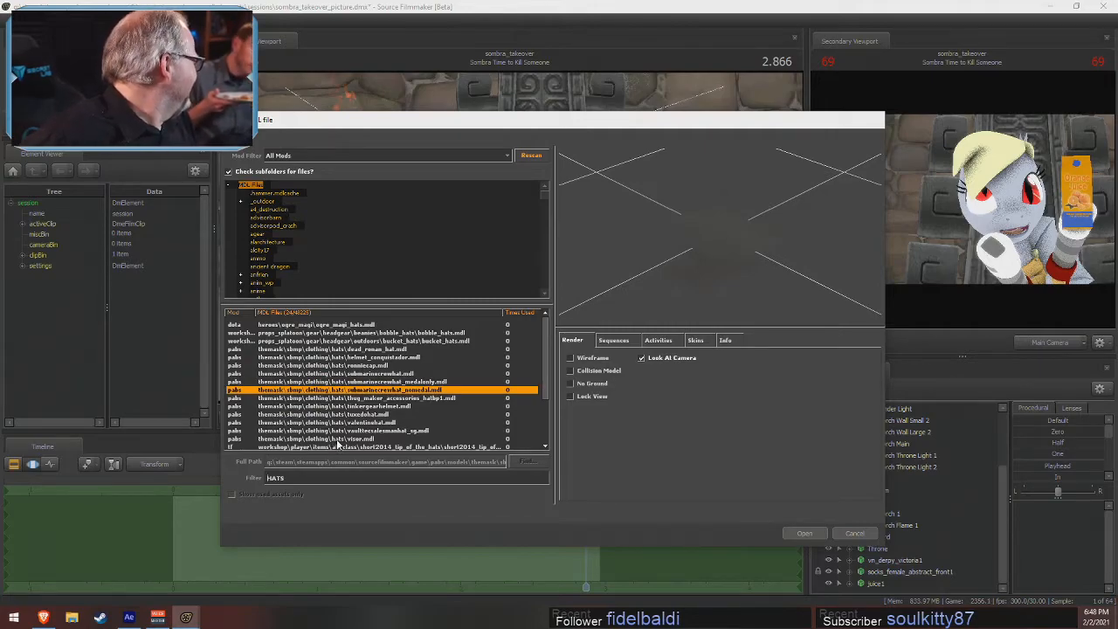
key("Down")
key("Down")
key("Down")
key("Down")
key("Down")
key("Down")
key("Down")
key("Down")
key("Down")
key("Down")
key("Down")
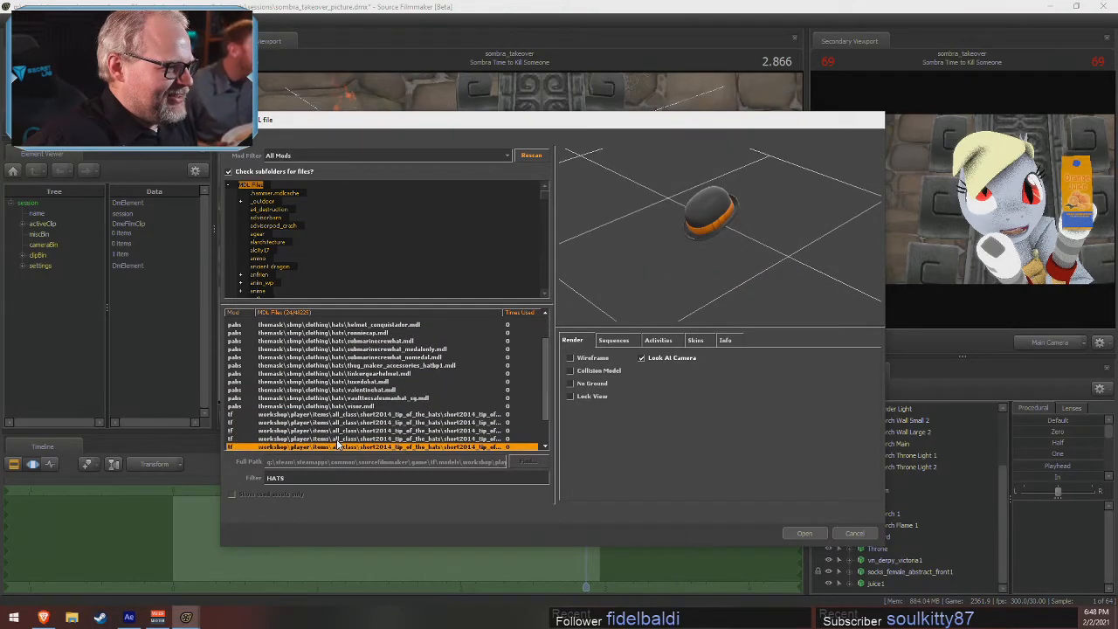
key("Down")
key("Down")
key("Down")
key("Down")
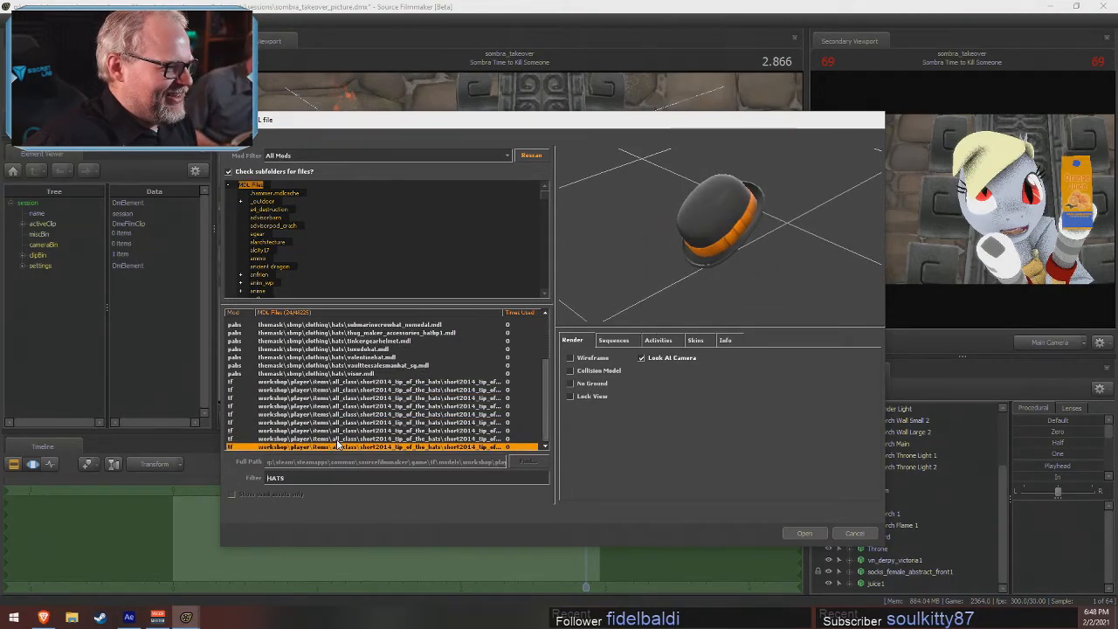
- Compare the last tip_of_the_hats variants and add the soldier bowler hat with the orange band to the scene
key("Up")
key("Up")
key("Up")
key("Down")
key("Down")
left_click(803, 534)
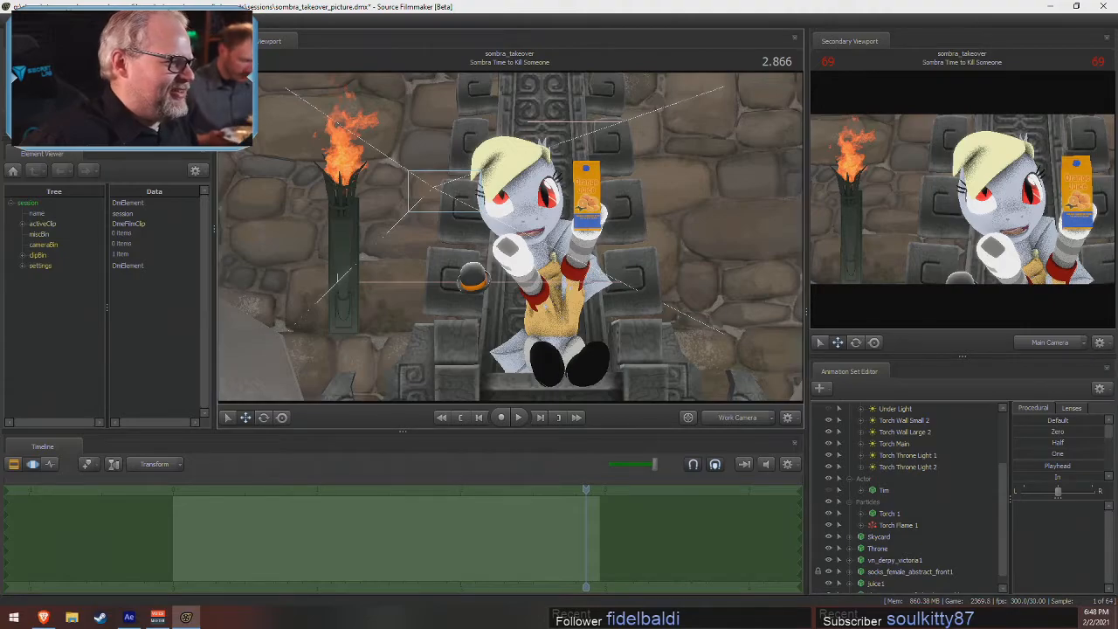
- Select the bowler hat and raise it until it lines up with the top of Derpy's head in the main camera
scroll(896, 541, "down", 1)
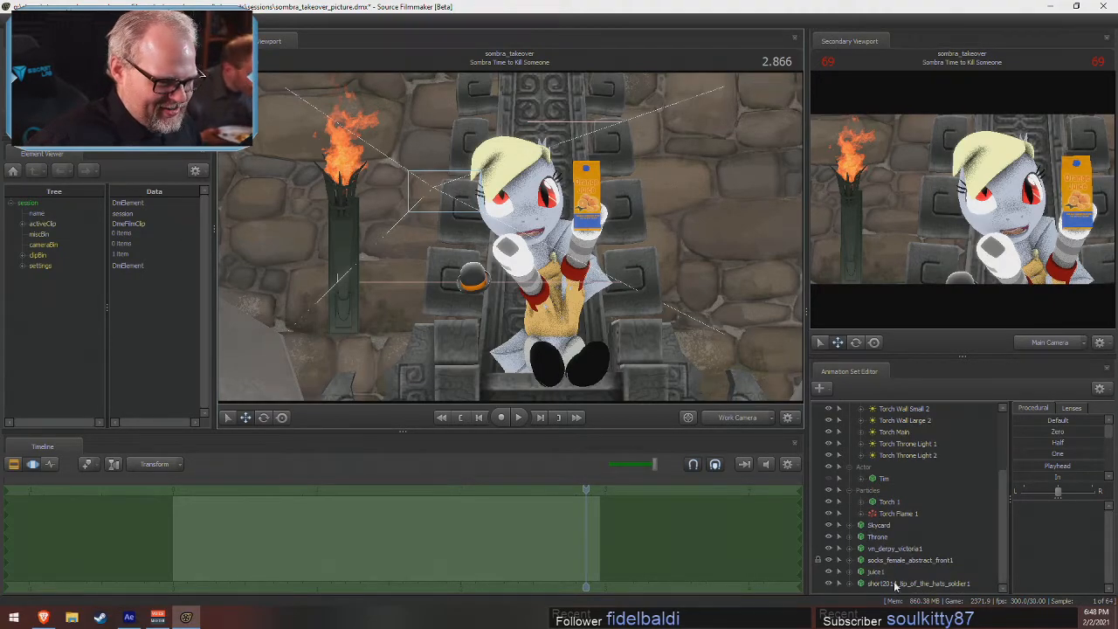
left_click(897, 583)
left_click_drag(464, 264, 436, 84)
left_click_drag(480, 116, 516, 96)
- Check the bowler hat's depth from the side and move it back toward Derpy so it sits on her head
left_click_drag(626, 171, 681, 91)
key("w")
key("s")
left_click_drag(510, 236, 445, 292)
key("s")
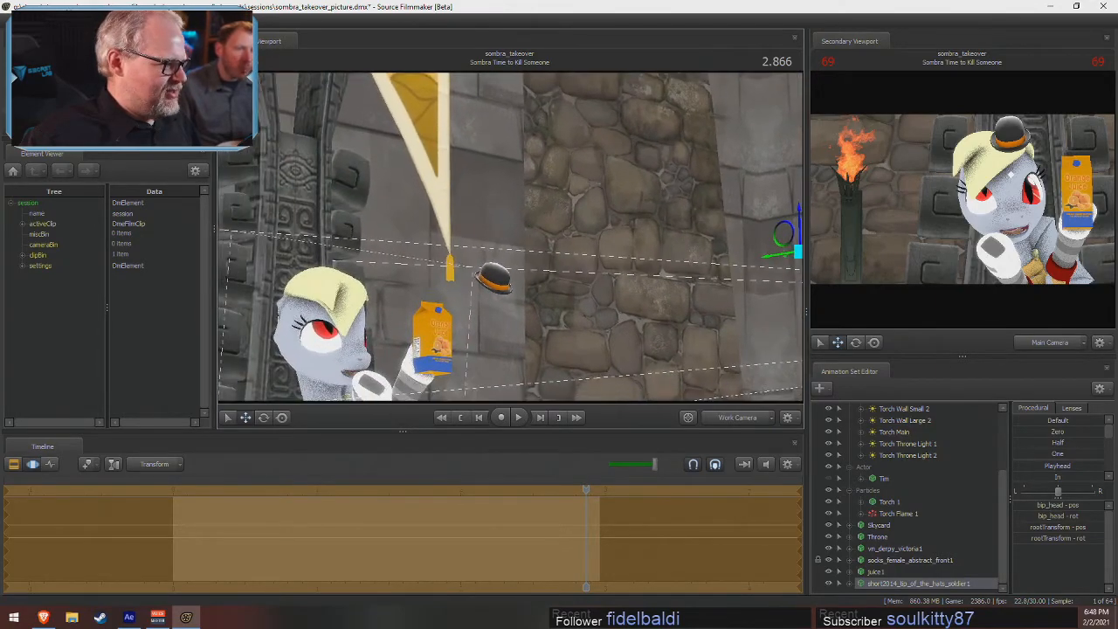
left_click_drag(769, 253, 596, 217)
left_click_drag(501, 212, 284, 319)
- Inspect Derpy's ear area up close and look through her Body and Face control groups for the ear controls
key("w")
key("d")
key("w")
key("a")
key("w")
mouse_move(584, 266)
left_mouse_down()
mouse_move(511, 269)
mouse_move(562, 263)
left_mouse_up()
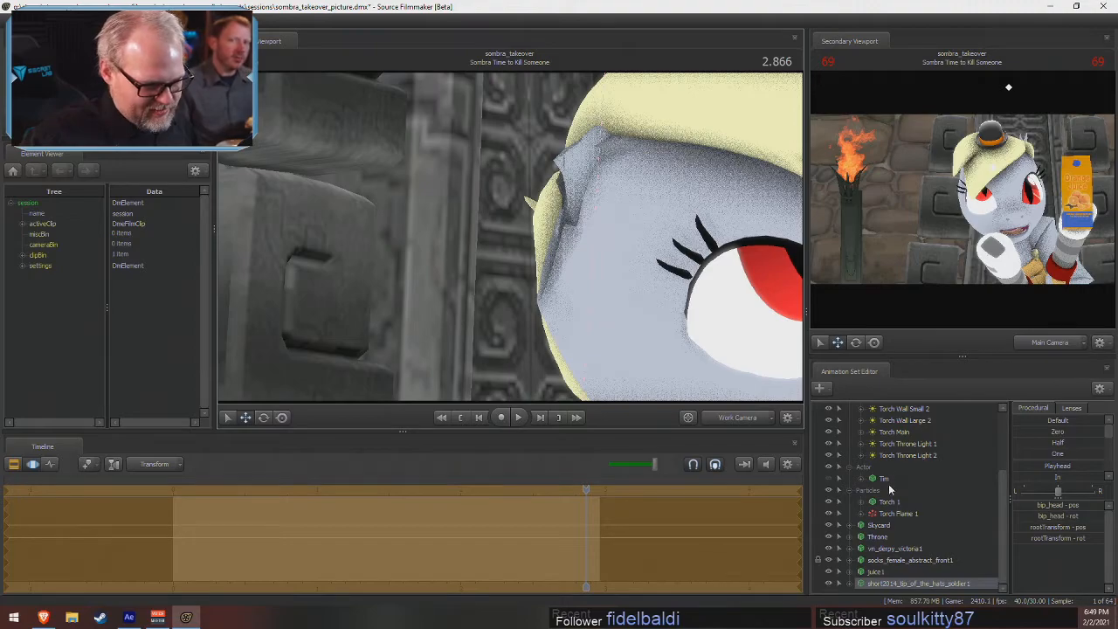
scroll(891, 537, "up", 3)
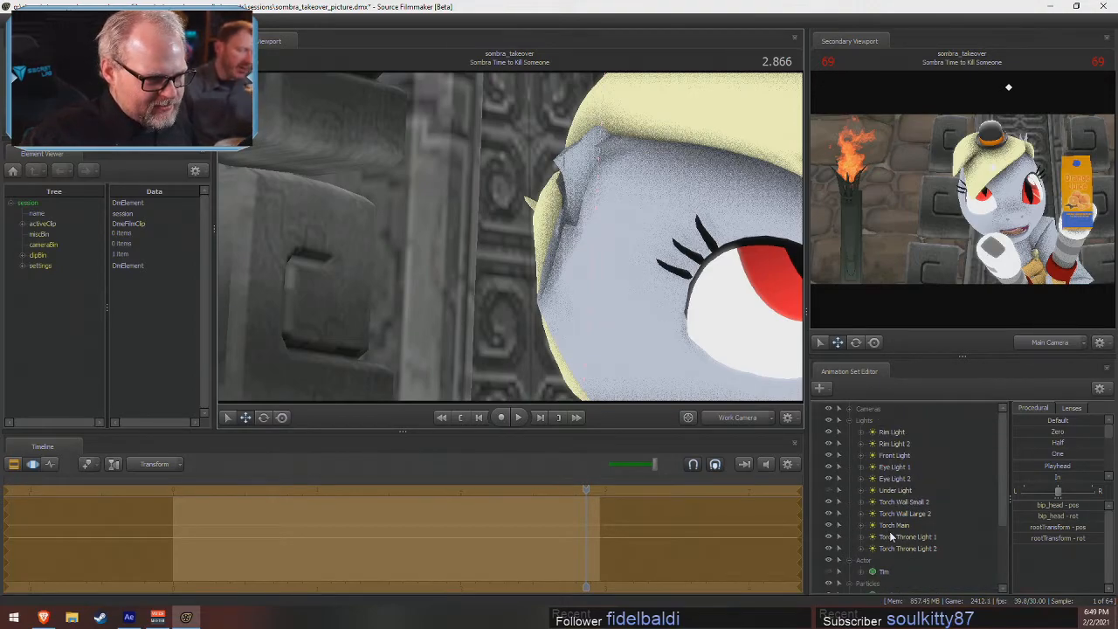
scroll(891, 536, "down", 3)
left_click(852, 549)
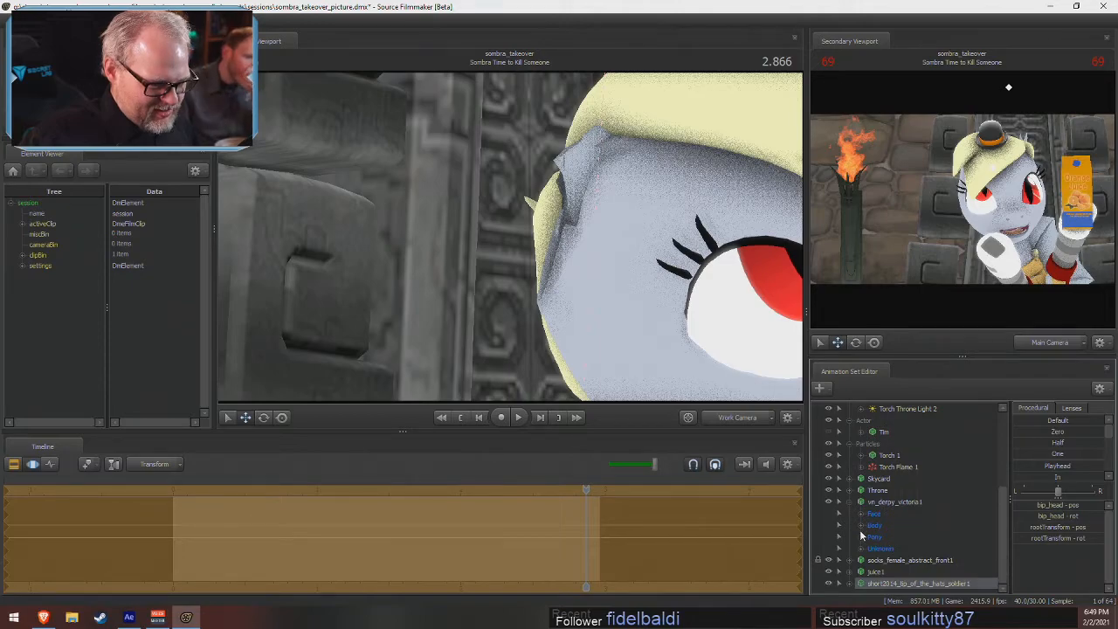
left_click(861, 526)
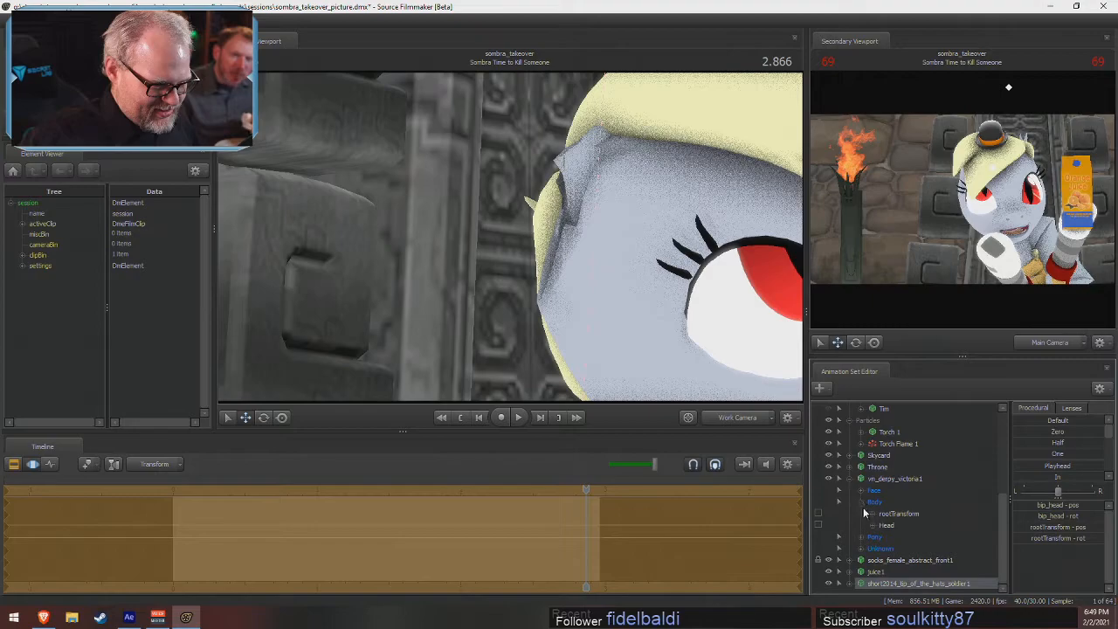
left_click(873, 528)
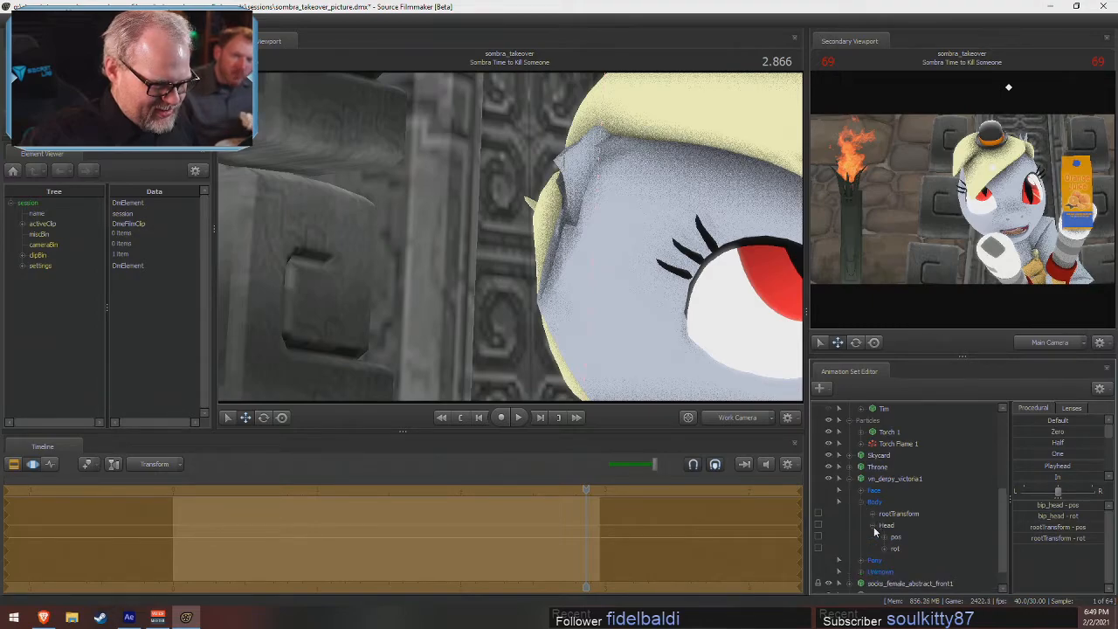
left_click(863, 504)
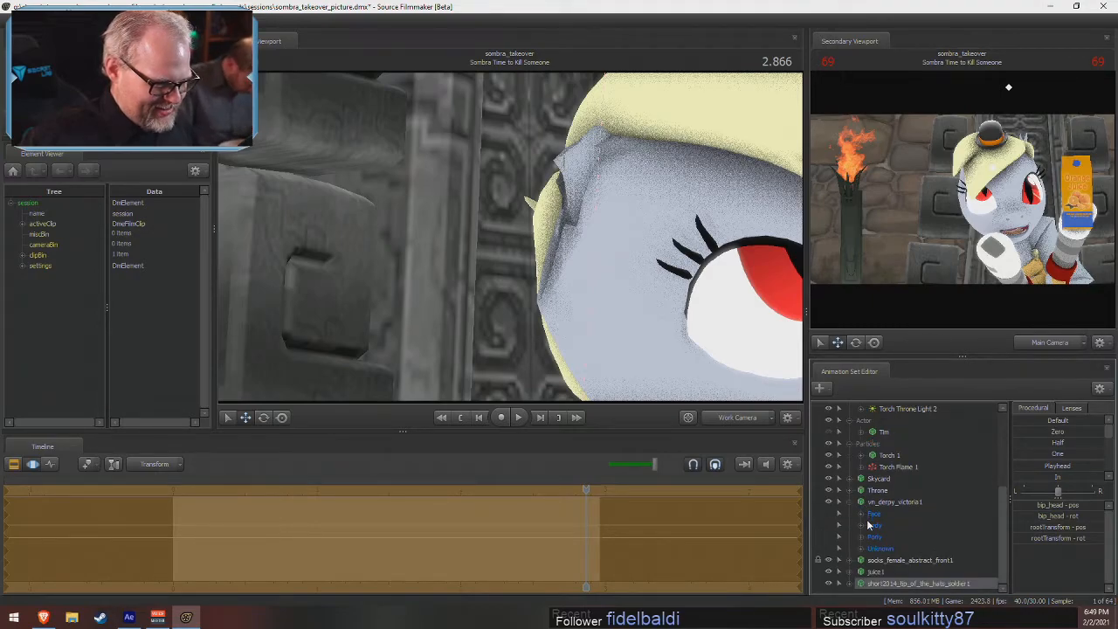
left_click(870, 516)
left_click(862, 516)
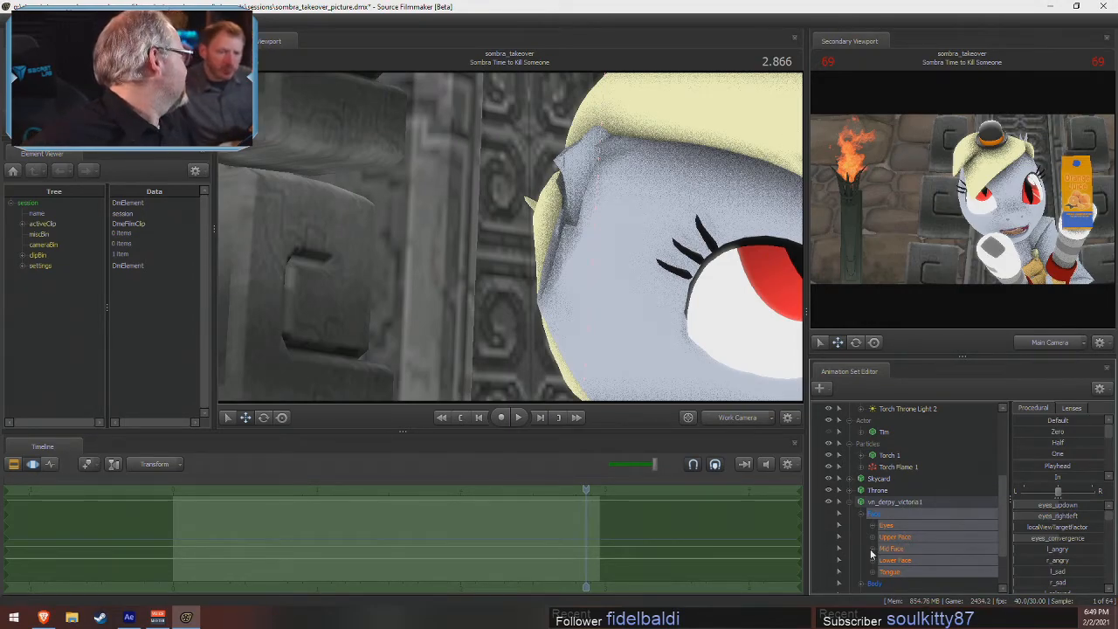
- Expand Derpy's Pony Body controls and reset both RightEar and LeftEar to their default pose
scroll(871, 546, "down", 2)
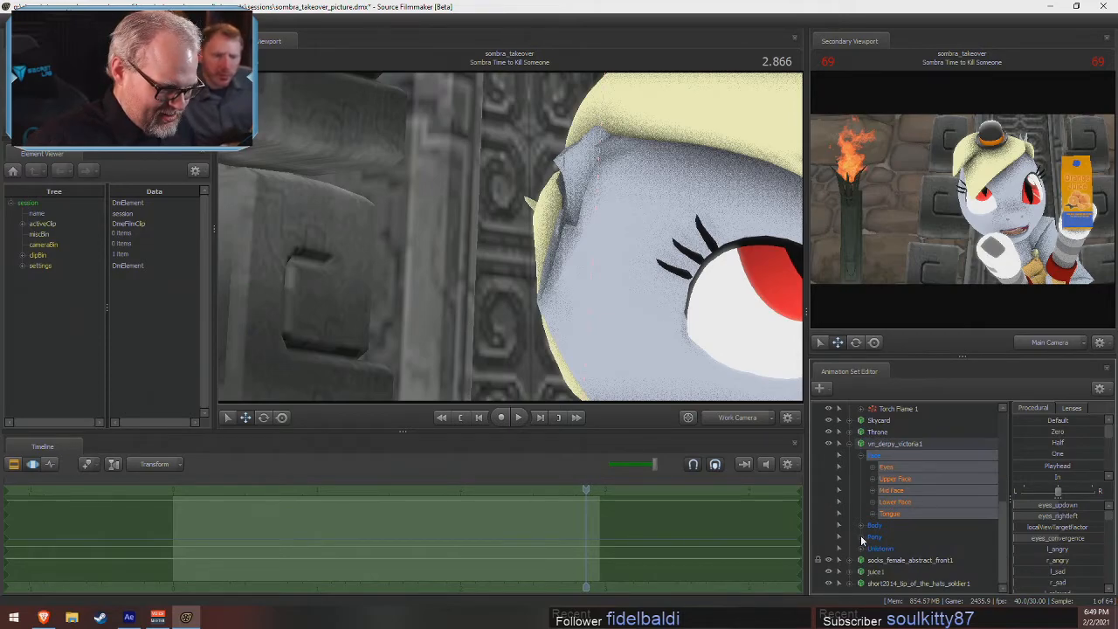
left_click(861, 537)
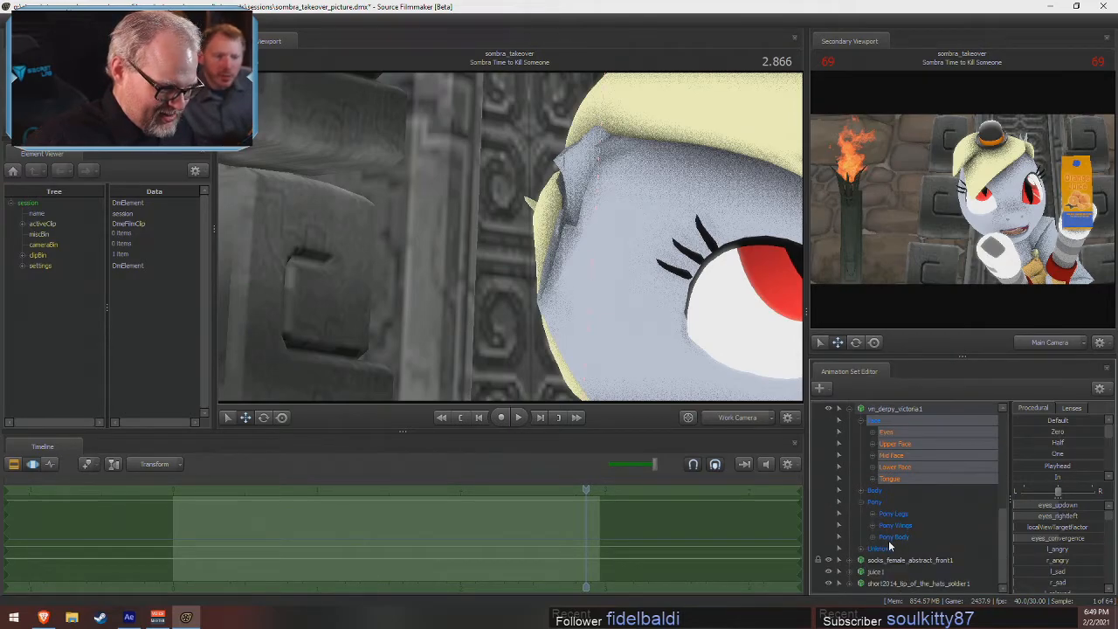
left_click(873, 536)
scroll(875, 537, "down", 2)
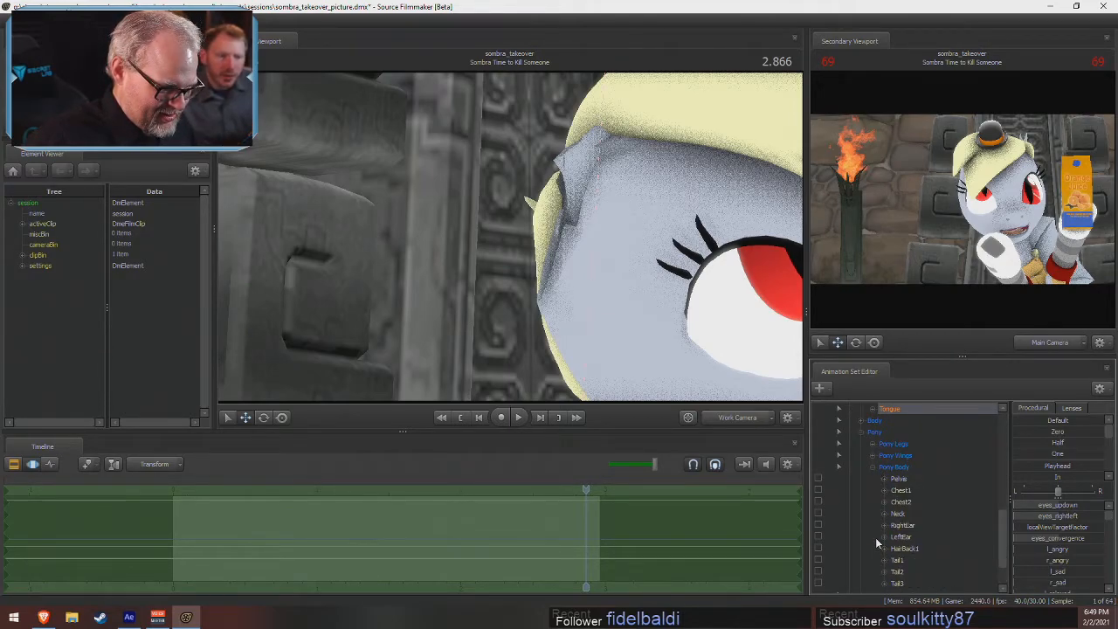
left_click(905, 528)
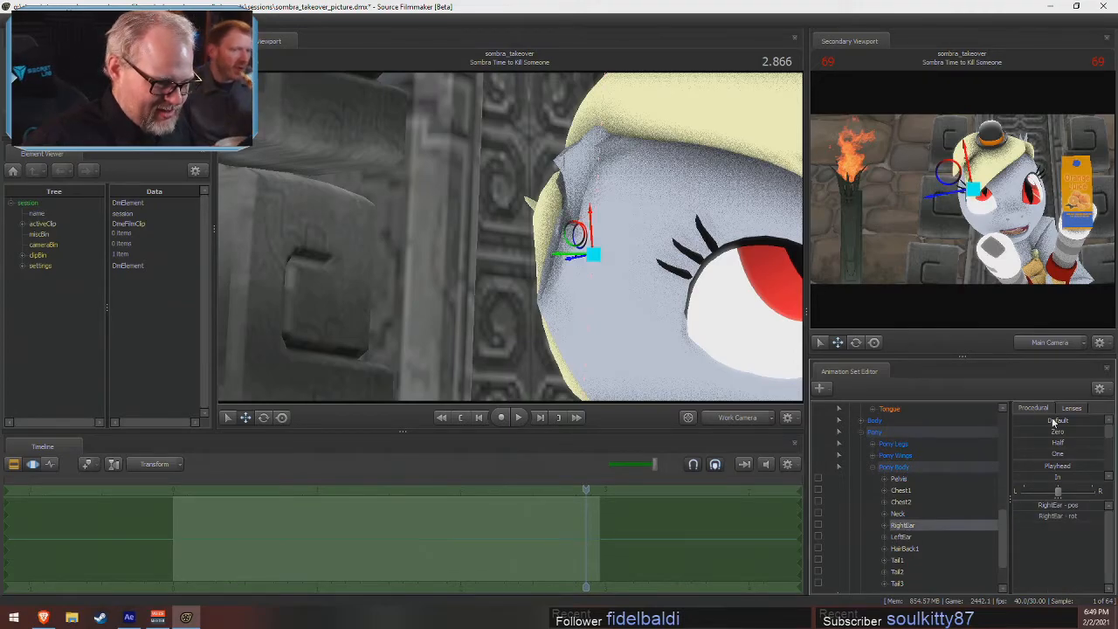
left_click_drag(1058, 421, 1102, 421)
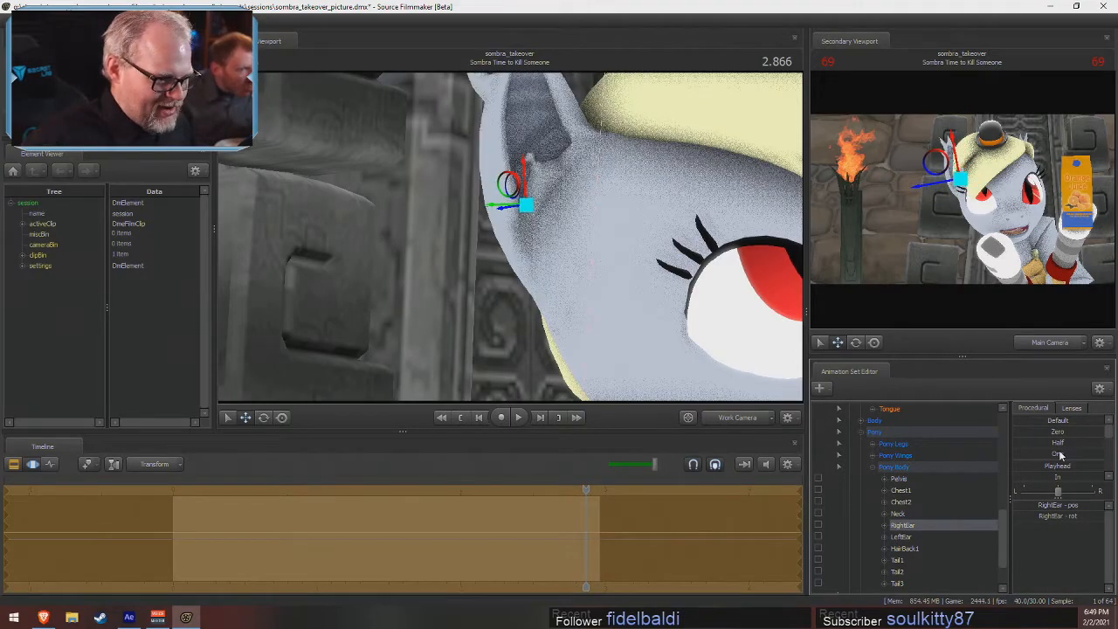
left_click(904, 536)
left_click_drag(1029, 422, 1103, 421)
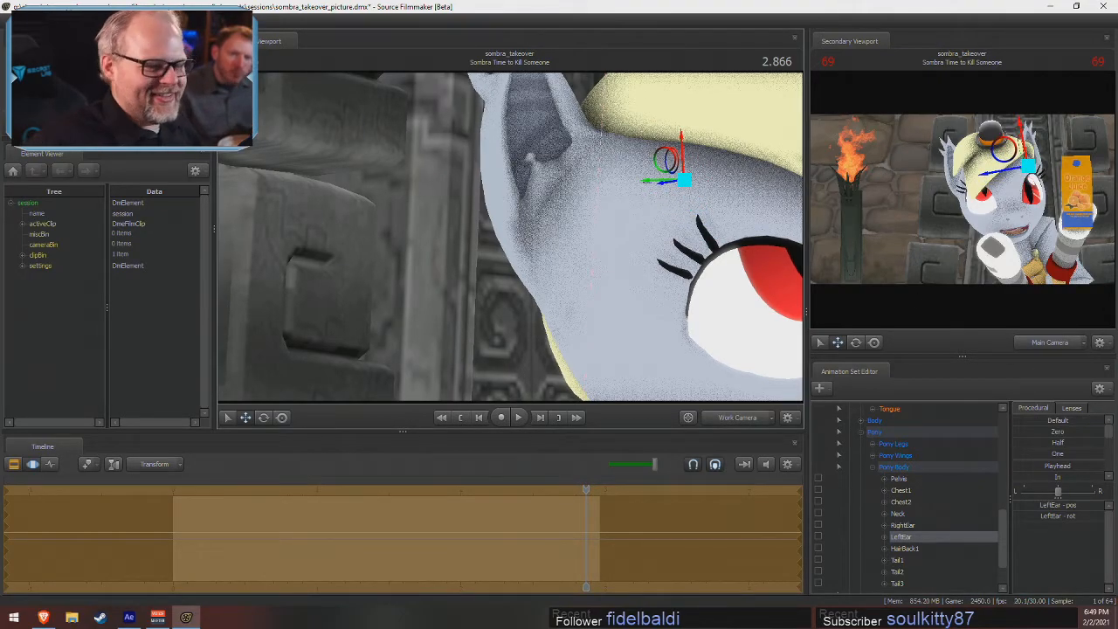
- Examine Derpy's face, ears, bowler hat and juice carton from several angles and distances
left_click_drag(511, 236, 533, 252)
key("s")
key("d")
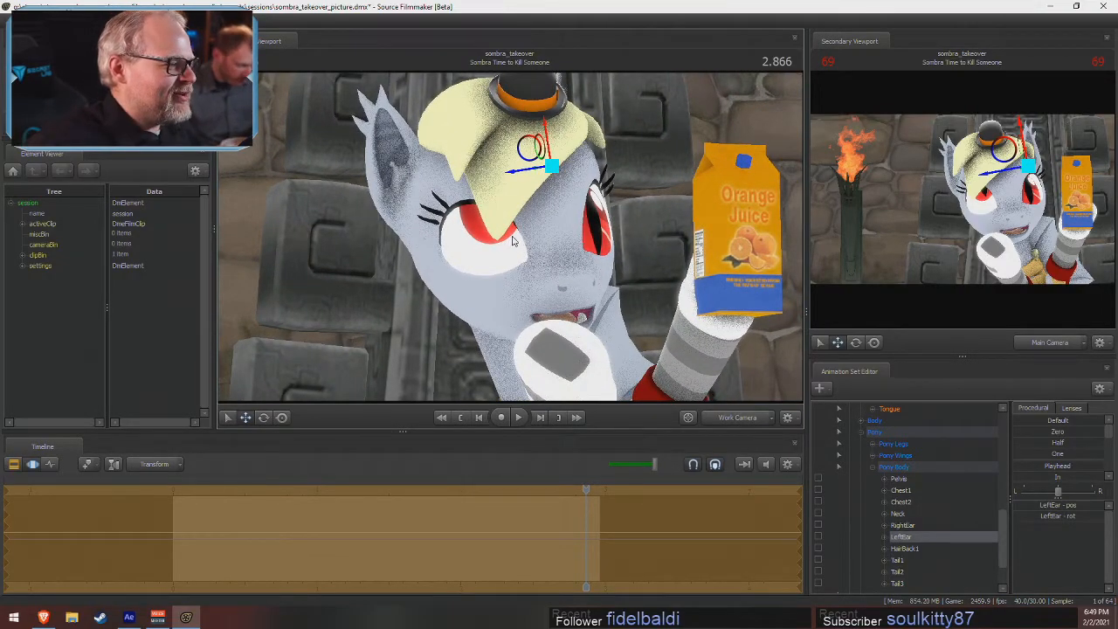
left_click_drag(629, 219, 594, 217)
key("d")
mouse_move(524, 245)
left_mouse_down()
mouse_move(535, 244)
mouse_move(502, 253)
mouse_move(512, 242)
left_mouse_up()
key("d")
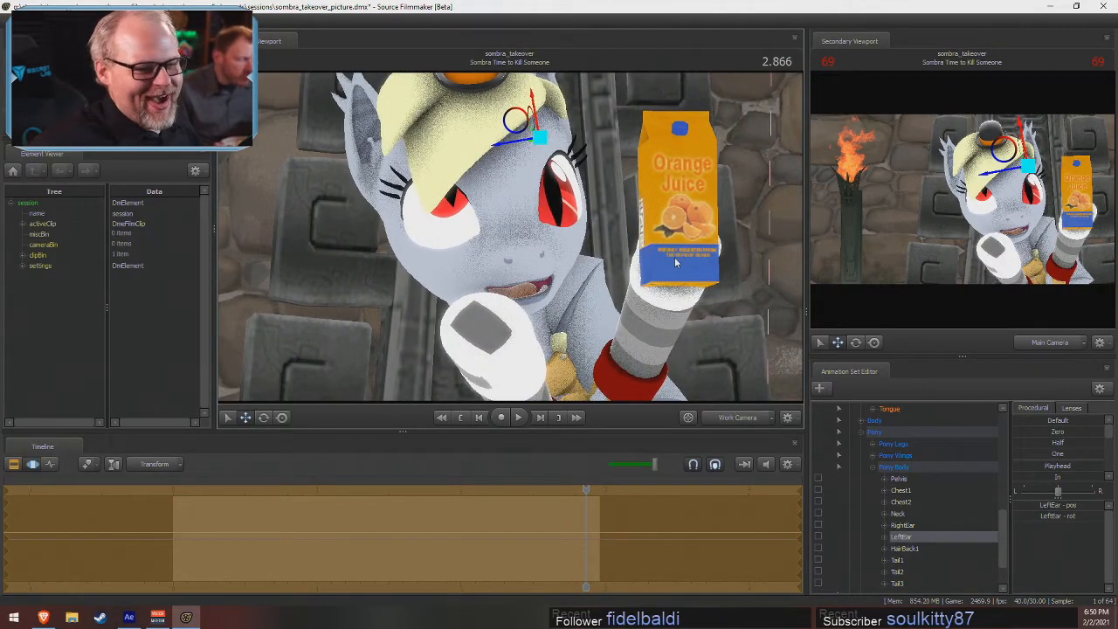
left_click_drag(636, 259, 497, 241)
key("d")
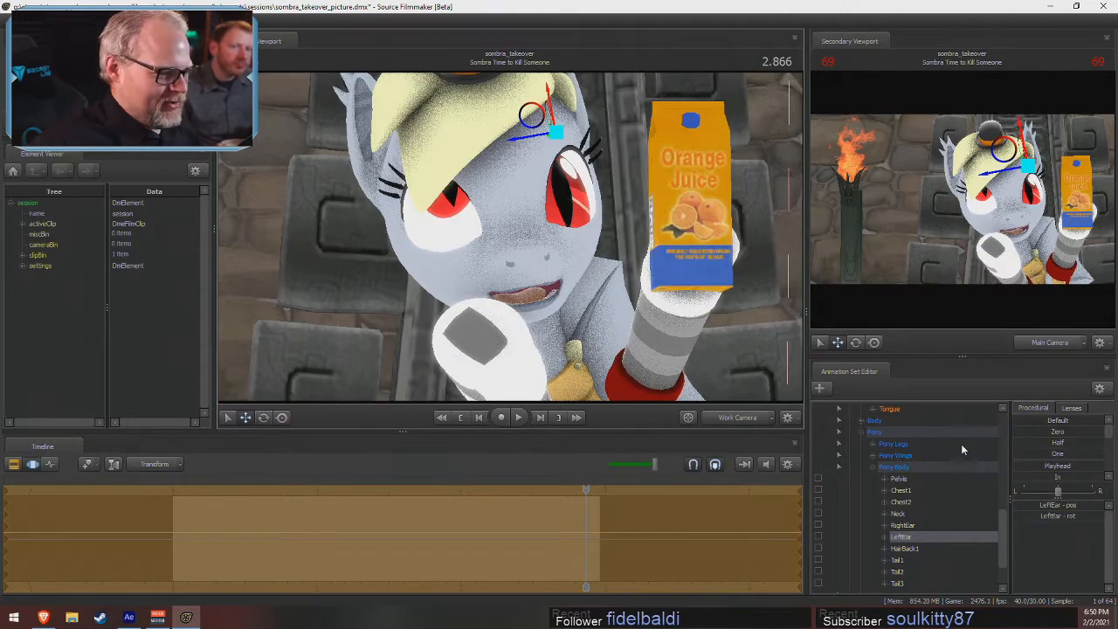
left_click_drag(623, 333, 554, 347)
key("s")
- Add a new model to the scene, filtering by "CANDY CANE" and choosing candycane_mesh
scroll(918, 490, "down", 3)
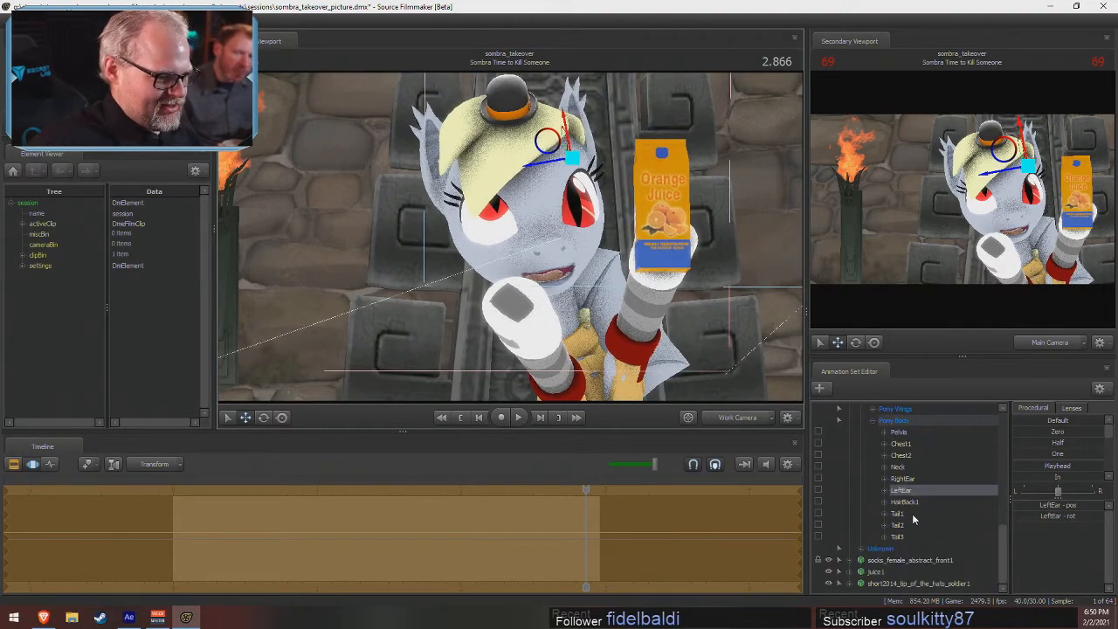
right_click(888, 587)
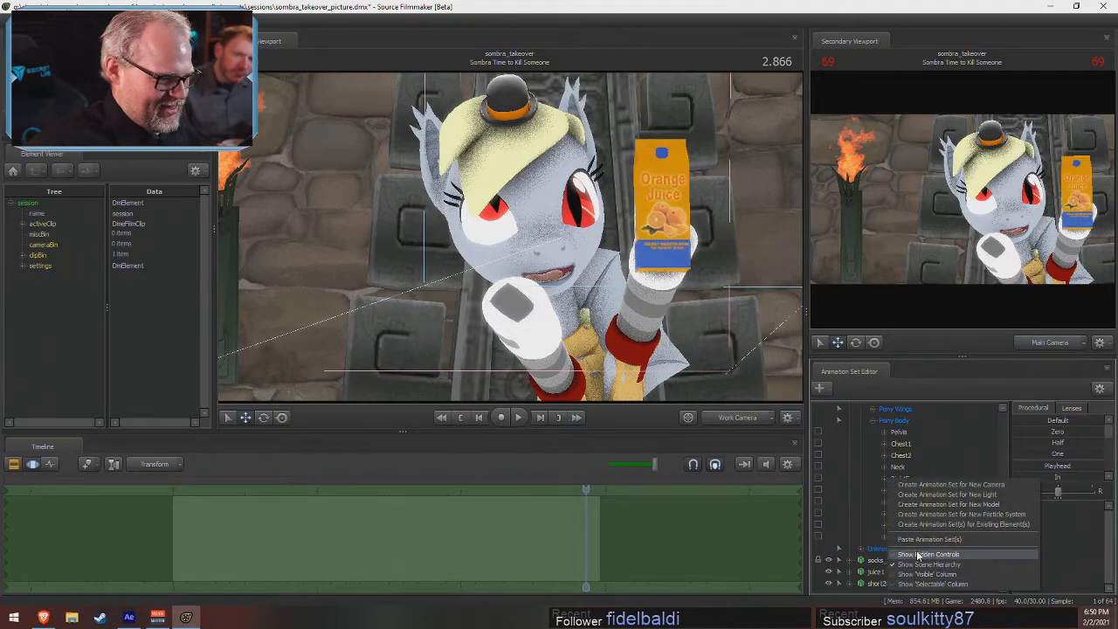
left_click(931, 505)
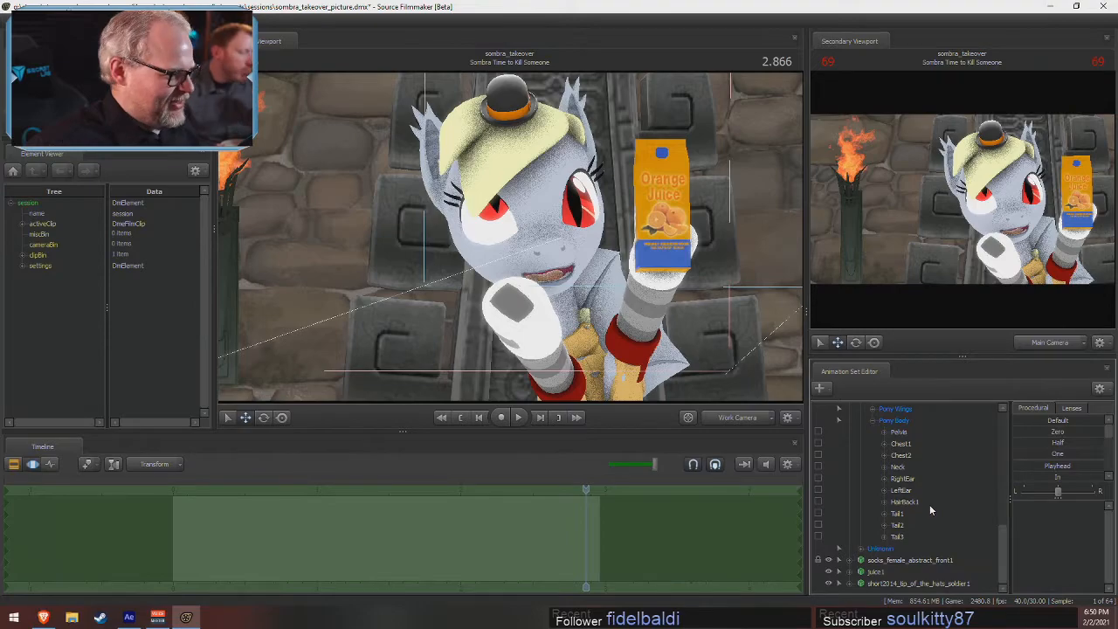
type("CANDY CANE")
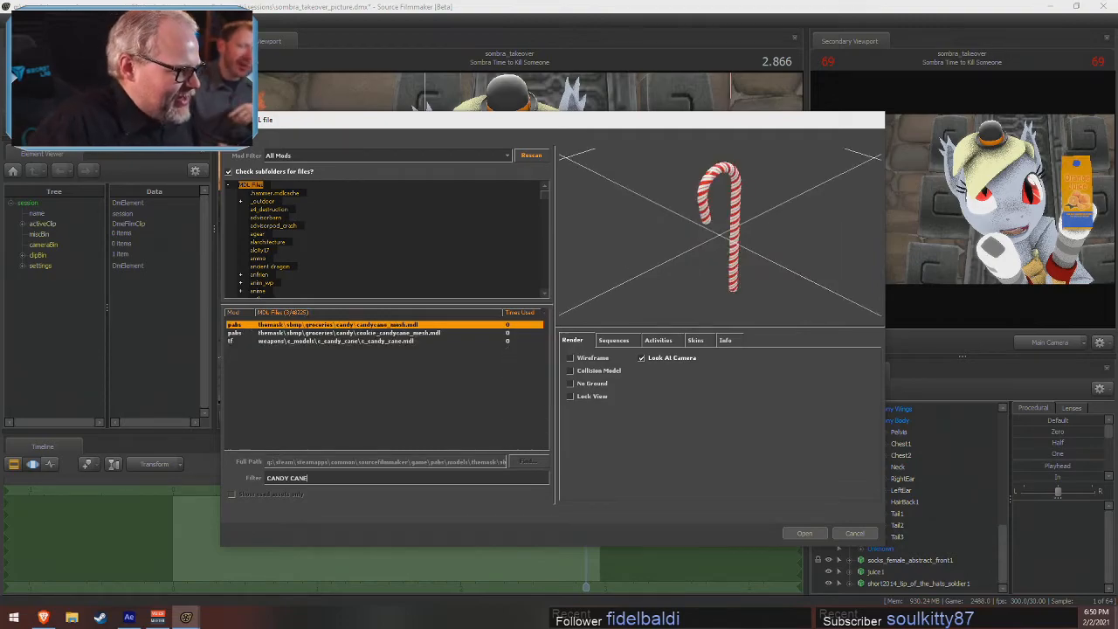
left_click(812, 532)
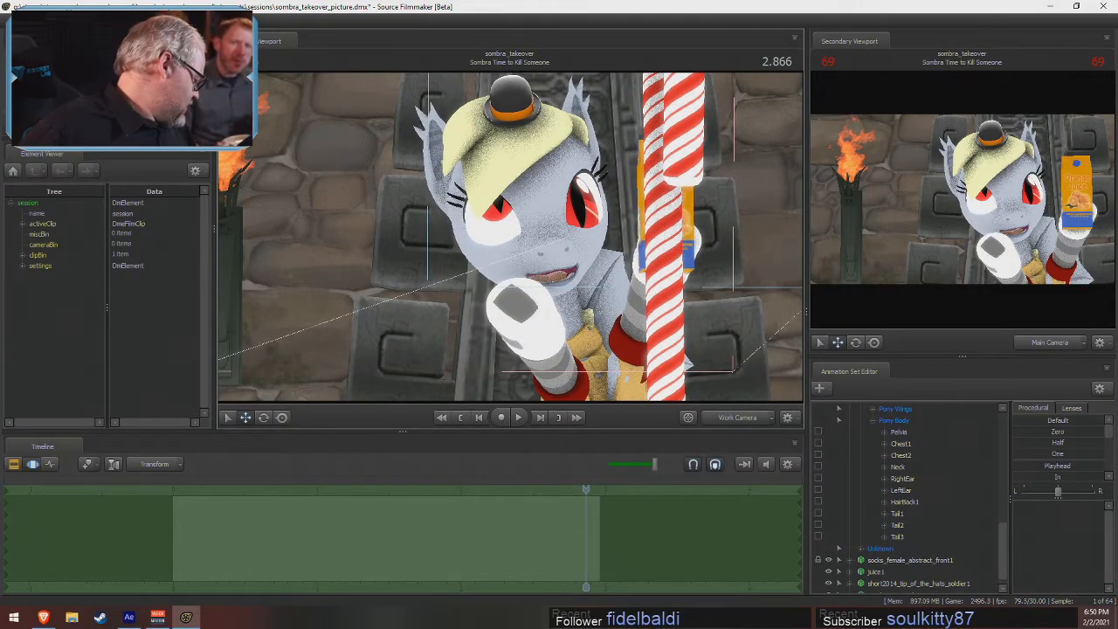
- Expand the candy cane's Body controls and add scale controls to its root transform and static prop
key("d")
left_click_drag(510, 237, 467, 223)
key("s")
key("w")
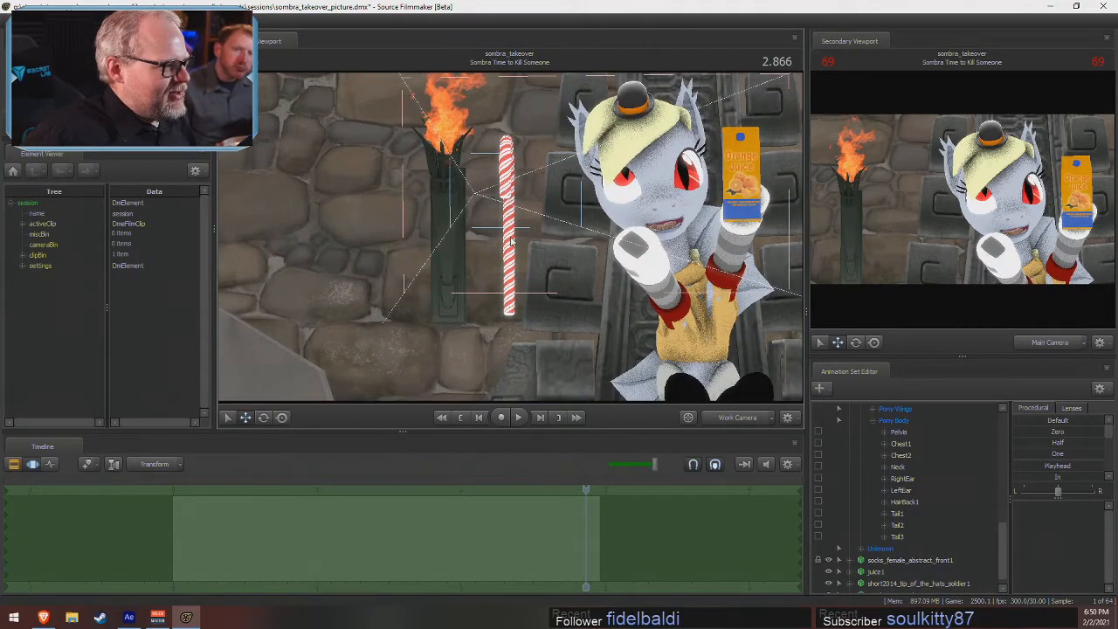
scroll(872, 495, "down", 1)
left_click(878, 582)
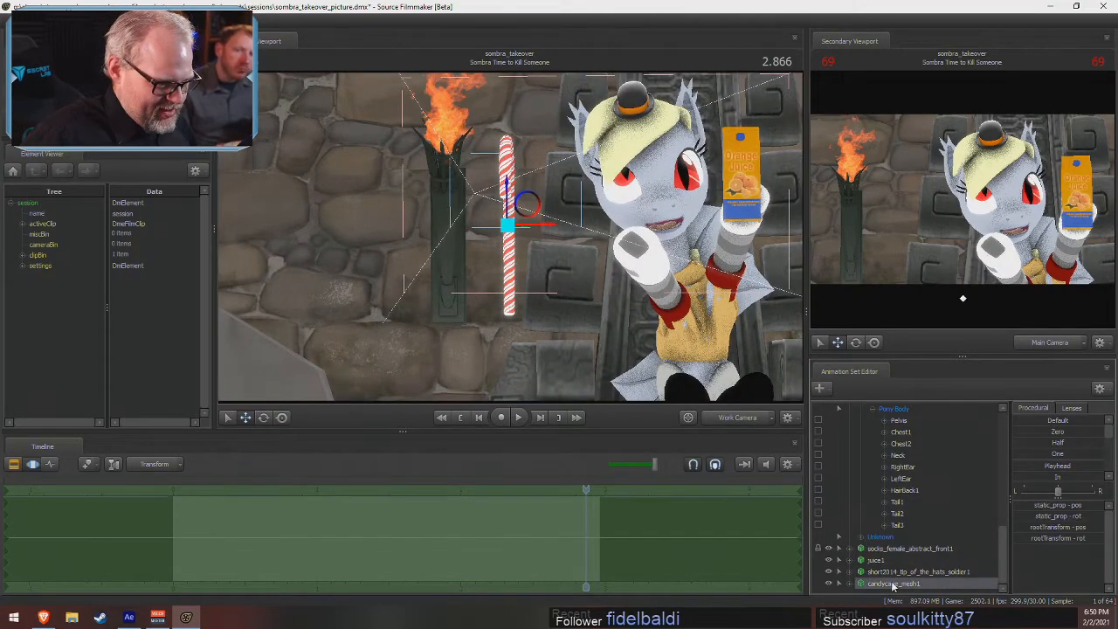
left_click(848, 584)
scroll(859, 583, "down", 1)
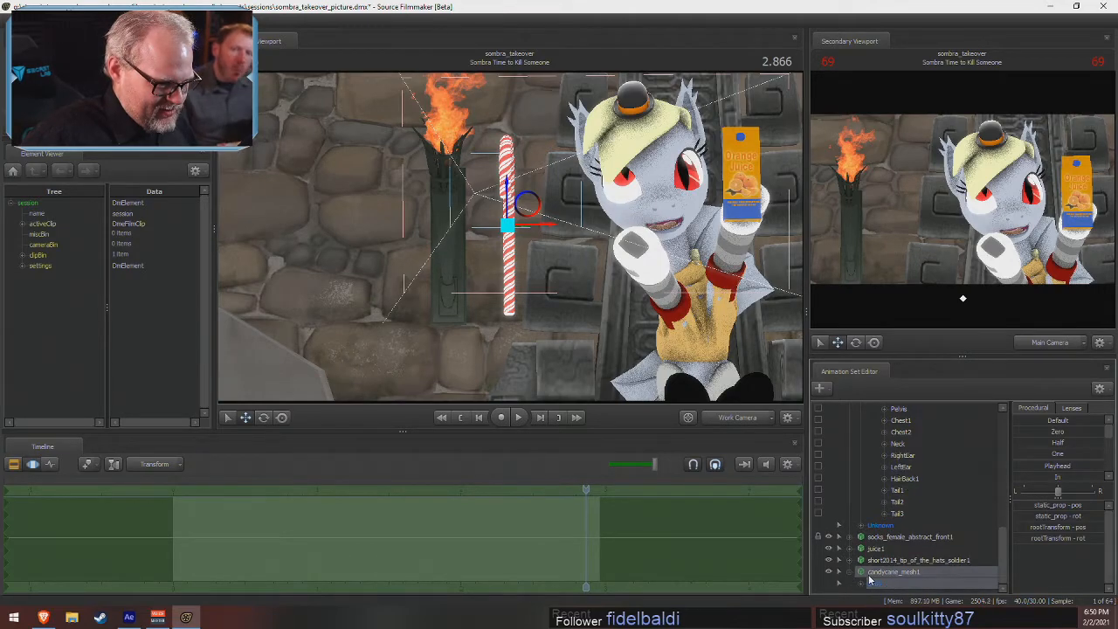
left_click(860, 583)
scroll(880, 581, "down", 2)
left_click(874, 573)
right_click(888, 571)
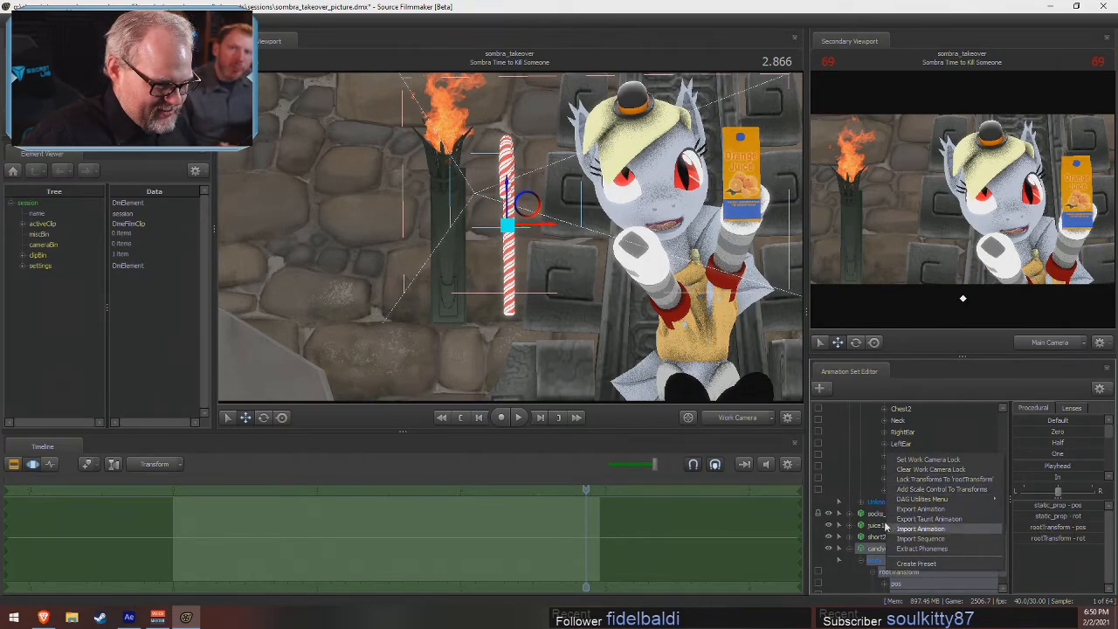
scroll(870, 559, "down", 2)
right_click(894, 552)
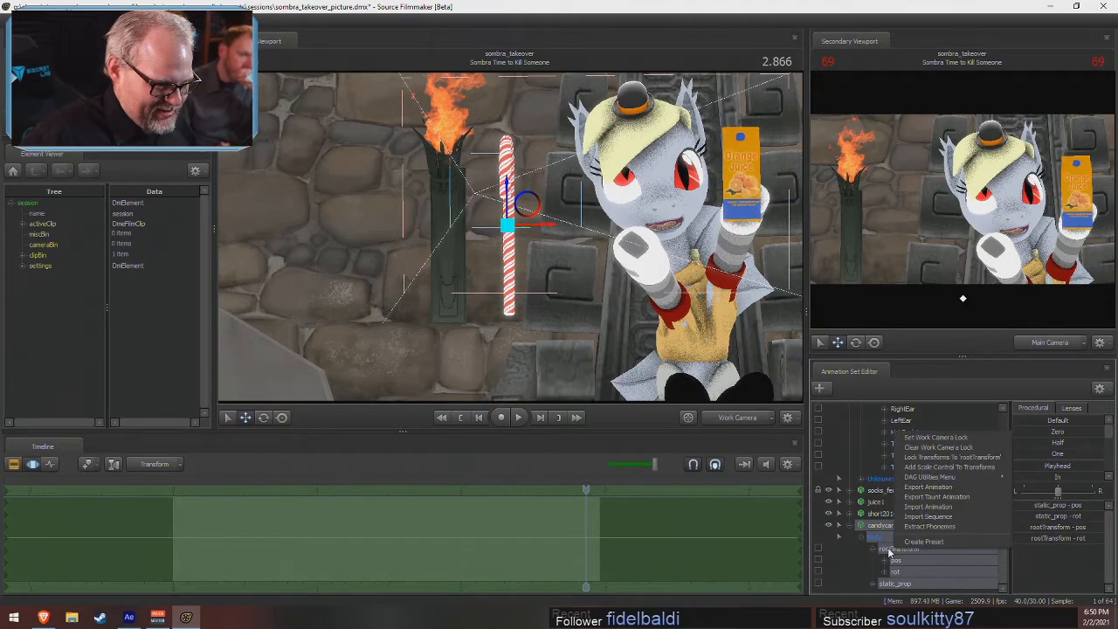
left_click(931, 467)
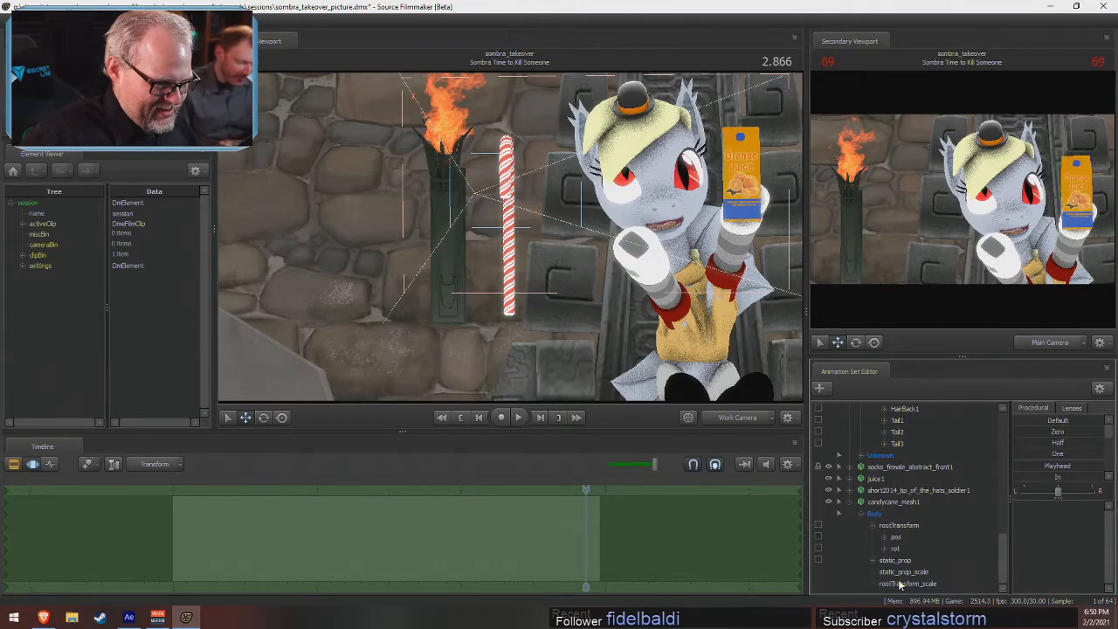
- Enlarge the candy cane with its rootTransform_scale control
left_click(975, 582)
mouse_move(1028, 509)
left_mouse_down()
mouse_move(1065, 509)
mouse_move(1045, 507)
left_mouse_up()
- Move the candy cane in front of seated Derpy, beside her lower raised hoof
left_click_drag(515, 240, 729, 238)
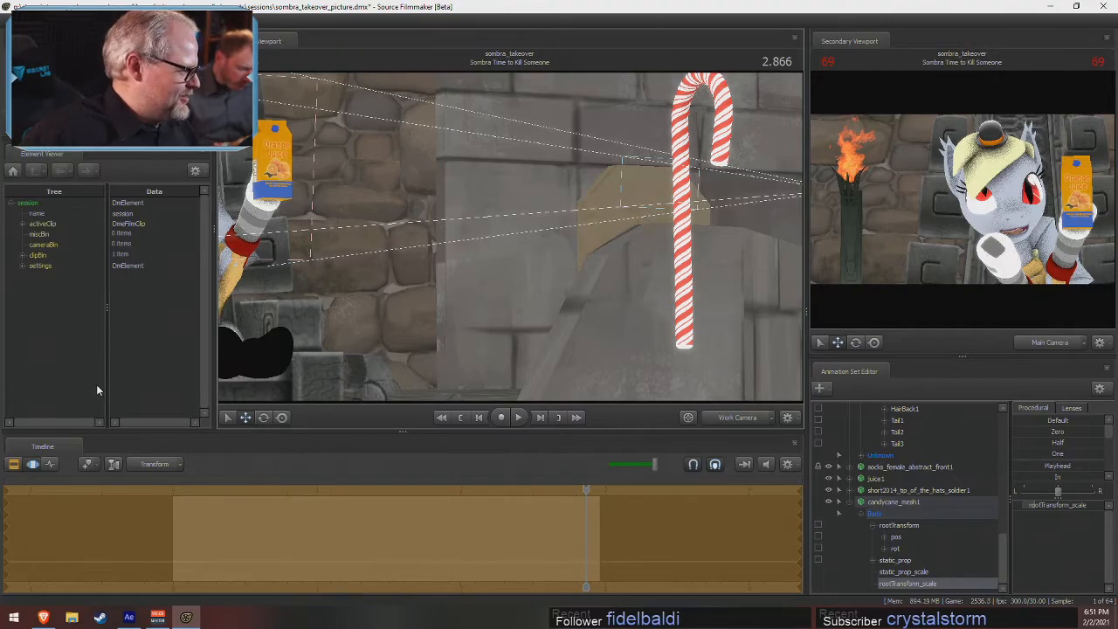
left_click(903, 504)
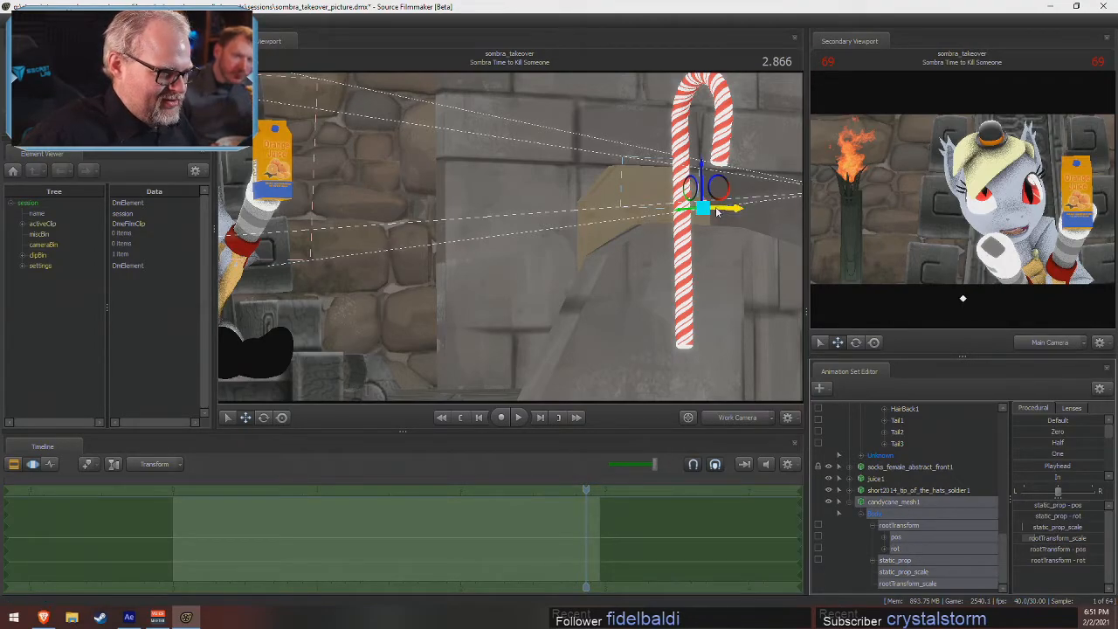
left_click_drag(692, 212, 238, 262)
left_click_drag(559, 274, 483, 274)
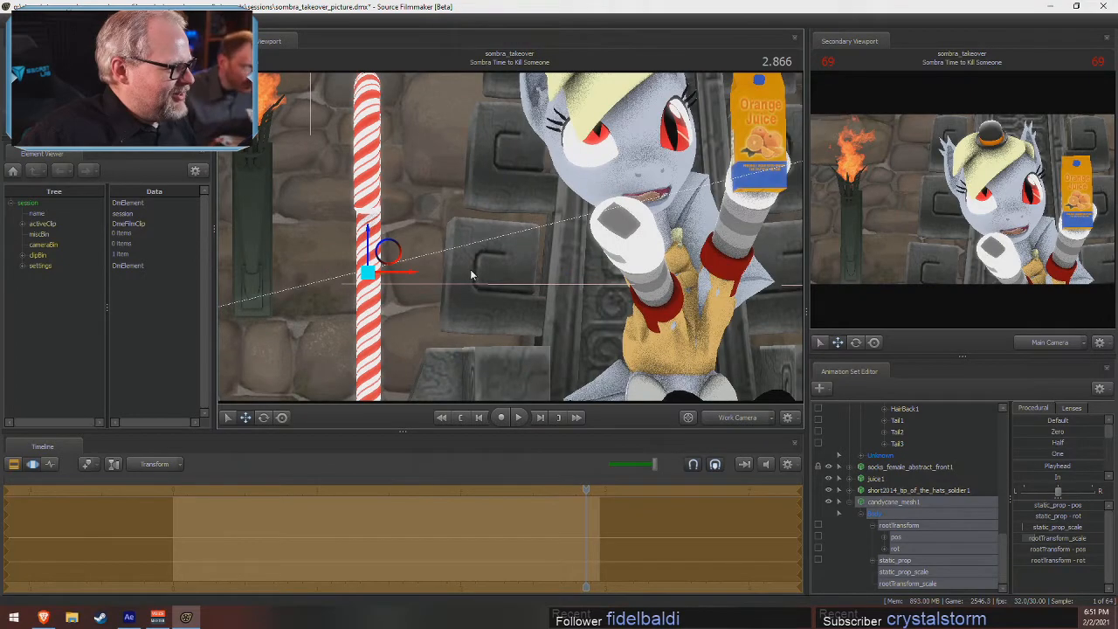
left_click_drag(410, 277, 786, 295)
mouse_move(538, 241)
left_mouse_down()
mouse_move(611, 228)
mouse_move(538, 241)
left_mouse_up()
left_click_drag(733, 234, 337, 220)
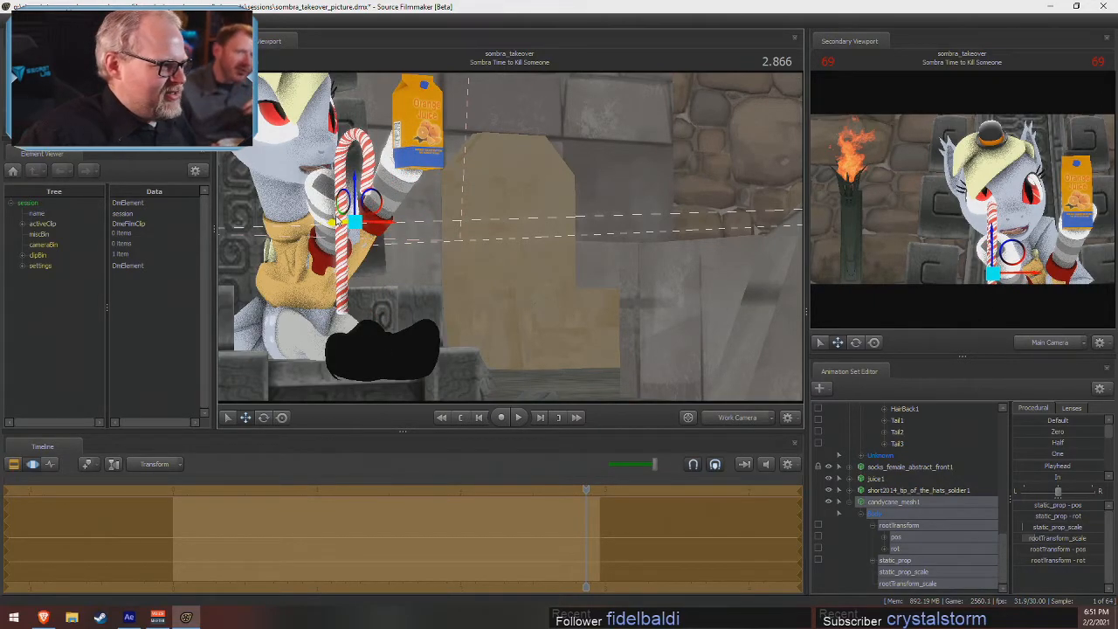
- Rotate and nudge the candy cane into Derpy's lower raised hoof, with its hook showing sideways to the main camera
key("e")
left_click_drag(354, 227, 341, 224)
left_click_drag(527, 231, 510, 243)
key("d")
key("w")
left_click(245, 416)
left_click_drag(383, 226, 360, 228)
left_click_drag(341, 185, 342, 206)
left_click_drag(428, 226, 406, 231)
key("s")
mouse_move(614, 321)
left_mouse_down()
mouse_move(672, 319)
mouse_move(615, 322)
left_mouse_up()
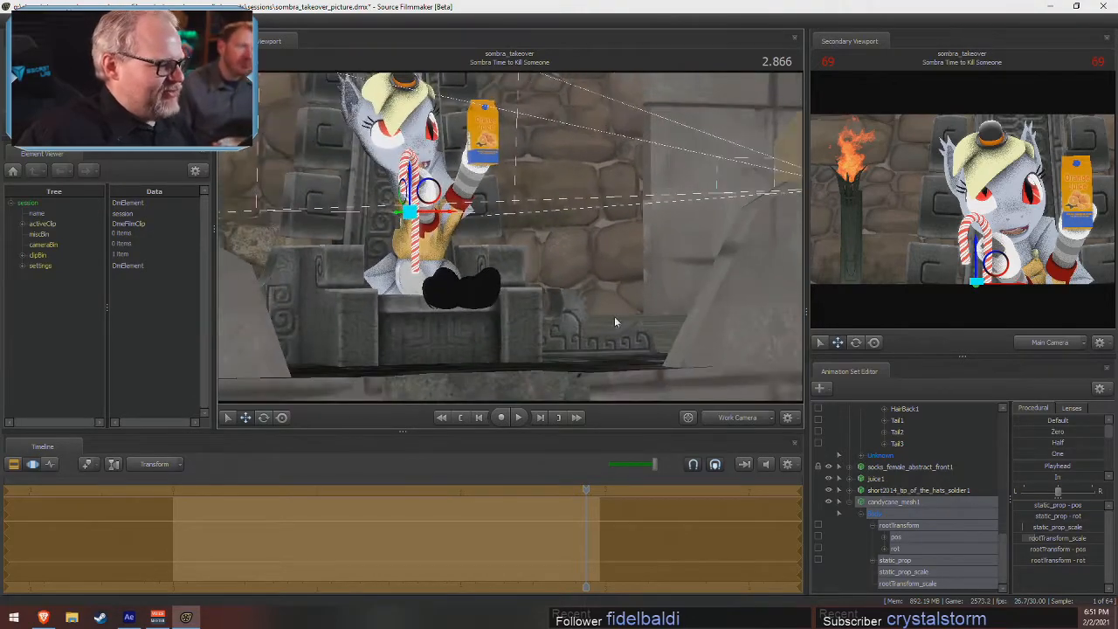
- Add another model to the scene, filtering by "DERPY", previewing several variants and choosing derpy.mdl from props_mlpprops
right_click(865, 586)
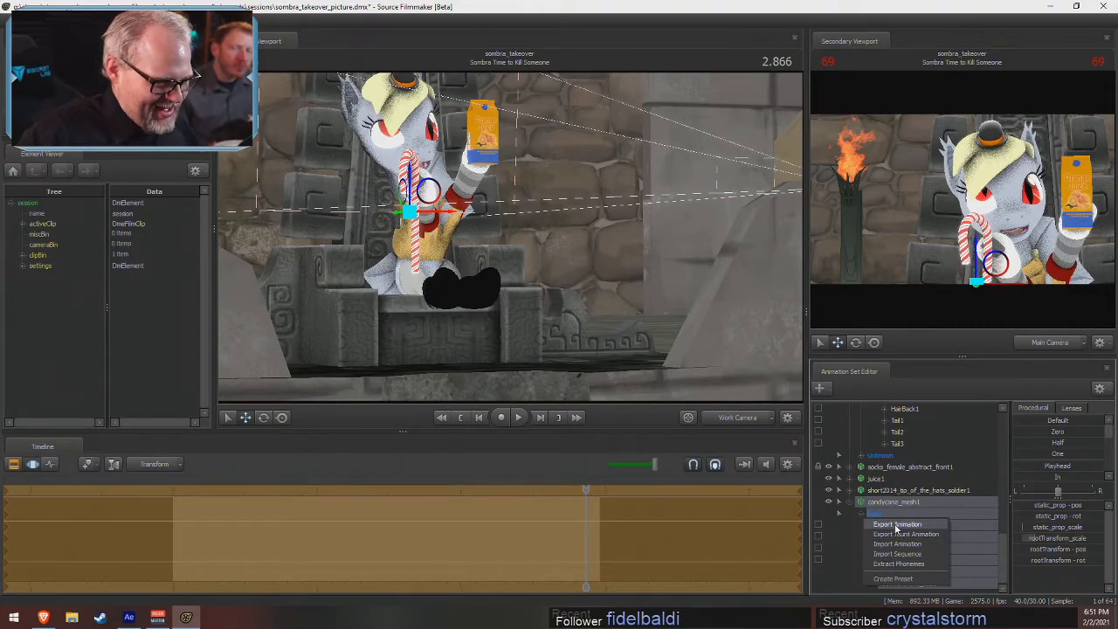
right_click(863, 587)
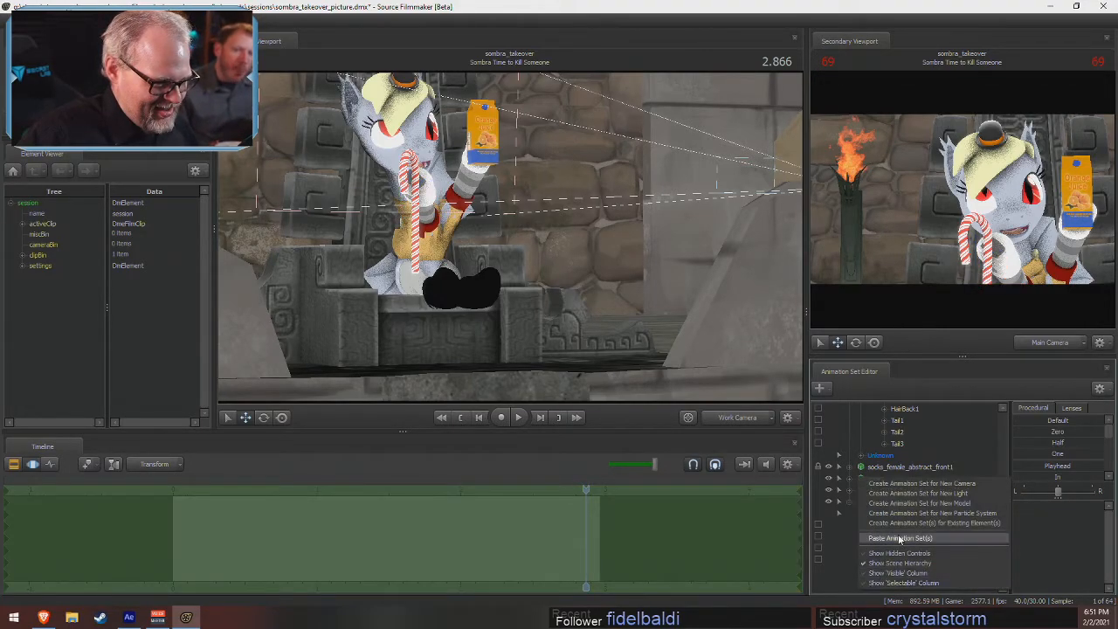
left_click(915, 503)
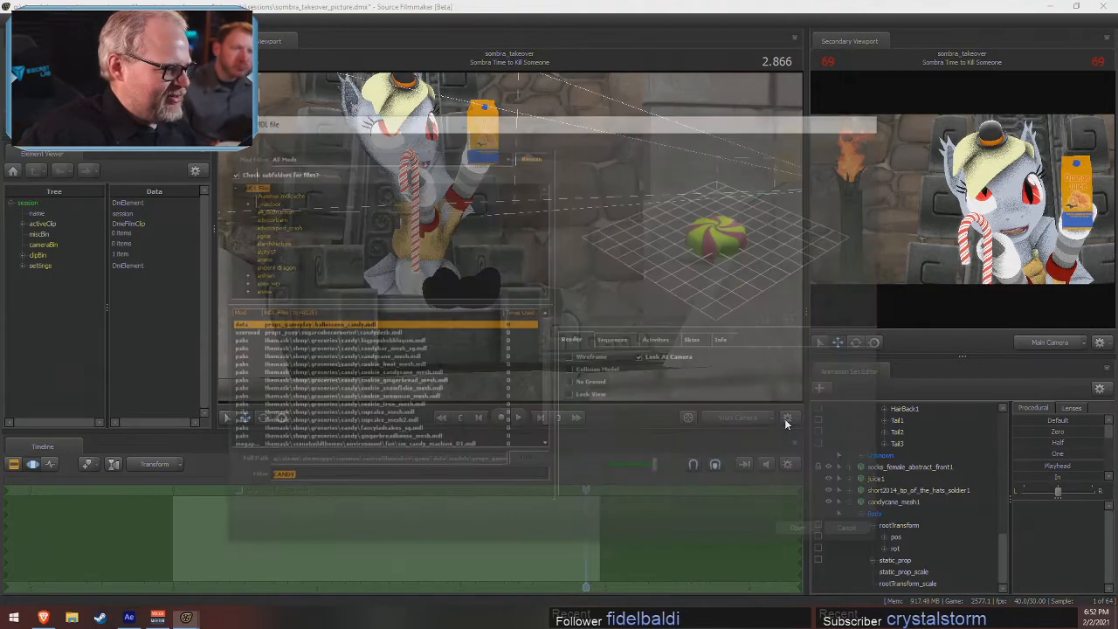
type("der")
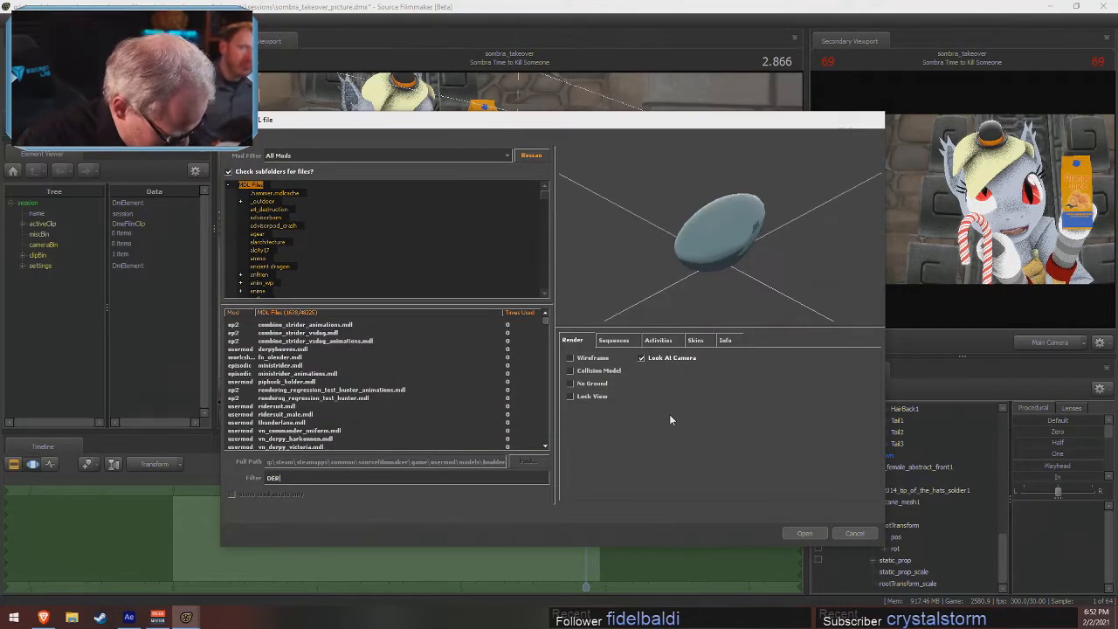
type("py")
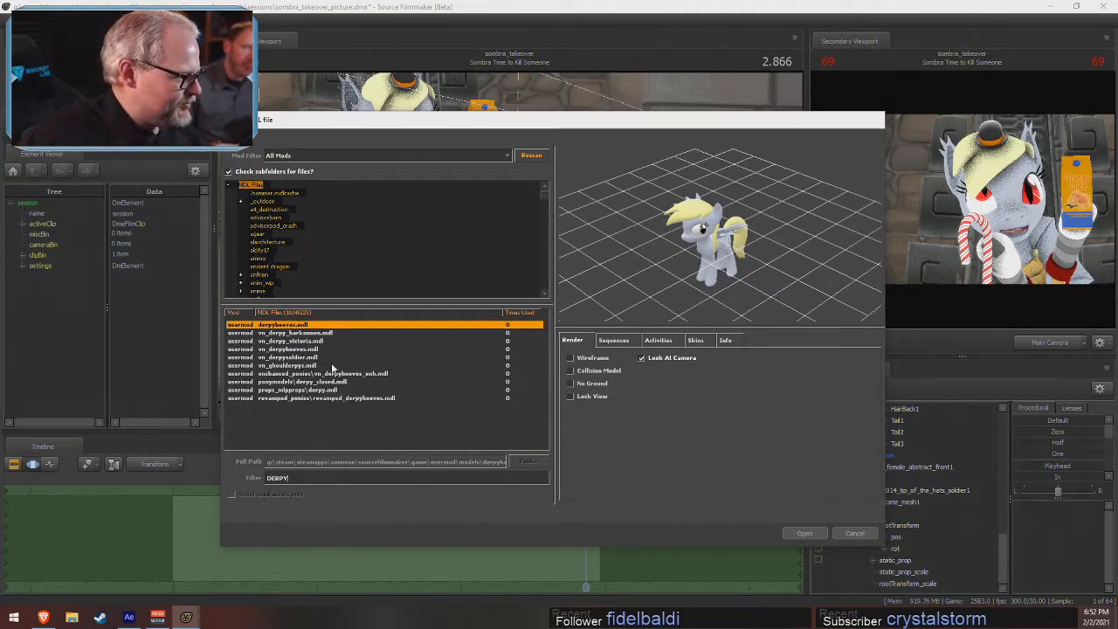
left_click(335, 366)
left_click(327, 349)
left_click(323, 373)
left_click(316, 389)
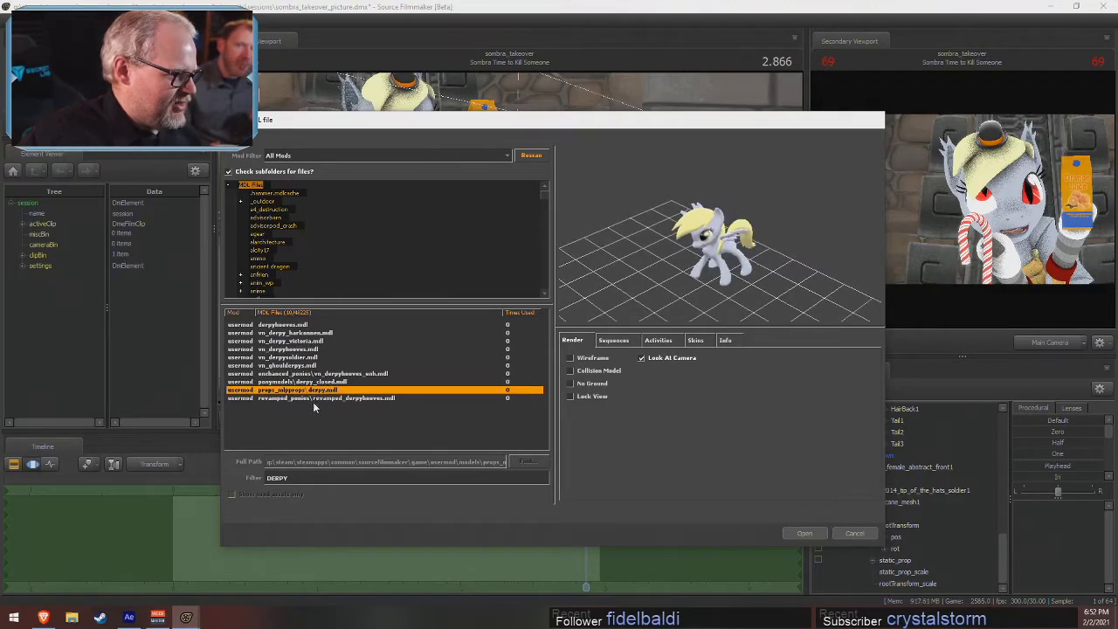
left_click(313, 401)
left_click(316, 389)
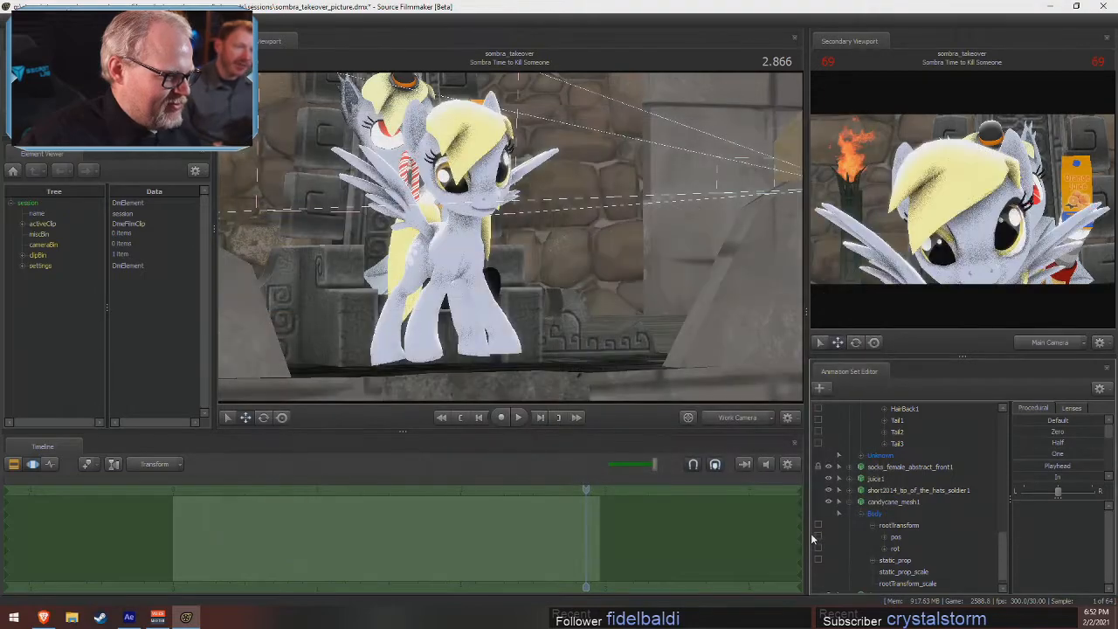
left_click(805, 534)
- Move and turn the derpy1 model so it stands beside the seated Derpy, clear of the candy cane
scroll(915, 478, "down", 1)
left_click(880, 584)
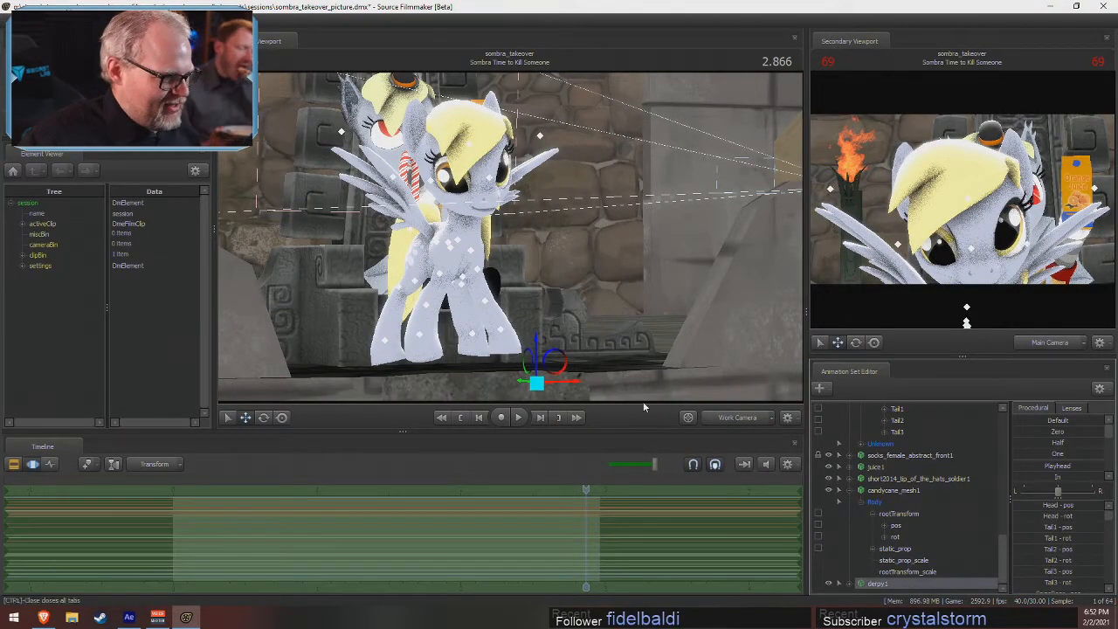
left_click_drag(527, 387, 388, 395)
left_click_drag(365, 355, 490, 344)
left_click(263, 417)
left_click(246, 416)
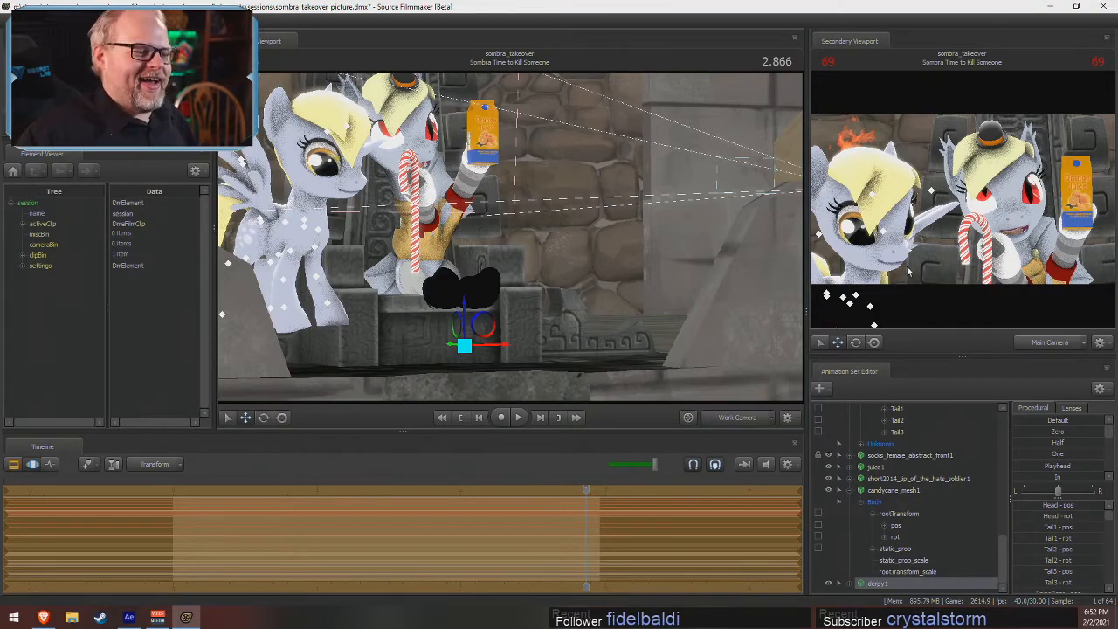
- Resize the layout for a larger primary viewport and a taller Animation Set Editor, and set the primary viewport to Main Camera
left_click_drag(812, 330, 334, 341)
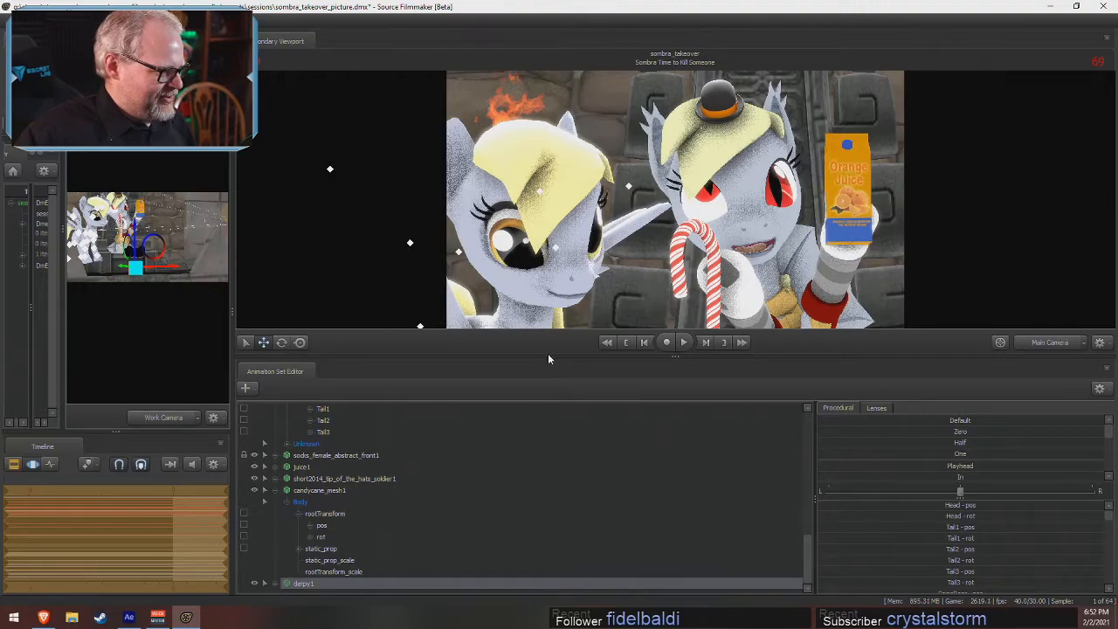
left_click_drag(548, 357, 549, 578)
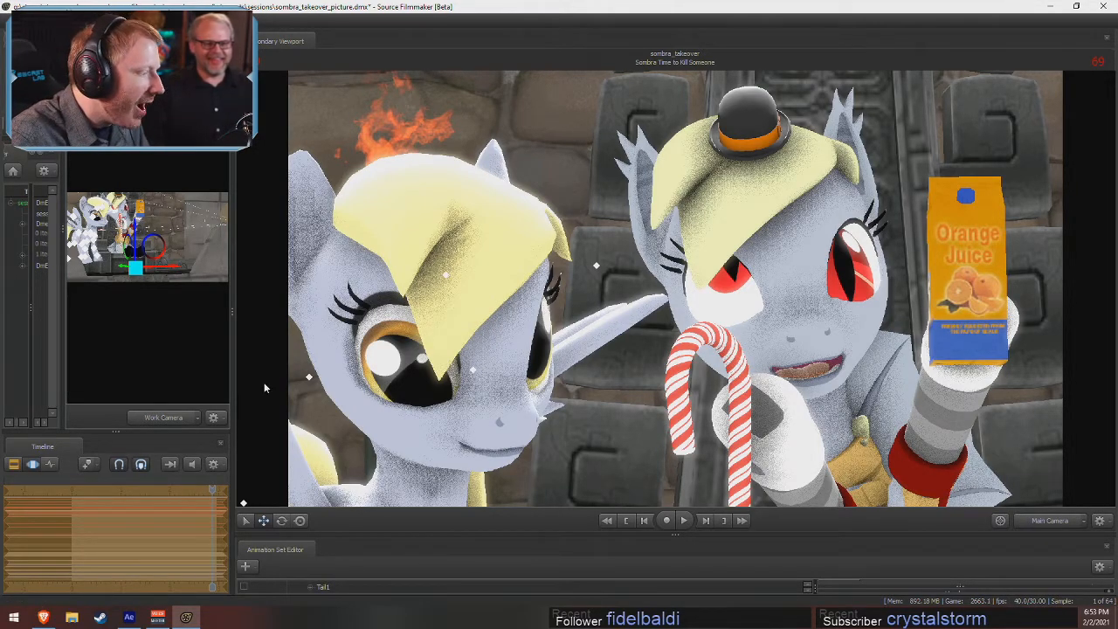
mouse_move(234, 401)
left_mouse_down()
mouse_move(751, 358)
mouse_move(847, 368)
left_mouse_up()
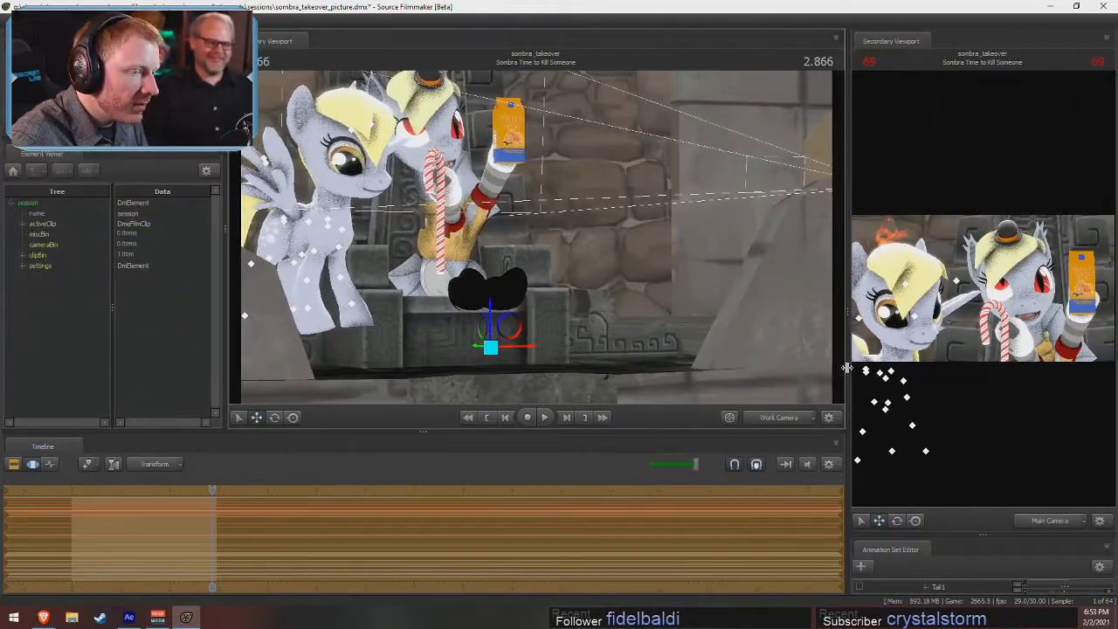
left_click(790, 424)
left_click_drag(917, 534, 940, 230)
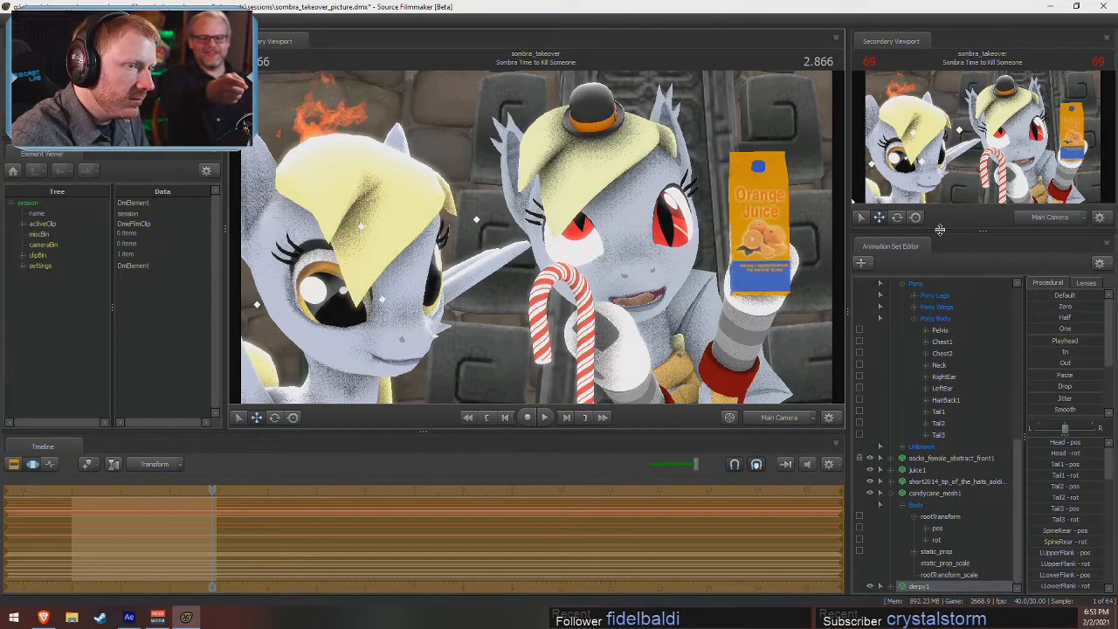
left_click_drag(710, 431, 731, 444)
- Turn on scene lighting in the primary viewport and switch the timeline to the Clip Editor
right_click(651, 281)
left_click(704, 315)
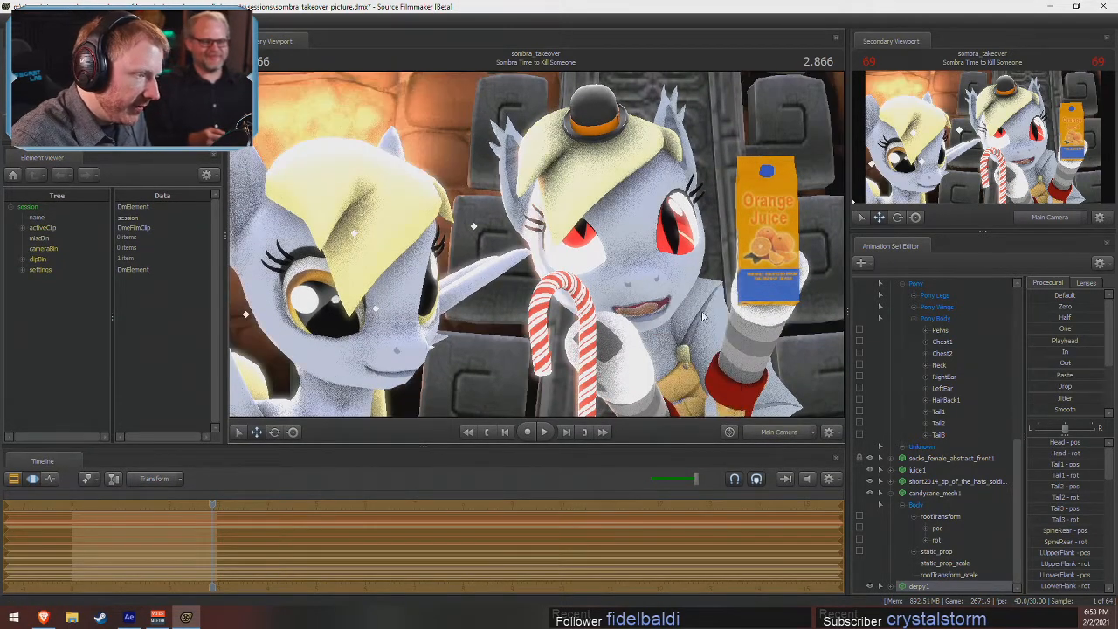
key("F2")
key("F3")
key("F2")
- Hide Eye Light 1 and Eye Light 2, and return the primary viewport to unlit display
scroll(936, 409, "up", 10)
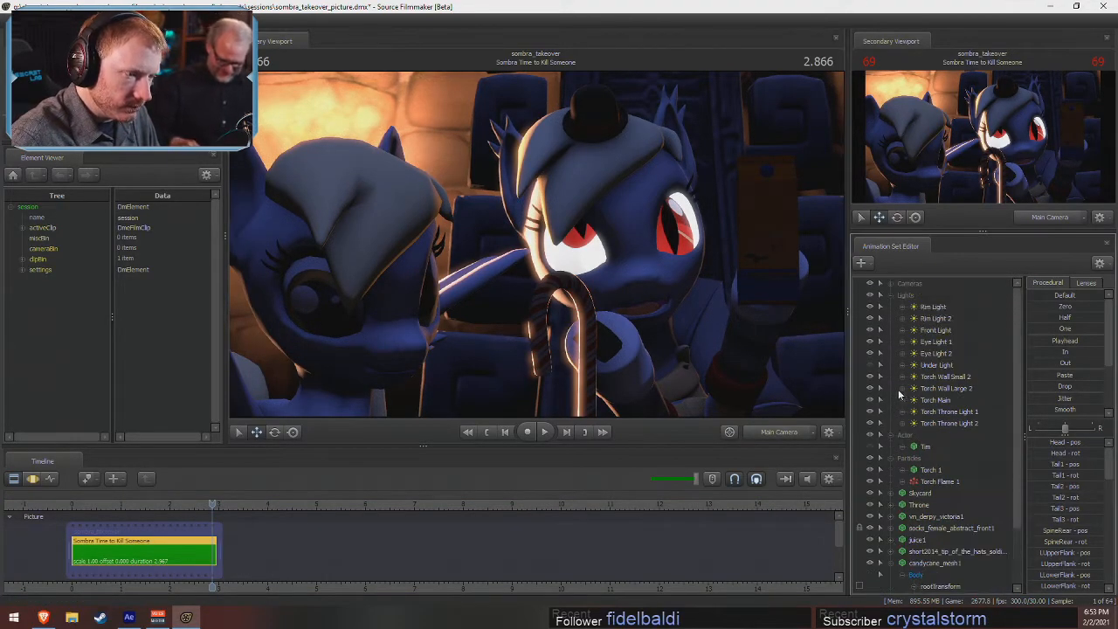
left_click(869, 342)
left_click(870, 353)
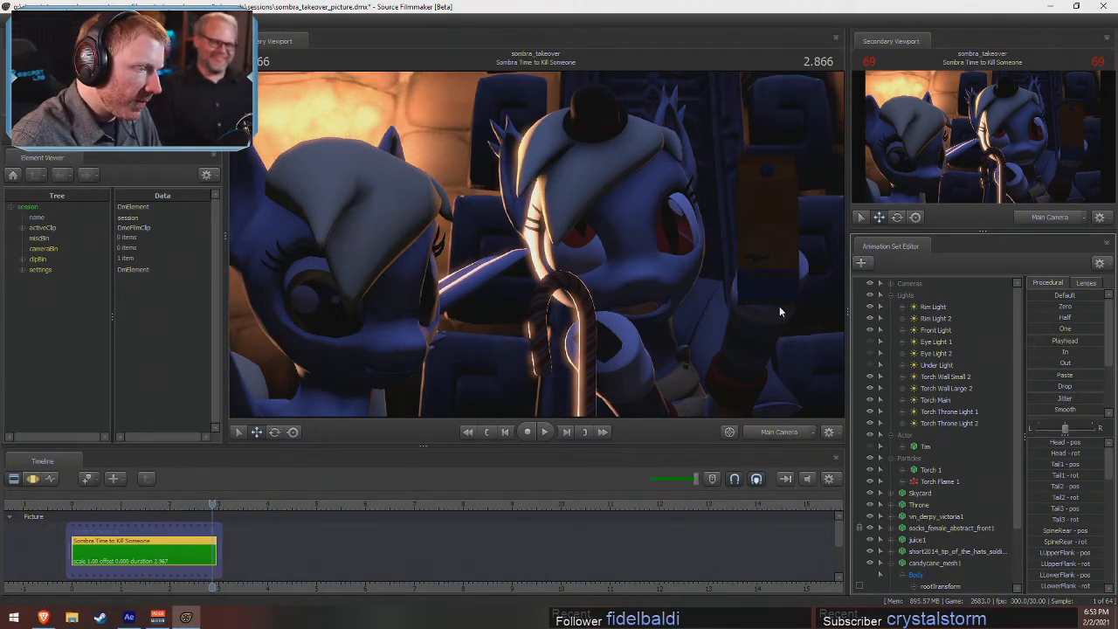
right_click(576, 267)
left_click(611, 296)
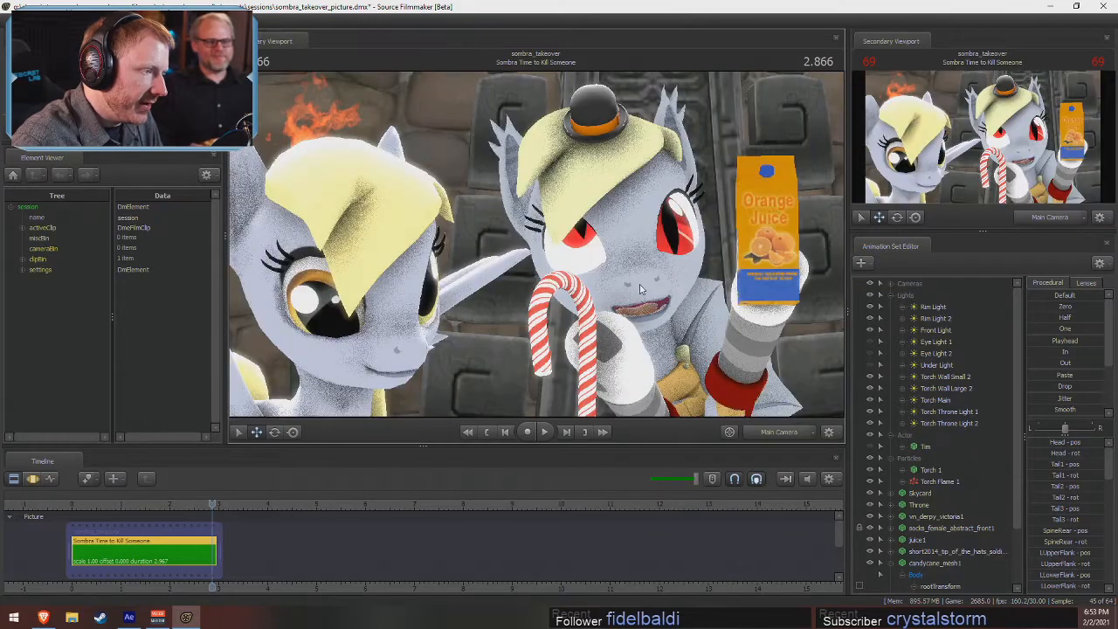
- Export the viewport image to the Desktop as a PNG named with the person's first name followed by "Makes a Thing"
left_click(14, 20)
mouse_move(35, 136)
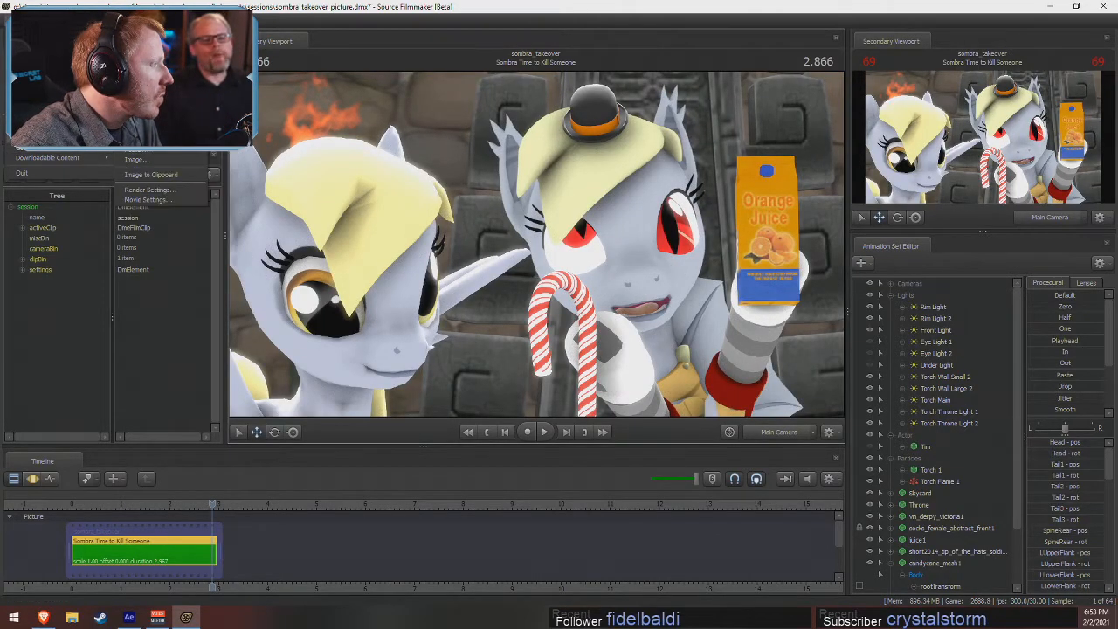
left_click(149, 161)
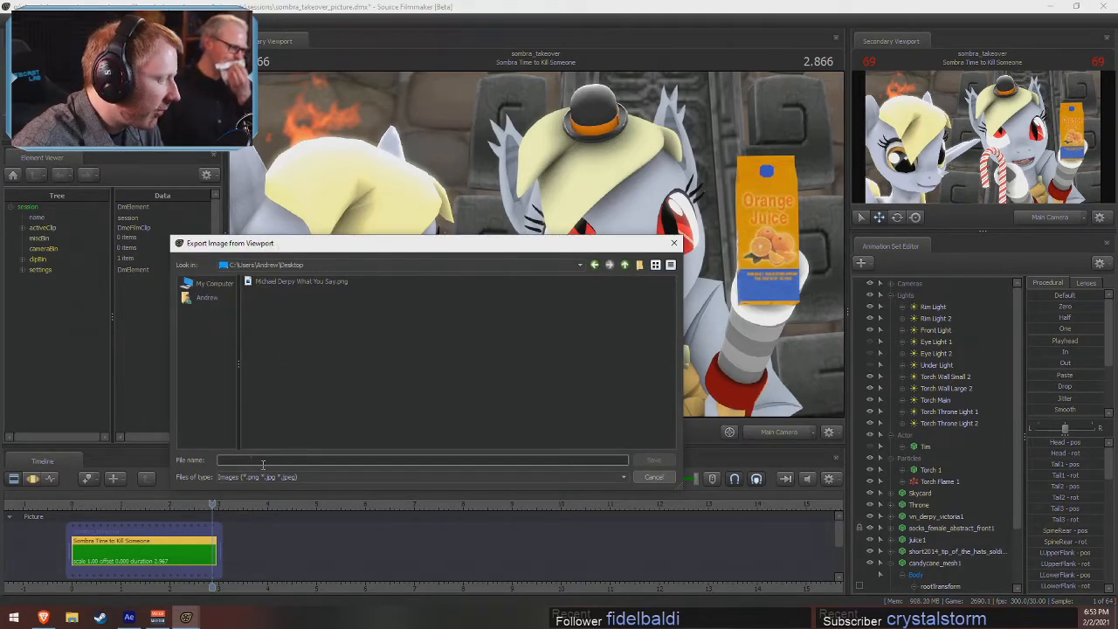
type("m")
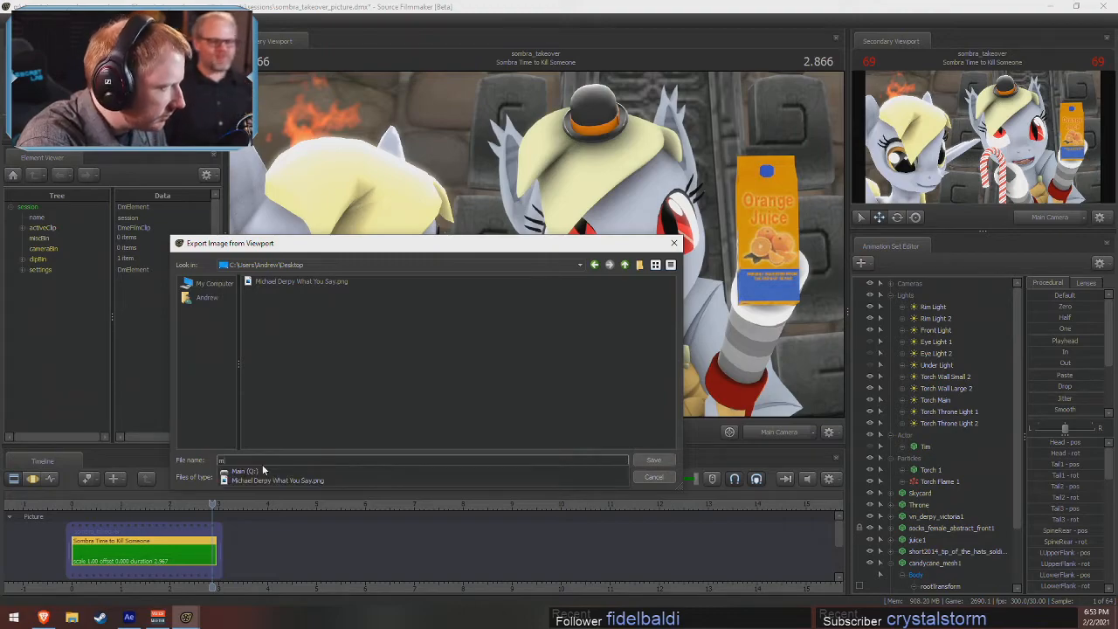
type("ichael")
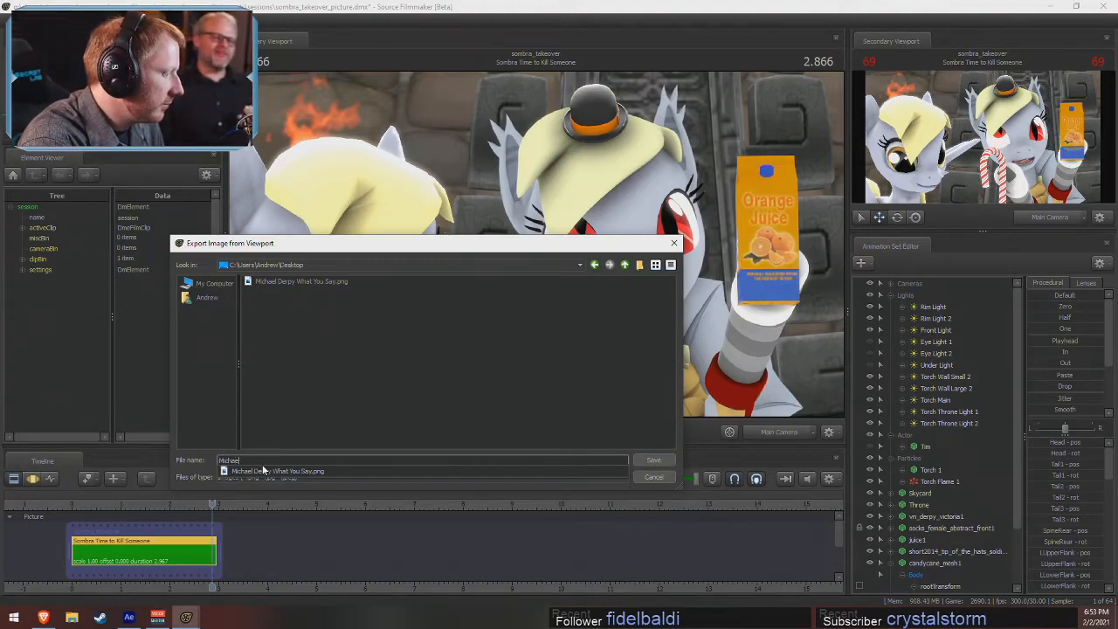
type(" Makes")
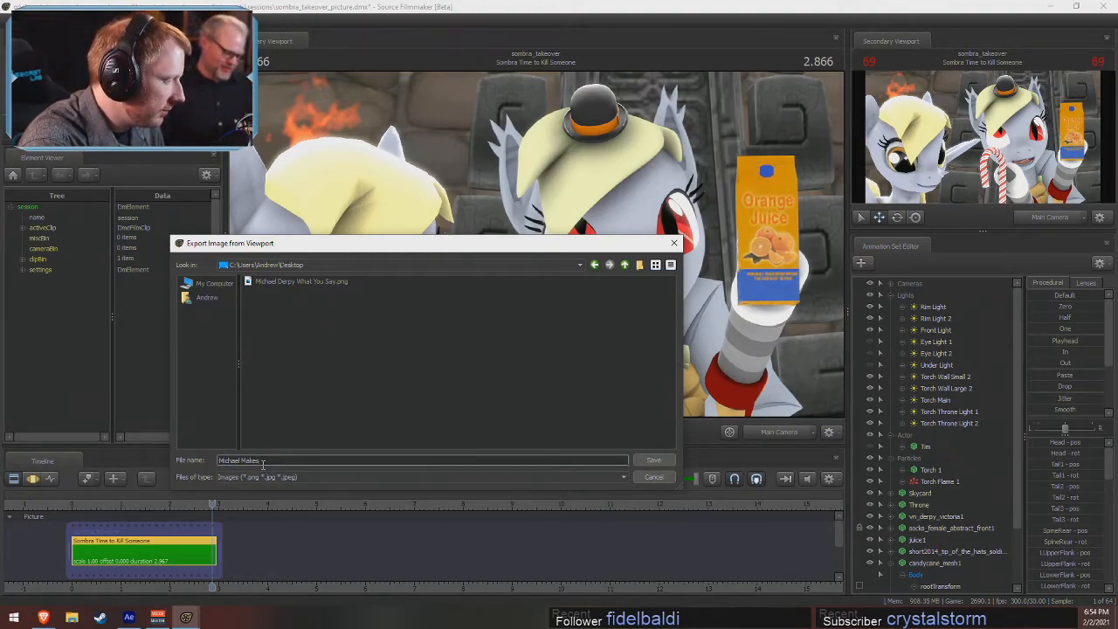
type(" a Thing")
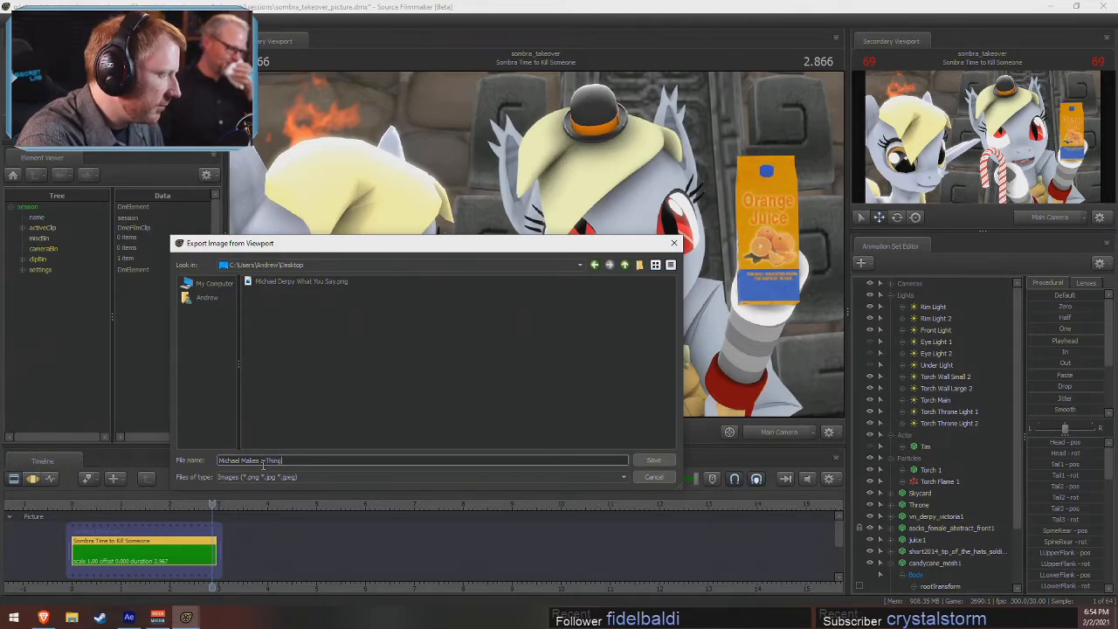
type(".png")
key("Return")
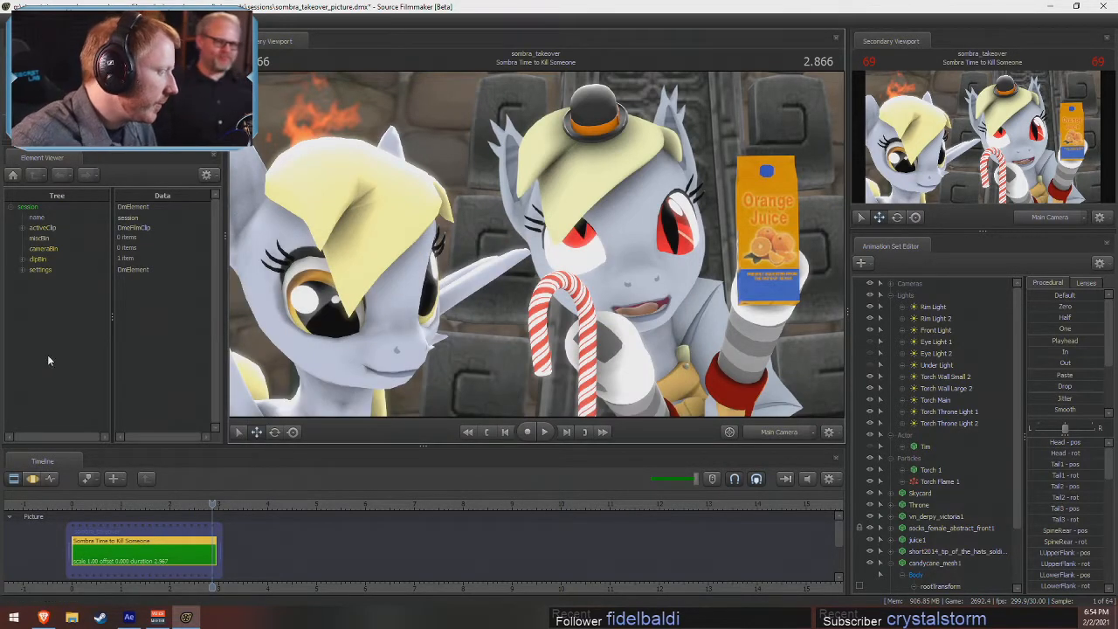
- Switch to File Explorer, view the exported PNG from the Desktop folder, and close the image viewer
left_click(75, 618)
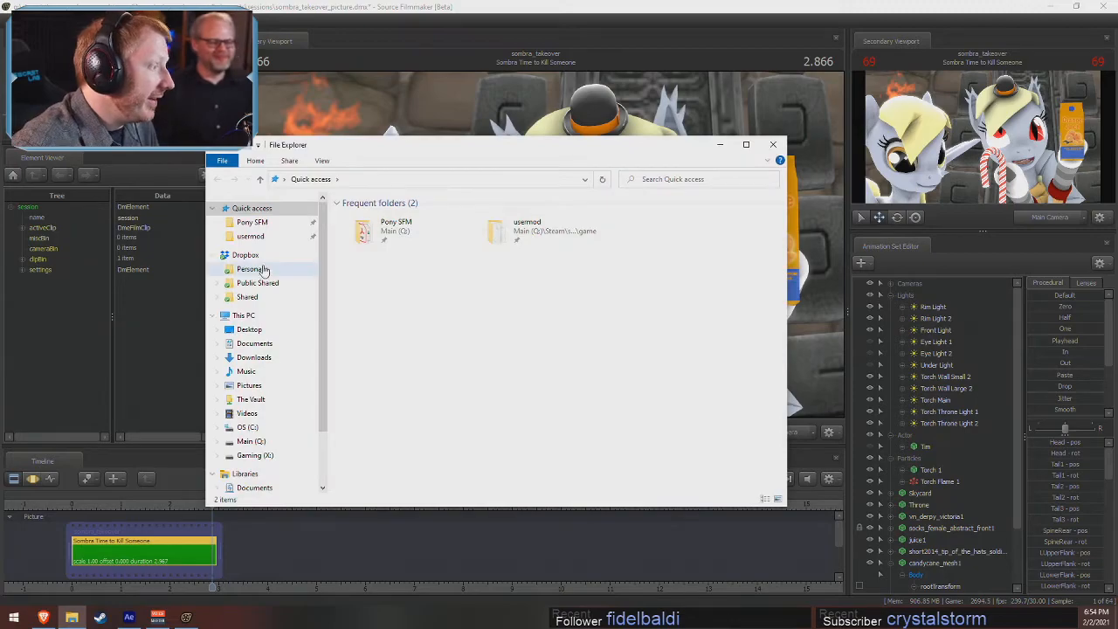
left_click(279, 222)
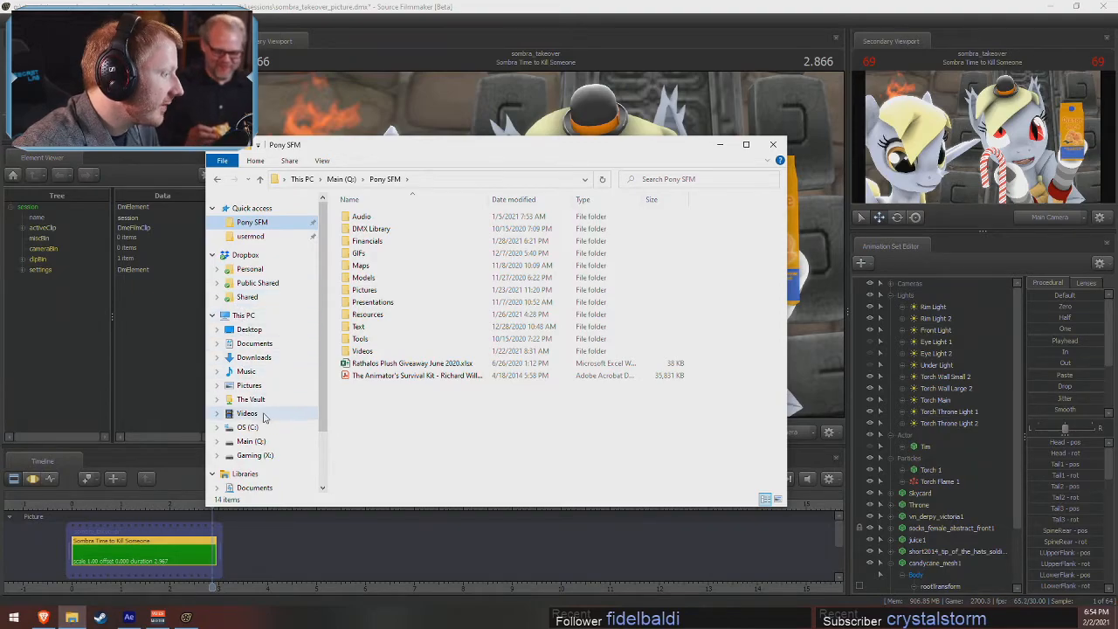
left_click(249, 329)
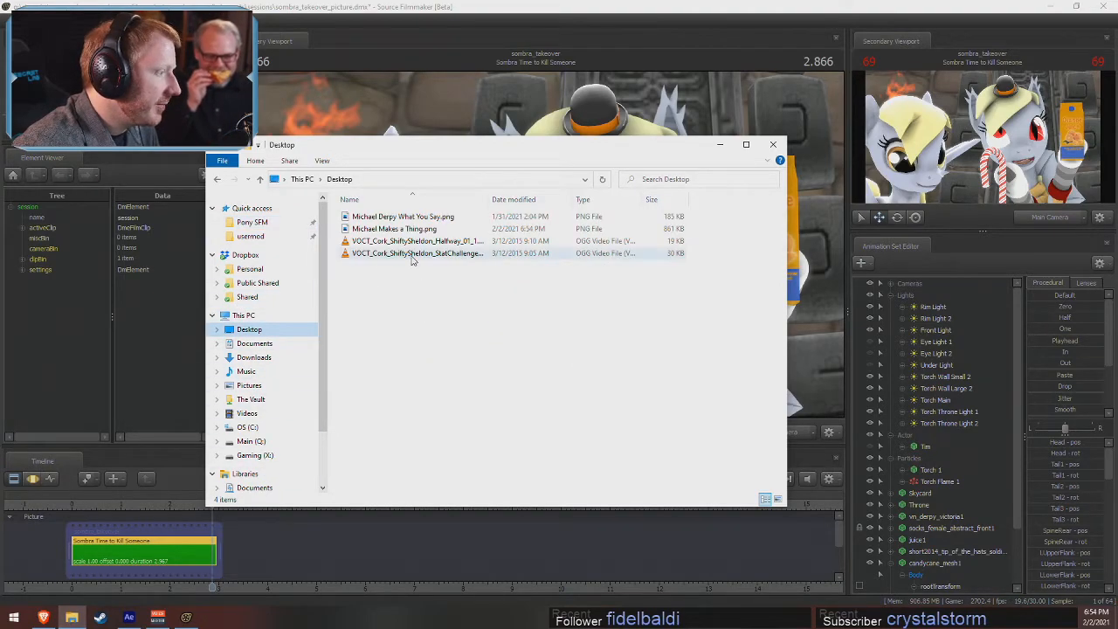
double_click(407, 228)
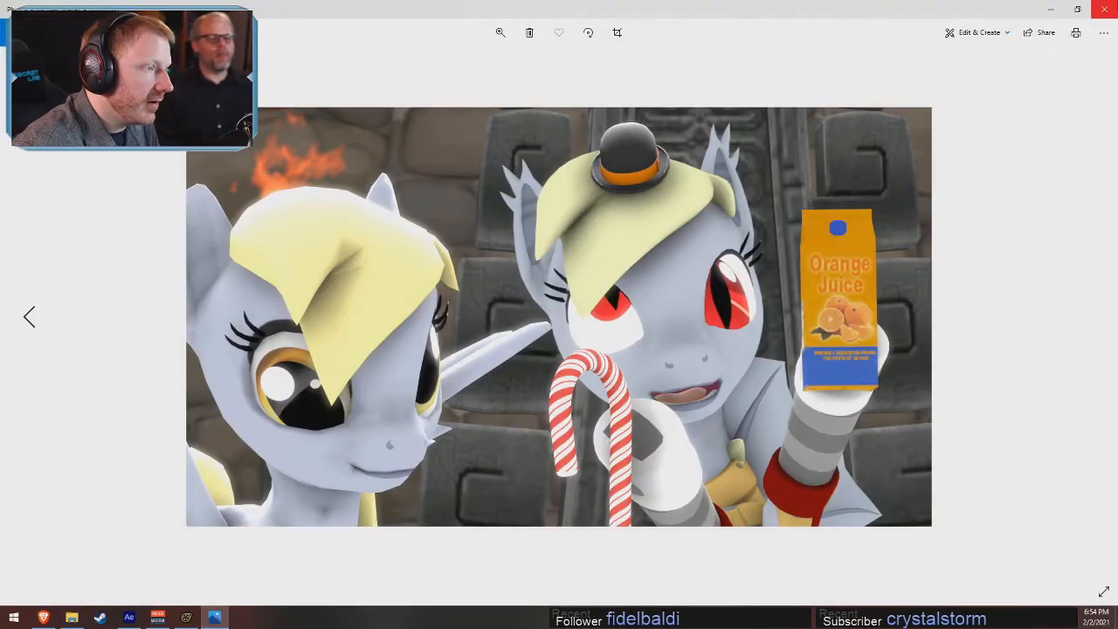
left_click(1104, 9)
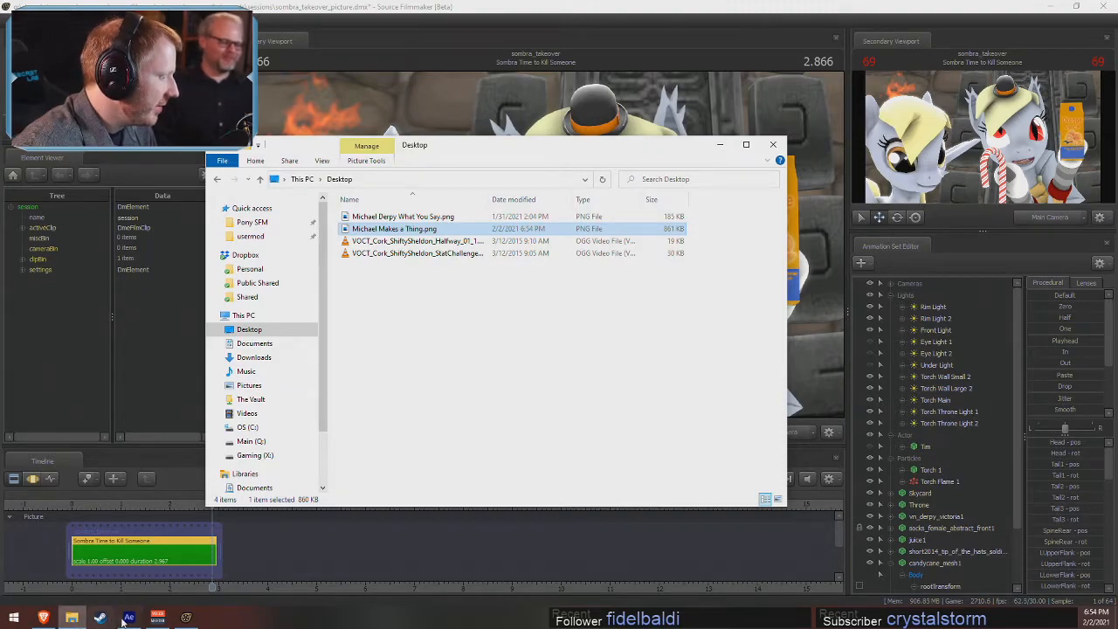
- Switch to Discord and open the general channel
left_click(14, 617)
left_click(51, 347)
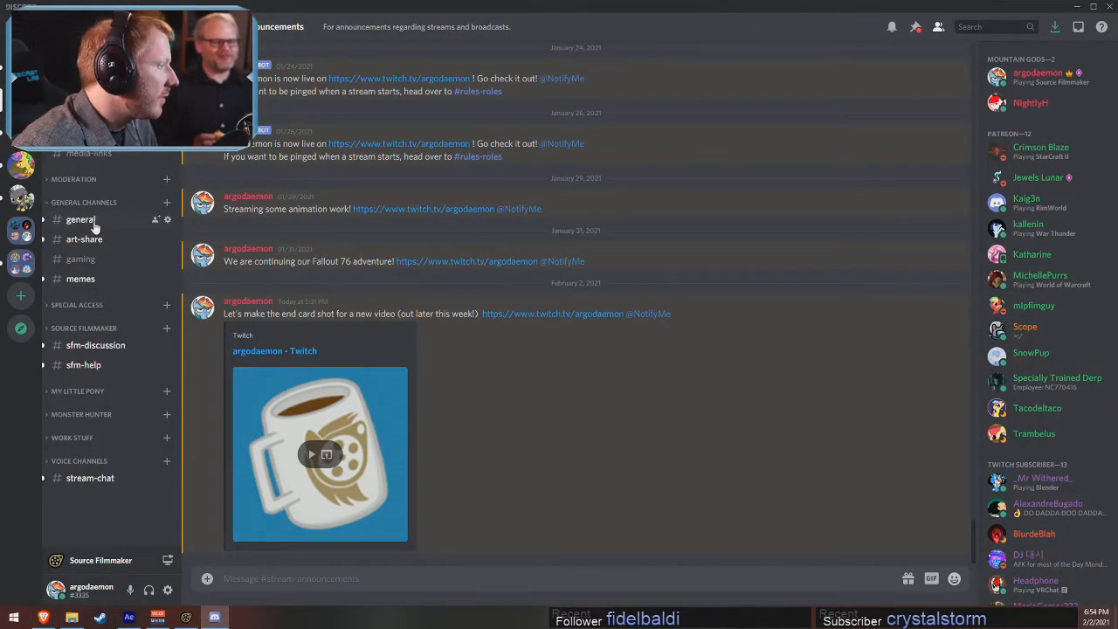
left_click(91, 220)
key("alt+Tab")
left_click_drag(406, 223, 387, 553)
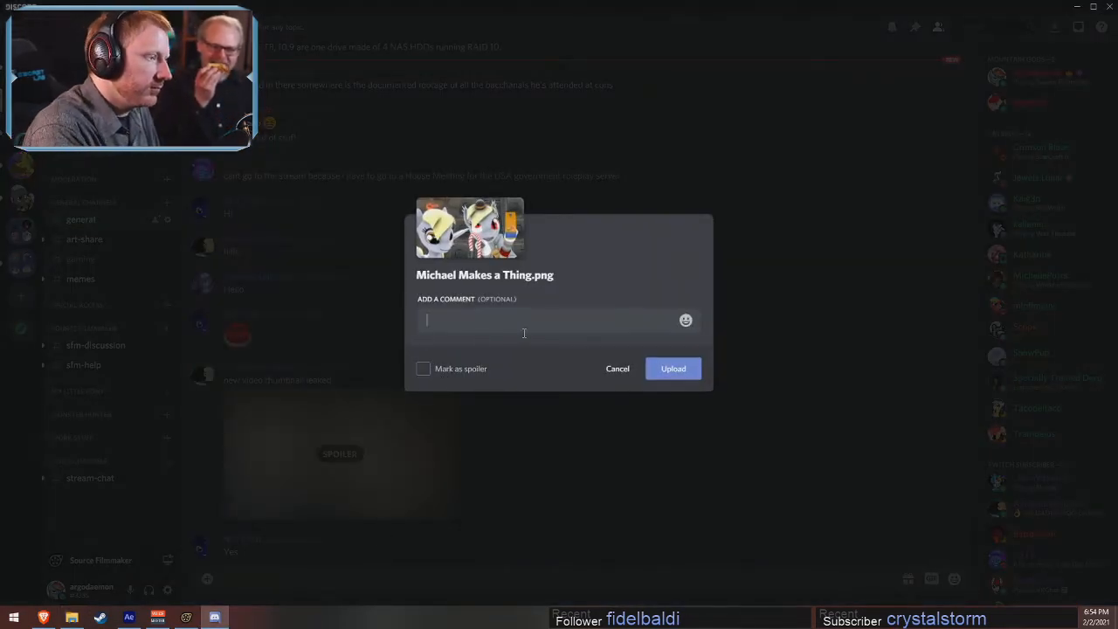
type("Michael made this on Stream. ")
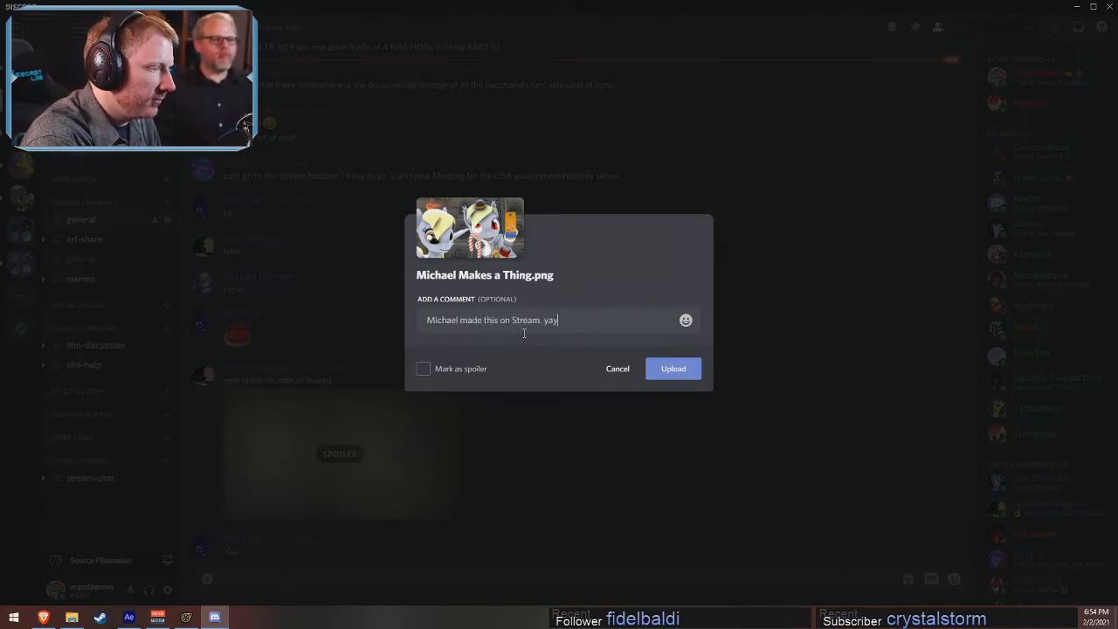
type("yay ")
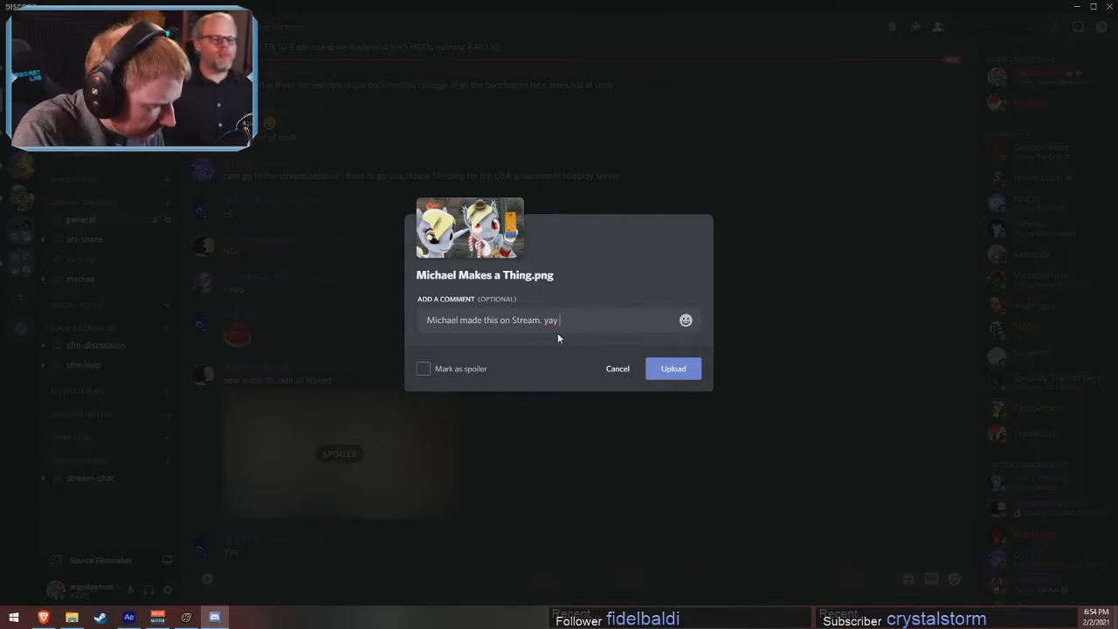
type("@jewels")
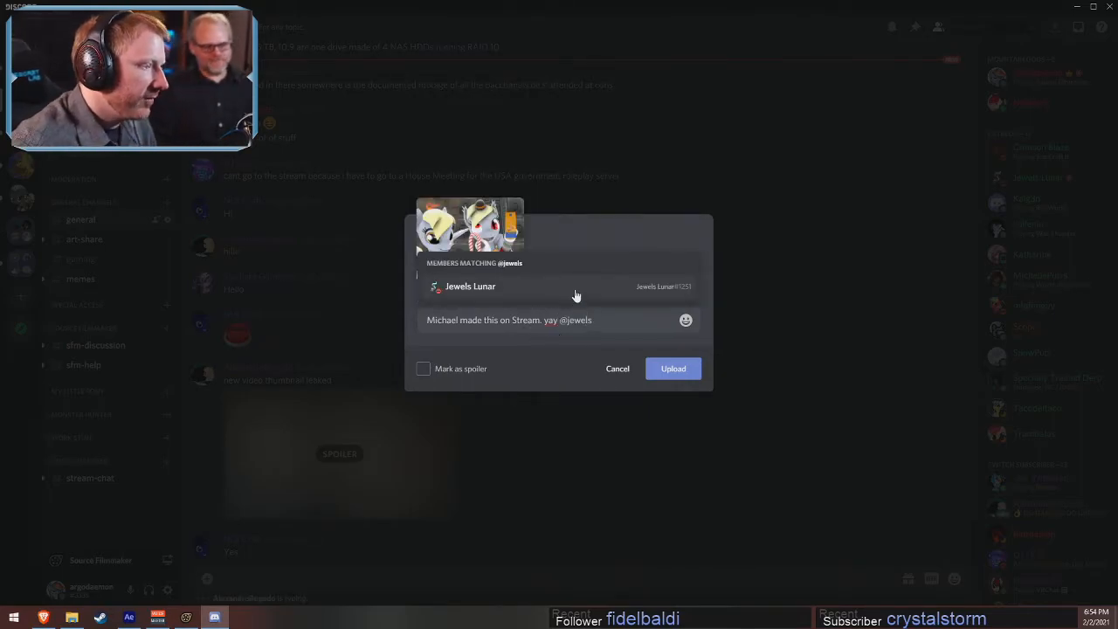
left_click(574, 290)
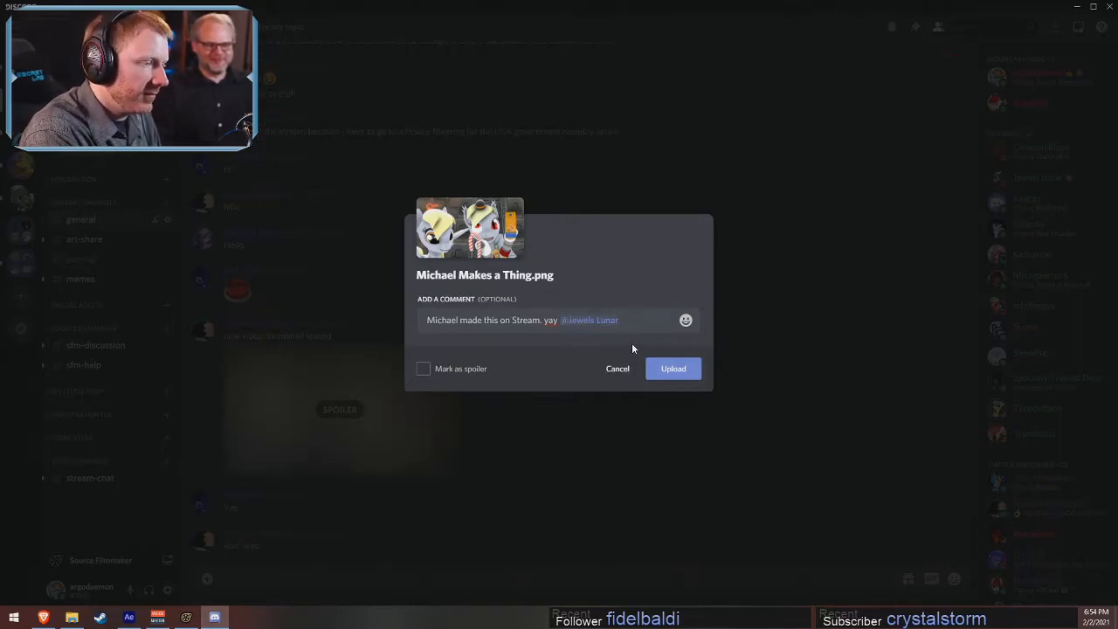
key("Left")
key("Left")
key("Left")
key("Right")
key("BackSpace")
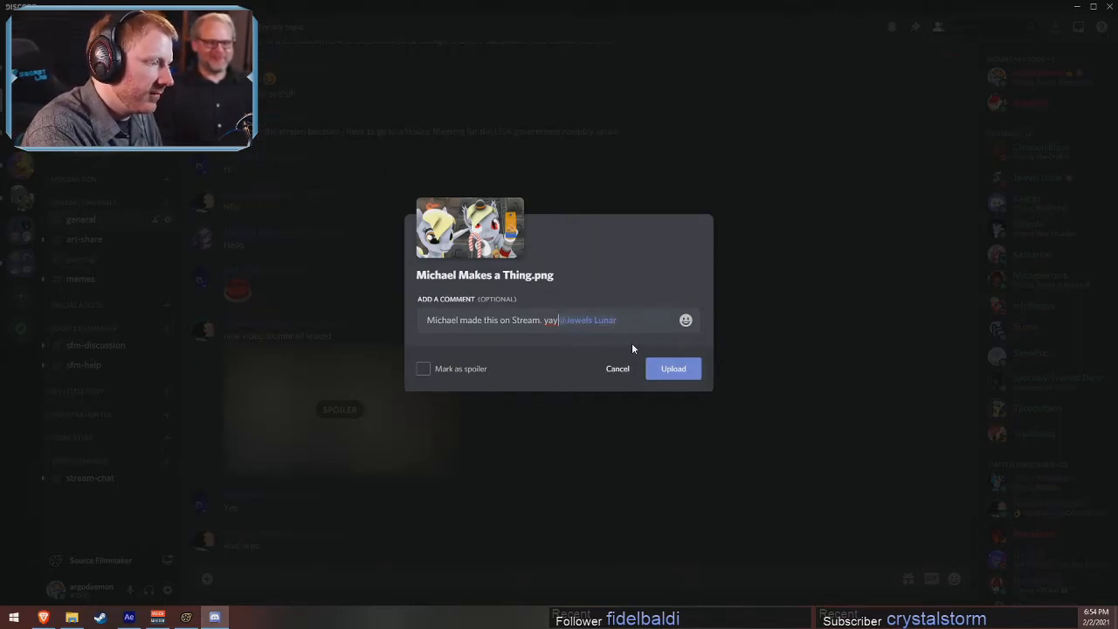
type(". Blame")
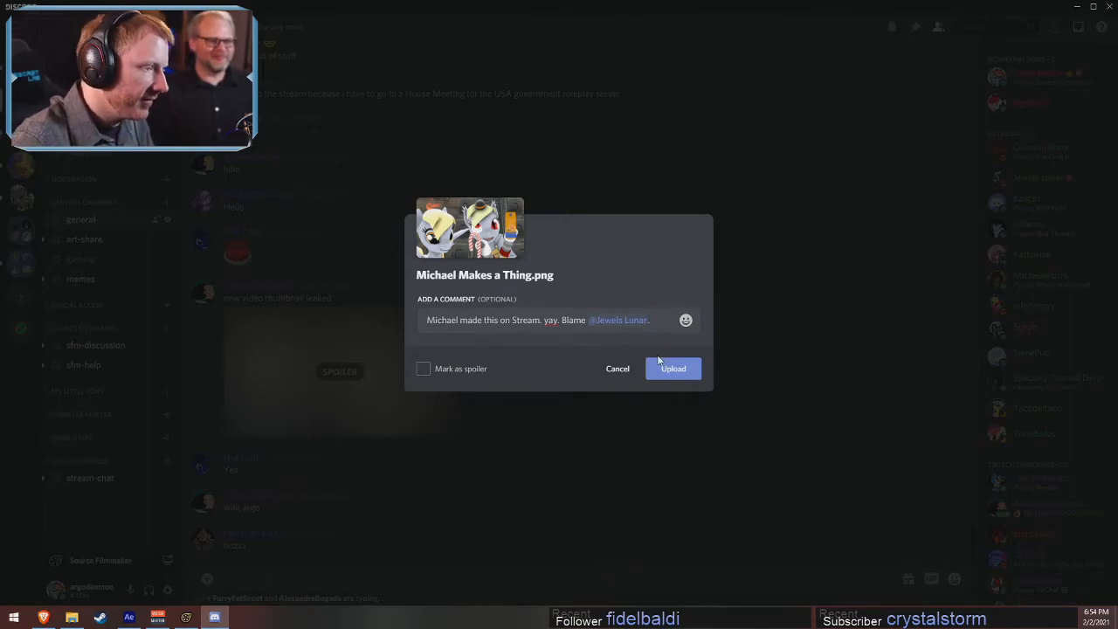
left_click(685, 322)
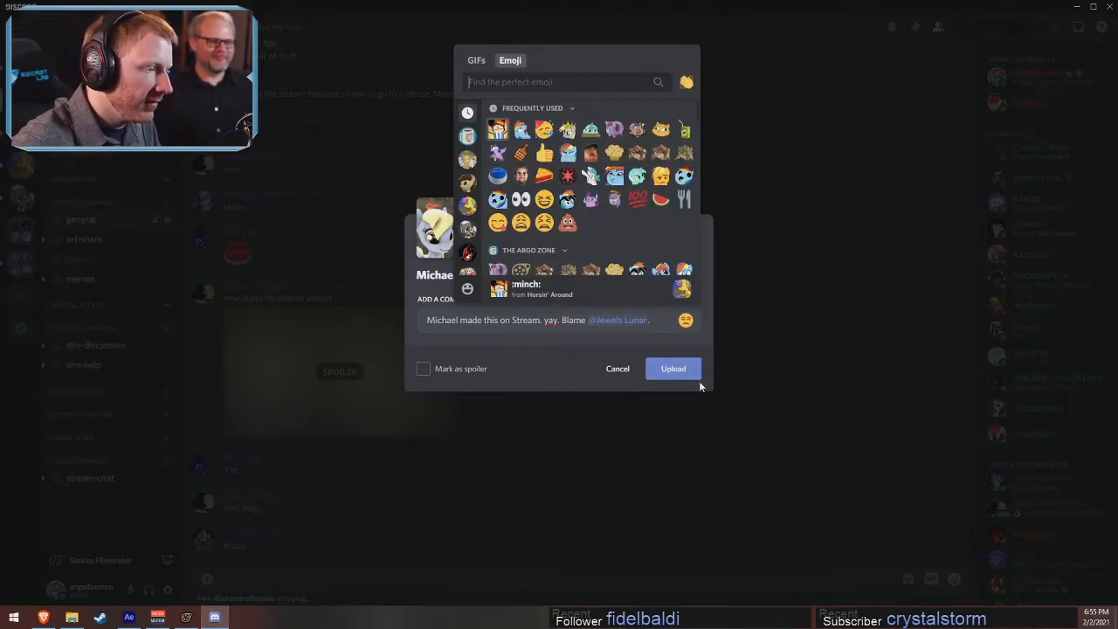
scroll(615, 218, "down", 3)
left_click(638, 249)
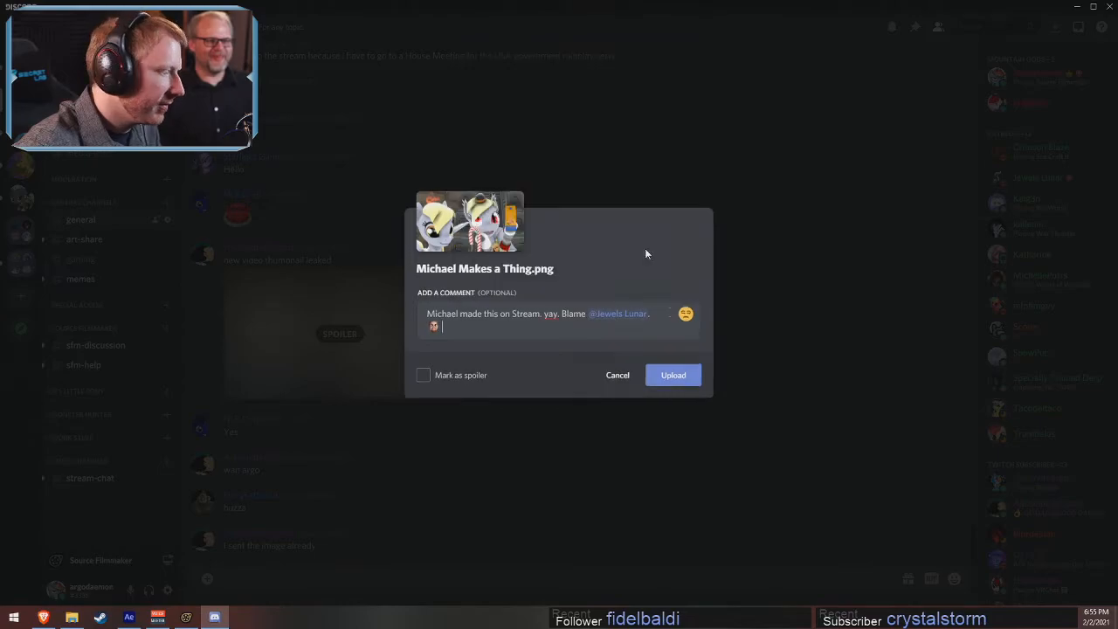
left_click(618, 380)
- Upload the exported PNG from the Desktop folder to the general channel with the comment: The "less lower quality" version
left_click(350, 259)
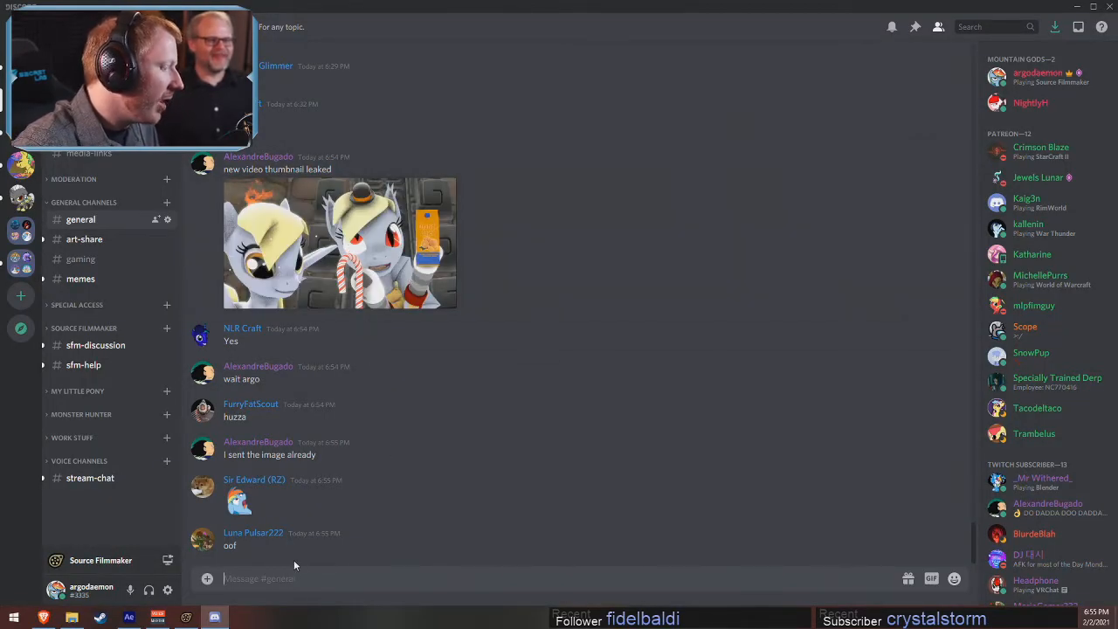
left_click(71, 616)
left_click_drag(402, 229, 524, 206)
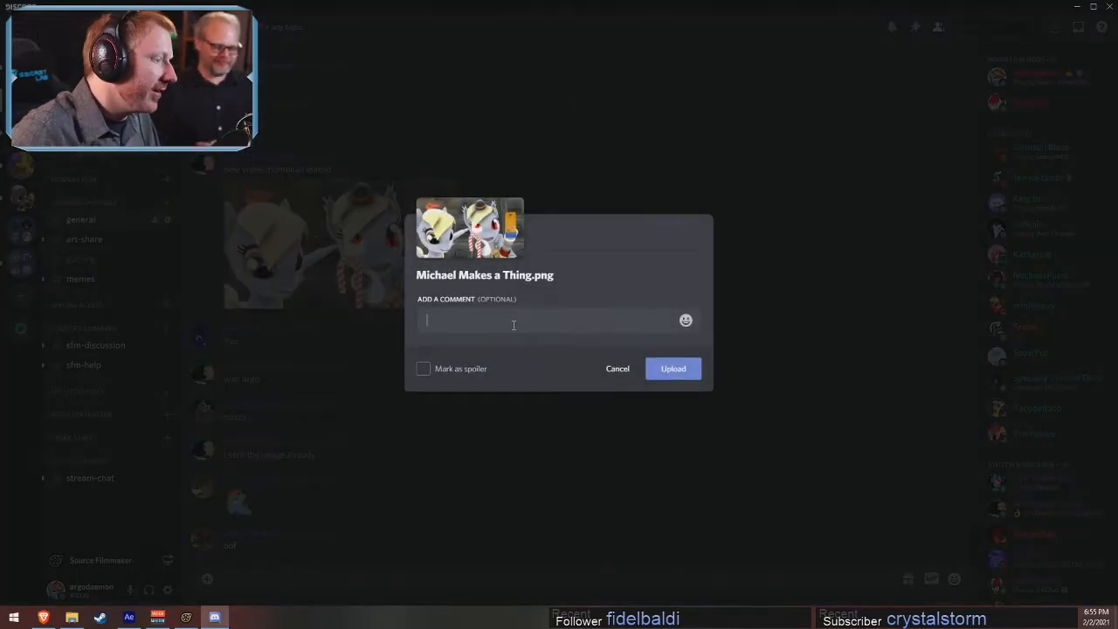
type("The \"less lower quality\" version.")
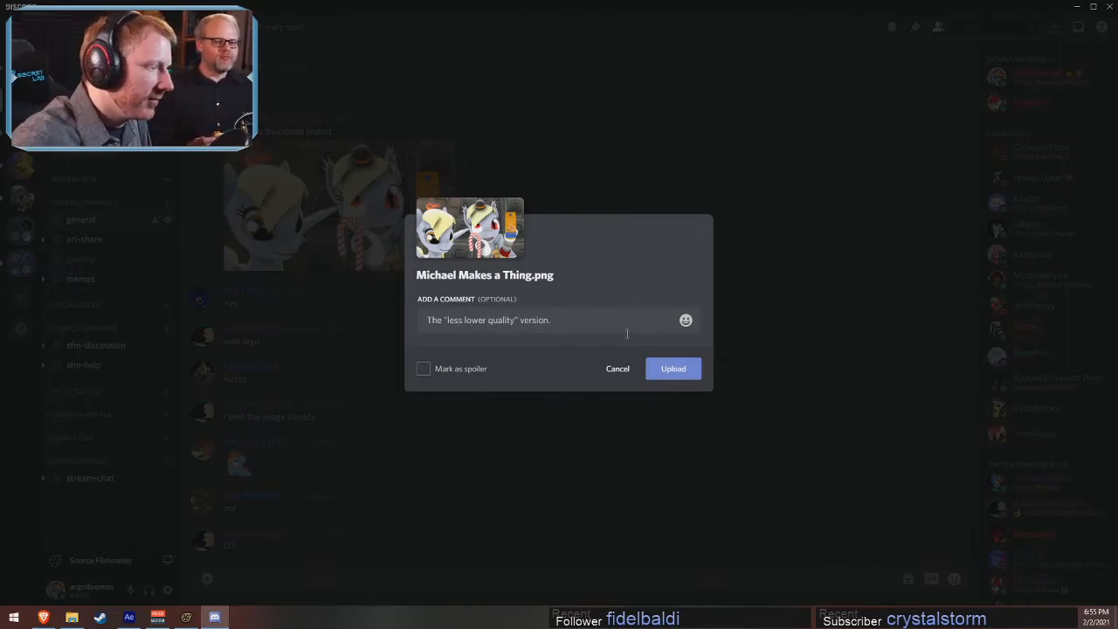
left_click(695, 374)
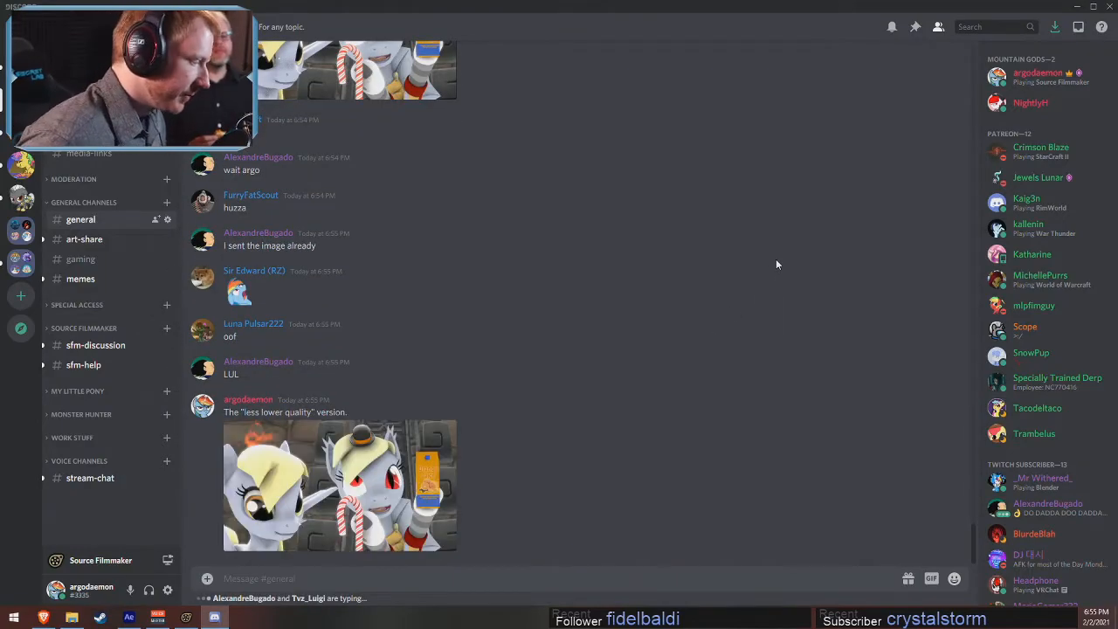
- Switch back to Source Filmmaker and collapse the Lights group and the candycane_mesh1 controls
key("alt+Tab")
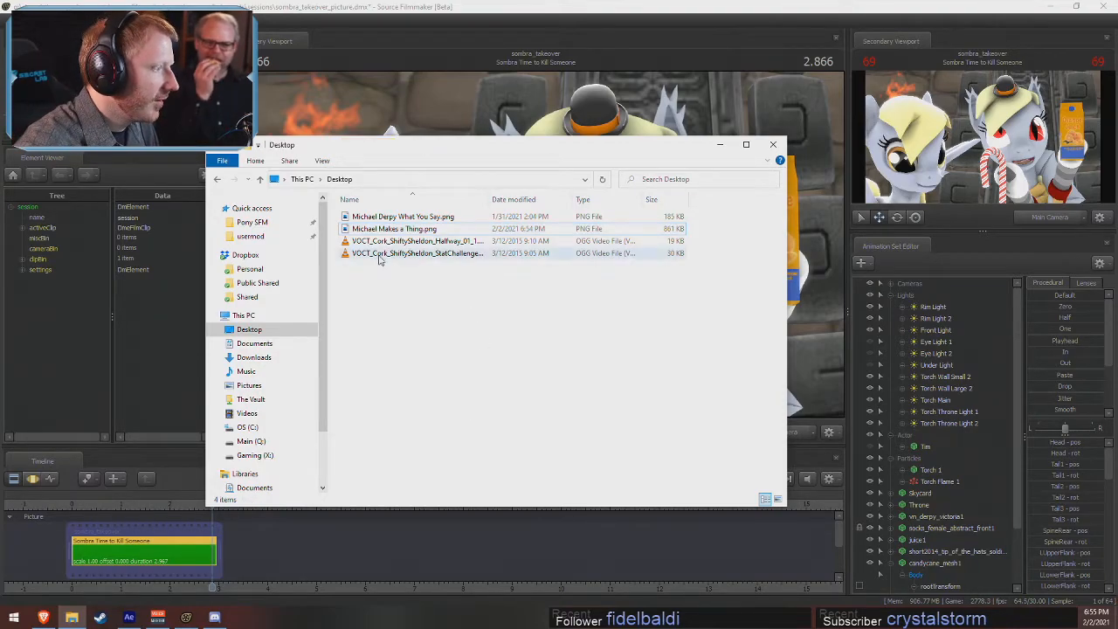
left_click(522, 5)
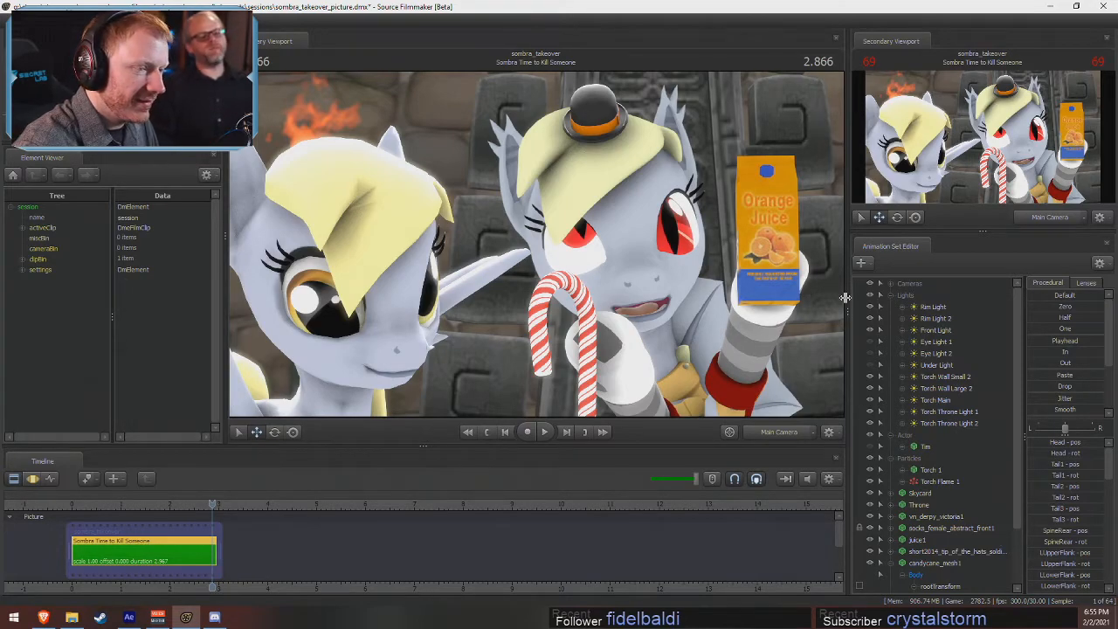
left_click(890, 294)
left_click(901, 444)
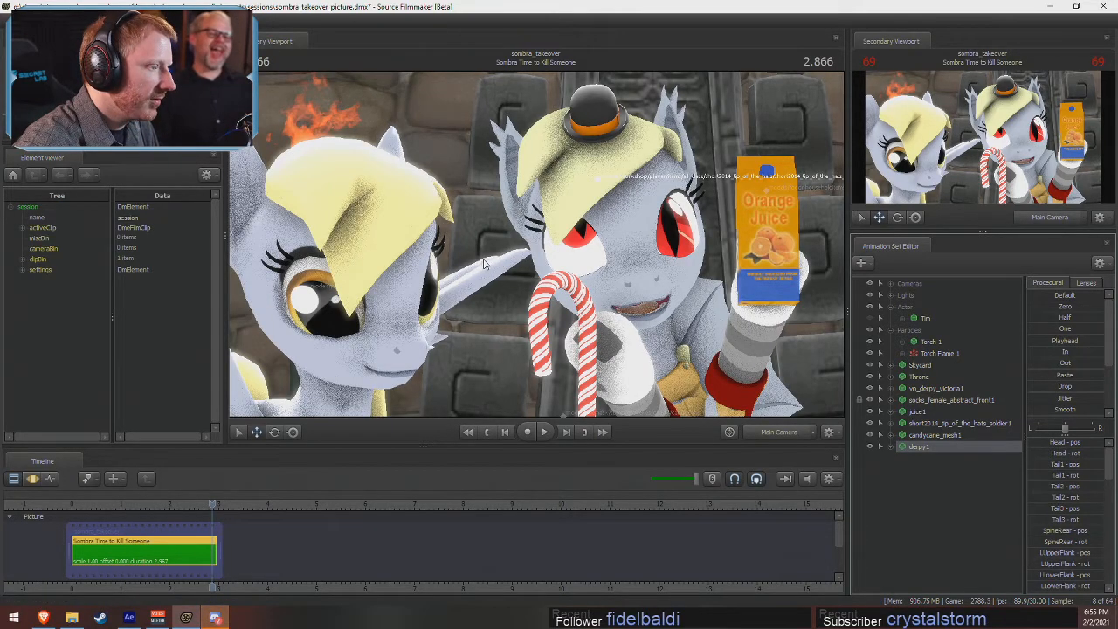
- Undo the scene edits until both Derpys, the socks, juice, hat and candy cane are gone and the original Sombra is back
key("F3")
key("ctrl+z")
key("ctrl+z")
key("ctrl+z")
key("ctrl+z")
key("ctrl+z")
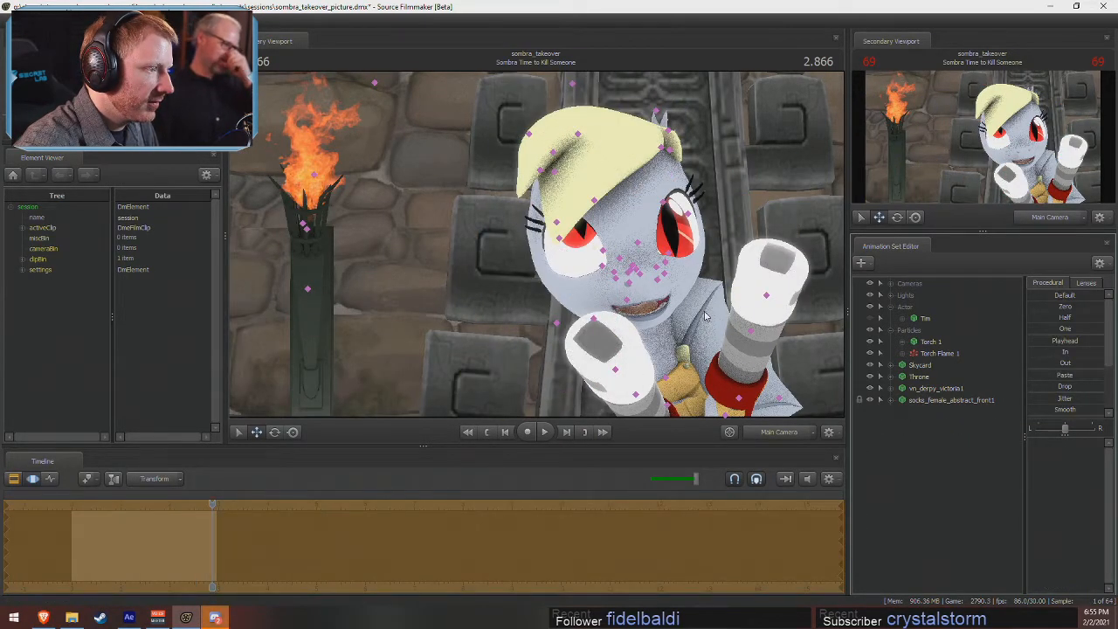
key("ctrl+z")
key("ctrl+z")
key("ctrl+z")
key("ctrl+z")
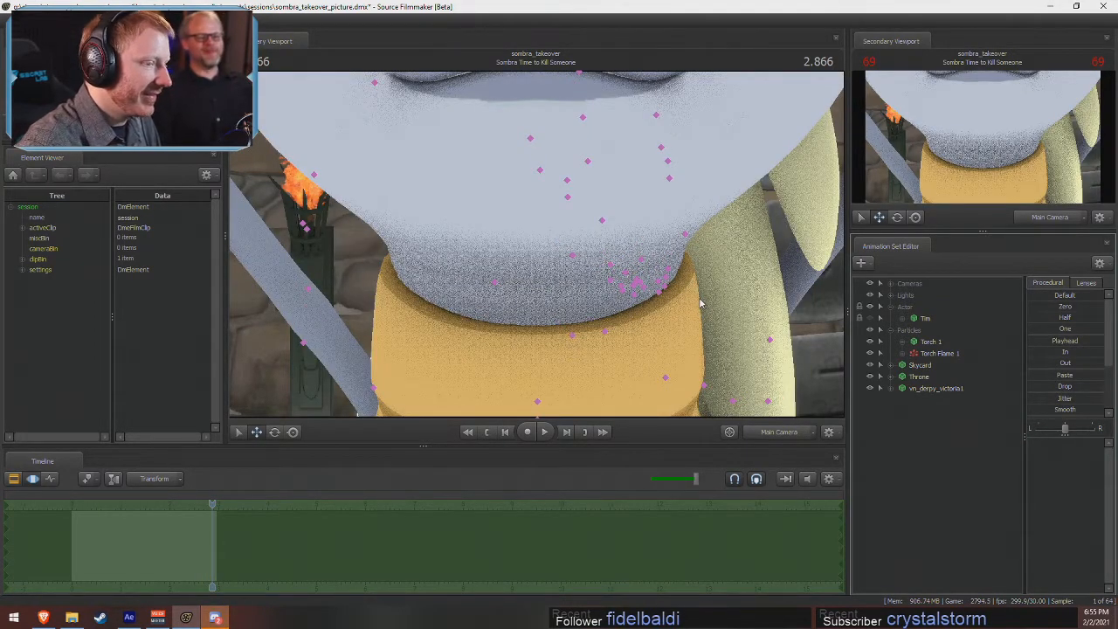
key("F1")
key("ctrl+z")
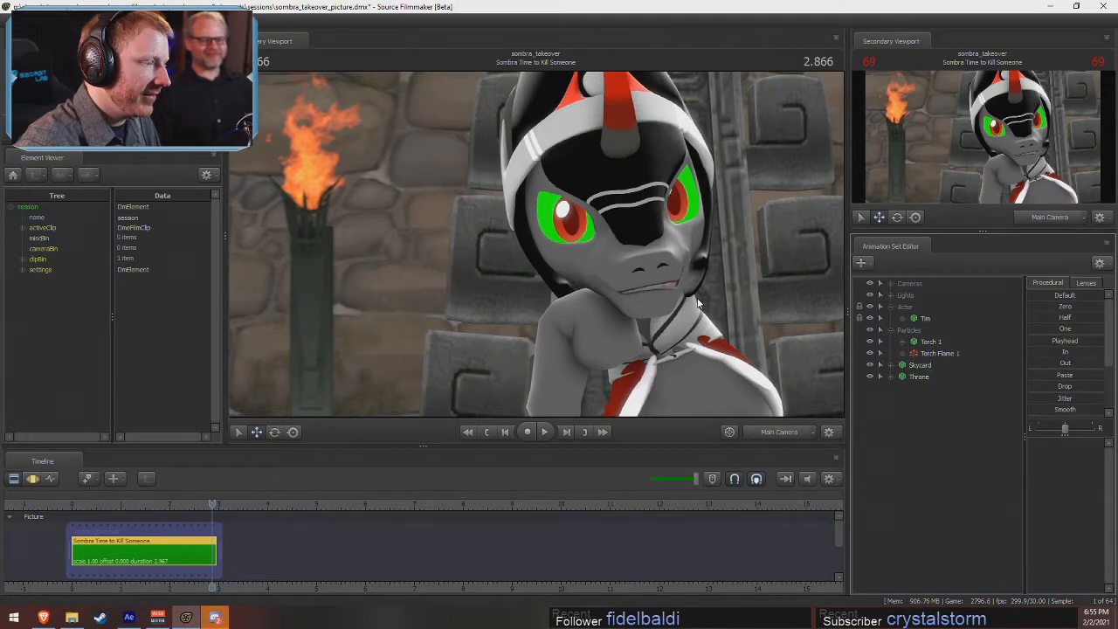
- Turn on scene lighting in the primary viewport for the Sombra shot
right_click(547, 285)
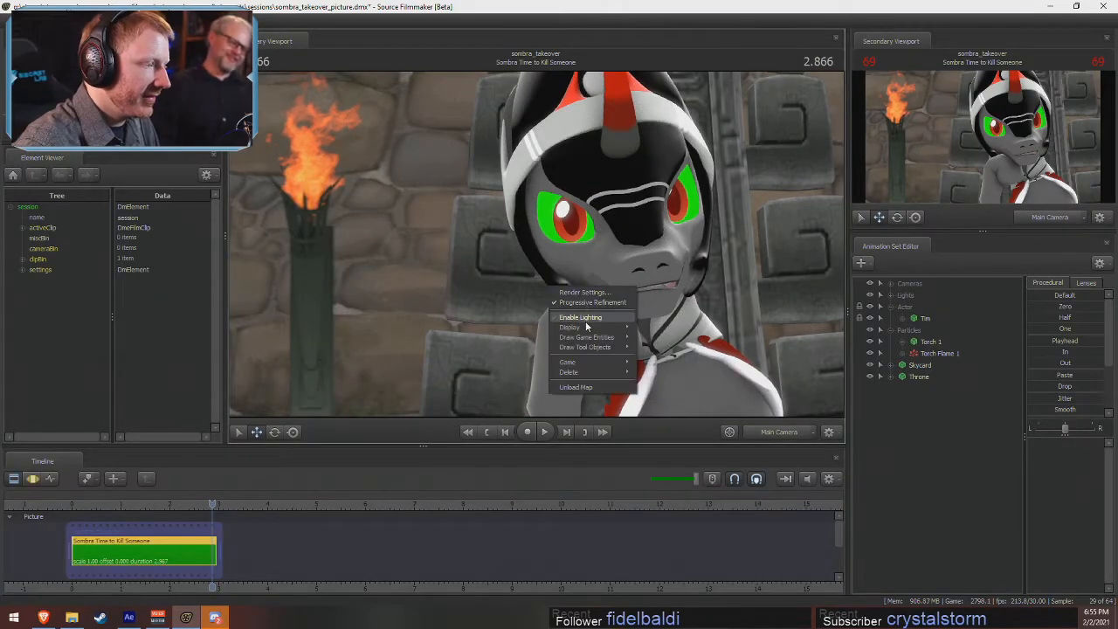
left_click(609, 318)
key("F1")
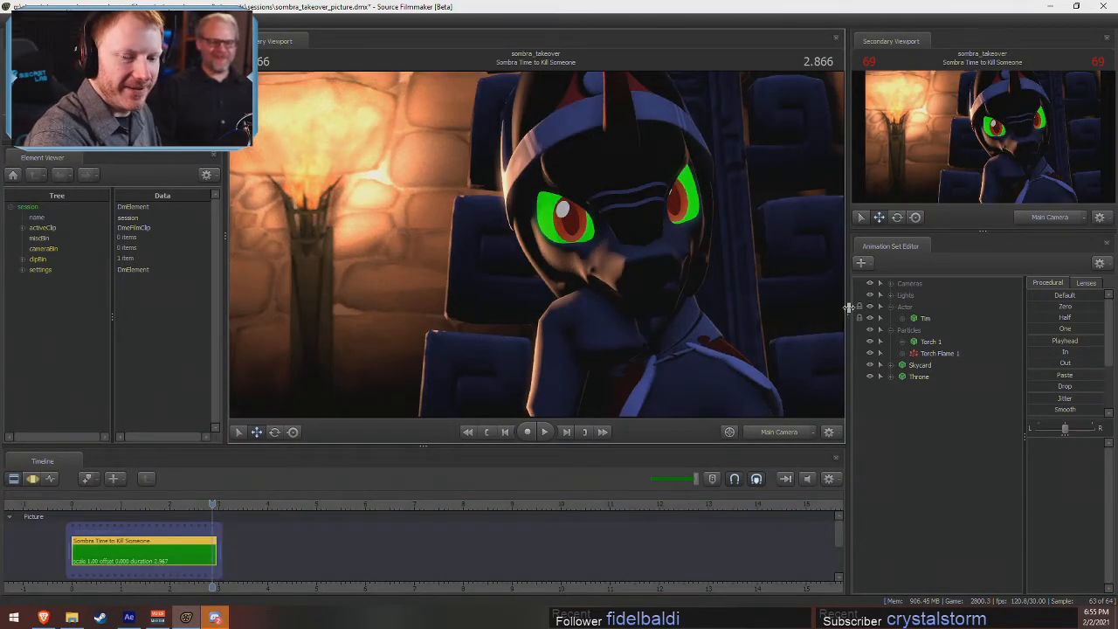
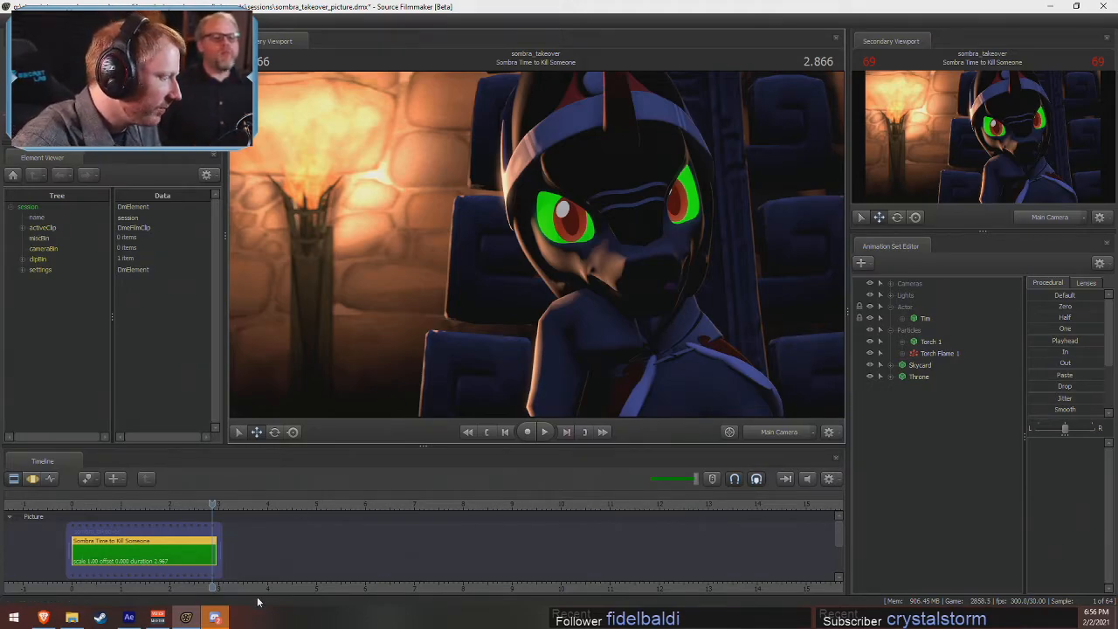
- Check the replies in Discord's general channel, then return to Source Filmmaker
middle_click_drag(267, 560, 453, 559)
left_click(215, 617)
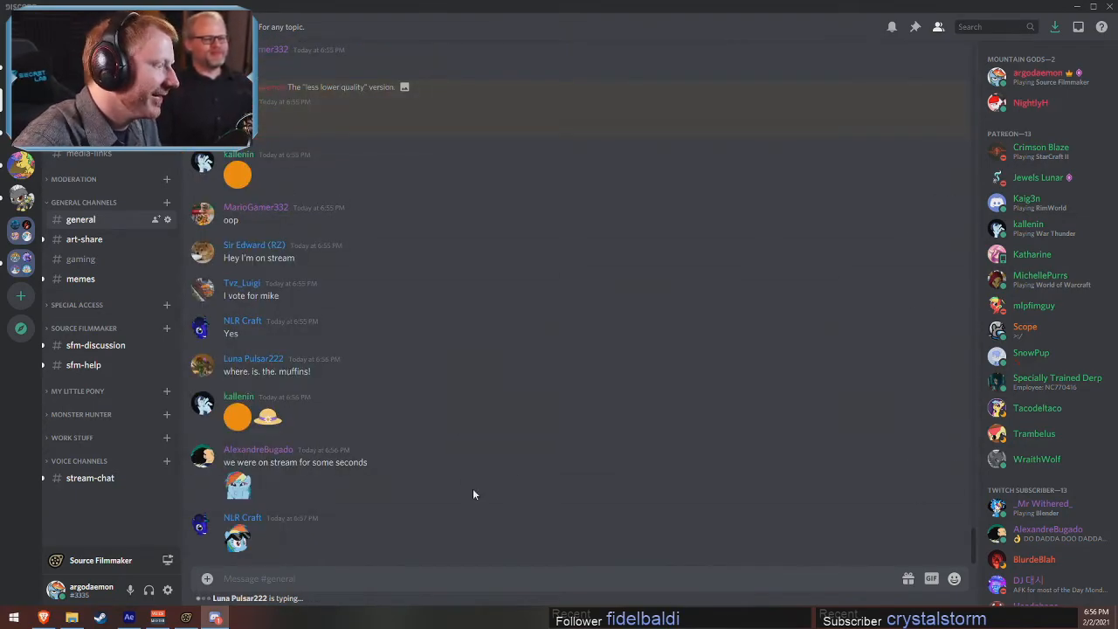
left_click(1076, 7)
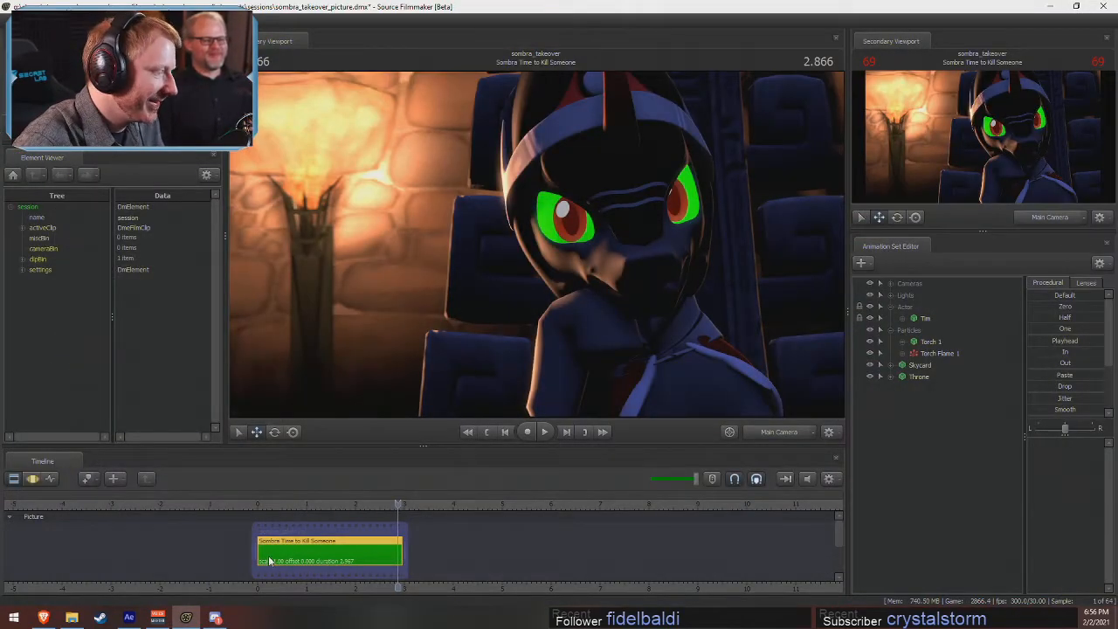
- Place the playhead at 1.200 within the Sombra clip on the timeline
middle_click_drag(375, 566, 581, 567)
scroll(580, 569, "up", 4)
key("F3")
key("F2")
left_click(398, 507)
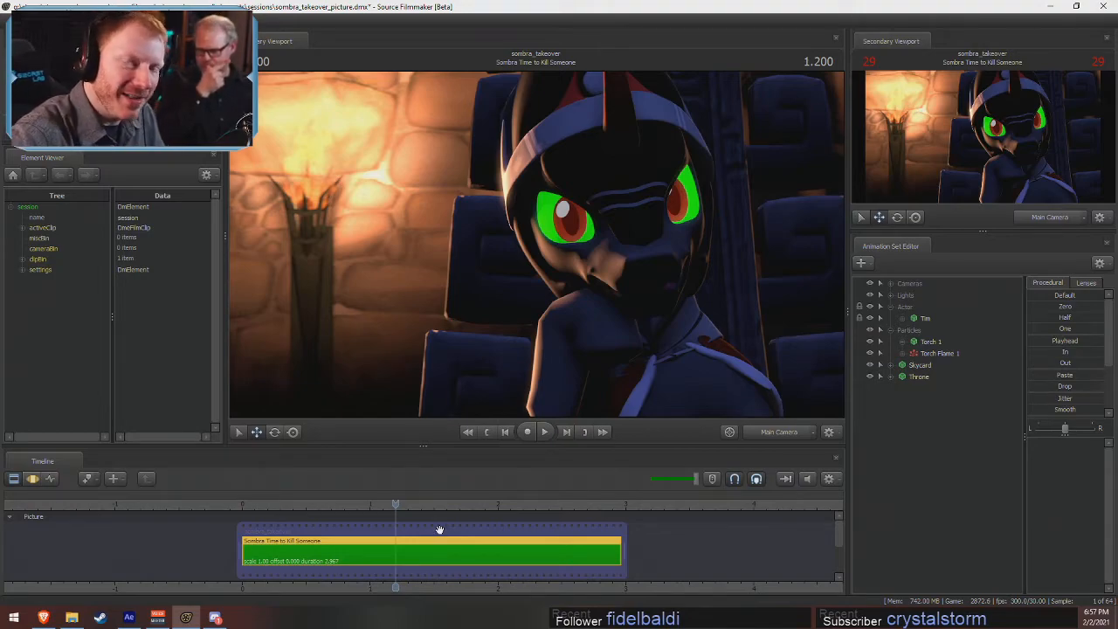
key("F3")
key("F2")
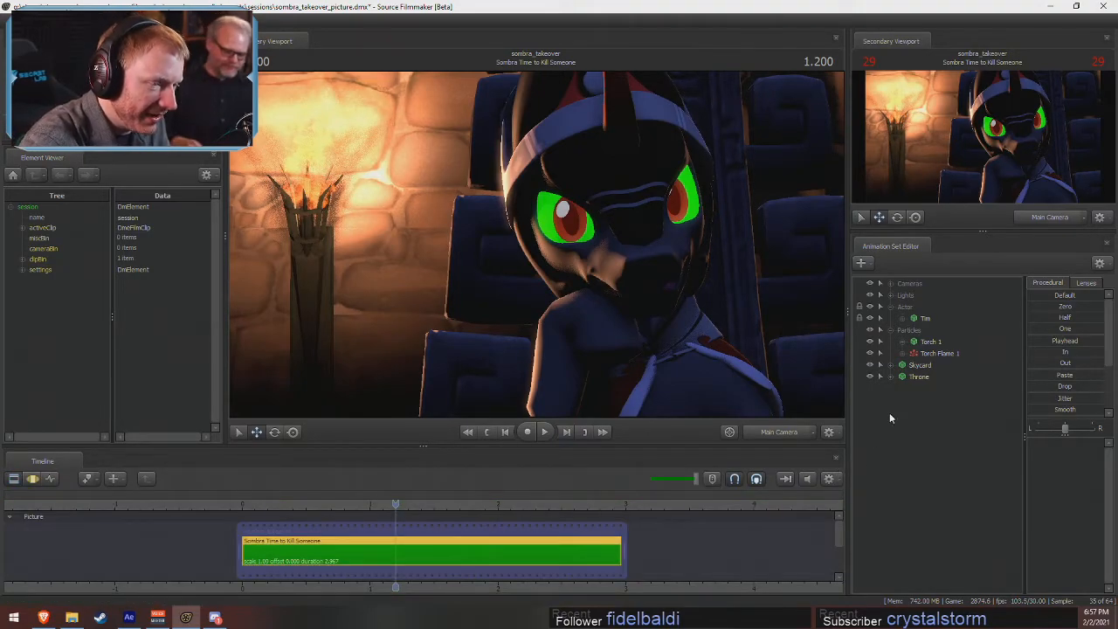
- Collapse the Particles and Actor groups, expand Lights, and make Under Light visible while viewing through it in the primary viewport
left_click(890, 329)
left_click(889, 308)
left_click(889, 295)
left_click(934, 354)
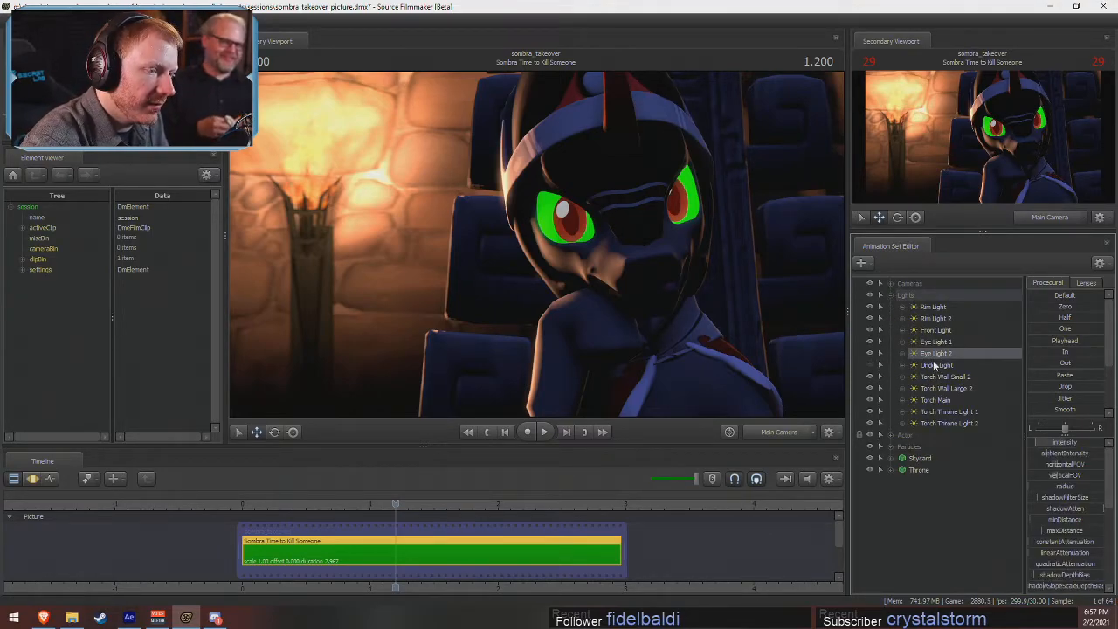
left_click(931, 365)
left_click_drag(930, 367, 786, 293)
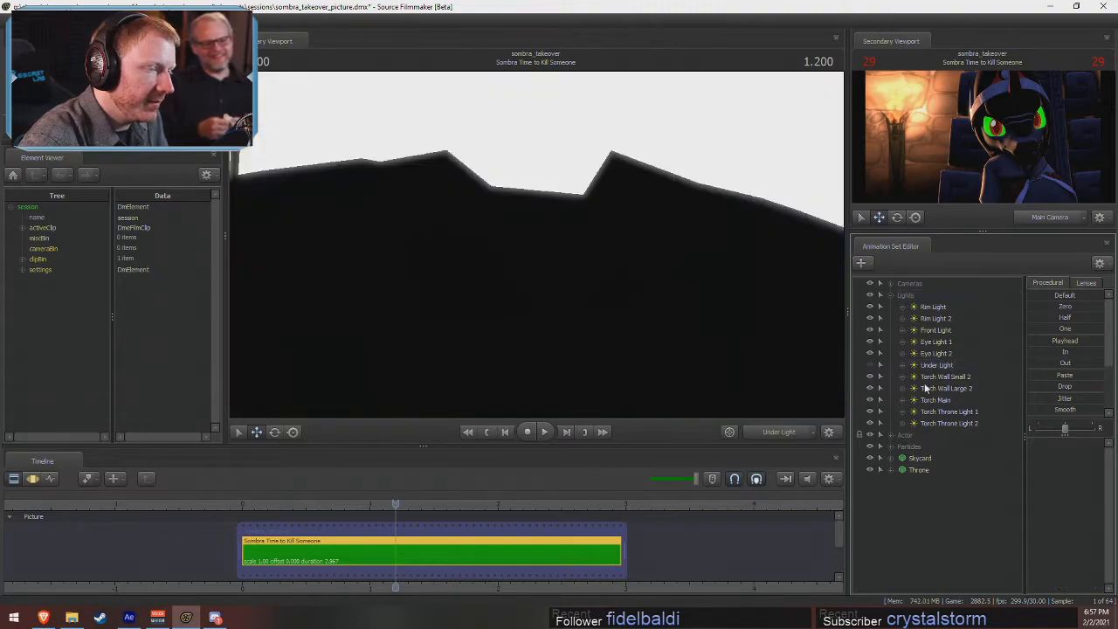
left_click(870, 365)
- Re-aim Under Light through the primary viewport in the Motion Editor
key("F3")
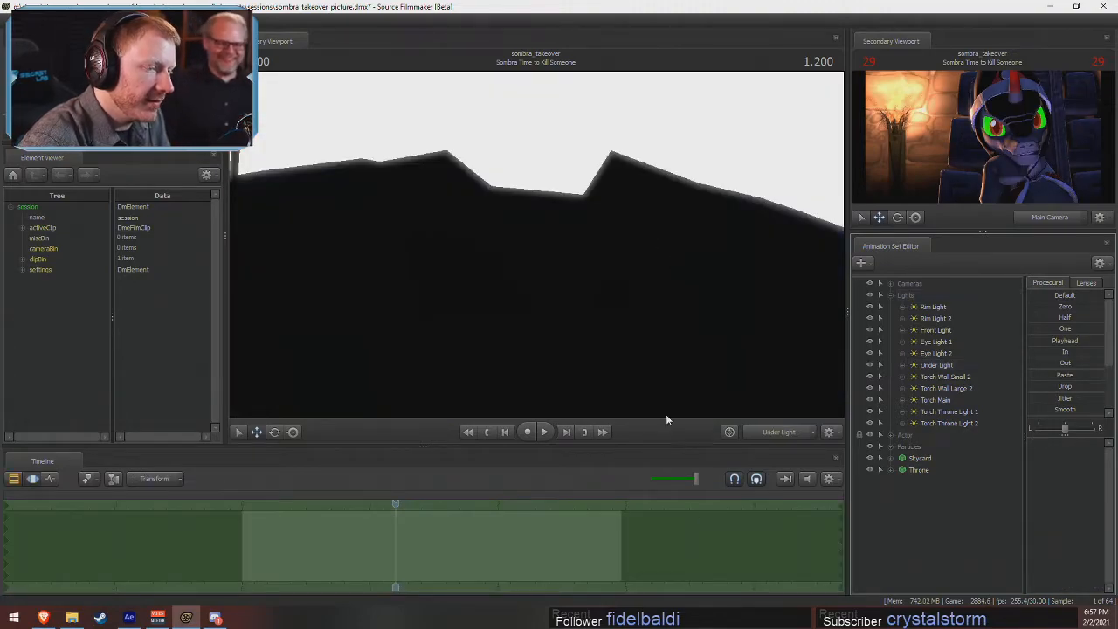
key("F2")
left_click(783, 371)
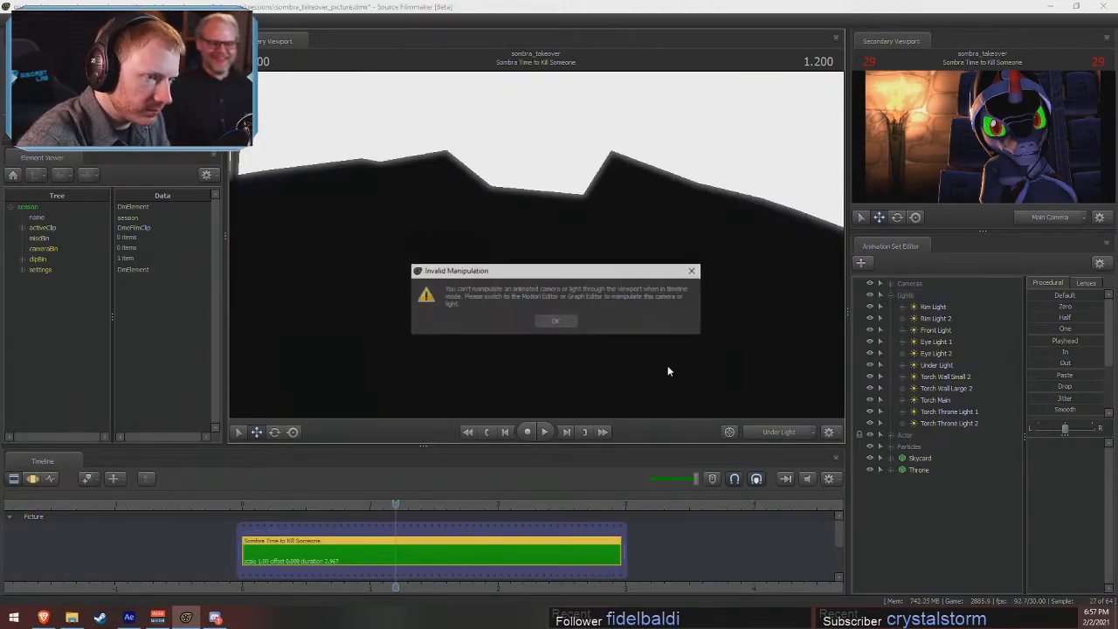
left_click(569, 325)
key("F3")
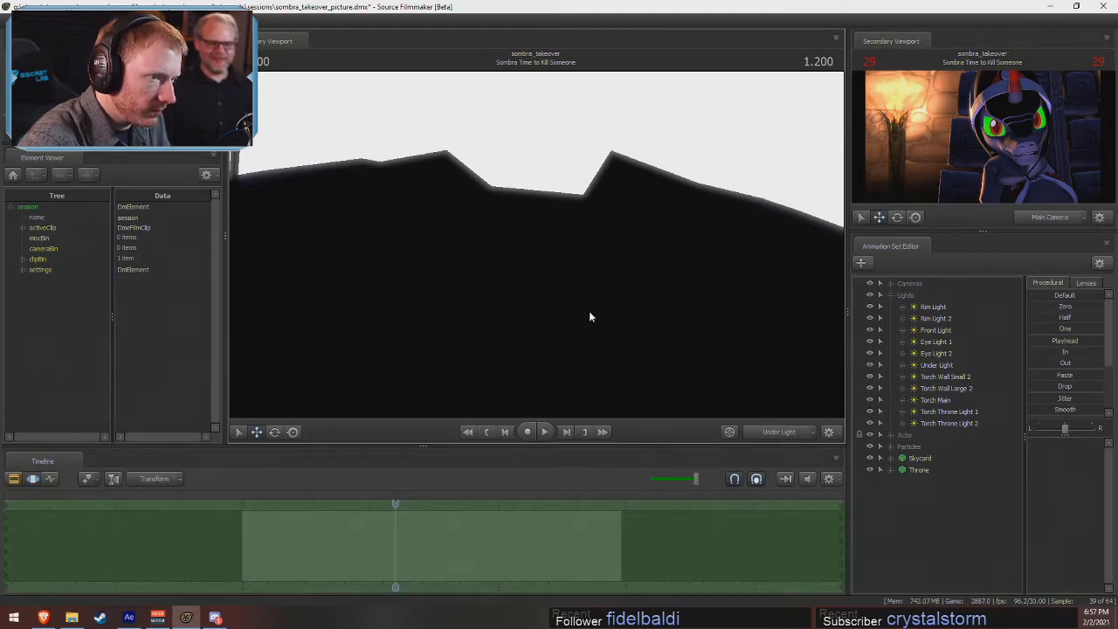
left_click(932, 366)
mouse_move(536, 244)
left_mouse_down()
mouse_move(537, 231)
mouse_move(539, 261)
mouse_move(541, 225)
mouse_move(529, 349)
mouse_move(463, 362)
mouse_move(302, 357)
mouse_move(527, 237)
left_mouse_up()
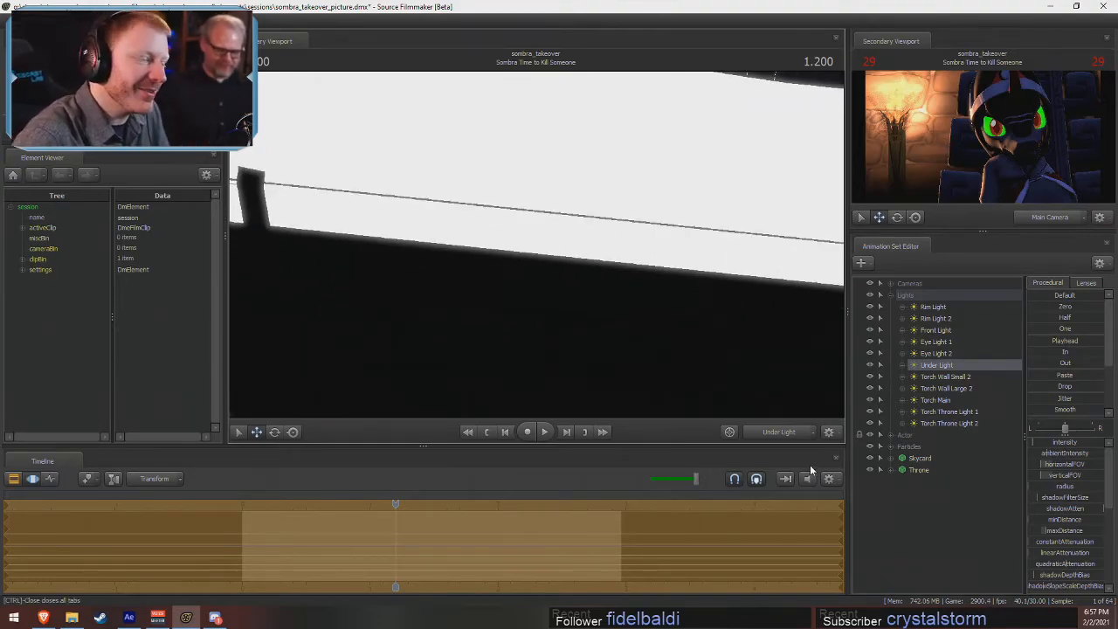
- Return the primary viewport to Main Camera and collapse the Lights group
left_click(791, 431)
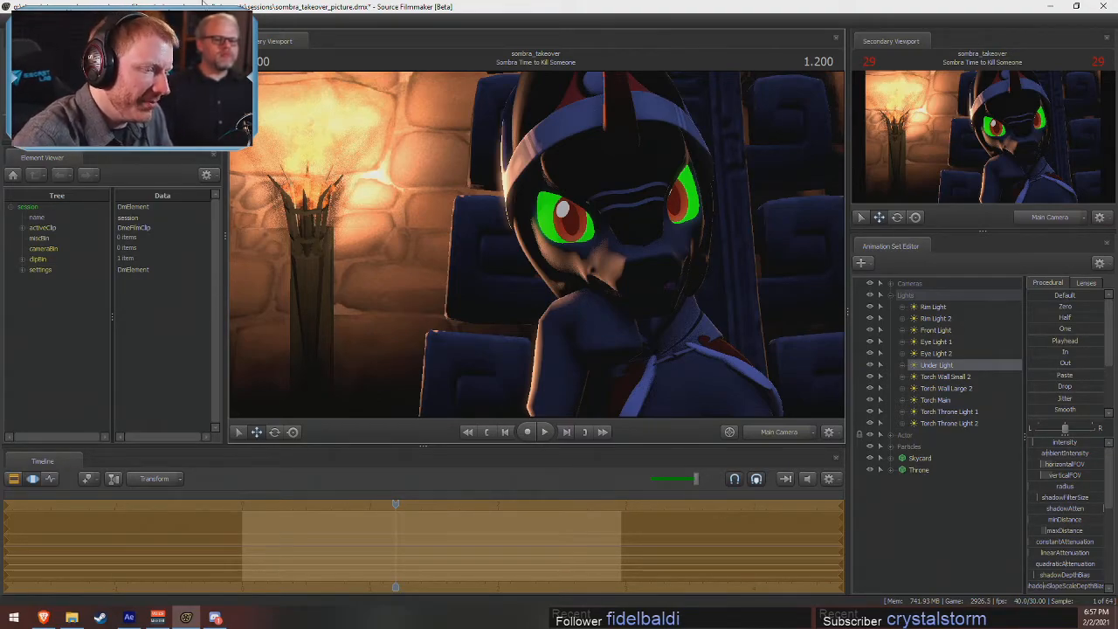
left_click(891, 295)
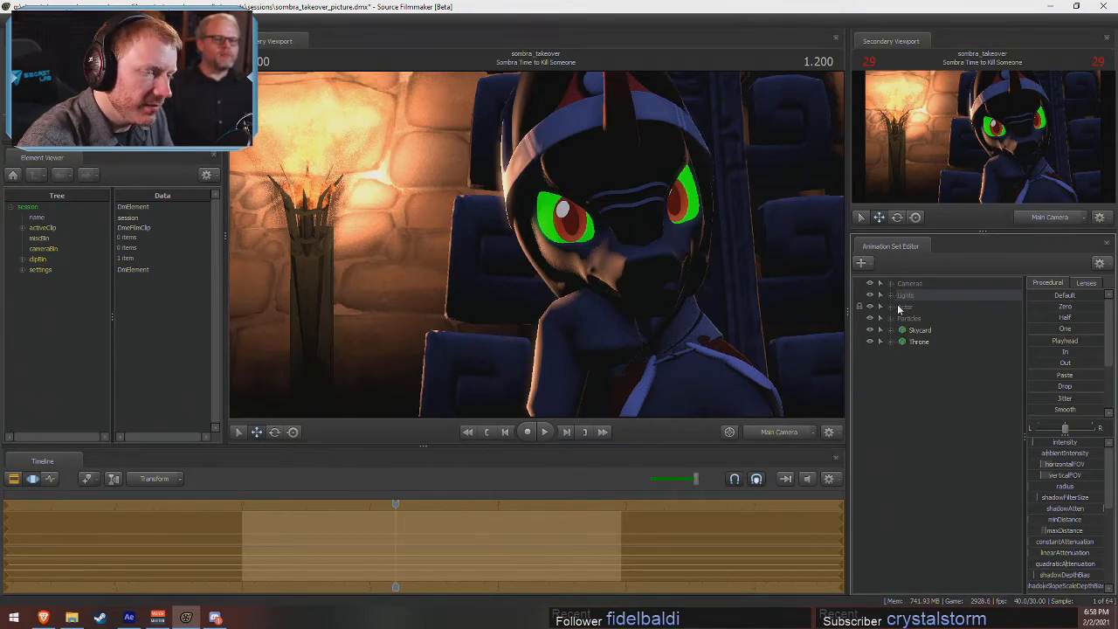
- Select Tim in the Actor group, disable viewport lighting, and frame the face closely through Work Camera in the primary viewport
left_click(890, 307)
key("F3")
key("F3")
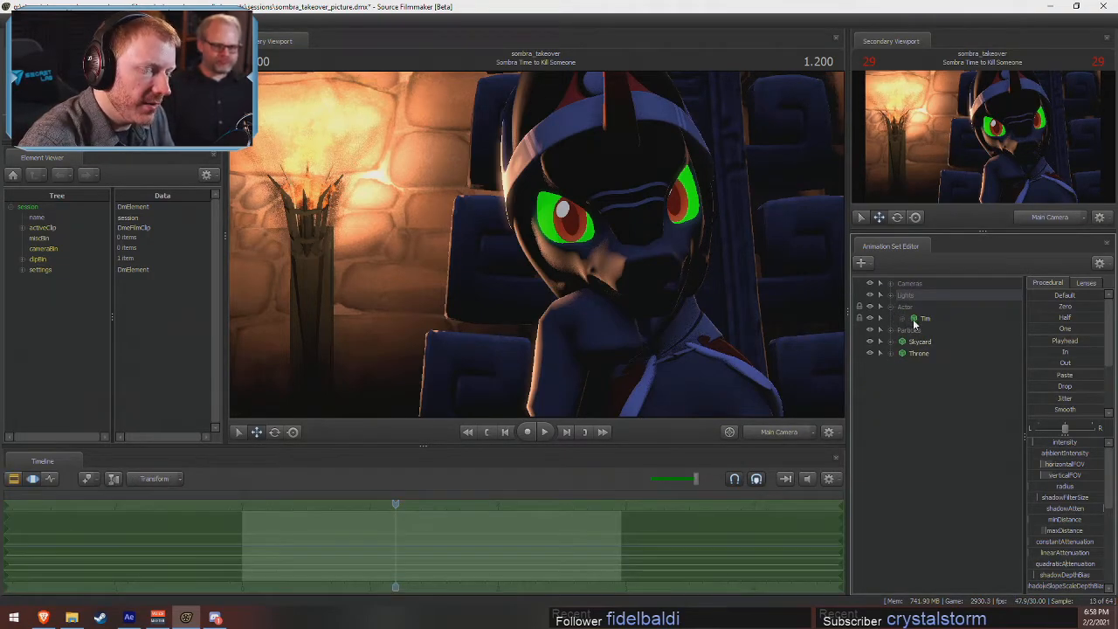
left_click(917, 321)
right_click(734, 310)
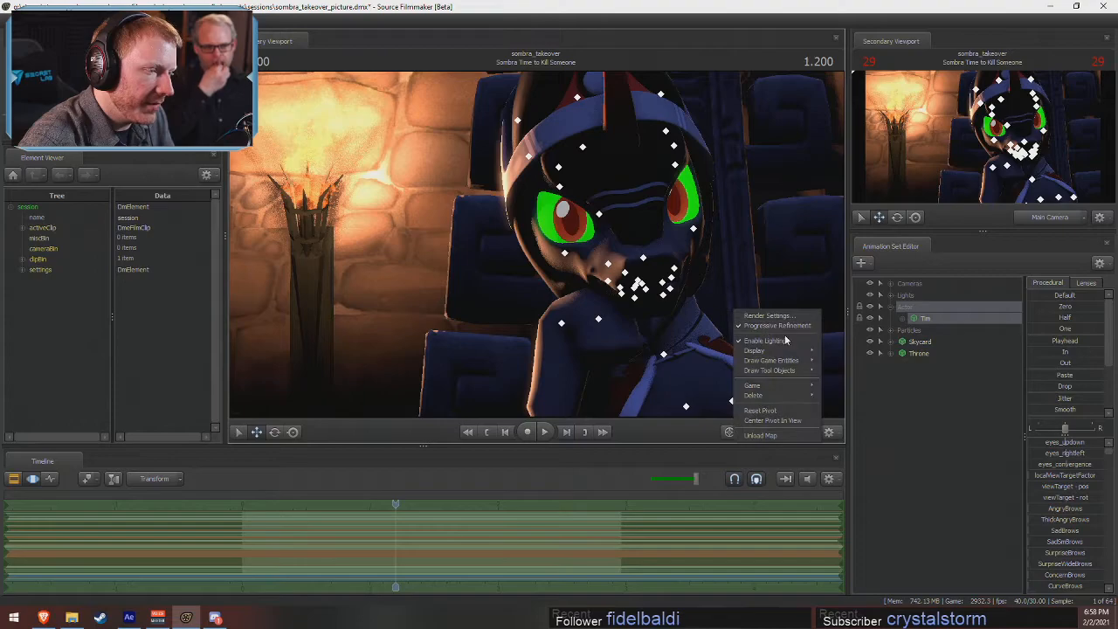
left_click(789, 338)
left_click(784, 432)
left_click_drag(650, 305, 720, 308)
key("w")
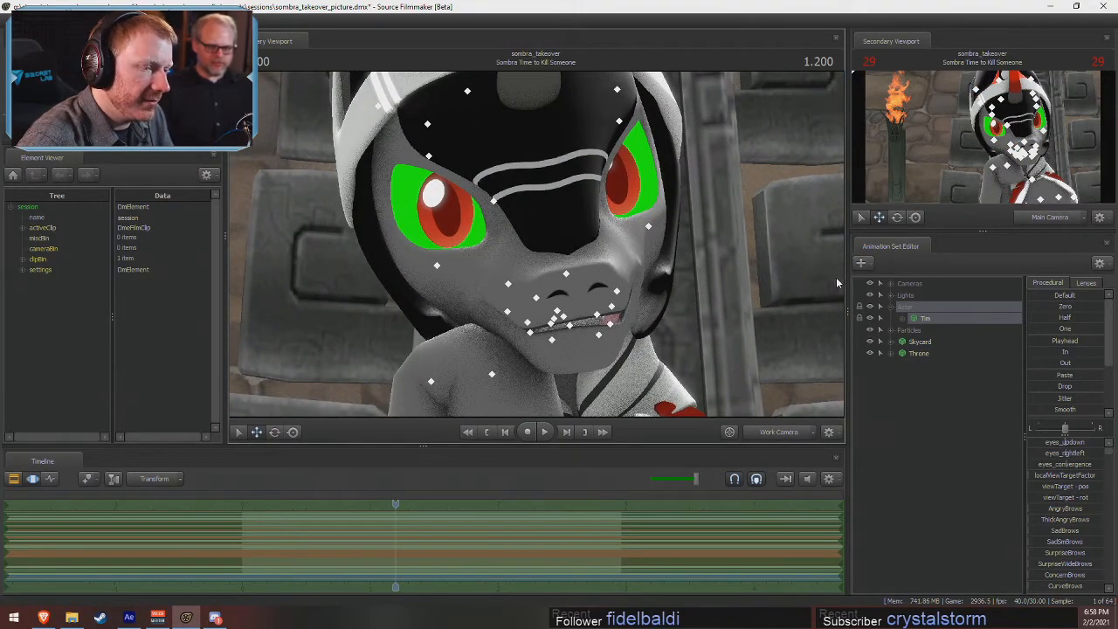
- Expand Tim's Face controls and adjust JawOpen in the Lower Face set
left_click(905, 329)
left_click(902, 319)
left_click(914, 331)
left_click(963, 401)
left_click(967, 414)
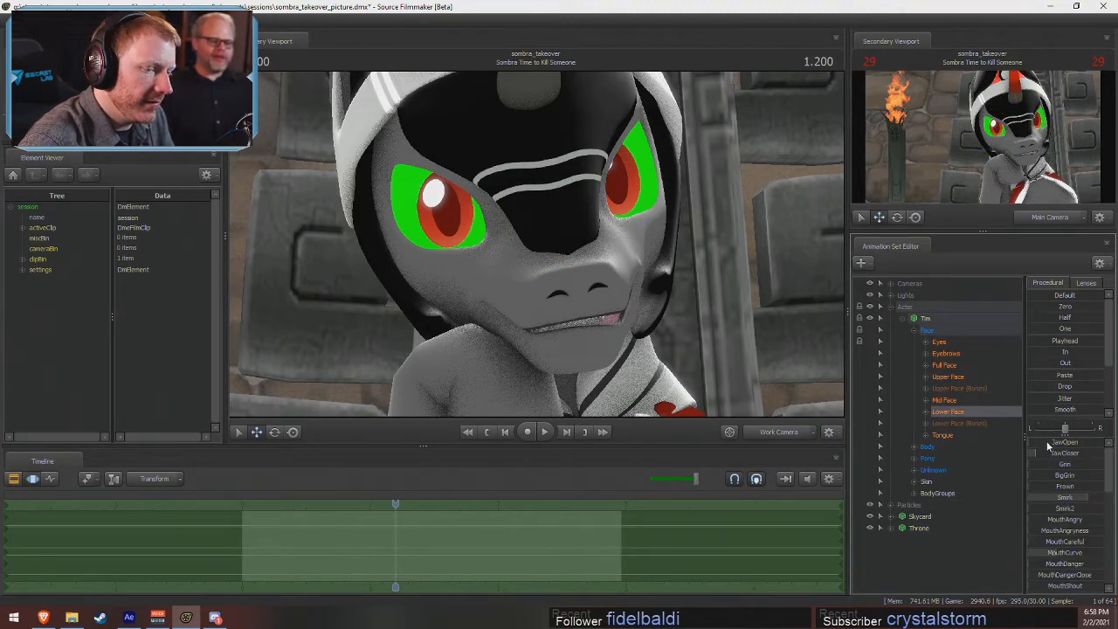
mouse_move(1049, 445)
left_mouse_down()
mouse_move(1074, 444)
mouse_move(1034, 444)
left_mouse_up()
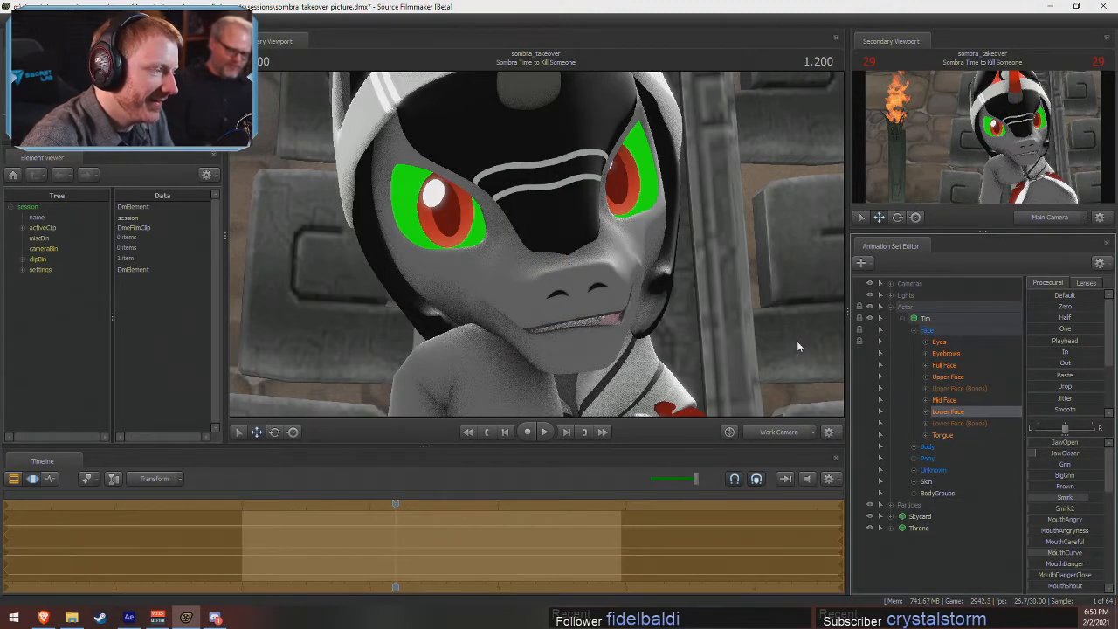
left_click(536, 247)
- Test Tim's horizontal eye direction and soften the angry eyelid expression with the Upper Face controls
left_click(961, 343)
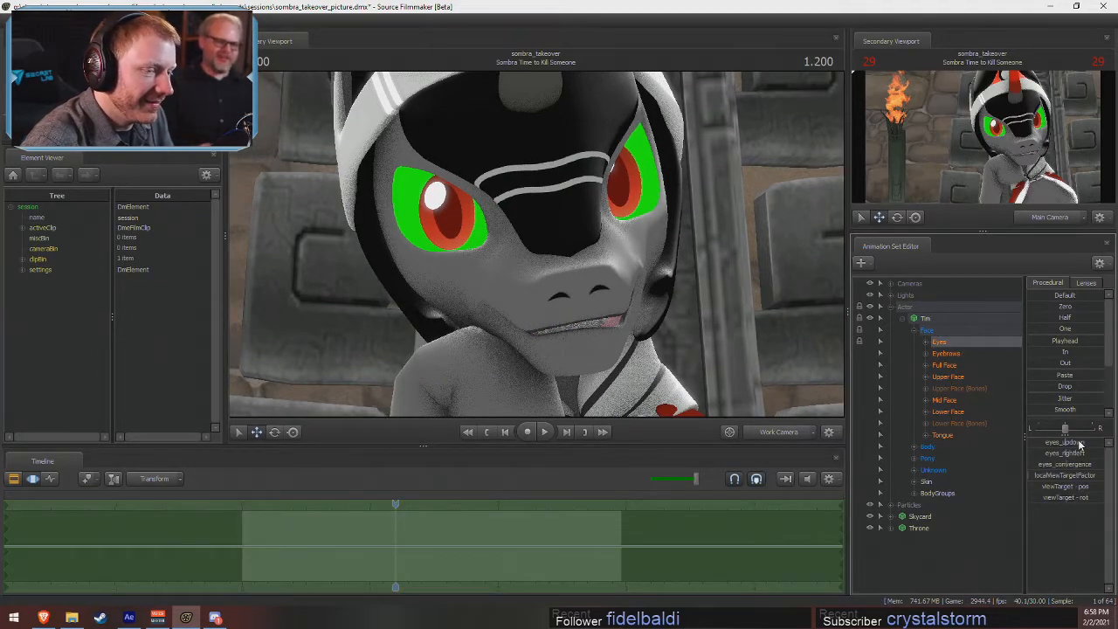
mouse_move(1077, 454)
left_mouse_down()
mouse_move(1060, 453)
mouse_move(1073, 453)
left_mouse_up()
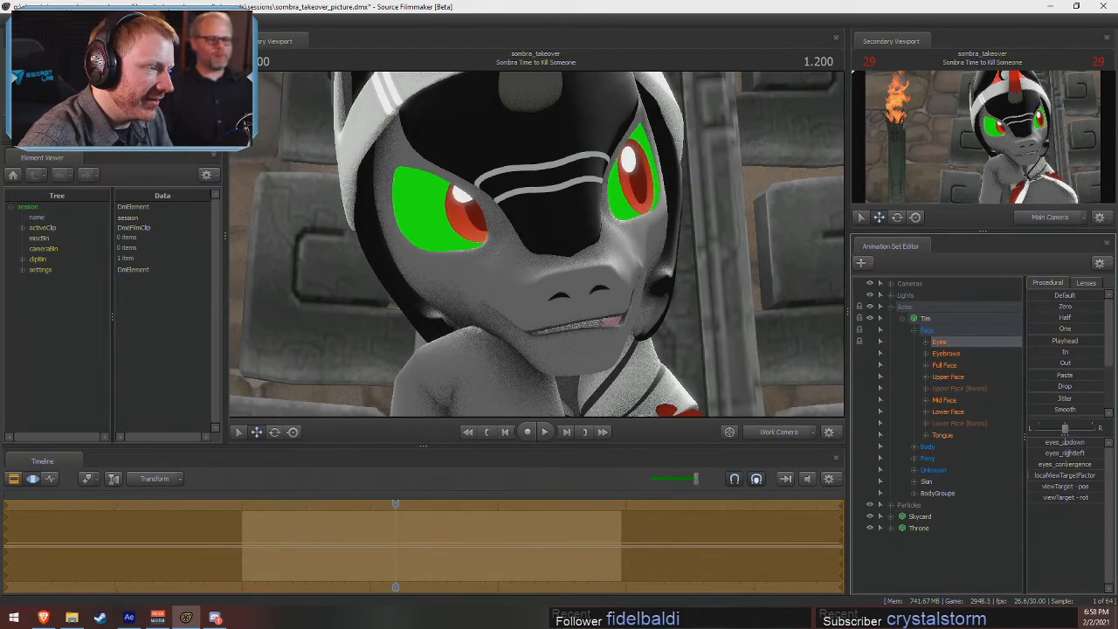
left_click(964, 377)
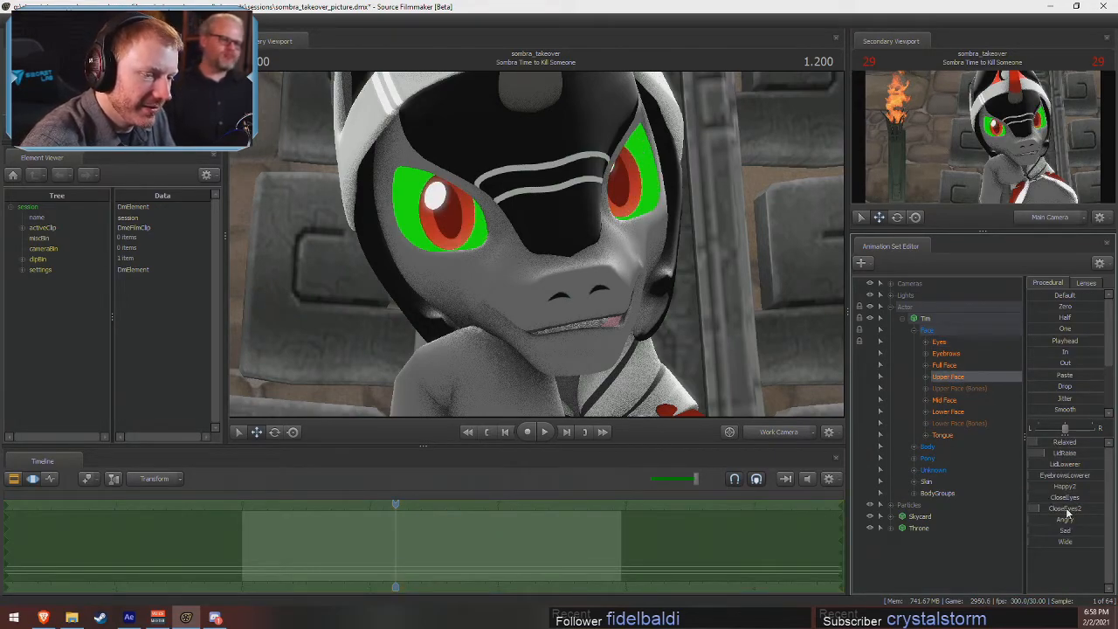
left_click_drag(1061, 534, 1069, 497)
- Try the JawOpen control again and expand the Lower Face list to find the jaw bone controls
left_click(947, 411)
mouse_move(1061, 441)
left_mouse_down()
mouse_move(1088, 442)
mouse_move(1061, 441)
left_mouse_up()
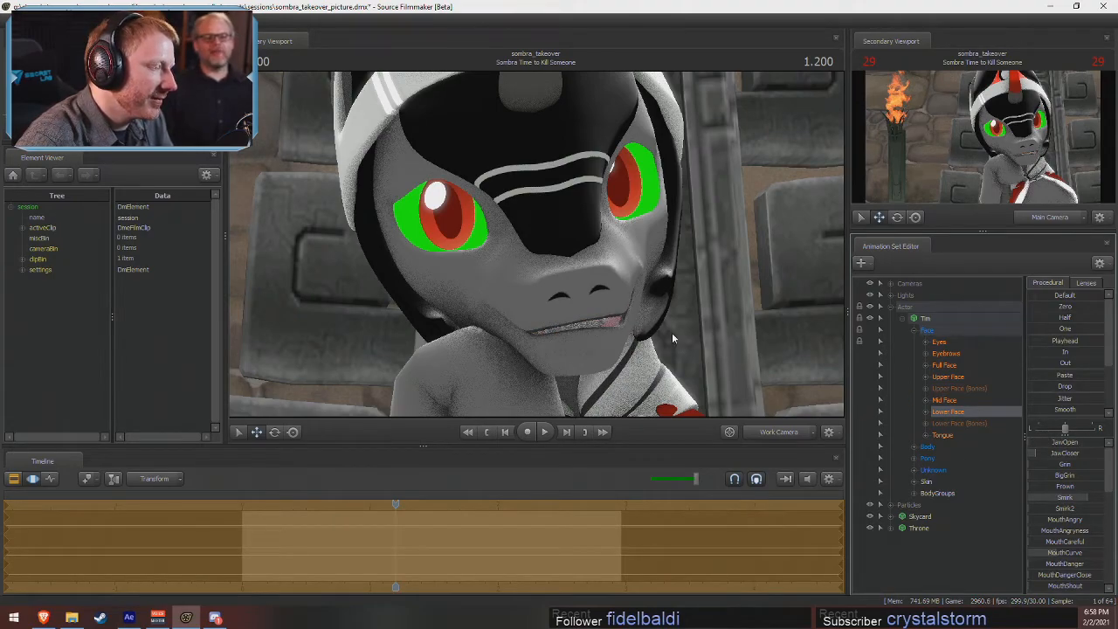
left_click_drag(1031, 442, 939, 391)
left_click(926, 411)
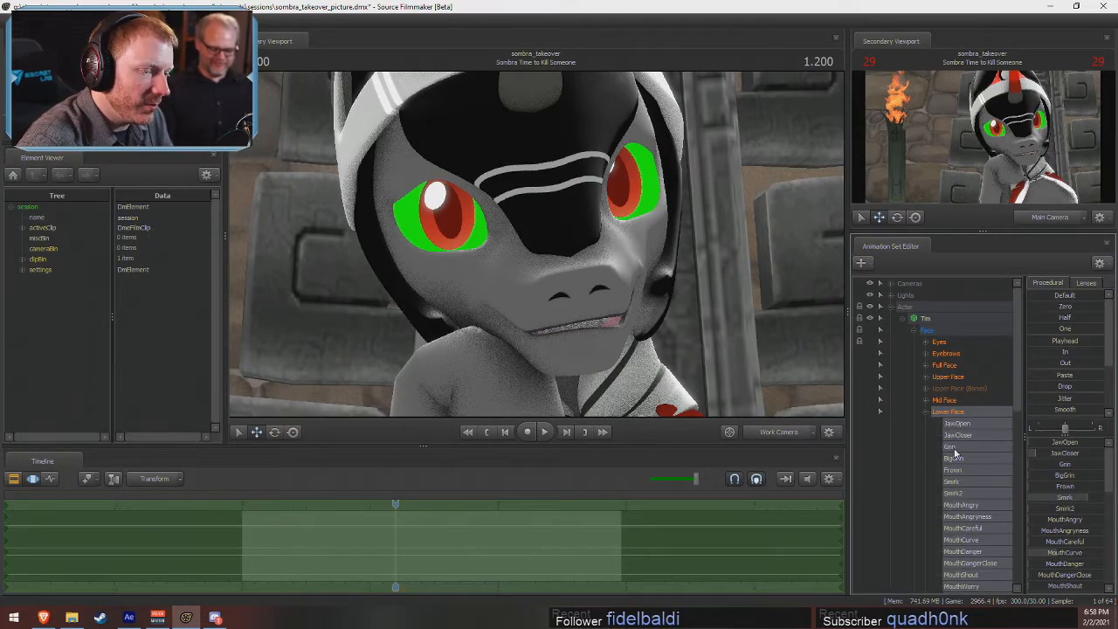
scroll(998, 489, "down", 10)
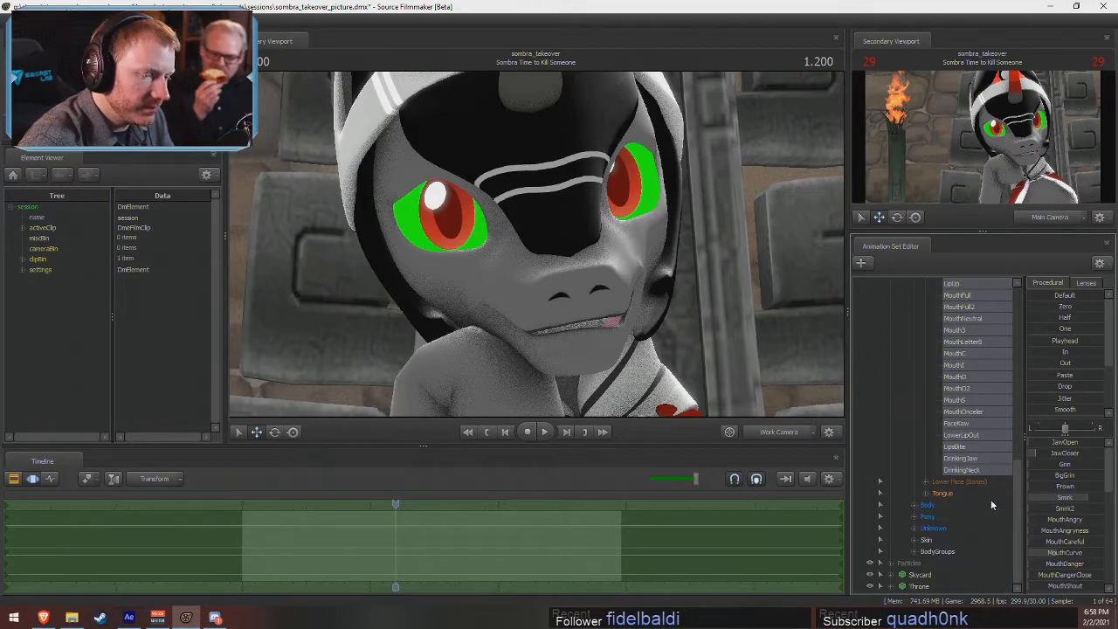
- Expand Lower Face (Bones), shrink the jaw with Jaw_scale, and inspect the head from the side
left_click(939, 482)
left_click(925, 483)
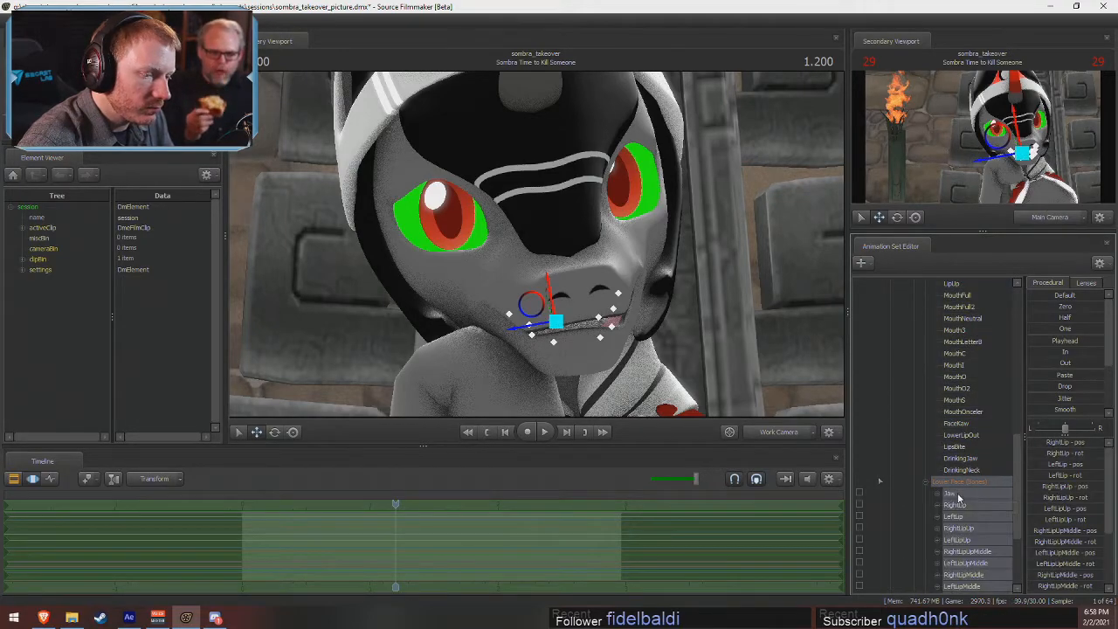
left_click(952, 493)
scroll(992, 518, "down", 3)
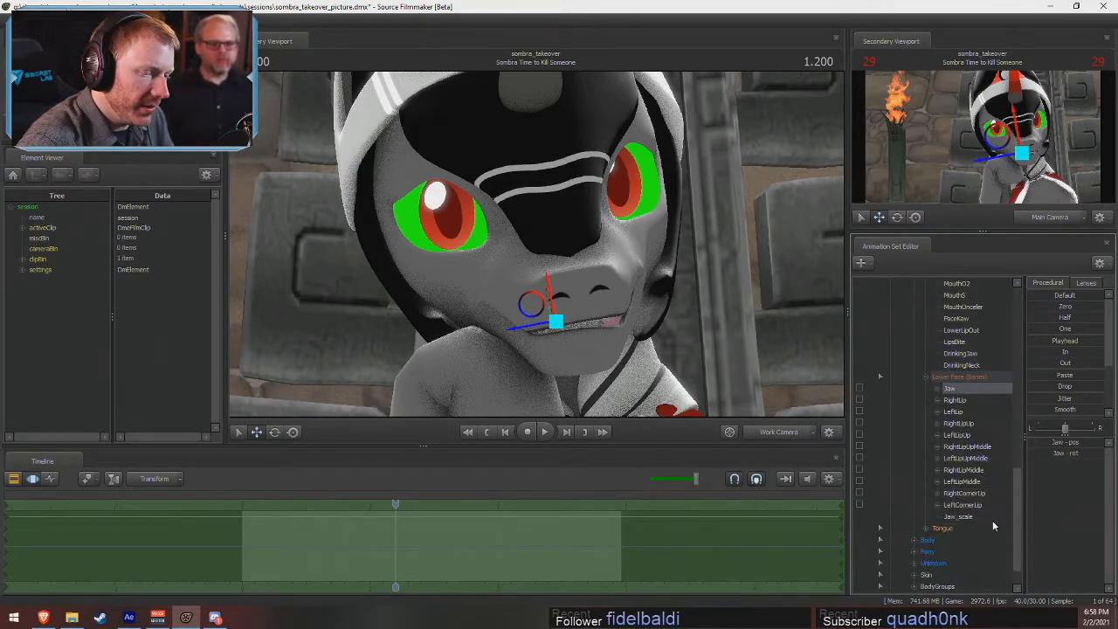
left_click(992, 517)
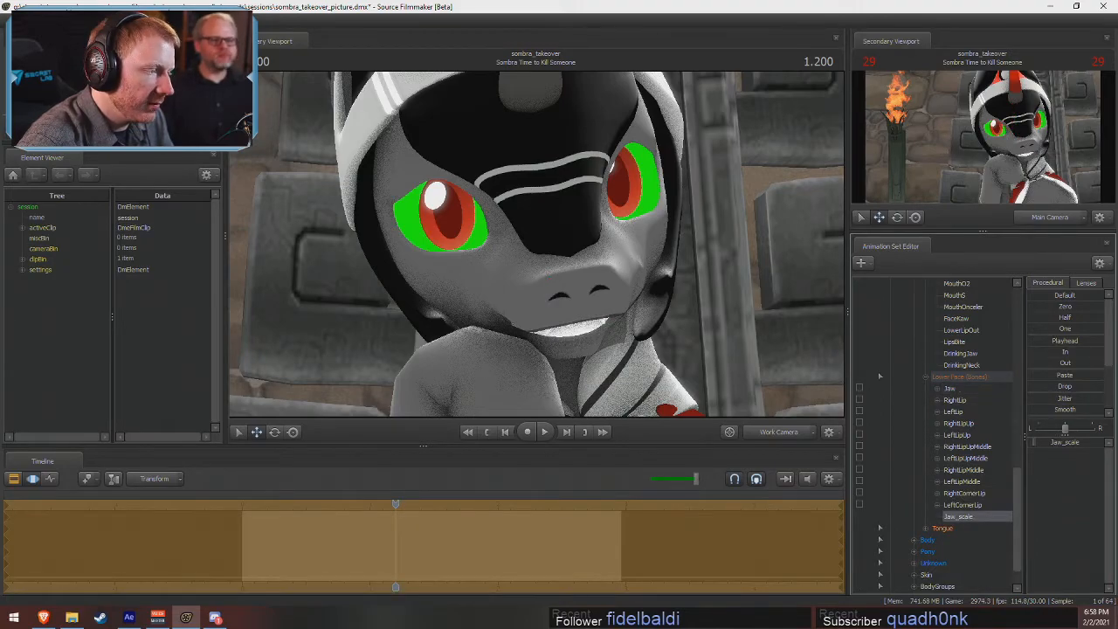
mouse_move(559, 253)
left_mouse_down()
mouse_move(536, 249)
mouse_move(559, 241)
left_mouse_up()
key("s")
key("w")
key("d")
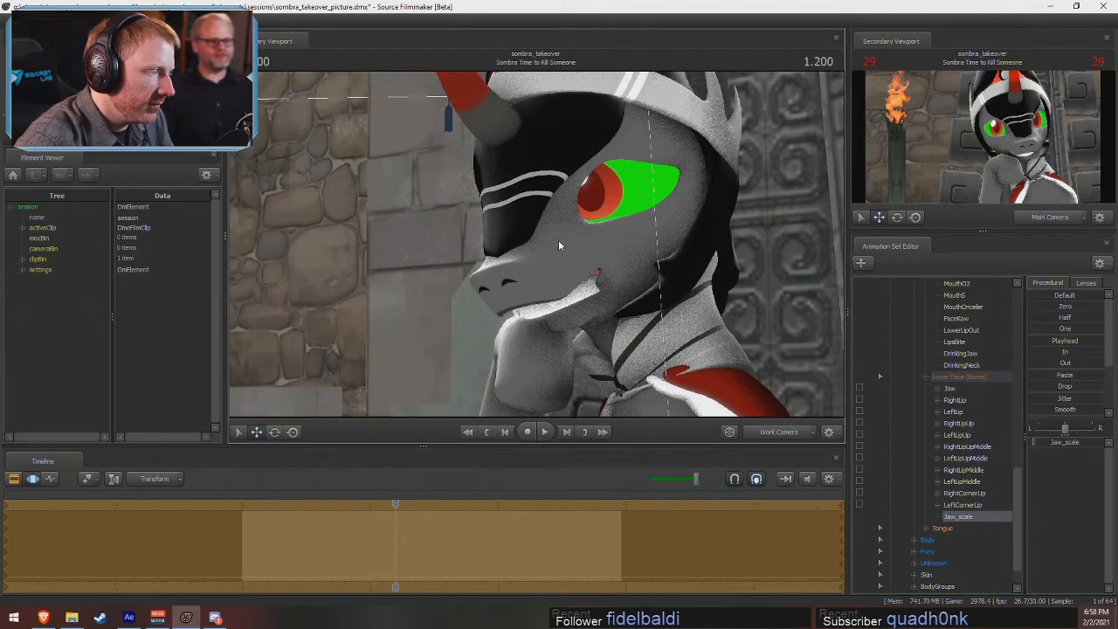
- Collapse the Lower Face list and adjust Tim's gaze with the Eyes controls
scroll(989, 441, "up", 3)
left_click(924, 414)
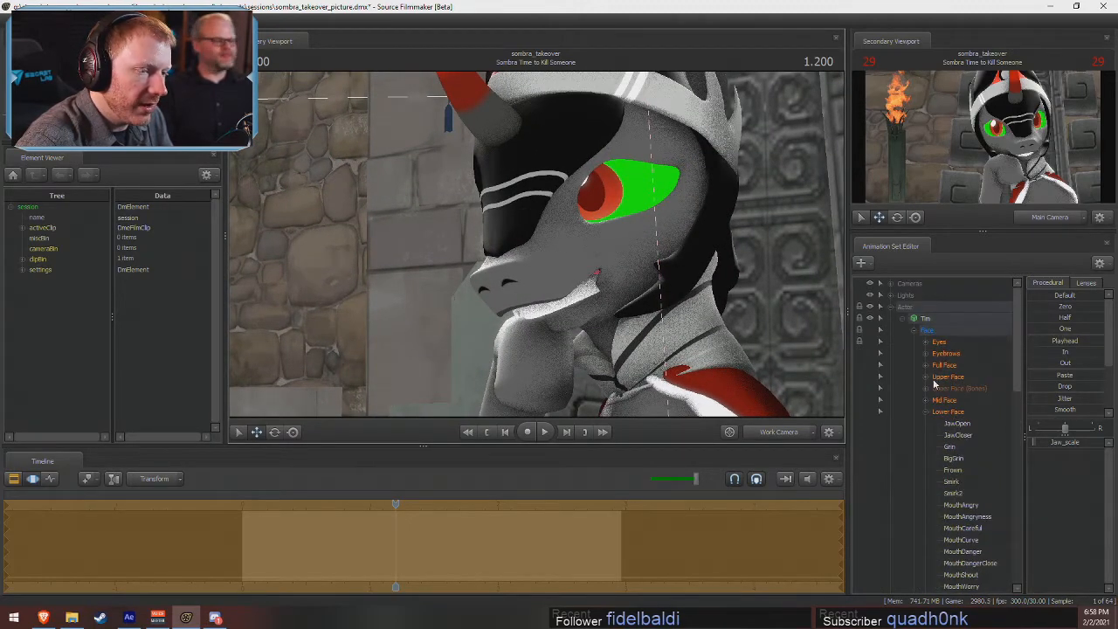
left_click(940, 343)
mouse_move(1076, 449)
left_mouse_down()
mouse_move(1088, 446)
mouse_move(1072, 446)
left_mouse_up()
- Try enlarging Tim's jaw with Jaw_scale and opening the mouth with the Lower Face controls
left_click(952, 438)
left_click(953, 413)
left_click_drag(713, 399, 768, 375)
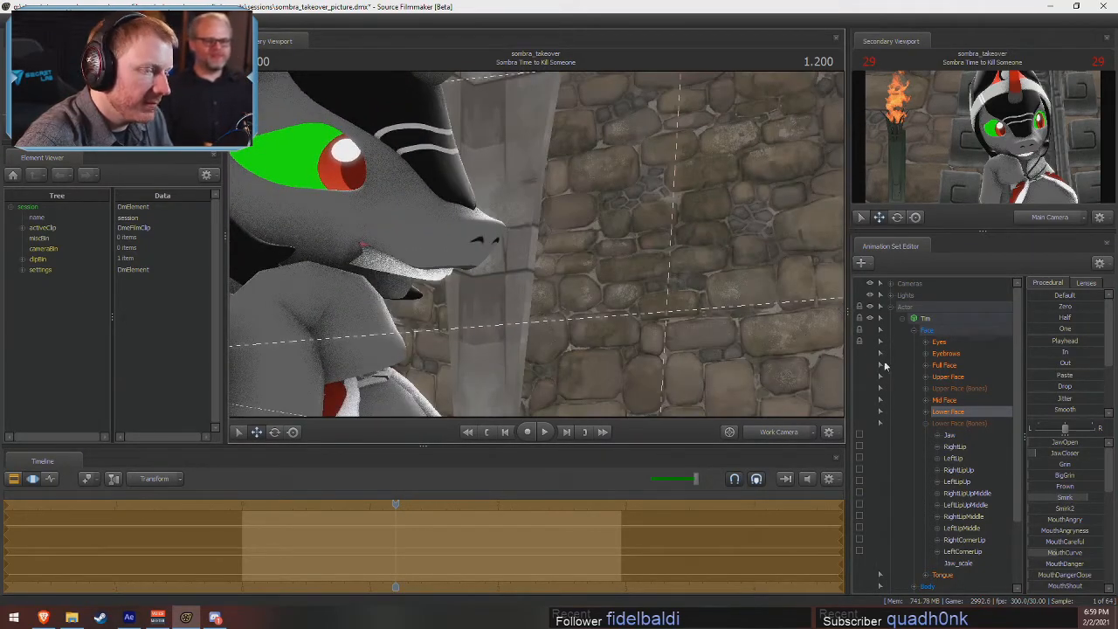
left_click(958, 563)
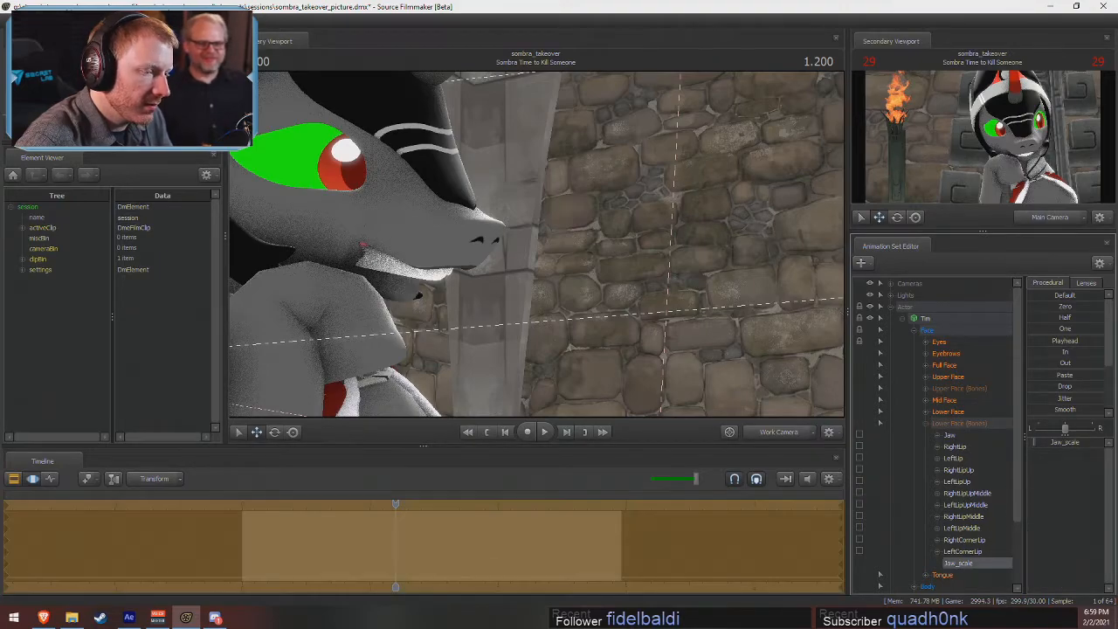
left_click(948, 413)
left_click_drag(543, 249, 533, 286)
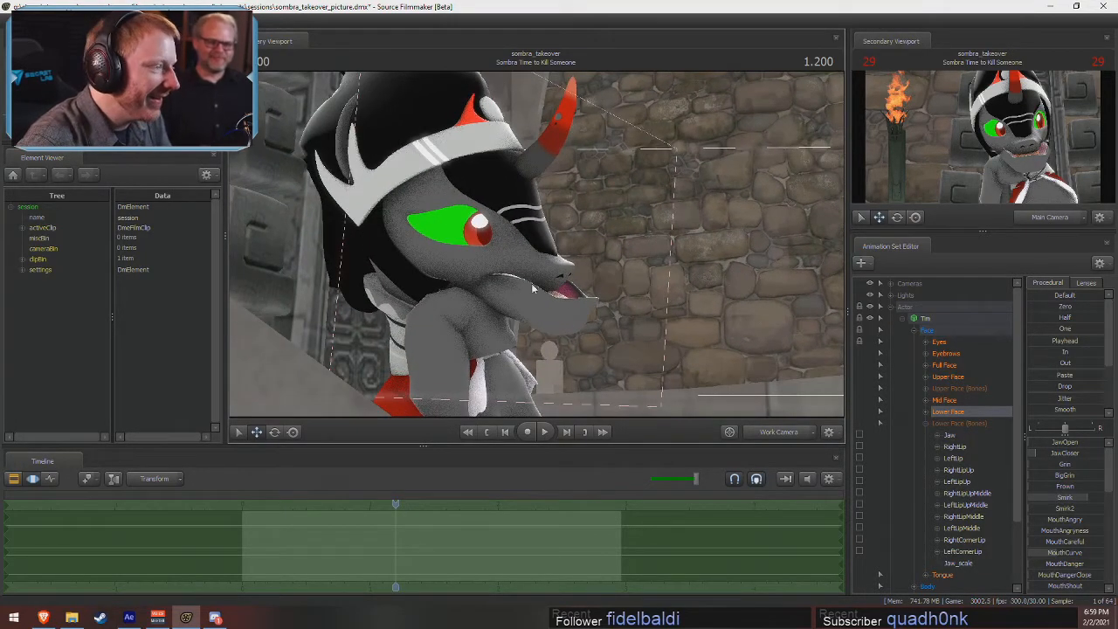
- Try moving the Jaw bone back and up toward the head while enlarging it further with Jaw_scale
left_click(950, 435)
left_click_drag(536, 246, 534, 245, "alt")
left_click_drag(438, 278, 405, 267)
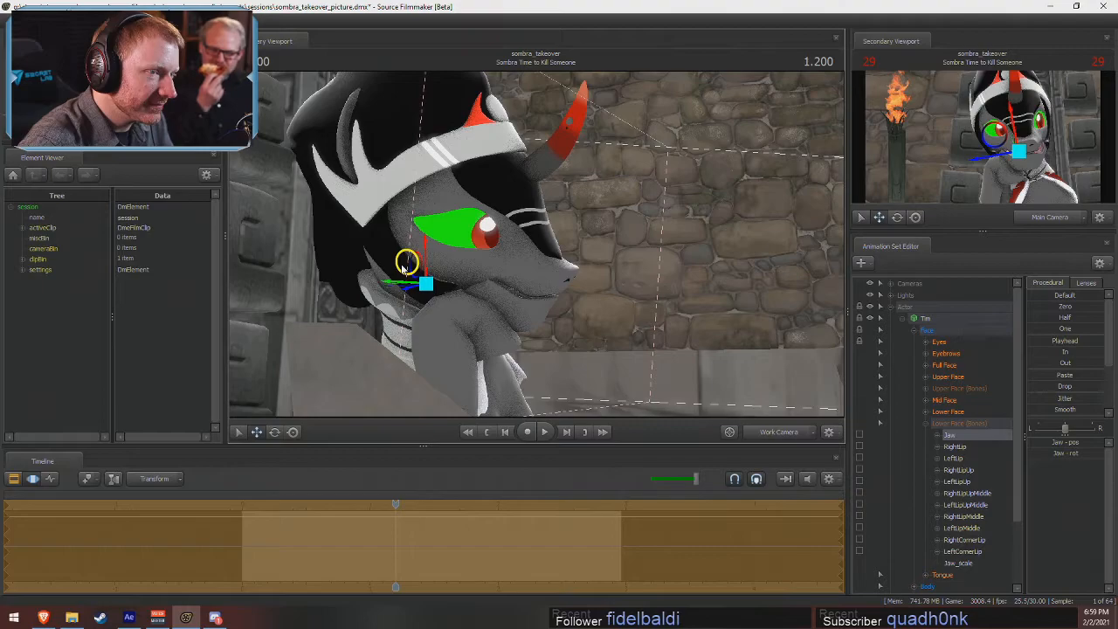
left_click(959, 563)
left_click_drag(1047, 443, 1058, 444)
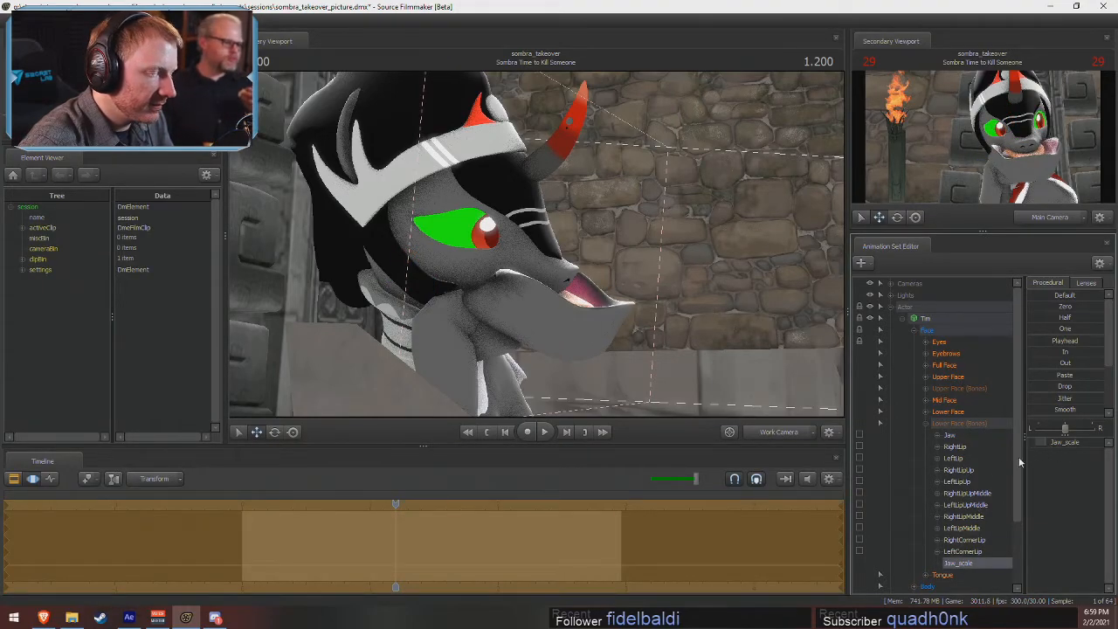
left_click(949, 435)
left_click_drag(403, 260, 363, 242)
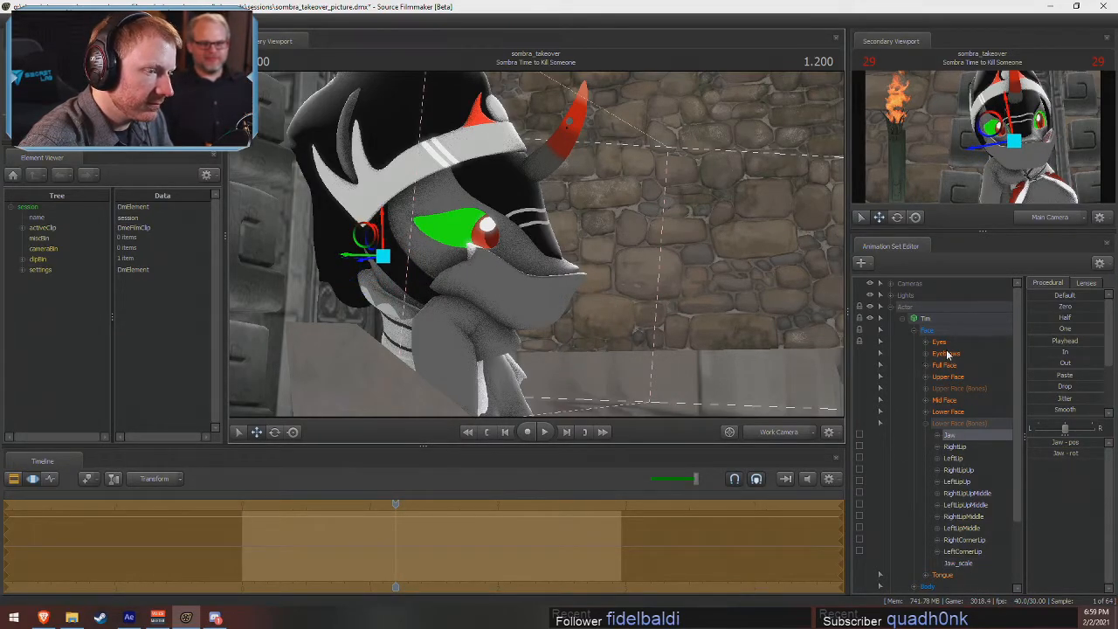
- Redirect Tim's gaze with the Eyes controls and return the primary viewport to Main Camera
left_click(943, 344)
left_click_drag(1068, 456, 1069, 444)
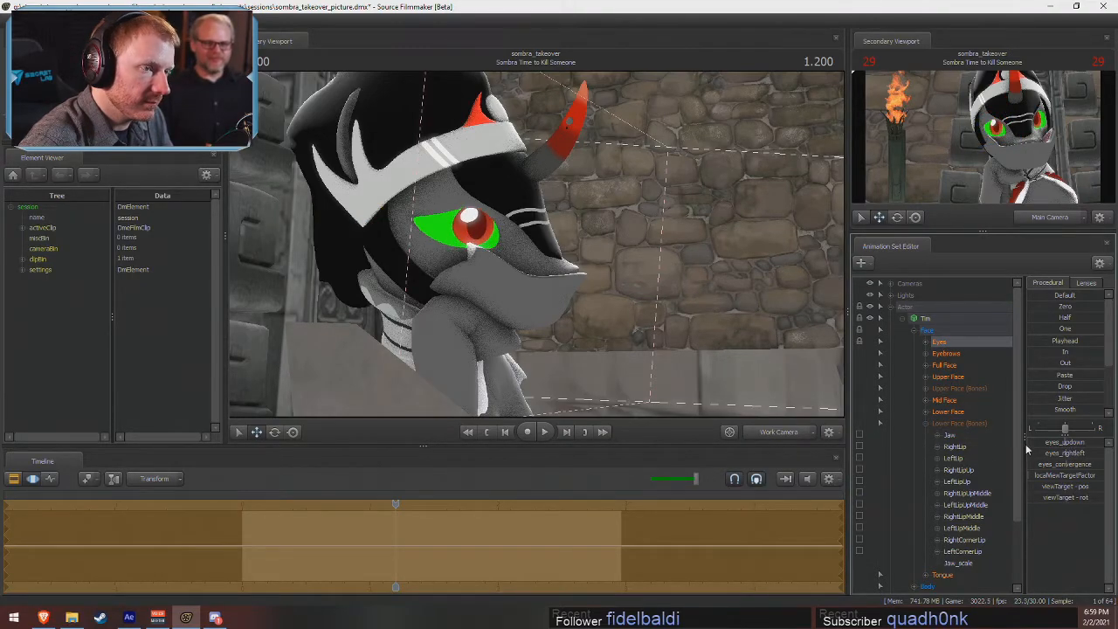
left_click_drag(778, 445, 777, 443)
left_click(783, 433)
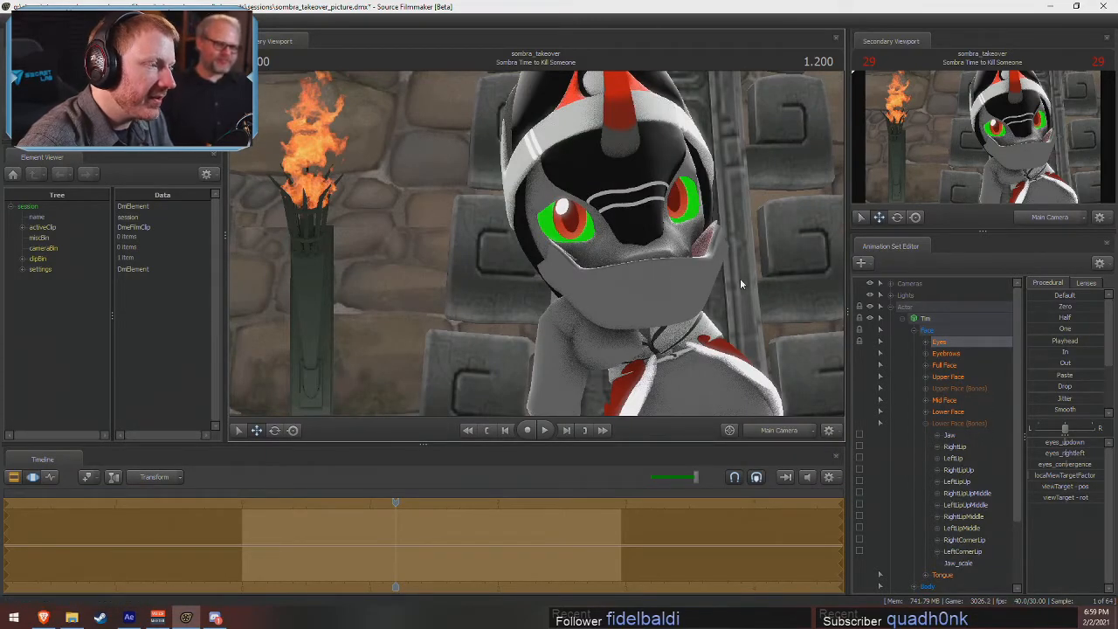
- Try adjusting JawOpen on the enlarged jaw from the Main Camera view
left_click(953, 413)
mouse_move(1048, 442)
left_mouse_down()
mouse_move(1078, 442)
mouse_move(1029, 442)
left_mouse_up()
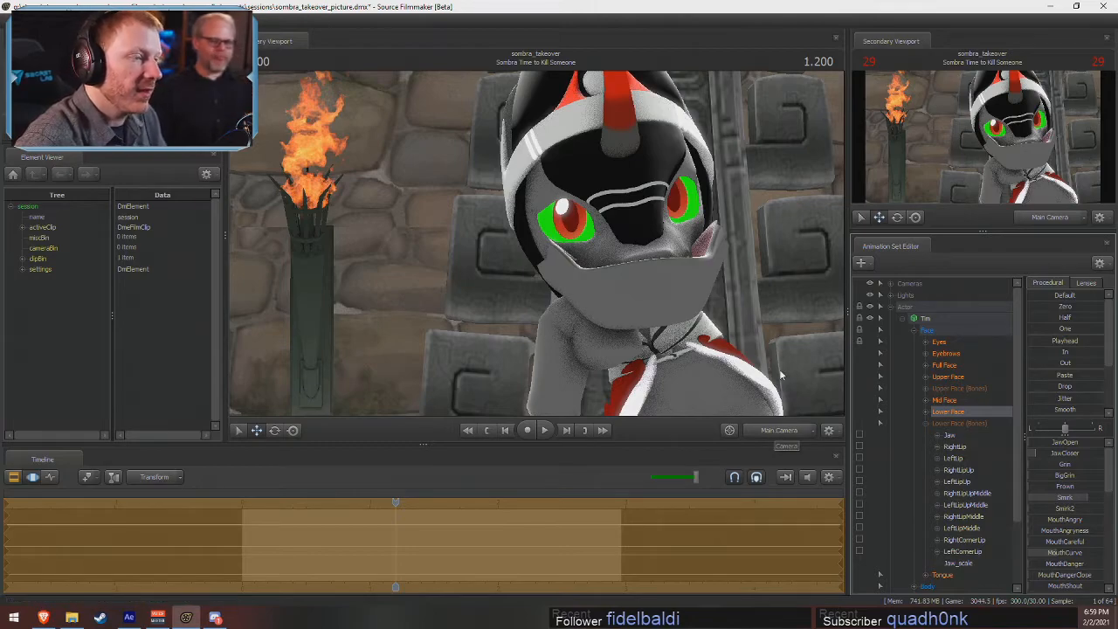
left_click_drag(1063, 449, 962, 423)
- Undo the recent jaw enlargement and repositioning edits
key("ctrl+z")
key("ctrl+z")
key("ctrl+z")
key("ctrl+z")
key("ctrl+z")
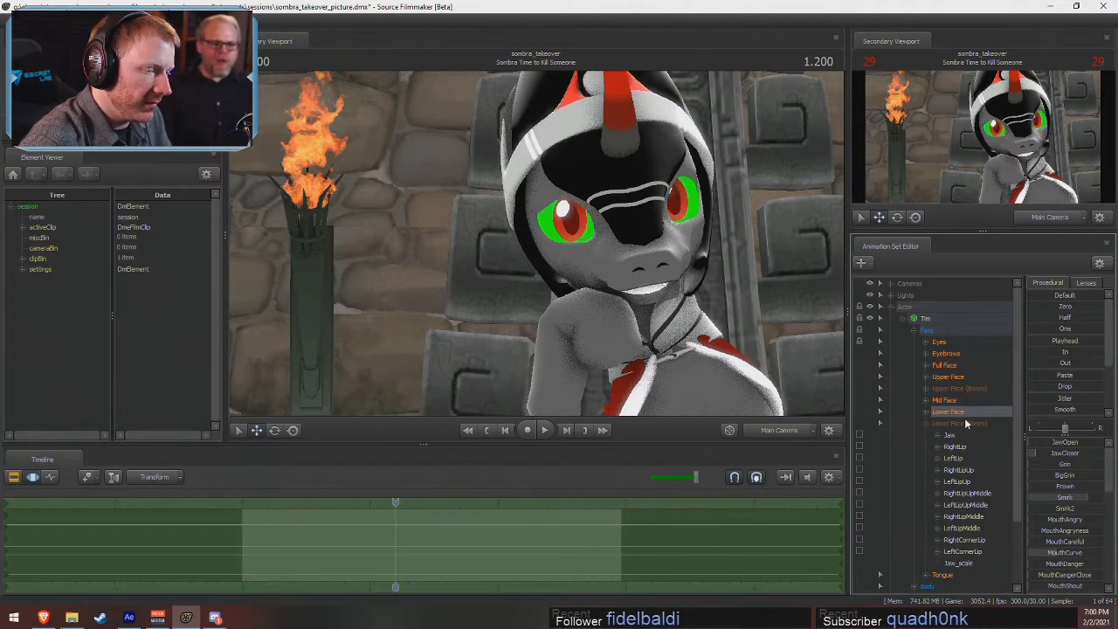
- Collapse Lower Face (Bones), expand Tongue, and greatly enlarge the tongue with TongueRoot_scale
left_click(926, 423)
double_click(929, 436)
left_click(956, 447)
right_click(960, 539)
left_click(996, 433)
left_click_drag(1064, 442, 1111, 442)
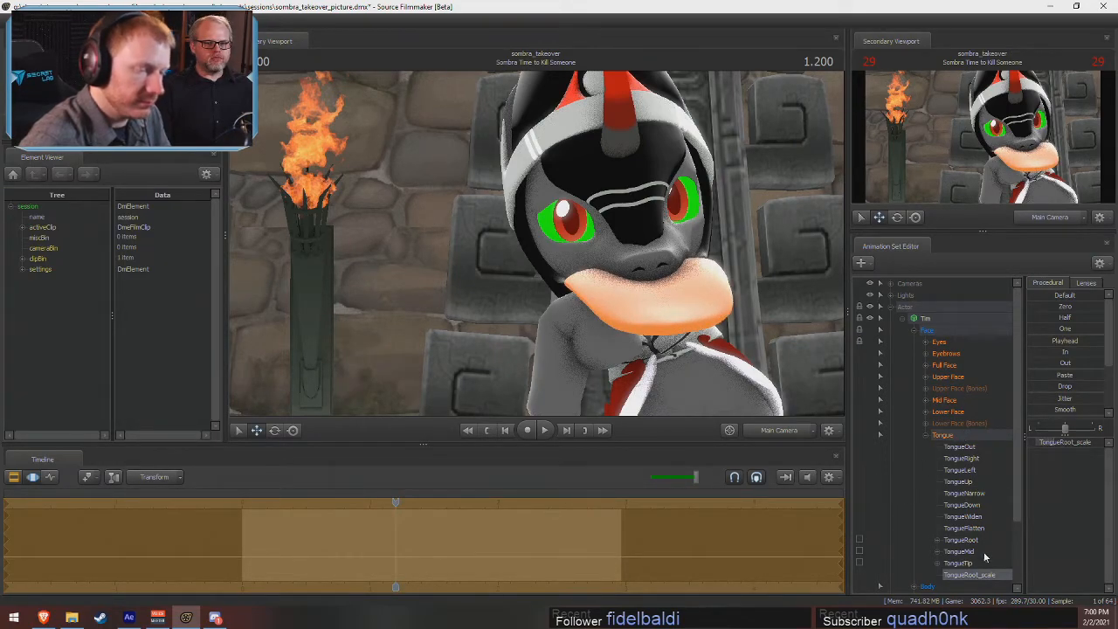
- Select the TongueOut through TongueFlatten controls and apply Jitter to them over a time selection in the middle of the shot
left_click(960, 446)
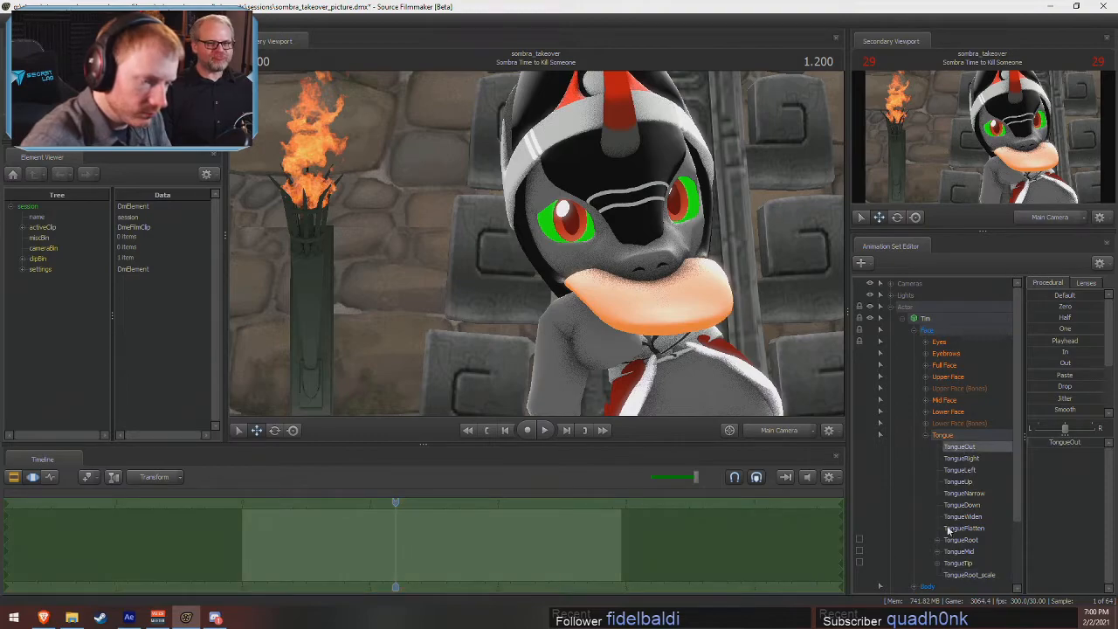
left_click(960, 527, "shift")
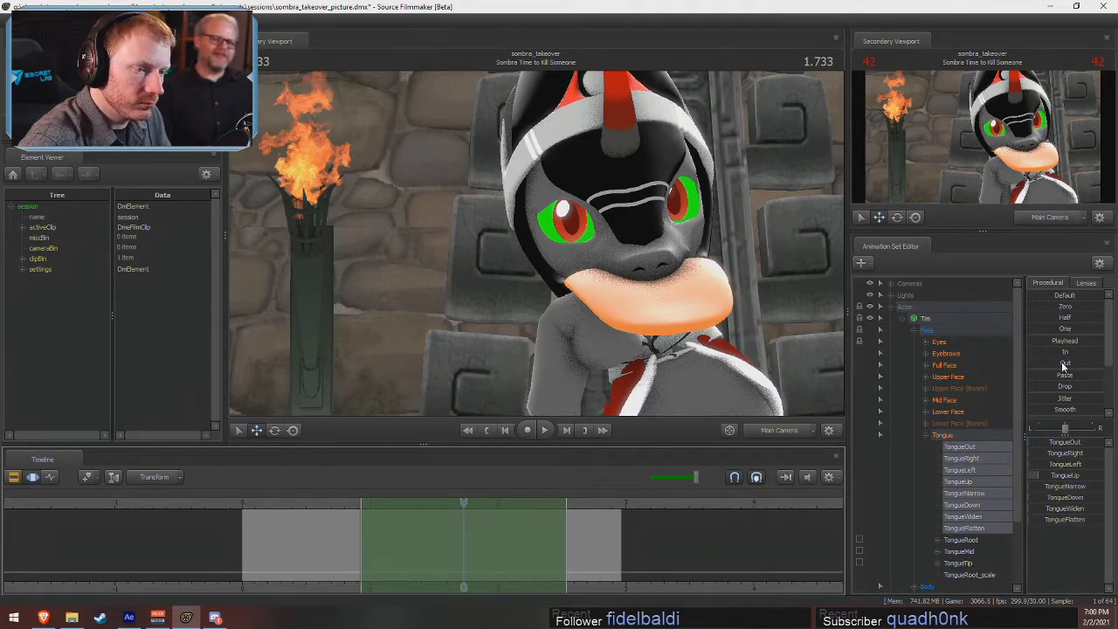
left_click_drag(1041, 400, 1073, 408)
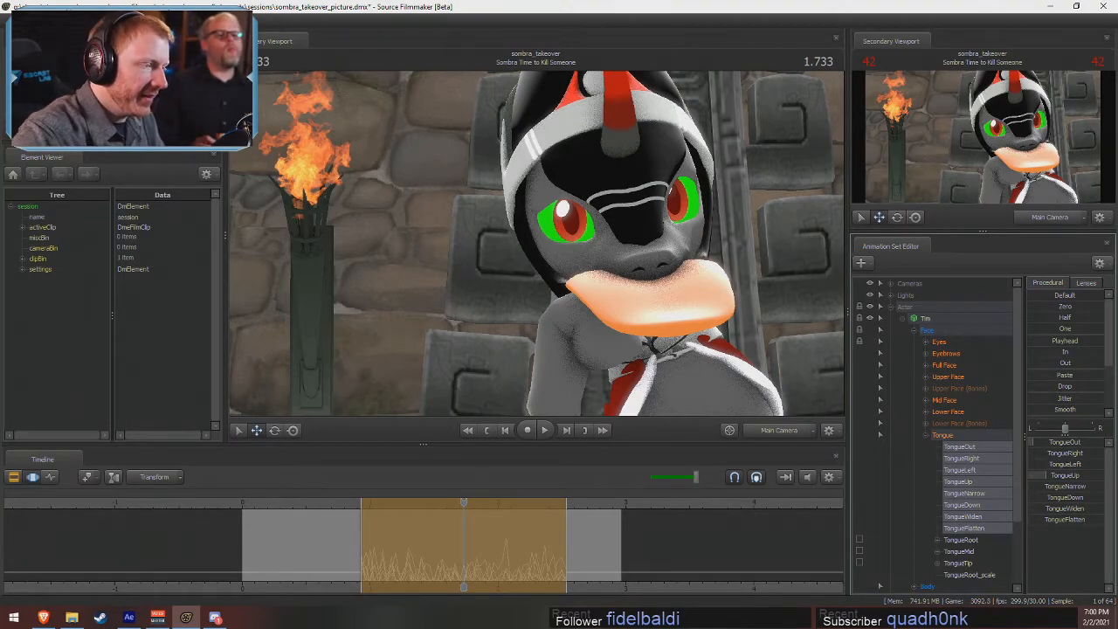
- Play back the tongue jitter from just before the time selection
left_click(354, 507)
key("space")
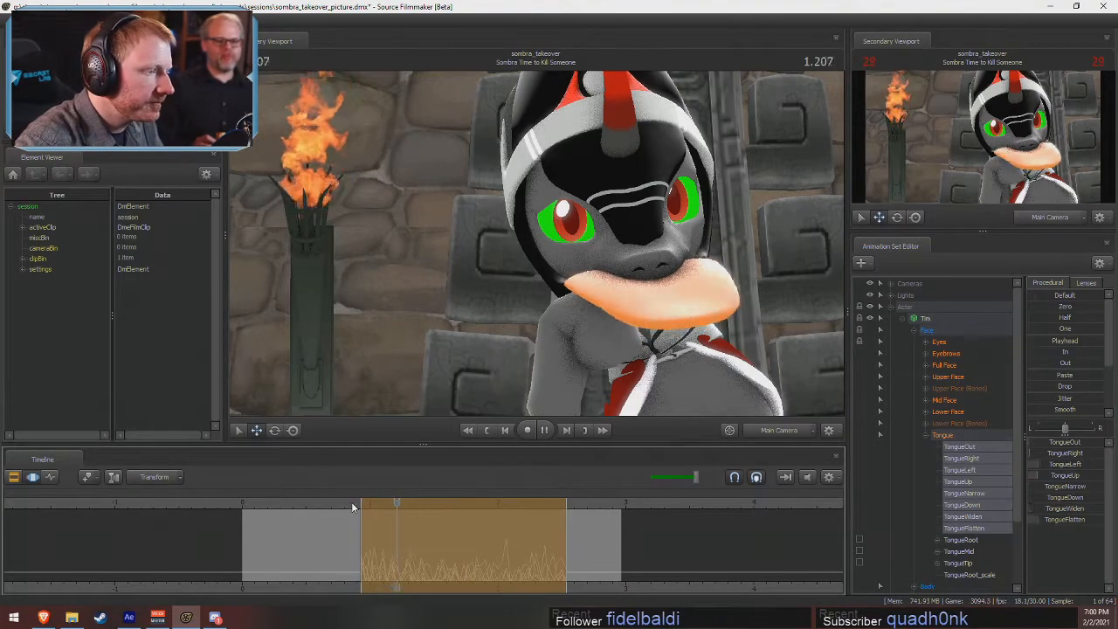
key("space")
- Switch the primary viewport to Work Camera and view Tim's enlarged tongue from the side
left_click(779, 429)
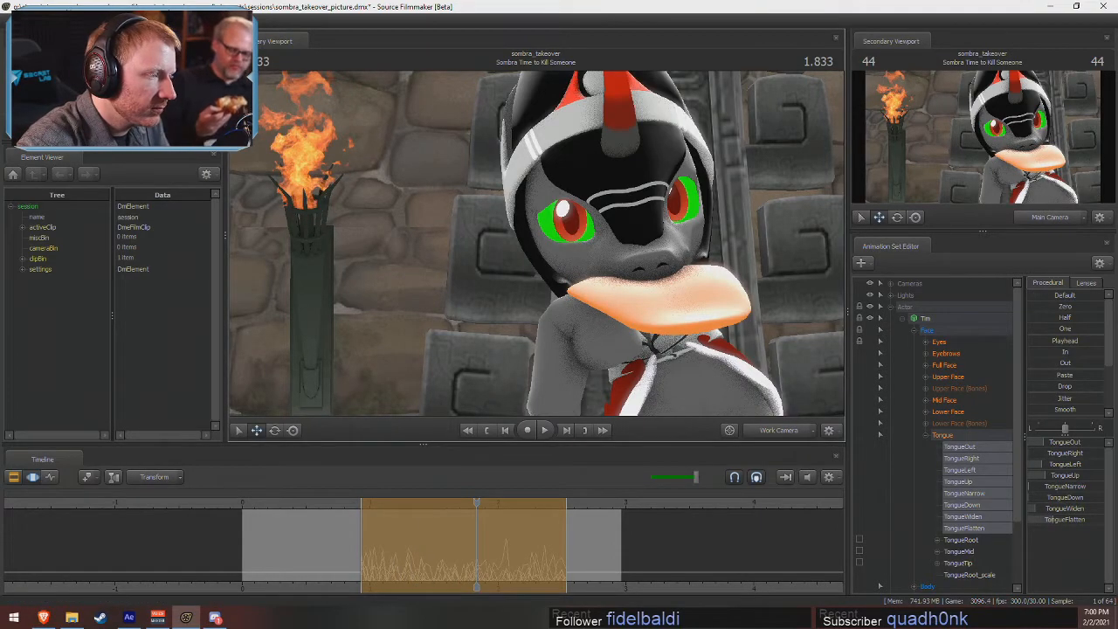
left_click_drag(694, 372, 820, 360)
key("s")
left_click_drag(593, 247, 536, 249)
key("d")
key("w")
key("a")
- Replay the jittered tongue animation from the side view to examine its motion
key("space")
key("space")
key("d")
left_click_drag(746, 274, 533, 250)
key("space")
key("space")
left_click(336, 504)
key("space")
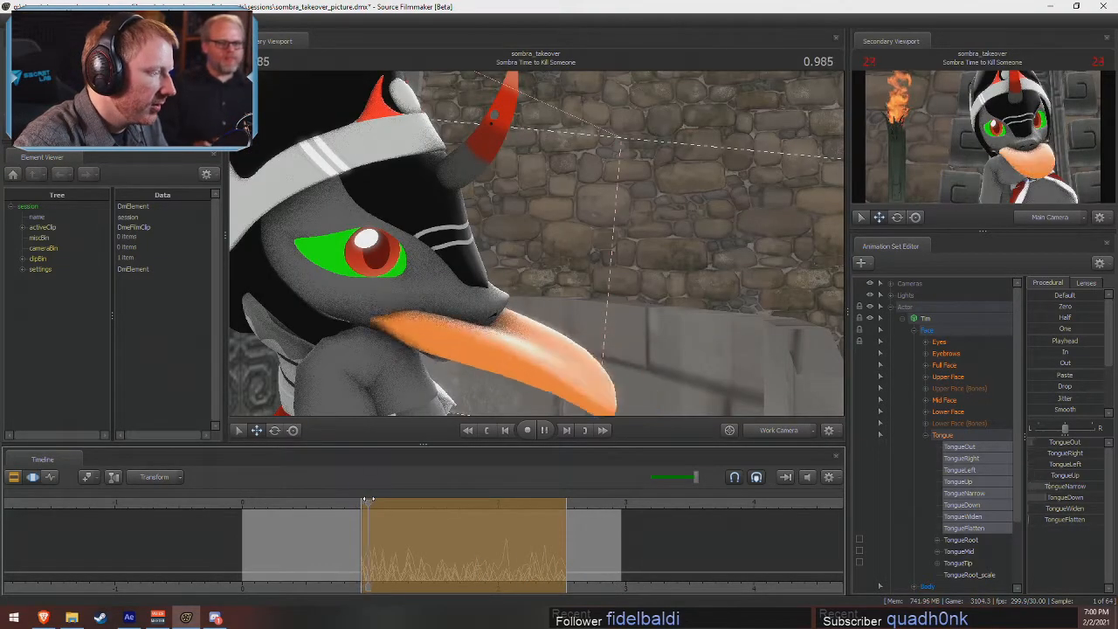
key("space")
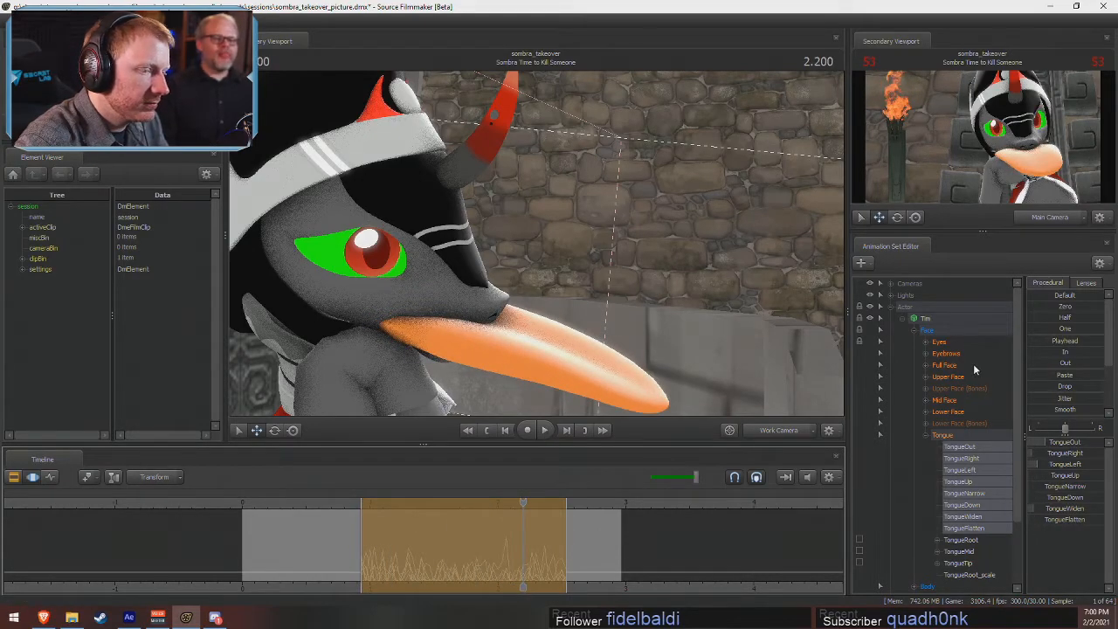
- Change Tim's Skin value over the time selection to give the eyes the small-iris variant
left_click(938, 330)
right_click(937, 322)
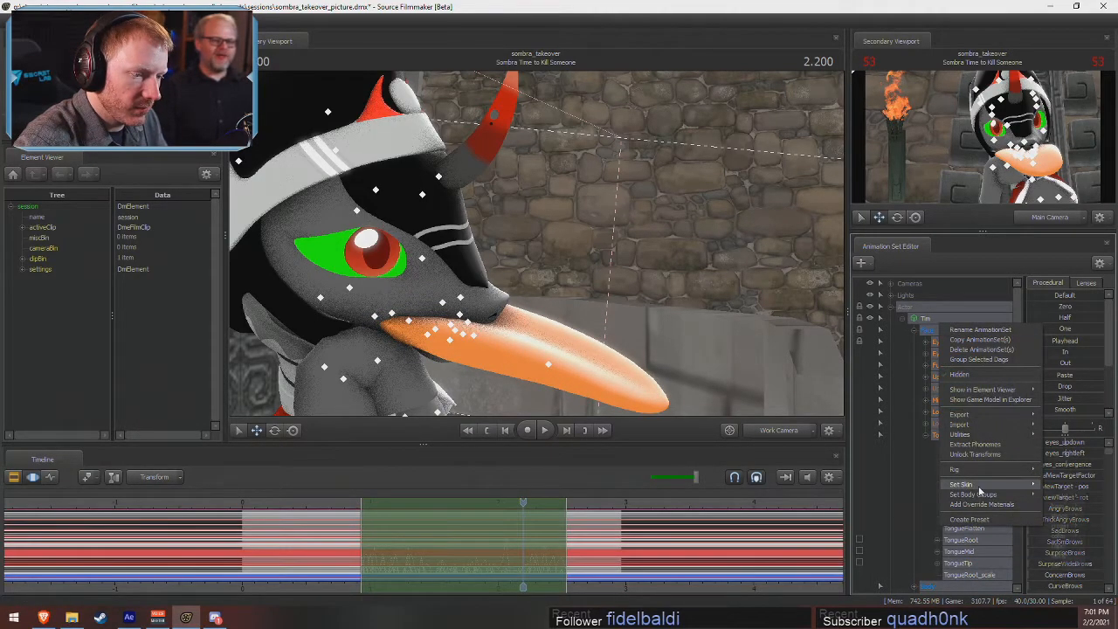
left_click(929, 498)
scroll(927, 506, "down", 3)
left_click(936, 542)
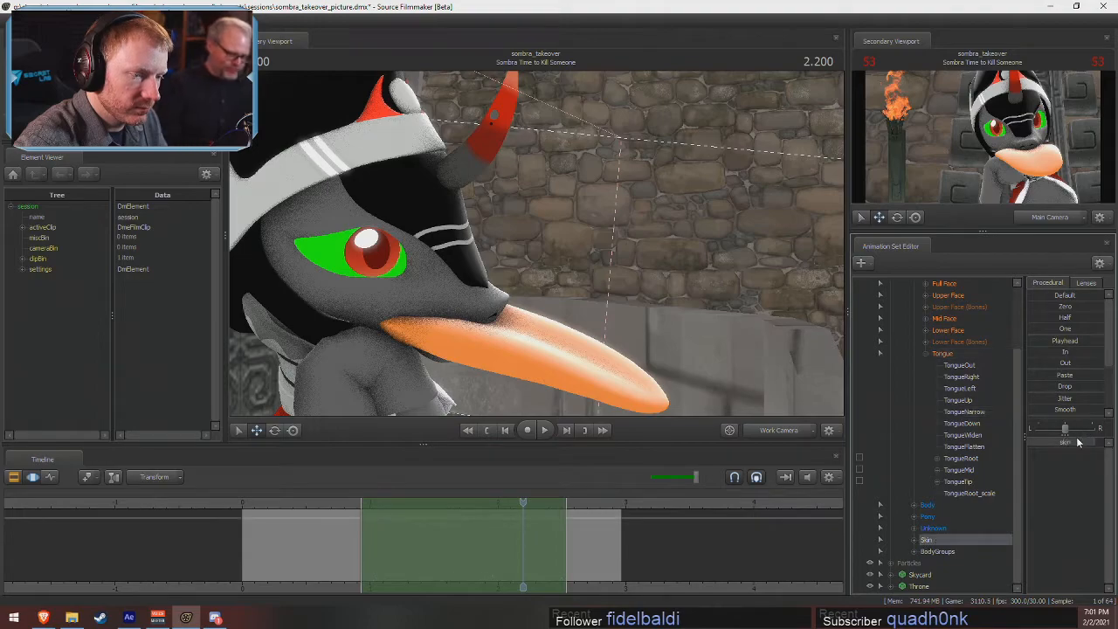
left_click_drag(1088, 445, 977, 378)
- Adjust Tim's Upper Face controls over the time selection, zeroing LidRaise and raising Wide to open the eyes fully
left_click(952, 297)
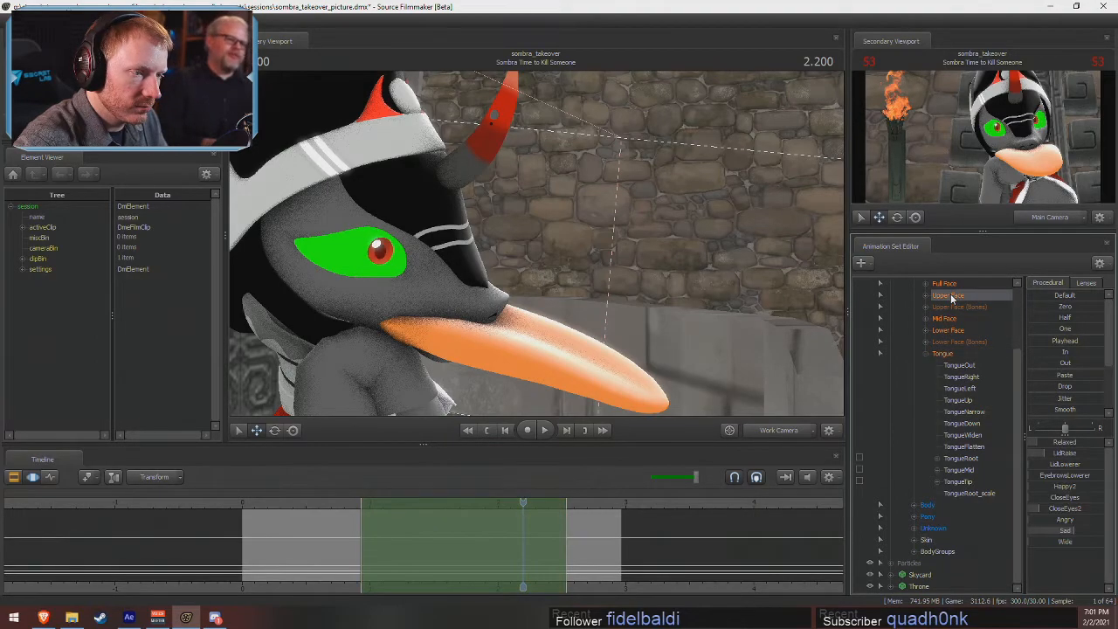
left_click_drag(1075, 454, 1030, 451)
left_click_drag(1051, 517, 1102, 549)
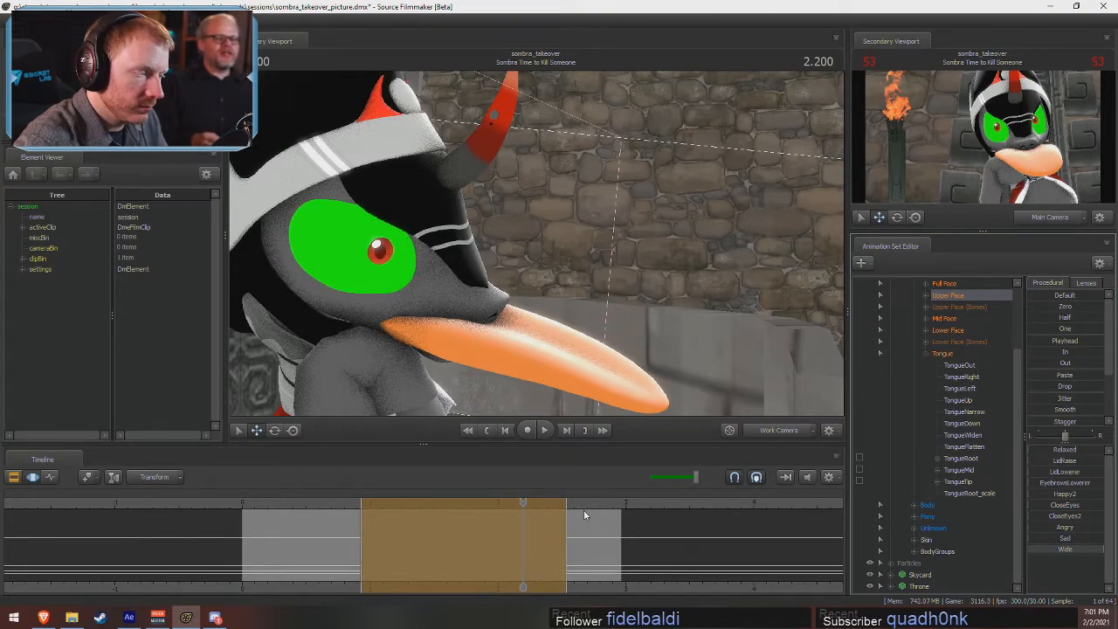
- Turn on scene lighting, switch the primary viewport to Main Camera and play from just before the time selection
left_click(778, 429)
left_click(771, 346)
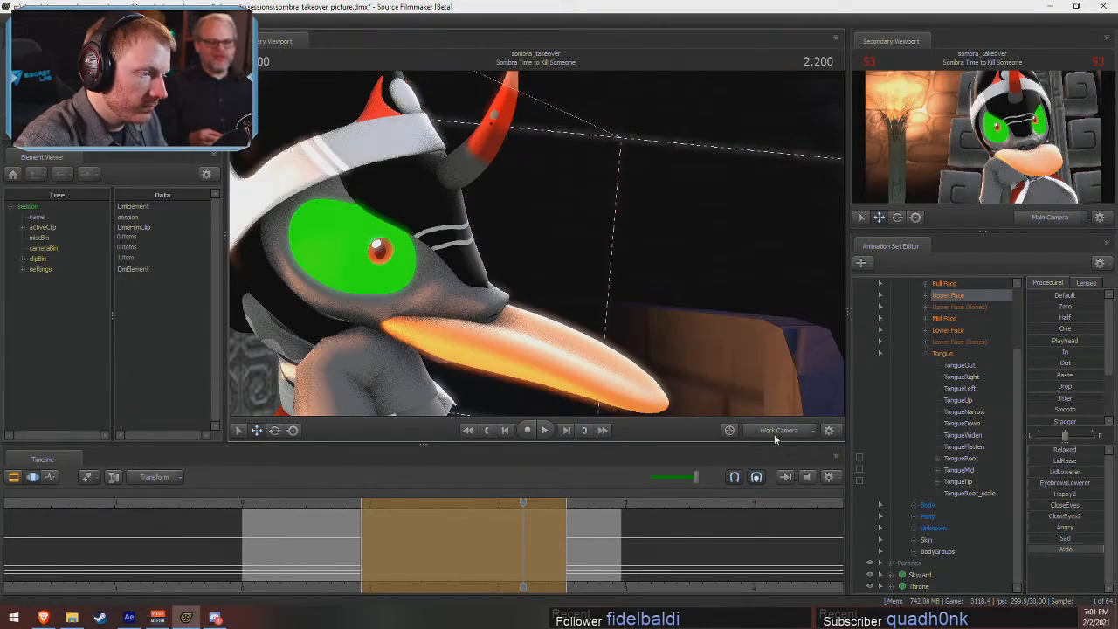
left_click(354, 502)
key("space")
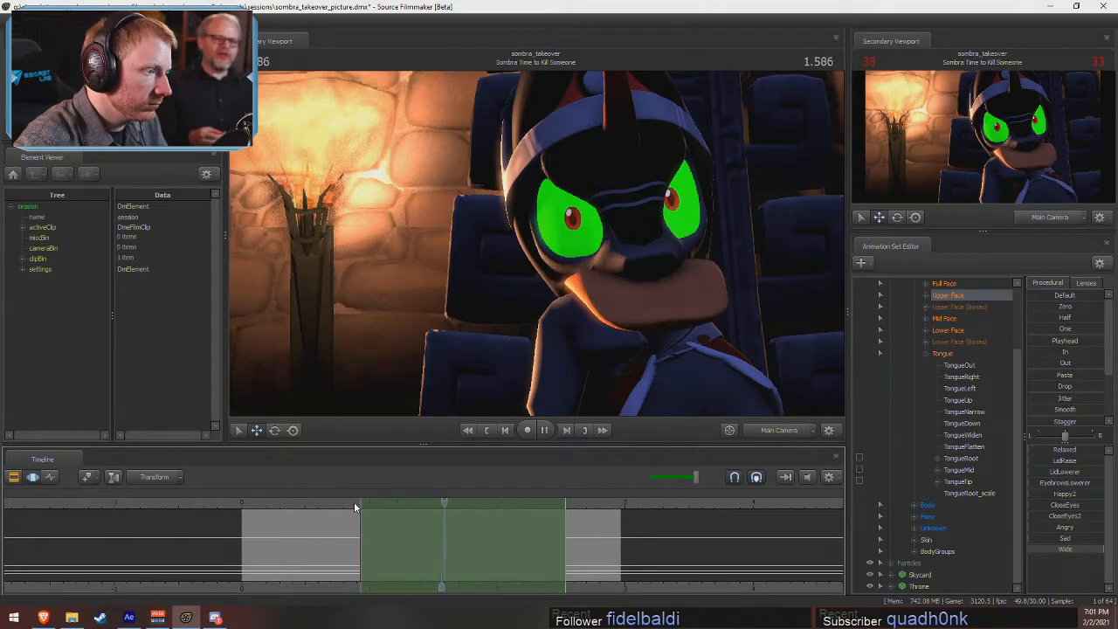
- Play back Tim's changing eyes and jittering tongue close up through Work Camera, and return to Main Camera
left_click(771, 430)
left_click_drag(528, 248, 535, 253)
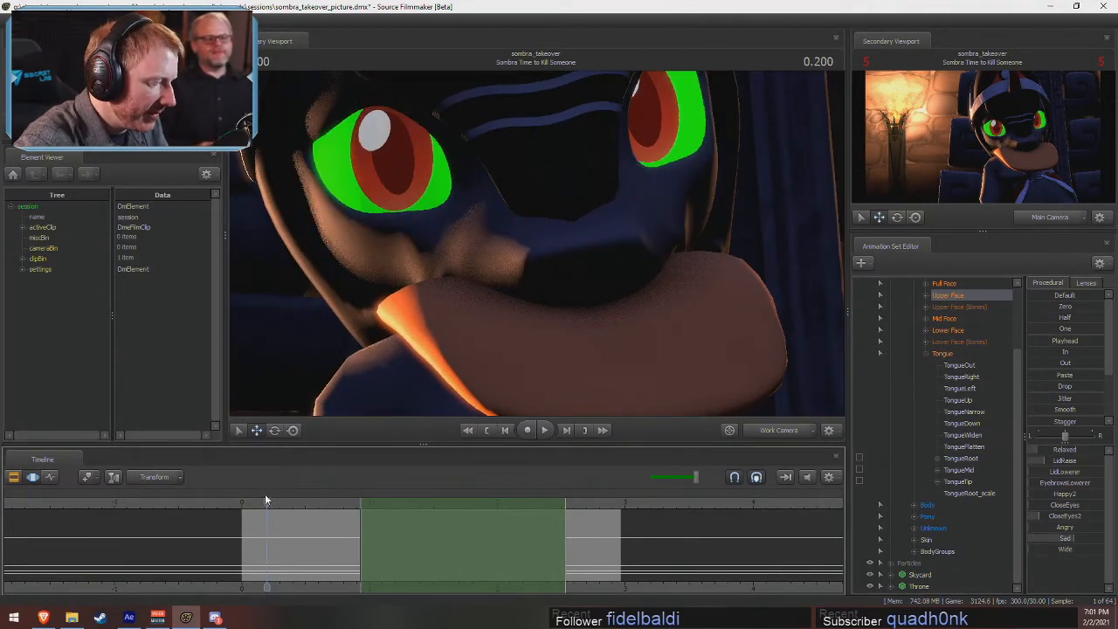
key("space")
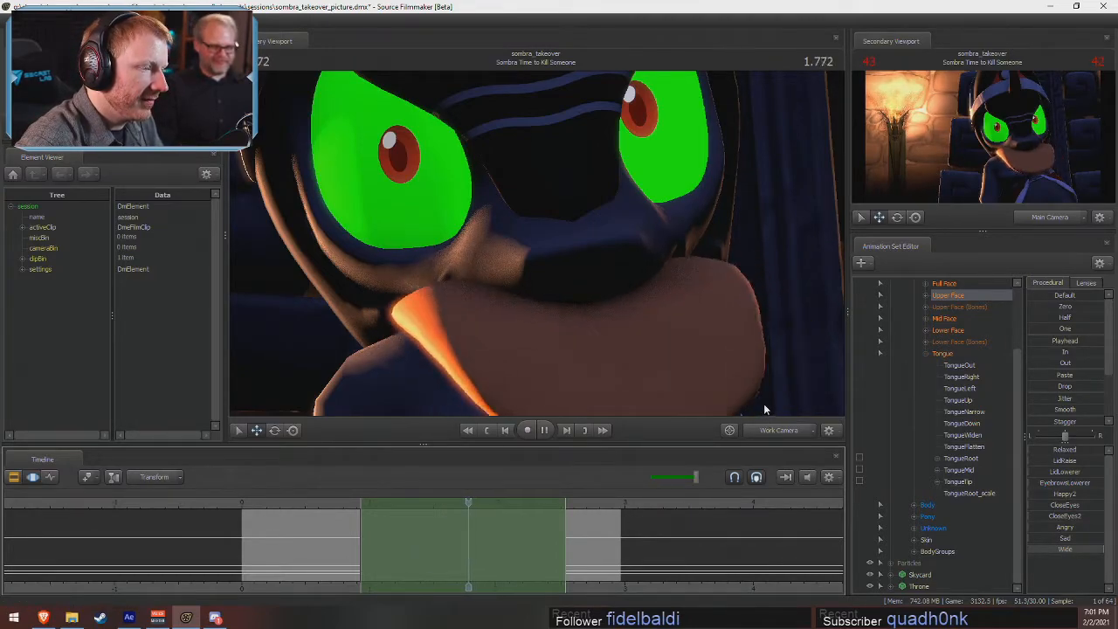
key("space")
left_click(788, 433)
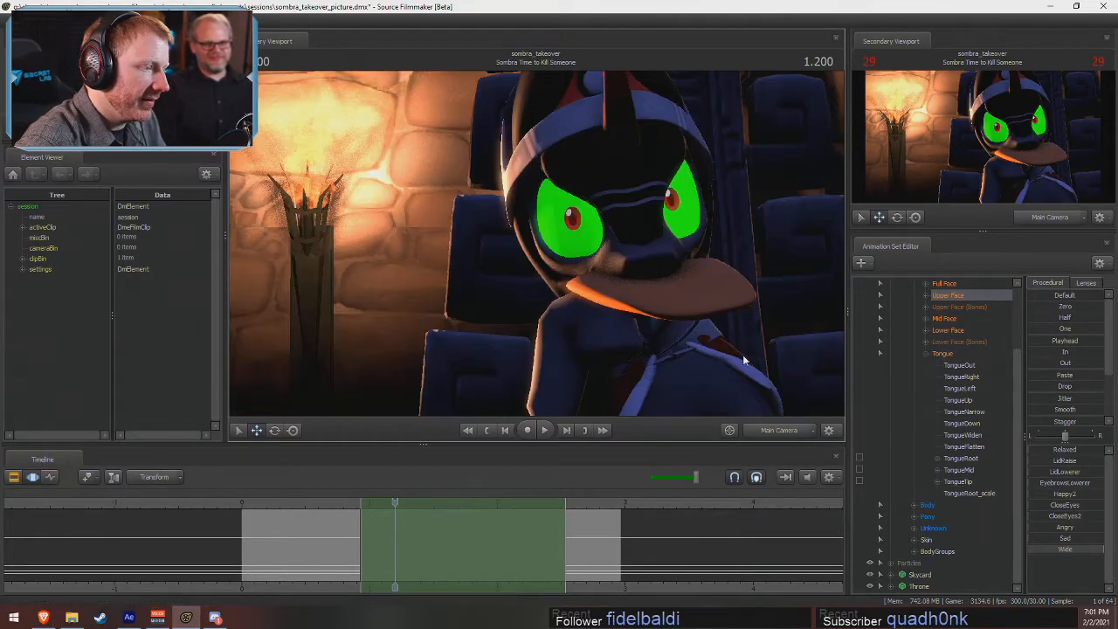
- Turn off scene lighting in the primary viewport and view Tim's tongue from the side through Work Camera
right_click(732, 334)
left_click(788, 365)
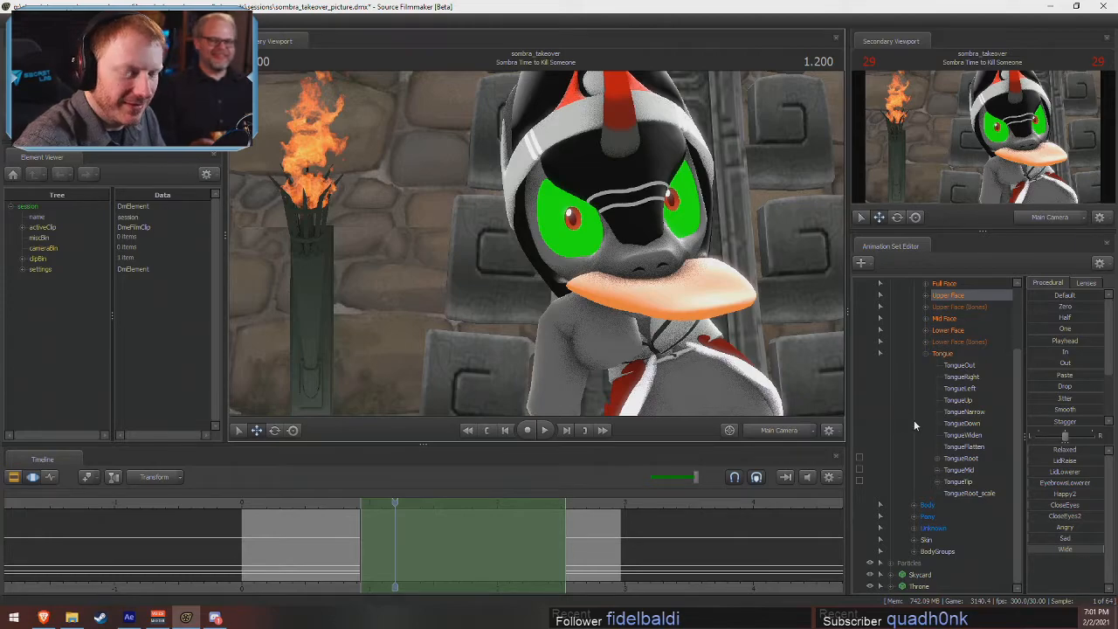
left_click(779, 430)
left_click_drag(708, 394, 745, 414)
- Try adjusting JawOpen in Tim's Lower Face controls over the time selection, viewing the mouth from below
left_click(950, 331)
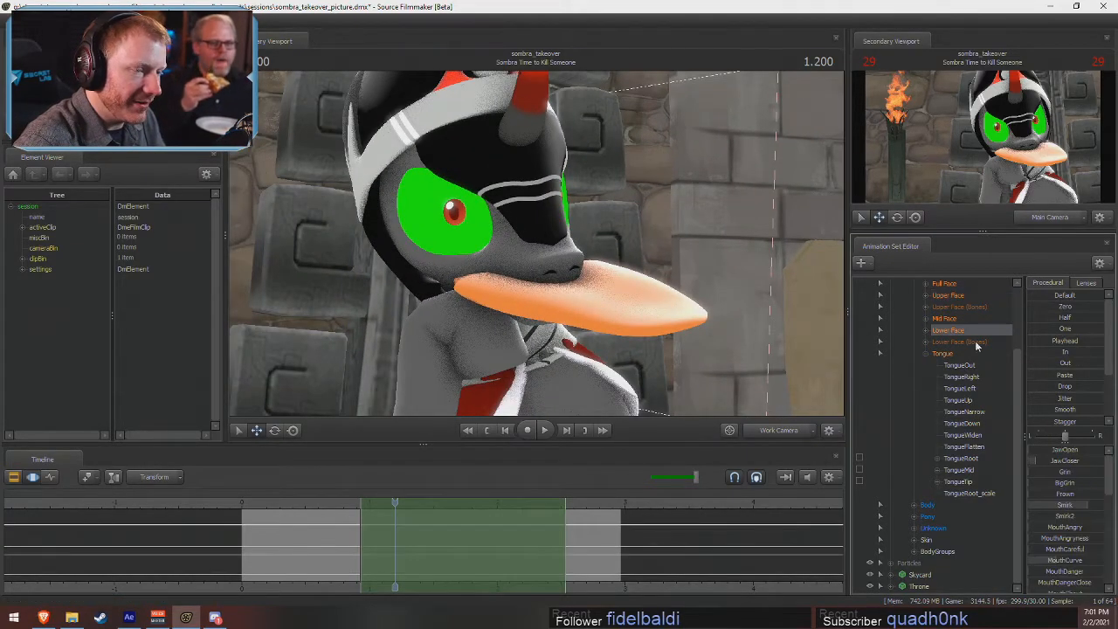
left_click_drag(699, 350, 716, 383)
mouse_move(1033, 450)
left_mouse_down()
mouse_move(1058, 451)
mouse_move(1030, 450)
left_mouse_up()
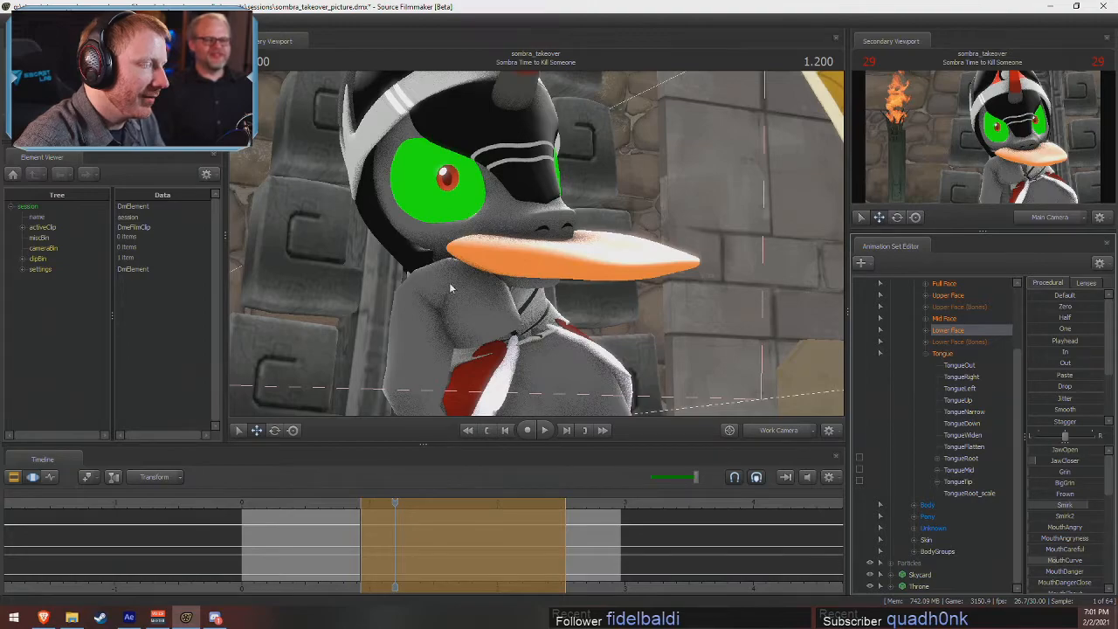
left_click_drag(661, 187, 553, 253)
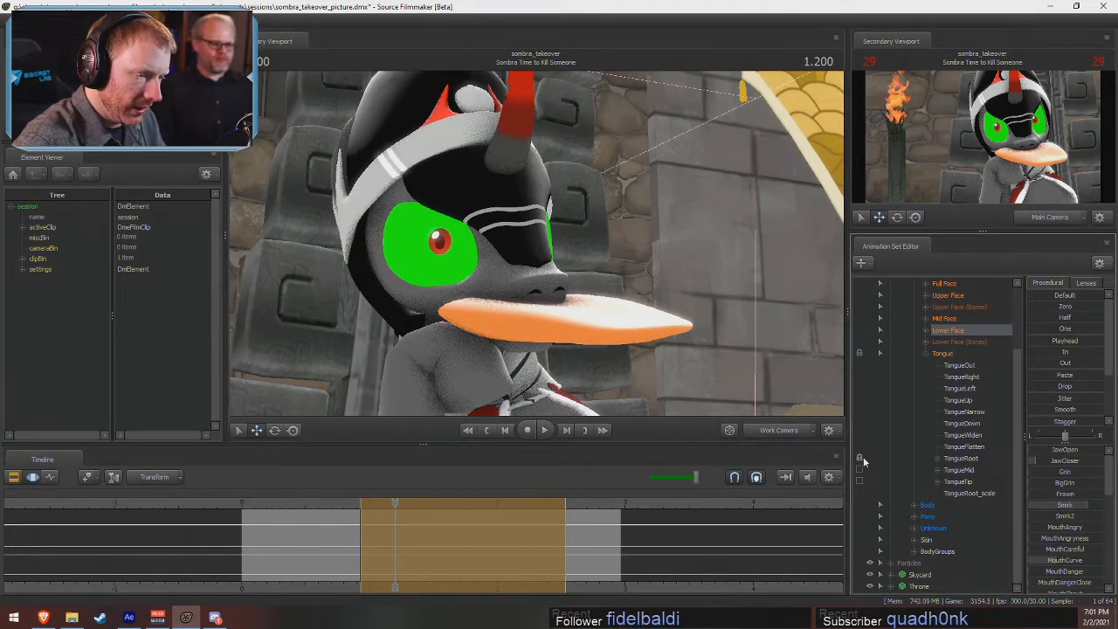
left_click_drag(1059, 451, 1087, 451)
- Select TongueRoot in Tim's Tongue group and try its lock
left_click(942, 353)
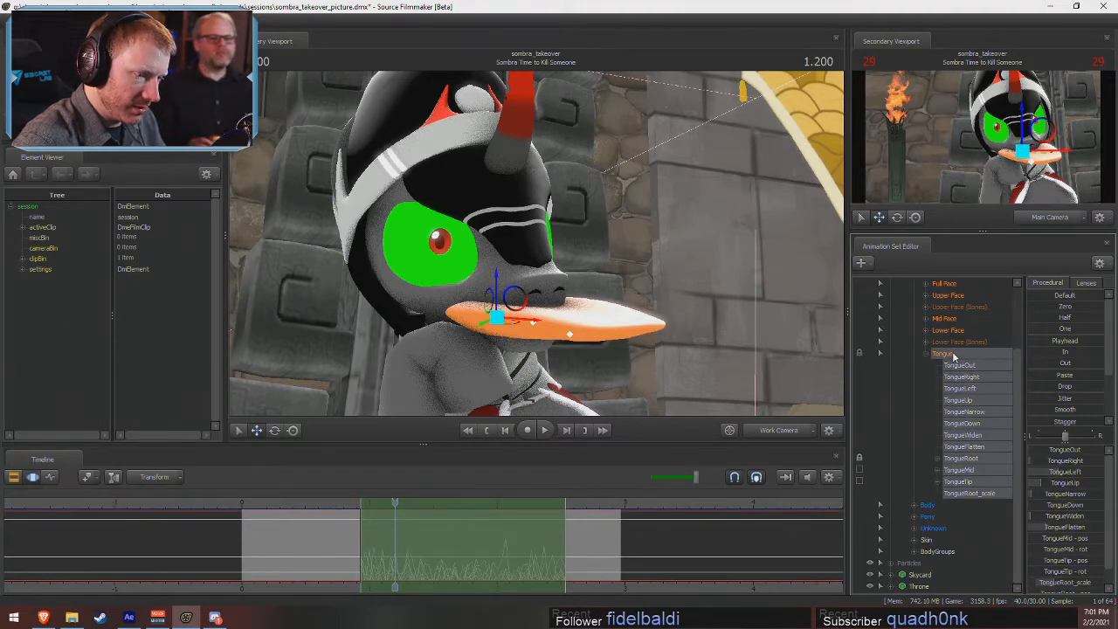
left_click(964, 459)
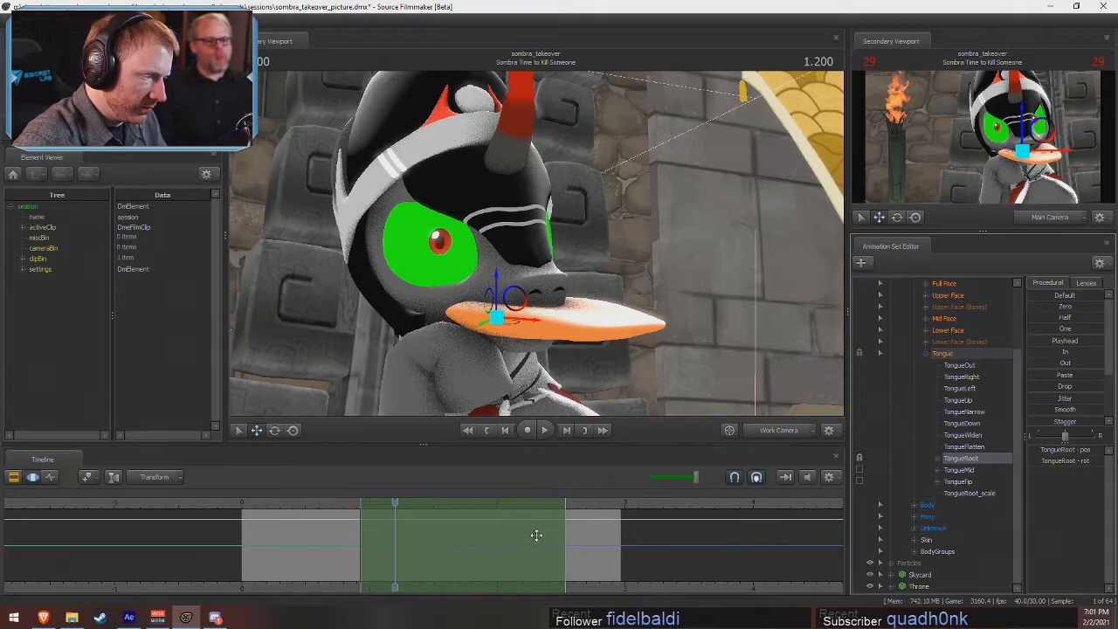
left_click(859, 457)
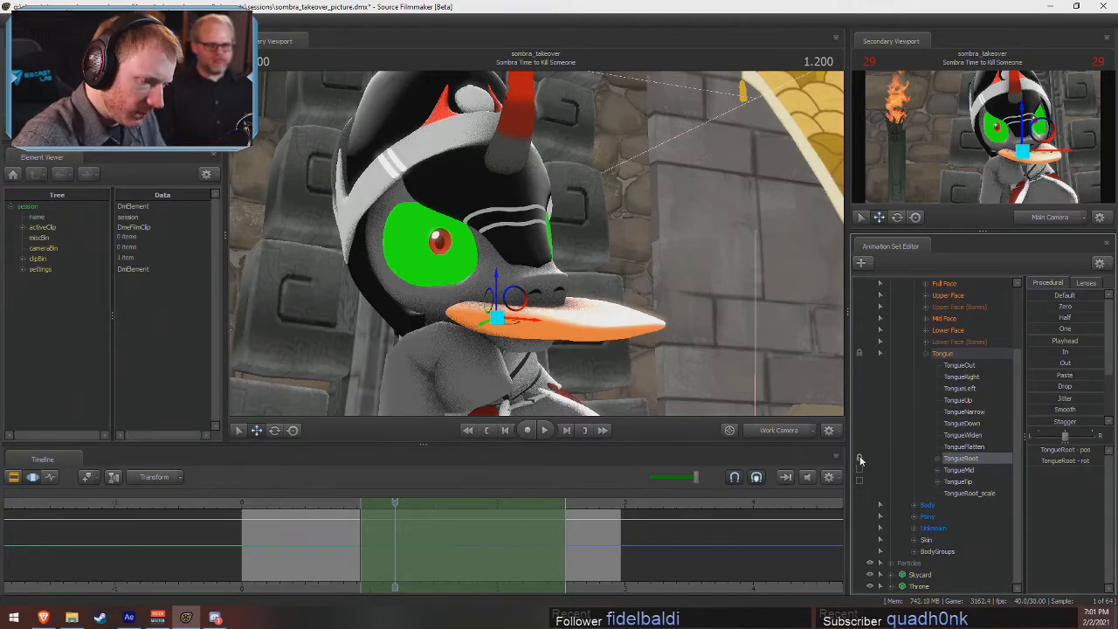
- Try rotating the Jaw bone from Tim's Lower Face (Bones) group
left_click(925, 342)
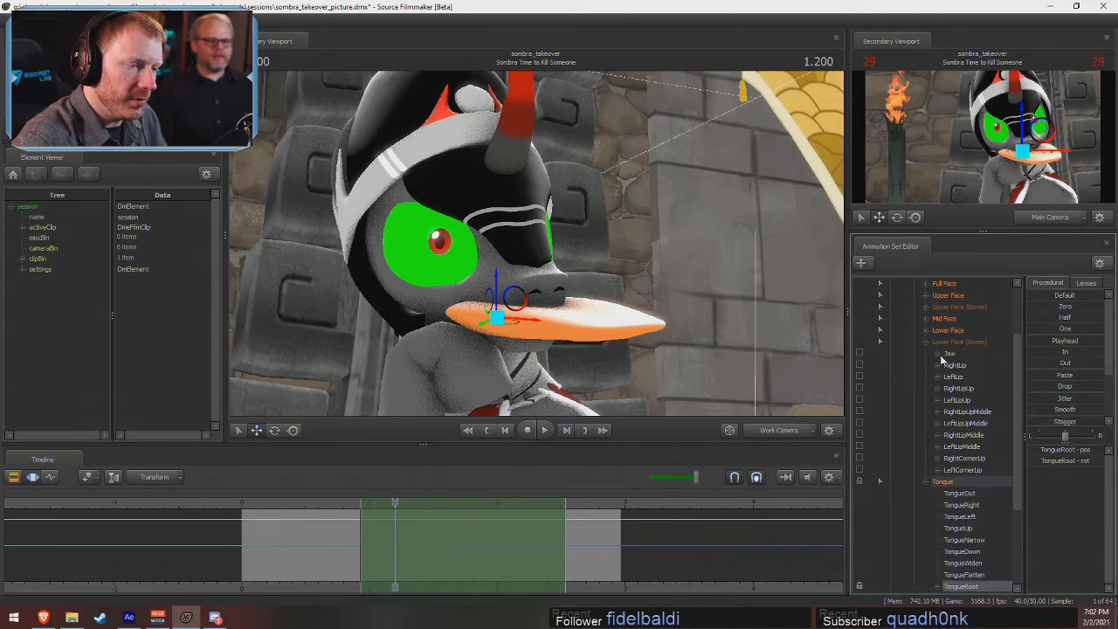
left_click(950, 353)
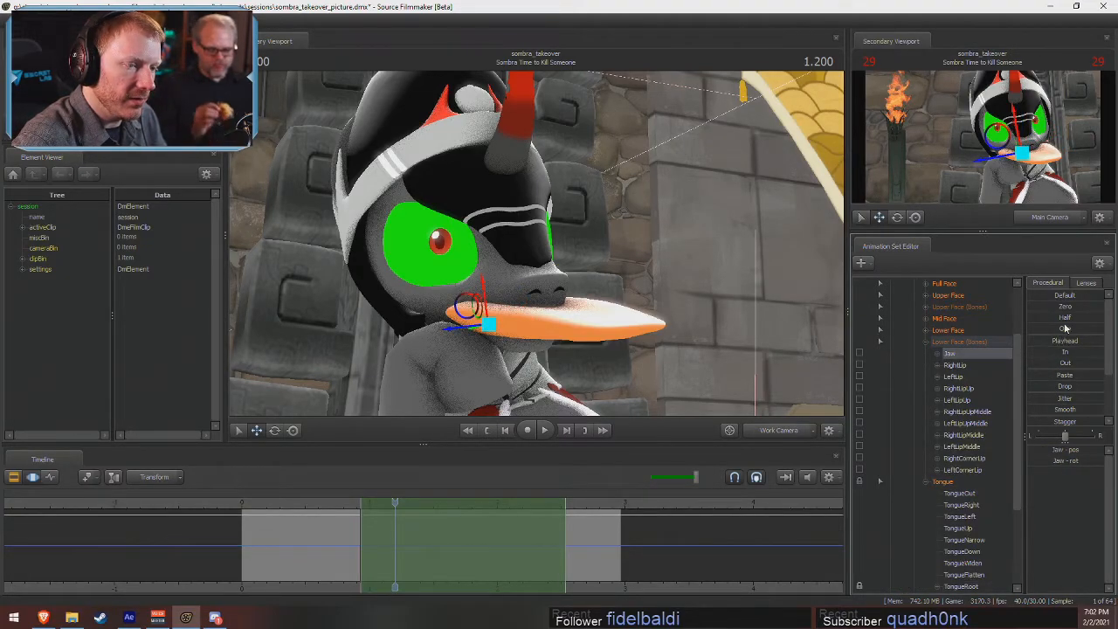
key("e")
left_click_drag(505, 303, 560, 188)
key("ctrl+z")
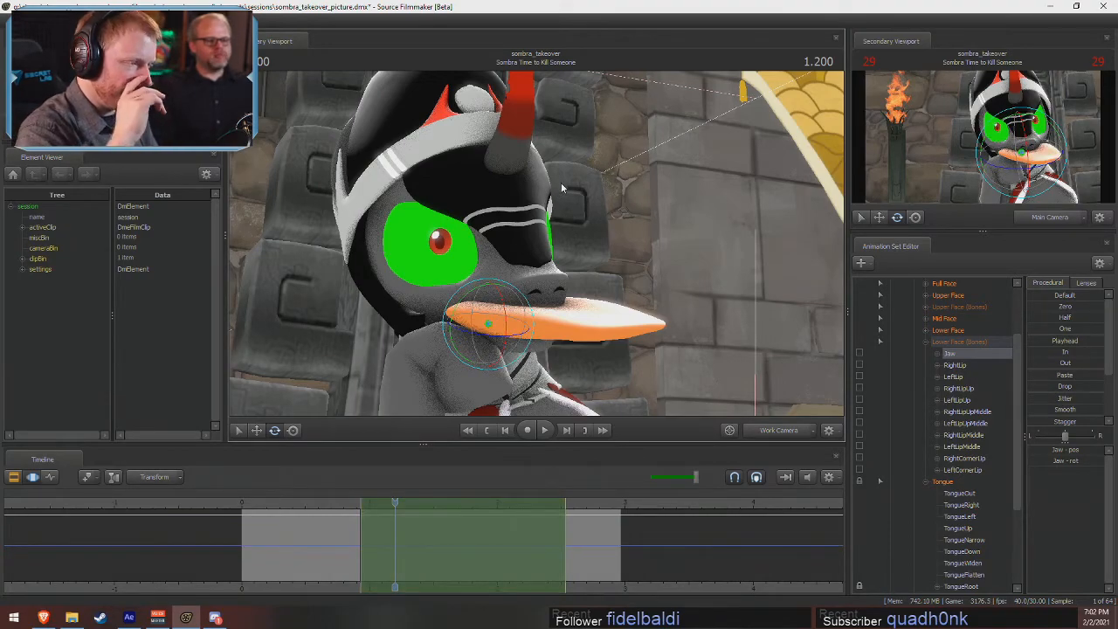
- Undo the recent mouth edits, including the TongueRoot lock
key("ctrl")
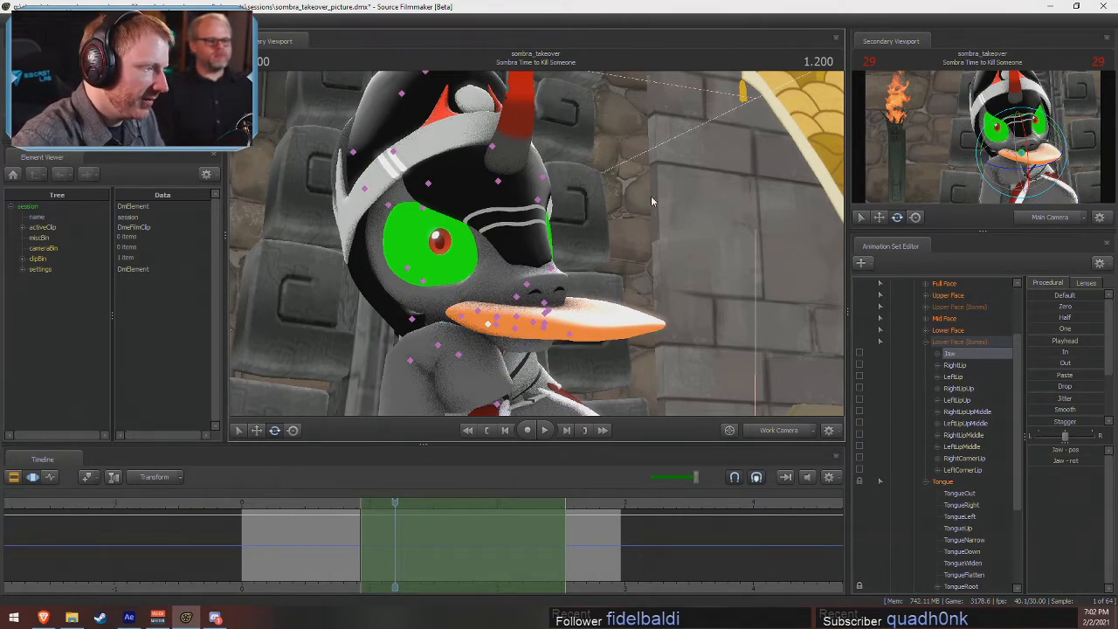
key("ctrl+z")
key("ctrl+z")
key("ctrl+z")
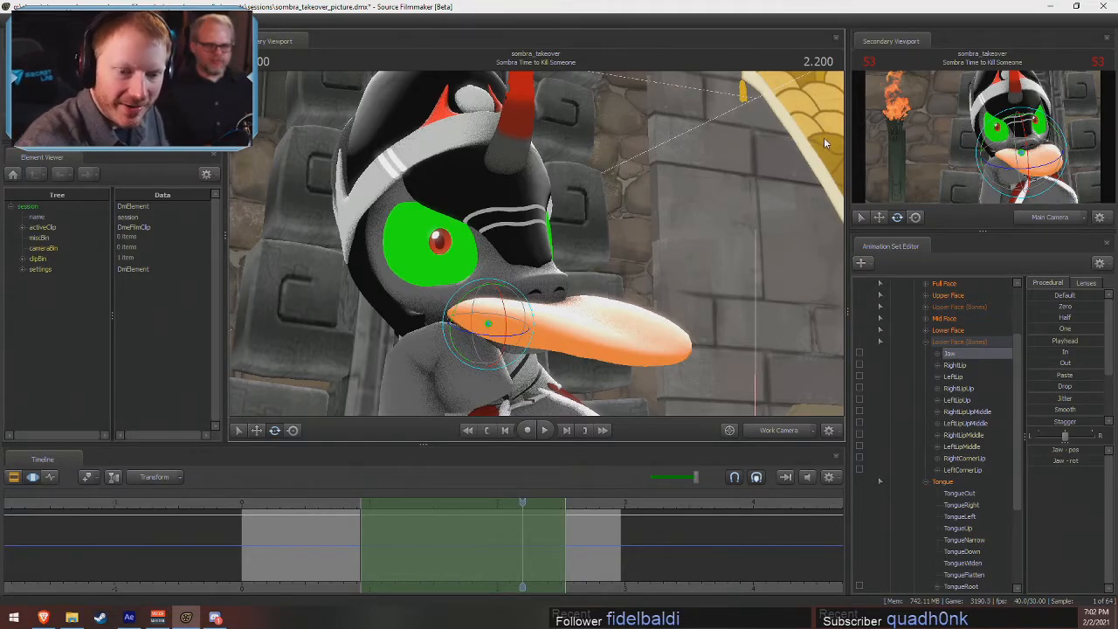
- Step the playhead back to 1.733 and undo the eye, skin and tongue edits together with the time selection
key("ctrl+s")
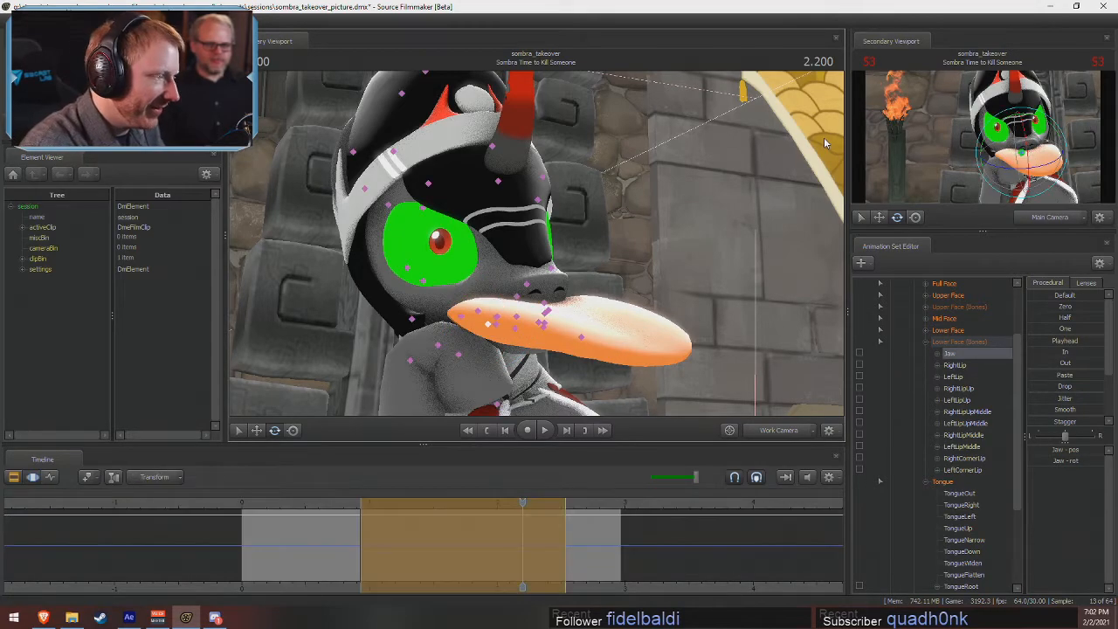
key("Left")
key("Left")
key("Left")
key("Left")
key("Left")
key("Left")
key("Left")
key("Left")
key("Left")
key("Left")
key("Left")
key("Left")
key("Left")
key("Left")
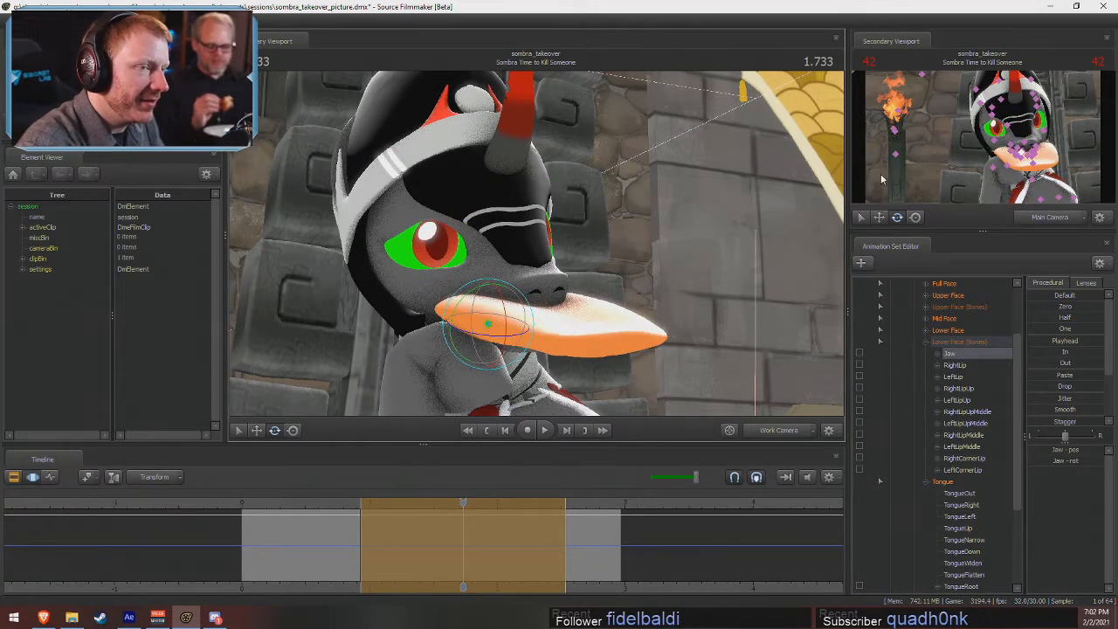
key("ctrl+z")
key("ctrl+z")
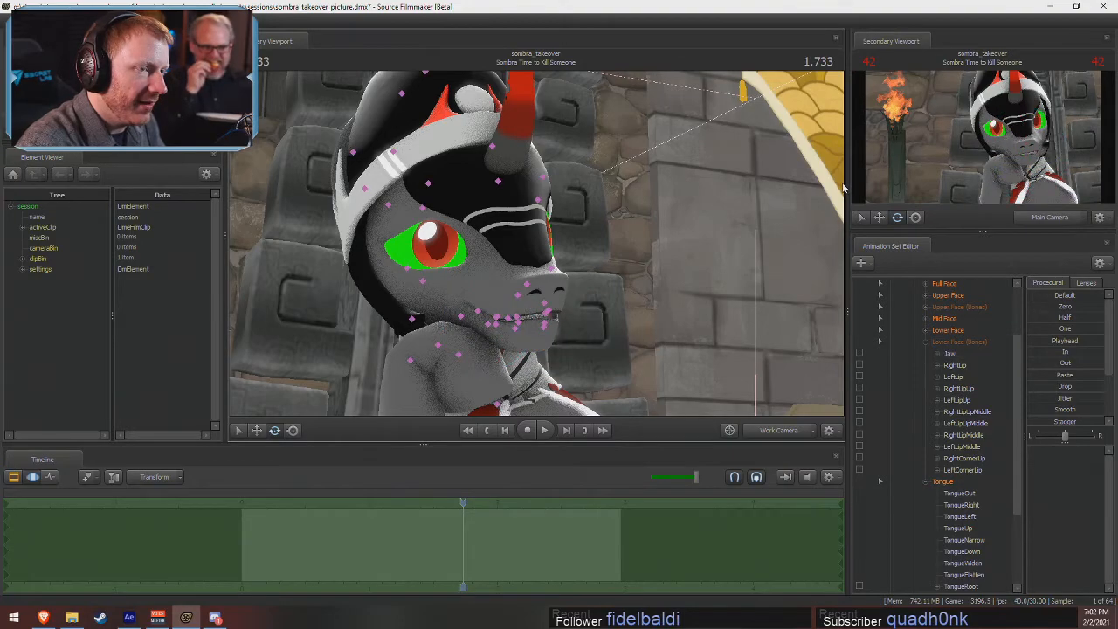
- Collapse Tim's Lower Face (Bones) and Tongue groups and switch the primary viewport back to Main Camera
left_click(925, 342)
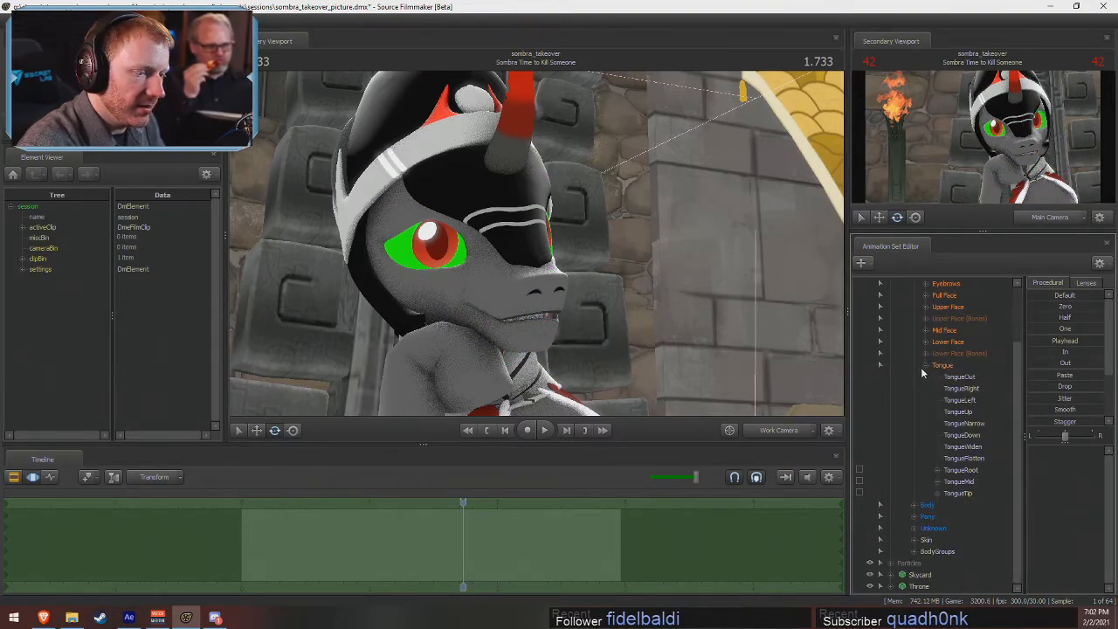
left_click(925, 366)
left_click(928, 434)
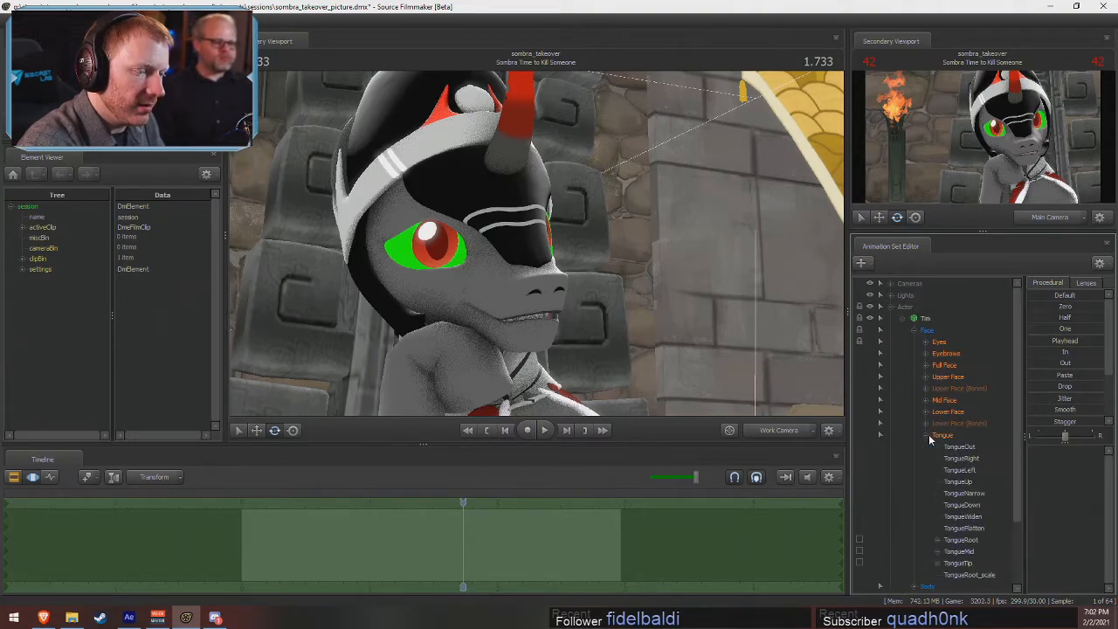
left_click(928, 434)
left_click(759, 432)
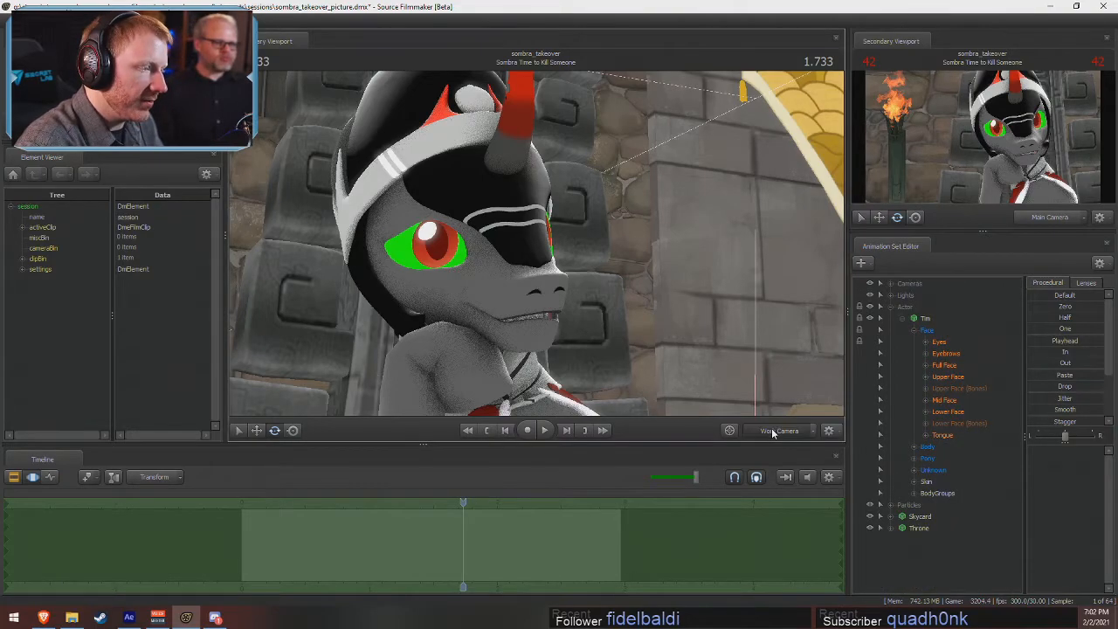
key("F3")
- Step further back through the undo history at 2.133 and expand Tim's Lower Face (Bones) group
key("ctrl+z")
key("ctrl+z")
key("ctrl+z")
key("ctrl+z")
key("ctrl+z")
key("ctrl+z")
key("ctrl+z")
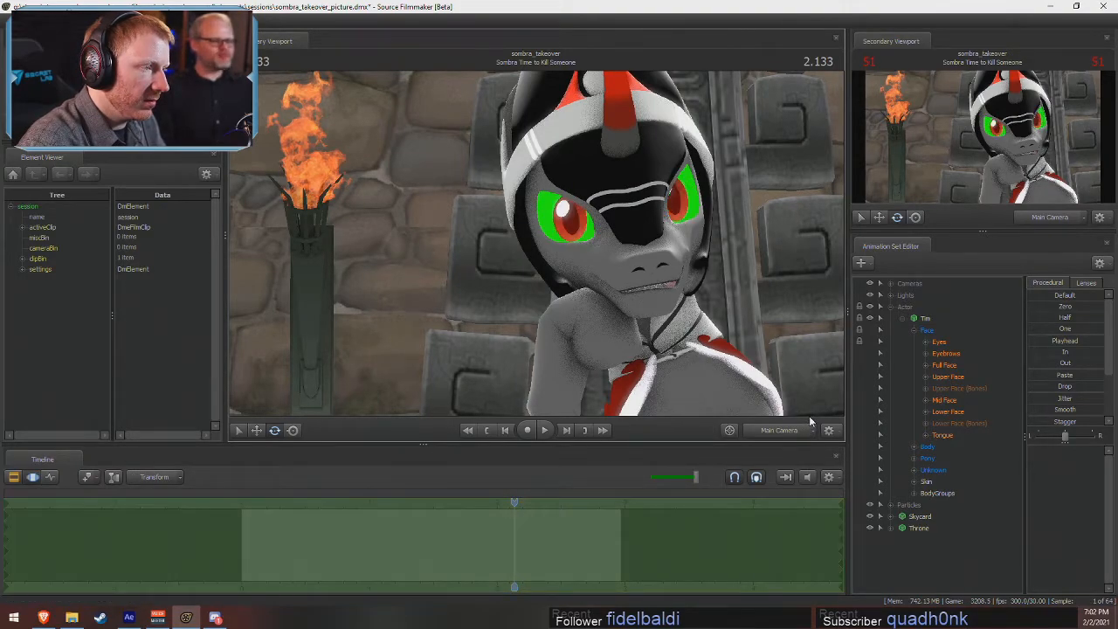
key("ctrl+z")
key("ctrl+z")
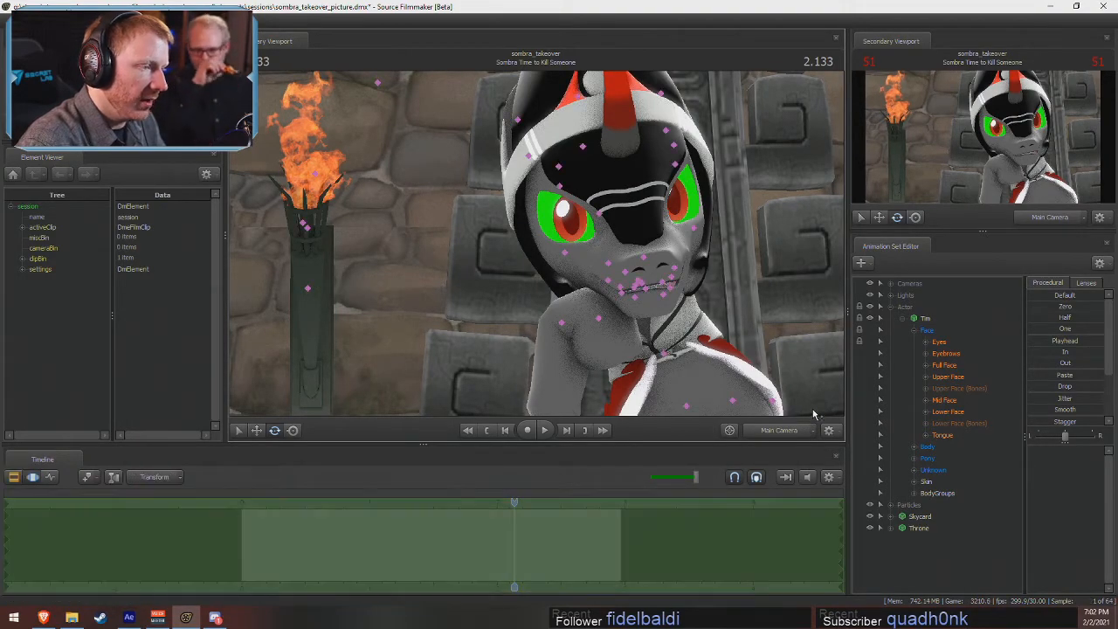
left_click(925, 424)
key("ctrl+z")
key("ctrl+z")
key("ctrl+z")
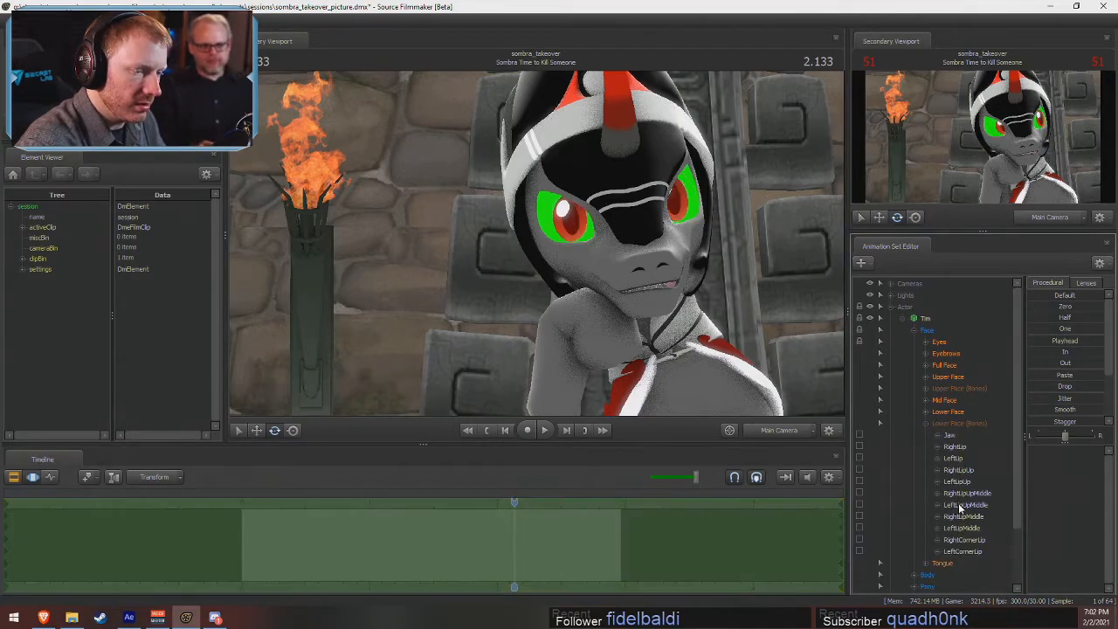
key("ctrl+z")
key("ctrl+z")
key("ctrl+z")
key("ctrl+z")
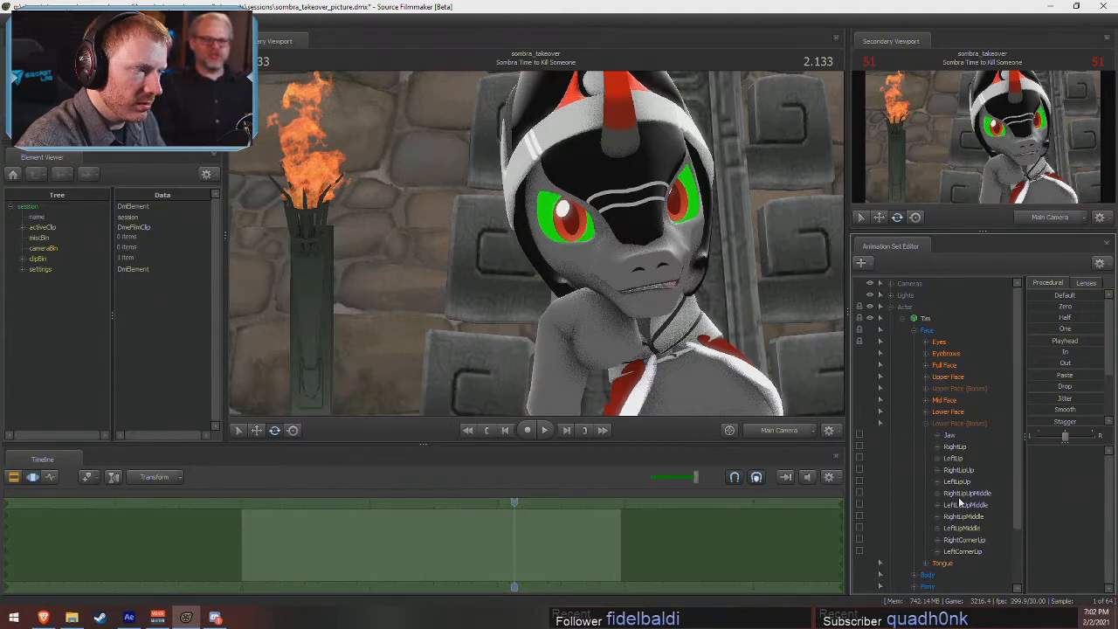
key("ctrl+z")
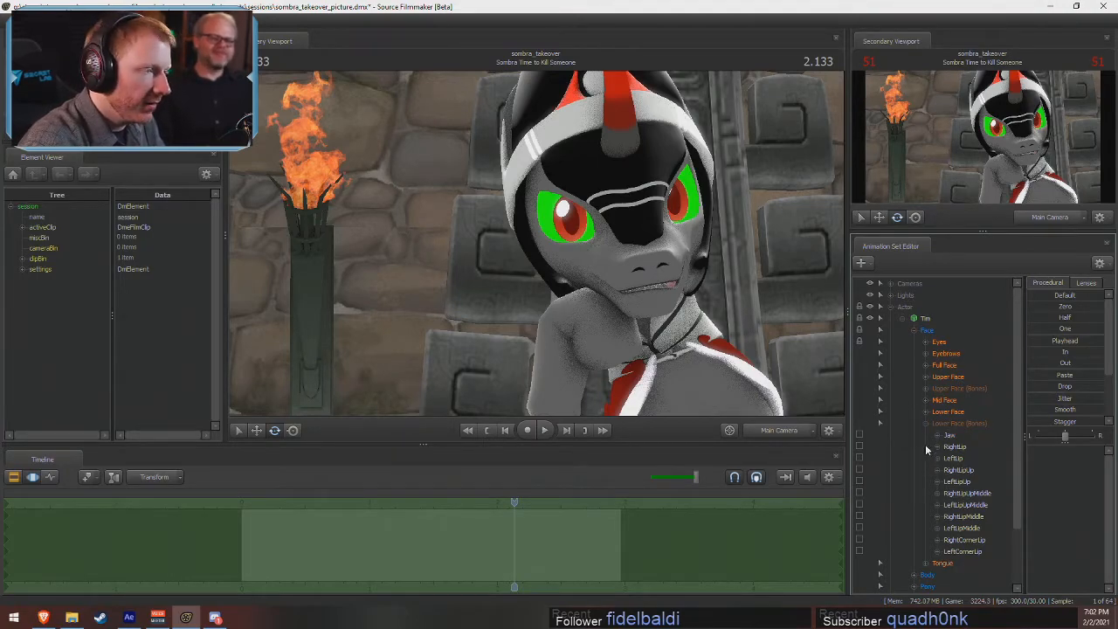
- Collapse the Actor group in the animation set list
left_click(795, 430)
left_click(798, 434)
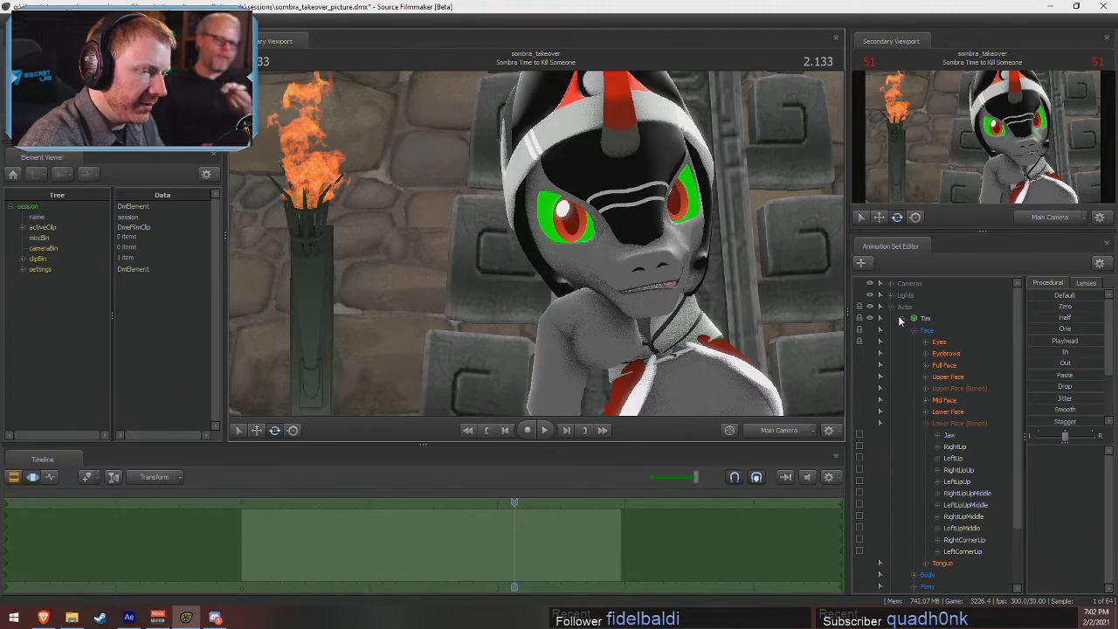
left_click(901, 318)
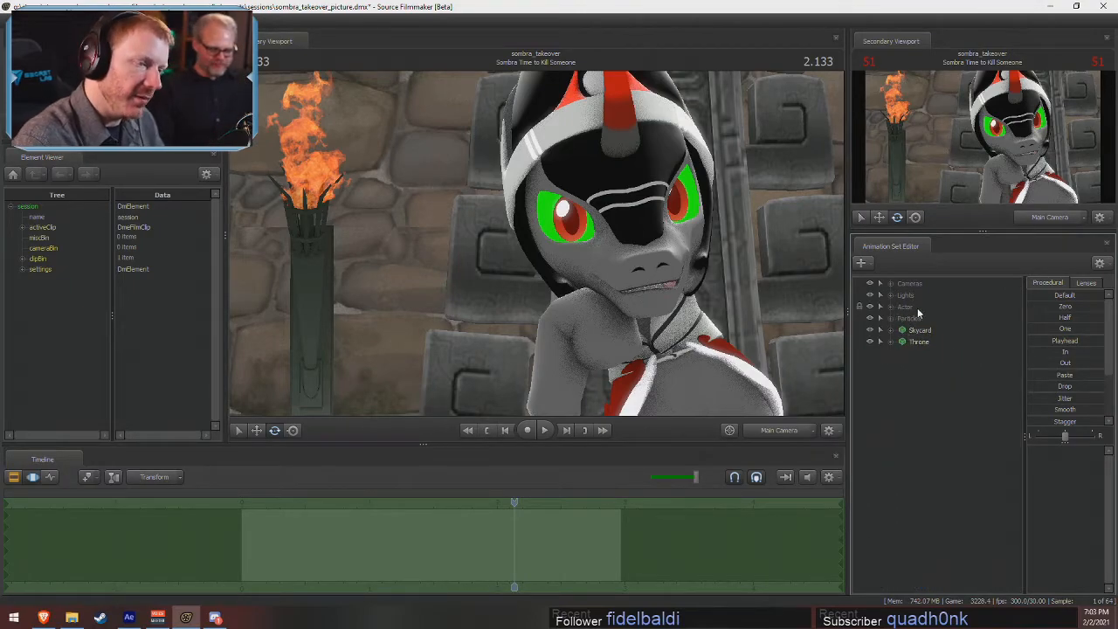
- Remove the Skycard from the top level of the animation set list and inspect the Particles group
left_click_drag(910, 342, 913, 327)
left_click(917, 342)
right_click(917, 343)
left_click(937, 370)
left_click(891, 319)
left_click(898, 317)
left_click(892, 318)
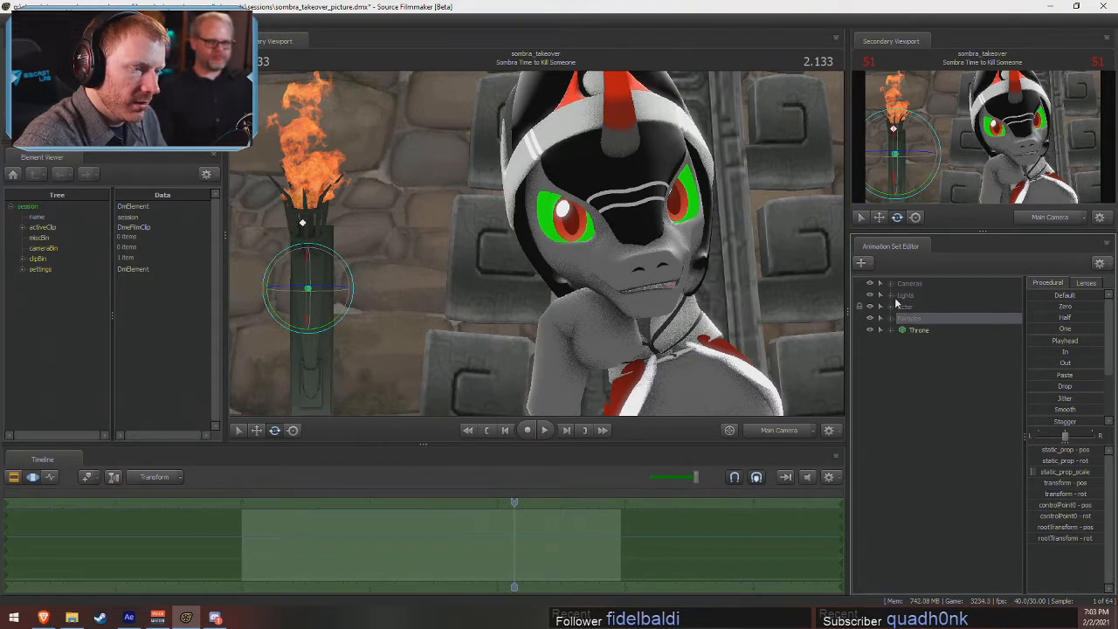
- Expand the Lights group and turn on scene lighting in the primary viewport, previewing the shot in the clip editor
left_click(891, 295)
right_click(699, 193)
left_click(736, 225)
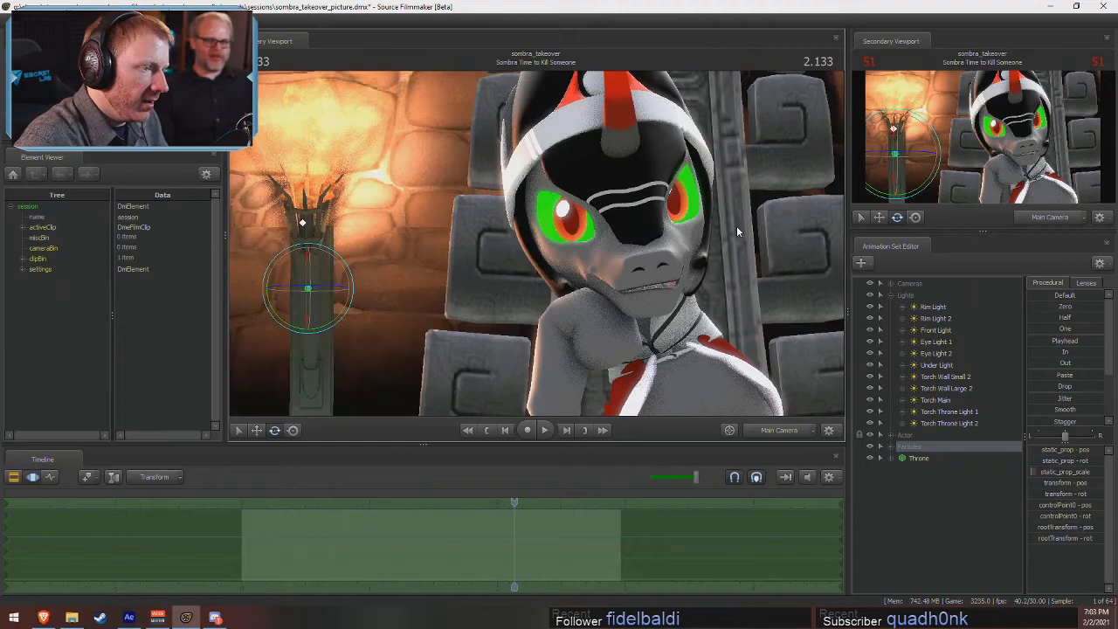
key("F1")
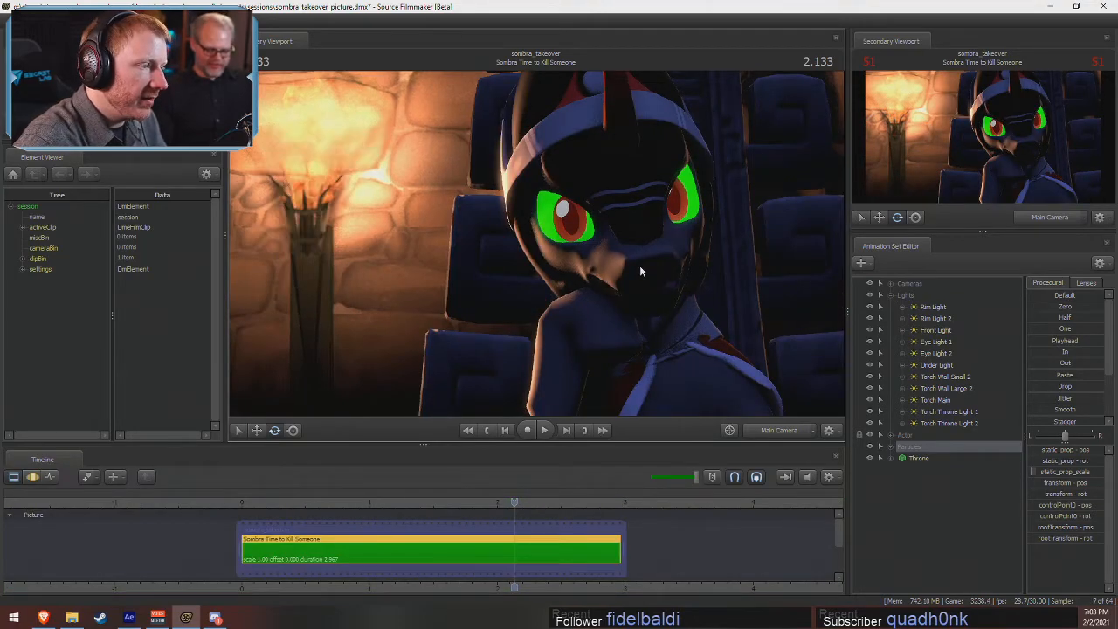
- Look through the Under Light in the primary viewport and aim it so it lights the character from below
left_click(936, 364)
left_click_drag(444, 253, 672, 257)
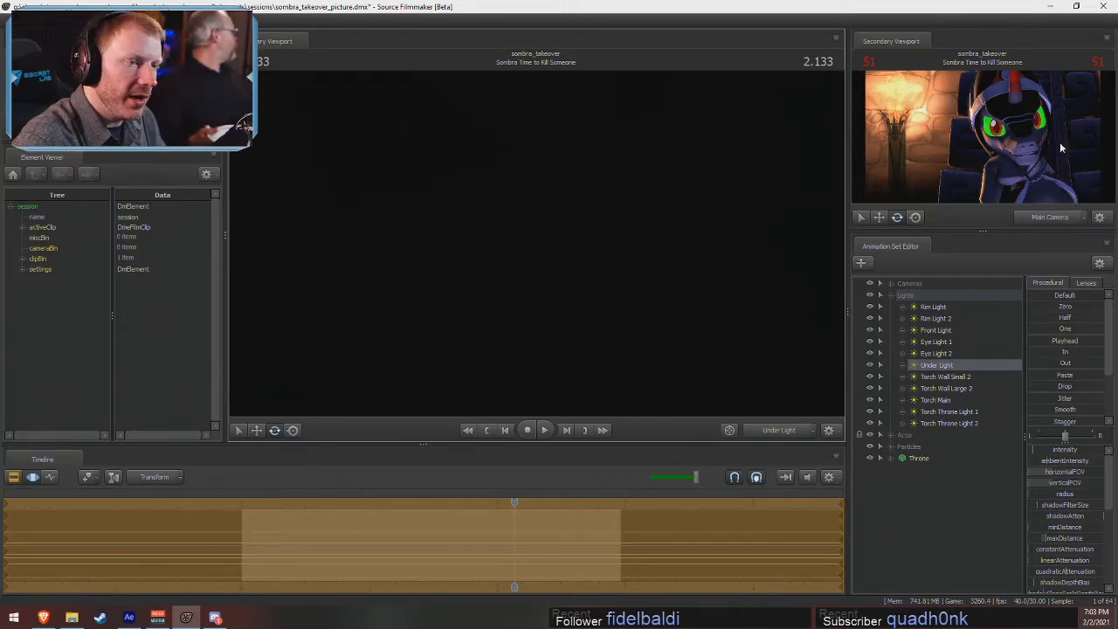
left_click_drag(816, 411, 831, 345)
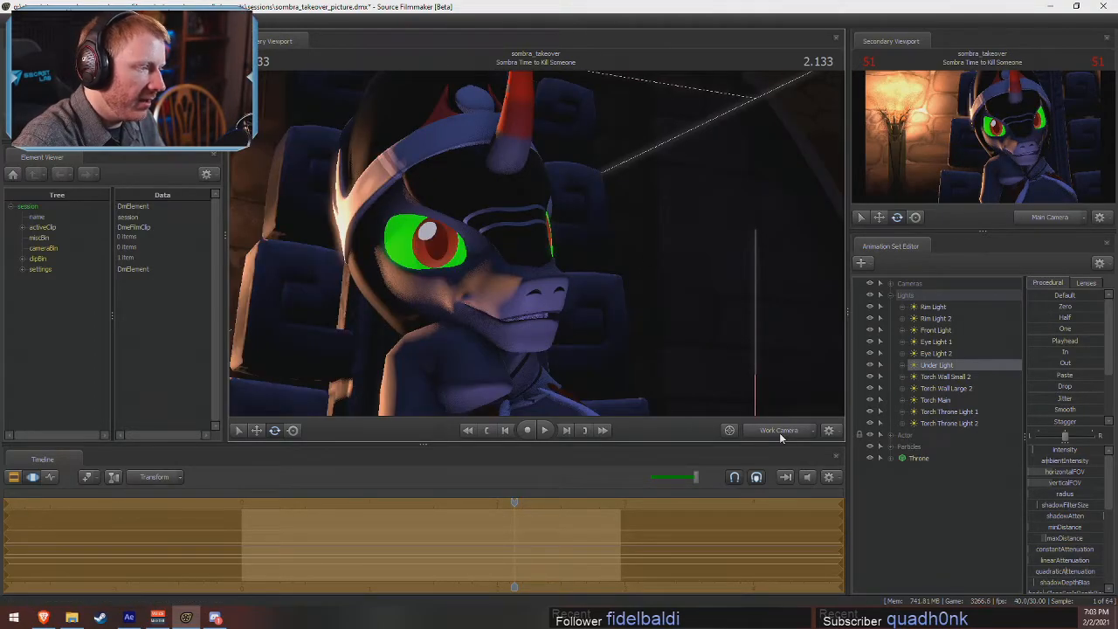
- Switch the primary viewport to the Work Camera and display the Under Light's frustum in the scene
left_click(779, 430)
left_click(776, 430)
left_click_drag(746, 291, 780, 356)
key("s")
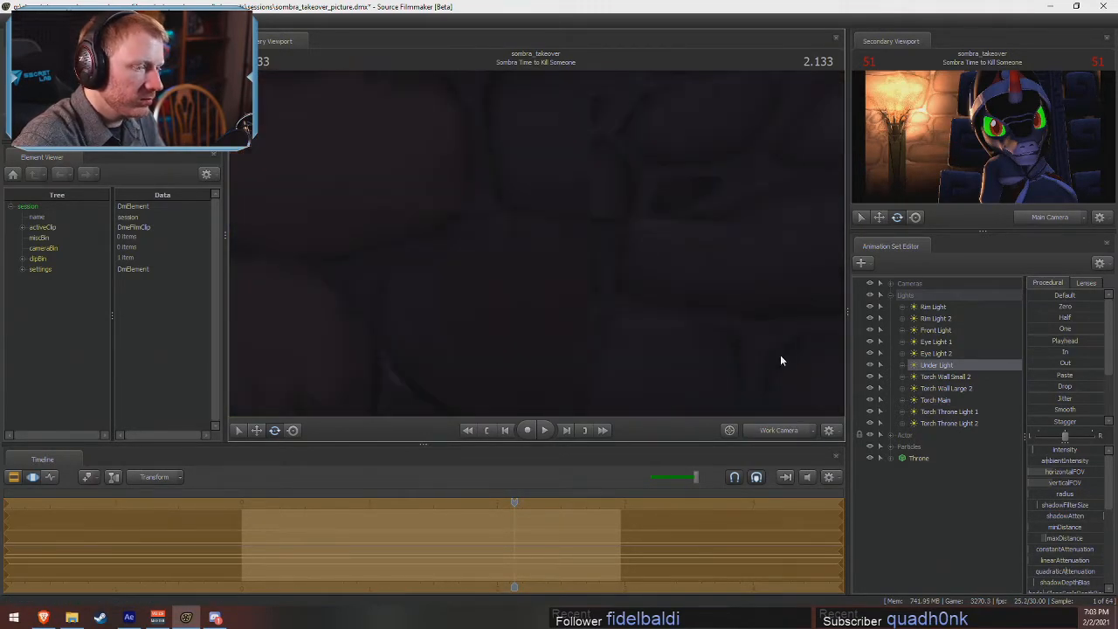
right_click(948, 366)
left_click(995, 502)
mouse_move(635, 296)
left_mouse_down()
mouse_move(646, 296)
mouse_move(635, 296)
left_mouse_up()
key("s")
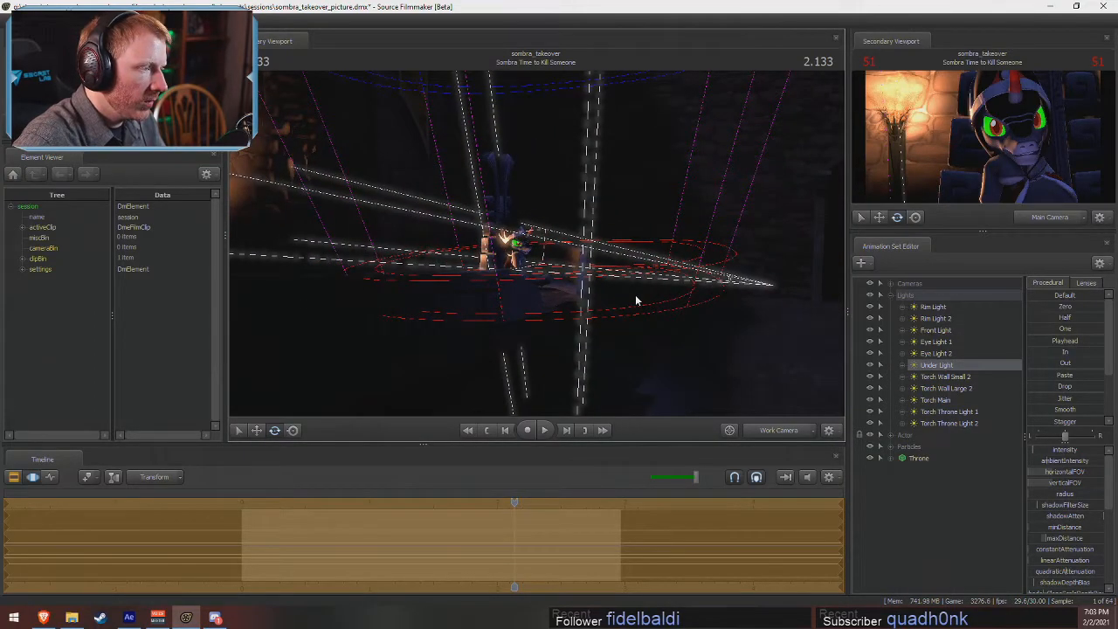
- Rotate the Under Light slightly beneath the throne, working from the Work Camera view
left_click_drag(800, 402, 825, 384)
key("s")
key("F2")
left_click_drag(596, 299, 589, 341)
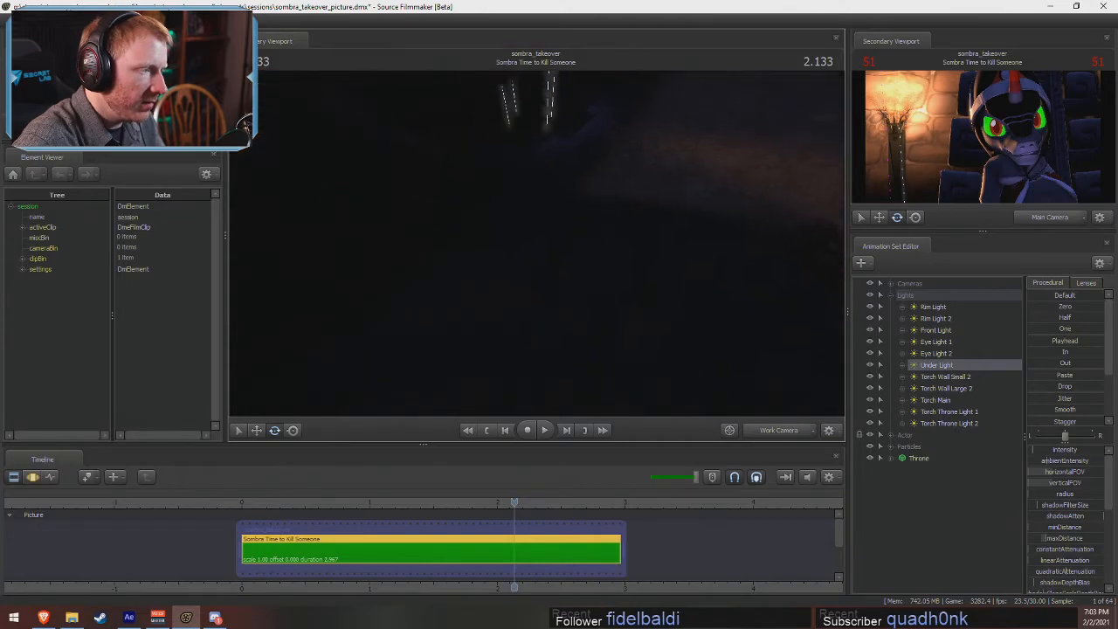
key("F3")
left_click(564, 259)
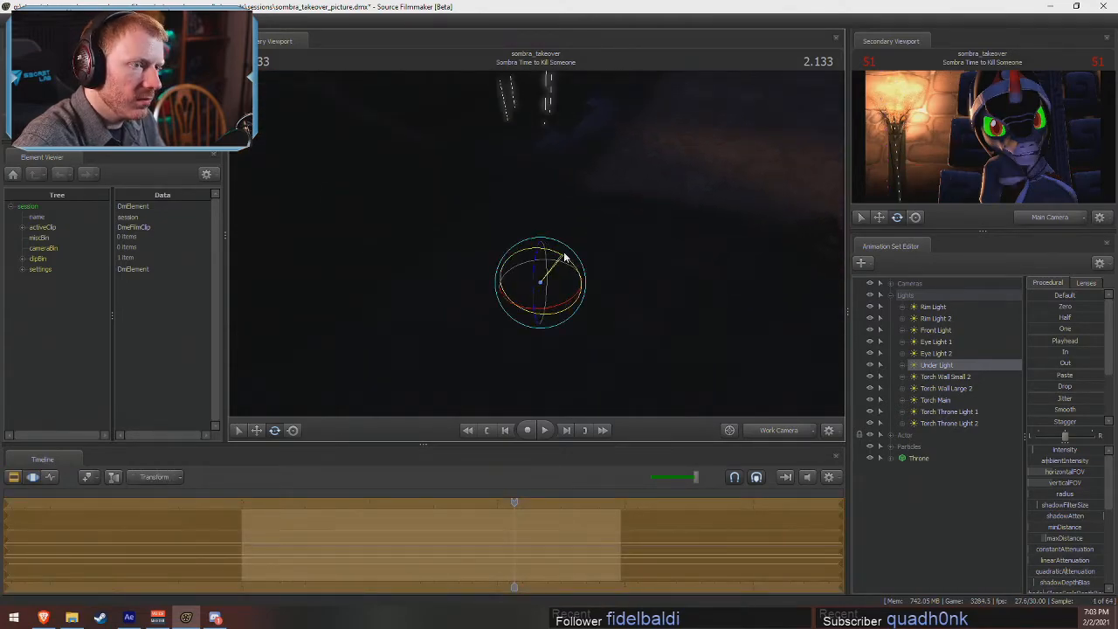
left_click_drag(564, 259, 569, 253)
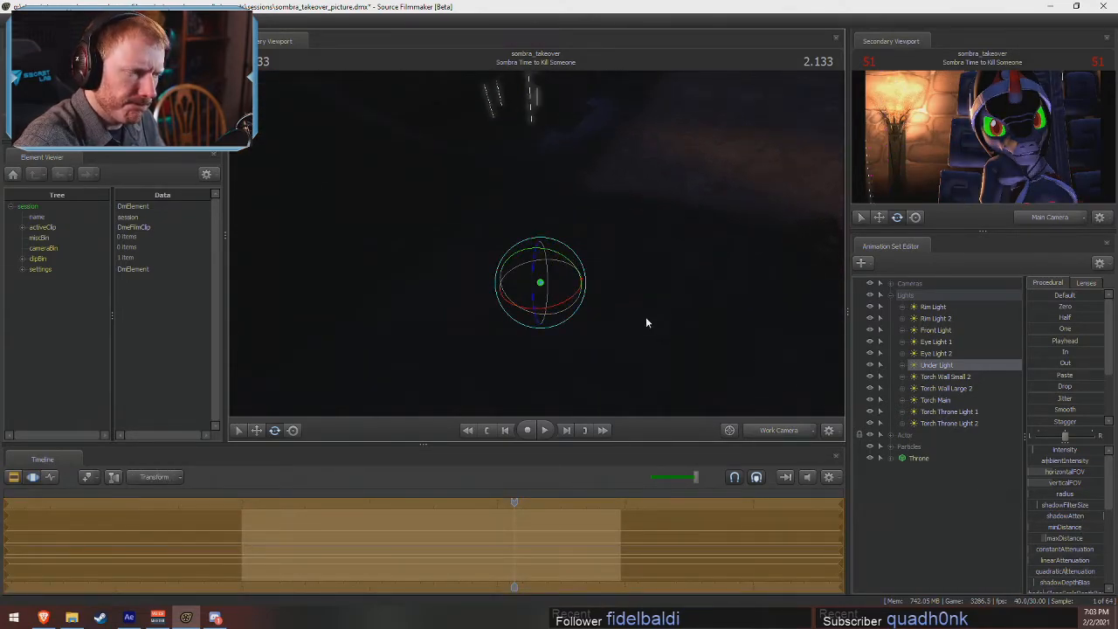
- Move the Under Light vertically up toward the character and lower its cutOn to the minimum
left_click_drag(652, 296, 652, 262)
key("w")
left_click_drag(548, 332, 548, 155)
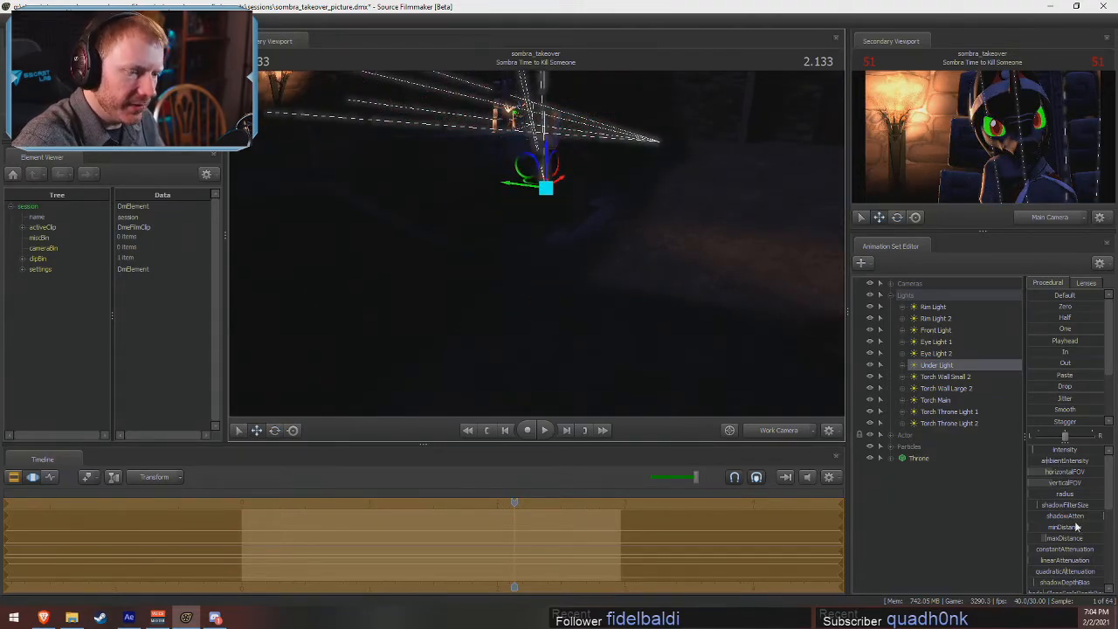
scroll(1076, 523, "down", 3)
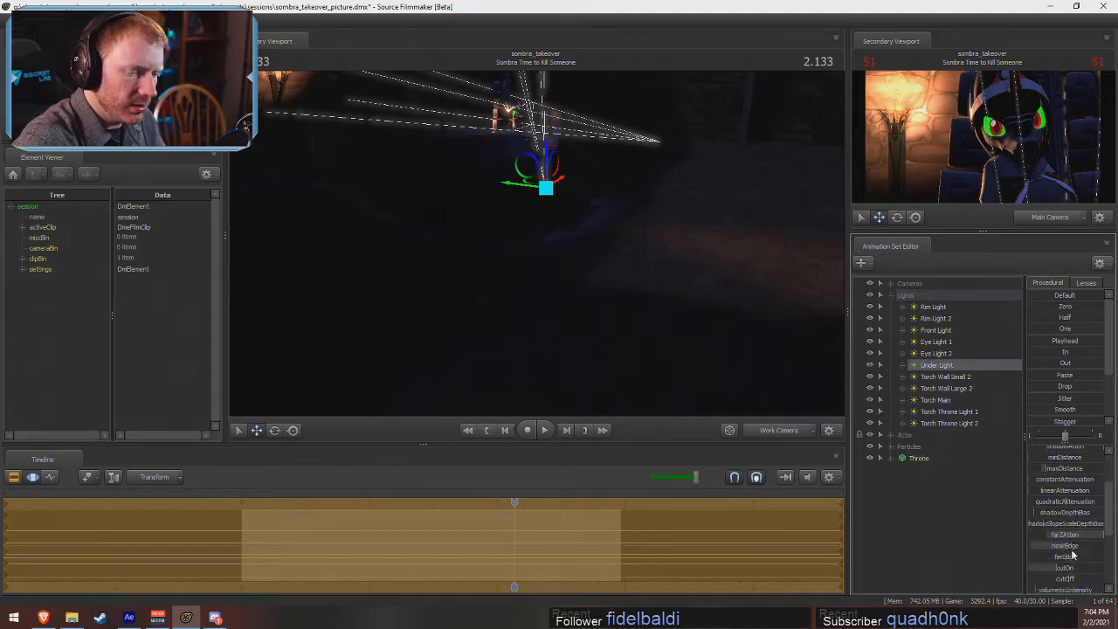
left_click_drag(1055, 533, 1028, 533)
- Move the Under Light down, well below the throne
left_click_drag(551, 233, 588, 145)
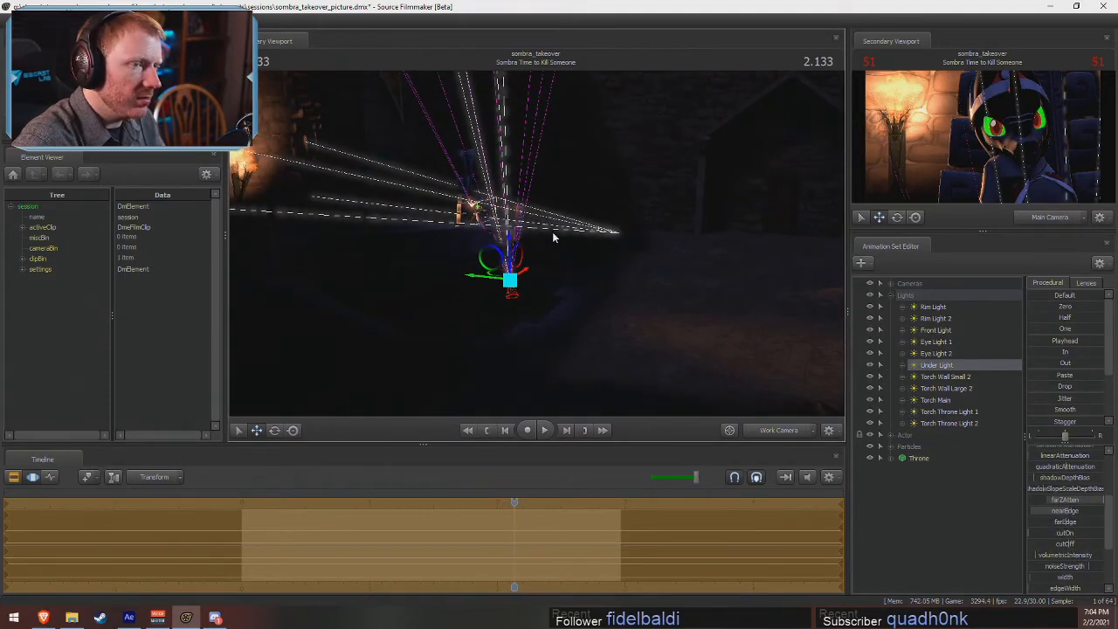
left_click_drag(481, 254, 496, 396)
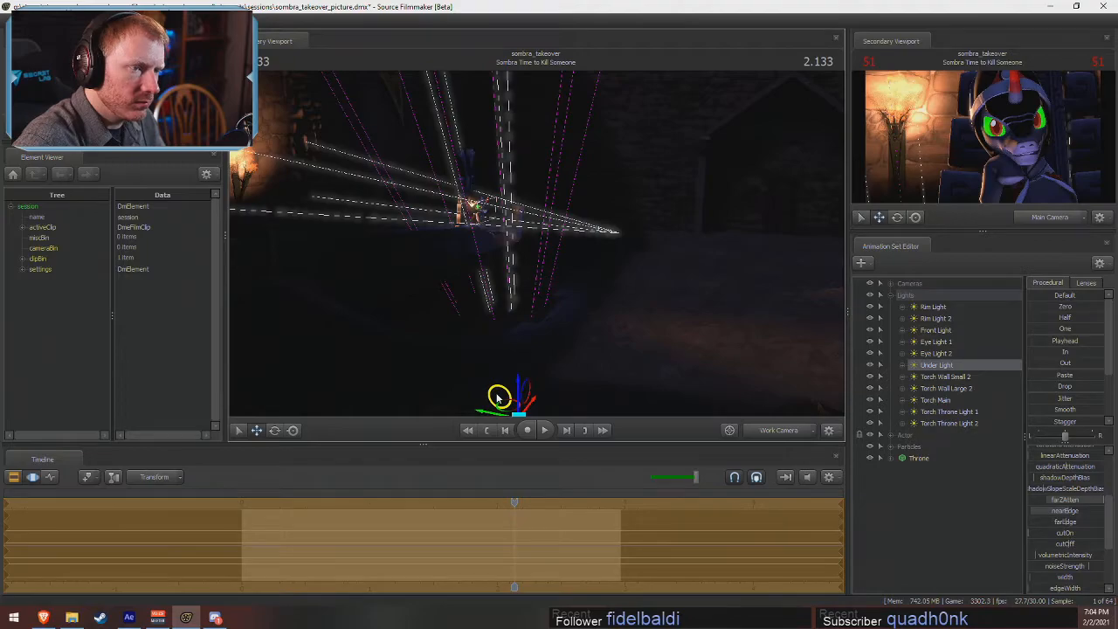
left_click_drag(588, 274, 538, 354, "alt")
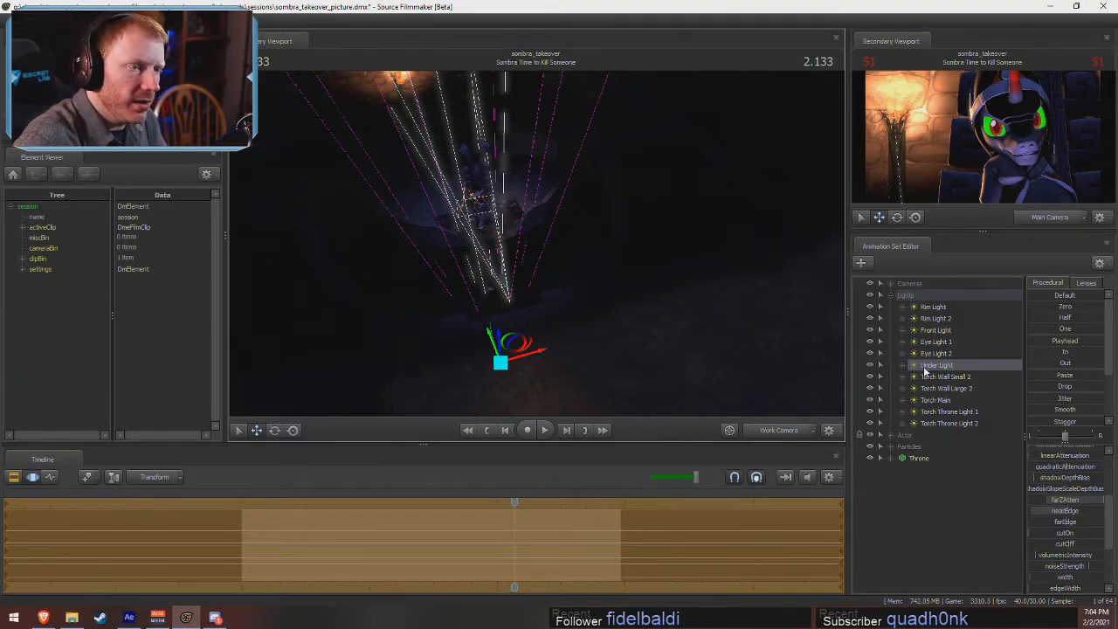
- Return the primary viewport to the Main Camera and examine the under lighting in a rendered preview
left_click(771, 430)
left_click(771, 431)
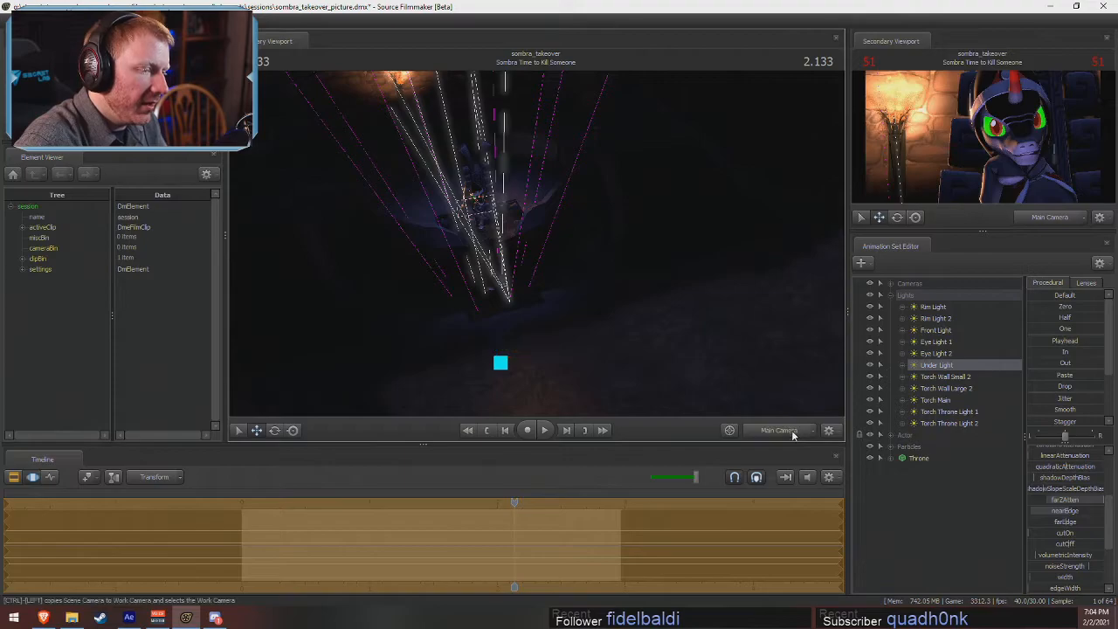
left_click(795, 433)
key("F2")
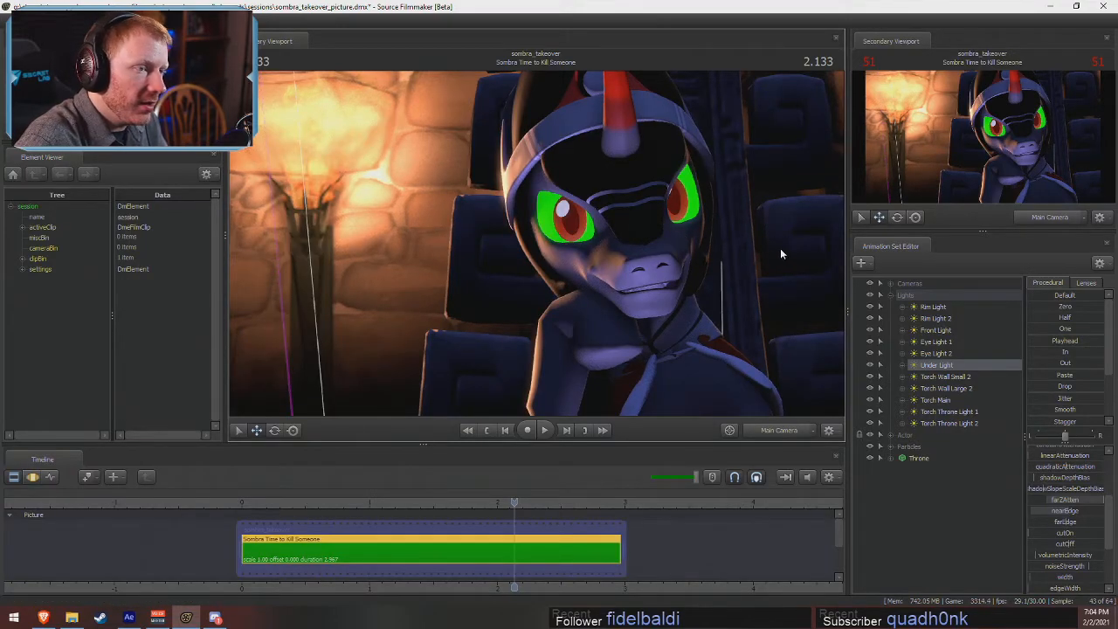
key("F3")
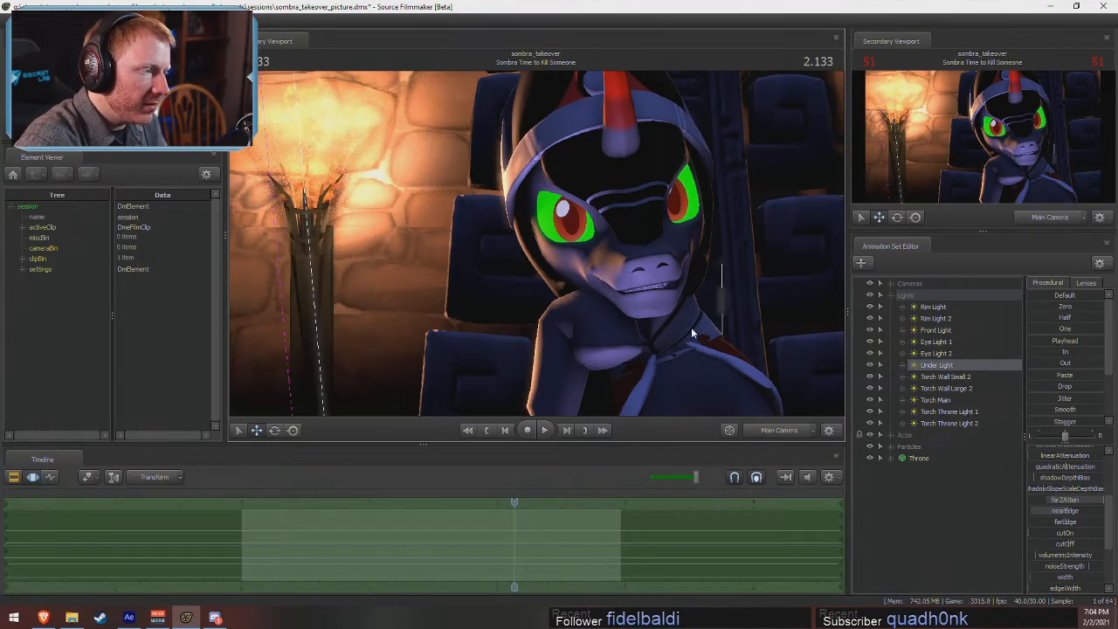
left_click(785, 428)
left_click(760, 431)
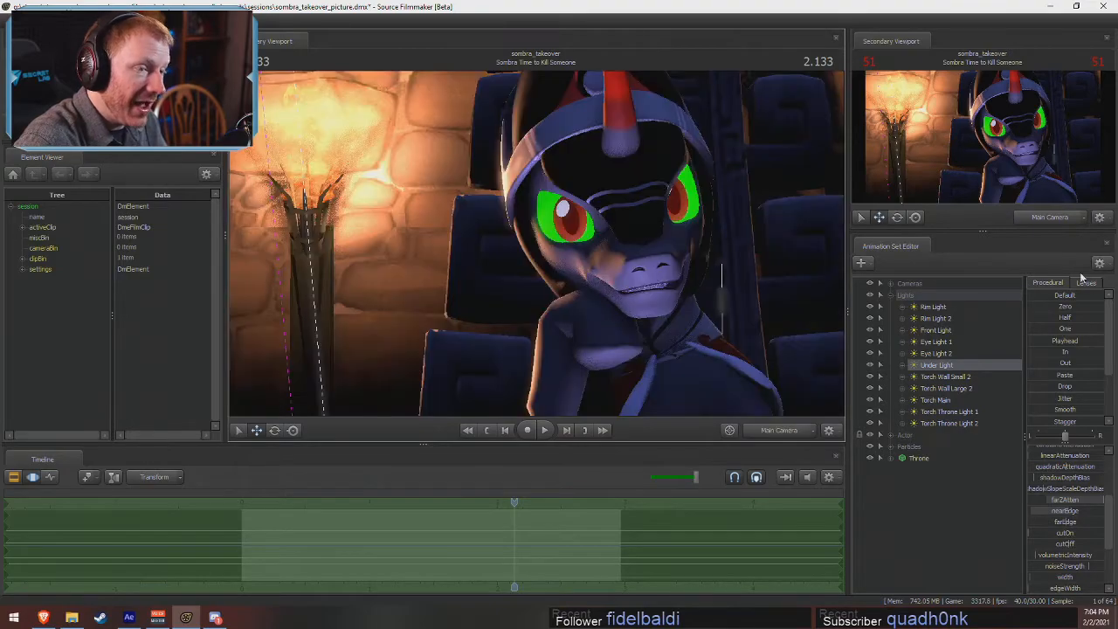
- Set the secondary viewport to the Work Camera, move the Under Light sideways there, and preview the shot
left_click(1051, 217)
left_click_drag(1000, 185, 998, 175)
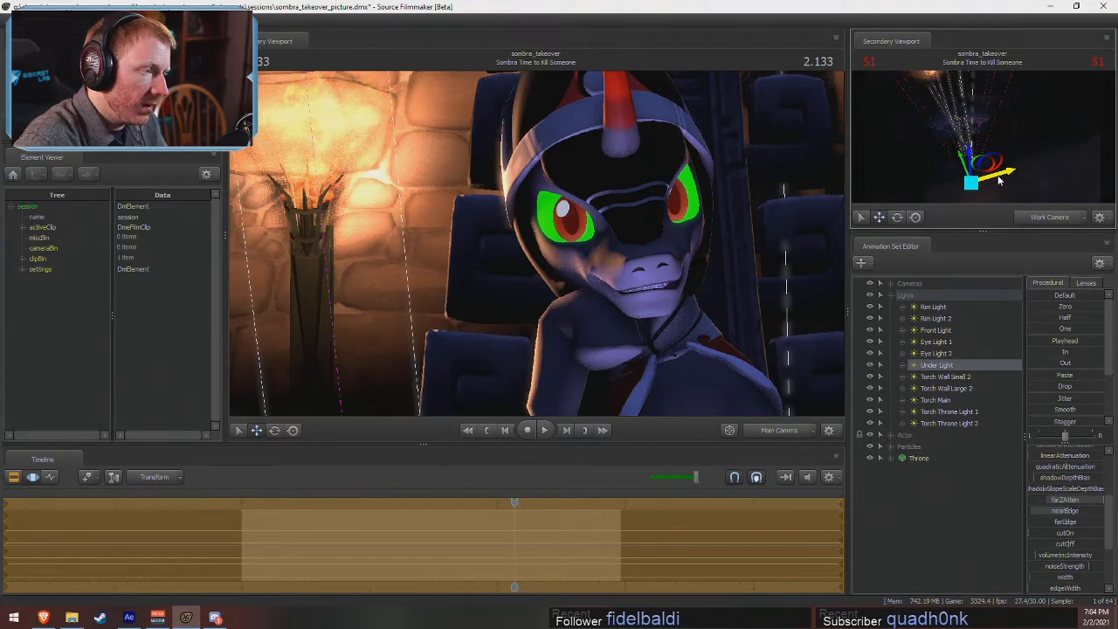
key("F2")
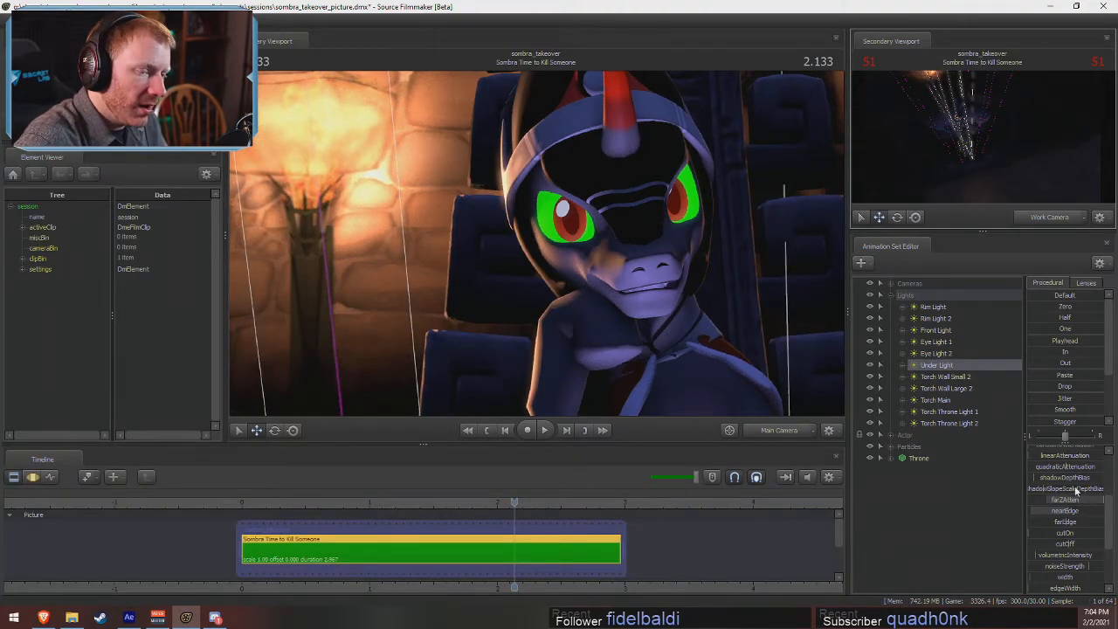
key("F3")
- Try a red tint on the Under Light by raising color_red and reducing color_green and color_blue to minimum
scroll(1074, 542, "down", 3)
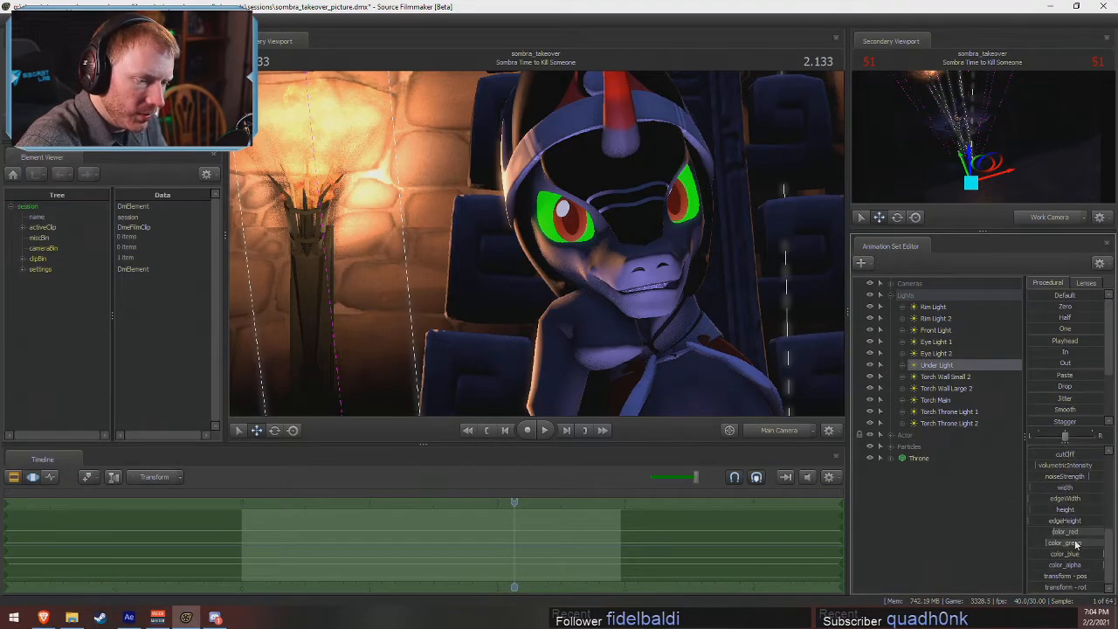
left_click(1063, 532)
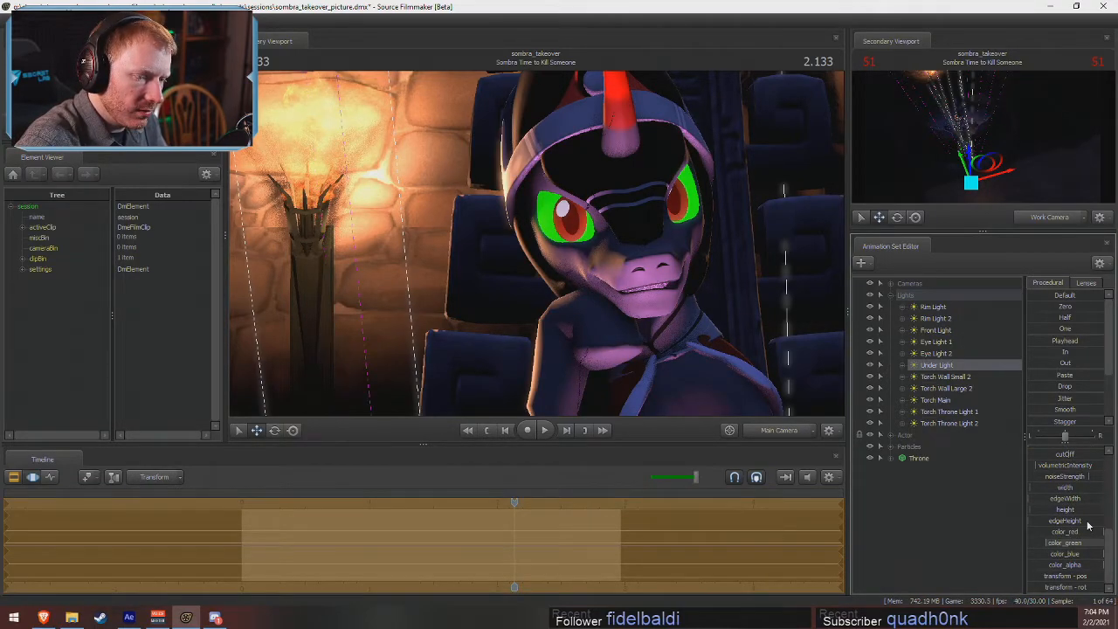
left_click_drag(1070, 544, 1004, 552)
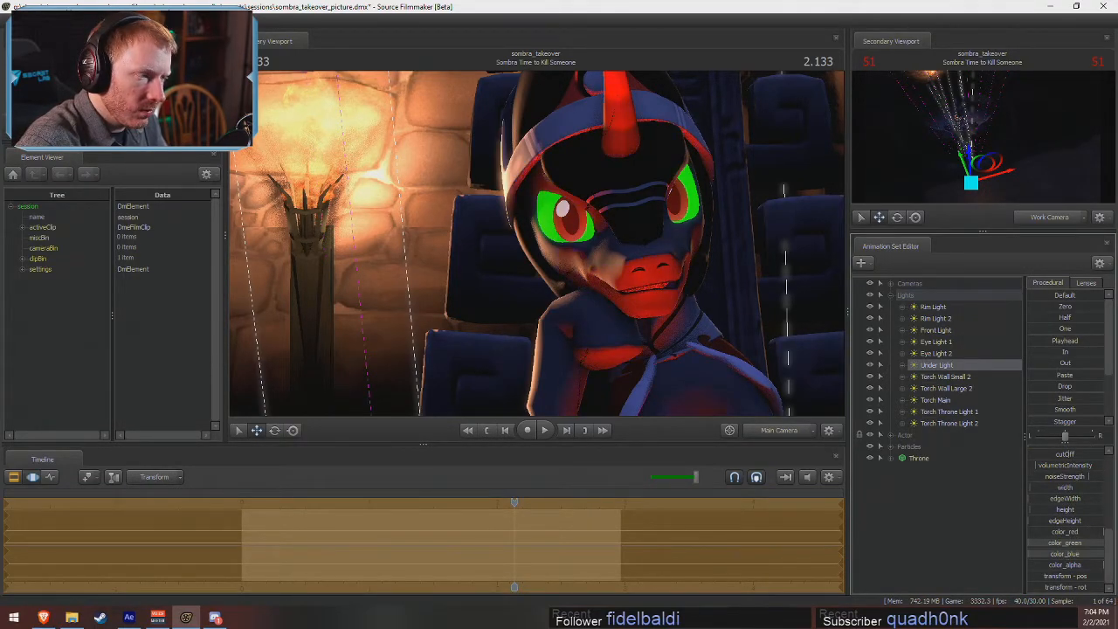
- Undo the colour changes on the Under Light
left_click(773, 433)
left_click(777, 431)
key("ctrl+z")
key("ctrl+z")
key("ctrl+z")
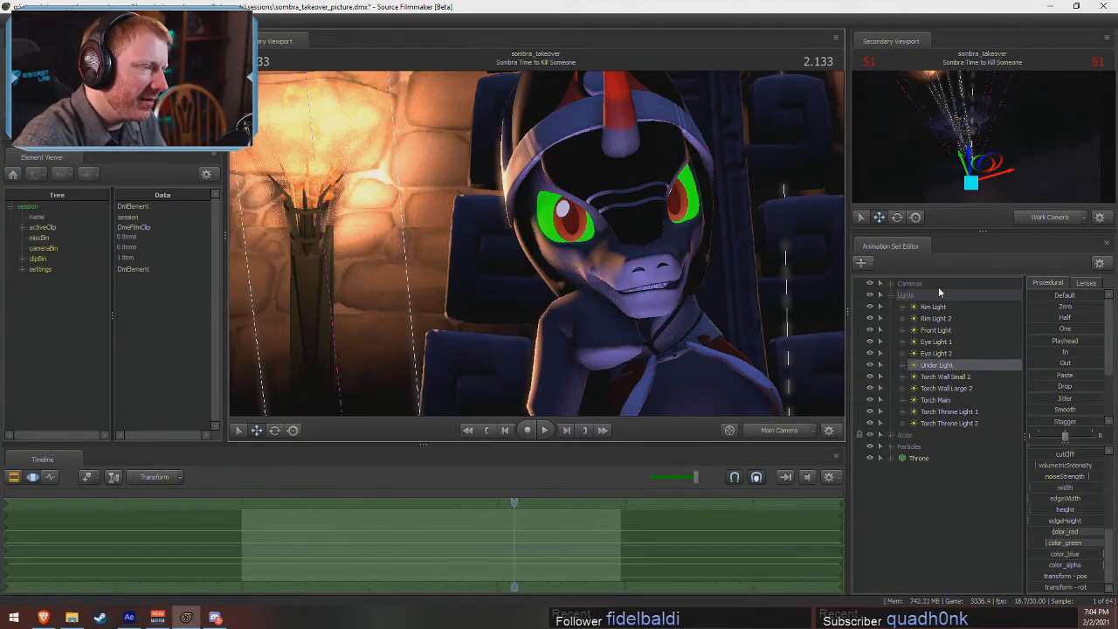
- Fine-tune the Under Light's placement and angle in the secondary viewport and preview the shot
left_click_drag(962, 160, 978, 168)
key("e")
key("F2")
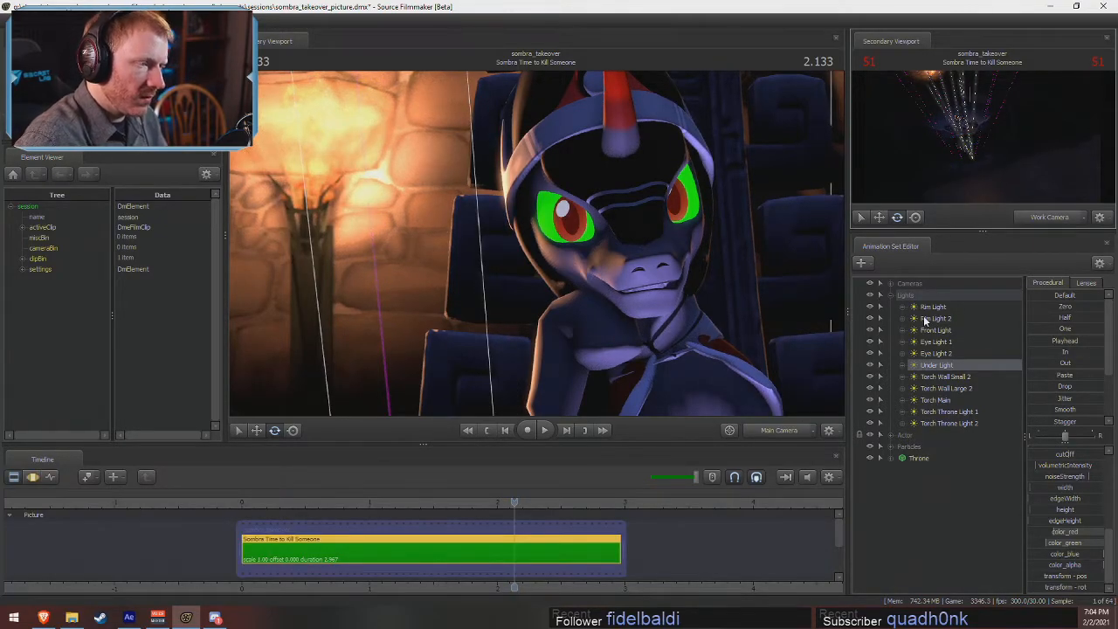
key("F3")
- Lower the Under Light's intensity and preview the shot in the clip editor with the Front Light selected
scroll(1058, 456, "up", 6)
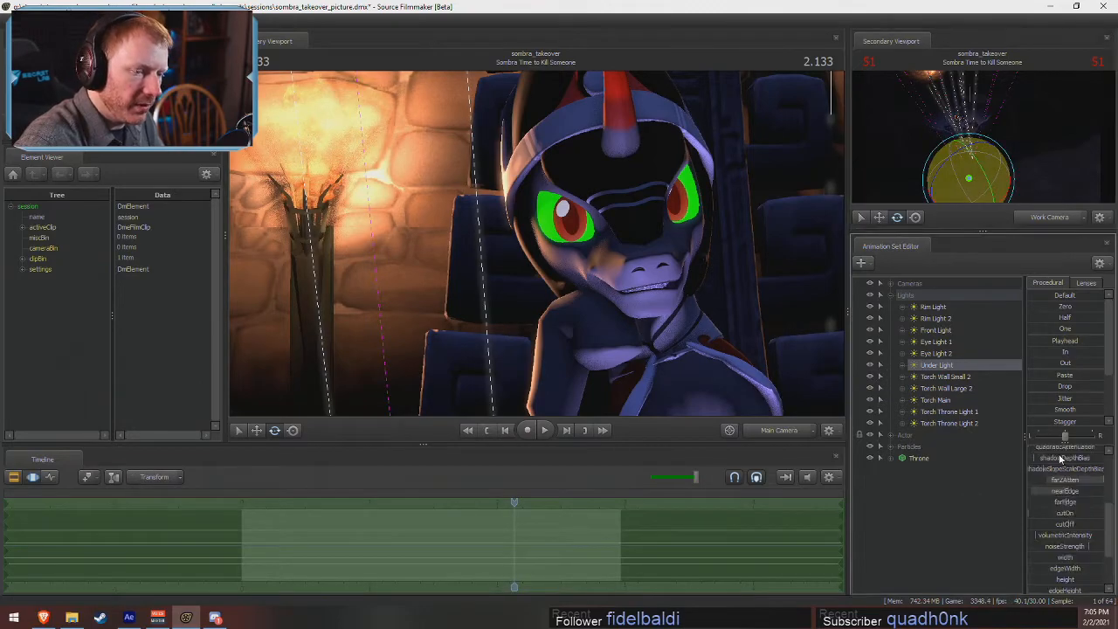
left_click_drag(1067, 451, 1039, 451)
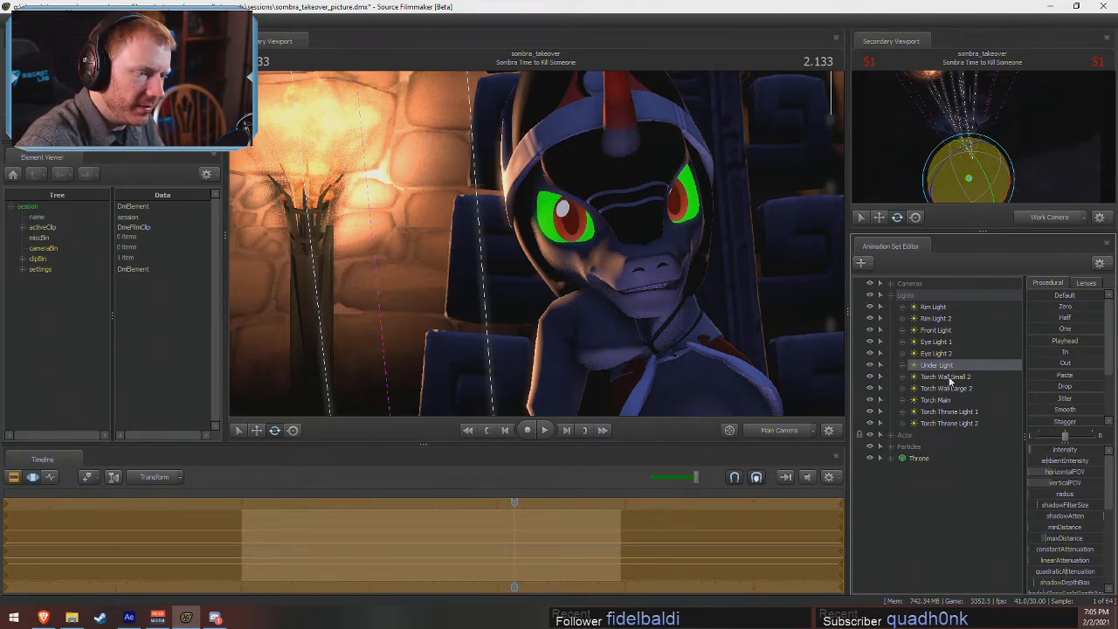
left_click(935, 330)
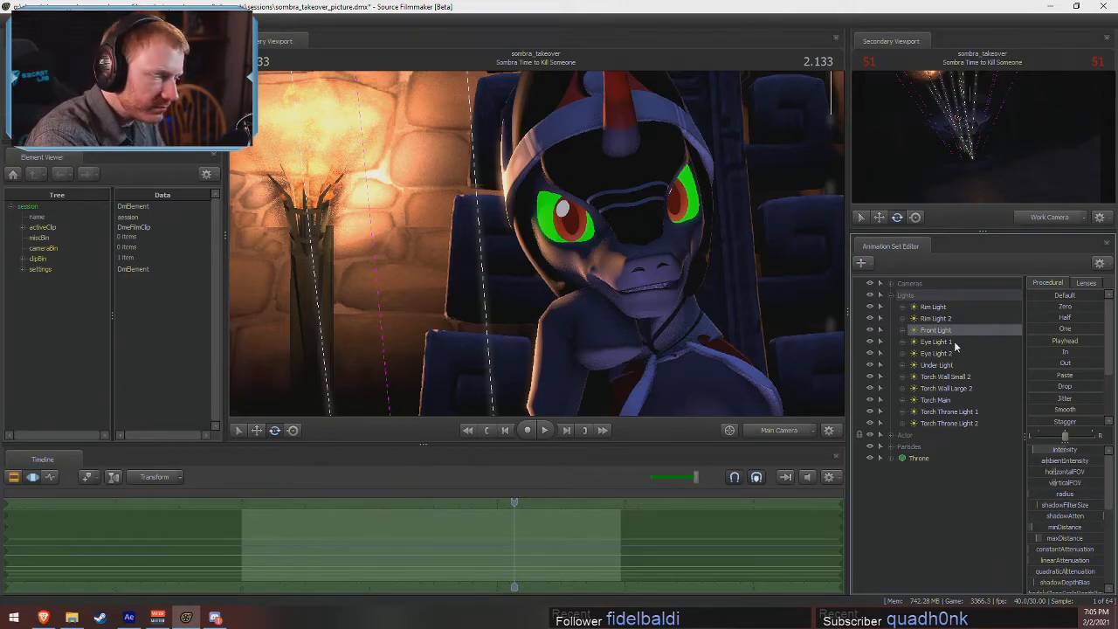
key("F2")
right_click(445, 552)
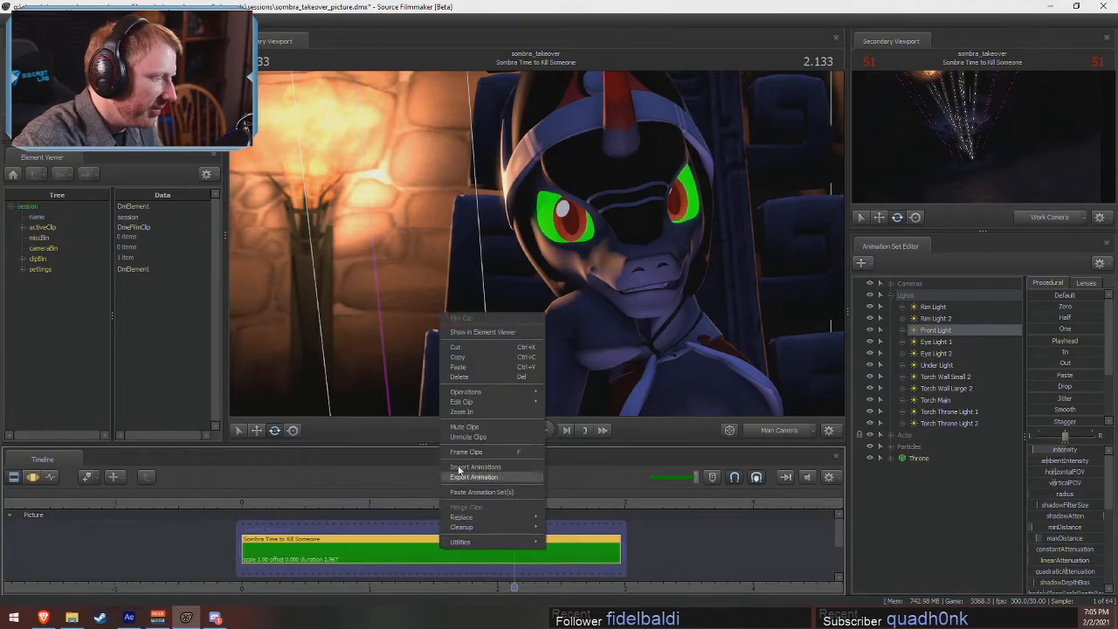
mouse_move(488, 392)
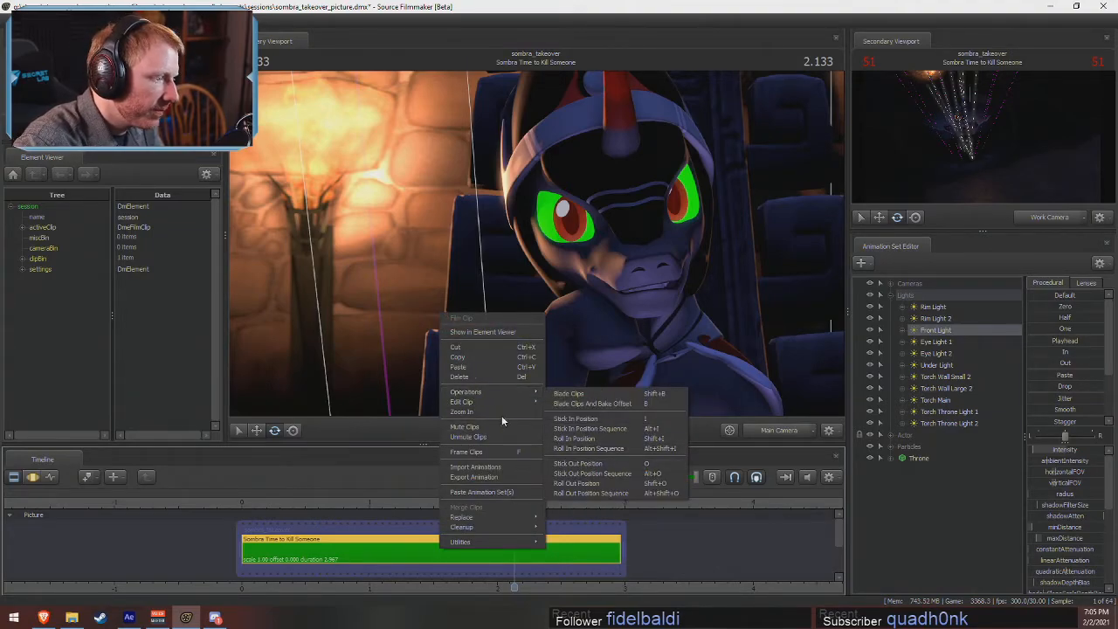
left_click(599, 425)
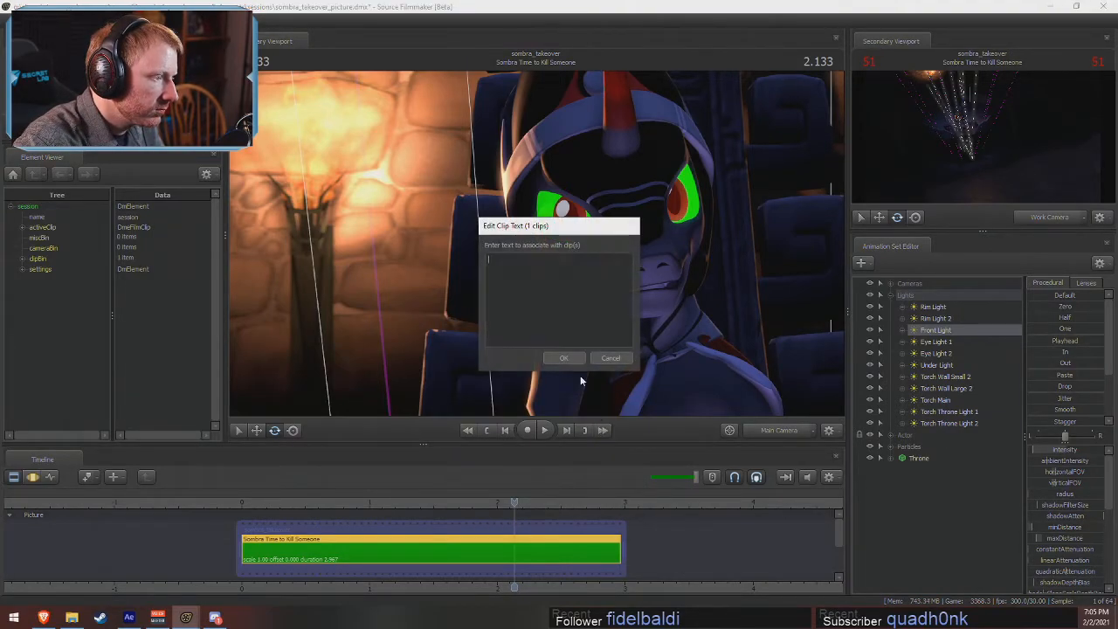
left_click(610, 357)
- Rename the shot's clip to the person's first name followed by "requires an aspirin" and preview the shot
right_click(400, 540)
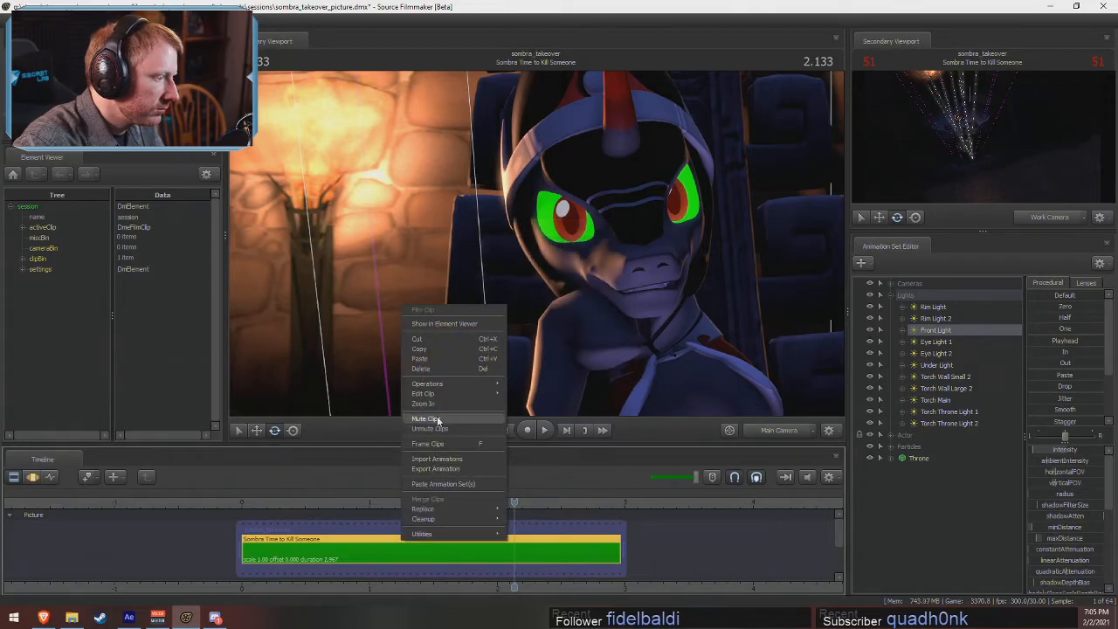
mouse_move(442, 394)
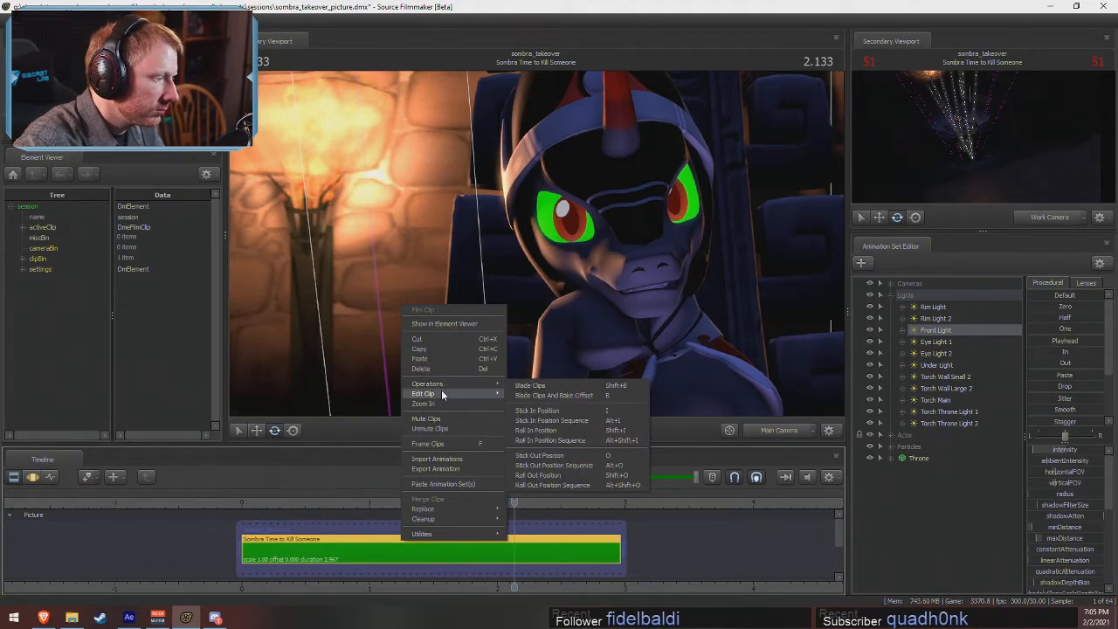
left_click(529, 390)
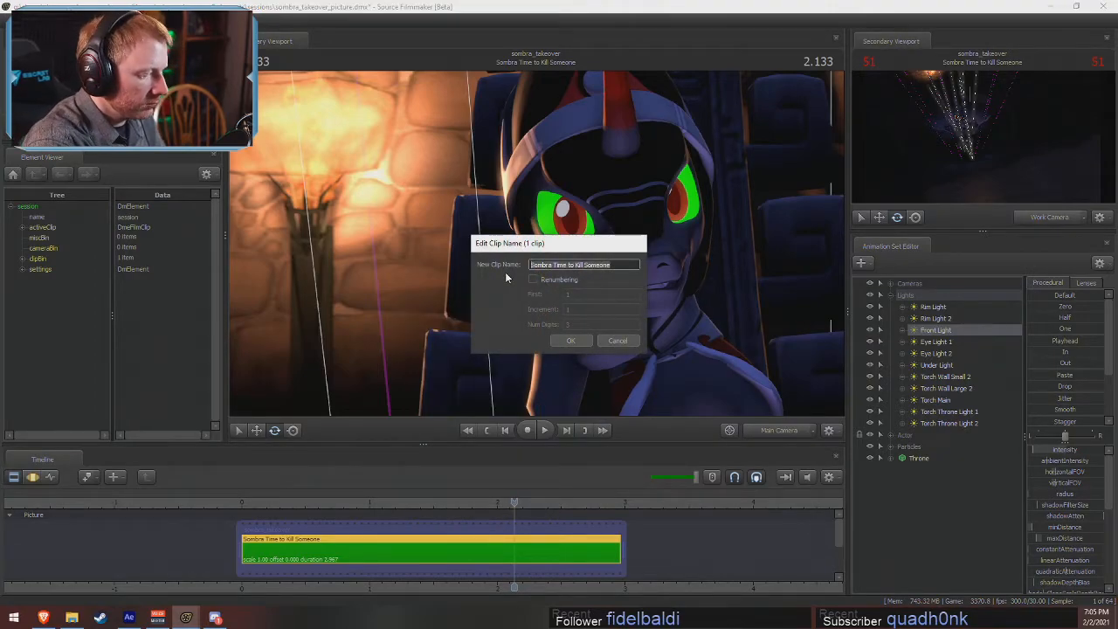
type("K")
key("BackSpace")
type("req")
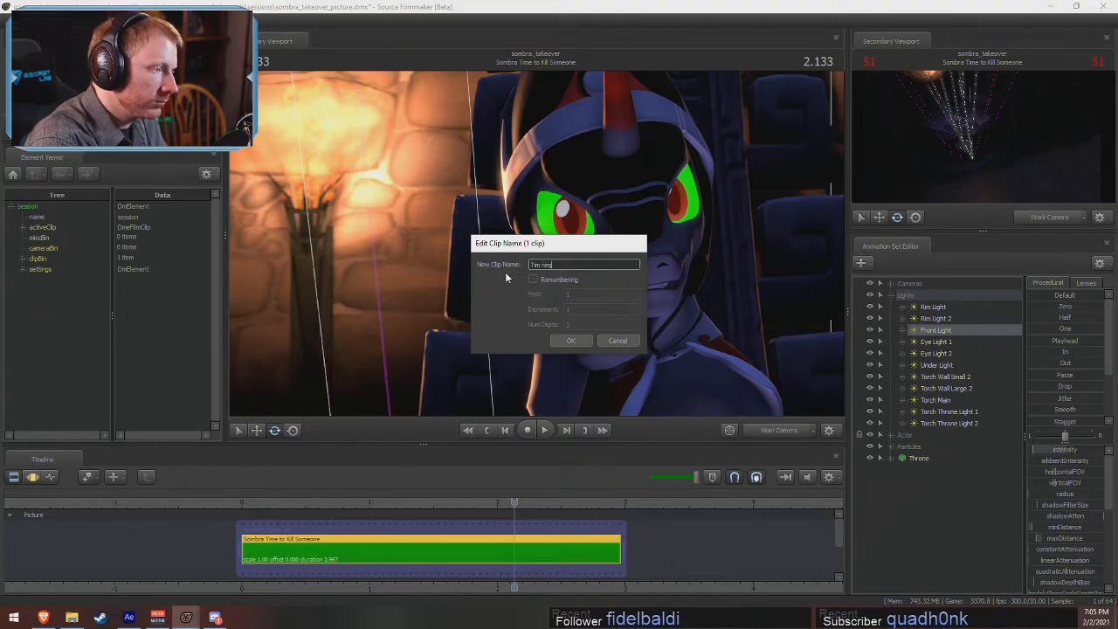
type("uires an aspirin")
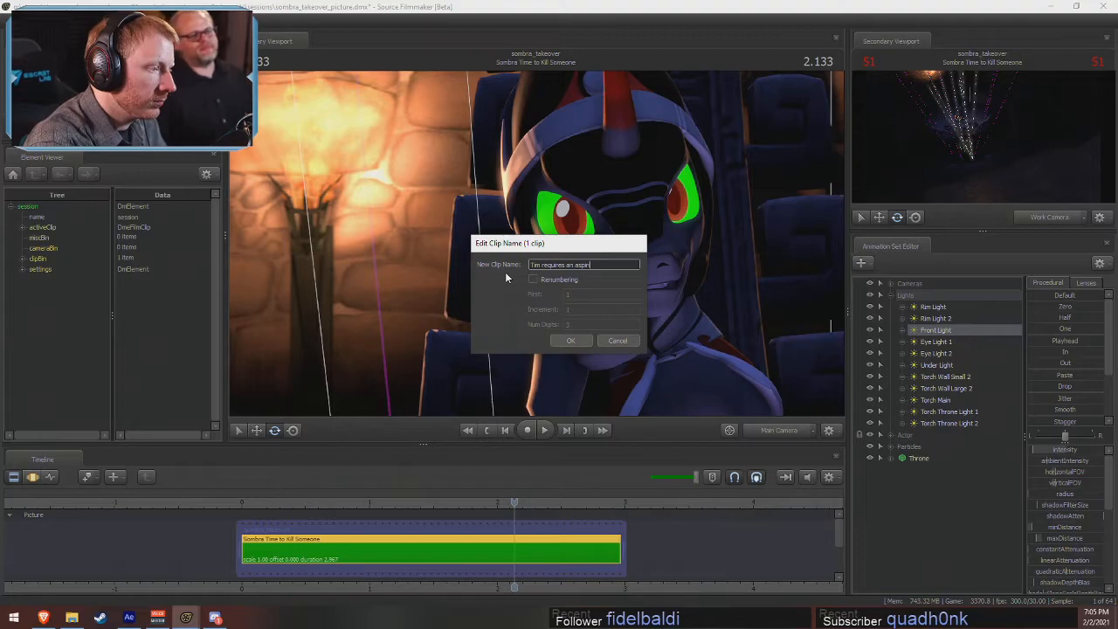
key("Return")
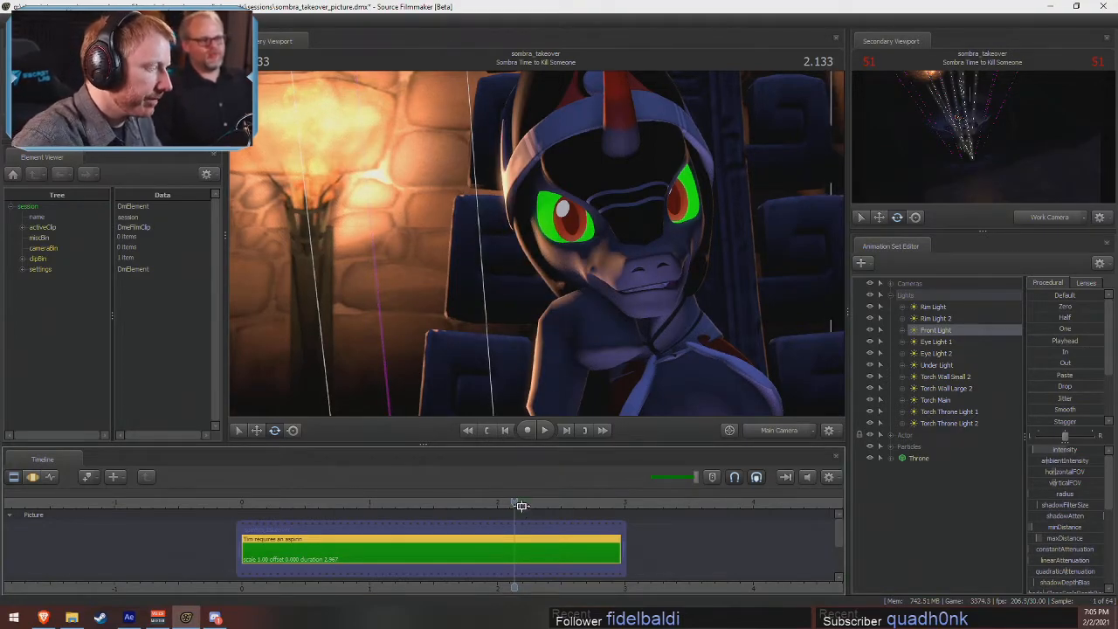
key("F3")
key("F2")
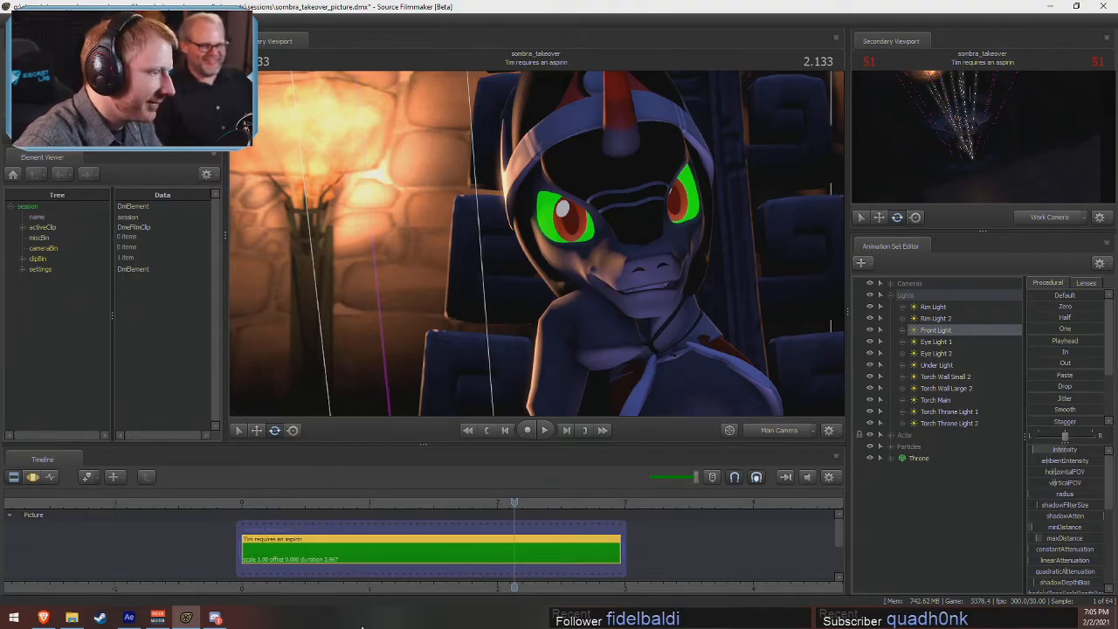
key("F3")
key("F2")
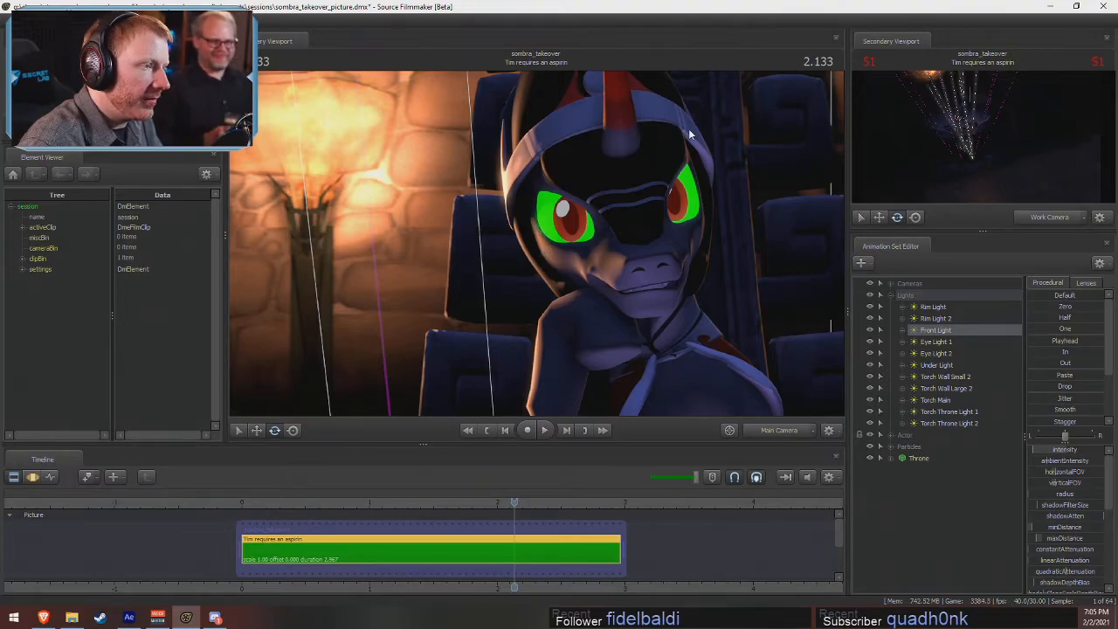
- Raise the intensity of Rim Light 2 and set the secondary viewport to the Main Camera
left_click(943, 319)
left_click(955, 319)
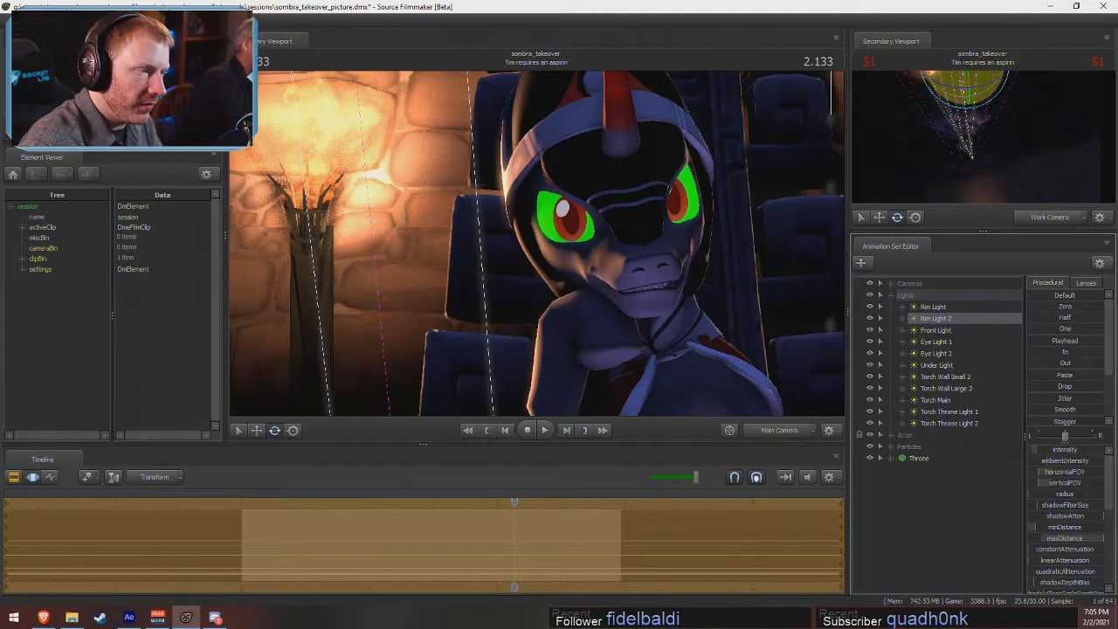
left_click_drag(1040, 449, 1058, 449)
key("F2")
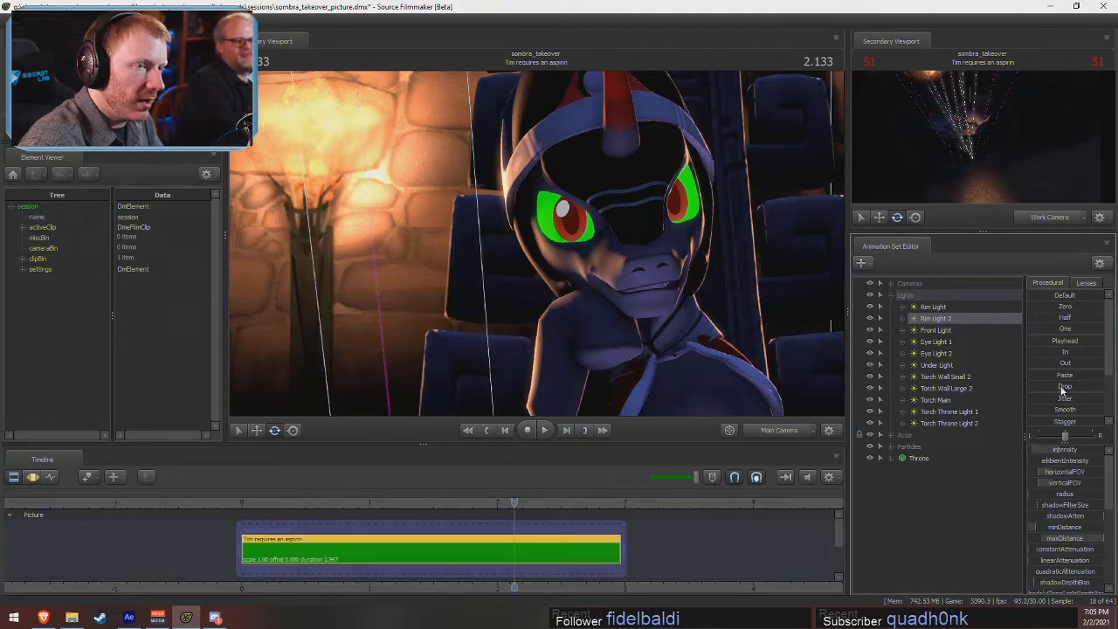
left_click(1063, 219)
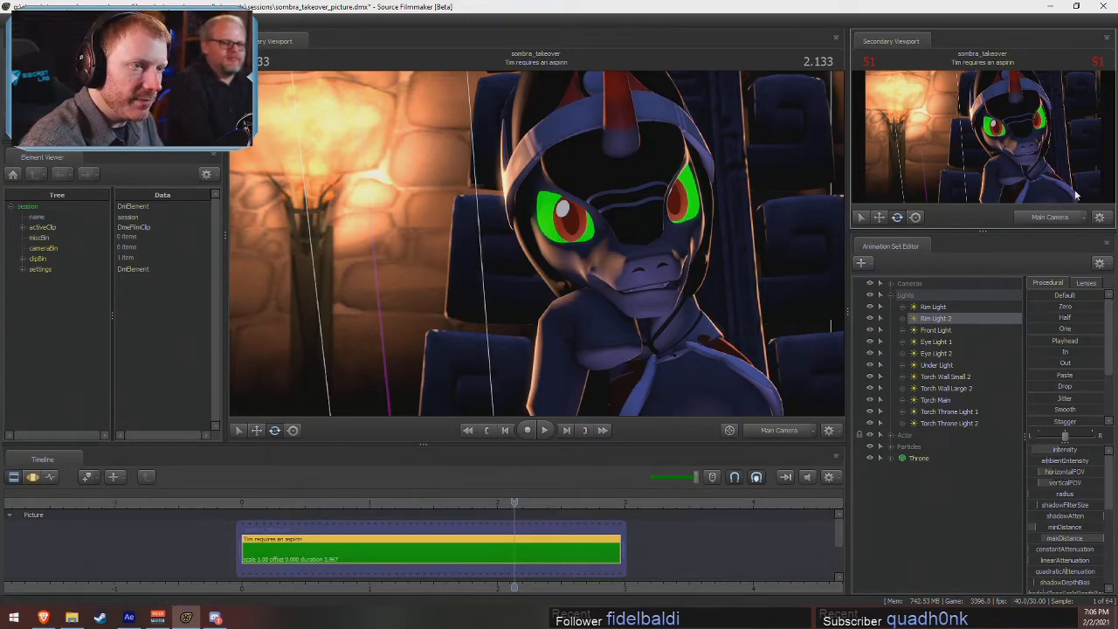
scroll(1065, 559, "down", 5)
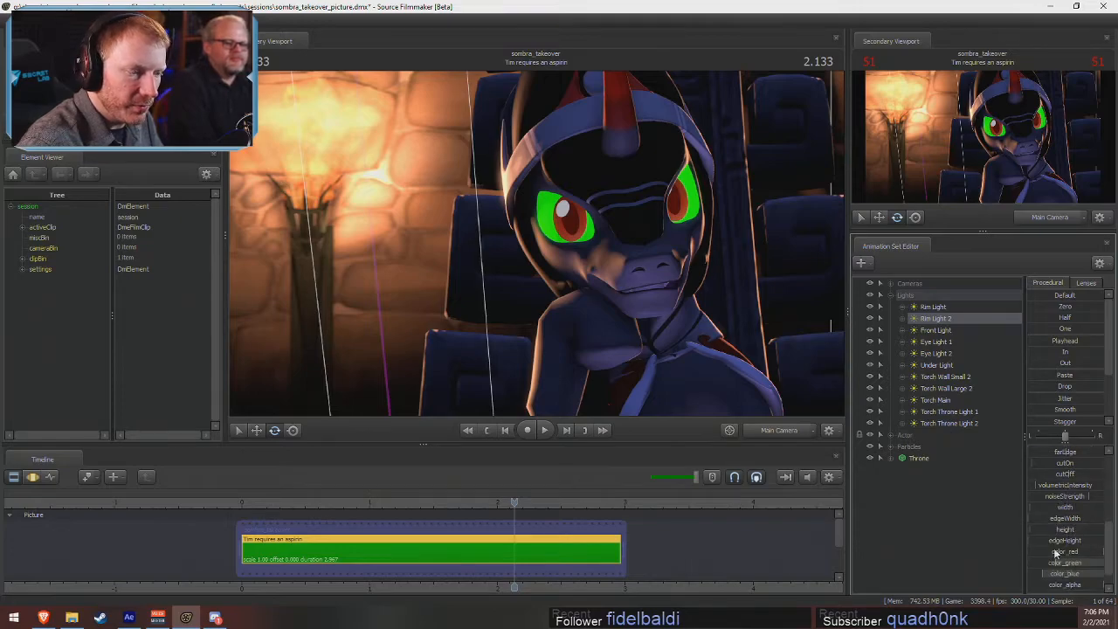
- Delete Torch Throne Light 1 and Torch Throne Light 2 from the lights group
left_click(941, 412)
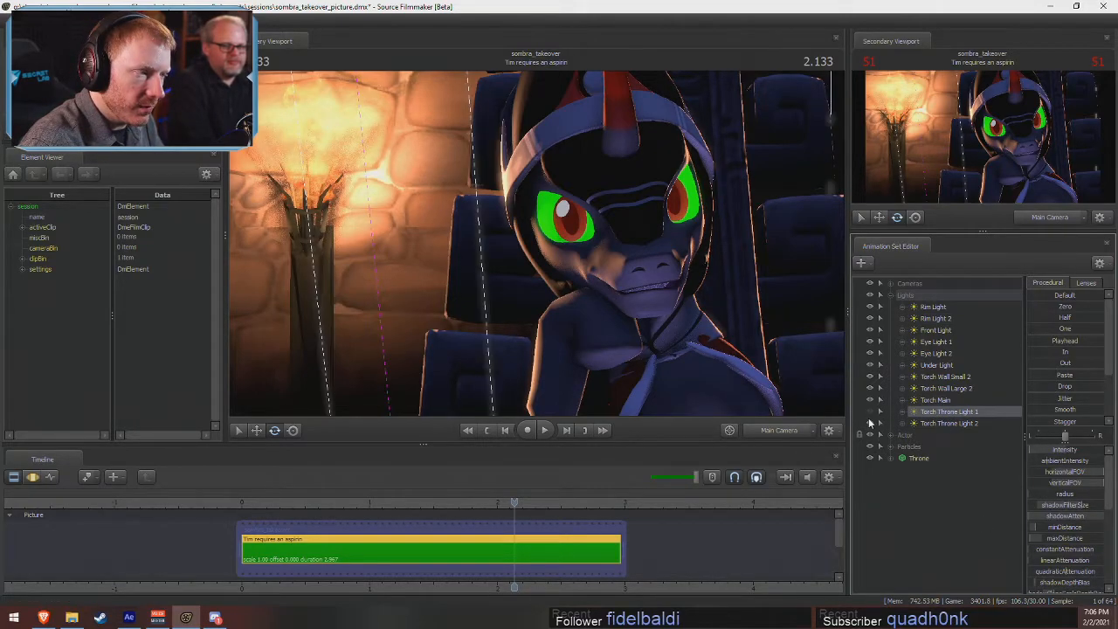
right_click(931, 423)
left_click(966, 451)
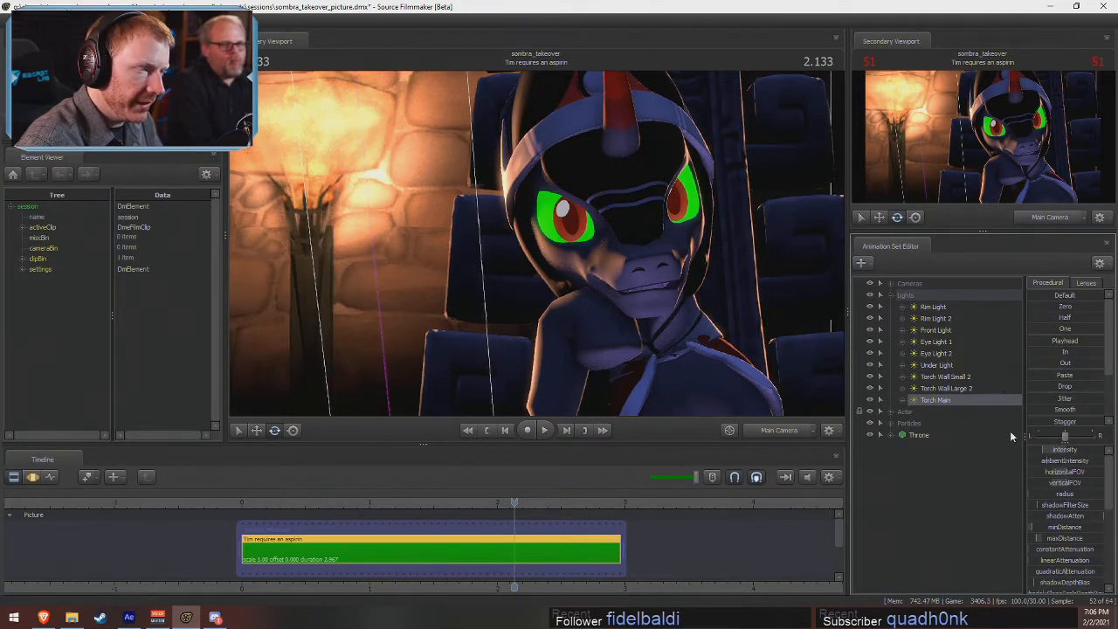
- Tilt the Torch Main light slightly downward through its own view and return the primary viewport to the Main Camera
double_click(943, 398)
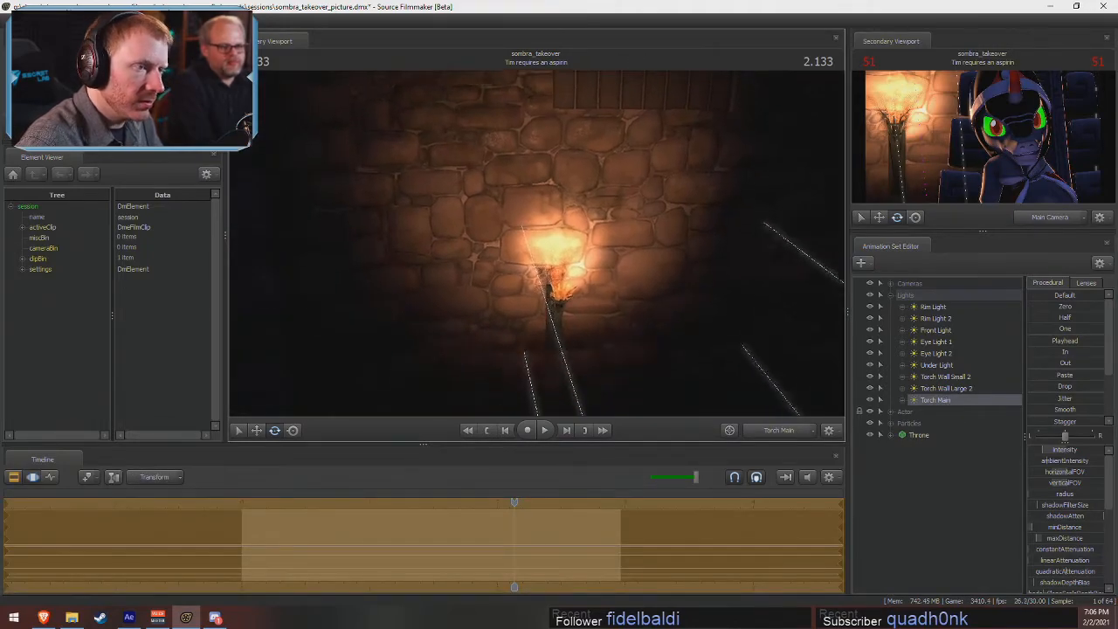
left_click_drag(553, 251, 553, 293)
key("F2")
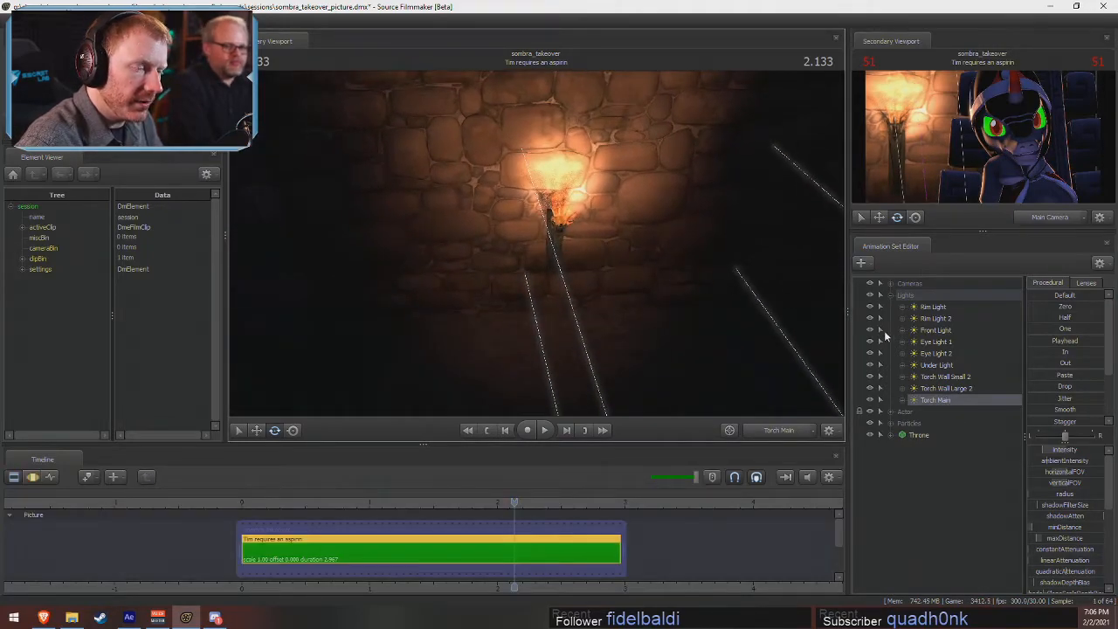
left_click(768, 430)
left_click(769, 430)
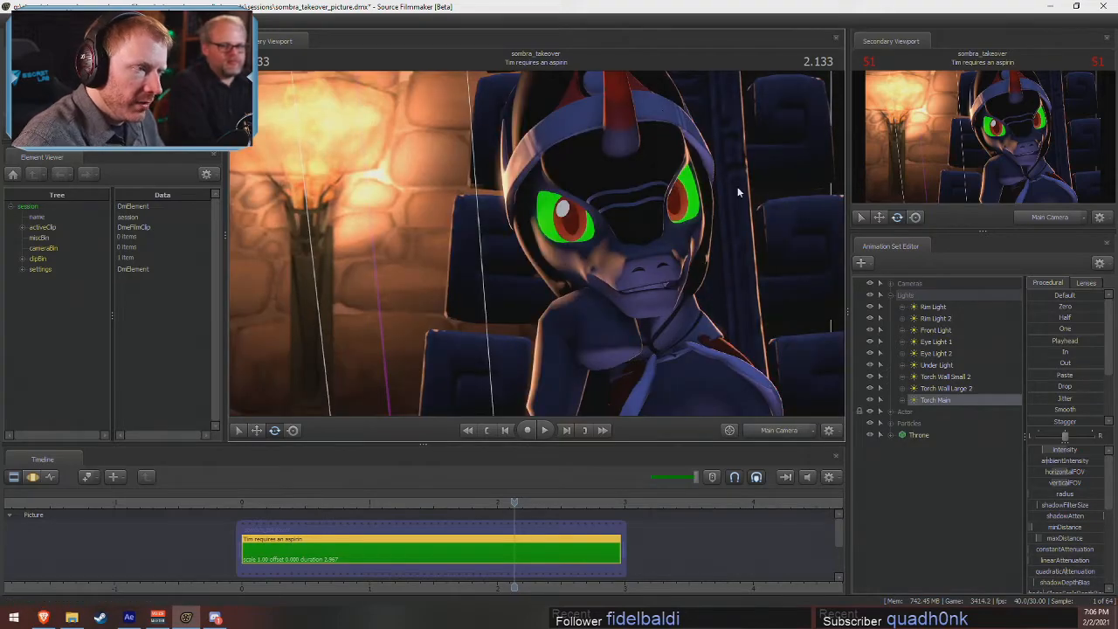
- Copy the Front Light's color_red, color_green and color_blue values onto Rim Light 2
left_click(942, 319)
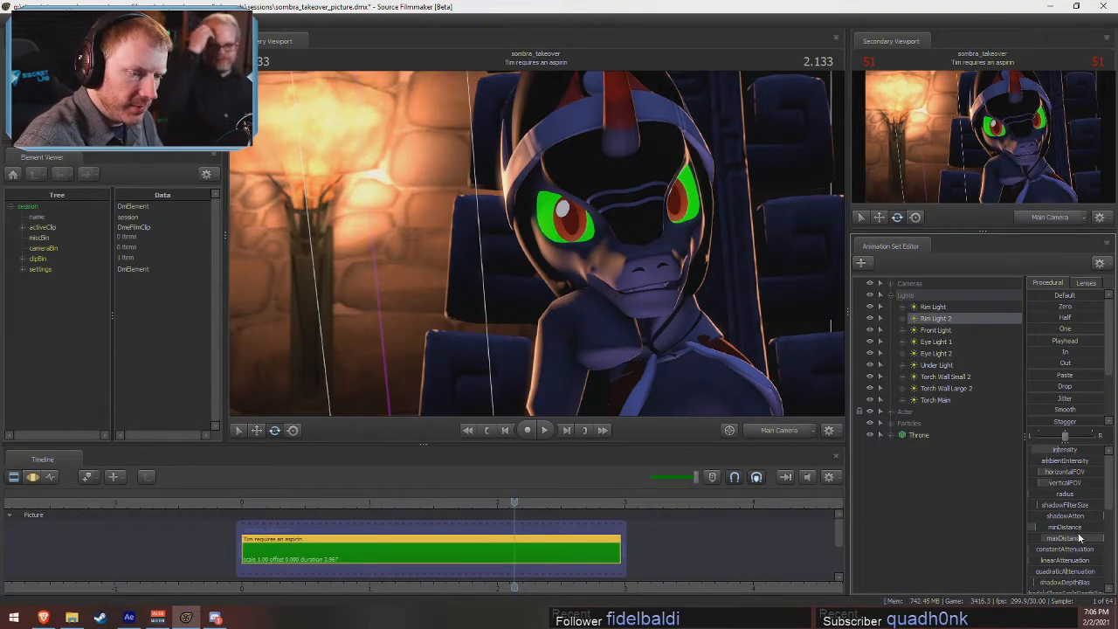
scroll(1078, 530, "down", 3)
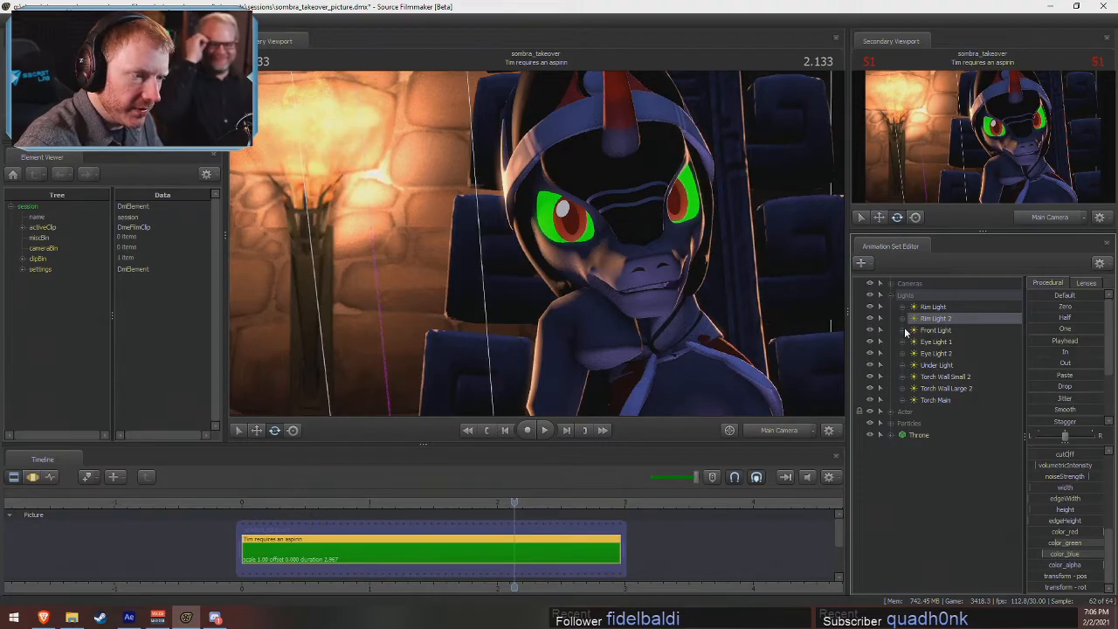
left_click(901, 330)
scroll(953, 515, "down", 1)
left_click(950, 506)
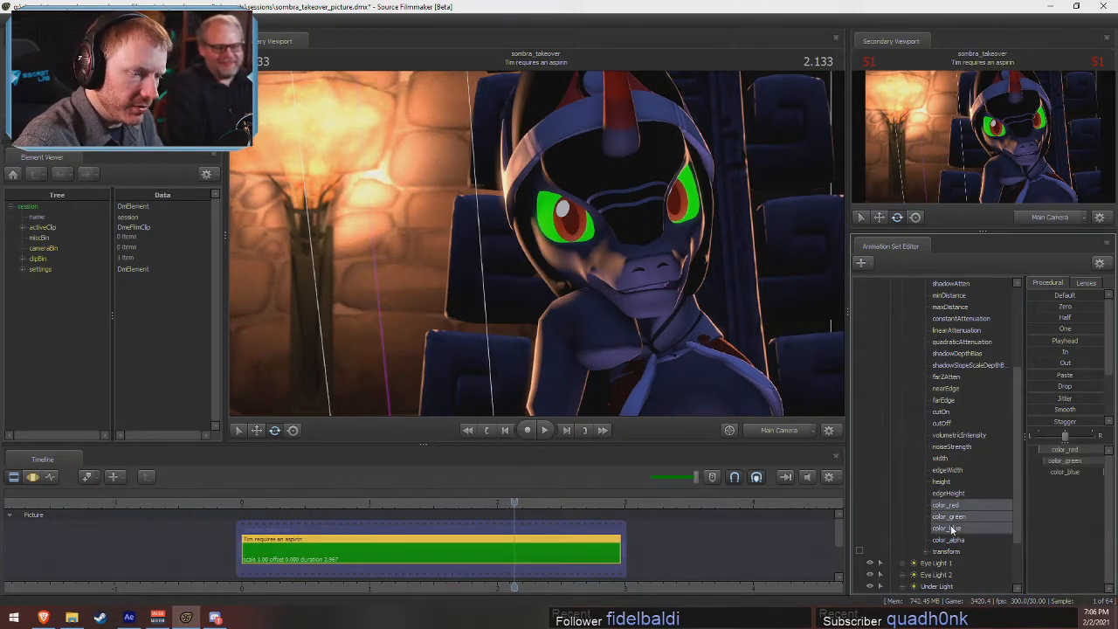
left_click(951, 528, "shift")
key("F3")
left_click(602, 536)
scroll(954, 461, "up", 4)
left_click(902, 330)
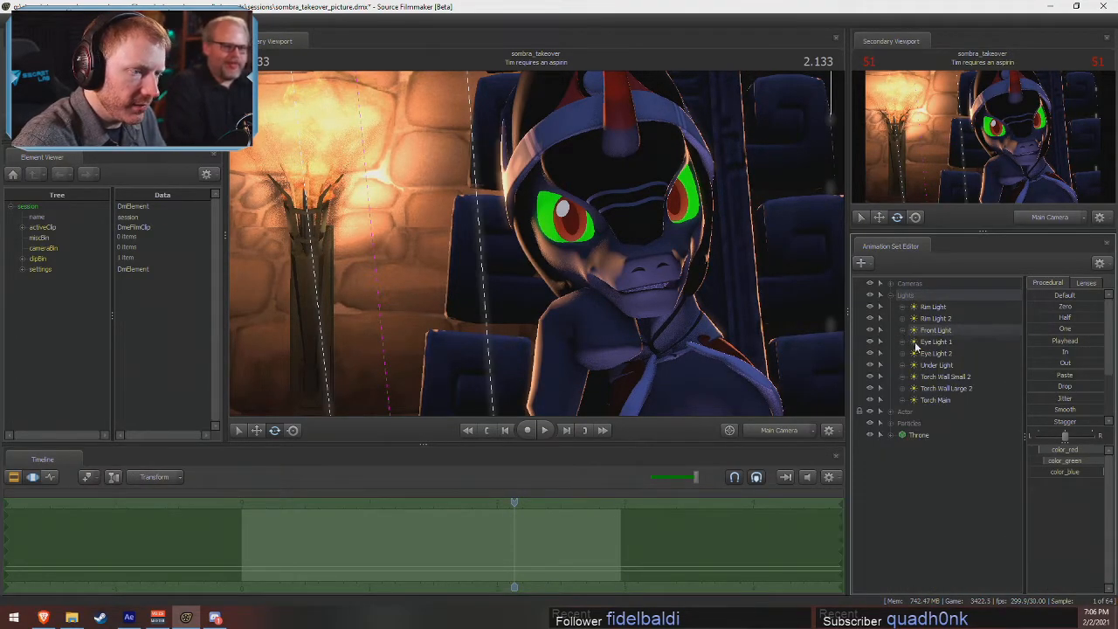
left_click(934, 318)
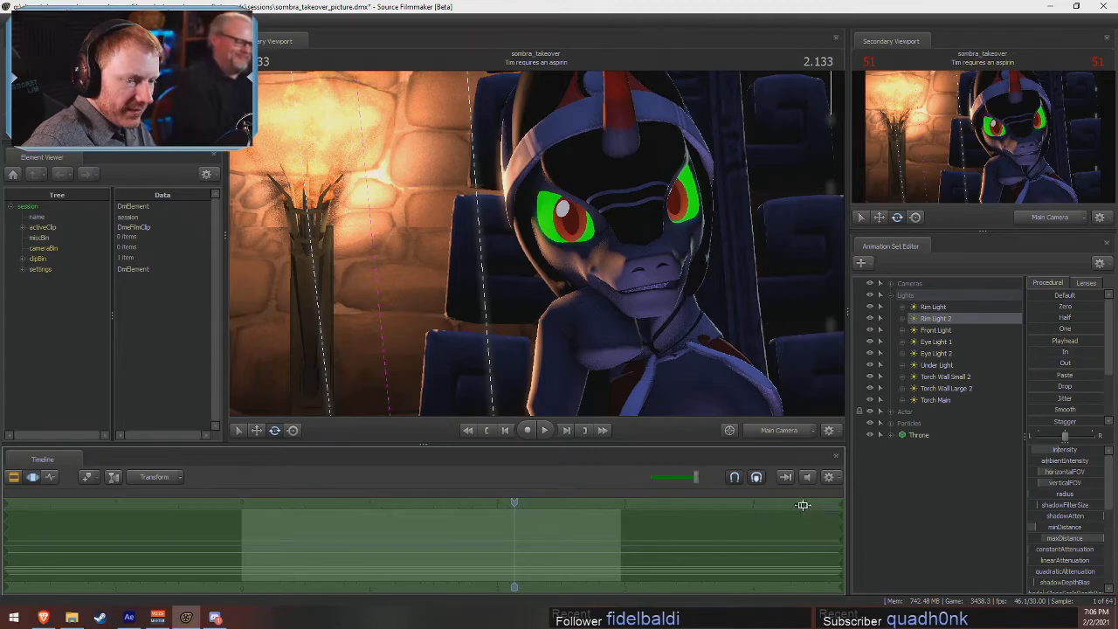
- Fine-tune the color values of Rim Light 2 and preview the shot in the clip editor
scroll(1053, 485, "down", 3)
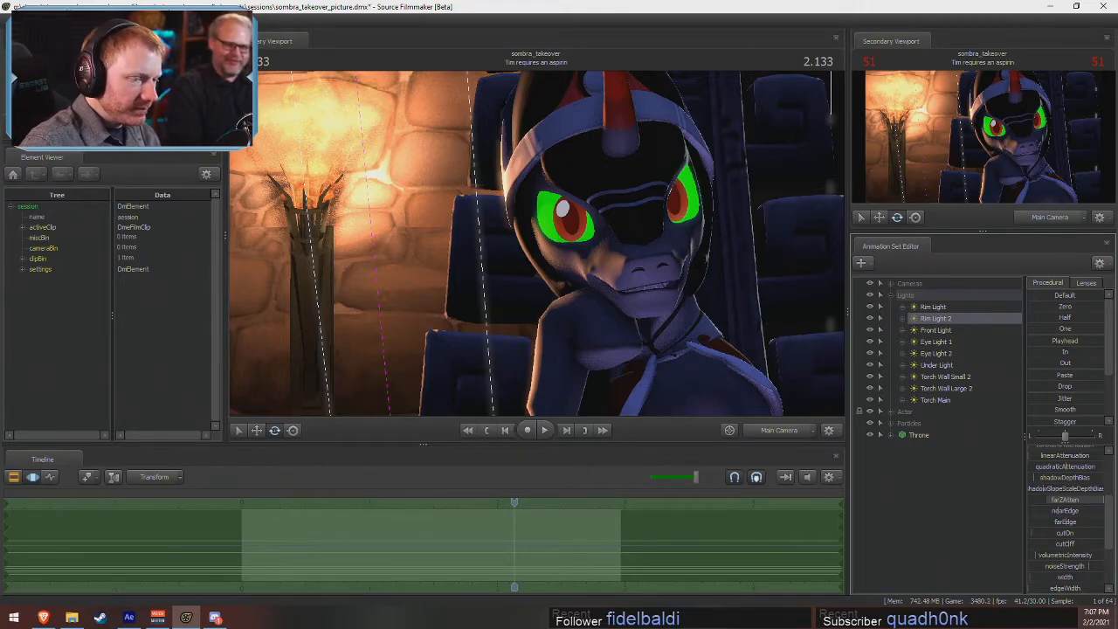
scroll(1064, 543, "down", 3)
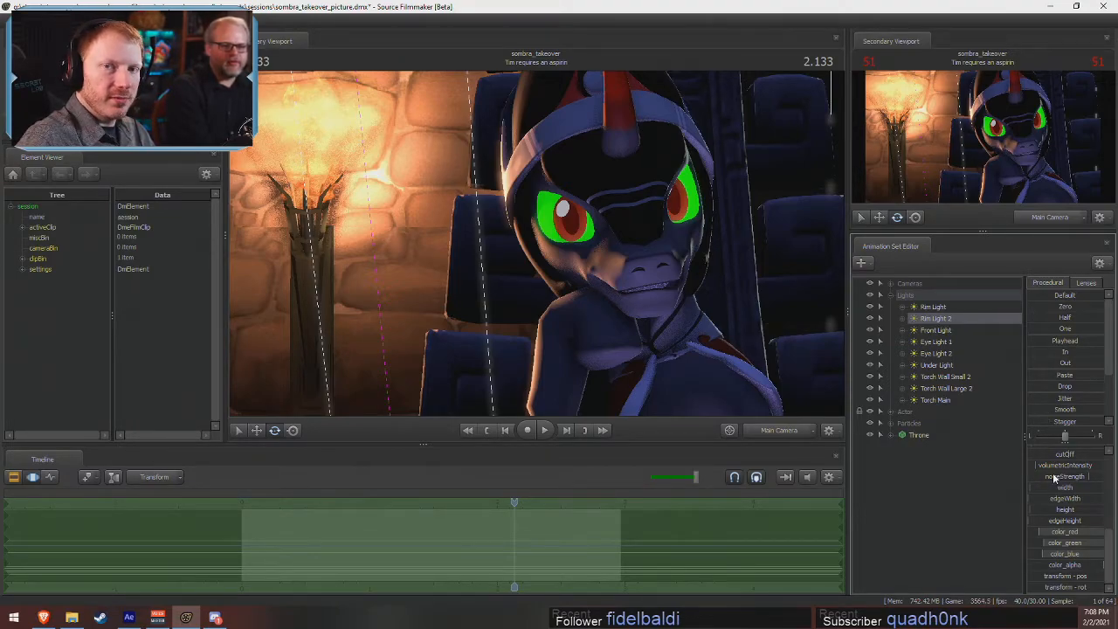
scroll(1054, 478, "up", 5)
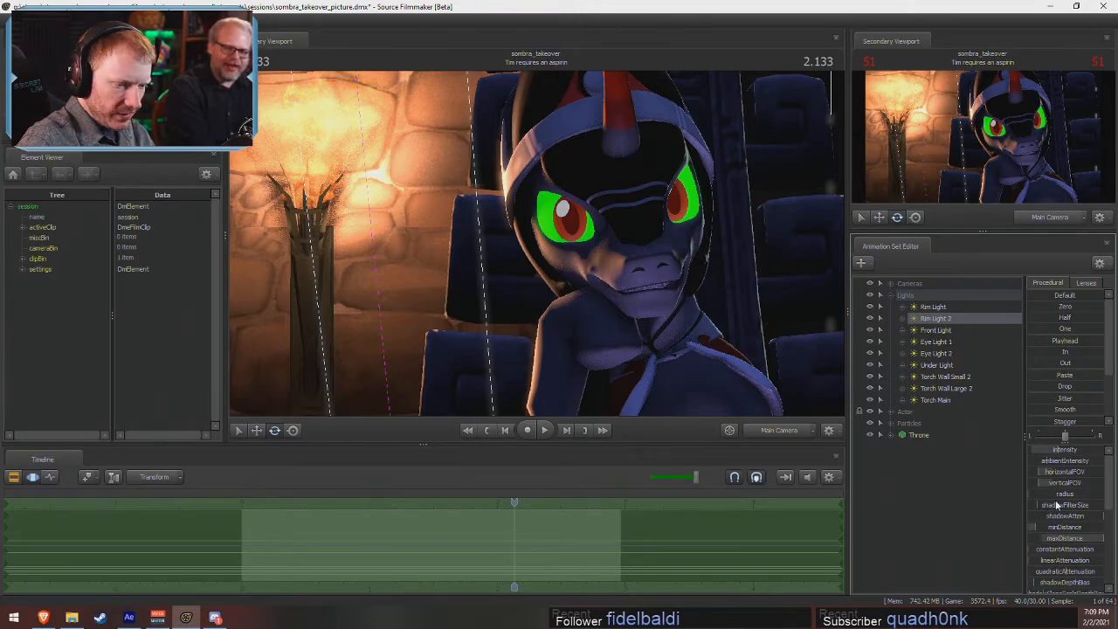
scroll(1065, 559, "down", 3)
scroll(1065, 566, "down", 1)
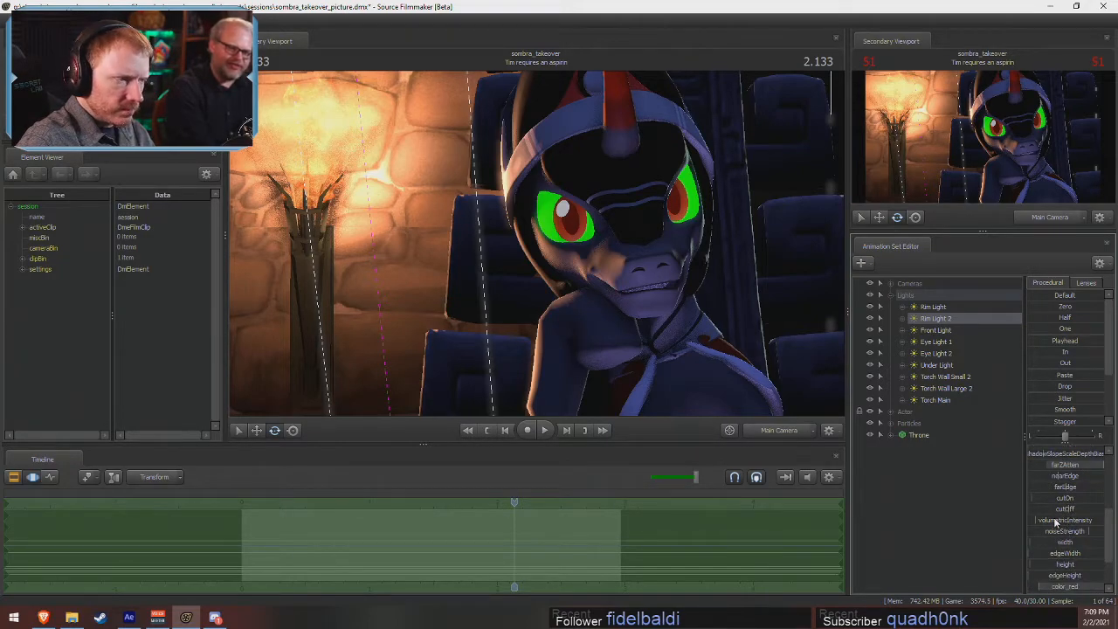
scroll(1076, 529, "up", 1)
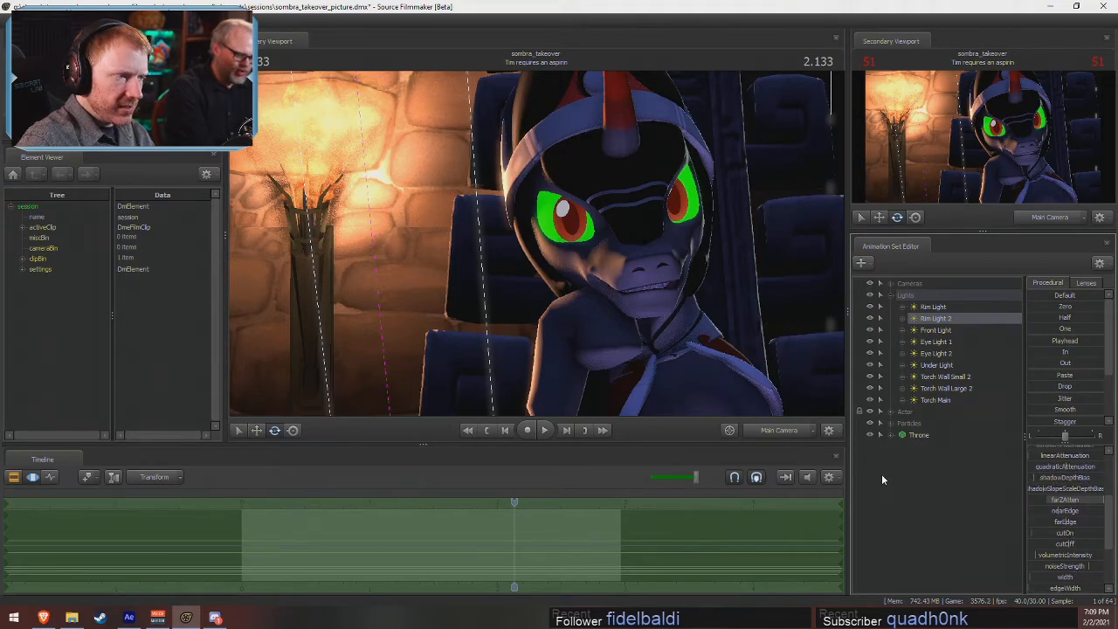
scroll(1057, 523, "down", 3)
left_click(1065, 544)
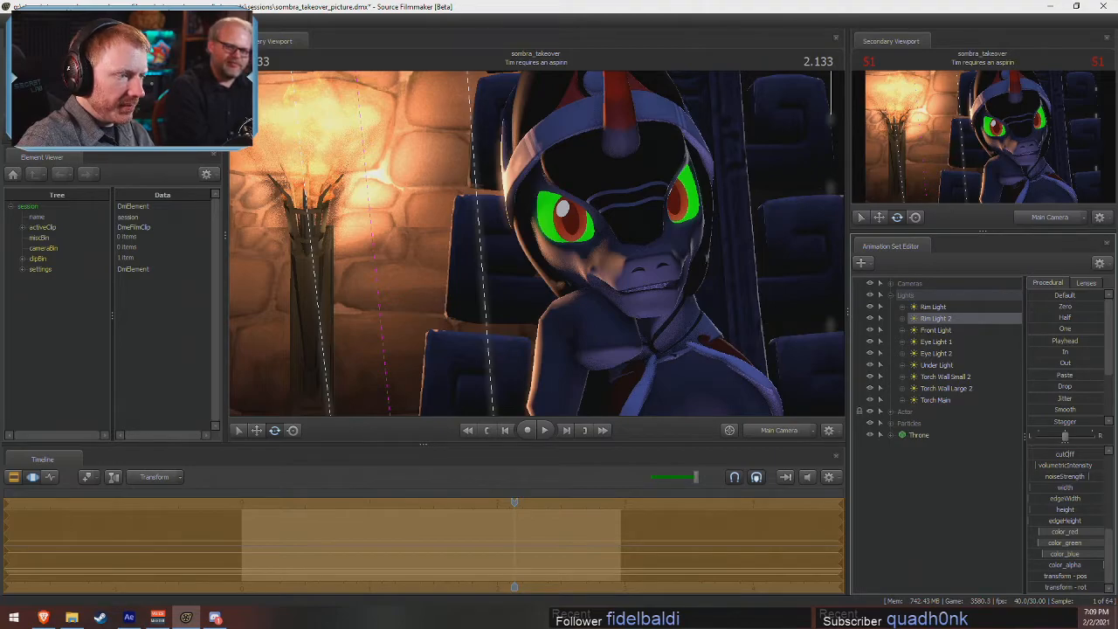
key("F2")
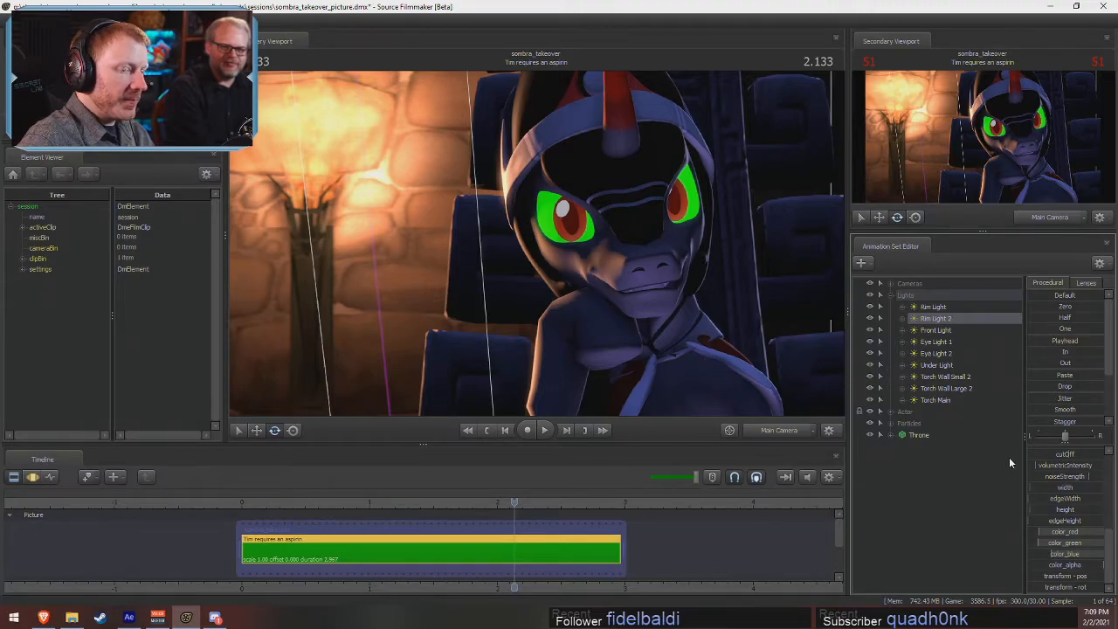
scroll(1052, 460, "up", 5)
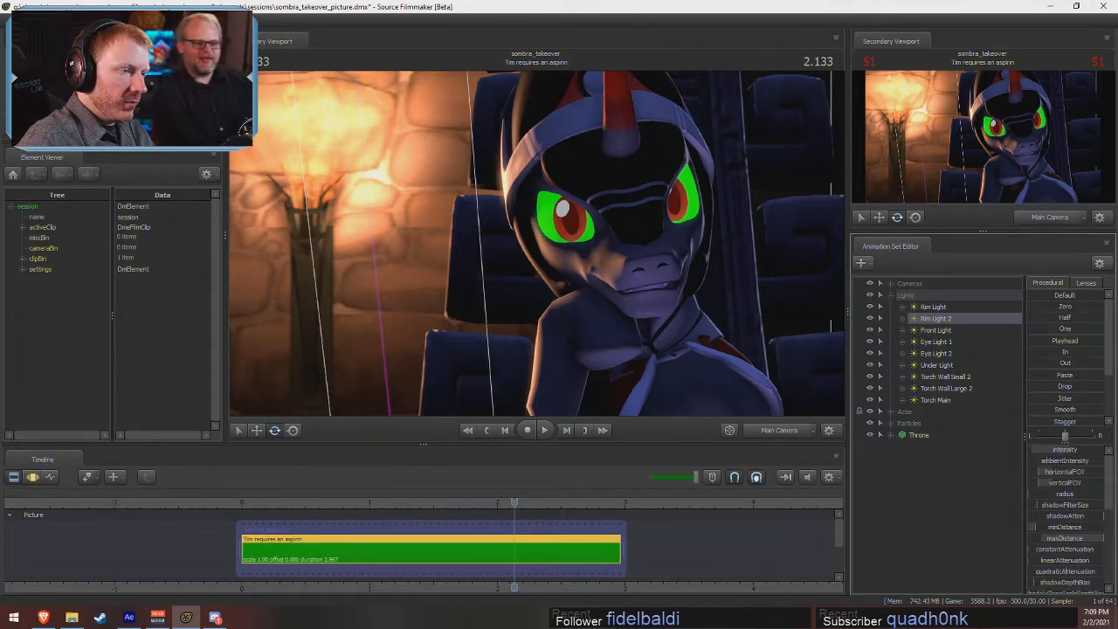
- Raise the intensity of Rim Light 2 further and preview the shot in the clip editor
key("F3")
key("F4")
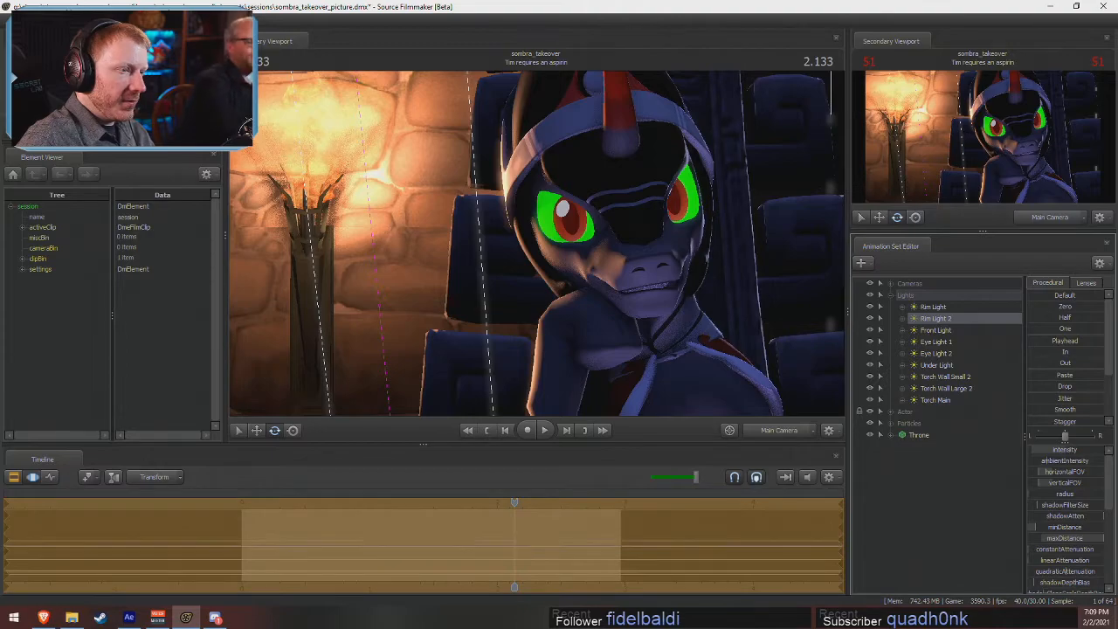
key("F2")
key("F3")
left_click_drag(1052, 451, 1083, 452)
key("F2")
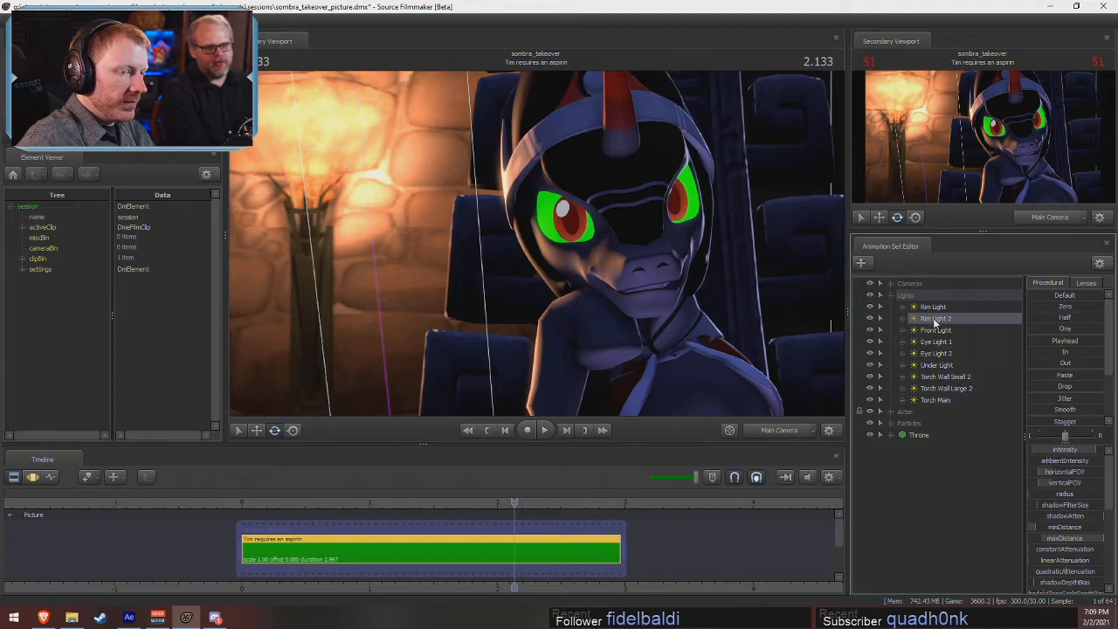
- Remap the slider range of the camera's focalDistance control by editing its maximum
left_click(917, 289)
mouse_move(1061, 461)
left_mouse_down()
mouse_move(1076, 461)
mouse_move(1038, 461)
mouse_move(1061, 461)
left_mouse_up()
right_click(1065, 463)
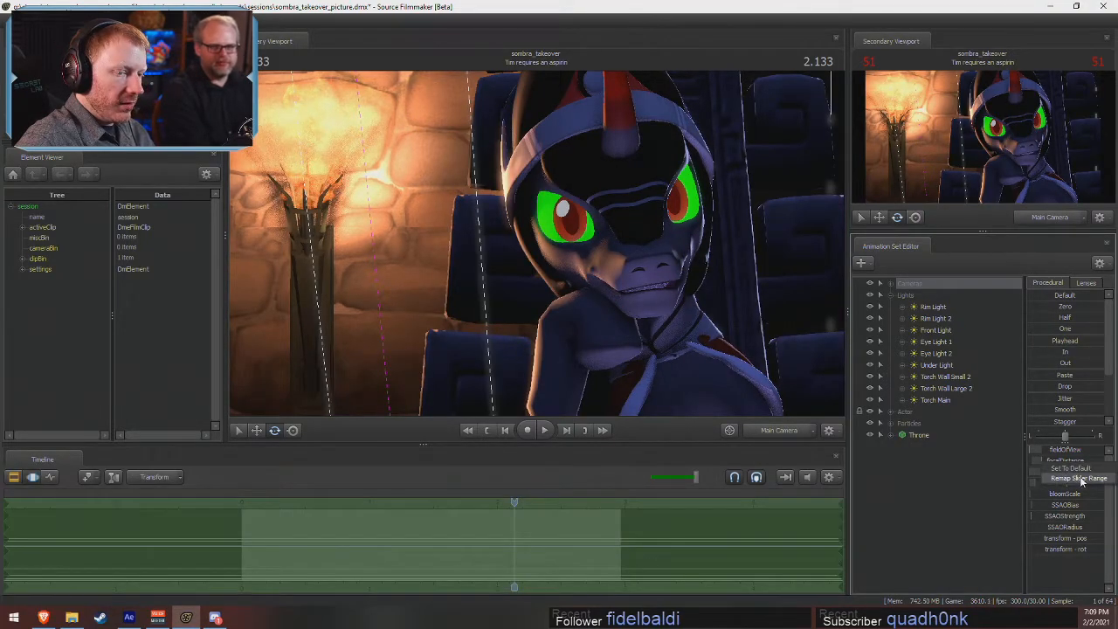
left_click(1079, 474)
key("Tab")
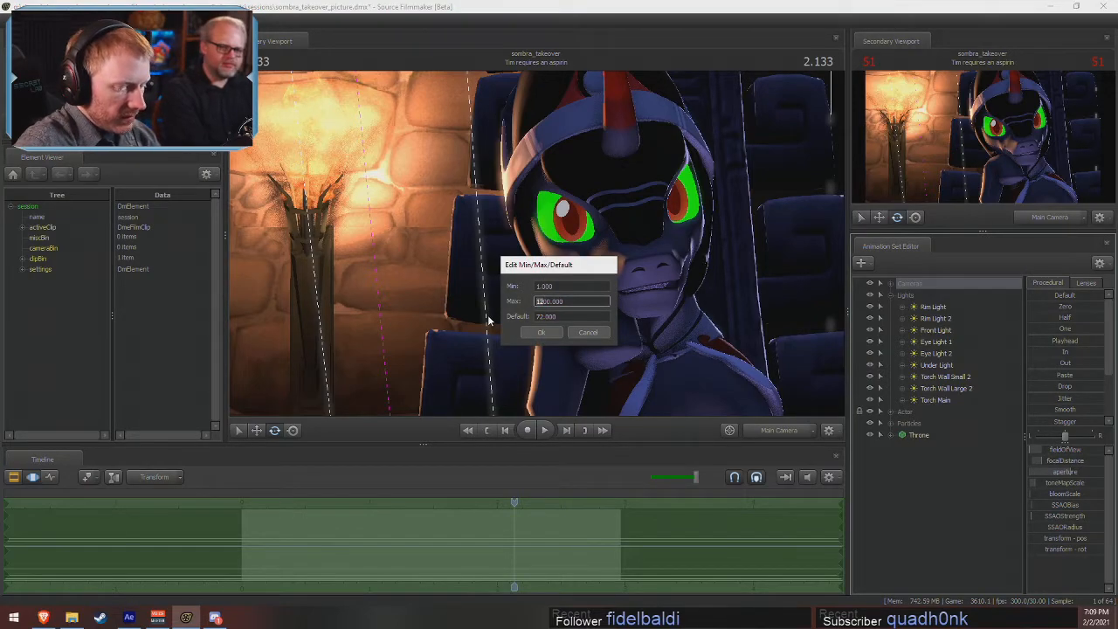
left_click(541, 332)
- Raise the camera's aperture using a widened slider area and preview the depth of field in the clip editor
left_click_drag(1023, 446, 1071, 476)
key("F2")
key("F3")
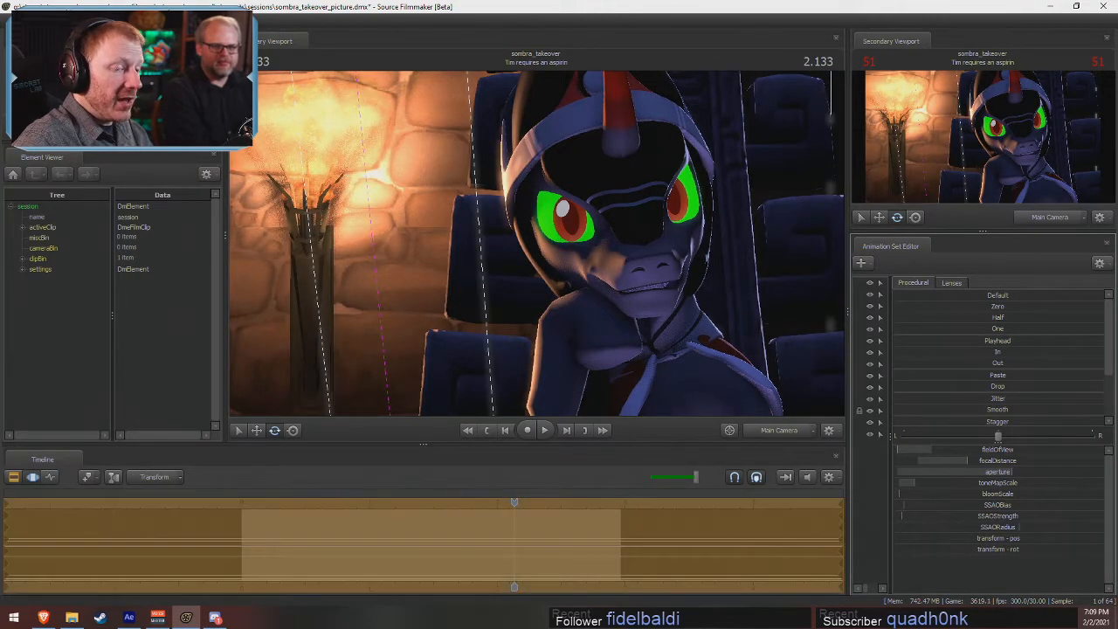
key("F2")
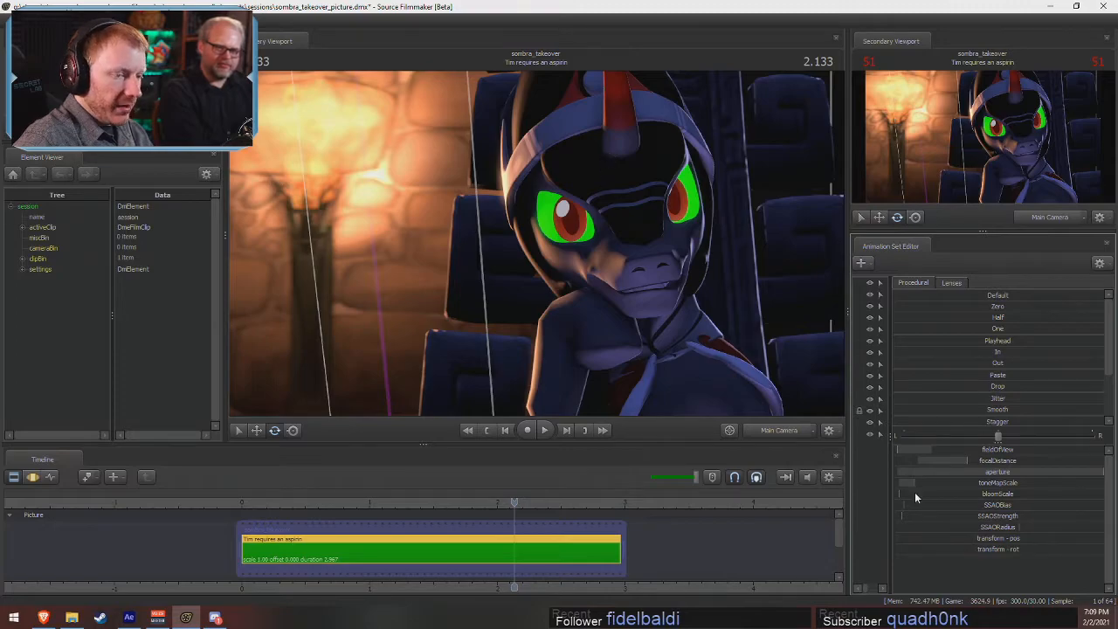
left_click_drag(887, 406, 1024, 408)
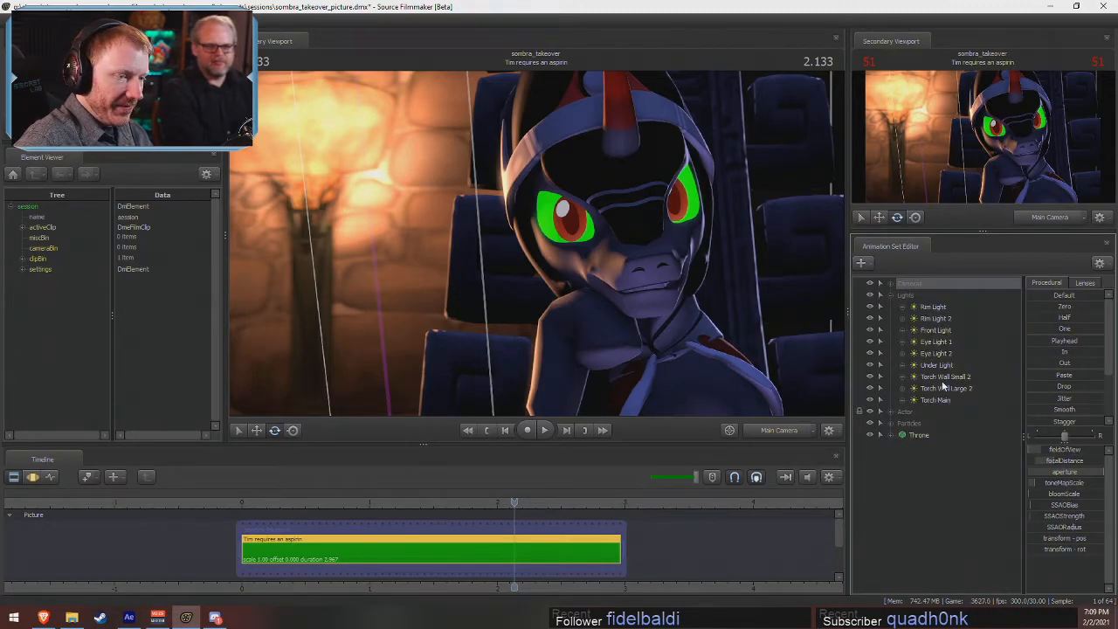
- Disable the light frustum display of the Under Light
right_click(935, 366)
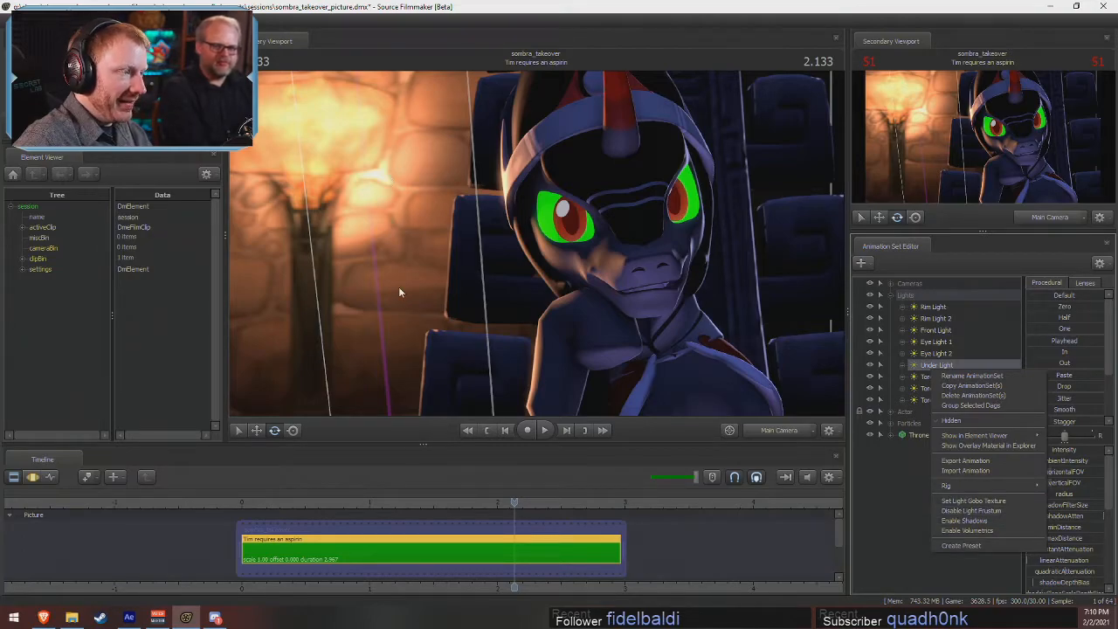
left_click(971, 510)
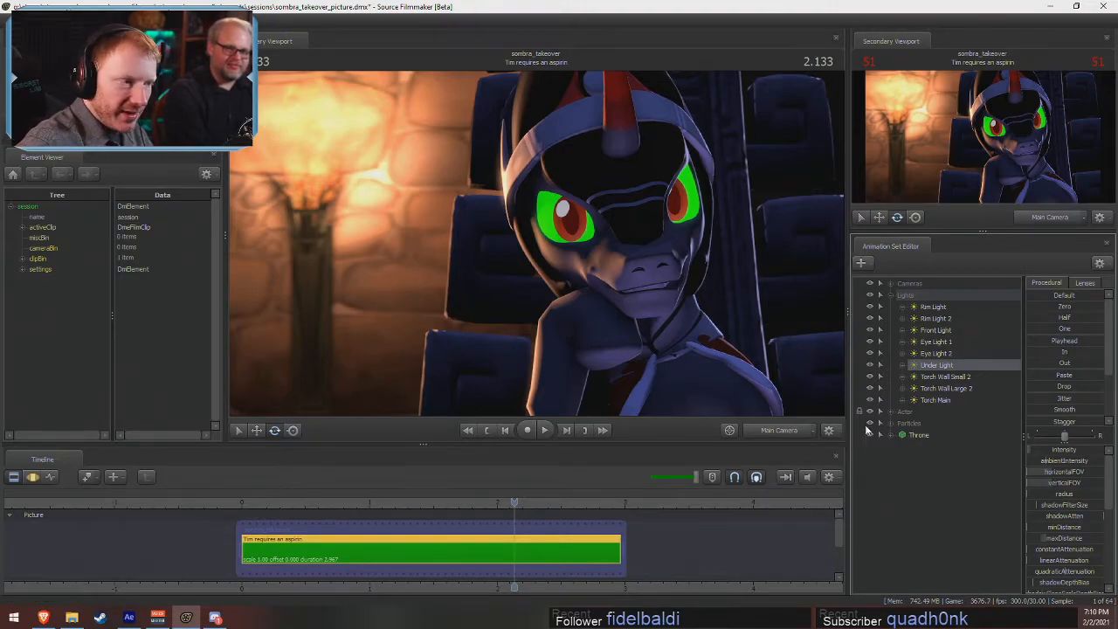
key("F3")
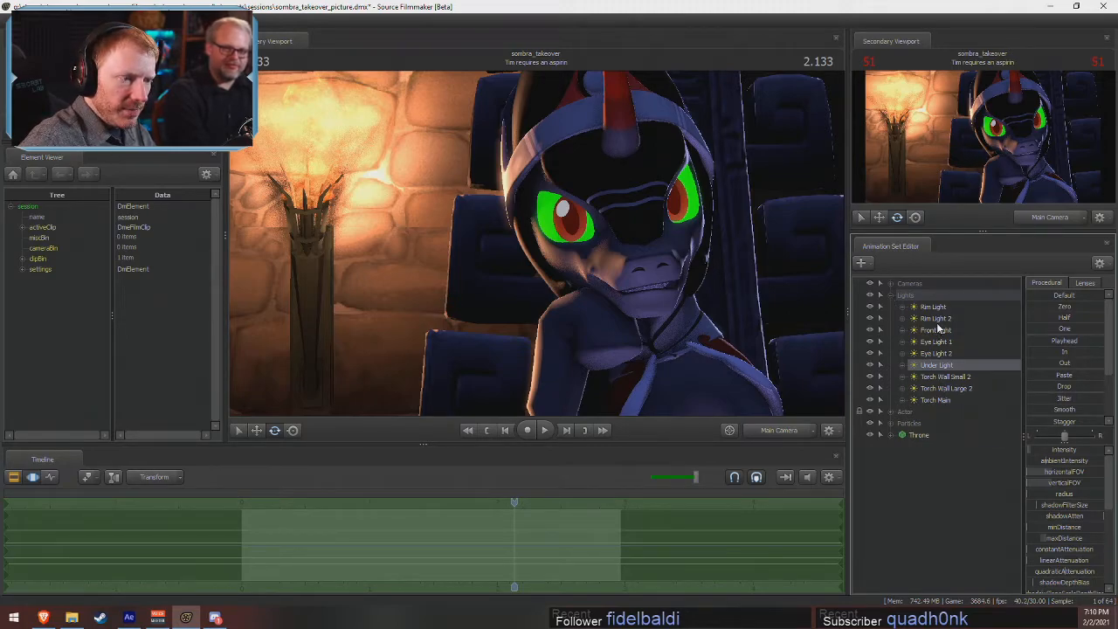
- Paste the copied Front Light as a new animation set and look through it in the primary viewport
left_click(891, 297)
right_click(911, 411)
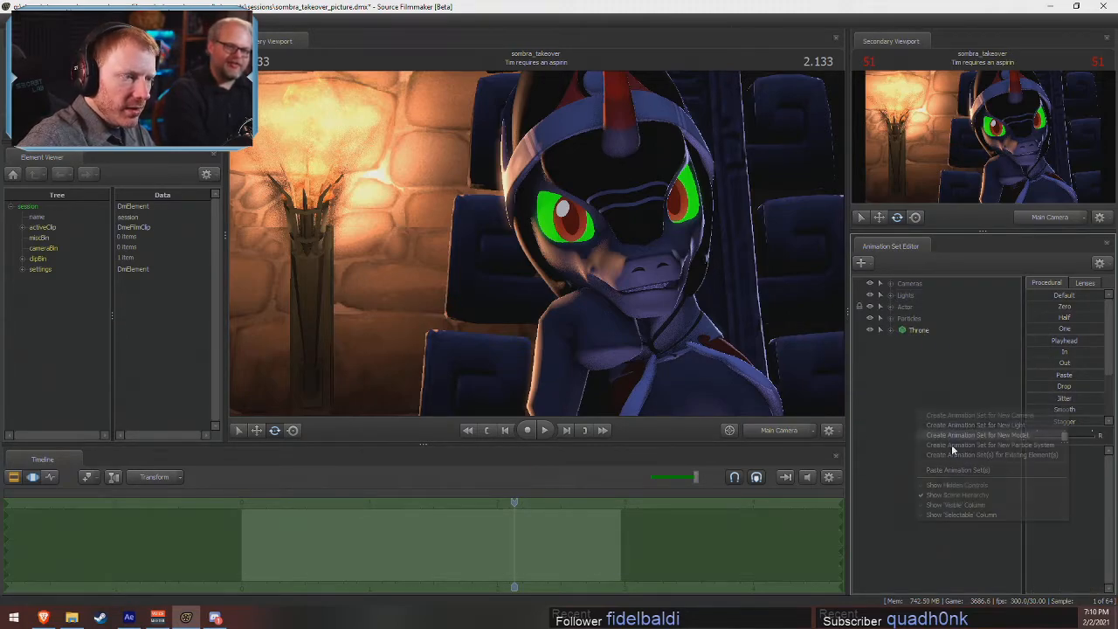
left_click(956, 468)
left_click_drag(805, 297, 642, 229)
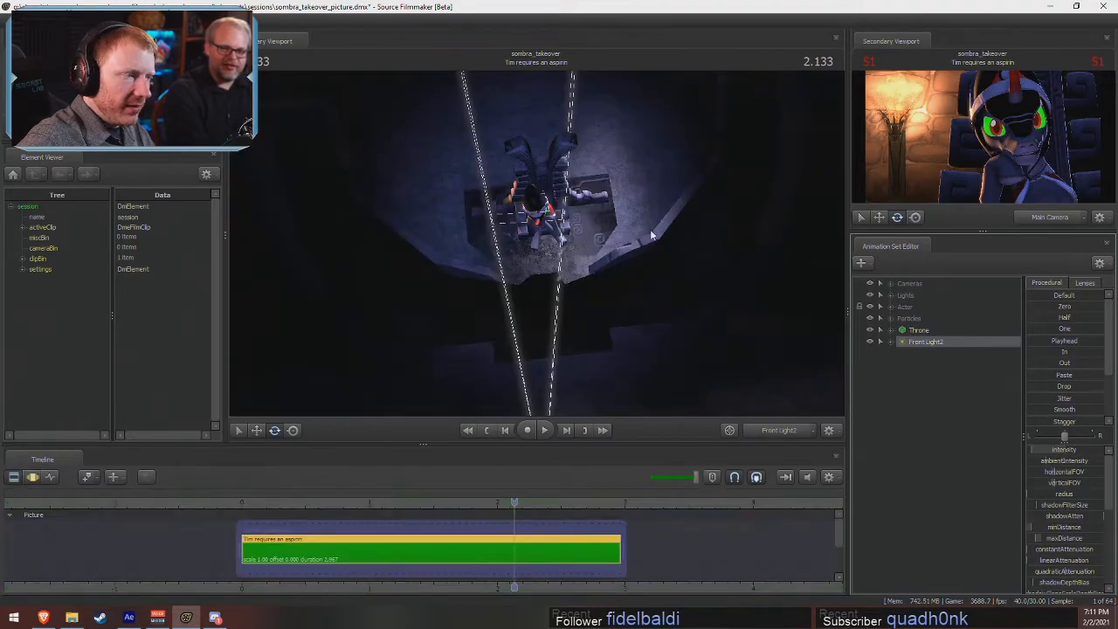
- Reposition the Front Light copy so it lights the character from the side, and preview the shot through the Main Camera
key("F3")
left_click_drag(570, 318, 536, 246)
key("w")
key("s")
key("s")
key("s")
key("F2")
key("F3")
key("F2")
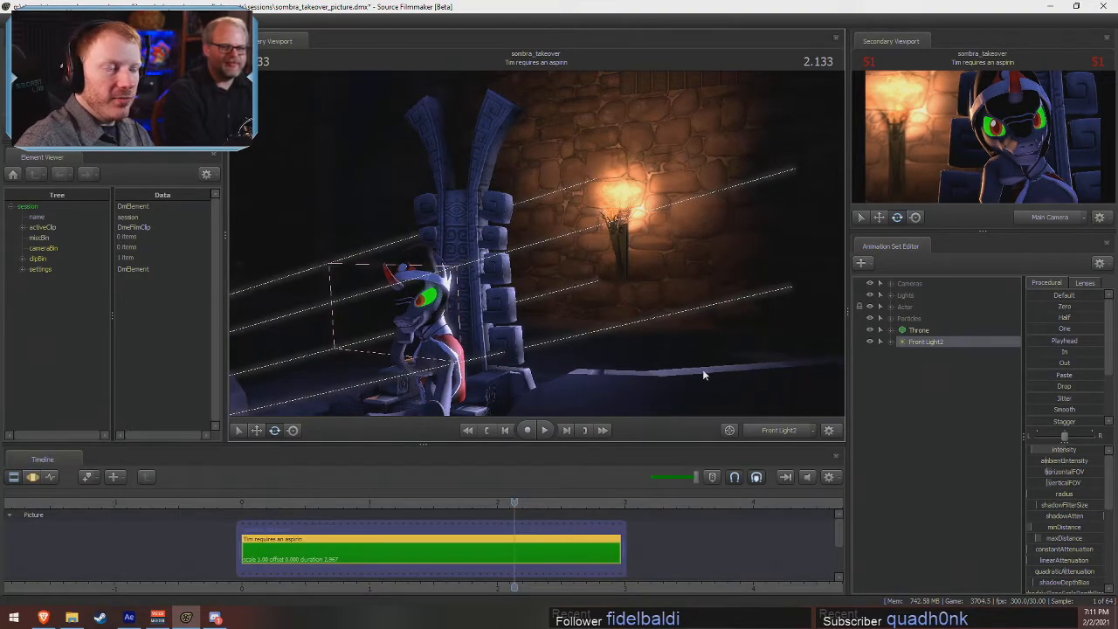
left_click(791, 431)
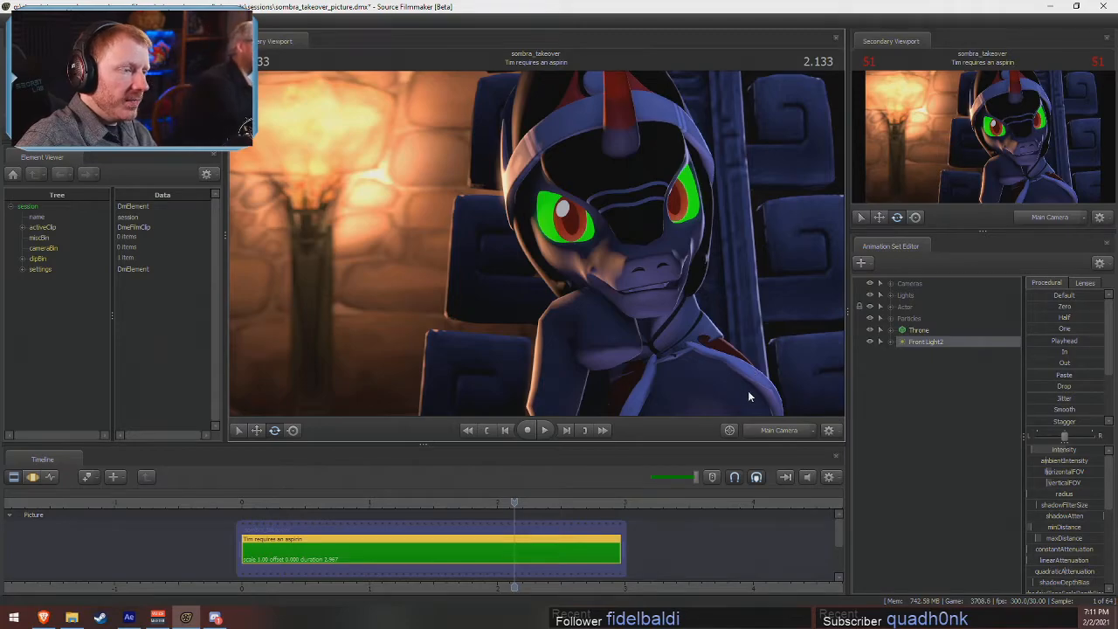
- Refine the Front Light copy's aim from its own view and move it closer to the character
key("F3")
left_click_drag(915, 343, 648, 262)
key("w")
key("s")
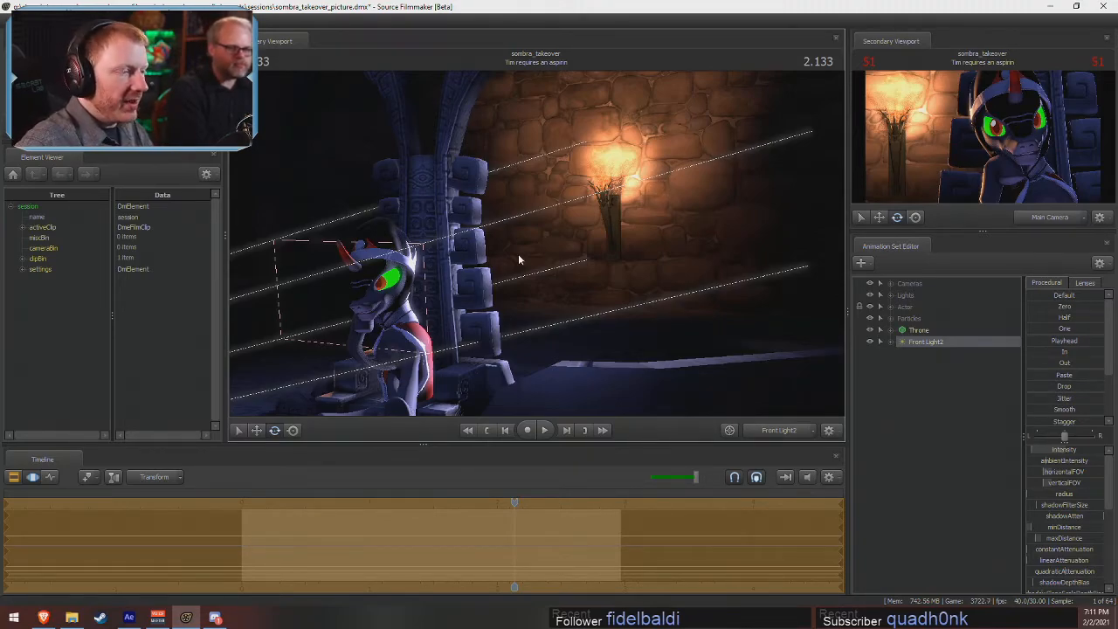
left_click_drag(927, 340, 514, 254)
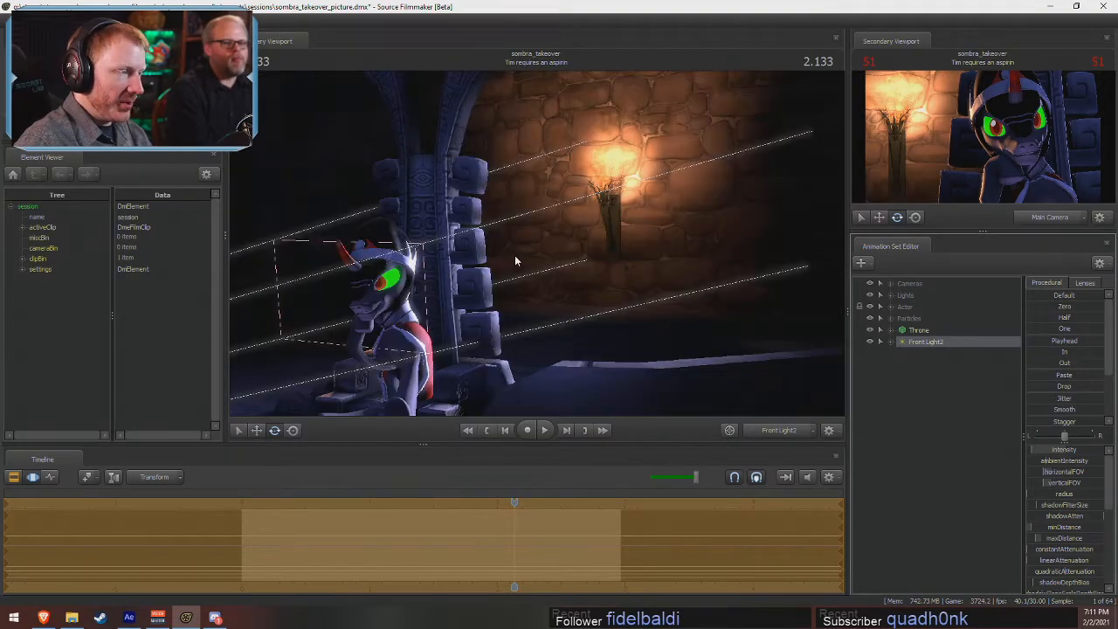
key("F2")
key("F3")
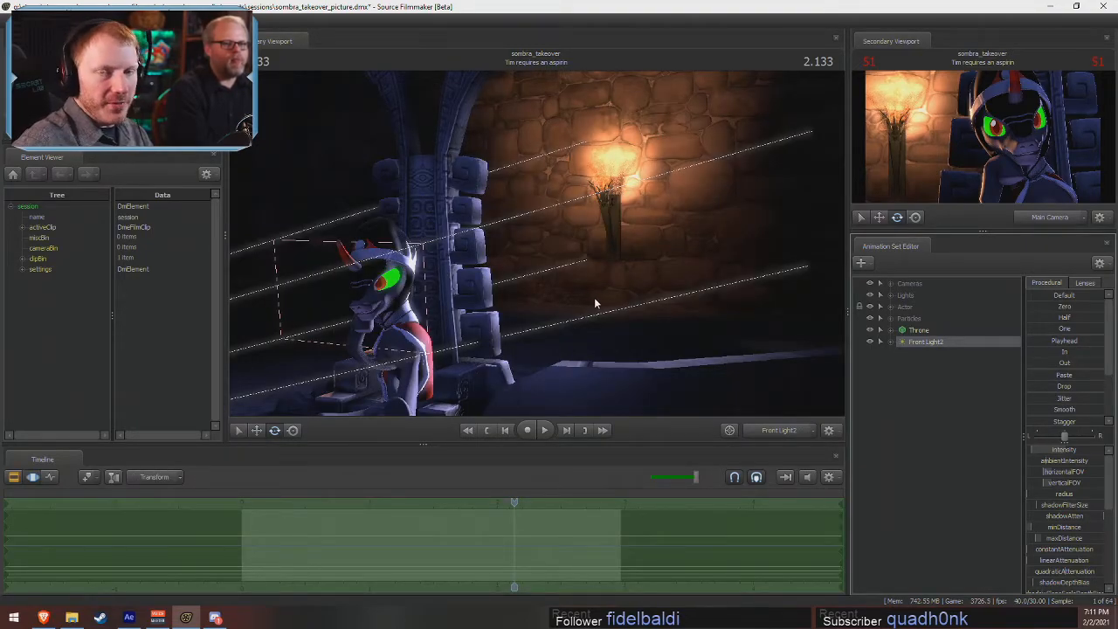
left_click_drag(573, 188, 542, 248)
key("w")
key("w")
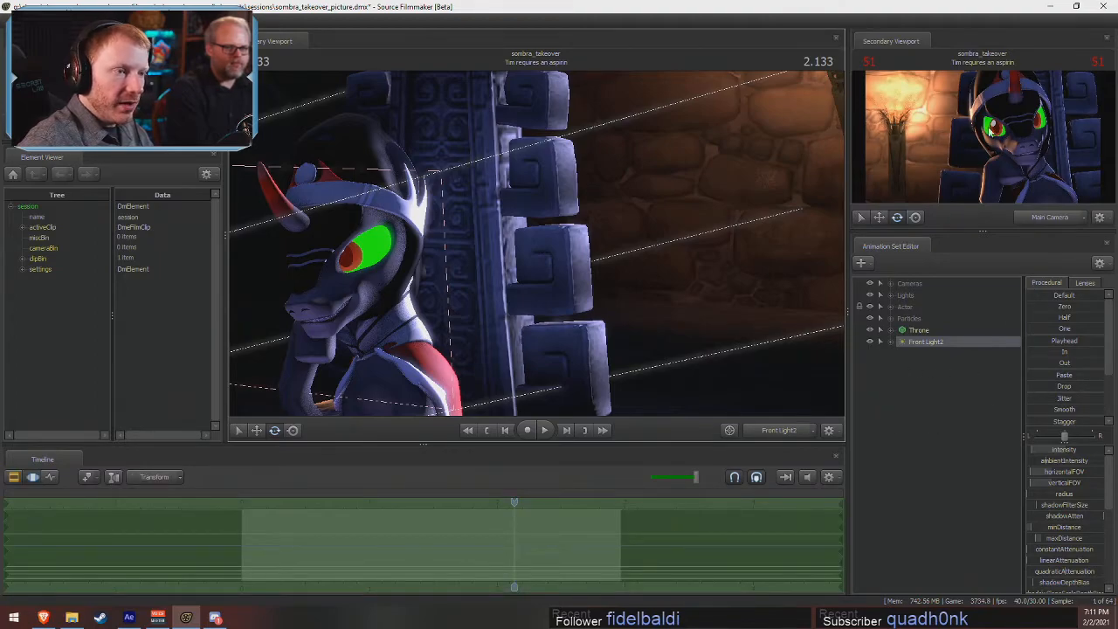
- Copy the Torch Main light and paste it as a new animation set
left_click(887, 295)
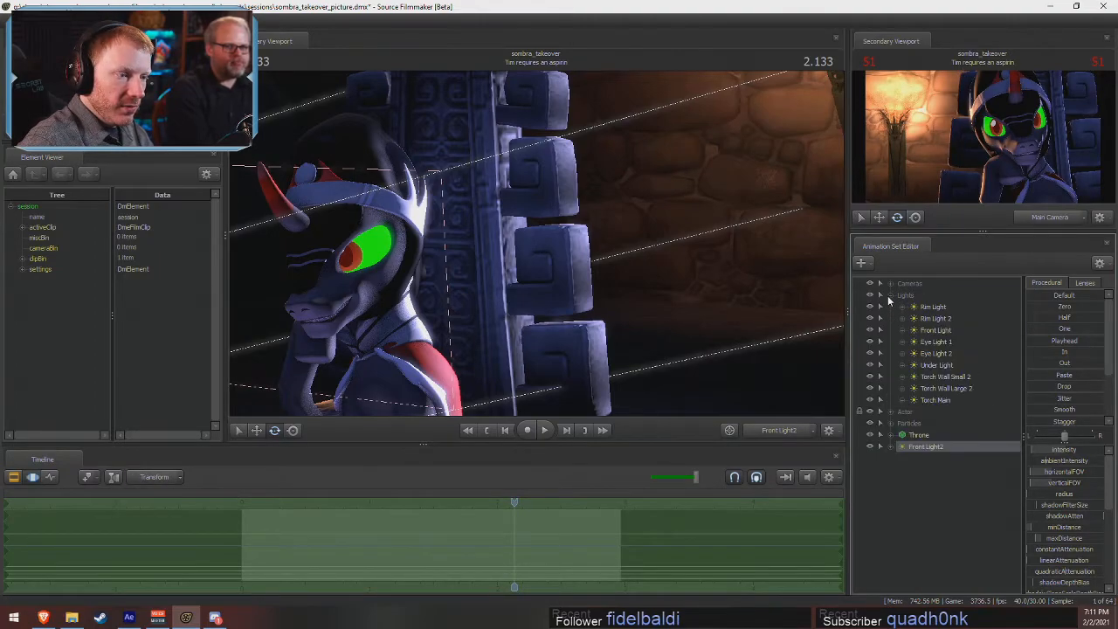
right_click(930, 400)
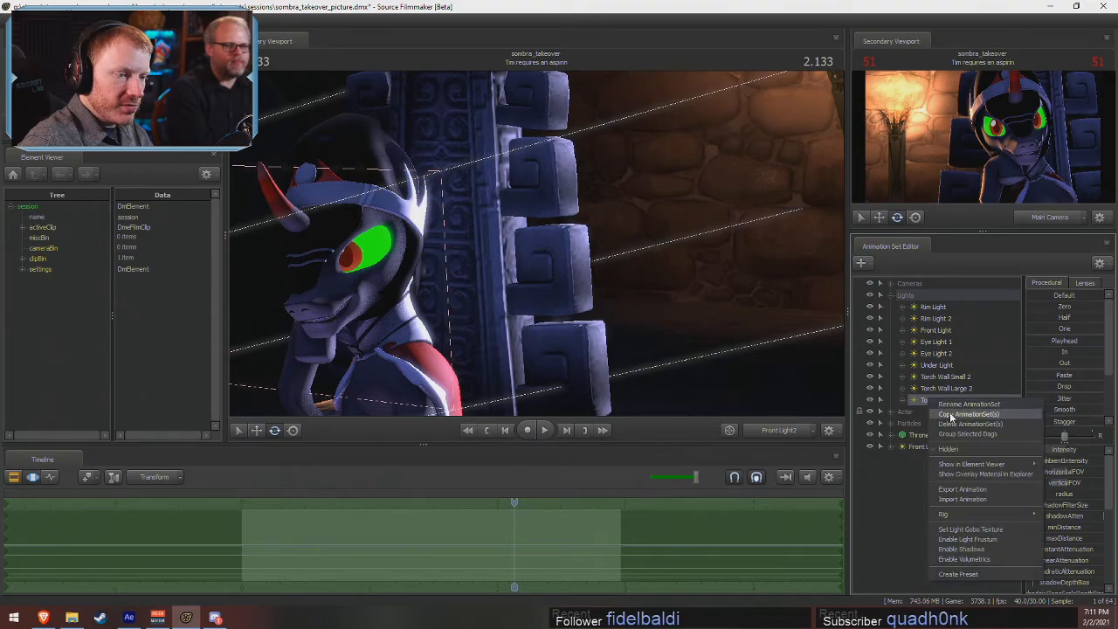
left_click(889, 296)
left_click(889, 296)
right_click(908, 411)
left_click(936, 472)
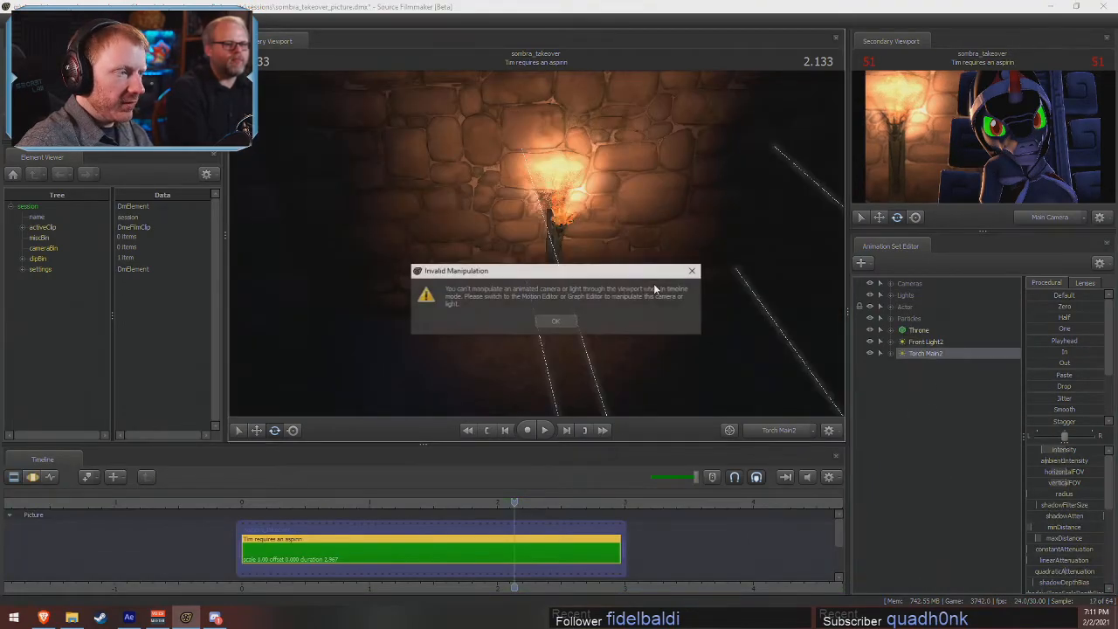
- Move the Torch Main copy in the motion editor so it lights the character and throne from the torch side
left_click(551, 323)
key("F3")
left_click_drag(548, 324, 648, 314)
key("s")
left_click_drag(616, 369, 749, 286)
- Show the Torch Main copy in the Element Viewer and enable its uberlight option
right_click(918, 353)
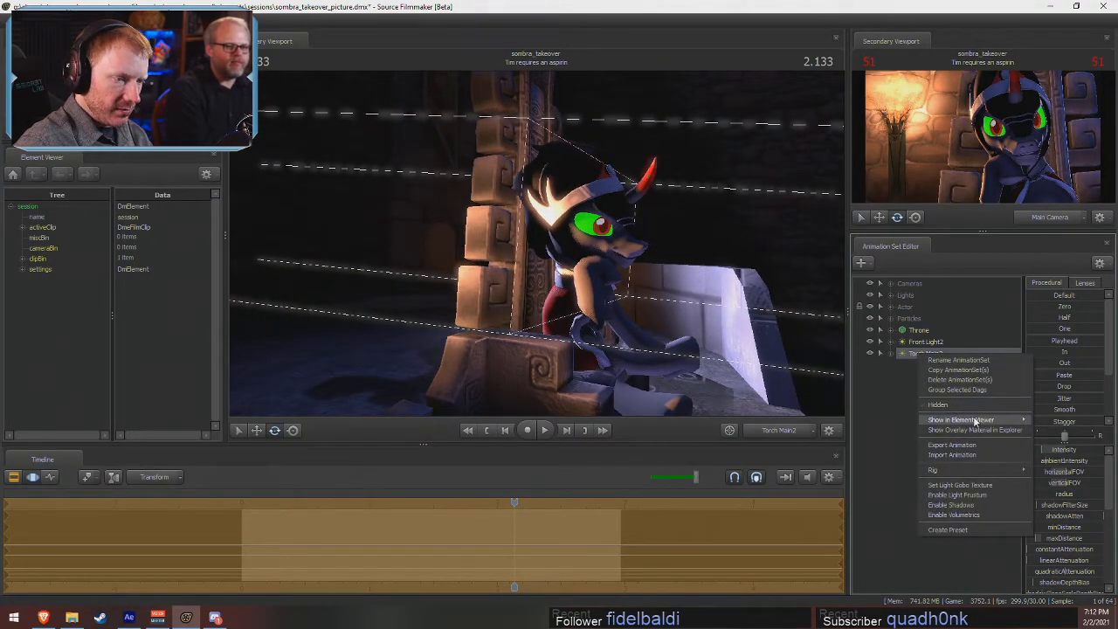
left_click(1057, 433)
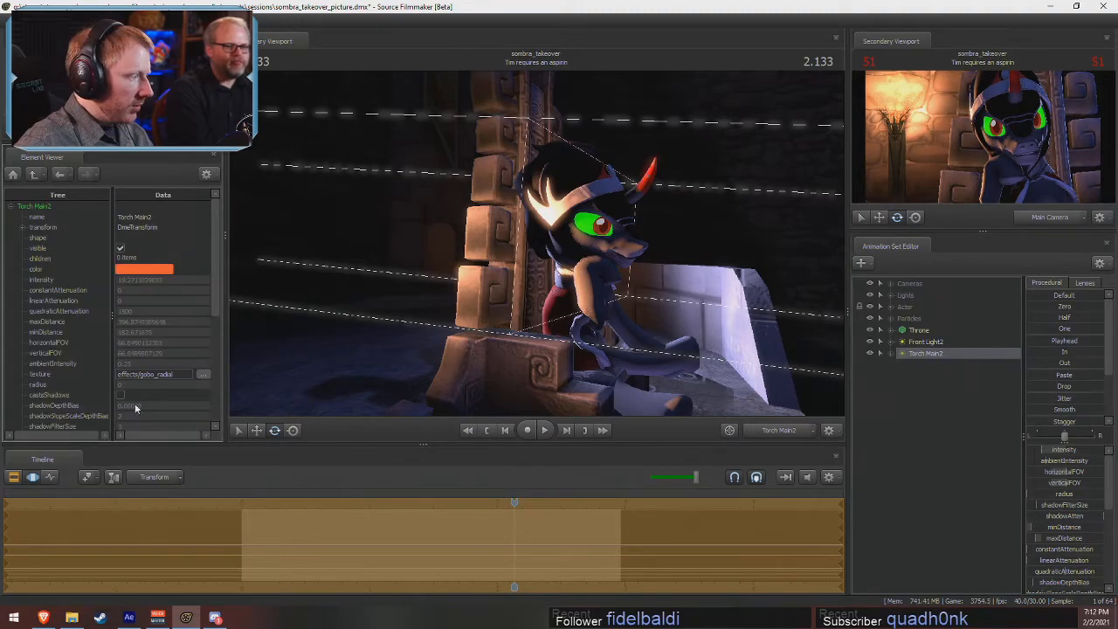
scroll(131, 384, "down", 2)
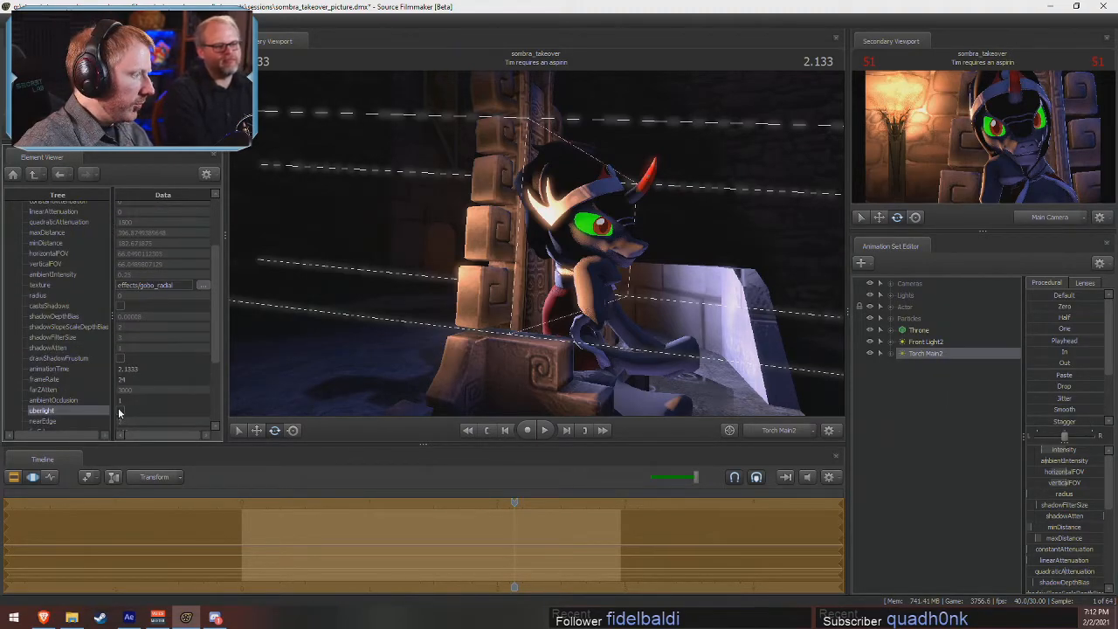
left_click(120, 410)
- Remap the Torch Main copy's width slider to a maximum of 1000
scroll(1083, 559, "down", 3)
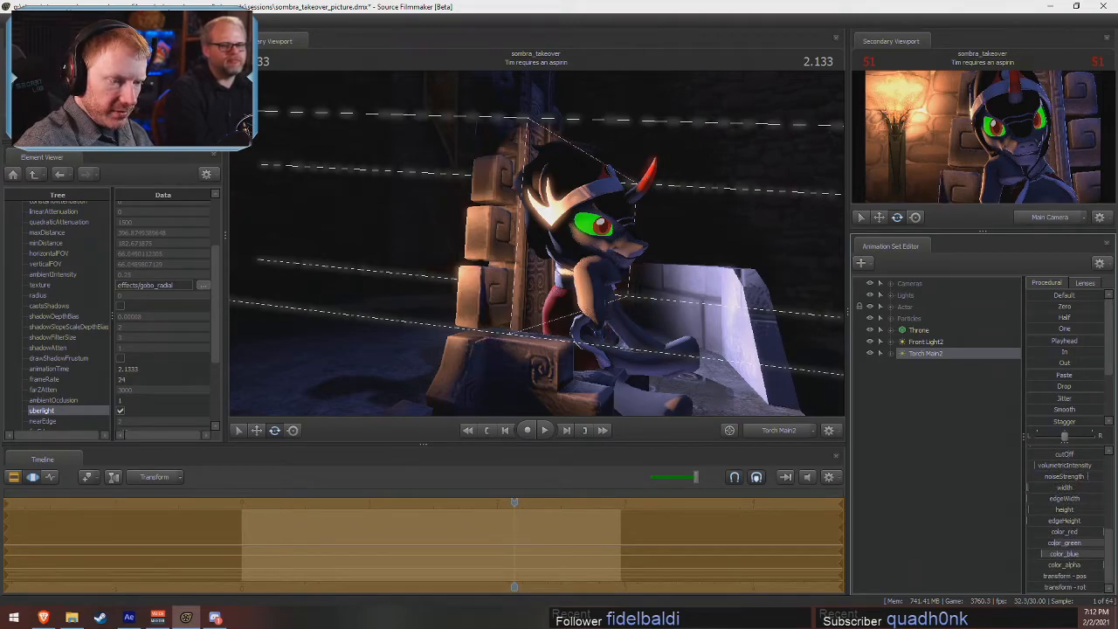
right_click(1074, 489)
left_click(1076, 497)
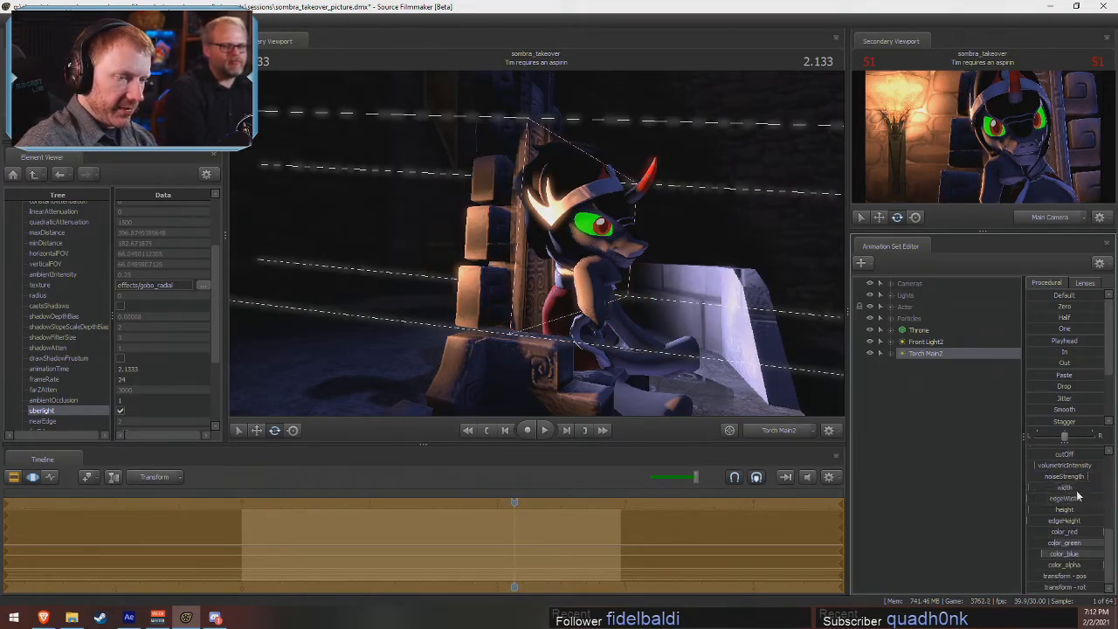
right_click(1081, 495)
left_click(1079, 505)
double_click(546, 302)
type("1000")
key("Return")
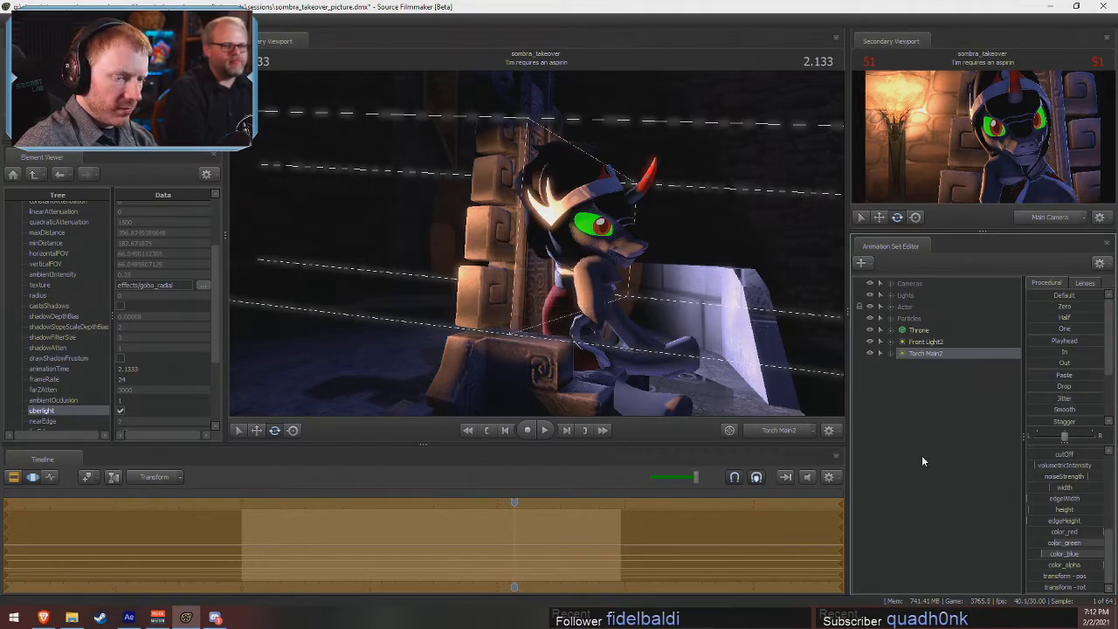
- Remap the Torch Main copy's edgeWidth slider to a maximum of 1000
left_click(1068, 511)
double_click(544, 301)
type("1000")
left_click(547, 330)
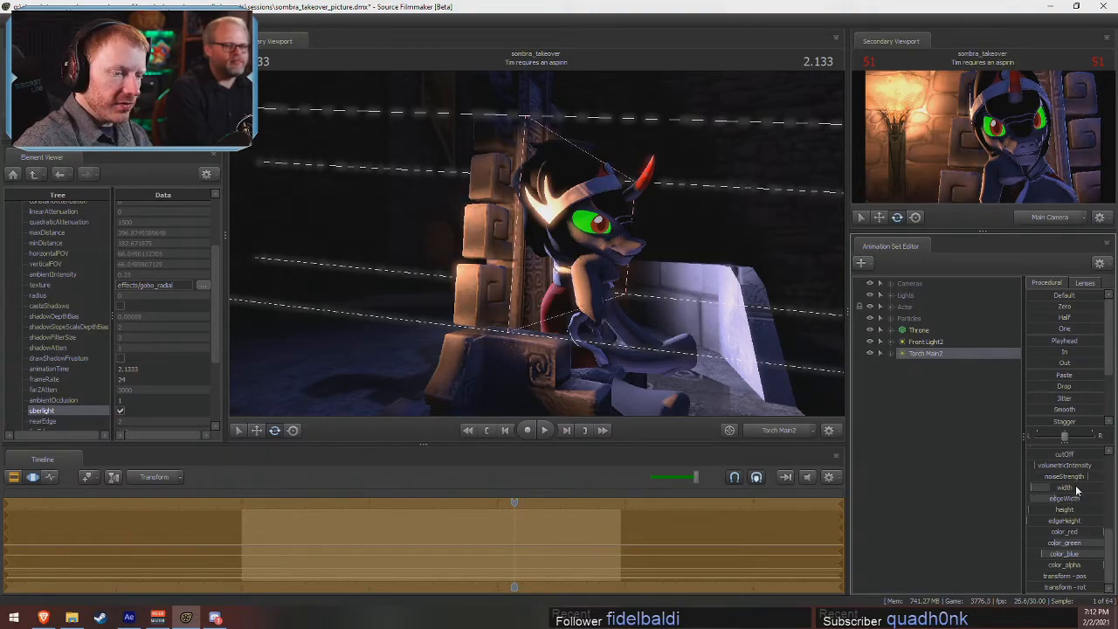
- Re-aim the Torch Main copy at the seated character and narrow its field of view to about 41
left_click_drag(549, 342, 498, 313)
scroll(518, 330, "down", 4)
scroll(516, 312, "down", 10)
key("d")
key("s")
scroll(501, 318, "up", 7)
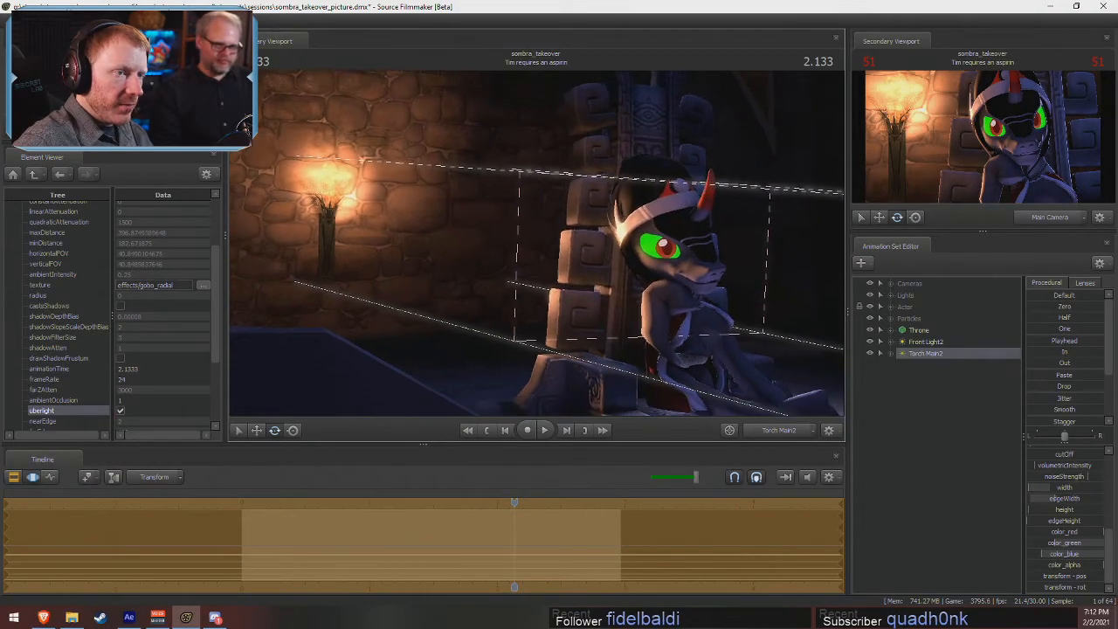
- Adjust the intensity of the Torch Main copy while viewing through the Main Camera, and preview the shot in the clip editor
left_click(730, 430)
key("F3")
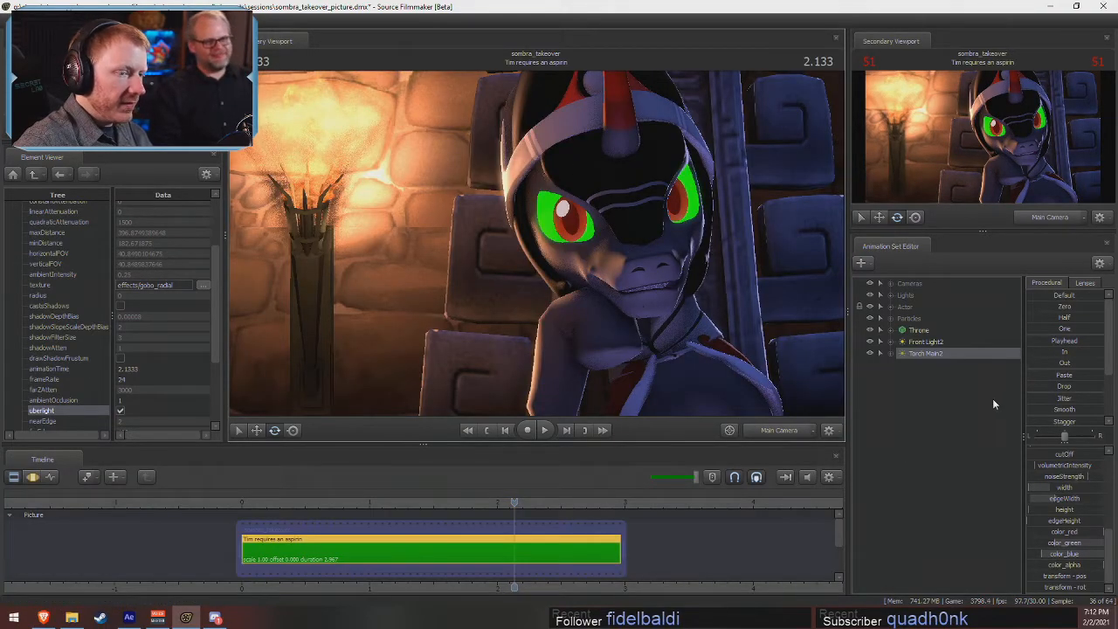
key("F3")
scroll(1078, 472, "up", 5)
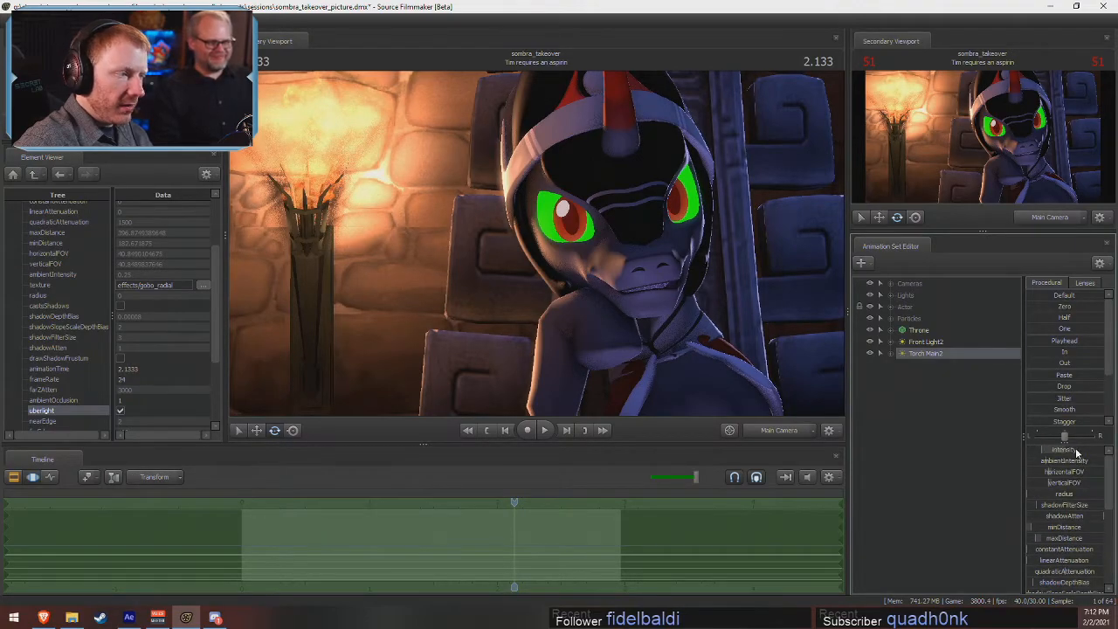
left_click(1076, 452)
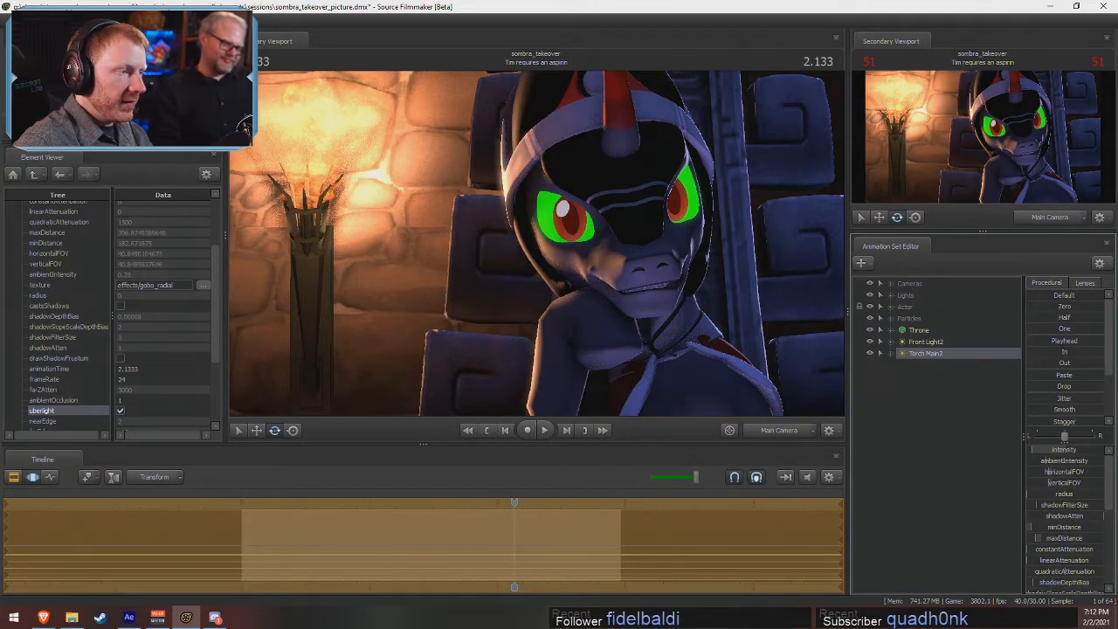
key("F2")
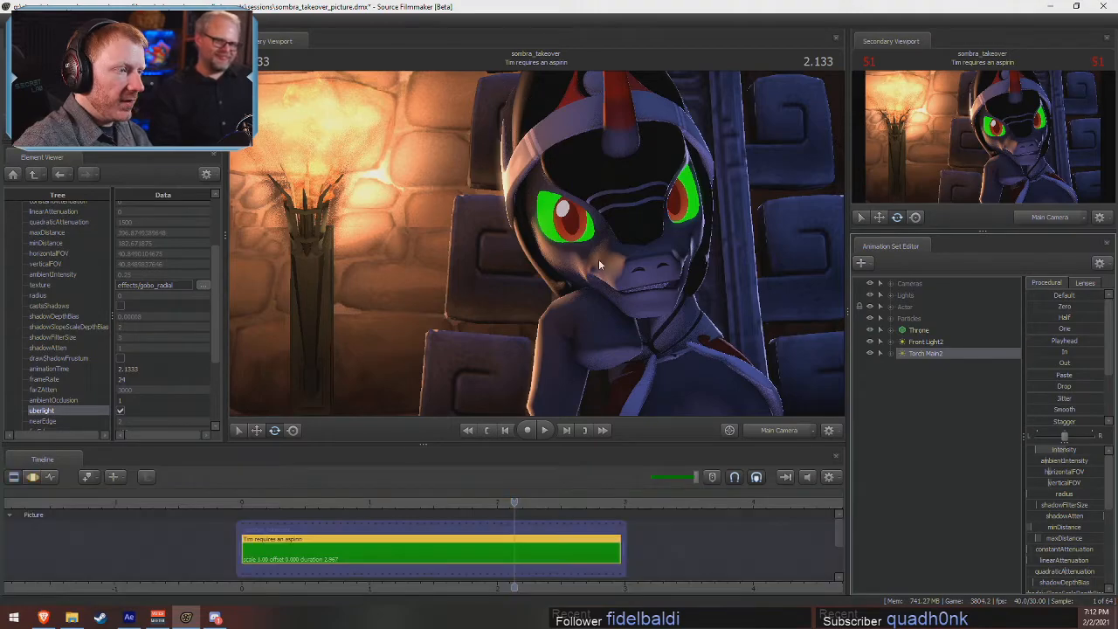
- Duplicate the adjusted Torch Main copy and look through the new light in the motion editor
right_click(917, 355)
left_click(922, 373)
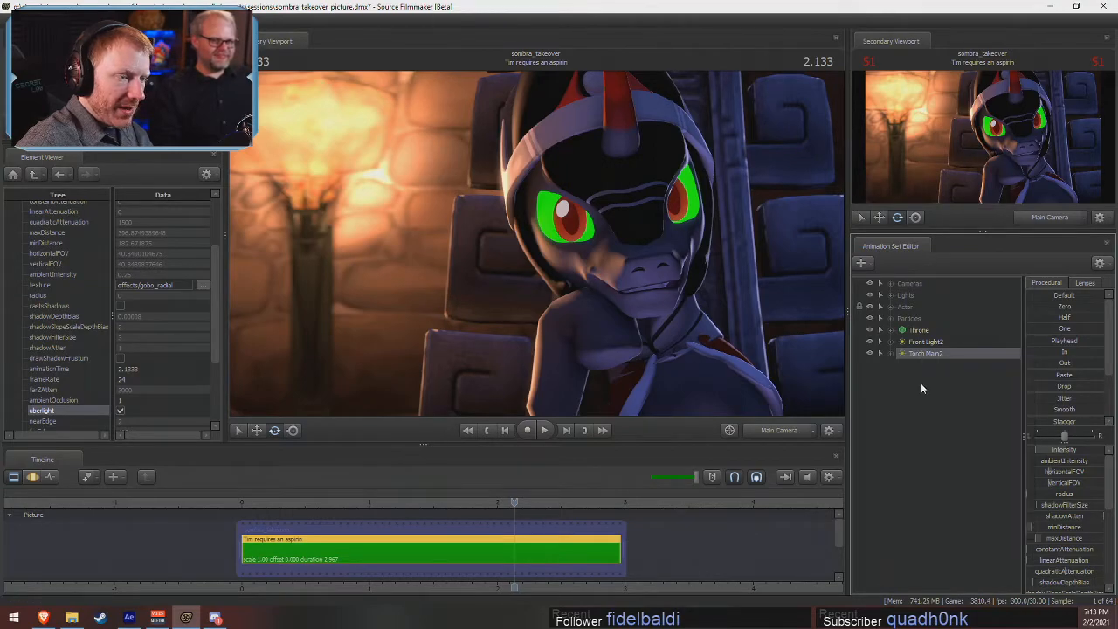
right_click(921, 383)
left_click(941, 443)
double_click(924, 365)
key("F3")
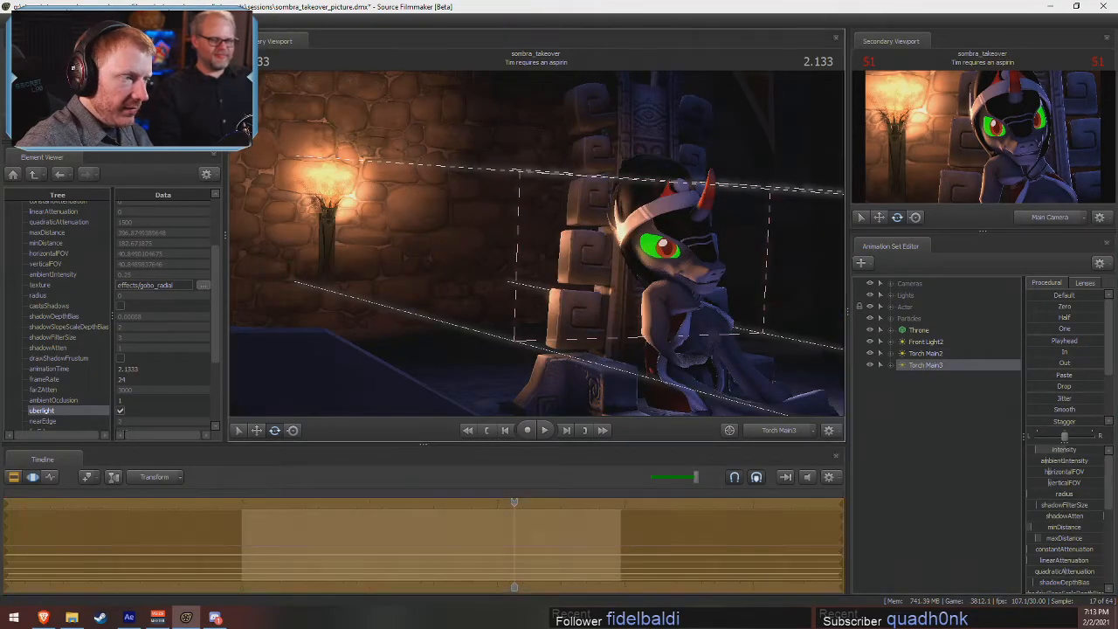
- Adjust the intensity of the second torch light copy and move it closer to the throne
left_click_drag(1055, 454, 1102, 453)
mouse_move(718, 287)
left_mouse_down()
mouse_move(689, 284)
mouse_move(716, 272)
left_mouse_up()
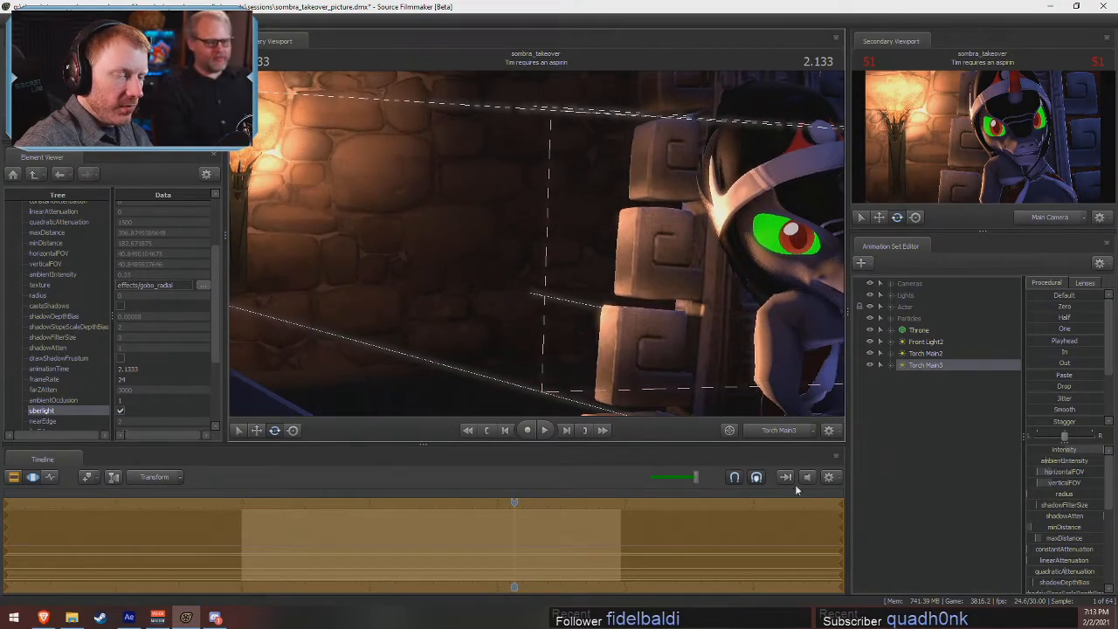
scroll(1078, 568, "down", 5)
scroll(1066, 542, "down", 1)
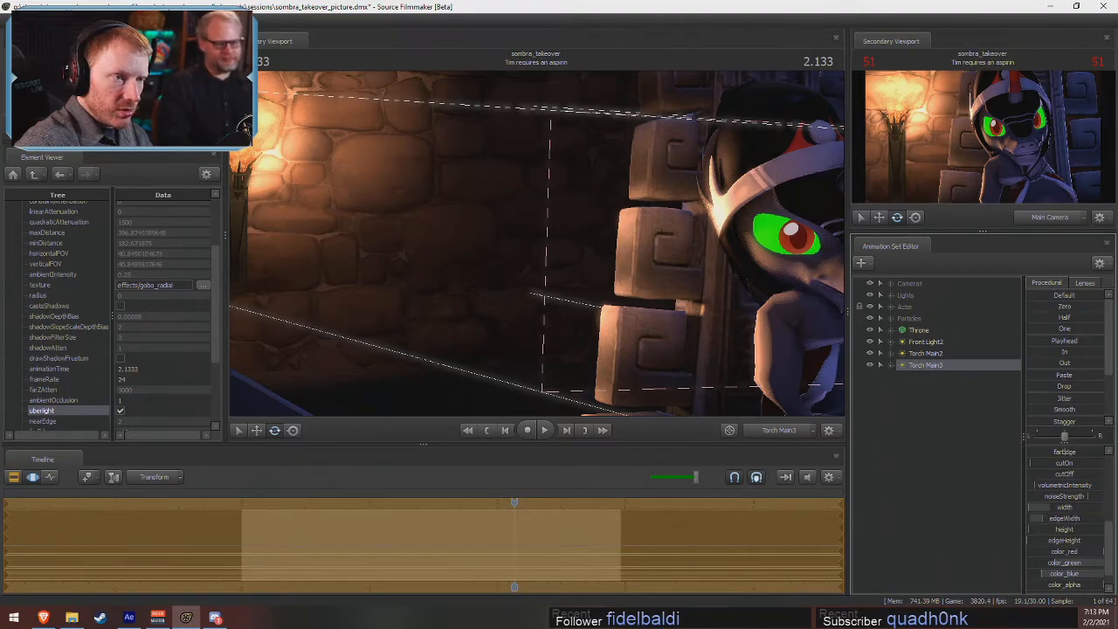
- Rotate and re-aim the second torch light copy so its beam tilts across the character, and preview it in the clip editor
left_click_drag(723, 344, 824, 333)
key("r")
left_click_drag(640, 289, 640, 296)
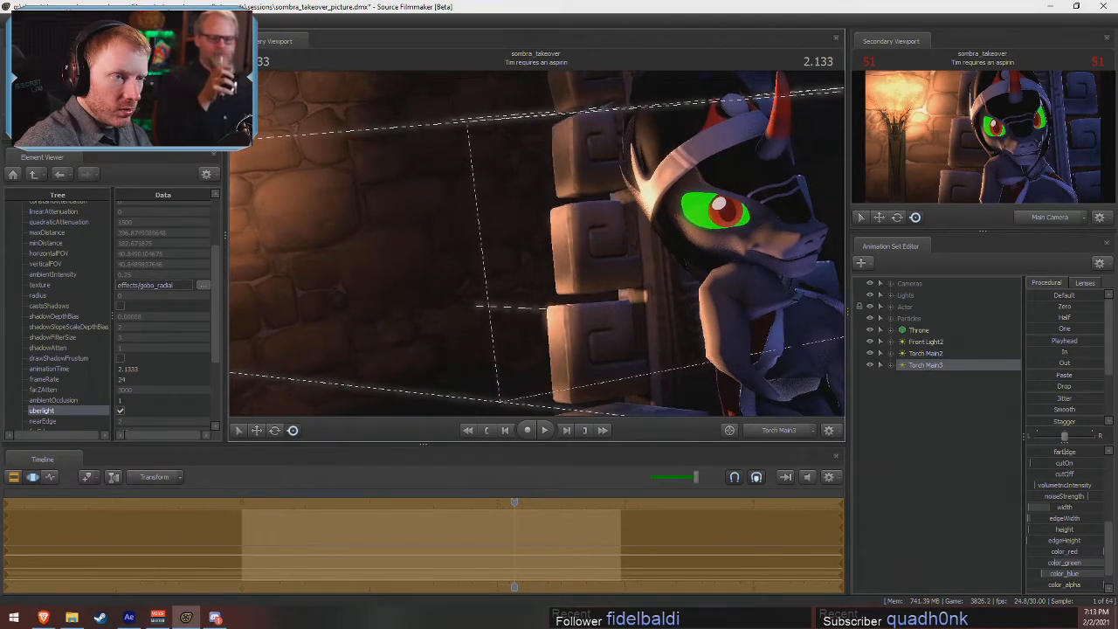
key("F2")
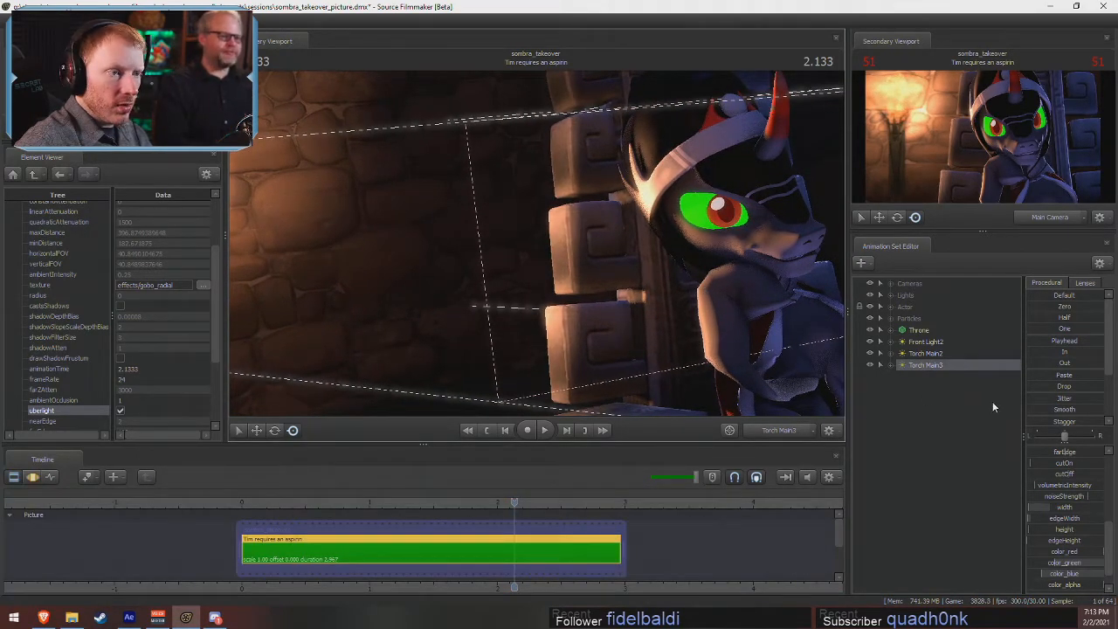
- Re-aim the Torch Main3 light slightly and set its intensity slider range to a maximum of 300
key("F3")
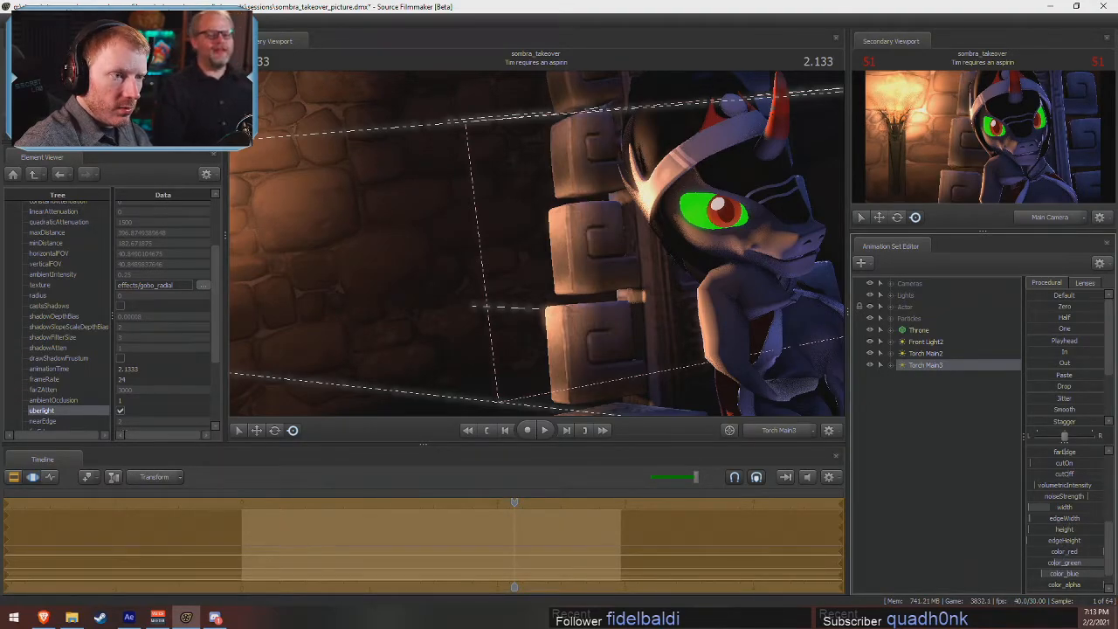
left_click_drag(628, 282, 612, 277)
scroll(1063, 459, "up", 10)
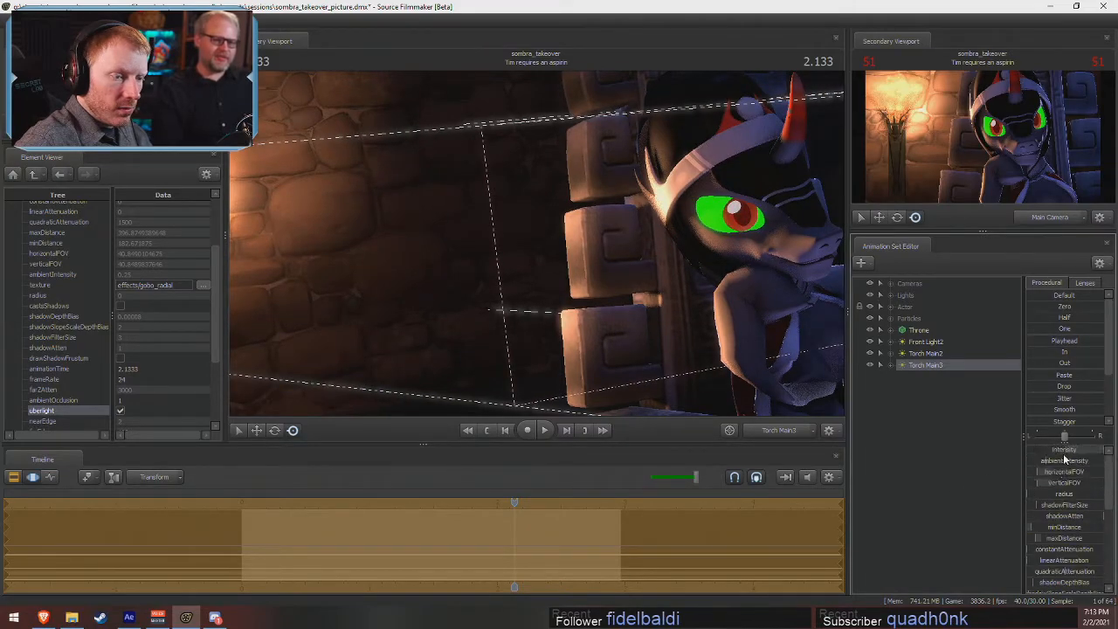
right_click(1065, 451)
left_click(1049, 460)
left_click(540, 301)
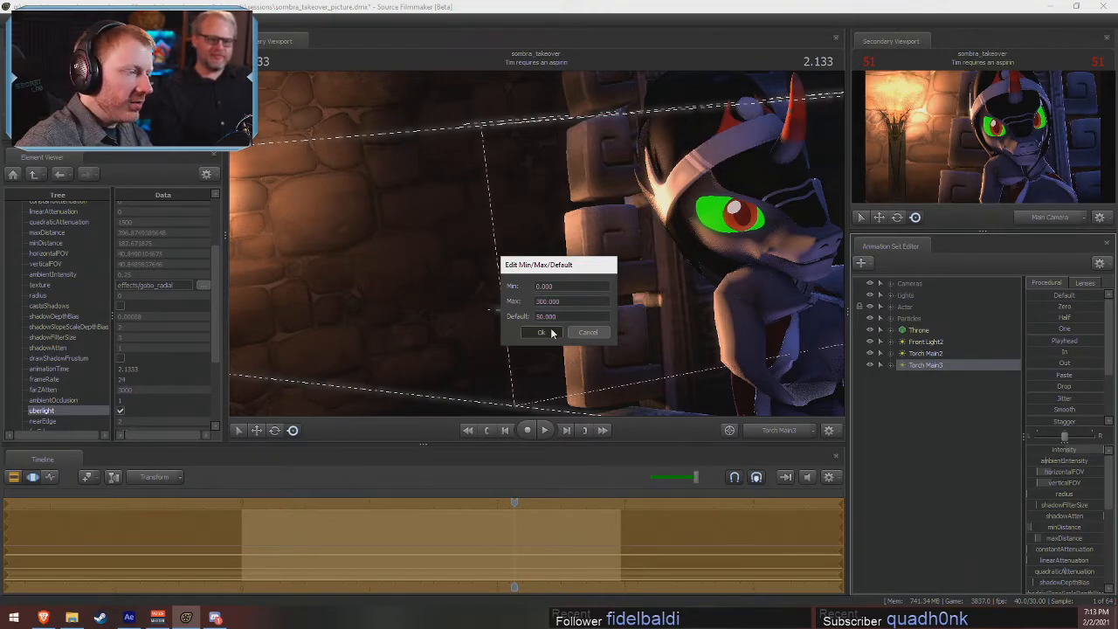
left_click(550, 331)
- Fine-tune the intensity of Torch Main3 and preview the shot through the Main Camera in the clip editor
left_click_drag(1070, 451, 1074, 450)
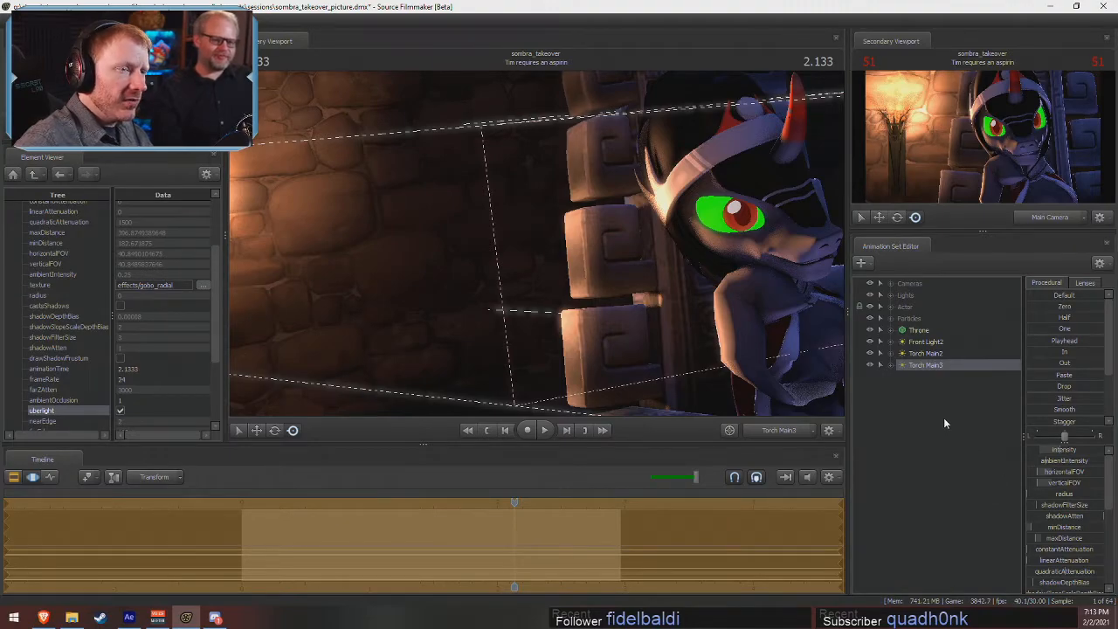
left_click(758, 425)
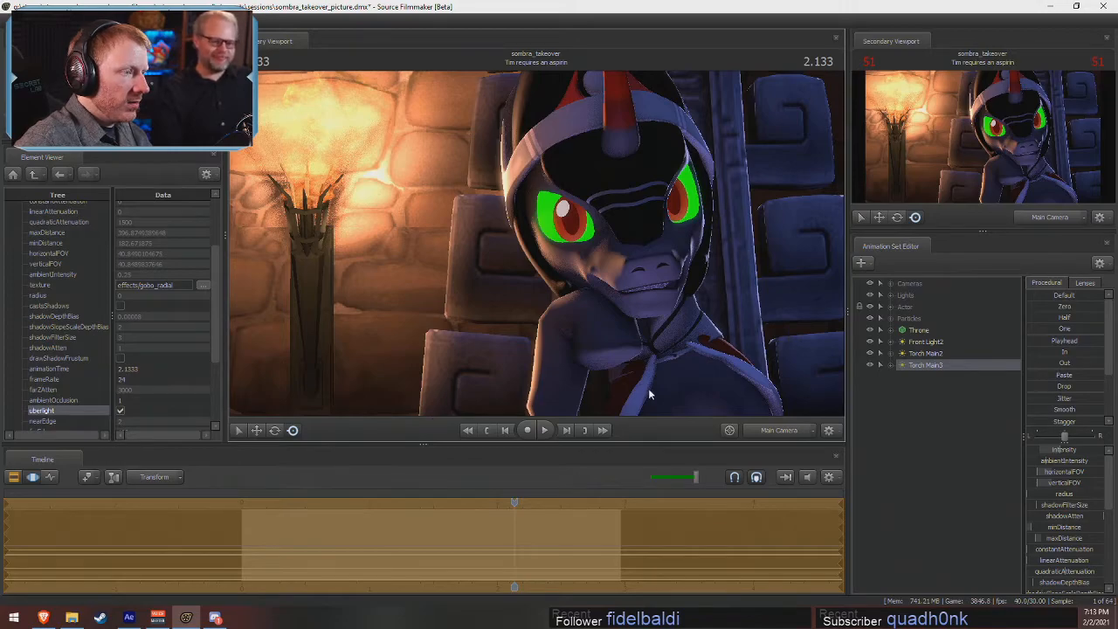
key("F2")
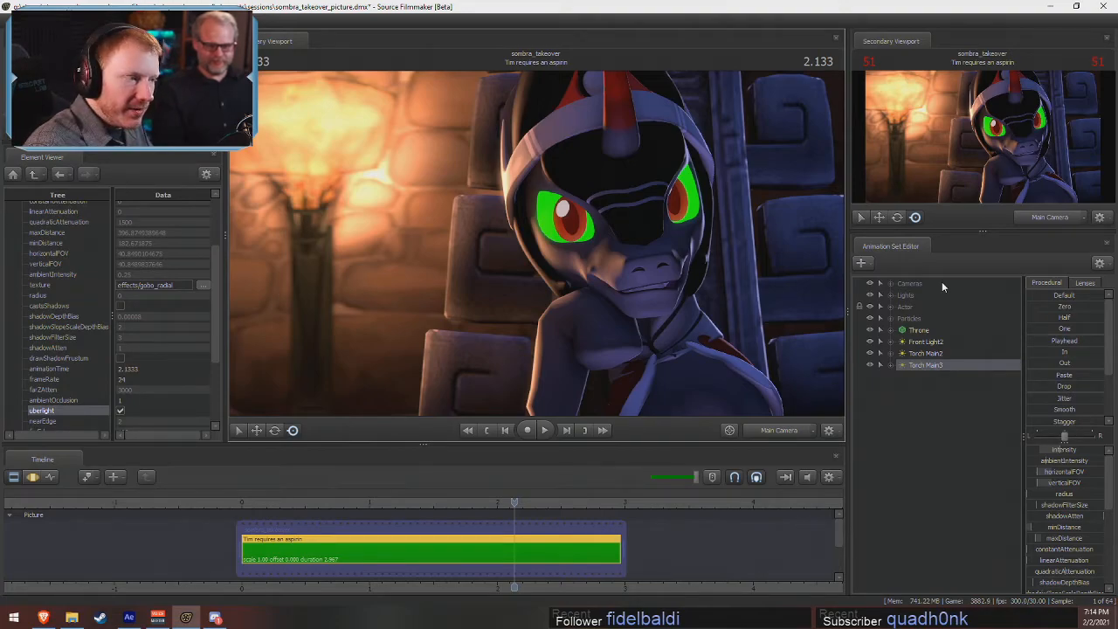
- Select the character's Lower Face controls and try out the JawOpen slider in the motion editor
left_click(891, 307)
left_click(914, 446)
left_click(947, 411)
key("F3")
left_click_drag(1066, 449, 1030, 449)
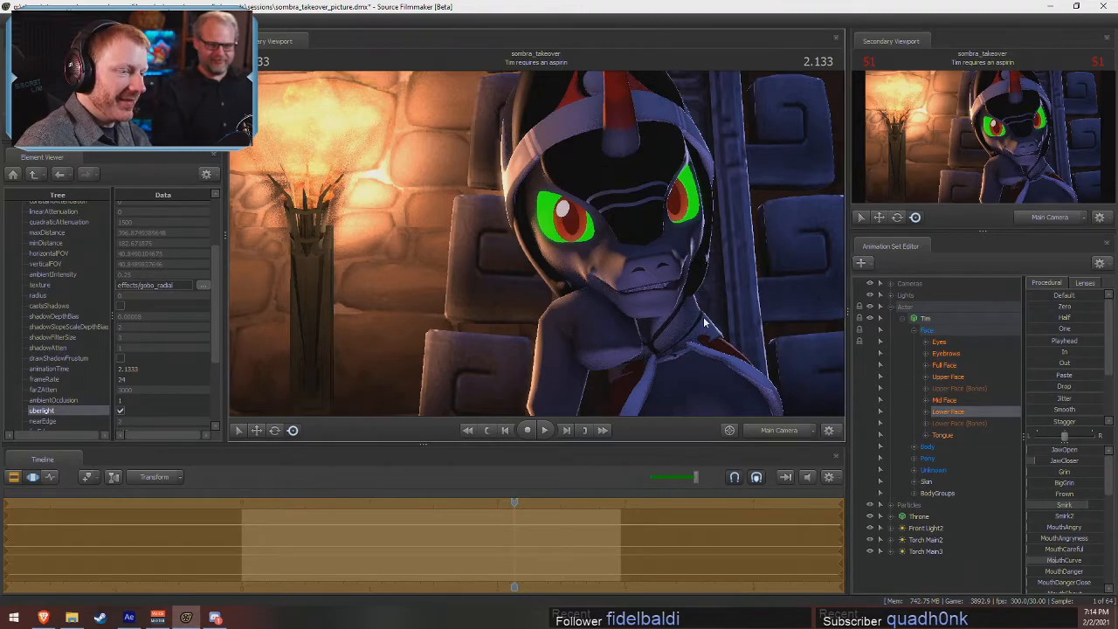
- Bring the Work Camera in close to the character's face and repeatedly test the JawOpen slider
left_click(795, 437)
key("w")
left_click_drag(751, 350, 791, 342)
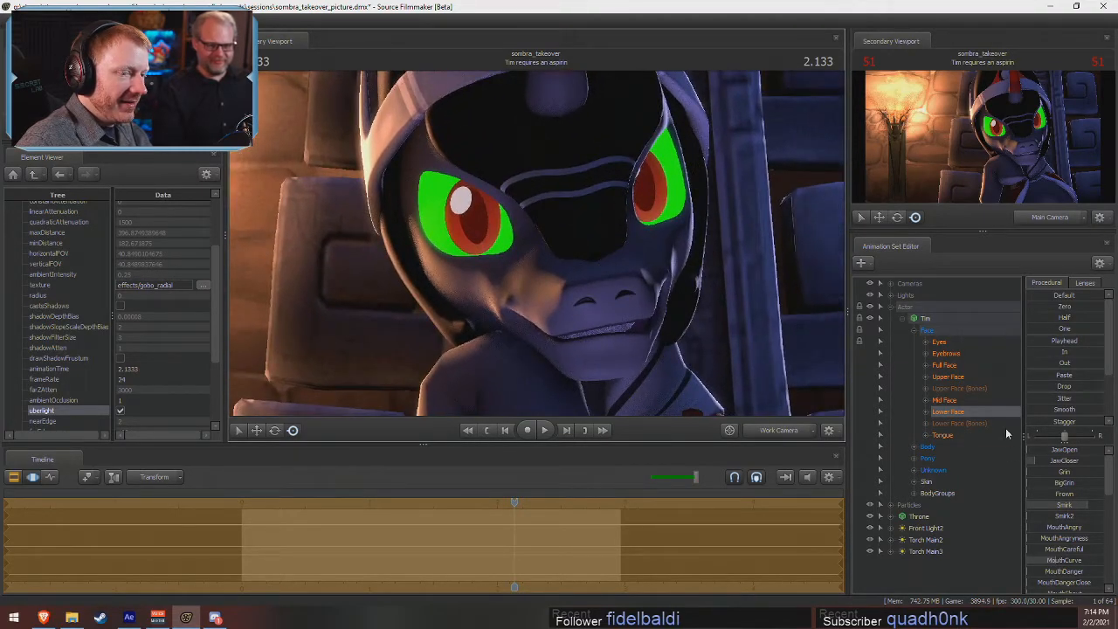
left_click_drag(1056, 449, 1030, 449)
left_click_drag(739, 331, 758, 345)
key("w")
mouse_move(1050, 451)
left_mouse_down()
mouse_move(1079, 451)
mouse_move(1034, 451)
left_mouse_up()
left_click_drag(742, 336, 747, 336)
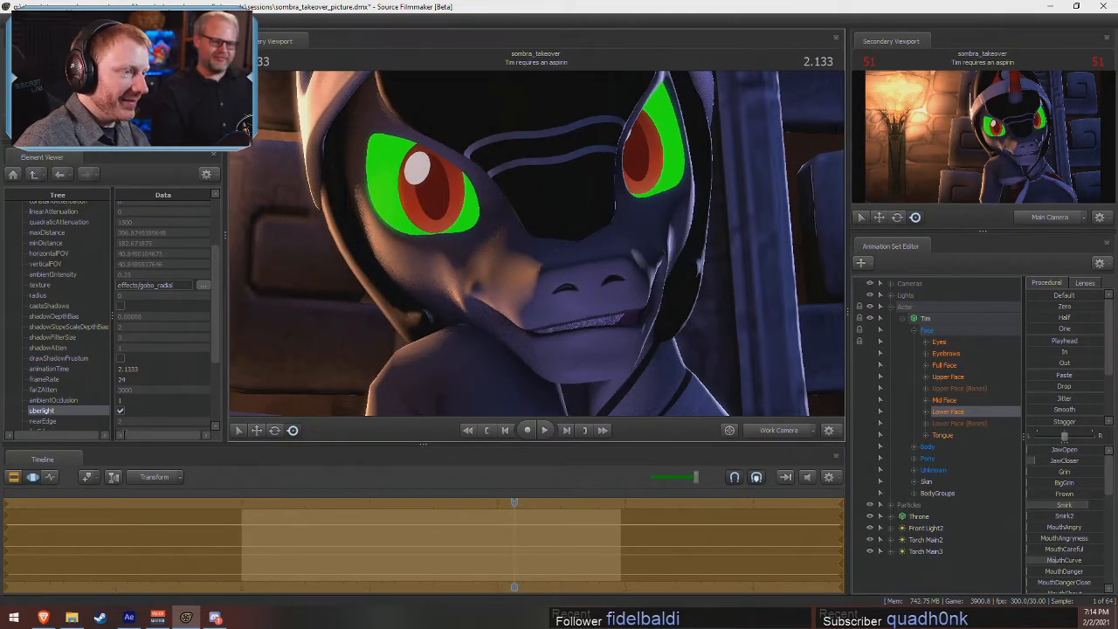
key("w")
left_click_drag(1054, 451, 1030, 451)
left_click_drag(742, 337, 734, 336)
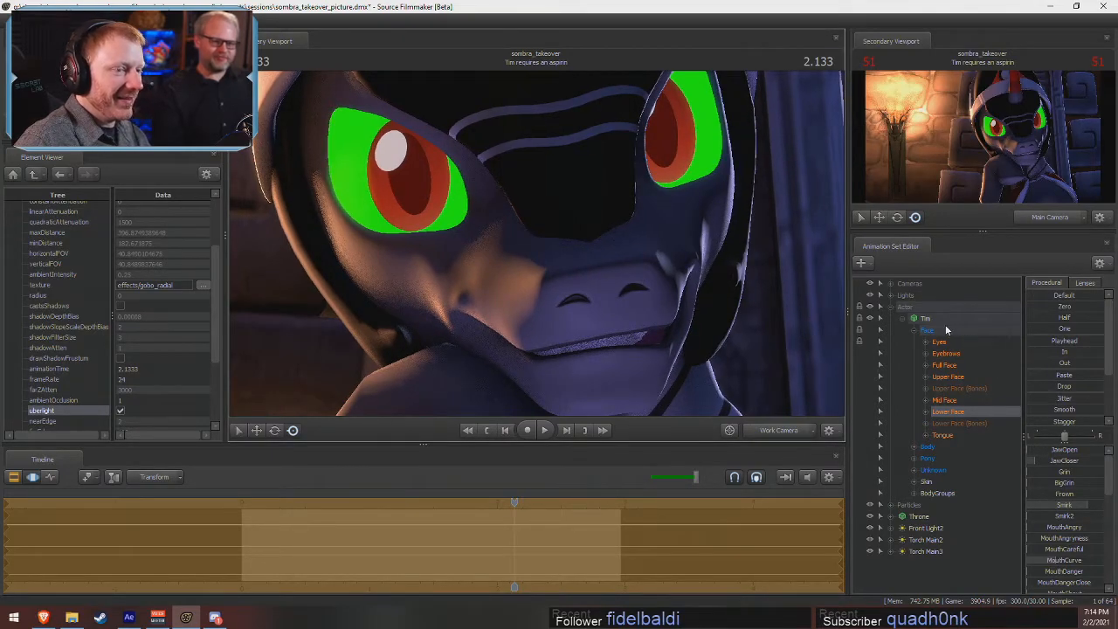
- Try narrowing the eyes by raising the Upper Face Angry slider to full and lowering LidRaise, and preview in the clip editor
left_click(926, 481)
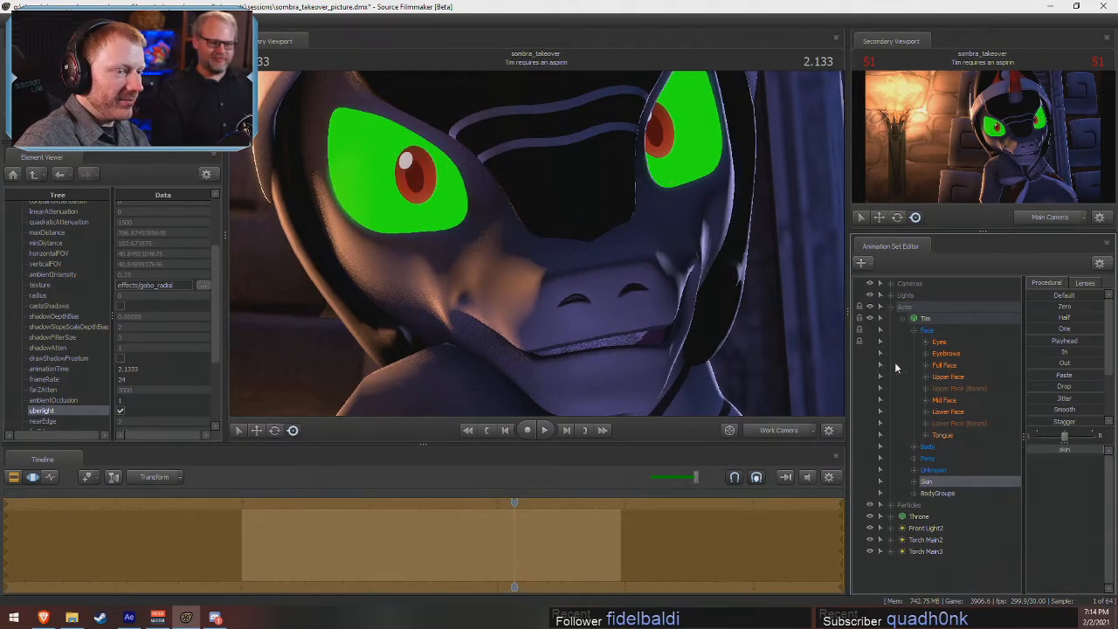
left_click(950, 376)
left_click_drag(1062, 527, 1080, 525)
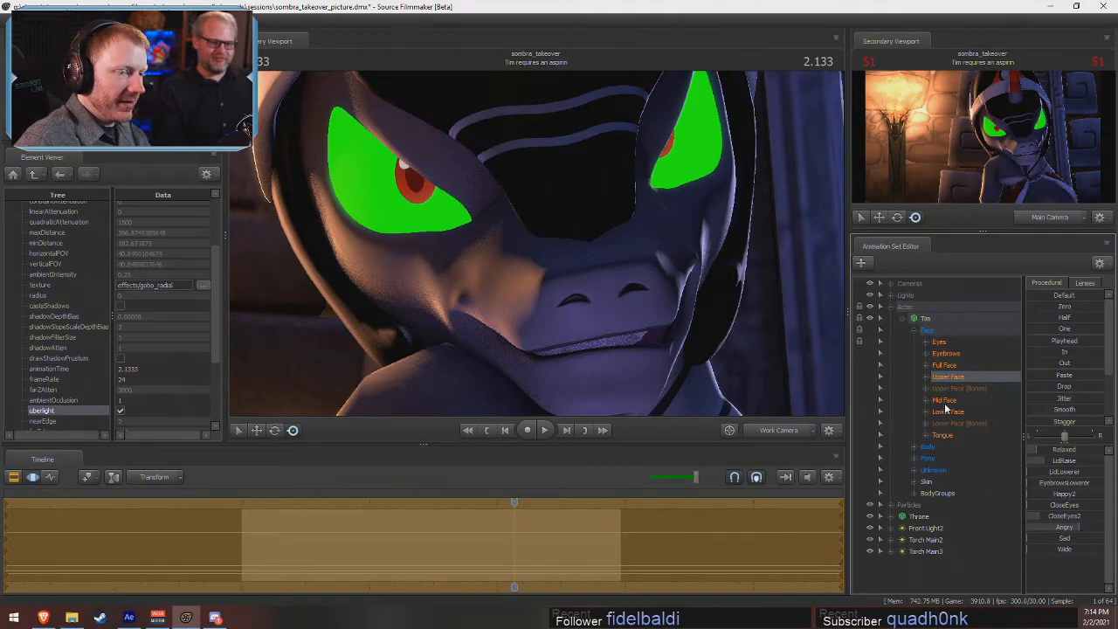
left_click(946, 410)
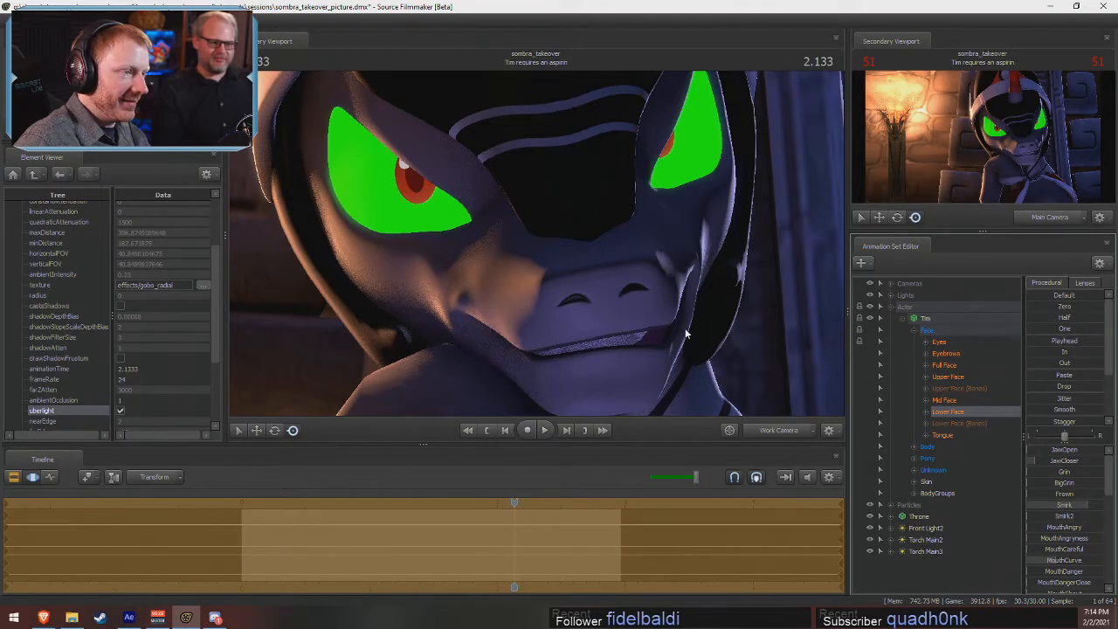
left_click(950, 376)
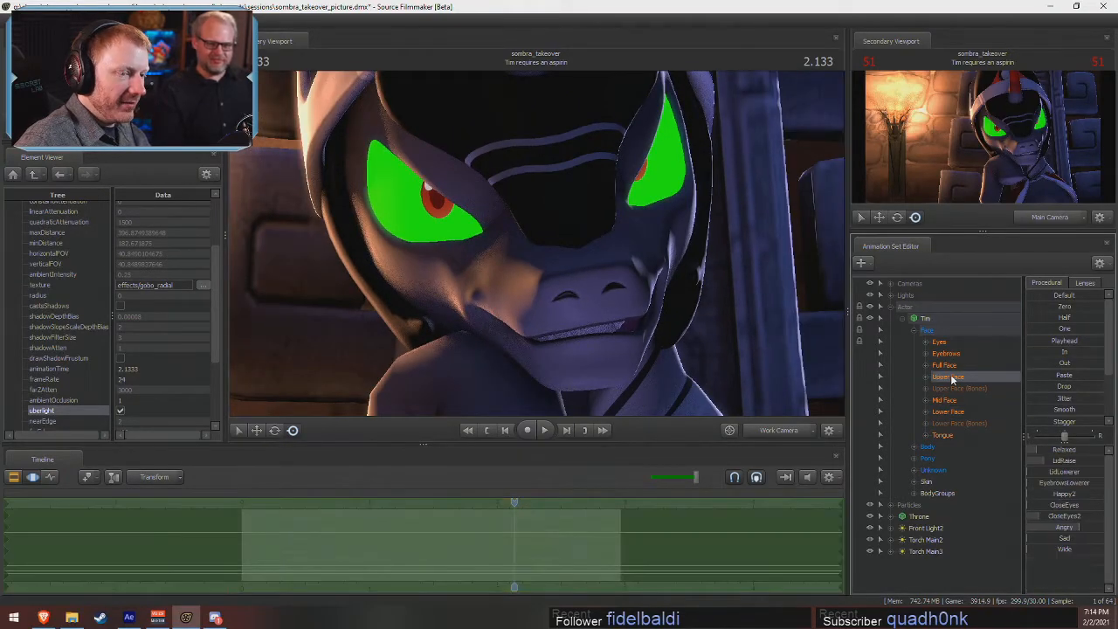
left_click(1064, 527)
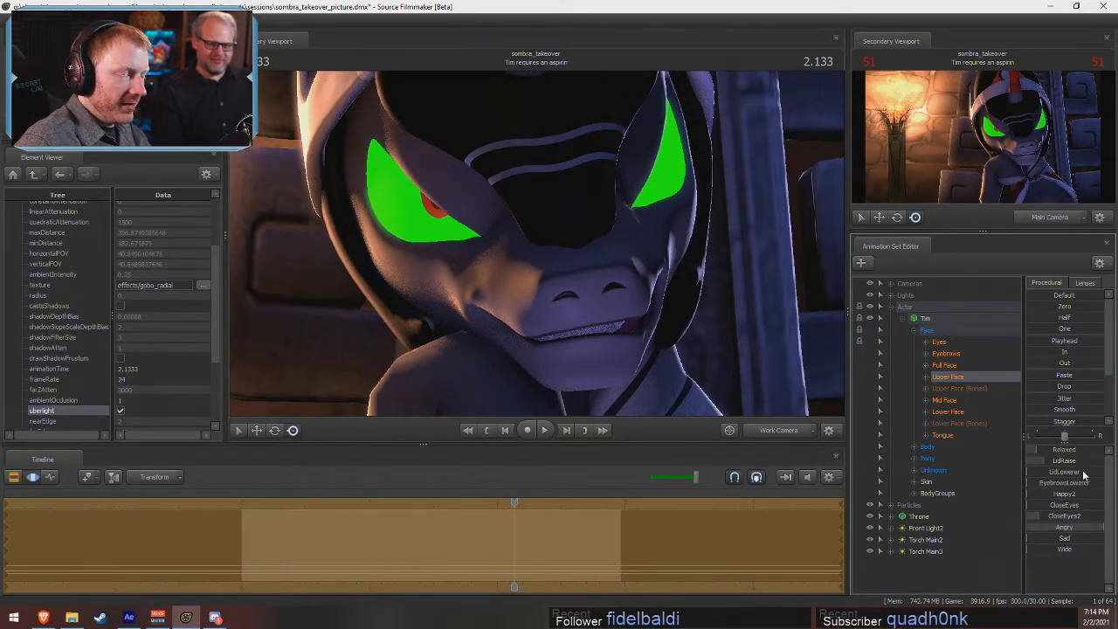
left_click_drag(1063, 460, 1031, 453)
left_click(942, 412)
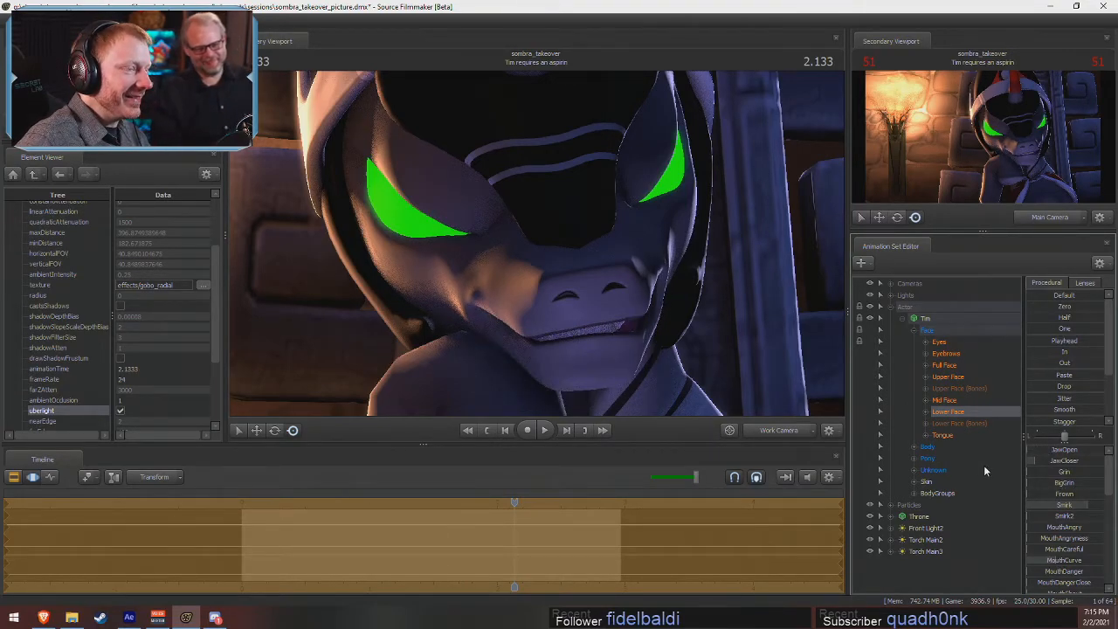
key("F2")
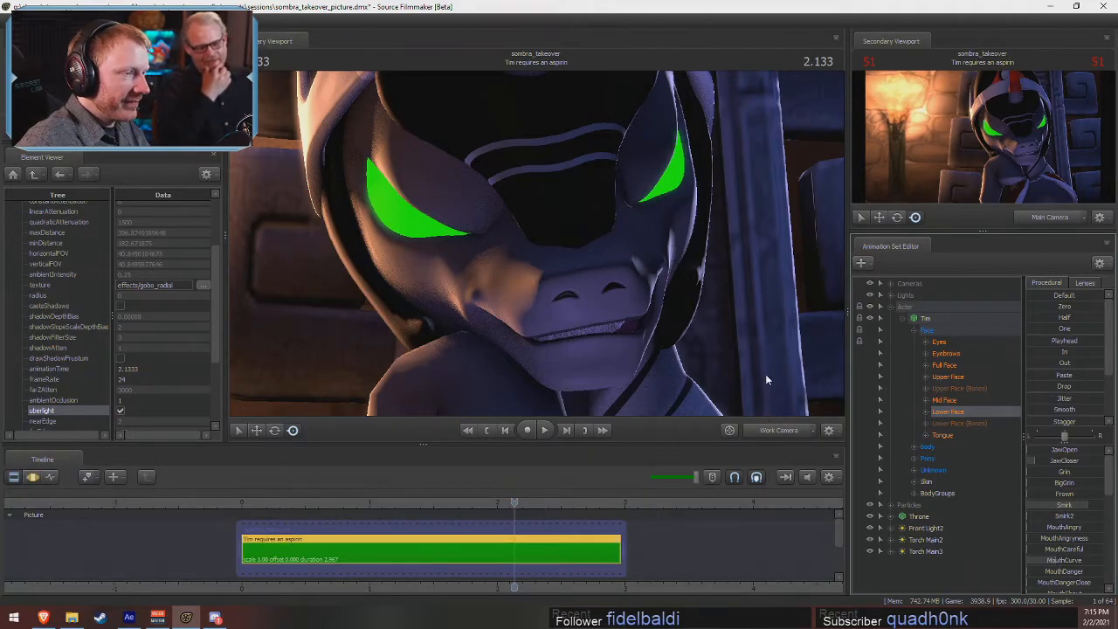
- Undo the experimental facial expression changes in the motion editor
key("F3")
key("ctrl+z")
key("ctrl+z")
key("ctrl+z")
key("F2")
key("F3")
key("ctrl+z")
key("ctrl+z")
key("ctrl+z")
key("ctrl+z")
key("ctrl+z")
key("ctrl+z")
key("ctrl+z")
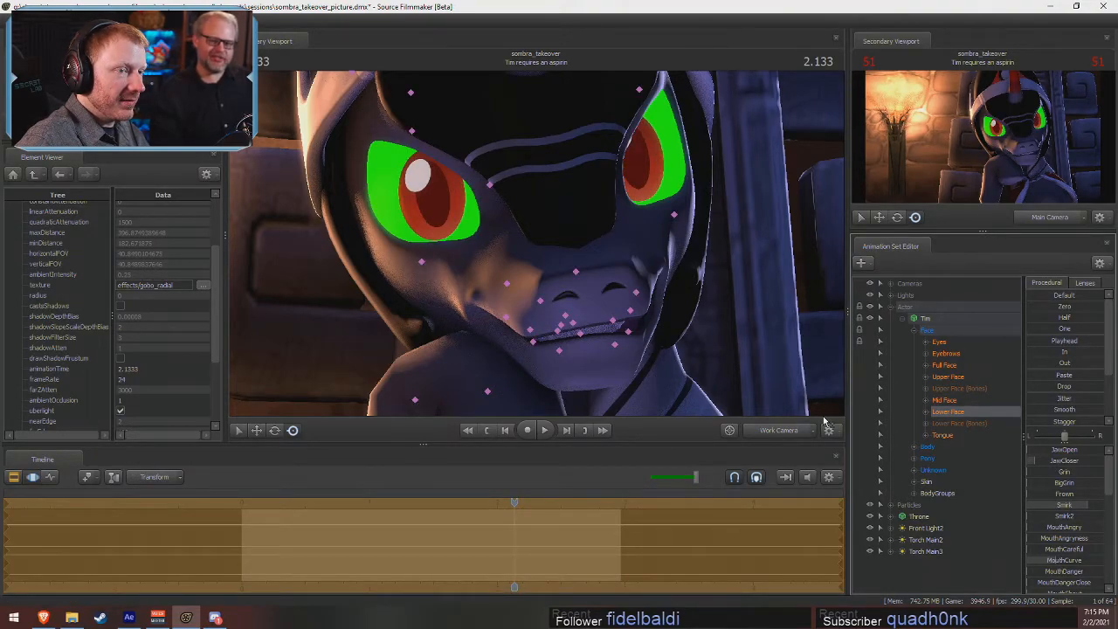
- Return to the Main Camera view and move the playhead to 1.466 in the clip editor
left_click(788, 430)
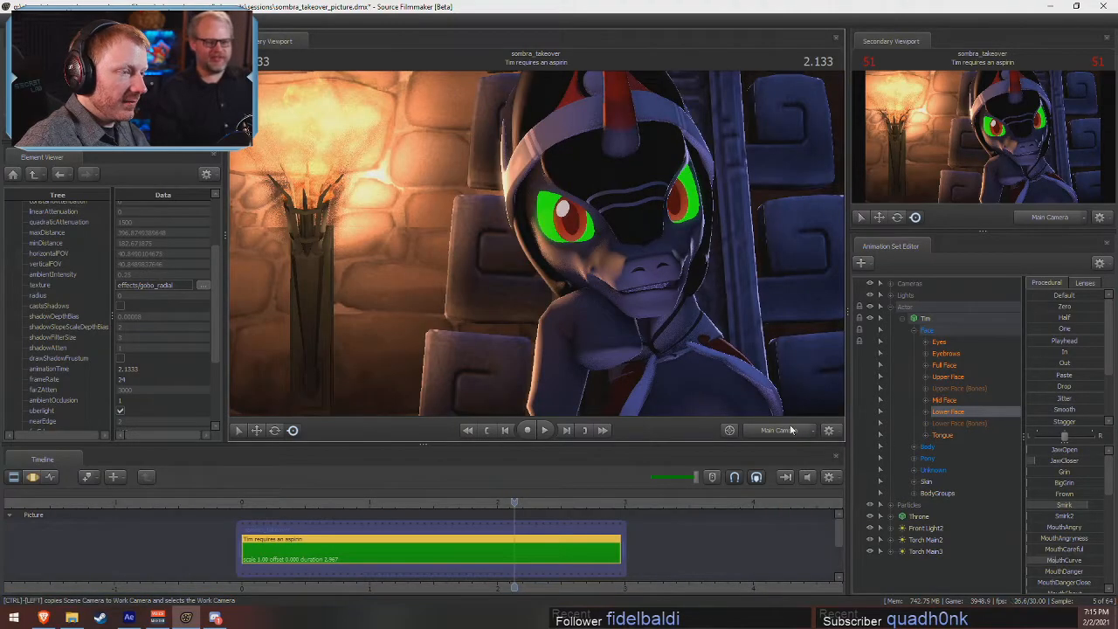
key("F3")
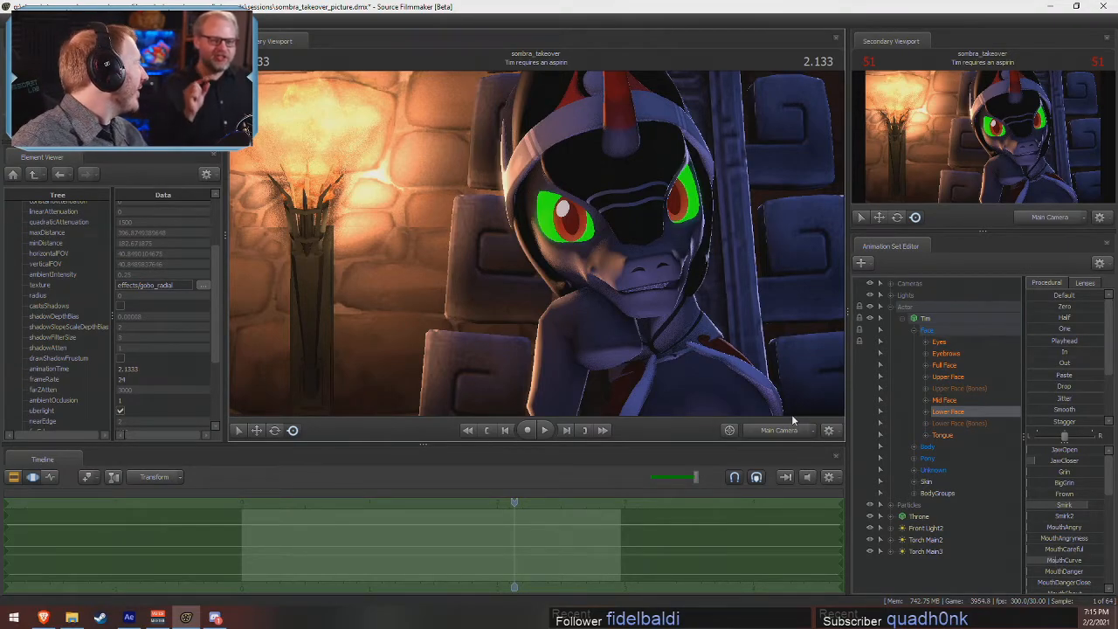
key("F2")
mouse_move(424, 501)
left_mouse_down()
mouse_move(365, 500)
mouse_move(341, 487)
mouse_move(431, 491)
left_mouse_up()
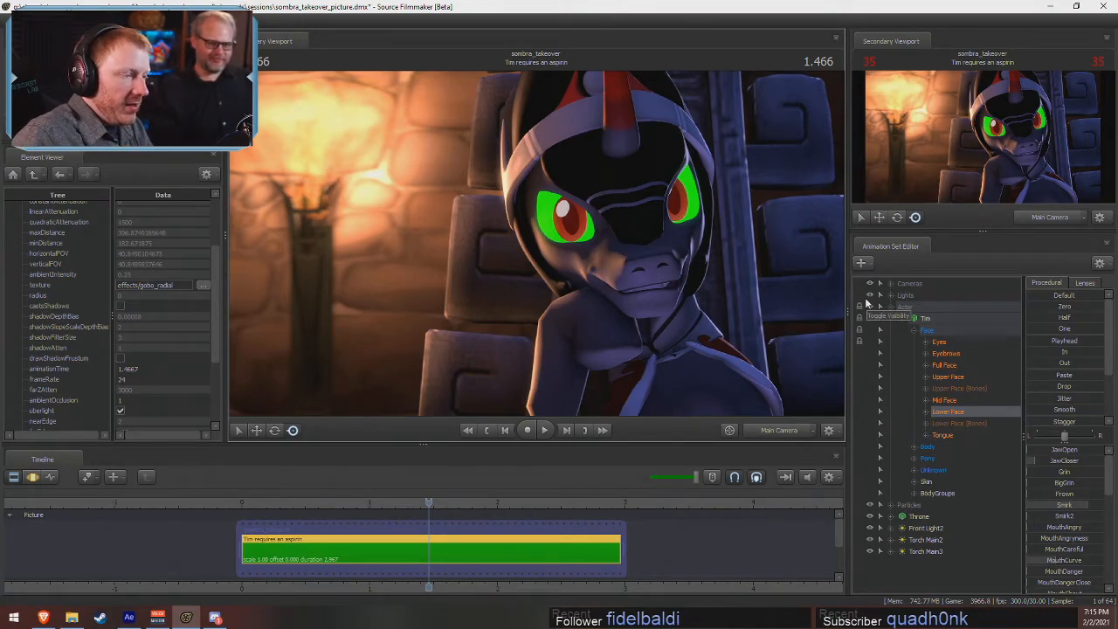
- Show the whole character in the Work Camera and select the RightShoulder bone of the right front leg
left_click(775, 434)
key("s")
left_click_drag(542, 268, 543, 268)
key("ctrl")
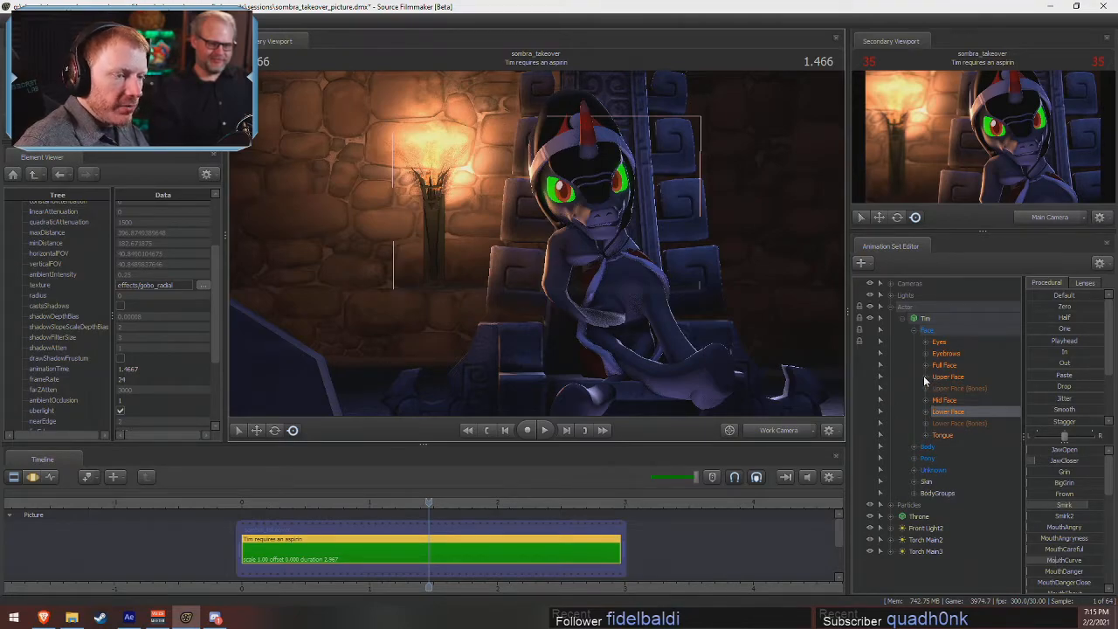
left_click(914, 329)
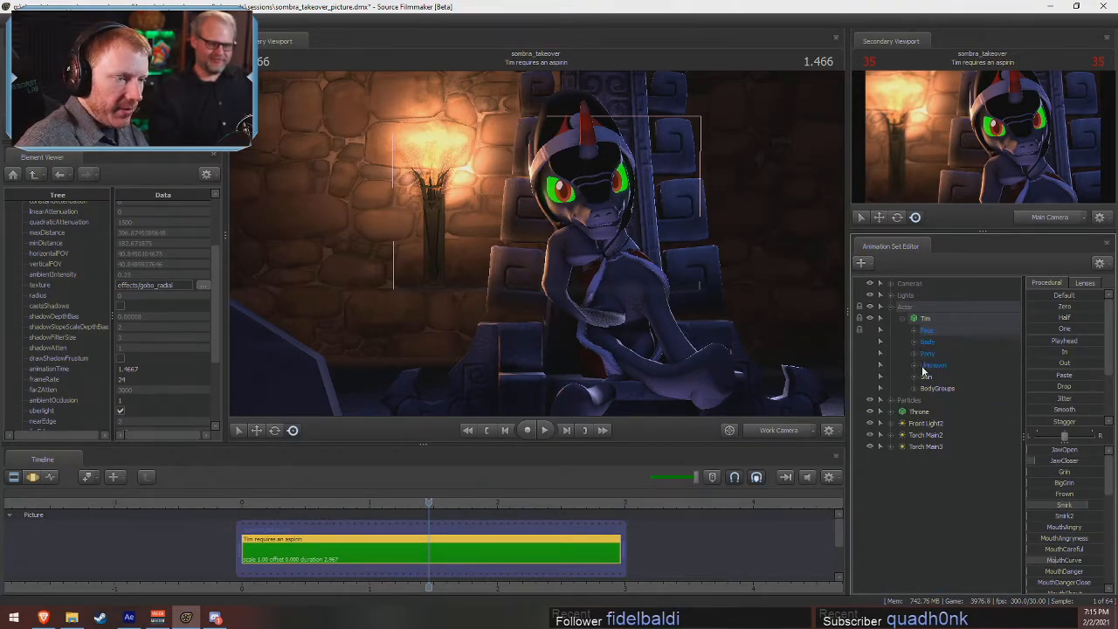
left_click(913, 352)
left_click(924, 377)
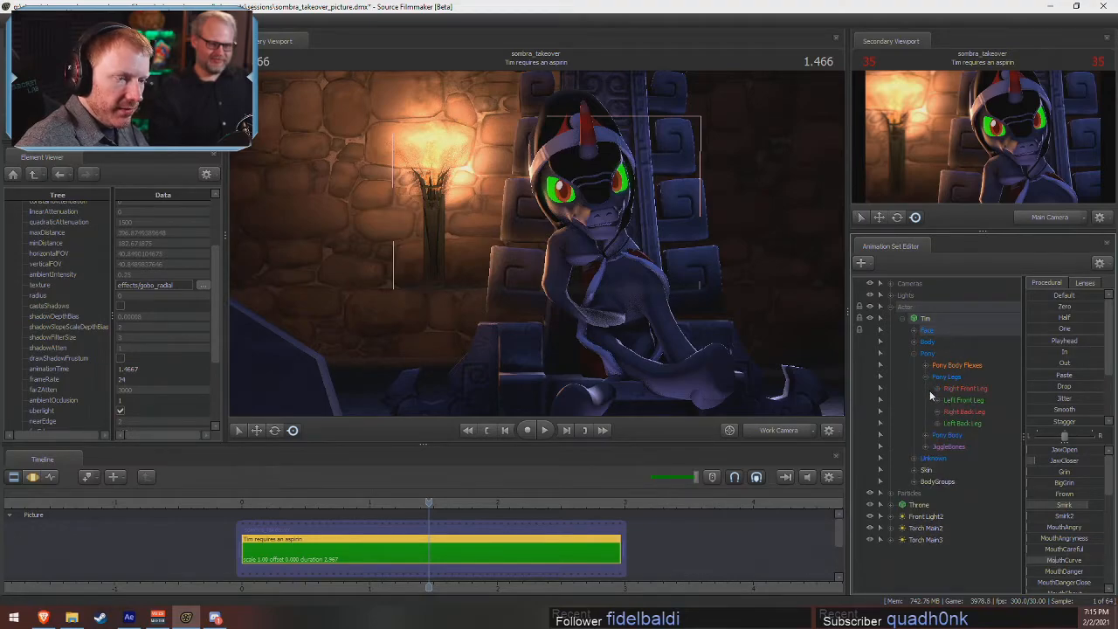
left_click(935, 388)
left_click(973, 400)
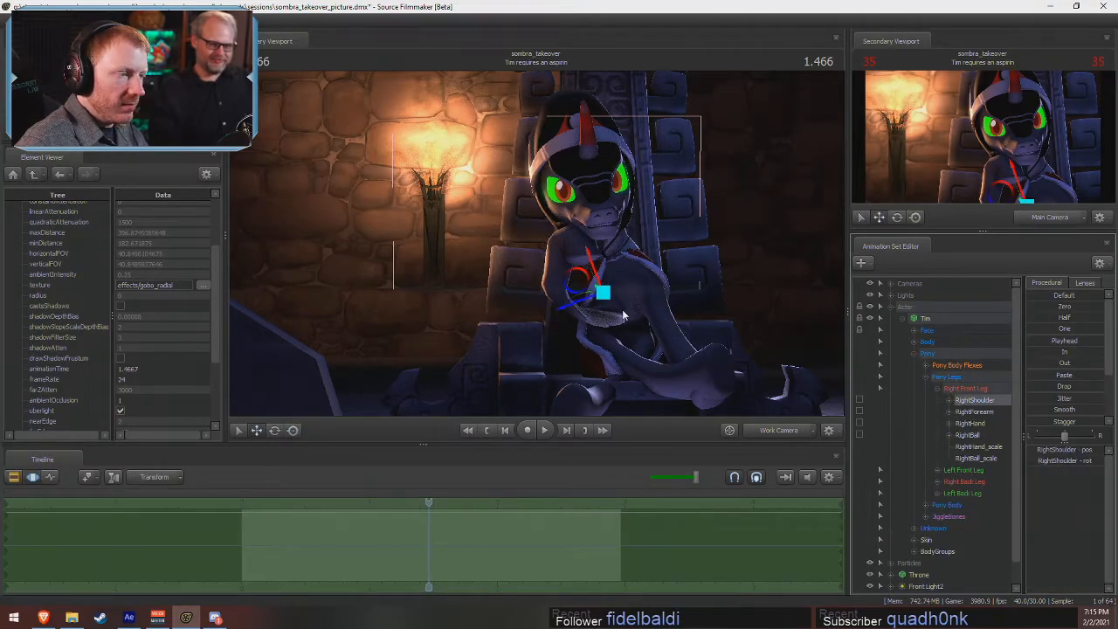
- Rotate the RightShoulder bone with the RightForearm bone locked, and enlarge the secondary viewport to check the arm
left_click_drag(573, 283, 576, 284)
left_click(859, 411)
key("w")
mouse_move(714, 282)
left_mouse_down()
mouse_move(714, 262)
mouse_move(715, 288)
left_mouse_up()
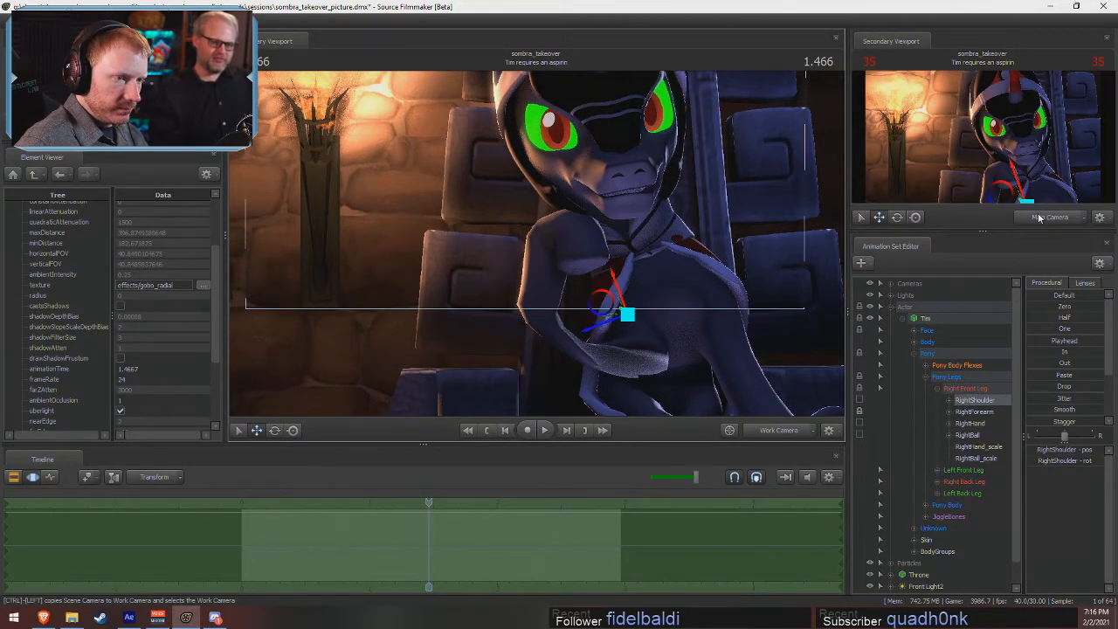
left_click_drag(982, 231, 774, 325)
left_click_drag(544, 295, 505, 333)
mouse_move(544, 295)
left_mouse_down()
mouse_move(536, 306)
mouse_move(592, 284)
mouse_move(532, 300)
mouse_move(545, 299)
left_mouse_up()
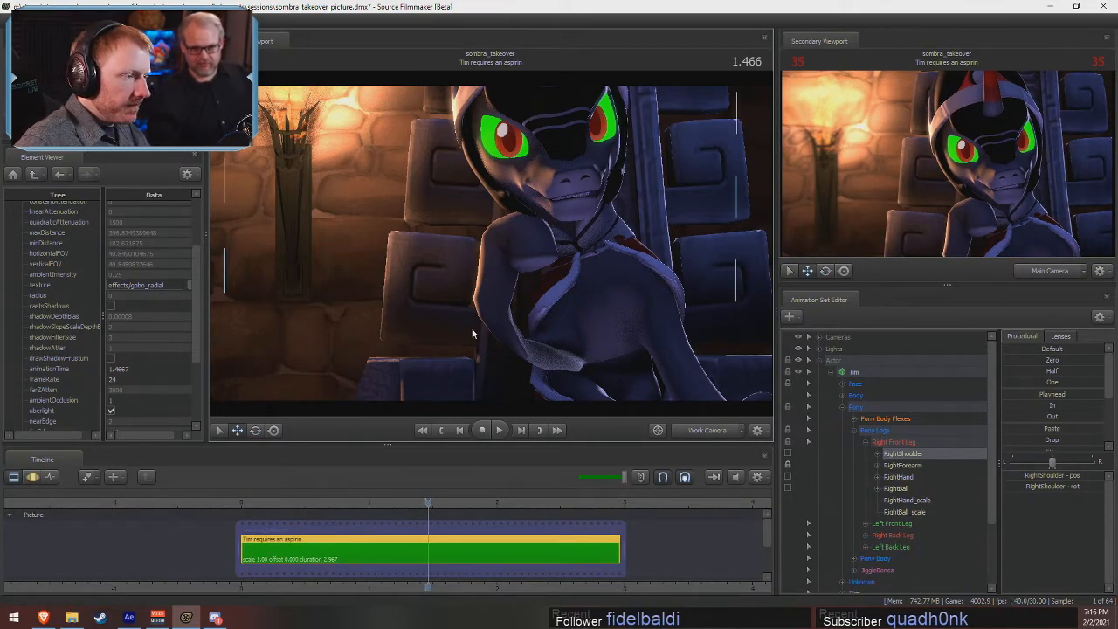
- Check the right arm's pose through the Main Camera in both the clip editor and the motion editor
left_click(690, 430)
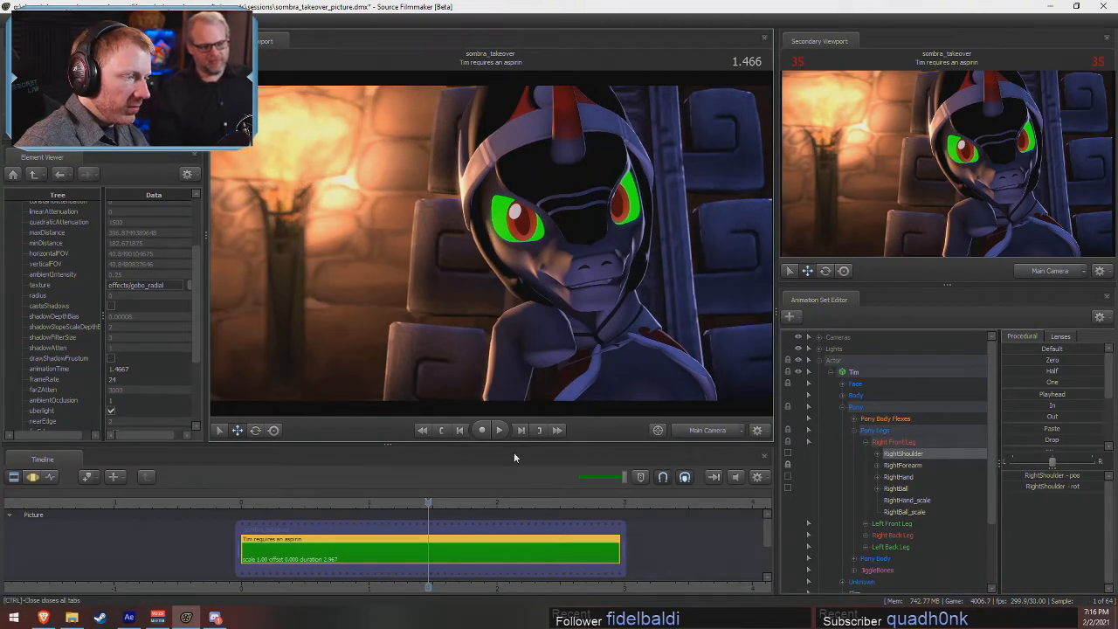
left_click(711, 429)
key("F3")
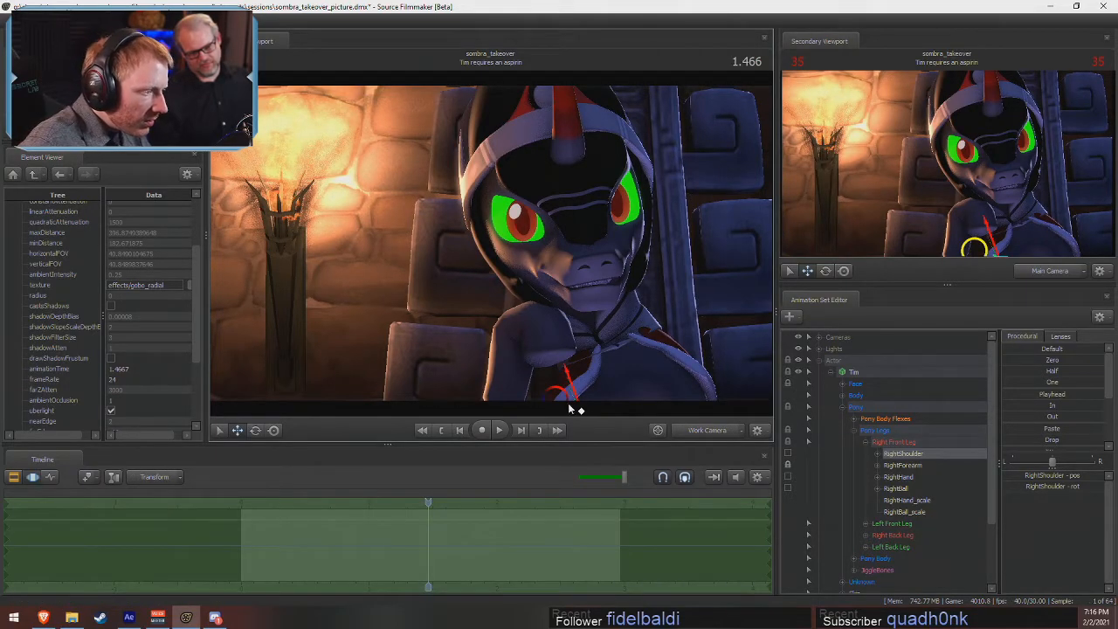
key("F2")
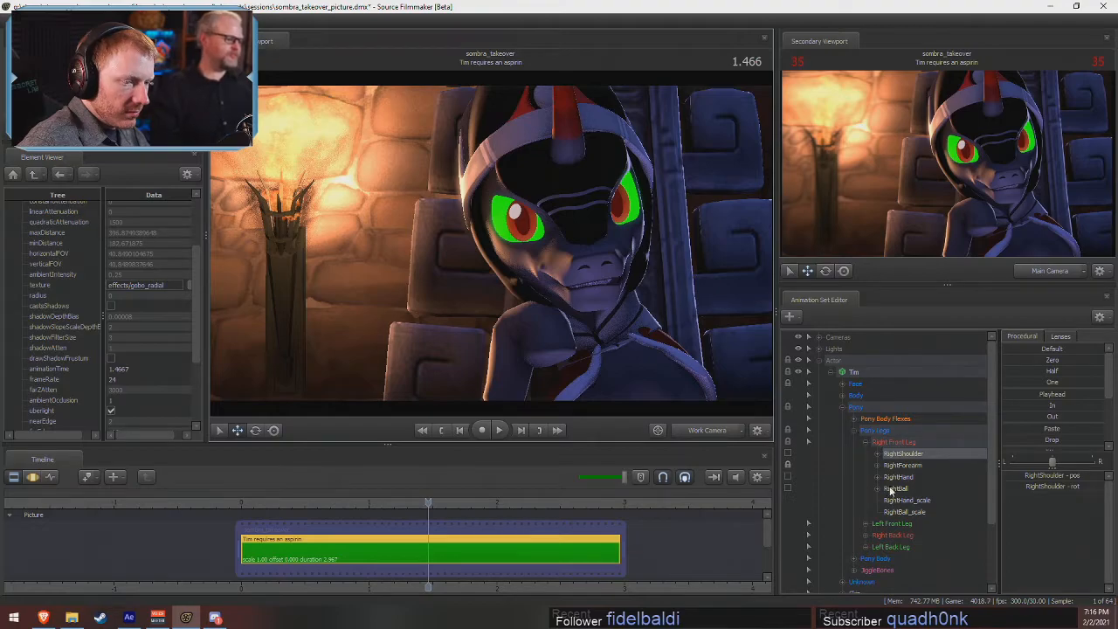
- Unlock the RightForearm bone and add a scale control to it
left_click(788, 464)
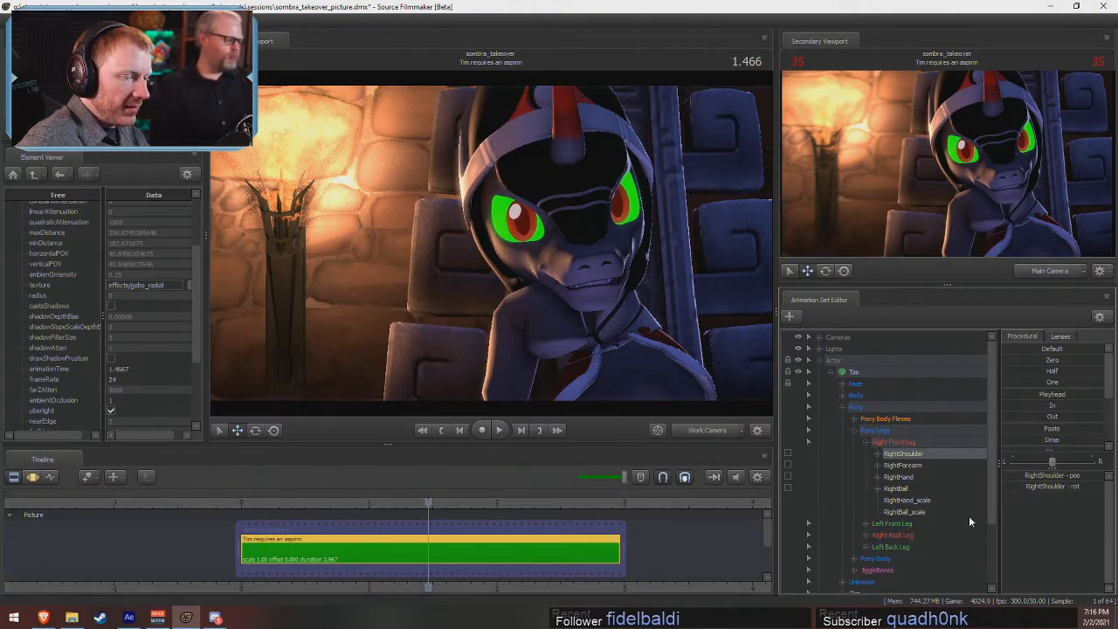
left_click(900, 465)
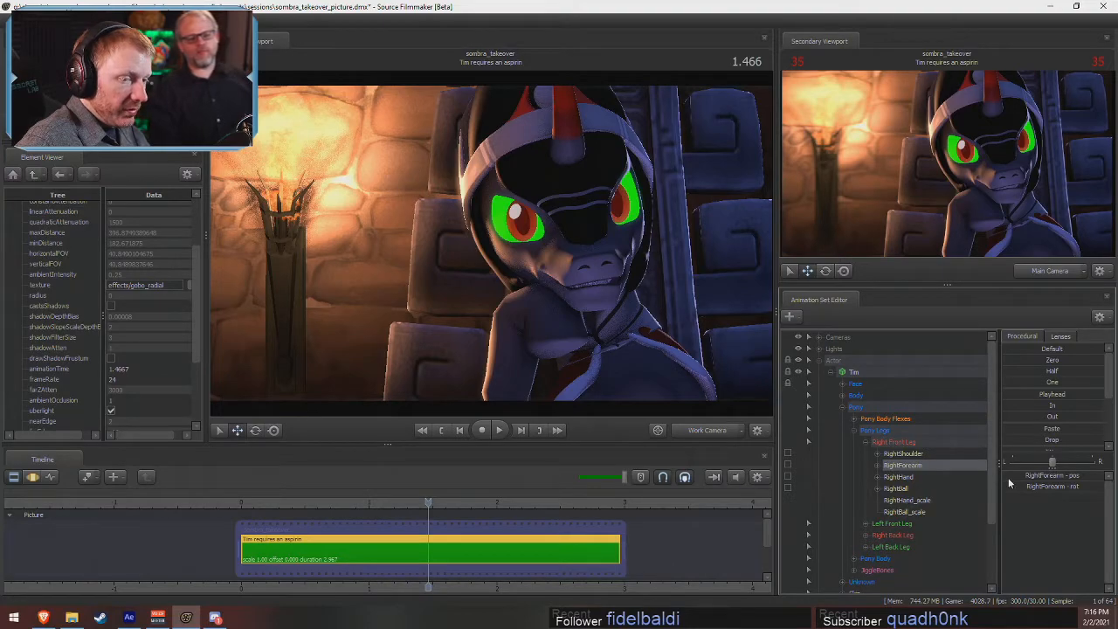
right_click(909, 465)
left_click(952, 491)
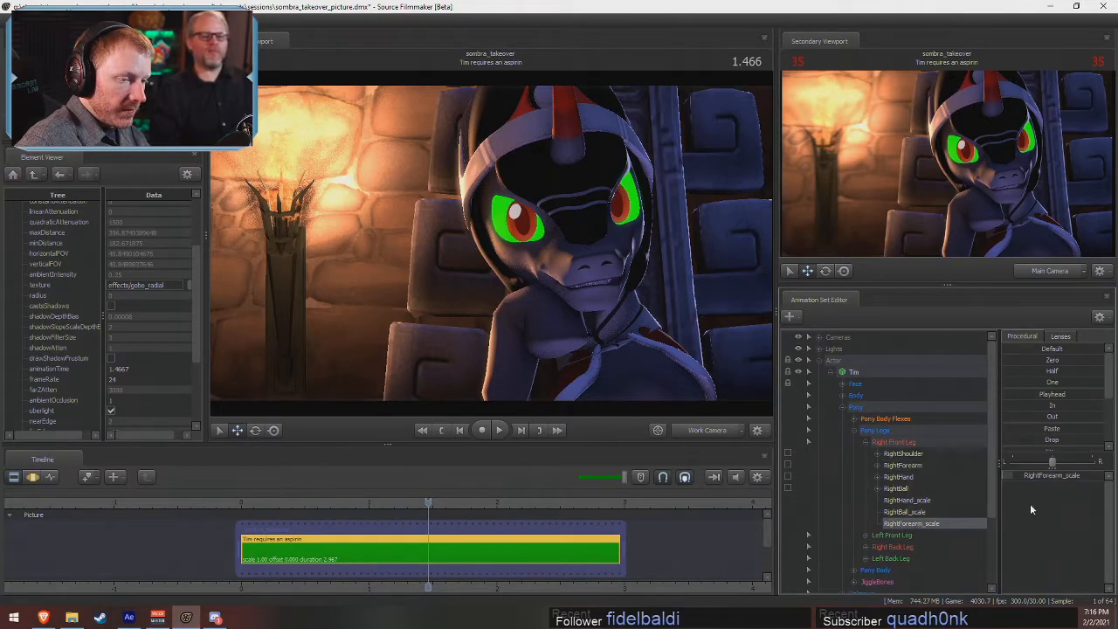
- Adjust the RightForearm_scale and RightHand_scale controls in the motion editor to refine the right arm's proportions
key("F3")
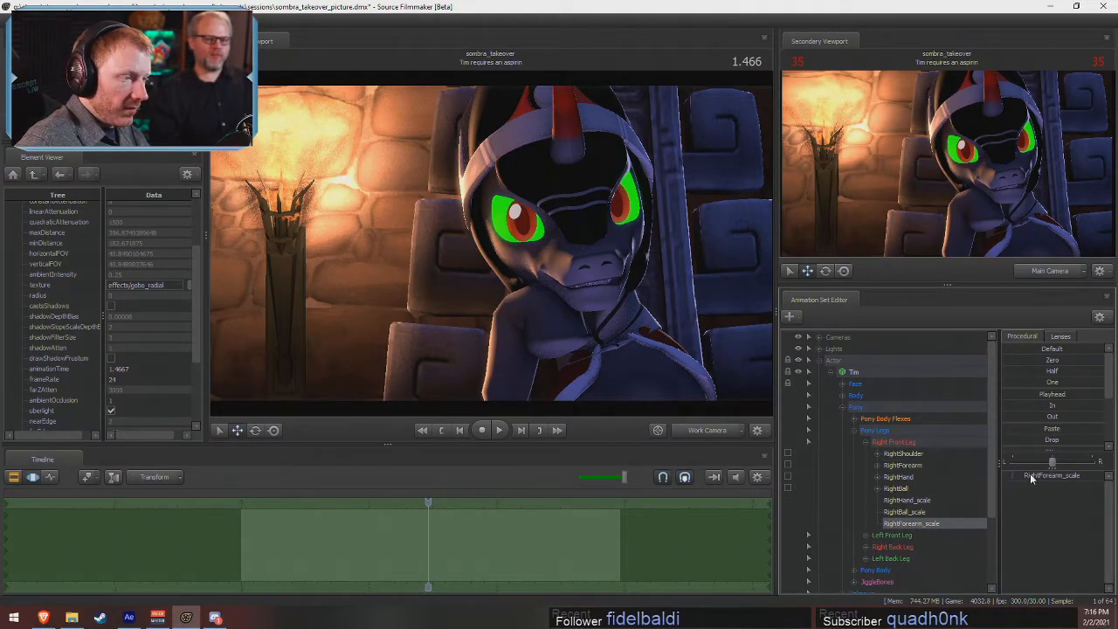
left_click_drag(1031, 476, 1008, 476)
left_click(925, 501)
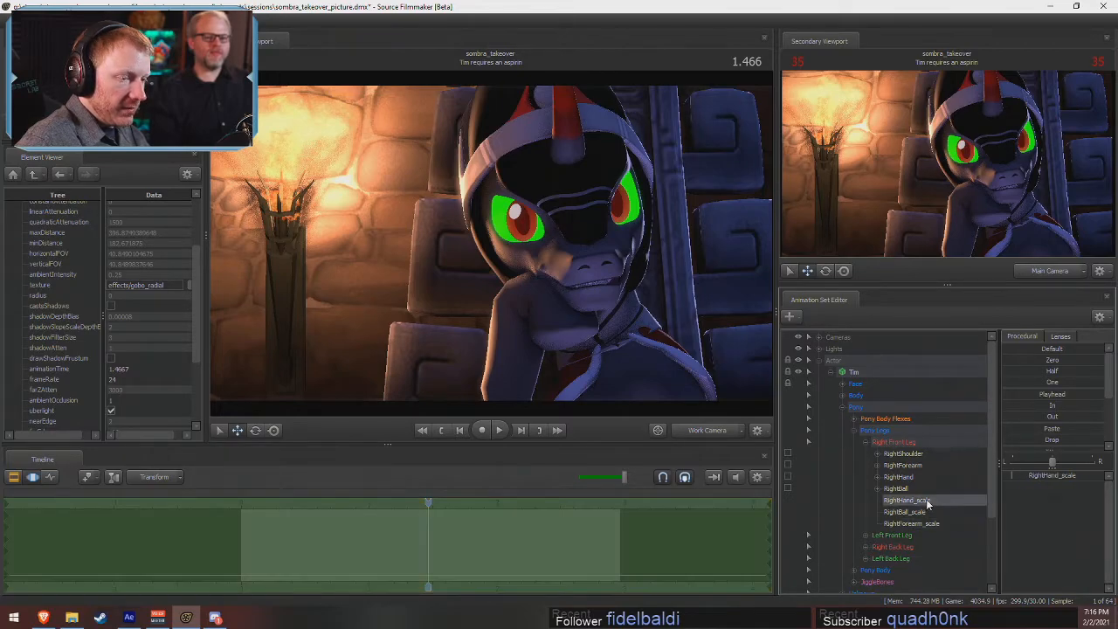
left_click_drag(1019, 476, 1016, 476)
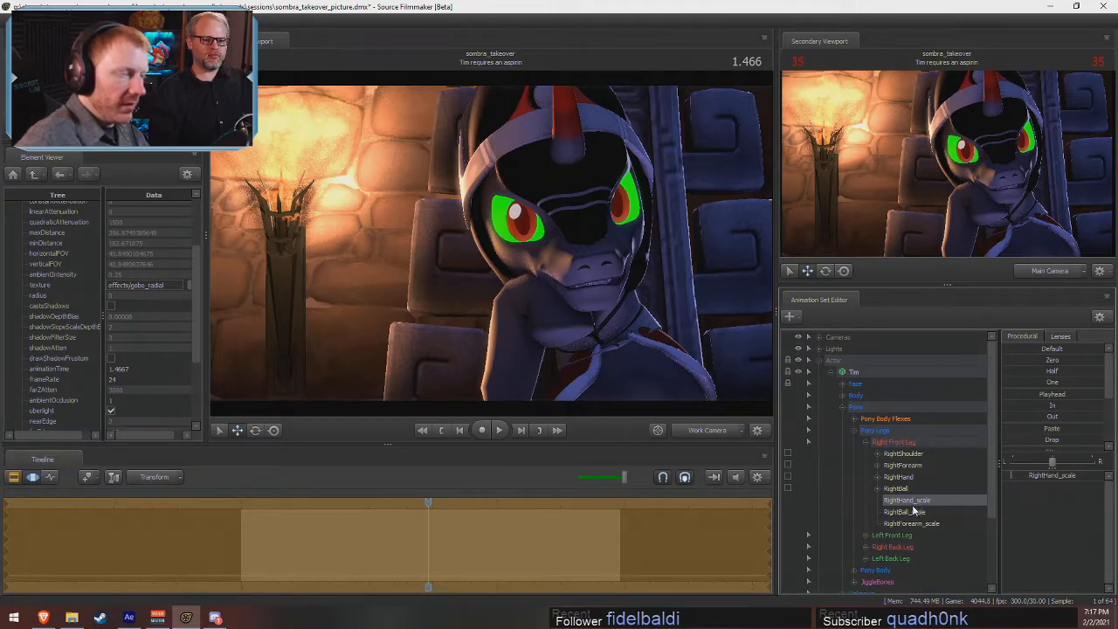
- Rotate the RightForearm bone slightly and shift its position while viewing the arm through the Work Camera
left_click(903, 465)
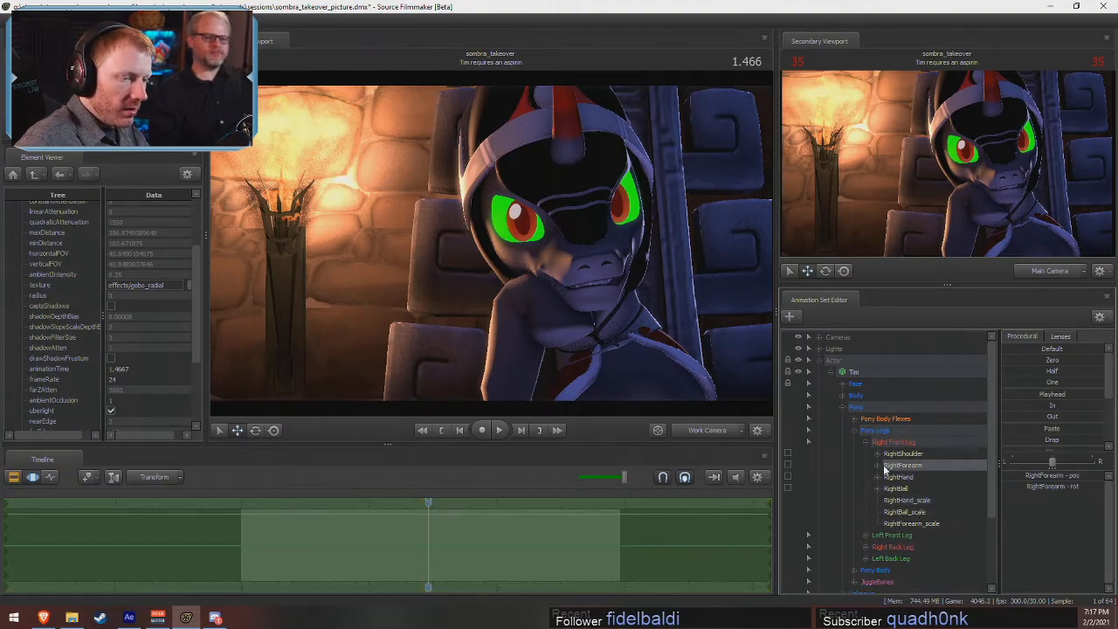
left_click(705, 431)
left_click_drag(489, 297, 511, 340)
key("F2")
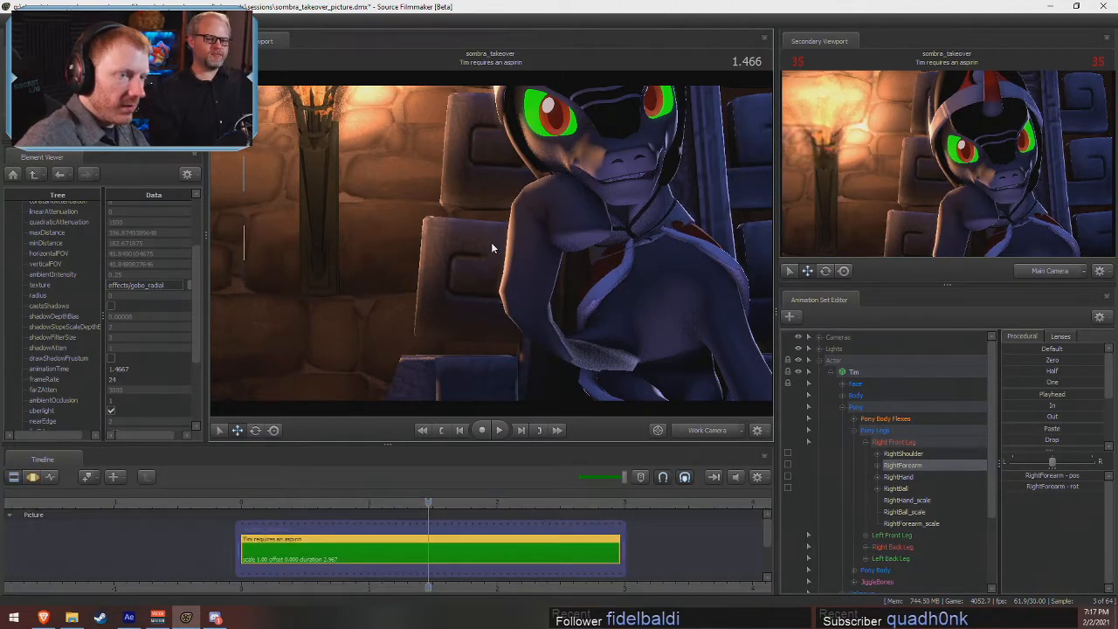
key("F3")
key("F2")
key("F3")
key("e")
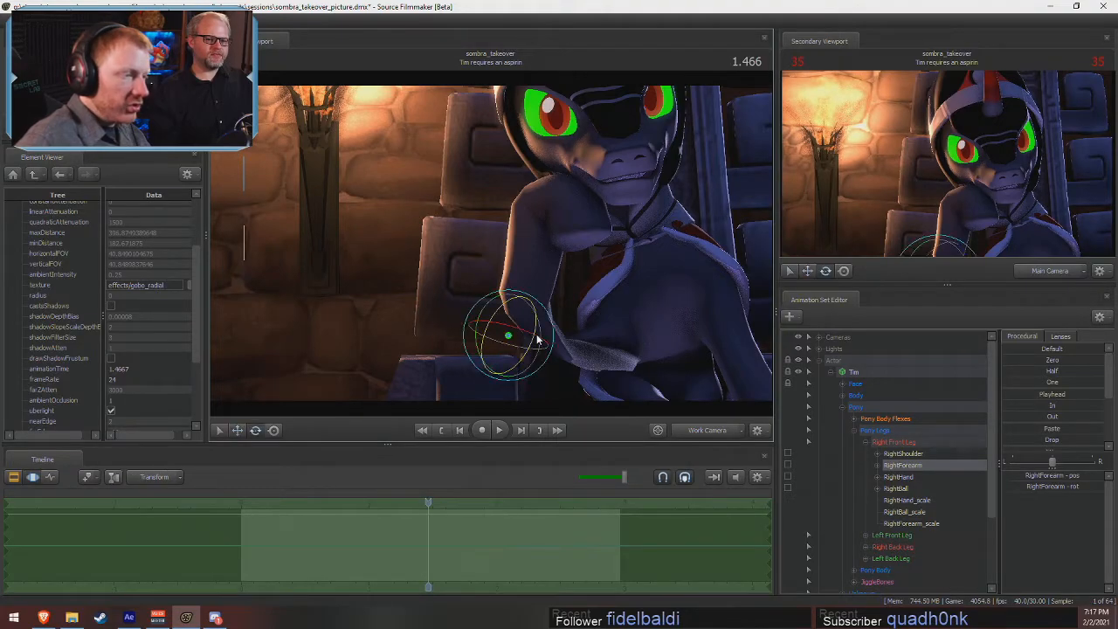
left_click_drag(544, 310, 544, 302)
key("w")
left_click_drag(510, 337, 521, 342)
- Compare the arm in the clip and motion editors, rotate the RightForearm bone further, and return to the Main Camera
key("F2")
key("F3")
key("F2")
key("F3")
key("e")
left_click_drag(548, 327, 498, 336)
key("w")
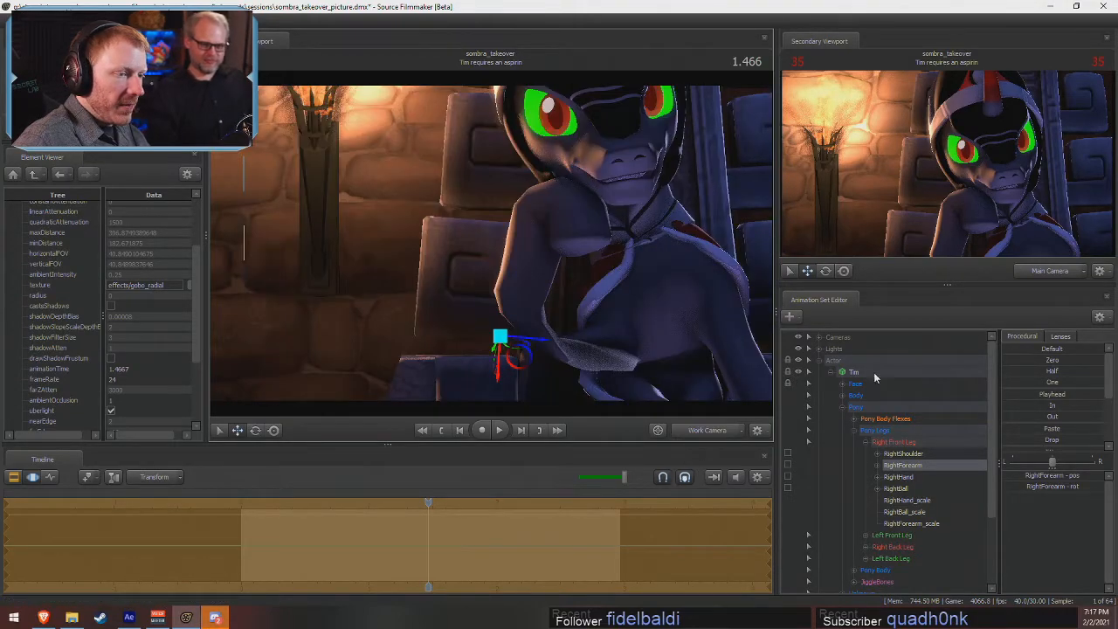
left_click(706, 430)
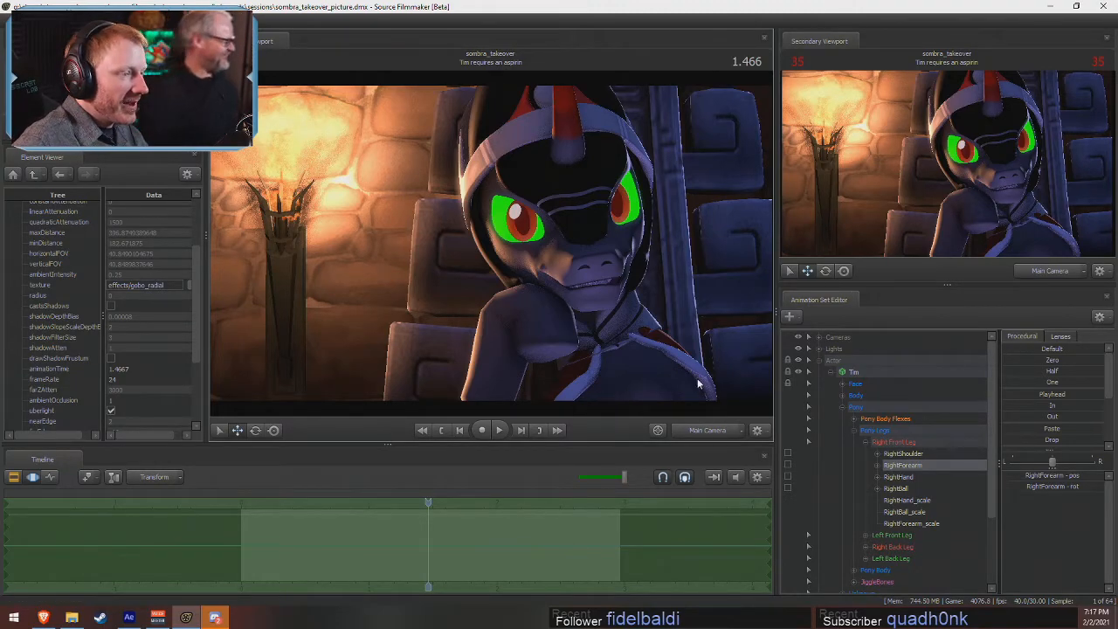
- Collapse the Pony control group and add override materials to the Tim model
left_click(841, 409)
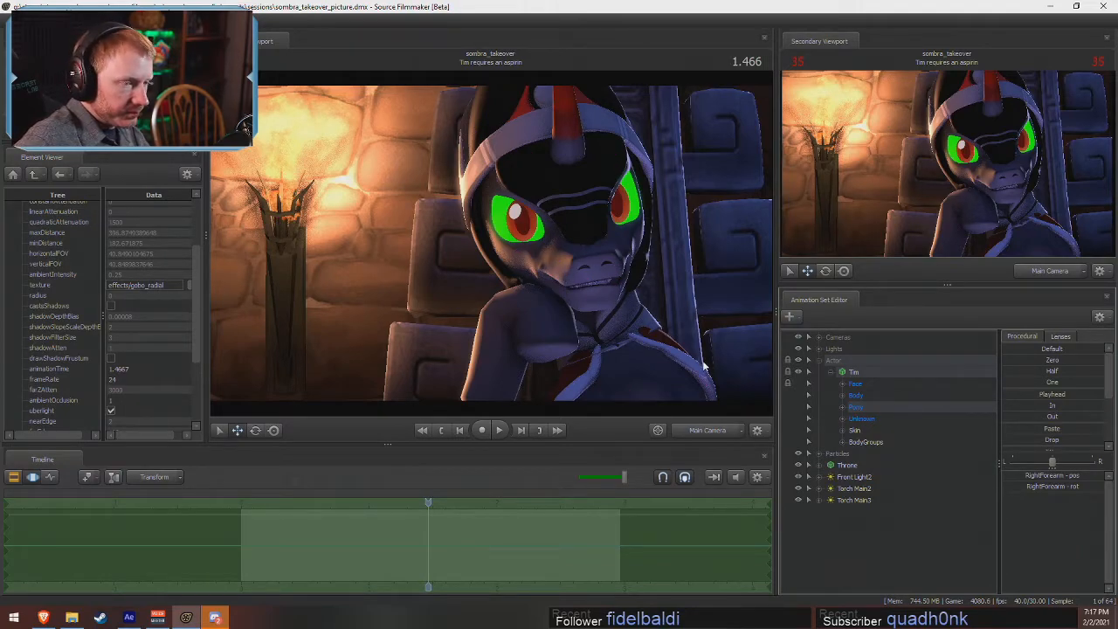
right_click(854, 373)
left_click(855, 376)
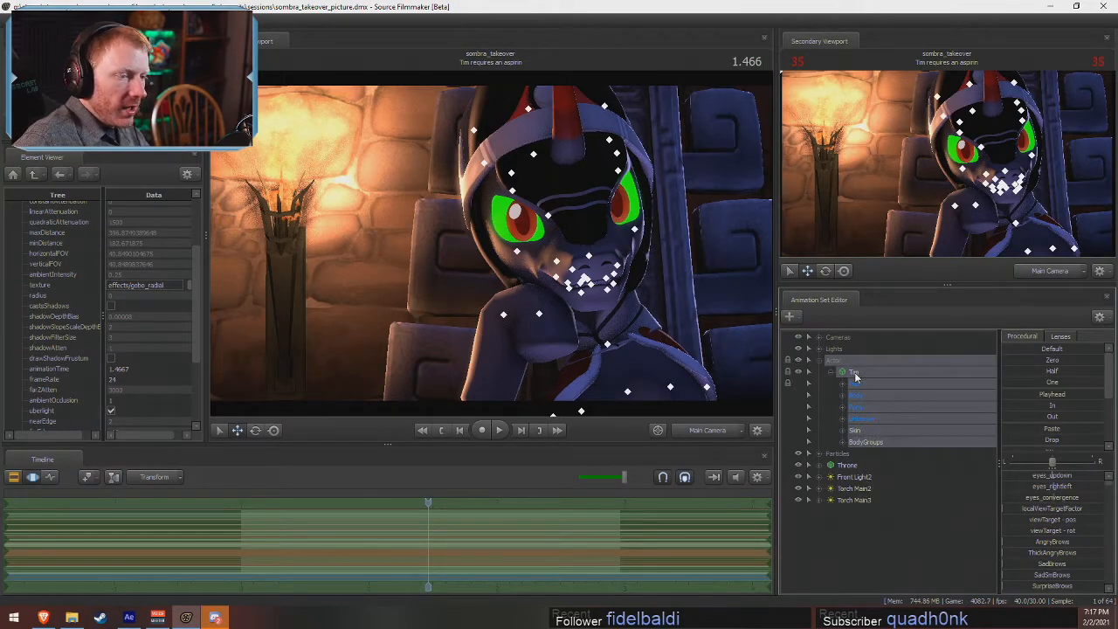
key("F2")
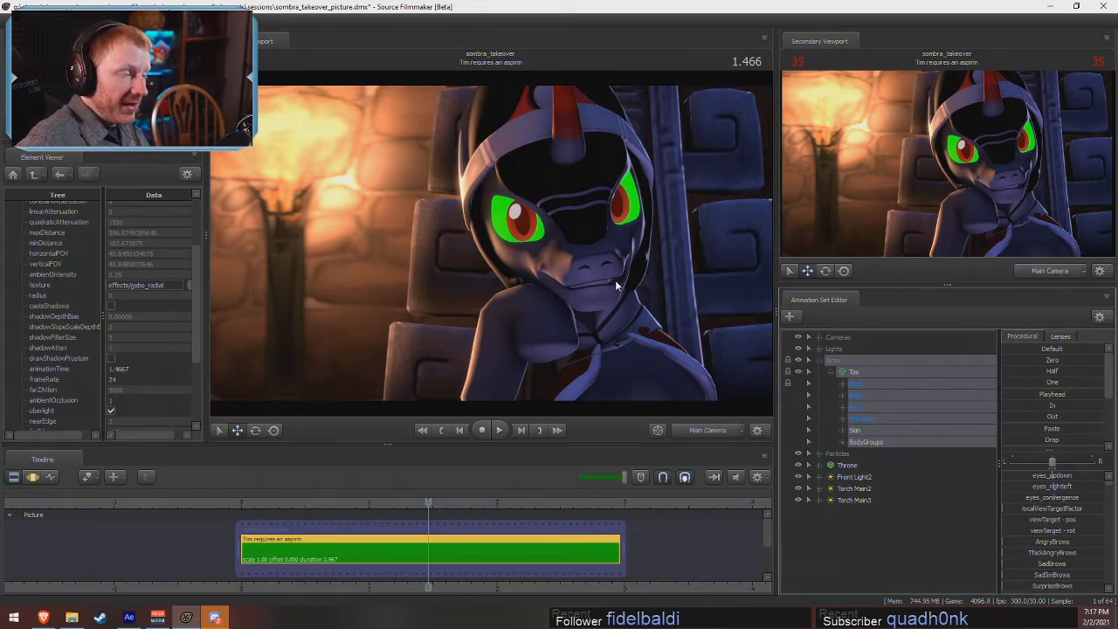
right_click(861, 373)
left_click(888, 551)
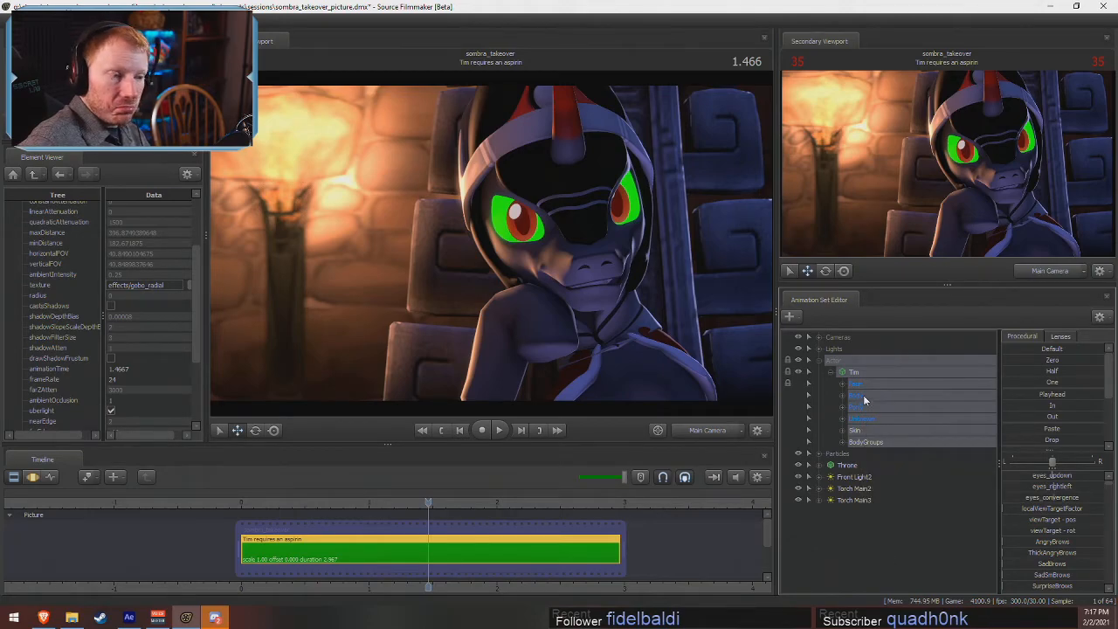
- Show the Tim model in the Element Viewer and select the mtlName path of its teeth material
right_click(861, 373)
mouse_move(948, 439)
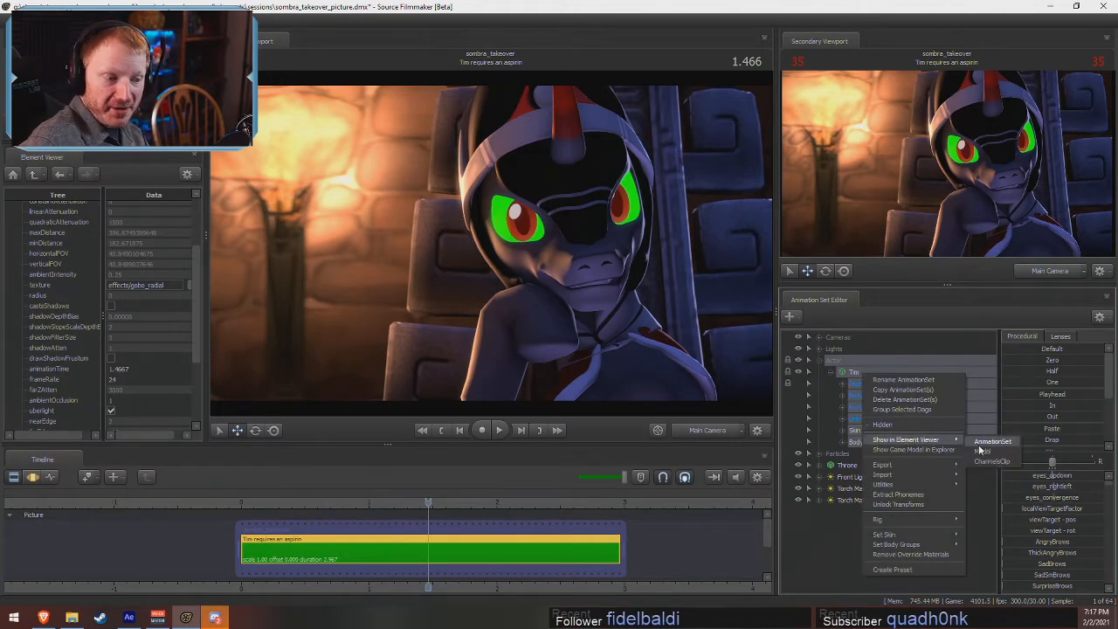
left_click(987, 457)
left_click(24, 424)
scroll(35, 411, "down", 3)
scroll(35, 411, "down", 4)
left_click(33, 246)
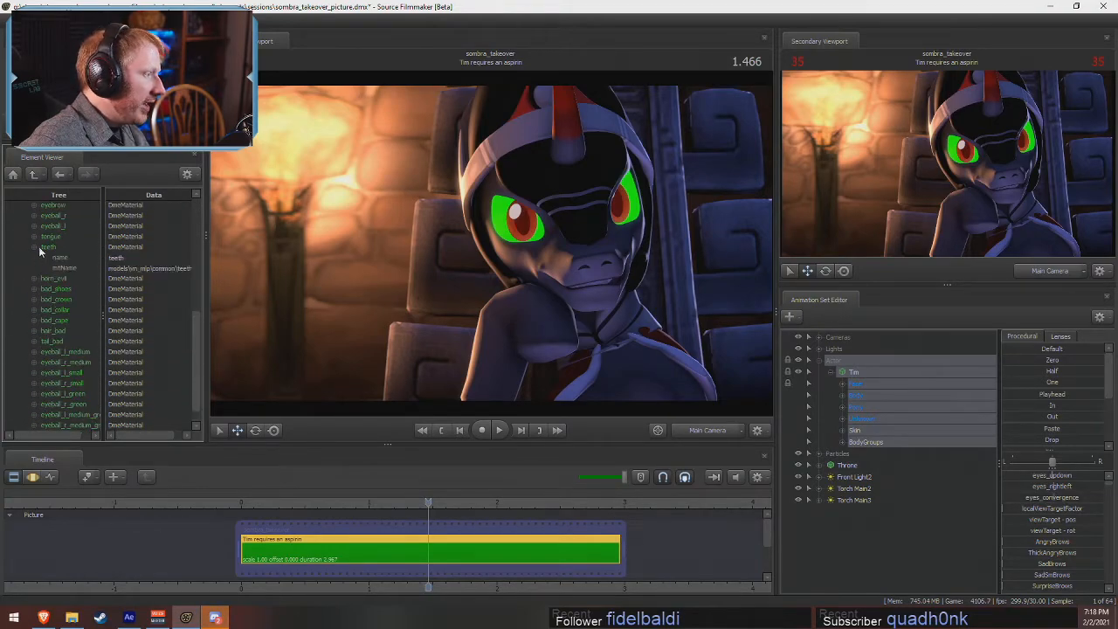
left_click(84, 267)
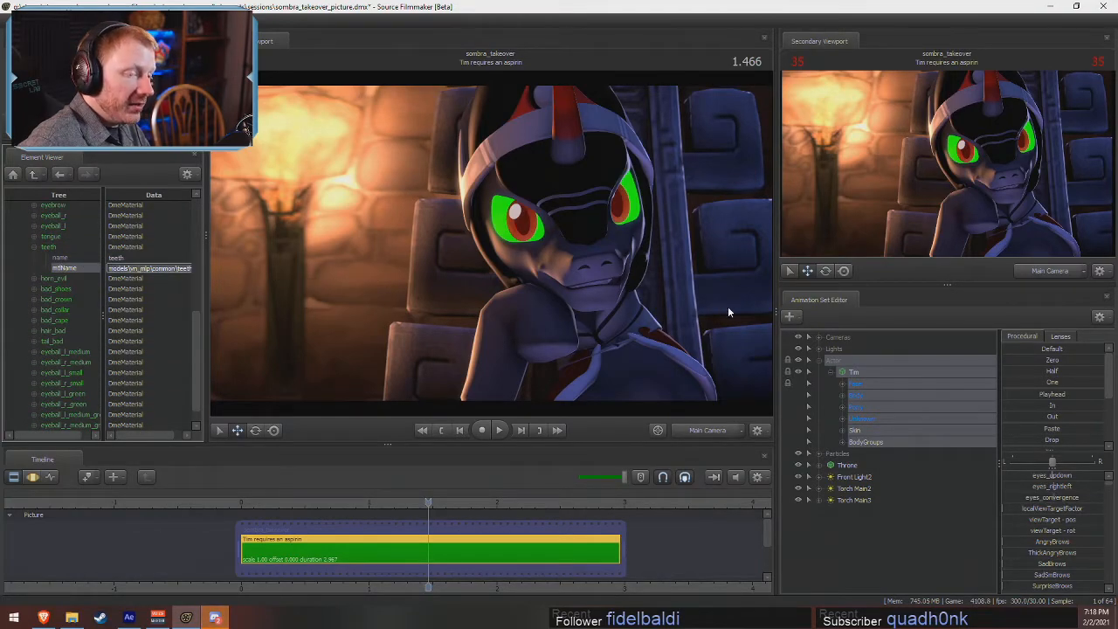
- Show Tim's game model in Explorer and go to the usermod folder materials\models\vn_mlp\common
right_click(861, 373)
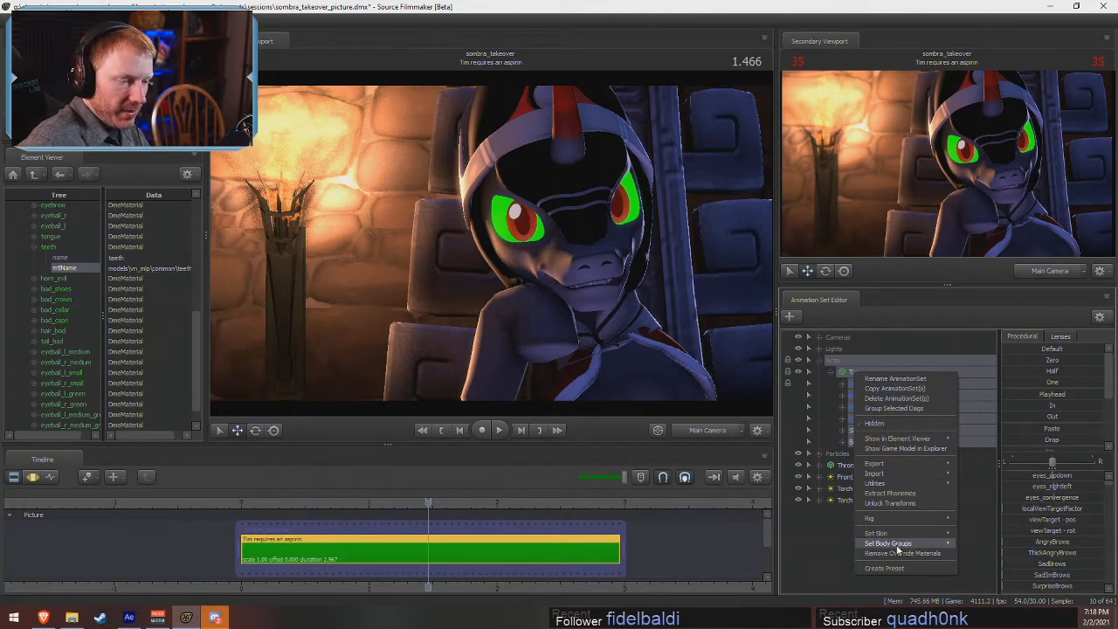
left_click(906, 448)
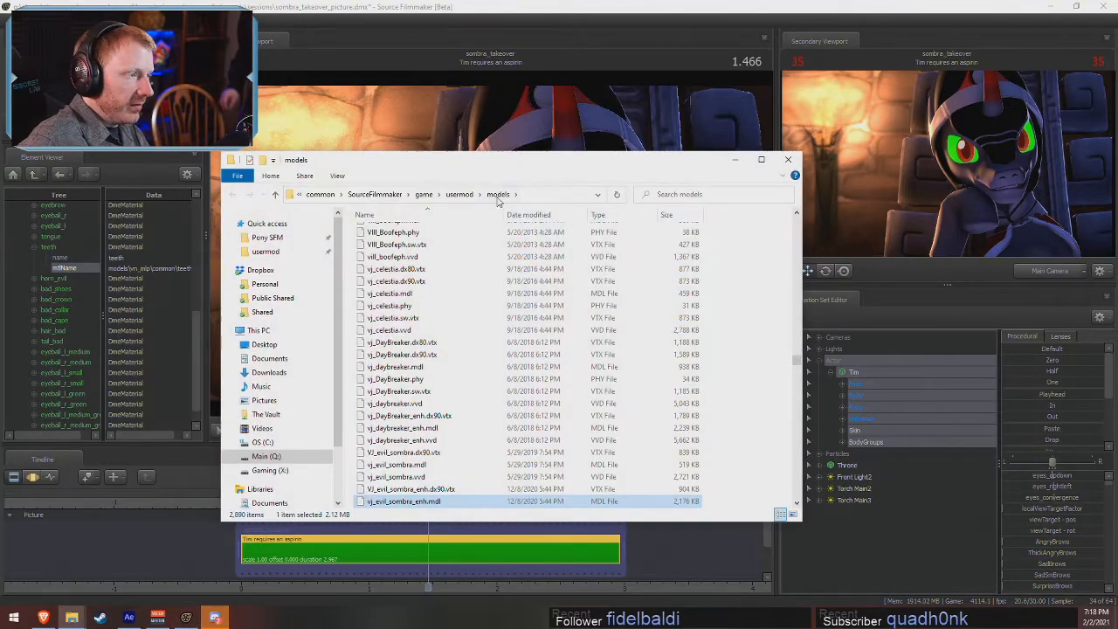
left_click(459, 194)
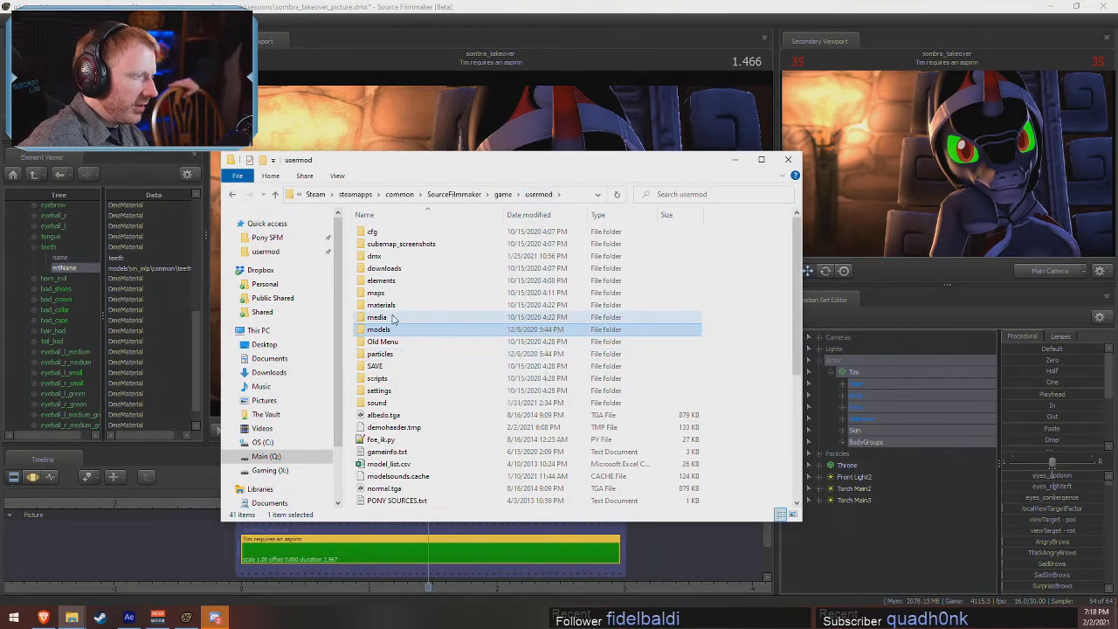
left_click(391, 306)
double_click(390, 305)
left_click(561, 194)
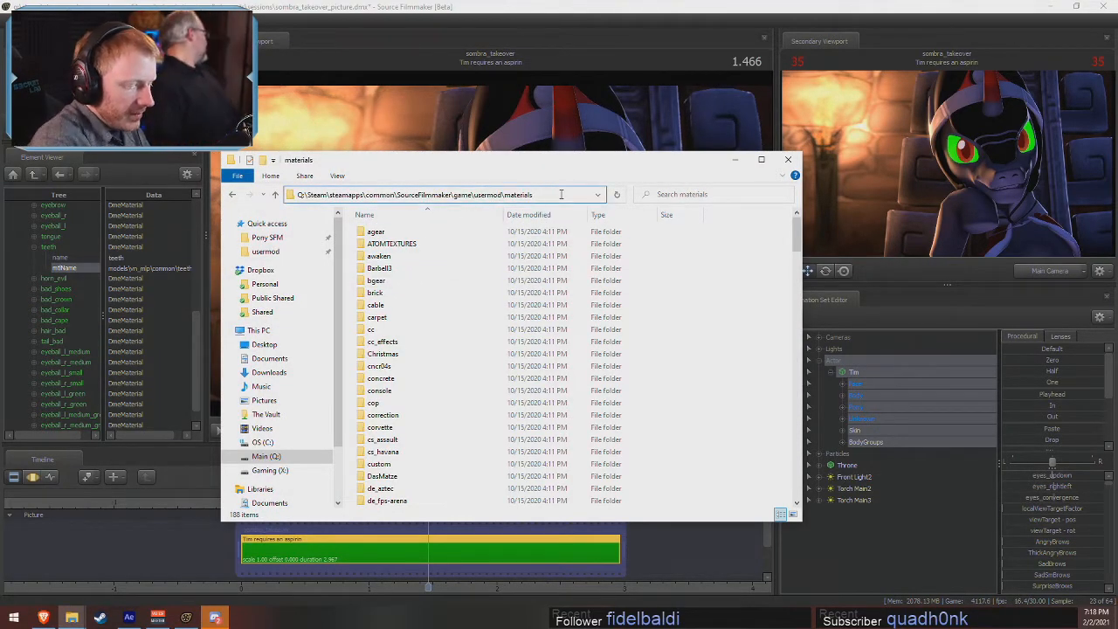
type("models\\vn_mlp\\common\\")
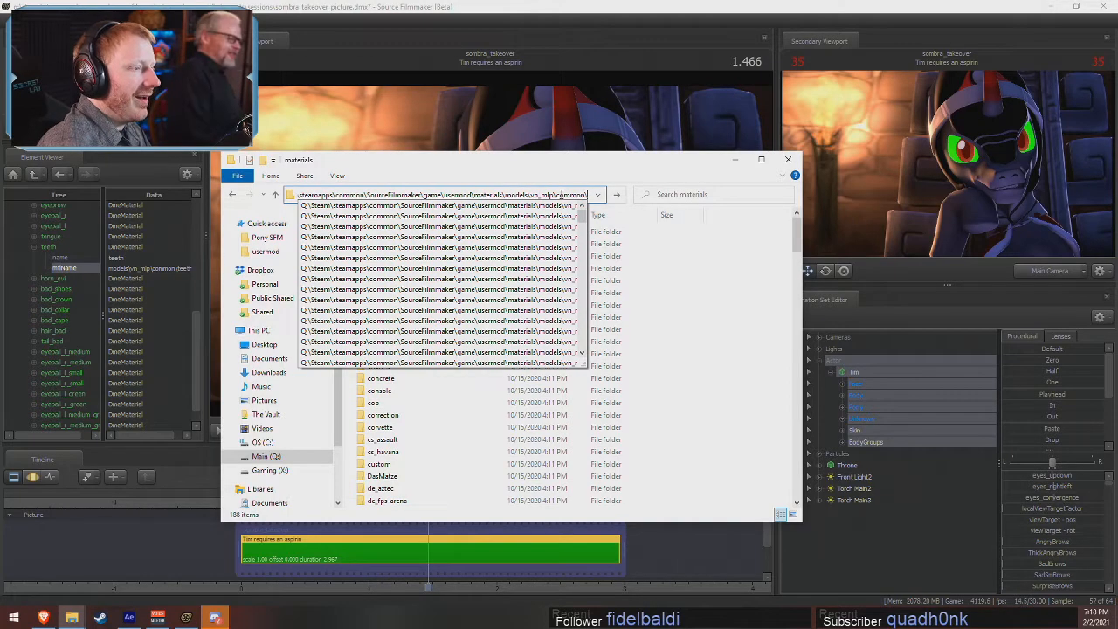
key("Return")
- Find teeth.vmt in the common folder and open it in Notepad++
scroll(456, 362, "down", 10)
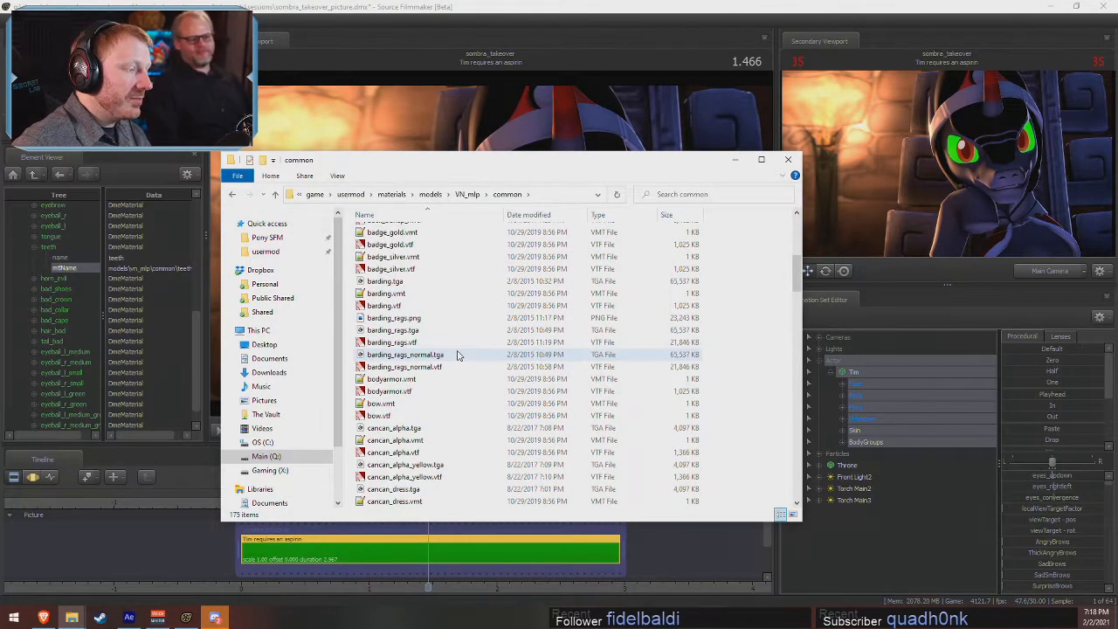
scroll(452, 376, "down", 20)
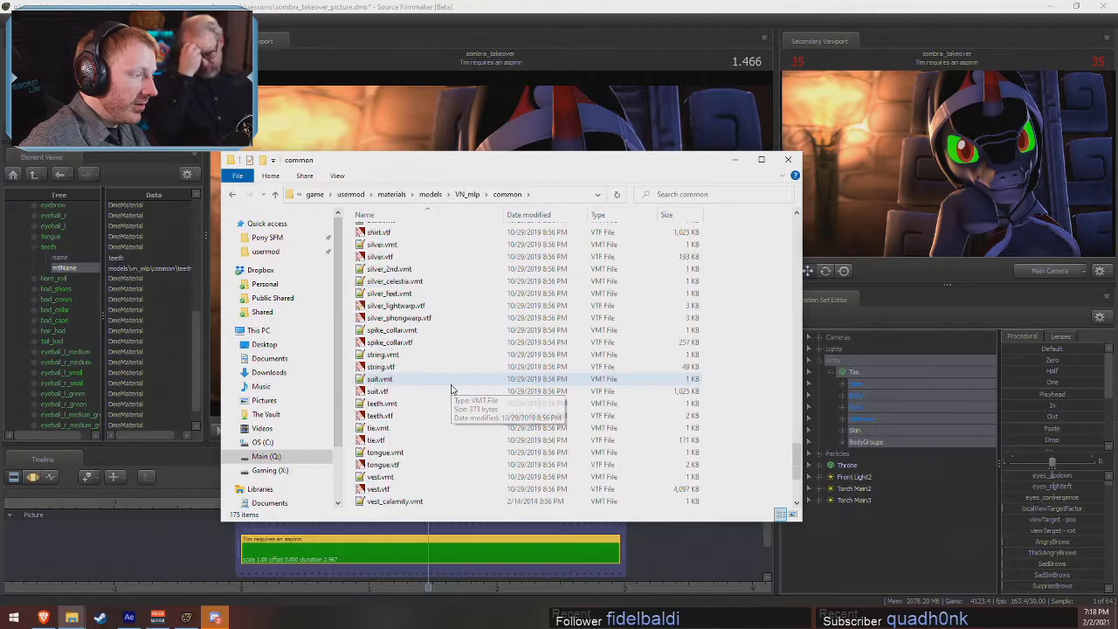
left_click_drag(382, 403, 380, 390)
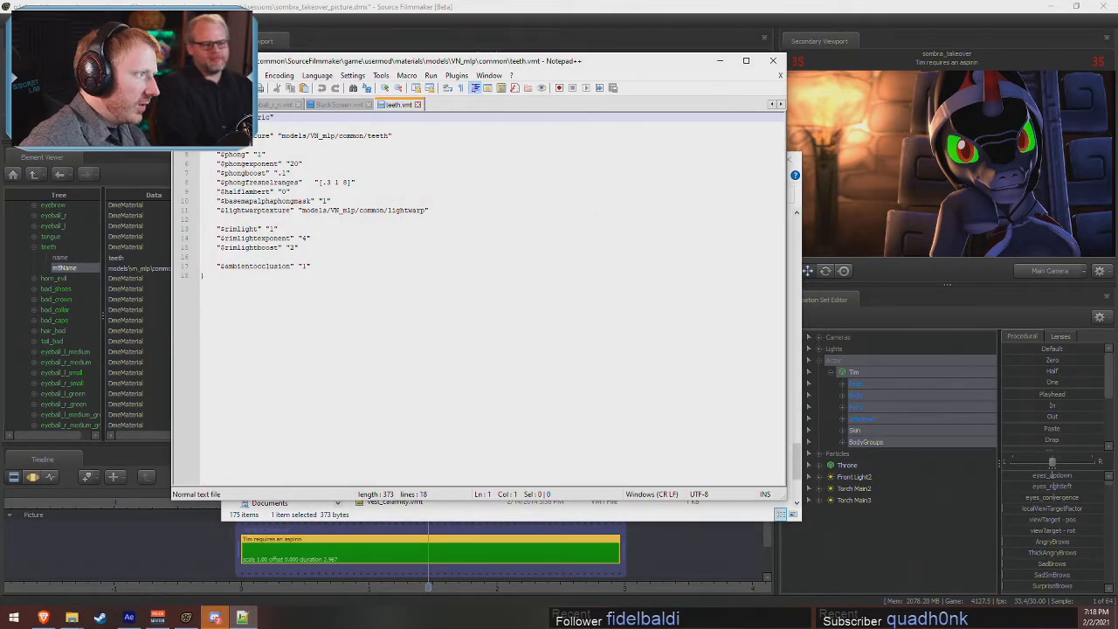
- Add the line "$selfillum" "1" below the lightwarp texture in teeth.vmt and save the file
left_click(349, 220)
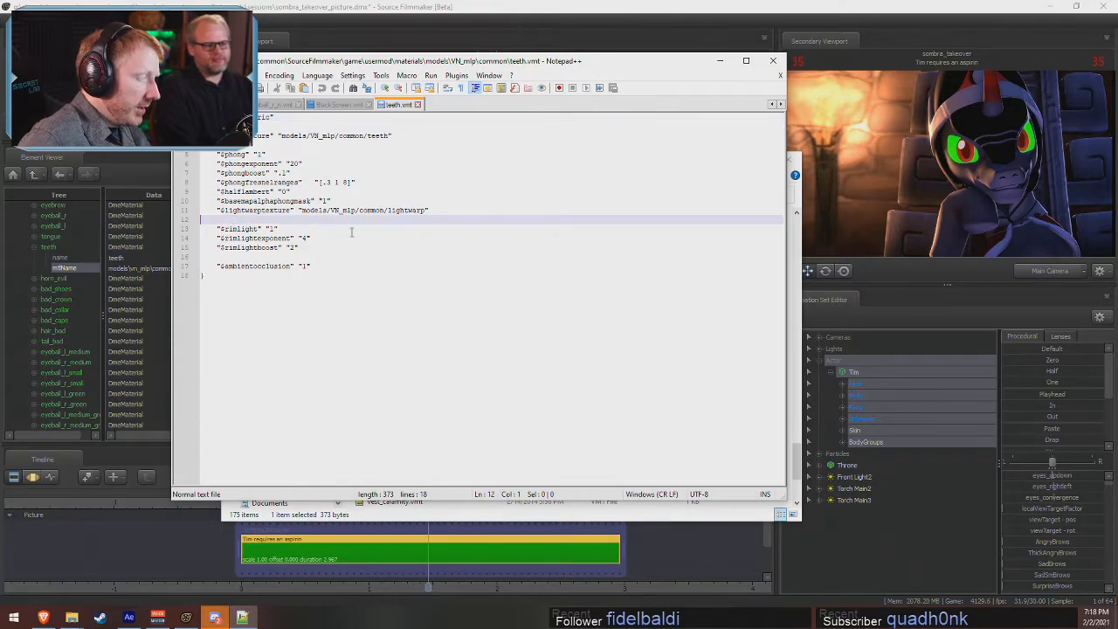
key("Return")
key("Return")
key("Up")
key("Tab")
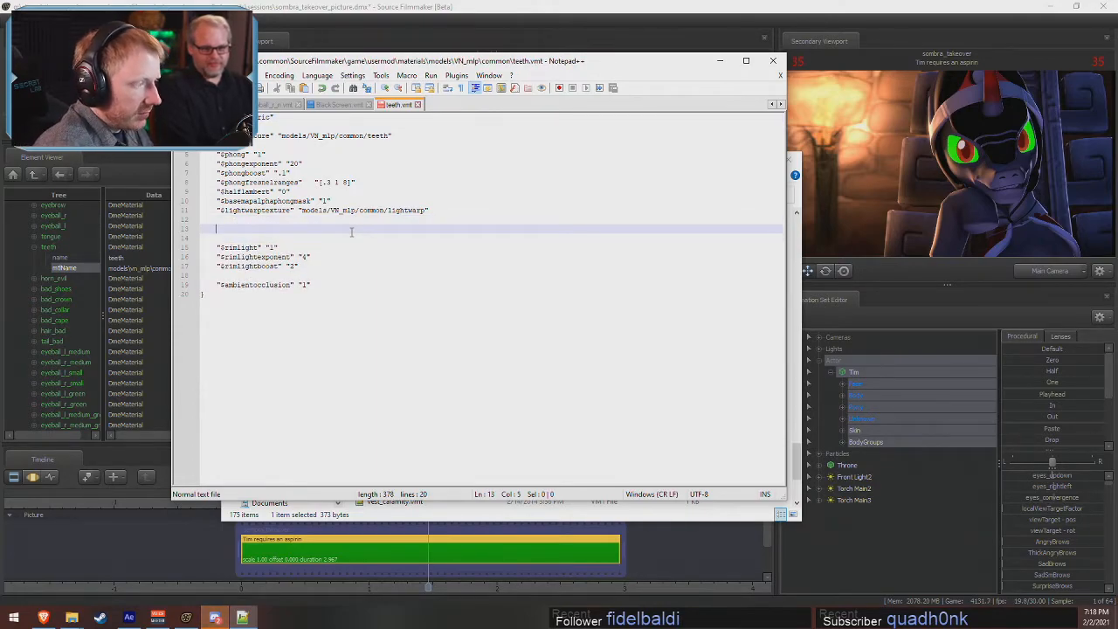
type("\"")
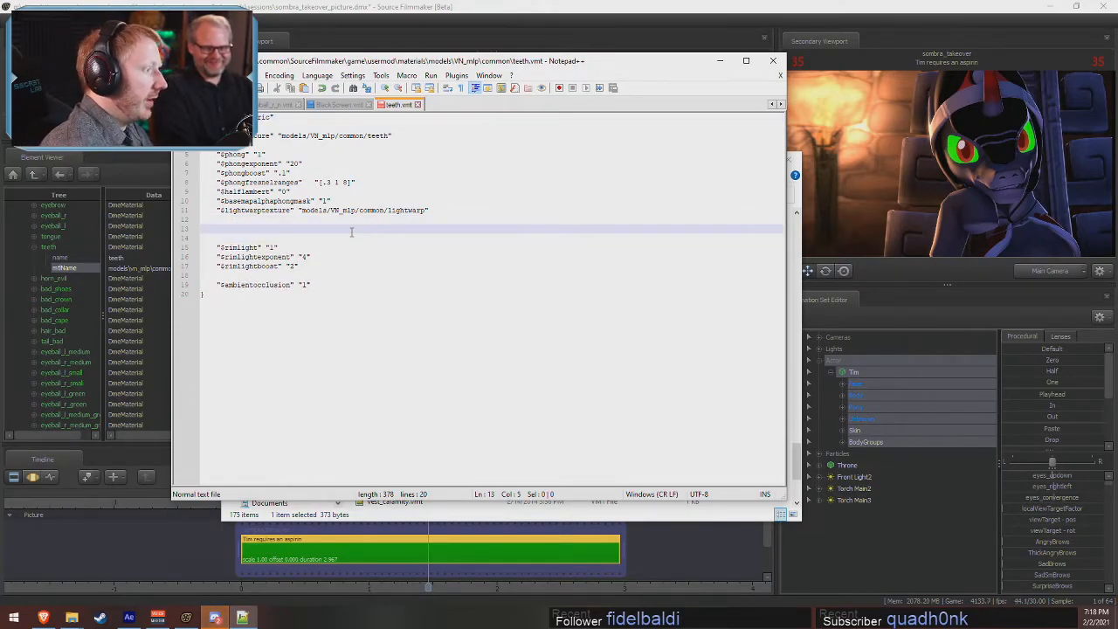
type("$")
type("self")
type("m\" ")
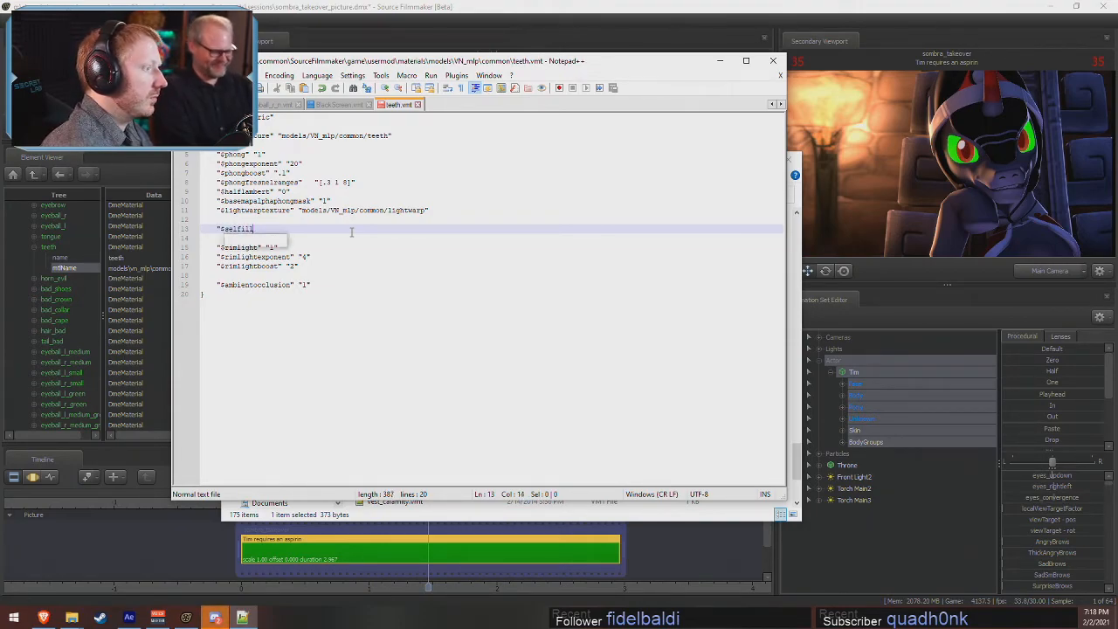
type("\"1\"")
key("ctrl+s")
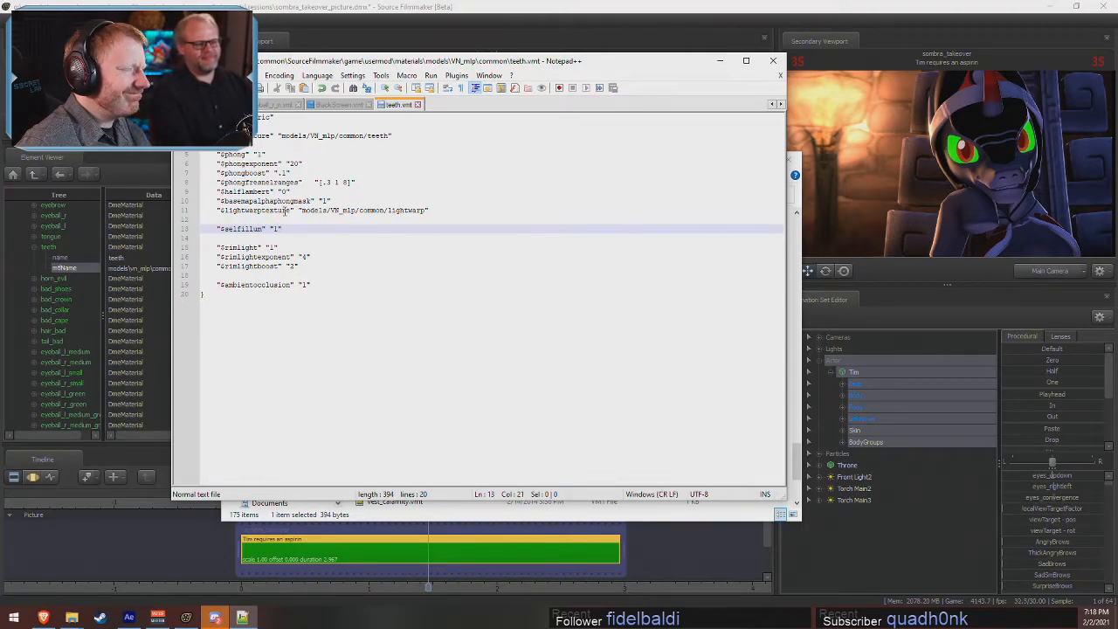
- Switch back to Source Filmmaker and check the teeth in the motion editor and clip editor
left_click(390, 6)
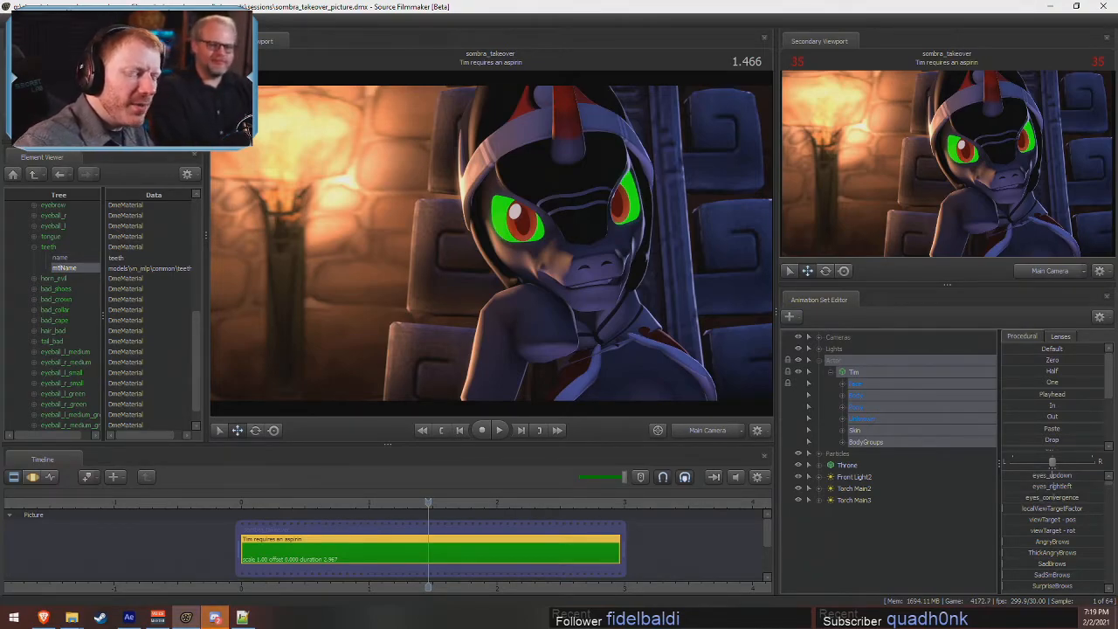
key("F3")
key("F2")
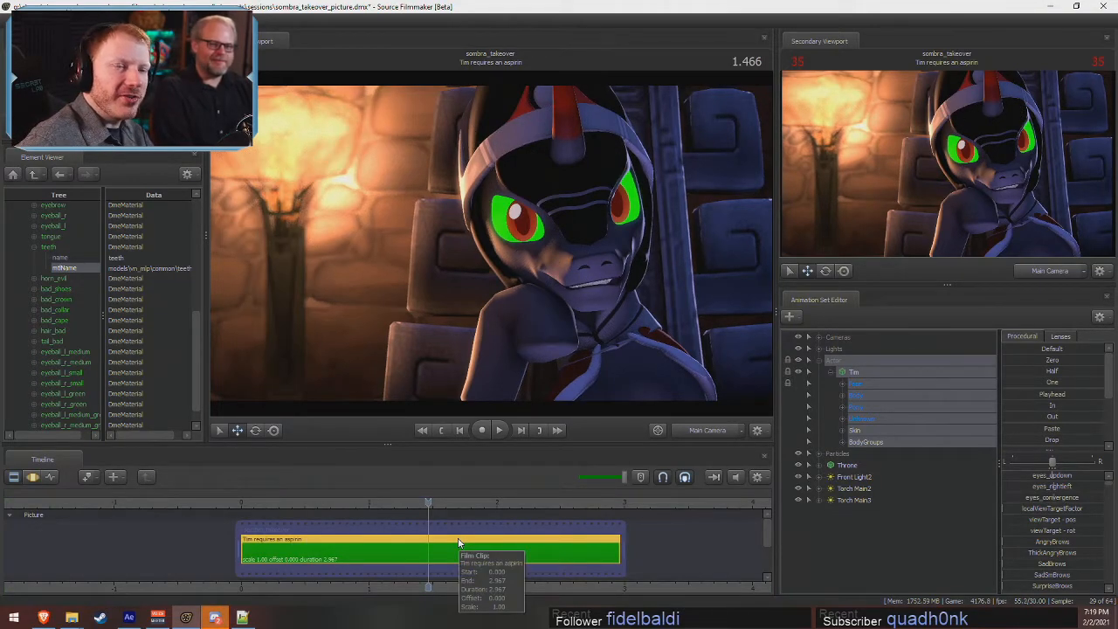
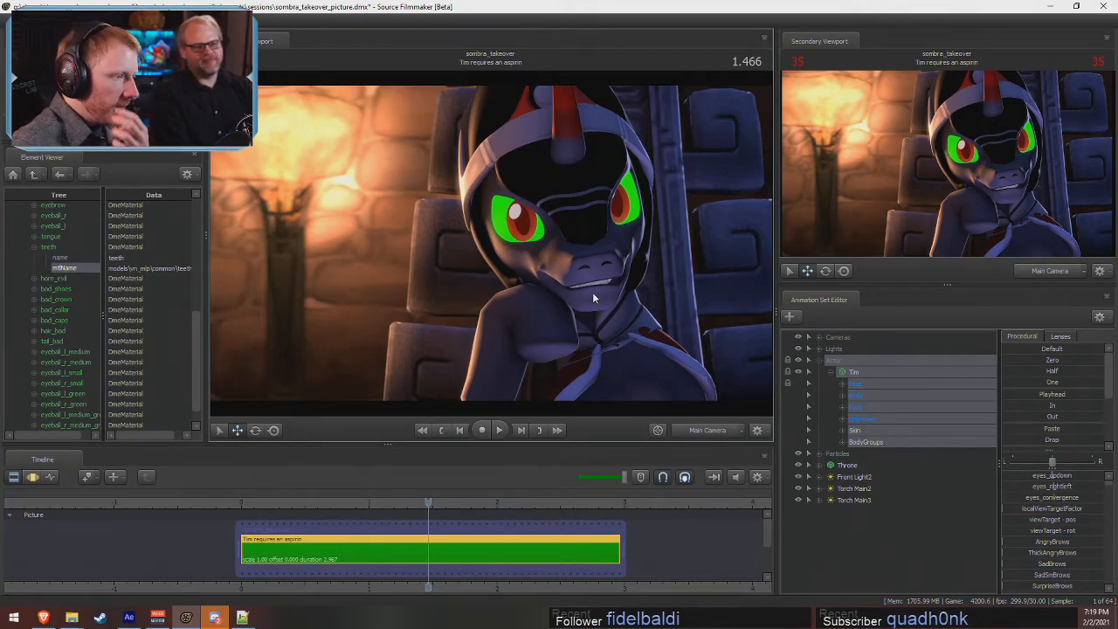
- Select the Lower Face controls in Tim's Face group and adjust the JawOpen slider in the motion editor
double_click(848, 384)
left_click(877, 455)
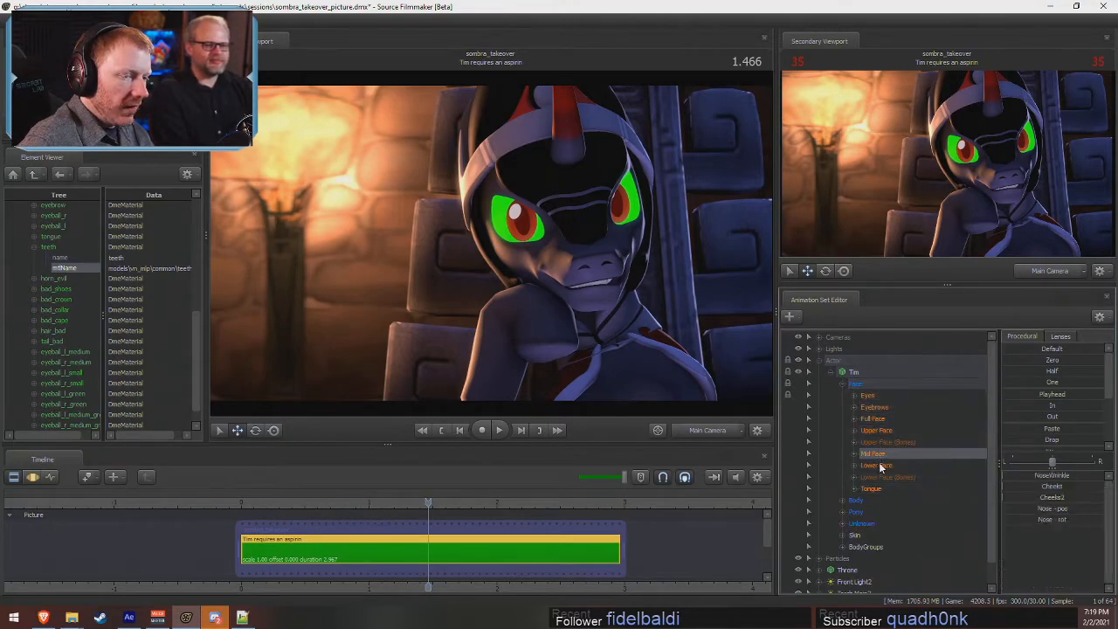
left_click(882, 463)
key("F3")
mouse_move(1019, 476)
left_mouse_down()
mouse_move(1031, 474)
mouse_move(1013, 475)
left_mouse_up()
- Check the mouth in the clip editor, return to the motion editor, and enlarge the Animation Set Editor
key("F2")
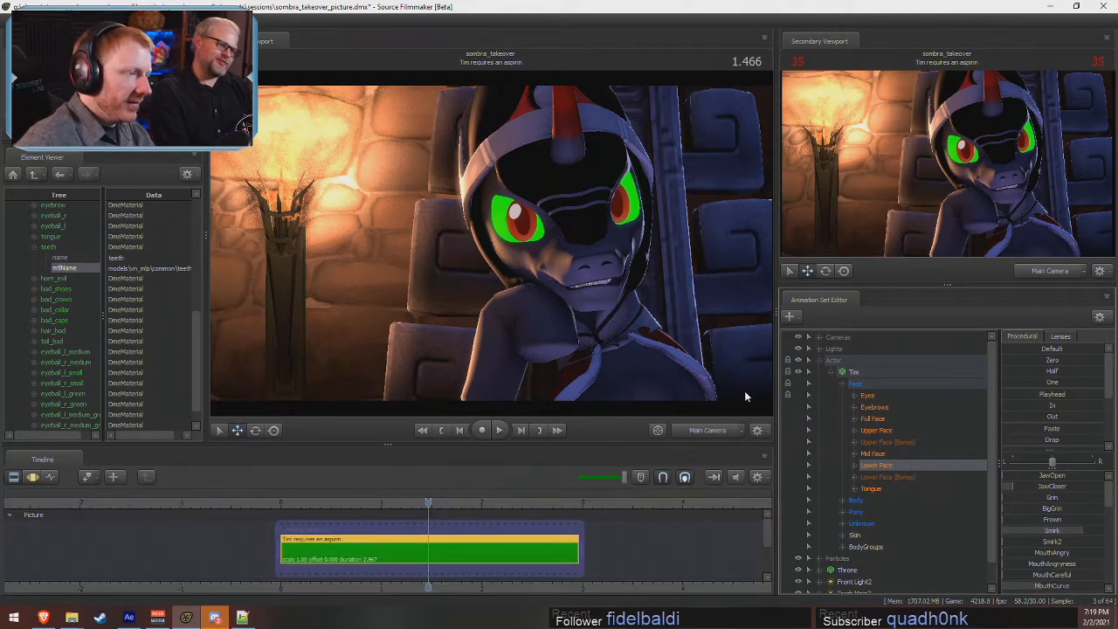
key("F3")
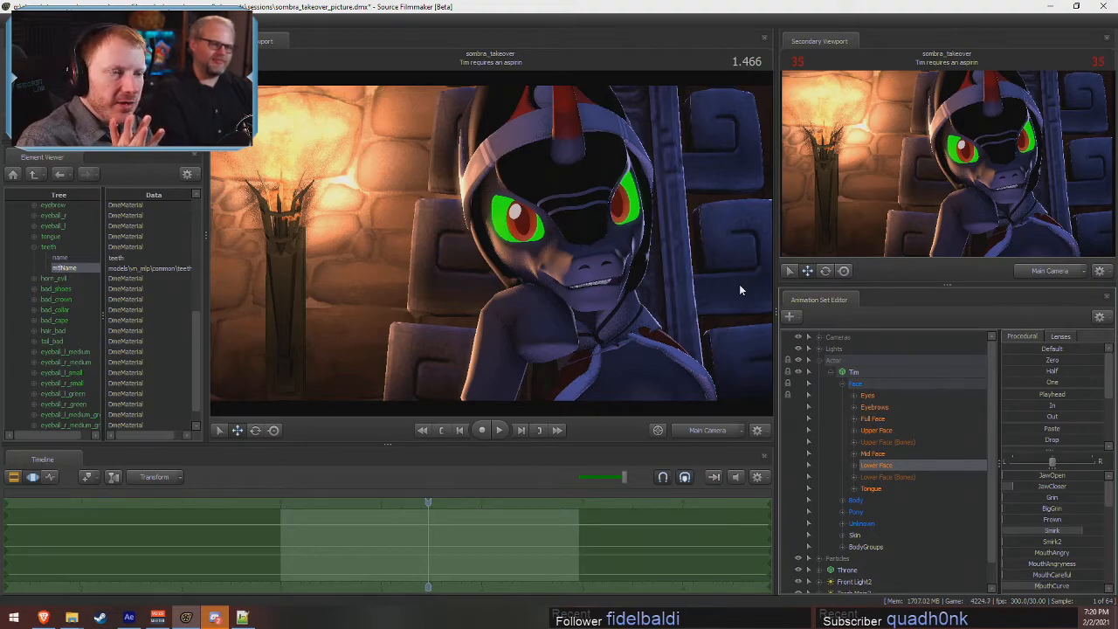
left_click_drag(939, 283, 939, 153)
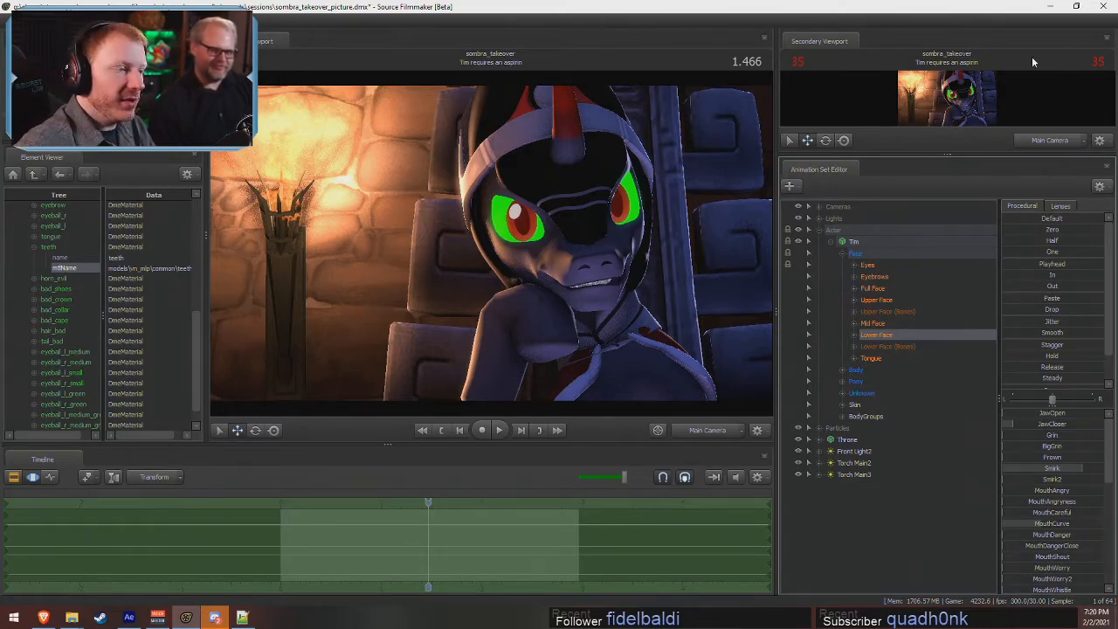
- Compare the shot through the work and main cameras, check it in the clip editor, and expand the Lights group
left_click(704, 429)
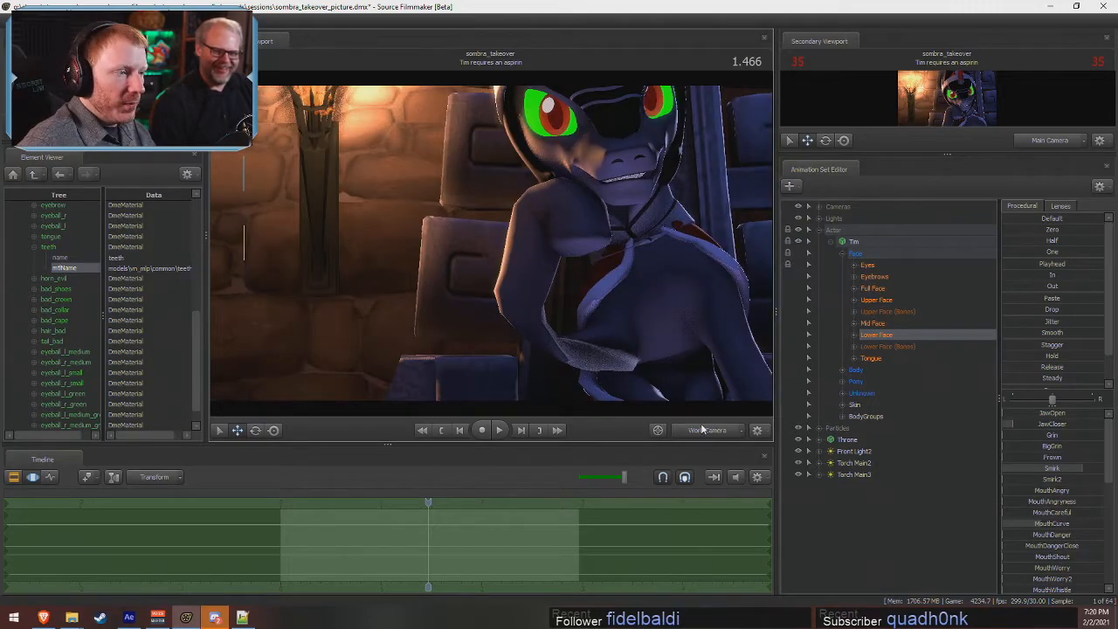
left_click(690, 430)
key("F2")
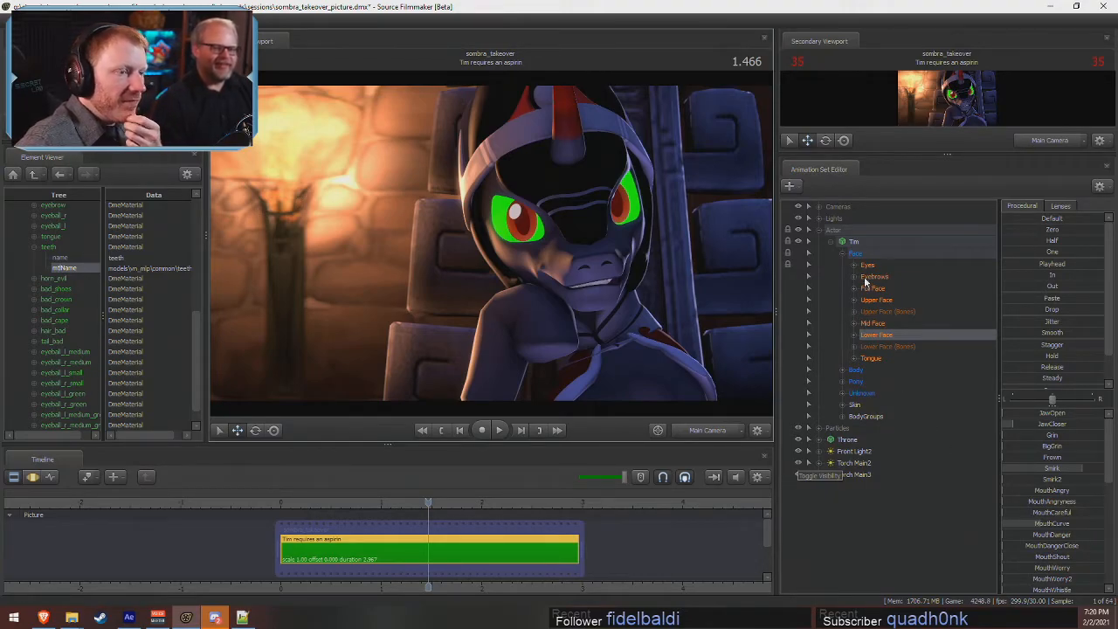
left_click(820, 230)
left_click(819, 217)
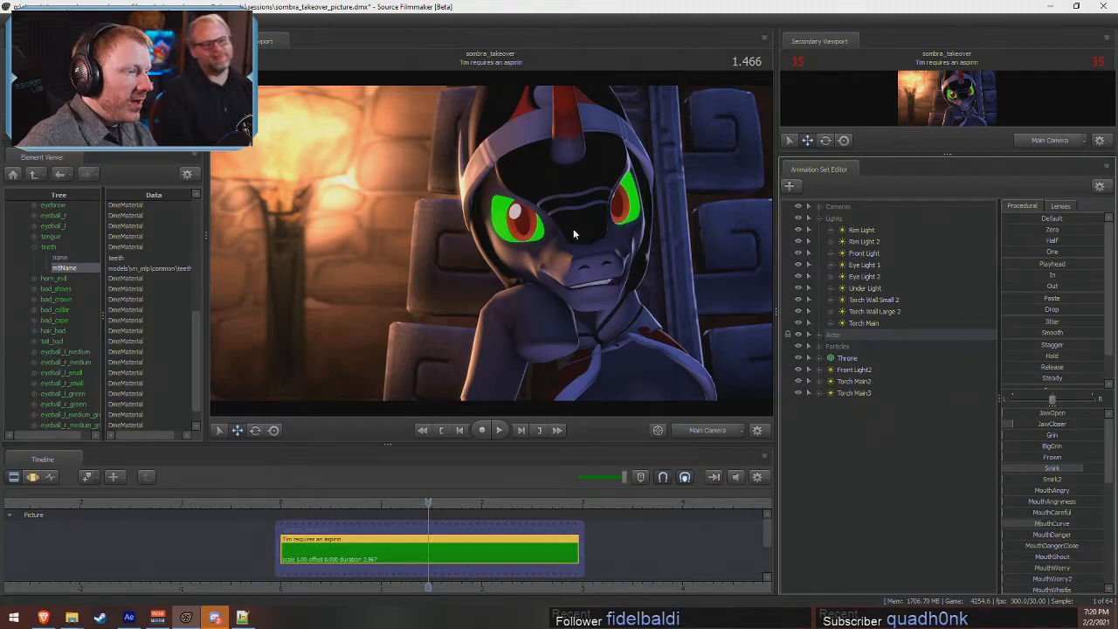
- Try re-aiming Torch Main2 at the character in the motion editor and check the result through the main camera
left_click(853, 381)
left_click_drag(855, 383, 556, 251)
key("F3")
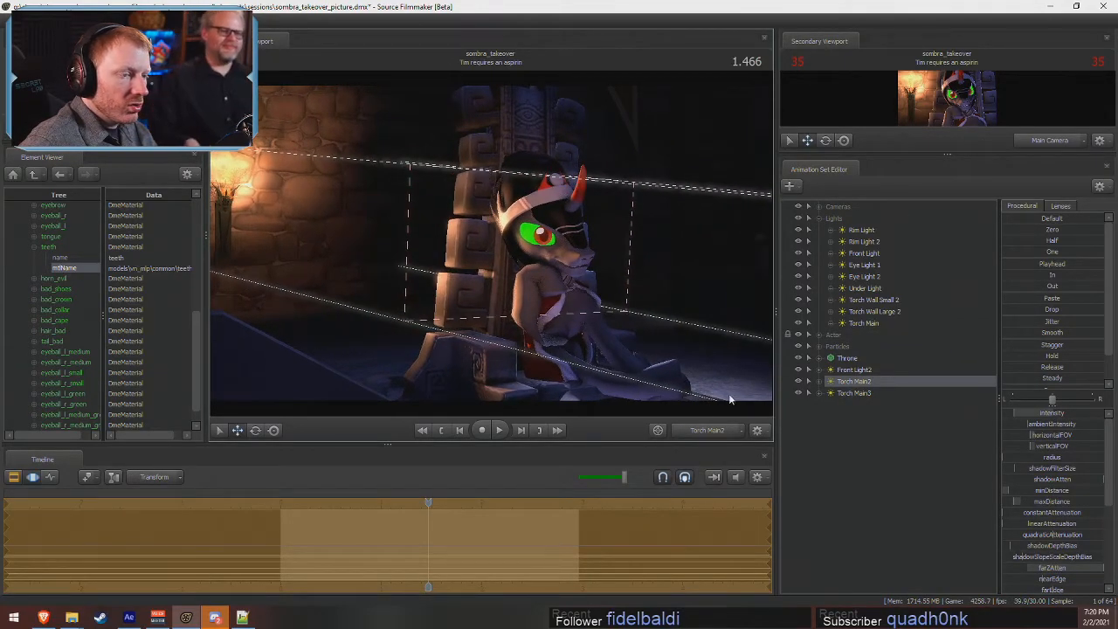
left_click(704, 431)
key("F2")
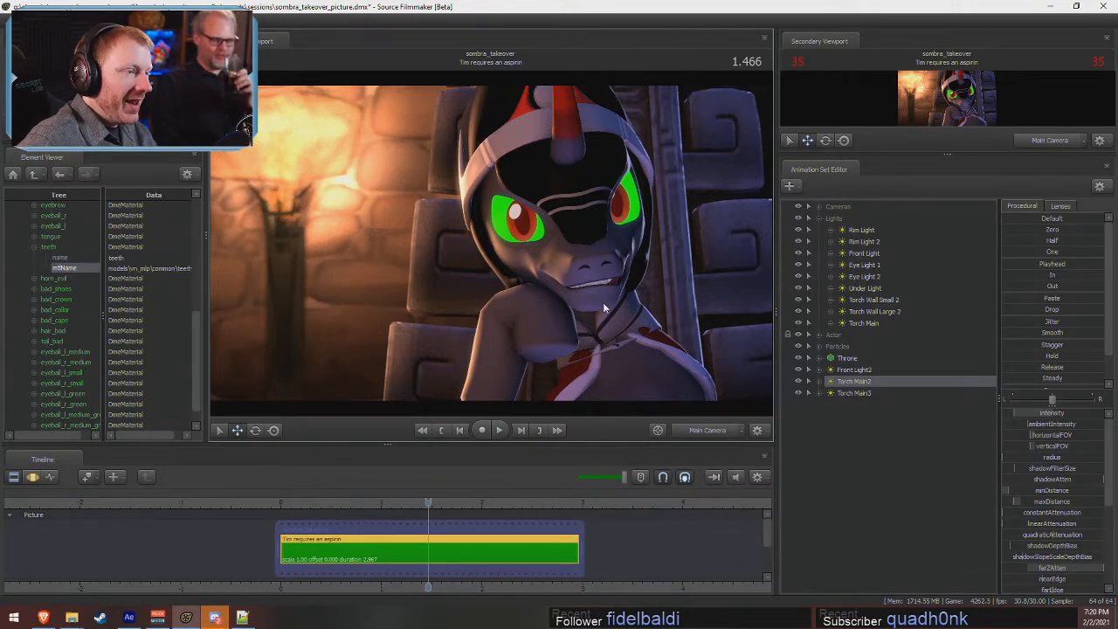
- Compare the lighting between the motion editor and clip editor and undo the Torch Main2 move
key("F3")
key("F2")
key("F3")
key("F2")
key("F3")
key("ctrl+z")
key("F2")
key("F3")
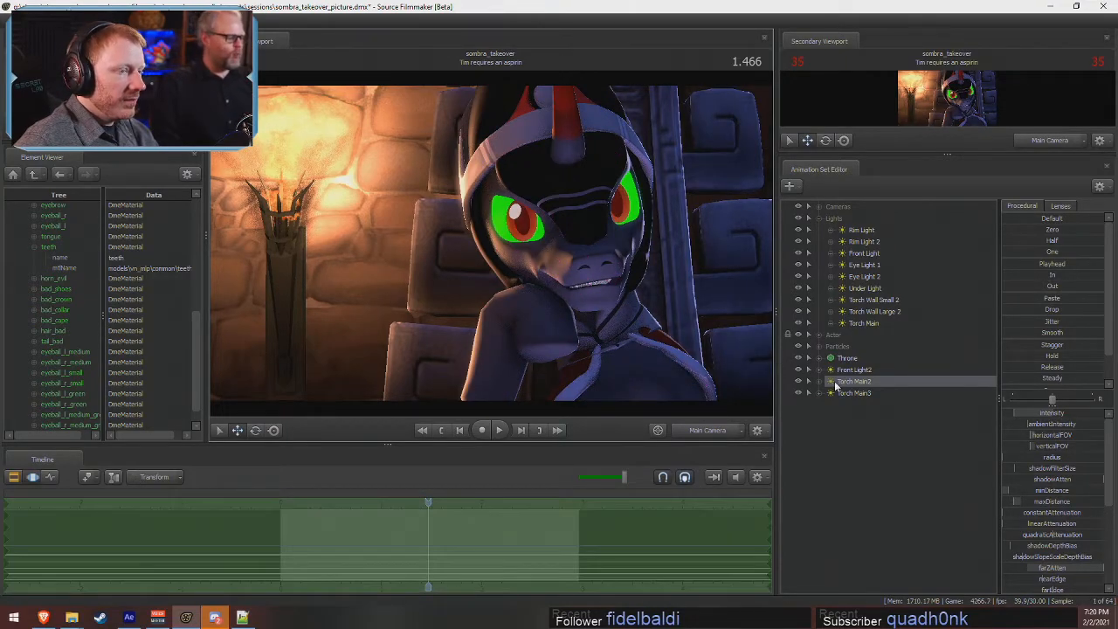
- Duplicate the Torch Main2 light by copying and pasting its animation set
right_click(843, 382)
left_click(873, 397)
right_click(847, 444)
left_click(889, 503)
- Aim the duplicated torch light at the character in the motion editor and check the lighting through the main camera
left_click_drag(844, 405, 485, 232)
key("F2")
left_click(506, 241)
key("F3")
left_click_drag(860, 405, 691, 329)
key("F2")
left_click(853, 405)
key("F3")
left_click(698, 433)
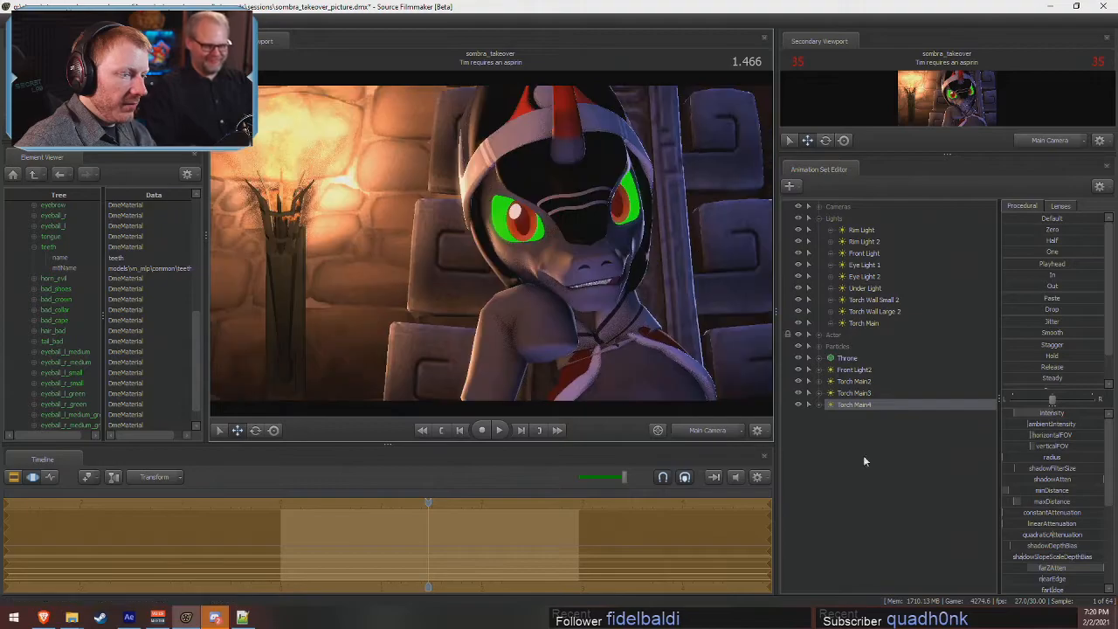
key("F2")
key("F3")
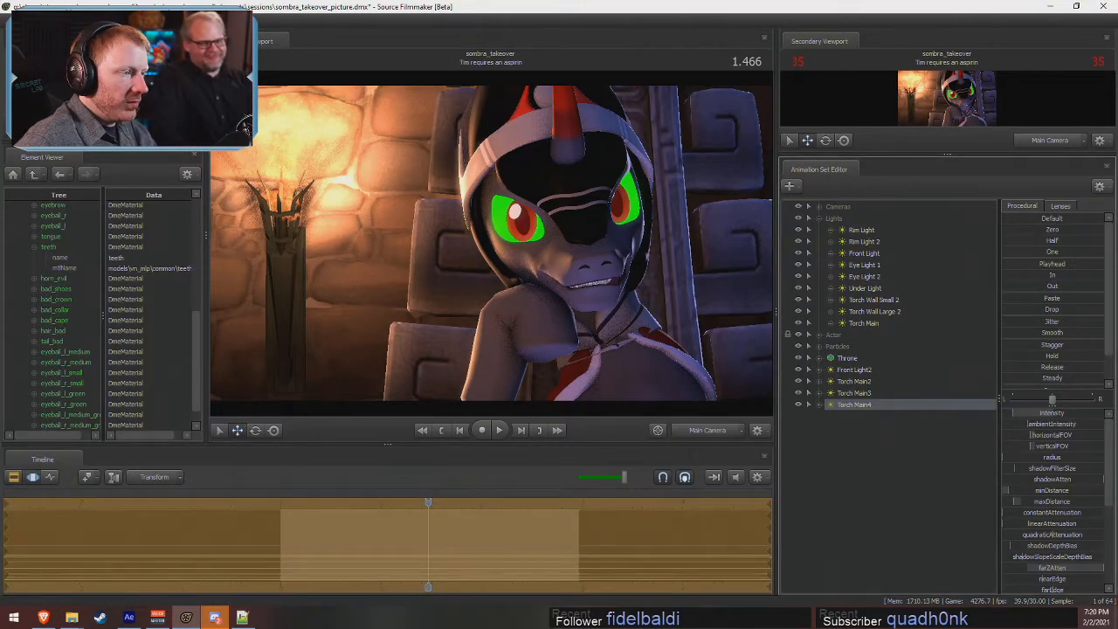
key("F2")
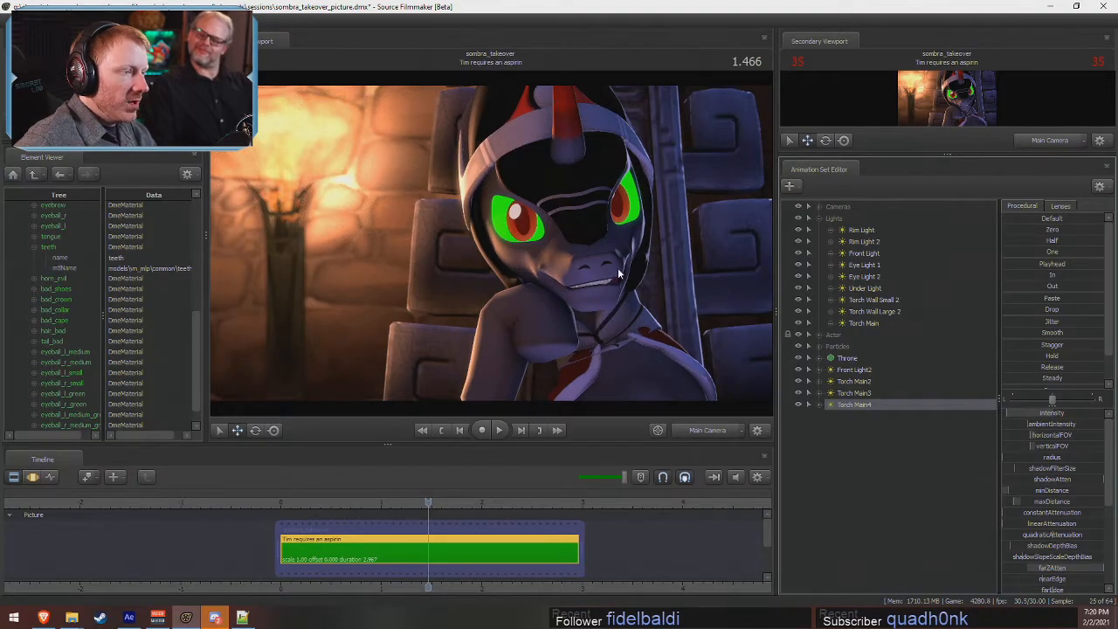
- Copy the Eye Light 1 animation set from the Lights group
left_click(819, 218)
left_click(818, 217)
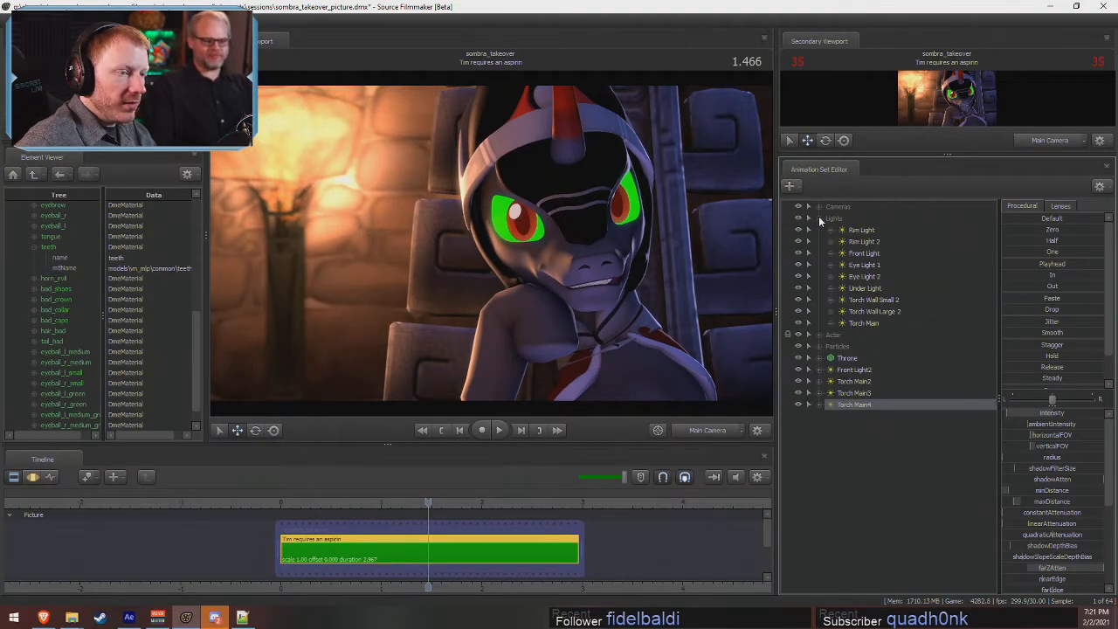
right_click(877, 265)
left_click(879, 266)
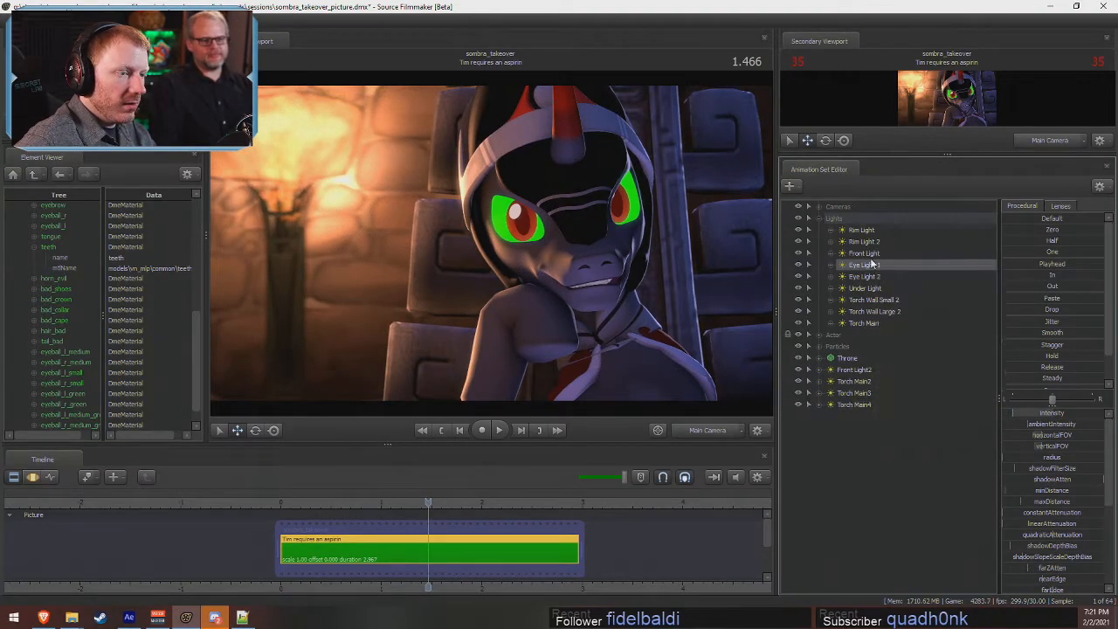
- Move the ungrouped Front Light2 and Torch Main lights into the Lights group and collapse it
left_click(824, 219)
left_click(821, 219)
left_click_drag(863, 265, 861, 301)
left_click_drag(861, 300, 842, 220)
- Paste the copied eye light as a new animation set and view the scene through it
right_click(872, 354)
left_click(903, 414)
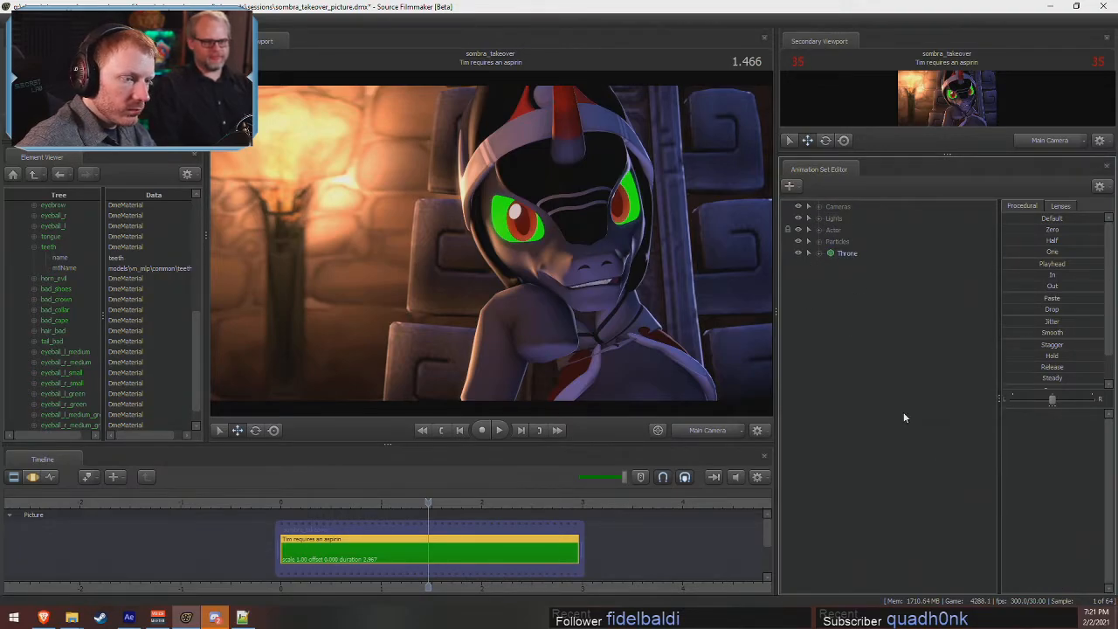
right_click(850, 265)
left_click(829, 260)
left_click_drag(836, 263, 541, 178)
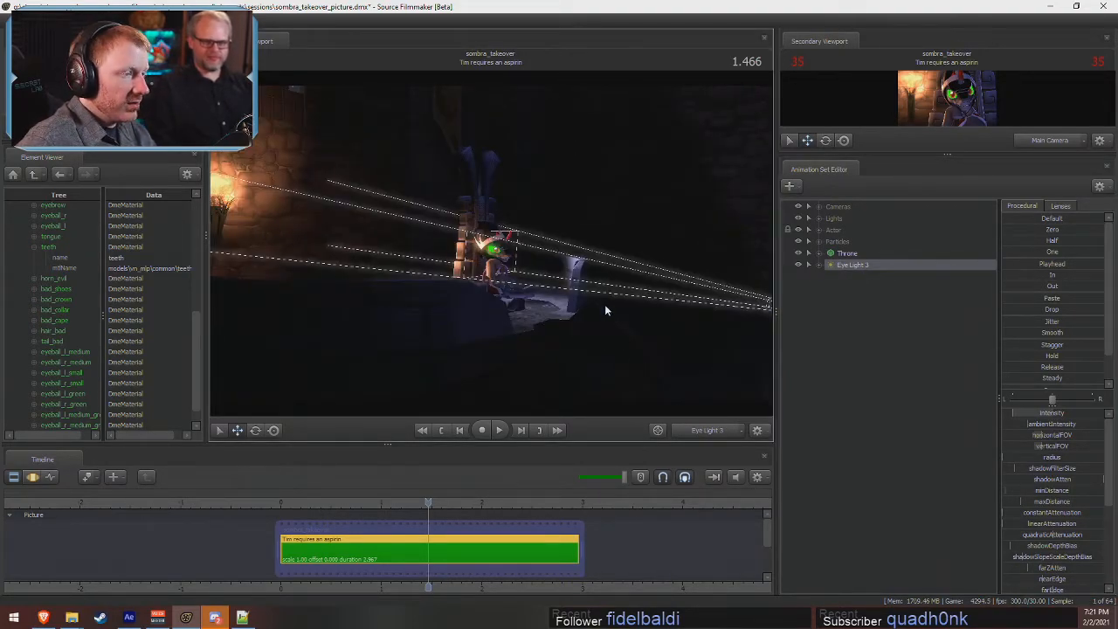
- Remap the new eye light's horizontalFOV slider range to minimum 2, maximum 30, and default 10
right_click(1049, 437)
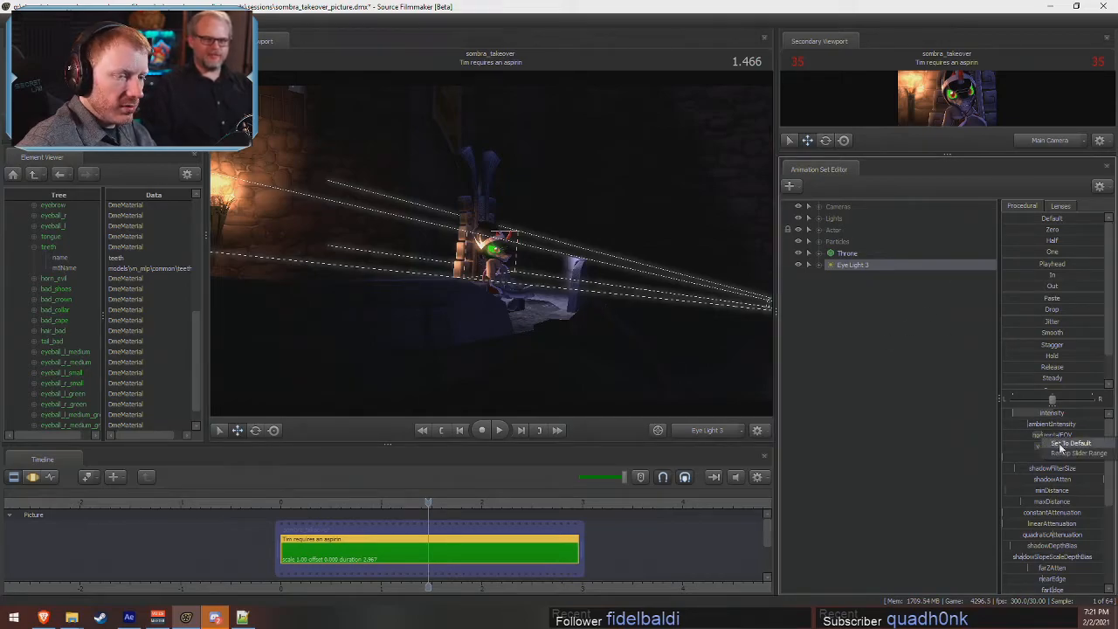
left_click(1057, 455)
left_click(560, 286)
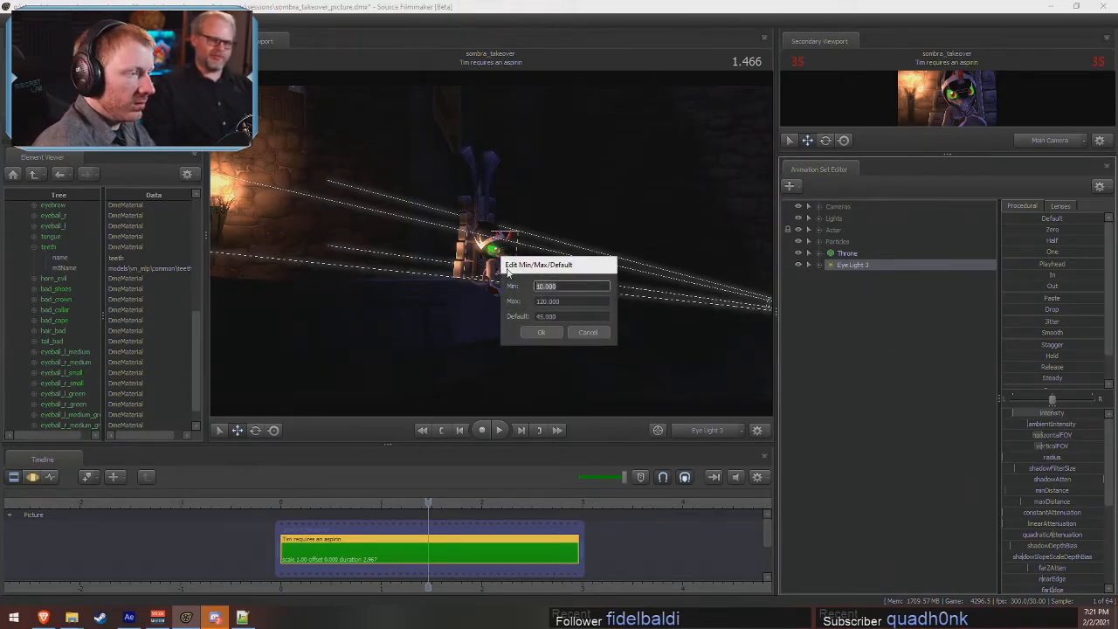
type("2")
key("Tab")
type("3")
key("Tab")
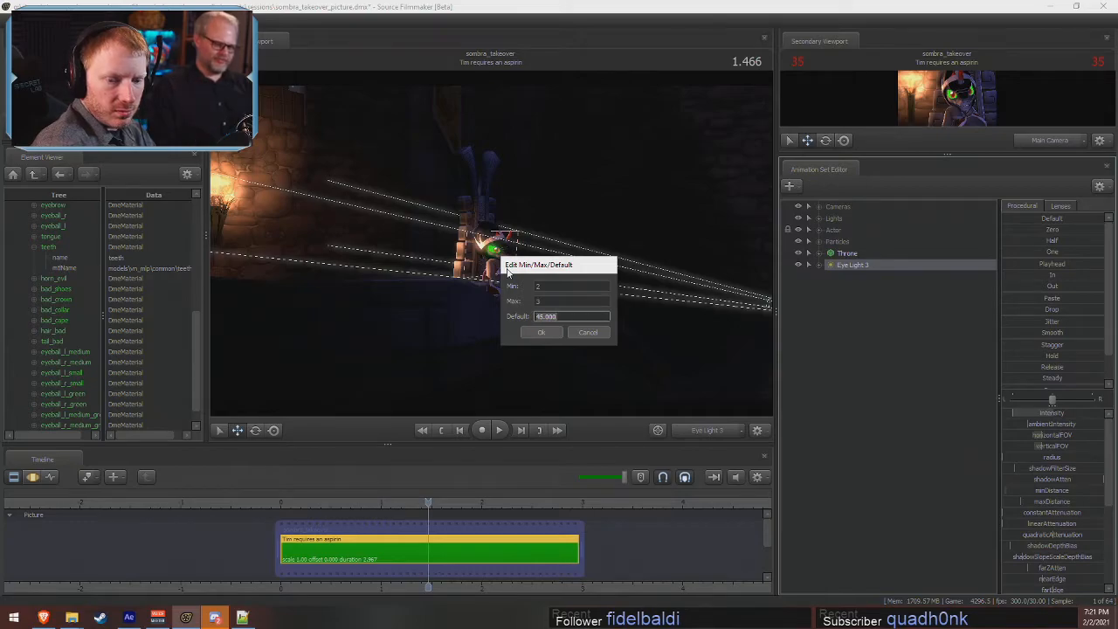
key("shift+Tab")
type("30")
key("Tab")
type("10")
key("Return")
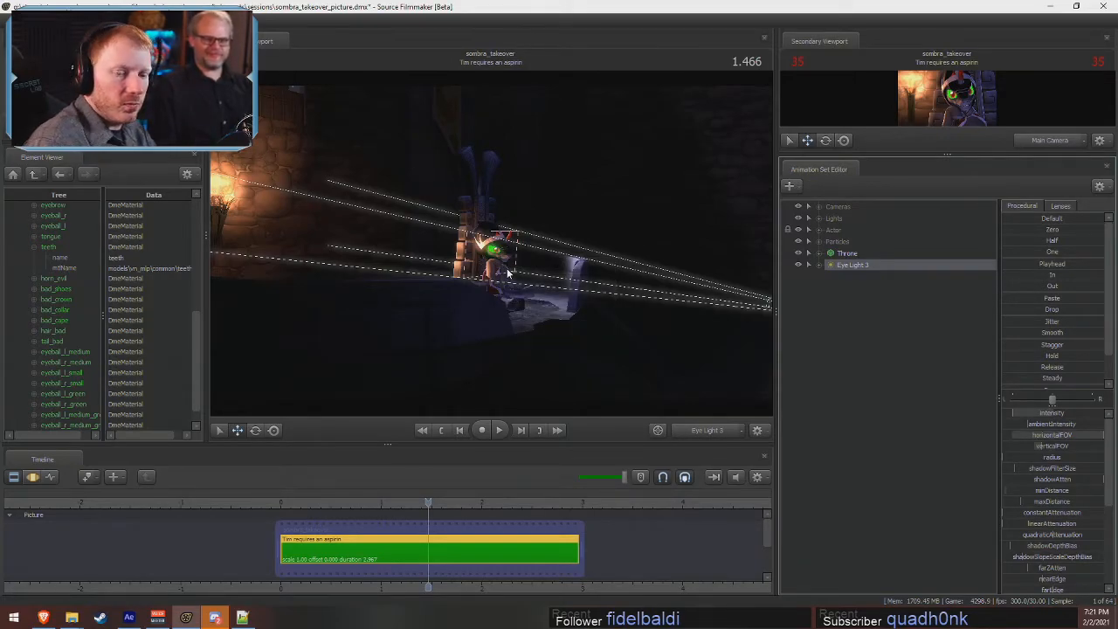
- Remap the new eye light's verticalFOV slider range to narrow its vertical field of view
right_click(846, 265)
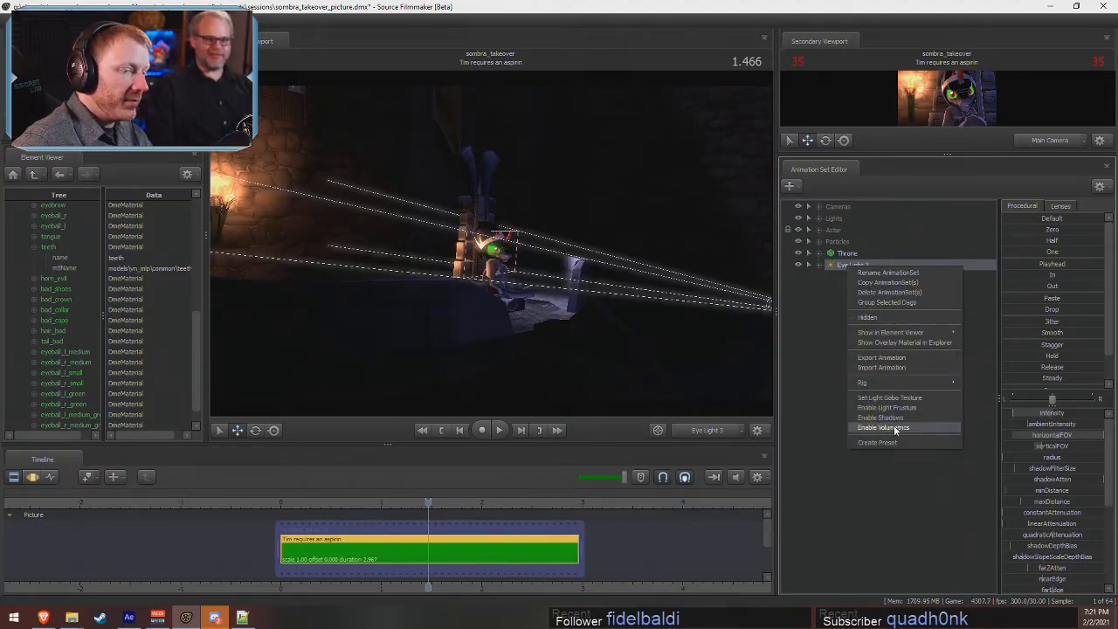
right_click(1049, 446)
left_click(1065, 462)
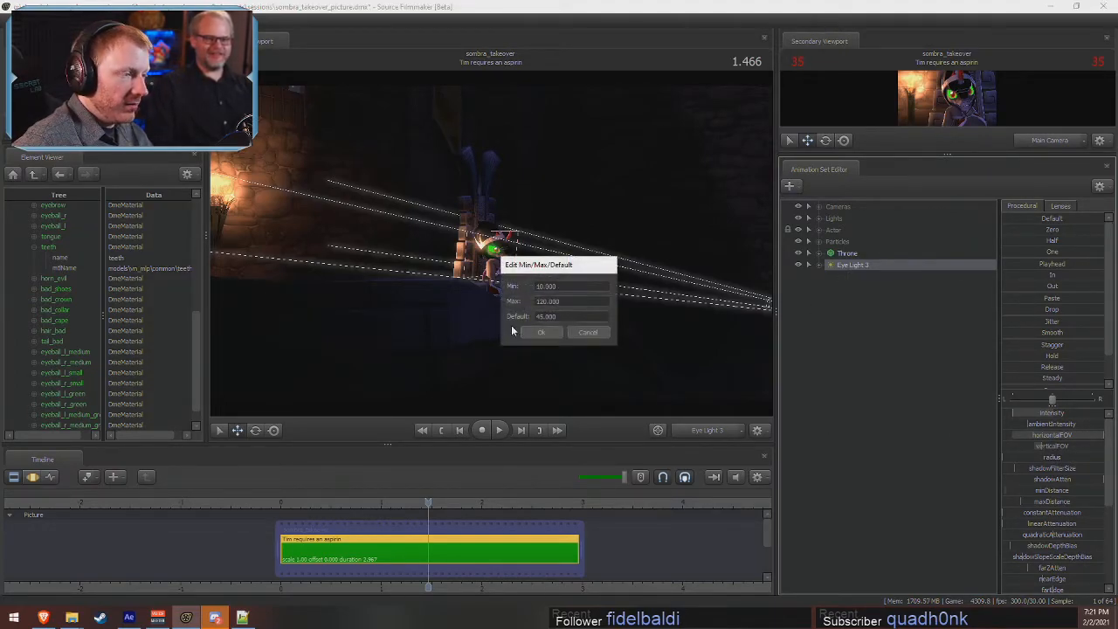
left_click_drag(561, 286, 512, 276)
key("Tab")
key("Tab")
key("Return")
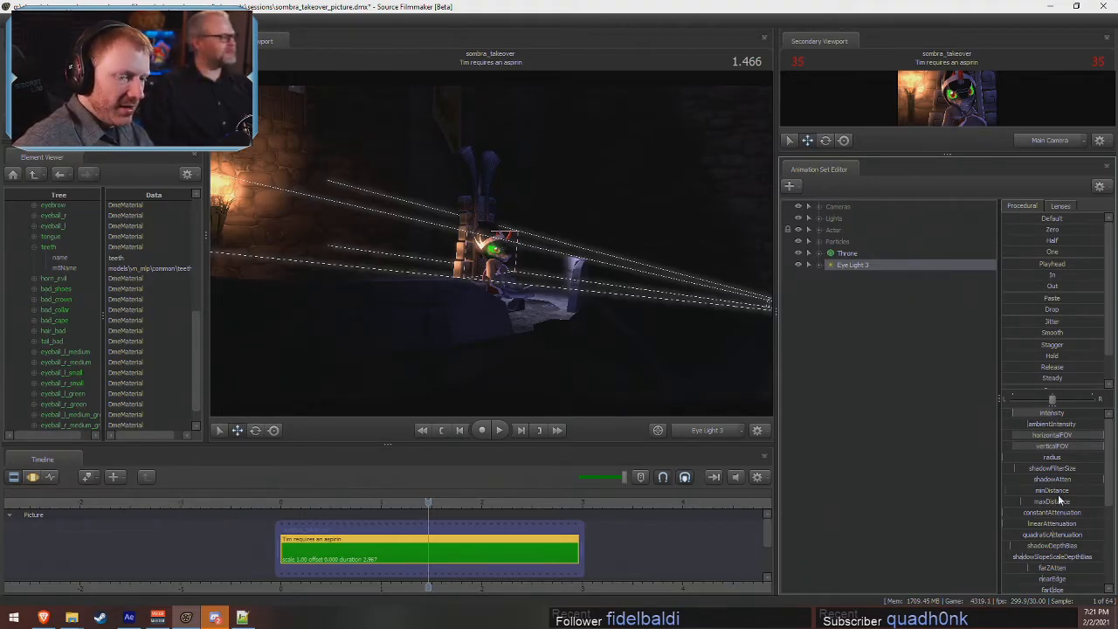
- Aim Eye Light 3 closely at the character's eye in the motion editor and enlarge the secondary viewport
key("F3")
mouse_move(636, 302)
left_mouse_down()
mouse_move(642, 312)
mouse_move(636, 303)
mouse_move(655, 301)
mouse_move(639, 305)
left_mouse_up()
key("w")
key("a")
key("w")
left_click_drag(940, 155, 943, 303)
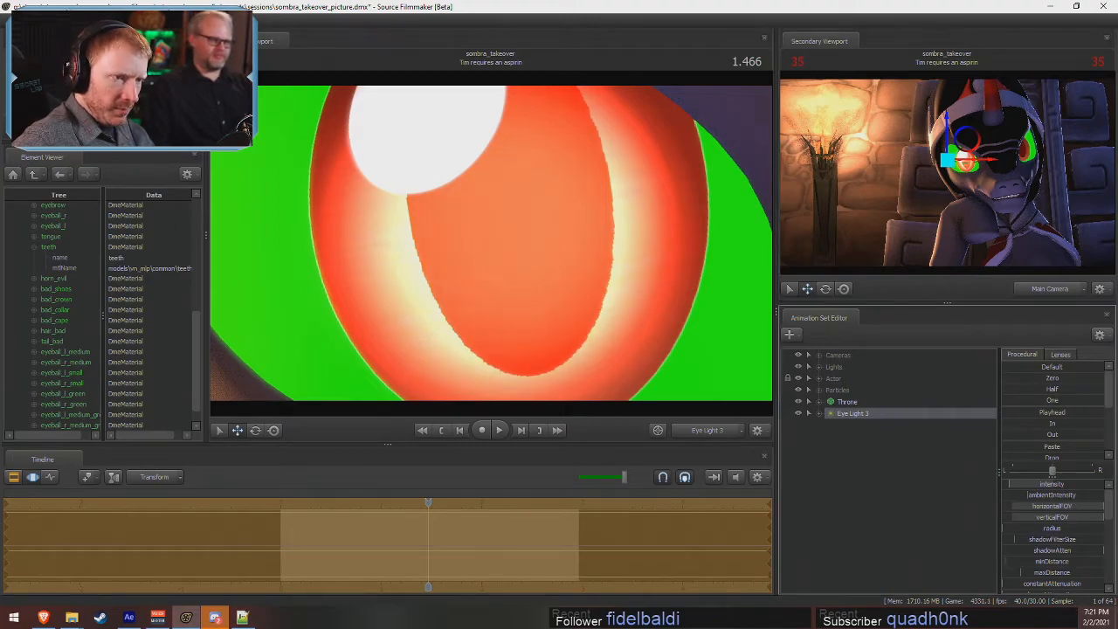
- Remap Eye Light 3's intensity range to maximum 100 and default 50, lower the intensity, and check the eye
right_click(1066, 489)
left_click(1064, 503)
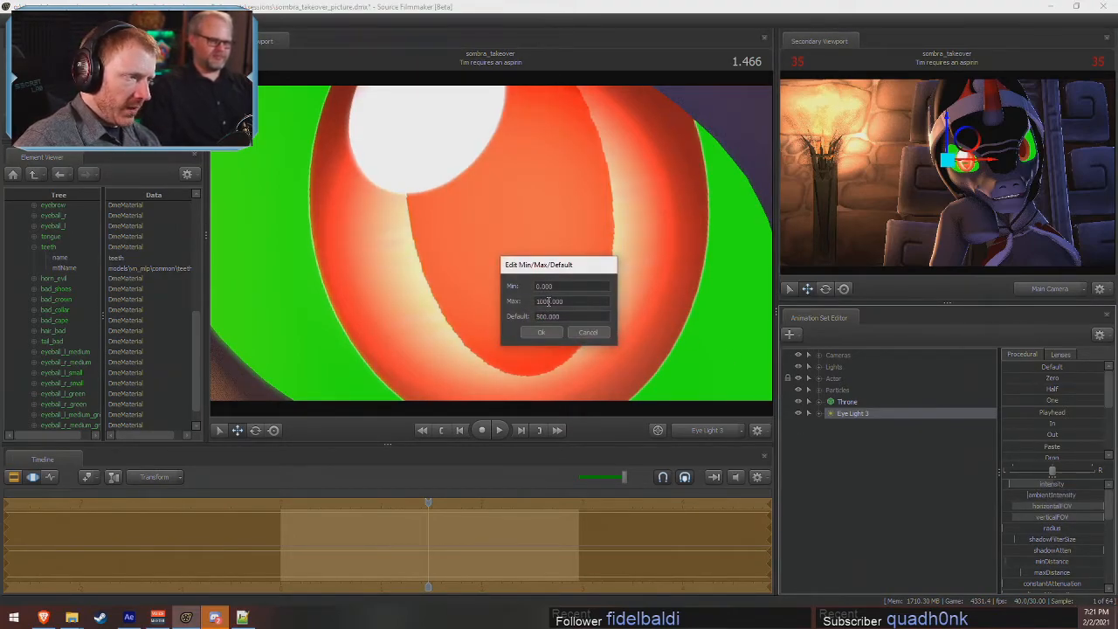
left_click(541, 332)
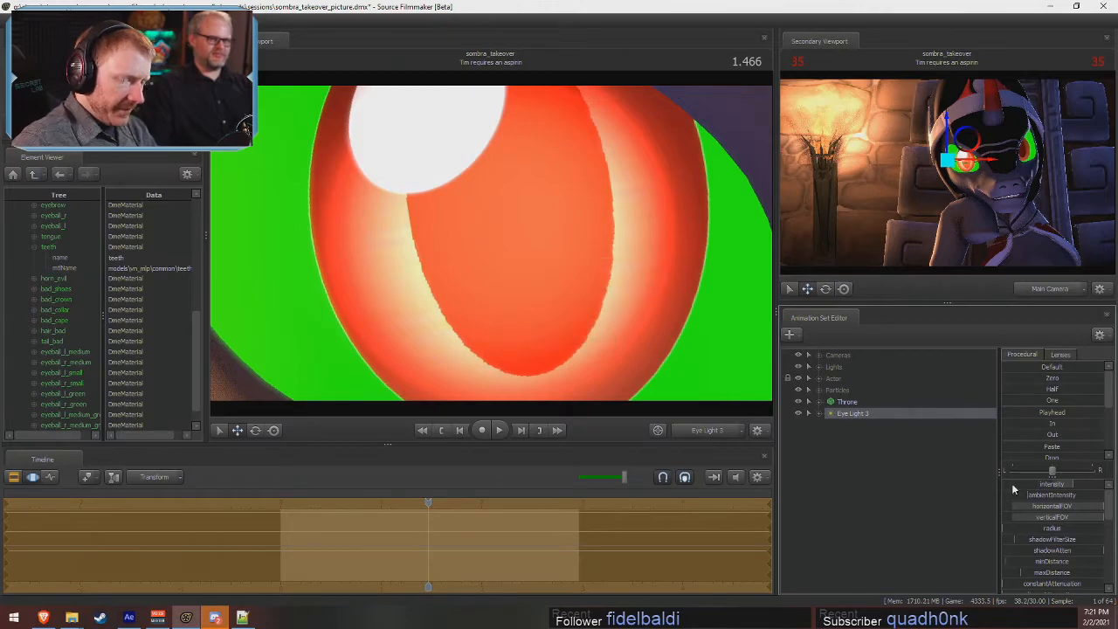
left_click_drag(1072, 486, 1003, 485)
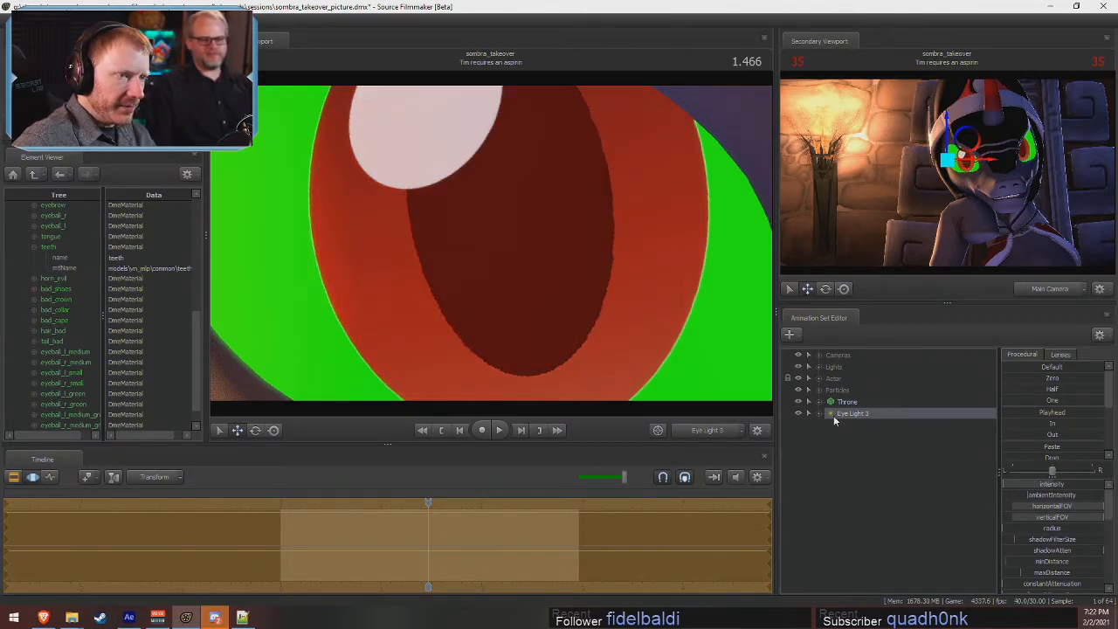
left_click_drag(489, 243, 500, 241)
key("F2")
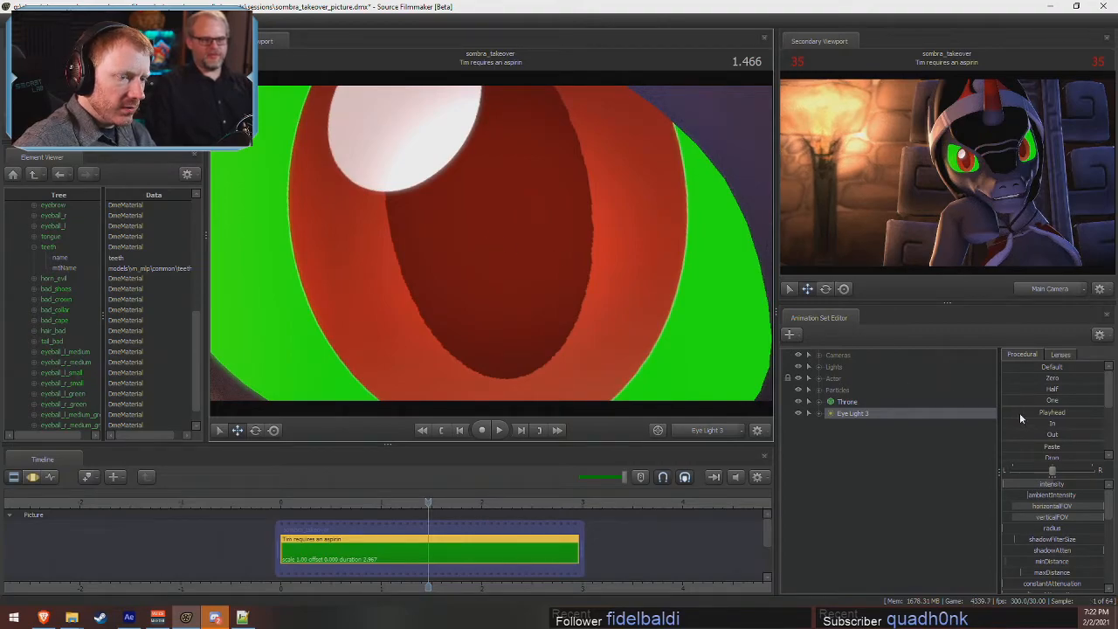
- Remap Eye Light 3's intensity range to maximum 10 and default 5
key("F3")
left_click_drag(1027, 485, 1021, 485)
right_click(1027, 485)
left_click(1046, 502)
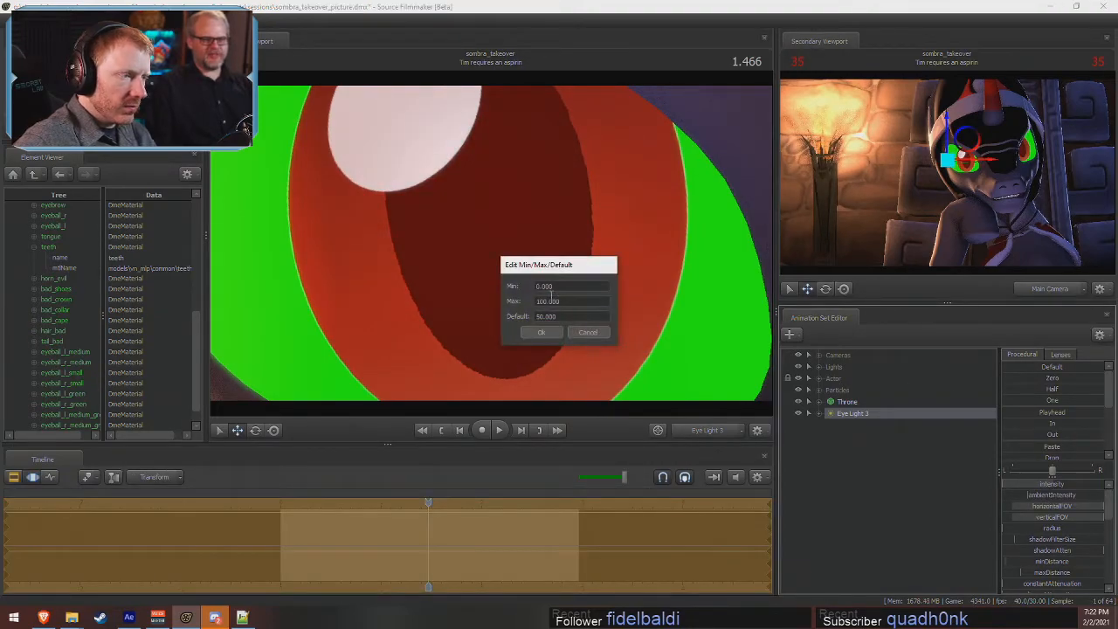
left_click(545, 302)
key("BackSpace")
left_click(541, 316)
key("BackSpace")
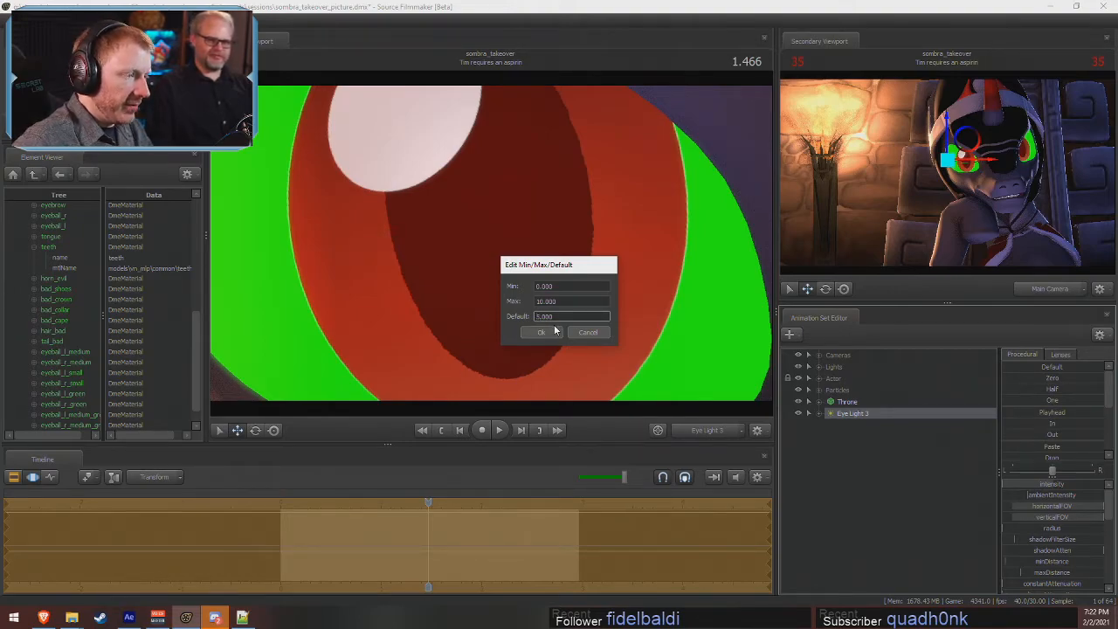
left_click(550, 331)
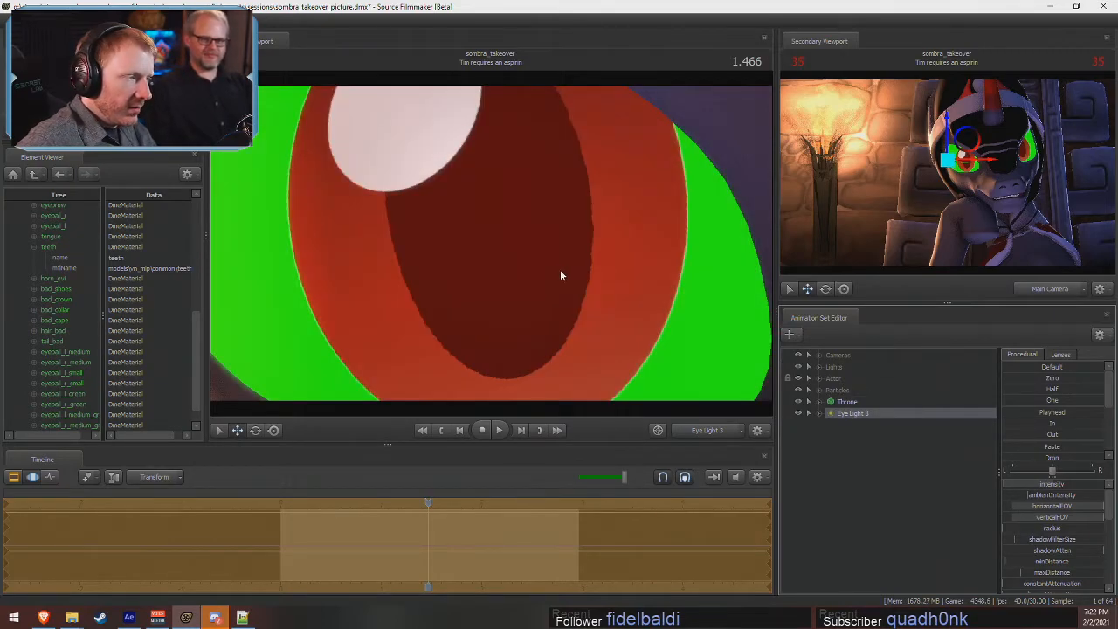
- Raise Eye Light 3's intensity and fine-tune its aim on the iris, checking the glow in the clip editor
key("F3")
key("F2")
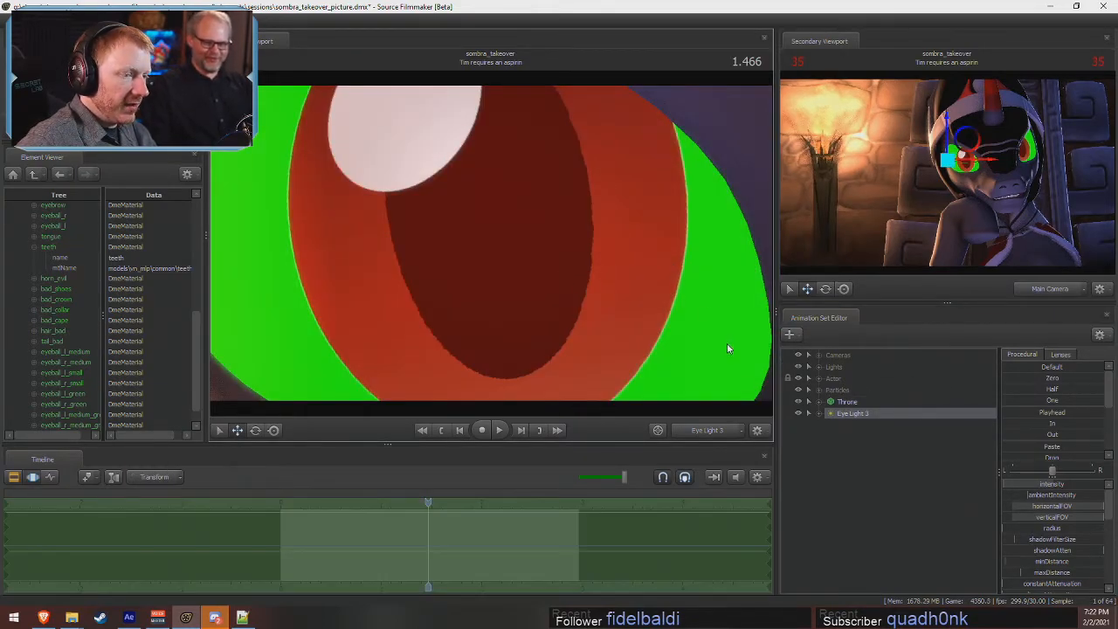
left_click_drag(1050, 483, 1061, 484)
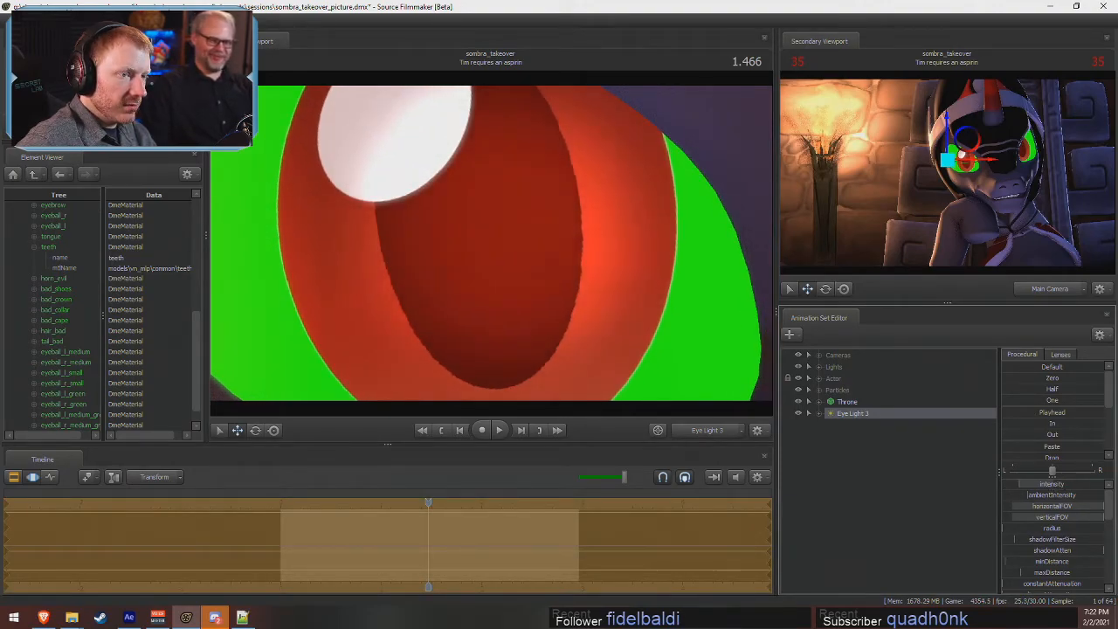
key("F3")
key("F2")
left_click_drag(587, 288, 572, 283)
left_click_drag(1057, 484, 1075, 484)
key("F3")
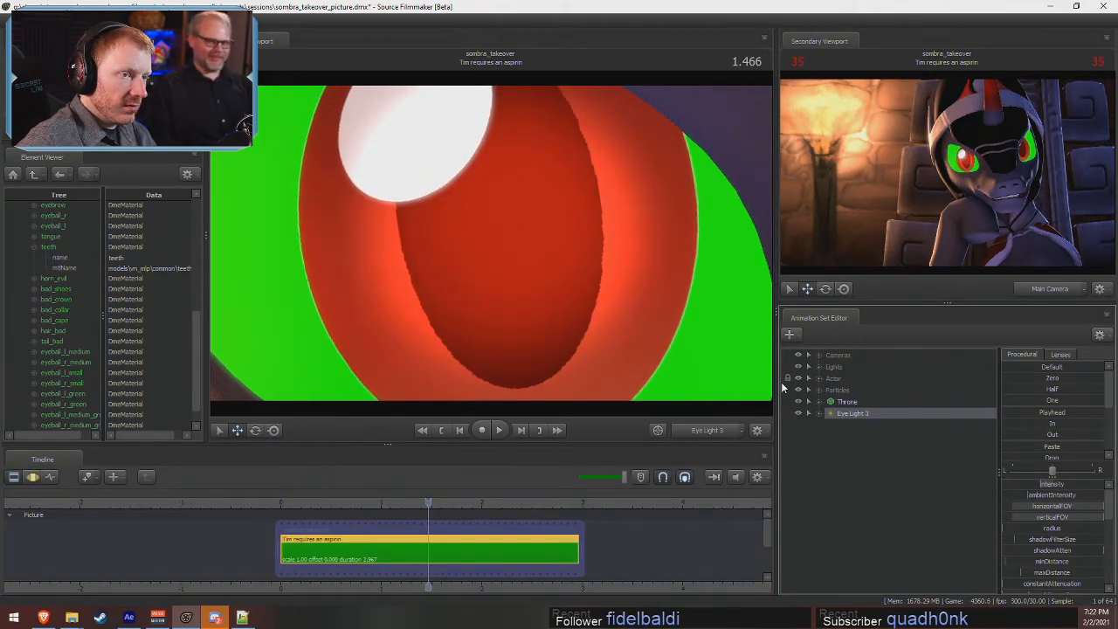
key("F2")
- Lower Eye Light 3's color_green and color_blue values to tint the light red and check the eye
scroll(1055, 555, "down", 2)
scroll(1055, 556, "down", 5)
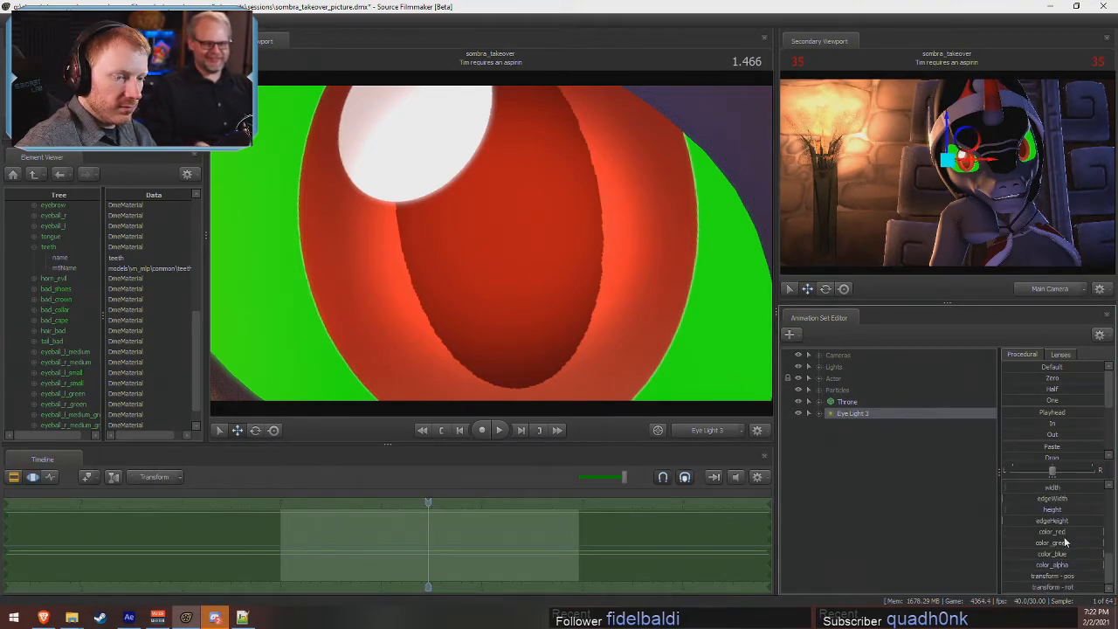
left_click_drag(1064, 543, 1014, 542)
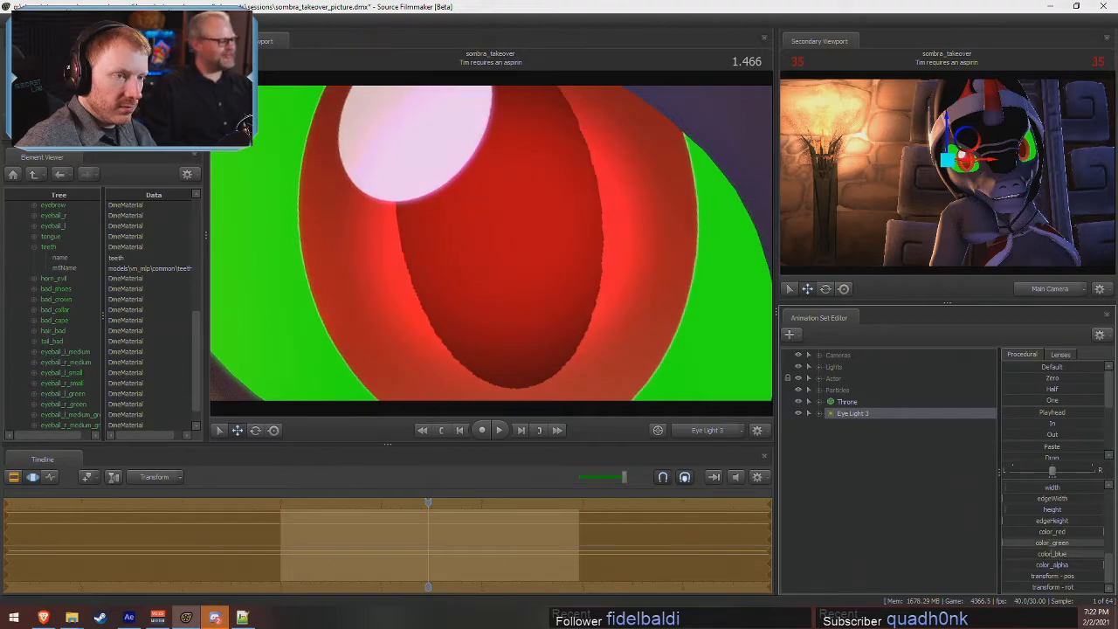
key("F3")
scroll(1084, 506, "up", 6)
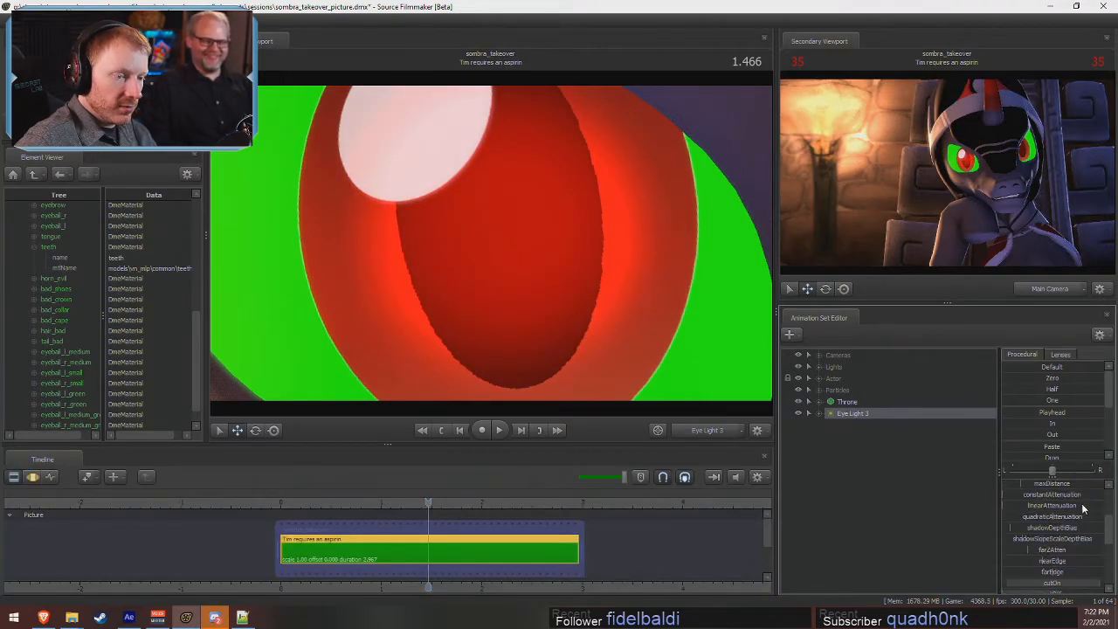
- Reduce Eye Light 3's intensity slightly in the motion editor and check the eye in the clip editor
key("F3")
left_click_drag(1051, 485, 1022, 485)
key("F2")
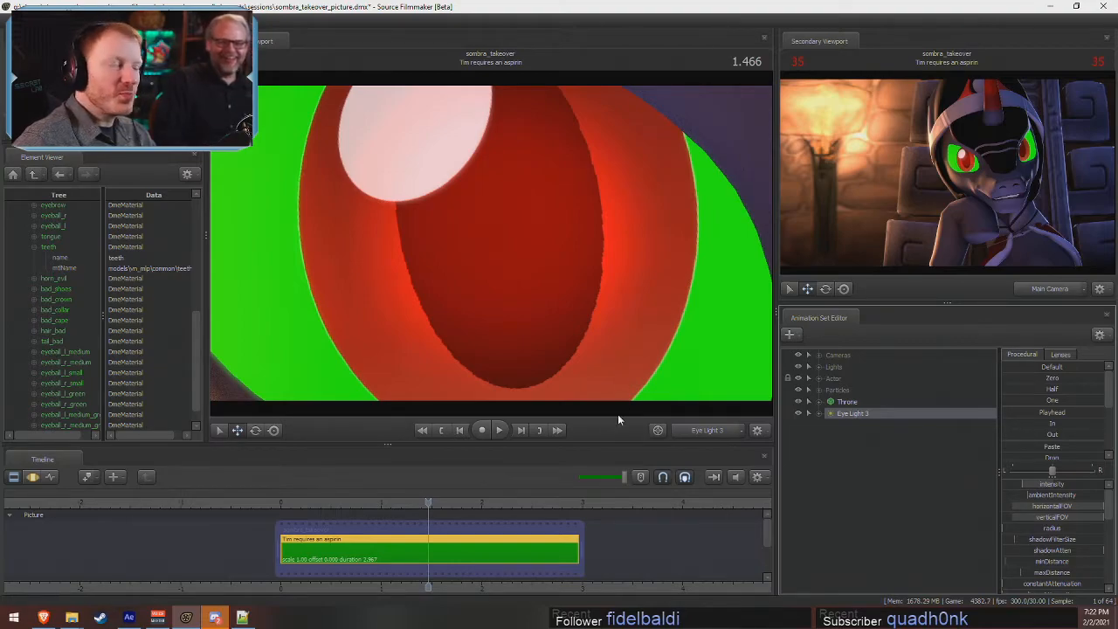
- At 1.500 seconds, paste a duplicate of the Eye Light 3 animation set and look through the copy in the main viewport
left_click_drag(428, 502, 430, 529)
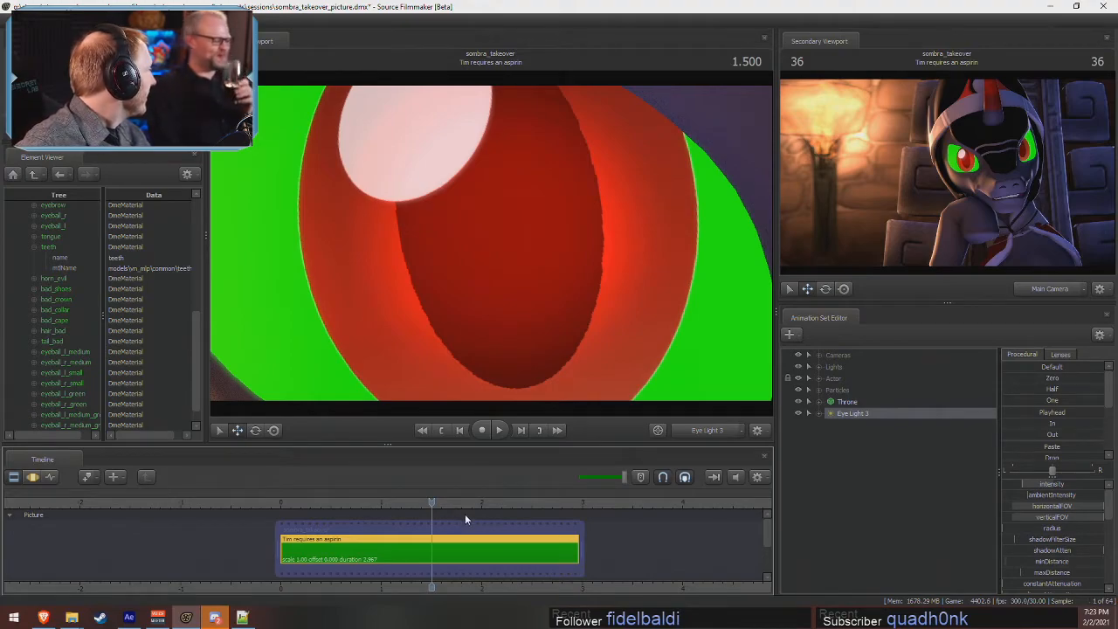
right_click(845, 412)
right_click(866, 441)
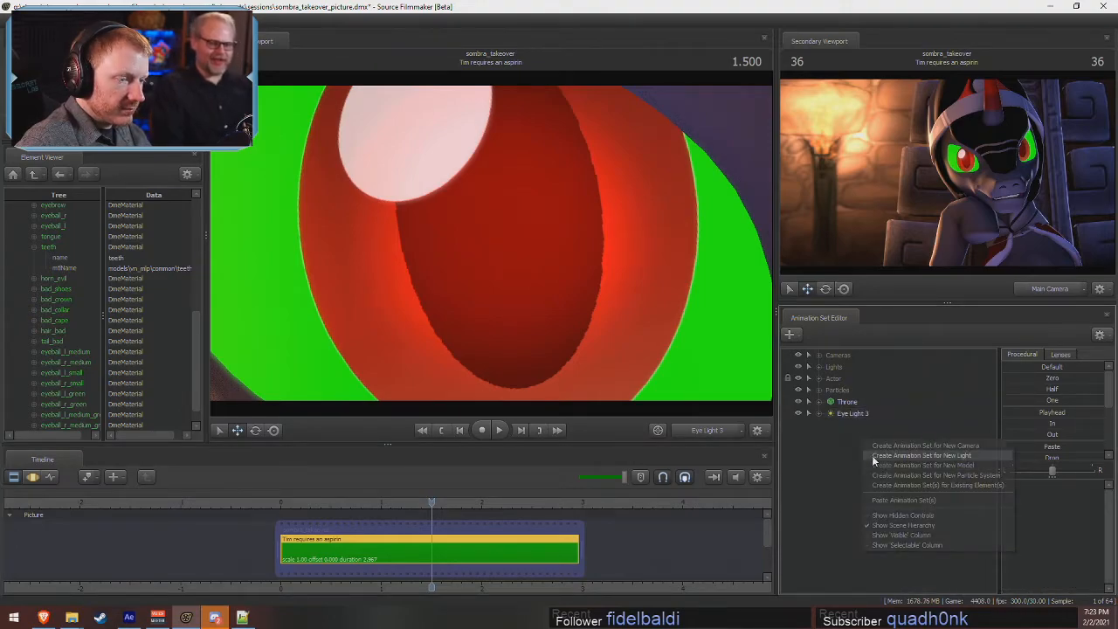
left_click(896, 503)
left_click_drag(863, 425, 507, 212)
- Aim Eye Light 4 at the iris of the character's other eye in the motion editor
key("F3")
left_click_drag(596, 265, 564, 263)
key("d")
key("d")
key("w")
key("w")
left_click_drag(490, 262, 491, 244)
key("s")
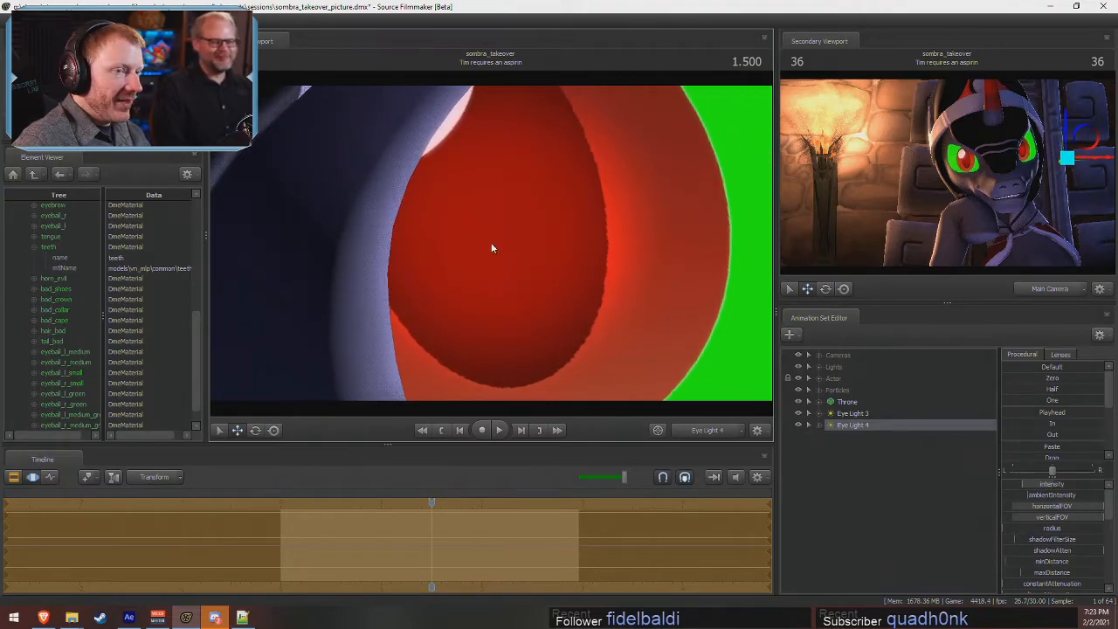
- Check the second eye's glow from the Main Camera in the clip editor, toggling Eye Light 4's visibility for comparison
key("F2")
key("F3")
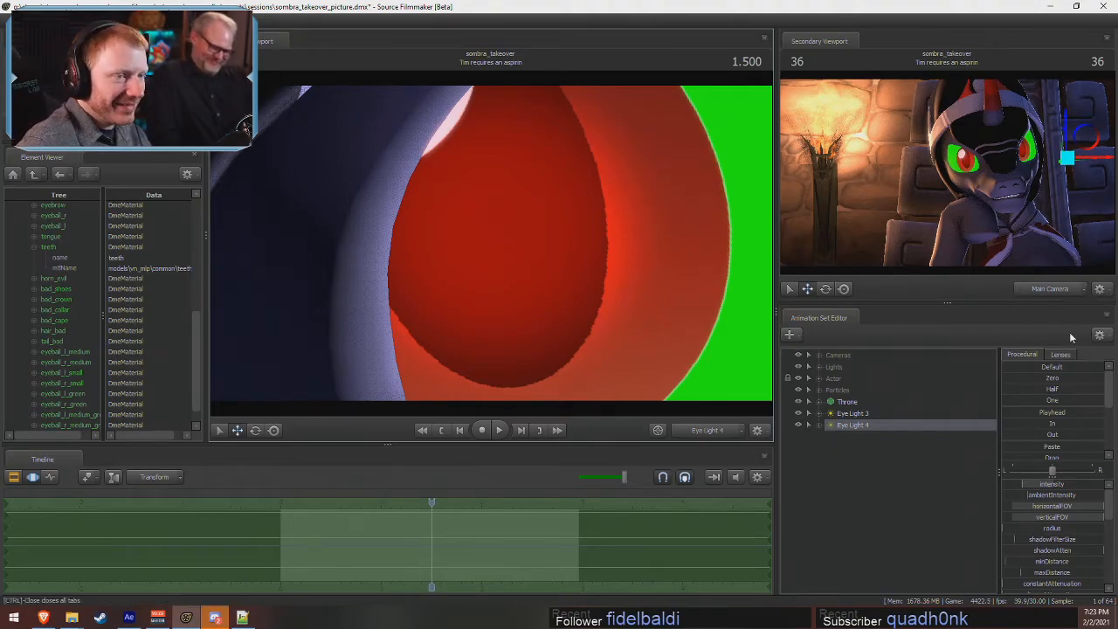
key("F2")
key("F3")
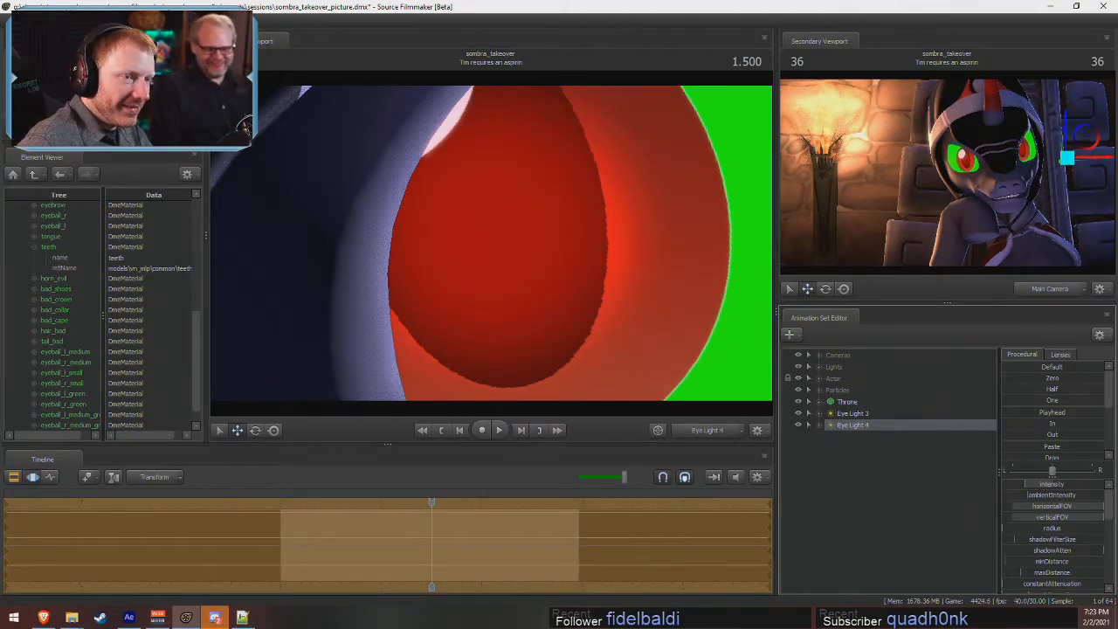
key("F2")
key("F3")
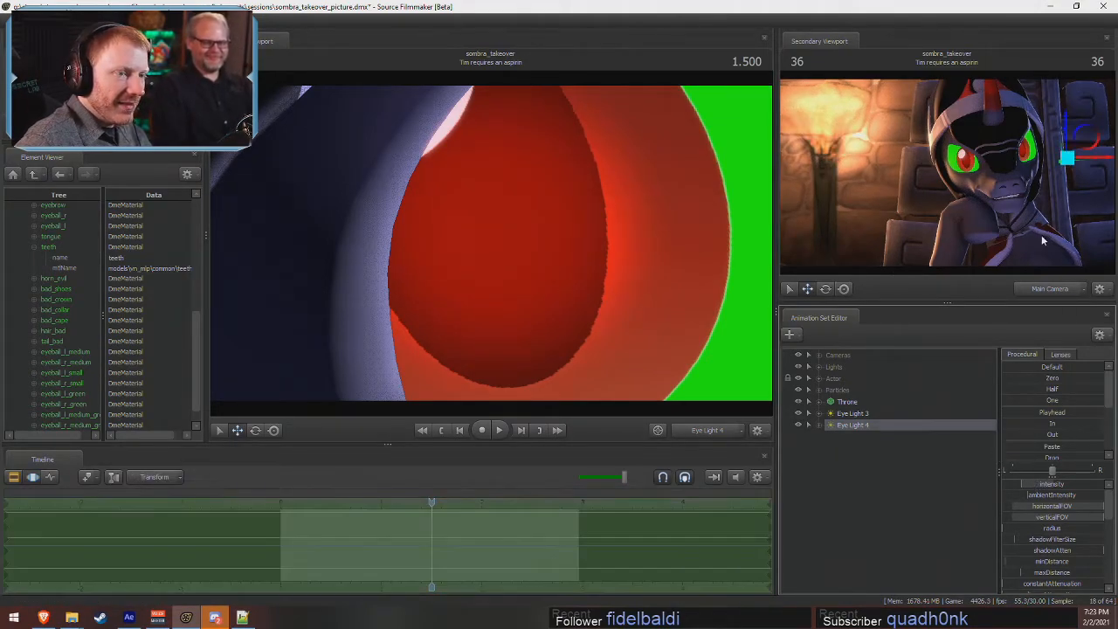
key("F2")
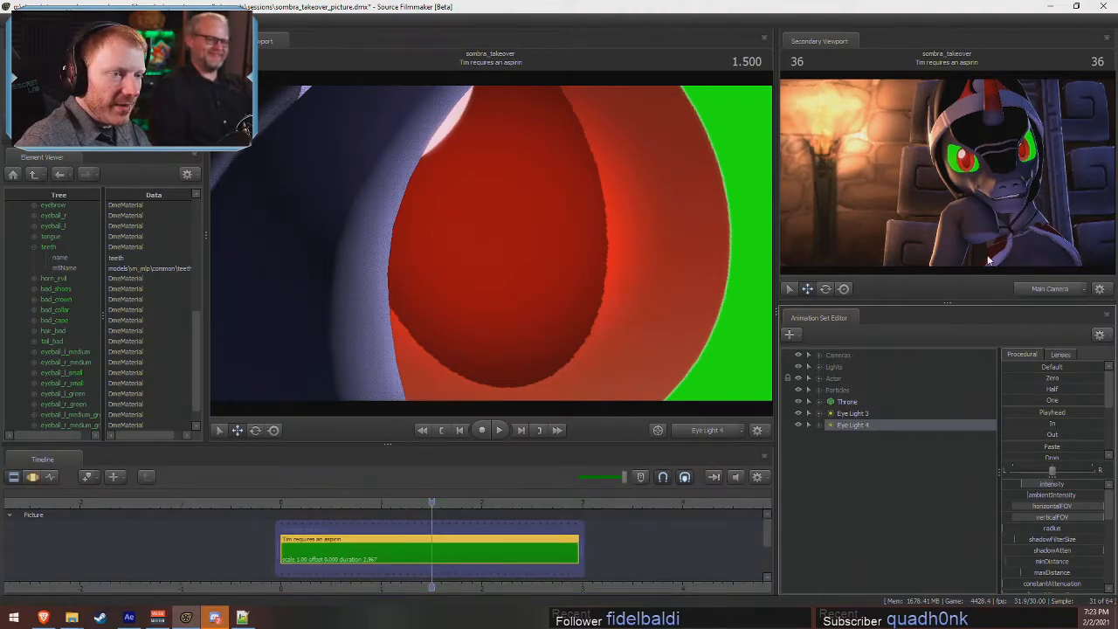
left_click(704, 430)
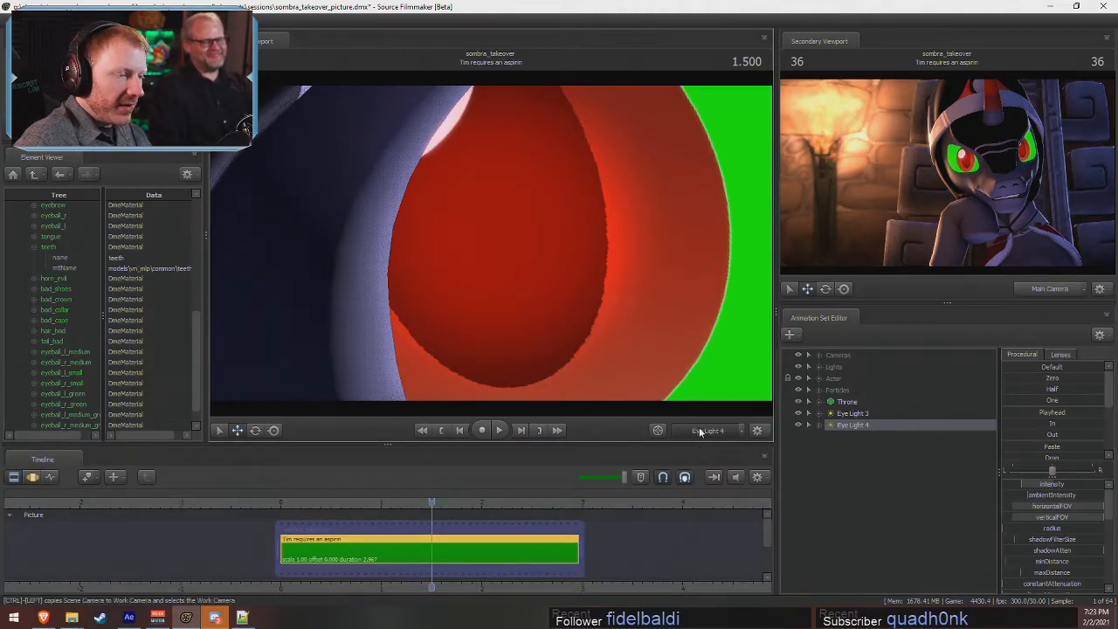
left_click(799, 425)
left_click(798, 424)
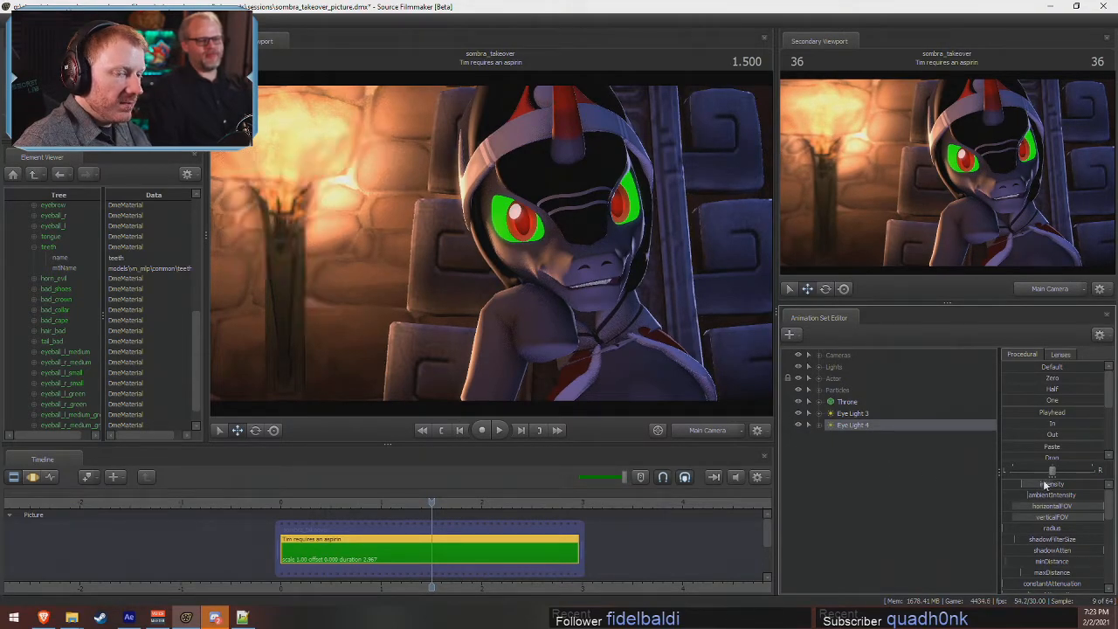
key("F2")
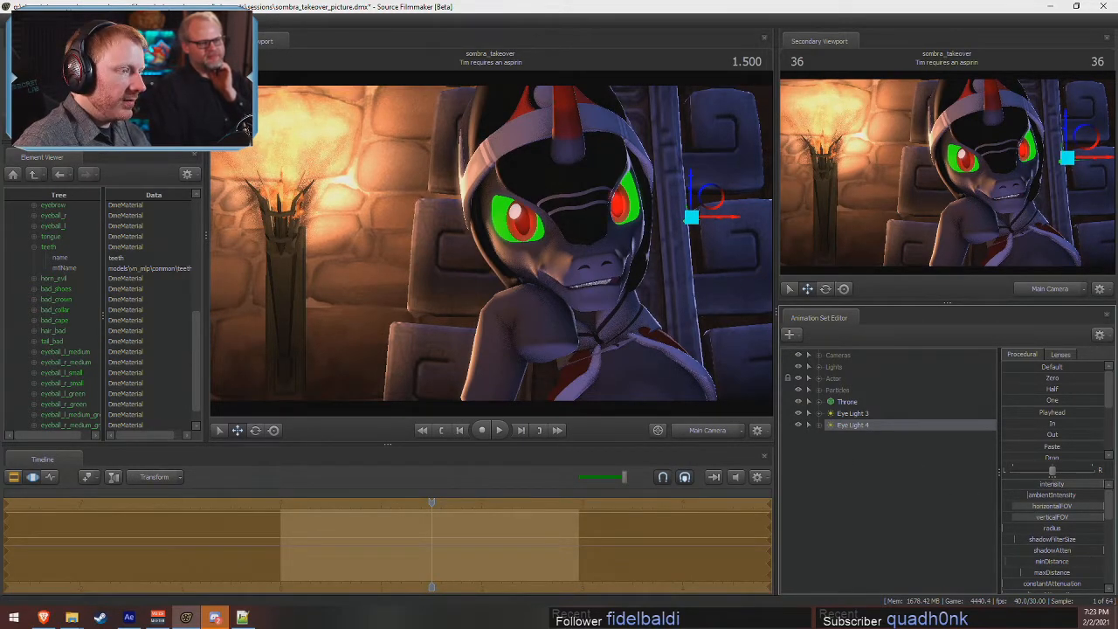
key("F1")
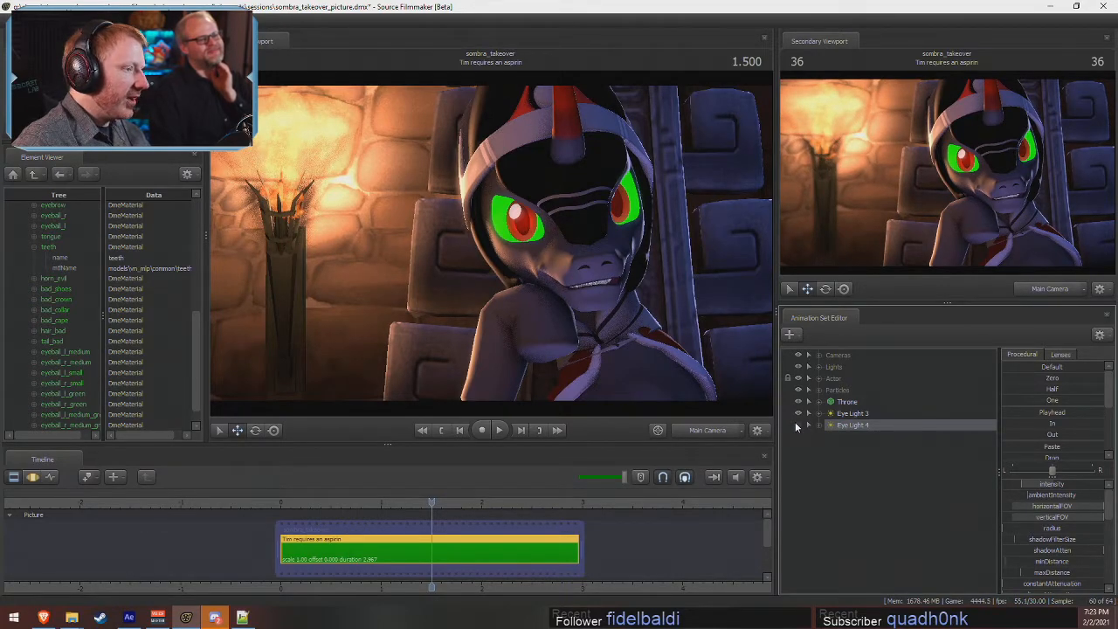
- Readjust Eye Light 4's aim through its own view, raise its intensity slightly and check it from the Main Camera
key("F3")
key("F2")
key("F3")
left_click_drag(850, 425, 611, 306)
left_click_drag(564, 262, 639, 343)
left_click(708, 432)
left_click_drag(1042, 485, 1048, 487)
key("F2")
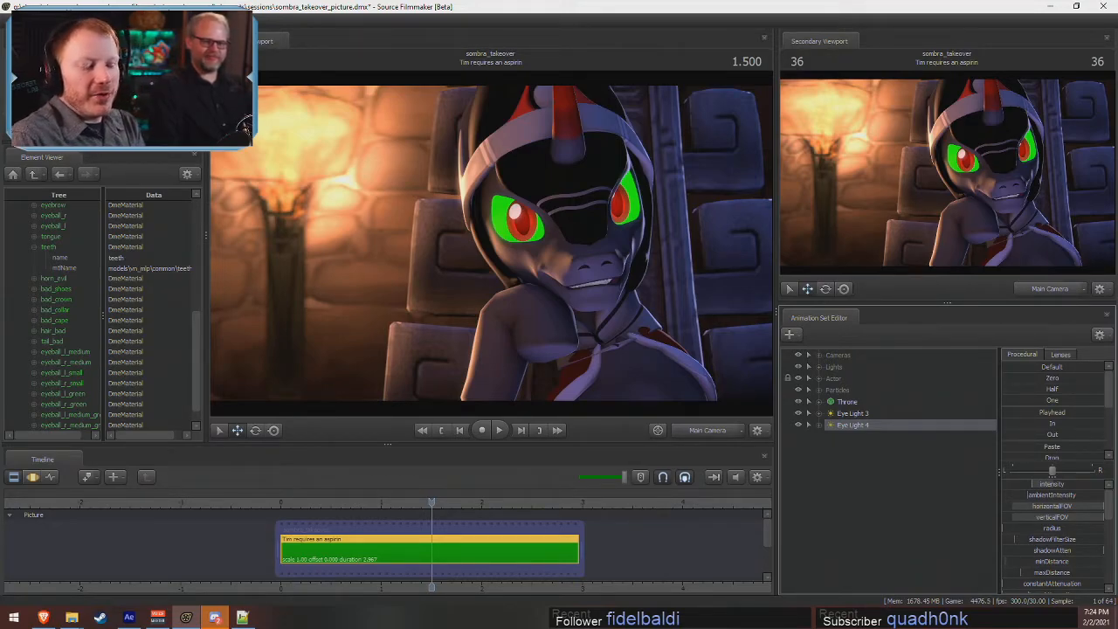
- Move Eye Light 3 and Eye Light 4 into the Lights group
left_click(851, 414, "ctrl")
mouse_move(852, 414)
left_mouse_down()
mouse_move(850, 366)
mouse_move(848, 393)
left_mouse_up()
- Raise the character's MouthWideSmile value slightly within the Lower Face controls, checking the smile in the clip editor
left_click(819, 378)
left_click(831, 389)
left_click(842, 401)
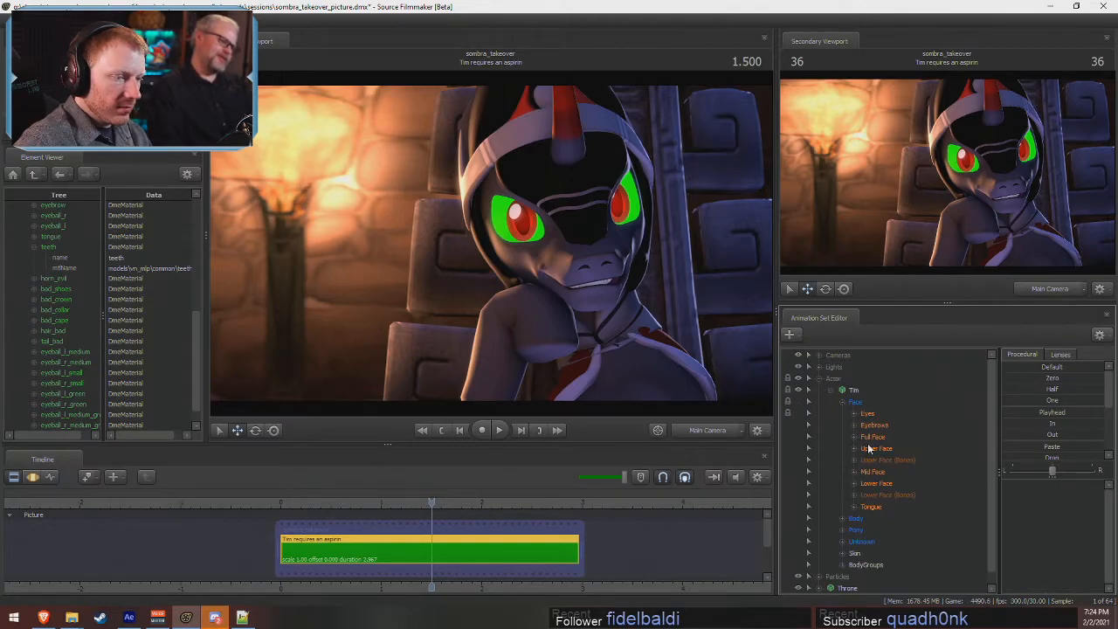
left_click(877, 484)
key("F3")
scroll(1051, 533, "down", 5)
scroll(1058, 527, "up", 2)
scroll(1058, 527, "down", 3)
key("F2")
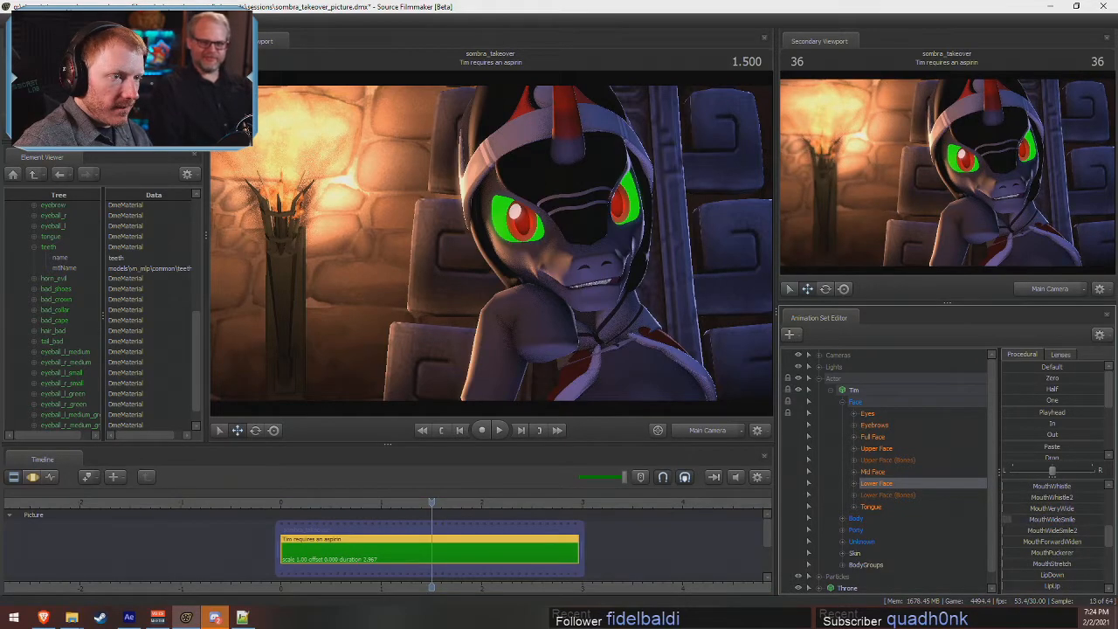
key("F3")
key("F4")
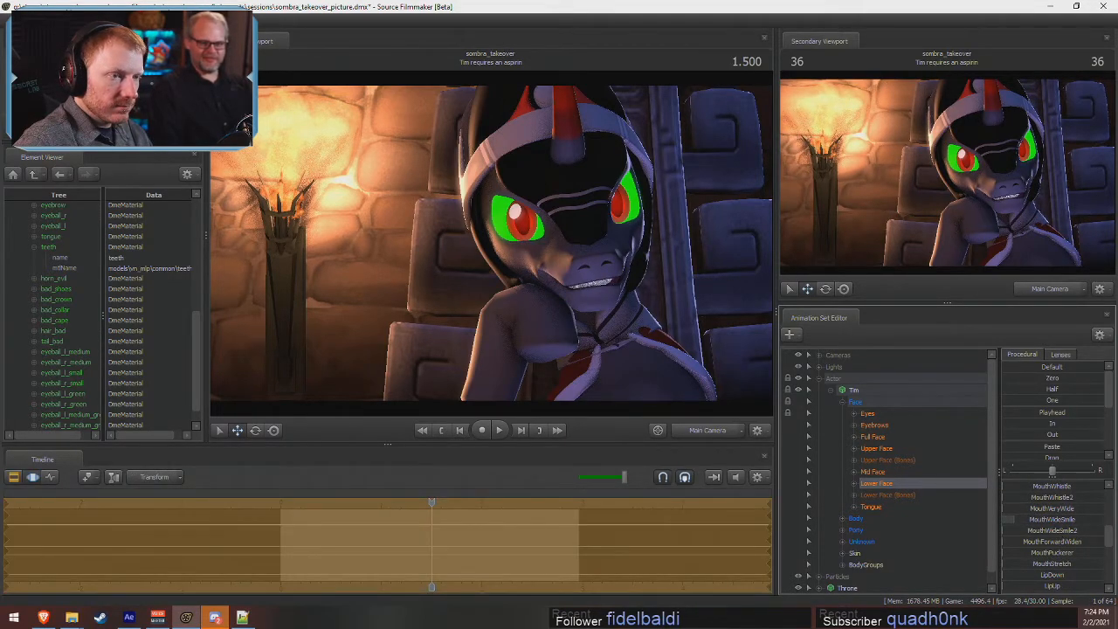
key("F2")
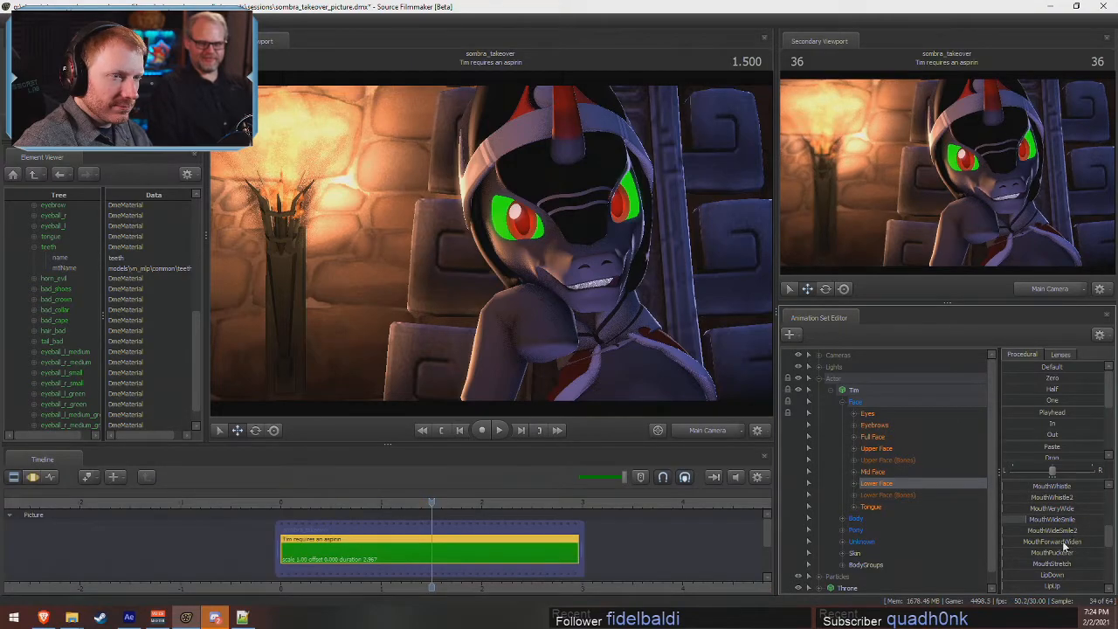
key("F3")
key("F2")
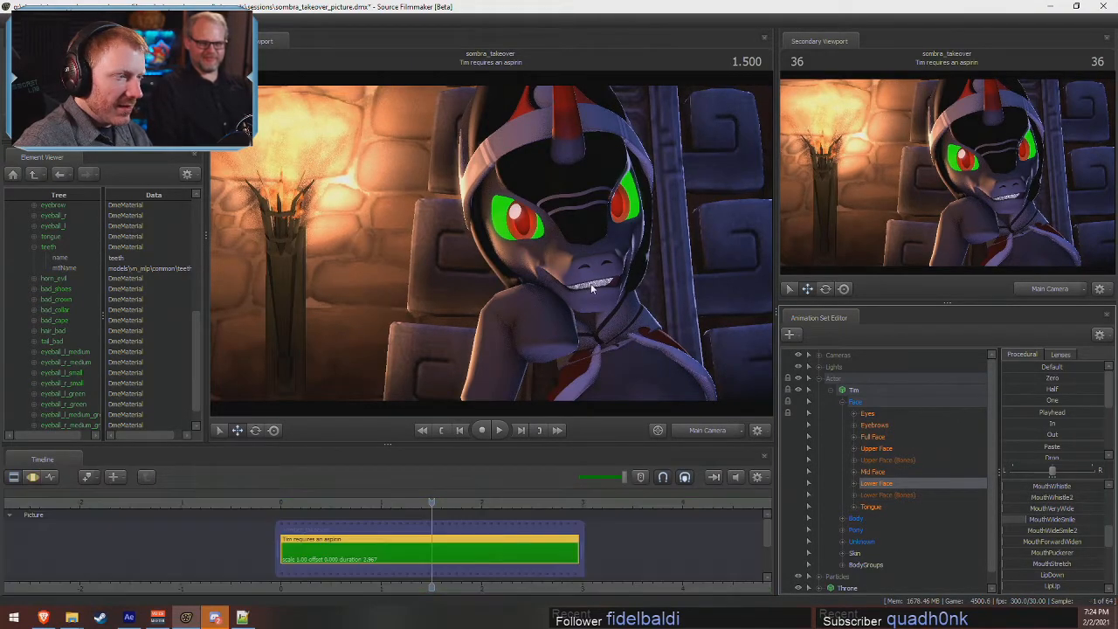
- Select the character's Jaw bone and rotate it slightly in the motion editor, checking the mouth pose in the clip editor
key("F3")
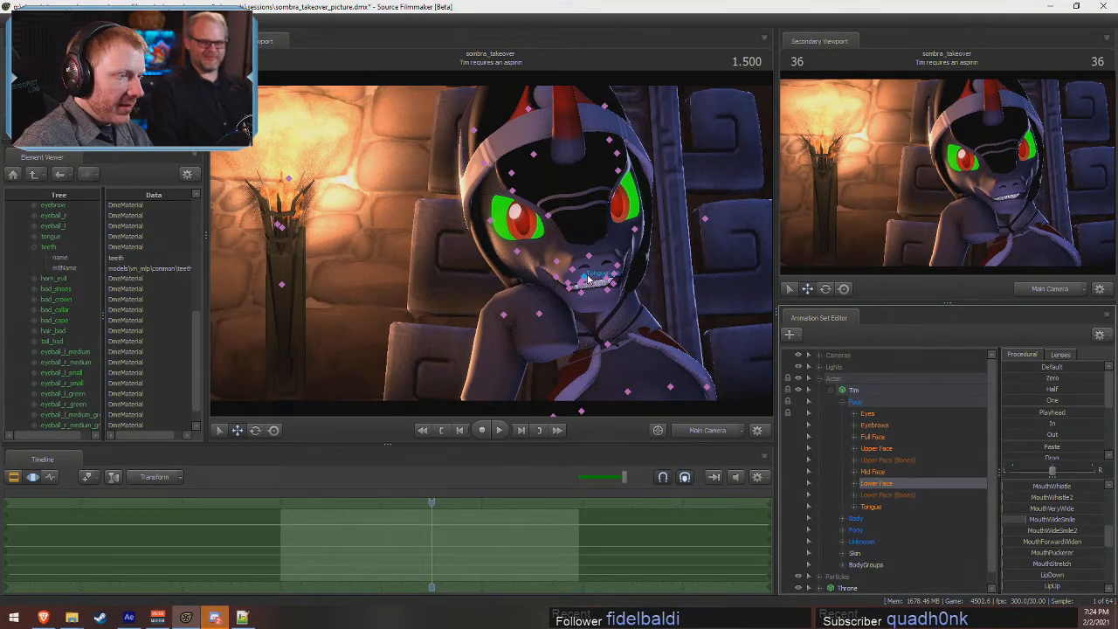
left_click(590, 284, "ctrl")
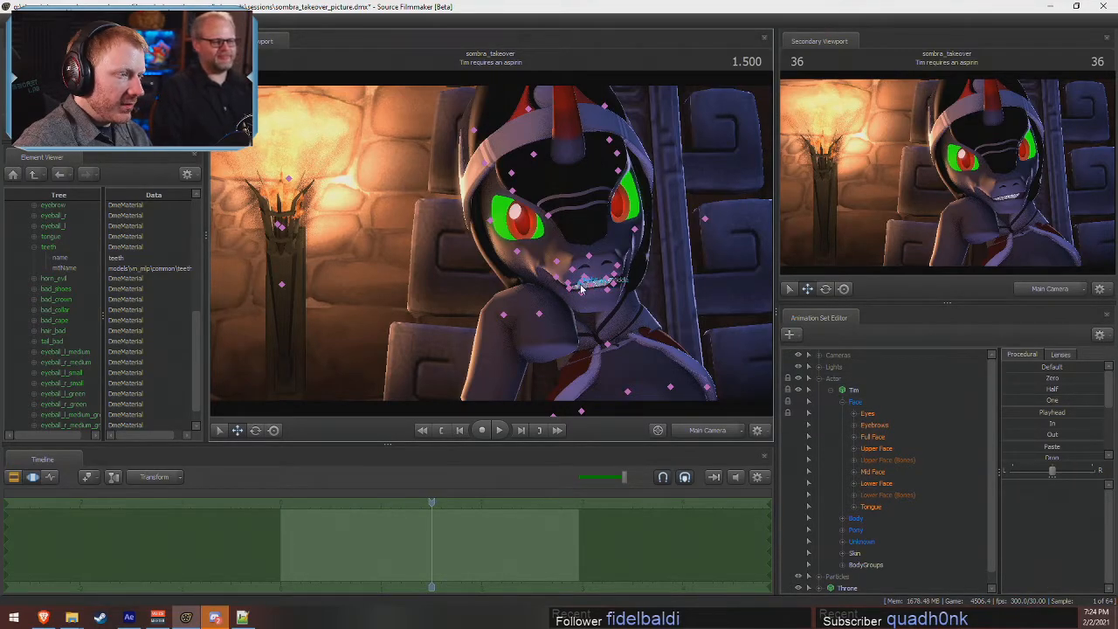
left_click(580, 282)
left_click_drag(602, 245, 602, 255)
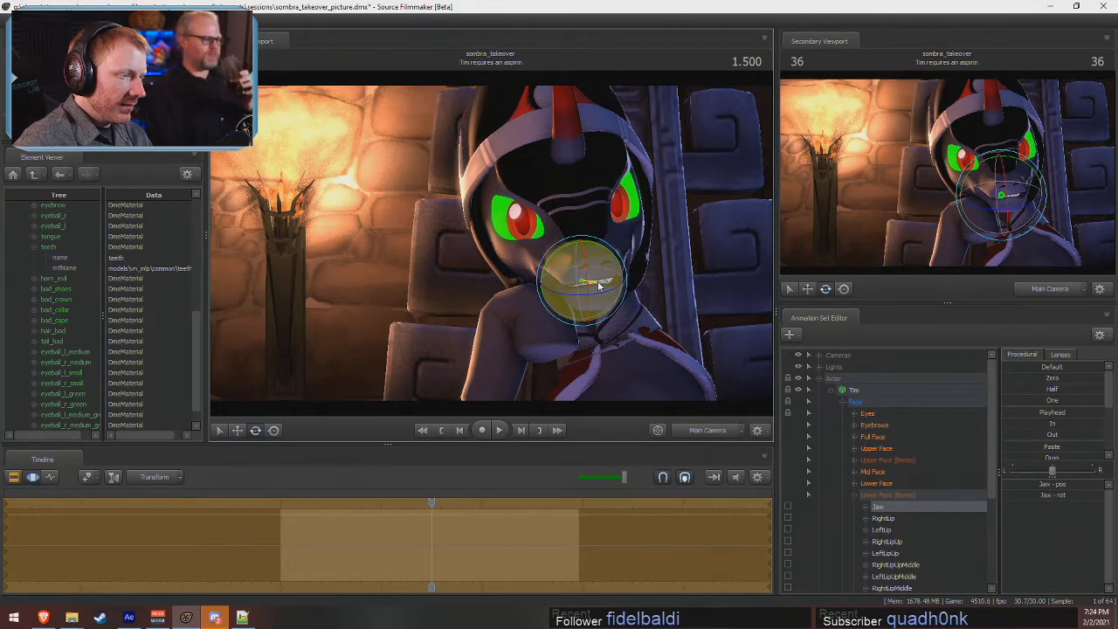
key("F2")
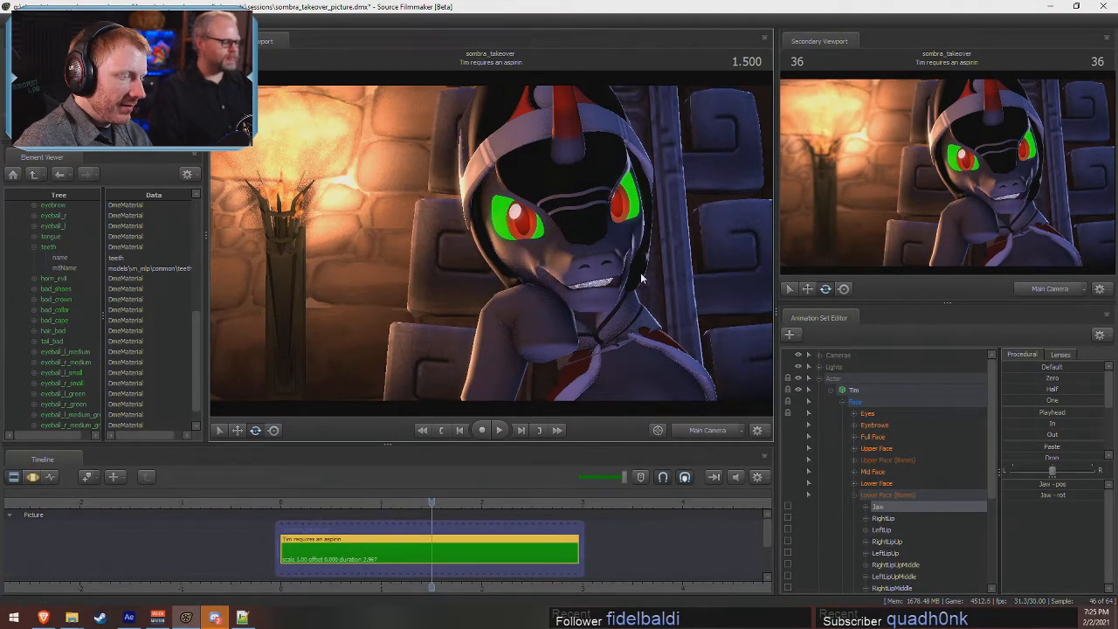
key("F3")
left_click_drag(601, 246, 603, 253)
- Inspect the mouth up close with the Work Camera and fine-tune the Jaw bone's rotation
key("w")
key("e")
key("f")
key("w")
left_click_drag(413, 268, 448, 247)
key("s")
key("F2")
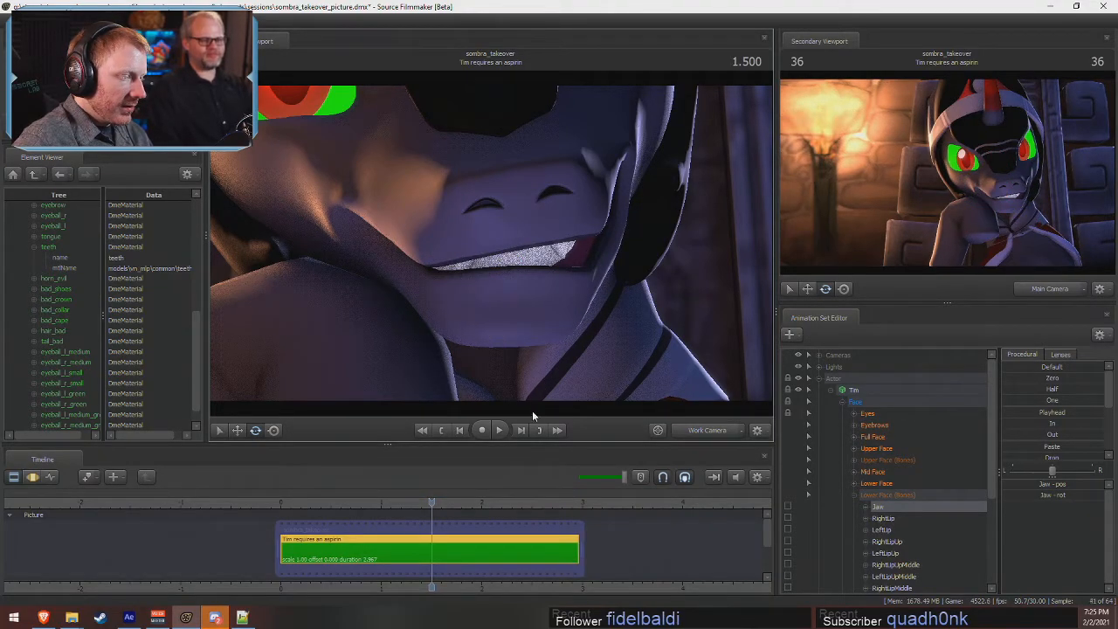
key("F3")
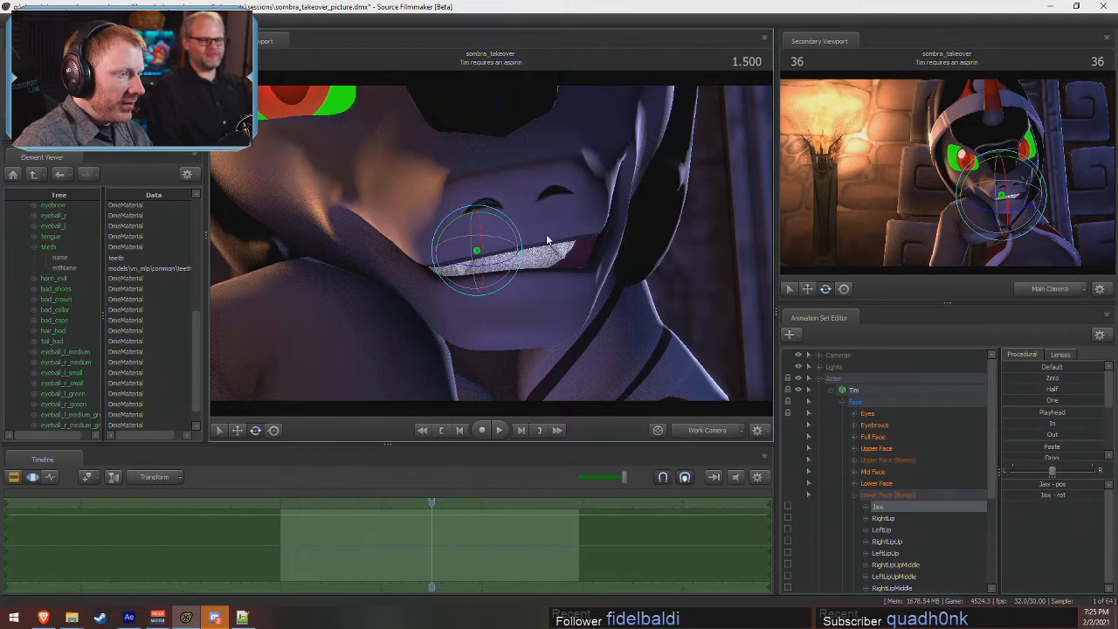
left_click_drag(509, 224, 505, 222)
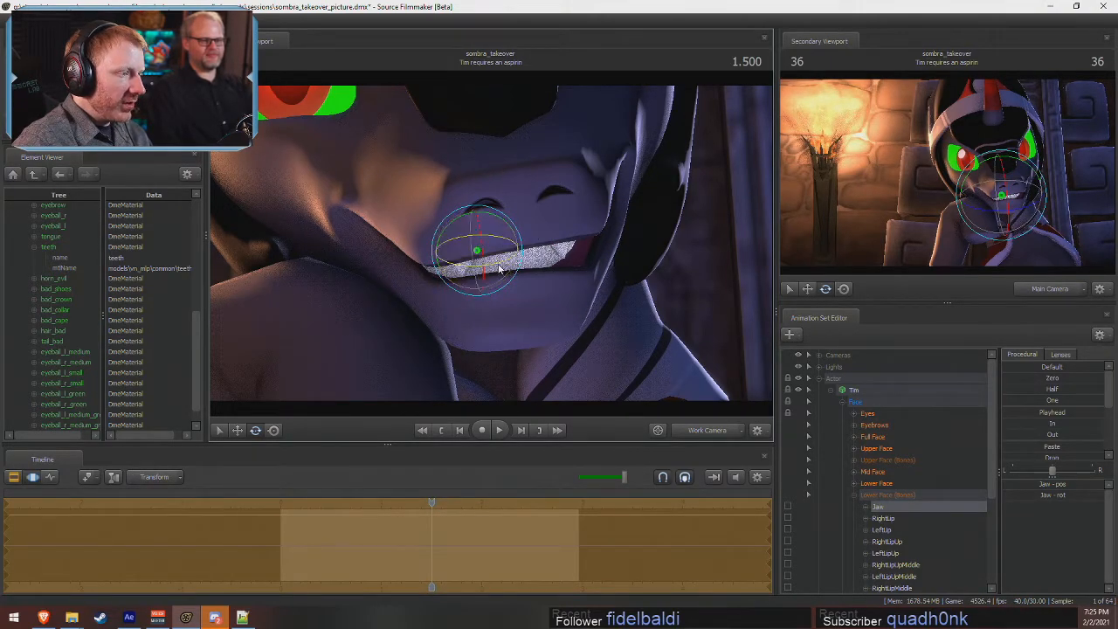
left_click_drag(545, 387, 520, 403)
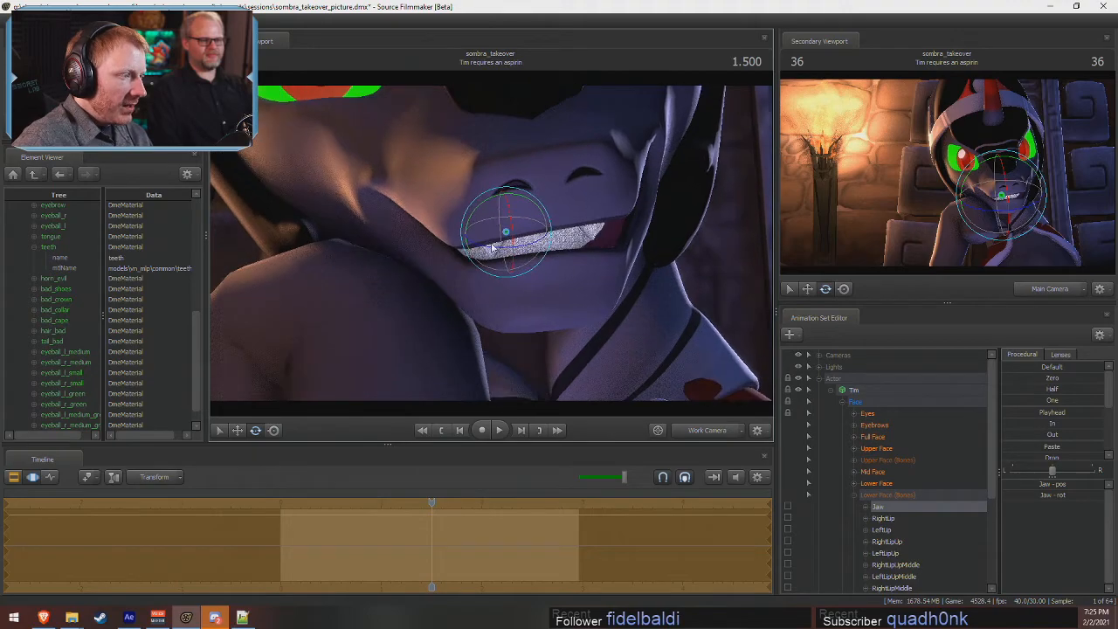
- Raise the right-side lip bones, from RightLip through RightCornerLip, together and check the mouth from the Main Camera
left_click_drag(454, 290, 824, 376)
scroll(882, 530, "down", 3)
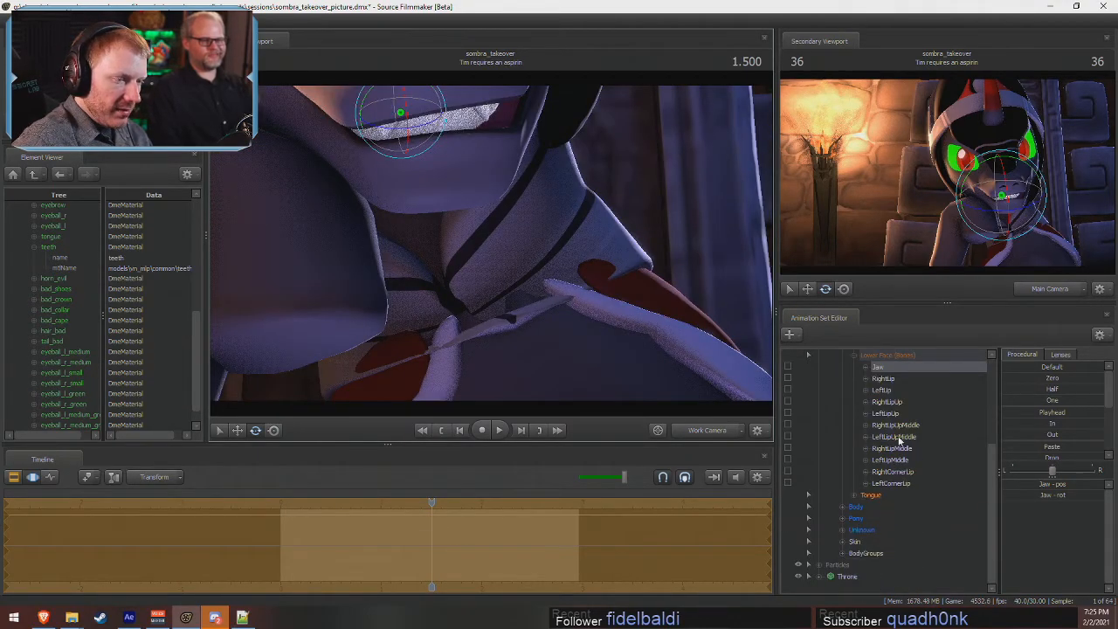
left_click(890, 415)
left_click(889, 436, "ctrl")
left_click(891, 460, "ctrl")
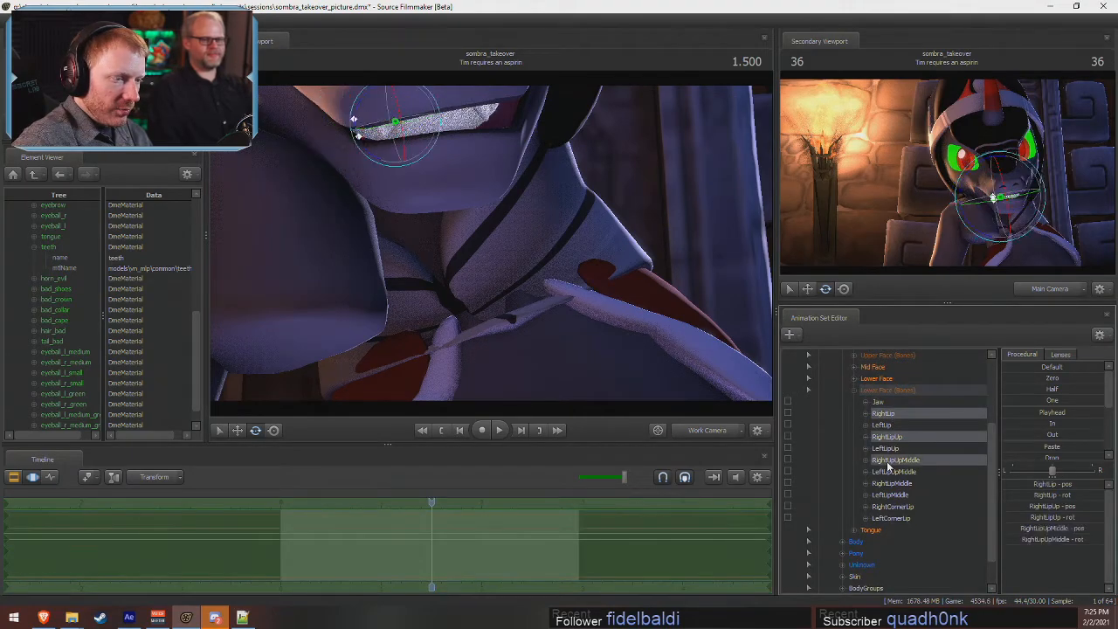
left_click(891, 483, "ctrl")
left_click(891, 506, "ctrl")
mouse_move(468, 204)
left_mouse_down()
mouse_move(463, 221)
mouse_move(467, 194)
left_mouse_up()
key("e")
key("w")
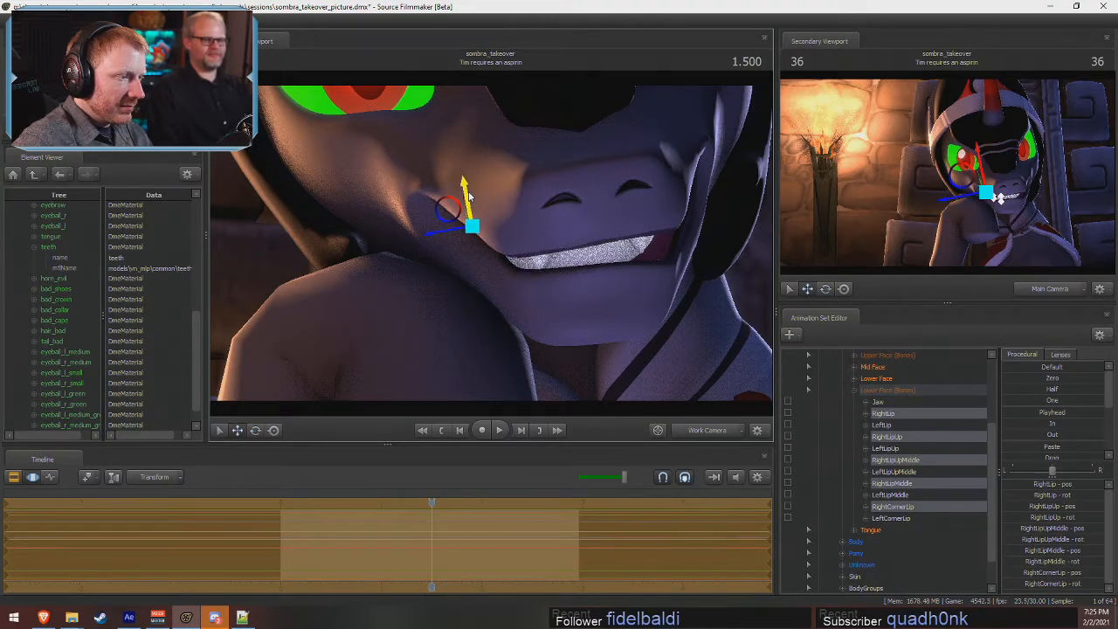
key("F2")
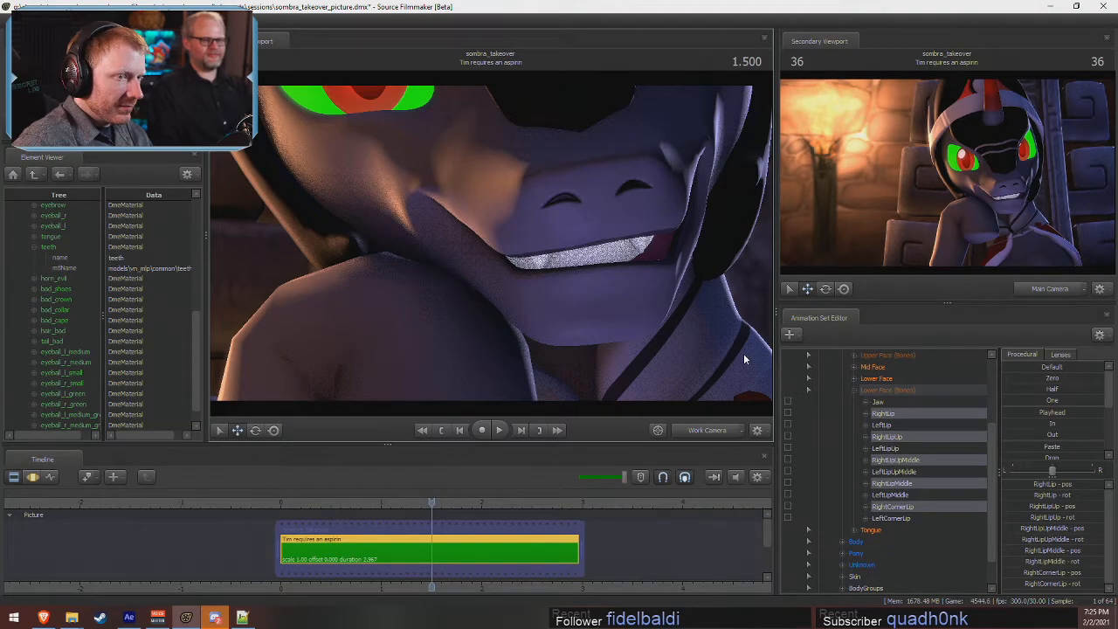
left_click(704, 431)
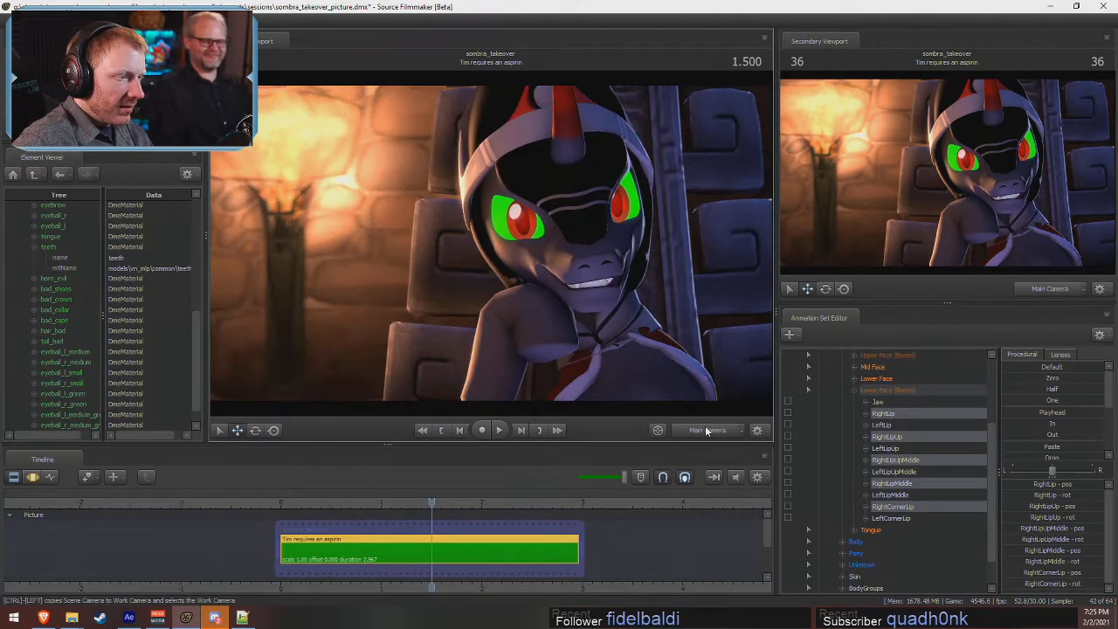
key("F3")
key("F2")
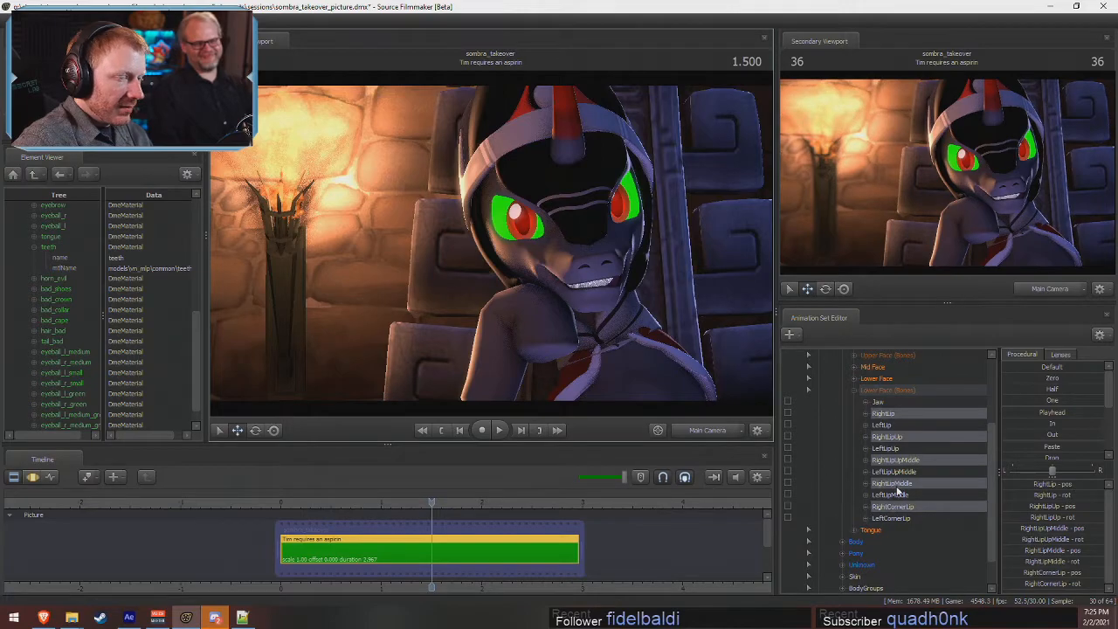
- Shift the left/right control balance fully to the right and adjust the Smirk value in the Lower Face group
left_click(883, 402)
scroll(891, 413, "up", 2)
left_click_drag(1048, 471, 1091, 472)
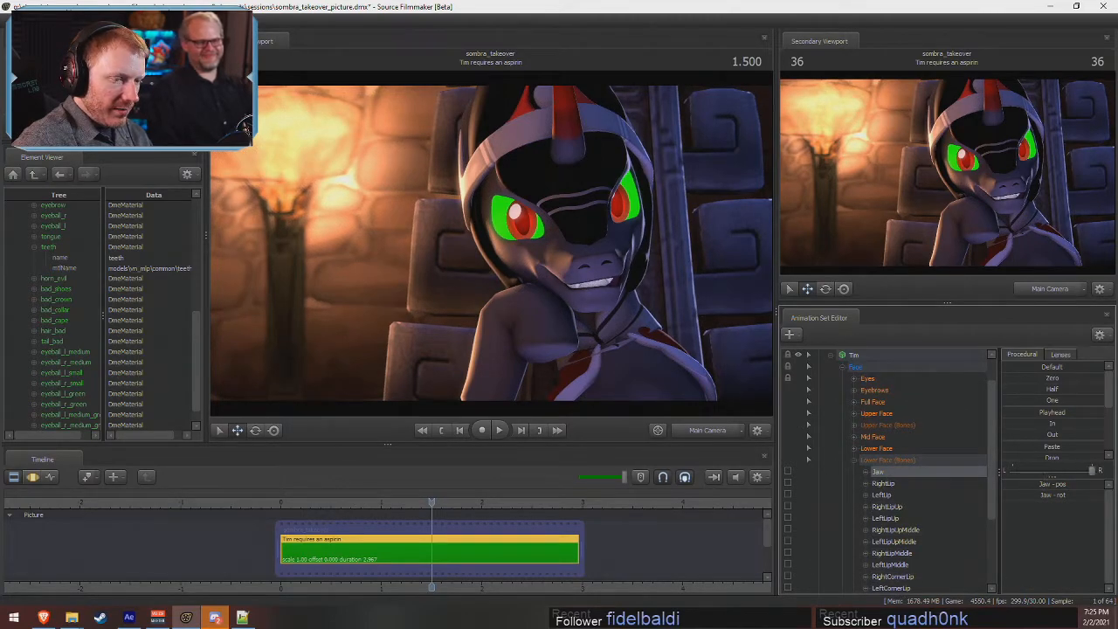
left_click(854, 448)
scroll(896, 498, "down", 1)
left_click(892, 484)
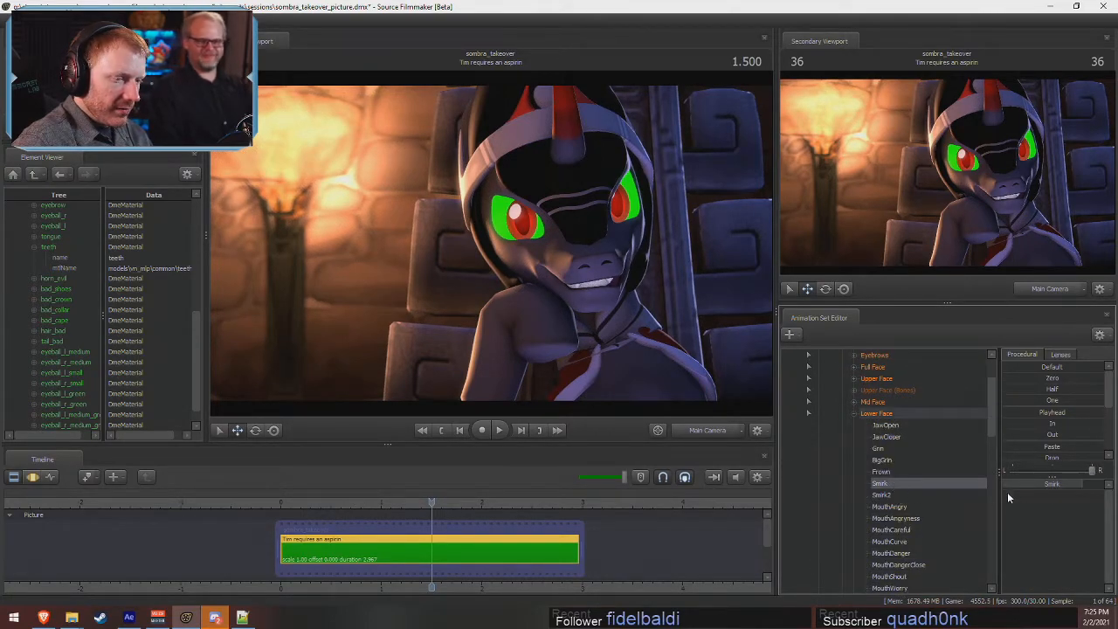
key("F3")
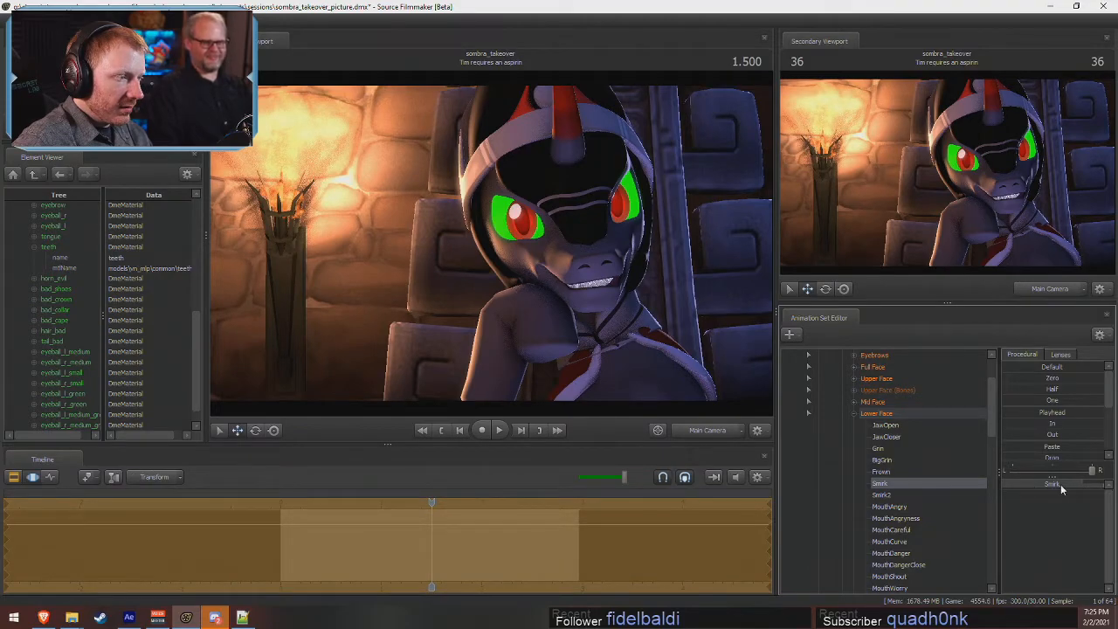
- Adjust the Smirk2 value for the right side of the mouth and look through the other Lower Face controls
left_click(917, 493)
left_click_drag(1039, 487, 1080, 487)
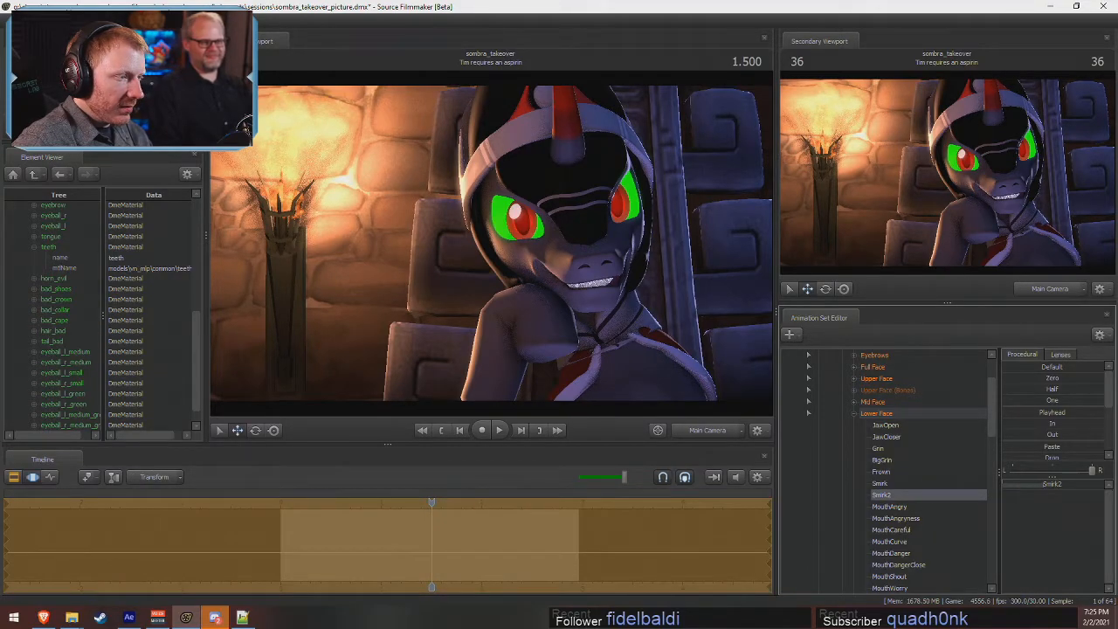
scroll(953, 533, "down", 6)
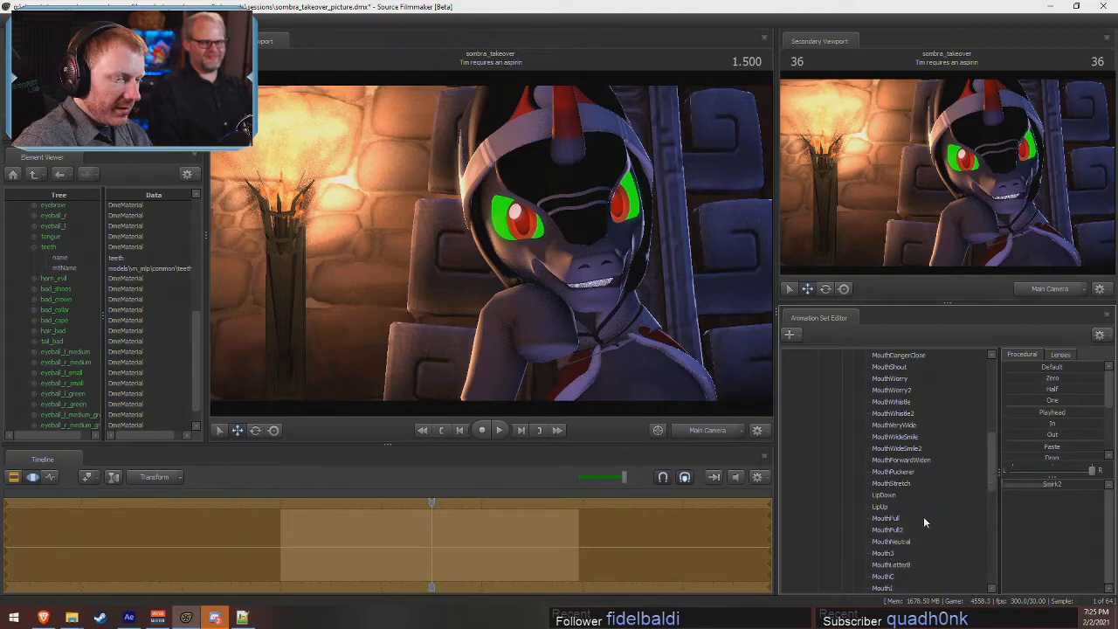
scroll(923, 490, "up", 4)
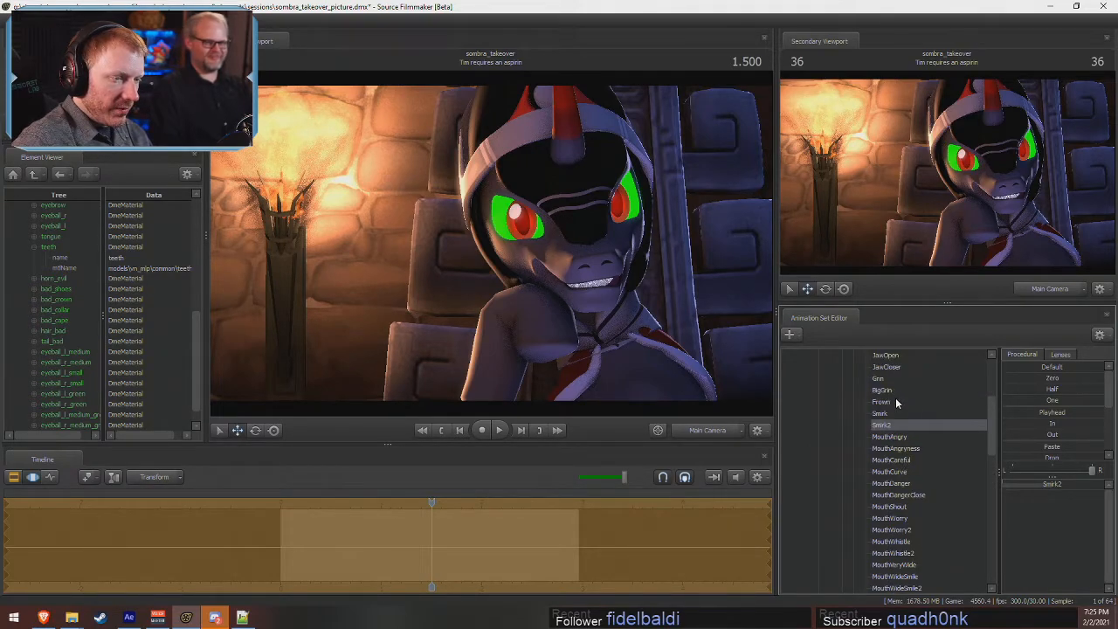
- Select the whole Lower Face group and adjust its MouthPuckerer value, checking the mouth in the clip editor
scroll(895, 397, "up", 2)
left_click(876, 413)
scroll(1053, 541, "down", 4)
scroll(1063, 565, "down", 2)
left_click_drag(1039, 520, 1066, 519)
key("F2")
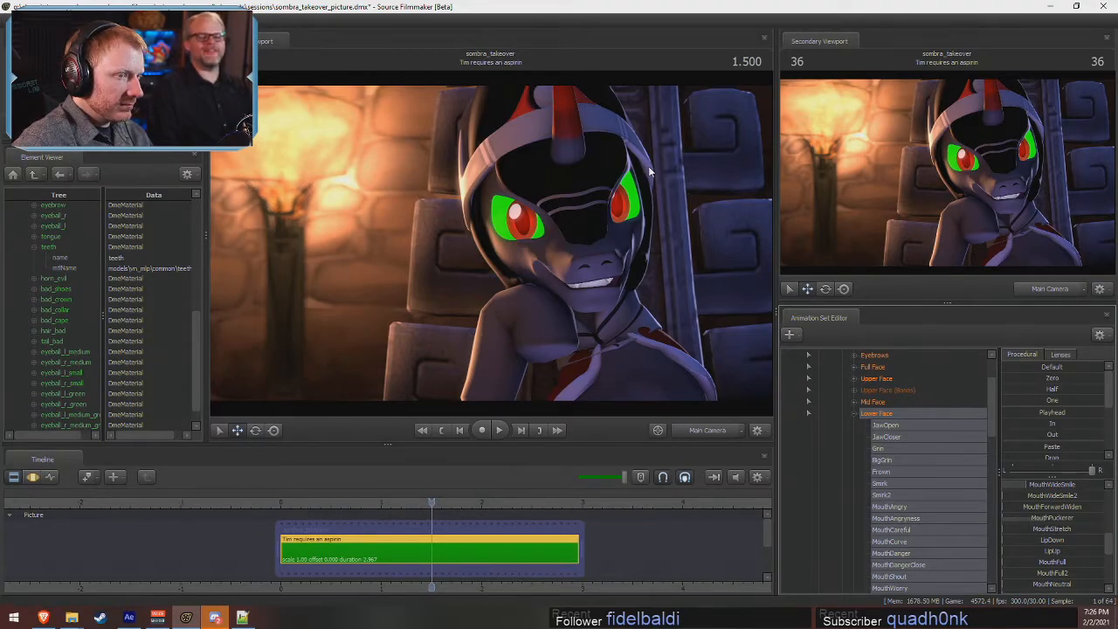
- Try repositioning the character's RightEyeLidLowerer bone in the motion editor and undo the change
key("F3")
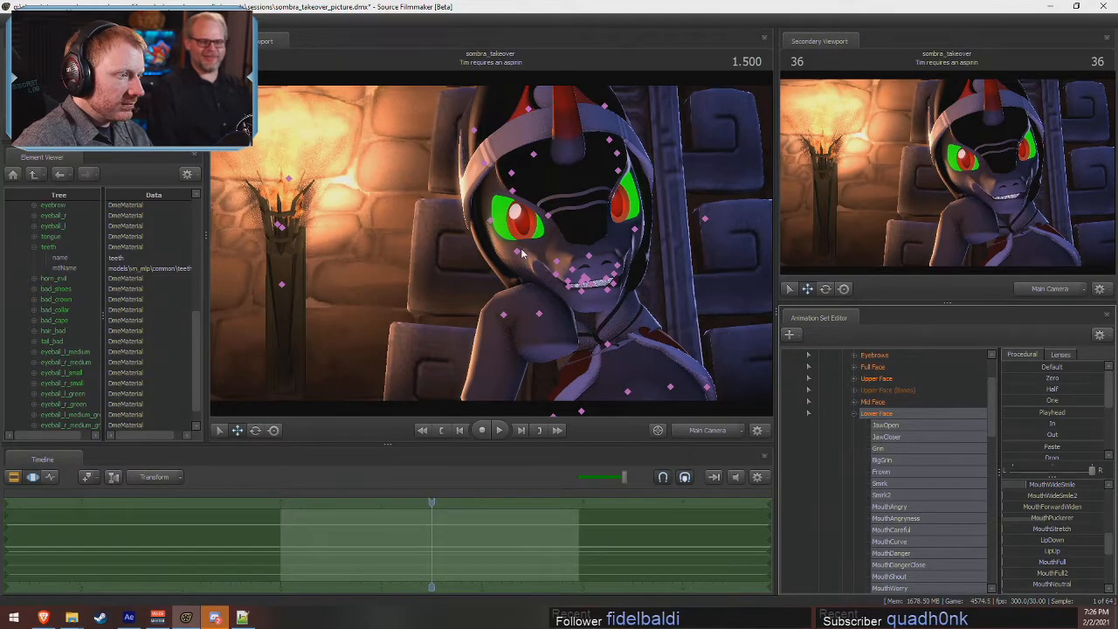
left_click(520, 251)
left_click_drag(525, 280, 498, 237)
key("w")
key("ctrl+z")
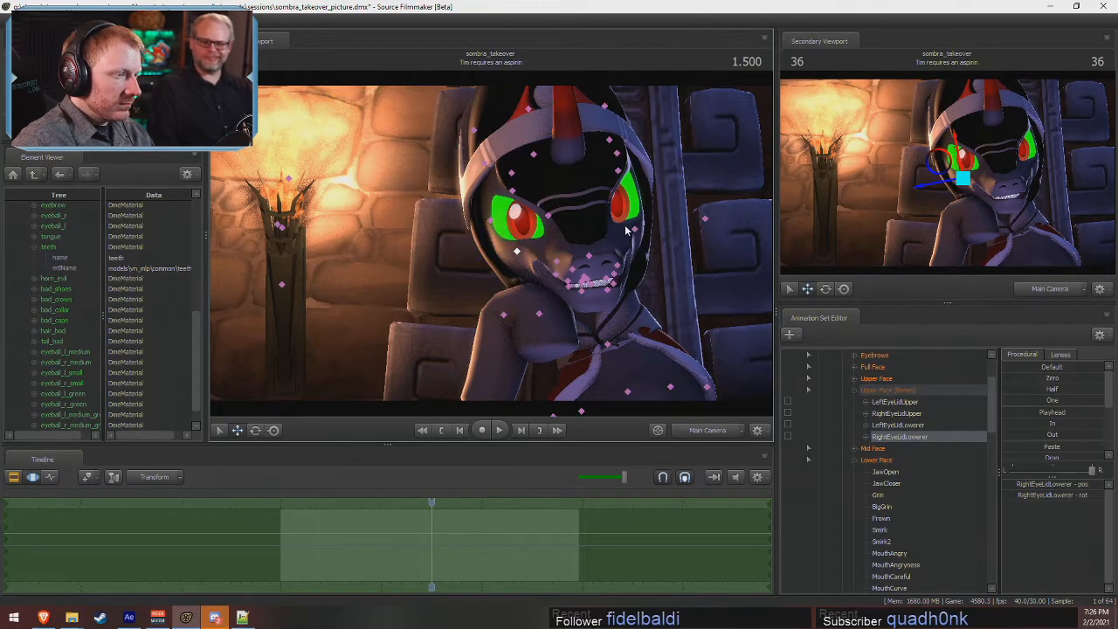
- Try rotating the LeftEyeLidLowerer bone, undo the rotation and check the face in the clip editor
left_click(627, 230)
key("e")
left_click_drag(622, 220, 612, 203)
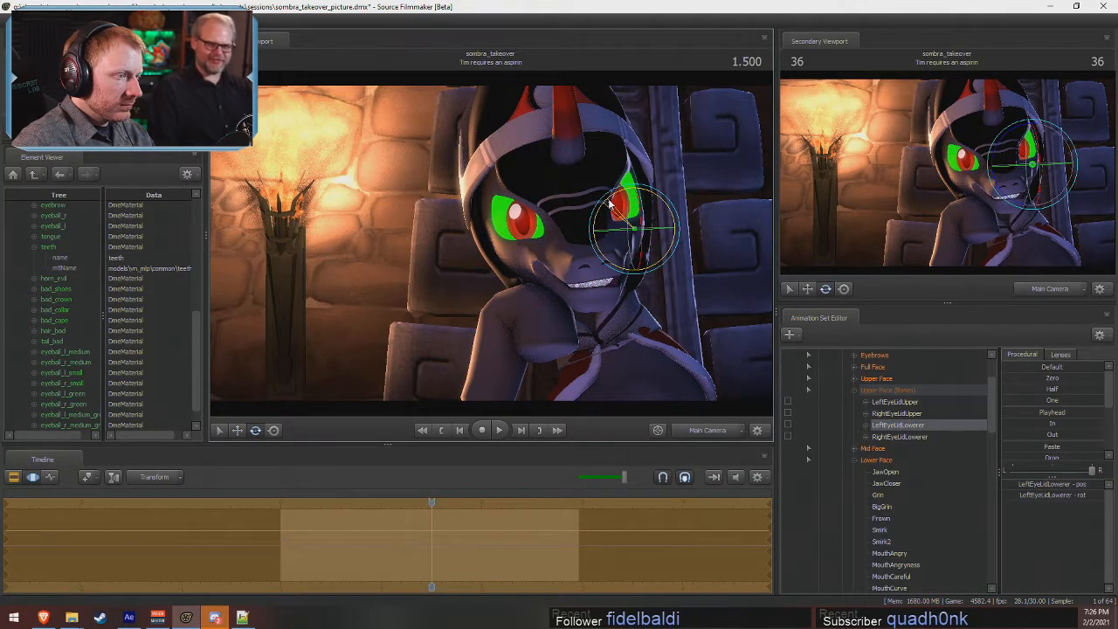
key("ctrl+z")
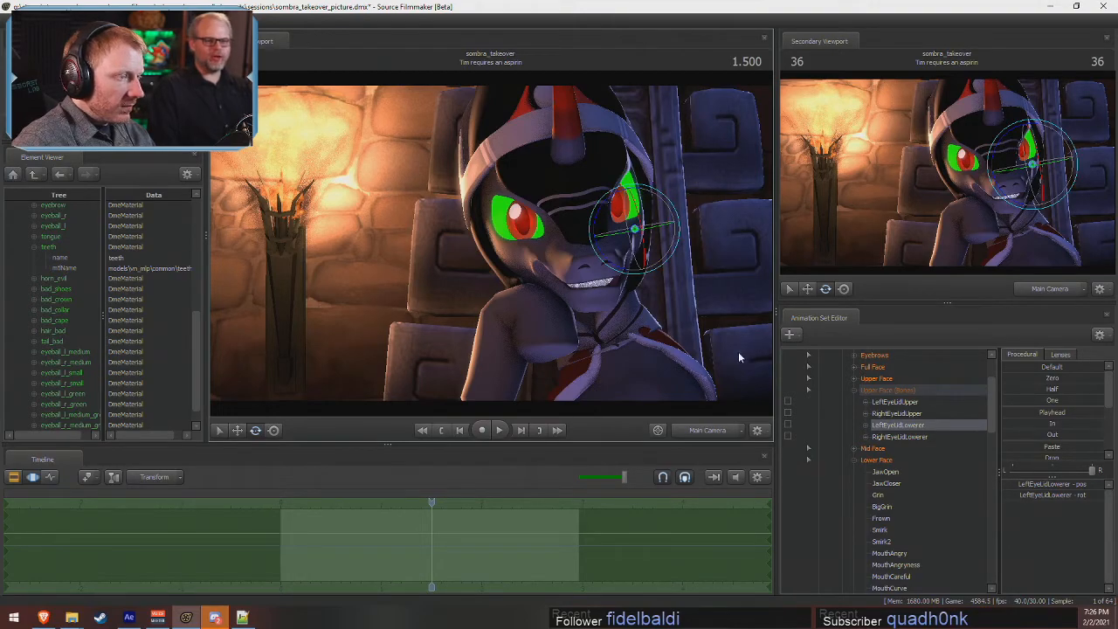
key("F3")
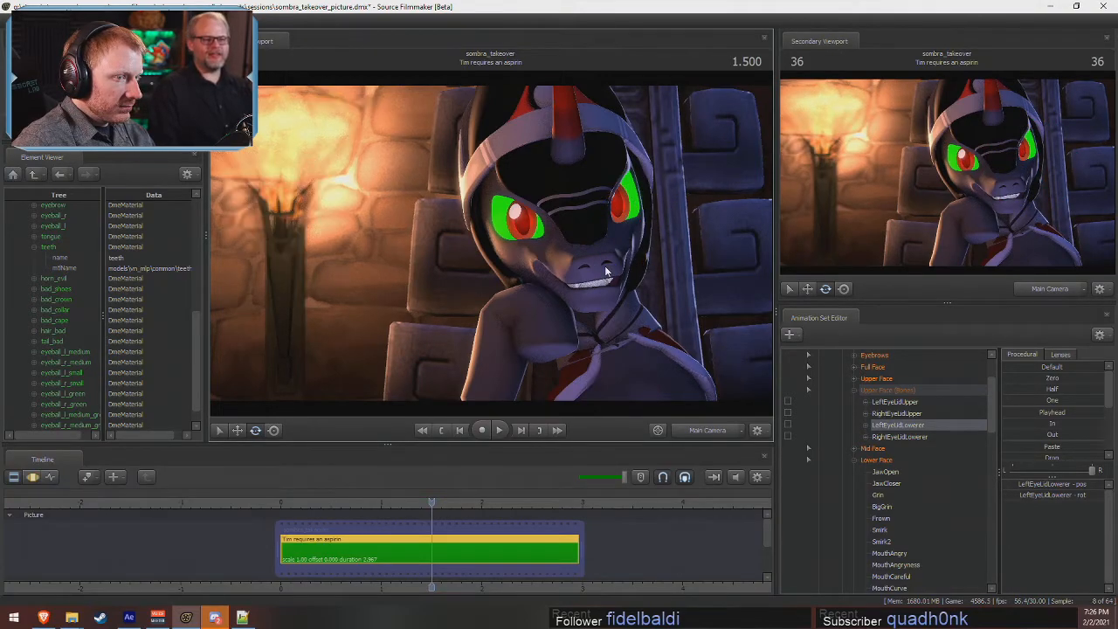
- Move the RightEyeLidLowerer bone slightly upward and check the eye in the clip editor
key("F3")
left_click(517, 254)
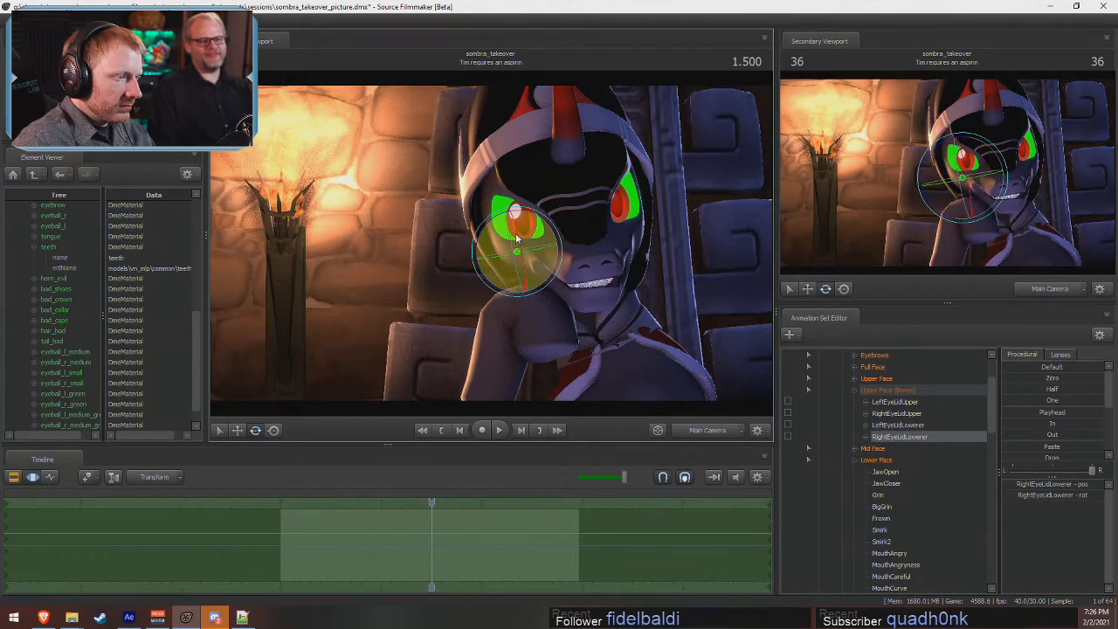
left_click_drag(511, 218, 511, 214)
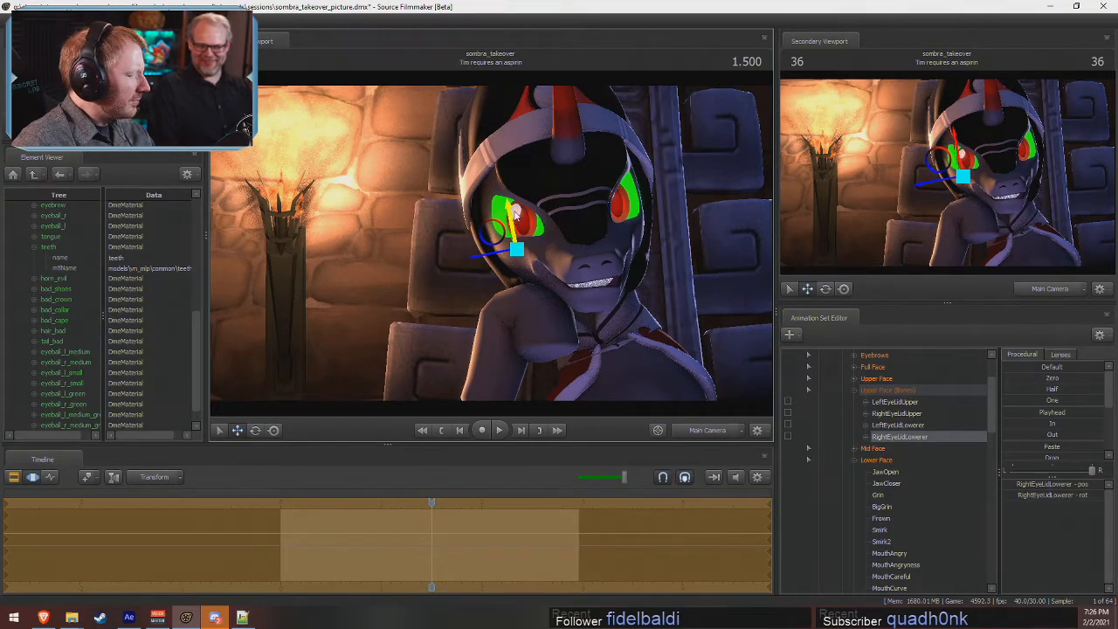
key("F2")
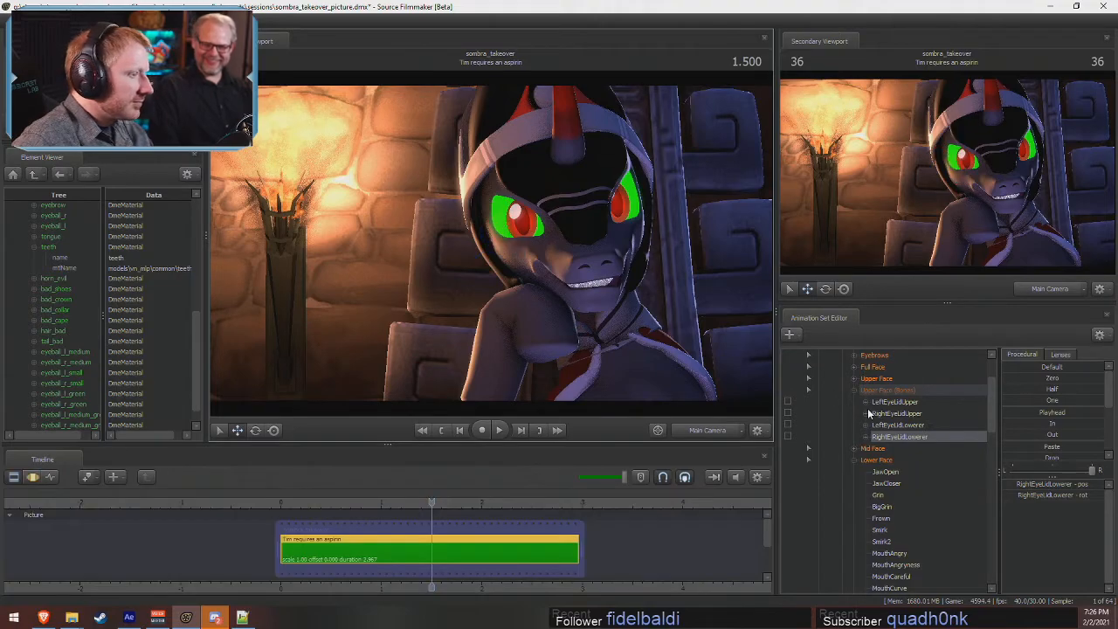
key("F3")
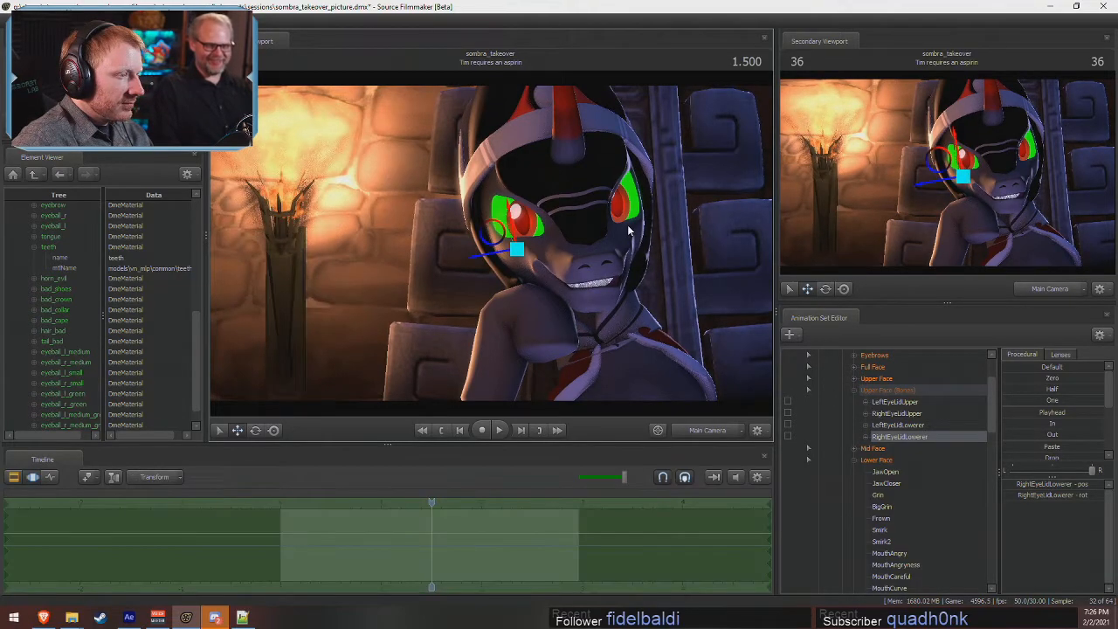
- Try moving and rotating the LeftEyeLidLowerer bone slightly, comparing the eye in the clip editor
left_click(636, 215)
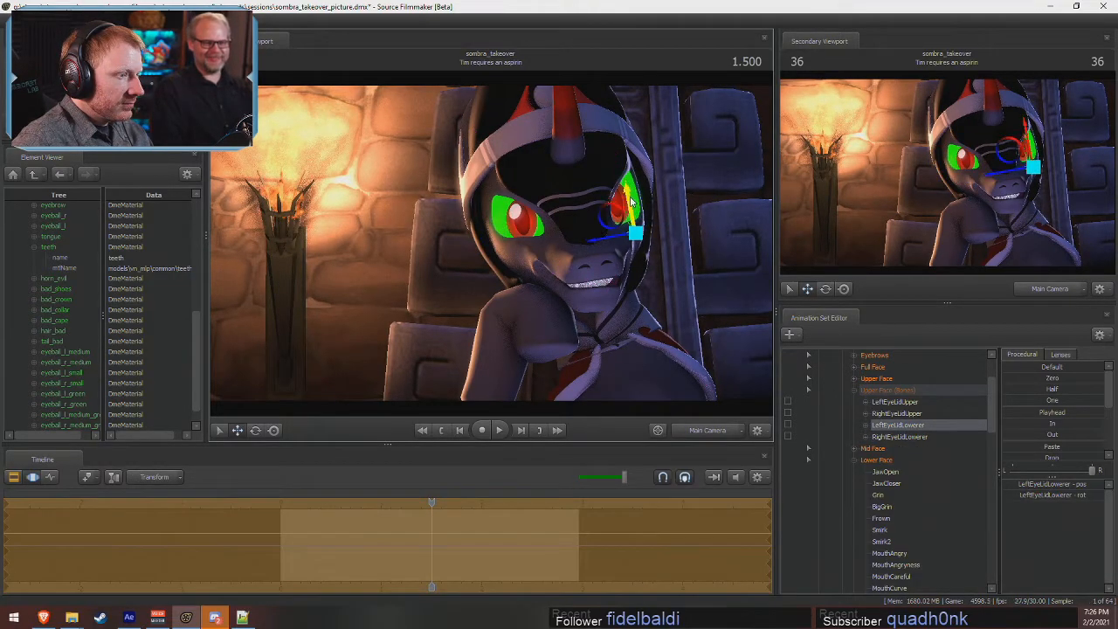
key("F2")
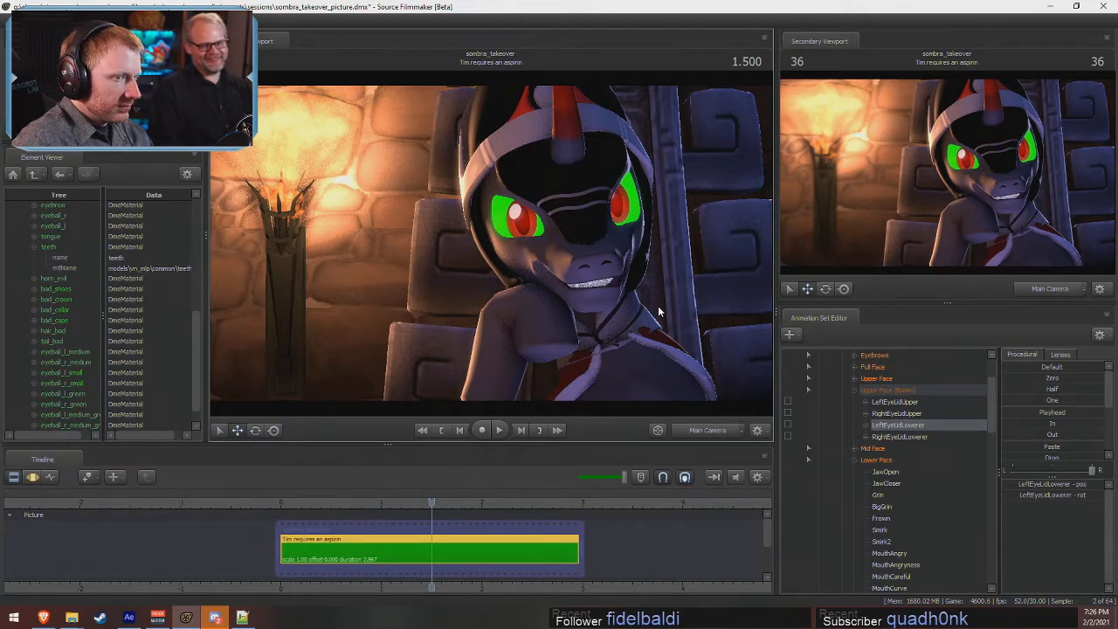
key("F3")
key("e")
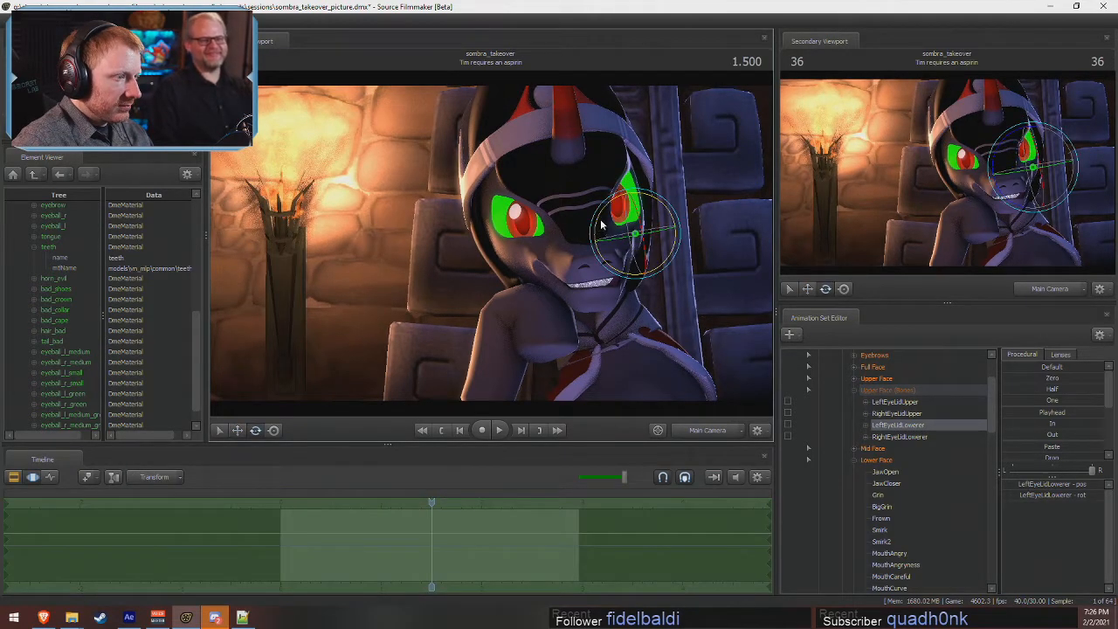
key("F2")
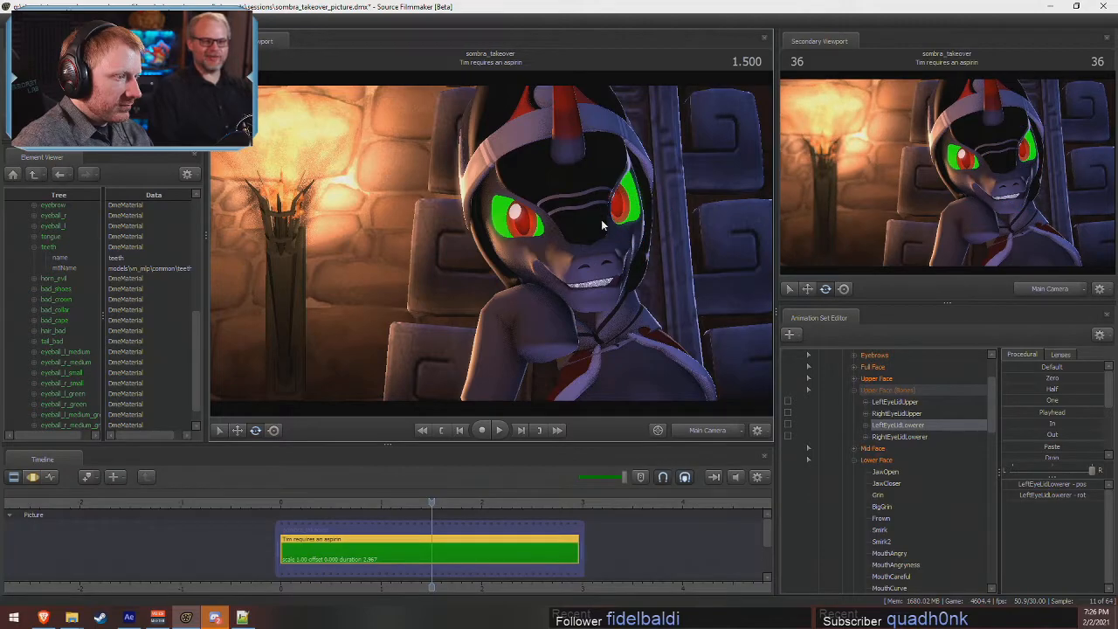
key("F3")
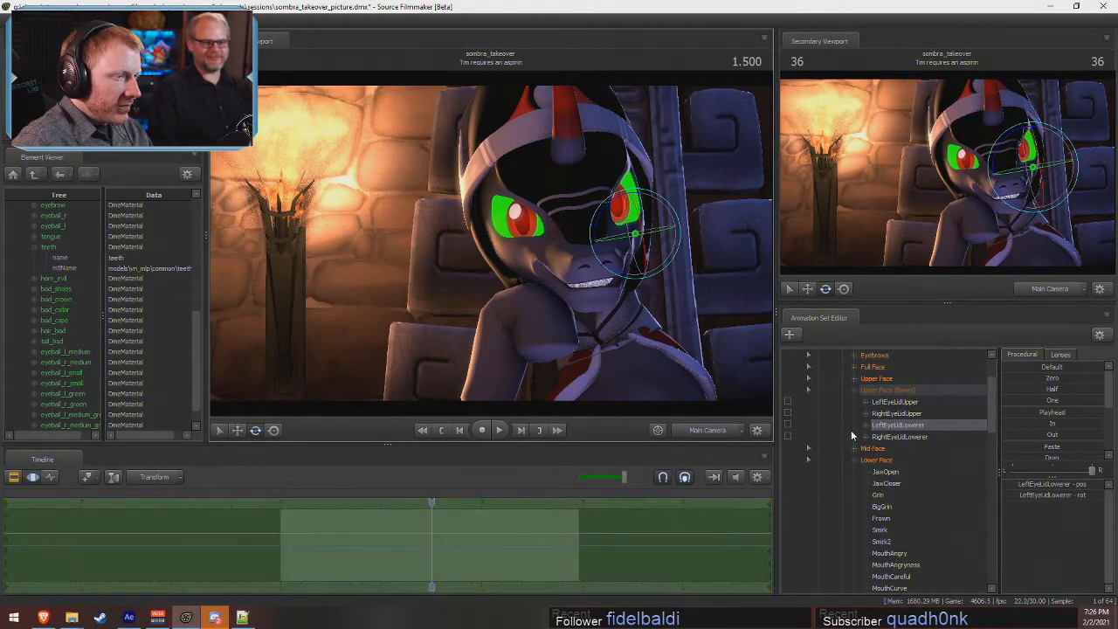
- Open the Mid Face controls, shift the control balance fully to the left and try adjusting Cheeks and Cheeks2 together
scroll(860, 427, "up", 1)
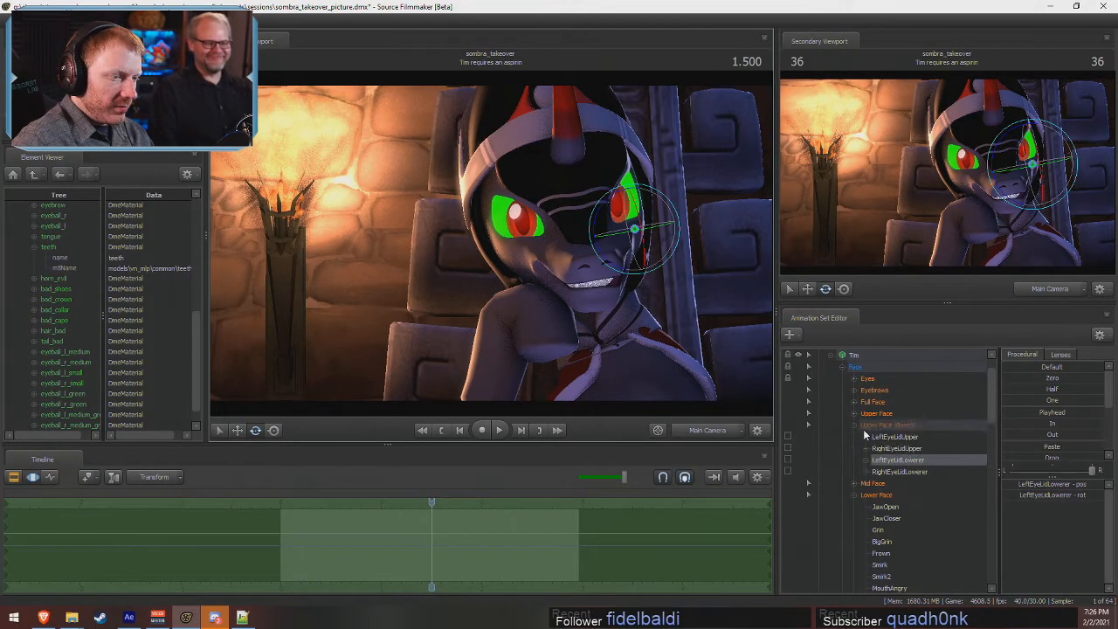
left_click(853, 425)
left_click(853, 436)
left_click(853, 494)
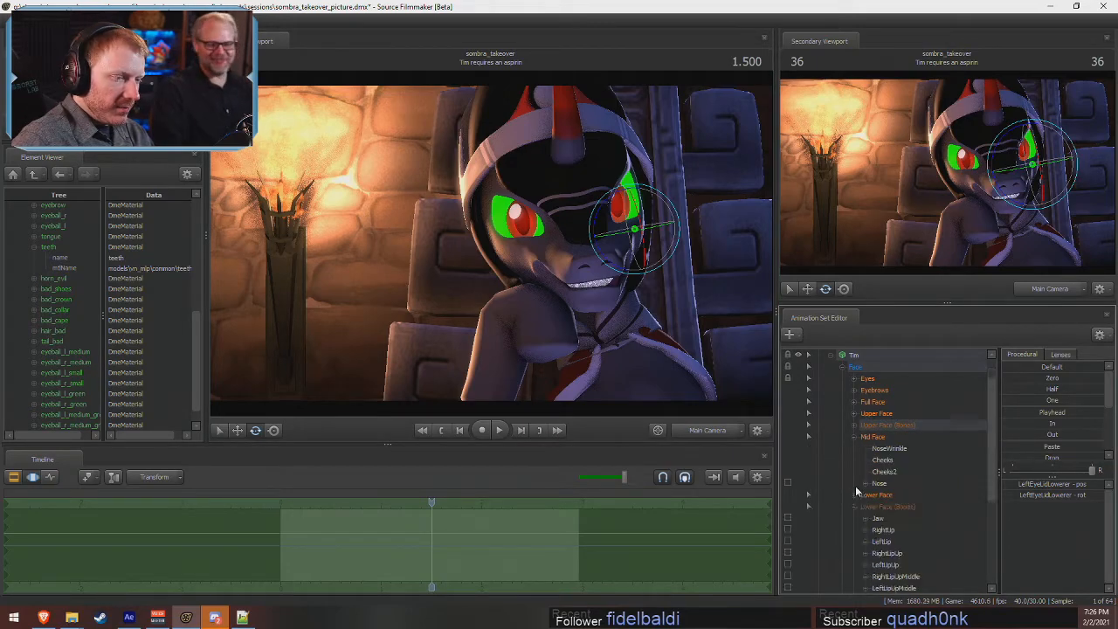
left_click_drag(1091, 470, 905, 465)
left_click_drag(1039, 486, 1065, 487)
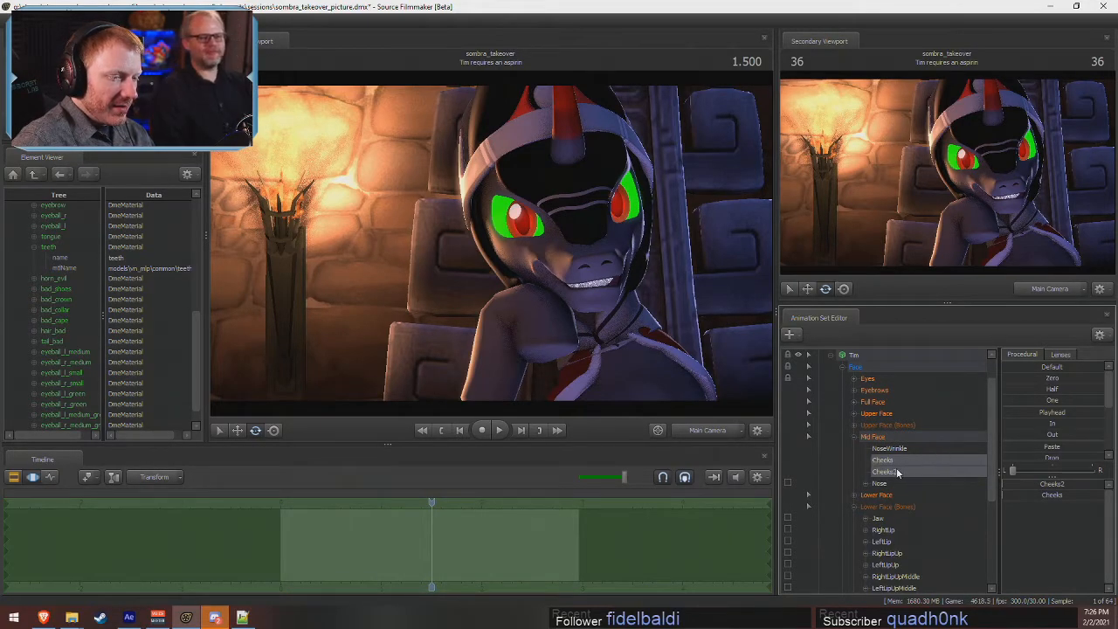
- Raise the Wide value in the Upper Face group for the left eye and check it in the clip editor
left_click(876, 414)
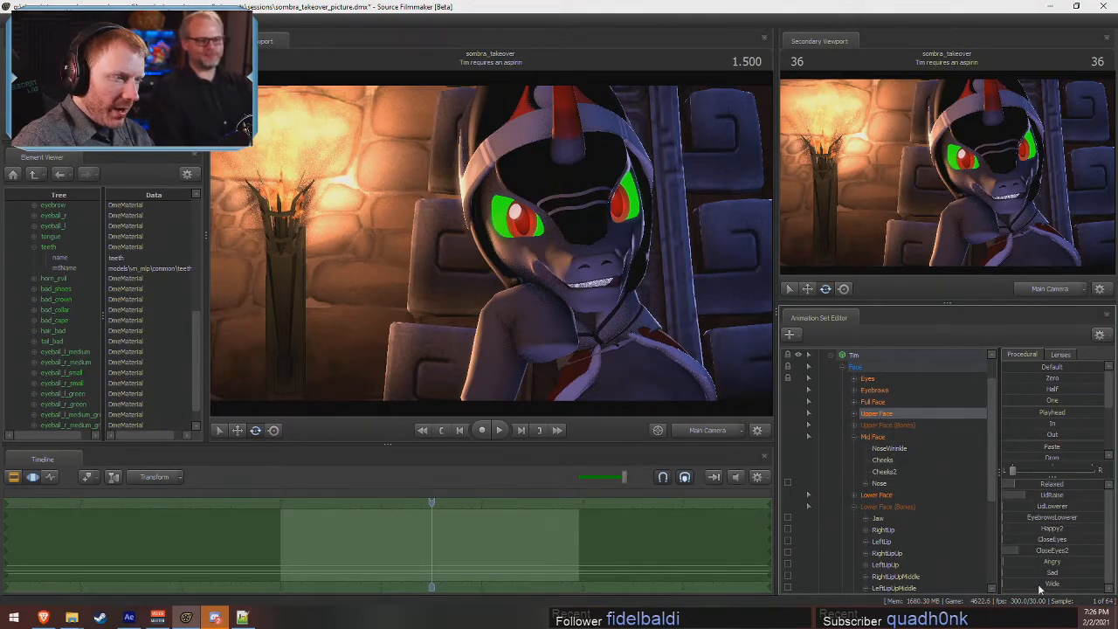
key("F2")
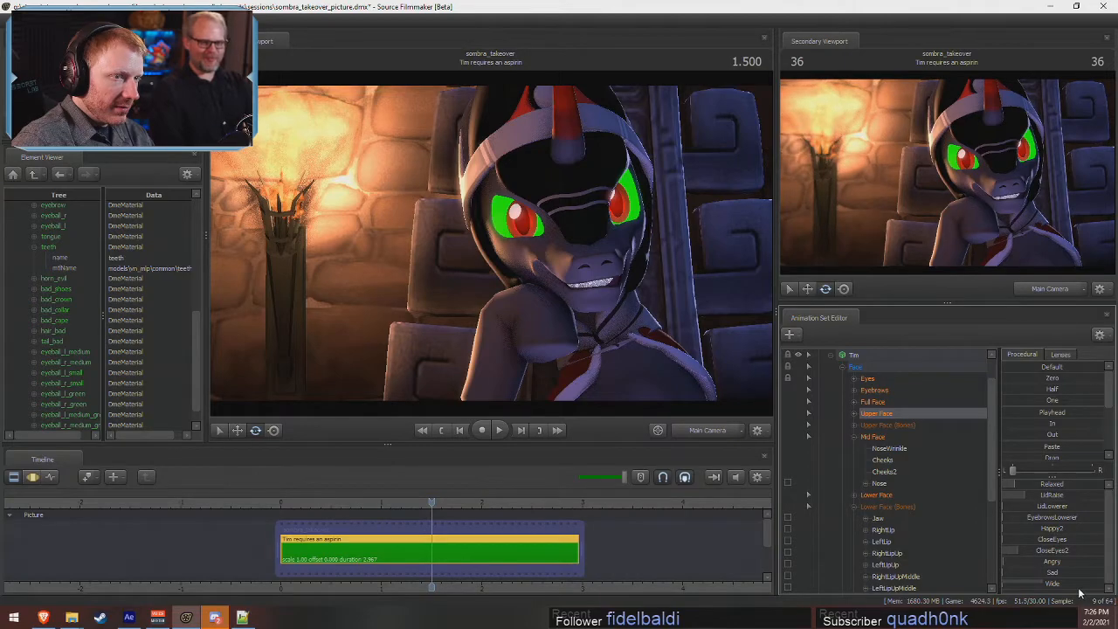
key("F3")
key("F4")
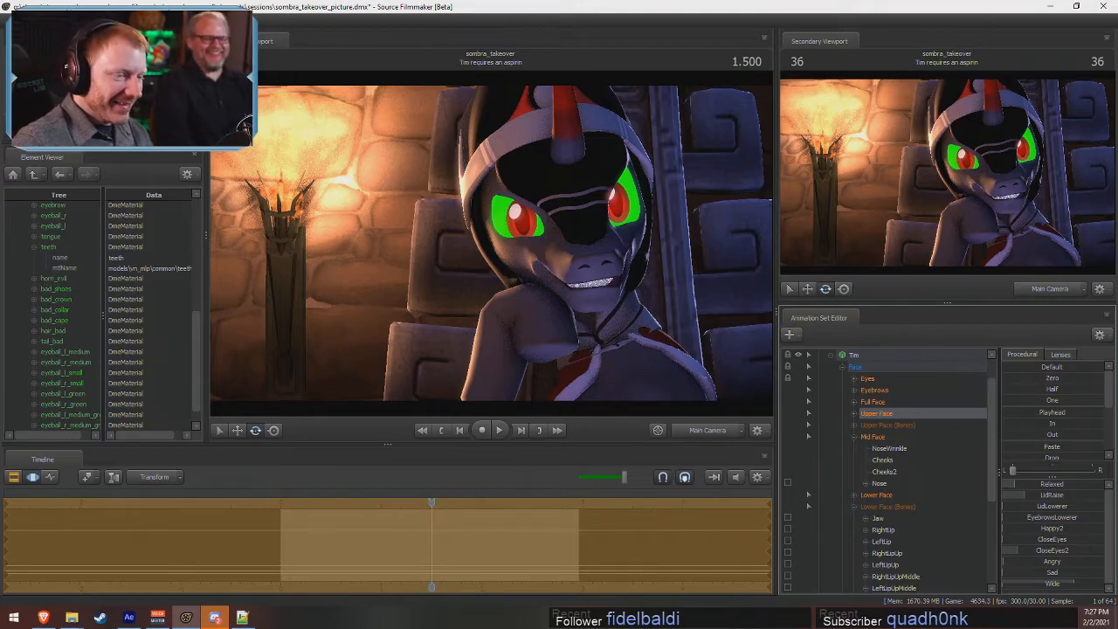
- Select Cheeks and Cheeks2 in the Mid Face group and try another slight change to both values
left_click(886, 457)
left_click(897, 470, "ctrl")
left_click_drag(1041, 486, 1042, 487)
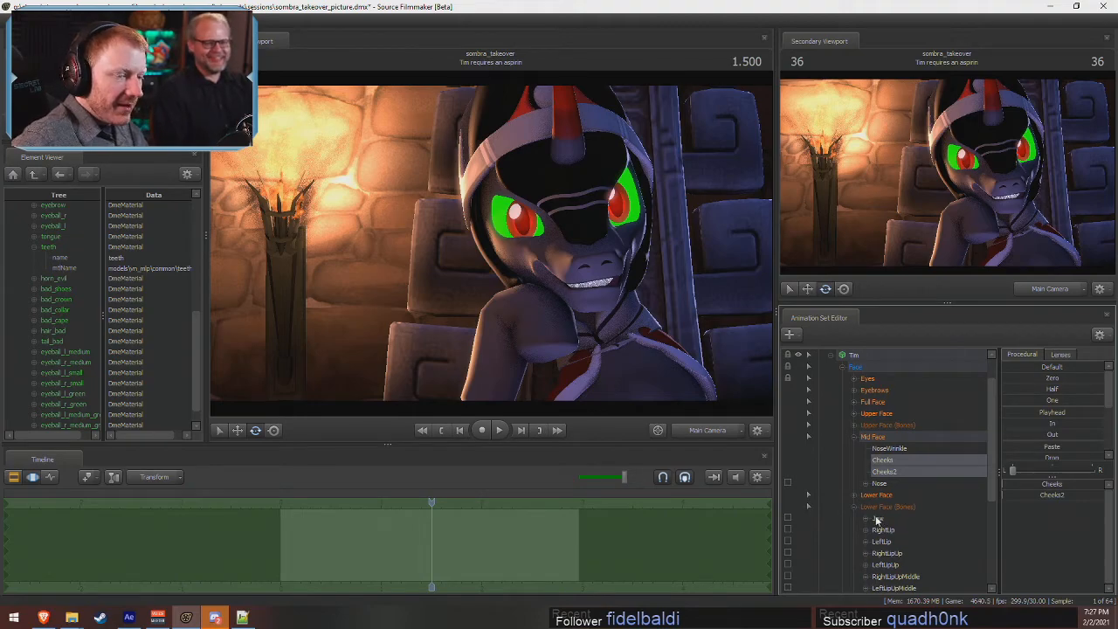
- Switch the primary viewport to the Work Camera, frame the face closely and collapse the Lower Face (Bones) group
scroll(878, 518, "down", 2)
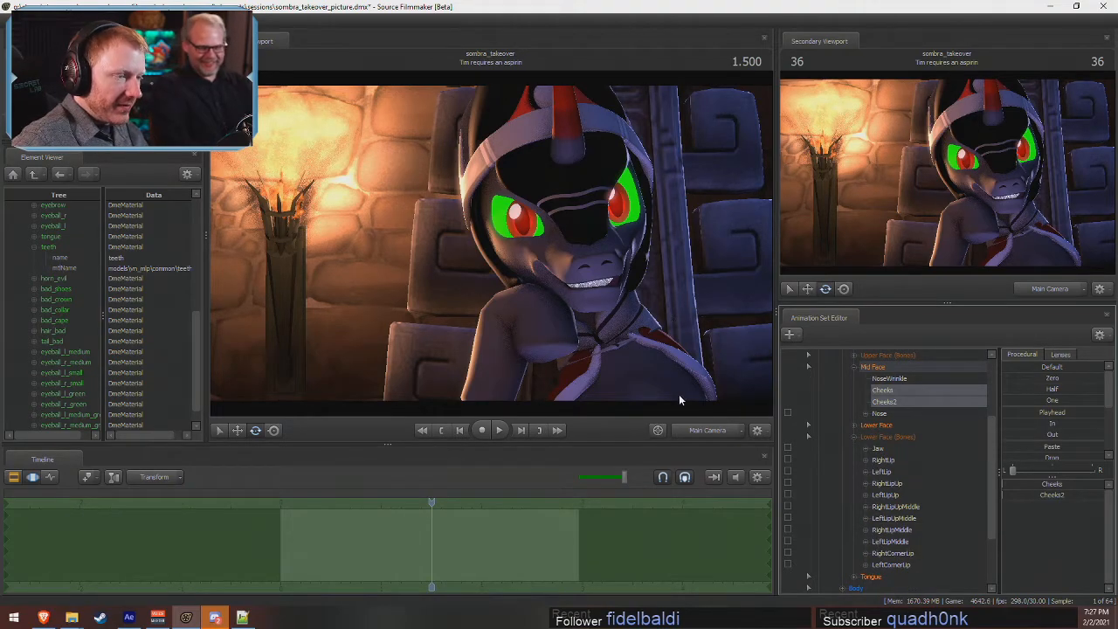
left_click(693, 431)
key("w")
left_click_drag(675, 385, 675, 385)
key("w")
left_click(854, 437)
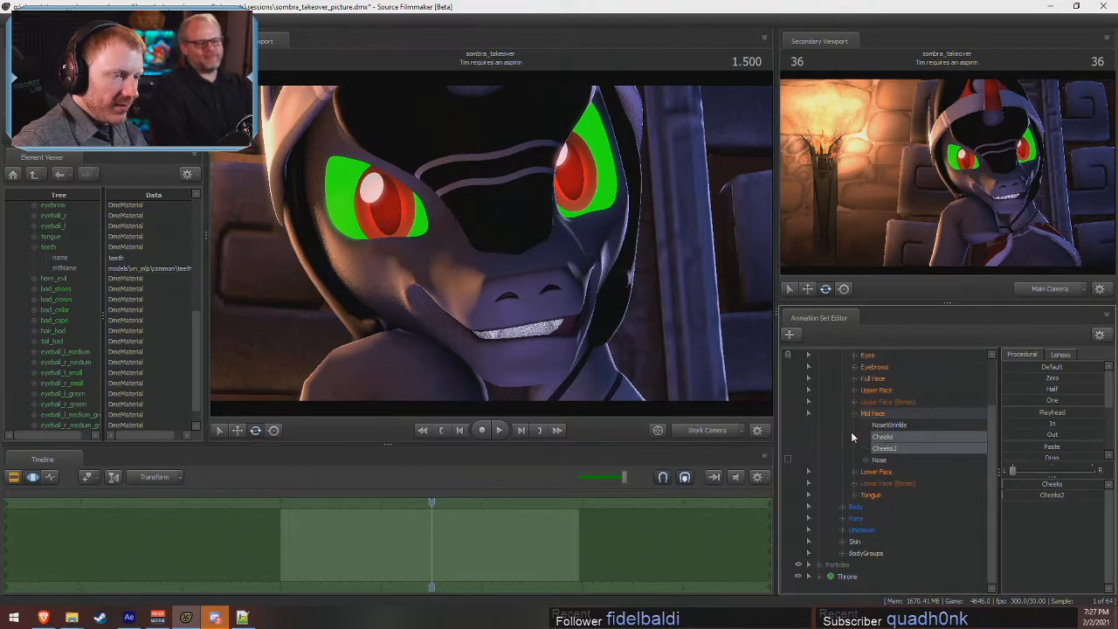
- Select the Lower Face group, try a higher MouthWideSmile value on the left side and undo it
left_click(875, 471)
left_click_drag(1062, 472, 1100, 510)
scroll(1039, 583, "down", 1)
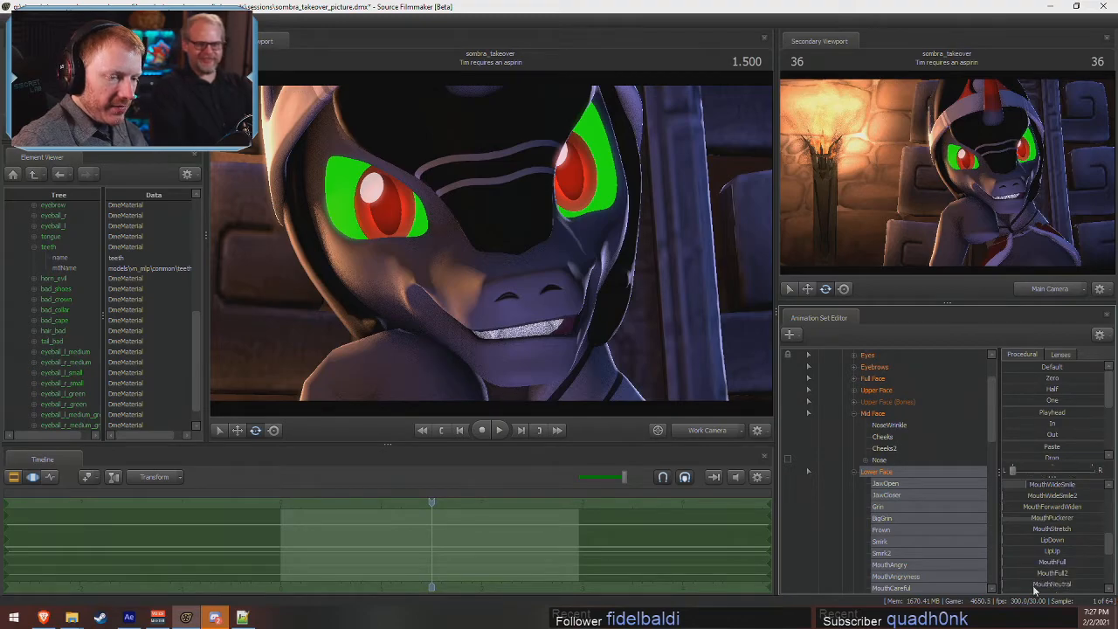
scroll(1044, 550, "up", 2)
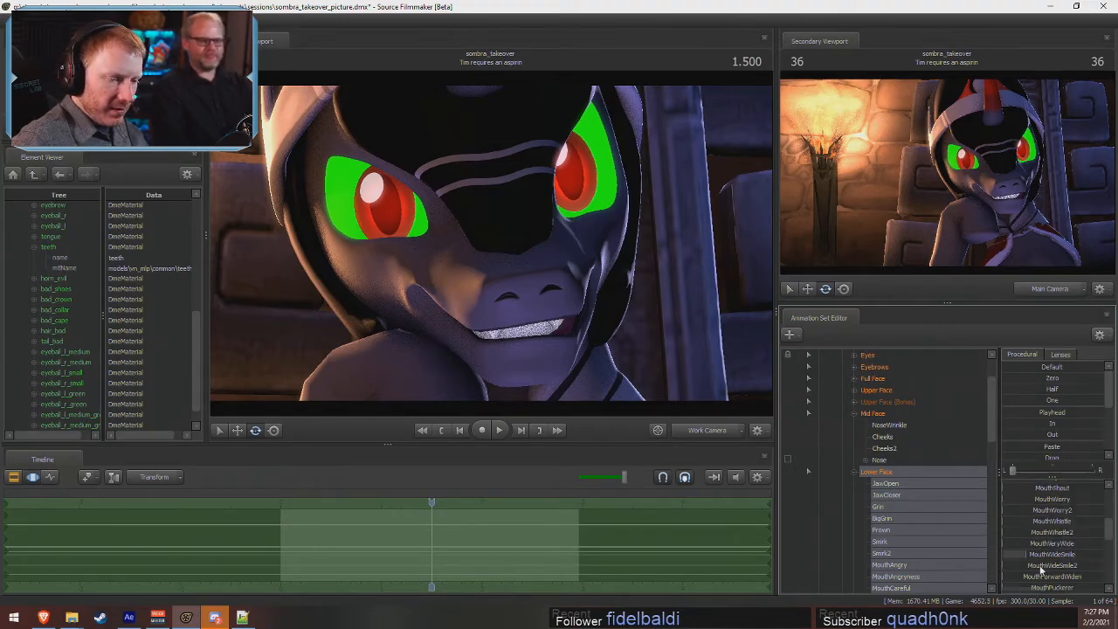
left_click_drag(1056, 557, 1092, 566)
key("ctrl+z")
- Try adjusting the MouthDangerClose value, undo it and look through the remaining Lower Face controls
scroll(1057, 545, "up", 3)
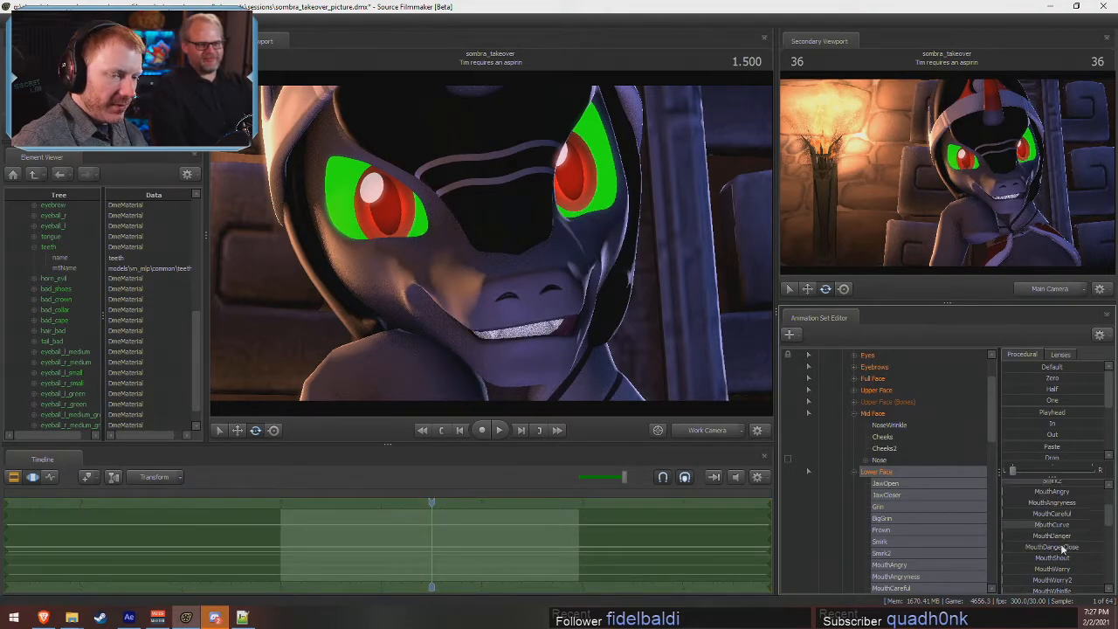
mouse_move(1048, 550)
left_mouse_down()
mouse_move(1069, 550)
mouse_move(1039, 550)
mouse_move(1074, 533)
mouse_move(1048, 533)
mouse_move(1058, 533)
left_mouse_up()
key("ctrl+z")
scroll(1061, 557, "down", 2)
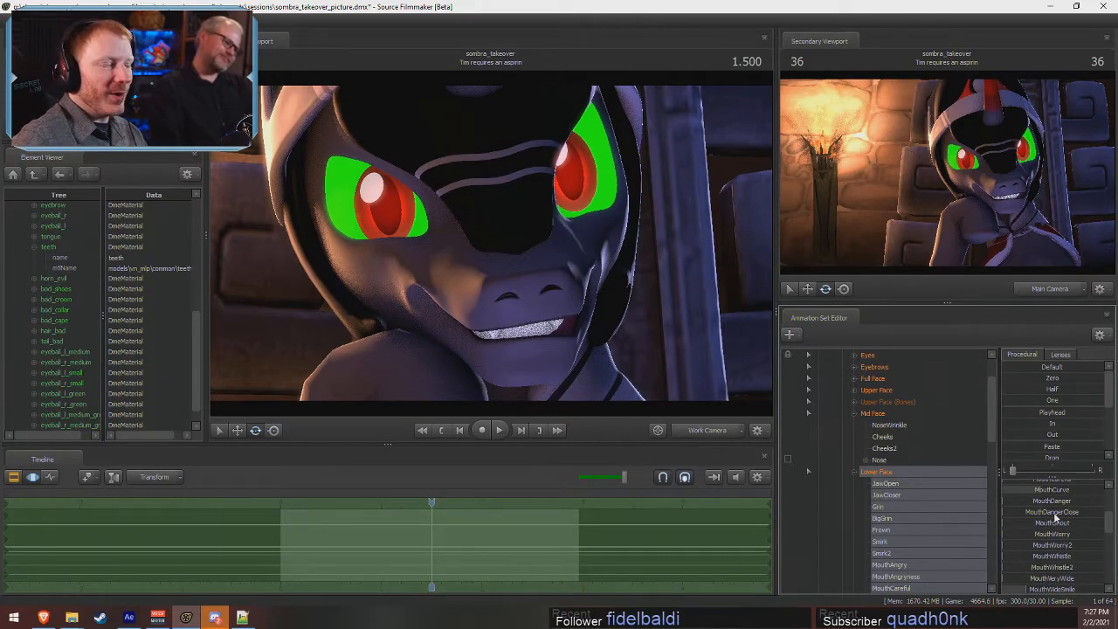
scroll(914, 516, "down", 10)
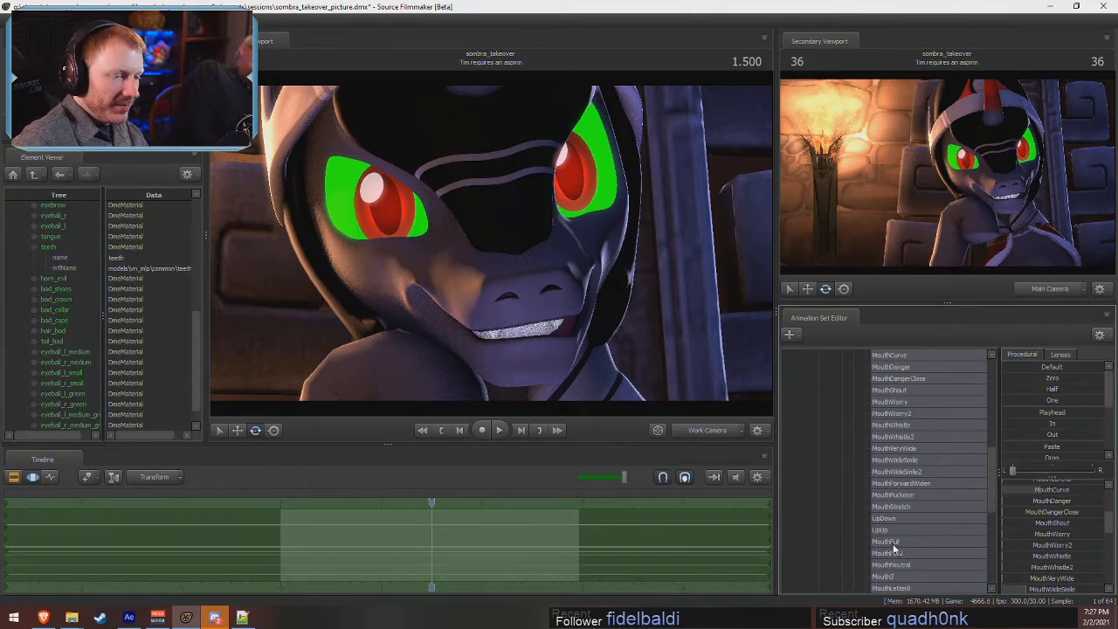
- Select the Jaw bone in Lower Face (Bones) and try rotating it to bring the mouth closed
left_click(854, 518)
left_click(875, 531)
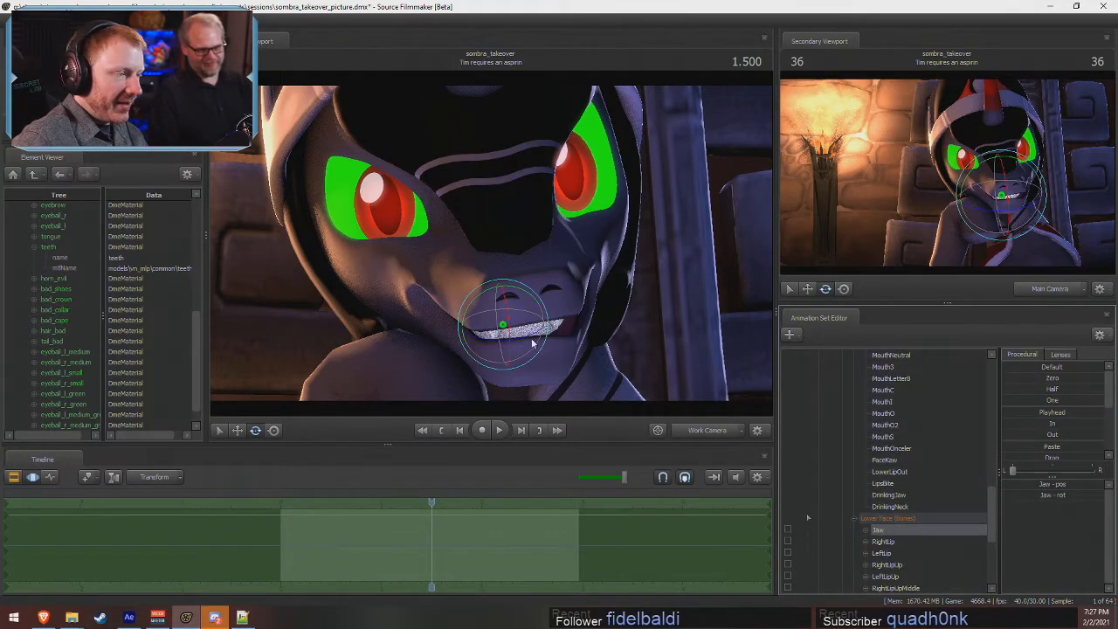
left_click_drag(526, 295, 480, 289)
key("w")
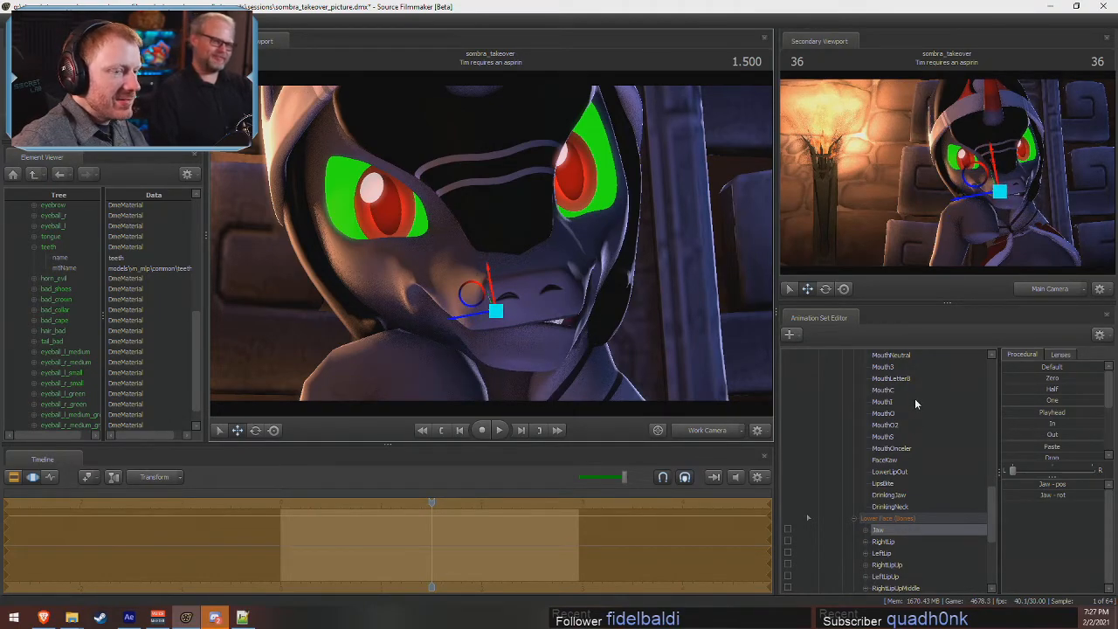
- Try changing the up/down and right/left gaze values in the Eyes group and undo the changes
scroll(939, 454, "up", 5)
scroll(934, 491, "up", 5)
left_click(869, 413)
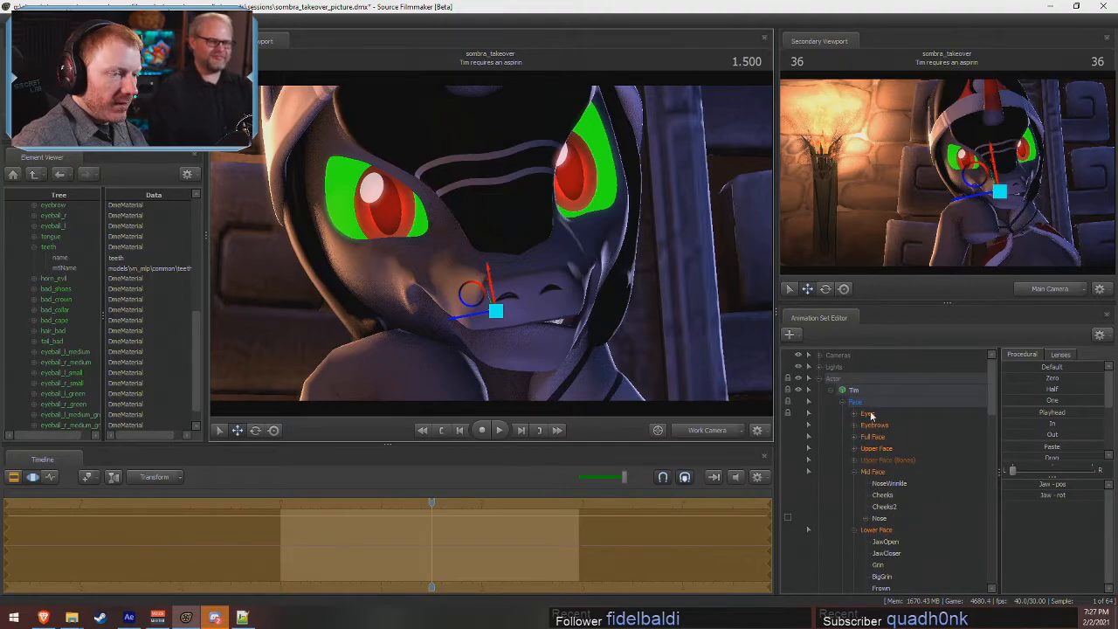
mouse_move(1052, 484)
left_mouse_down()
mouse_move(1068, 505)
mouse_move(1031, 506)
mouse_move(1059, 484)
mouse_move(1047, 495)
mouse_move(1050, 478)
mouse_move(1065, 509)
mouse_move(1092, 511)
mouse_move(1068, 487)
mouse_move(1055, 498)
left_mouse_up()
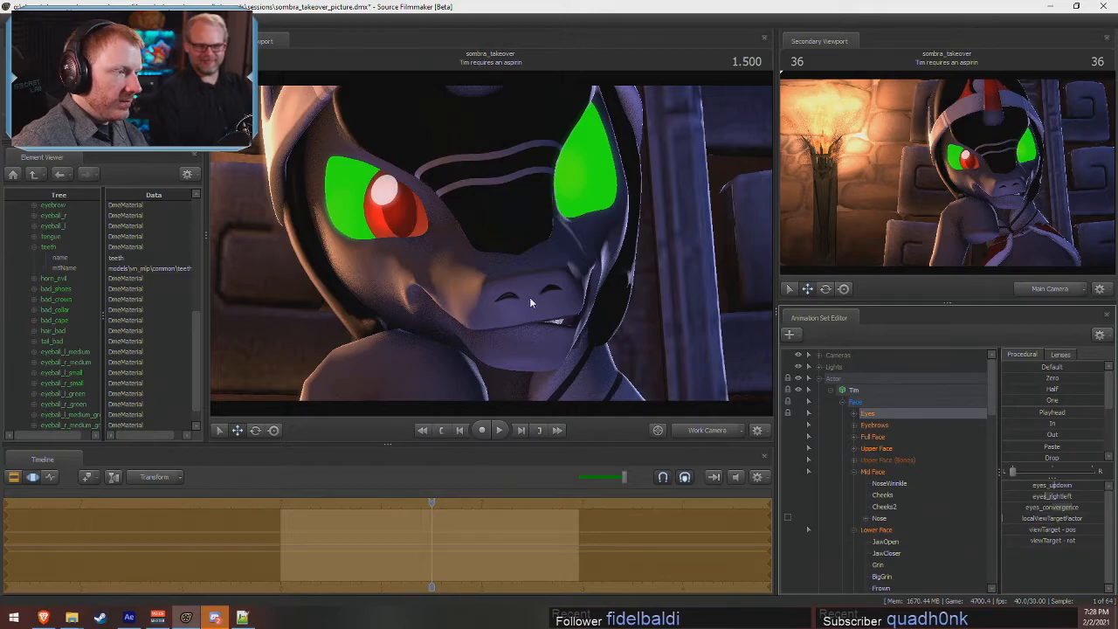
key("ctrl+z")
key("ctrl+z")
key("ctrl+z")
key("ctrl+z")
key("ctrl+z")
key("ctrl+z")
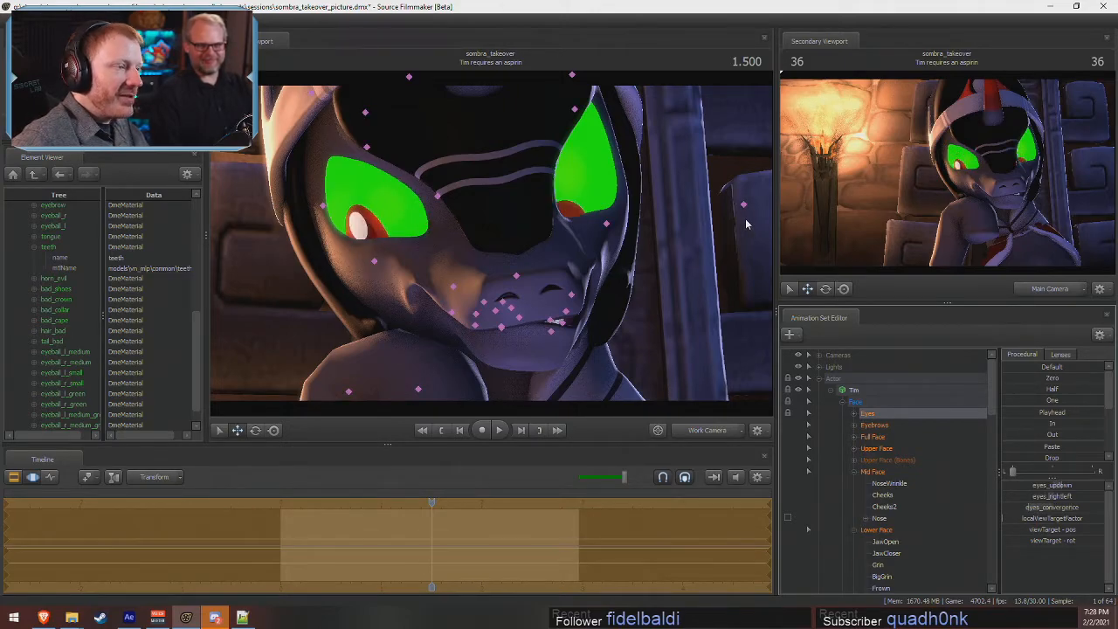
key("ctrl+z")
key("ctrl+z")
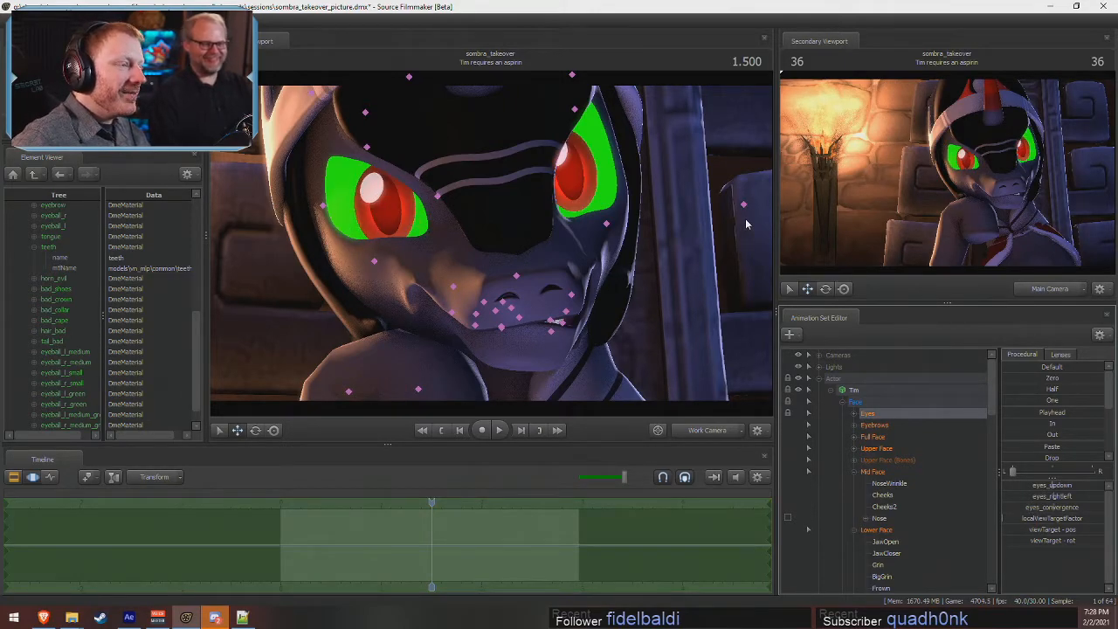
- Select the LeftLip, LeftLipUp, LeftLipUpMiddle, LeftLipMiddle and LeftCornerLip bones and try stretching them far out to the side of the face
scroll(873, 449, "down", 3)
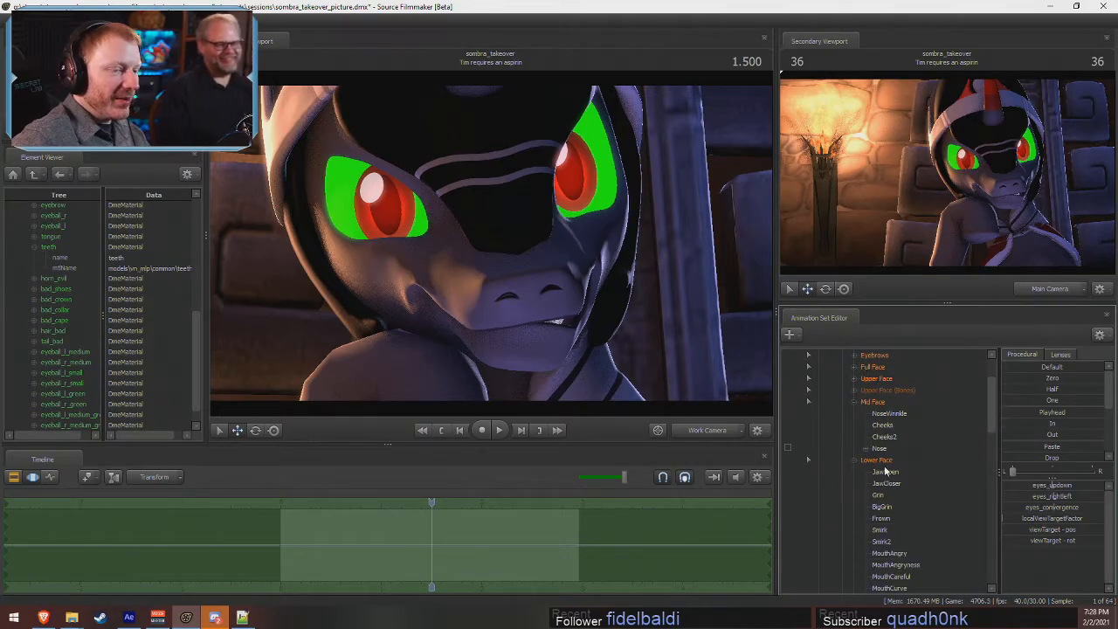
left_click(876, 460)
scroll(880, 494, "down", 5)
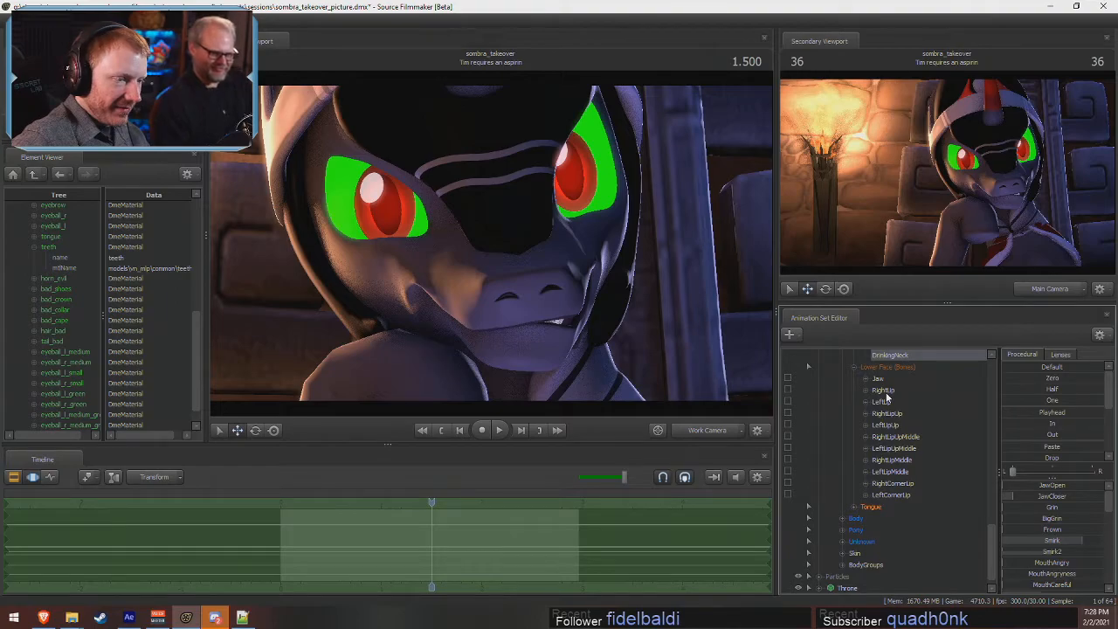
left_click(881, 401)
left_click(886, 424, "ctrl")
left_click(893, 448, "ctrl")
left_click(893, 483, "ctrl")
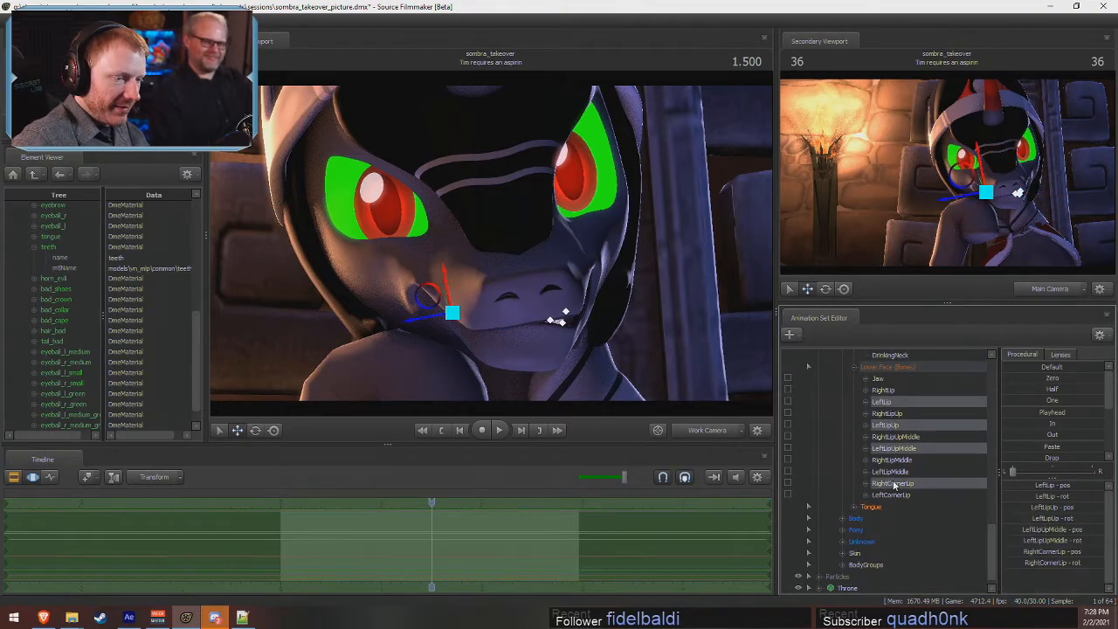
left_click(893, 473, "ctrl")
left_click(896, 484, "ctrl")
left_click(899, 495, "ctrl")
left_click_drag(565, 272, 590, 391)
left_click_drag(491, 242, 515, 259)
key("ctrl+z")
left_click_drag(504, 208, 745, 174)
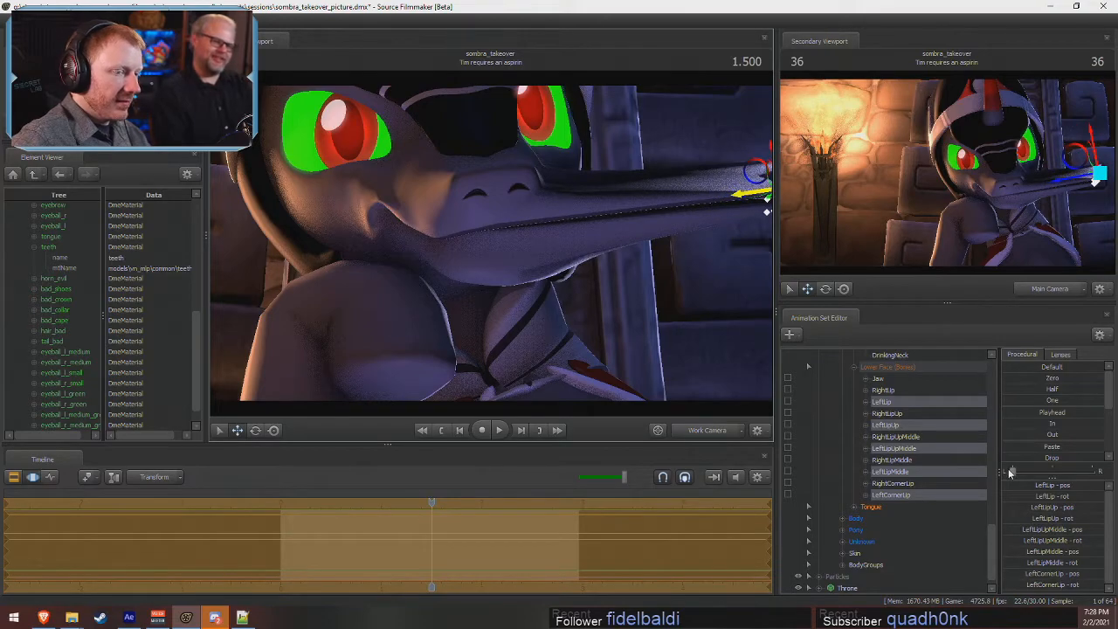
- Select the matching five right lip bones, from RightCornerLip to RightLip, and try stretching them far out to the opposite side
left_click(896, 486)
left_click(896, 462, "ctrl")
left_click(895, 438, "ctrl")
left_click(892, 414, "ctrl")
left_click(884, 389, "ctrl")
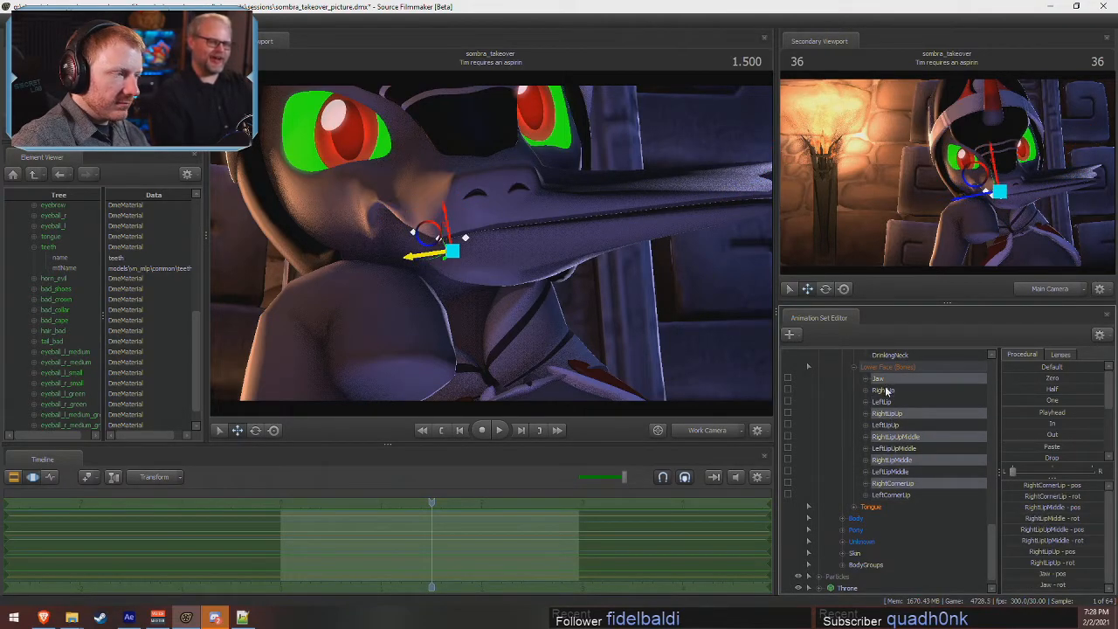
left_click_drag(439, 234, 199, 286)
- Frame the stretched mouth with the Work Camera and try adjusting the JawOpen value in the Lower Face group
left_click(722, 431)
left_click_drag(646, 349, 657, 292)
key("w")
scroll(913, 417, "up", 6)
scroll(864, 441, "up", 8)
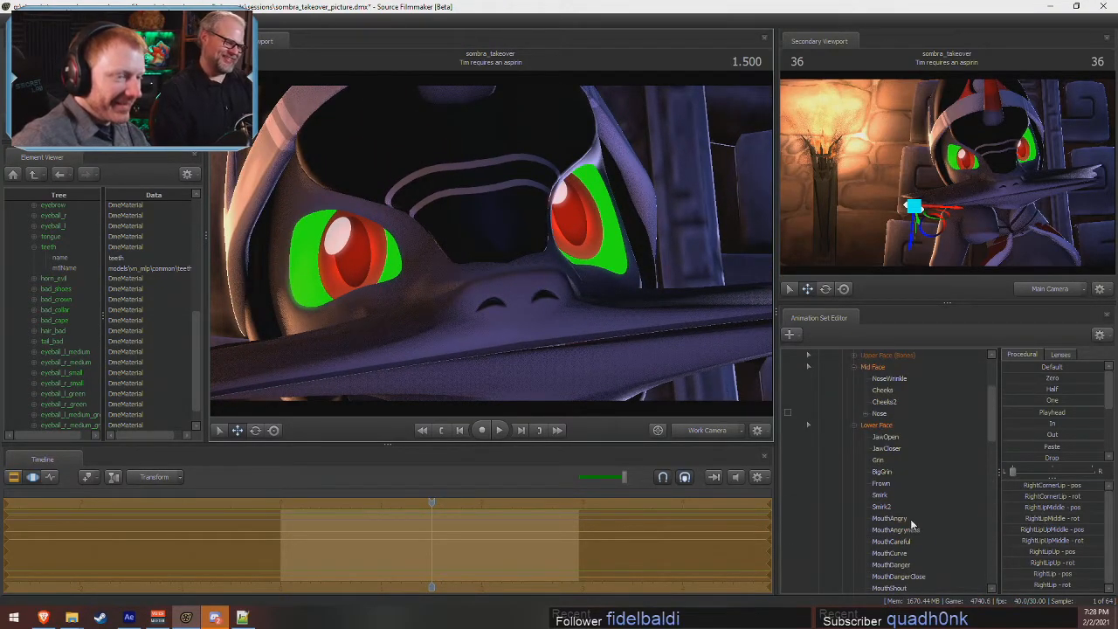
left_click(884, 437)
left_click_drag(1070, 485, 1013, 486)
key("s")
left_click_drag(661, 312, 696, 325)
key("w")
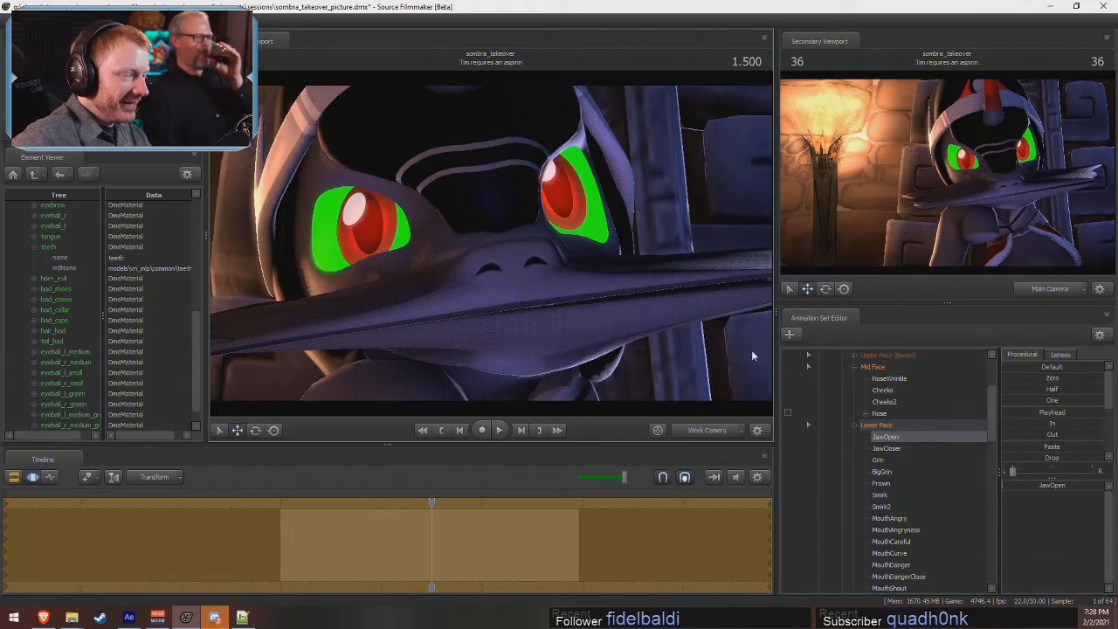
mouse_move(1032, 486)
left_mouse_down()
mouse_move(1078, 486)
mouse_move(1013, 485)
left_mouse_up()
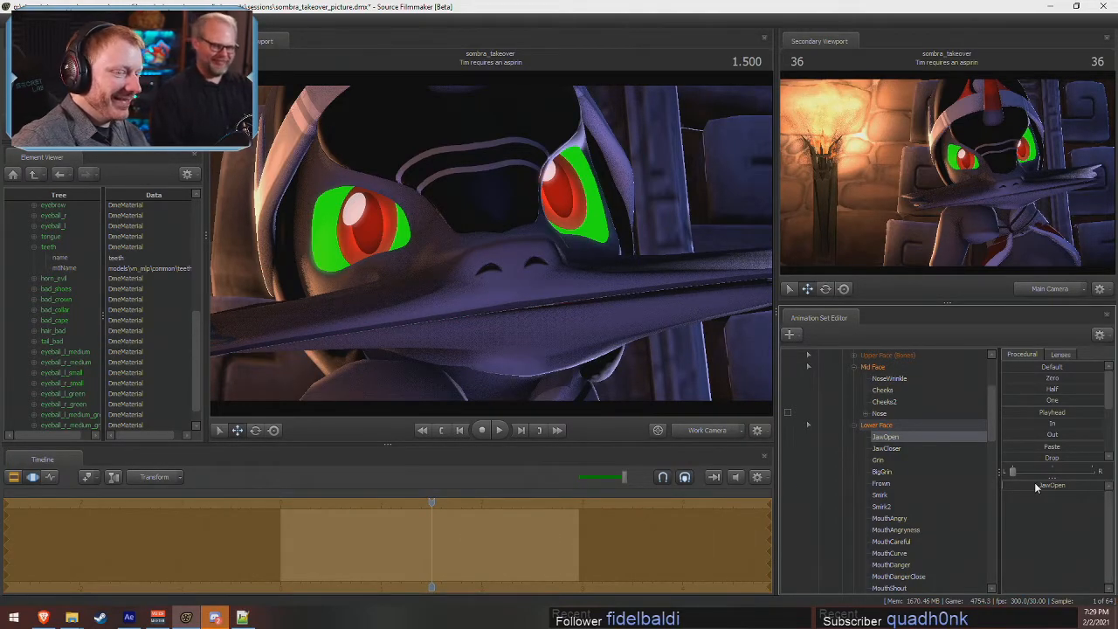
- Undo the JawOpen and stretched lip bone changes on both sides of the mouth
left_click_drag(294, 201, 297, 227)
key("w")
left_click_drag(491, 262, 491, 244)
key("ctrl")
key("ctrl+z")
key("ctrl+z")
key("ctrl+z")
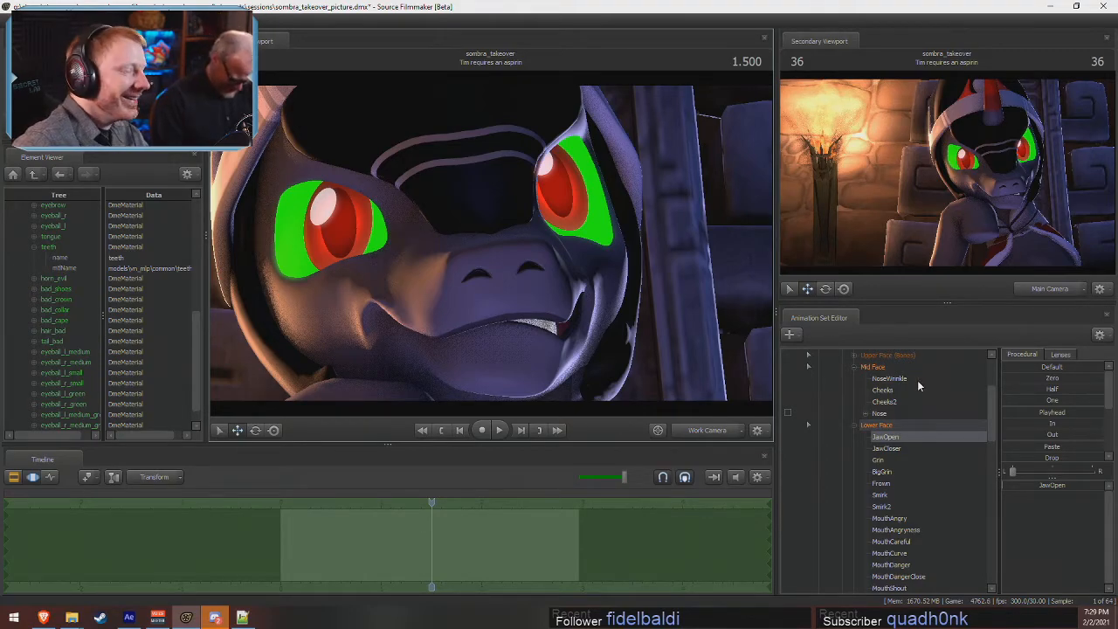
- Collapse the Lower Face and Lower Face (Bones) groups and undo the jaw rotation to restore the toothy grin
left_click(859, 425)
left_click(855, 437)
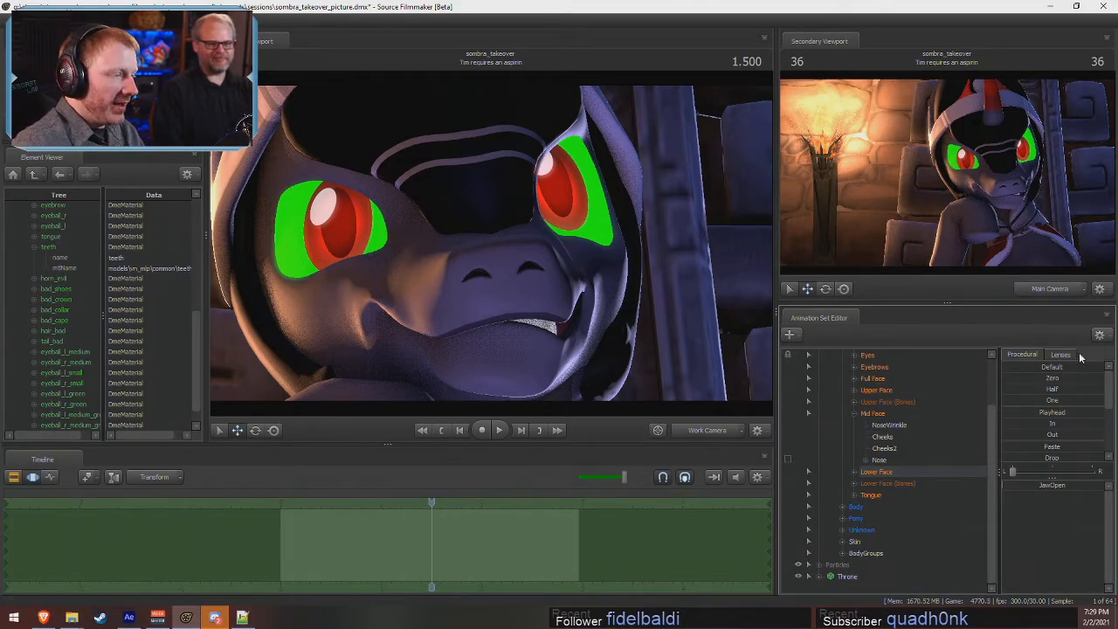
key("ctrl+z")
key("ctrl+z")
key("ctrl+z")
key("ctrl+z")
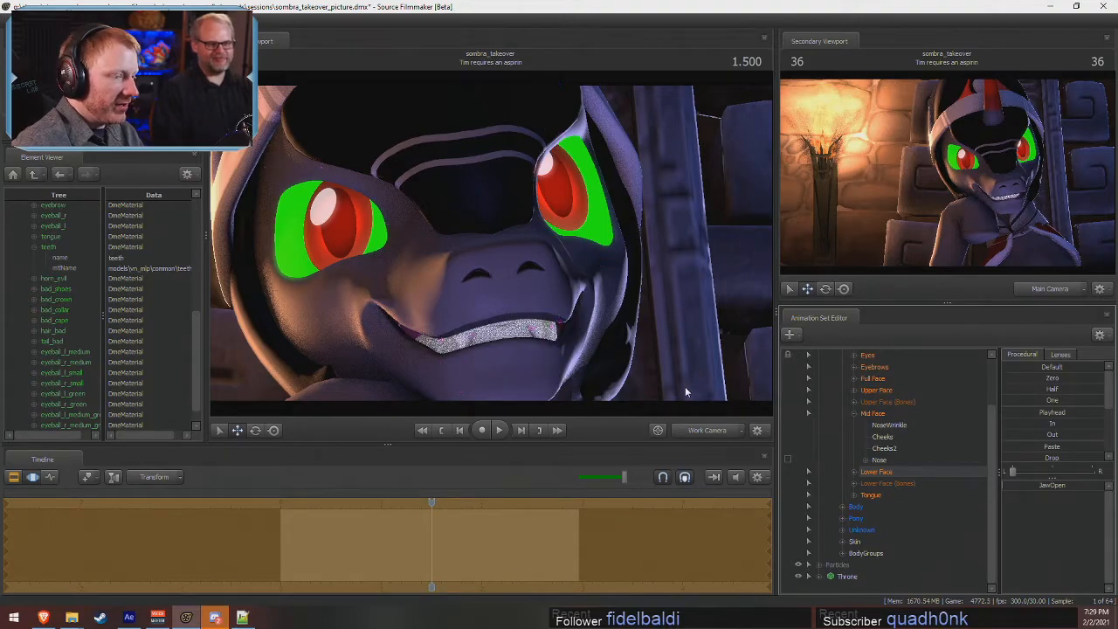
- Switch the primary viewport to the Main Camera and compare the expression by undoing and redoing the latest changes
left_click(707, 430)
key("ctrl+z")
key("ctrl+z")
key("ctrl+z")
key("ctrl+y")
key("ctrl+y")
key("ctrl+y")
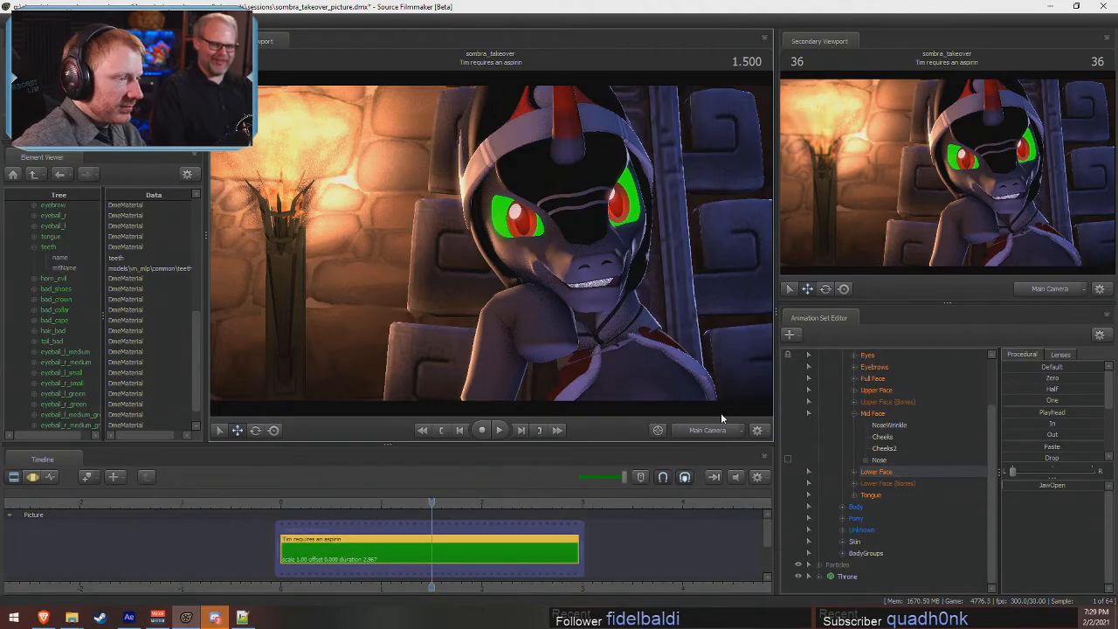
- Select the Nose bone in the Mid Face group and rotate it slightly, checking the shot in the Clip Editor between adjustments
left_click(873, 413)
left_click(879, 460)
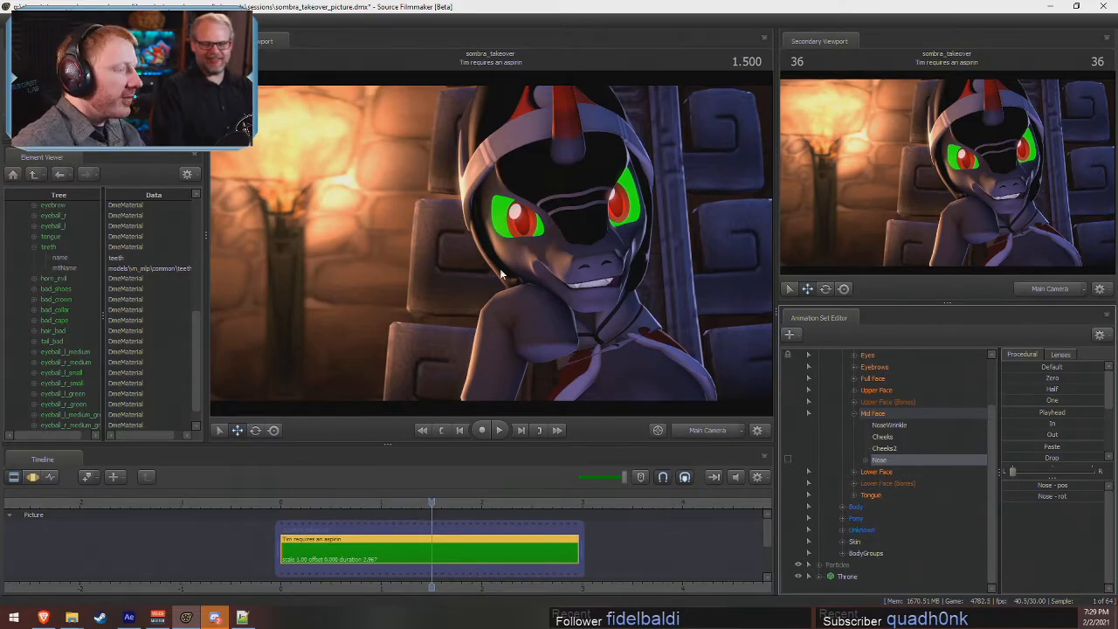
key("F3")
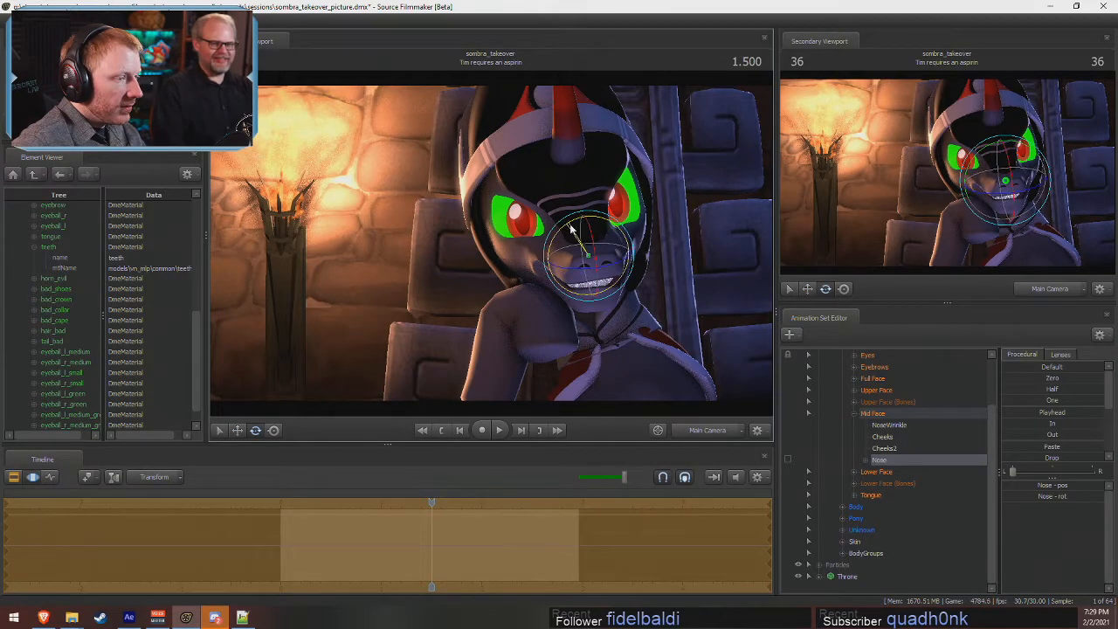
key("F2")
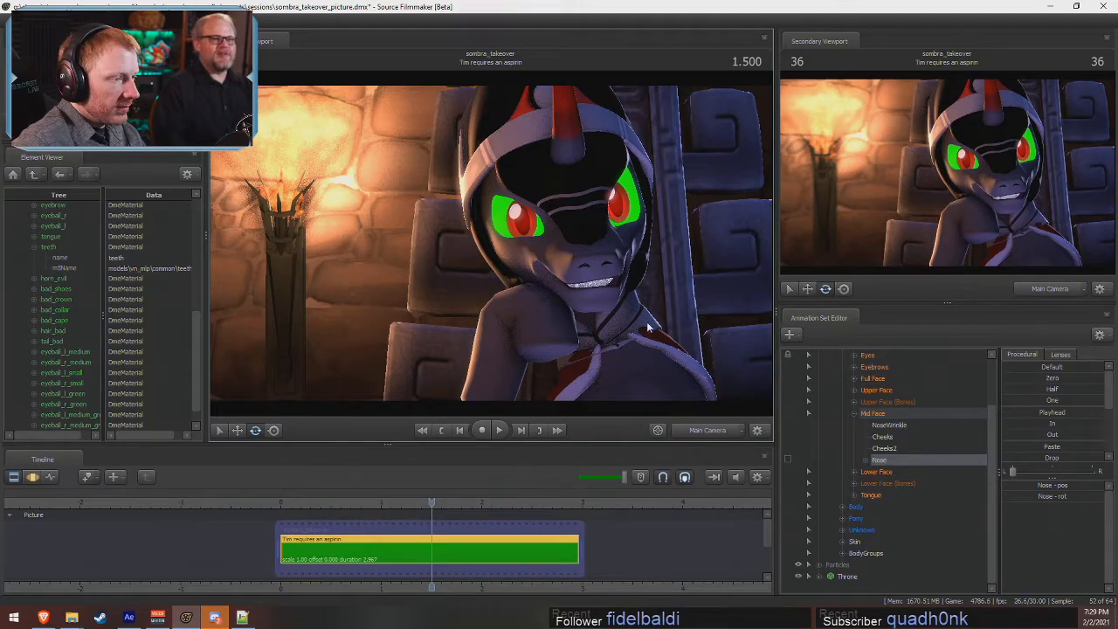
key("F3")
key("F2")
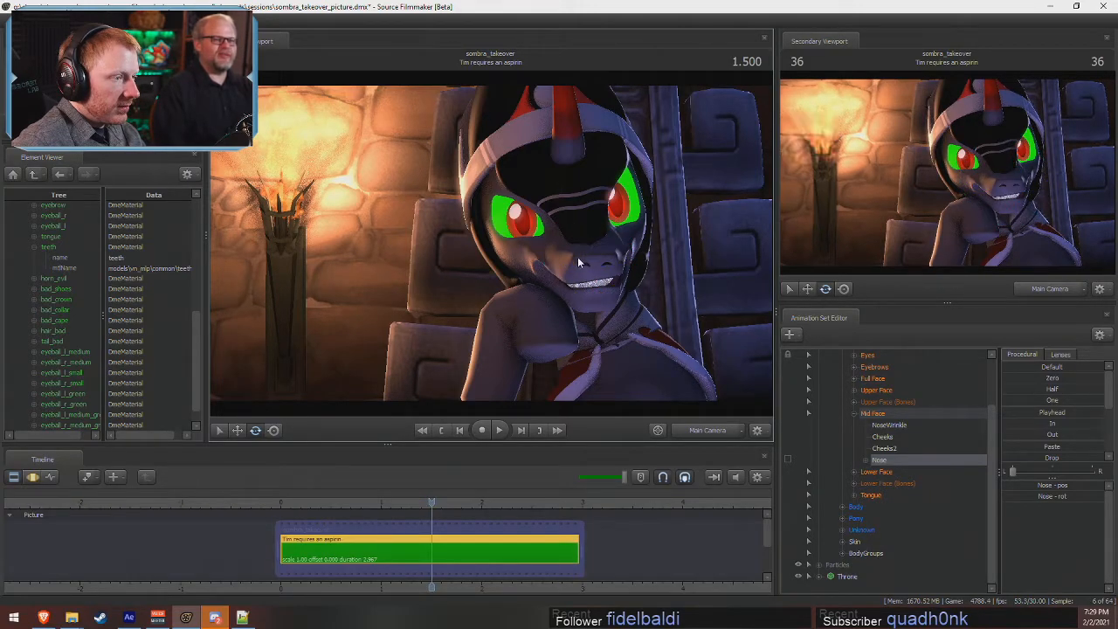
key("F3")
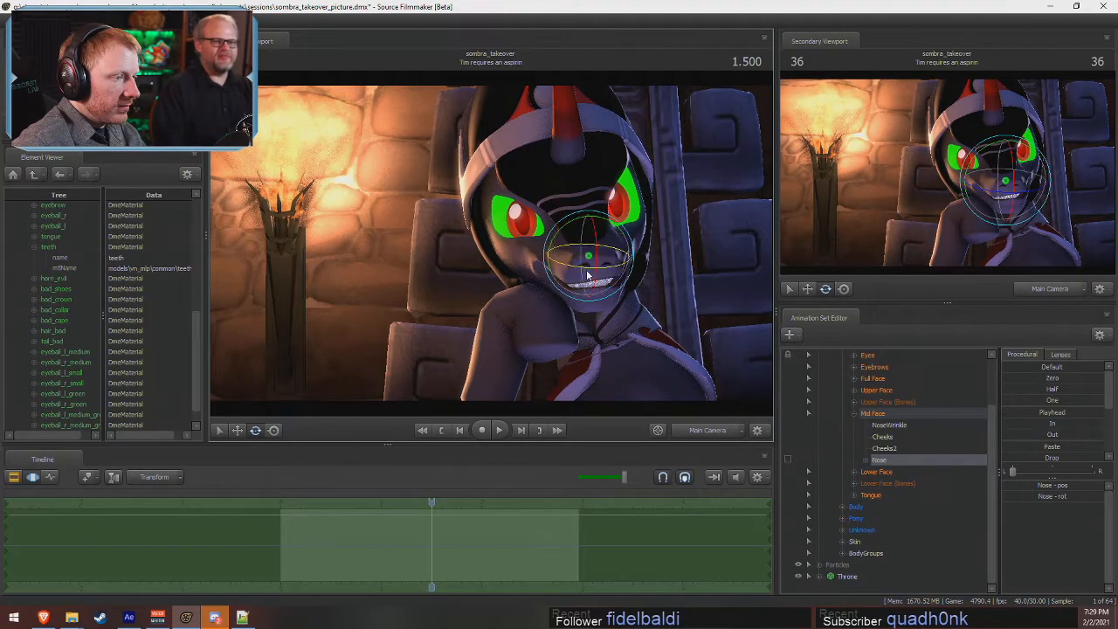
key("F2")
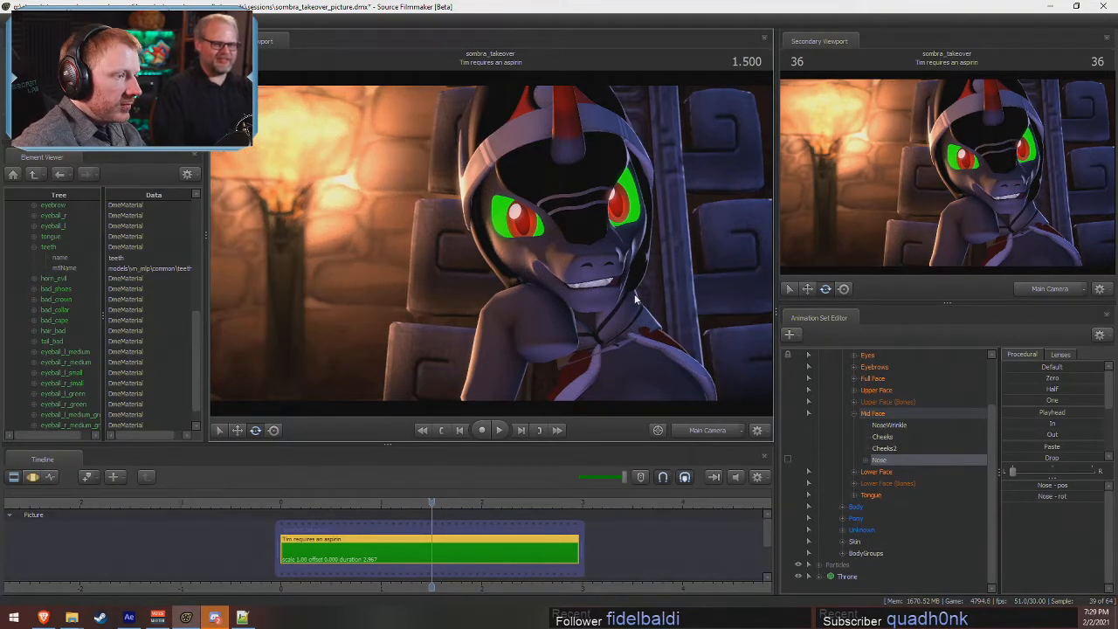
key("F3")
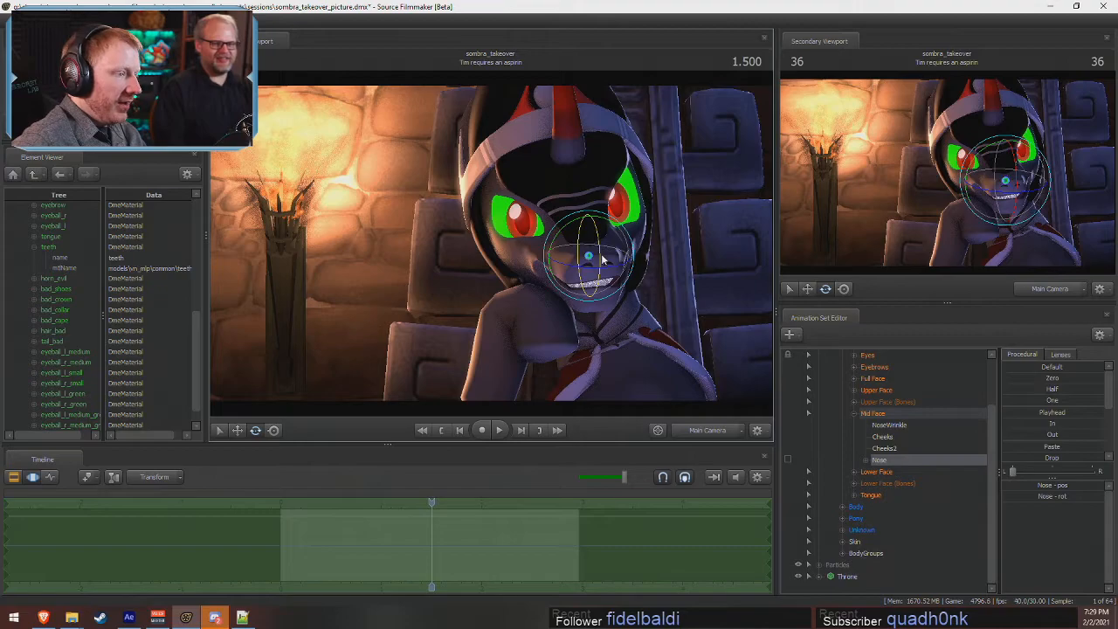
left_click(602, 256)
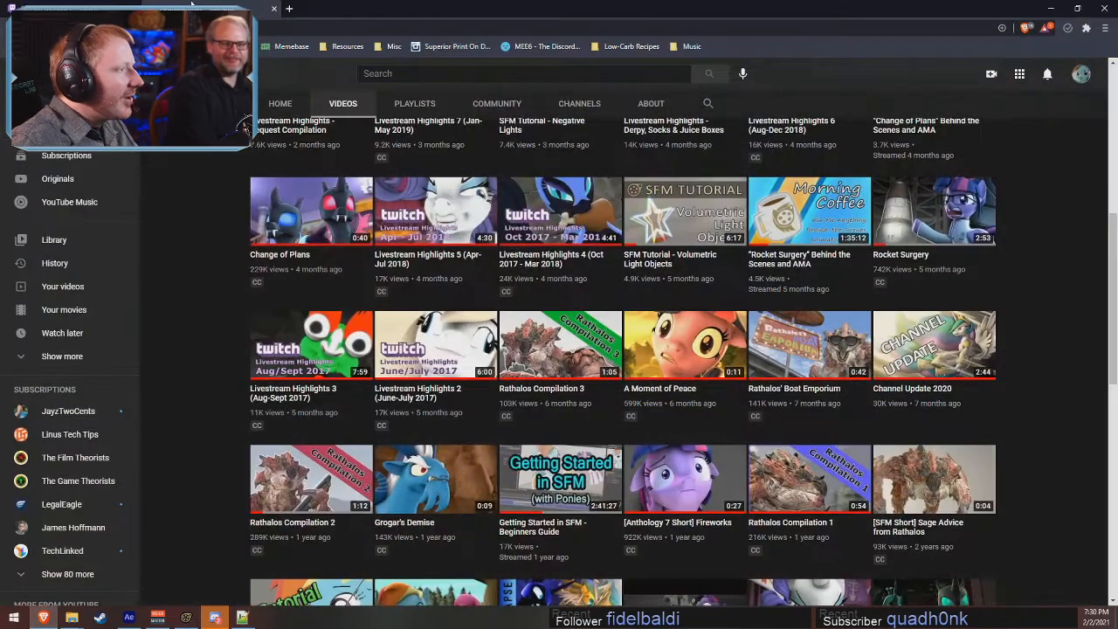
- Switch to the web browser, look up where Kentucky is on the map, close that page and return to Source Filmmaker
left_click(42, 617)
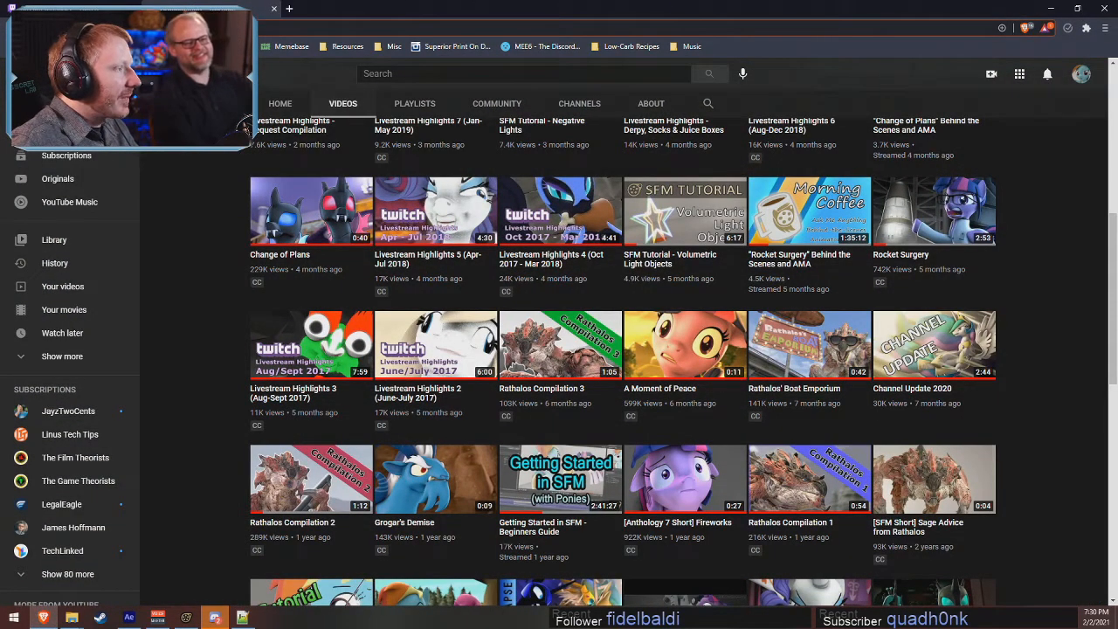
type("where")
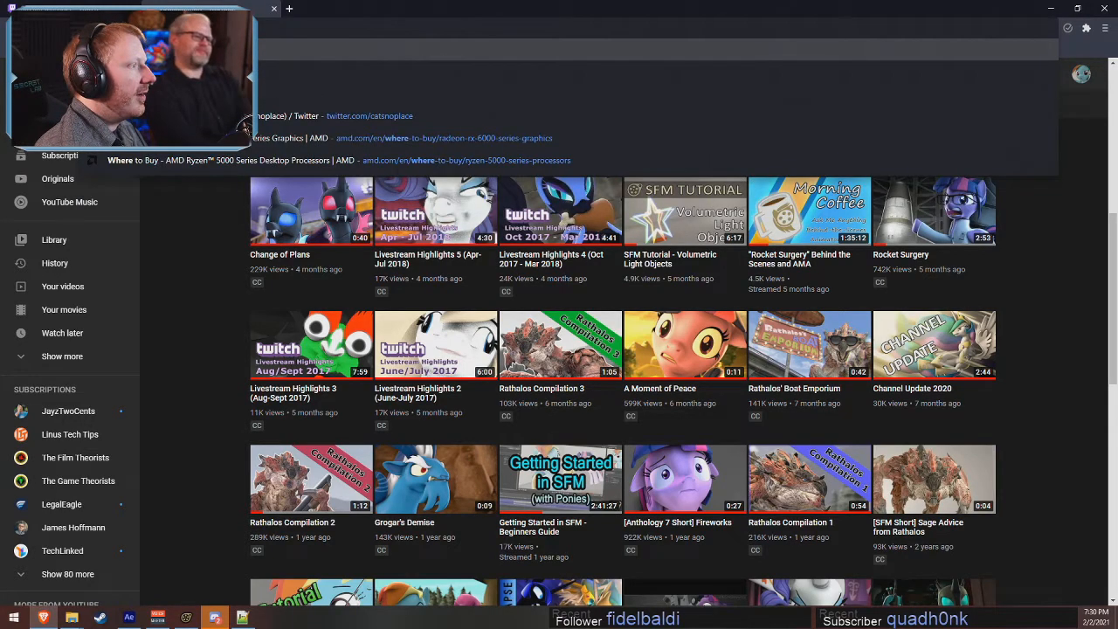
type(" is")
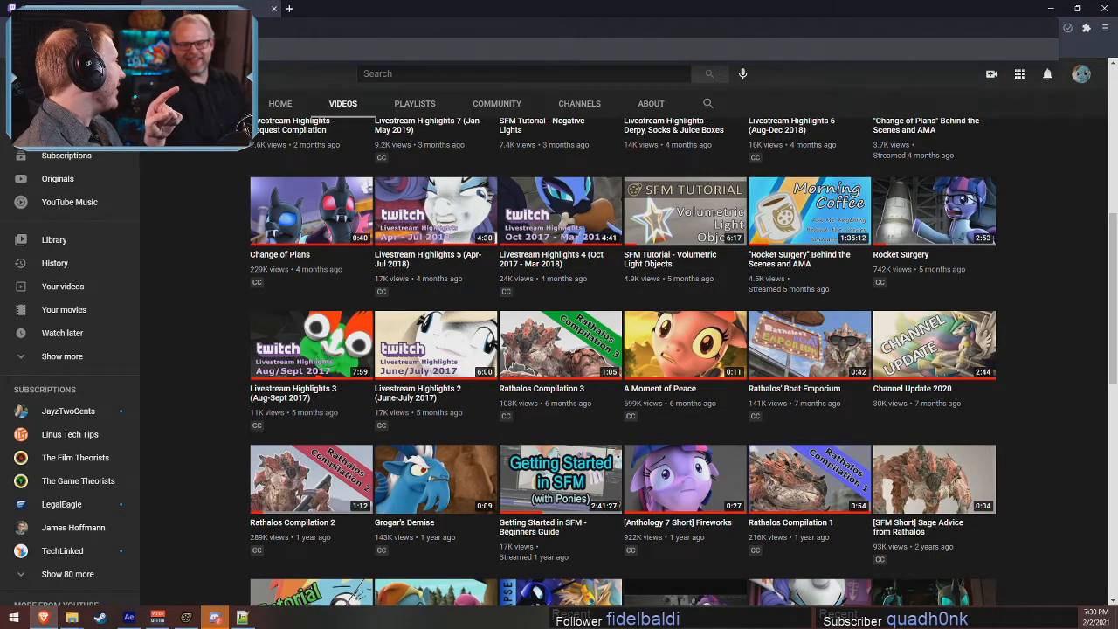
key("Return")
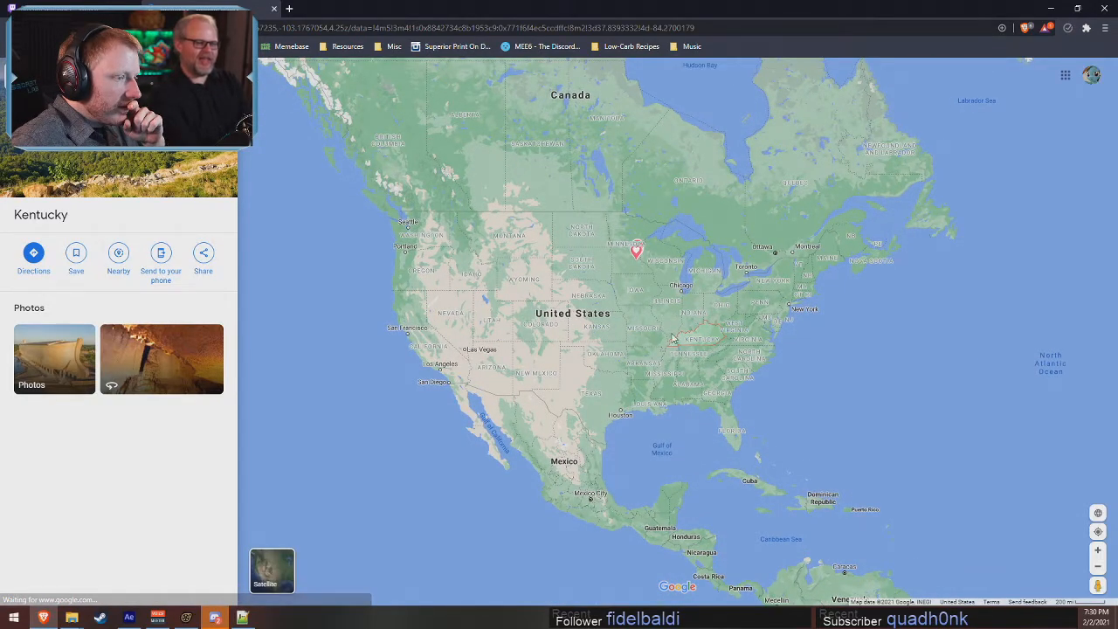
scroll(696, 337, "up", 1)
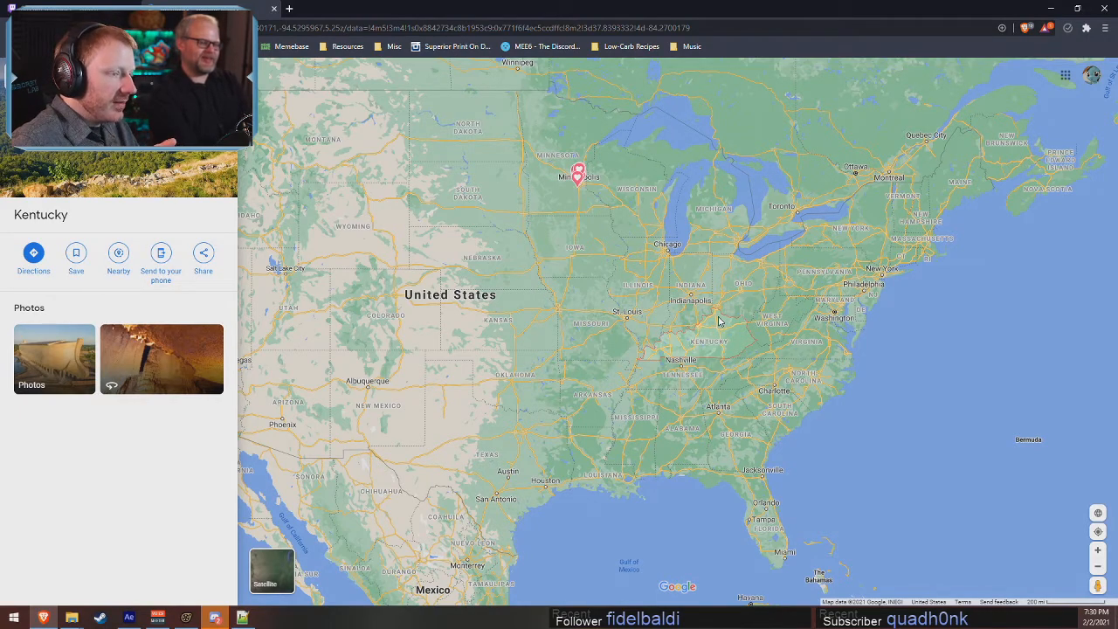
scroll(718, 323, "down", 1)
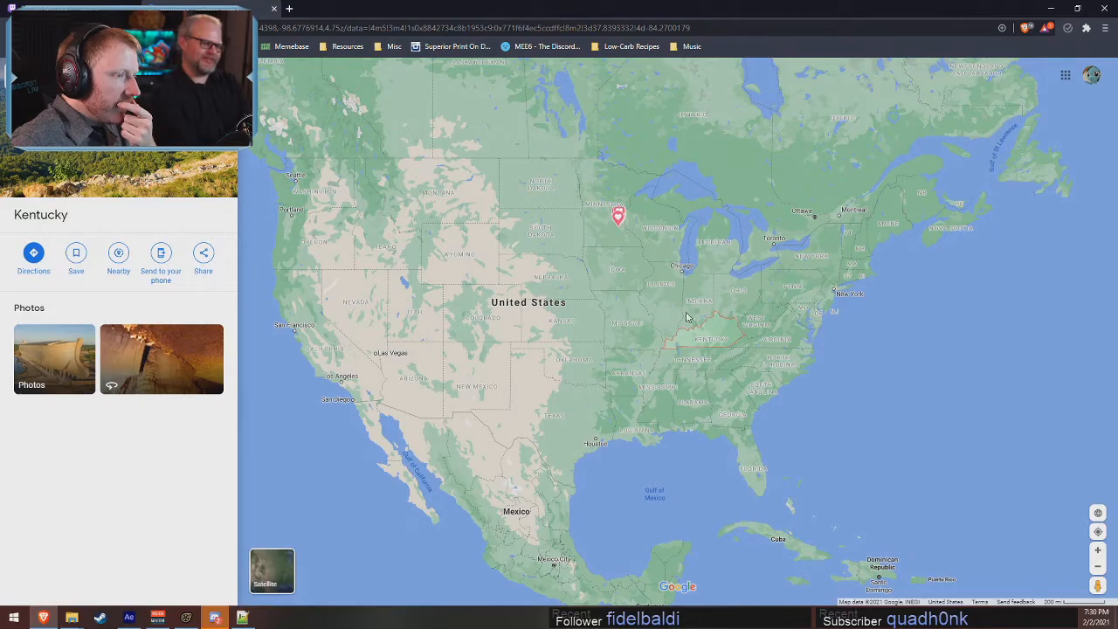
mouse_move(618, 220)
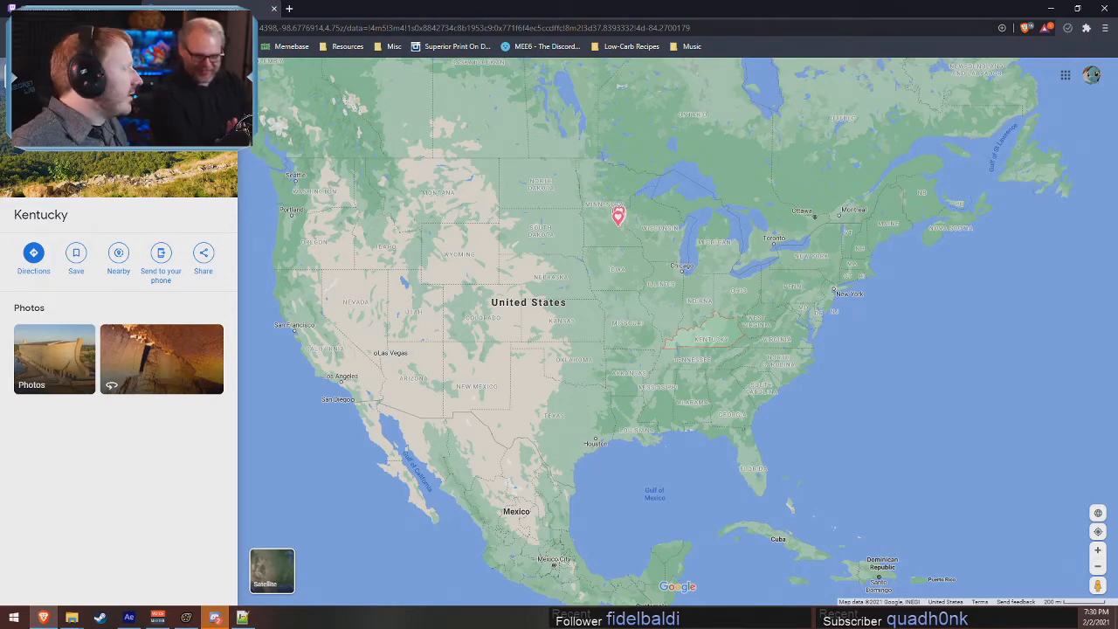
left_click(273, 8)
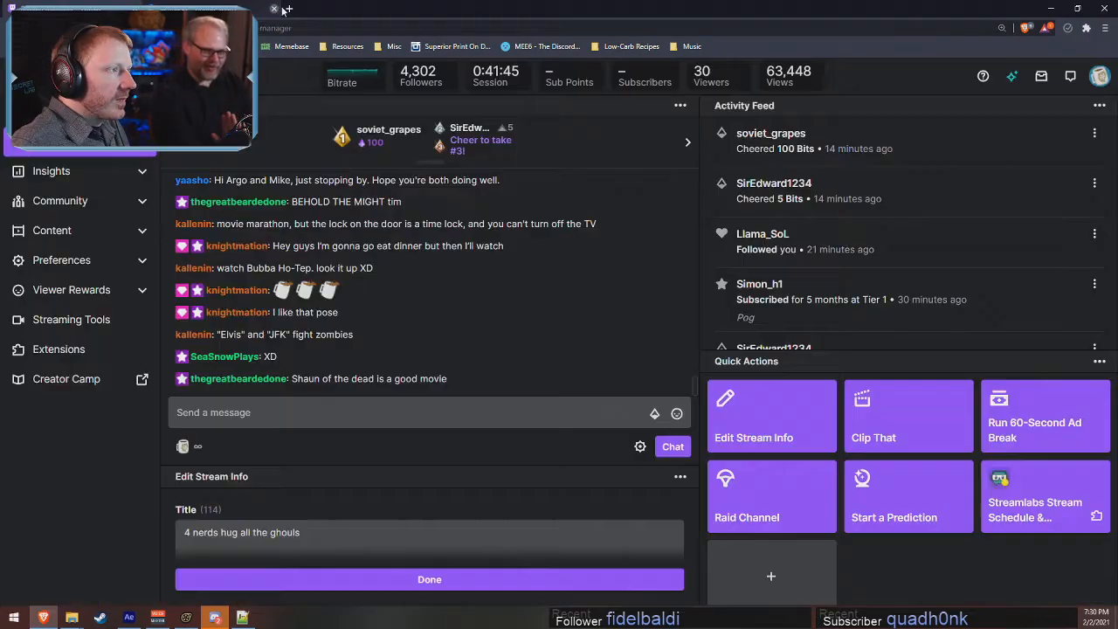
left_click(1053, 10)
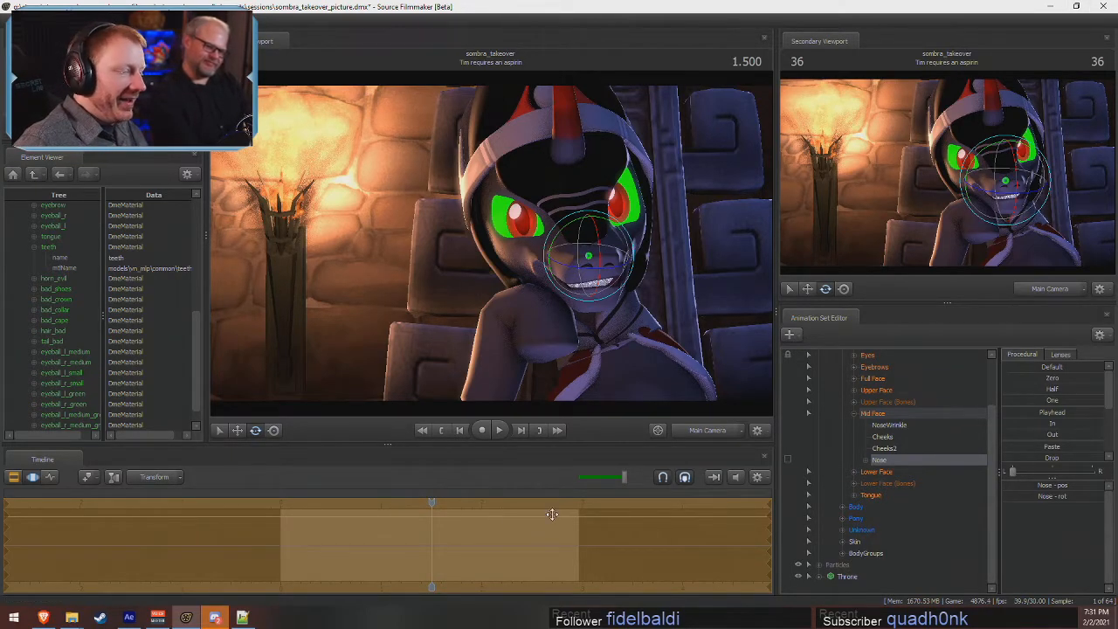
- Review the shot in the Clip Editor with the playhead moved back to the start of the shot
key("F2")
left_click_drag(300, 502, 283, 504)
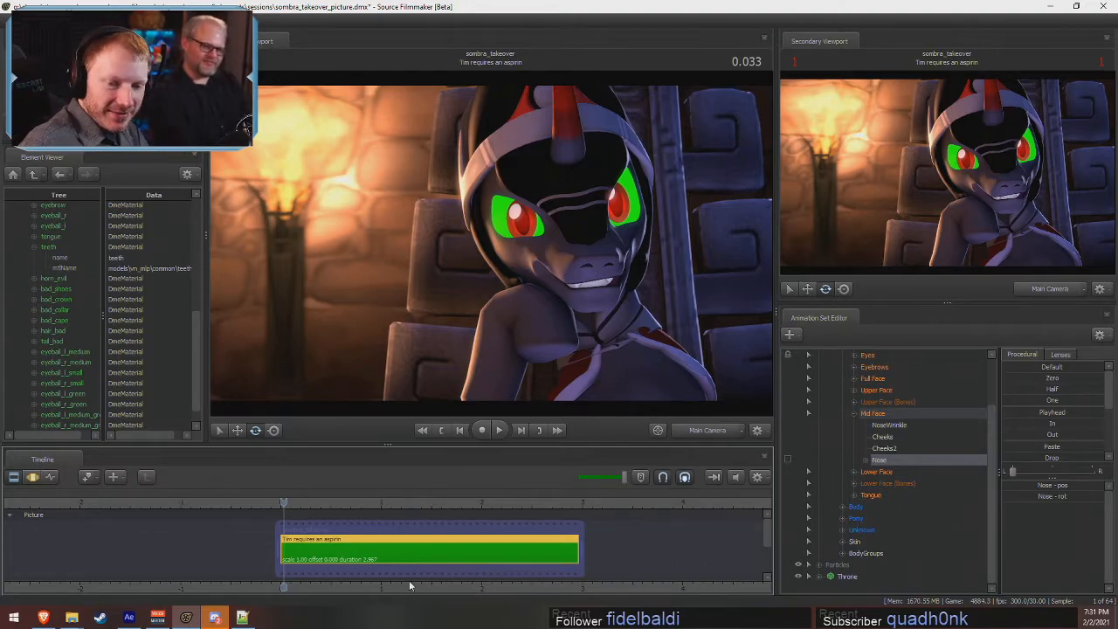
key("F3")
key("F2")
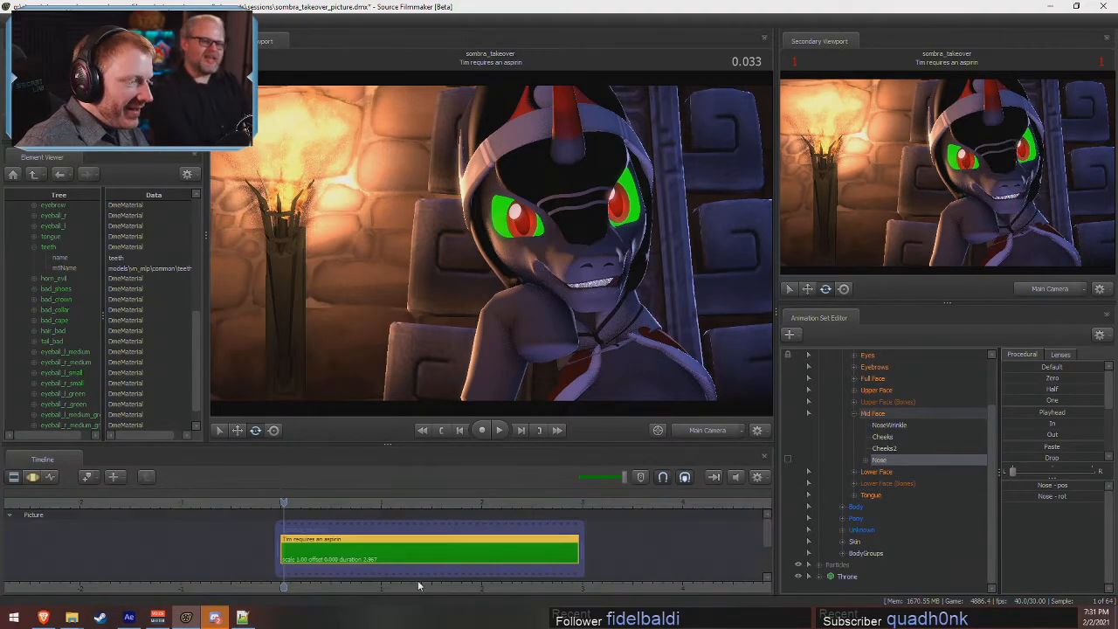
left_click(281, 502)
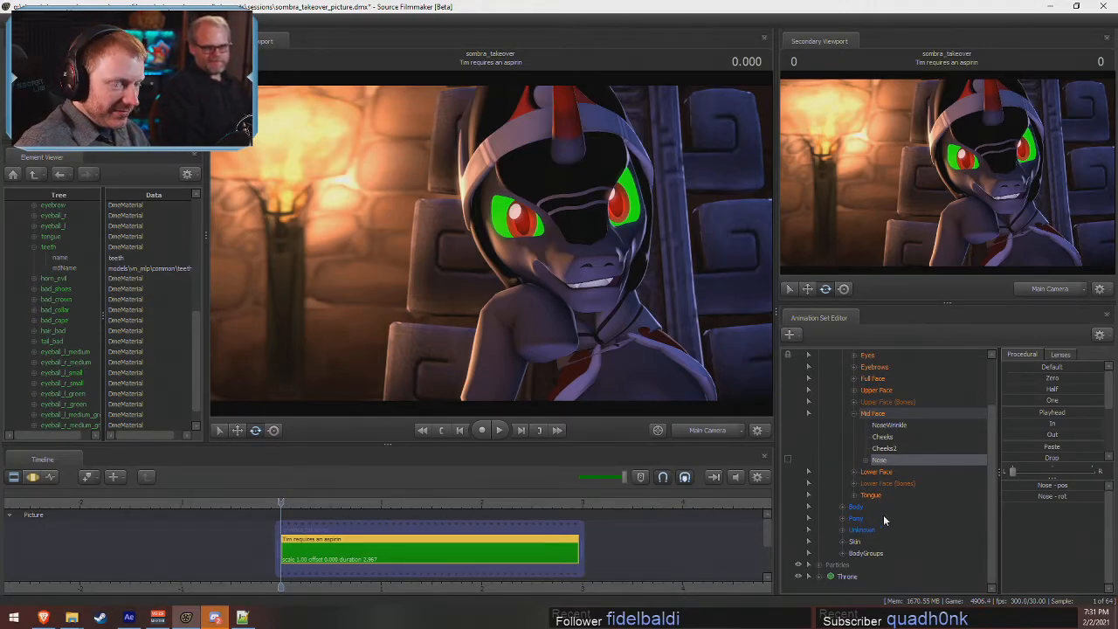
left_click(701, 433)
left_click(701, 433)
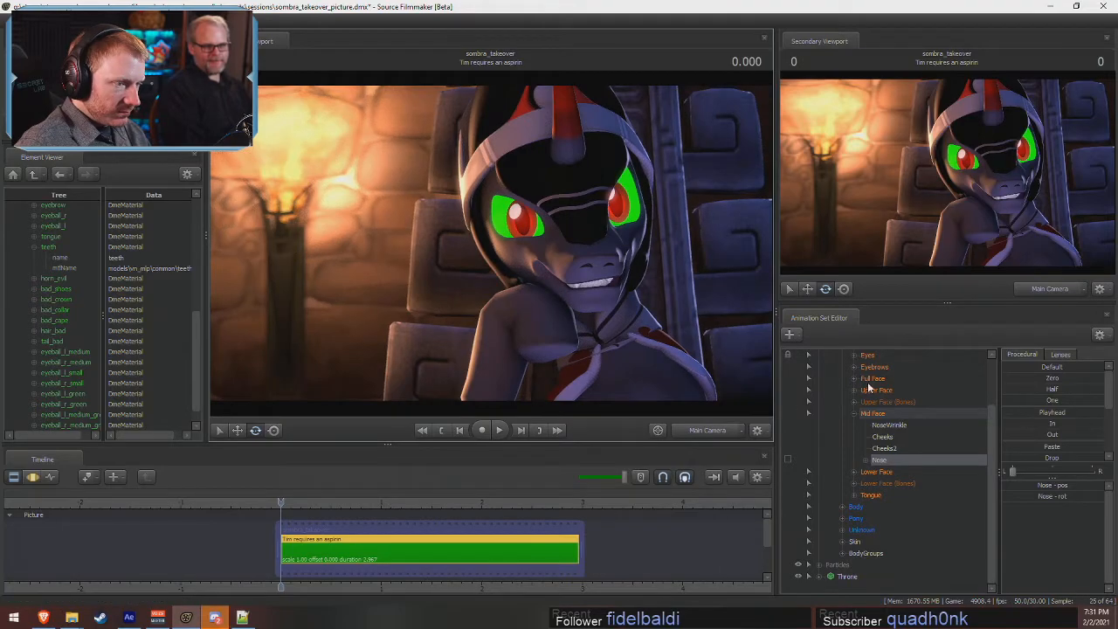
- Collapse the actor's controls, select the Main Camera and move it in for a closer framing of the character's face
scroll(829, 357, "up", 2)
left_click(819, 376)
left_click(822, 353)
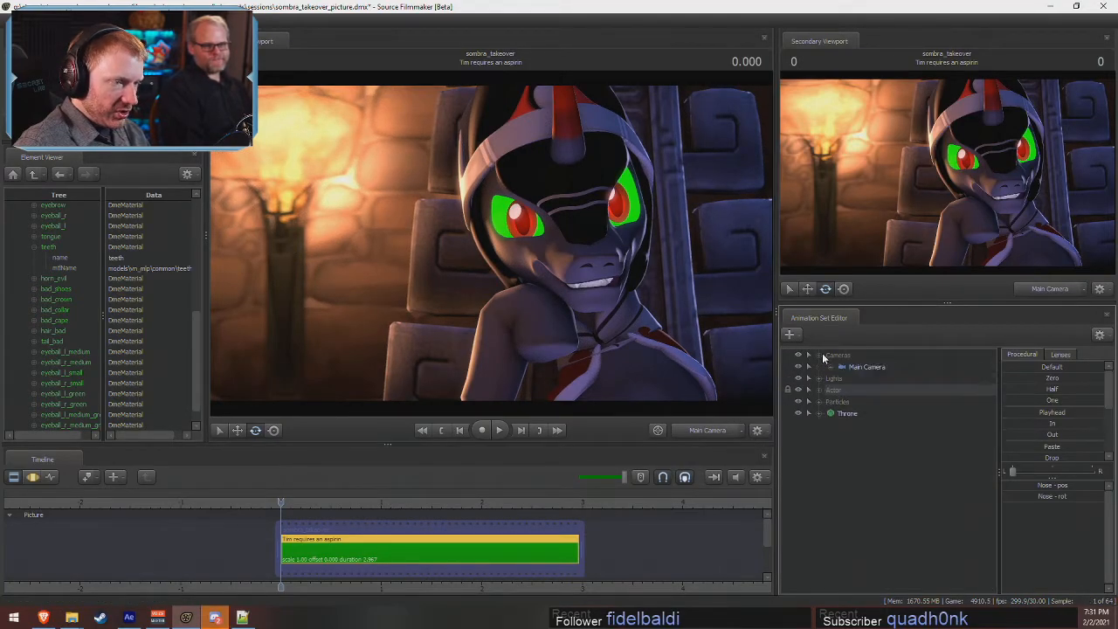
left_click(827, 357)
key("F3")
left_click_drag(557, 297, 554, 311)
key("w")
mouse_move(496, 250)
left_mouse_down()
mouse_move(688, 253)
mouse_move(491, 248)
left_mouse_up()
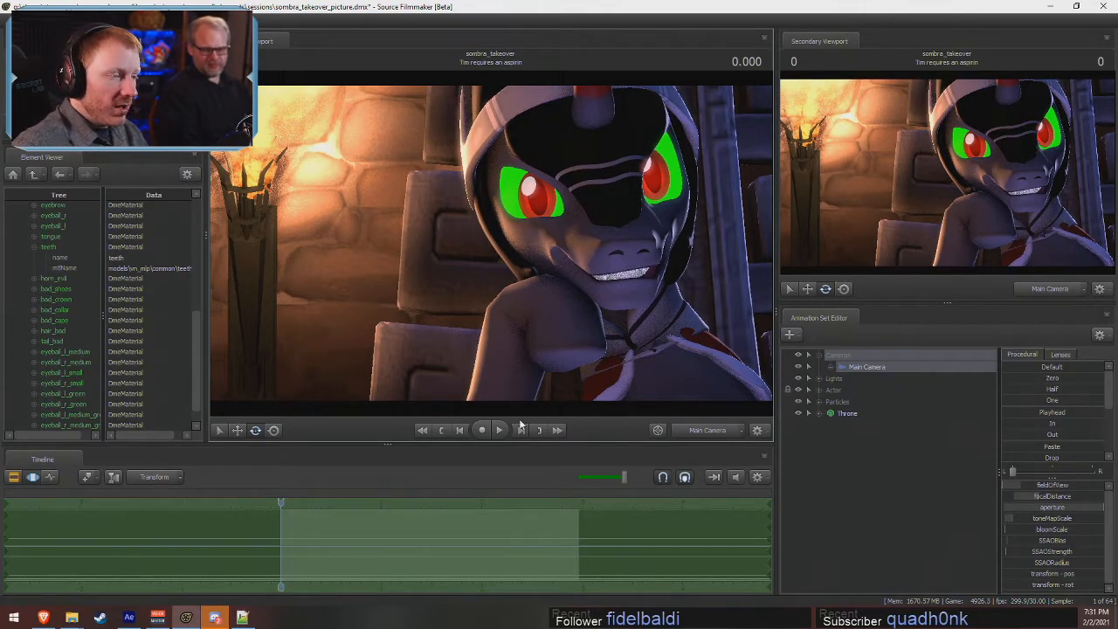
- From the Work Camera view, adjust the Under Light's intensity slider range and raise its intensity
left_click(709, 429)
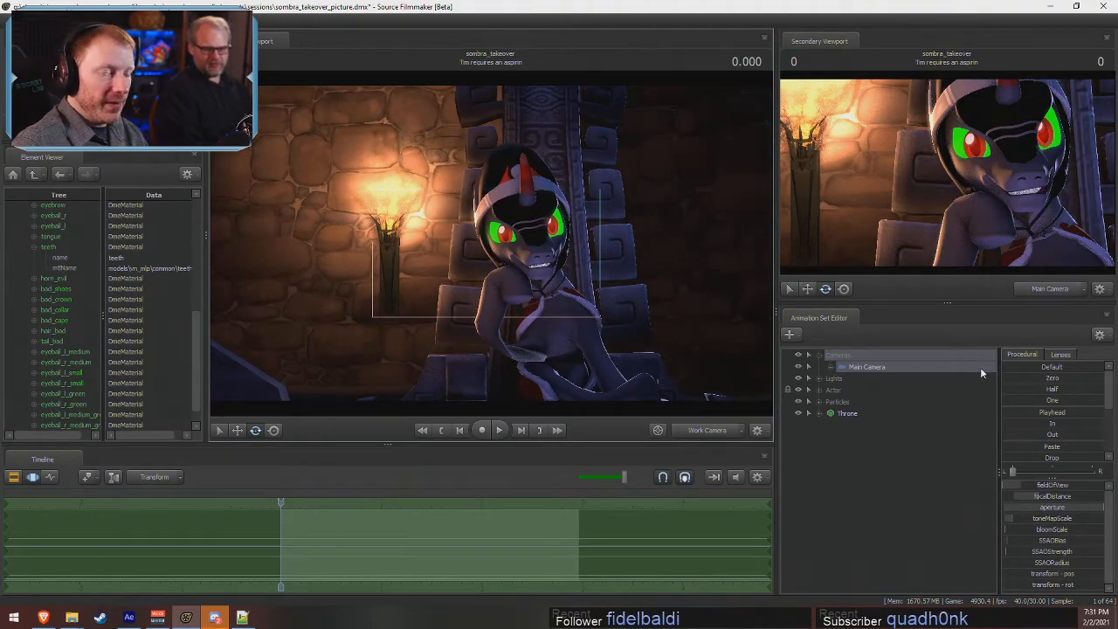
left_click(819, 378)
left_click(865, 448)
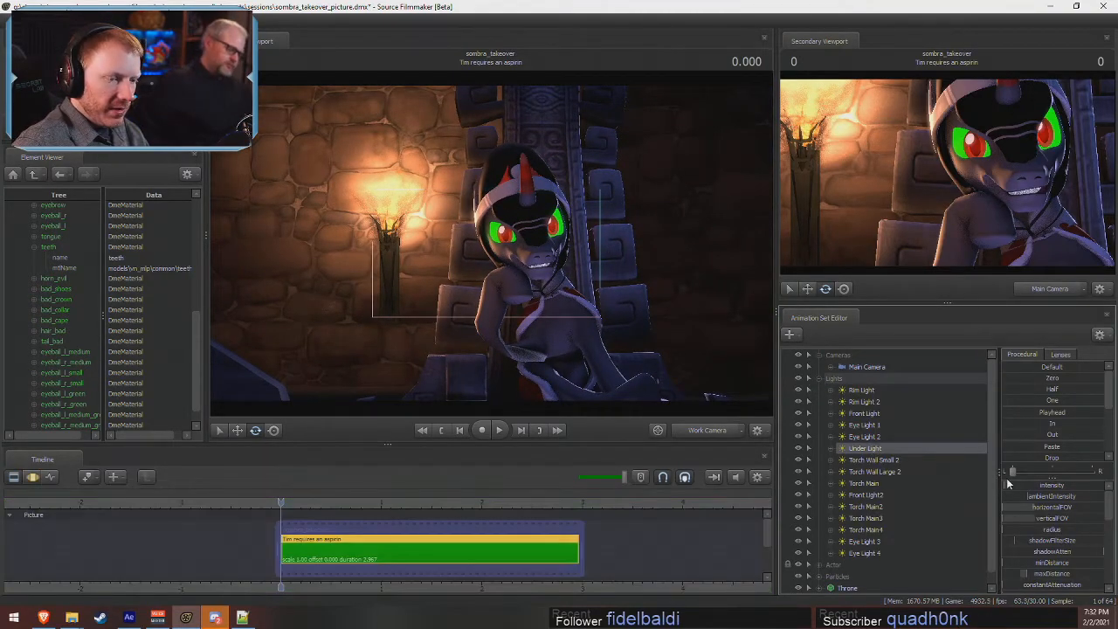
right_click(1028, 491)
left_click(1037, 504)
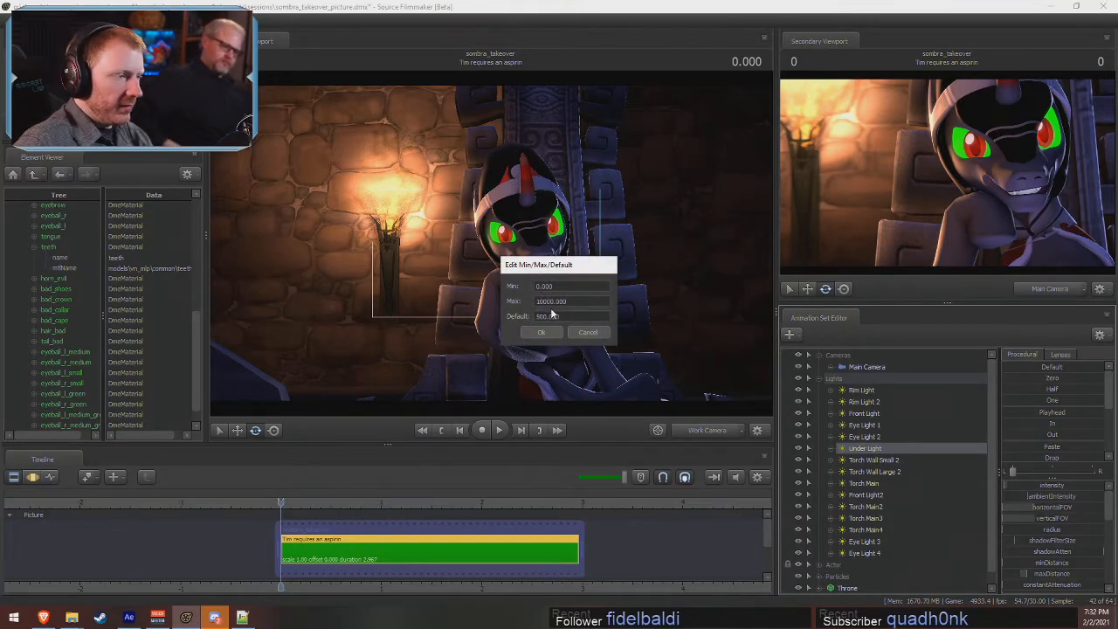
left_click(551, 333)
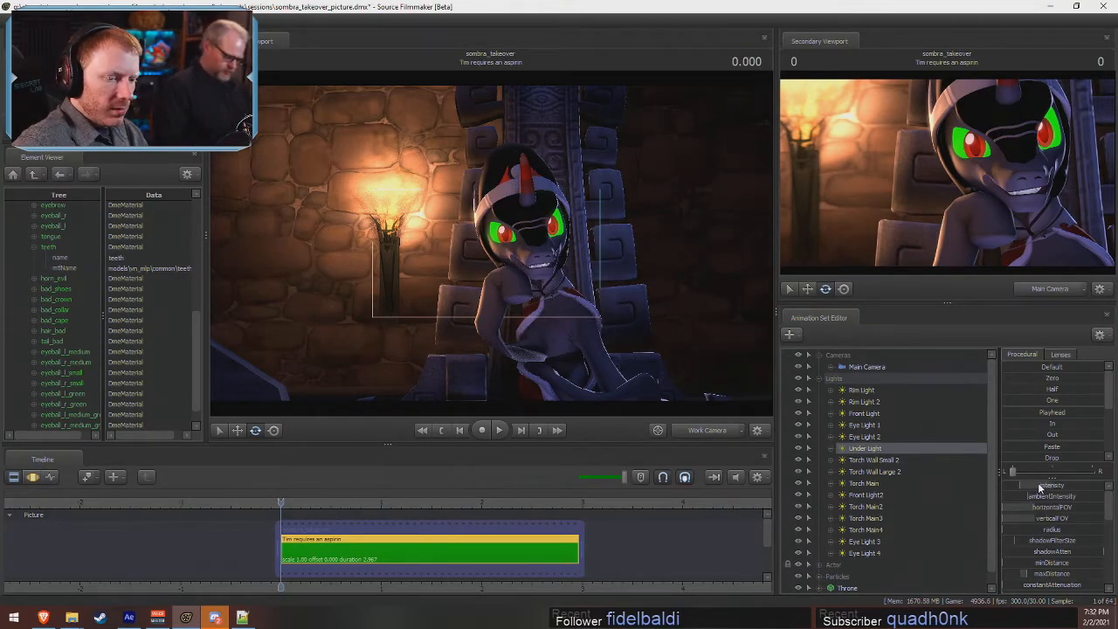
key("F3")
left_click_drag(1038, 486, 1050, 486)
key("F2")
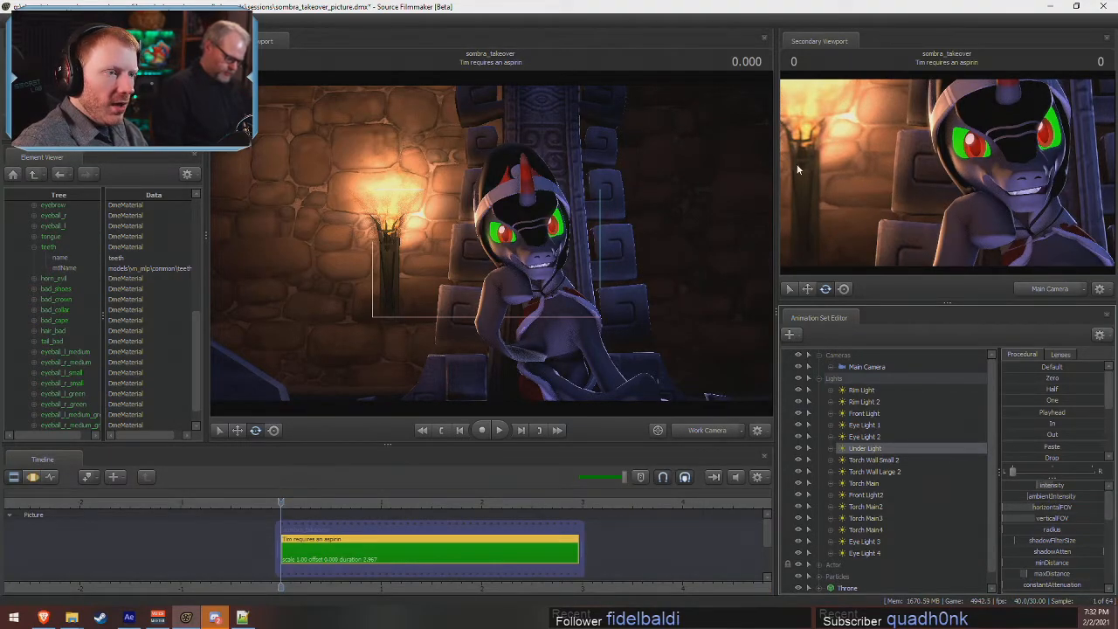
- Try to move the Torch Main2, Torch Main3 and Torch Main4 lights sideways together with the torch particles
left_click_drag(865, 506, 876, 529)
scroll(865, 568, "down", 1)
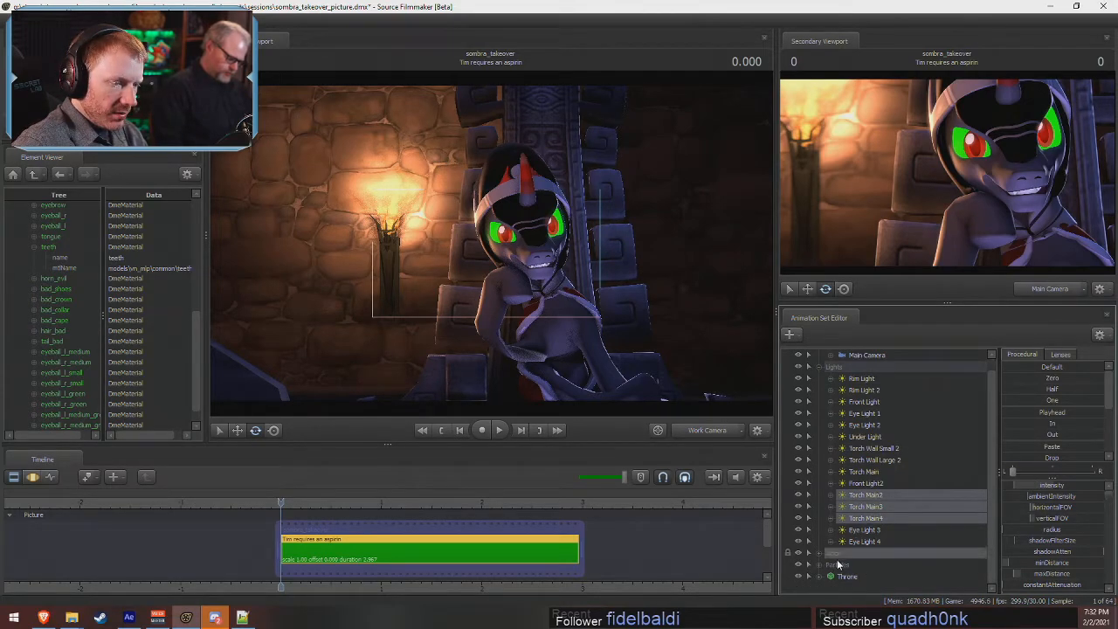
key("F3")
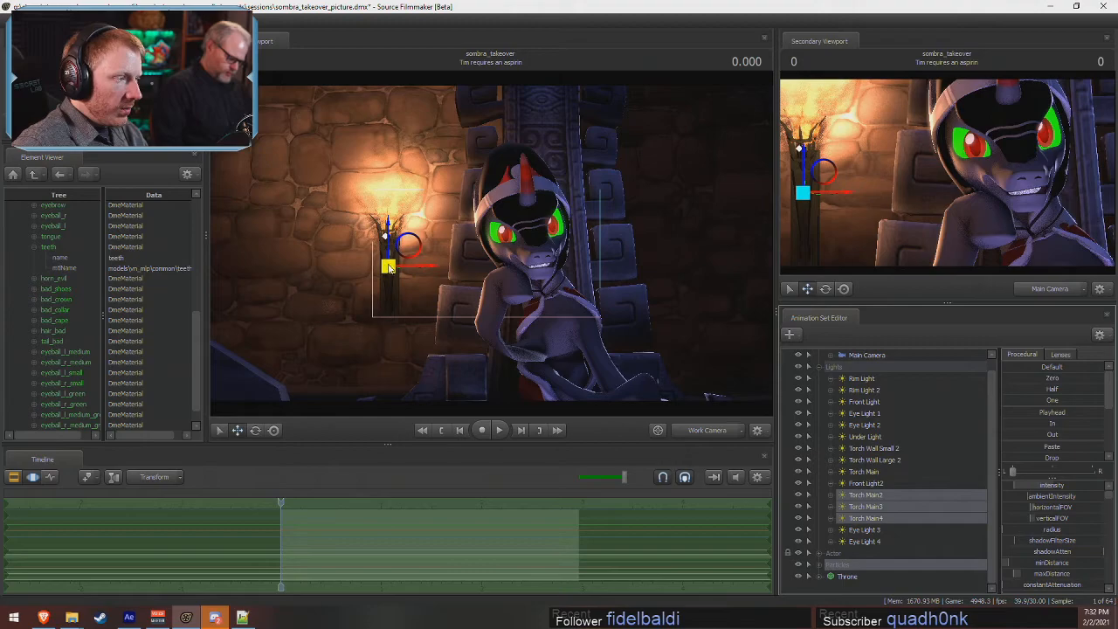
left_click_drag(418, 270, 439, 279)
key("ctrl+z")
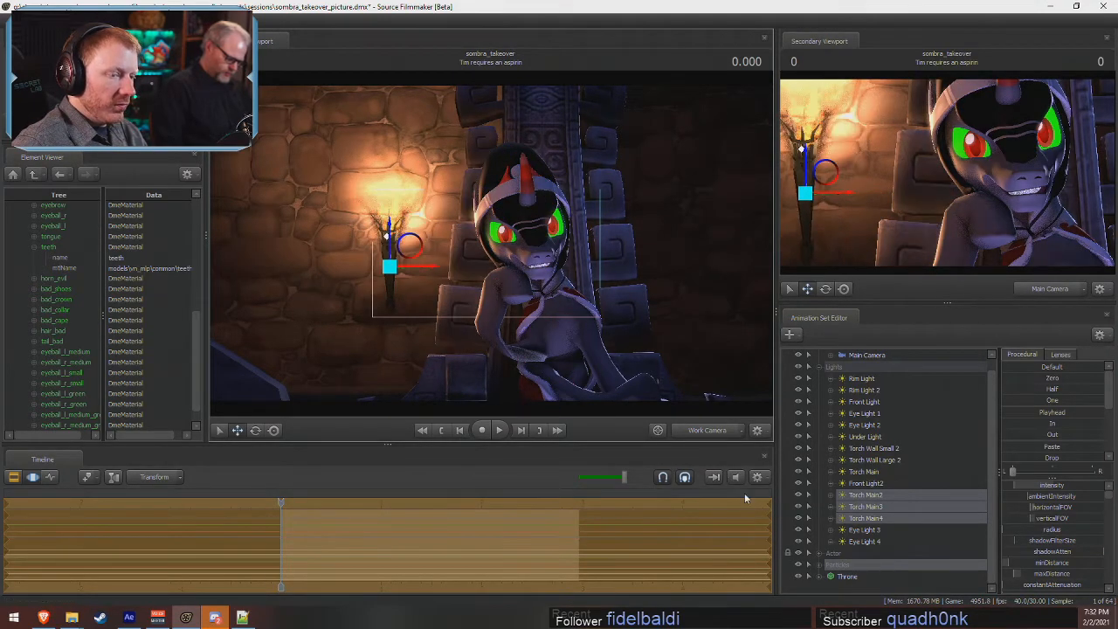
- Move the torch particles with Torch Main, Torch Wall Large 2 and Torch Wall Small 2 closer to the throne, leaving the other lights unselected
left_click(885, 518, "ctrl")
left_click(881, 506, "ctrl")
left_click(881, 486, "ctrl")
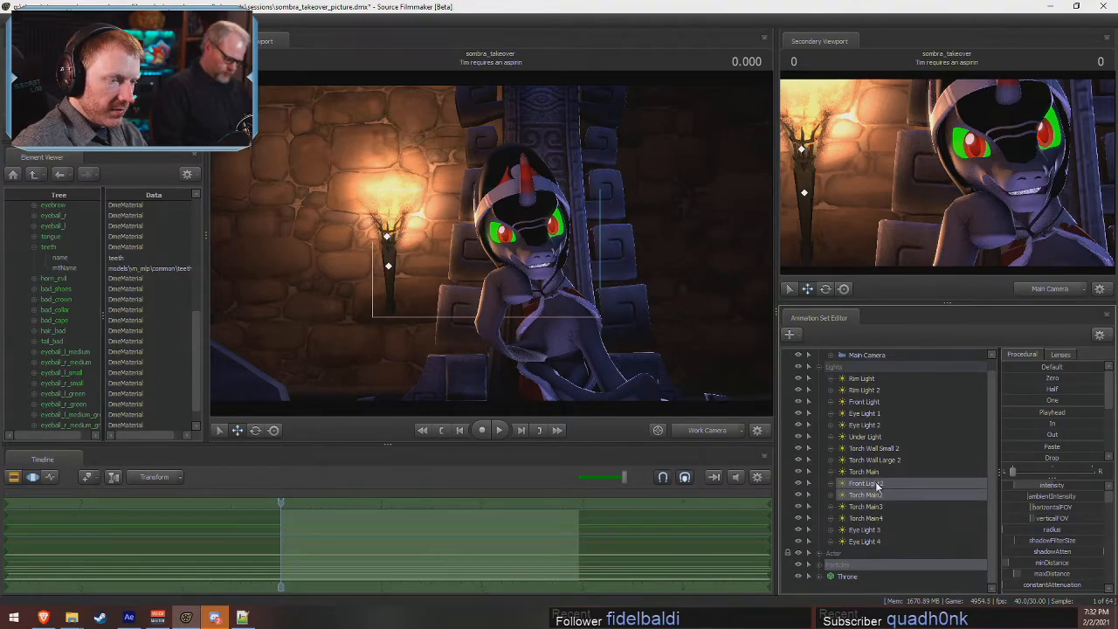
left_click(875, 482, "ctrl")
left_click(873, 495, "ctrl")
left_click(876, 474, "ctrl")
left_click(881, 459, "ctrl")
left_click(881, 447, "ctrl")
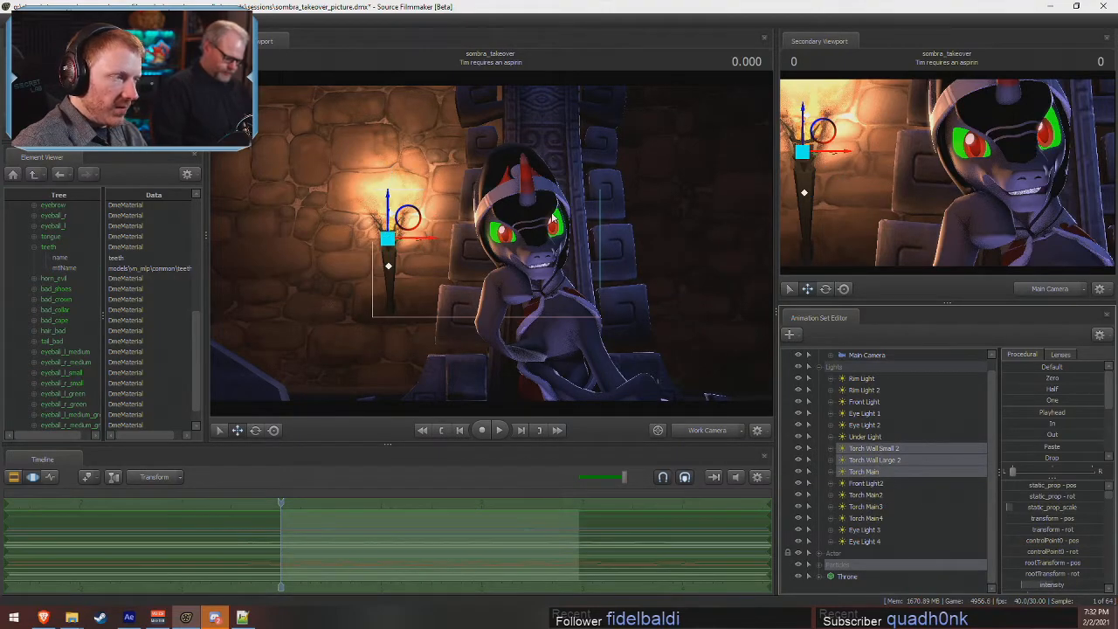
left_click_drag(425, 240, 448, 254)
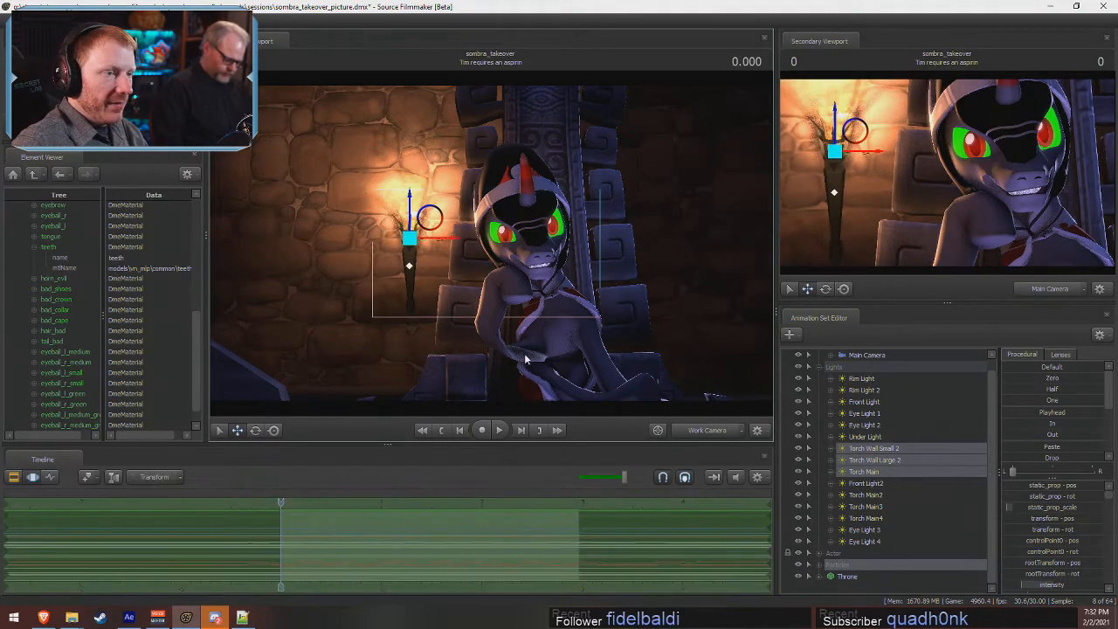
key("F2")
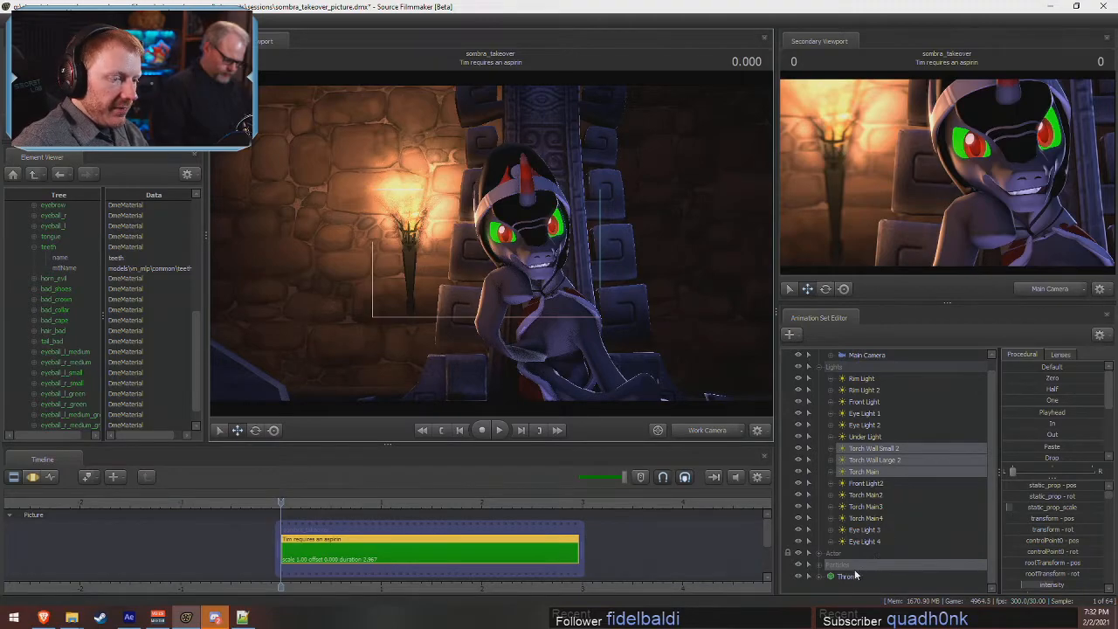
- Place the playhead at 0.433 and edit the Main Camera's aperture slider range to strengthen the background blur
left_click(325, 504)
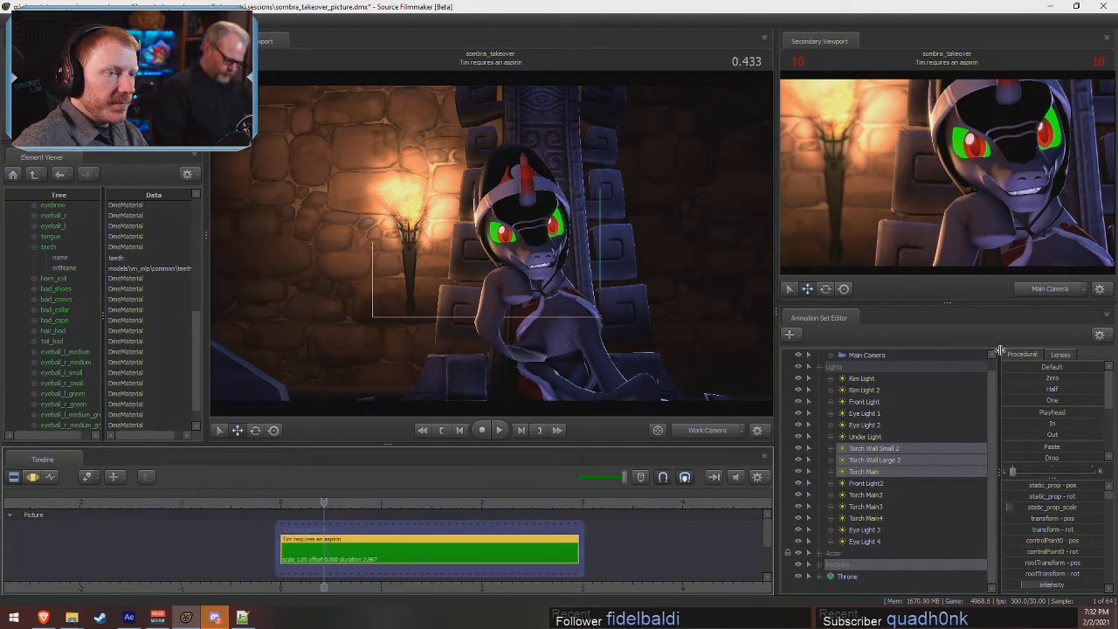
left_click(869, 356)
key("F3")
right_click(1040, 508)
left_click(1059, 517)
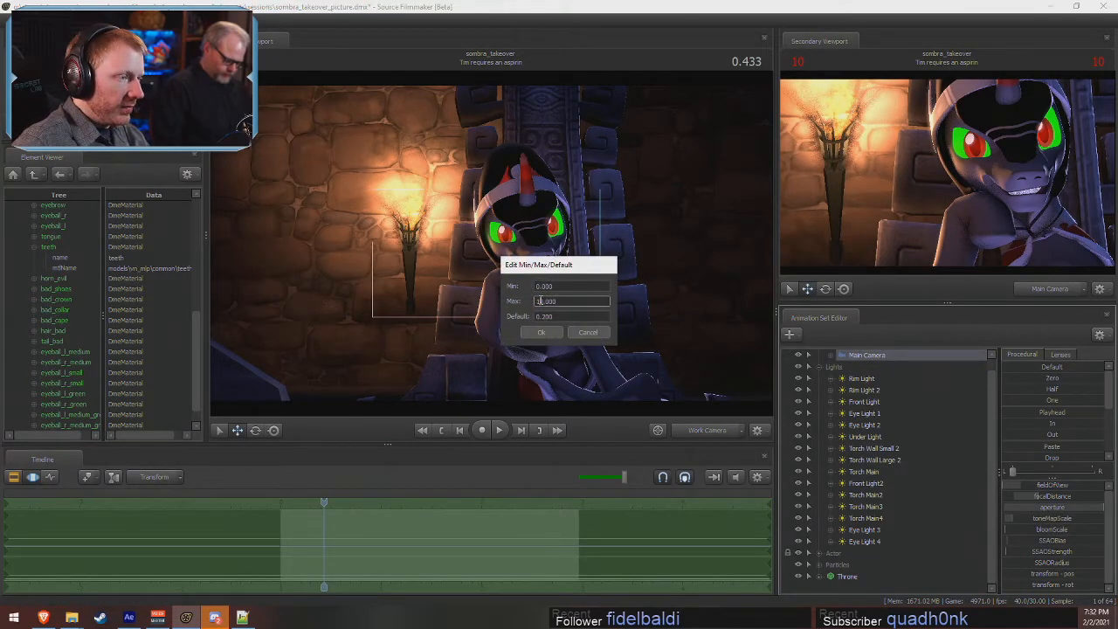
left_click(541, 333)
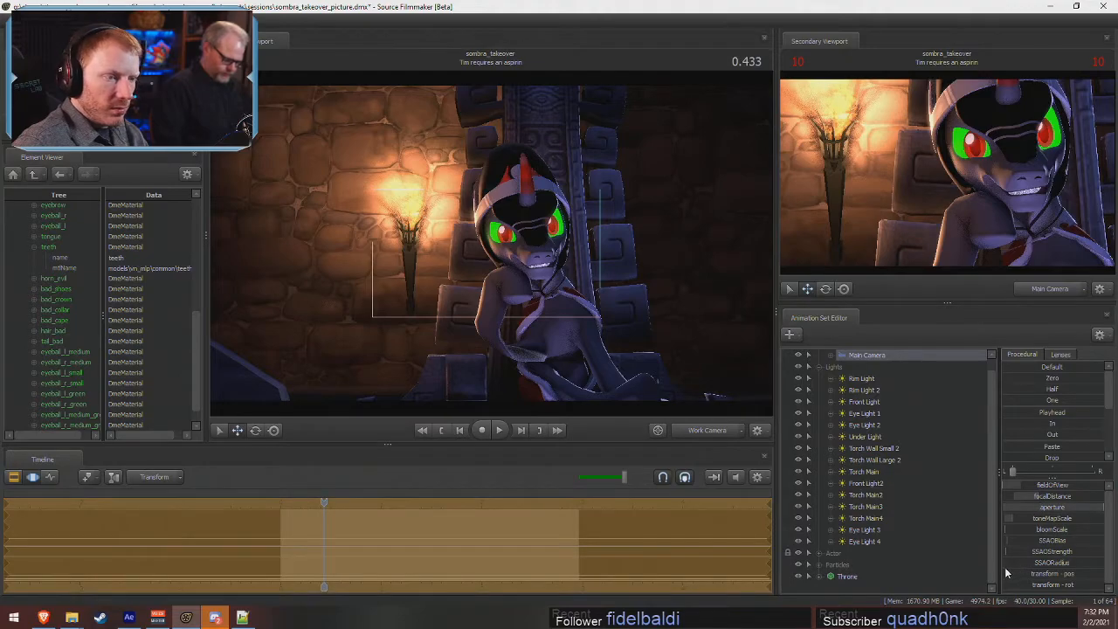
key("F2")
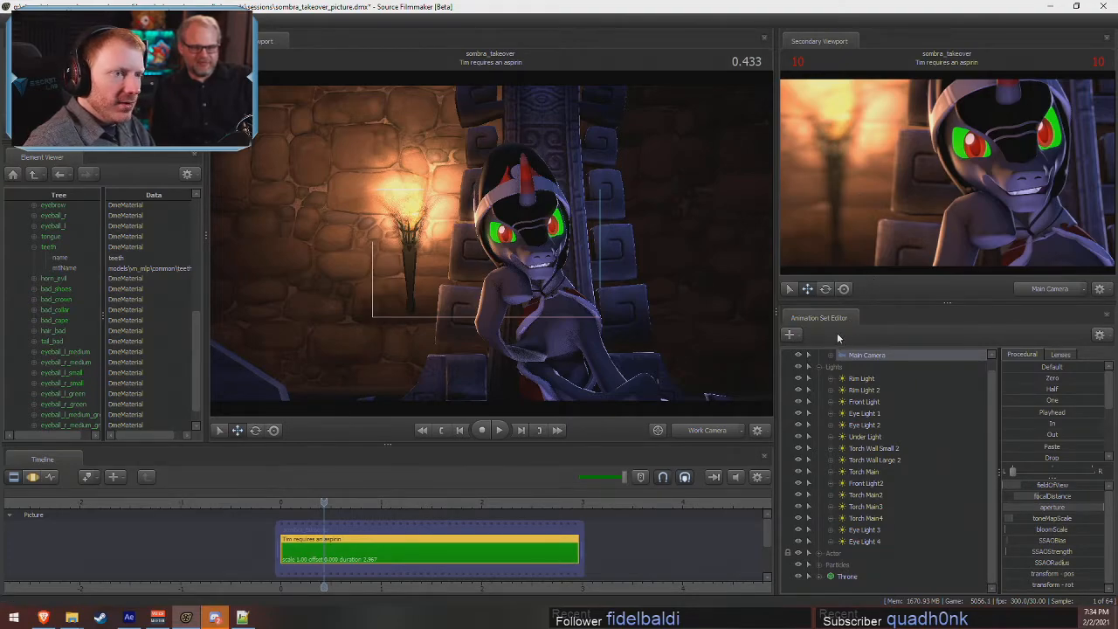
- Switch the primary viewport to the Main Camera and compare the framing and blur in the Clip Editor and Motion Editor
left_click(707, 428)
left_click(699, 430)
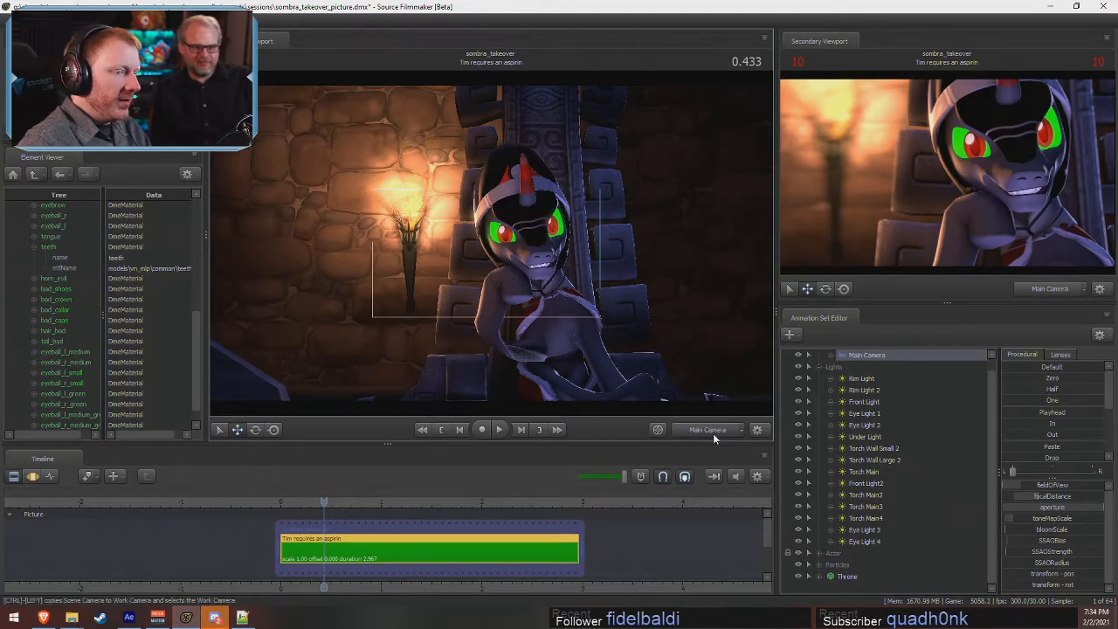
left_click(712, 432)
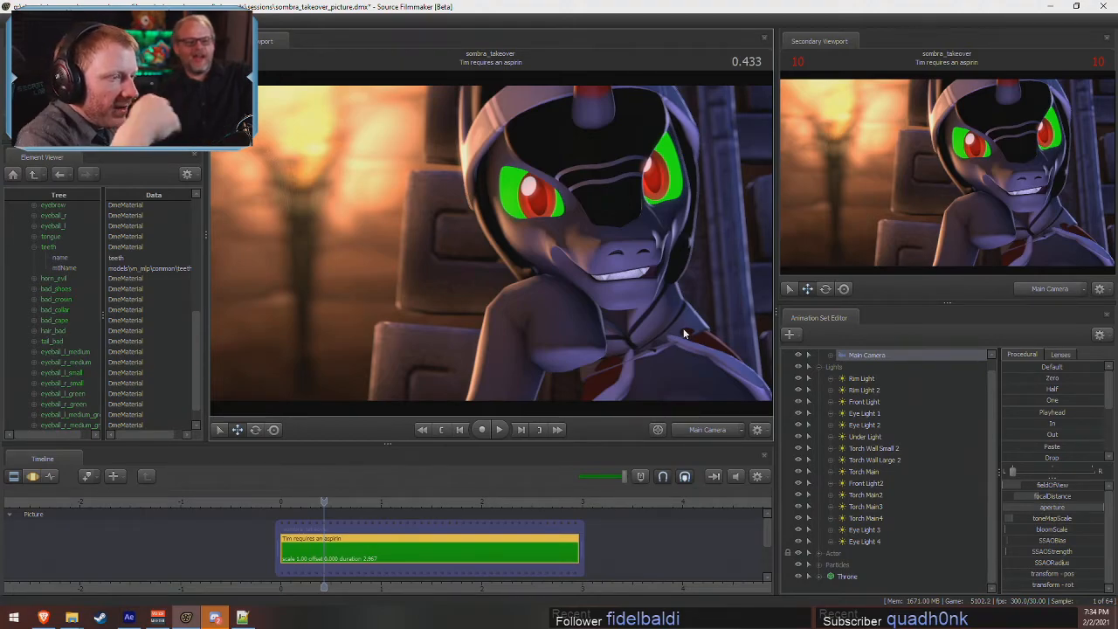
key("F3")
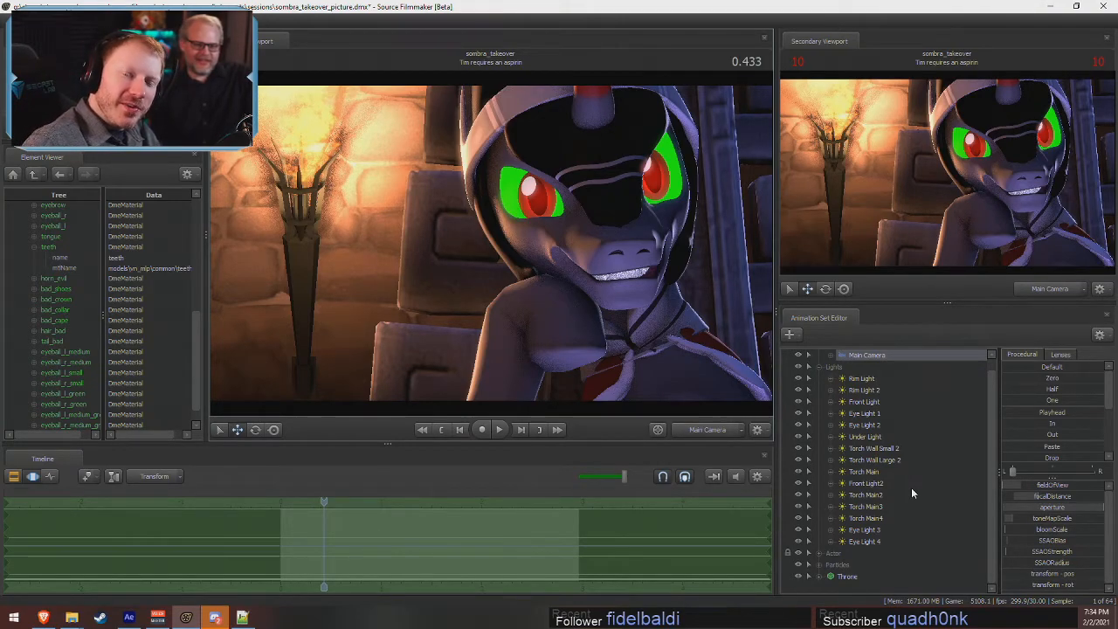
scroll(864, 411, "up", 1)
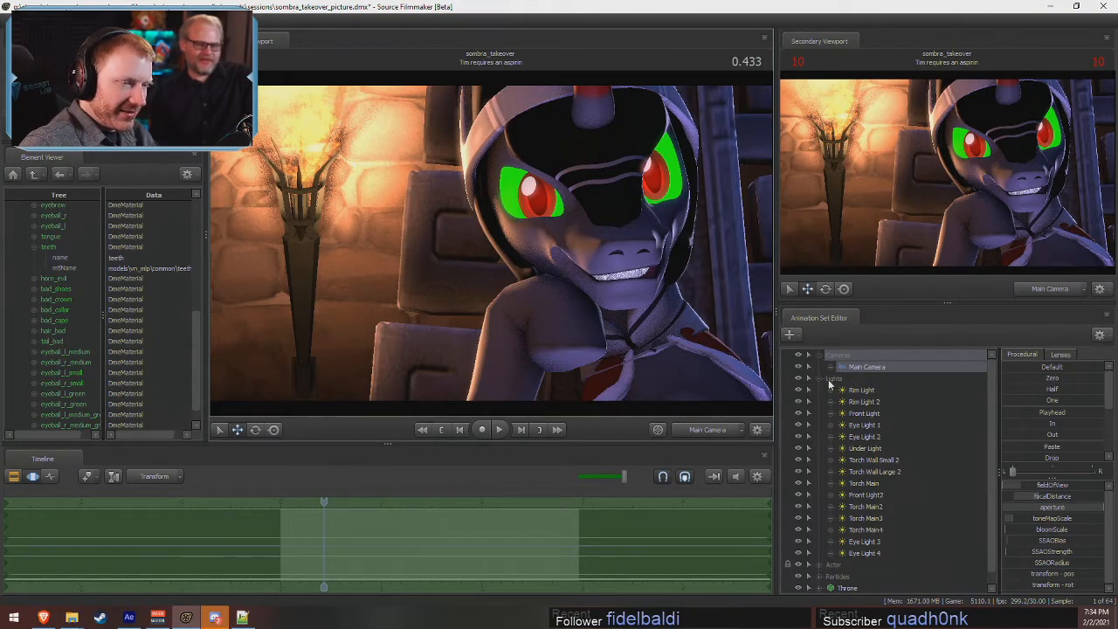
left_click(819, 378)
left_click(821, 382)
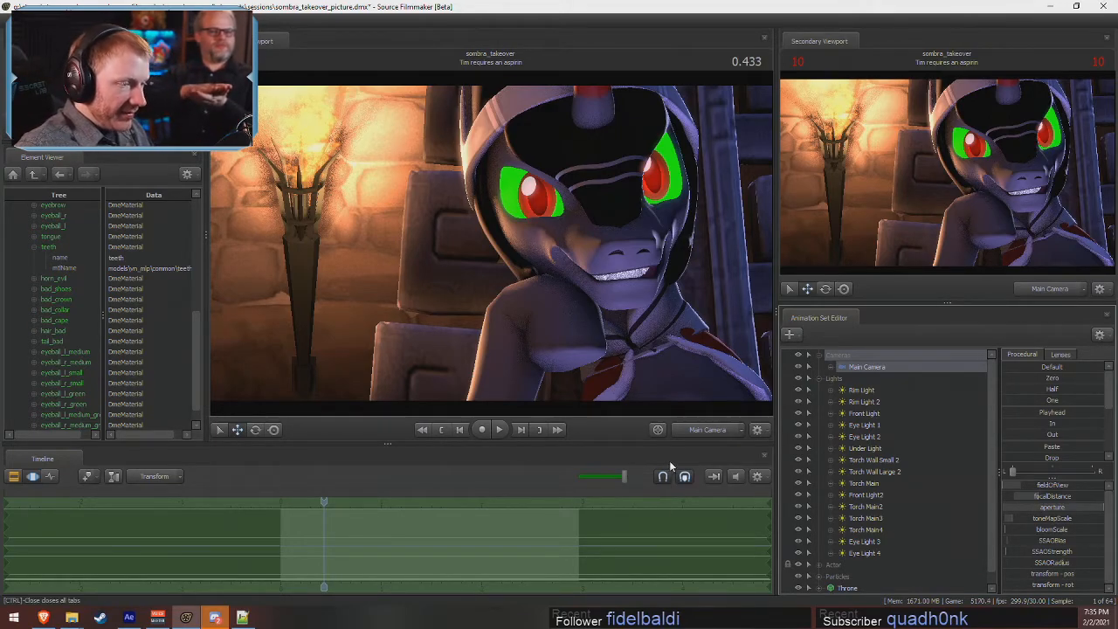
- Inspect the character's pose from the Work Camera with lighting disabled, re-enable lighting and return to the Main Camera
left_click(698, 429)
key("s")
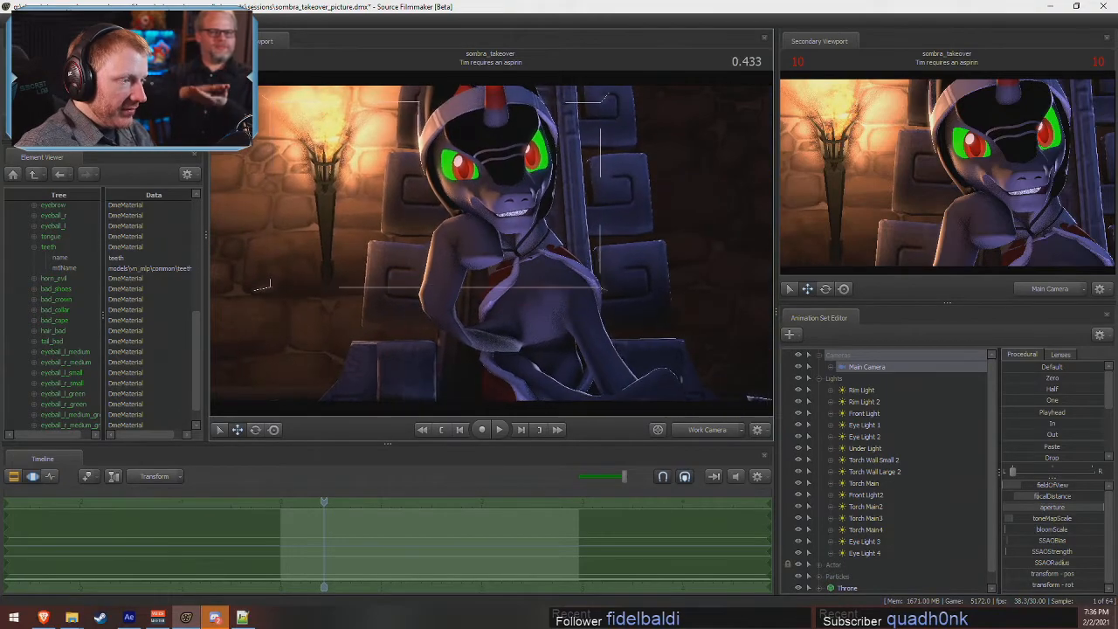
right_click(494, 245)
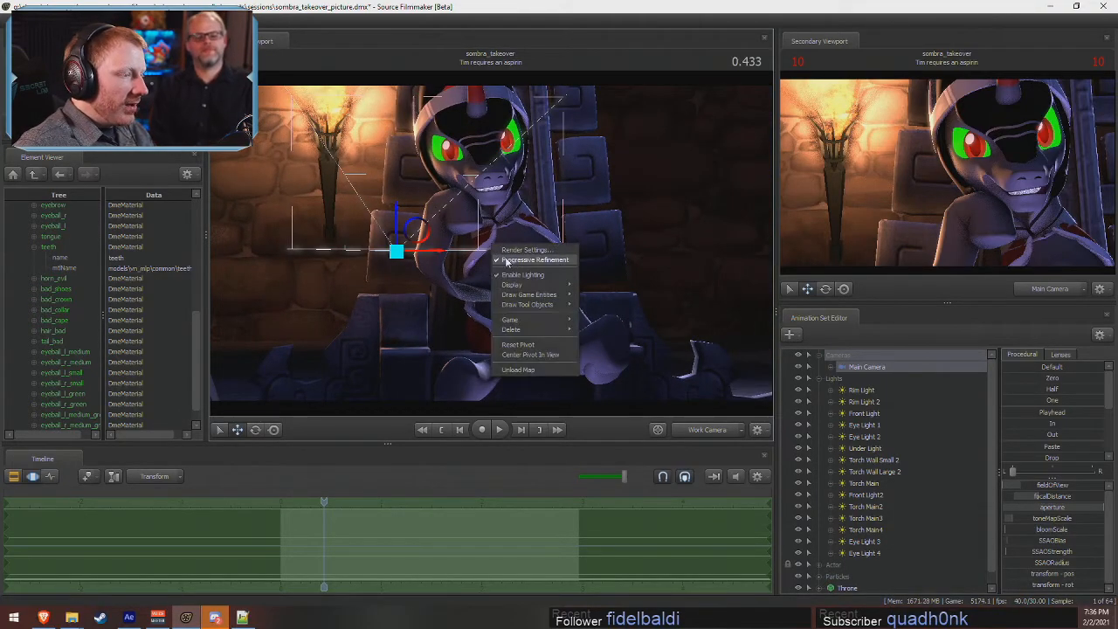
left_click(524, 276)
left_click_drag(493, 244, 490, 241)
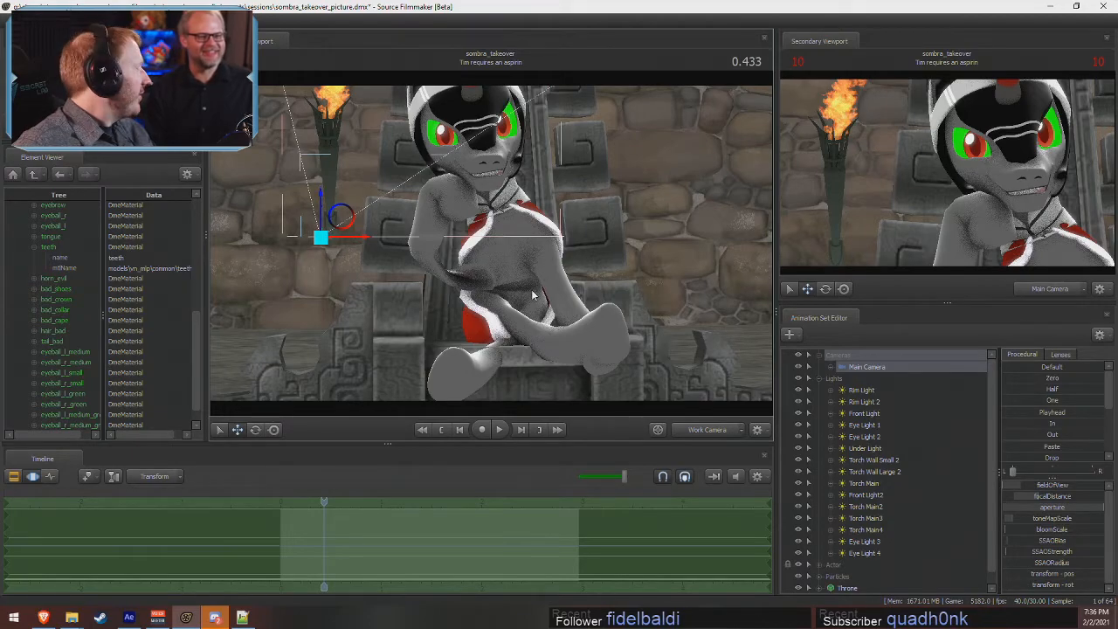
left_click_drag(516, 305, 494, 243)
right_click(495, 243)
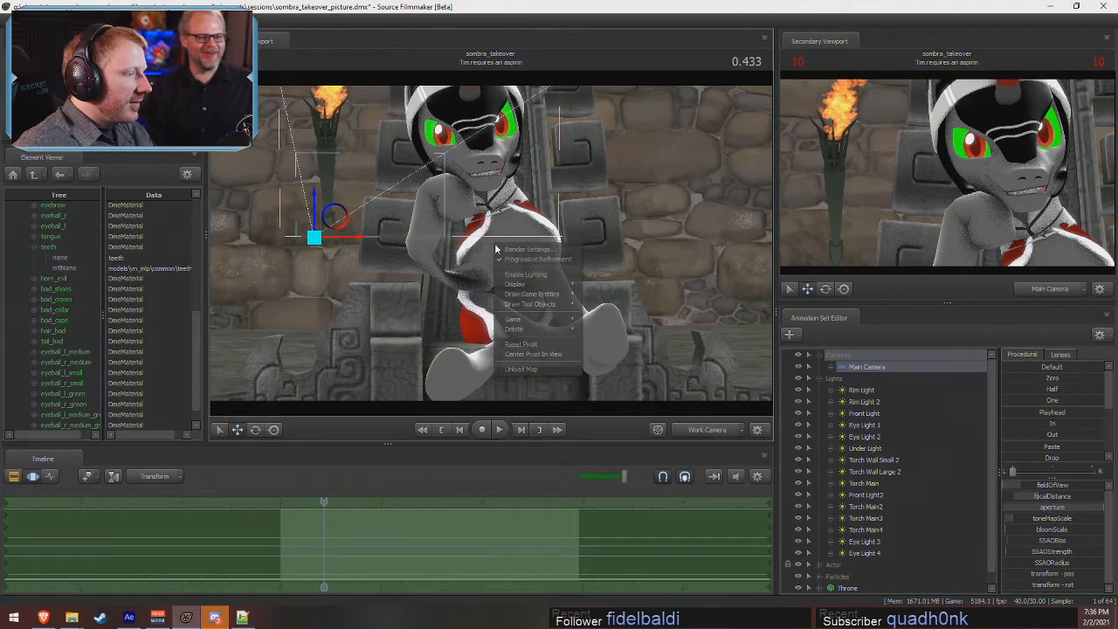
left_click(707, 429)
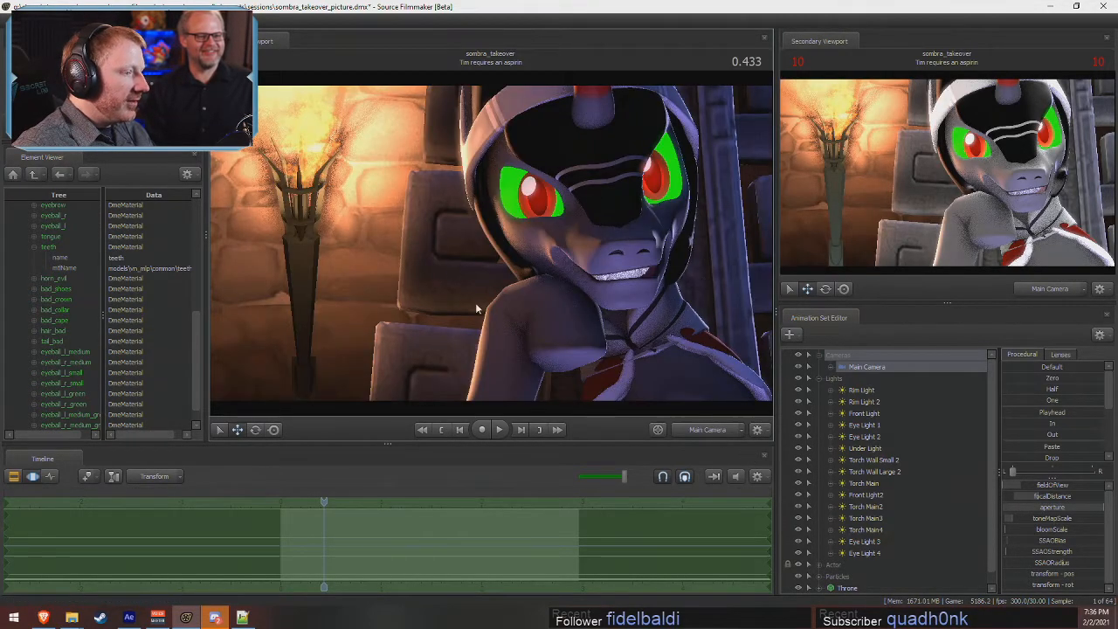
- Switch to the Work Camera, close in on the character's neck and chest, and disable lighting
left_click(707, 429)
left_click_drag(491, 242, 501, 139)
key("w")
right_click(491, 245)
left_click(511, 274)
left_click_drag(512, 275, 497, 244)
- Expand the actor's Body, Pony and Pony Body groups and select the Neck bone
left_click(819, 378)
left_click(819, 390)
scroll(837, 432, "down", 4)
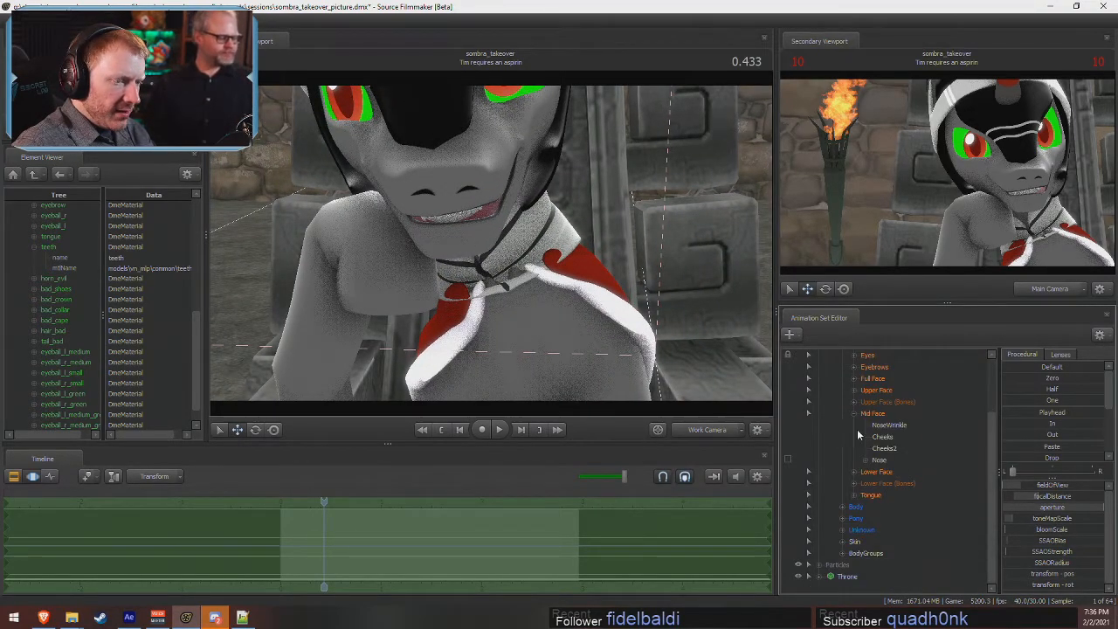
scroll(840, 471, "up", 2)
left_click(841, 506)
left_click(869, 495)
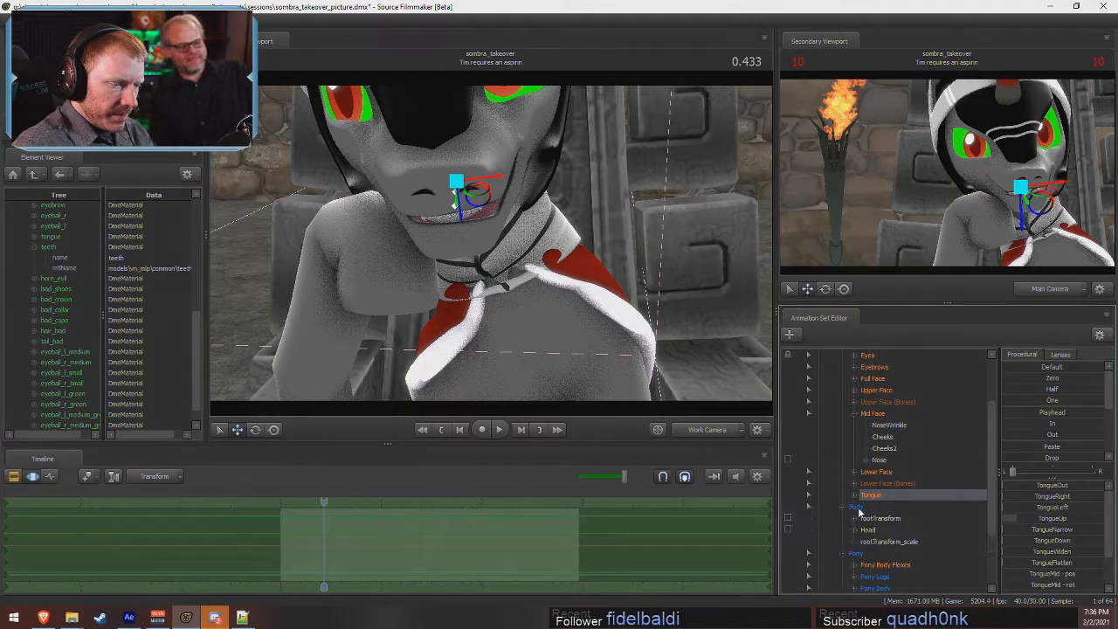
scroll(858, 502, "down", 2)
left_click(853, 506)
scroll(888, 518, "down", 2)
left_click(879, 483)
- Rotate and reposition the Neck bone so the neck sits better between the character's head and chest
right_click_drag(585, 322, 585, 322)
key("e")
left_click_drag(543, 242, 495, 221)
left_click_drag(495, 221, 529, 225, "alt")
key("w")
left_click_drag(529, 225, 594, 229, "alt")
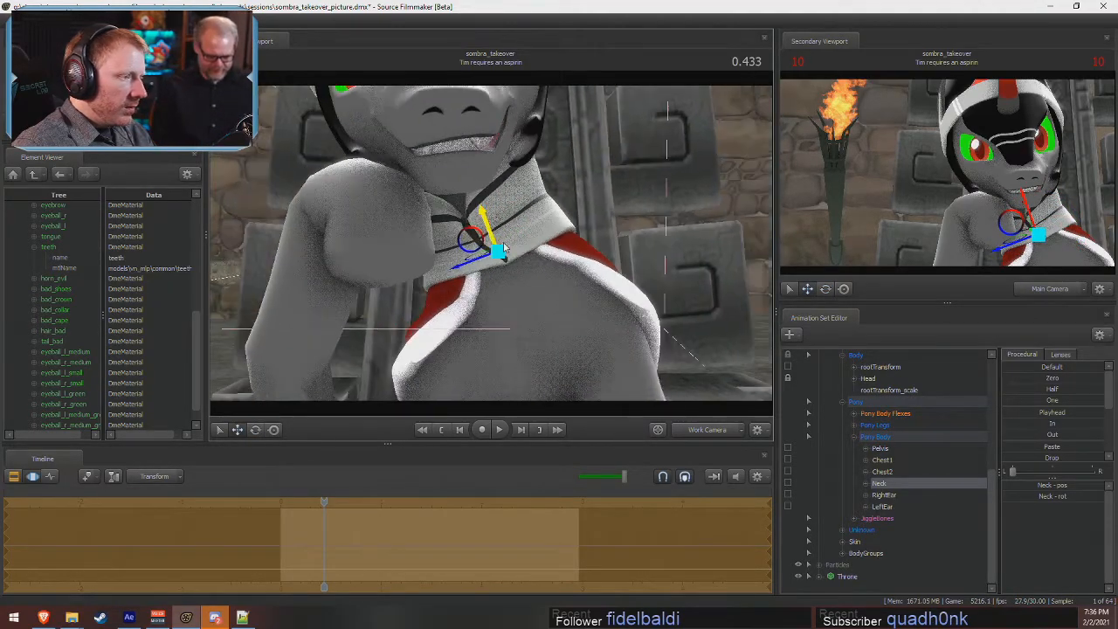
- Unlock the Head control, re-enable lighting and check the new neck pose through the Main Camera
key("F2")
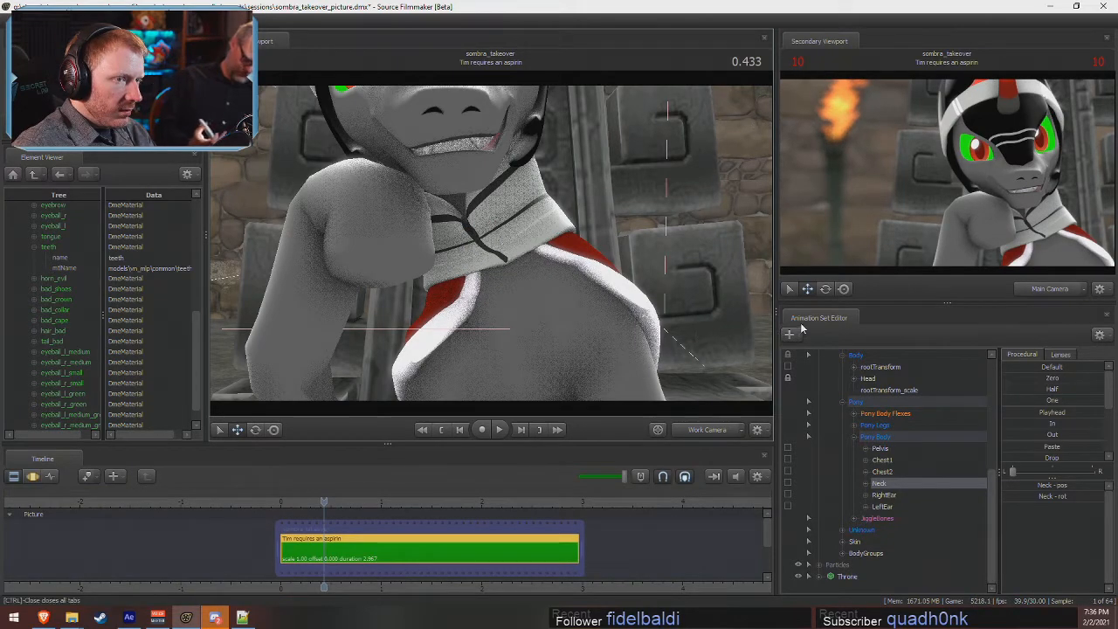
left_click(788, 379)
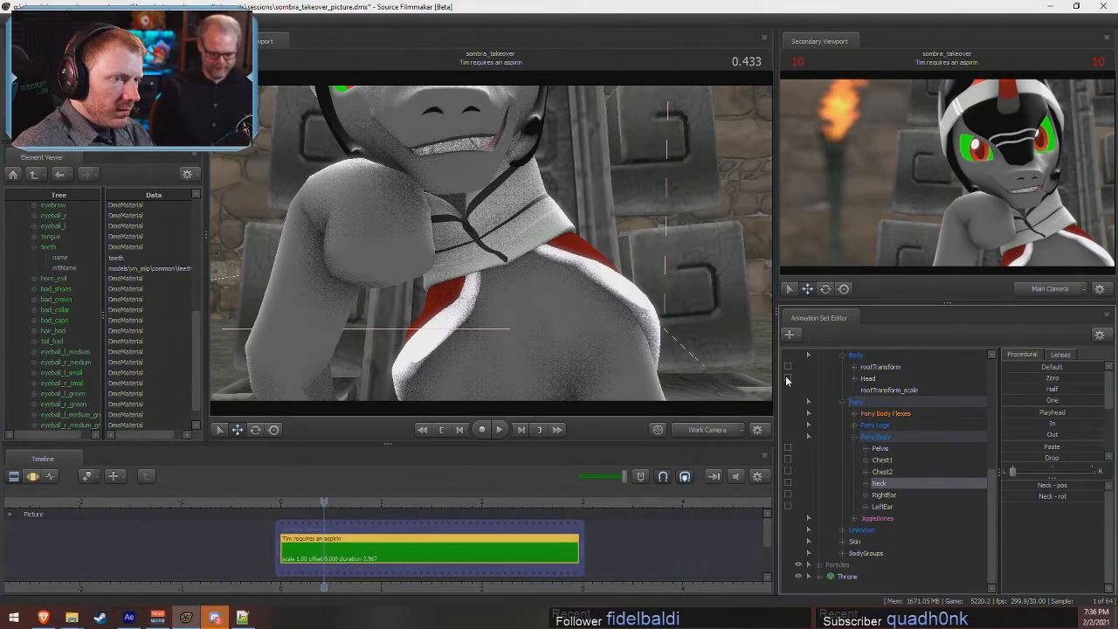
key("F2")
right_click(520, 172)
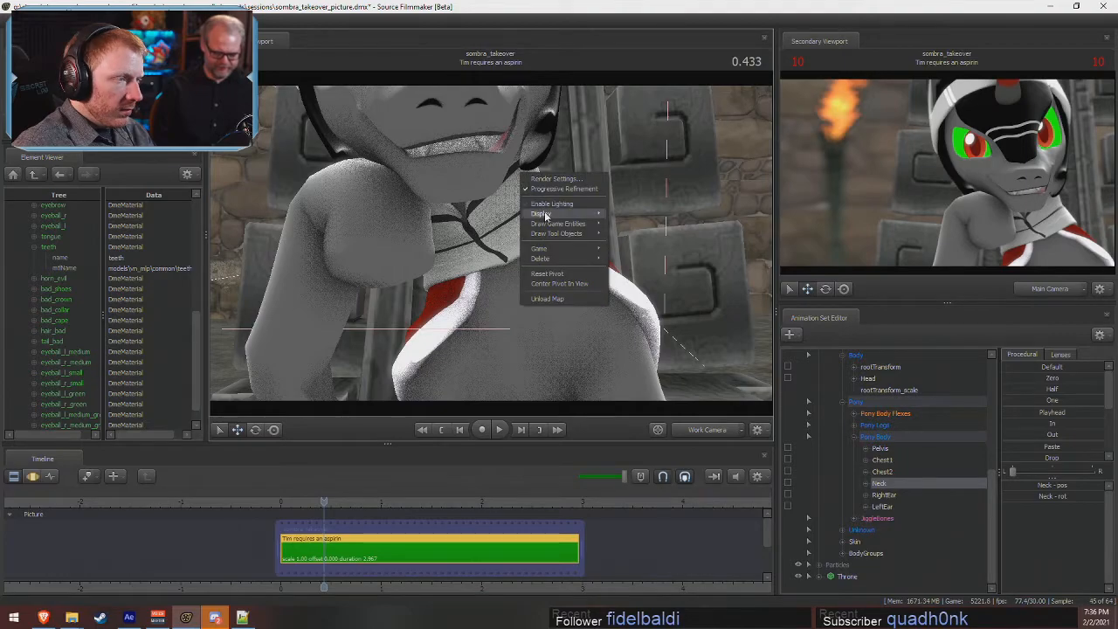
left_click(548, 204)
key("F3")
key("F2")
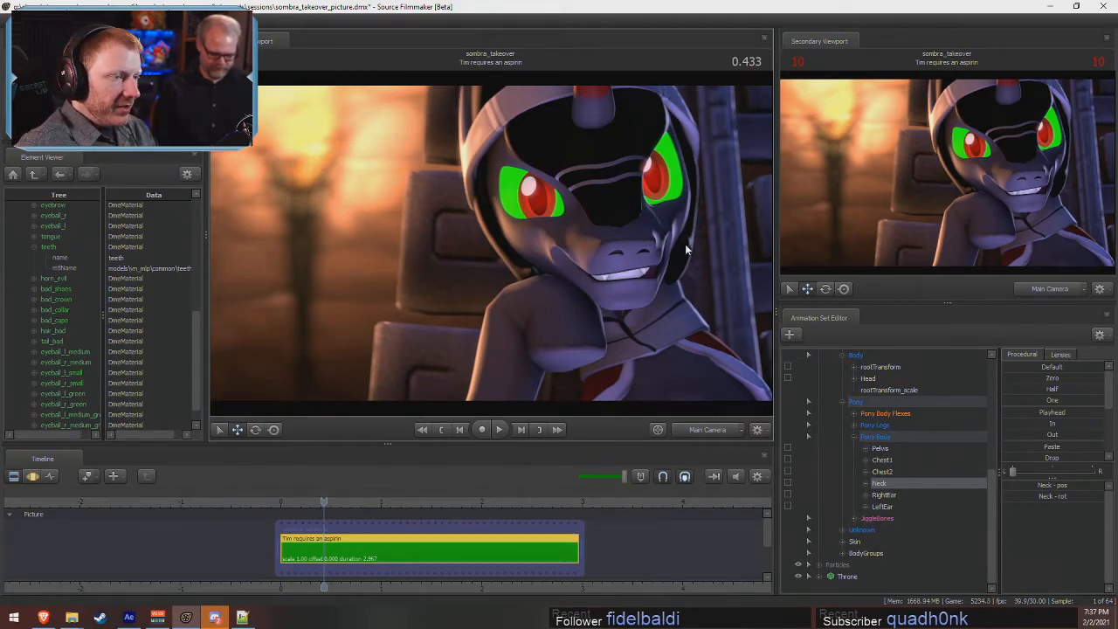
- Collapse the actor's groups, expand the Lights group and select Rim Light 2
left_click(842, 401)
scroll(844, 407, "up", 3)
left_click(819, 390)
left_click(819, 378)
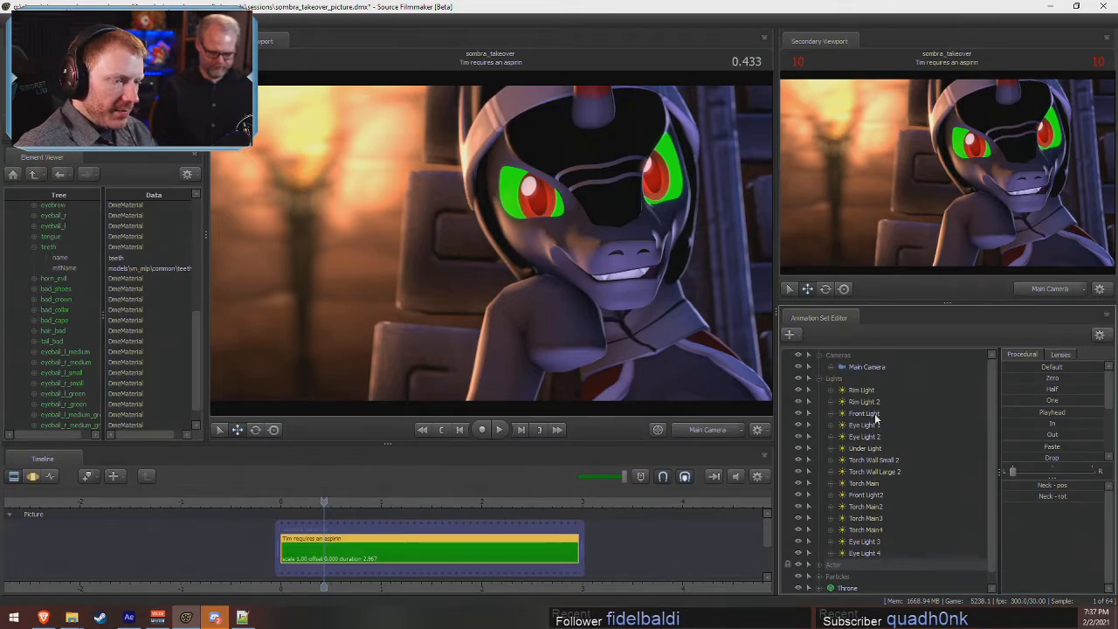
left_click(857, 414)
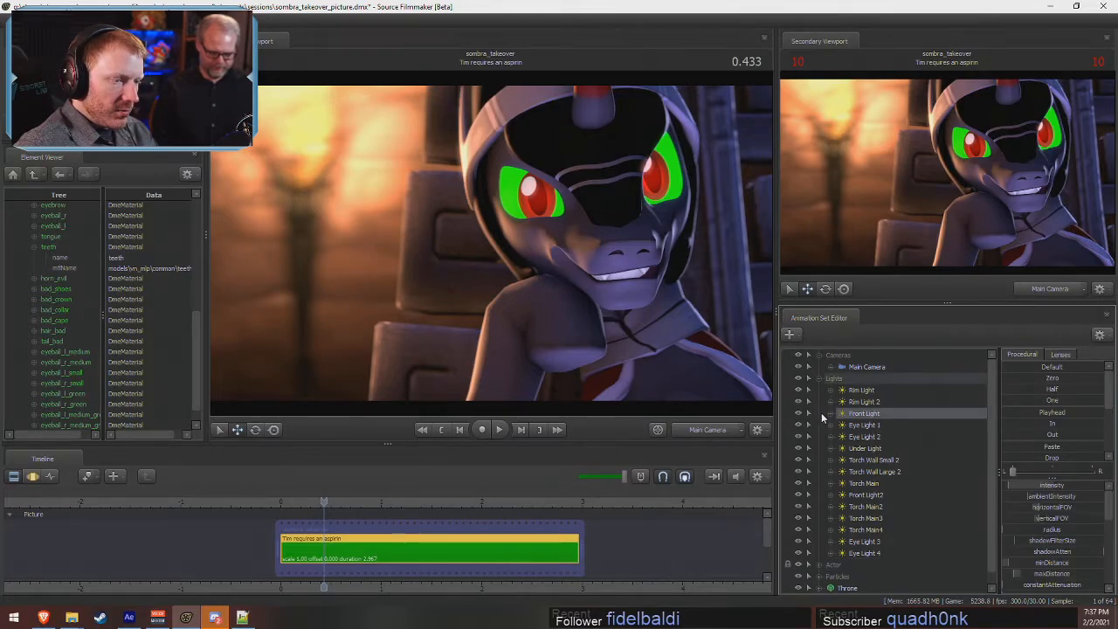
left_click(865, 403)
- Adjust Rim Light 2's intensity and edit the intensity control's min/max/default range in the Motion Editor
key("F3")
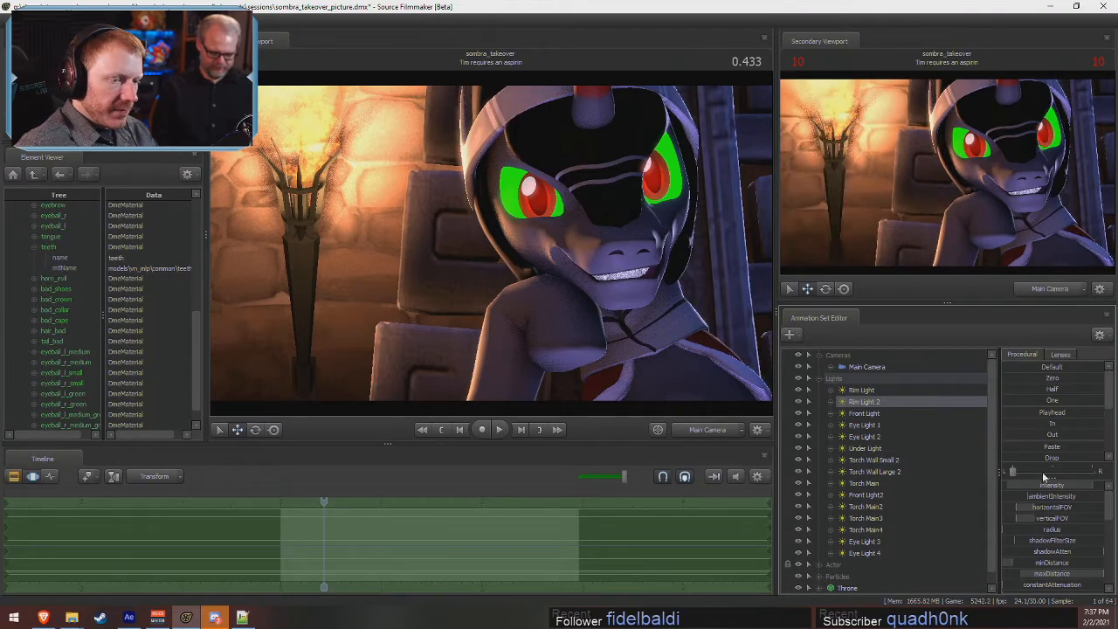
left_click_drag(1041, 485, 1082, 488)
right_click(1058, 483)
left_click(1072, 497)
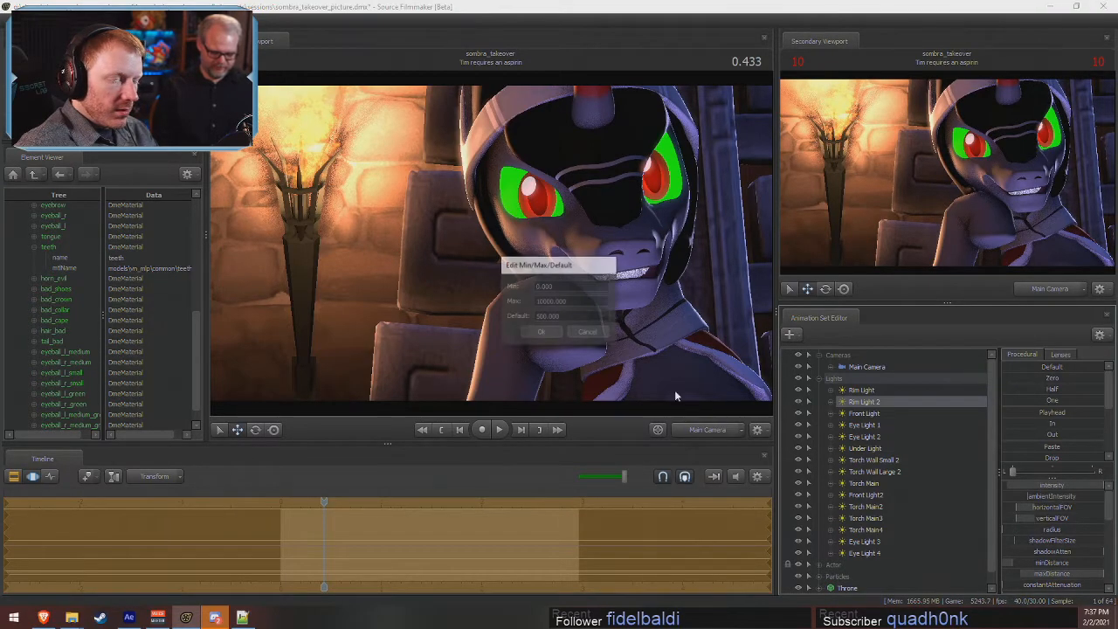
left_click(539, 333)
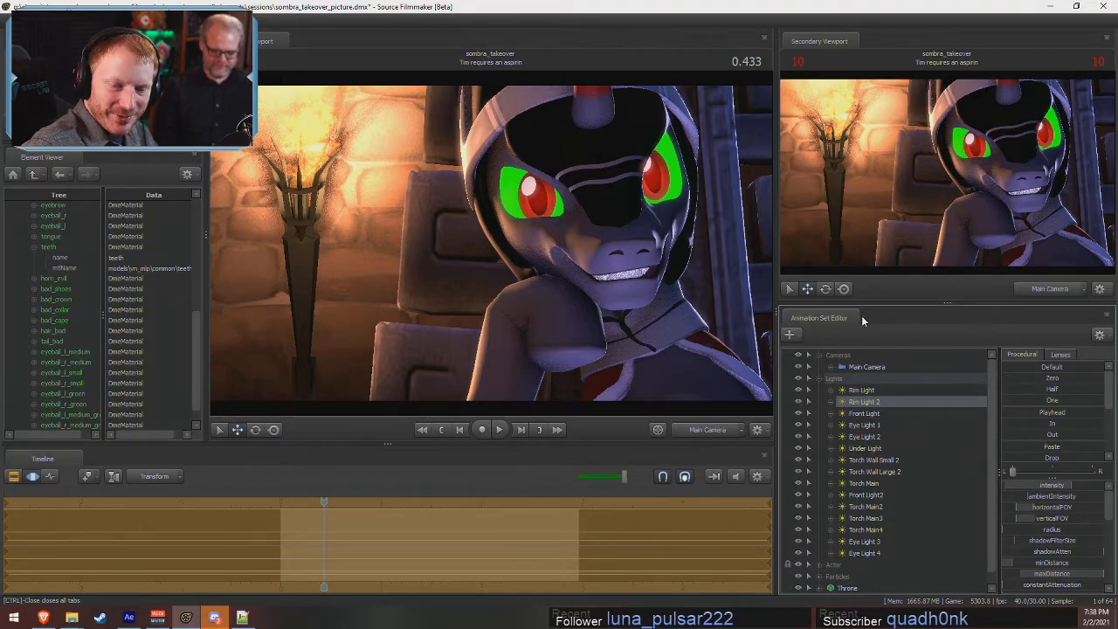
- Check the lighting in the Clip Editor from the Work Camera and return to the Main Camera
key("F1")
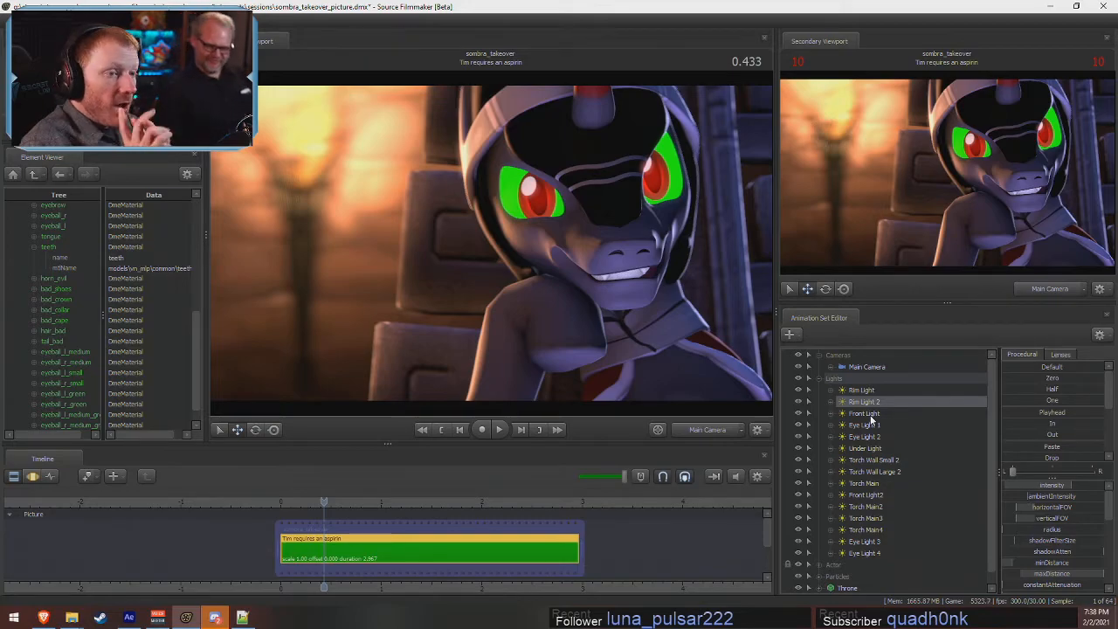
left_click(704, 428)
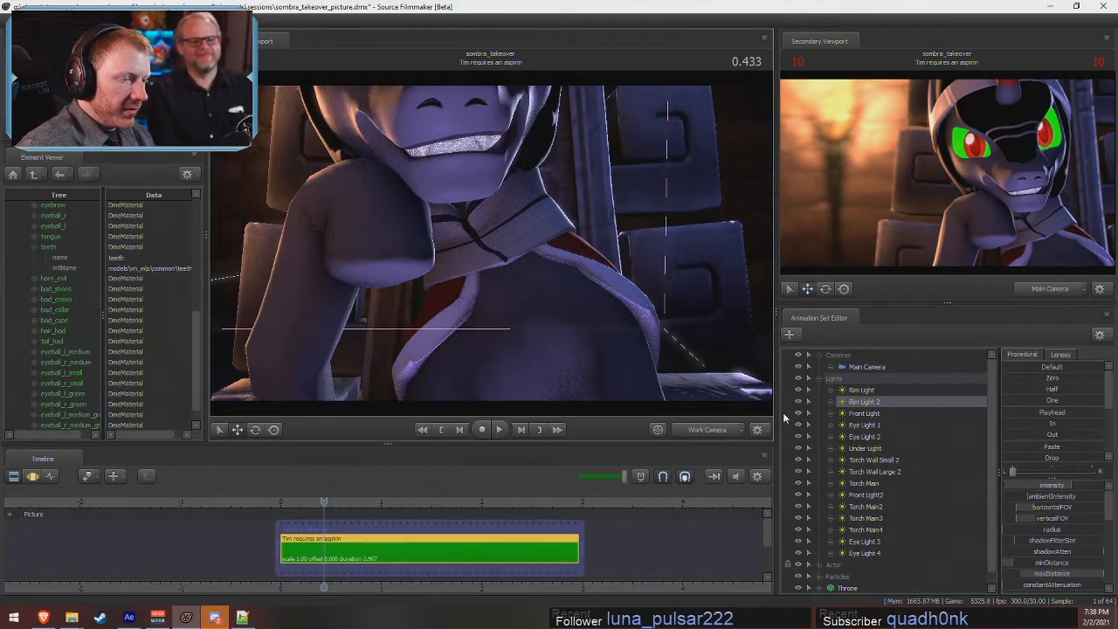
left_click(704, 429)
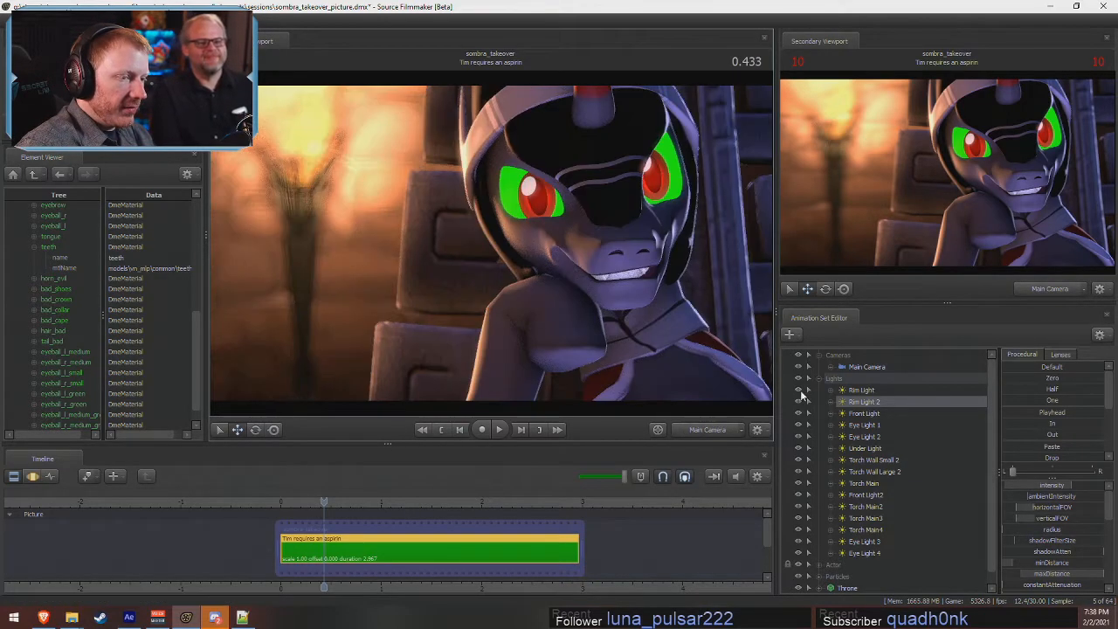
- Increase Rim Light's radius to soften its shadows, with the secondary viewport switched to the Work Camera
left_click(869, 390)
left_click_drag(1016, 529, 1020, 529)
key("F2")
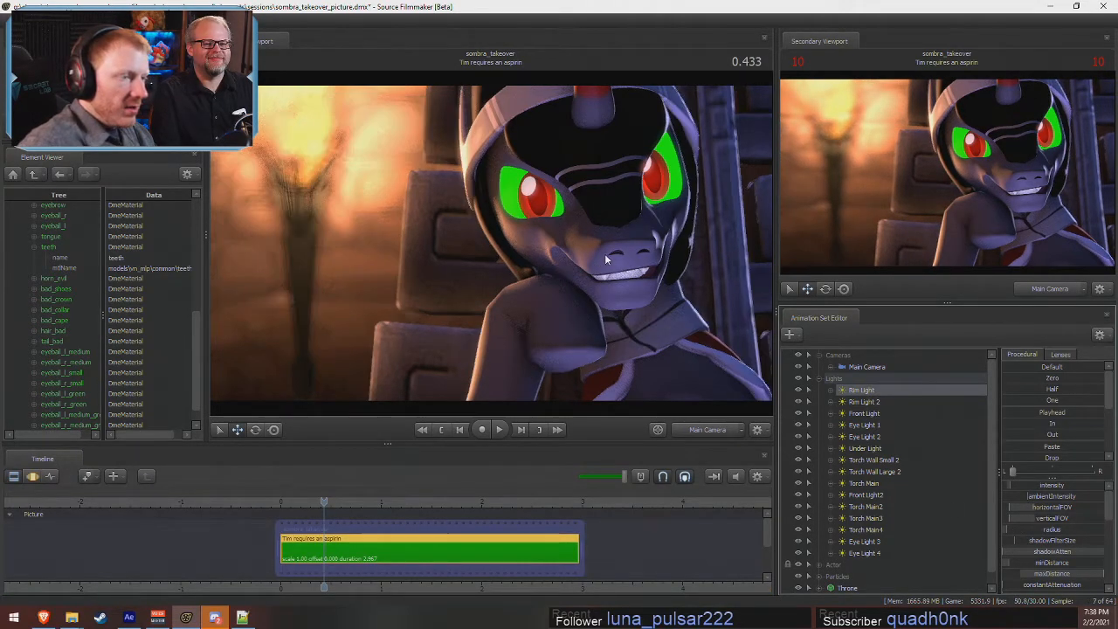
left_click(1040, 289)
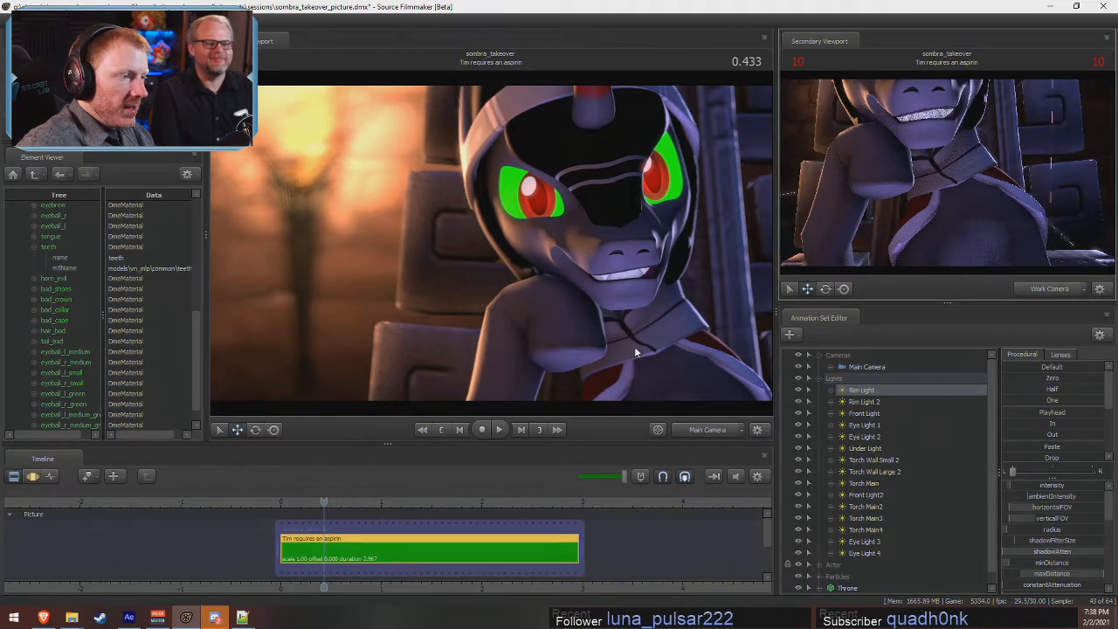
key("F3")
left_click_drag(1028, 528, 1045, 530)
key("F2")
key("F3")
key("F2")
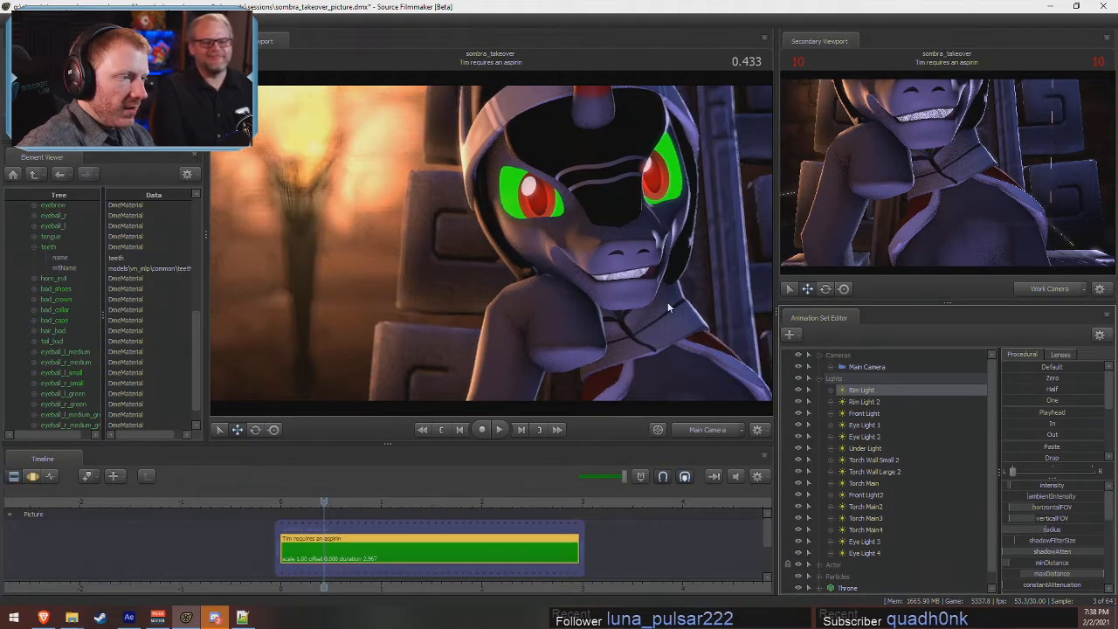
- Raise Rim Light's intensity slightly and readjust its radius, checking the blurred render
key("F3")
left_click_drag(1011, 485, 1016, 486)
key("F2")
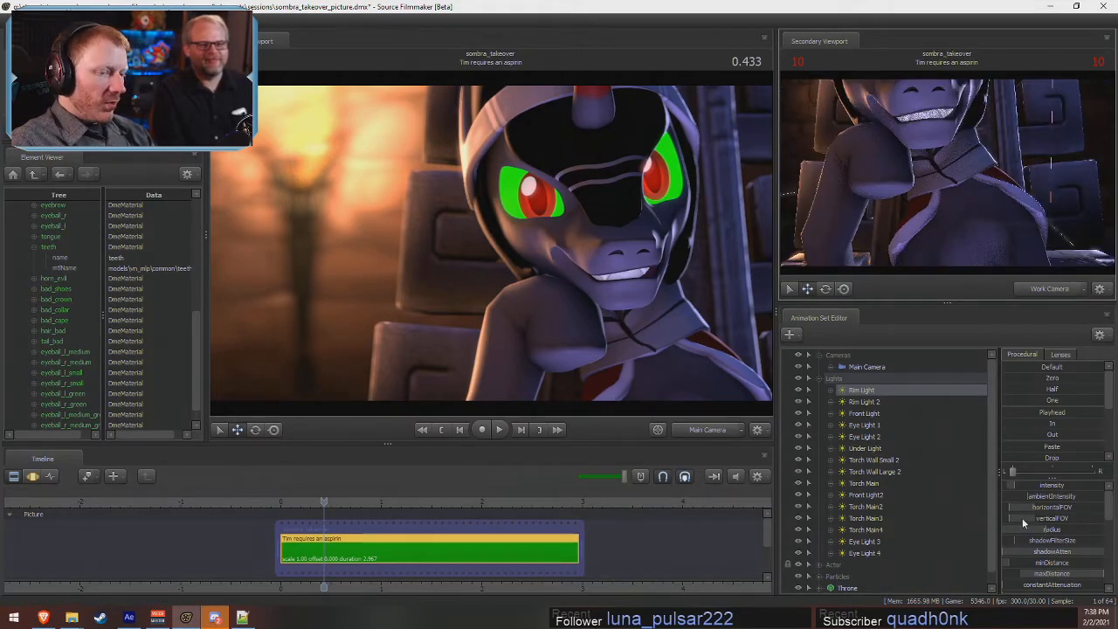
key("F3")
left_click_drag(1039, 529, 1002, 528)
key("F2")
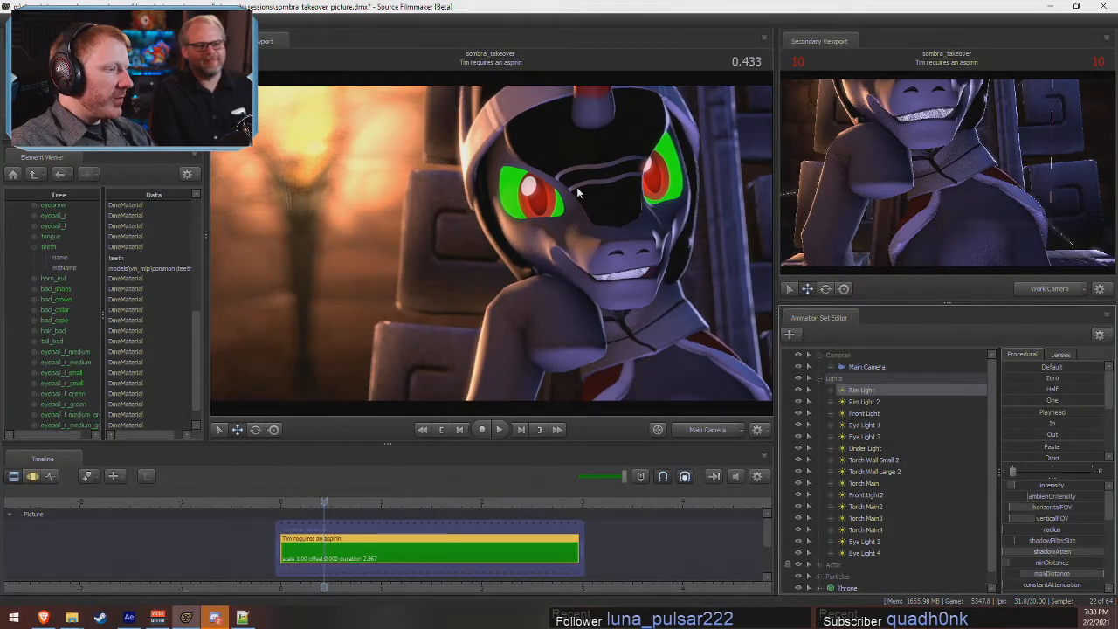
- Compare the shot repeatedly between the Motion Editor and the Clip Editor to judge the rim lighting and blur
key("F3")
key("F2")
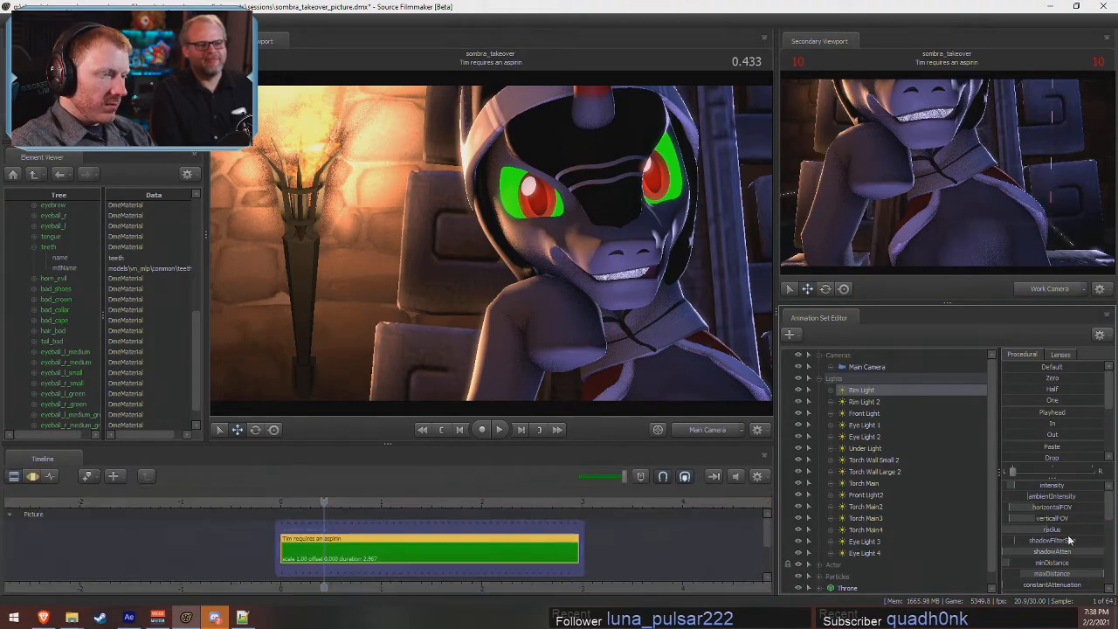
key("F3")
key("F2")
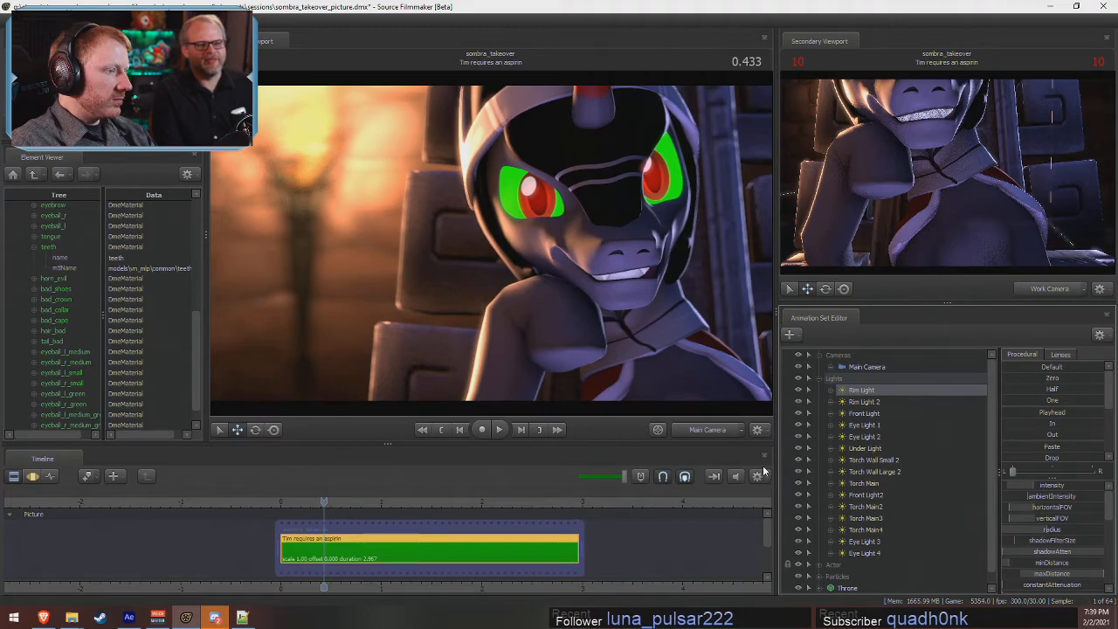
key("F3")
key("F2")
key("F3")
key("F2")
key("F3")
key("F2")
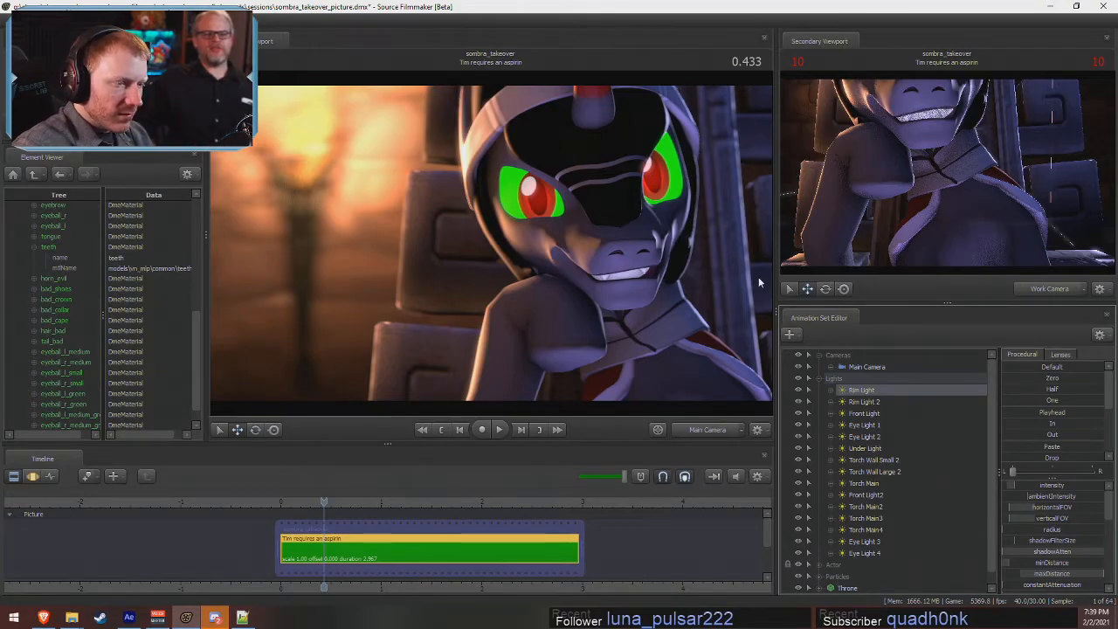
- Review the Main Camera's property sliders, restore the animation set list's width and collapse the Lights and Cameras groups
left_click(885, 366)
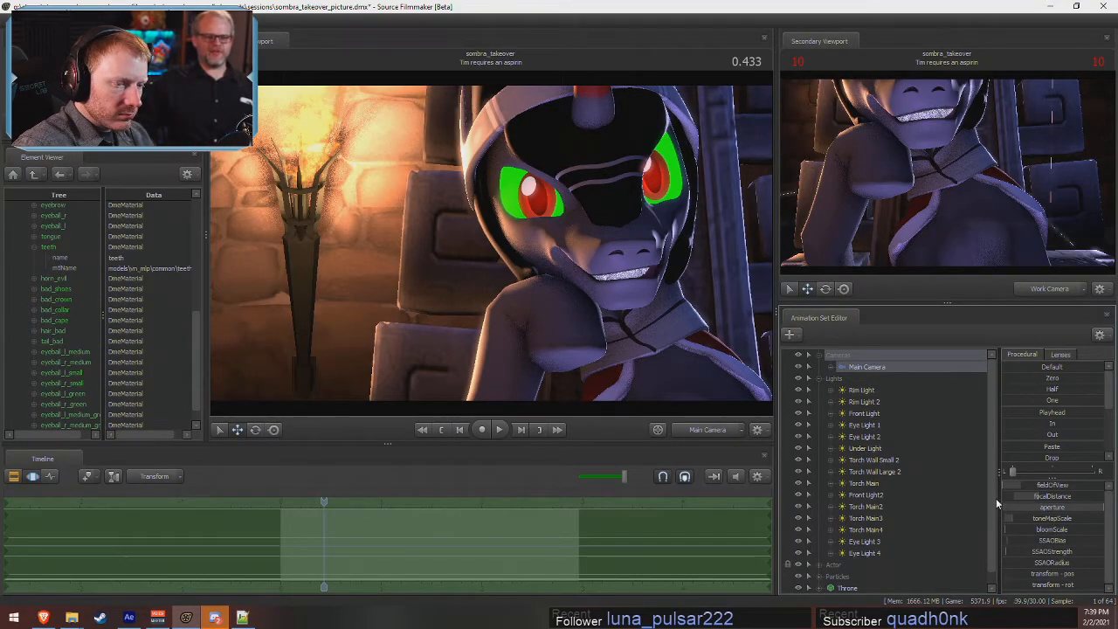
left_click_drag(996, 498, 931, 498)
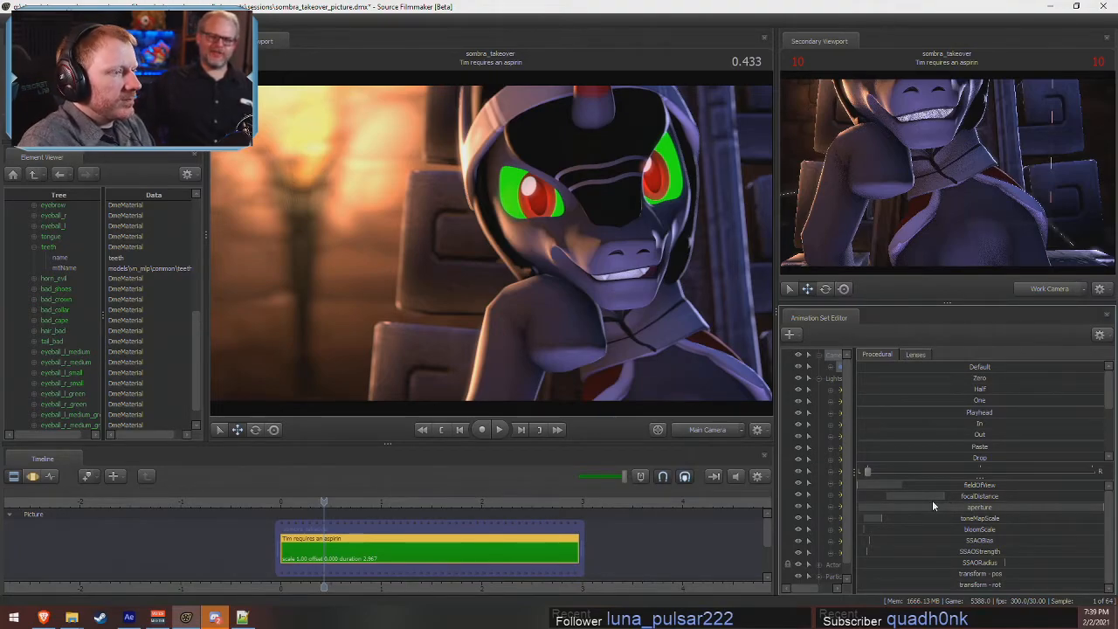
left_click_drag(854, 397, 986, 417)
left_click(821, 378)
left_click(821, 354)
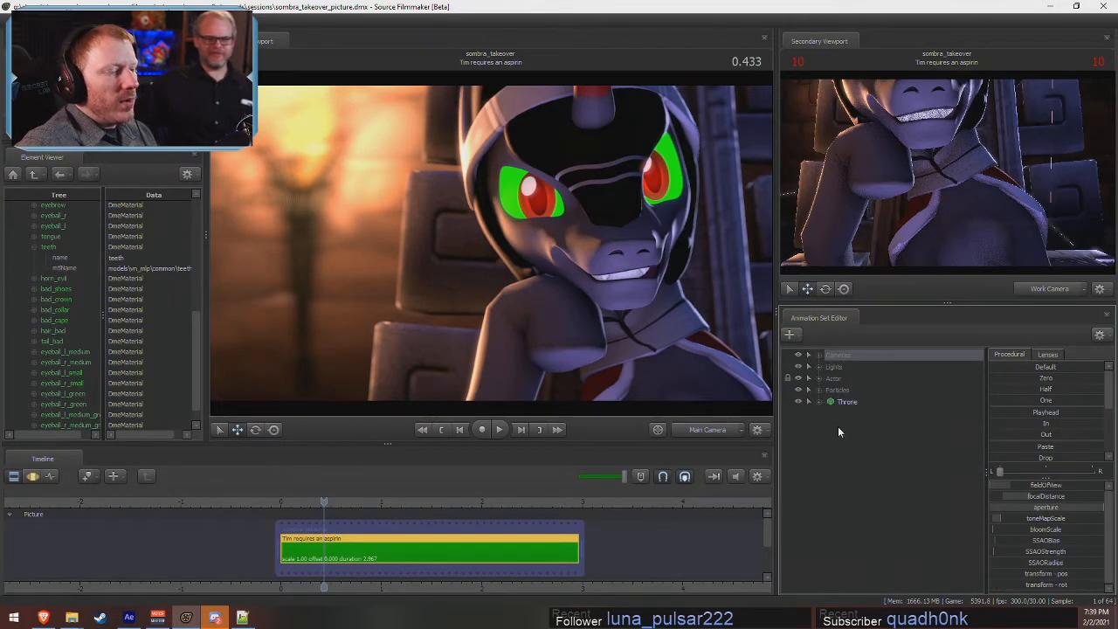
- Start an animation set for a new particle system and open the browser for its definition file
right_click(838, 464)
left_click(826, 433)
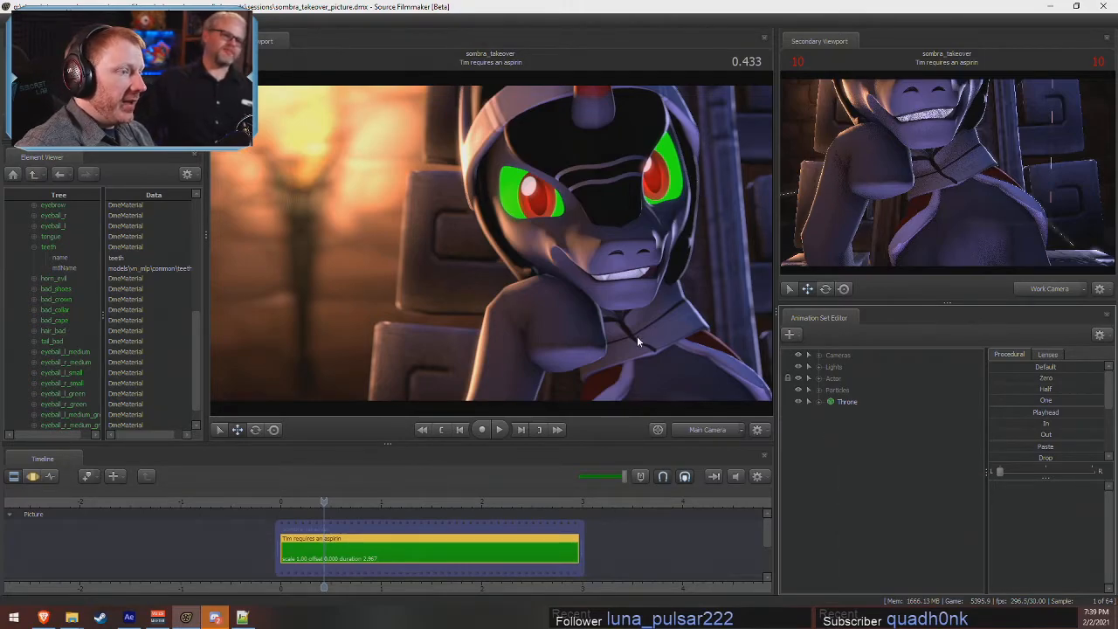
right_click(852, 479)
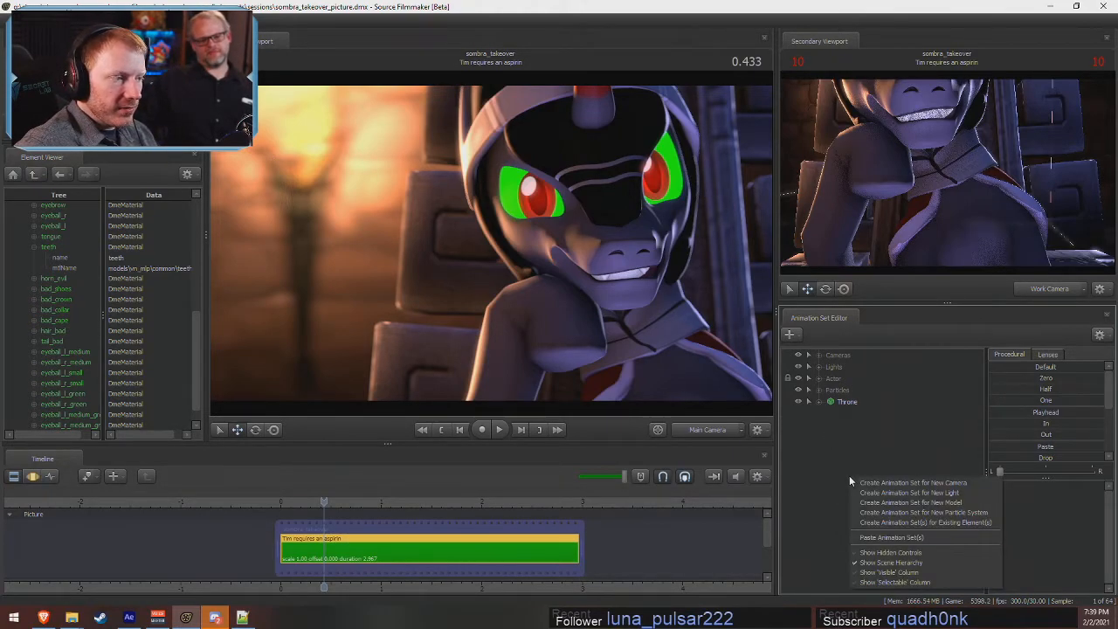
left_click(908, 513)
left_click(656, 264)
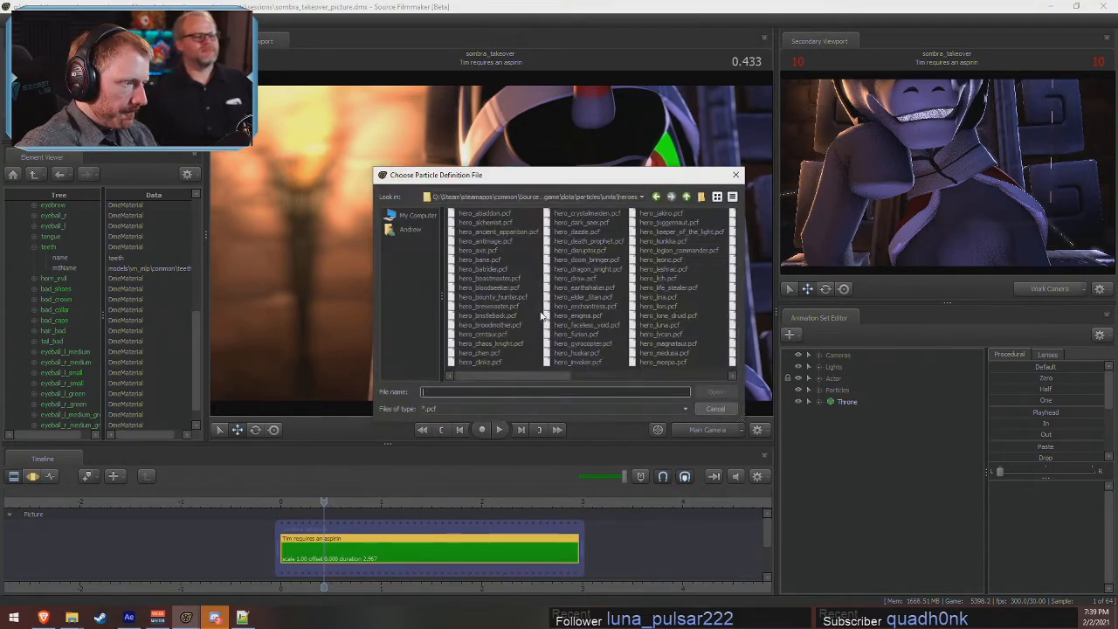
- Navigate to the usermod particles folder and load sombra.pcf as the particle system definition file
left_click(686, 196)
left_click(686, 197)
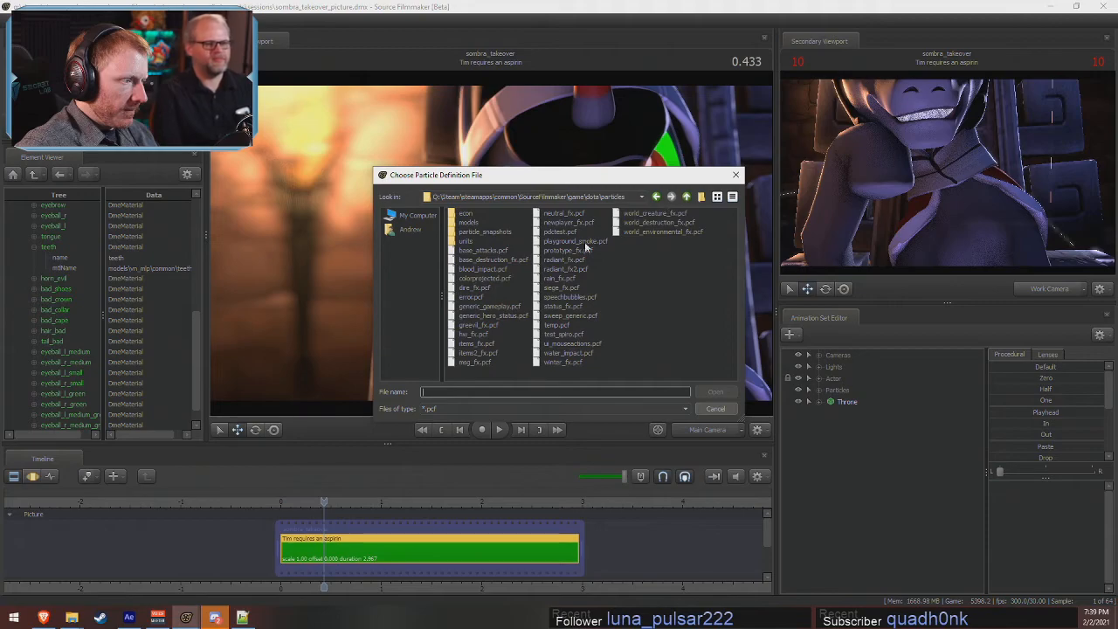
left_click(687, 197)
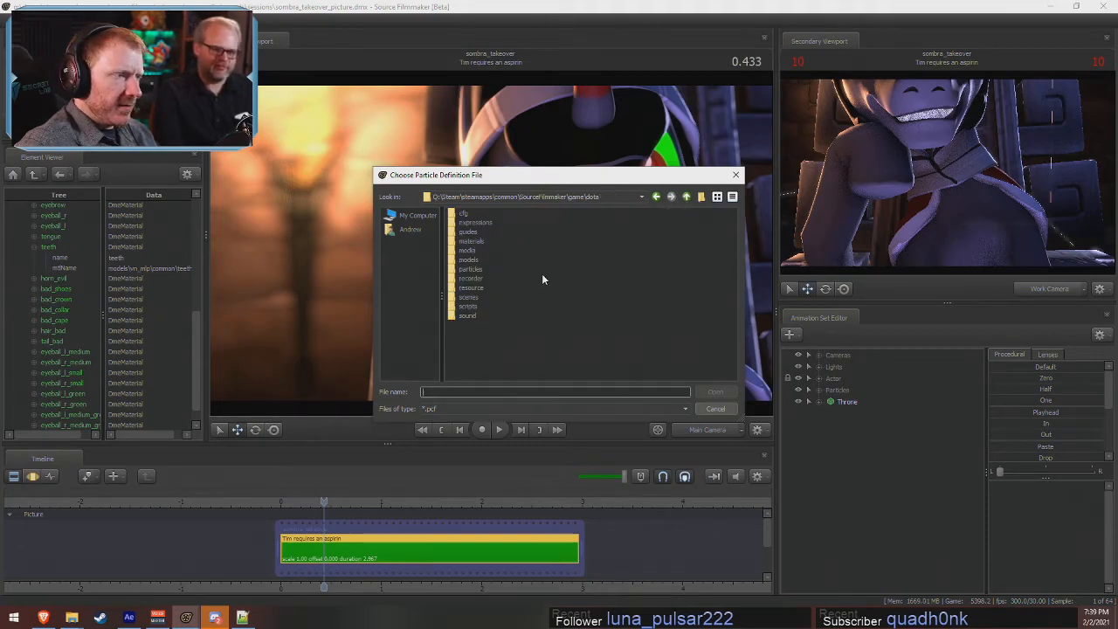
left_click(686, 197)
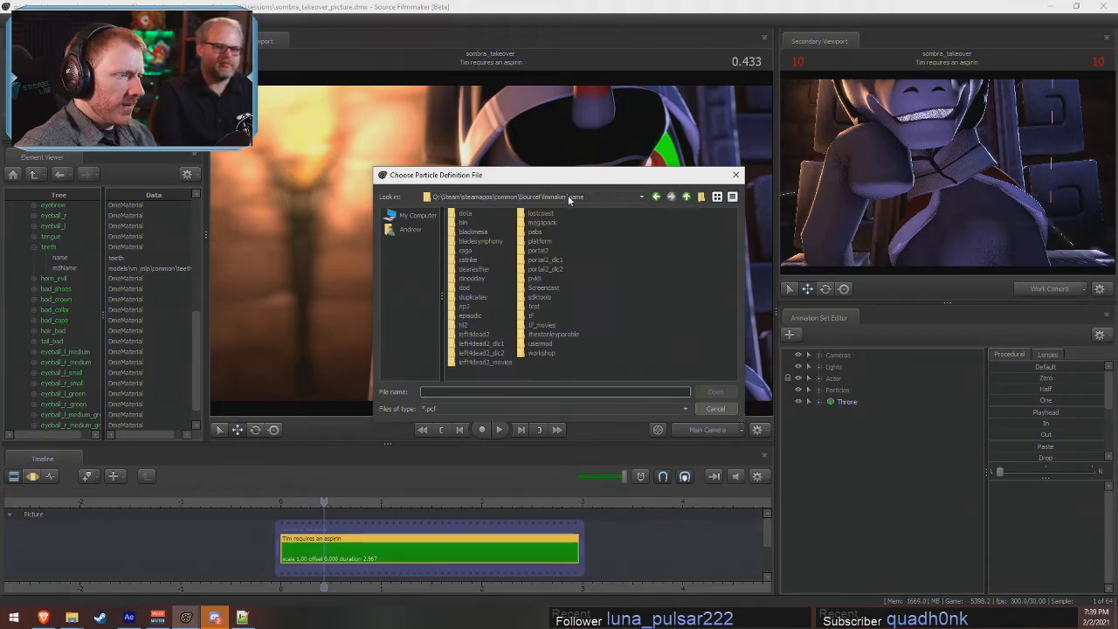
double_click(549, 335)
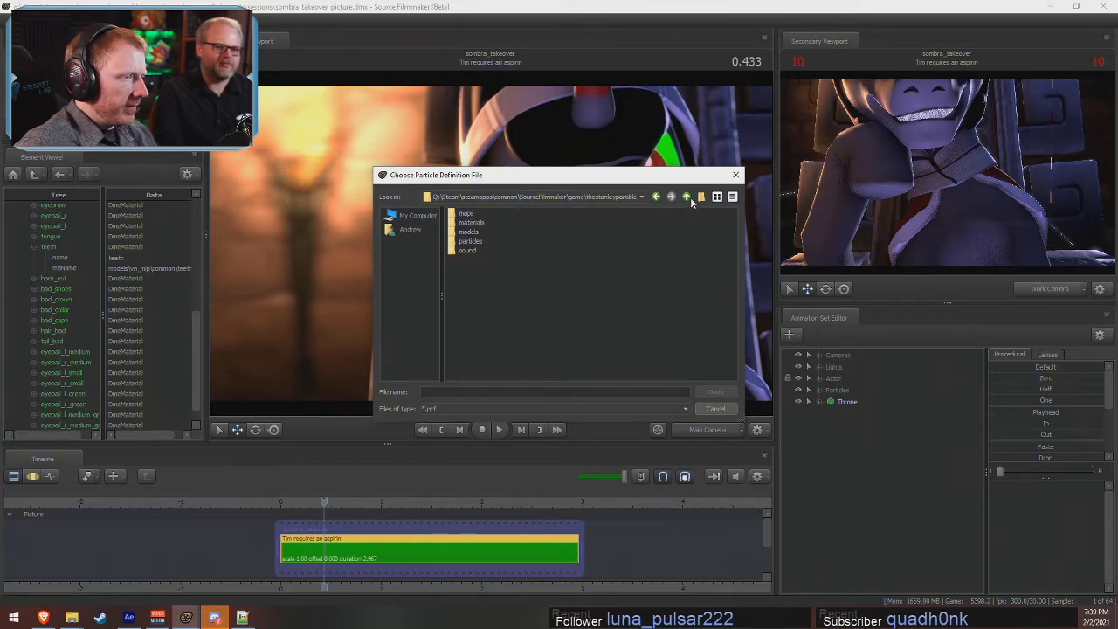
left_click(686, 197)
double_click(550, 345)
left_click(469, 306)
double_click(469, 307)
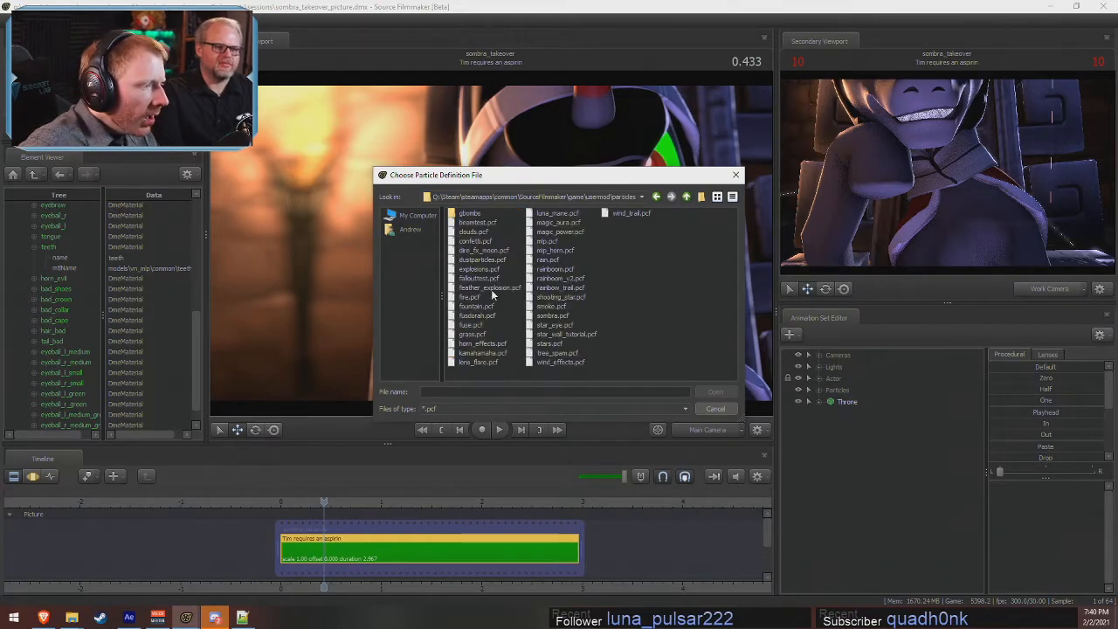
left_click(551, 315)
left_click(714, 392)
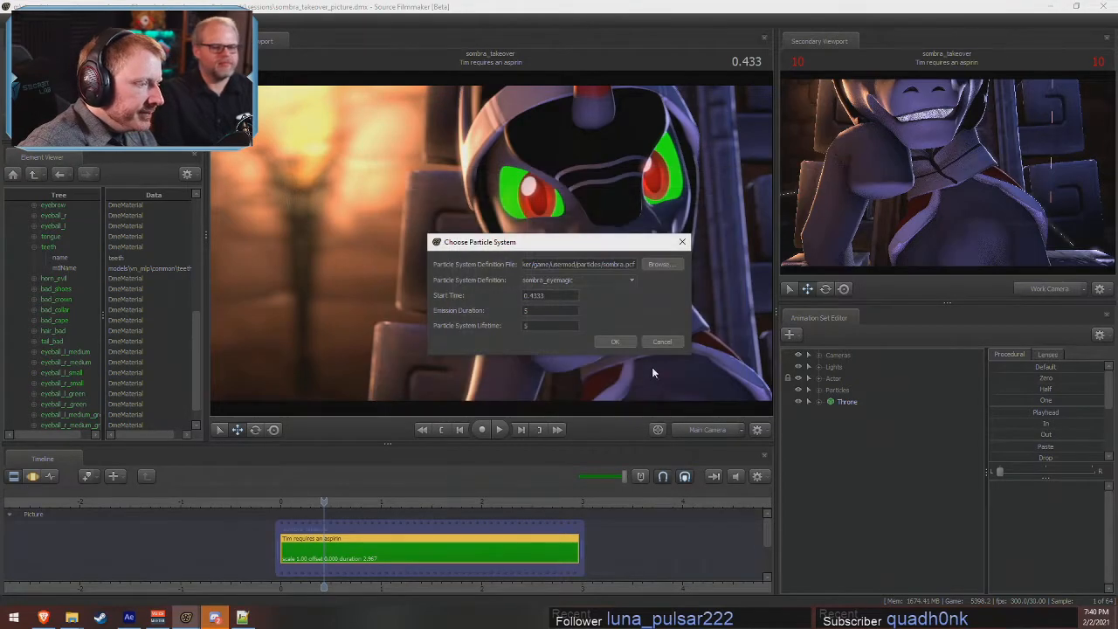
- Set the sombra_eyemagic particle system's start time to -1
left_click(549, 296)
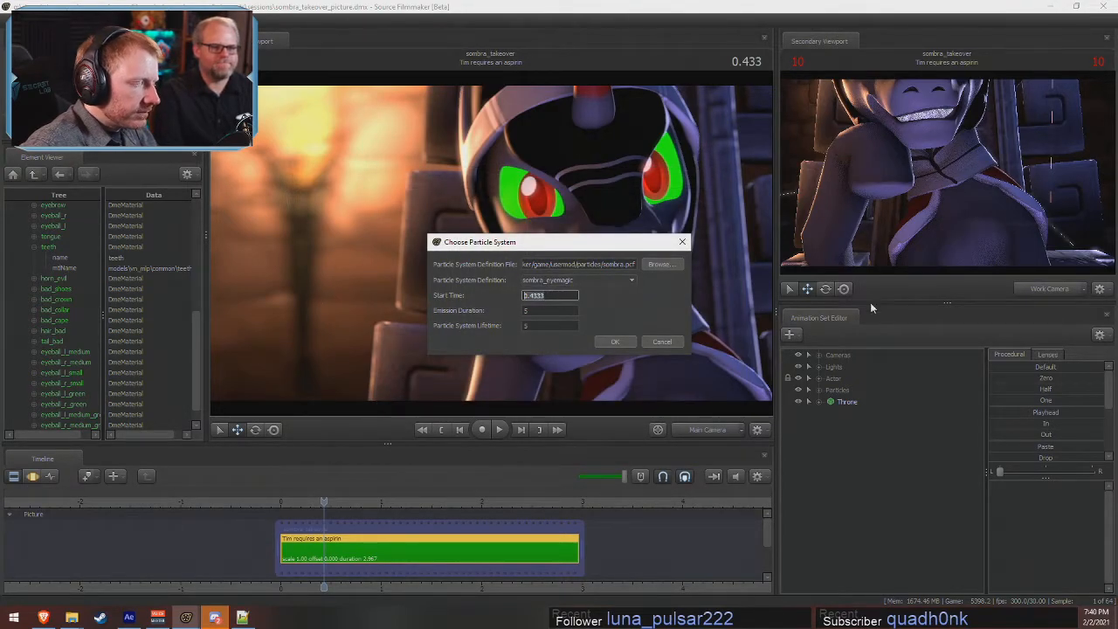
key("Tab")
key("Tab")
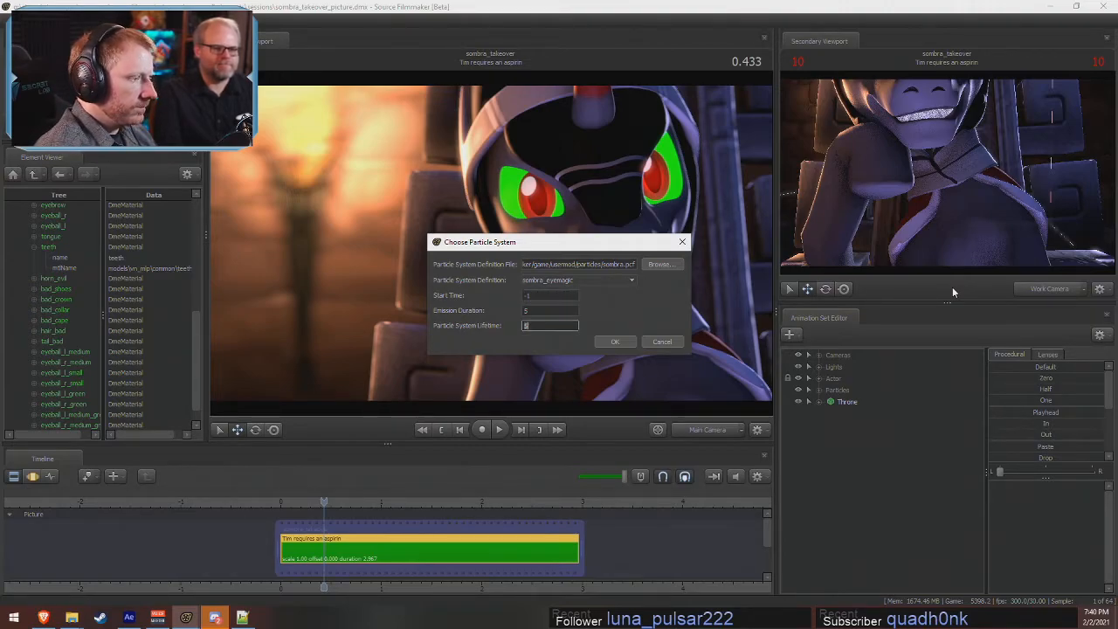
- Create the sombra_eyemagic particle system with start time -1 and emission duration 5, and show it from the work camera at 0.700
key("Return")
left_click_drag(281, 503, 350, 504)
left_click(716, 430)
left_click_drag(647, 349, 585, 301)
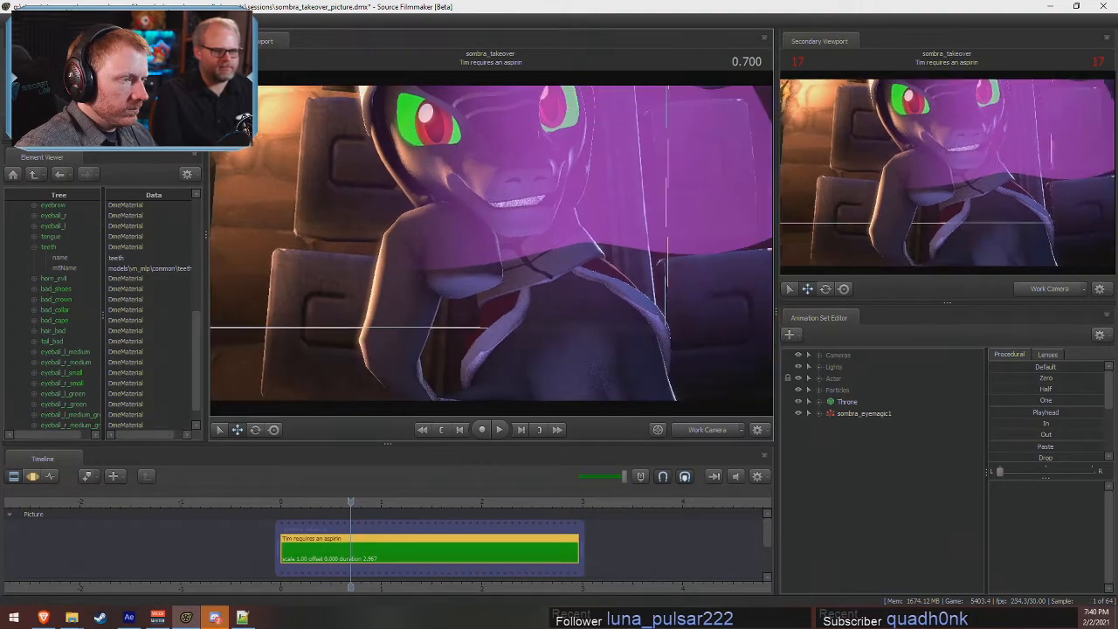
- Select sombra_eyemagic1 for motion editing and frame it with the character in the work camera
left_click_drag(491, 243, 495, 248)
key("s")
left_click(876, 414)
key("F3")
key("e")
left_click_drag(520, 256, 624, 315, "alt")
key("F2")
key("F3")
key("F2")
- Move sombra_eyemagic1 close to the character's head at 1.166 in the work camera view
left_click_drag(352, 501, 397, 502)
key("F3")
mouse_move(491, 248)
left_mouse_down()
mouse_move(491, 270)
mouse_move(490, 248)
left_mouse_up()
key("w")
left_click_drag(459, 144, 448, 202)
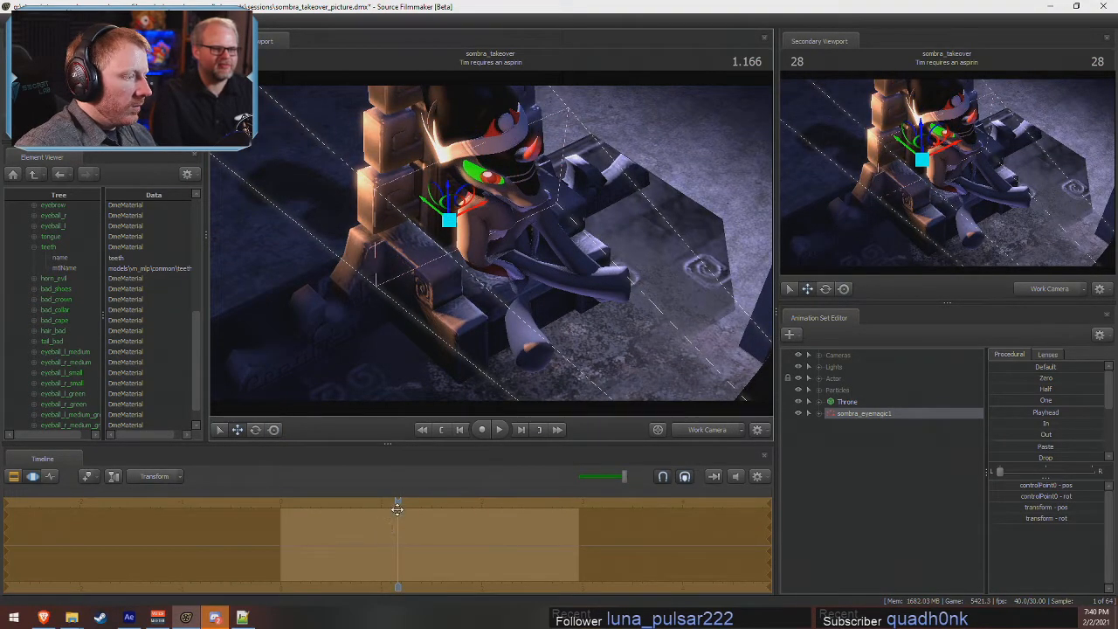
- Play the shot forward and rotate sombra_eyemagic1 from above so its purple trail points sideways past the character's head
key("space")
key("space")
left_click_drag(564, 292, 491, 248)
key("e")
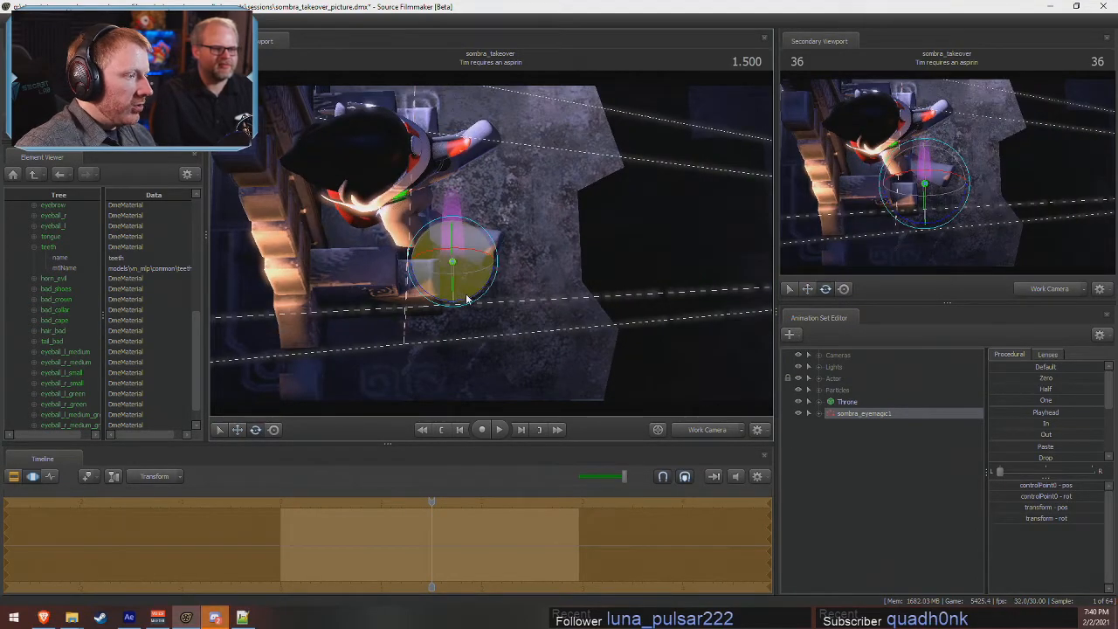
left_click_drag(467, 299, 519, 252)
left_click_drag(430, 503, 411, 503)
left_click_drag(515, 253, 495, 248)
left_click_drag(496, 293, 515, 276)
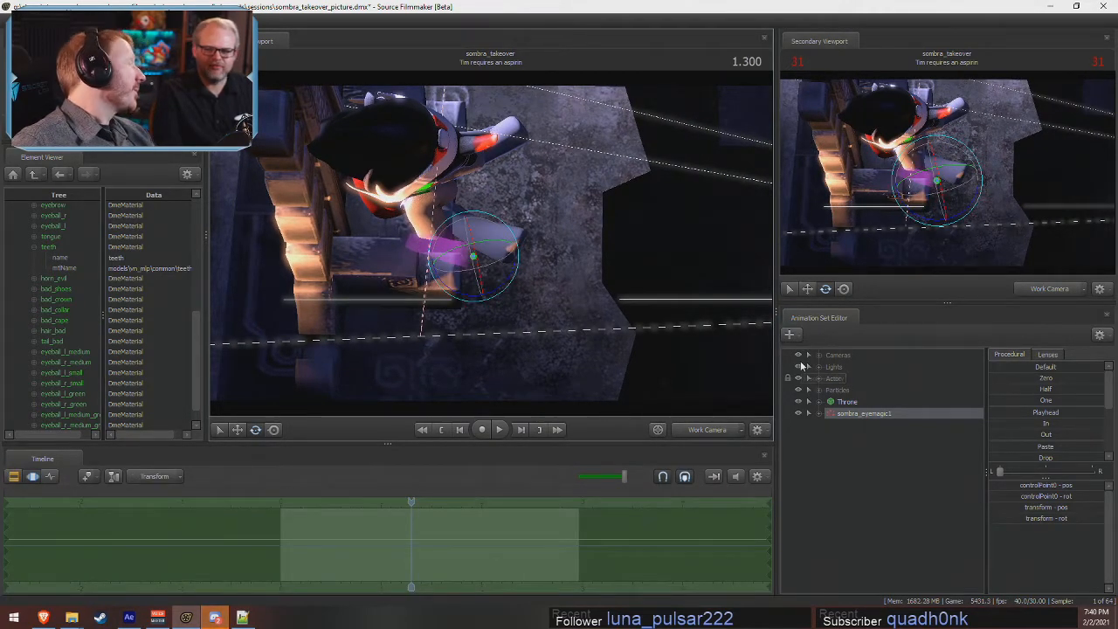
left_click_drag(516, 296, 478, 238)
- Rotate sombra_eyemagic1 from a side view so its trail extends outward, away from the head, and advance to 1.366
left_click_drag(364, 250, 368, 217, "alt")
left_click_drag(490, 270, 491, 244)
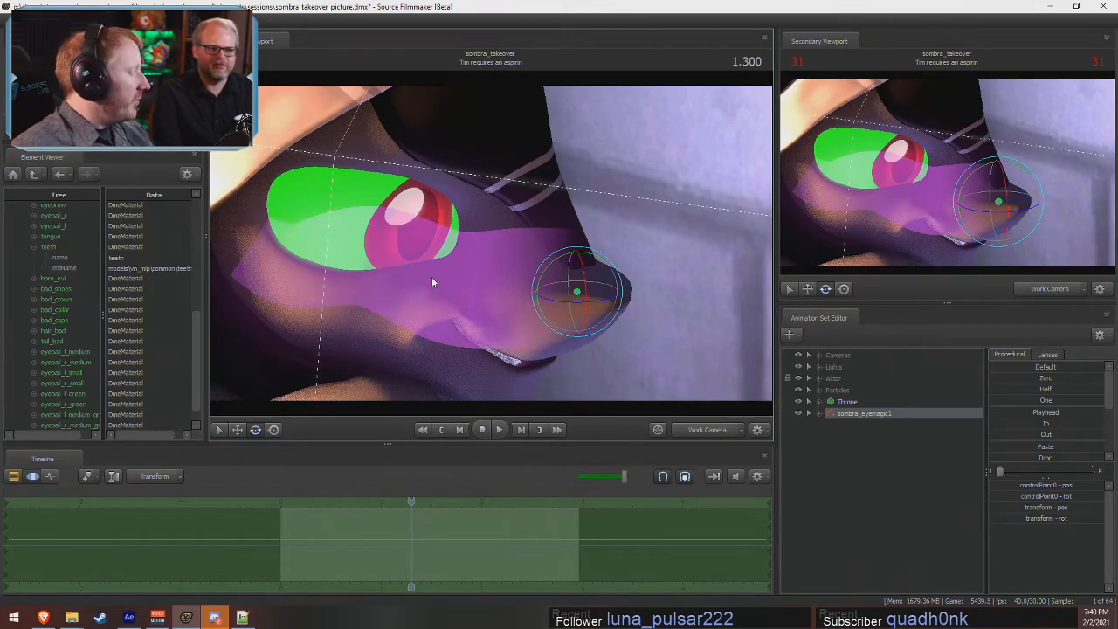
left_click_drag(526, 327, 762, 311, "alt")
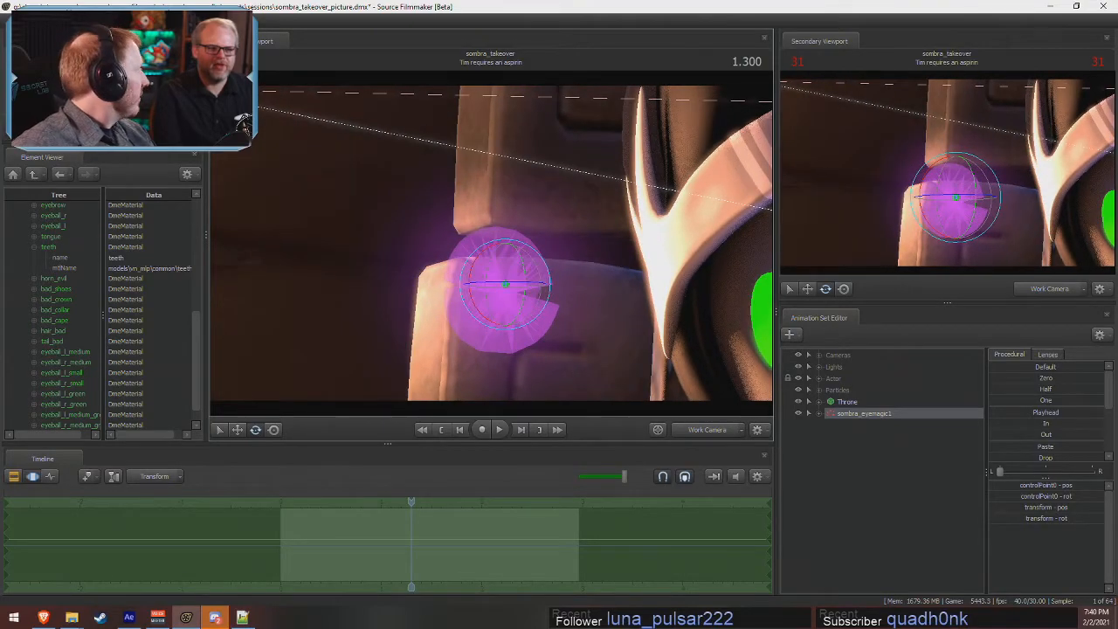
left_click_drag(494, 302, 516, 302)
key("Right")
key("Right")
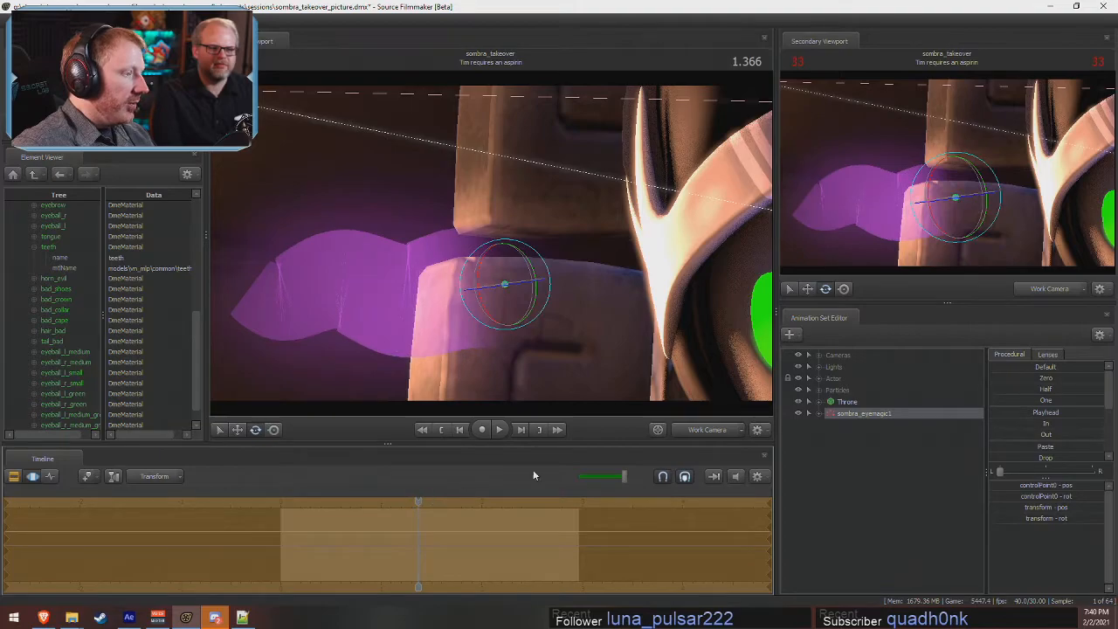
- Place sombra_eyemagic1 at the outer corner of the character's eye beside the torch, as seen through the main camera
left_click(709, 429)
key("r")
left_click_drag(340, 167, 496, 189)
left_click(468, 526)
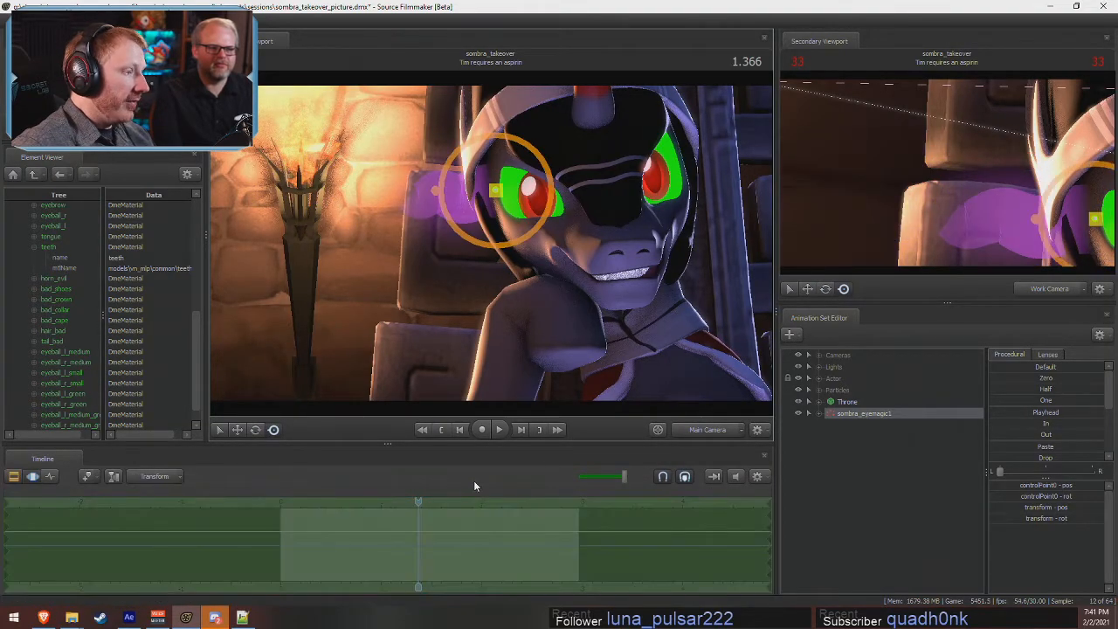
key("w")
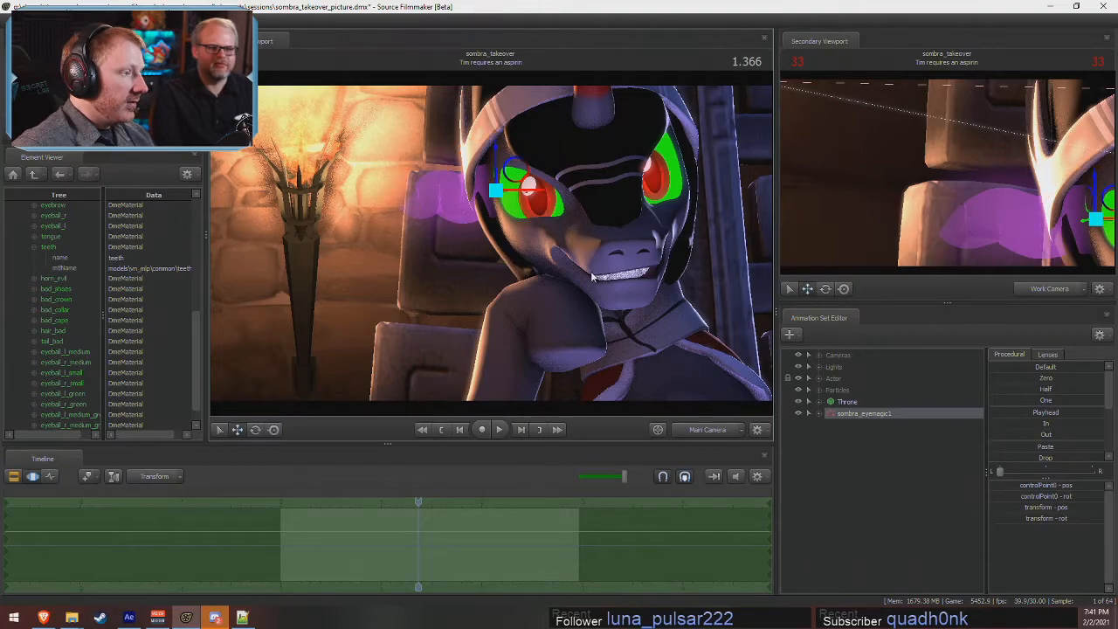
- Adjust the depth and rotation of sombra_eyemagic1 beside the eye and check it by playing the main camera shot
left_click(709, 429)
left_click_drag(679, 313, 489, 252, "alt")
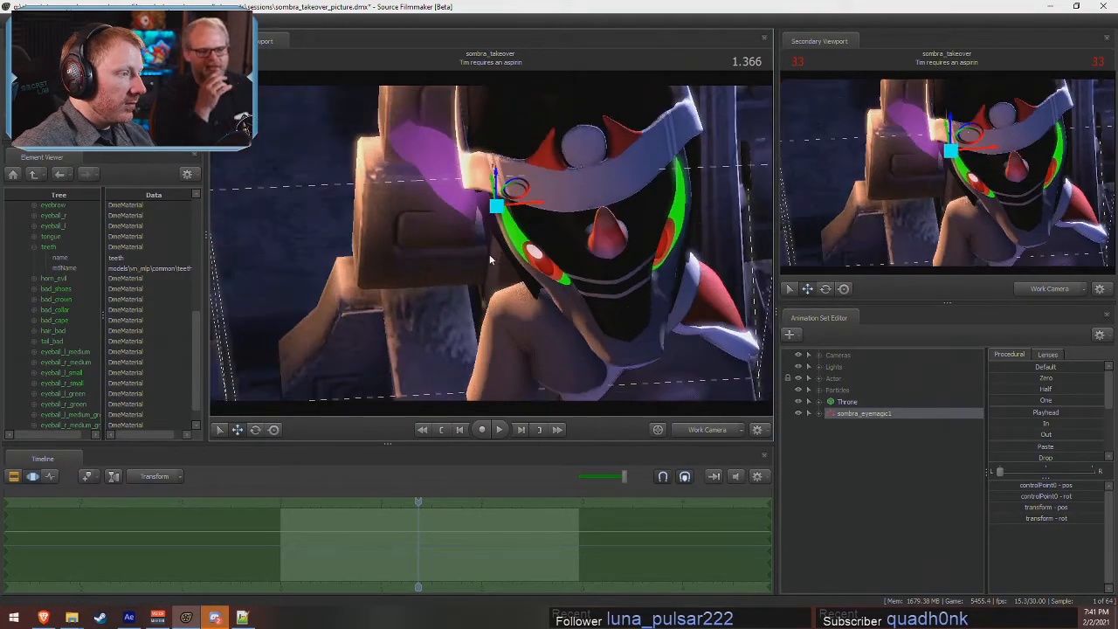
left_click_drag(524, 208, 496, 239, "alt")
left_click_drag(513, 181, 514, 224)
key("e")
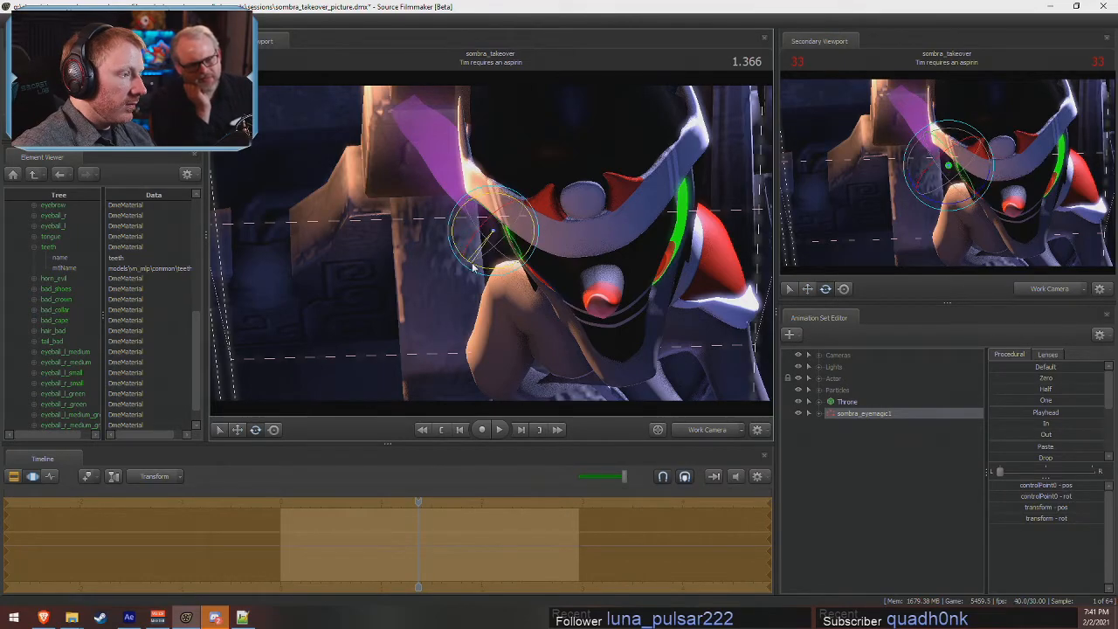
left_click(709, 430)
key("space")
key("space")
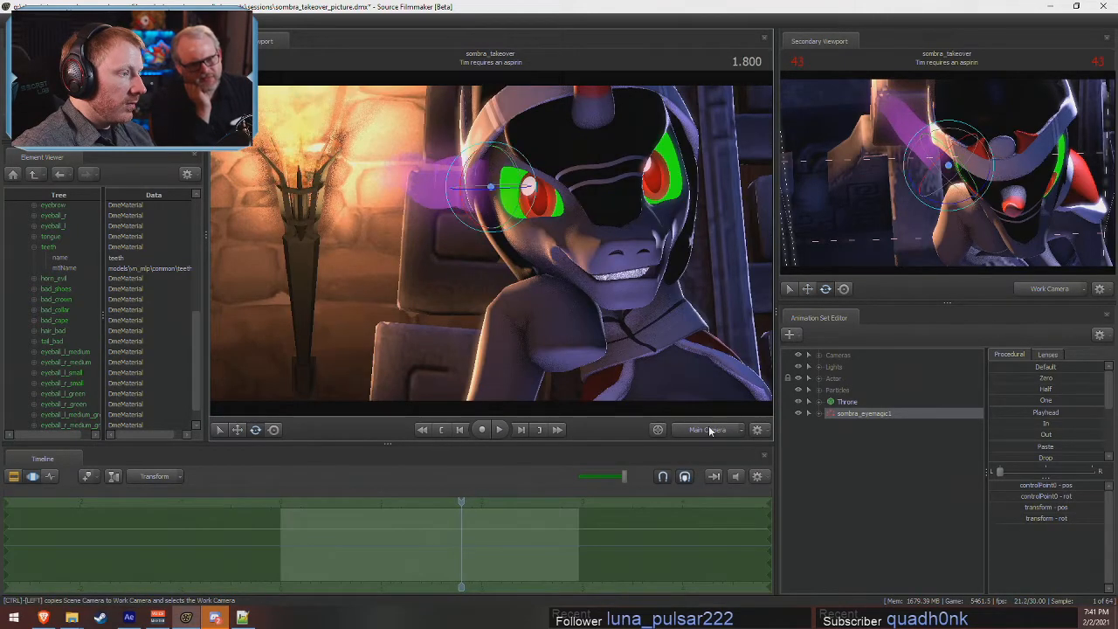
key("F2")
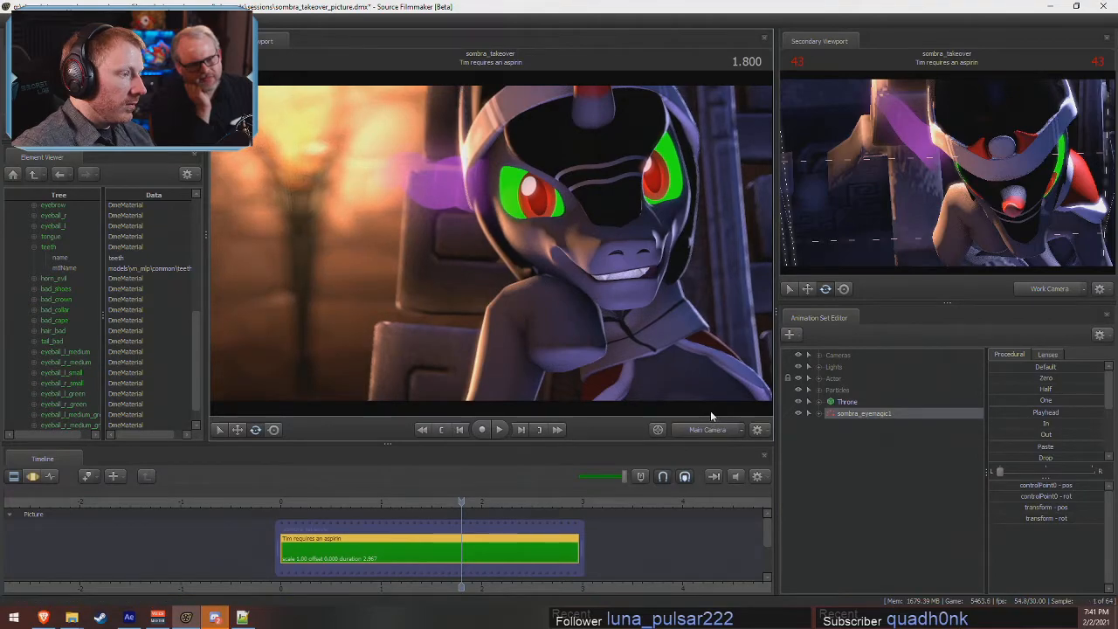
key("F3")
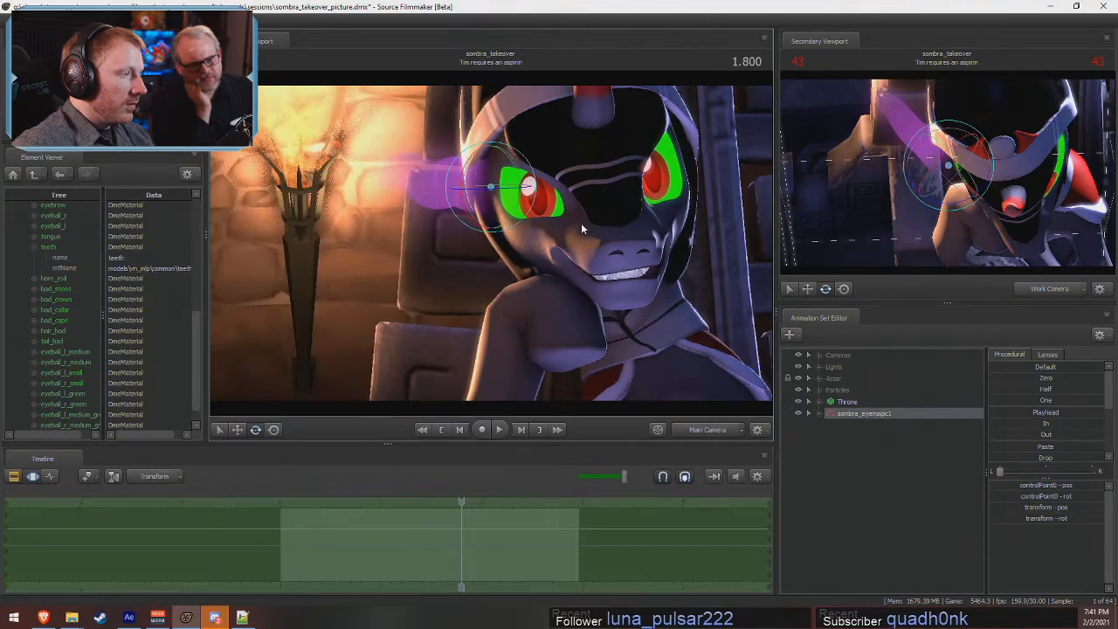
- Shift sombra_eyemagic1 again in the work camera and check its placement in the main camera at 1.866
left_click(709, 429)
left_click_drag(666, 296, 657, 354, "alt")
key("w")
left_click_drag(511, 210, 517, 224)
left_click(709, 429)
key("F2")
mouse_move(460, 500)
left_mouse_down()
mouse_move(449, 500)
mouse_move(472, 502)
left_mouse_up()
key("F3")
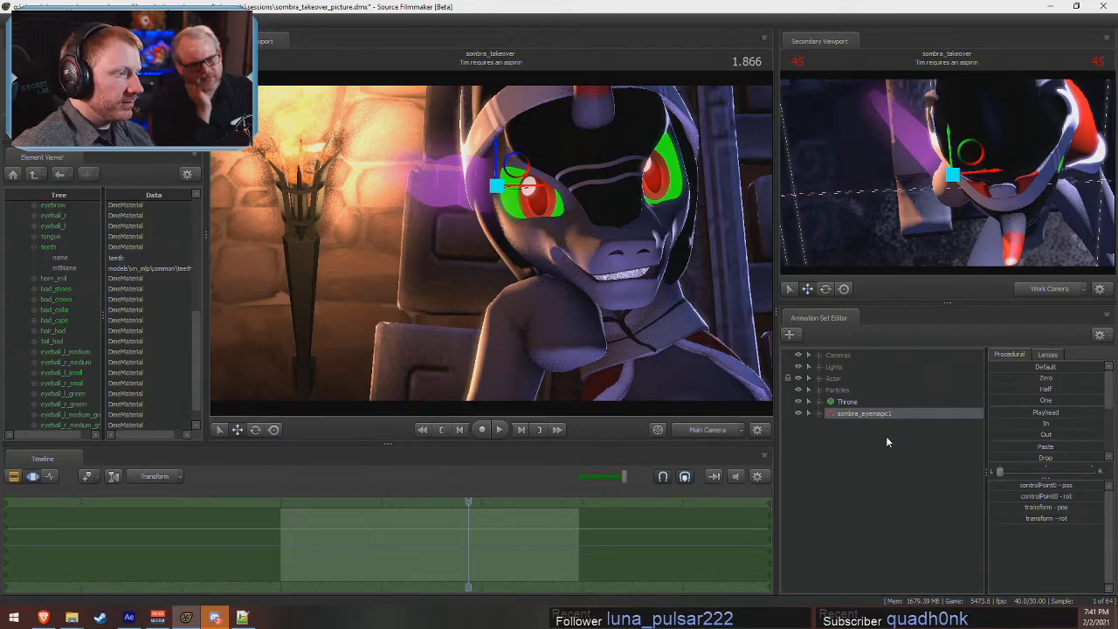
- Scrub the shot to 2.300 in the main camera to examine the purple eye trail
key("F2")
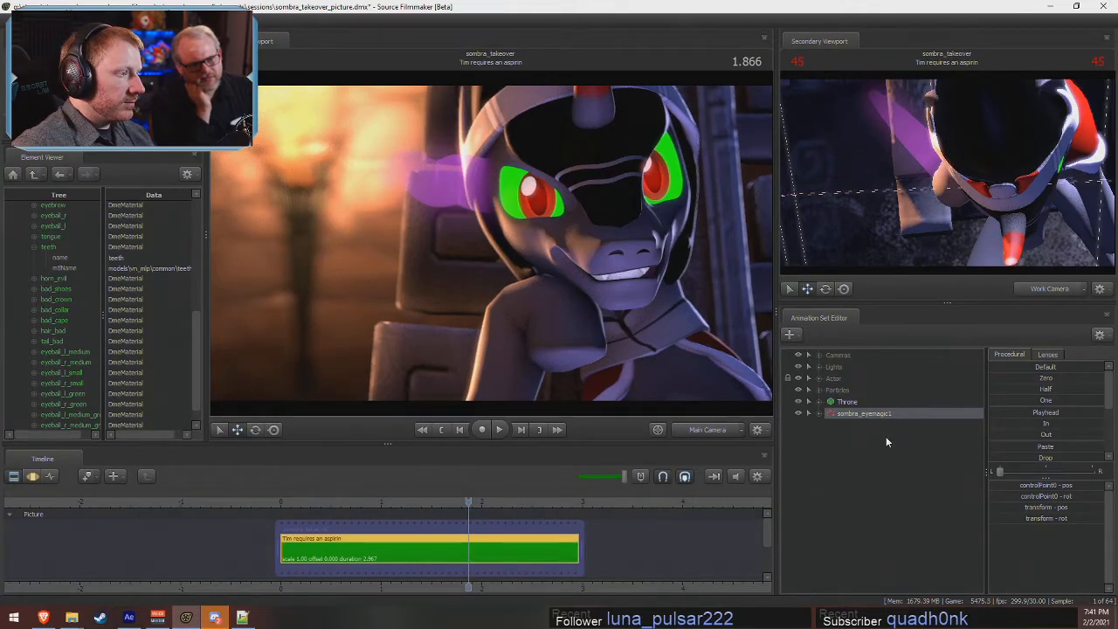
key("F3")
key("F2")
left_click_drag(376, 501, 415, 501)
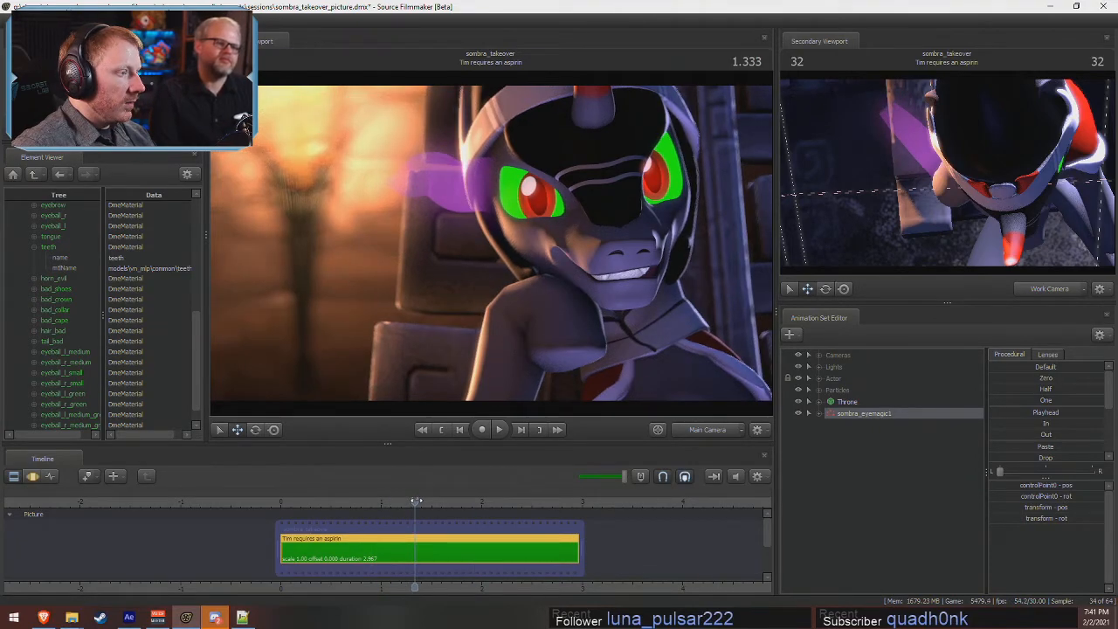
left_click_drag(410, 501, 512, 502)
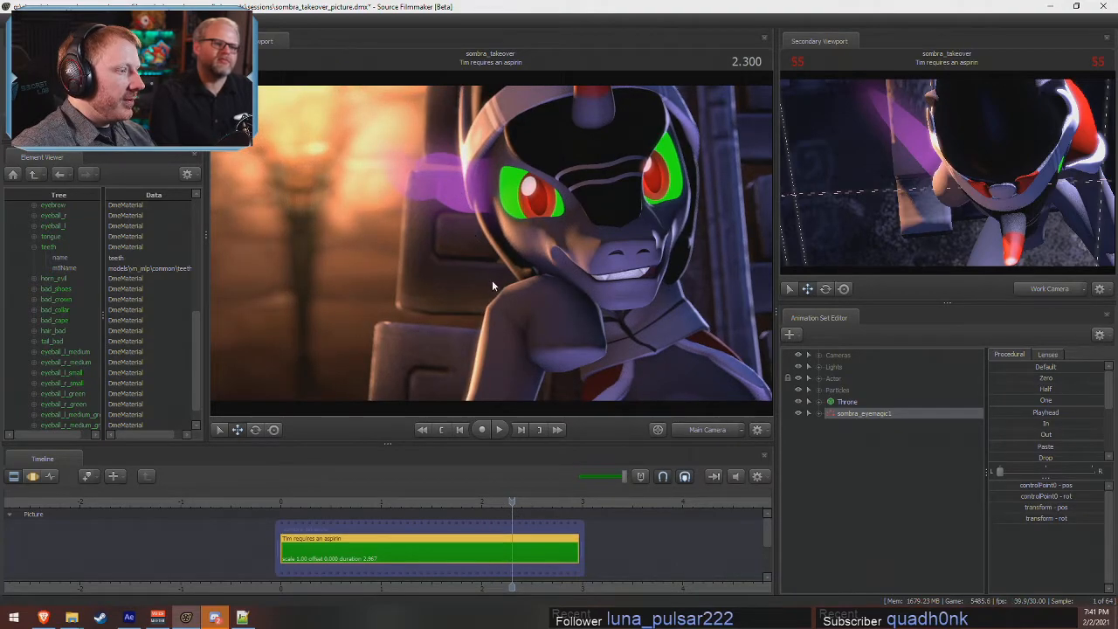
- Fine-tune the position of sombra_eyemagic1 along the side of the face using the work and main cameras
key("ctrl+2")
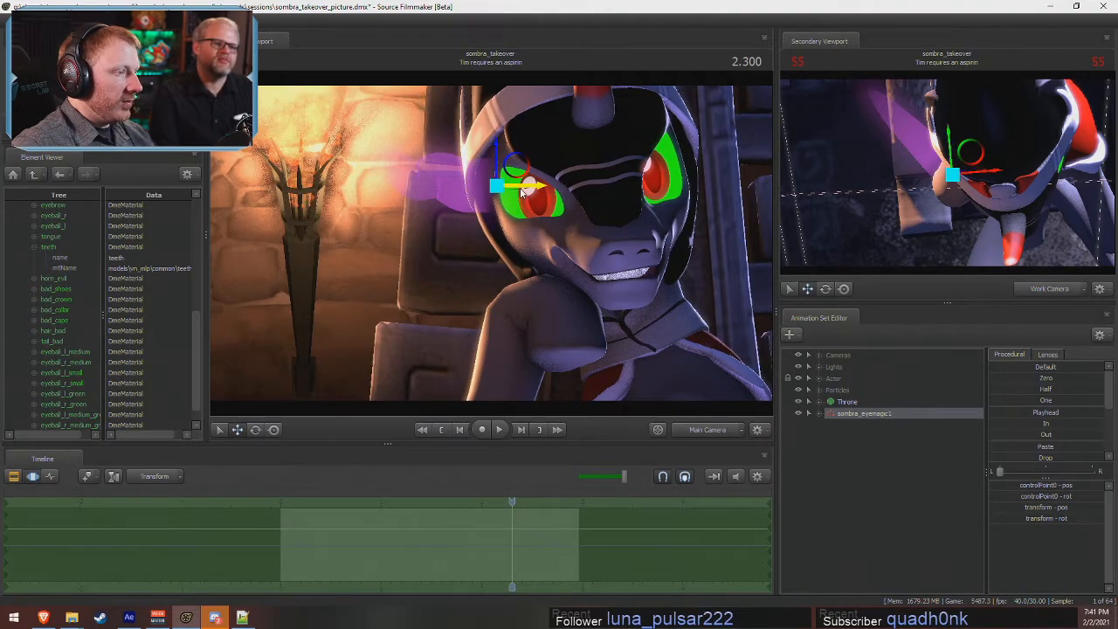
left_click(702, 430)
left_click_drag(602, 302, 523, 238, "alt")
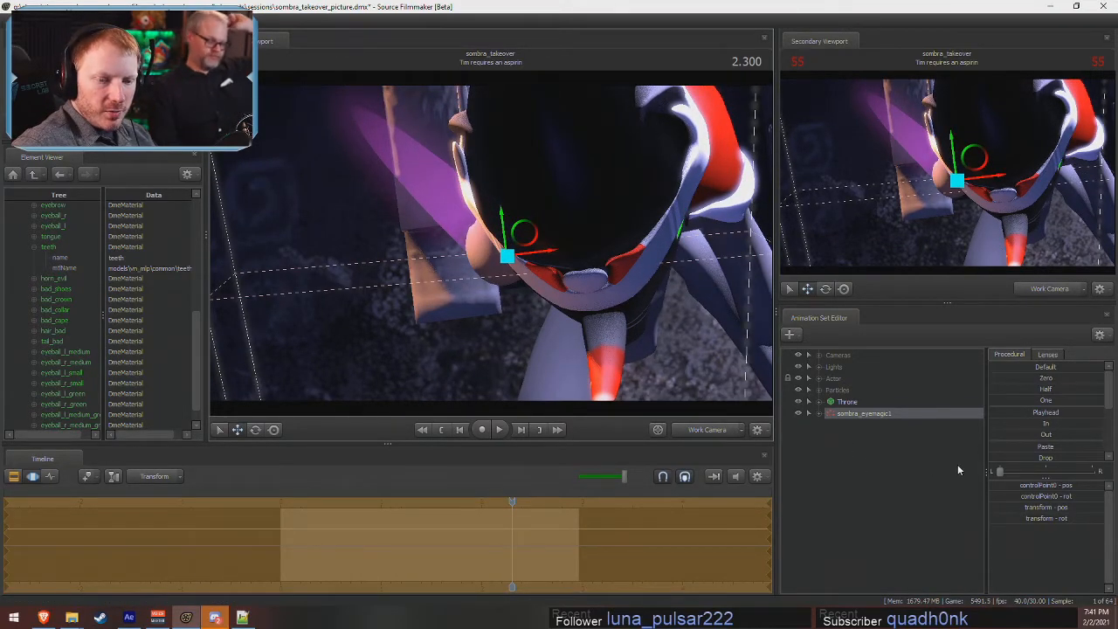
left_click(702, 431)
key("F2")
key("F3")
key("F2")
key("F3")
left_click_drag(504, 142, 505, 146)
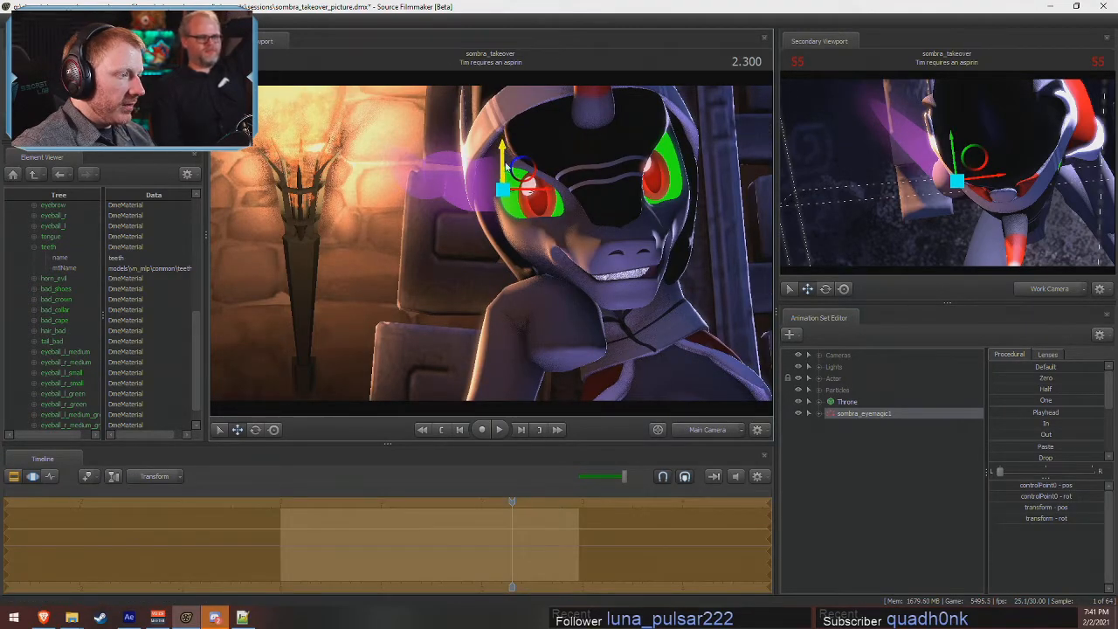
- Play back the shot and compare the eye trail's placement in the main and work cameras
left_click_drag(513, 501, 508, 501)
key("F2")
key("space")
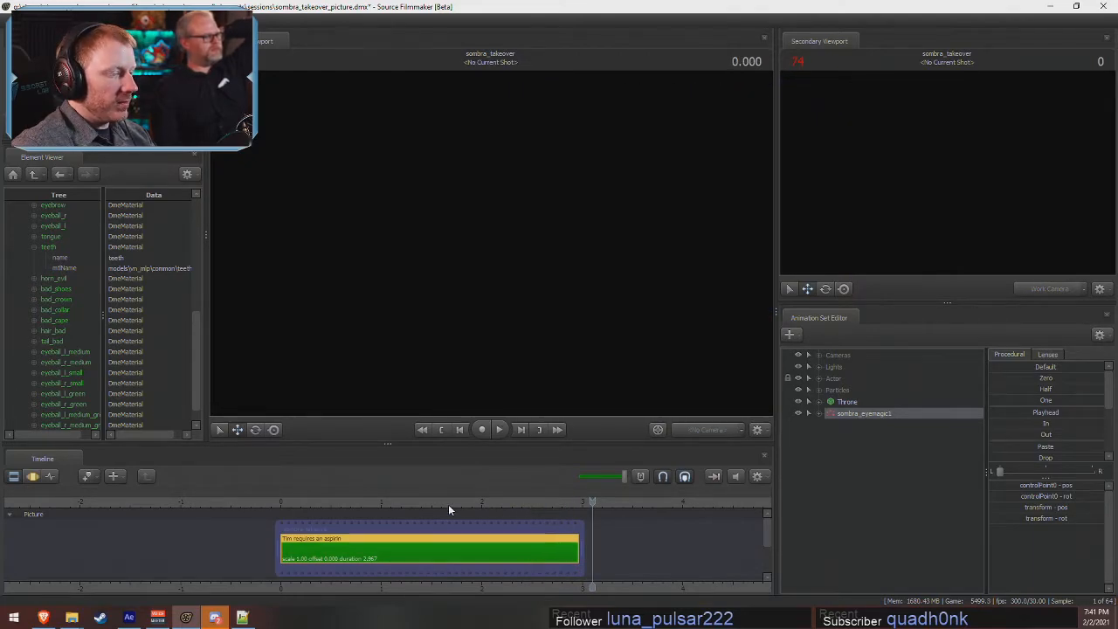
left_click(463, 503)
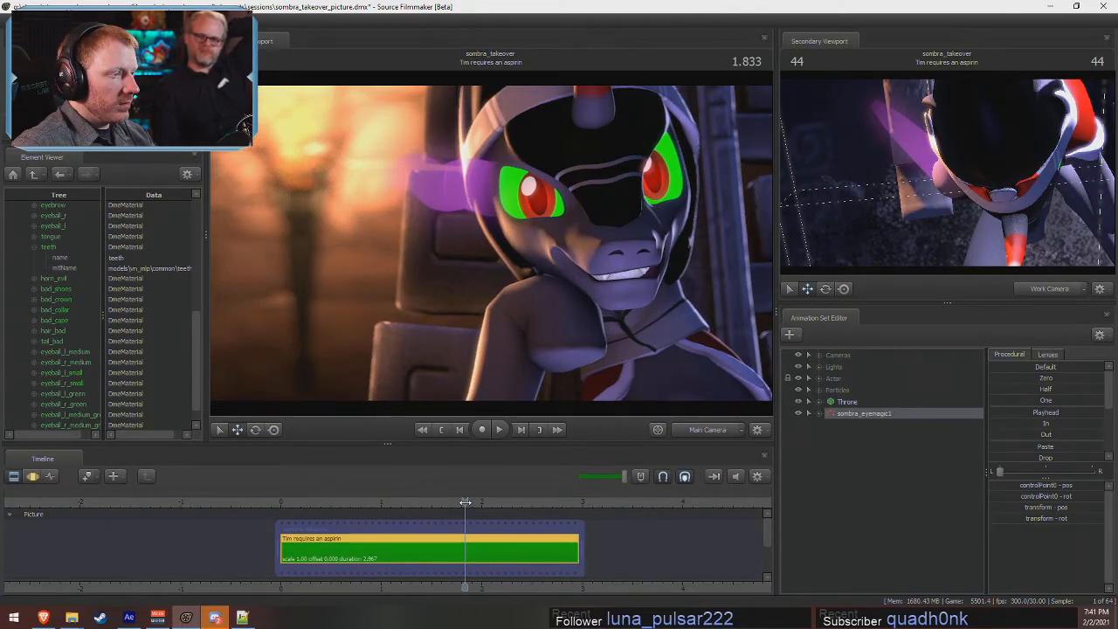
left_click(701, 429)
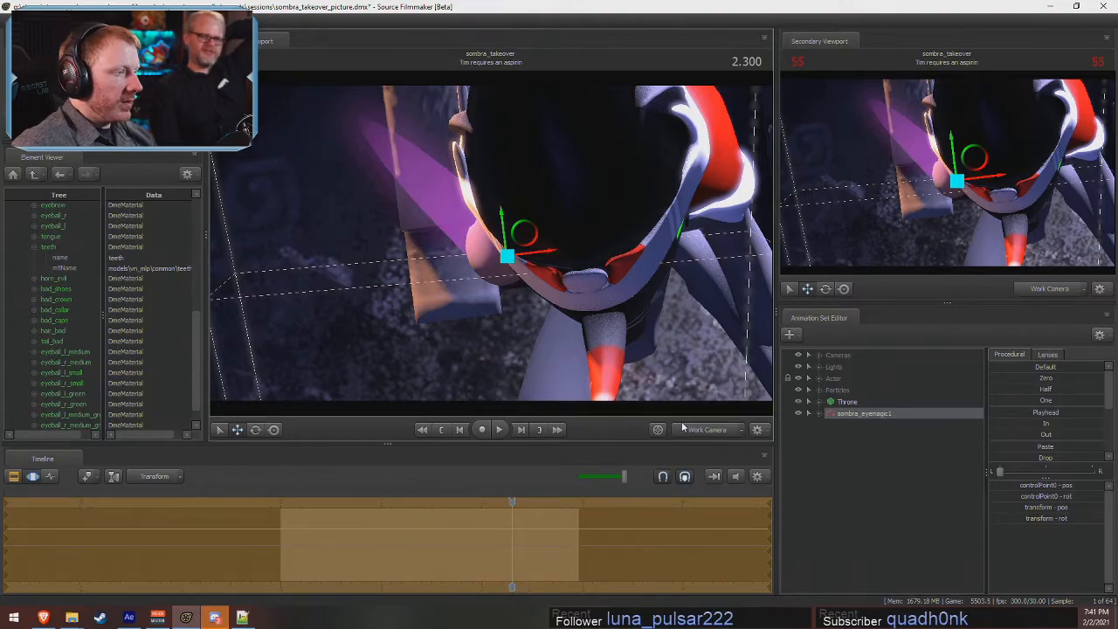
key("F2")
key("F3")
key("F2")
key("F3")
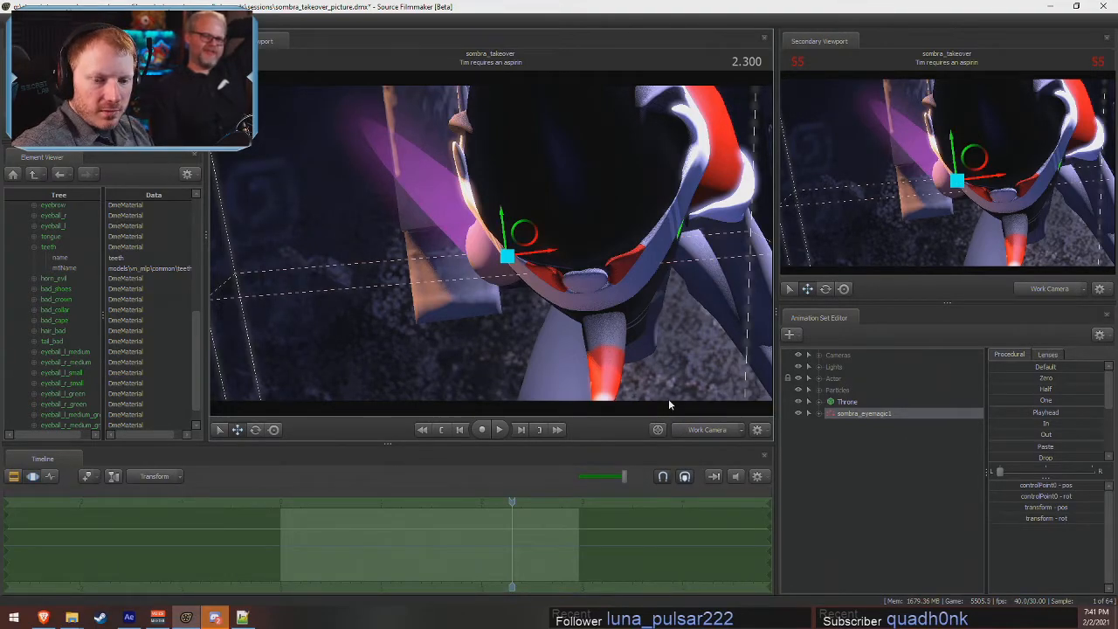
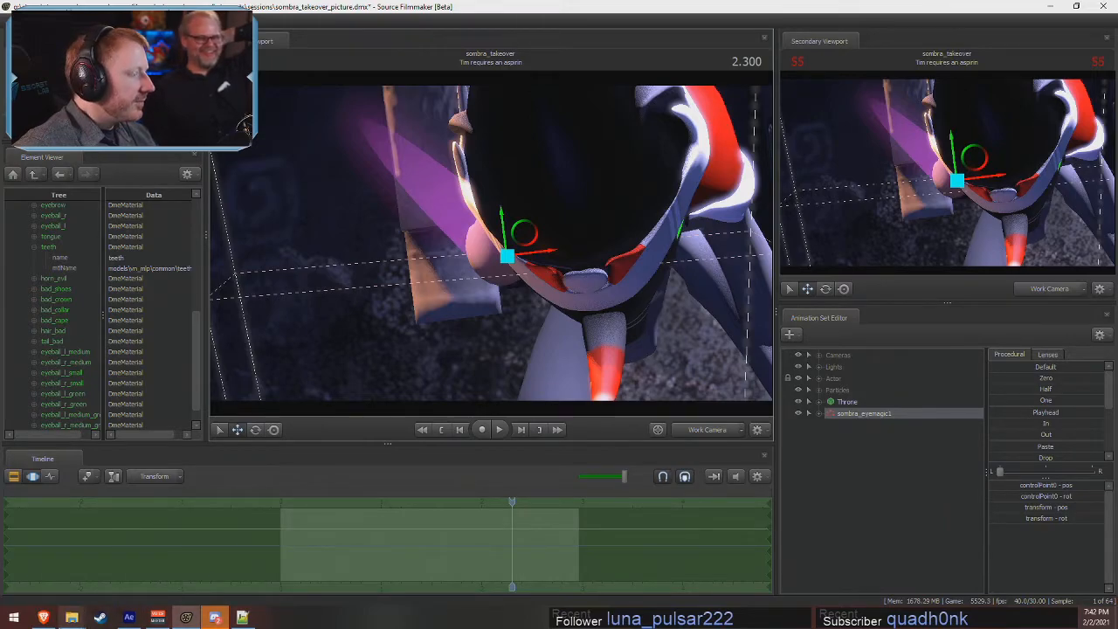
- Switch to the Twitch stream manager in the browser and open the iCloud photo link highlighted in chat
left_click(43, 617)
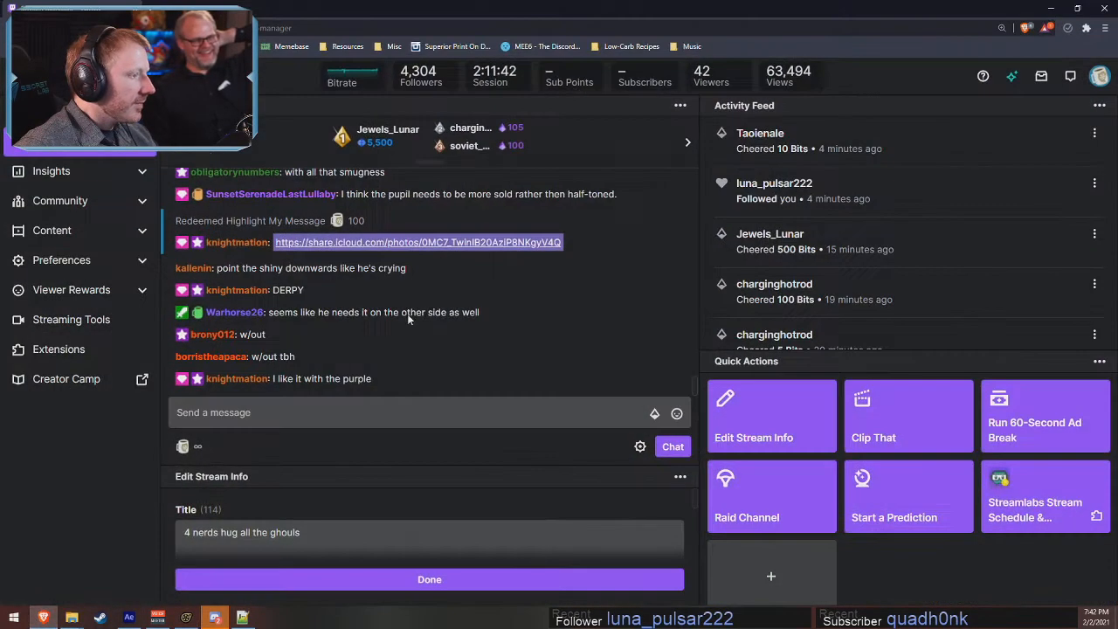
left_click(418, 243)
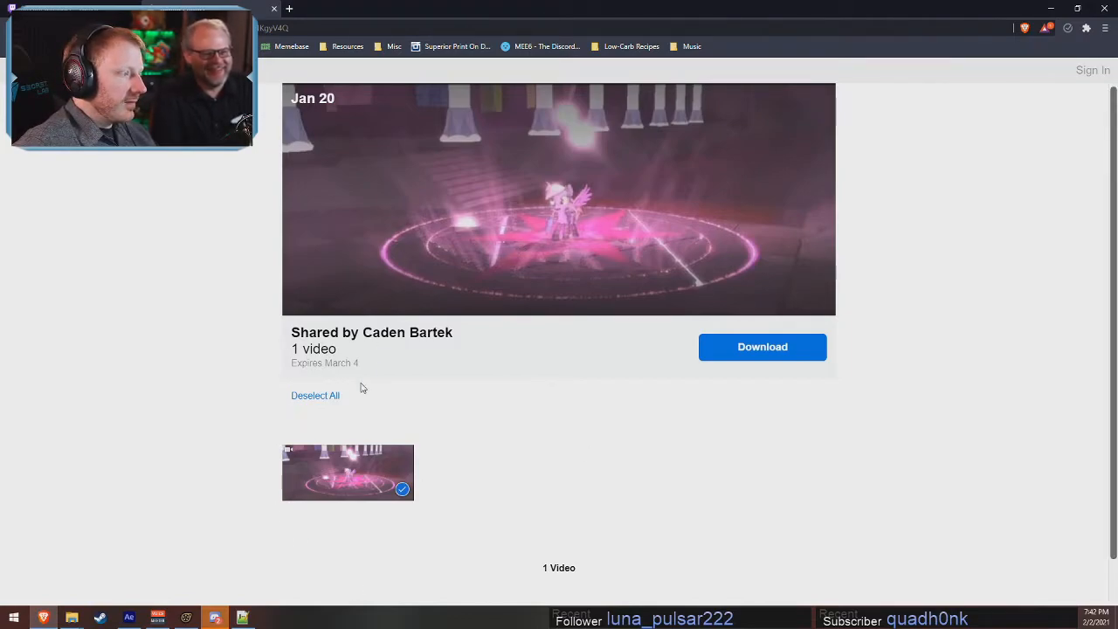
- Try to download the shared iCloud video into Downloads as RPReplay_Final1611165855.mp4 and close its page
left_click(774, 355)
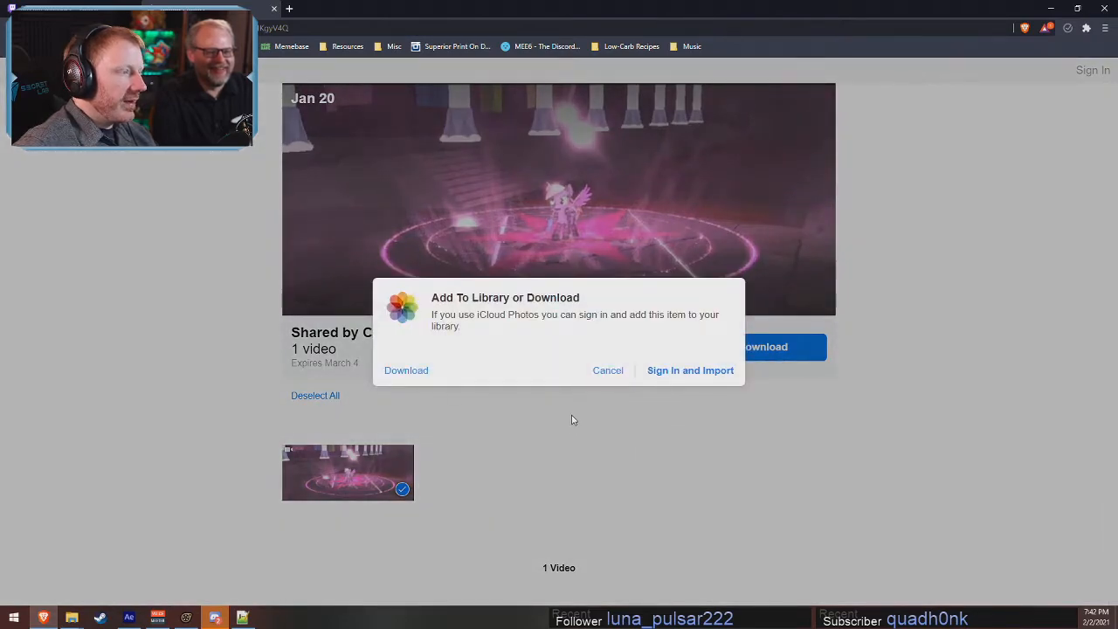
left_click(547, 419)
left_click(784, 345)
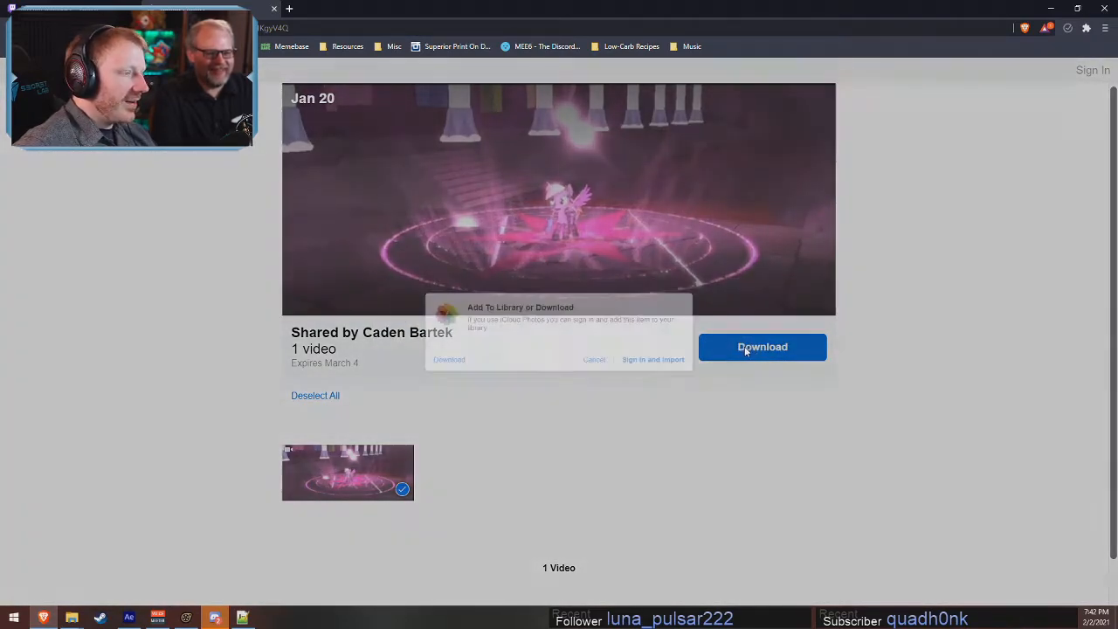
left_click(406, 371)
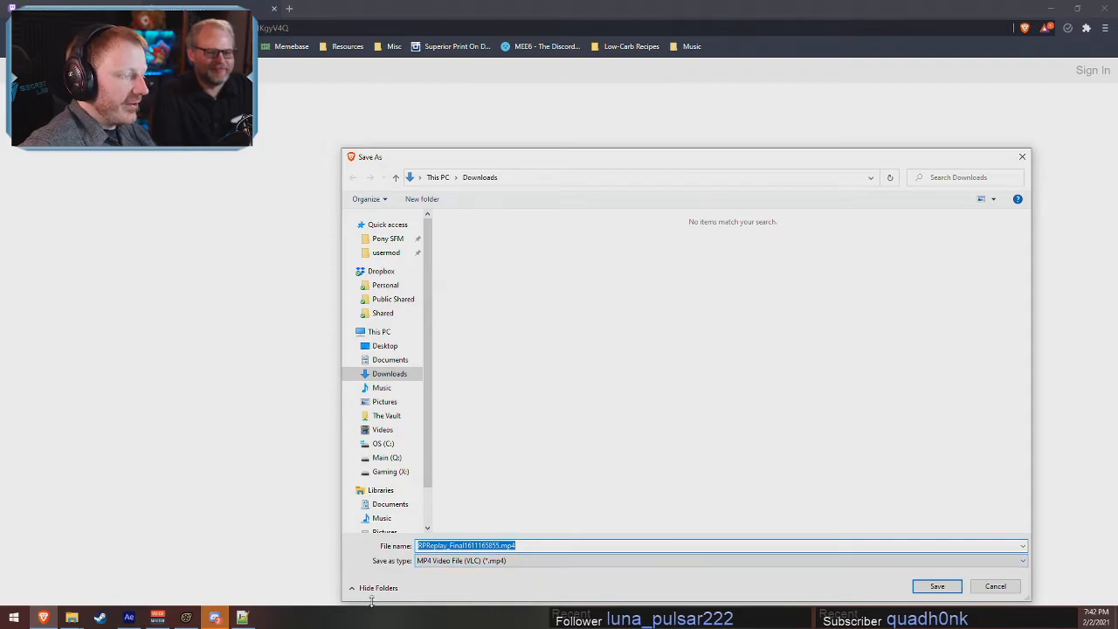
left_click(937, 586)
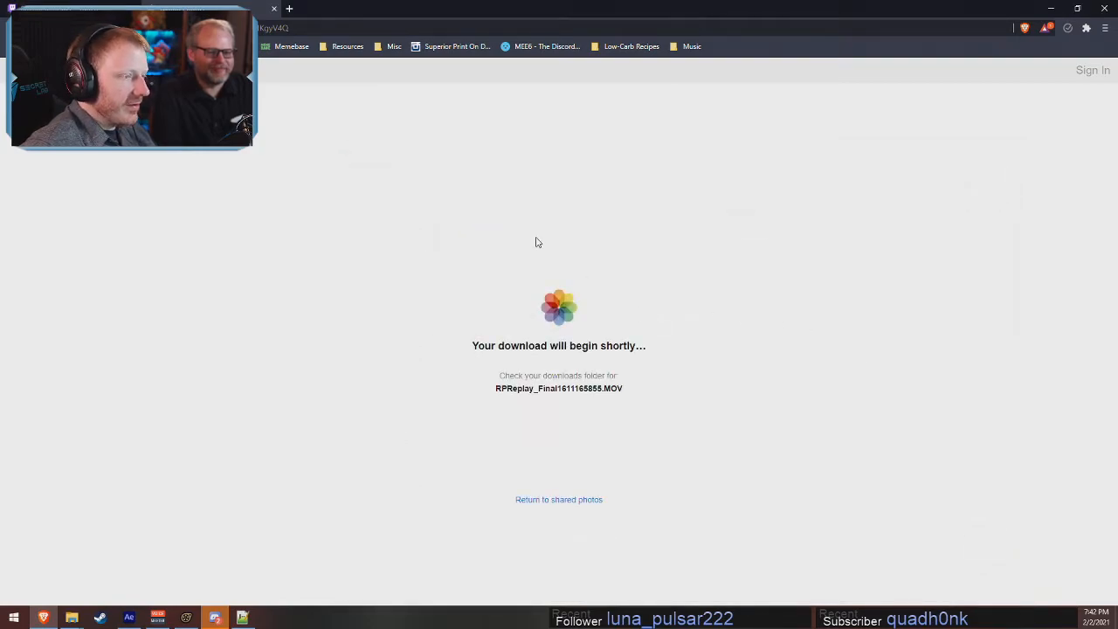
left_click(274, 8)
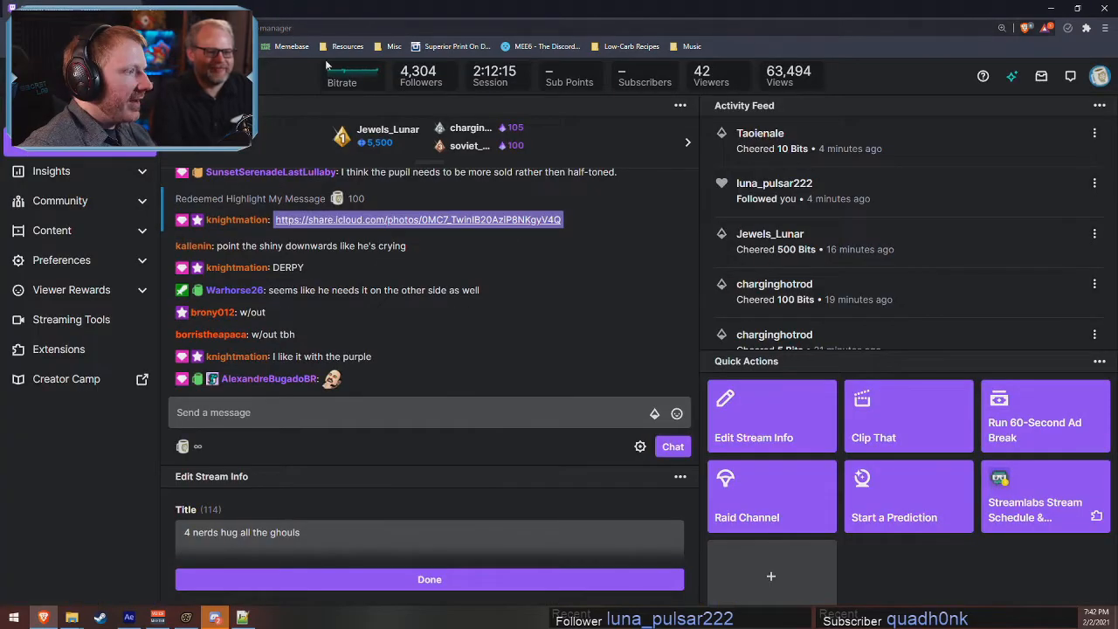
- Reopen the iCloud link from chat and save the shared video as an MP4 file
left_click(434, 215)
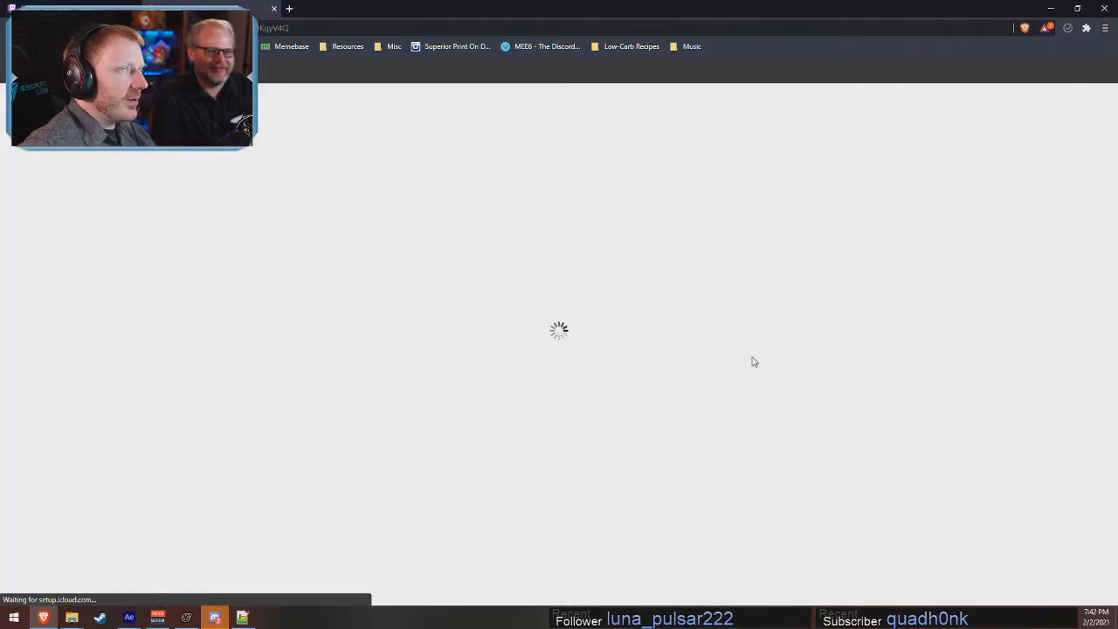
left_click(751, 351)
left_click(409, 371)
left_click(938, 584)
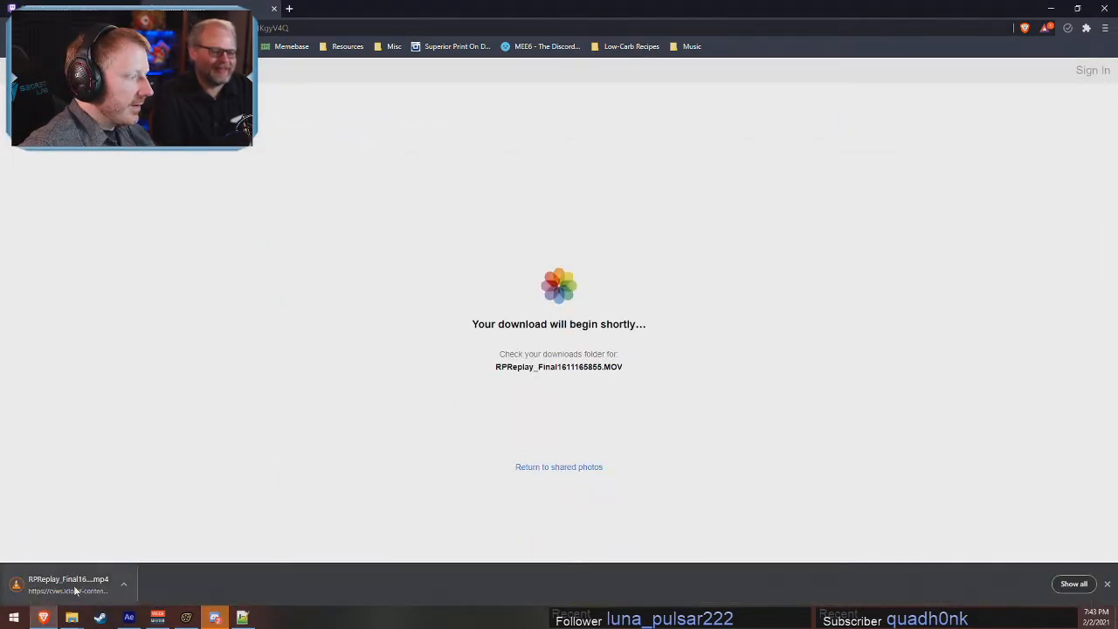
- Open the downloaded RPReplay_Final1611165855.mp4 in VLC, watch part of it and close the player
left_click(70, 587)
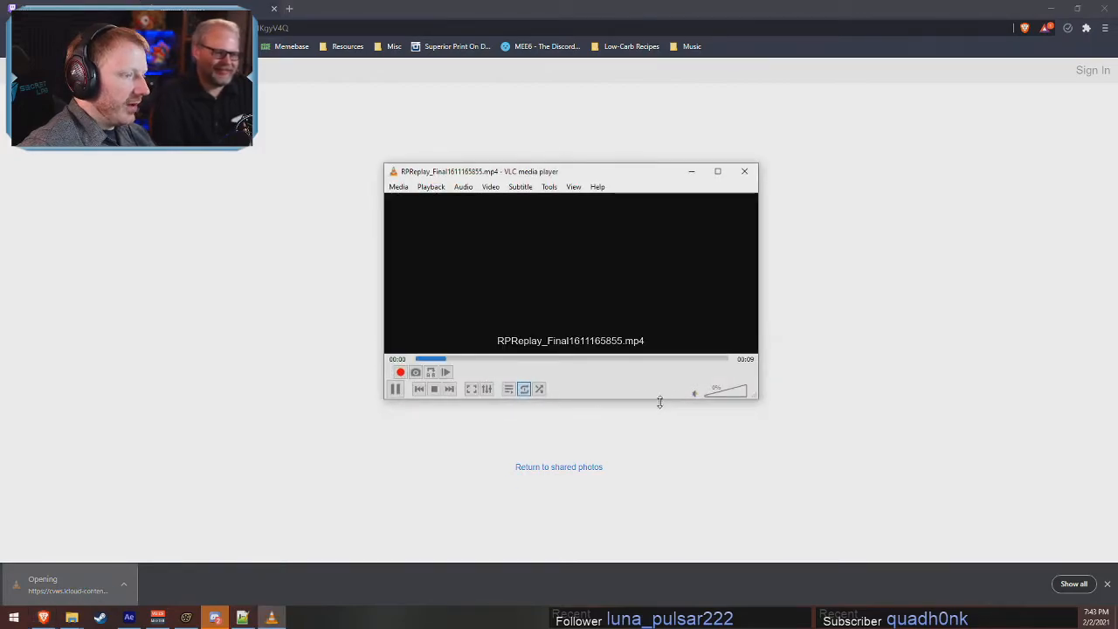
left_click_drag(654, 399, 645, 545)
left_click_drag(758, 415, 1097, 428)
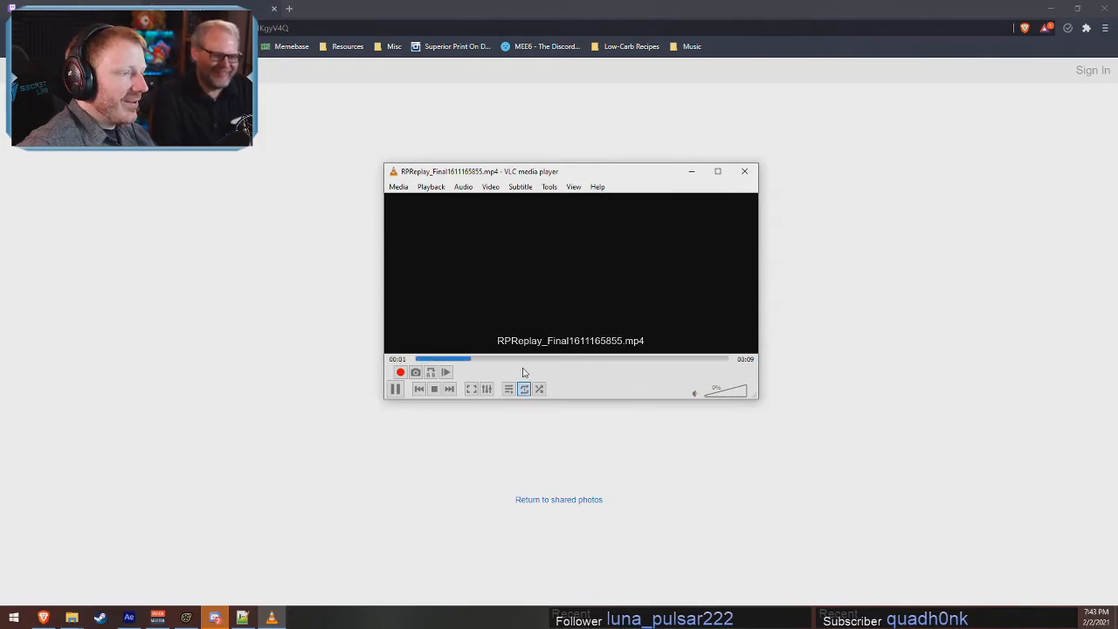
left_click_drag(559, 399, 564, 476)
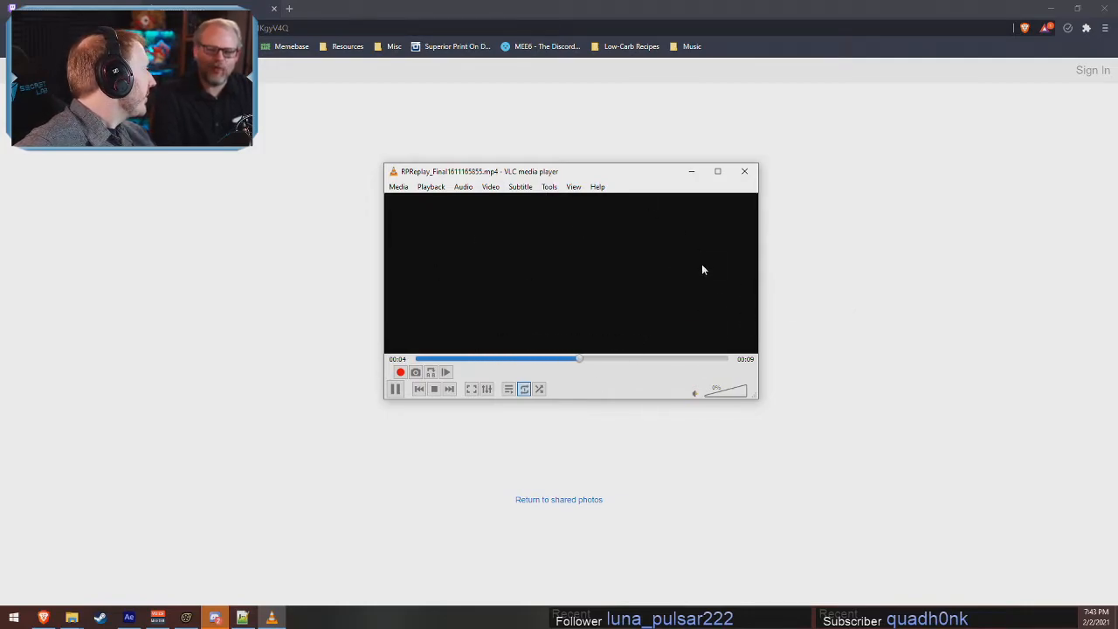
left_click(743, 172)
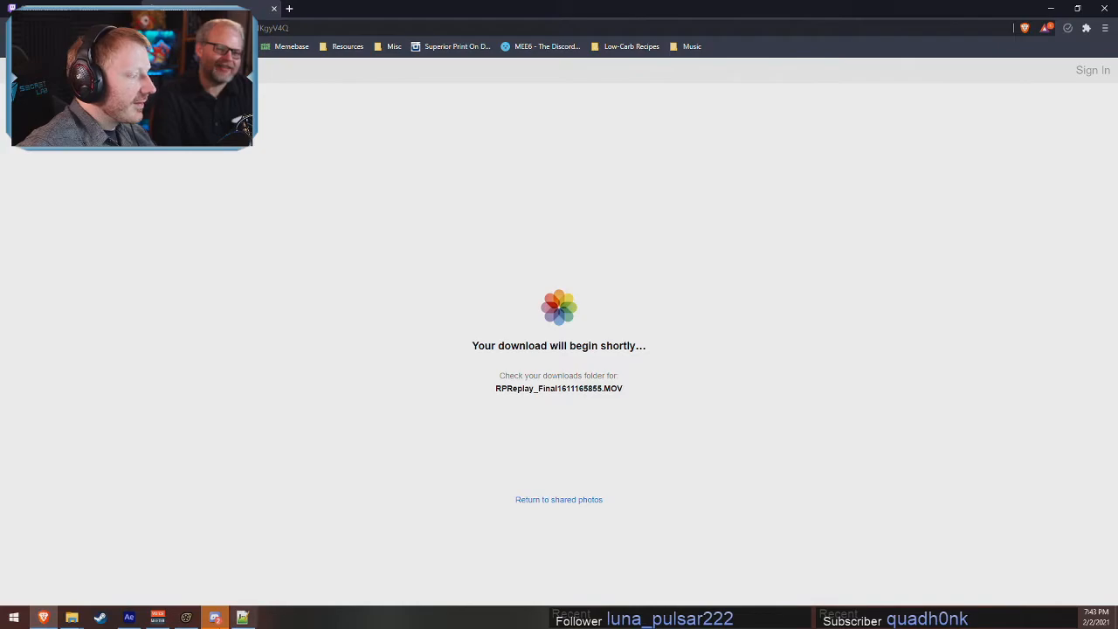
- Switch to Source Filmmaker, view the shot through the main camera, and set the sombra_eyemagic1 particle's start time to -4
left_click(185, 616)
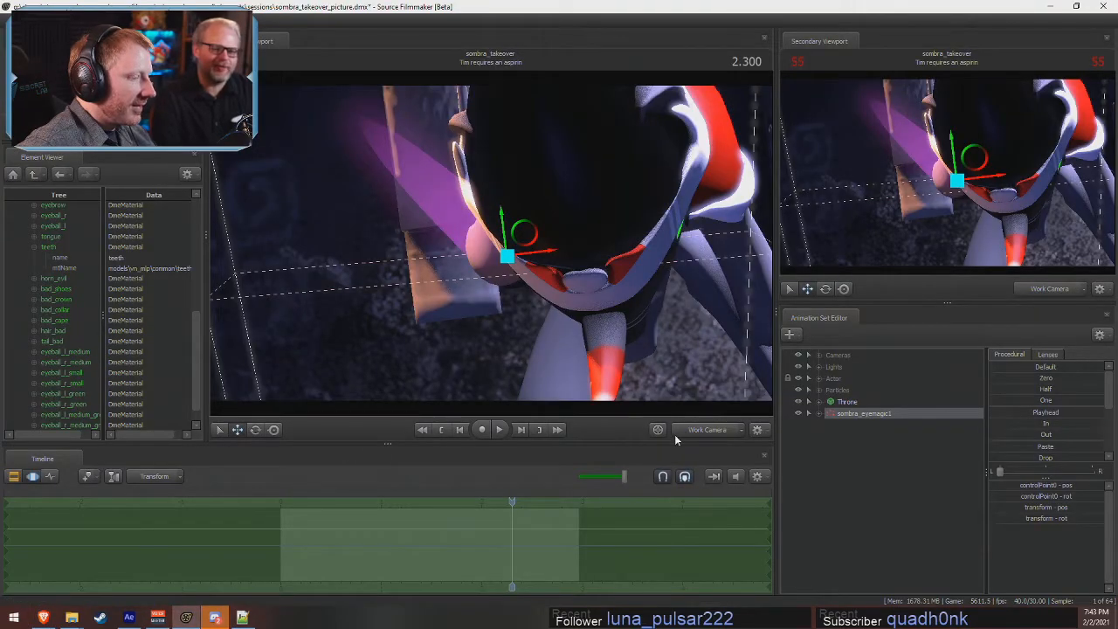
left_click(725, 428)
key("F2")
left_click_drag(334, 499, 300, 502)
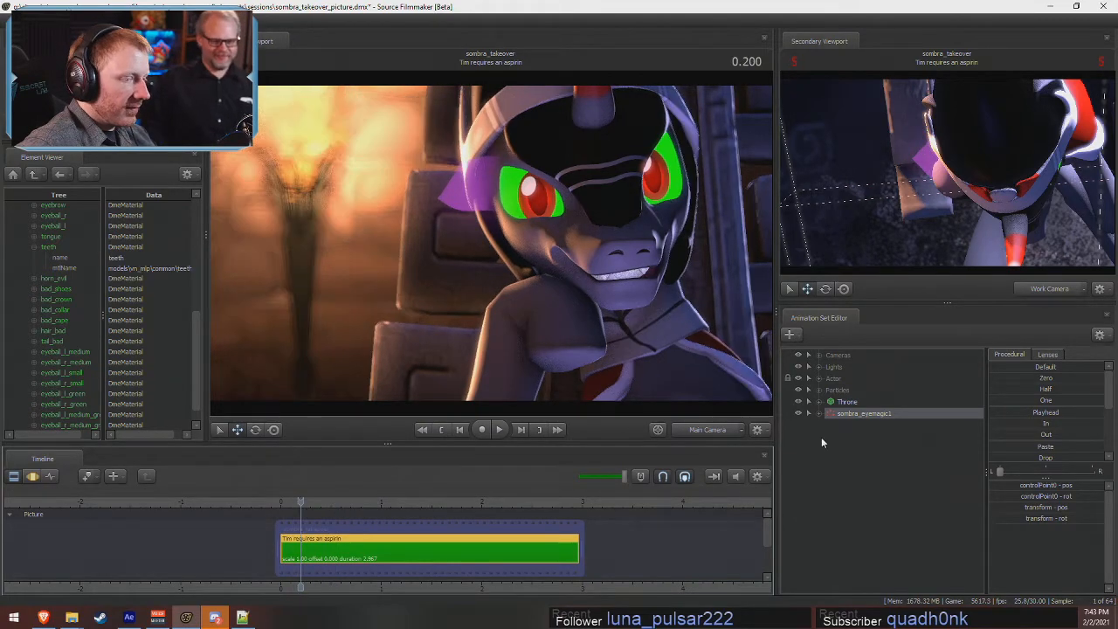
right_click(843, 414)
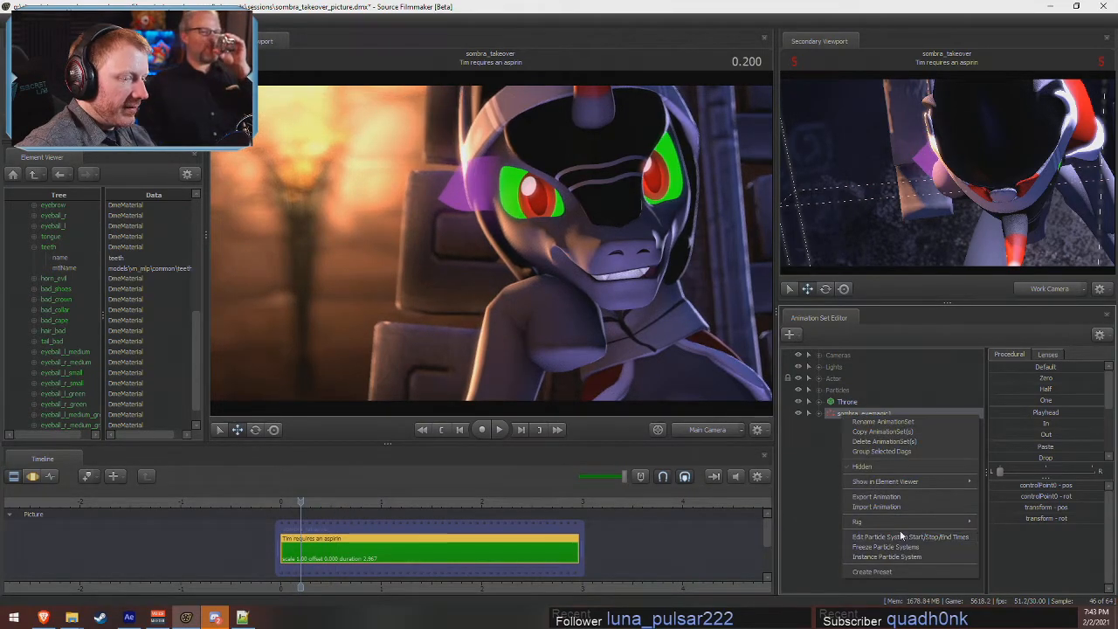
left_click(900, 534)
left_click_drag(568, 273, 493, 279)
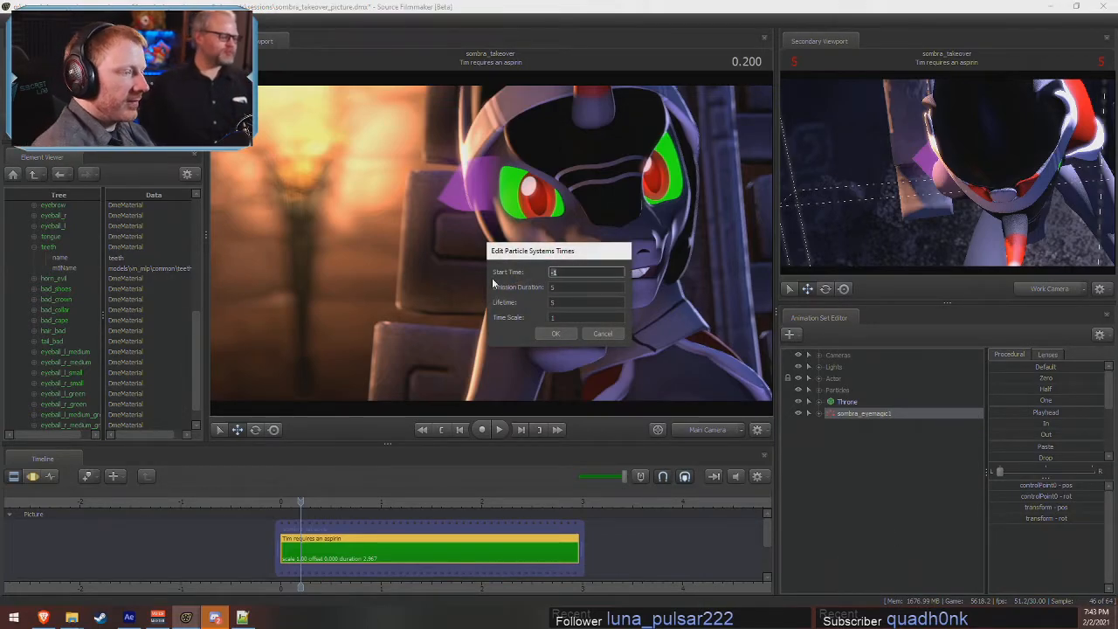
key("Return")
- Play and scrub the opening of the shot to check how the eye trail starts
key("space")
key("space")
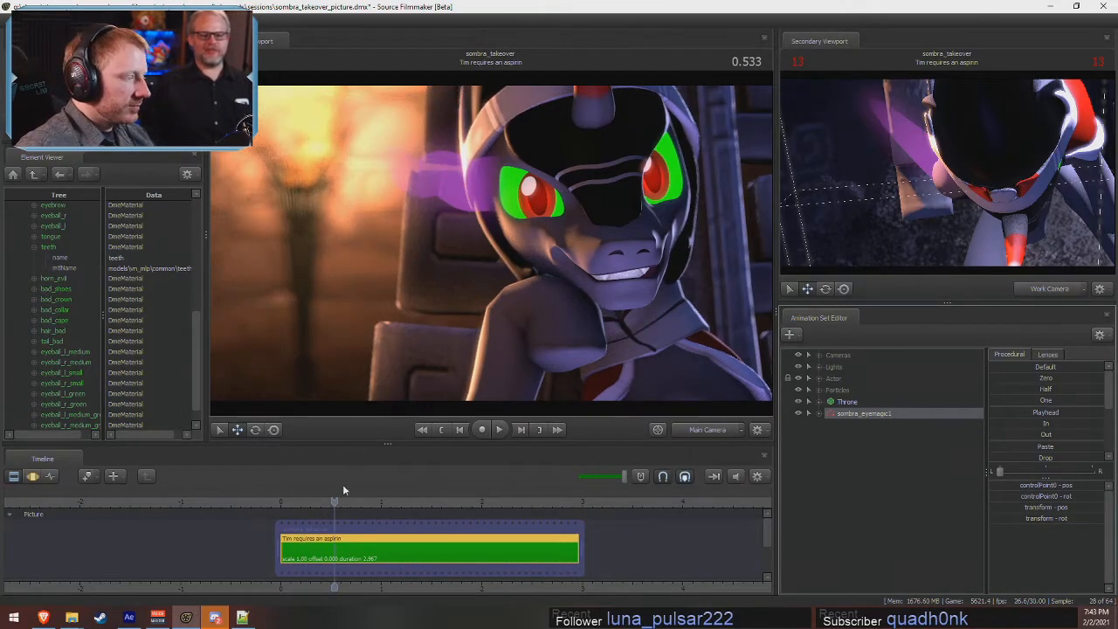
left_click_drag(288, 505, 340, 504)
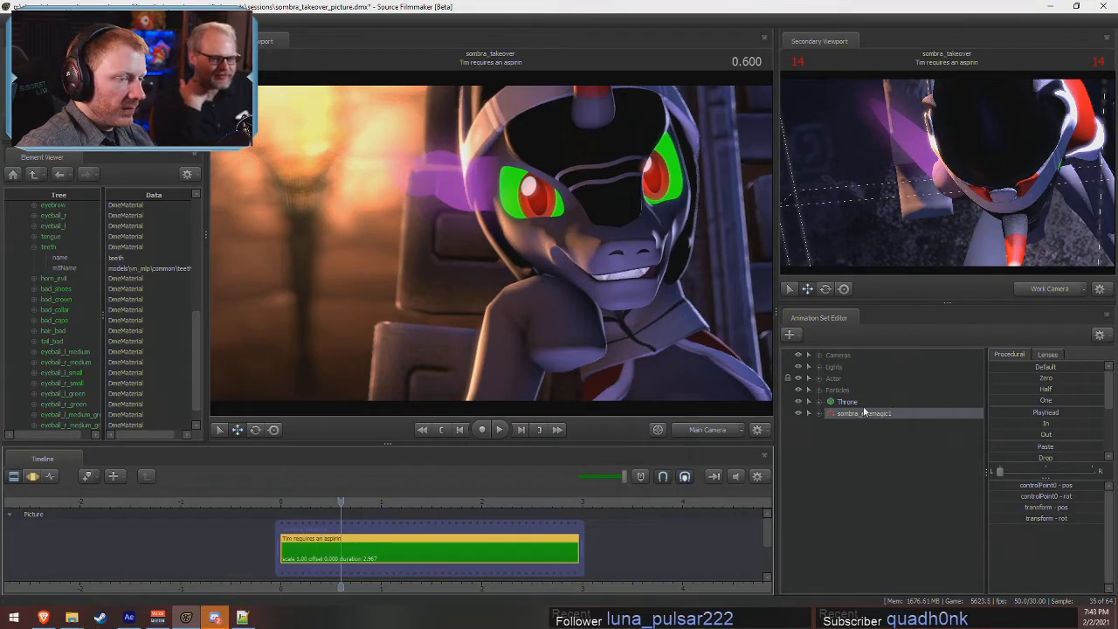
- Rename the sombra_eyemagic1 animation set to Eye Magic 1
right_click(859, 414)
left_click(897, 419)
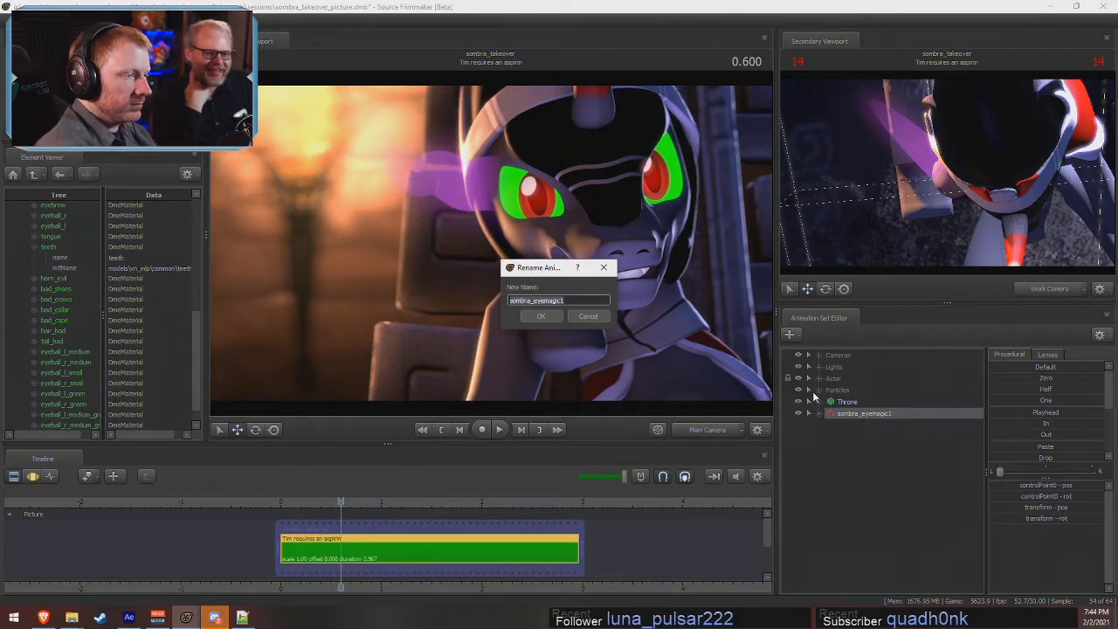
type("S")
key("BackSpace")
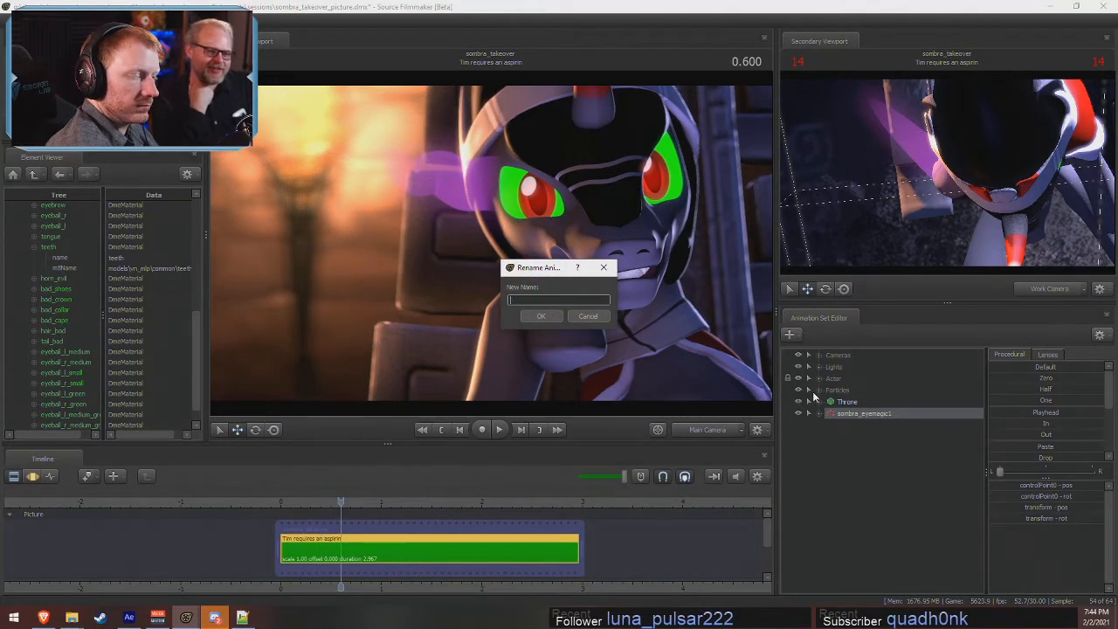
type("Eye Magic ")
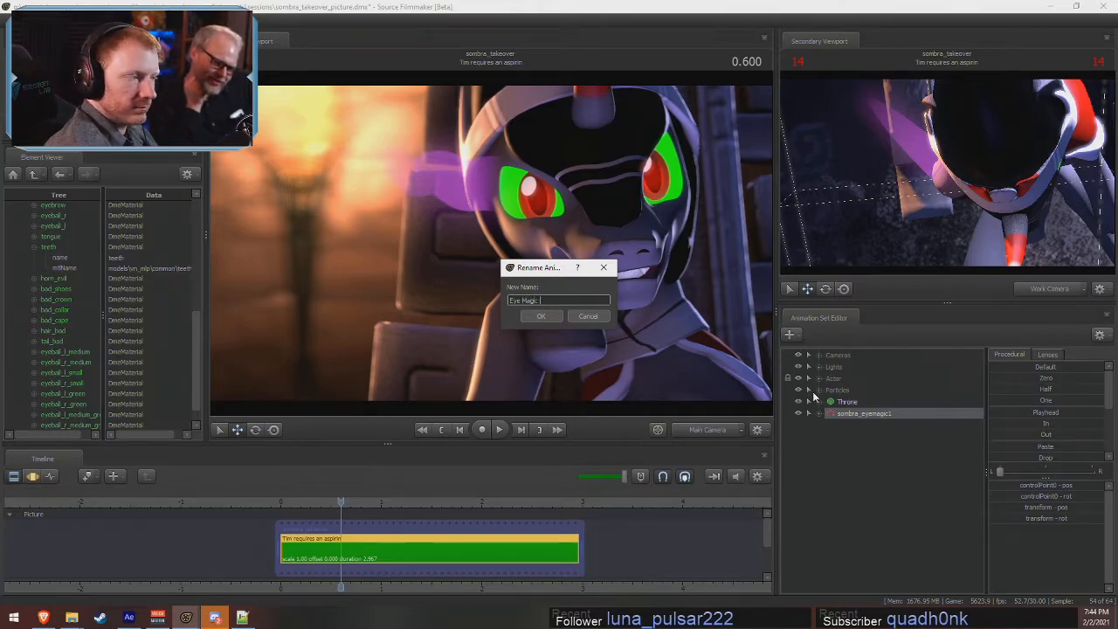
type("1")
key("Return")
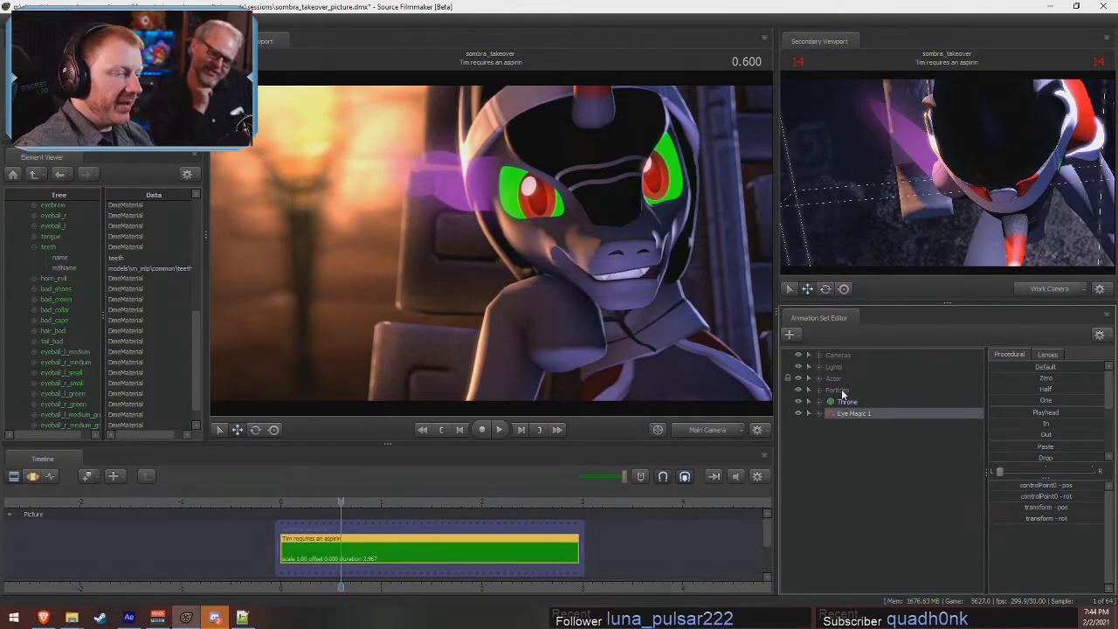
- Duplicate the Eye Magic 1 animation set by copying and pasting it into the shot
right_click(849, 418)
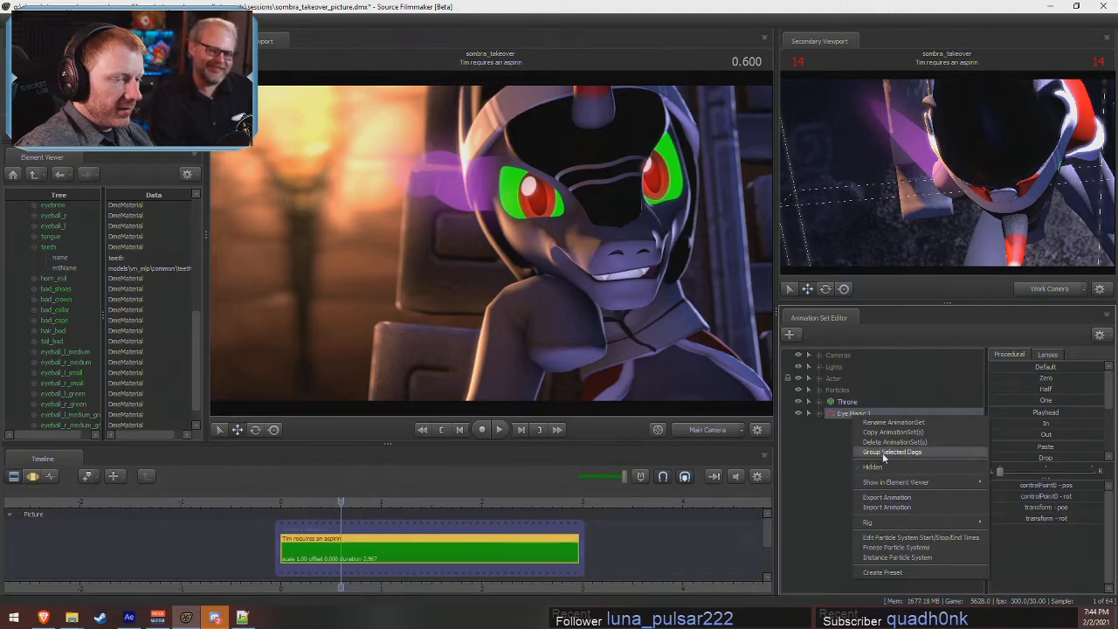
left_click(890, 432)
right_click(872, 437)
left_click(916, 489)
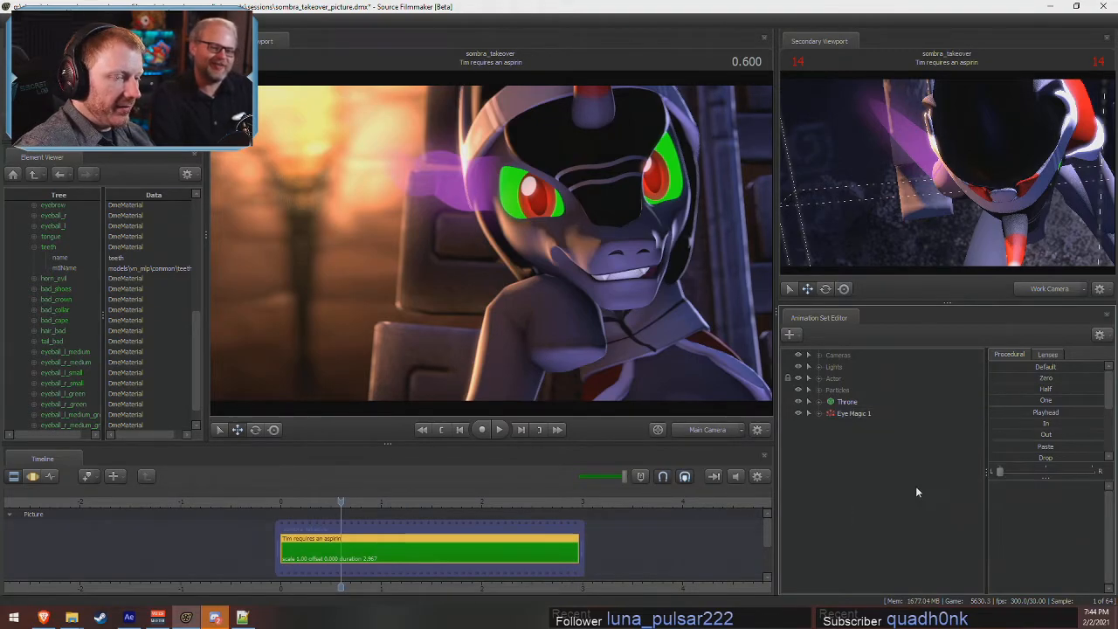
- Move the Eye Magic 2 particle over to the character's other eye
left_click(878, 425)
key("e")
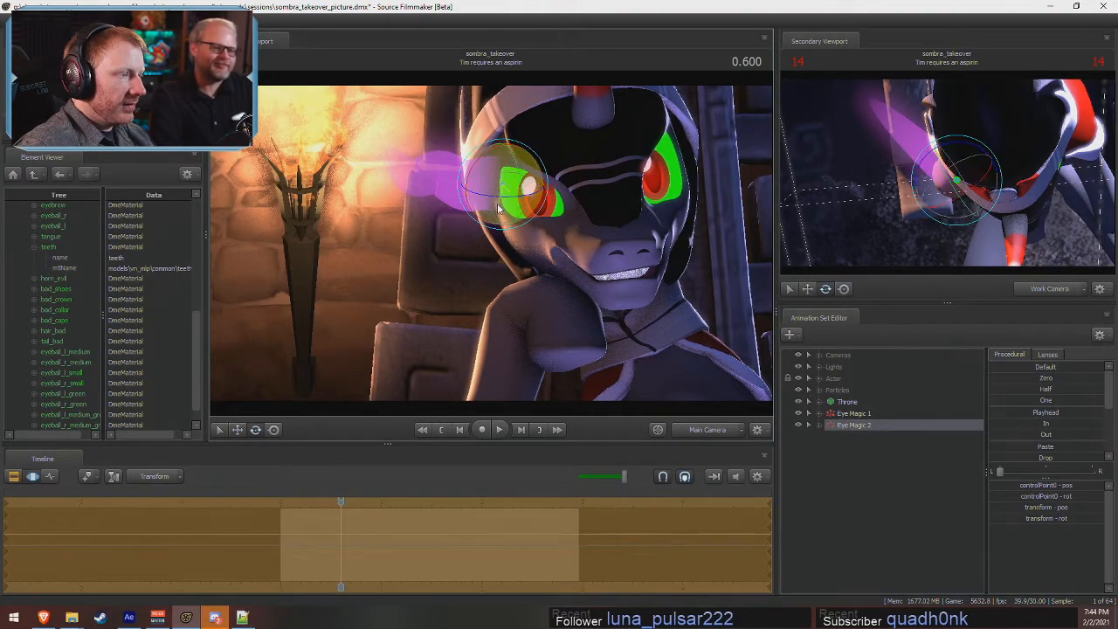
key("w")
left_click_drag(509, 181, 678, 152)
- Rotate Eye Magic 2 in the work camera so its trail streams back past the side of the head
left_click_drag(340, 502, 367, 501)
key("e")
left_click(712, 432, "ctrl")
left_click_drag(493, 245, 514, 240)
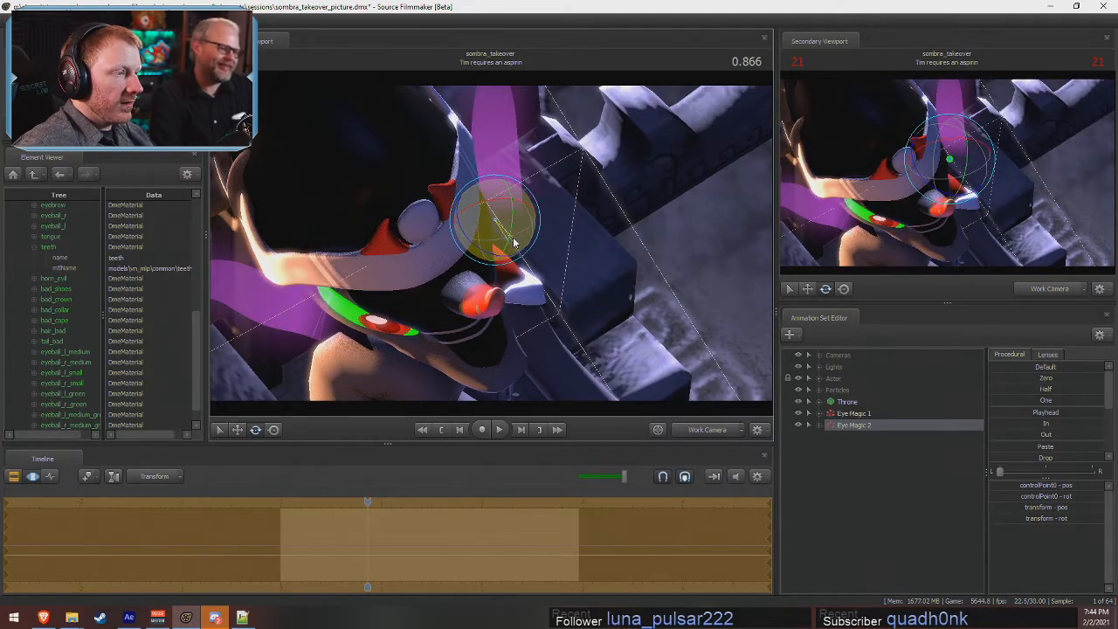
- Play back the shot in the work and main cameras to check both eye trails, and return to the clip editor
key("space")
left_click_drag(387, 498, 321, 503)
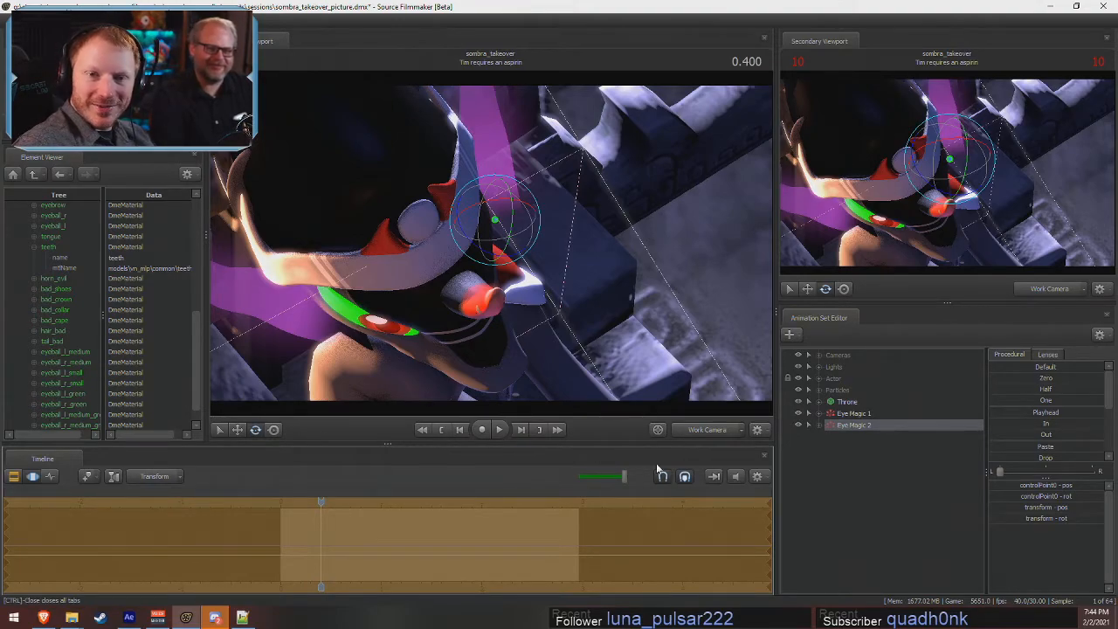
left_click(694, 431)
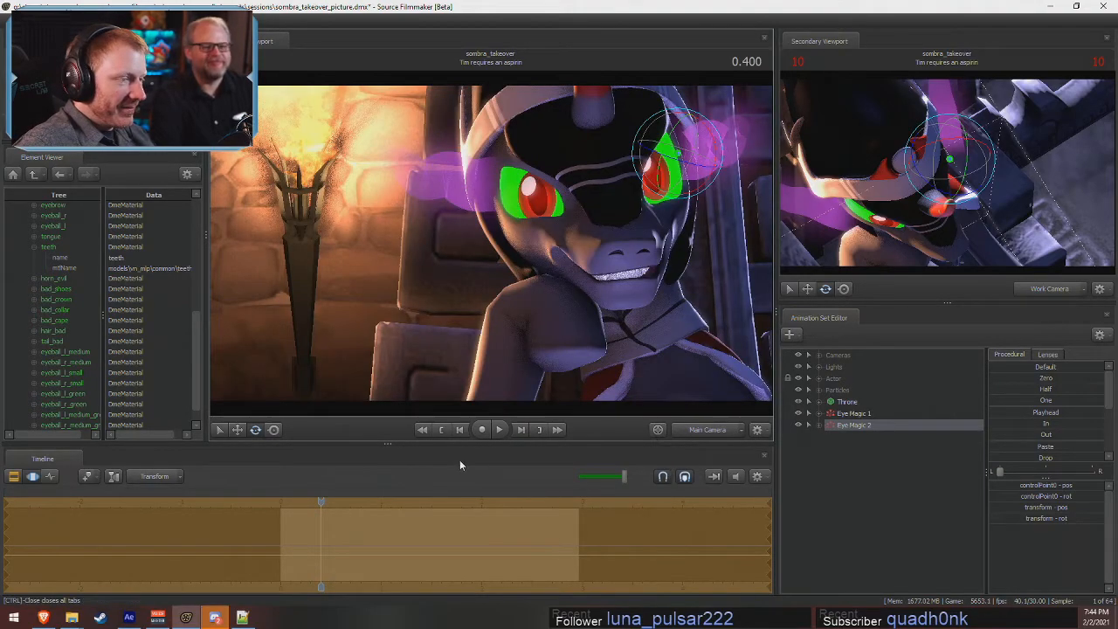
key("space")
key("space")
key("F2")
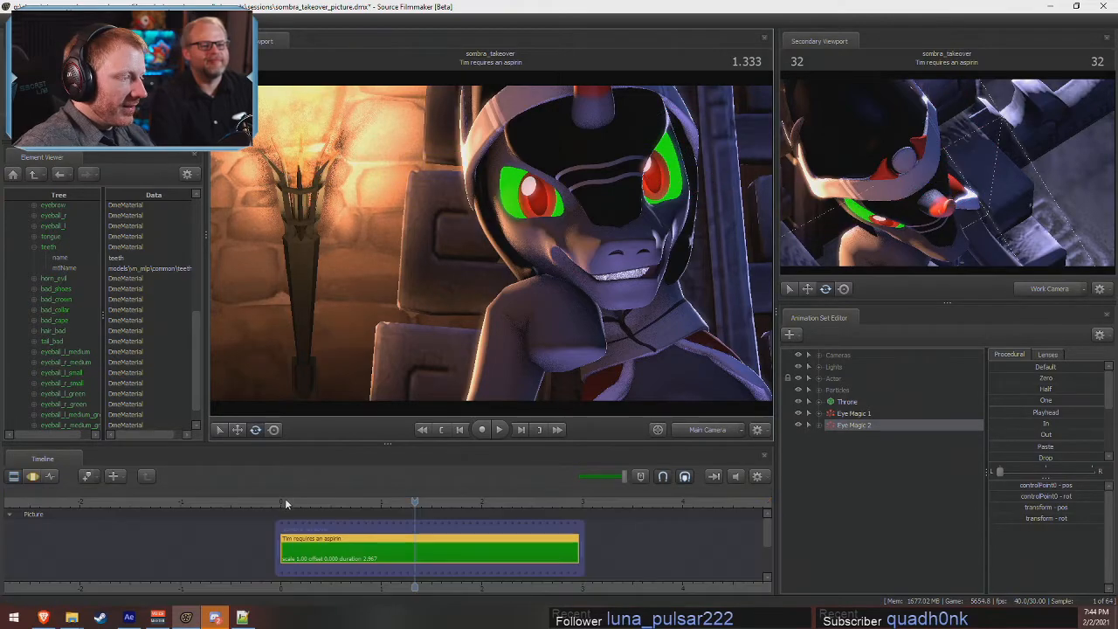
- Set the emission duration and lifetime of Eye Magic 1 to 10
right_click(852, 416)
left_click(900, 539)
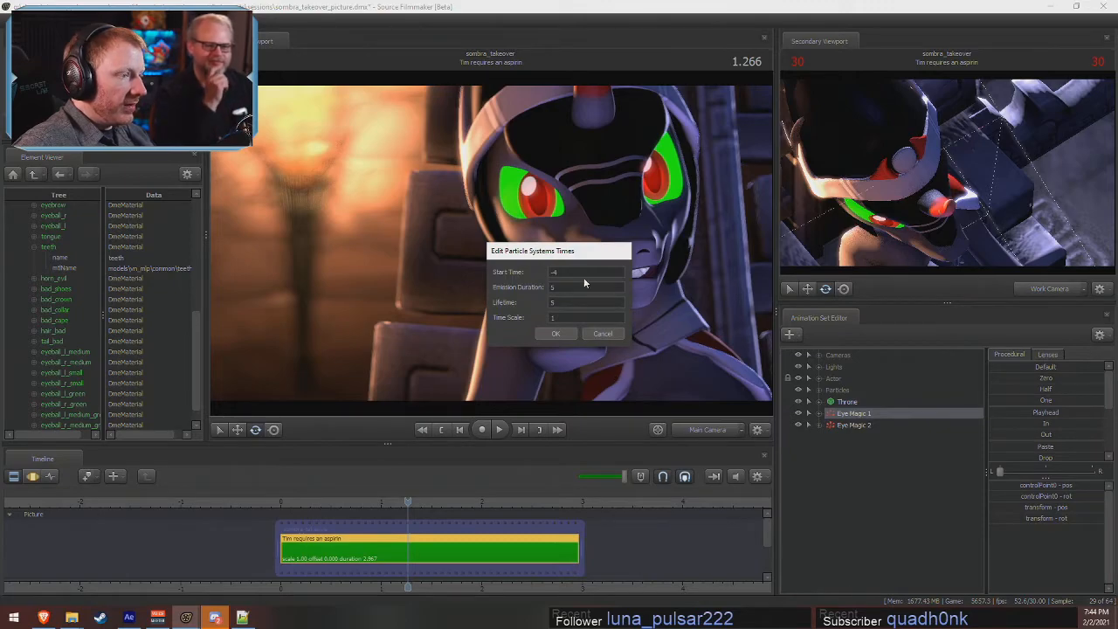
key("Tab")
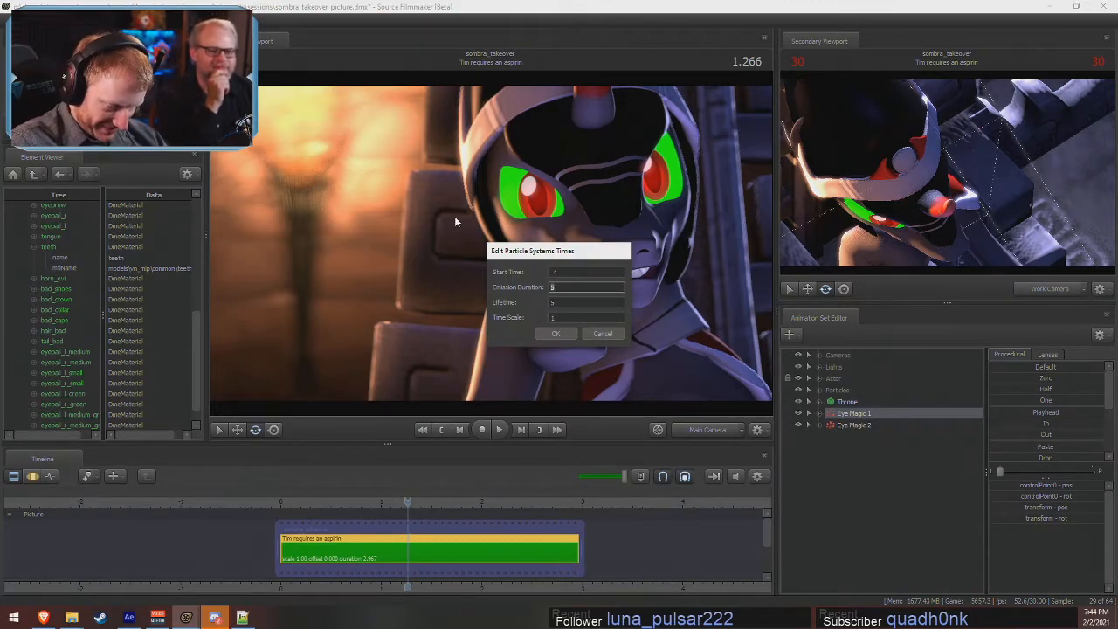
left_click_drag(584, 303, 500, 311)
type("10")
left_click(567, 334)
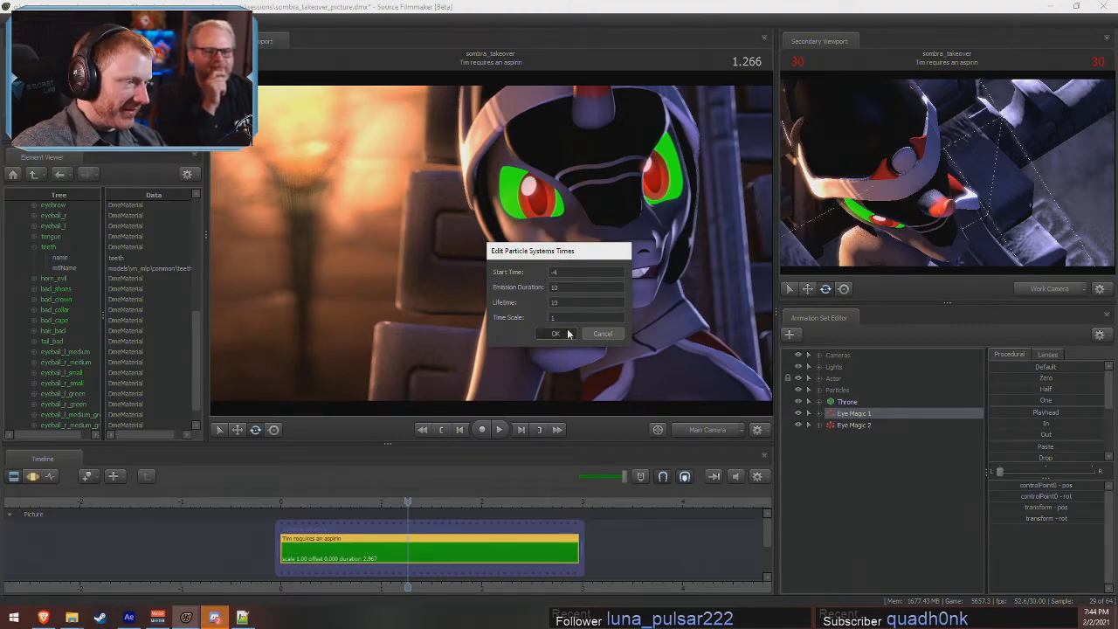
- Instance the particle systems of Eye Magic 2 and Eye Magic 1
right_click(853, 427)
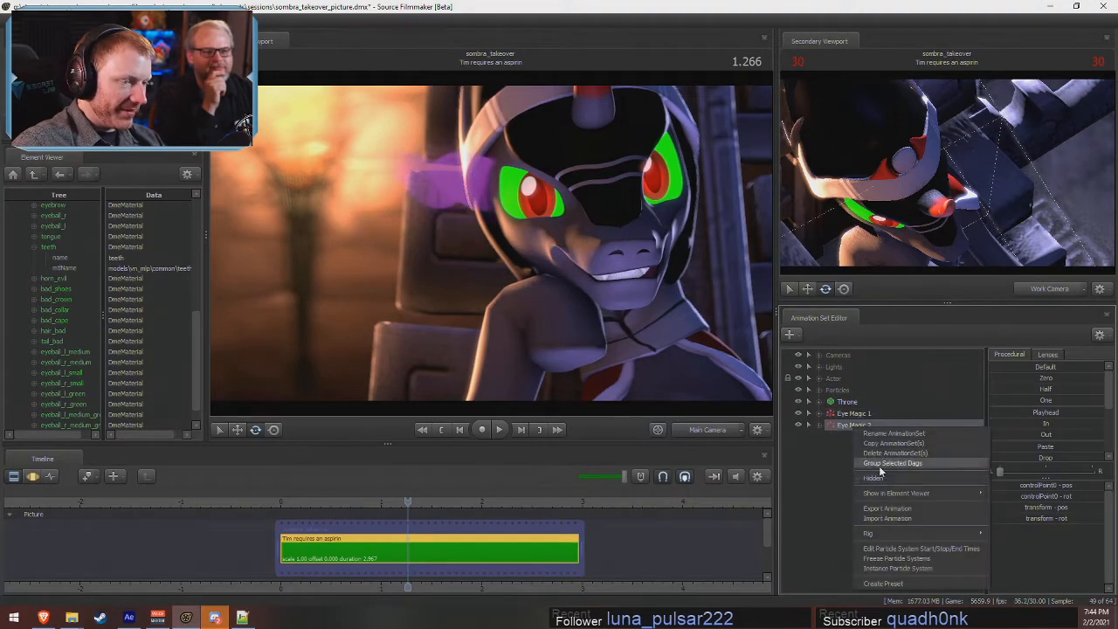
left_click(900, 563)
right_click(875, 416)
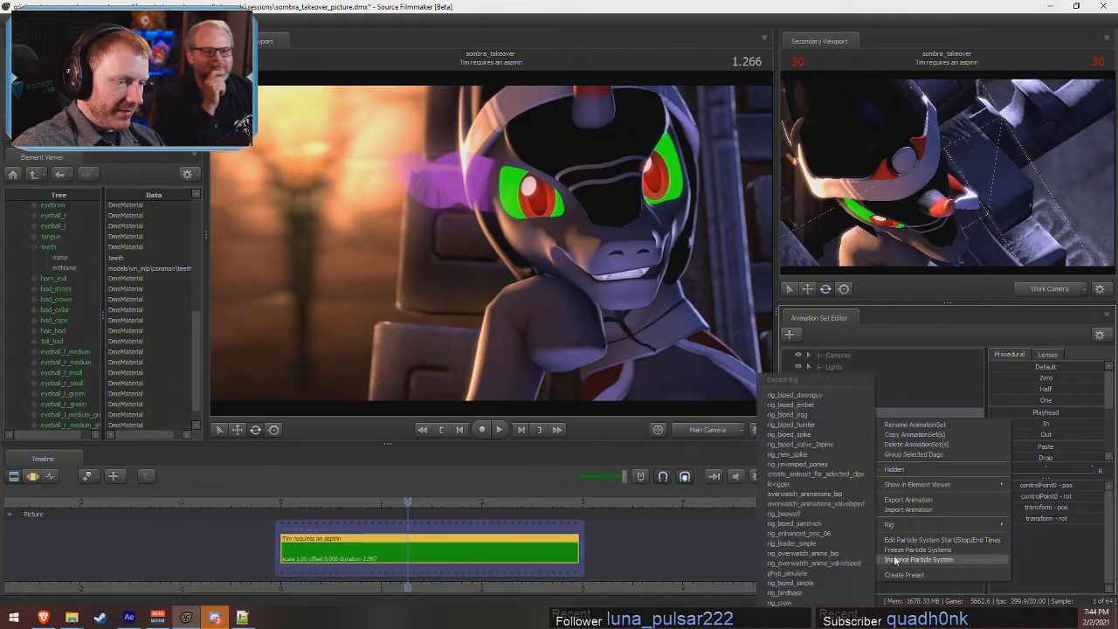
left_click(894, 551)
right_click(857, 426)
right_click(859, 405)
right_click(849, 412)
- Set the emission duration and lifetime of Eye Magic 2 to 10 and play back the result
right_click(839, 427)
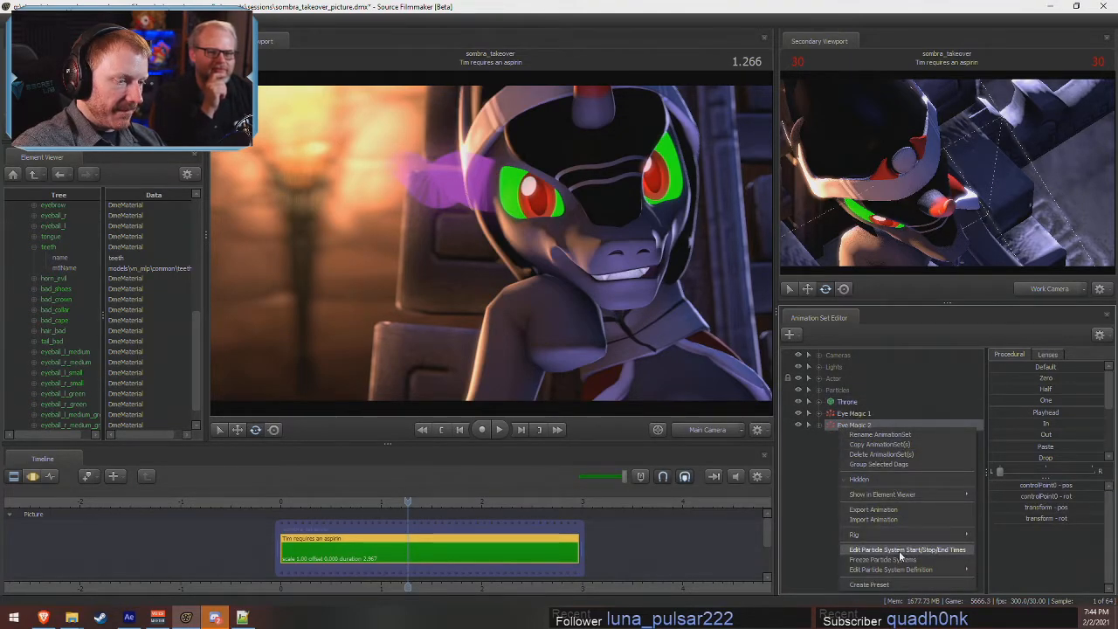
left_click(904, 549)
double_click(552, 287)
type("10")
key("Tab")
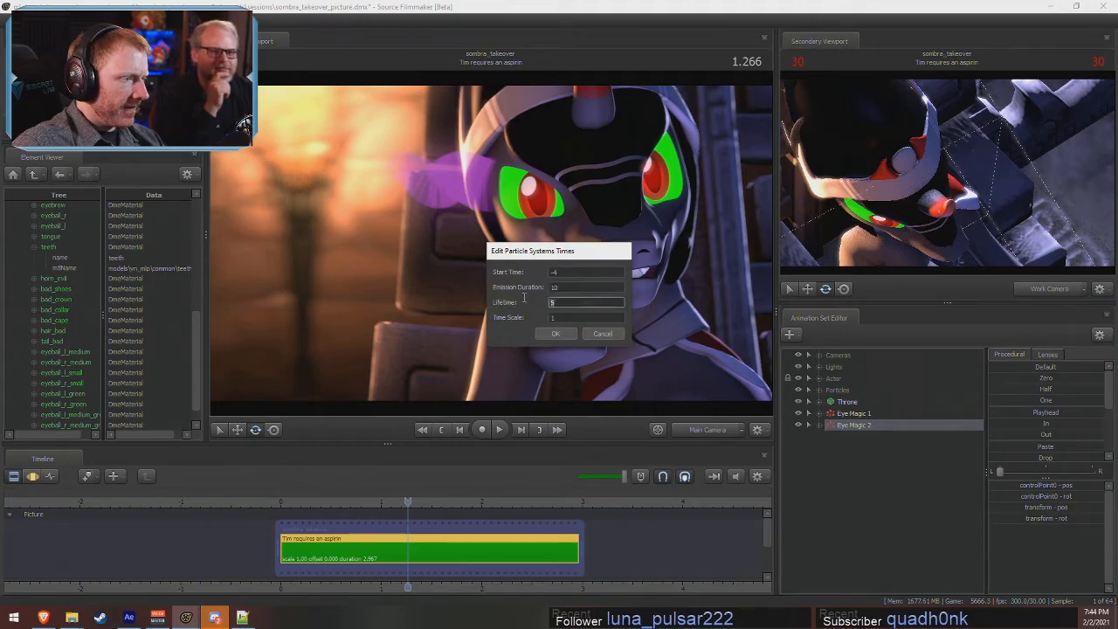
type("10")
left_click(557, 333)
key("space")
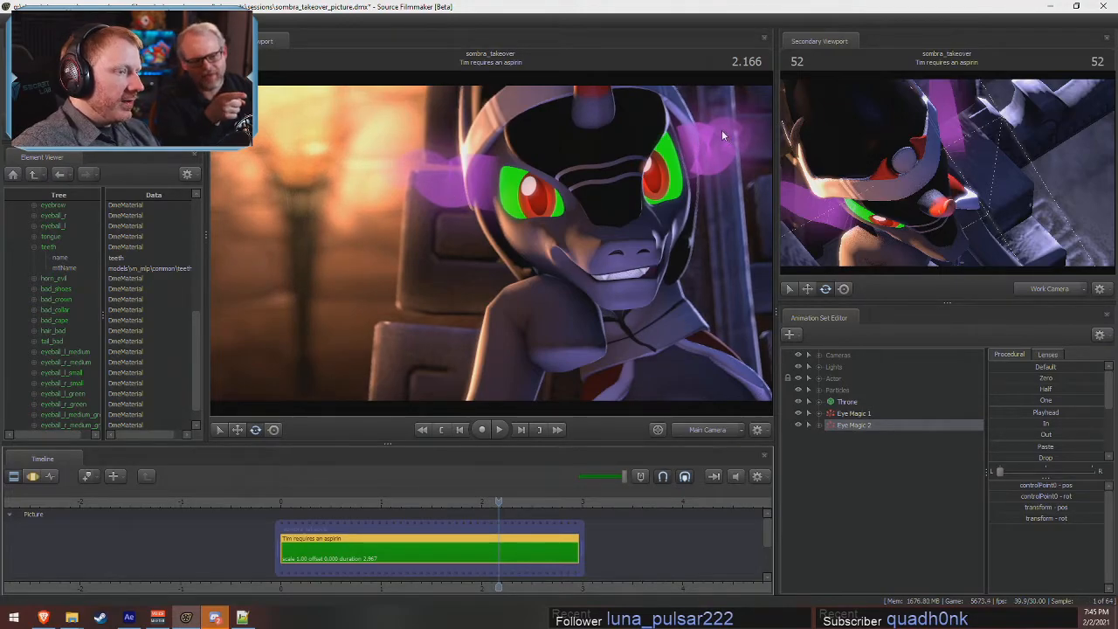
- Rotate Eye Magic 2 from the work camera above the head to angle its trail outward from the face
left_click(709, 429)
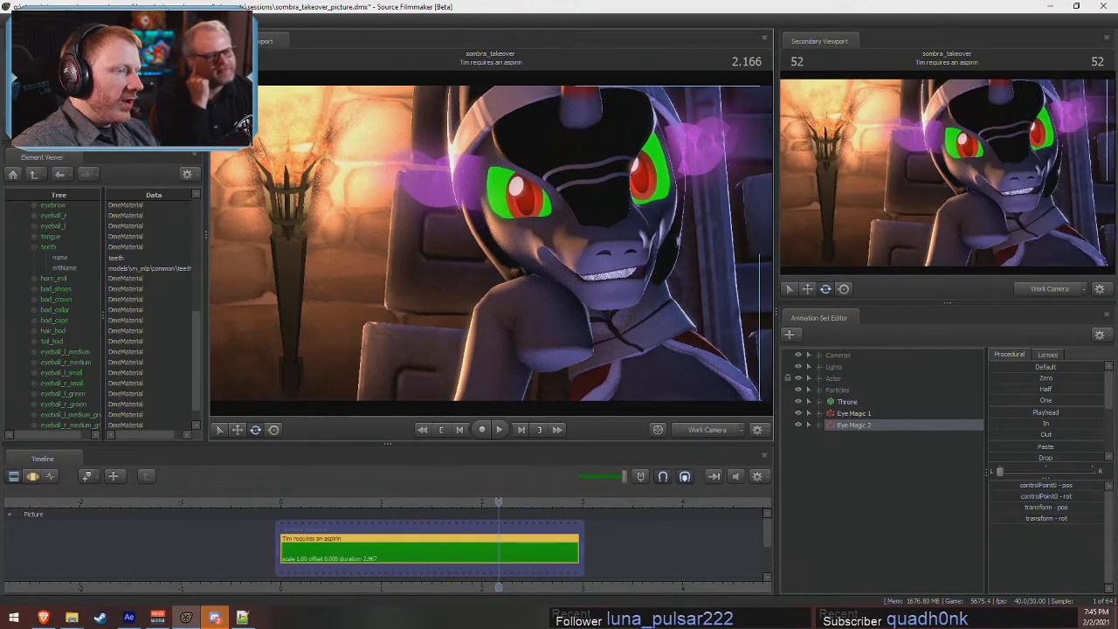
mouse_move(484, 227)
left_mouse_down()
mouse_move(484, 279)
mouse_move(490, 241)
left_mouse_up()
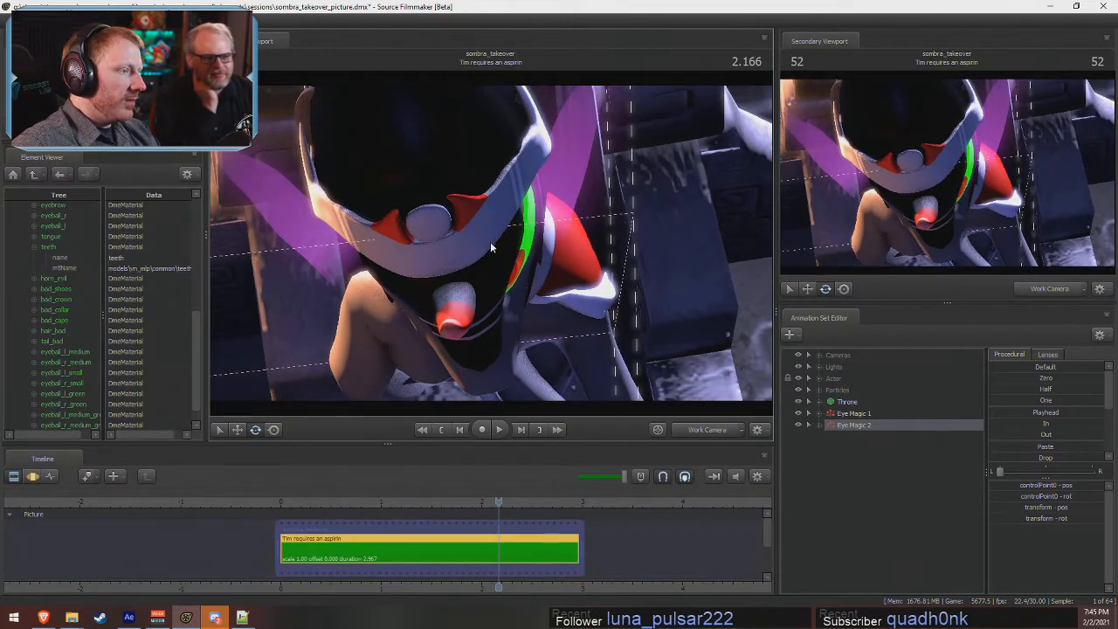
key("F3")
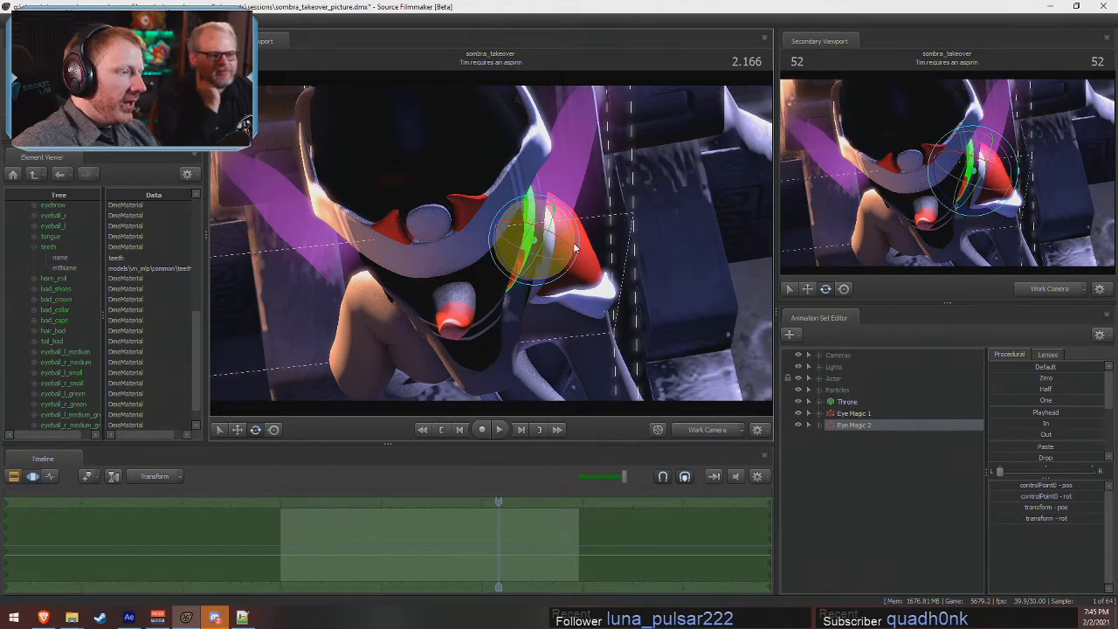
left_click_drag(578, 249, 579, 269)
- Play back the shot through the main camera to check the angle of the second eye trail
left_click(708, 429)
key("space")
left_click(443, 504)
key("space")
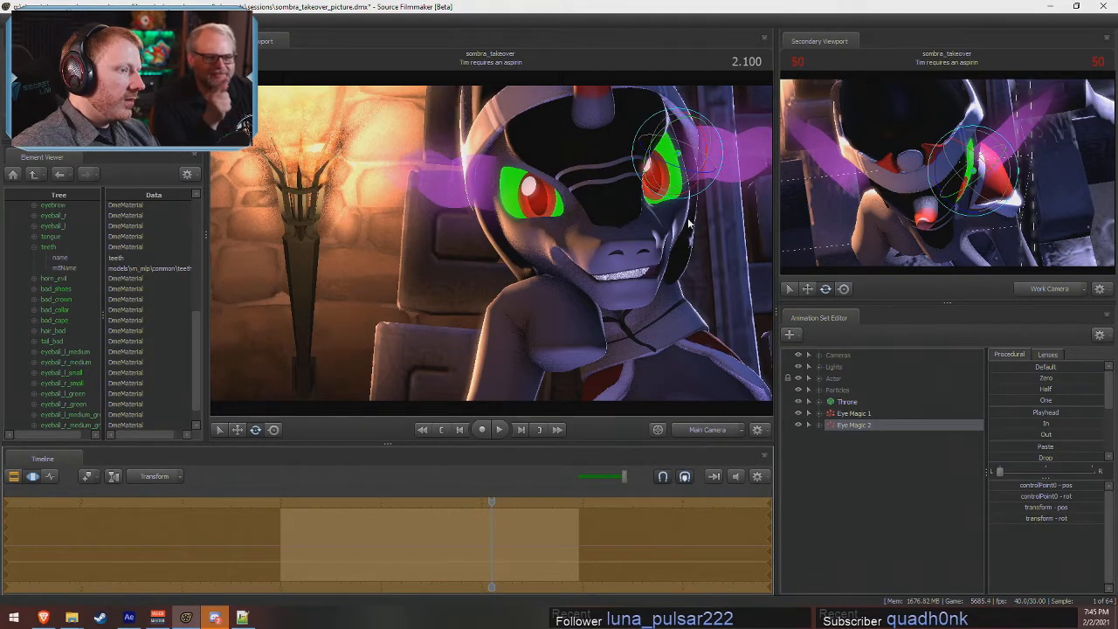
left_click(486, 500)
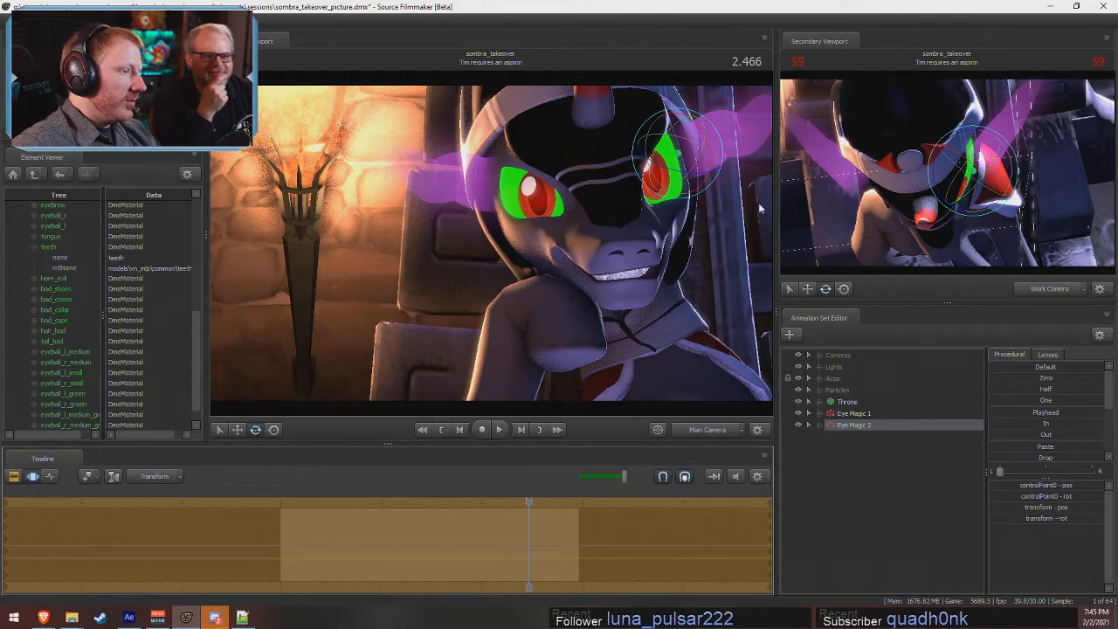
key("space")
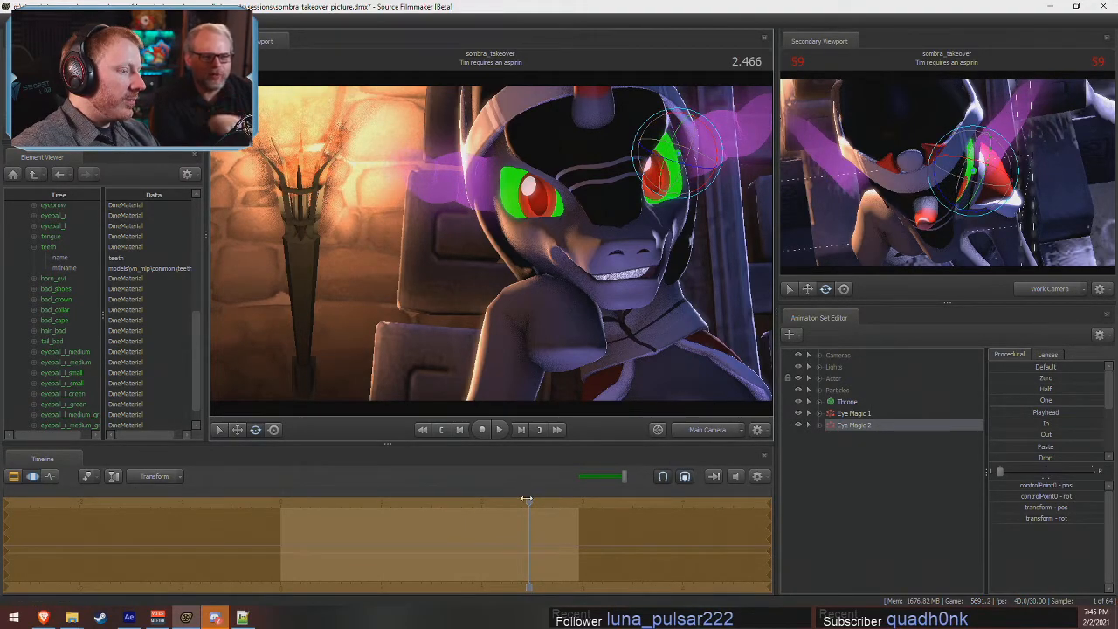
- Undo the last adjustments to Eye Magic 2 and rotate it slightly from the main camera view
key("ctrl+z")
key("ctrl+z")
key("ctrl+z")
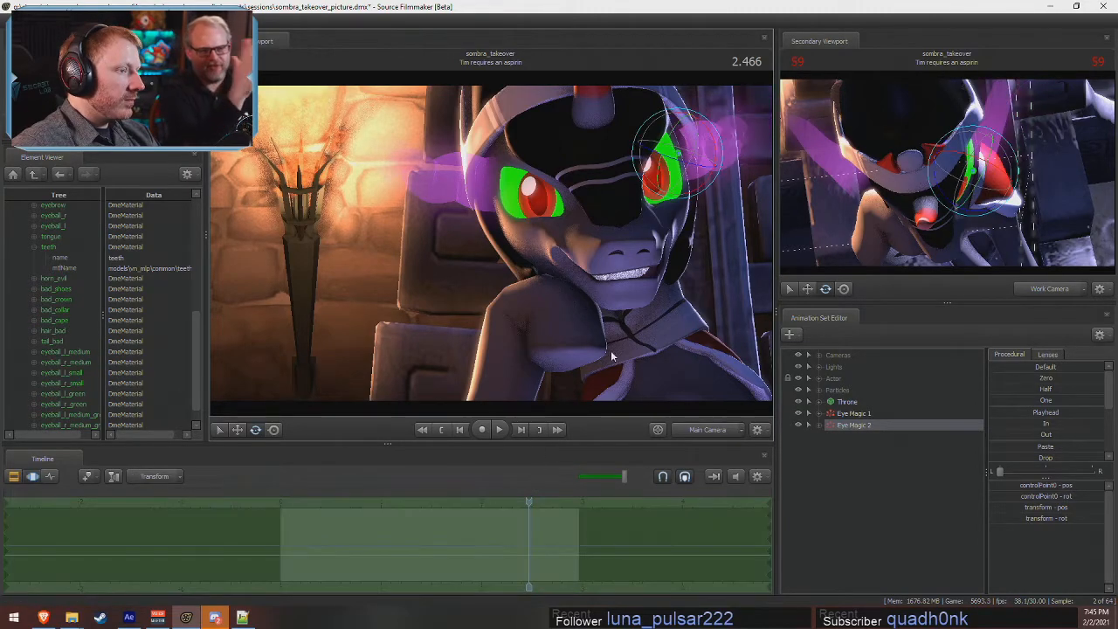
left_click_drag(668, 166, 666, 158)
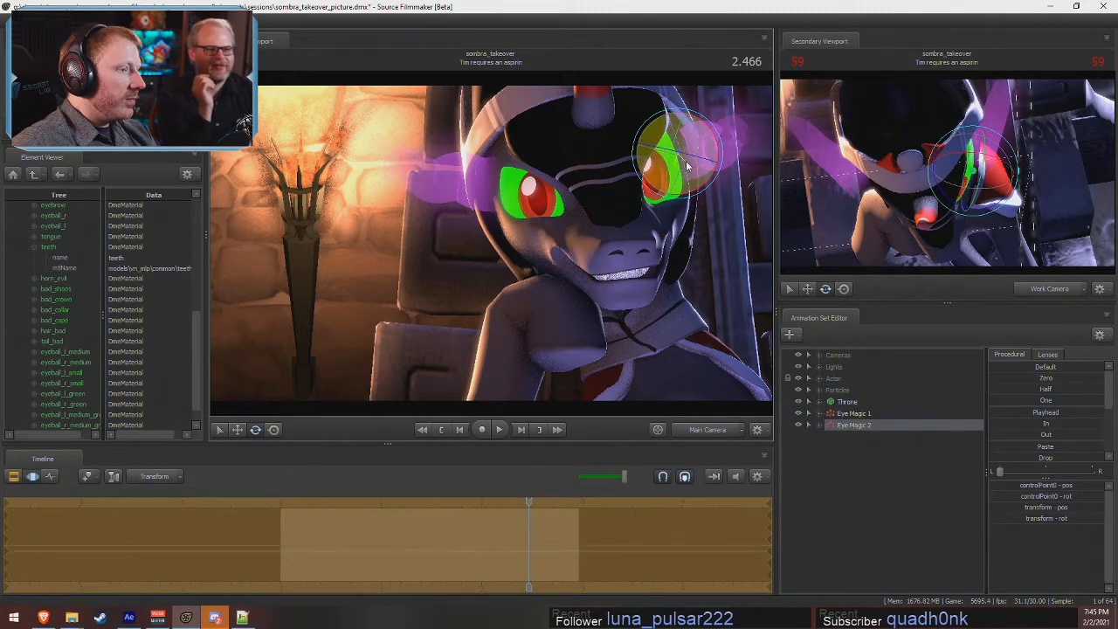
- Play back the shot several times and compare the second eye trail in the motion and clip editors
key("space")
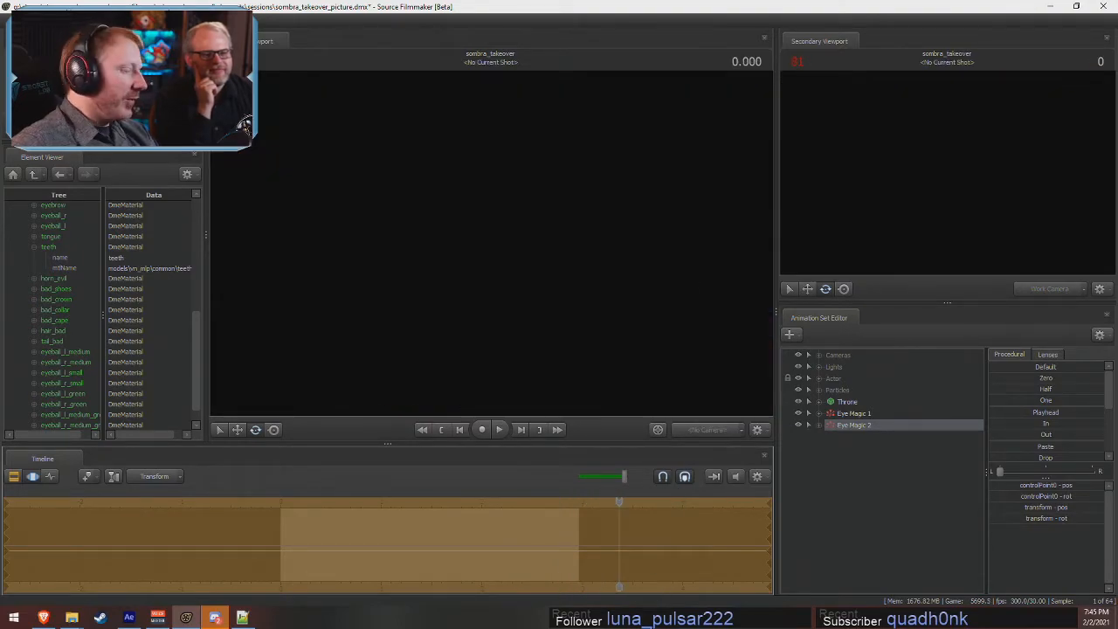
left_click_drag(621, 510, 411, 503)
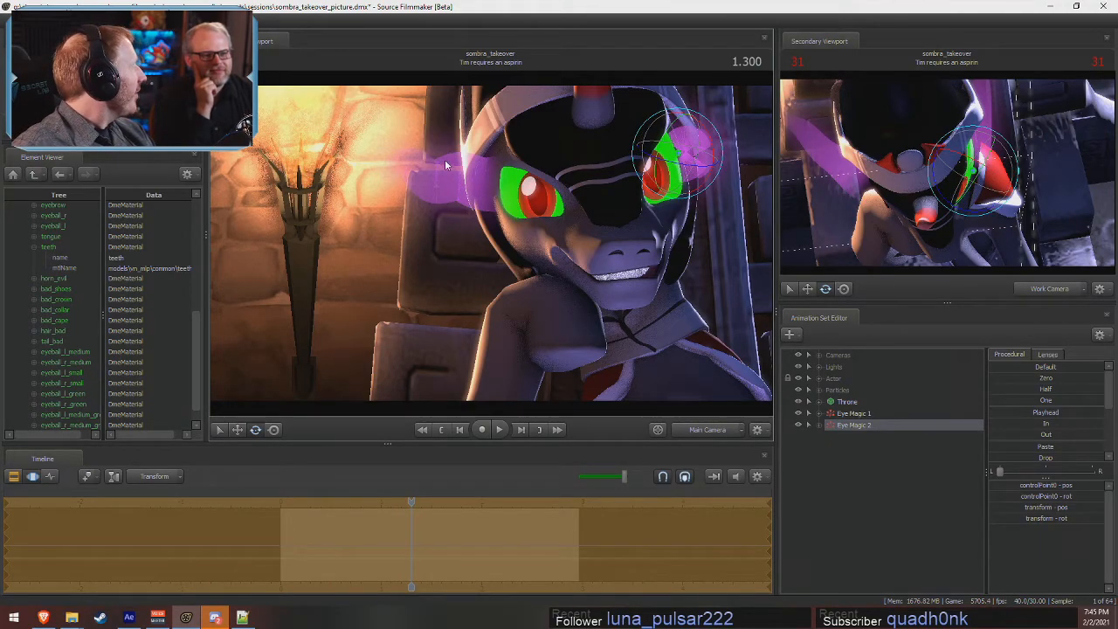
key("space")
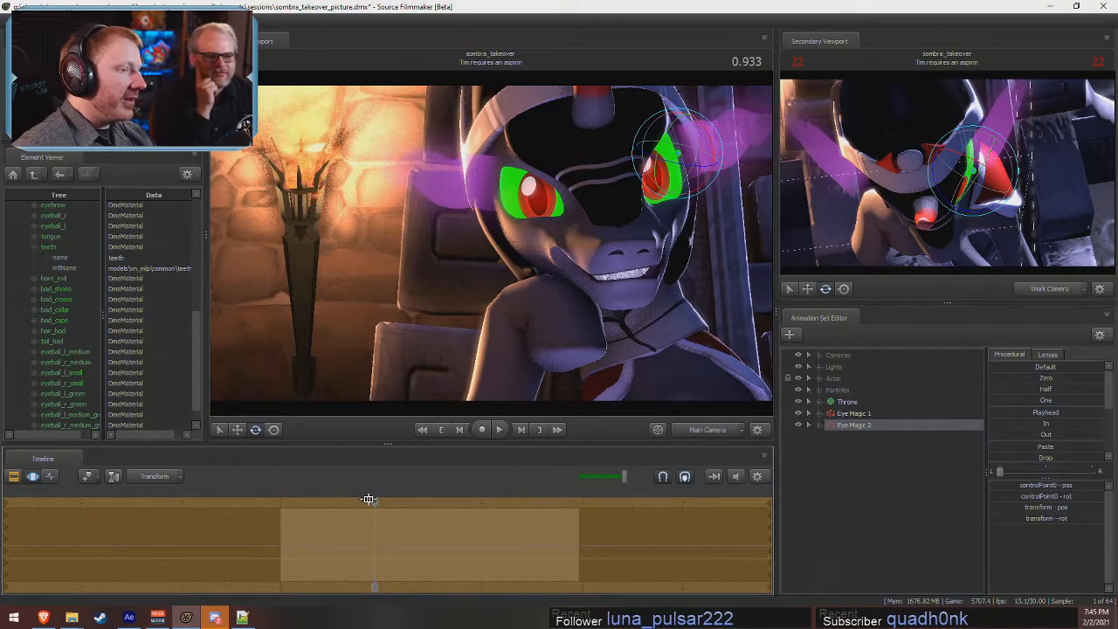
key("space")
key("F2")
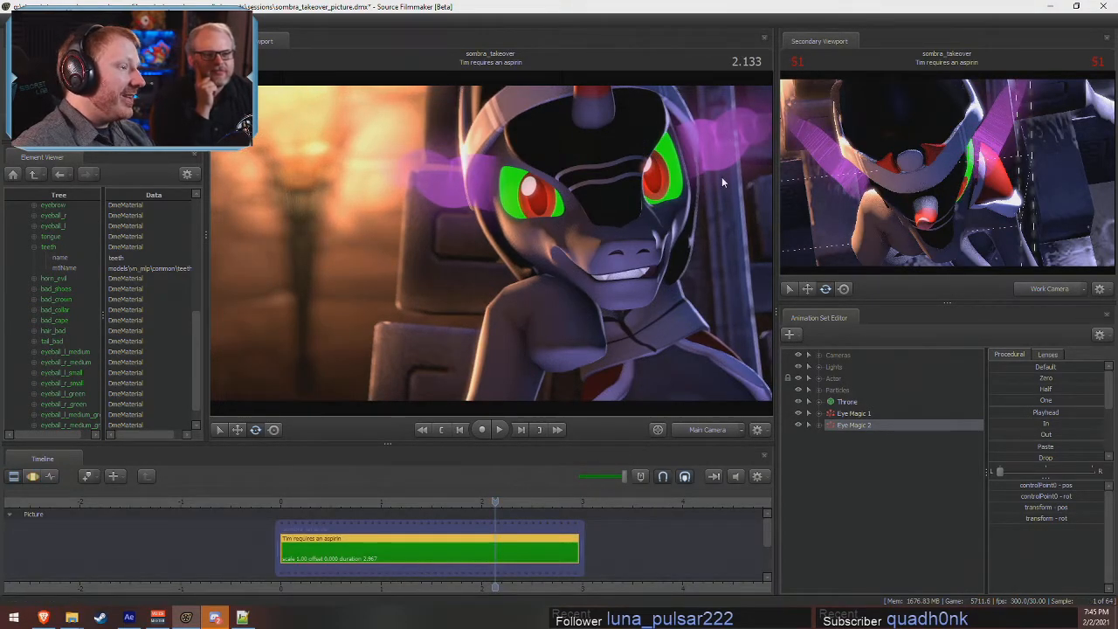
key("F3")
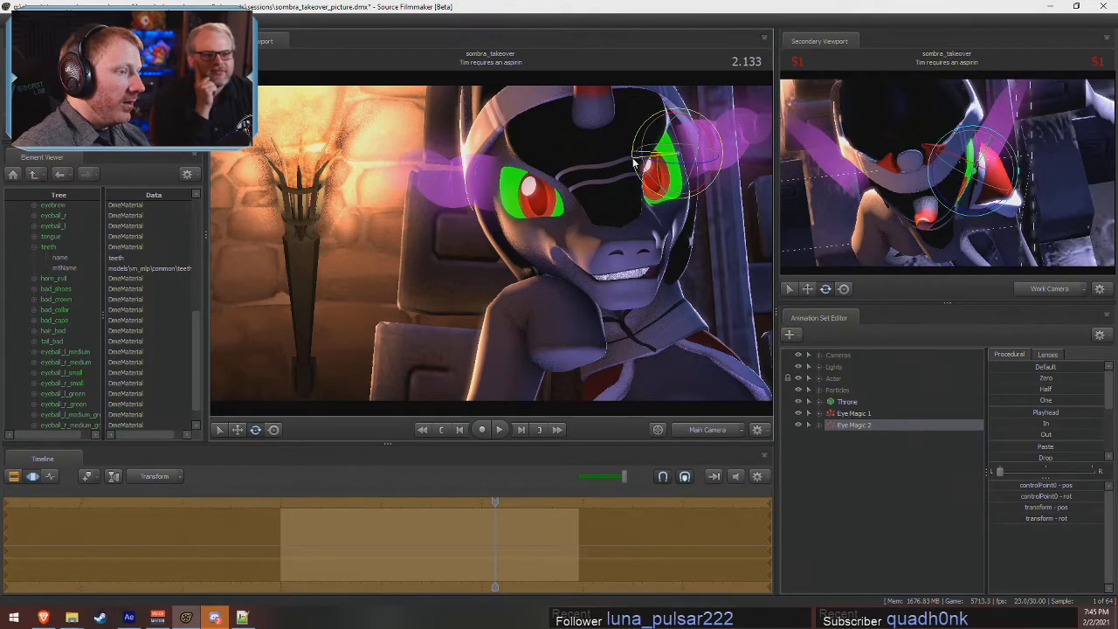
left_click_drag(503, 502, 498, 502)
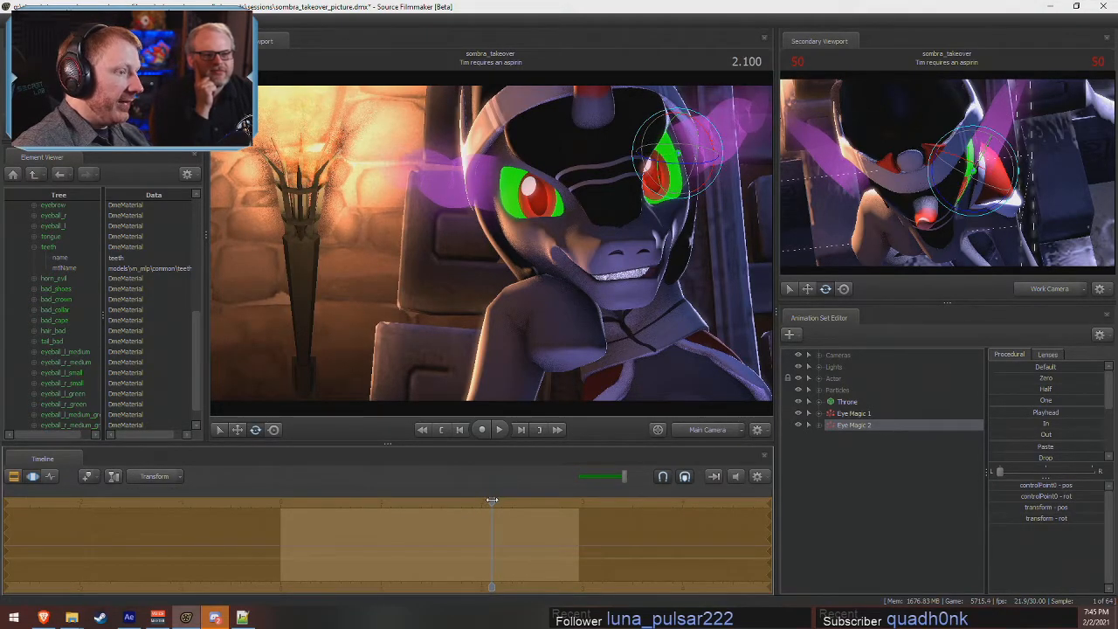
key("F2")
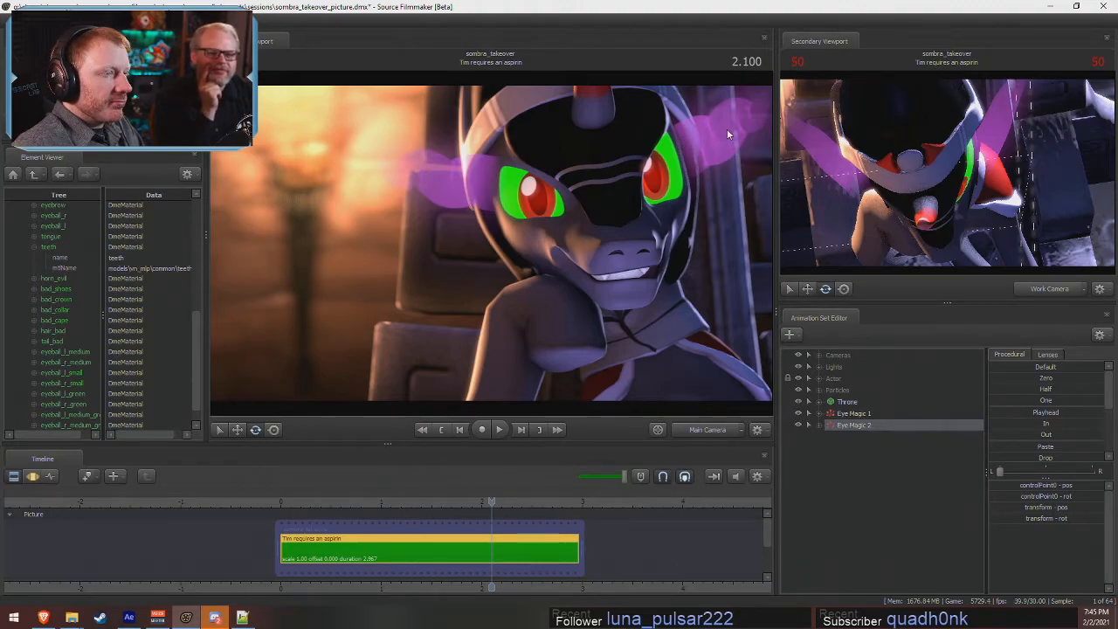
- Inspect the preview of Eye Magic 2's sombra_eyemagic_glow particle definition up close, then close the editor
right_click(853, 424)
mouse_move(967, 565)
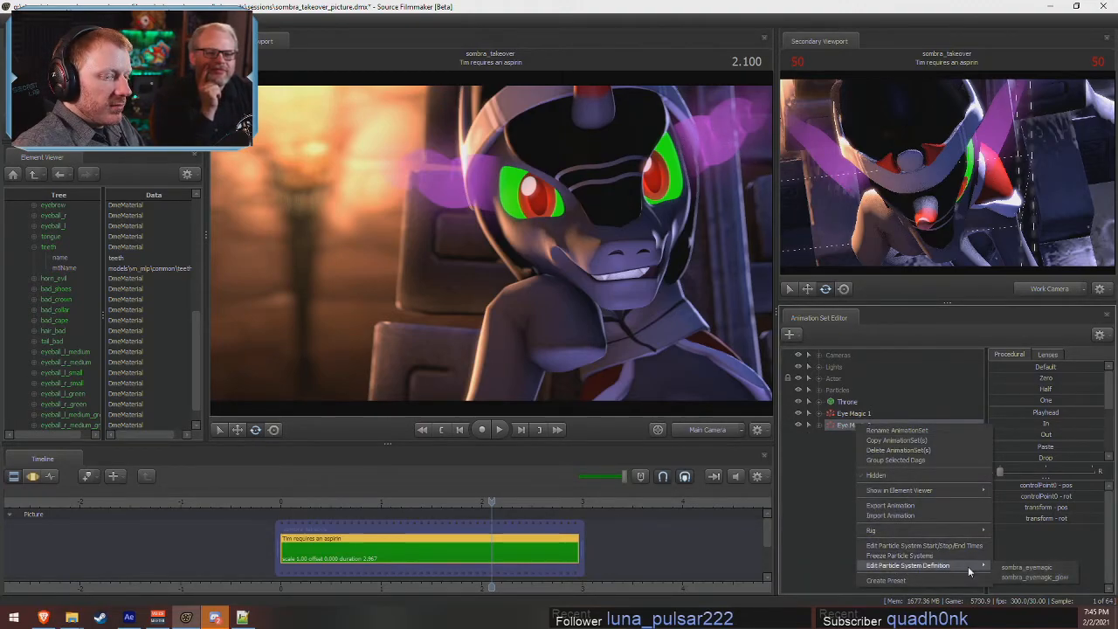
left_click(1015, 577)
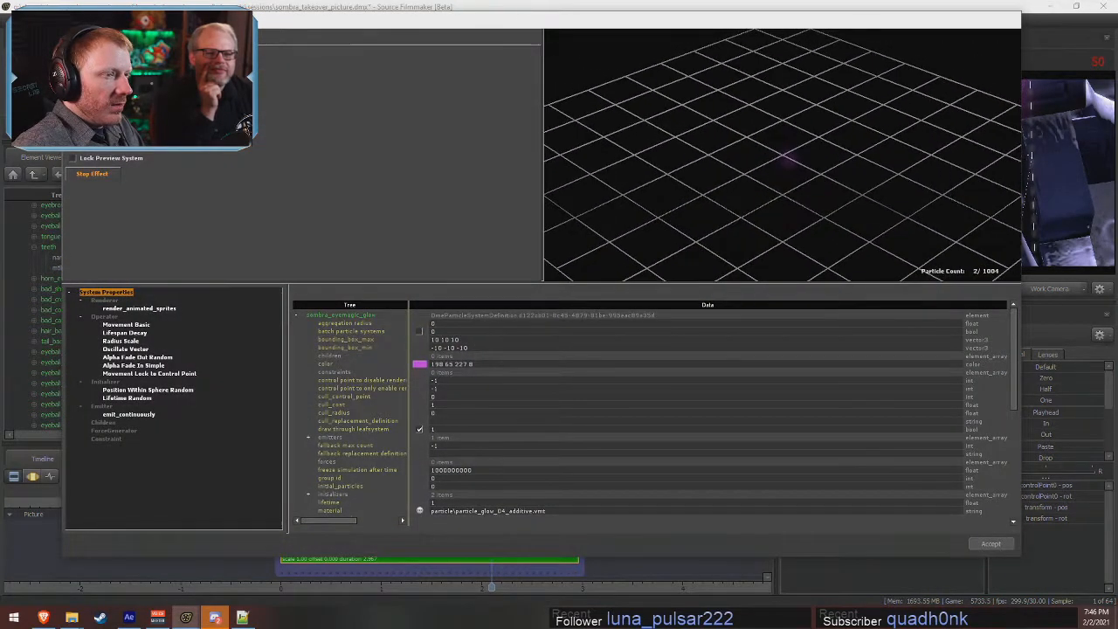
left_click_drag(851, 118, 843, 131)
right_click_drag(843, 130, 834, 151)
left_click_drag(834, 154, 837, 250)
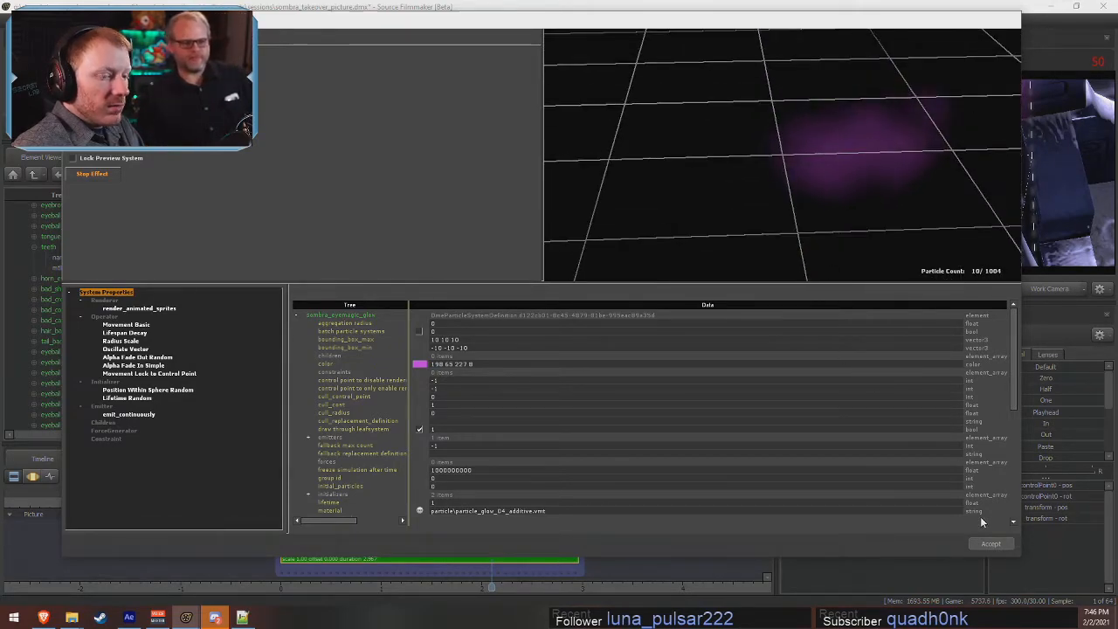
left_click(990, 543)
- Open Eye Magic 2's sombra_eyemagic particle definition and display the oscillation settings of its Oscillate Vector operator
right_click(889, 424)
mouse_move(925, 563)
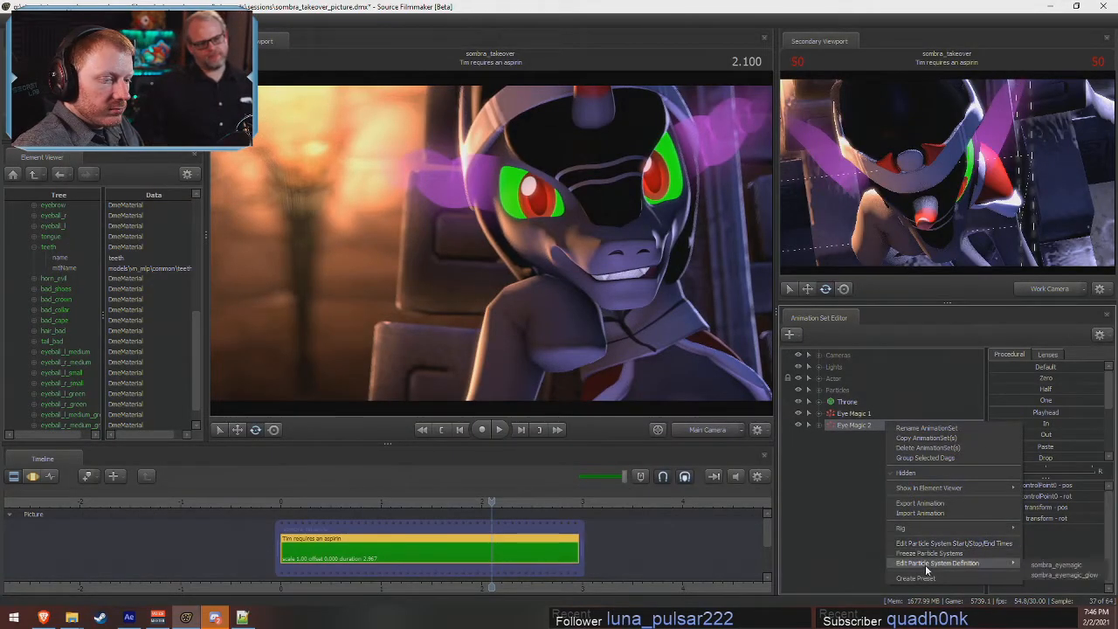
left_click(1057, 565)
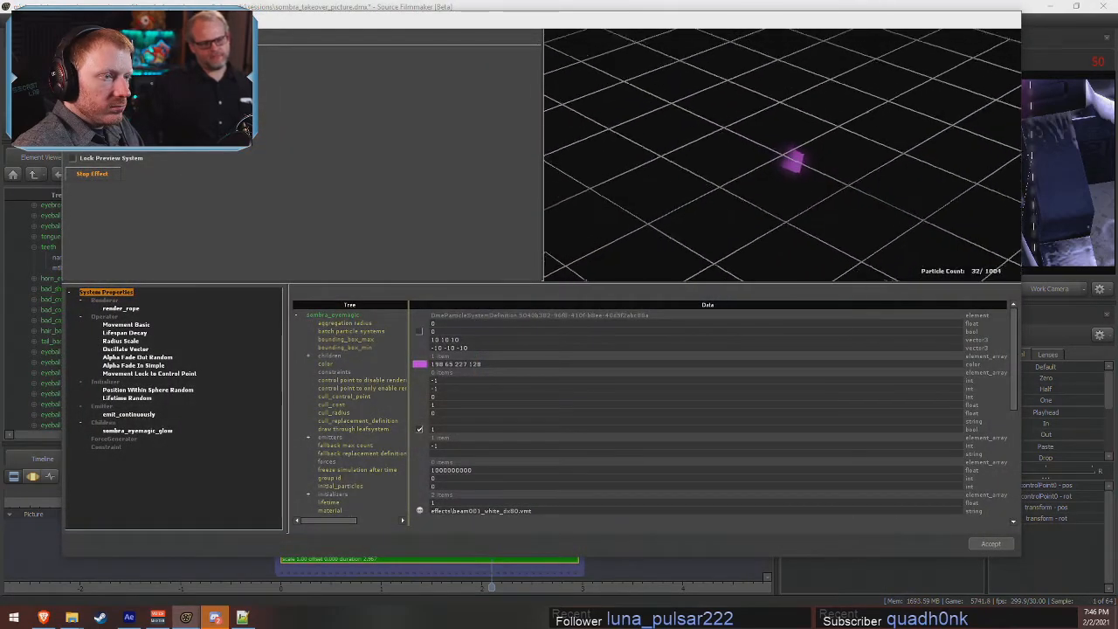
left_click_drag(861, 129, 808, 61)
left_click(125, 349)
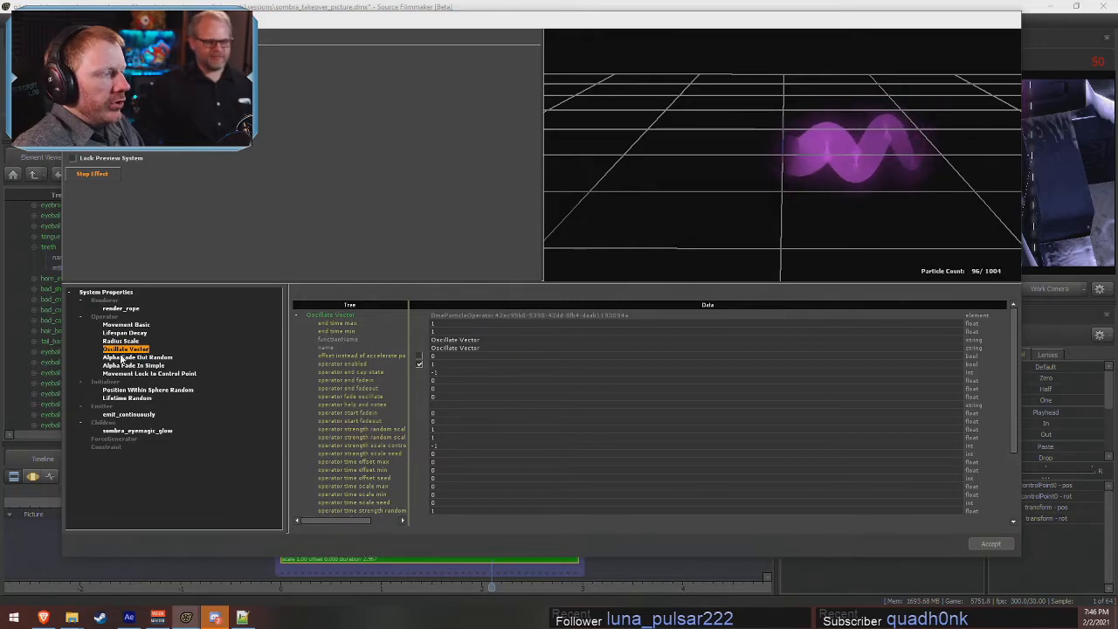
left_click(419, 364)
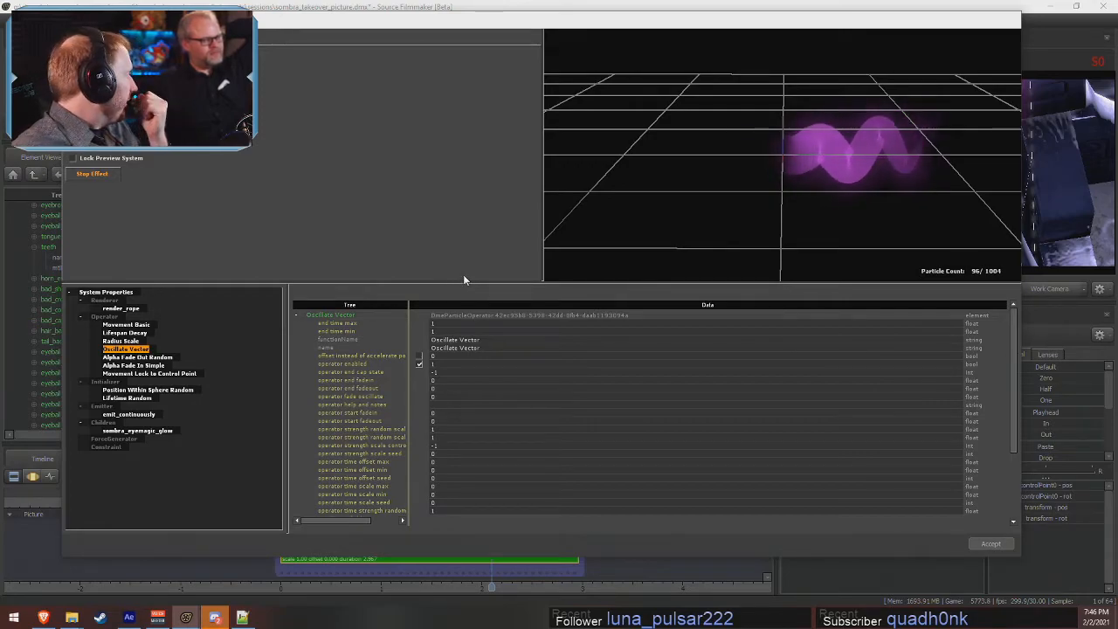
scroll(508, 473, "down", 4)
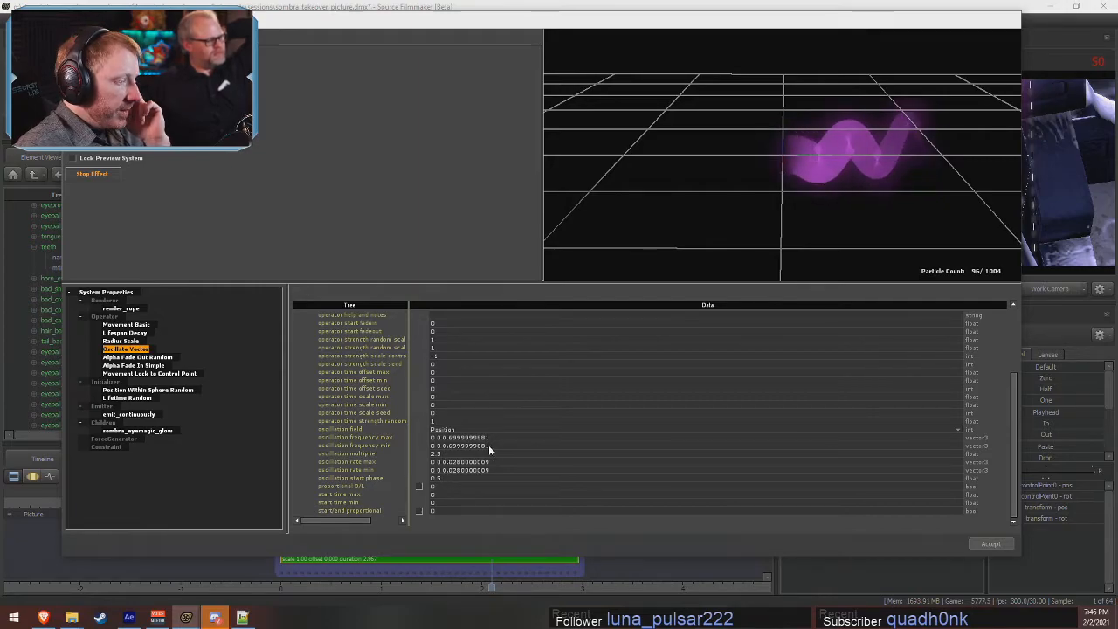
- Set the Oscillate Vector operator's oscillation frequency min and max to 0 0 0.35
double_click(458, 444)
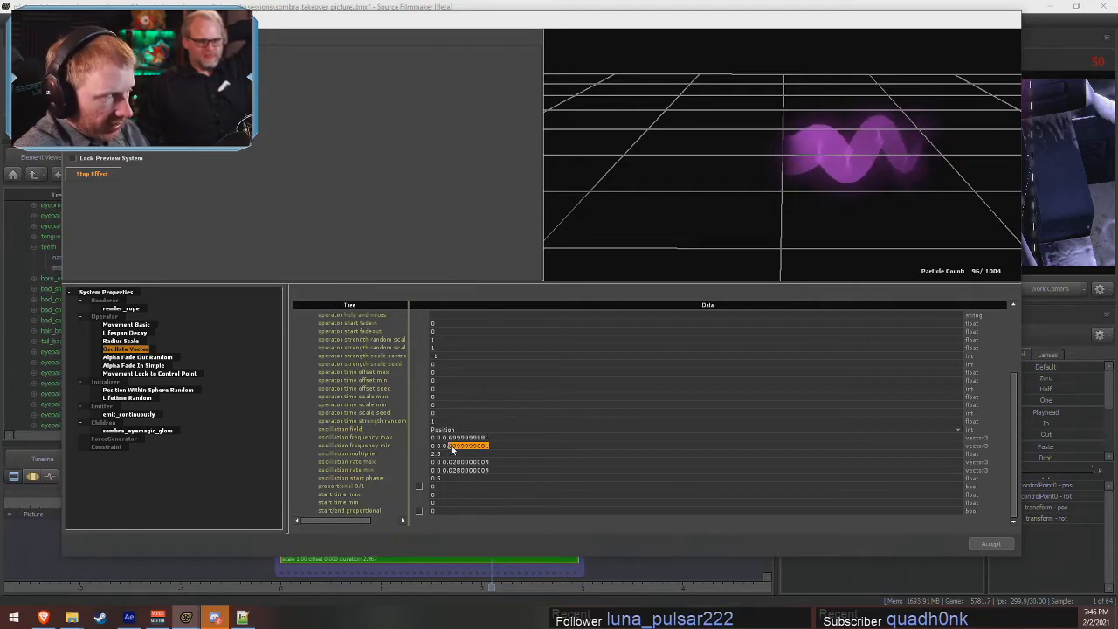
type("0.35")
key("Return")
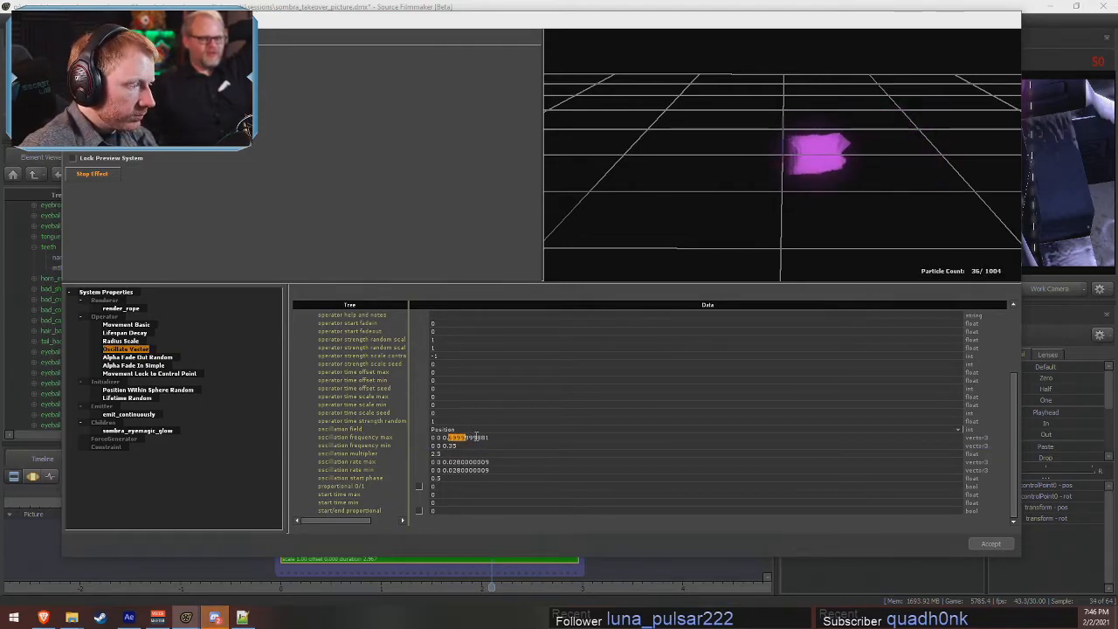
type("0.35")
key("Return")
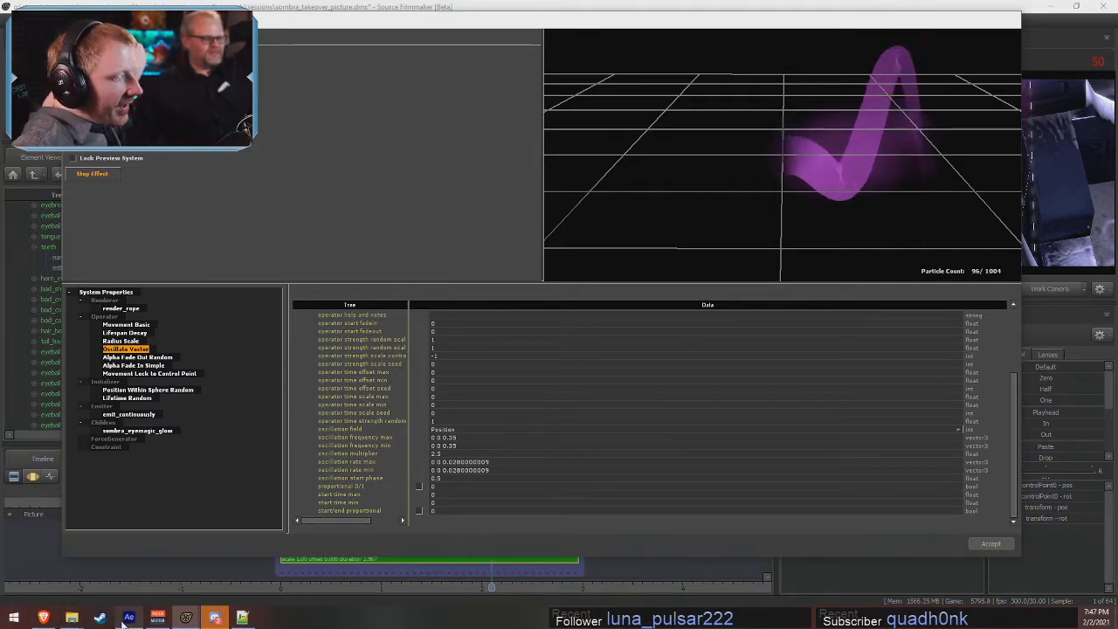
- Switch to the Brave browser and view the Dropbox GIF linked in the Twitch stream chat
left_click(43, 617)
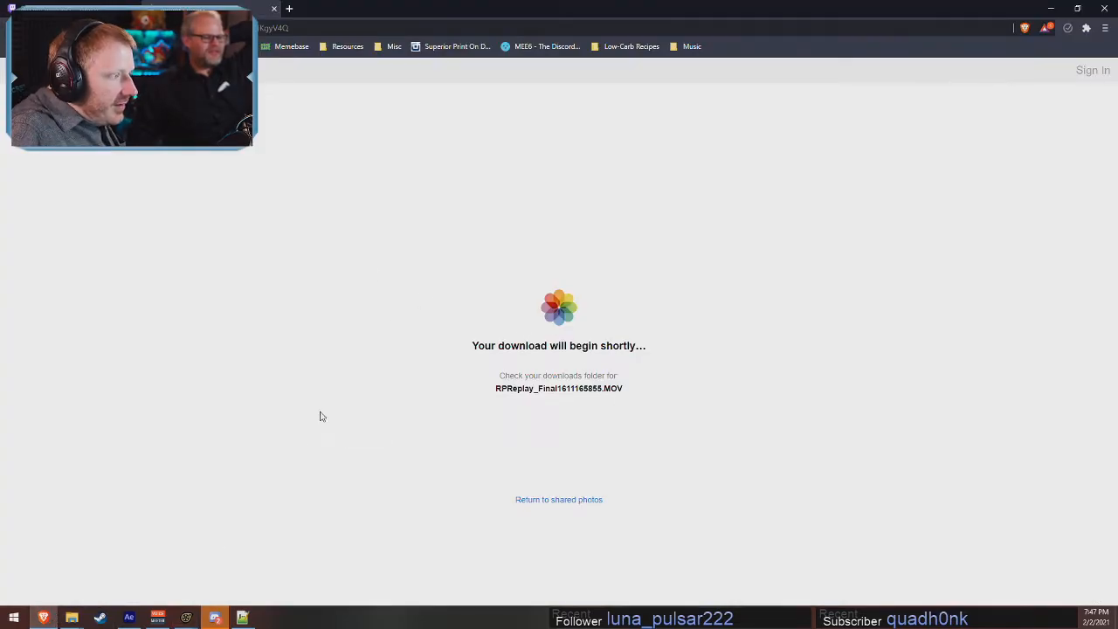
mouse_move(72, 618)
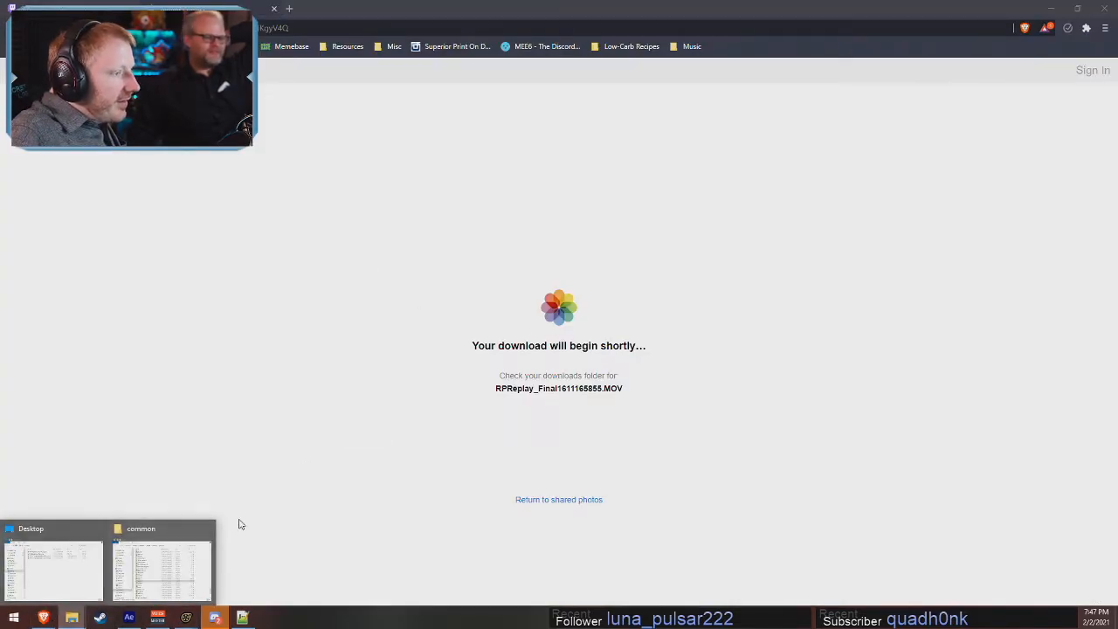
left_click(150, 560)
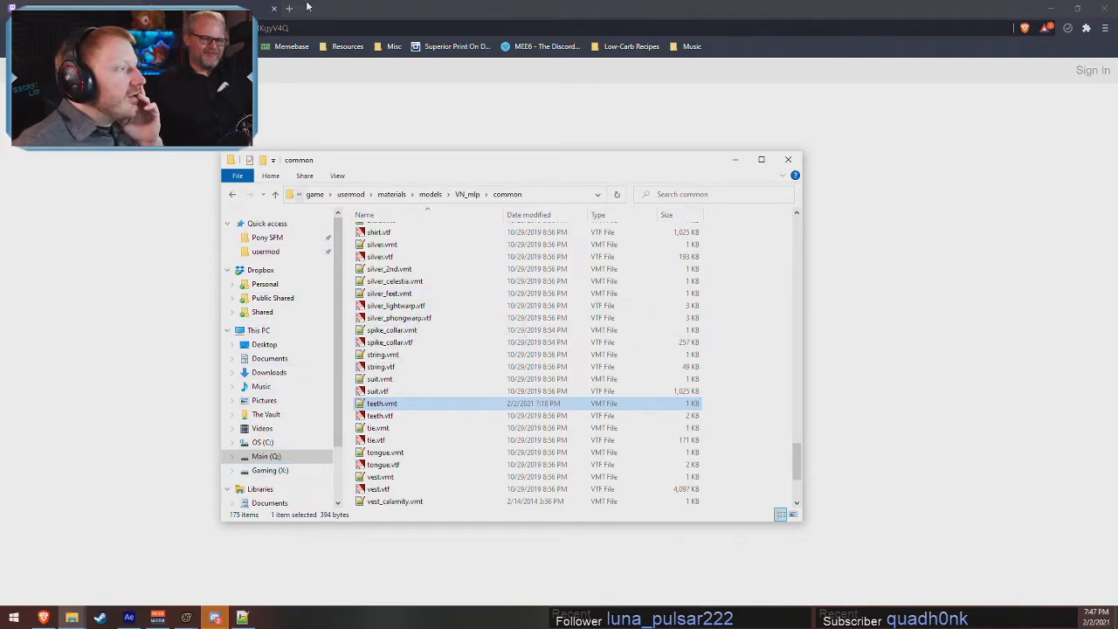
left_click(108, 4)
scroll(410, 295, "up", 1)
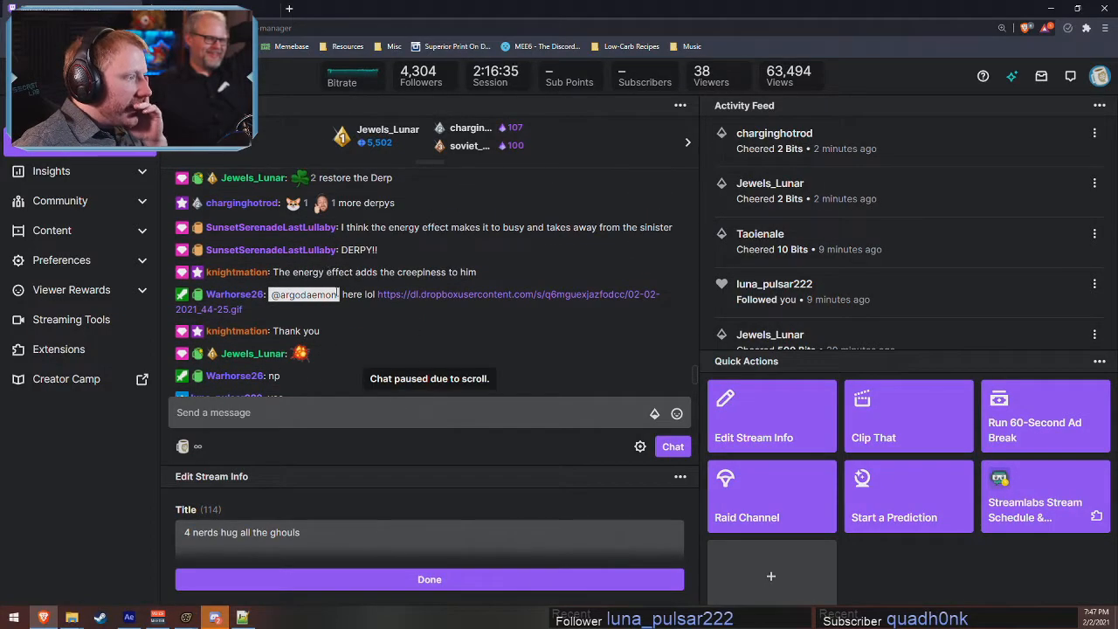
left_click(411, 295)
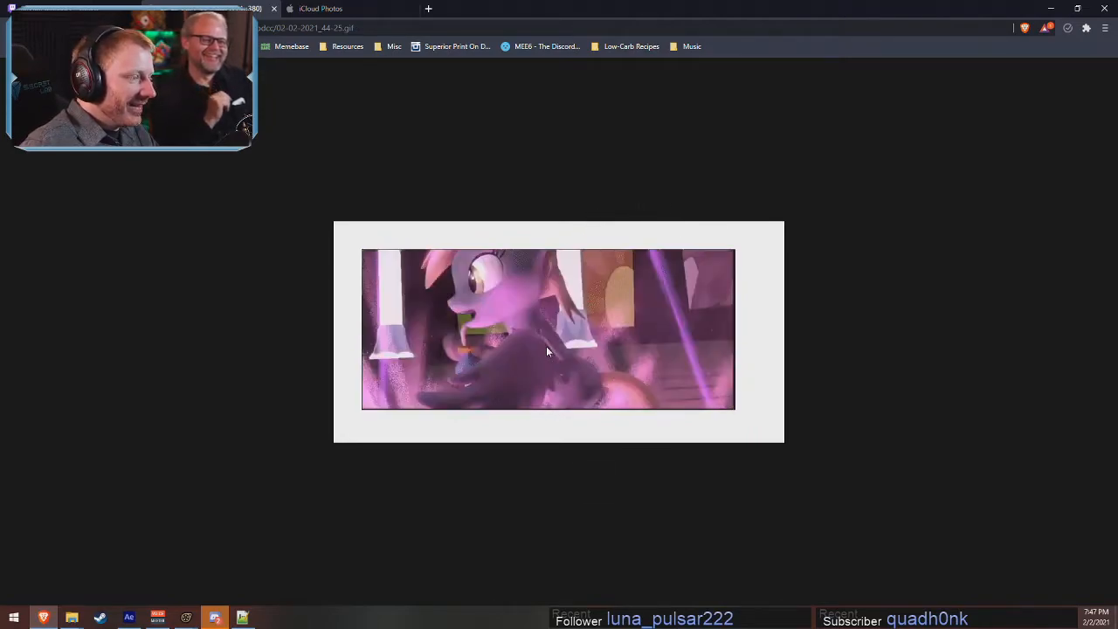
- Close the GIF and iCloud Photos pages and switch back to Source Filmmaker's Particle System Editor
left_click(274, 9)
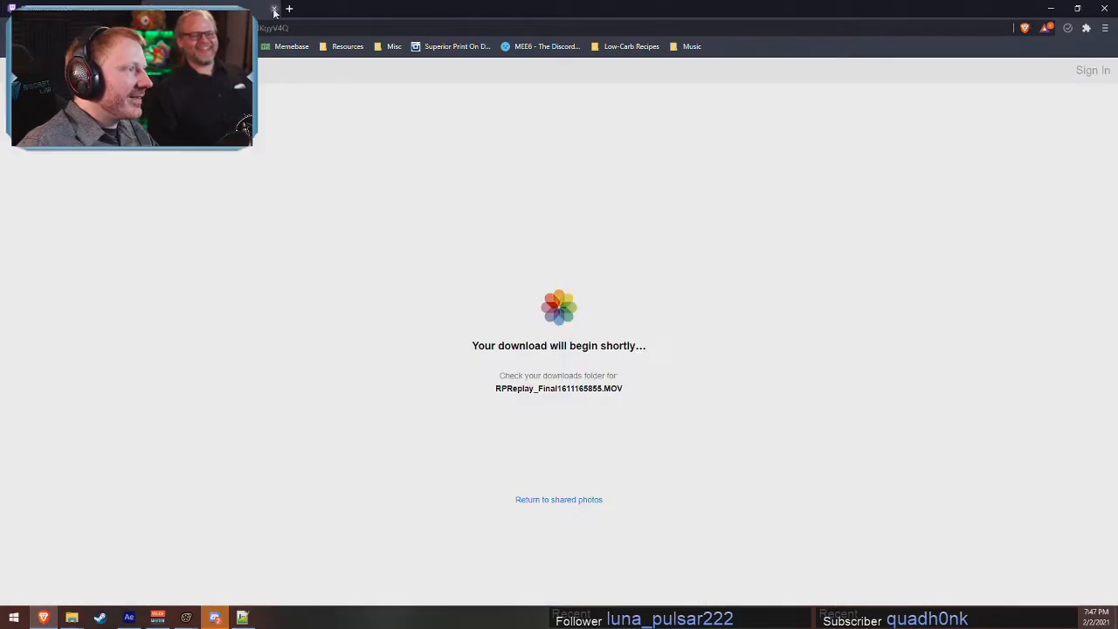
left_click(274, 10)
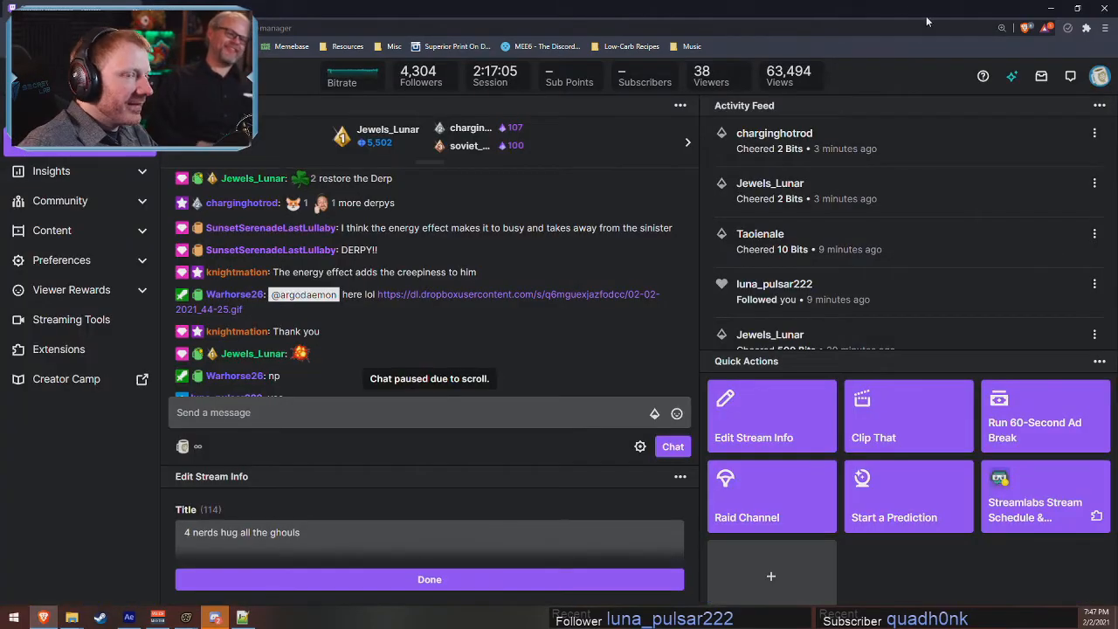
left_click(1052, 7)
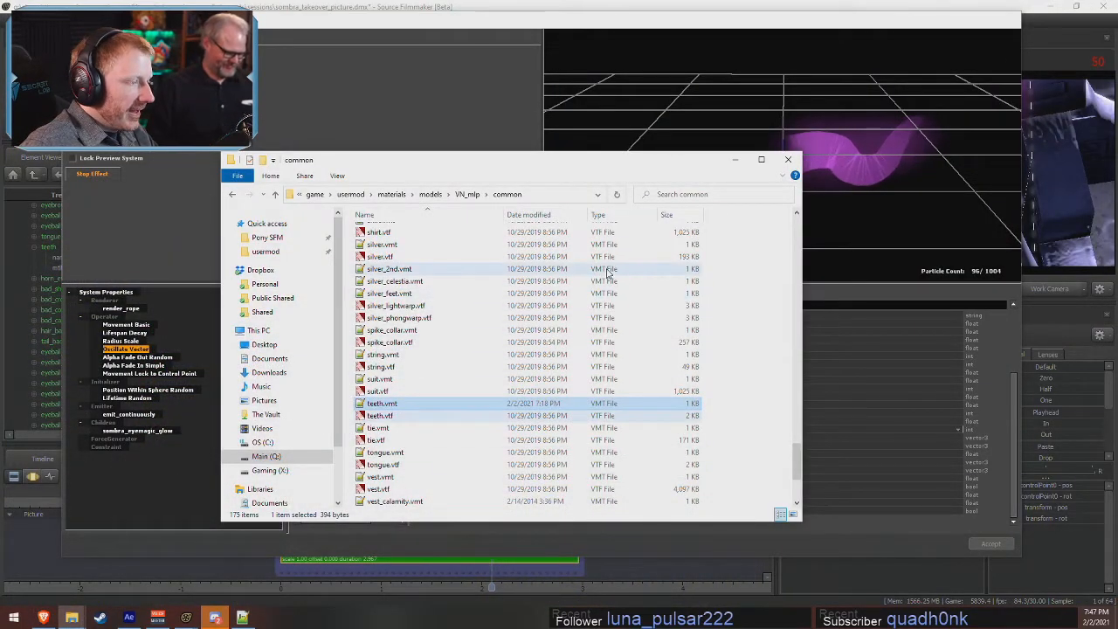
left_click(691, 6)
key("alt+Tab")
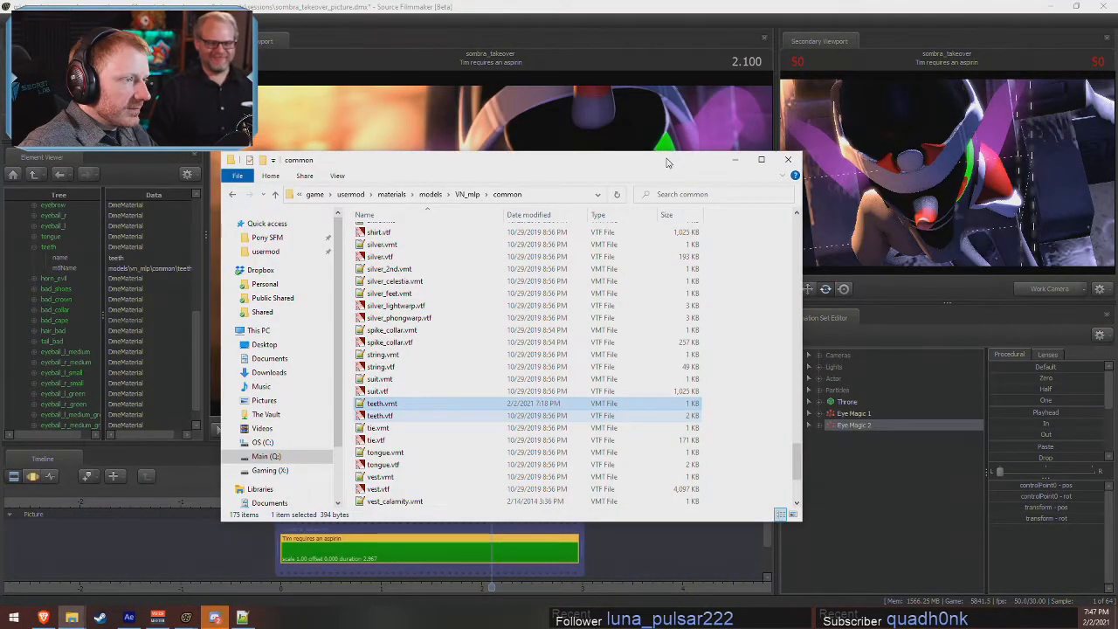
key("alt+Tab")
key("alt+Tab")
key("alt+Tab")
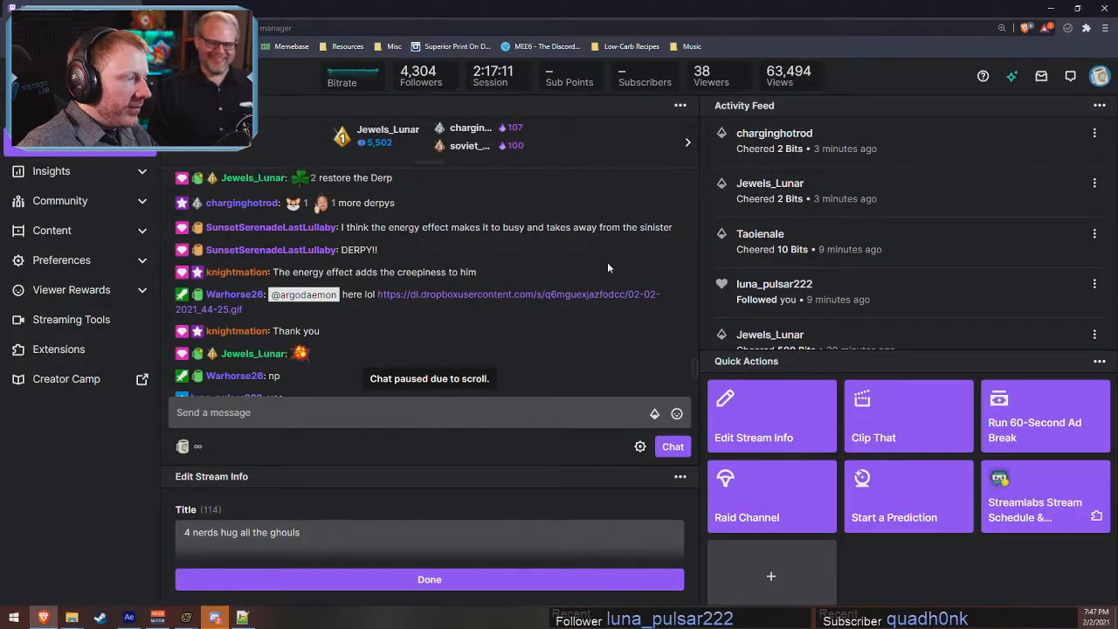
key("alt+Tab")
mouse_move(197, 624)
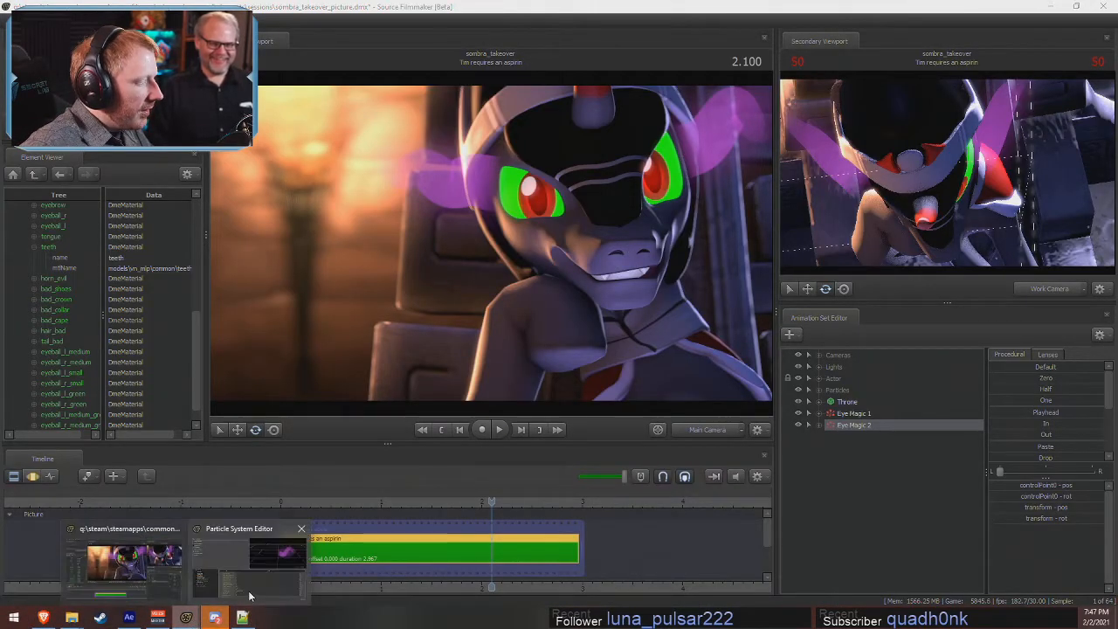
left_click(248, 559)
- Undo the oscillation frequency changes and recheck the Oscillate Vector operator's settings
left_click_drag(826, 129, 831, 158)
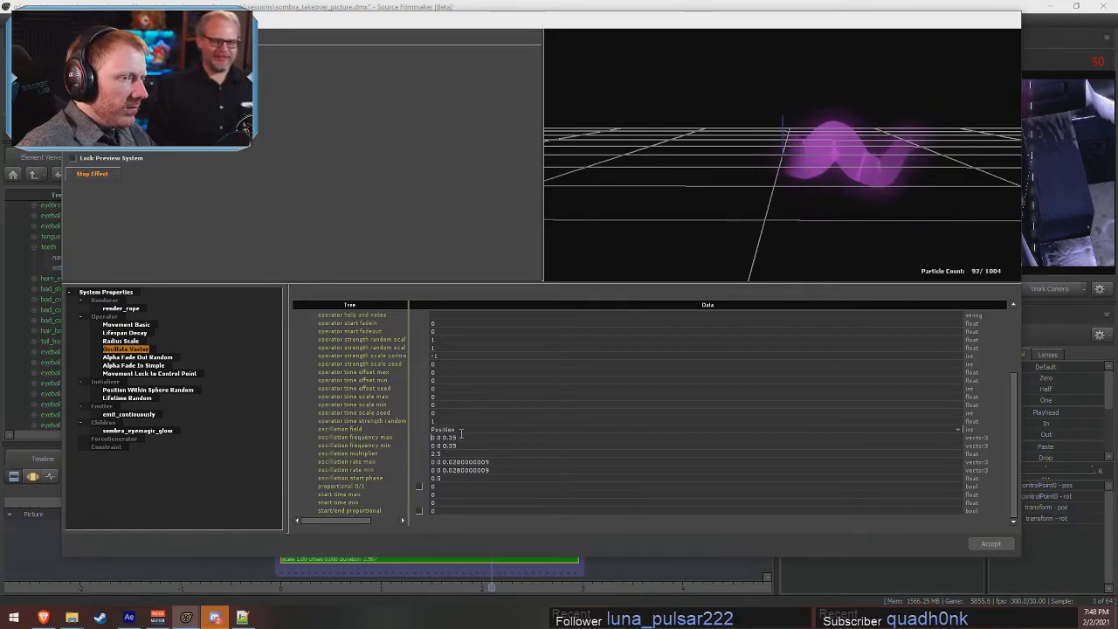
left_click(142, 358)
left_click(141, 349)
scroll(530, 478, "down", 3)
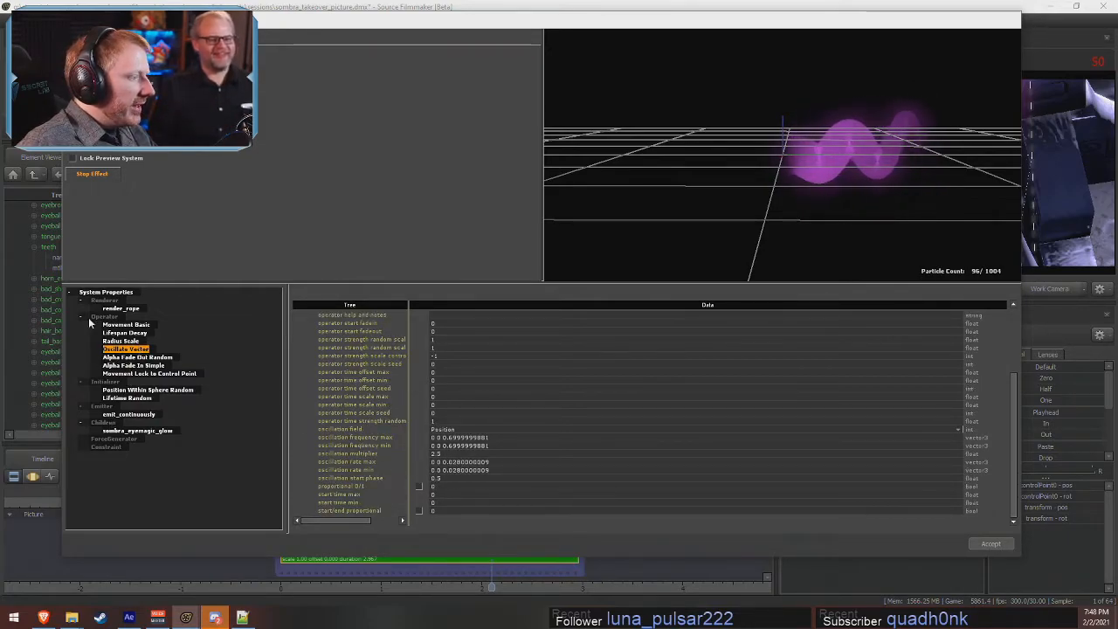
- Set both the minimum and maximum local coordinate speed of Position Within Sphere Random to 12 0 0
left_click(148, 390)
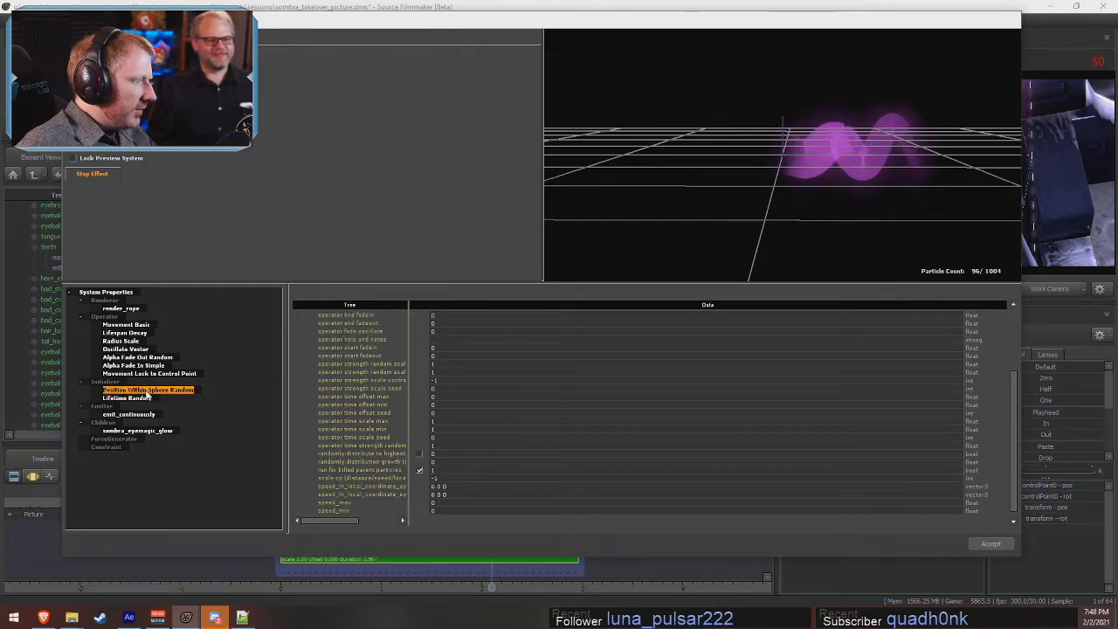
left_click(437, 478)
type("12")
key("Return")
double_click(435, 487)
type("12")
key("Return")
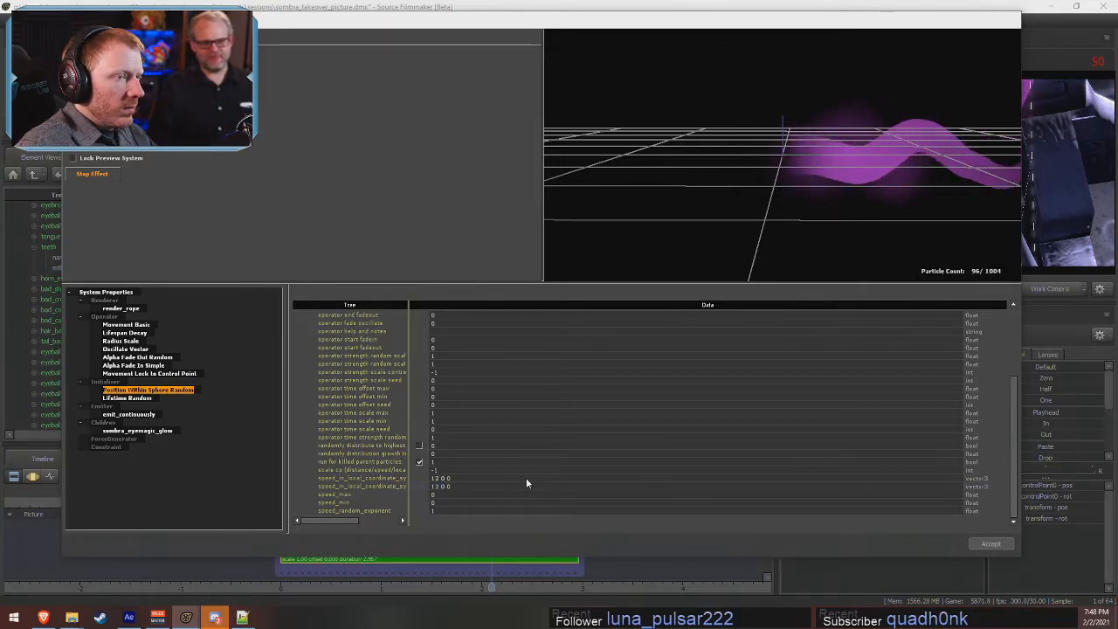
- Check the trails at an earlier moment in the shot, and return to the Particle System Editor
left_click(991, 18)
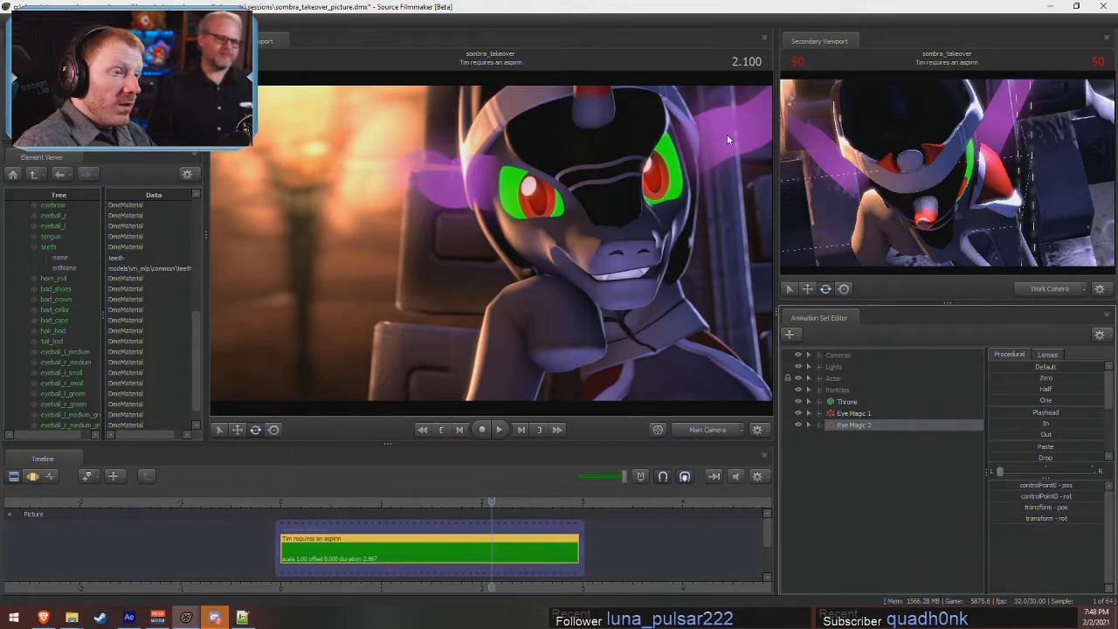
left_click(393, 503)
left_click_drag(395, 503, 411, 503)
key("alt+Tab")
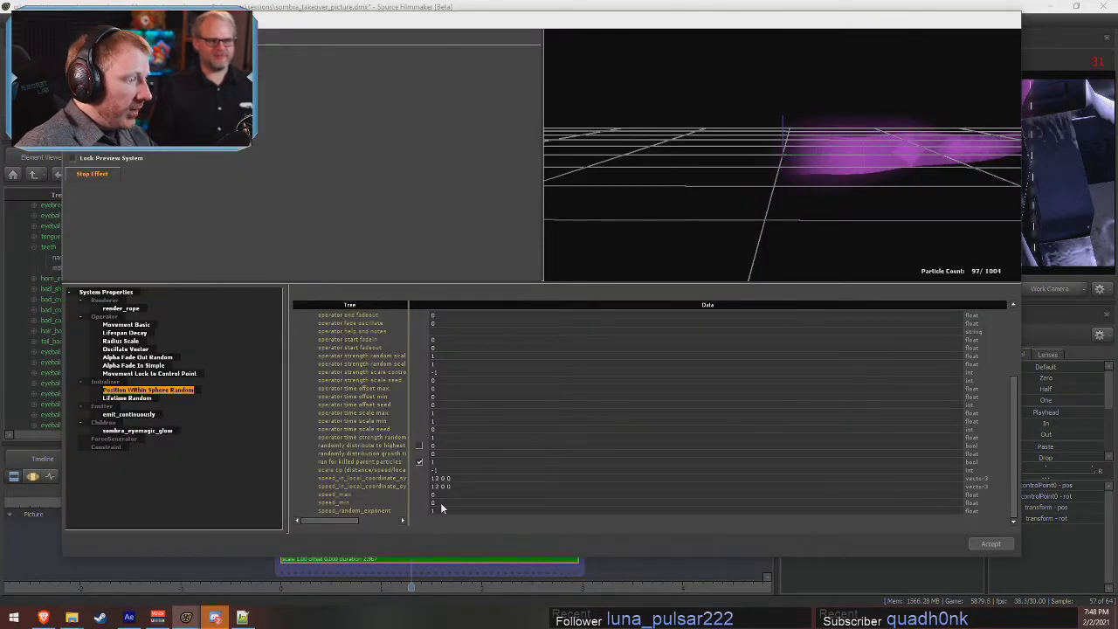
- Set both the minimum and maximum local coordinate speed of Position Within Sphere Random to 9 0 0
left_click(433, 478)
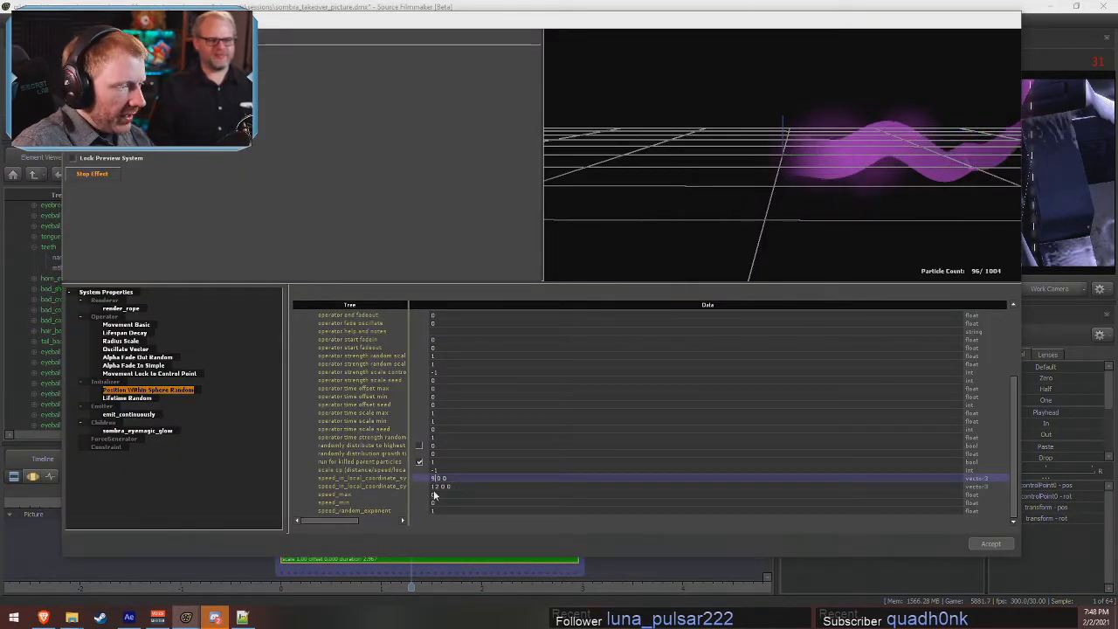
key("Return")
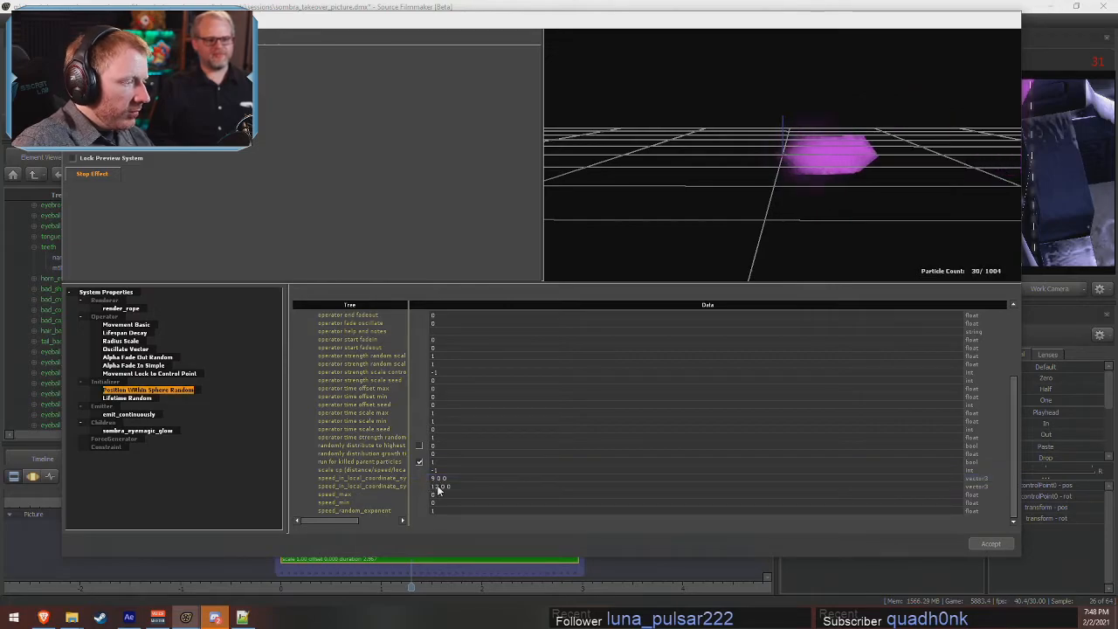
double_click(439, 486)
left_click_drag(439, 486, 431, 486)
type("9")
key("Return")
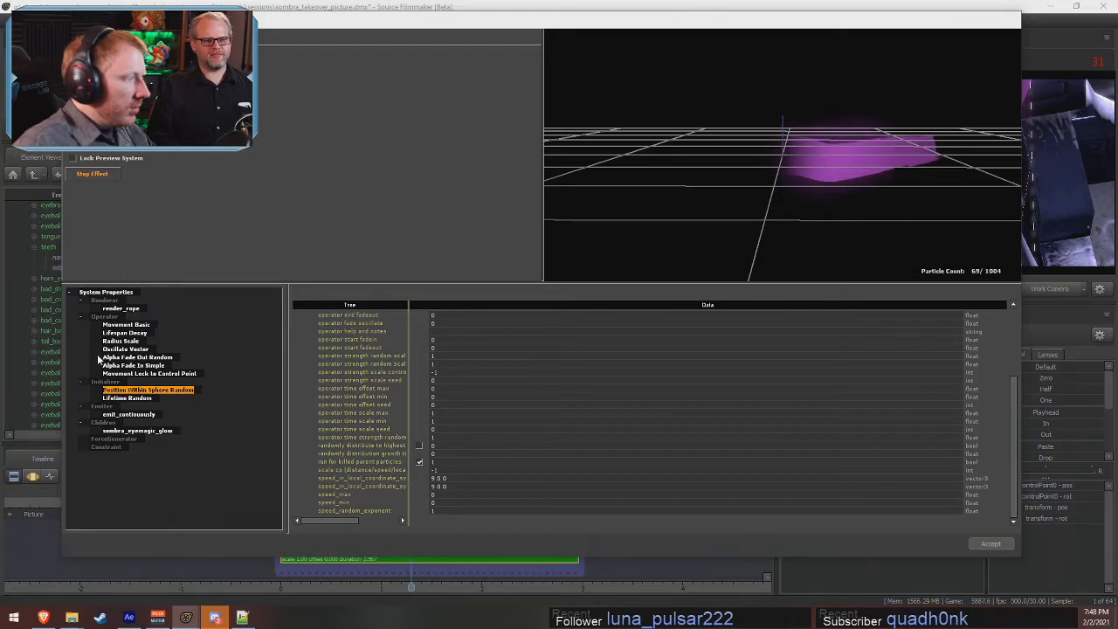
- Play back part of the shot to check the trails, and return to the Particle System Editor
key("Escape")
left_click(340, 505)
key("space")
key("space")
key("alt+Tab")
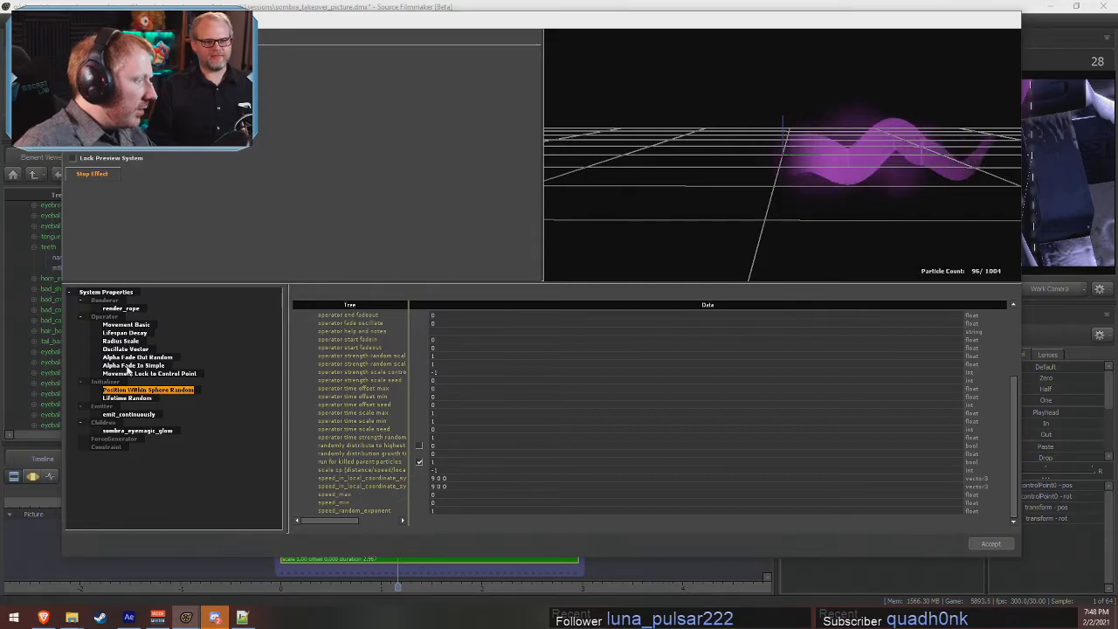
- Set both the minimum and maximum lifetime of the trail's Lifetime Random initializer to 2.25
left_click(126, 397)
left_click(430, 332)
type("2.25")
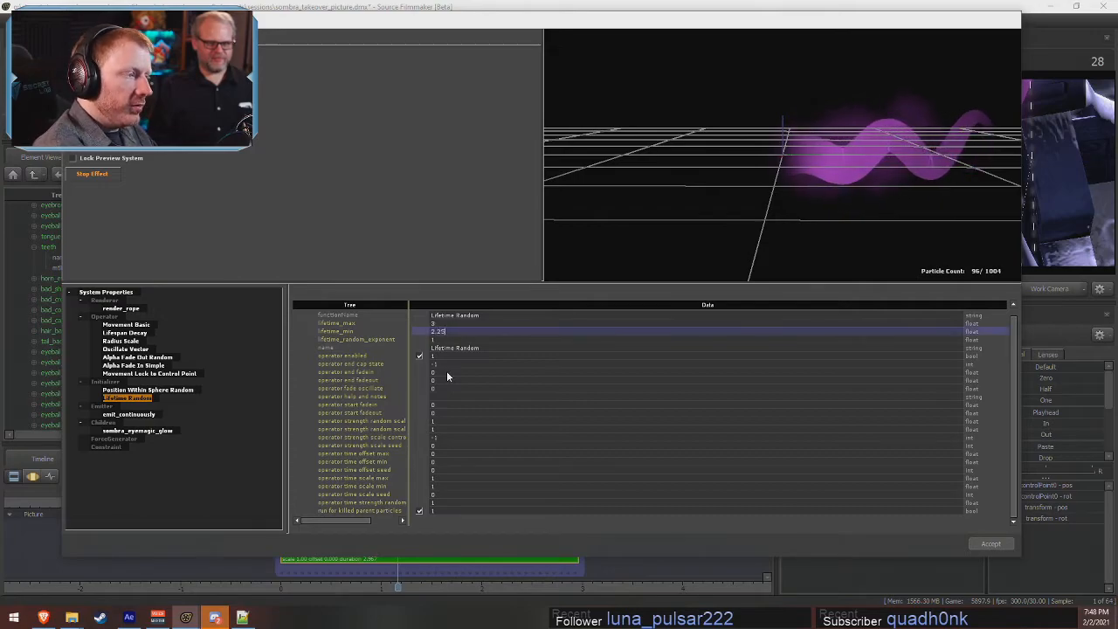
key("Return")
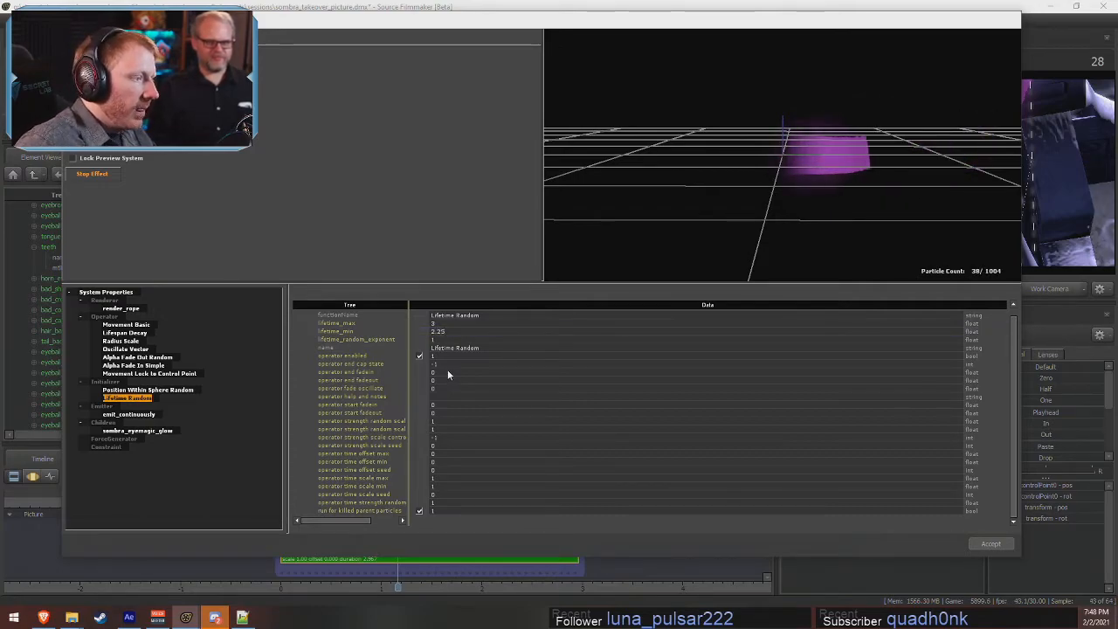
left_click(436, 324)
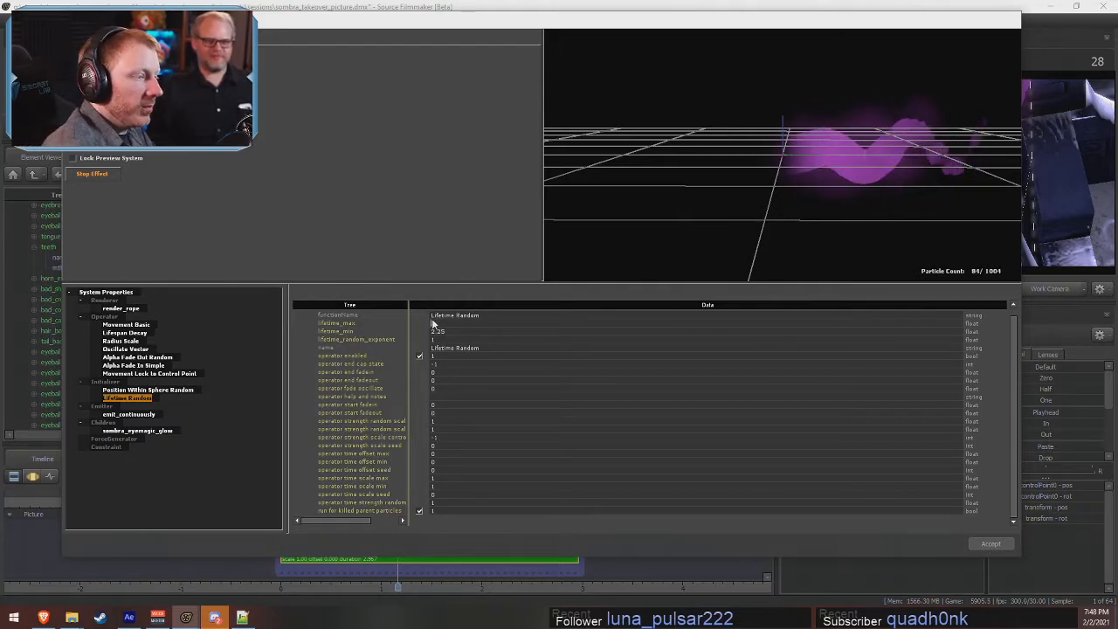
double_click(443, 324)
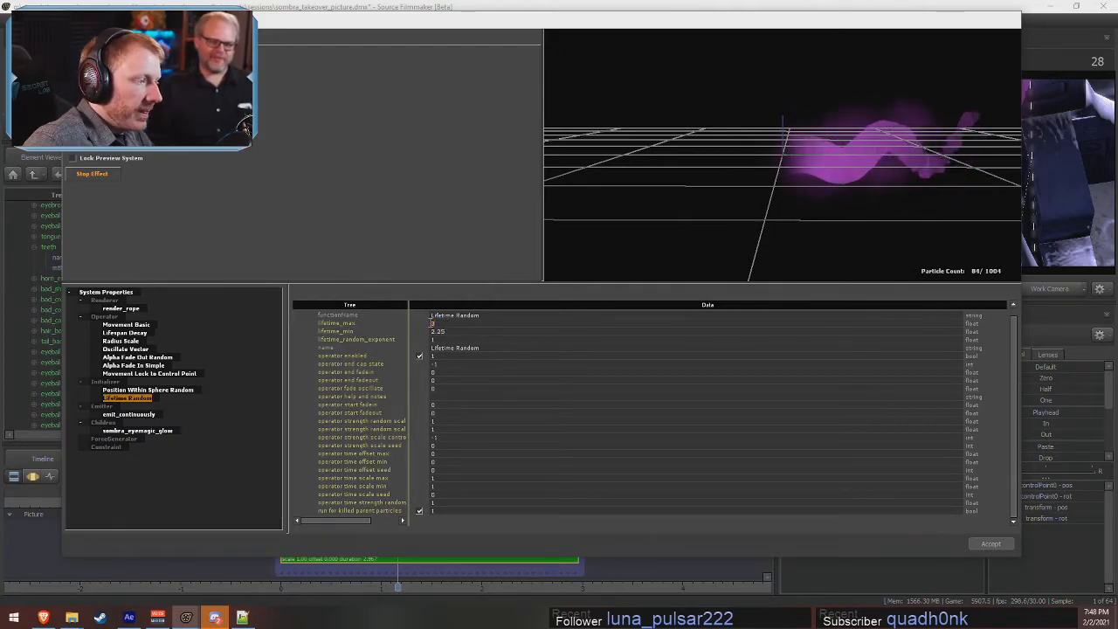
type("2.25")
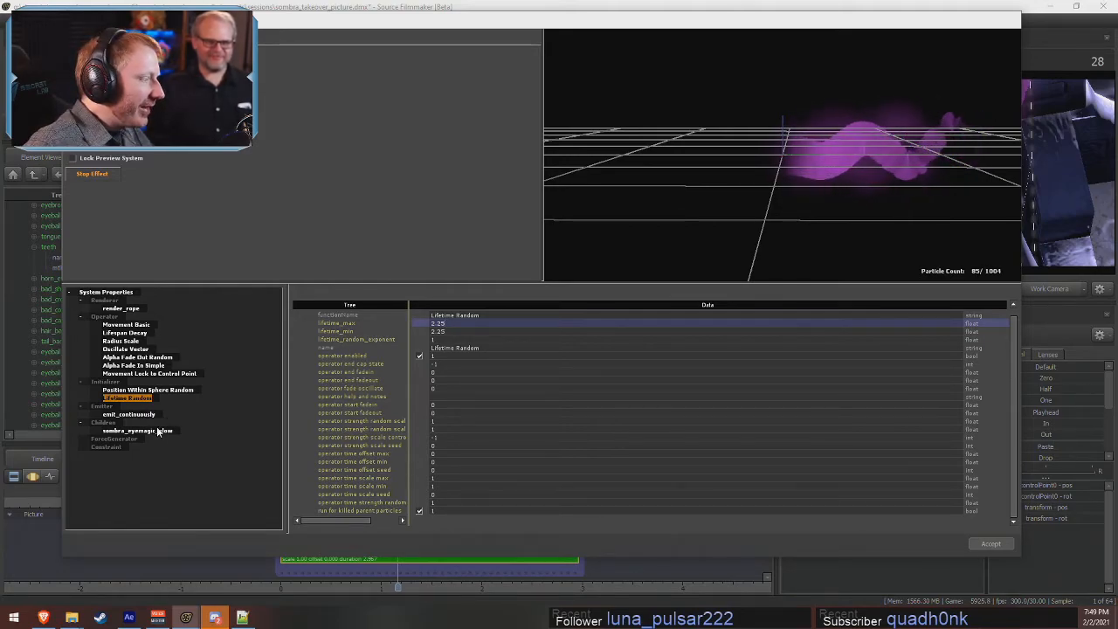
- Accept the trail edits, reopen Eye Magic 2's sombra_eyemagic definition and inspect its preview from another angle
left_click(131, 413)
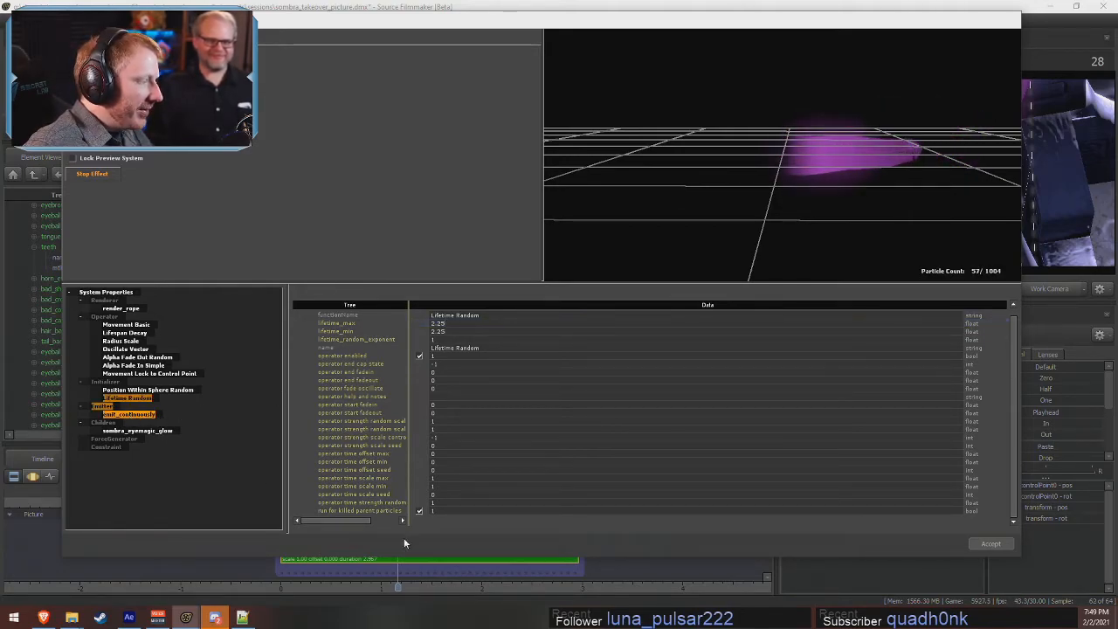
left_click(990, 543)
right_click(864, 426)
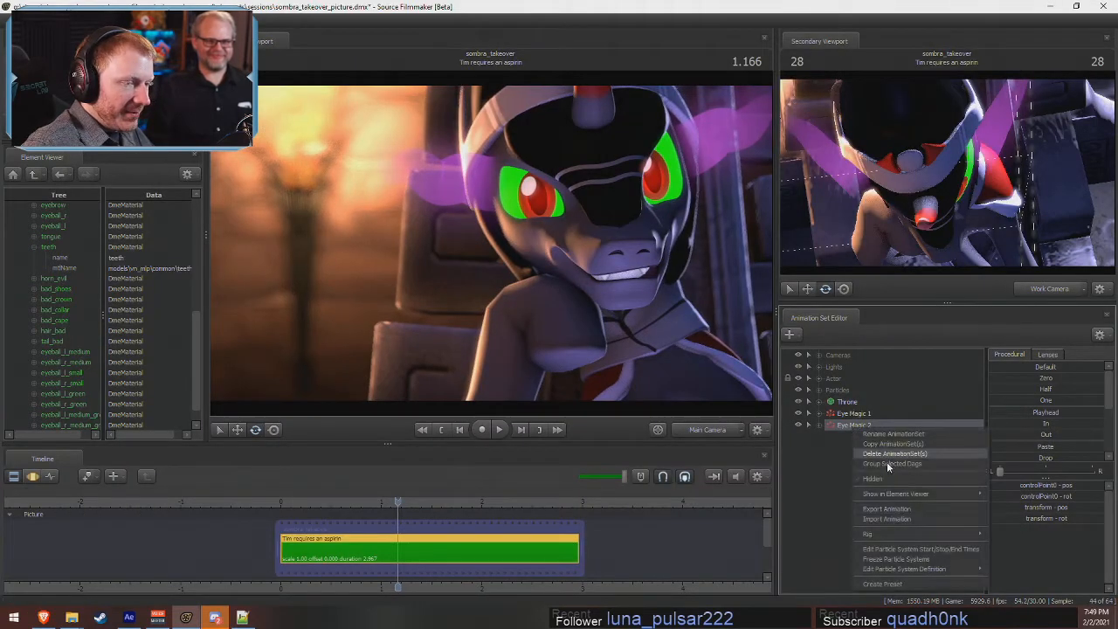
mouse_move(906, 569)
left_click(1029, 574)
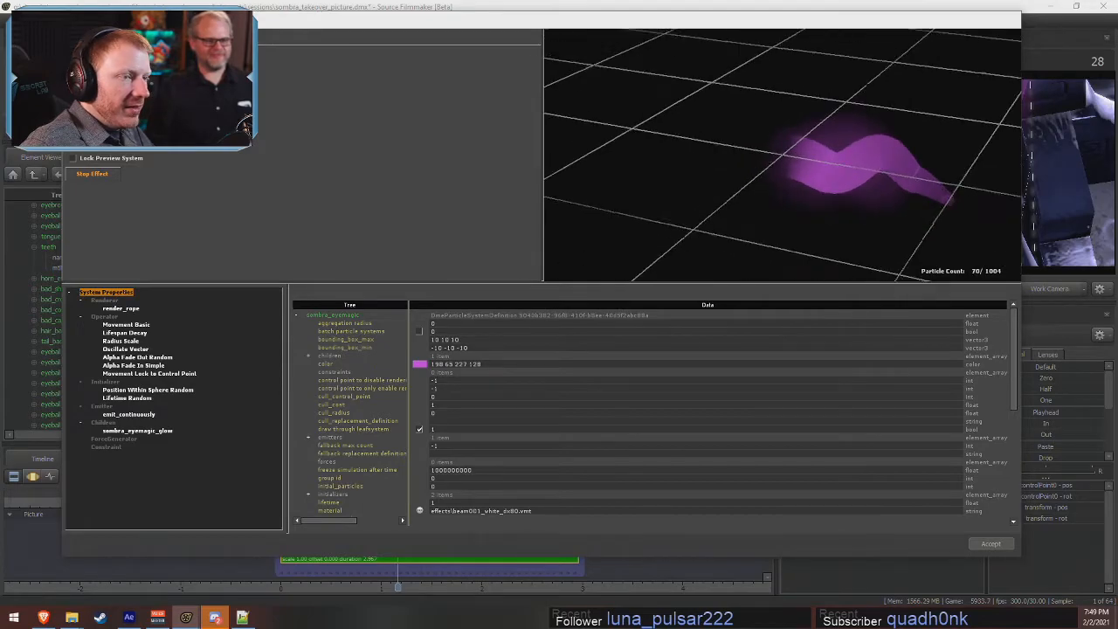
left_click_drag(772, 234, 823, 225)
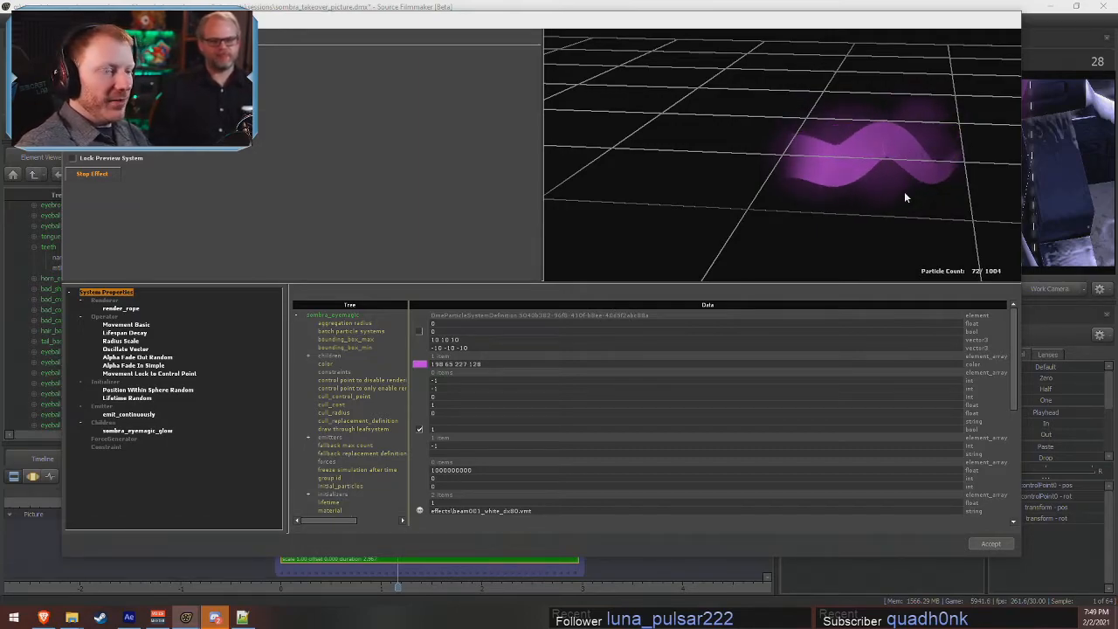
left_click(994, 548)
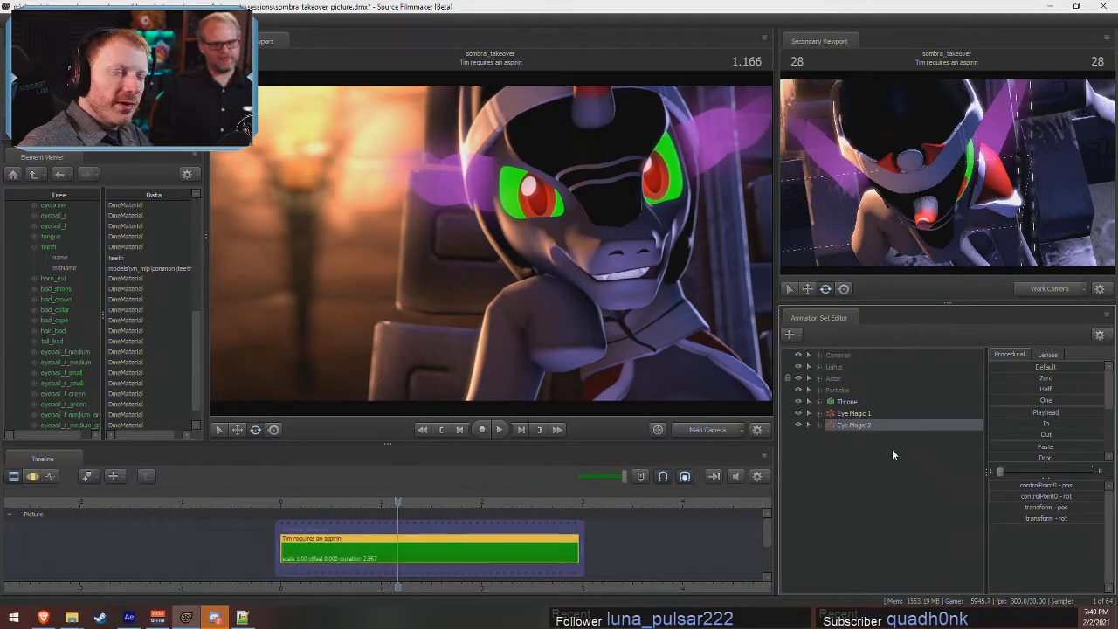
- Open Eye Magic 2's sombra_eyemagic_glow definition and set the minimum and maximum local speed of Position Within Sphere Random to 9 0 0
right_click(873, 424)
mouse_move(951, 568)
left_click(1038, 572)
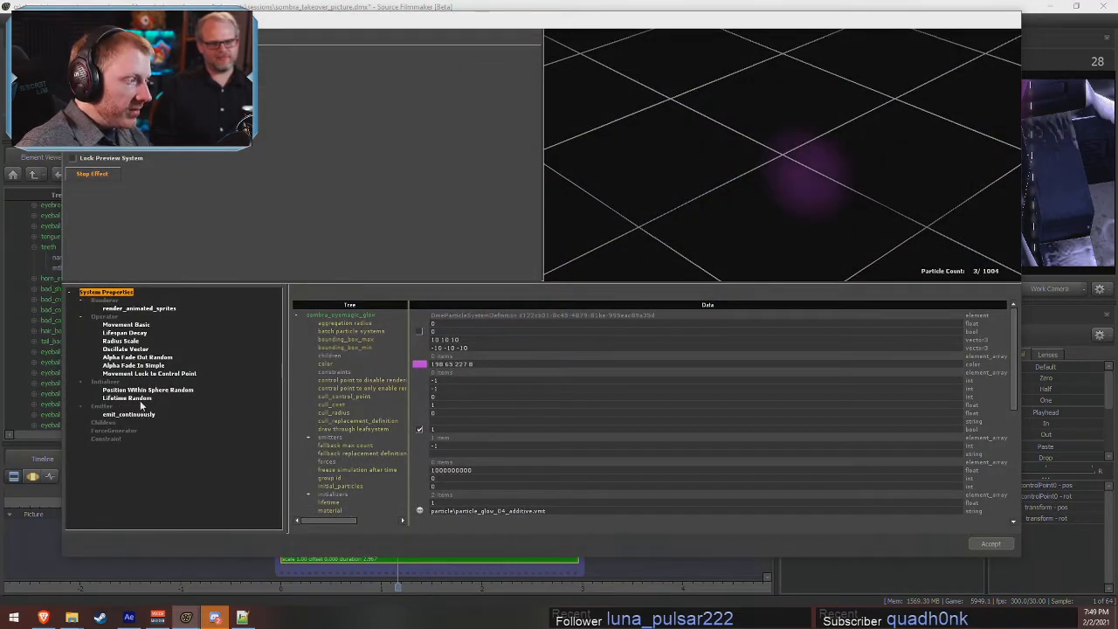
left_click(144, 390)
scroll(392, 379, "down", 10)
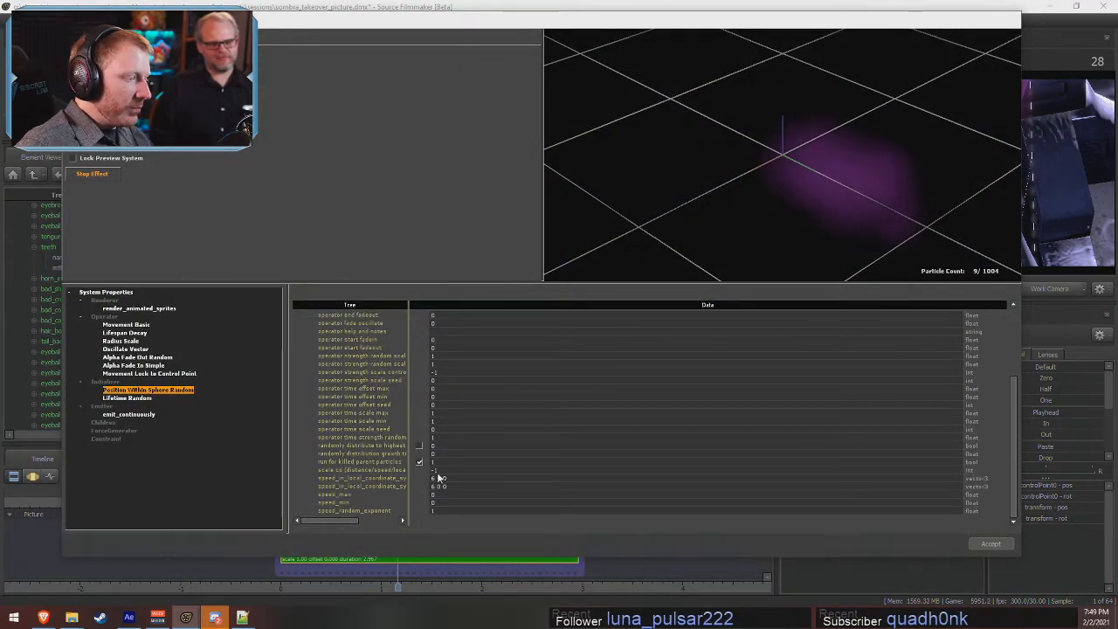
double_click(433, 478)
type("9")
key("Return")
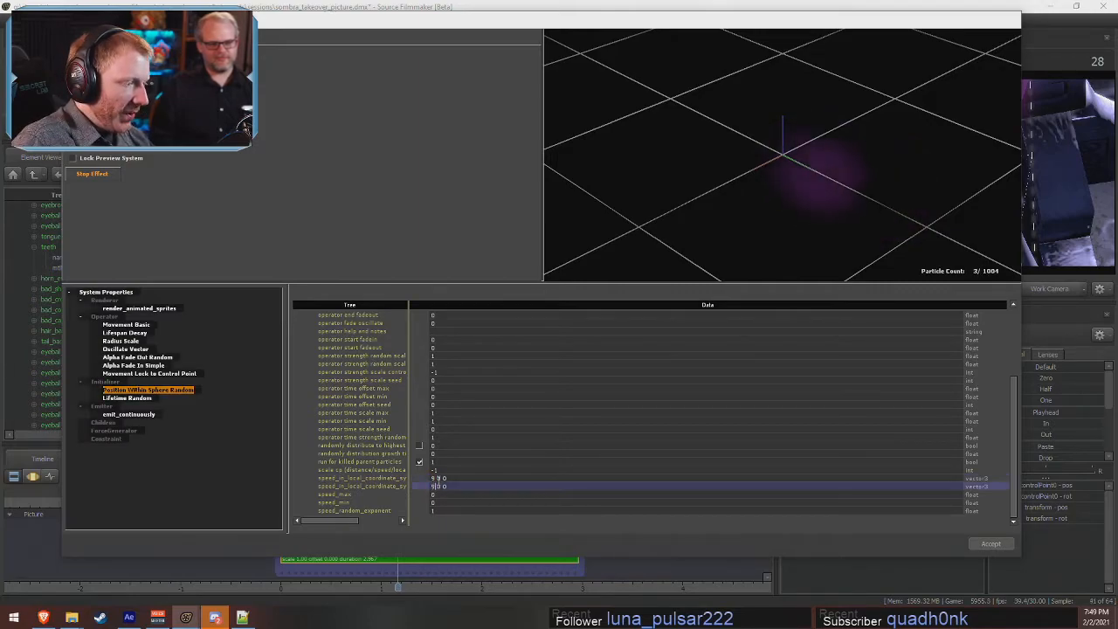
- Set both the minimum and maximum lifetime of the glow's Lifetime Random initializer to 3
left_click(130, 399)
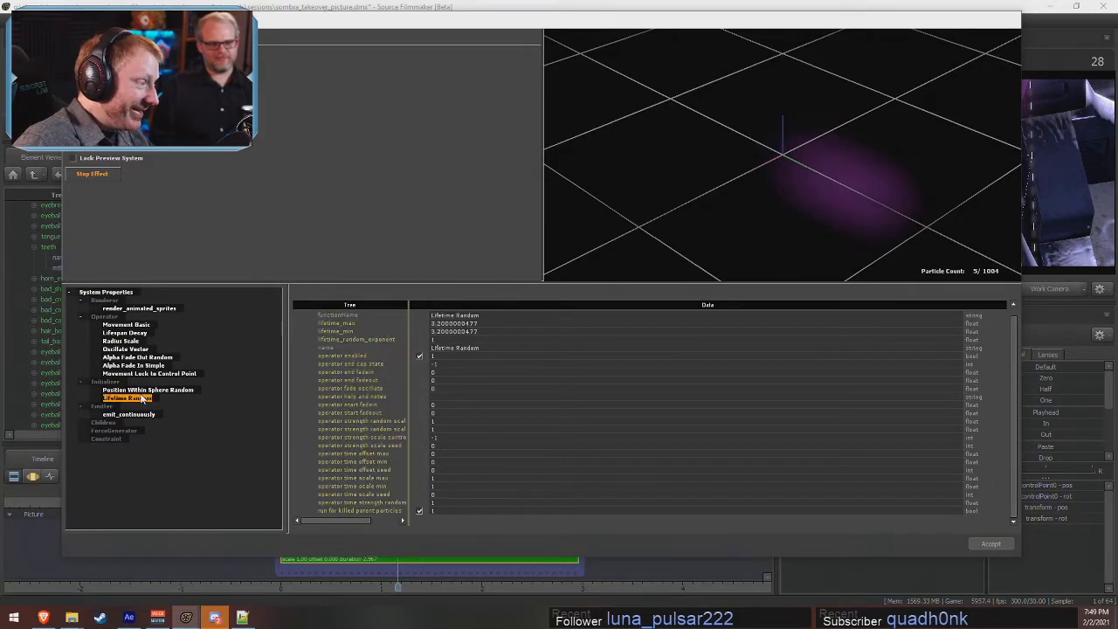
double_click(484, 331)
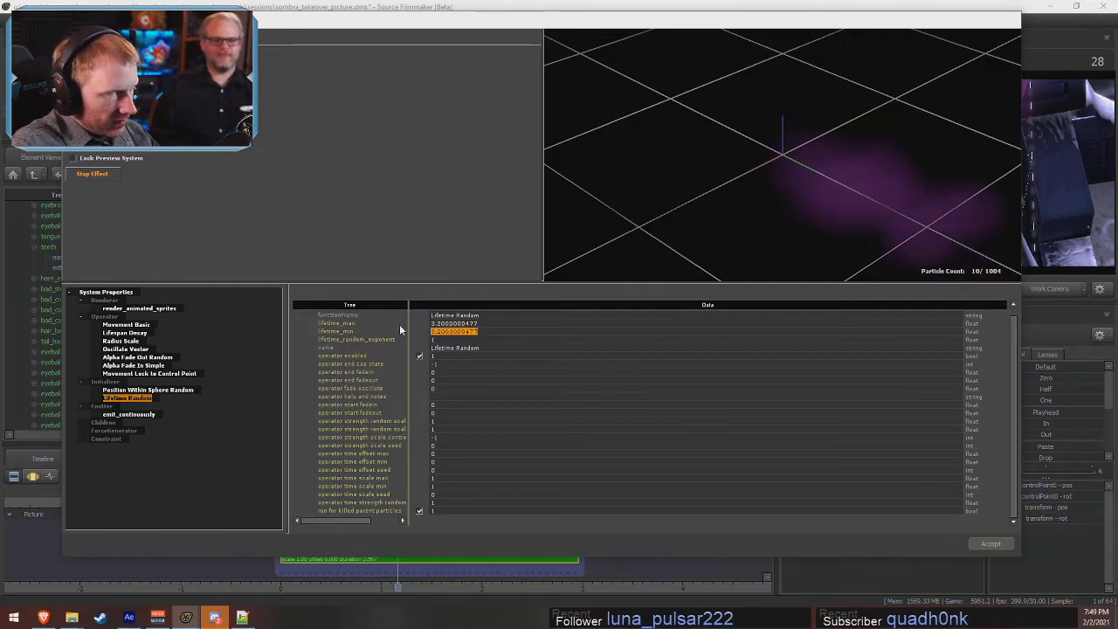
type("3")
key("Return")
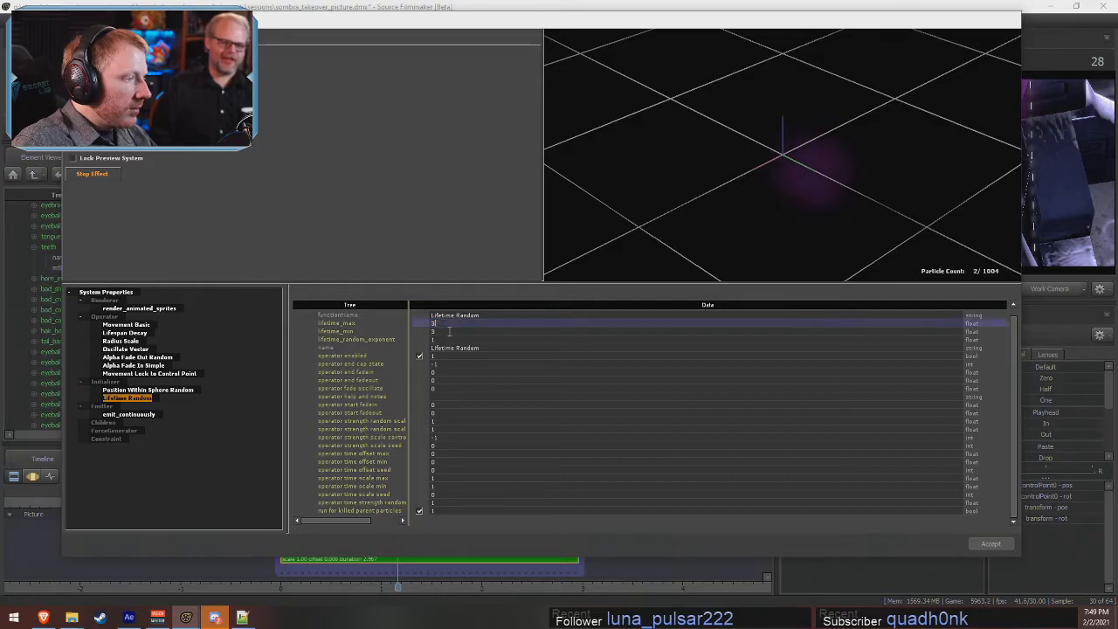
- Review the glow's Oscillate Vector settings and accept the particle definition
left_click(147, 349)
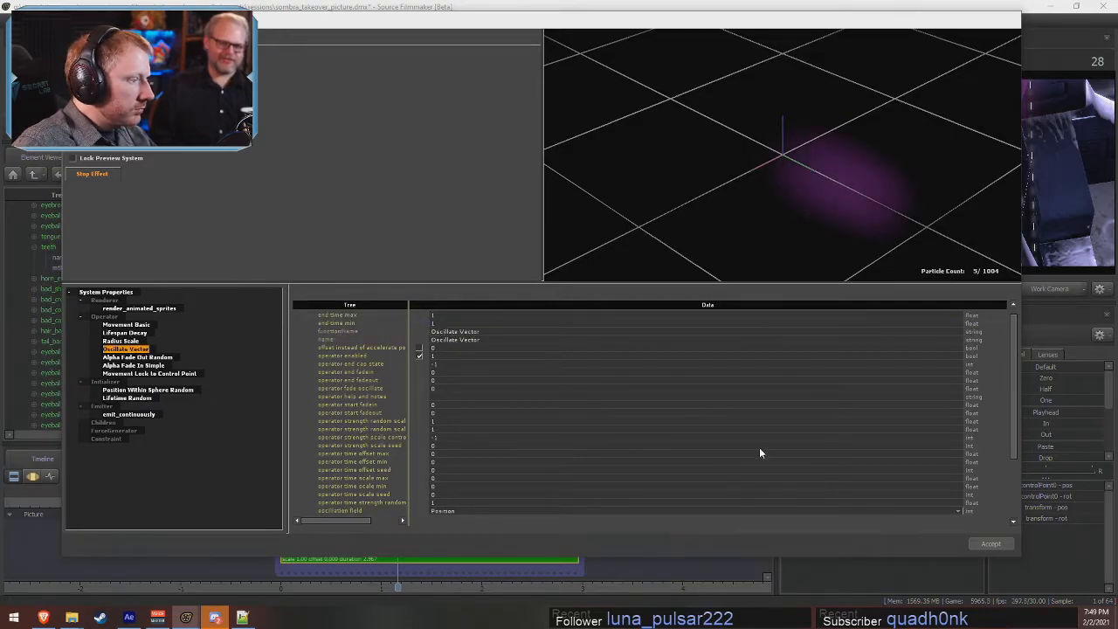
scroll(740, 445, "down", 5)
left_click(990, 543)
- View the shot through the work camera and slightly rotate Eye Magic 2 in the Motion Editor
left_click_drag(383, 500, 394, 502)
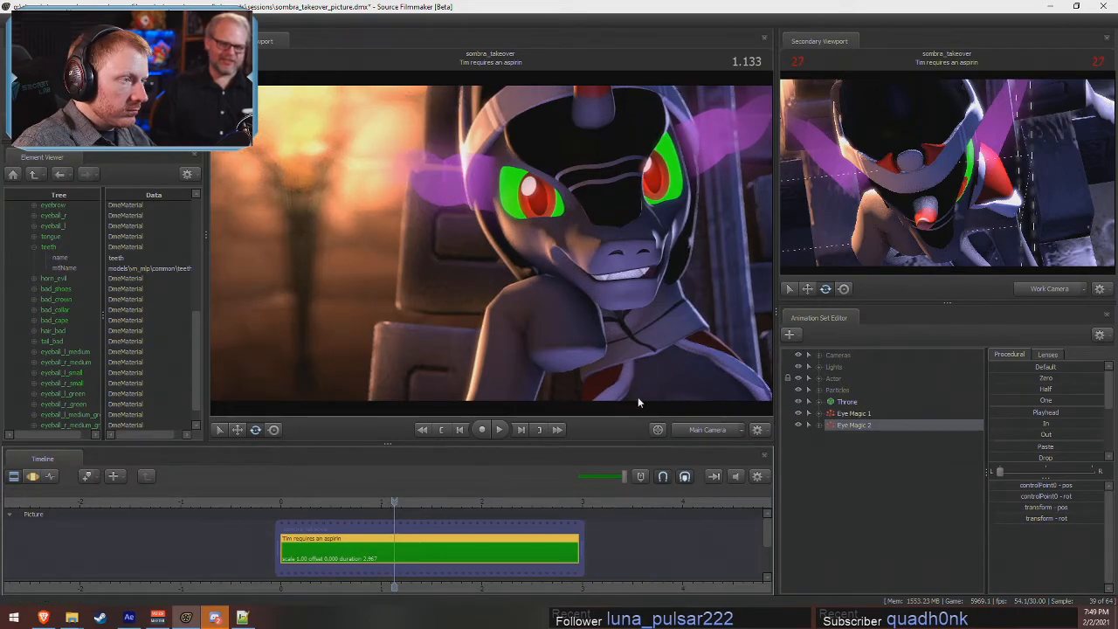
left_click(718, 429)
left_click_drag(689, 350, 712, 323)
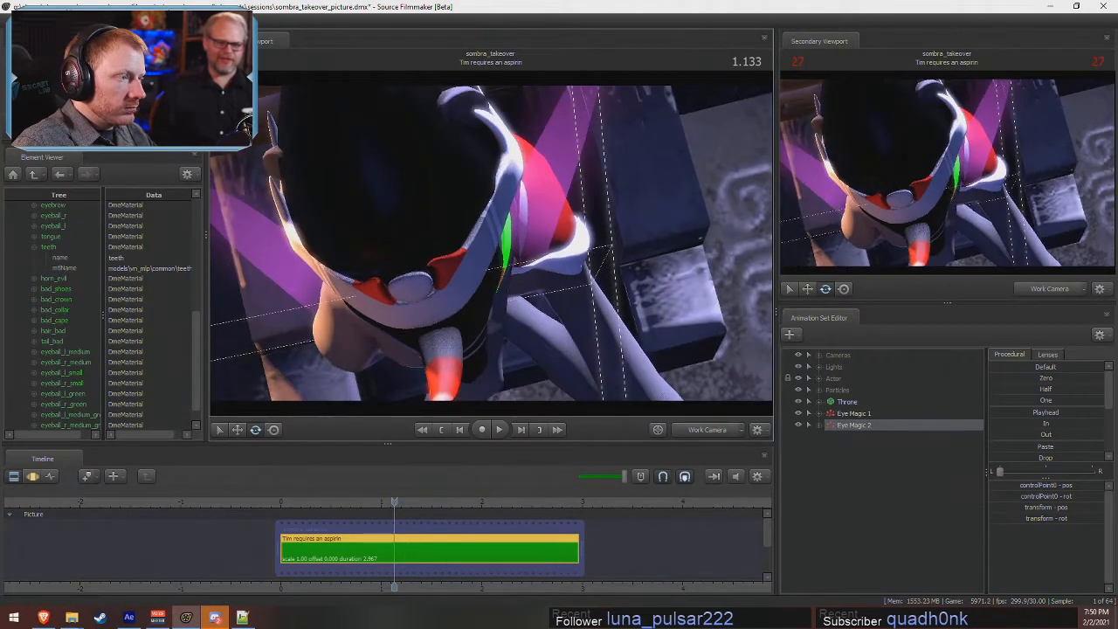
key("F3")
left_click(853, 426)
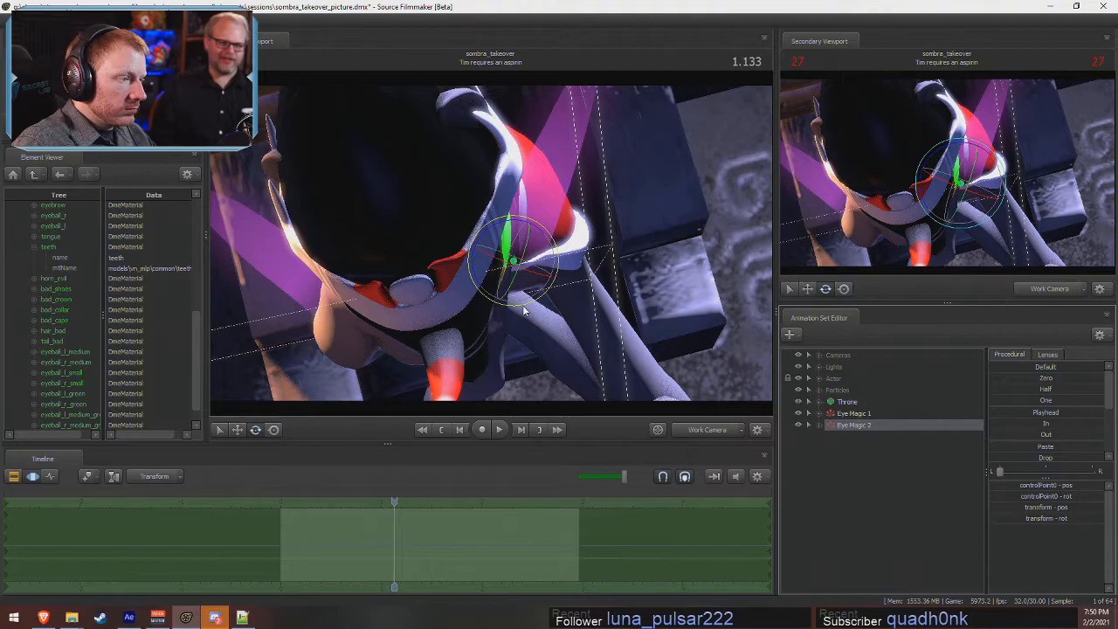
left_click_drag(524, 304, 526, 306)
- Return to the main camera and play back the shot to check both eye trails
left_click(687, 430)
key("F2")
key("F3")
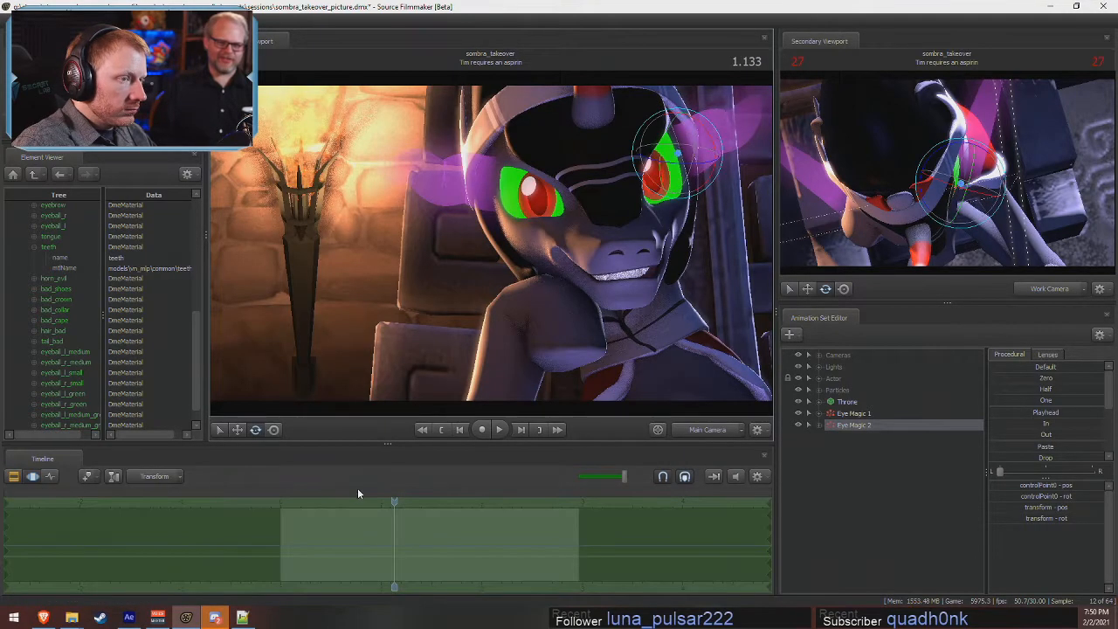
key("space")
key("space")
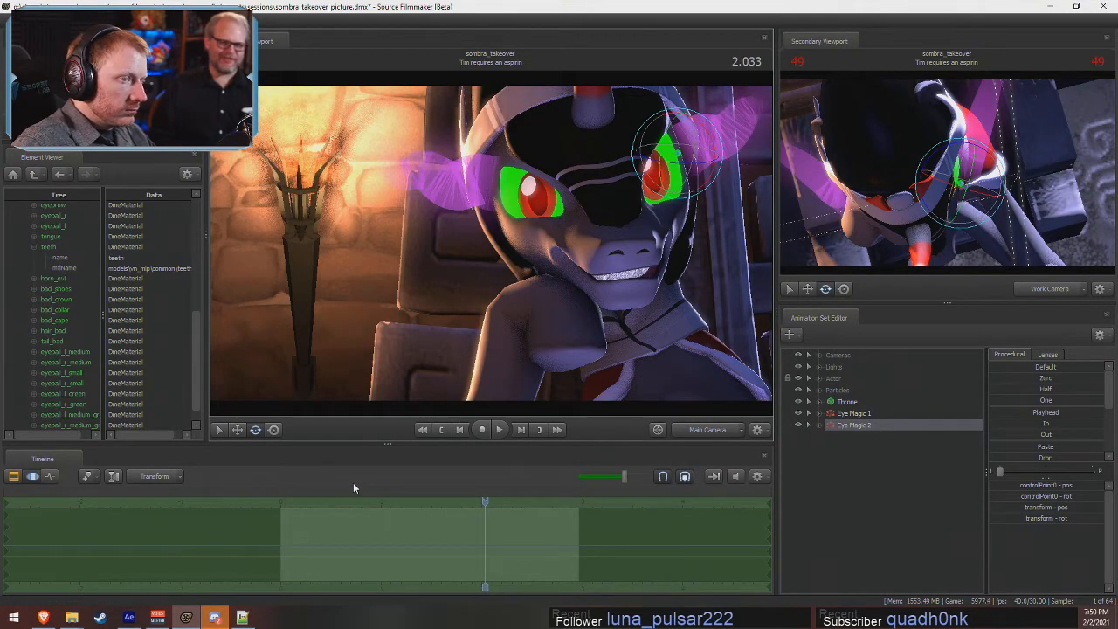
key("F1")
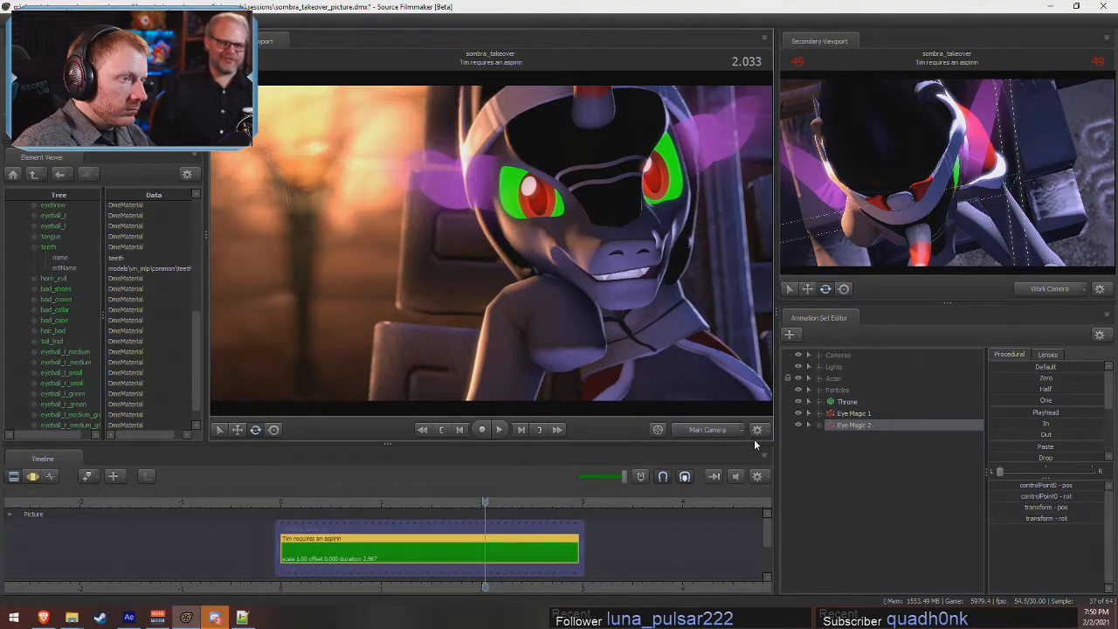
- Rotate Eye Magic 2 slightly in the main camera view to angle its trail further upward
key("F2")
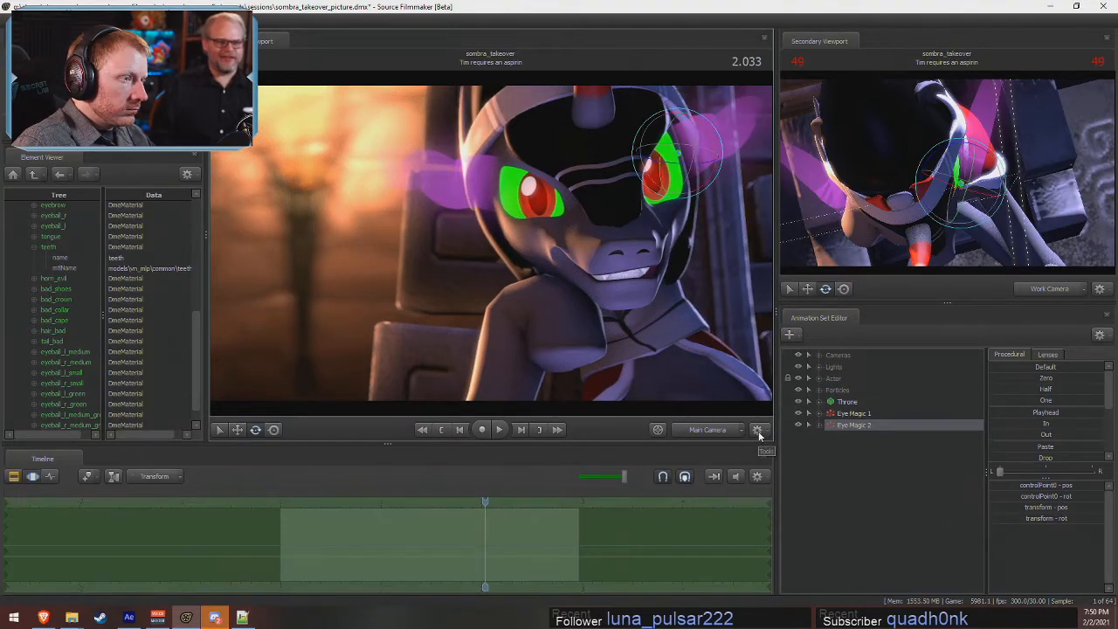
left_click_drag(649, 158, 662, 162)
key("F1")
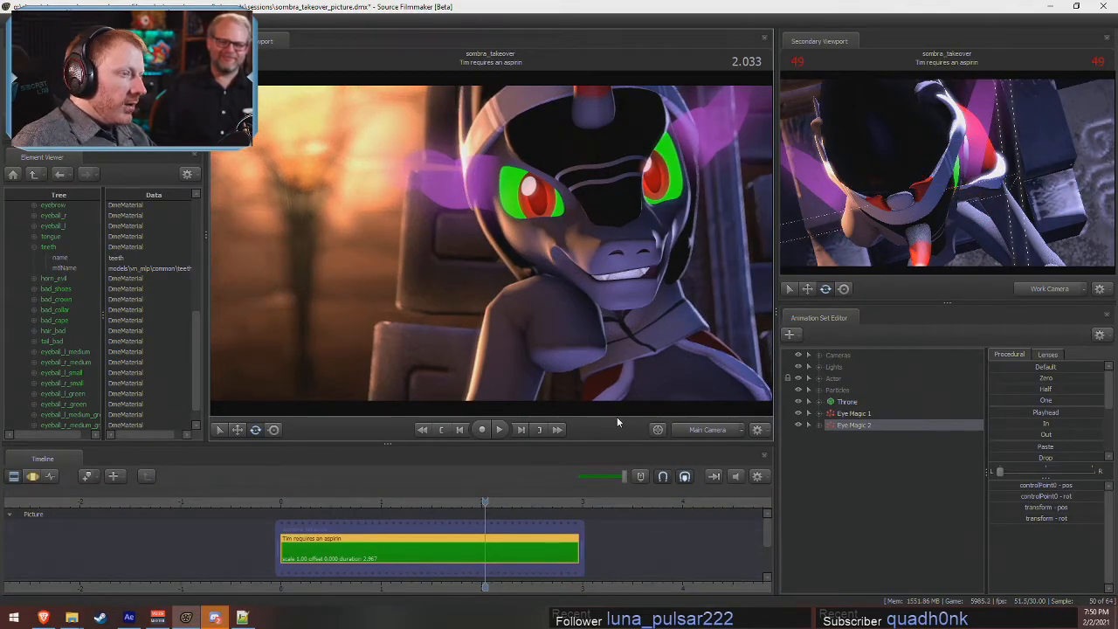
- Compare the eye trails in the main camera view between the Clip Editor and the Motion Editor
key("F3")
key("F2")
key("F3")
key("F2")
key("F2")
key("F1")
key("F2")
key("F1")
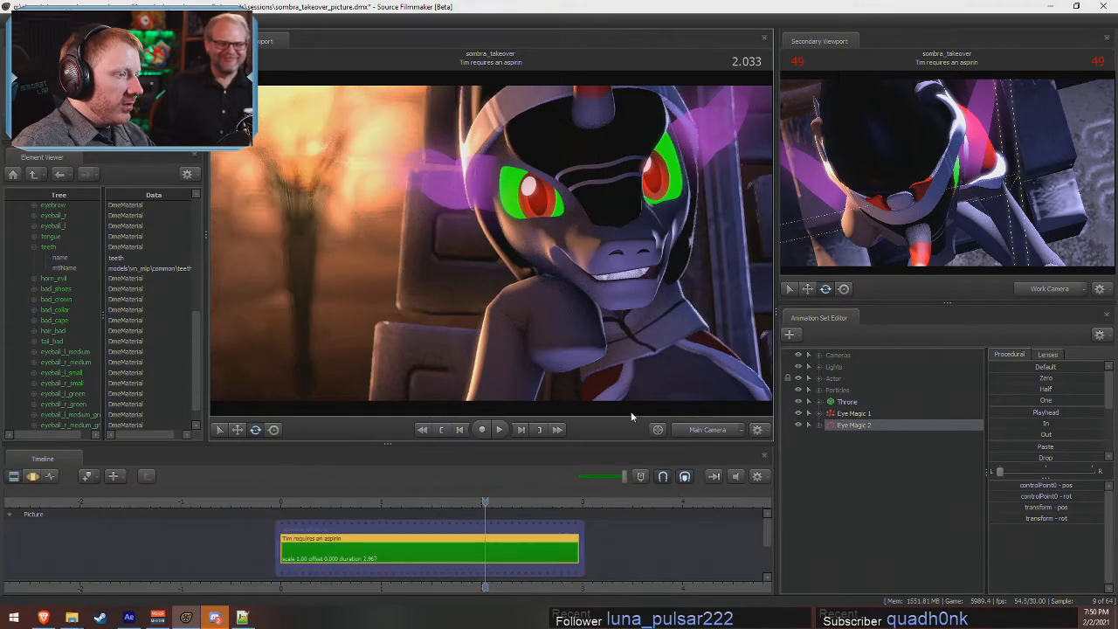
- Play back the shot and move the playhead to about 1.366 seconds to examine the eye trails
key("F3")
key("F2")
key("F3")
key("space")
key("space")
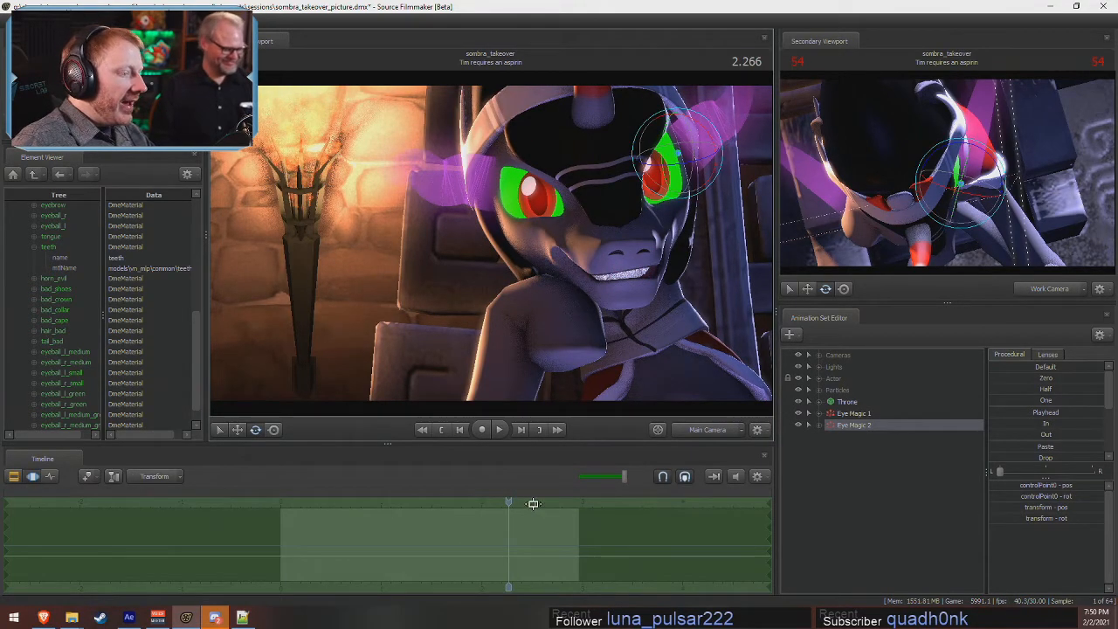
left_click_drag(511, 500, 416, 502)
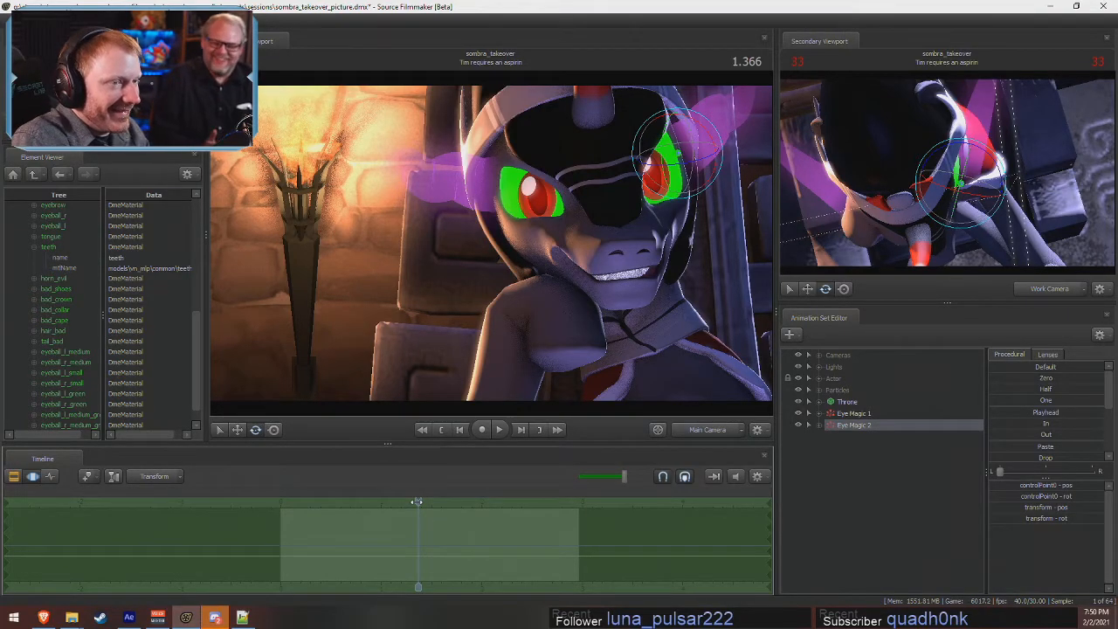
key("F2")
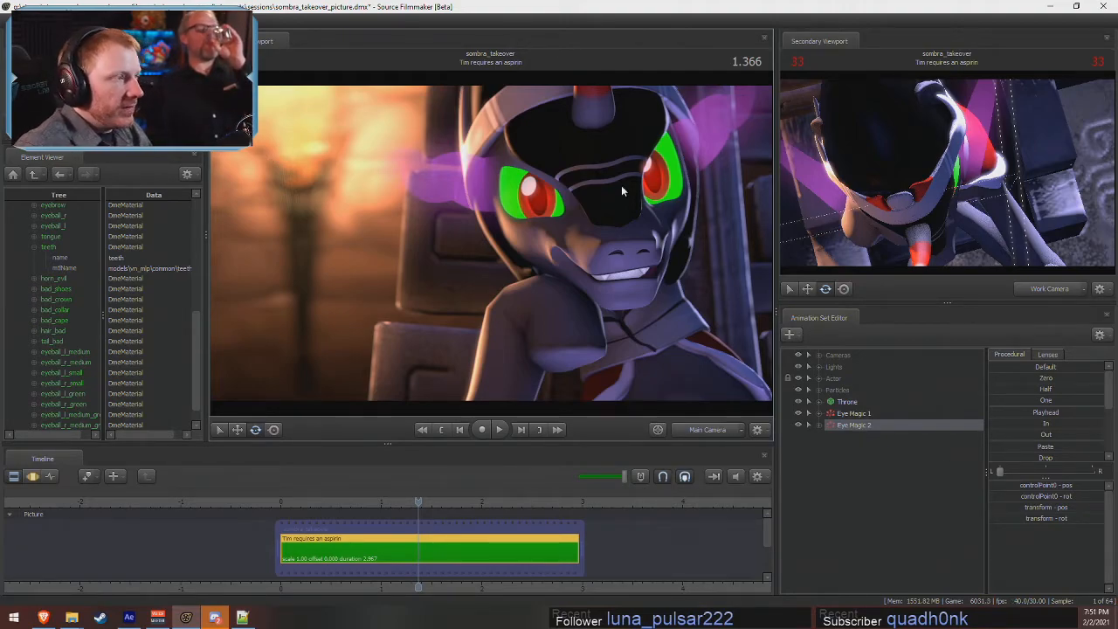
- Set the progressive refinement depth-of-field samples to 512 (override) for the main viewport
right_click(383, 204)
left_click(440, 210)
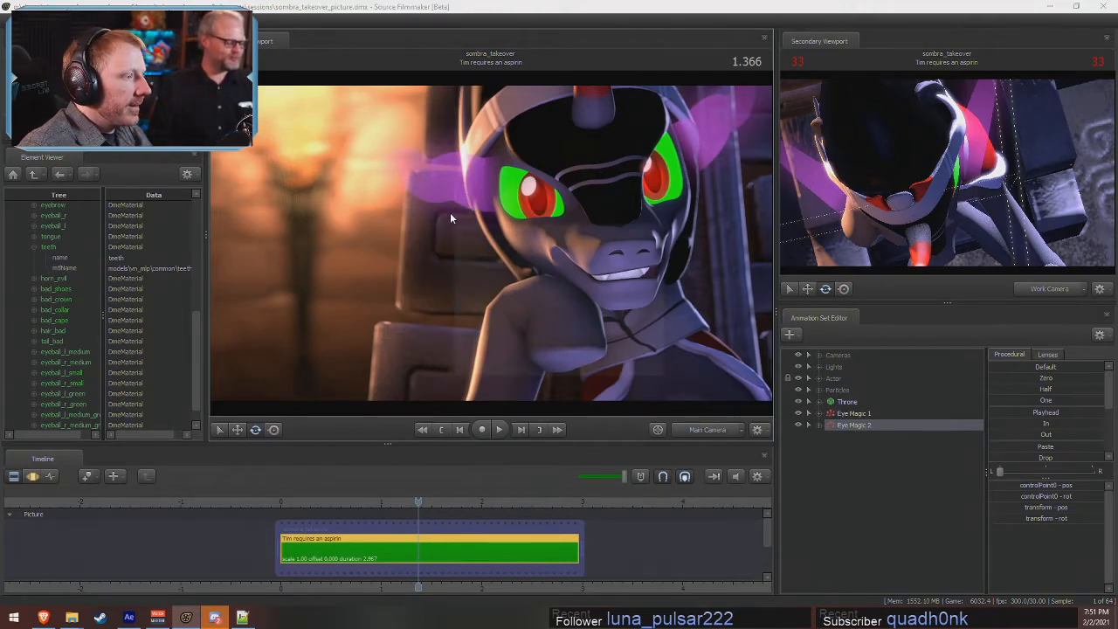
left_click(614, 265)
left_click(510, 281)
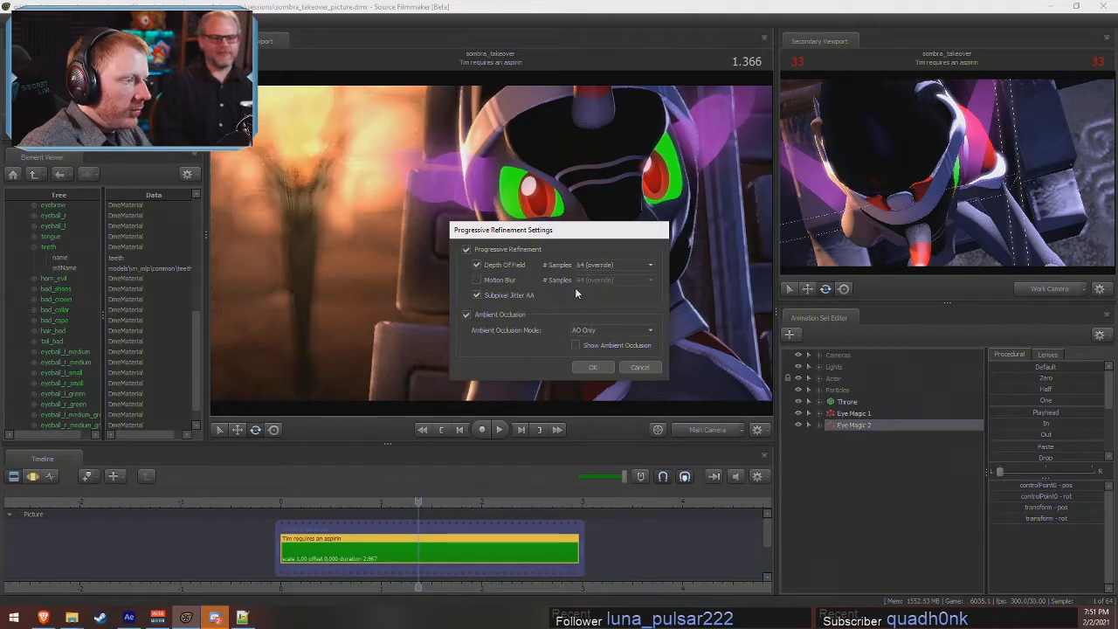
left_click(603, 264)
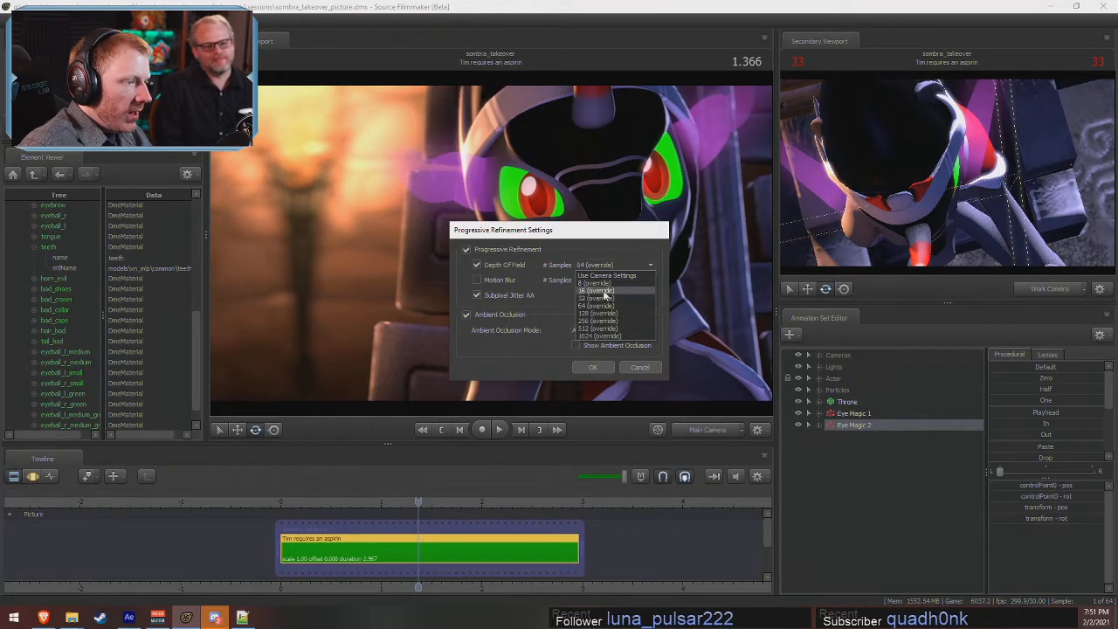
left_click(596, 320)
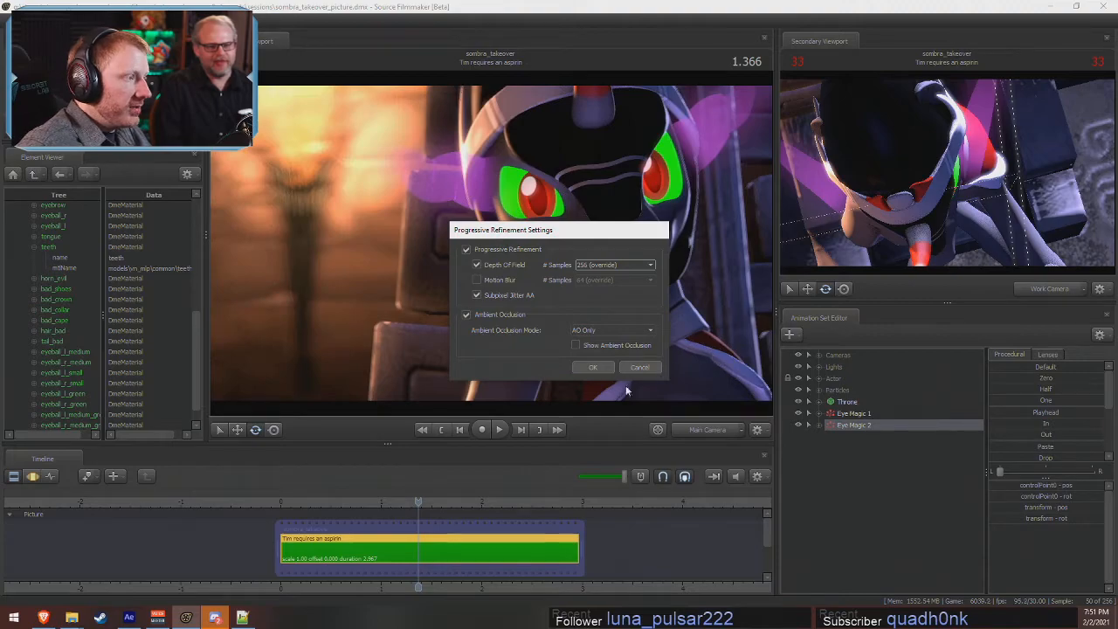
left_click(599, 266)
left_click(593, 329)
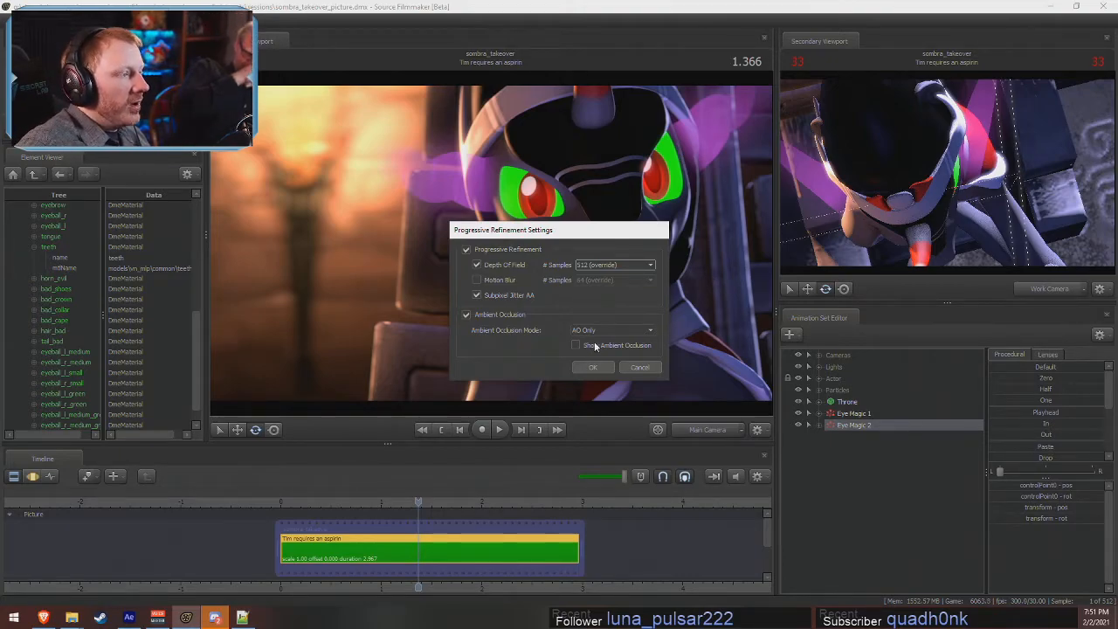
left_click(591, 368)
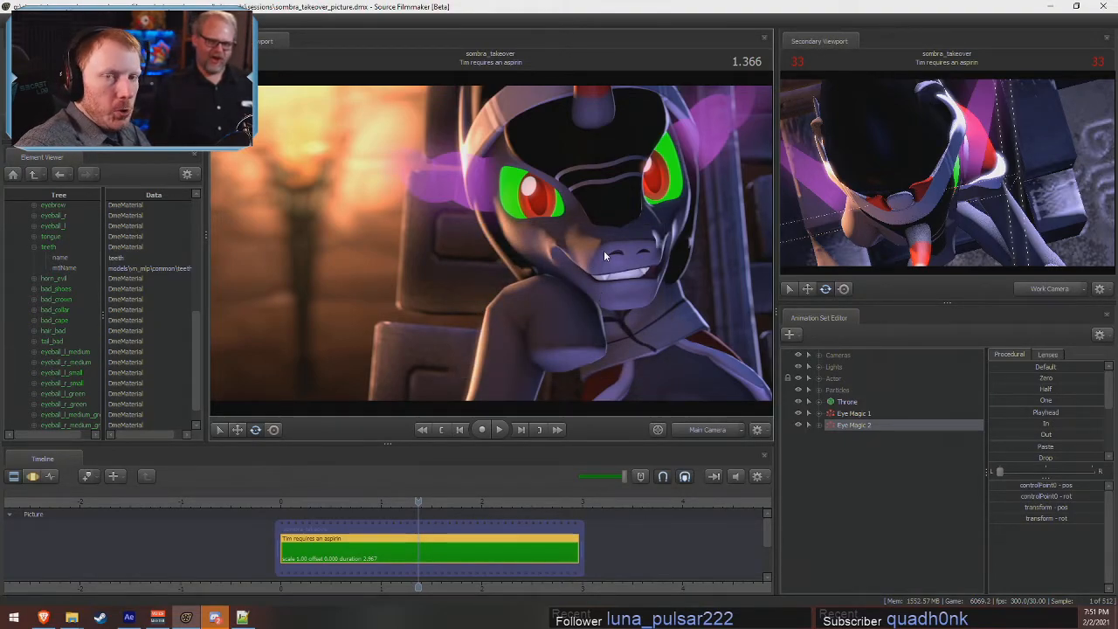
- Nudge Eye Magic 2 slightly along its green axis in the work camera view and return to the main camera
key("F3")
key("w")
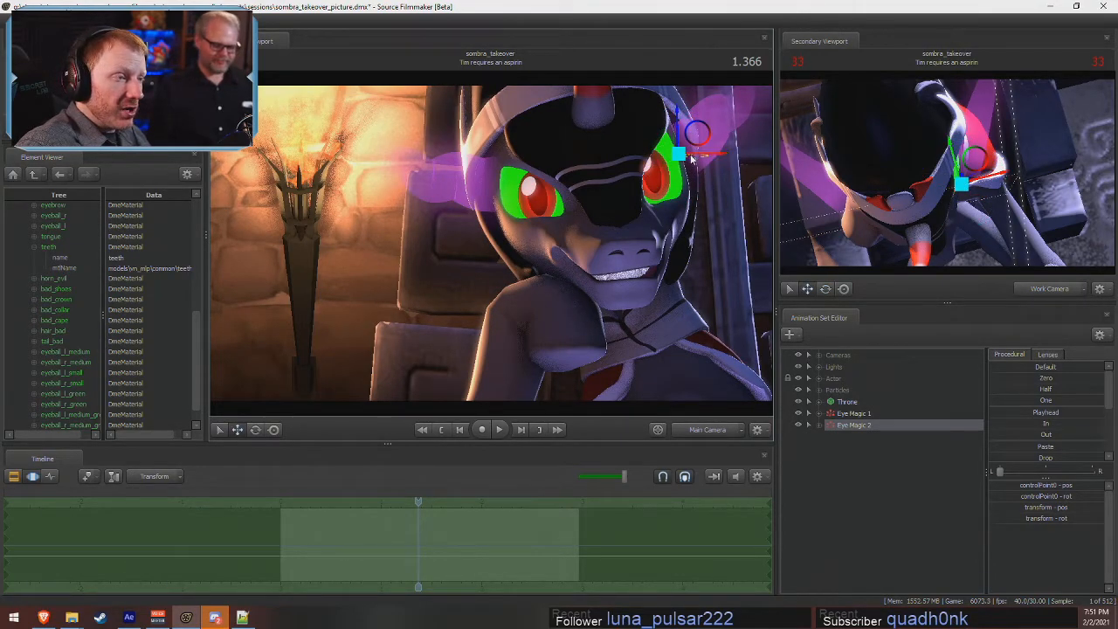
left_click(712, 430)
left_click_drag(568, 297, 541, 279, "alt")
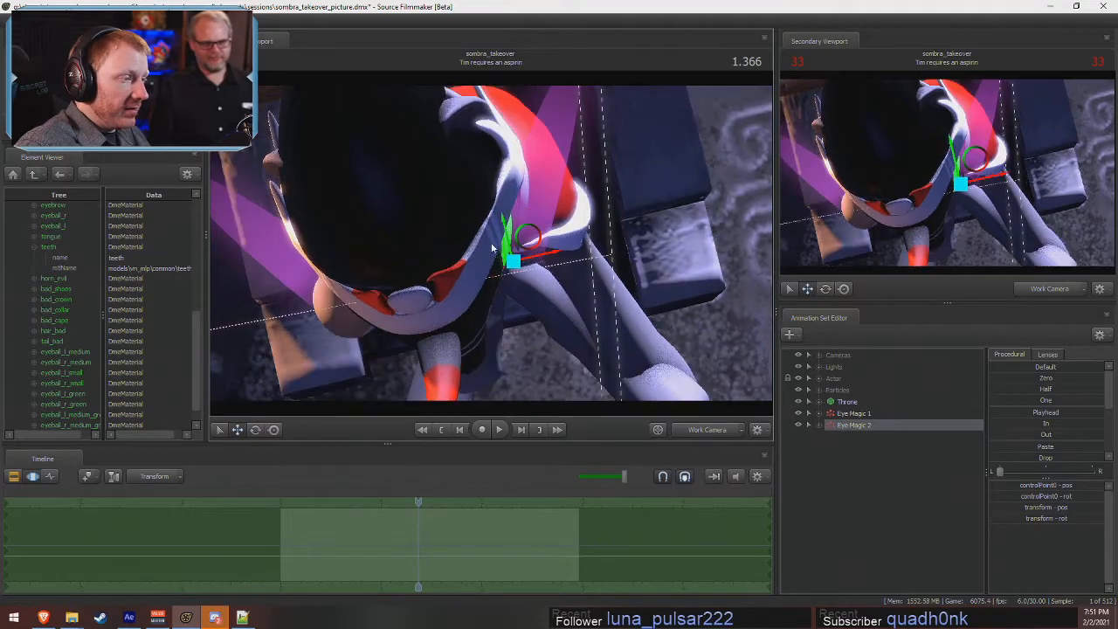
left_click_drag(509, 240, 509, 244)
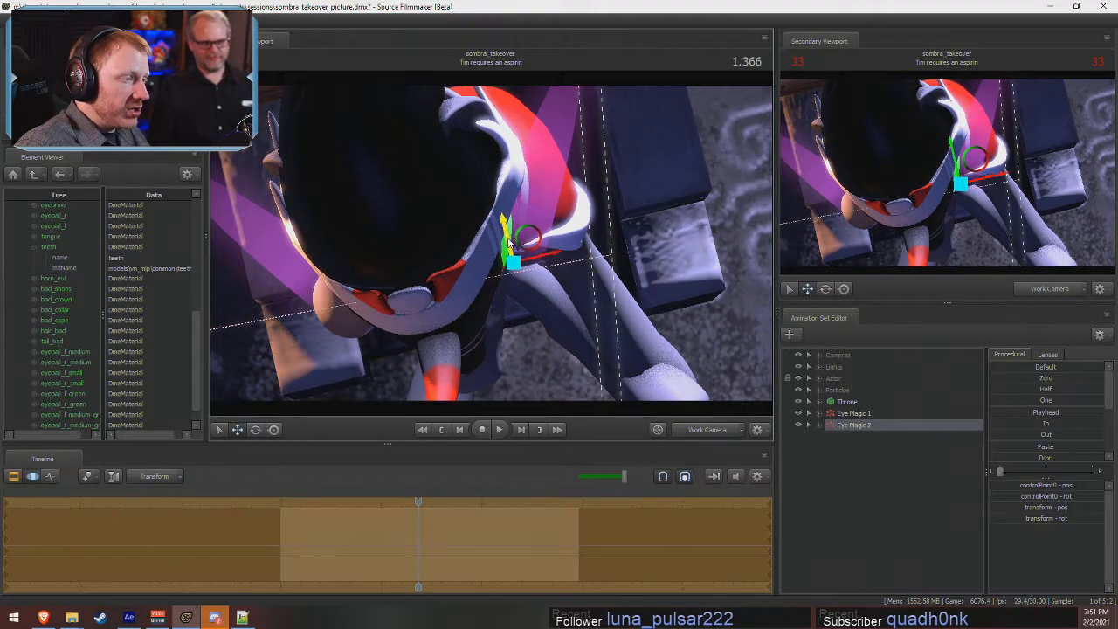
left_click(689, 430)
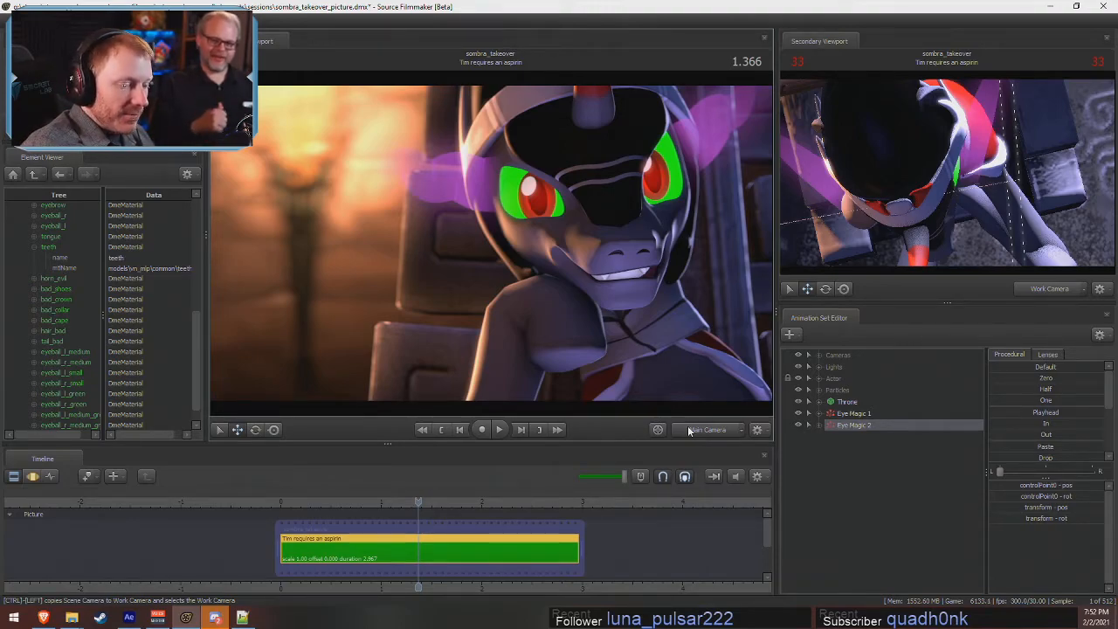
- Select Eye Magic 1 and check the eye trails in the Clip Editor and Motion Editor, playing the shot briefly
key("F3")
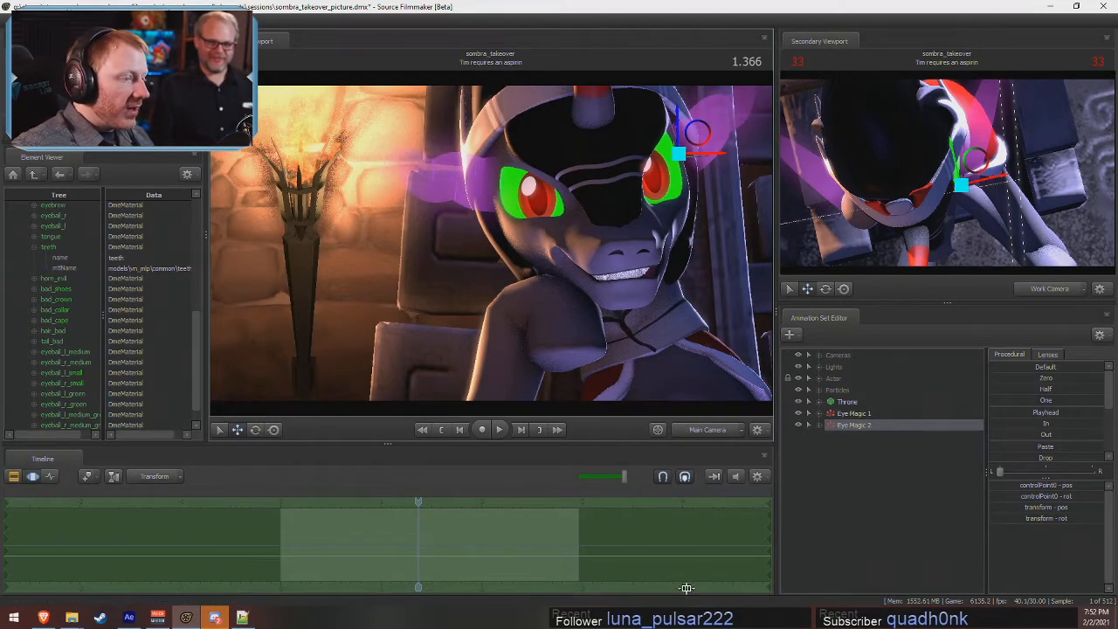
key("F2")
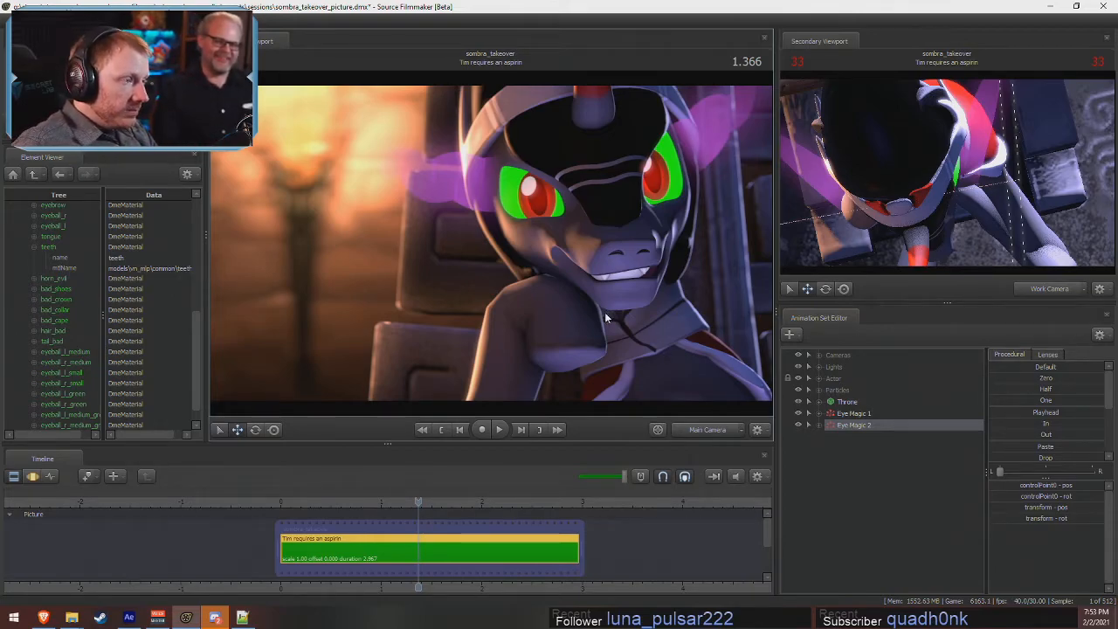
left_click(874, 424)
left_click(873, 413)
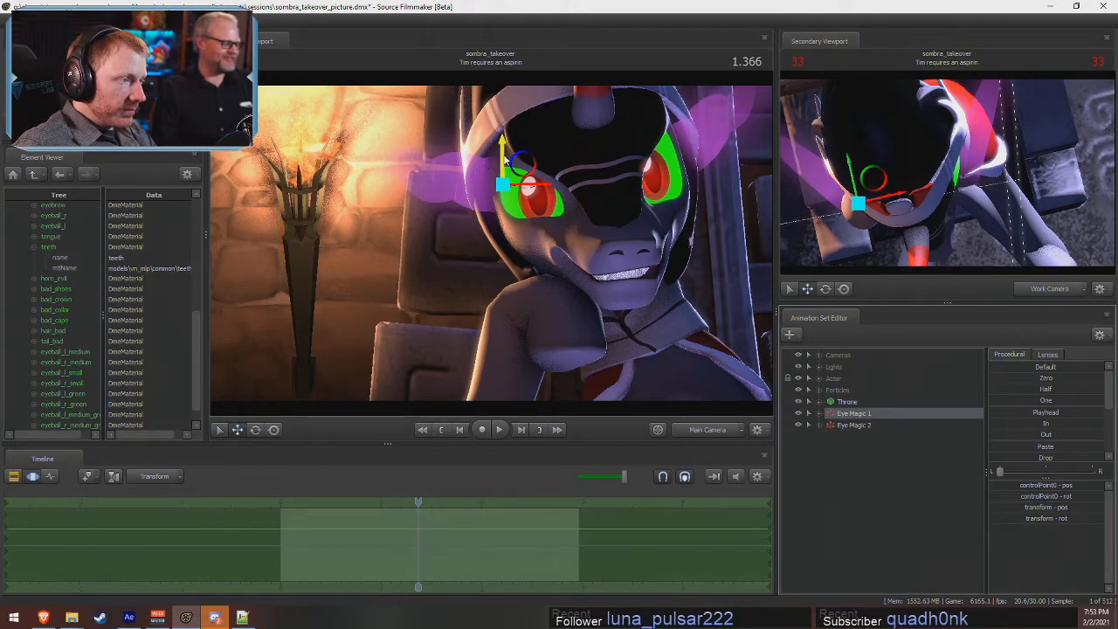
key("F2")
key("F3")
key("F2")
key("F3")
key("F2")
key("space")
key("space")
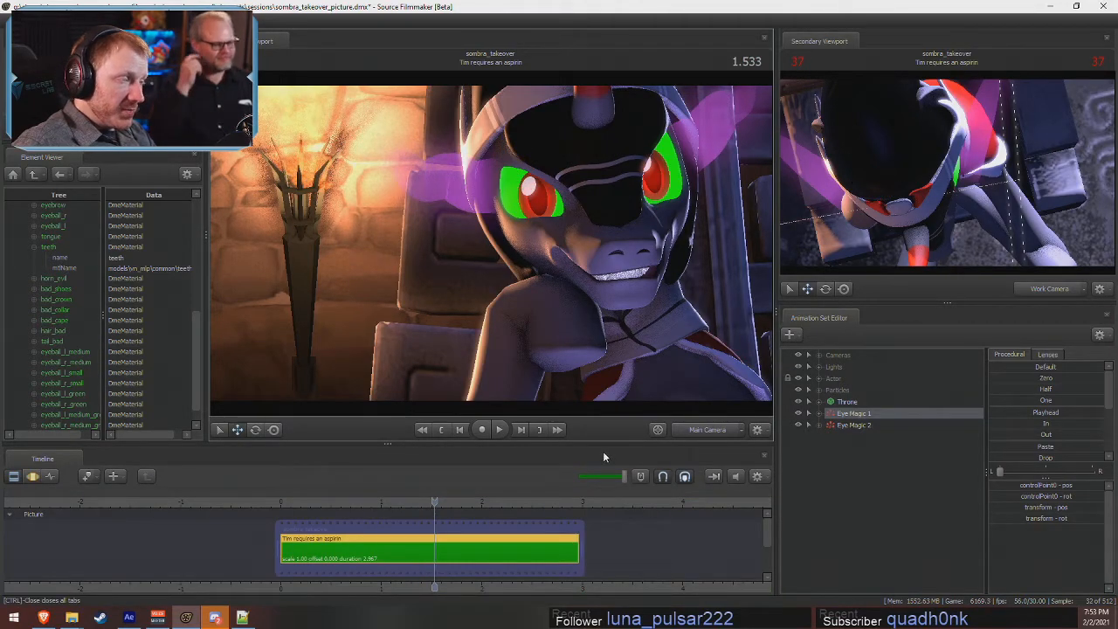
- Examine Eye Magic 1 in rotation mode and the refined Clip Editor image with the playhead at about 1.666 seconds
key("F3")
key("e")
key("F2")
key("F3")
key("F2")
left_click_drag(435, 502, 440, 501)
key("F3")
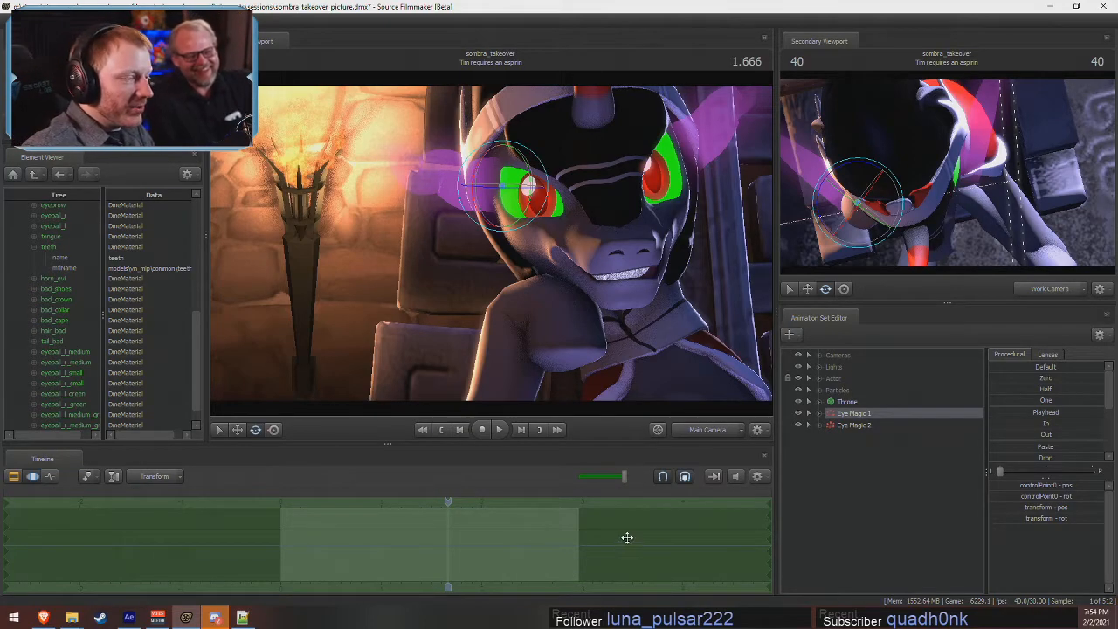
key("F2")
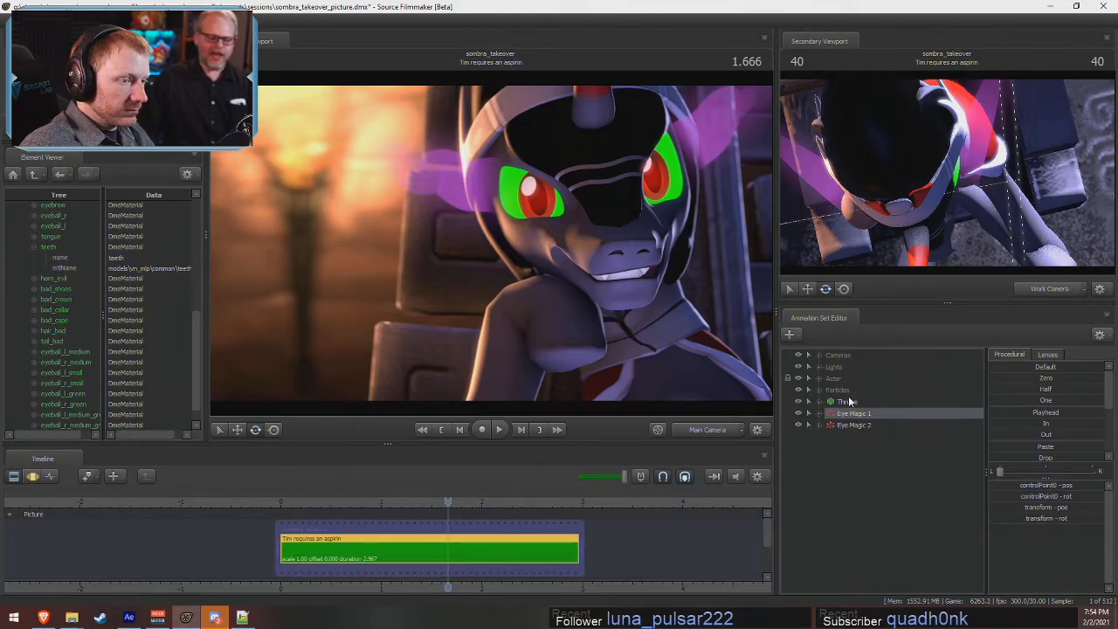
- Raise the intensity of the Torch Main3 light and check the shot in the Clip Editor
left_click(820, 367)
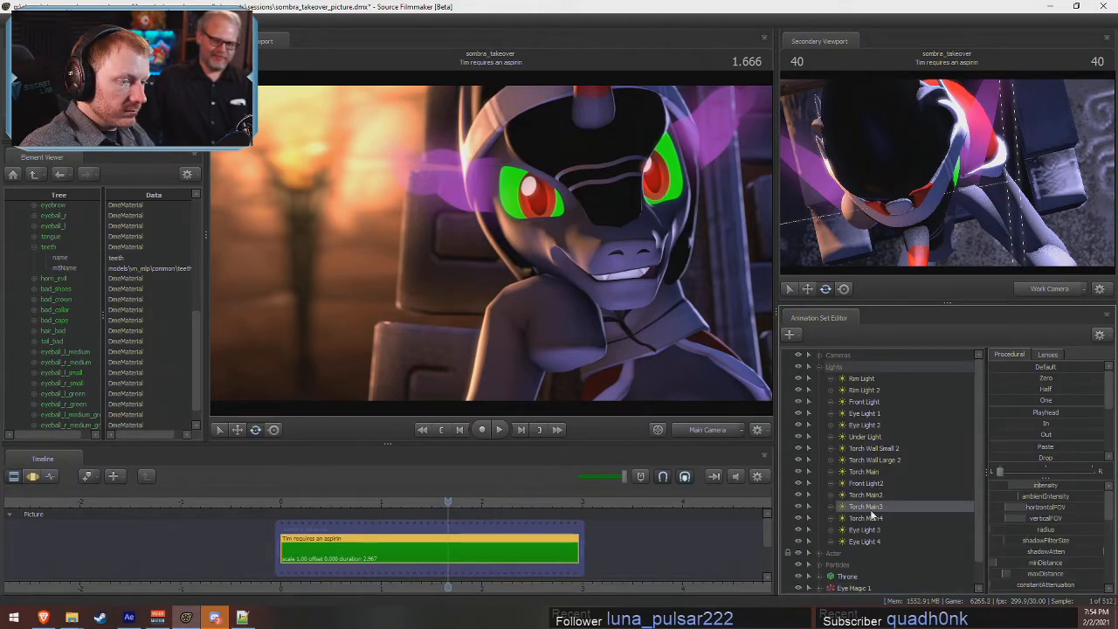
left_click(791, 506)
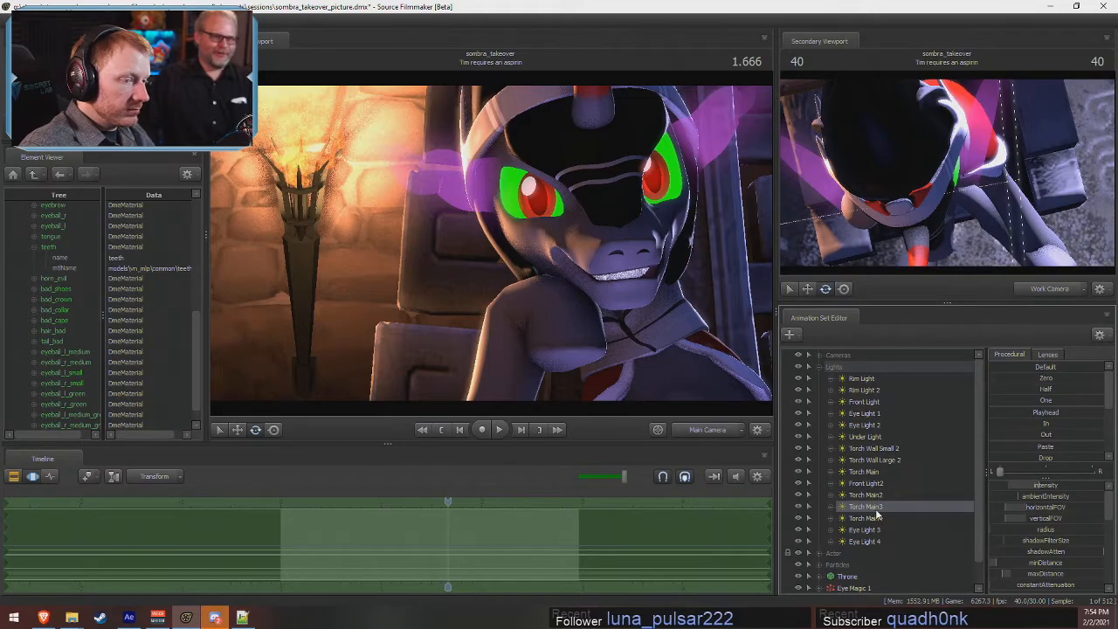
left_click_drag(1036, 485, 1079, 497)
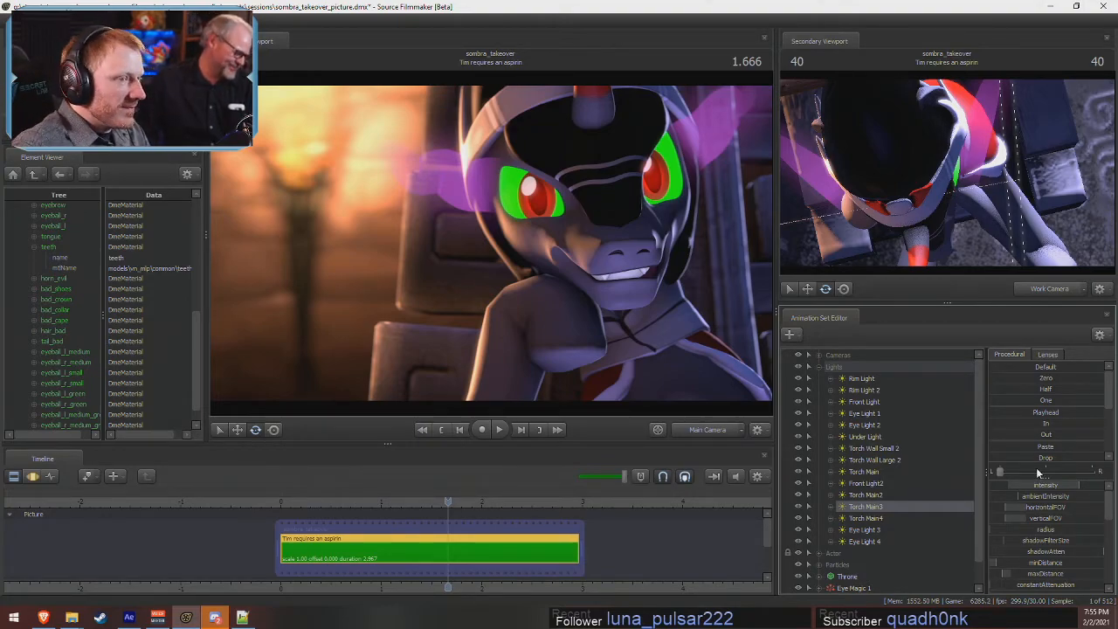
key("F3")
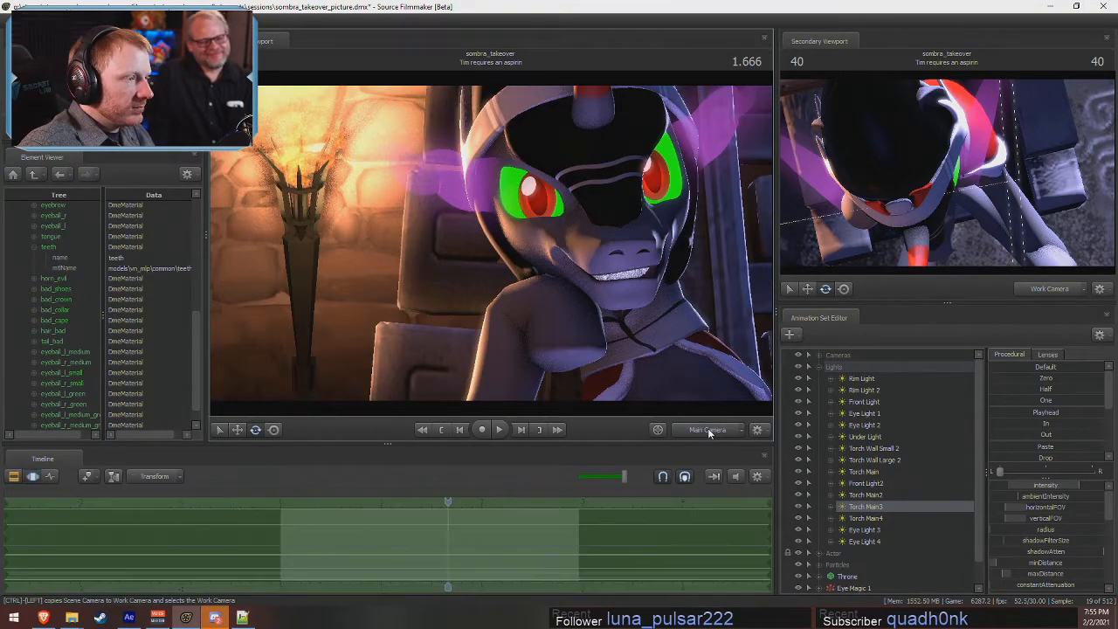
key("F2")
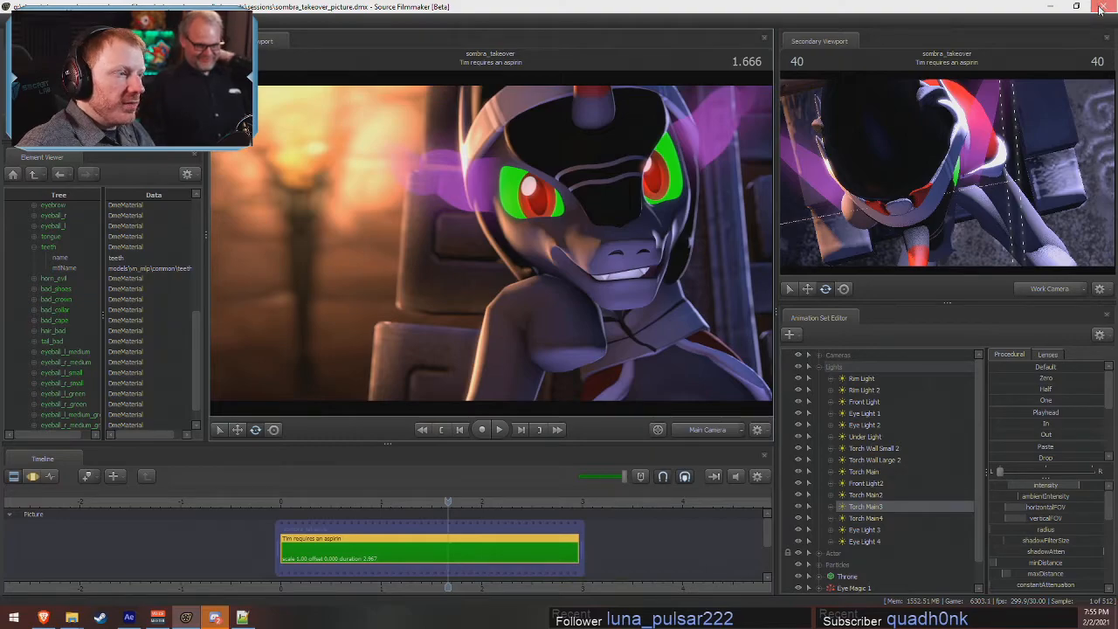
- Leave Source Filmmaker and switch to Steam to open the game library
left_click(43, 617)
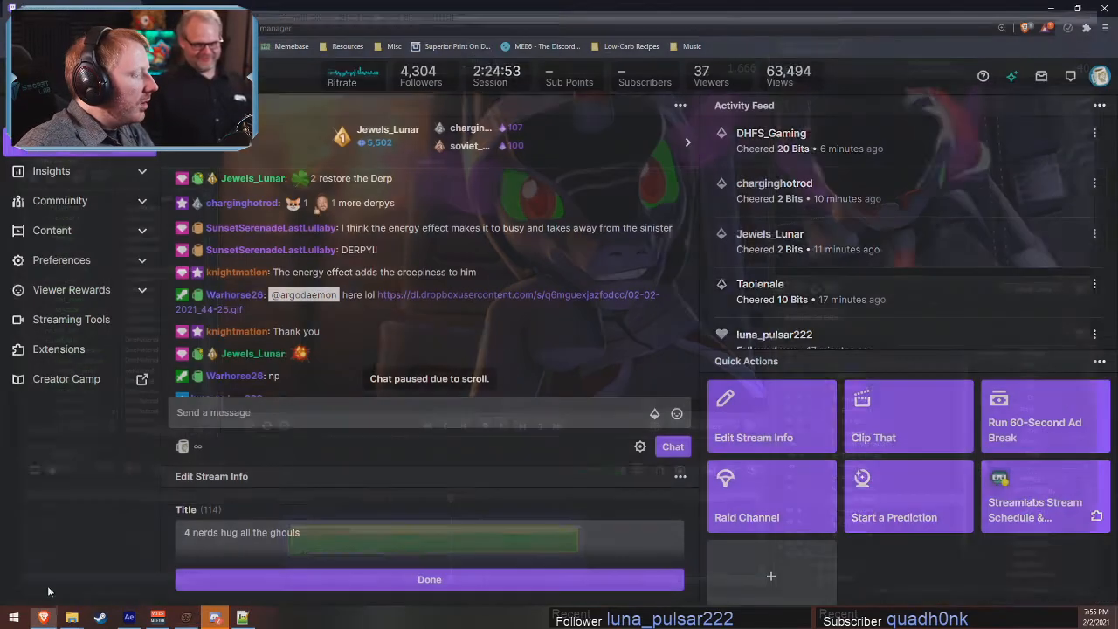
left_click(14, 617)
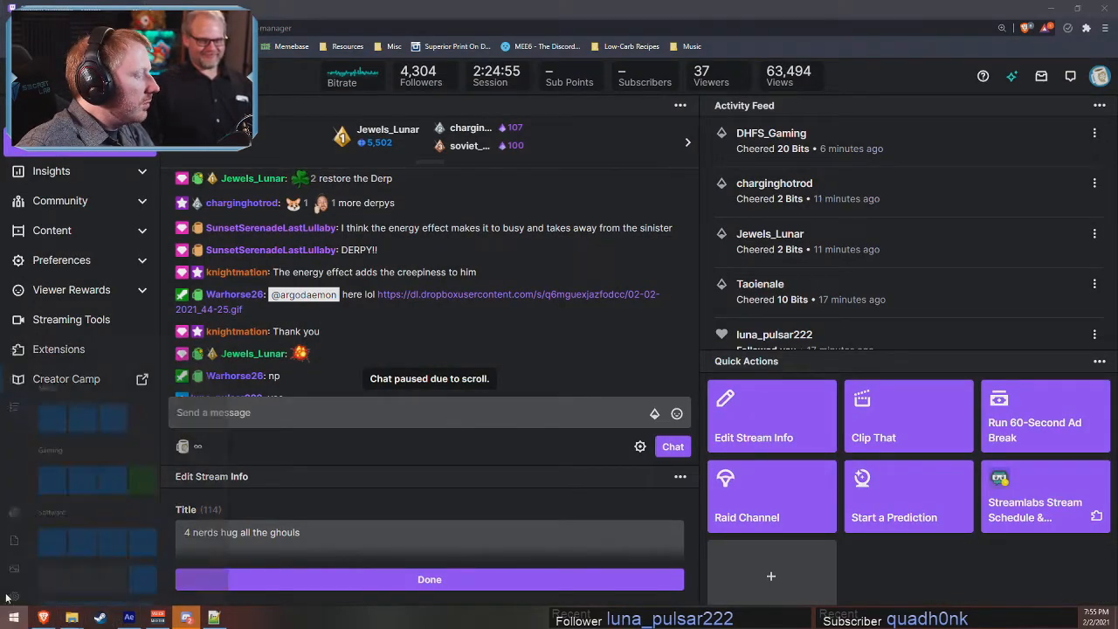
right_click(99, 617)
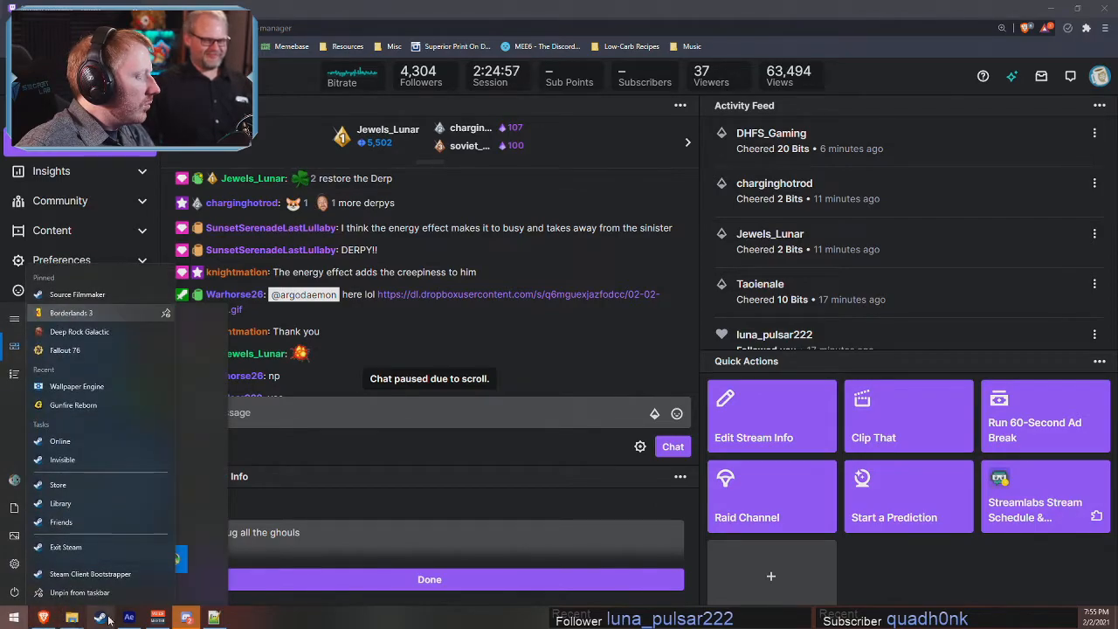
left_click(124, 311)
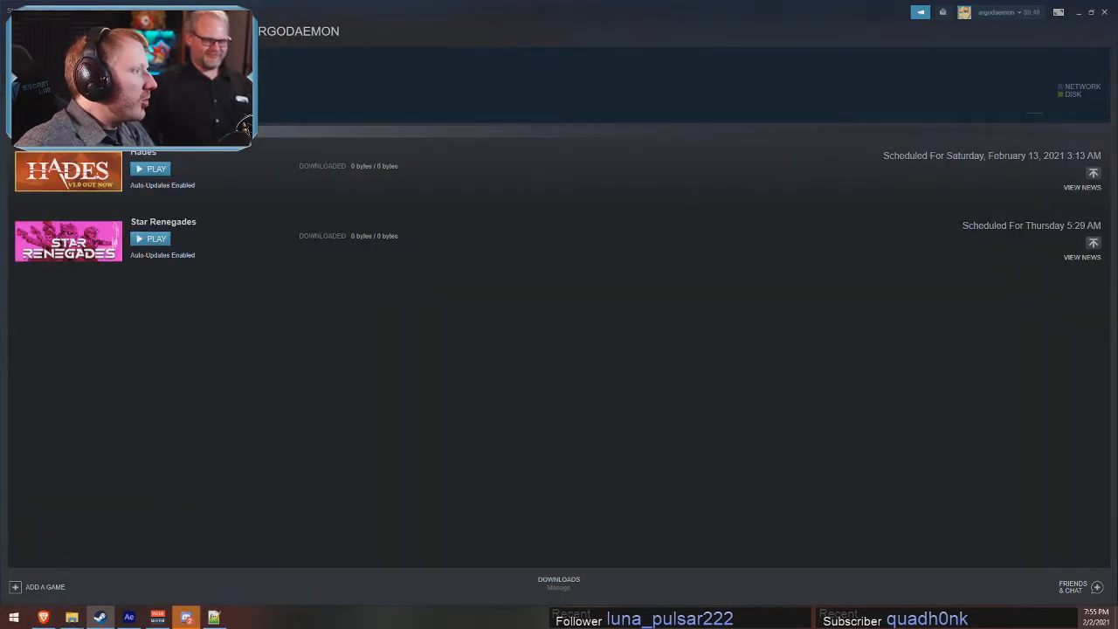
- Find Source Filmmaker in the library's game list and open its page
scroll(181, 276, "down", 1)
scroll(74, 395, "down", 10)
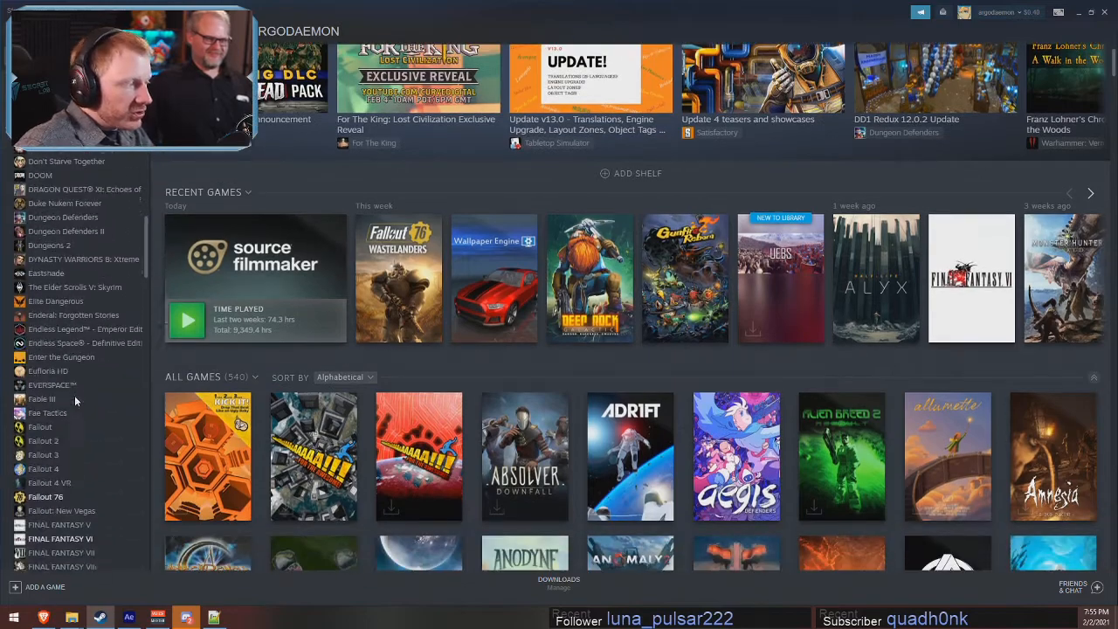
scroll(70, 349, "down", 9)
scroll(70, 367, "down", 10)
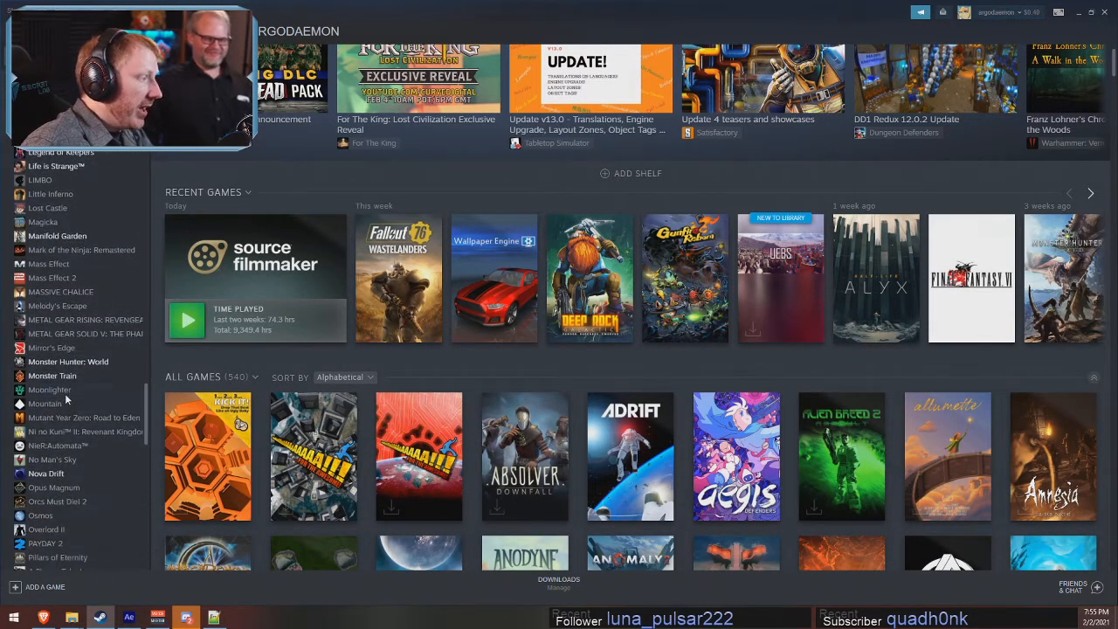
left_click(61, 279)
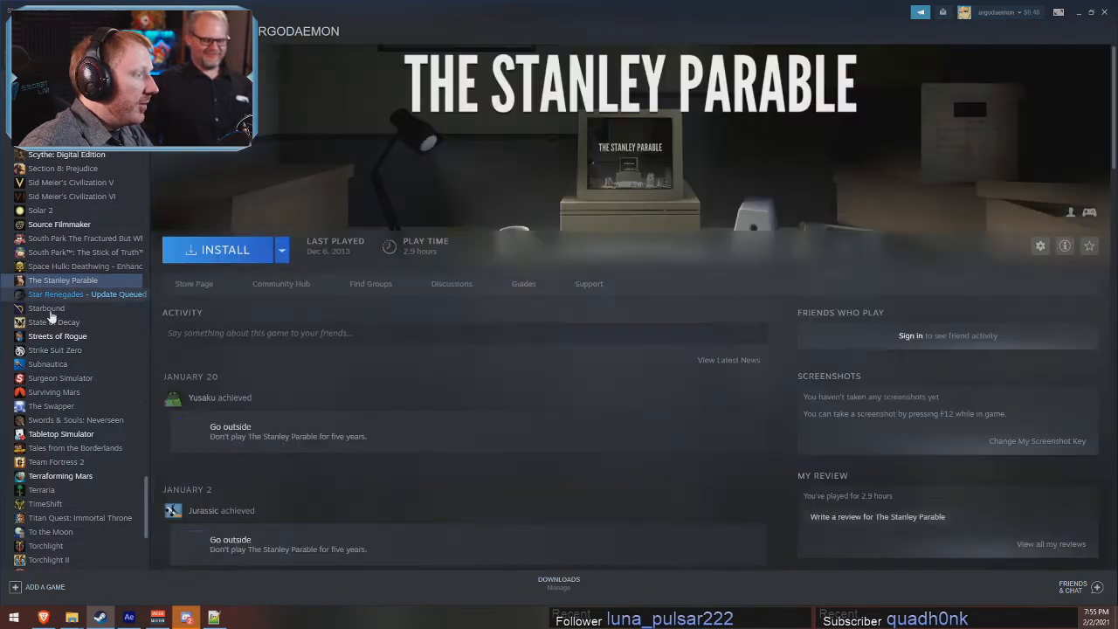
scroll(52, 325, "down", 5)
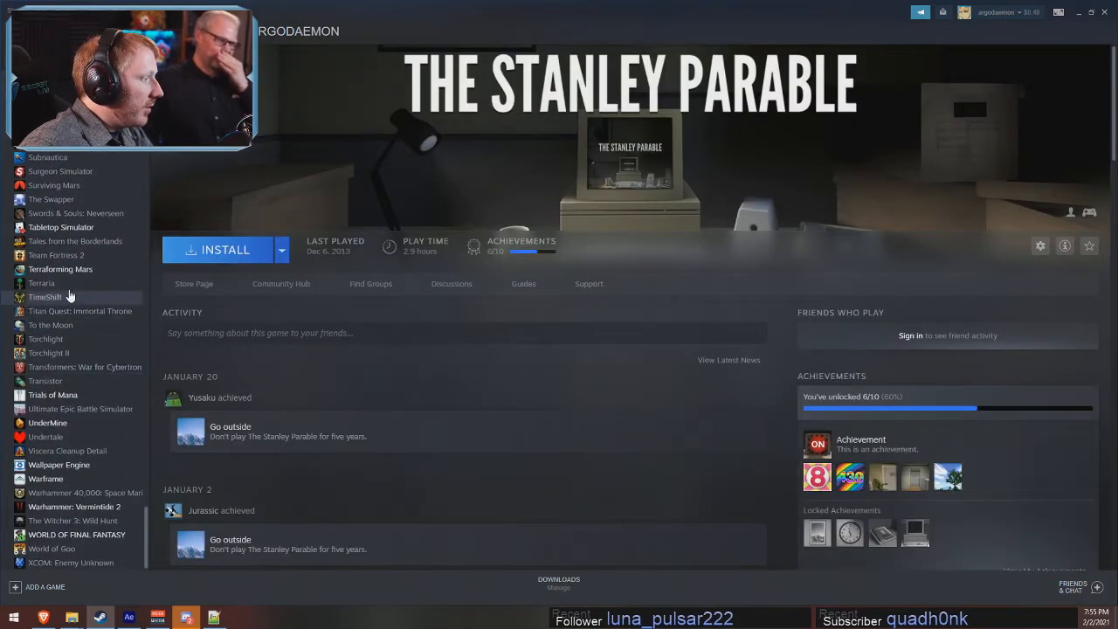
scroll(66, 250, "up", 3)
scroll(66, 259, "up", 2)
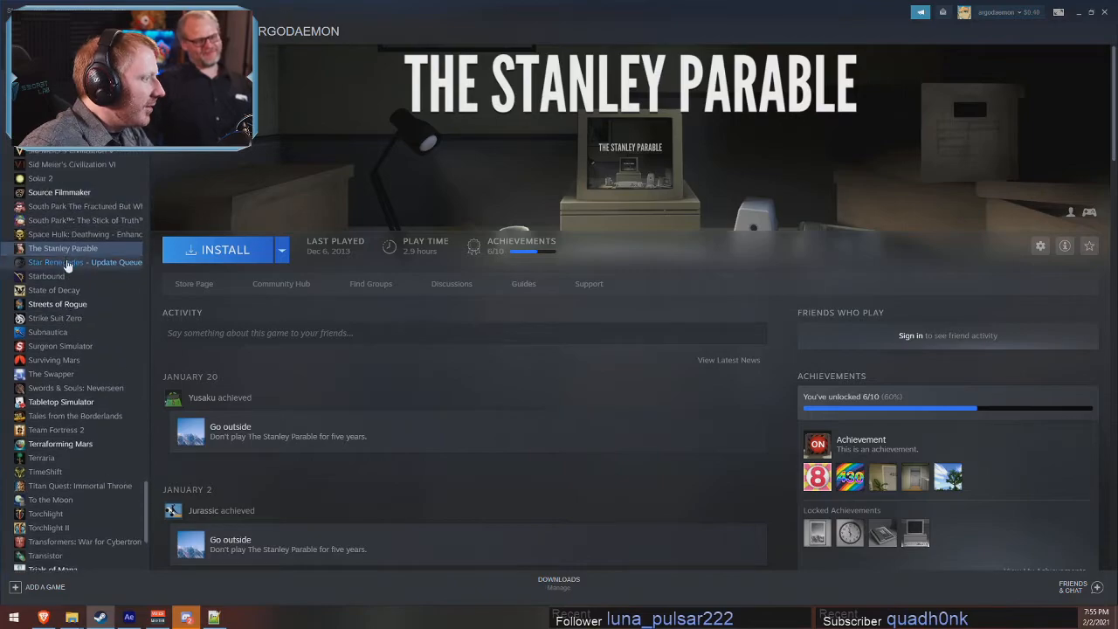
left_click(71, 193)
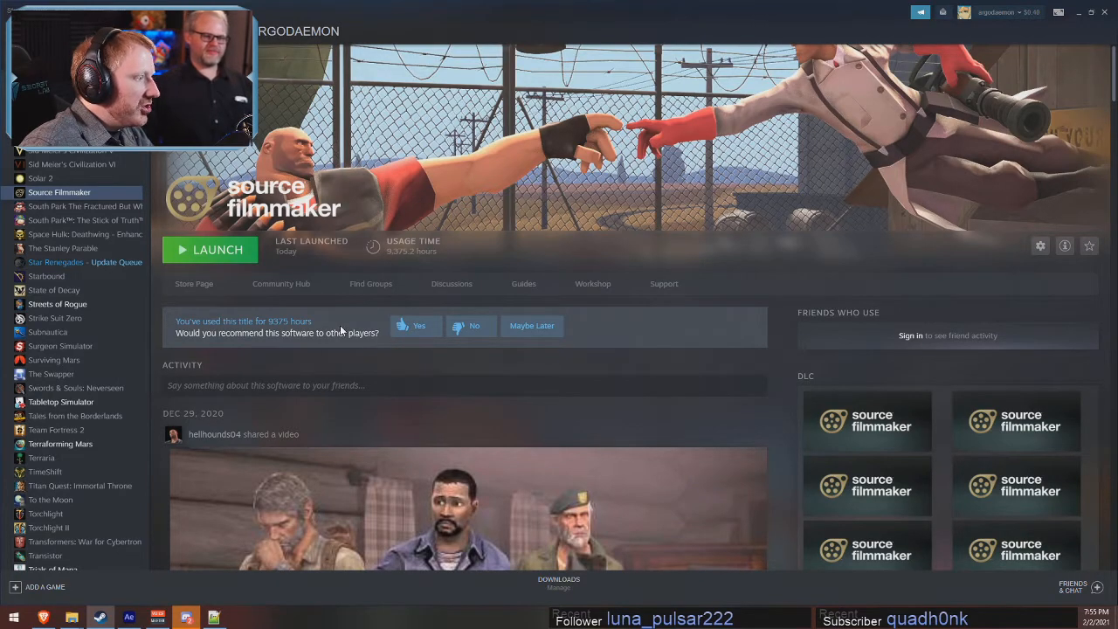
- Open Source Filmmaker's properties and set the -sfm_resolution launch option to 2160
right_click(61, 196)
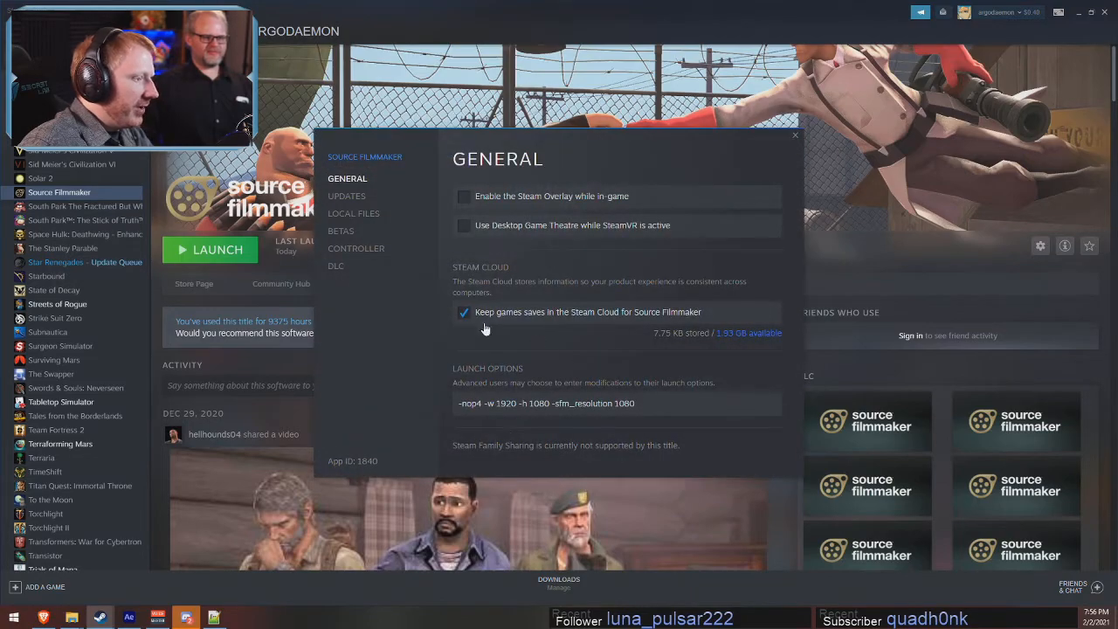
double_click(617, 404)
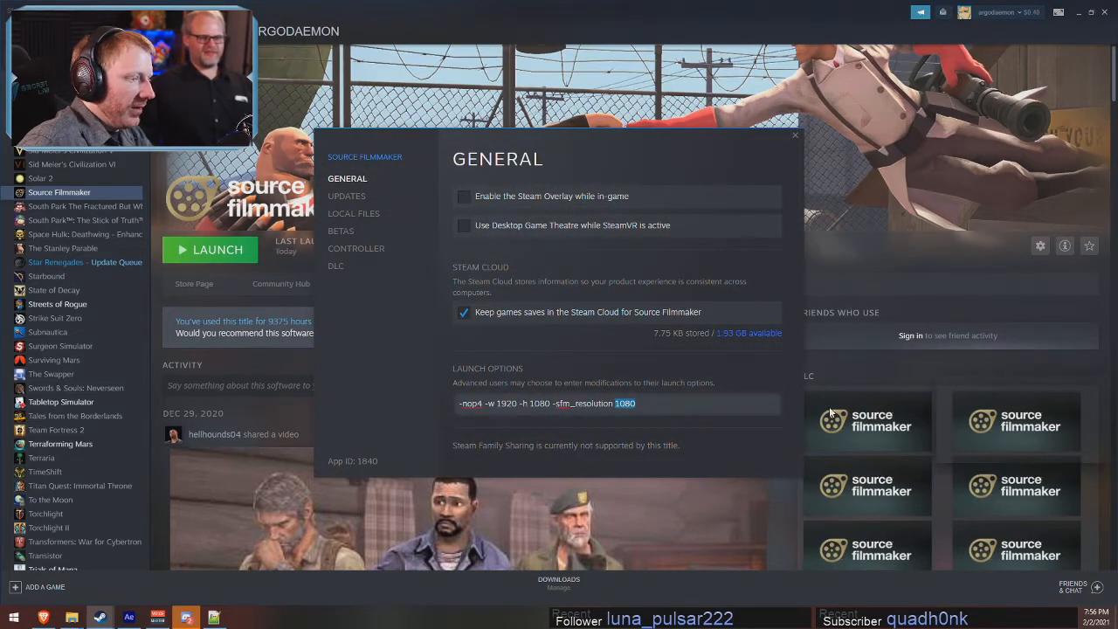
type("2160")
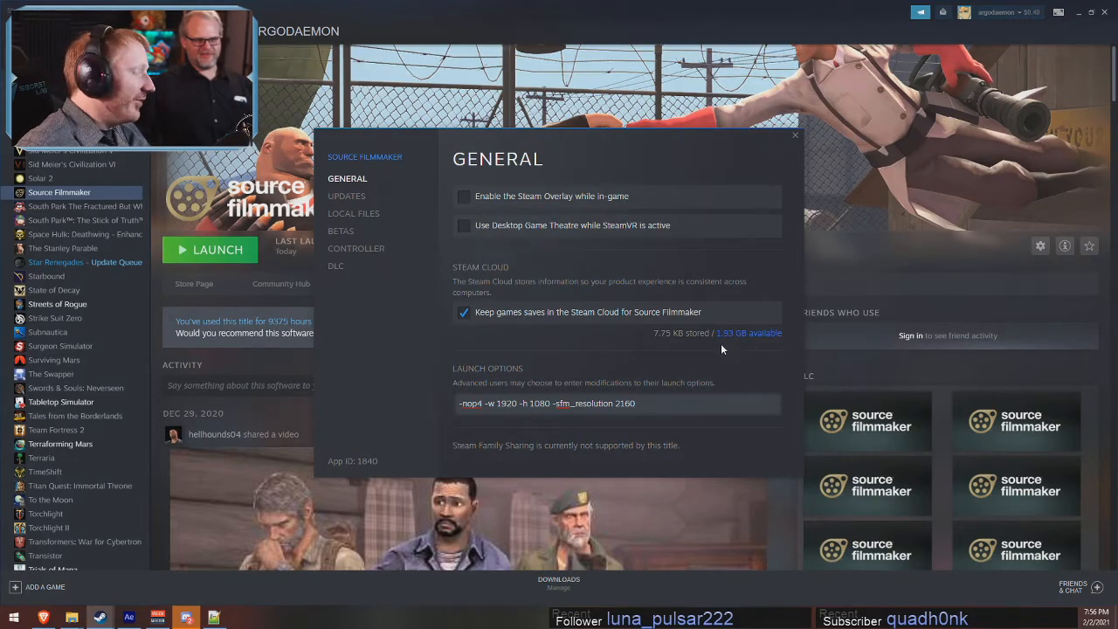
left_click(653, 333)
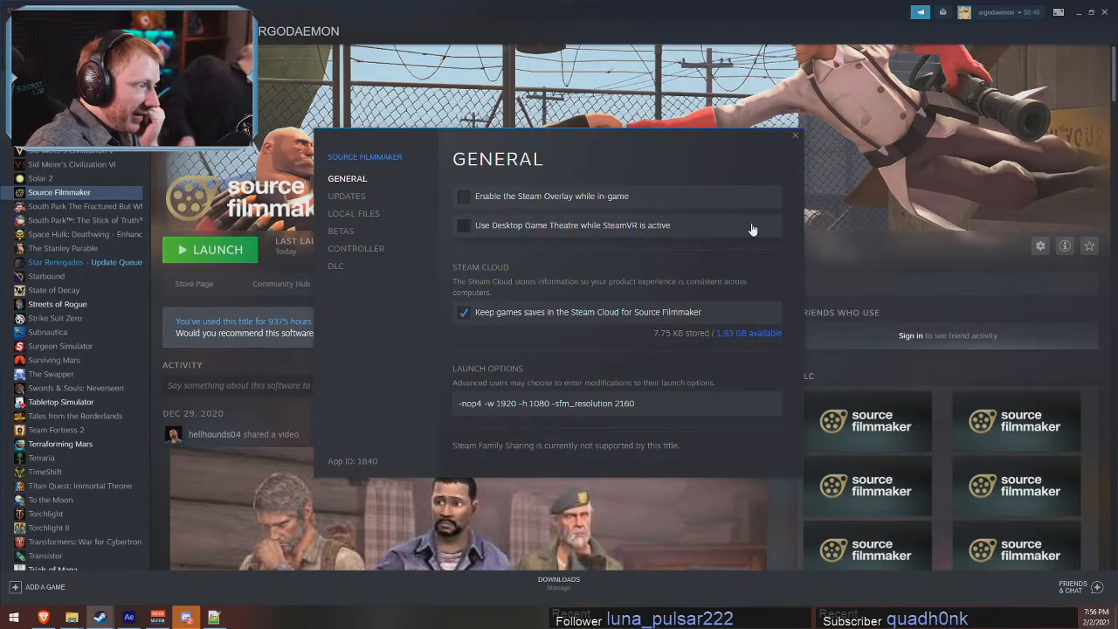
- Close the properties, launch Source Filmmaker, and reopen the recent session sombra_takeover_picture.dmx
left_click(793, 137)
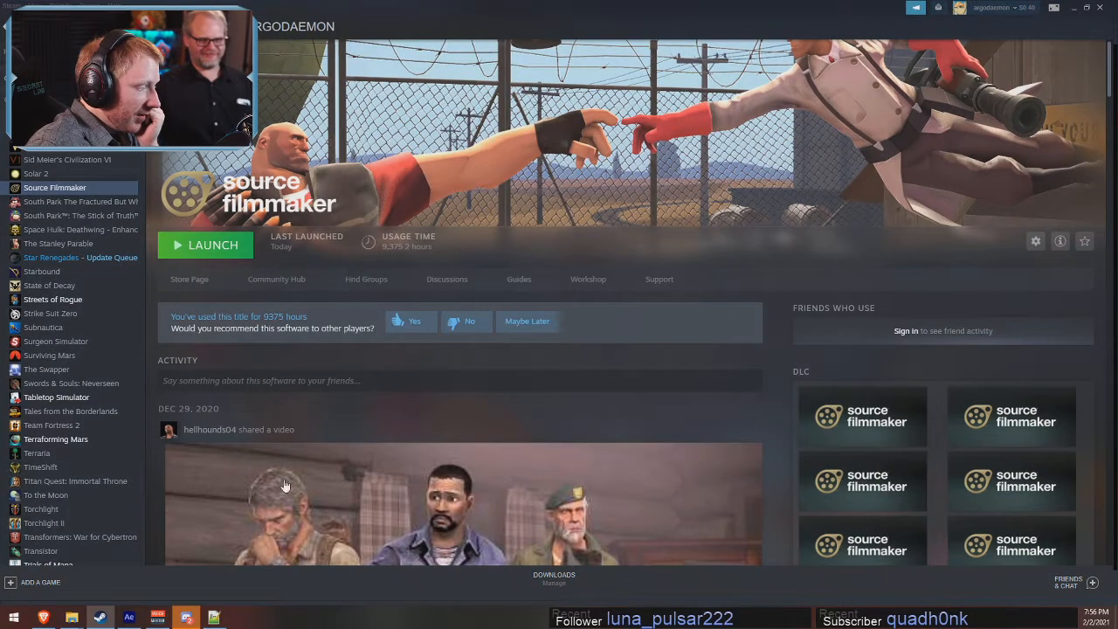
left_click(207, 245)
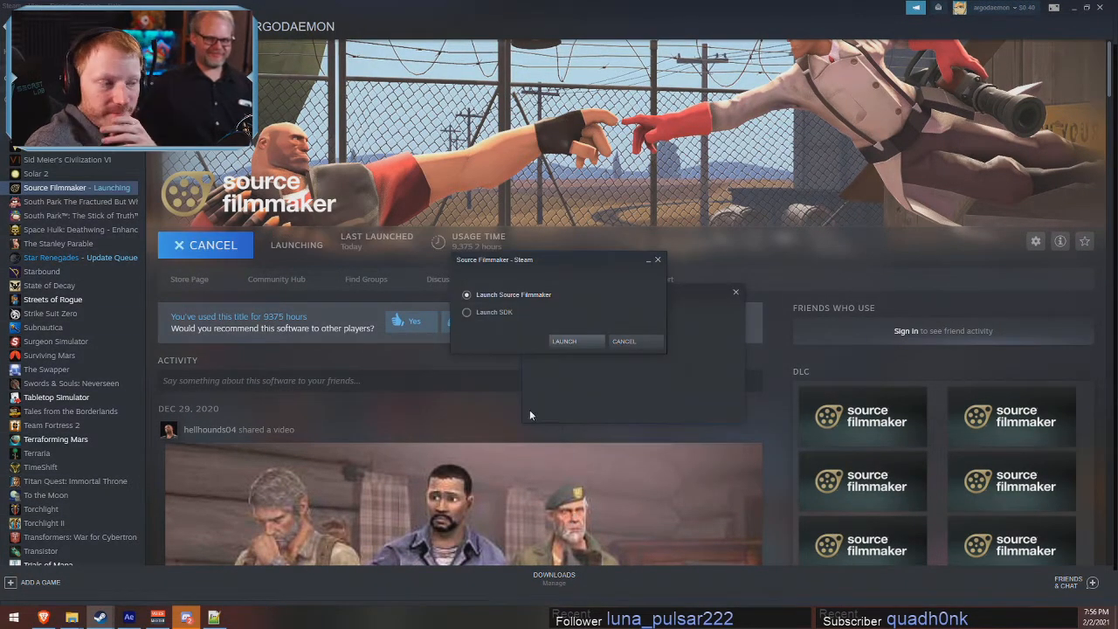
left_click(571, 341)
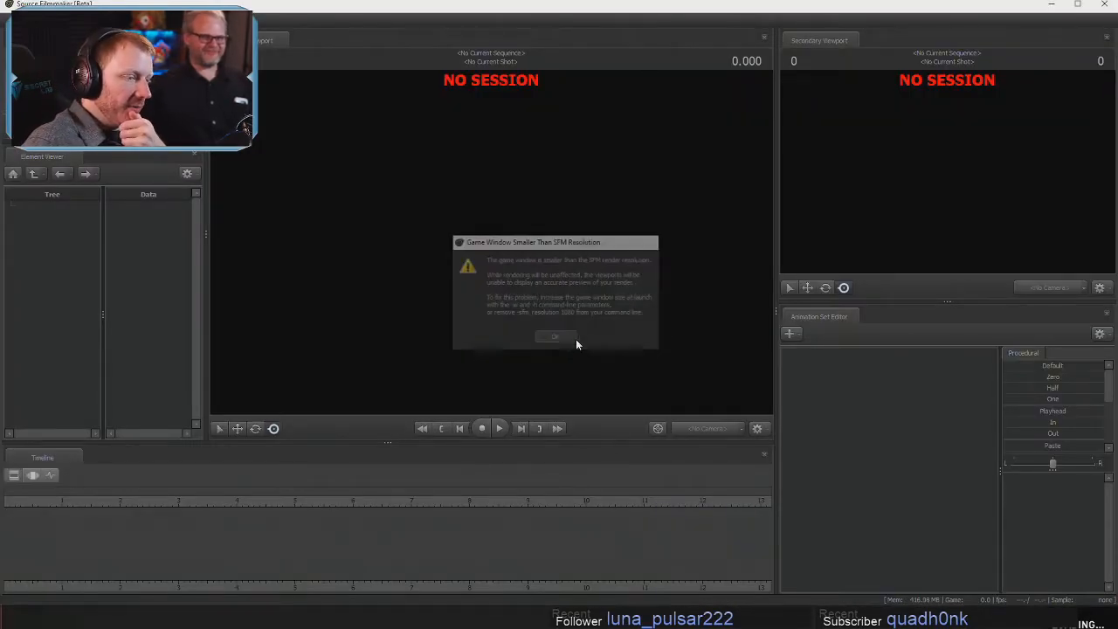
left_click(572, 338)
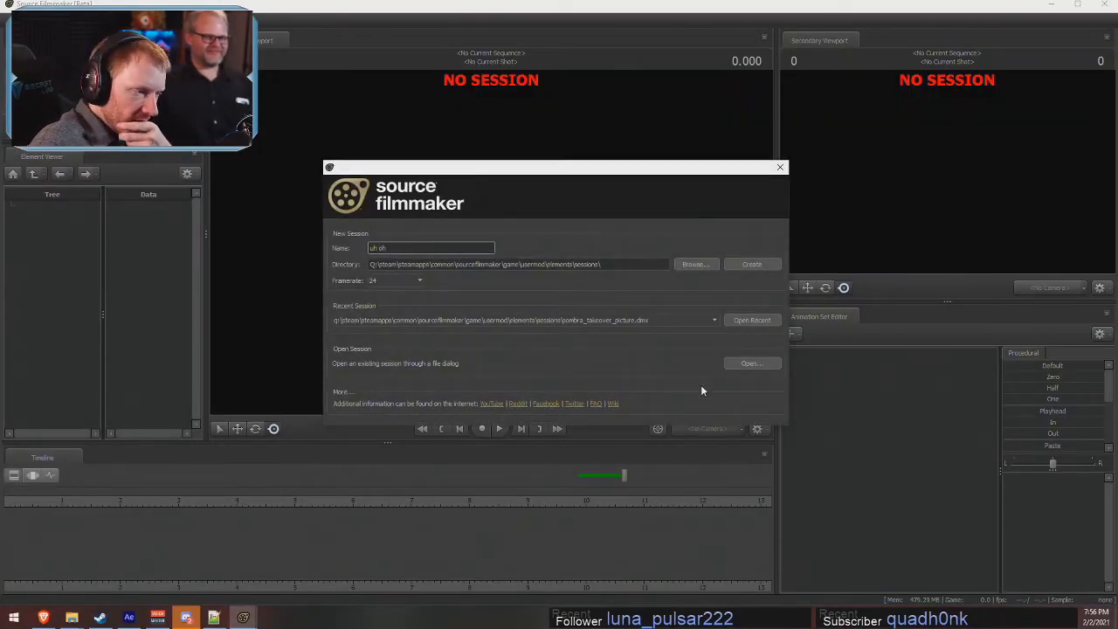
left_click(751, 320)
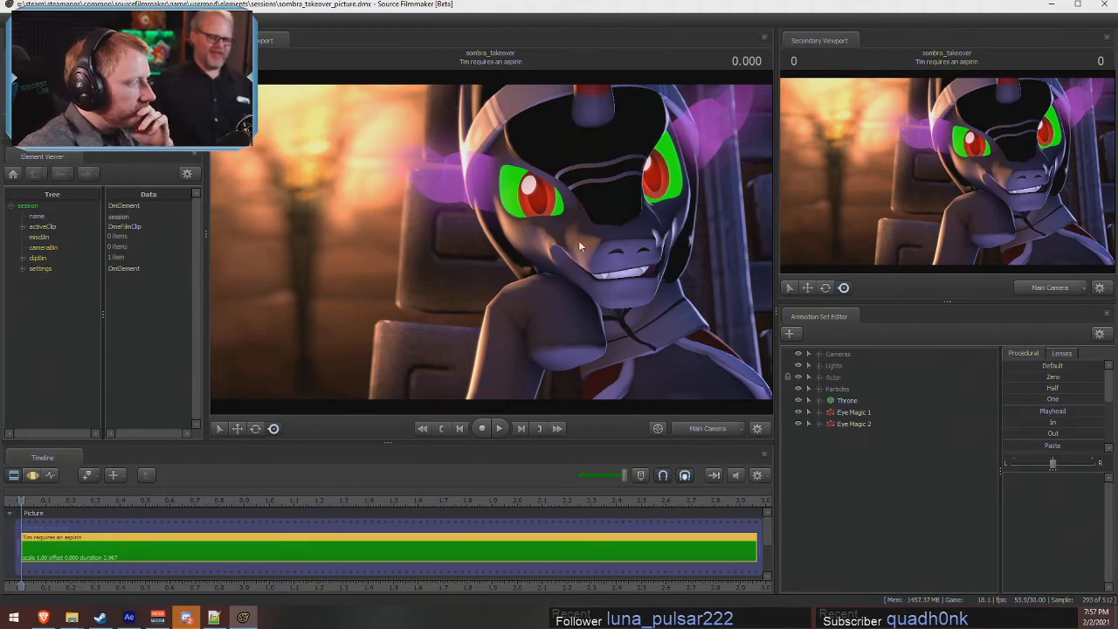
- Scrub through the shot to compare frames and leave the playhead at 1.266 seconds
left_click_drag(41, 505, 236, 533)
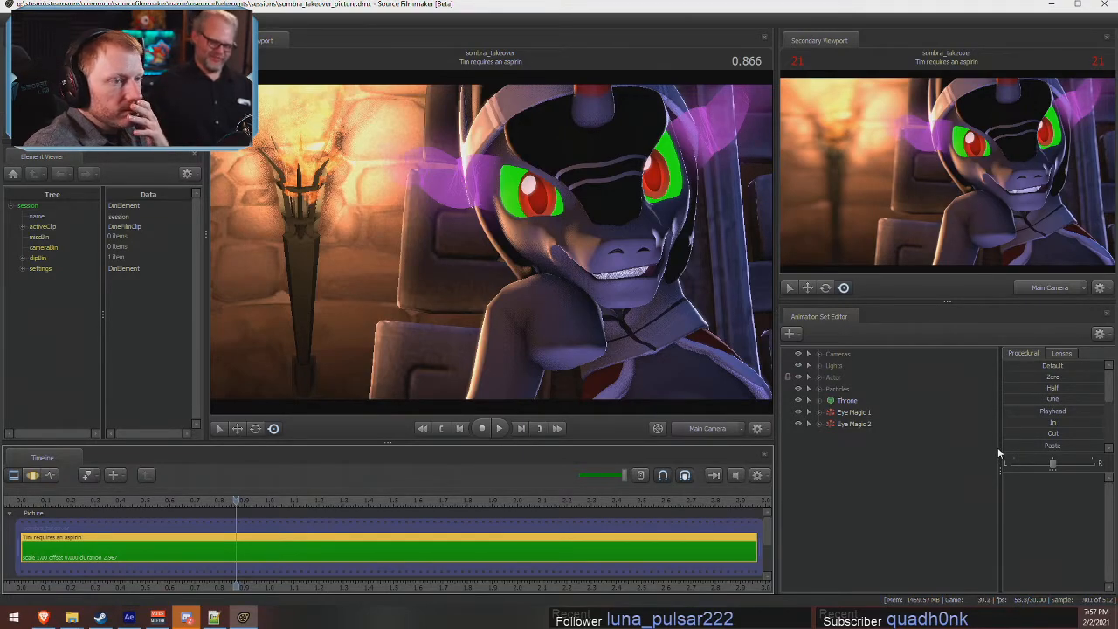
left_click(262, 503)
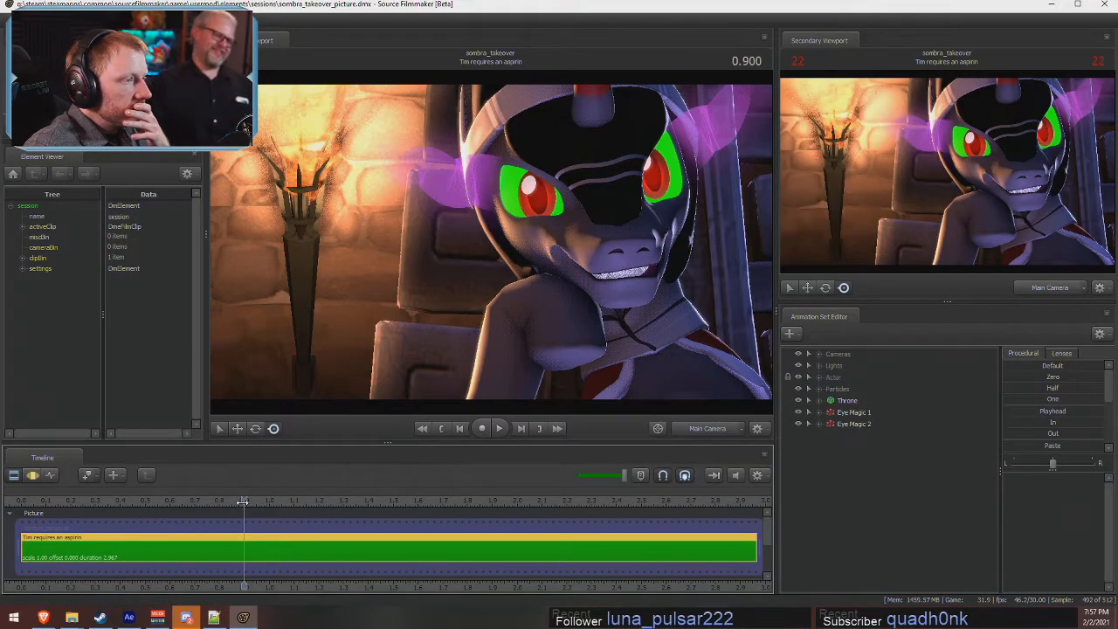
left_click_drag(262, 506, 594, 551)
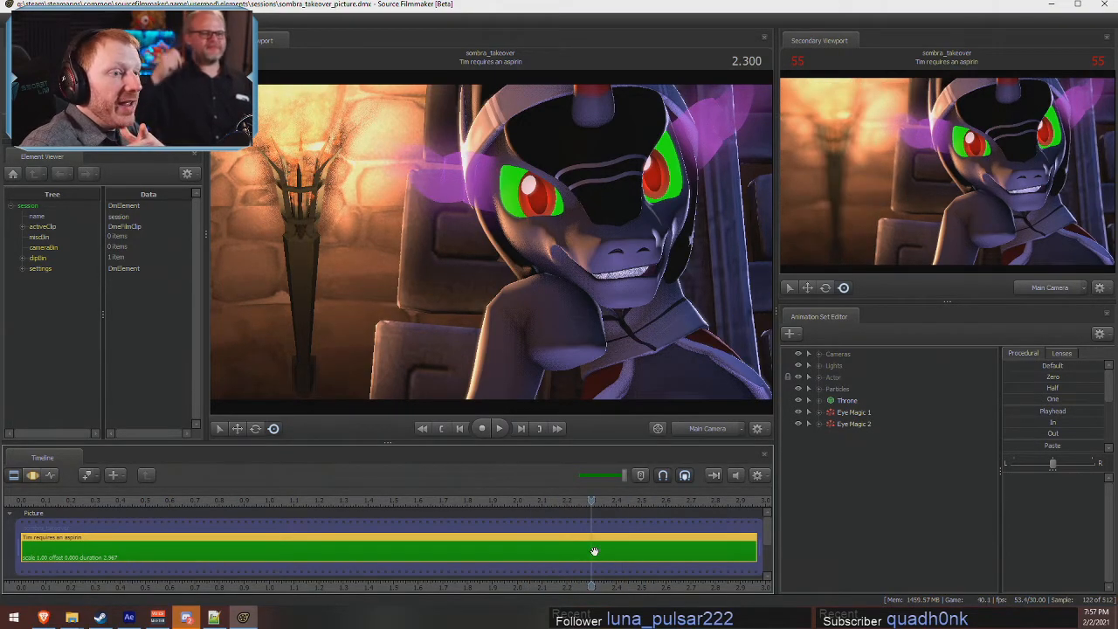
left_click_drag(538, 504, 334, 521)
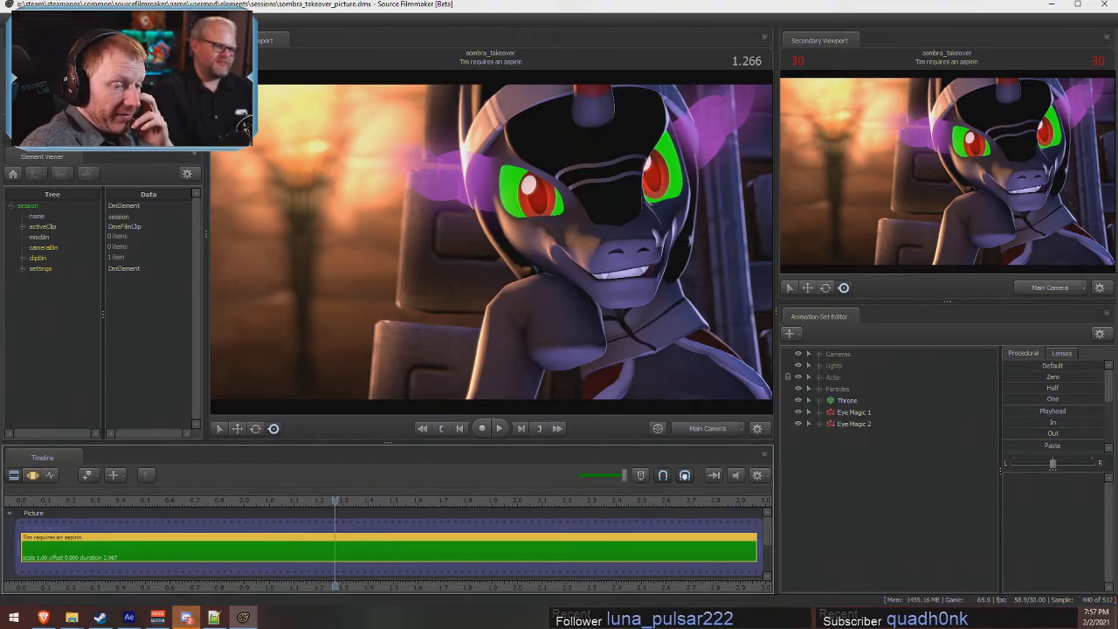
- Export the current viewport image to the Desktop as sombra_youtube_pic.png
left_click(14, 20)
mouse_move(43, 146)
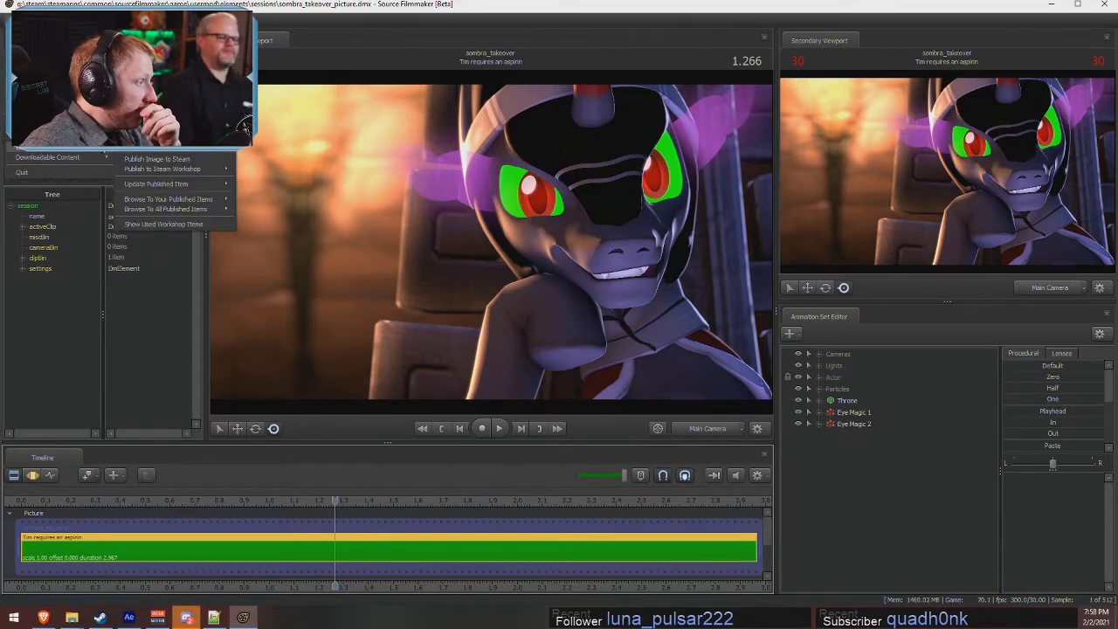
left_click(136, 161)
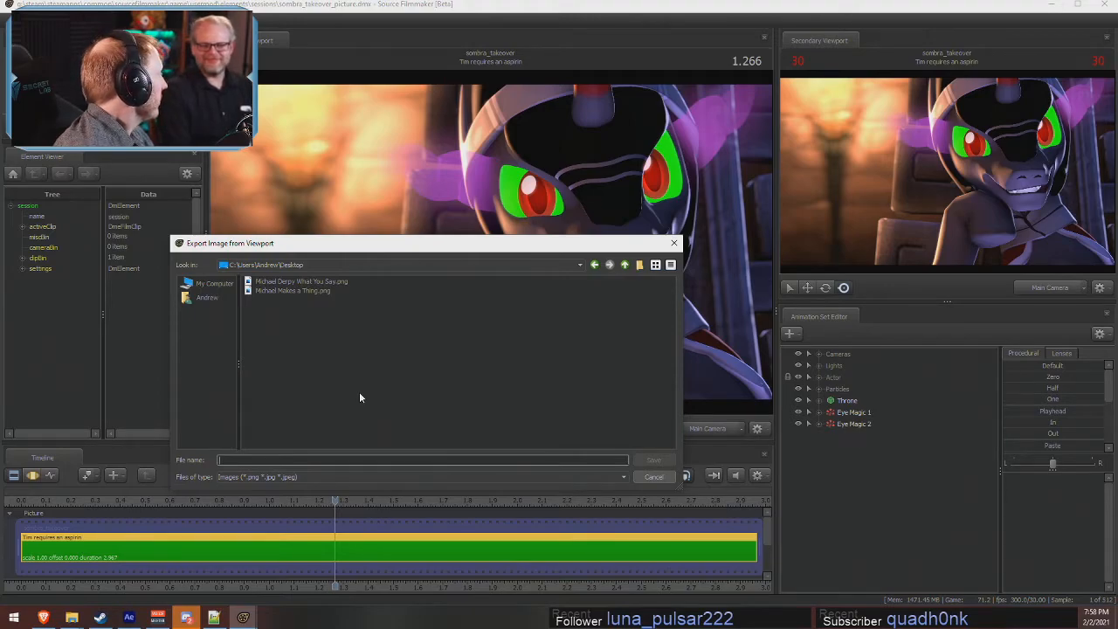
type("sombra_")
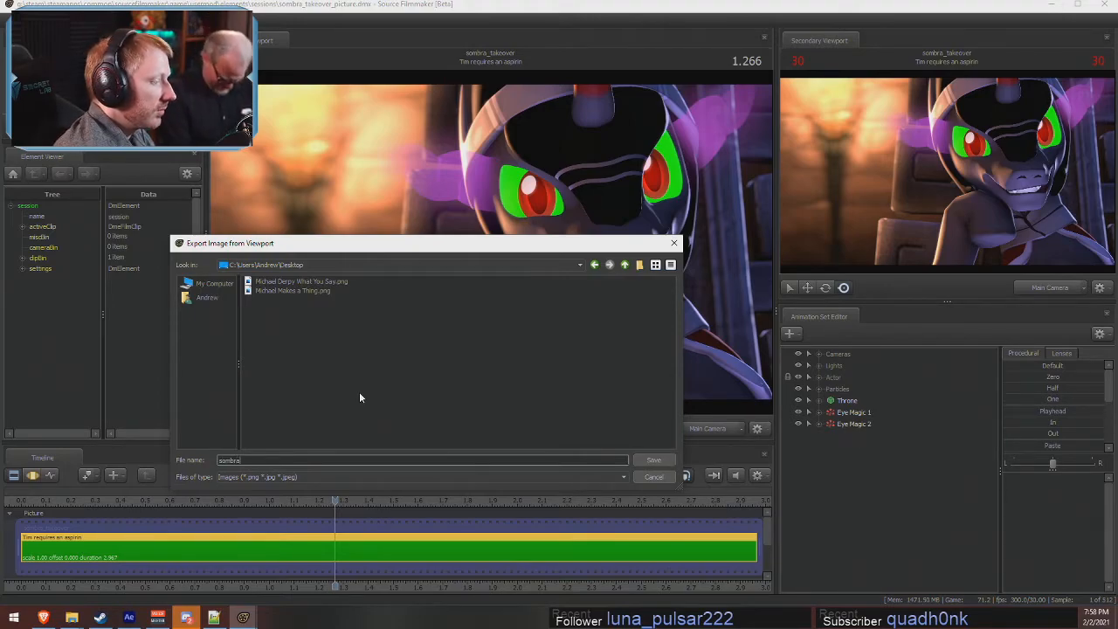
type("youtube_")
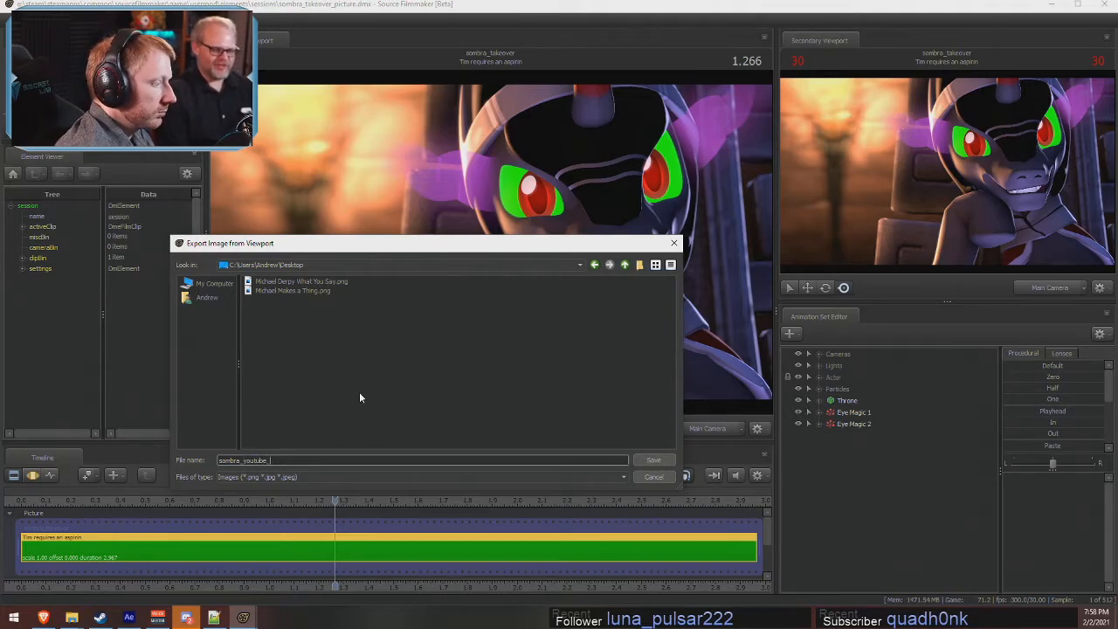
type("pic.png")
key("Return")
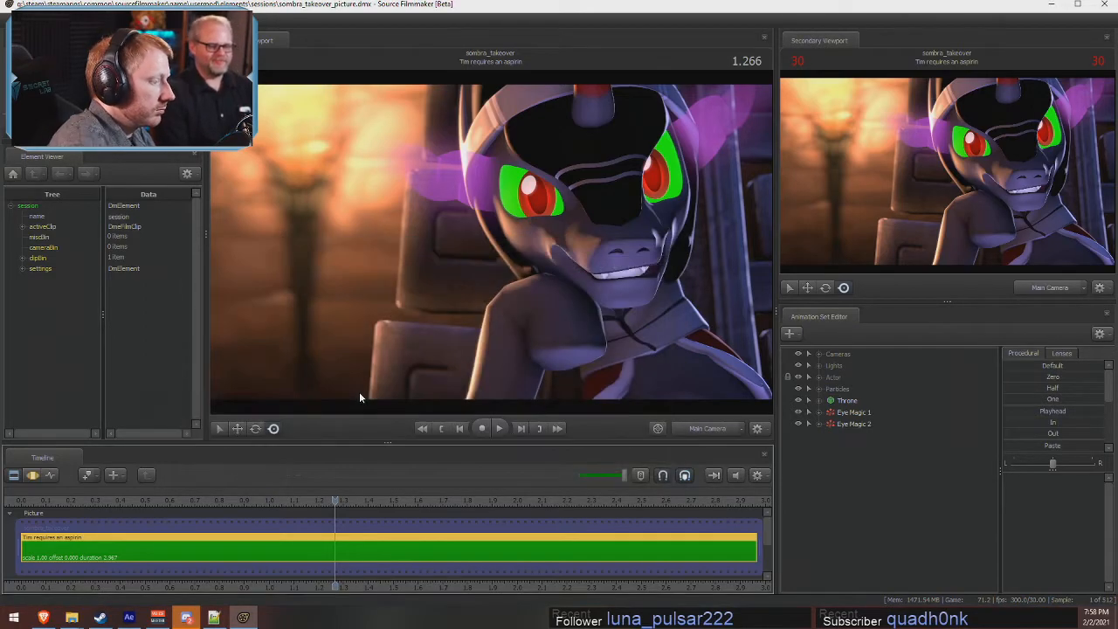
- Start Photoshop, open sombra_youtube_pic.png from the Desktop folder in it, and collapse the Character settings
left_click(12, 618)
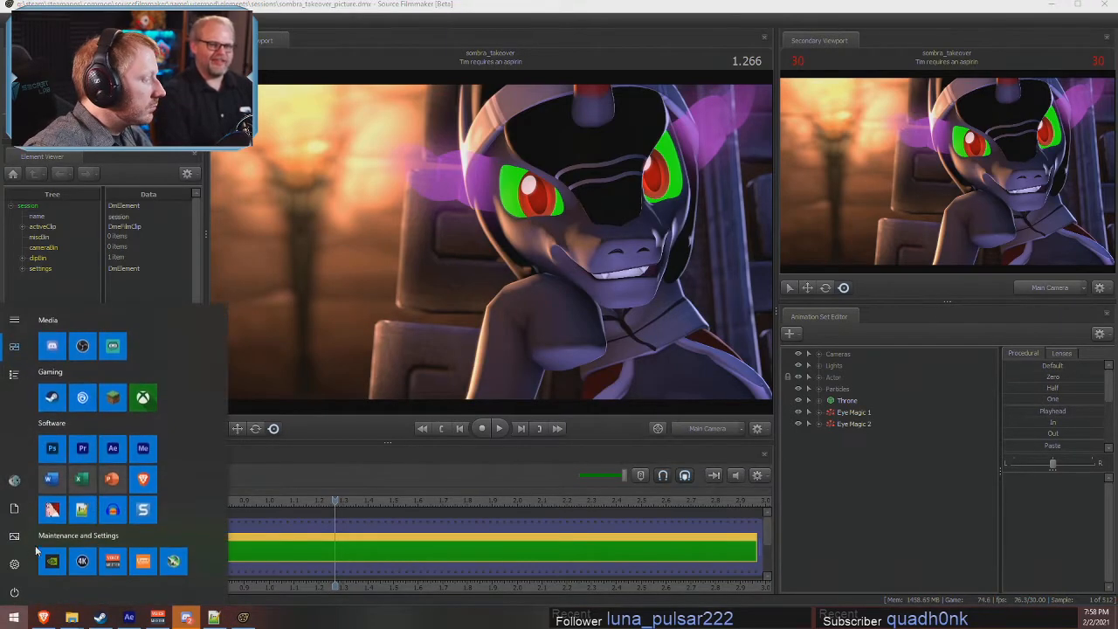
left_click(61, 453)
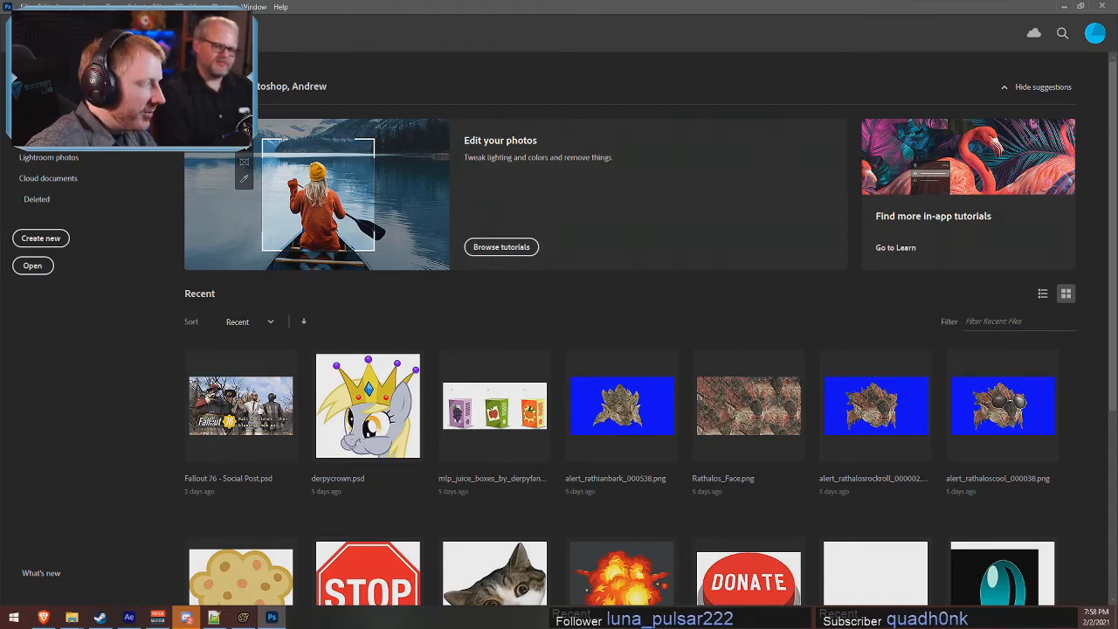
mouse_move(72, 617)
left_click(77, 559)
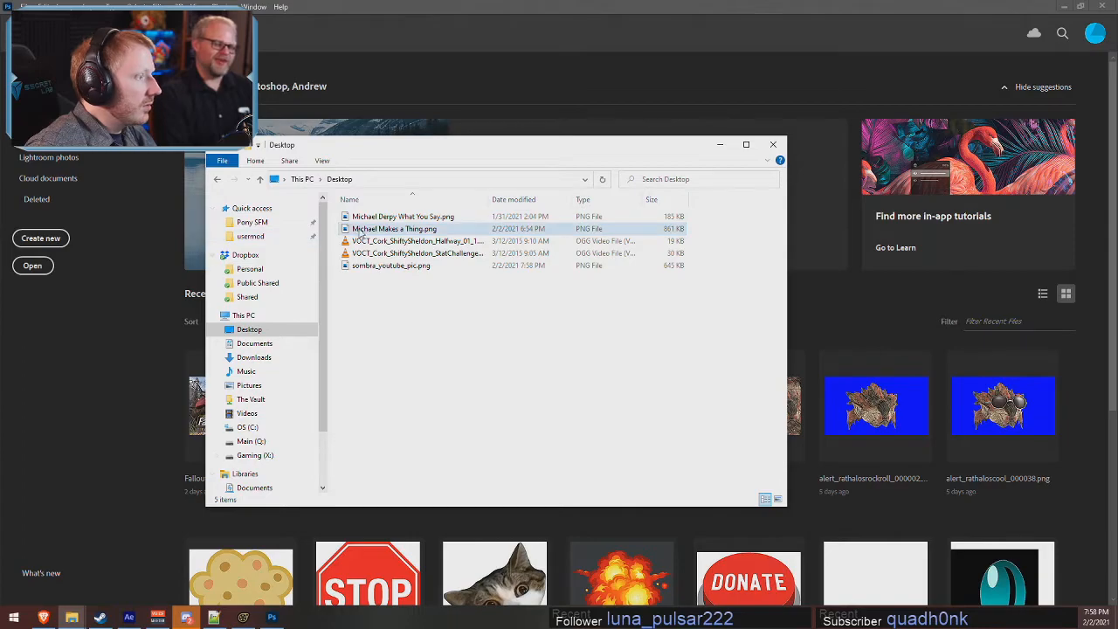
left_click_drag(397, 267, 40, 375)
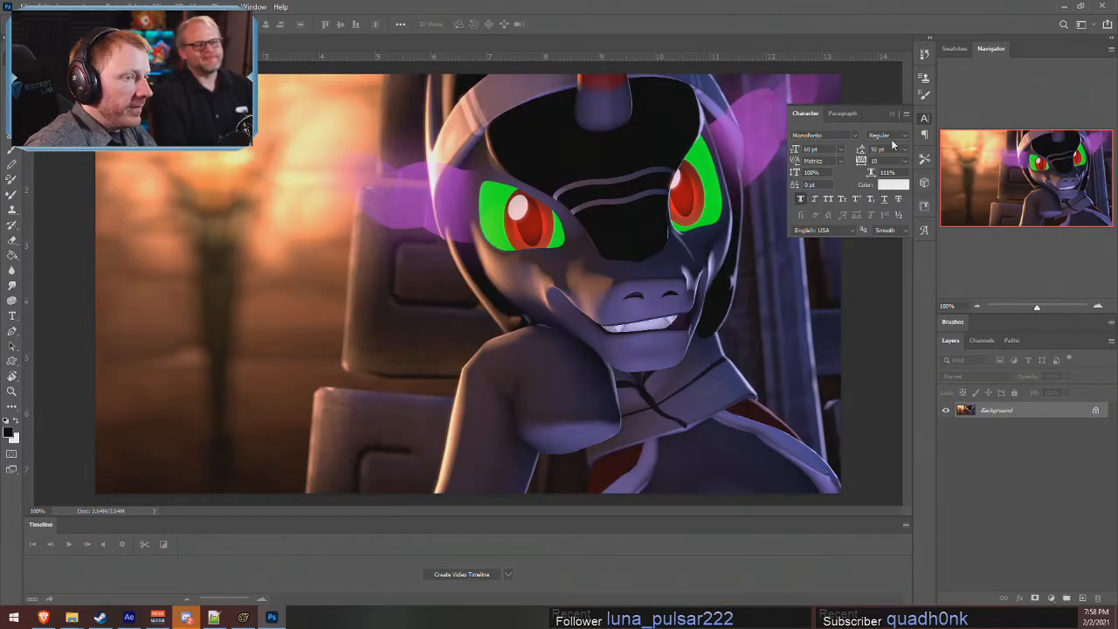
left_click(892, 114)
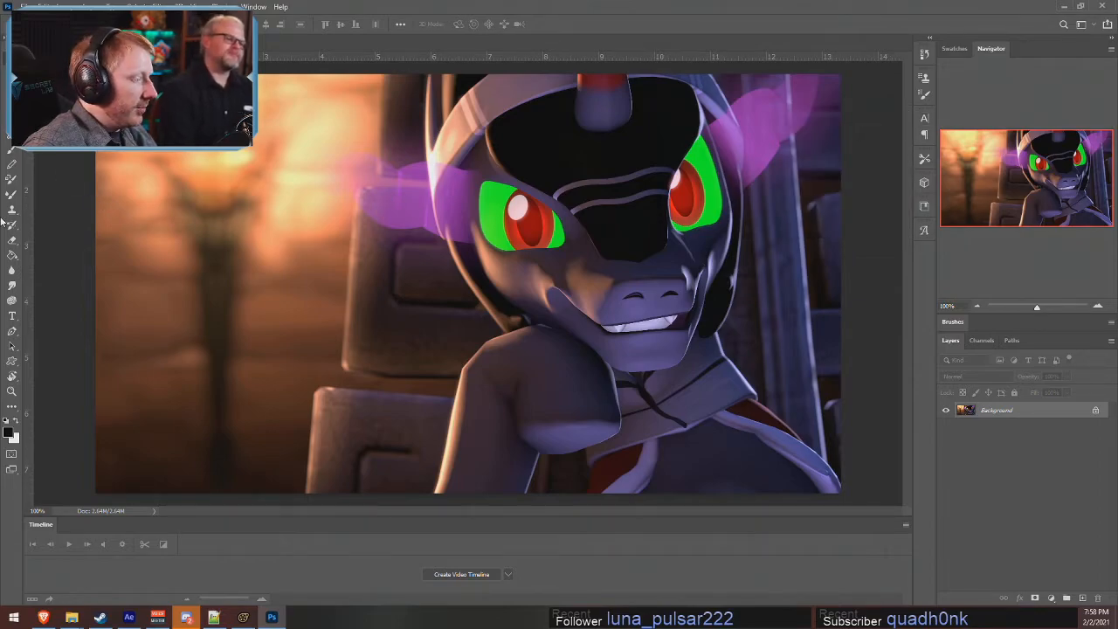
- Check the pixel dimensions of the exported image without changing them, and switch back to Source Filmmaker
left_click(62, 7)
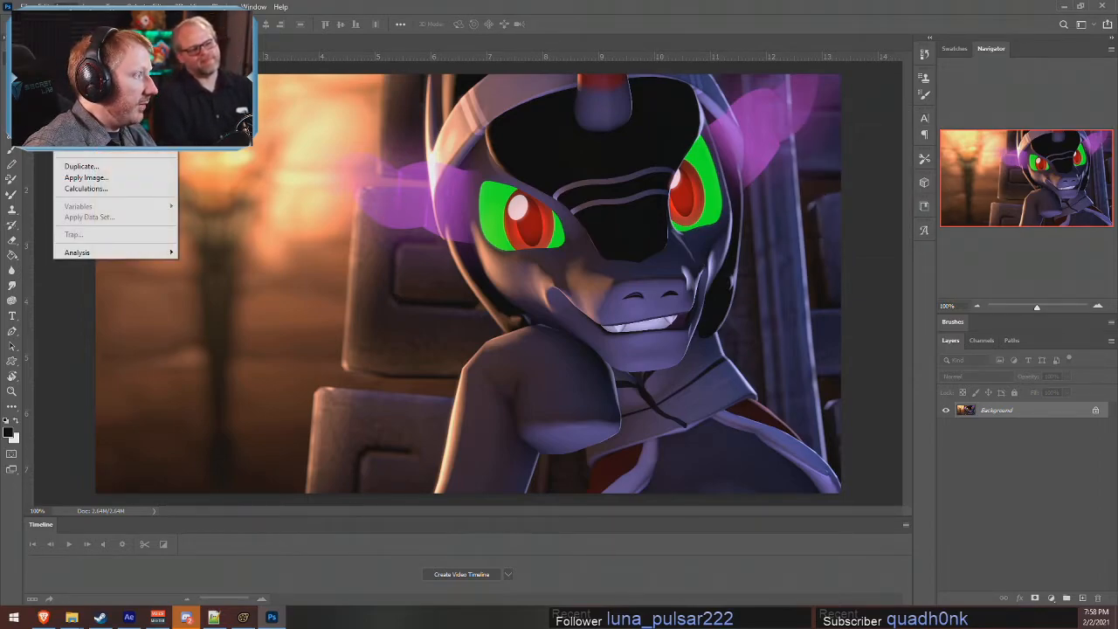
left_click(84, 93)
left_click(692, 278)
left_click(688, 299)
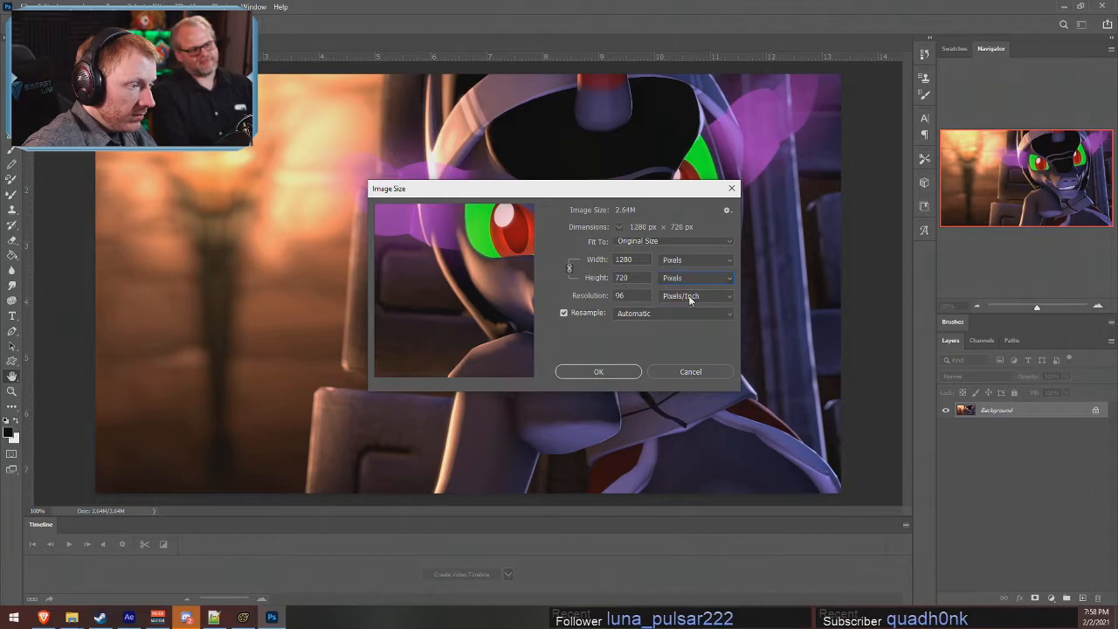
left_click(682, 367)
key("alt+Tab")
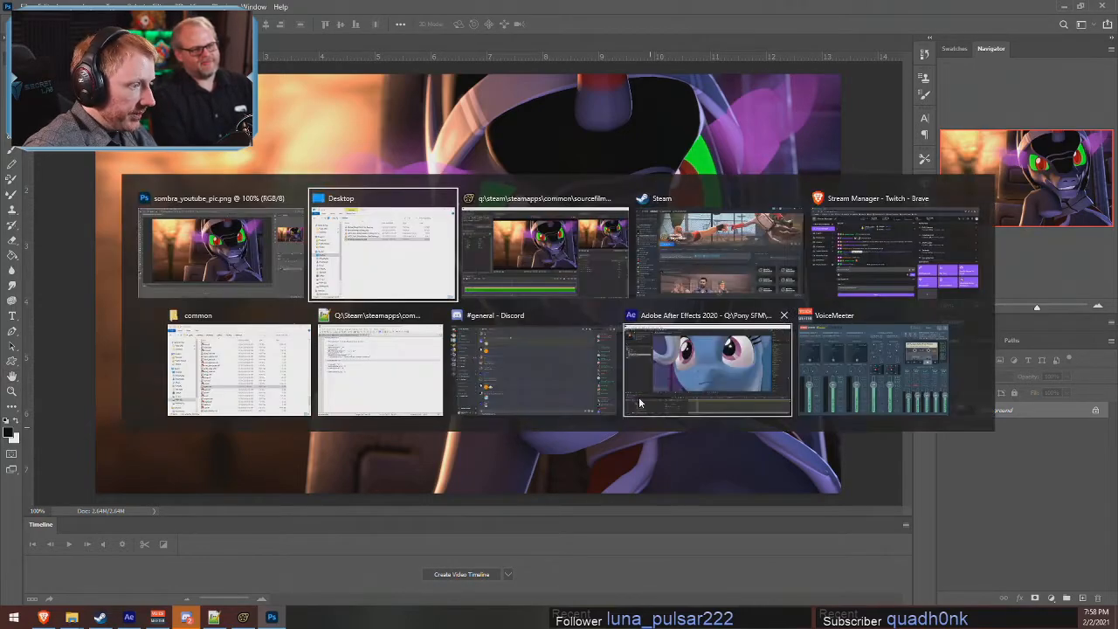
key("alt+Tab")
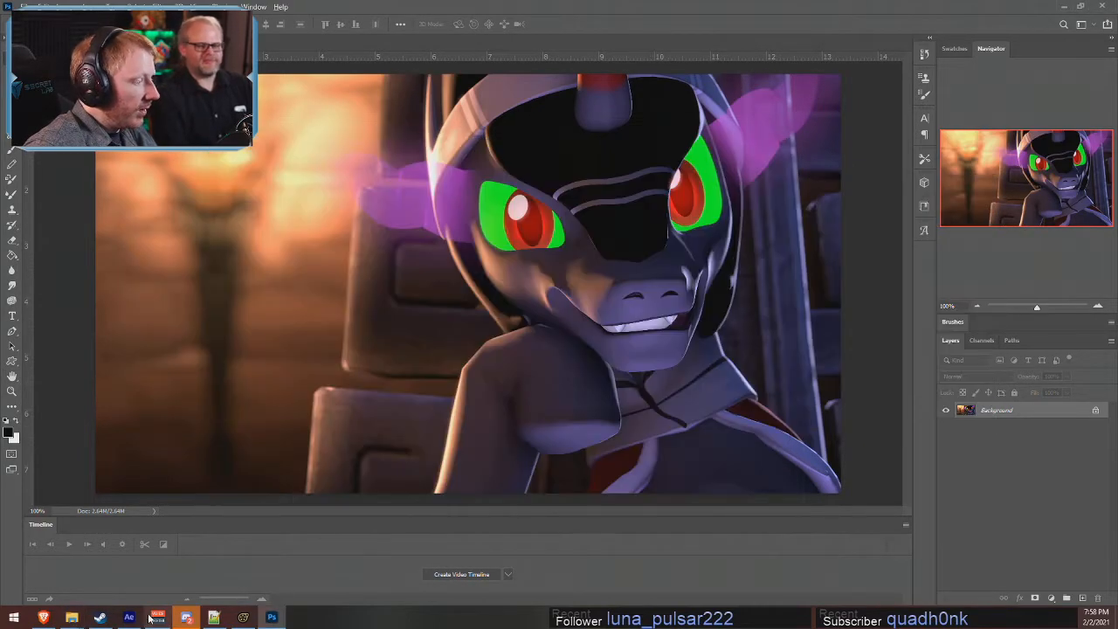
left_click(243, 618)
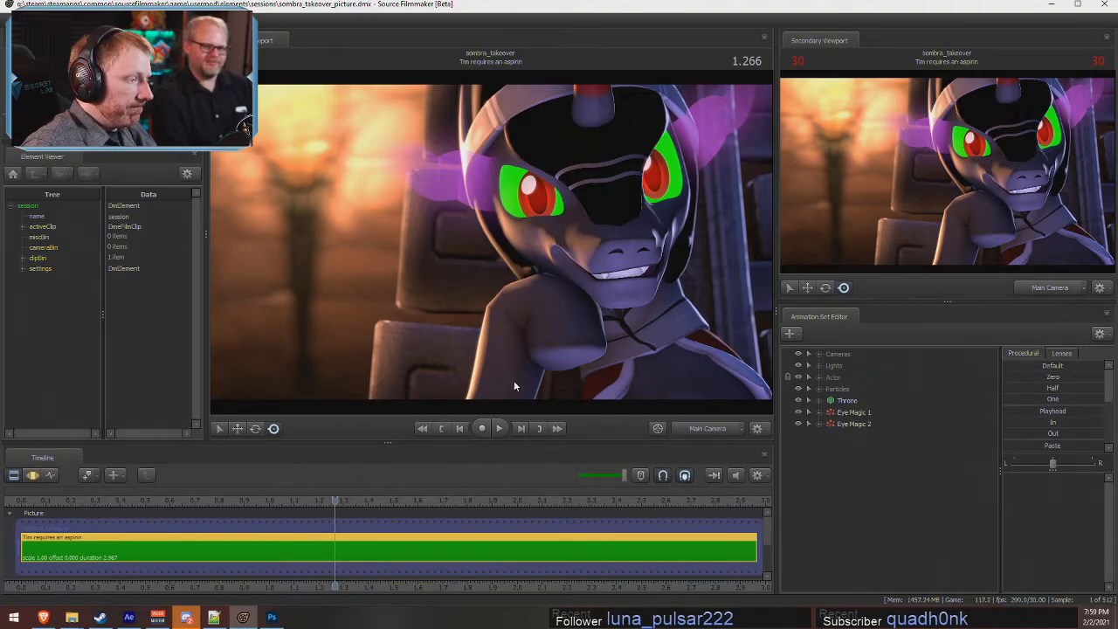
- Resize the panes so the primary viewport is slightly larger and the timeline below it is shorter
left_click_drag(557, 443, 556, 503)
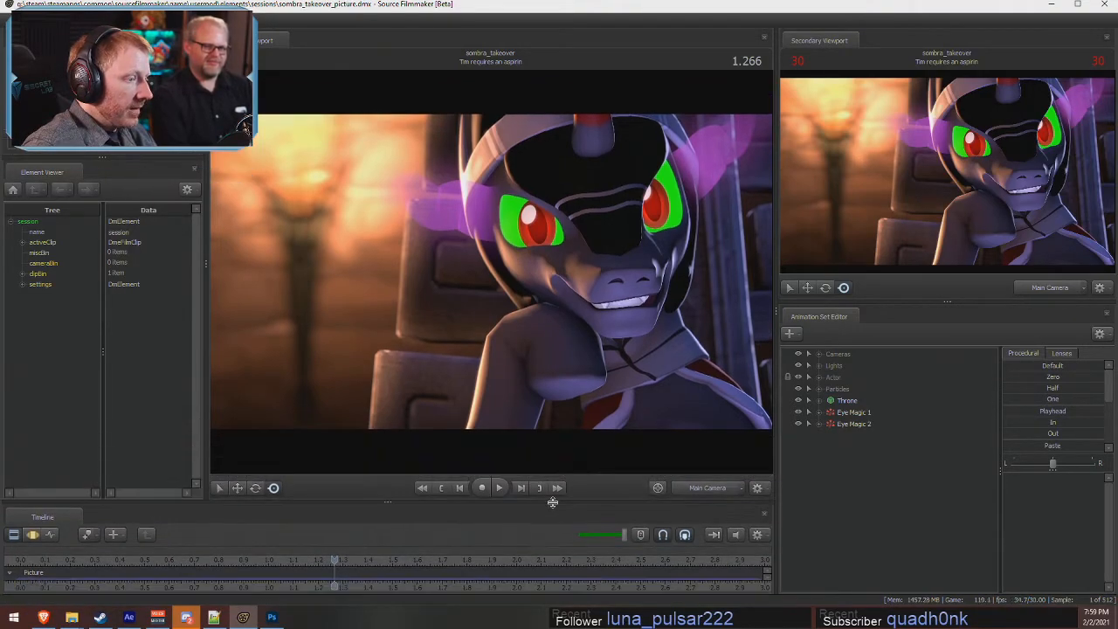
left_click_drag(774, 394, 706, 425)
left_click_drag(572, 502, 623, 423)
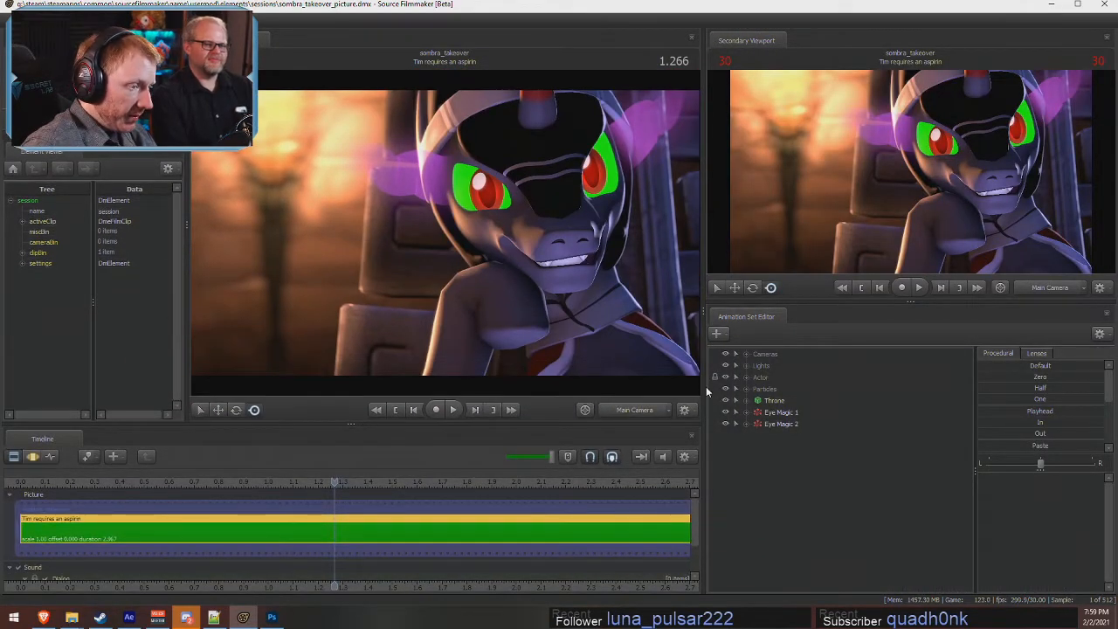
left_click_drag(705, 386, 802, 411)
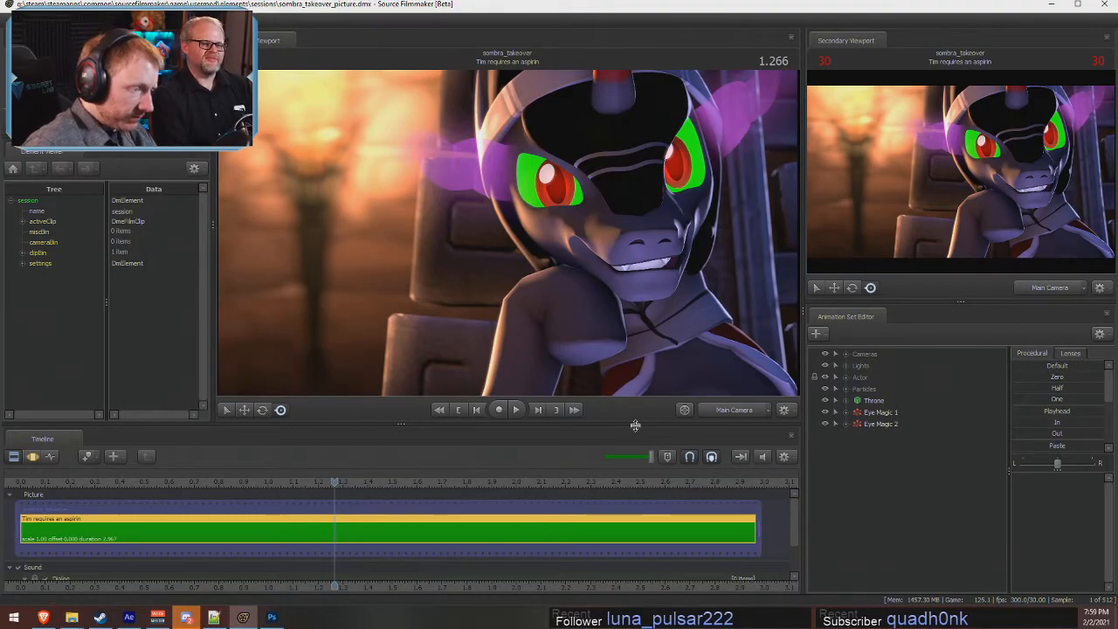
left_click_drag(634, 427, 636, 456)
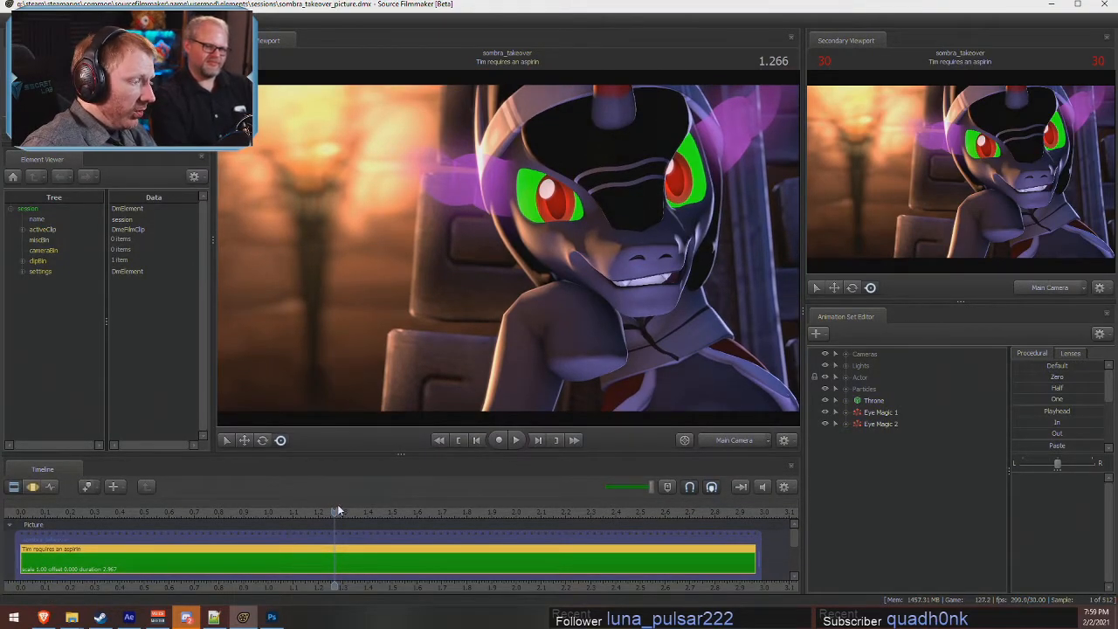
- Trim both ends of the sombra_takeover sequence to a short span around the playhead, starting at about 1.1 seconds
left_click_drag(14, 552, 324, 560)
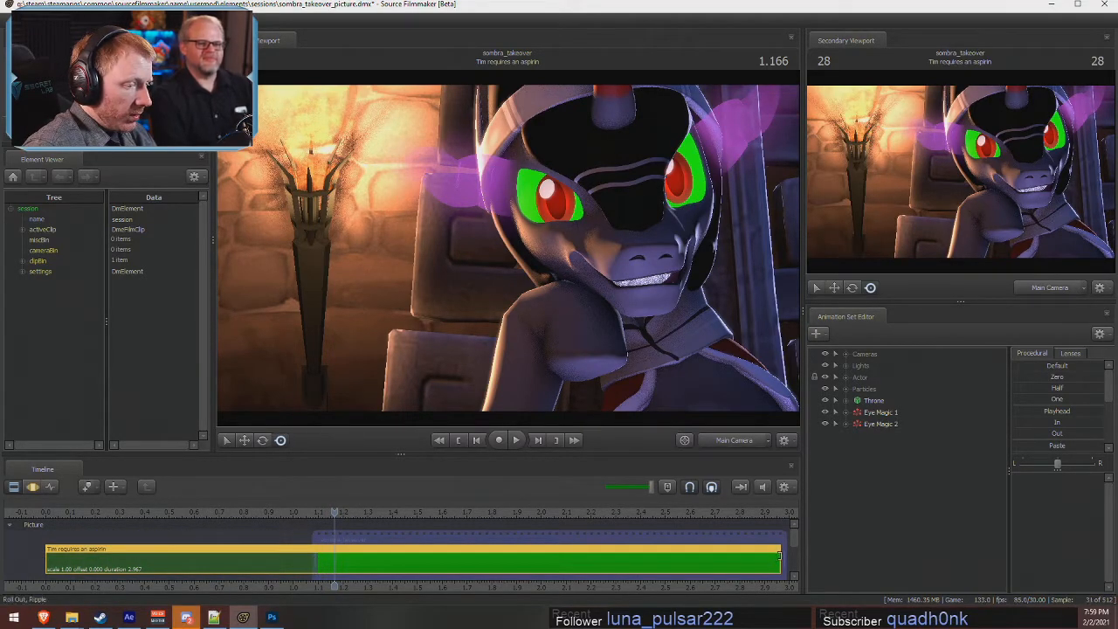
left_click_drag(781, 553, 362, 530)
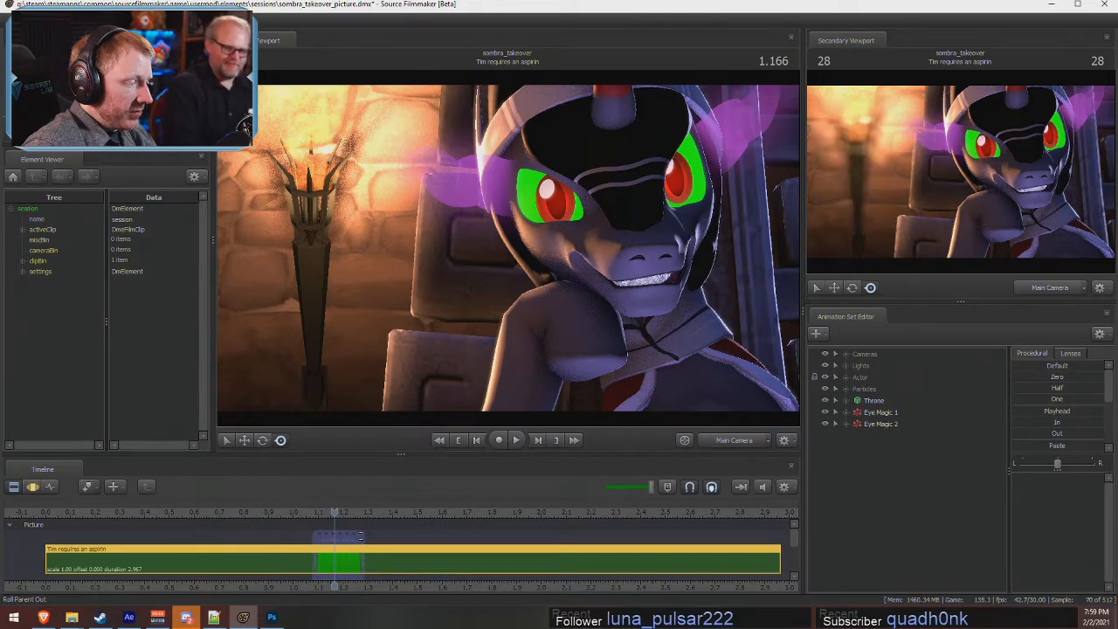
- Open the movie export settings and replace the guard_angryjump part of the output path with sombra_takeover_pic
left_click(13, 20)
mouse_move(35, 143)
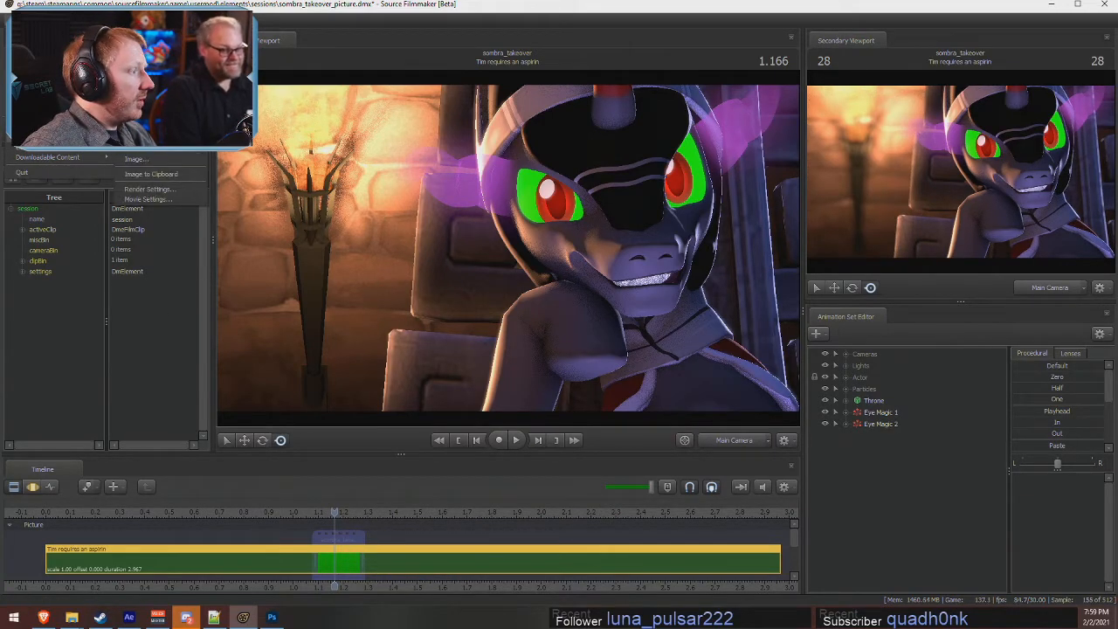
left_click(136, 142)
left_click(560, 318)
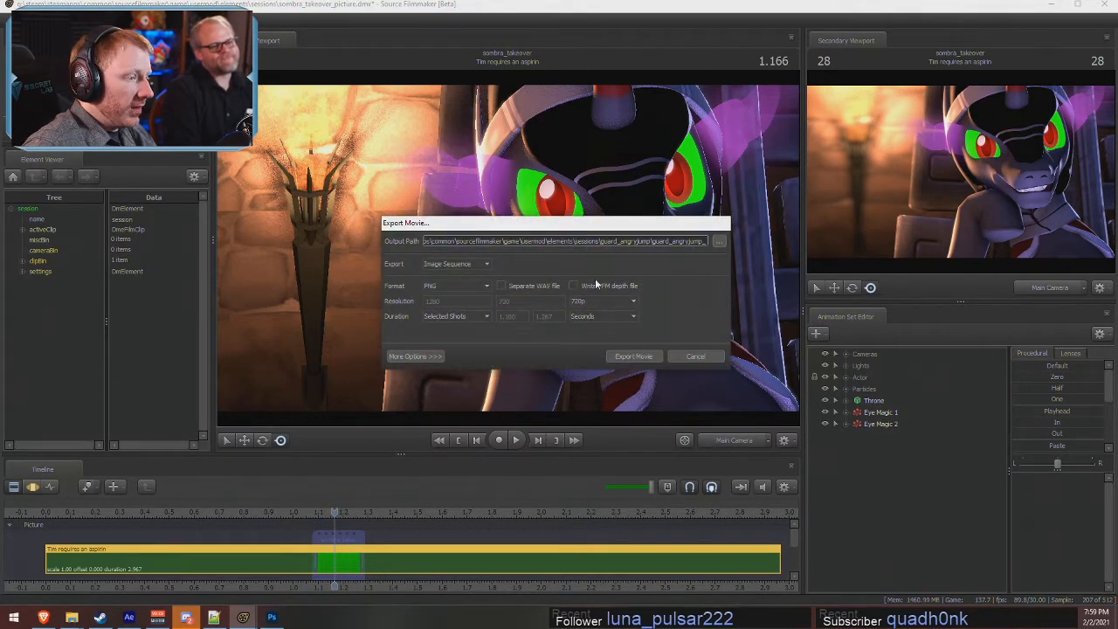
left_click_drag(600, 242, 860, 245)
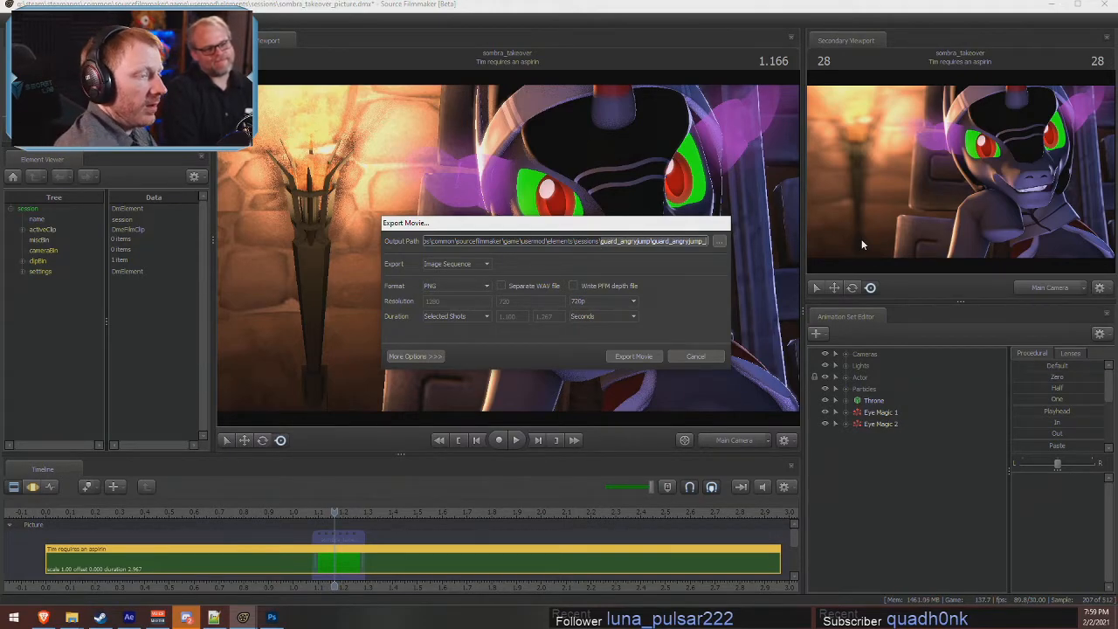
type("sombra_take")
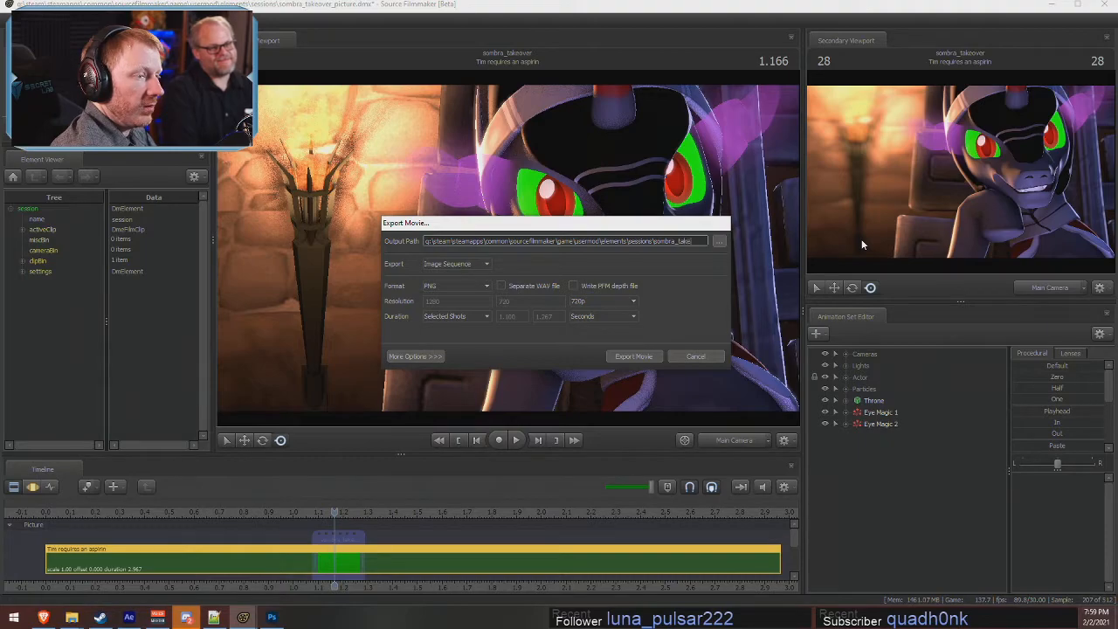
type("over_pic")
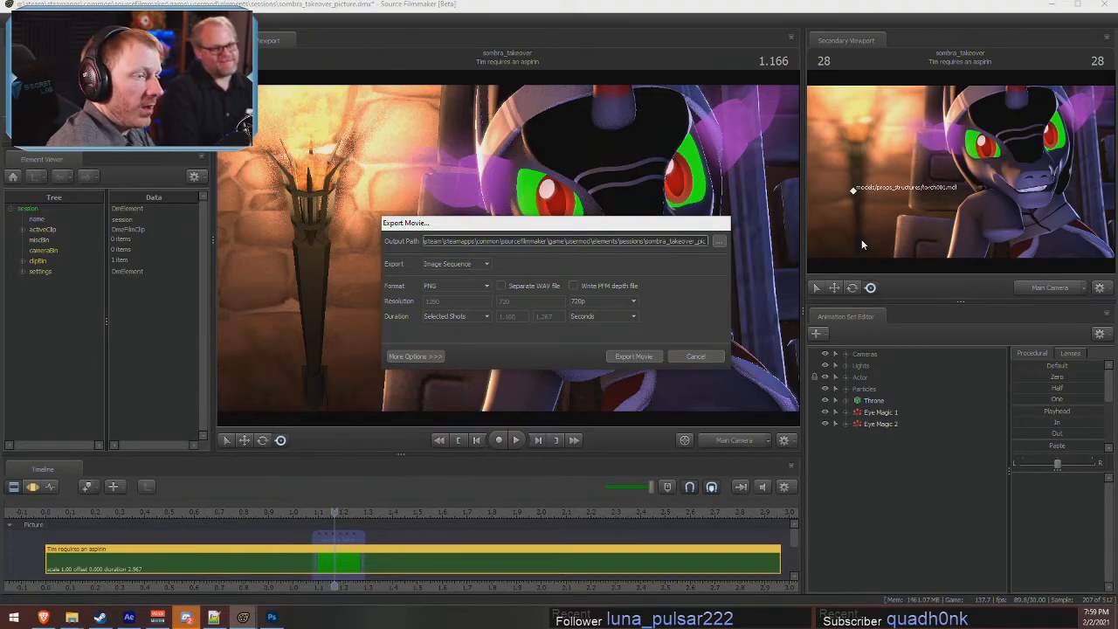
- Extend the output path with the file prefix \sombra_takeover_pic_, reusing a copy of the folder name
key("shift+Left")
key("shift+Left")
key("shift+Left")
key("shift+Left")
key("shift+Left")
key("shift+Left")
key("shift+Left")
key("shift+Left")
key("shift+Left")
key("shift+Left")
key("shift+Left")
key("shift+Left")
key("shift+Left")
key("shift+Left")
key("shift+Left")
key("shift+Left")
key("shift+Left")
key("shift+Left")
key("ctrl+c")
key("Right")
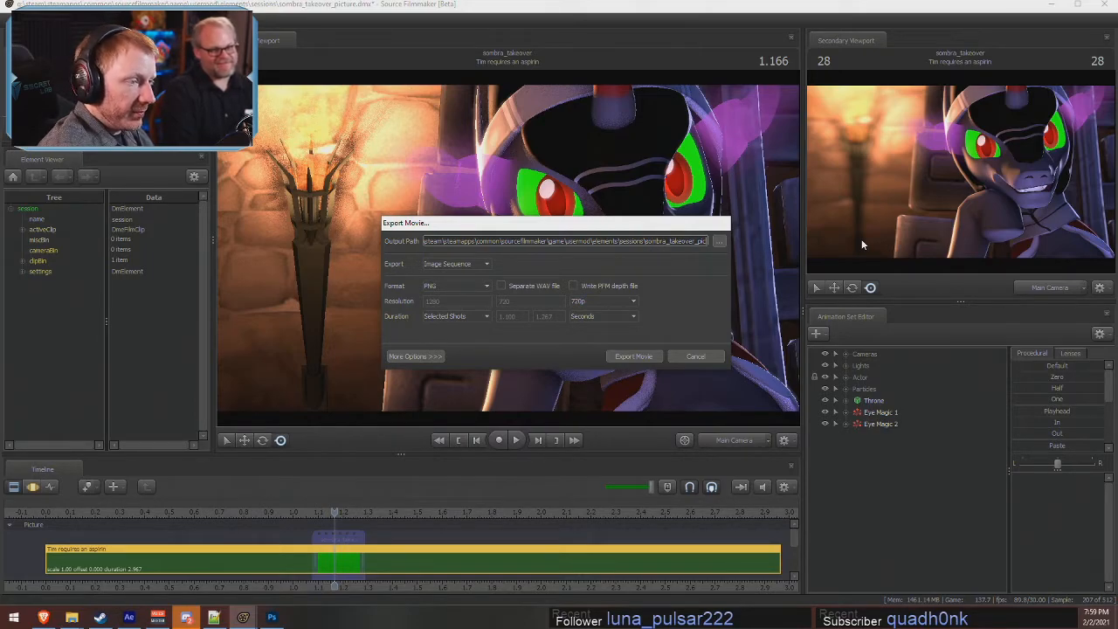
type("\\")
key("ctrl+v")
type("_")
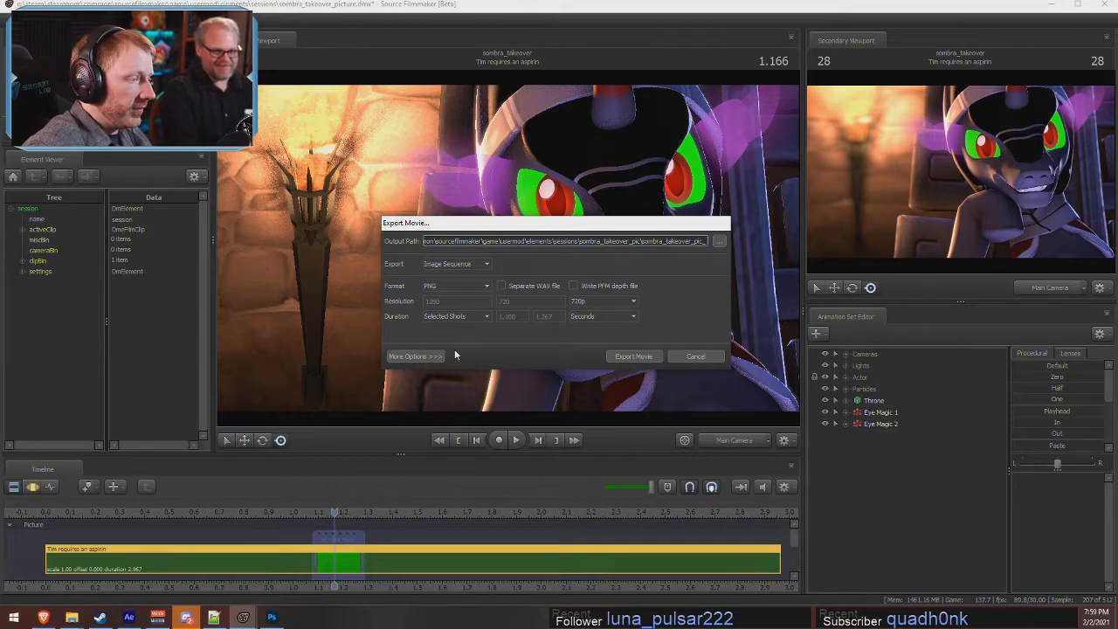
- Set the export resolution to 2160p, check the additional render settings, and export the selected shot as a PNG image sequence
left_click(602, 301)
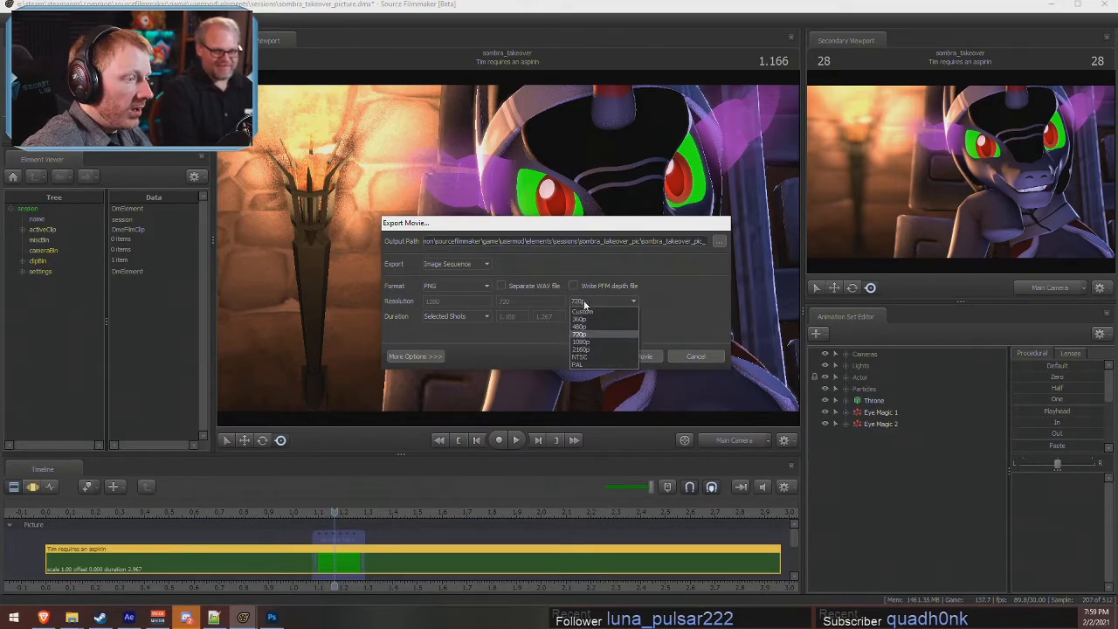
left_click(596, 350)
left_click(419, 355)
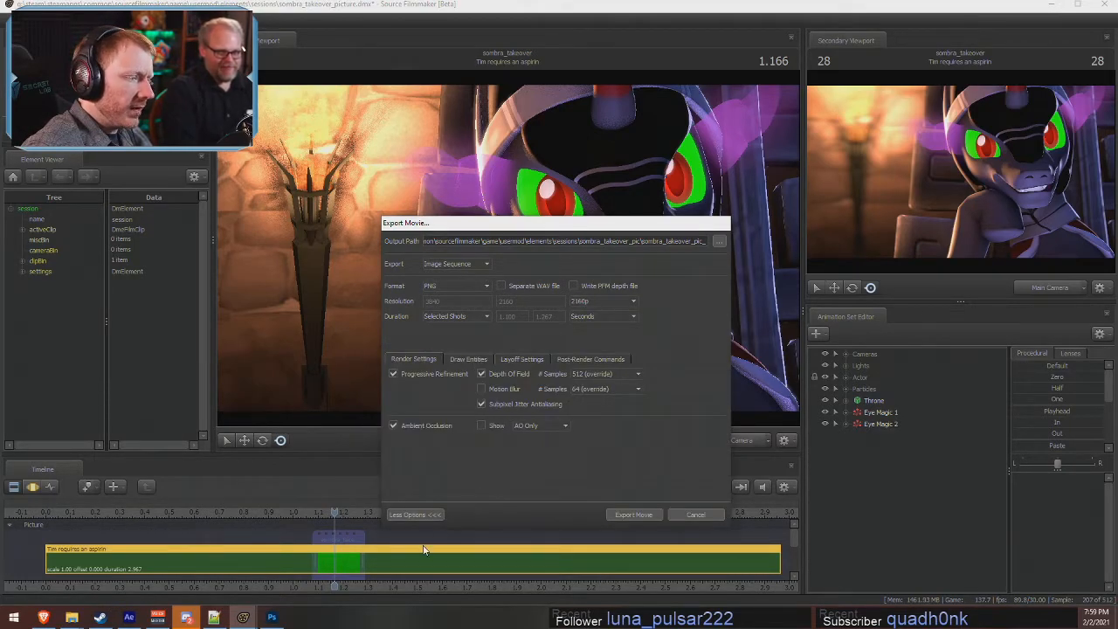
left_click(427, 514)
left_click(631, 357)
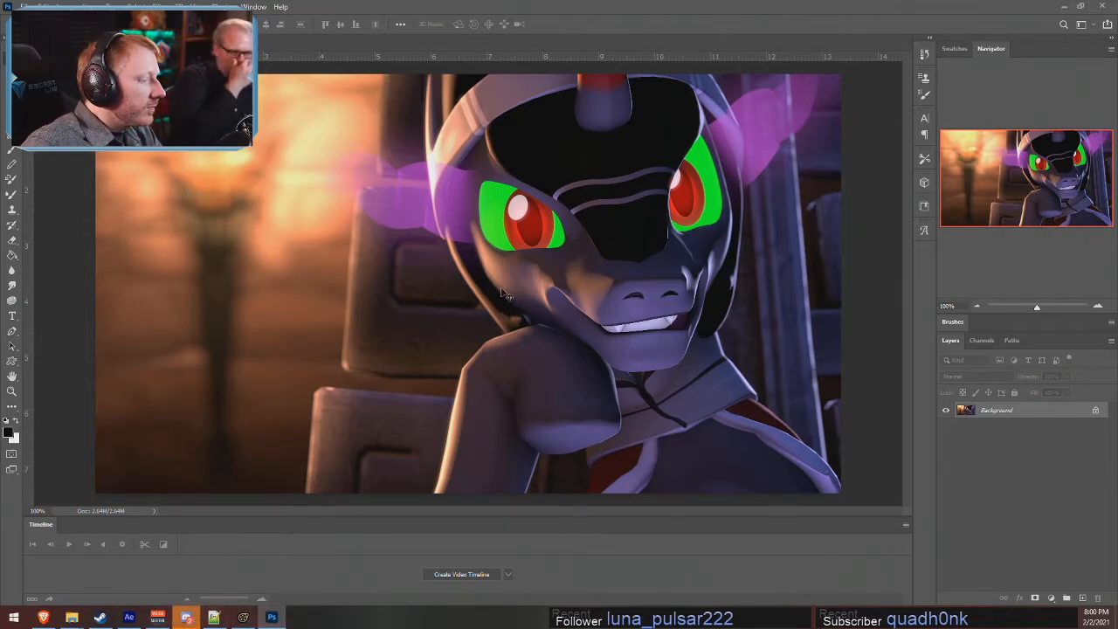
- Return to Source Filmmaker, step back one frame, and open the usermod\elements\sessions\sombra_takeover_pic folder in File Explorer
left_click(243, 617)
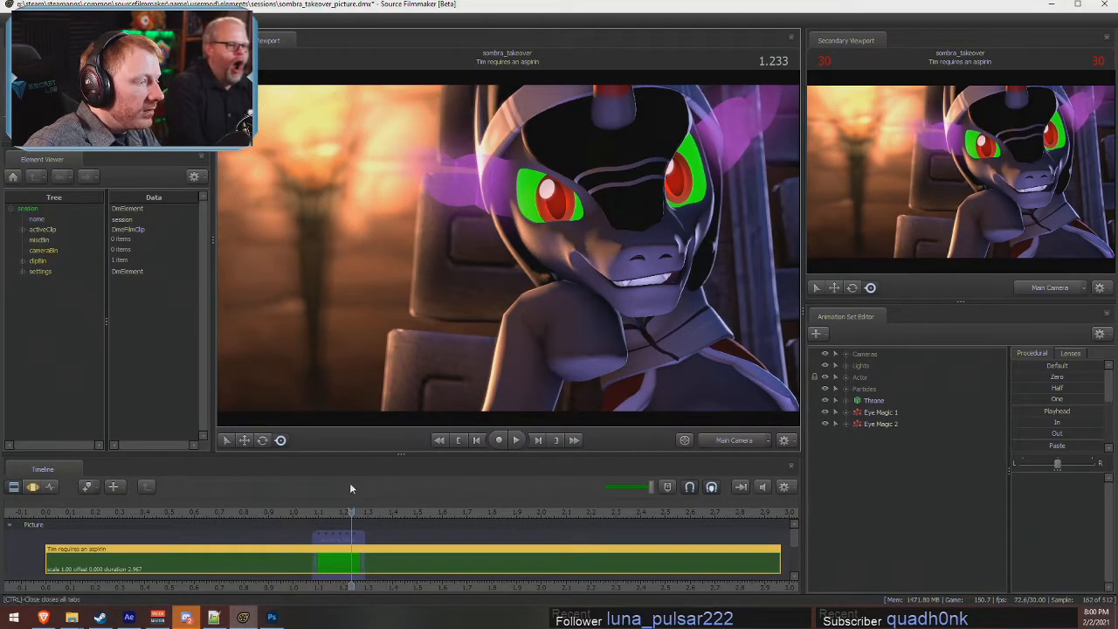
key("Left")
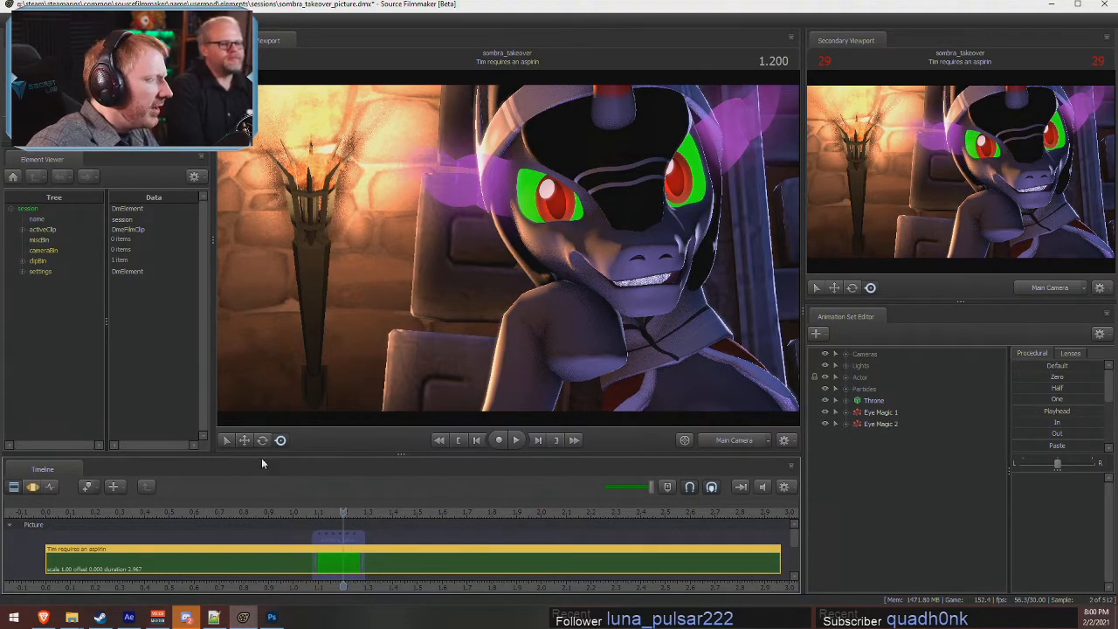
mouse_move(66, 620)
left_click(161, 568)
left_click(255, 224)
left_click(272, 238)
left_click(265, 252)
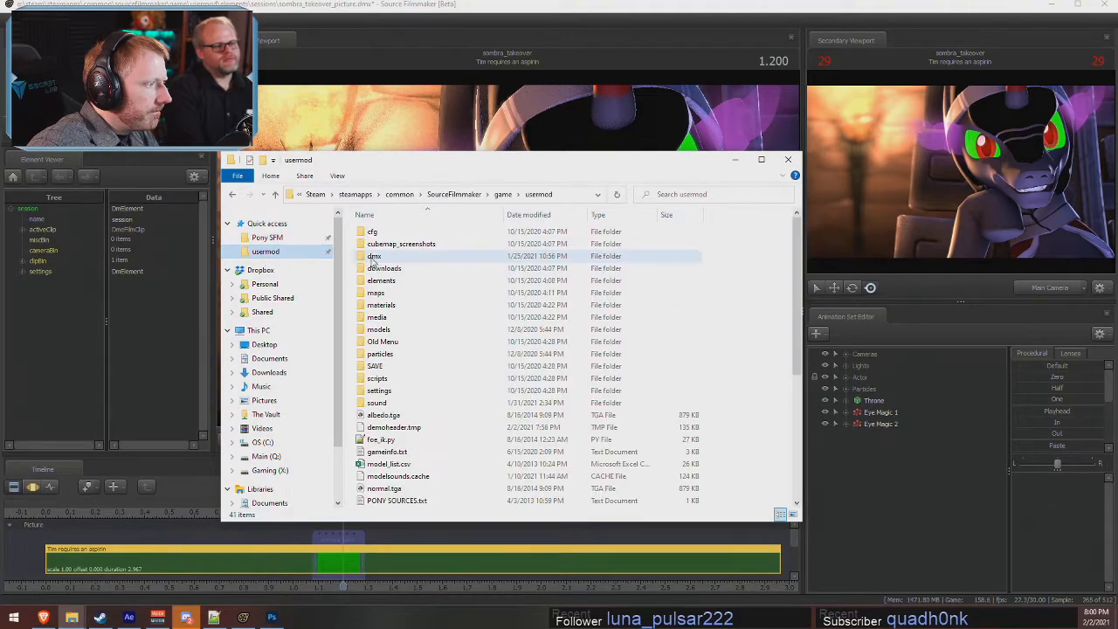
double_click(380, 280)
double_click(386, 245)
scroll(409, 306, "down", 20)
double_click(426, 319)
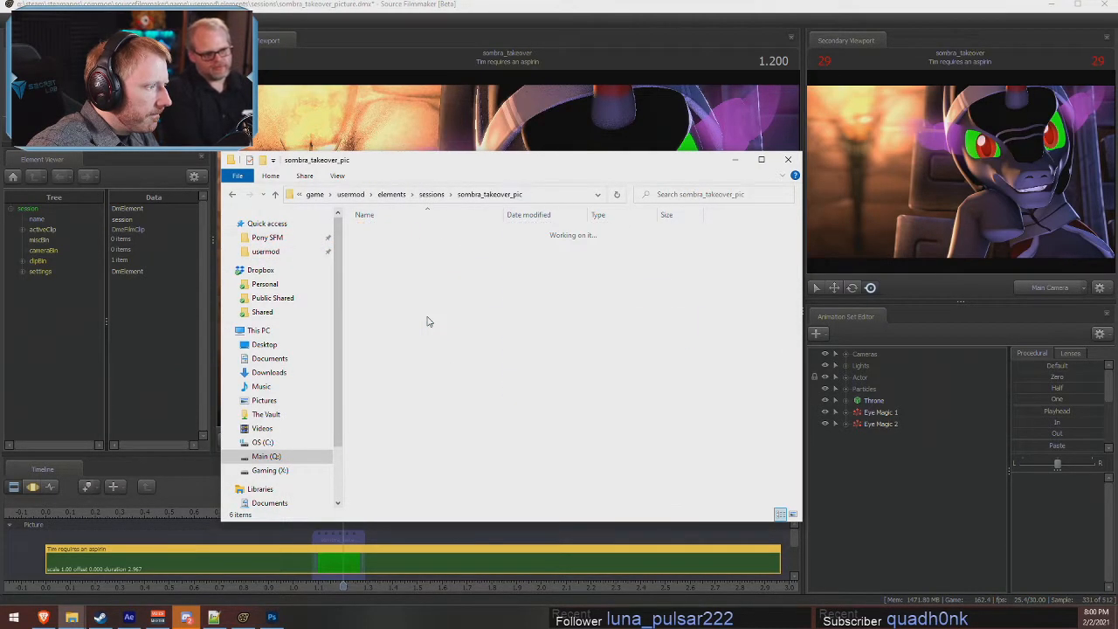
- Preview sombra_takeover_pic_000037.png, close the preview, and open sombra_takeover_pic_000036.png in Photoshop
left_click(704, 261)
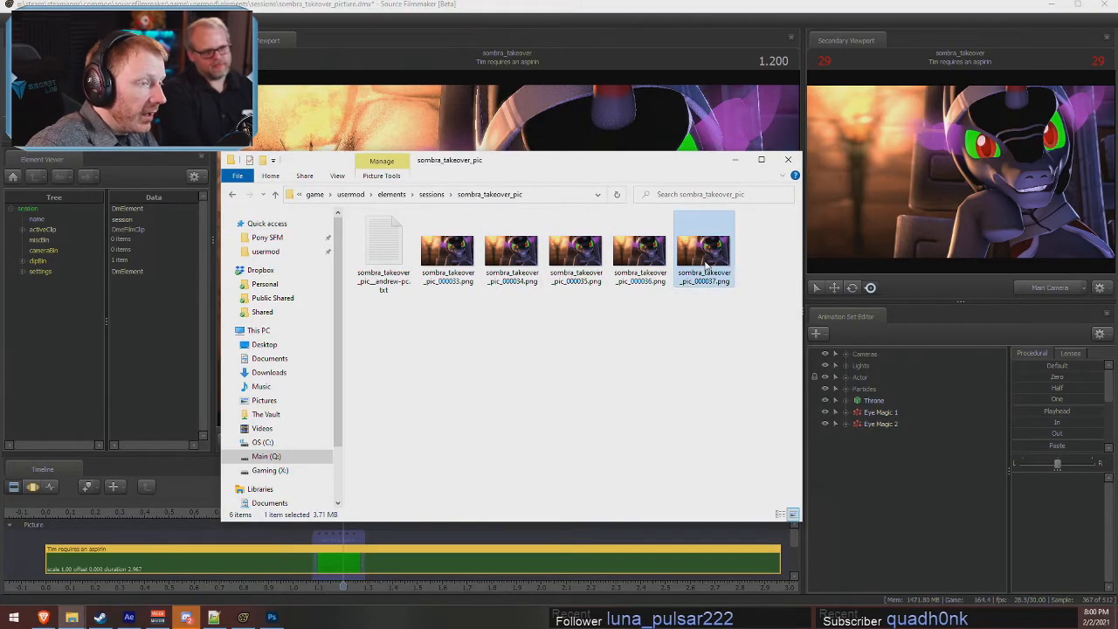
double_click(707, 266)
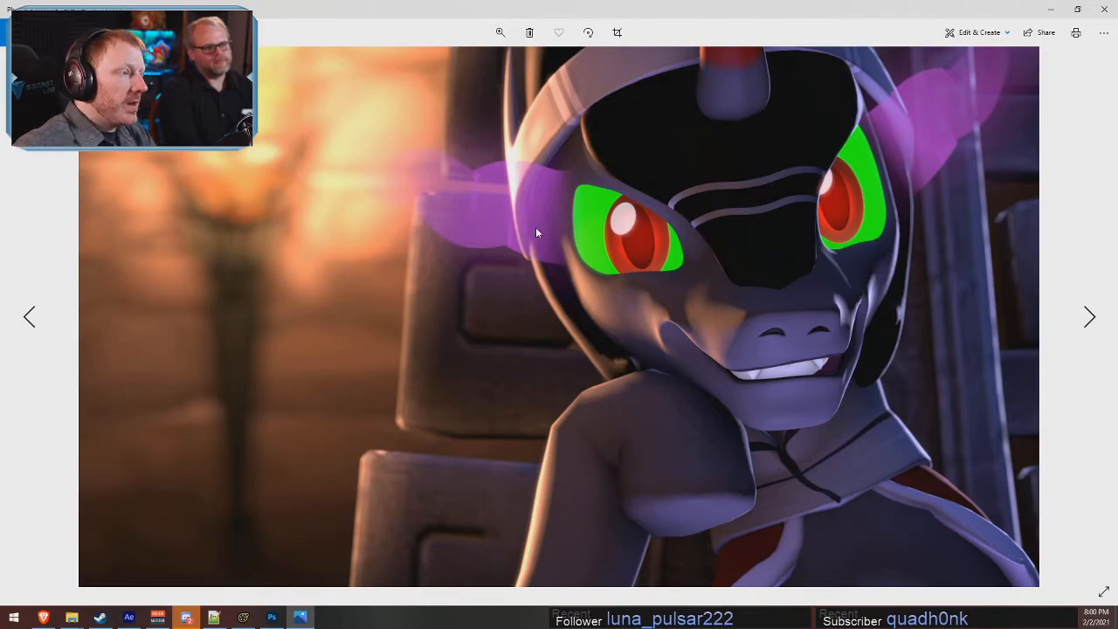
left_click(1103, 10)
left_click_drag(639, 254, 288, 137)
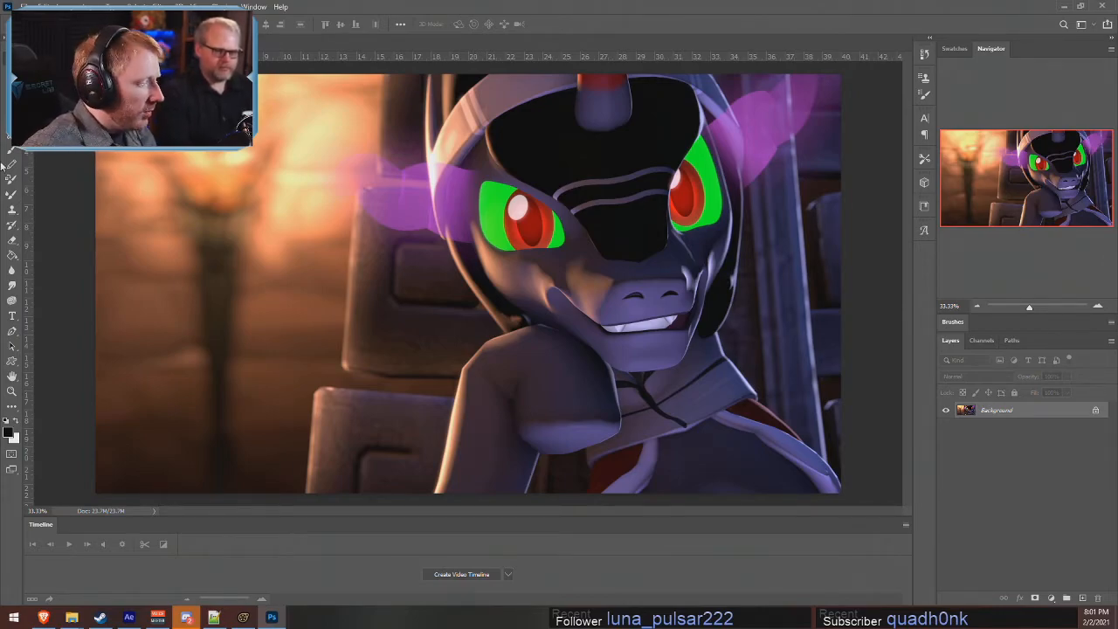
- Switch to Source Filmmaker and raise the Main Camera's bloomScale in the motion editor over the whole shot
left_click(244, 617)
left_click(846, 354)
left_click(875, 365)
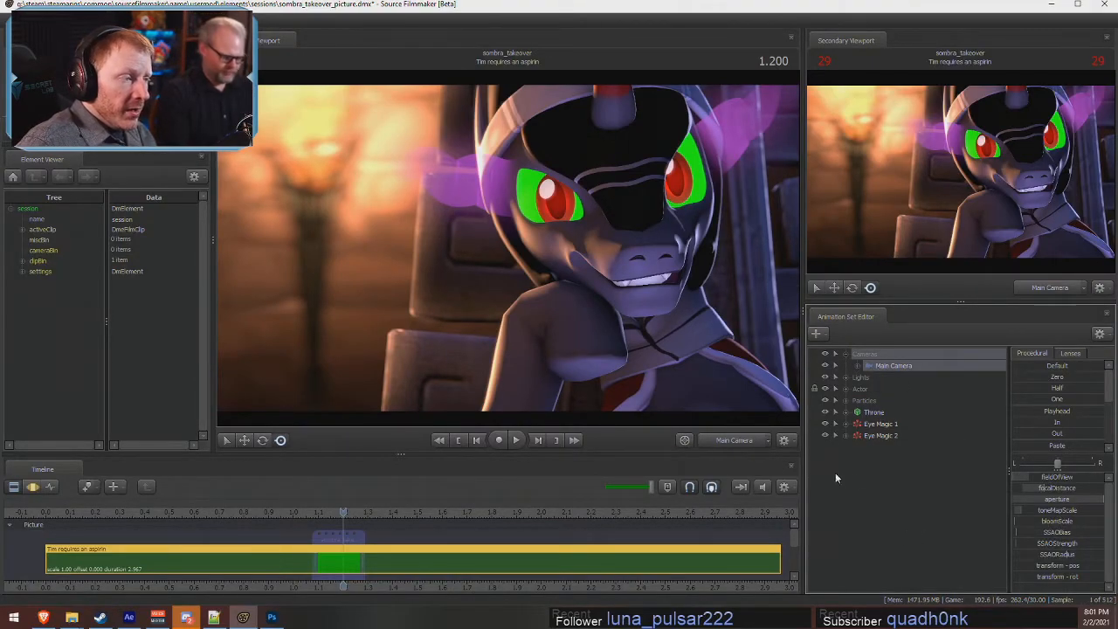
key("F3")
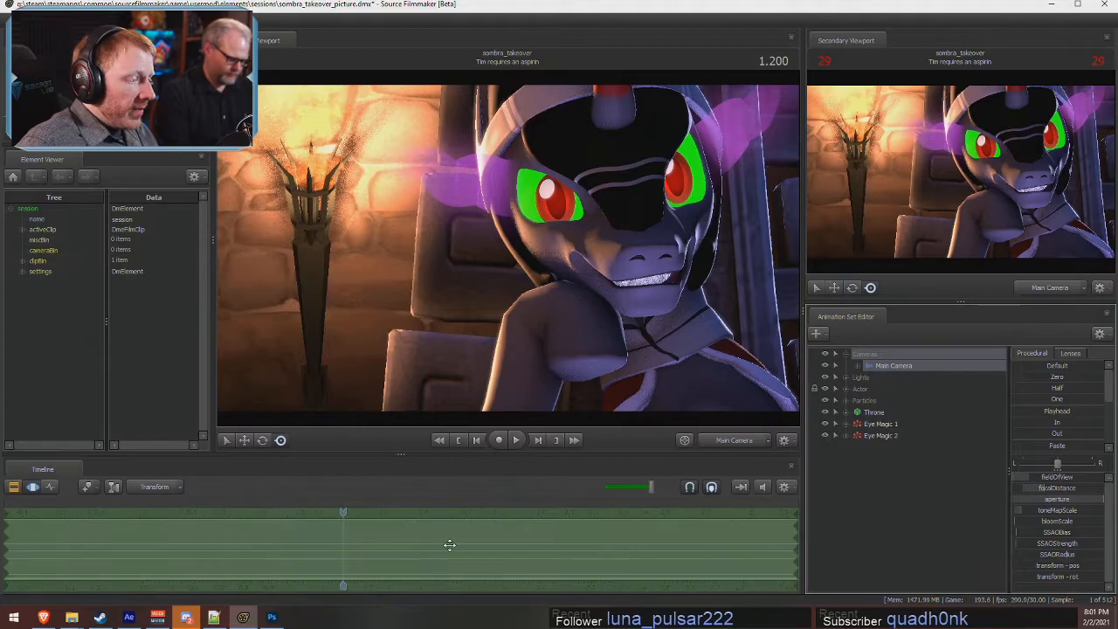
left_click(1047, 520)
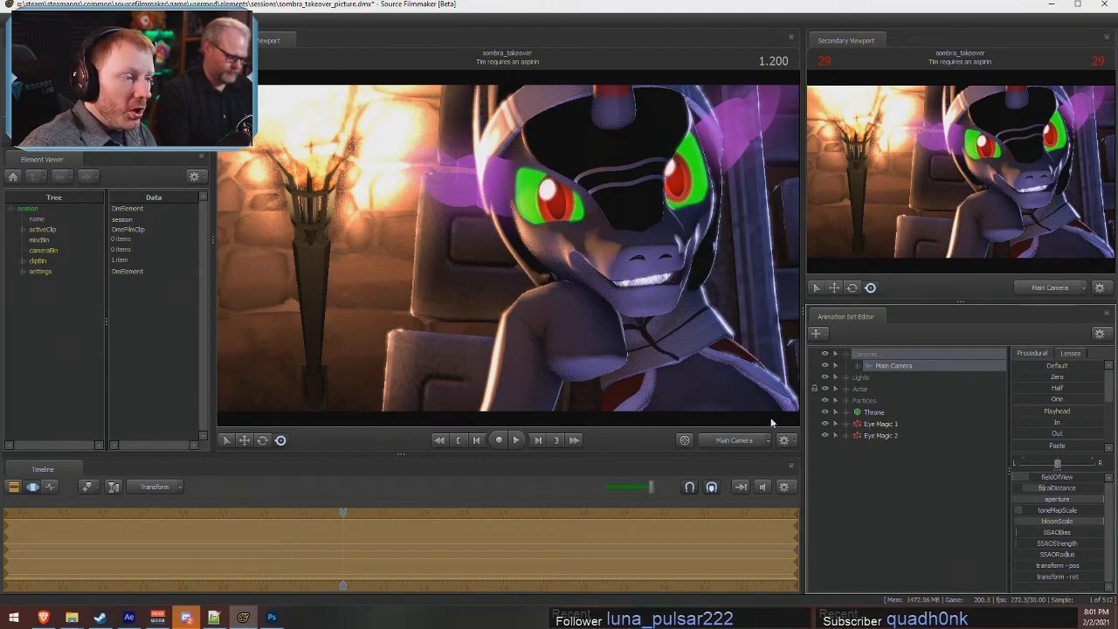
key("F1")
key("F3")
key("F2")
key("F3")
key("F3")
- Switch to Photoshop, collapse the Timeline, and inspect the character's muzzle up close
key("alt+Tab")
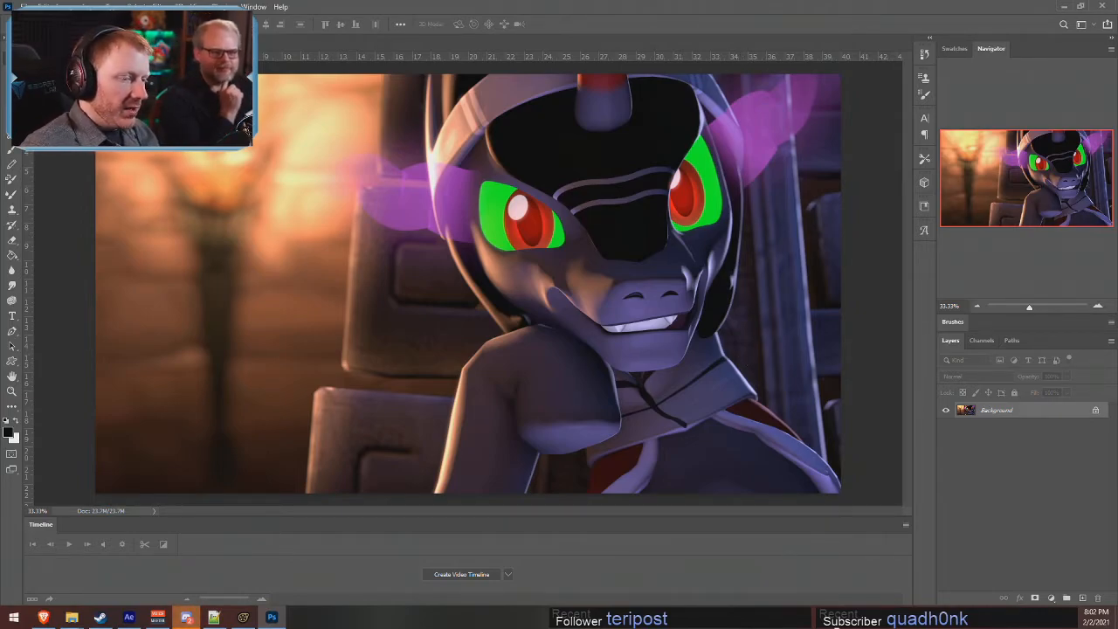
double_click(53, 525)
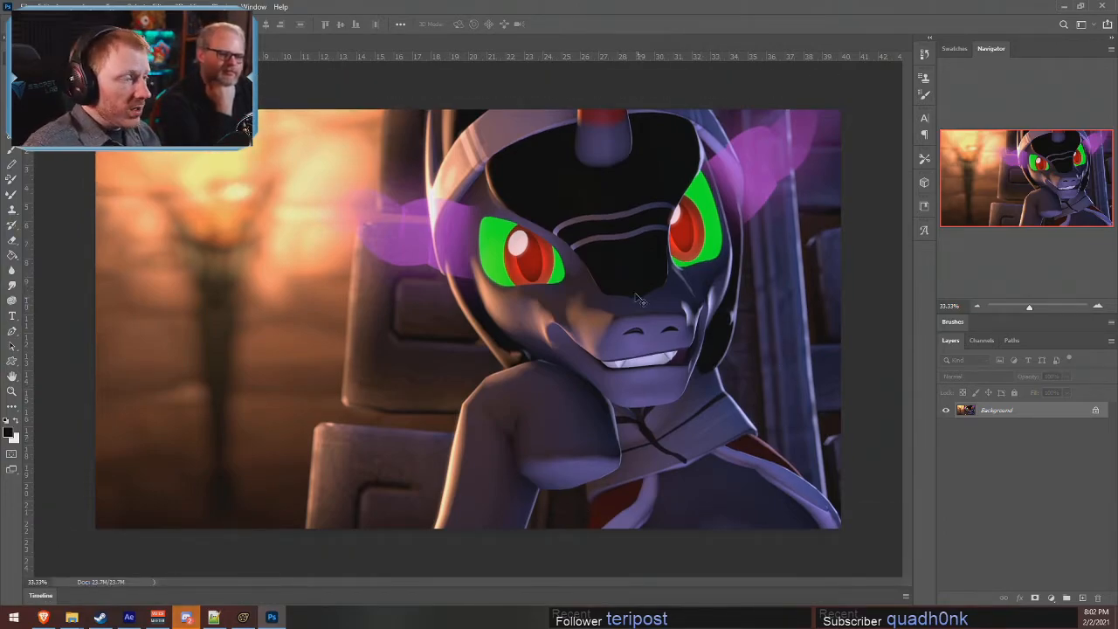
scroll(670, 387, "up", 5, "alt")
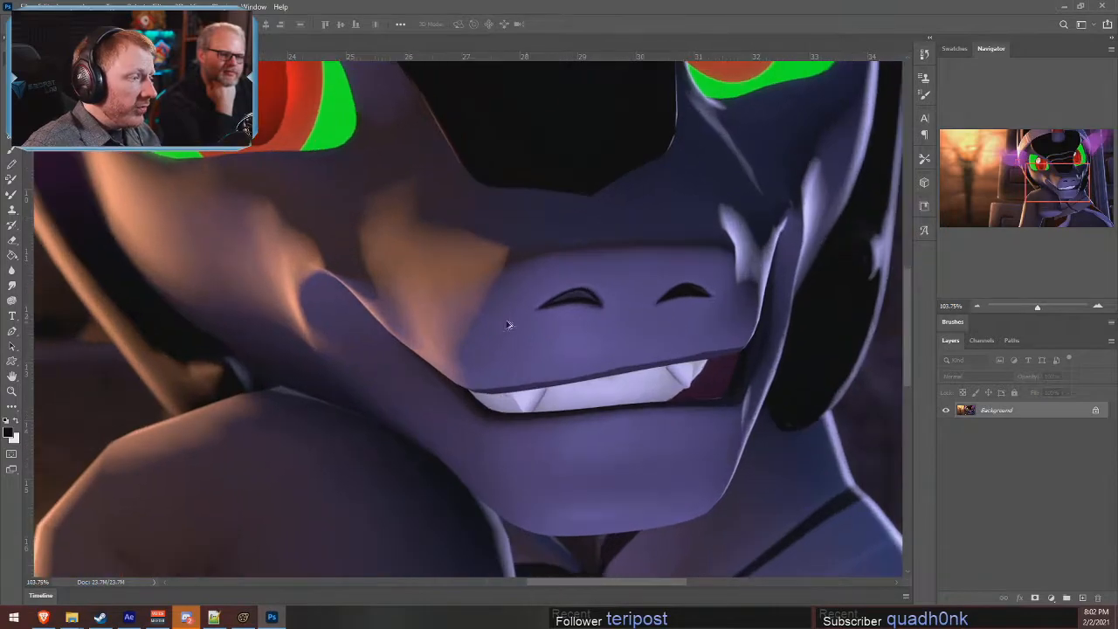
scroll(262, 240, "up", 5, "alt")
scroll(247, 242, "down", 6, "alt")
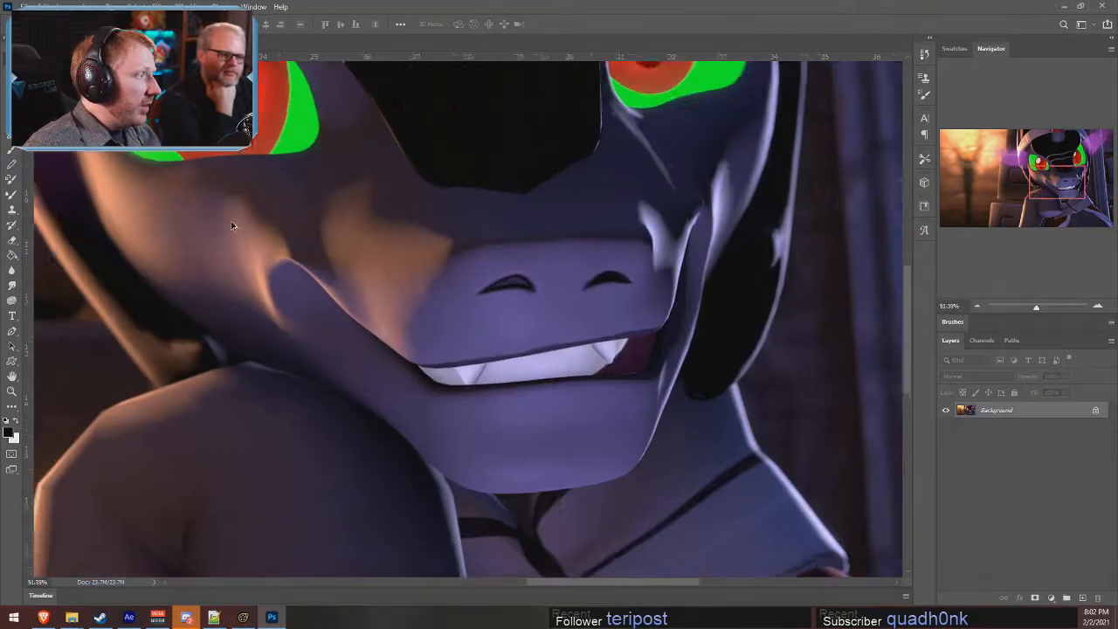
- Check the 2160p frame's width and height in pixels in the Image Size settings, leaving them as they are
left_click(87, 7)
mouse_move(63, 7)
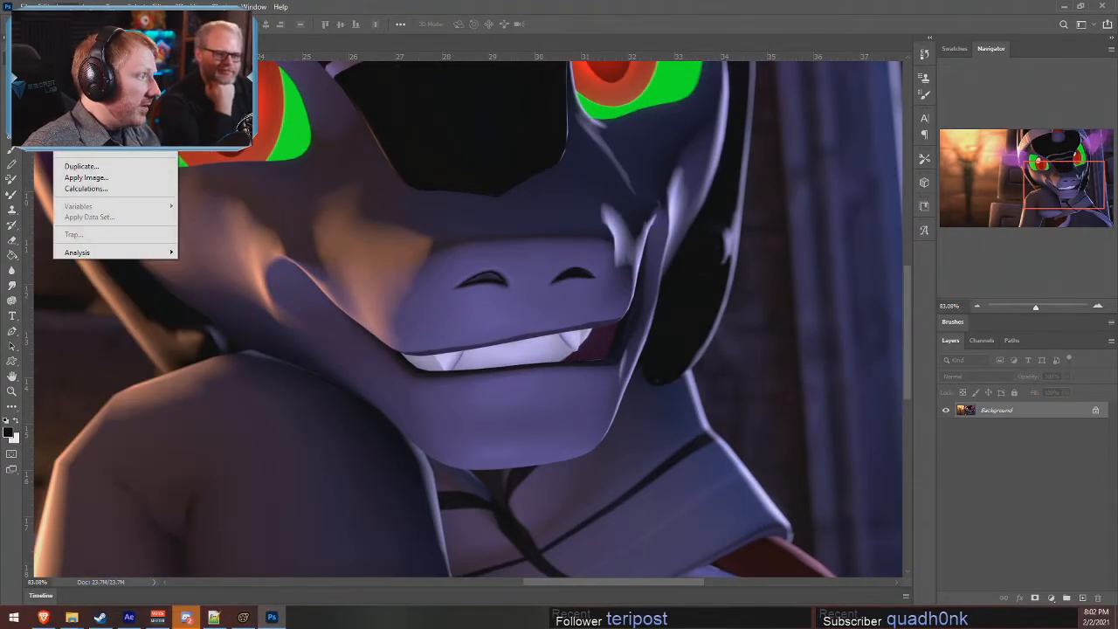
left_click(83, 90)
left_click(690, 259)
left_click(674, 278)
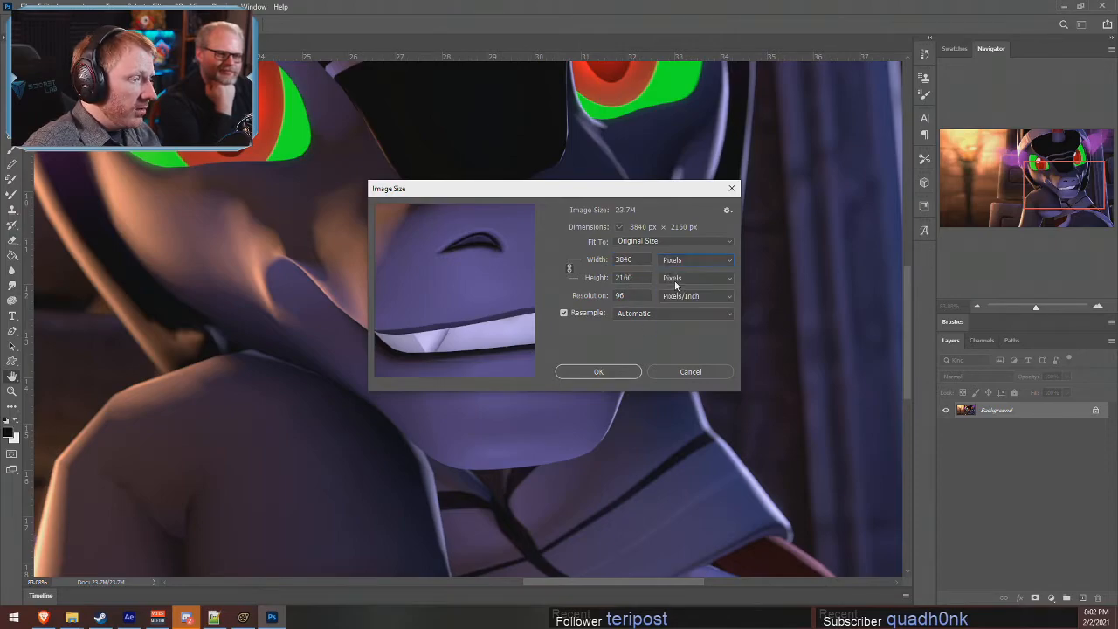
left_click(701, 371)
- Choose the Smudge tool and size its brush to fit the orange highlights on the cheek and muzzle
scroll(367, 225, "down", 5, "alt")
scroll(242, 232, "up", 9, "alt")
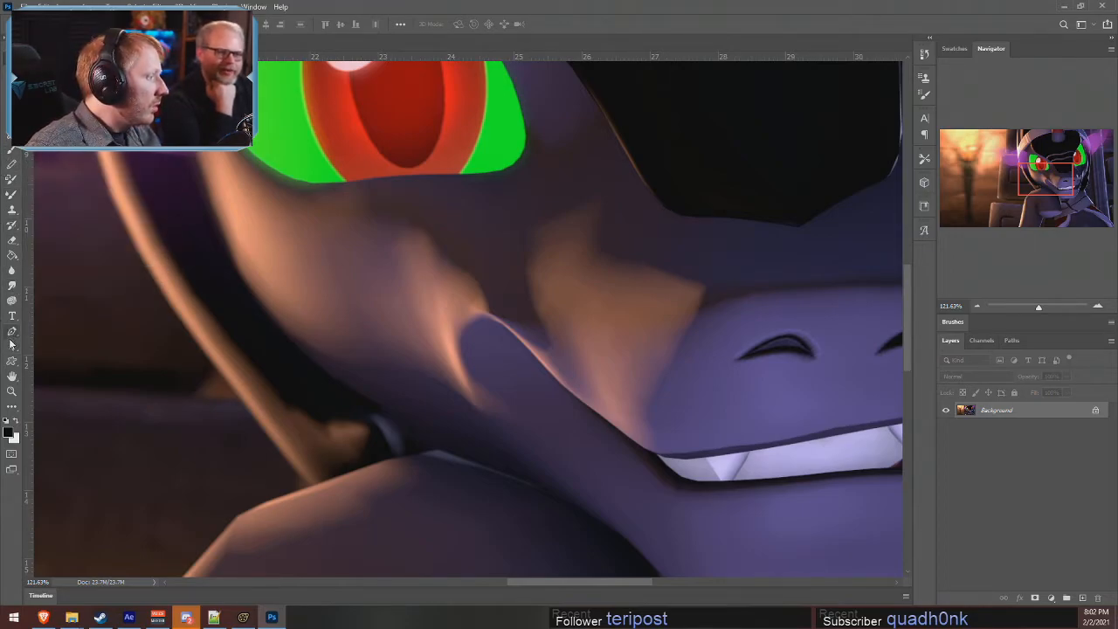
left_click(13, 287)
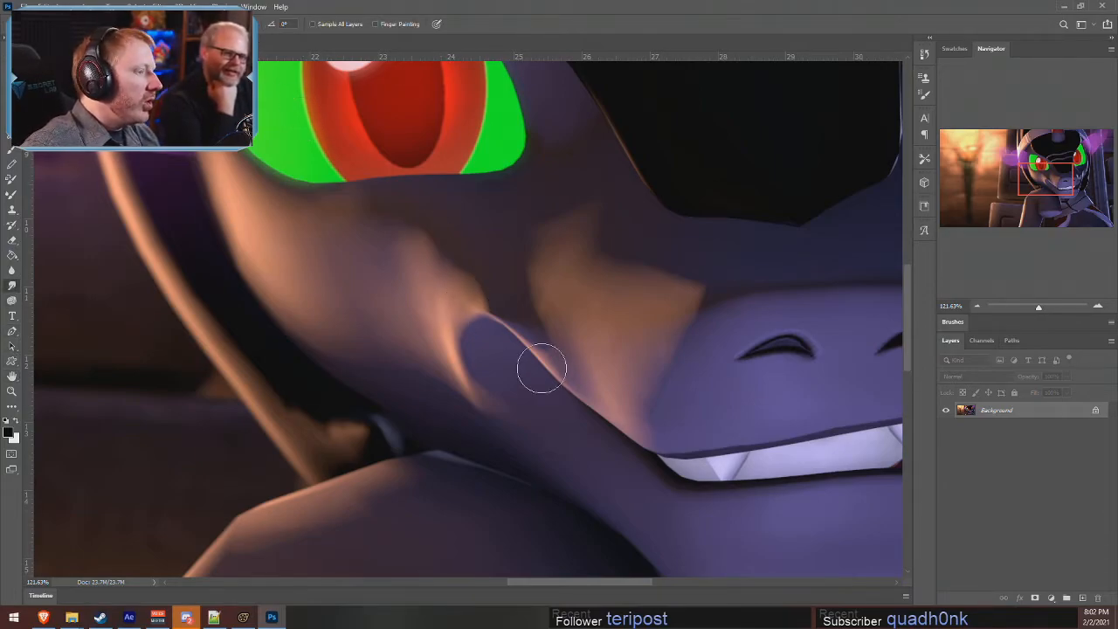
scroll(522, 348, "up", 2, "alt")
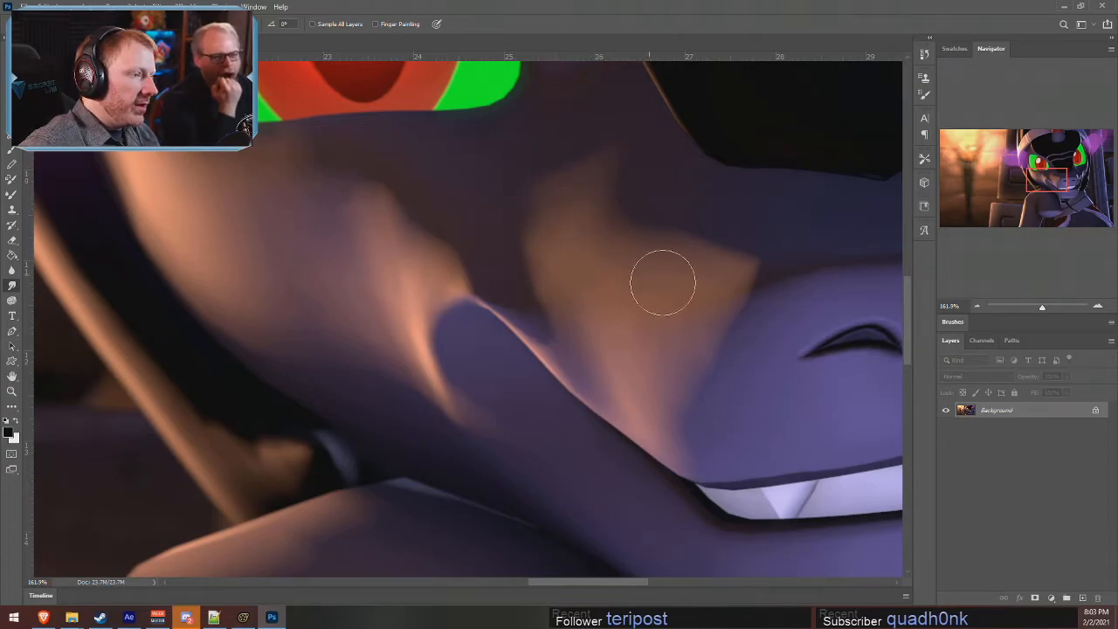
key("bracketright")
key("bracketright")
key("bracketright")
key("bracketright")
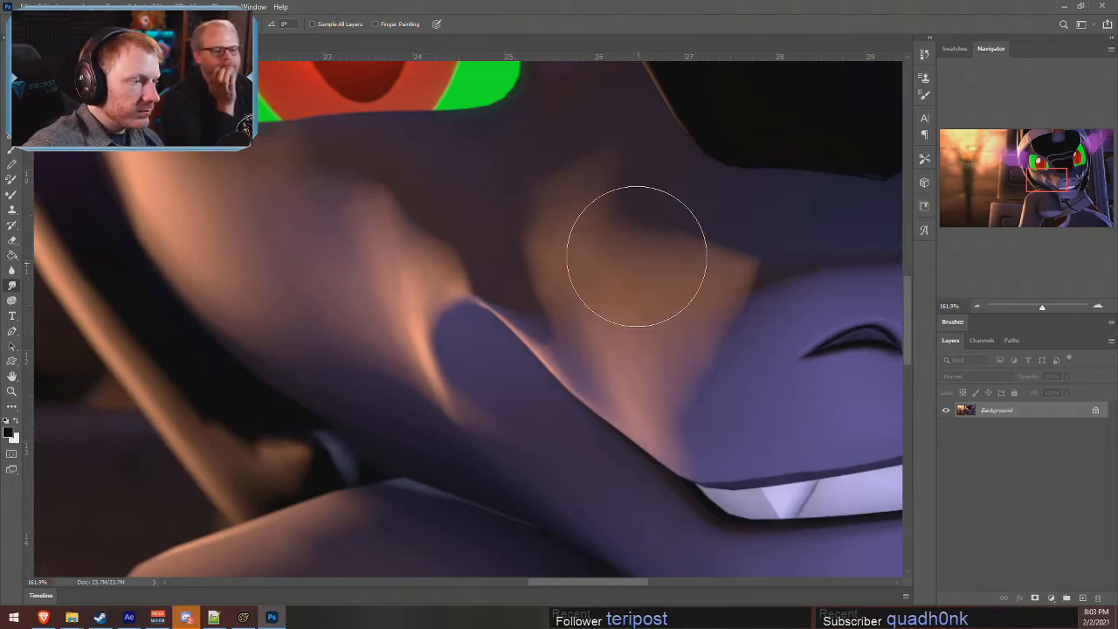
key("bracketleft")
key("bracketleft")
key("bracketleft")
key("bracketleft")
key("bracketleft")
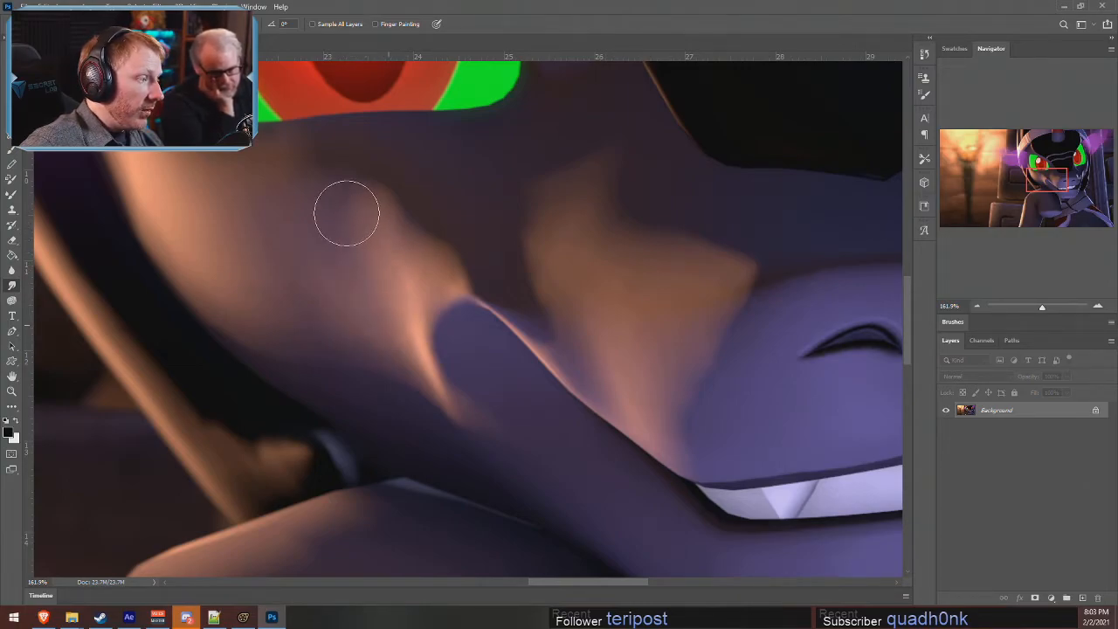
- Smudge the orange highlight on the cheek into the surrounding fur, varying the brush size between strokes
key("bracketright")
key("bracketright")
key("bracketright")
key("bracketright")
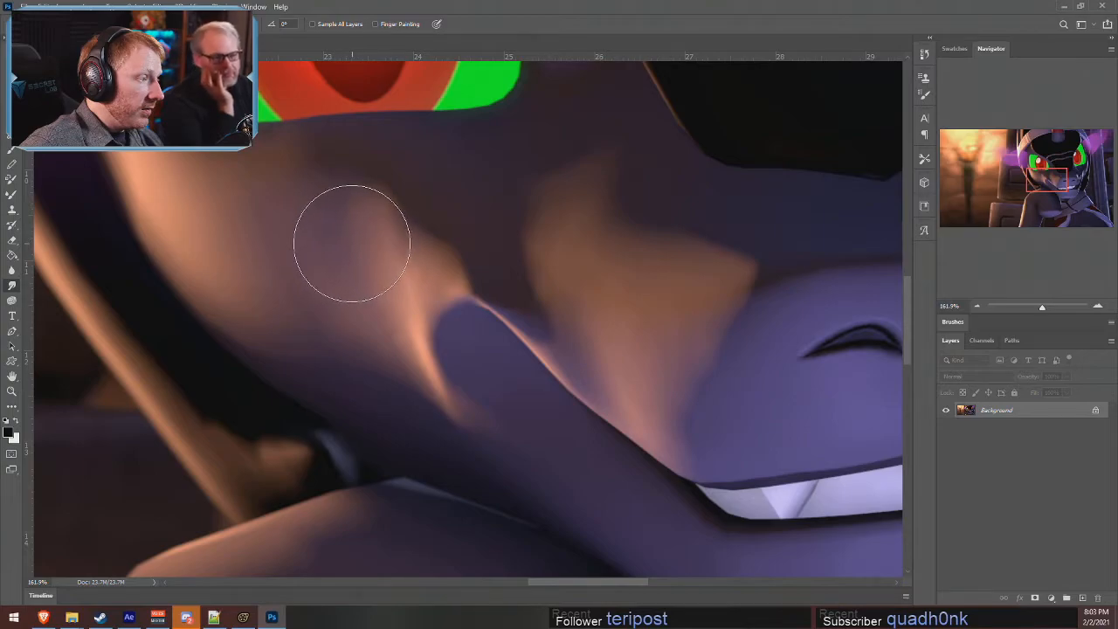
key("bracketleft")
key("bracketleft")
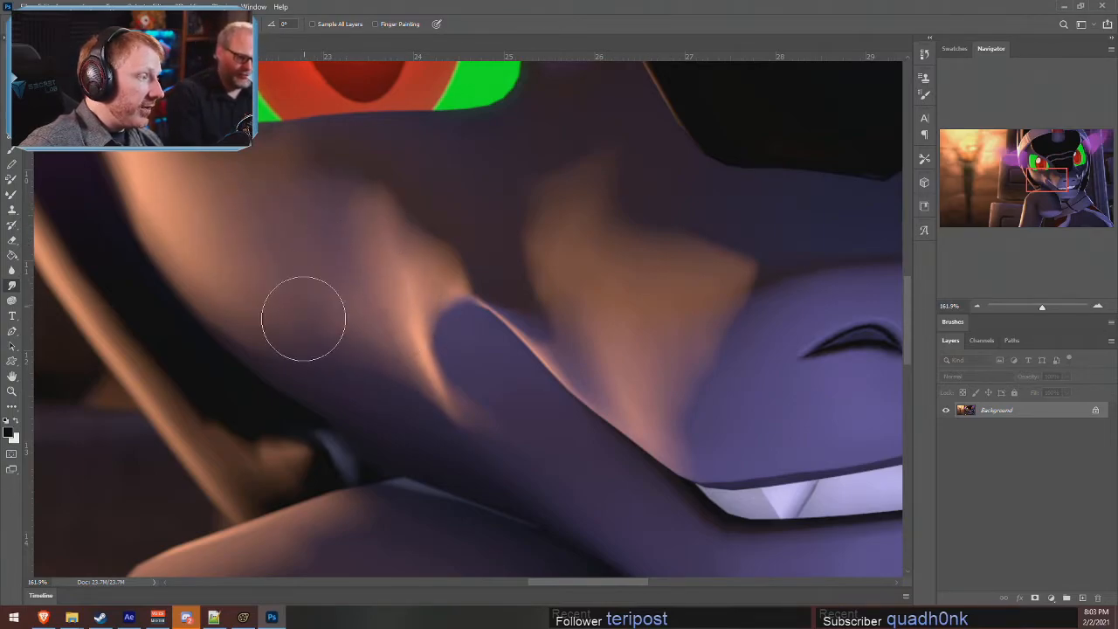
key("bracketright")
key("bracketright")
key("bracketright")
key("bracketright")
key("bracketright")
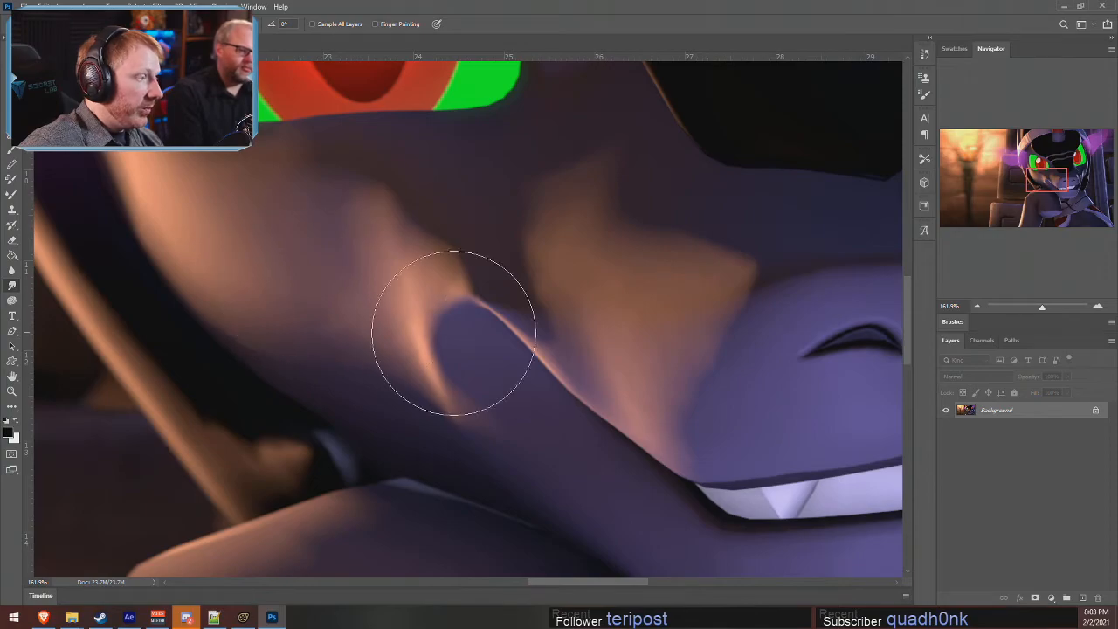
- Soften the upper tip and edge of the cheek highlight with a smaller Smudge brush
key("bracketleft")
key("bracketleft")
key("bracketleft")
key("bracketleft")
left_click_drag(343, 210, 412, 240)
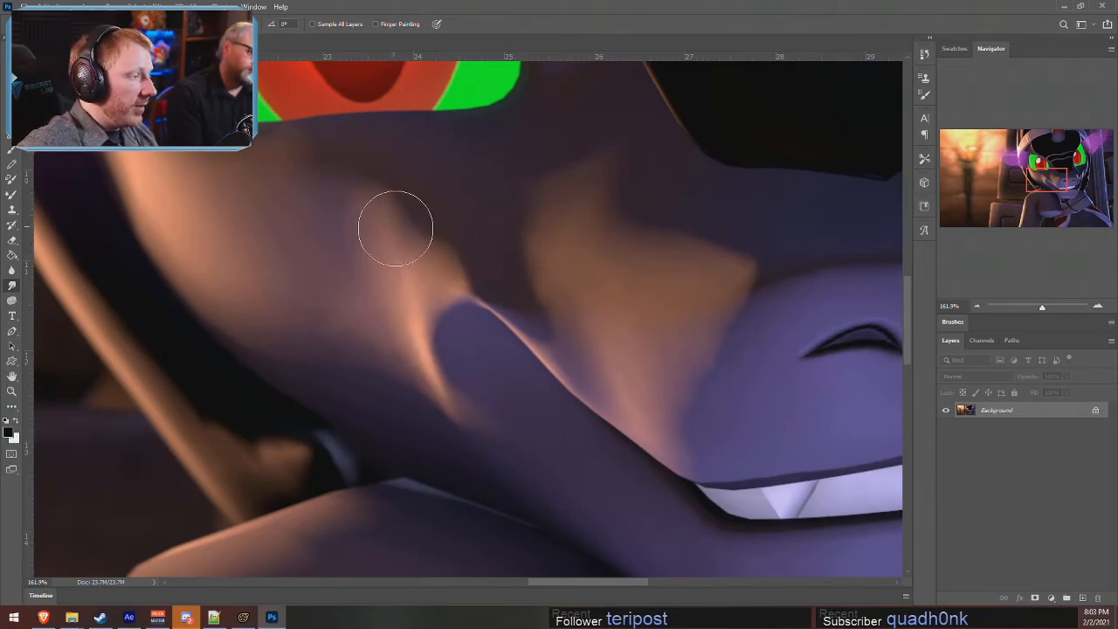
key("bracketright")
key("bracketright")
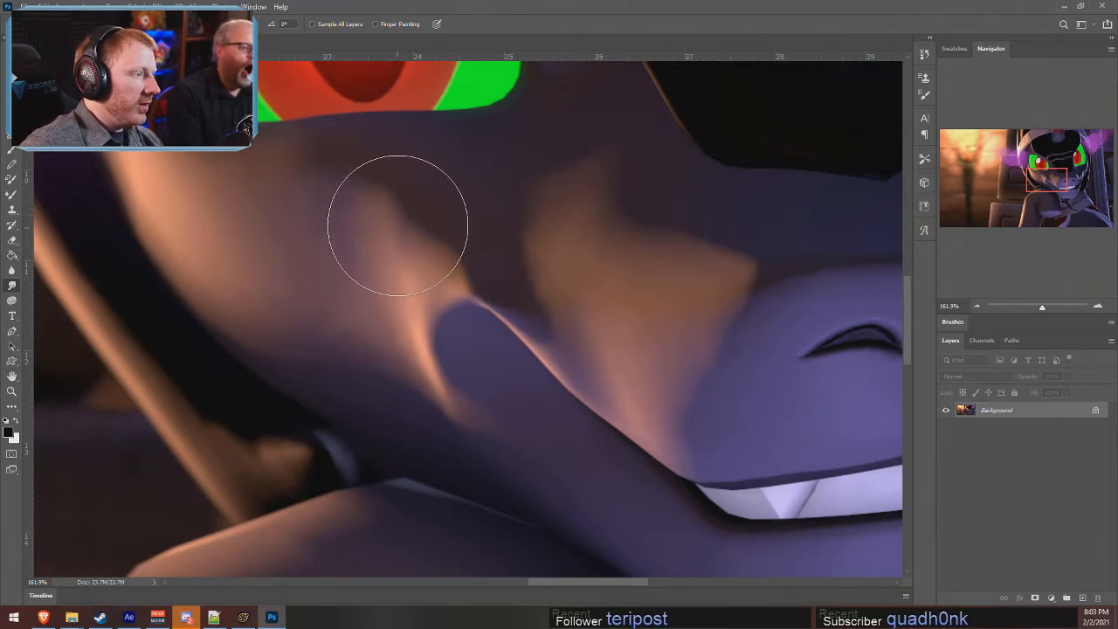
- Smudge the shading around the dark crease on the character's raised foreleg with an enlarged brush
left_click_drag(1054, 181, 1043, 206)
mouse_move(425, 305)
left_mouse_down()
mouse_move(379, 320)
mouse_move(469, 252)
mouse_move(384, 267)
left_mouse_up()
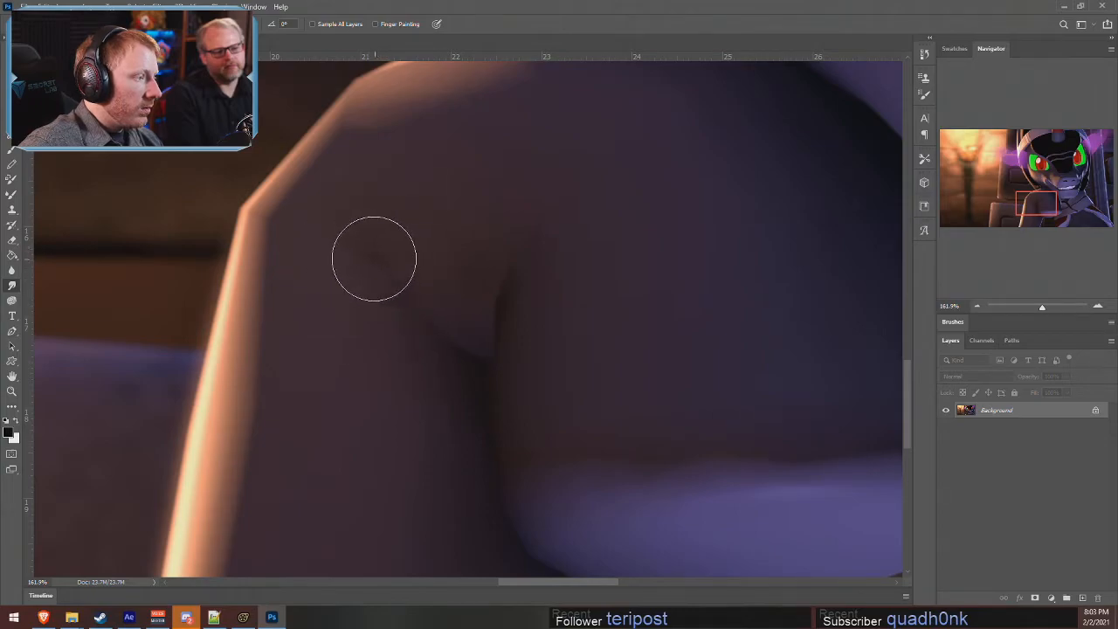
key("bracketright")
key("bracketright")
key("bracketright")
key("bracketright")
left_click_drag(395, 278, 406, 283)
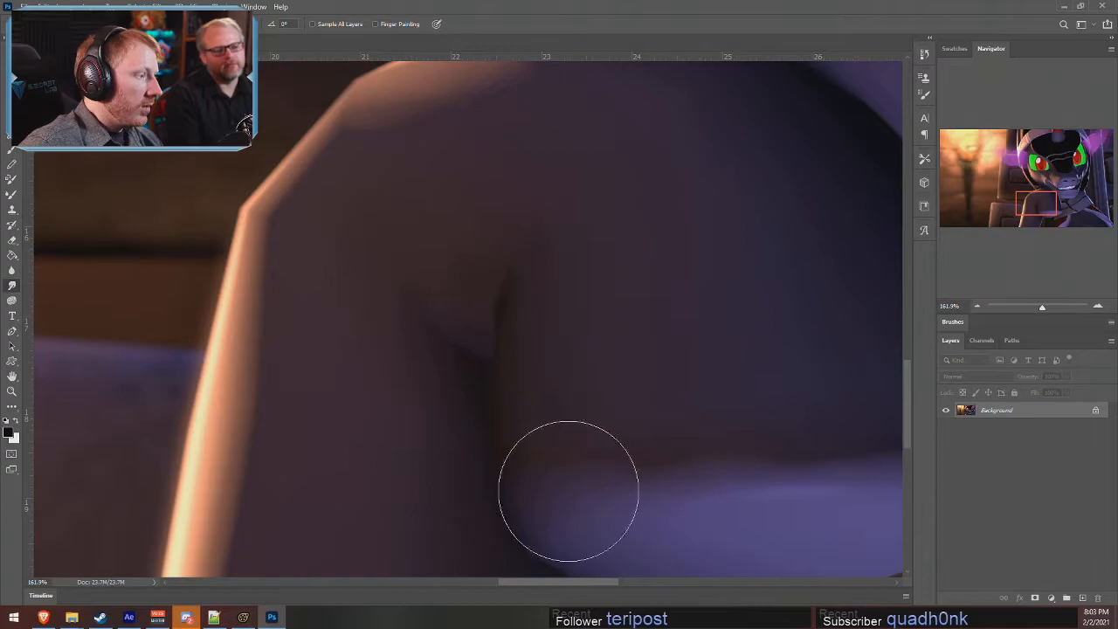
scroll(508, 297, "up", 1)
scroll(508, 296, "up", 5)
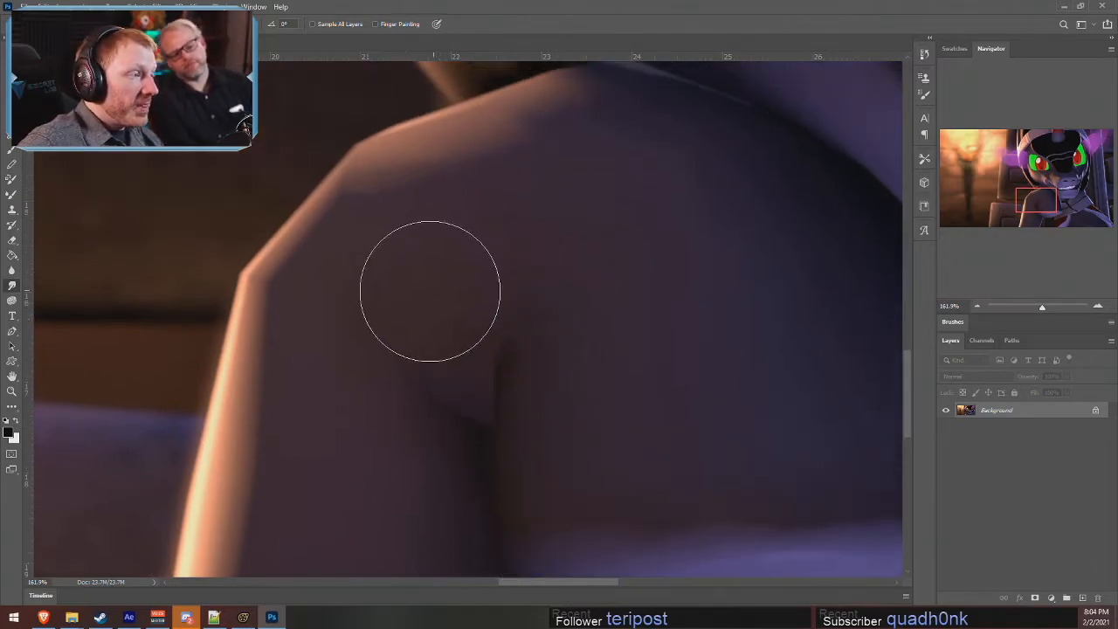
- Blend the orange rim highlight along the top of the bent foreleg and the shading above its crease
key("bracketleft")
key("bracketleft")
key("bracketleft")
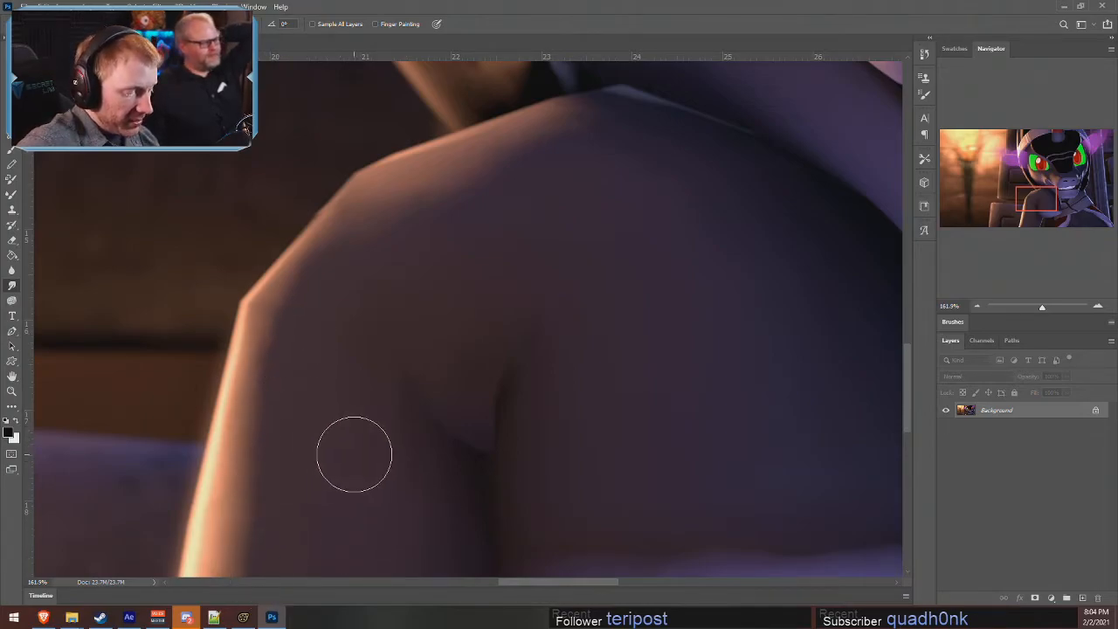
key("bracketright")
key("bracketright")
key("bracketright")
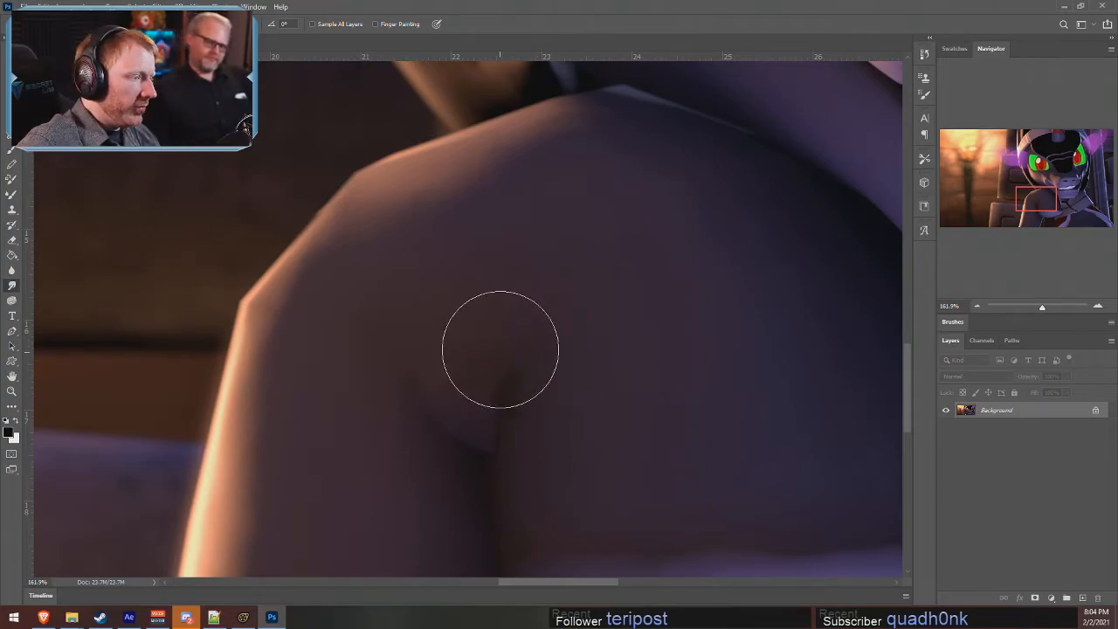
- Smudge the boundary between the dark shading and the purple light at the hoof's lower end
scroll(738, 360, "down", 8, "alt")
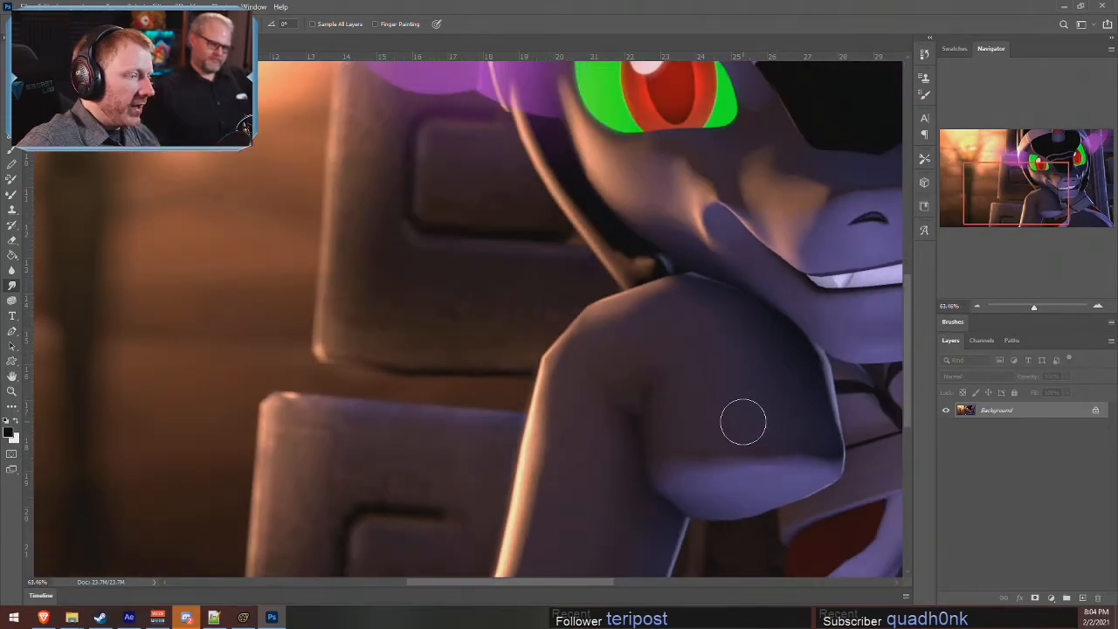
scroll(641, 500, "up", 8, "alt")
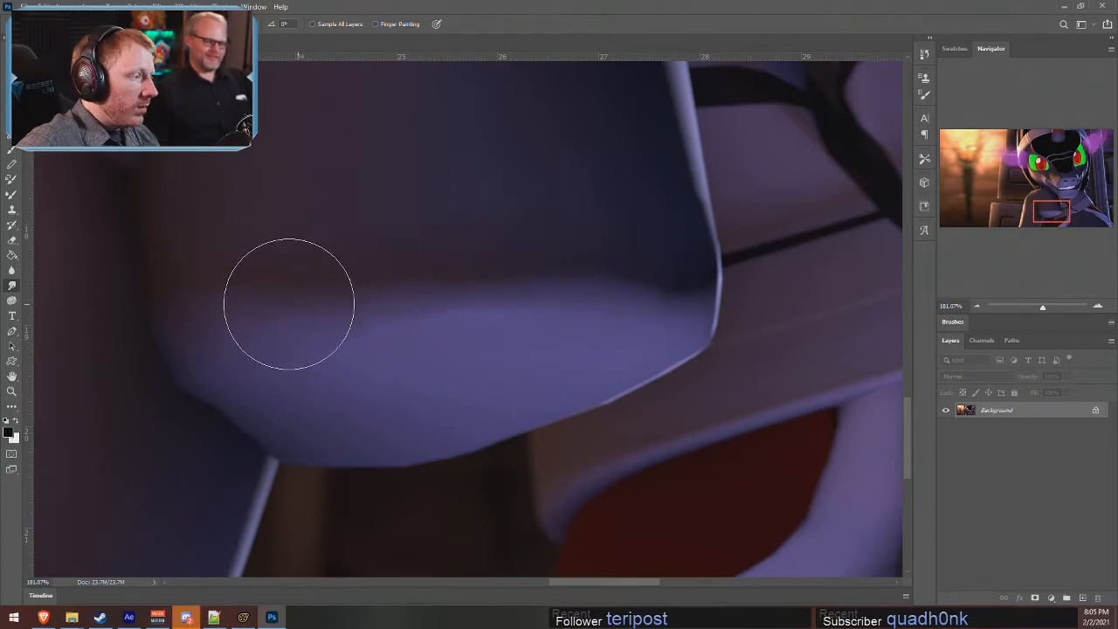
scroll(694, 472, "down", 2, "alt")
scroll(721, 472, "down", 3, "alt")
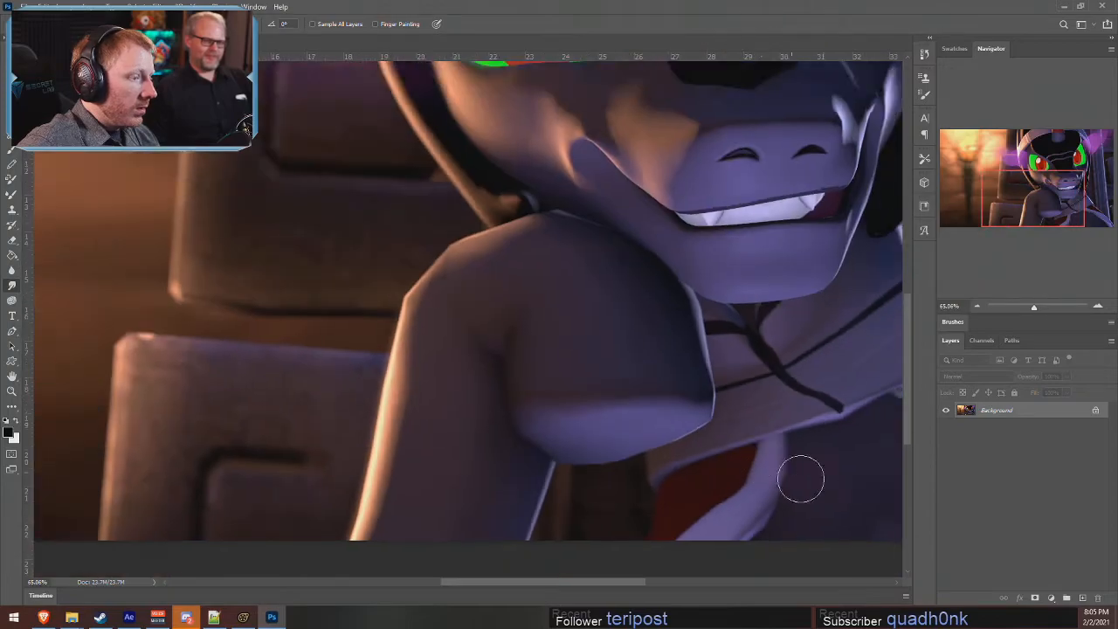
scroll(829, 473, "up", 1, "alt")
scroll(837, 467, "down", 3, "alt")
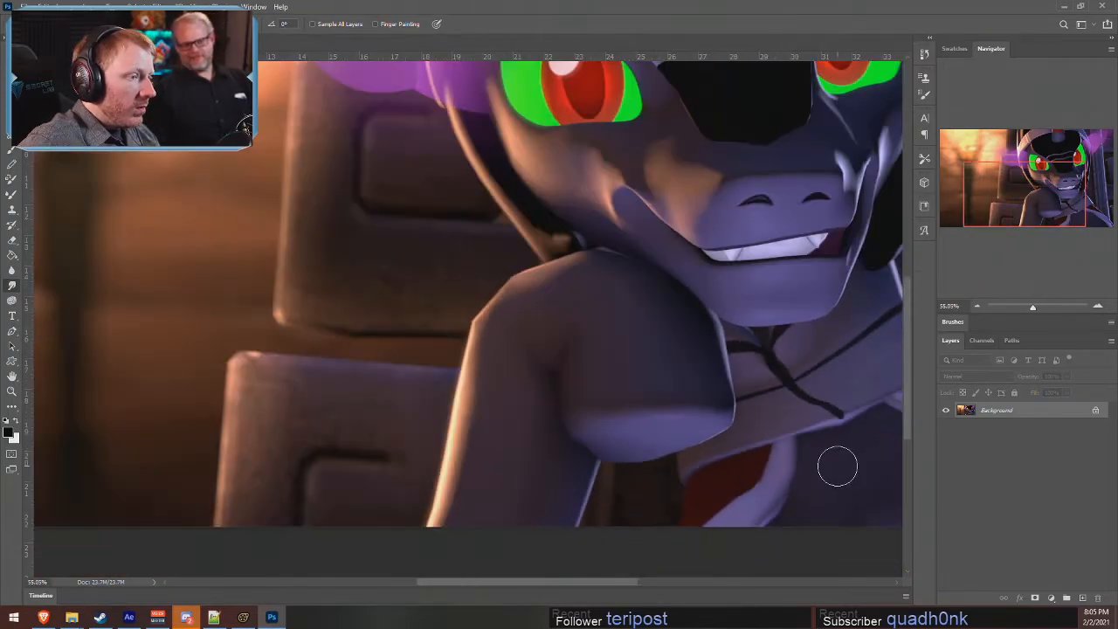
- Shrink the Smudge brush and soften the jagged edges of the pale highlights beside the muzzle's far side
scroll(690, 253, "up", 1, "alt")
scroll(675, 284, "up", 3, "alt")
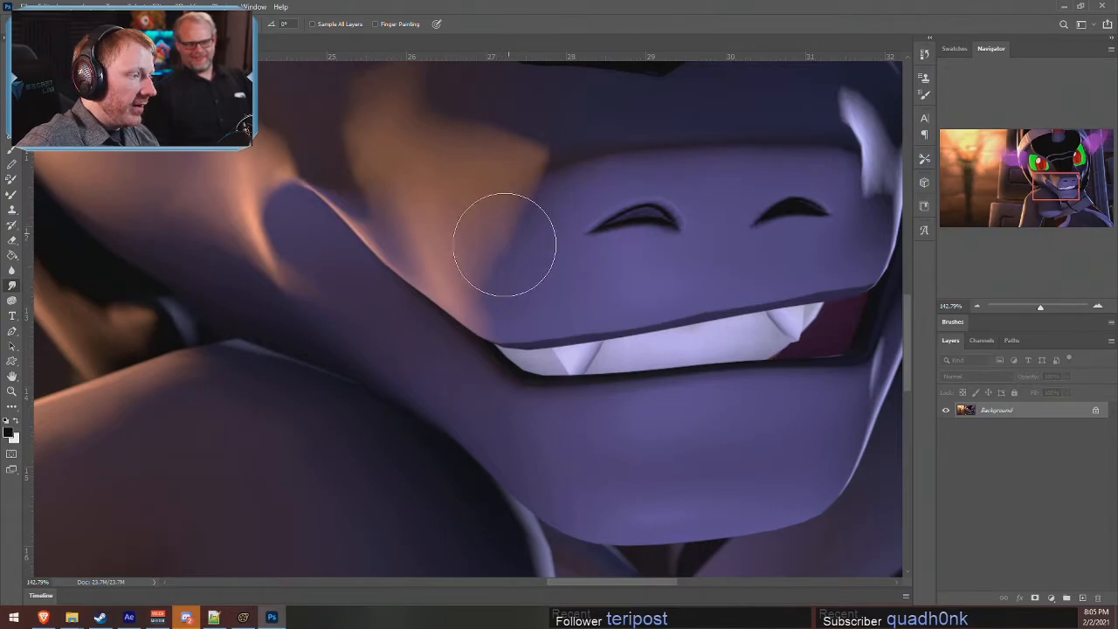
left_click_drag(1063, 193, 1078, 183)
scroll(654, 350, "up", 3, "alt")
scroll(636, 347, "up", 2, "alt")
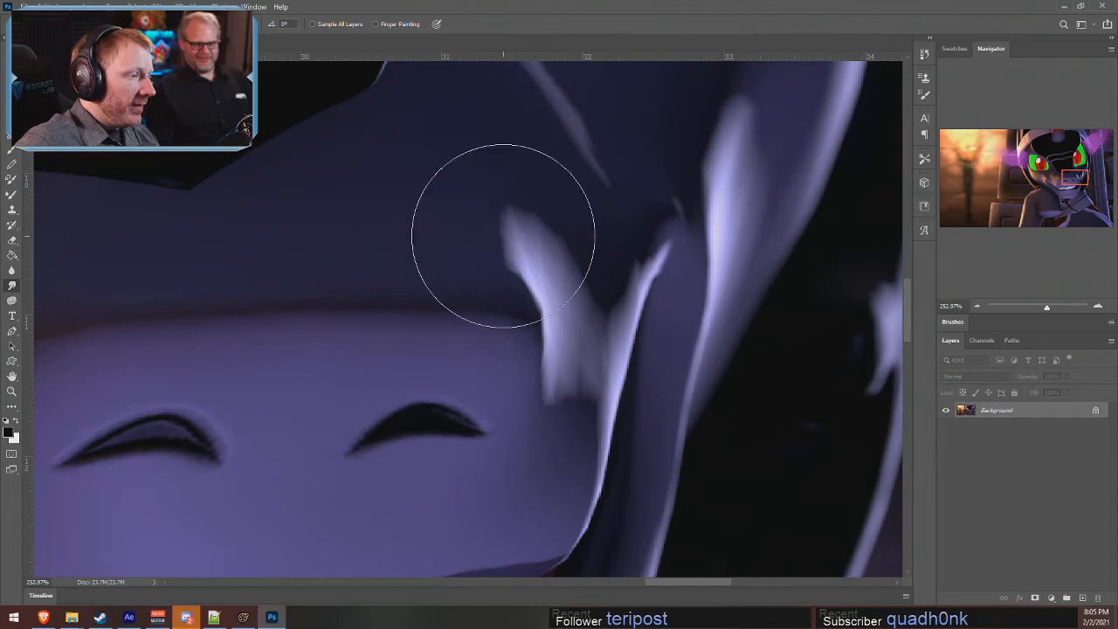
key("bracketleft")
key("bracketleft")
key("bracketleft")
key("bracketleft")
key("bracketleft")
key("bracketleft")
key("bracketleft")
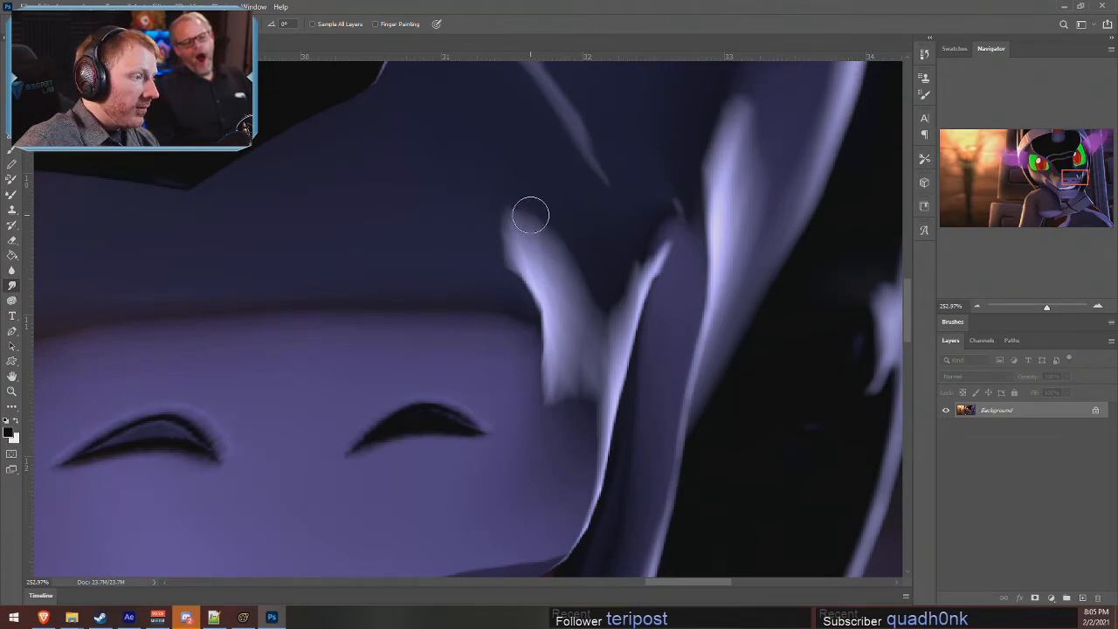
key("bracketright")
left_click_drag(510, 247, 512, 242)
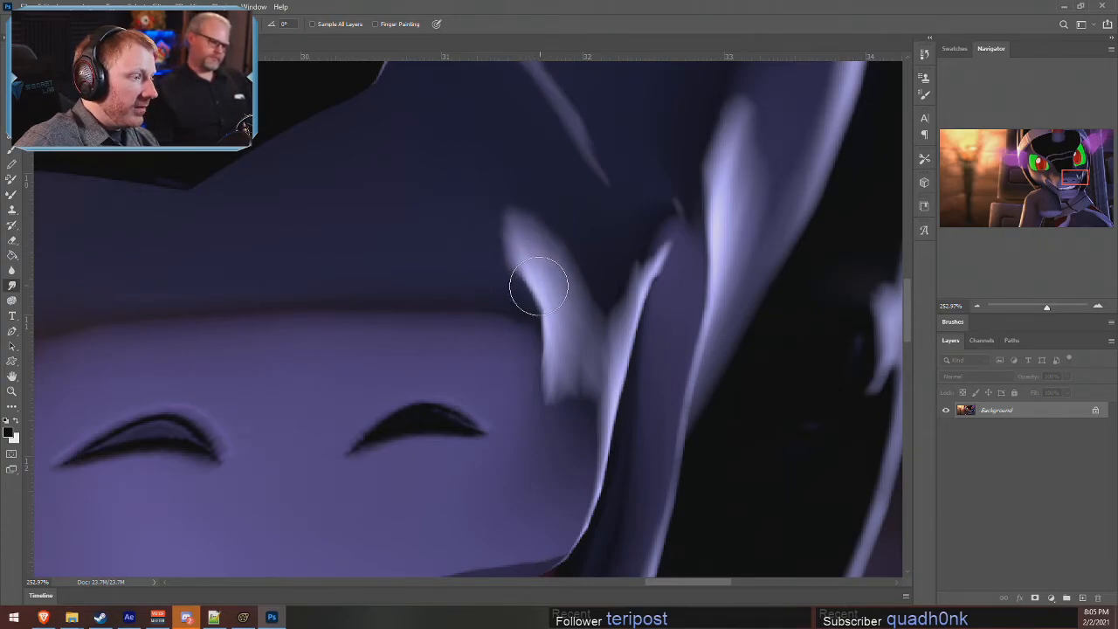
mouse_move(573, 383)
left_mouse_down()
mouse_move(579, 398)
mouse_move(582, 381)
left_mouse_up()
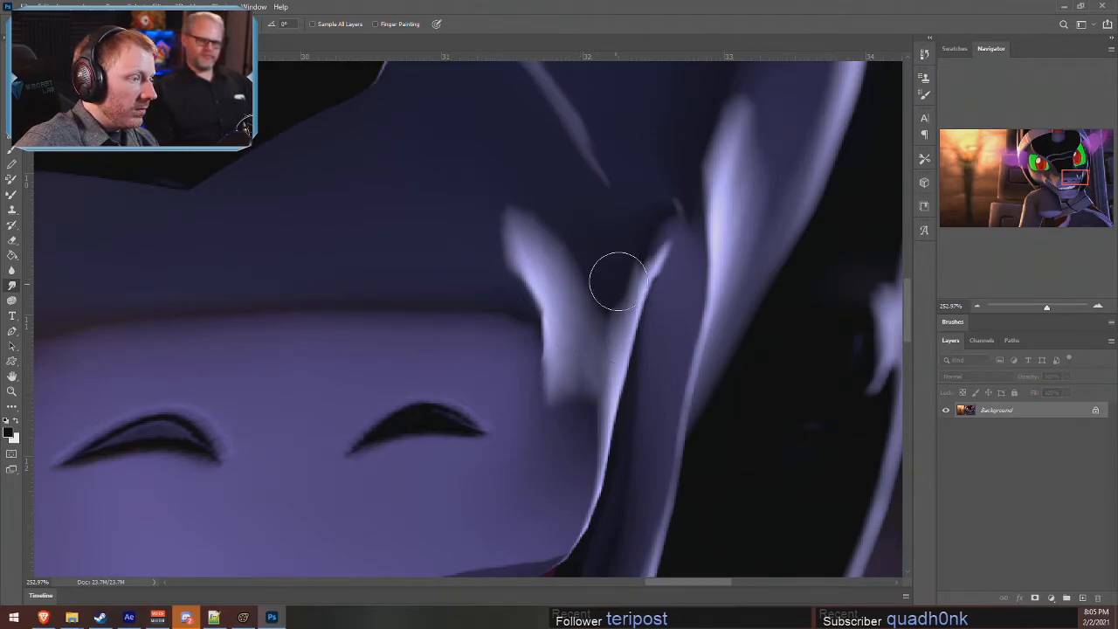
- Round off the sharp lower point of the black face marking above the muzzle with the Smudge tool
scroll(745, 392, "down", 3, "alt")
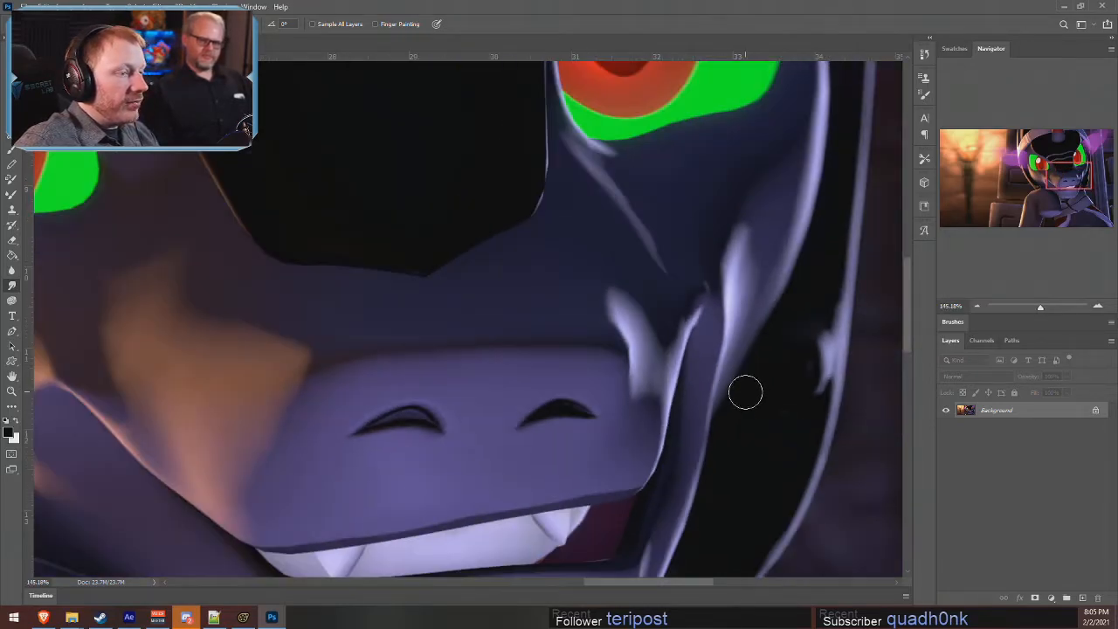
scroll(745, 392, "down", 8, "alt")
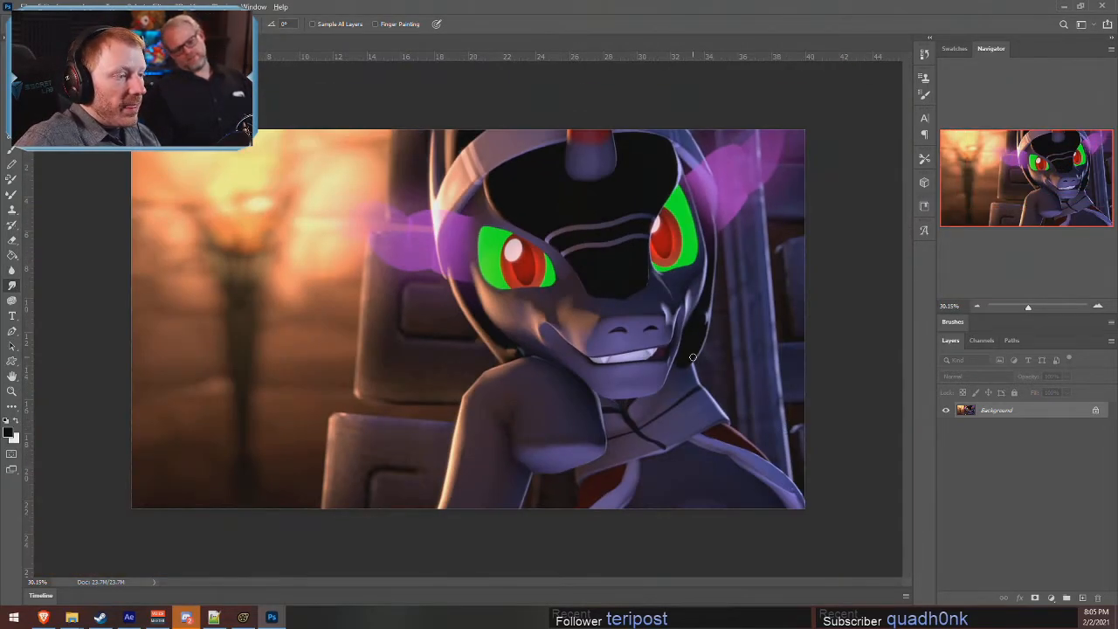
scroll(692, 357, "up", 10, "alt")
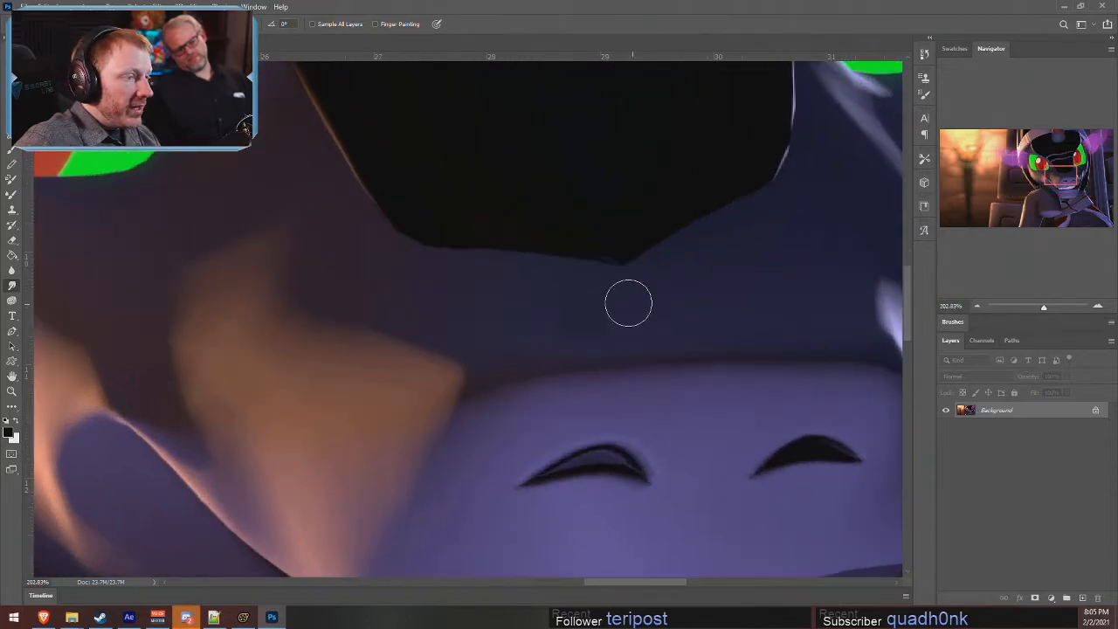
scroll(621, 278, "up", 5, "alt")
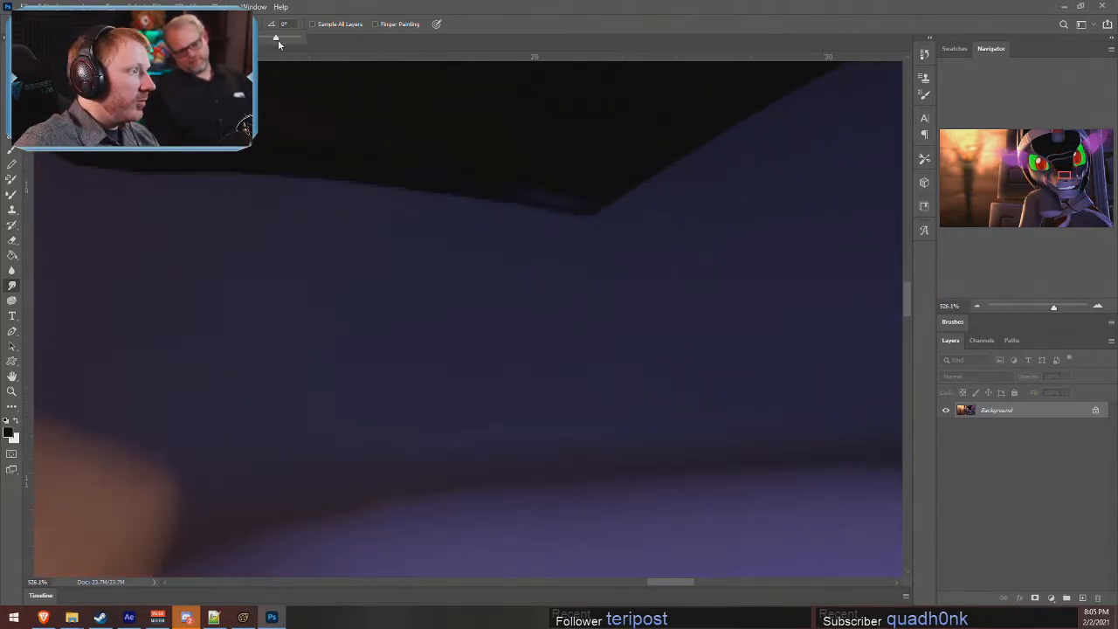
key("bracketleft")
key("bracketright")
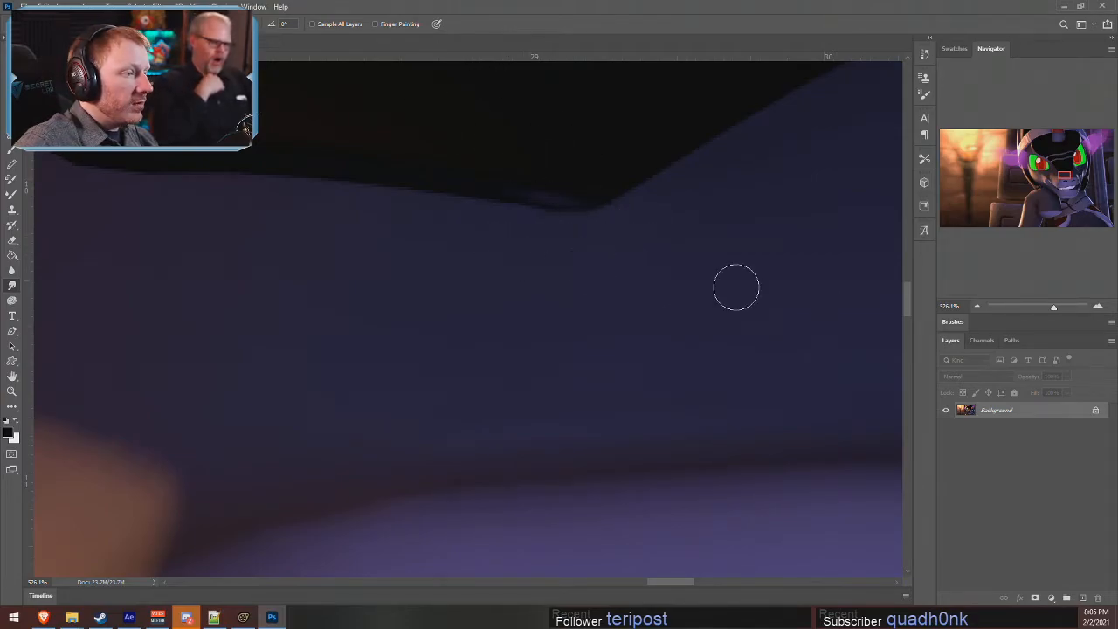
- Smooth the angular corner on the far side of the black face marking with the Smudge tool
scroll(697, 340, "down", 5, "alt")
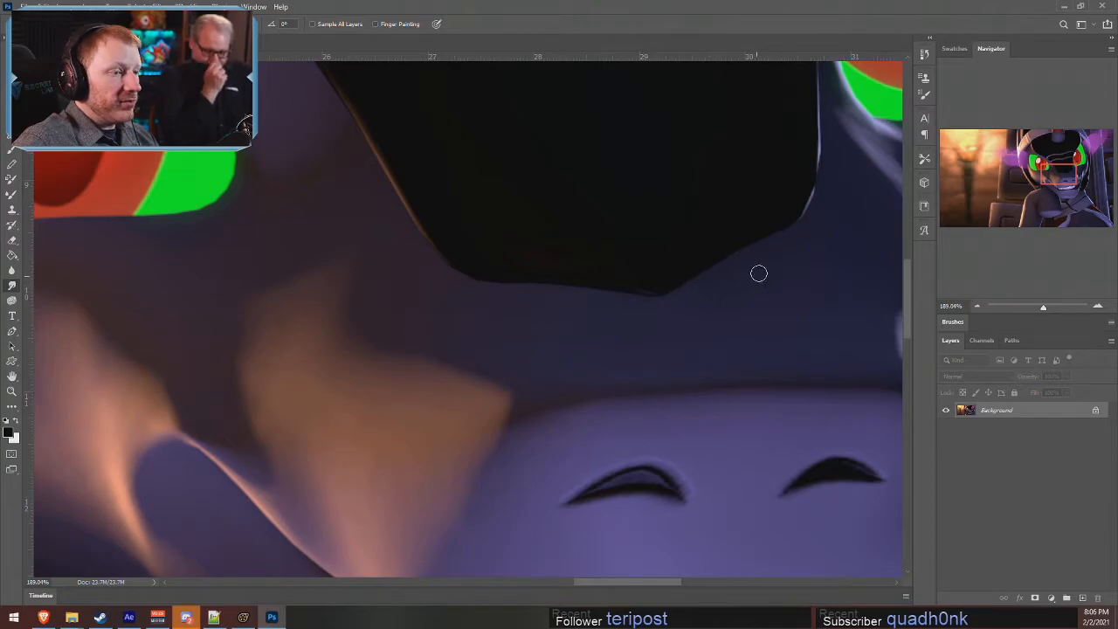
scroll(756, 276, "down", 4, "alt")
scroll(449, 215, "up", 7, "alt")
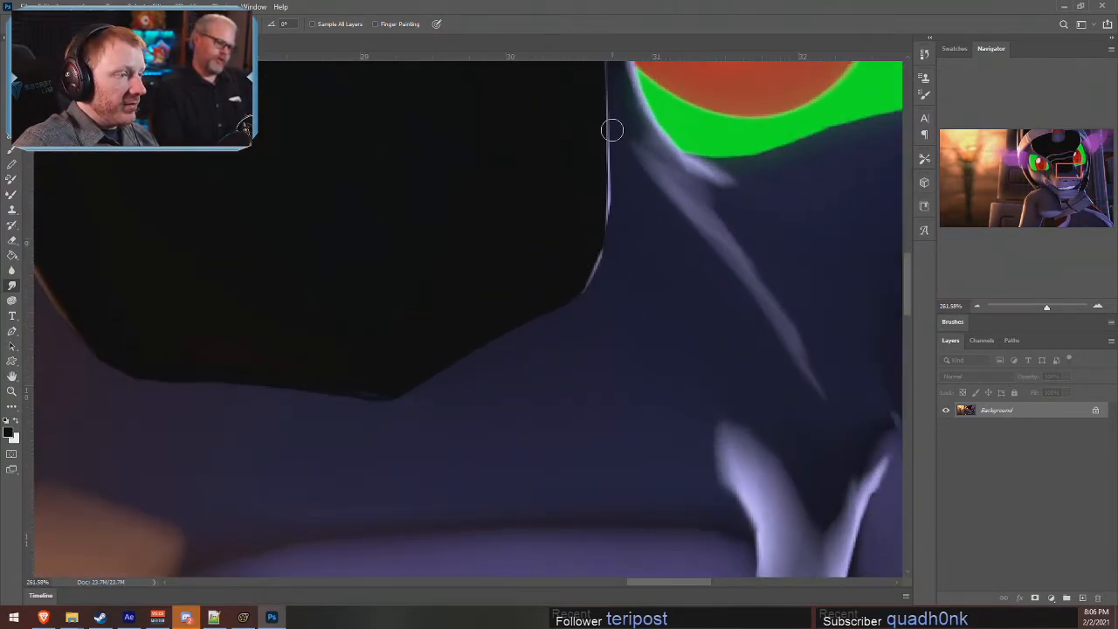
scroll(623, 269, "down", 4, "alt")
scroll(834, 296, "up", 5, "alt")
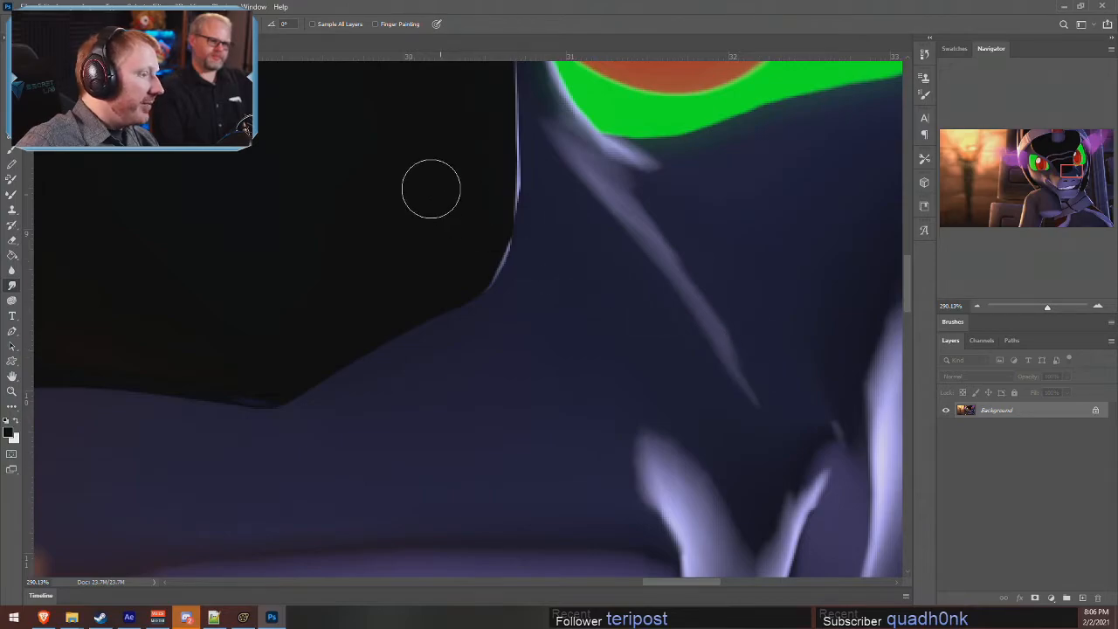
- Enlarge the Smudge brush and blend the thin pale streak below the far eye into the surrounding shading
key("bracketright")
key("bracketright")
key("bracketright")
key("bracketright")
key("bracketright")
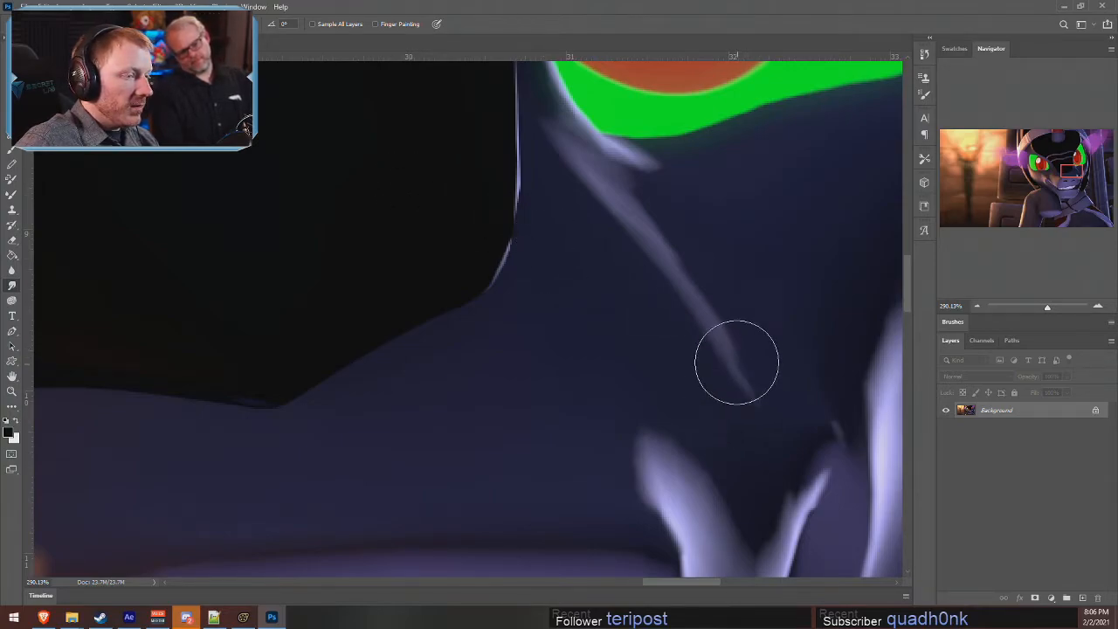
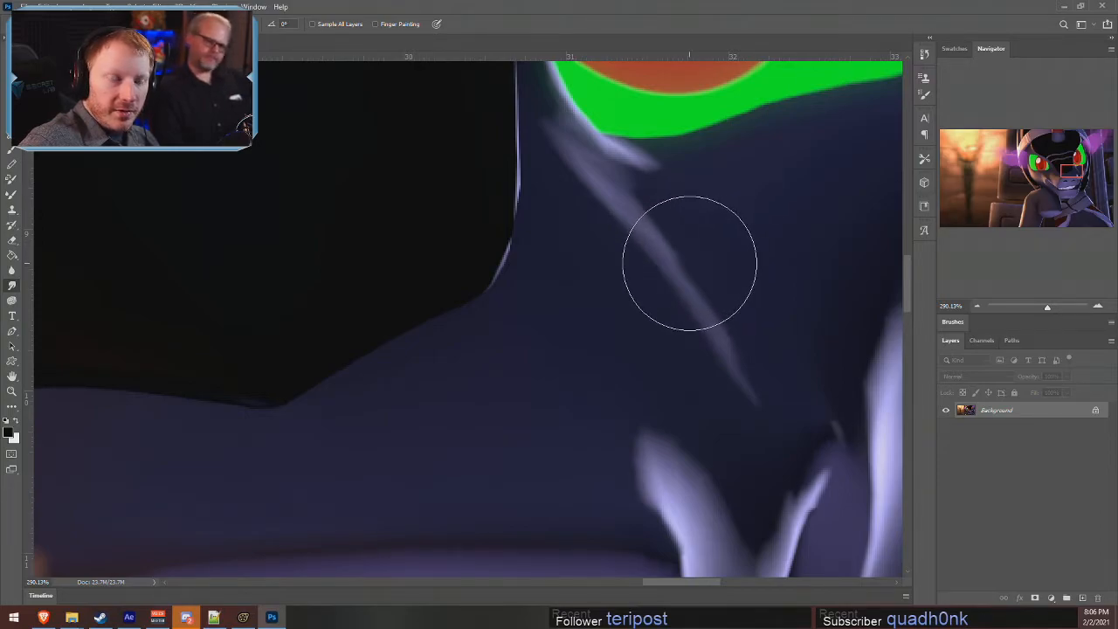
key("bracketright")
key("bracketright")
left_click_drag(640, 233, 653, 243)
key("bracketright")
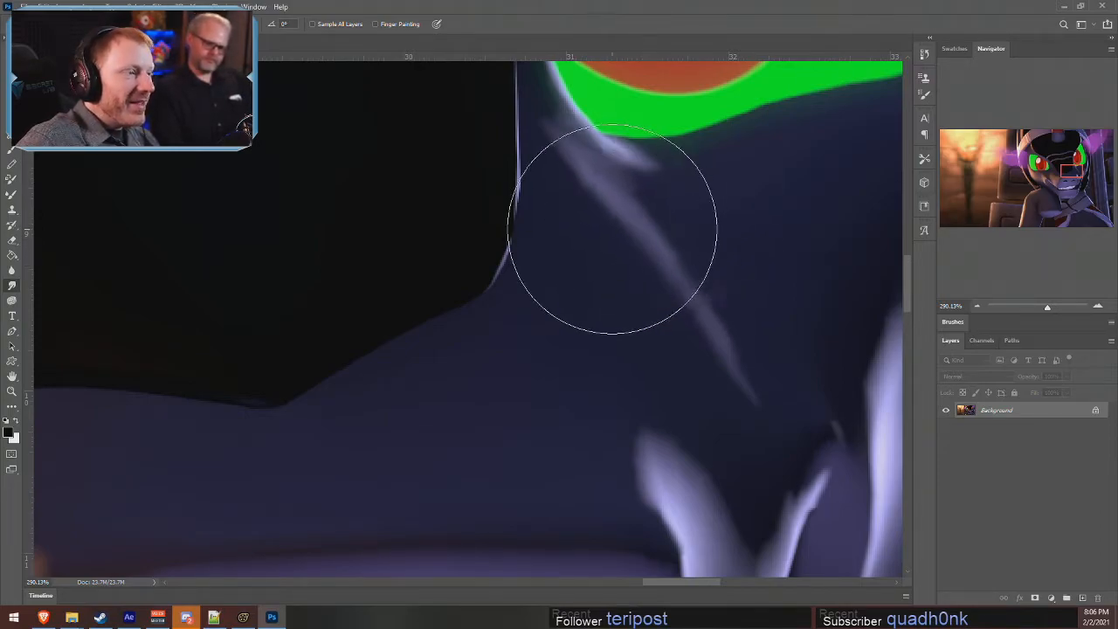
- Reduce the Smudge brush and refine the edges and tail of the pale streak below the far eye
key("bracketleft")
key("bracketleft")
key("bracketleft")
key("bracketleft")
key("bracketleft")
key("bracketleft")
key("bracketleft")
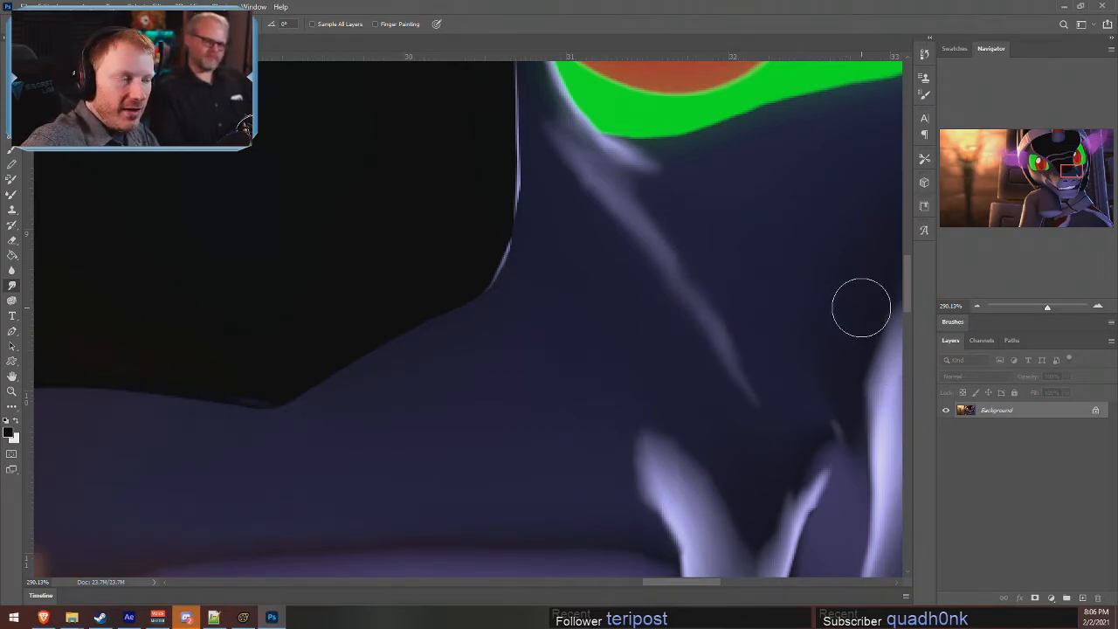
scroll(793, 320, "down", 4, "alt")
scroll(807, 362, "up", 3, "alt")
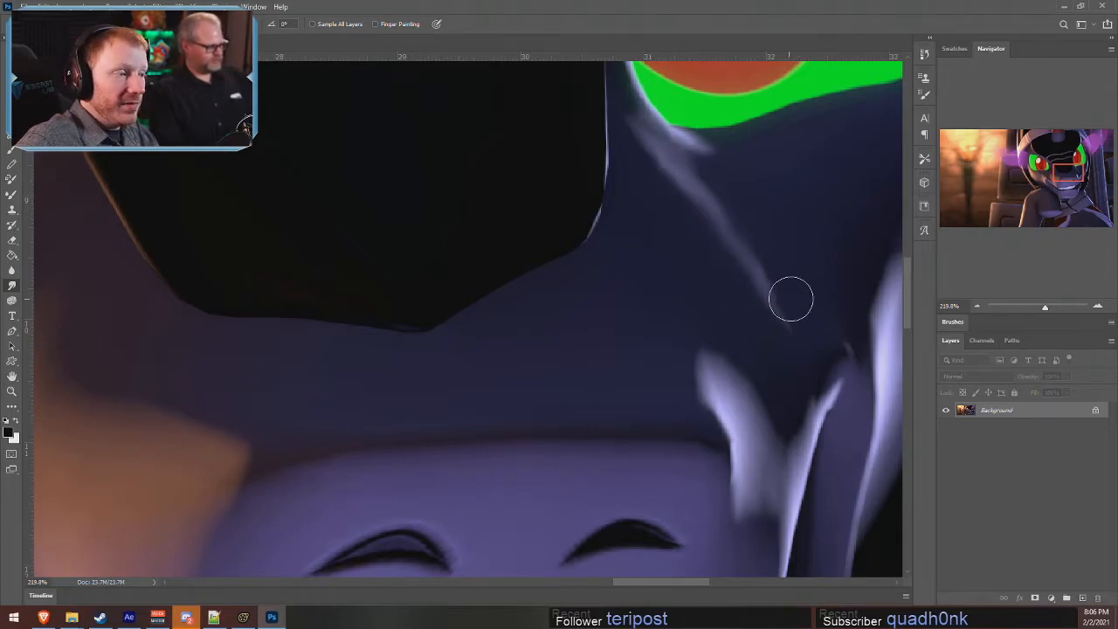
scroll(801, 320, "down", 4, "alt")
scroll(843, 362, "up", 4, "alt")
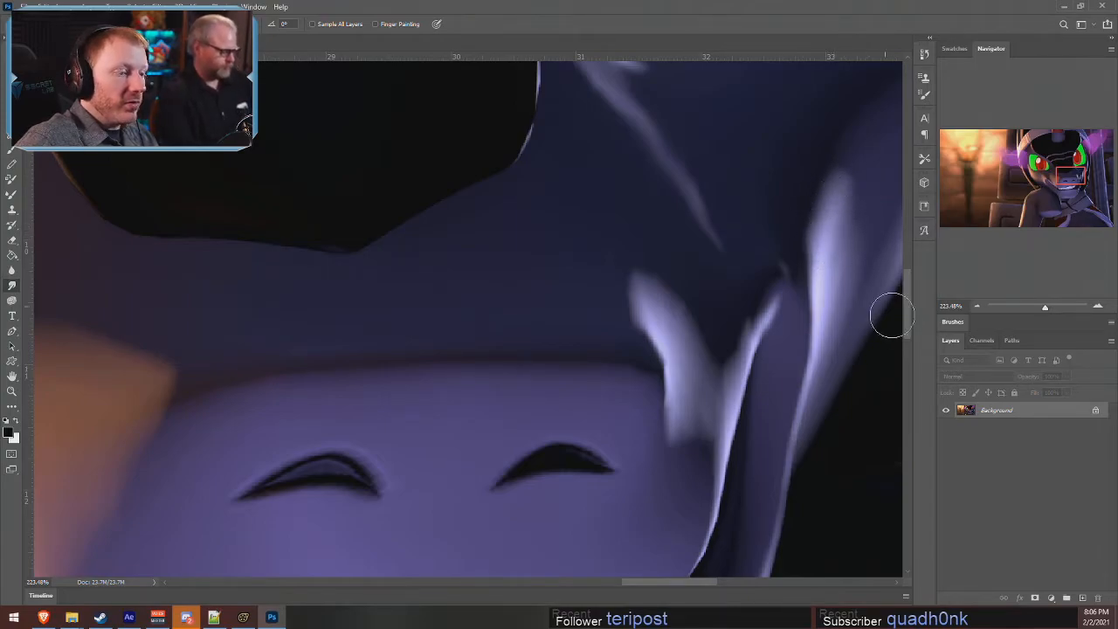
scroll(858, 370, "down", 5, "alt")
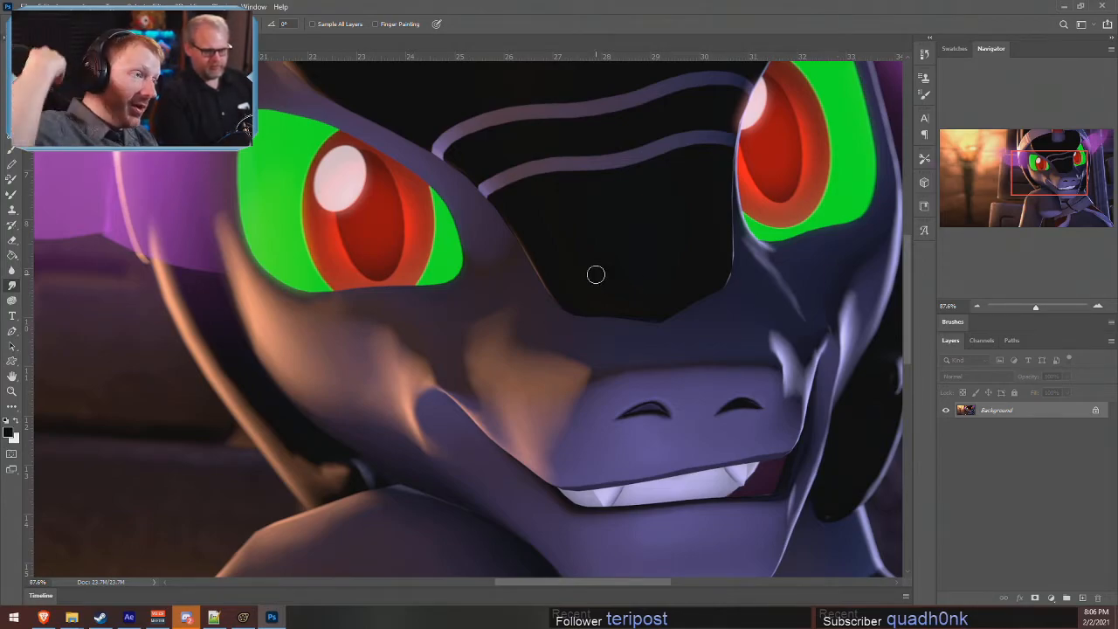
scroll(225, 298, "down", 4)
scroll(224, 301, "up", 3)
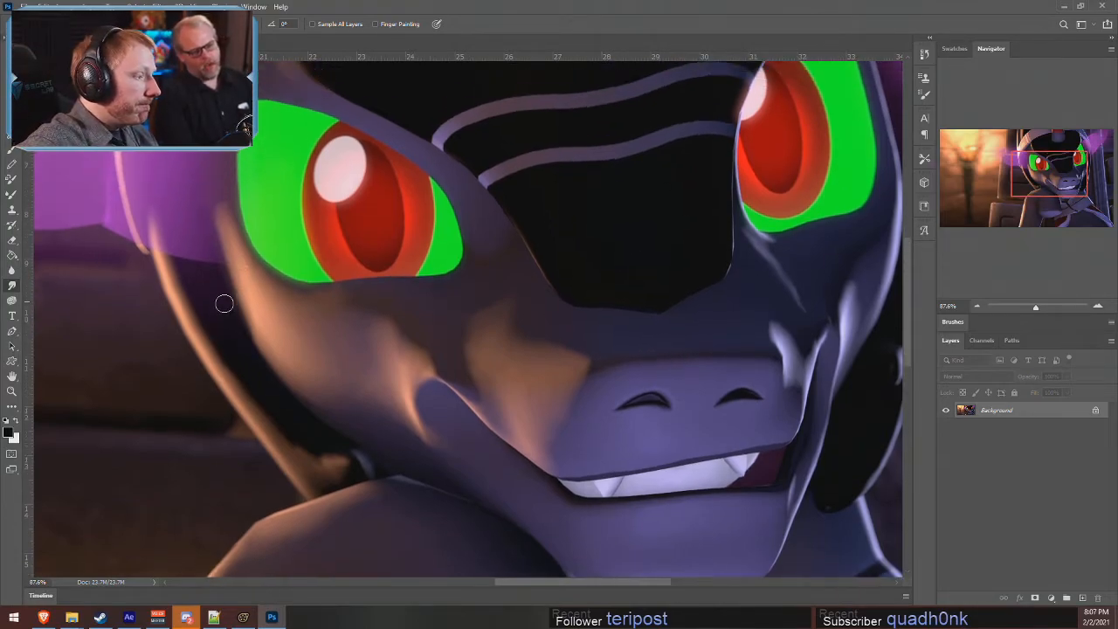
scroll(248, 376, "down", 5, "alt")
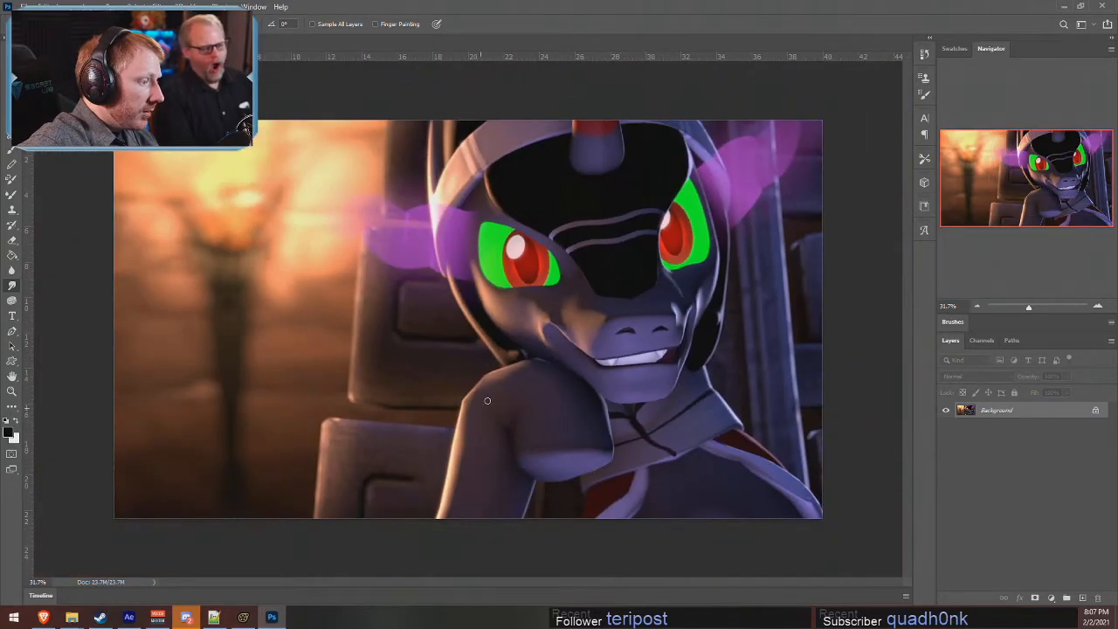
scroll(474, 387, "up", 6, "alt")
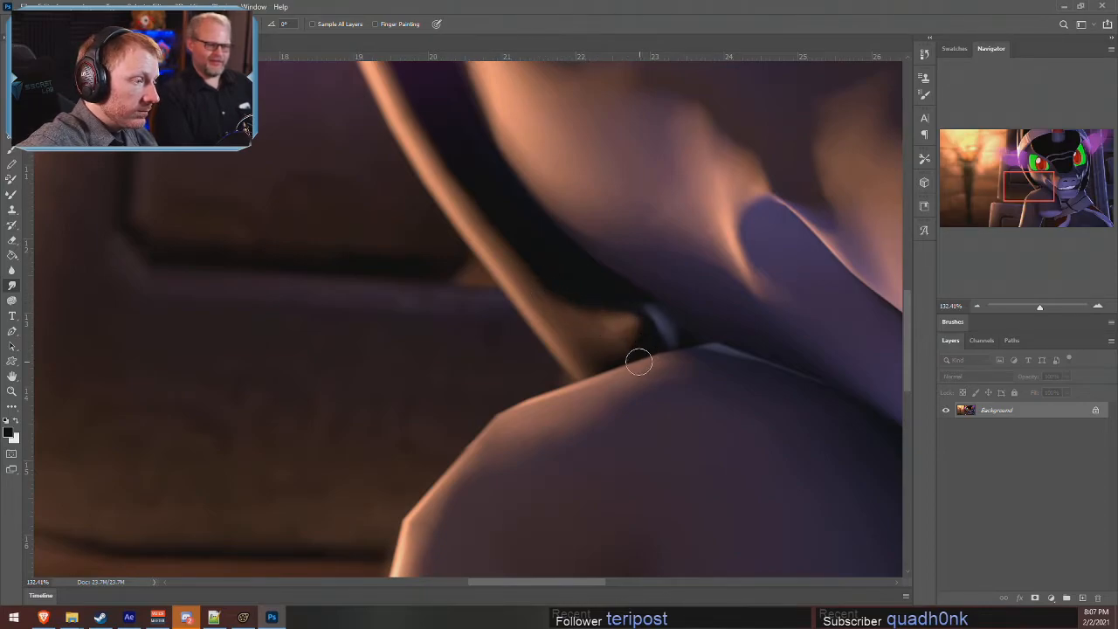
scroll(658, 365, "down", 5, "alt")
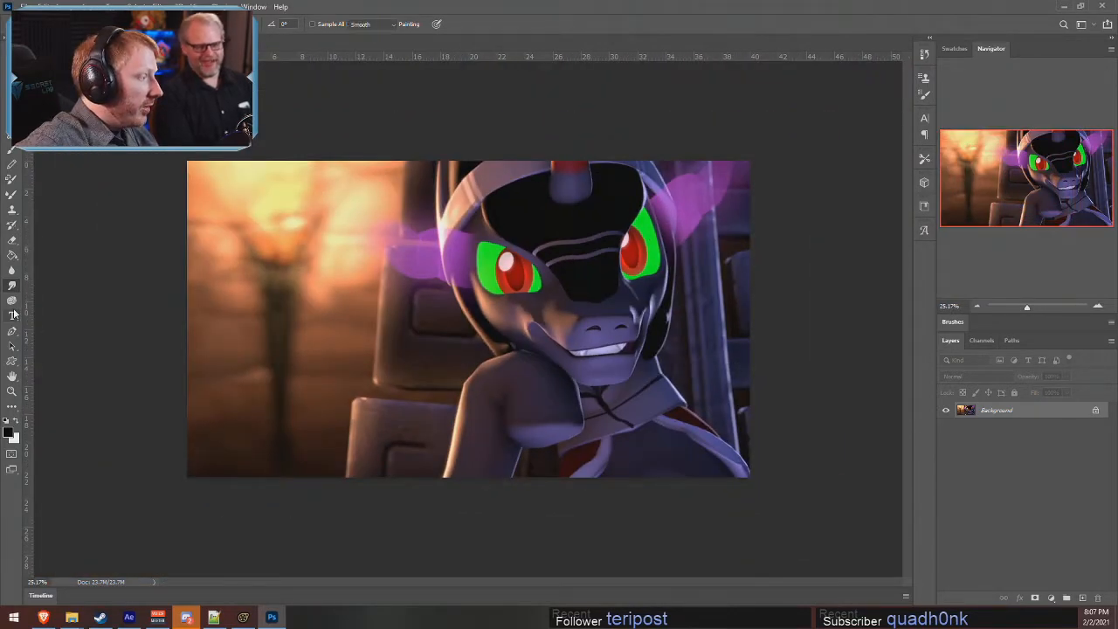
- Add a text layer with the parody toll-free phone number low in the image
left_click(12, 315)
left_click(235, 440)
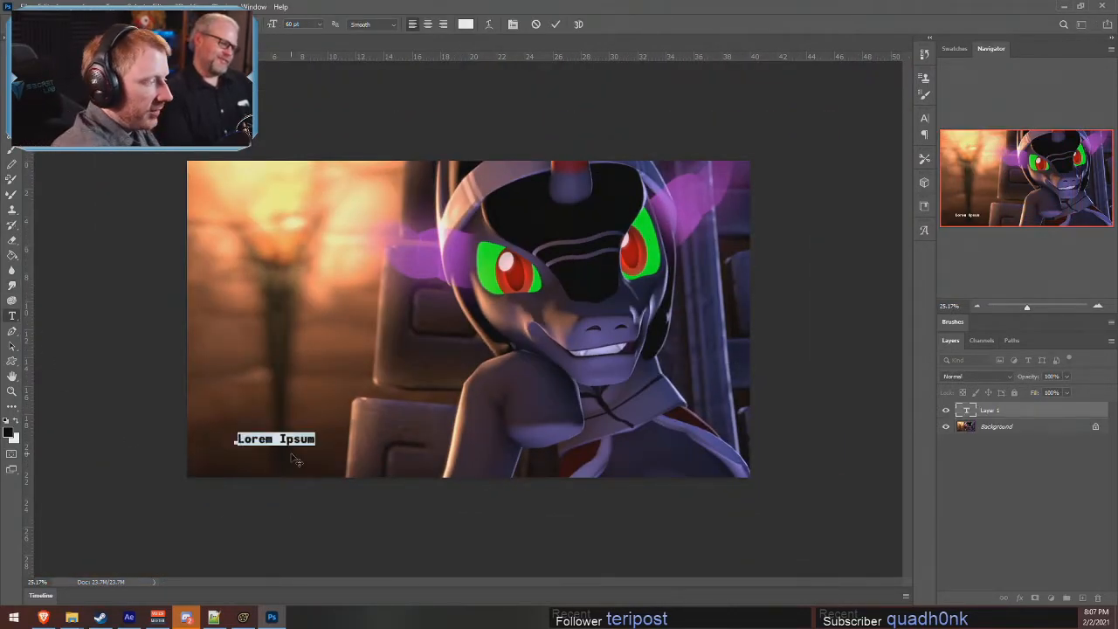
type("1-800-S")
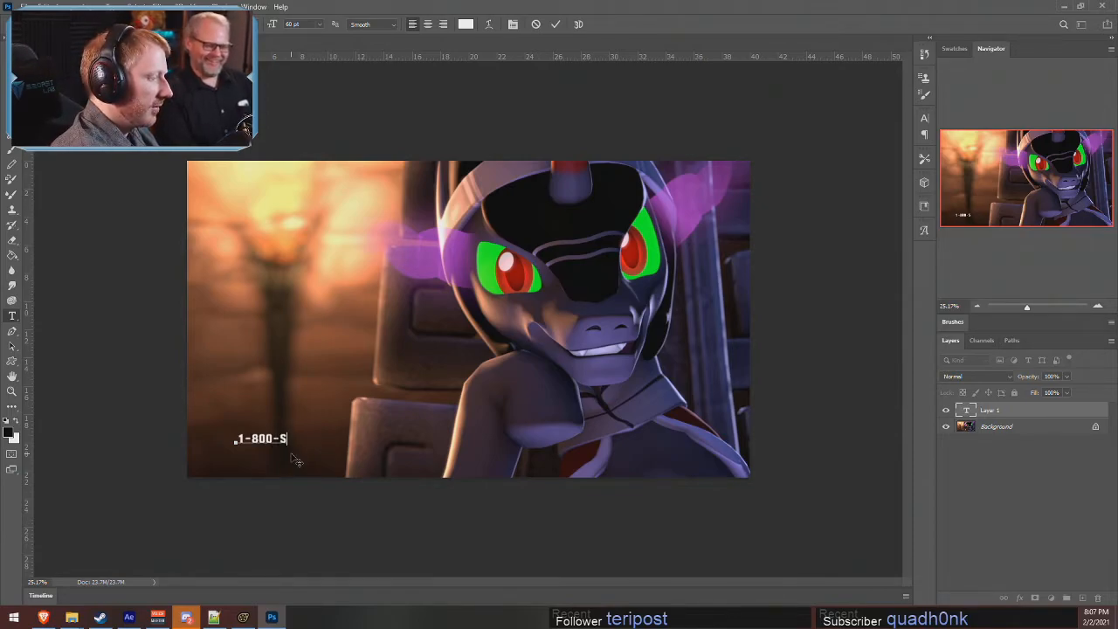
type("OM-BRA")
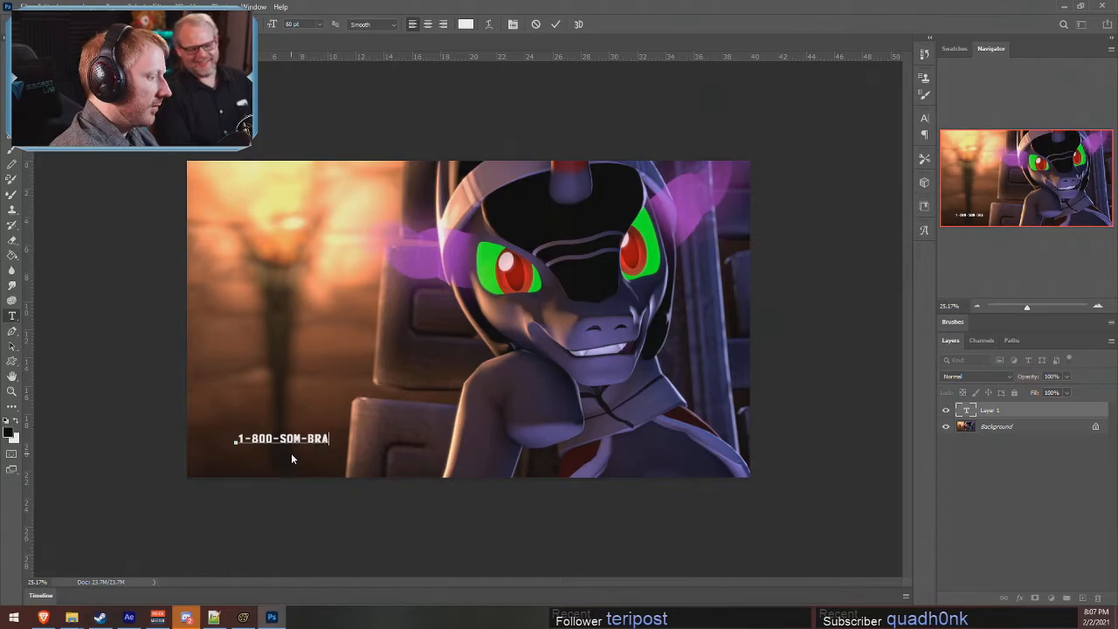
type("A")
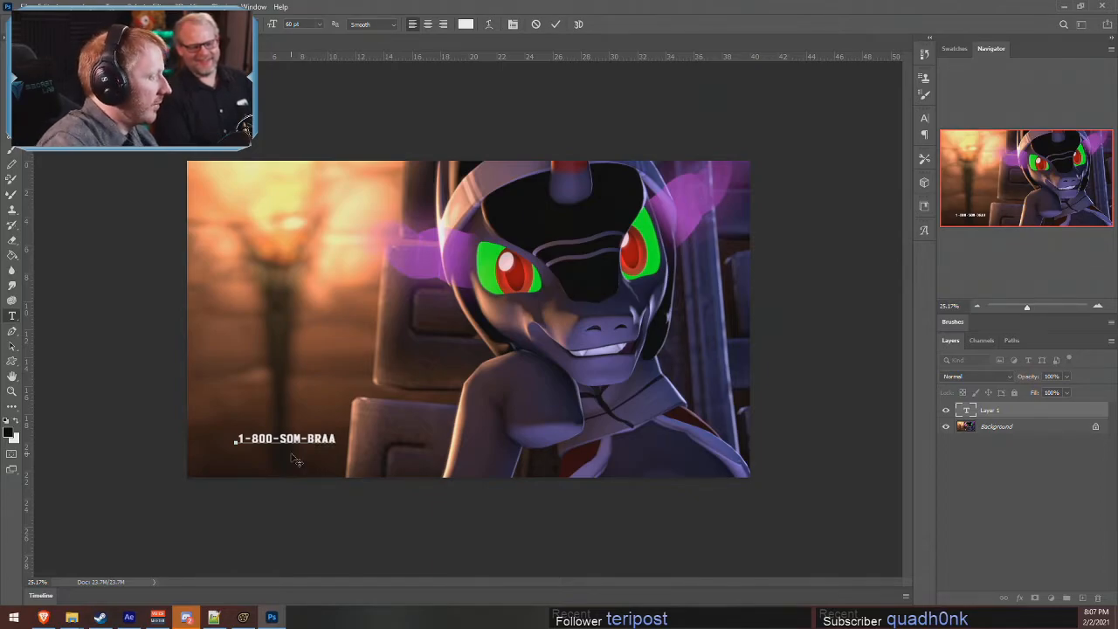
- Enlarge the phone number text to 291 pt and move it slightly down along the image's lower edge
key("ctrl+a")
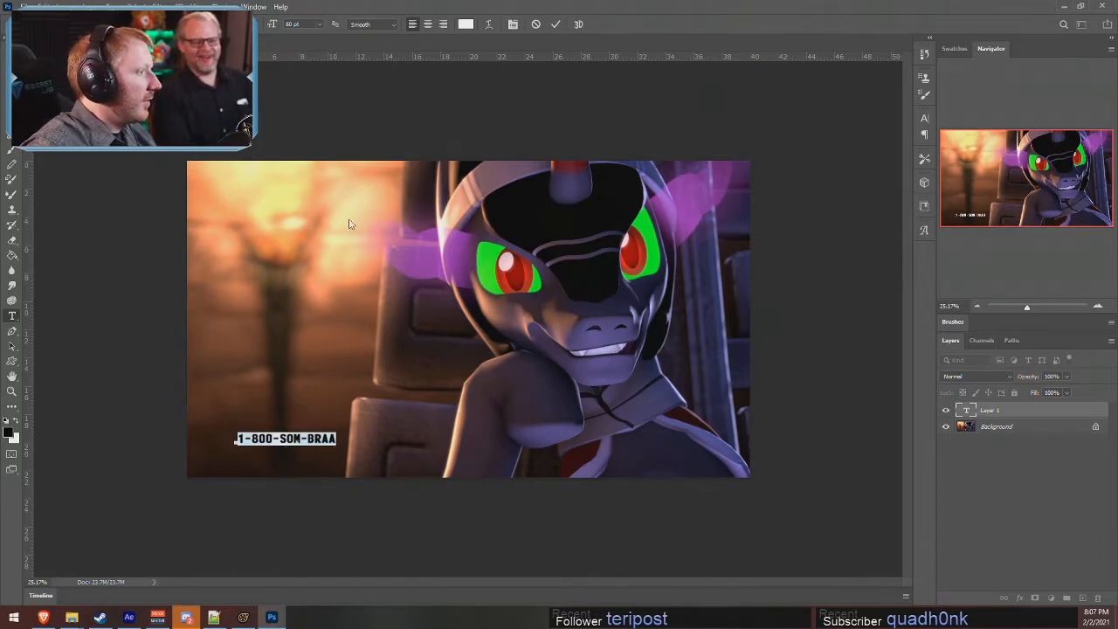
left_click(925, 120)
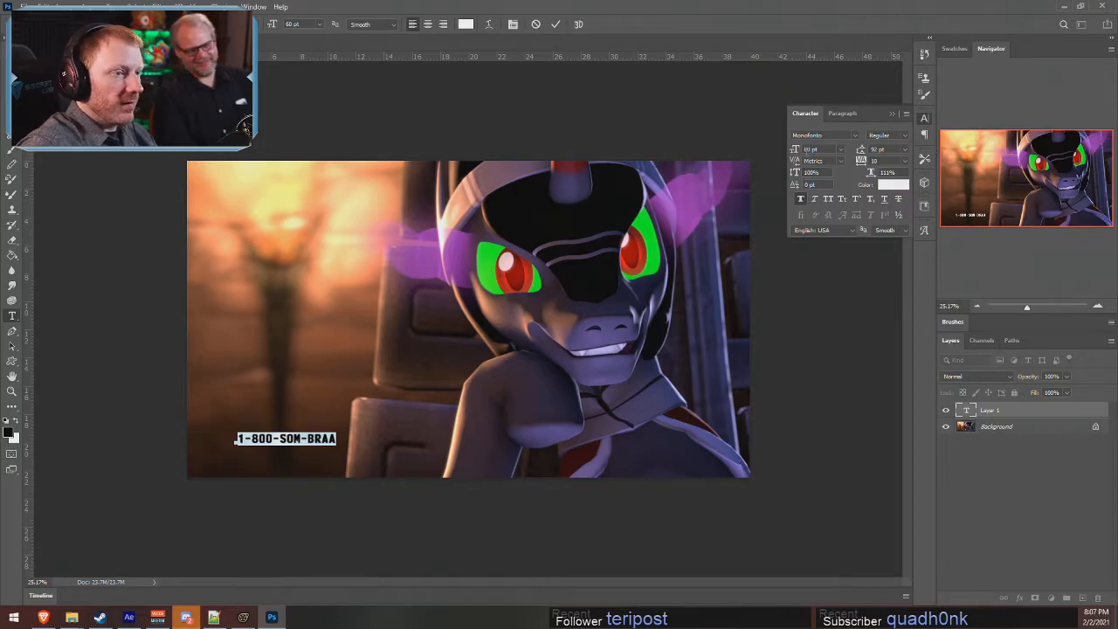
left_click_drag(798, 150, 927, 166)
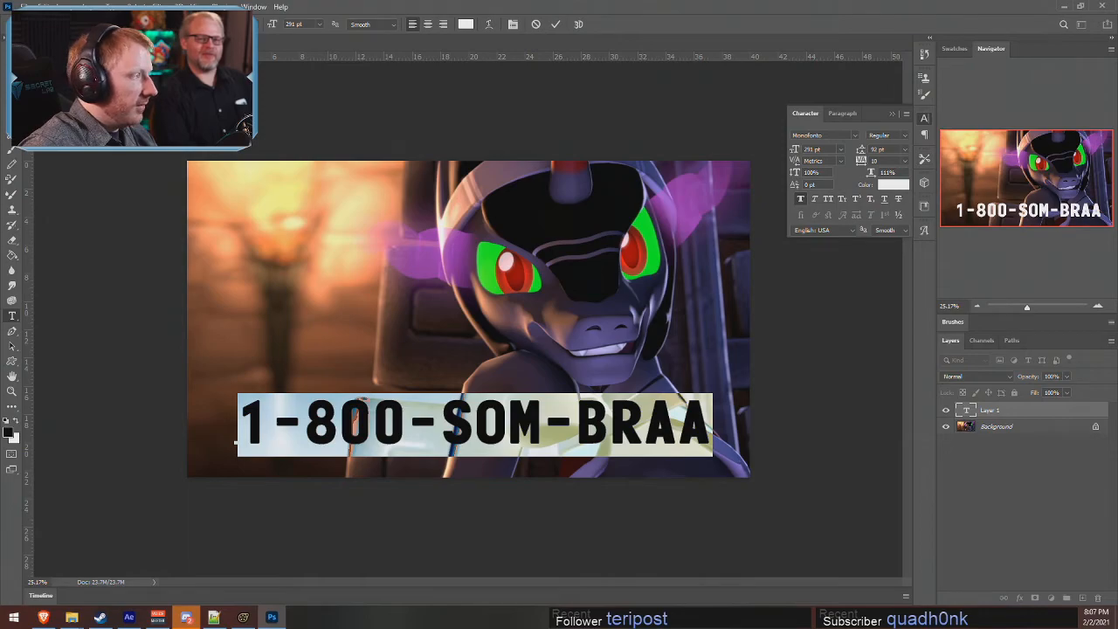
key("Escape")
key("v")
mouse_move(503, 433)
left_mouse_down()
mouse_move(504, 452)
mouse_move(500, 441)
left_mouse_up()
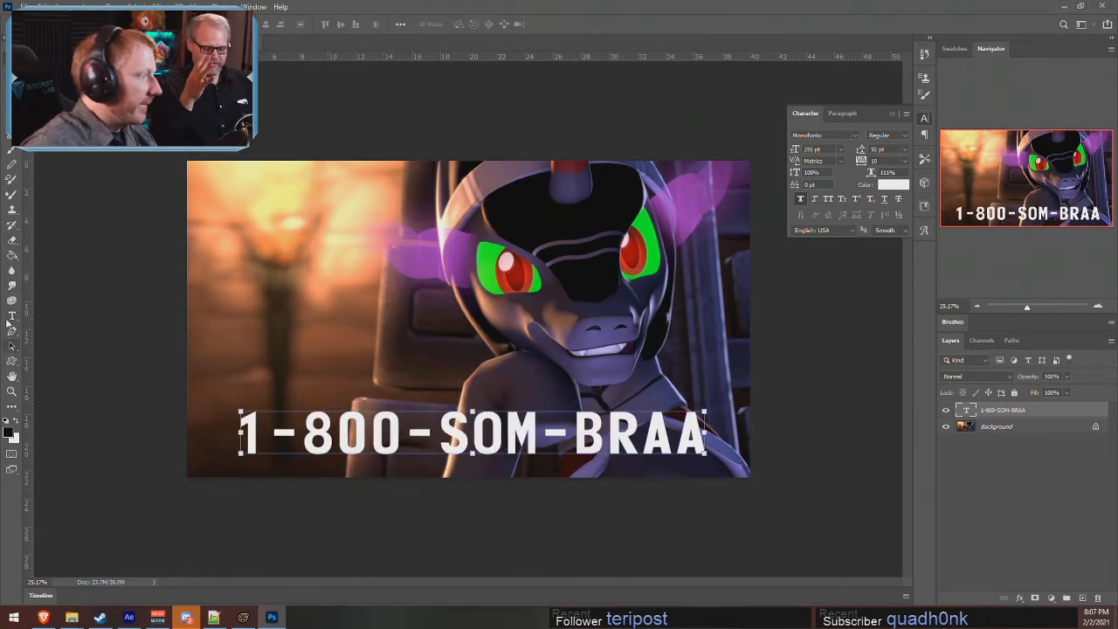
- Add a separate text layer reading "CALL NOW!" above the phone number, level with the character's eyes
left_click(11, 315)
left_click(238, 294)
type("CA::")
type(" NOW")
type("!")
key("ctrl+a")
key("ctrl+Return")
key("e")
key("v")
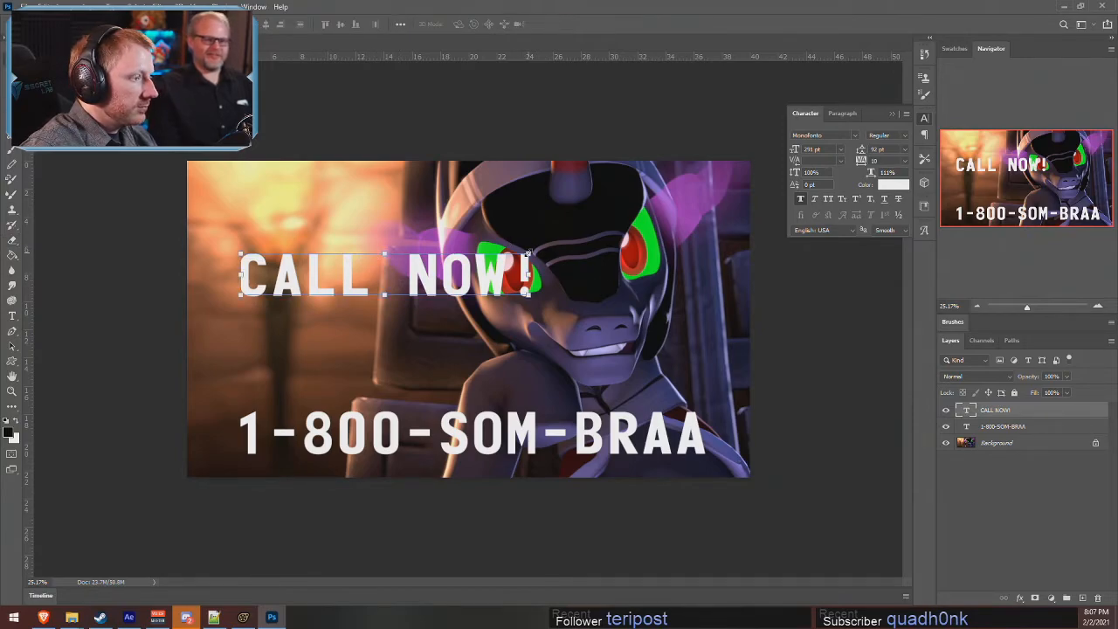
- Rotate the CALL NOW! text to slant upward and move it beside the character's head, over the glowing background
left_click_drag(540, 254, 441, 259)
left_click_drag(449, 310, 406, 202)
key("Return")
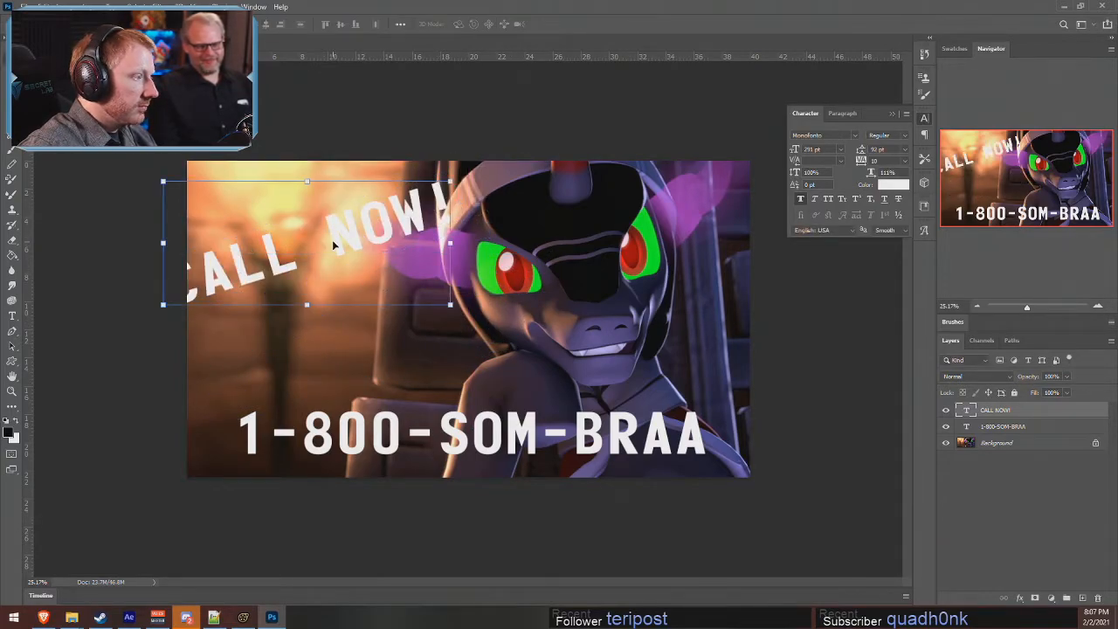
- Break the slanted CALL NOW! text onto two lines, with NOW! on the second line
double_click(332, 239)
left_click(331, 241)
key("BackSpace")
key("Return")
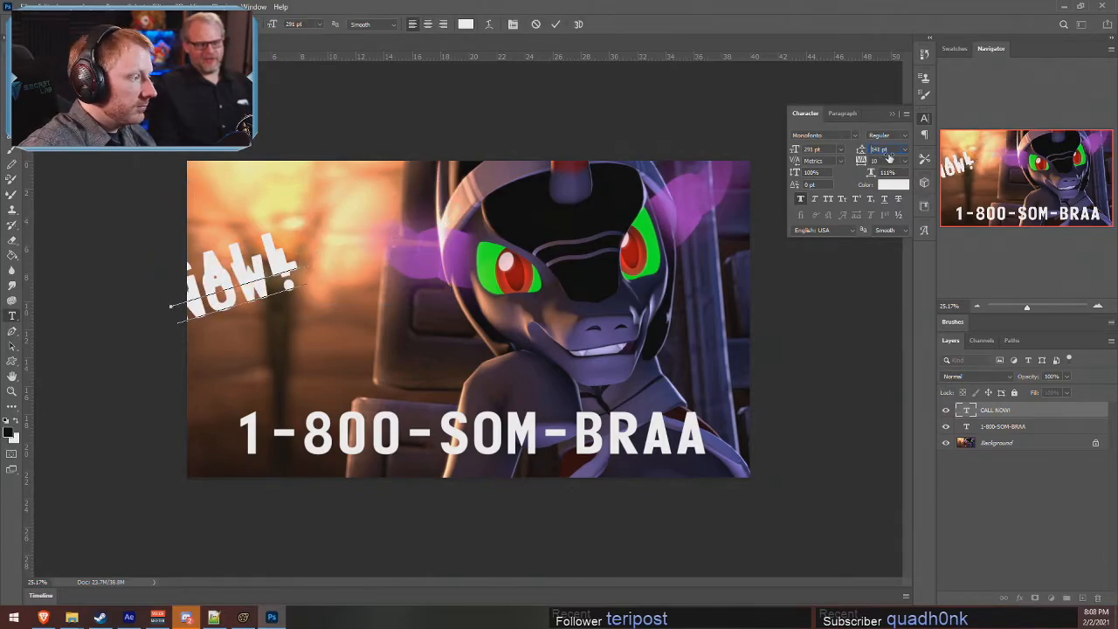
- Set the leading of the CALL NOW! text to 298 pt and move it fully inside the image's upper corner
key("ctrl+a")
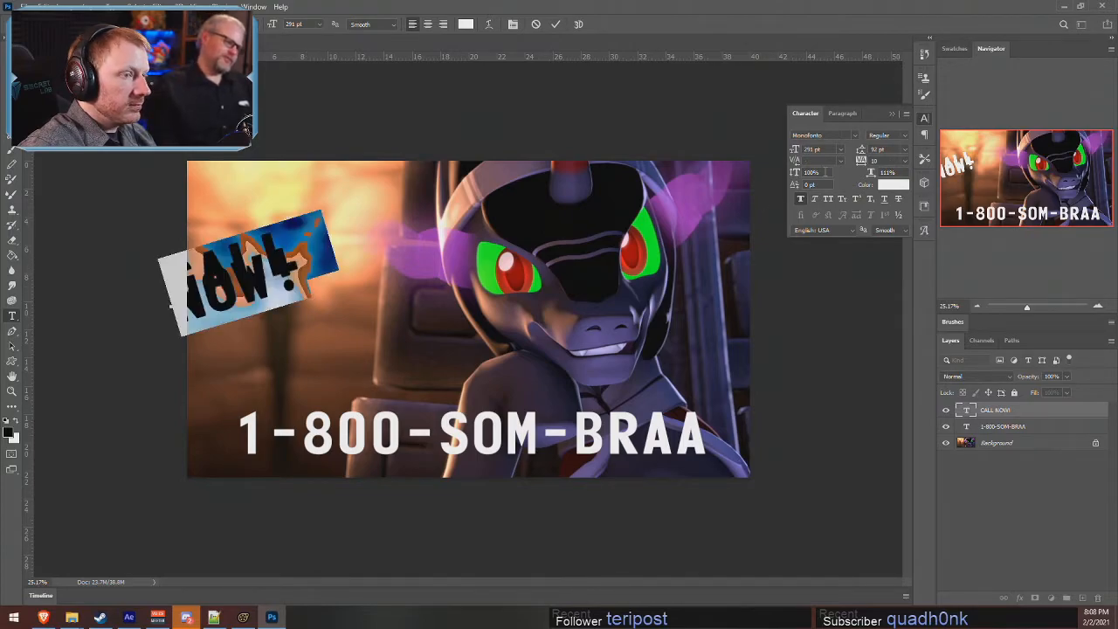
left_click_drag(860, 153, 929, 154)
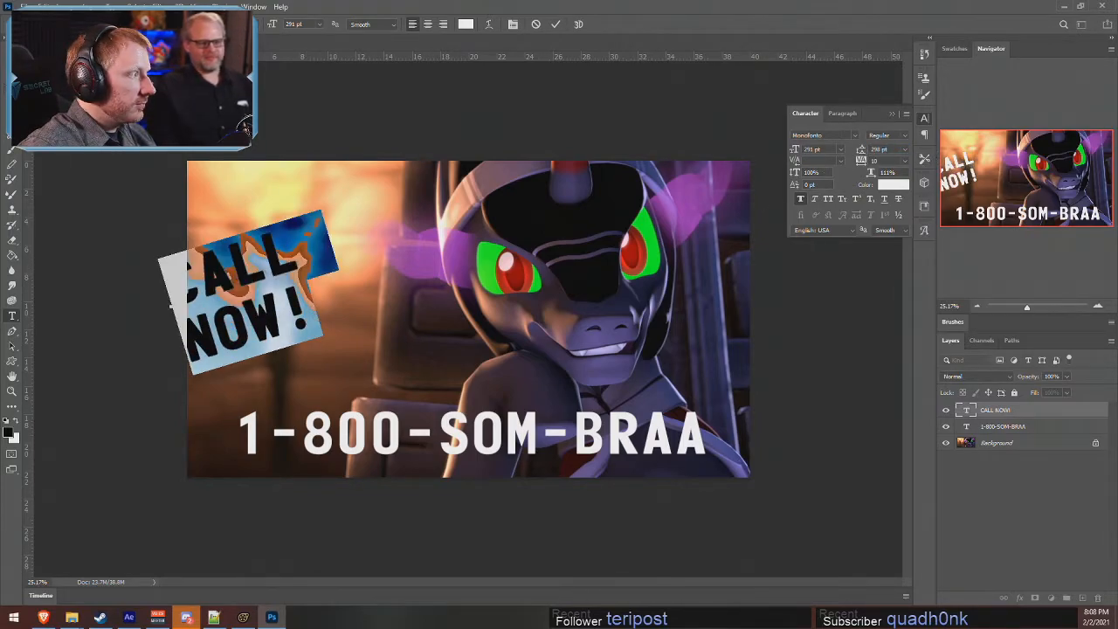
left_click(12, 59)
left_click_drag(254, 276, 303, 235)
- Set the CALL NOW! text colour to white (ffffff) and give the text layer a drop shadow
left_click(883, 186)
left_click_drag(281, 281, 260, 541)
left_click(638, 318)
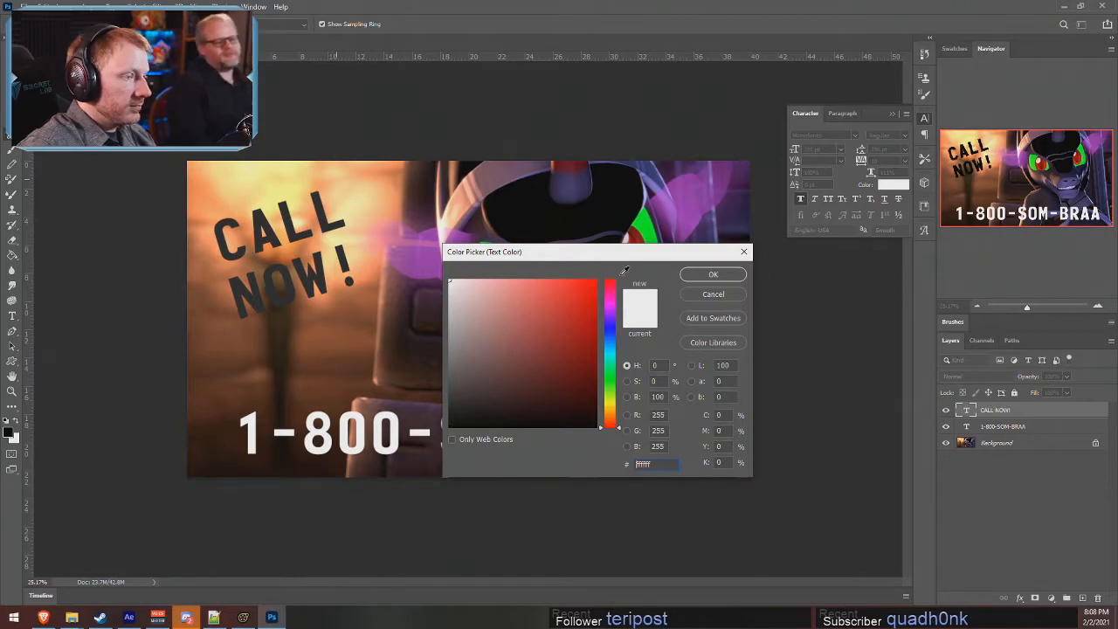
left_click(701, 276)
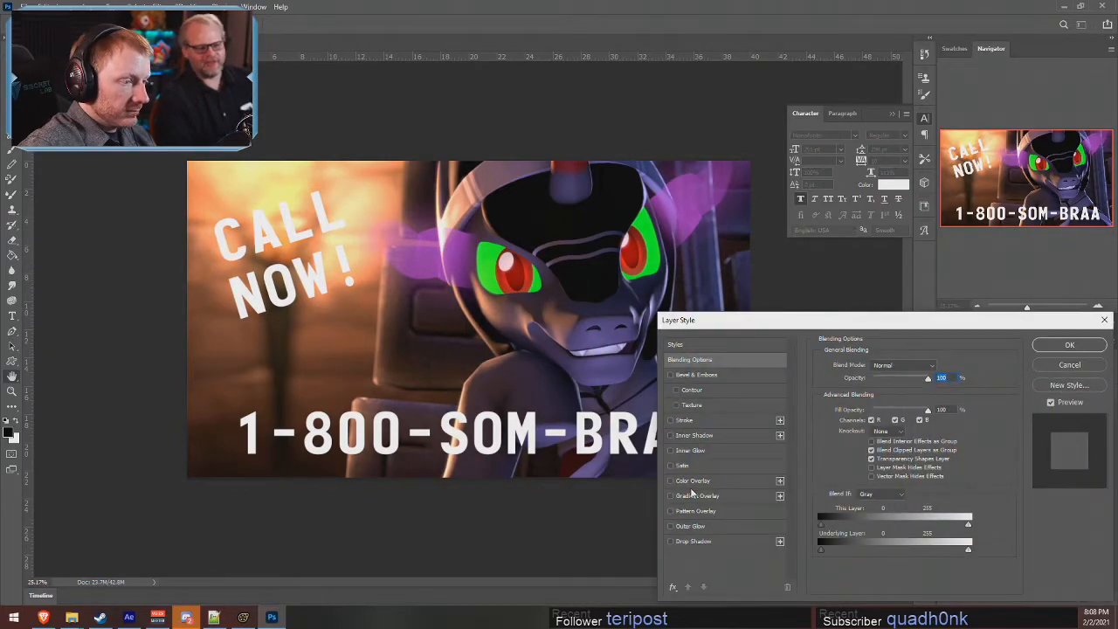
left_click(690, 541)
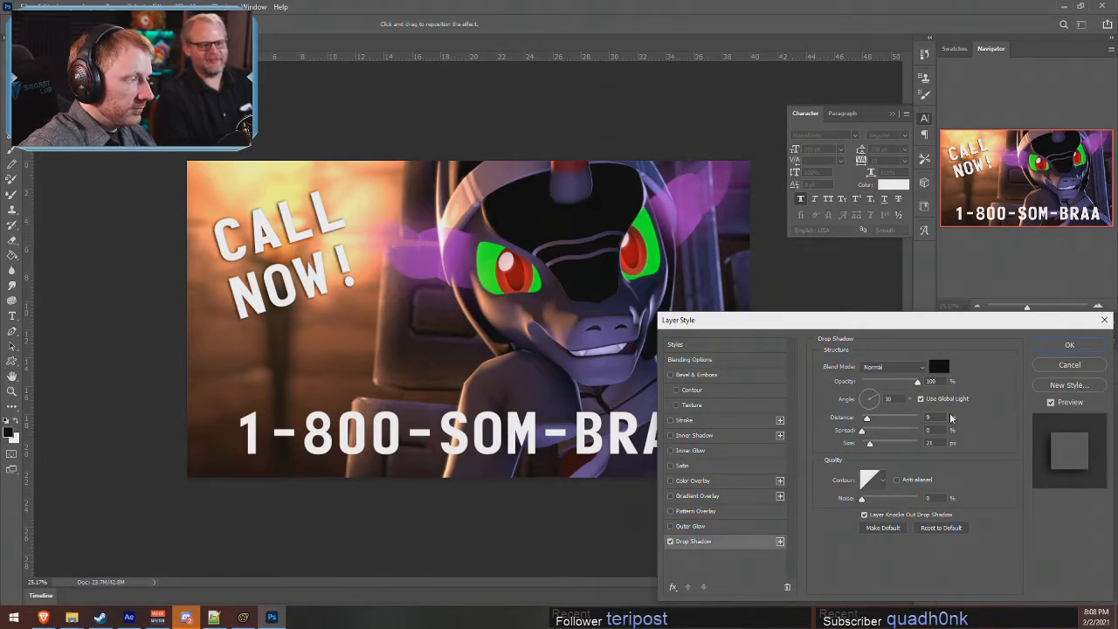
left_click(1058, 351)
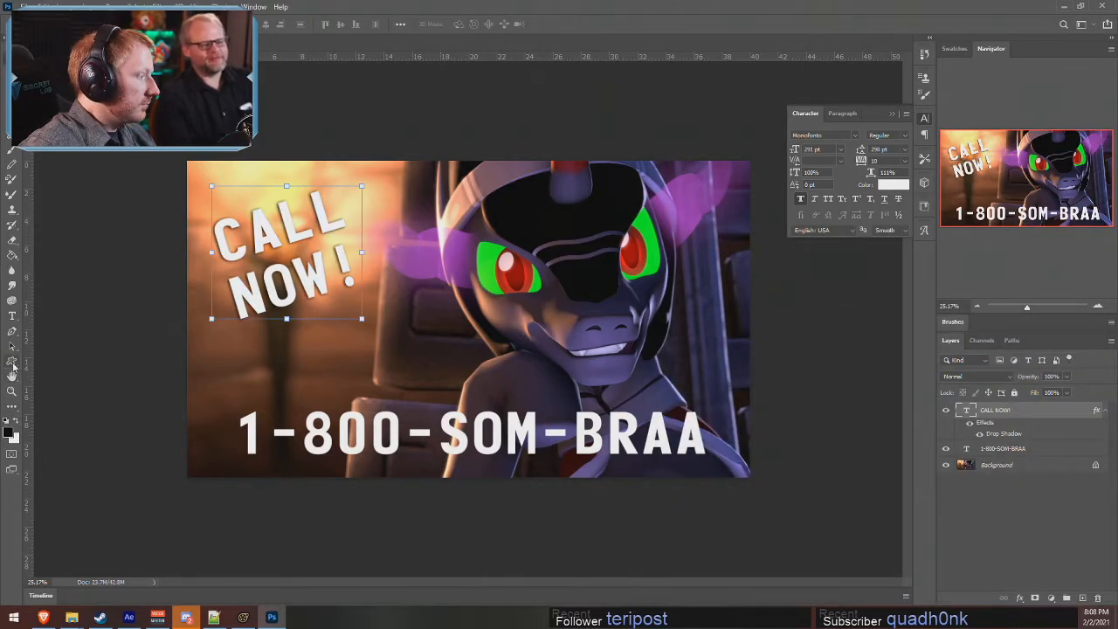
- Draw an arrowhead custom shape about 1242 by 790 px, pointing from the CALL NOW! text towards the character's face
left_click(12, 363)
left_click(470, 26)
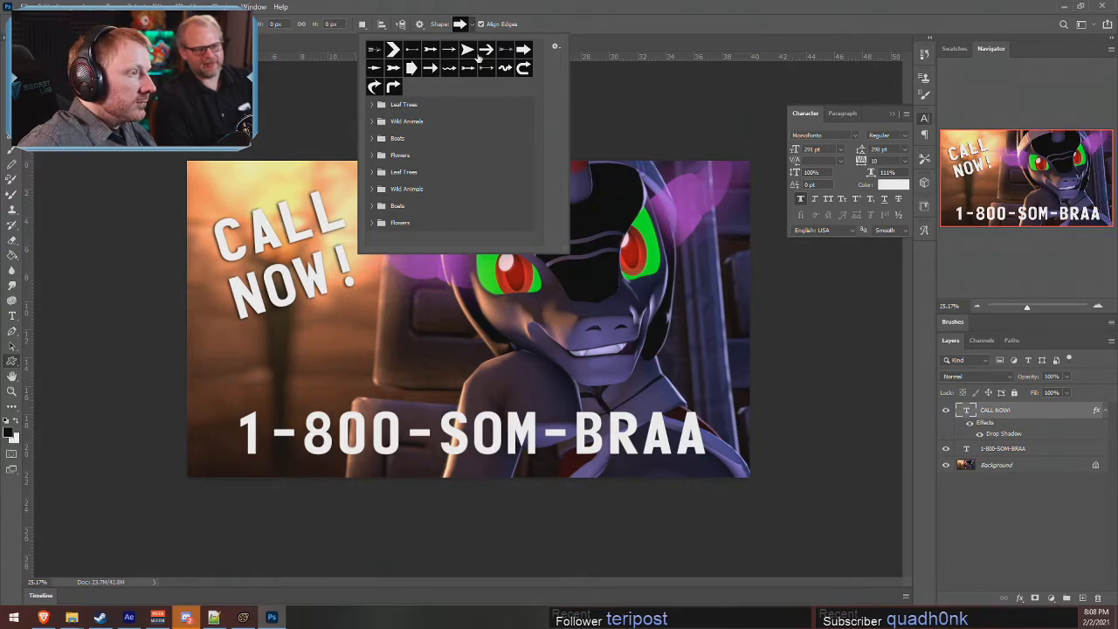
left_click(12, 47)
left_click_drag(485, 242, 364, 384)
left_click(11, 360)
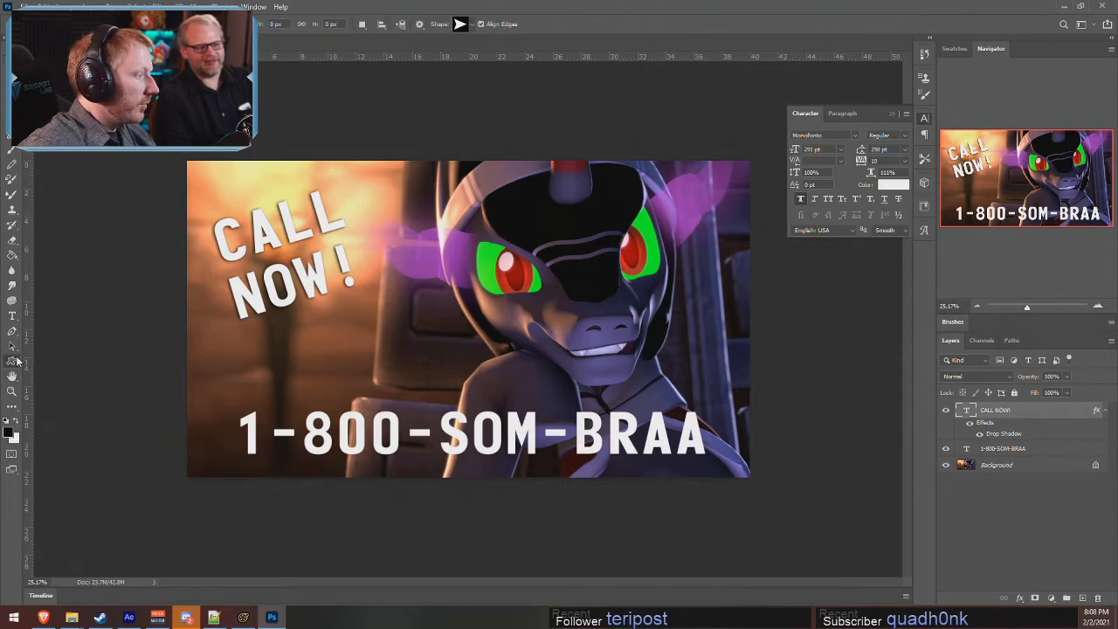
left_click_drag(484, 260, 304, 375)
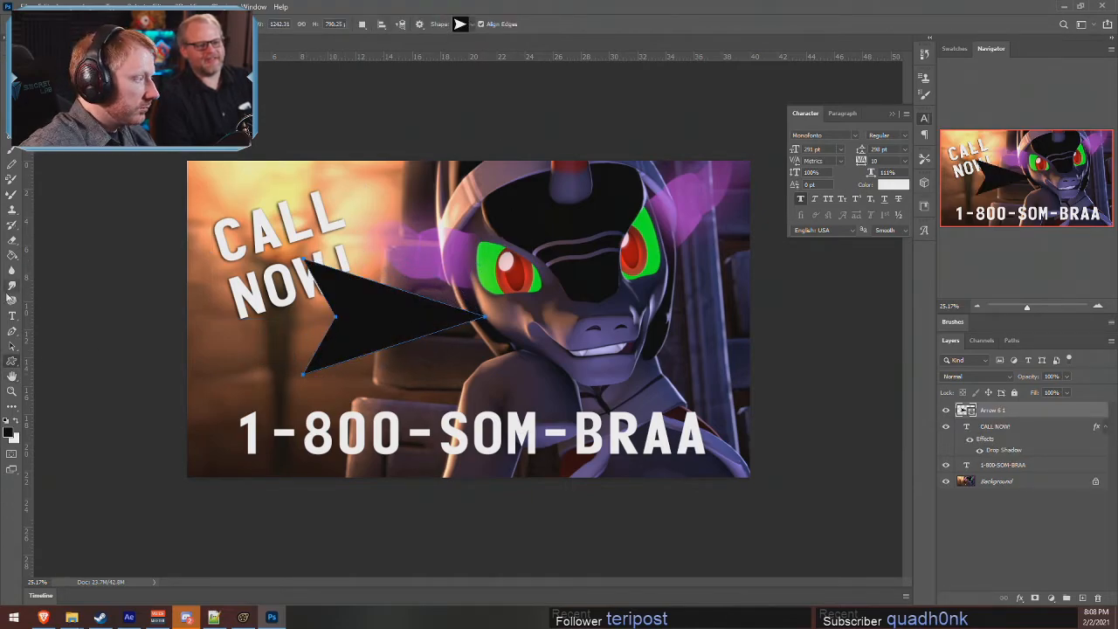
left_click(8, 436)
left_click_drag(616, 321, 612, 411)
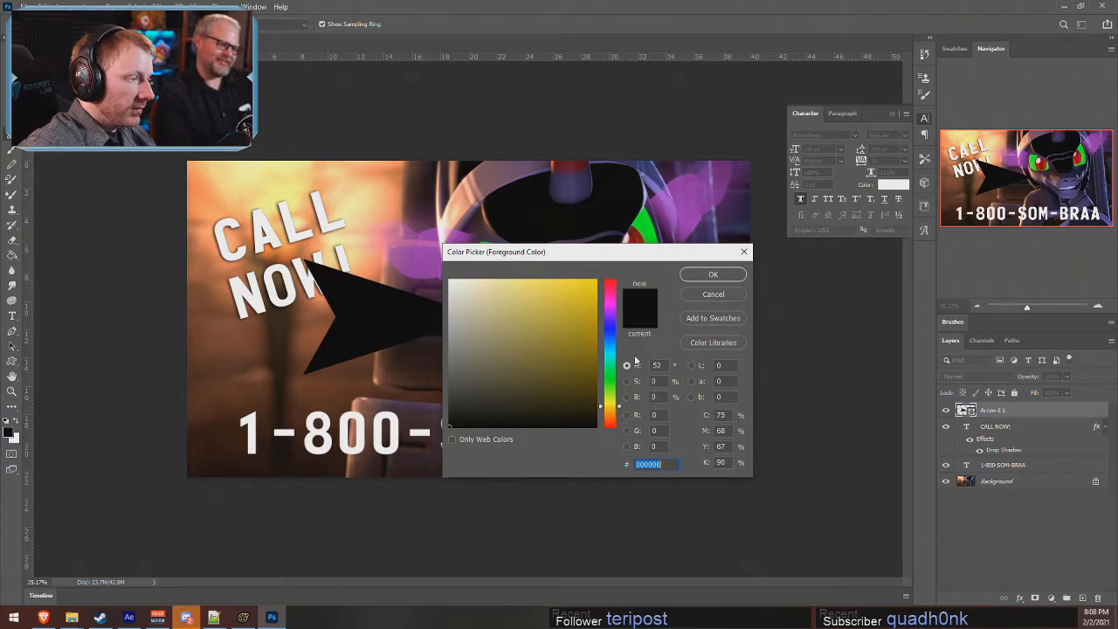
left_click(712, 275)
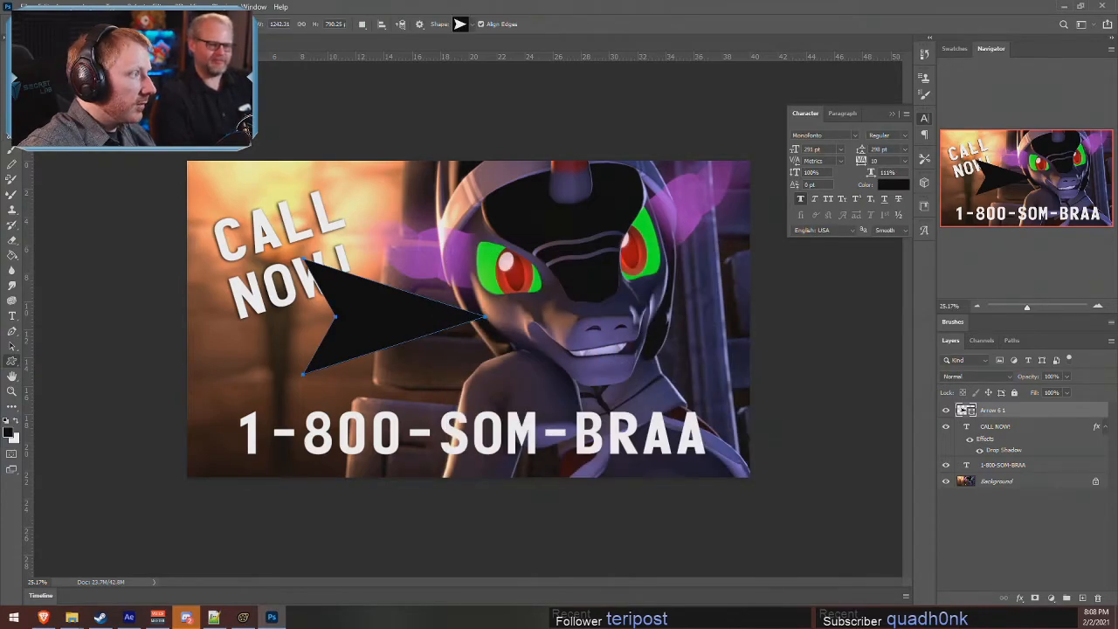
- Change the arrowhead shape's fill to yellow
left_click(93, 25)
left_click(58, 65)
left_click(659, 6)
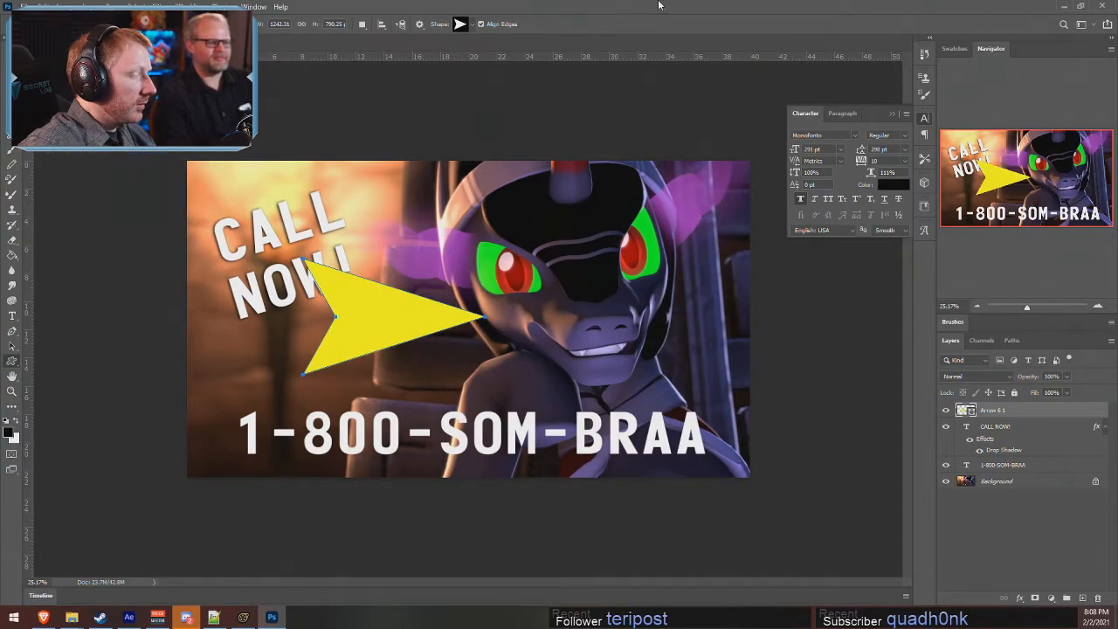
- Duplicate the yellow arrowhead layer and rotate the copy 180° over the original
left_click(5, 74)
right_click(1029, 413)
left_click(919, 168)
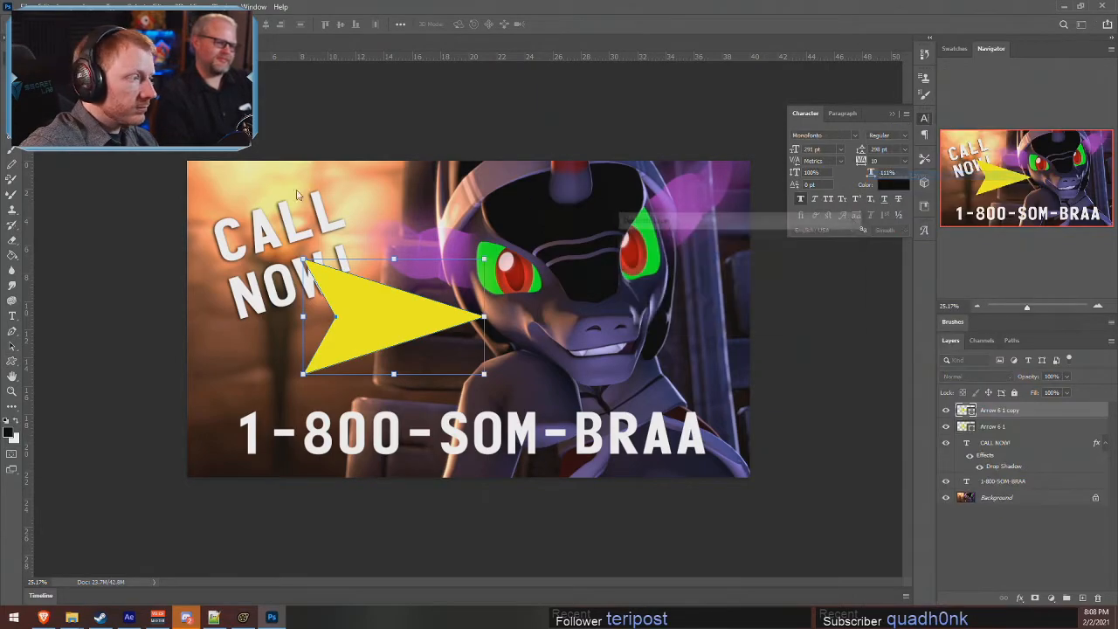
left_click_drag(495, 252, 16, 480)
key("Return")
- Duplicate both arrowhead layers together and rotate the copies 90° to form a starburst
right_click(1016, 426)
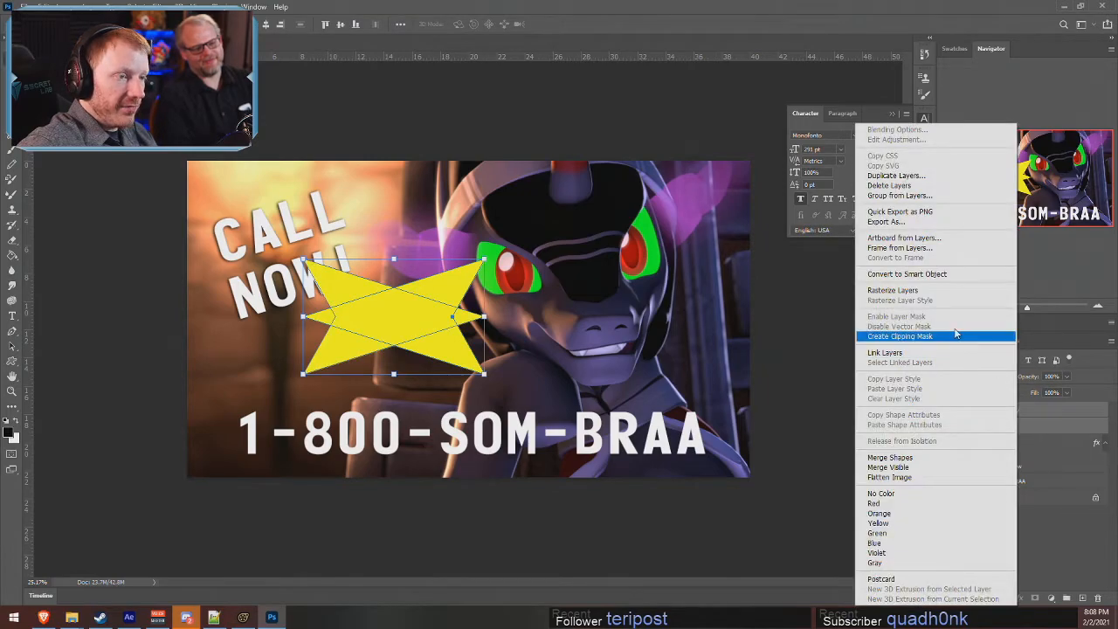
left_click(895, 175)
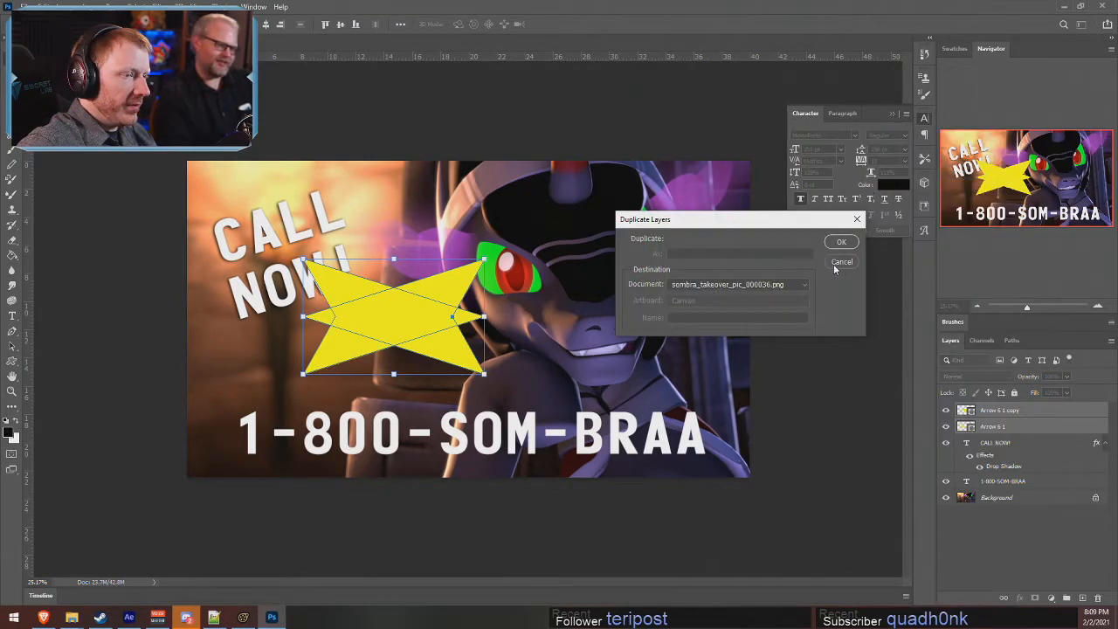
left_click(841, 243)
left_click_drag(491, 252, 456, 414, "shift")
key("Return")
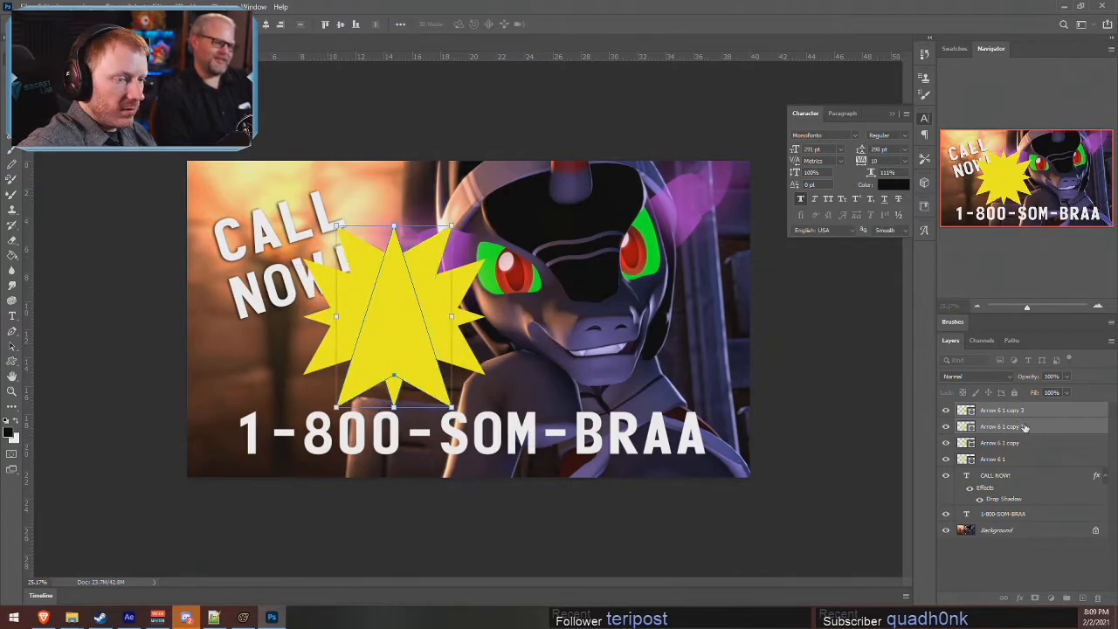
- Reorder all four arrowhead layers beneath the CALL NOW! text layer and centre the starburst behind that text
left_click(1020, 413)
left_click(1029, 456, "shift")
left_click_drag(1031, 454, 1036, 505)
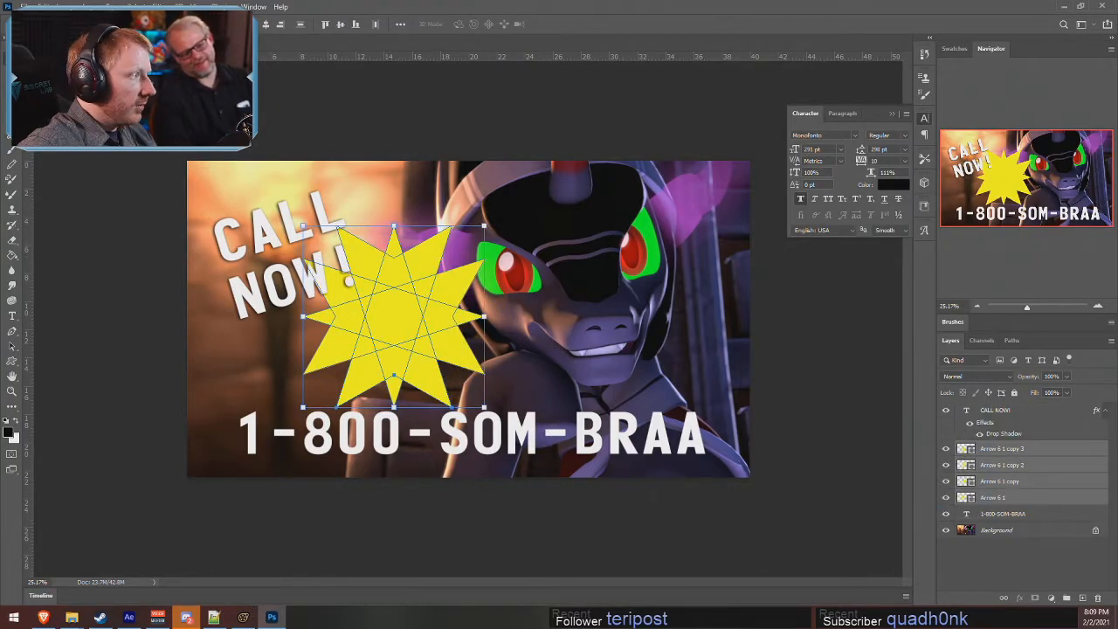
left_click_drag(417, 301, 307, 276)
key("Tab")
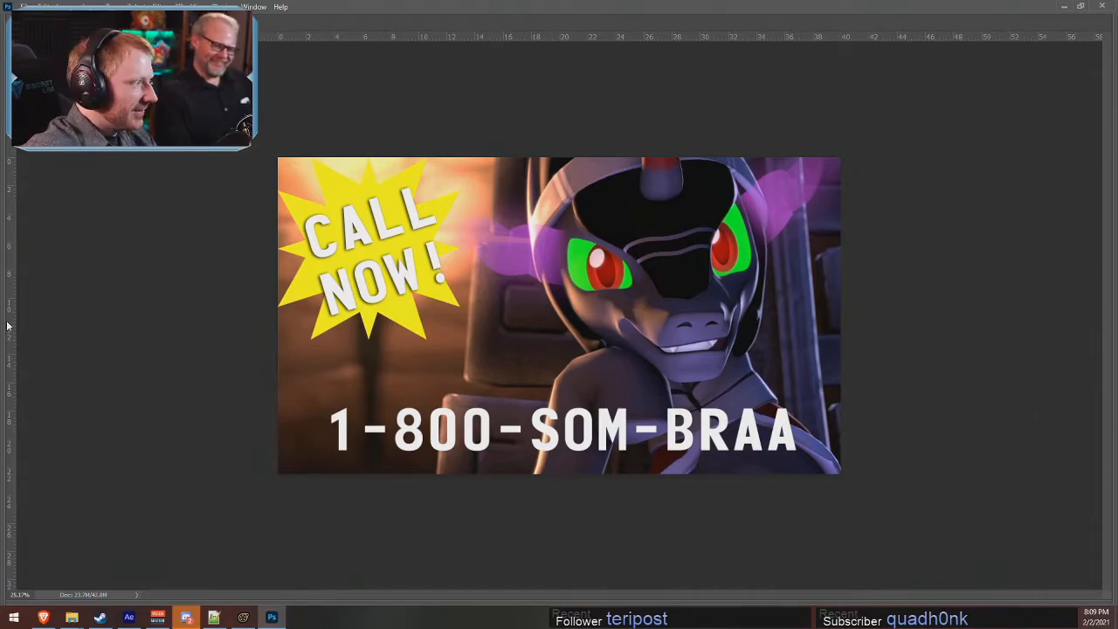
key("Tab")
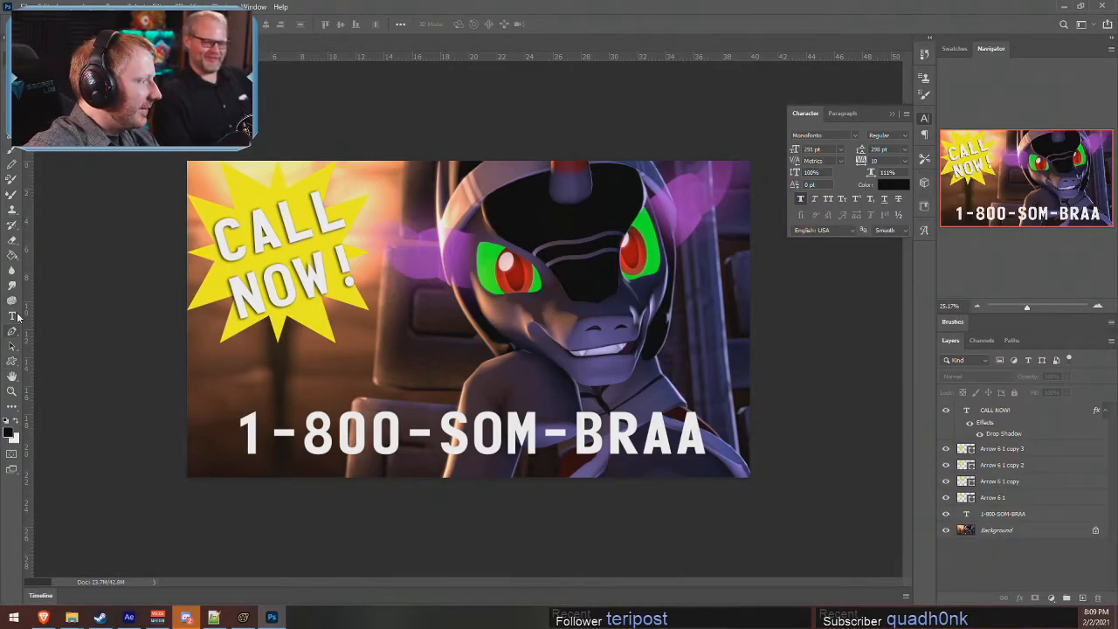
- Add a text layer reading HOT SINGLE HORSE in the lower middle of the image
left_click(11, 315)
left_click(364, 375)
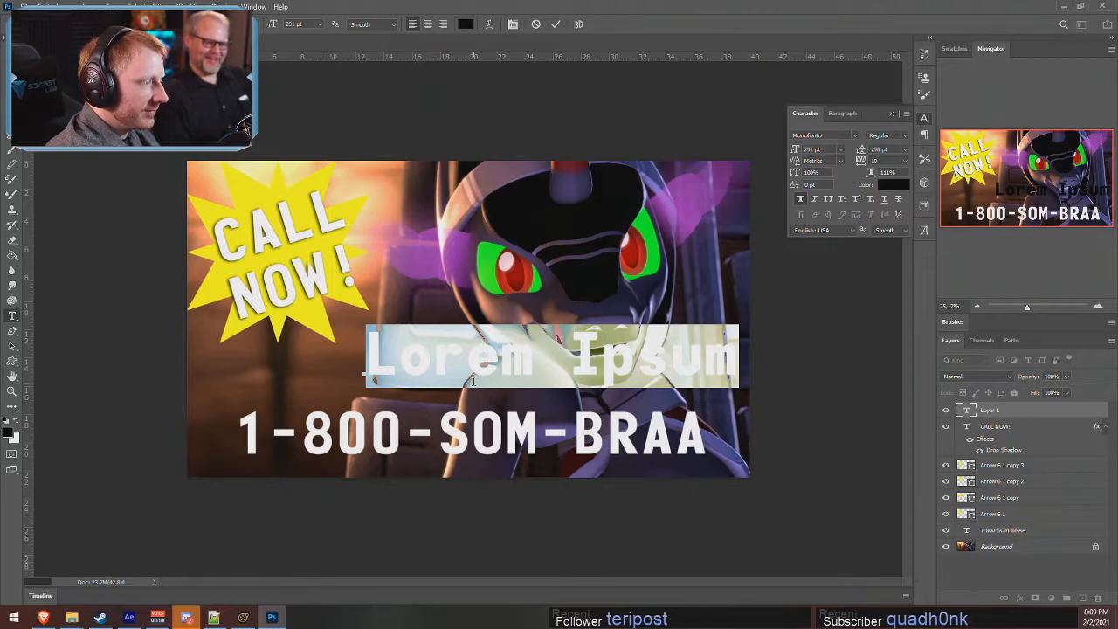
type("hot")
key("BackSpace")
key("BackSpace")
key("BackSpace")
type("h")
key("BackSpace")
type("HOT SINGLE MARES")
key("ctrl+a")
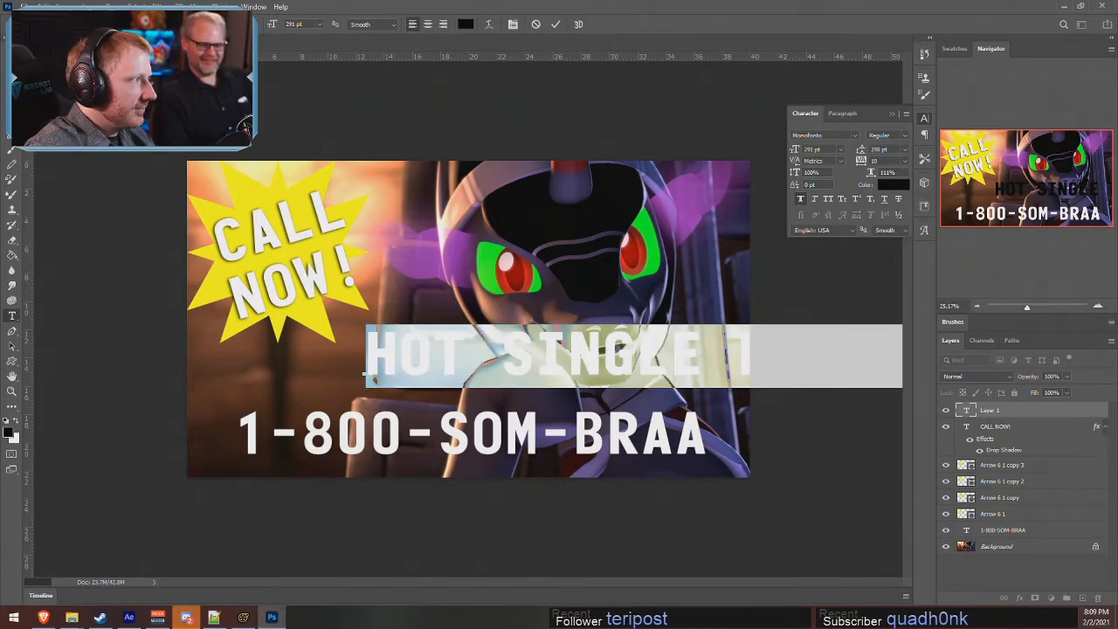
key("ctrl+Return")
- Reduce the new text to 138 pt with 99% horizontal scale and place it just above the hotline number
left_click_drag(795, 150, 758, 154)
left_click_drag(630, 361, 512, 381)
left_click_drag(795, 150, 734, 155)
left_click_drag(384, 386, 411, 373)
mouse_move(860, 163)
left_mouse_down()
mouse_move(845, 162)
mouse_move(866, 177)
left_mouse_up()
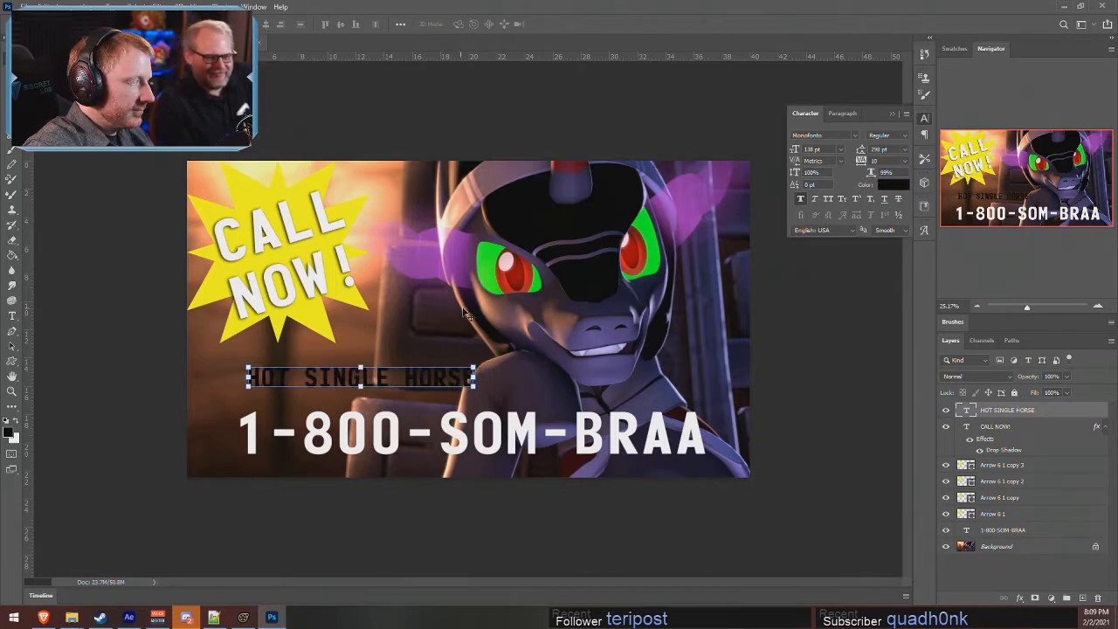
- Extend the line to read HOT SINGLE HORSES IN YOUR AREA and colour all of it white (ffffff)
double_click(429, 386)
left_click(471, 387)
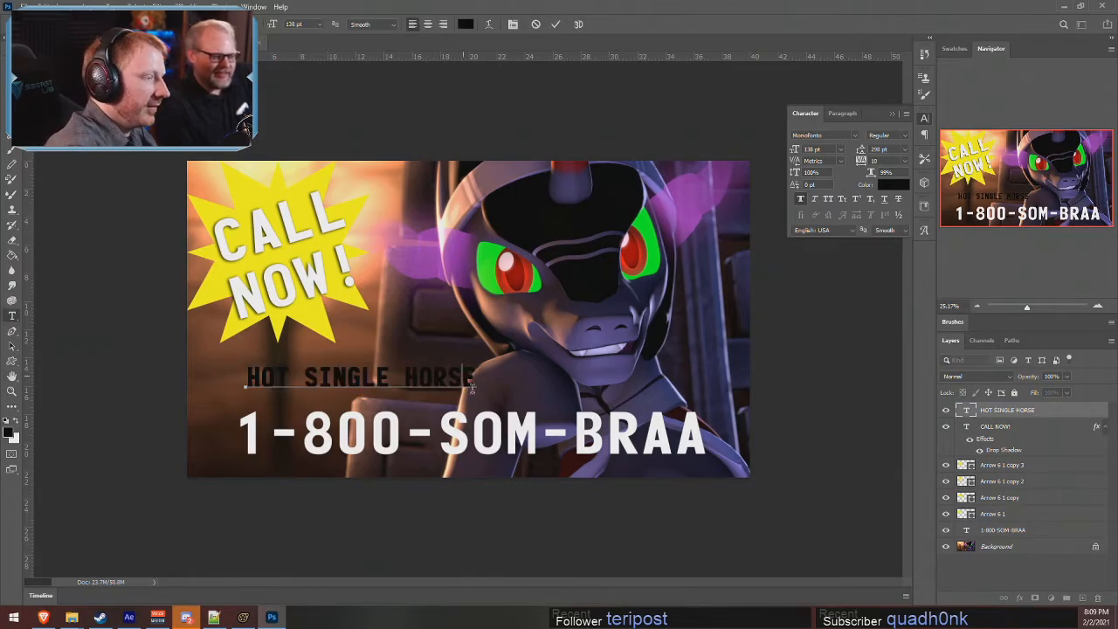
type("S IN YOUR AREA")
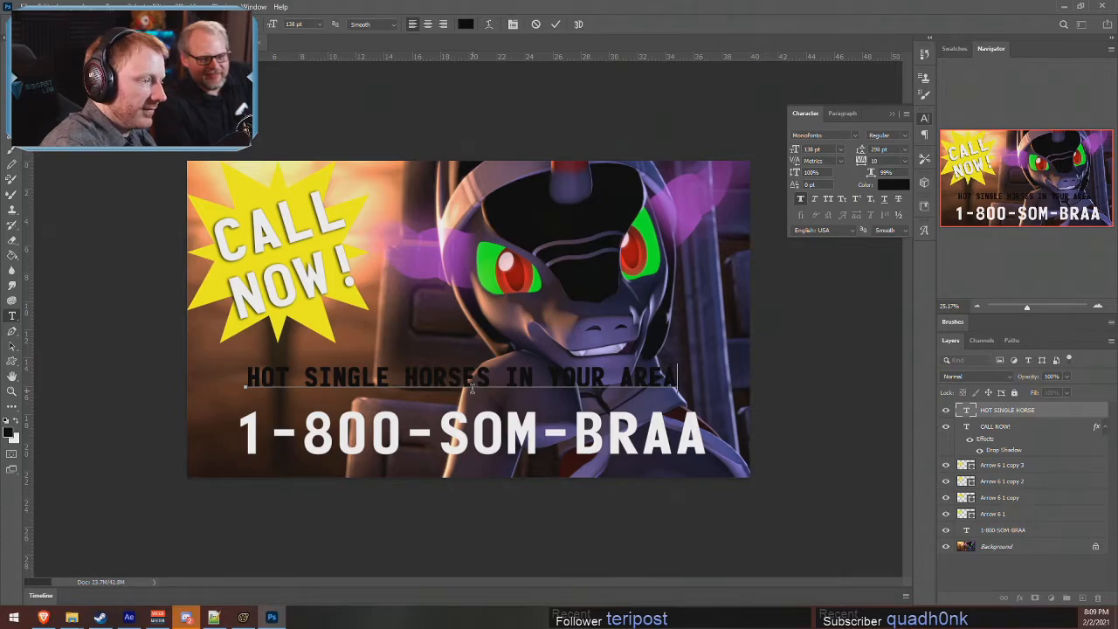
key("ctrl+a")
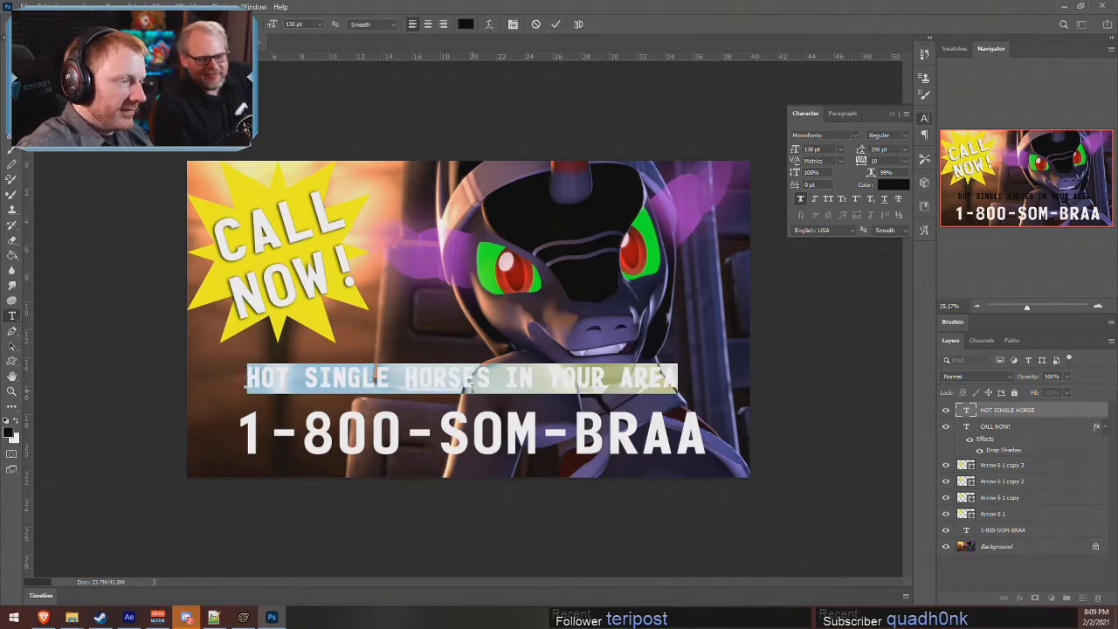
left_click(889, 185)
left_click(450, 281)
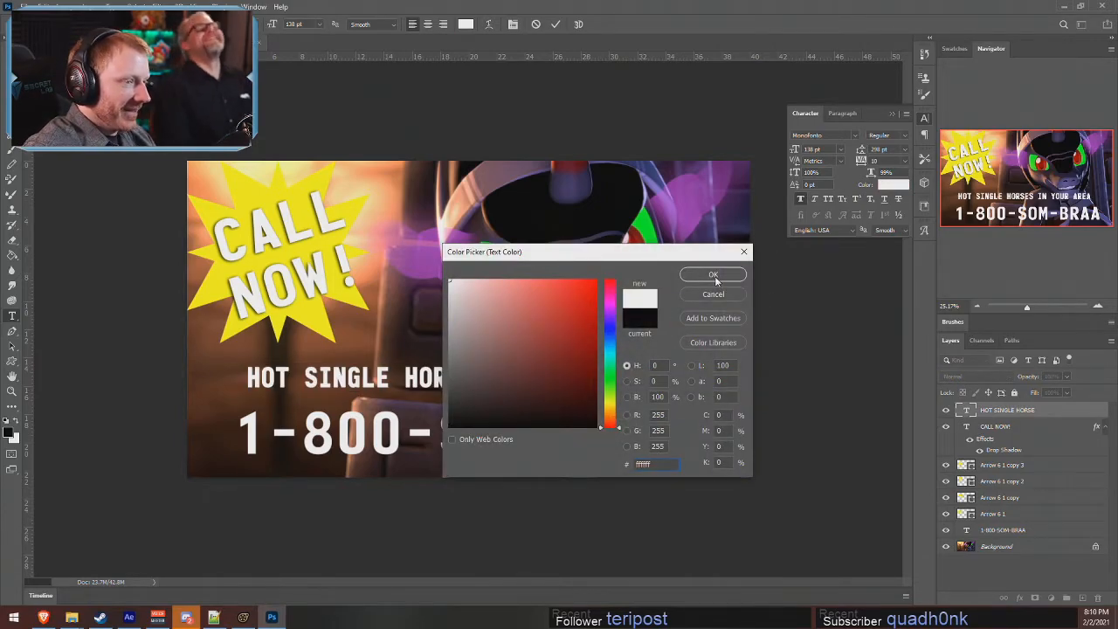
left_click(713, 275)
key("ctrl+Return")
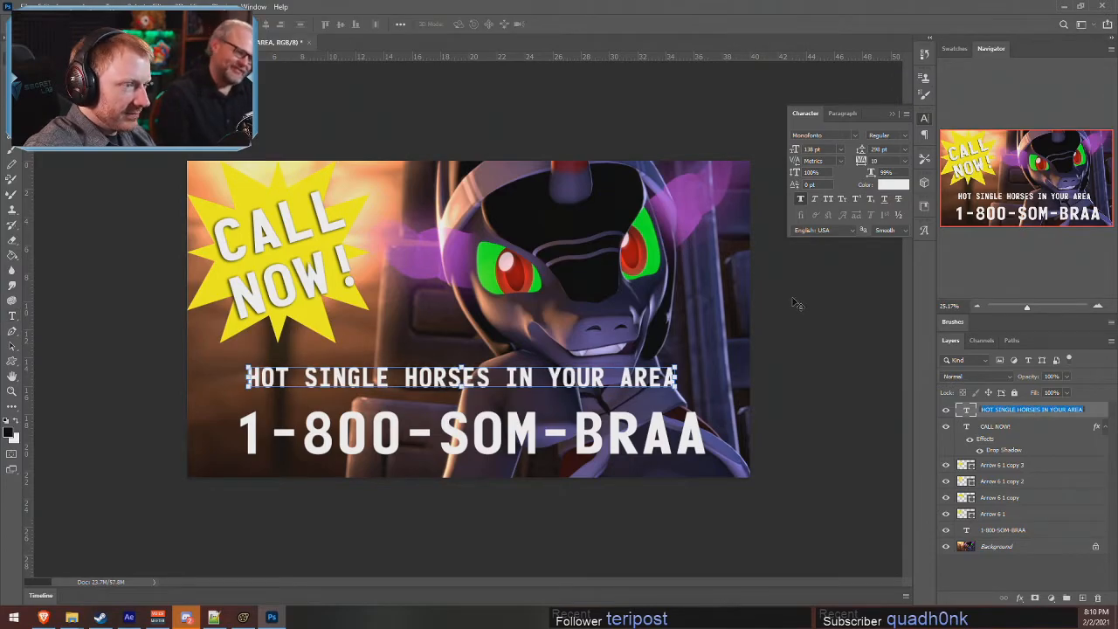
- Give the HOT SINGLE HORSES IN YOUR AREA layer an Outer Glow with 100% spread and a 10 px size
left_click(1044, 427)
left_click(1090, 410)
key("space")
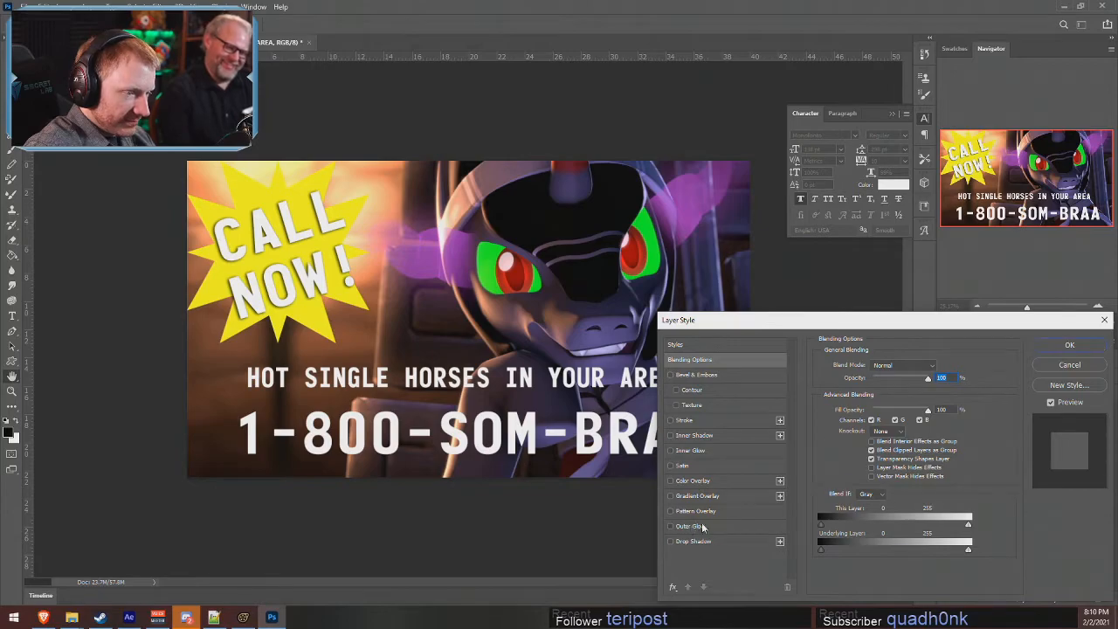
left_click(692, 525)
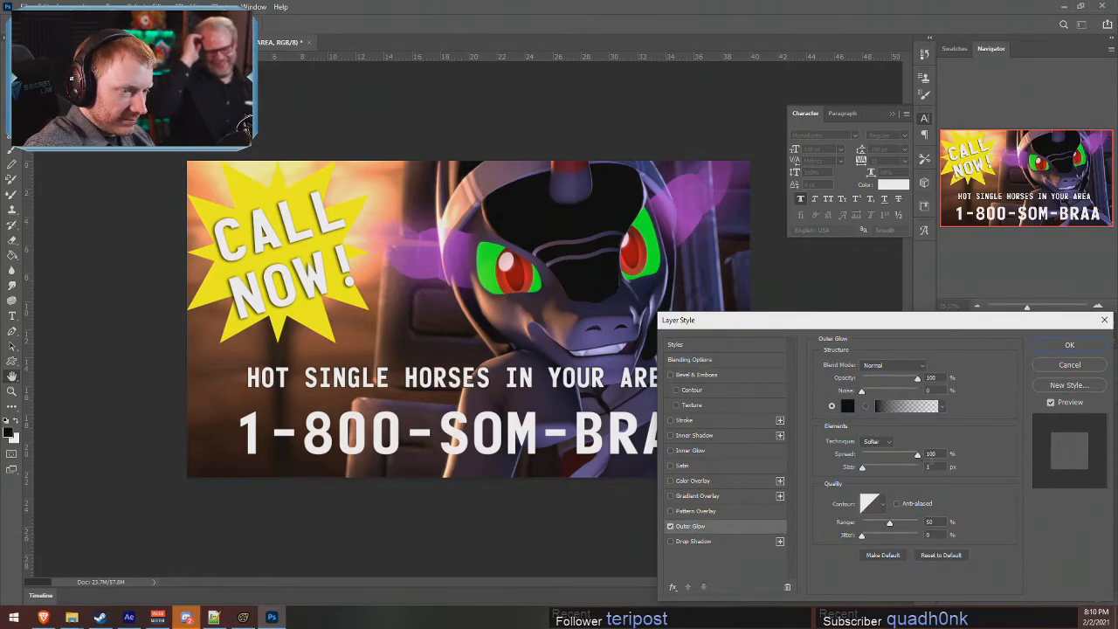
left_click_drag(918, 458, 920, 458)
left_click(936, 466)
scroll(937, 468, "up", 9)
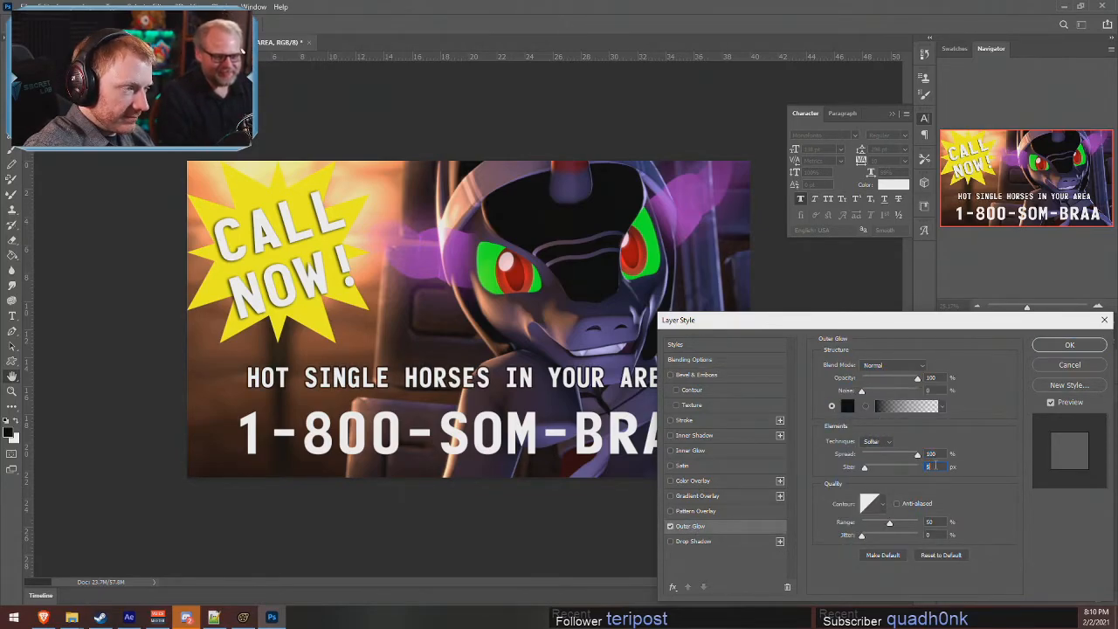
- Try the Color Burn blend mode on the outer glow and look at its contour options
left_click(892, 366)
left_click(971, 384)
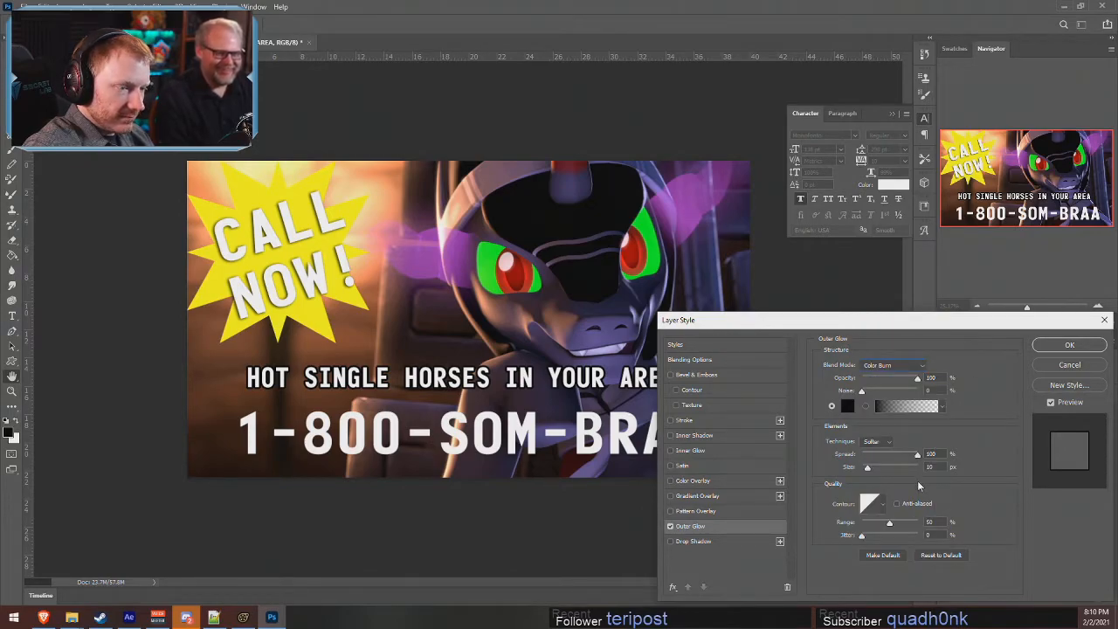
left_click(873, 504)
key("Escape")
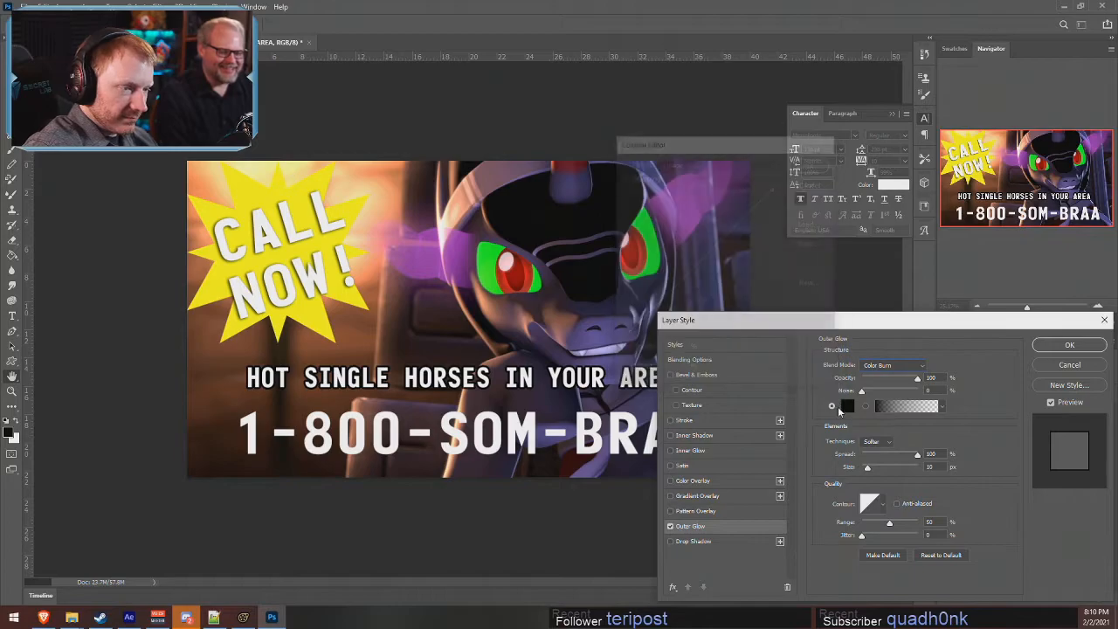
- Change the outer glow colour from black to a bright yellow
left_click(846, 406)
left_click_drag(614, 365, 613, 369)
left_click_drag(543, 351, 711, 250)
left_click(609, 402)
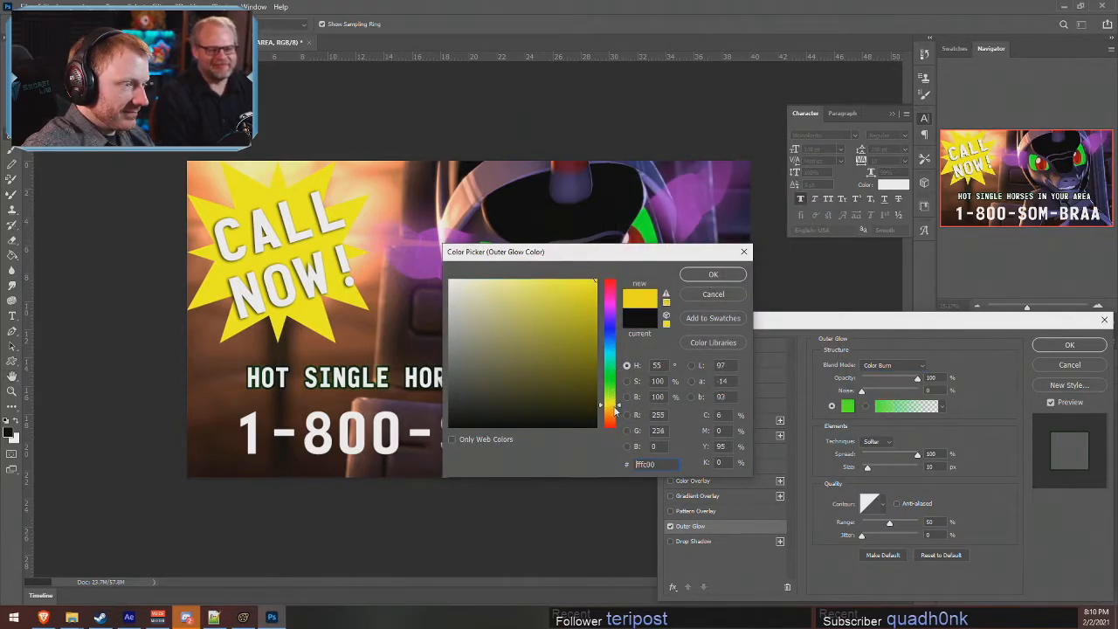
left_click(713, 275)
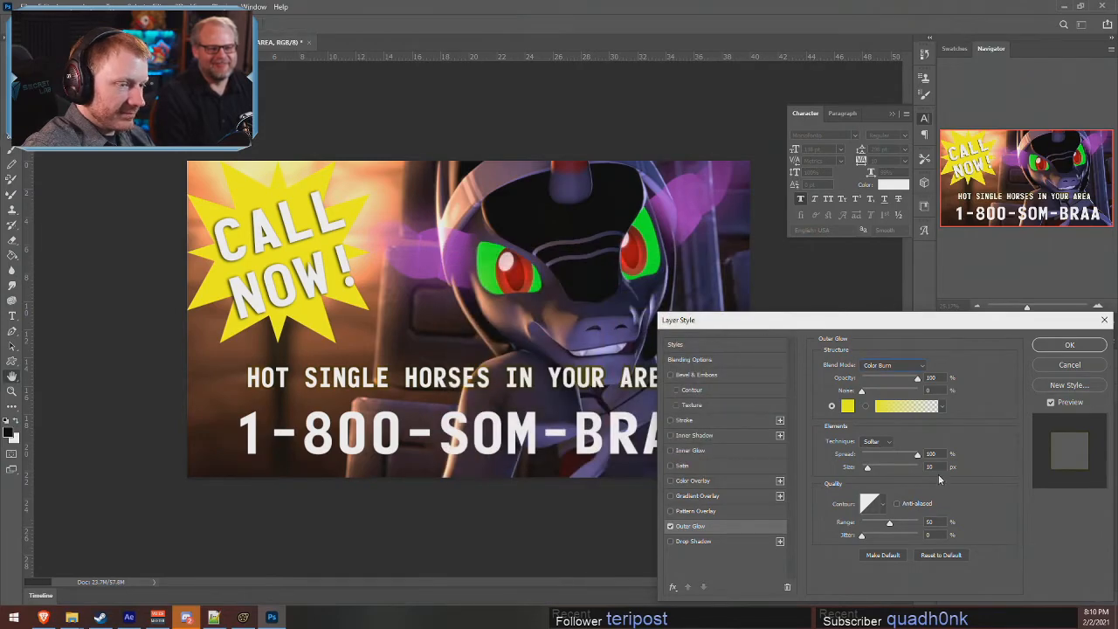
- Set the outer glow's blend mode to Normal and reduce its size to 2 px
left_click(886, 365)
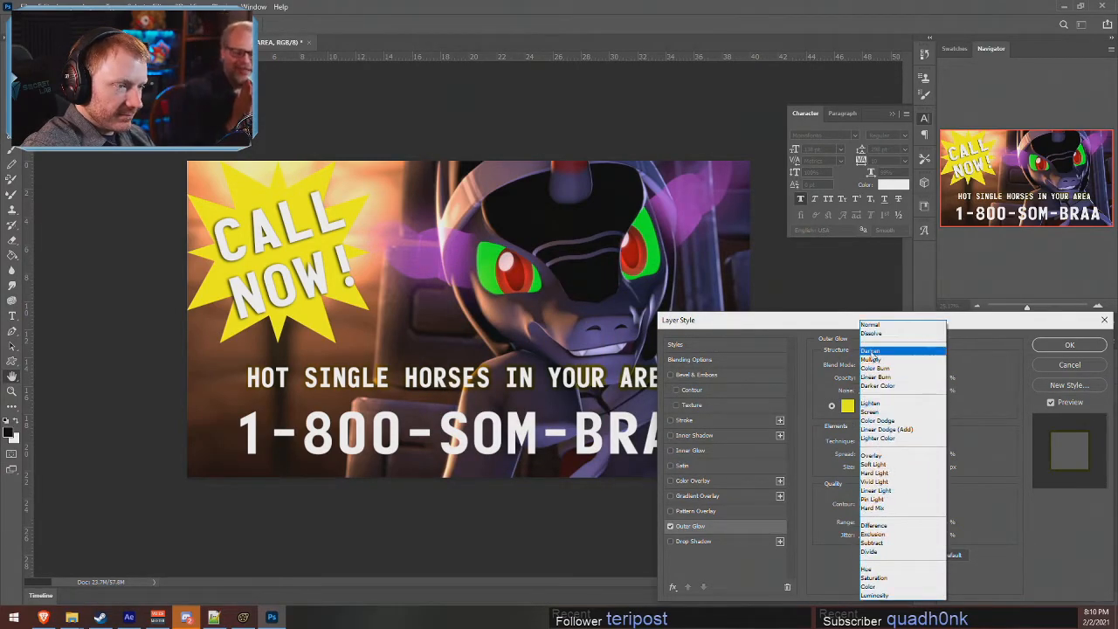
left_click(871, 325)
scroll(941, 453, "down", 6)
scroll(941, 463, "up", 3)
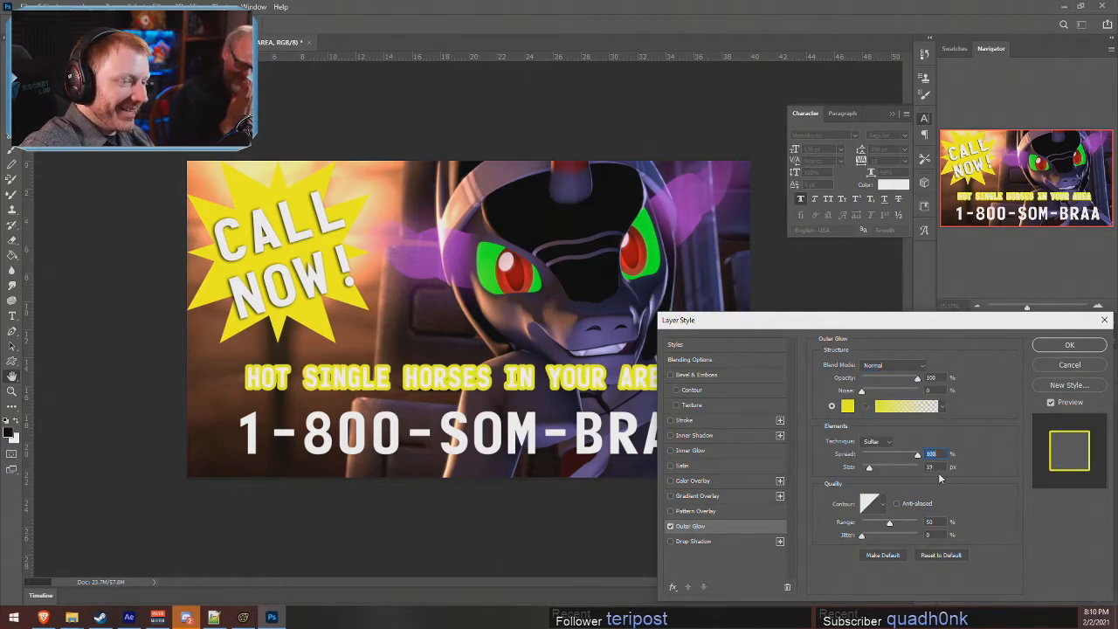
scroll(940, 467, "down", 8)
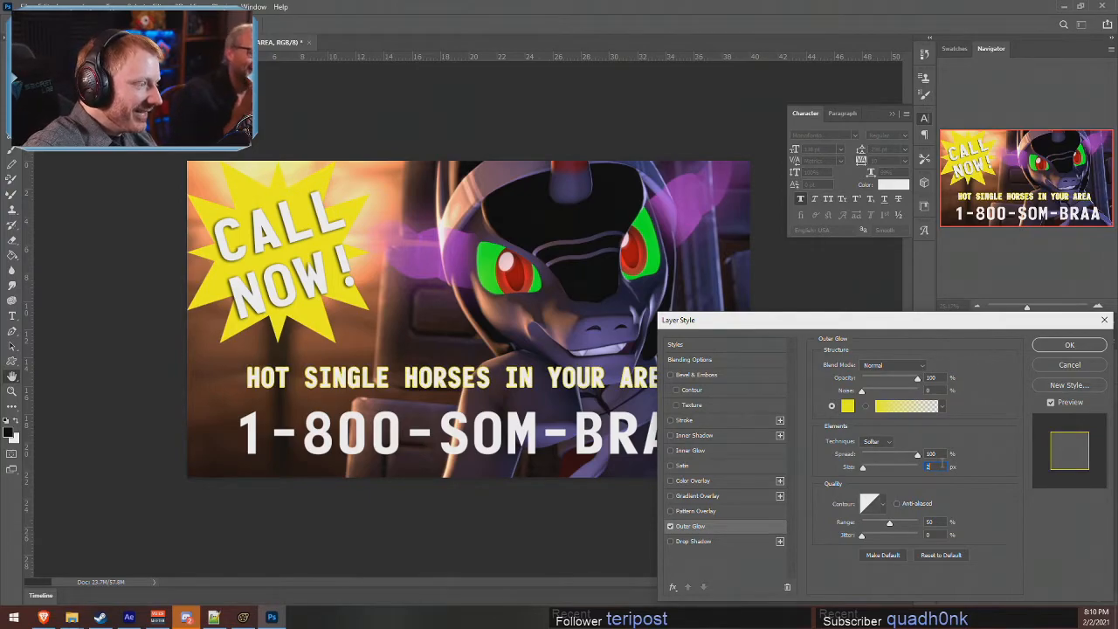
- Darken the outer glow colour to a dark olive yellow and add a Drop Shadow to the text layer
left_click(847, 405)
mouse_move(595, 288)
left_mouse_down()
mouse_move(596, 365)
mouse_move(622, 371)
left_mouse_up()
left_click(712, 275)
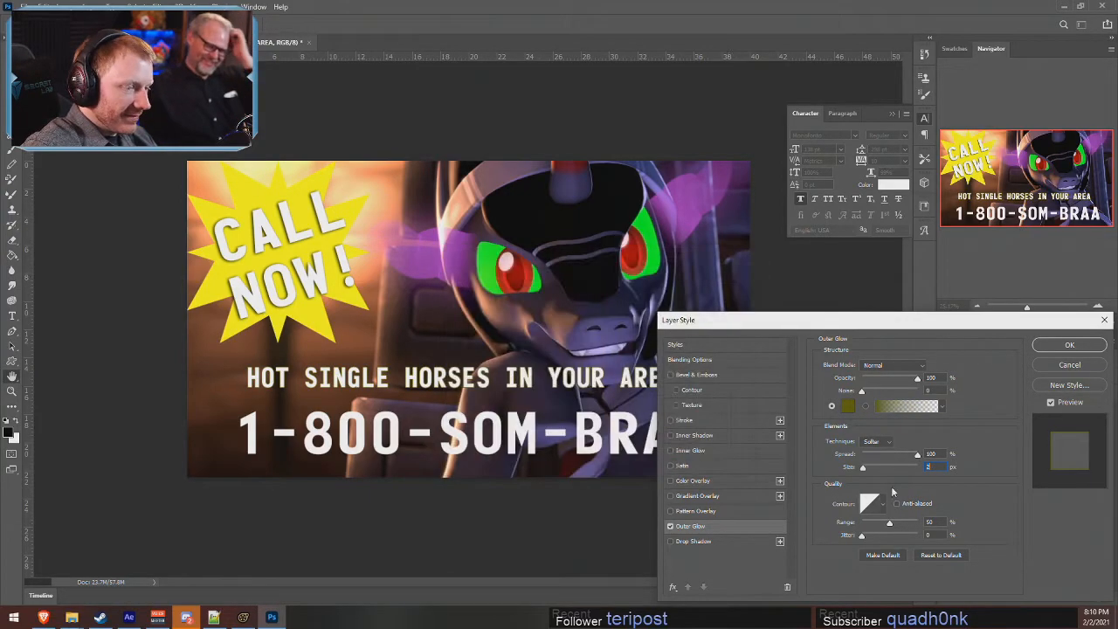
left_click(677, 544)
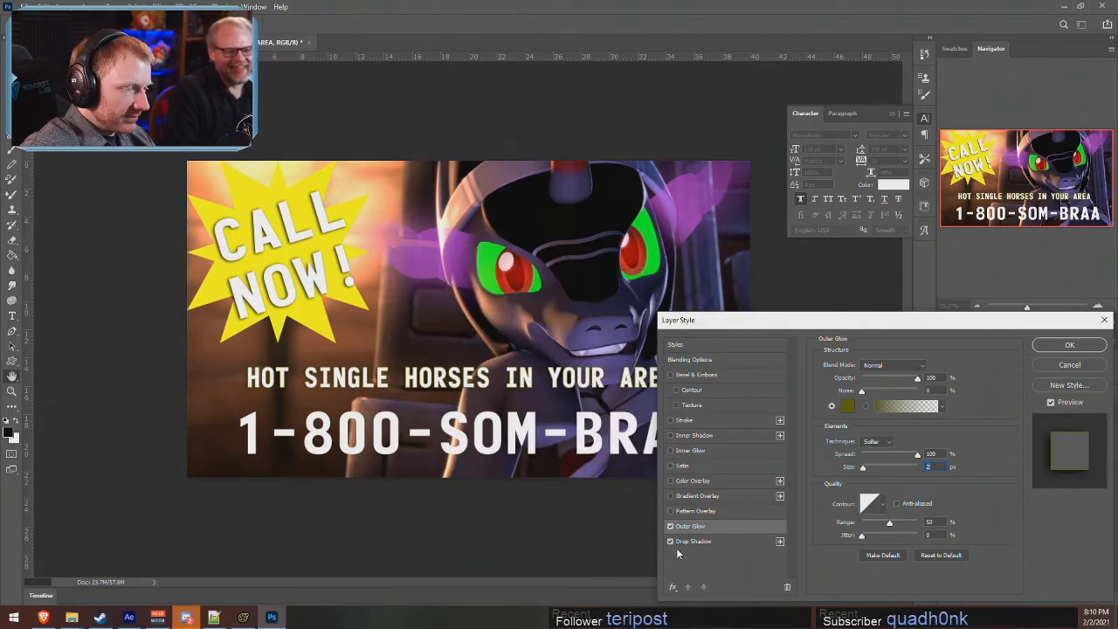
left_click(1069, 345)
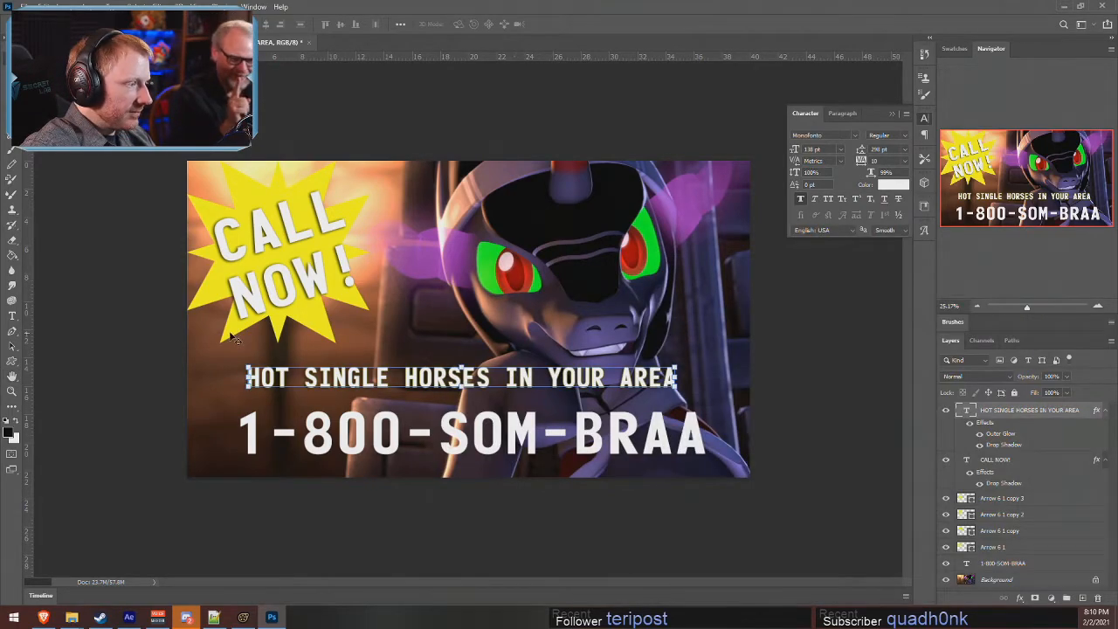
- Narrow the HOT SINGLE HORSES IN YOUR AREA text to 82% horizontal scale and reduce it to 109 pt
left_click_drag(871, 173, 862, 174)
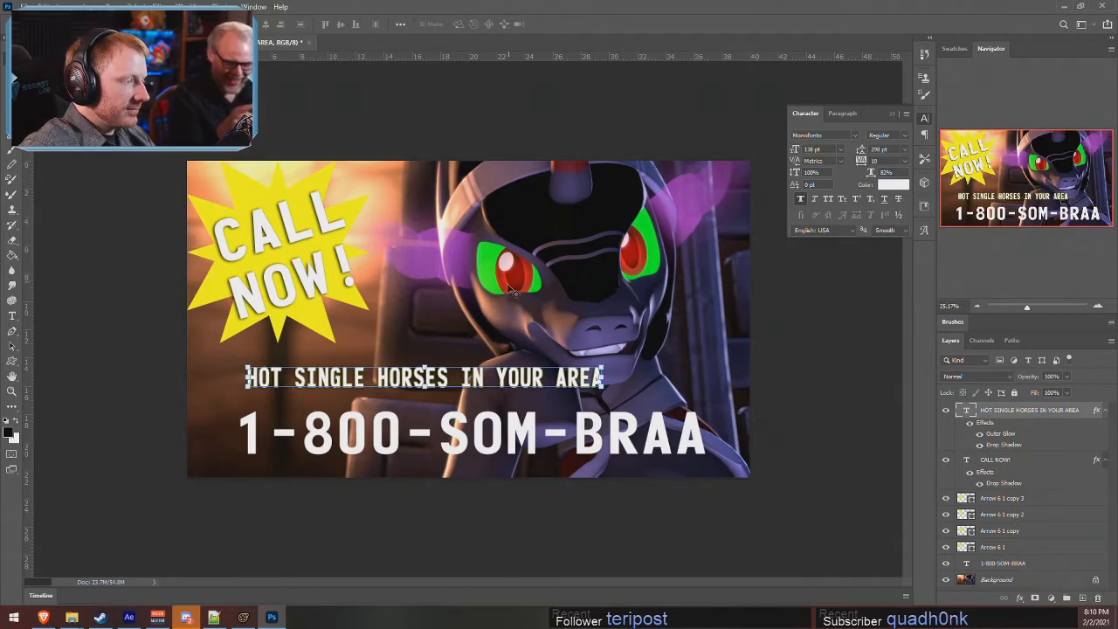
left_click(461, 379)
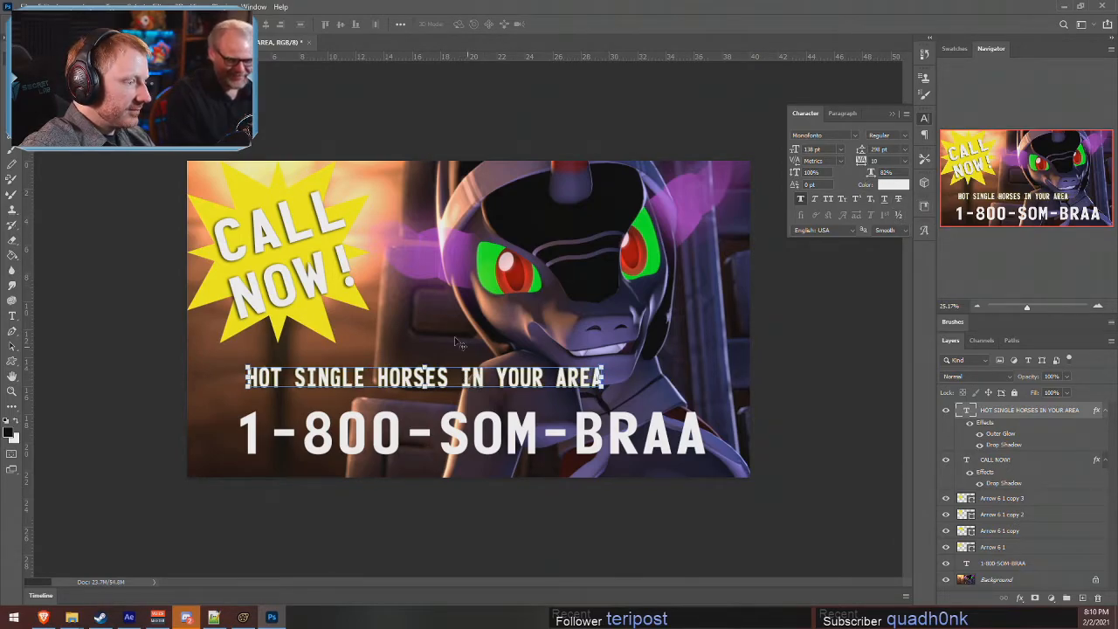
left_click_drag(814, 157, 762, 166)
- Append an exclamation mark to the HOT SINGLE HORSES IN YOUR AREA line and centre it closely above the hotline number
left_click(499, 370)
double_click(519, 380)
double_click(521, 380)
left_click(522, 380)
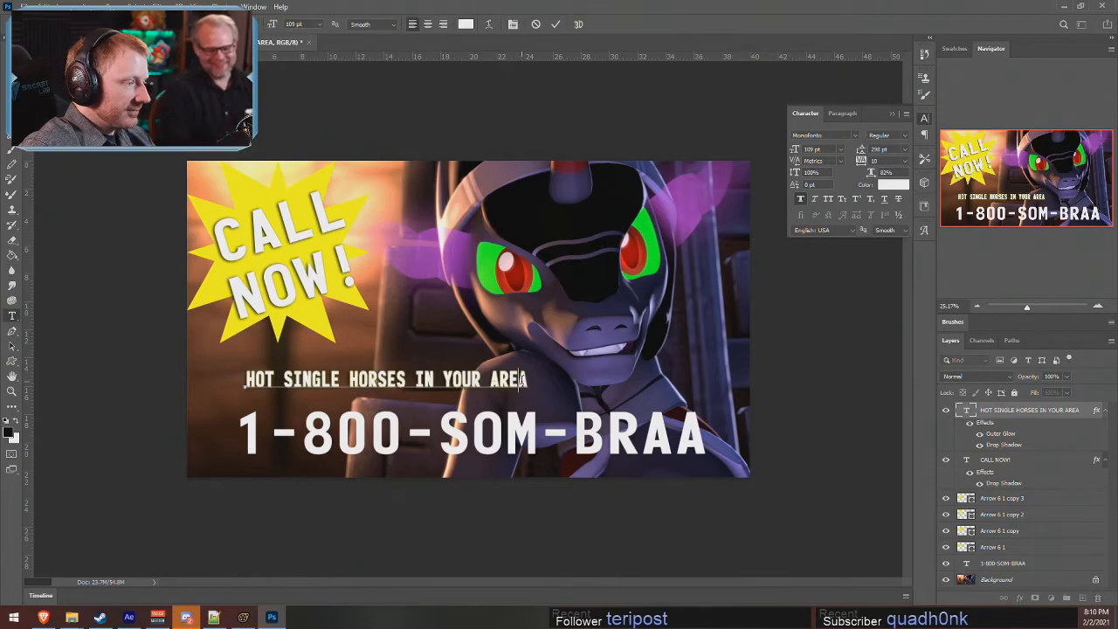
type("@")
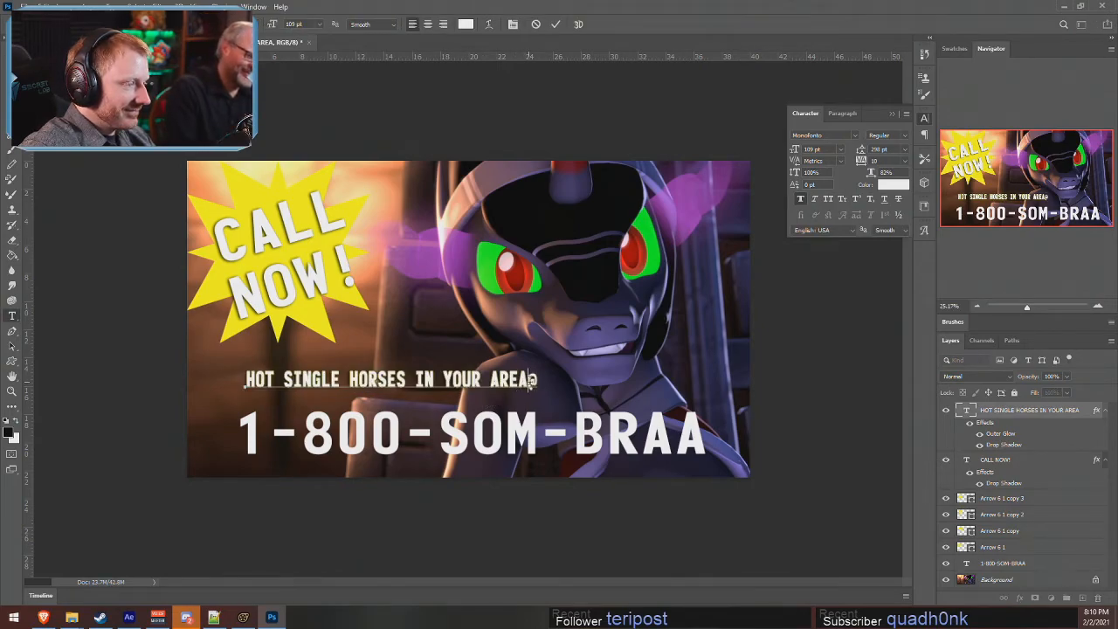
key("BackSpace")
type("!")
key("ctrl+Return")
left_click_drag(454, 385, 533, 399)
left_click(861, 445)
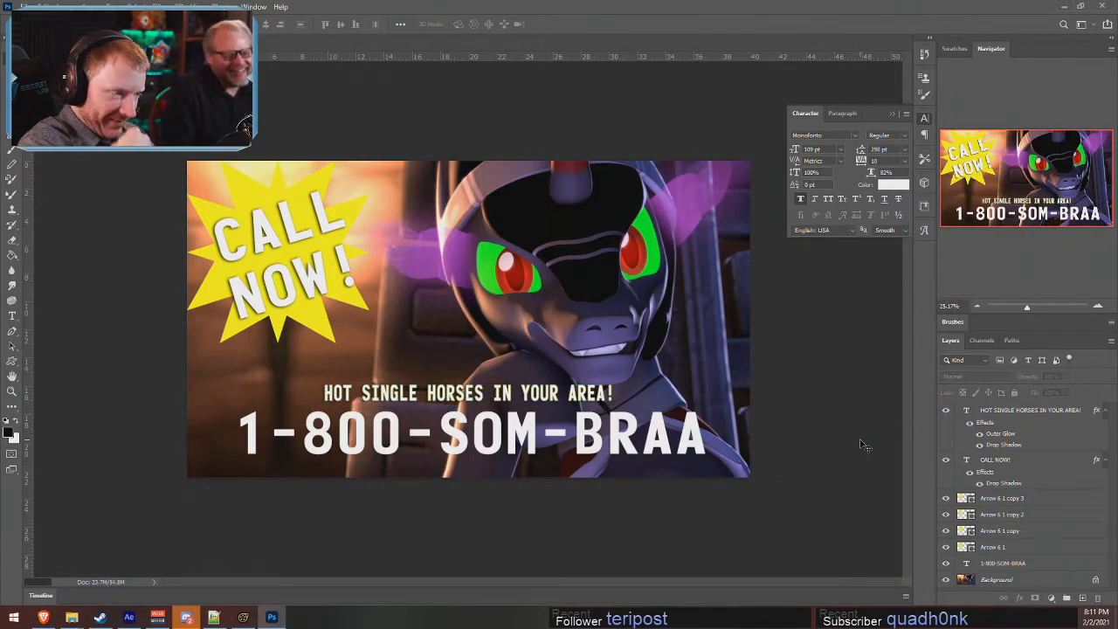
- Apply a larger black Outer Glow and a Drop Shadow to the hotline number text layer
left_click(650, 436)
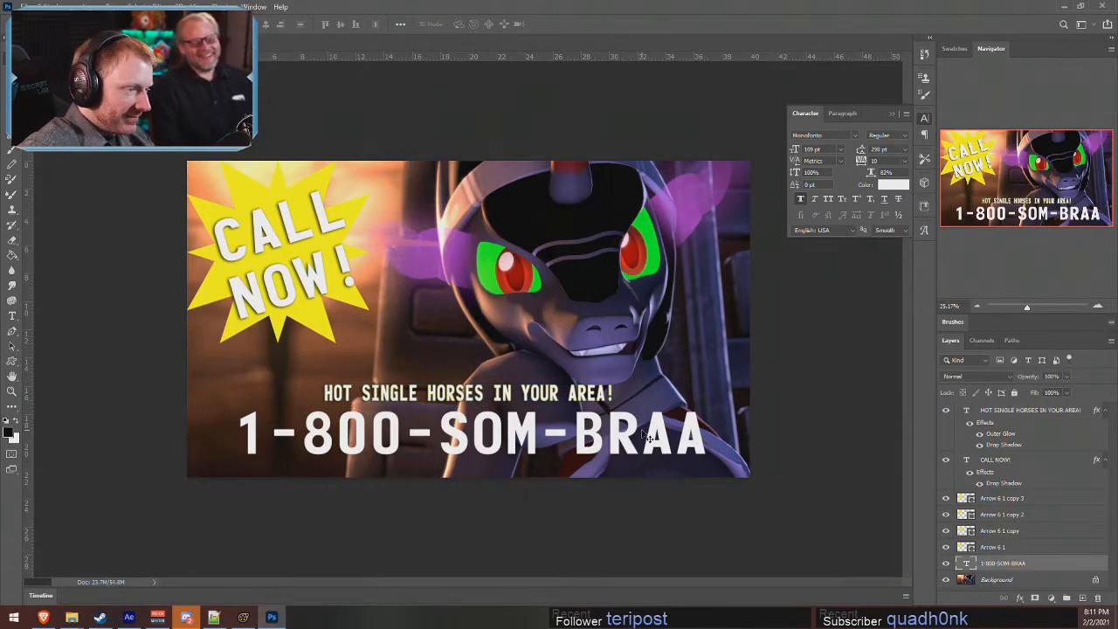
double_click(1050, 563)
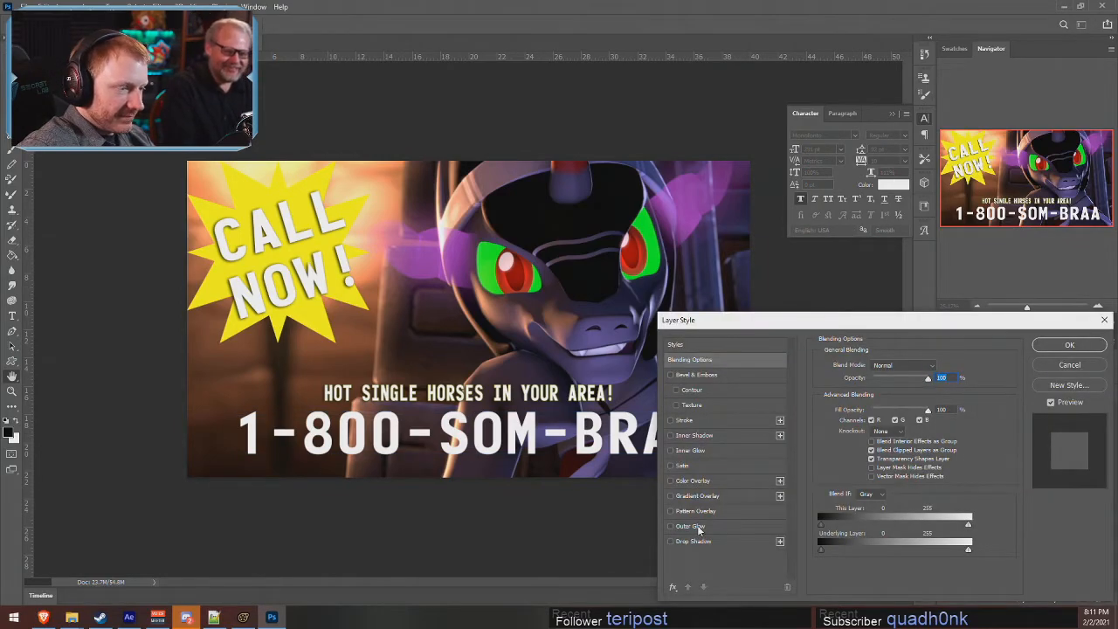
left_click(690, 526)
left_click(852, 407)
left_click_drag(494, 344, 292, 518)
left_click(734, 275)
left_click(938, 467)
scroll(938, 467, "up", 12)
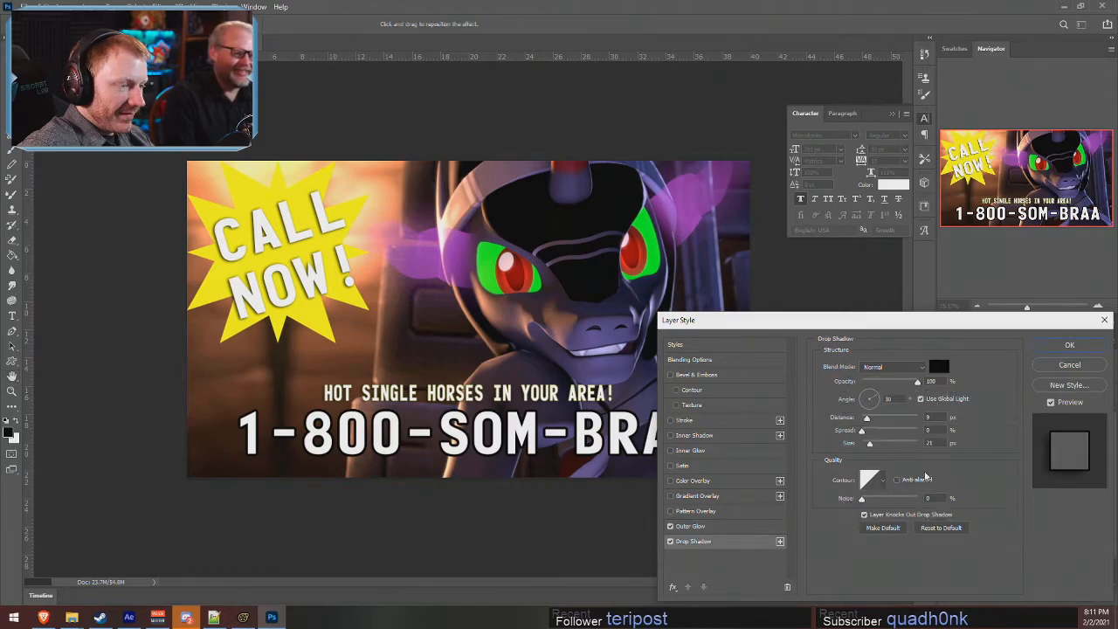
left_click(1069, 345)
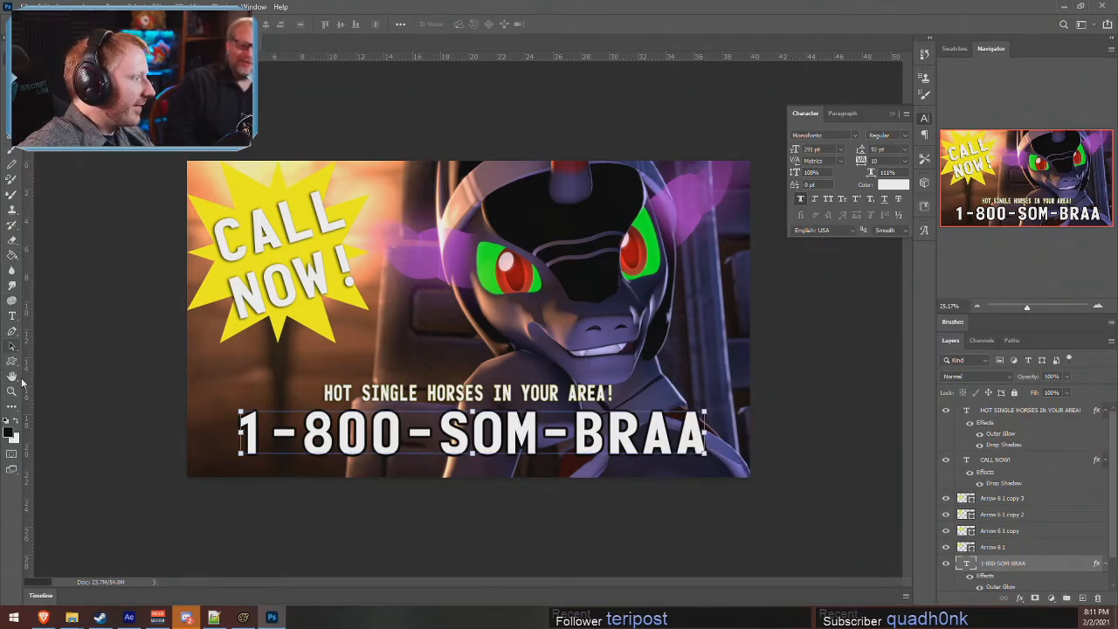
- Select the full-width strip behind the hotline number and fill it with black on a new layer
left_click(11, 73)
left_click_drag(177, 396, 1036, 596)
key("ctrl+shift+n")
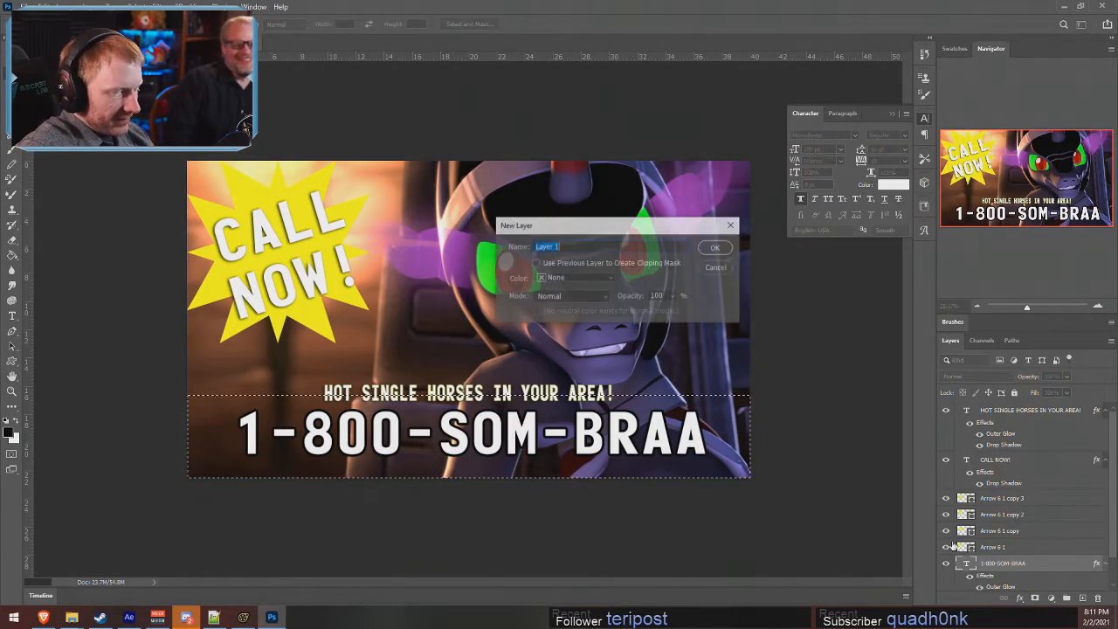
key("Return")
key("d")
left_click(11, 254)
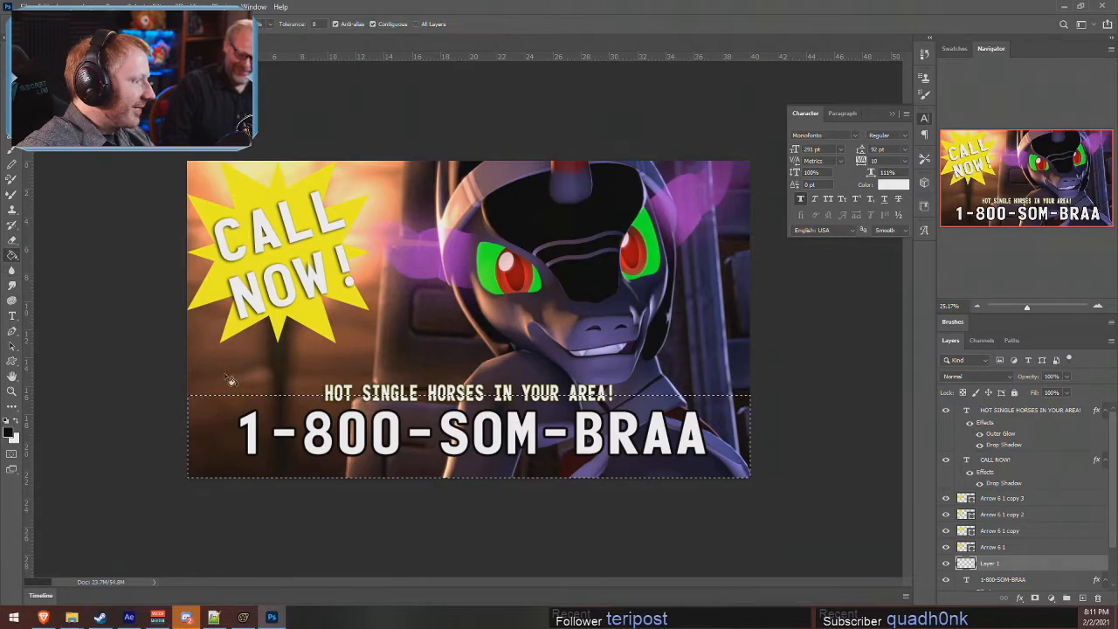
left_click(469, 454)
- Lower the black strip layer's opacity to 24% and place it beneath the 1-800-SOM-BRAA text layer
left_click(1066, 378)
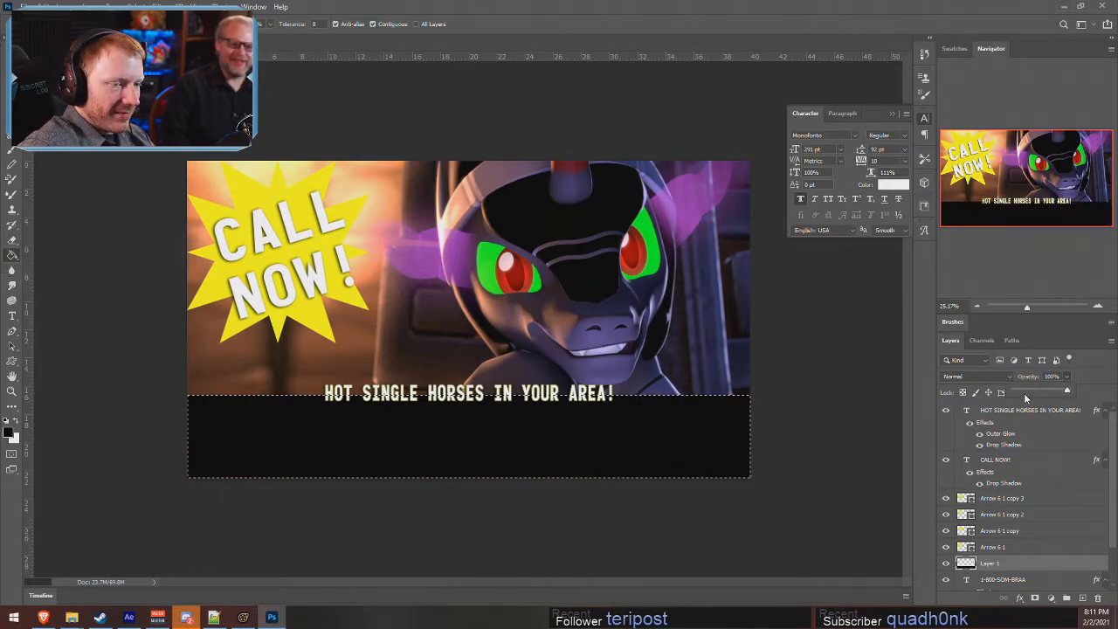
left_click(1025, 393)
left_click(838, 395)
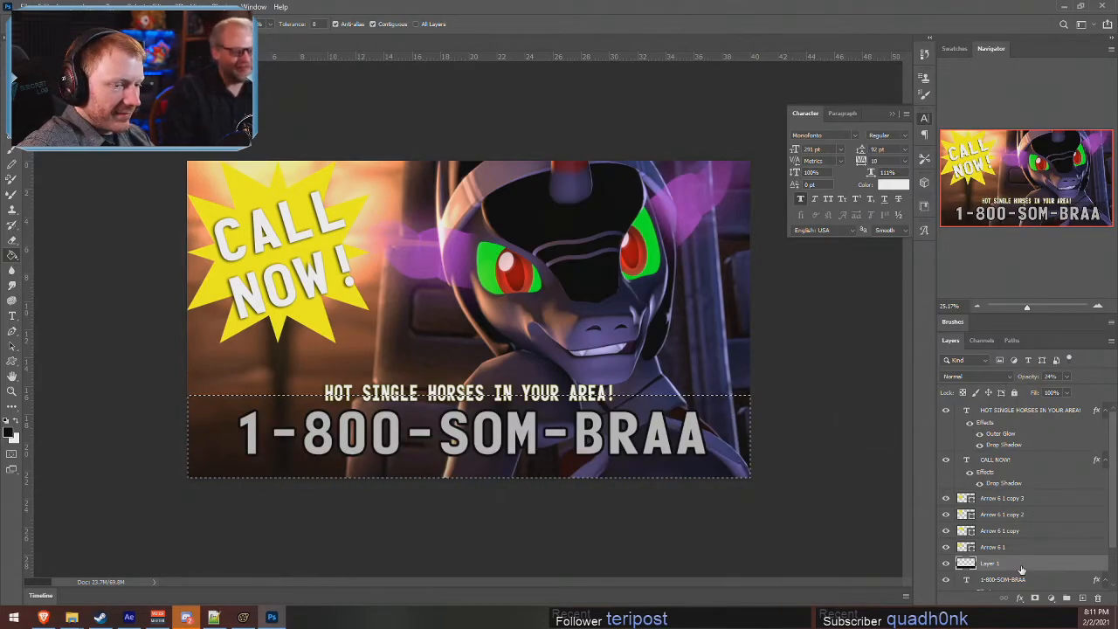
scroll(1019, 541, "down", 2)
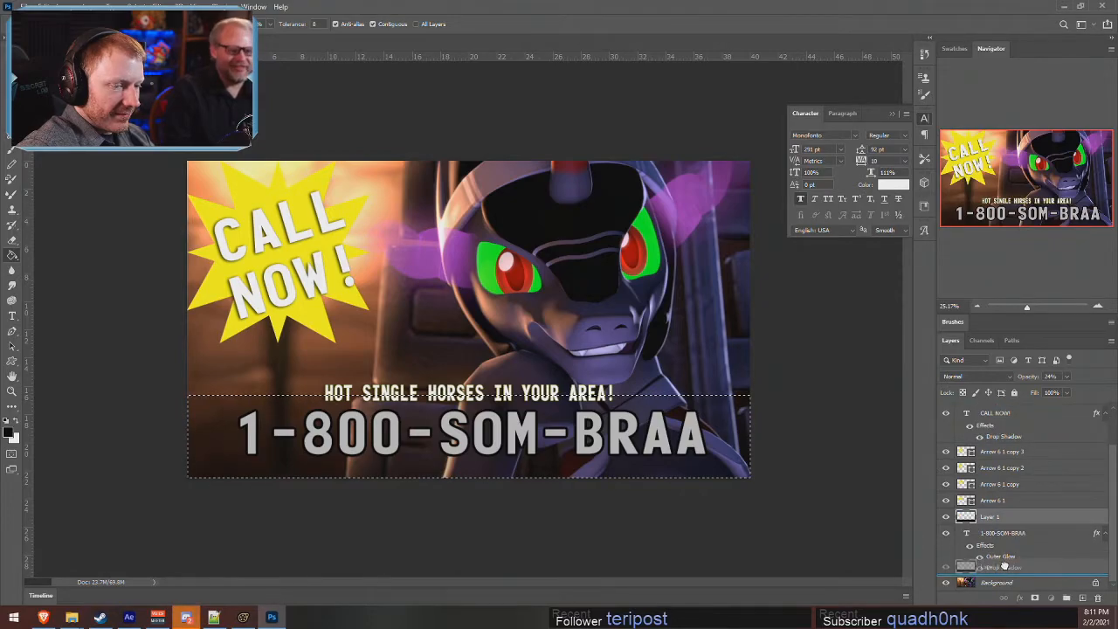
key("Tab")
key("Tab")
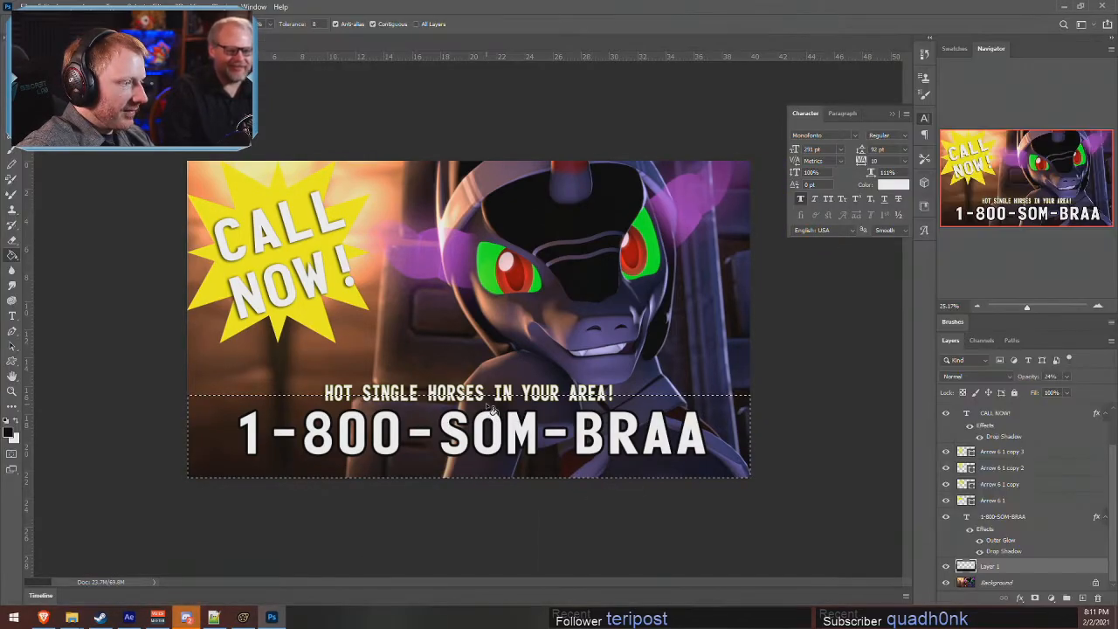
- Stretch the translucent black strip upward to sit behind the HOT SINGLE HORSES IN YOUR AREA! line, and deselect it
left_click_drag(468, 395, 468, 377)
key("Return")
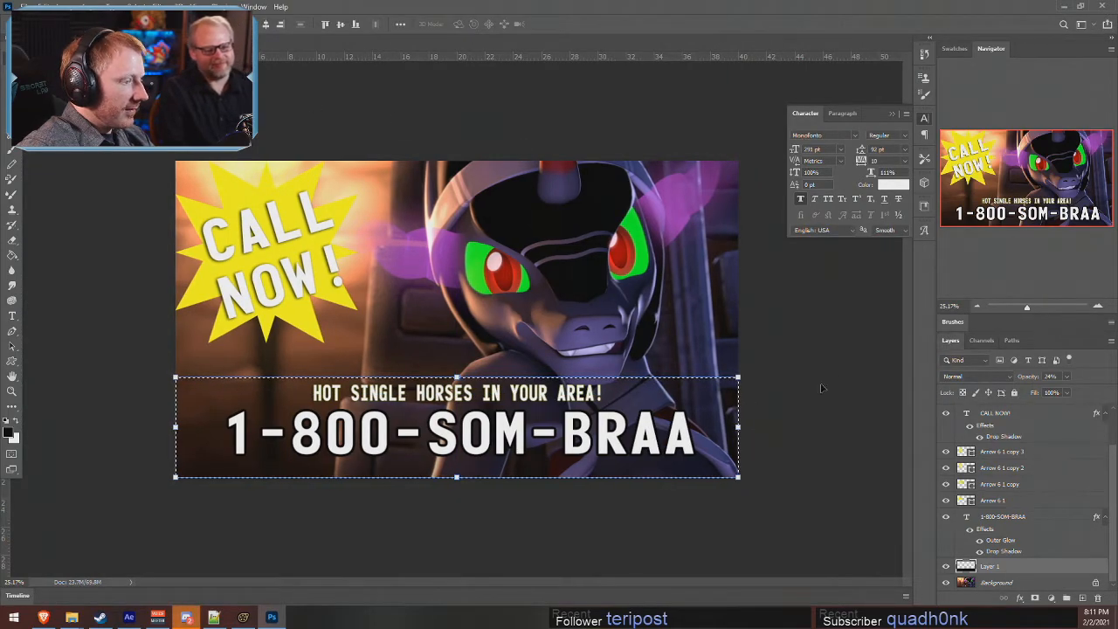
left_click(837, 434)
key("m")
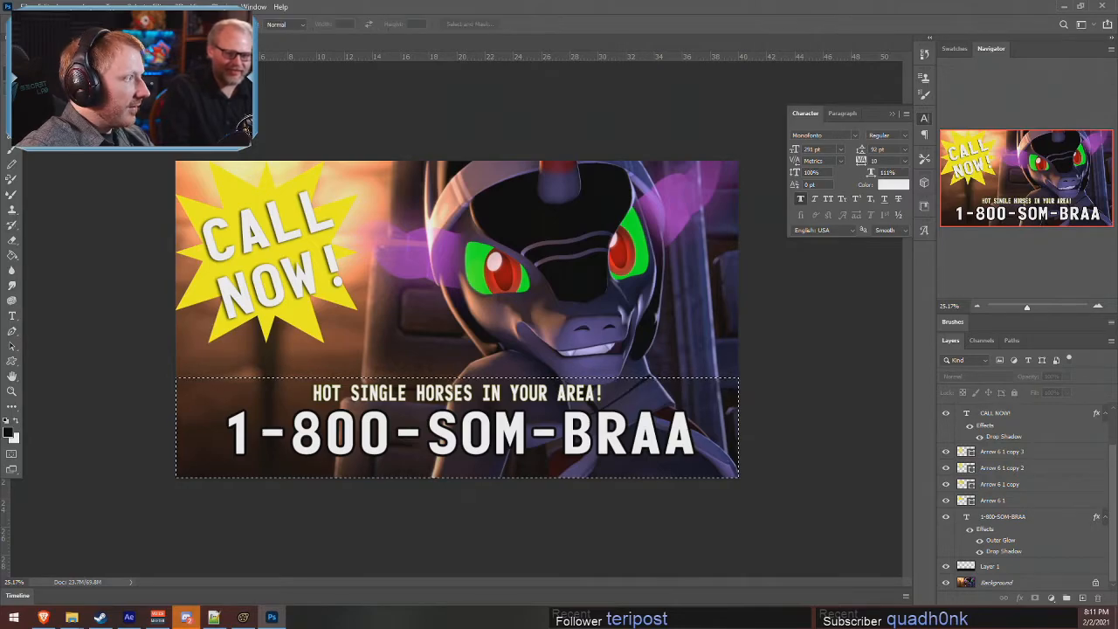
right_click(291, 195)
left_click(310, 194)
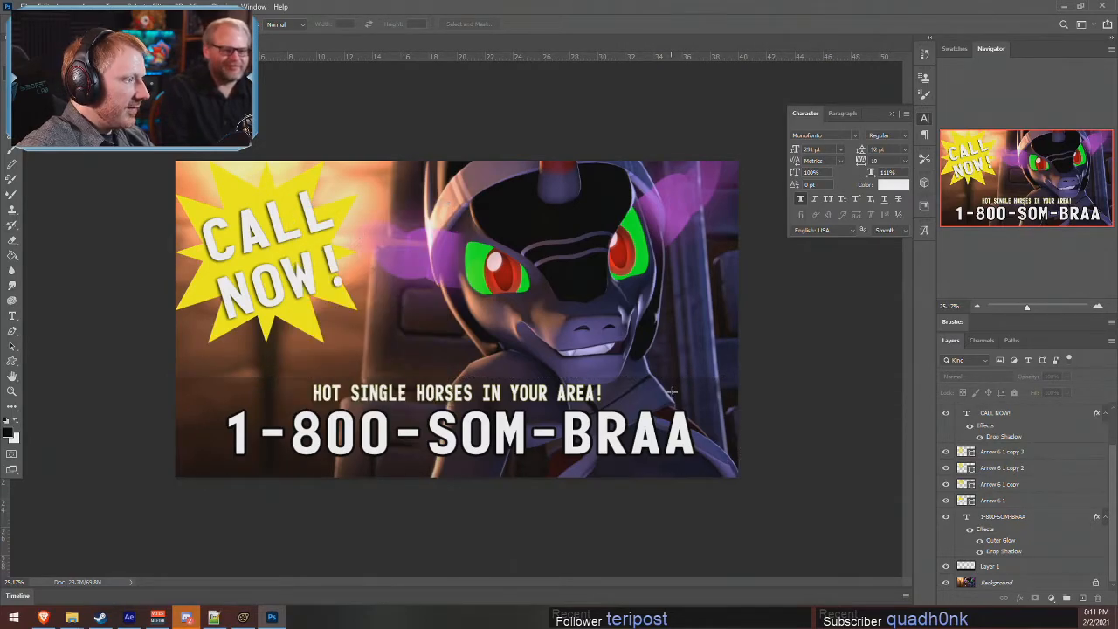
- Rasterize the four yellow arrow shape layers and merge them into a single starburst layer
left_click(1056, 456)
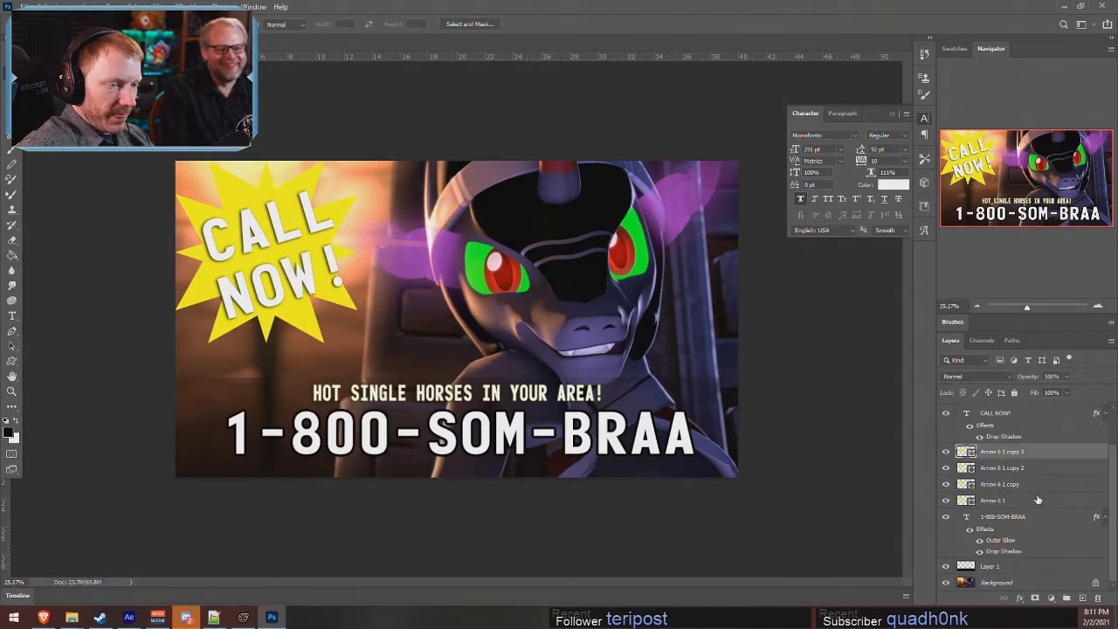
left_click(1048, 500, "shift")
right_click(1048, 500)
left_click(1001, 181)
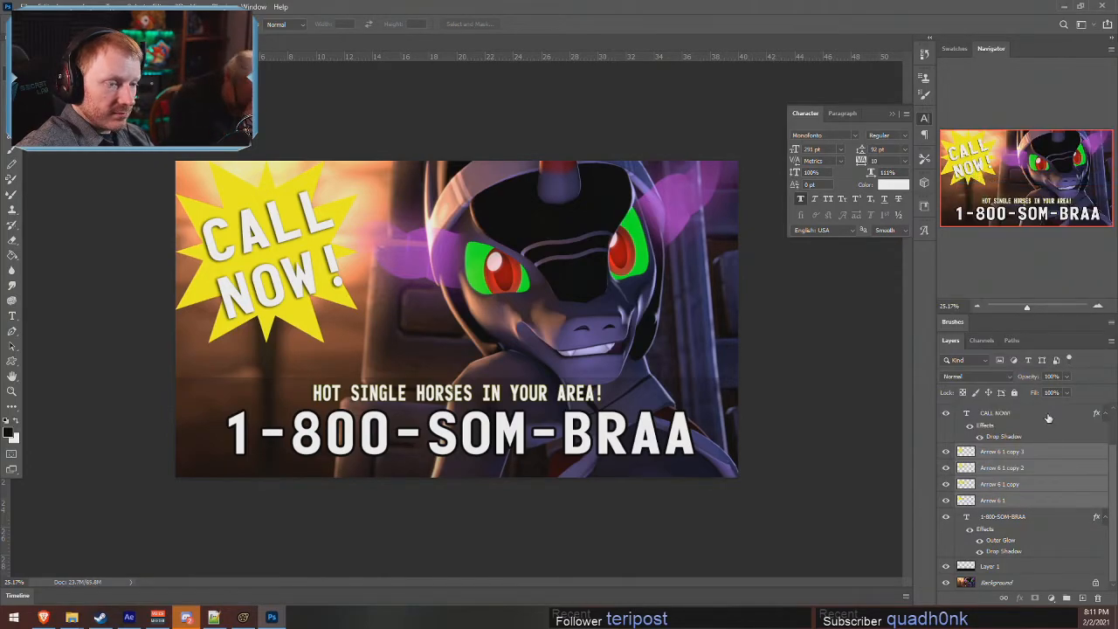
right_click(1040, 469)
left_click(919, 458)
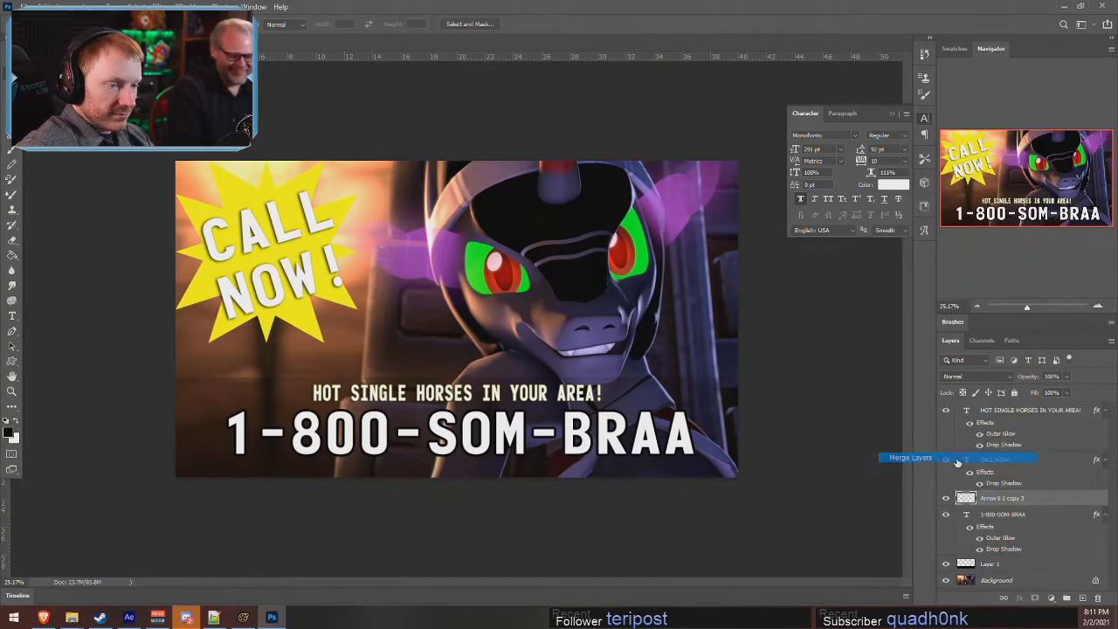
right_click(1023, 470)
- Apply a blue Outer Glow with 100% spread and 14 px size to the starburst layer, and move the starburst slightly down
left_click(1039, 501)
double_click(1046, 502)
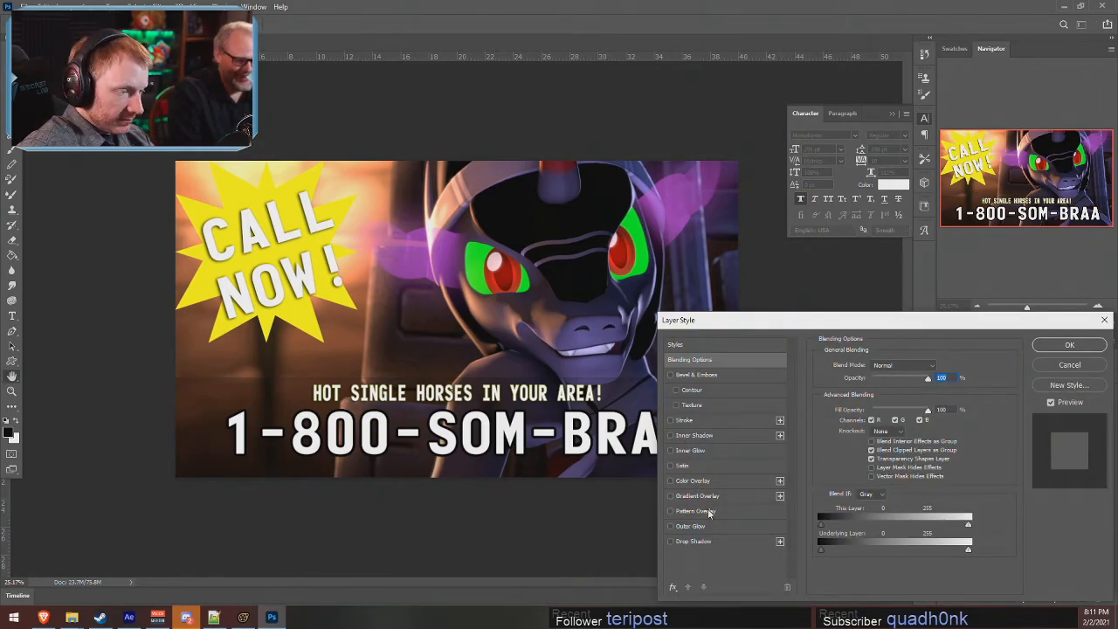
left_click(709, 526)
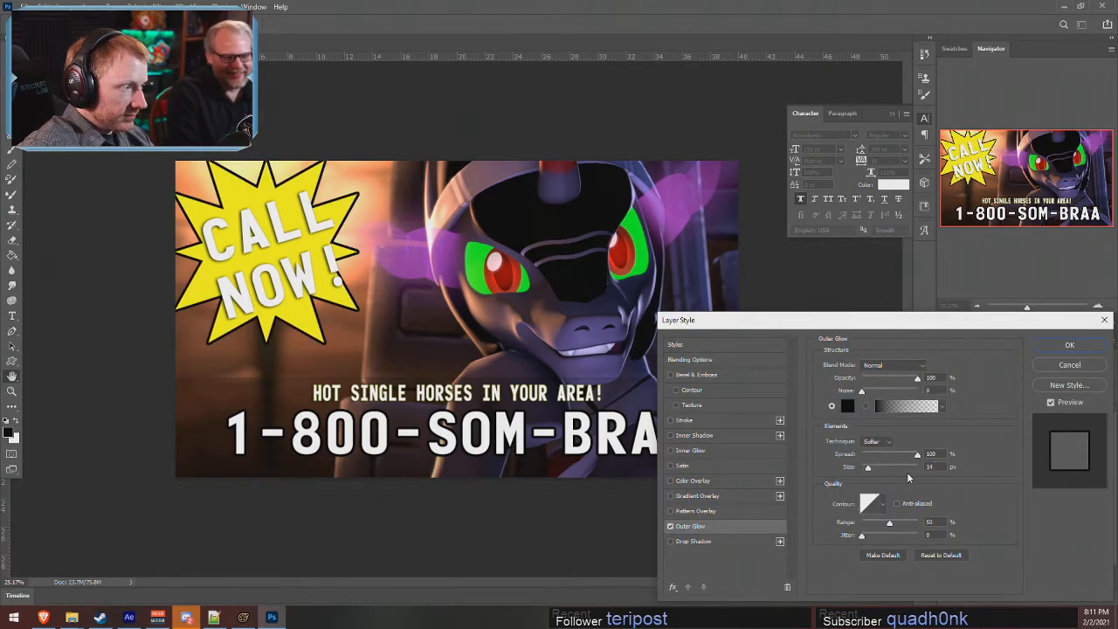
left_click(847, 405)
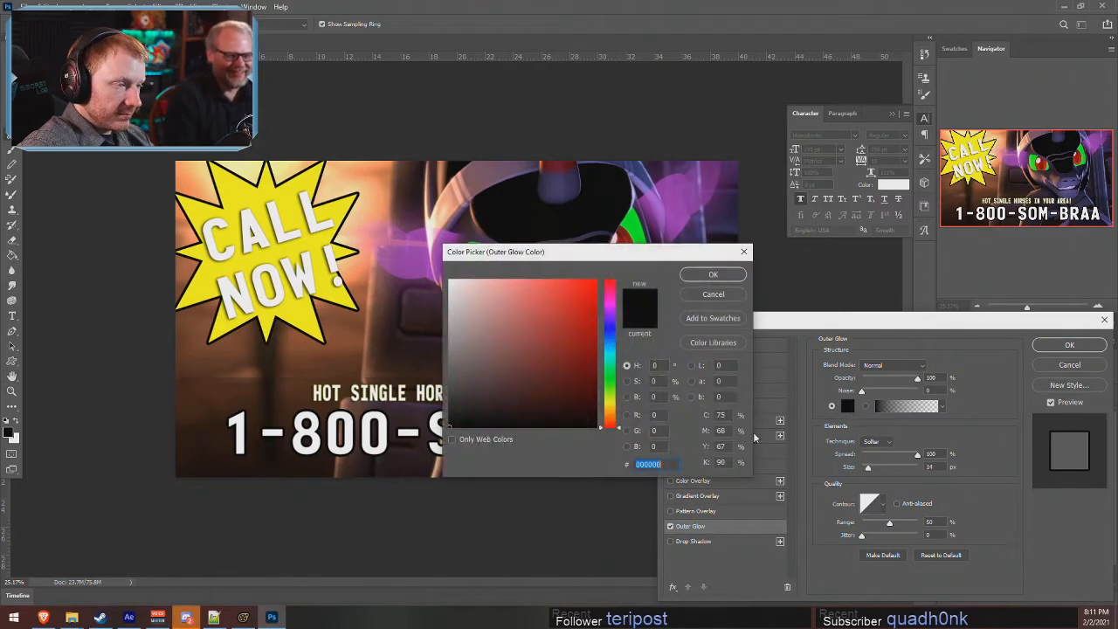
left_click(608, 385)
left_click(563, 359)
left_click_drag(563, 360, 723, 210)
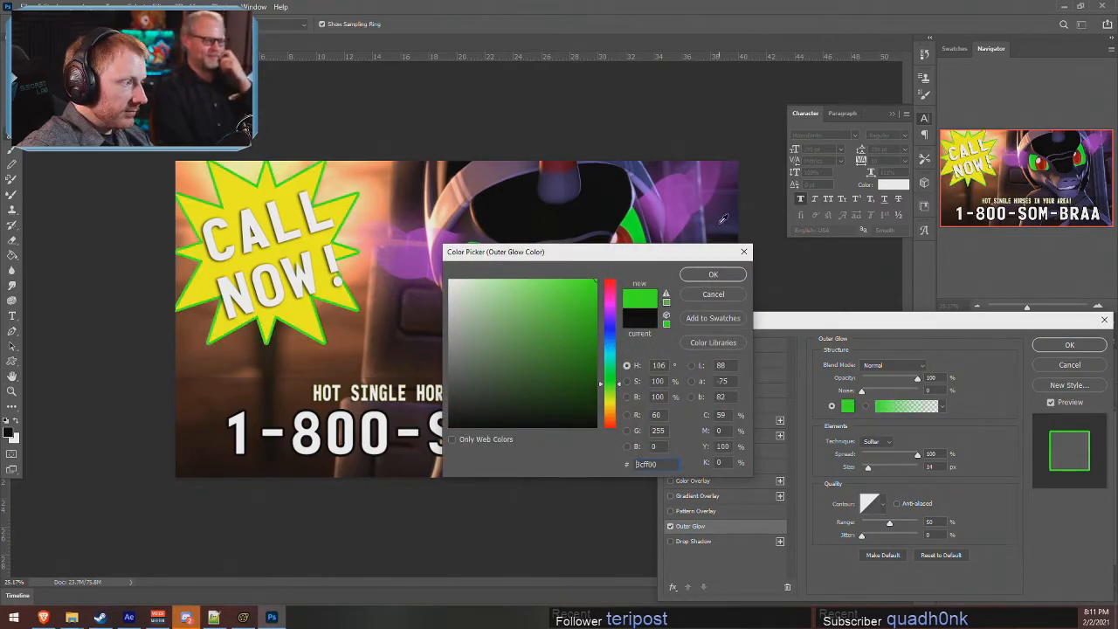
left_click(611, 332)
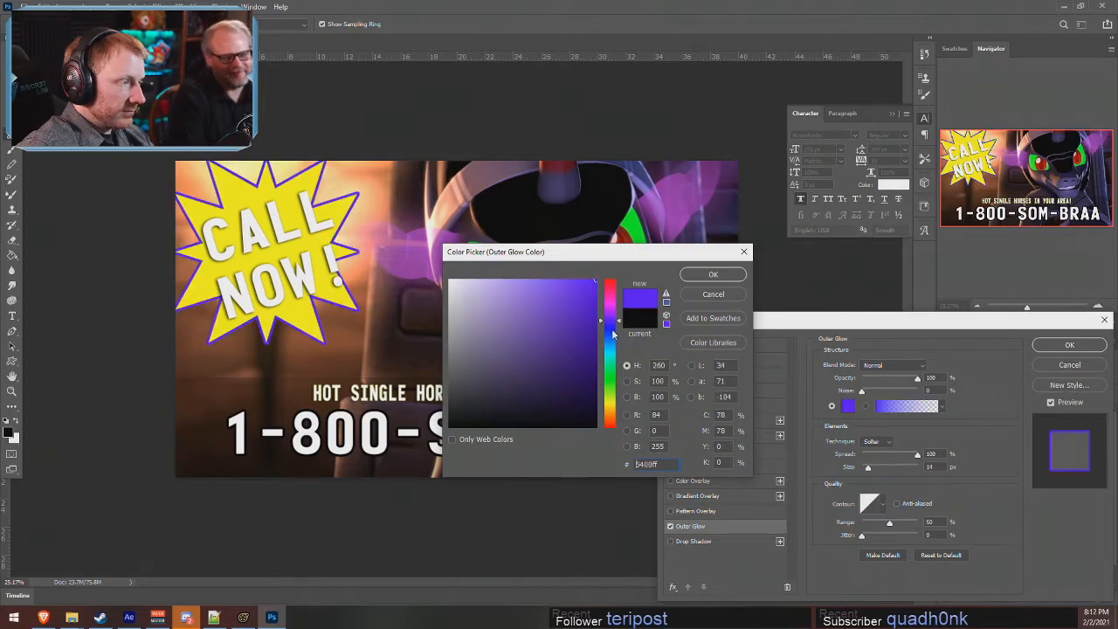
left_click(709, 276)
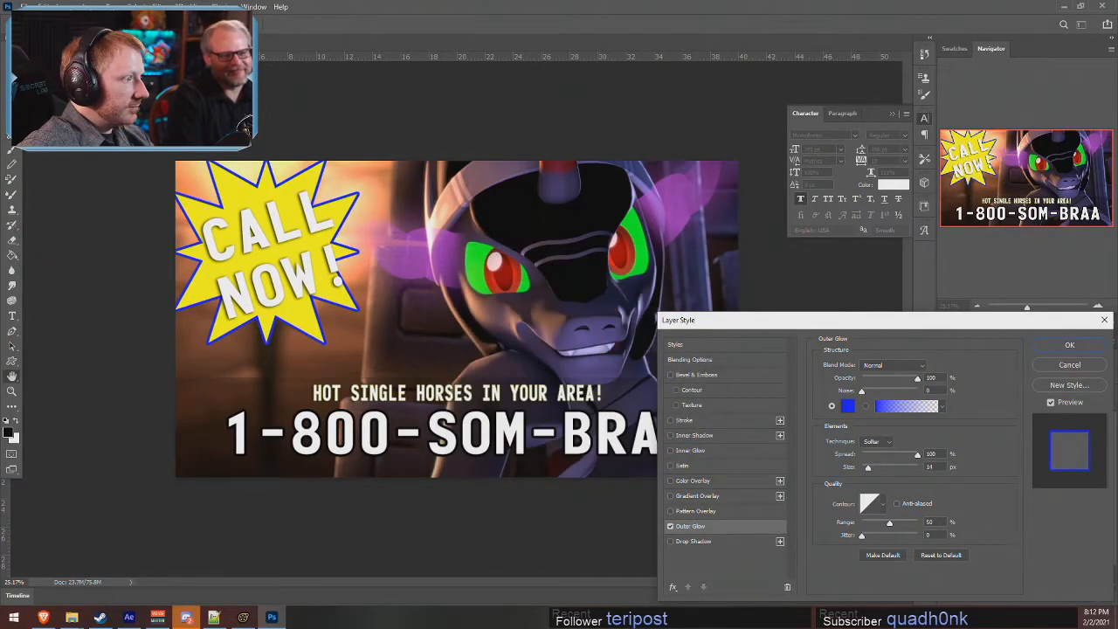
left_click(1069, 347)
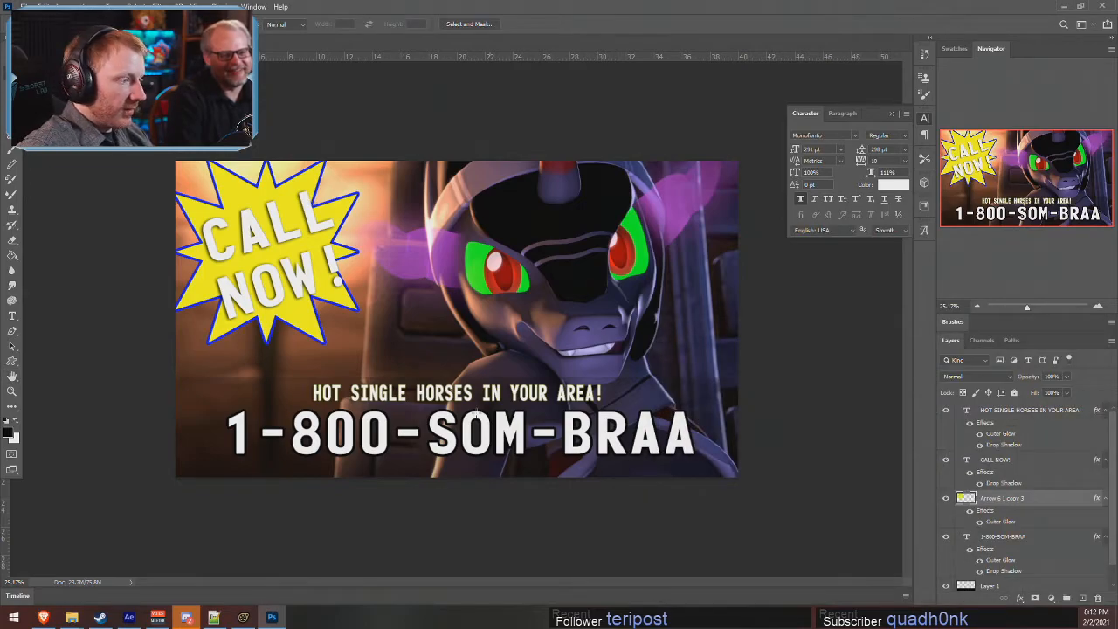
left_click(11, 58)
mouse_move(230, 177)
left_mouse_down()
mouse_move(240, 193)
mouse_move(231, 185)
left_mouse_up()
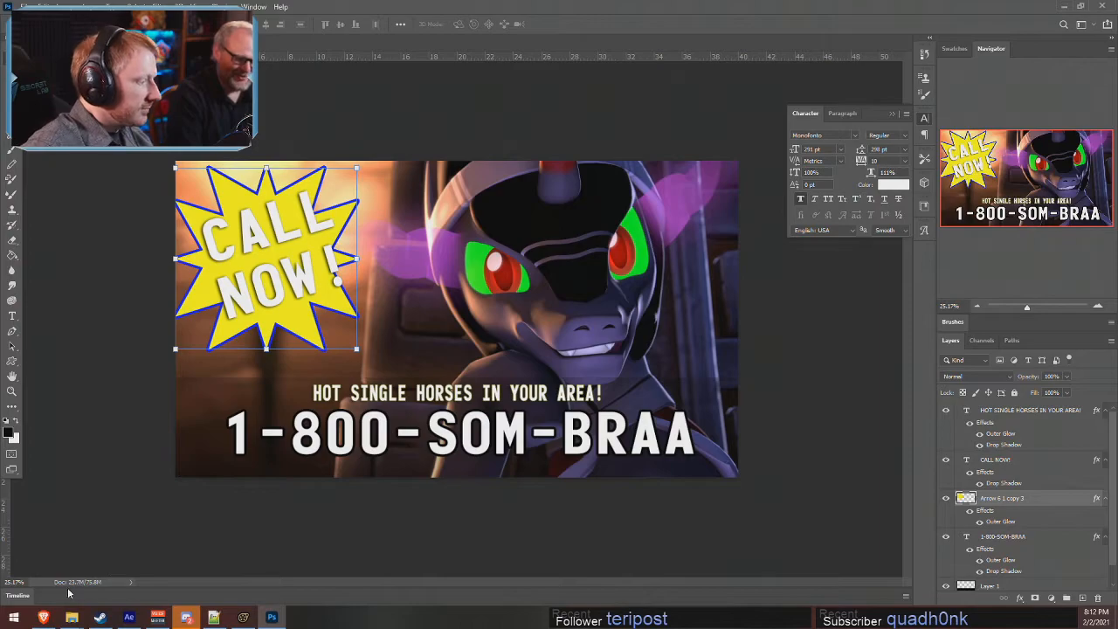
left_click(24, 594)
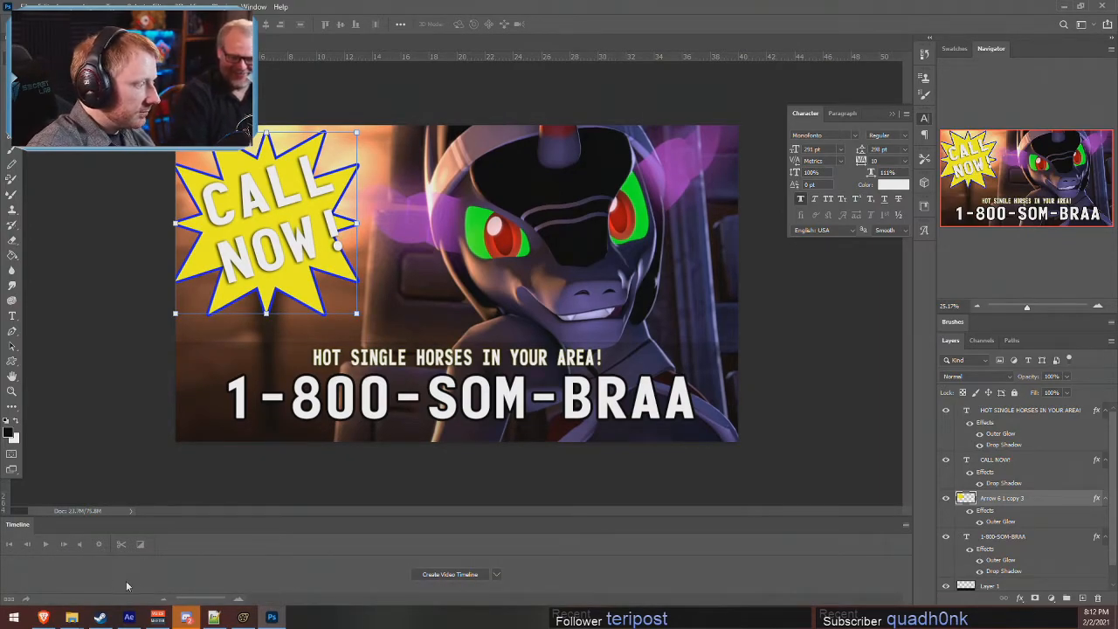
left_click(447, 574)
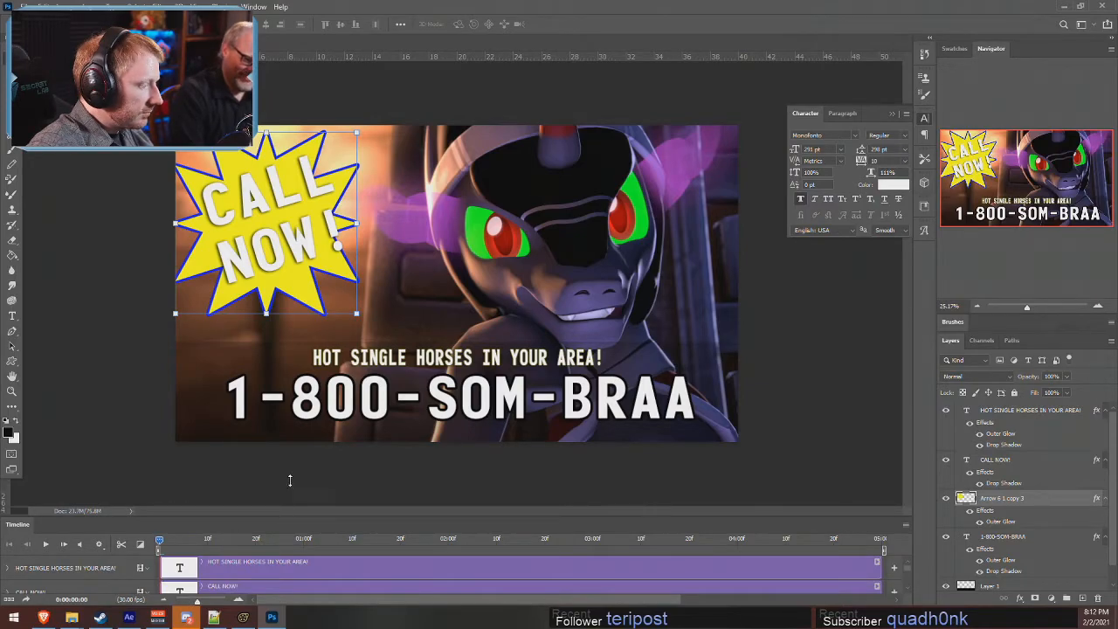
left_click_drag(288, 496, 262, 362)
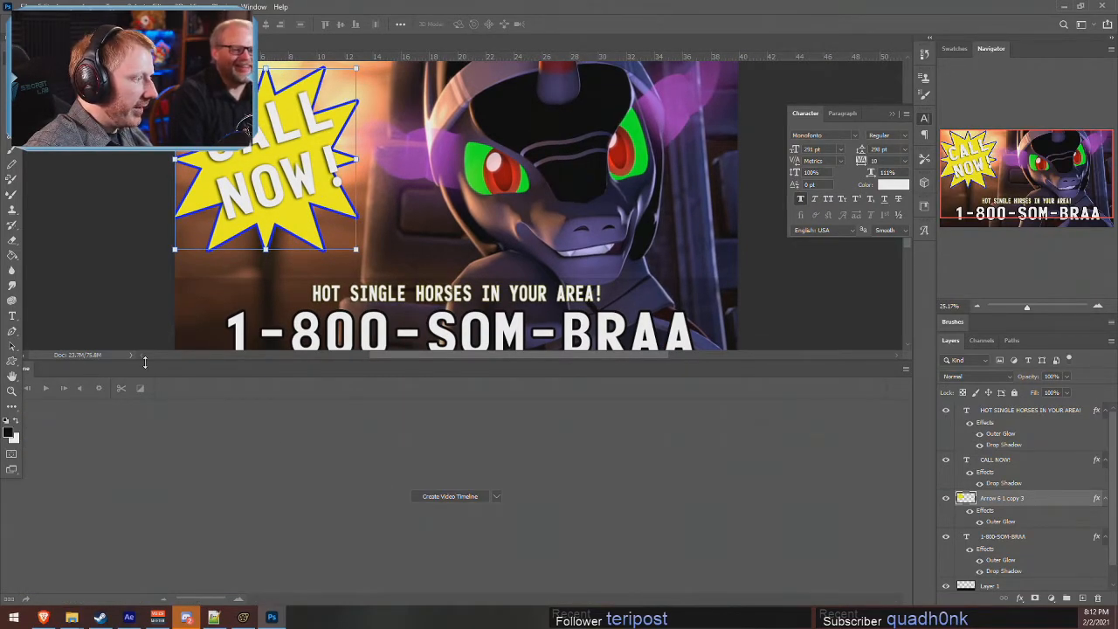
left_click_drag(149, 357, 157, 517)
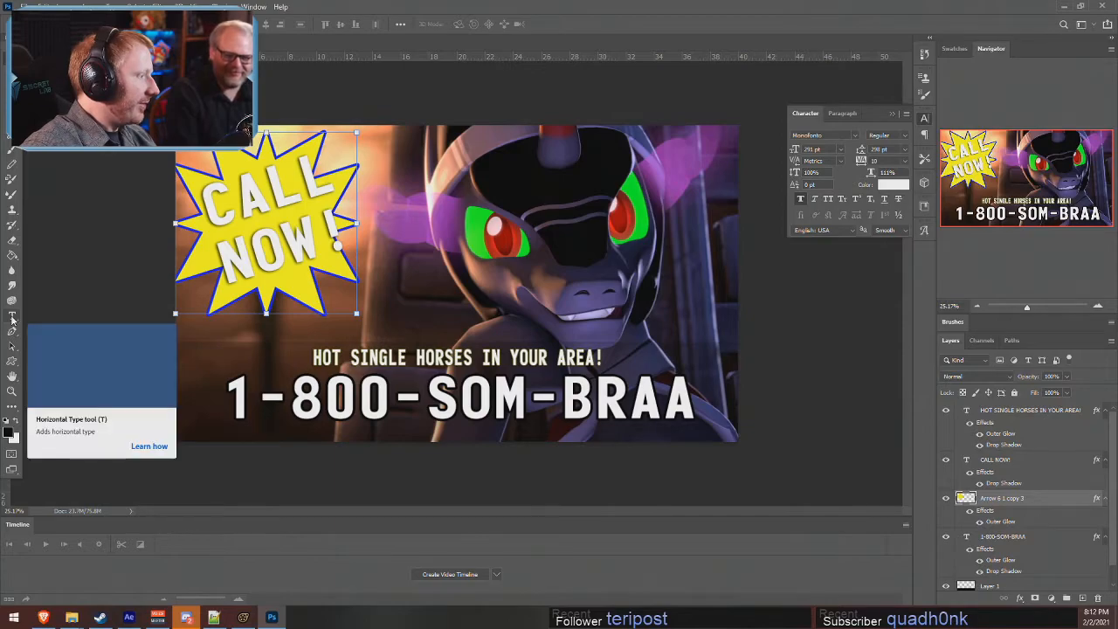
- Look through the Custom Shape presets and their folders for a suitable shape
left_click(12, 361)
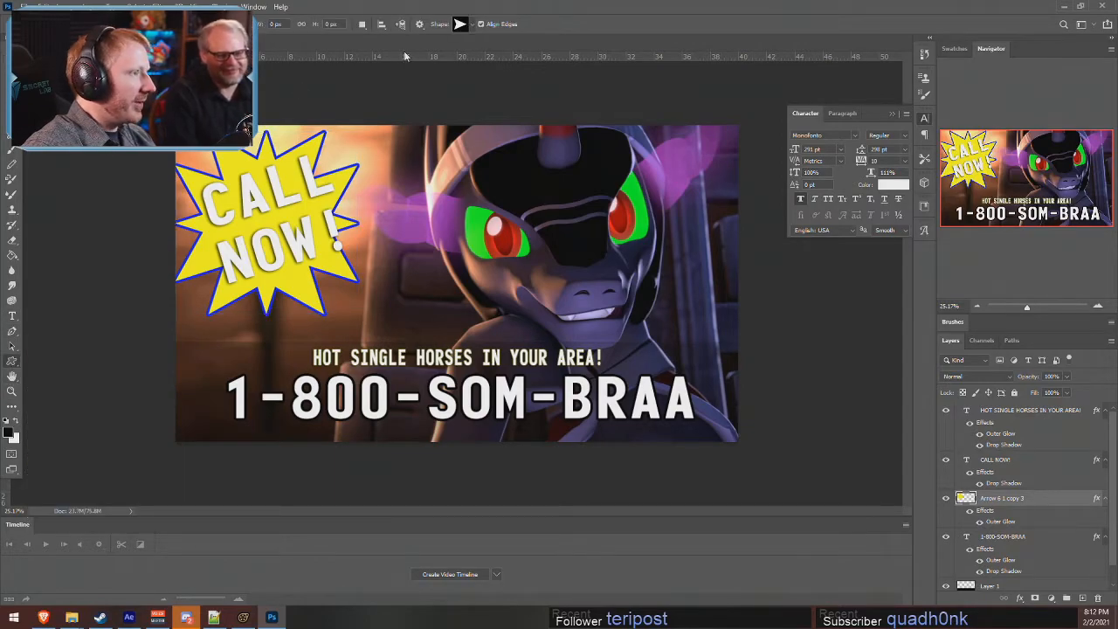
left_click(474, 25)
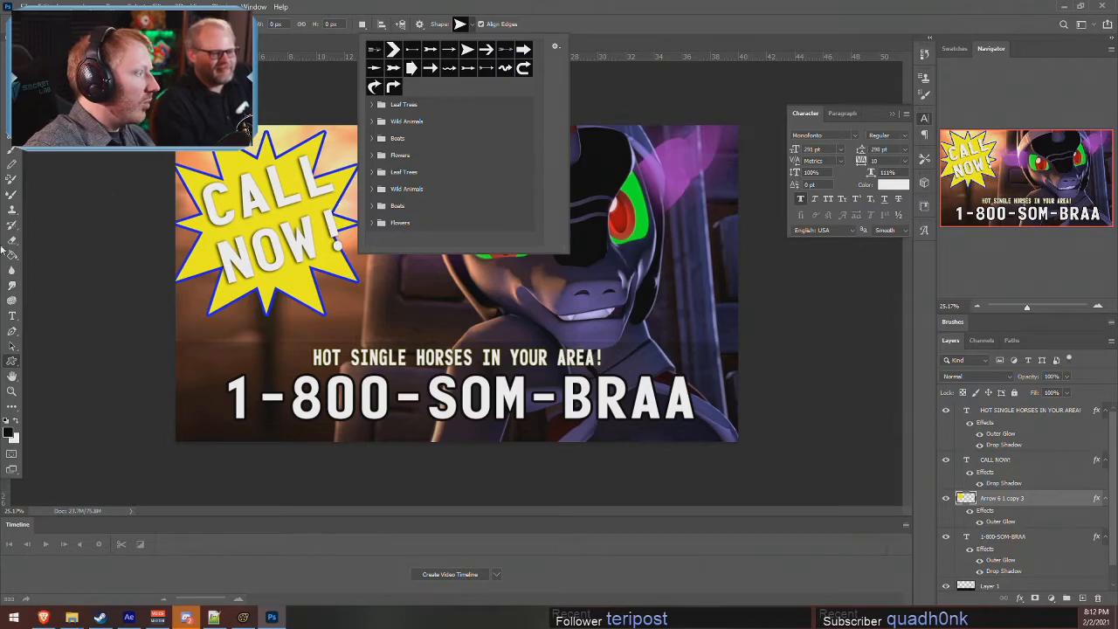
left_click(12, 361)
left_click(473, 25)
left_click(474, 24)
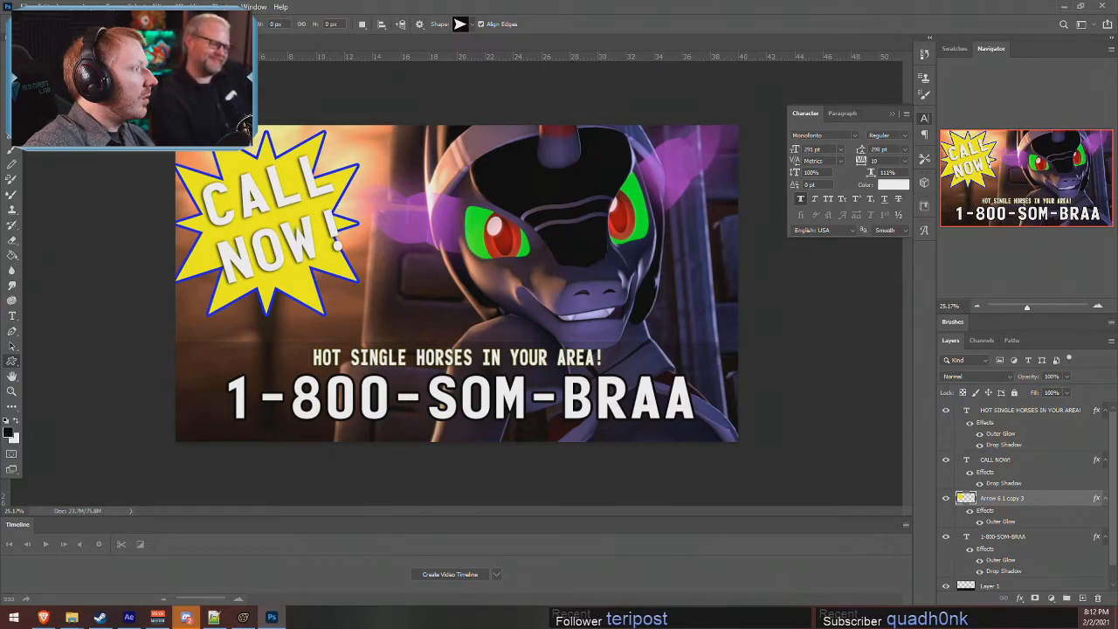
left_click(461, 26)
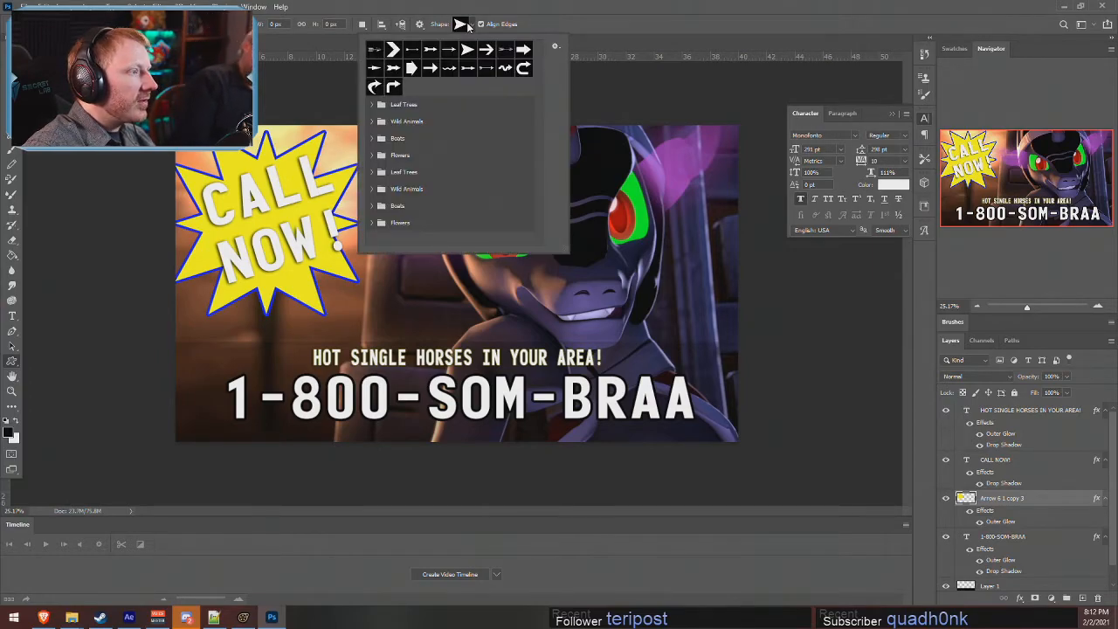
double_click(407, 220)
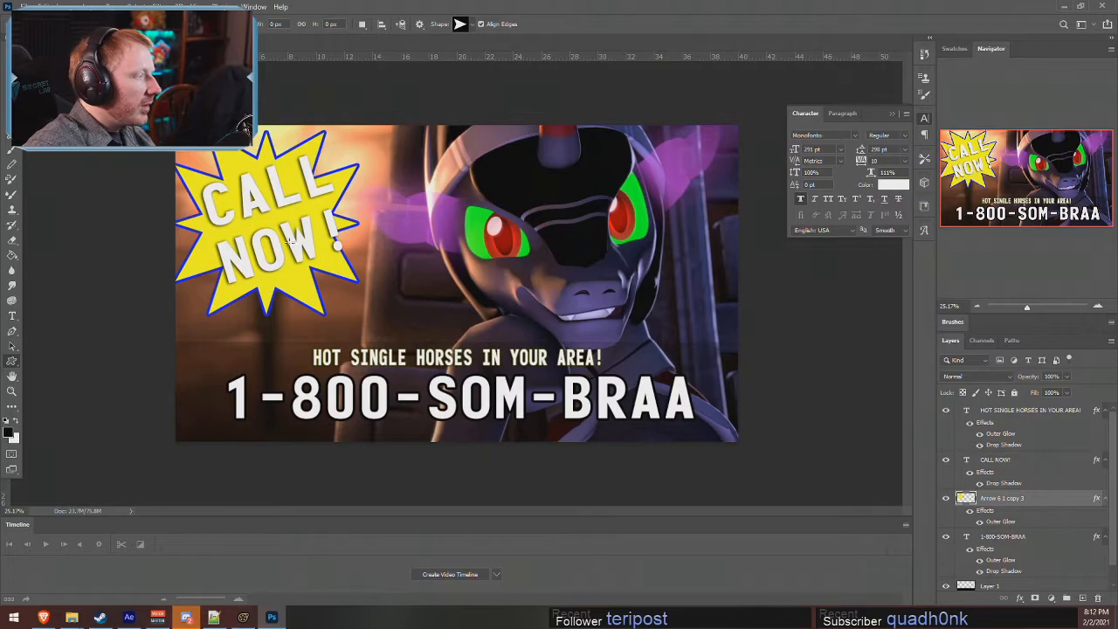
- Create a new layer above the starburst and fill a wide elliptical selection over the character's face with white
left_click(11, 75)
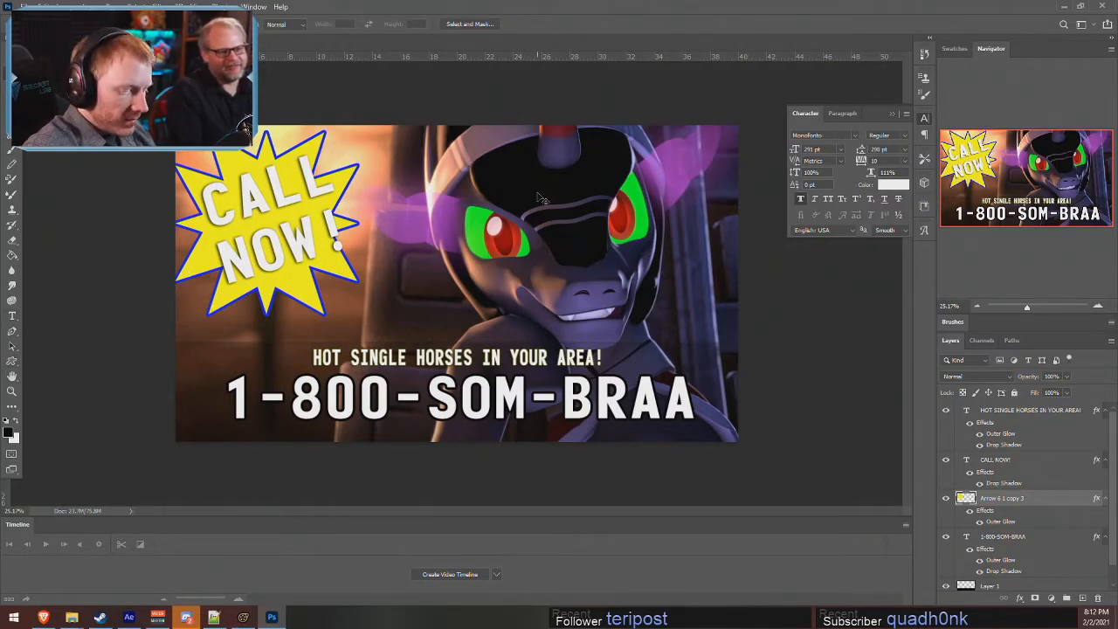
key("ctrl+shift+n")
key("Return")
left_click_drag(515, 191, 655, 273)
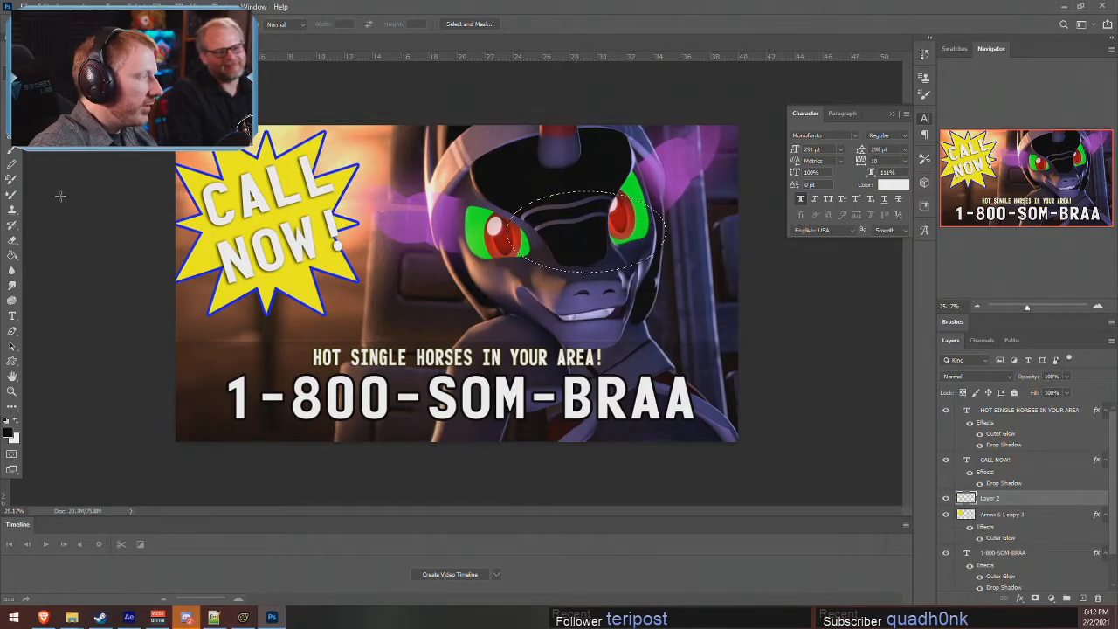
left_click(15, 420)
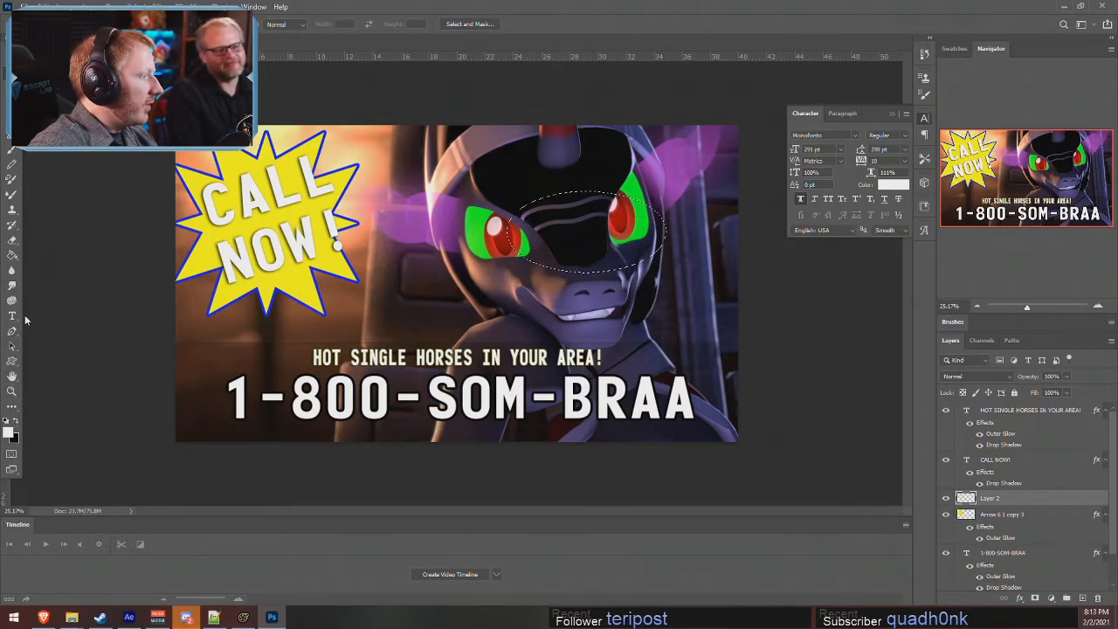
left_click(12, 255)
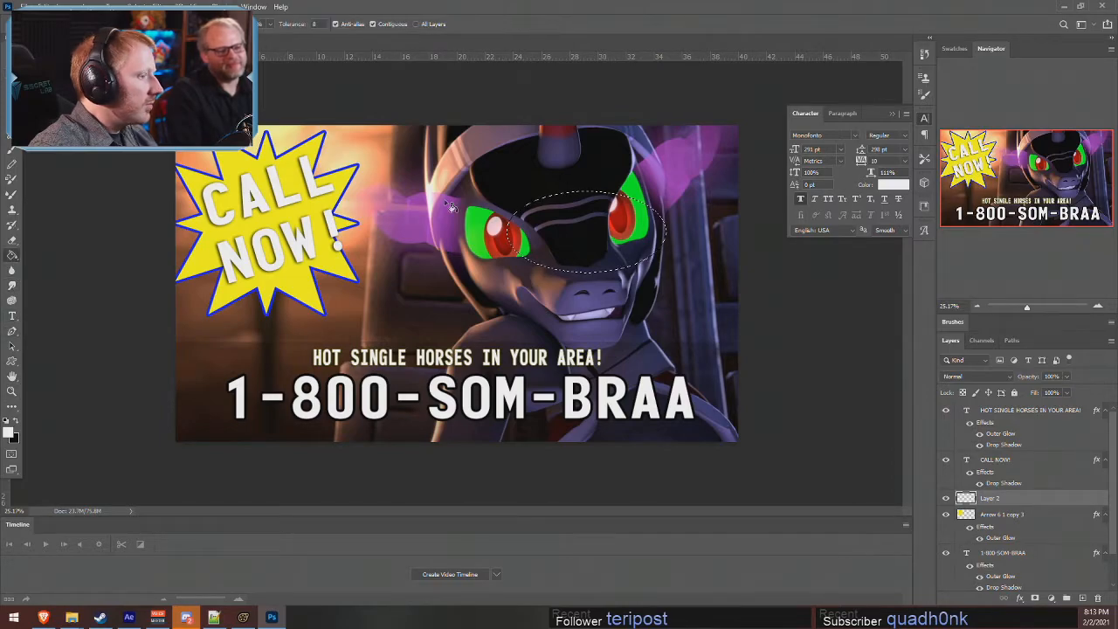
left_click(602, 236)
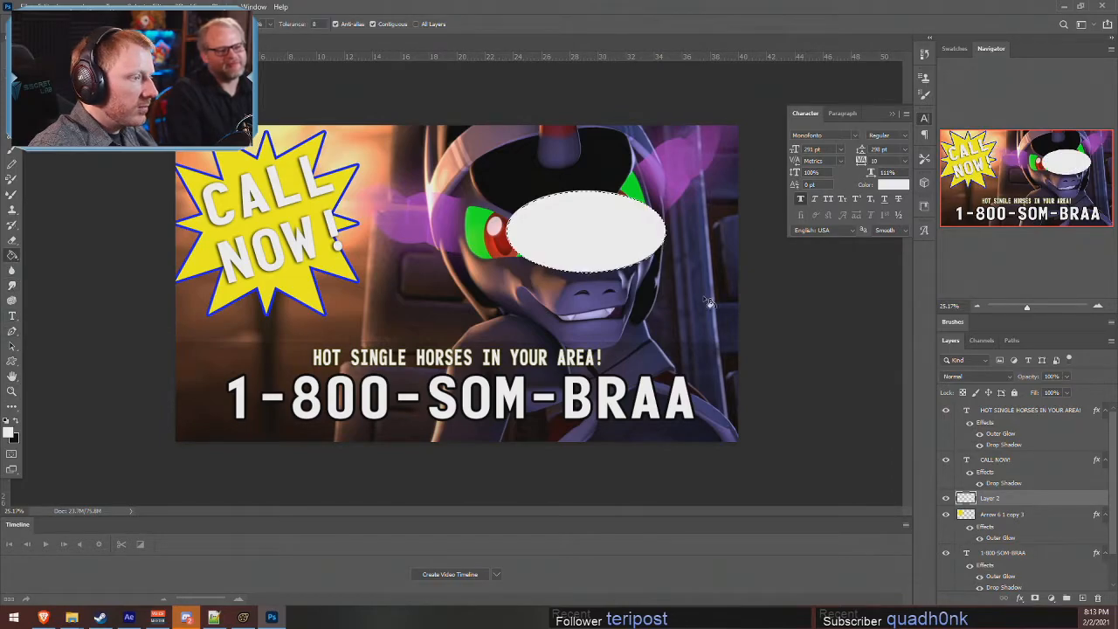
double_click(1044, 499)
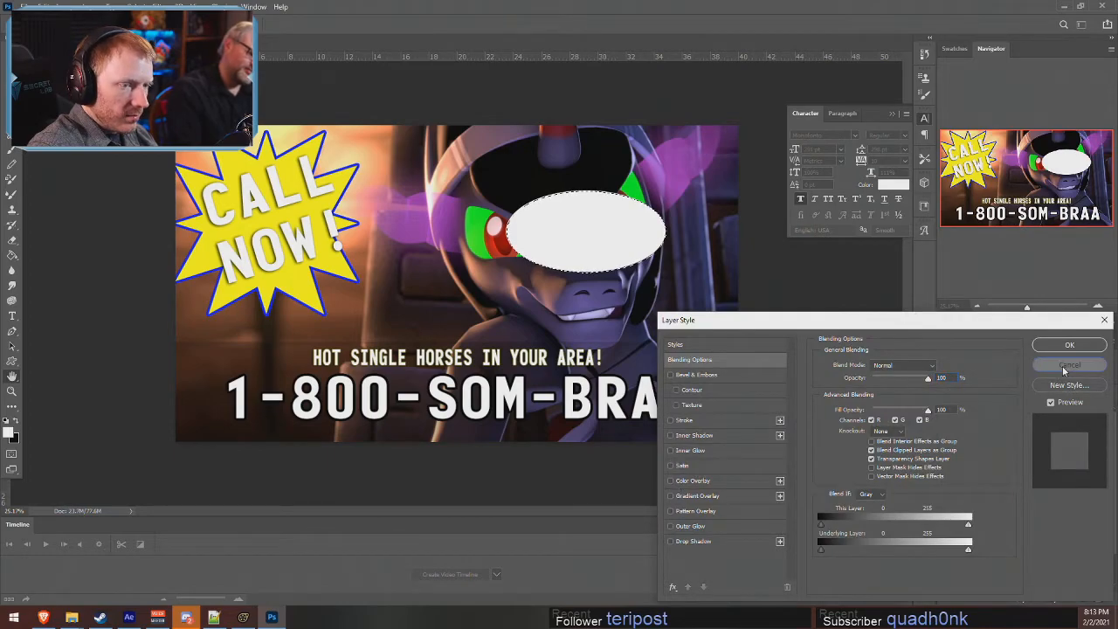
left_click(1069, 365)
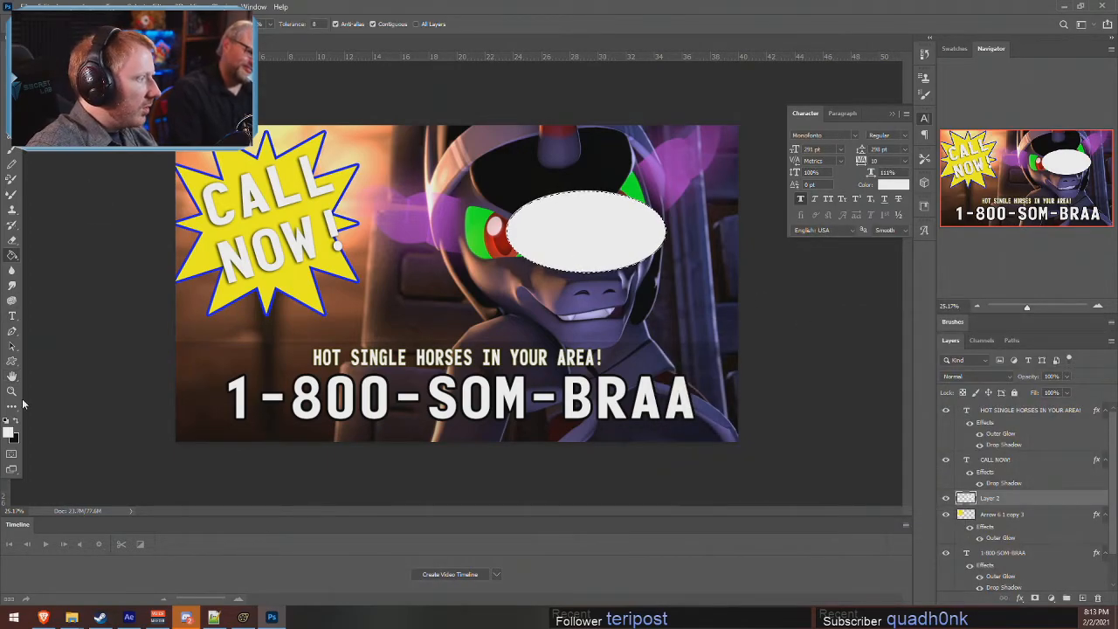
- Draw a small white arrowhead shape pointing toward the character's chin, between the starburst and the face
left_click(12, 362)
left_click_drag(374, 268, 472, 305)
key("v")
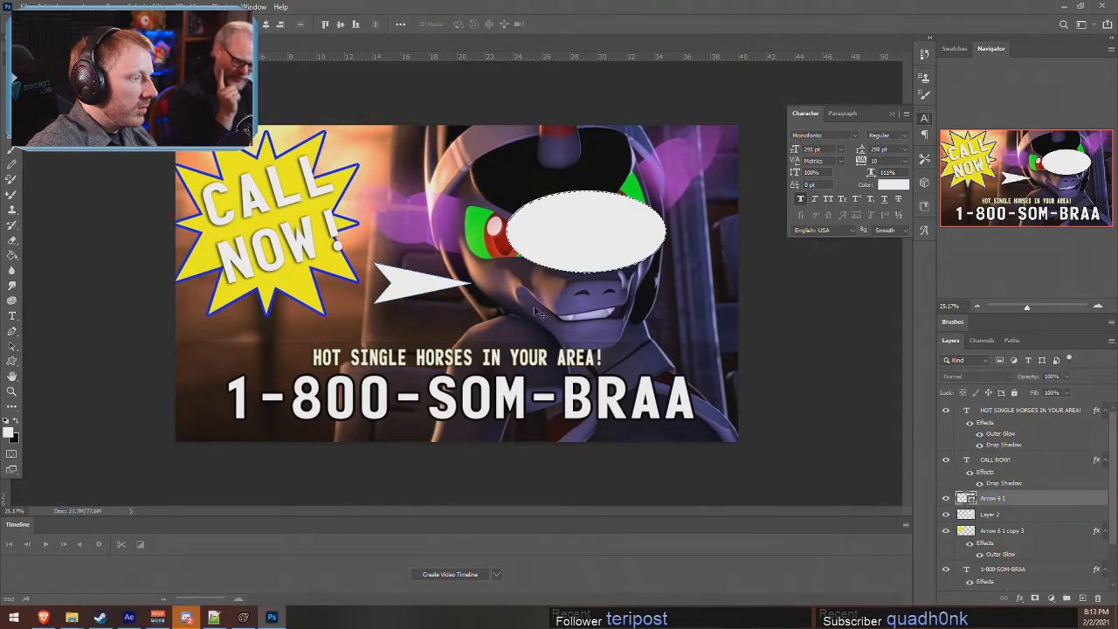
double_click(1025, 498)
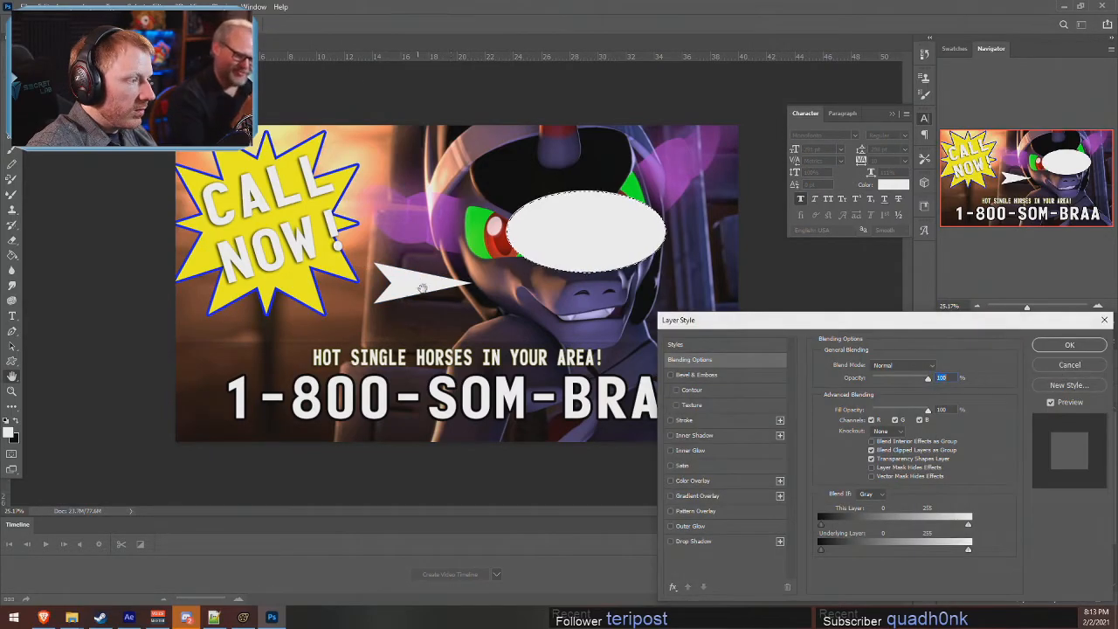
left_click(1061, 366)
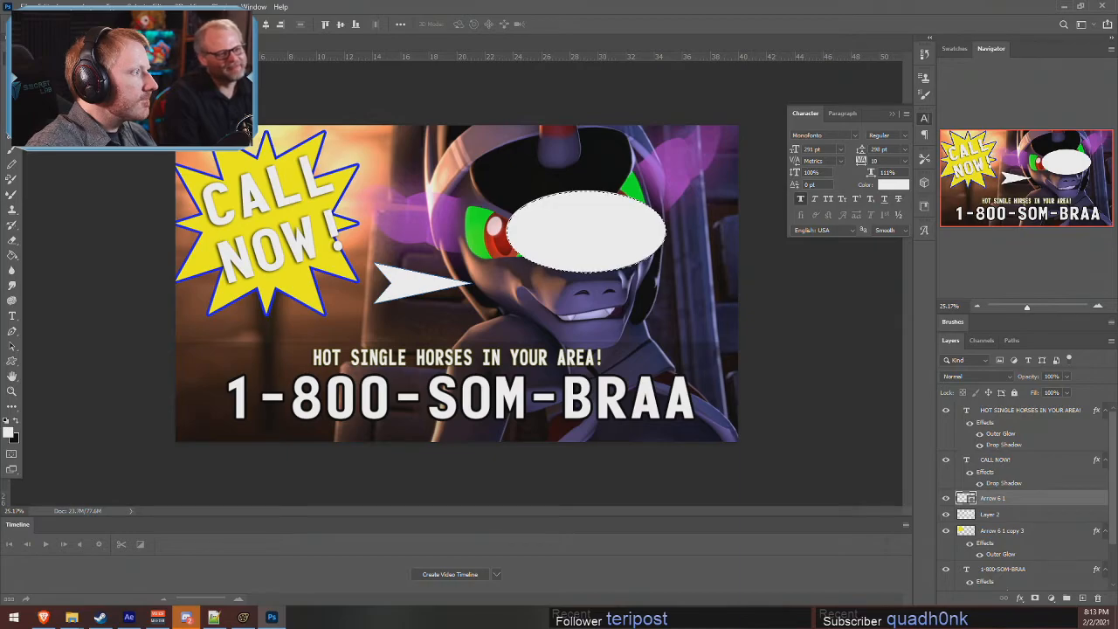
- Try to create a 3D layer from the white arrowhead shape layer
right_click(1055, 500)
left_click(1023, 493)
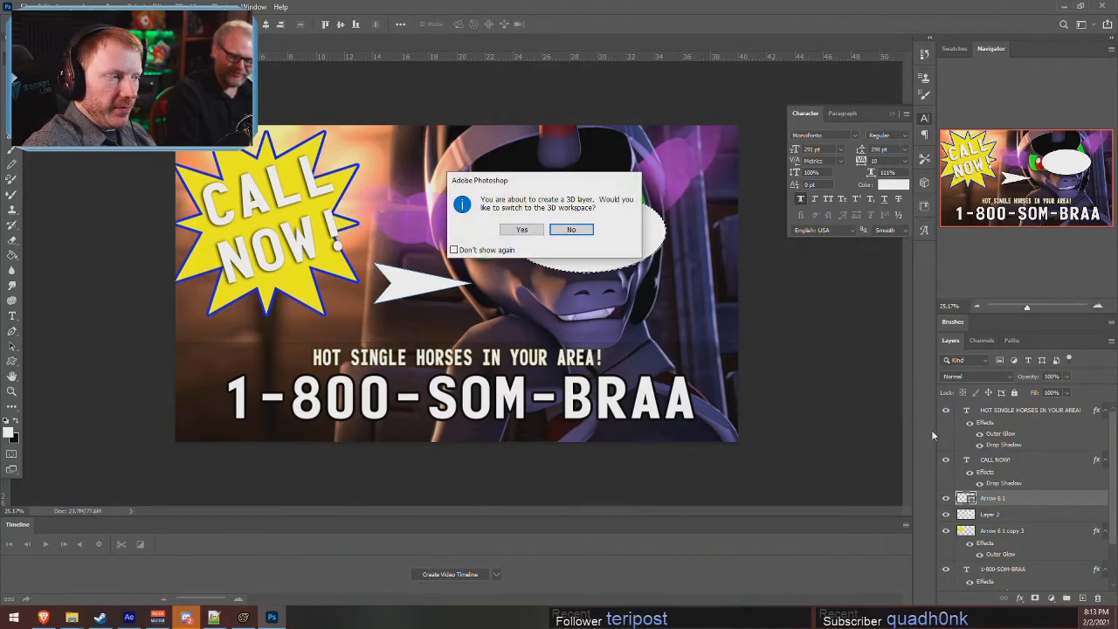
left_click(533, 230)
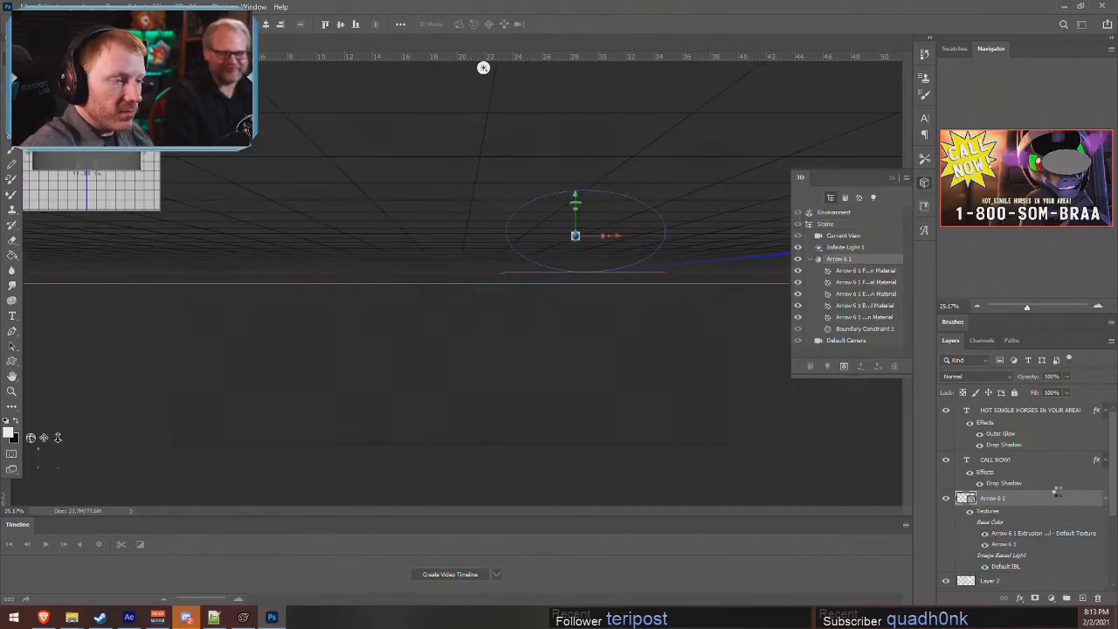
right_click(1037, 499)
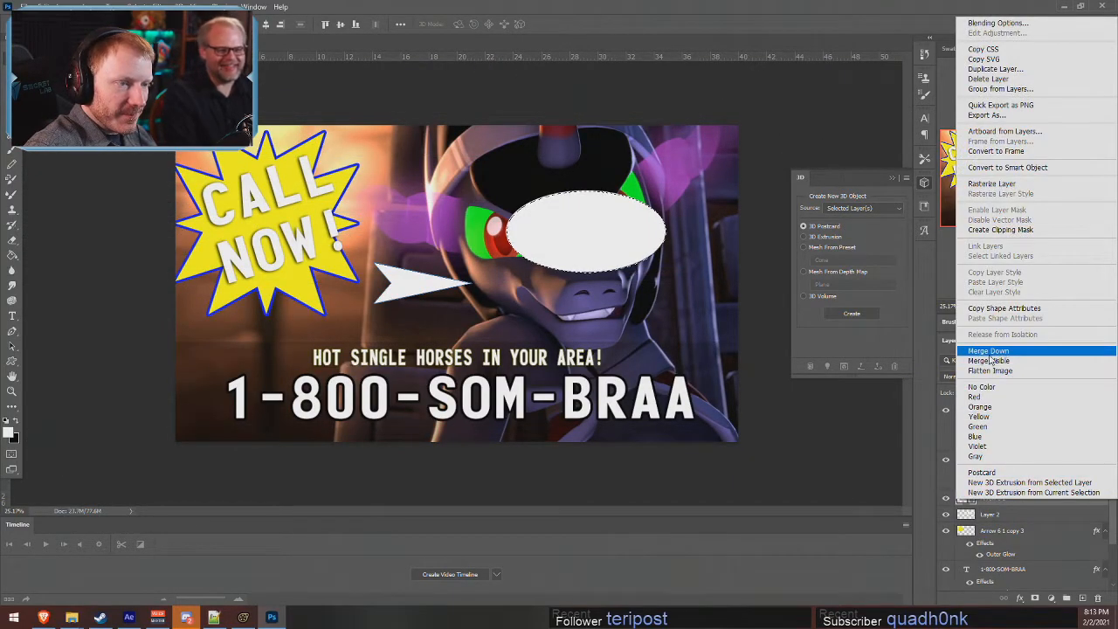
left_click(994, 183)
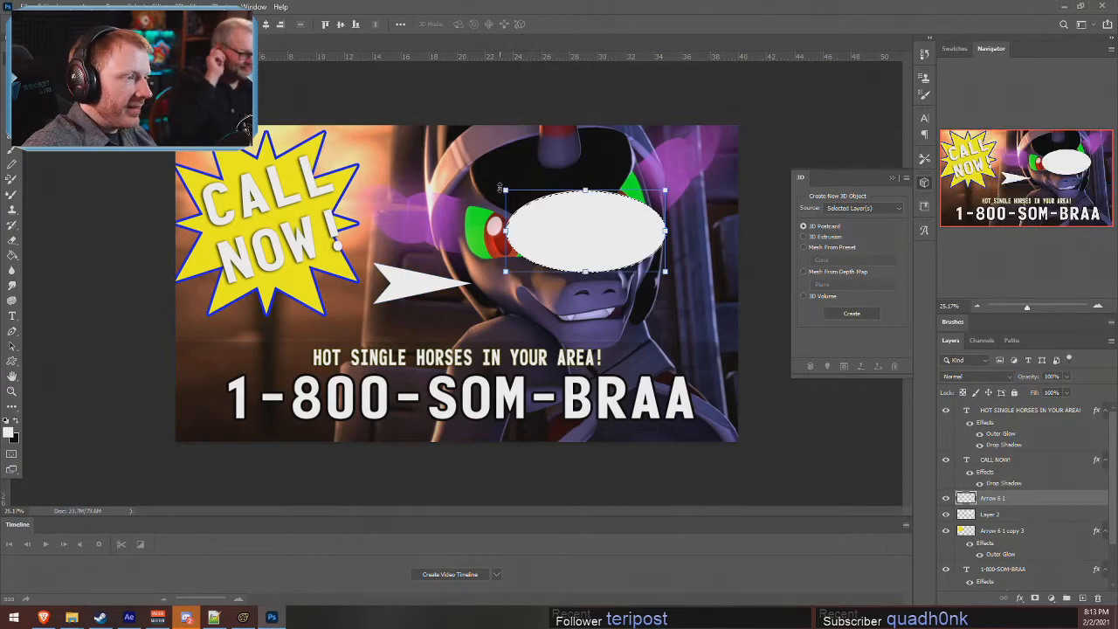
left_click(1011, 533)
left_click(1030, 515)
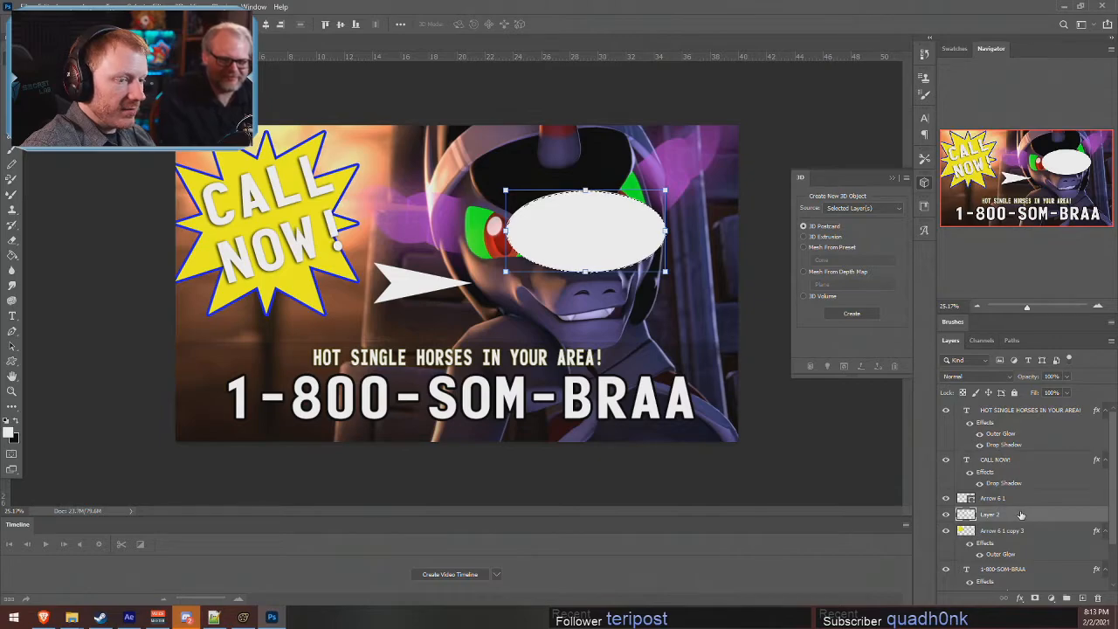
- Check which shape Layer 2 holds by toggling its visibility, and rasterize the Arrow 6 1 layer
left_click(944, 514)
left_click(945, 515)
left_click(945, 514)
left_click(944, 514)
right_click(1047, 504)
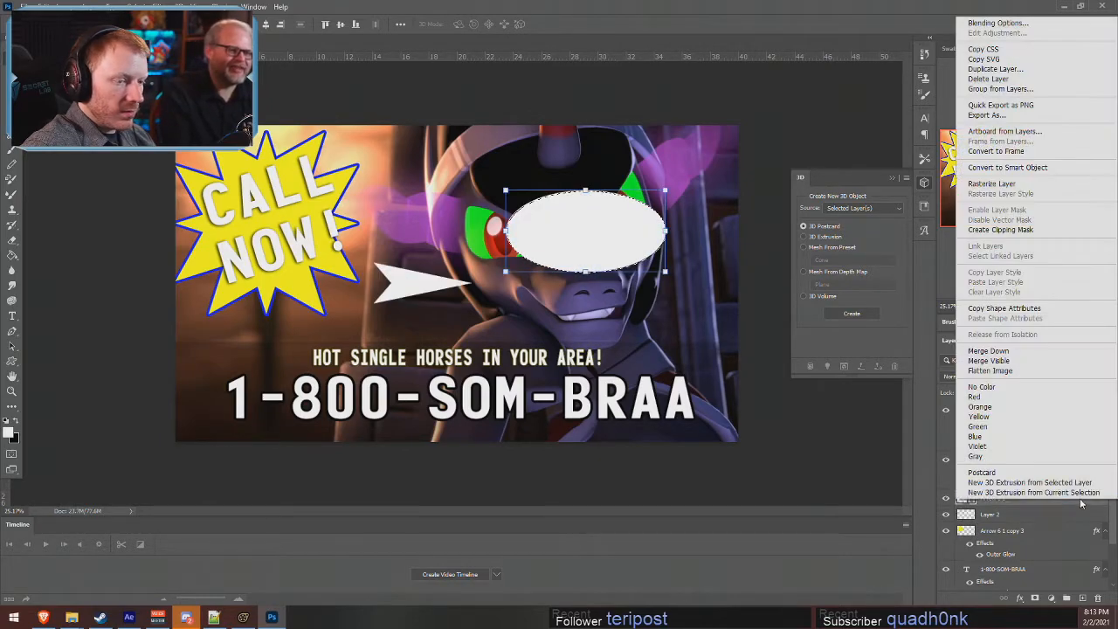
left_click(1002, 184)
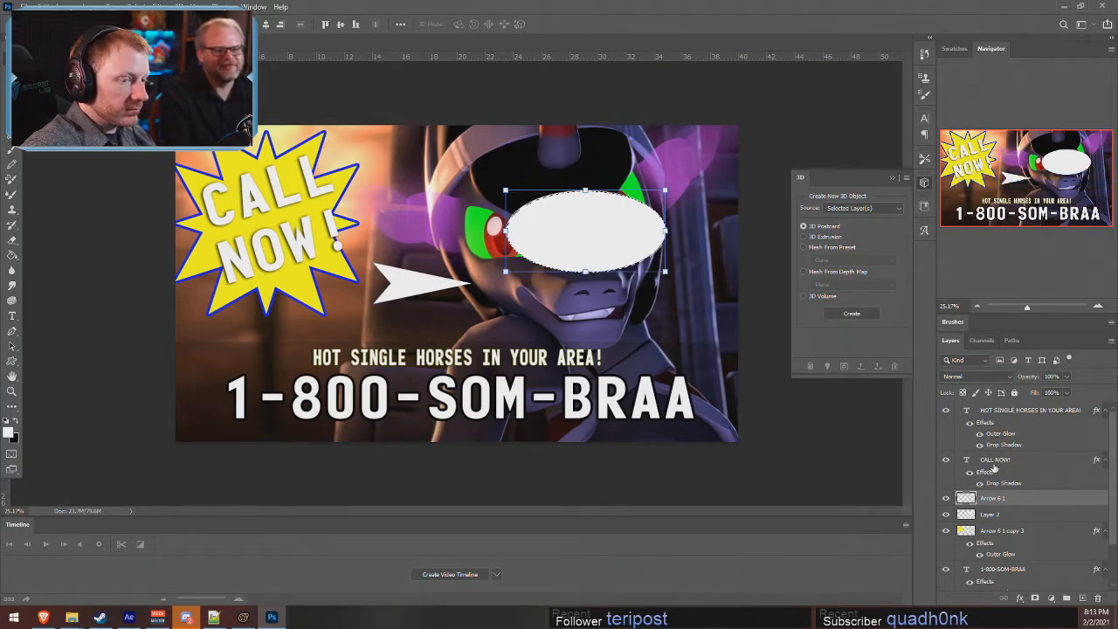
- Deselect the ellipse and transform the white arrow into a speech bubble tail beneath it, pointing down and to the left
left_click(12, 74)
right_click(332, 165)
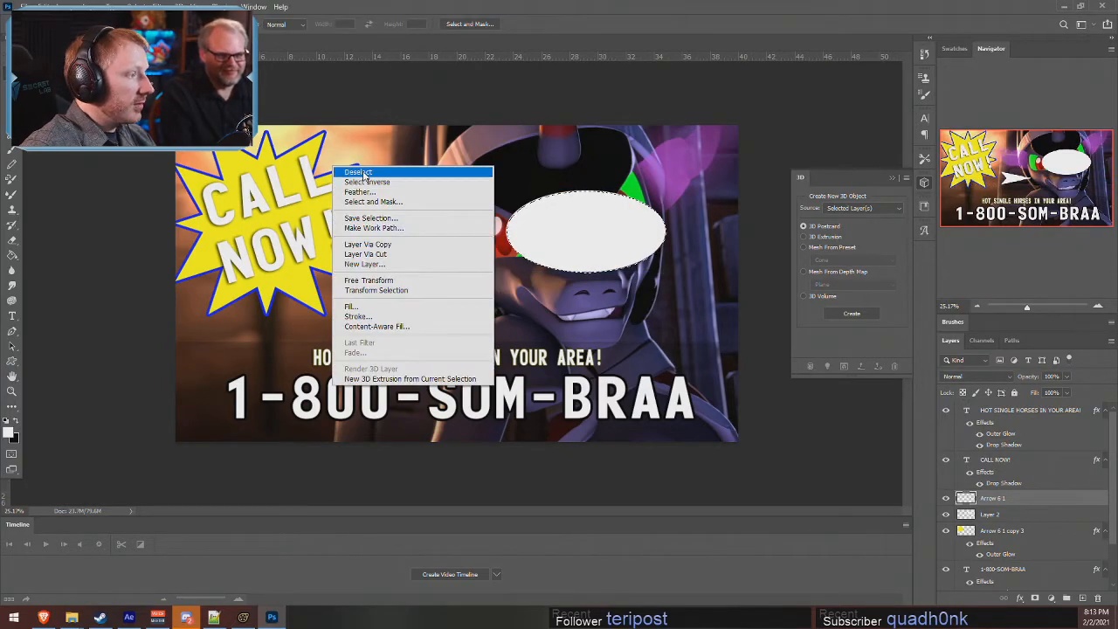
left_click(363, 173)
key("v")
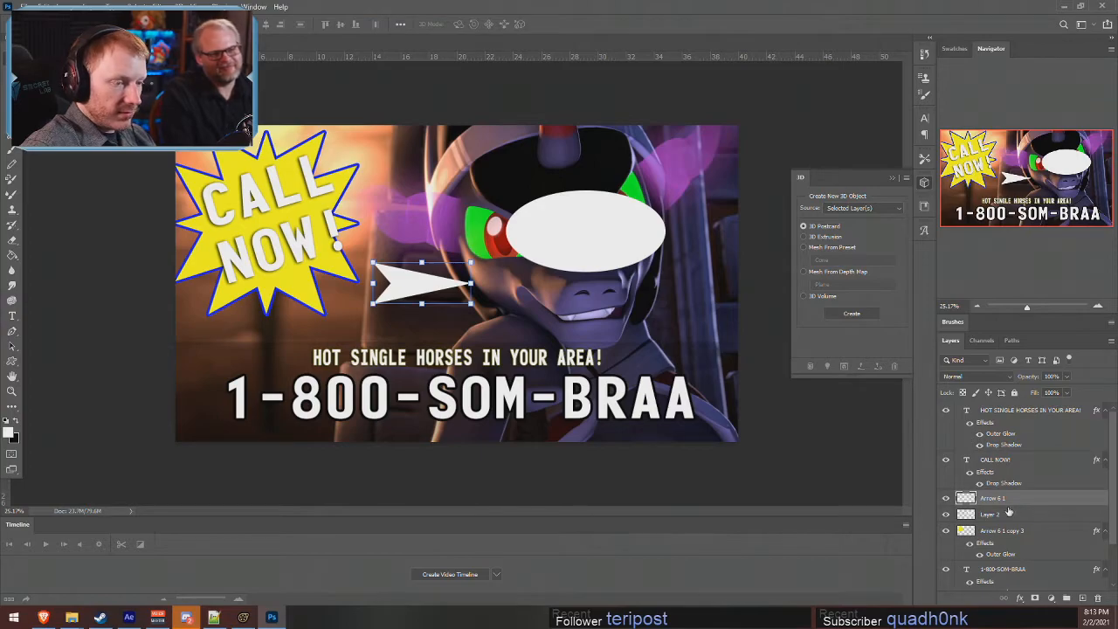
key("ctrl+t")
left_click_drag(458, 218, 622, 257)
key("Return")
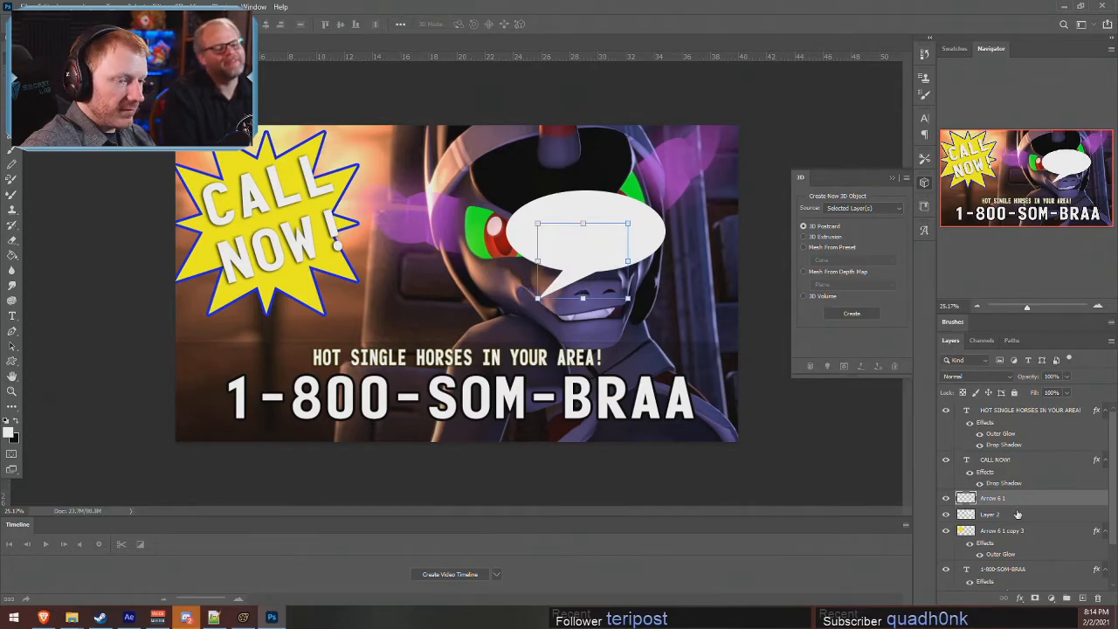
- Flip the ellipse and tail layers together horizontally and move the speech bubble between the CALL NOW! burst and the character's face
left_click(989, 514, "shift")
left_click_drag(675, 285, 599, 260)
left_click_drag(680, 200, 507, 267)
key("ctrl+z")
key("ctrl+z")
left_click(577, 24)
left_click(42, 7)
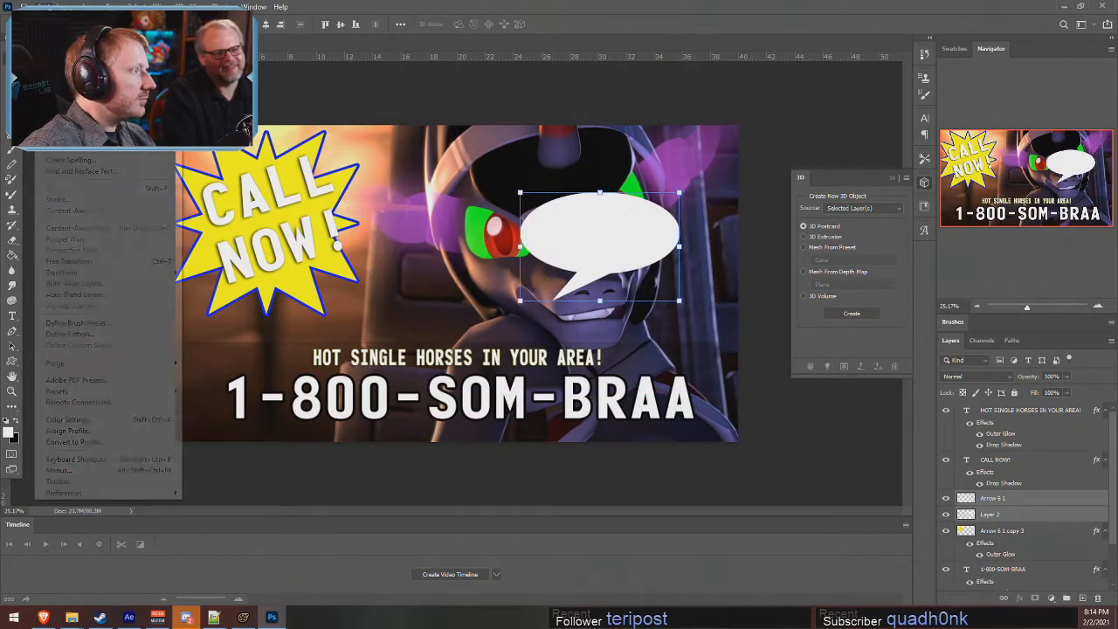
mouse_move(87, 273)
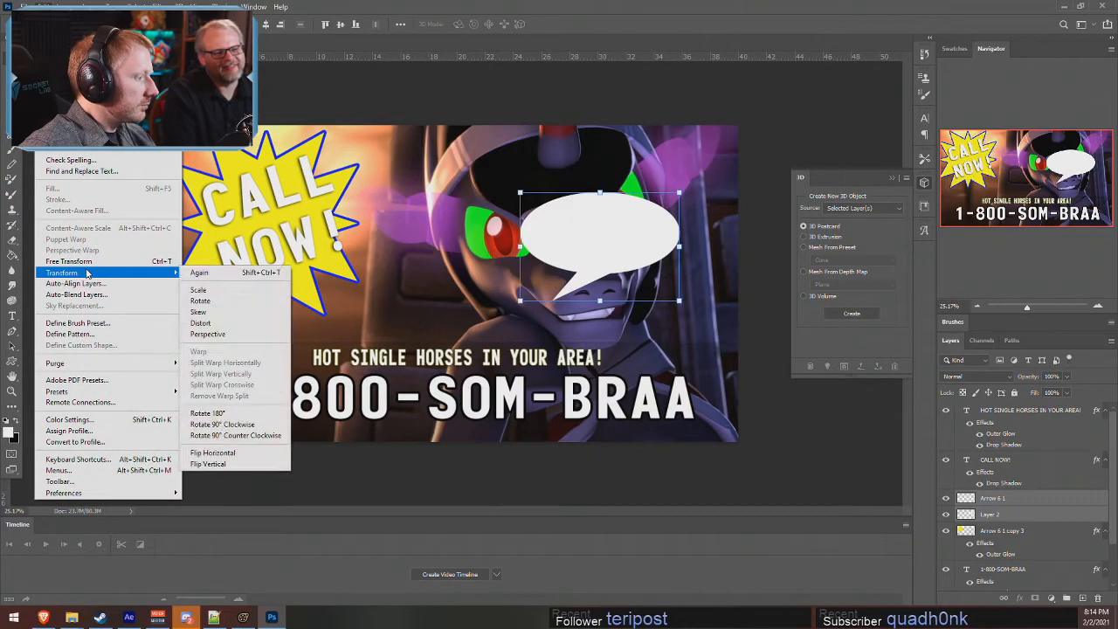
left_click(236, 451)
left_click_drag(622, 260, 434, 201)
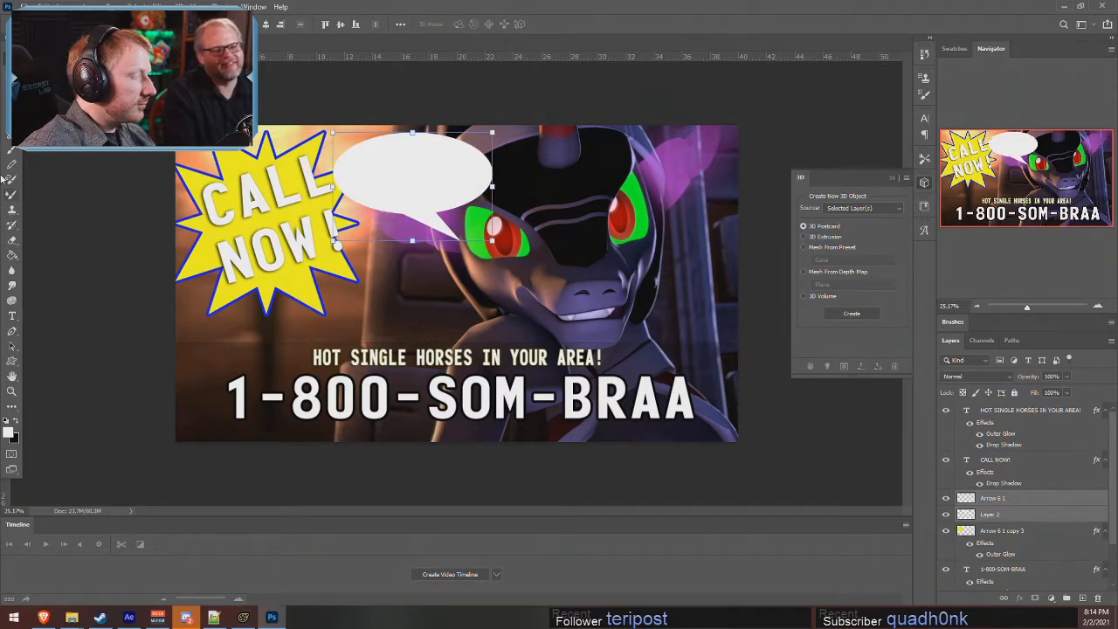
- Add the text "I'm waiting..." starting over the speech bubble
key("t")
left_click(437, 165)
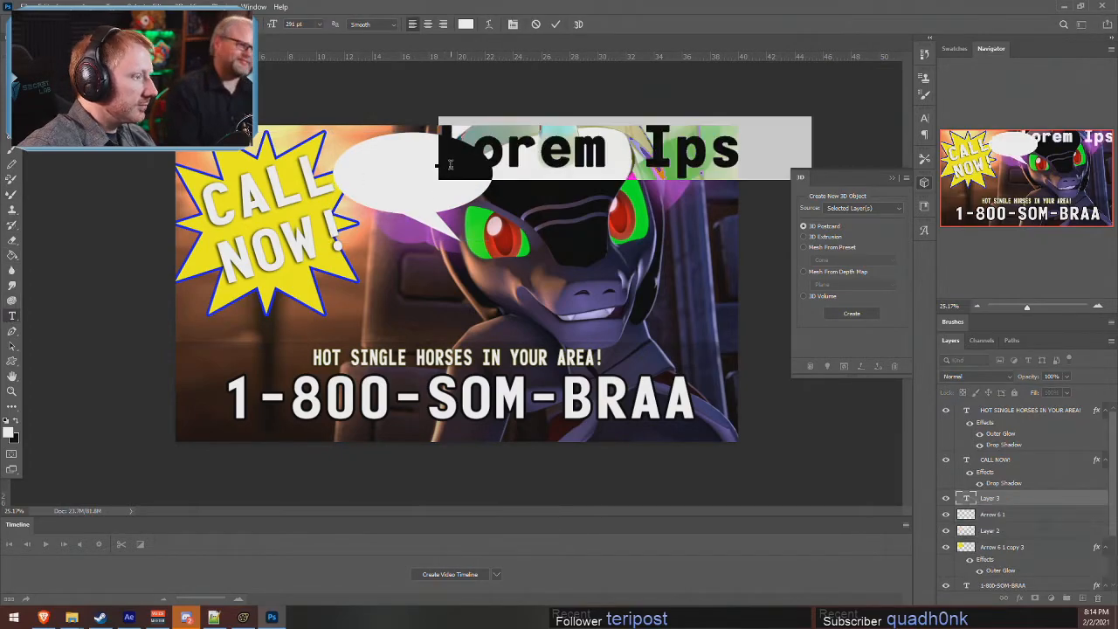
type("I'm waiting for")
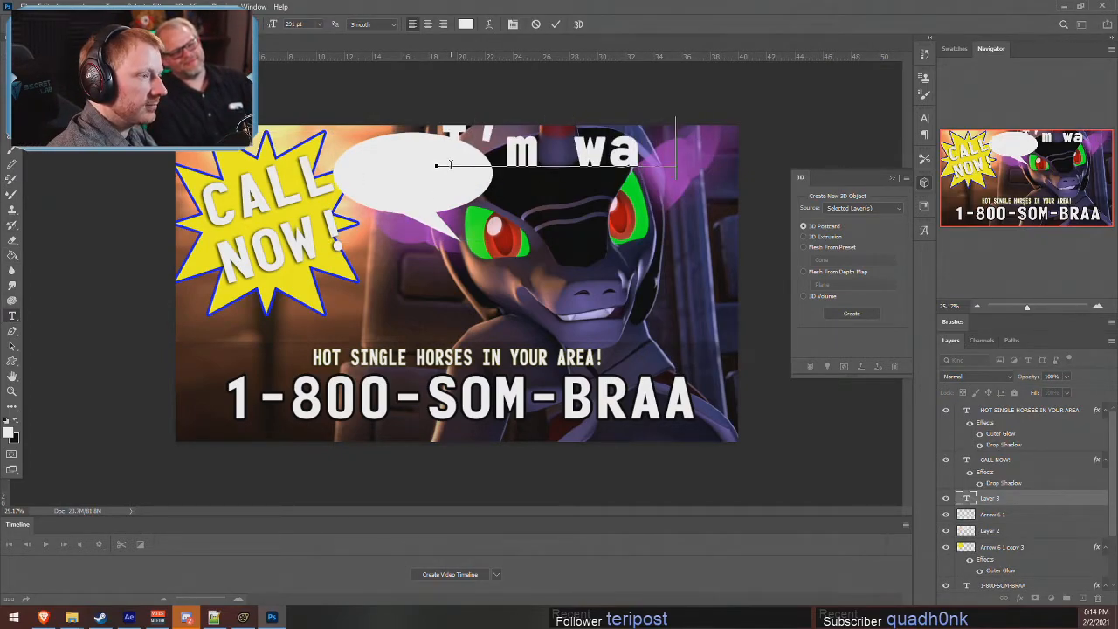
- Set the whole "I'm waiting..." text to 197 pt and color it black (000000)
key("ctrl+a")
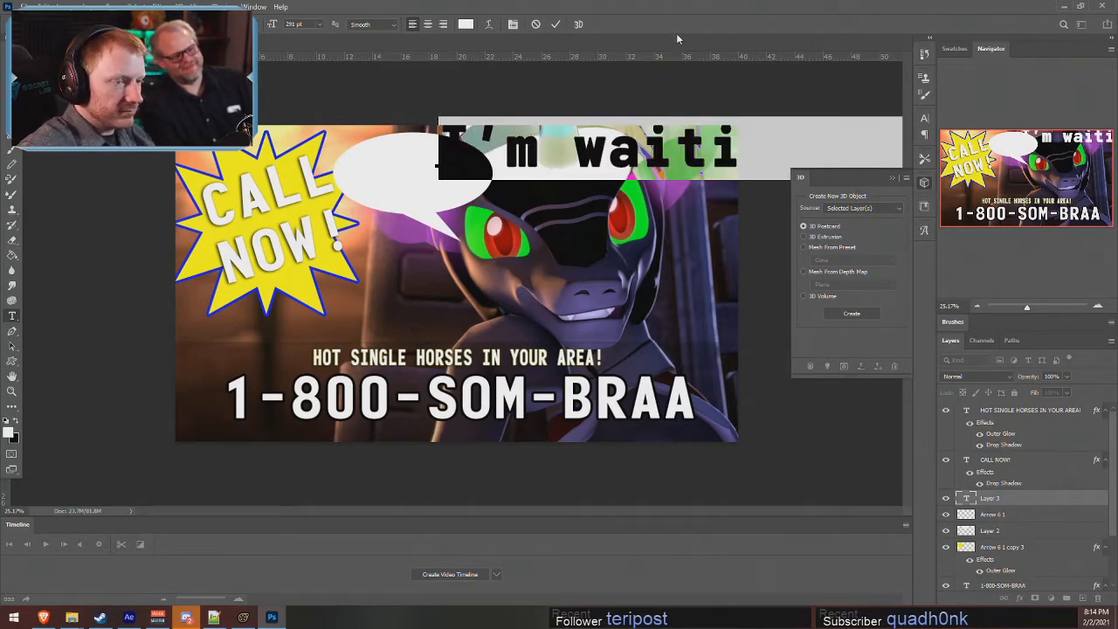
left_click(924, 118)
left_click_drag(795, 149, 699, 151)
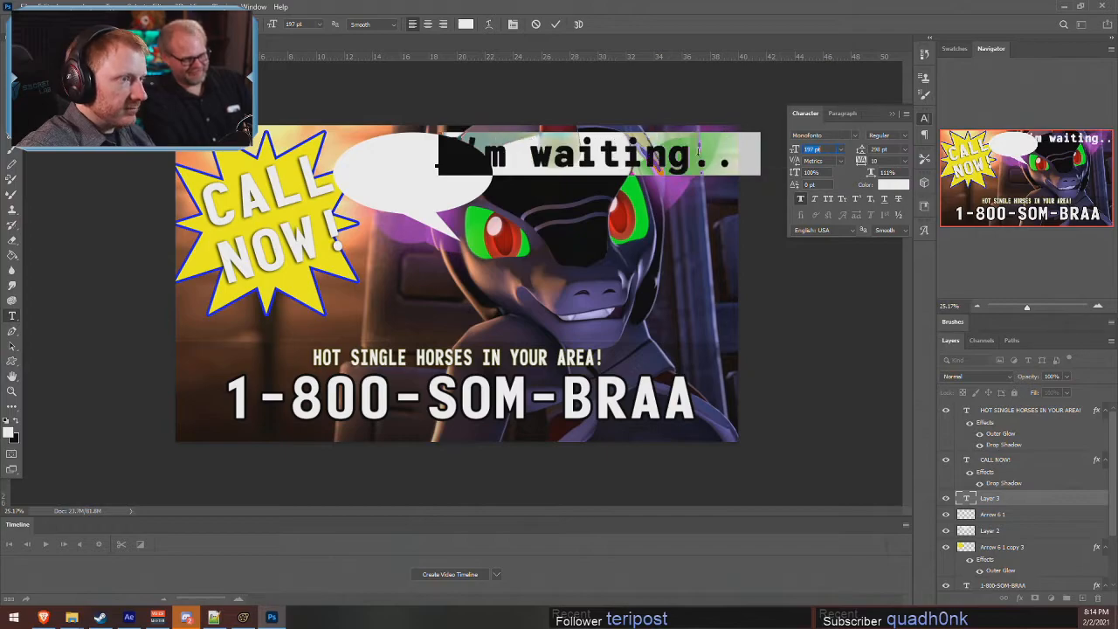
left_click(902, 183)
type("000000")
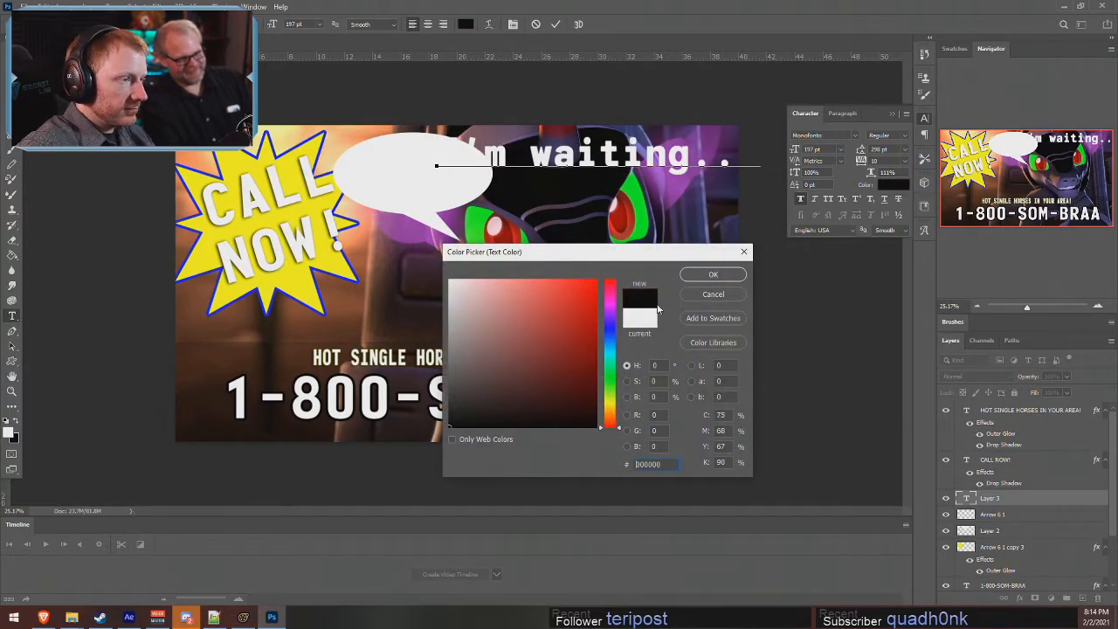
left_click(709, 276)
- Break the text into two lines before "waiting..." and commit the edit
left_click(504, 150)
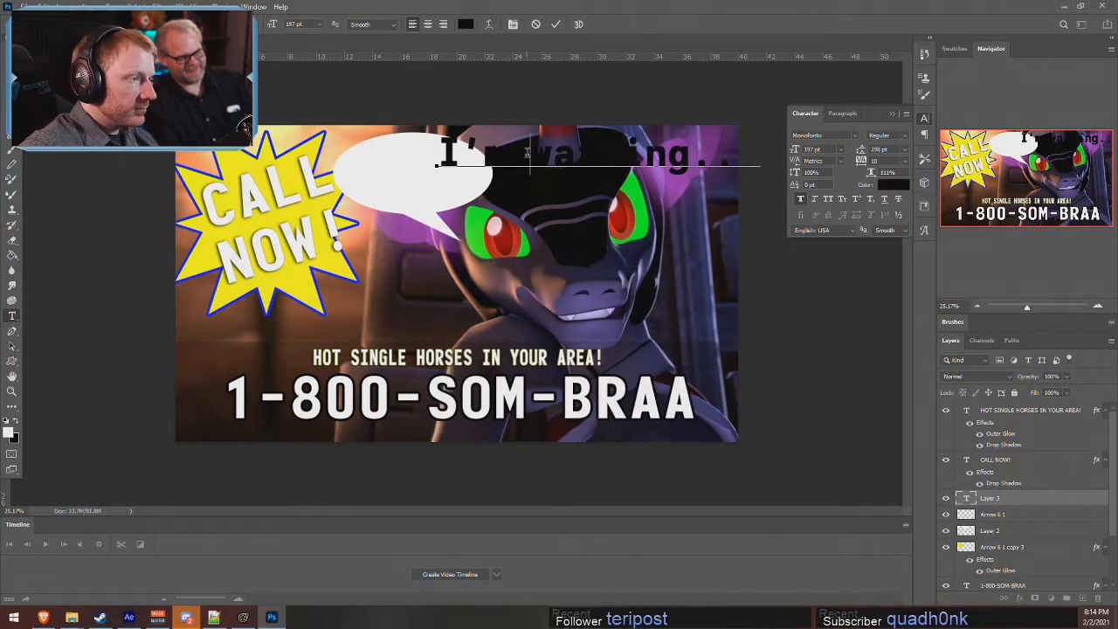
key("Return")
left_click(11, 59)
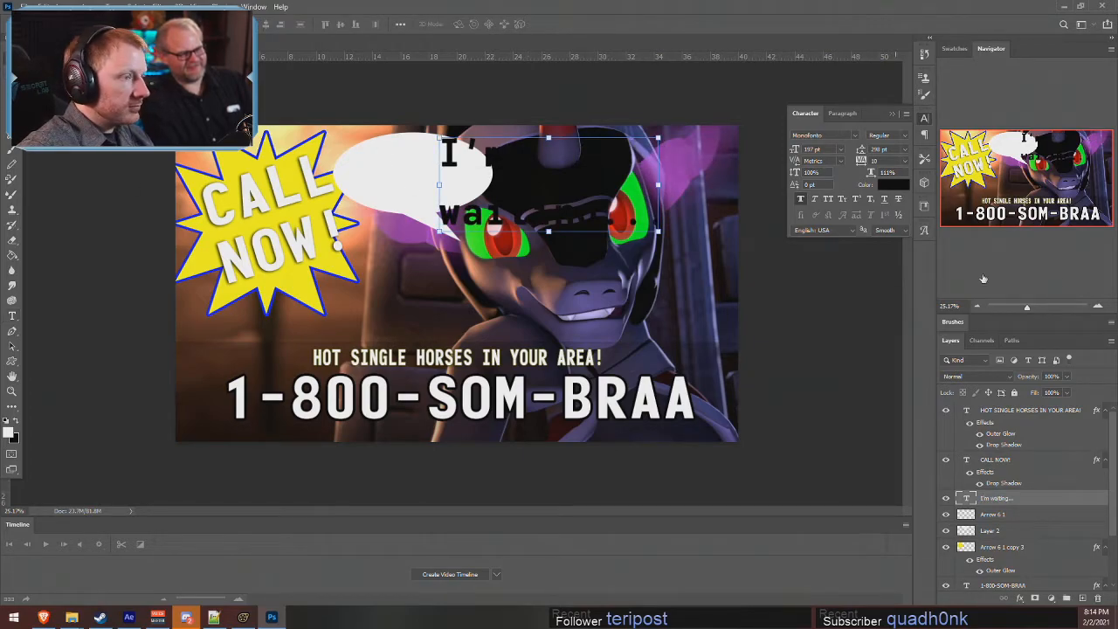
- Reduce the "I'm waiting..." text to 105 pt with 125 pt leading and position it inside the speech bubble
left_click_drag(796, 152, 780, 161)
left_click_drag(860, 150, 773, 166)
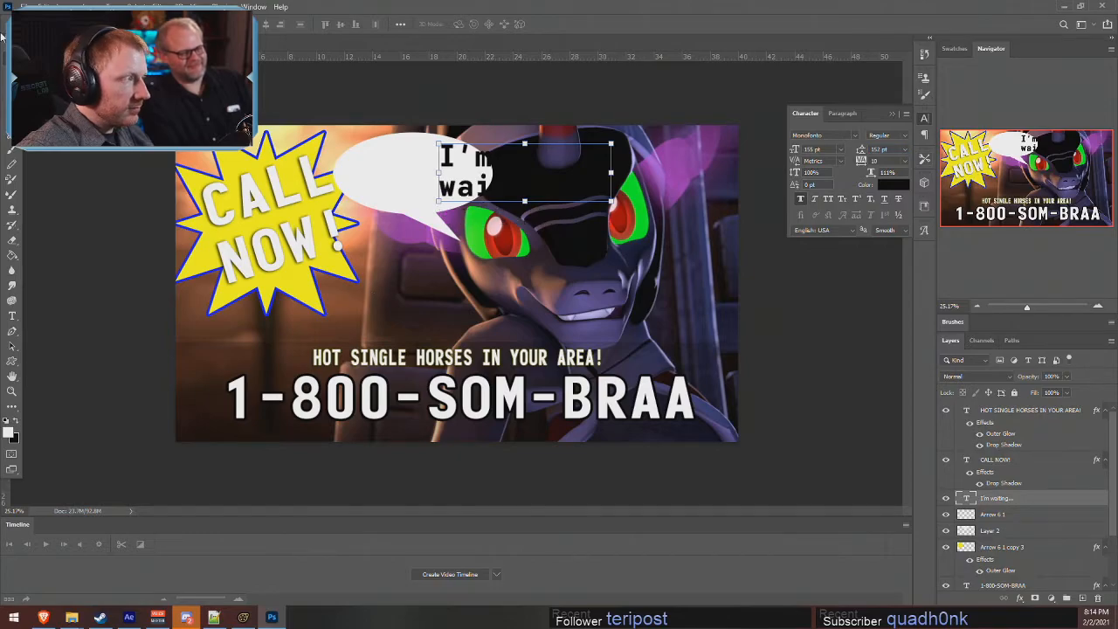
left_click_drag(524, 170, 441, 170)
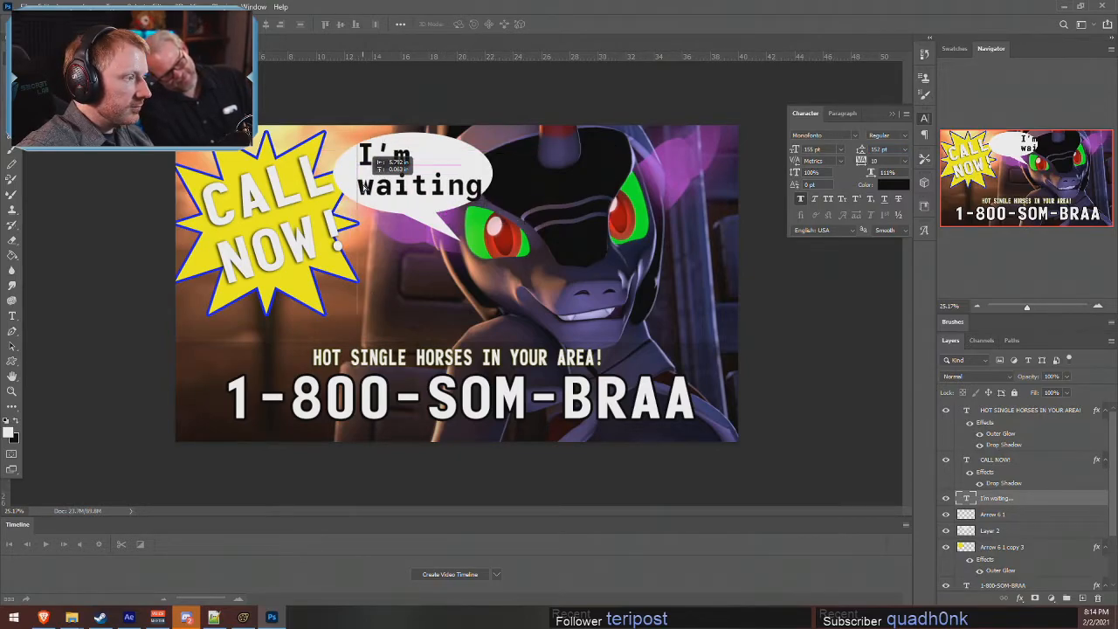
left_click_drag(792, 148, 622, 179)
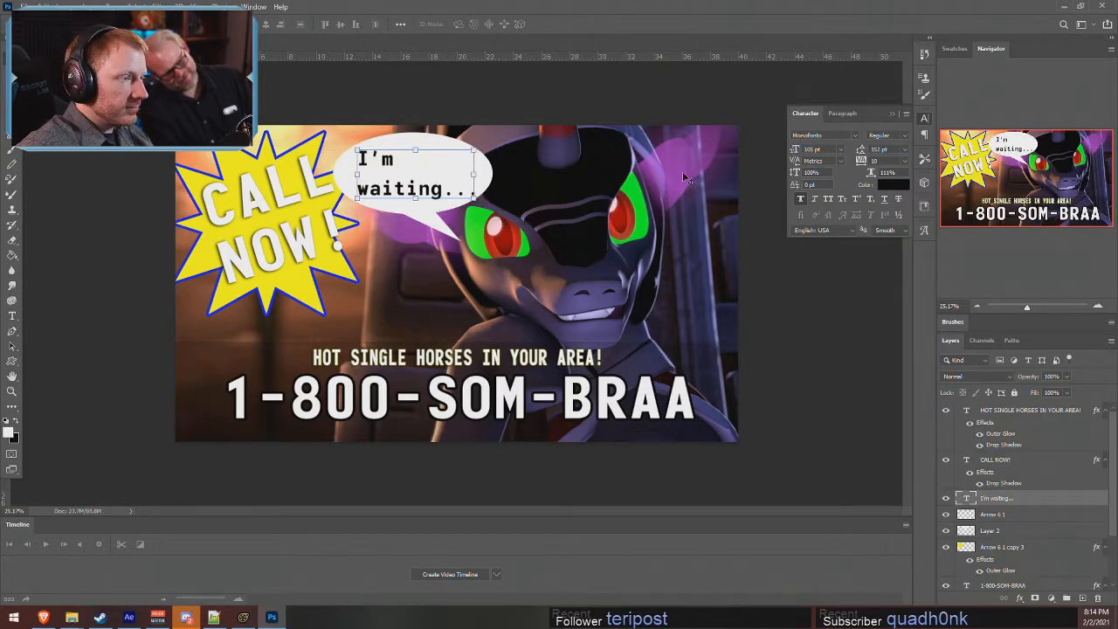
left_click_drag(861, 150, 843, 151)
mouse_move(374, 181)
left_mouse_down()
mouse_move(387, 182)
mouse_move(375, 182)
left_mouse_up()
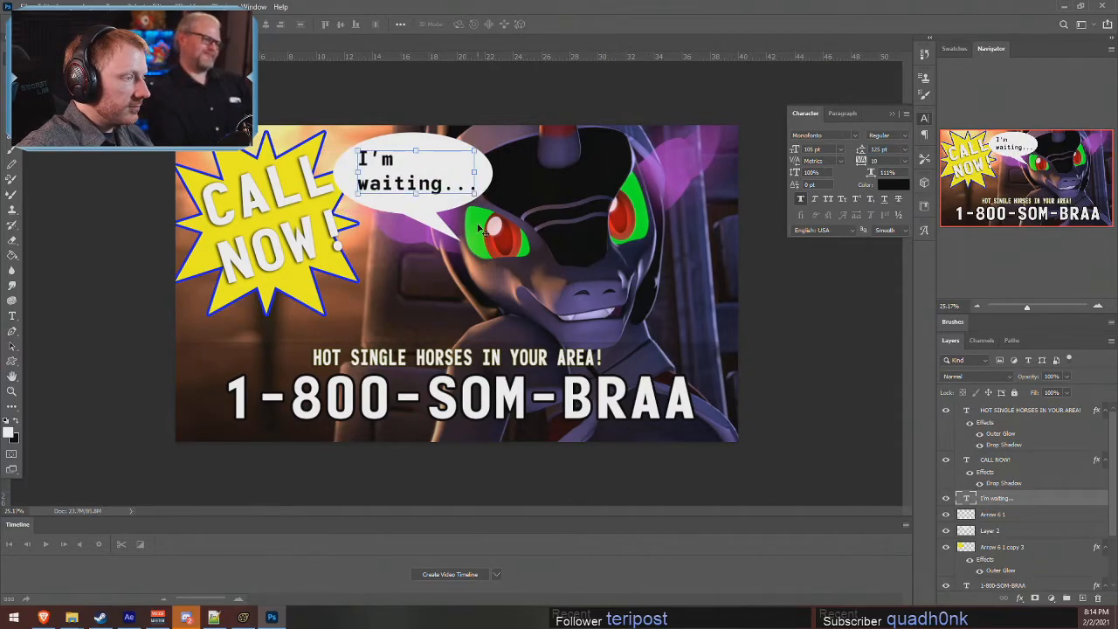
left_click(634, 252)
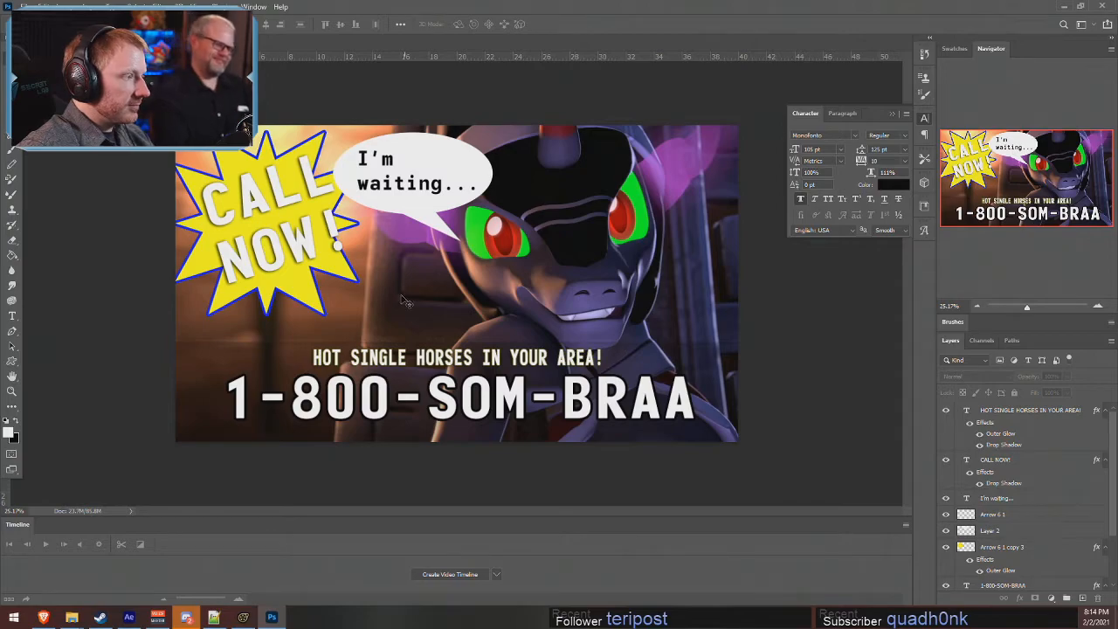
- Merge the ellipse and tail layers into a single speech bubble layer
left_click(449, 156)
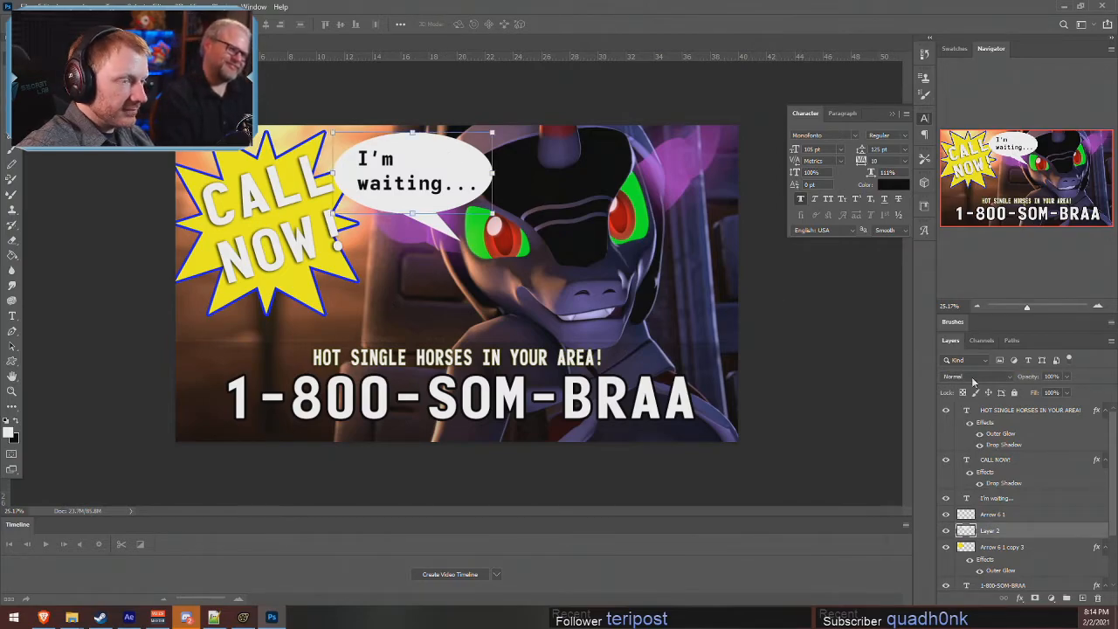
right_click(1025, 523)
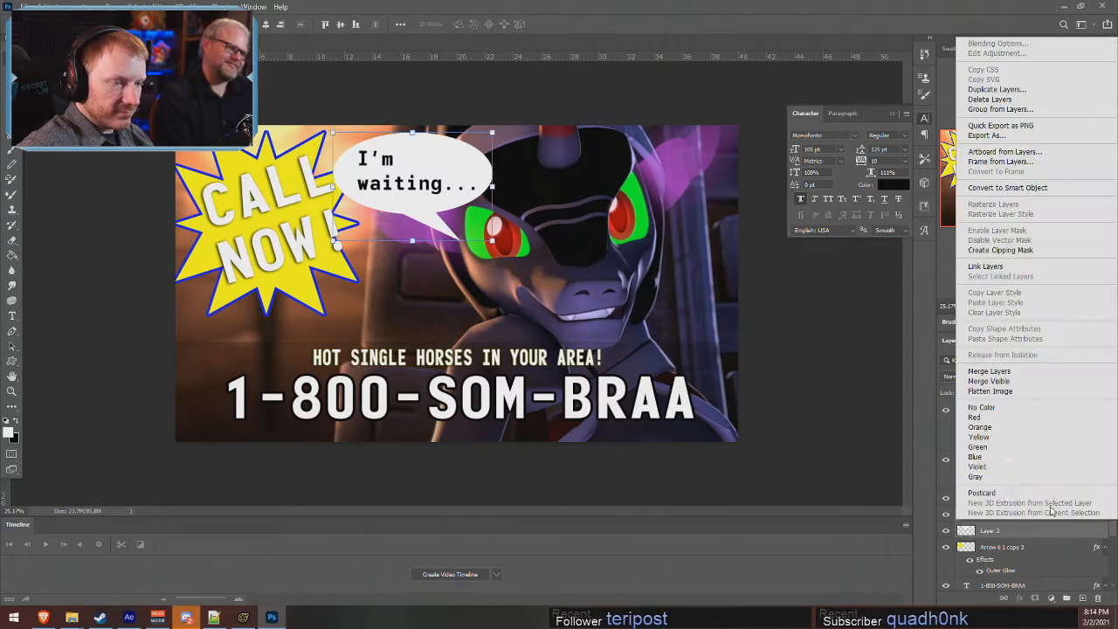
left_click(974, 411)
left_click(1039, 498)
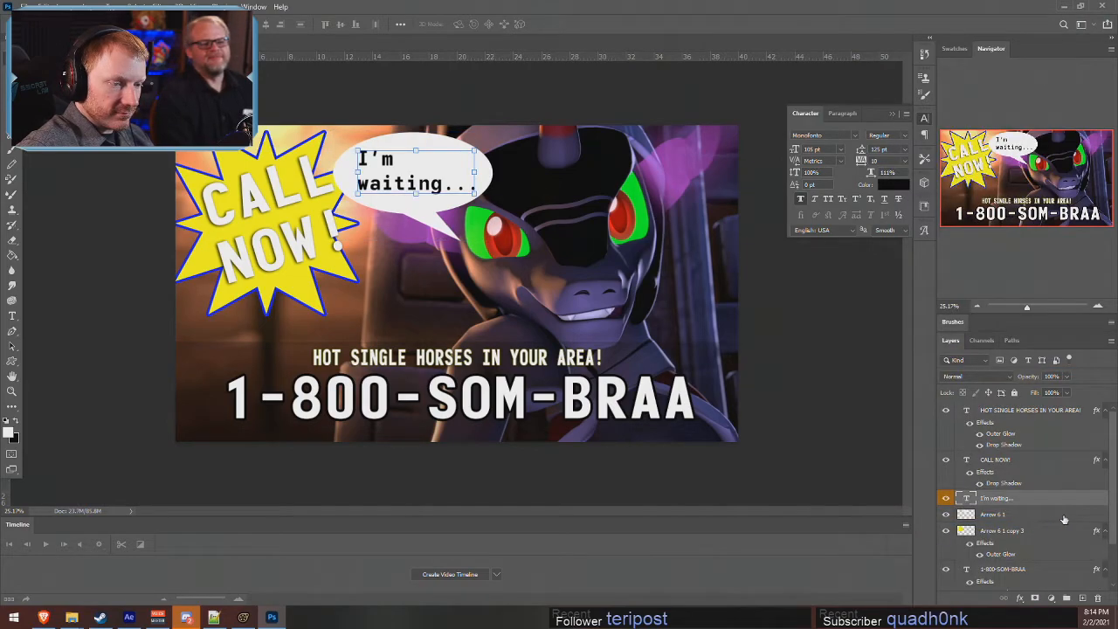
- Apply a black Outer Glow to the merged speech bubble layer as its outline
left_click(1057, 517)
double_click(1065, 521)
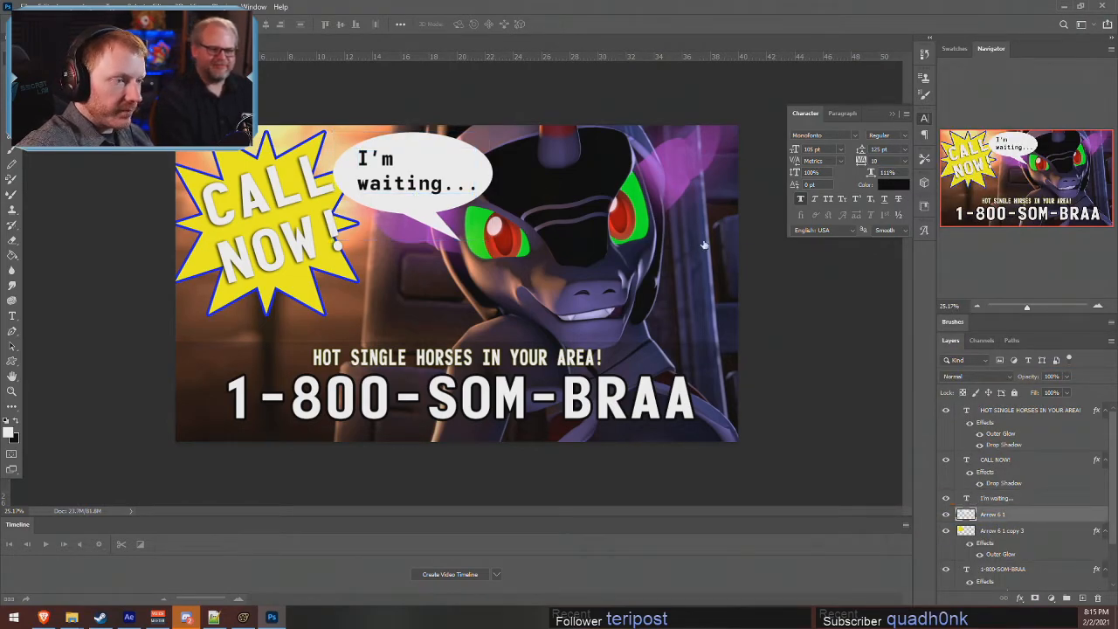
left_click(690, 527)
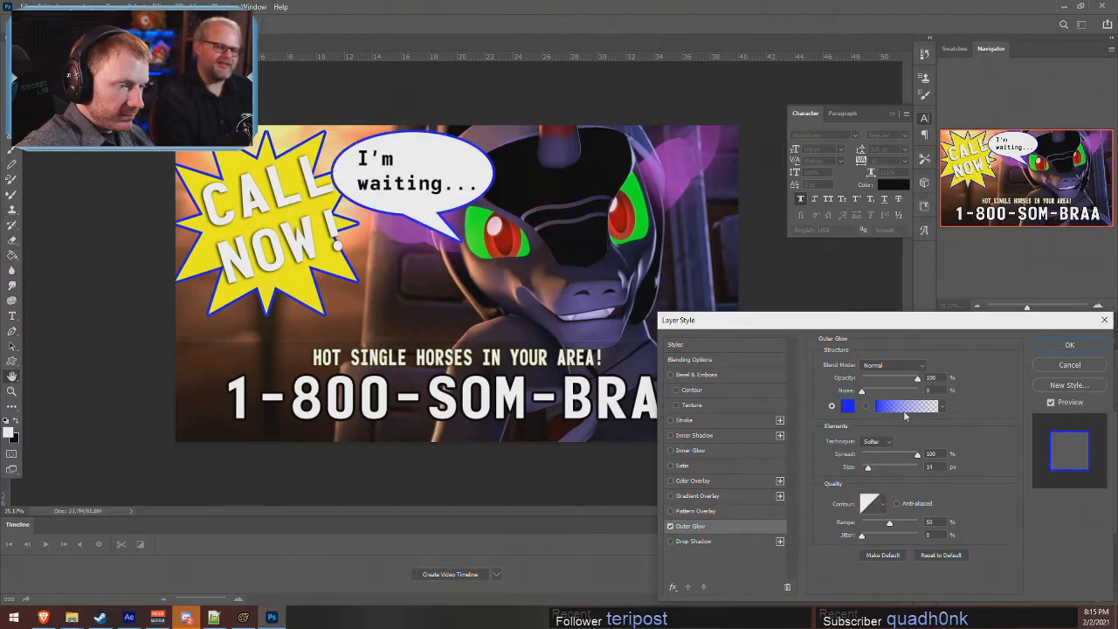
left_click(847, 405)
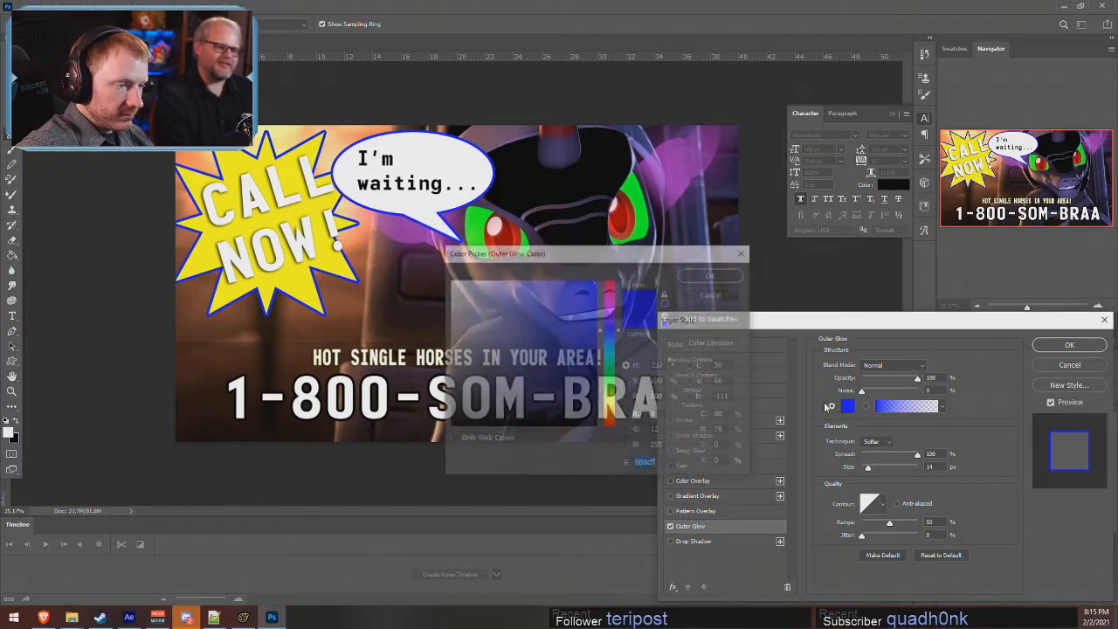
left_click(705, 276)
left_click(1069, 346)
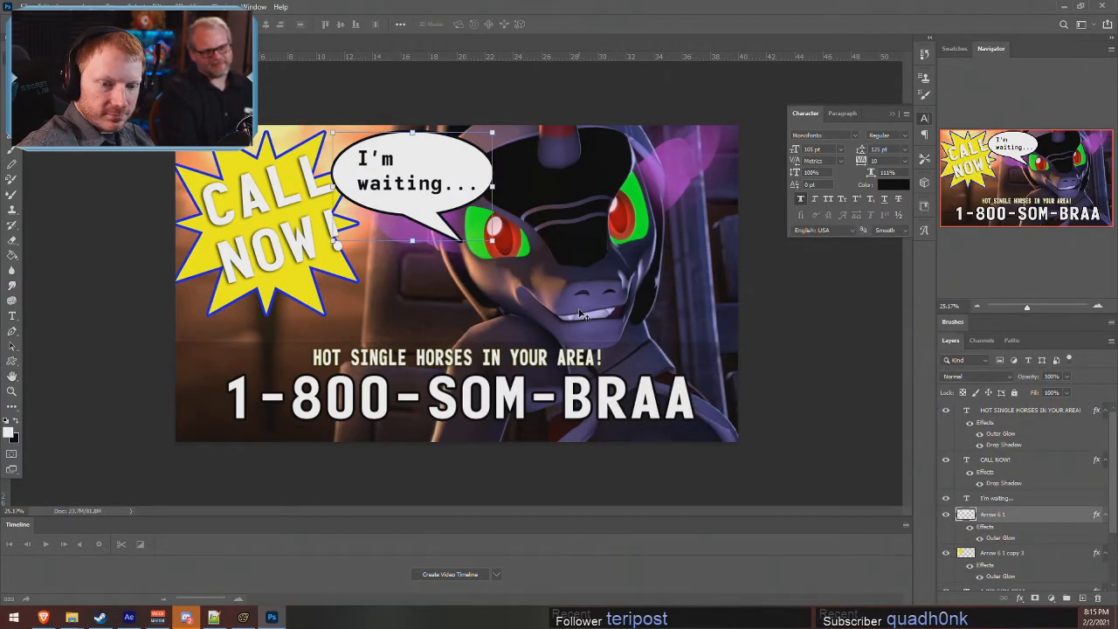
- Preview the design without the panels, deselect the layer and collapse the Character panel
key("Tab")
key("Tab")
left_click(847, 391)
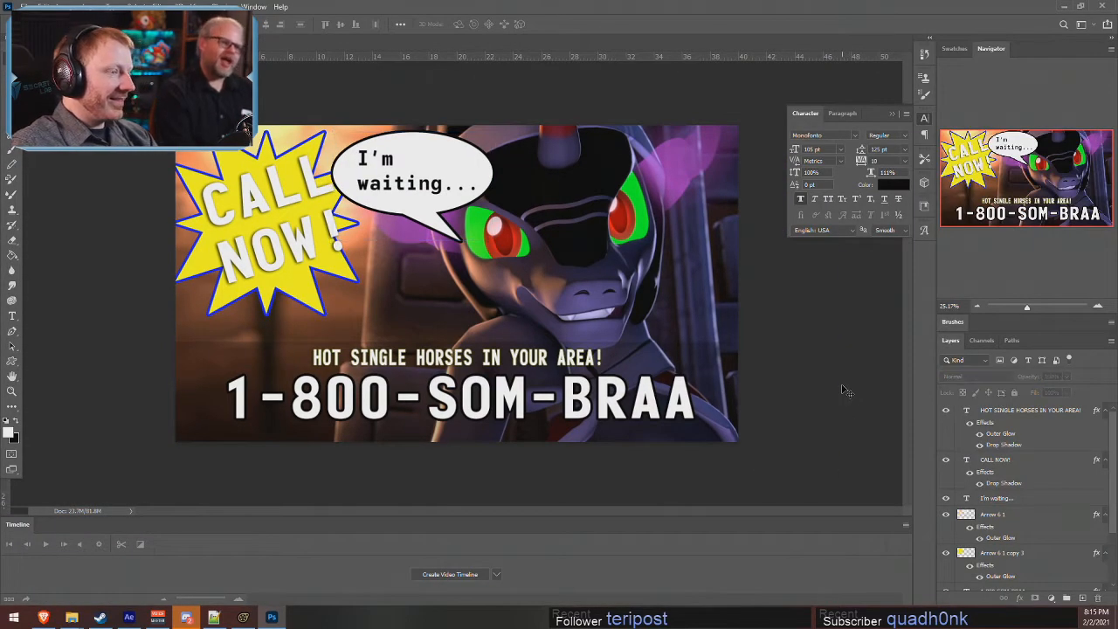
left_click(892, 115)
- Toggle the yellow starburst layer's visibility repeatedly to compare the design with and without it
scroll(1018, 557, "down", 2)
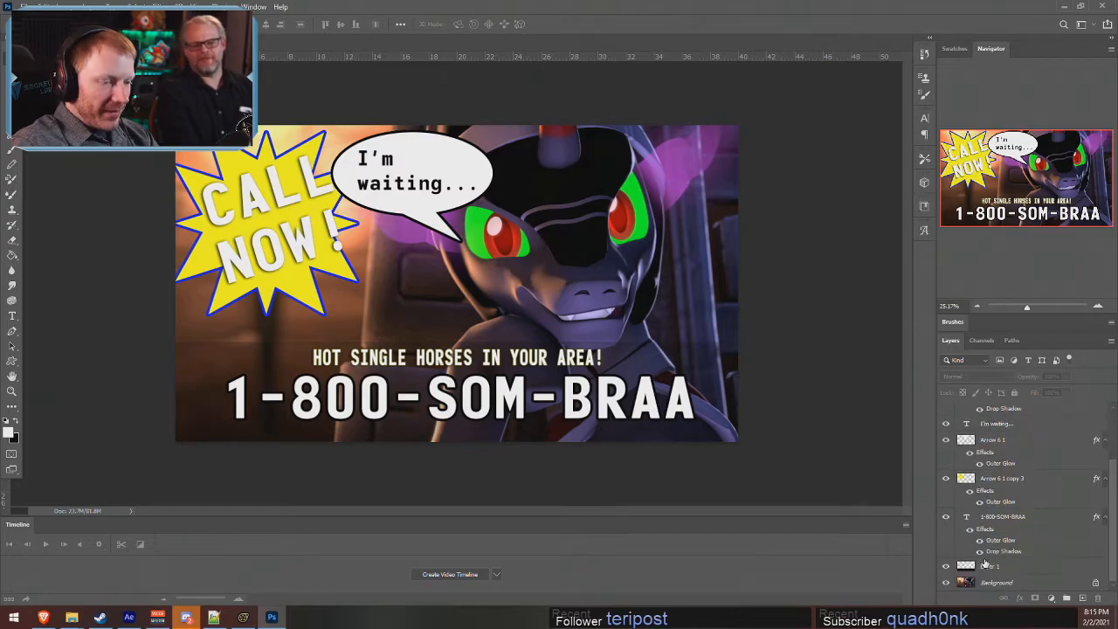
left_click(946, 480)
left_click(946, 480)
left_click(946, 480)
left_click(946, 478)
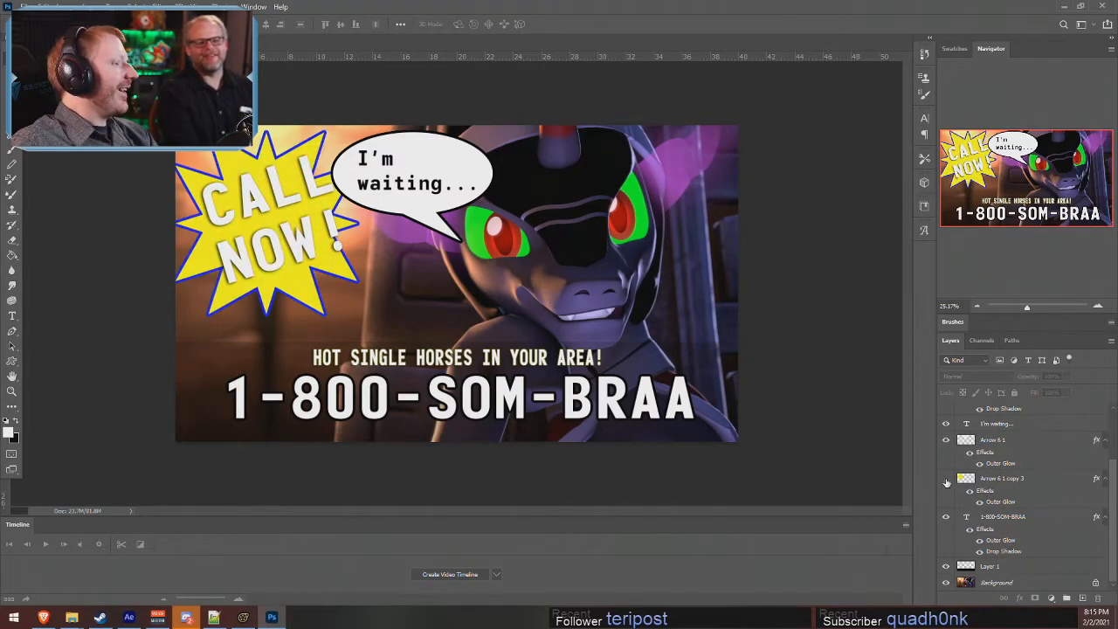
left_click(946, 479)
left_click(946, 479)
left_click(945, 479)
left_click(946, 479)
left_click(945, 480)
left_click(946, 479)
left_click(946, 479)
left_click(946, 479)
left_click(946, 479)
left_click(945, 479)
left_click(945, 479)
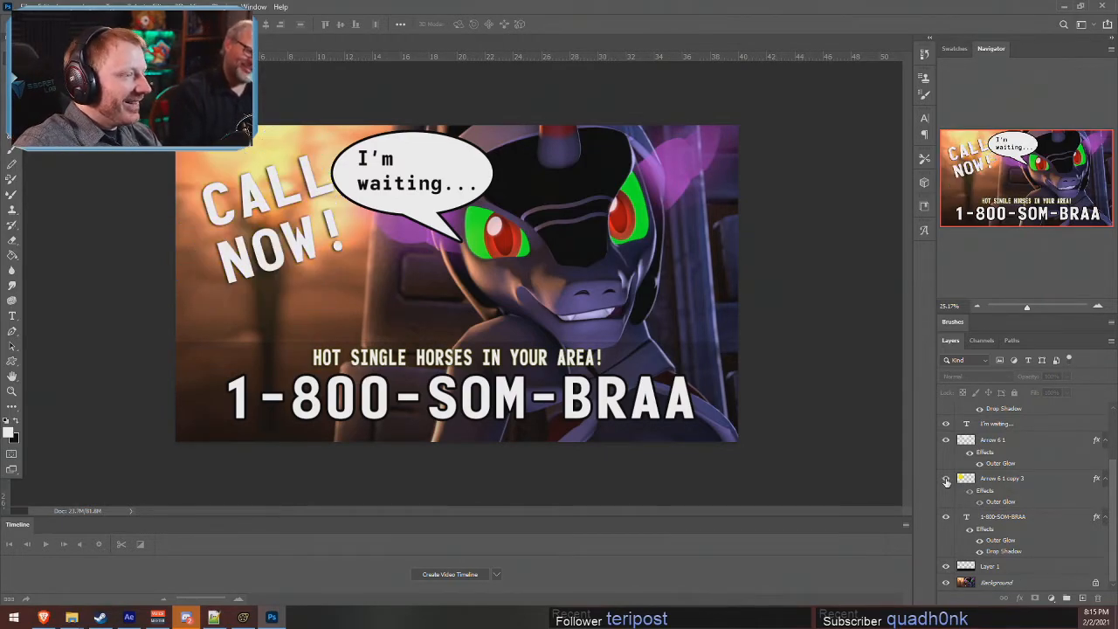
- Compare the design with and without the yellow starburst behind CALL NOW!, leaving the starburst shown
left_click(945, 480)
left_click(946, 480)
left_click(946, 479)
left_click(946, 479)
left_click(945, 479)
left_click(946, 480)
left_click(946, 479)
left_click(945, 480)
left_click(946, 479)
- Set the opacity of the dark band layer behind the hotline text to 43% and deselect the layer
left_click(1012, 571)
left_click(1066, 377)
left_click_drag(1080, 397, 1079, 393)
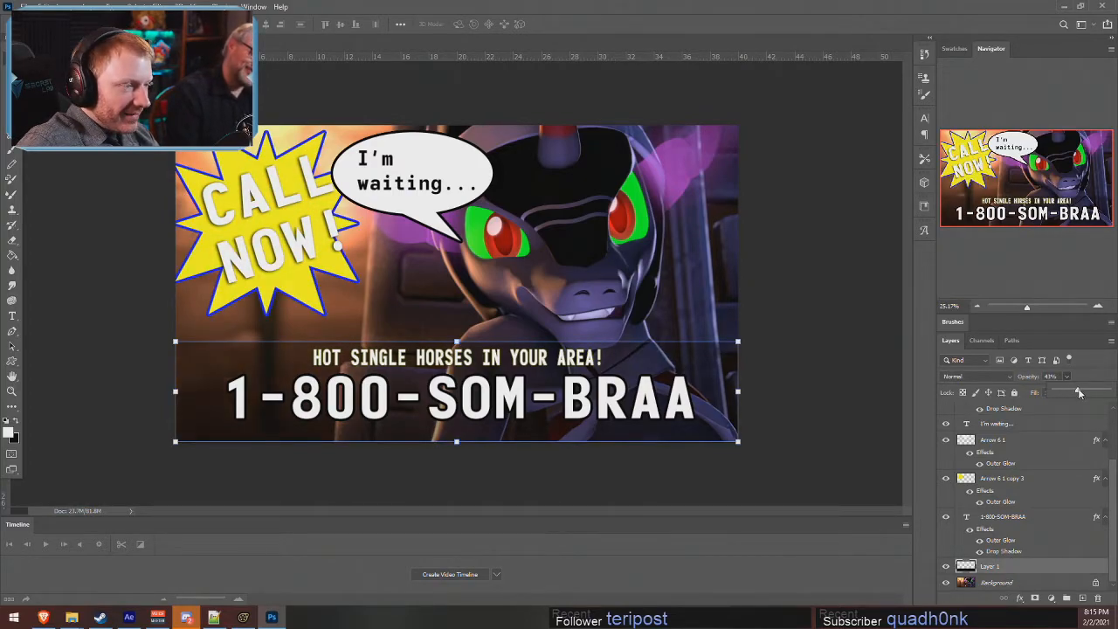
left_click(852, 356)
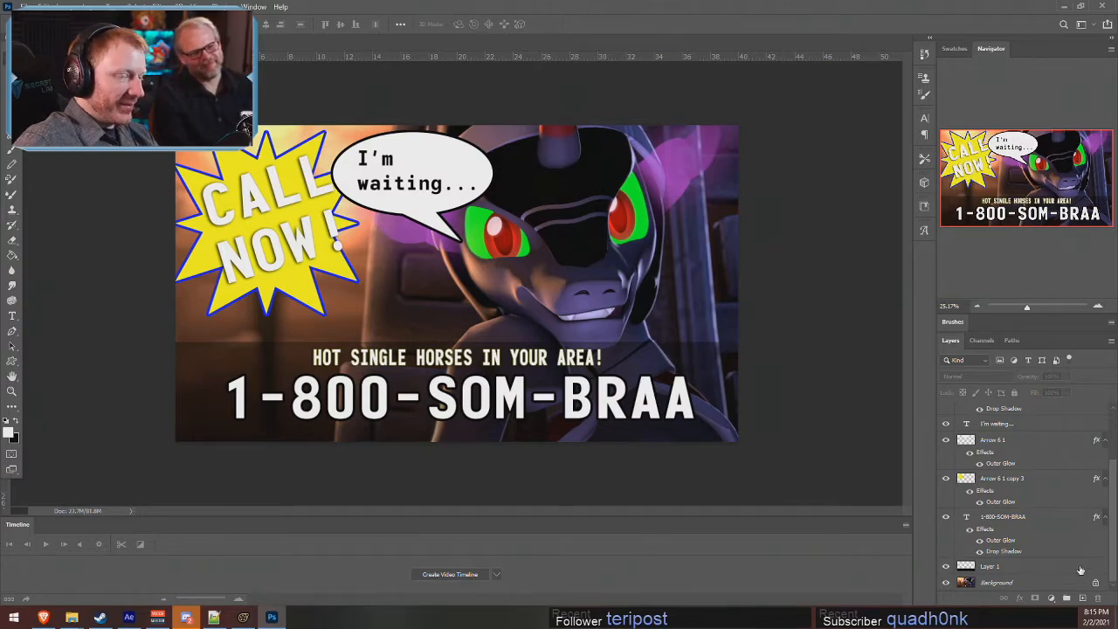
- Add an Outer Glow to the dark band layer and set the glow colour to pure blue (0000ff)
left_click(1023, 570)
double_click(1035, 559)
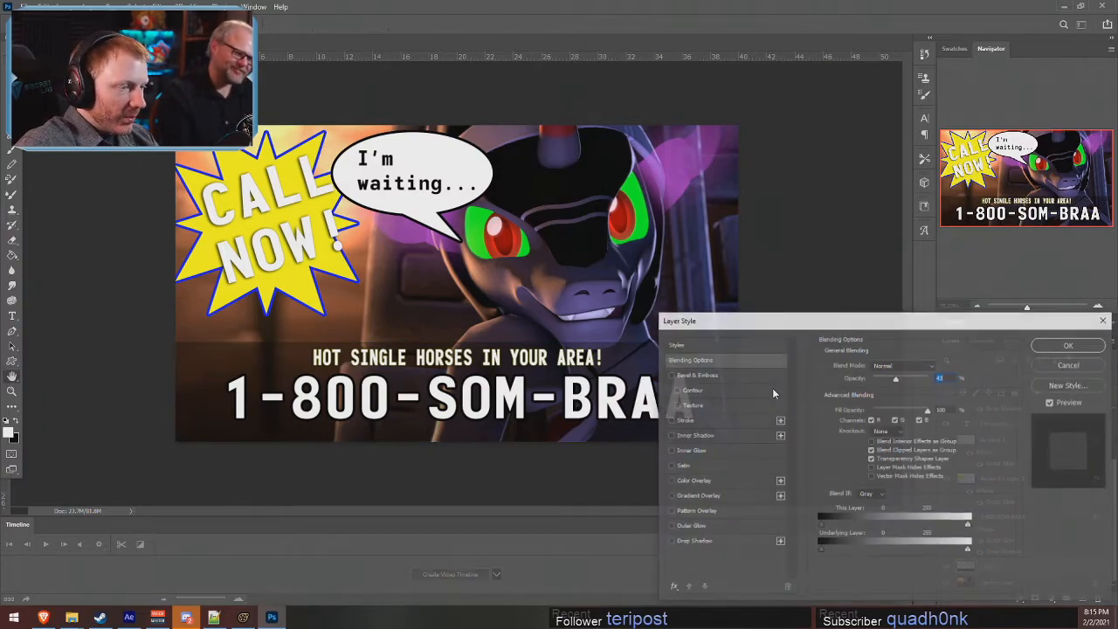
left_click(695, 526)
left_click(847, 406)
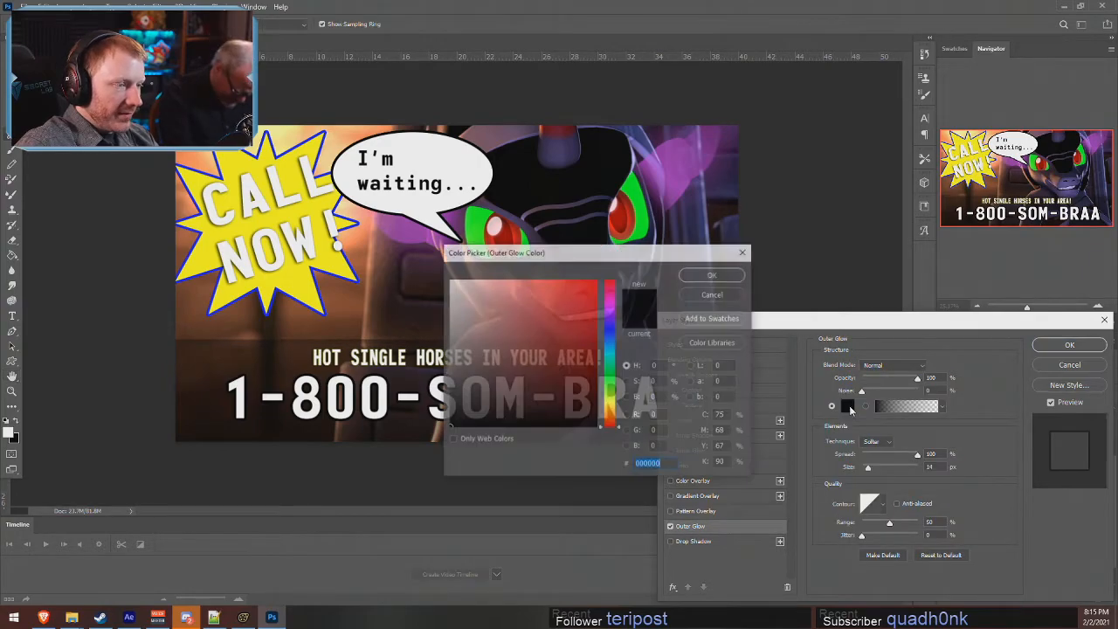
left_click(609, 329)
left_click(578, 279)
left_click(595, 280)
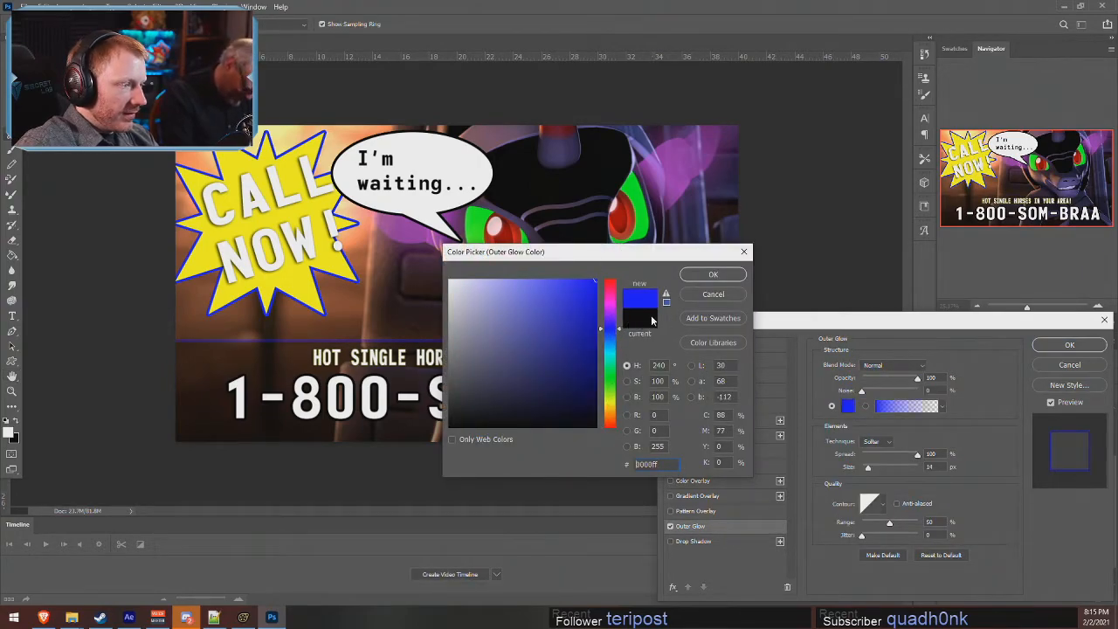
left_click(709, 275)
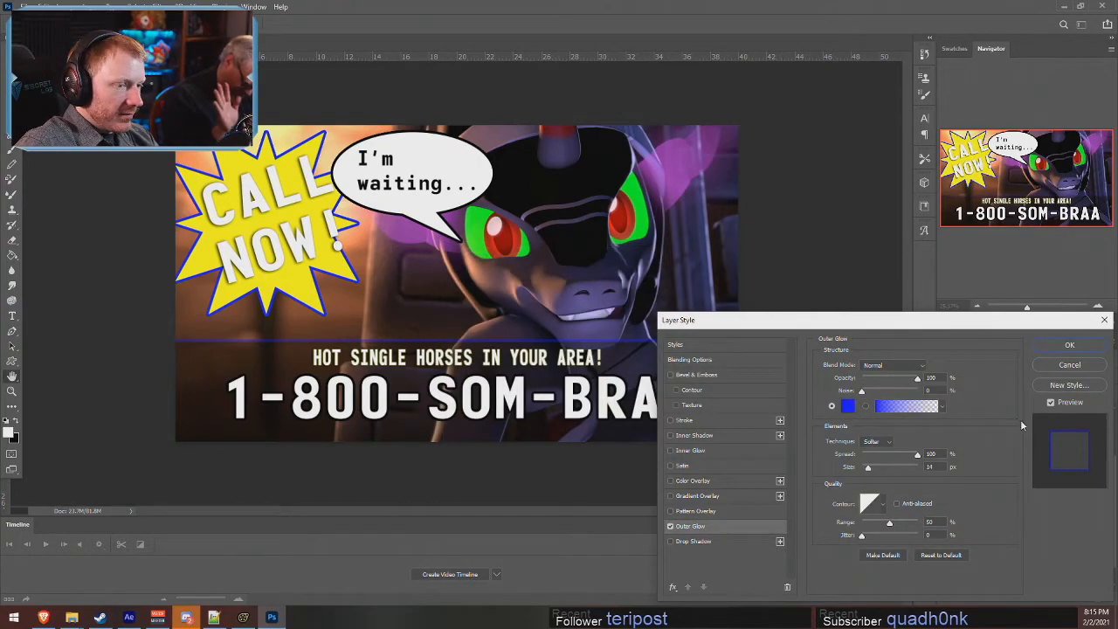
- Change the band's Outer Glow colour to black
left_click(847, 406)
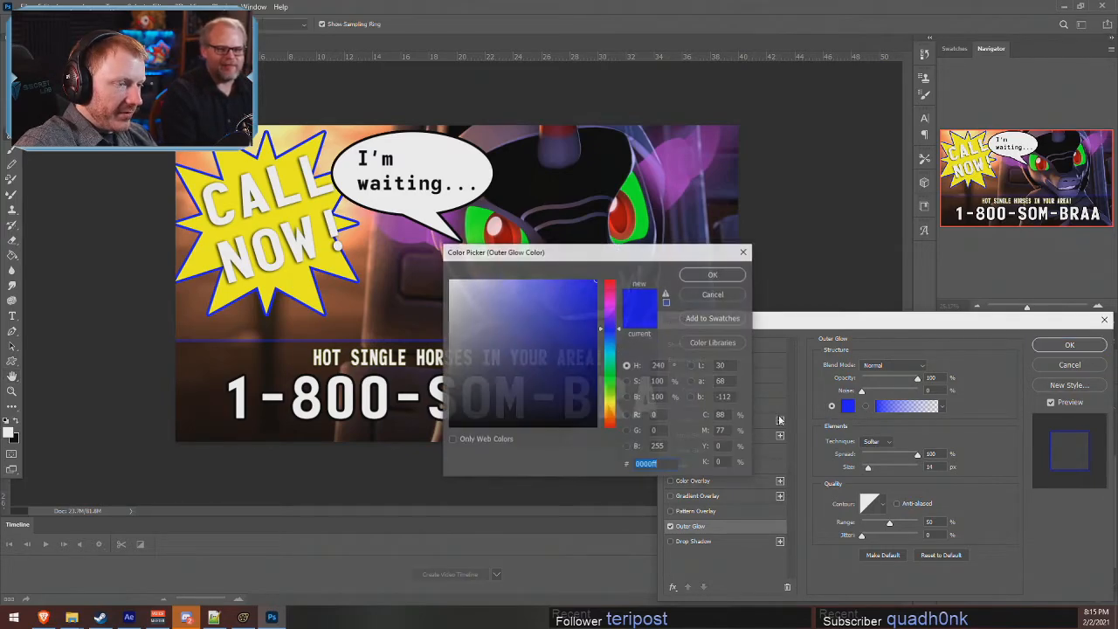
left_click(544, 420)
left_click(709, 275)
- Add a Color Overlay to the band layer and set its colour to pure blue (0000ff)
left_click(689, 482)
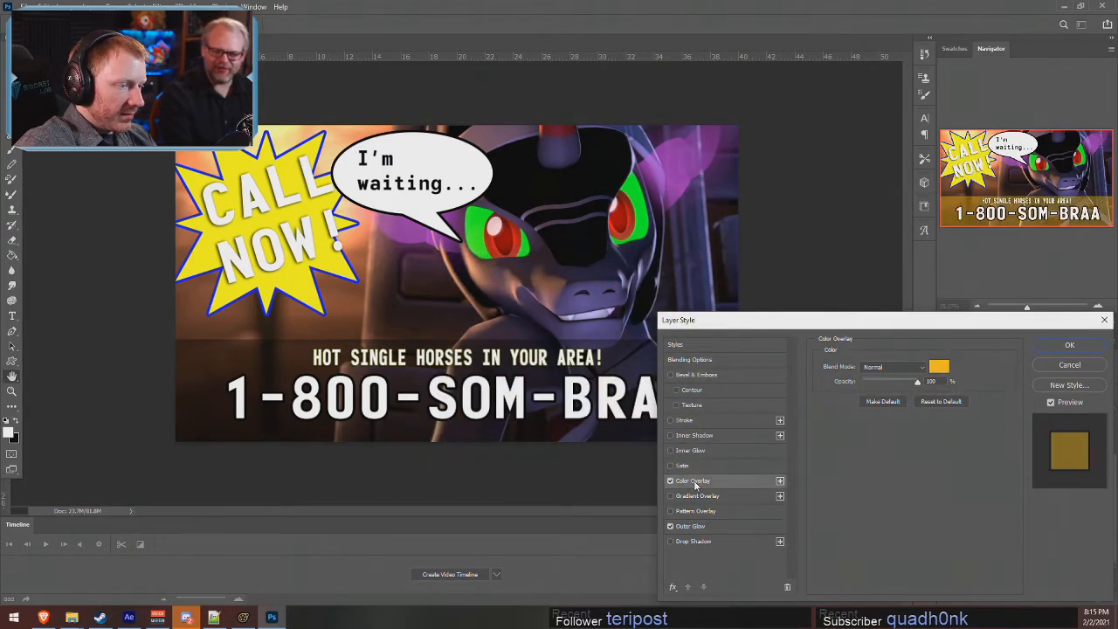
left_click(938, 366)
type("000000")
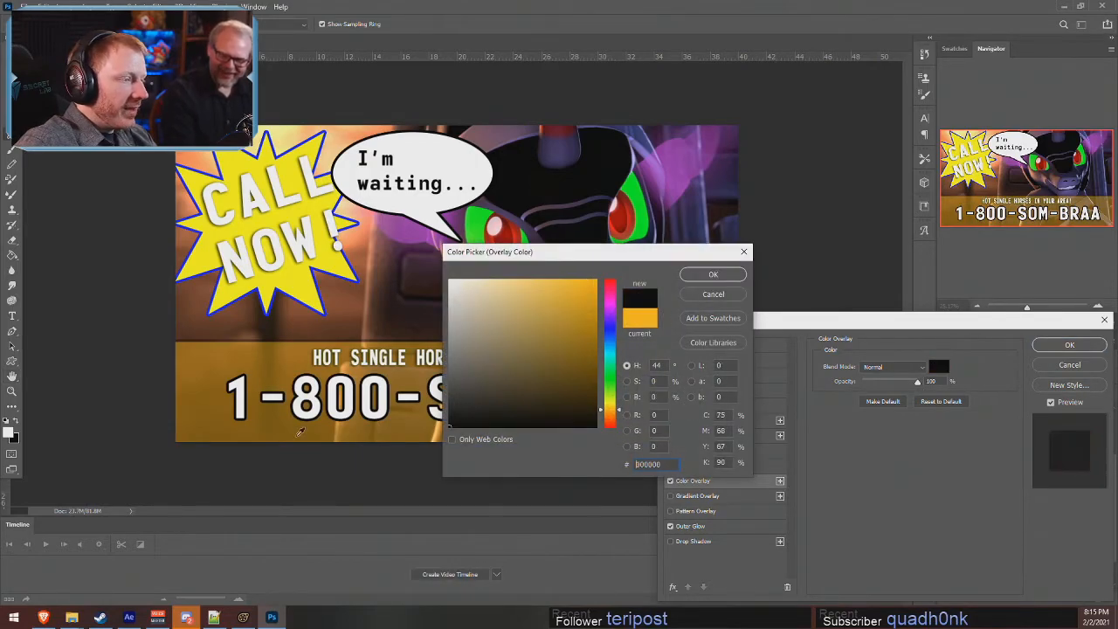
mouse_move(610, 409)
left_mouse_down()
mouse_move(610, 329)
mouse_move(648, 262)
left_mouse_up()
left_click(580, 315)
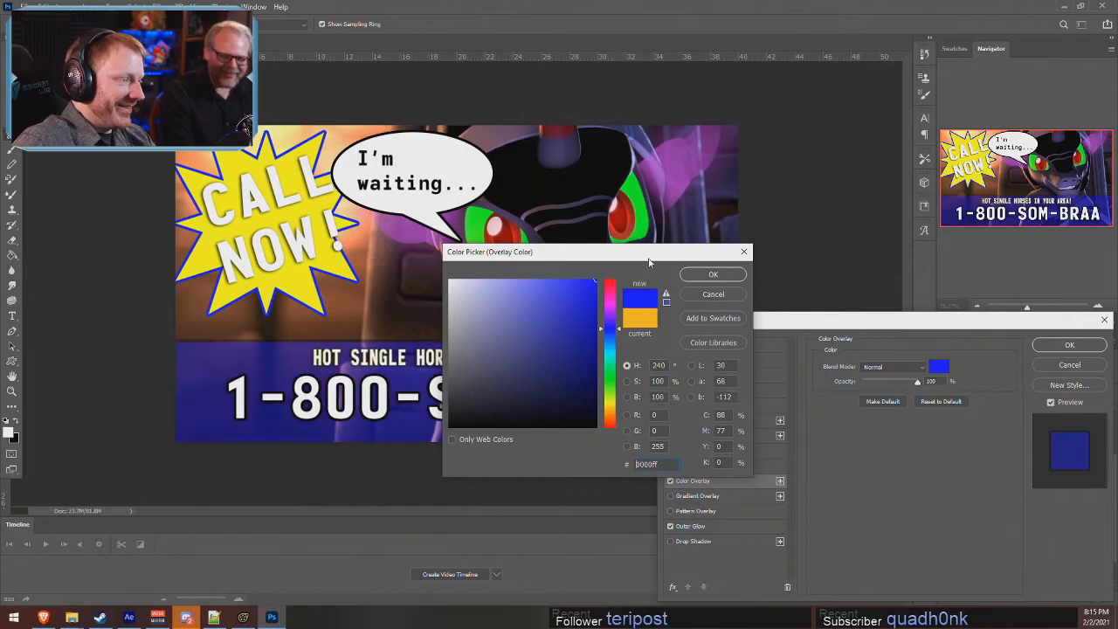
left_click(712, 275)
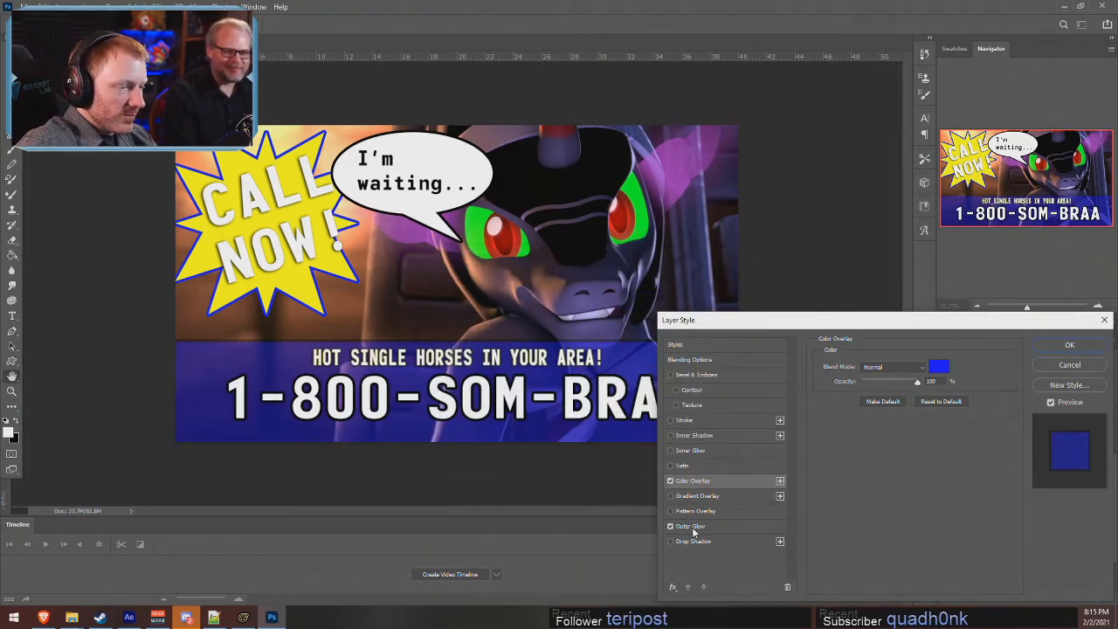
- Set the band's Outer Glow colour to bright blue (0006ff)
left_click(690, 526)
left_click(850, 408)
left_click(580, 377)
left_click(613, 329)
left_click_drag(556, 302, 763, 214)
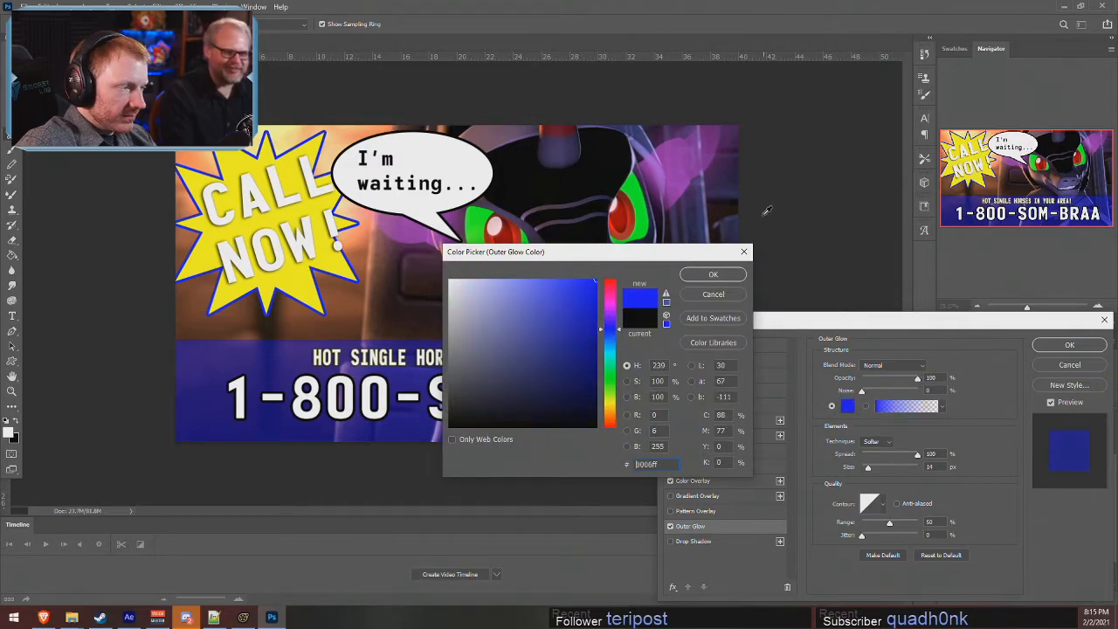
left_click(716, 275)
- Add a Drop Shadow to the band, set the Color Overlay opacity to about 36% and apply the layer style
left_click(735, 537)
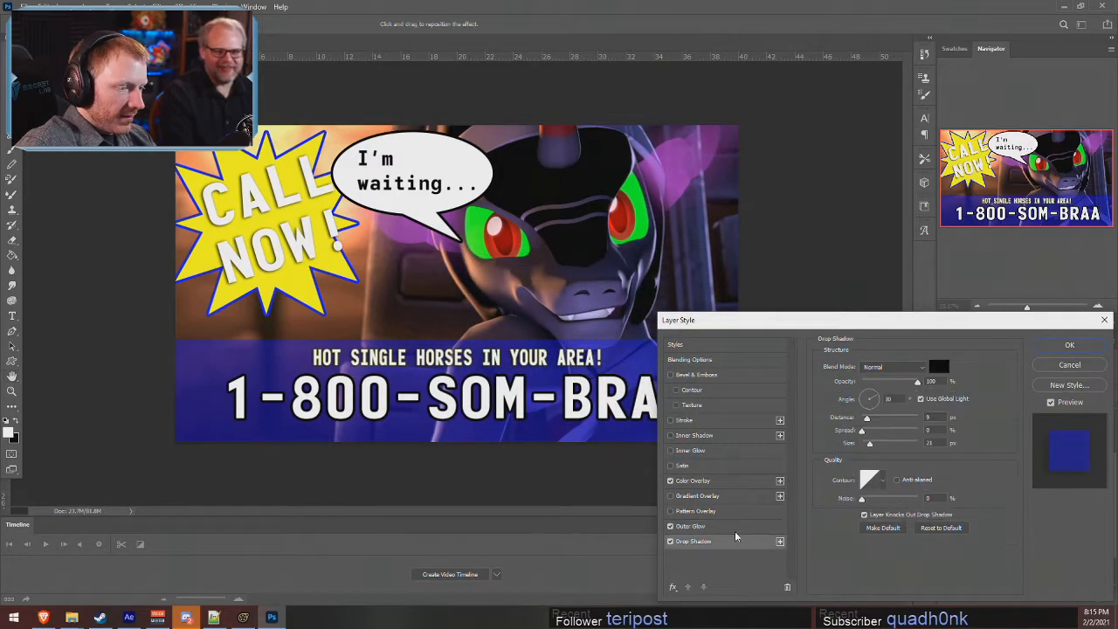
left_click(699, 481)
left_click_drag(892, 384, 883, 385)
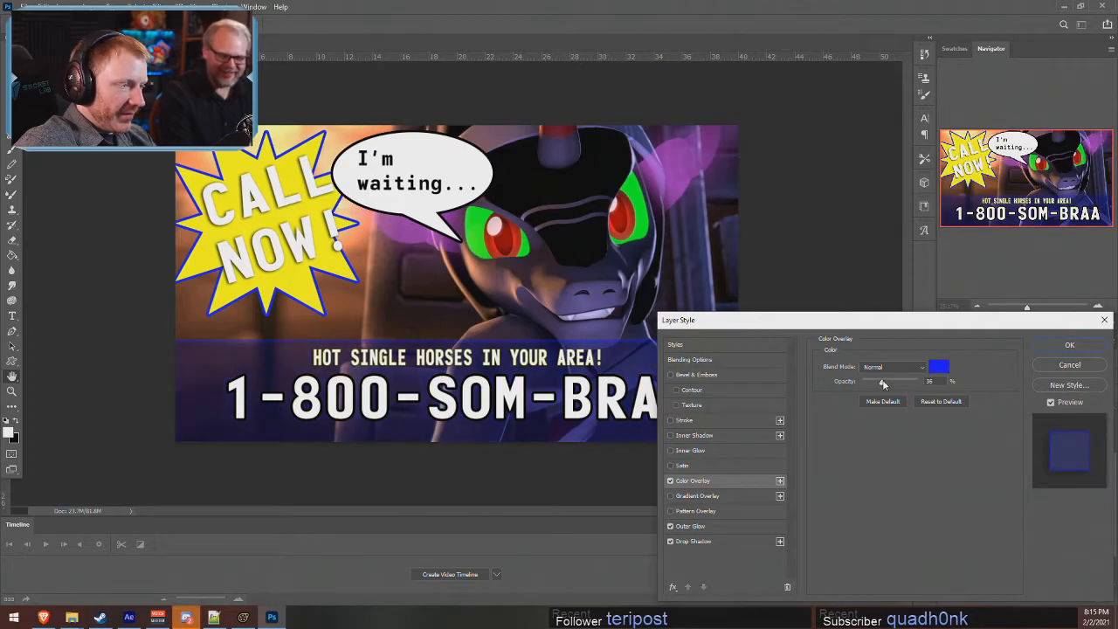
left_click(1072, 346)
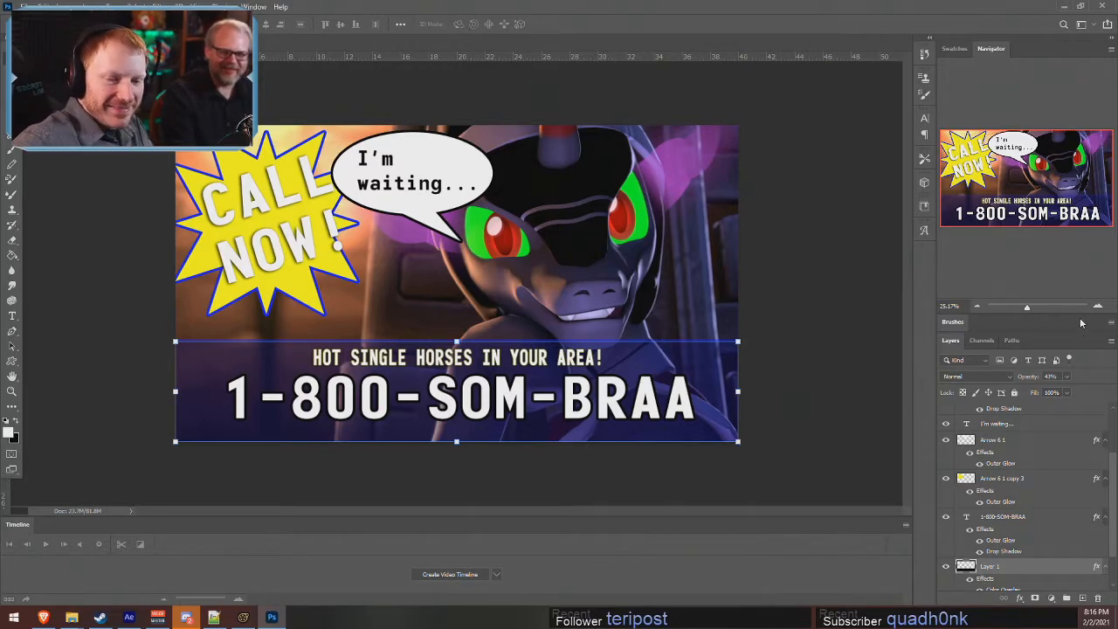
- Preview the recoloured design with the panels hidden and bring the panels back
key("Tab")
key("Tab")
key("Tab")
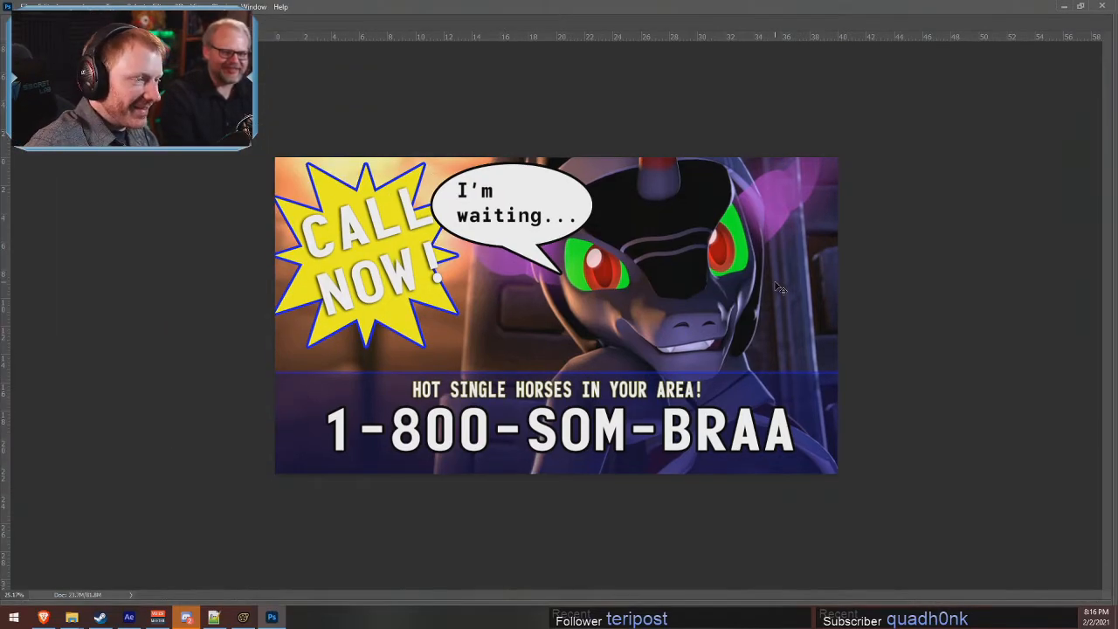
key("Tab")
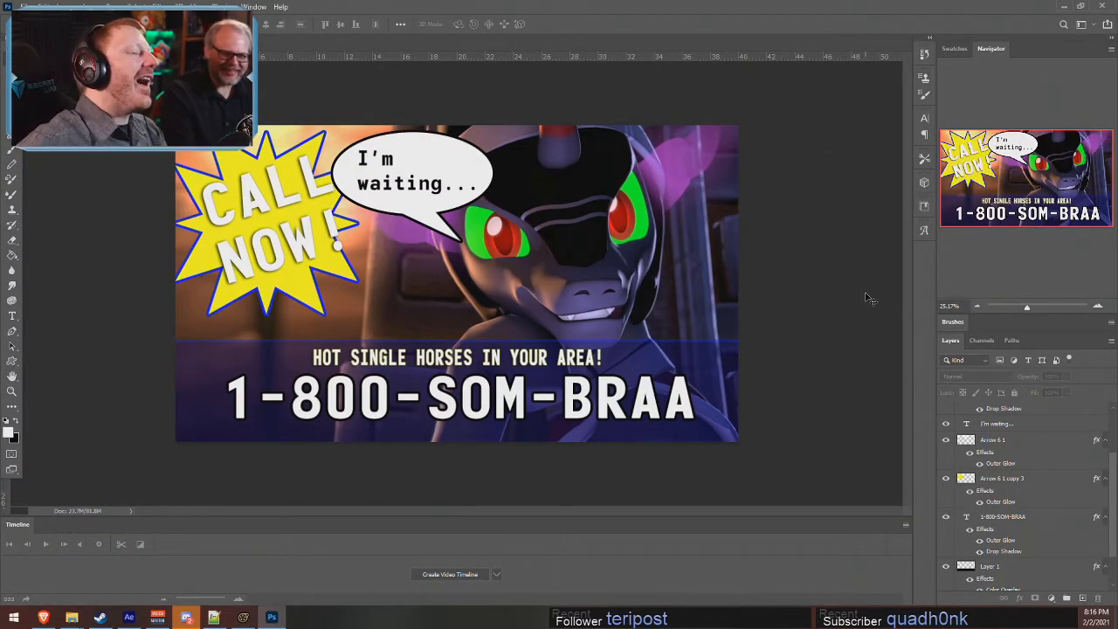
- Edit the large hotline text, replacing 800 with 555 and the final letter A with H
left_click(367, 393)
double_click(367, 393)
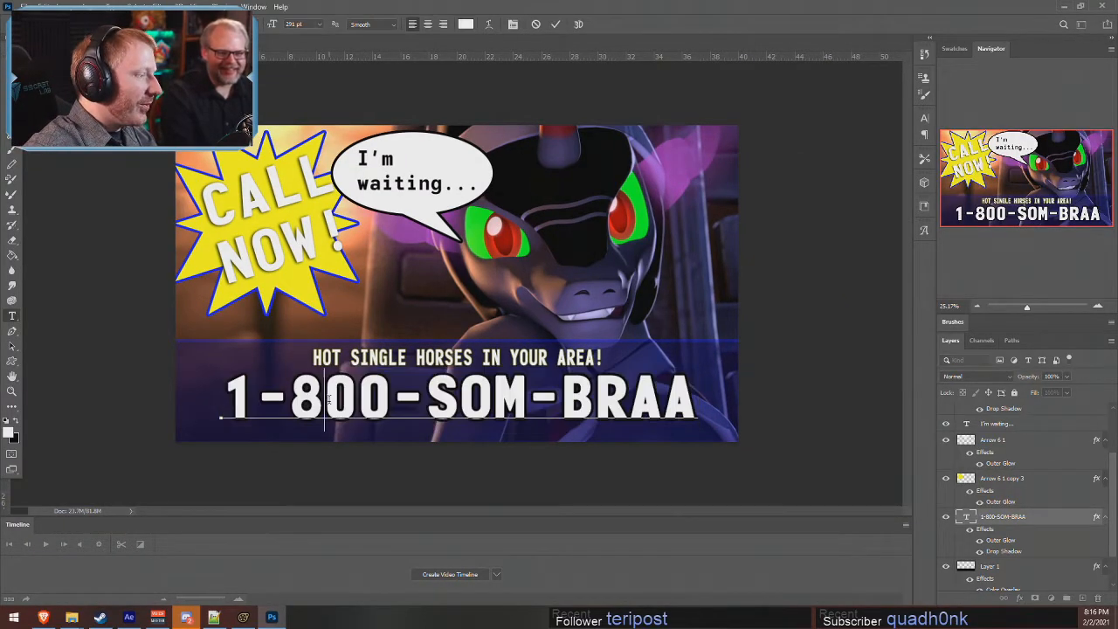
left_click_drag(291, 400, 390, 404)
type("555")
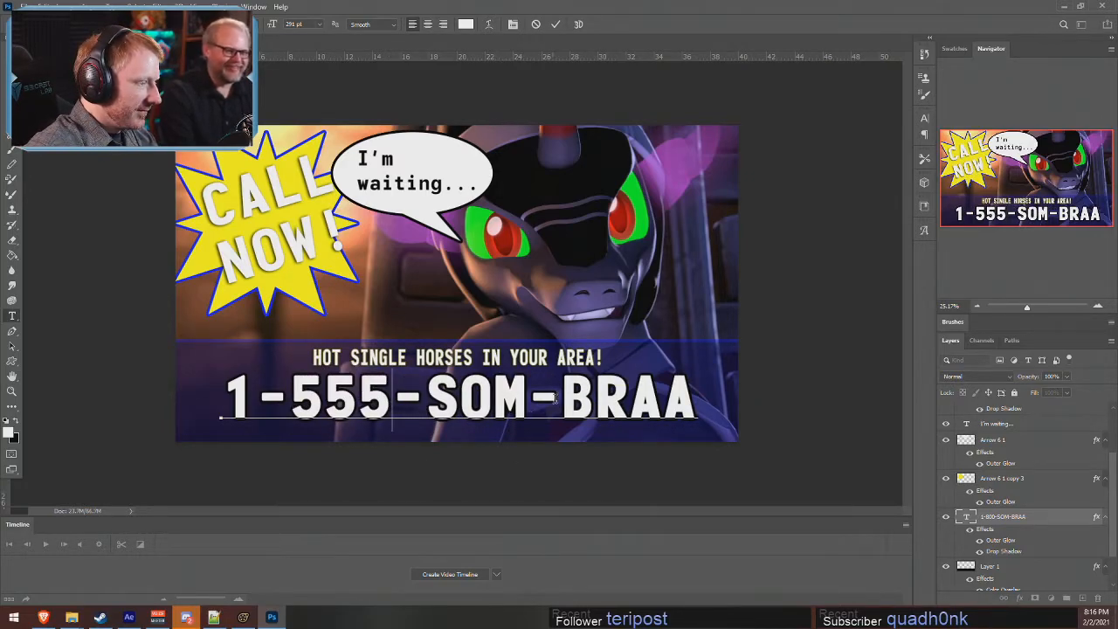
left_click(668, 400)
key("shift+Right")
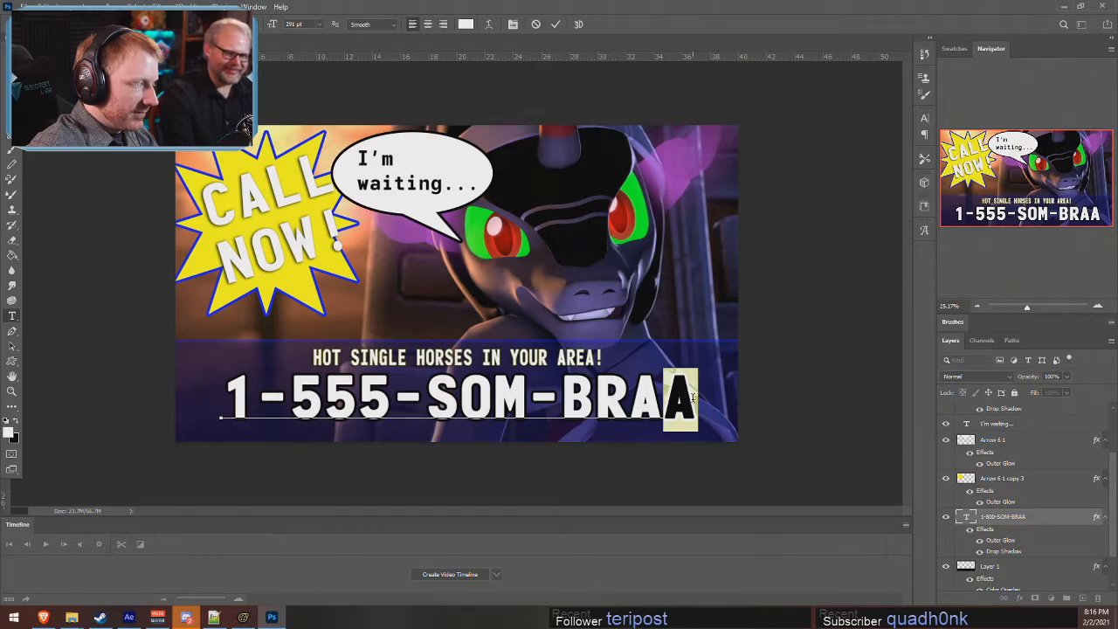
type("H")
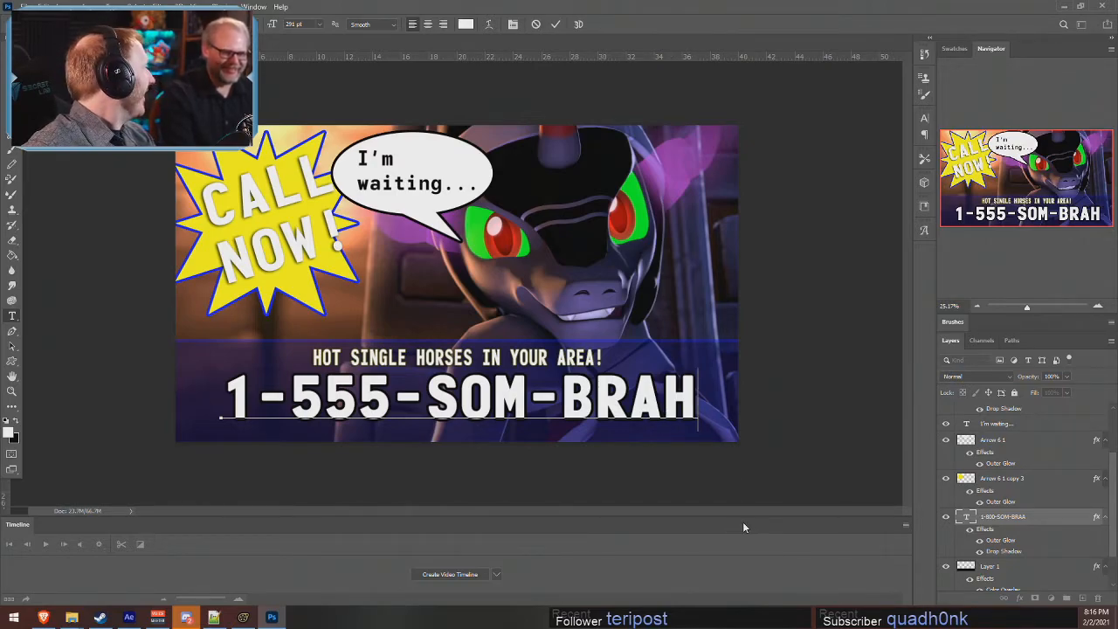
left_click(823, 315)
key("v")
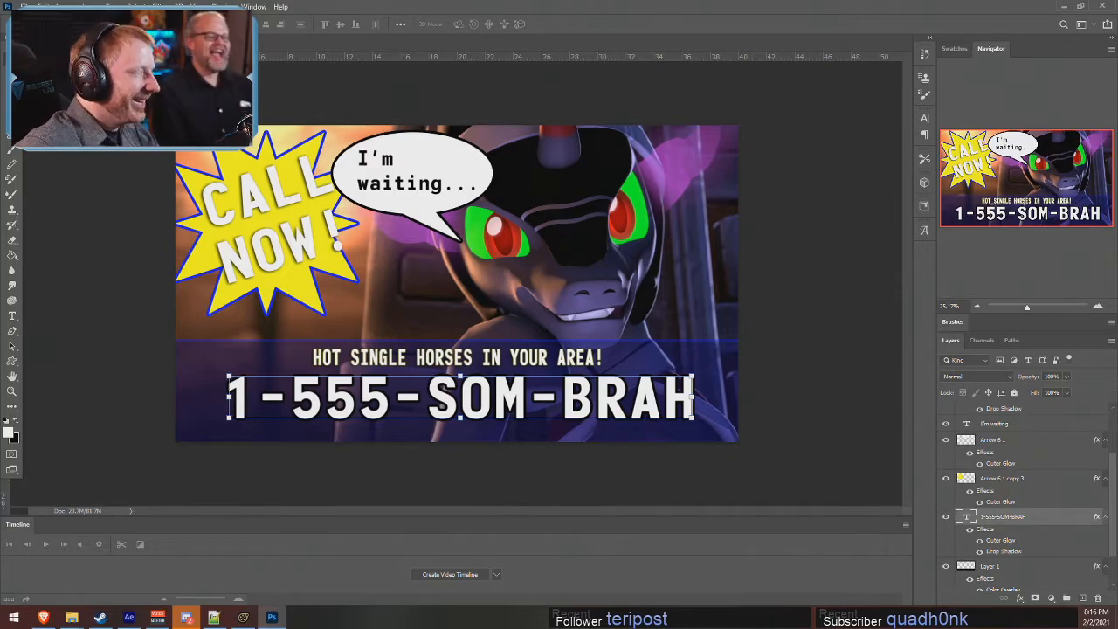
- Start saving the design as a PNG copy and choose the Misc folder inside the Pony SFM Pictures folder
left_click(24, 6)
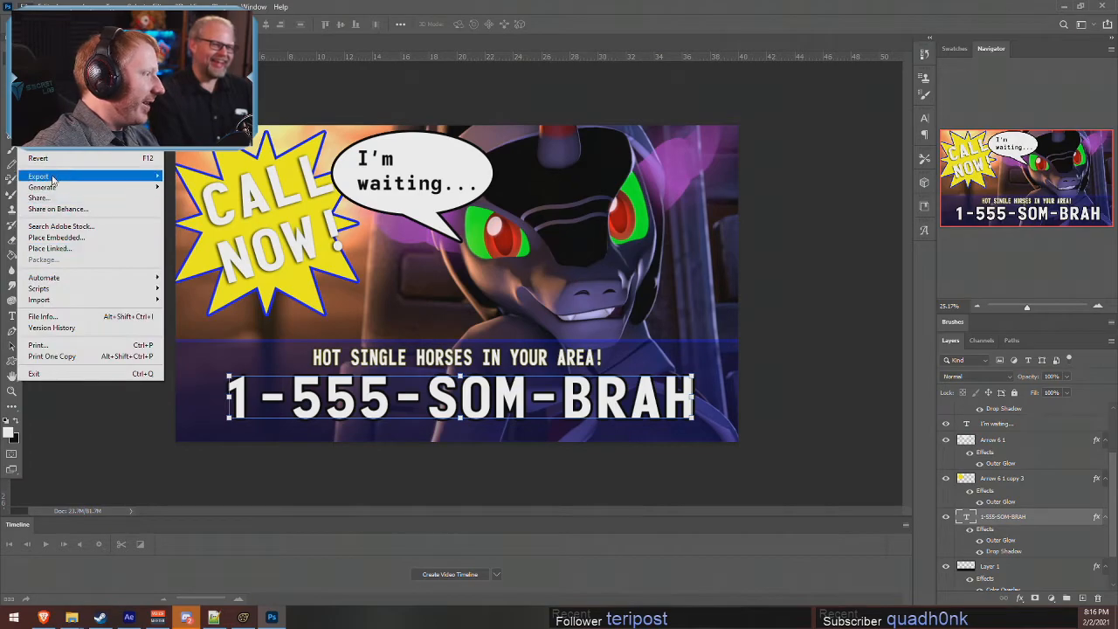
left_click(48, 148)
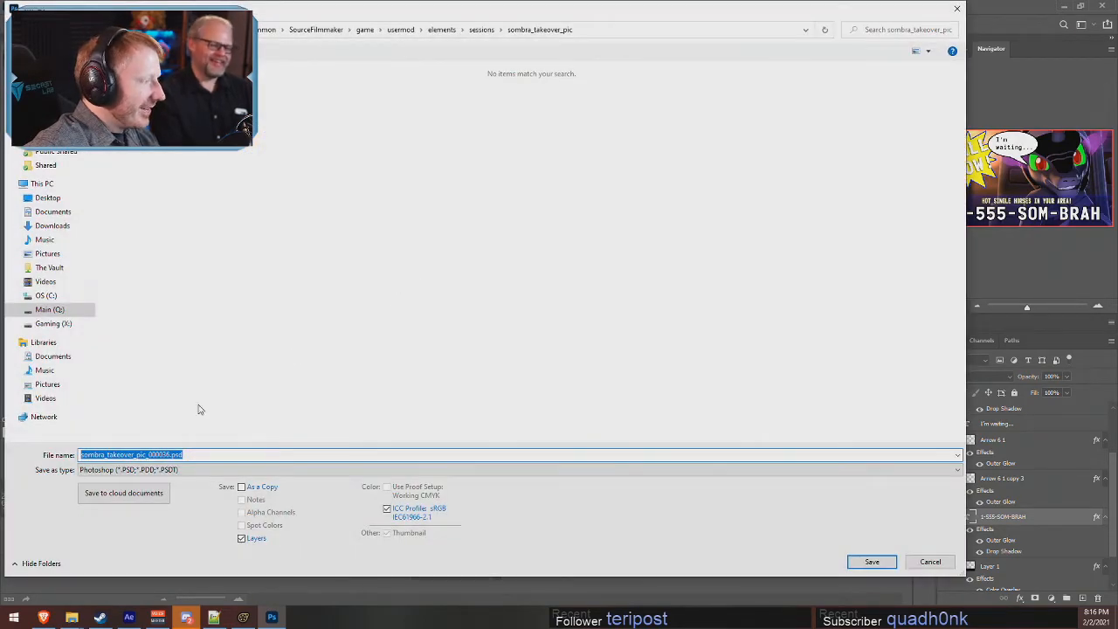
left_click(131, 470)
left_click(108, 423)
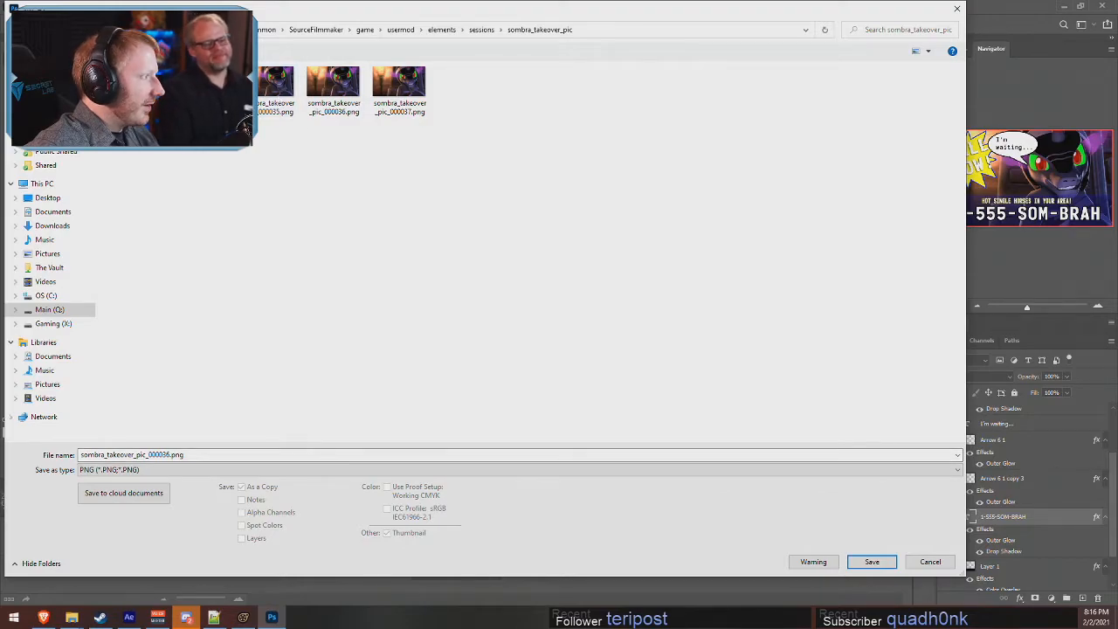
left_click(54, 110)
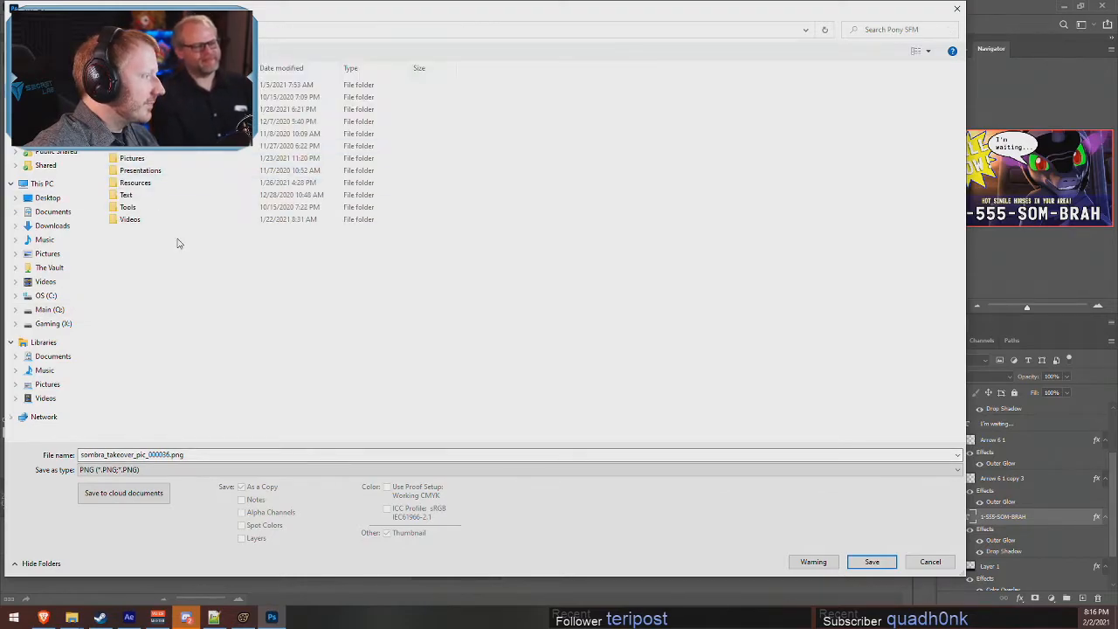
double_click(145, 158)
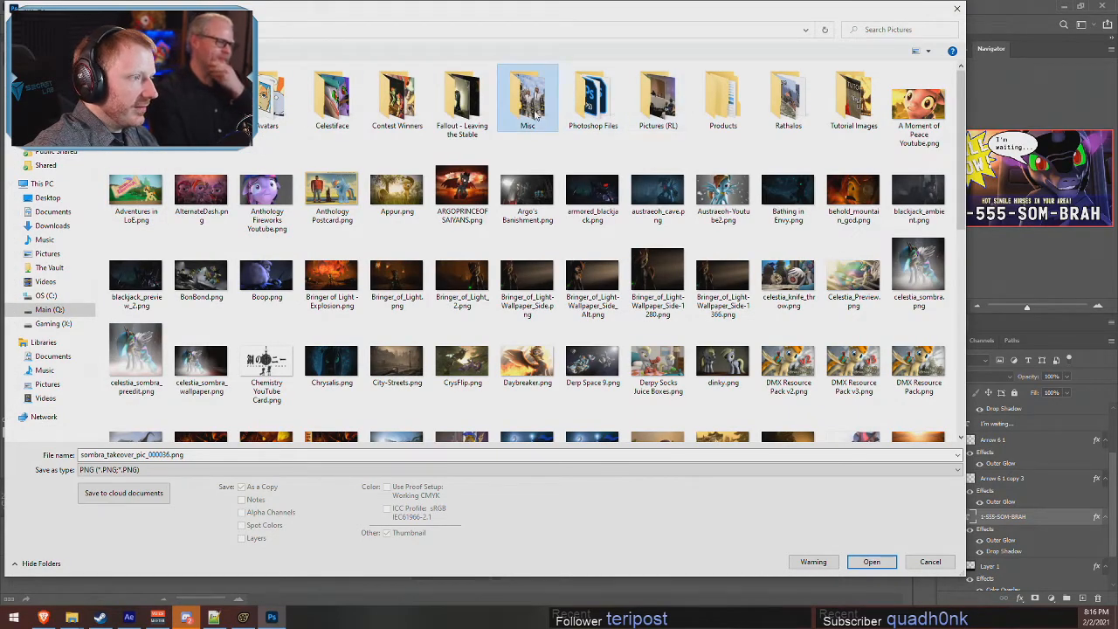
double_click(528, 100)
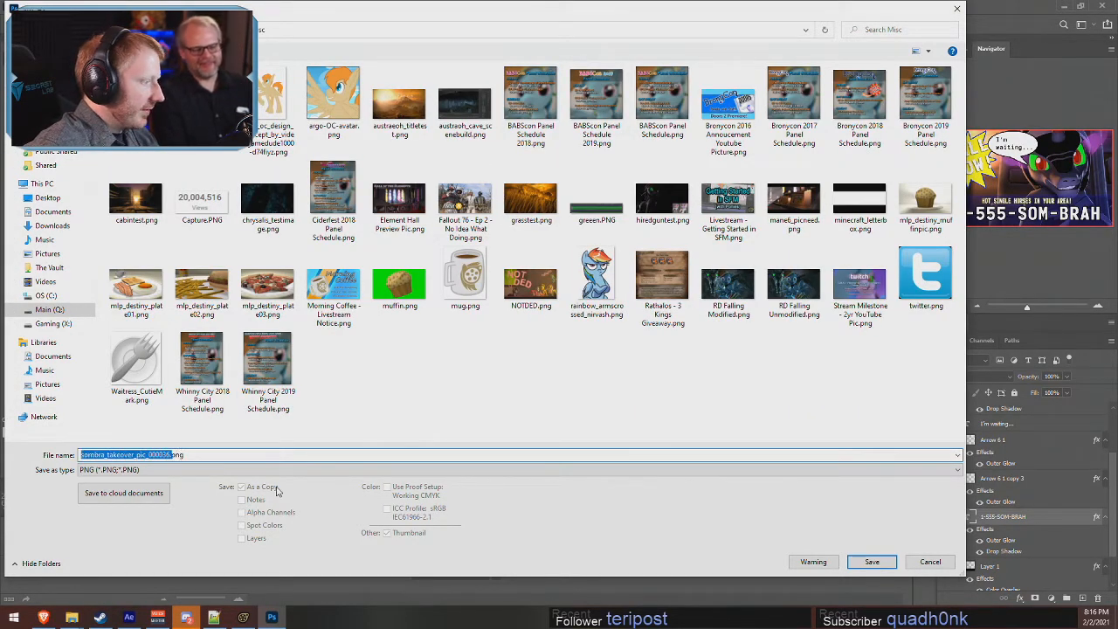
- Name the PNG "Sombra HOTline" and save it with the large file size (fastest saving) option
type("Sombra HOTline")
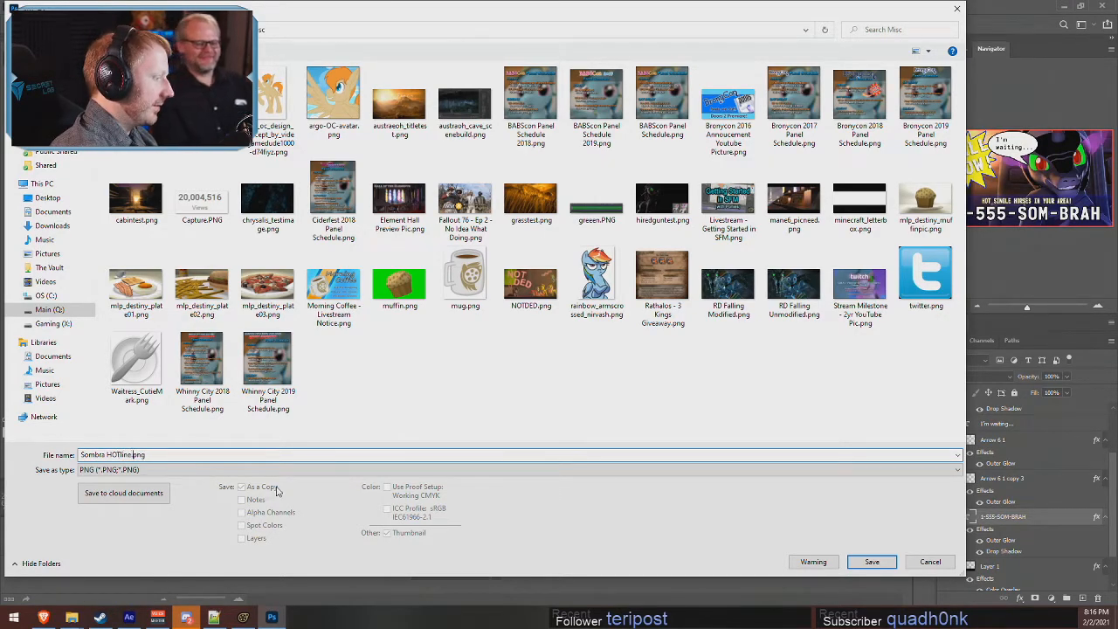
key("Return")
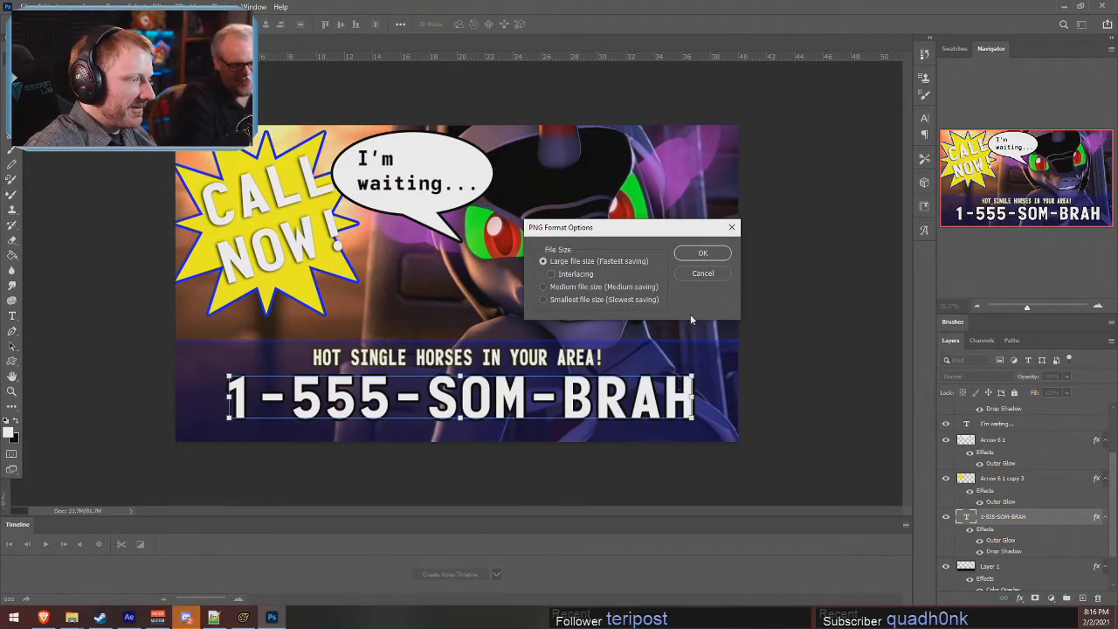
left_click(702, 253)
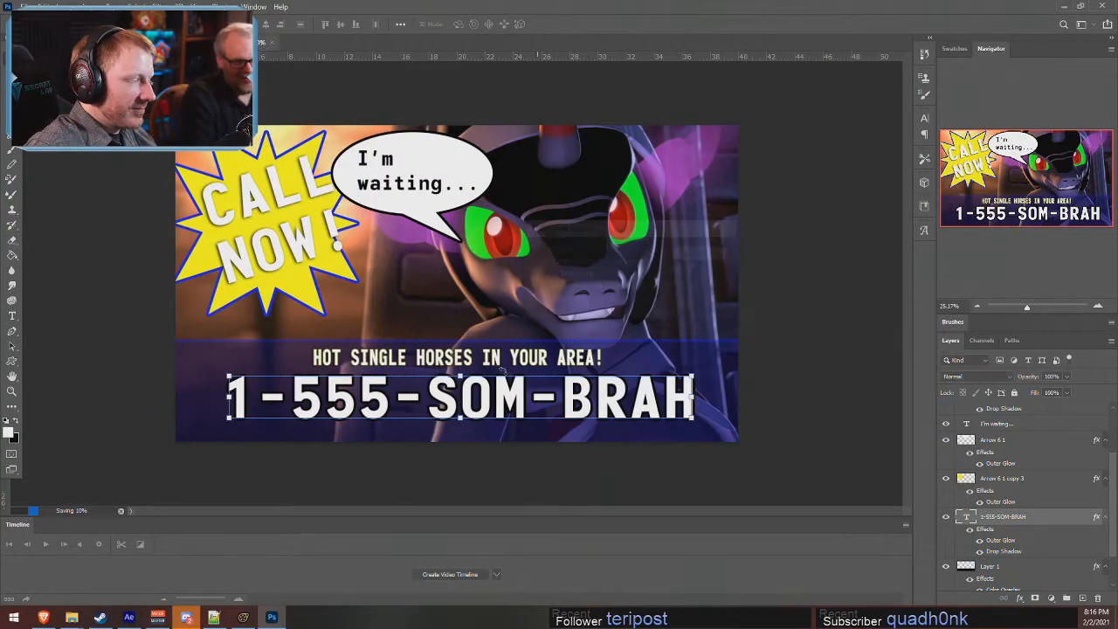
- Switch to Discord and, in a File Explorer window over it, open the Misc folder inside the Pony SFM Pictures folder
left_click(186, 617)
mouse_move(71, 617)
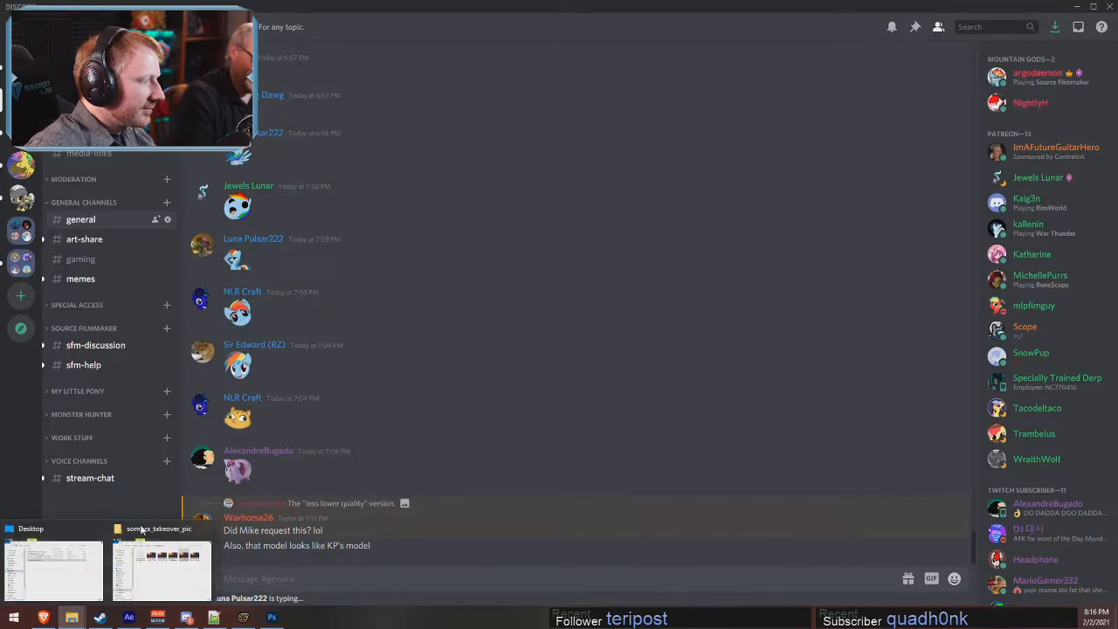
left_click(207, 555)
left_click(271, 238)
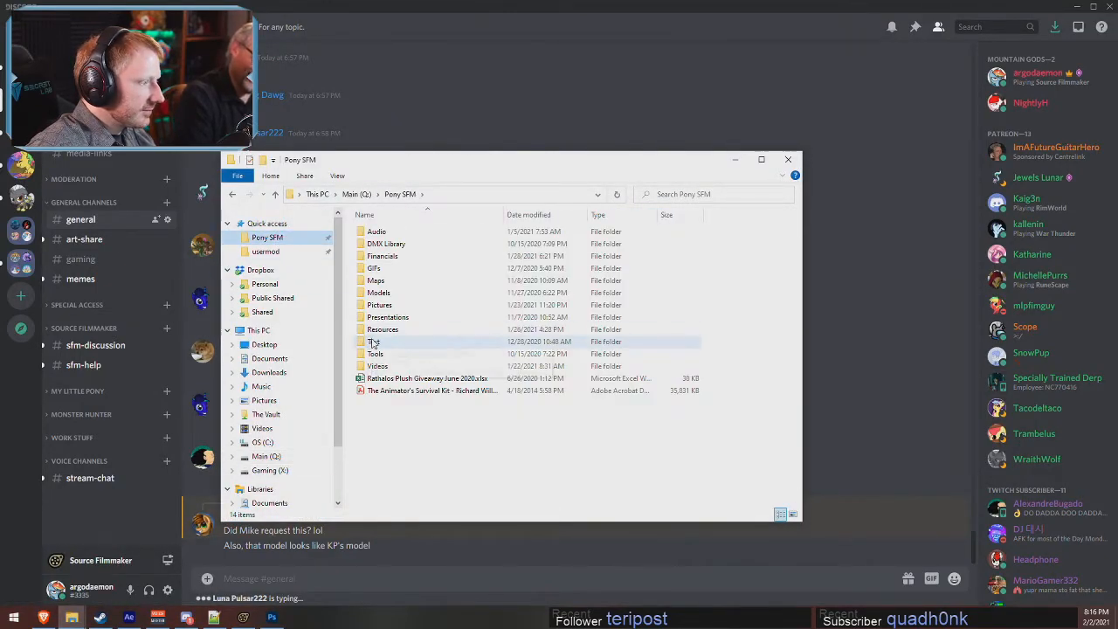
double_click(410, 304)
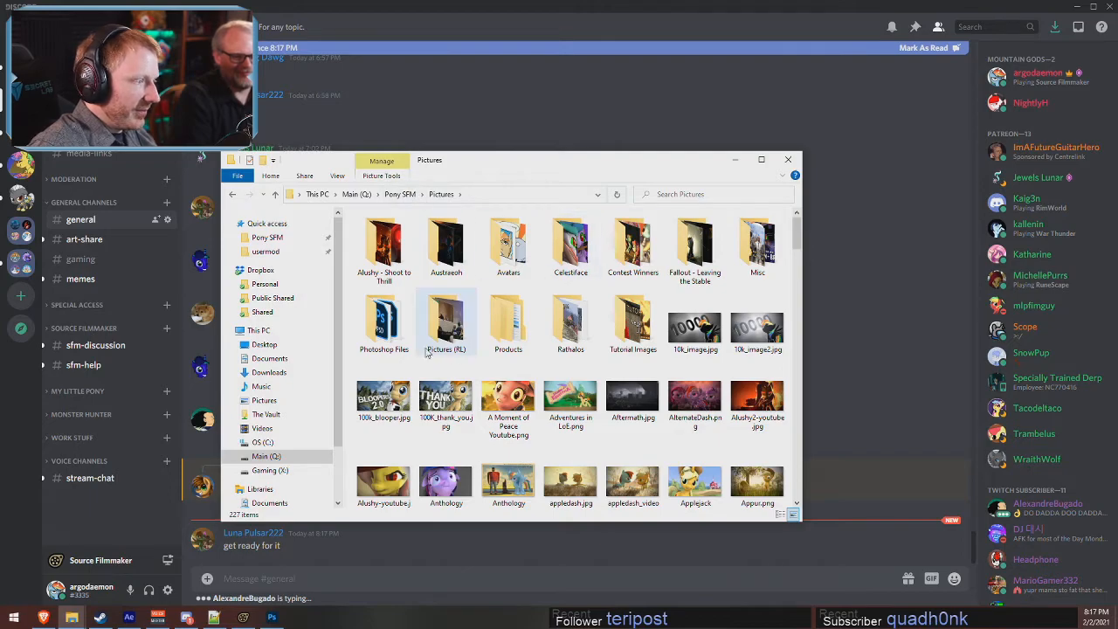
double_click(756, 247)
- Share Sombra HOTline.png in the general channel with the comment "Why do I do this."
scroll(568, 367, "down", 10)
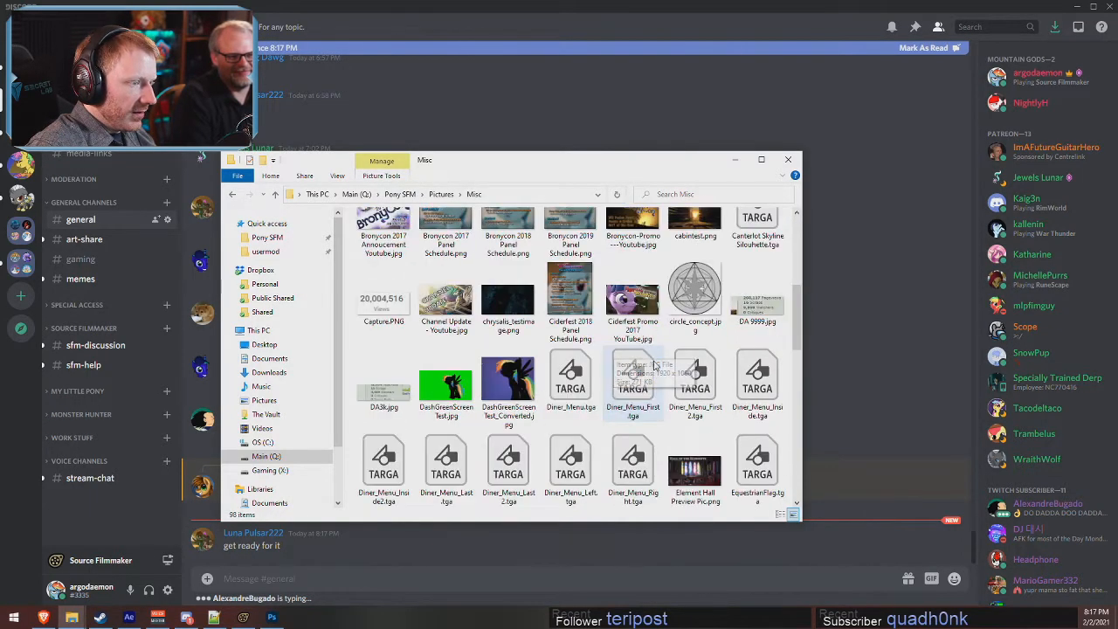
scroll(708, 461, "down", 5)
scroll(707, 461, "up", 6)
scroll(707, 461, "down", 6)
left_click_drag(518, 385, 349, 541)
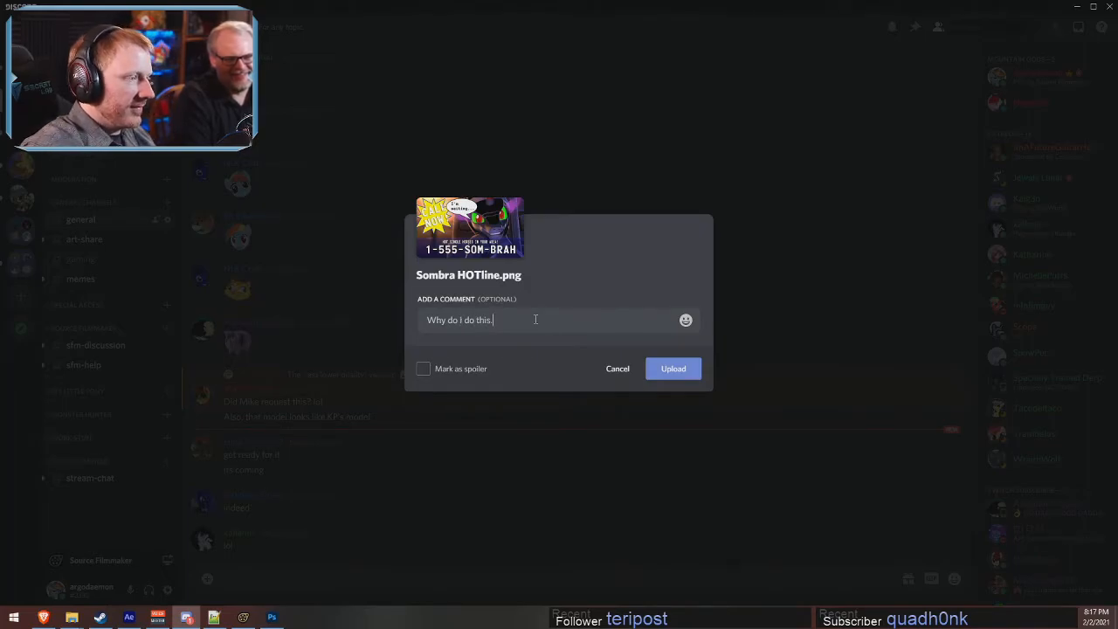
left_click(674, 377)
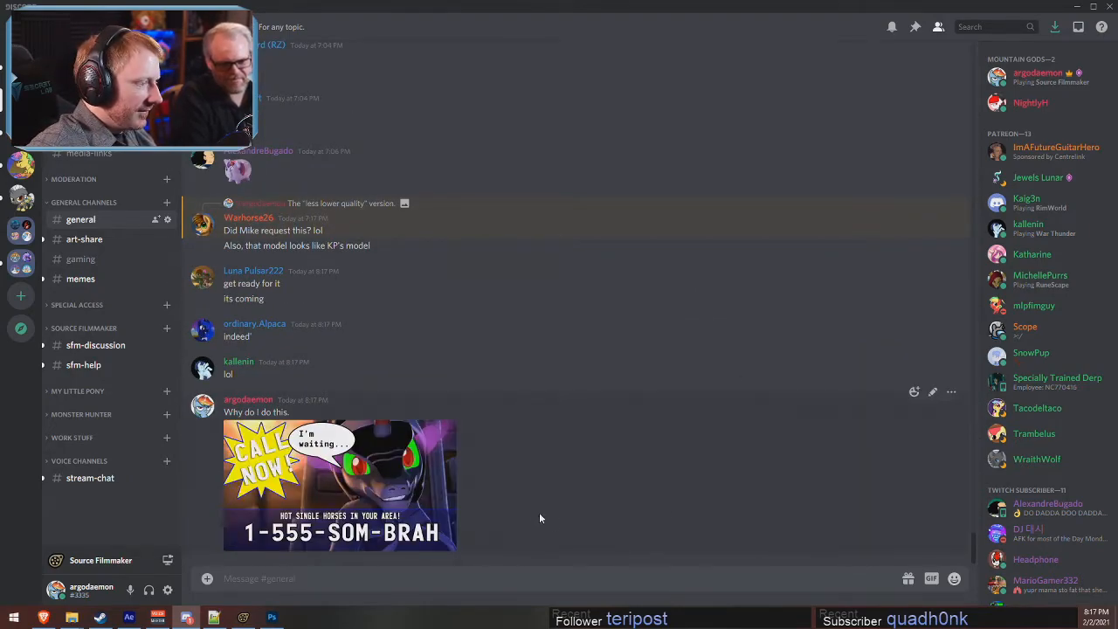
- View the posted hotline image enlarged, close it and look through the surrounding messages
left_click(336, 473)
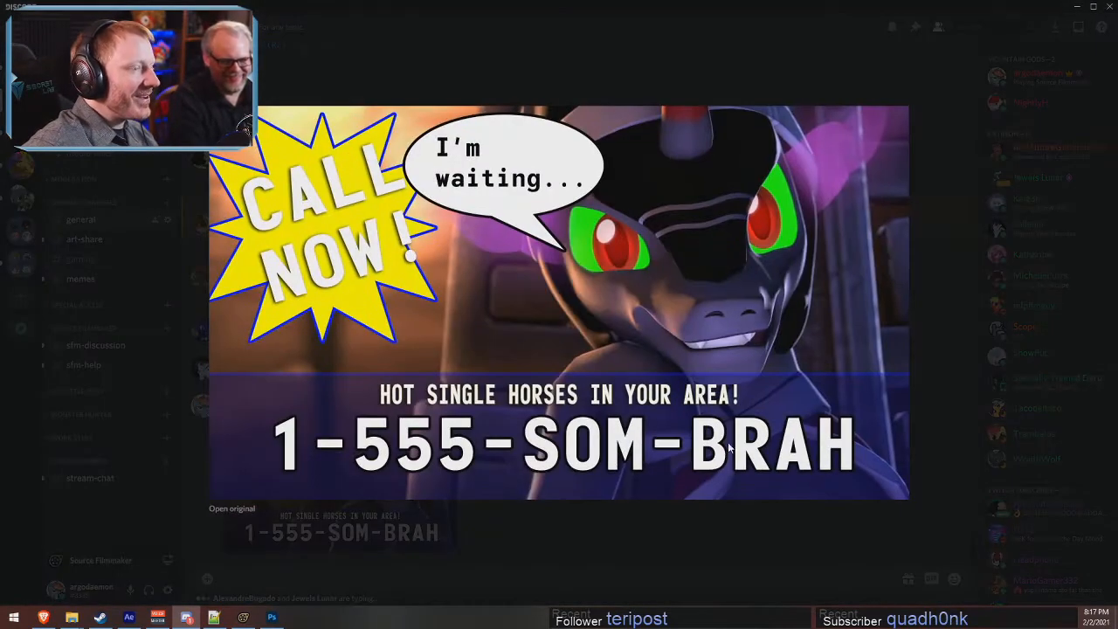
left_click(715, 547)
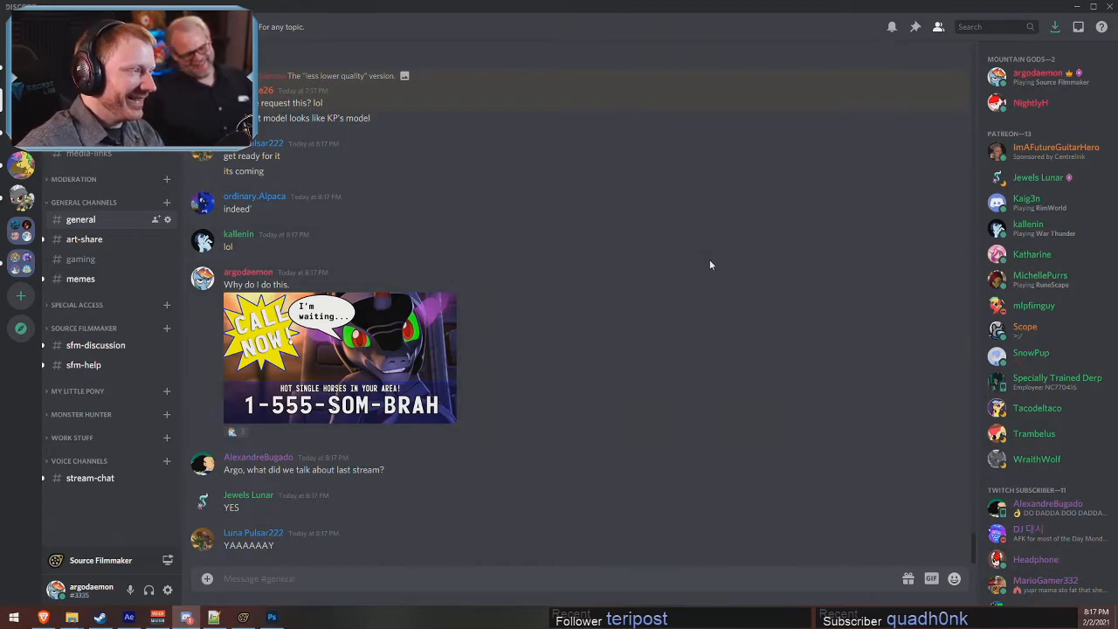
scroll(510, 381, "up", 3)
scroll(703, 348, "down", 3)
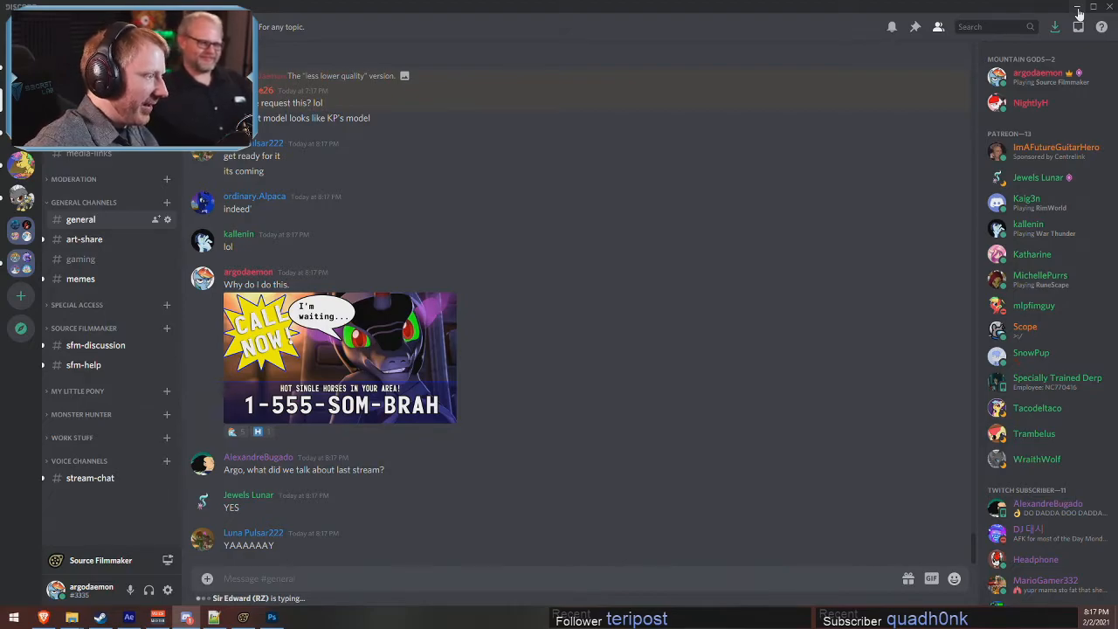
- Return to Photoshop and start saving the layered design as a new file, choosing the Photoshop Files folder inside Pony SFM Pictures
left_click(1078, 11)
left_click(502, 4)
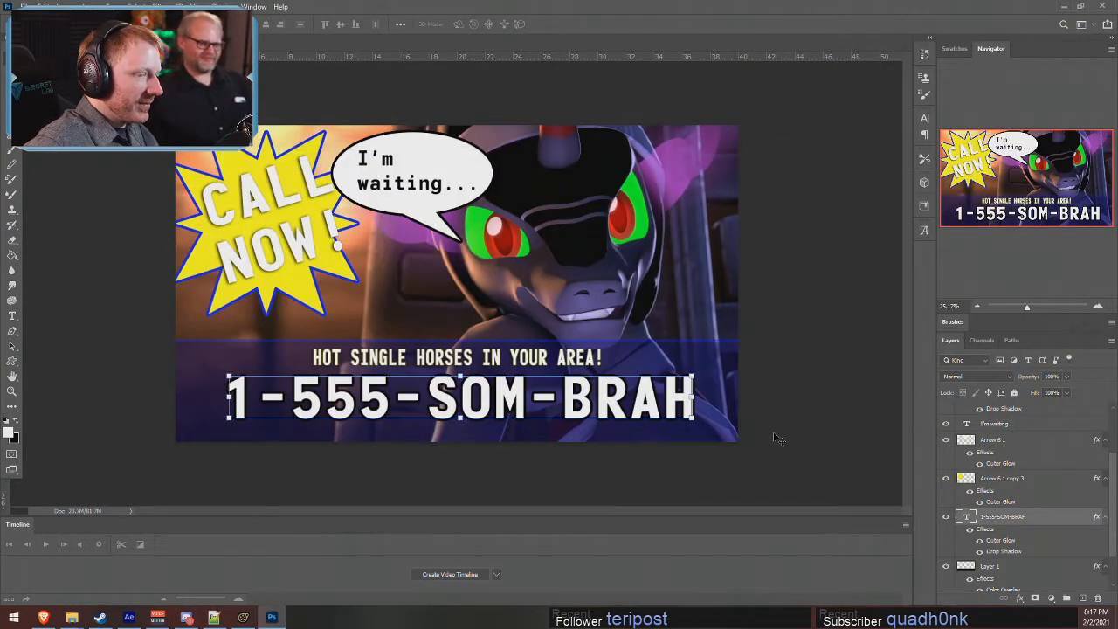
left_click(25, 6)
left_click(43, 266)
left_click(157, 473)
left_click(158, 472)
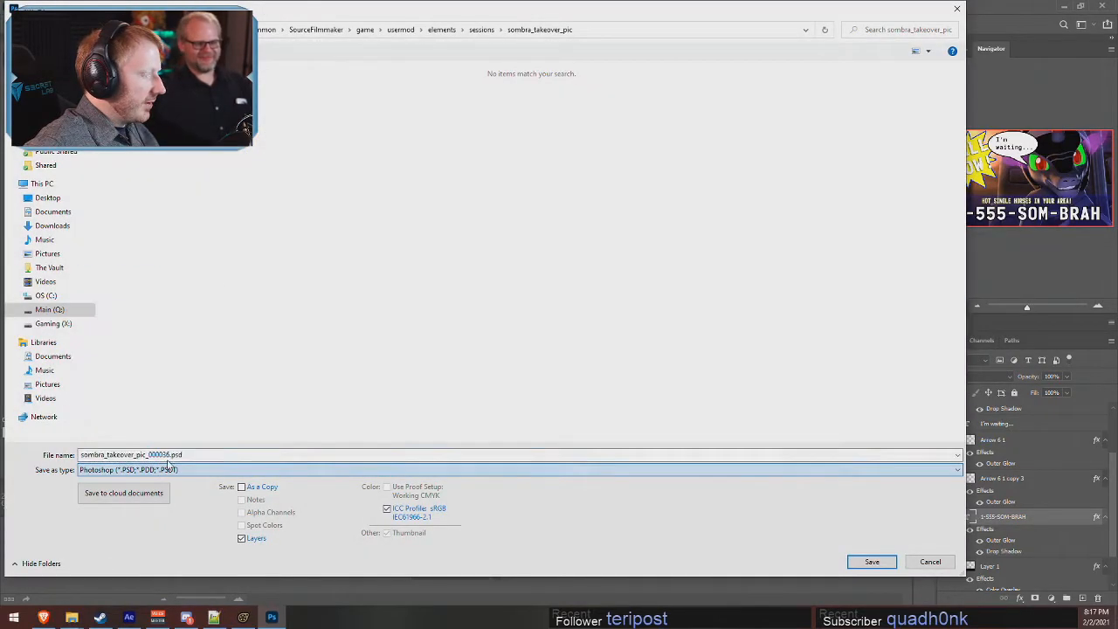
left_click(50, 309)
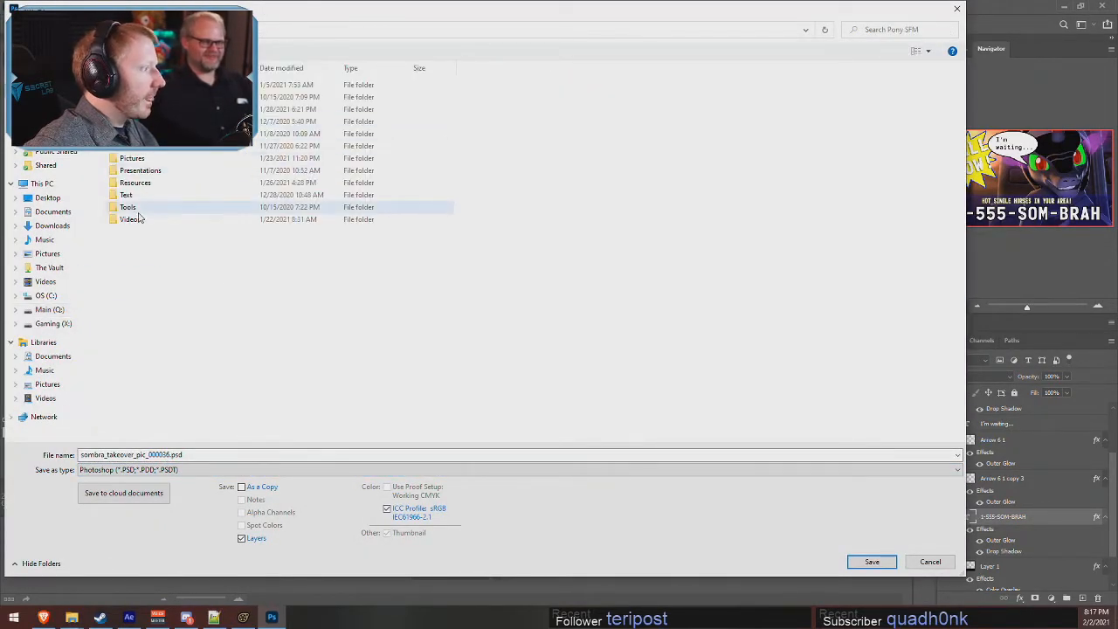
double_click(136, 161)
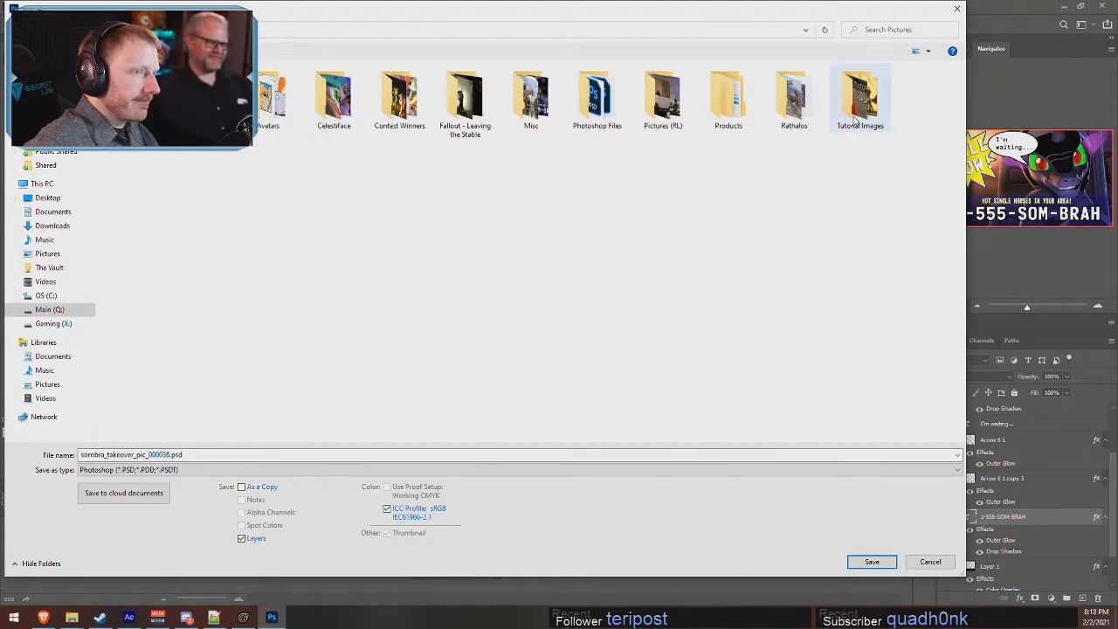
double_click(596, 97)
- Name the layered file Sombra_Hotline.psd and save it with Maximize Compatibility enabled
double_click(171, 455)
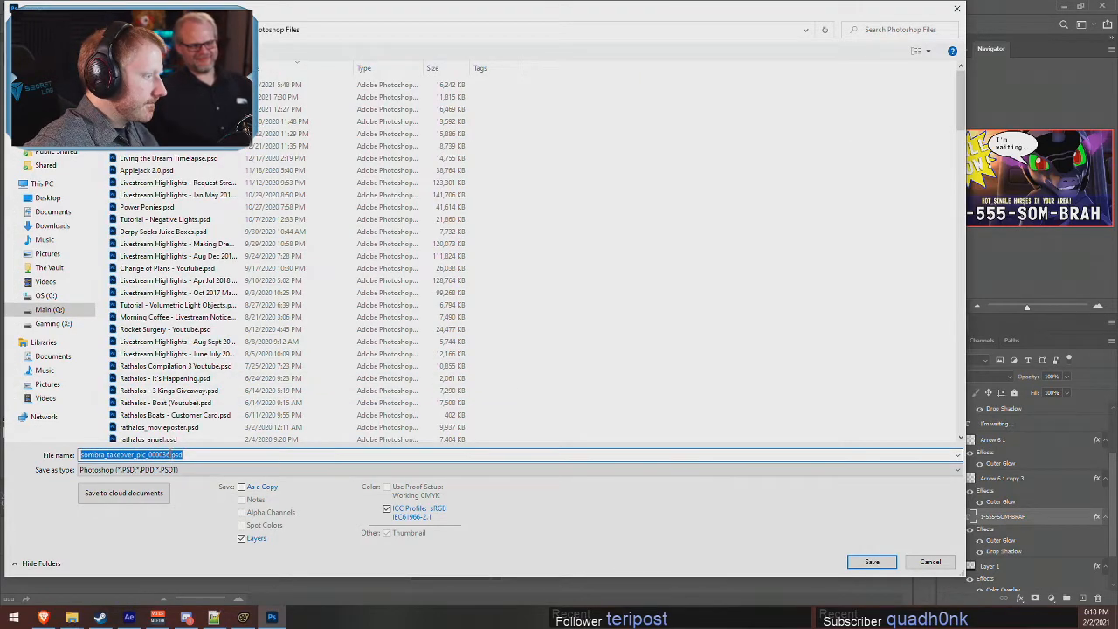
type("Sombra_Hotline")
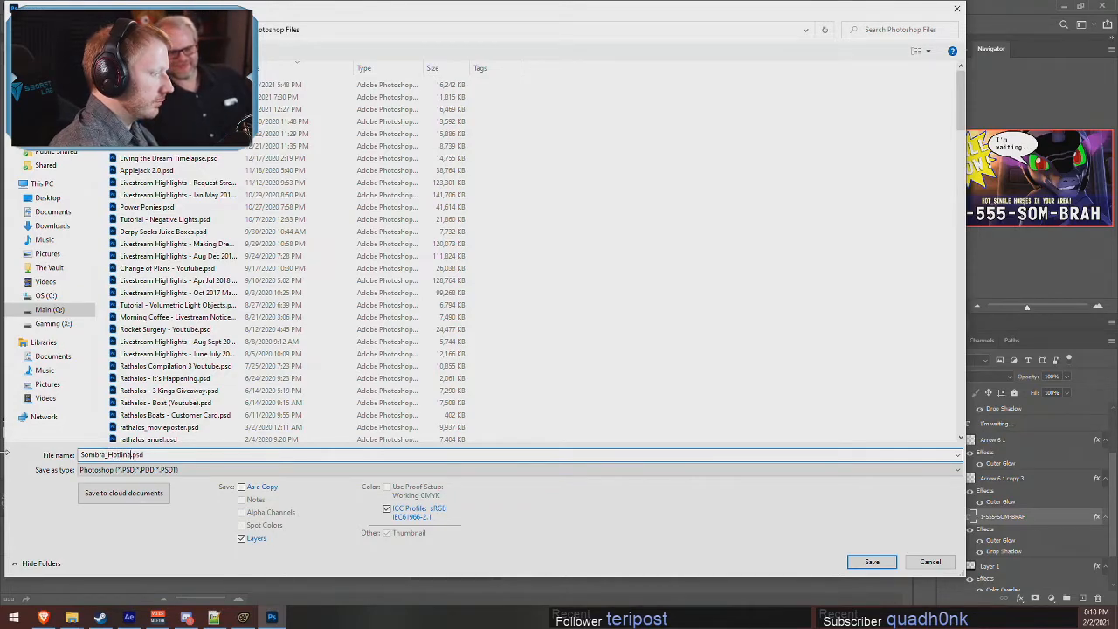
key("Return")
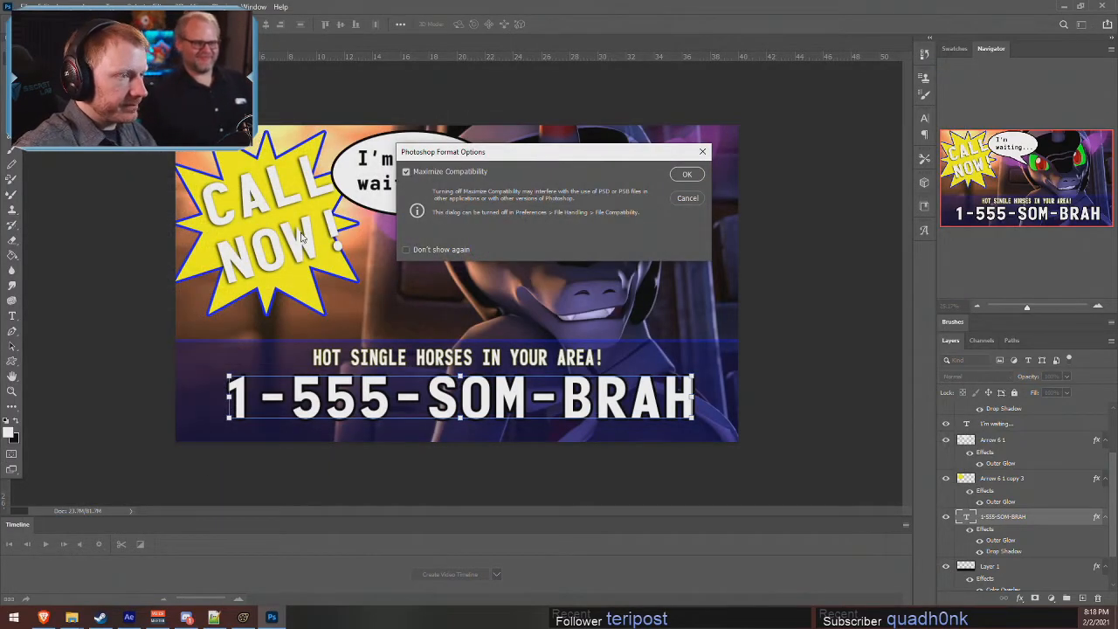
left_click(686, 175)
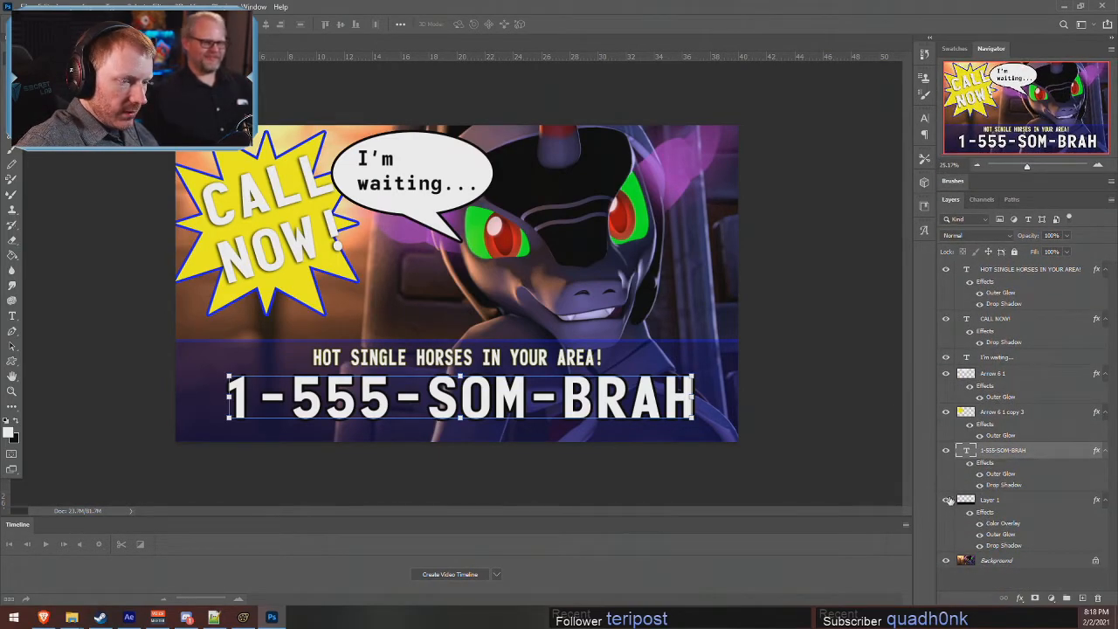
- Hide every text, bubble, starburst and band layer, leaving only the Background picture visible
left_click_drag(944, 500, 946, 374)
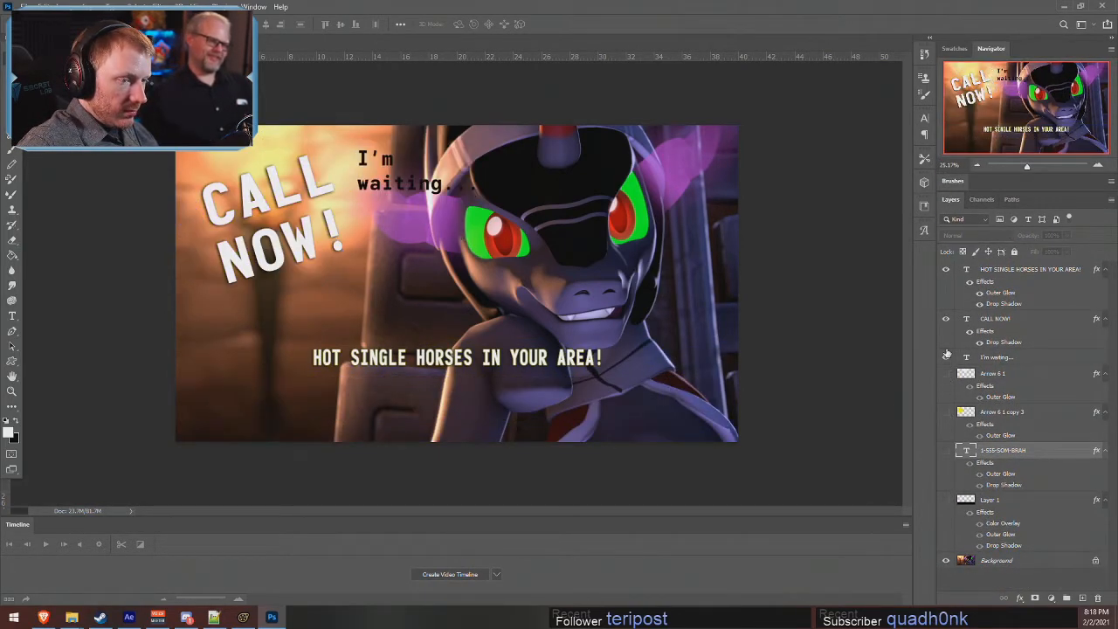
left_click_drag(945, 318, 943, 297)
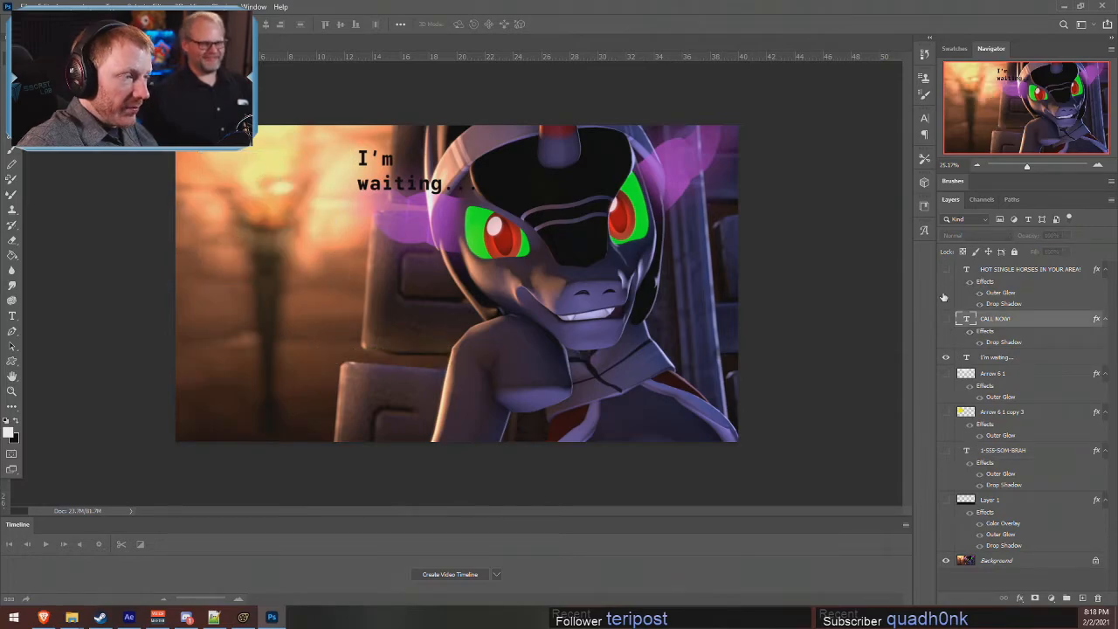
left_click(946, 358)
scroll(369, 265, "up", 6, "alt")
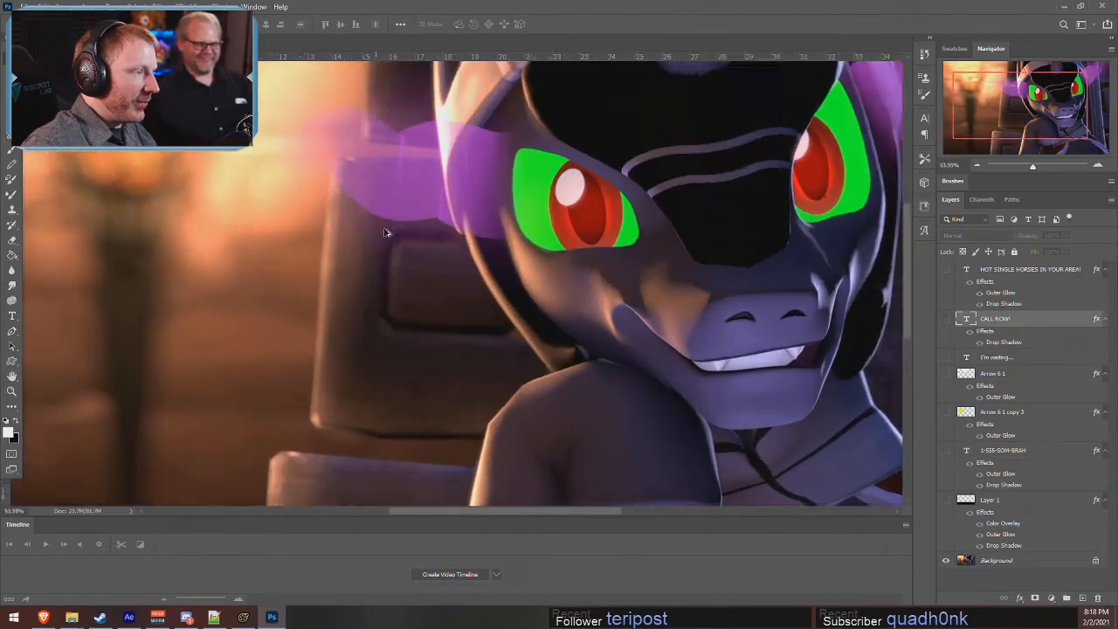
scroll(397, 173, "up", 2, "alt")
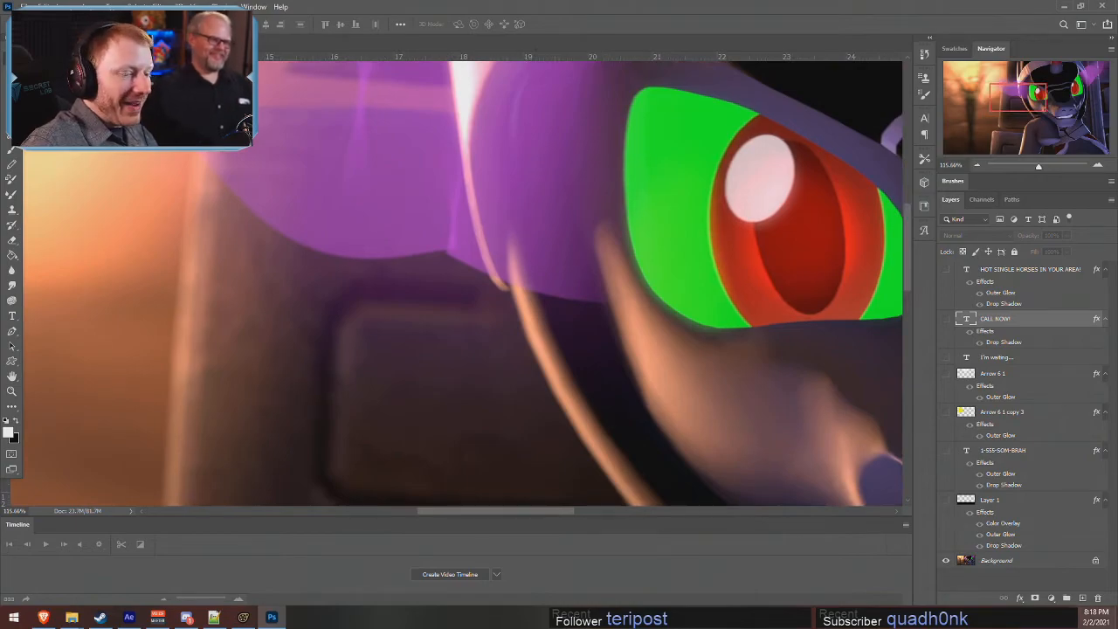
- Select all layers from Layer 1 up to the HOT SINGLE HORSES IN YOUR AREA! text and delete them
left_click(1025, 559)
left_click(1002, 502)
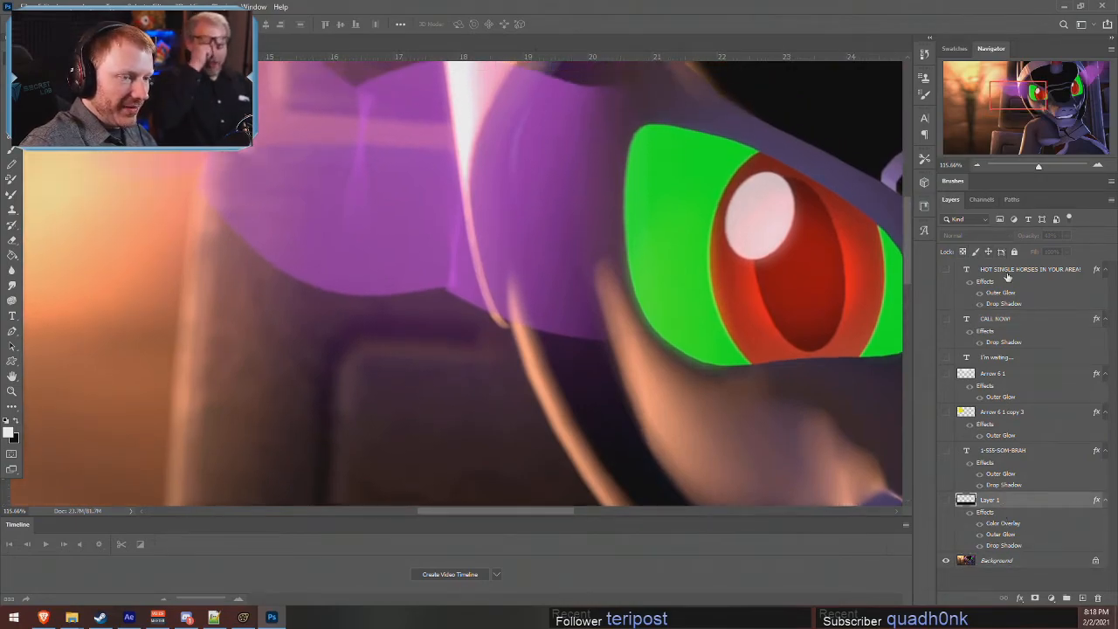
left_click(1005, 271, "shift")
right_click(1007, 278)
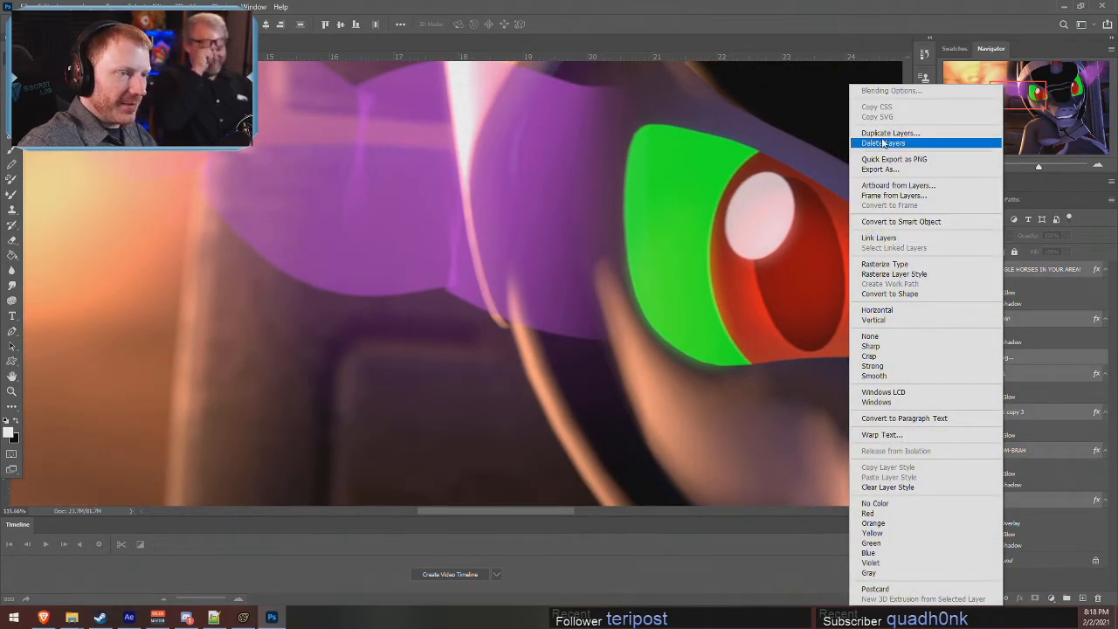
left_click(885, 144)
left_click(501, 229)
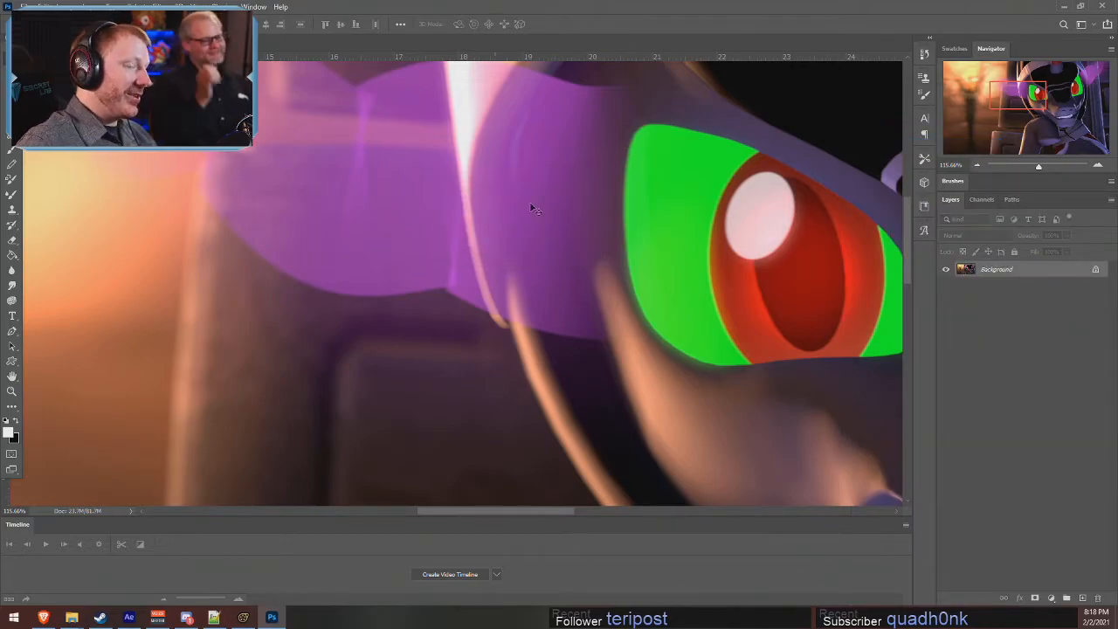
- Save the remaining picture under the new name Sombra_Takeover in the Photoshop Files folder
left_click(26, 6)
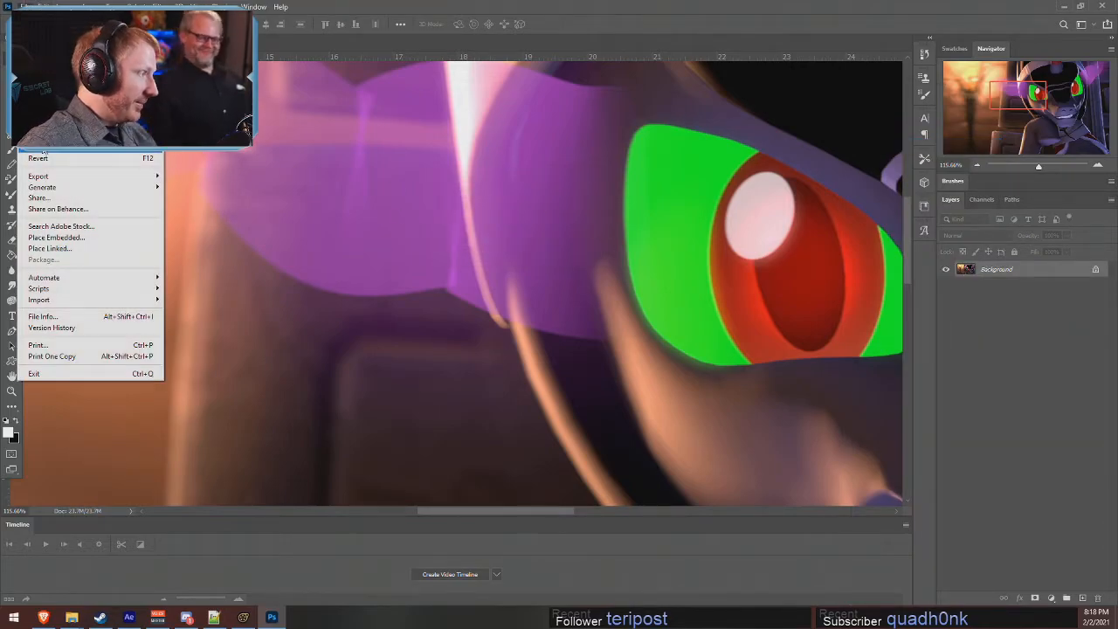
left_click(41, 147)
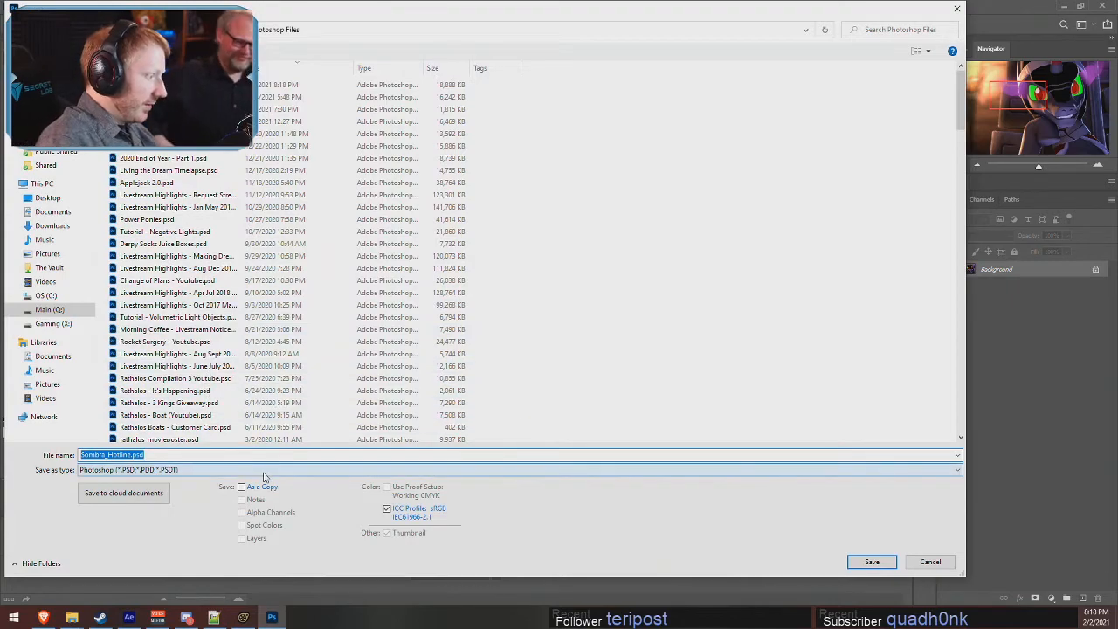
type("Sombra_Takeover")
key("Return")
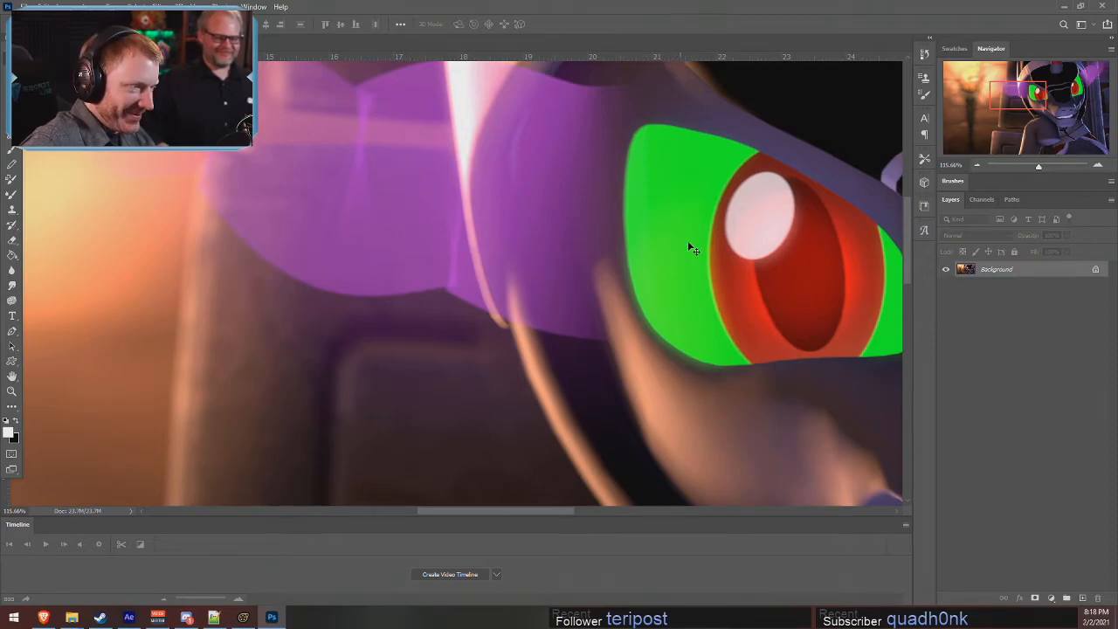
- Convert the locked Background into a regular editable layer, keeping the default name
right_click(1013, 271)
left_click(1033, 270)
right_click(1034, 271)
left_click(1047, 276)
key("Return")
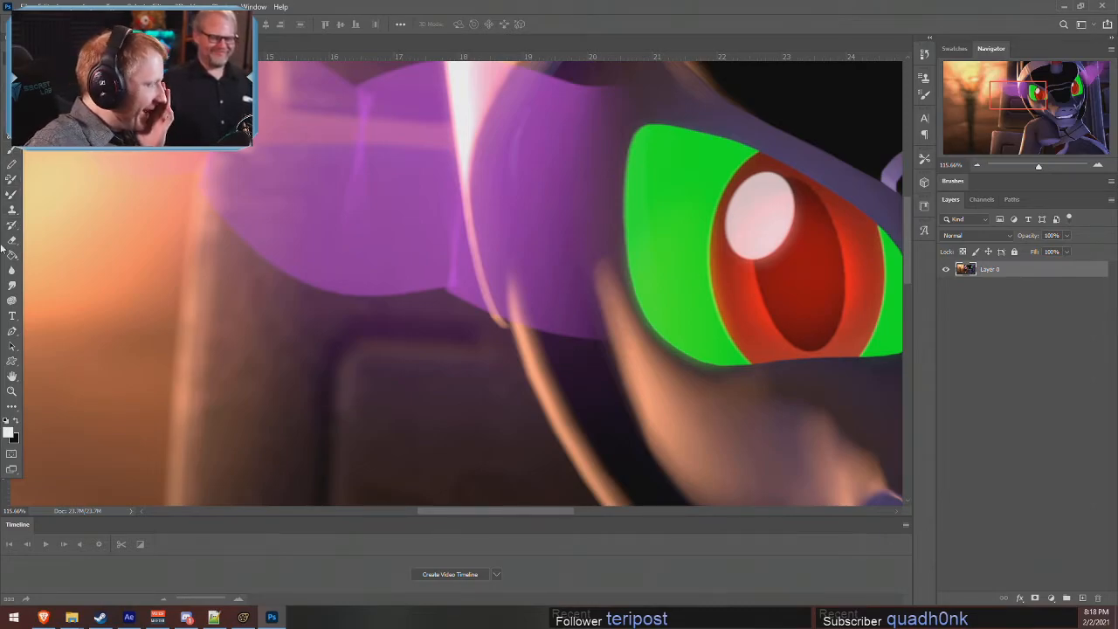
- Smudge the hard streaks in the purple eye aura beside the pale helmet edge using the Smudge tool
left_click(12, 287)
scroll(471, 265, "up", 2)
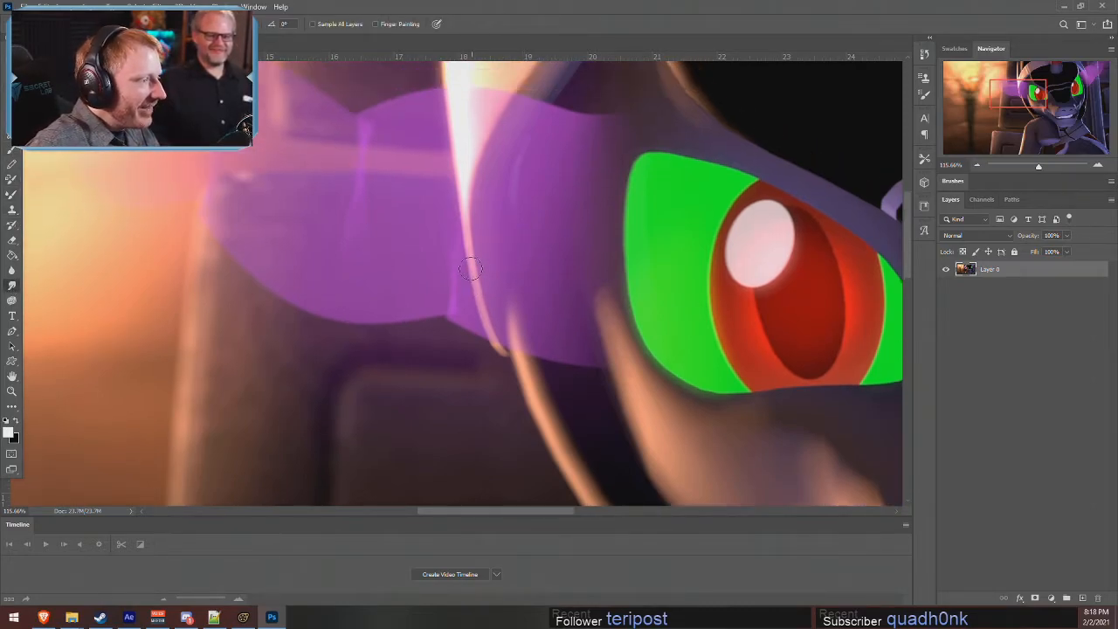
mouse_move(441, 271)
left_mouse_down()
mouse_move(448, 289)
mouse_move(437, 303)
left_mouse_up()
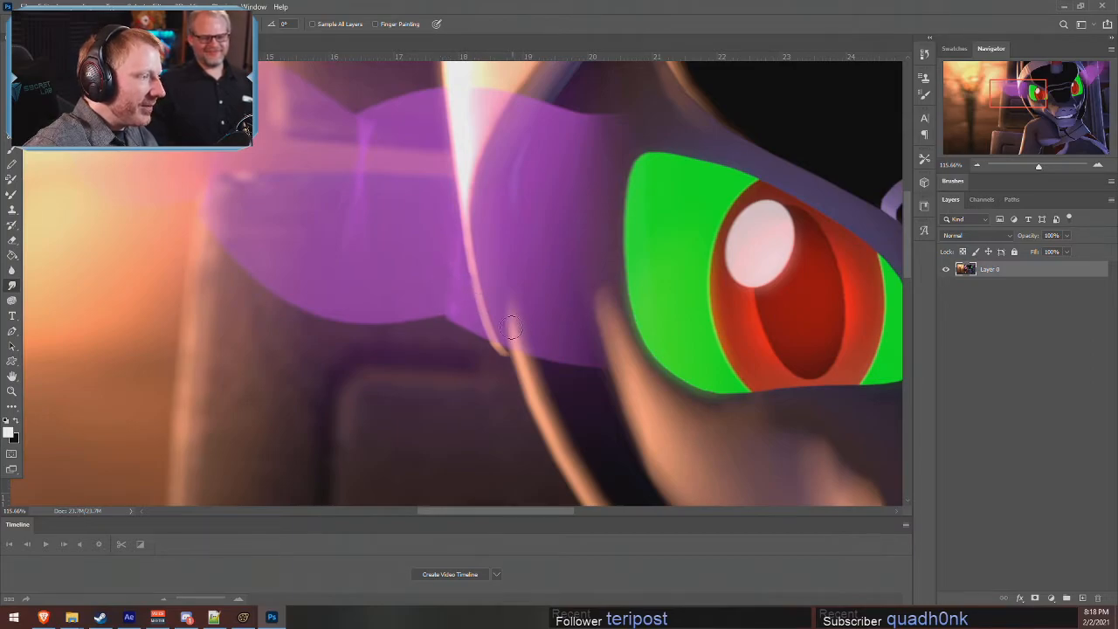
left_click_drag(447, 272, 447, 301)
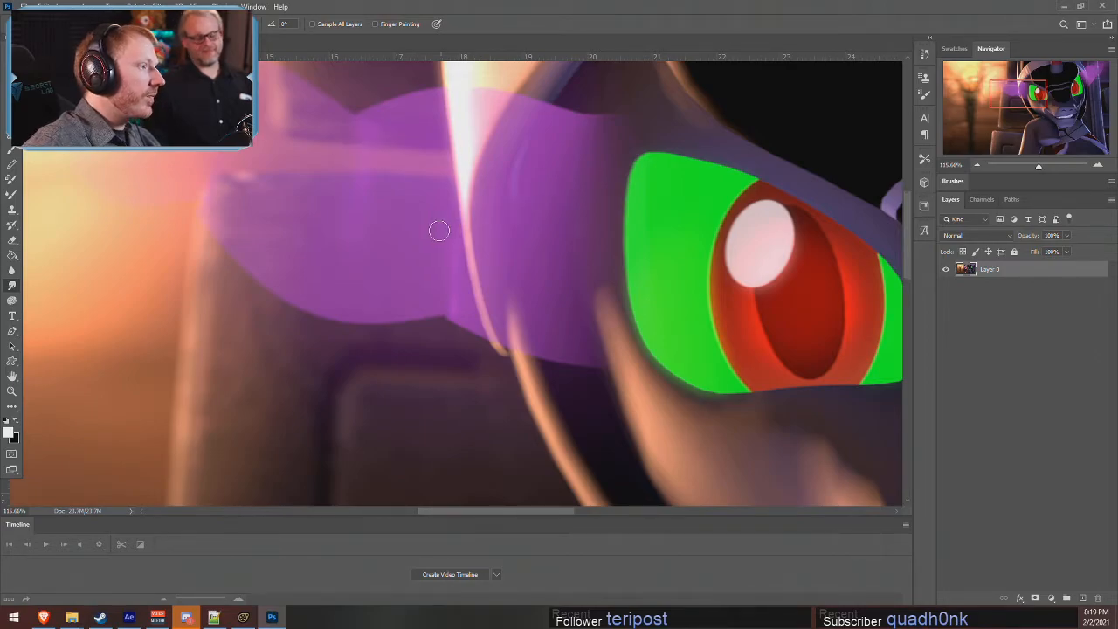
- Enlarge the Smudge brush by three increments and smudge downward across the pale band in the purple aura
scroll(432, 229, "down", 1)
scroll(426, 229, "up", 1)
scroll(411, 222, "down", 2, "alt")
scroll(396, 217, "up", 4, "alt")
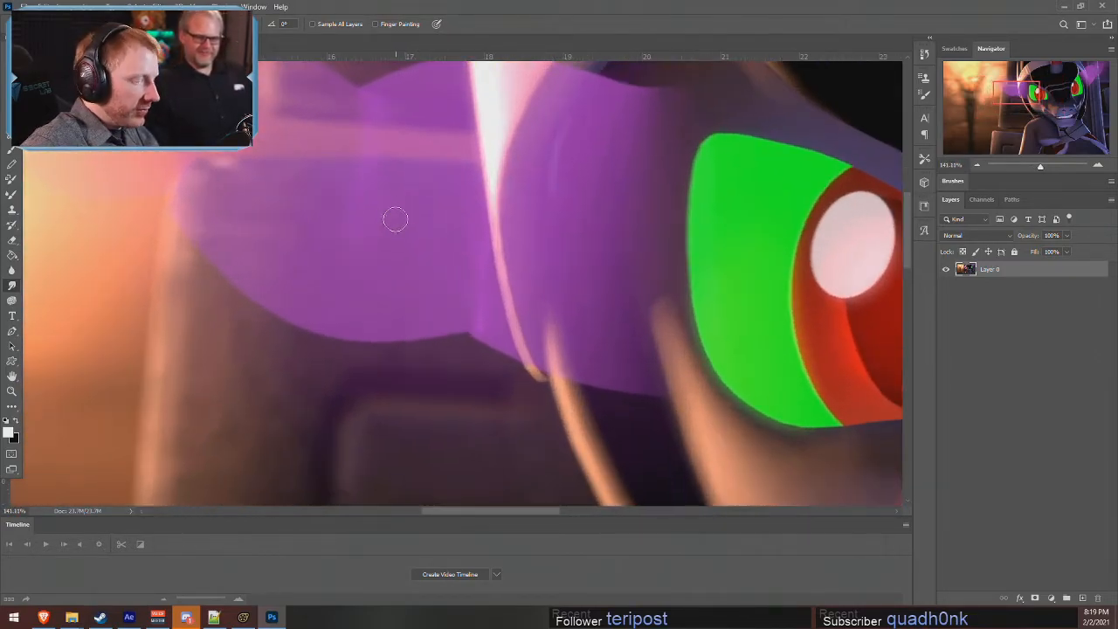
key("bracketright")
key("bracketright")
key("bracketright")
left_click_drag(372, 115, 371, 155)
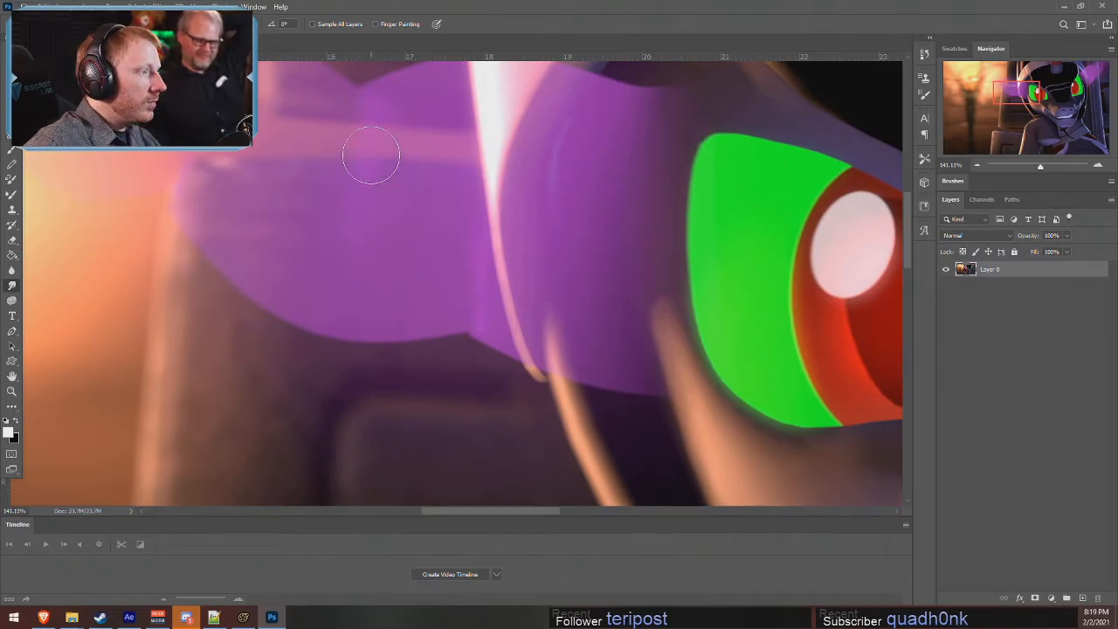
scroll(559, 311, "down", 5, "alt")
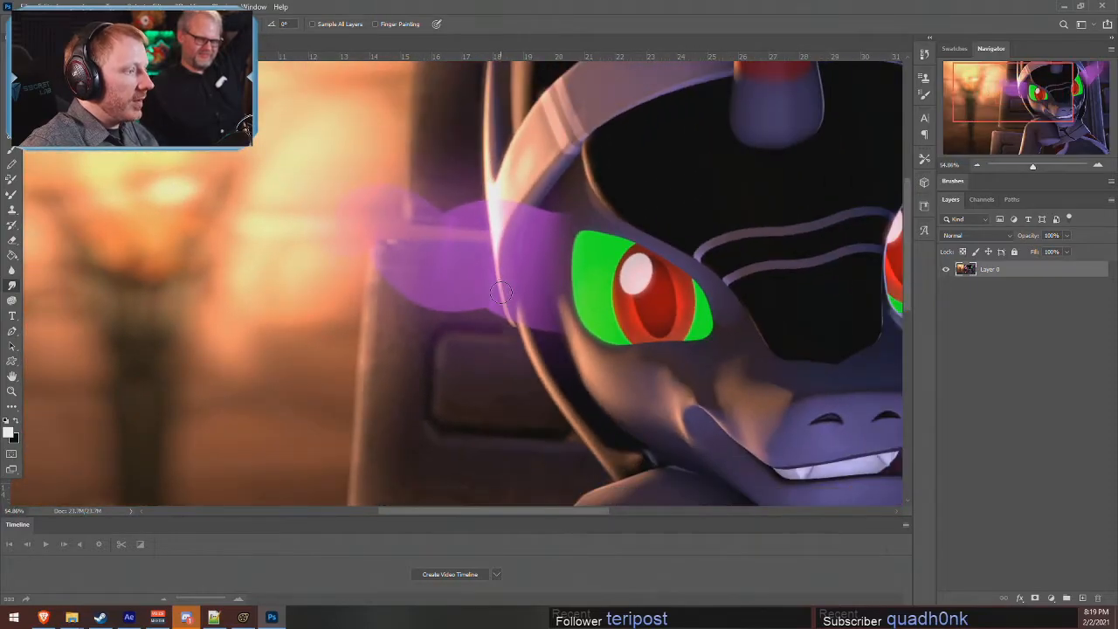
scroll(339, 185, "up", 5, "alt")
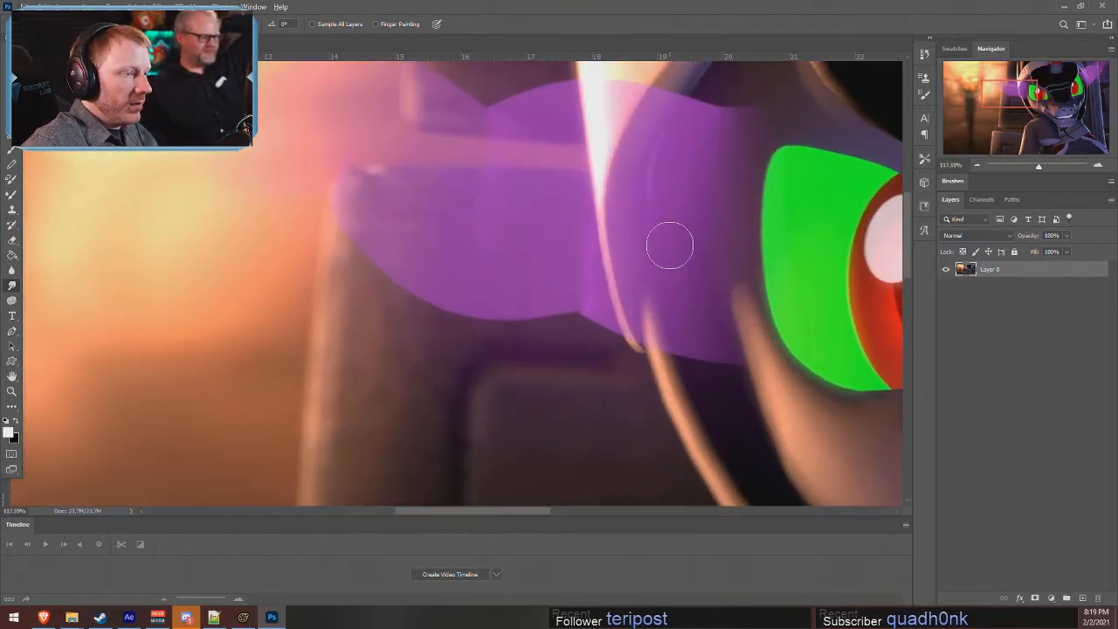
- Examine the purple auras beside both eyes, the helmet rim and the black visor for remaining rough edges
scroll(672, 249, "down", 5, "alt")
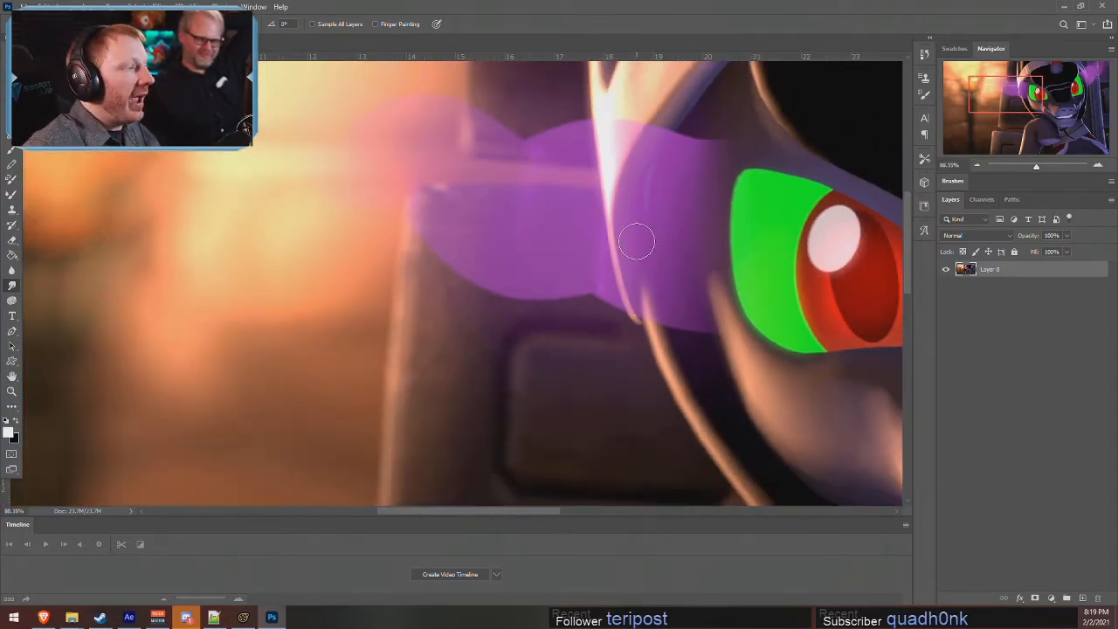
scroll(662, 179, "up", 5, "alt")
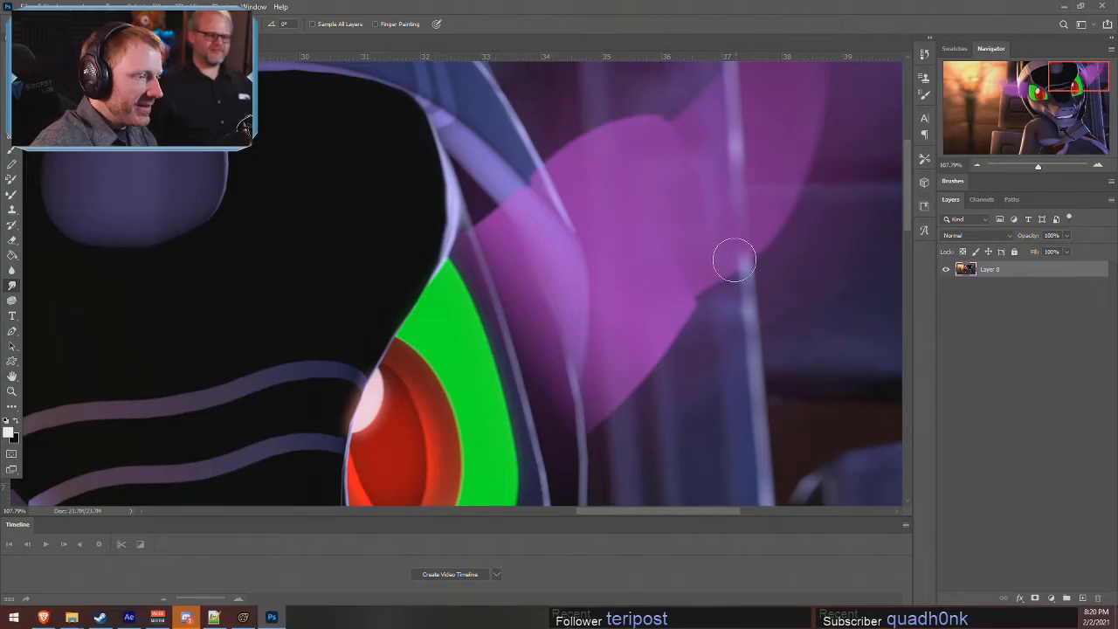
scroll(734, 259, "down", 5, "alt")
scroll(457, 337, "down", 2, "alt")
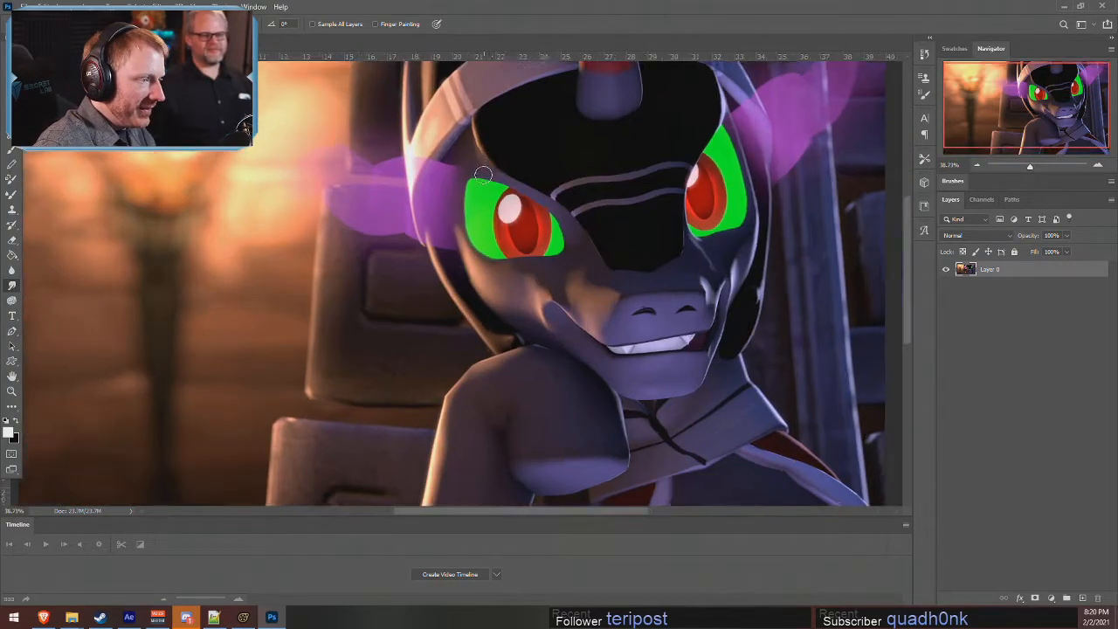
scroll(480, 158, "up", 5, "alt")
left_click_drag(1001, 100, 992, 89)
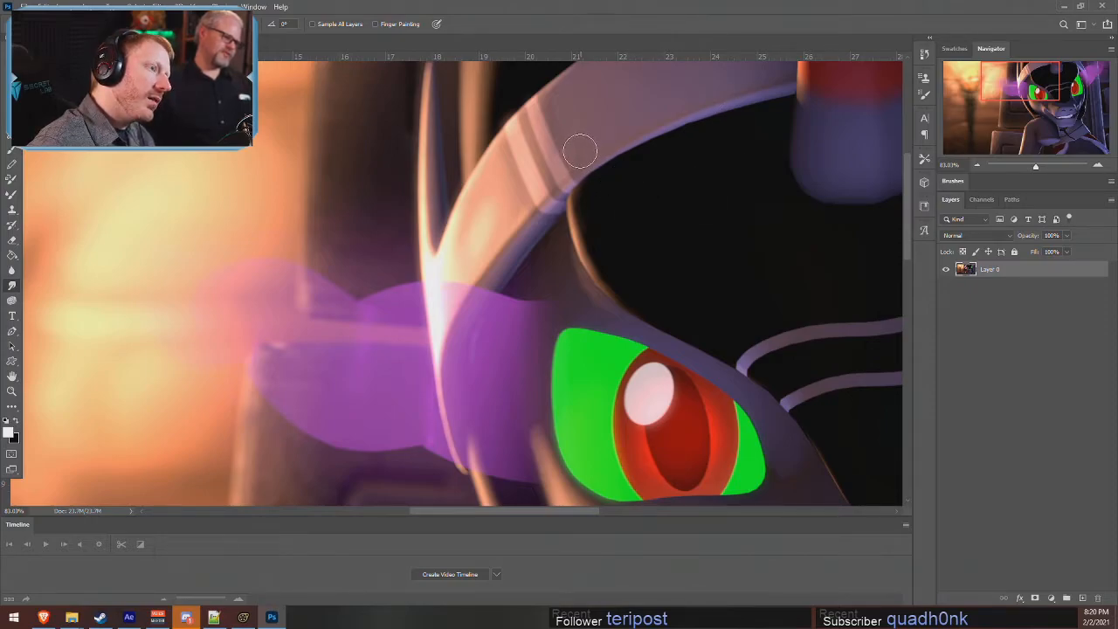
left_click_drag(1017, 98, 1050, 89)
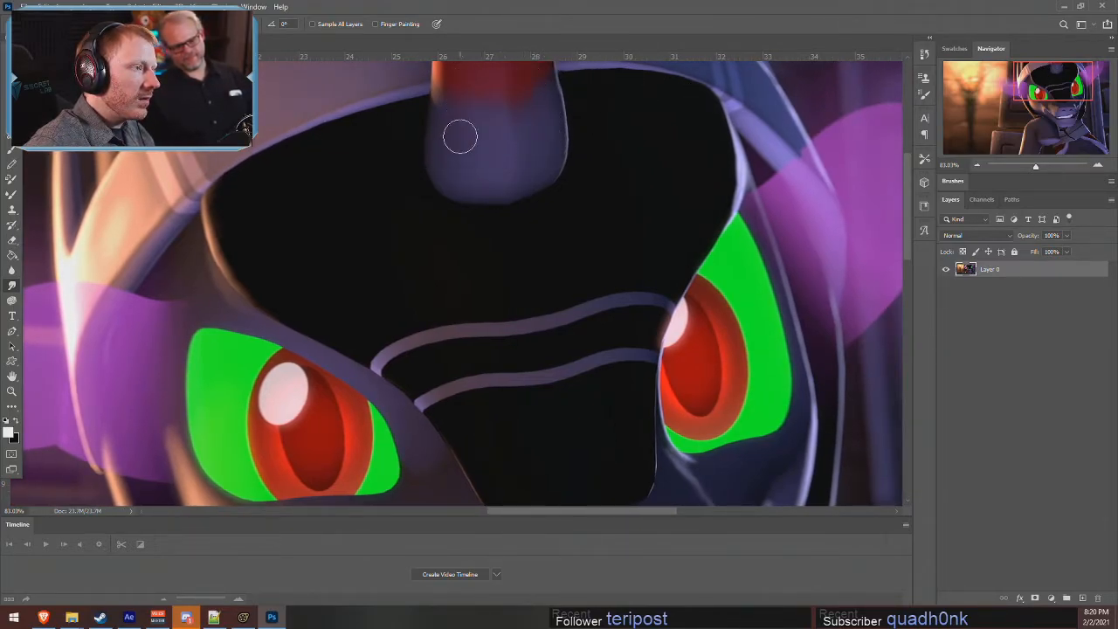
- Try to smudge the kink in the purple cape trim below the collar with a Smudge brush enlarged by six increments
key("bracketright")
key("bracketright")
key("bracketright")
key("bracketright")
key("bracketright")
key("bracketright")
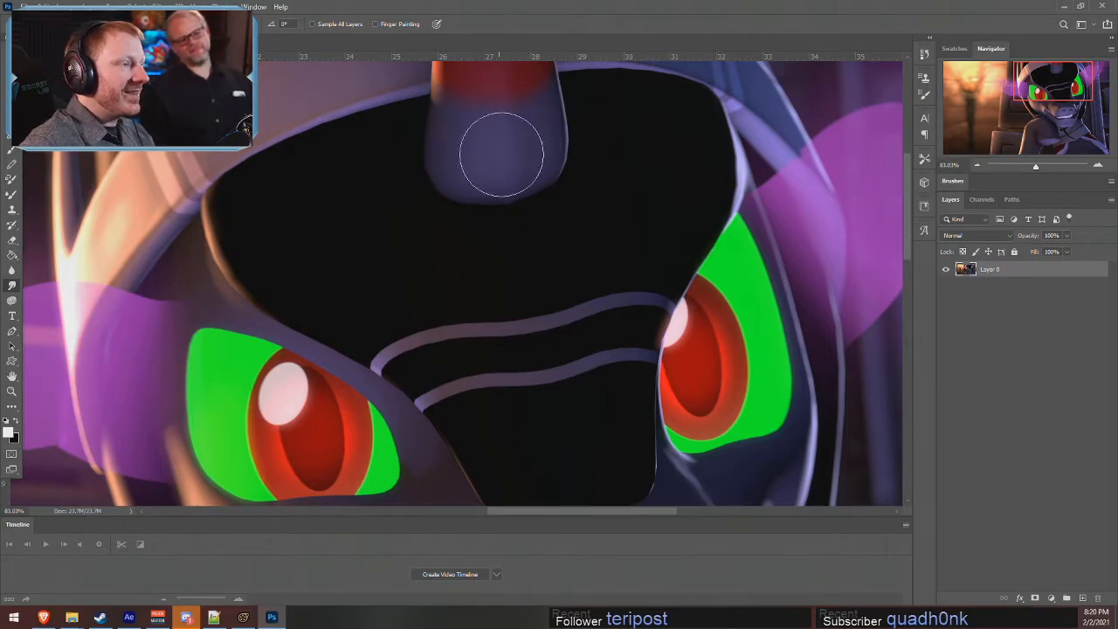
left_click_drag(1072, 83, 1095, 147)
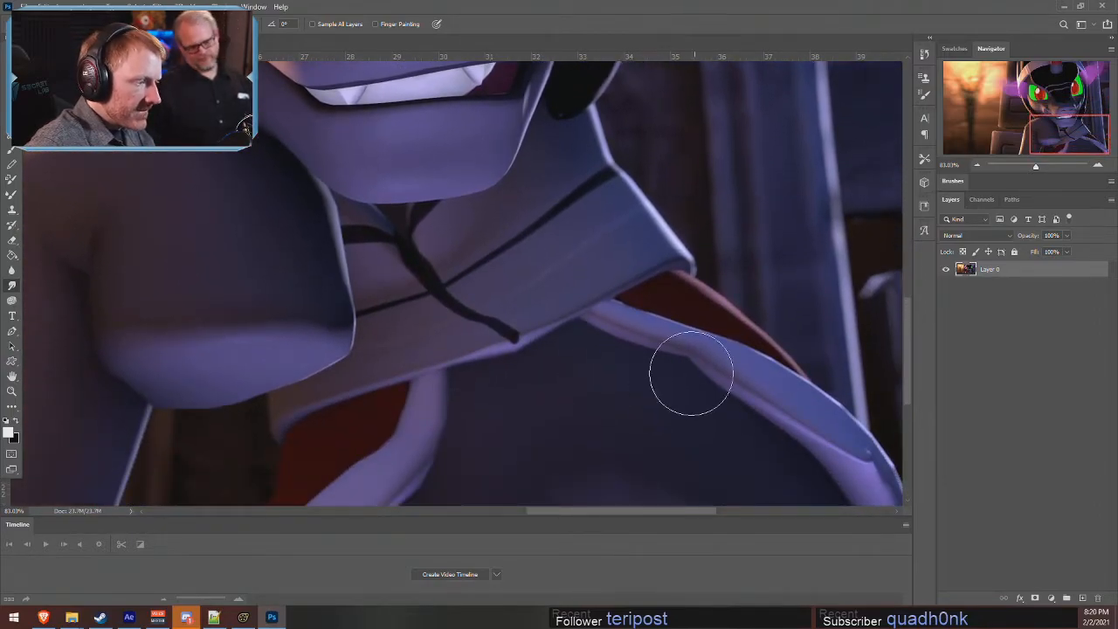
scroll(751, 427, "up", 4, "alt")
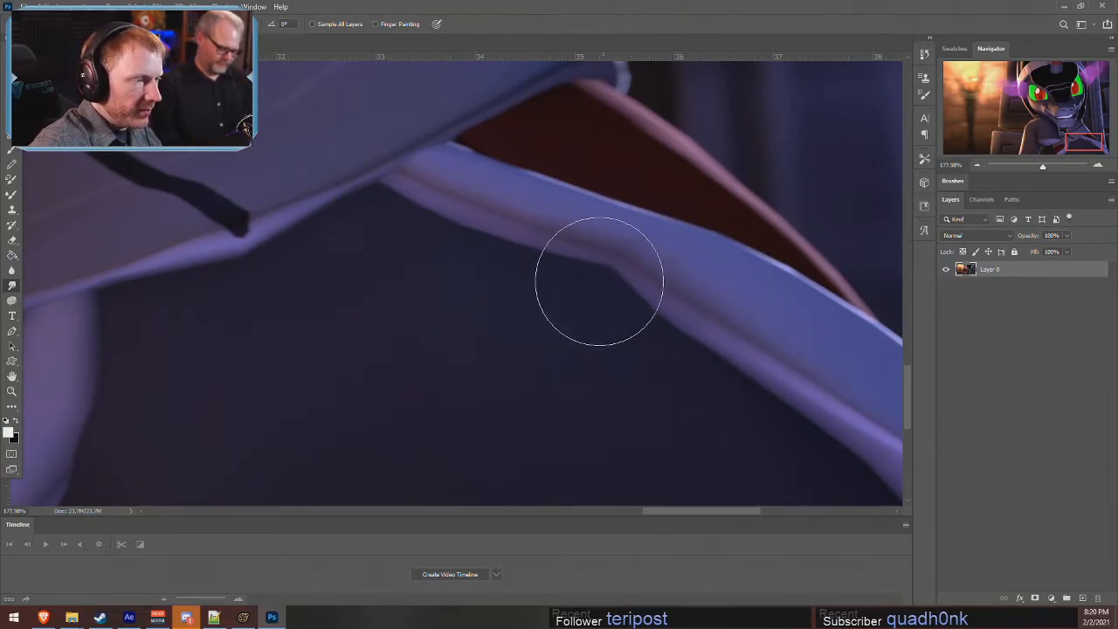
left_click_drag(607, 272, 605, 310)
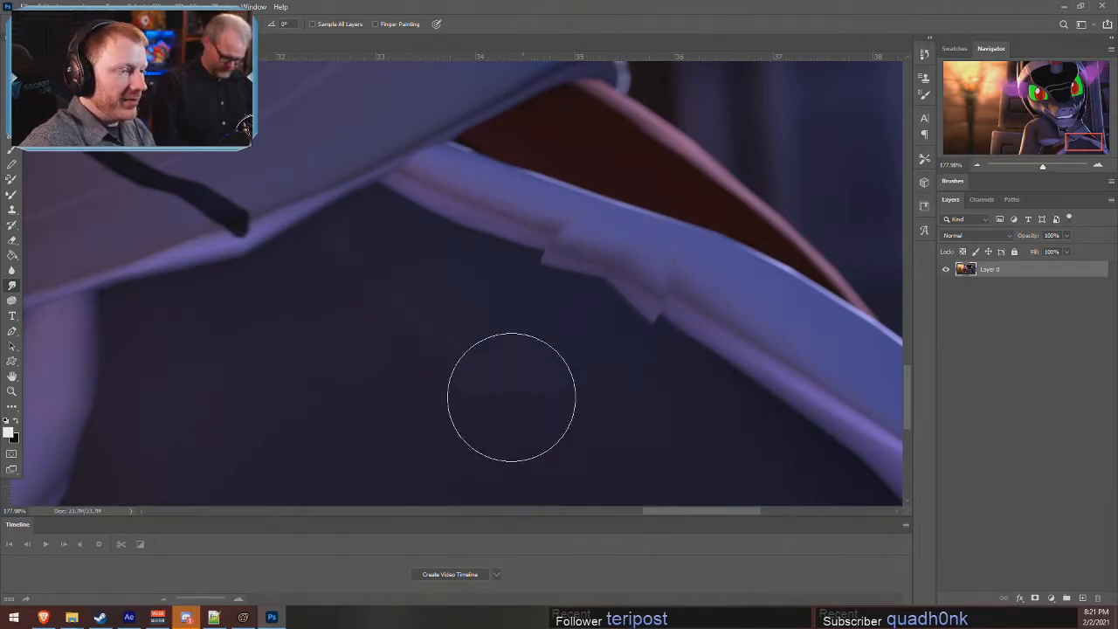
key("ctrl+z")
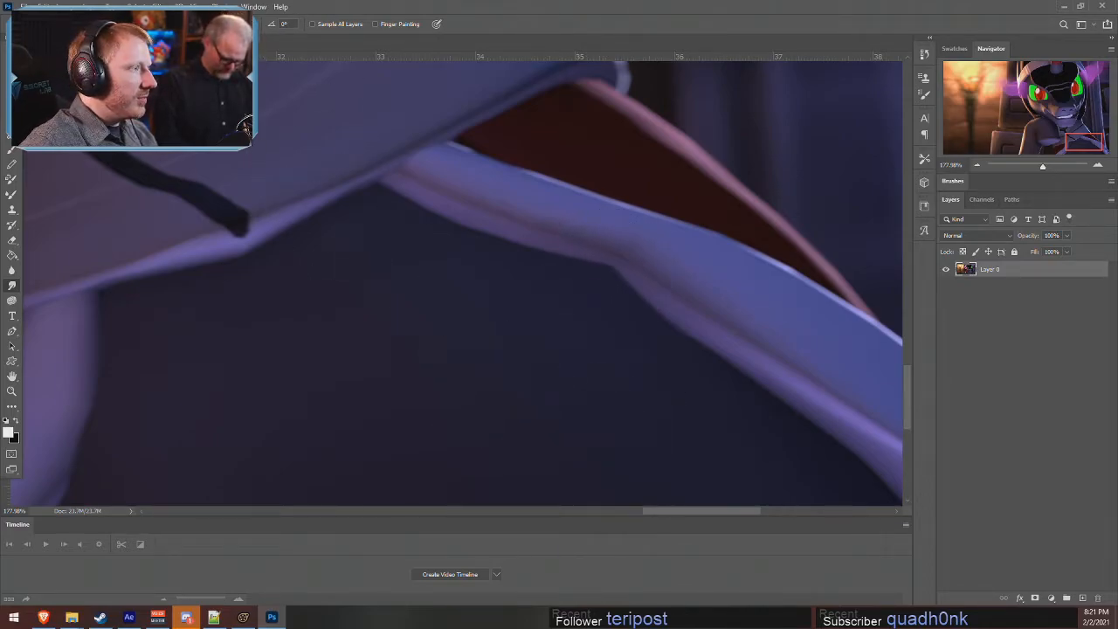
- Reduce the Smudge brush to a small size and smooth the kink along the lower edge of the purple cape trim
key("bracketleft")
key("bracketleft")
key("bracketright")
left_click_drag(611, 266, 607, 276)
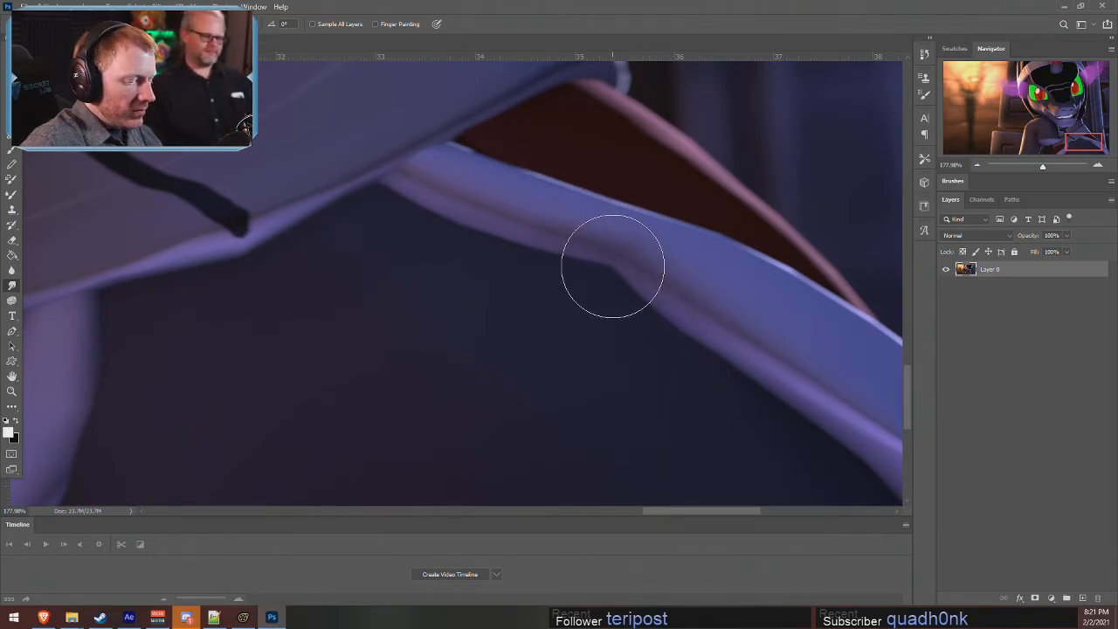
key("bracketleft")
key("bracketleft")
key("bracketleft")
key("bracketleft")
key("bracketleft")
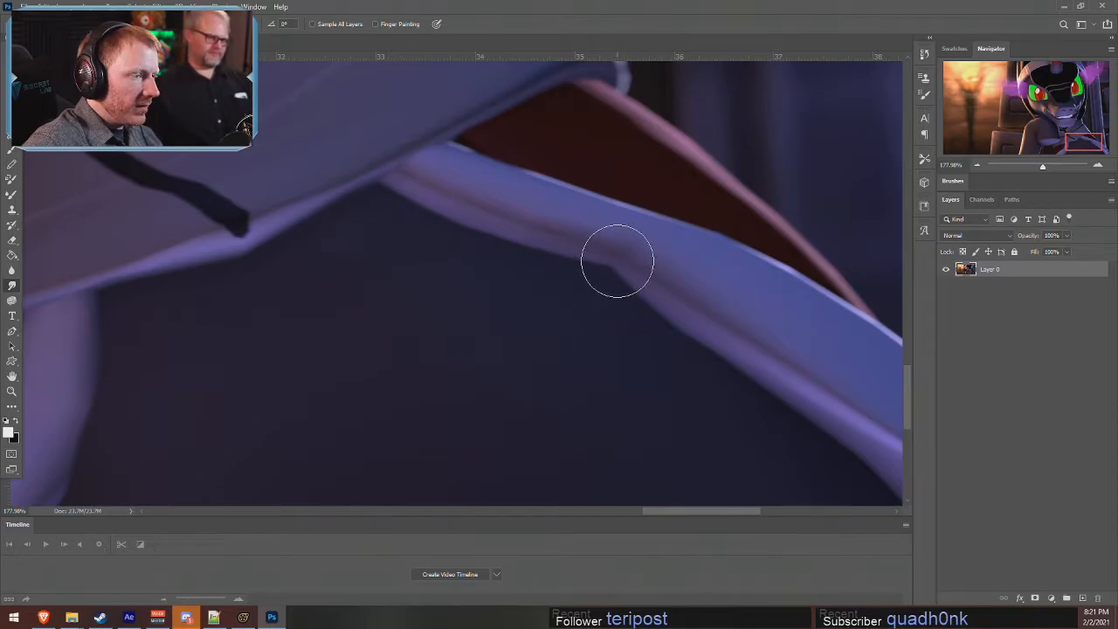
key("bracketleft")
key("bracketleft")
key("bracketleft")
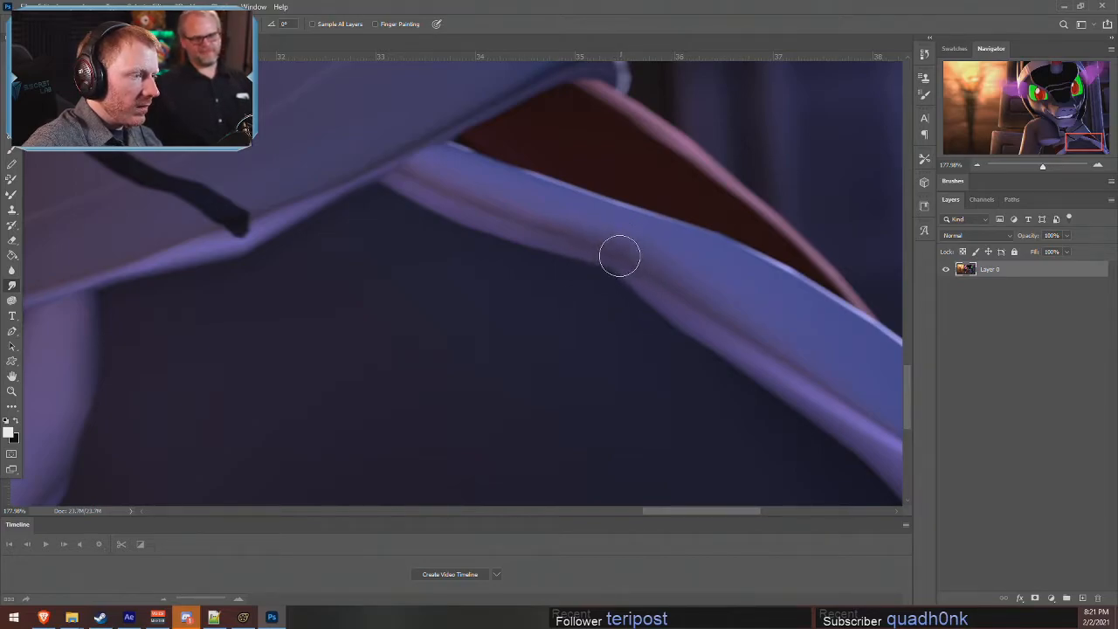
key("bracketright")
key("bracketright")
key("bracketright")
key("bracketright")
key("bracketright")
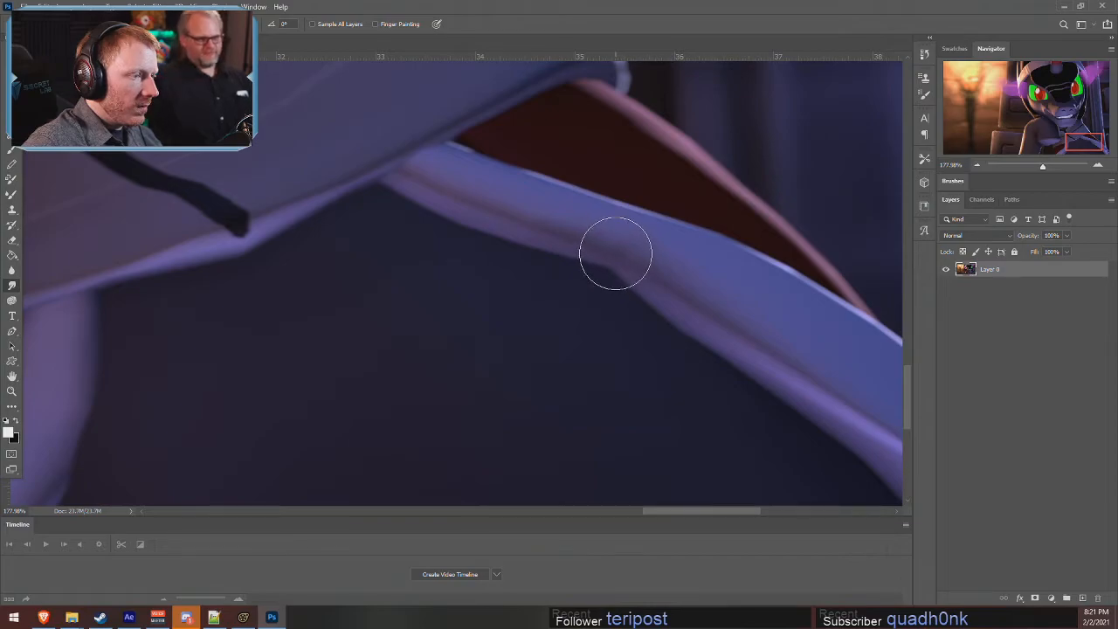
key("bracketleft")
key("bracketleft")
key("bracketleft")
key("bracketleft")
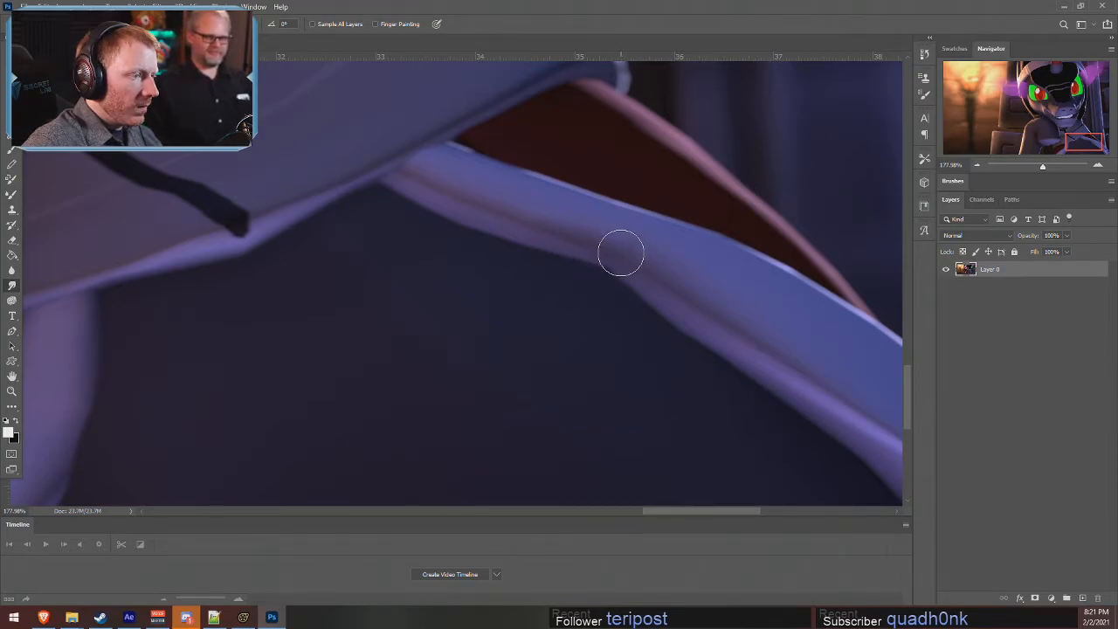
key("bracketleft")
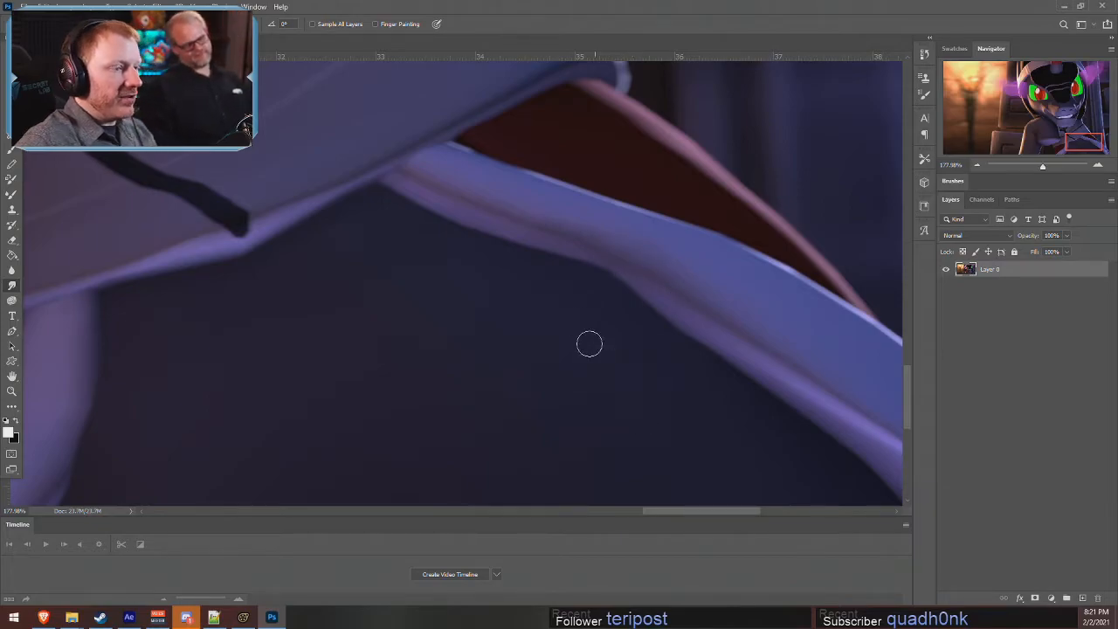
- Smudge away the hard fold tip on the purple cape trim near the lower right corner of the picture
scroll(595, 362, "down", 3, "alt")
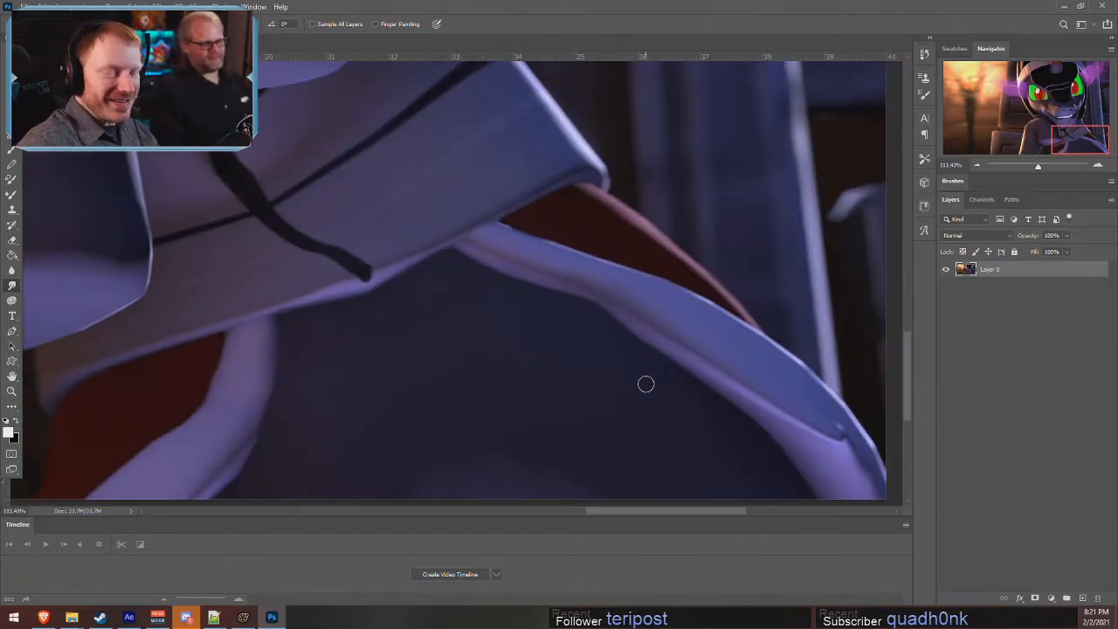
scroll(400, 394, "down", 6, "alt")
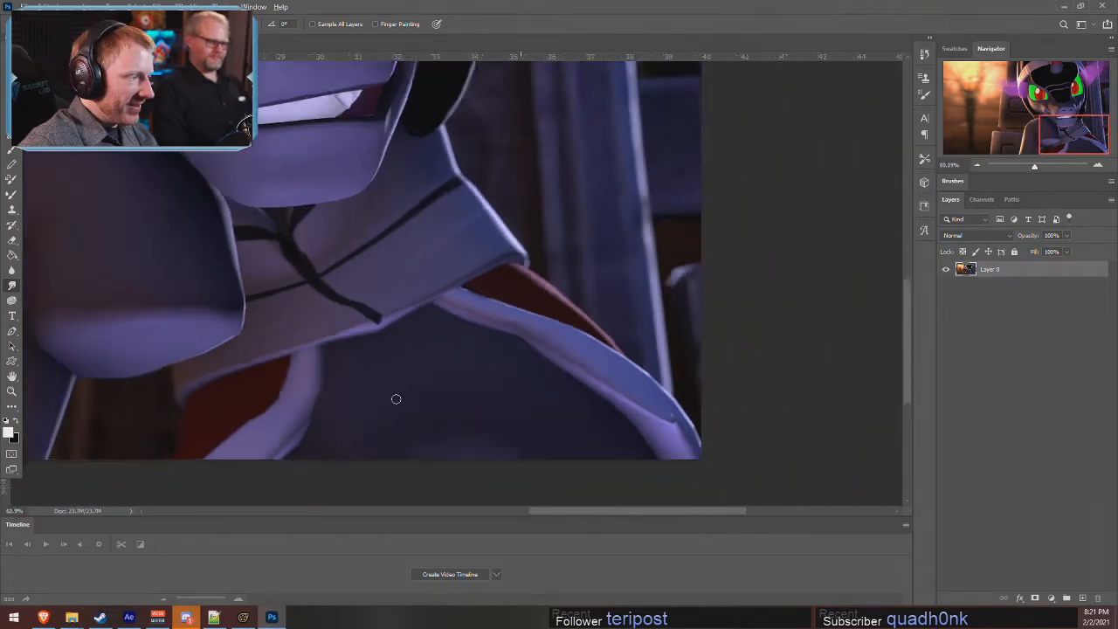
scroll(262, 396, "up", 8, "alt")
scroll(629, 269, "up", 1, "alt")
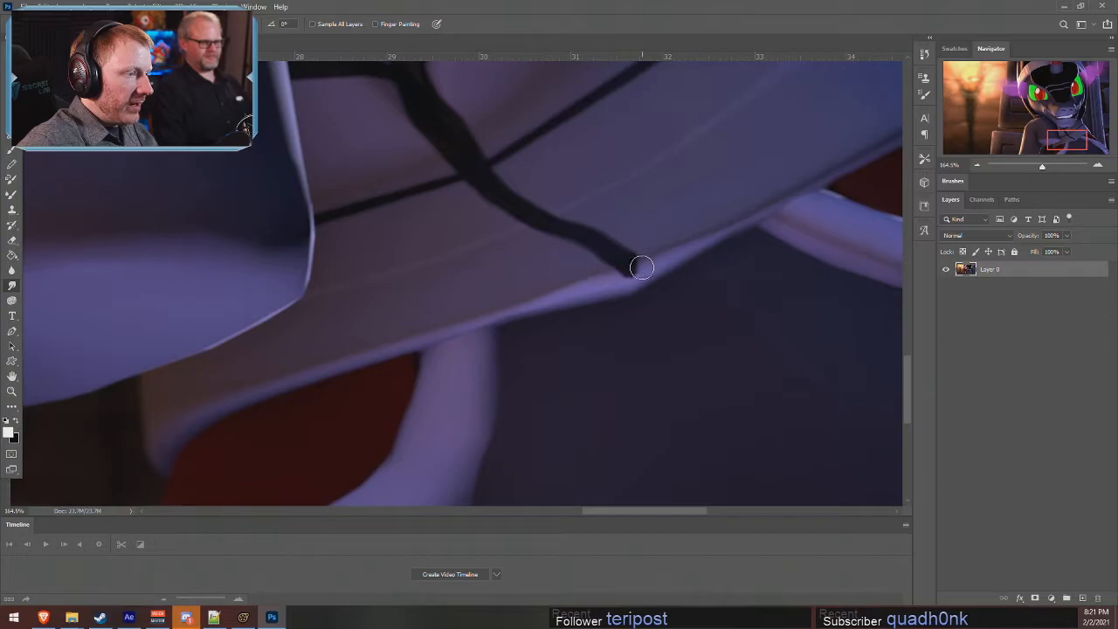
scroll(642, 266, "down", 5, "alt")
scroll(582, 287, "down", 3, "alt")
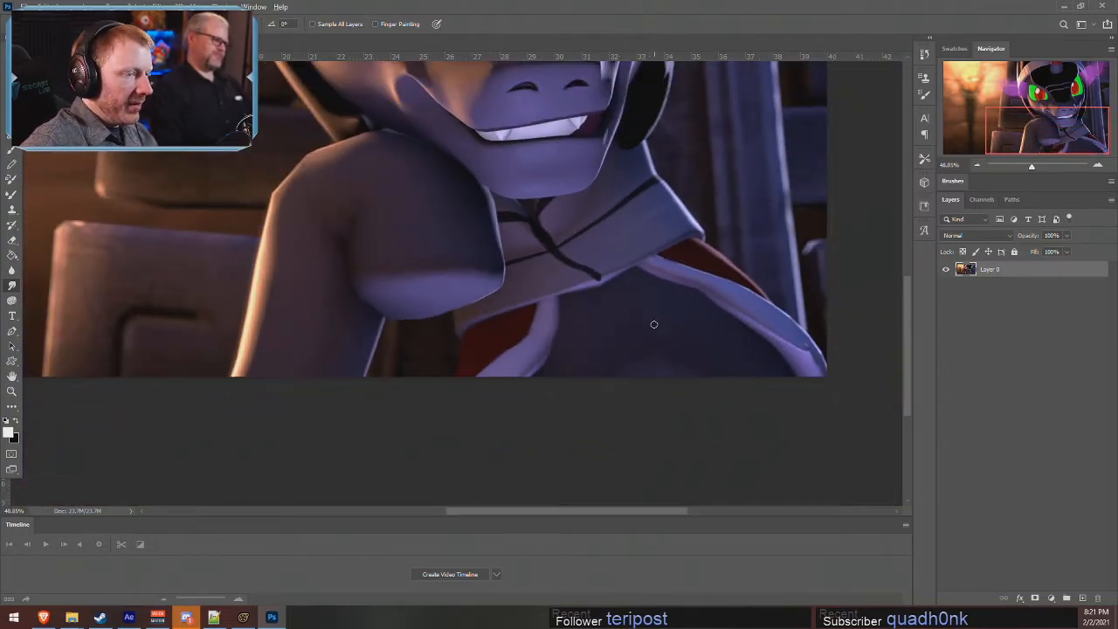
scroll(809, 360, "up", 5, "alt")
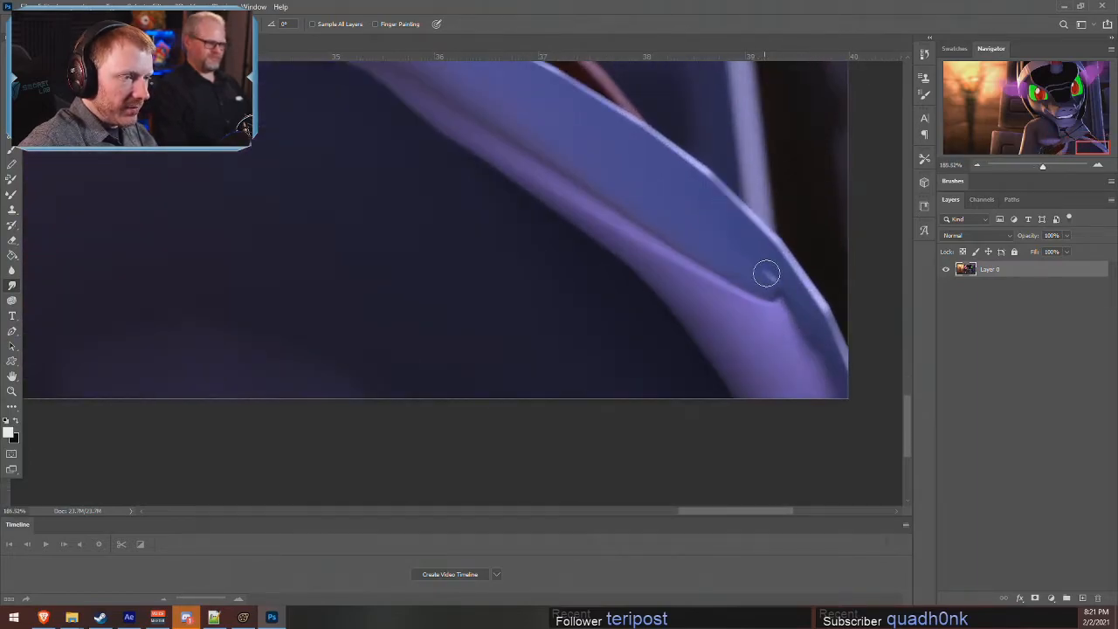
left_click(709, 229)
key("ctrl+z")
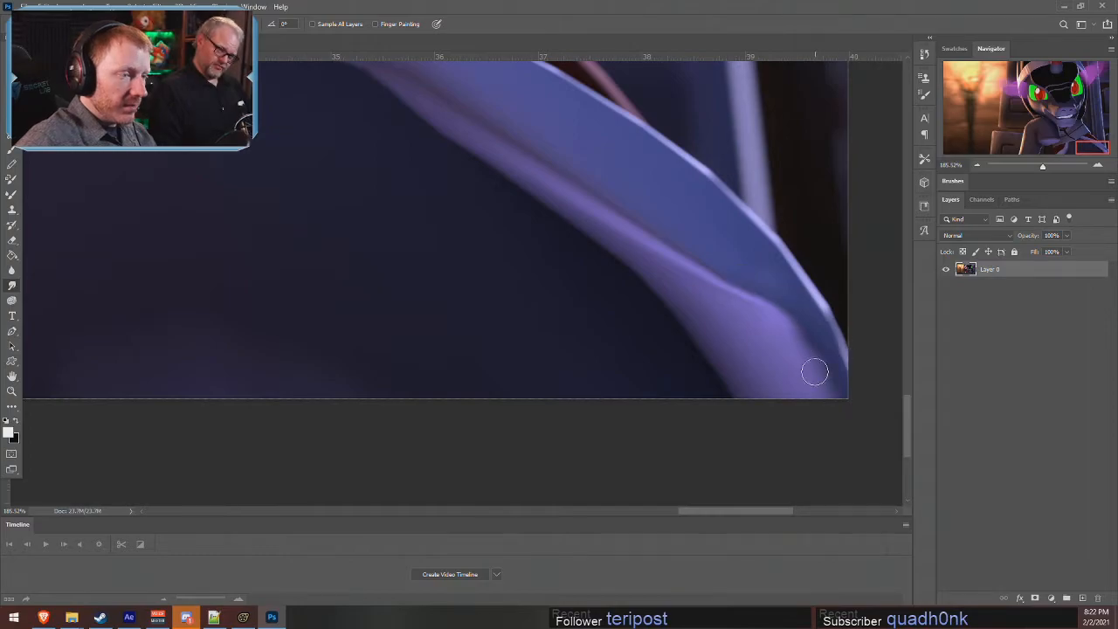
- Enlarge the Smudge brush by six increments for the faint lighter patch on the dark chest below the collar
scroll(602, 422, "down", 12, "alt")
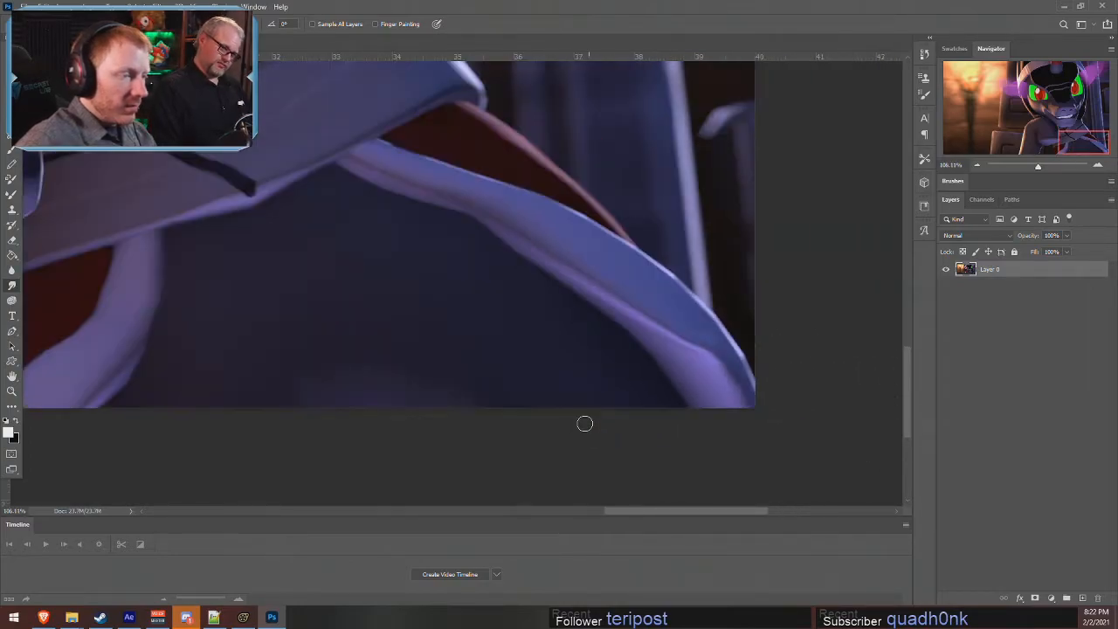
scroll(727, 476, "up", 4, "alt")
scroll(727, 476, "up", 4, "alt")
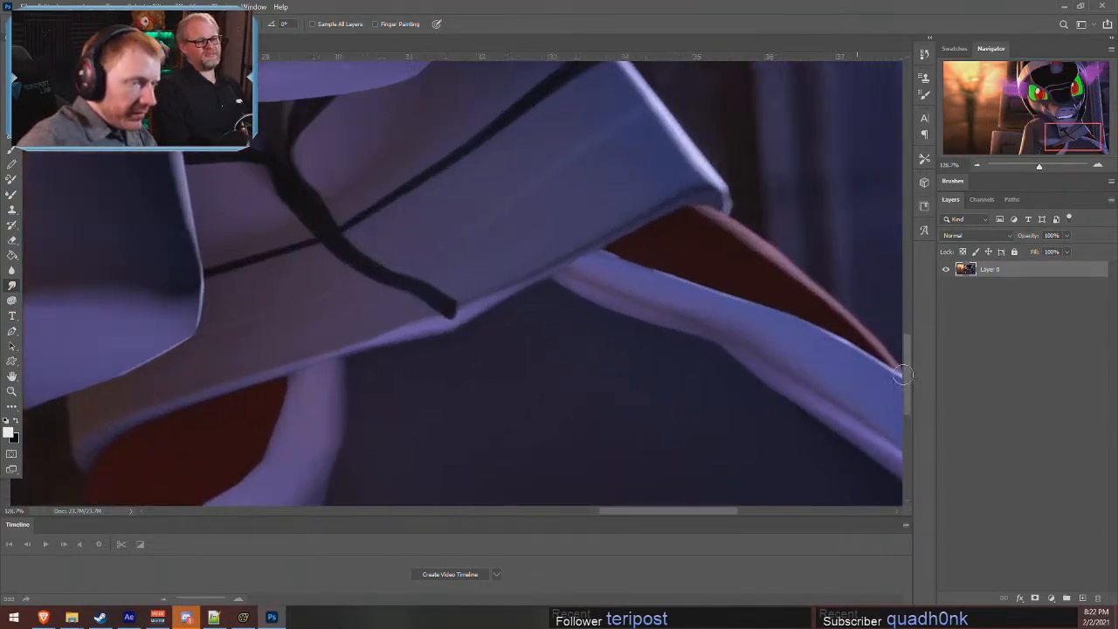
scroll(861, 405, "up", 2, "alt")
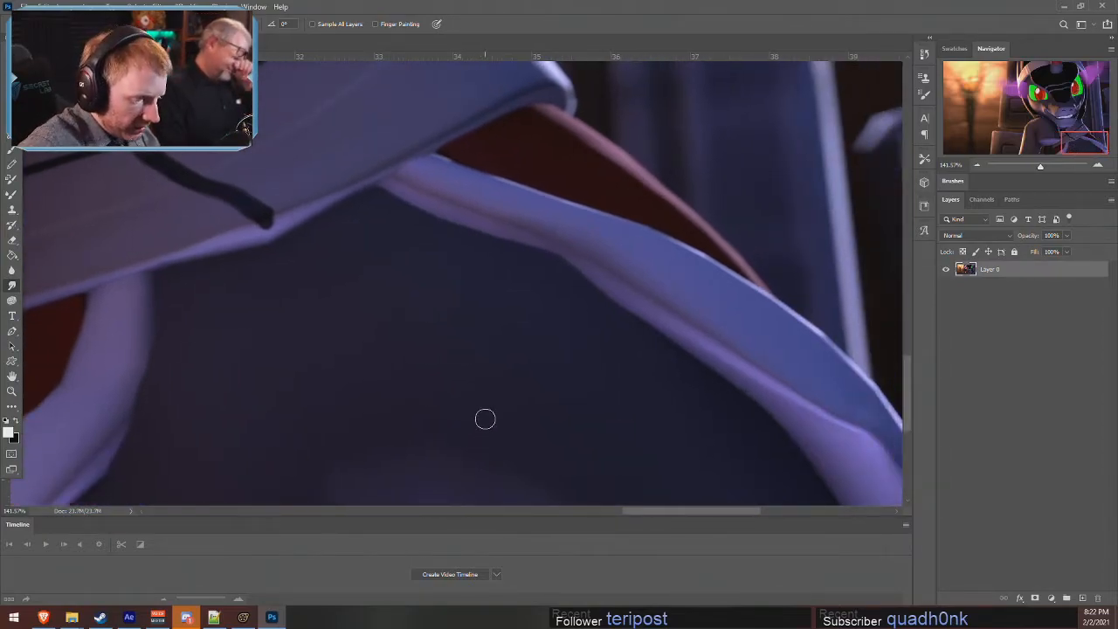
key("bracketright")
key("bracketright")
key("bracketright")
key("bracketright")
key("bracketright")
key("bracketright")
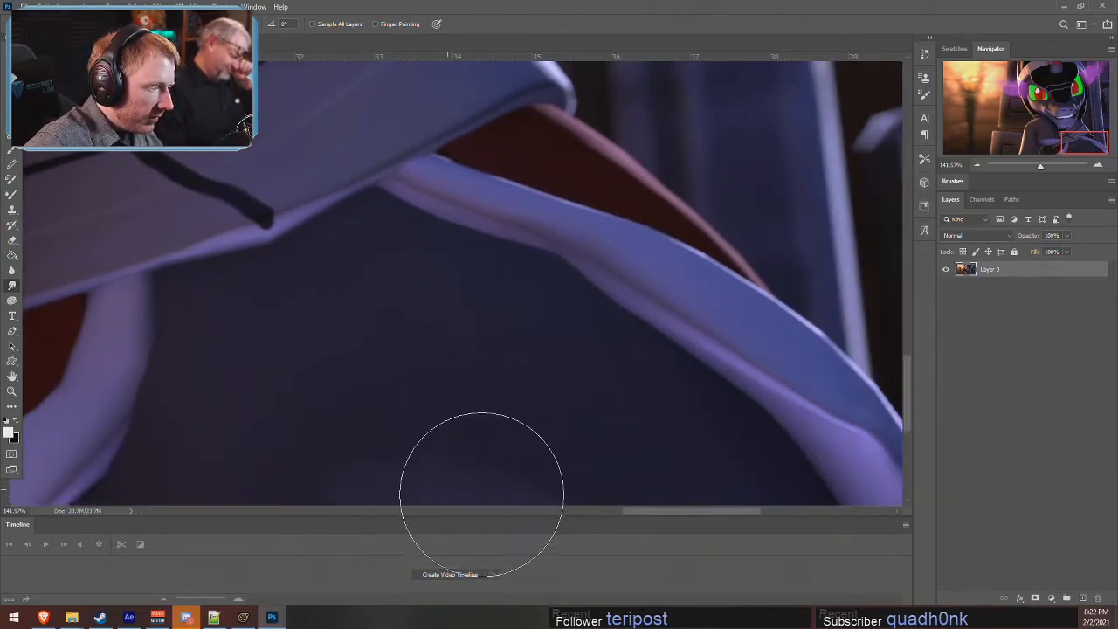
- Enlarge the Smudge brush by eleven increments and smudge the blurred lamppost in the orange background, undoing one unwanted stroke
scroll(236, 469, "down", 6, "alt")
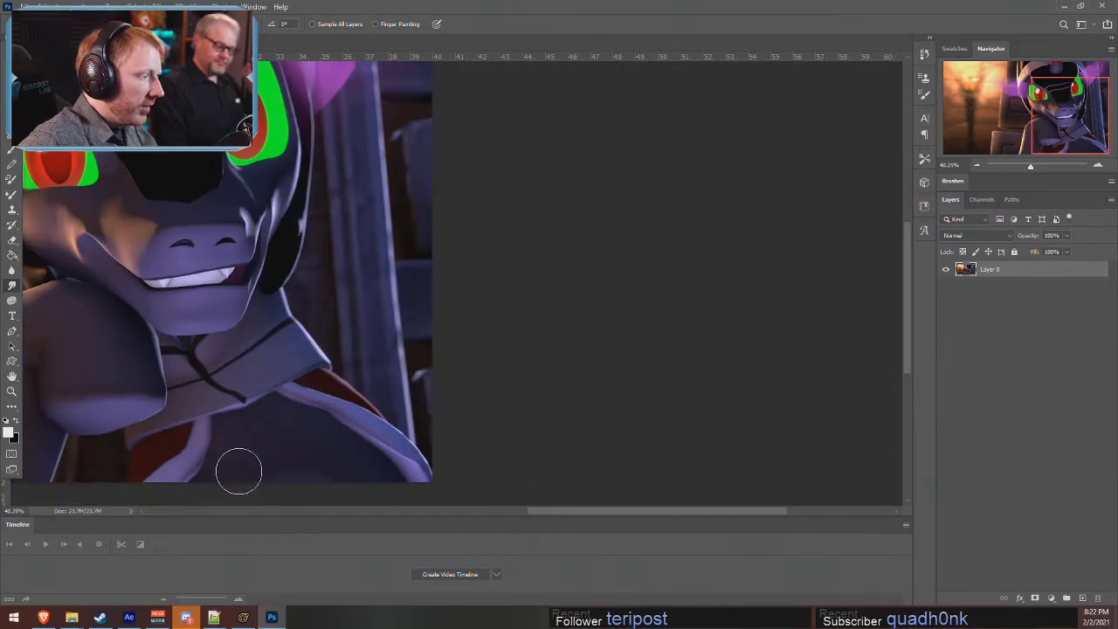
scroll(298, 171, "up", 2, "alt")
scroll(298, 171, "up", 3, "alt")
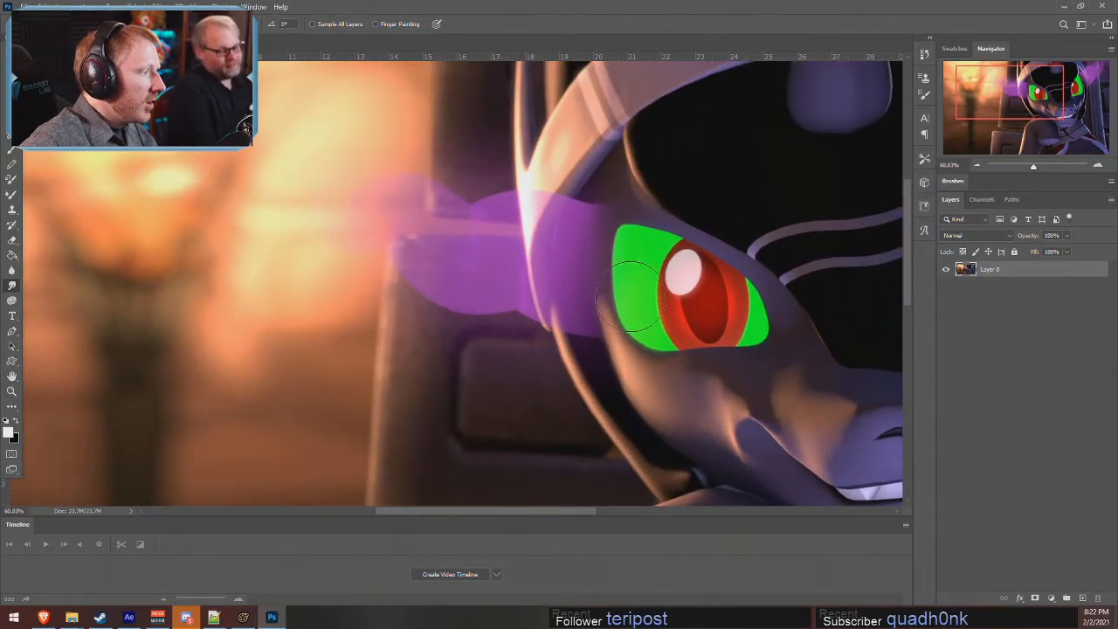
scroll(457, 170, "up", 4, "alt")
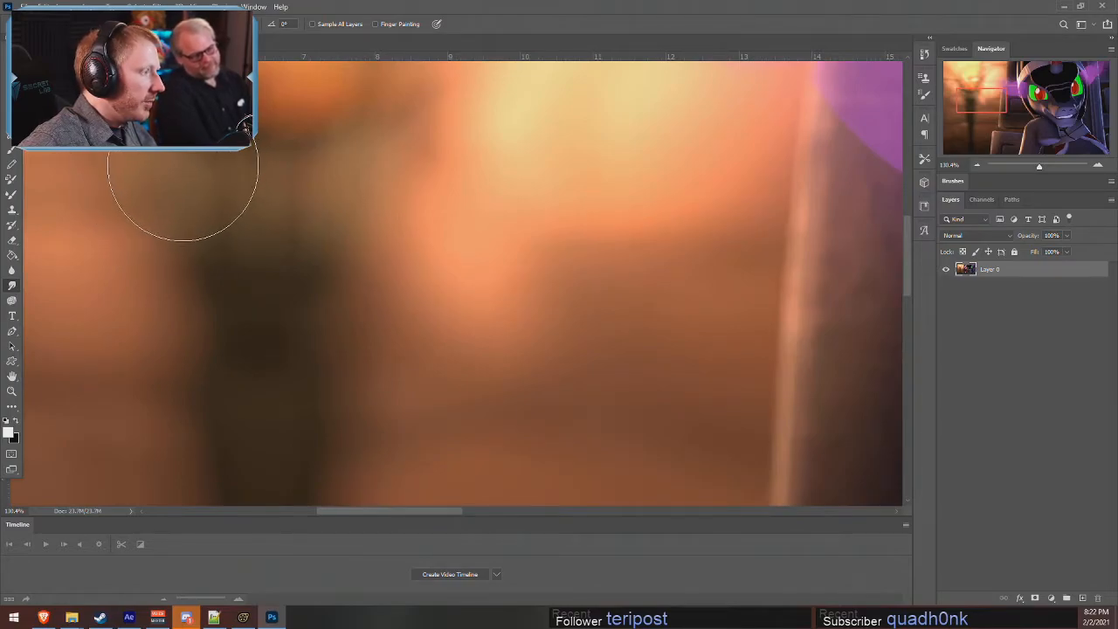
scroll(355, 217, "down", 5, "alt")
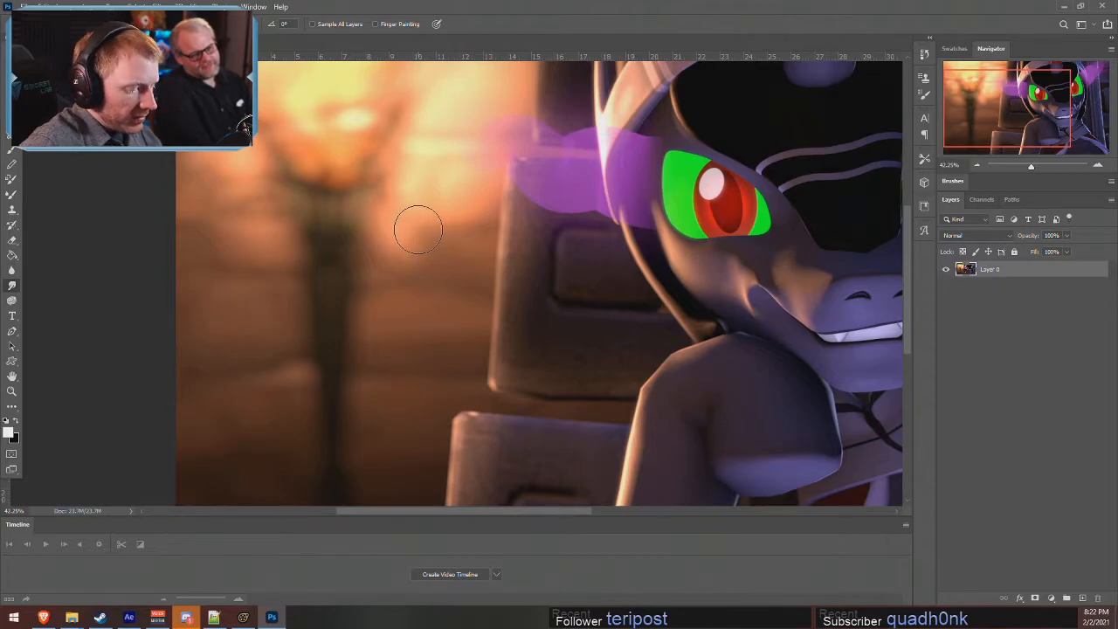
key("bracketright")
key("bracketright")
key("bracketright")
key("bracketright")
key("bracketright")
key("bracketright")
key("bracketright")
key("bracketright")
key("bracketright")
key("bracketright")
key("bracketright")
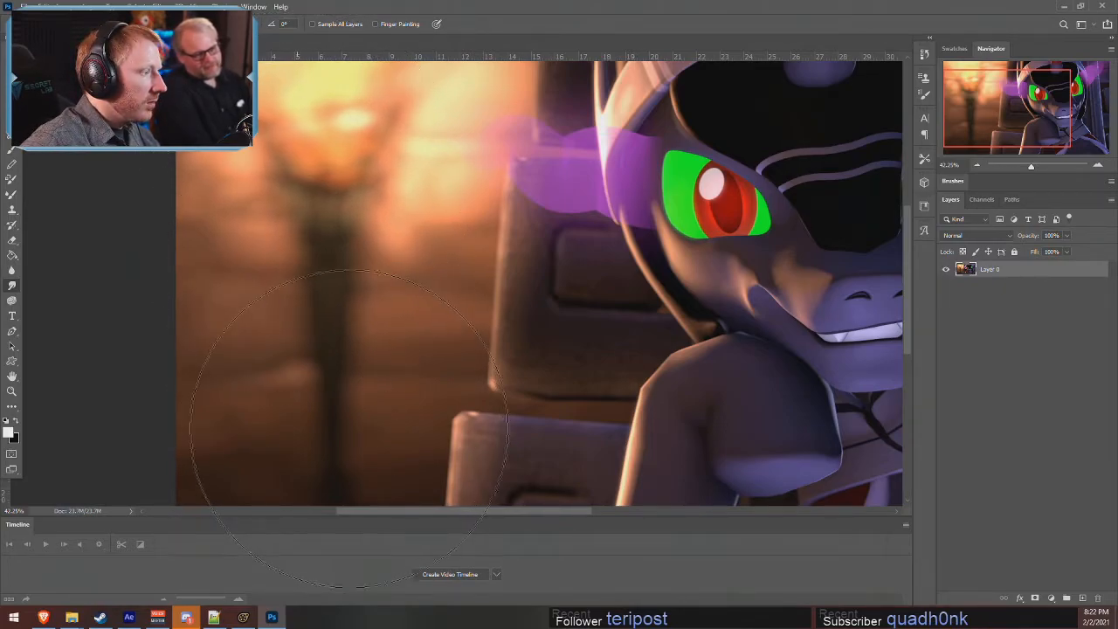
scroll(327, 463, "down", 3)
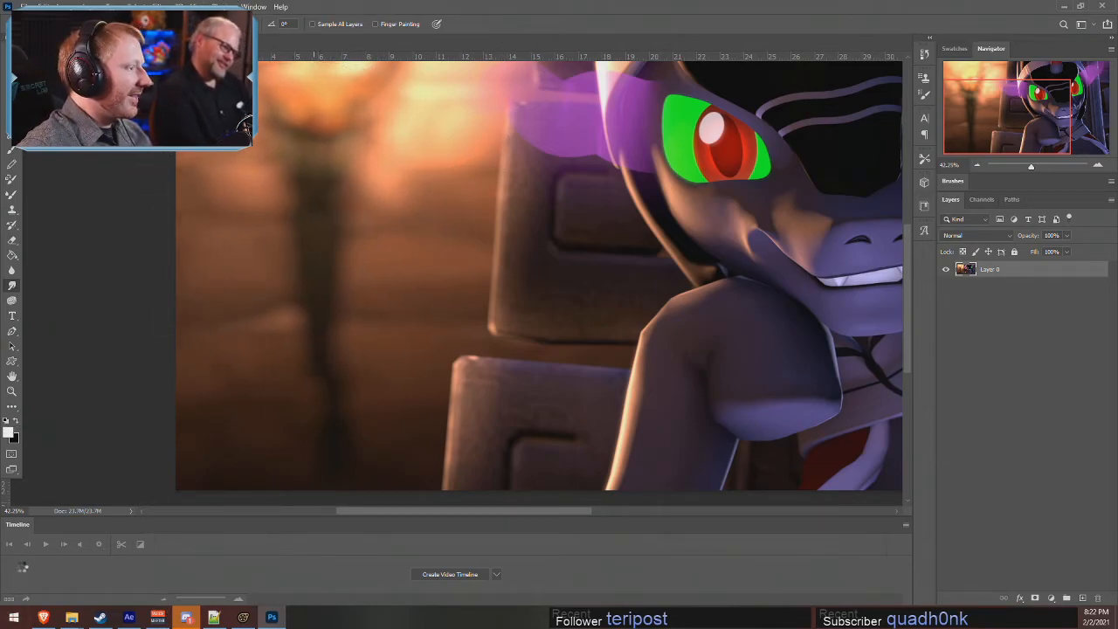
key("ctrl+z")
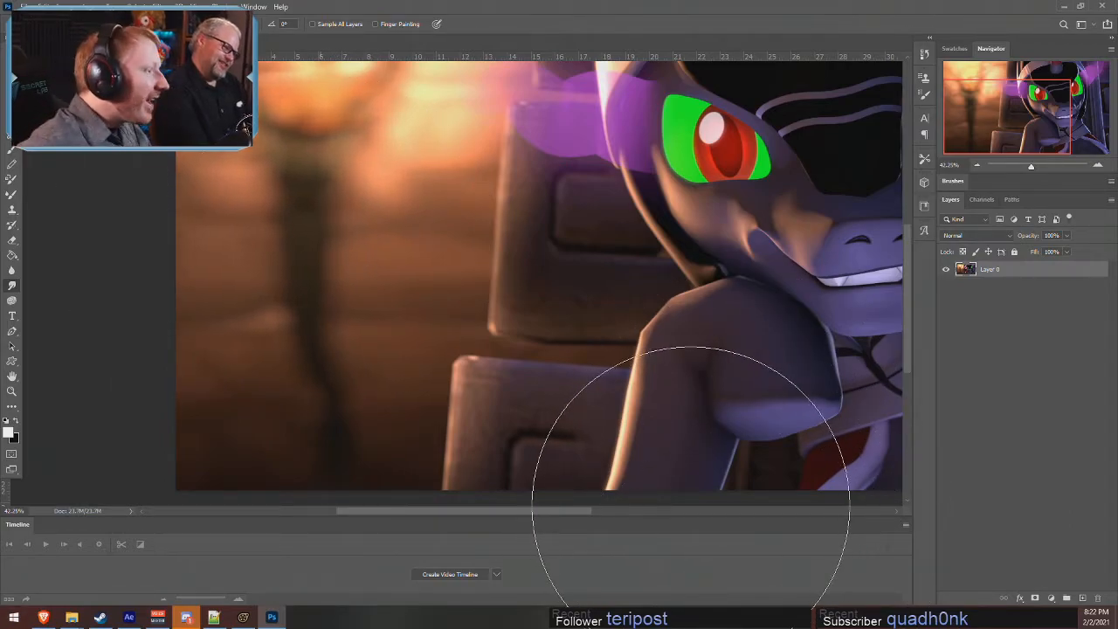
left_click_drag(825, 324, 726, 367)
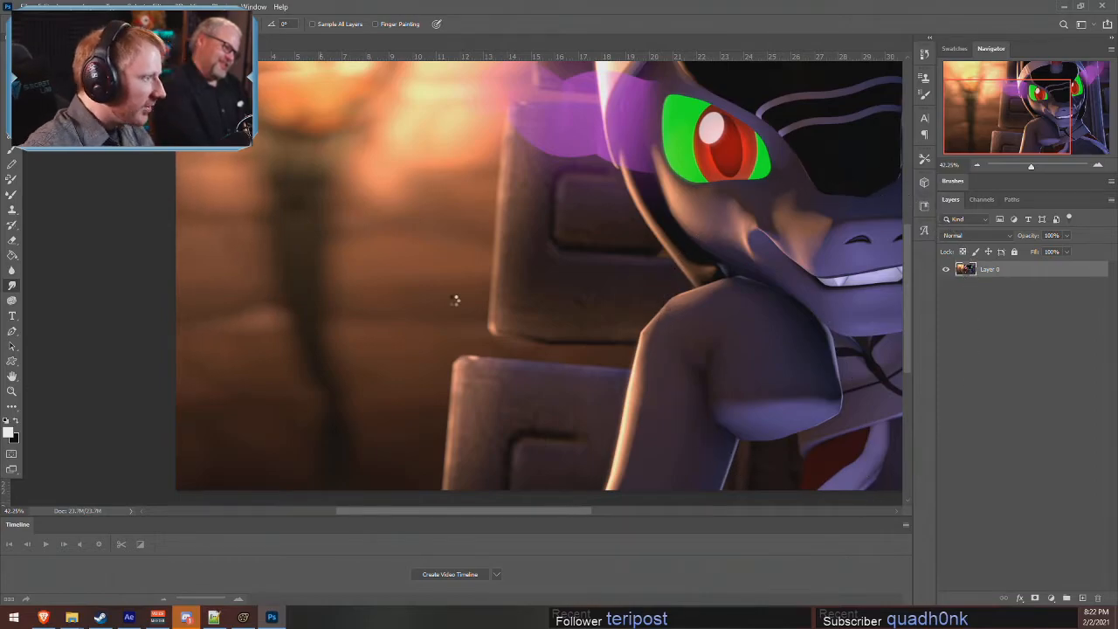
scroll(726, 324, "down", 3, "alt")
scroll(616, 256, "up", 5, "alt")
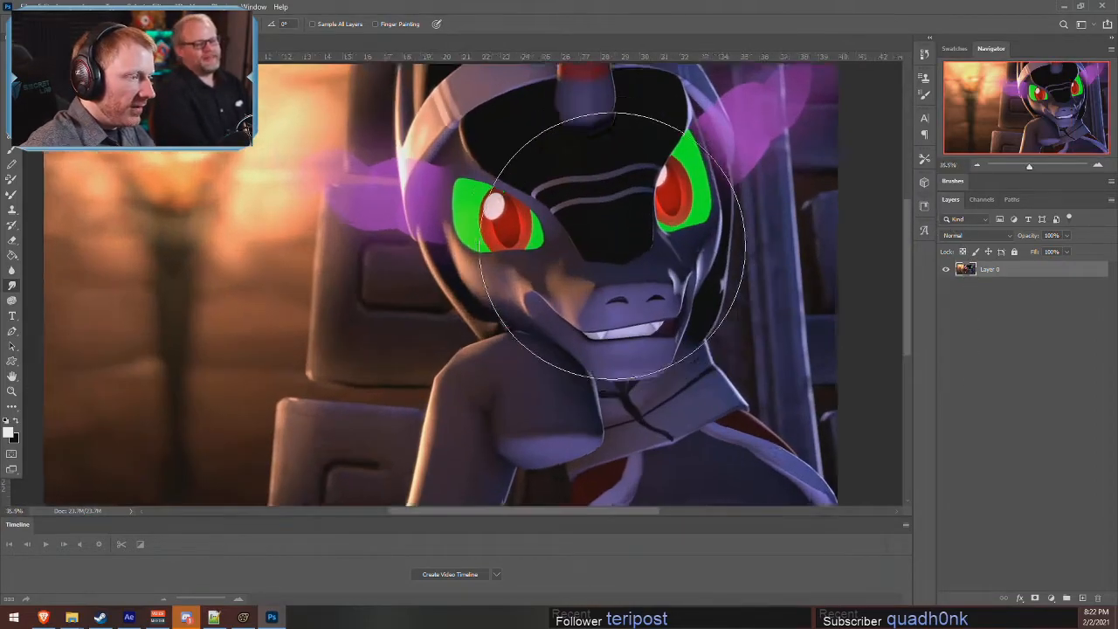
- Try smudging the character's whole face sideways with the oversized Smudge brush and undo the stroke
scroll(616, 256, "up", 2, "alt")
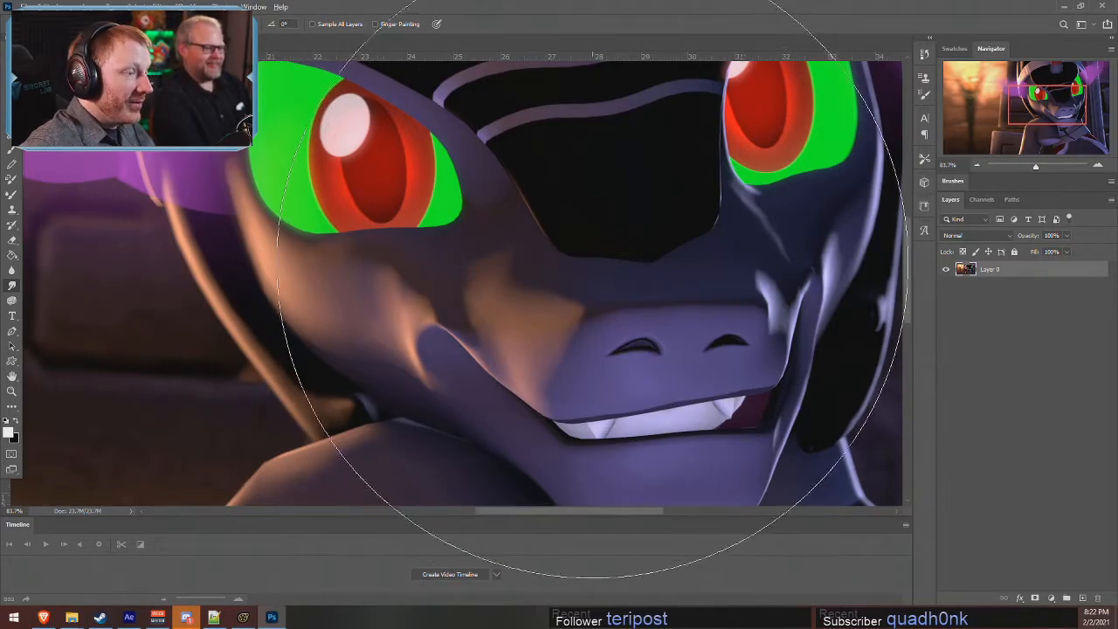
scroll(571, 290, "down", 3, "alt")
left_click_drag(595, 277, 219, 598)
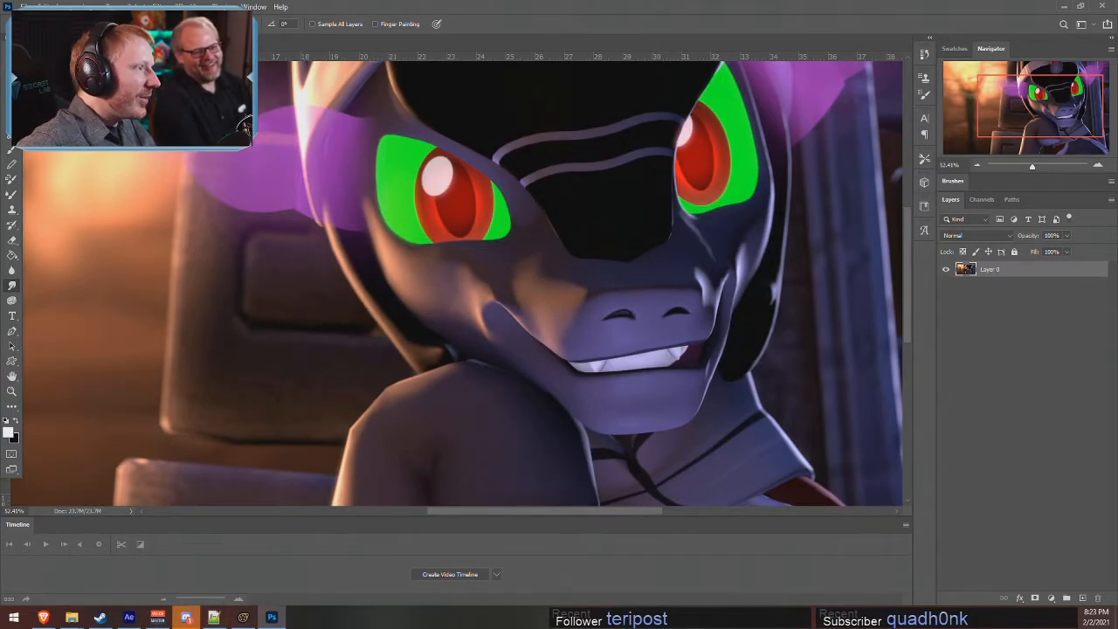
scroll(480, 308, "down", 5, "alt")
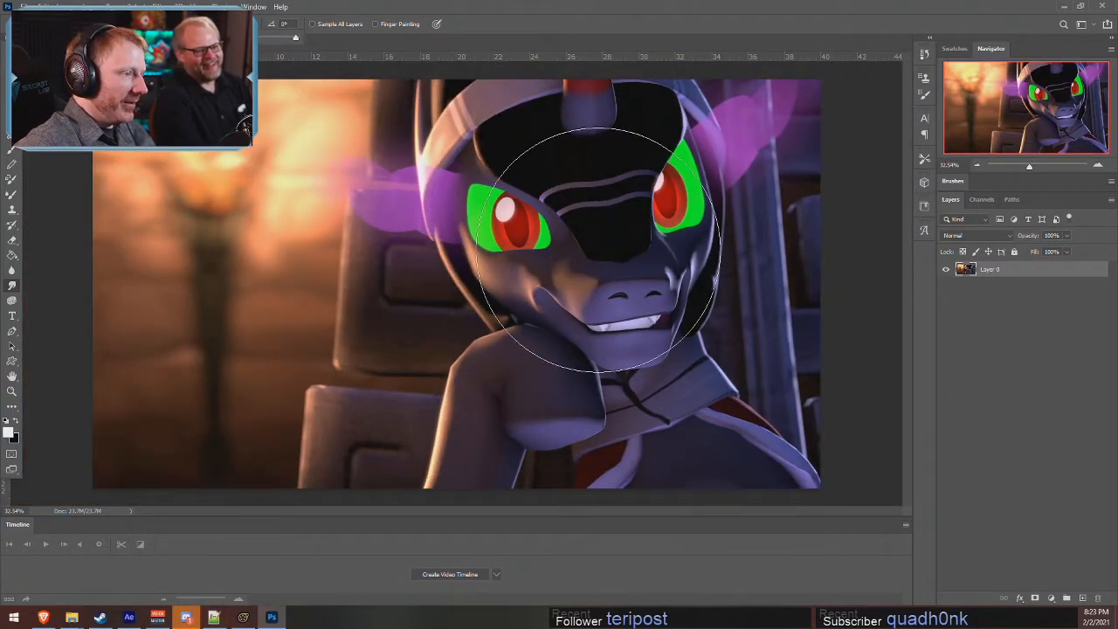
left_click_drag(594, 250, 574, 254)
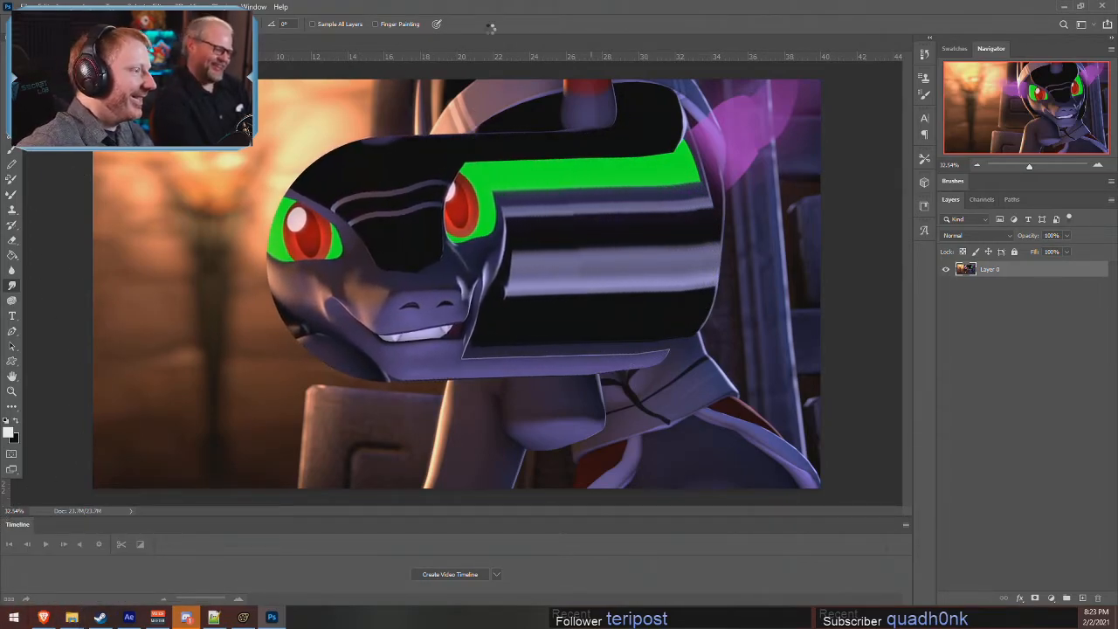
key("ctrl+z")
- Save the retouched picture as a layered file with Maximize Compatibility enabled
key("ctrl+s")
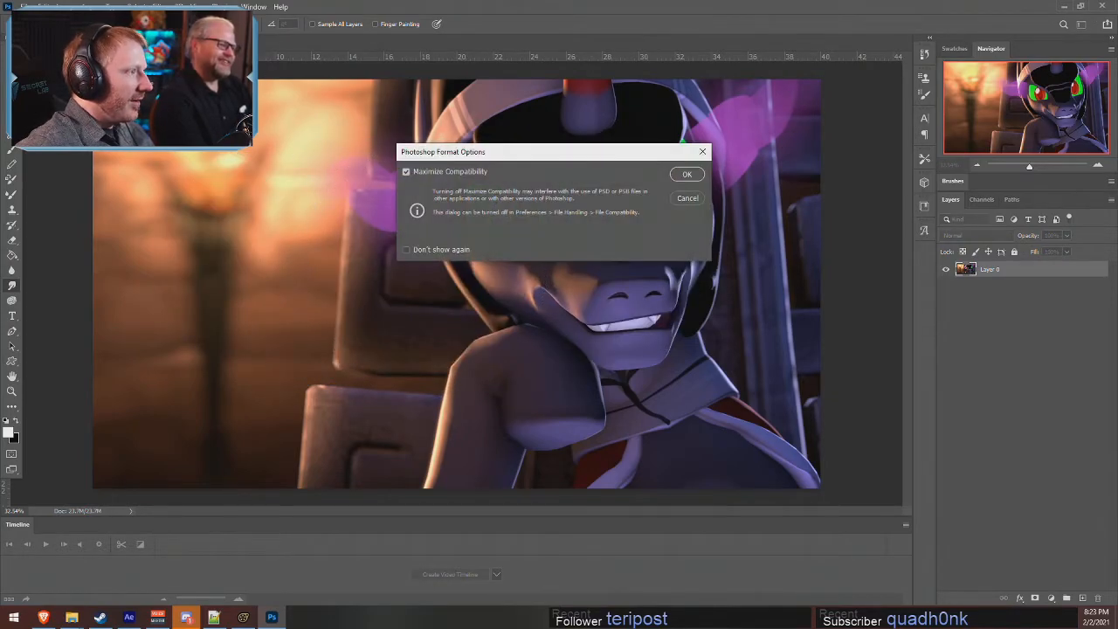
left_click(686, 176)
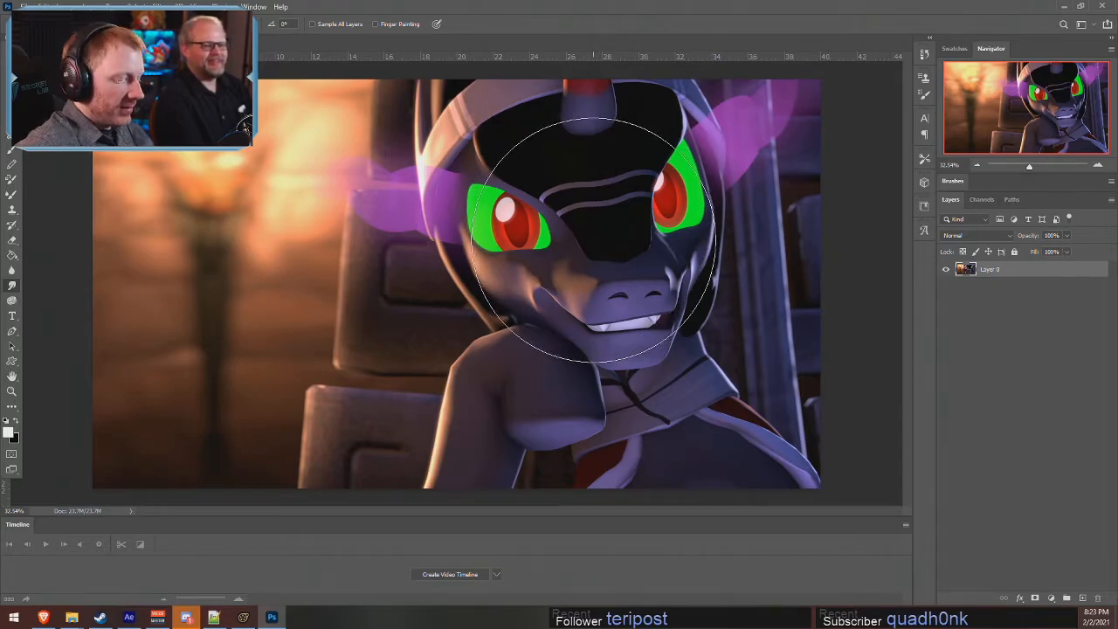
- Try heavy smudges that swirl the face sideways and pull the head downward, undoing each attempt
mouse_move(597, 237)
left_mouse_down()
mouse_move(583, 238)
mouse_move(335, 557)
mouse_move(584, 240)
left_mouse_up()
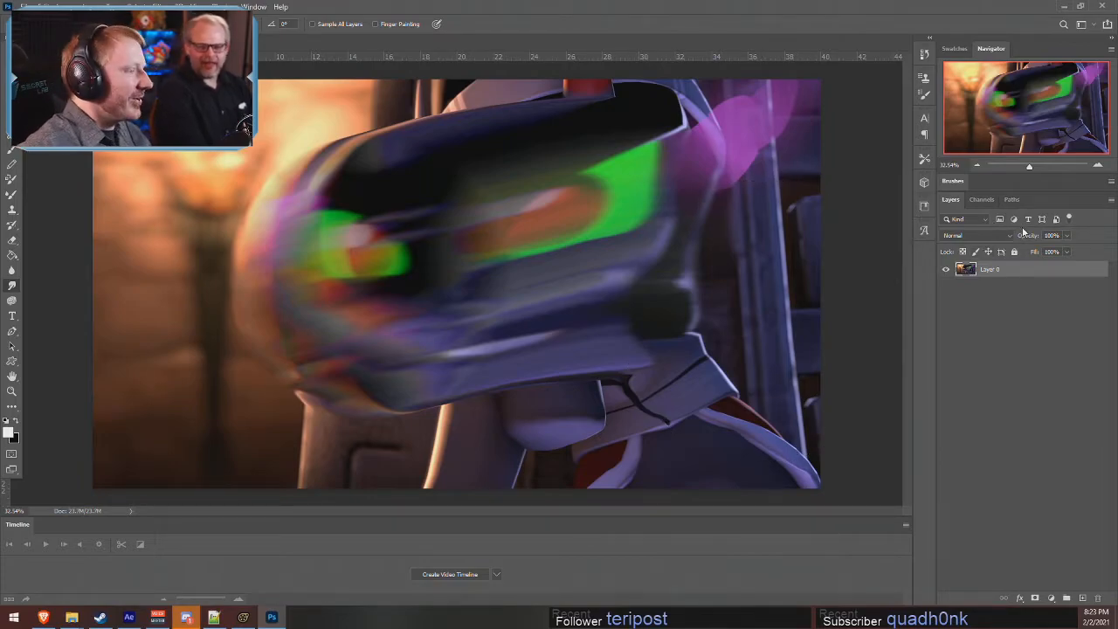
key("ctrl+z")
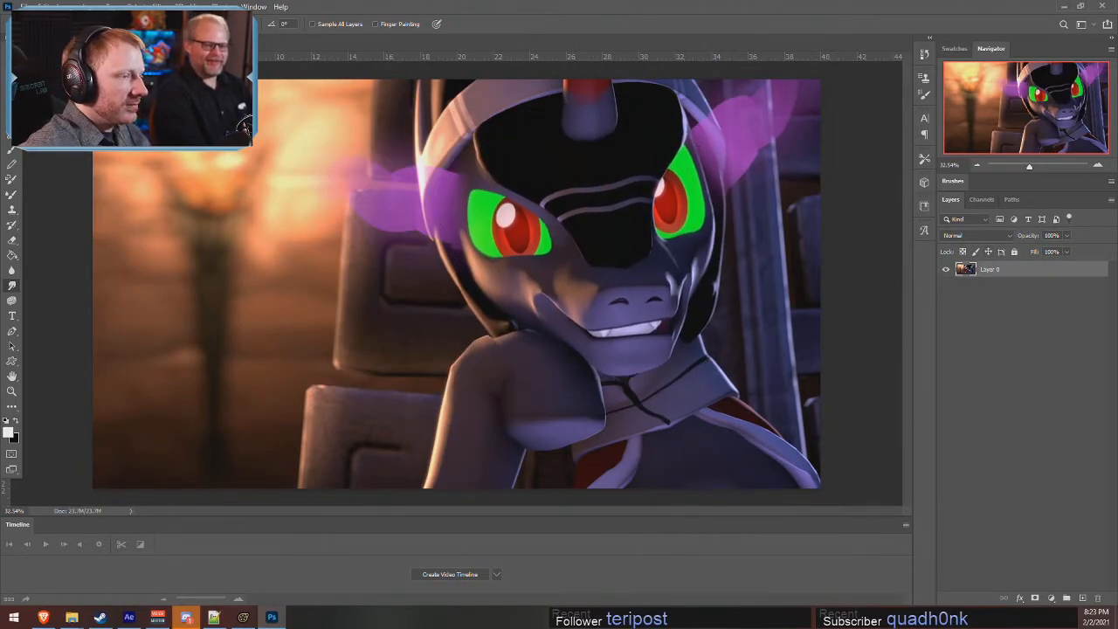
left_click_drag(591, 251, 799, 524)
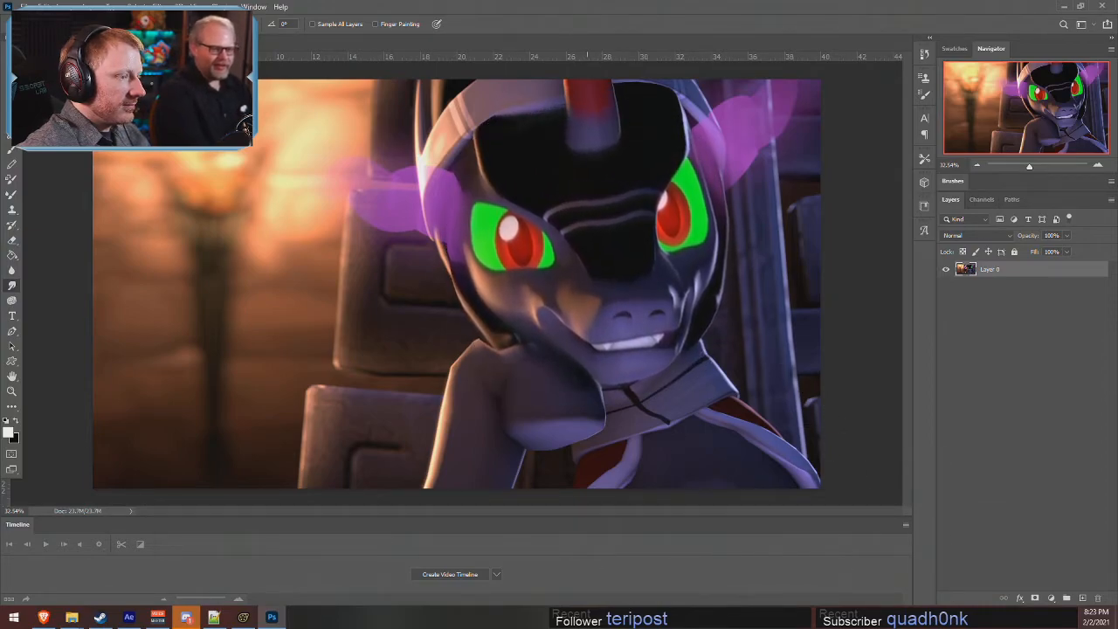
key("ctrl+z")
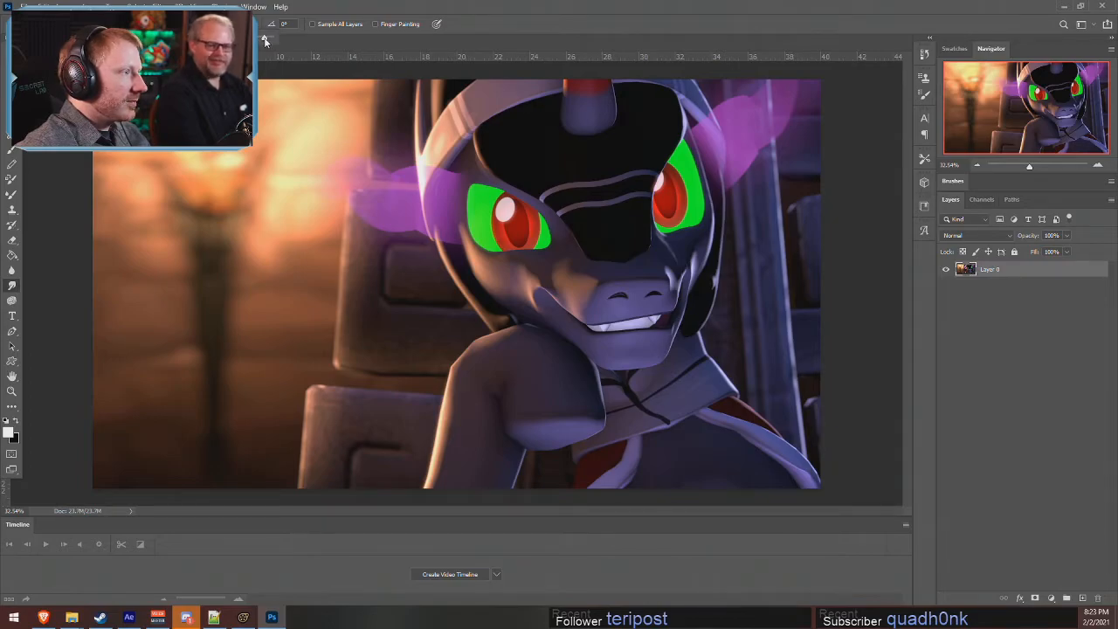
left_click_drag(582, 234, 600, 299)
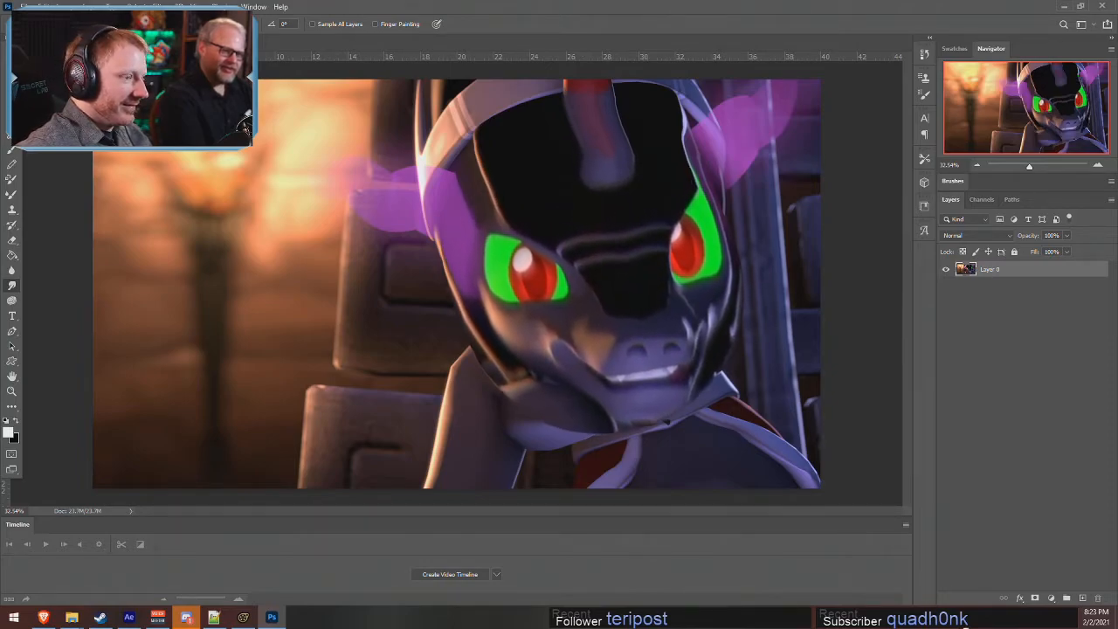
key("ctrl+z")
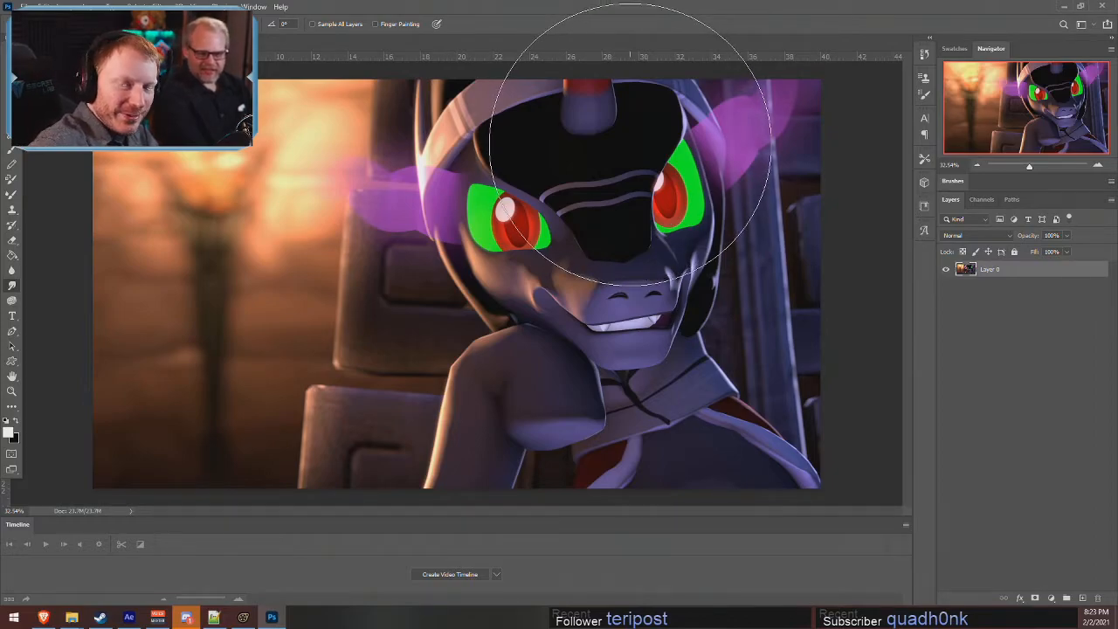
scroll(482, 292, "up", 2, "alt")
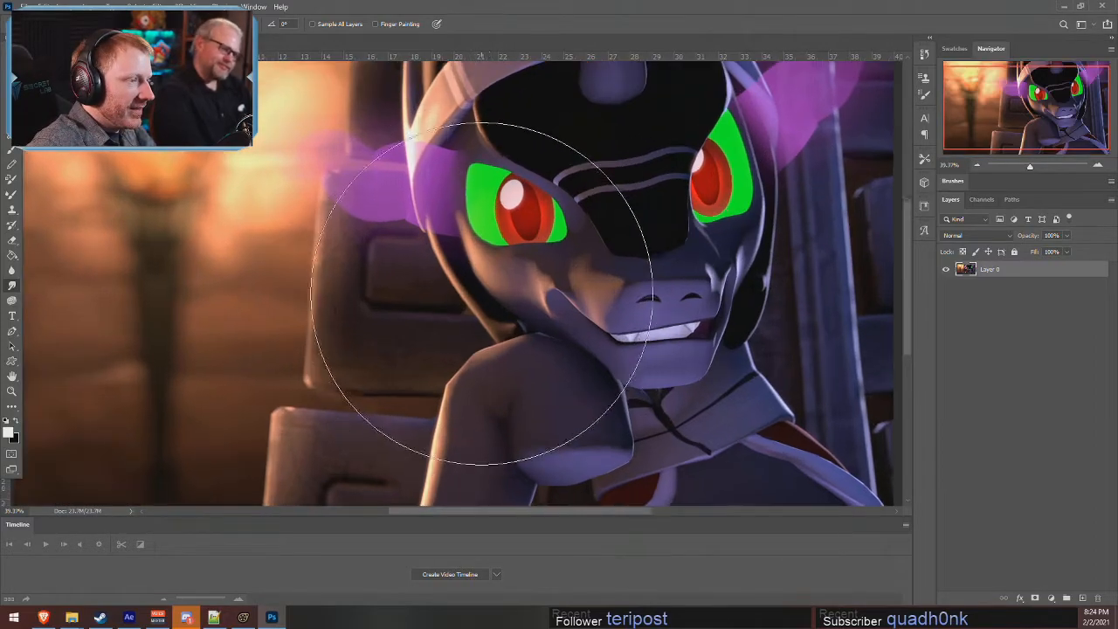
scroll(517, 298, "down", 4, "alt")
scroll(524, 299, "up", 2, "alt")
scroll(290, 250, "down", 1, "alt")
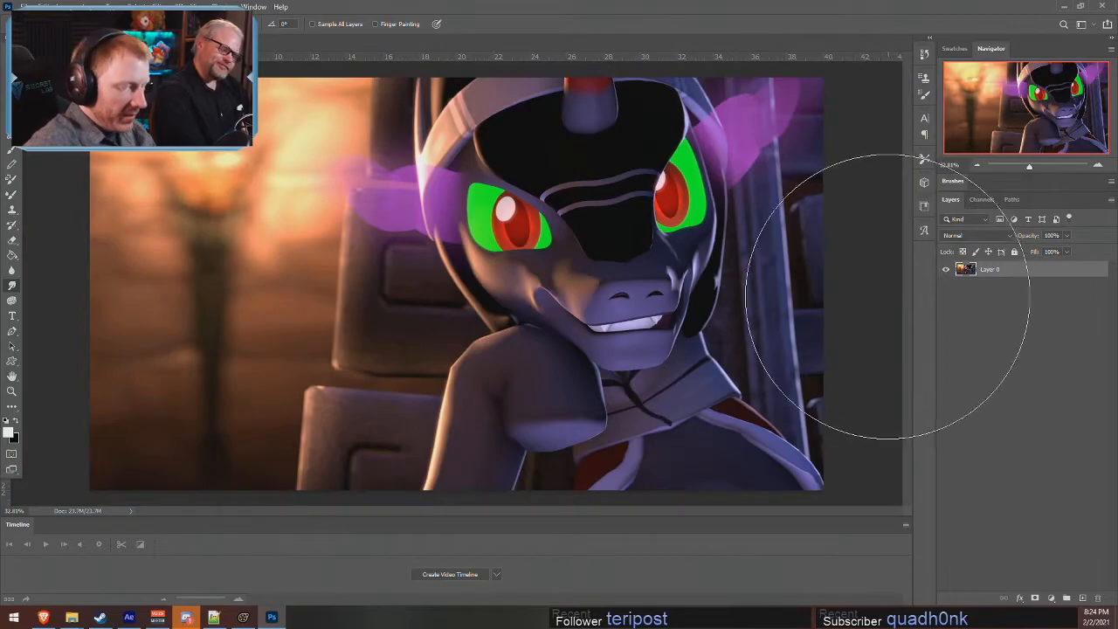
- Add a Levels adjustment layer above the picture and a Vibrance adjustment layer on top of it
left_click(44, 5)
mouse_move(98, 4)
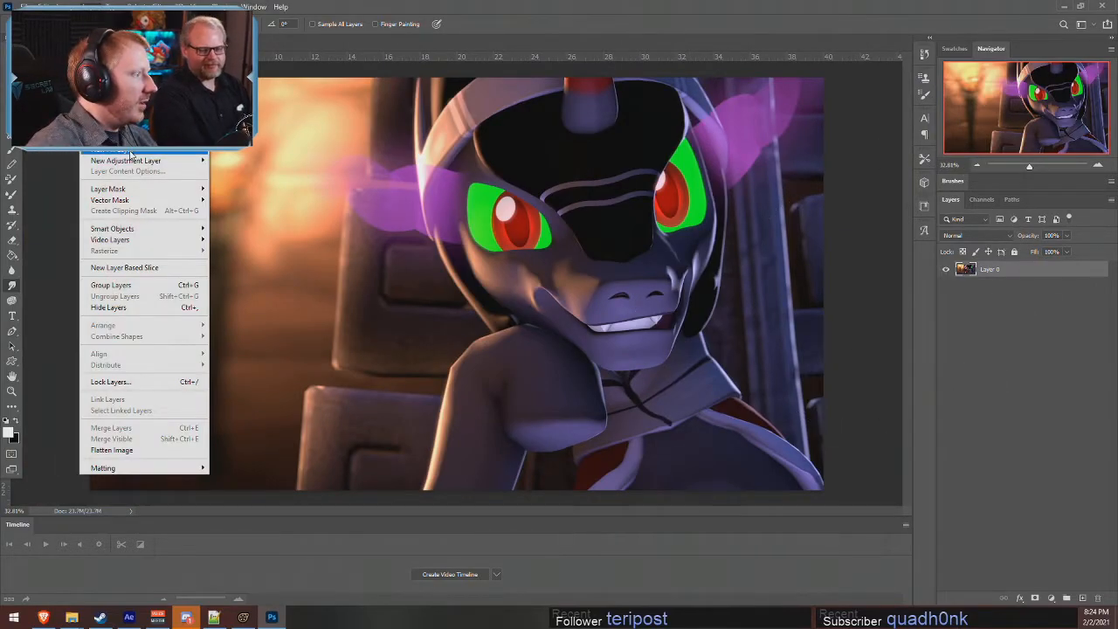
mouse_move(131, 160)
left_click(236, 171)
left_click(98, 5)
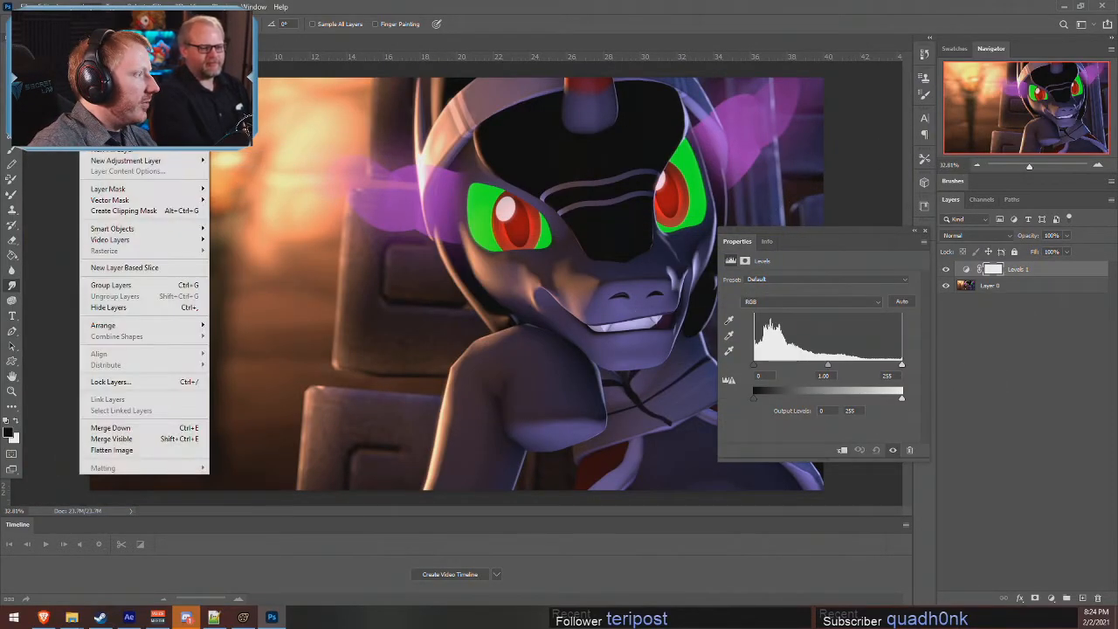
left_click(240, 211)
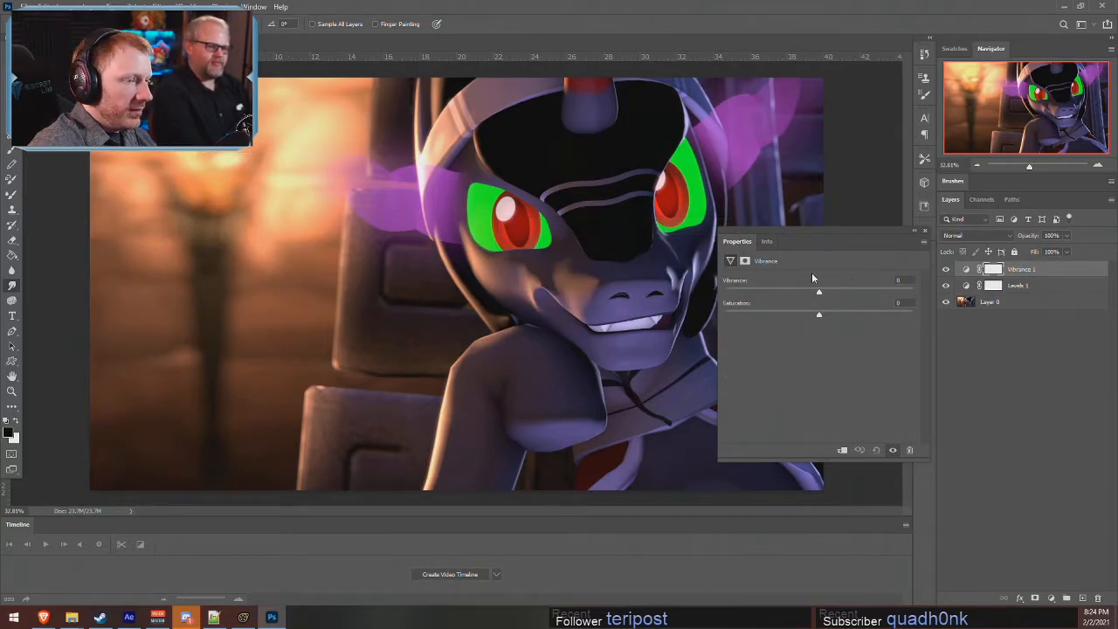
- Compare strong and weak vibrance on the picture, set Vibrance to +10 and close the adjustment's properties
left_click_drag(845, 292, 1014, 290)
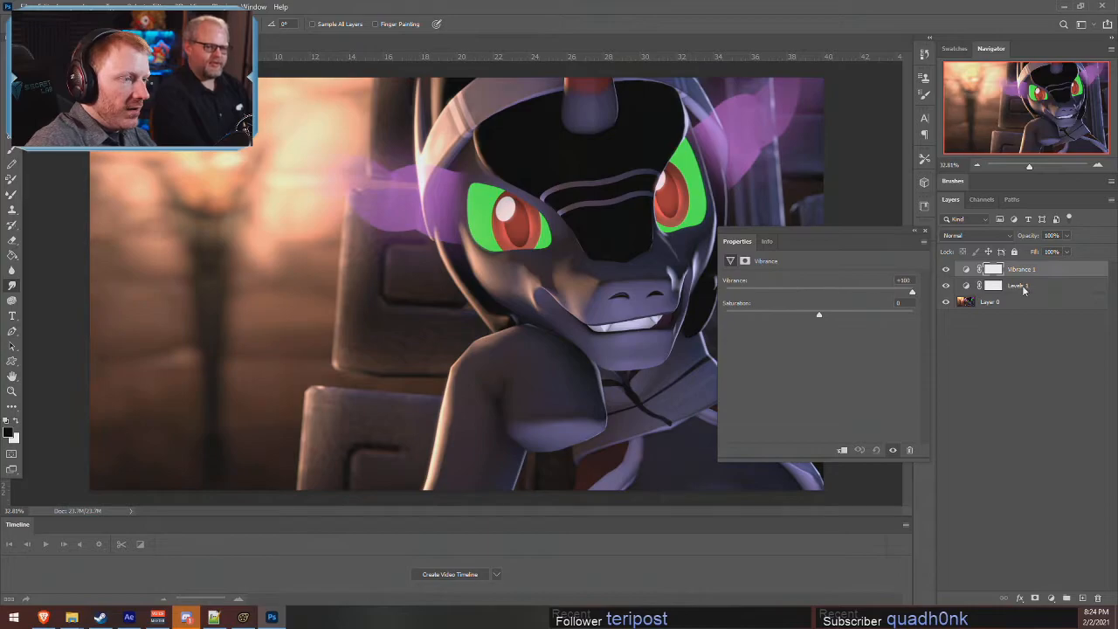
left_click_drag(785, 292, 599, 276)
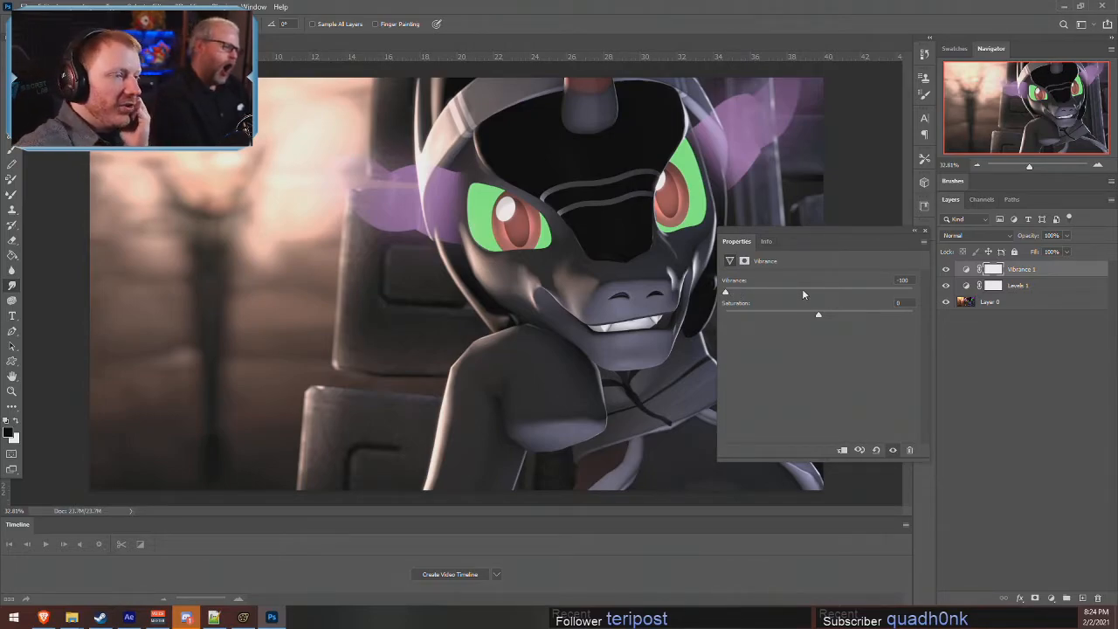
left_click_drag(726, 291, 820, 306)
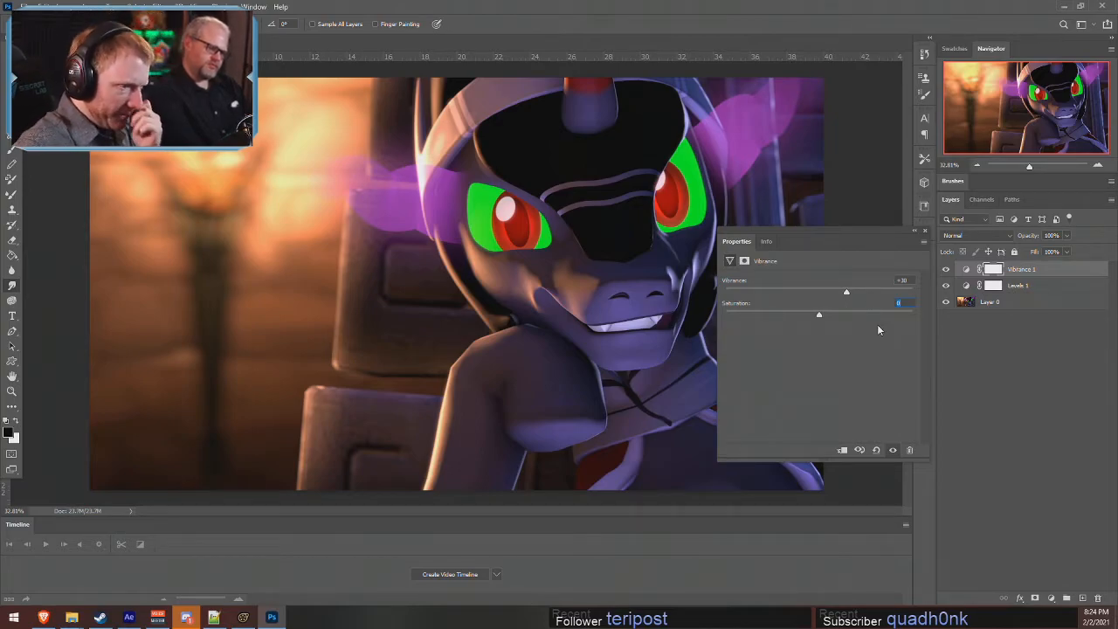
left_click(943, 272)
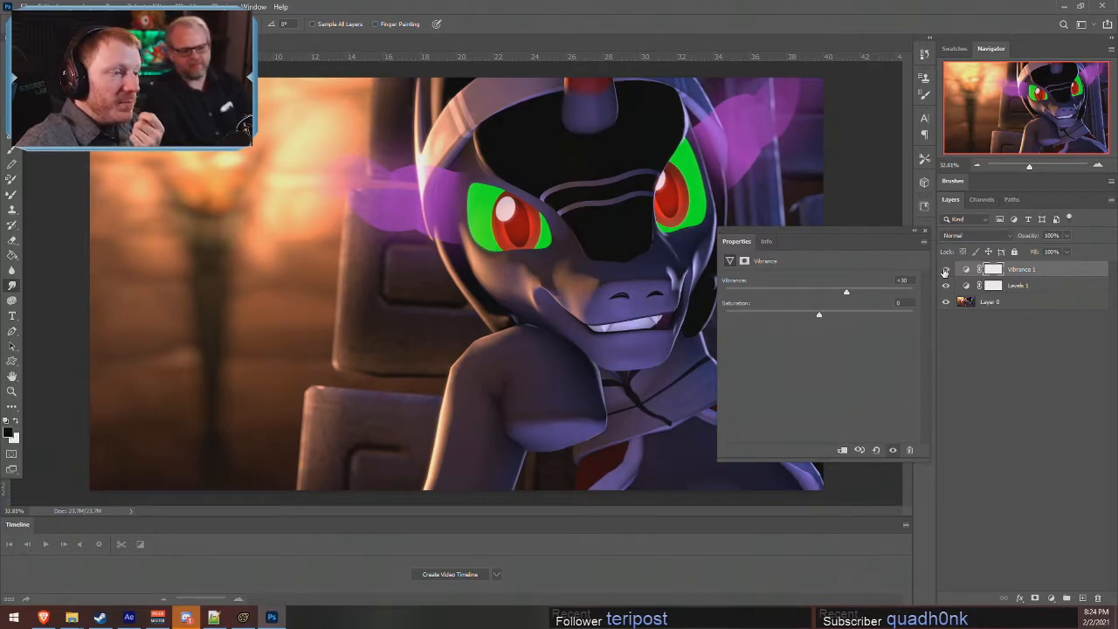
left_click_drag(845, 295, 772, 295)
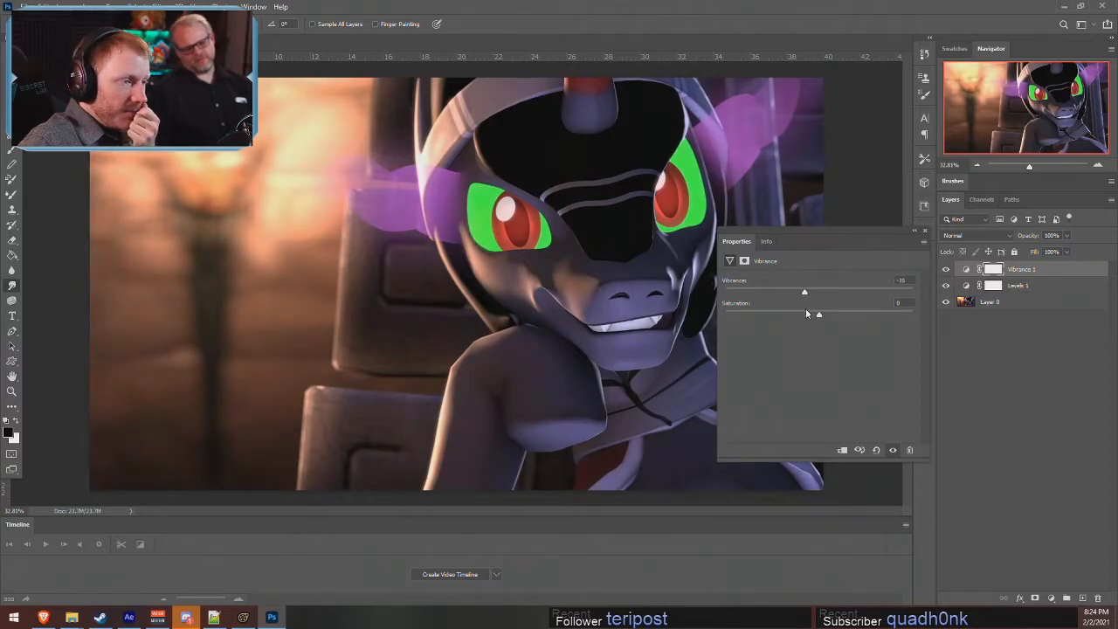
left_click_drag(813, 310, 824, 317)
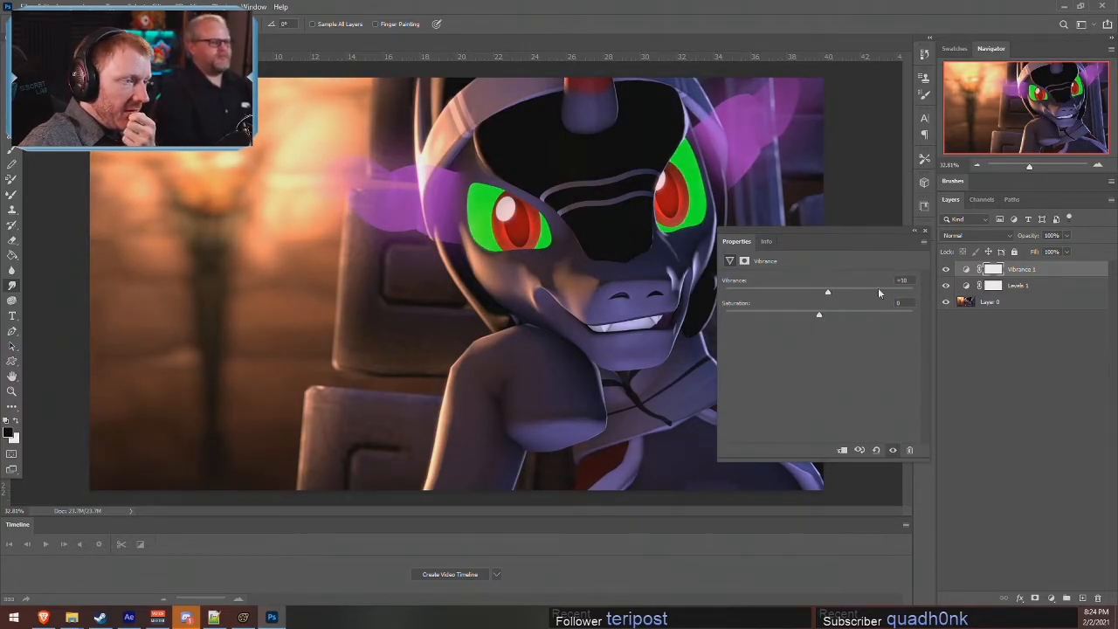
left_click(925, 232)
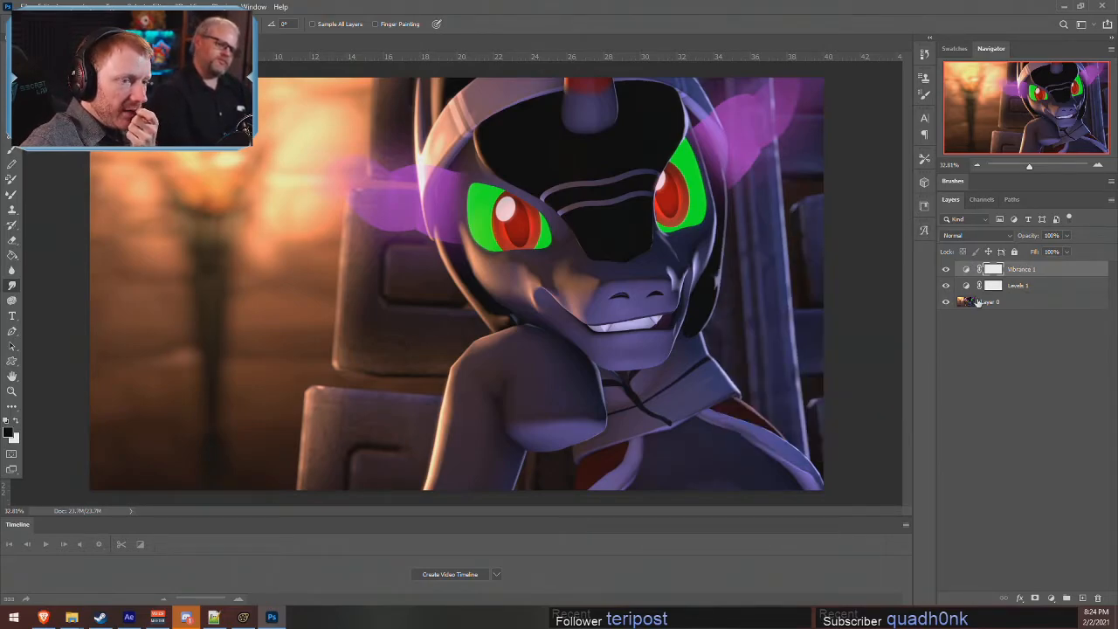
- Open the properties of the Levels adjustment layer and widen them for the histogram
left_click(1042, 287)
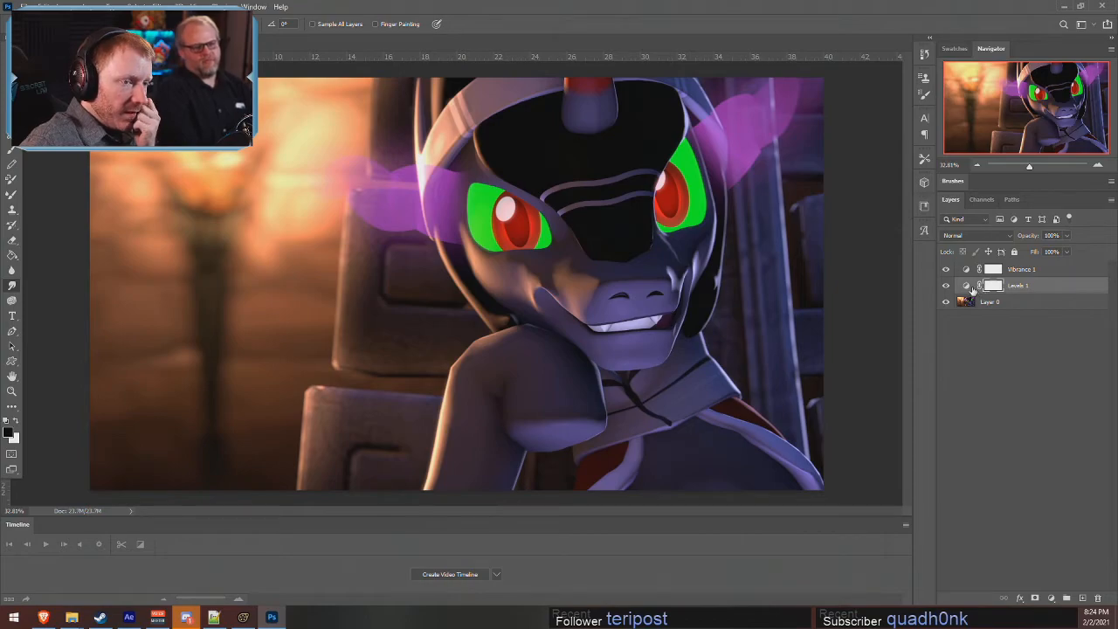
double_click(971, 289)
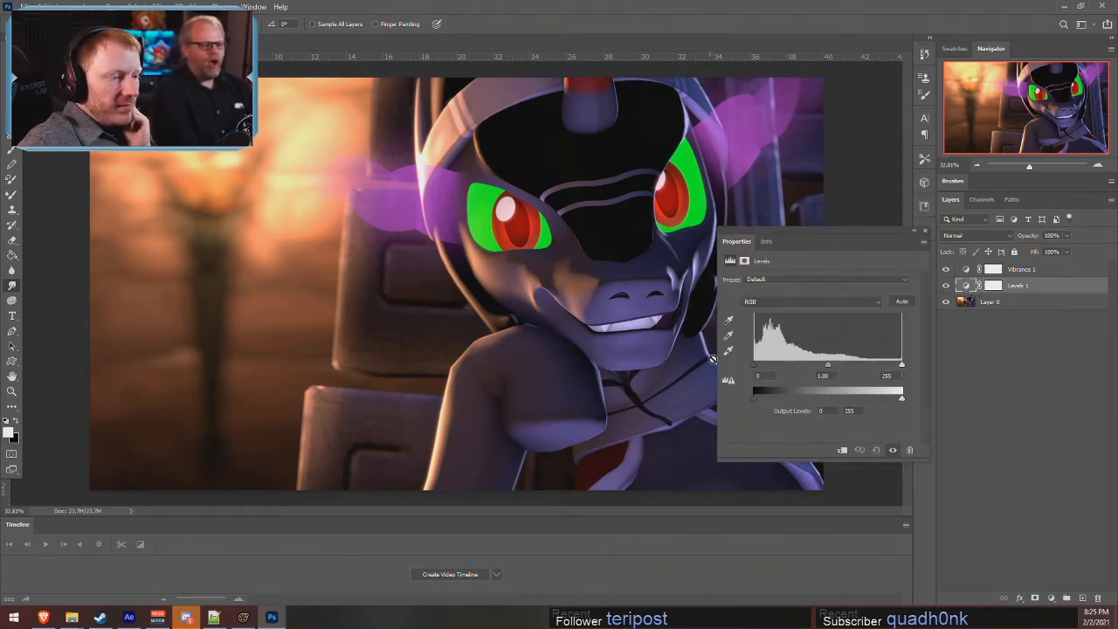
left_click_drag(715, 360, 674, 360)
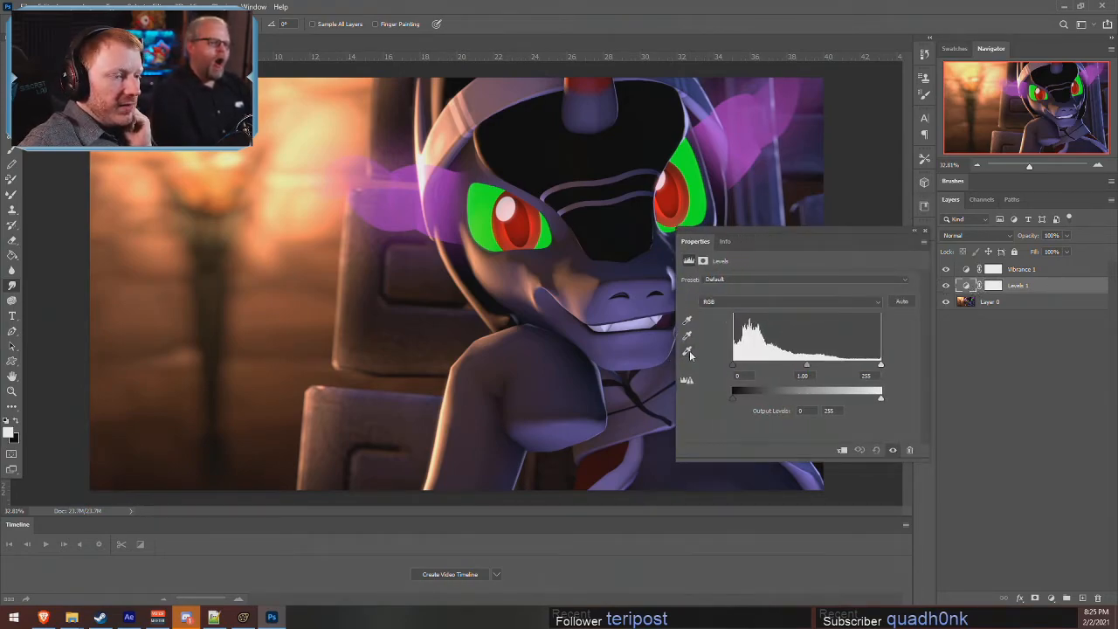
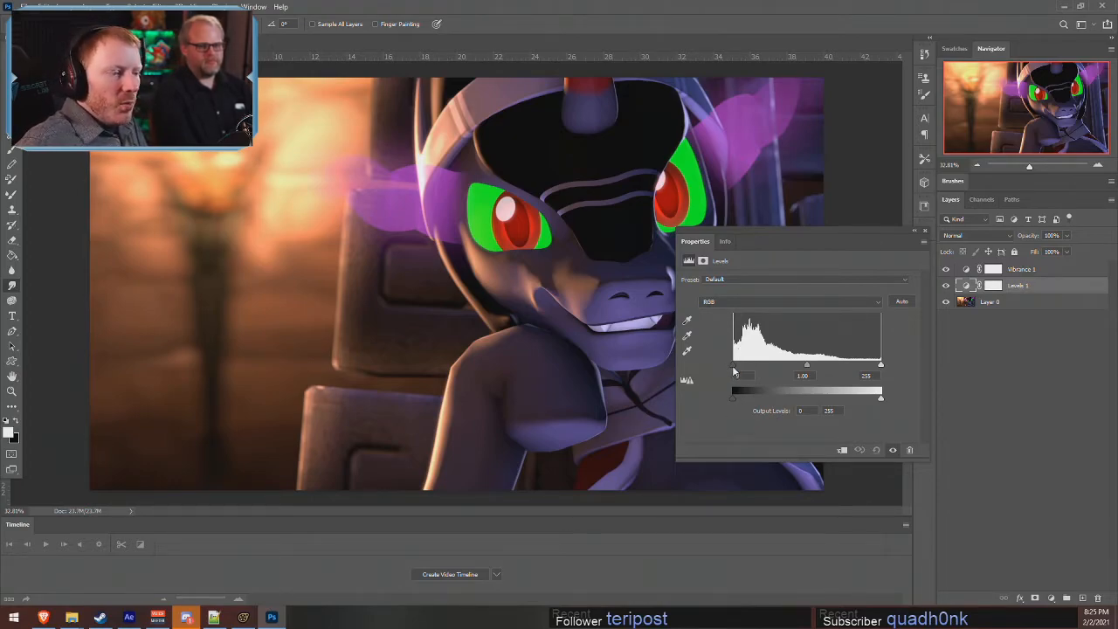
- Try raising the black input level of the Levels adjustment to 12 and 56, and return it to 0
left_click(732, 365)
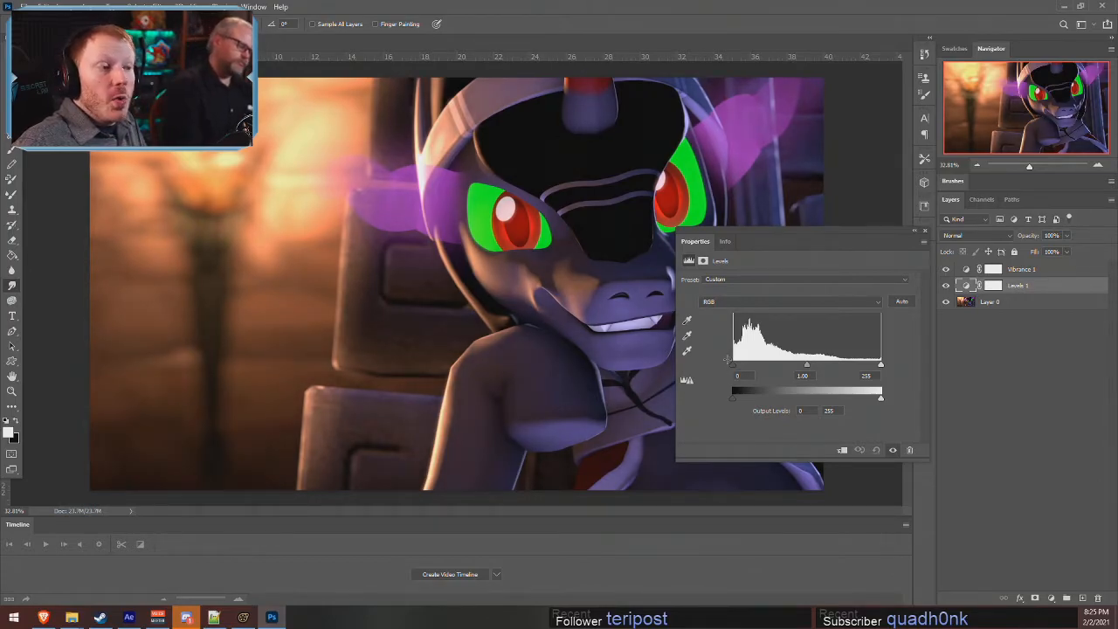
left_click_drag(733, 372, 740, 372)
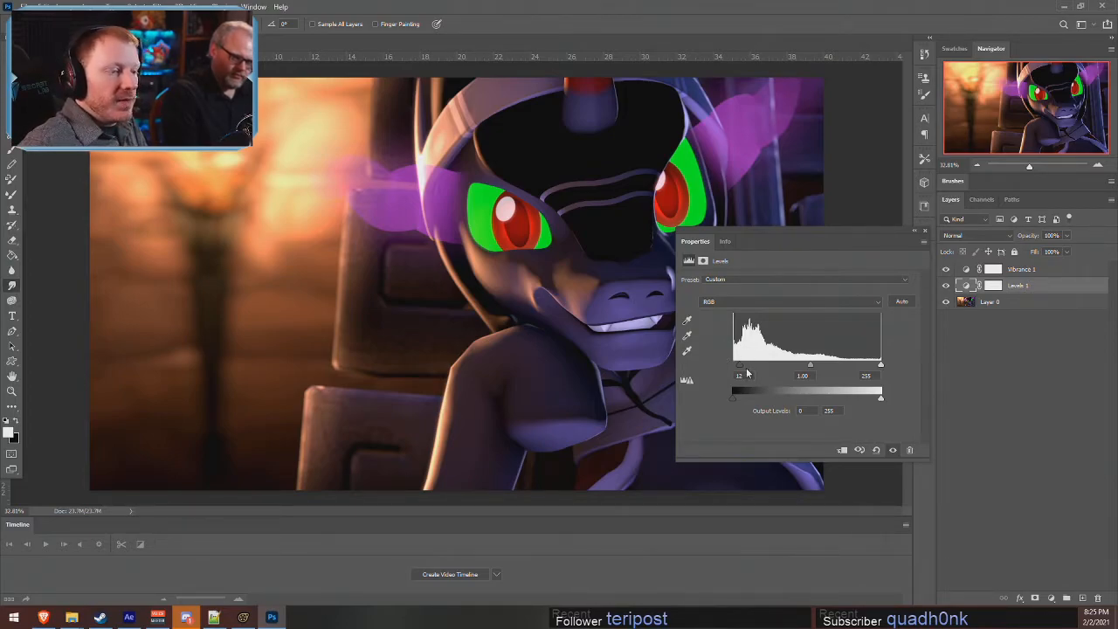
left_click_drag(738, 365, 731, 365)
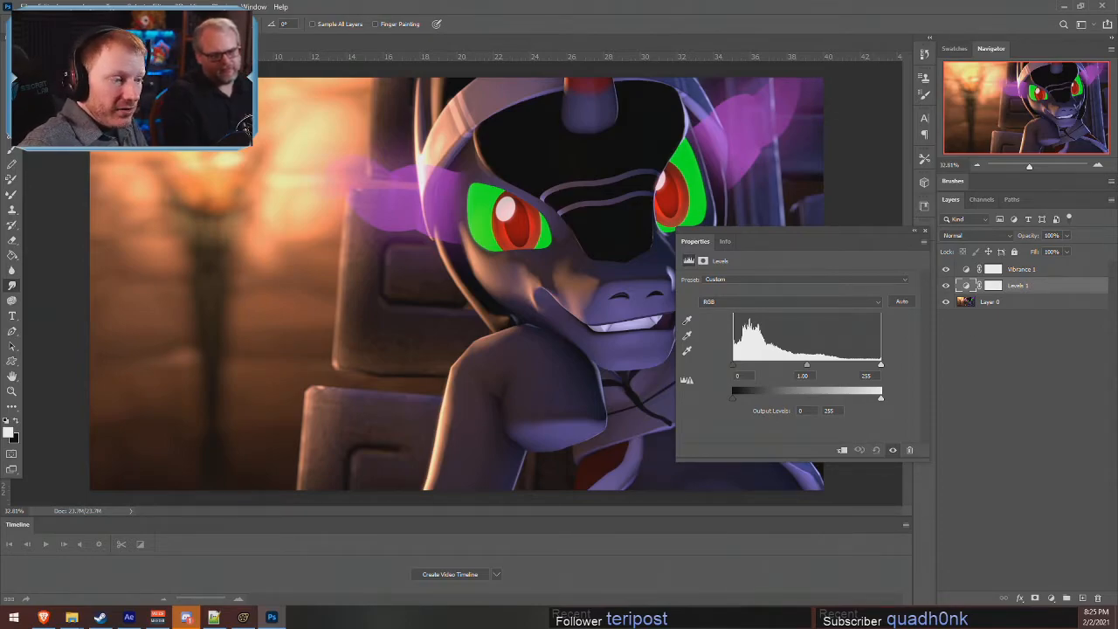
left_click_drag(734, 365, 767, 367)
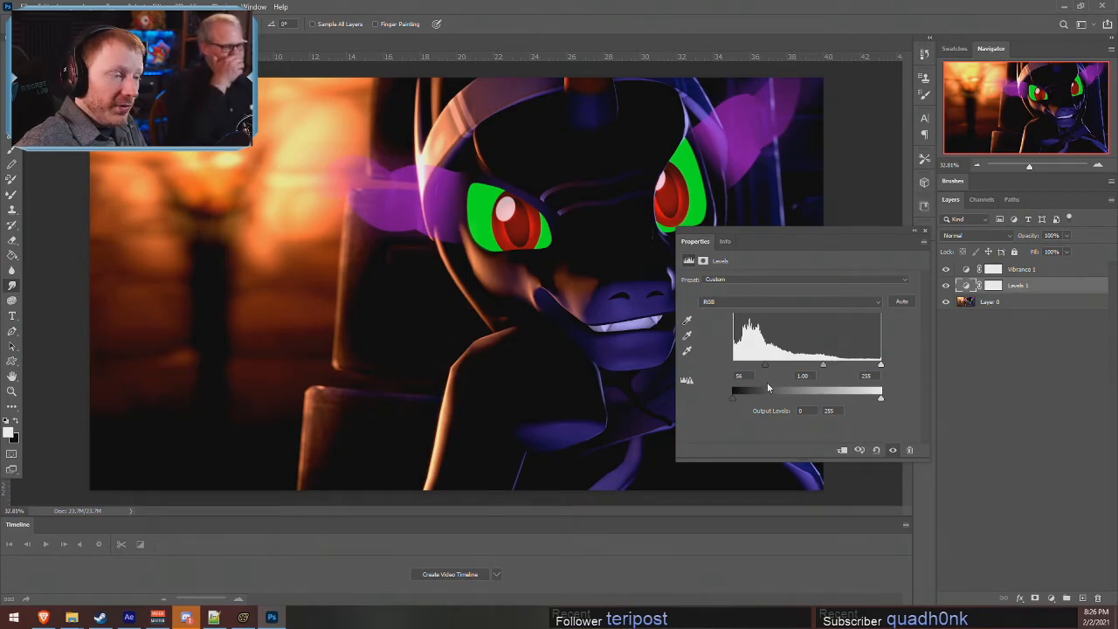
left_click_drag(766, 365, 673, 362)
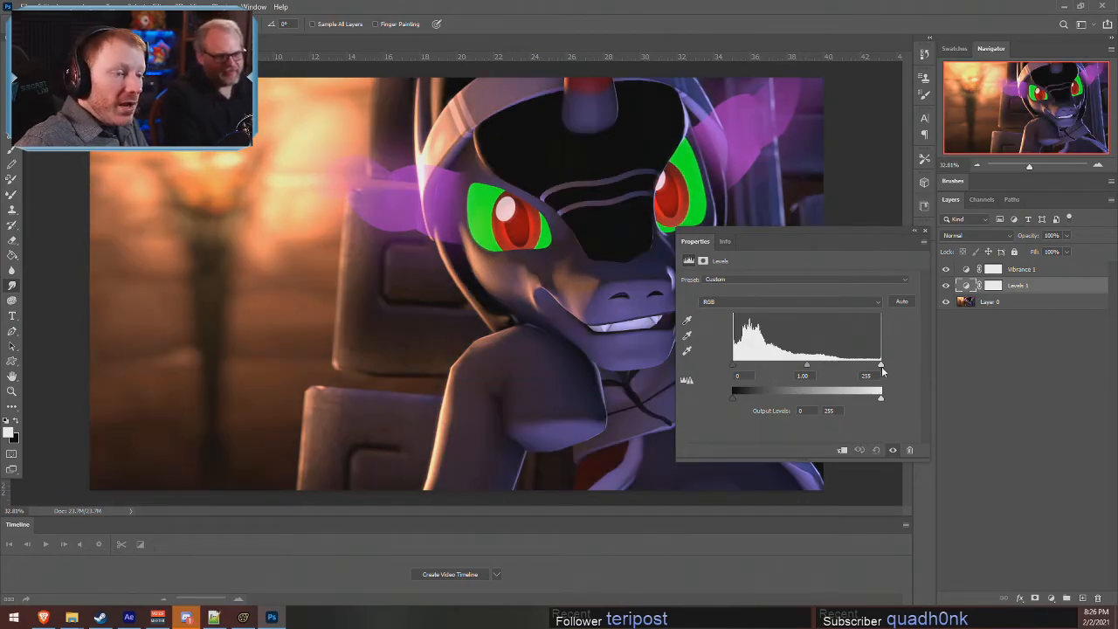
- Lower the white input level of the Levels adjustment to 107 to brighten the picture strongly
left_click_drag(881, 364, 880, 369)
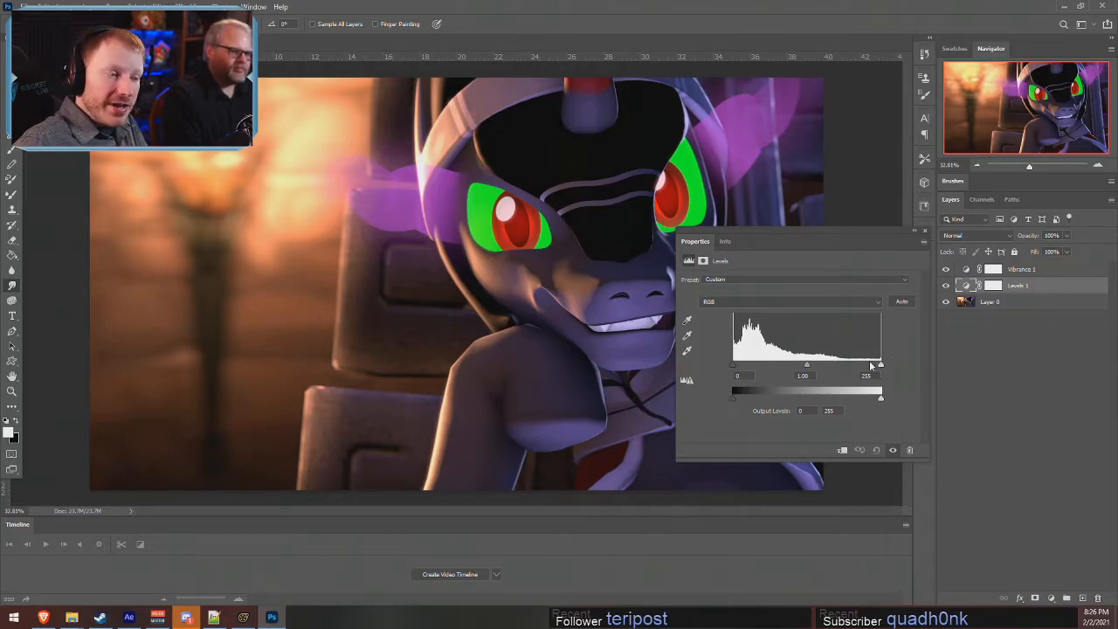
left_click_drag(881, 364, 794, 368)
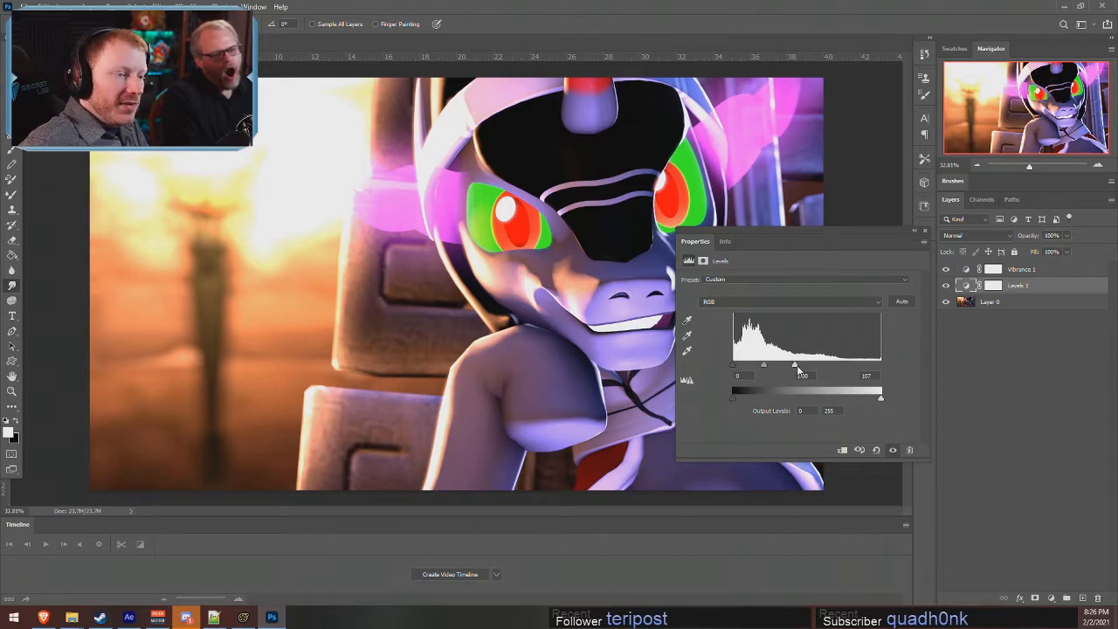
- Try a white input level of 226 with a midtone of 0.94 on the Levels adjustment, comparing the picture with and without it
left_click_drag(798, 370, 864, 368)
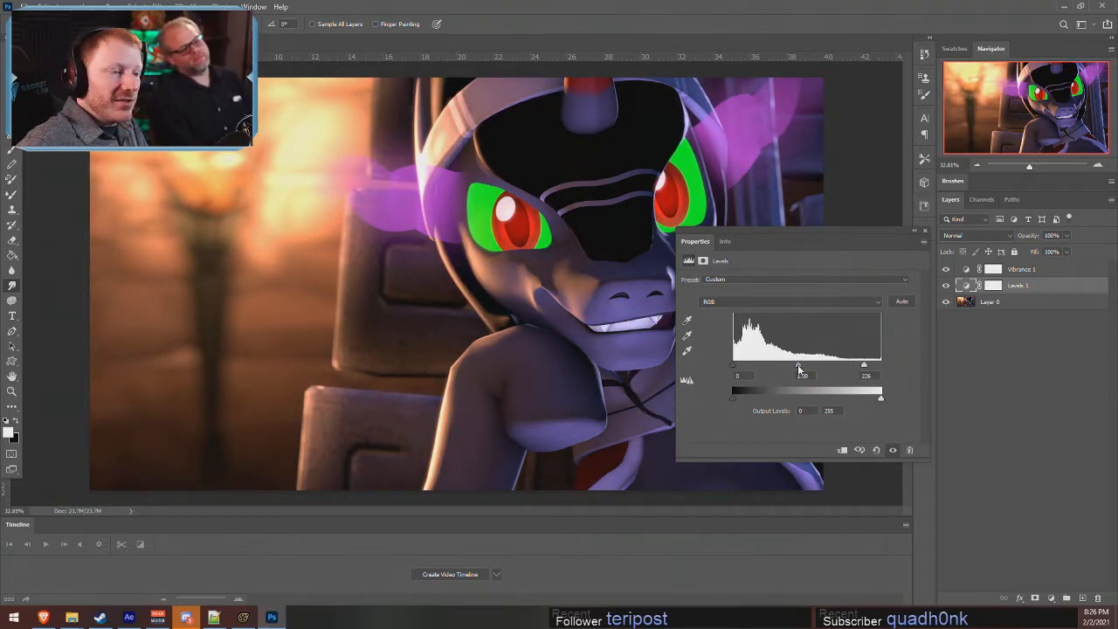
mouse_move(798, 371)
left_mouse_down()
mouse_move(783, 368)
mouse_move(802, 383)
left_mouse_up()
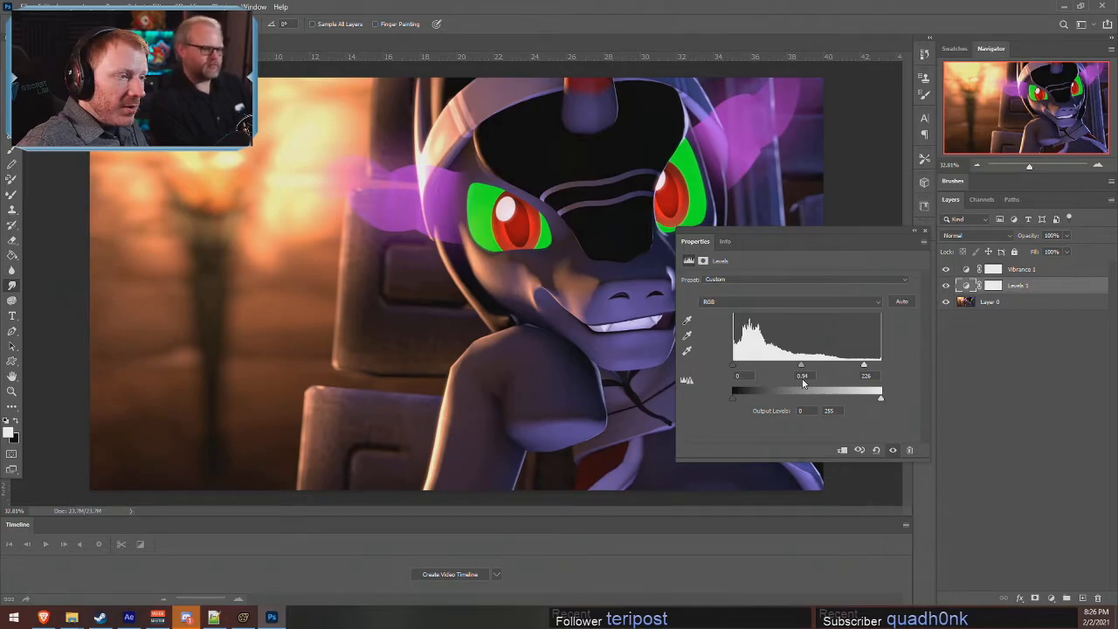
left_click(945, 286)
left_click(945, 285)
left_click(946, 285)
left_click(946, 286)
left_click(946, 285)
left_click(946, 285)
left_click(946, 286)
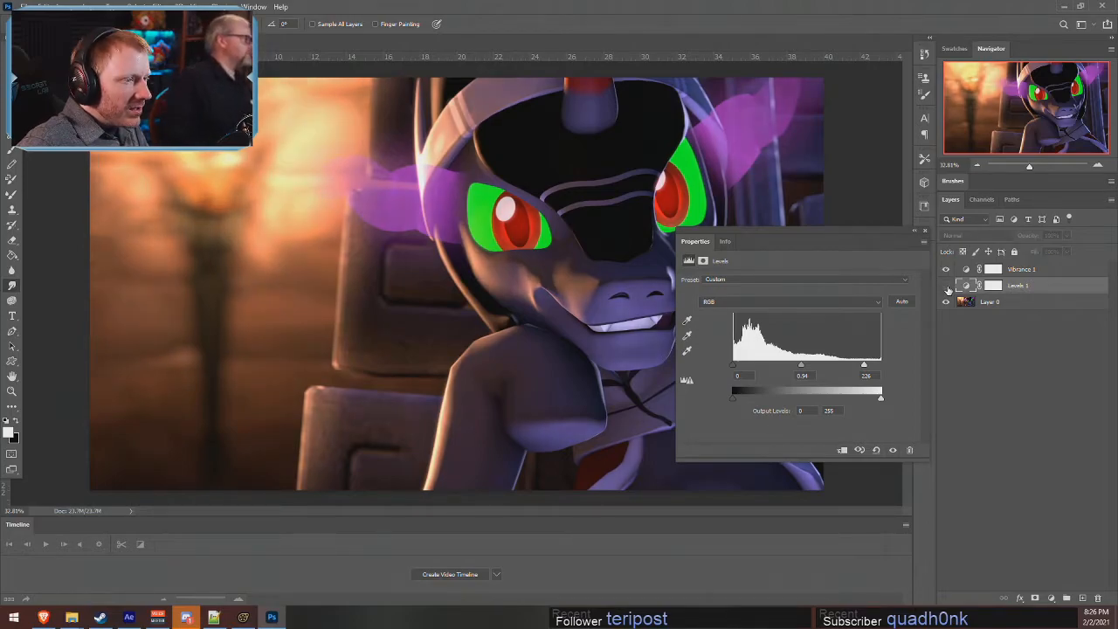
- Set the Levels adjustment's white input to 233 and midtone to 1.04 after trying 213 and 1.12, and compare the picture without it
left_click_drag(865, 367, 804, 372)
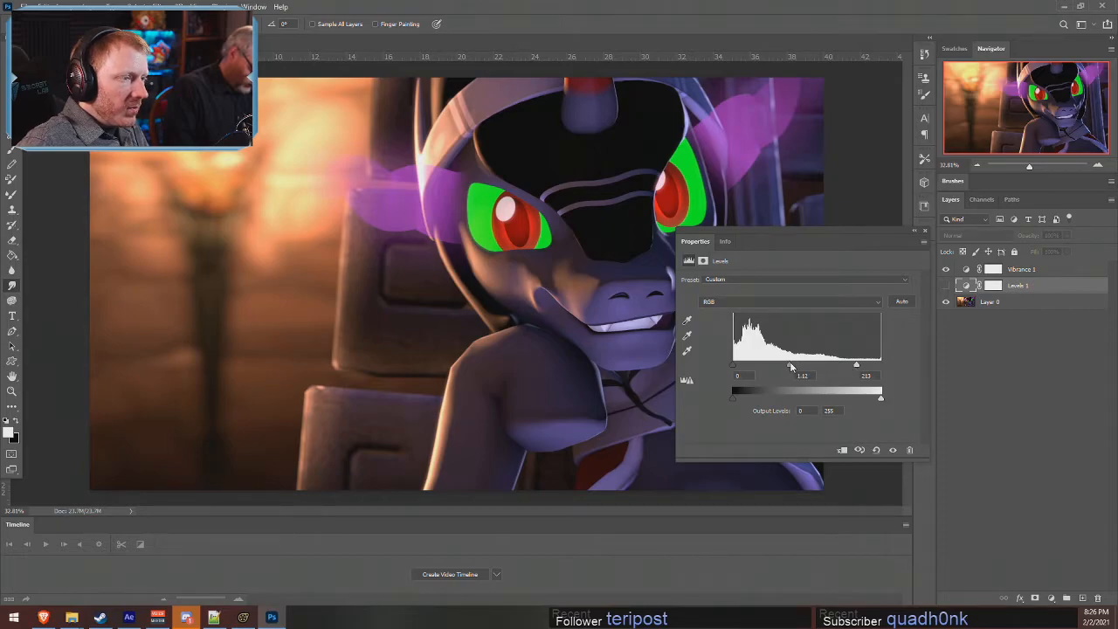
left_click(946, 286)
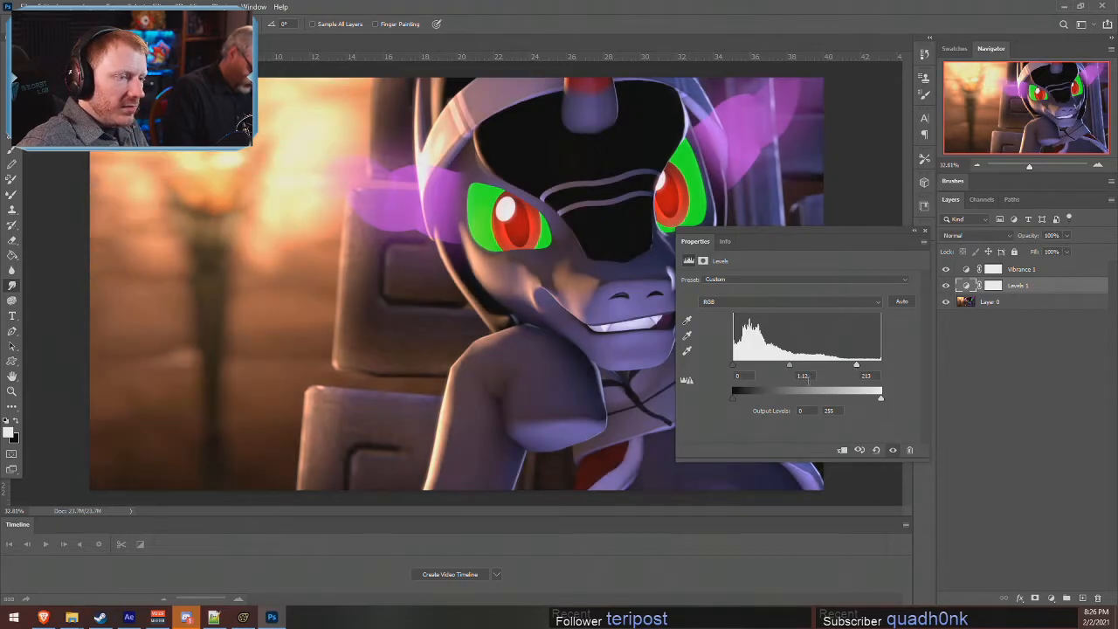
left_click_drag(857, 367, 868, 376)
left_click_drag(791, 367, 797, 367)
left_click(945, 286)
left_click(945, 286)
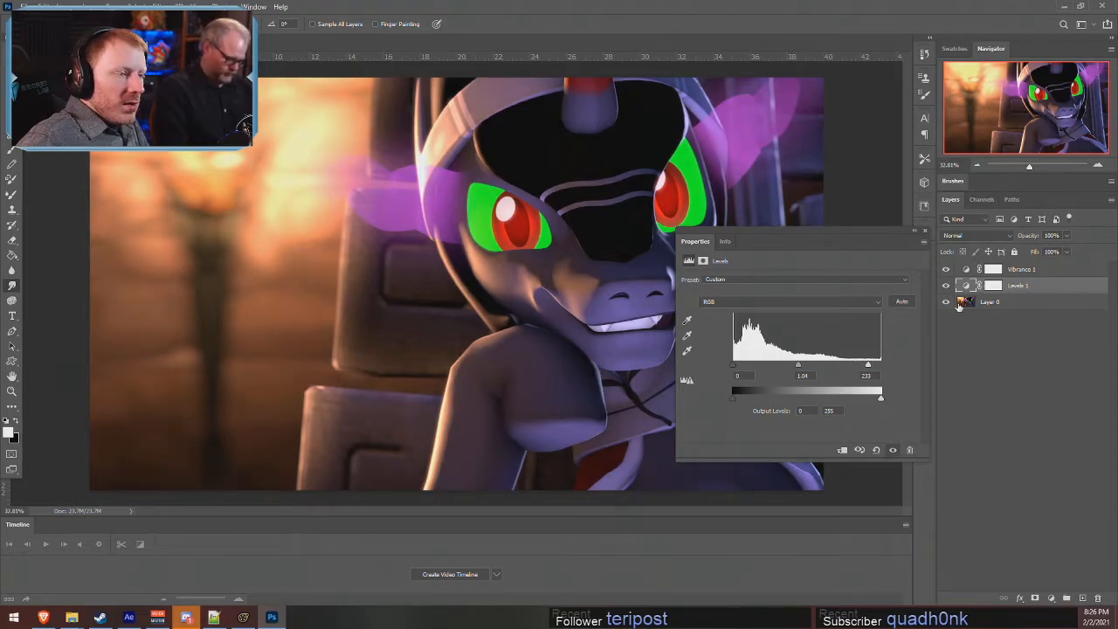
- Close the Levels adjustment's properties and check the whole picture at a smaller size
left_click(917, 232)
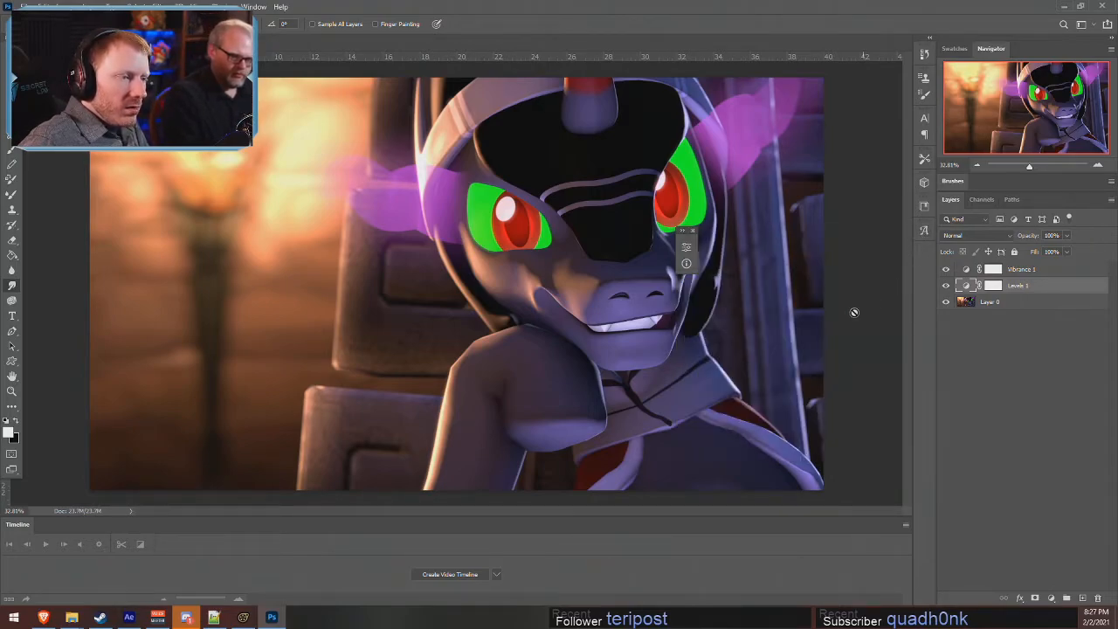
left_click(685, 246)
left_click(925, 231)
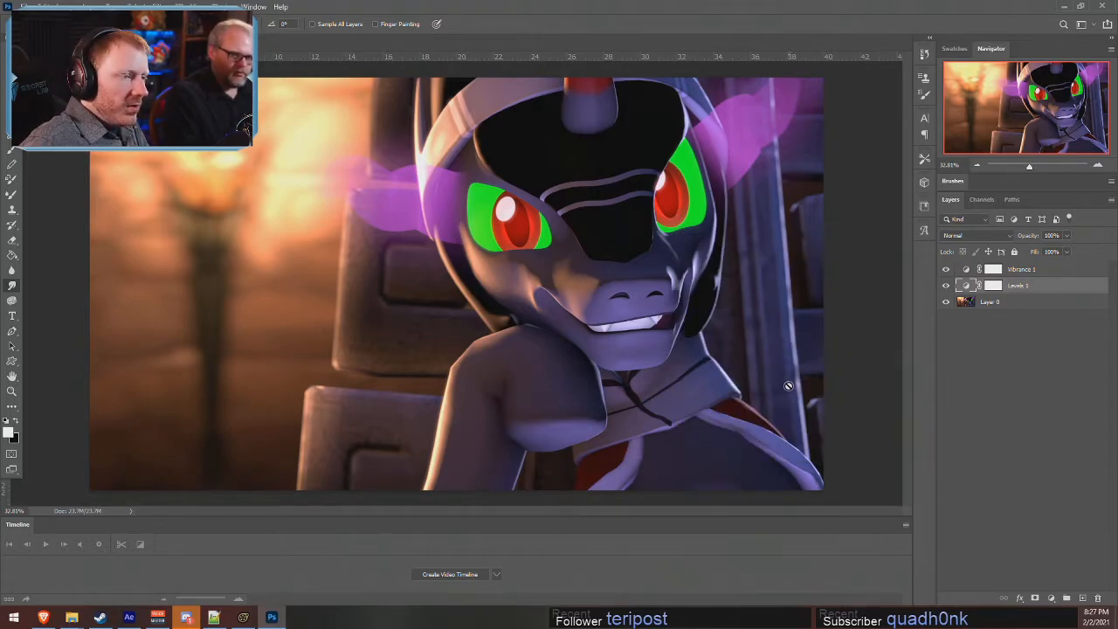
scroll(449, 404, "down", 7, "alt")
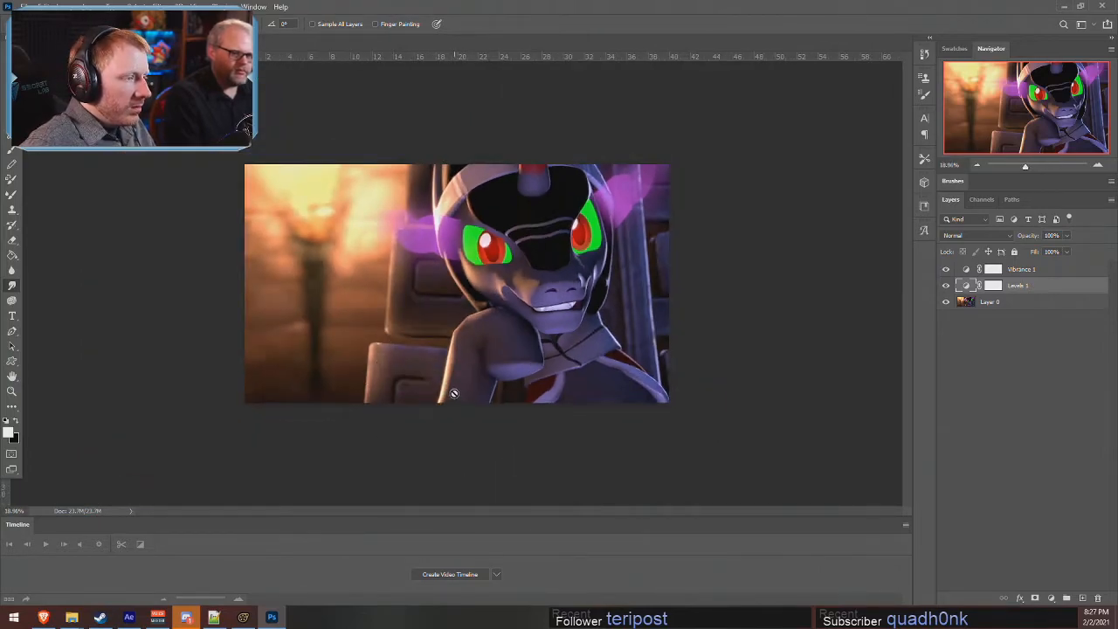
scroll(449, 406, "up", 4, "alt")
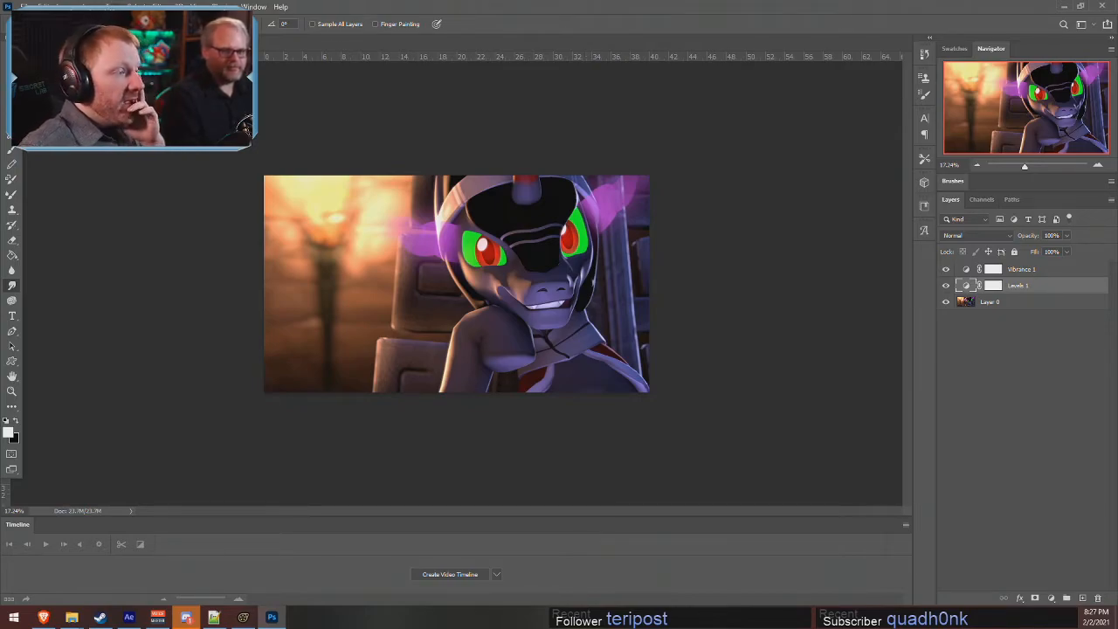
- Try a Shadows/Highlights adjustment with a reduced shadows amount on Layer 0, and cancel it
left_click(43, 7)
mouse_move(63, 7)
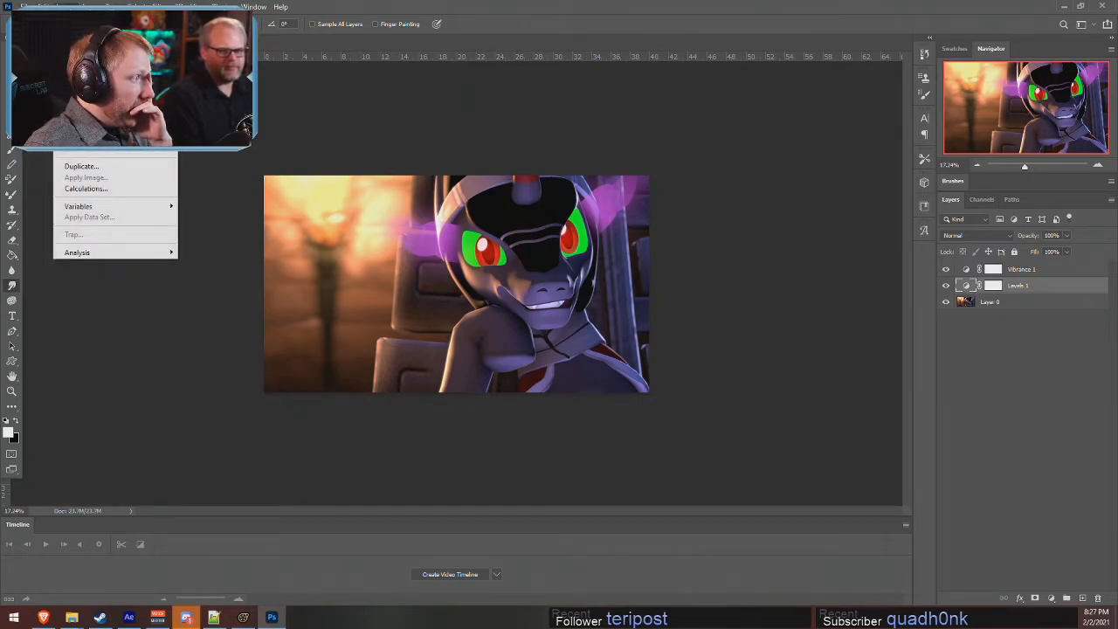
double_click(1020, 305)
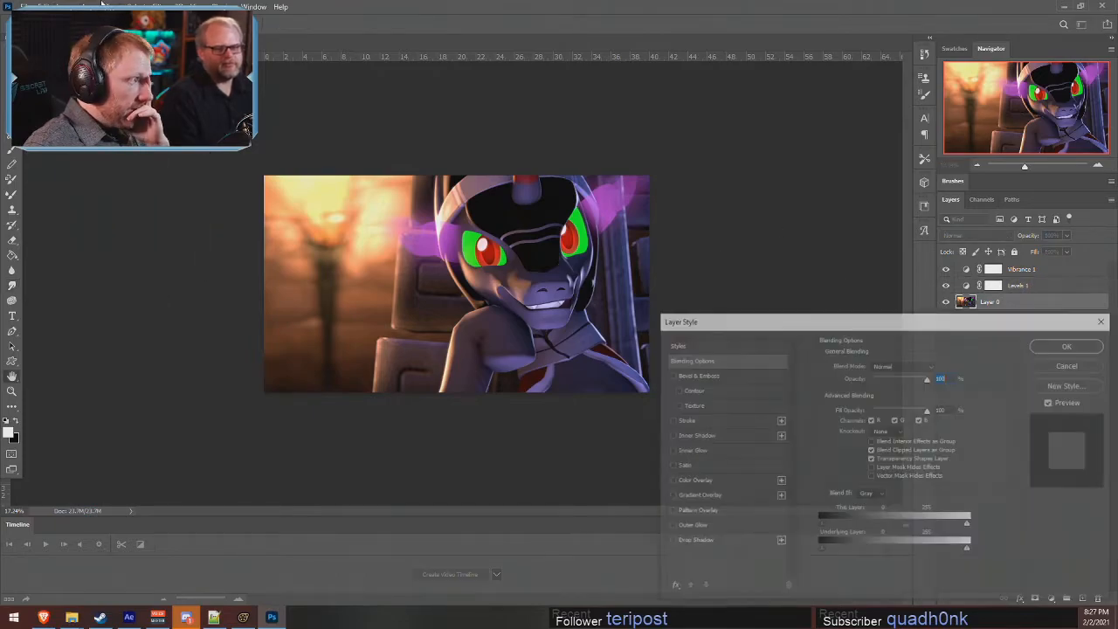
left_click(70, 6)
left_click(1065, 365)
left_click(1065, 365)
left_click(40, 5)
mouse_move(63, 6)
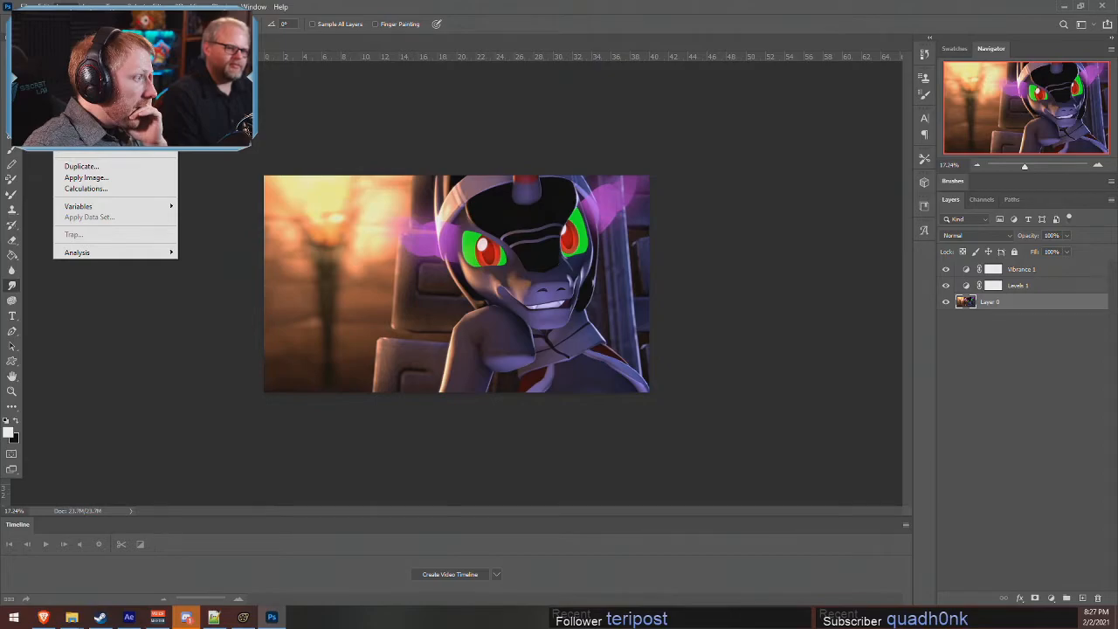
mouse_move(96, 46)
left_click(228, 239)
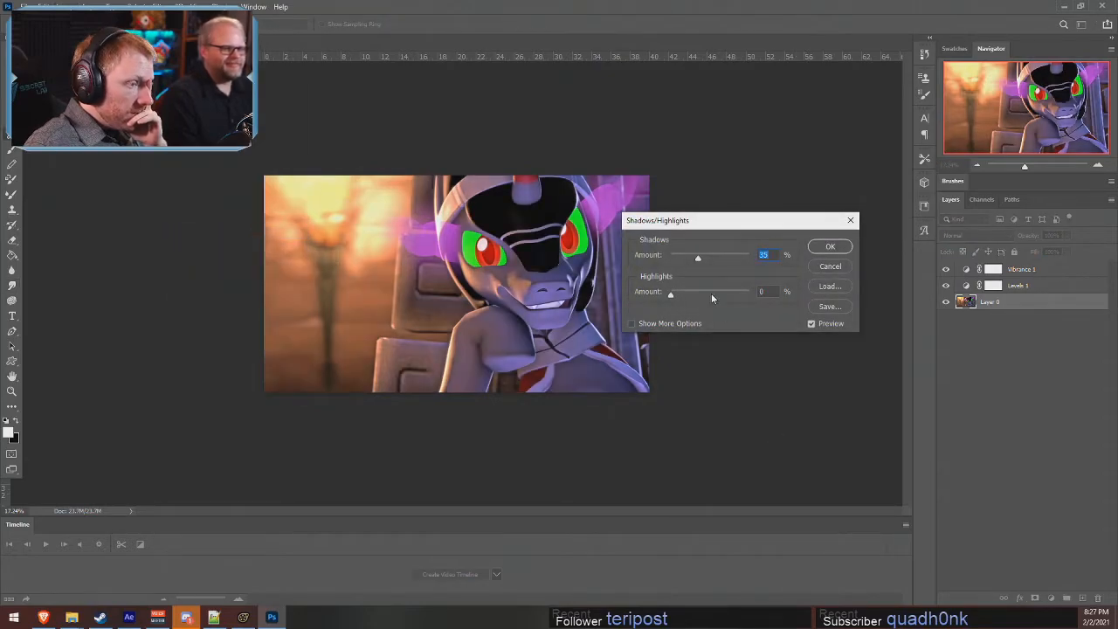
left_click_drag(679, 260, 653, 260)
left_click(829, 266)
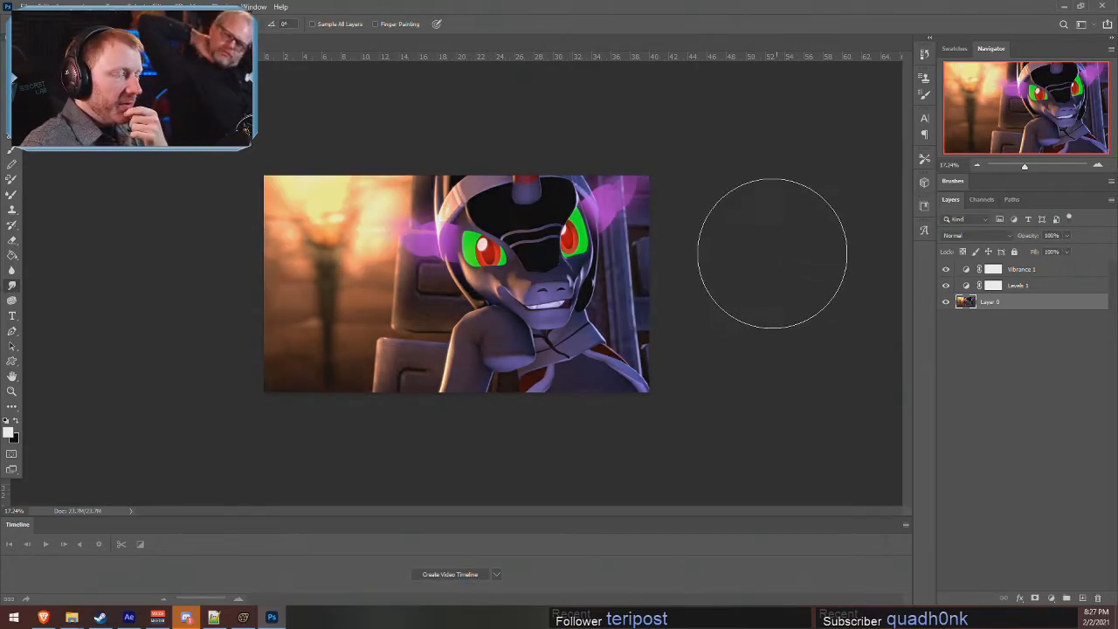
- Try to apply HDR Toning to the picture
left_click(67, 6)
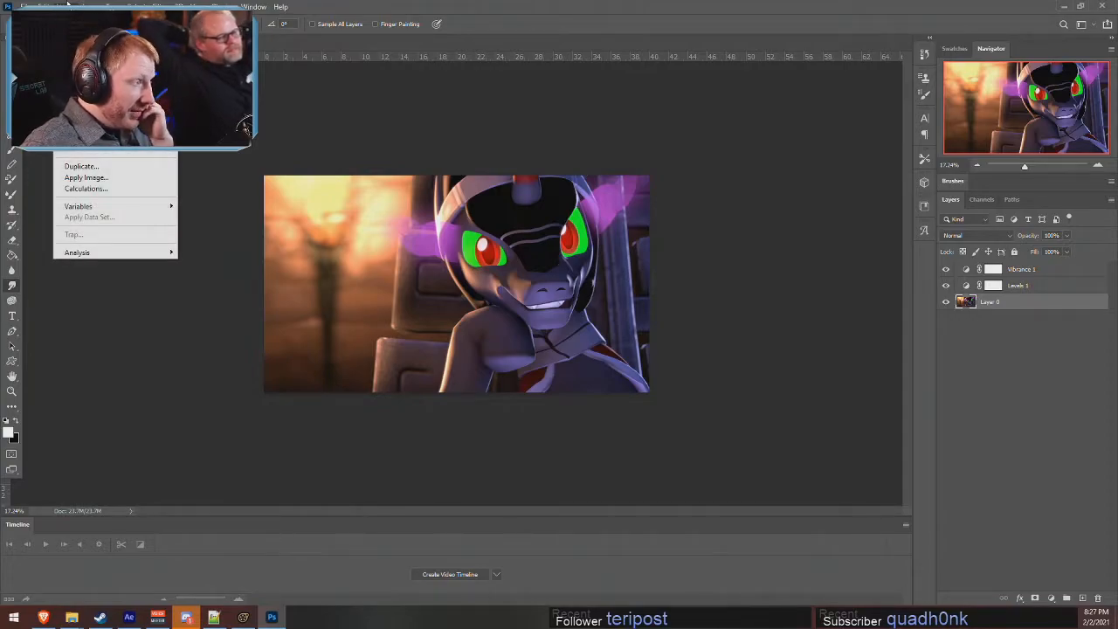
mouse_move(84, 35)
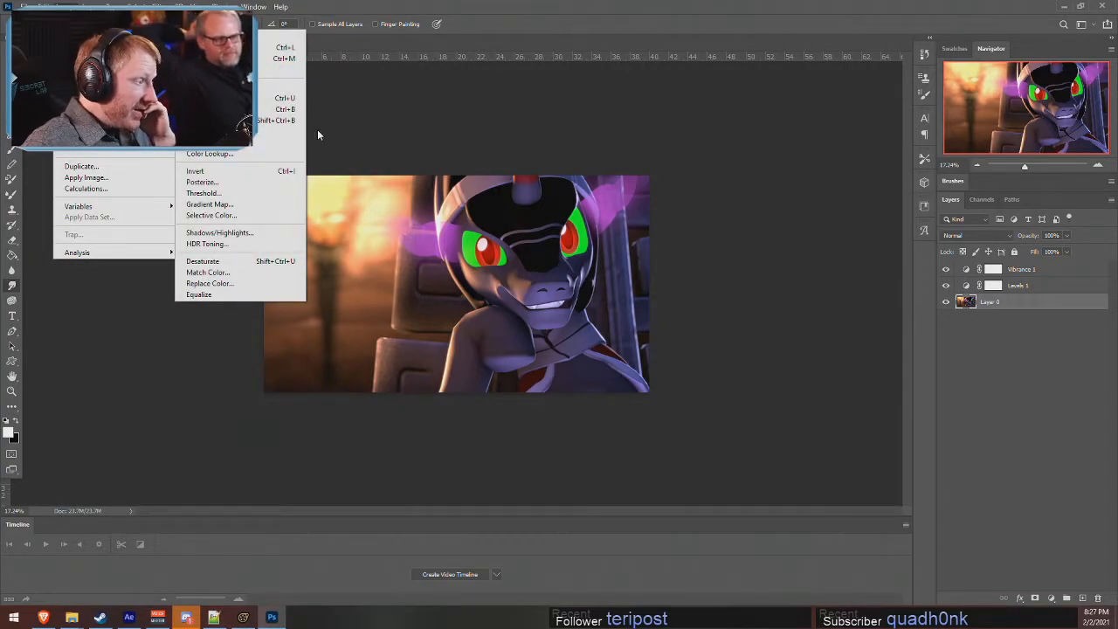
left_click(210, 244)
left_click(644, 351)
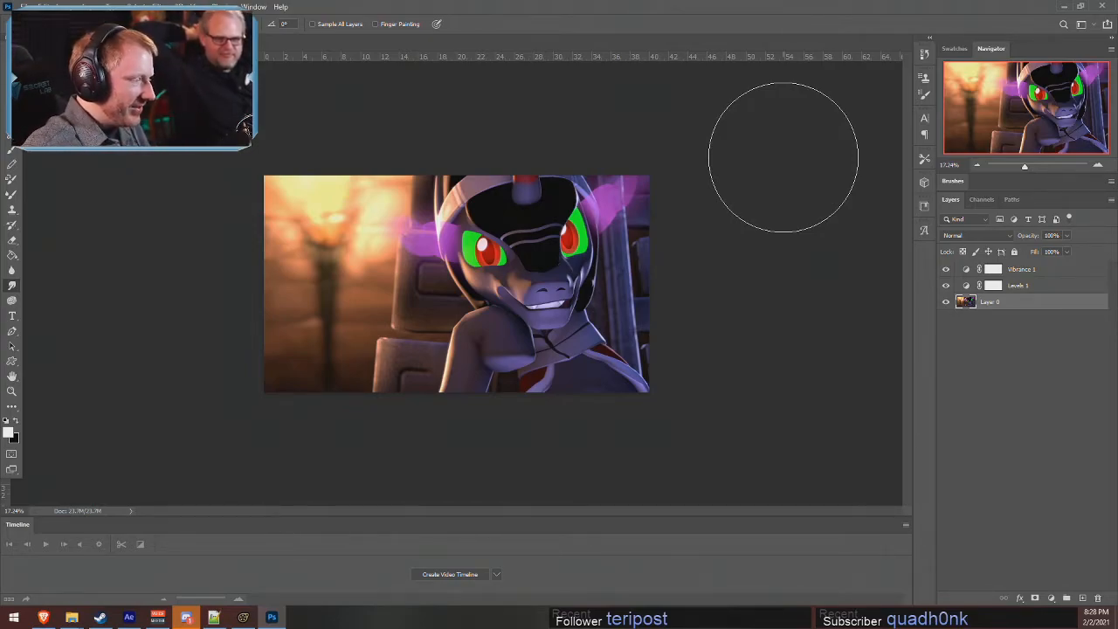
- Shrink the Smudge tool's brush to a small tip sized for the outline of the character's raised arm
scroll(424, 349, "up", 5, "alt")
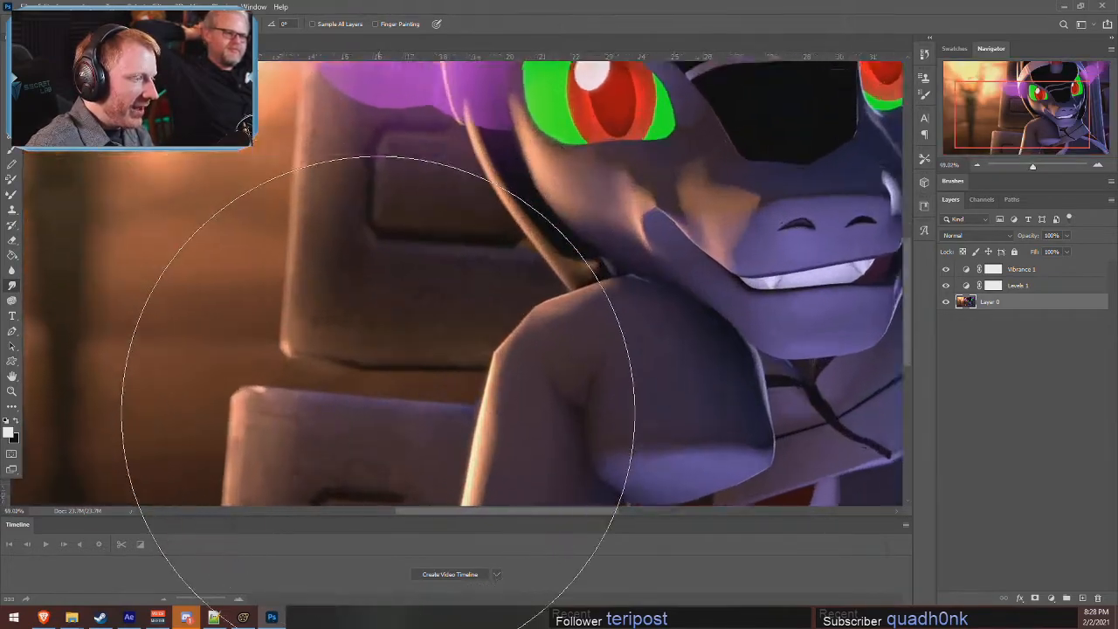
scroll(377, 406, "up", 3, "alt")
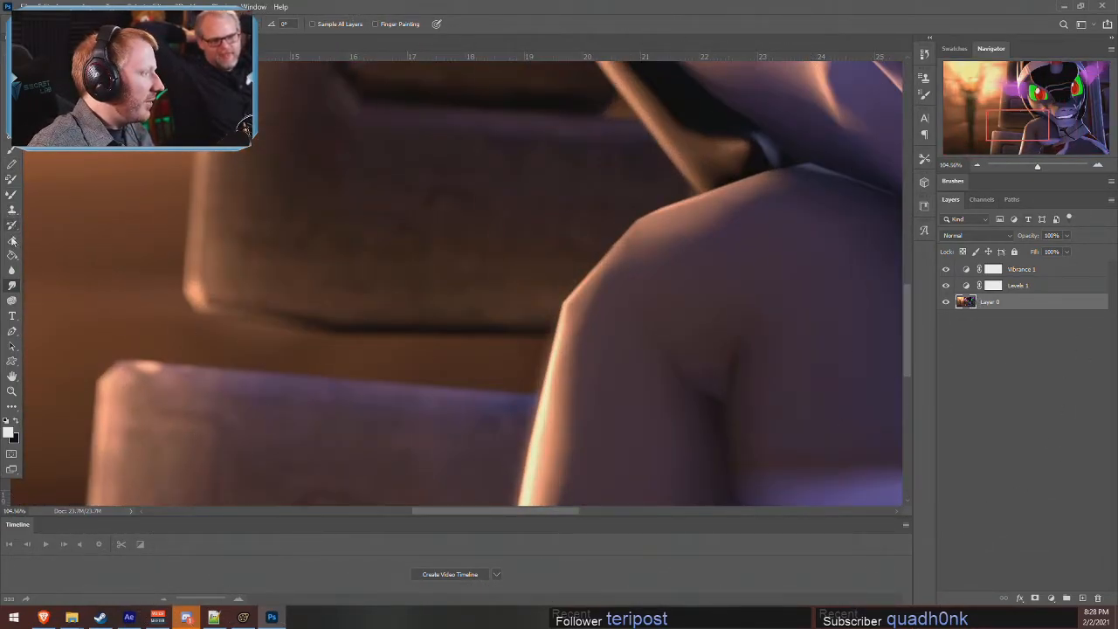
left_click(12, 285)
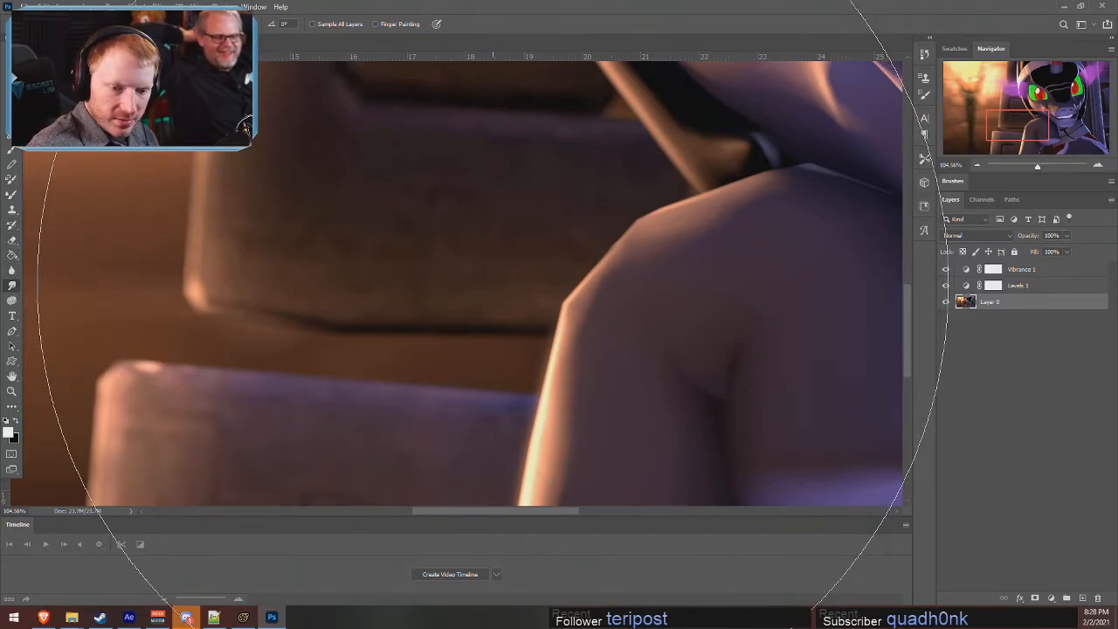
key("bracketleft")
key("bracketleft")
key("bracketleft")
key("bracketleft")
key("bracketleft")
key("bracketleft")
key("bracketleft")
key("bracketleft")
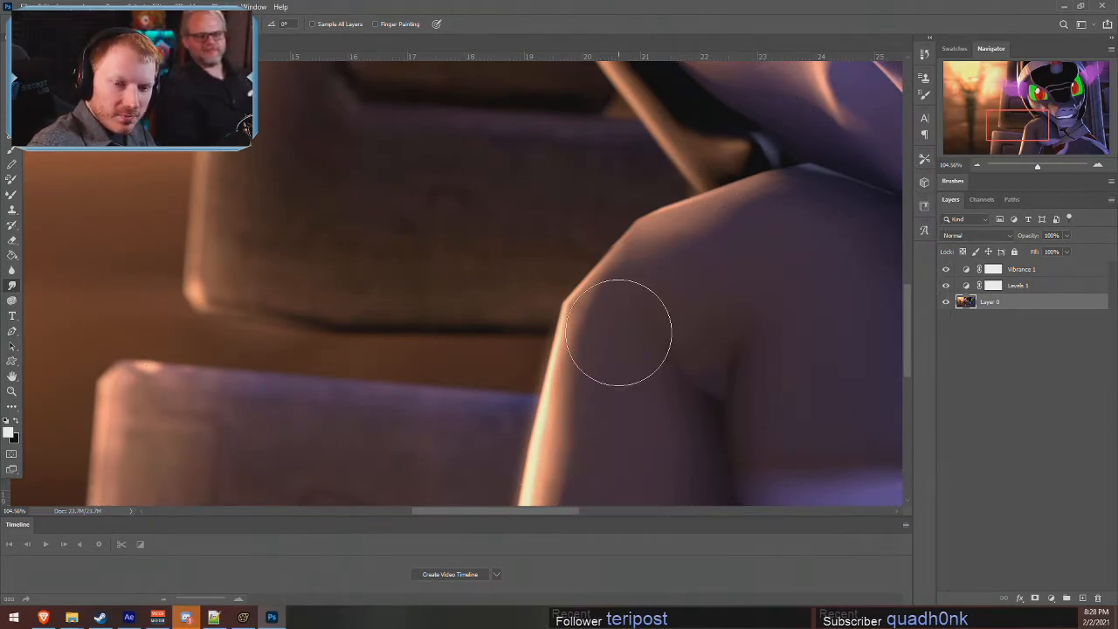
key("bracketleft")
key("bracketleft")
key("bracketleft")
key("bracketleft")
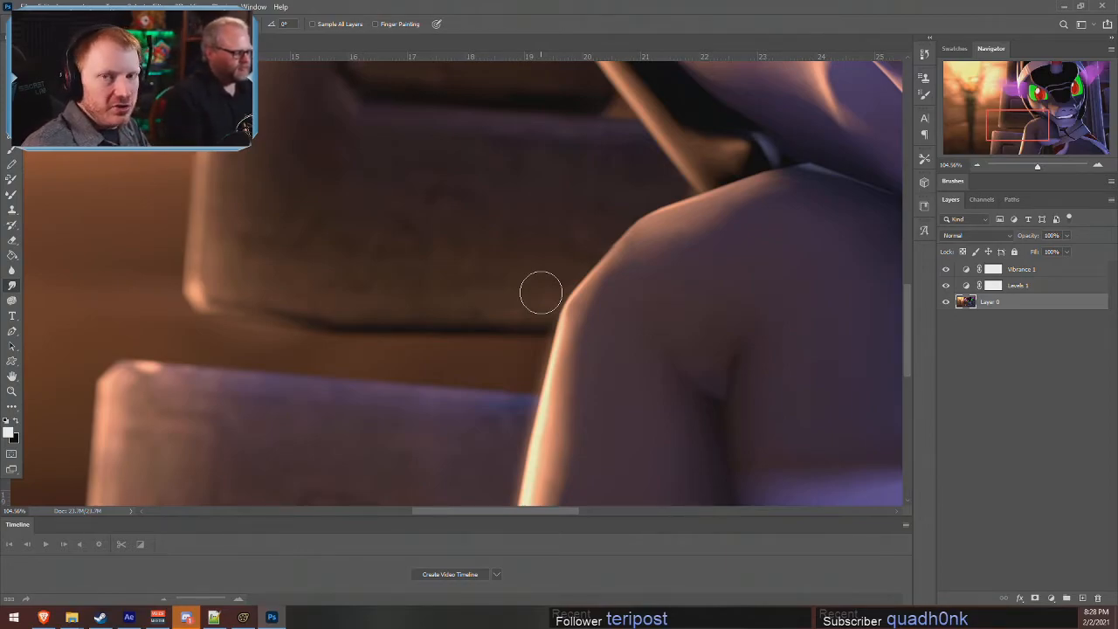
- Collapse the Timeline to enlarge the workspace, and show the whole picture again
scroll(551, 287, "down", 10, "alt")
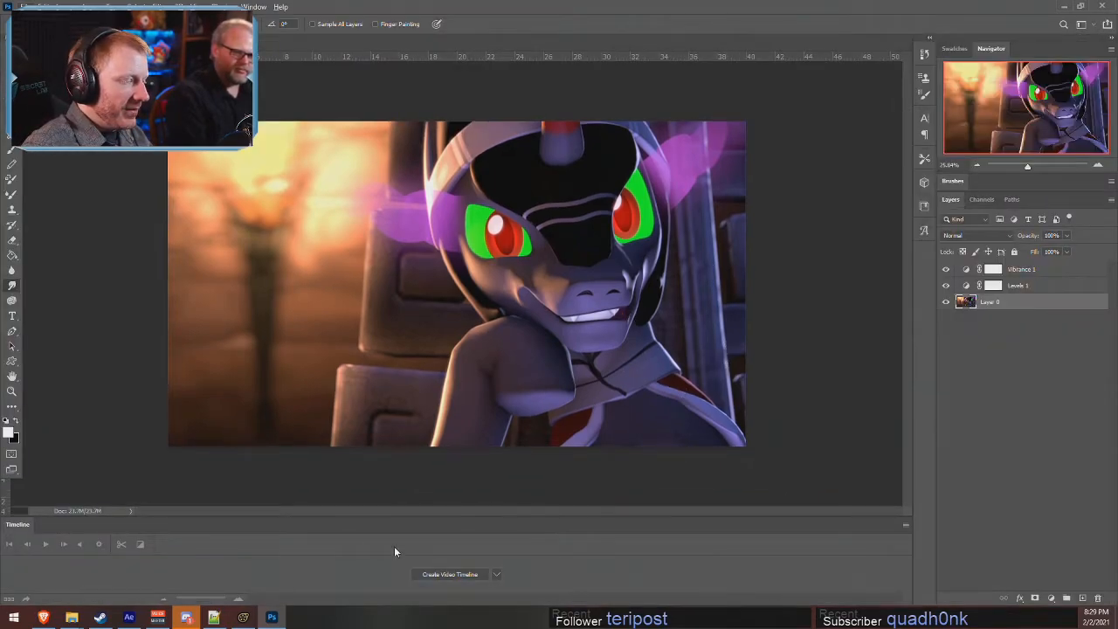
double_click(50, 524)
scroll(581, 407, "down", 2, "alt")
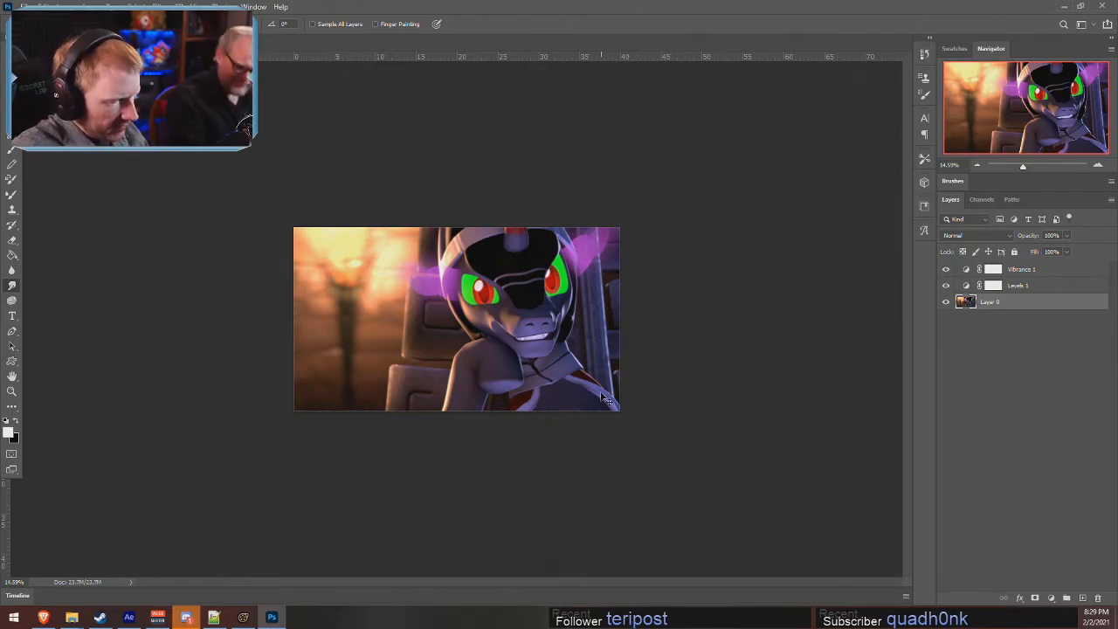
- Create a new layer directly above Layer 0 and fill it entirely with the light foreground colour
key("ctrl+shift+n")
key("Return")
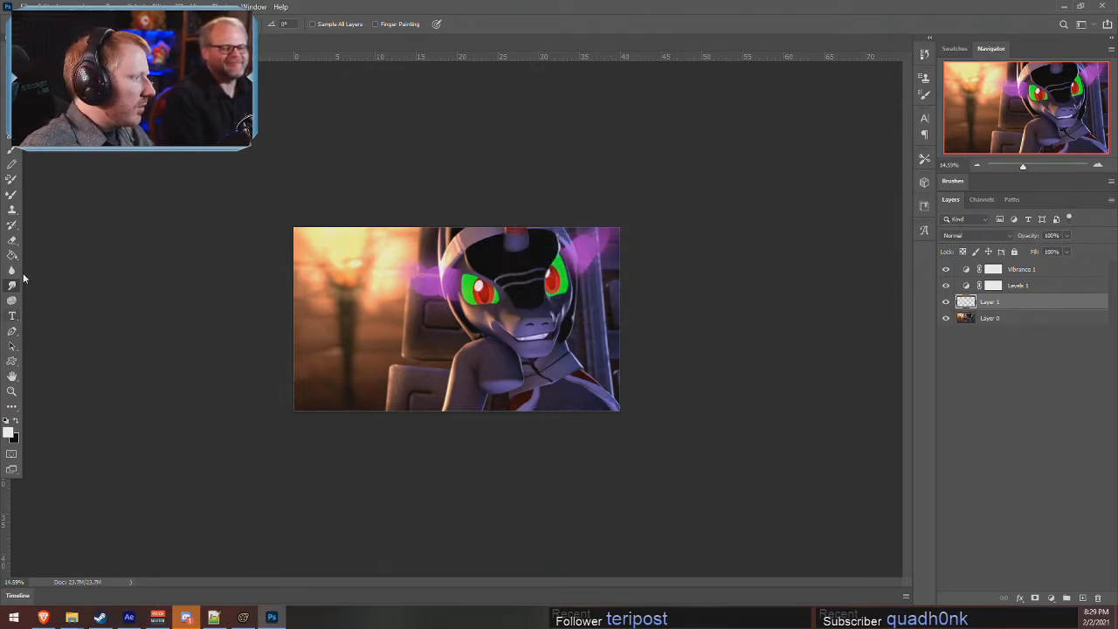
left_click(15, 420)
left_click(15, 421)
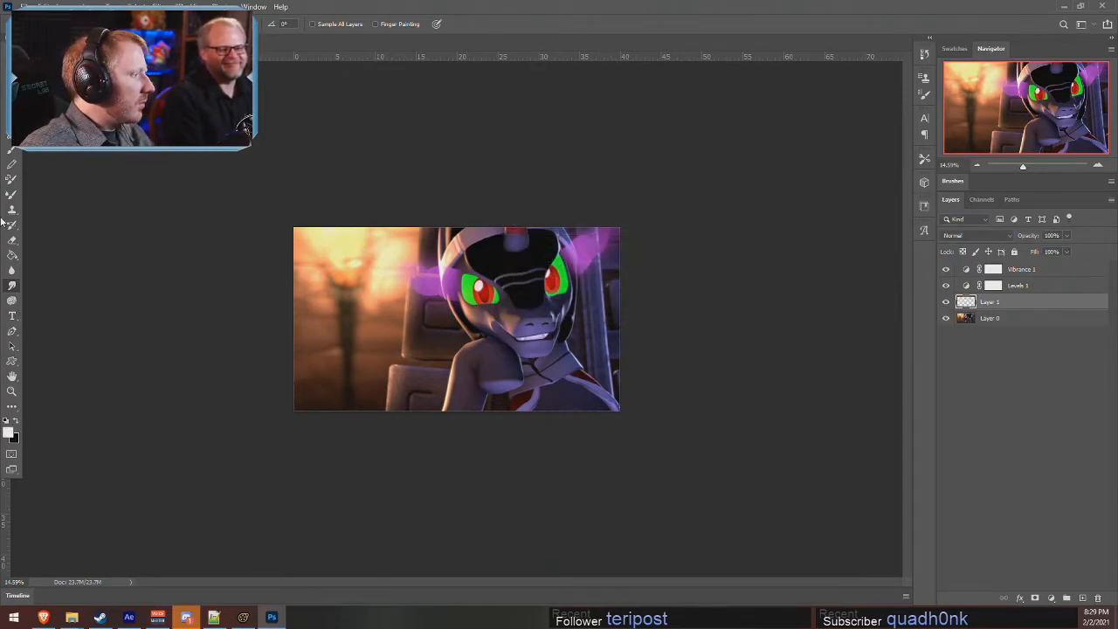
left_click(12, 254)
left_click(362, 243)
- Apply a custom Lens Correction to the filled layer with the vignette amount darkened to about -45
left_click(167, 6)
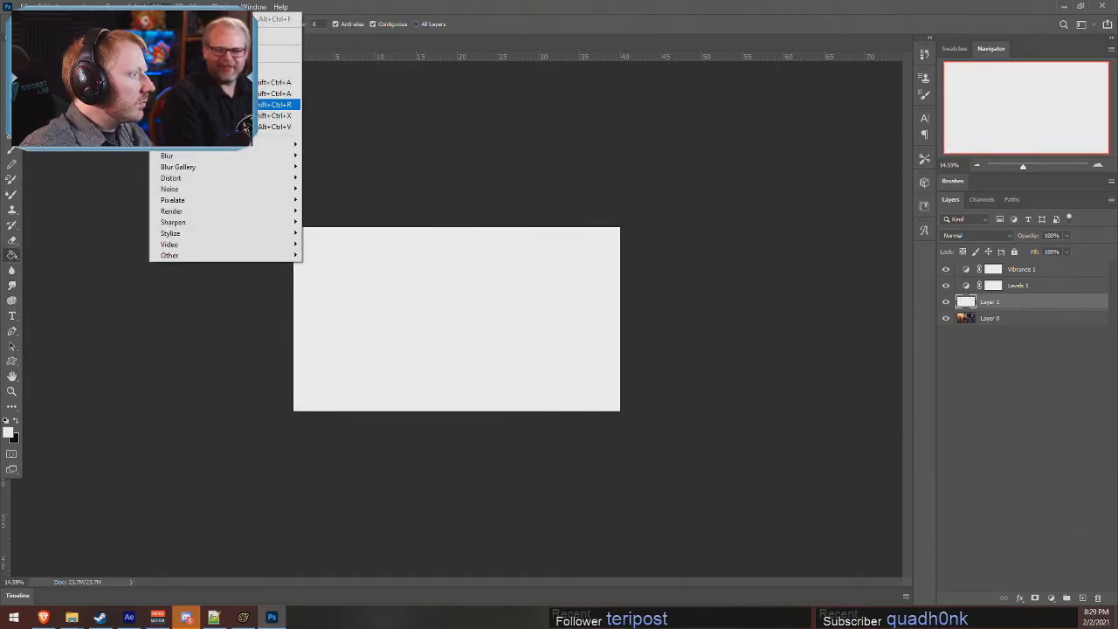
left_click(262, 105)
left_click(1004, 77)
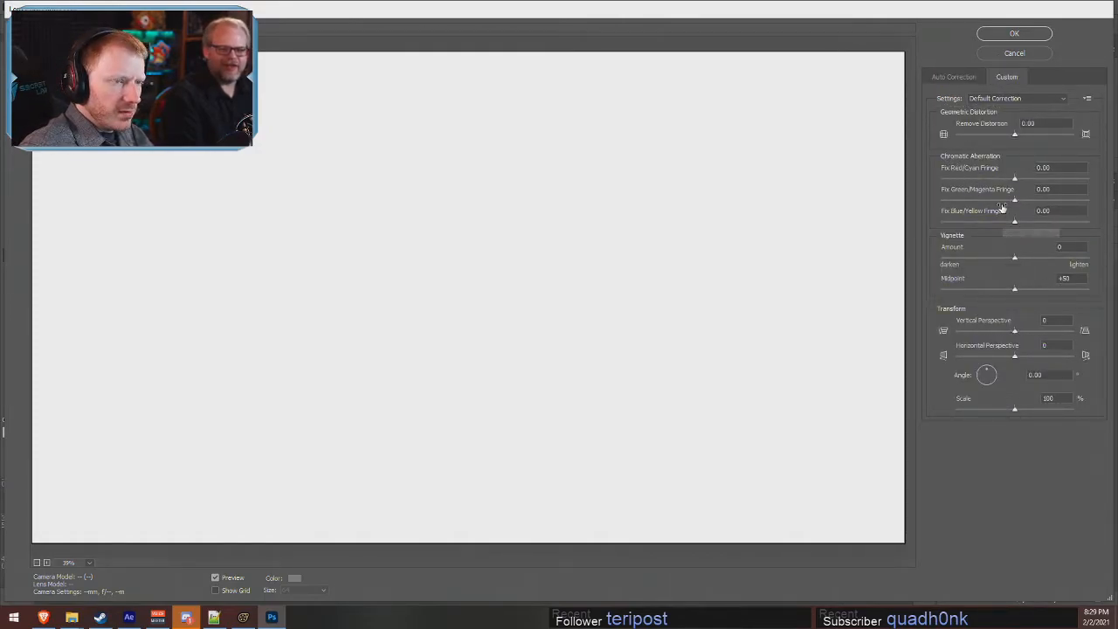
left_click_drag(1013, 257, 971, 258)
left_click(981, 257)
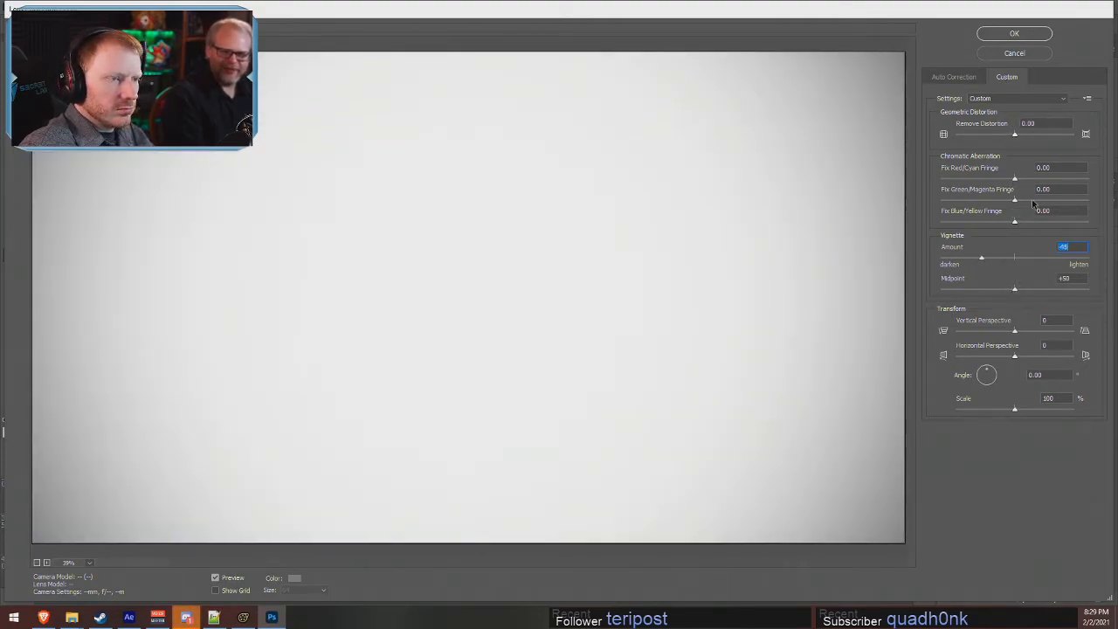
left_click(1045, 37)
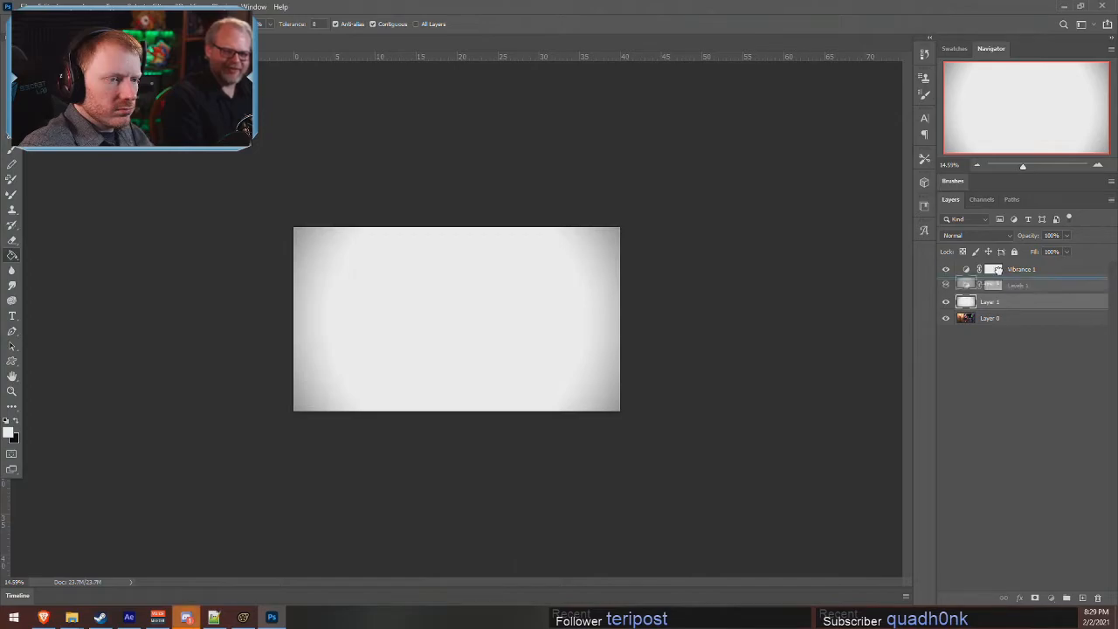
- Place the vignette layer at the top of the layer stack and set its blend mode to Multiply
left_click(975, 235)
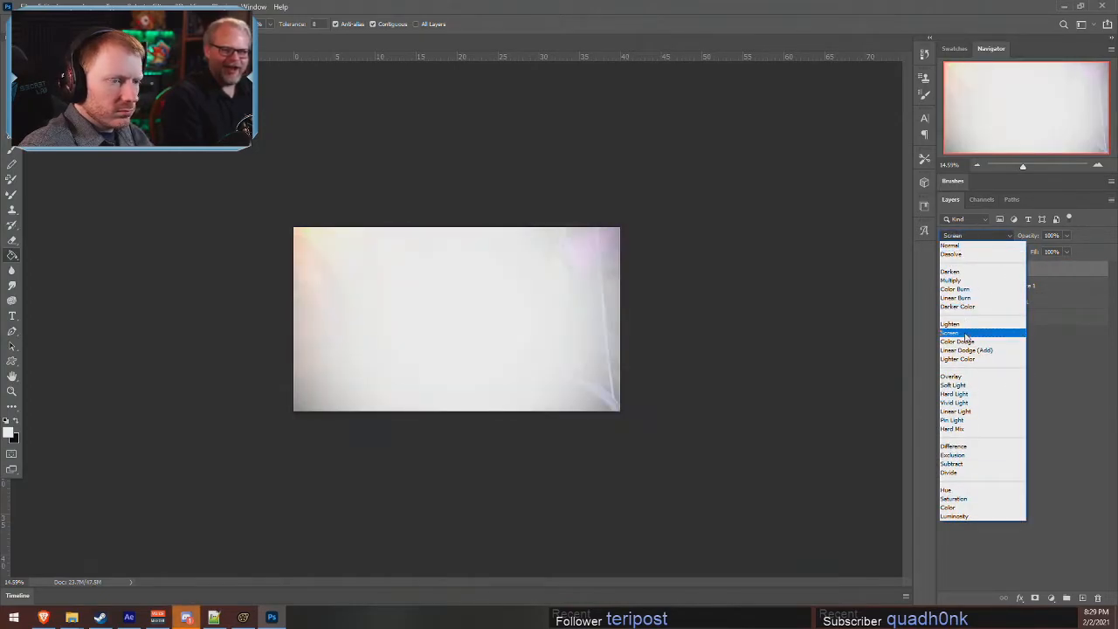
left_click(953, 280)
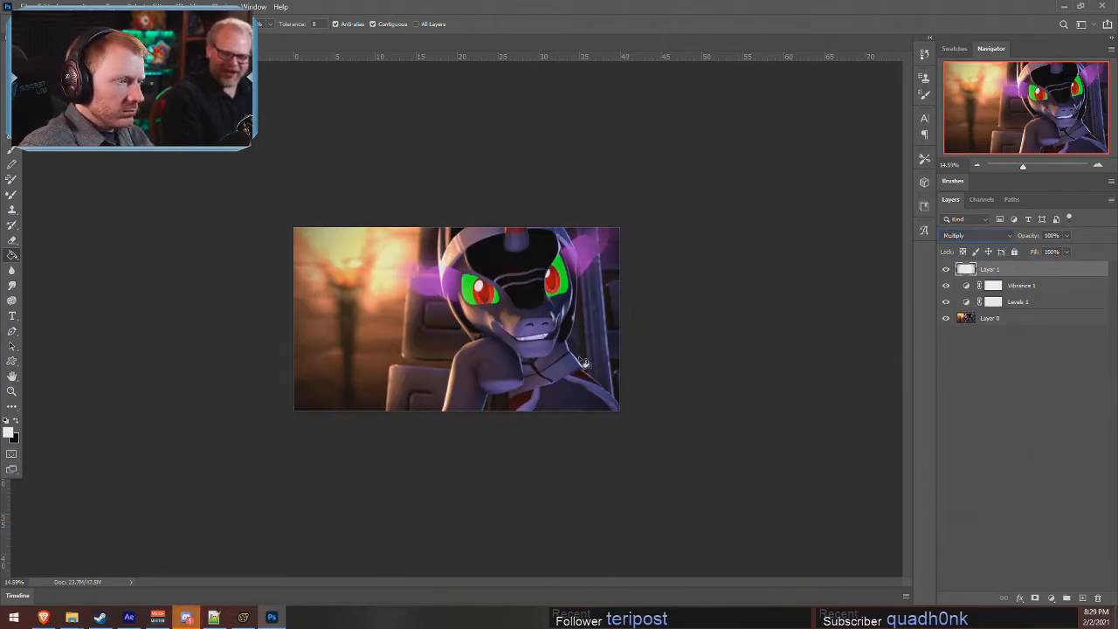
- Compare the picture with and without the vignette layer, and view it at a smaller size
left_click(949, 270)
left_click(945, 269)
left_click(946, 270)
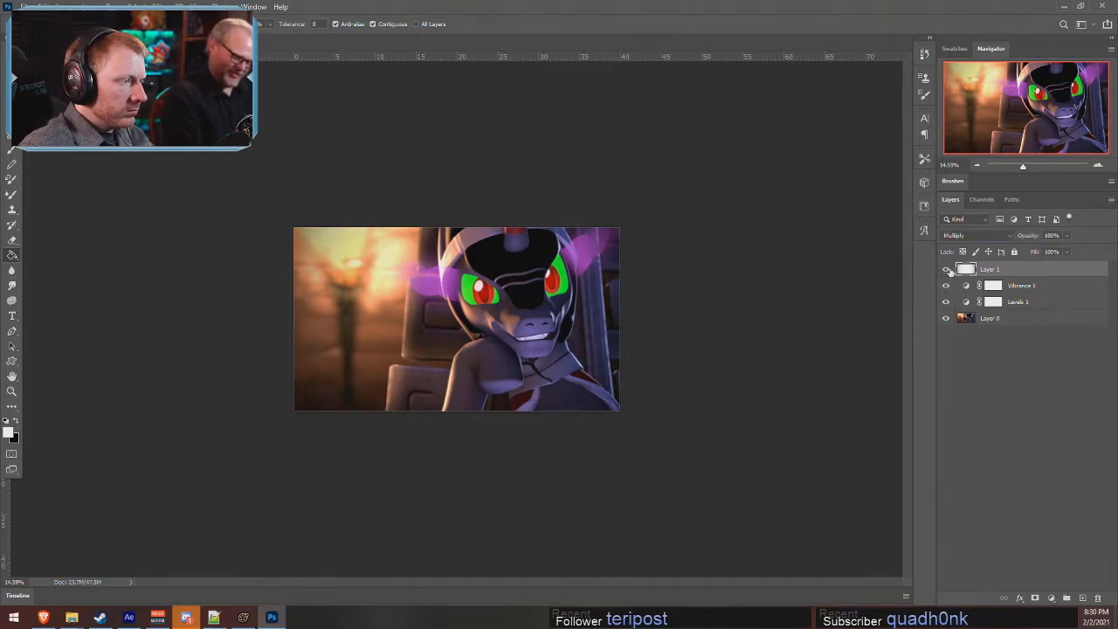
left_click(946, 270)
left_click(945, 270)
left_click(946, 270)
scroll(468, 401, "down", 2, "alt")
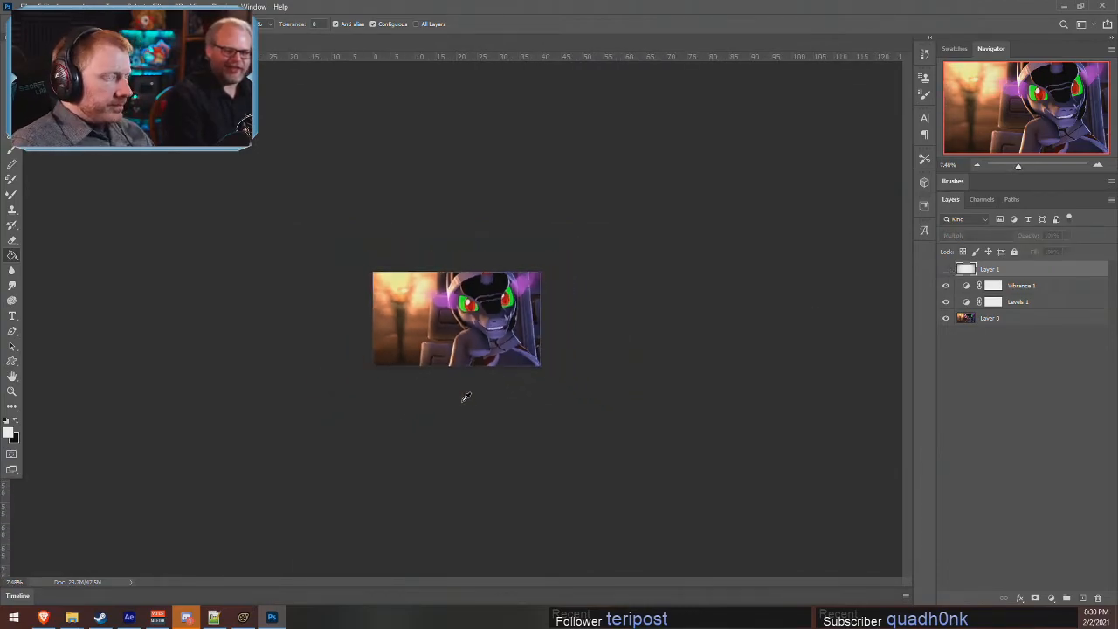
- Switch to Discord and look through the recent posts in the general channel, including the shared 1-555-SOM-BRAH picture
scroll(467, 399, "up", 2, "alt")
scroll(466, 398, "up", 1, "alt")
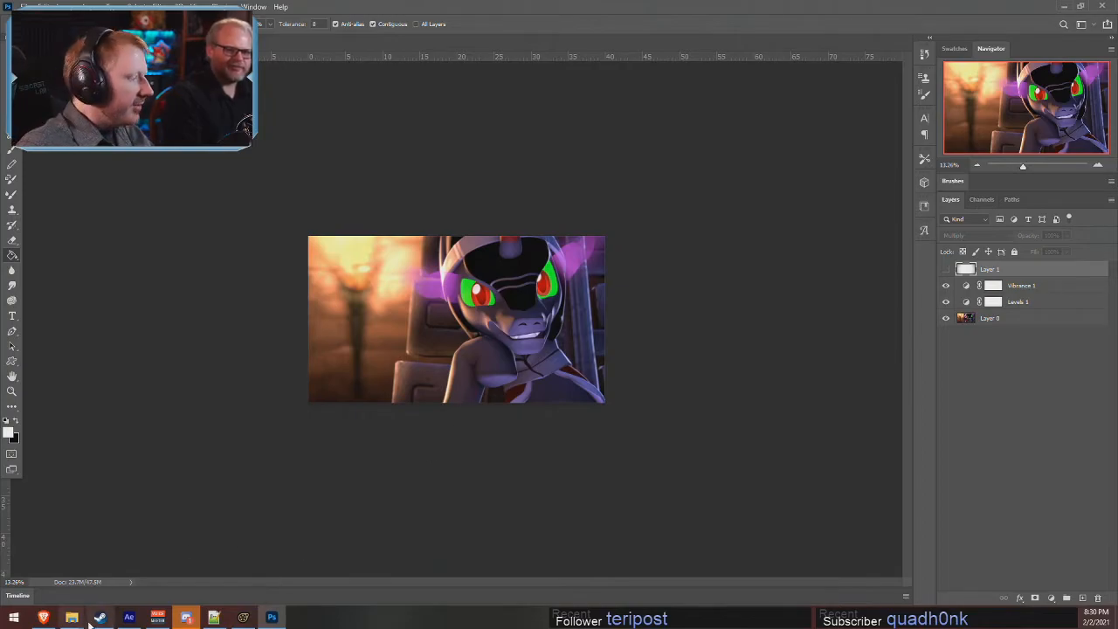
left_click(186, 617)
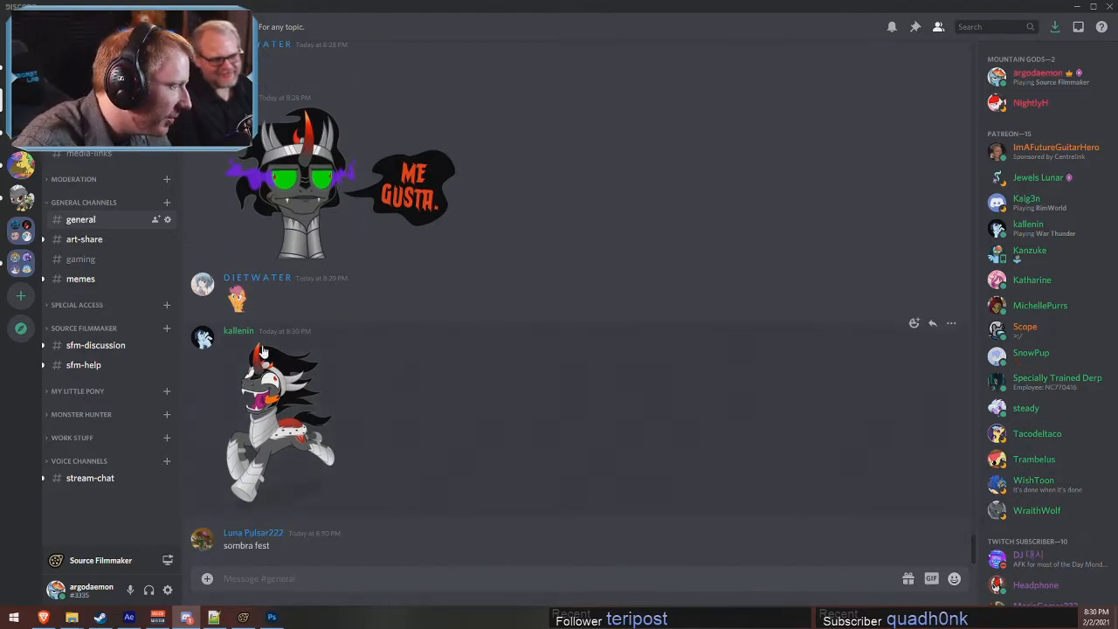
key("alt+Tab")
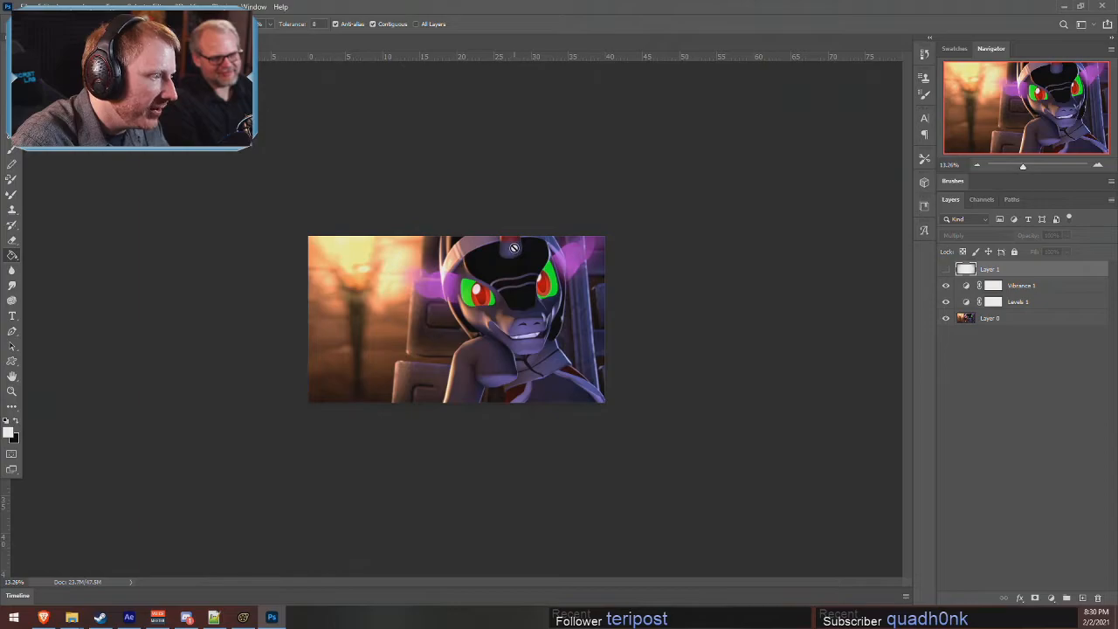
scroll(566, 229, "up", 3, "alt")
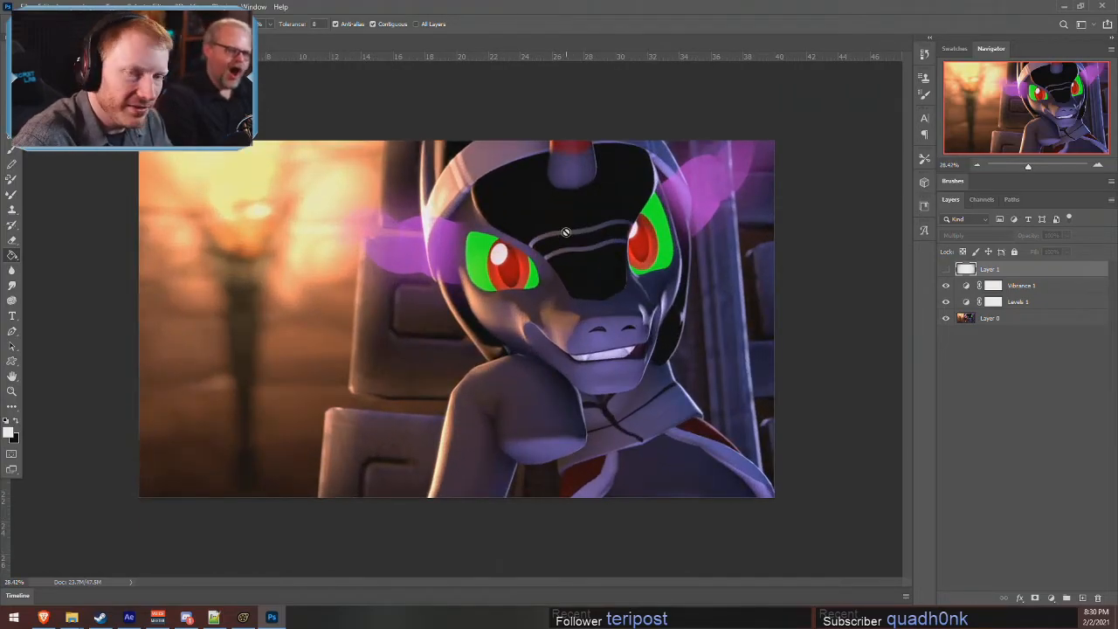
key("alt+Tab")
scroll(584, 200, "up", 5)
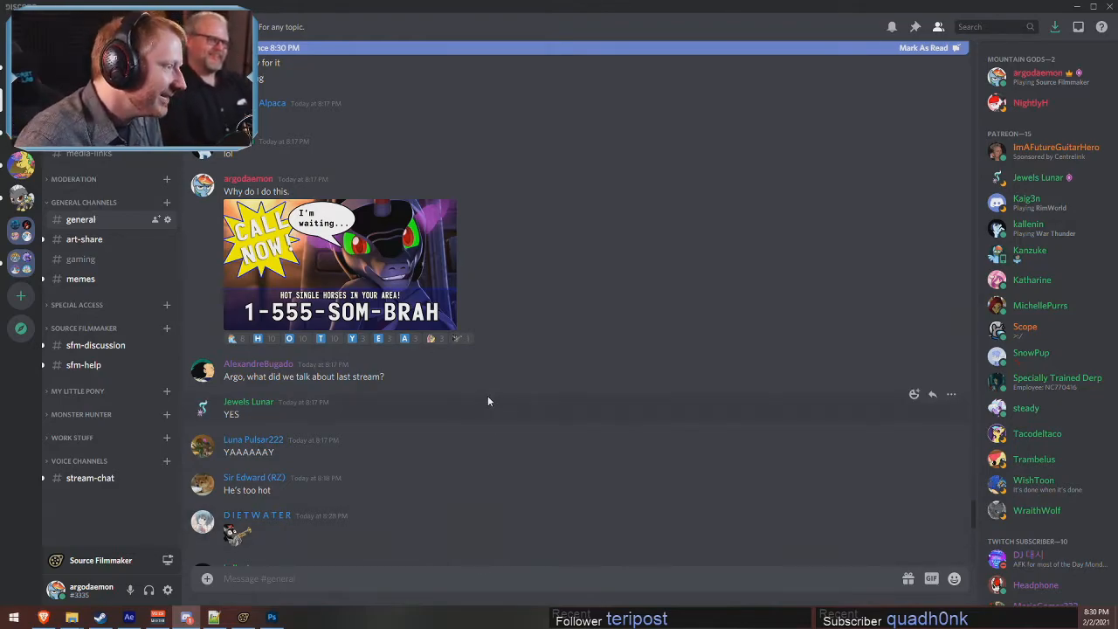
scroll(400, 420, "down", 4)
scroll(386, 393, "up", 5)
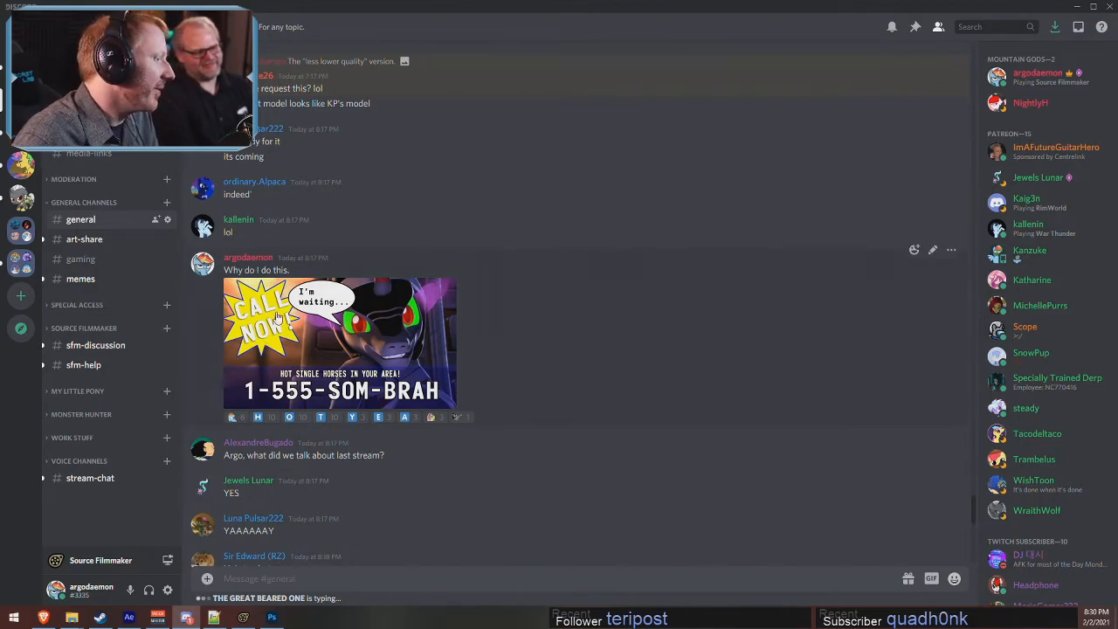
scroll(329, 479, "down", 10)
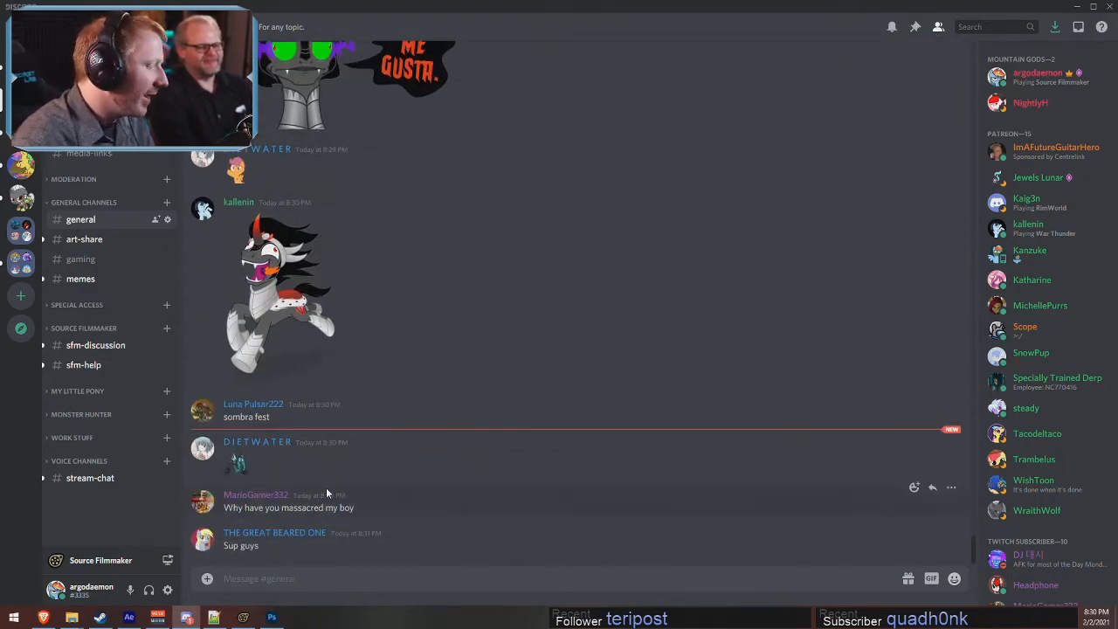
key("alt+Tab")
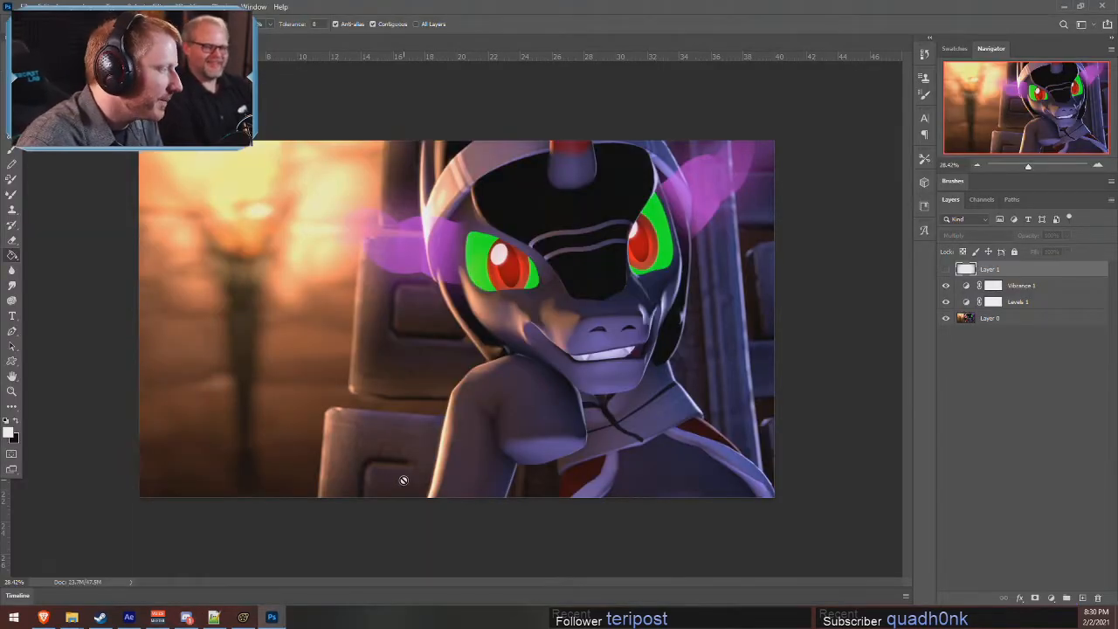
- Read the newest member greetings in Discord's welcome channel and return to Photoshop
key("alt+Tab")
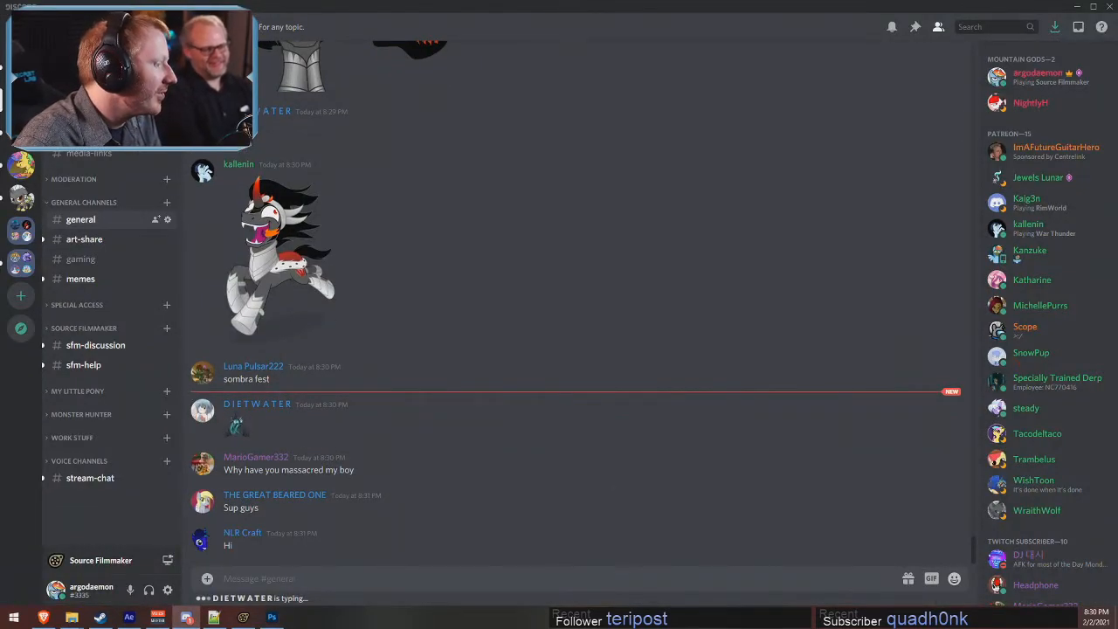
left_click(84, 113)
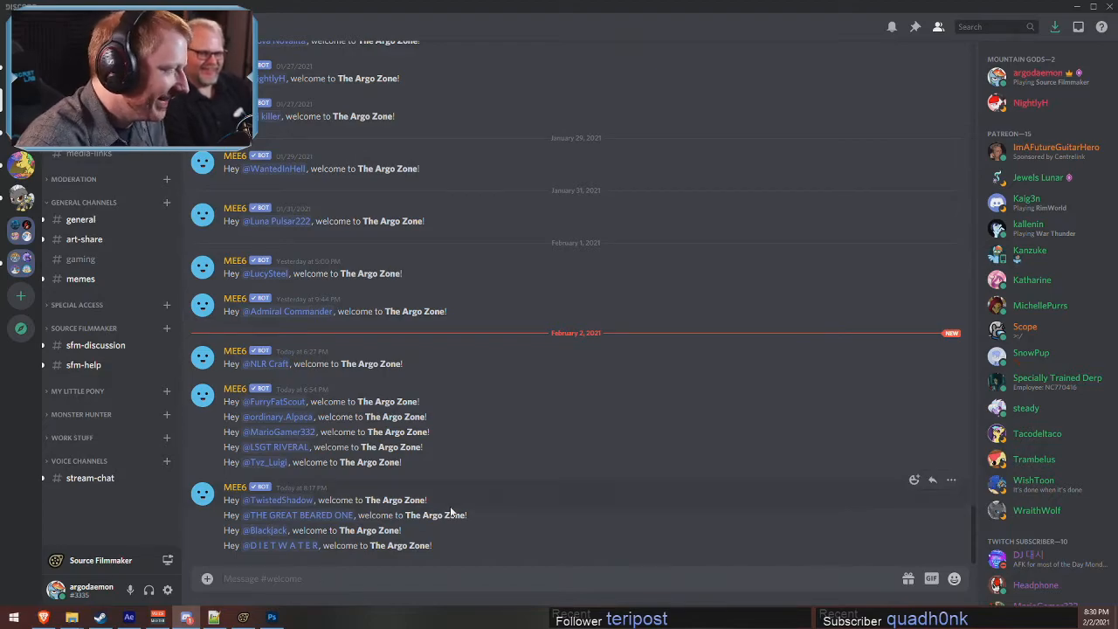
key("alt+Tab")
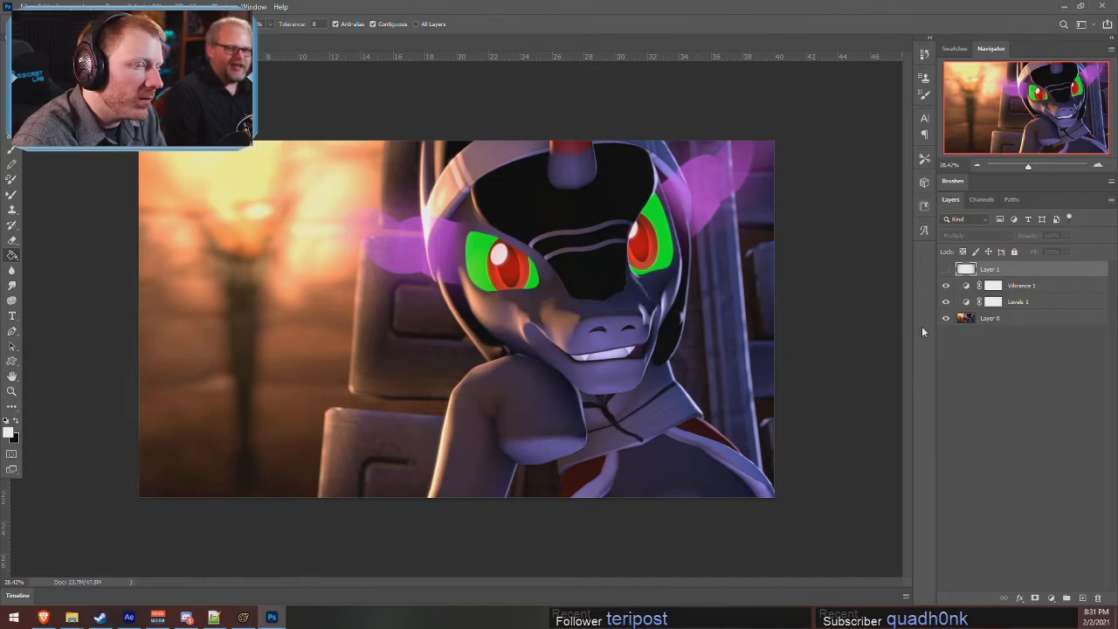
- Duplicate Layer 0 directly above itself and apply the High Pass filter to the copy
right_click(1026, 318)
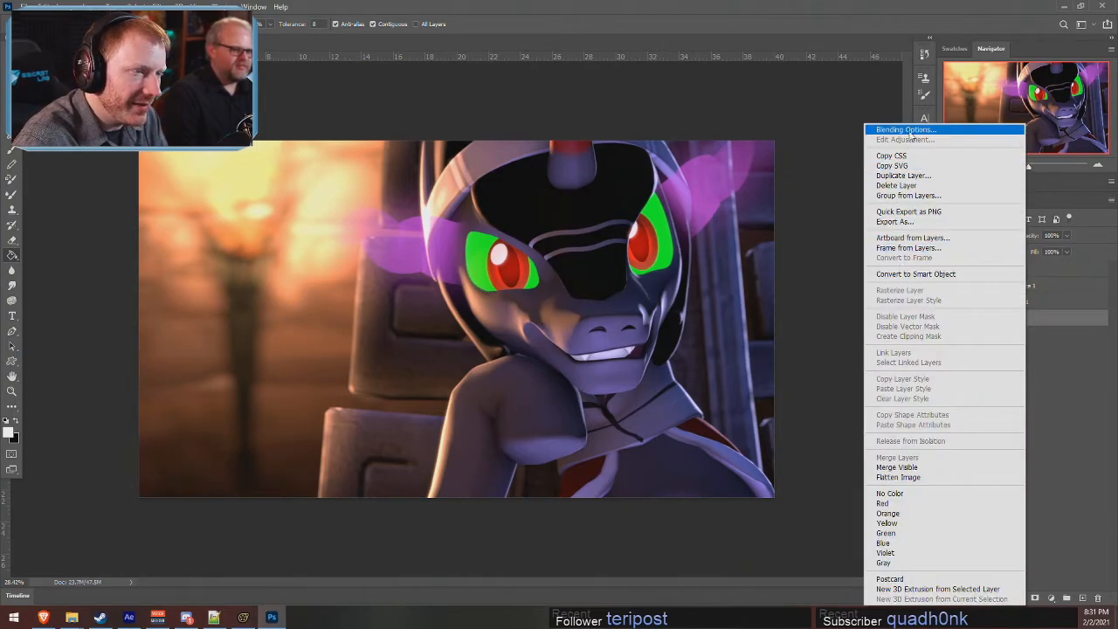
left_click(1066, 312)
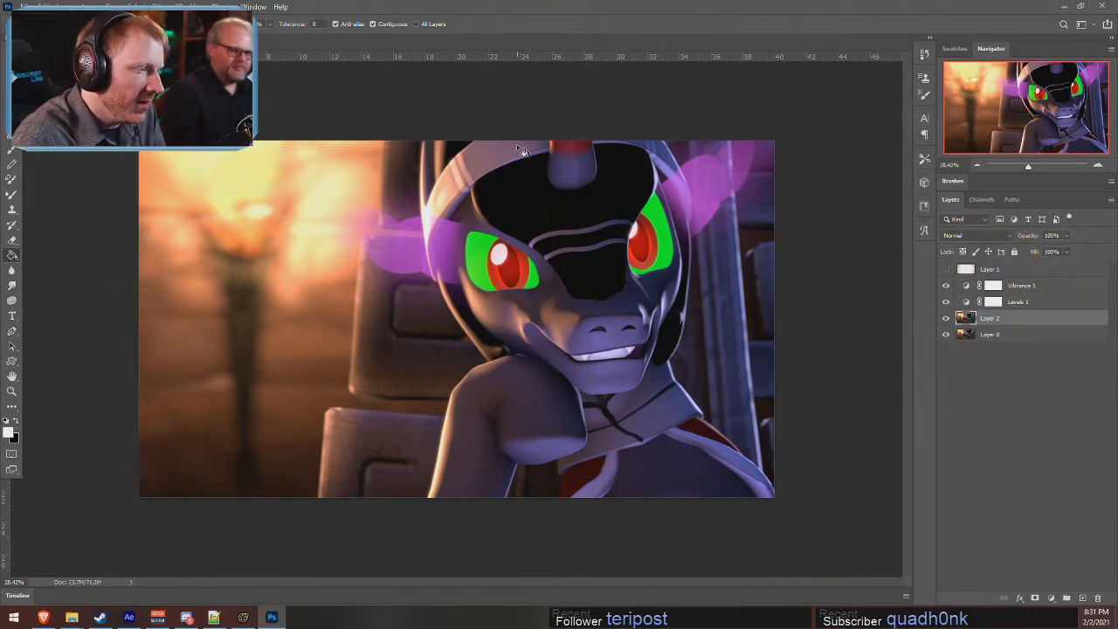
scroll(605, 254, "up", 8, "alt")
scroll(688, 313, "up", 1, "alt")
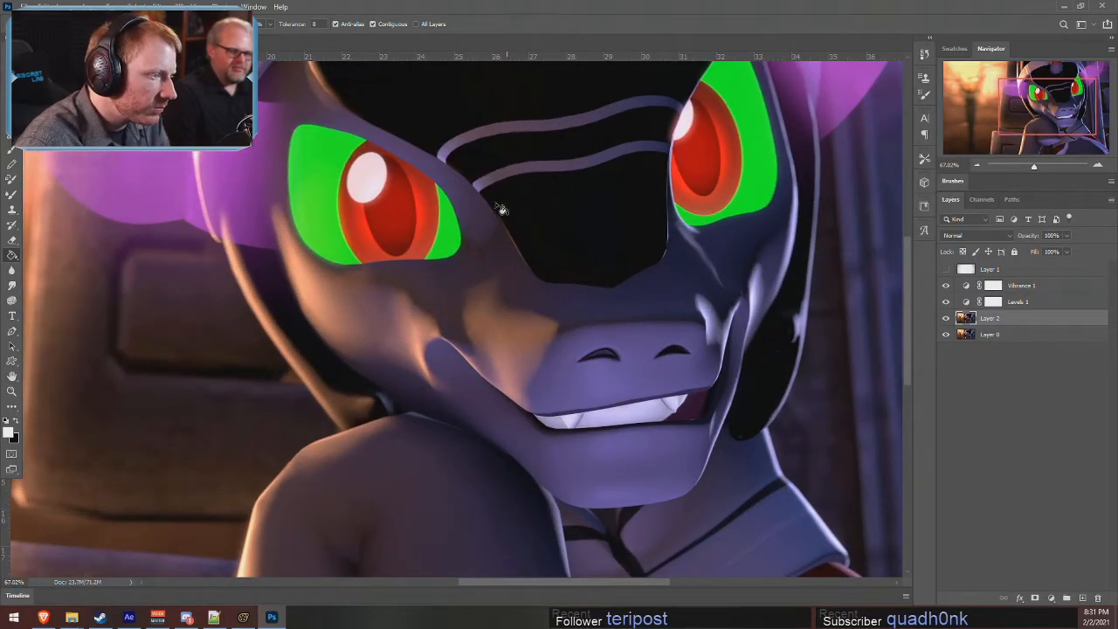
left_click(162, 6)
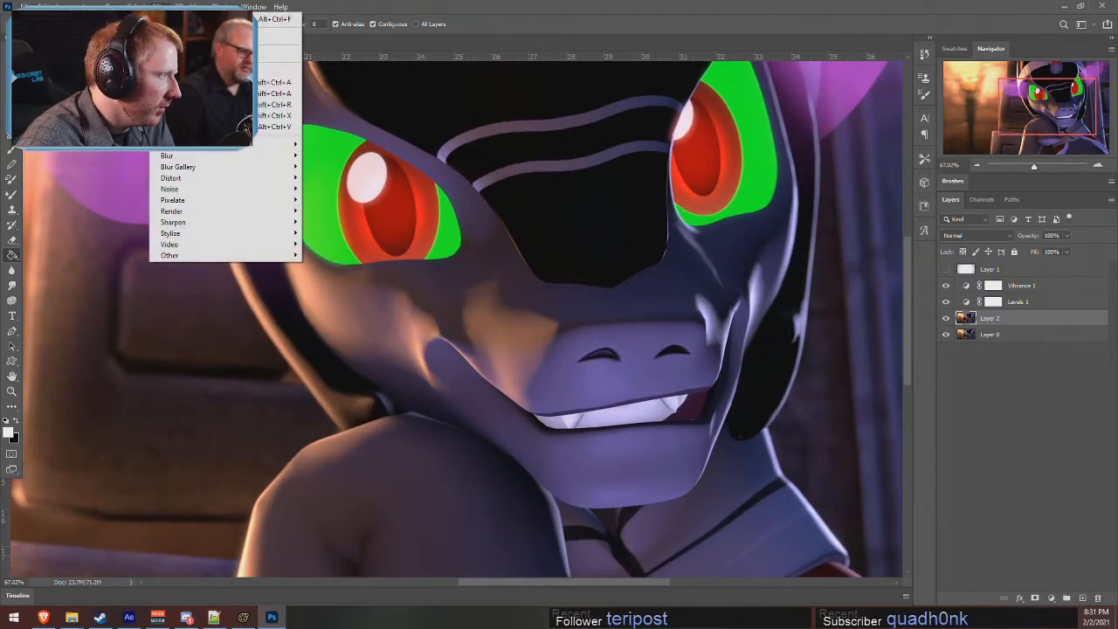
mouse_move(180, 255)
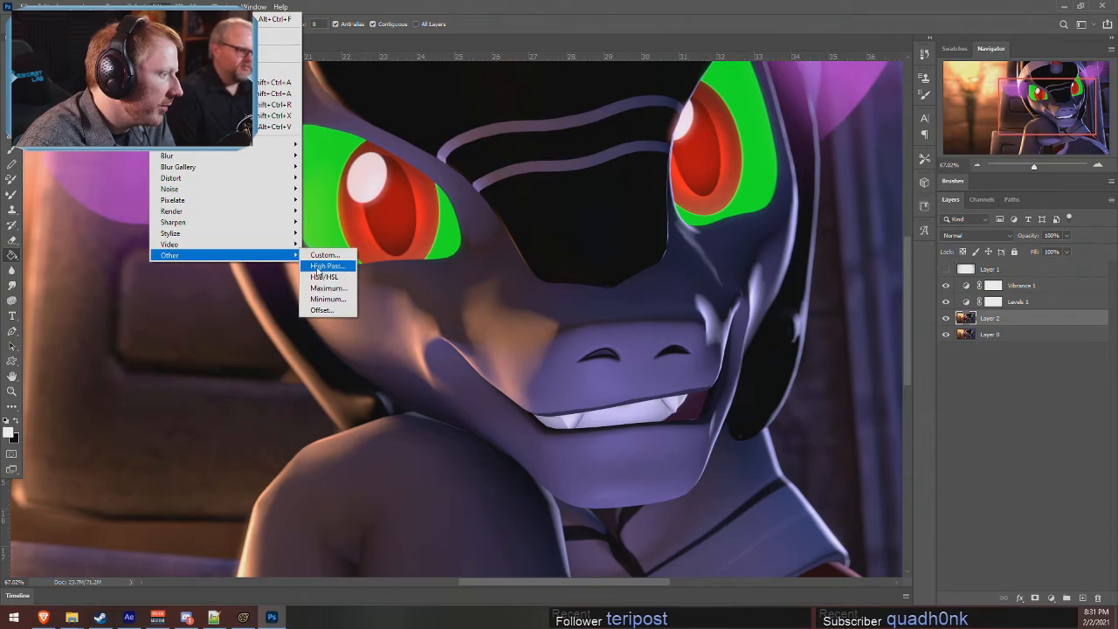
left_click(324, 265)
left_click(617, 148)
- Invert the high-pass layer, set its blend mode to Overlay, and compare the picture with and without it
left_click(63, 6)
mouse_move(83, 34)
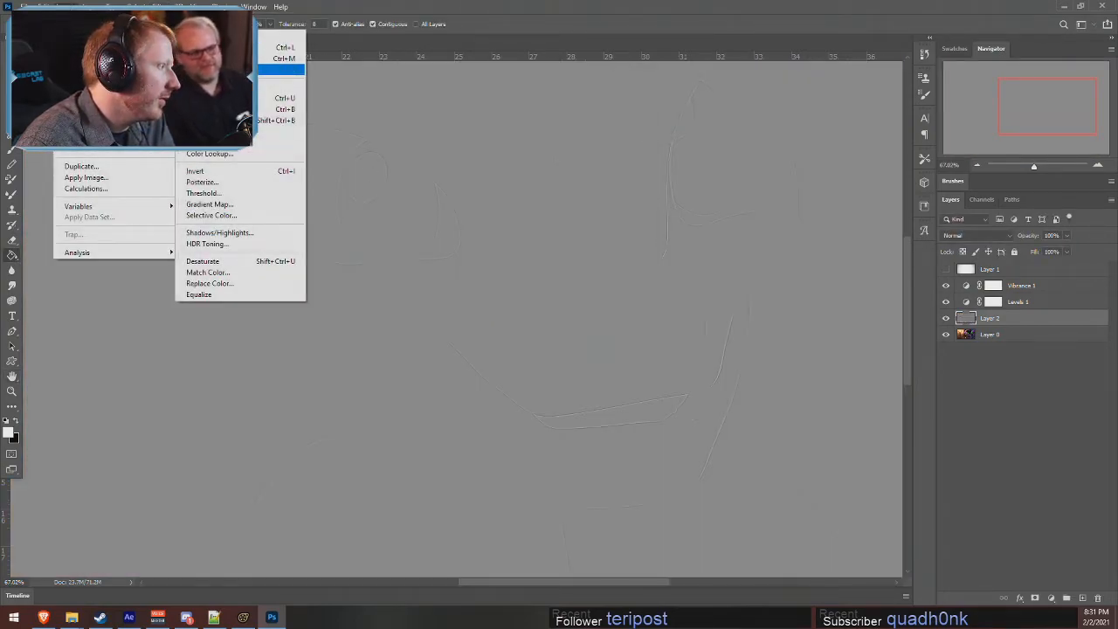
left_click(204, 170)
left_click(977, 236)
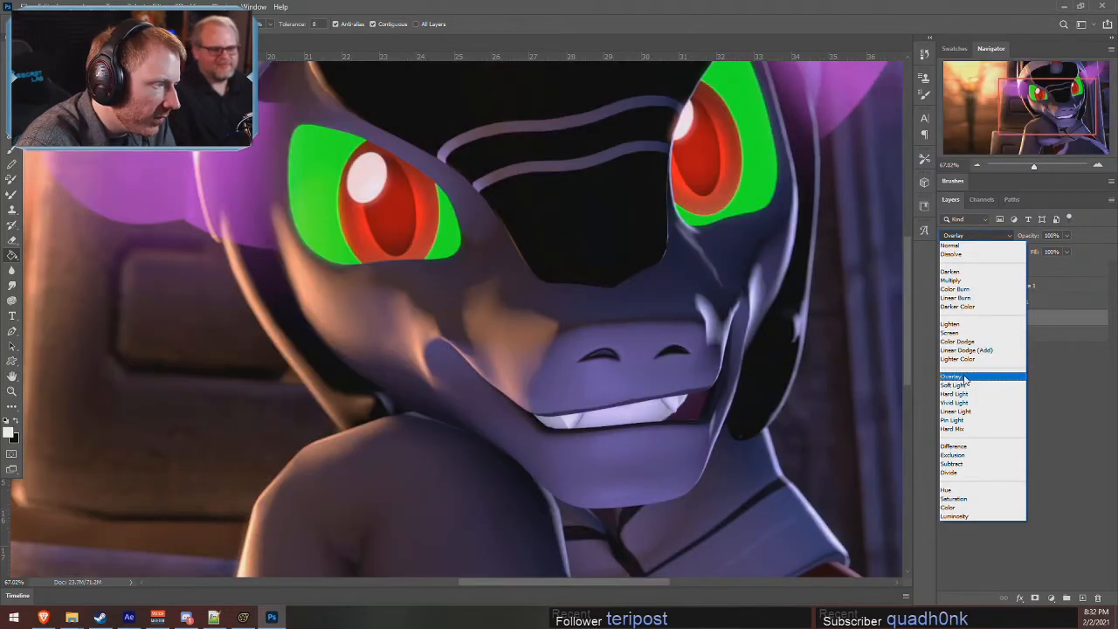
left_click(964, 378)
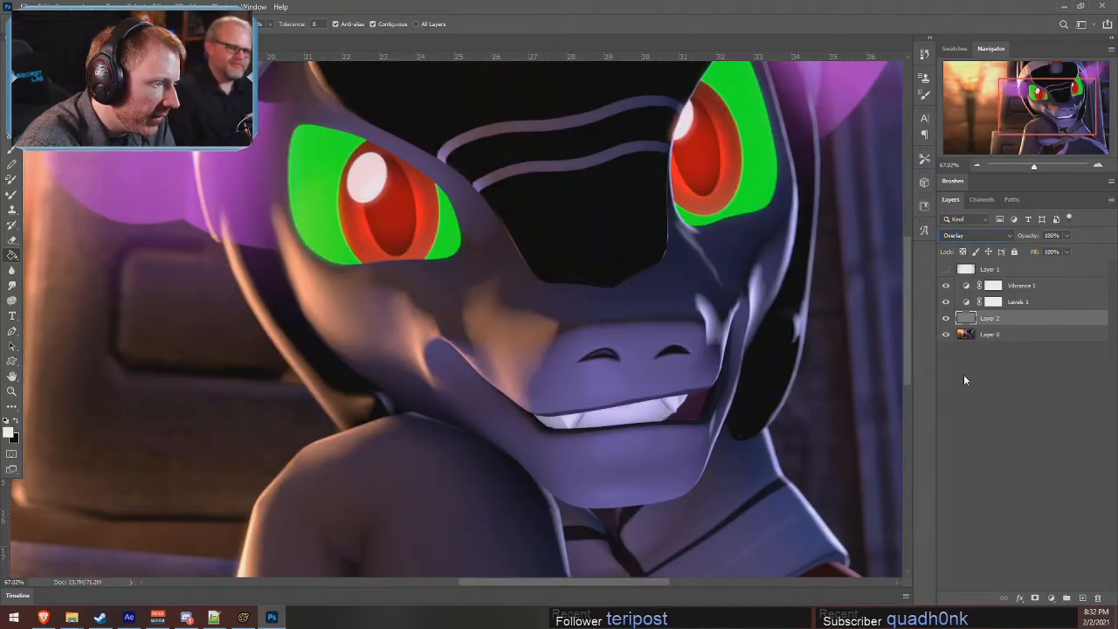
left_click(947, 319)
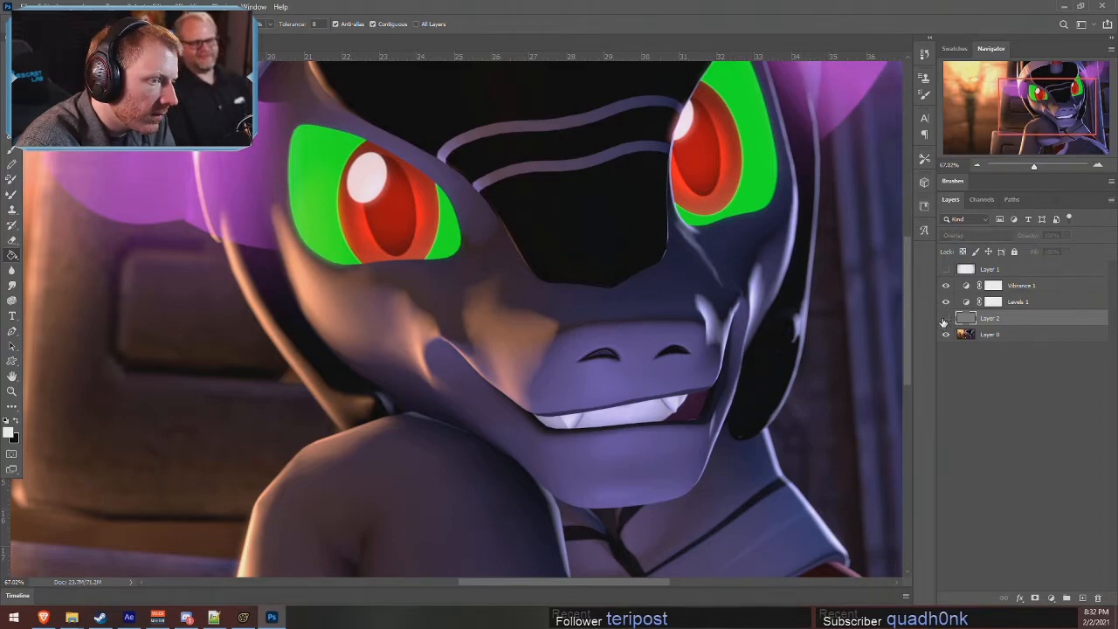
left_click(944, 318)
- Change the high-pass layer's blend mode to Soft Light and check its effect on the face by toggling its visibility
left_click(988, 236)
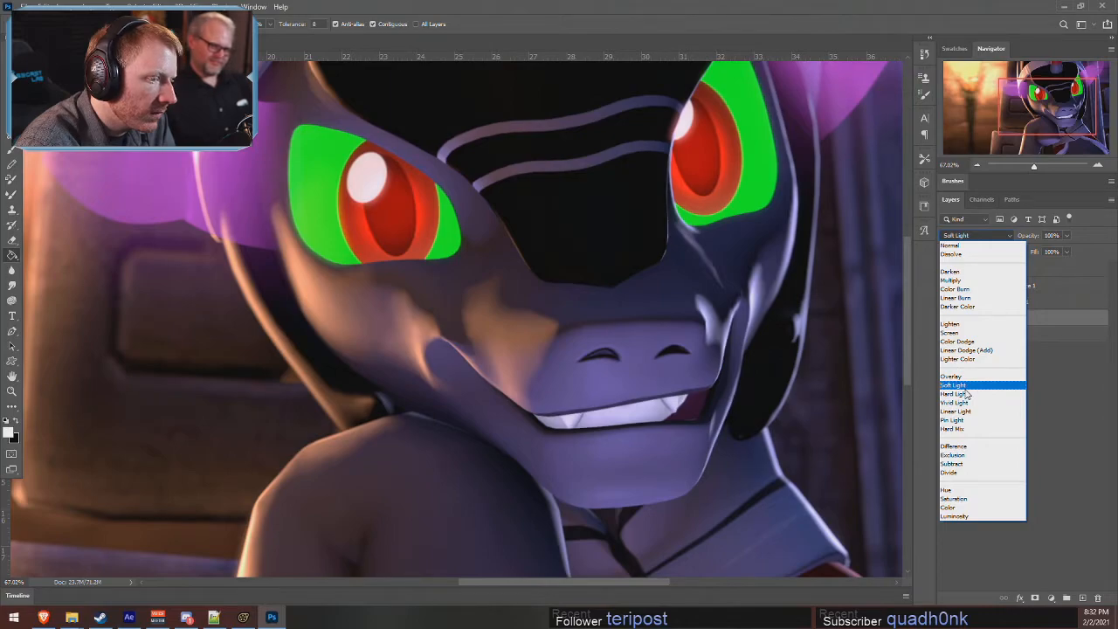
left_click(963, 385)
left_click(946, 318)
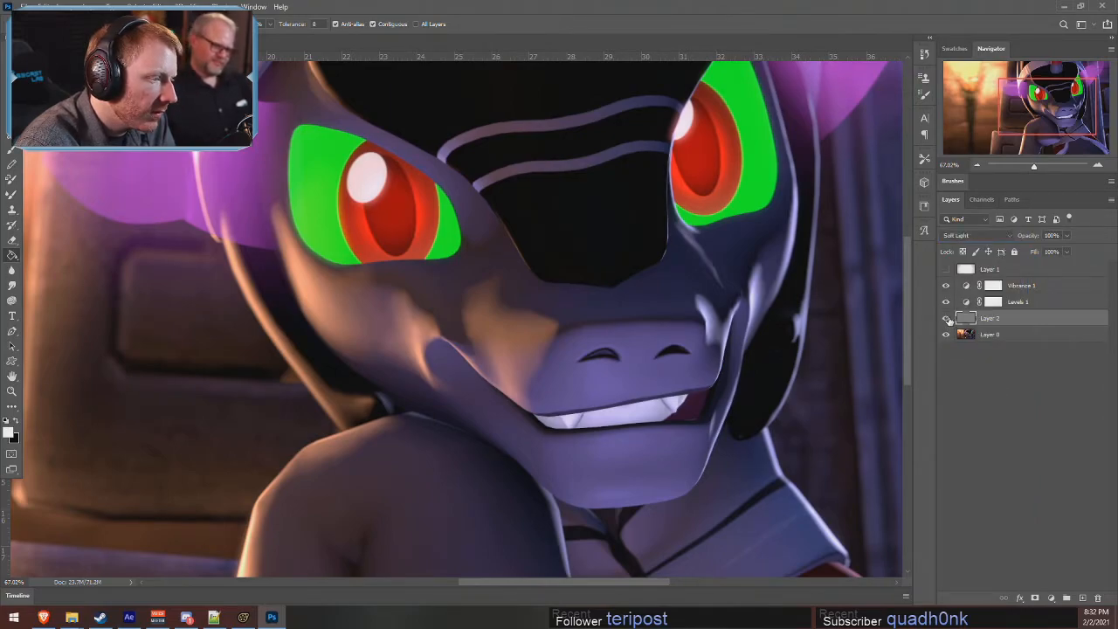
left_click(947, 318)
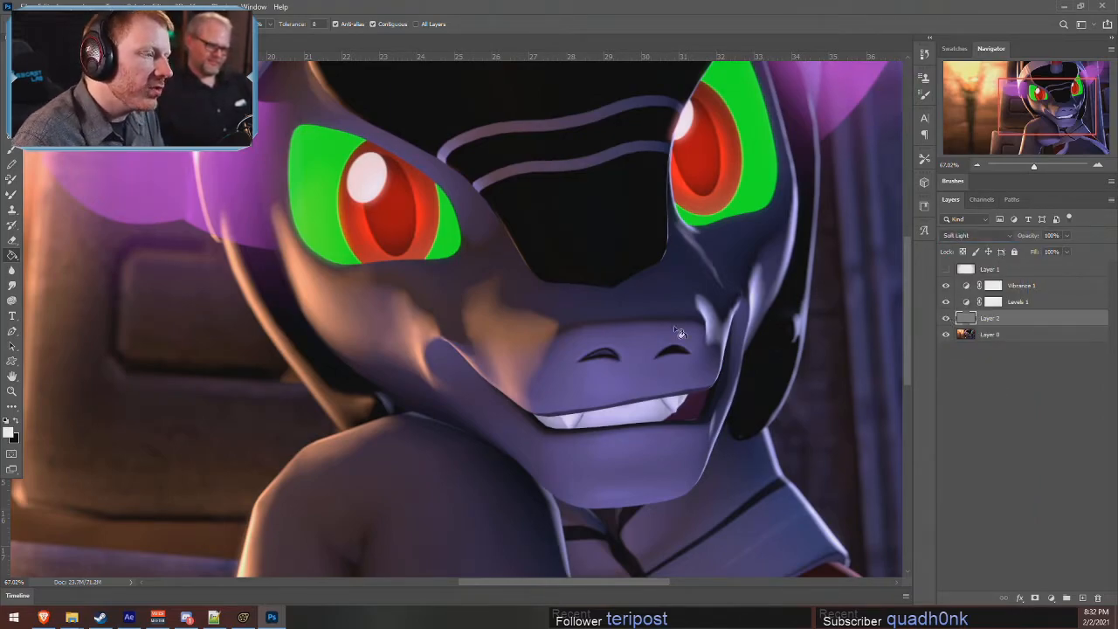
scroll(714, 340, "down", 5, "alt")
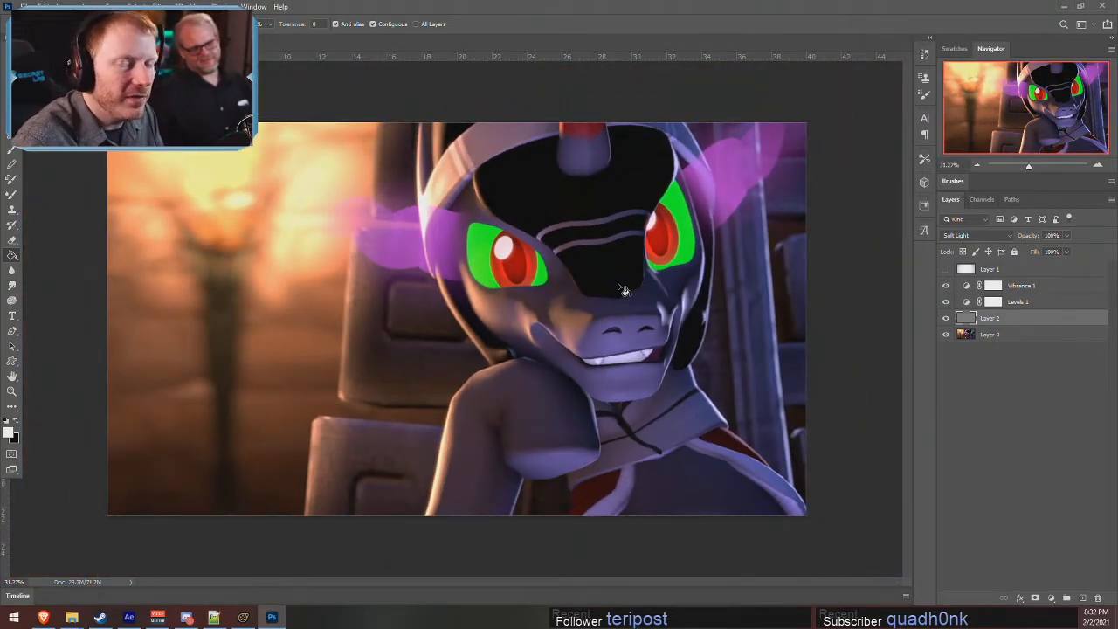
scroll(614, 268, "up", 4, "alt")
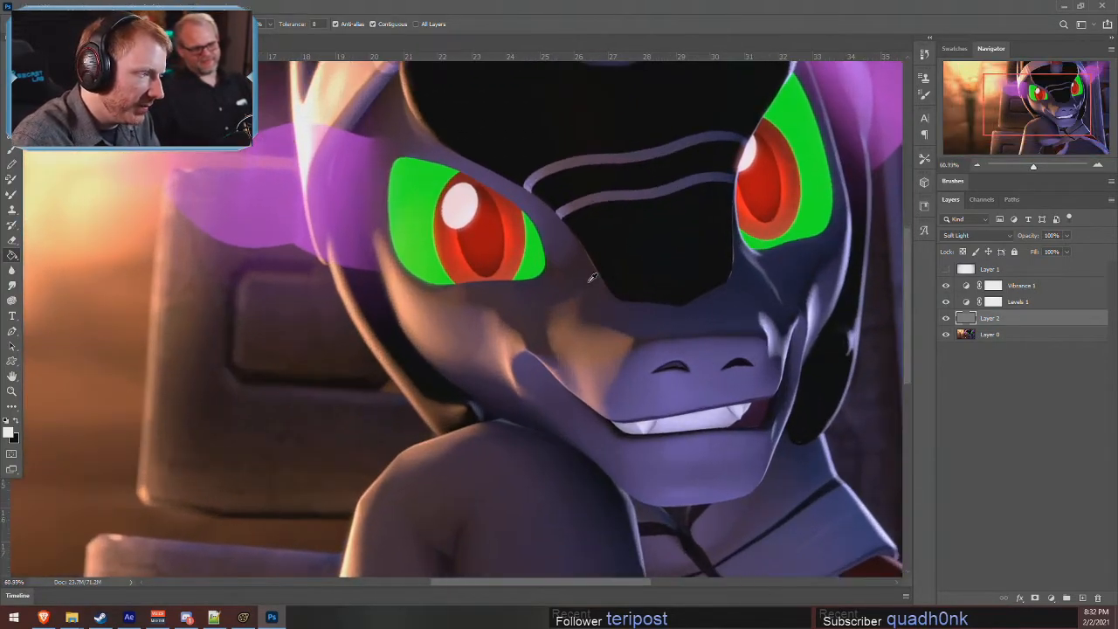
- Merge the high-pass layer down into Layer 0
right_click(1028, 318)
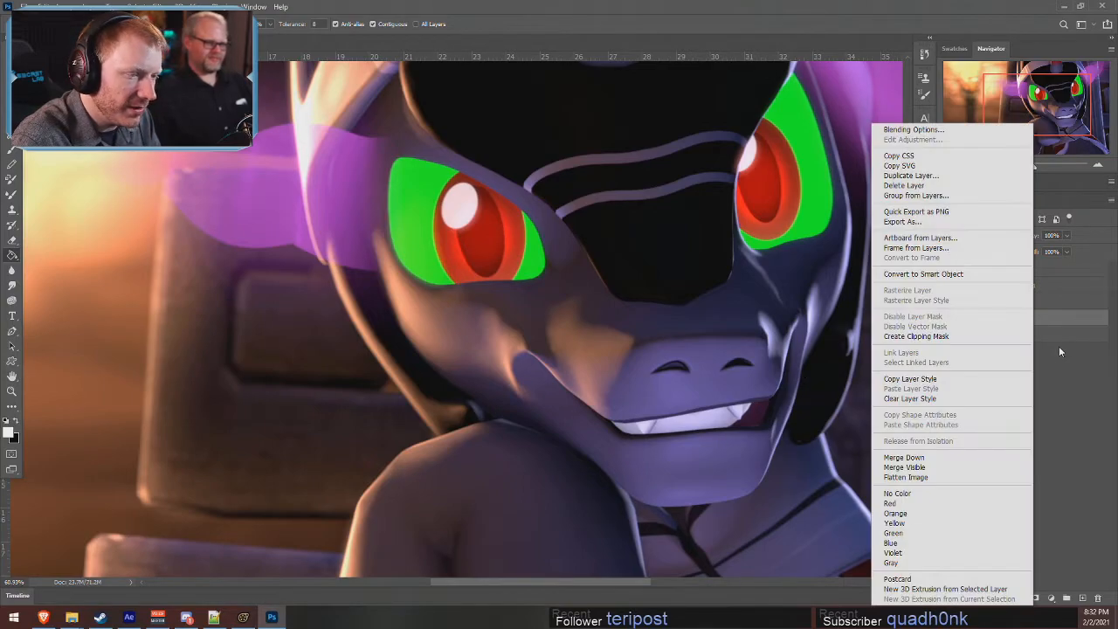
left_click(952, 193)
left_click(504, 230)
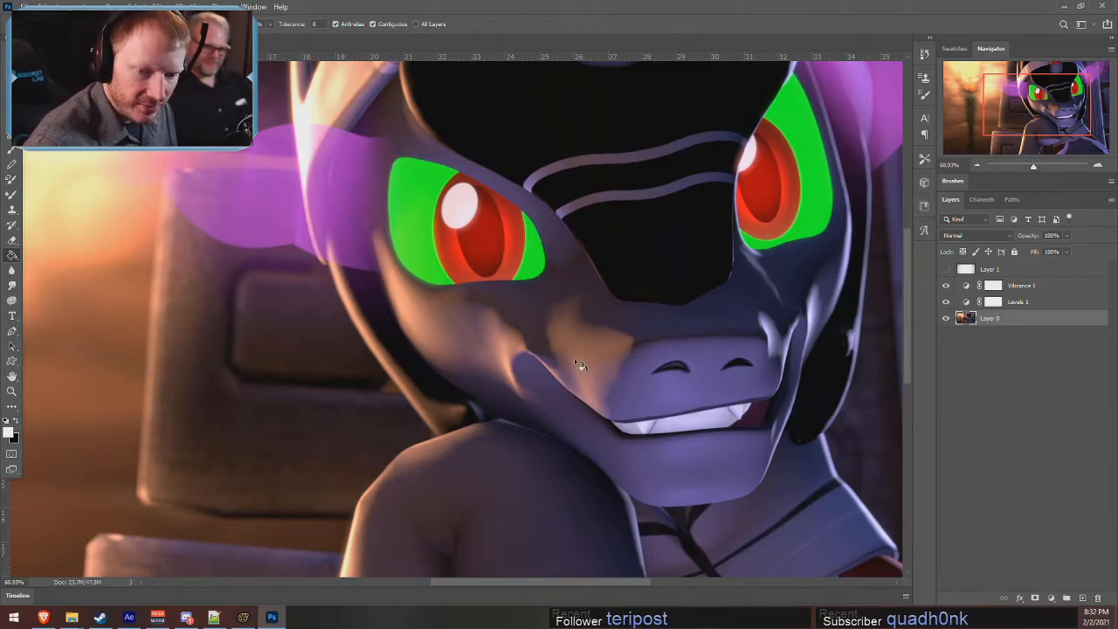
- Switch to Discord's general channel and view the newly posted picture of the pony holding a goblet at full size
key("alt+Tab")
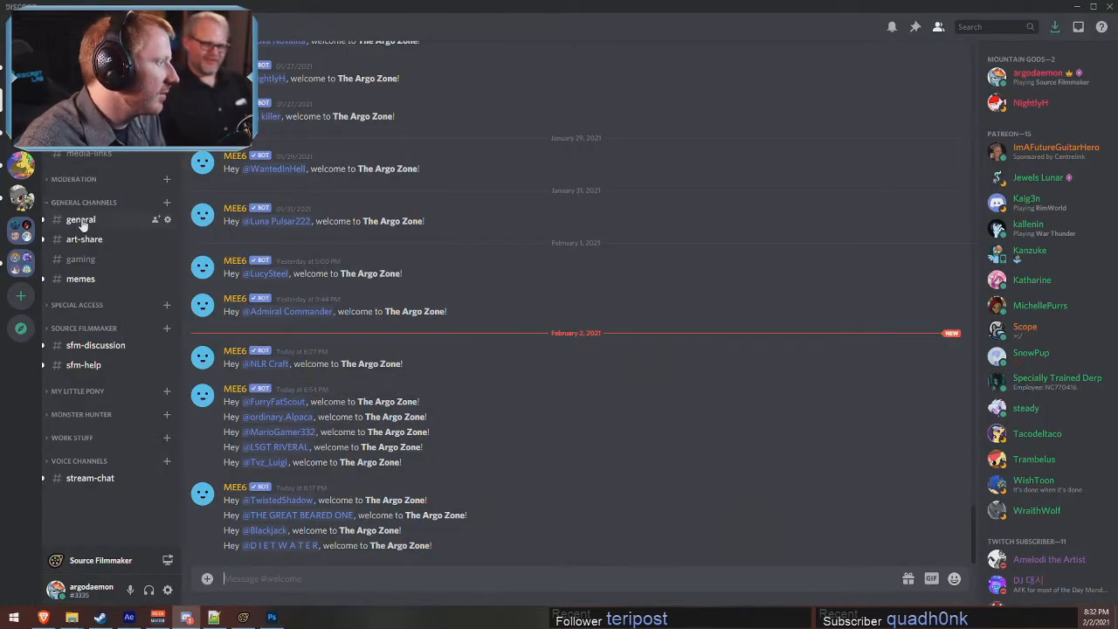
left_click(80, 220)
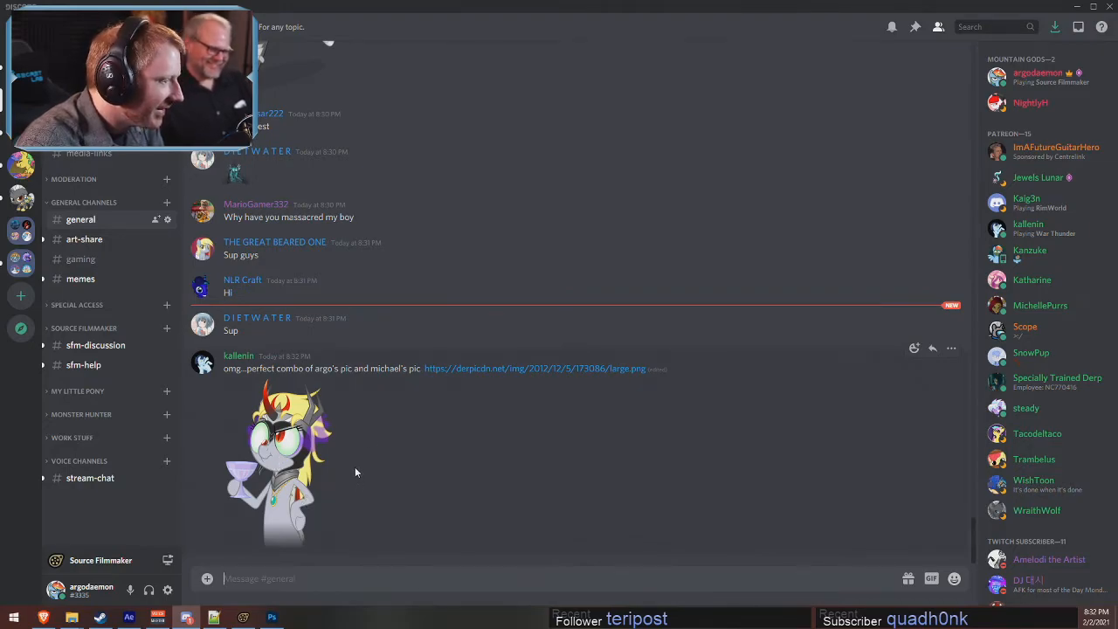
left_click(287, 486)
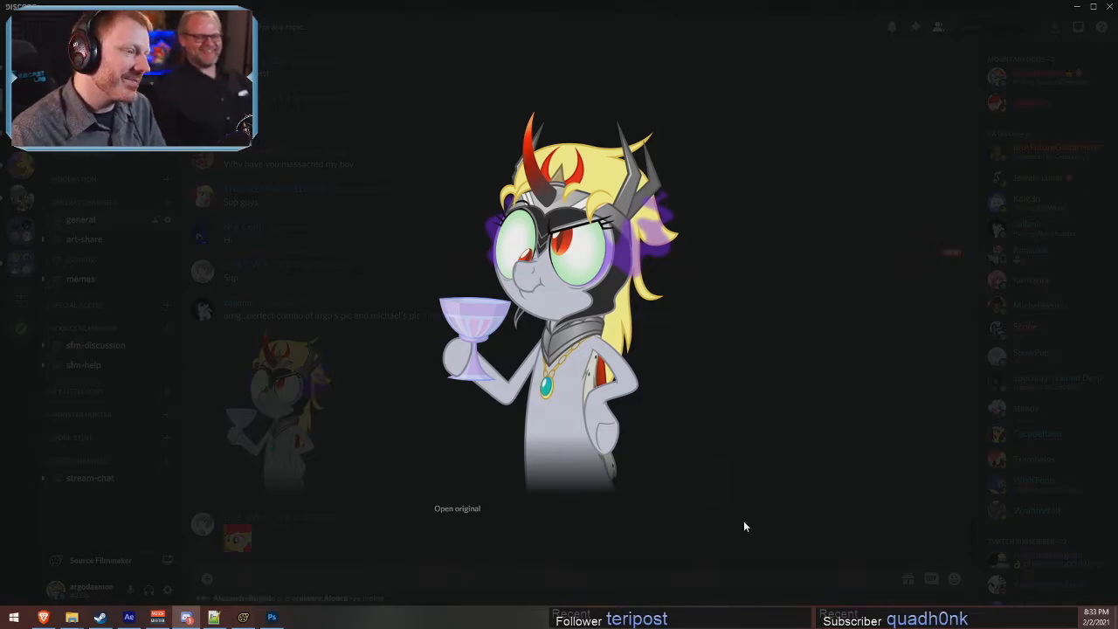
left_click(711, 400)
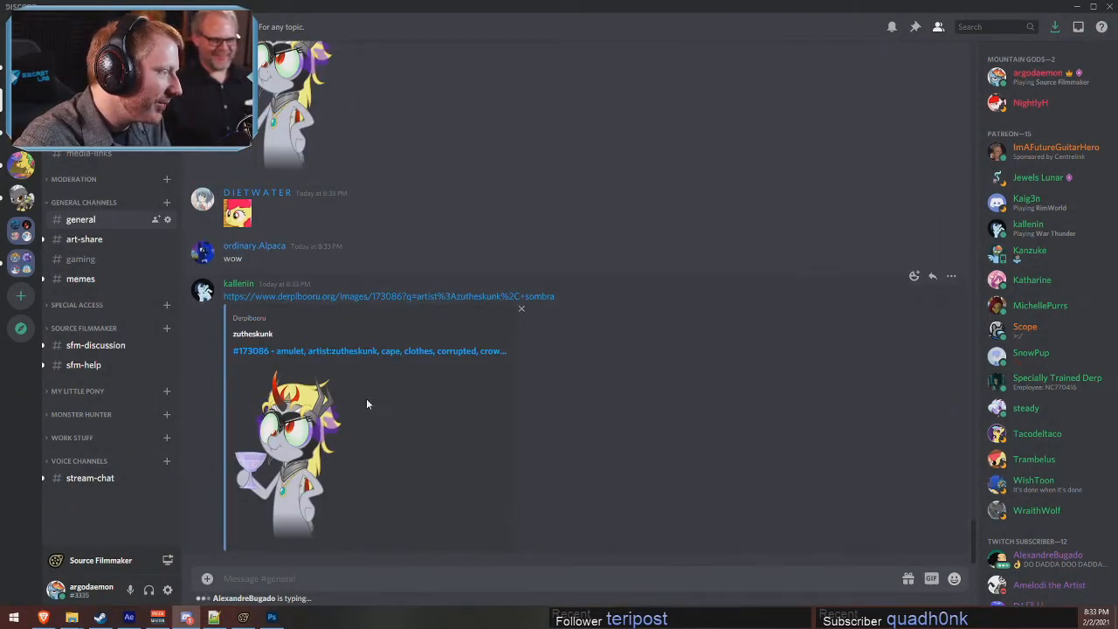
- Open the Derpibooru link from the latest Discord post and view the picture and its tags in the browser
left_click(383, 317)
left_click(651, 358)
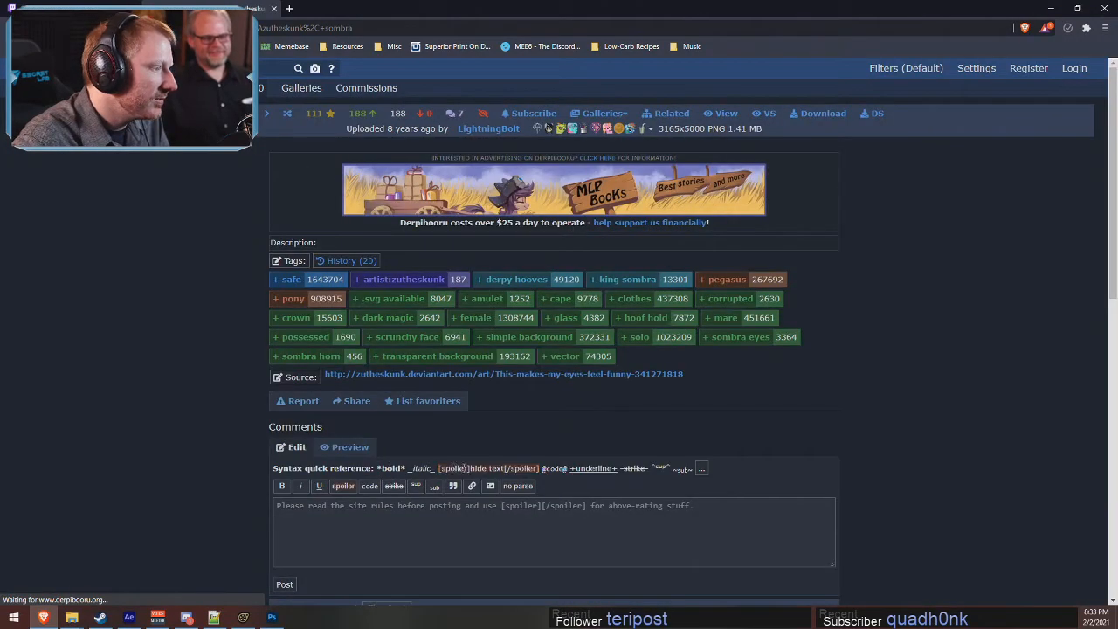
scroll(605, 441, "down", 4)
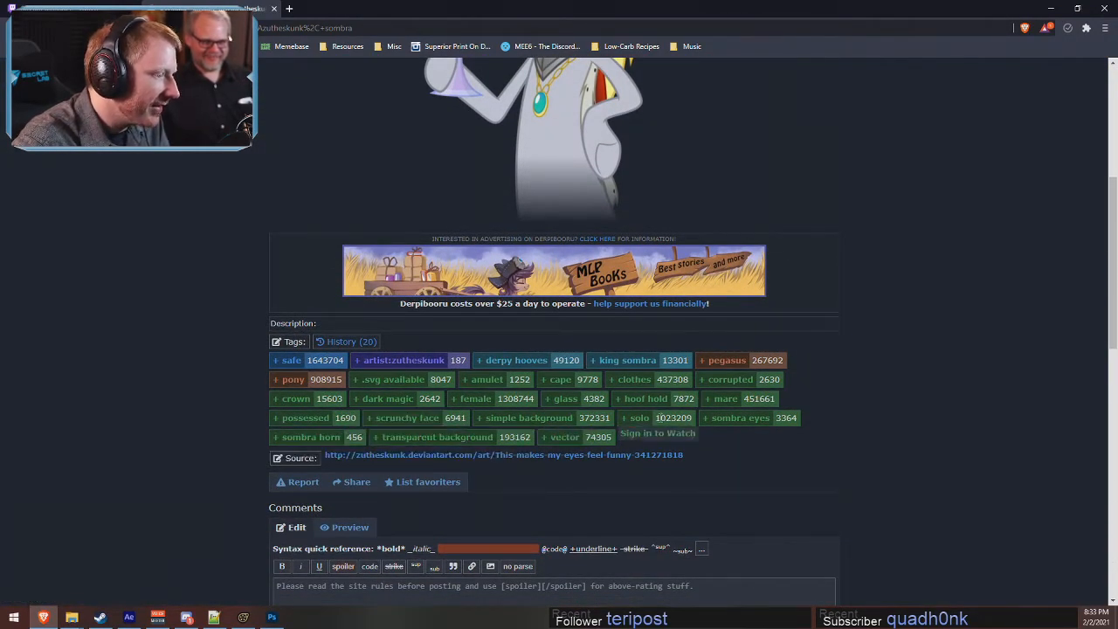
scroll(829, 391, "up", 2)
scroll(834, 393, "up", 3)
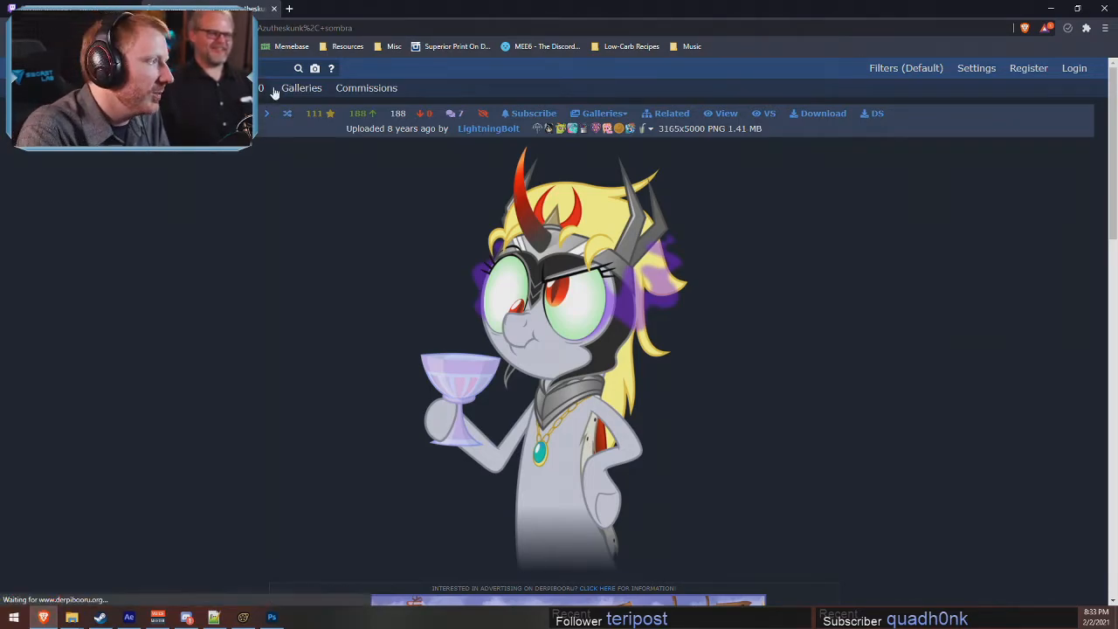
- Search Derpibooru for "not salmon"
key("Return")
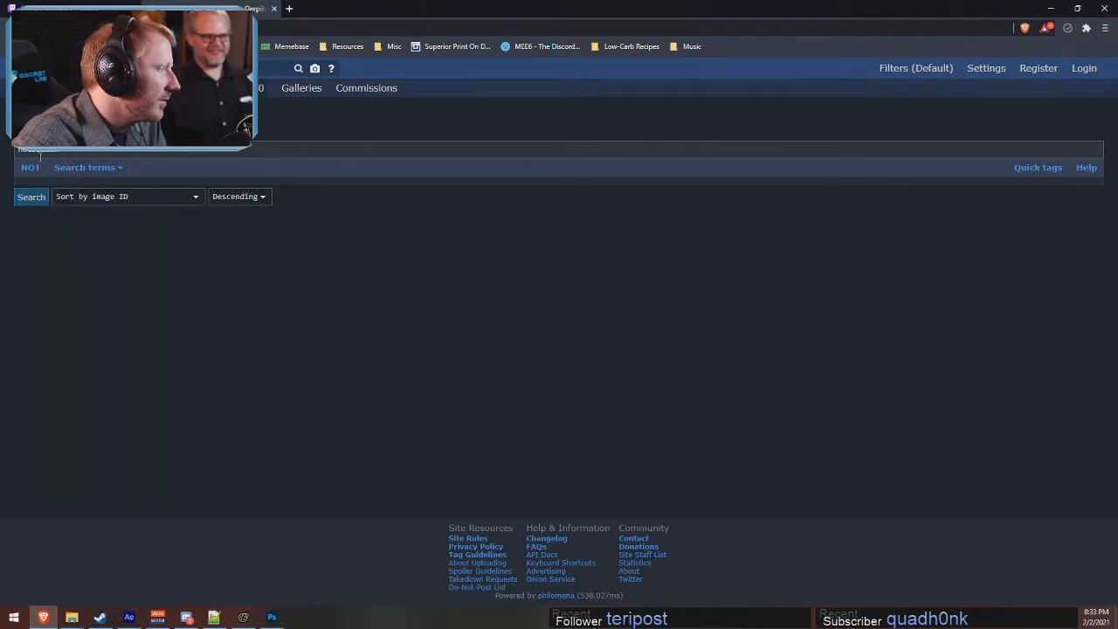
left_click(34, 153)
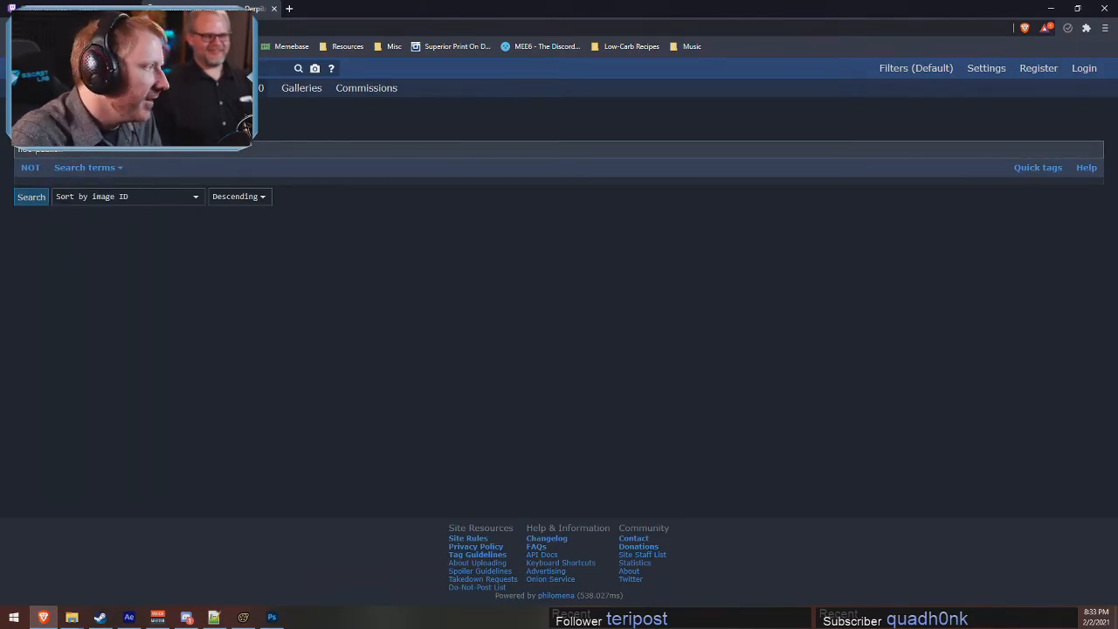
key("Return")
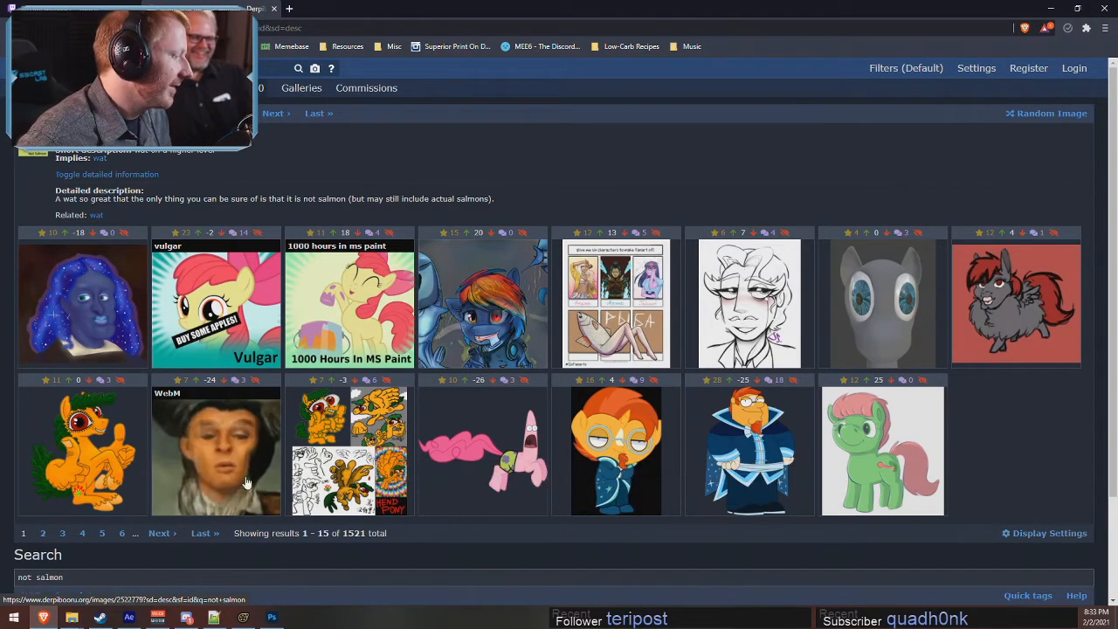
- View the orange thumbs-up pony, pink starfish pony and crossed-arms Sunburst pictures from the results, and close the Derpibooru page
left_click(95, 441)
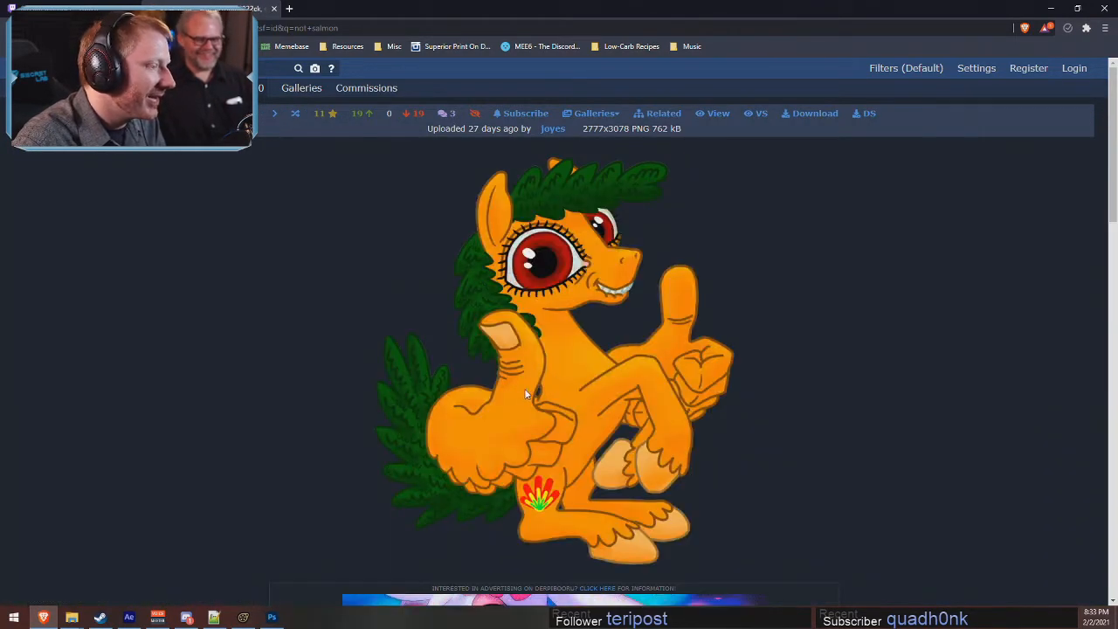
key("alt+Left")
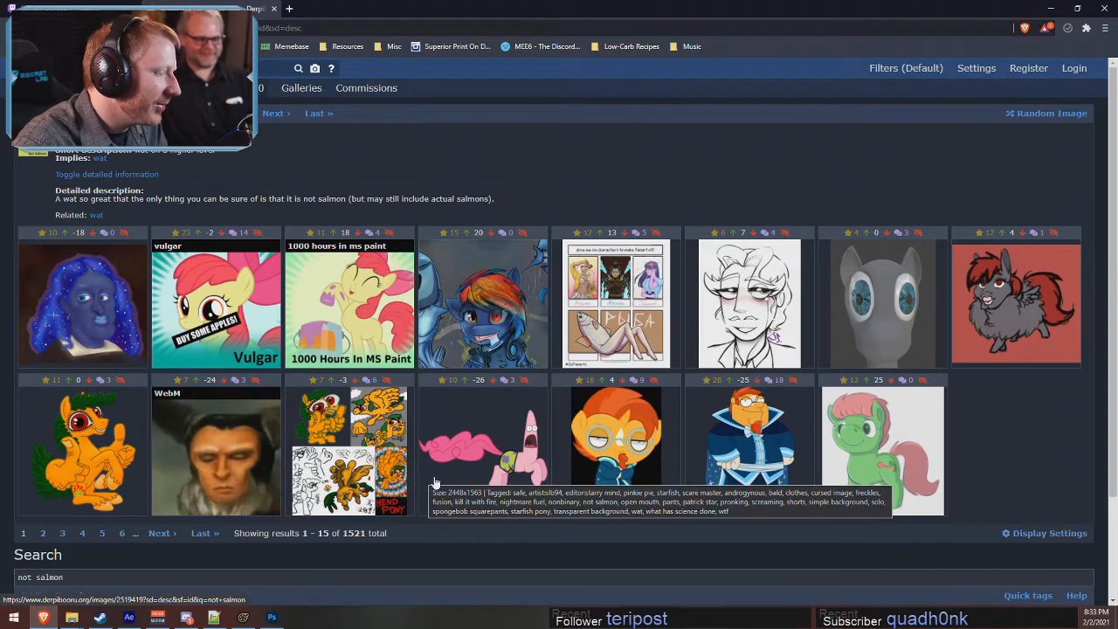
left_click(515, 435)
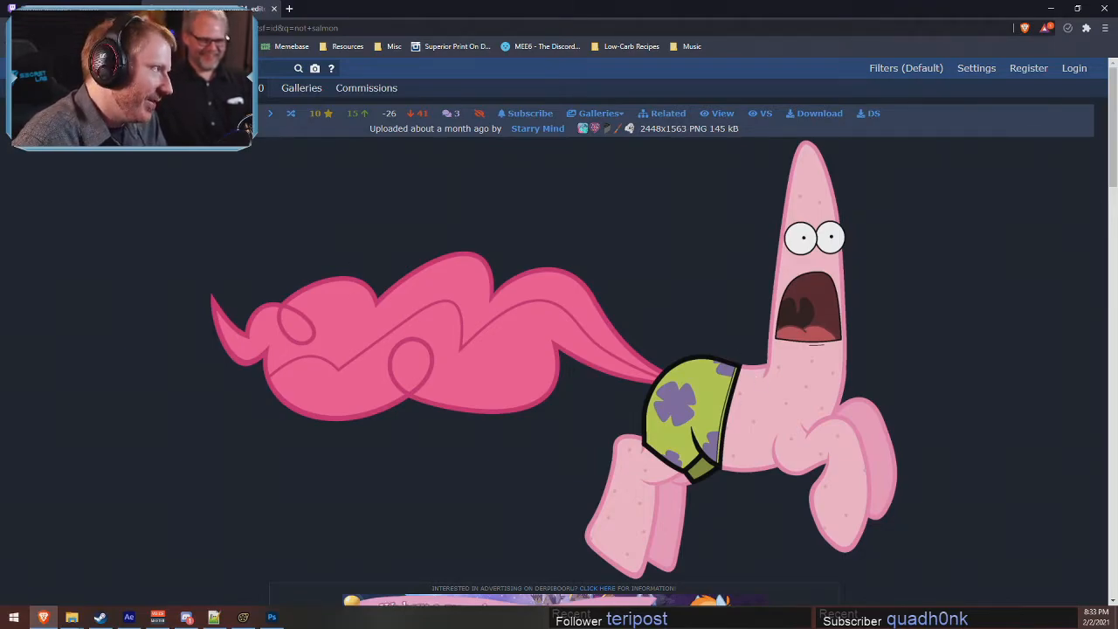
key("alt+Left")
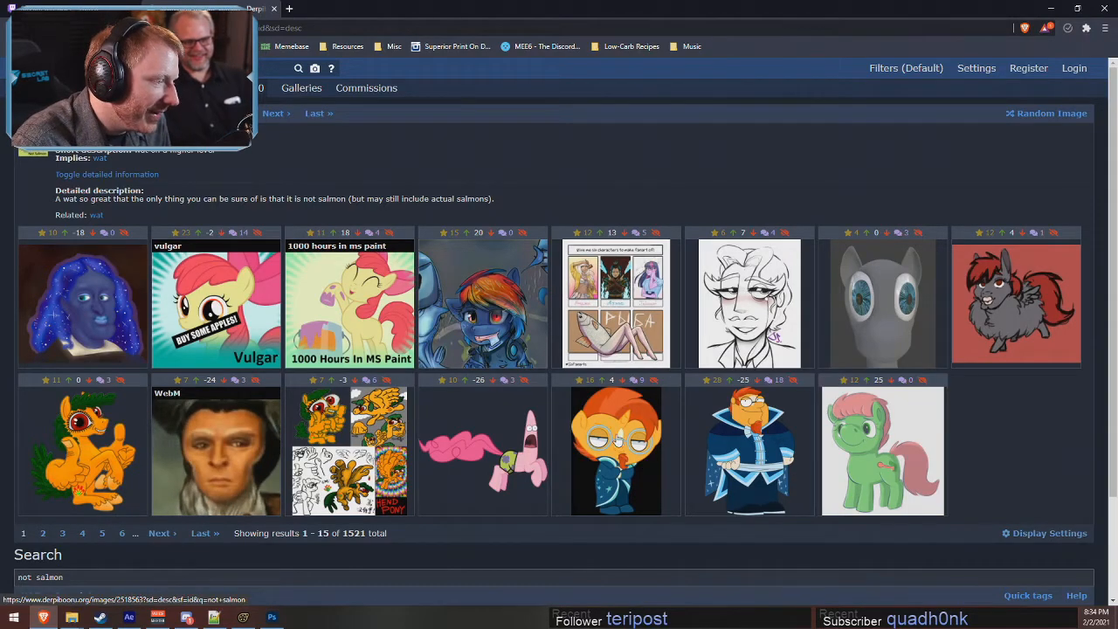
left_click(617, 441)
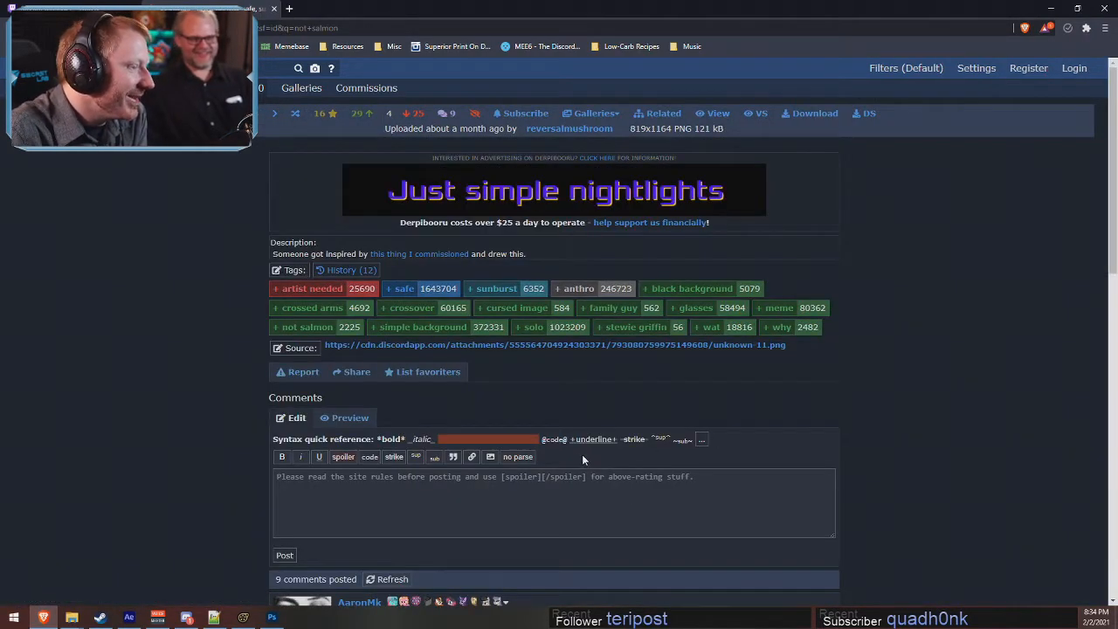
left_click(274, 9)
- Glance at Discord and the Twitch stream chat, and switch back to the Sombra picture in Photoshop
left_click(1050, 8)
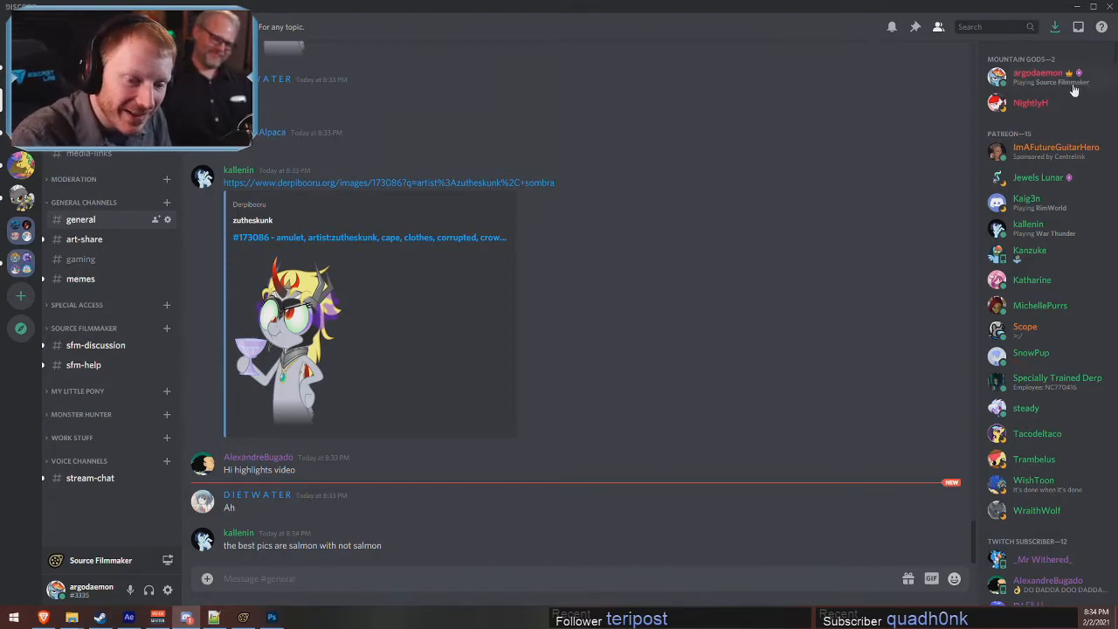
key("alt+Tab")
key("alt+Tab")
key("alt+Tab")
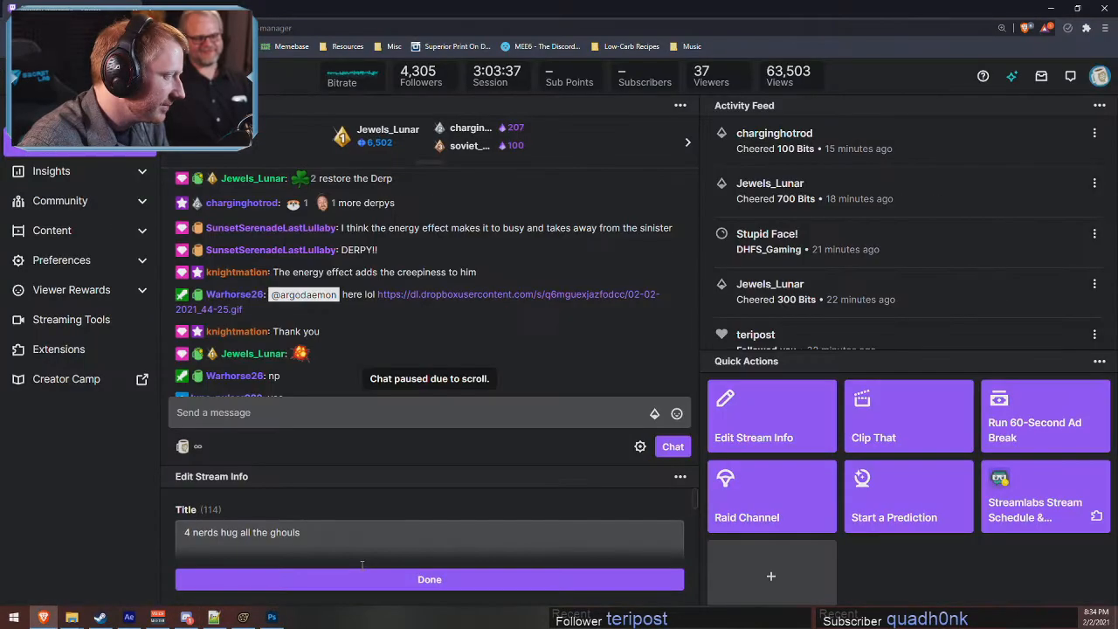
key("alt+Tab")
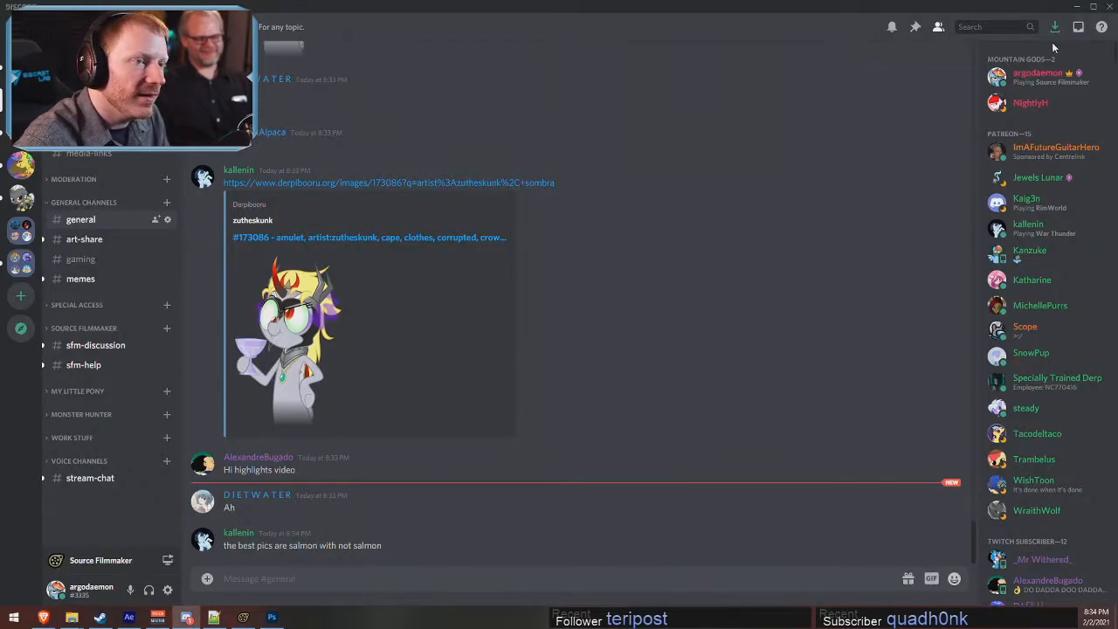
left_click(1078, 6)
left_click(1053, 6)
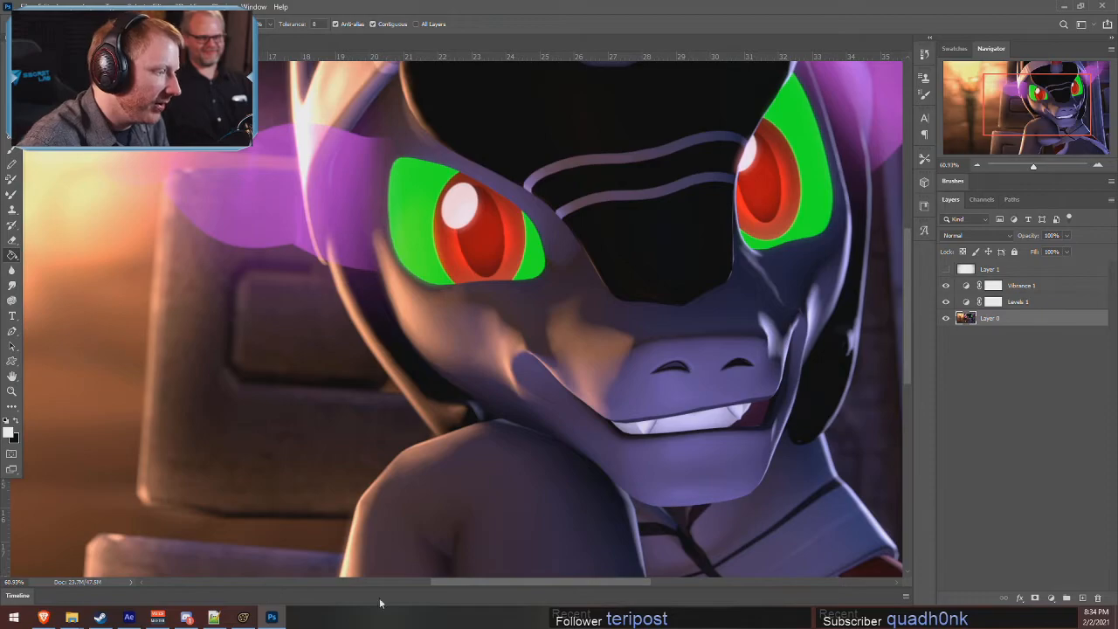
- Smudge the orange highlight on the cheek beside the smile on Layer 0, adjusting the brush size
scroll(575, 389, "down", 5, "alt")
scroll(596, 337, "up", 10, "alt")
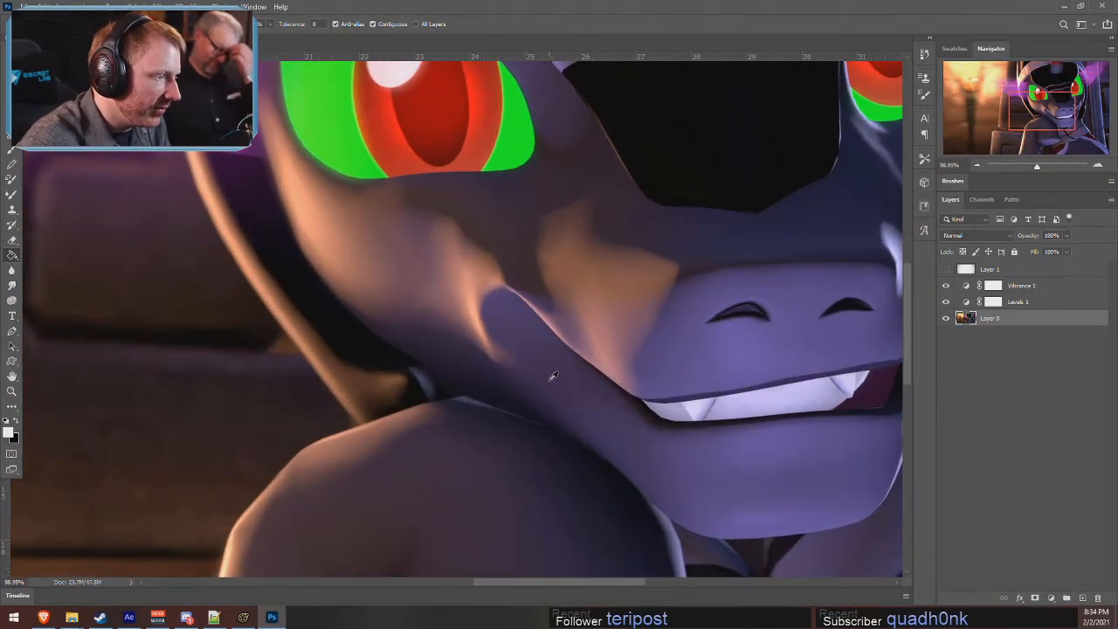
scroll(546, 375, "down", 6, "alt")
scroll(533, 384, "up", 2, "alt")
scroll(527, 392, "down", 2, "alt")
scroll(528, 392, "up", 6, "alt")
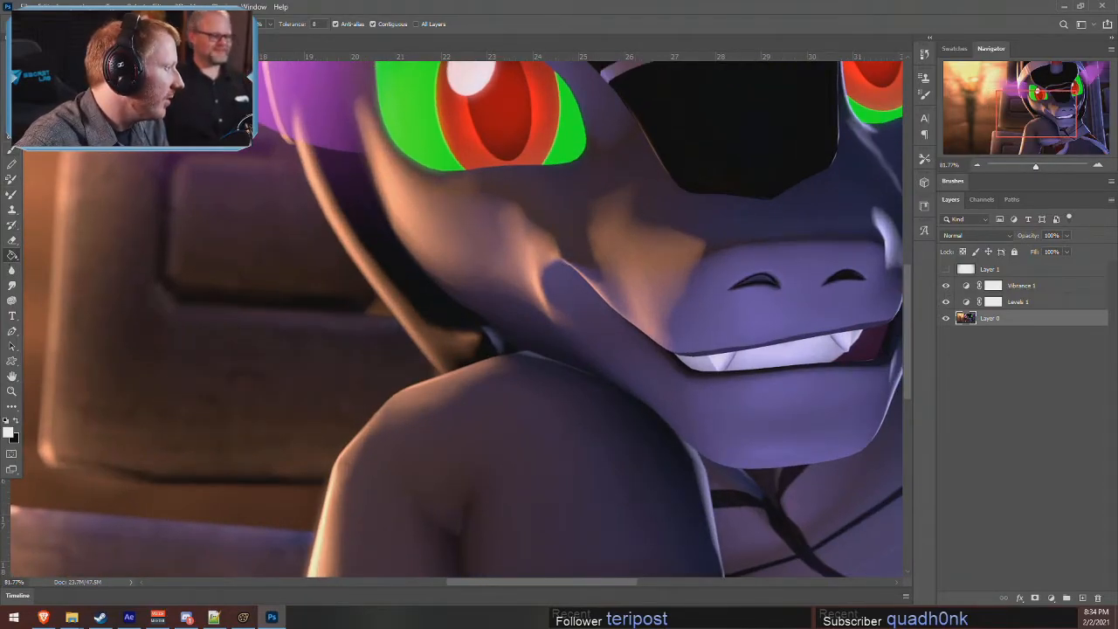
left_click(12, 285)
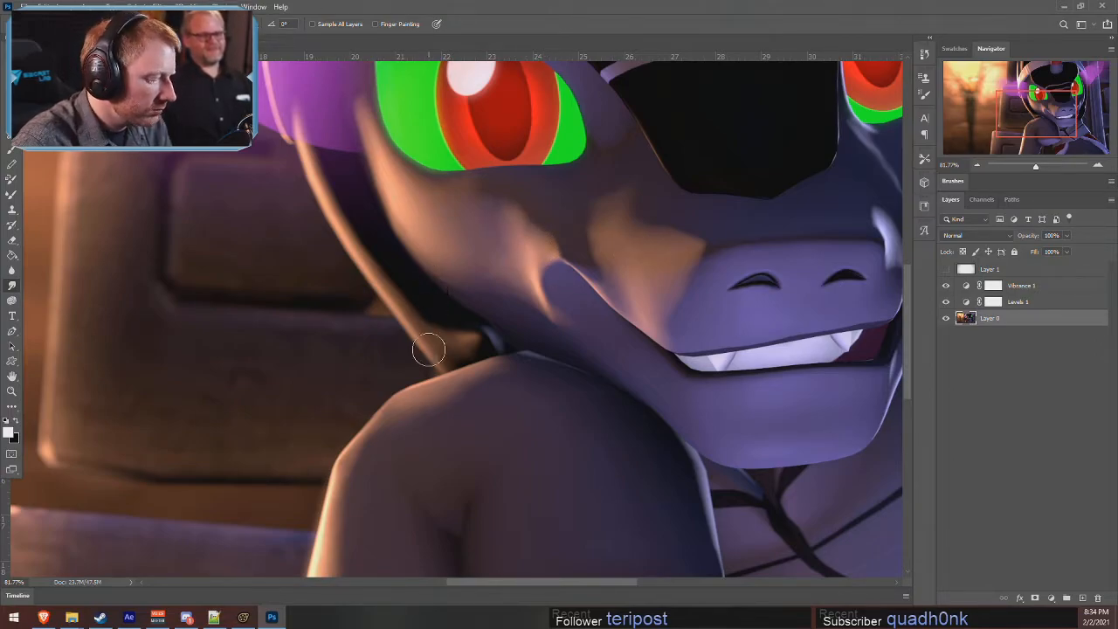
mouse_move(529, 228)
left_mouse_down()
mouse_move(519, 225)
mouse_move(529, 225)
mouse_move(512, 251)
left_mouse_up()
key("bracketleft")
key("bracketleft")
key("bracketleft")
key("bracketleft")
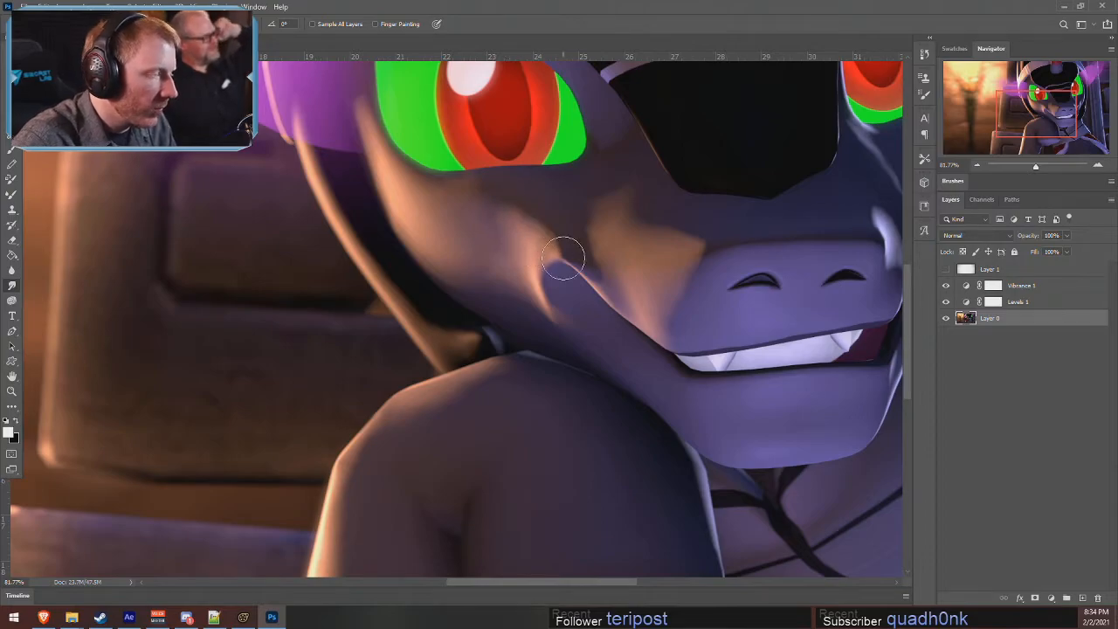
key("bracketright")
key("bracketright")
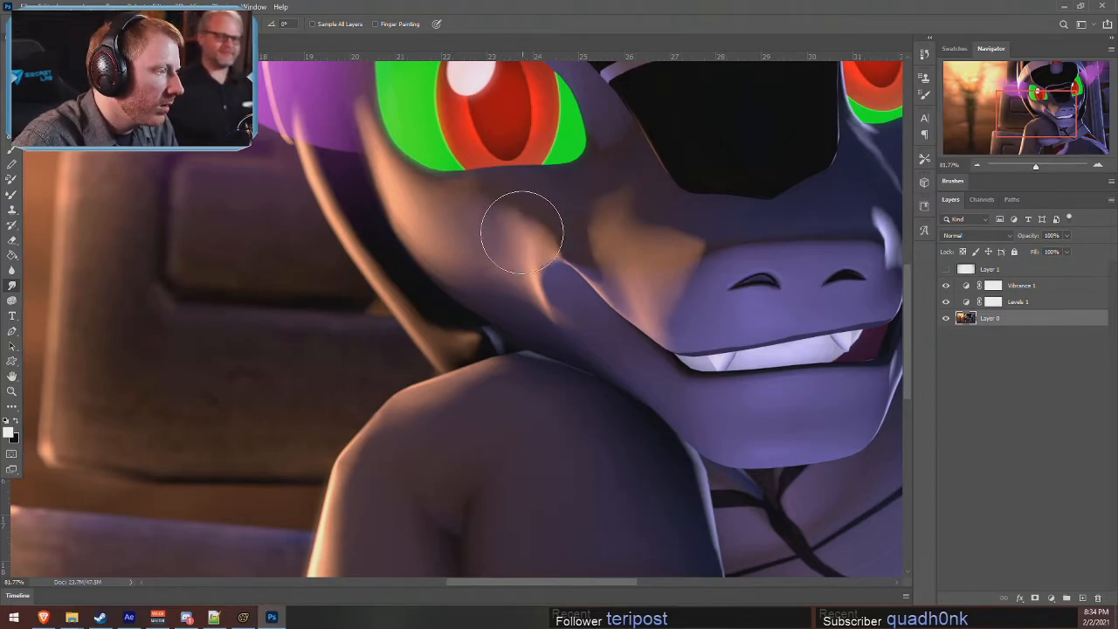
- Smudge the orange highlight on the bridge of the muzzle with a smaller brush and check the face close up and in full
key("bracketleft")
mouse_move(608, 213)
left_mouse_down()
mouse_move(621, 200)
mouse_move(591, 250)
left_mouse_up()
key("bracketleft")
key("bracketleft")
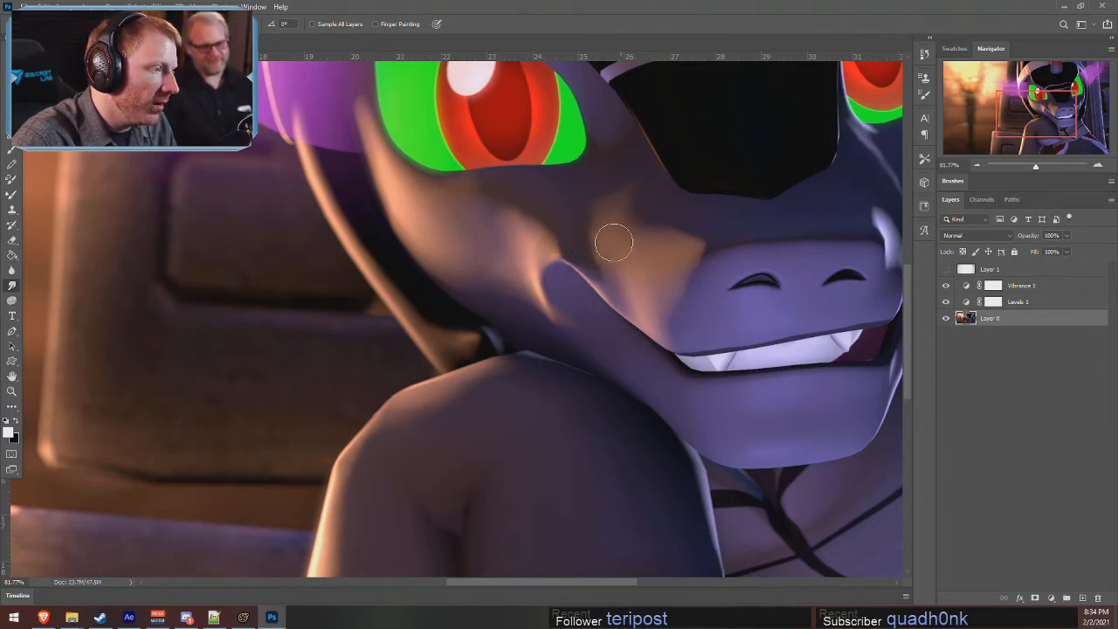
key("bracketright")
key("bracketright")
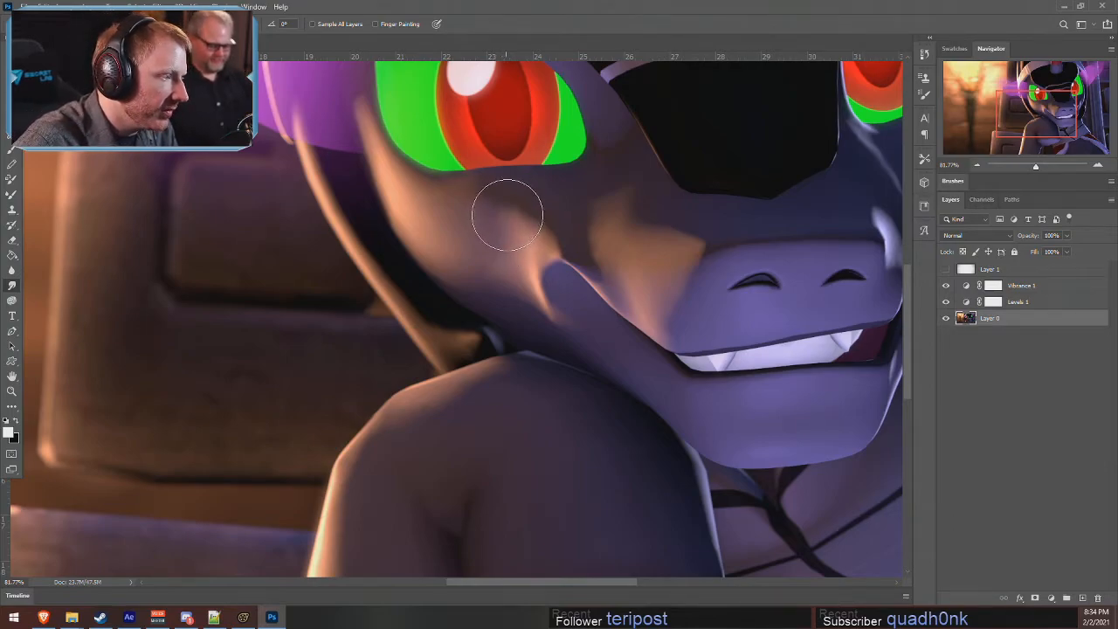
scroll(585, 340, "down", 3, "alt")
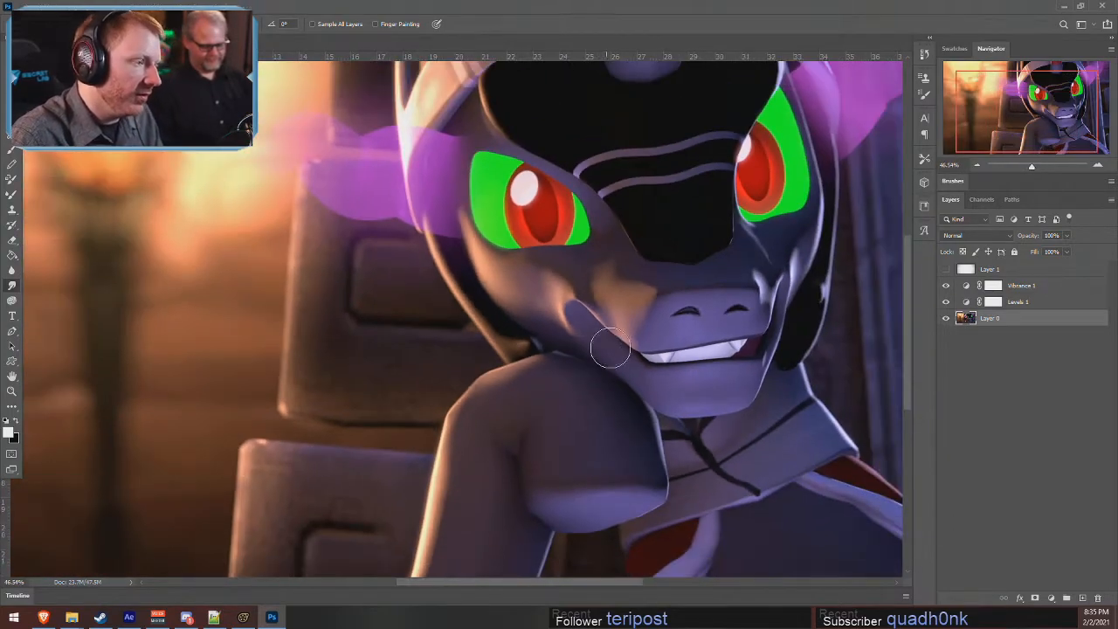
scroll(605, 349, "down", 1, "alt")
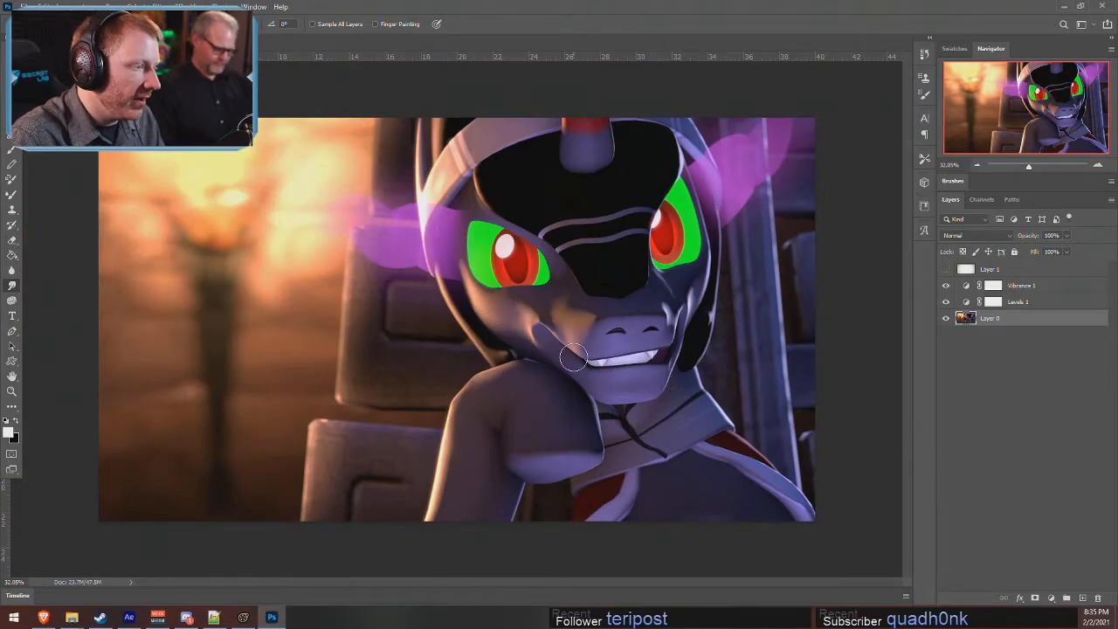
scroll(573, 357, "up", 5, "alt")
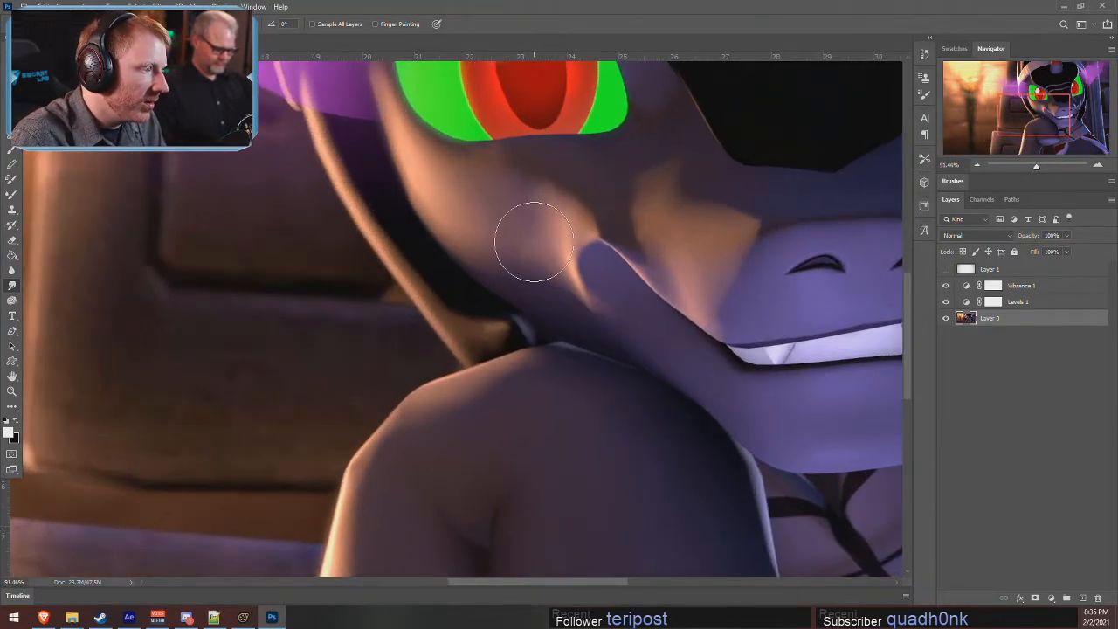
scroll(579, 350, "down", 5, "alt")
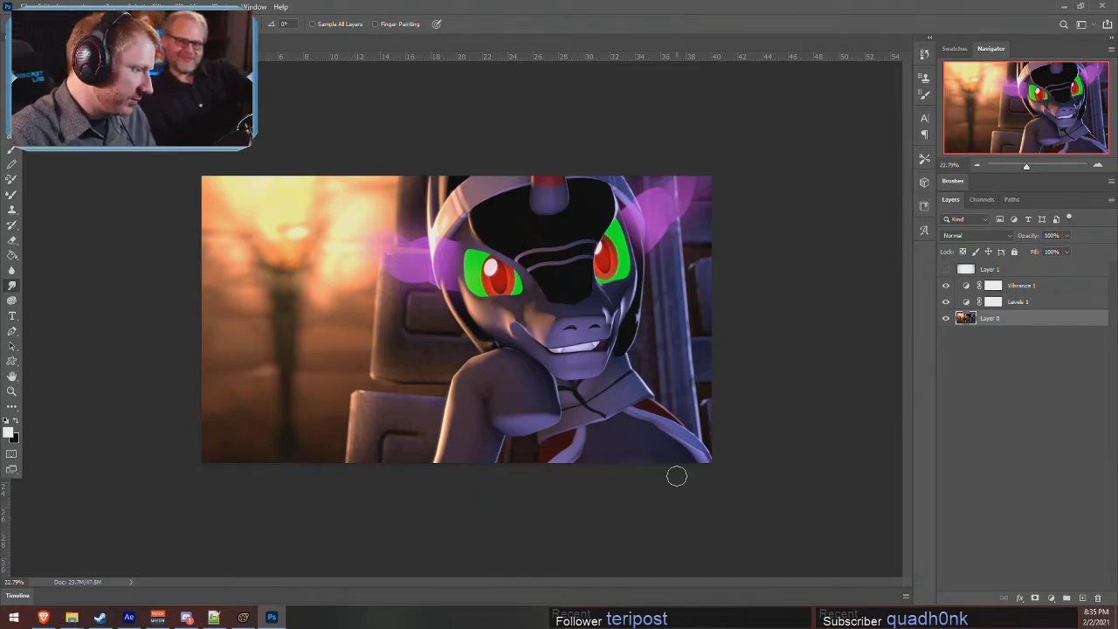
- Place the "Makes a Thing" PNG from the Desktop, scale it to fill the canvas, and put it on top of the layer stack
mouse_move(71, 618)
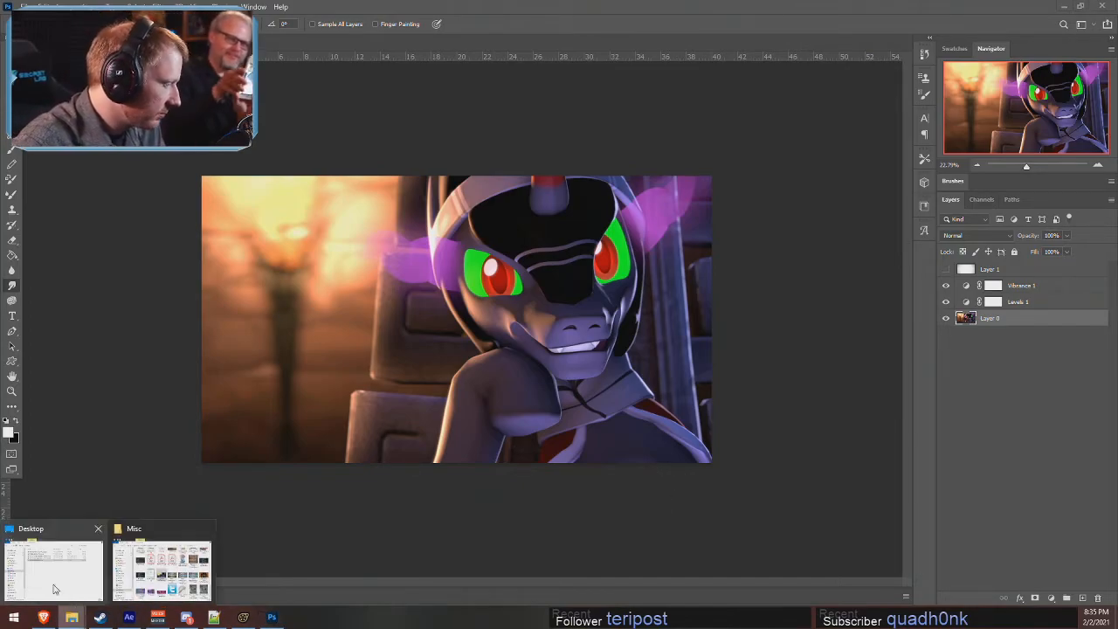
left_click(57, 589)
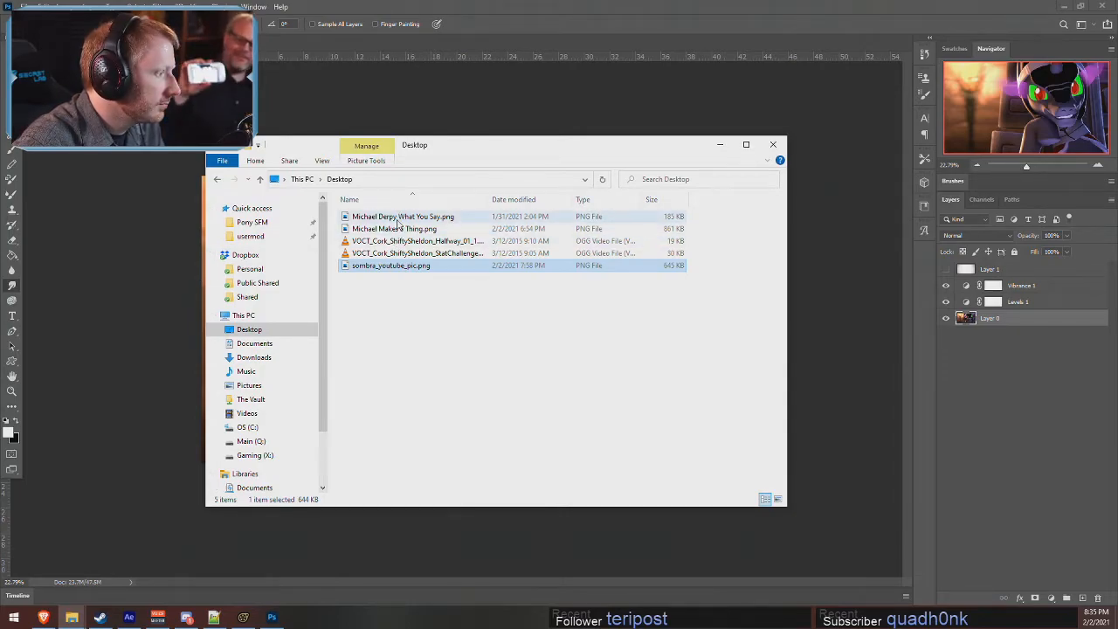
left_click_drag(389, 229, 140, 203)
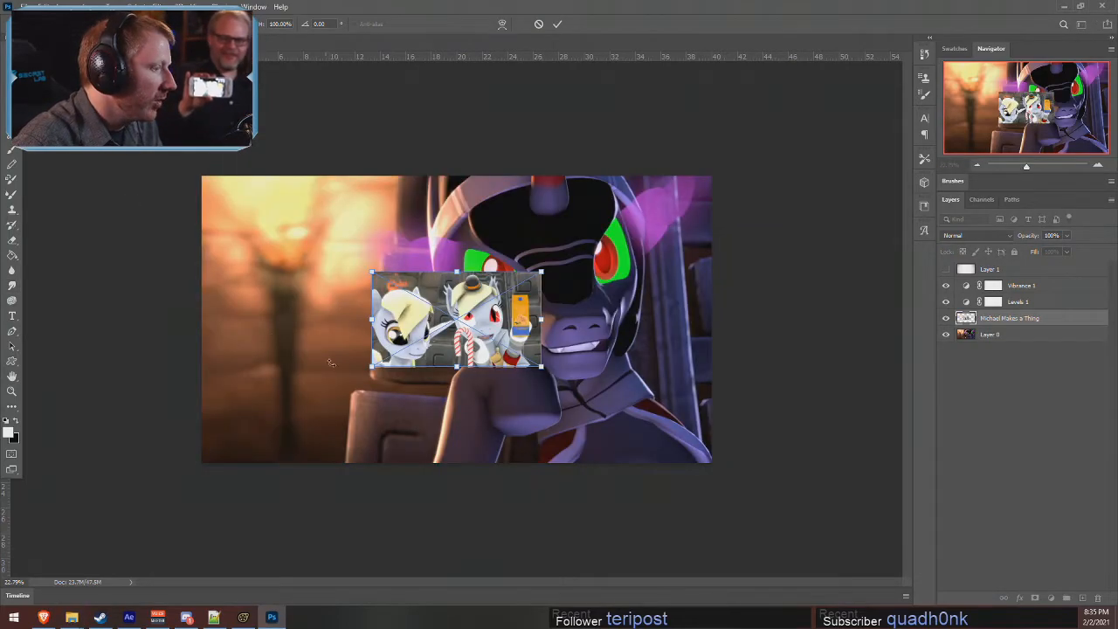
left_click_drag(521, 346, 711, 461)
left_click(557, 24)
left_click_drag(1006, 318, 1005, 262)
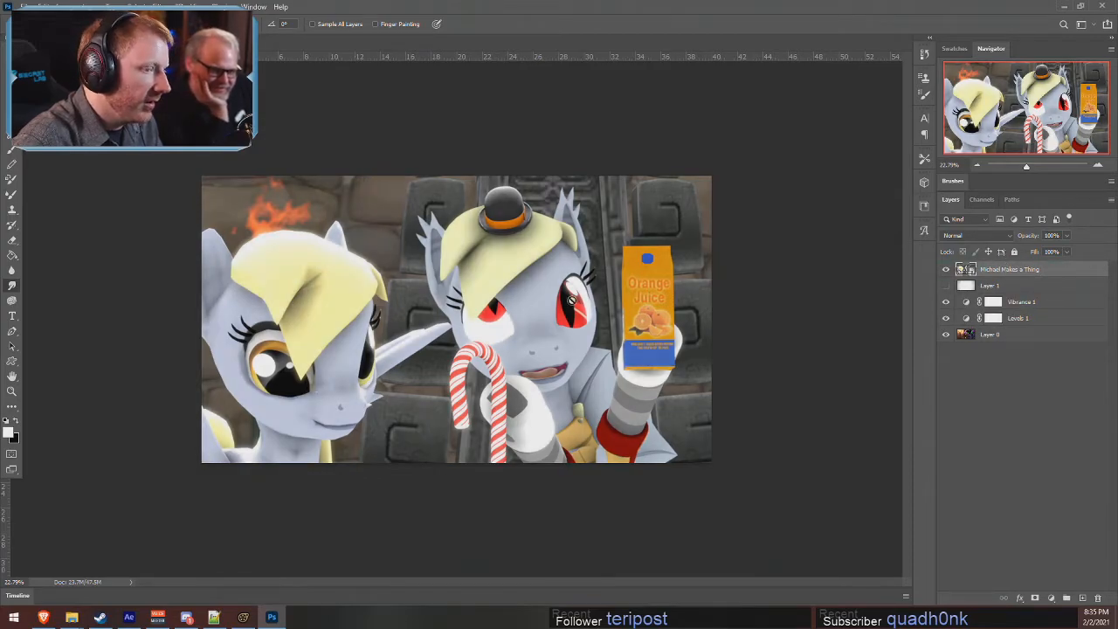
- Toggle the placed picture's visibility to compare it with the Sombra picture, and delete its layer
left_click(946, 268)
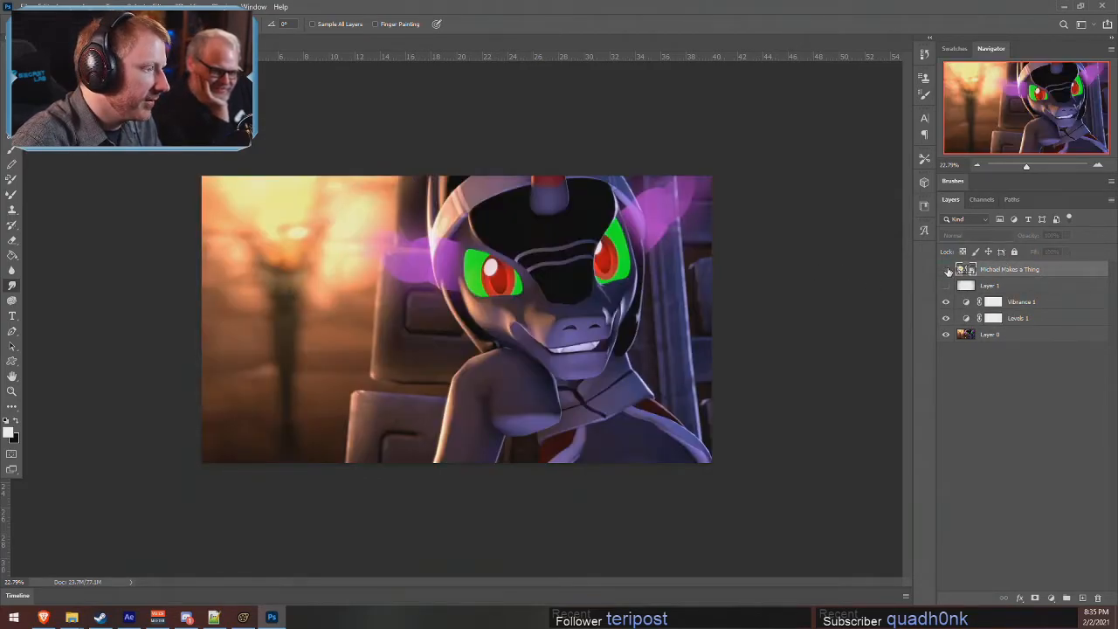
left_click(947, 270)
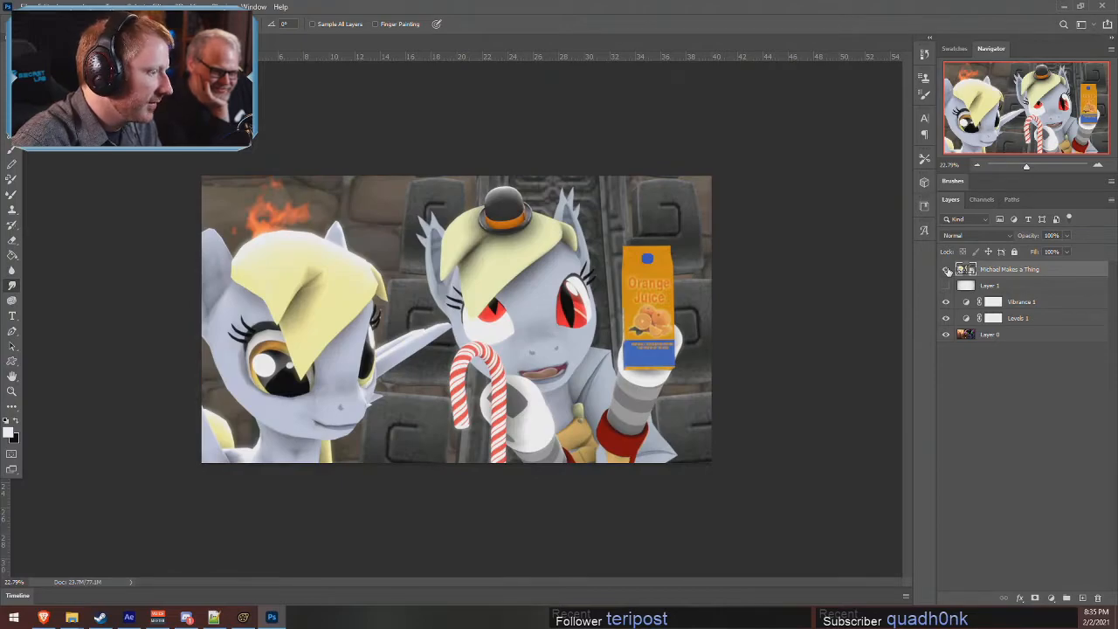
left_click(947, 270)
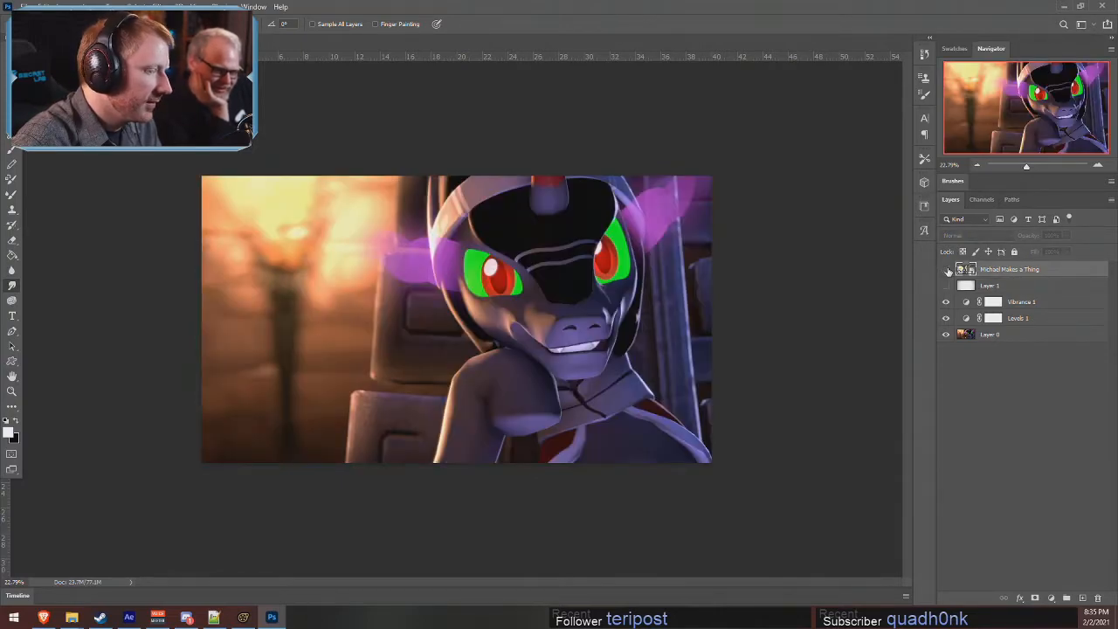
left_click(947, 271)
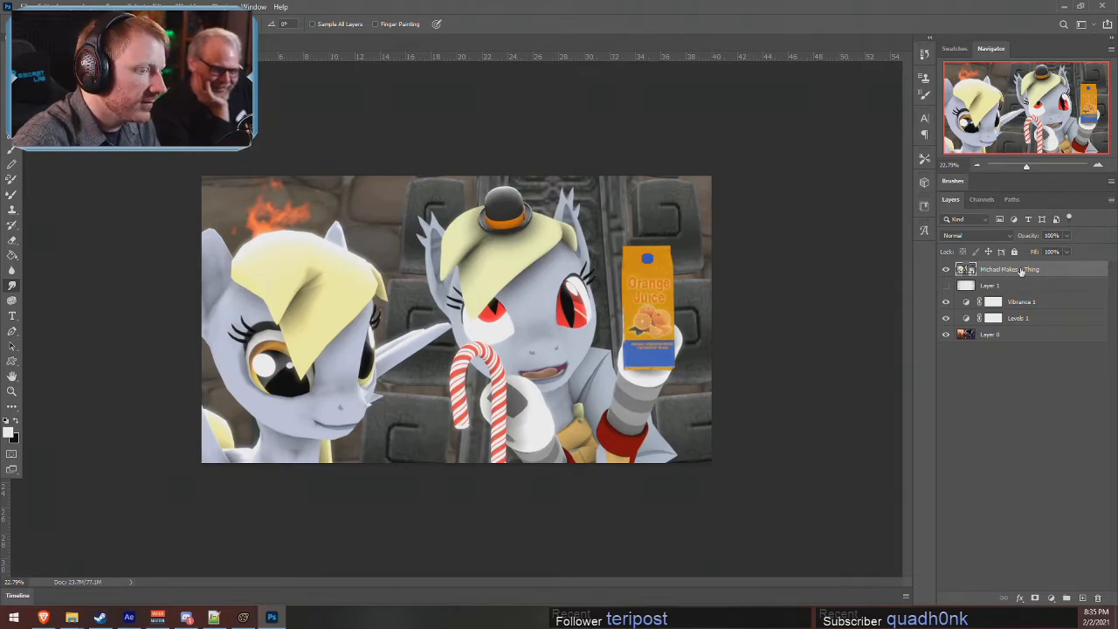
key("Delete")
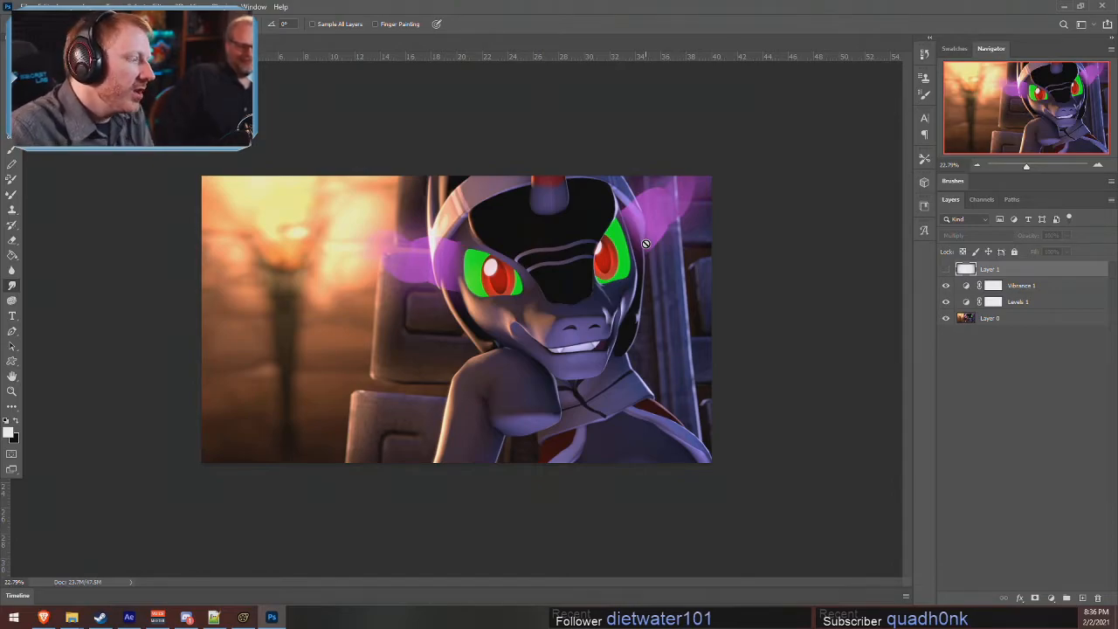
- Smudge the middle teeth of the smile on Layer 0 with a reduced brush size to smooth their grainy surface
scroll(483, 299, "down", 7, "alt")
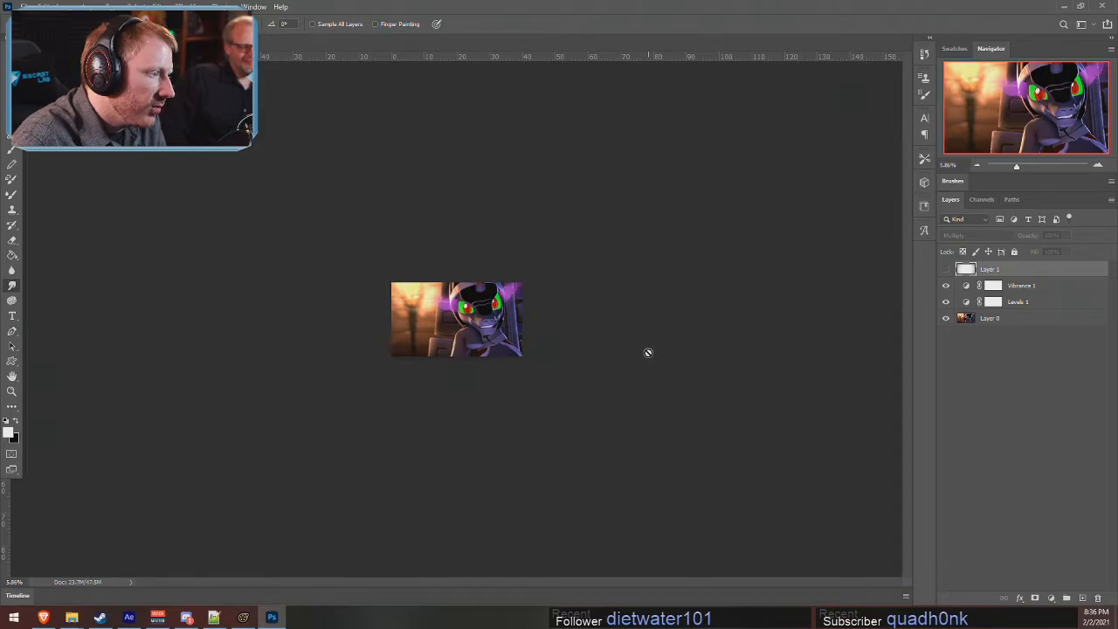
scroll(474, 363, "up", 4, "alt")
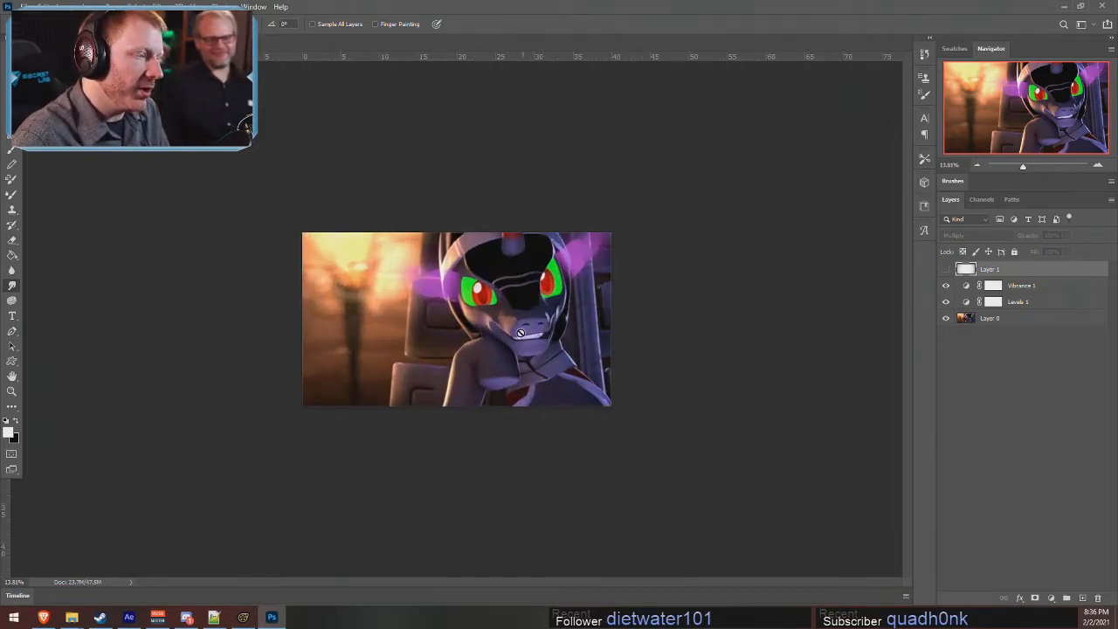
scroll(522, 332, "up", 5, "alt")
scroll(718, 390, "up", 10, "alt")
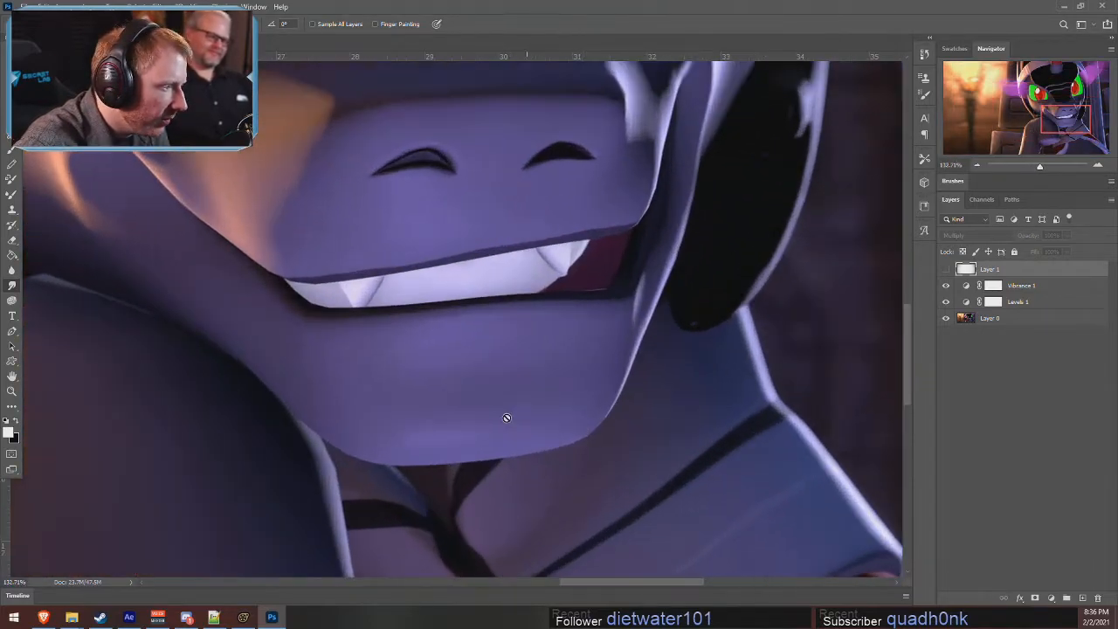
scroll(453, 270, "up", 3, "alt")
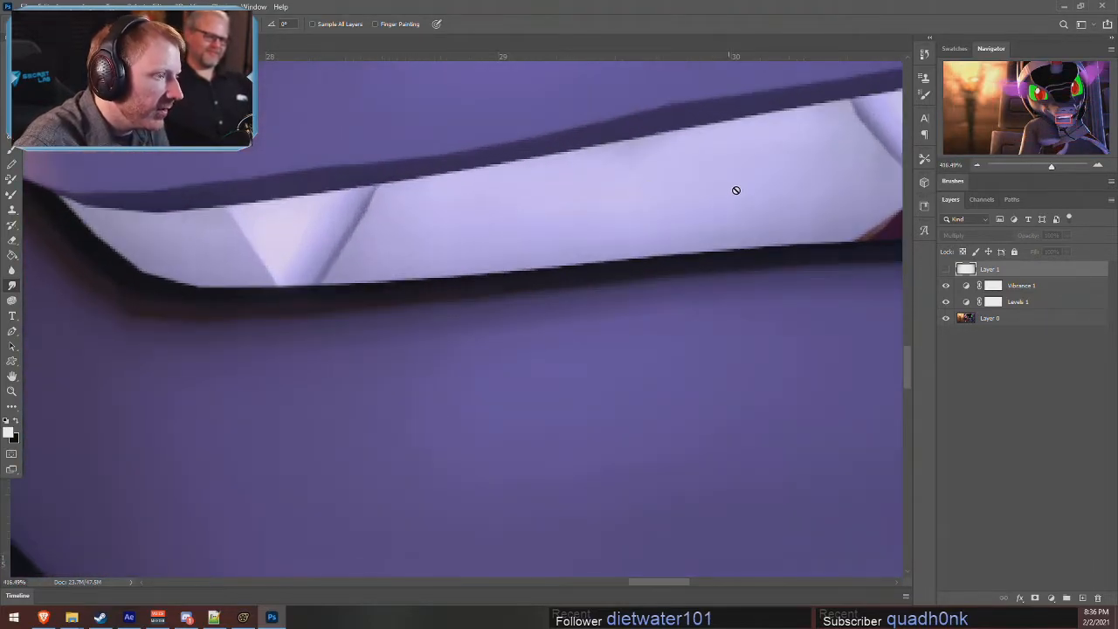
scroll(725, 194, "down", 1)
left_click_drag(1070, 117, 1070, 118)
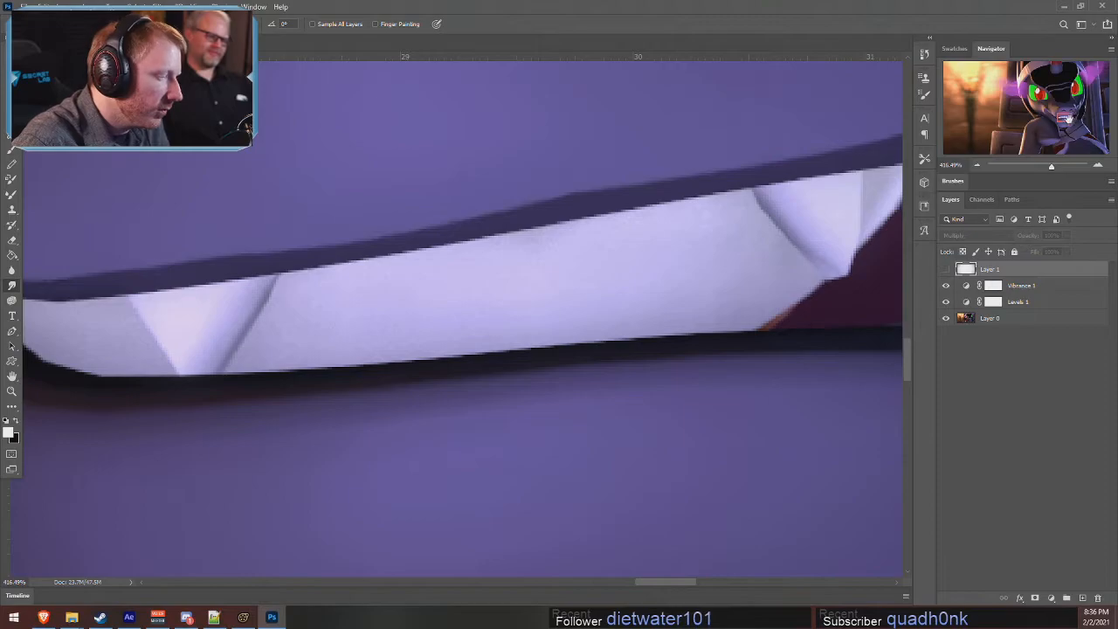
left_click(992, 319)
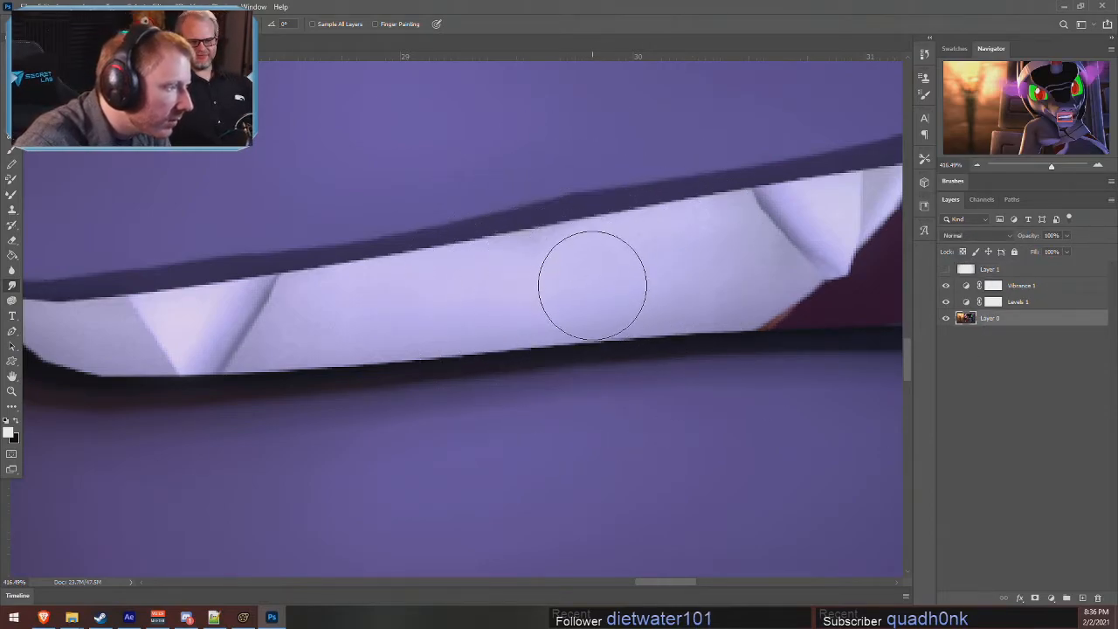
key("bracketleft")
key("bracketleft")
key("bracketleft")
key("bracketleft")
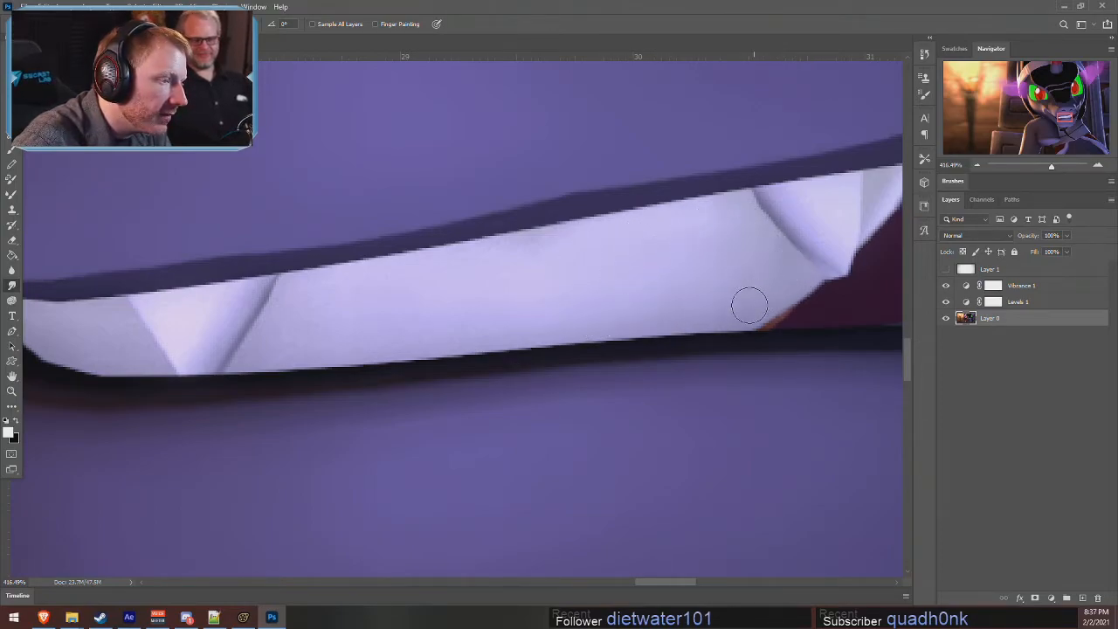
key("bracketright")
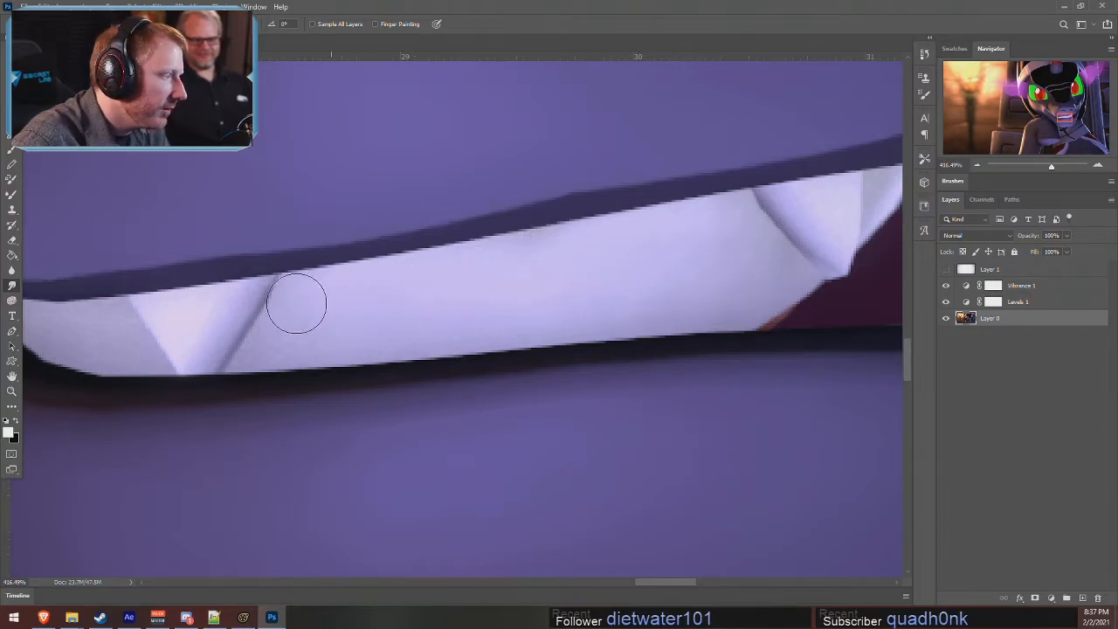
key("bracketleft")
left_click_drag(603, 312, 300, 343)
- Smudge the shading of the two fangs with a smaller brush
key("bracketleft")
key("bracketleft")
mouse_move(257, 291)
left_mouse_down()
mouse_move(186, 355)
mouse_move(224, 295)
mouse_move(158, 310)
mouse_move(223, 296)
mouse_move(177, 331)
mouse_move(187, 339)
mouse_move(206, 314)
left_mouse_up()
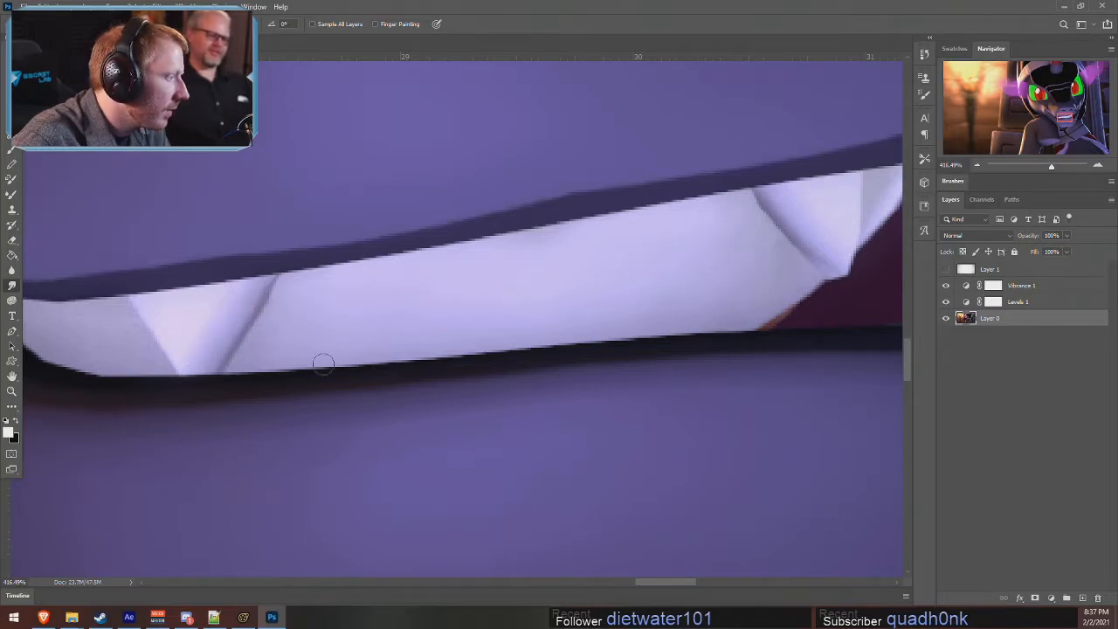
left_click_drag(768, 199, 829, 258)
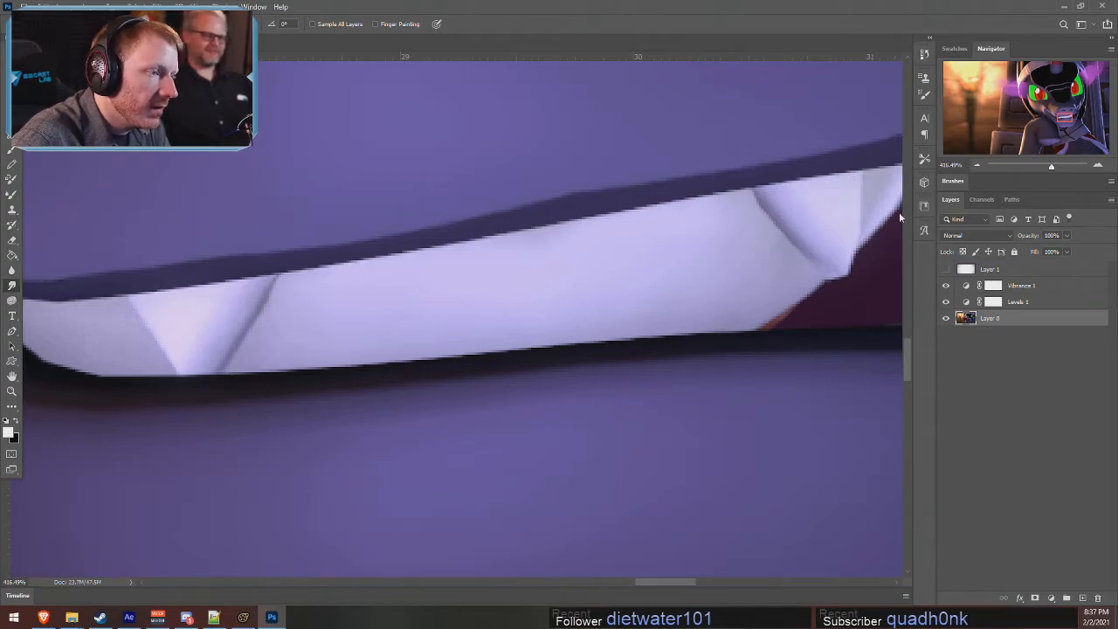
left_click_drag(1063, 116, 1067, 115)
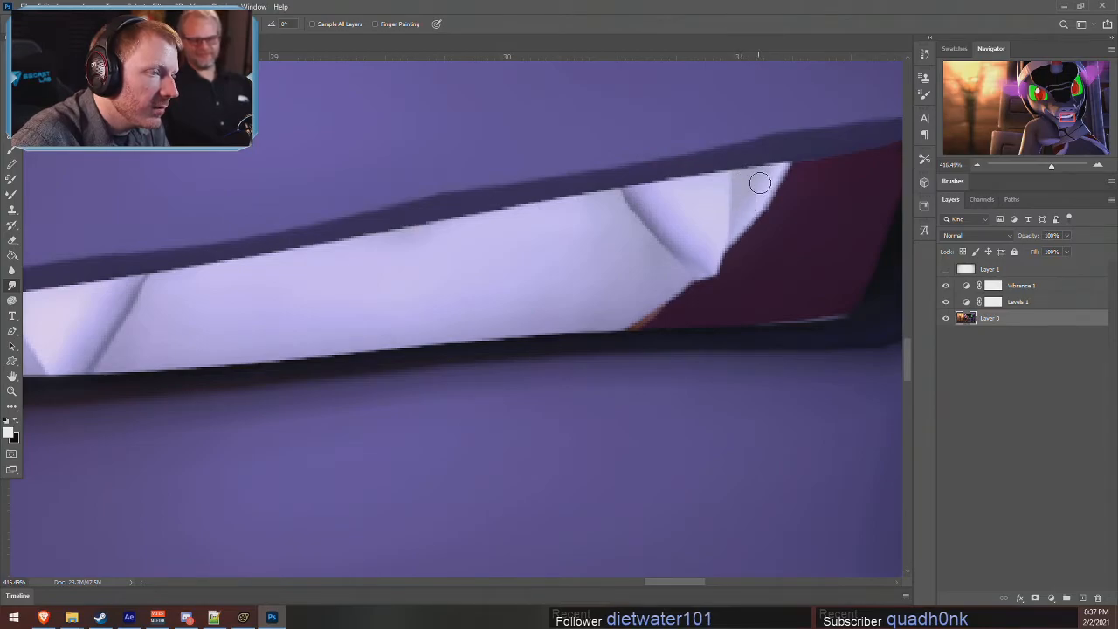
- Smudge the teeth between the left corner of the mouth and the adjacent fang, adjusting the brush size, and check the full picture
left_click_drag(1066, 114, 1056, 113)
key("bracketright")
key("bracketright")
key("bracketright")
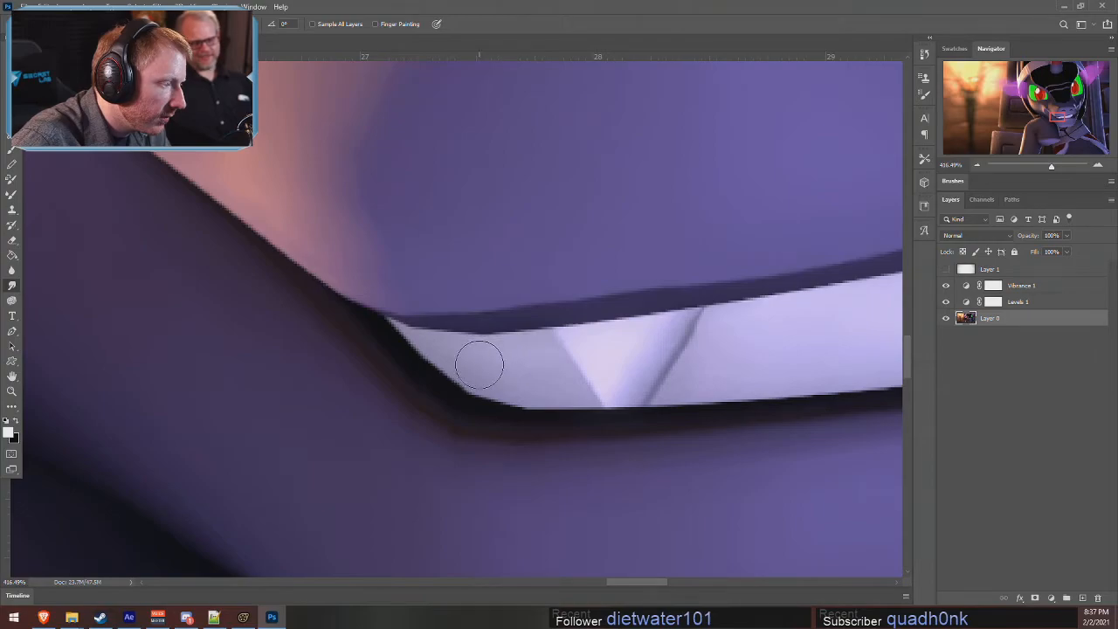
key("bracketleft")
key("bracketleft")
key("bracketleft")
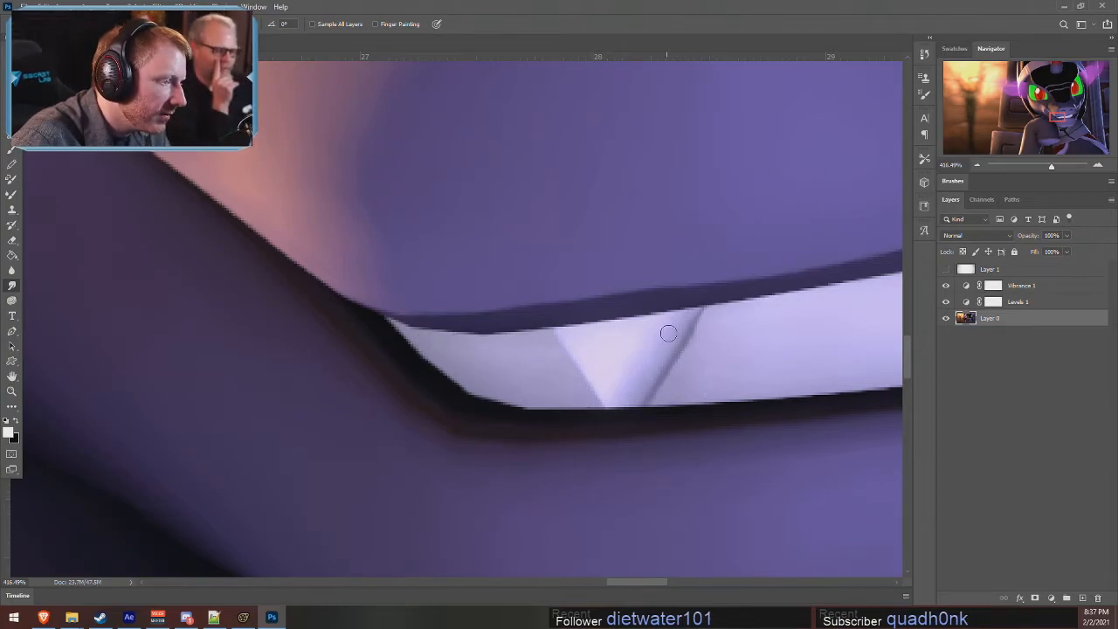
scroll(786, 406, "down", 10, "alt")
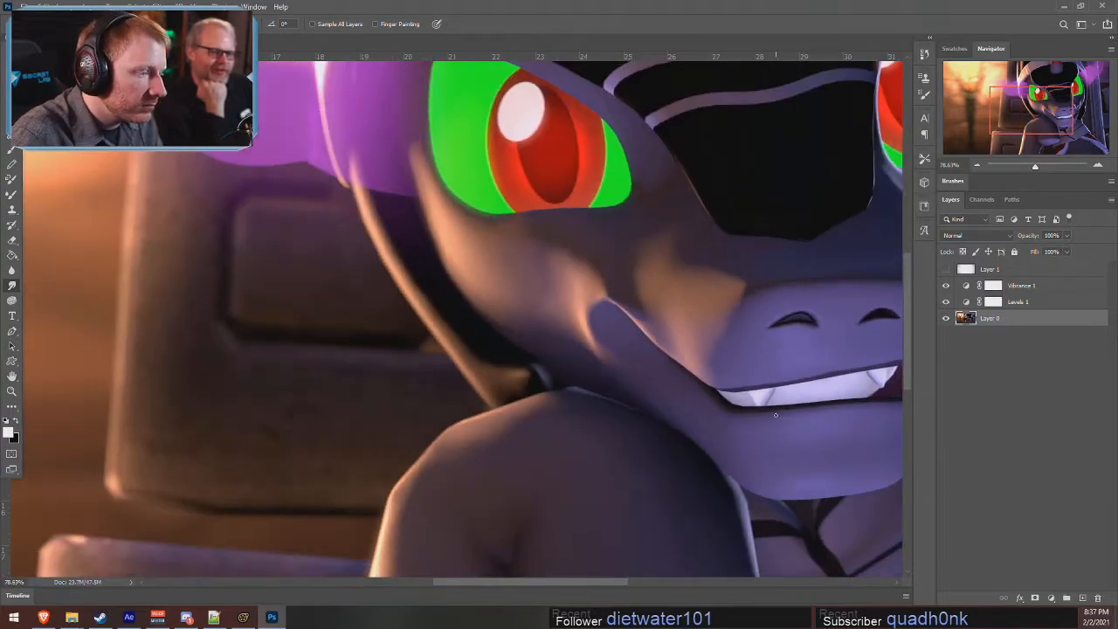
scroll(792, 407, "down", 3, "alt")
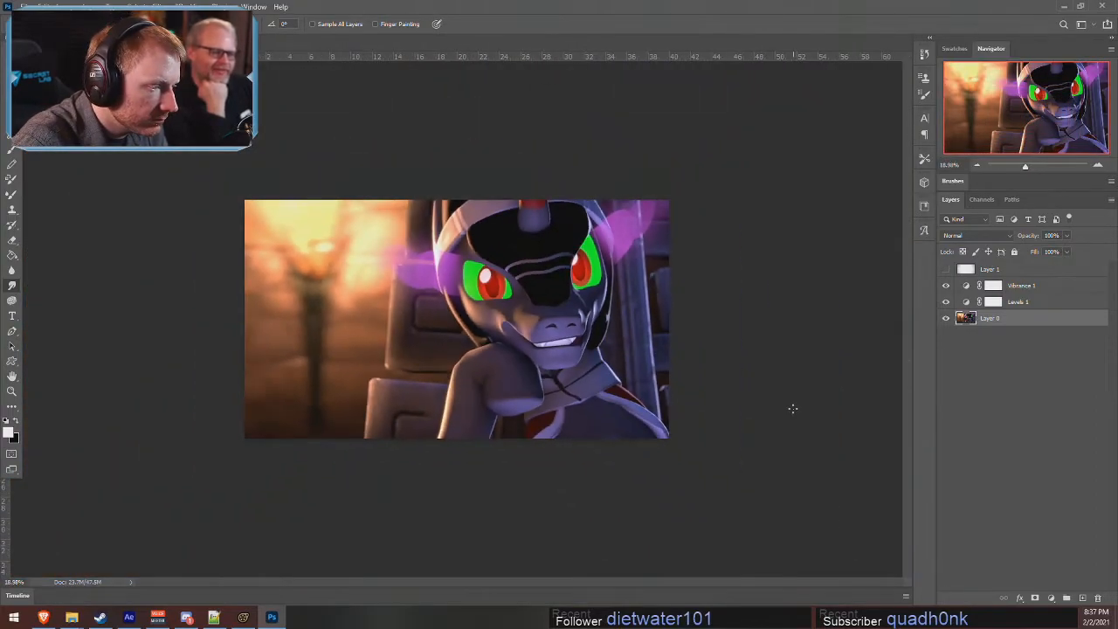
- Smudge the narrow white highlight along the far cheek edge beside the muzzle with a smaller brush
scroll(545, 395, "up", 10, "alt")
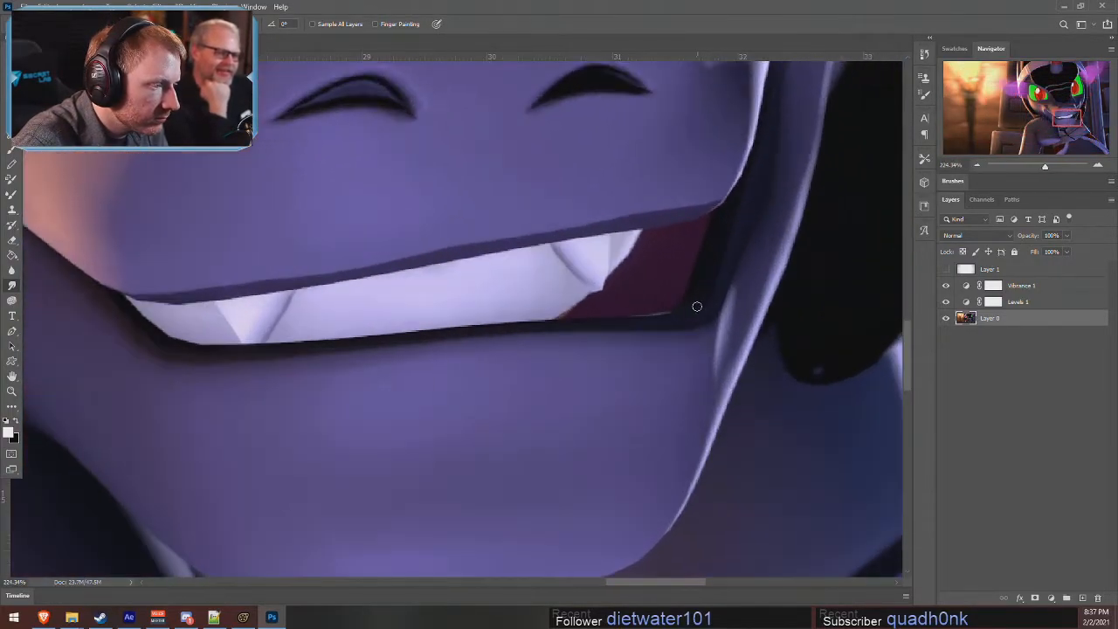
scroll(686, 326, "down", 5, "alt")
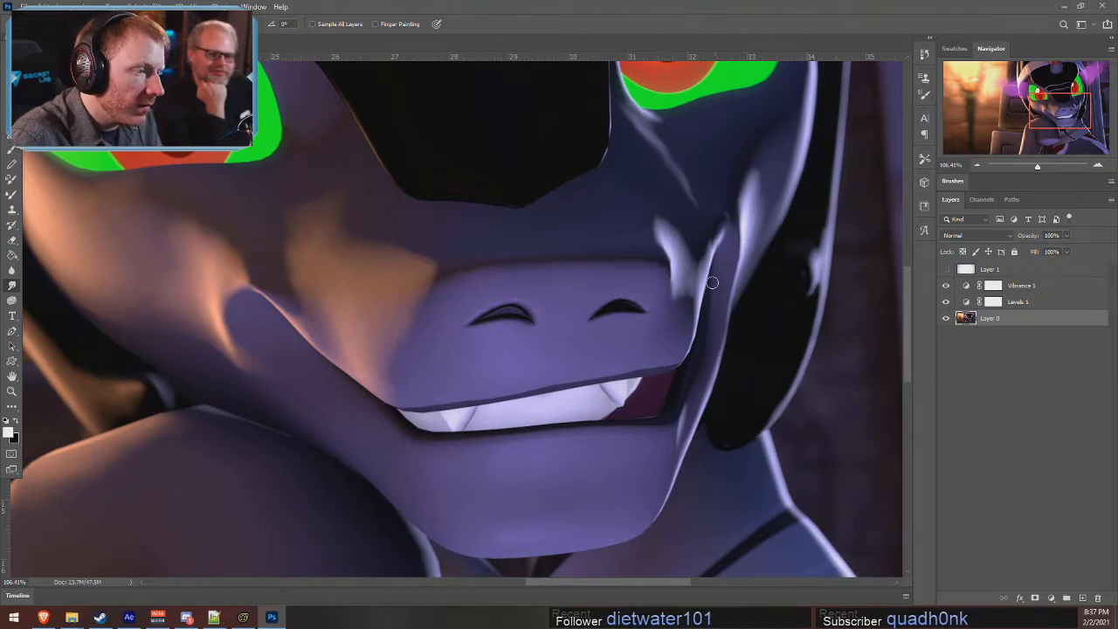
scroll(685, 278, "up", 5, "alt")
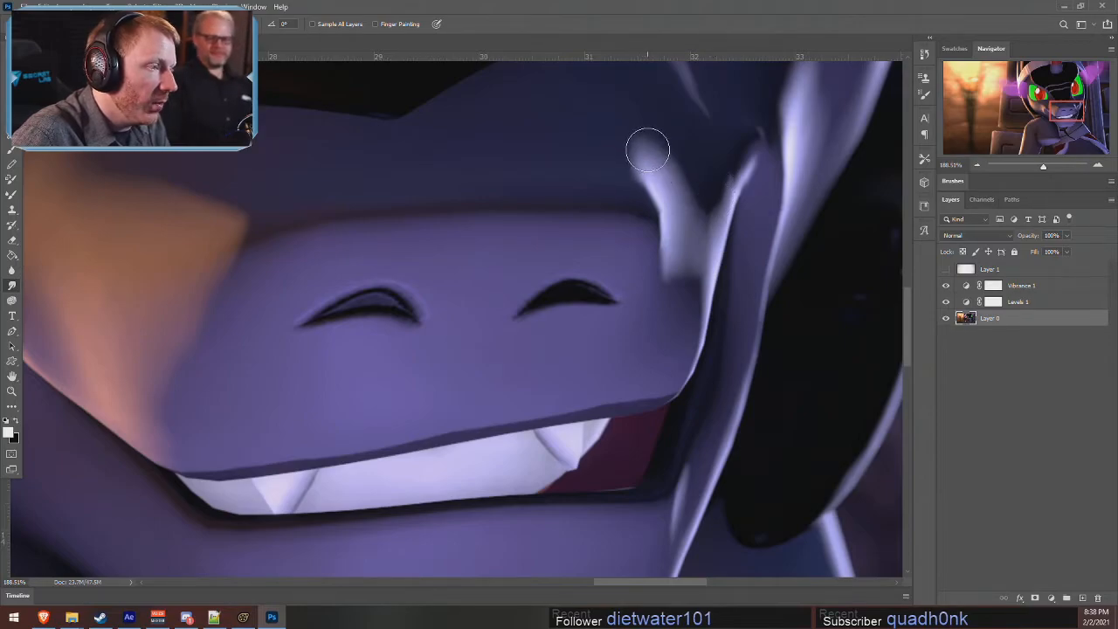
key("bracketleft")
key("bracketleft")
key("bracketleft")
key("bracketleft")
key("bracketleft")
left_click_drag(738, 174, 731, 188)
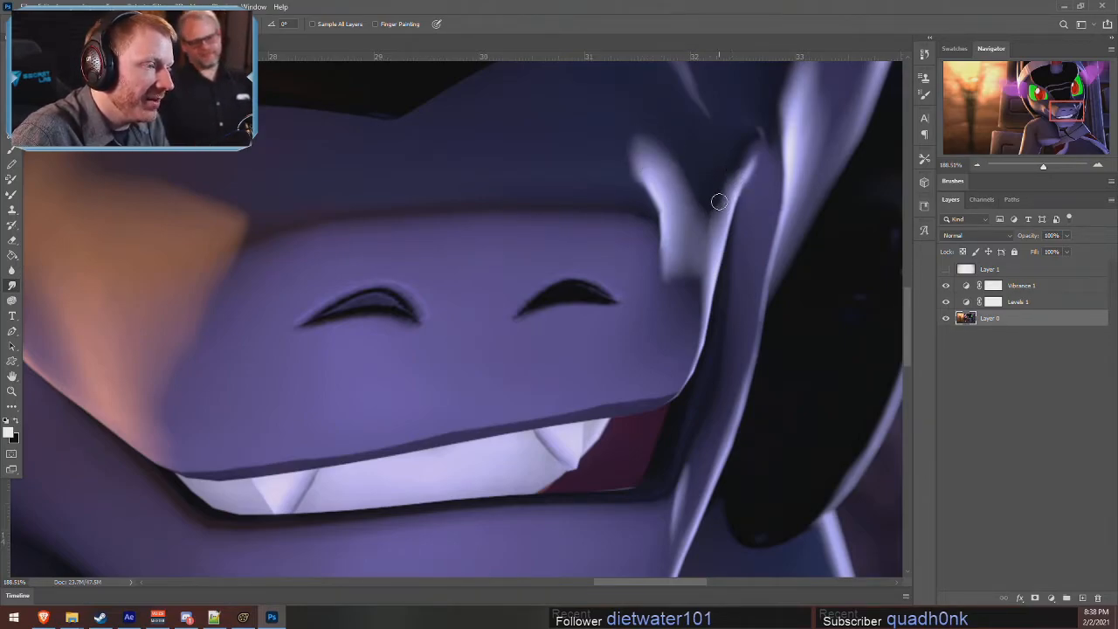
- Smudge the broad white highlight above the muzzle's far edge with a slightly larger brush
key("bracketright")
key("bracketright")
key("bracketright")
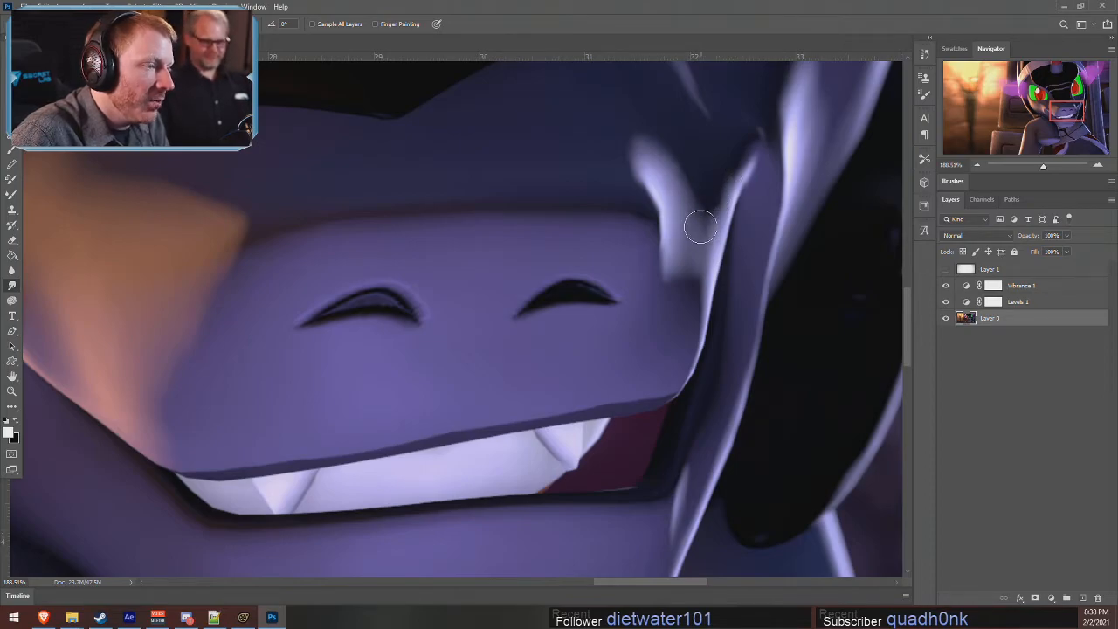
mouse_move(701, 240)
left_mouse_down()
mouse_move(681, 253)
mouse_move(642, 177)
left_mouse_up()
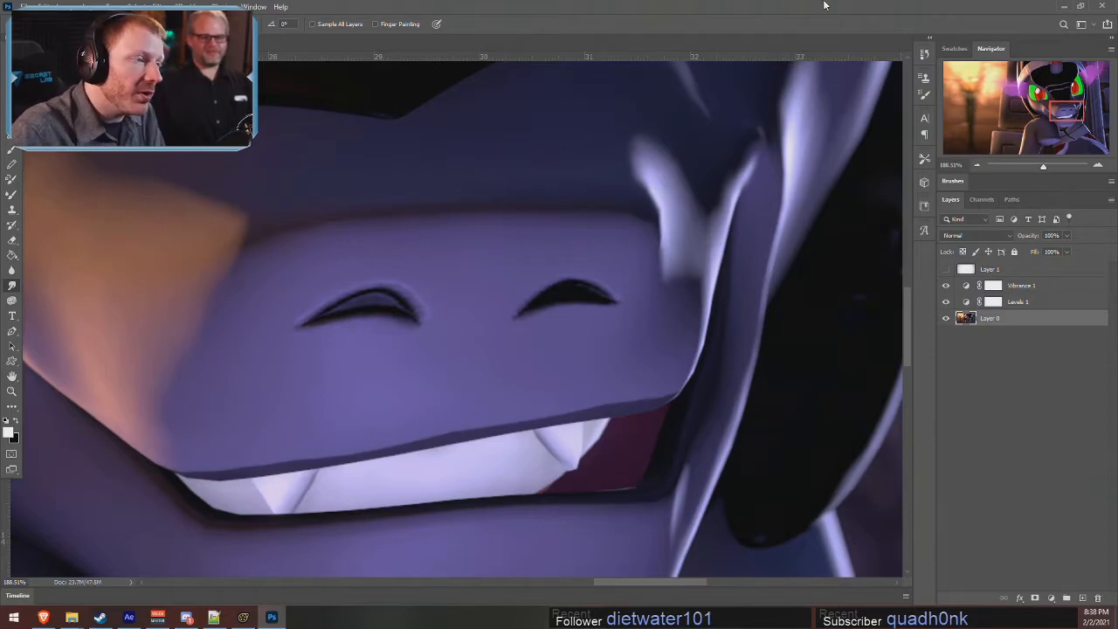
left_click_drag(655, 181, 671, 236)
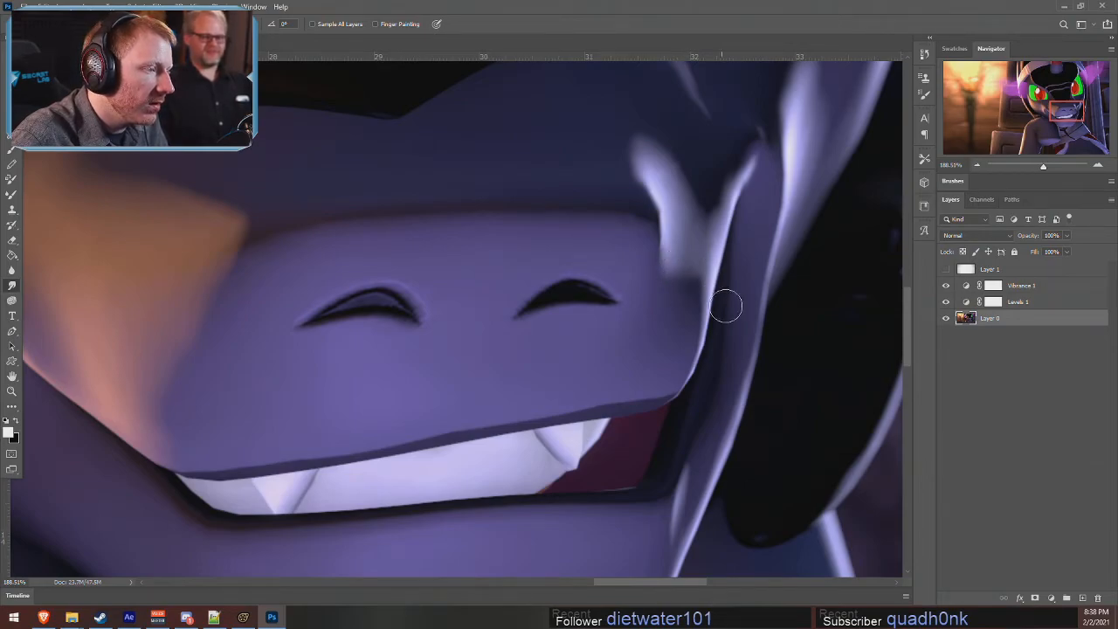
- Save the layered Sombra_Takeover Photoshop document
key("z")
mouse_move(714, 374)
left_mouse_down("alt")
mouse_move(716, 407)
mouse_move(719, 392)
left_mouse_up("alt")
left_click(25, 7)
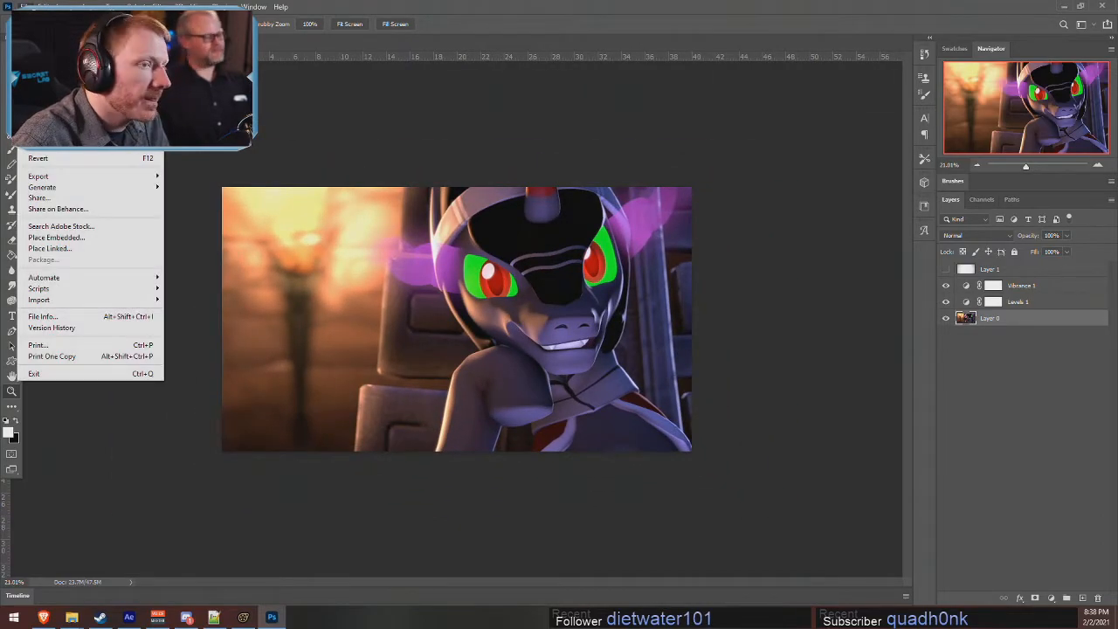
left_click(38, 136)
- Begin saving a copy of the picture to the Pictures folder in PNG format
left_click(25, 7)
mouse_move(49, 175)
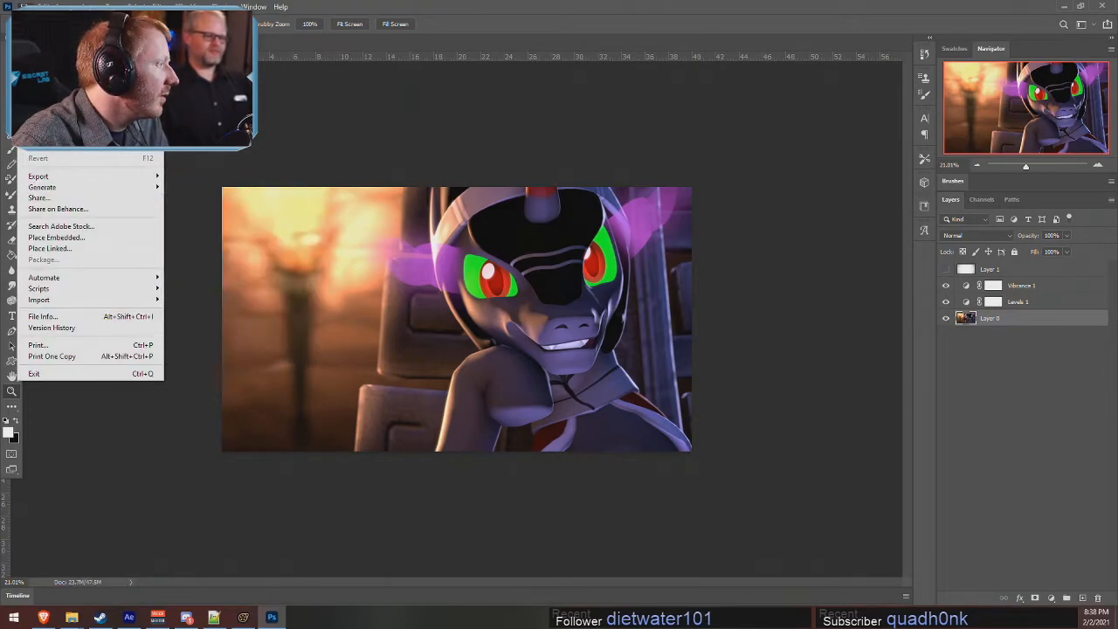
left_click(38, 147)
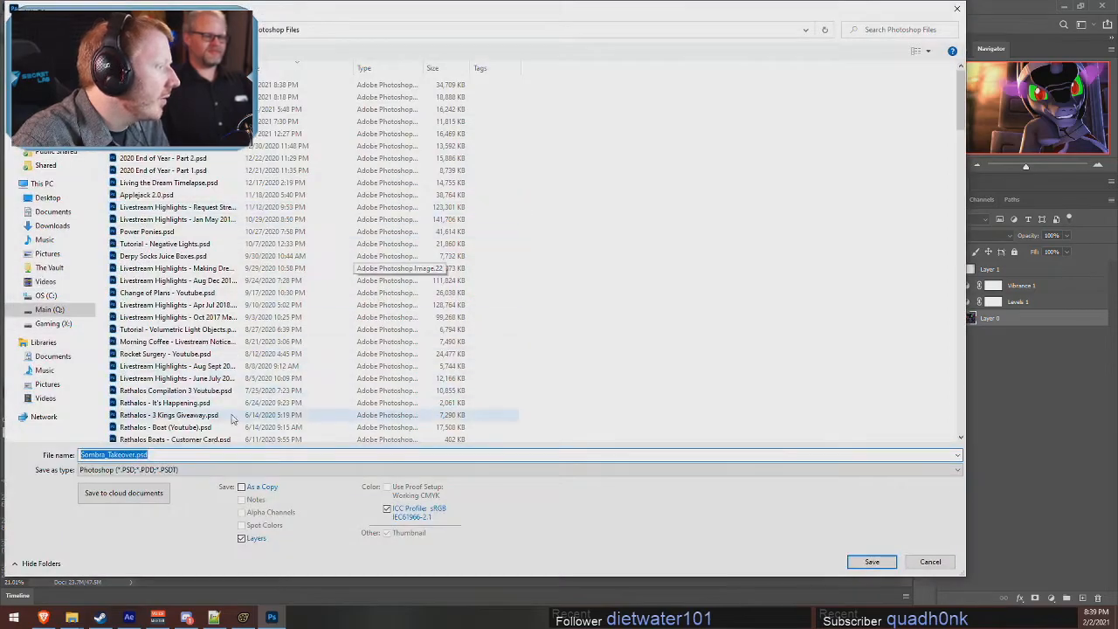
left_click(131, 469)
left_click(225, 30)
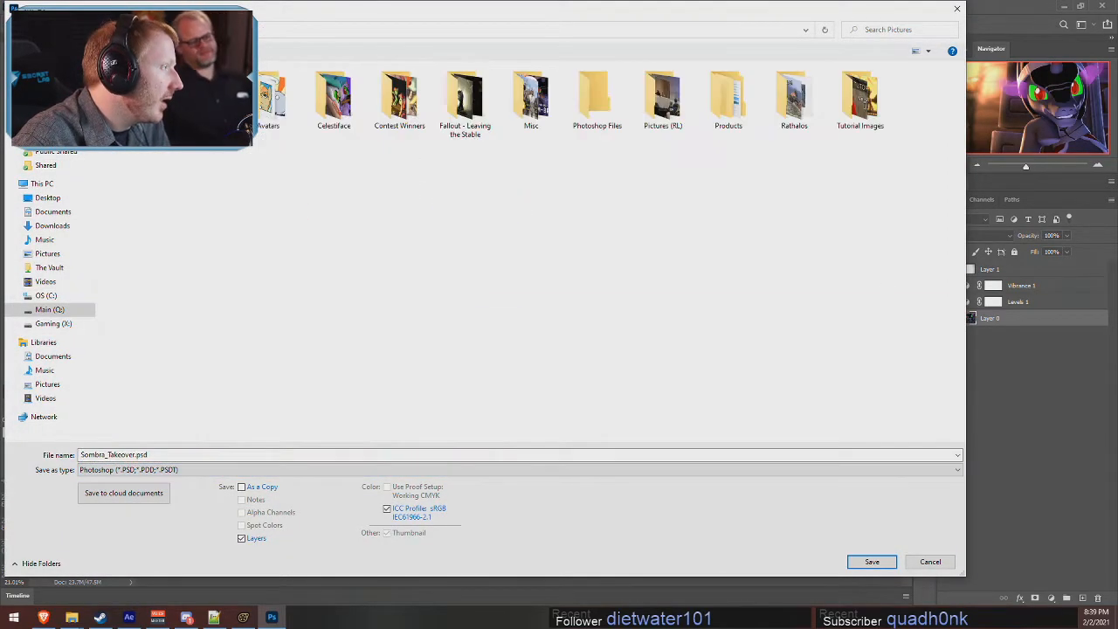
left_click(118, 470)
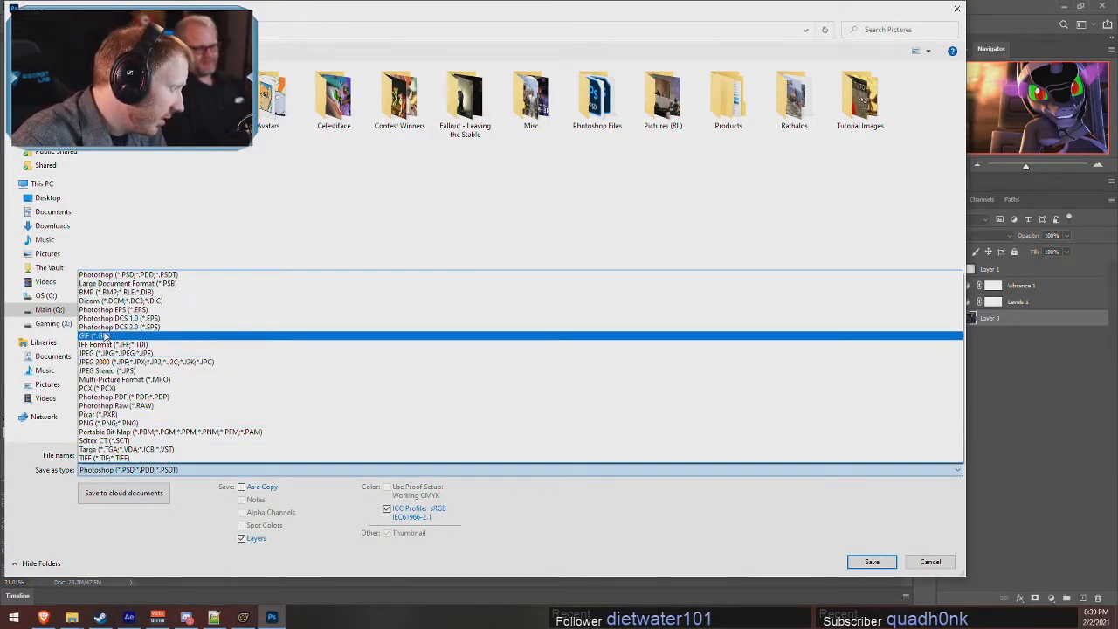
left_click(111, 422)
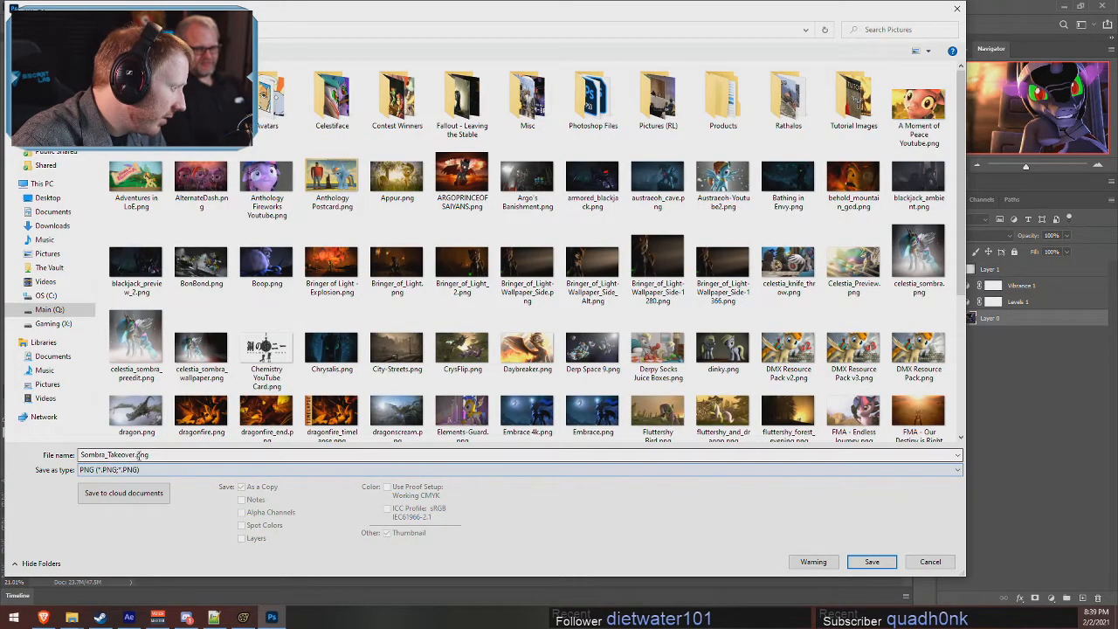
- Name the copy Sombra_Takeover_4K.png and save it with the large file size (fastest saving) option
double_click(135, 454)
left_click(129, 455)
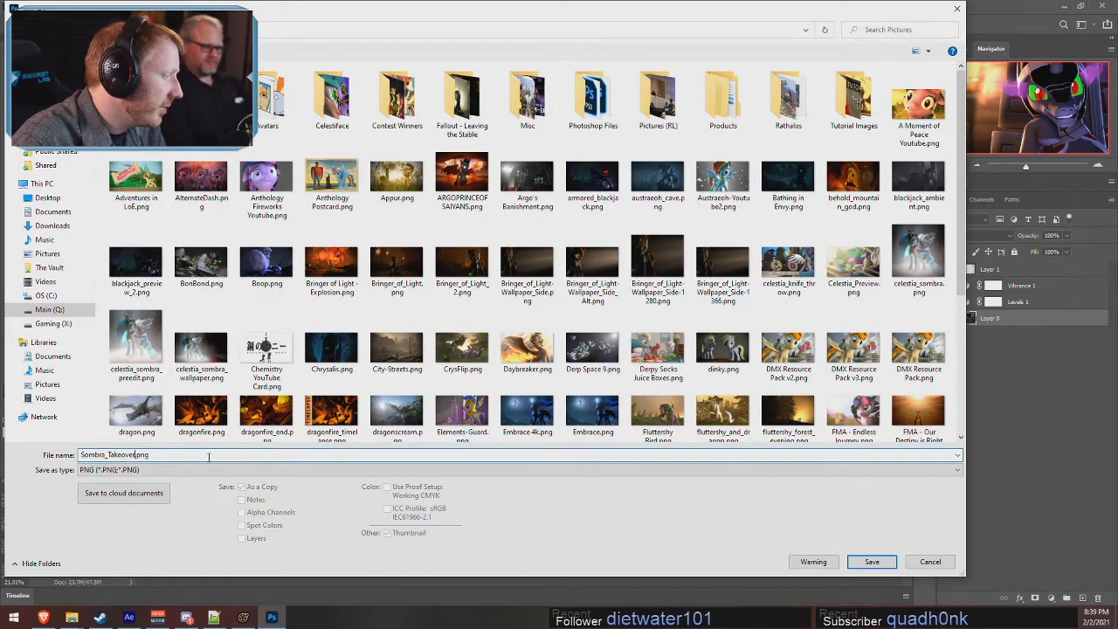
type("_4")
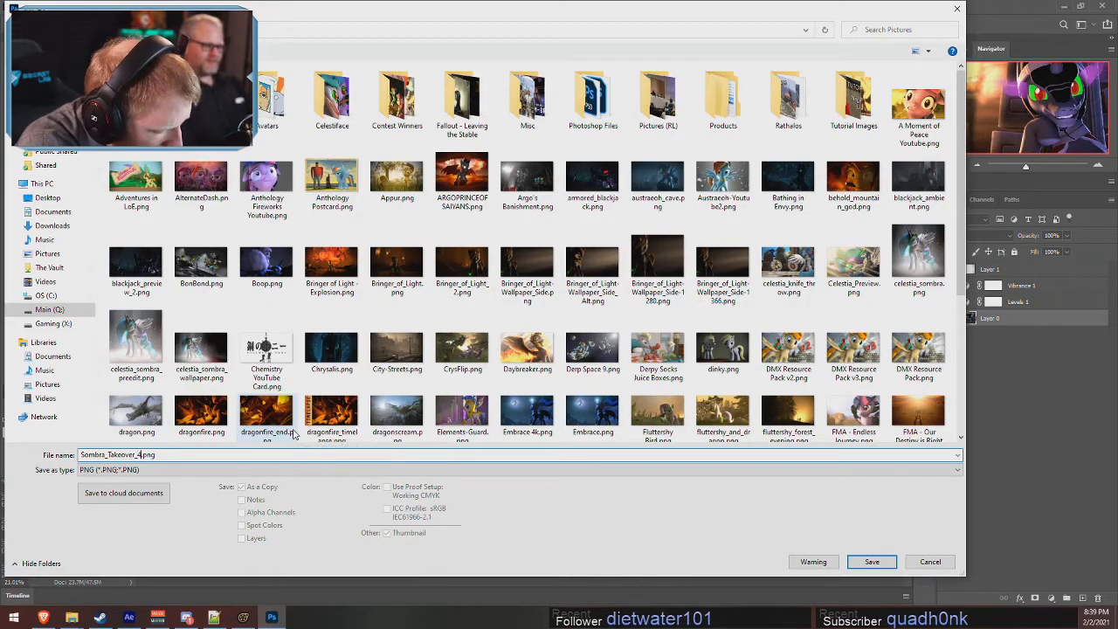
type("K")
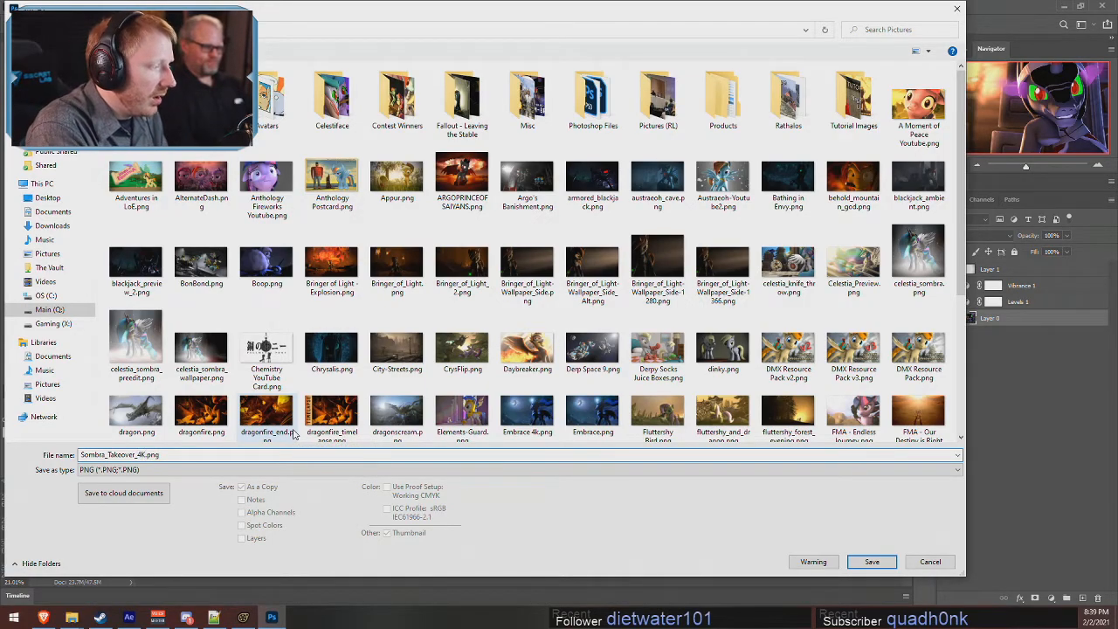
key("Return")
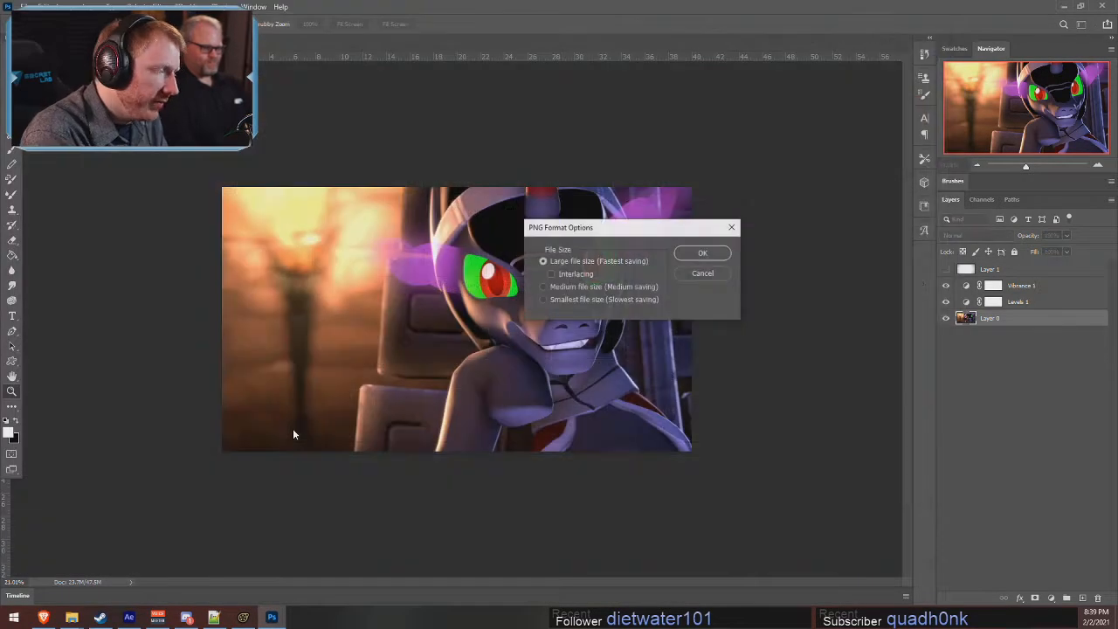
left_click(702, 253)
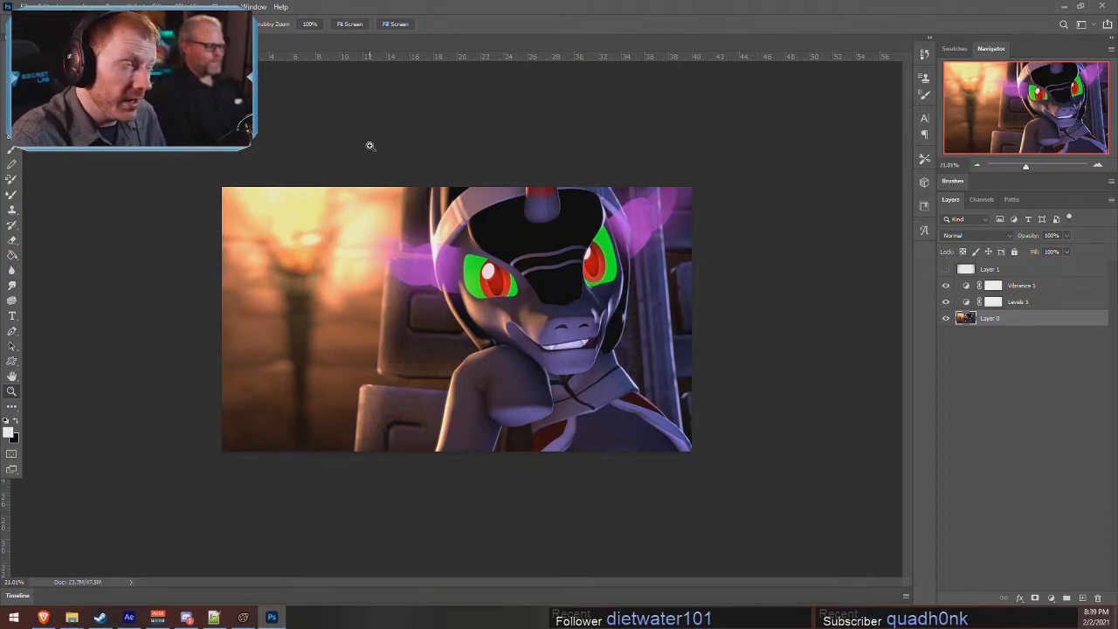
left_click(26, 7)
left_click(40, 145)
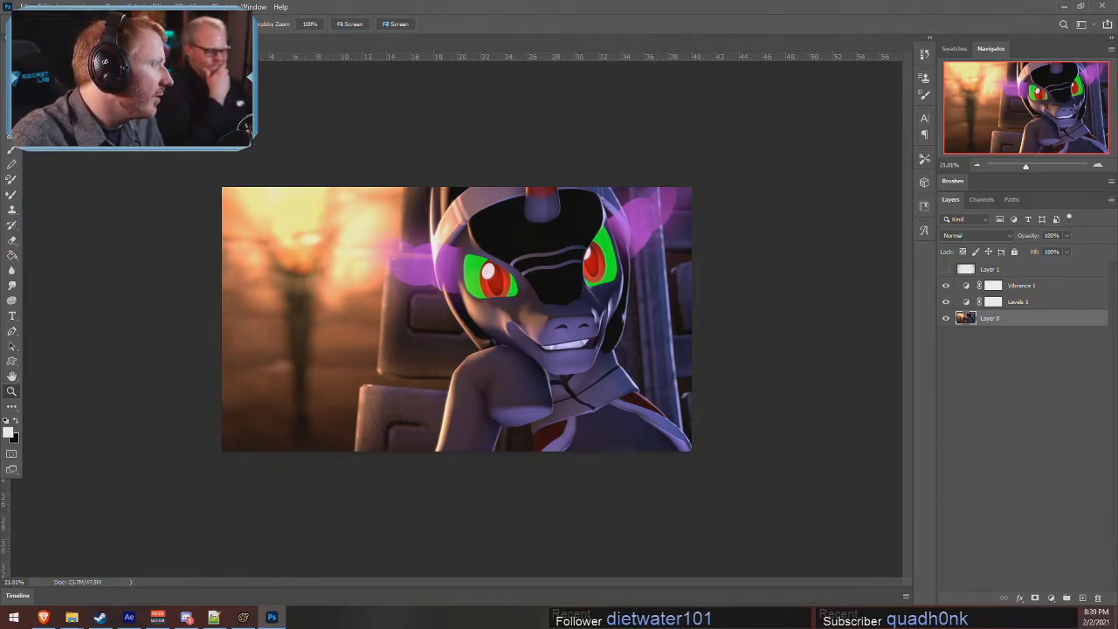
left_click_drag(16, 42, 2, 106)
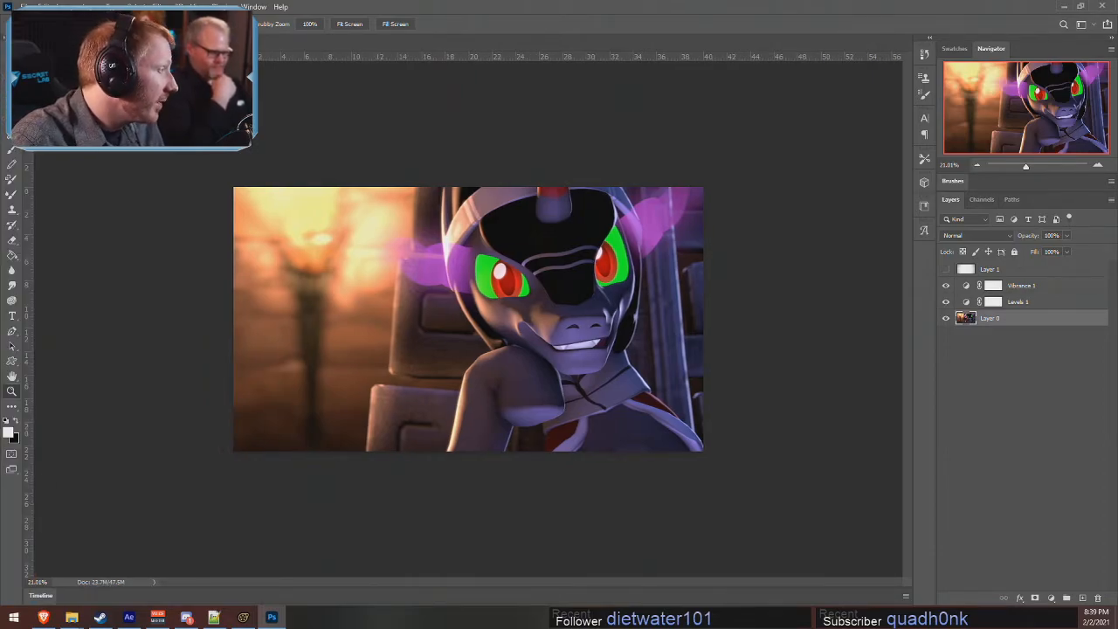
- Begin saving another copy of the picture to the Pictures folder in JPEG format
left_click(26, 7)
left_click(54, 147)
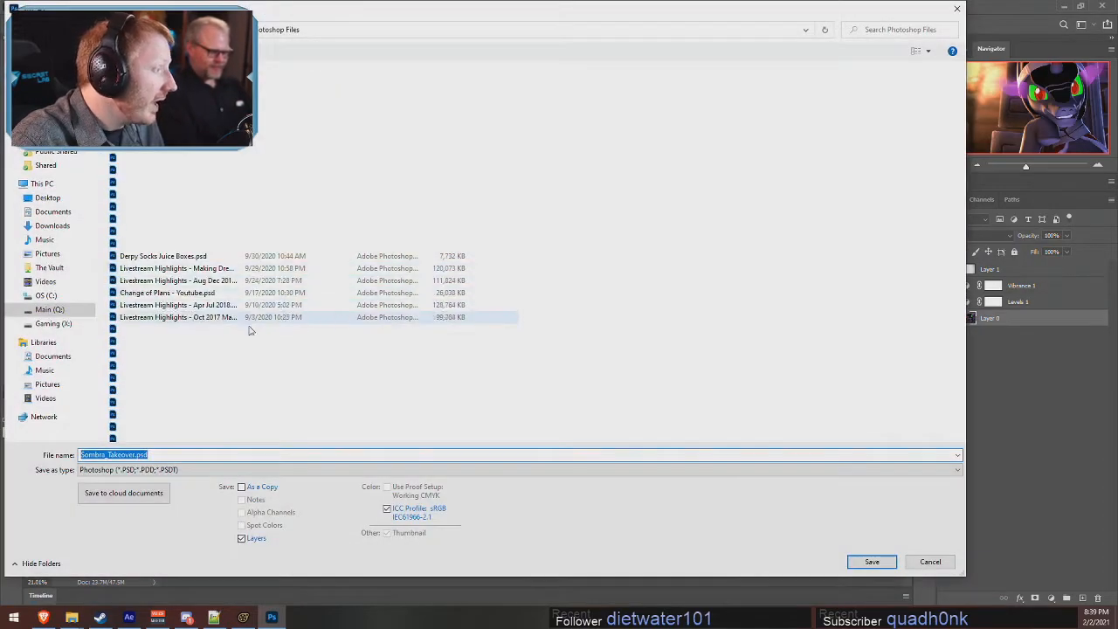
left_click(135, 471)
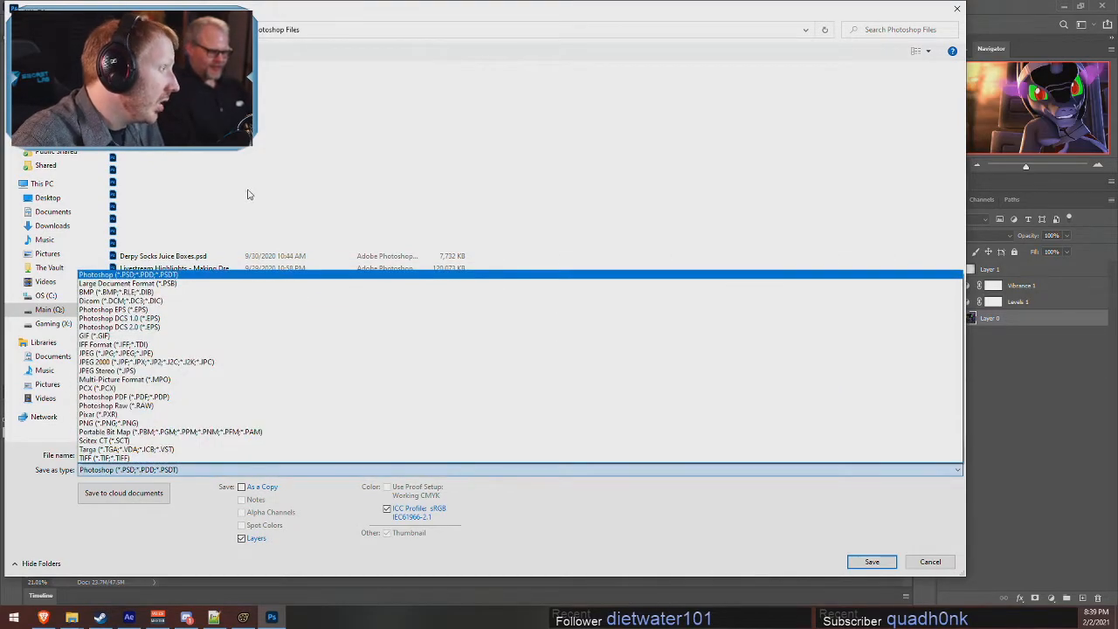
left_click(47, 253)
left_click(122, 469)
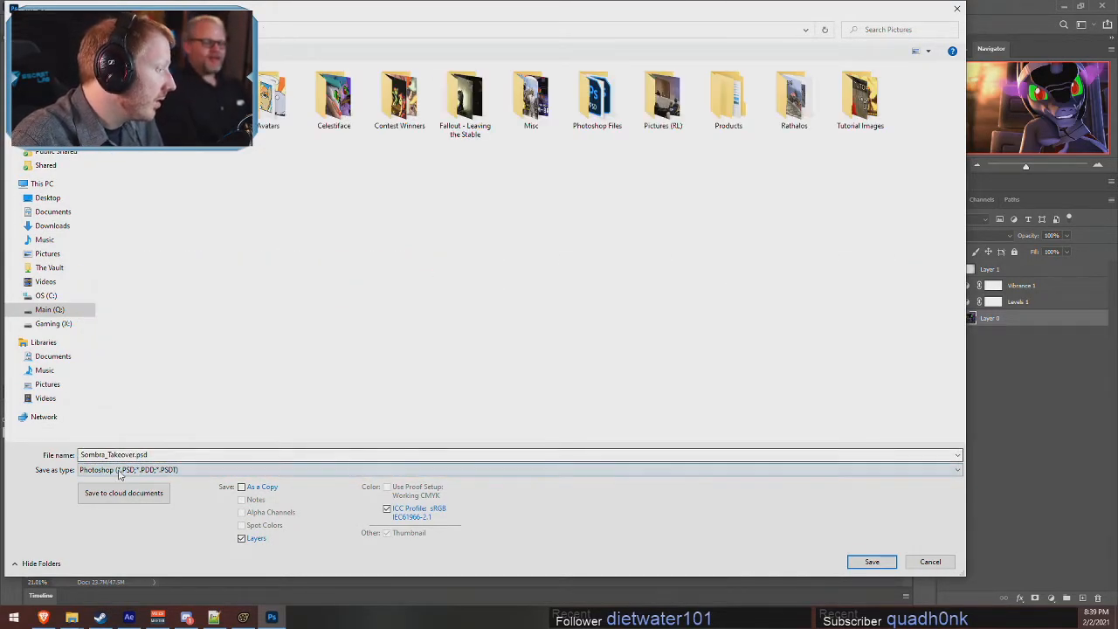
left_click(113, 352)
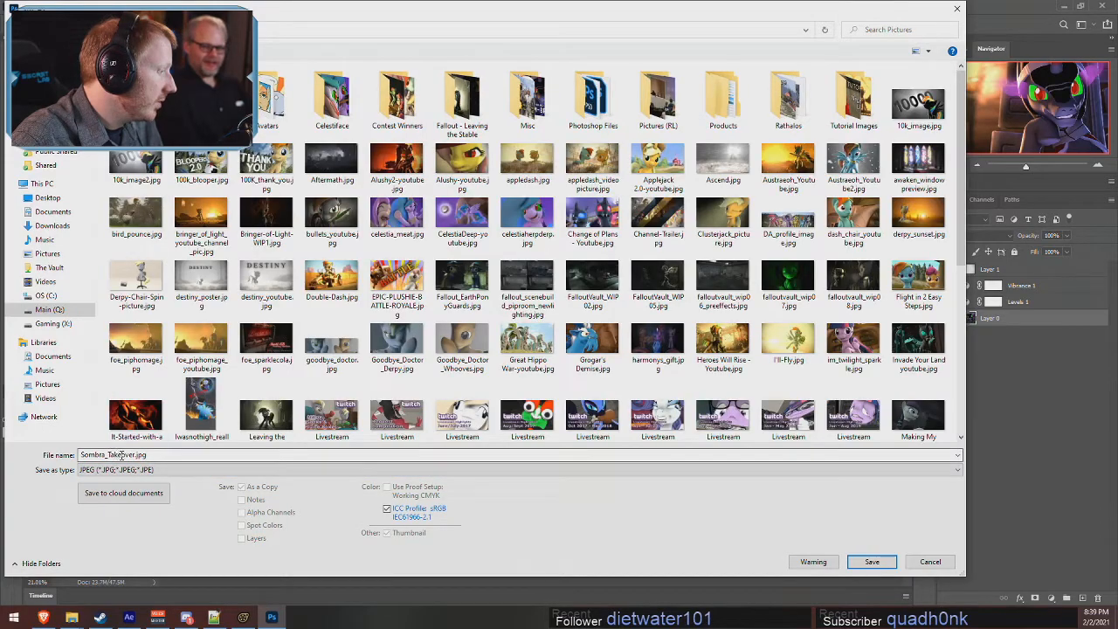
- Name the copy Sombra_Takeover-youtube.jpg and save it at Maximum quality 12 with the Baseline ("Standard") option
left_click(135, 454)
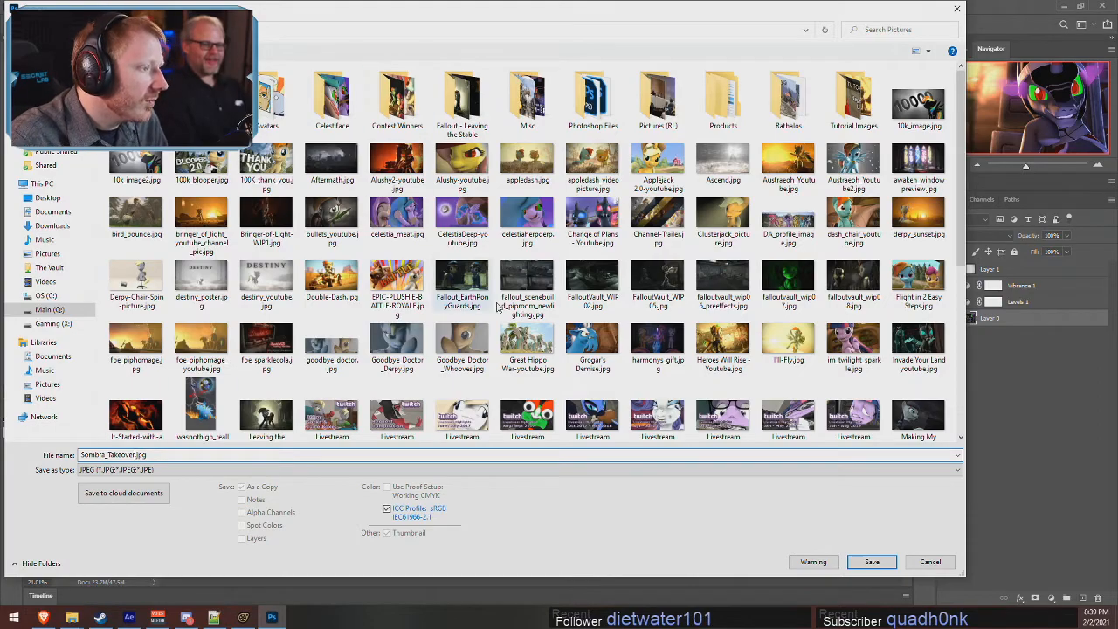
scroll(687, 373, "down", 5)
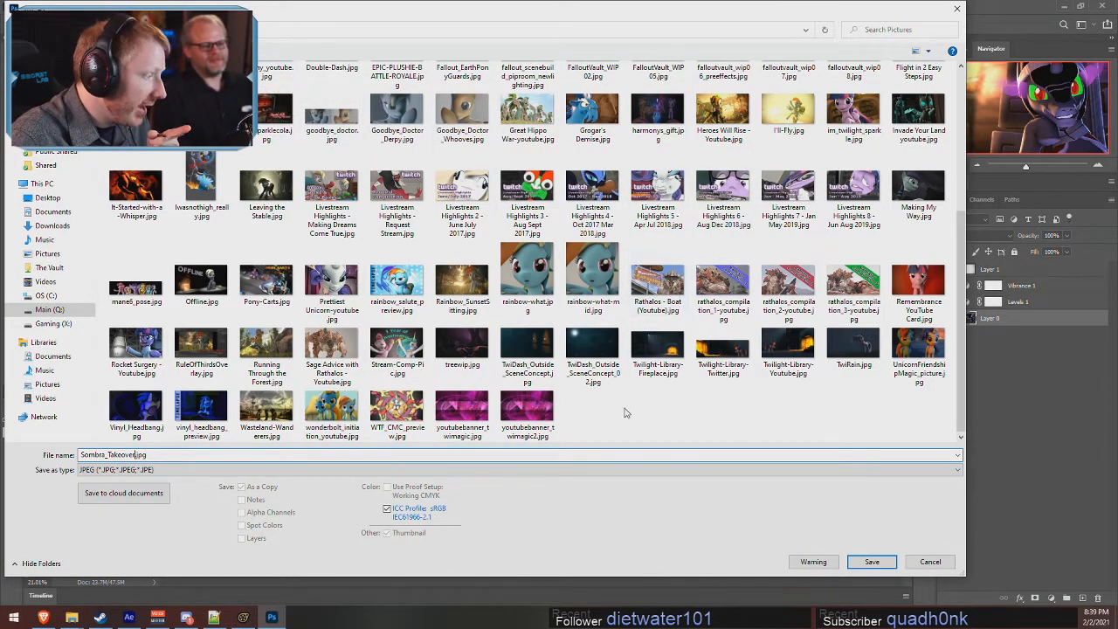
type("-youtube")
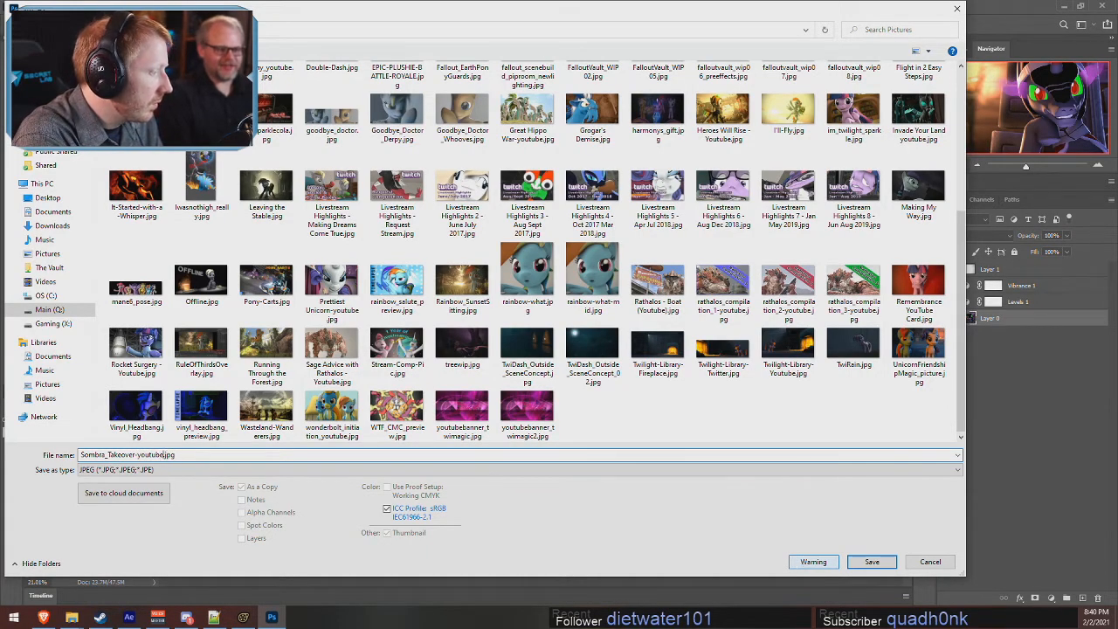
key("Return")
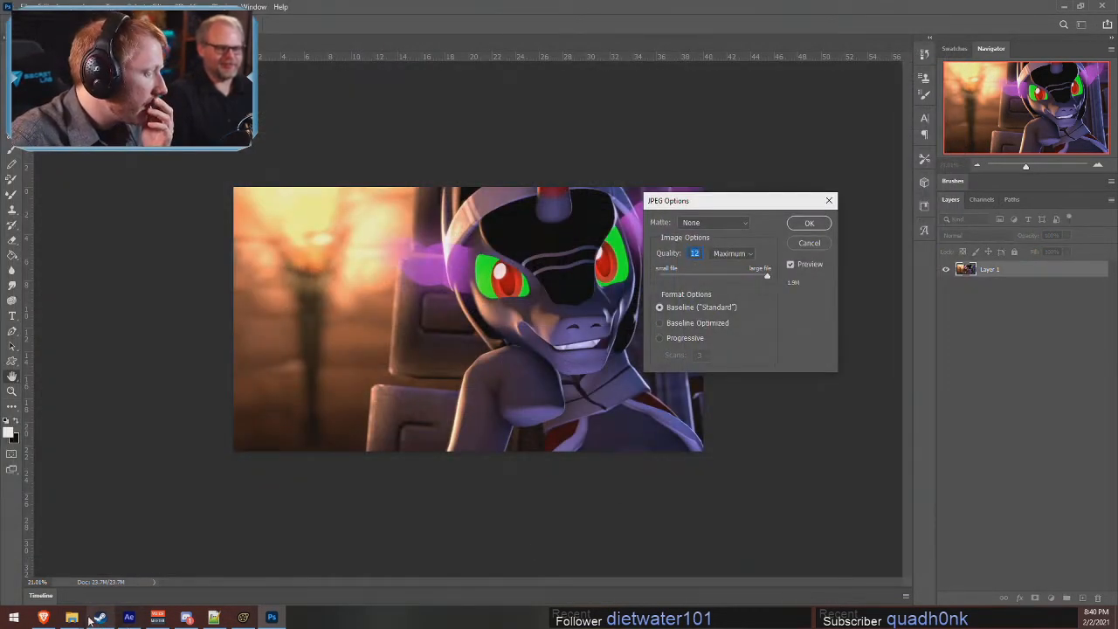
left_click(809, 223)
- Switch to File Explorer, browse the Pony SFM Pictures folder, and view Scootlegger.png full size before closing the image
mouse_move(72, 618)
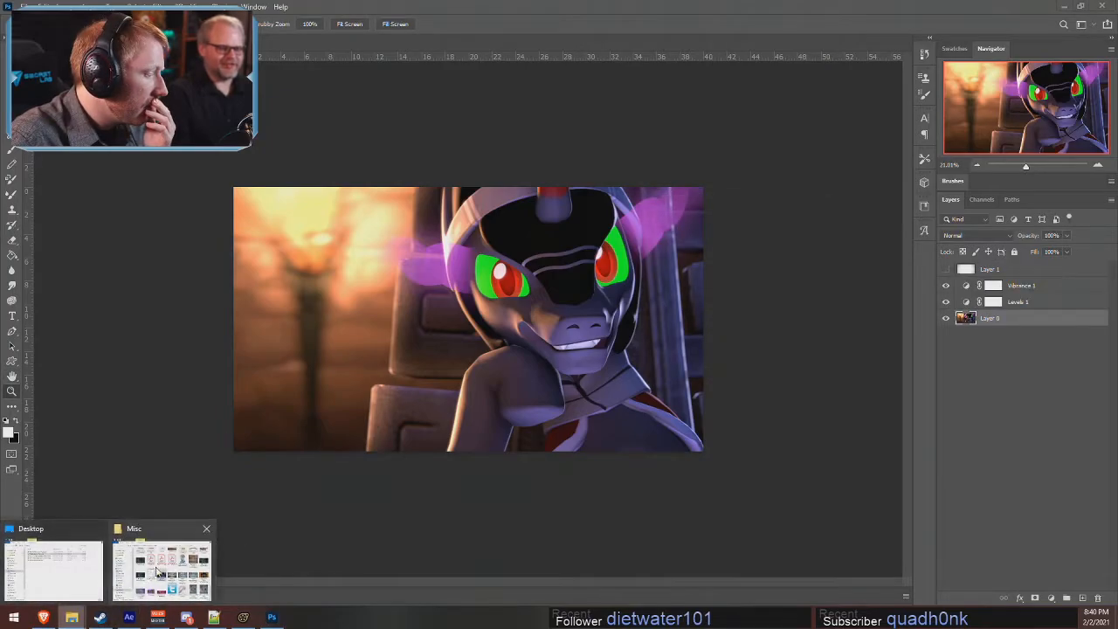
left_click(165, 559)
left_click(400, 194)
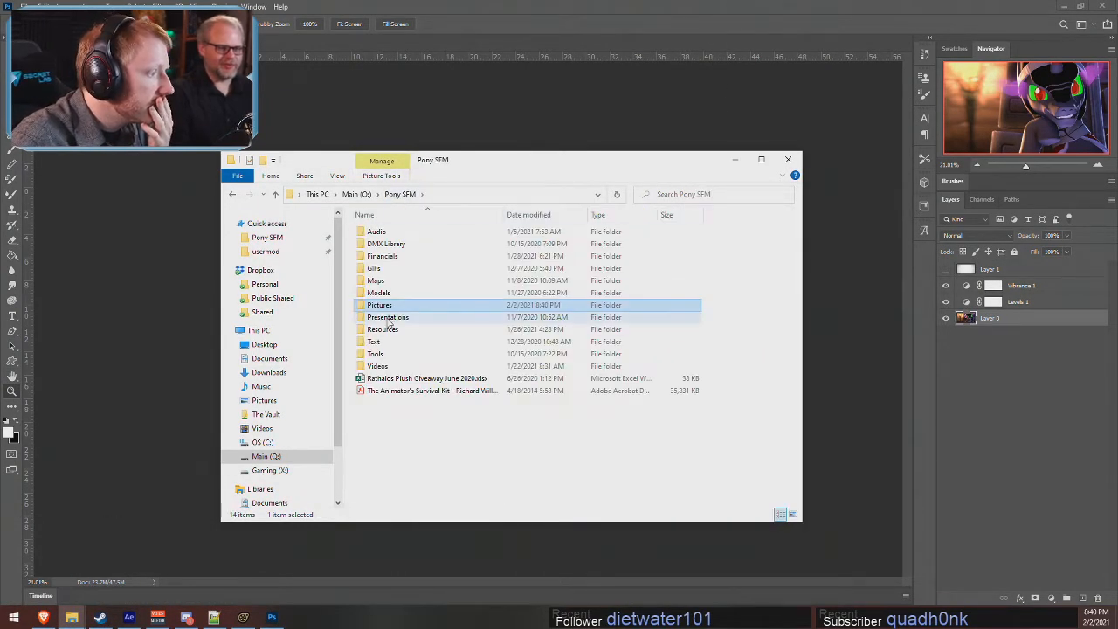
double_click(381, 305)
scroll(692, 376, "down", 3)
scroll(693, 376, "down", 3)
scroll(694, 379, "up", 3)
scroll(698, 380, "down", 8)
scroll(699, 379, "down", 12)
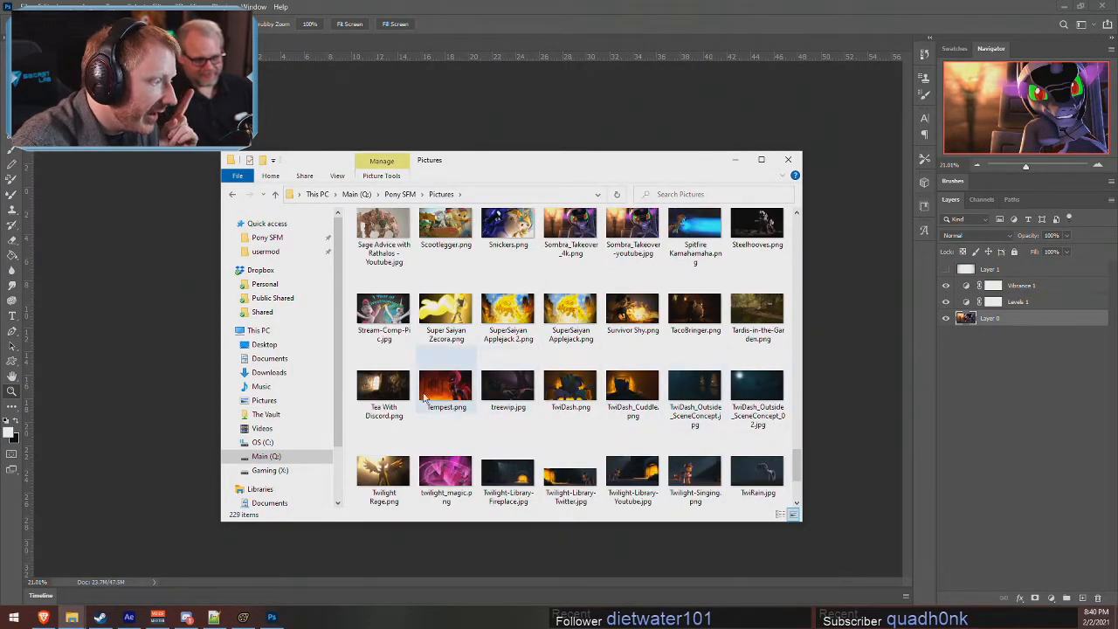
scroll(524, 397, "up", 2)
double_click(447, 380)
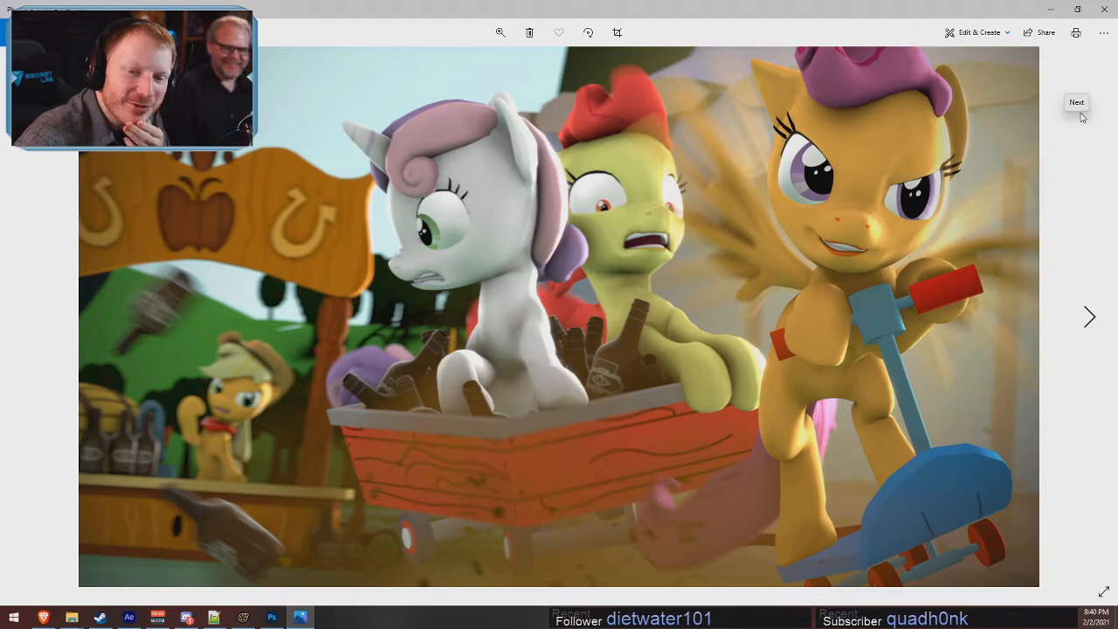
left_click(1104, 9)
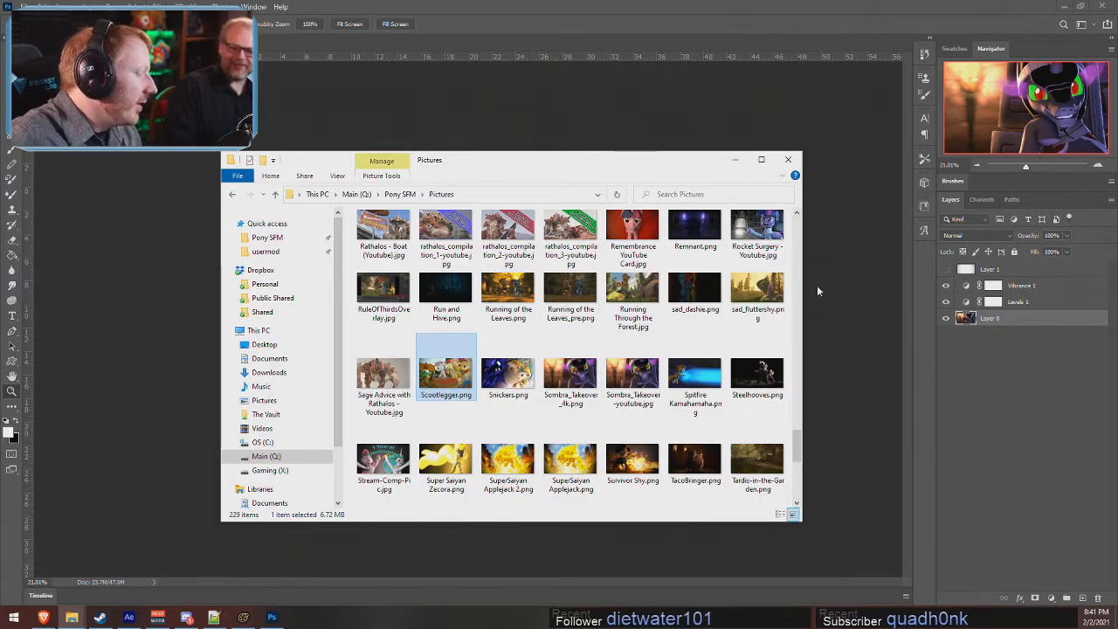
- Switch to After Effects and examine the Comp - Video frame at 0:00:05:04 up close
left_click(128, 617)
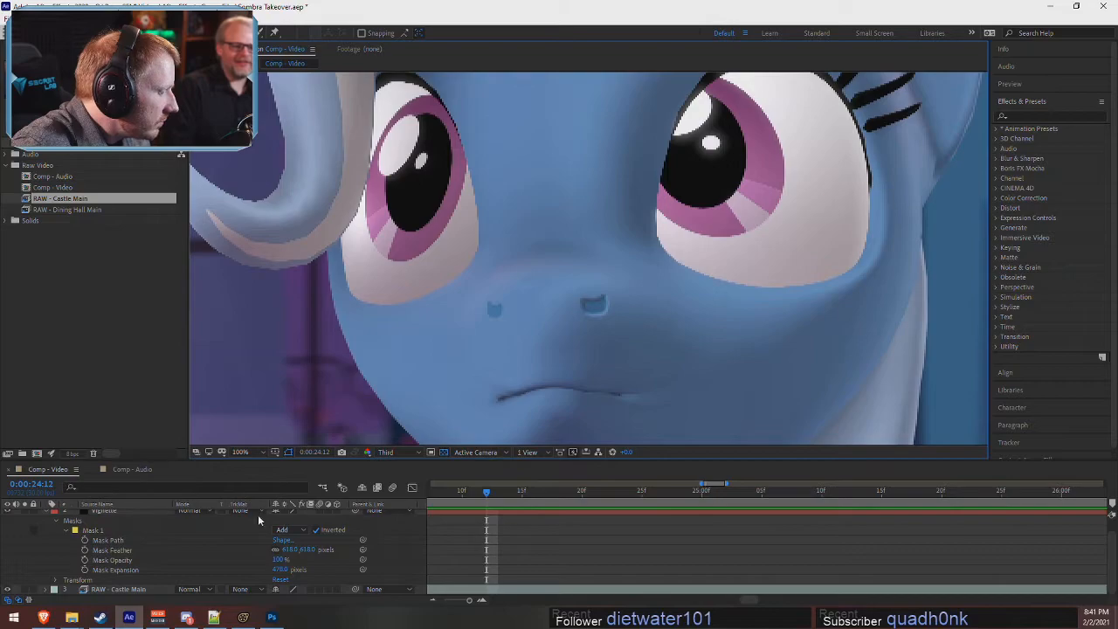
scroll(576, 396, "down", 5)
scroll(479, 522, "down", 8, "alt")
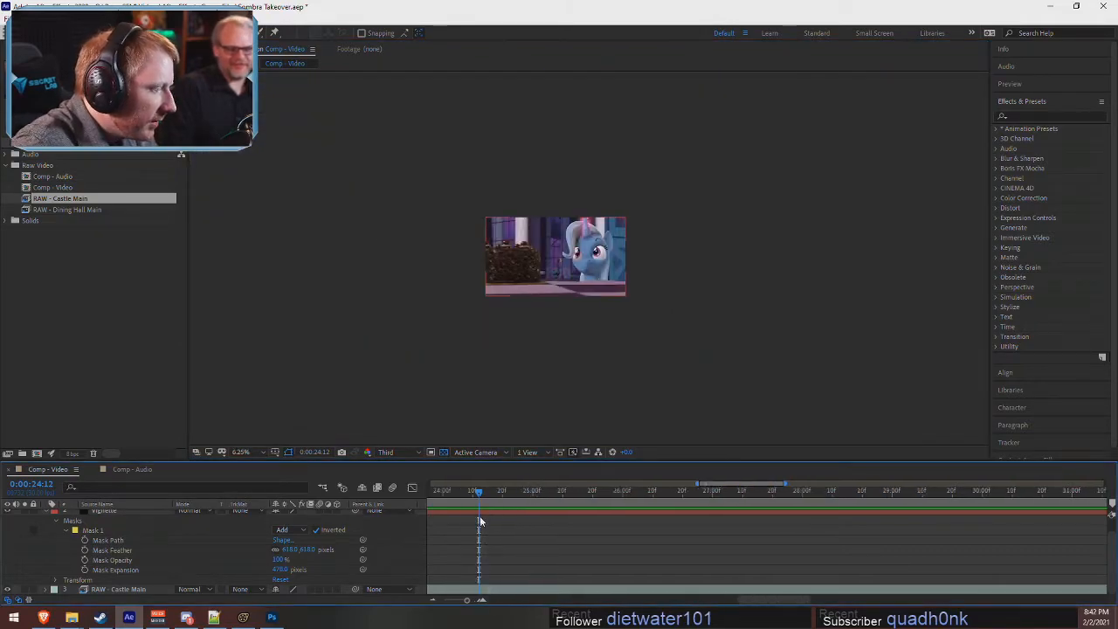
mouse_move(486, 490)
left_mouse_down()
mouse_move(503, 489)
mouse_move(488, 490)
left_mouse_up()
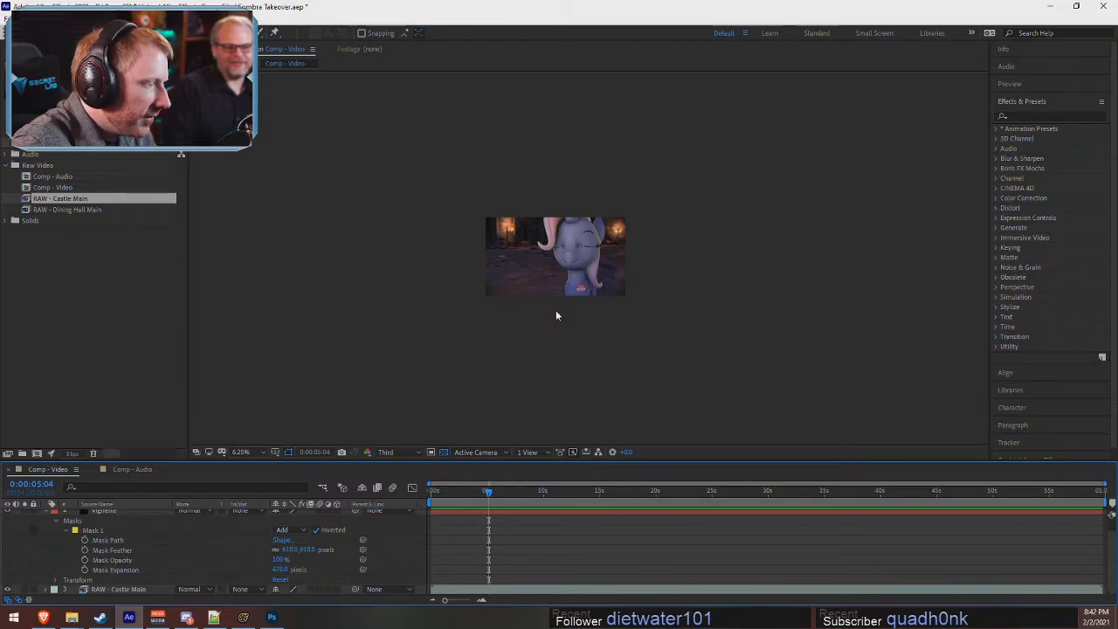
scroll(555, 315, "up", 6)
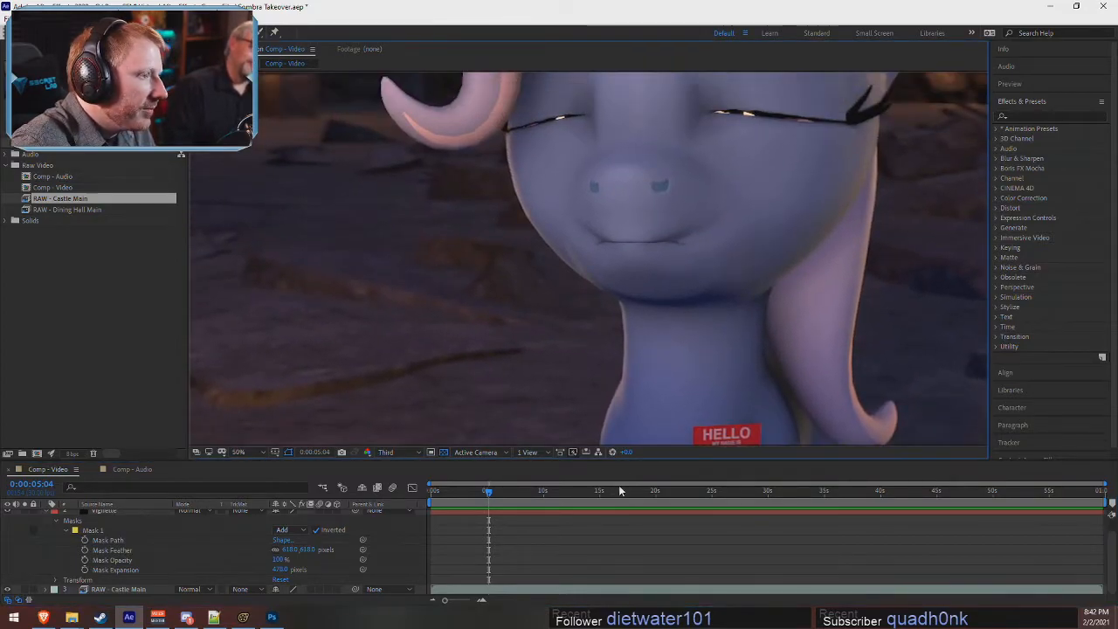
- Open the Comp - Audio composition and review frames from the opening throne shot through 0:00:15:23, finishing at 0:00:04:24
key("shift+Escape")
left_click_drag(519, 499, 522, 508)
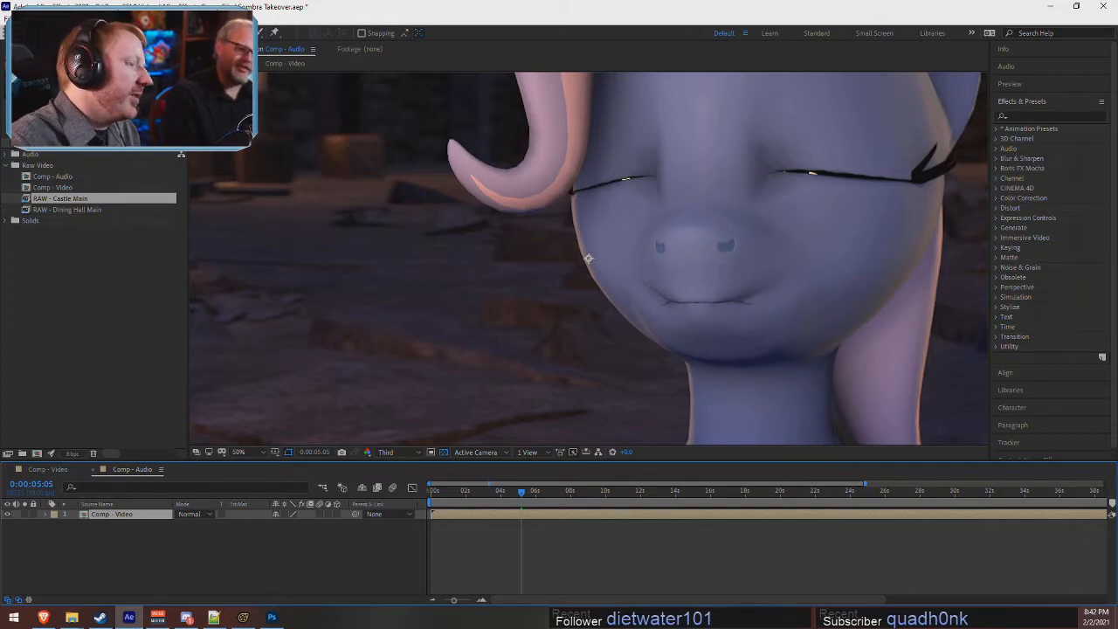
scroll(324, 311, "down", 2)
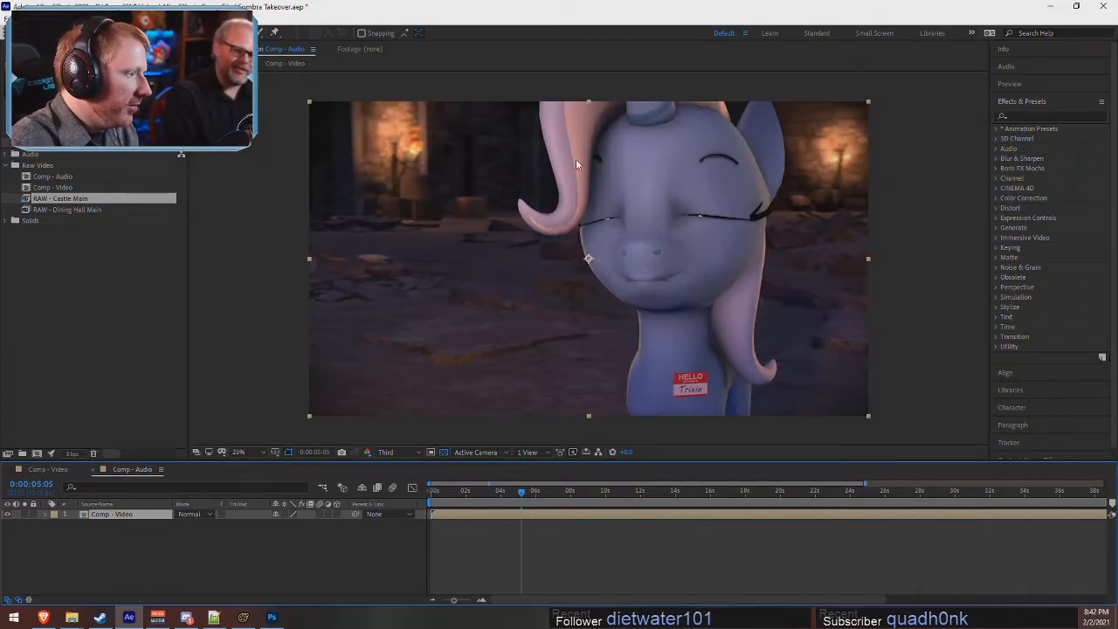
left_click(712, 491)
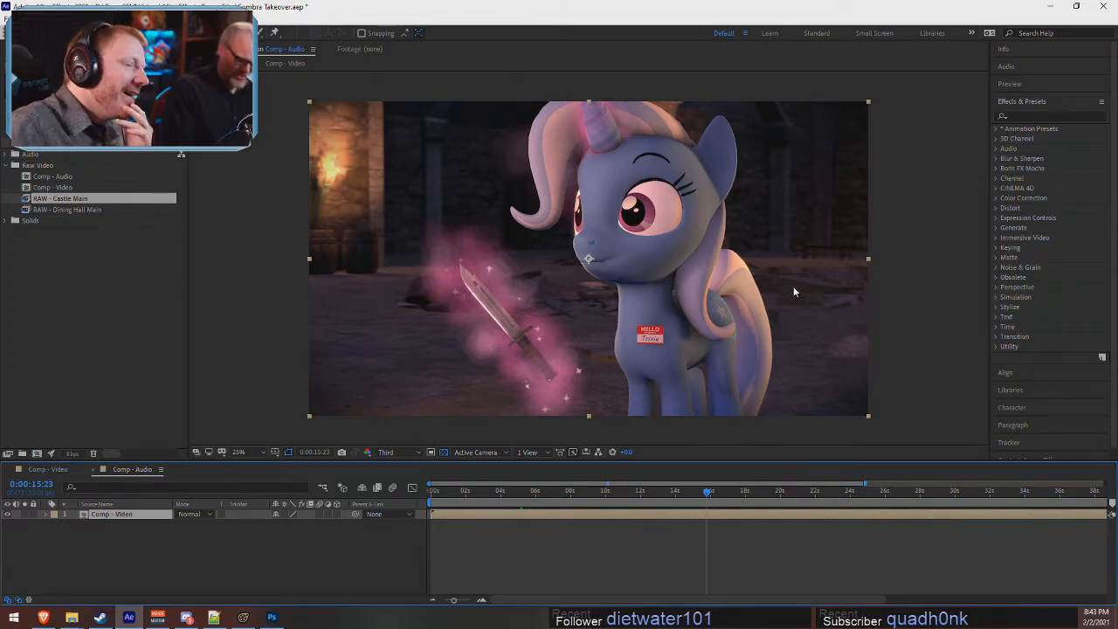
left_click(481, 491)
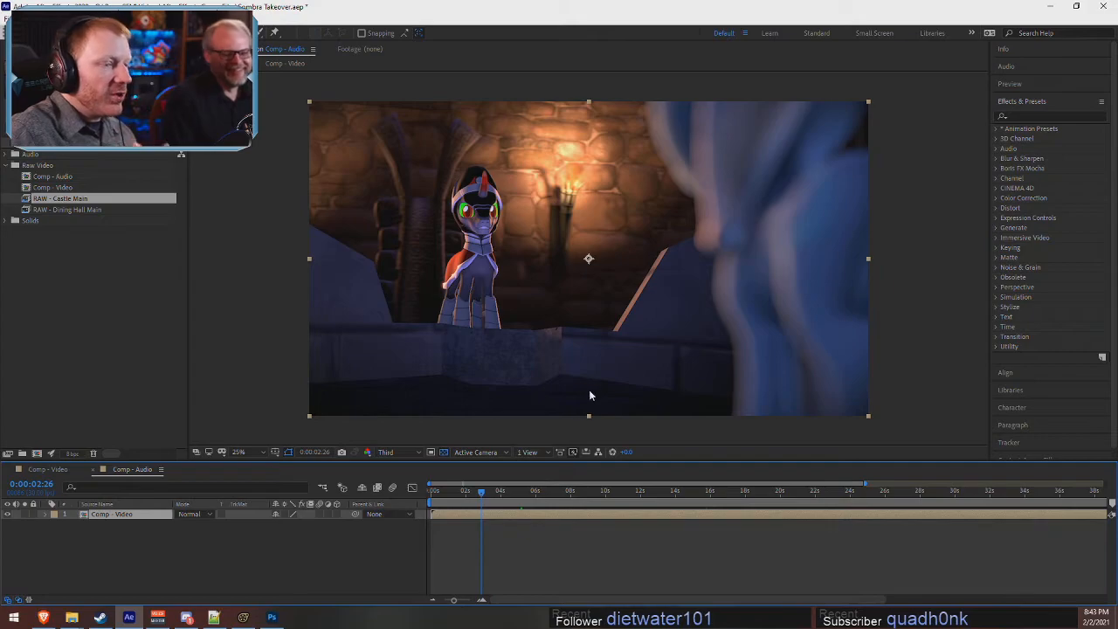
mouse_move(451, 492)
left_mouse_down()
mouse_move(439, 492)
mouse_move(453, 489)
left_mouse_up()
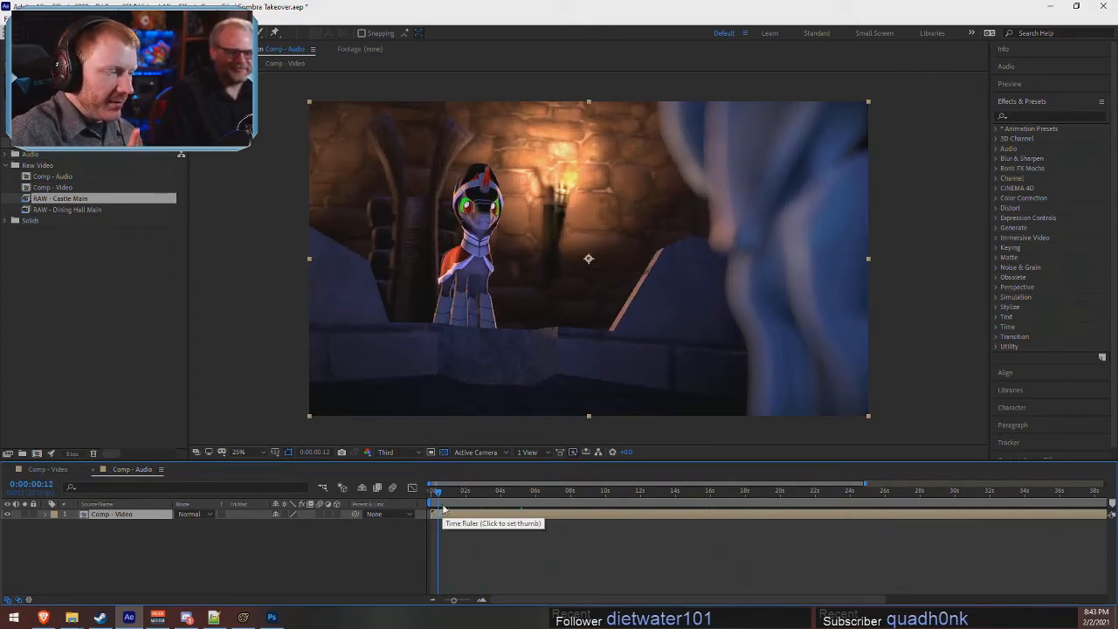
left_click(466, 494)
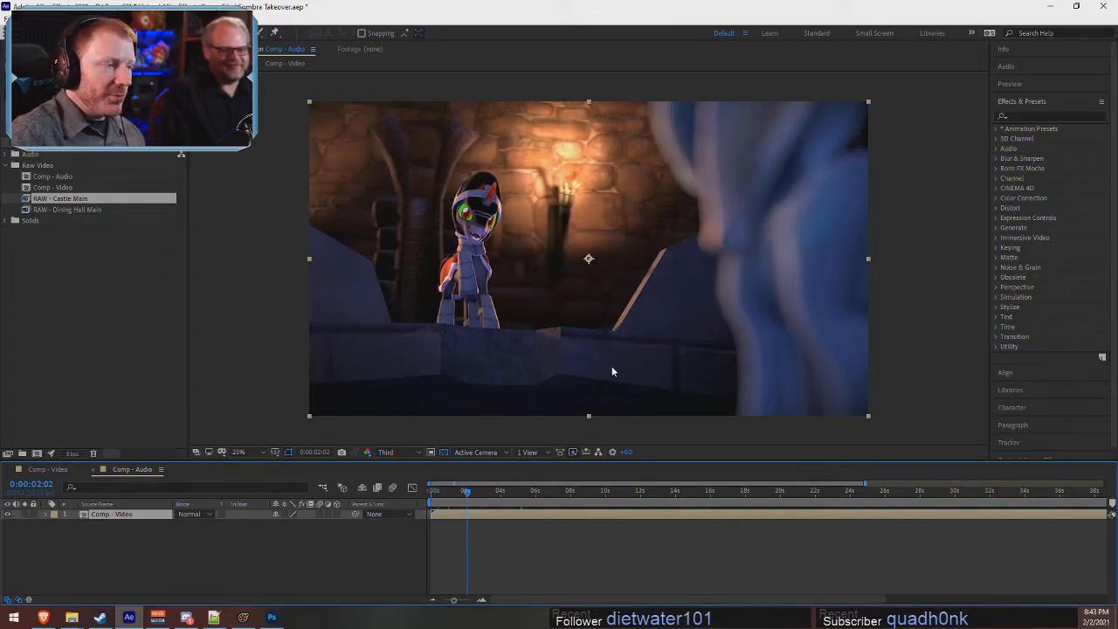
left_click_drag(502, 493, 515, 494)
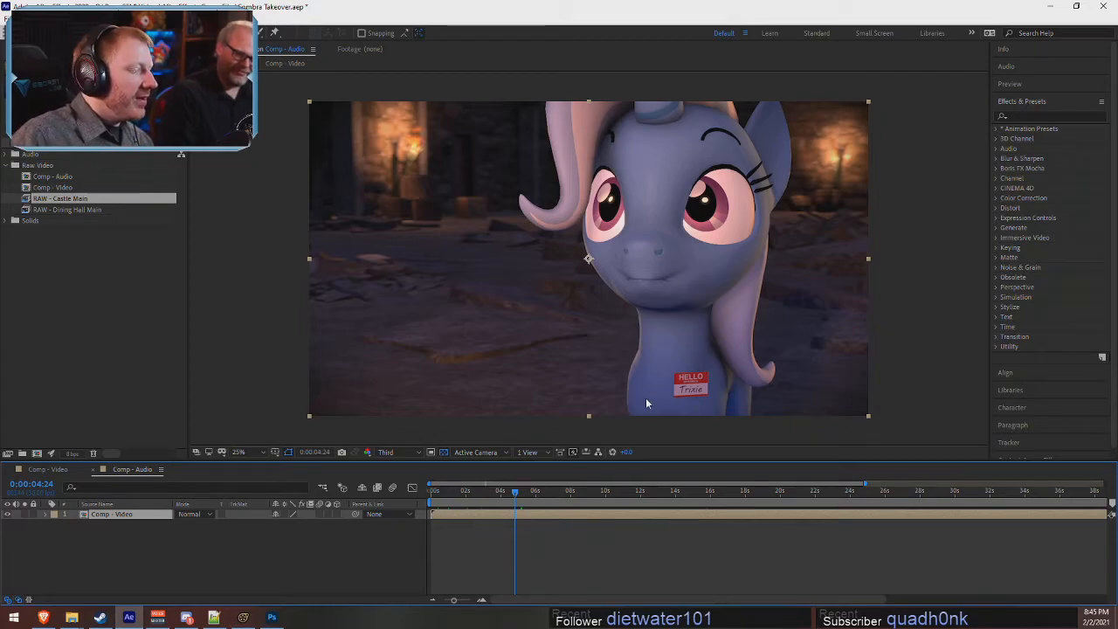
- Switch to Photoshop and close the program
left_click(272, 617)
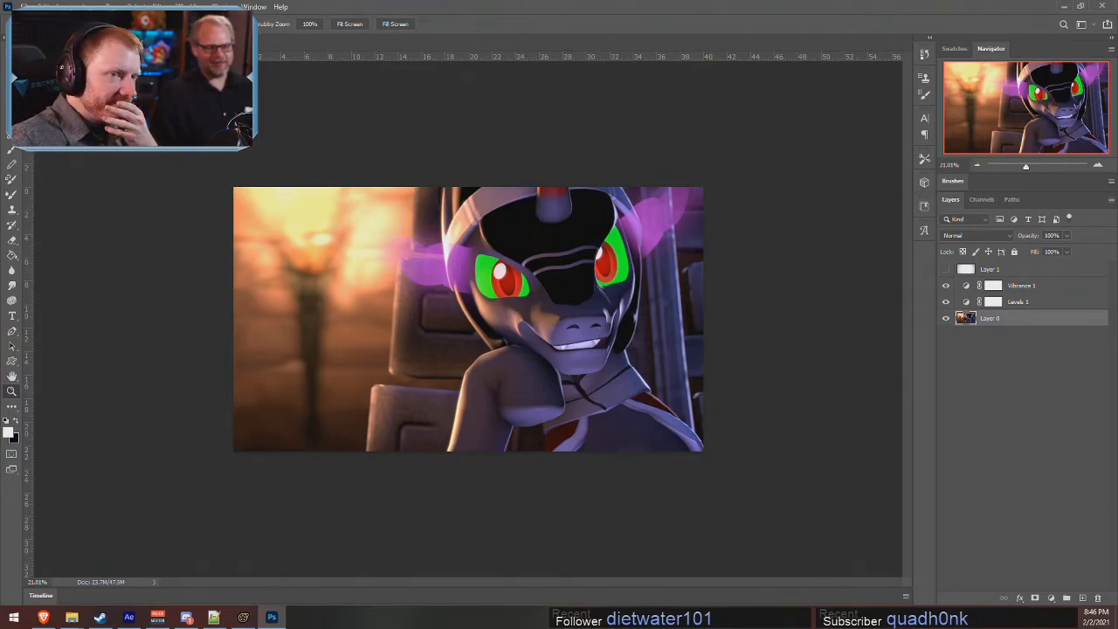
left_click(1100, 6)
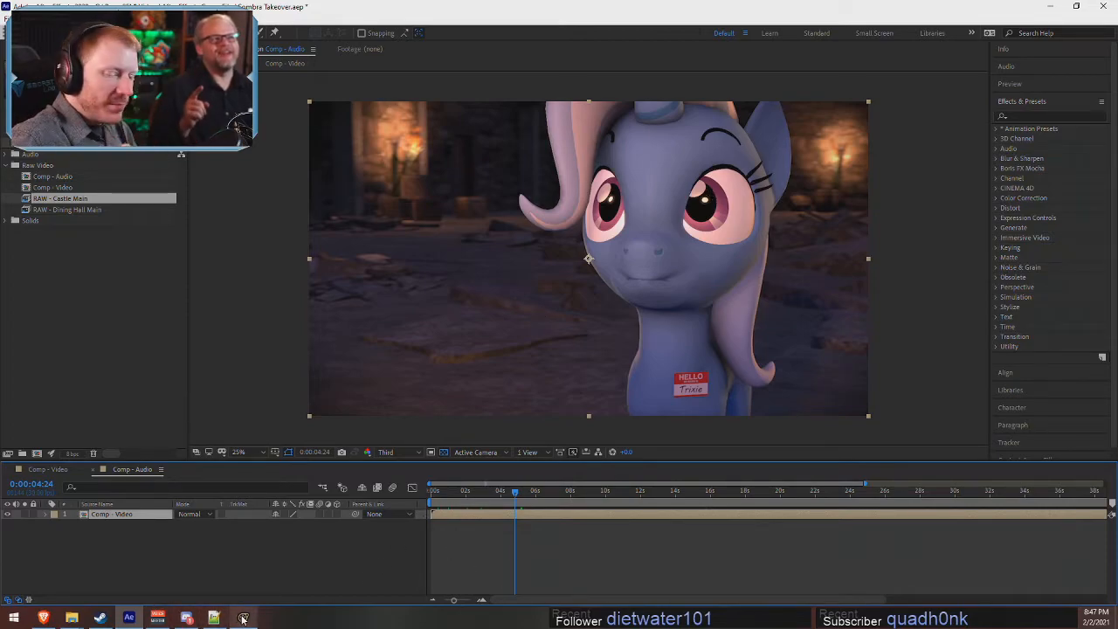
- Quit Source Filmmaker, saving the changes to the sombra_takeover_picture session, and close the Steam window
mouse_move(245, 617)
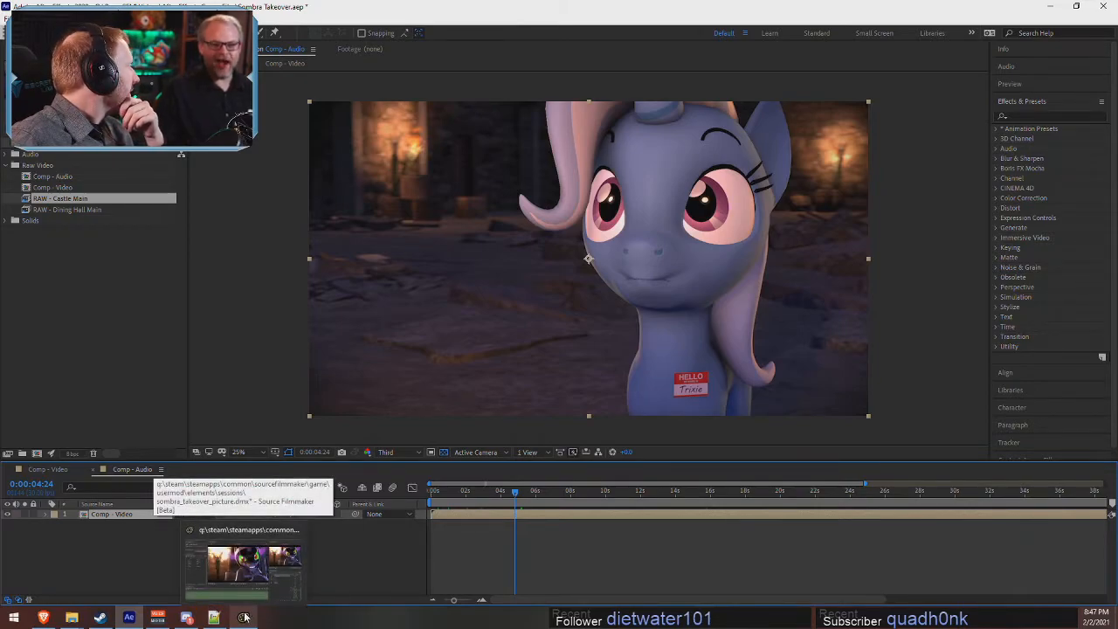
mouse_move(278, 592)
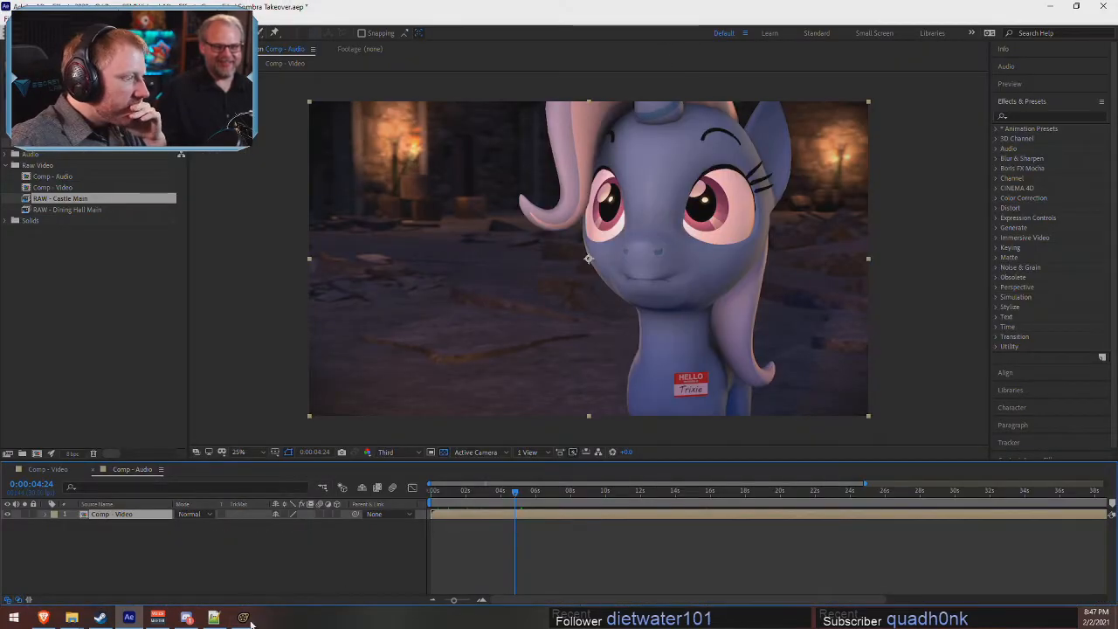
left_click(101, 619)
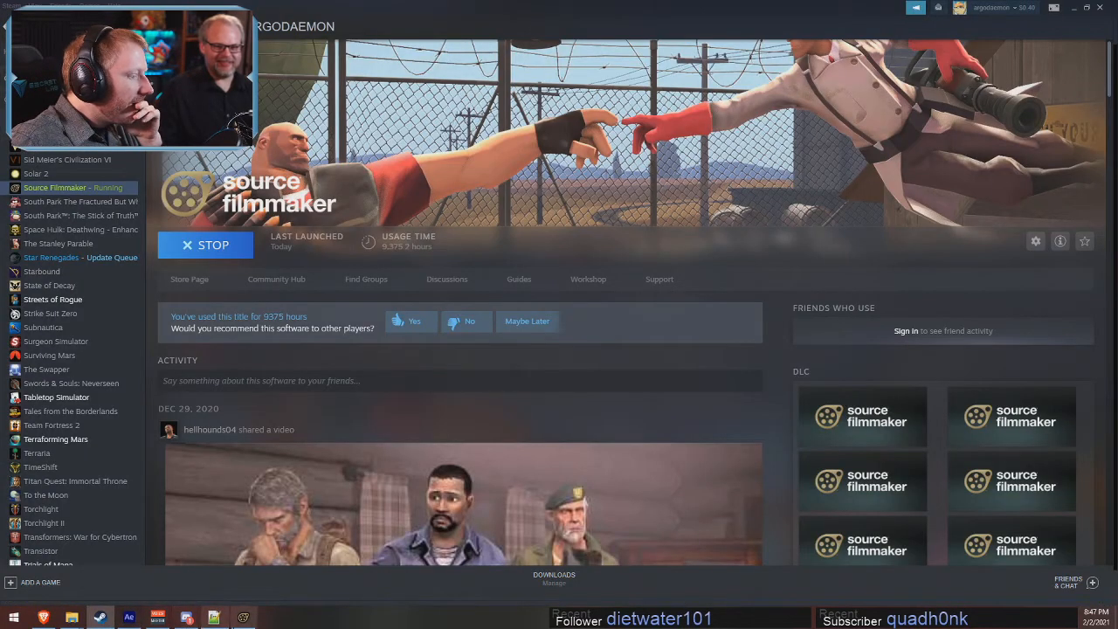
left_click(246, 618)
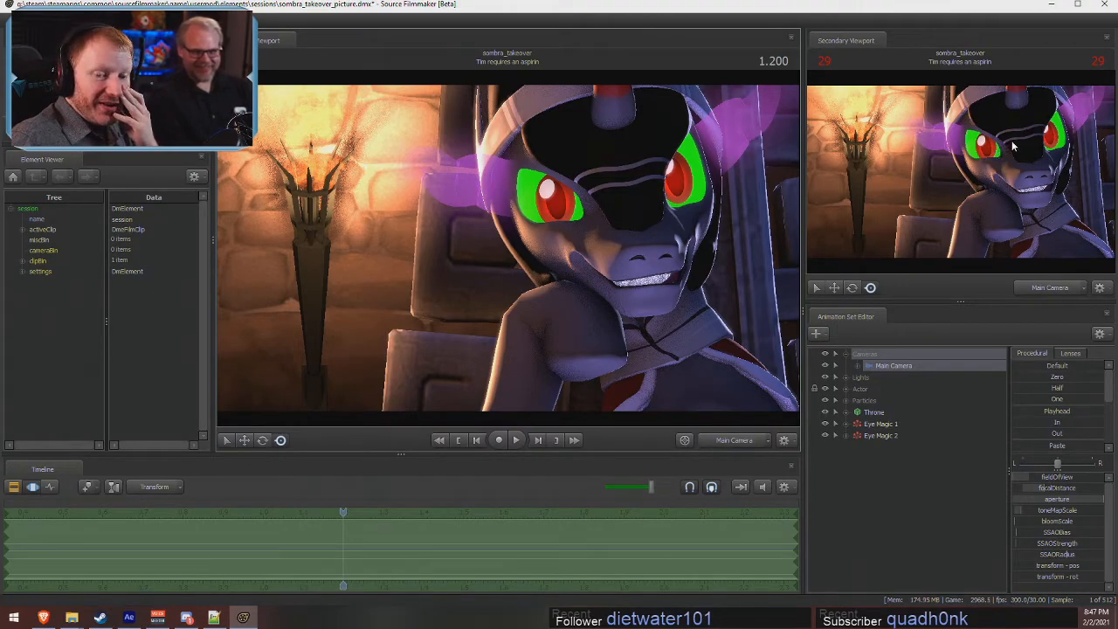
left_click(1105, 5)
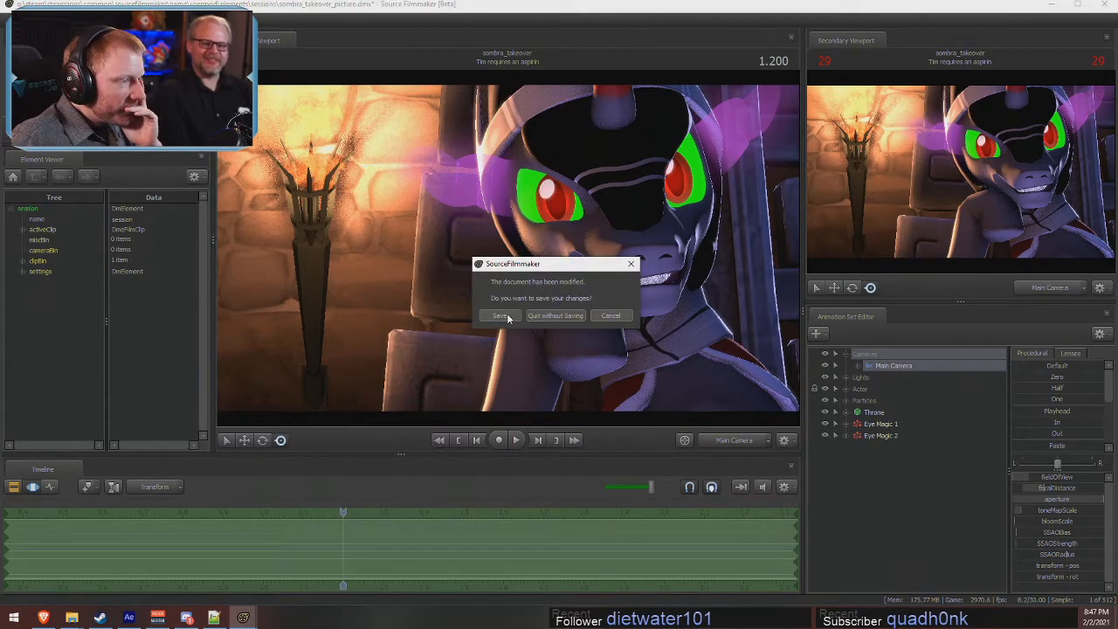
left_click(507, 316)
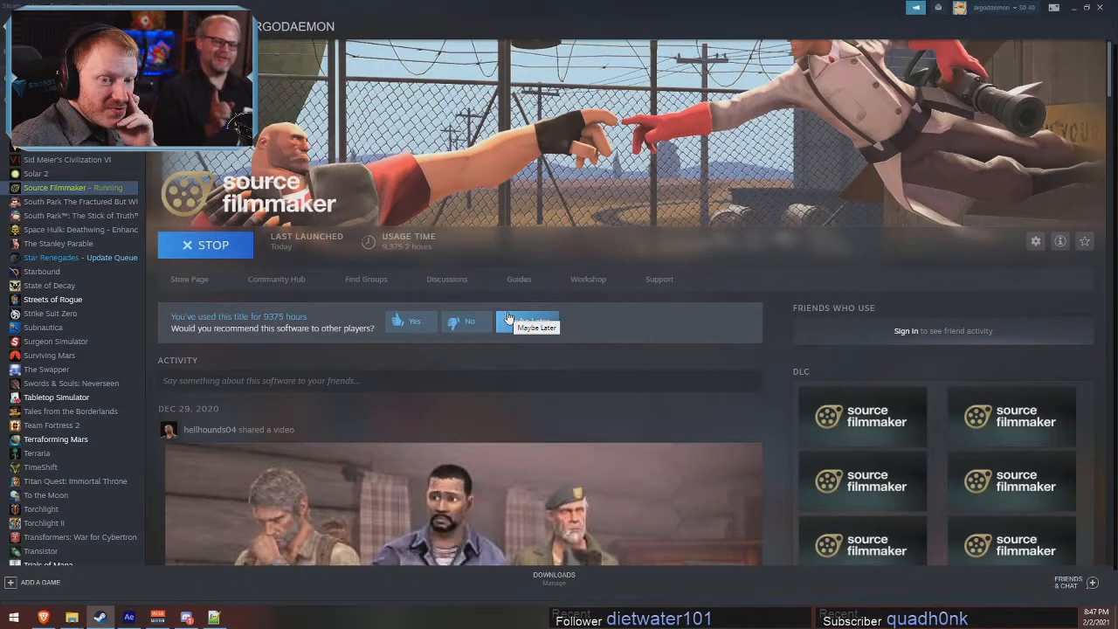
left_click(1100, 7)
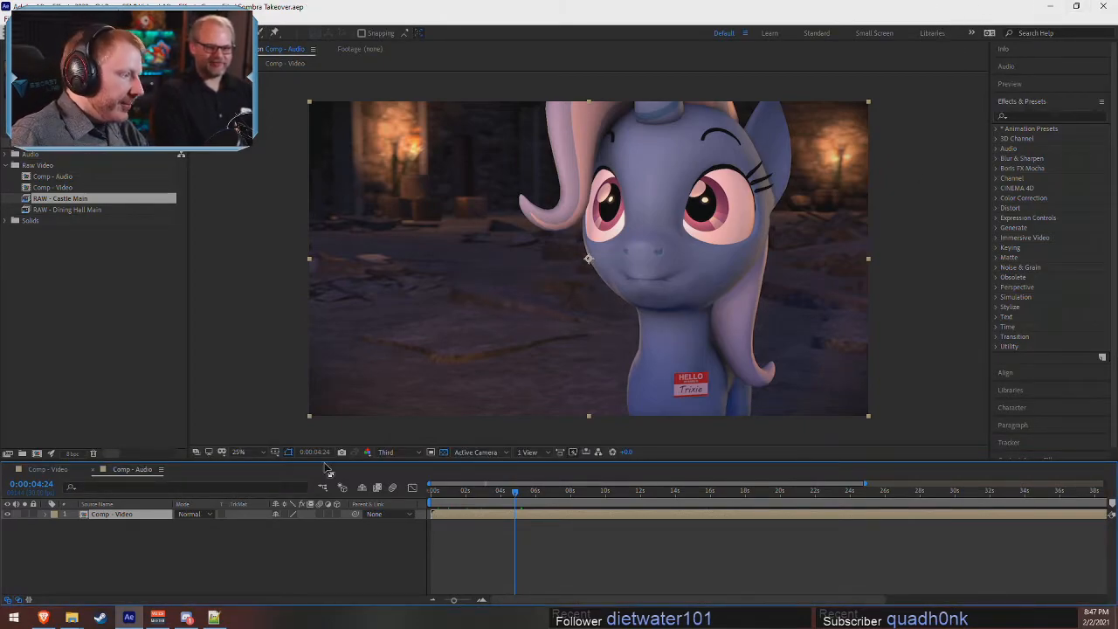
- Look at the Comp - Video composition in After Effects and return to Comp - Audio
left_click(38, 470)
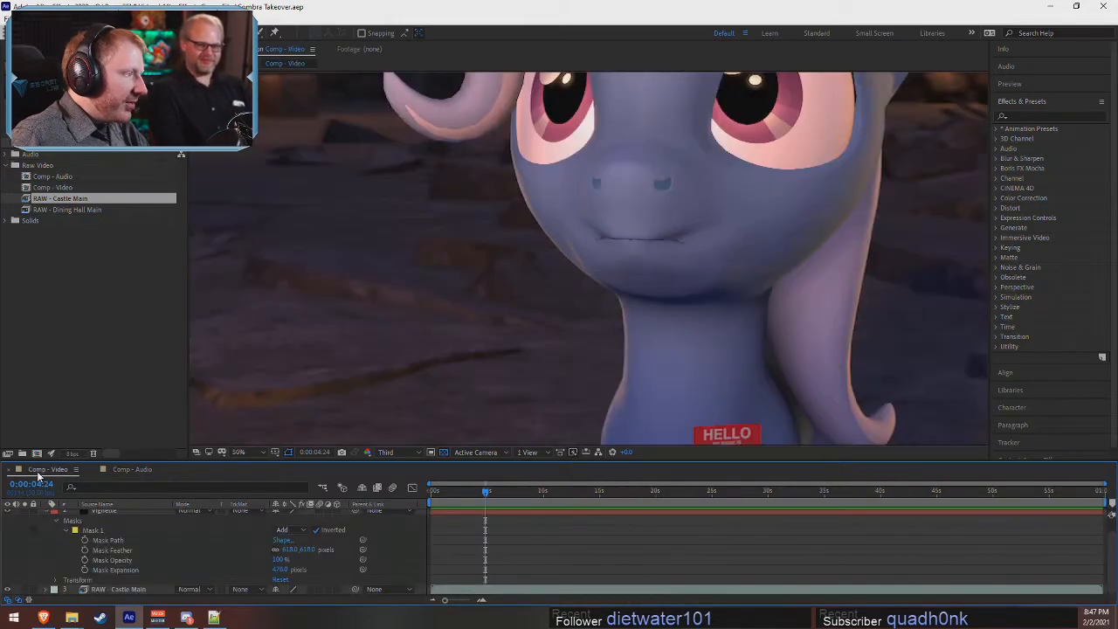
left_click(127, 469)
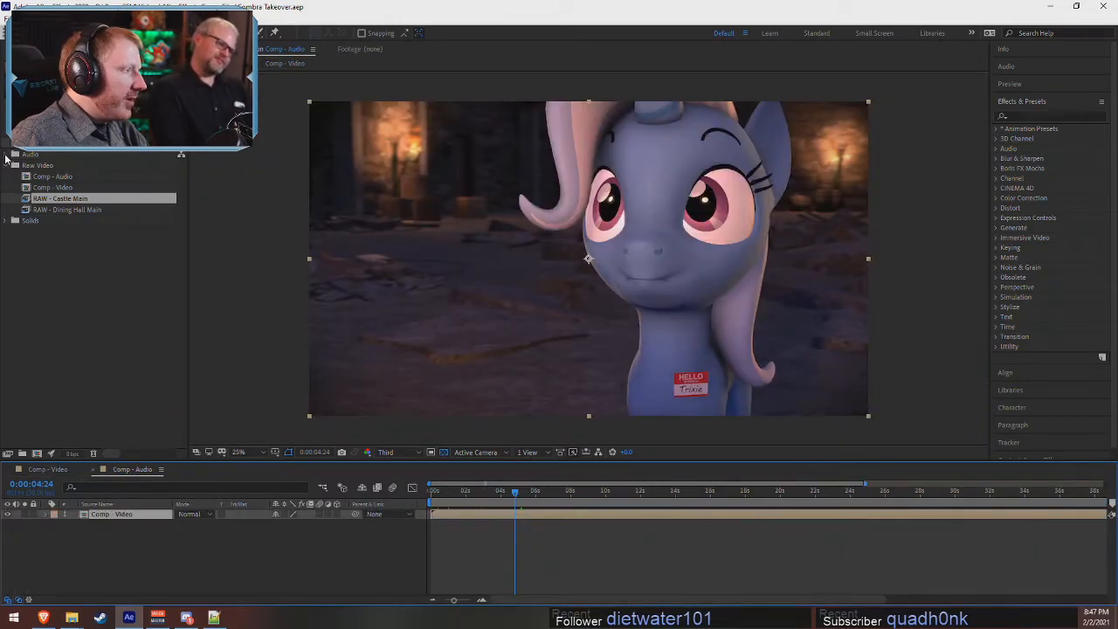
- Expand the project's Audio folder and open Awaken Name Changes.txt from the Pony SFM Text folder
left_click(6, 154)
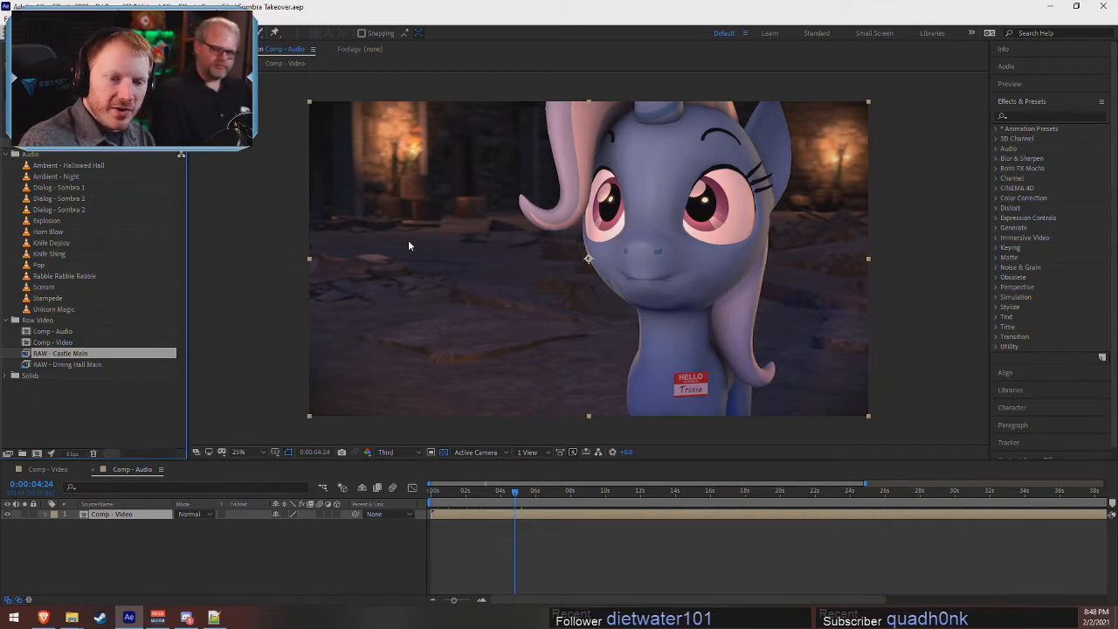
mouse_move(72, 618)
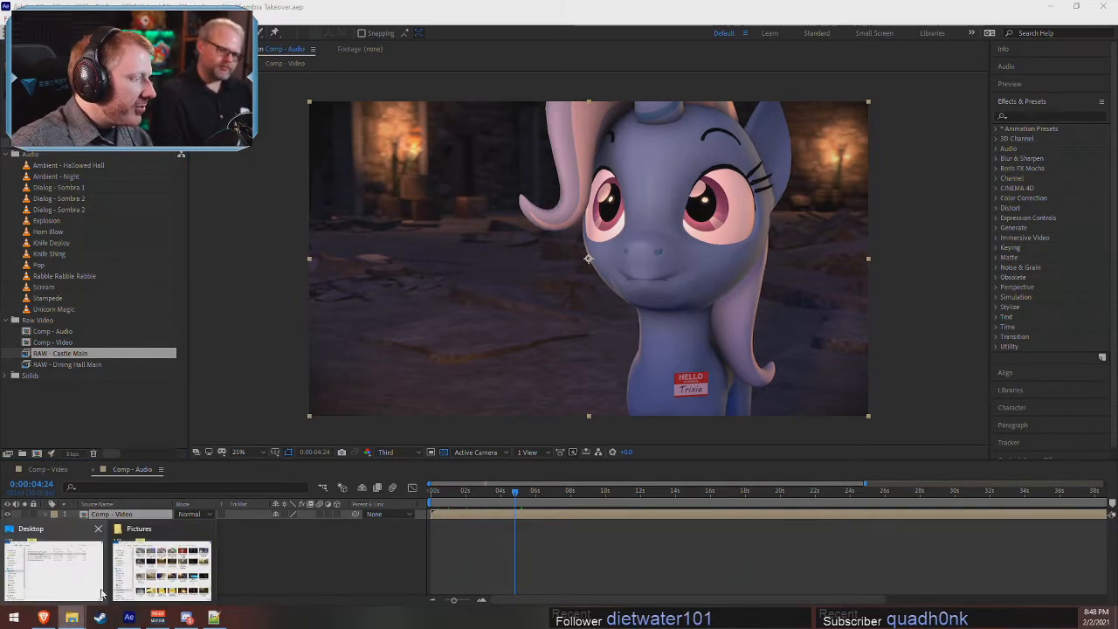
left_click(166, 568)
left_click(264, 237)
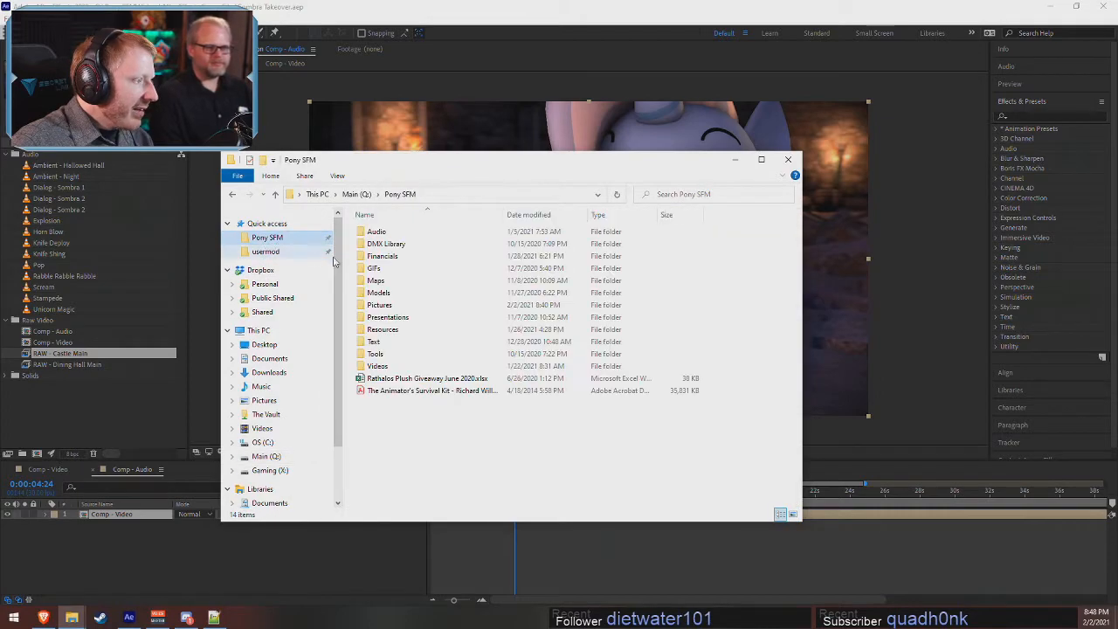
double_click(375, 342)
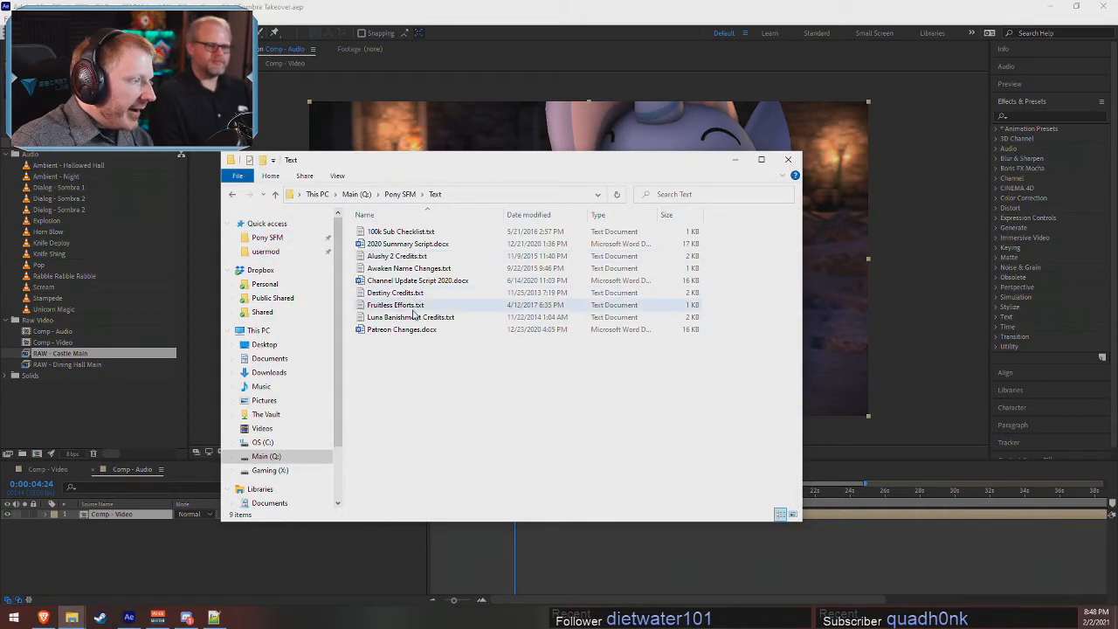
double_click(420, 269)
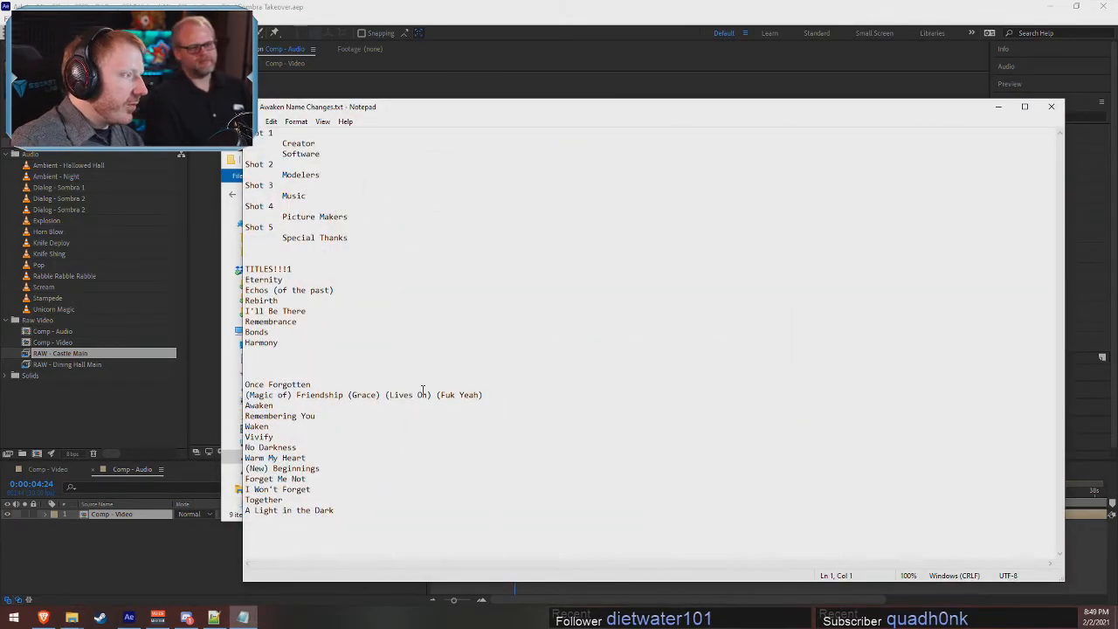
- Read through the shot credits and both lists of candidate titles in Awaken Name Changes.txt
left_click_drag(283, 140, 333, 238)
left_click(320, 262)
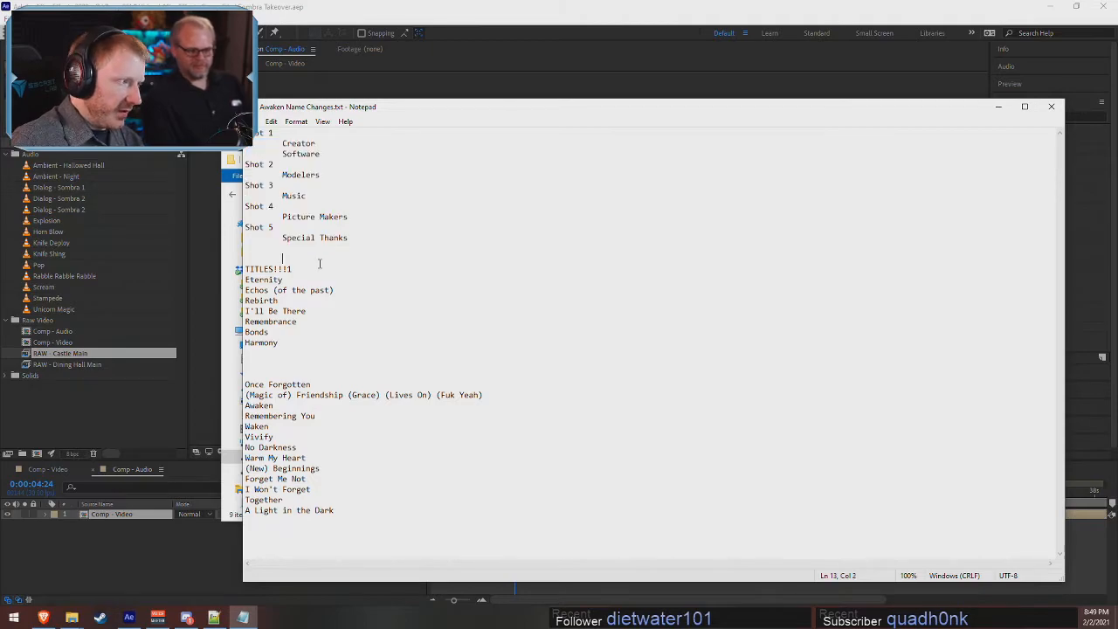
left_click_drag(269, 382, 369, 524)
left_click_drag(293, 478, 301, 478)
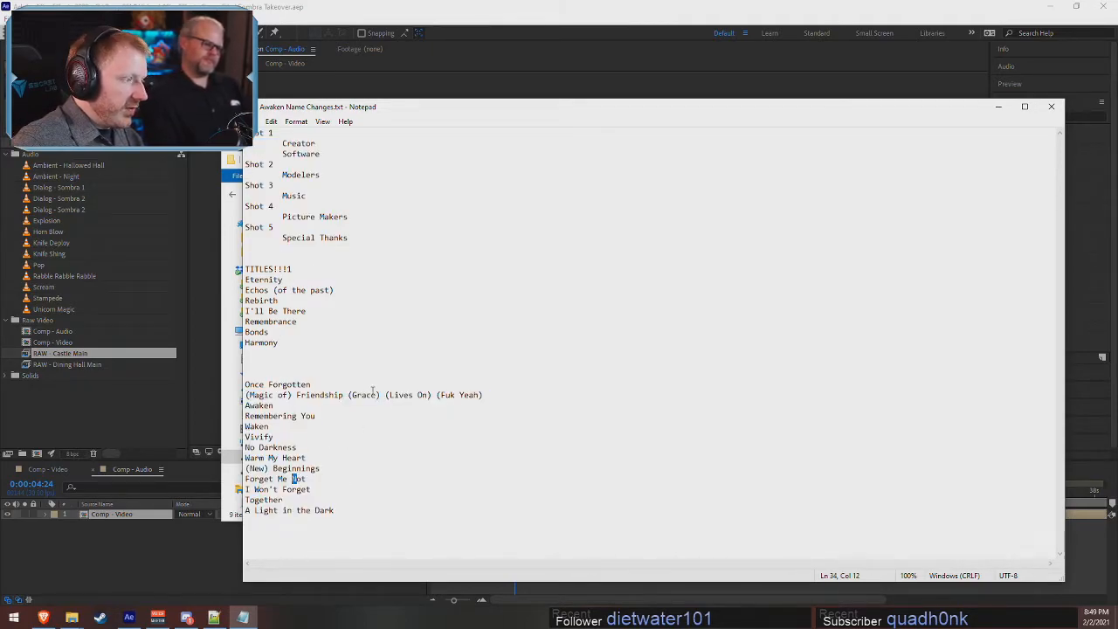
left_click(371, 395)
left_click(362, 456)
left_click_drag(273, 279, 376, 358)
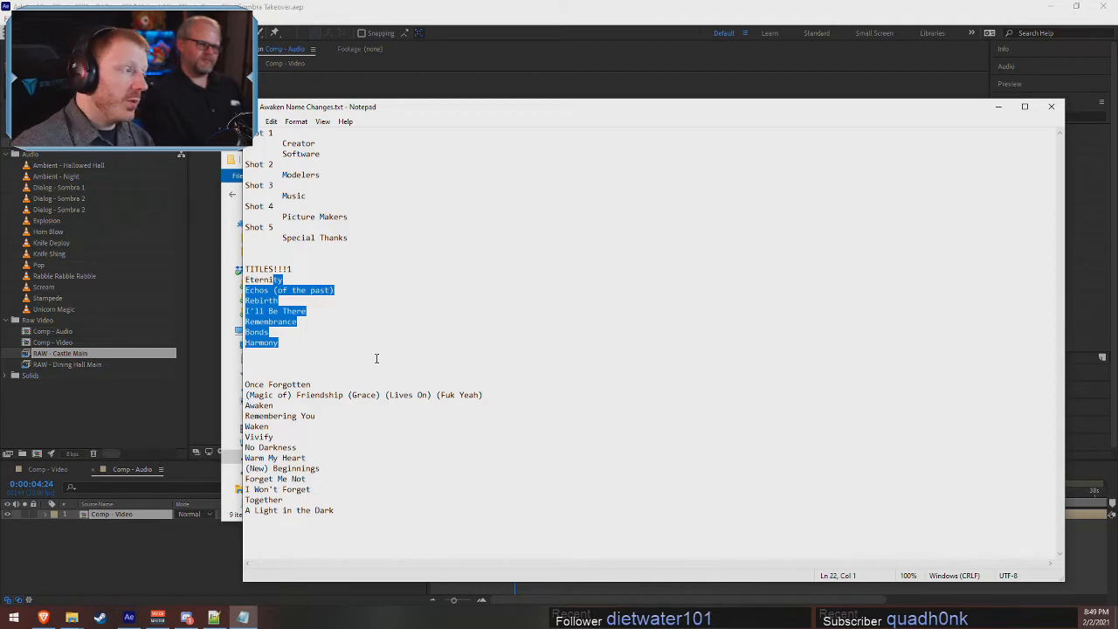
left_click(376, 358)
double_click(259, 406)
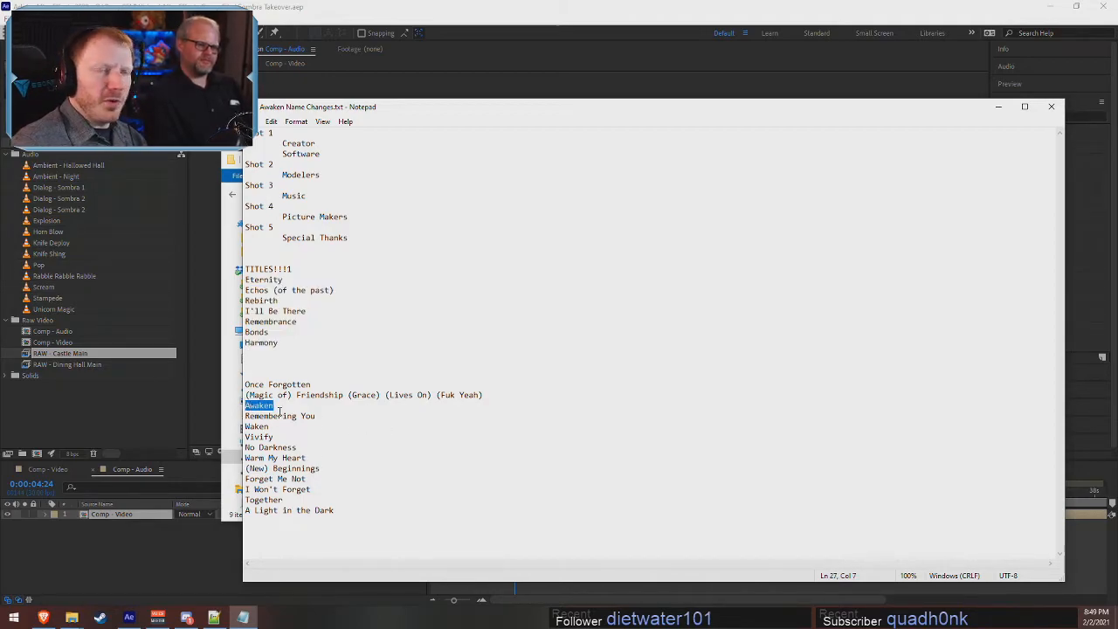
left_click(287, 408)
double_click(281, 322)
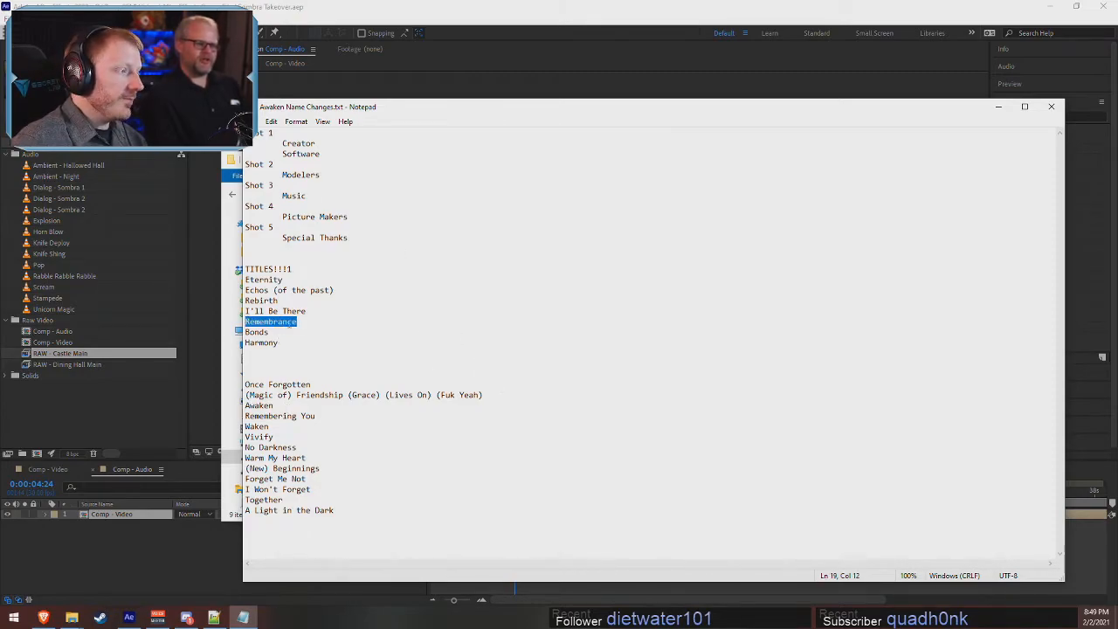
left_click(315, 290)
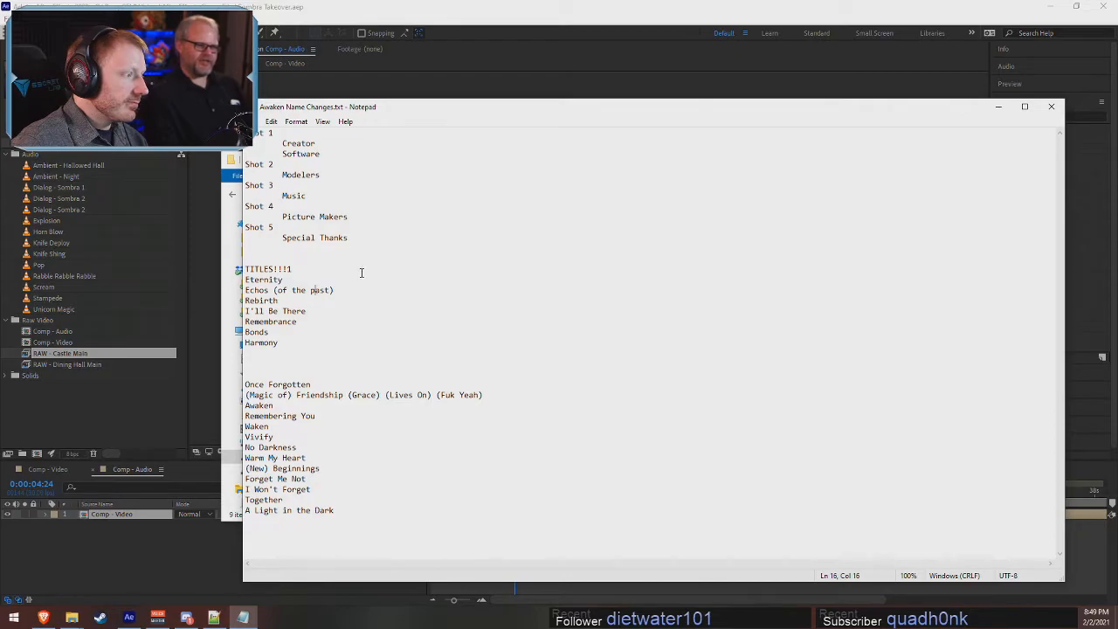
left_click(346, 271)
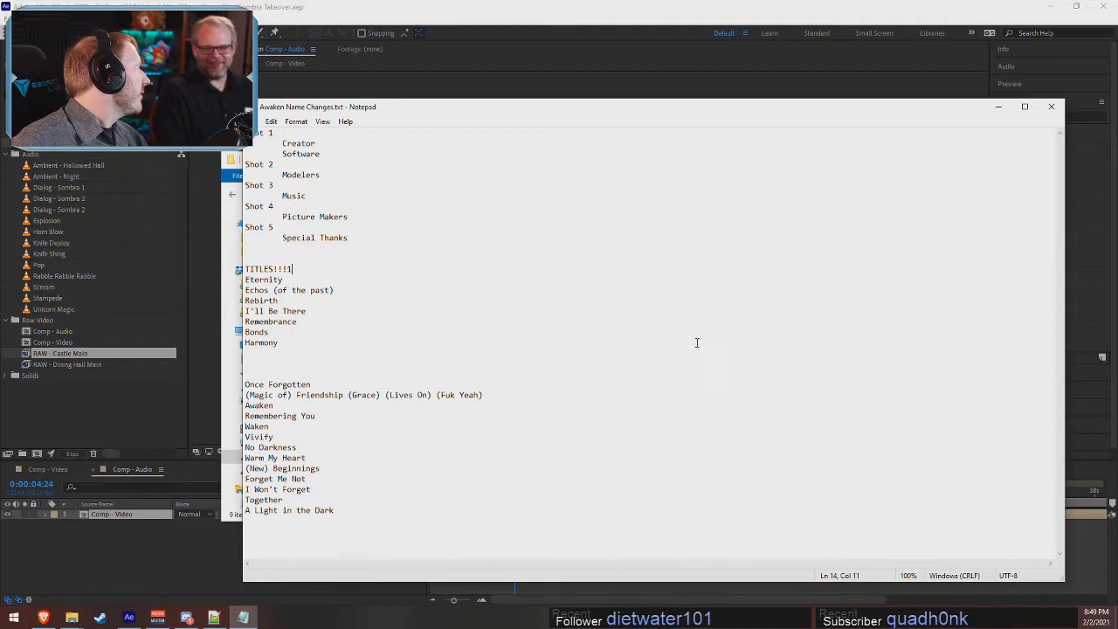
- Close the text file and both open folder windows, and minimize After Effects to reach the desktop
left_click(1054, 110)
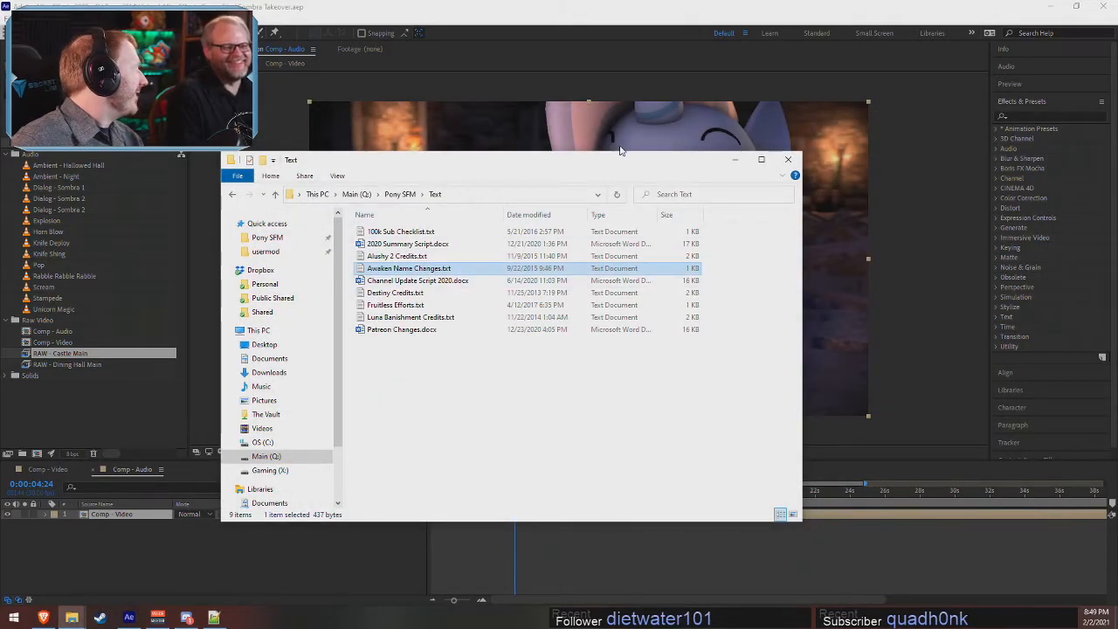
left_click(788, 163)
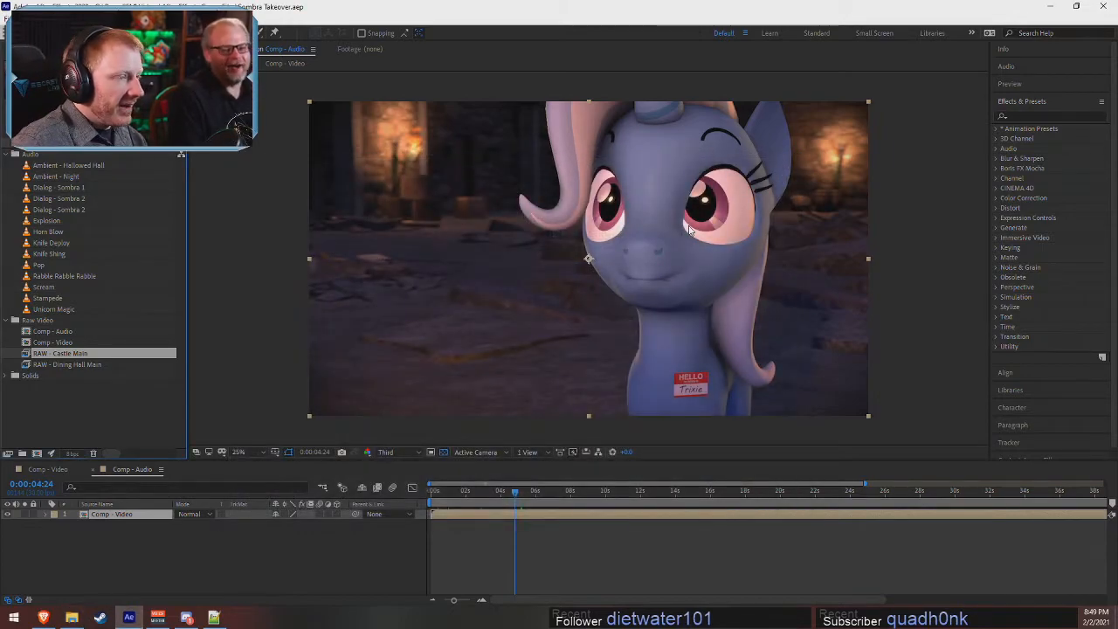
left_click(1049, 6)
left_click(774, 142)
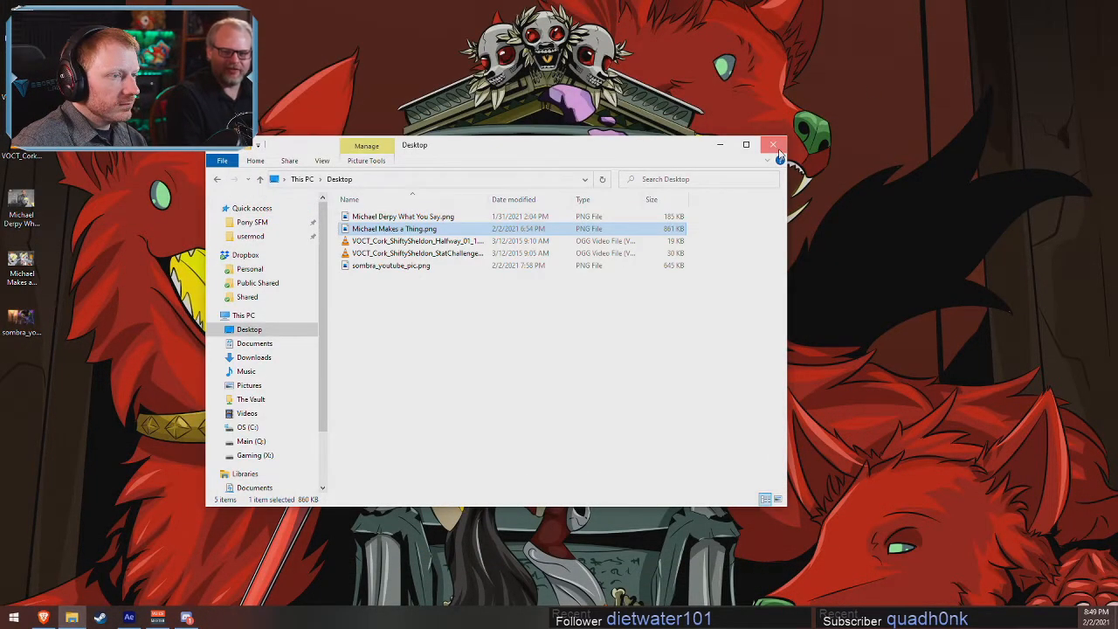
left_click(773, 143)
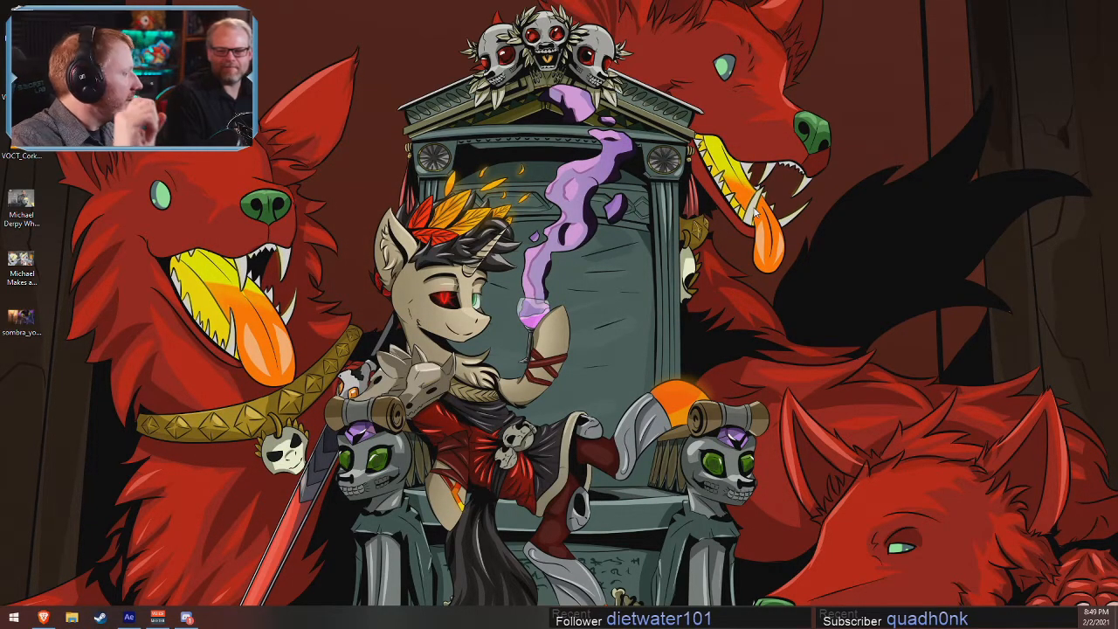
- View the desktop images sombra_youtube_pic.png and Makes a Thing, and remove sombra_youtube_pic.png from the desktop
double_click(21, 317)
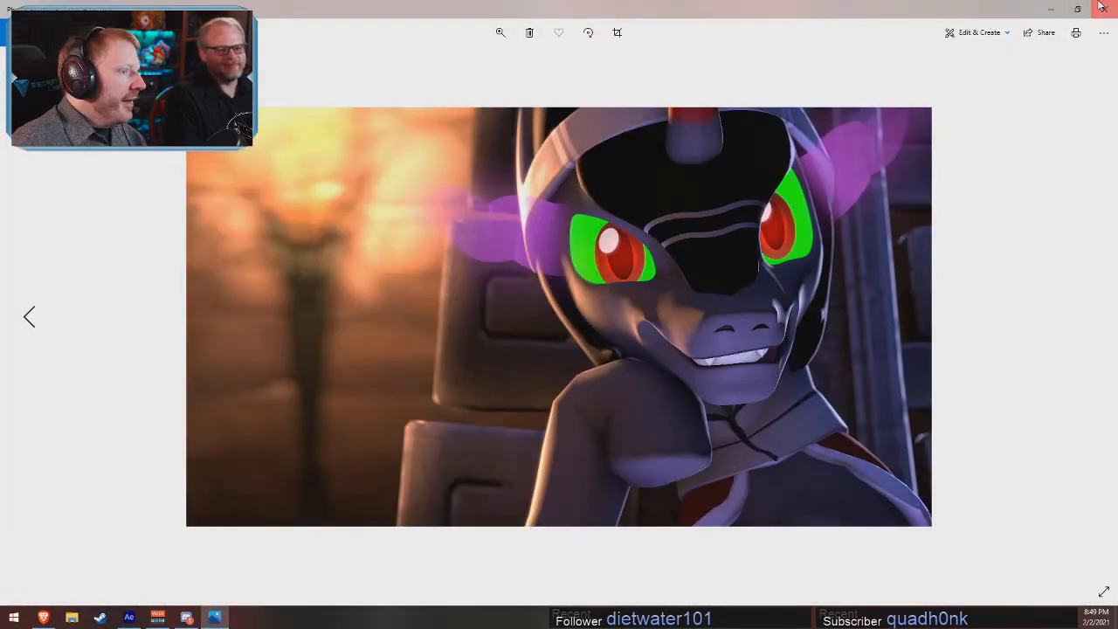
left_click(1102, 7)
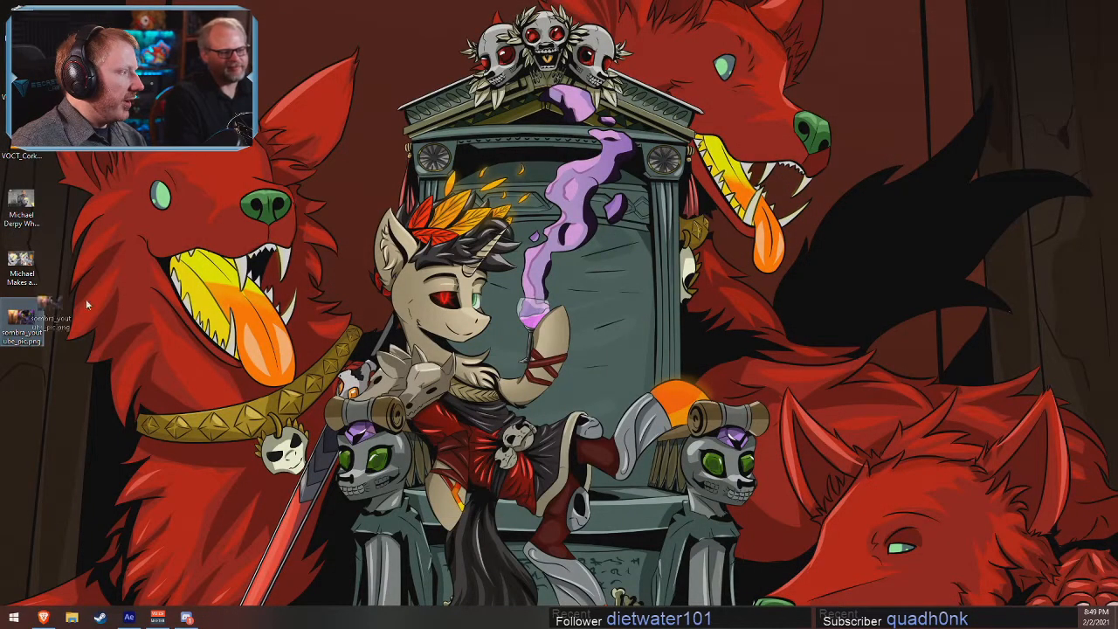
double_click(21, 262)
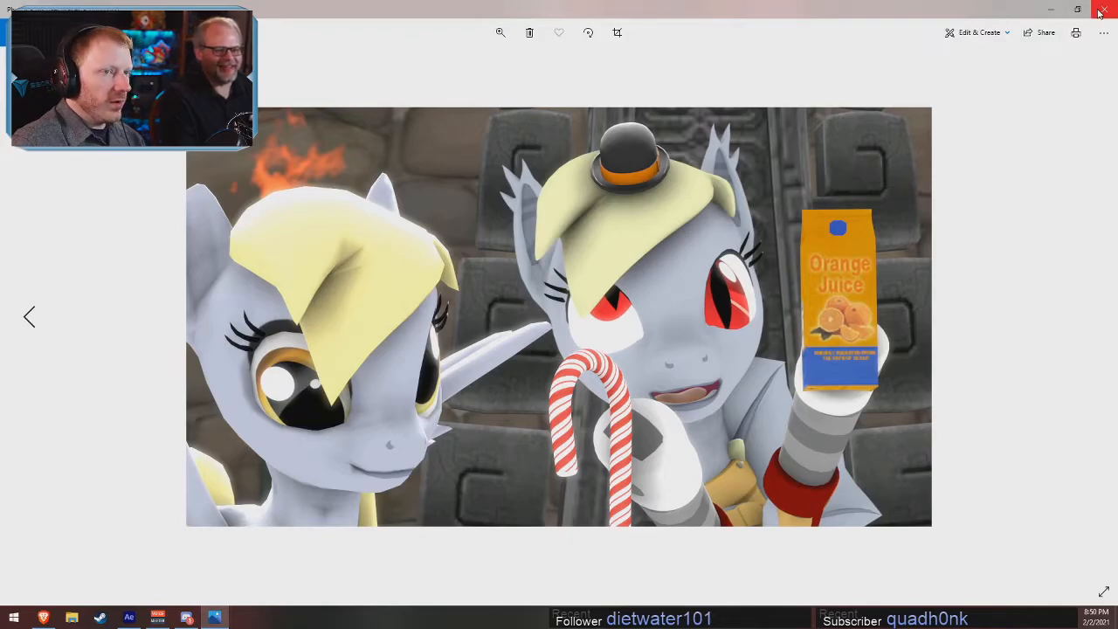
left_click(1103, 9)
- Cut the Makes a Thing PNG from the desktop and open a new File Explorer window
left_click_drag(35, 260, 209, 219)
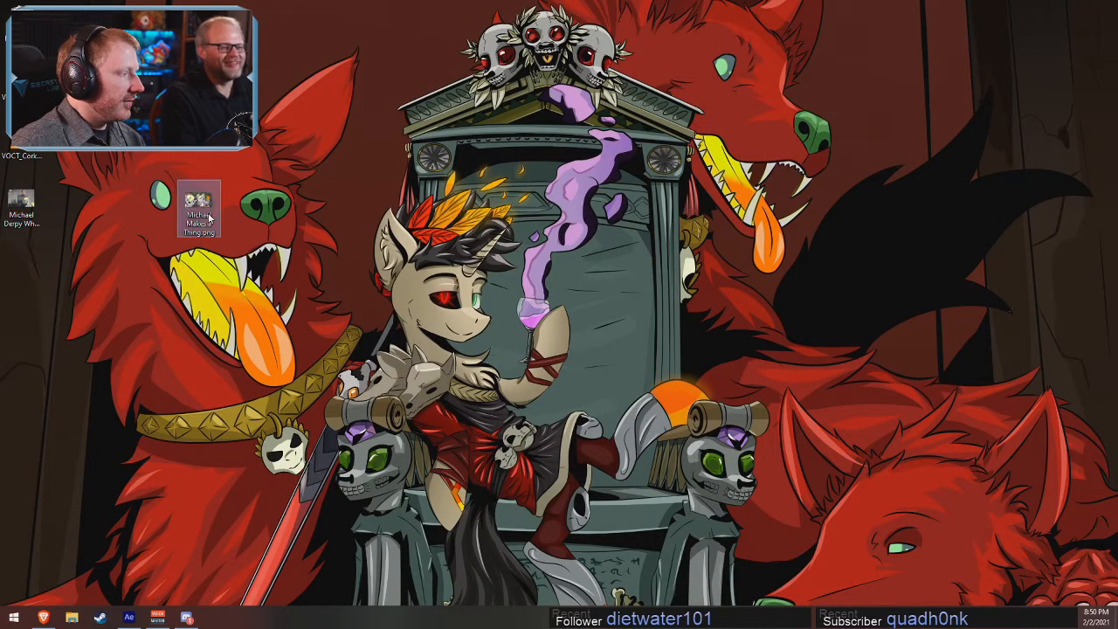
right_click(209, 218)
left_click(235, 528)
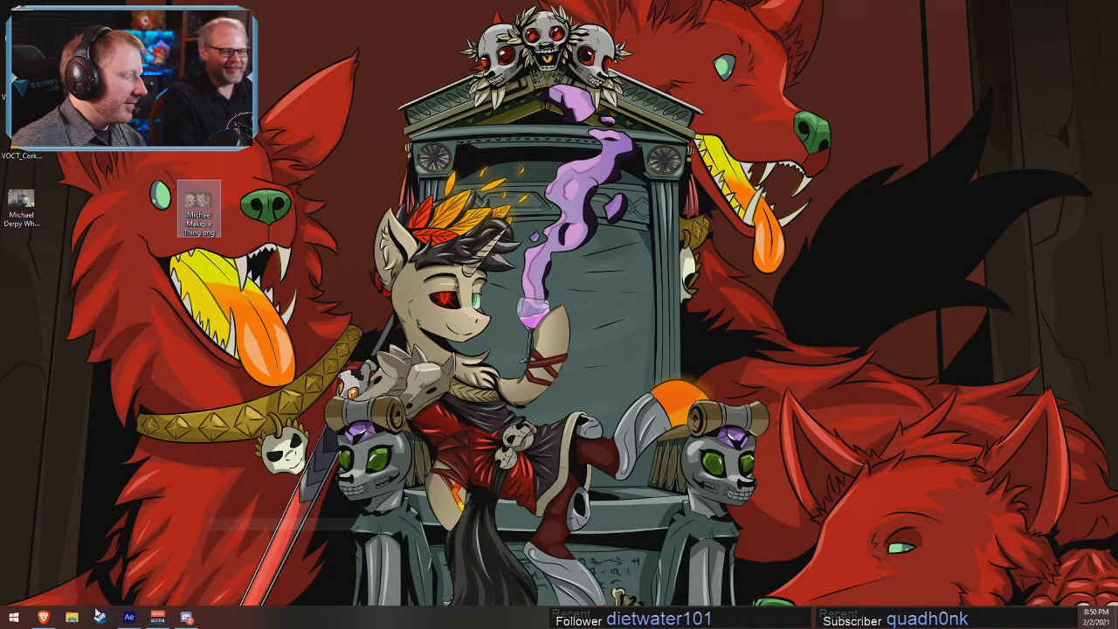
left_click(71, 617)
left_click_drag(199, 212, 166, 213)
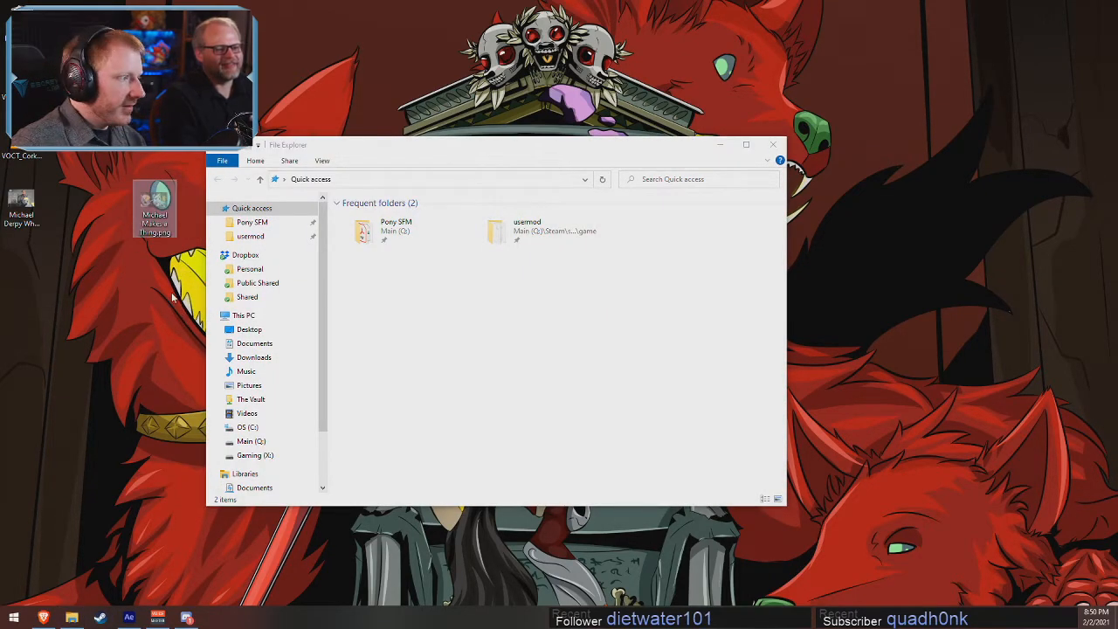
right_click(166, 213)
left_click(462, 355)
- Paste the cut image into the Misc folder under Pony SFM Pictures and check the folder's contents
left_click(255, 225)
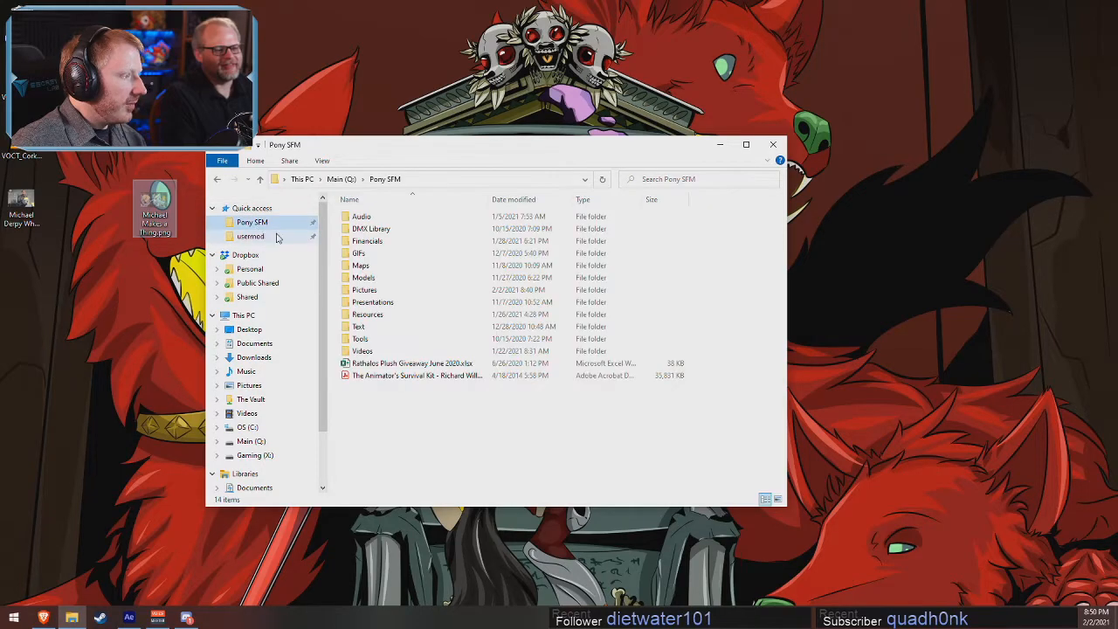
double_click(362, 290)
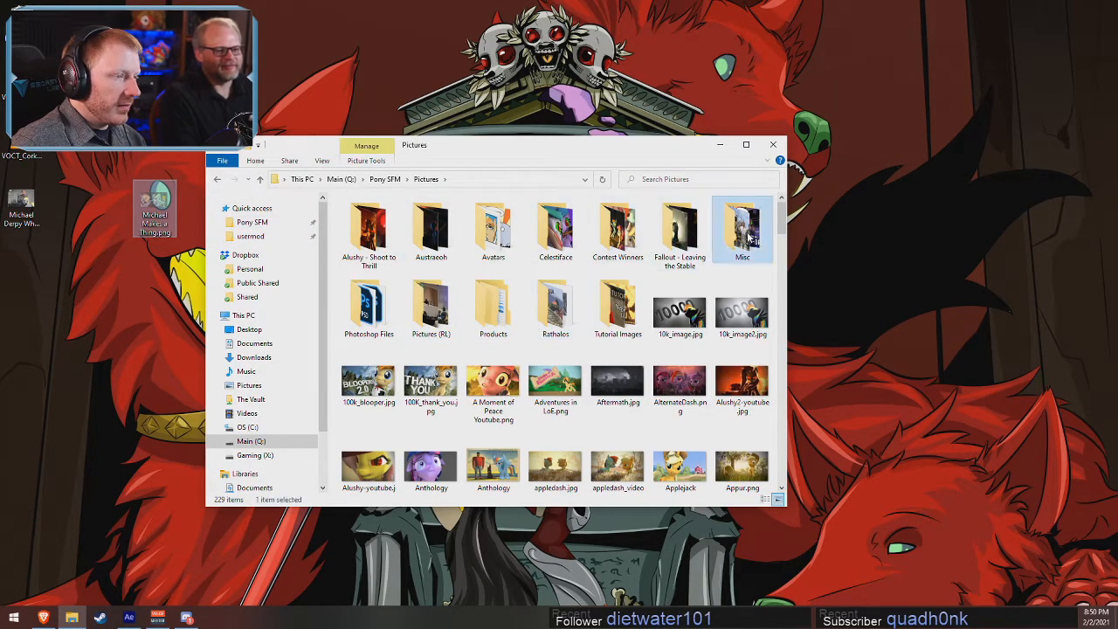
double_click(741, 229)
right_click(705, 370)
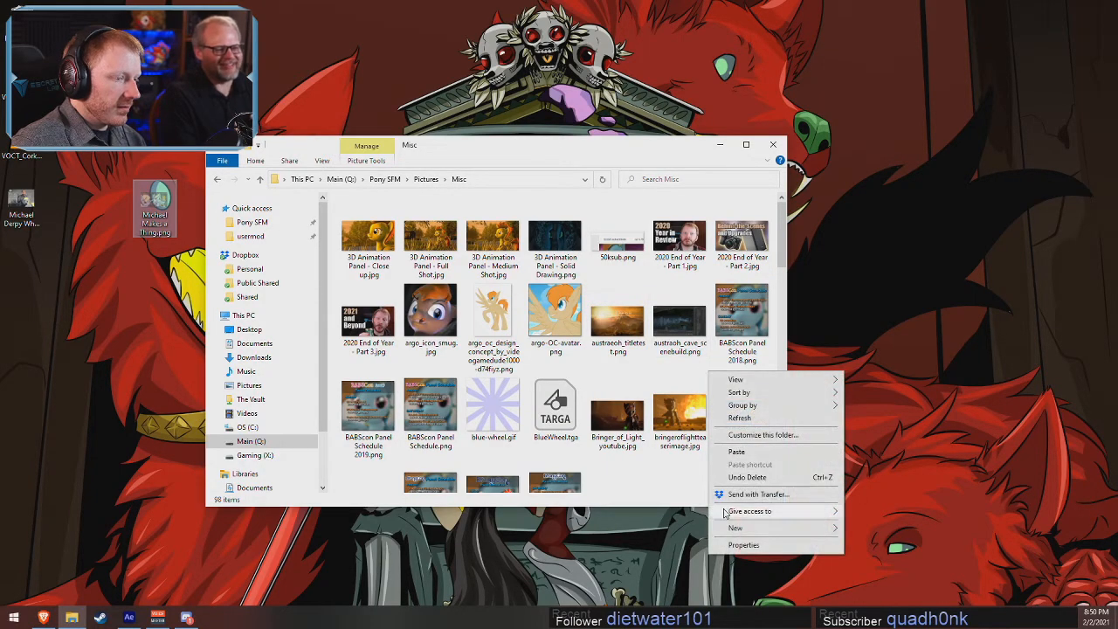
left_click(744, 453)
left_click(548, 486)
scroll(539, 334, "up", 5)
scroll(538, 334, "down", 5)
scroll(539, 335, "up", 5)
- Examine the Derpy What You Say picture from the desktop up close, and close it and the Misc folder window
left_click(19, 208)
double_click(19, 207)
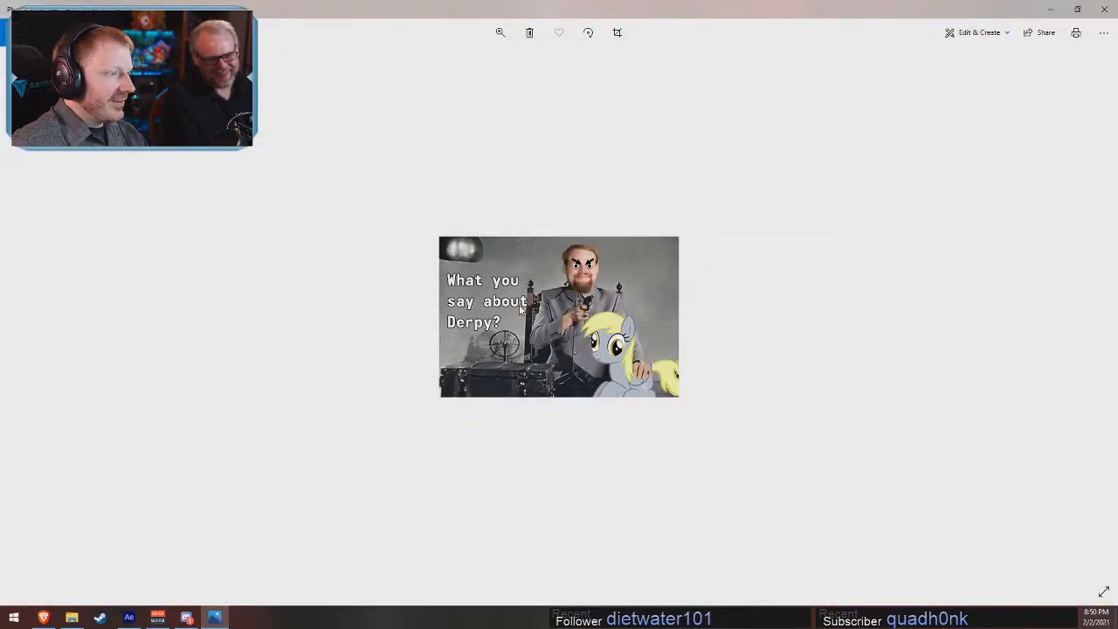
scroll(539, 316, "up", 3)
scroll(542, 312, "up", 5)
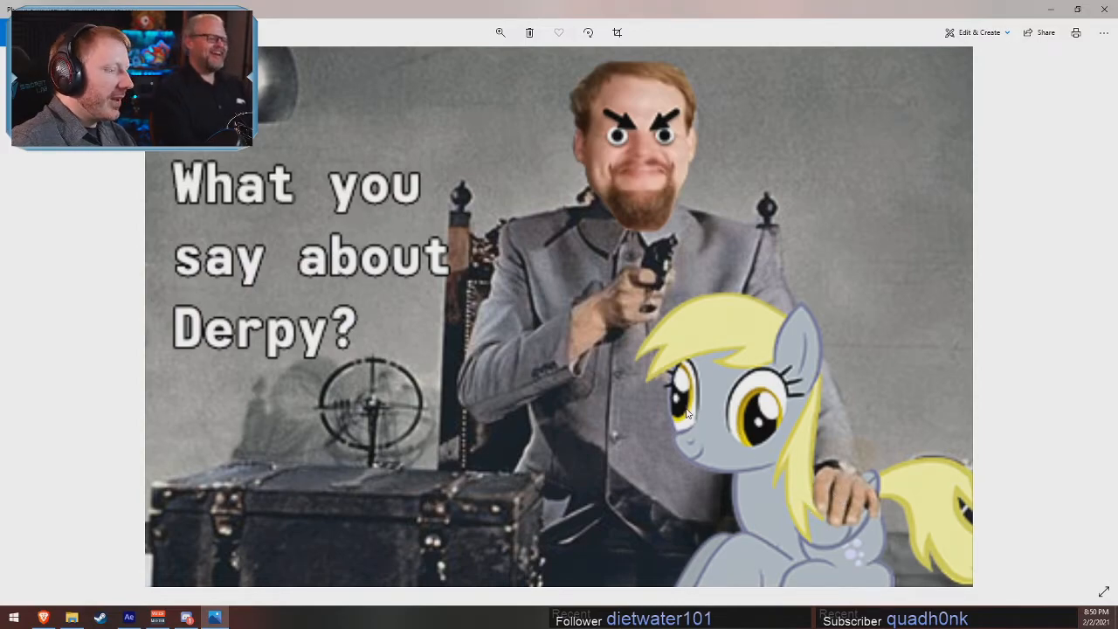
scroll(653, 402, "down", 3)
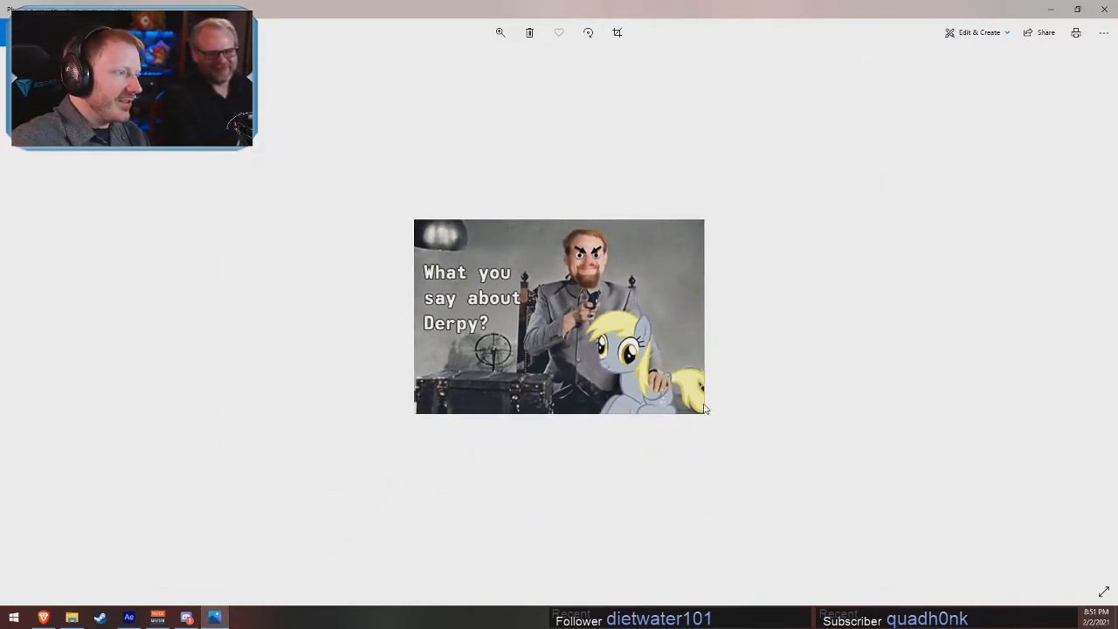
scroll(605, 307, "up", 3)
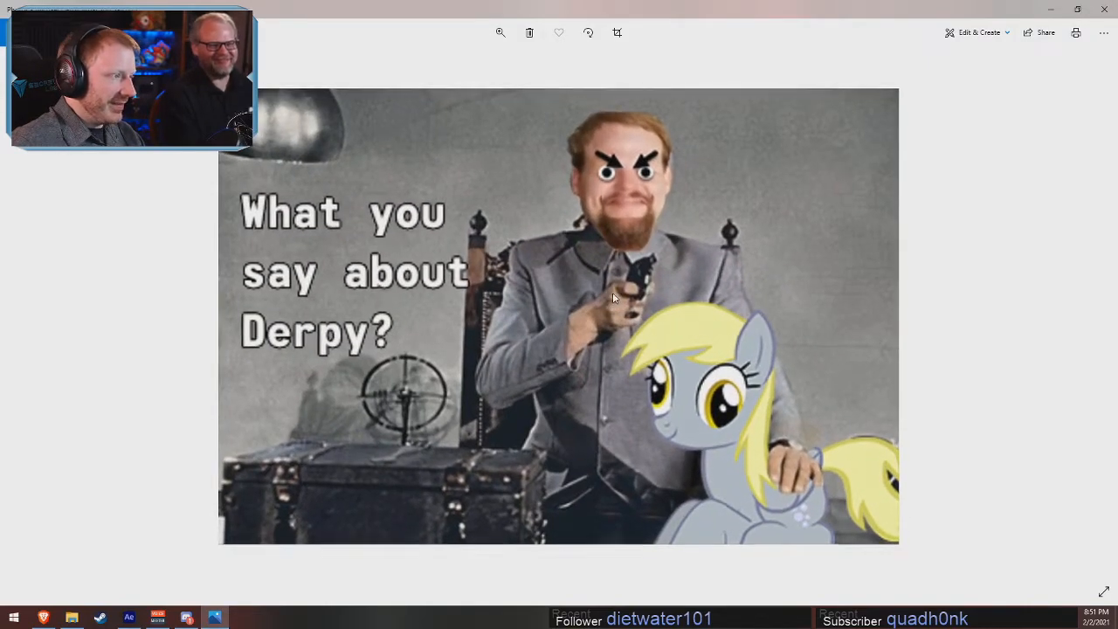
scroll(612, 297, "down", 3)
scroll(630, 249, "up", 3)
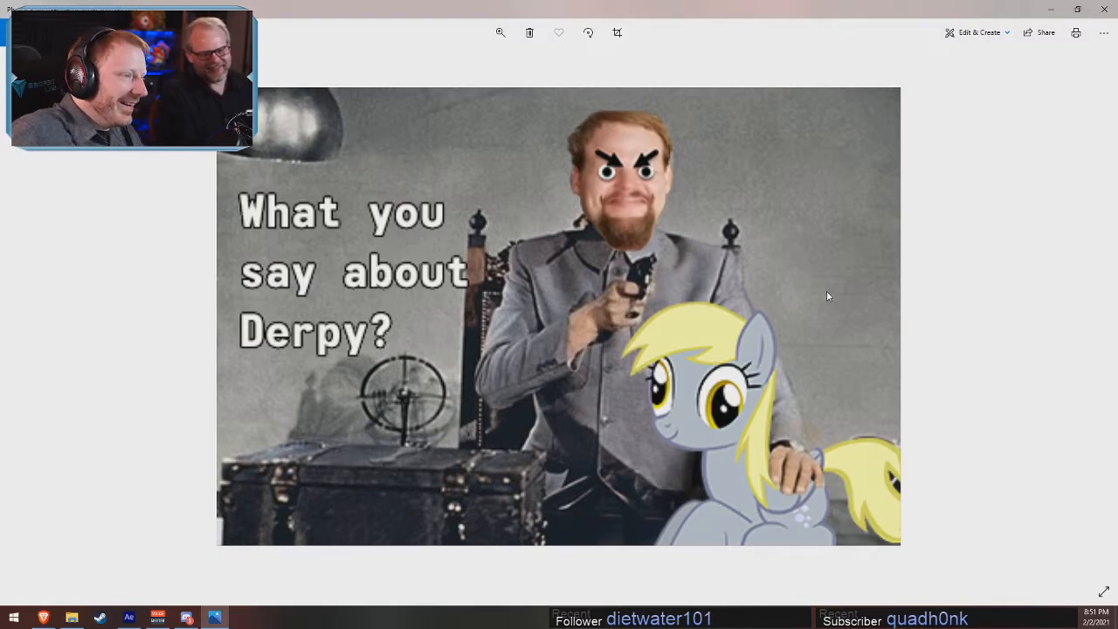
left_click(1103, 8)
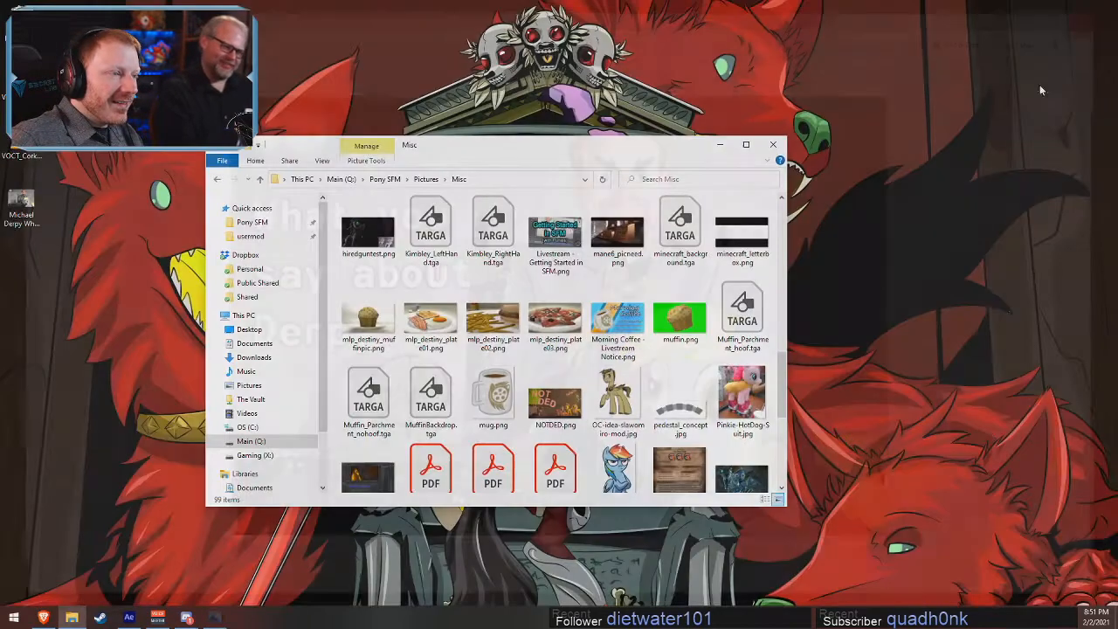
left_click(773, 145)
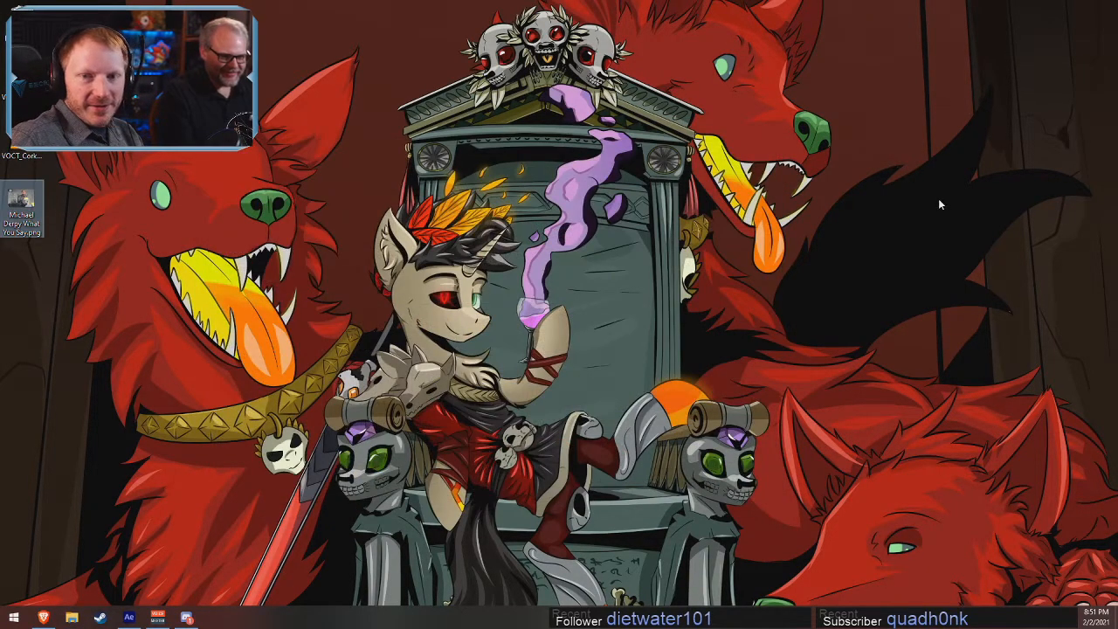